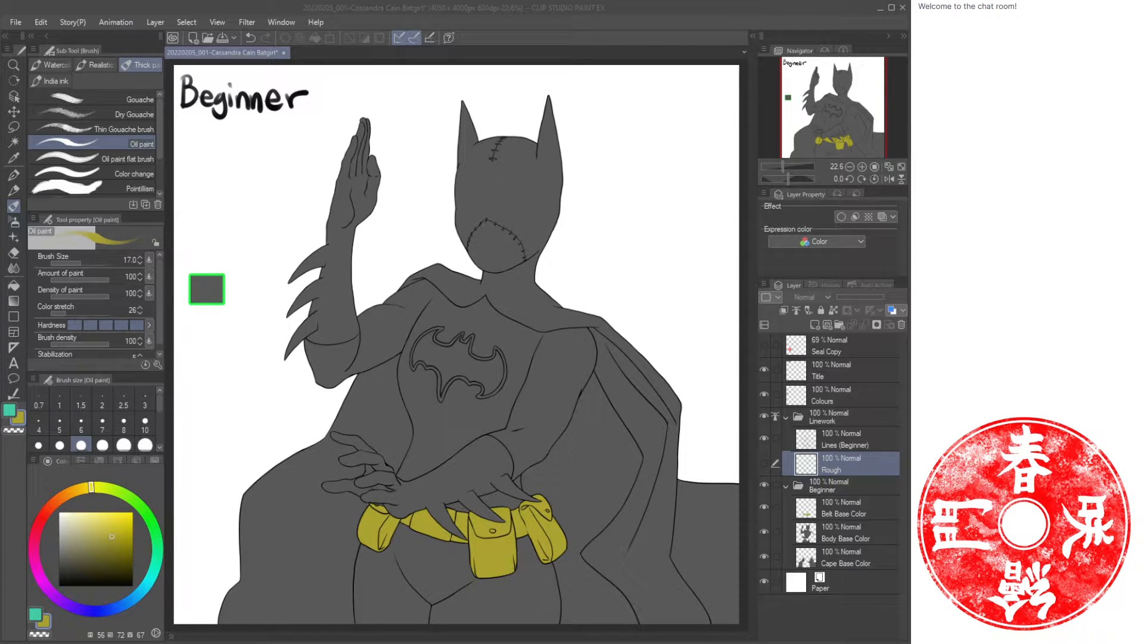
On the Colours layer, sample the grey swatch, darken the colour and draw a dark swatch beneath it.
{"action": "left_click", "coordinate": [600, 57]}
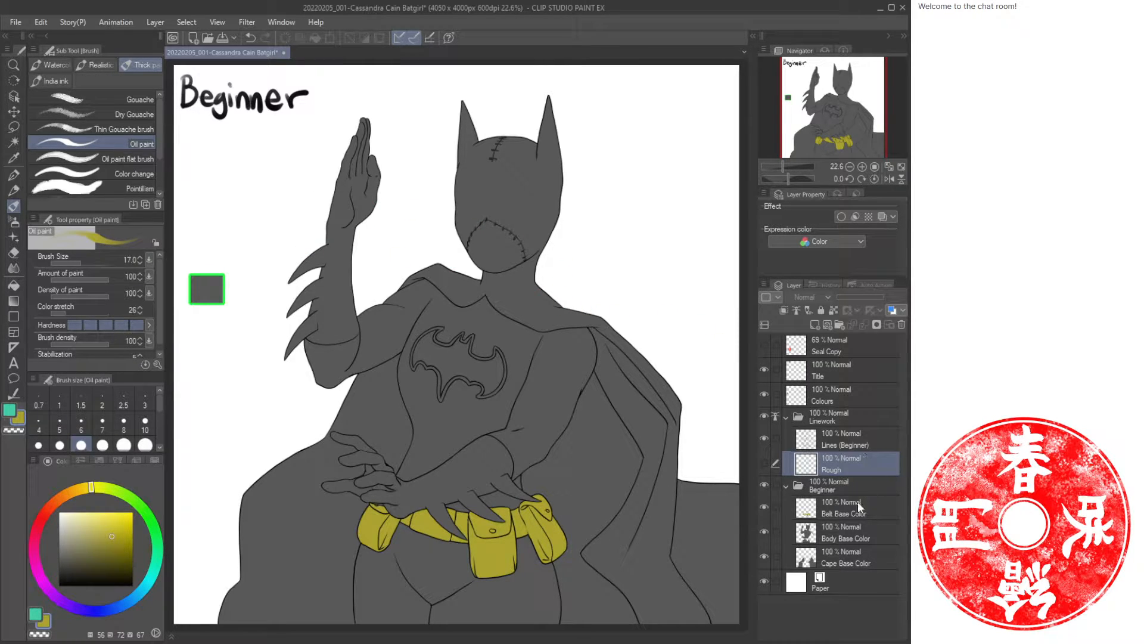
{"action": "left_click", "coordinate": [839, 399]}
{"action": "key", "text": "i"}
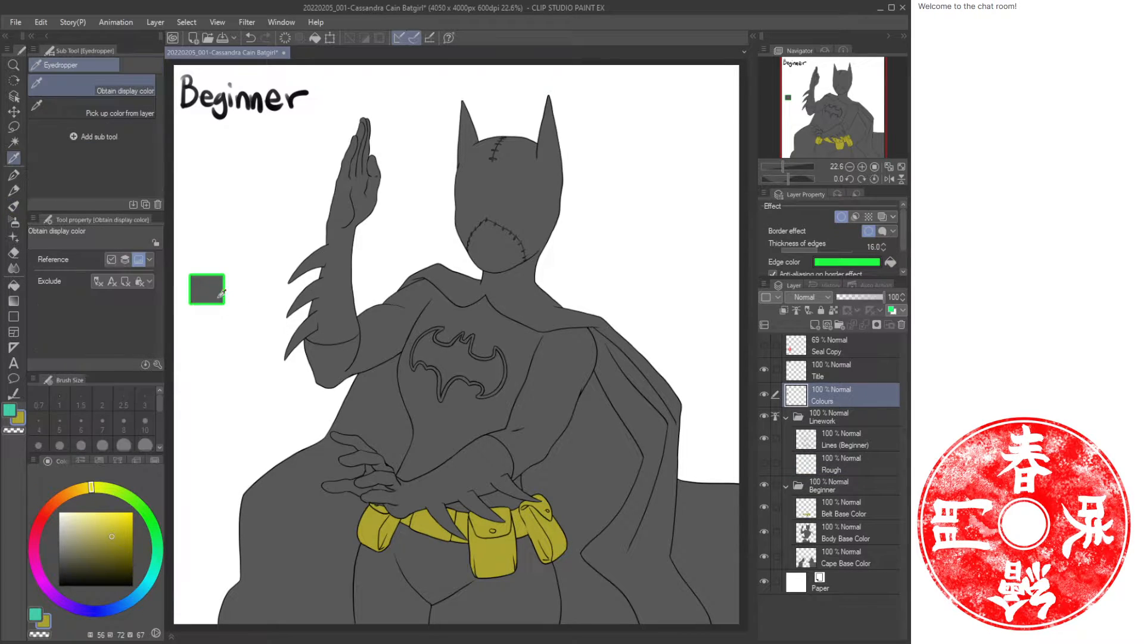
{"action": "left_click", "coordinate": [210, 286]}
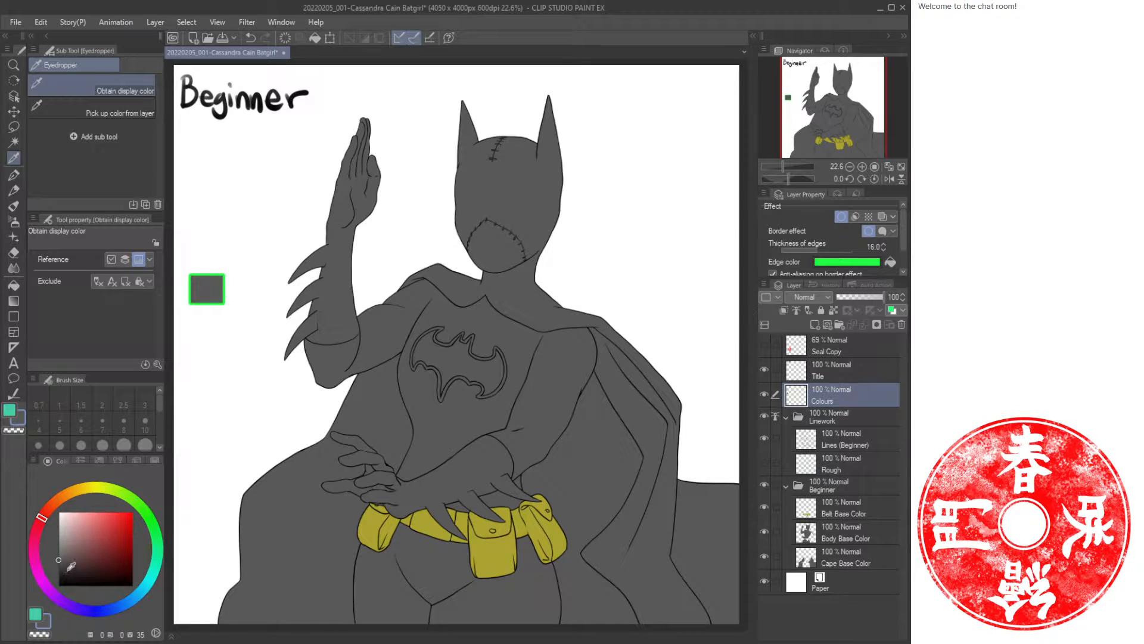
{"action": "left_click_drag", "start_coordinate": [70, 570], "coordinate": [57, 598]}
{"action": "key", "text": "u"}
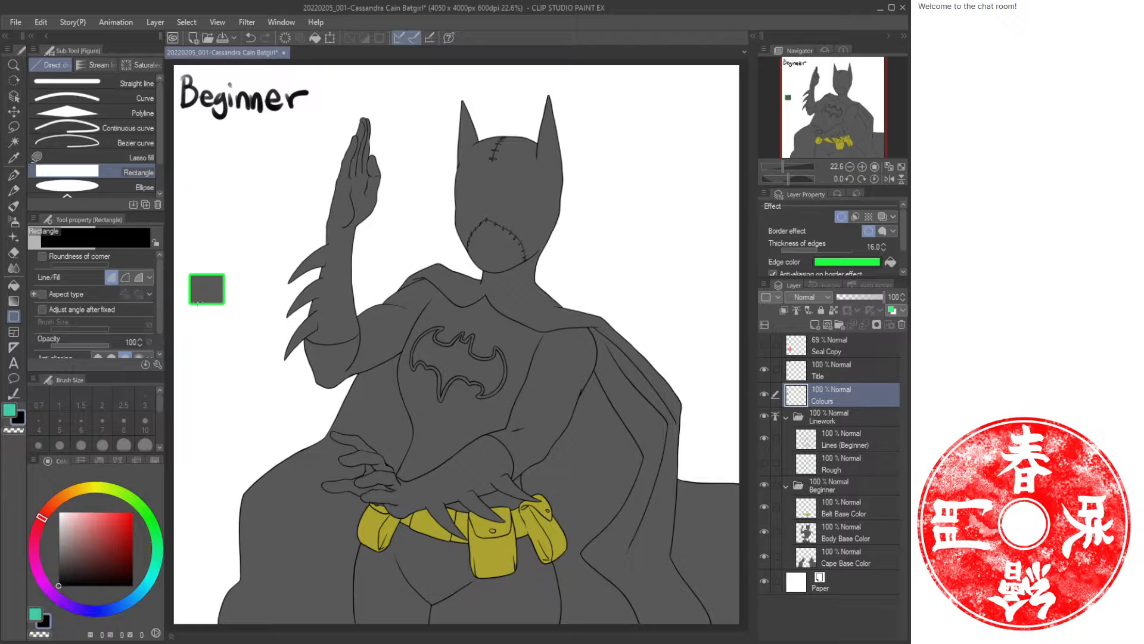
{"action": "left_click_drag", "start_coordinate": [189, 299], "coordinate": [224, 331]}
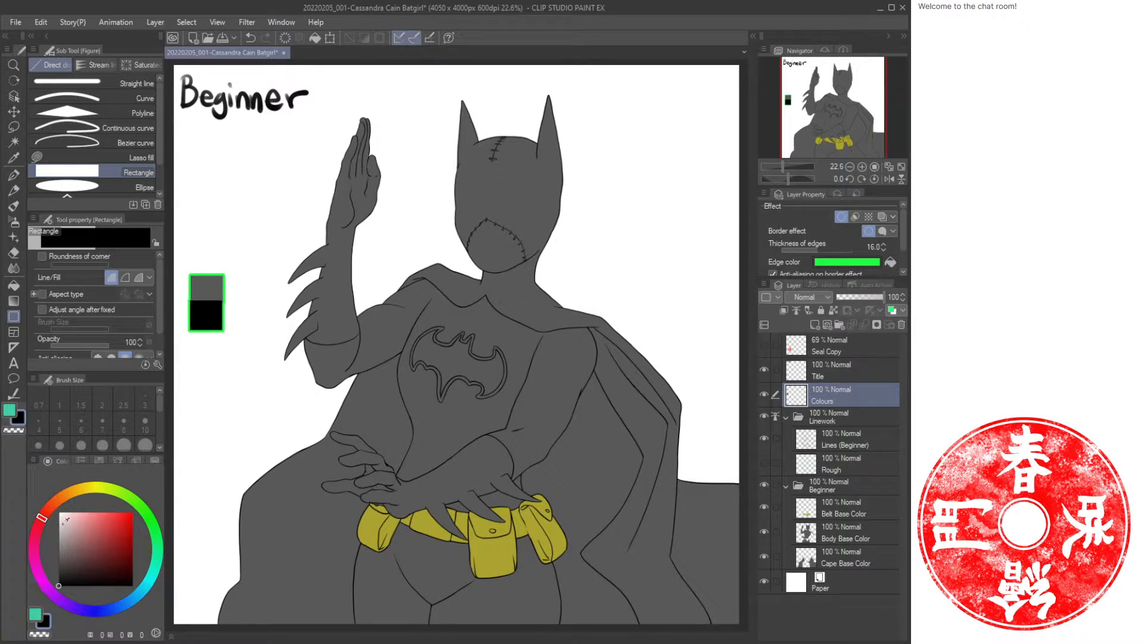
Sample the grey swatch again, lighten the colour and draw a light grey swatch above it.
{"action": "left_click", "coordinate": [213, 287], "text": "alt"}
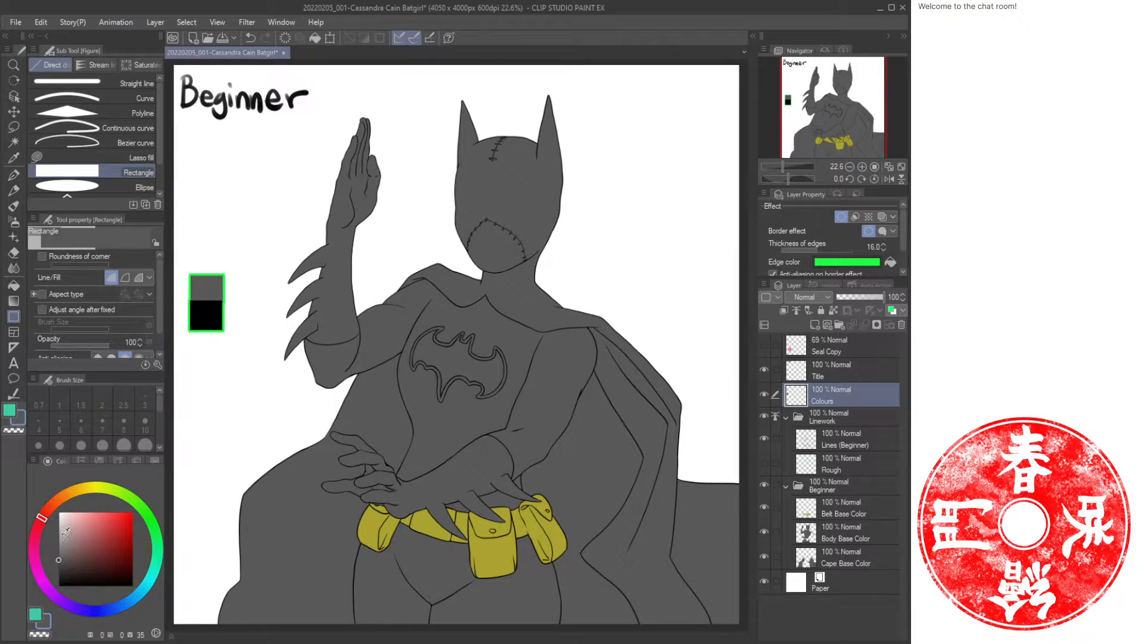
{"action": "left_click", "coordinate": [60, 534]}
{"action": "key", "text": "u"}
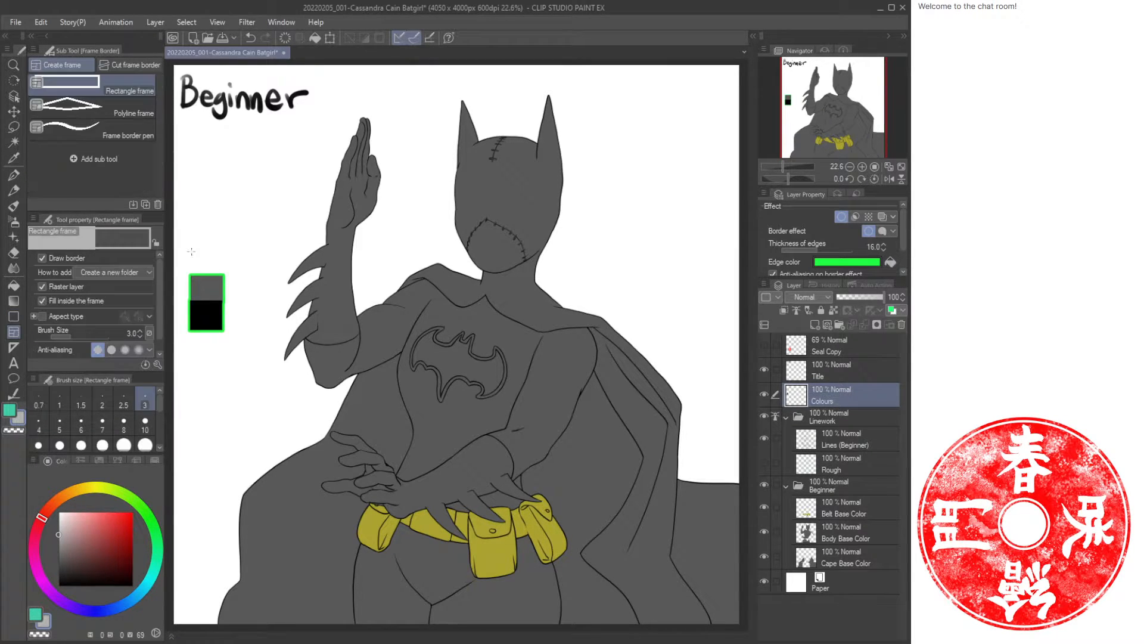
{"action": "key", "text": "u"}
{"action": "key", "text": "u"}
{"action": "key", "text": "u"}
{"action": "key", "text": "u"}
{"action": "key", "text": "u"}
{"action": "left_click_drag", "start_coordinate": [191, 247], "coordinate": [226, 276]}
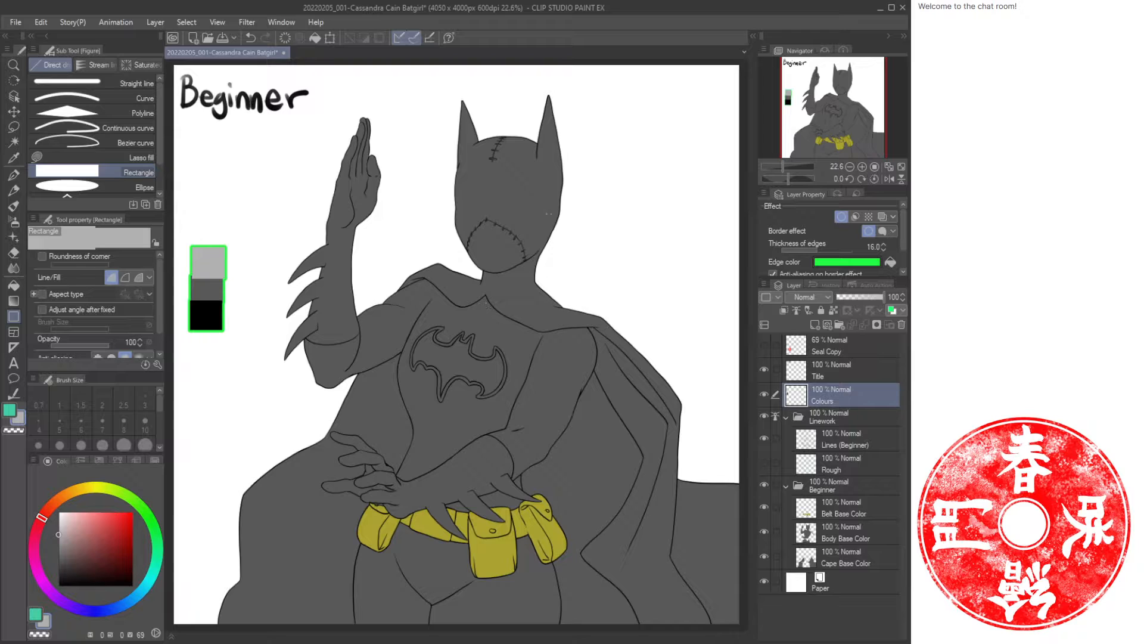
Add a new layer named Body Shade above Body Base Color and clip it to that layer.
{"action": "left_click", "coordinate": [860, 540]}
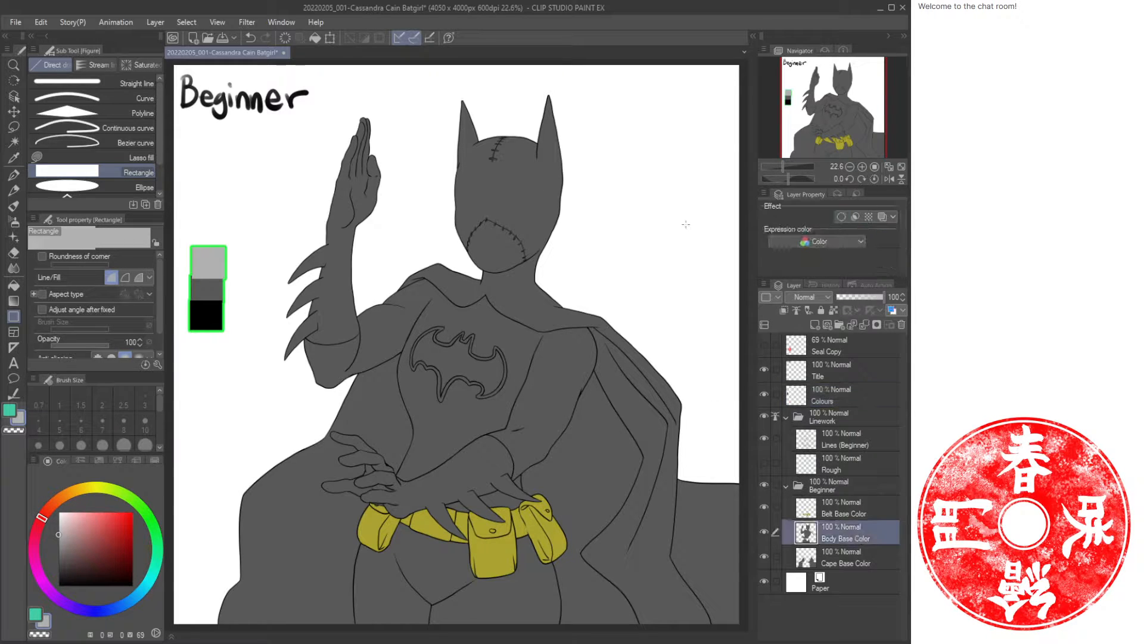
{"action": "key", "text": "ctrl+shift+n"}
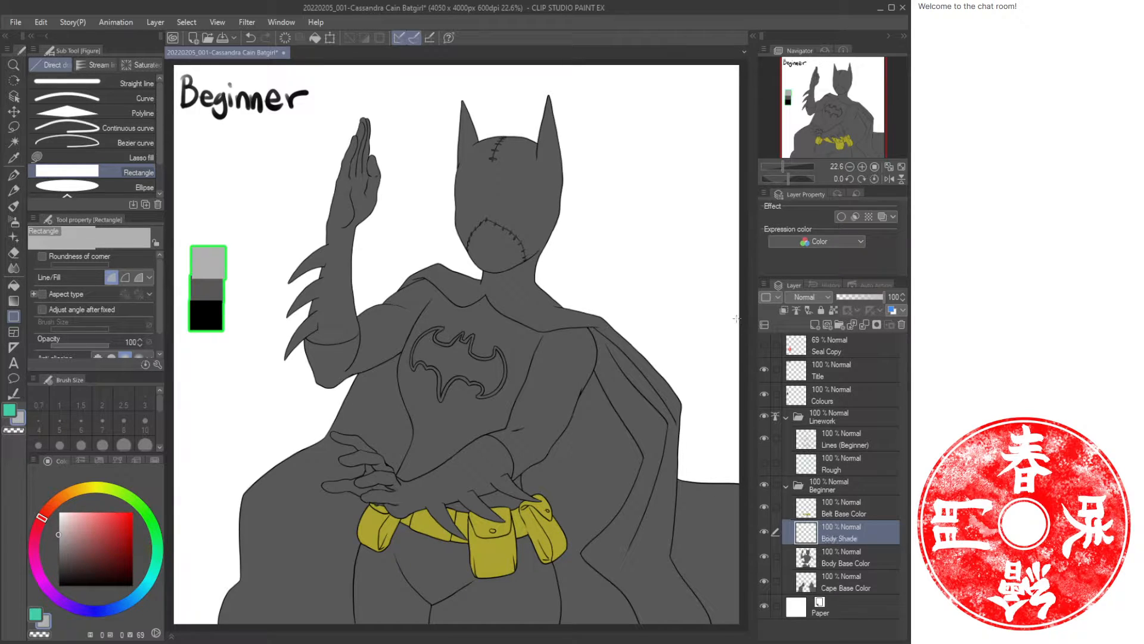
{"action": "left_click", "coordinate": [784, 310]}
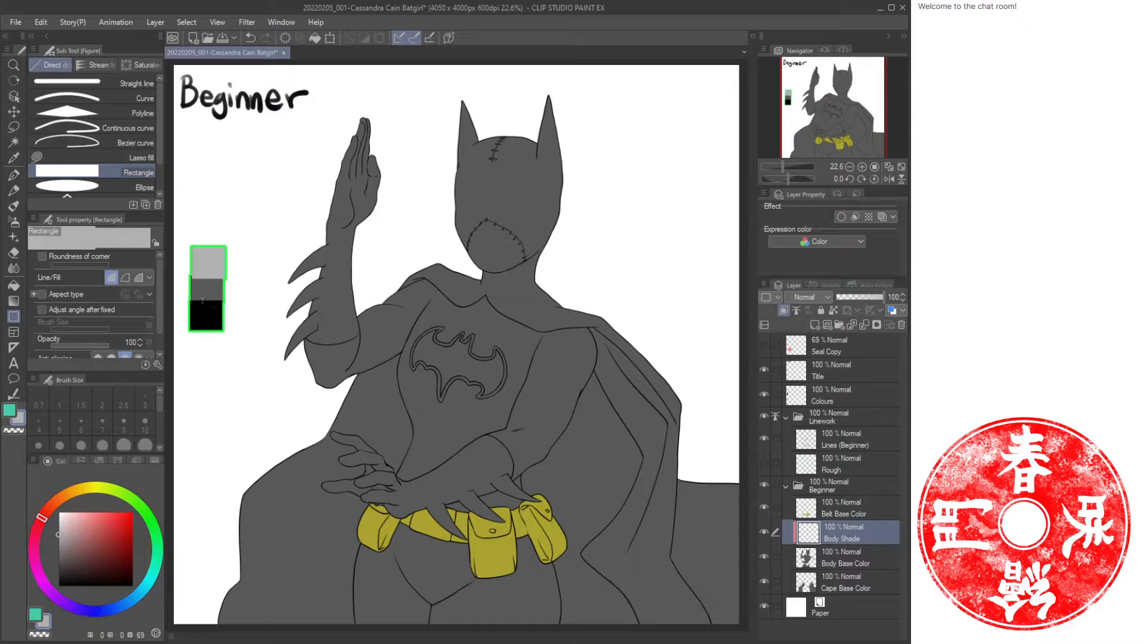
Compare the three swatch colours with the eyedropper, ending on the darkest swatch.
{"action": "key", "text": "i"}
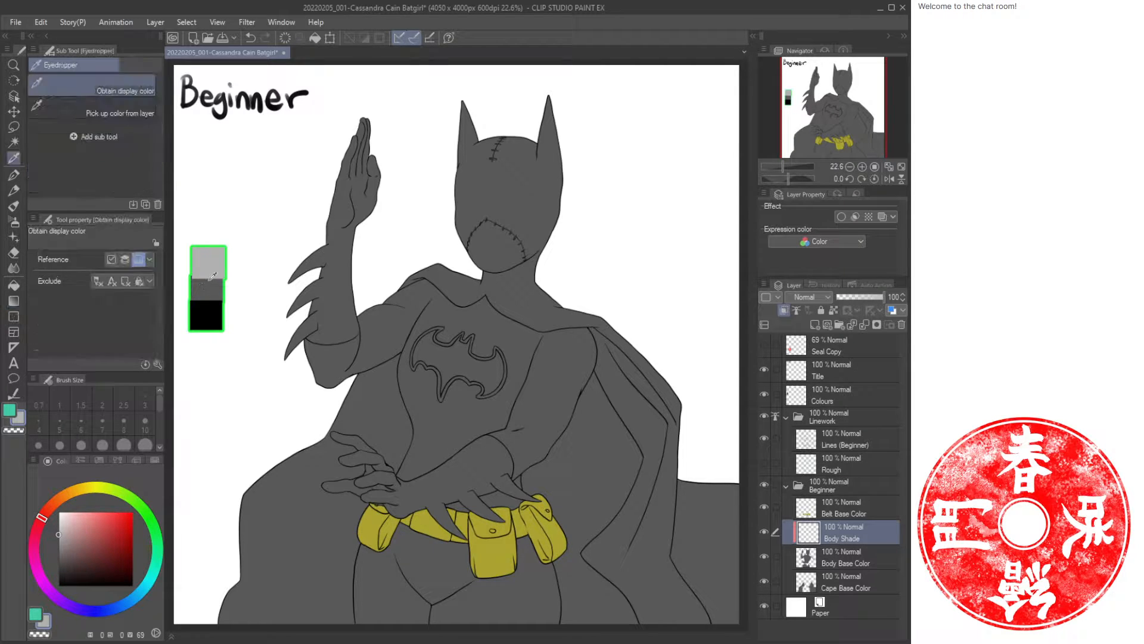
{"action": "left_click", "coordinate": [207, 291]}
{"action": "left_click", "coordinate": [209, 316]}
{"action": "left_click", "coordinate": [205, 288]}
{"action": "left_click", "coordinate": [209, 312]}
{"action": "left_click", "coordinate": [210, 290]}
{"action": "left_click", "coordinate": [211, 275]}
{"action": "left_click", "coordinate": [211, 287]}
{"action": "left_click", "coordinate": [209, 313]}
{"action": "left_click", "coordinate": [210, 291]}
{"action": "left_click", "coordinate": [211, 275]}
{"action": "left_click", "coordinate": [211, 290]}
{"action": "left_click", "coordinate": [209, 312]}
{"action": "left_click", "coordinate": [210, 291]}
{"action": "left_click", "coordinate": [212, 275]}
{"action": "left_click", "coordinate": [210, 290]}
{"action": "left_click", "coordinate": [208, 314]}
{"action": "left_click", "coordinate": [209, 292]}
{"action": "left_click", "coordinate": [214, 317]}
{"action": "key", "text": "b"}
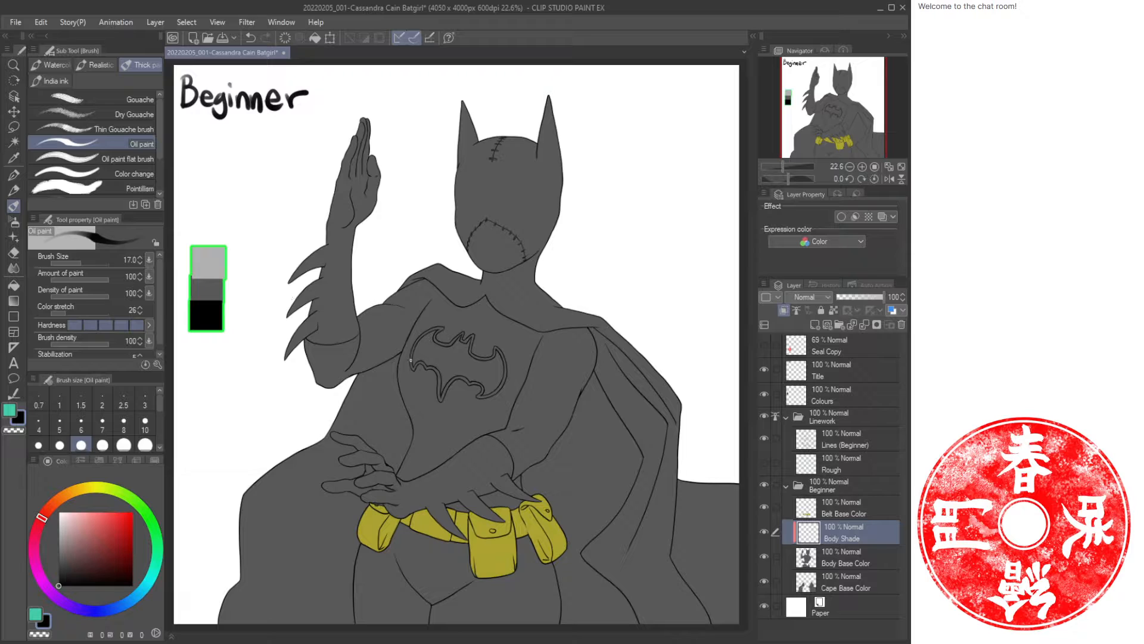
{"action": "key", "text": "bracketright"}
{"action": "key", "text": "bracketright"}
{"action": "key", "text": "bracketright"}
{"action": "key", "text": "bracketright"}
{"action": "key", "text": "bracketright"}
{"action": "key", "text": "bracketright"}
{"action": "key", "text": "bracketright"}
{"action": "key", "text": "bracketright"}
{"action": "key", "text": "bracketright"}
{"action": "key", "text": "bracketright"}
{"action": "key", "text": "bracketright"}
{"action": "key", "text": "bracketright"}
{"action": "mouse_move", "coordinate": [435, 360]}
{"action": "left_mouse_down"}
{"action": "mouse_move", "coordinate": [451, 430]}
{"action": "mouse_move", "coordinate": [432, 358]}
{"action": "mouse_move", "coordinate": [455, 324]}
{"action": "left_mouse_up"}
{"action": "key", "text": "ctrl+z"}
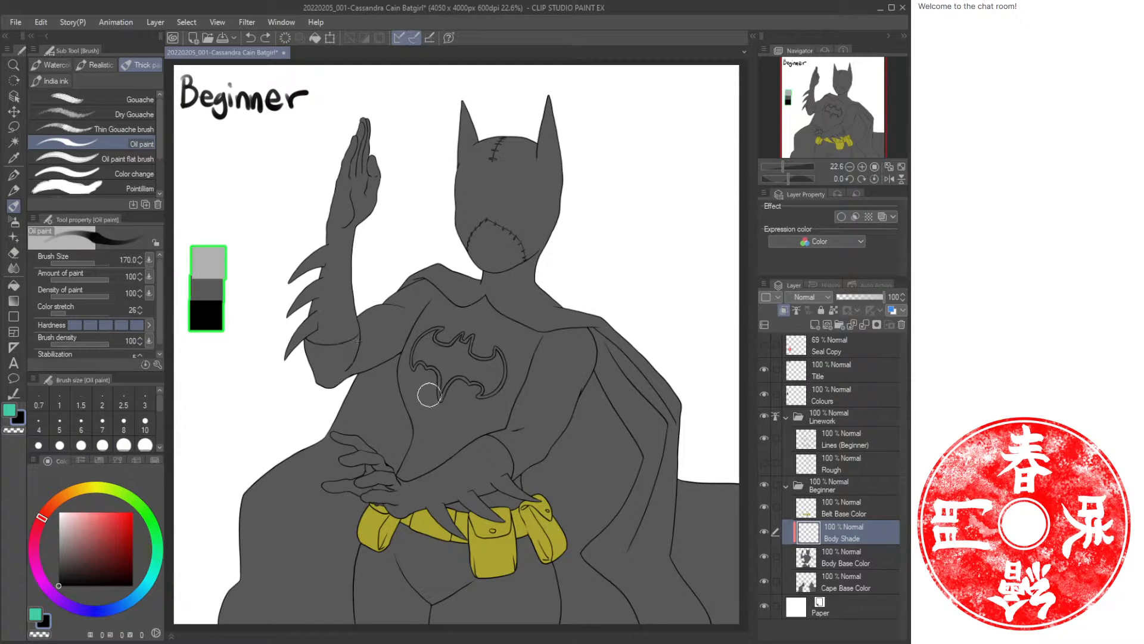
Set the oil paint brush size to 100 and try a shadow stroke down the torso, undoing it.
{"action": "key", "text": "bracketleft"}
{"action": "key", "text": "bracketleft"}
{"action": "key", "text": "bracketleft"}
{"action": "left_click", "coordinate": [159, 327]}
{"action": "left_click", "coordinate": [149, 293]}
{"action": "left_click", "coordinate": [150, 326]}
{"action": "left_click", "coordinate": [149, 341]}
{"action": "mouse_move", "coordinate": [417, 364]}
{"action": "left_mouse_down"}
{"action": "mouse_move", "coordinate": [448, 478]}
{"action": "mouse_move", "coordinate": [432, 425]}
{"action": "mouse_move", "coordinate": [493, 457]}
{"action": "mouse_move", "coordinate": [463, 441]}
{"action": "mouse_move", "coordinate": [435, 483]}
{"action": "mouse_move", "coordinate": [430, 447]}
{"action": "mouse_move", "coordinate": [422, 501]}
{"action": "left_mouse_up"}
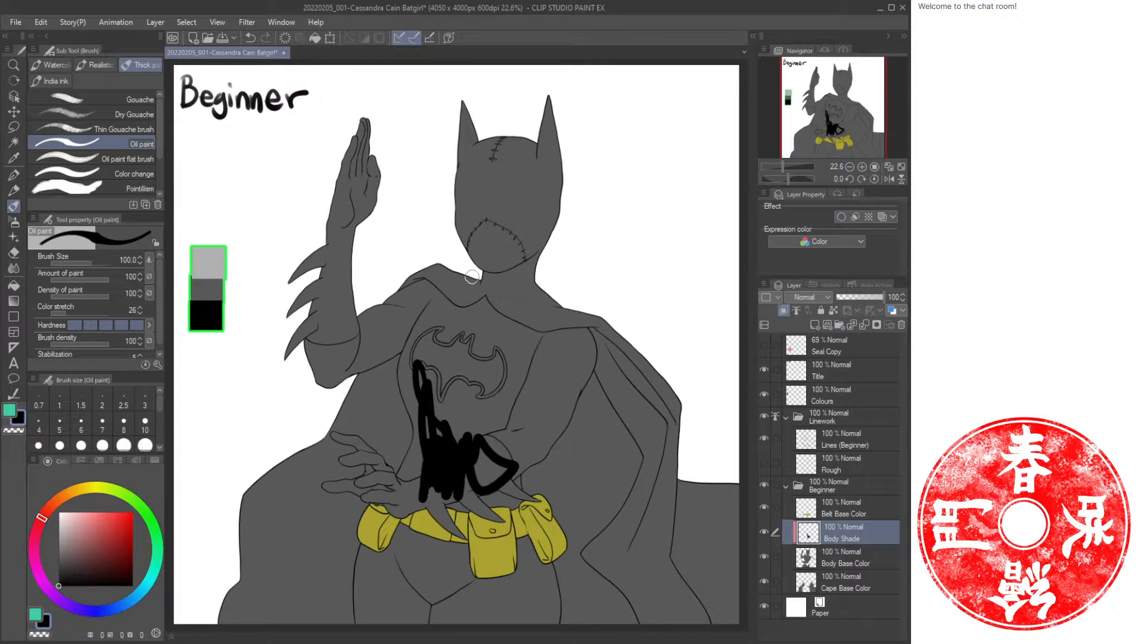
{"action": "key", "text": "ctrl+z"}
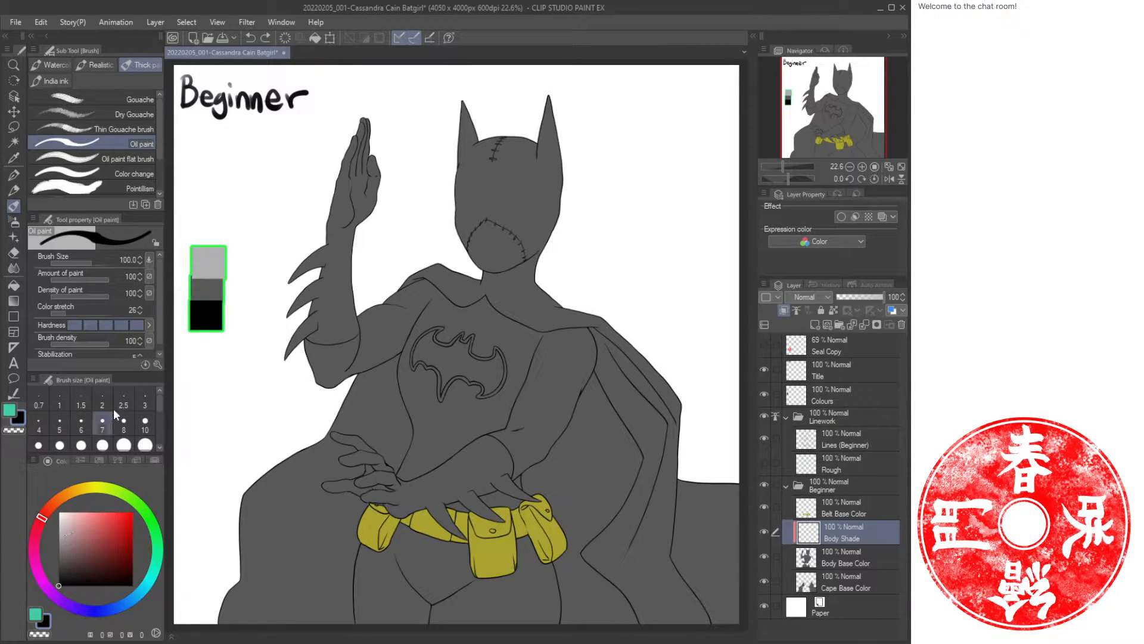
Pick a slightly lighter dark shade and redraw the darkest swatch with it on the Colours layer.
{"action": "key", "text": "i"}
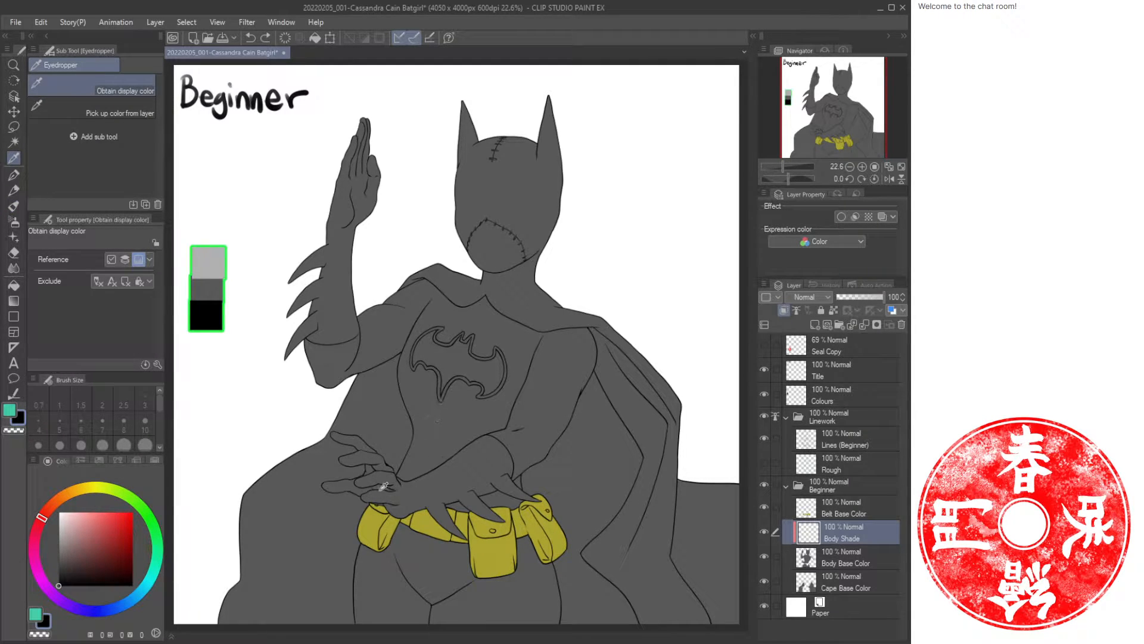
{"action": "left_click", "coordinate": [66, 602]}
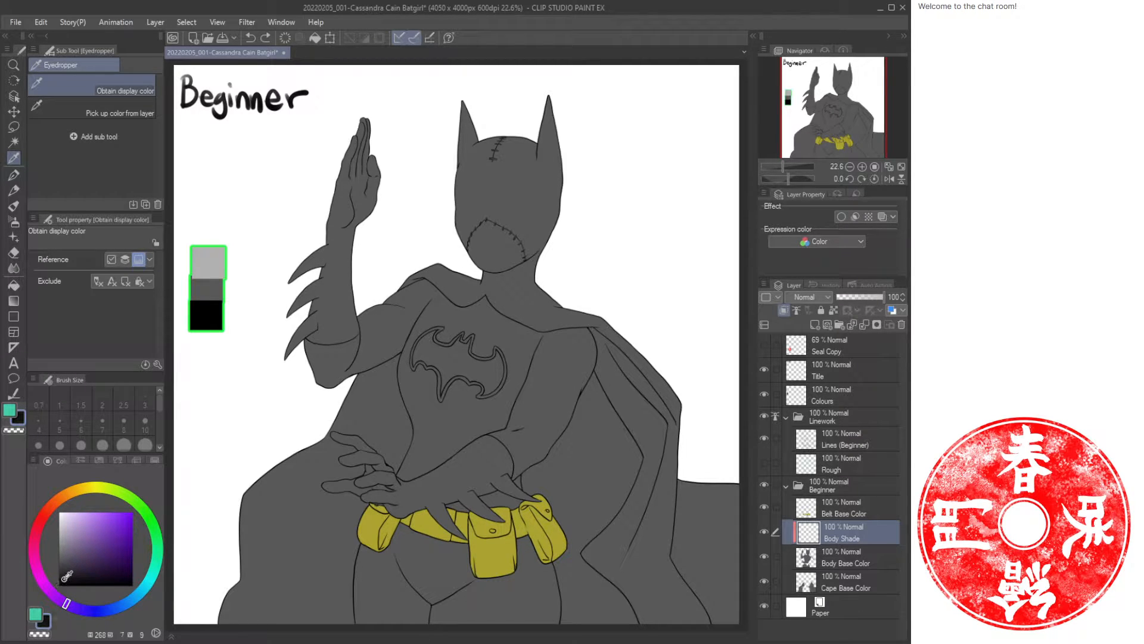
{"action": "left_click", "coordinate": [63, 579]}
{"action": "left_click", "coordinate": [832, 395]}
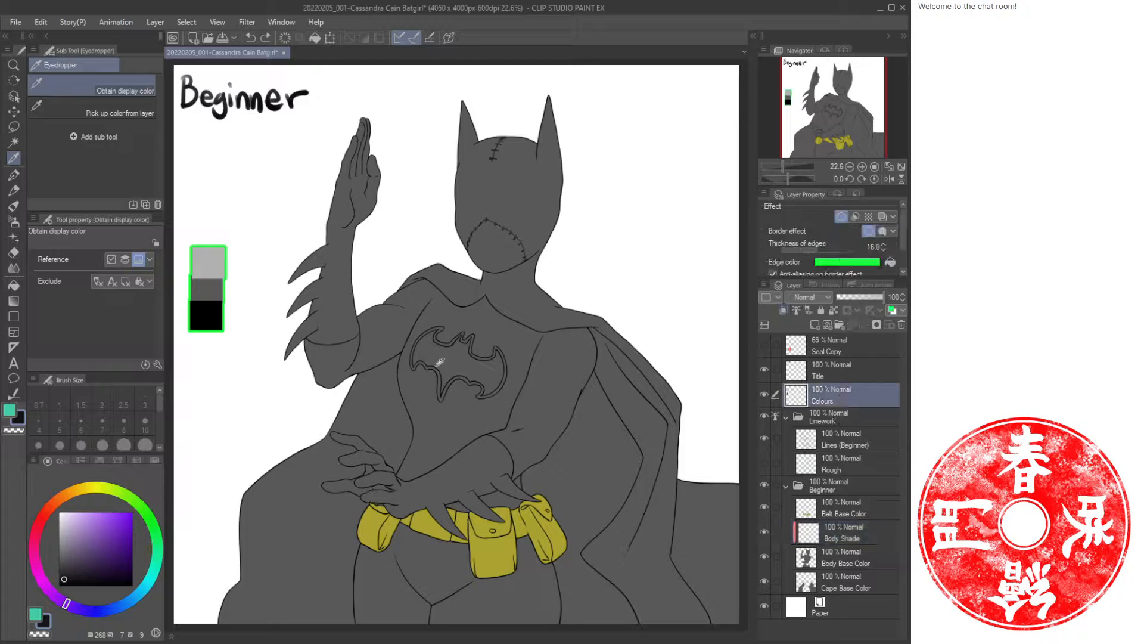
{"action": "key", "text": "u"}
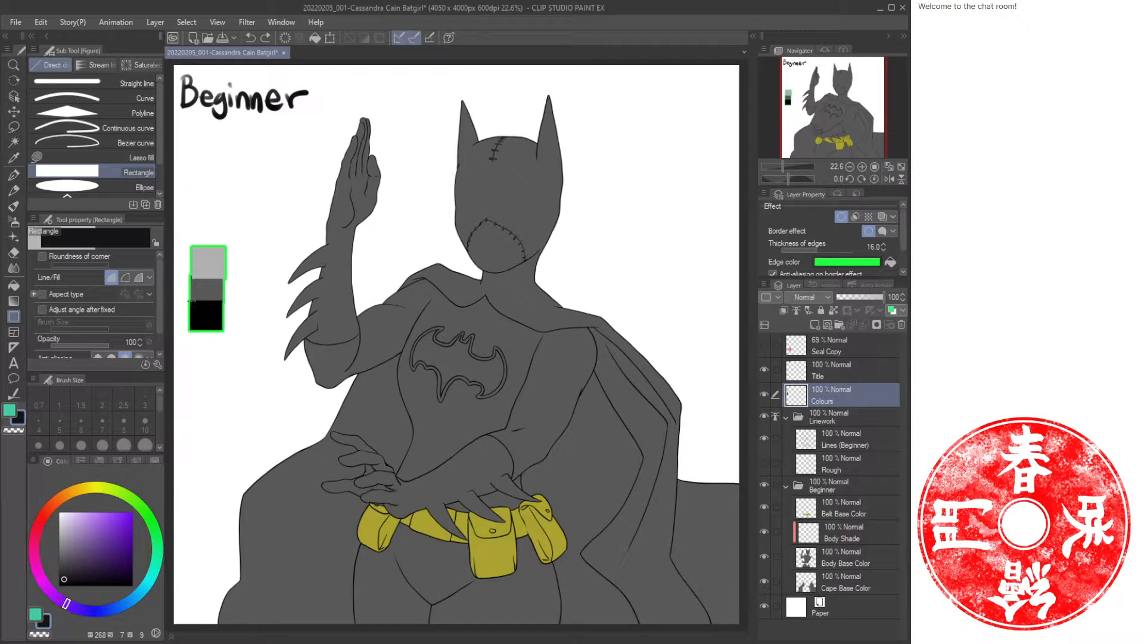
{"action": "left_click_drag", "start_coordinate": [192, 301], "coordinate": [224, 330]}
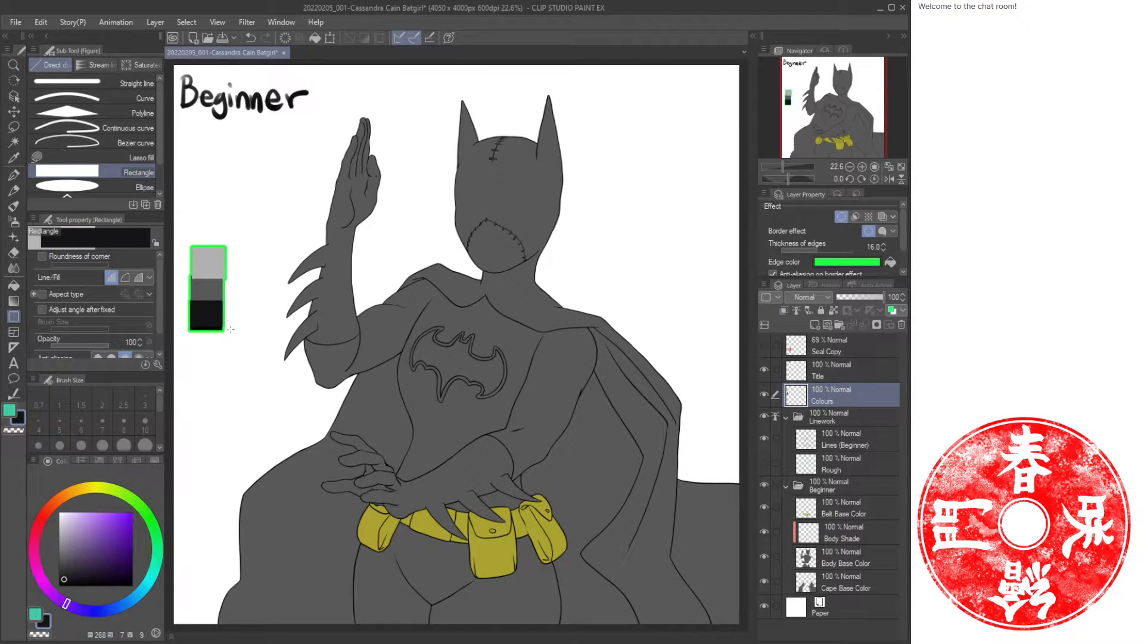
{"action": "left_click", "coordinate": [858, 536]}
{"action": "key", "text": "b"}
{"action": "mouse_move", "coordinate": [459, 368]}
{"action": "left_mouse_down"}
{"action": "mouse_move", "coordinate": [404, 410]}
{"action": "mouse_move", "coordinate": [448, 399]}
{"action": "mouse_move", "coordinate": [441, 452]}
{"action": "mouse_move", "coordinate": [495, 420]}
{"action": "mouse_move", "coordinate": [418, 462]}
{"action": "mouse_move", "coordinate": [430, 354]}
{"action": "mouse_move", "coordinate": [408, 405]}
{"action": "mouse_move", "coordinate": [404, 396]}
{"action": "mouse_move", "coordinate": [438, 394]}
{"action": "left_mouse_up"}
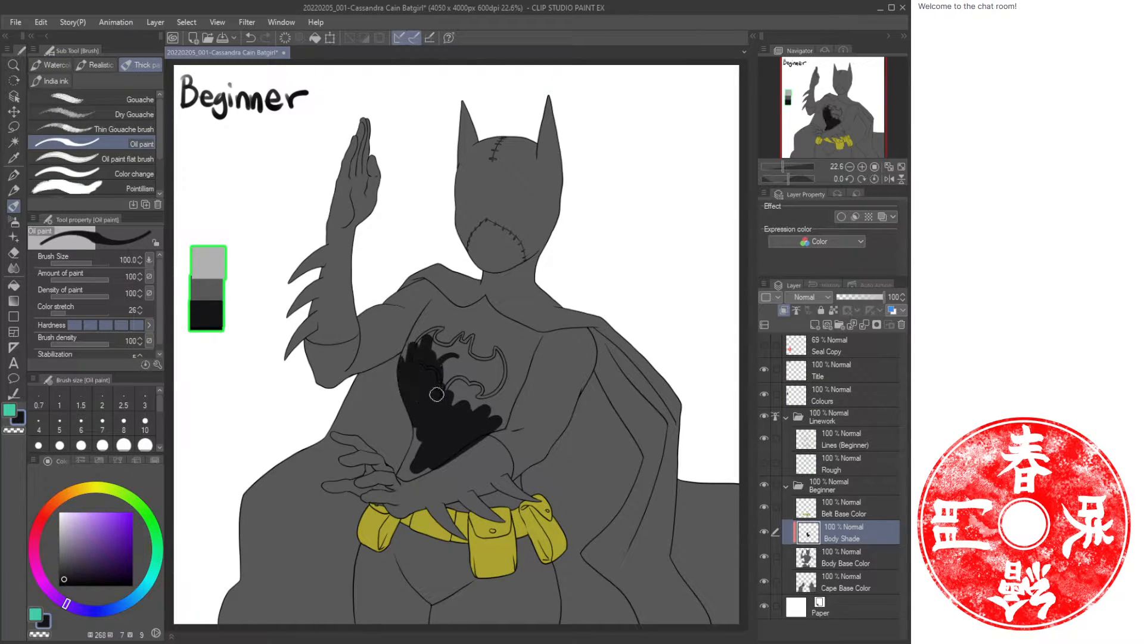
{"action": "key", "text": "ctrl+z"}
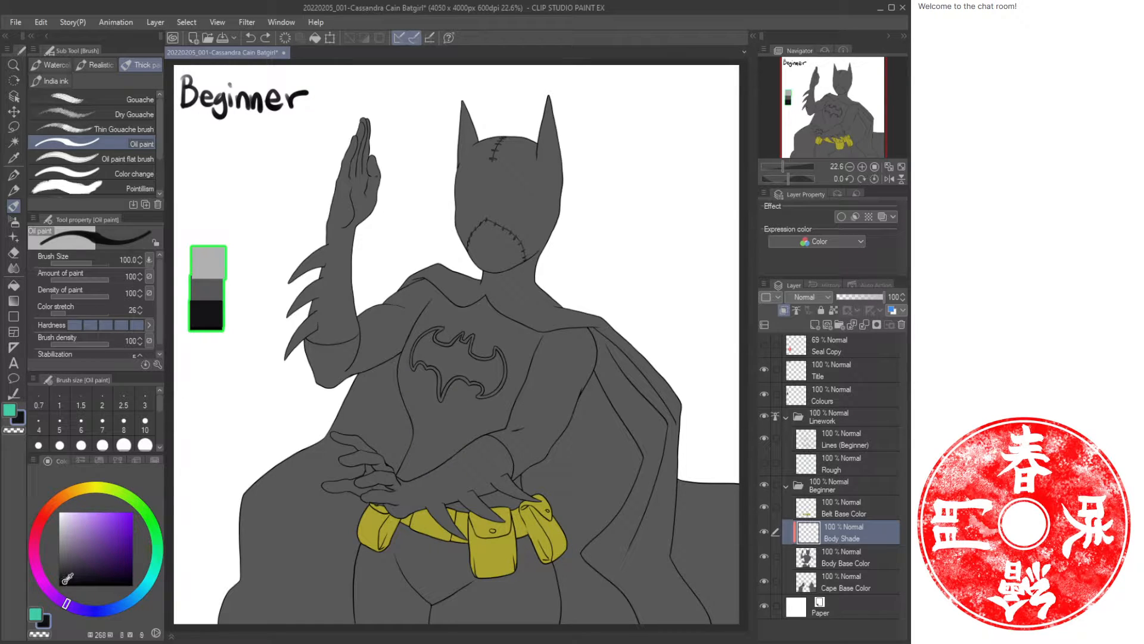
Adjust the dark shade and try a broad shadow stroke up the torso on Body Shade, undoing it.
{"action": "left_click", "coordinate": [64, 582]}
{"action": "mouse_move", "coordinate": [453, 387]}
{"action": "left_mouse_down"}
{"action": "mouse_move", "coordinate": [426, 429]}
{"action": "mouse_move", "coordinate": [489, 389]}
{"action": "mouse_move", "coordinate": [448, 456]}
{"action": "mouse_move", "coordinate": [483, 432]}
{"action": "mouse_move", "coordinate": [405, 481]}
{"action": "mouse_move", "coordinate": [466, 429]}
{"action": "mouse_move", "coordinate": [482, 395]}
{"action": "mouse_move", "coordinate": [471, 343]}
{"action": "mouse_move", "coordinate": [444, 343]}
{"action": "mouse_move", "coordinate": [504, 228]}
{"action": "mouse_move", "coordinate": [521, 267]}
{"action": "left_mouse_up"}
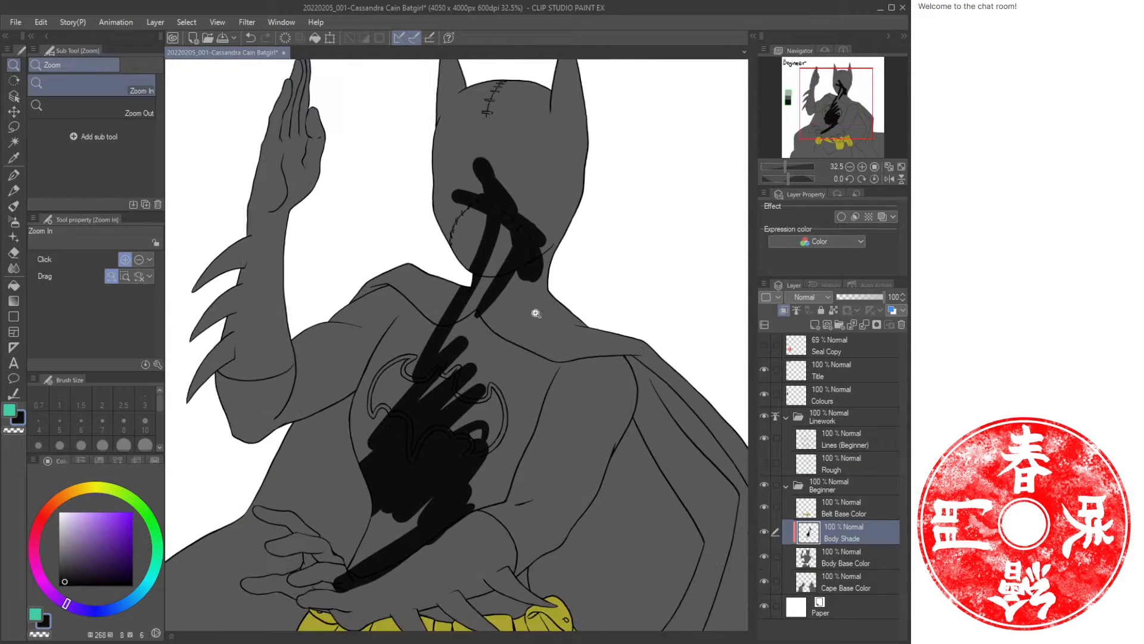
{"action": "left_click_drag", "start_coordinate": [534, 386], "coordinate": [513, 359]}
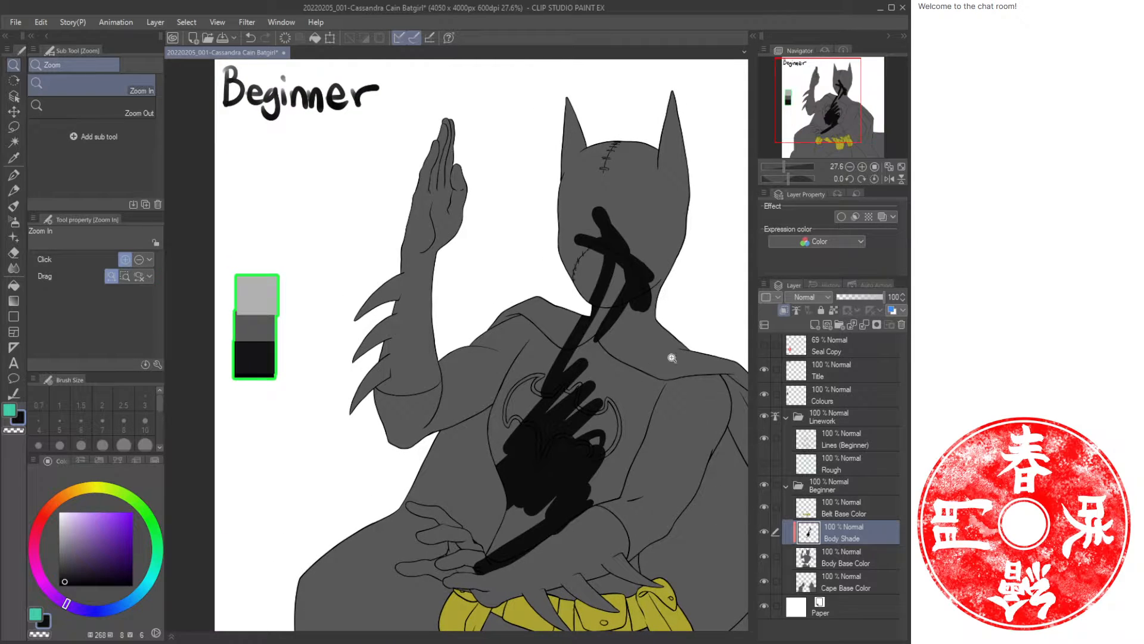
{"action": "key", "text": "ctrl+z"}
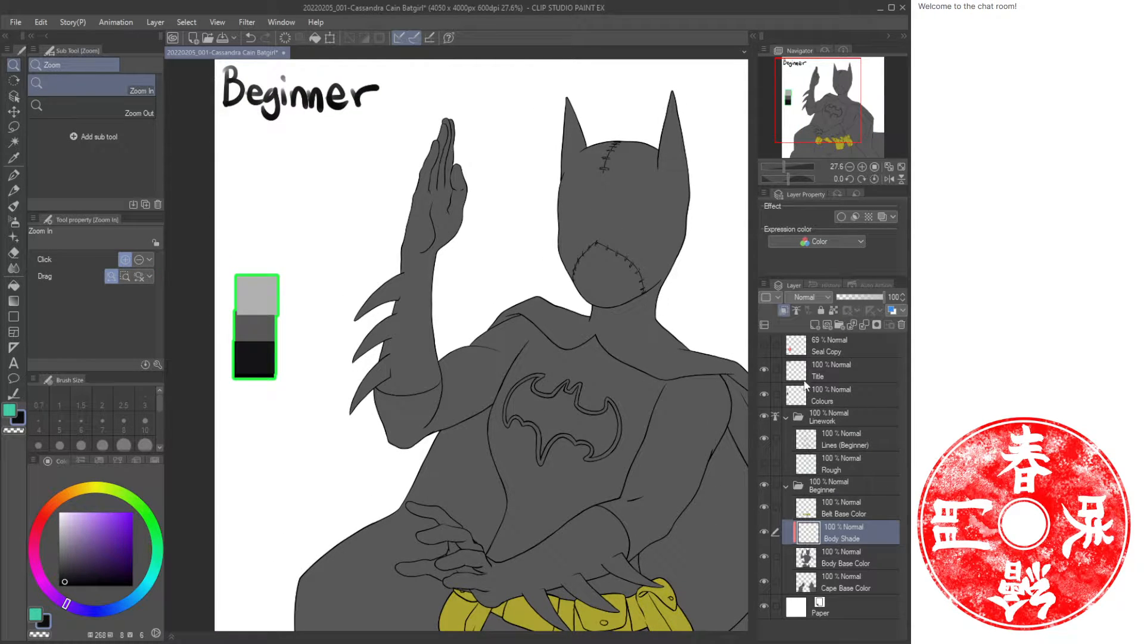
Redraw the darkest swatch with the adjusted shade on the Colours layer.
{"action": "left_click", "coordinate": [831, 393]}
{"action": "key", "text": "u"}
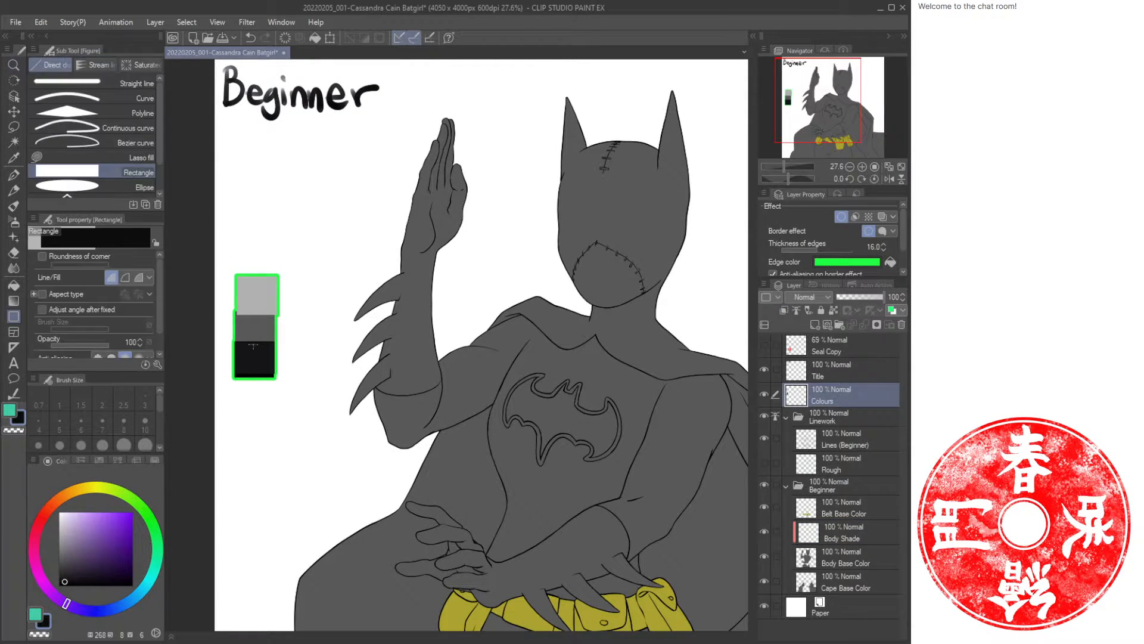
{"action": "left_click_drag", "start_coordinate": [239, 345], "coordinate": [278, 378]}
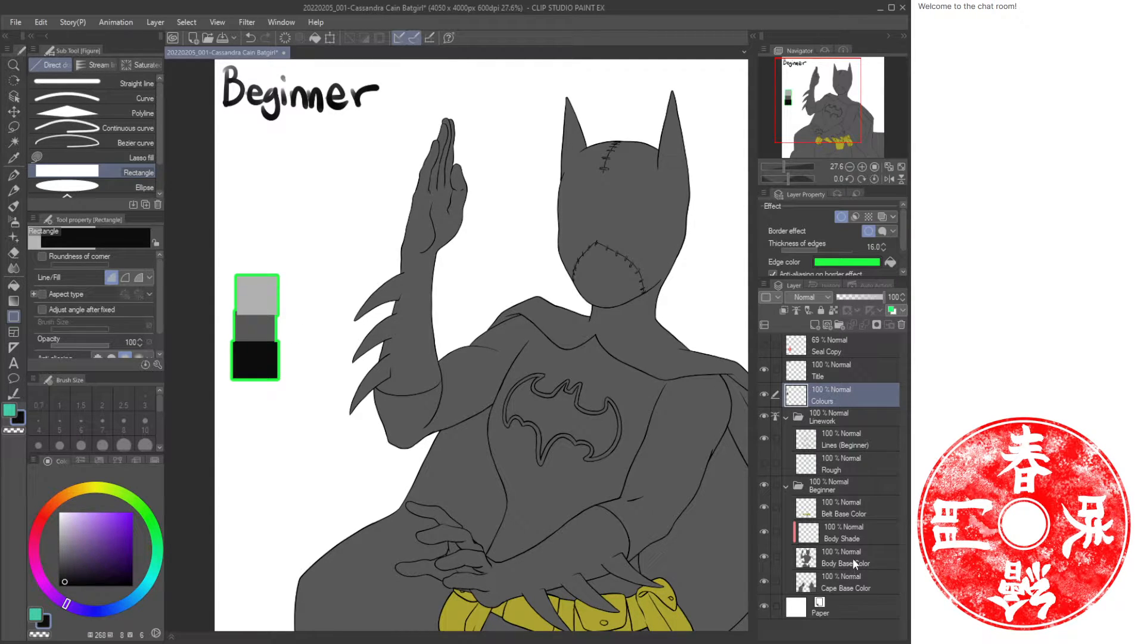
Select the Body Shade layer, fit the view, and paint dark shadow strokes across the torso beneath the chest emblem with the oil paint brush.
{"action": "left_click", "coordinate": [861, 534]}
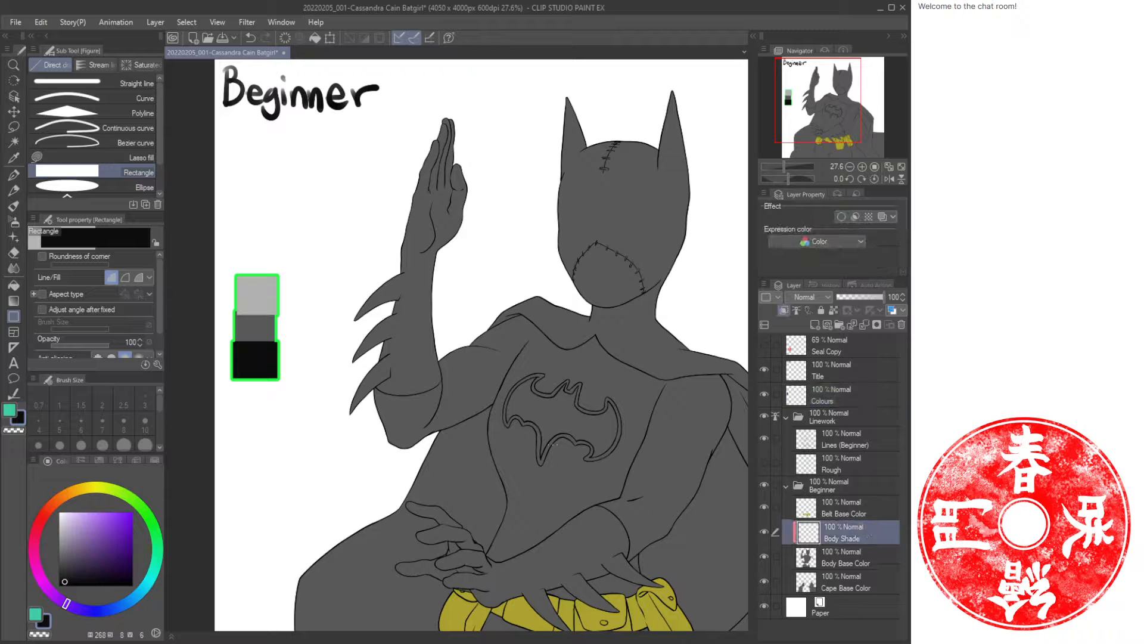
{"action": "key", "text": "slash"}
{"action": "scroll", "coordinate": [538, 435], "scroll_direction": "down", "scroll_amount": 4}
{"action": "left_click_drag", "start_coordinate": [550, 432], "coordinate": [438, 351]}
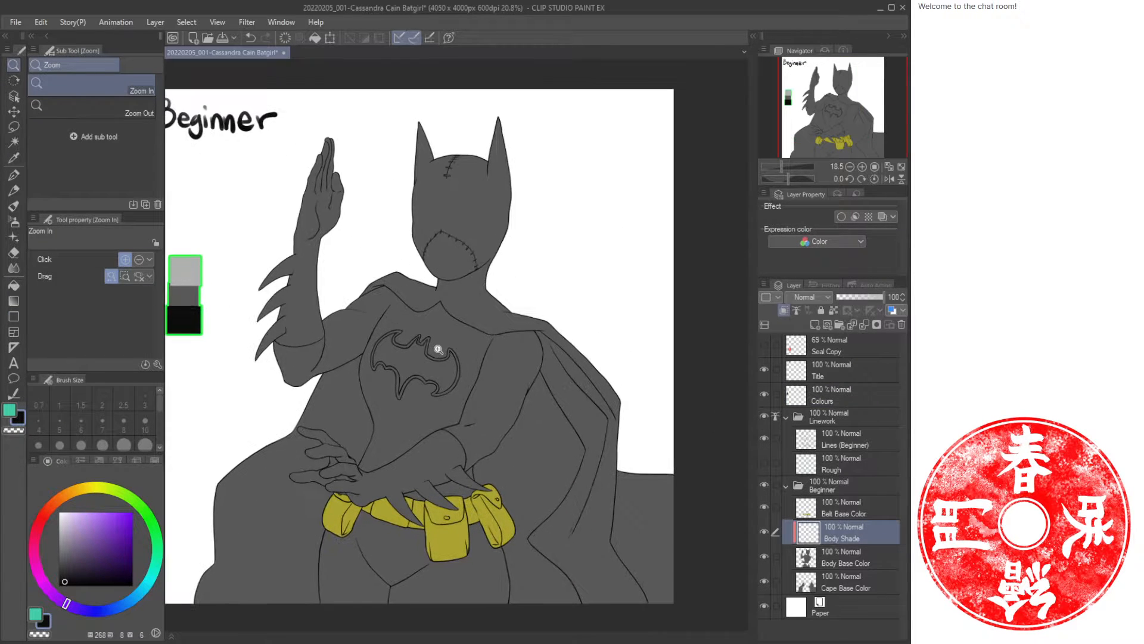
{"action": "left_click", "coordinate": [901, 167]}
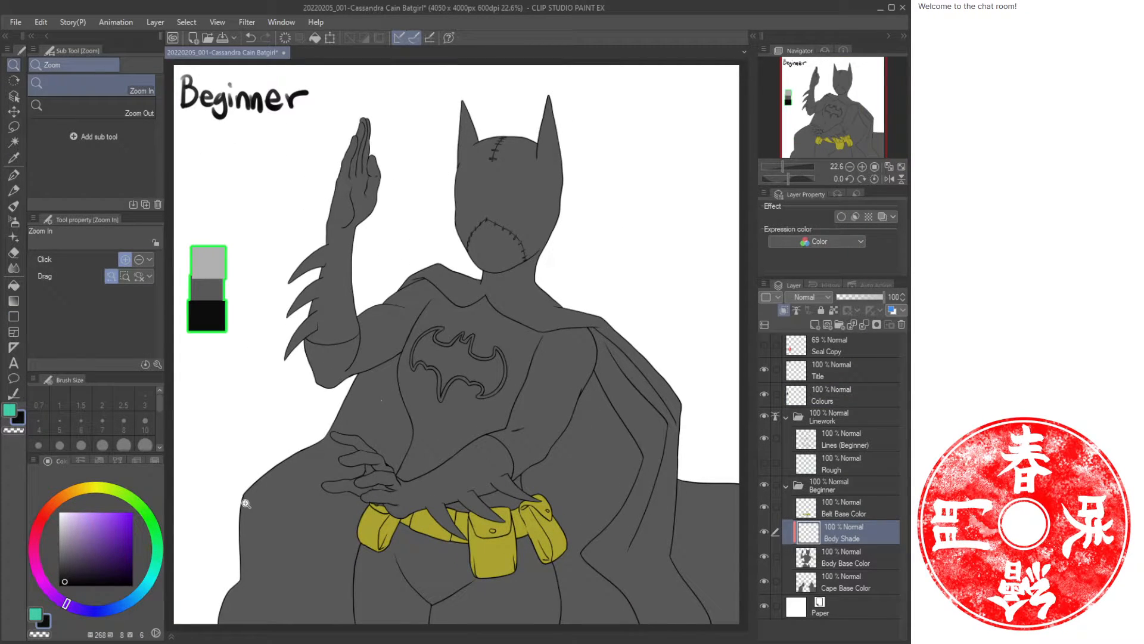
{"action": "key", "text": "b"}
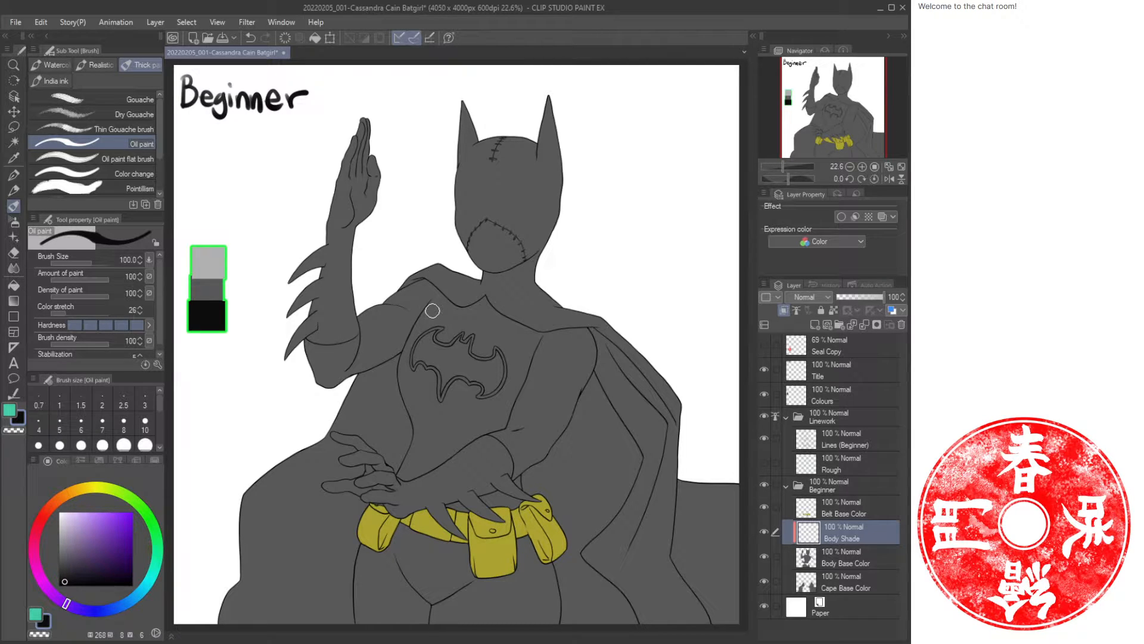
{"action": "mouse_move", "coordinate": [414, 395]}
{"action": "left_mouse_down"}
{"action": "mouse_move", "coordinate": [410, 427]}
{"action": "mouse_move", "coordinate": [473, 426]}
{"action": "left_mouse_up"}
{"action": "left_click_drag", "start_coordinate": [542, 336], "coordinate": [508, 411]}
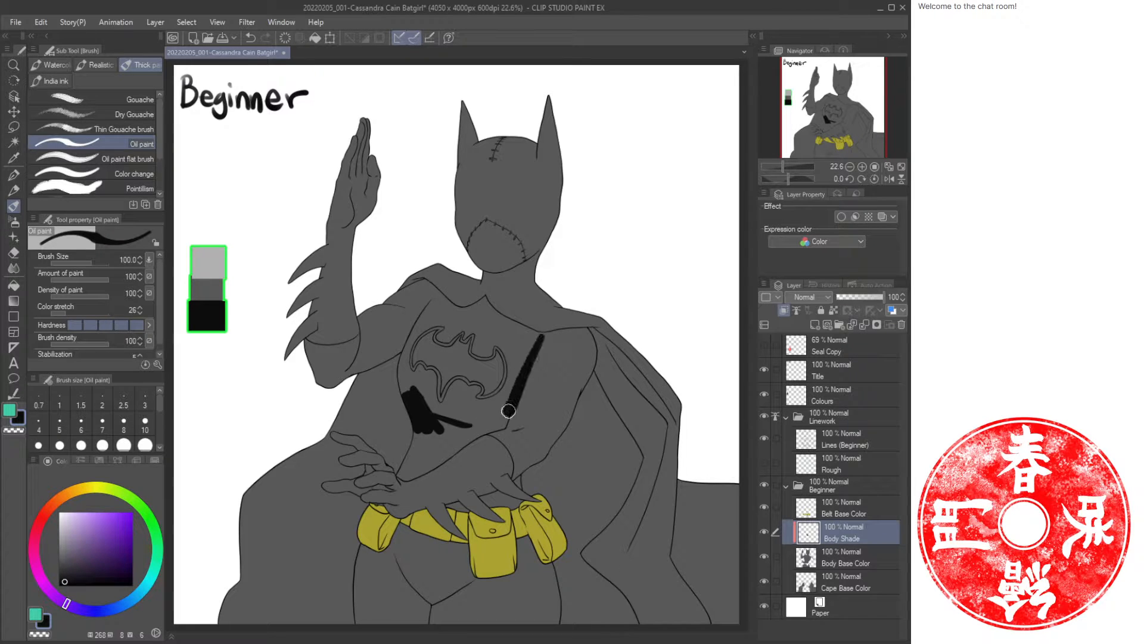
{"action": "mouse_move", "coordinate": [592, 373]}
{"action": "left_mouse_down"}
{"action": "mouse_move", "coordinate": [549, 440]}
{"action": "mouse_move", "coordinate": [514, 472]}
{"action": "left_mouse_up"}
{"action": "left_click_drag", "start_coordinate": [575, 403], "coordinate": [518, 471]}
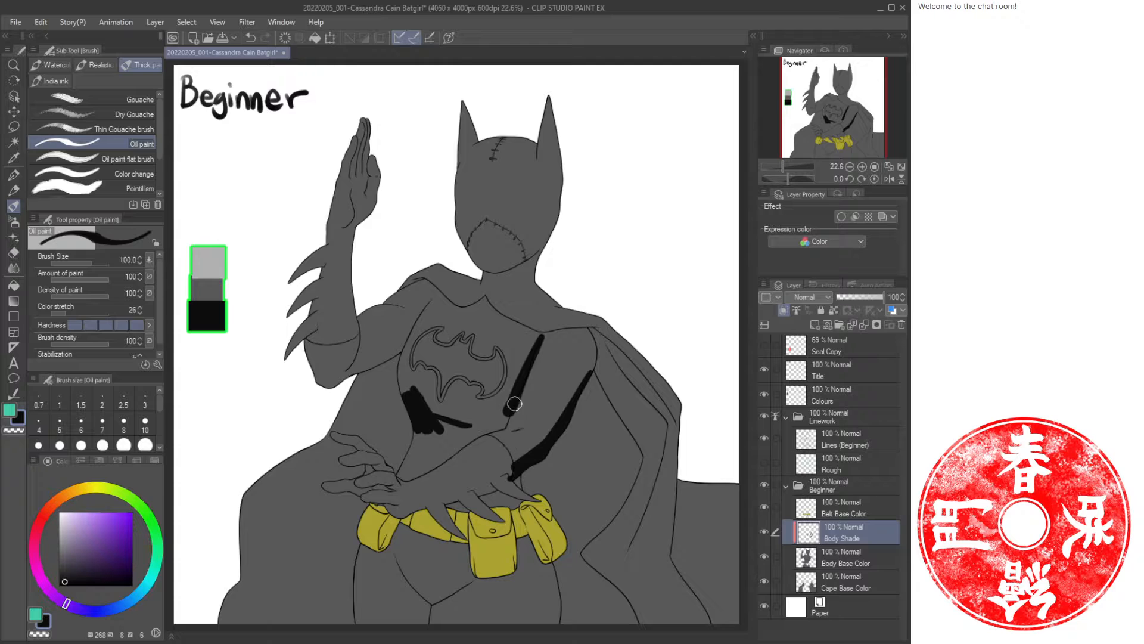
{"action": "mouse_move", "coordinate": [515, 404]}
{"action": "left_mouse_down"}
{"action": "mouse_move", "coordinate": [514, 428]}
{"action": "mouse_move", "coordinate": [491, 422]}
{"action": "mouse_move", "coordinate": [501, 419]}
{"action": "mouse_move", "coordinate": [421, 462]}
{"action": "mouse_move", "coordinate": [499, 426]}
{"action": "mouse_move", "coordinate": [427, 471]}
{"action": "mouse_move", "coordinate": [456, 439]}
{"action": "mouse_move", "coordinate": [420, 458]}
{"action": "mouse_move", "coordinate": [443, 437]}
{"action": "mouse_move", "coordinate": [405, 451]}
{"action": "mouse_move", "coordinate": [434, 429]}
{"action": "mouse_move", "coordinate": [478, 424]}
{"action": "mouse_move", "coordinate": [445, 416]}
{"action": "mouse_move", "coordinate": [457, 389]}
{"action": "mouse_move", "coordinate": [442, 396]}
{"action": "mouse_move", "coordinate": [453, 409]}
{"action": "mouse_move", "coordinate": [443, 378]}
{"action": "mouse_move", "coordinate": [473, 341]}
{"action": "mouse_move", "coordinate": [437, 421]}
{"action": "mouse_move", "coordinate": [452, 377]}
{"action": "mouse_move", "coordinate": [414, 390]}
{"action": "mouse_move", "coordinate": [413, 327]}
{"action": "mouse_move", "coordinate": [434, 305]}
{"action": "mouse_move", "coordinate": [411, 393]}
{"action": "mouse_move", "coordinate": [410, 363]}
{"action": "mouse_move", "coordinate": [425, 386]}
{"action": "left_mouse_up"}
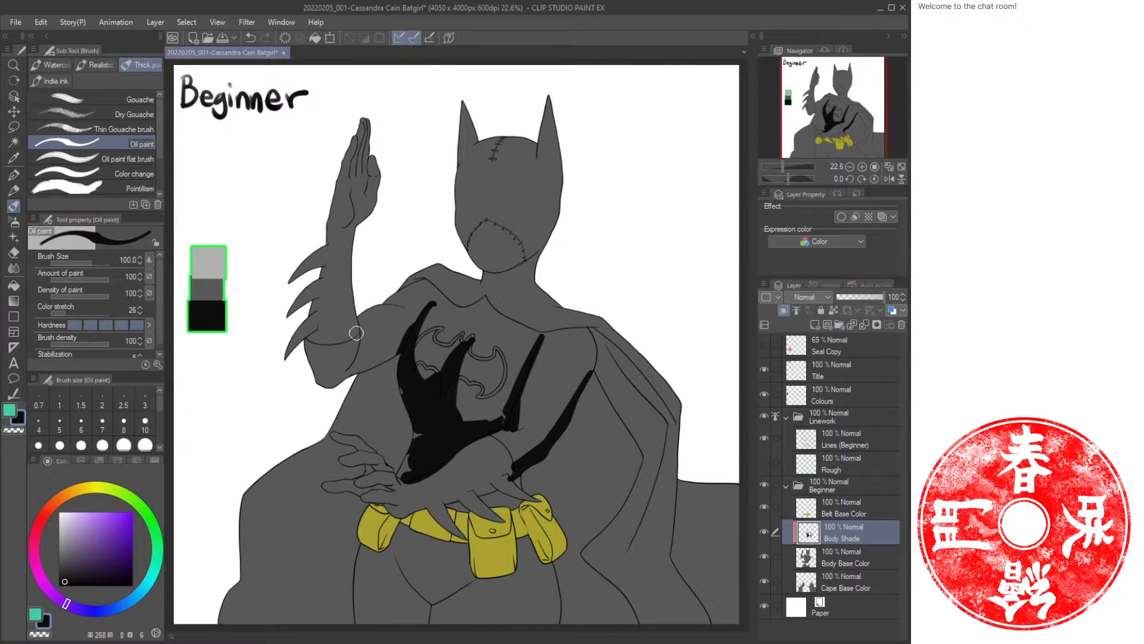
{"action": "left_click_drag", "start_coordinate": [424, 308], "coordinate": [322, 384]}
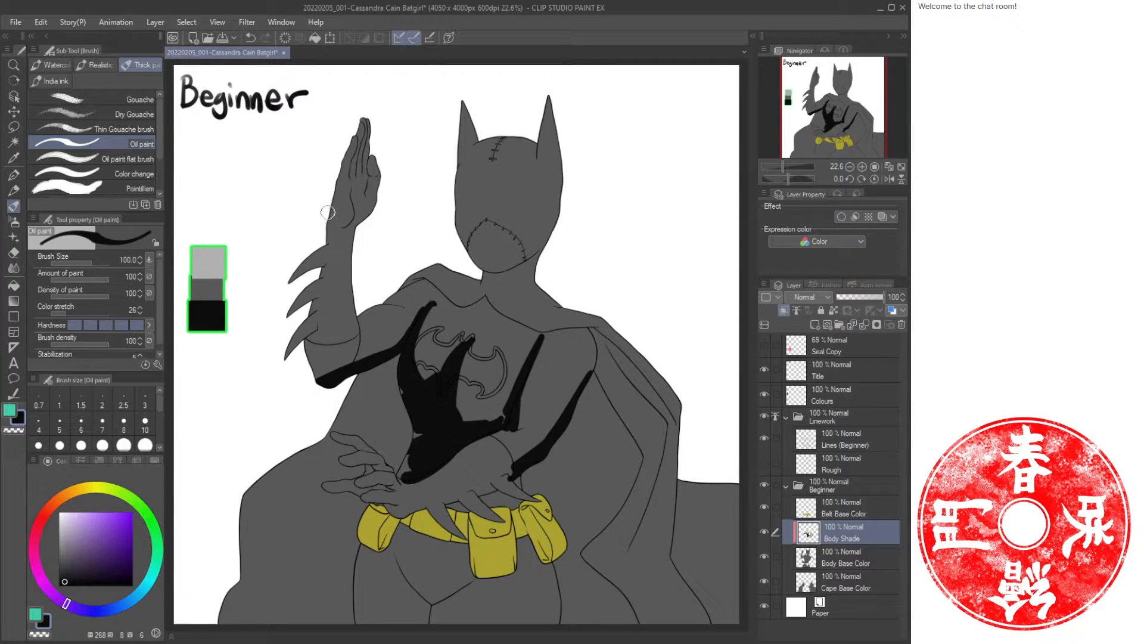
Shade the raised arm's outer edge and fill the mask's eye holes, briefly showing the Rough layer for reference.
{"action": "left_click_drag", "start_coordinate": [334, 194], "coordinate": [345, 136]}
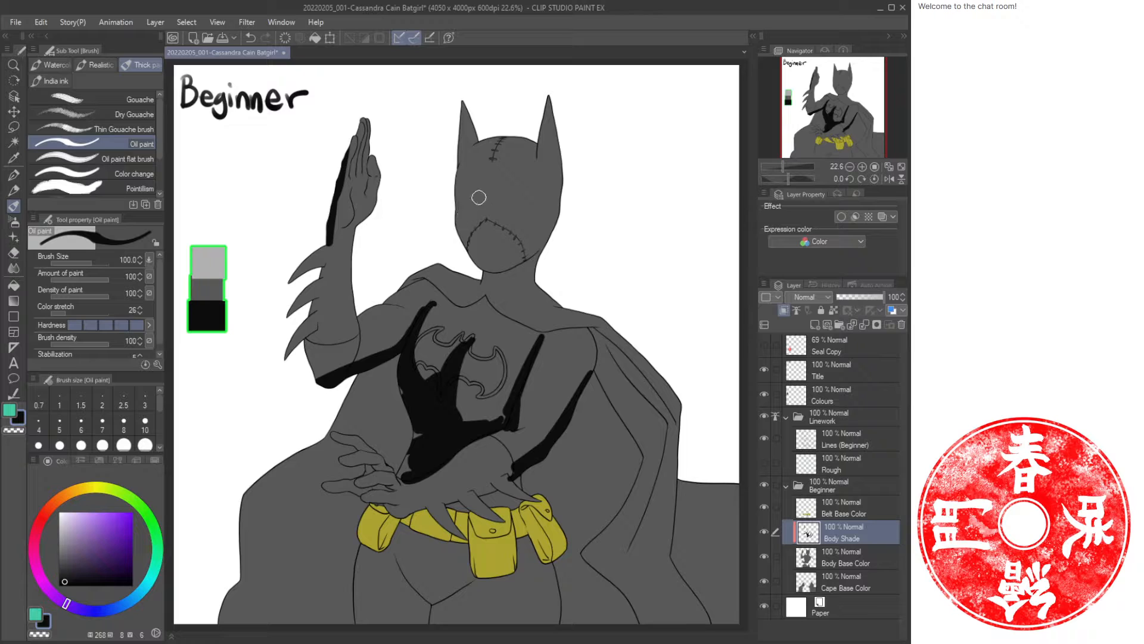
{"action": "left_click", "coordinate": [765, 463]}
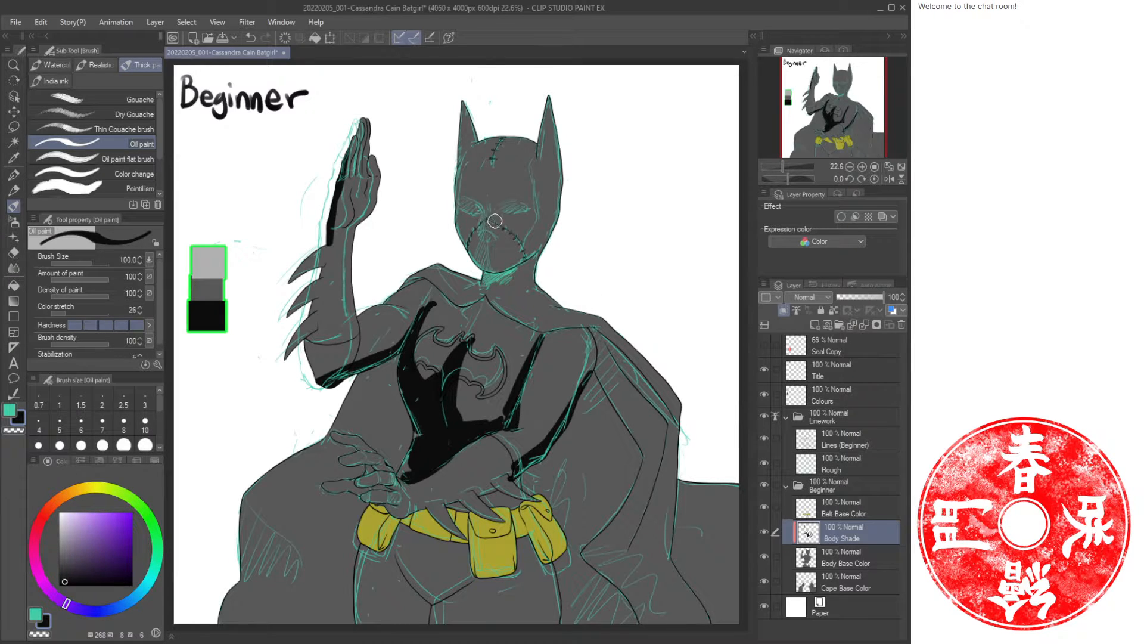
{"action": "mouse_move", "coordinate": [475, 209]}
{"action": "left_mouse_down"}
{"action": "mouse_move", "coordinate": [465, 207]}
{"action": "mouse_move", "coordinate": [524, 208]}
{"action": "left_mouse_up"}
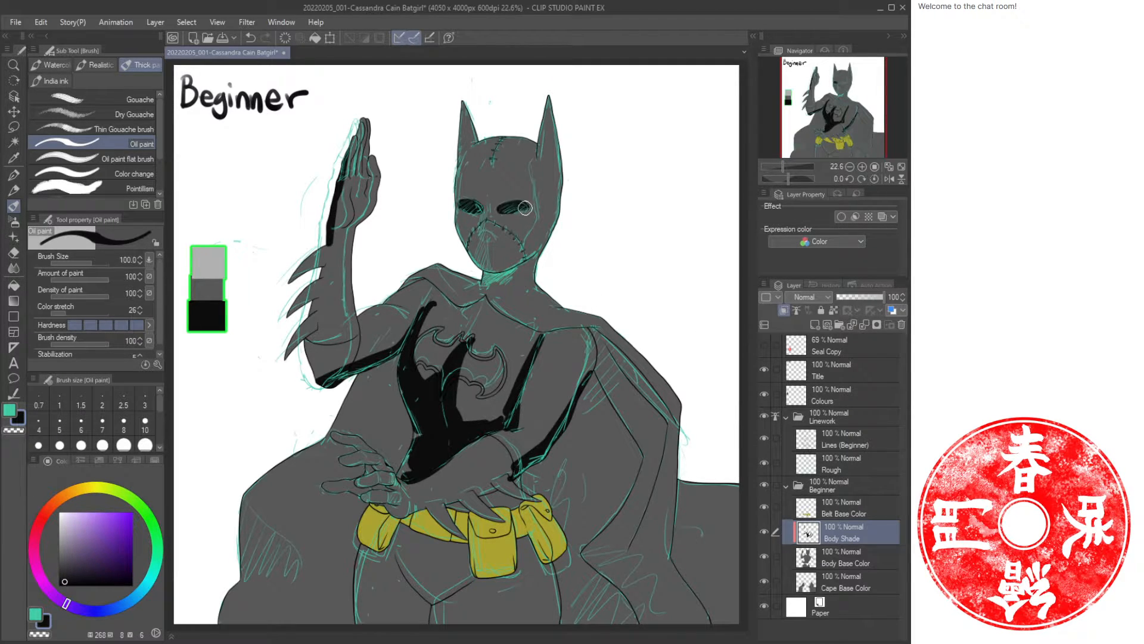
{"action": "left_click", "coordinate": [765, 463]}
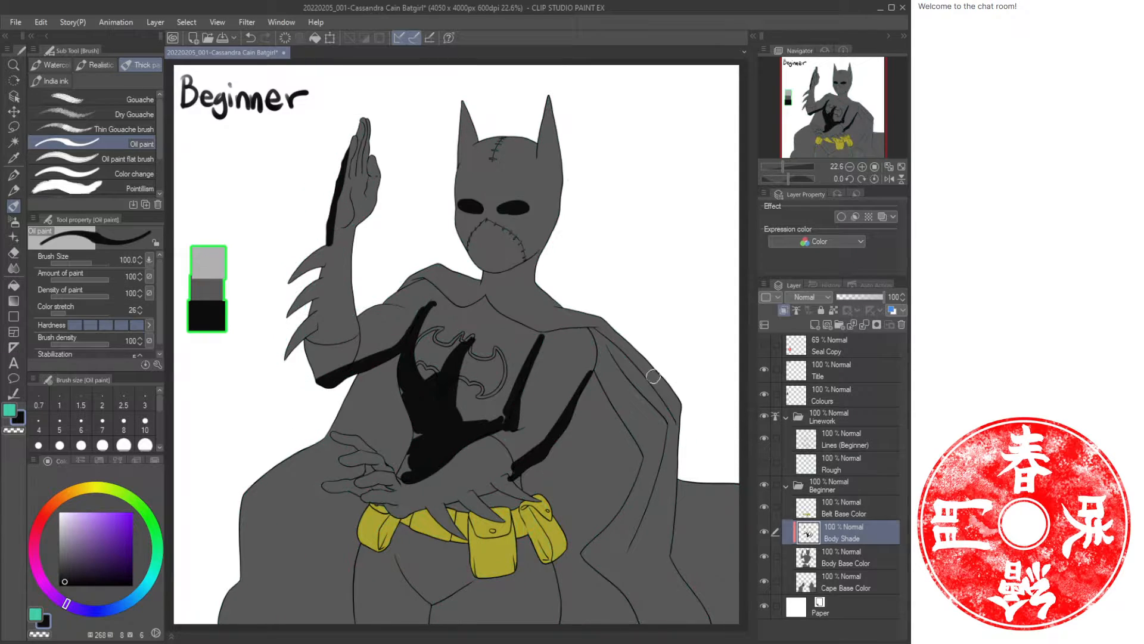
Shade the inside of both ears and paint a shadow band over the top and left side of the cowl.
{"action": "left_click_drag", "start_coordinate": [461, 100], "coordinate": [459, 160]}
{"action": "mouse_move", "coordinate": [546, 101]}
{"action": "left_mouse_down"}
{"action": "mouse_move", "coordinate": [536, 149]}
{"action": "mouse_move", "coordinate": [502, 151]}
{"action": "mouse_move", "coordinate": [522, 156]}
{"action": "mouse_move", "coordinate": [513, 204]}
{"action": "mouse_move", "coordinate": [477, 227]}
{"action": "left_mouse_up"}
{"action": "key", "text": "ctrl+space"}
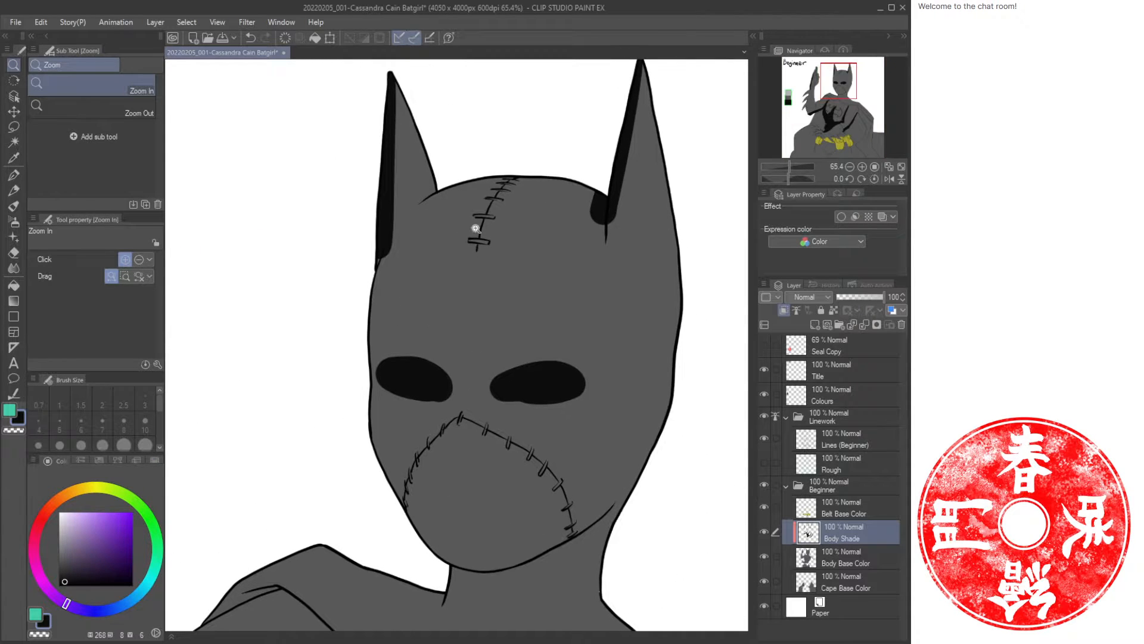
{"action": "key", "text": "ctrl+space"}
{"action": "left_click_drag", "start_coordinate": [526, 333], "coordinate": [503, 381]}
{"action": "left_click_drag", "start_coordinate": [504, 386], "coordinate": [505, 291]}
{"action": "left_click_drag", "start_coordinate": [467, 560], "coordinate": [435, 479]}
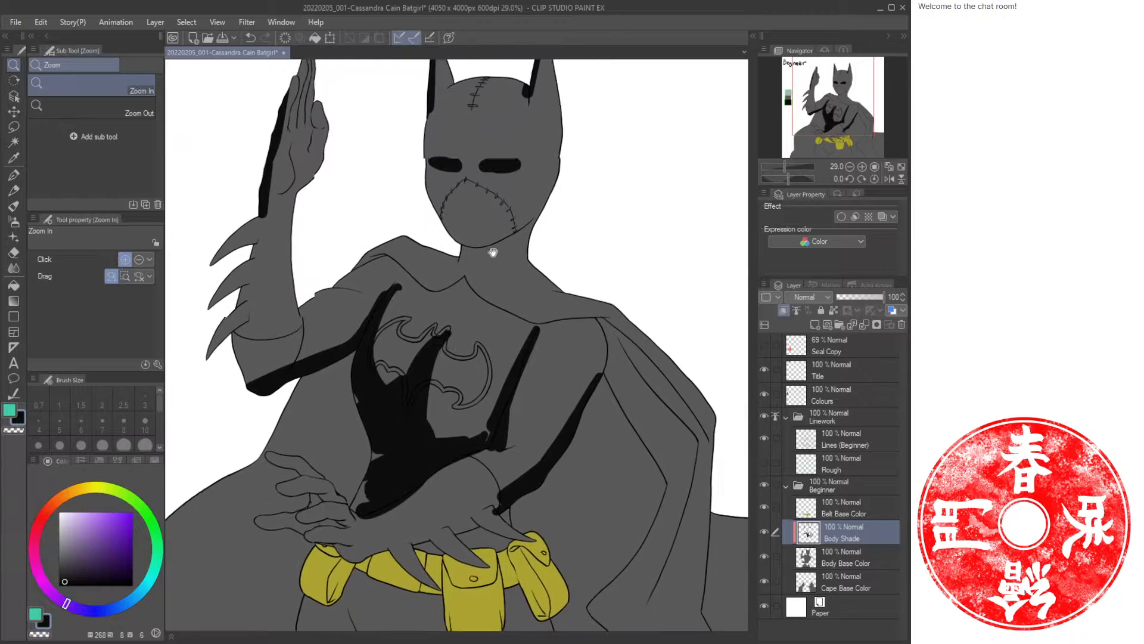
{"action": "left_click_drag", "start_coordinate": [493, 250], "coordinate": [499, 416]}
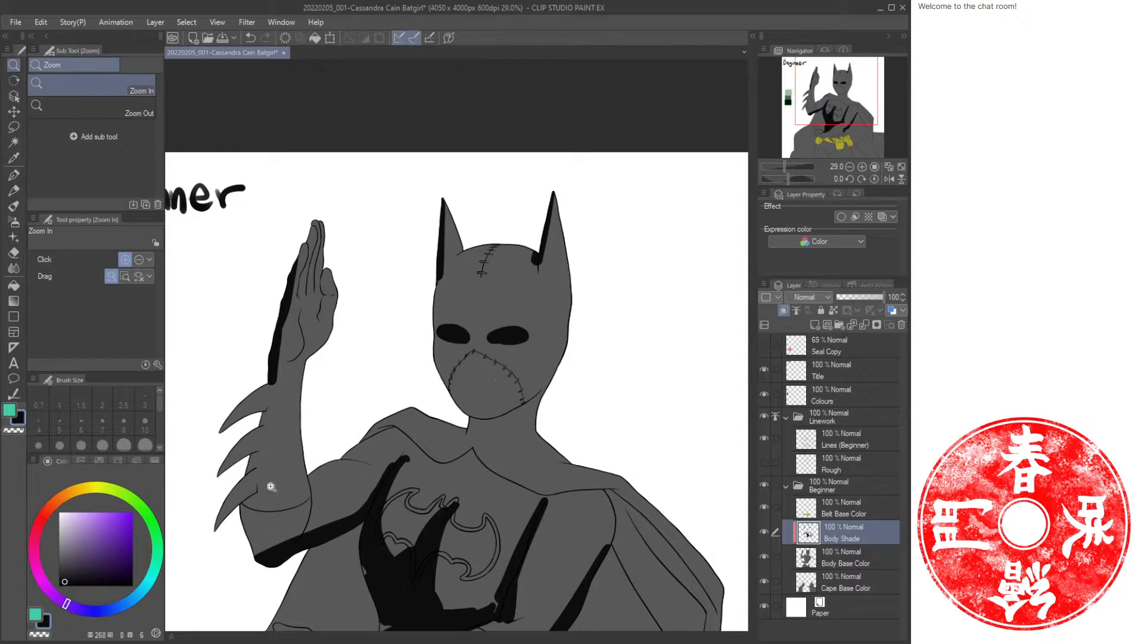
{"action": "left_click_drag", "start_coordinate": [508, 276], "coordinate": [511, 274]}
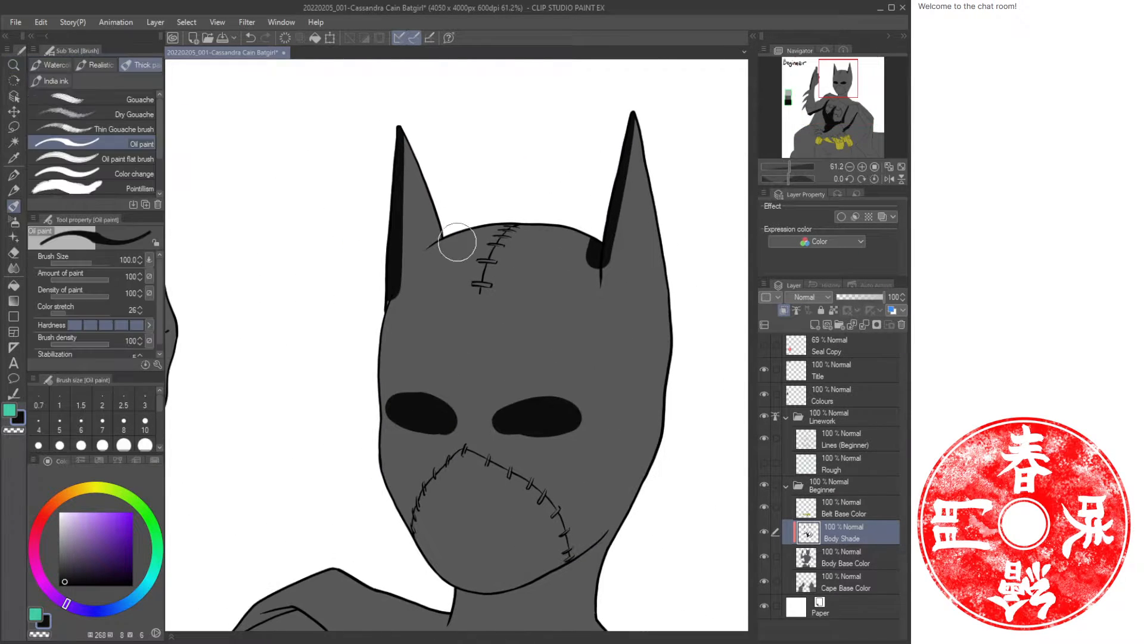
{"action": "mouse_move", "coordinate": [408, 174]}
{"action": "left_mouse_down"}
{"action": "mouse_move", "coordinate": [411, 155]}
{"action": "mouse_move", "coordinate": [417, 225]}
{"action": "mouse_move", "coordinate": [470, 238]}
{"action": "left_mouse_up"}
{"action": "mouse_move", "coordinate": [593, 256]}
{"action": "left_mouse_down"}
{"action": "mouse_move", "coordinate": [486, 232]}
{"action": "mouse_move", "coordinate": [428, 255]}
{"action": "mouse_move", "coordinate": [385, 356]}
{"action": "mouse_move", "coordinate": [382, 418]}
{"action": "left_mouse_up"}
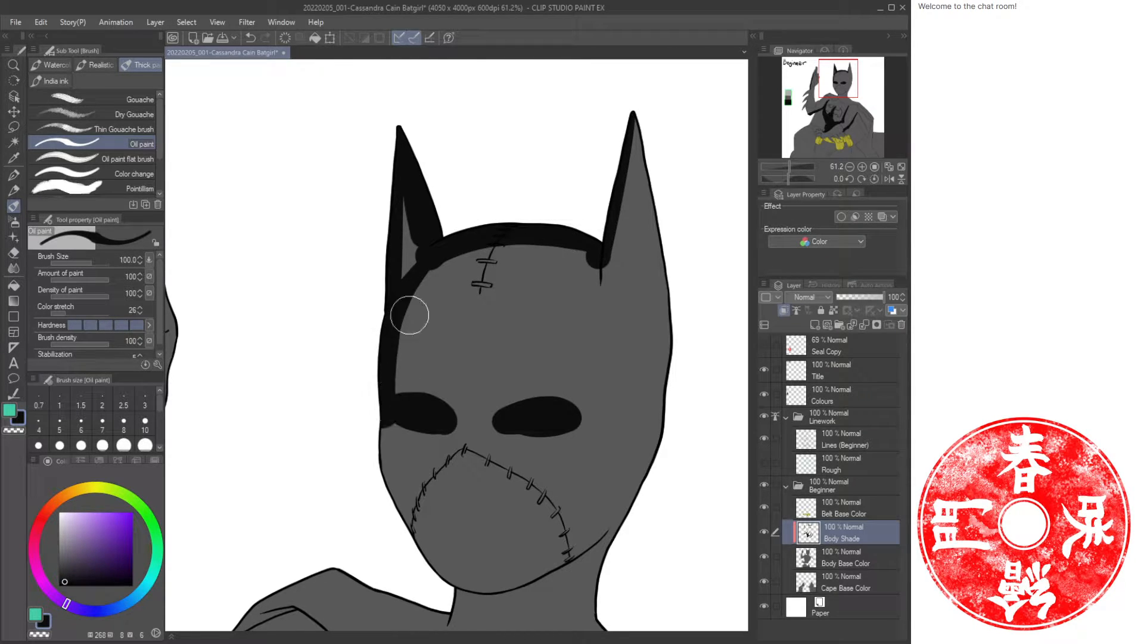
{"action": "mouse_move", "coordinate": [553, 243]}
{"action": "left_mouse_down"}
{"action": "mouse_move", "coordinate": [511, 240]}
{"action": "mouse_move", "coordinate": [416, 291]}
{"action": "mouse_move", "coordinate": [395, 261]}
{"action": "mouse_move", "coordinate": [424, 267]}
{"action": "mouse_move", "coordinate": [422, 226]}
{"action": "left_mouse_up"}
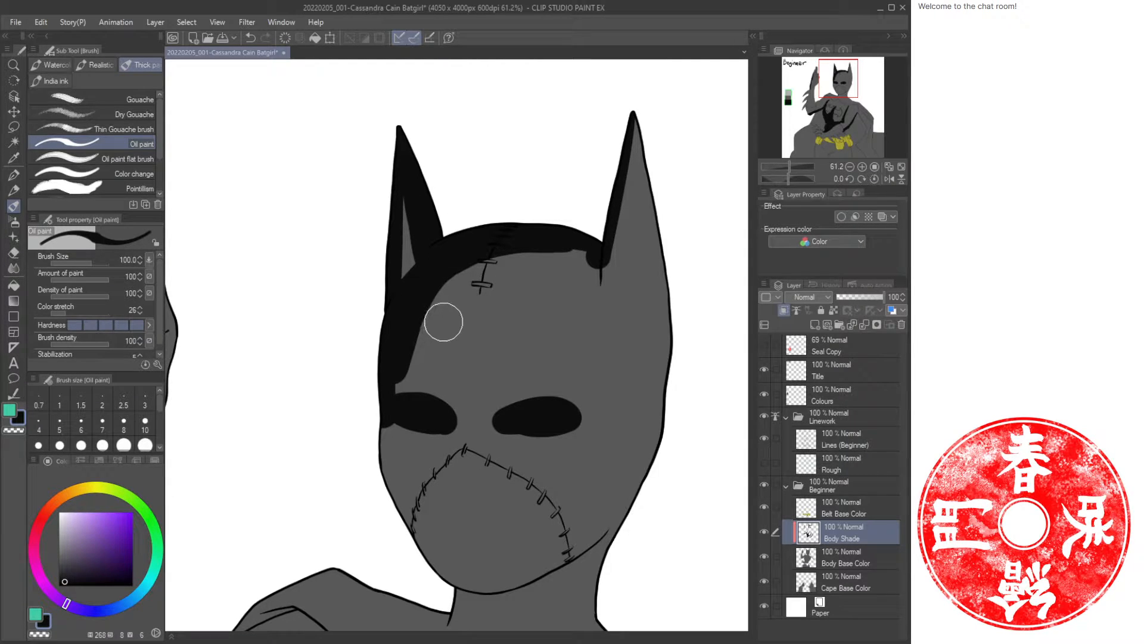
Reduce the brush size to 50 and paint shadow down the left side of the face.
{"action": "key", "text": "bracketleft"}
{"action": "key", "text": "bracketleft"}
{"action": "key", "text": "bracketleft"}
{"action": "key", "text": "bracketleft"}
{"action": "mouse_move", "coordinate": [466, 265]}
{"action": "left_mouse_down"}
{"action": "mouse_move", "coordinate": [440, 291]}
{"action": "mouse_move", "coordinate": [406, 390]}
{"action": "mouse_move", "coordinate": [397, 377]}
{"action": "mouse_move", "coordinate": [401, 401]}
{"action": "mouse_move", "coordinate": [419, 352]}
{"action": "mouse_move", "coordinate": [421, 385]}
{"action": "mouse_move", "coordinate": [456, 436]}
{"action": "left_mouse_up"}
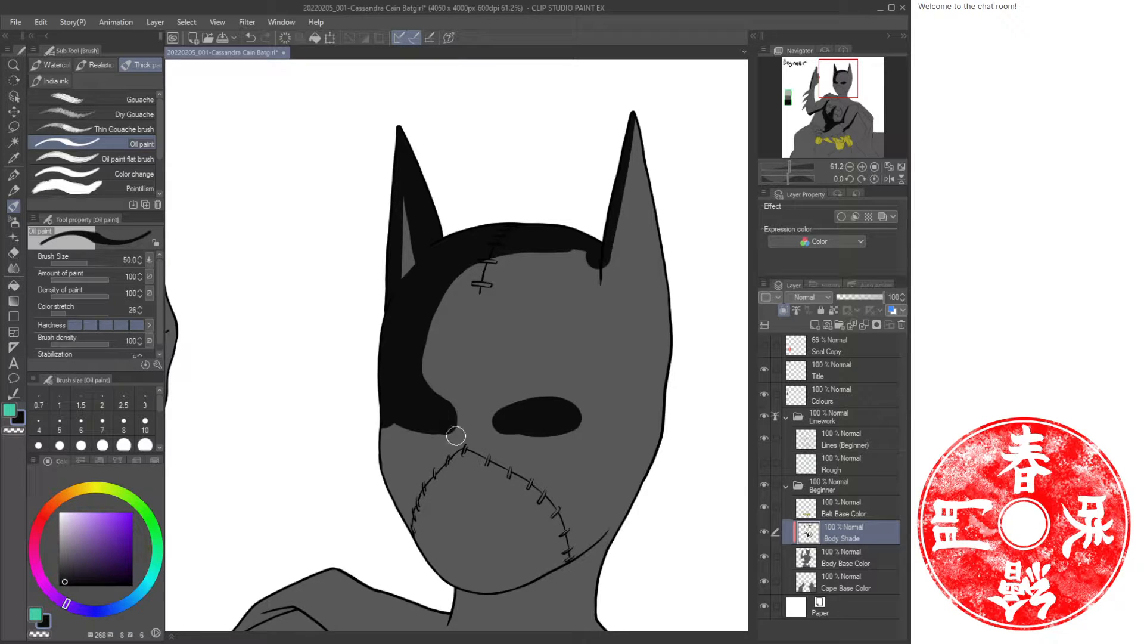
Paint a shadow strip from below the eye down to the chin, checking the Rough layer for placement.
{"action": "left_click", "coordinate": [764, 463]}
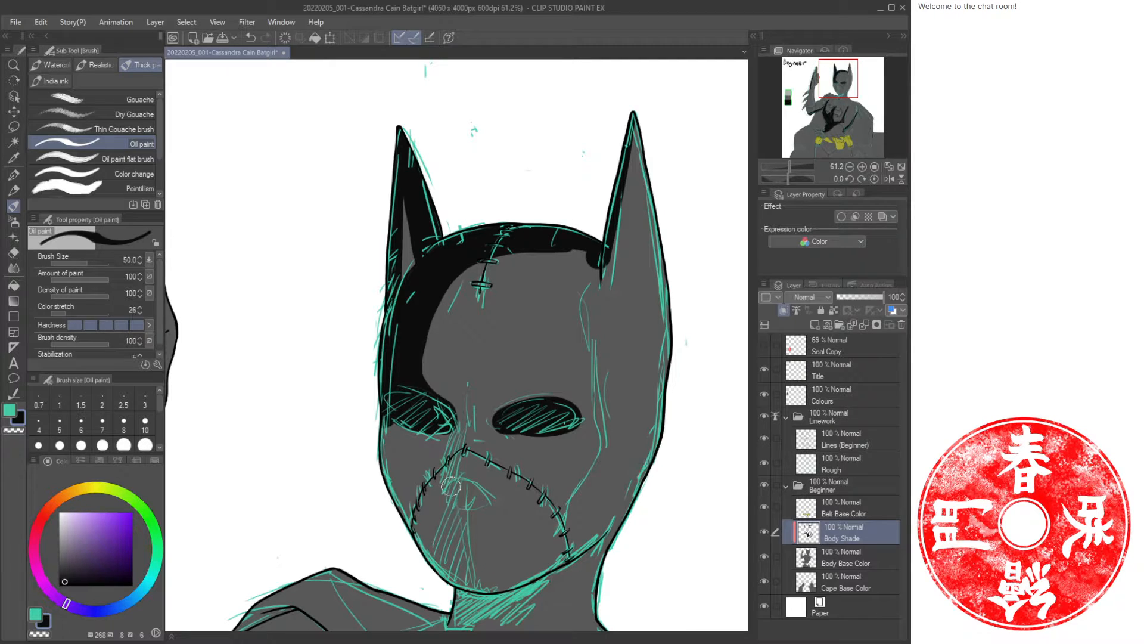
{"action": "left_click_drag", "start_coordinate": [452, 487], "coordinate": [477, 587]}
{"action": "left_click_drag", "start_coordinate": [458, 417], "coordinate": [442, 490]}
{"action": "left_click", "coordinate": [764, 462]}
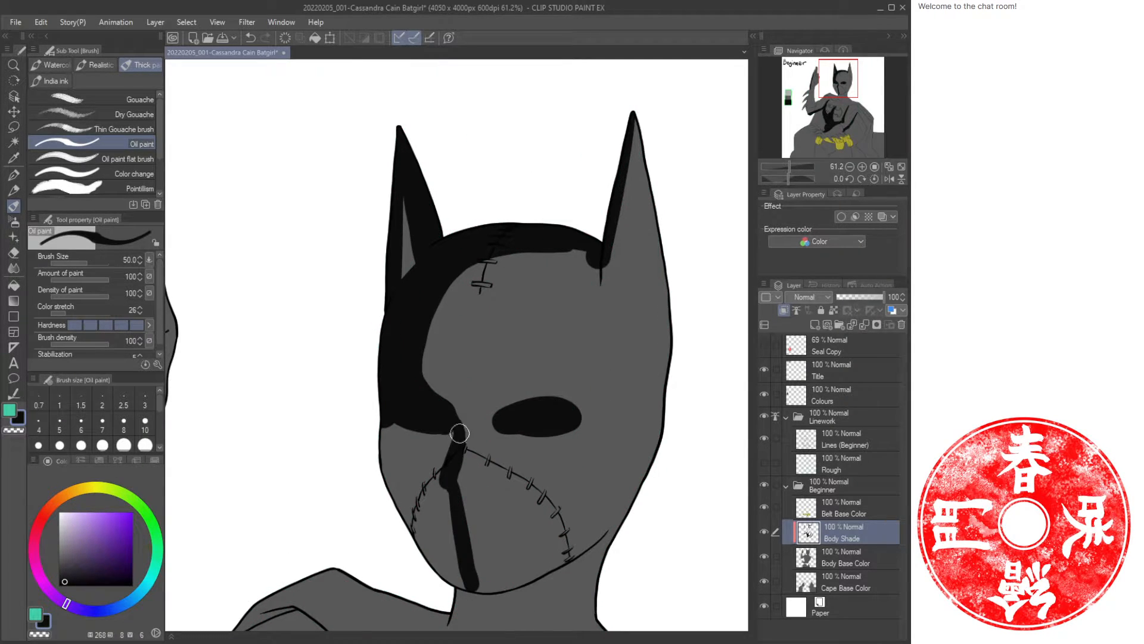
{"action": "mouse_move", "coordinate": [459, 434]}
{"action": "left_mouse_down"}
{"action": "mouse_move", "coordinate": [442, 484]}
{"action": "mouse_move", "coordinate": [448, 527]}
{"action": "mouse_move", "coordinate": [448, 495]}
{"action": "mouse_move", "coordinate": [466, 567]}
{"action": "mouse_move", "coordinate": [476, 588]}
{"action": "mouse_move", "coordinate": [454, 533]}
{"action": "mouse_move", "coordinate": [489, 590]}
{"action": "mouse_move", "coordinate": [456, 573]}
{"action": "left_mouse_up"}
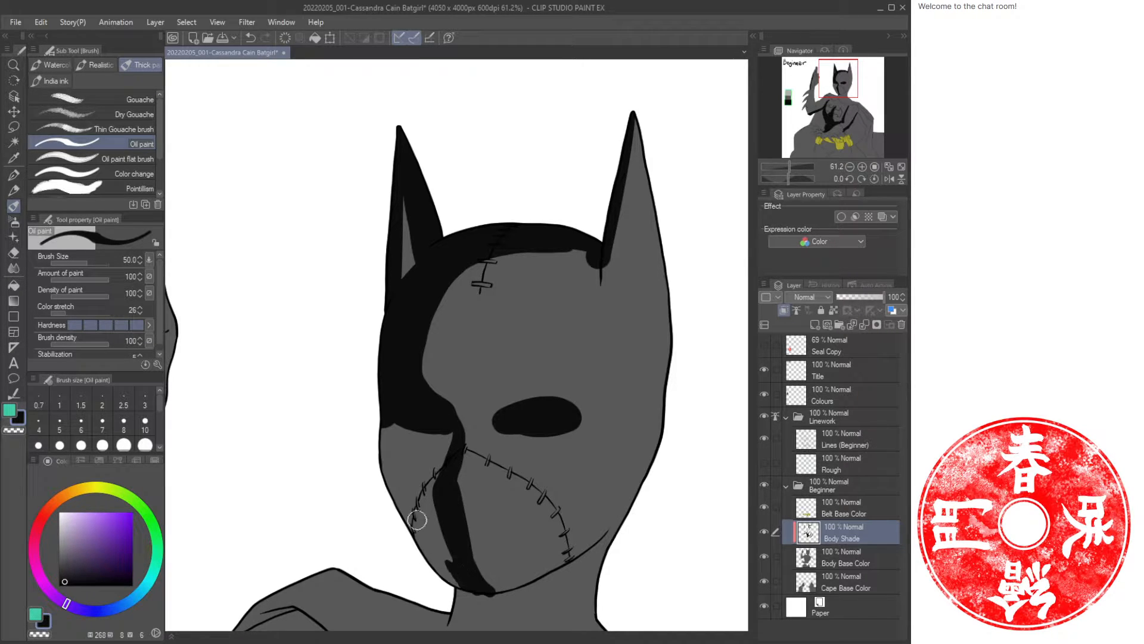
{"action": "mouse_move", "coordinate": [391, 422]}
{"action": "left_mouse_down"}
{"action": "mouse_move", "coordinate": [383, 441]}
{"action": "mouse_move", "coordinate": [398, 427]}
{"action": "mouse_move", "coordinate": [391, 449]}
{"action": "mouse_move", "coordinate": [432, 546]}
{"action": "mouse_move", "coordinate": [400, 494]}
{"action": "mouse_move", "coordinate": [449, 558]}
{"action": "mouse_move", "coordinate": [423, 519]}
{"action": "mouse_move", "coordinate": [440, 488]}
{"action": "mouse_move", "coordinate": [459, 576]}
{"action": "mouse_move", "coordinate": [405, 517]}
{"action": "mouse_move", "coordinate": [450, 575]}
{"action": "left_mouse_up"}
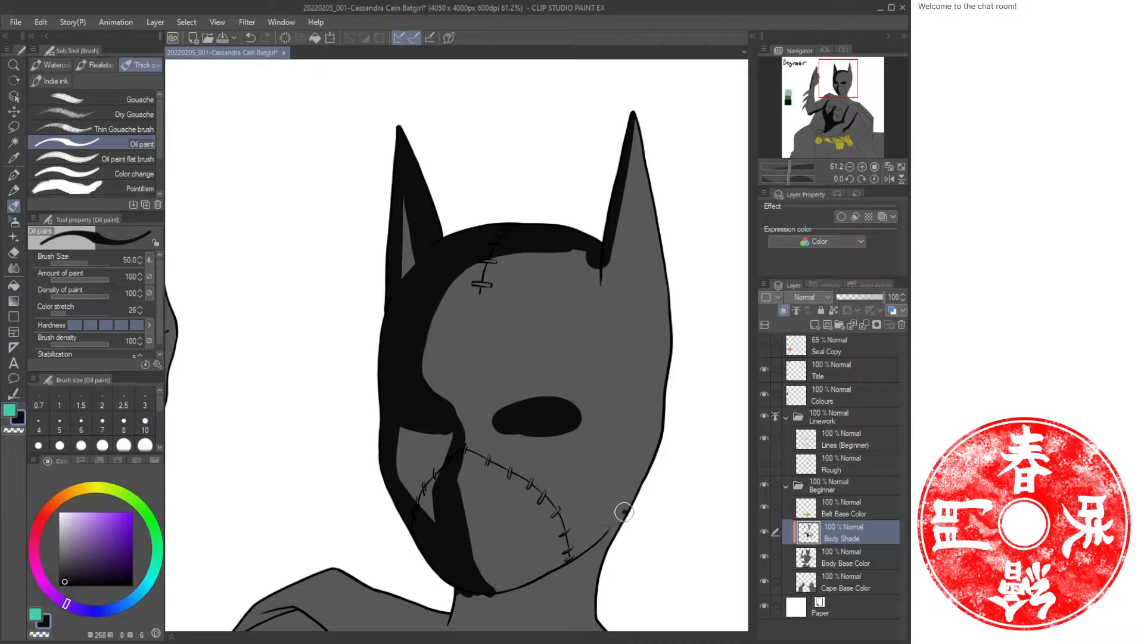
Shade the jaw and the cowl's right edge, undoing the first two attempts.
{"action": "mouse_move", "coordinate": [626, 512]}
{"action": "left_mouse_down"}
{"action": "mouse_move", "coordinate": [573, 558]}
{"action": "mouse_move", "coordinate": [519, 587]}
{"action": "mouse_move", "coordinate": [466, 592]}
{"action": "left_mouse_up"}
{"action": "mouse_move", "coordinate": [568, 503]}
{"action": "left_mouse_down"}
{"action": "mouse_move", "coordinate": [582, 367]}
{"action": "mouse_move", "coordinate": [623, 393]}
{"action": "mouse_move", "coordinate": [544, 442]}
{"action": "mouse_move", "coordinate": [471, 459]}
{"action": "left_mouse_up"}
{"action": "key", "text": "ctrl+z"}
{"action": "key", "text": "ctrl+z"}
{"action": "left_click_drag", "start_coordinate": [636, 390], "coordinate": [584, 430]}
{"action": "mouse_move", "coordinate": [641, 379]}
{"action": "left_mouse_down"}
{"action": "mouse_move", "coordinate": [571, 440]}
{"action": "mouse_move", "coordinate": [516, 463]}
{"action": "mouse_move", "coordinate": [476, 461]}
{"action": "mouse_move", "coordinate": [515, 468]}
{"action": "mouse_move", "coordinate": [475, 463]}
{"action": "mouse_move", "coordinate": [464, 492]}
{"action": "mouse_move", "coordinate": [586, 439]}
{"action": "mouse_move", "coordinate": [544, 465]}
{"action": "mouse_move", "coordinate": [625, 394]}
{"action": "left_mouse_up"}
{"action": "scroll", "coordinate": [511, 426], "scroll_direction": "up", "scroll_amount": 5}
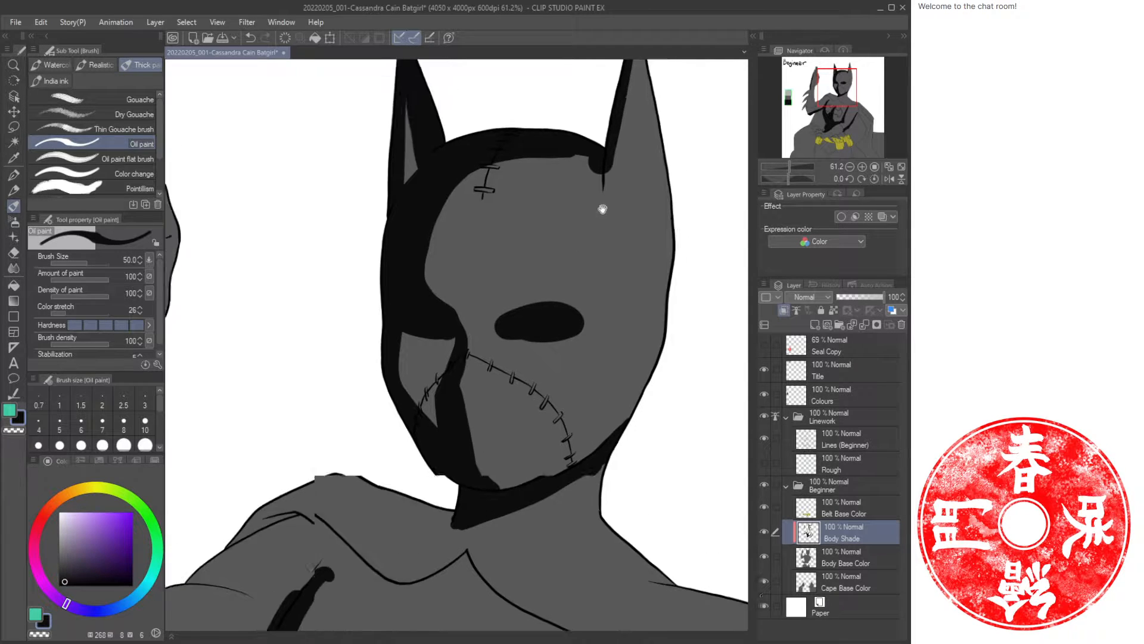
Thicken the shadow along the cowl's top and down the inner edges of both ears.
{"action": "mouse_move", "coordinate": [393, 431]}
{"action": "left_mouse_down"}
{"action": "mouse_move", "coordinate": [404, 400]}
{"action": "mouse_move", "coordinate": [442, 366]}
{"action": "mouse_move", "coordinate": [485, 344]}
{"action": "mouse_move", "coordinate": [570, 343]}
{"action": "left_mouse_up"}
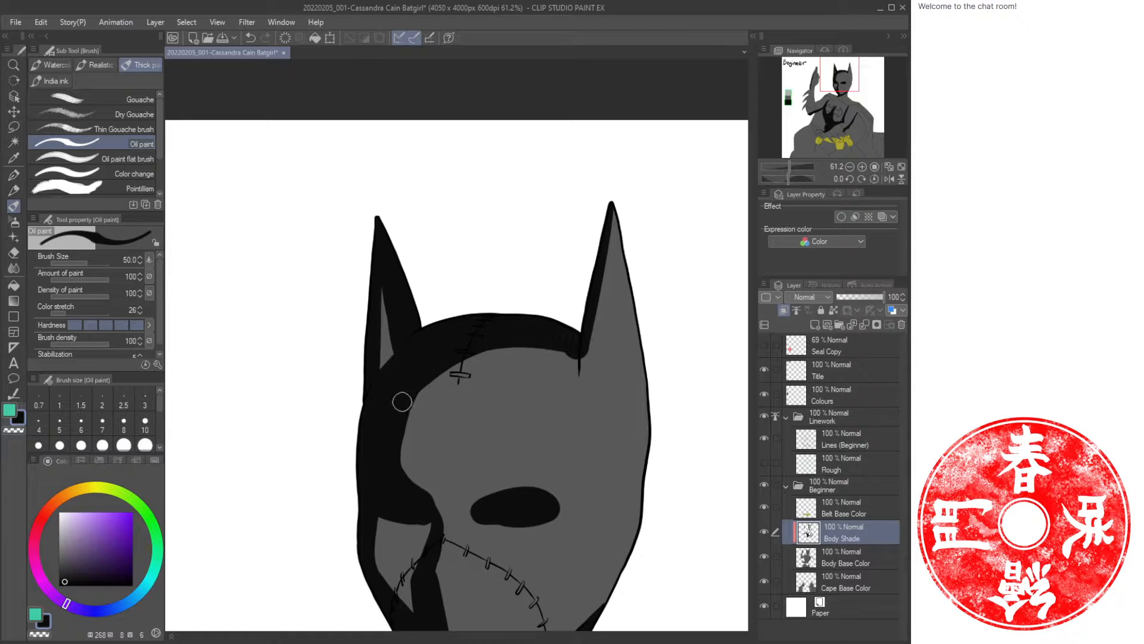
{"action": "left_click_drag", "start_coordinate": [457, 356], "coordinate": [393, 437]}
{"action": "left_click_drag", "start_coordinate": [611, 217], "coordinate": [581, 386]}
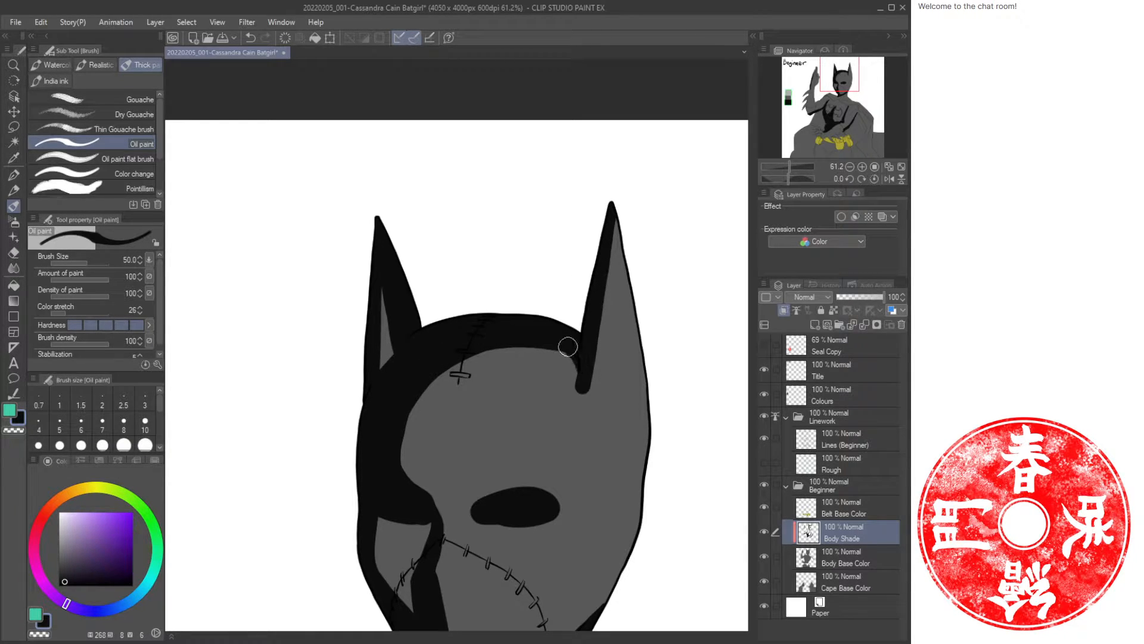
{"action": "mouse_move", "coordinate": [616, 209]}
{"action": "left_mouse_down"}
{"action": "mouse_move", "coordinate": [645, 365]}
{"action": "mouse_move", "coordinate": [645, 469]}
{"action": "mouse_move", "coordinate": [652, 439]}
{"action": "mouse_move", "coordinate": [650, 406]}
{"action": "mouse_move", "coordinate": [634, 540]}
{"action": "mouse_move", "coordinate": [670, 347]}
{"action": "mouse_move", "coordinate": [647, 308]}
{"action": "mouse_move", "coordinate": [606, 403]}
{"action": "left_mouse_up"}
{"action": "left_click_drag", "start_coordinate": [700, 164], "coordinate": [663, 292]}
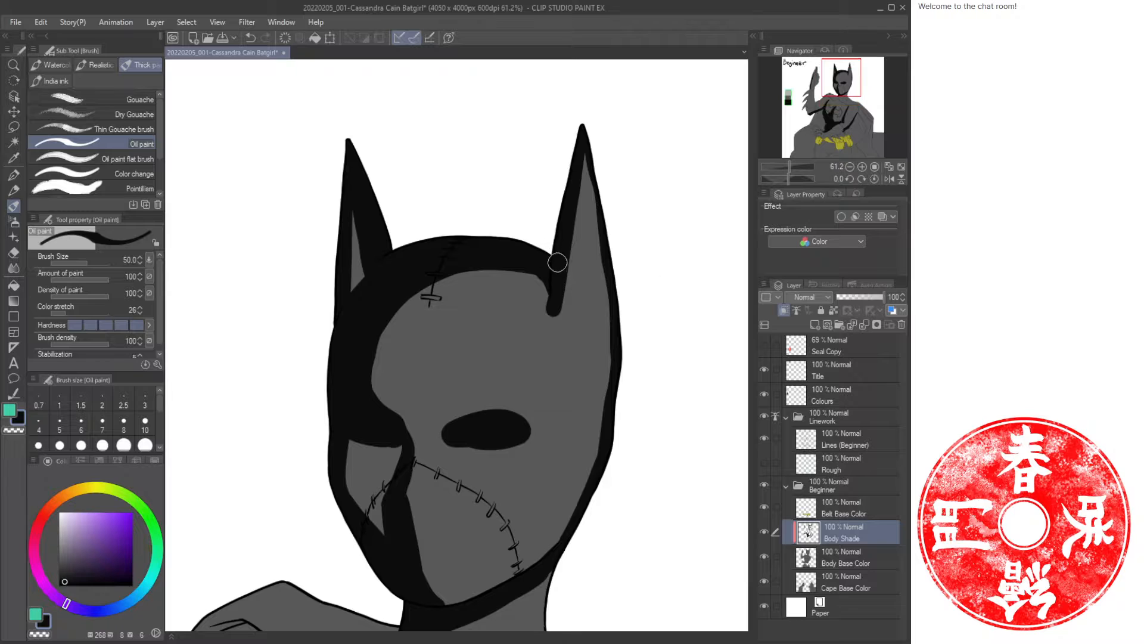
{"action": "mouse_move", "coordinate": [537, 262]}
{"action": "left_mouse_down"}
{"action": "mouse_move", "coordinate": [554, 333]}
{"action": "mouse_move", "coordinate": [562, 279]}
{"action": "mouse_move", "coordinate": [556, 335]}
{"action": "mouse_move", "coordinate": [539, 304]}
{"action": "mouse_move", "coordinate": [568, 300]}
{"action": "mouse_move", "coordinate": [577, 270]}
{"action": "mouse_move", "coordinate": [556, 351]}
{"action": "left_mouse_up"}
Switch to transparent colour and erase parts of the eye holes to reshape them into narrower eyes.
{"action": "key", "text": "c"}
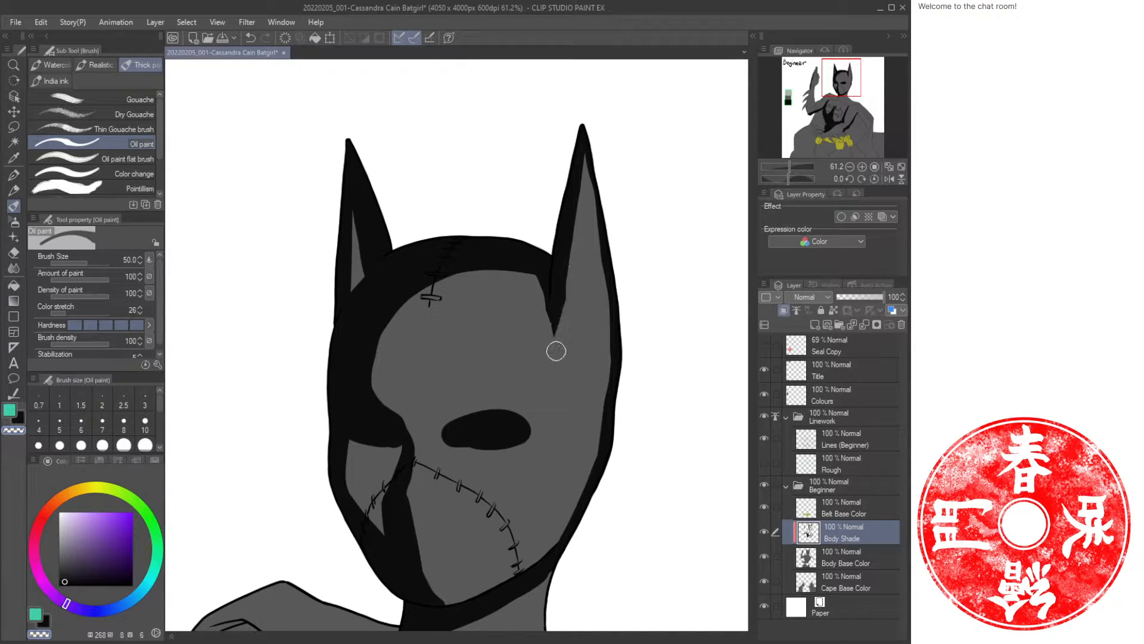
{"action": "left_click_drag", "start_coordinate": [505, 538], "coordinate": [594, 402]}
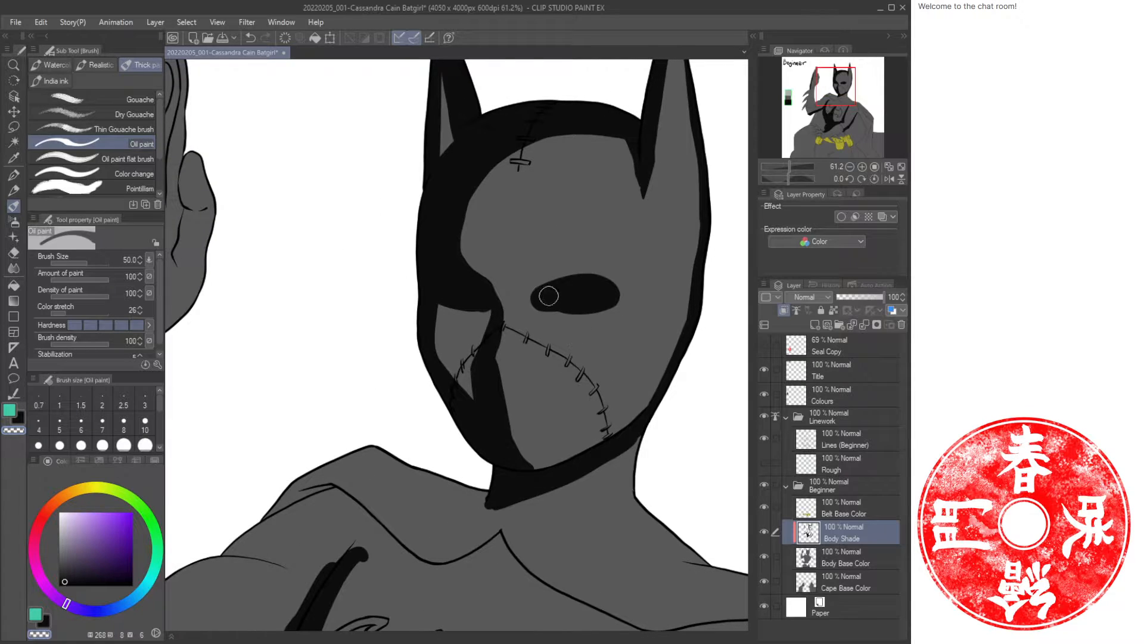
{"action": "mouse_move", "coordinate": [540, 296]}
{"action": "left_mouse_down"}
{"action": "mouse_move", "coordinate": [569, 312]}
{"action": "mouse_move", "coordinate": [541, 286]}
{"action": "mouse_move", "coordinate": [607, 287]}
{"action": "mouse_move", "coordinate": [567, 316]}
{"action": "mouse_move", "coordinate": [573, 291]}
{"action": "mouse_move", "coordinate": [611, 298]}
{"action": "mouse_move", "coordinate": [588, 313]}
{"action": "mouse_move", "coordinate": [473, 299]}
{"action": "mouse_move", "coordinate": [580, 267]}
{"action": "mouse_move", "coordinate": [532, 292]}
{"action": "mouse_move", "coordinate": [522, 282]}
{"action": "mouse_move", "coordinate": [546, 285]}
{"action": "mouse_move", "coordinate": [550, 273]}
{"action": "mouse_move", "coordinate": [521, 274]}
{"action": "mouse_move", "coordinate": [589, 266]}
{"action": "left_mouse_up"}
{"action": "key", "text": "c"}
{"action": "key", "text": "c"}
{"action": "key", "text": "c"}
{"action": "key", "text": "c"}
{"action": "key", "text": "c"}
{"action": "key", "text": "c"}
{"action": "key", "text": "c"}
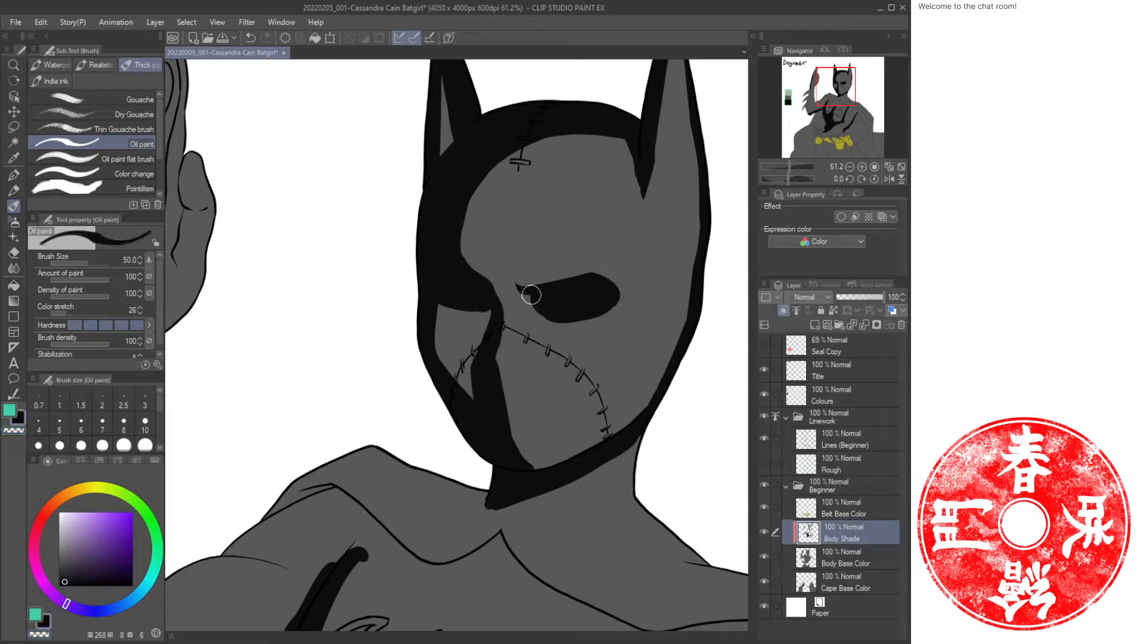
{"action": "mouse_move", "coordinate": [529, 294]}
{"action": "left_mouse_down"}
{"action": "mouse_move", "coordinate": [579, 335]}
{"action": "mouse_move", "coordinate": [529, 314]}
{"action": "mouse_move", "coordinate": [575, 329]}
{"action": "left_mouse_up"}
{"action": "key", "text": "c"}
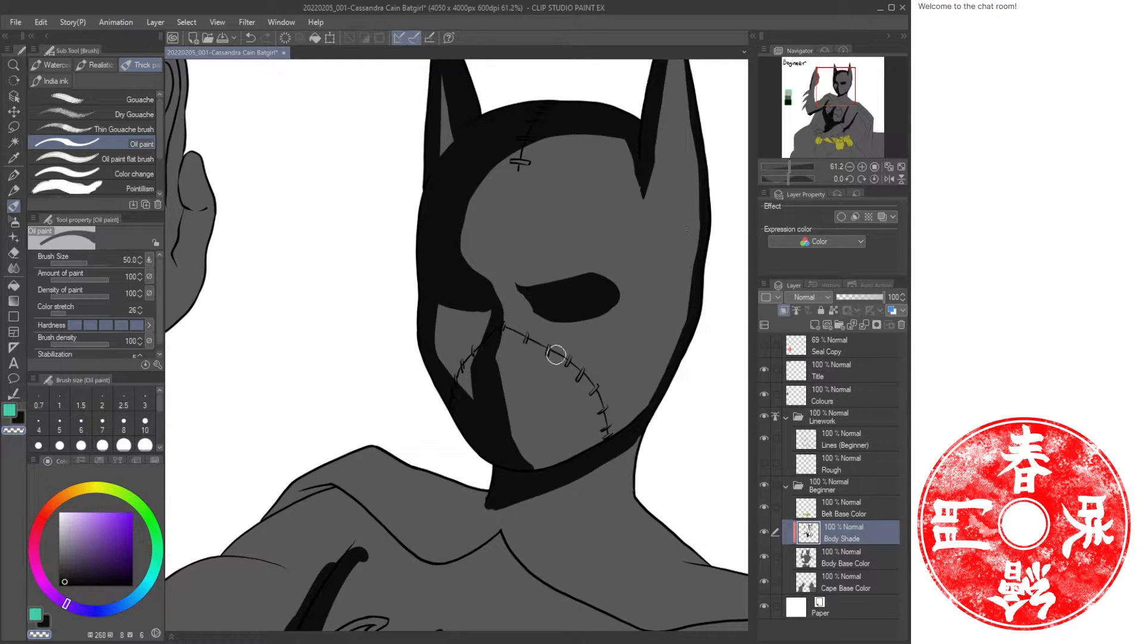
Touch up the face shadow along the stitched seam on the lower mask.
{"action": "key", "text": "ctrl+space"}
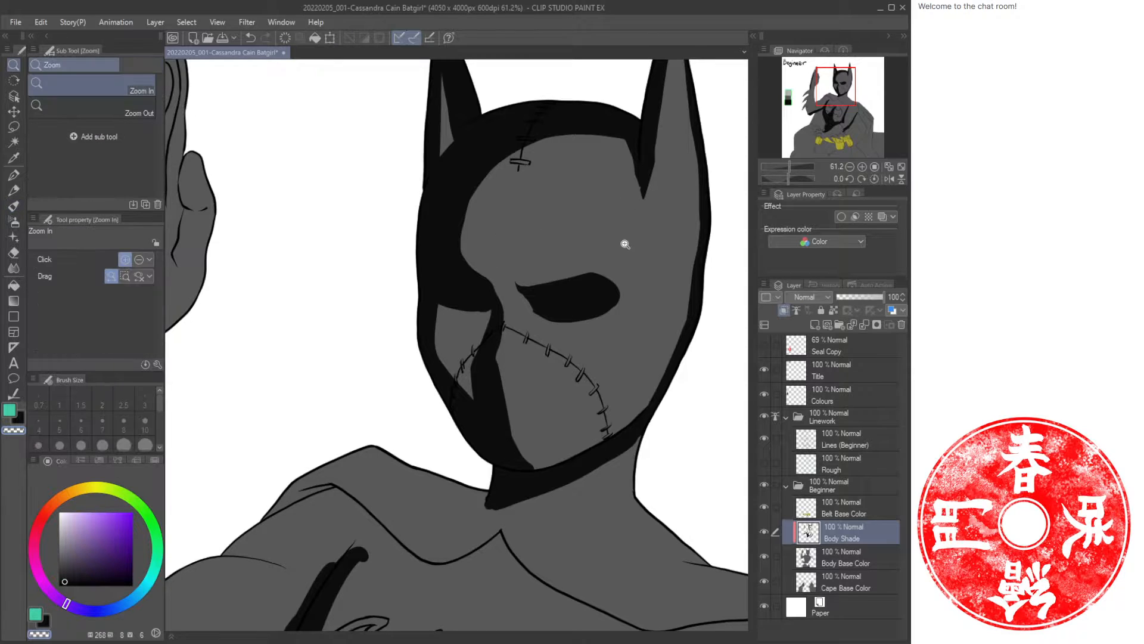
{"action": "mouse_move", "coordinate": [622, 241]}
{"action": "left_mouse_down"}
{"action": "mouse_move", "coordinate": [616, 230]}
{"action": "mouse_move", "coordinate": [469, 281]}
{"action": "left_mouse_up"}
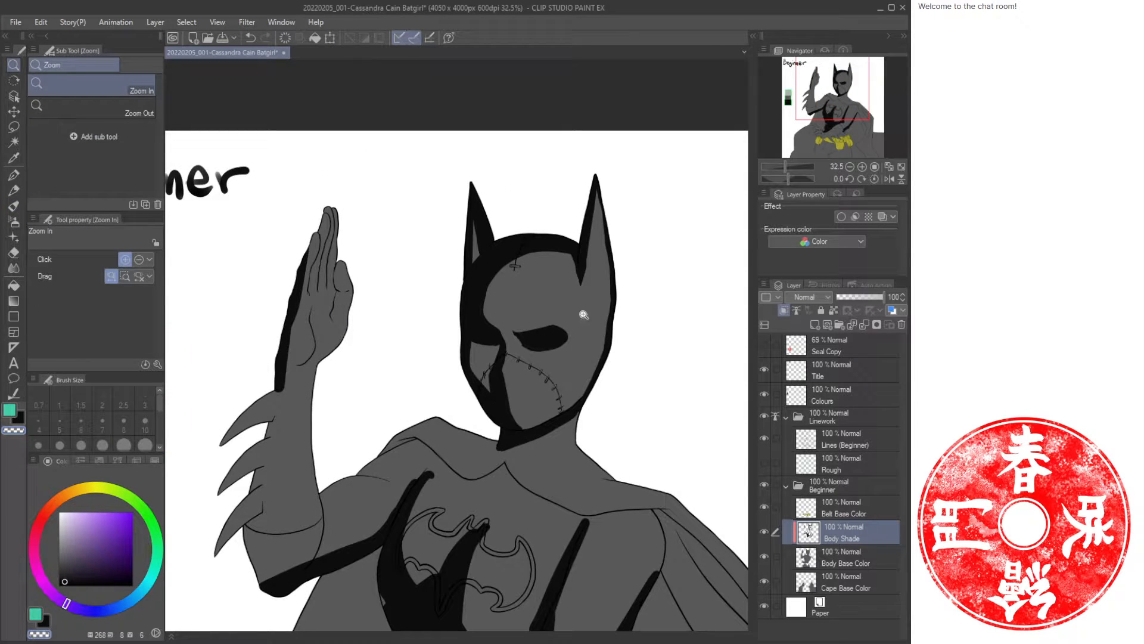
{"action": "left_click_drag", "start_coordinate": [551, 320], "coordinate": [601, 303]}
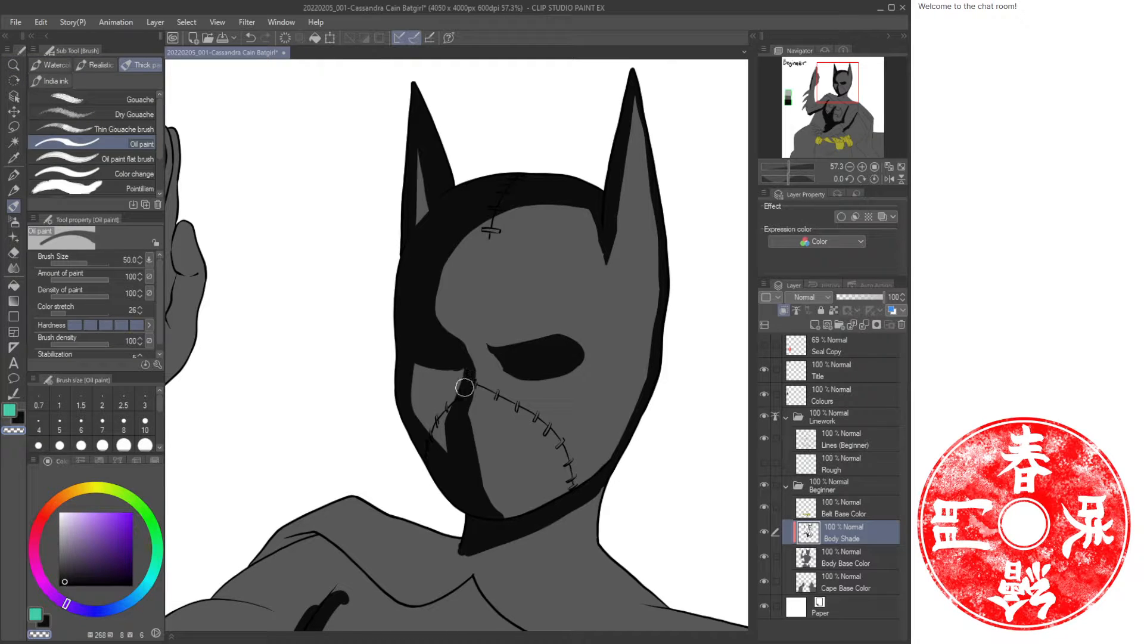
{"action": "mouse_move", "coordinate": [465, 388]}
{"action": "left_mouse_down"}
{"action": "mouse_move", "coordinate": [416, 410]}
{"action": "mouse_move", "coordinate": [410, 396]}
{"action": "mouse_move", "coordinate": [416, 416]}
{"action": "mouse_move", "coordinate": [424, 408]}
{"action": "left_mouse_up"}
{"action": "left_click_drag", "start_coordinate": [640, 417], "coordinate": [584, 473]}
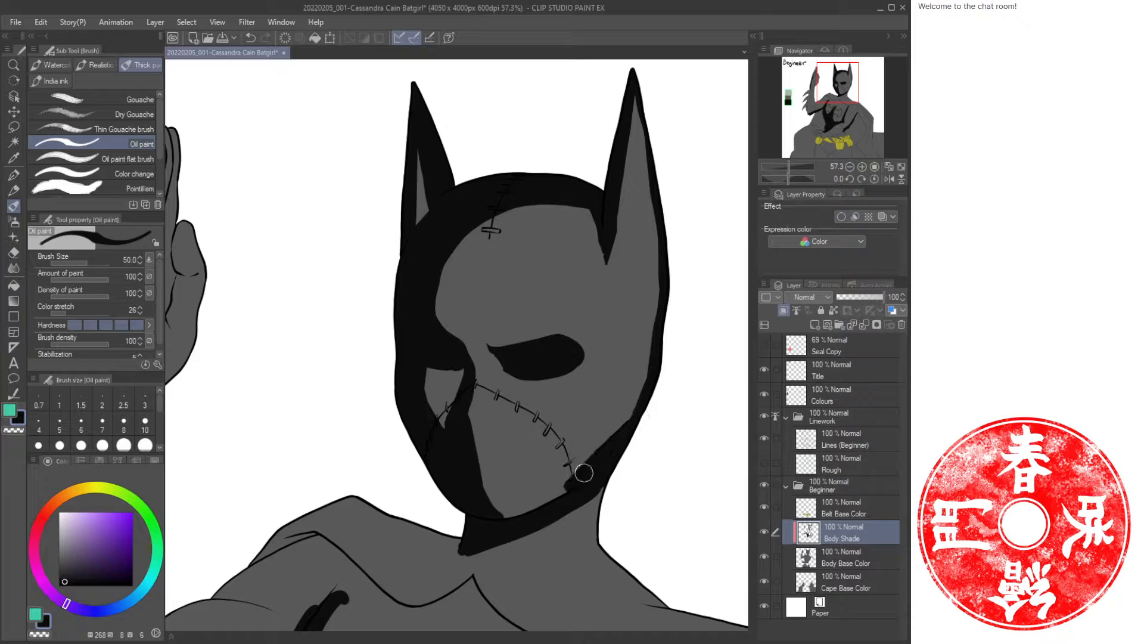
Undo the last stroke and darken the shadow along the cowl's right side beside the eye and cheek.
{"action": "key", "text": "ctrl+z"}
{"action": "left_click_drag", "start_coordinate": [661, 342], "coordinate": [620, 431]}
{"action": "left_click_drag", "start_coordinate": [658, 191], "coordinate": [634, 403]}
{"action": "left_click_drag", "start_coordinate": [658, 238], "coordinate": [615, 447]}
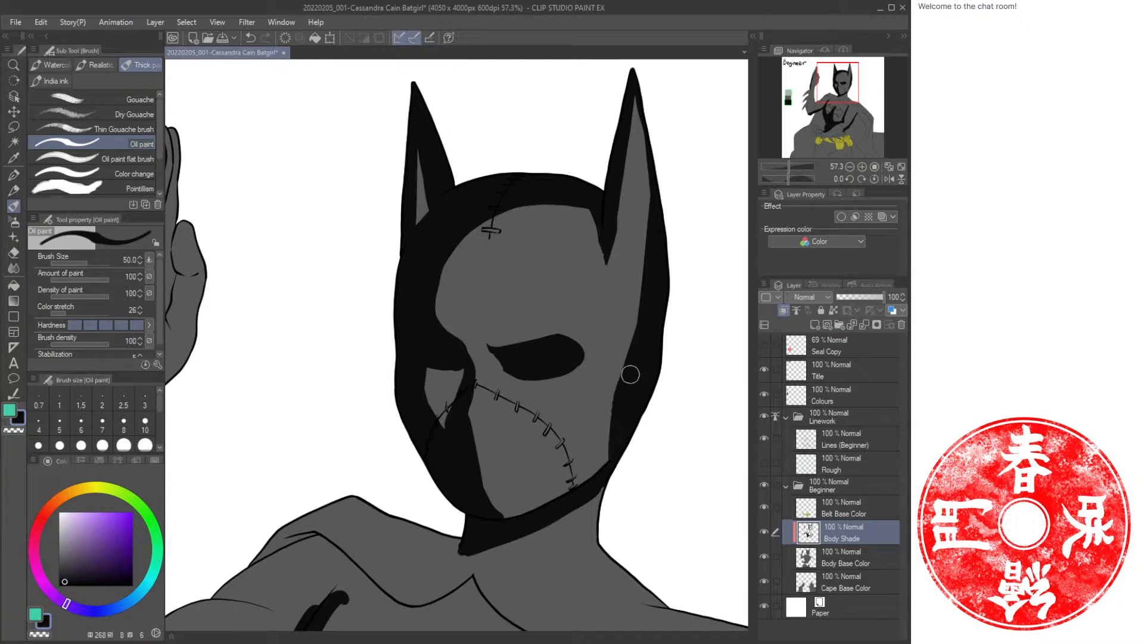
{"action": "left_click_drag", "start_coordinate": [677, 239], "coordinate": [644, 357]}
{"action": "left_click_drag", "start_coordinate": [603, 202], "coordinate": [624, 369]}
{"action": "mouse_move", "coordinate": [612, 257]}
{"action": "left_mouse_down"}
{"action": "mouse_move", "coordinate": [611, 346]}
{"action": "mouse_move", "coordinate": [628, 410]}
{"action": "left_mouse_up"}
Paint a shadow stroke along the top of the raised arm's shoulder below the cowl.
{"action": "left_click_drag", "start_coordinate": [599, 540], "coordinate": [626, 253]}
{"action": "mouse_move", "coordinate": [409, 378]}
{"action": "left_mouse_down"}
{"action": "mouse_move", "coordinate": [566, 344]}
{"action": "mouse_move", "coordinate": [508, 301]}
{"action": "mouse_move", "coordinate": [608, 334]}
{"action": "mouse_move", "coordinate": [593, 344]}
{"action": "mouse_move", "coordinate": [522, 295]}
{"action": "mouse_move", "coordinate": [411, 337]}
{"action": "mouse_move", "coordinate": [361, 386]}
{"action": "mouse_move", "coordinate": [396, 376]}
{"action": "mouse_move", "coordinate": [319, 405]}
{"action": "left_mouse_up"}
{"action": "mouse_move", "coordinate": [423, 397]}
{"action": "left_mouse_down"}
{"action": "mouse_move", "coordinate": [391, 396]}
{"action": "mouse_move", "coordinate": [302, 435]}
{"action": "left_mouse_up"}
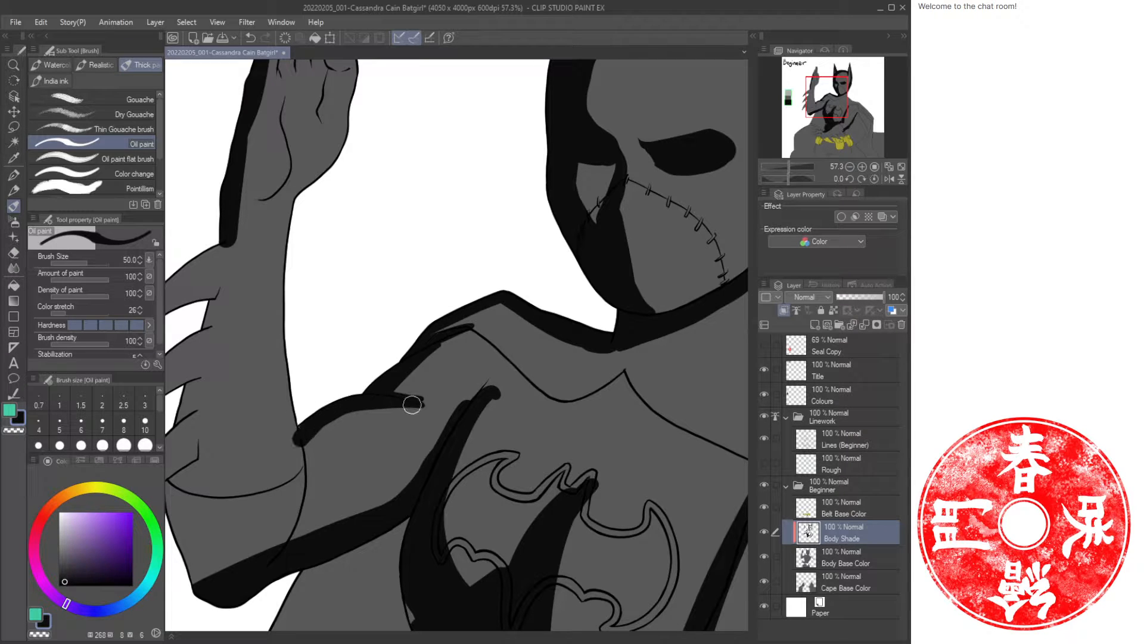
{"action": "mouse_move", "coordinate": [412, 401]}
{"action": "left_mouse_down"}
{"action": "mouse_move", "coordinate": [432, 409]}
{"action": "mouse_move", "coordinate": [398, 386]}
{"action": "mouse_move", "coordinate": [426, 404]}
{"action": "left_mouse_up"}
Reshape the diagonal chest shadow near the shoulder by erasing with transparent colour and repainting its edge.
{"action": "key", "text": "c"}
{"action": "mouse_move", "coordinate": [486, 372]}
{"action": "left_mouse_down"}
{"action": "mouse_move", "coordinate": [499, 365]}
{"action": "mouse_move", "coordinate": [483, 391]}
{"action": "mouse_move", "coordinate": [513, 384]}
{"action": "mouse_move", "coordinate": [475, 441]}
{"action": "left_mouse_up"}
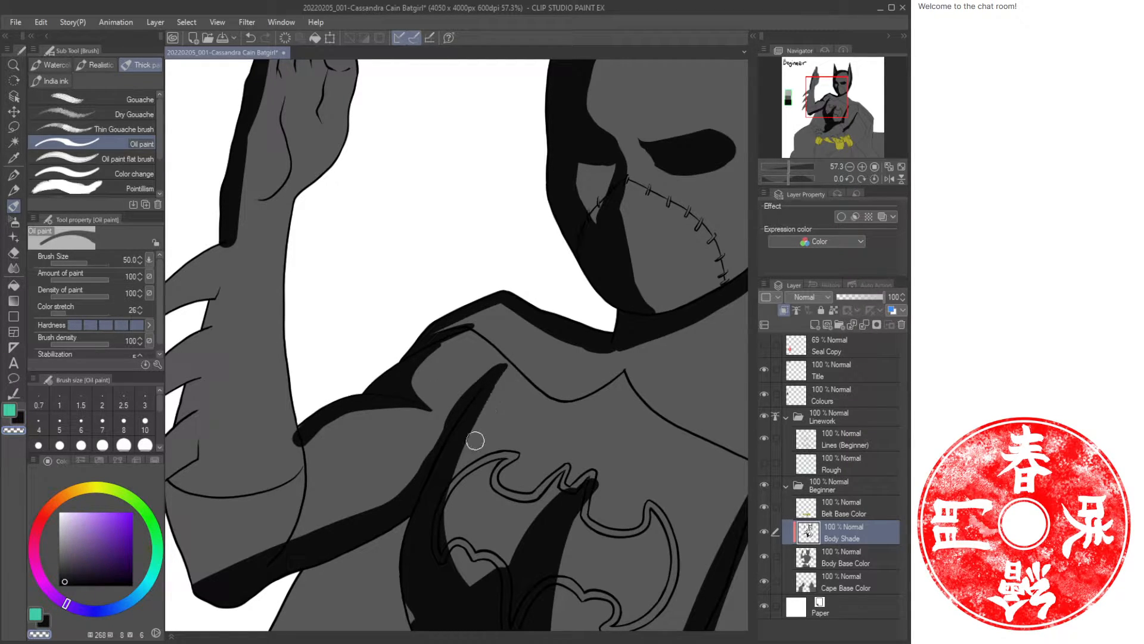
{"action": "mouse_move", "coordinate": [506, 358]}
{"action": "left_mouse_down"}
{"action": "mouse_move", "coordinate": [438, 423]}
{"action": "mouse_move", "coordinate": [409, 480]}
{"action": "mouse_move", "coordinate": [302, 448]}
{"action": "mouse_move", "coordinate": [401, 477]}
{"action": "mouse_move", "coordinate": [378, 400]}
{"action": "mouse_move", "coordinate": [424, 434]}
{"action": "mouse_move", "coordinate": [329, 428]}
{"action": "mouse_move", "coordinate": [302, 520]}
{"action": "mouse_move", "coordinate": [312, 487]}
{"action": "mouse_move", "coordinate": [342, 522]}
{"action": "mouse_move", "coordinate": [402, 459]}
{"action": "mouse_move", "coordinate": [463, 433]}
{"action": "left_mouse_up"}
{"action": "key", "text": "c"}
{"action": "mouse_move", "coordinate": [429, 356]}
{"action": "left_mouse_down"}
{"action": "mouse_move", "coordinate": [383, 475]}
{"action": "mouse_move", "coordinate": [424, 429]}
{"action": "mouse_move", "coordinate": [409, 462]}
{"action": "left_mouse_up"}
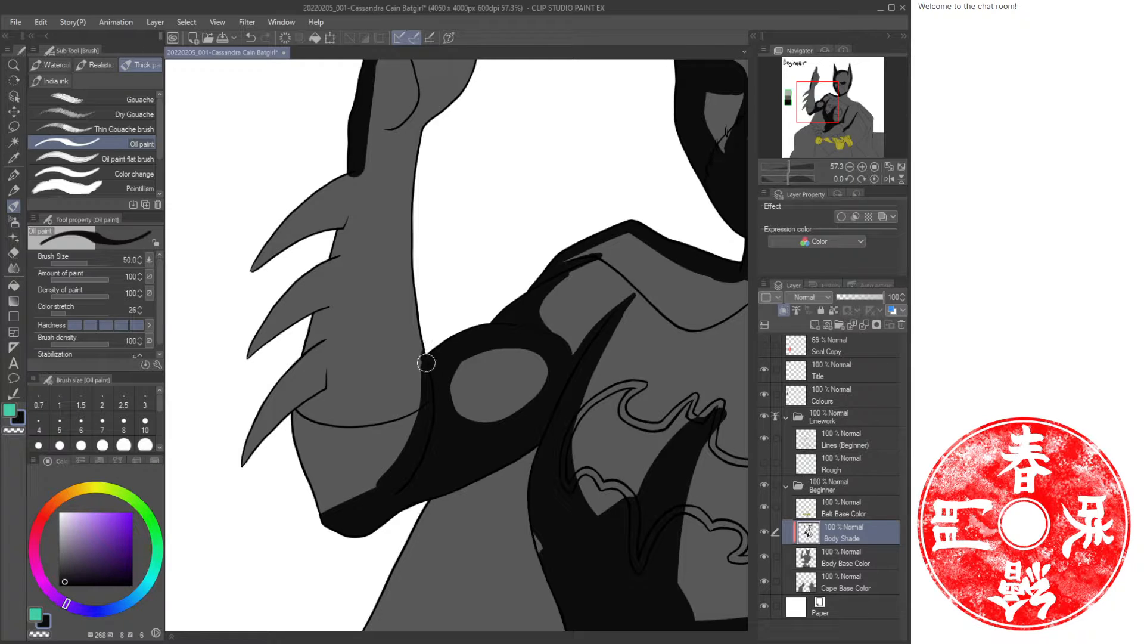
Shade the undersides of the gauntlet spikes and the inner edge of the forearm.
{"action": "left_click_drag", "start_coordinate": [320, 394], "coordinate": [334, 519]}
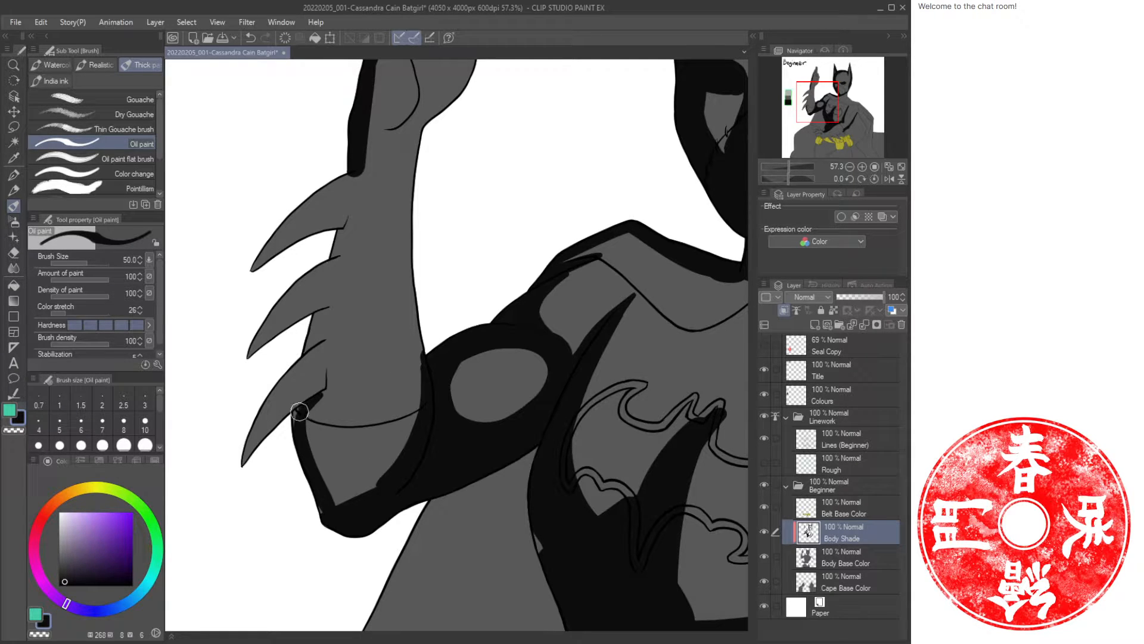
{"action": "mouse_move", "coordinate": [300, 411]}
{"action": "left_mouse_down"}
{"action": "mouse_move", "coordinate": [352, 510]}
{"action": "mouse_move", "coordinate": [321, 484]}
{"action": "left_mouse_up"}
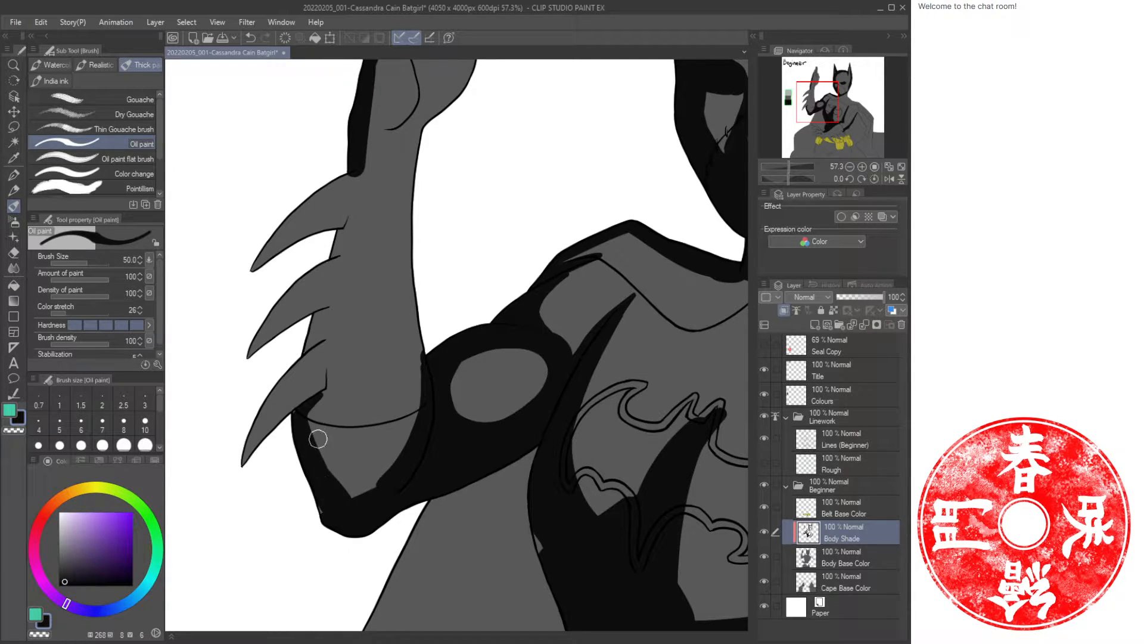
{"action": "left_click_drag", "start_coordinate": [318, 439], "coordinate": [330, 506]}
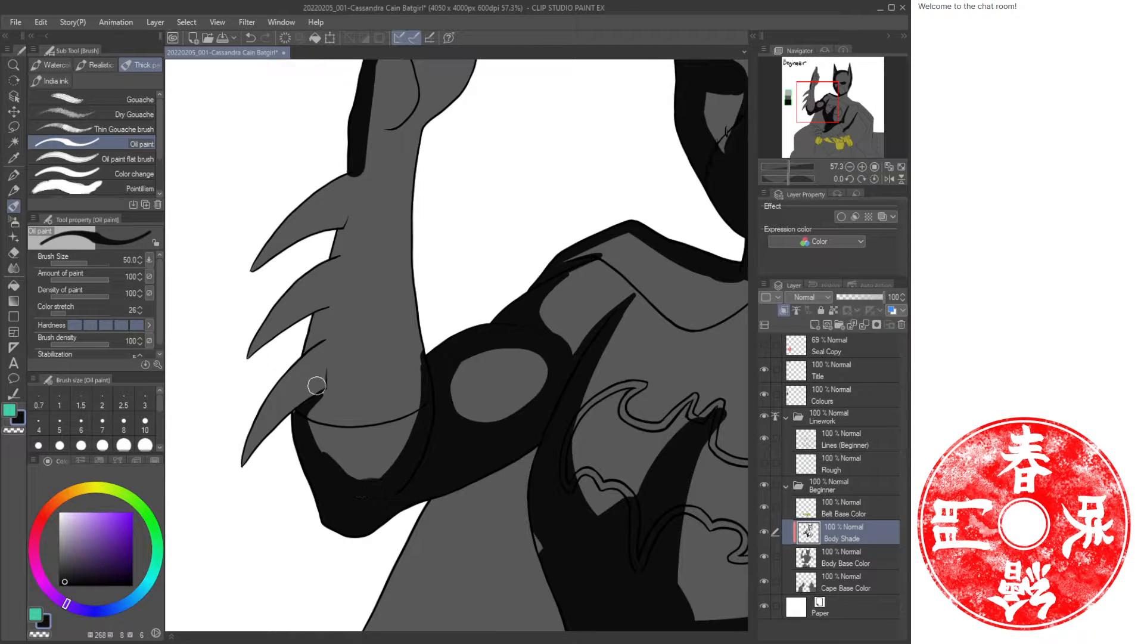
{"action": "left_click_drag", "start_coordinate": [317, 385], "coordinate": [238, 475]}
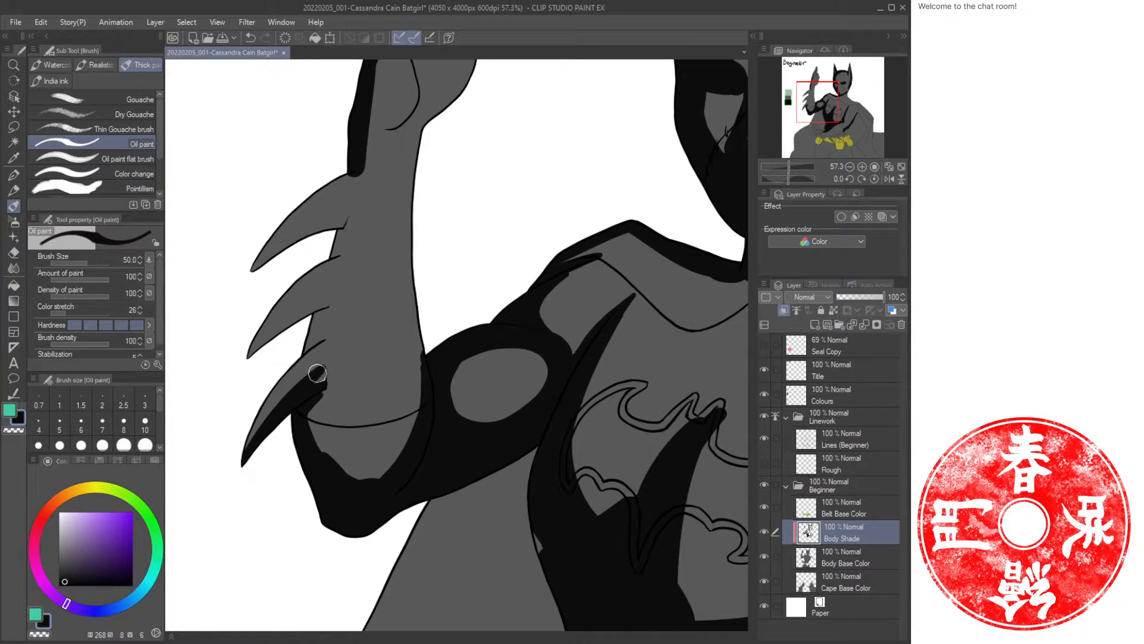
{"action": "left_click_drag", "start_coordinate": [317, 373], "coordinate": [325, 369]}
{"action": "mouse_move", "coordinate": [331, 296]}
{"action": "left_mouse_down"}
{"action": "mouse_move", "coordinate": [246, 360]}
{"action": "mouse_move", "coordinate": [282, 329]}
{"action": "mouse_move", "coordinate": [301, 349]}
{"action": "mouse_move", "coordinate": [324, 298]}
{"action": "mouse_move", "coordinate": [307, 315]}
{"action": "left_mouse_up"}
{"action": "left_click_drag", "start_coordinate": [335, 240], "coordinate": [331, 267]}
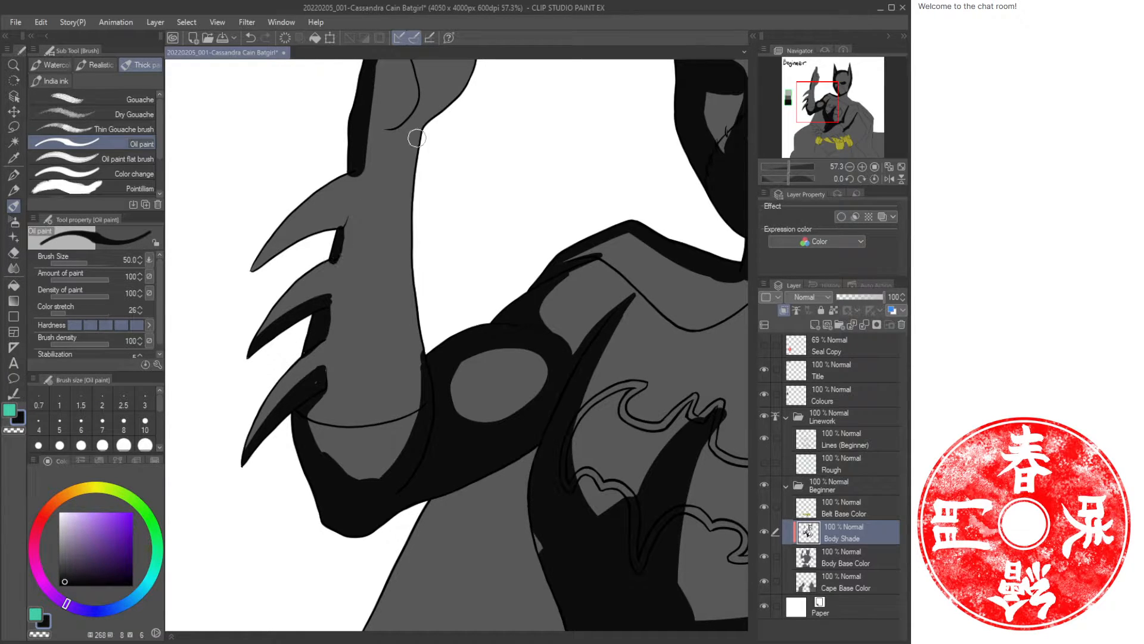
Shade down the forearm's outer edge and fill the shadow around the wrist band.
{"action": "mouse_move", "coordinate": [418, 136]}
{"action": "left_mouse_down"}
{"action": "mouse_move", "coordinate": [405, 318]}
{"action": "mouse_move", "coordinate": [429, 382]}
{"action": "left_mouse_up"}
{"action": "left_click_drag", "start_coordinate": [408, 202], "coordinate": [429, 414]}
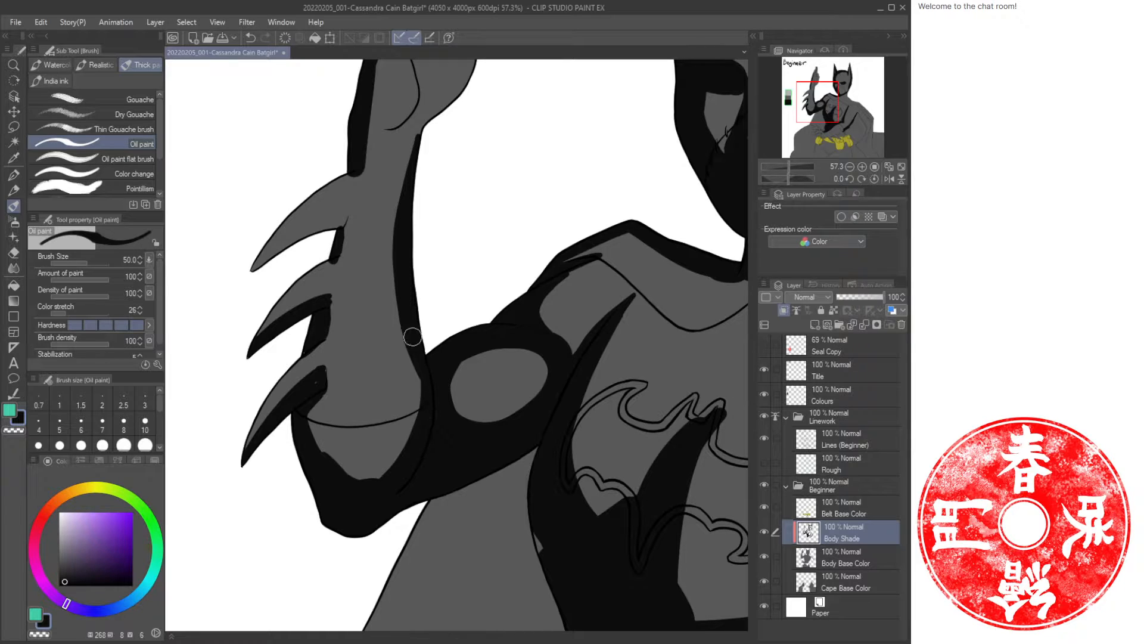
{"action": "left_click_drag", "start_coordinate": [412, 336], "coordinate": [421, 420]}
{"action": "mouse_move", "coordinate": [307, 413]}
{"action": "left_mouse_down"}
{"action": "mouse_move", "coordinate": [339, 475]}
{"action": "mouse_move", "coordinate": [377, 475]}
{"action": "mouse_move", "coordinate": [401, 312]}
{"action": "mouse_move", "coordinate": [411, 402]}
{"action": "left_mouse_up"}
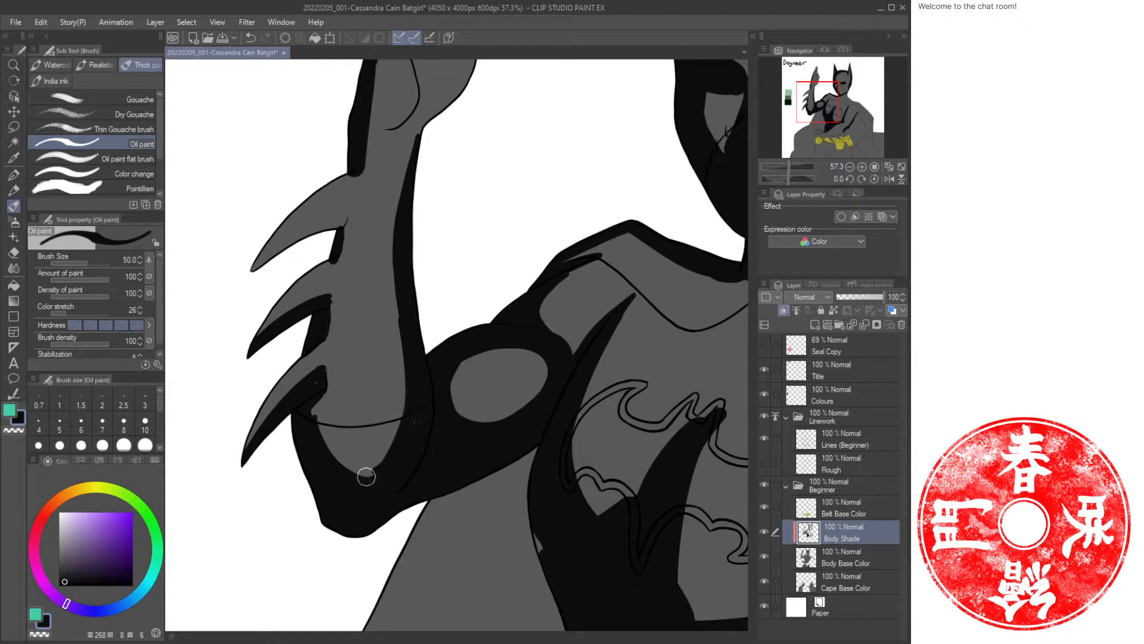
{"action": "left_click_drag", "start_coordinate": [366, 476], "coordinate": [391, 460]}
{"action": "left_click_drag", "start_coordinate": [312, 397], "coordinate": [321, 406]}
{"action": "left_click_drag", "start_coordinate": [417, 172], "coordinate": [415, 360]}
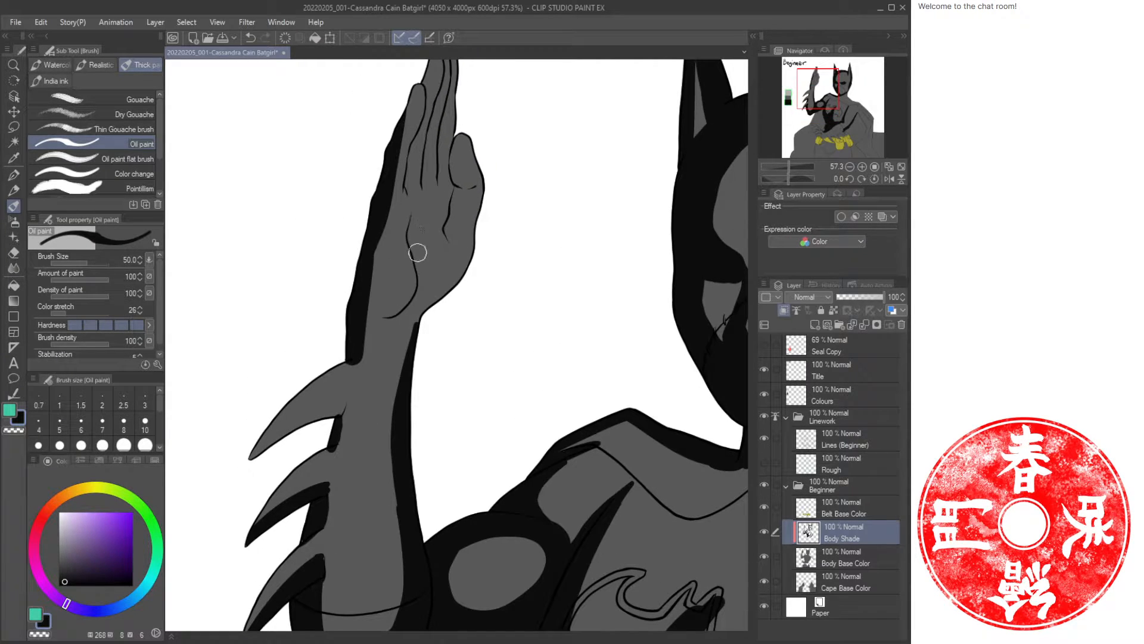
Paint shadows across the palm and along the raised hand's fingers.
{"action": "mouse_move", "coordinate": [417, 253]}
{"action": "left_mouse_down"}
{"action": "mouse_move", "coordinate": [444, 200]}
{"action": "mouse_move", "coordinate": [423, 224]}
{"action": "left_mouse_up"}
{"action": "mouse_move", "coordinate": [476, 228]}
{"action": "left_mouse_down"}
{"action": "mouse_move", "coordinate": [439, 293]}
{"action": "mouse_move", "coordinate": [402, 314]}
{"action": "mouse_move", "coordinate": [416, 315]}
{"action": "mouse_move", "coordinate": [390, 316]}
{"action": "mouse_move", "coordinate": [416, 289]}
{"action": "mouse_move", "coordinate": [430, 228]}
{"action": "left_mouse_up"}
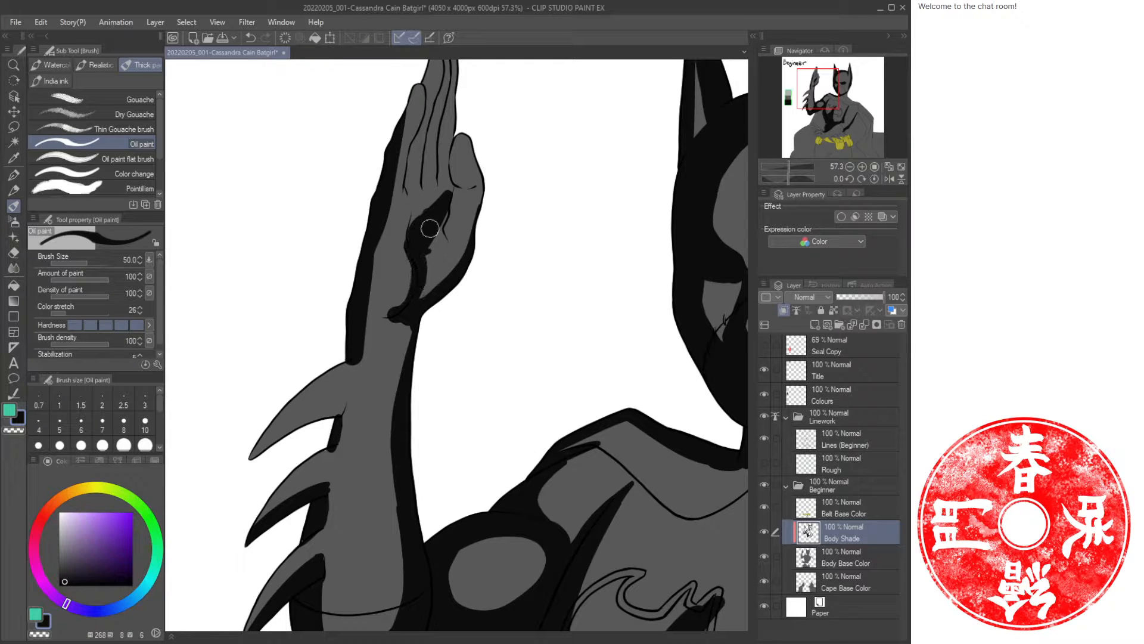
{"action": "left_click_drag", "start_coordinate": [491, 160], "coordinate": [479, 269]}
{"action": "mouse_move", "coordinate": [445, 358]}
{"action": "left_mouse_down"}
{"action": "mouse_move", "coordinate": [437, 309]}
{"action": "mouse_move", "coordinate": [419, 361]}
{"action": "mouse_move", "coordinate": [405, 351]}
{"action": "mouse_move", "coordinate": [398, 300]}
{"action": "mouse_move", "coordinate": [438, 166]}
{"action": "mouse_move", "coordinate": [410, 294]}
{"action": "mouse_move", "coordinate": [429, 229]}
{"action": "mouse_move", "coordinate": [424, 287]}
{"action": "mouse_move", "coordinate": [435, 206]}
{"action": "mouse_move", "coordinate": [432, 278]}
{"action": "mouse_move", "coordinate": [439, 245]}
{"action": "mouse_move", "coordinate": [454, 294]}
{"action": "mouse_move", "coordinate": [393, 301]}
{"action": "mouse_move", "coordinate": [395, 232]}
{"action": "mouse_move", "coordinate": [374, 348]}
{"action": "left_mouse_up"}
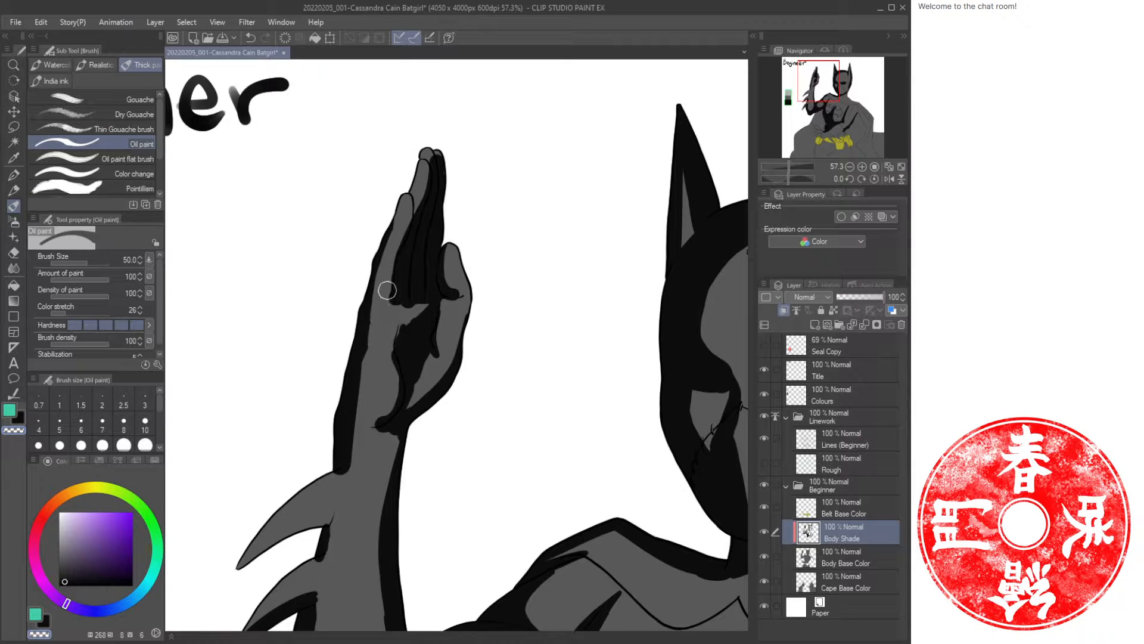
Refine the finger shadows, alternating between the brush and transparent colour to carve highlights.
{"action": "key", "text": "c"}
{"action": "mouse_move", "coordinate": [404, 184]}
{"action": "left_mouse_down"}
{"action": "mouse_move", "coordinate": [387, 210]}
{"action": "mouse_move", "coordinate": [427, 149]}
{"action": "left_mouse_up"}
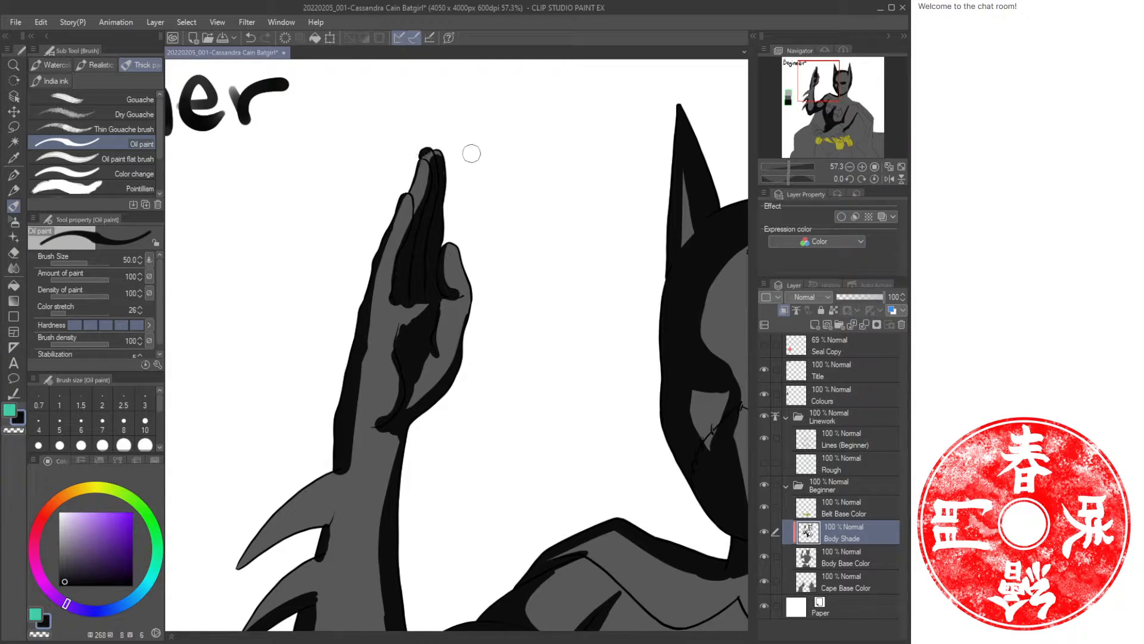
{"action": "mouse_move", "coordinate": [453, 241]}
{"action": "left_mouse_down"}
{"action": "mouse_move", "coordinate": [468, 276]}
{"action": "mouse_move", "coordinate": [459, 365]}
{"action": "left_mouse_up"}
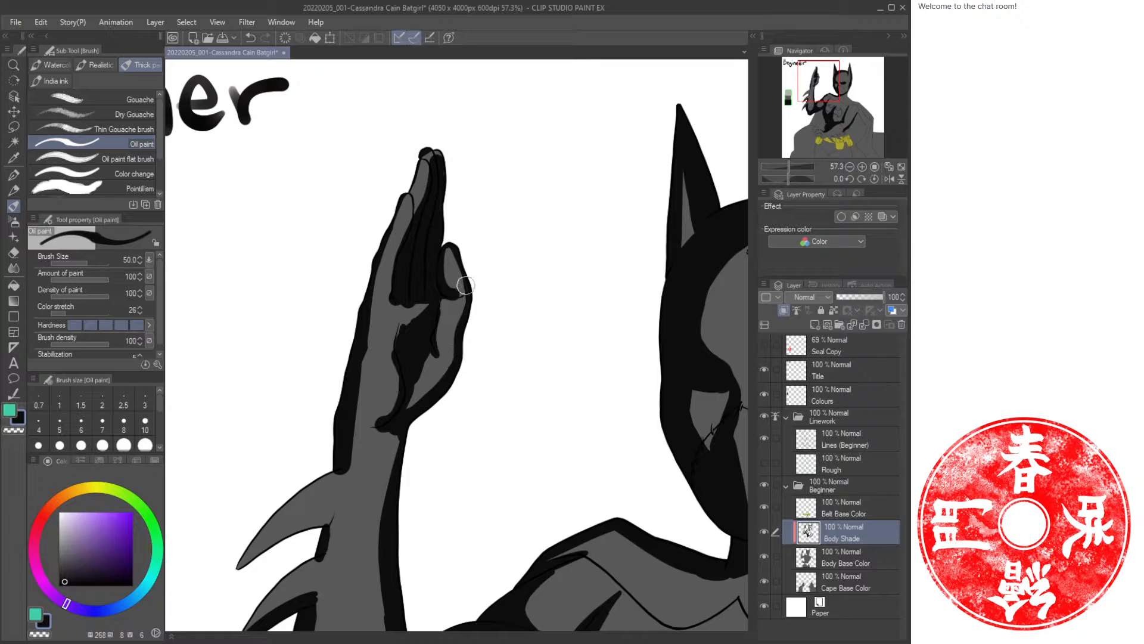
{"action": "mouse_move", "coordinate": [466, 286]}
{"action": "left_mouse_down"}
{"action": "mouse_move", "coordinate": [406, 311]}
{"action": "mouse_move", "coordinate": [377, 356]}
{"action": "mouse_move", "coordinate": [378, 307]}
{"action": "mouse_move", "coordinate": [369, 316]}
{"action": "mouse_move", "coordinate": [366, 415]}
{"action": "mouse_move", "coordinate": [393, 414]}
{"action": "mouse_move", "coordinate": [397, 401]}
{"action": "mouse_move", "coordinate": [357, 420]}
{"action": "left_mouse_up"}
{"action": "key", "text": "c"}
{"action": "key", "text": "c"}
{"action": "mouse_move", "coordinate": [419, 364]}
{"action": "left_mouse_down"}
{"action": "mouse_move", "coordinate": [411, 399]}
{"action": "mouse_move", "coordinate": [429, 401]}
{"action": "left_mouse_up"}
{"action": "left_click_drag", "start_coordinate": [431, 336], "coordinate": [438, 376]}
{"action": "key", "text": "c"}
{"action": "mouse_move", "coordinate": [445, 314]}
{"action": "left_mouse_down"}
{"action": "mouse_move", "coordinate": [440, 369]}
{"action": "mouse_move", "coordinate": [457, 336]}
{"action": "mouse_move", "coordinate": [431, 340]}
{"action": "mouse_move", "coordinate": [437, 382]}
{"action": "mouse_move", "coordinate": [433, 353]}
{"action": "mouse_move", "coordinate": [452, 358]}
{"action": "mouse_move", "coordinate": [413, 310]}
{"action": "mouse_move", "coordinate": [400, 344]}
{"action": "mouse_move", "coordinate": [427, 309]}
{"action": "mouse_move", "coordinate": [424, 320]}
{"action": "mouse_move", "coordinate": [402, 295]}
{"action": "mouse_move", "coordinate": [400, 352]}
{"action": "mouse_move", "coordinate": [384, 365]}
{"action": "mouse_move", "coordinate": [384, 338]}
{"action": "mouse_move", "coordinate": [387, 365]}
{"action": "left_mouse_up"}
{"action": "key", "text": "c"}
{"action": "key", "text": "c"}
{"action": "key", "text": "c"}
{"action": "left_click_drag", "start_coordinate": [355, 403], "coordinate": [380, 419]}
{"action": "key", "text": "c"}
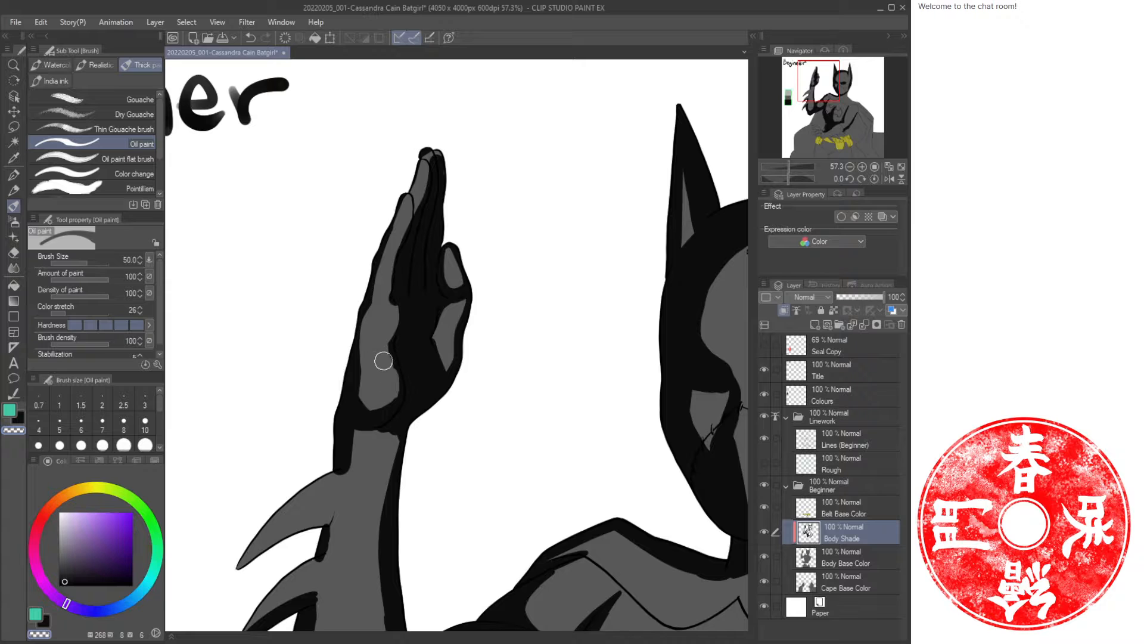
{"action": "left_click_drag", "start_coordinate": [383, 360], "coordinate": [388, 369]}
Undo a stray stroke and erase the shadow at the tip of the raised finger.
{"action": "key", "text": "ctrl+space"}
{"action": "mouse_move", "coordinate": [457, 386]}
{"action": "left_mouse_down"}
{"action": "mouse_move", "coordinate": [421, 388]}
{"action": "mouse_move", "coordinate": [469, 387]}
{"action": "left_mouse_up"}
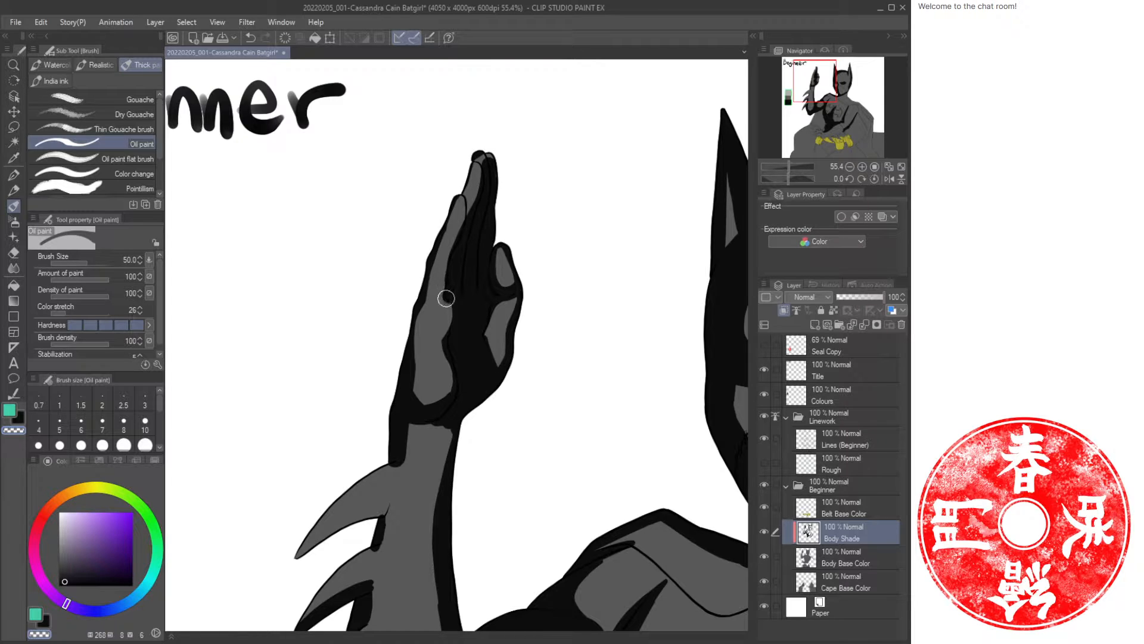
{"action": "left_click_drag", "start_coordinate": [446, 298], "coordinate": [455, 310]}
{"action": "key", "text": "ctrl+z"}
{"action": "key", "text": "c"}
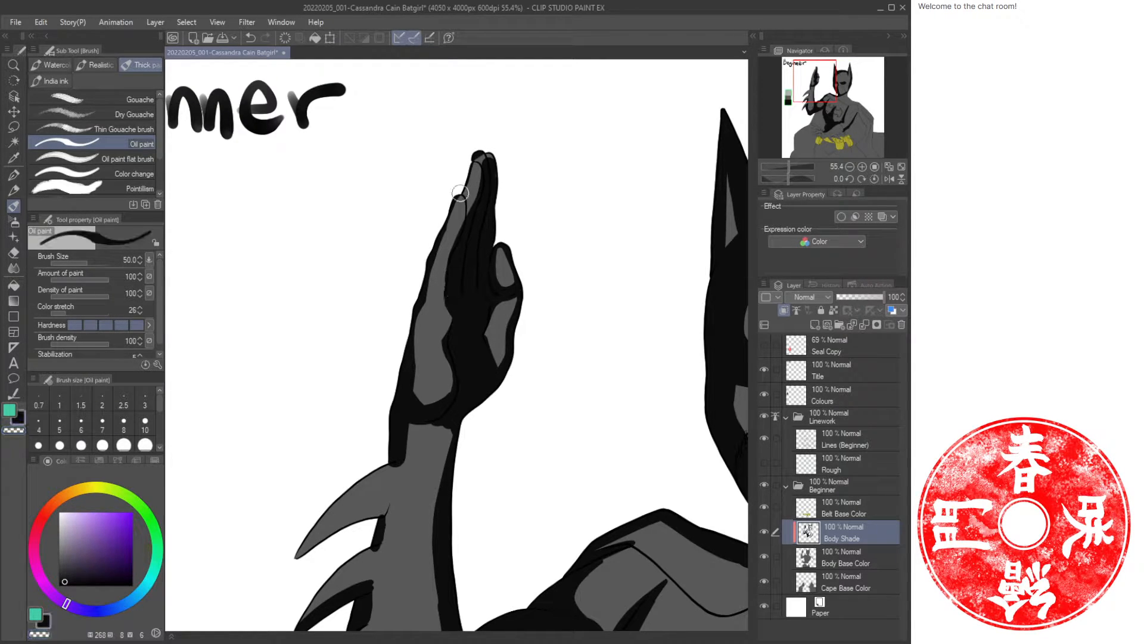
{"action": "left_click_drag", "start_coordinate": [469, 199], "coordinate": [467, 218]}
{"action": "key", "text": "c"}
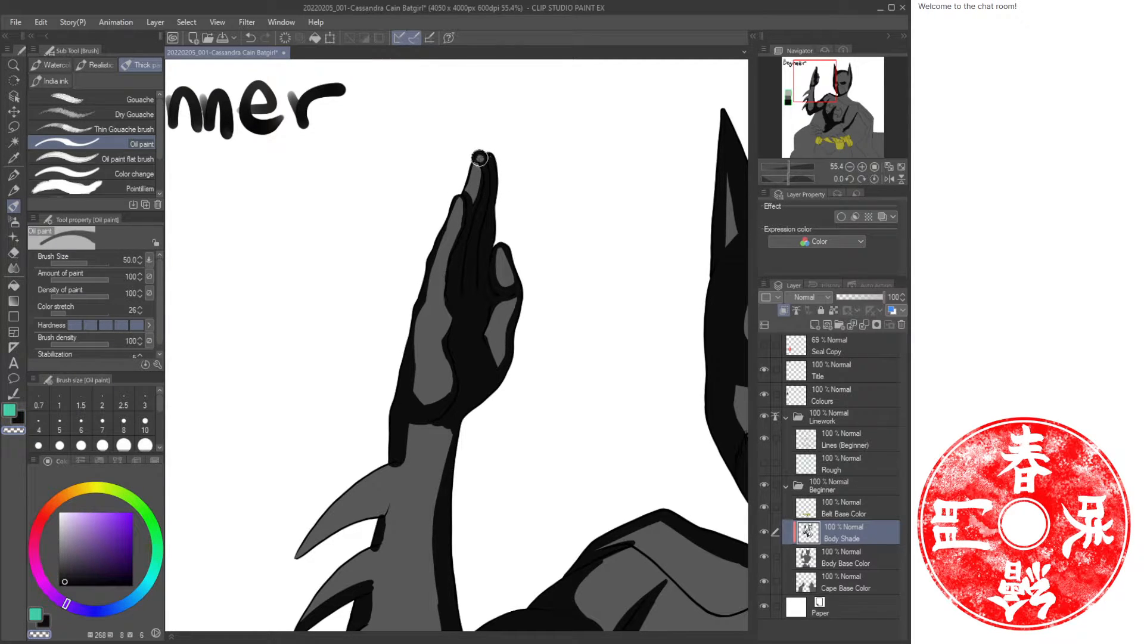
Shade the forearm below the hand with broad strokes, switching back from transparent colour.
{"action": "mouse_move", "coordinate": [509, 441]}
{"action": "left_mouse_down"}
{"action": "mouse_move", "coordinate": [523, 370]}
{"action": "mouse_move", "coordinate": [499, 151]}
{"action": "mouse_move", "coordinate": [478, 402]}
{"action": "mouse_move", "coordinate": [504, 244]}
{"action": "mouse_move", "coordinate": [465, 218]}
{"action": "mouse_move", "coordinate": [489, 208]}
{"action": "mouse_move", "coordinate": [491, 271]}
{"action": "left_mouse_up"}
{"action": "key", "text": "c"}
{"action": "mouse_move", "coordinate": [499, 203]}
{"action": "left_mouse_down"}
{"action": "mouse_move", "coordinate": [483, 291]}
{"action": "mouse_move", "coordinate": [341, 358]}
{"action": "left_mouse_up"}
{"action": "left_click_drag", "start_coordinate": [406, 283], "coordinate": [337, 361]}
{"action": "mouse_move", "coordinate": [433, 266]}
{"action": "left_mouse_down"}
{"action": "mouse_move", "coordinate": [403, 309]}
{"action": "mouse_move", "coordinate": [436, 263]}
{"action": "mouse_move", "coordinate": [376, 312]}
{"action": "mouse_move", "coordinate": [436, 264]}
{"action": "mouse_move", "coordinate": [433, 281]}
{"action": "mouse_move", "coordinate": [444, 242]}
{"action": "mouse_move", "coordinate": [428, 334]}
{"action": "mouse_move", "coordinate": [387, 365]}
{"action": "mouse_move", "coordinate": [418, 345]}
{"action": "mouse_move", "coordinate": [416, 400]}
{"action": "mouse_move", "coordinate": [426, 333]}
{"action": "mouse_move", "coordinate": [358, 410]}
{"action": "left_mouse_up"}
{"action": "key", "text": "c"}
{"action": "key", "text": "c"}
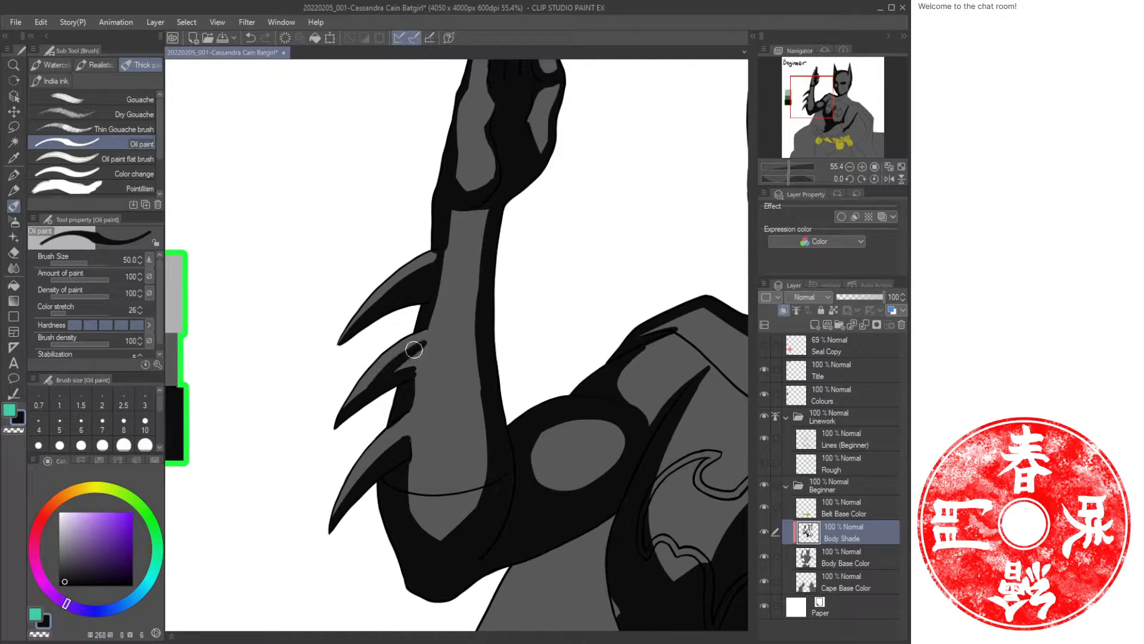
Refine the shading on the forearm spikes, erasing between them with transparent colour.
{"action": "left_click_drag", "start_coordinate": [416, 350], "coordinate": [412, 391]}
{"action": "left_click_drag", "start_coordinate": [419, 345], "coordinate": [338, 427]}
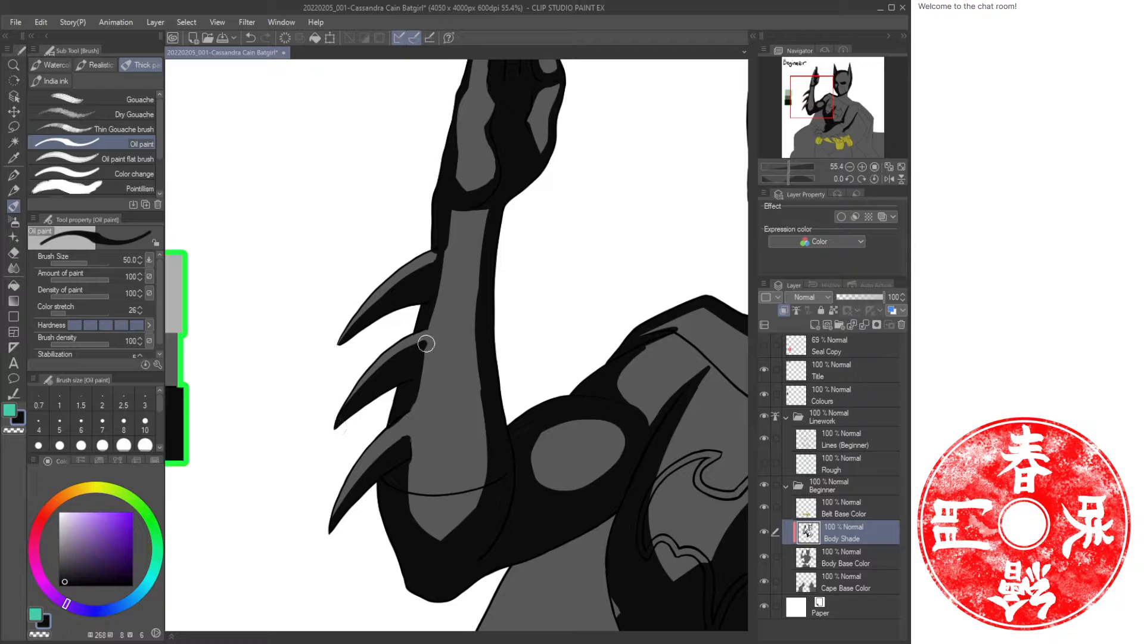
{"action": "mouse_move", "coordinate": [426, 343]}
{"action": "left_mouse_down"}
{"action": "mouse_move", "coordinate": [416, 409]}
{"action": "mouse_move", "coordinate": [404, 418]}
{"action": "mouse_move", "coordinate": [422, 419]}
{"action": "left_mouse_up"}
{"action": "key", "text": "c"}
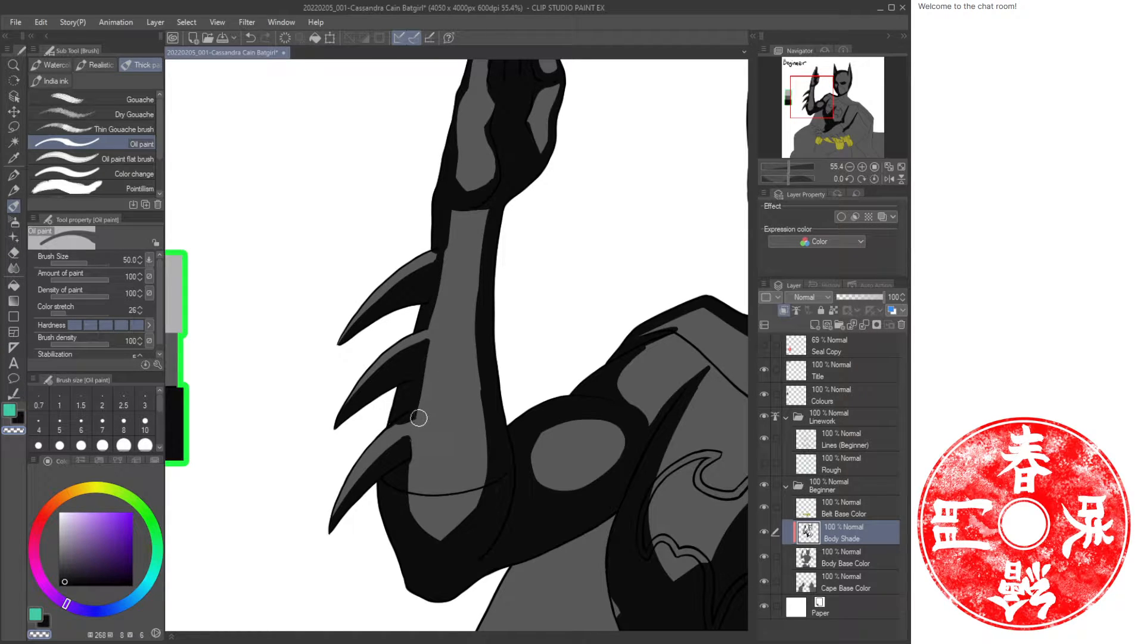
{"action": "key", "text": "c"}
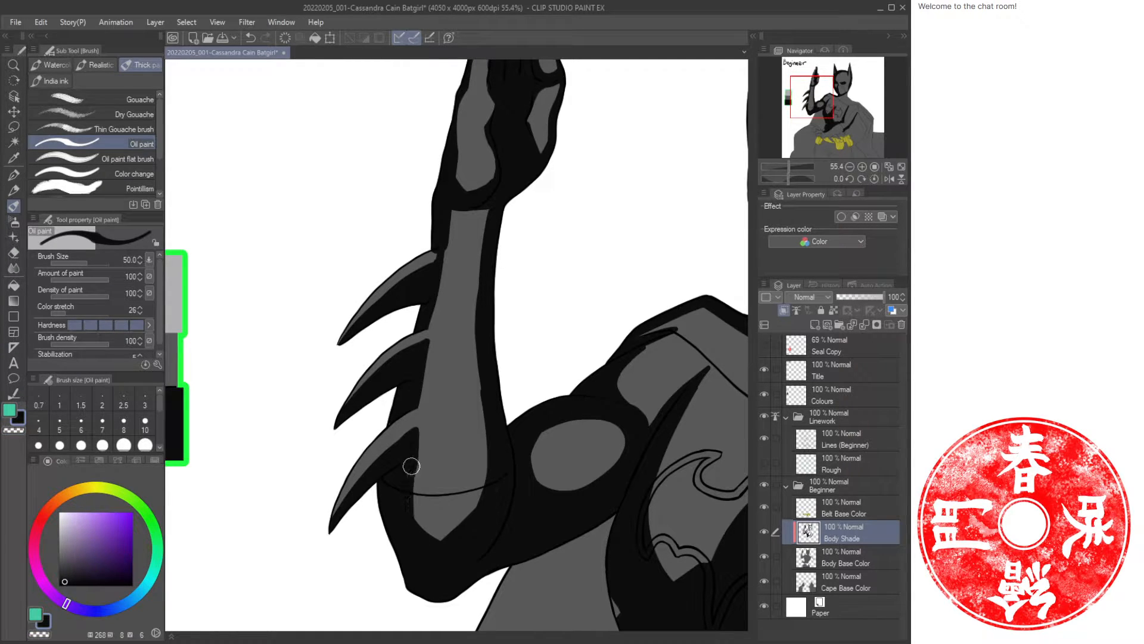
{"action": "left_click_drag", "start_coordinate": [412, 467], "coordinate": [437, 547]}
Extend the chest shadow down to the lower torso above the hands.
{"action": "key", "text": "ctrl+space"}
{"action": "left_click_drag", "start_coordinate": [509, 396], "coordinate": [441, 347]}
{"action": "left_click_drag", "start_coordinate": [564, 370], "coordinate": [419, 317]}
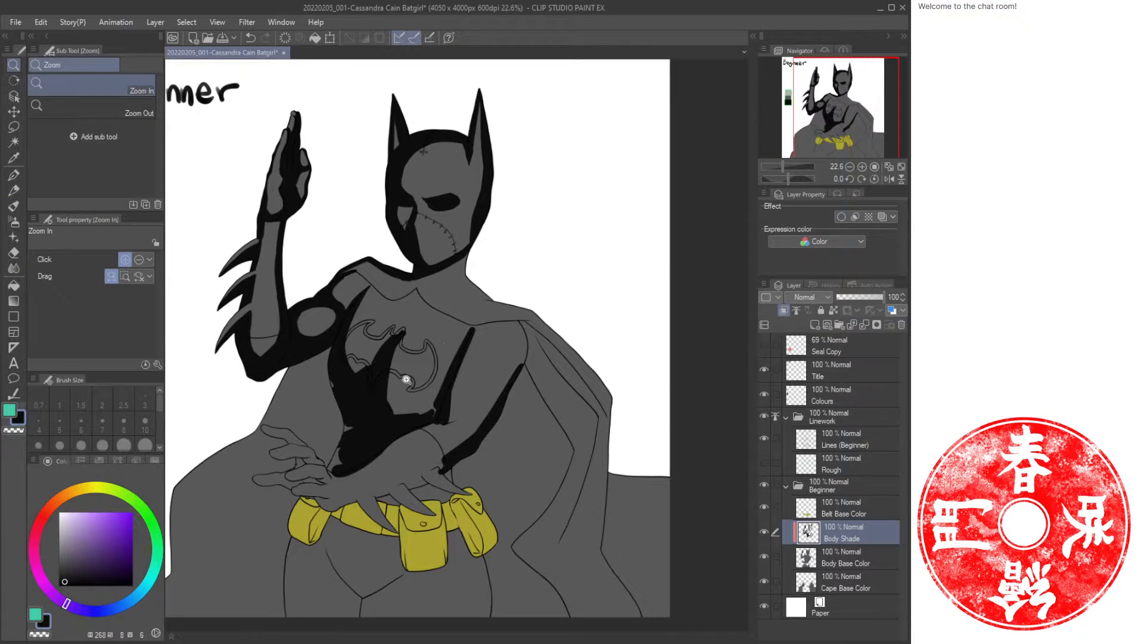
{"action": "mouse_move", "coordinate": [364, 407]}
{"action": "left_mouse_down"}
{"action": "mouse_move", "coordinate": [457, 337]}
{"action": "mouse_move", "coordinate": [468, 345]}
{"action": "left_mouse_up"}
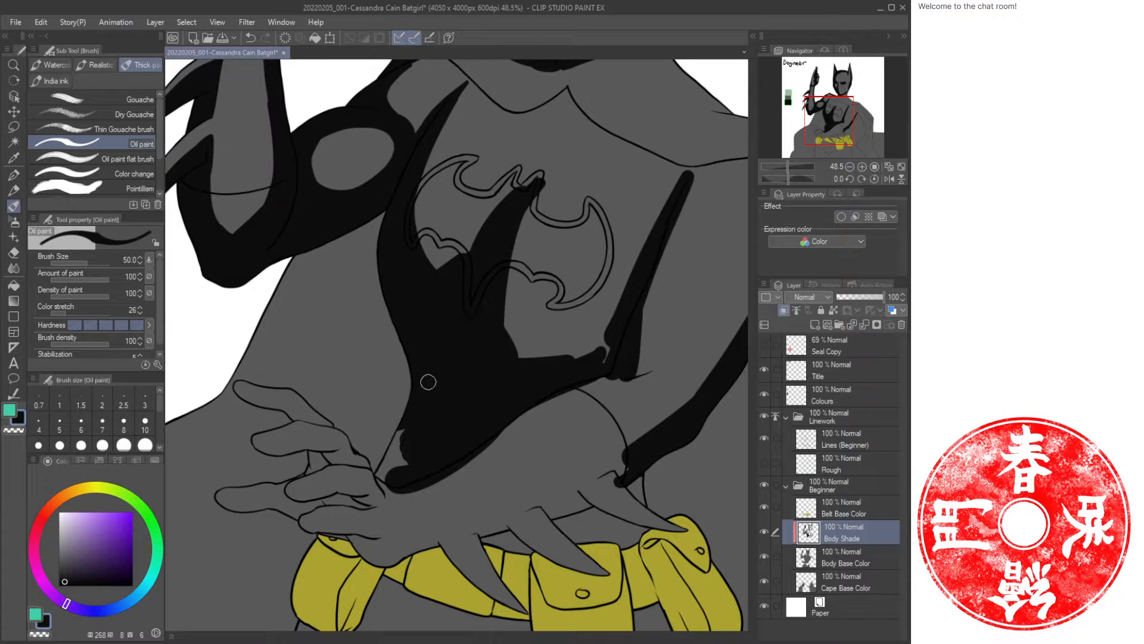
{"action": "mouse_move", "coordinate": [392, 435]}
{"action": "left_mouse_down"}
{"action": "mouse_move", "coordinate": [384, 480]}
{"action": "mouse_move", "coordinate": [401, 467]}
{"action": "left_mouse_up"}
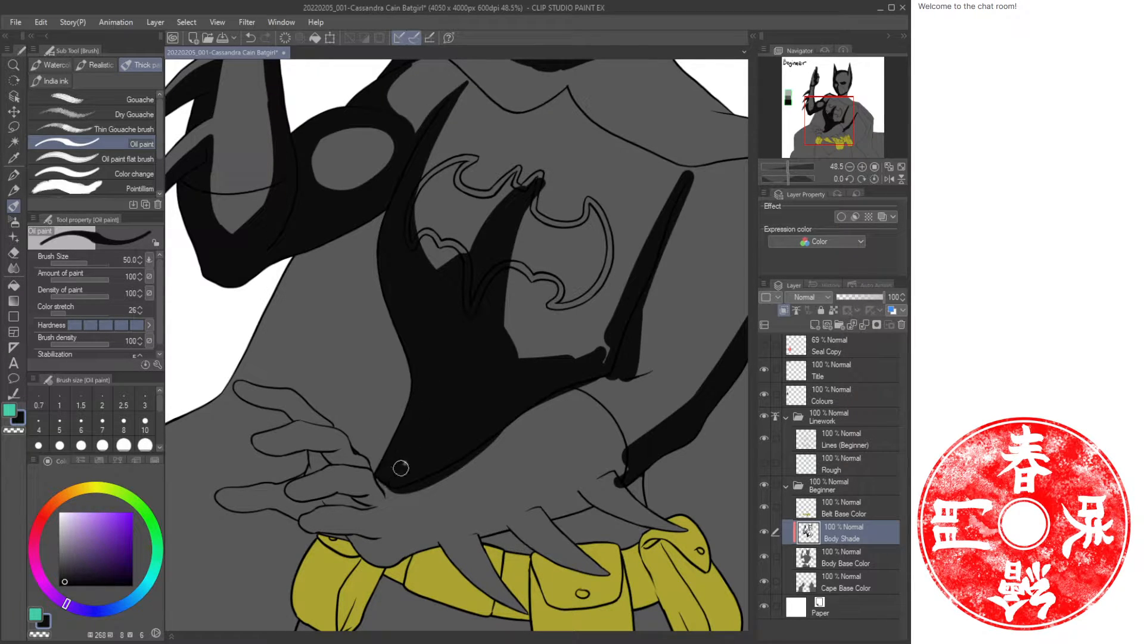
Reshape the chest shadow around the bat emblem, erasing and repainting its edges.
{"action": "mouse_move", "coordinate": [583, 337]}
{"action": "left_mouse_down"}
{"action": "mouse_move", "coordinate": [500, 413]}
{"action": "mouse_move", "coordinate": [496, 436]}
{"action": "mouse_move", "coordinate": [412, 420]}
{"action": "mouse_move", "coordinate": [450, 431]}
{"action": "mouse_move", "coordinate": [412, 414]}
{"action": "mouse_move", "coordinate": [507, 415]}
{"action": "mouse_move", "coordinate": [518, 378]}
{"action": "left_mouse_up"}
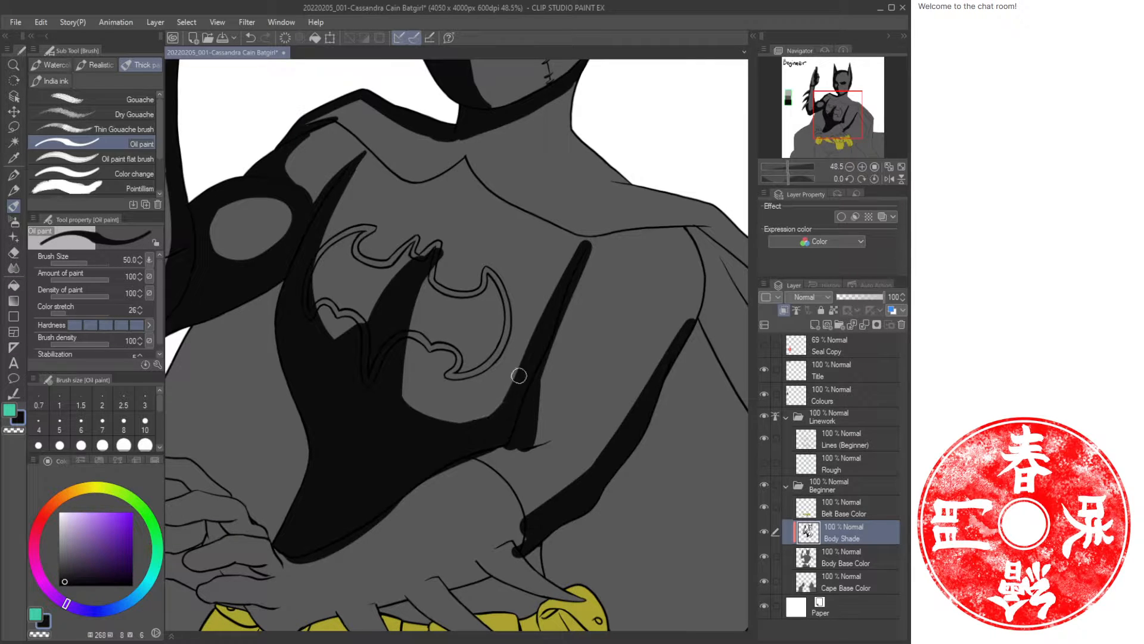
{"action": "left_click_drag", "start_coordinate": [445, 318], "coordinate": [408, 335]}
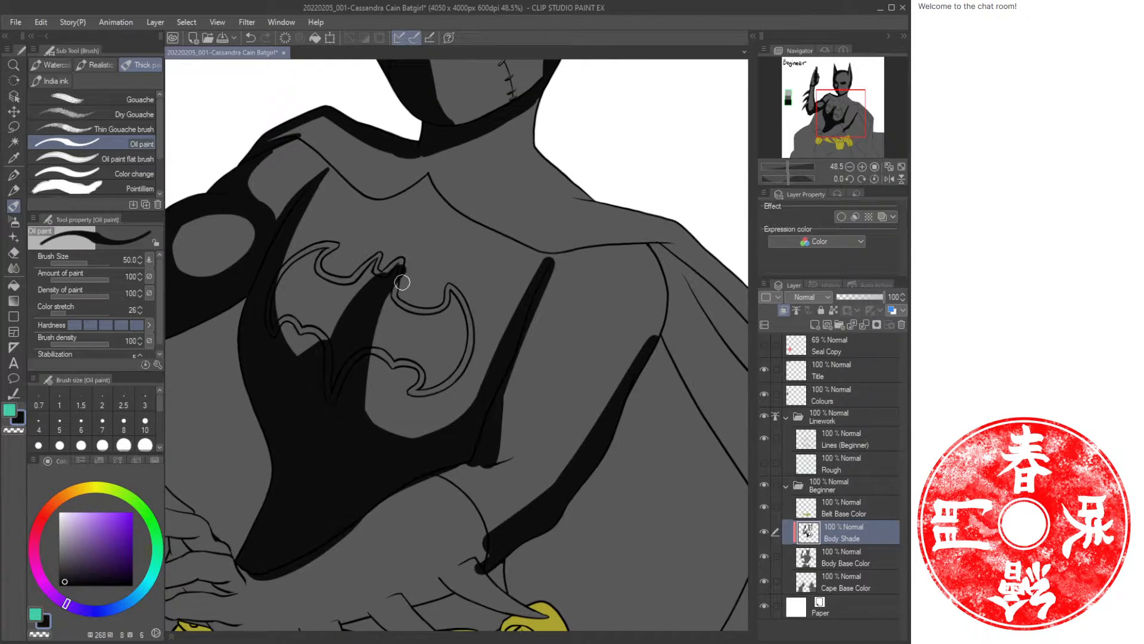
{"action": "key", "text": "c"}
{"action": "left_click_drag", "start_coordinate": [403, 267], "coordinate": [347, 301]}
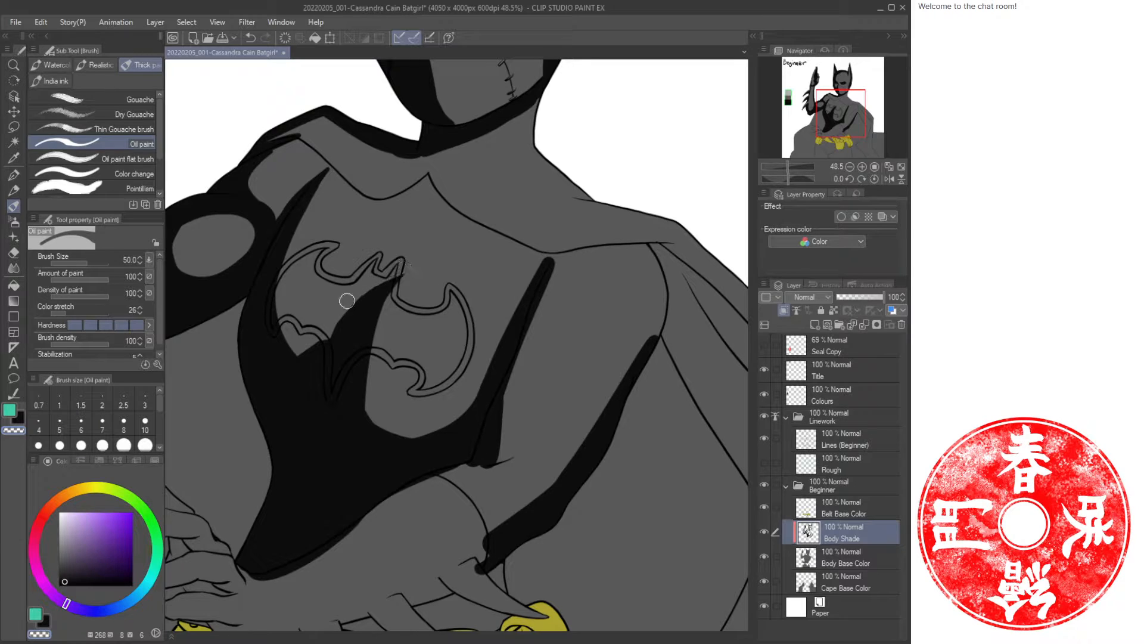
{"action": "key", "text": "c"}
{"action": "mouse_move", "coordinate": [328, 348]}
{"action": "left_mouse_down"}
{"action": "mouse_move", "coordinate": [270, 330]}
{"action": "mouse_move", "coordinate": [335, 330]}
{"action": "mouse_move", "coordinate": [277, 339]}
{"action": "mouse_move", "coordinate": [284, 258]}
{"action": "mouse_move", "coordinate": [291, 334]}
{"action": "mouse_move", "coordinate": [306, 322]}
{"action": "mouse_move", "coordinate": [288, 337]}
{"action": "left_mouse_up"}
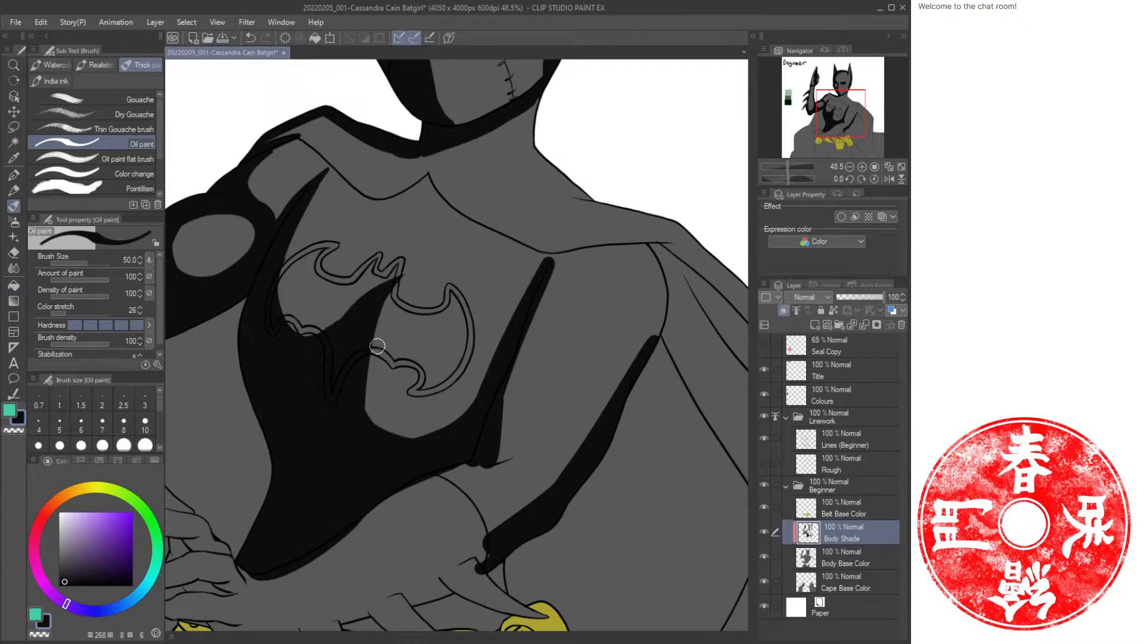
{"action": "mouse_move", "coordinate": [362, 383]}
{"action": "left_mouse_down"}
{"action": "mouse_move", "coordinate": [379, 423]}
{"action": "mouse_move", "coordinate": [366, 398]}
{"action": "mouse_move", "coordinate": [424, 442]}
{"action": "left_mouse_up"}
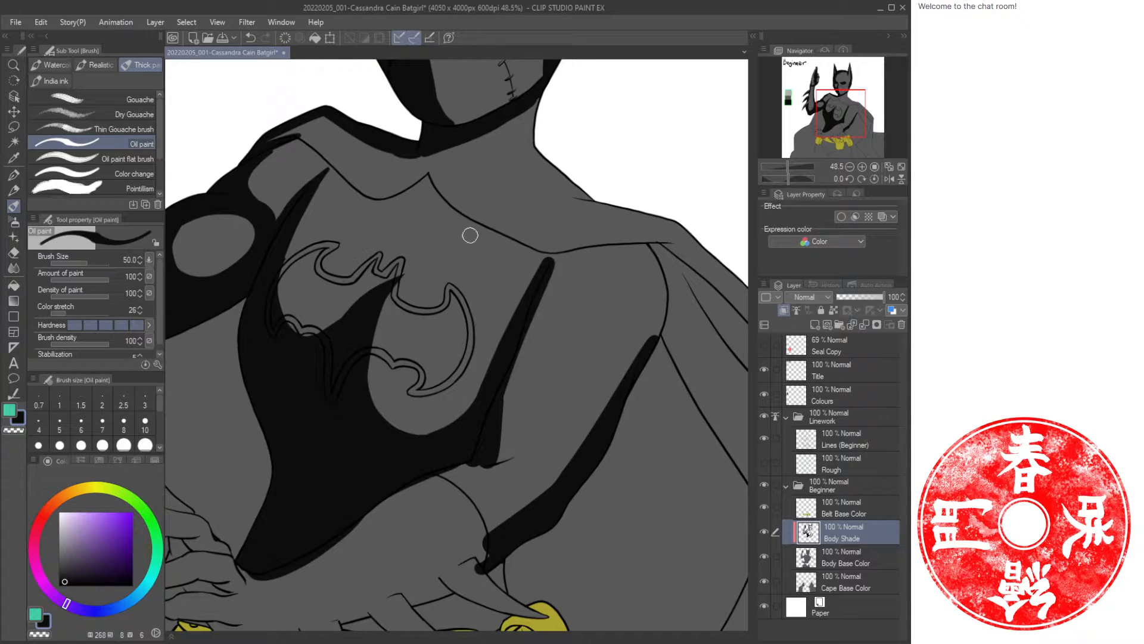
Paint a shadow along the chest's upper edge toward the right shoulder and trim its ends.
{"action": "mouse_move", "coordinate": [456, 212]}
{"action": "left_mouse_down"}
{"action": "mouse_move", "coordinate": [537, 258]}
{"action": "mouse_move", "coordinate": [660, 250]}
{"action": "left_mouse_up"}
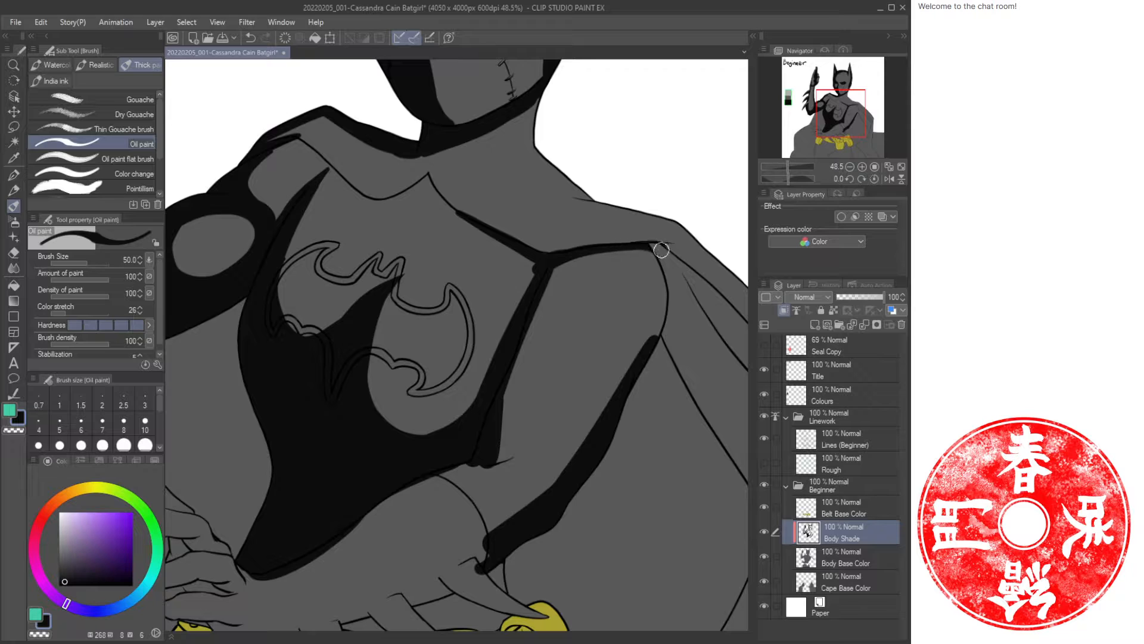
{"action": "key", "text": "c"}
{"action": "key", "text": "c"}
{"action": "mouse_move", "coordinate": [539, 268]}
{"action": "left_mouse_down"}
{"action": "mouse_move", "coordinate": [521, 247]}
{"action": "mouse_move", "coordinate": [518, 324]}
{"action": "mouse_move", "coordinate": [522, 252]}
{"action": "left_mouse_up"}
{"action": "mouse_move", "coordinate": [431, 177]}
{"action": "left_mouse_down"}
{"action": "mouse_move", "coordinate": [477, 229]}
{"action": "mouse_move", "coordinate": [435, 190]}
{"action": "left_mouse_up"}
{"action": "key", "text": "c"}
{"action": "key", "text": "c"}
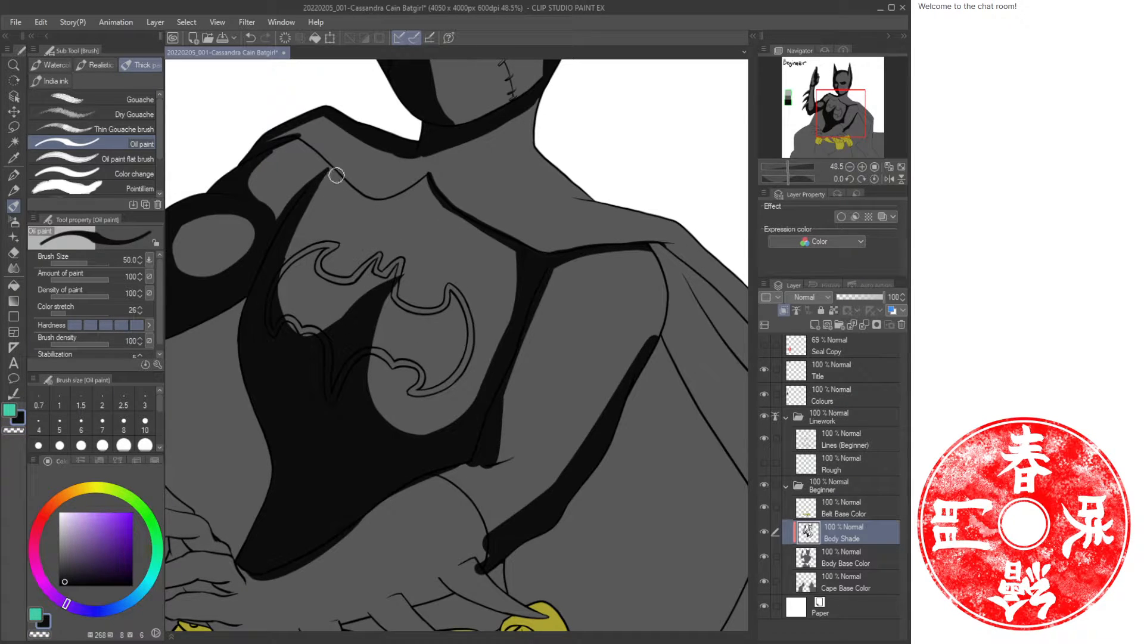
Shade the top edge of the left shoulder beside the collar.
{"action": "mouse_move", "coordinate": [314, 190]}
{"action": "left_mouse_down"}
{"action": "mouse_move", "coordinate": [326, 169]}
{"action": "mouse_move", "coordinate": [358, 187]}
{"action": "mouse_move", "coordinate": [328, 161]}
{"action": "mouse_move", "coordinate": [306, 191]}
{"action": "left_mouse_up"}
{"action": "key", "text": "c"}
{"action": "left_click_drag", "start_coordinate": [325, 151], "coordinate": [373, 184]}
{"action": "key", "text": "c"}
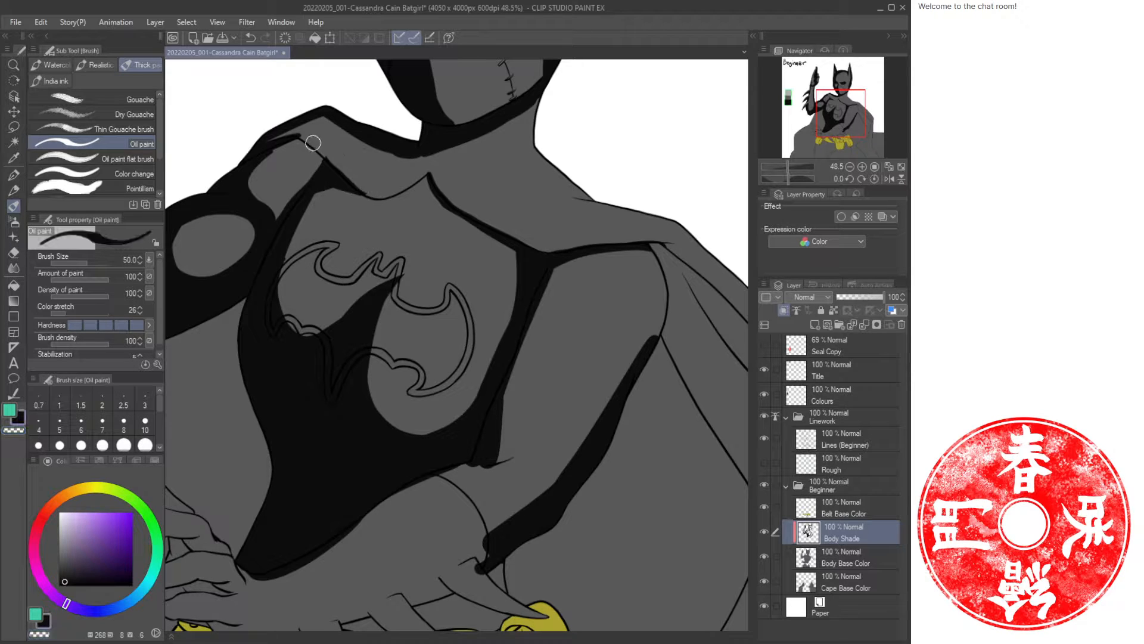
Shade the neckline beneath the collar toward the right shoulder, erasing stray edges of the stroke.
{"action": "mouse_move", "coordinate": [291, 140]}
{"action": "left_mouse_down"}
{"action": "mouse_move", "coordinate": [351, 172]}
{"action": "mouse_move", "coordinate": [417, 142]}
{"action": "left_mouse_up"}
{"action": "left_click_drag", "start_coordinate": [518, 170], "coordinate": [506, 274]}
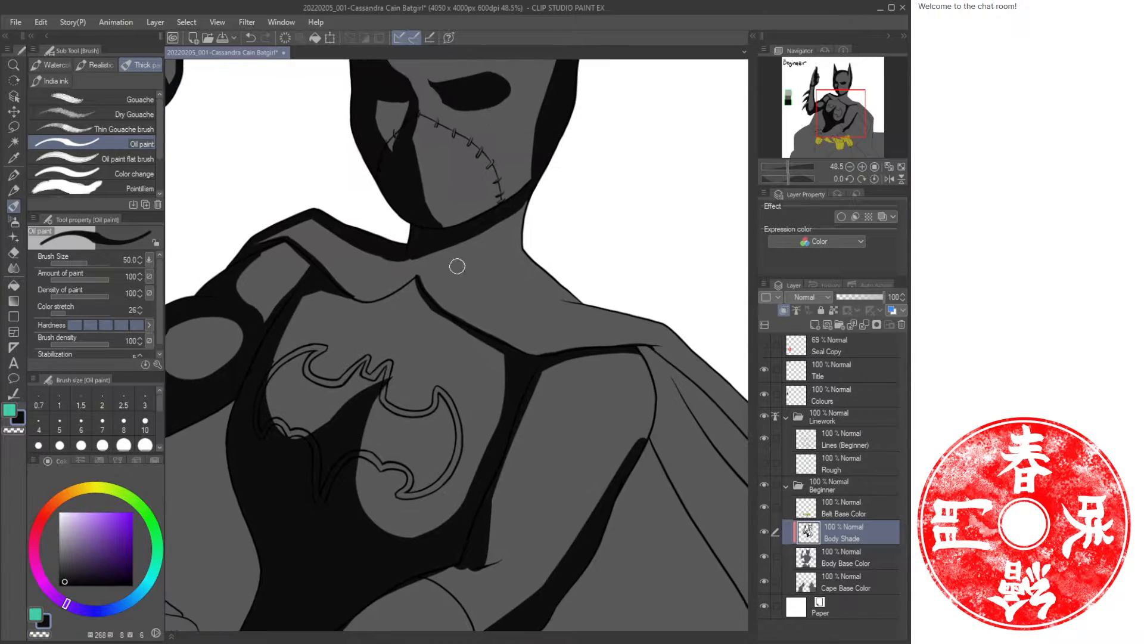
{"action": "key", "text": "c"}
{"action": "key", "text": "c"}
{"action": "mouse_move", "coordinate": [360, 276]}
{"action": "left_mouse_down"}
{"action": "mouse_move", "coordinate": [415, 252]}
{"action": "mouse_move", "coordinate": [378, 282]}
{"action": "mouse_move", "coordinate": [425, 243]}
{"action": "mouse_move", "coordinate": [390, 271]}
{"action": "mouse_move", "coordinate": [404, 273]}
{"action": "mouse_move", "coordinate": [380, 281]}
{"action": "mouse_move", "coordinate": [352, 271]}
{"action": "left_mouse_up"}
{"action": "key", "text": "c"}
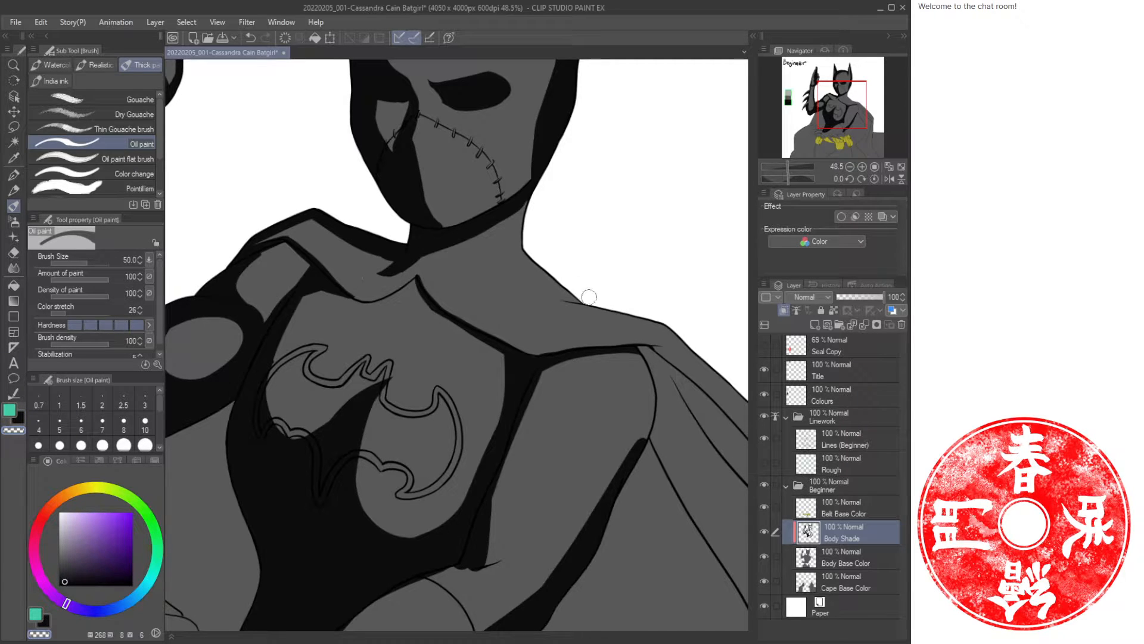
{"action": "key", "text": "c"}
{"action": "mouse_move", "coordinate": [515, 281]}
{"action": "left_mouse_down"}
{"action": "mouse_move", "coordinate": [548, 294]}
{"action": "mouse_move", "coordinate": [558, 286]}
{"action": "mouse_move", "coordinate": [509, 280]}
{"action": "mouse_move", "coordinate": [582, 294]}
{"action": "left_mouse_up"}
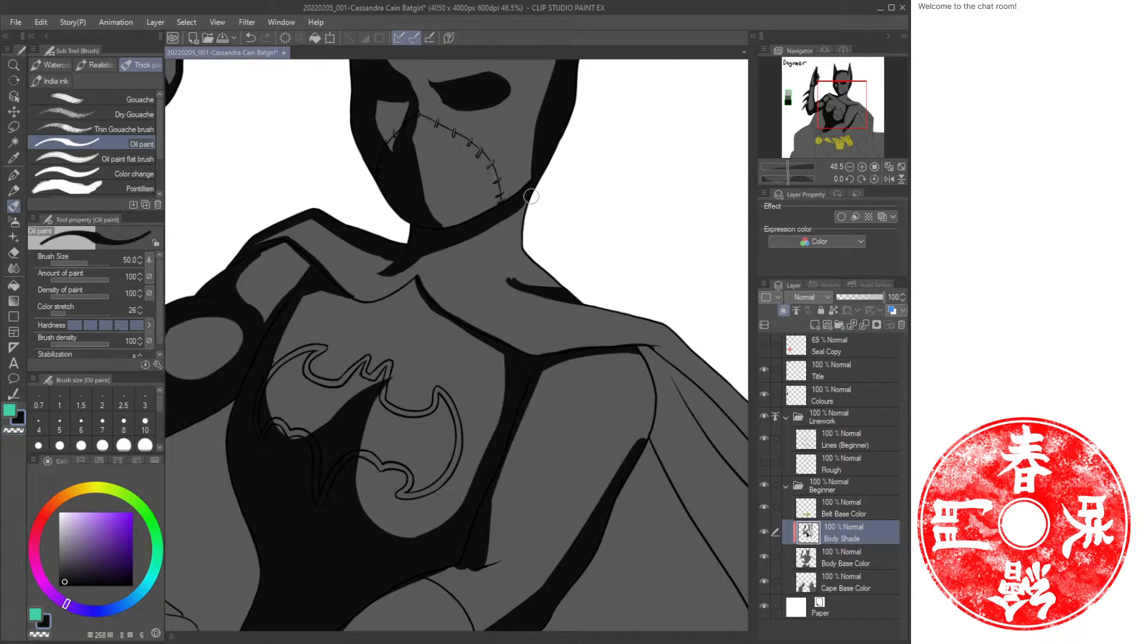
Paint shadow down the right side of the neck and along the torso beside the right arm, undoing the last stroke.
{"action": "mouse_move", "coordinate": [531, 196]}
{"action": "left_mouse_down"}
{"action": "mouse_move", "coordinate": [522, 250]}
{"action": "mouse_move", "coordinate": [547, 266]}
{"action": "left_mouse_up"}
{"action": "mouse_move", "coordinate": [526, 202]}
{"action": "left_mouse_down"}
{"action": "mouse_move", "coordinate": [517, 241]}
{"action": "mouse_move", "coordinate": [562, 288]}
{"action": "mouse_move", "coordinate": [518, 279]}
{"action": "left_mouse_up"}
{"action": "key", "text": "c"}
{"action": "mouse_move", "coordinate": [651, 408]}
{"action": "left_mouse_down"}
{"action": "mouse_move", "coordinate": [552, 362]}
{"action": "mouse_move", "coordinate": [484, 348]}
{"action": "left_mouse_up"}
{"action": "key", "text": "c"}
{"action": "mouse_move", "coordinate": [390, 296]}
{"action": "left_mouse_down"}
{"action": "mouse_move", "coordinate": [541, 320]}
{"action": "mouse_move", "coordinate": [671, 512]}
{"action": "mouse_move", "coordinate": [664, 459]}
{"action": "mouse_move", "coordinate": [660, 474]}
{"action": "left_mouse_up"}
{"action": "left_click_drag", "start_coordinate": [501, 298], "coordinate": [642, 457]}
{"action": "mouse_move", "coordinate": [460, 287]}
{"action": "left_mouse_down"}
{"action": "mouse_move", "coordinate": [480, 325]}
{"action": "mouse_move", "coordinate": [460, 391]}
{"action": "mouse_move", "coordinate": [365, 327]}
{"action": "mouse_move", "coordinate": [482, 355]}
{"action": "mouse_move", "coordinate": [396, 307]}
{"action": "mouse_move", "coordinate": [375, 332]}
{"action": "mouse_move", "coordinate": [408, 347]}
{"action": "mouse_move", "coordinate": [462, 309]}
{"action": "mouse_move", "coordinate": [385, 401]}
{"action": "mouse_move", "coordinate": [421, 334]}
{"action": "mouse_move", "coordinate": [391, 406]}
{"action": "mouse_move", "coordinate": [427, 370]}
{"action": "mouse_move", "coordinate": [439, 304]}
{"action": "mouse_move", "coordinate": [484, 370]}
{"action": "mouse_move", "coordinate": [464, 456]}
{"action": "mouse_move", "coordinate": [433, 500]}
{"action": "left_mouse_up"}
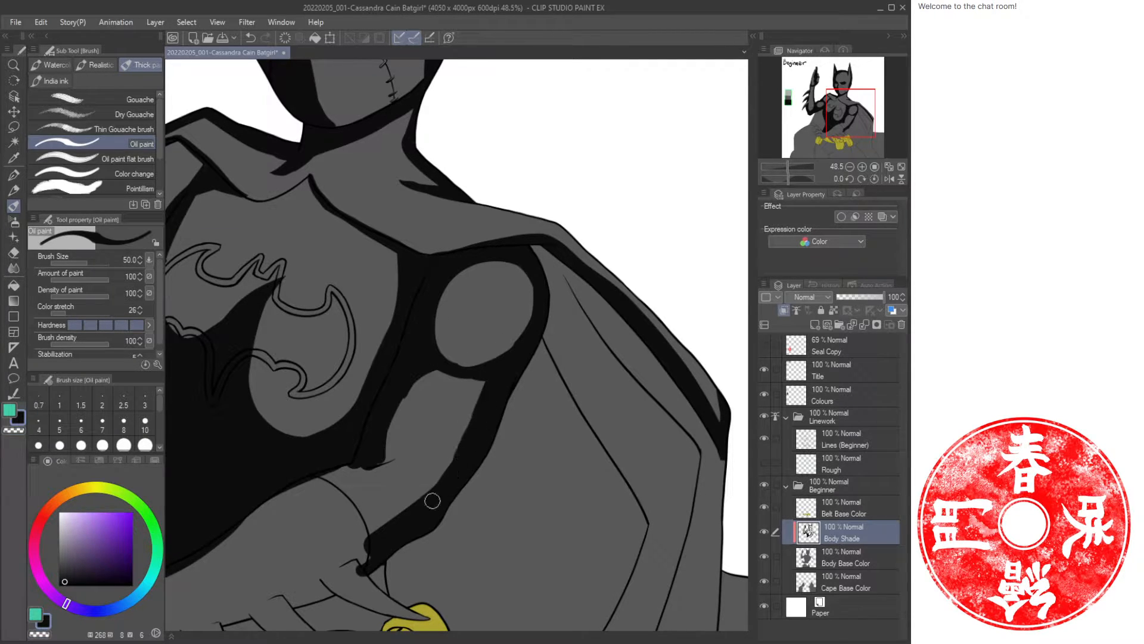
{"action": "left_click_drag", "start_coordinate": [352, 496], "coordinate": [522, 353]}
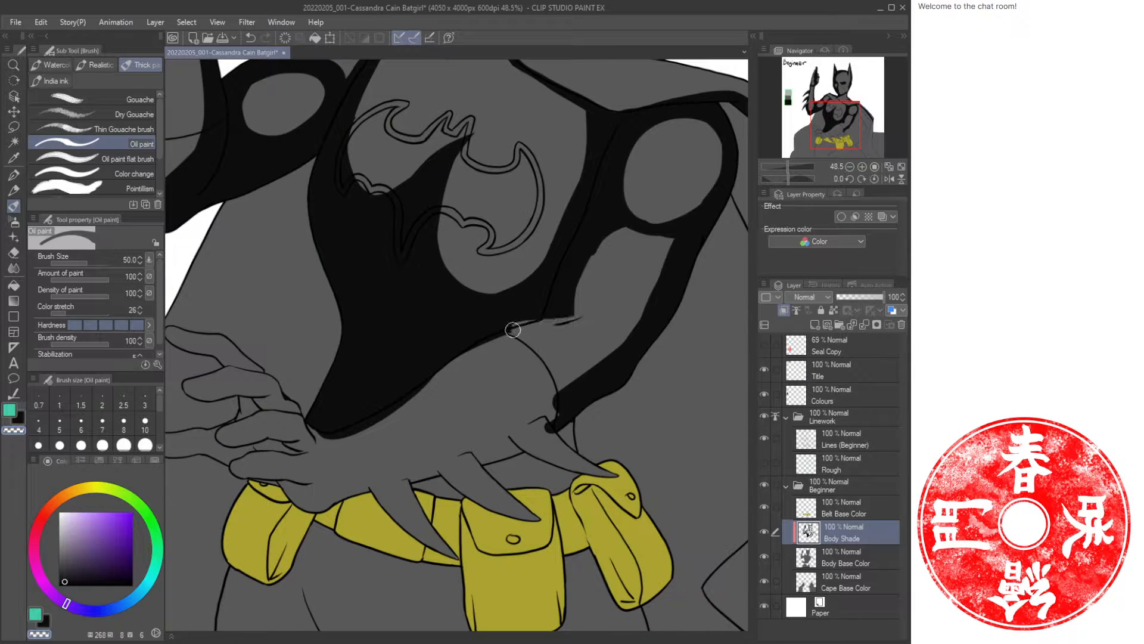
{"action": "key", "text": "ctrl+z"}
Shade the lower torso just above the hands and belt, following the waist outline.
{"action": "key", "text": "c"}
{"action": "left_click_drag", "start_coordinate": [596, 310], "coordinate": [499, 336]}
{"action": "left_click_drag", "start_coordinate": [607, 242], "coordinate": [590, 298]}
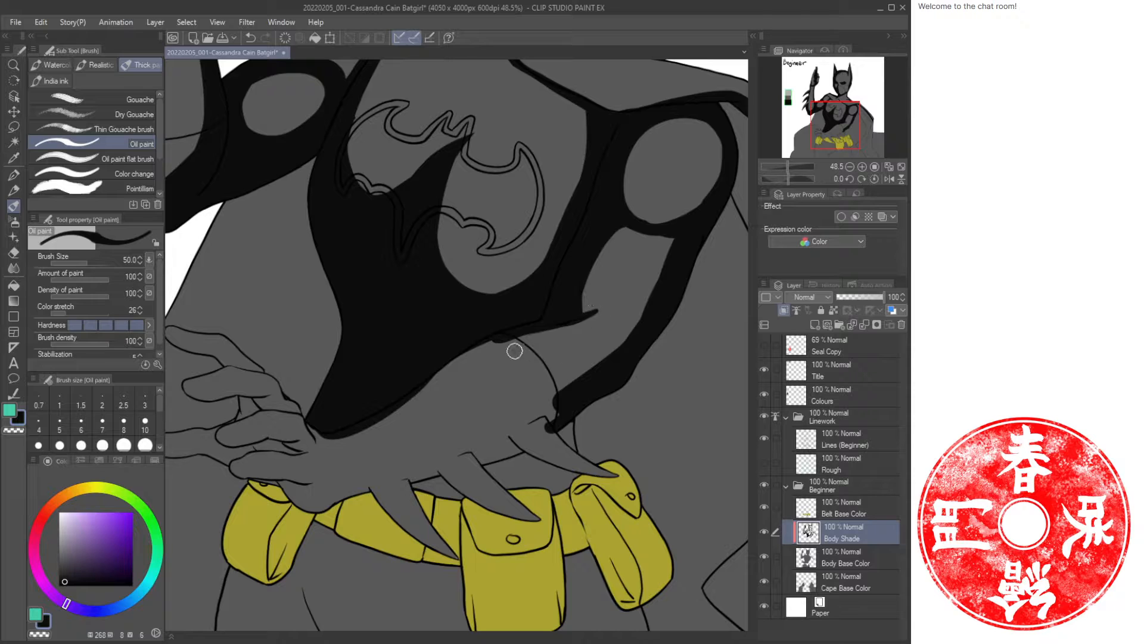
{"action": "mouse_move", "coordinate": [552, 410]}
{"action": "left_mouse_down"}
{"action": "mouse_move", "coordinate": [573, 453]}
{"action": "mouse_move", "coordinate": [617, 474]}
{"action": "left_mouse_up"}
{"action": "mouse_move", "coordinate": [507, 435]}
{"action": "left_mouse_down"}
{"action": "mouse_move", "coordinate": [521, 450]}
{"action": "mouse_move", "coordinate": [477, 446]}
{"action": "mouse_move", "coordinate": [513, 477]}
{"action": "mouse_move", "coordinate": [486, 448]}
{"action": "mouse_move", "coordinate": [516, 465]}
{"action": "left_mouse_up"}
{"action": "mouse_move", "coordinate": [545, 406]}
{"action": "left_mouse_down"}
{"action": "mouse_move", "coordinate": [358, 489]}
{"action": "mouse_move", "coordinate": [414, 490]}
{"action": "mouse_move", "coordinate": [470, 563]}
{"action": "left_mouse_up"}
{"action": "mouse_move", "coordinate": [393, 523]}
{"action": "left_mouse_down"}
{"action": "mouse_move", "coordinate": [397, 492]}
{"action": "mouse_move", "coordinate": [427, 534]}
{"action": "mouse_move", "coordinate": [401, 481]}
{"action": "mouse_move", "coordinate": [432, 486]}
{"action": "mouse_move", "coordinate": [445, 503]}
{"action": "mouse_move", "coordinate": [540, 520]}
{"action": "left_mouse_up"}
{"action": "mouse_move", "coordinate": [480, 462]}
{"action": "left_mouse_down"}
{"action": "mouse_move", "coordinate": [530, 506]}
{"action": "mouse_move", "coordinate": [521, 462]}
{"action": "mouse_move", "coordinate": [581, 471]}
{"action": "mouse_move", "coordinate": [565, 478]}
{"action": "left_mouse_up"}
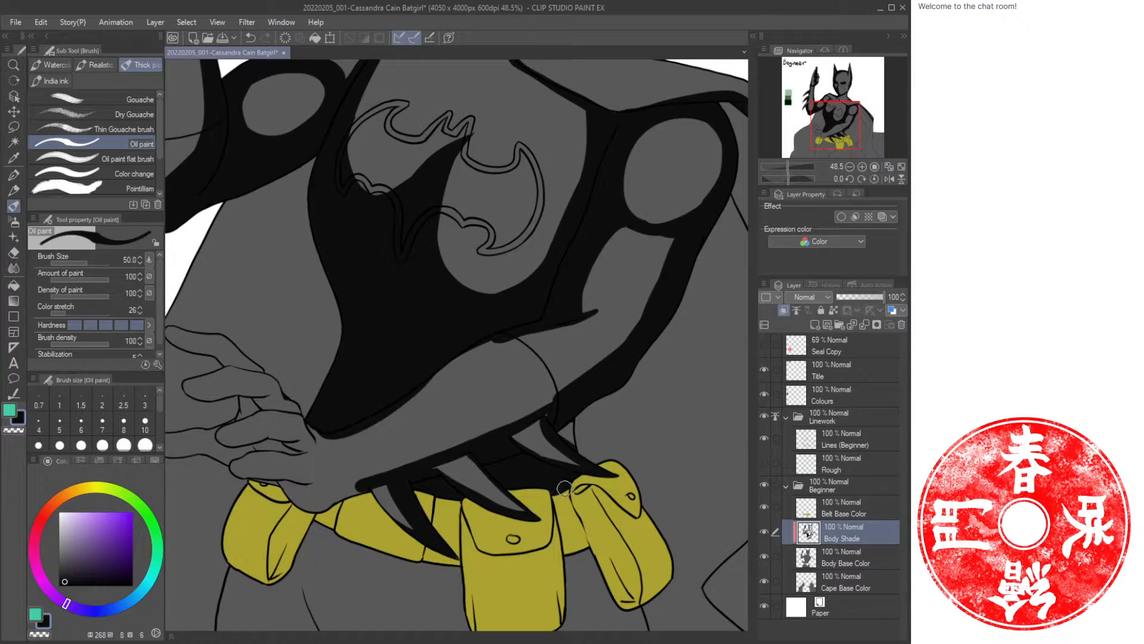
{"action": "mouse_move", "coordinate": [563, 432]}
{"action": "left_mouse_down"}
{"action": "mouse_move", "coordinate": [575, 435]}
{"action": "mouse_move", "coordinate": [544, 403]}
{"action": "mouse_move", "coordinate": [577, 384]}
{"action": "mouse_move", "coordinate": [489, 428]}
{"action": "left_mouse_up"}
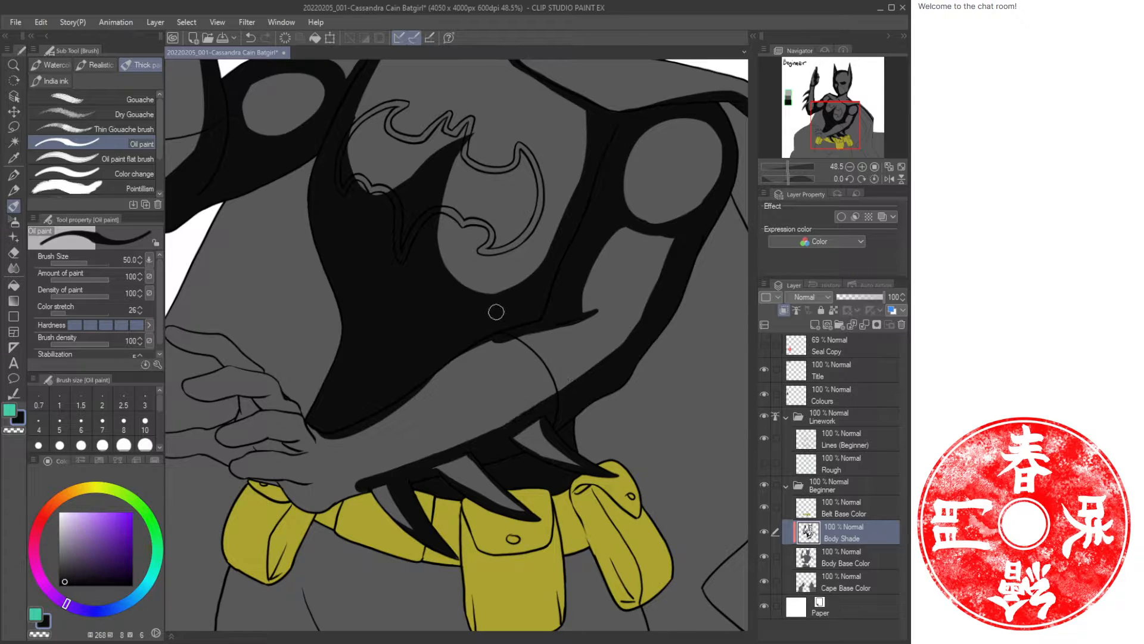
{"action": "mouse_move", "coordinate": [501, 337]}
{"action": "left_mouse_down"}
{"action": "mouse_move", "coordinate": [426, 359]}
{"action": "mouse_move", "coordinate": [616, 320]}
{"action": "mouse_move", "coordinate": [470, 387]}
{"action": "left_mouse_up"}
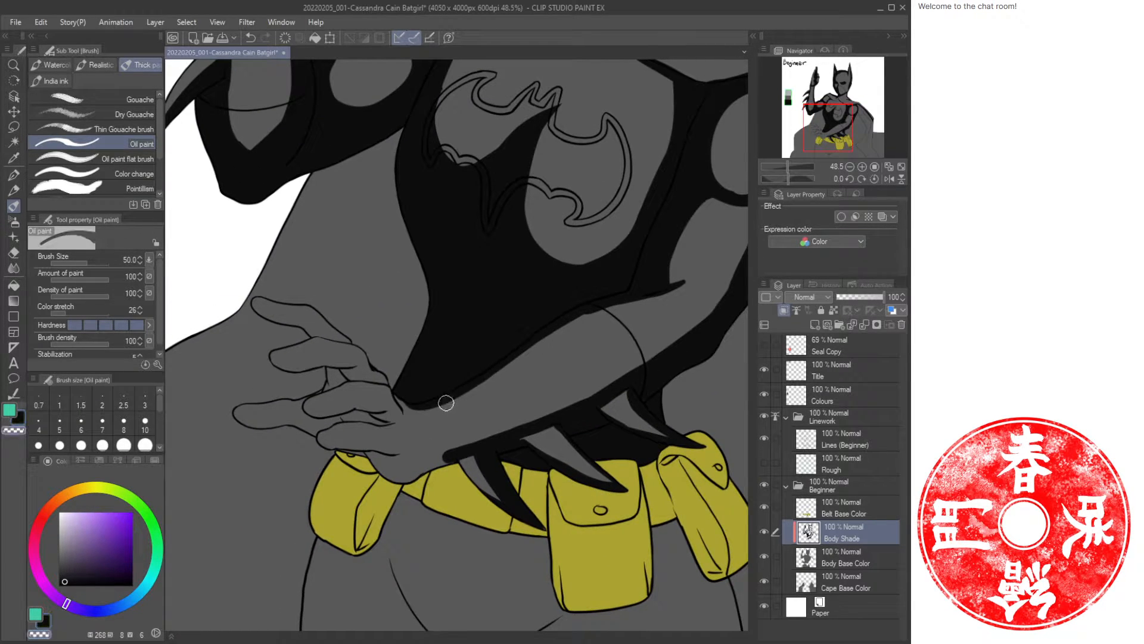
Extend the lower torso shadow along the right side toward the hip.
{"action": "mouse_move", "coordinate": [411, 413]}
{"action": "left_mouse_down"}
{"action": "mouse_move", "coordinate": [444, 404]}
{"action": "mouse_move", "coordinate": [542, 335]}
{"action": "mouse_move", "coordinate": [670, 289]}
{"action": "left_mouse_up"}
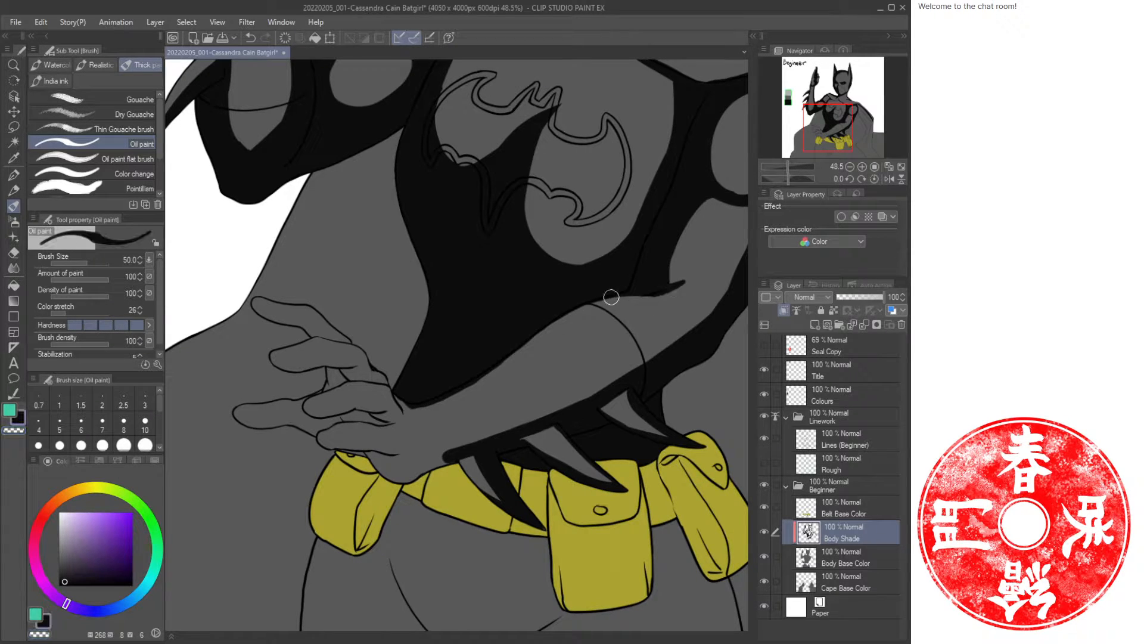
{"action": "left_click_drag", "start_coordinate": [560, 310], "coordinate": [683, 284]}
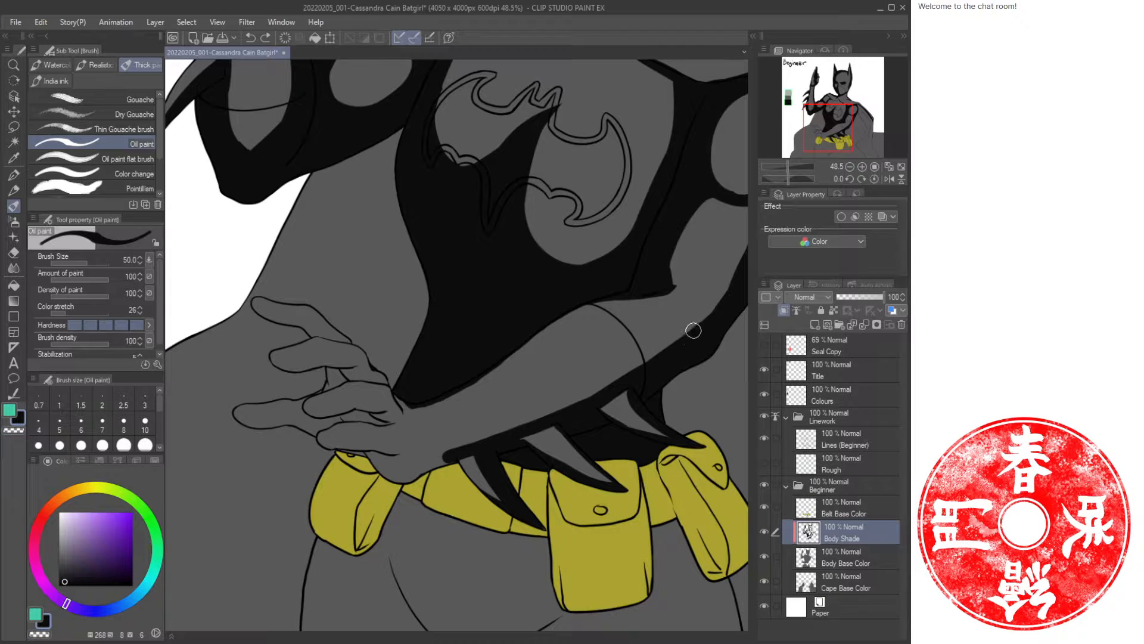
{"action": "mouse_move", "coordinate": [693, 330]}
{"action": "left_mouse_down"}
{"action": "mouse_move", "coordinate": [555, 400]}
{"action": "mouse_move", "coordinate": [462, 423]}
{"action": "left_mouse_up"}
{"action": "mouse_move", "coordinate": [655, 349]}
{"action": "left_mouse_down"}
{"action": "mouse_move", "coordinate": [441, 450]}
{"action": "mouse_move", "coordinate": [579, 393]}
{"action": "mouse_move", "coordinate": [544, 398]}
{"action": "left_mouse_up"}
Reshape the chest shadow beneath the bat emblem, painting and erasing its edges.
{"action": "key", "text": "ctrl+space"}
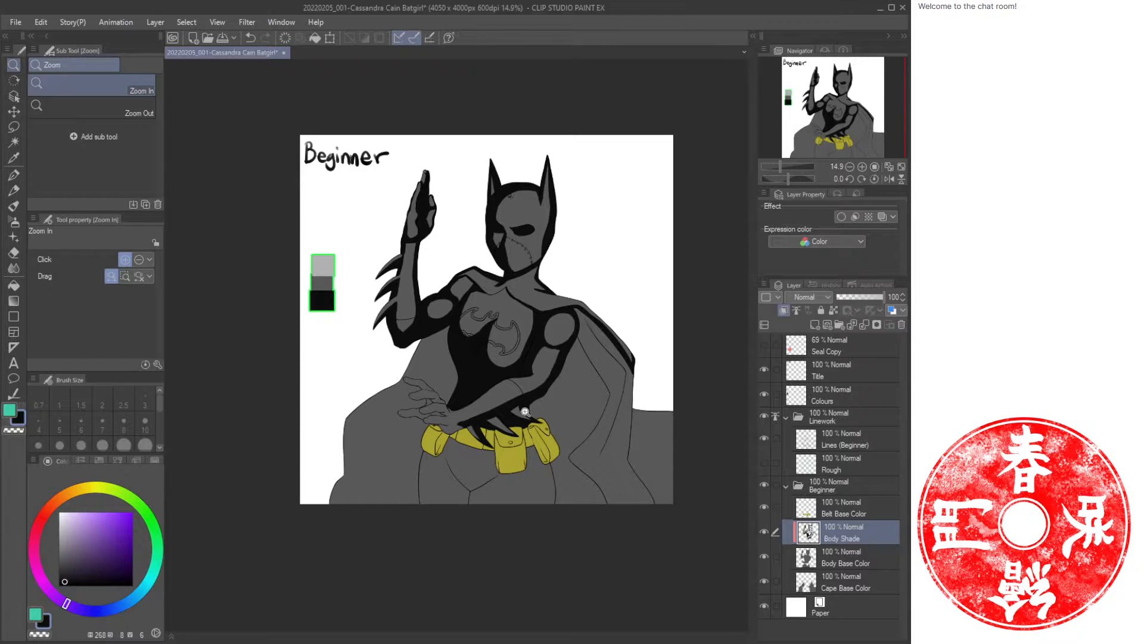
{"action": "left_click_drag", "start_coordinate": [475, 440], "coordinate": [498, 433]}
{"action": "left_click_drag", "start_coordinate": [587, 255], "coordinate": [587, 390]}
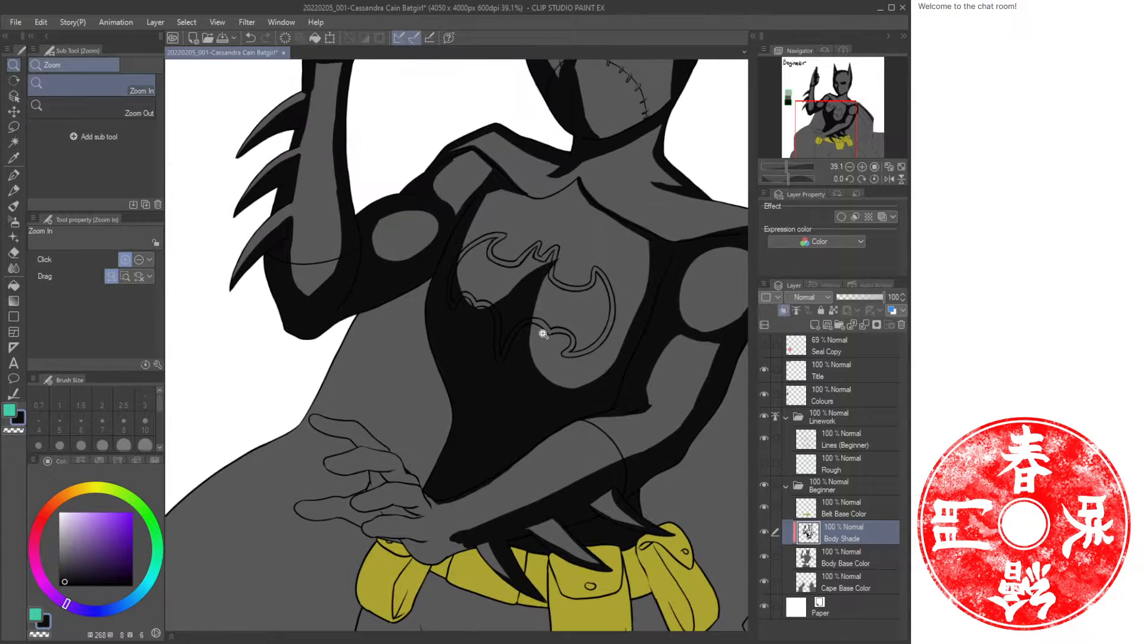
{"action": "key", "text": "b"}
{"action": "mouse_move", "coordinate": [528, 355]}
{"action": "left_mouse_down"}
{"action": "mouse_move", "coordinate": [600, 373]}
{"action": "mouse_move", "coordinate": [532, 344]}
{"action": "mouse_move", "coordinate": [573, 385]}
{"action": "left_mouse_up"}
{"action": "mouse_move", "coordinate": [628, 338]}
{"action": "left_mouse_down"}
{"action": "mouse_move", "coordinate": [553, 365]}
{"action": "mouse_move", "coordinate": [524, 308]}
{"action": "mouse_move", "coordinate": [568, 370]}
{"action": "mouse_move", "coordinate": [531, 301]}
{"action": "mouse_move", "coordinate": [568, 368]}
{"action": "mouse_move", "coordinate": [616, 360]}
{"action": "mouse_move", "coordinate": [644, 317]}
{"action": "mouse_move", "coordinate": [613, 356]}
{"action": "mouse_move", "coordinate": [552, 356]}
{"action": "mouse_move", "coordinate": [532, 295]}
{"action": "left_mouse_up"}
{"action": "key", "text": "c"}
{"action": "mouse_move", "coordinate": [563, 260]}
{"action": "left_mouse_down"}
{"action": "mouse_move", "coordinate": [492, 302]}
{"action": "mouse_move", "coordinate": [462, 298]}
{"action": "mouse_move", "coordinate": [482, 235]}
{"action": "left_mouse_up"}
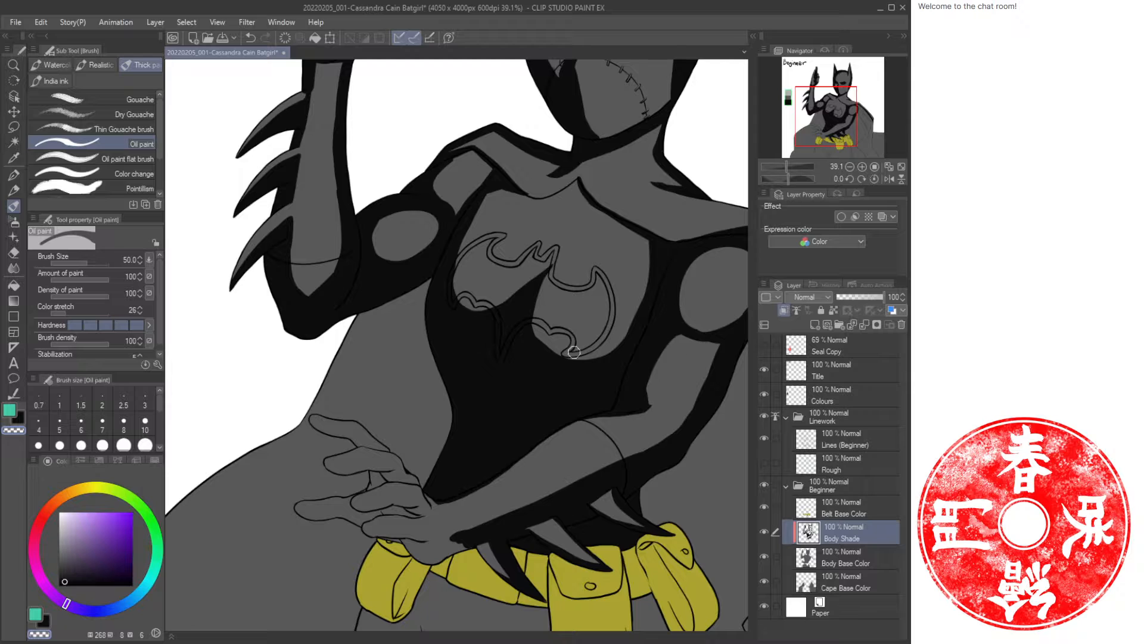
Shade the fingers of the left hand resting on the torso, erasing where the shadow overlaps.
{"action": "left_click_drag", "start_coordinate": [512, 434], "coordinate": [582, 312]}
{"action": "key", "text": "ctrl+space"}
{"action": "left_click_drag", "start_coordinate": [488, 356], "coordinate": [512, 361]}
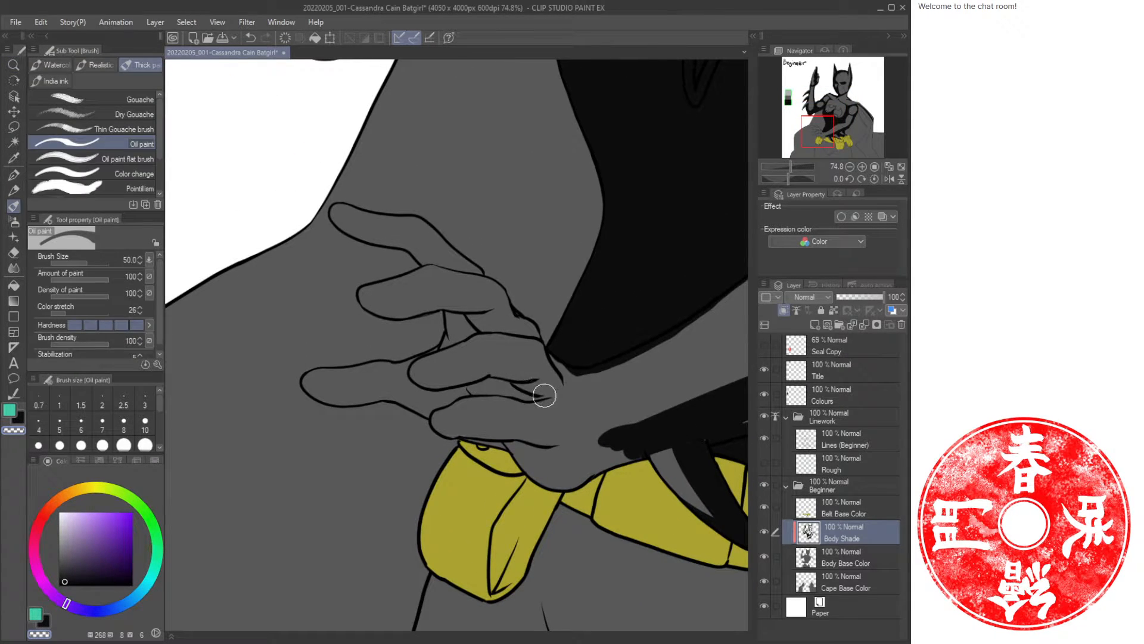
{"action": "key", "text": "x"}
{"action": "mouse_move", "coordinate": [549, 388]}
{"action": "left_mouse_down"}
{"action": "mouse_move", "coordinate": [506, 383]}
{"action": "mouse_move", "coordinate": [469, 390]}
{"action": "mouse_move", "coordinate": [528, 396]}
{"action": "mouse_move", "coordinate": [477, 391]}
{"action": "mouse_move", "coordinate": [419, 412]}
{"action": "mouse_move", "coordinate": [473, 386]}
{"action": "mouse_move", "coordinate": [400, 387]}
{"action": "mouse_move", "coordinate": [406, 358]}
{"action": "mouse_move", "coordinate": [469, 329]}
{"action": "mouse_move", "coordinate": [444, 319]}
{"action": "mouse_move", "coordinate": [374, 394]}
{"action": "mouse_move", "coordinate": [388, 368]}
{"action": "mouse_move", "coordinate": [341, 413]}
{"action": "mouse_move", "coordinate": [376, 368]}
{"action": "mouse_move", "coordinate": [301, 415]}
{"action": "mouse_move", "coordinate": [380, 388]}
{"action": "mouse_move", "coordinate": [396, 406]}
{"action": "left_mouse_up"}
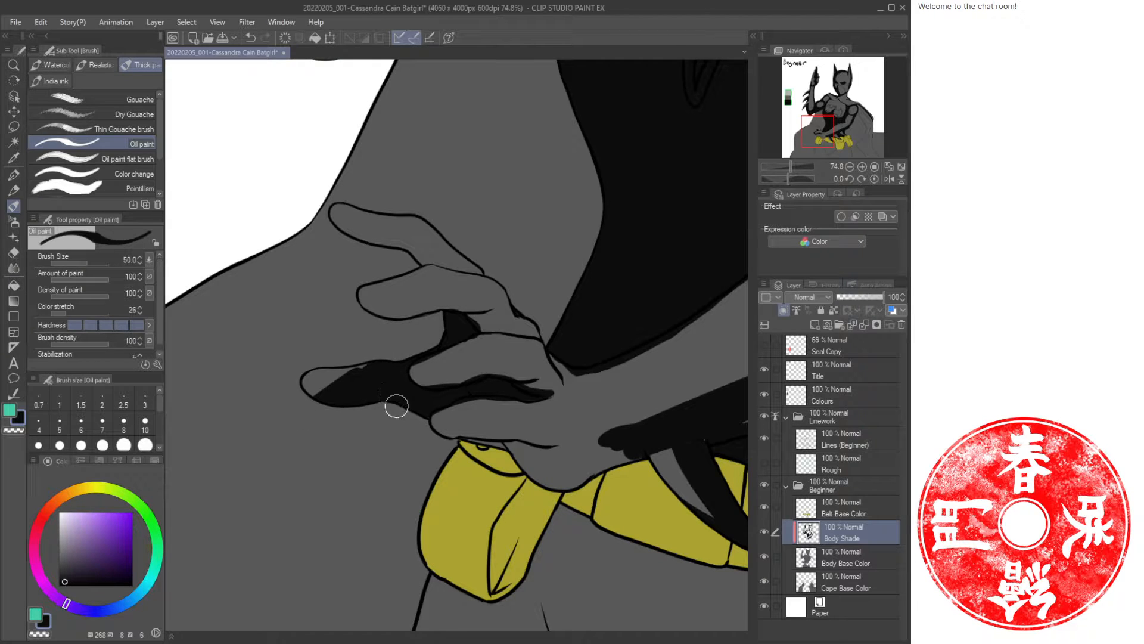
{"action": "key", "text": "c"}
{"action": "mouse_move", "coordinate": [368, 358]}
{"action": "left_mouse_down"}
{"action": "mouse_move", "coordinate": [287, 381]}
{"action": "mouse_move", "coordinate": [349, 387]}
{"action": "mouse_move", "coordinate": [314, 400]}
{"action": "left_mouse_up"}
{"action": "key", "text": "c"}
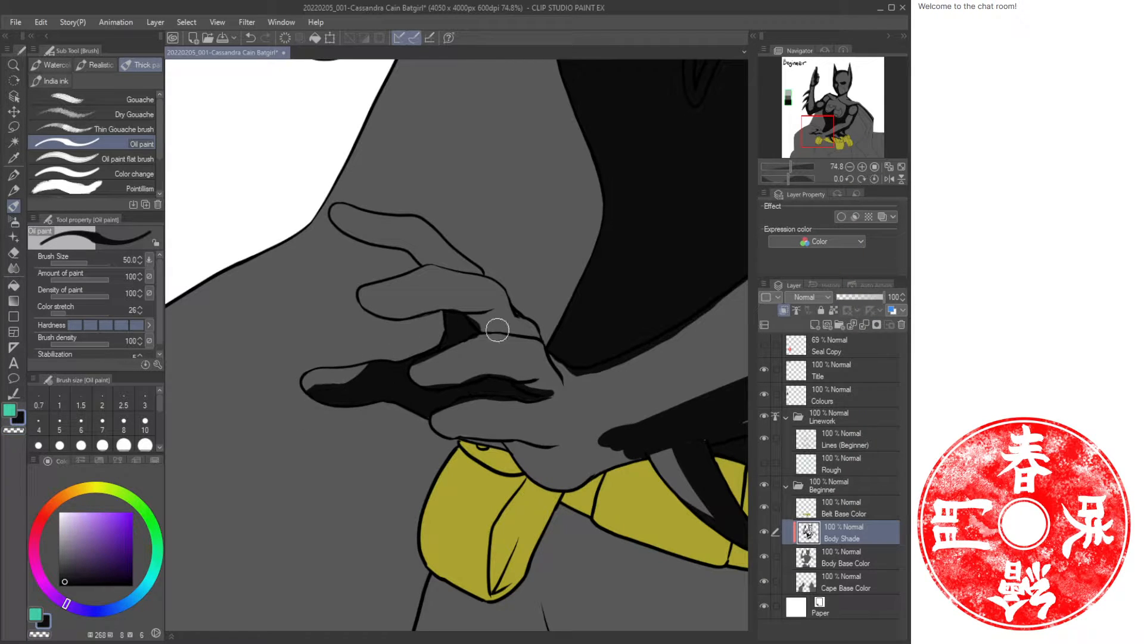
{"action": "mouse_move", "coordinate": [454, 384]}
{"action": "left_mouse_down"}
{"action": "mouse_move", "coordinate": [409, 375]}
{"action": "mouse_move", "coordinate": [476, 366]}
{"action": "mouse_move", "coordinate": [424, 378]}
{"action": "mouse_move", "coordinate": [434, 370]}
{"action": "left_mouse_up"}
{"action": "key", "text": "c"}
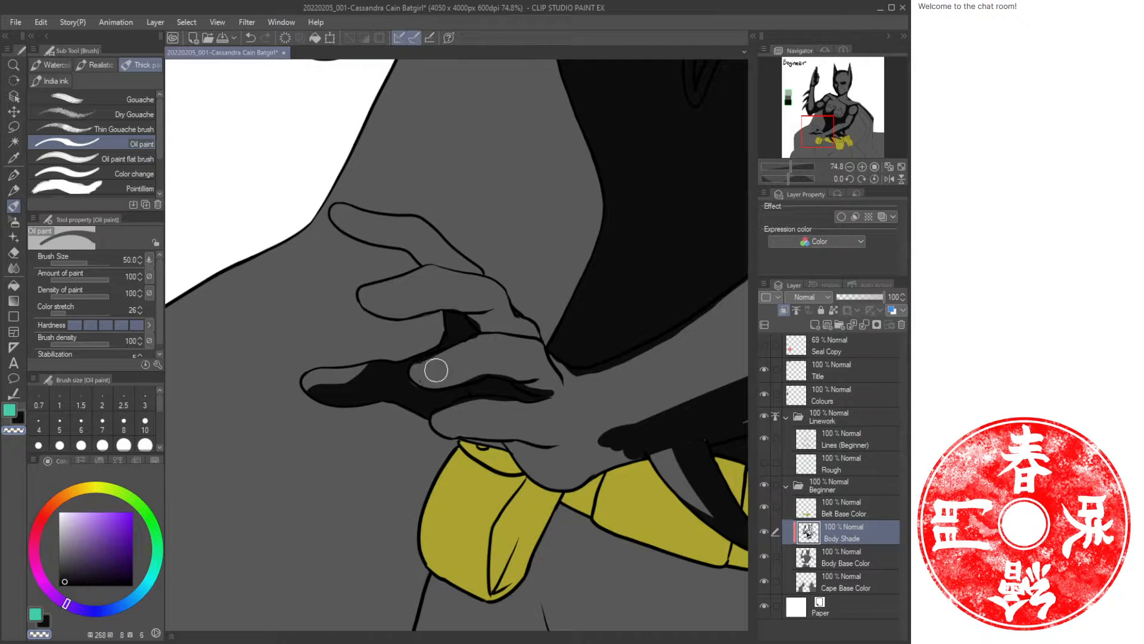
{"action": "key", "text": "c"}
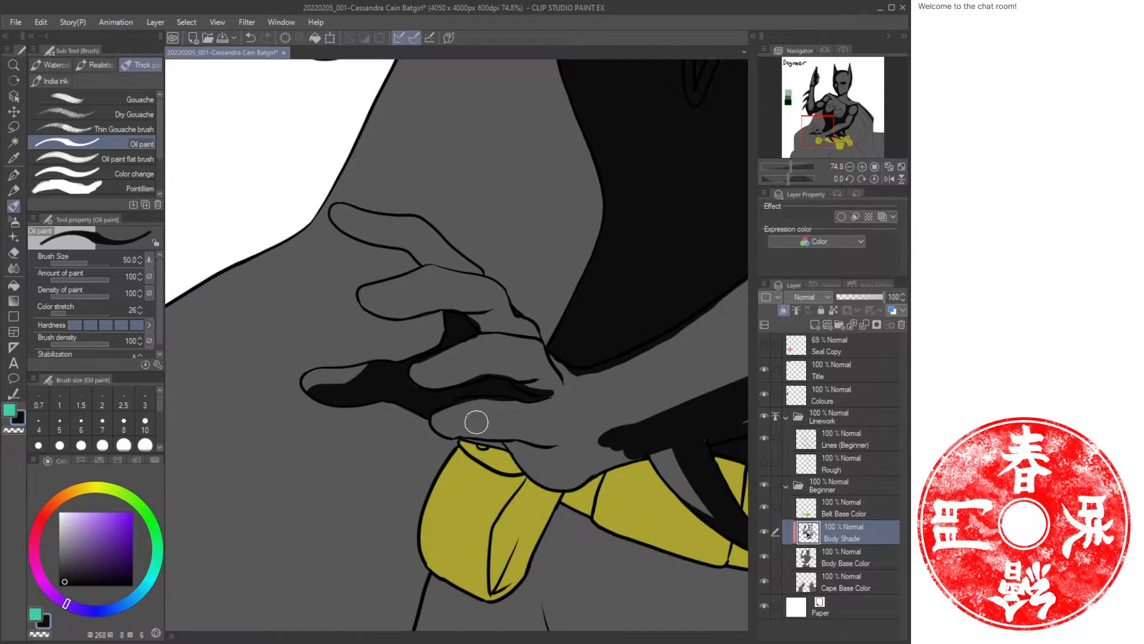
{"action": "mouse_move", "coordinate": [516, 444]}
{"action": "left_mouse_down"}
{"action": "mouse_move", "coordinate": [478, 441]}
{"action": "mouse_move", "coordinate": [523, 447]}
{"action": "mouse_move", "coordinate": [514, 456]}
{"action": "mouse_move", "coordinate": [567, 493]}
{"action": "mouse_move", "coordinate": [514, 452]}
{"action": "mouse_move", "coordinate": [576, 481]}
{"action": "mouse_move", "coordinate": [619, 438]}
{"action": "mouse_move", "coordinate": [604, 478]}
{"action": "mouse_move", "coordinate": [705, 437]}
{"action": "mouse_move", "coordinate": [532, 472]}
{"action": "mouse_move", "coordinate": [563, 485]}
{"action": "mouse_move", "coordinate": [574, 479]}
{"action": "mouse_move", "coordinate": [531, 436]}
{"action": "mouse_move", "coordinate": [556, 437]}
{"action": "mouse_move", "coordinate": [512, 439]}
{"action": "mouse_move", "coordinate": [559, 465]}
{"action": "left_mouse_up"}
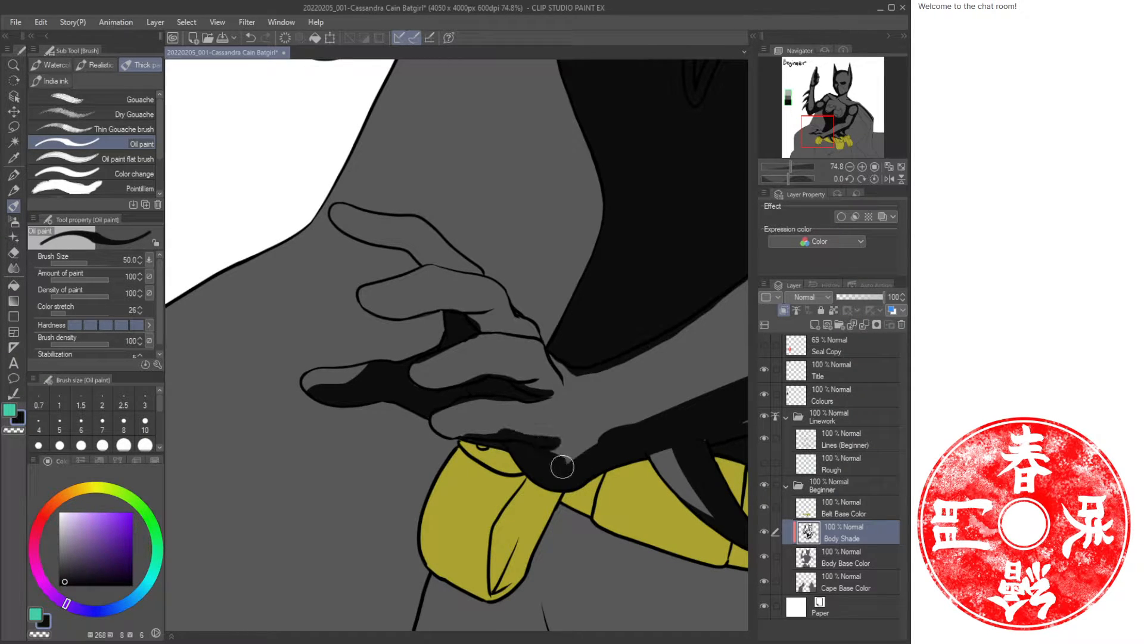
Add shadows between the fingers and across the knuckles of the left hand, trimming edges with the eraser color.
{"action": "left_click", "coordinate": [423, 263]}
{"action": "mouse_move", "coordinate": [426, 261]}
{"action": "left_mouse_down"}
{"action": "mouse_move", "coordinate": [492, 268]}
{"action": "mouse_move", "coordinate": [420, 256]}
{"action": "left_mouse_up"}
{"action": "key", "text": "c"}
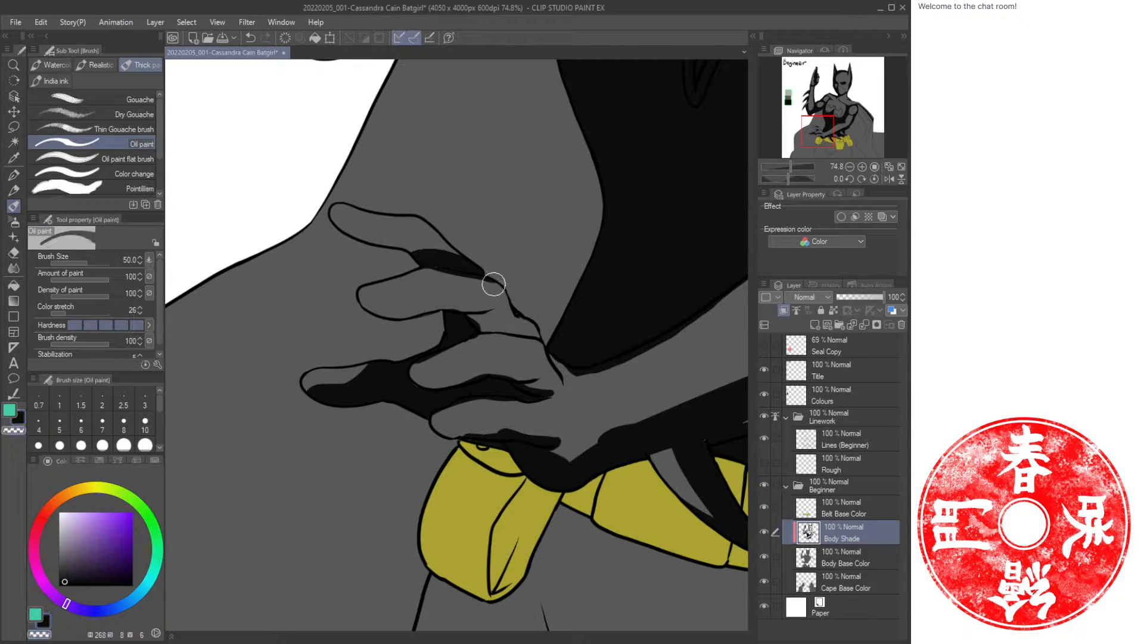
{"action": "left_click_drag", "start_coordinate": [495, 284], "coordinate": [443, 276]}
{"action": "key", "text": "c"}
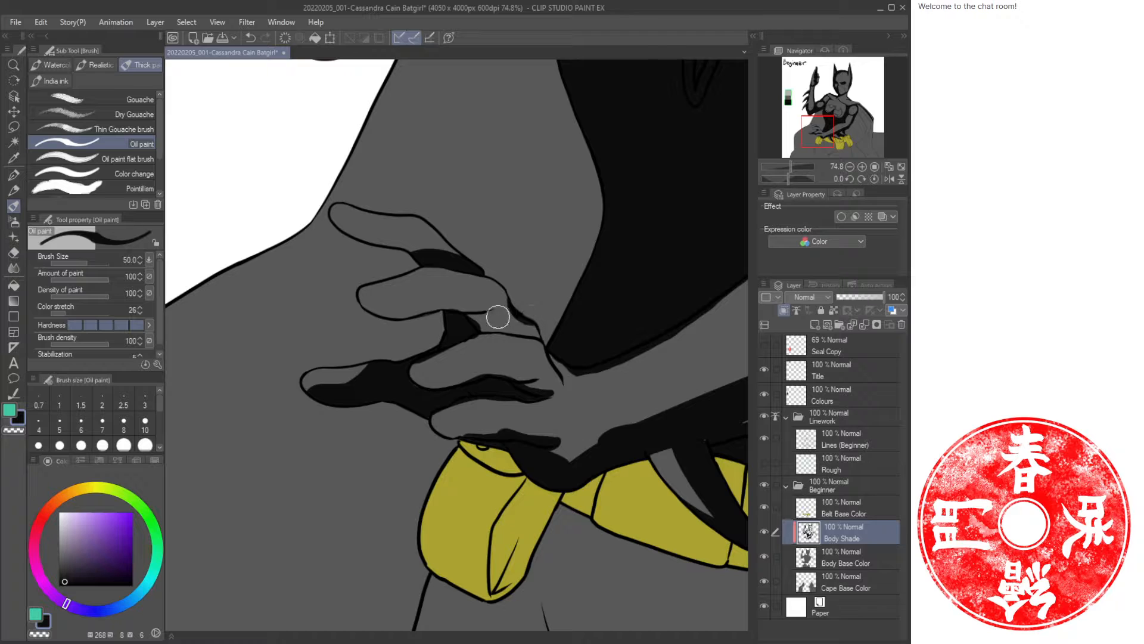
{"action": "key", "text": "c"}
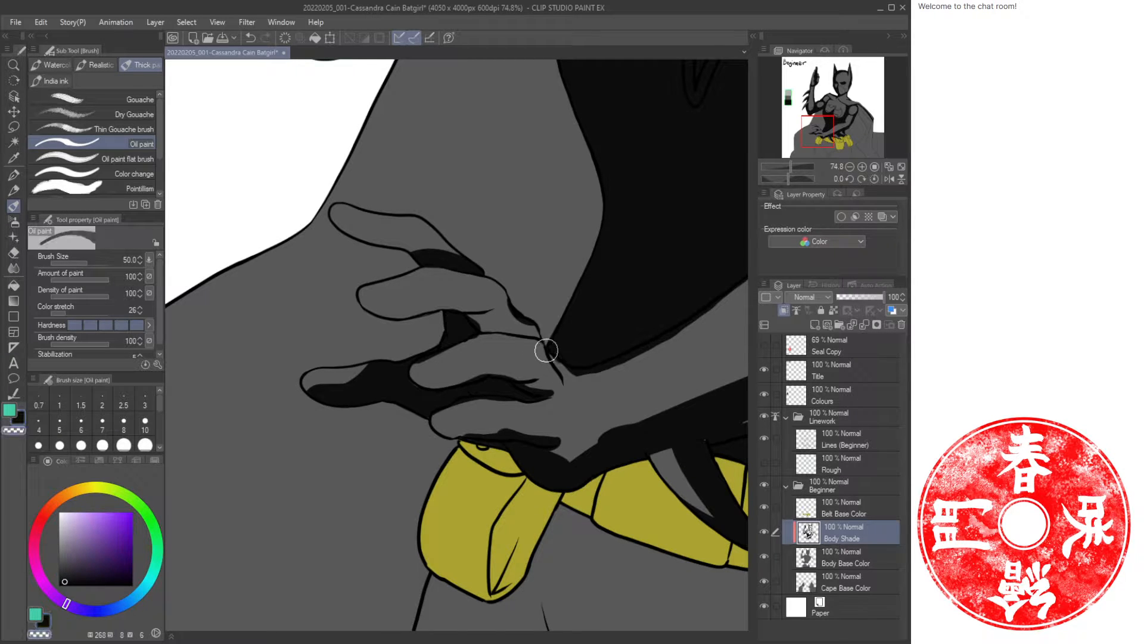
{"action": "key", "text": "c"}
{"action": "mouse_move", "coordinate": [544, 345]}
{"action": "left_mouse_down"}
{"action": "mouse_move", "coordinate": [544, 391]}
{"action": "mouse_move", "coordinate": [548, 353]}
{"action": "mouse_move", "coordinate": [548, 376]}
{"action": "mouse_move", "coordinate": [529, 384]}
{"action": "mouse_move", "coordinate": [537, 369]}
{"action": "mouse_move", "coordinate": [465, 354]}
{"action": "mouse_move", "coordinate": [492, 334]}
{"action": "mouse_move", "coordinate": [499, 303]}
{"action": "mouse_move", "coordinate": [475, 316]}
{"action": "mouse_move", "coordinate": [512, 304]}
{"action": "mouse_move", "coordinate": [476, 327]}
{"action": "mouse_move", "coordinate": [521, 317]}
{"action": "mouse_move", "coordinate": [500, 327]}
{"action": "mouse_move", "coordinate": [541, 331]}
{"action": "mouse_move", "coordinate": [522, 311]}
{"action": "mouse_move", "coordinate": [518, 348]}
{"action": "mouse_move", "coordinate": [489, 343]}
{"action": "left_mouse_up"}
{"action": "key", "text": "c"}
{"action": "key", "text": "c"}
{"action": "mouse_move", "coordinate": [511, 294]}
{"action": "left_mouse_down"}
{"action": "mouse_move", "coordinate": [491, 314]}
{"action": "mouse_move", "coordinate": [505, 276]}
{"action": "mouse_move", "coordinate": [530, 270]}
{"action": "mouse_move", "coordinate": [554, 340]}
{"action": "mouse_move", "coordinate": [550, 365]}
{"action": "mouse_move", "coordinate": [528, 338]}
{"action": "mouse_move", "coordinate": [562, 397]}
{"action": "mouse_move", "coordinate": [457, 411]}
{"action": "left_mouse_up"}
{"action": "key", "text": "c"}
{"action": "key", "text": "c"}
{"action": "mouse_move", "coordinate": [549, 411]}
{"action": "left_mouse_down"}
{"action": "mouse_move", "coordinate": [552, 460]}
{"action": "mouse_move", "coordinate": [563, 398]}
{"action": "mouse_move", "coordinate": [570, 437]}
{"action": "mouse_move", "coordinate": [552, 408]}
{"action": "mouse_move", "coordinate": [508, 440]}
{"action": "mouse_move", "coordinate": [558, 421]}
{"action": "left_mouse_up"}
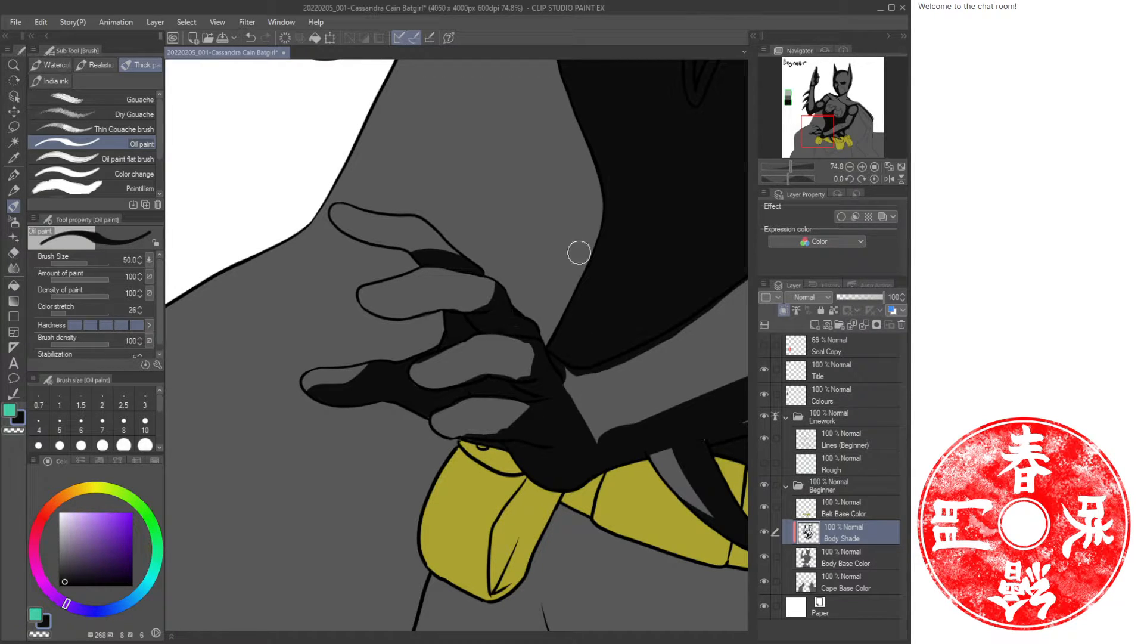
Shade the hips and the outer thighs beneath the belt pouches.
{"action": "key", "text": "ctrl+space"}
{"action": "mouse_move", "coordinate": [568, 304]}
{"action": "left_mouse_down"}
{"action": "mouse_move", "coordinate": [525, 312]}
{"action": "mouse_move", "coordinate": [559, 309]}
{"action": "mouse_move", "coordinate": [595, 391]}
{"action": "mouse_move", "coordinate": [539, 320]}
{"action": "mouse_move", "coordinate": [551, 343]}
{"action": "mouse_move", "coordinate": [534, 342]}
{"action": "mouse_move", "coordinate": [535, 330]}
{"action": "mouse_move", "coordinate": [553, 334]}
{"action": "mouse_move", "coordinate": [549, 350]}
{"action": "mouse_move", "coordinate": [531, 355]}
{"action": "mouse_move", "coordinate": [551, 346]}
{"action": "mouse_move", "coordinate": [532, 383]}
{"action": "mouse_move", "coordinate": [518, 381]}
{"action": "mouse_move", "coordinate": [546, 373]}
{"action": "mouse_move", "coordinate": [499, 387]}
{"action": "left_mouse_up"}
{"action": "key", "text": "c"}
{"action": "key", "text": "c"}
{"action": "key", "text": "c"}
{"action": "key", "text": "c"}
{"action": "key", "text": "ctrl+space"}
{"action": "left_click_drag", "start_coordinate": [609, 361], "coordinate": [571, 363]}
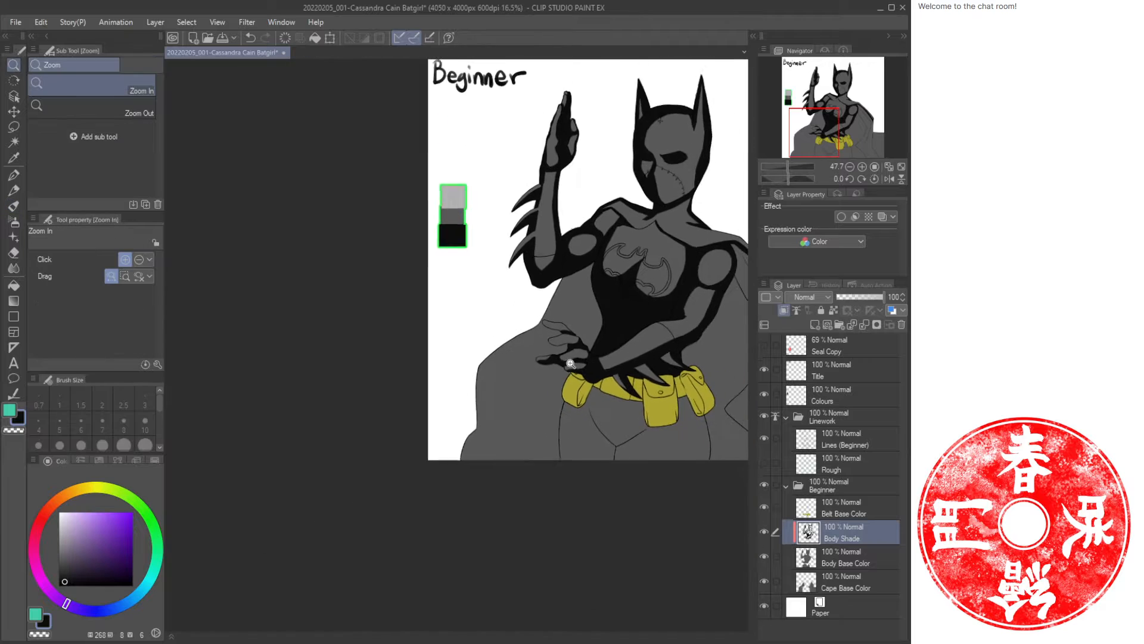
{"action": "key", "text": "space"}
{"action": "left_click_drag", "start_coordinate": [633, 280], "coordinate": [454, 306]}
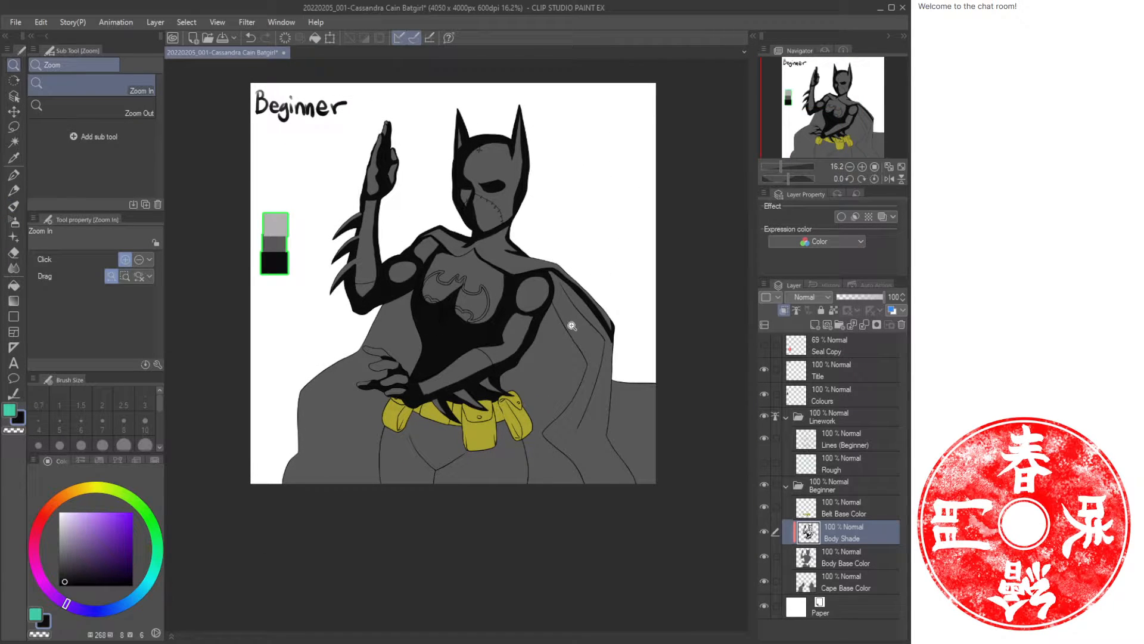
{"action": "mouse_move", "coordinate": [430, 445]}
{"action": "left_mouse_down"}
{"action": "mouse_move", "coordinate": [466, 438]}
{"action": "mouse_move", "coordinate": [382, 429]}
{"action": "mouse_move", "coordinate": [421, 383]}
{"action": "mouse_move", "coordinate": [386, 392]}
{"action": "mouse_move", "coordinate": [399, 368]}
{"action": "mouse_move", "coordinate": [369, 389]}
{"action": "mouse_move", "coordinate": [396, 355]}
{"action": "left_mouse_up"}
{"action": "key", "text": "b"}
{"action": "mouse_move", "coordinate": [335, 426]}
{"action": "left_mouse_down"}
{"action": "mouse_move", "coordinate": [299, 559]}
{"action": "mouse_move", "coordinate": [303, 426]}
{"action": "mouse_move", "coordinate": [318, 444]}
{"action": "left_mouse_up"}
{"action": "mouse_move", "coordinate": [405, 441]}
{"action": "left_mouse_down"}
{"action": "mouse_move", "coordinate": [418, 477]}
{"action": "mouse_move", "coordinate": [398, 466]}
{"action": "mouse_move", "coordinate": [386, 414]}
{"action": "mouse_move", "coordinate": [428, 491]}
{"action": "left_mouse_up"}
{"action": "mouse_move", "coordinate": [458, 441]}
{"action": "left_mouse_down"}
{"action": "mouse_move", "coordinate": [470, 505]}
{"action": "mouse_move", "coordinate": [527, 469]}
{"action": "mouse_move", "coordinate": [458, 519]}
{"action": "mouse_move", "coordinate": [442, 564]}
{"action": "mouse_move", "coordinate": [435, 510]}
{"action": "mouse_move", "coordinate": [469, 514]}
{"action": "left_mouse_up"}
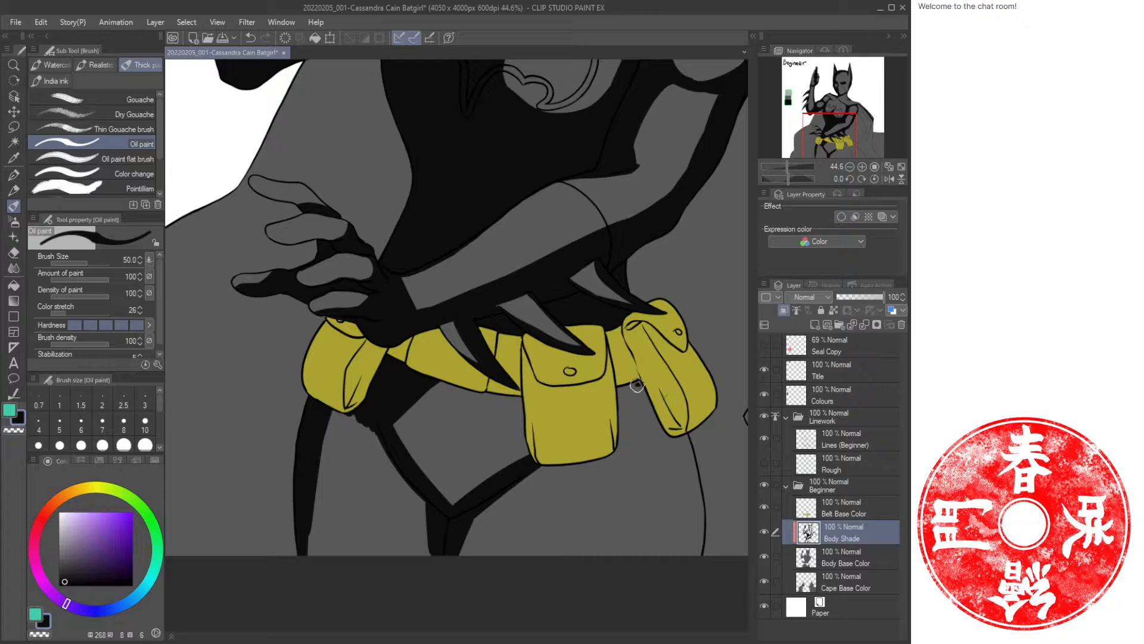
{"action": "mouse_move", "coordinate": [672, 438]}
{"action": "left_mouse_down"}
{"action": "mouse_move", "coordinate": [697, 551]}
{"action": "mouse_move", "coordinate": [690, 439]}
{"action": "mouse_move", "coordinate": [689, 564]}
{"action": "left_mouse_up"}
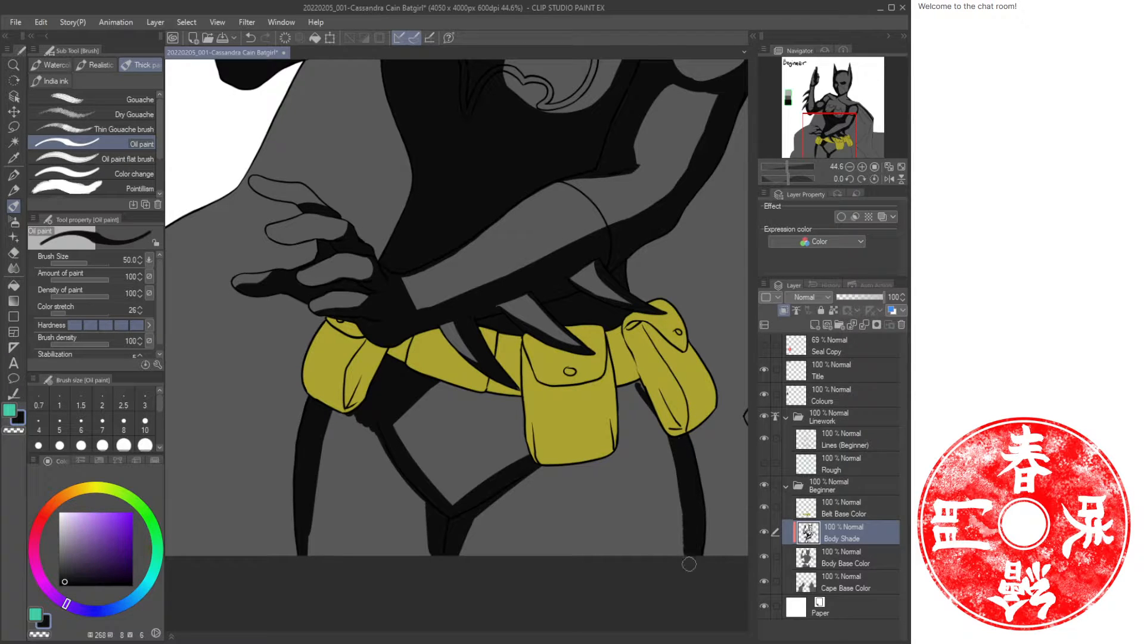
{"action": "mouse_move", "coordinate": [644, 400]}
{"action": "left_mouse_down"}
{"action": "mouse_move", "coordinate": [665, 429]}
{"action": "mouse_move", "coordinate": [683, 427]}
{"action": "mouse_move", "coordinate": [643, 402]}
{"action": "mouse_move", "coordinate": [656, 416]}
{"action": "mouse_move", "coordinate": [678, 401]}
{"action": "left_mouse_up"}
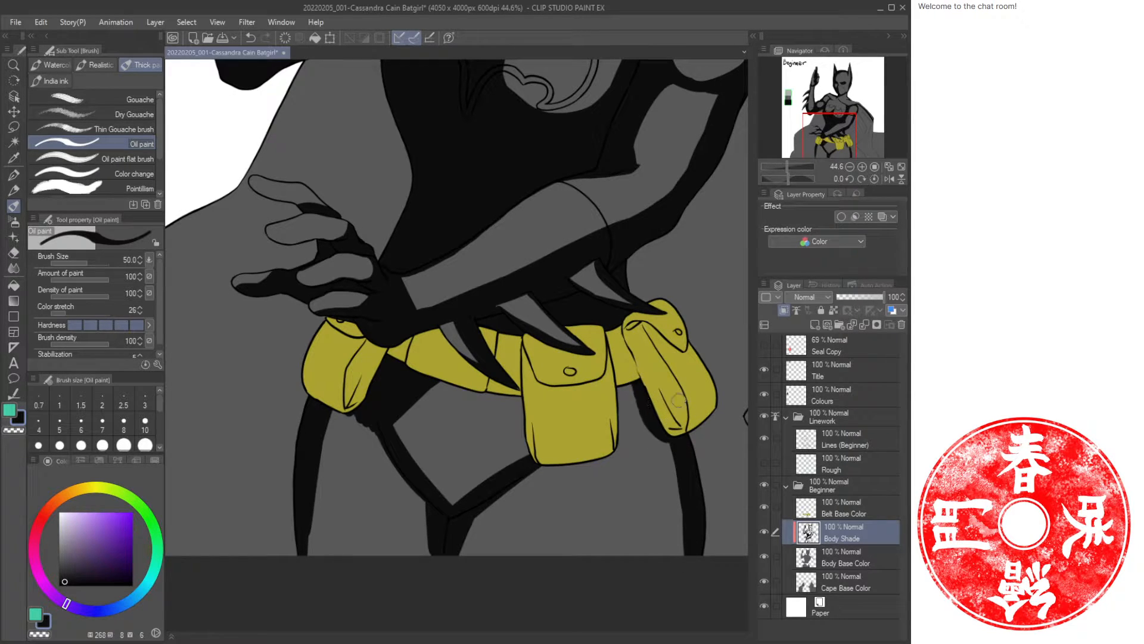
Shade the crotch and inner thighs below the belt, cleaning the shadow edges.
{"action": "left_click_drag", "start_coordinate": [520, 397], "coordinate": [523, 456]}
{"action": "left_click_drag", "start_coordinate": [523, 456], "coordinate": [525, 430]}
{"action": "left_click_drag", "start_coordinate": [608, 454], "coordinate": [510, 469]}
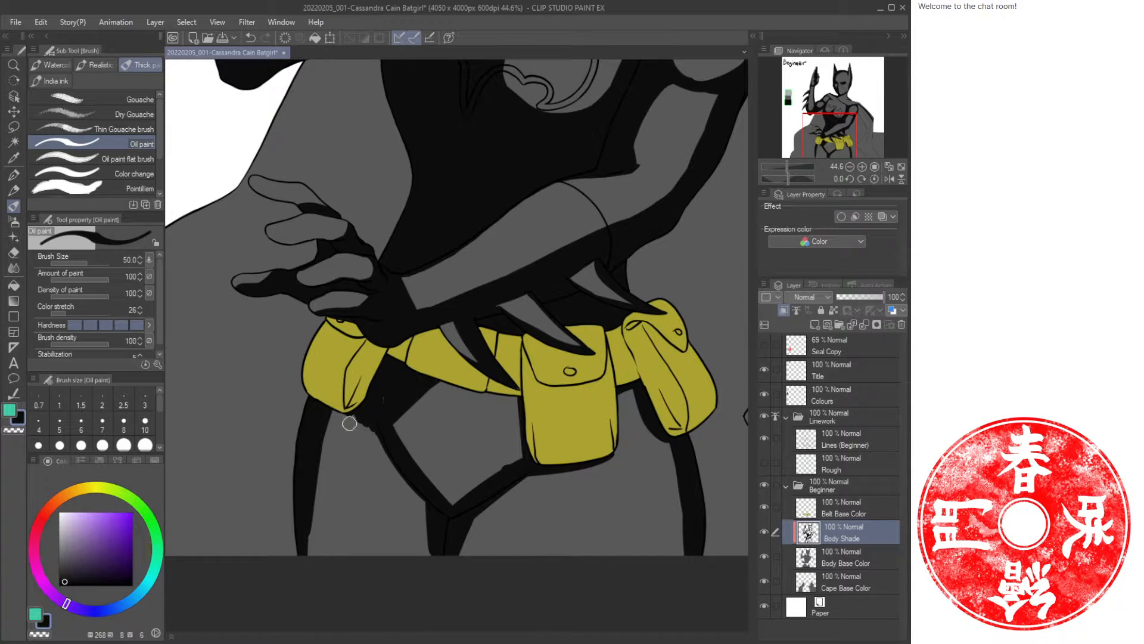
{"action": "left_click_drag", "start_coordinate": [321, 423], "coordinate": [306, 545]}
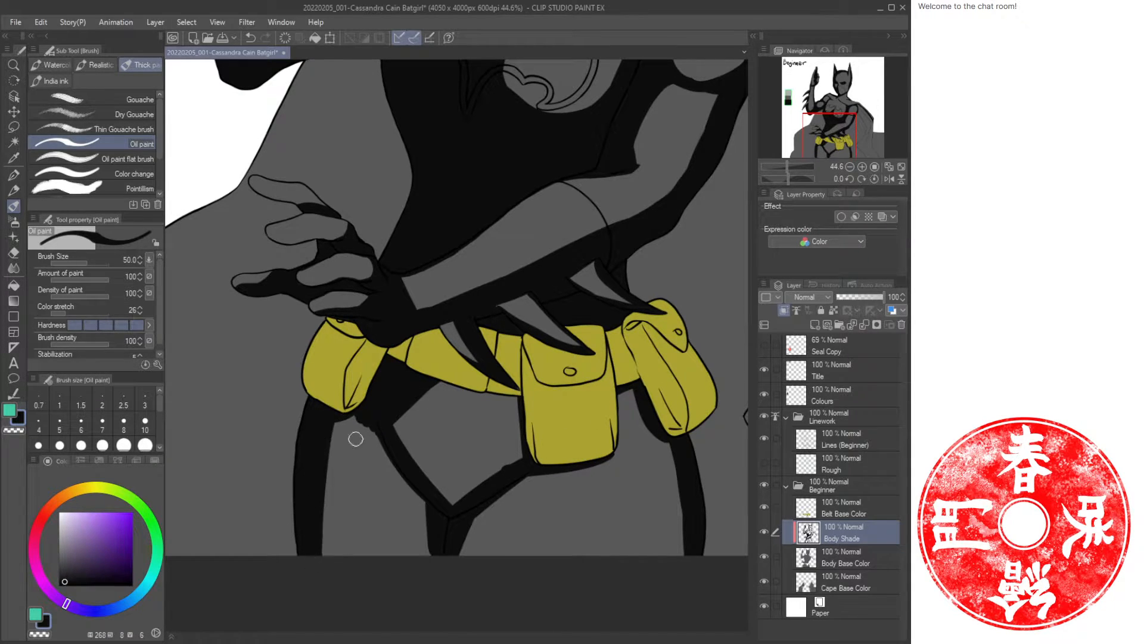
{"action": "left_click_drag", "start_coordinate": [328, 420], "coordinate": [374, 425]}
{"action": "left_click_drag", "start_coordinate": [405, 418], "coordinate": [449, 513]}
{"action": "mouse_move", "coordinate": [369, 421]}
{"action": "left_mouse_down"}
{"action": "mouse_move", "coordinate": [331, 568]}
{"action": "mouse_move", "coordinate": [334, 494]}
{"action": "mouse_move", "coordinate": [359, 415]}
{"action": "mouse_move", "coordinate": [339, 509]}
{"action": "mouse_move", "coordinate": [343, 414]}
{"action": "mouse_move", "coordinate": [319, 534]}
{"action": "mouse_move", "coordinate": [332, 560]}
{"action": "left_mouse_up"}
{"action": "mouse_move", "coordinate": [546, 477]}
{"action": "left_mouse_down"}
{"action": "mouse_move", "coordinate": [508, 582]}
{"action": "mouse_move", "coordinate": [526, 476]}
{"action": "mouse_move", "coordinate": [499, 559]}
{"action": "mouse_move", "coordinate": [499, 521]}
{"action": "mouse_move", "coordinate": [489, 527]}
{"action": "mouse_move", "coordinate": [501, 503]}
{"action": "mouse_move", "coordinate": [476, 531]}
{"action": "left_mouse_up"}
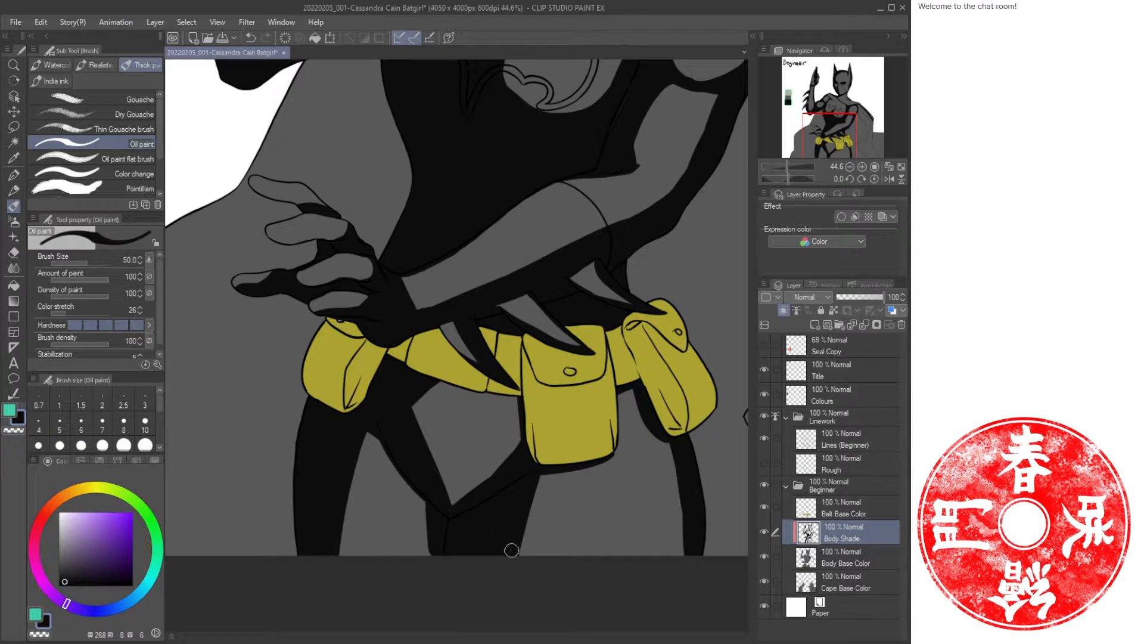
{"action": "left_click_drag", "start_coordinate": [666, 436], "coordinate": [686, 548]}
{"action": "mouse_move", "coordinate": [694, 507]}
{"action": "left_mouse_down"}
{"action": "mouse_move", "coordinate": [675, 448]}
{"action": "mouse_move", "coordinate": [680, 554]}
{"action": "left_mouse_up"}
{"action": "mouse_move", "coordinate": [426, 381]}
{"action": "left_mouse_down"}
{"action": "mouse_move", "coordinate": [534, 397]}
{"action": "mouse_move", "coordinate": [431, 381]}
{"action": "left_mouse_up"}
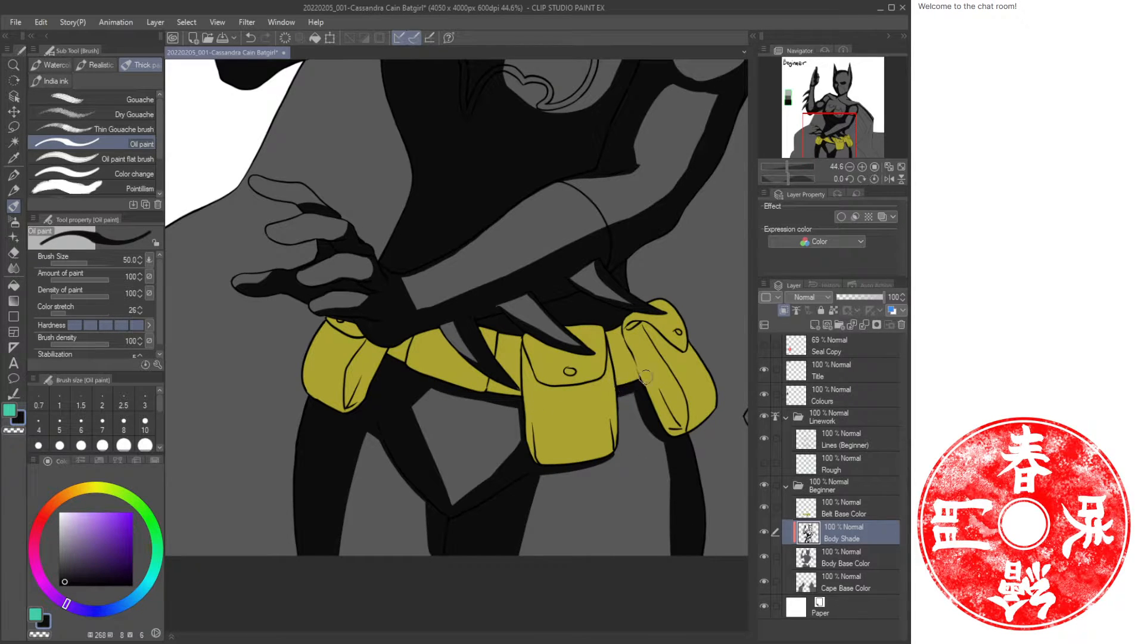
{"action": "mouse_move", "coordinate": [678, 501]}
{"action": "left_mouse_down"}
{"action": "mouse_move", "coordinate": [659, 431]}
{"action": "mouse_move", "coordinate": [664, 524]}
{"action": "mouse_move", "coordinate": [675, 497]}
{"action": "left_mouse_up"}
Select the Belt Base Color layer to work on the belt.
{"action": "key", "text": "ctrl+space"}
{"action": "left_click_drag", "start_coordinate": [626, 454], "coordinate": [572, 455]}
{"action": "left_click_drag", "start_coordinate": [670, 361], "coordinate": [544, 421]}
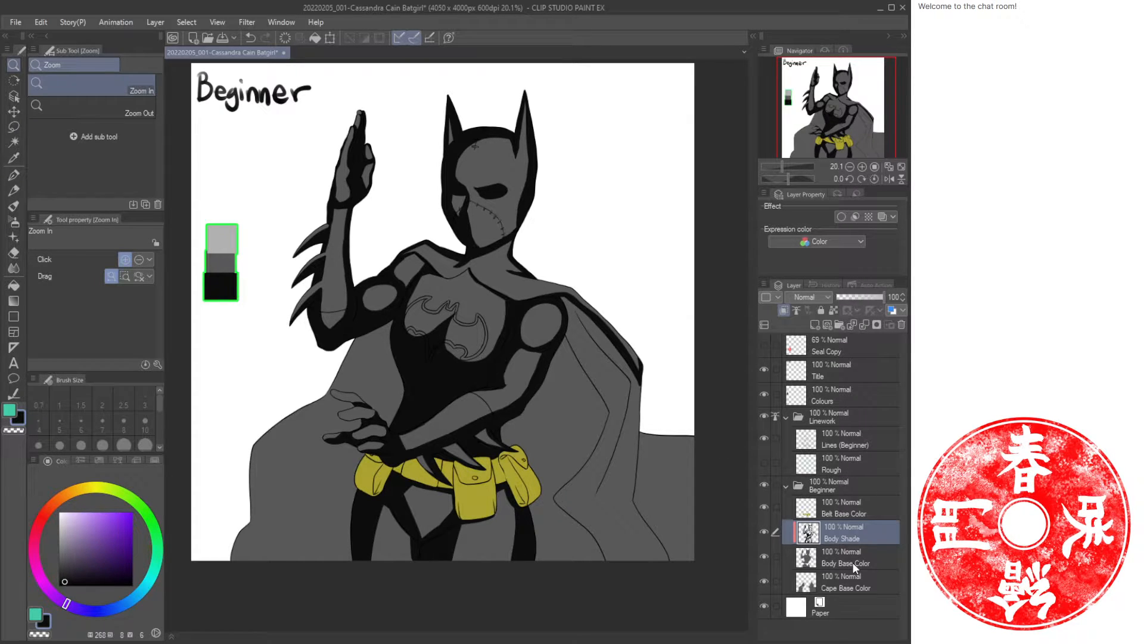
{"action": "left_click", "coordinate": [845, 510]}
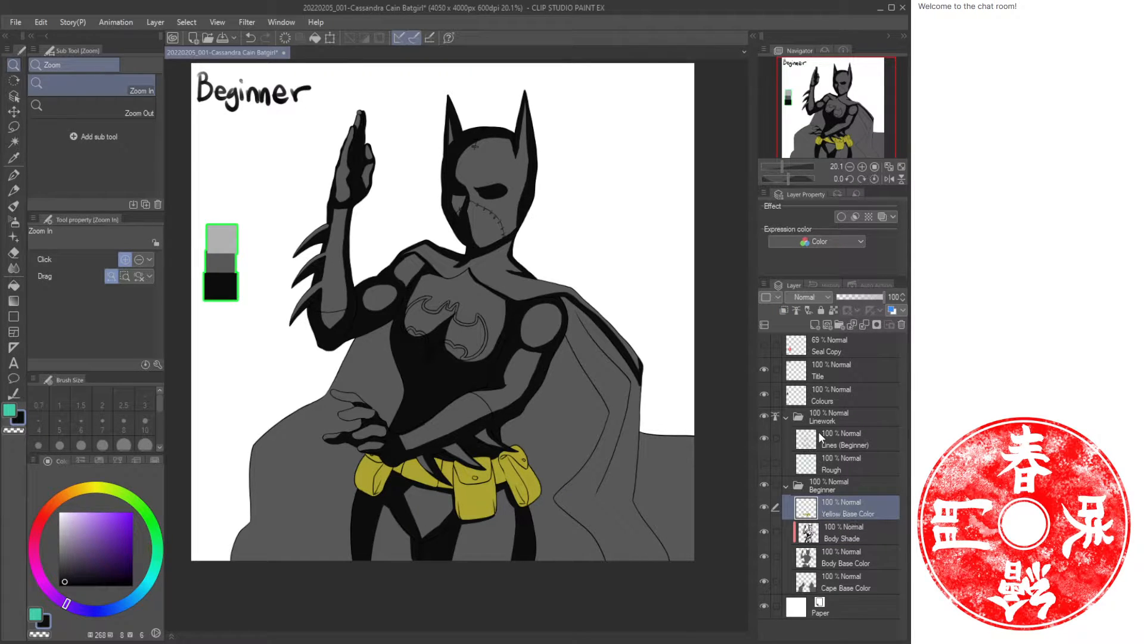
Sample the belt's yellow and draw it as a new swatch square above the grey palette on the Colours layer.
{"action": "key", "text": "i"}
{"action": "left_click", "coordinate": [485, 489]}
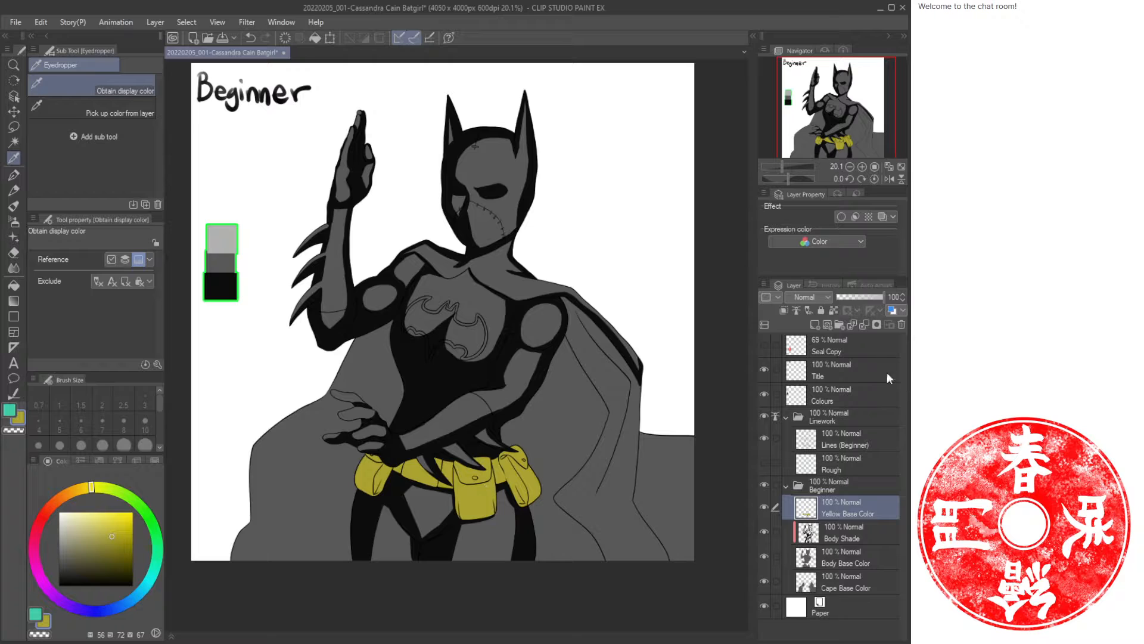
{"action": "left_click", "coordinate": [799, 393]}
{"action": "key", "text": "u"}
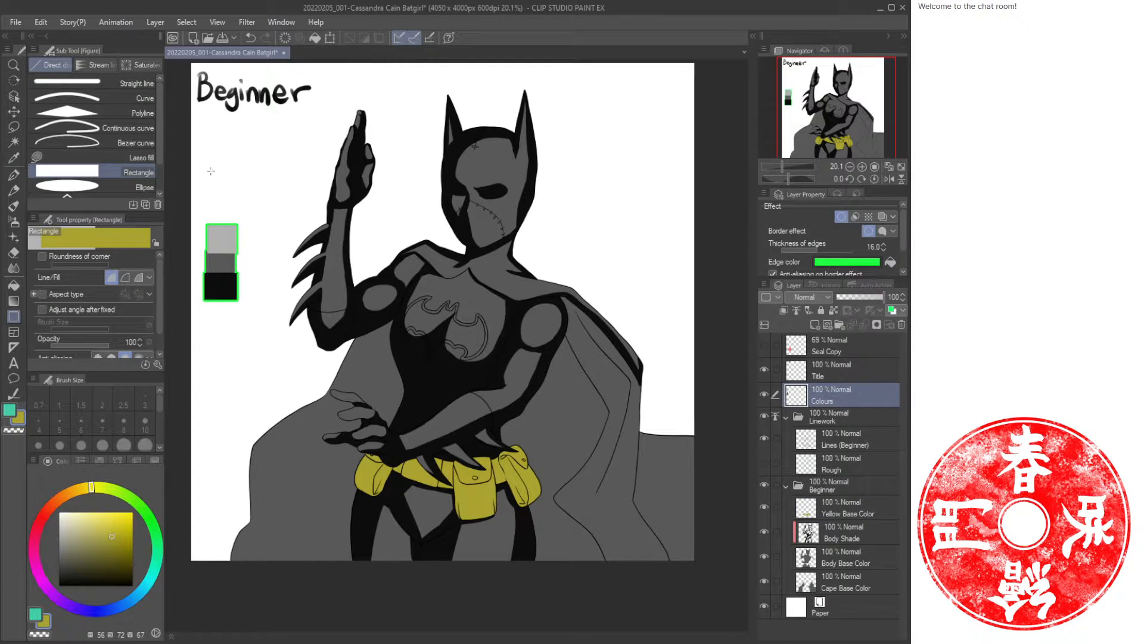
{"action": "left_click_drag", "start_coordinate": [206, 169], "coordinate": [239, 200]}
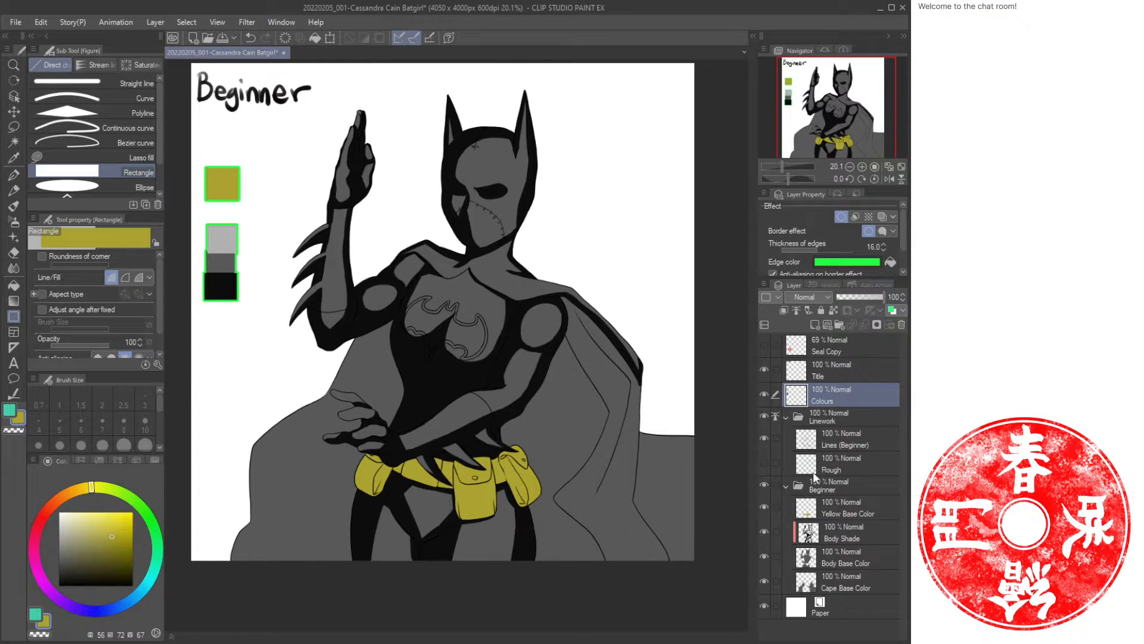
Fill the chest bat emblem outline with yellow on the Yellow Base Color layer and save the file.
{"action": "left_click", "coordinate": [857, 510]}
{"action": "key", "text": "ctrl+space"}
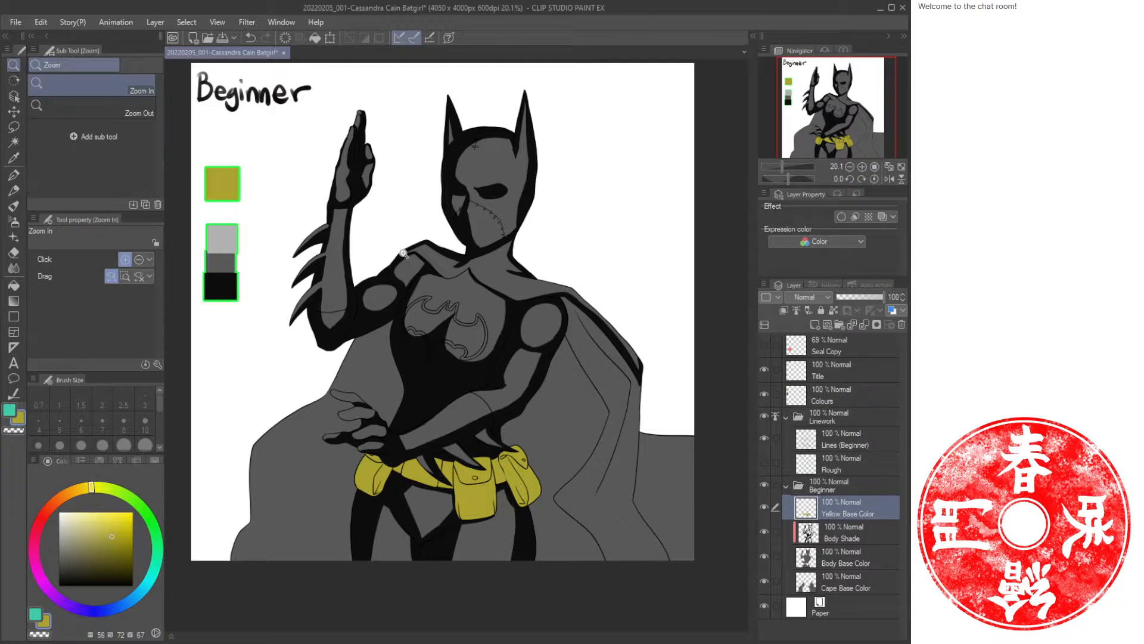
{"action": "left_click_drag", "start_coordinate": [406, 256], "coordinate": [527, 427]}
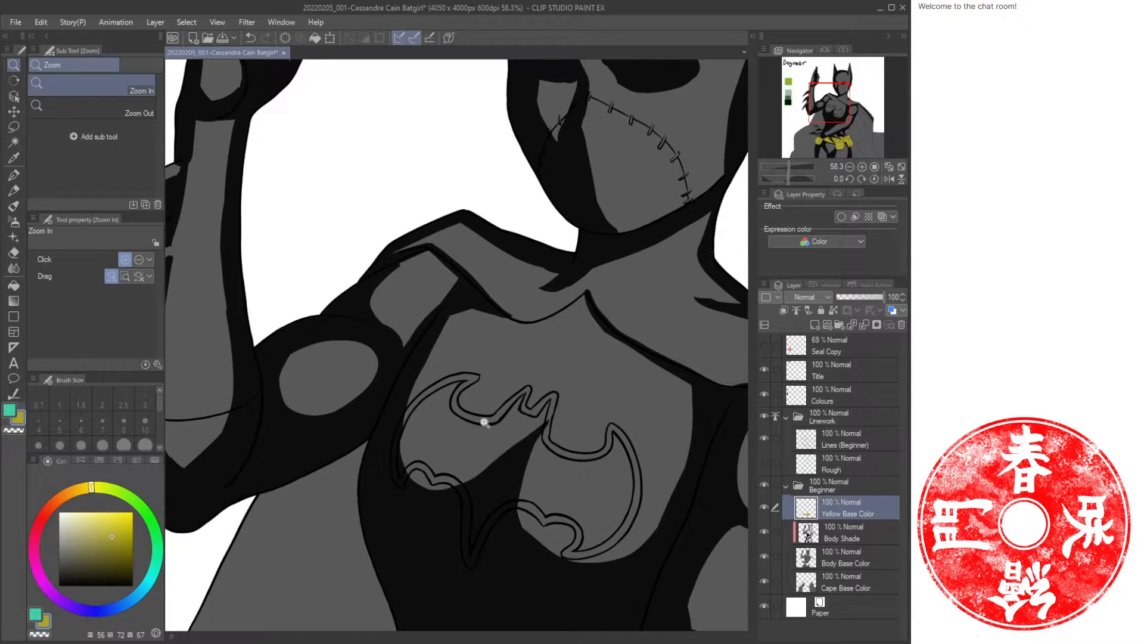
{"action": "key", "text": "g"}
{"action": "left_click", "coordinate": [473, 374]}
{"action": "left_click", "coordinate": [499, 415]}
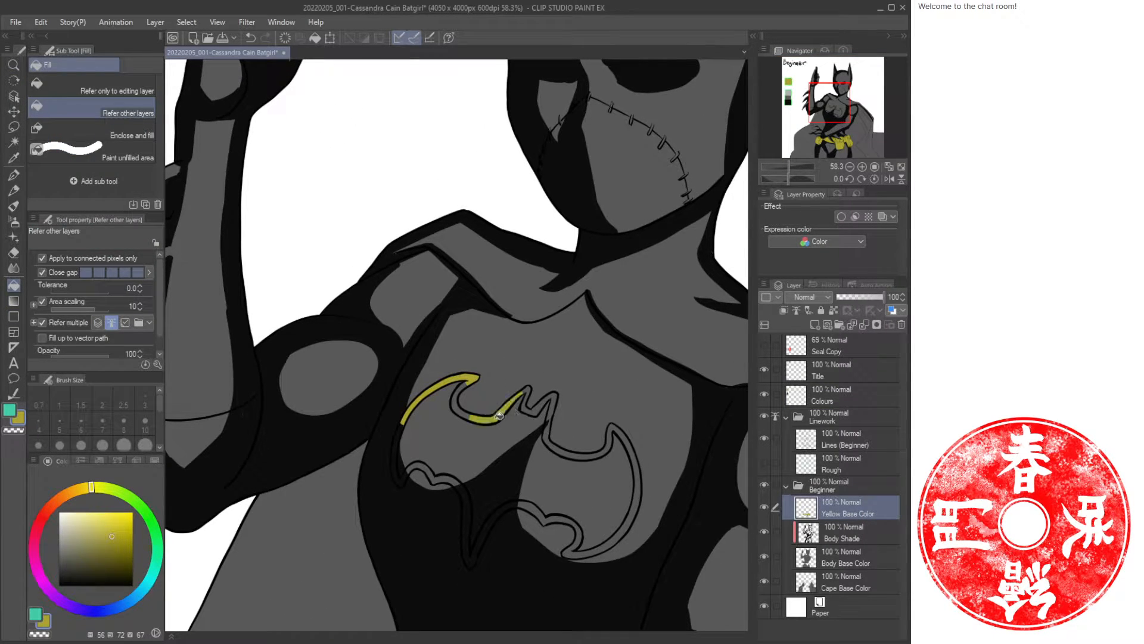
{"action": "left_click", "coordinate": [545, 406]}
{"action": "left_click", "coordinate": [570, 447]}
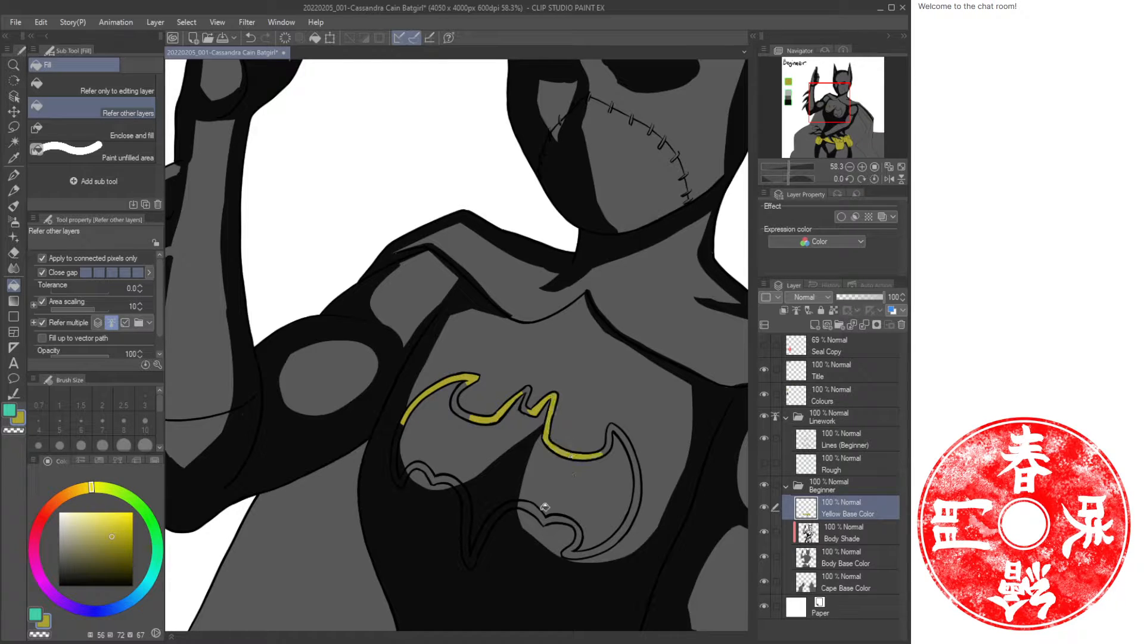
{"action": "left_click", "coordinate": [474, 504]}
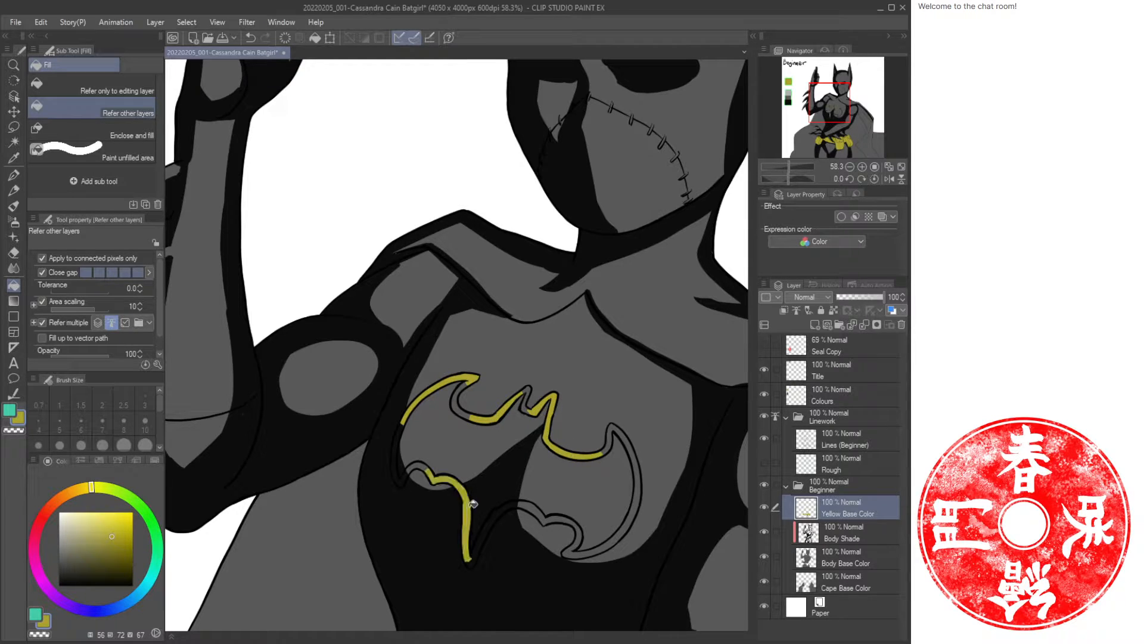
{"action": "left_click", "coordinate": [398, 473]}
{"action": "left_click", "coordinate": [536, 508]}
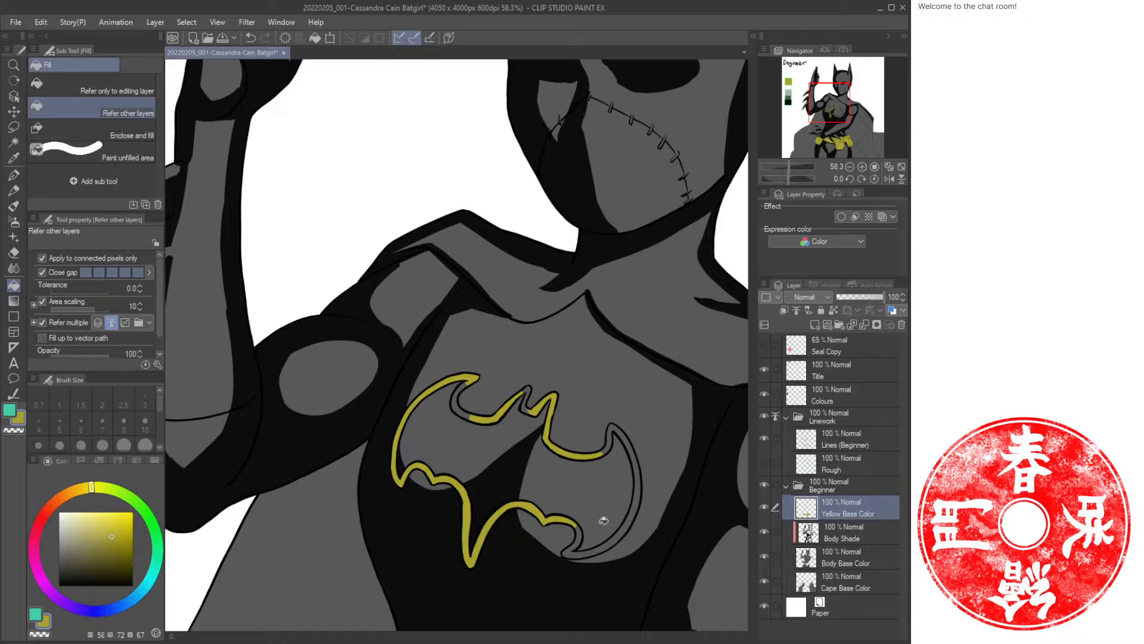
{"action": "left_click", "coordinate": [575, 550]}
{"action": "left_click", "coordinate": [462, 407]}
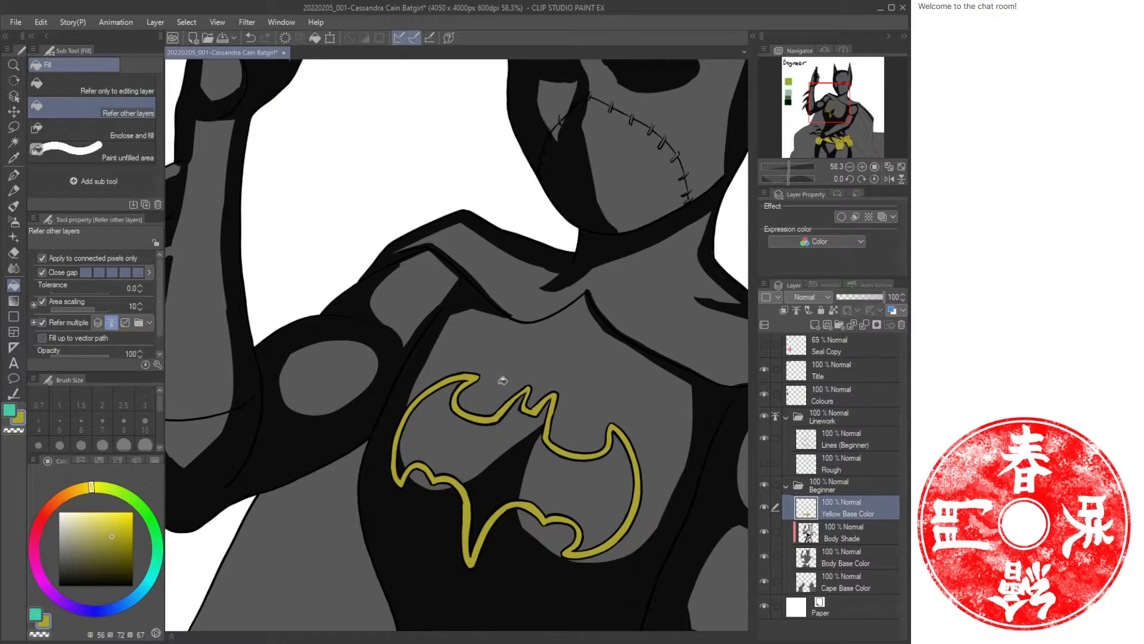
{"action": "left_click", "coordinate": [902, 167]}
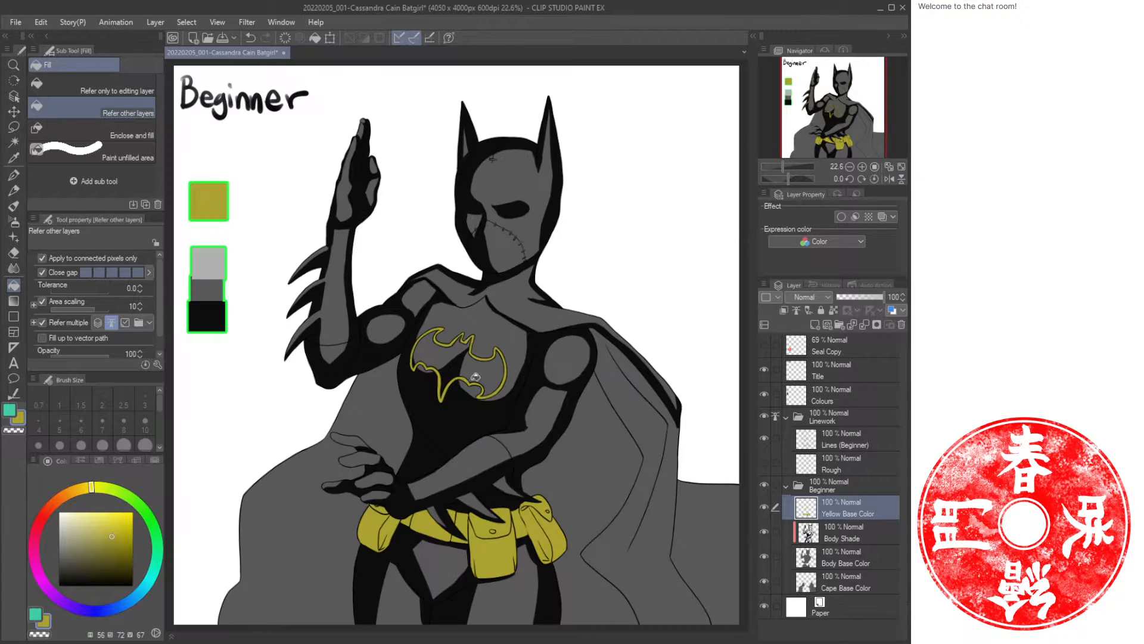
{"action": "key", "text": "ctrl+s"}
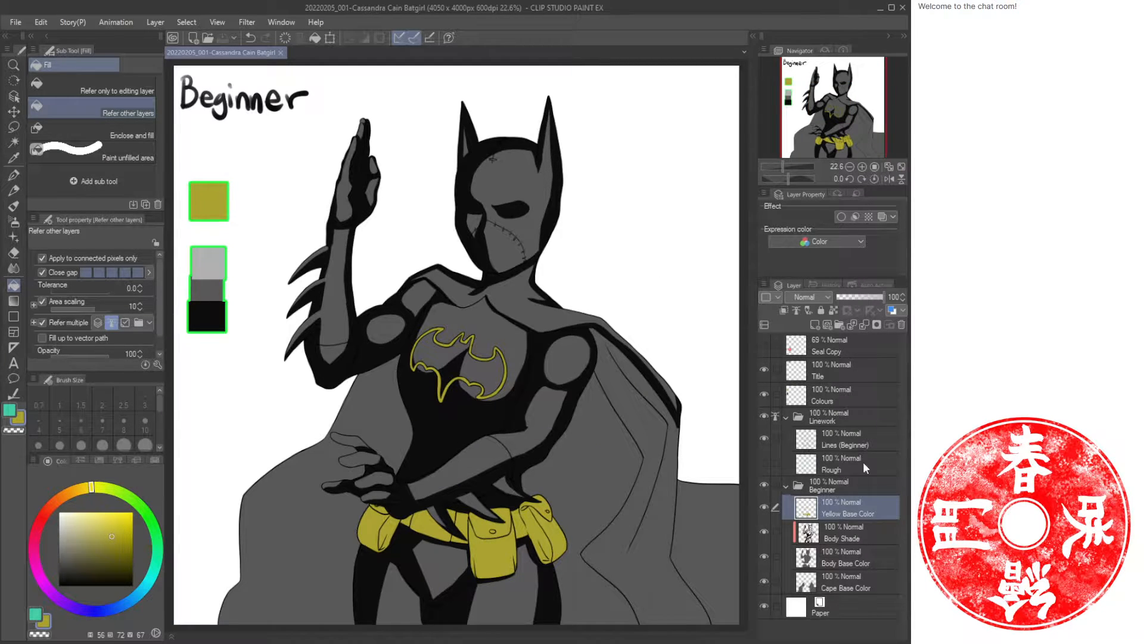
Add a new layer named Cape Shade above Cape Base Color and clip it to the layer below.
{"action": "left_click", "coordinate": [863, 533]}
{"action": "left_click", "coordinate": [865, 548]}
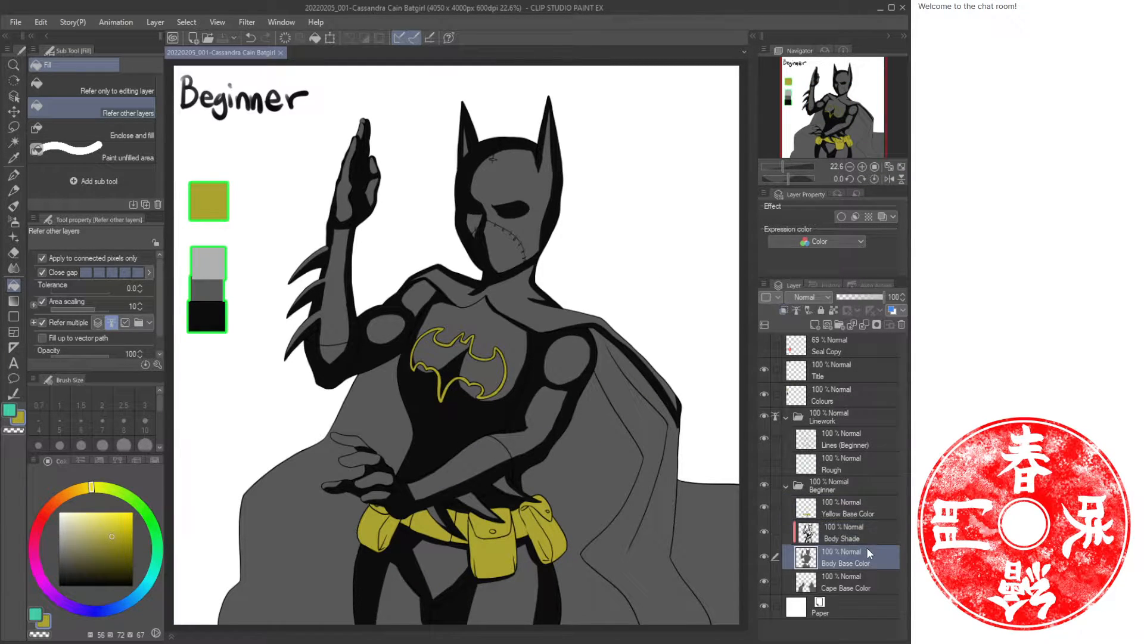
{"action": "left_click", "coordinate": [859, 584]}
{"action": "key", "text": "ctrl+shift+n"}
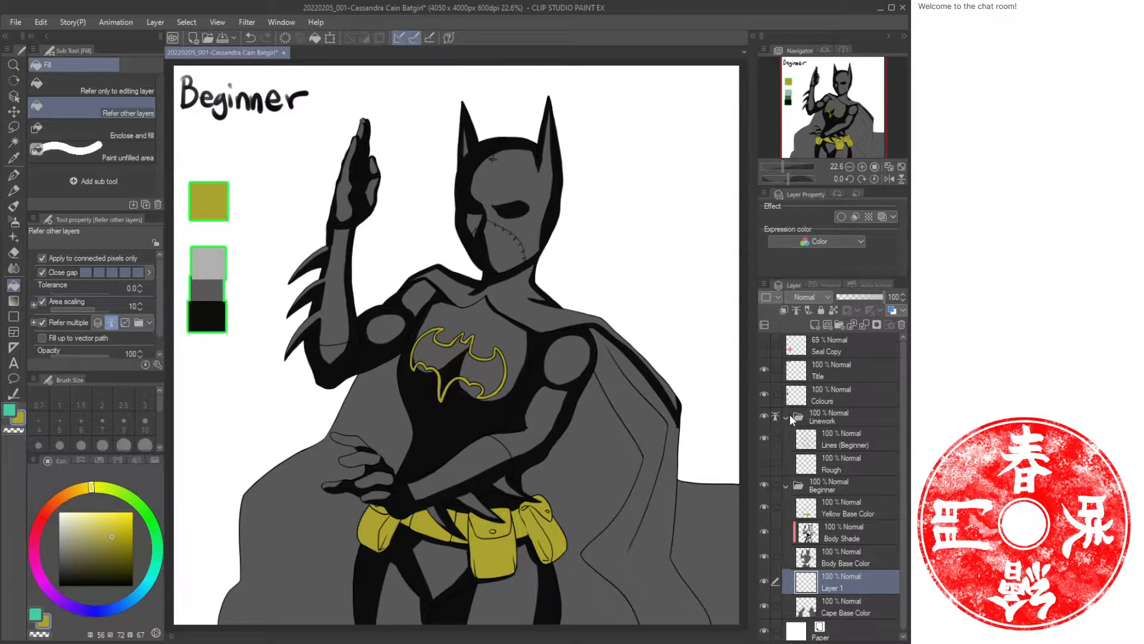
{"action": "type", "text": "Cape Shade"}
{"action": "key", "text": "Return"}
{"action": "left_click", "coordinate": [784, 310]}
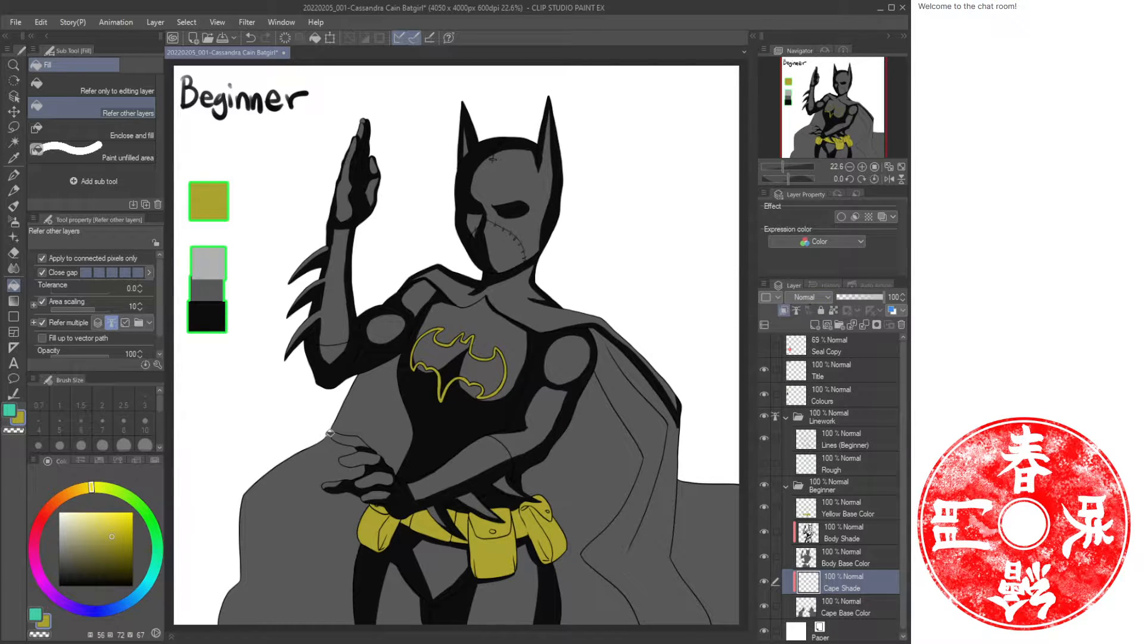
Try filling the Cape Shade layer with a large black rectangle over the cape using the dark swatch.
{"action": "key", "text": "i"}
{"action": "left_click", "coordinate": [216, 298]}
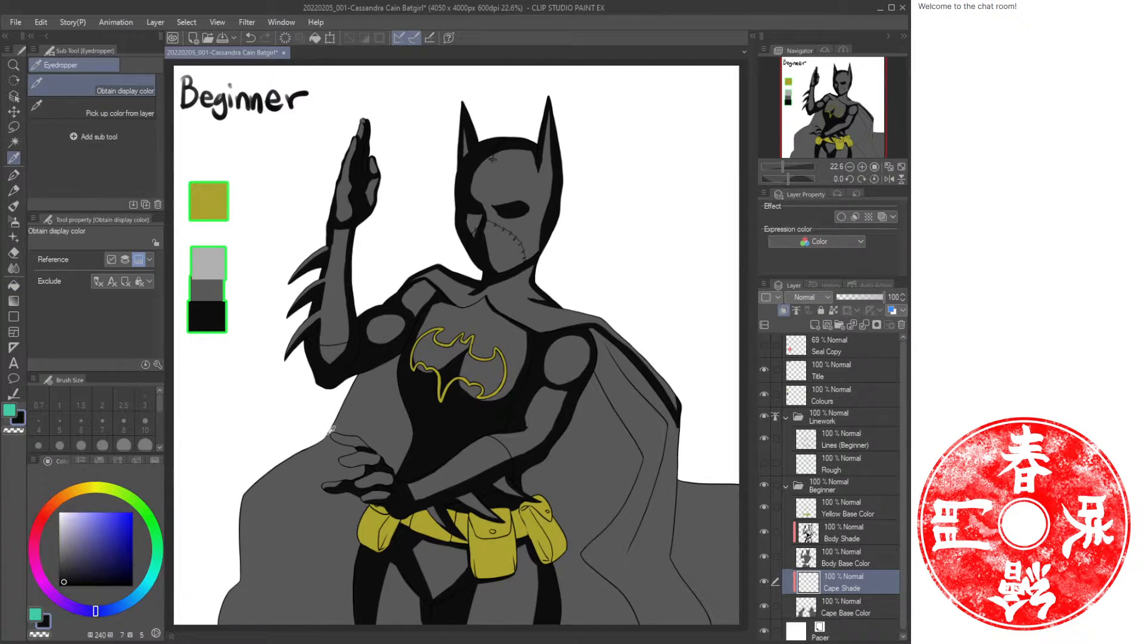
{"action": "key", "text": "u"}
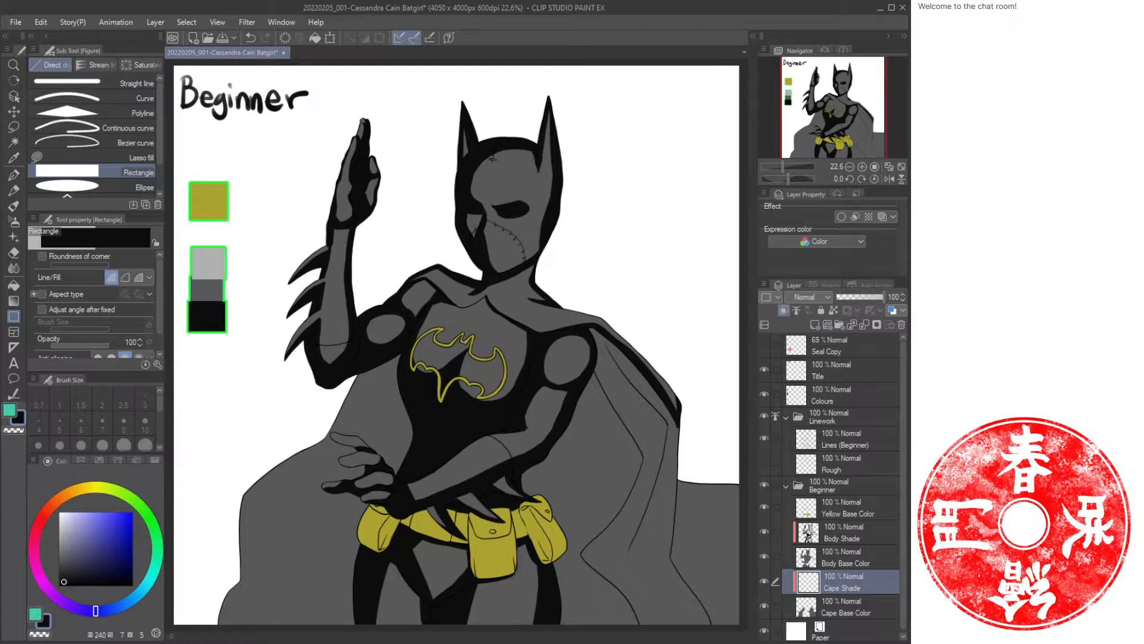
{"action": "left_click_drag", "start_coordinate": [210, 273], "coordinate": [691, 598]}
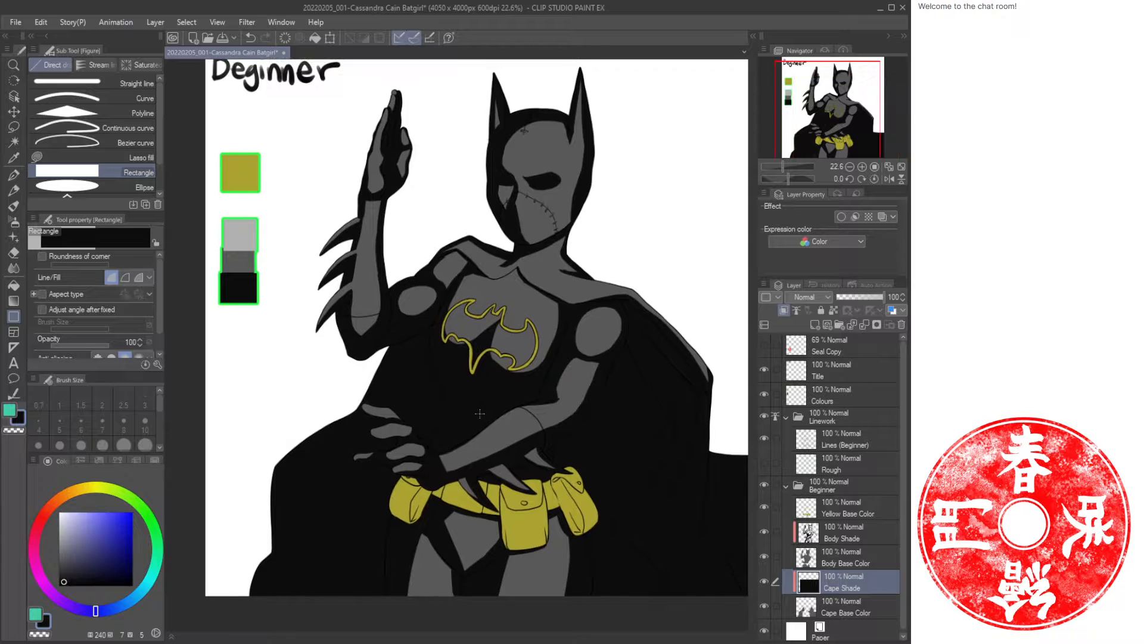
{"action": "left_click_drag", "start_coordinate": [506, 426], "coordinate": [463, 420]}
{"action": "key", "text": "ctrl+z"}
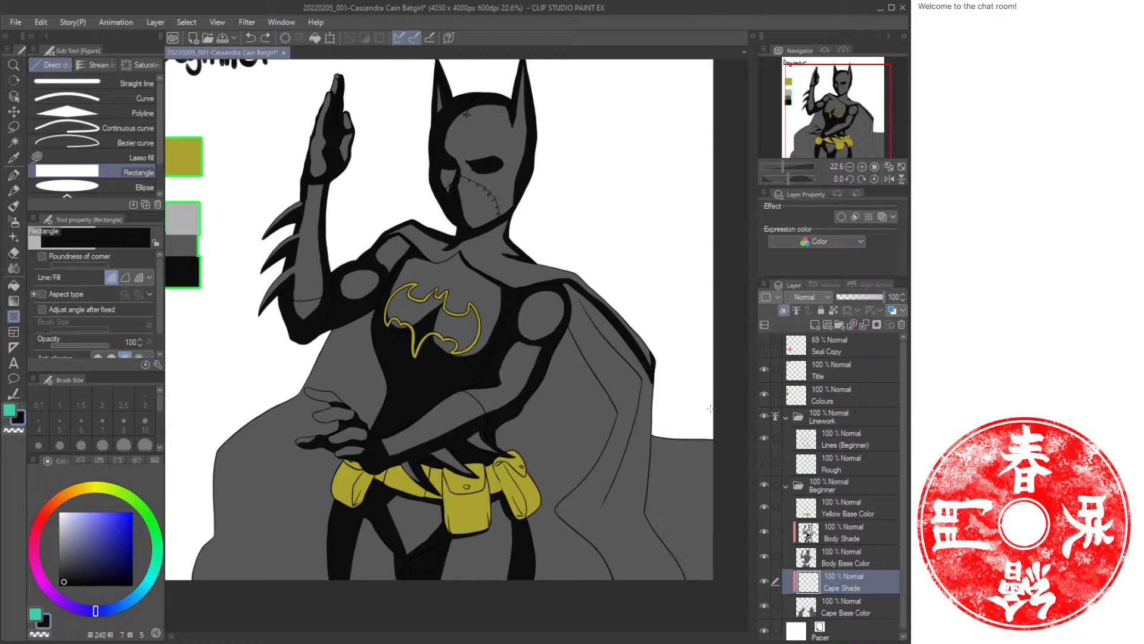
Switch to the Body Shade layer and paint shadows on the cowl, neck and upper chest with the oil paint brush.
{"action": "left_click_drag", "start_coordinate": [439, 275], "coordinate": [470, 323]}
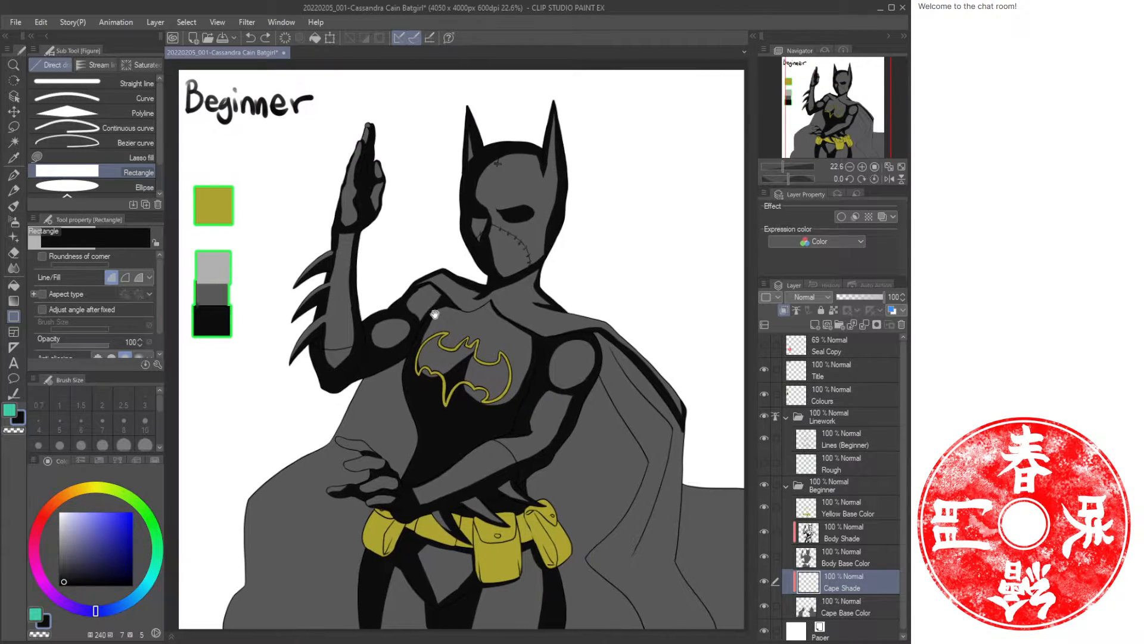
{"action": "left_click", "coordinate": [853, 540]}
{"action": "key", "text": "b"}
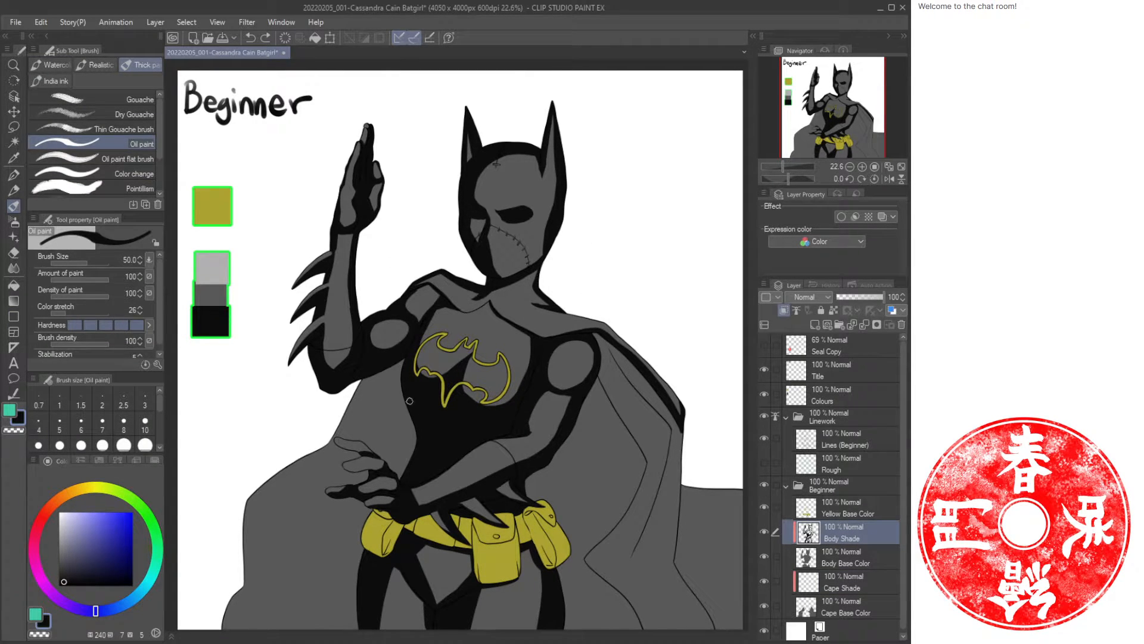
{"action": "key", "text": "ctrl+space"}
{"action": "mouse_move", "coordinate": [537, 203]}
{"action": "left_mouse_down"}
{"action": "mouse_move", "coordinate": [585, 194]}
{"action": "mouse_move", "coordinate": [546, 315]}
{"action": "left_mouse_up"}
{"action": "mouse_move", "coordinate": [526, 175]}
{"action": "left_mouse_down"}
{"action": "mouse_move", "coordinate": [531, 297]}
{"action": "mouse_move", "coordinate": [528, 204]}
{"action": "mouse_move", "coordinate": [521, 304]}
{"action": "mouse_move", "coordinate": [526, 195]}
{"action": "mouse_move", "coordinate": [512, 376]}
{"action": "left_mouse_up"}
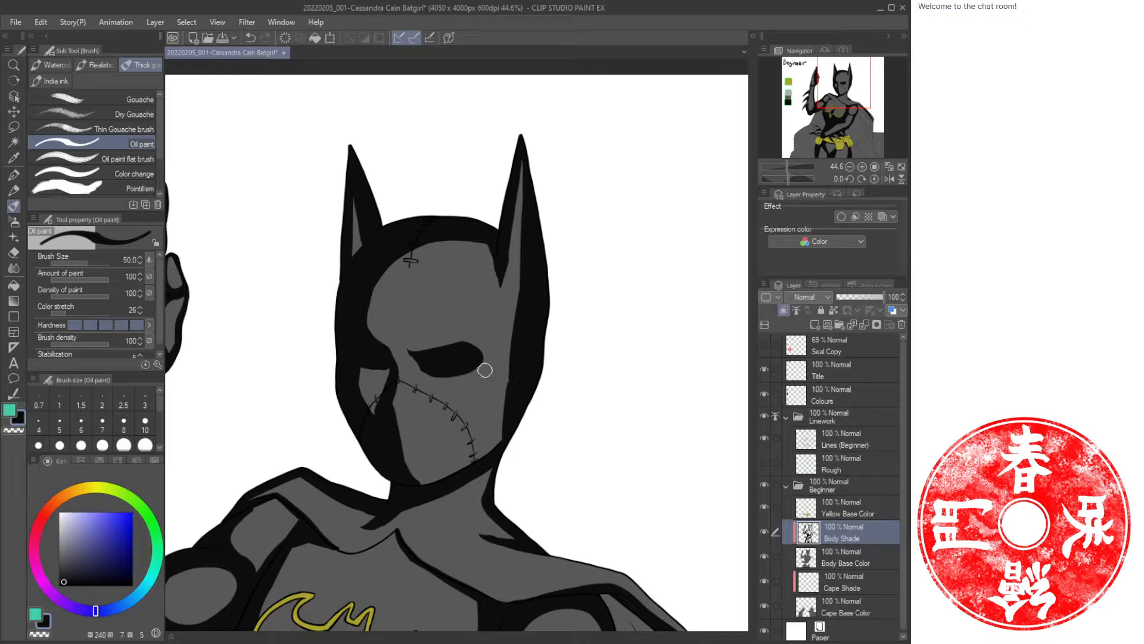
{"action": "mouse_move", "coordinate": [376, 394]}
{"action": "left_mouse_down"}
{"action": "mouse_move", "coordinate": [384, 367]}
{"action": "mouse_move", "coordinate": [378, 400]}
{"action": "mouse_move", "coordinate": [366, 403]}
{"action": "mouse_move", "coordinate": [388, 362]}
{"action": "left_mouse_up"}
{"action": "left_click_drag", "start_coordinate": [508, 427], "coordinate": [564, 344]}
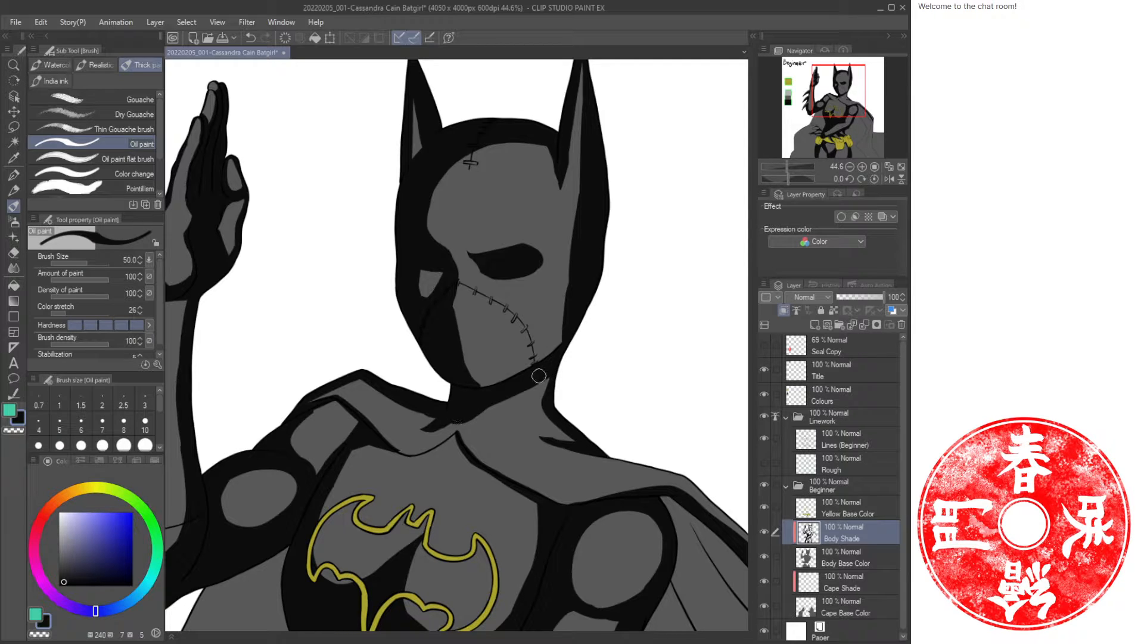
{"action": "left_click_drag", "start_coordinate": [491, 494], "coordinate": [504, 366]}
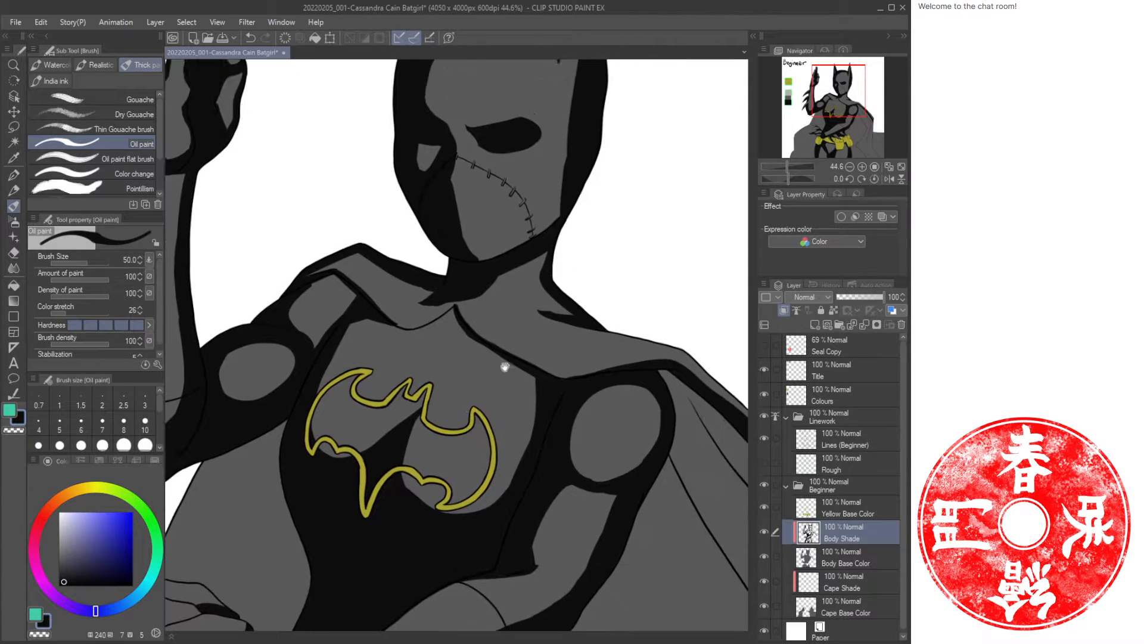
Paint shadows along the torso's right side and under the right arm.
{"action": "left_click_drag", "start_coordinate": [627, 499], "coordinate": [639, 390]}
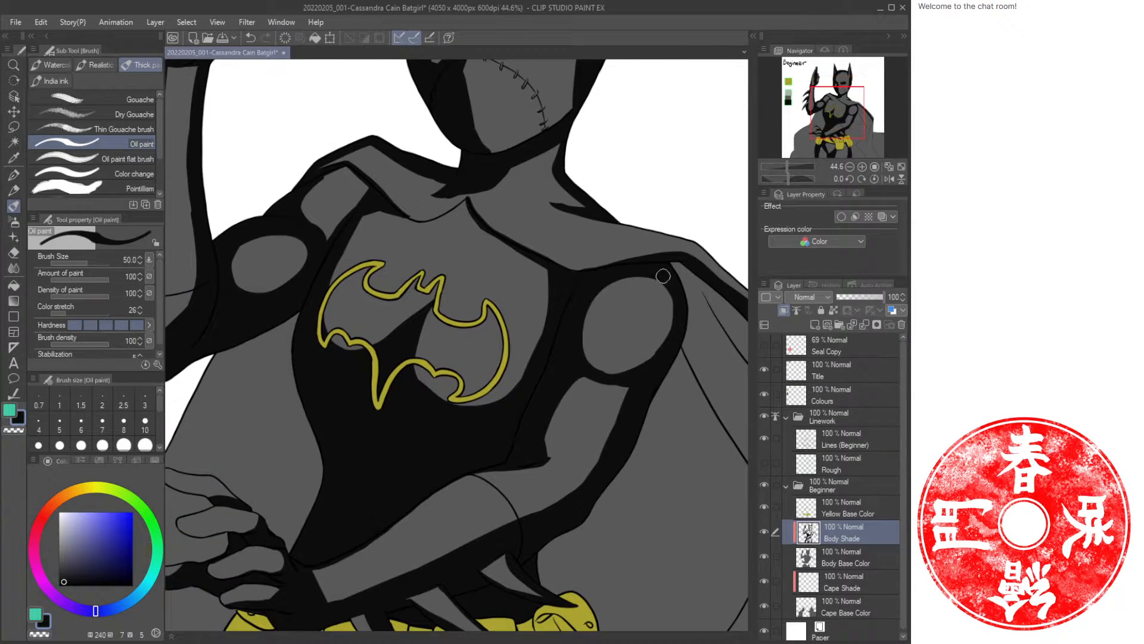
{"action": "left_click_drag", "start_coordinate": [664, 276], "coordinate": [642, 360]}
{"action": "mouse_move", "coordinate": [672, 310]}
{"action": "left_mouse_down"}
{"action": "mouse_move", "coordinate": [660, 341]}
{"action": "mouse_move", "coordinate": [672, 282]}
{"action": "mouse_move", "coordinate": [649, 364]}
{"action": "mouse_move", "coordinate": [575, 491]}
{"action": "left_mouse_up"}
{"action": "left_click_drag", "start_coordinate": [493, 491], "coordinate": [622, 373]}
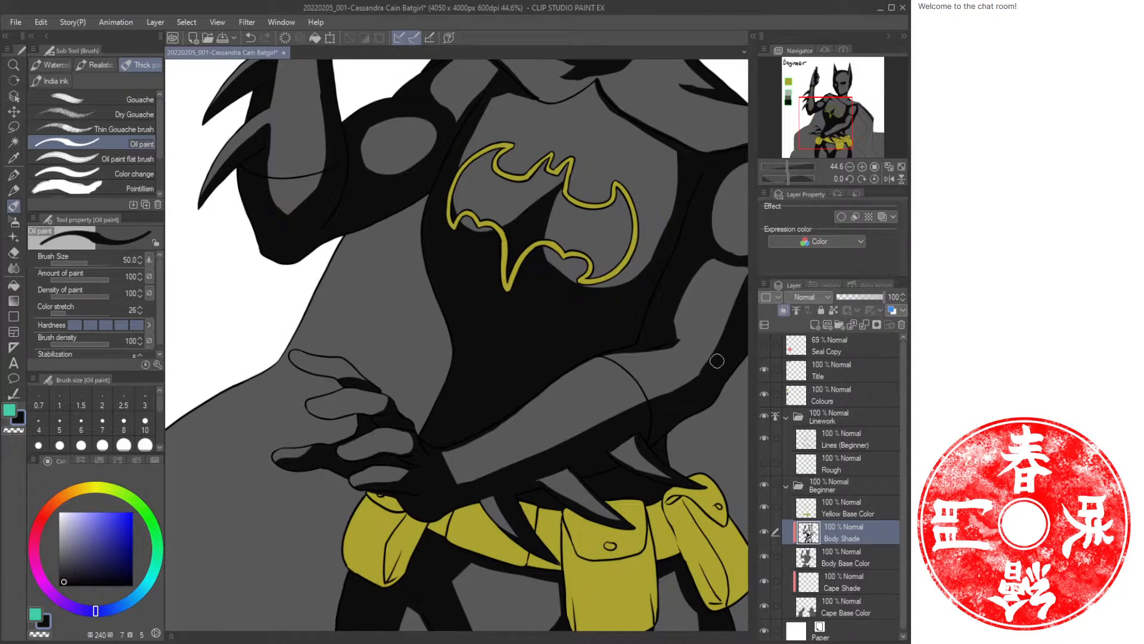
{"action": "left_click_drag", "start_coordinate": [717, 361], "coordinate": [671, 398]}
Shade the raised left arm around the elbow and upper arm.
{"action": "left_click_drag", "start_coordinate": [372, 196], "coordinate": [400, 473]}
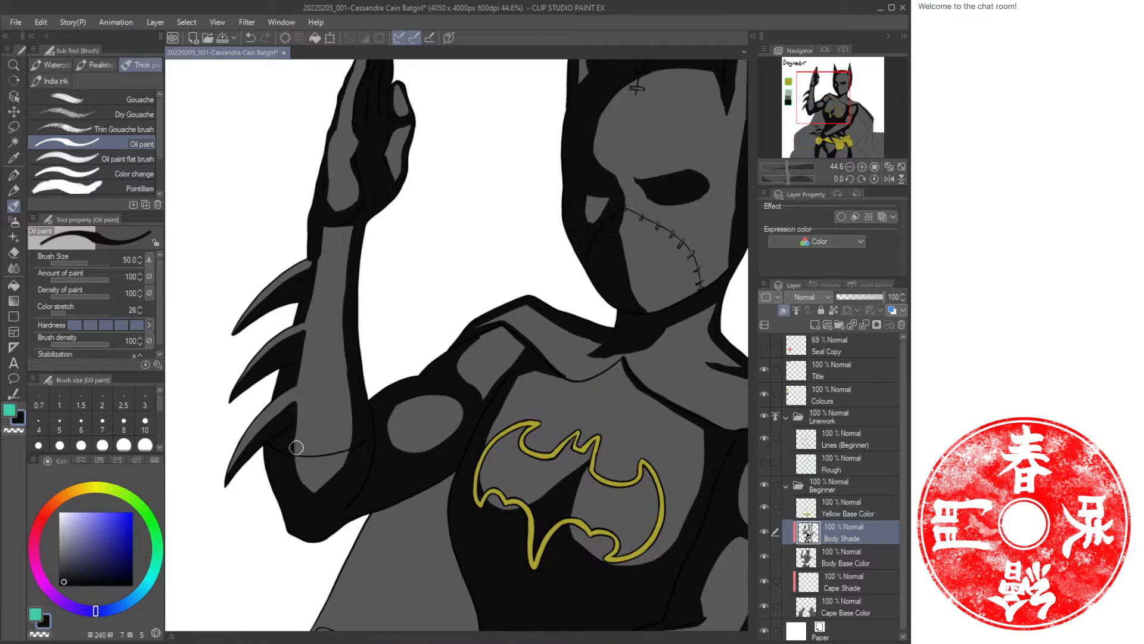
{"action": "mouse_move", "coordinate": [293, 439]}
{"action": "left_mouse_down"}
{"action": "mouse_move", "coordinate": [321, 503]}
{"action": "mouse_move", "coordinate": [293, 446]}
{"action": "mouse_move", "coordinate": [331, 475]}
{"action": "left_mouse_up"}
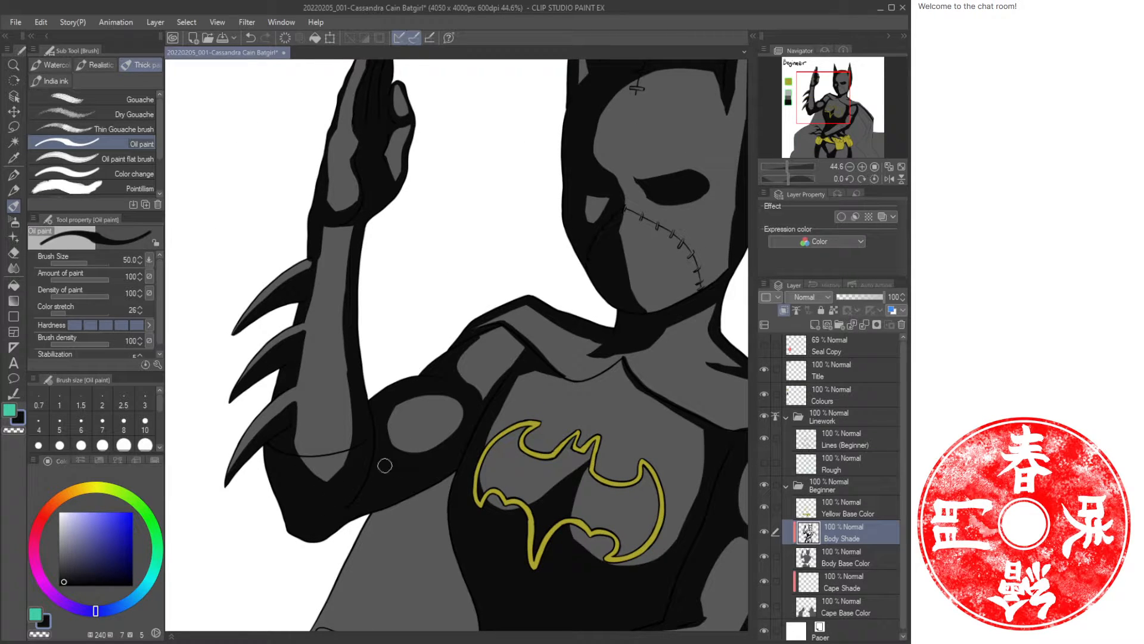
{"action": "mouse_move", "coordinate": [392, 453]}
{"action": "left_mouse_down"}
{"action": "mouse_move", "coordinate": [455, 423]}
{"action": "mouse_move", "coordinate": [453, 395]}
{"action": "mouse_move", "coordinate": [407, 400]}
{"action": "mouse_move", "coordinate": [390, 440]}
{"action": "left_mouse_up"}
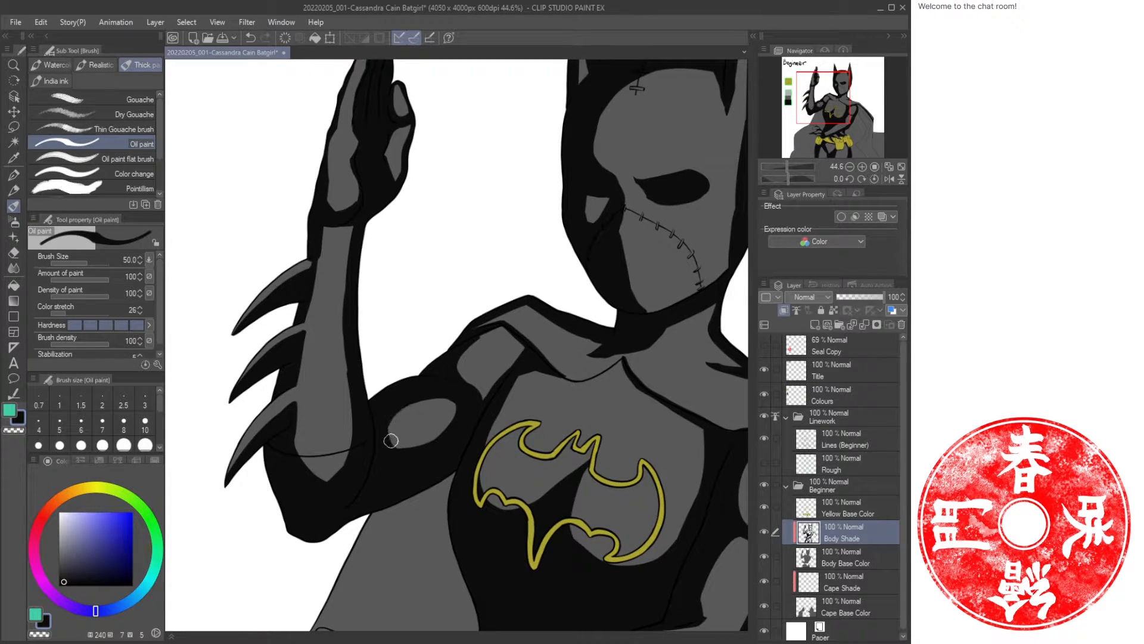
{"action": "left_click_drag", "start_coordinate": [391, 209], "coordinate": [384, 365]}
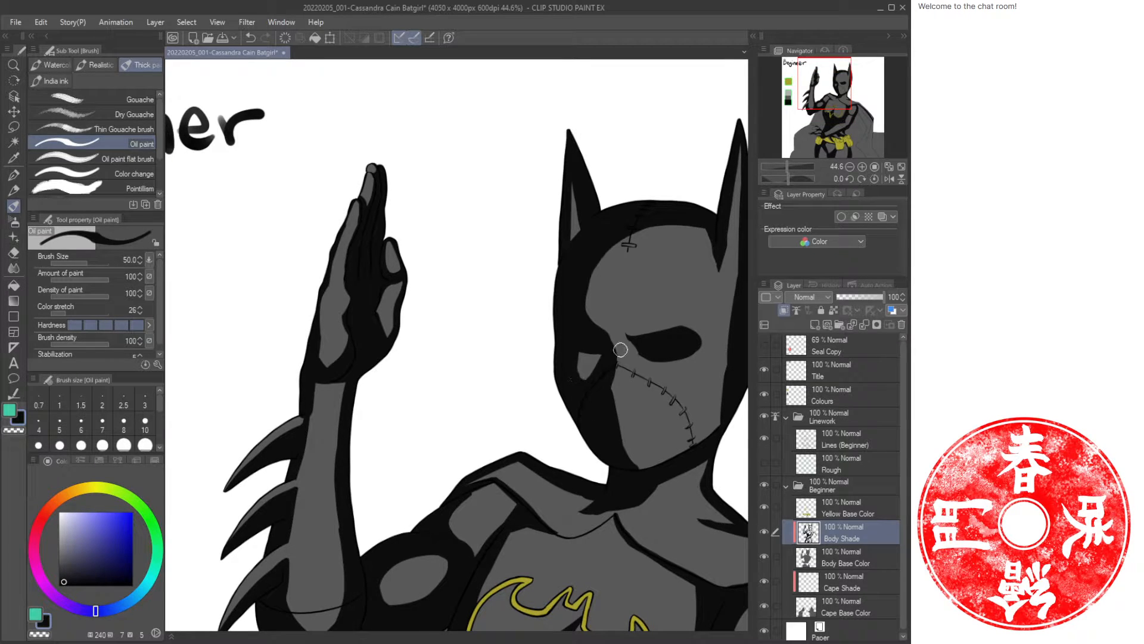
Refine the shadow across the cowl's face near the eye and jaw.
{"action": "key", "text": "ctrl+space"}
{"action": "left_click_drag", "start_coordinate": [579, 194], "coordinate": [580, 241]}
{"action": "key", "text": "ctrl+space"}
{"action": "left_click_drag", "start_coordinate": [635, 282], "coordinate": [587, 316]}
{"action": "left_click_drag", "start_coordinate": [596, 380], "coordinate": [563, 300]}
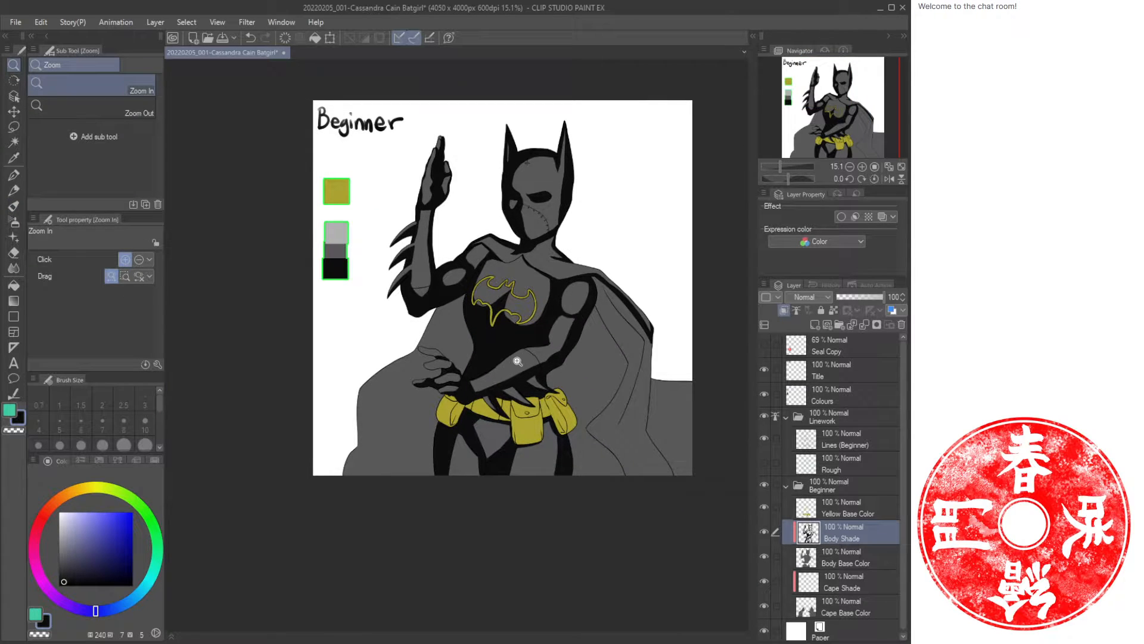
Touch up shadows around the chest, belt pouches and hips.
{"action": "left_click_drag", "start_coordinate": [518, 361], "coordinate": [532, 360]}
{"action": "mouse_move", "coordinate": [438, 501]}
{"action": "left_mouse_down"}
{"action": "mouse_move", "coordinate": [450, 490]}
{"action": "mouse_move", "coordinate": [406, 543]}
{"action": "left_mouse_up"}
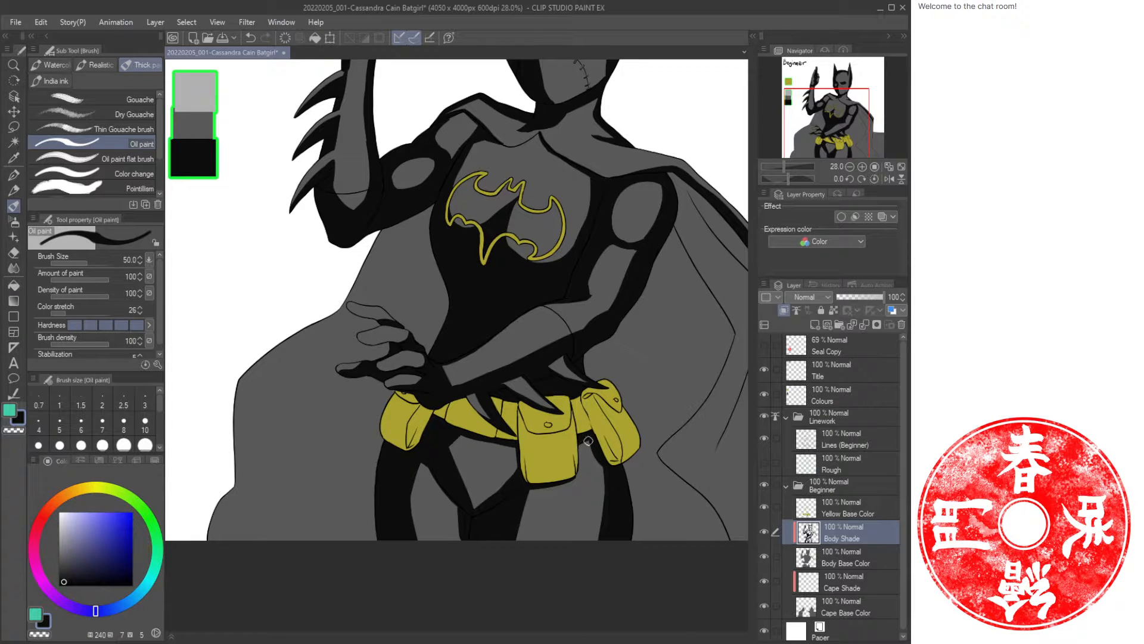
{"action": "mouse_move", "coordinate": [588, 441]}
{"action": "left_mouse_down"}
{"action": "mouse_move", "coordinate": [602, 475]}
{"action": "mouse_move", "coordinate": [593, 541]}
{"action": "left_mouse_up"}
{"action": "left_click_drag", "start_coordinate": [629, 409], "coordinate": [586, 429]}
{"action": "mouse_move", "coordinate": [476, 332]}
{"action": "left_mouse_down"}
{"action": "mouse_move", "coordinate": [512, 284]}
{"action": "mouse_move", "coordinate": [418, 274]}
{"action": "left_mouse_up"}
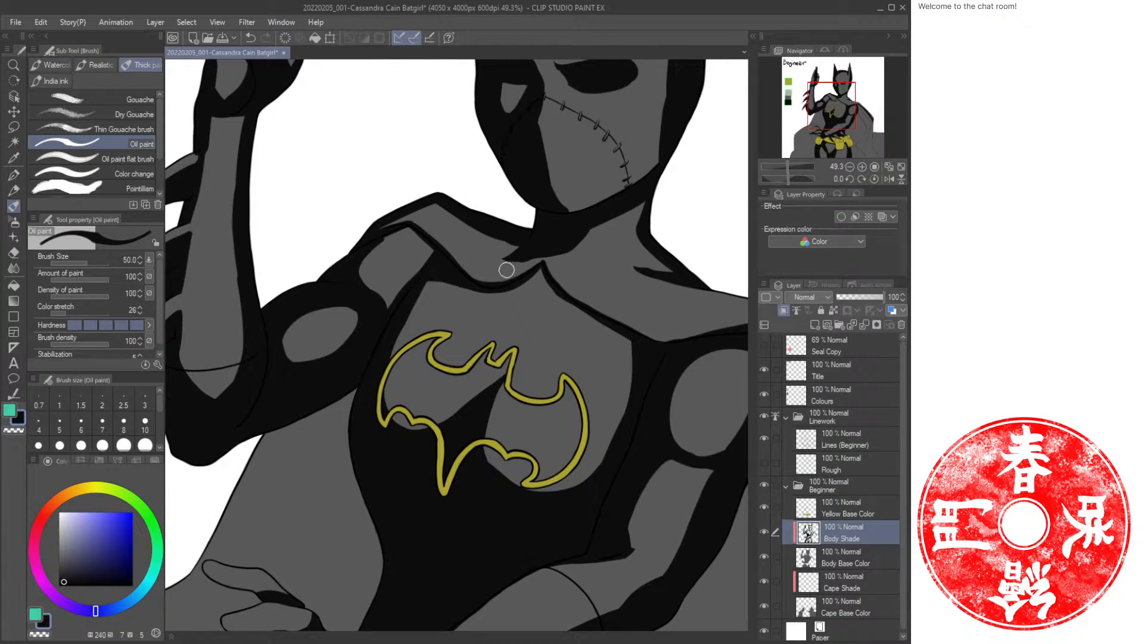
{"action": "key", "text": "c"}
{"action": "key", "text": "ctrl+space"}
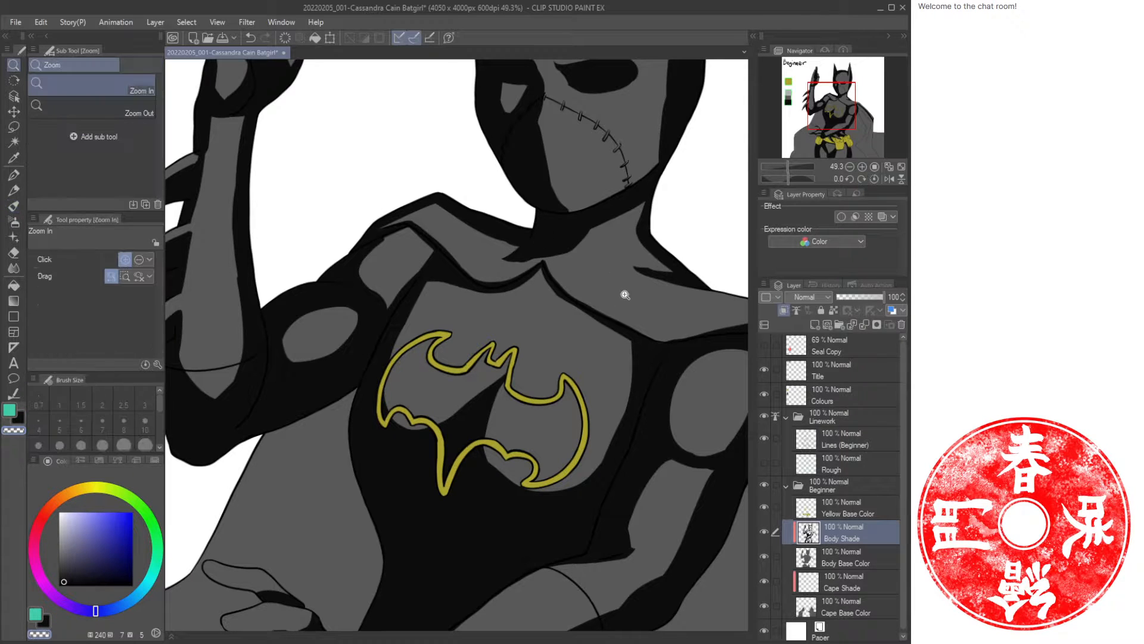
{"action": "left_click_drag", "start_coordinate": [604, 305], "coordinate": [583, 309]}
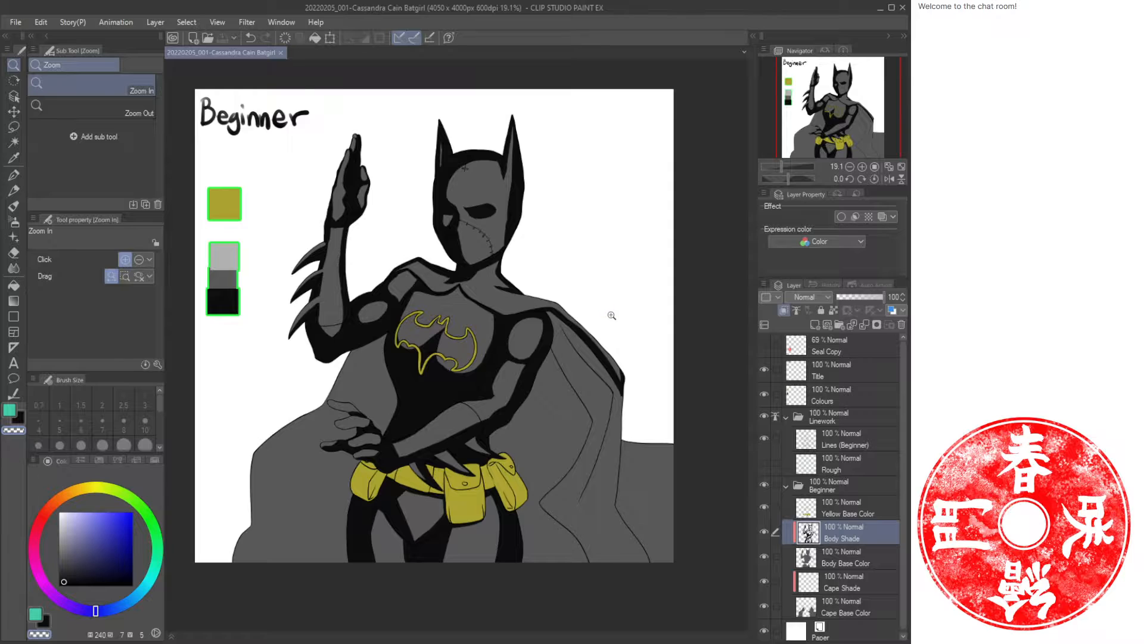
Create a new layer named Body Shine above the Body Shade layer.
{"action": "left_click", "coordinate": [902, 167]}
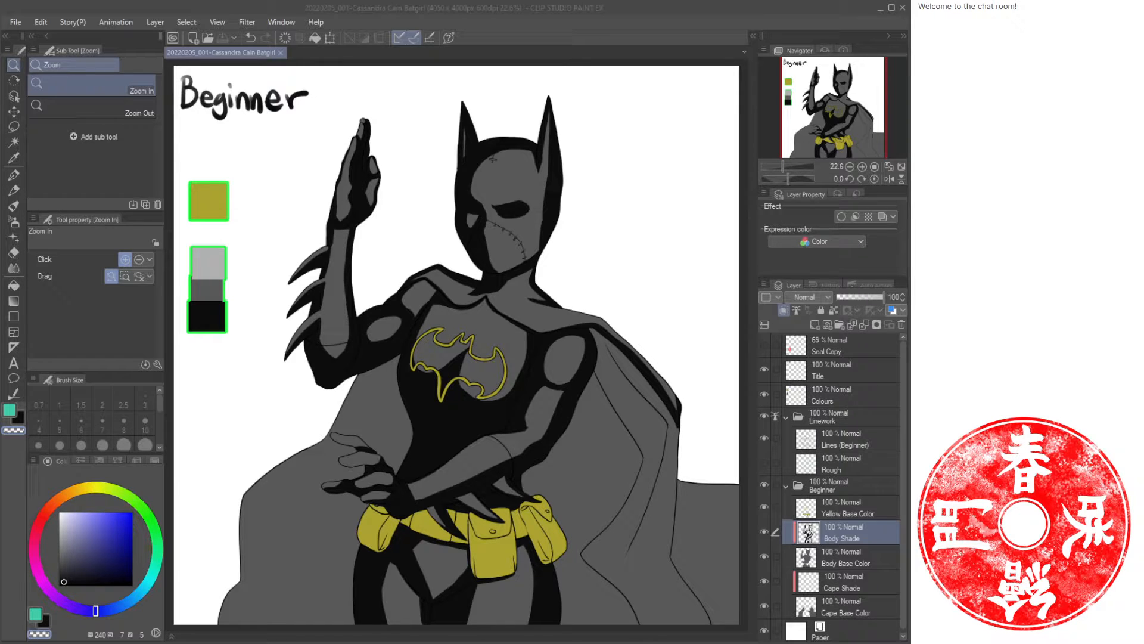
{"action": "key", "text": "alt+Tab"}
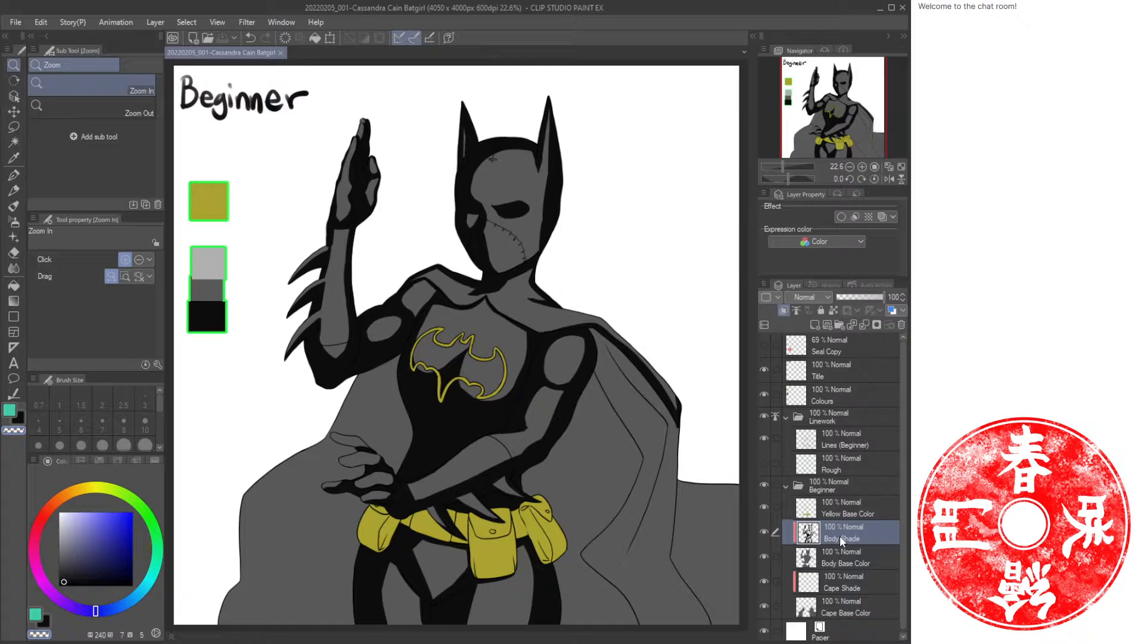
{"action": "key", "text": "ctrl+shift+n"}
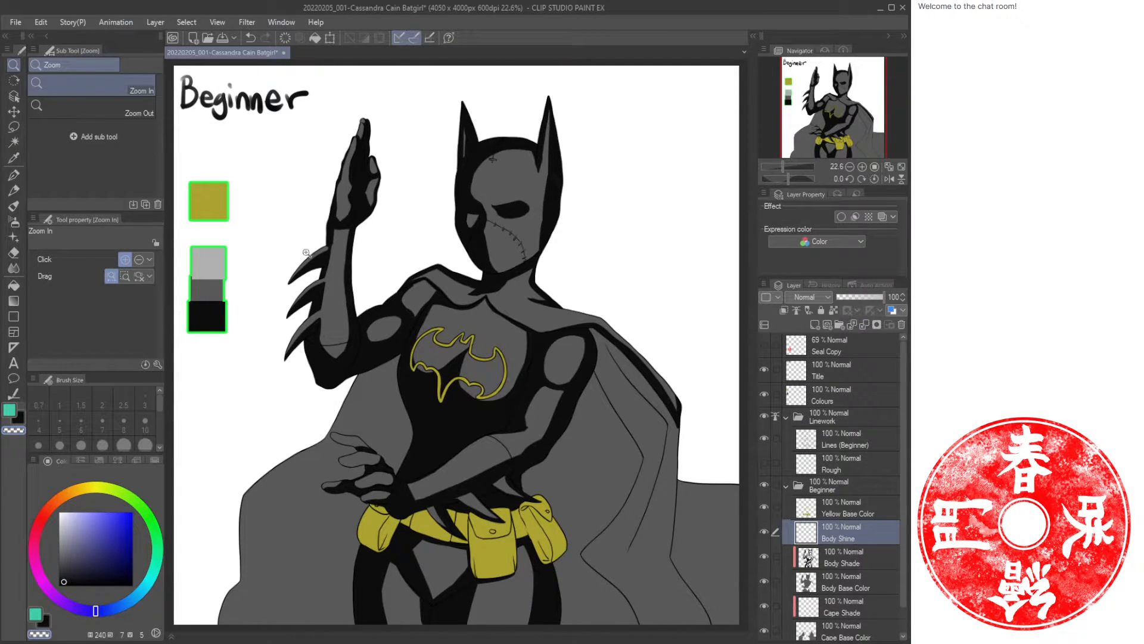
Pick a light grey and paint small highlights on the cowl's forehead and cheek on the Body Shine layer.
{"action": "key", "text": "i"}
{"action": "left_click", "coordinate": [466, 319]}
{"action": "key", "text": "b"}
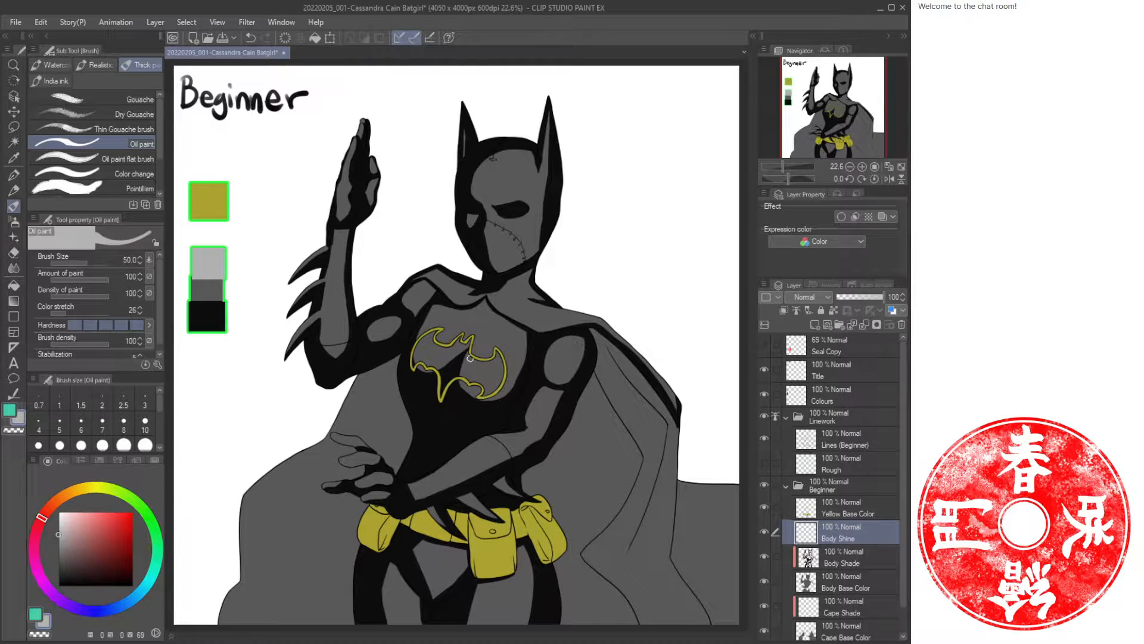
{"action": "key", "text": "slash"}
{"action": "left_click_drag", "start_coordinate": [360, 185], "coordinate": [381, 184]}
{"action": "left_click_drag", "start_coordinate": [511, 222], "coordinate": [367, 345]}
{"action": "left_click", "coordinate": [501, 327]}
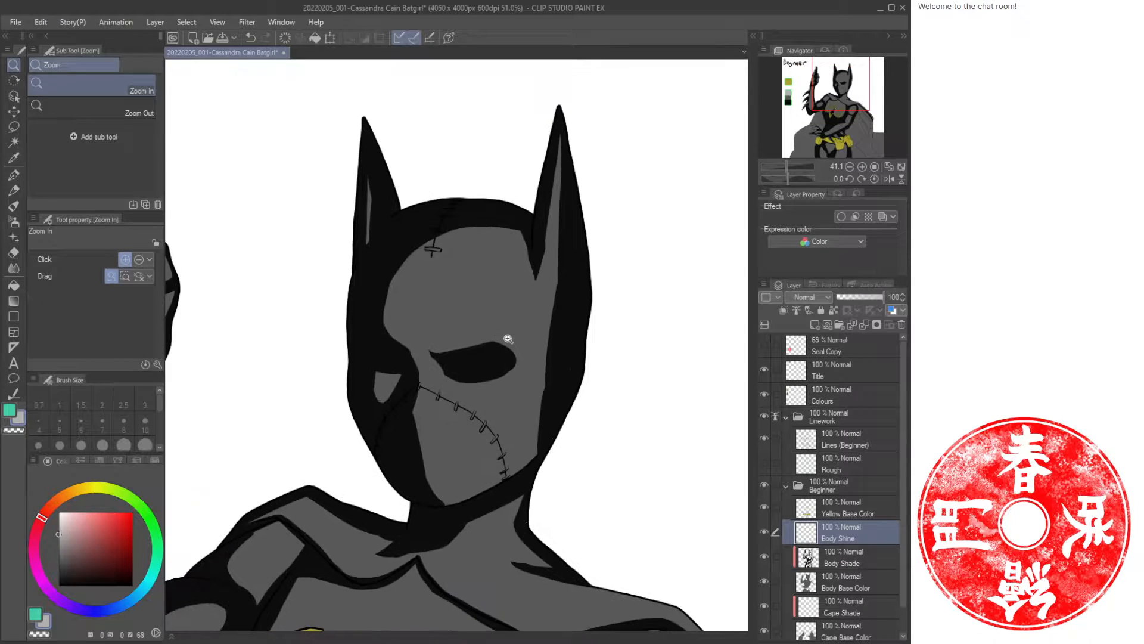
{"action": "key", "text": "b"}
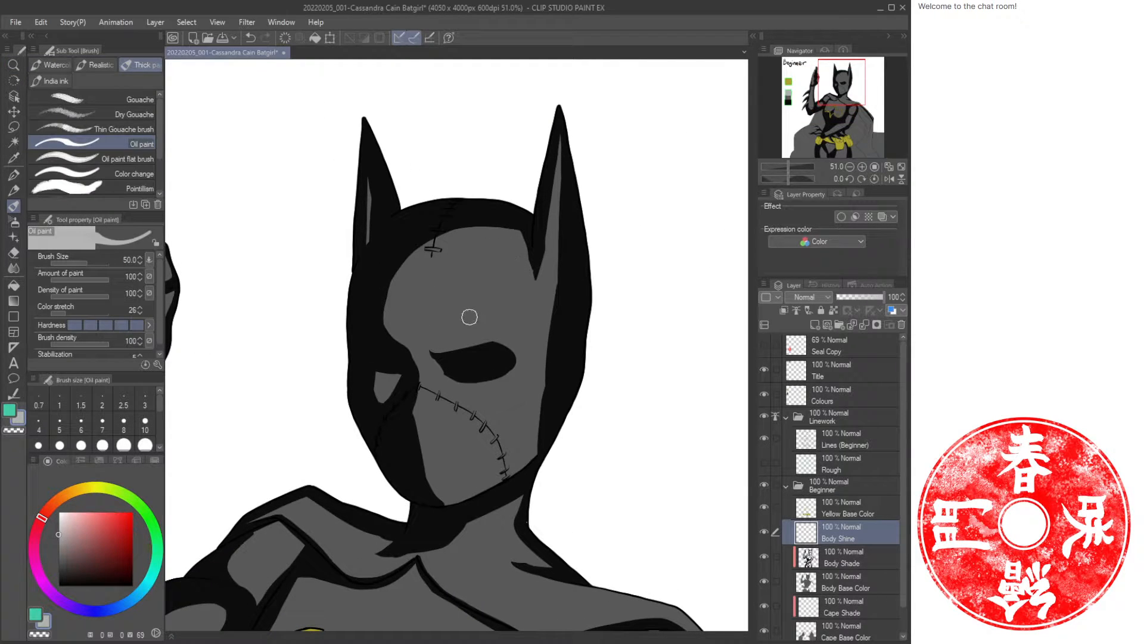
{"action": "left_click_drag", "start_coordinate": [436, 360], "coordinate": [477, 347]}
{"action": "mouse_move", "coordinate": [557, 314]}
{"action": "left_mouse_down"}
{"action": "mouse_move", "coordinate": [363, 281]}
{"action": "mouse_move", "coordinate": [382, 353]}
{"action": "left_mouse_up"}
{"action": "key", "text": "ctrl+z"}
{"action": "mouse_move", "coordinate": [526, 293]}
{"action": "left_mouse_down"}
{"action": "mouse_move", "coordinate": [528, 219]}
{"action": "mouse_move", "coordinate": [397, 325]}
{"action": "left_mouse_up"}
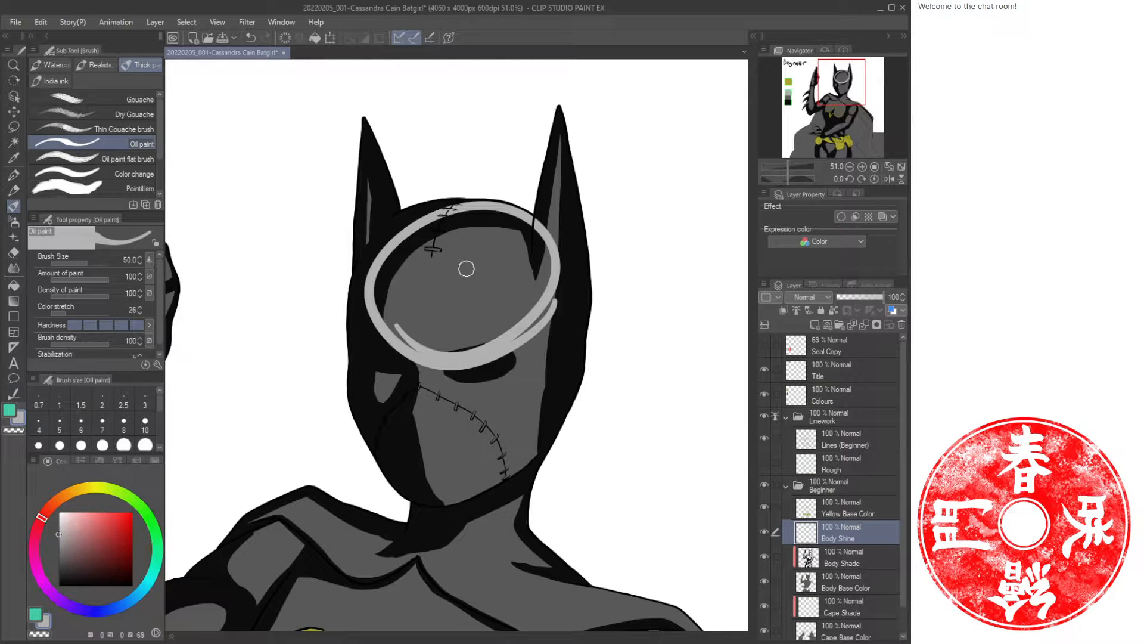
{"action": "mouse_move", "coordinate": [486, 281]}
{"action": "left_mouse_down"}
{"action": "mouse_move", "coordinate": [493, 271]}
{"action": "mouse_move", "coordinate": [498, 295]}
{"action": "mouse_move", "coordinate": [500, 271]}
{"action": "left_mouse_up"}
{"action": "key", "text": "ctrl+z"}
{"action": "key", "text": "ctrl+z"}
{"action": "mouse_move", "coordinate": [523, 452]}
{"action": "left_mouse_down"}
{"action": "mouse_move", "coordinate": [466, 481]}
{"action": "mouse_move", "coordinate": [534, 370]}
{"action": "mouse_move", "coordinate": [356, 463]}
{"action": "left_mouse_up"}
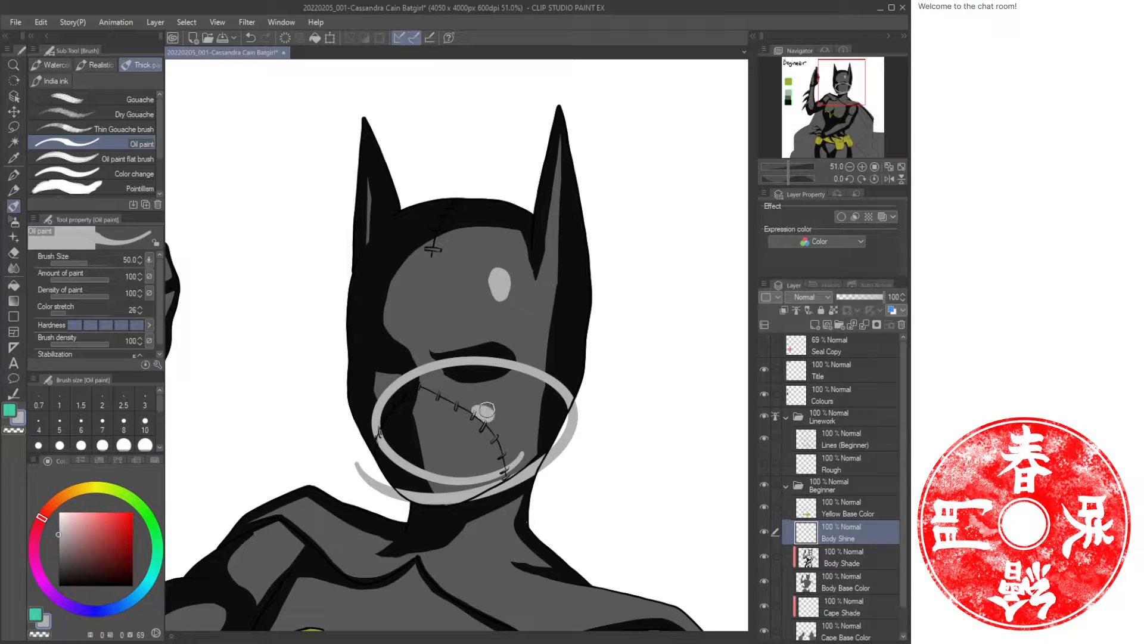
{"action": "key", "text": "ctrl+z"}
{"action": "left_click_drag", "start_coordinate": [499, 412], "coordinate": [489, 408]}
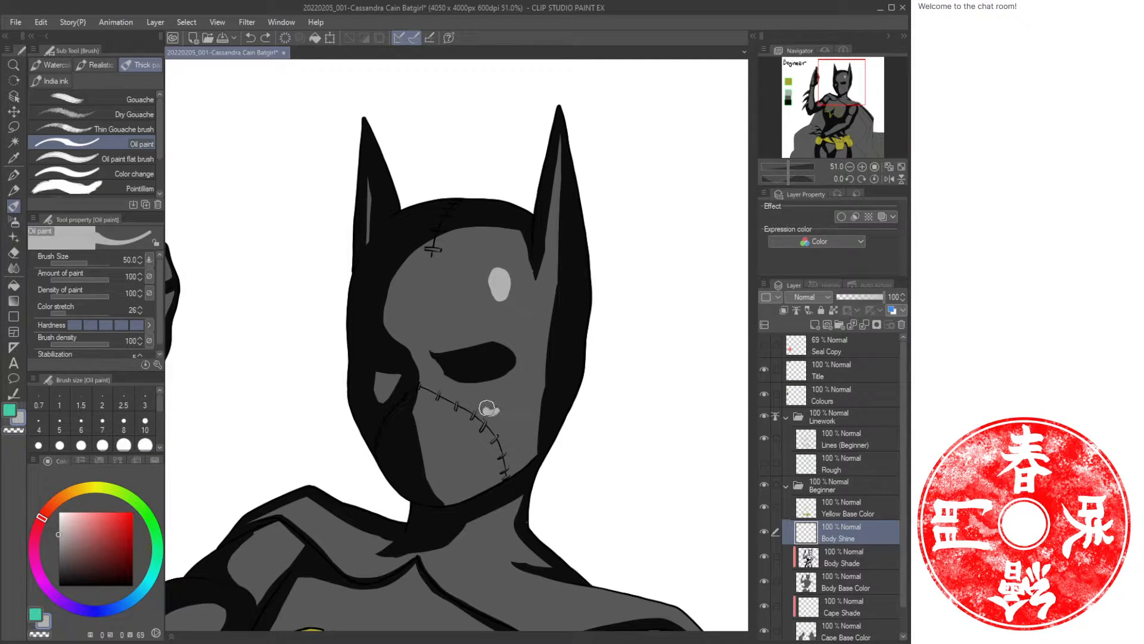
Paint highlights on both sides of the chest inside the bat emblem.
{"action": "scroll", "coordinate": [474, 351], "scroll_direction": "down", "scroll_amount": 5}
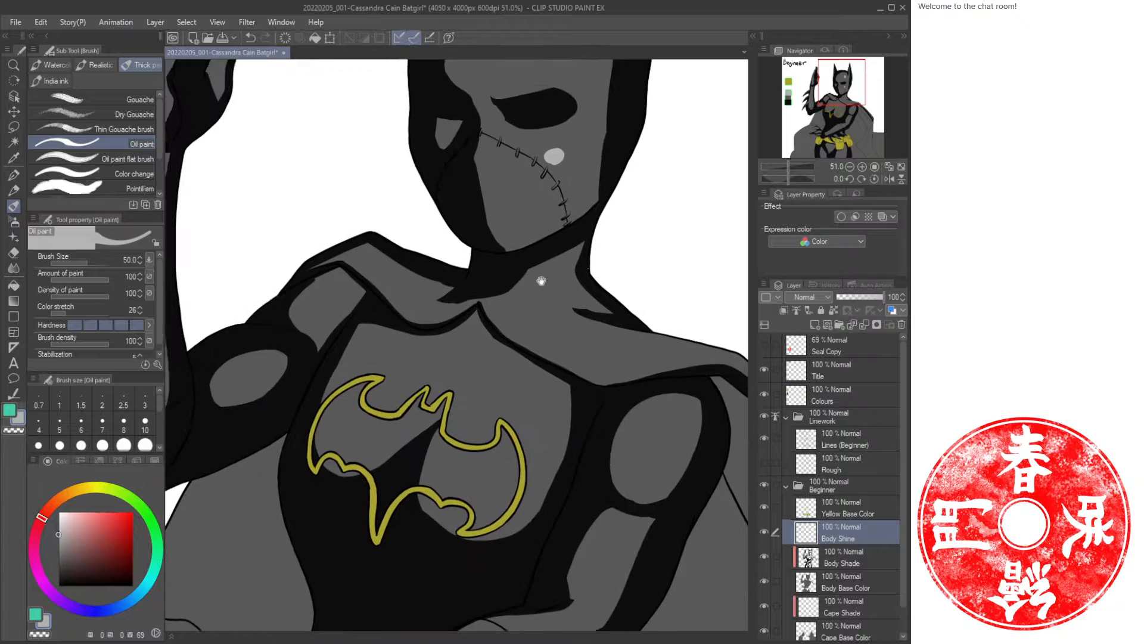
{"action": "left_click_drag", "start_coordinate": [597, 387], "coordinate": [546, 304]}
{"action": "left_click_drag", "start_coordinate": [380, 337], "coordinate": [521, 352]}
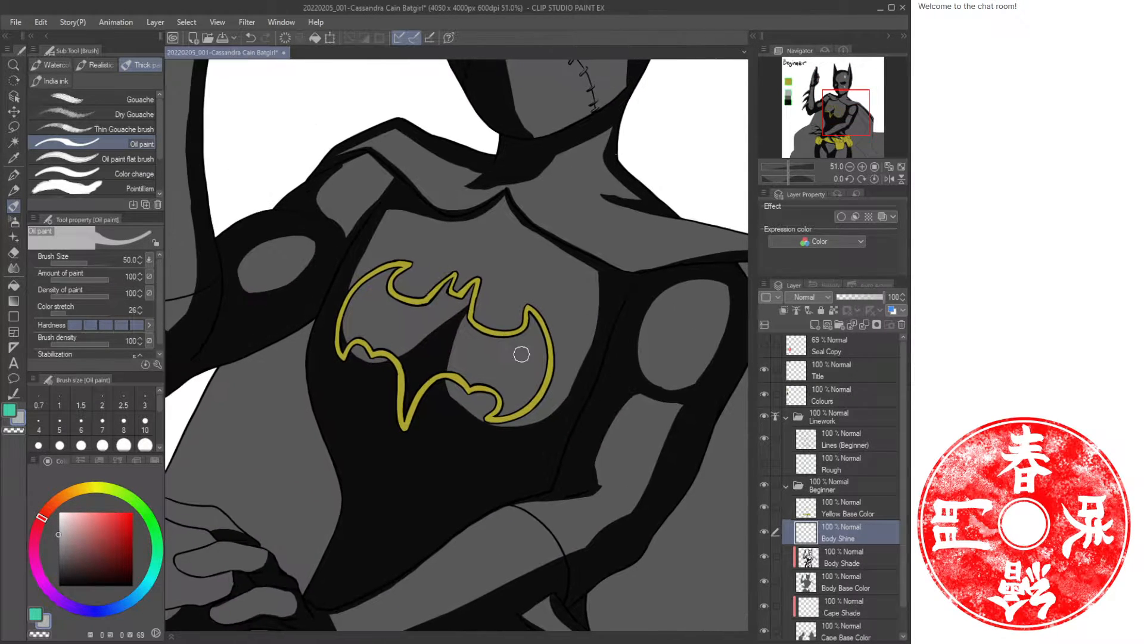
{"action": "mouse_move", "coordinate": [553, 398]}
{"action": "left_mouse_down"}
{"action": "mouse_move", "coordinate": [452, 332]}
{"action": "mouse_move", "coordinate": [460, 313]}
{"action": "left_mouse_up"}
{"action": "mouse_move", "coordinate": [452, 355]}
{"action": "left_mouse_down"}
{"action": "mouse_move", "coordinate": [482, 416]}
{"action": "mouse_move", "coordinate": [409, 230]}
{"action": "left_mouse_up"}
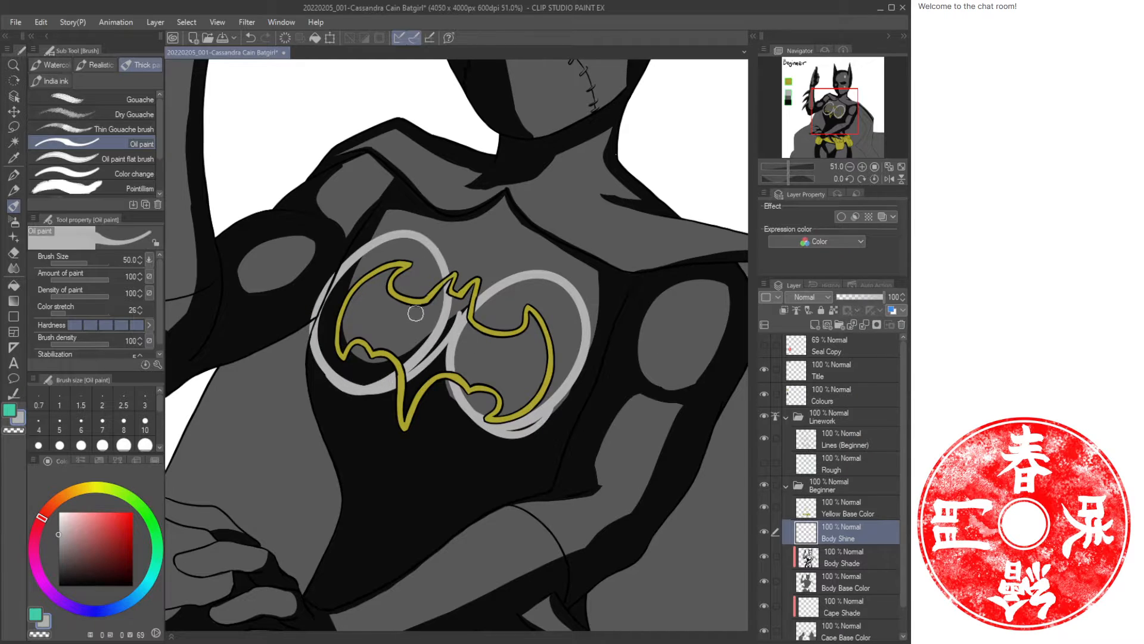
{"action": "left_click", "coordinate": [396, 319]}
{"action": "left_click", "coordinate": [521, 365]}
{"action": "key", "text": "ctrl+z"}
{"action": "key", "text": "ctrl+z"}
{"action": "key", "text": "ctrl+z"}
{"action": "key", "text": "ctrl+z"}
{"action": "left_click_drag", "start_coordinate": [413, 315], "coordinate": [408, 338]}
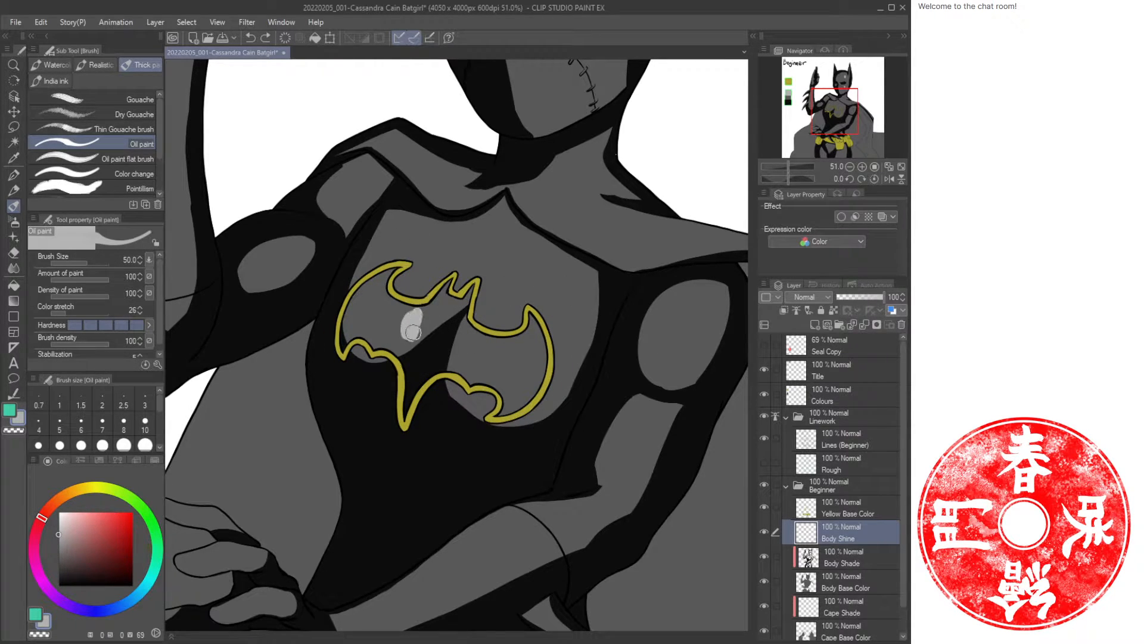
{"action": "left_click_drag", "start_coordinate": [558, 337], "coordinate": [553, 371]}
{"action": "left_click_drag", "start_coordinate": [416, 317], "coordinate": [413, 338]}
Paint a long highlight stroke along the right upper arm.
{"action": "mouse_move", "coordinate": [685, 394]}
{"action": "left_mouse_down"}
{"action": "mouse_move", "coordinate": [571, 353]}
{"action": "mouse_move", "coordinate": [576, 339]}
{"action": "left_mouse_up"}
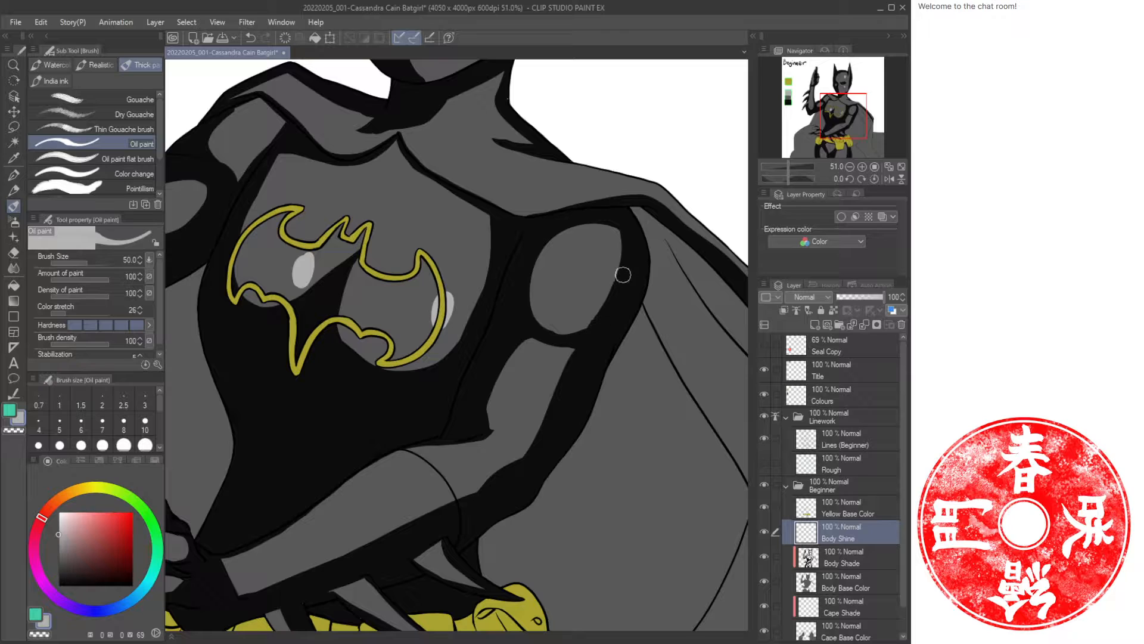
{"action": "left_click_drag", "start_coordinate": [614, 271], "coordinate": [560, 342]}
{"action": "left_click_drag", "start_coordinate": [525, 446], "coordinate": [482, 391]}
{"action": "key", "text": "ctrl+z"}
{"action": "key", "text": "ctrl+z"}
{"action": "mouse_move", "coordinate": [616, 232]}
{"action": "left_mouse_down"}
{"action": "mouse_move", "coordinate": [492, 327]}
{"action": "mouse_move", "coordinate": [541, 422]}
{"action": "mouse_move", "coordinate": [620, 216]}
{"action": "left_mouse_up"}
{"action": "key", "text": "ctrl+z"}
{"action": "left_click_drag", "start_coordinate": [598, 276], "coordinate": [527, 413]}
{"action": "key", "text": "ctrl+z"}
{"action": "left_click_drag", "start_coordinate": [606, 262], "coordinate": [549, 403]}
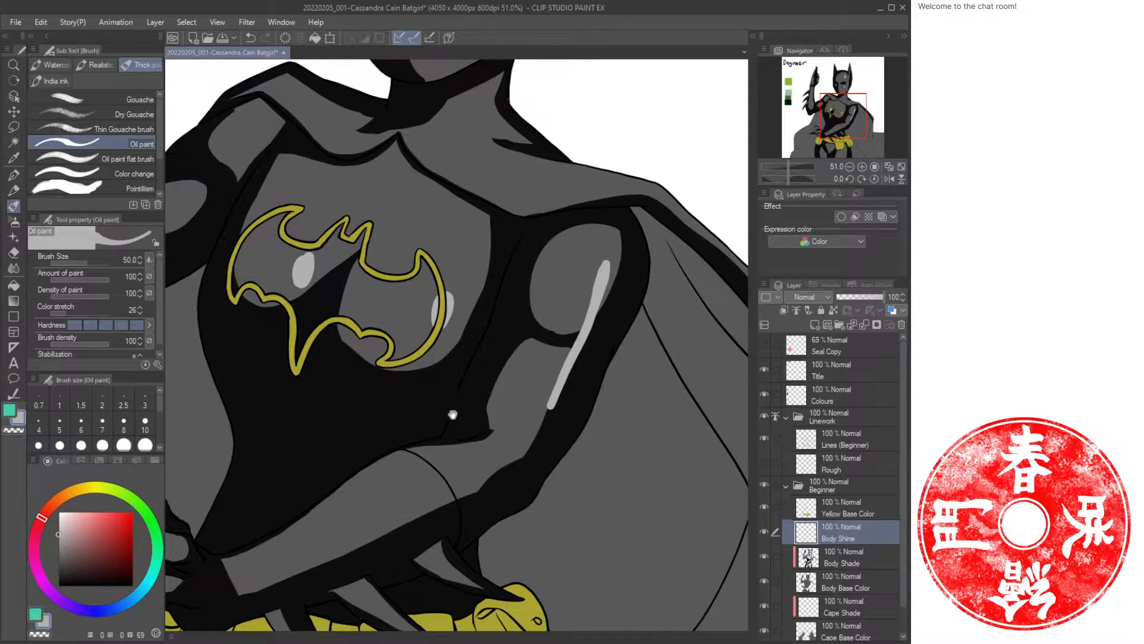
Add a highlight stroke across the forearm resting on the hip above the belt.
{"action": "left_click_drag", "start_coordinate": [453, 413], "coordinate": [593, 318]}
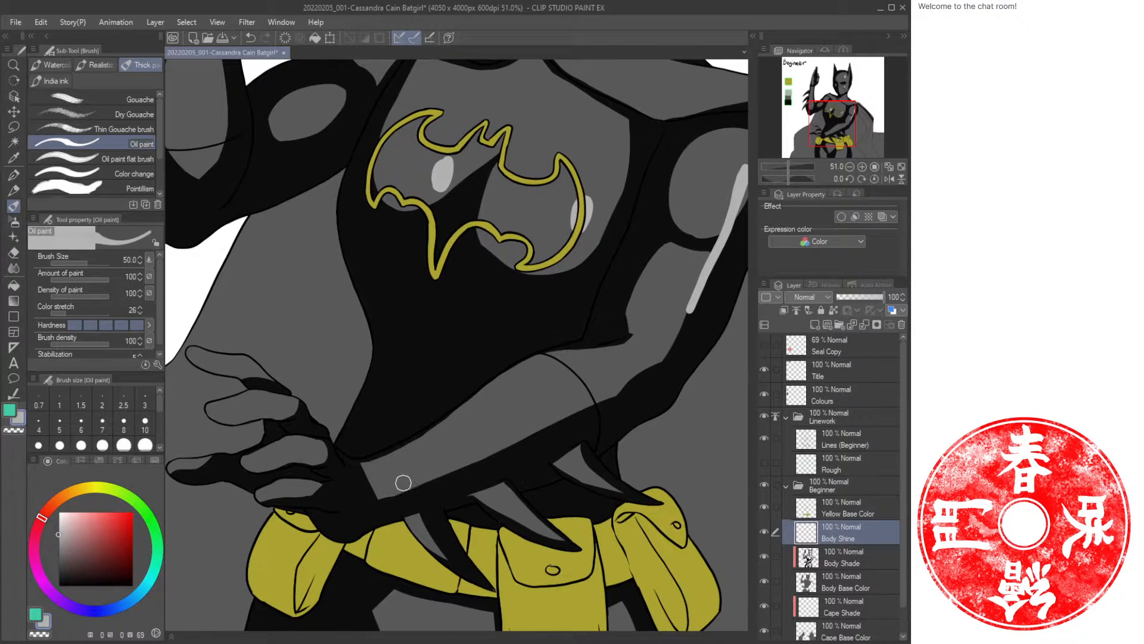
{"action": "left_click_drag", "start_coordinate": [517, 418], "coordinate": [452, 429]}
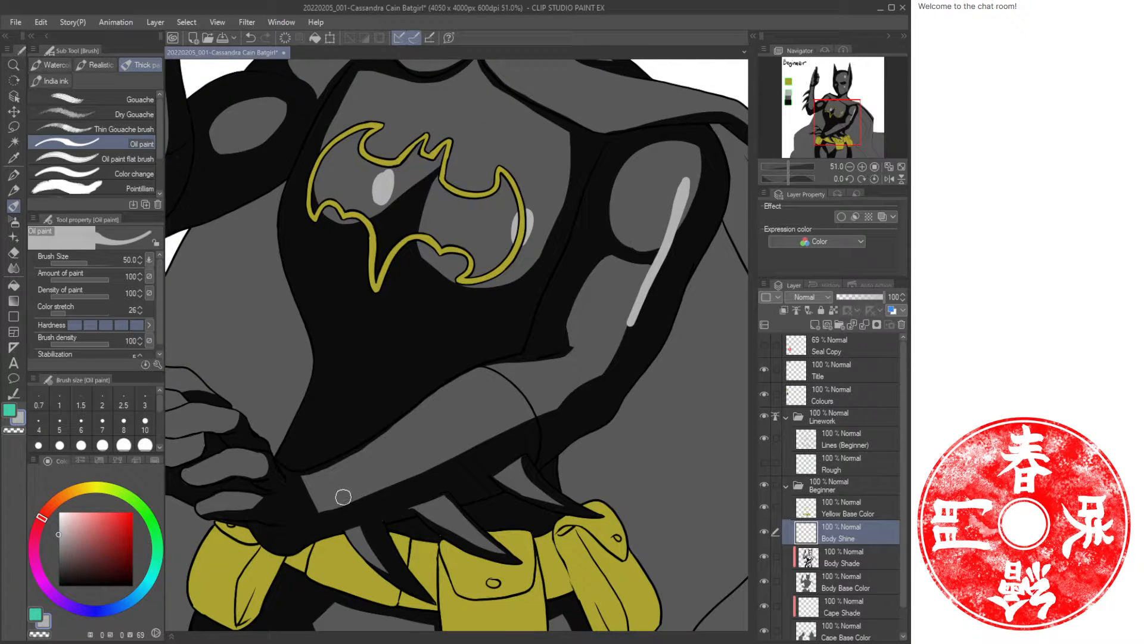
{"action": "left_click_drag", "start_coordinate": [336, 503], "coordinate": [530, 421]}
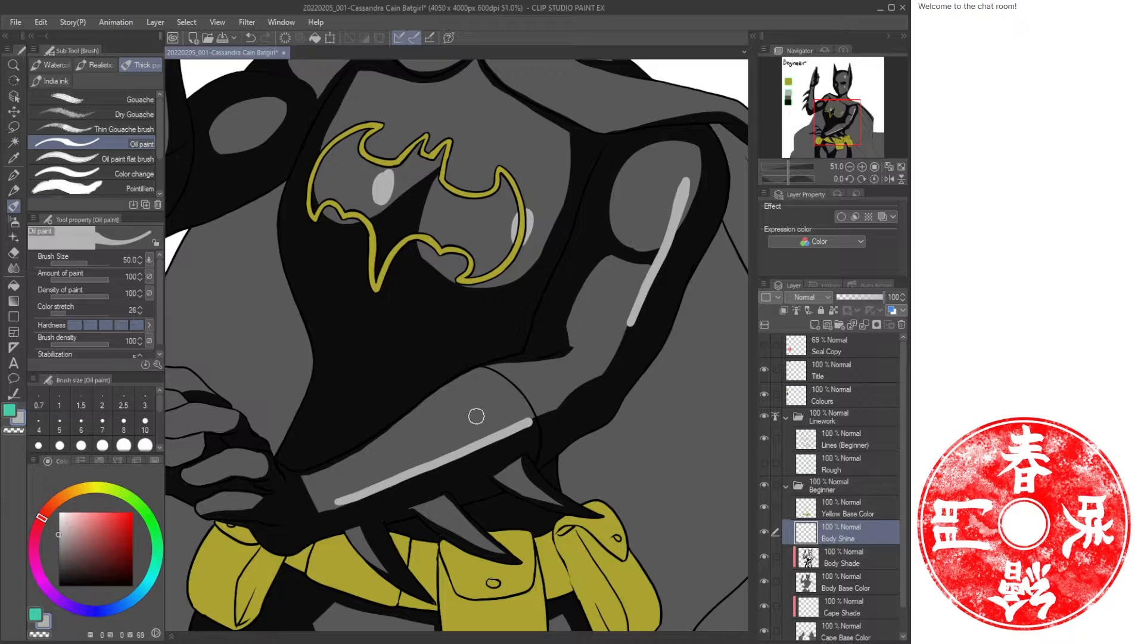
Paint a long highlight down the raised arm's forearm.
{"action": "scroll", "coordinate": [471, 429], "scroll_direction": "up", "scroll_amount": 5}
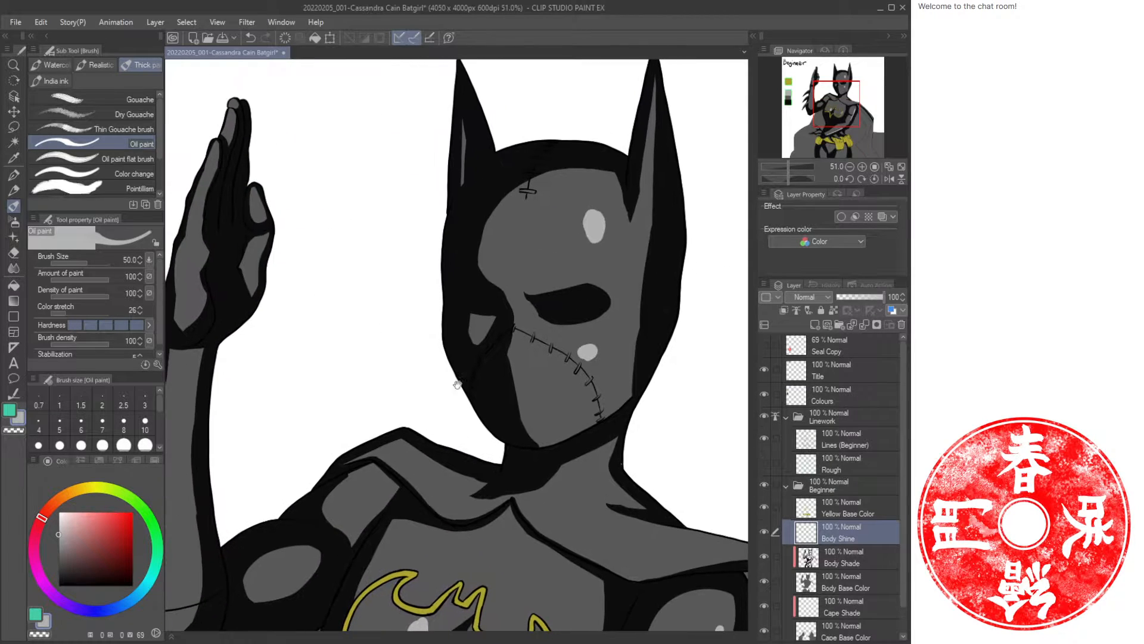
{"action": "left_click_drag", "start_coordinate": [301, 468], "coordinate": [523, 353]}
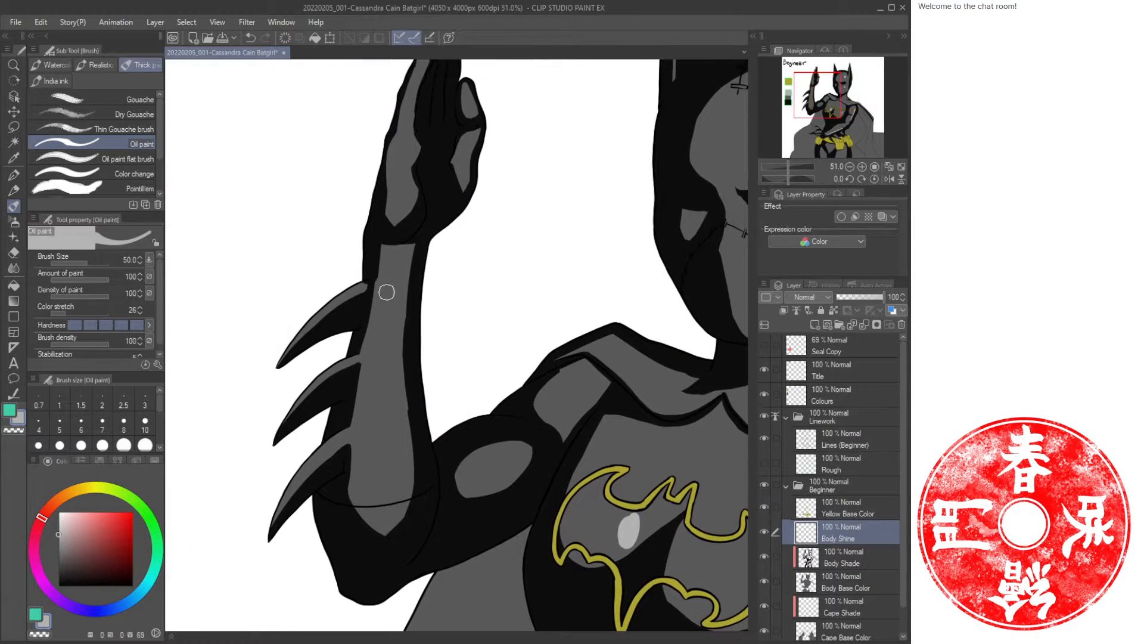
{"action": "left_click_drag", "start_coordinate": [403, 257], "coordinate": [407, 525]}
Add a highlight stroke on the left shoulder.
{"action": "left_click_drag", "start_coordinate": [595, 353], "coordinate": [487, 337]}
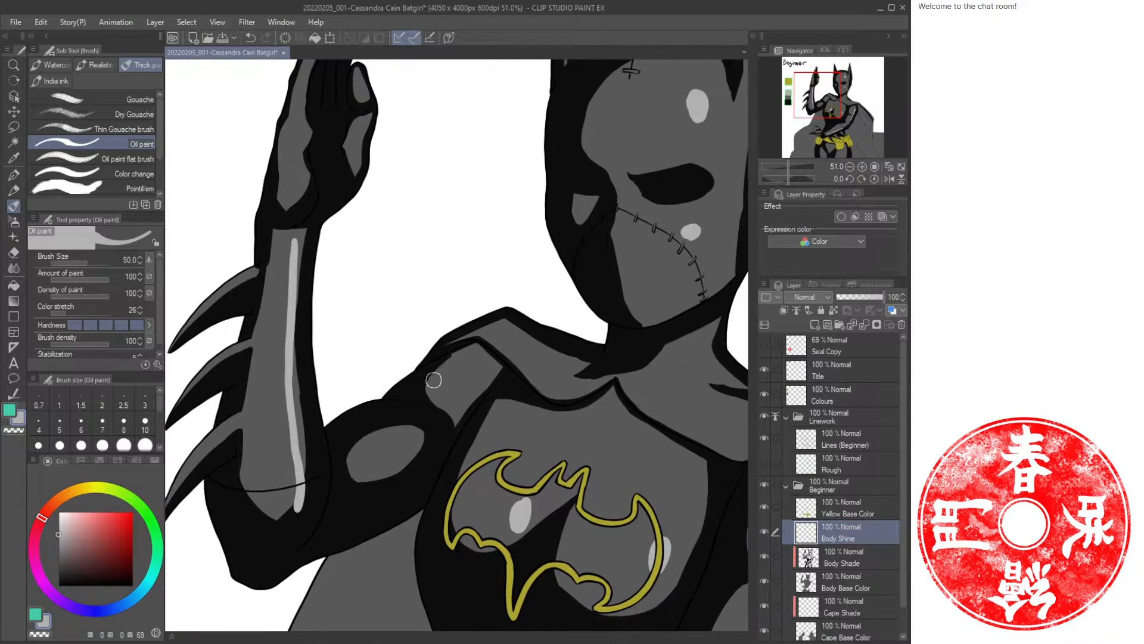
{"action": "left_click_drag", "start_coordinate": [358, 442], "coordinate": [474, 373]}
{"action": "left_click_drag", "start_coordinate": [468, 215], "coordinate": [449, 329]}
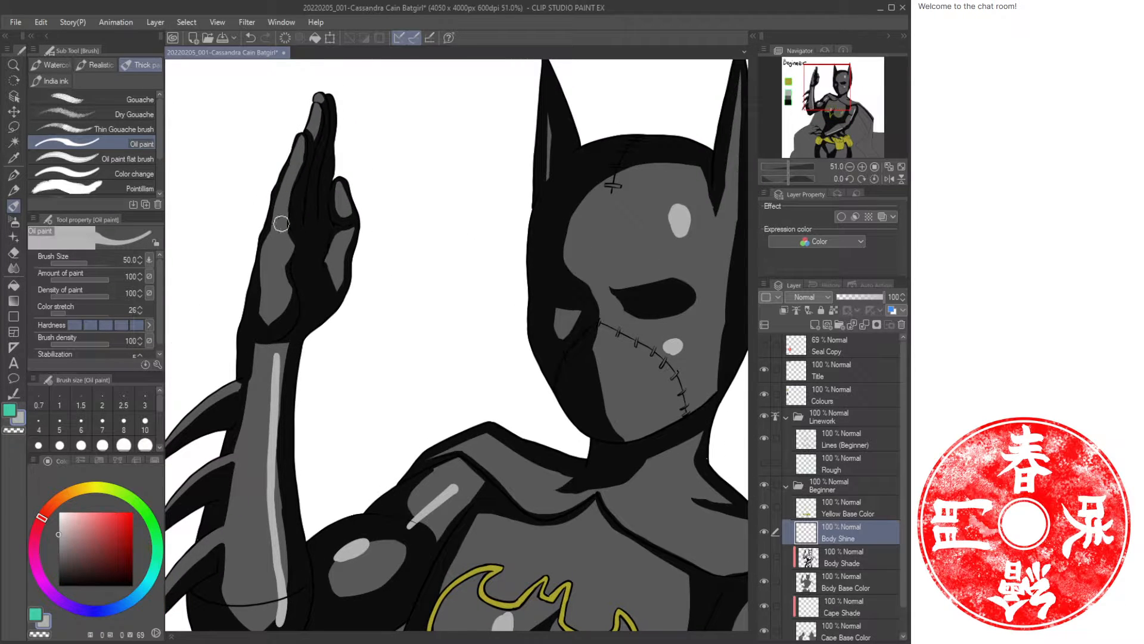
{"action": "left_click_drag", "start_coordinate": [289, 182], "coordinate": [275, 261]}
{"action": "key", "text": "ctrl+z"}
{"action": "left_click_drag", "start_coordinate": [297, 162], "coordinate": [276, 223]}
{"action": "key", "text": "ctrl+z"}
{"action": "left_click_drag", "start_coordinate": [290, 172], "coordinate": [271, 254]}
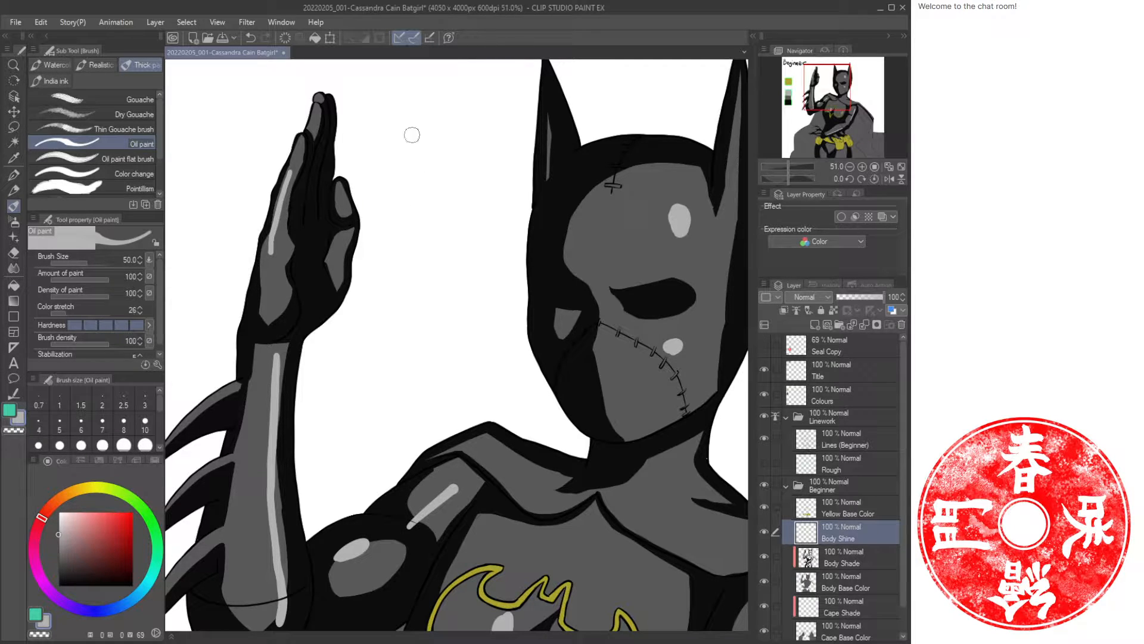
{"action": "key", "text": "ctrl+z"}
{"action": "left_click_drag", "start_coordinate": [292, 169], "coordinate": [271, 302]}
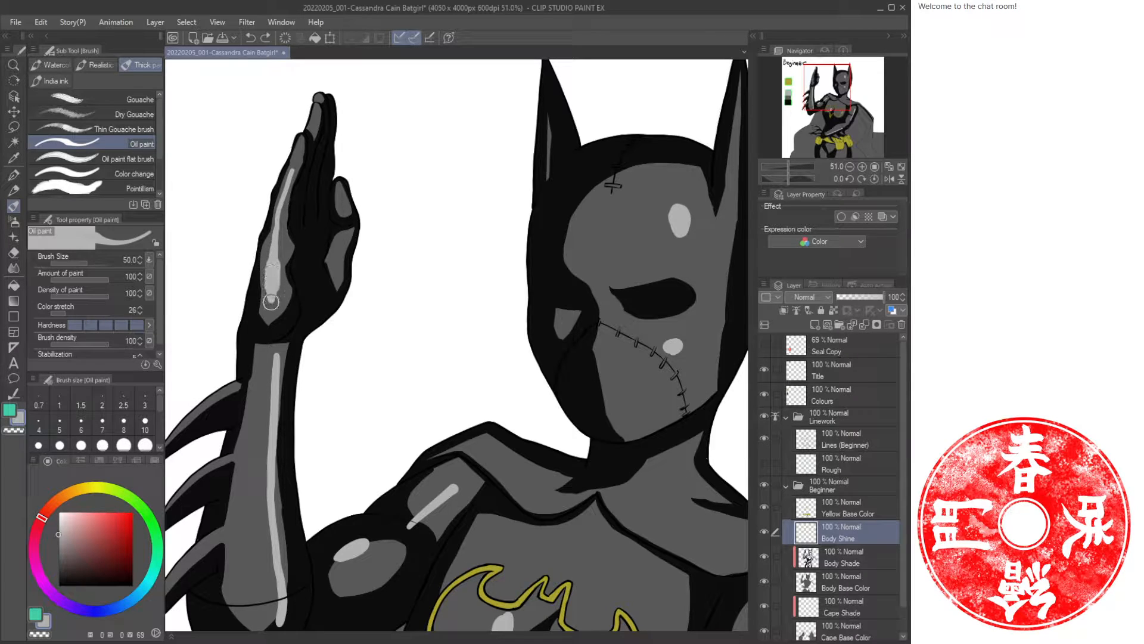
{"action": "key", "text": "ctrl+z"}
Reduce the brush size to 30 and paint a highlight along the raised hand's fingers.
{"action": "key", "text": "bracketleft"}
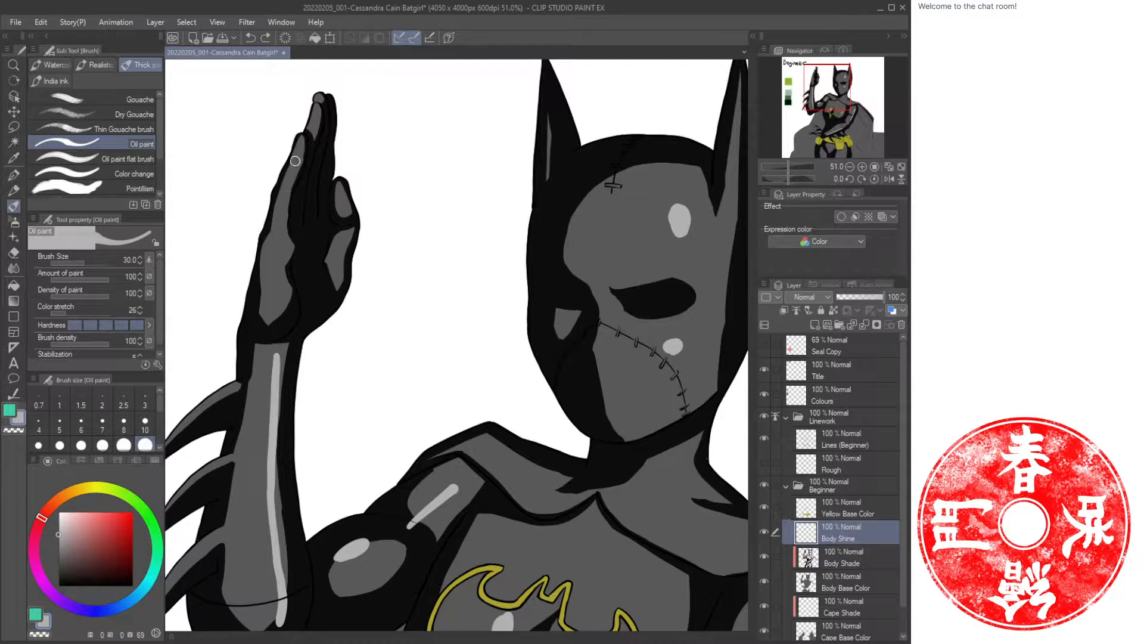
{"action": "left_click_drag", "start_coordinate": [293, 167], "coordinate": [272, 265]}
Set the brush size back to 50 and paint a highlight along the right shoulder.
{"action": "left_click_drag", "start_coordinate": [534, 488], "coordinate": [312, 322]}
{"action": "left_click_drag", "start_coordinate": [459, 460], "coordinate": [504, 346]}
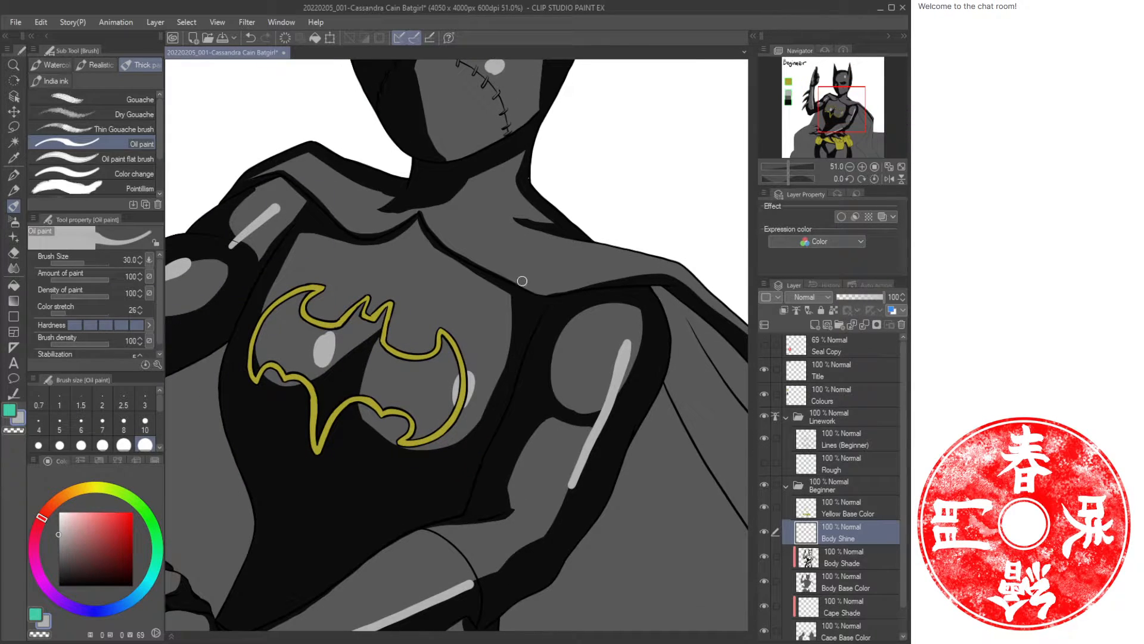
{"action": "key", "text": "bracketright"}
{"action": "mouse_move", "coordinate": [468, 244]}
{"action": "left_mouse_down"}
{"action": "mouse_move", "coordinate": [567, 278]}
{"action": "mouse_move", "coordinate": [665, 270]}
{"action": "left_mouse_up"}
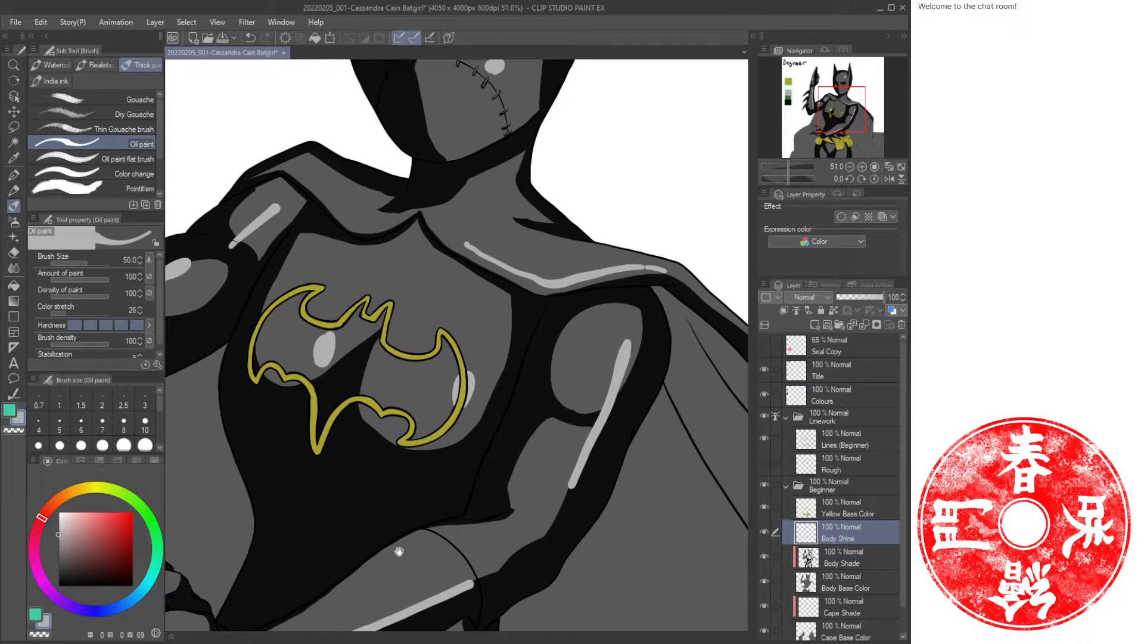
Dab small highlights on the fingers of the hand resting on the hip.
{"action": "mouse_move", "coordinate": [399, 550]}
{"action": "left_mouse_down"}
{"action": "mouse_move", "coordinate": [615, 279]}
{"action": "mouse_move", "coordinate": [609, 301]}
{"action": "left_mouse_up"}
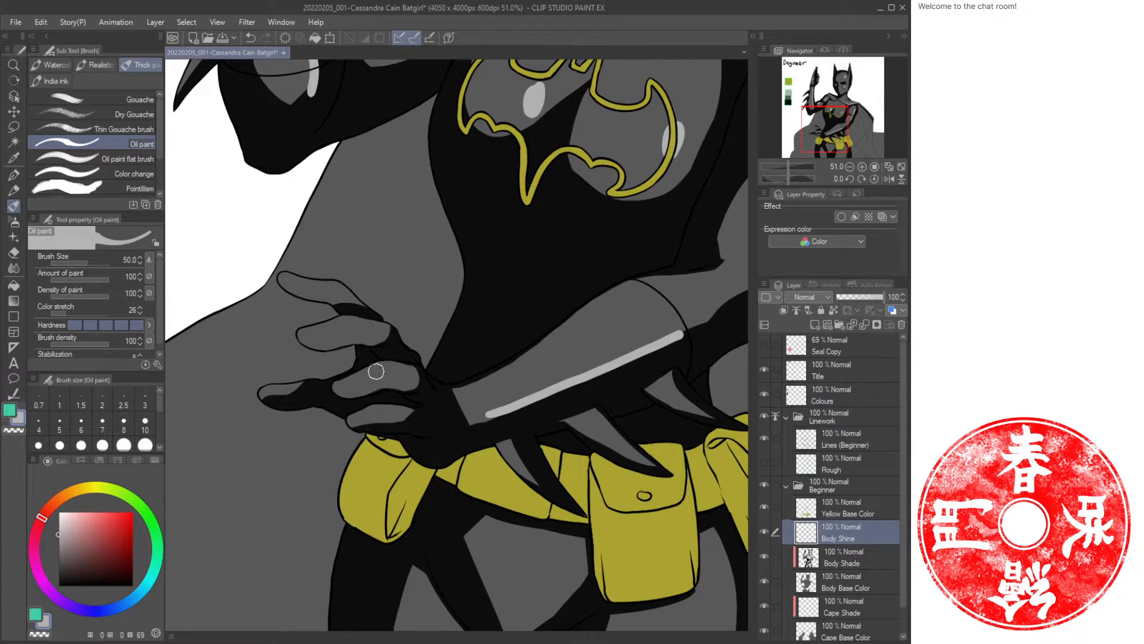
{"action": "left_click_drag", "start_coordinate": [376, 374], "coordinate": [393, 371]}
{"action": "left_click_drag", "start_coordinate": [394, 416], "coordinate": [413, 417]}
{"action": "left_click_drag", "start_coordinate": [357, 325], "coordinate": [372, 327]}
{"action": "left_click_drag", "start_coordinate": [337, 290], "coordinate": [351, 298]}
{"action": "left_click_drag", "start_coordinate": [288, 392], "coordinate": [274, 394]}
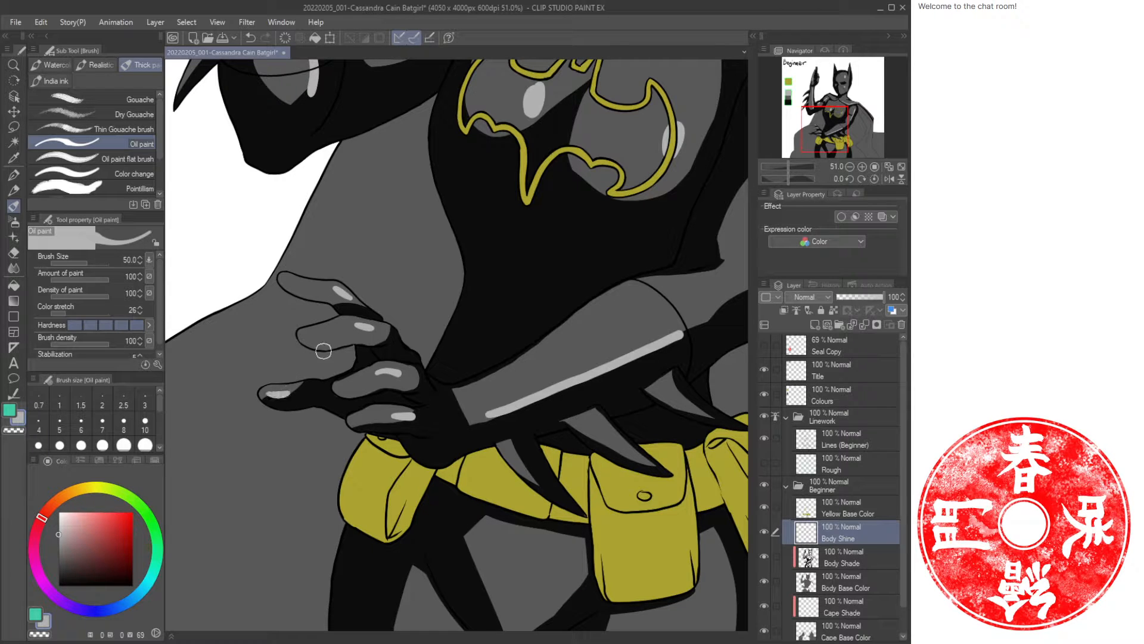
Add small highlights on the raised hand's fingers and knuckles.
{"action": "left_click_drag", "start_coordinate": [542, 200], "coordinate": [434, 450]}
{"action": "left_click_drag", "start_coordinate": [445, 268], "coordinate": [454, 444]}
{"action": "left_click_drag", "start_coordinate": [556, 123], "coordinate": [498, 316]}
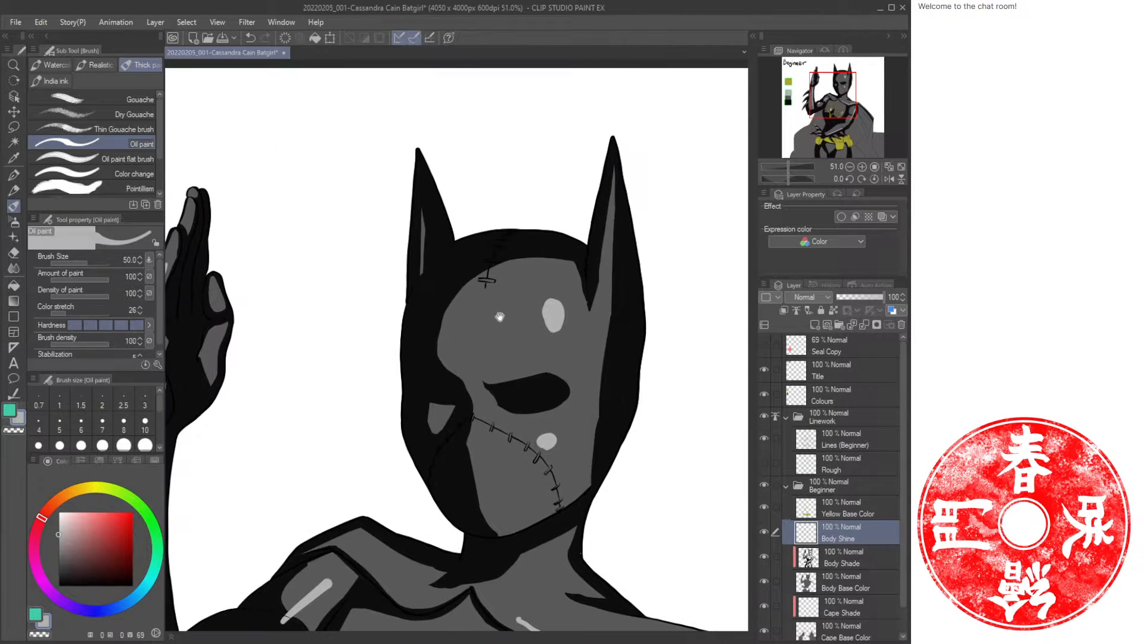
{"action": "left_click_drag", "start_coordinate": [311, 415], "coordinate": [490, 349]}
{"action": "left_click_drag", "start_coordinate": [400, 226], "coordinate": [401, 241]}
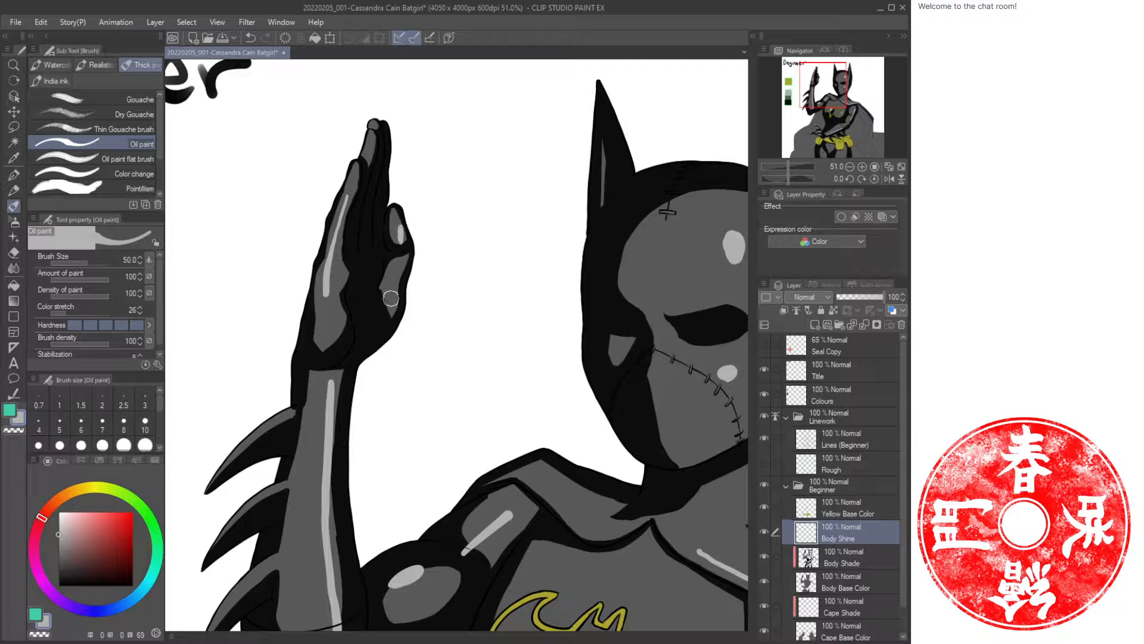
{"action": "left_click_drag", "start_coordinate": [394, 300], "coordinate": [385, 314]}
Paint short highlight strokes on both thighs below the belt.
{"action": "key", "text": "ctrl+space"}
{"action": "left_click_drag", "start_coordinate": [613, 453], "coordinate": [574, 468]}
{"action": "left_click_drag", "start_coordinate": [626, 518], "coordinate": [492, 304]}
{"action": "left_click_drag", "start_coordinate": [576, 457], "coordinate": [547, 360]}
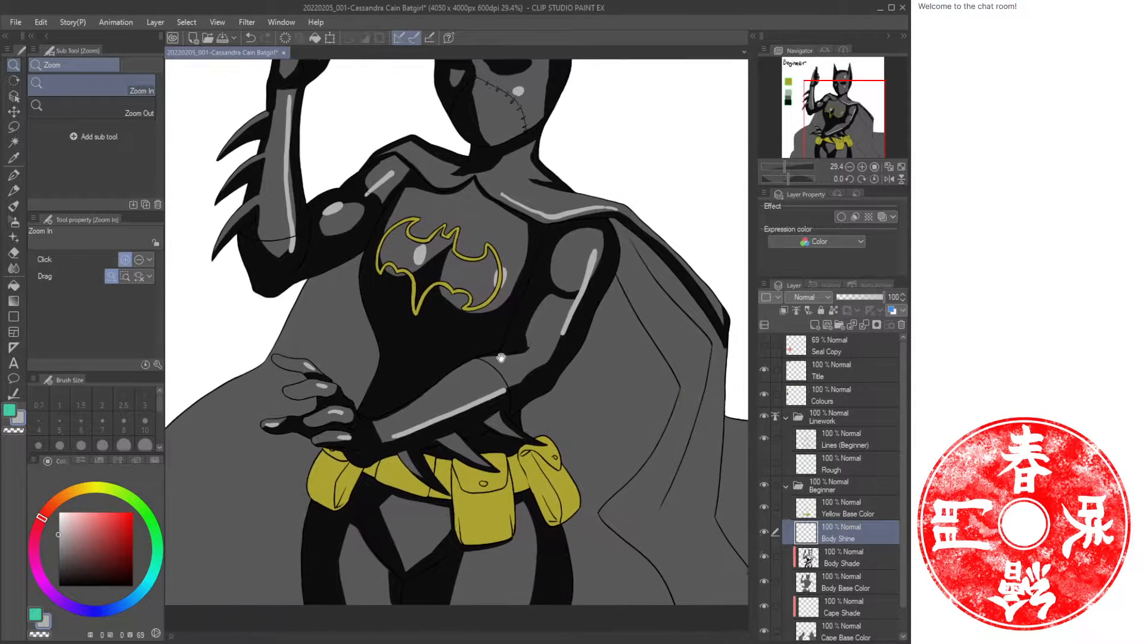
{"action": "mouse_move", "coordinate": [408, 378]}
{"action": "left_mouse_down"}
{"action": "mouse_move", "coordinate": [421, 379]}
{"action": "mouse_move", "coordinate": [387, 366]}
{"action": "left_mouse_up"}
{"action": "scroll", "coordinate": [463, 209], "scroll_direction": "down", "scroll_amount": 5}
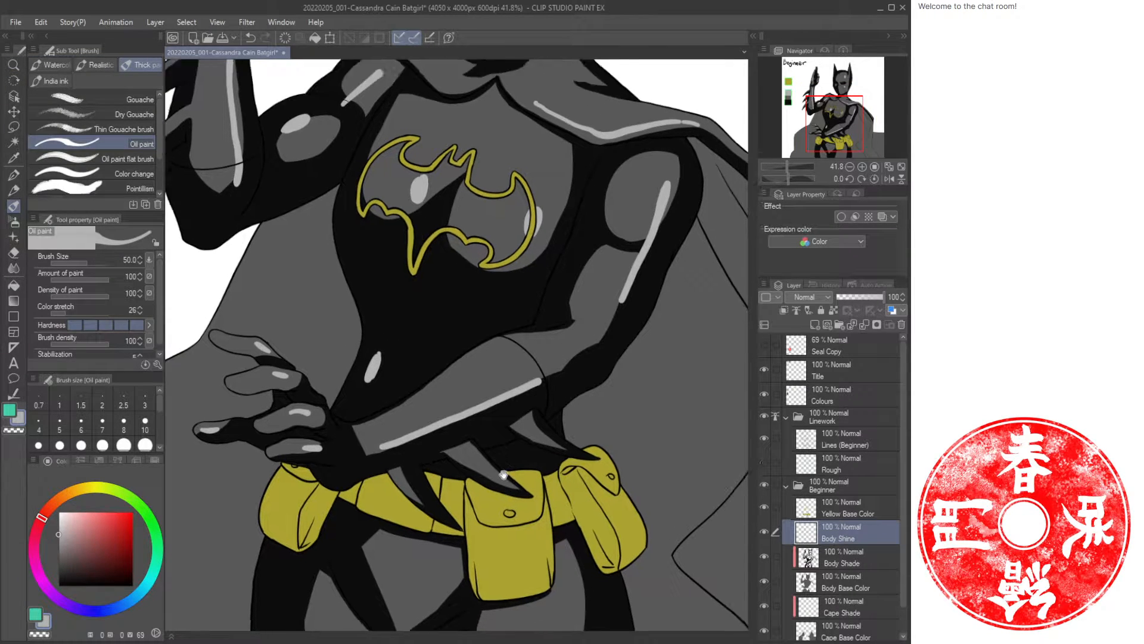
{"action": "left_click_drag", "start_coordinate": [283, 390], "coordinate": [286, 411]}
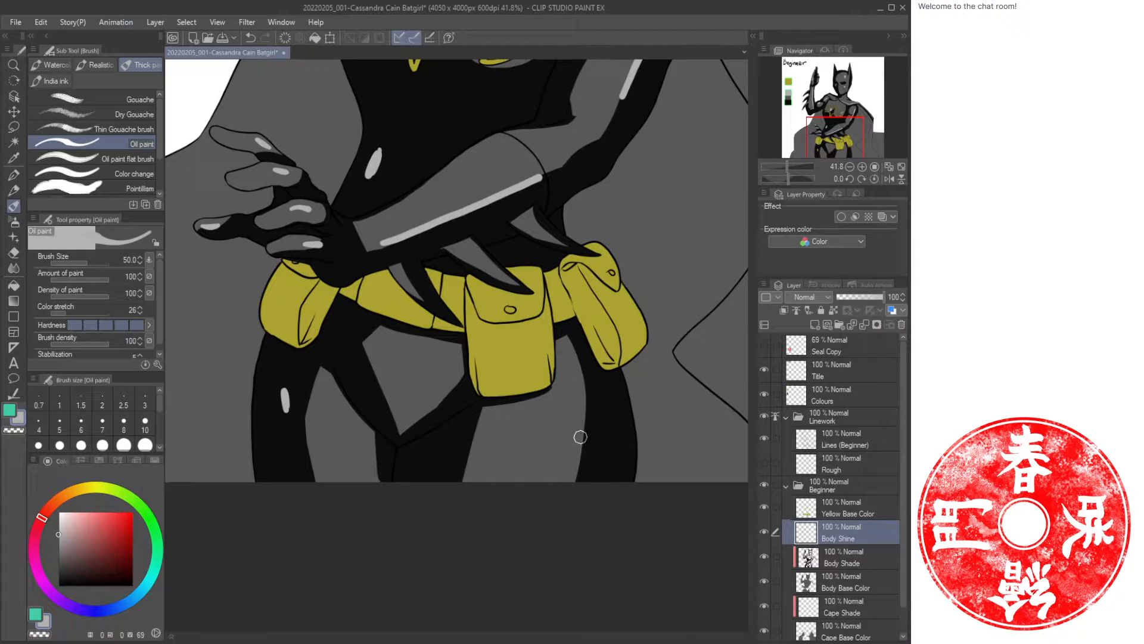
{"action": "left_click_drag", "start_coordinate": [580, 449], "coordinate": [585, 432]}
{"action": "key", "text": "ctrl+z"}
{"action": "left_click_drag", "start_coordinate": [578, 459], "coordinate": [587, 411]}
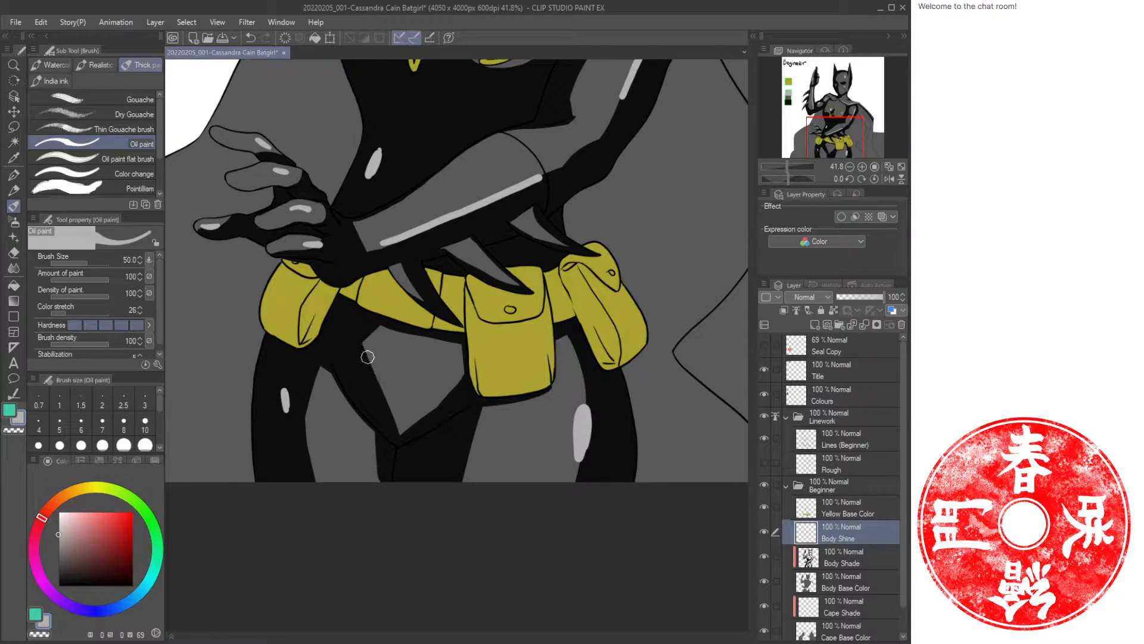
Add another short highlight stroke on the thigh just below the belt.
{"action": "left_click_drag", "start_coordinate": [368, 357], "coordinate": [369, 354]}
{"action": "left_click_drag", "start_coordinate": [506, 315], "coordinate": [422, 516]}
Try painting a highlight stroke along the raised arm's inner edge.
{"action": "key", "text": "ctrl+space"}
{"action": "left_click_drag", "start_coordinate": [548, 325], "coordinate": [490, 330]}
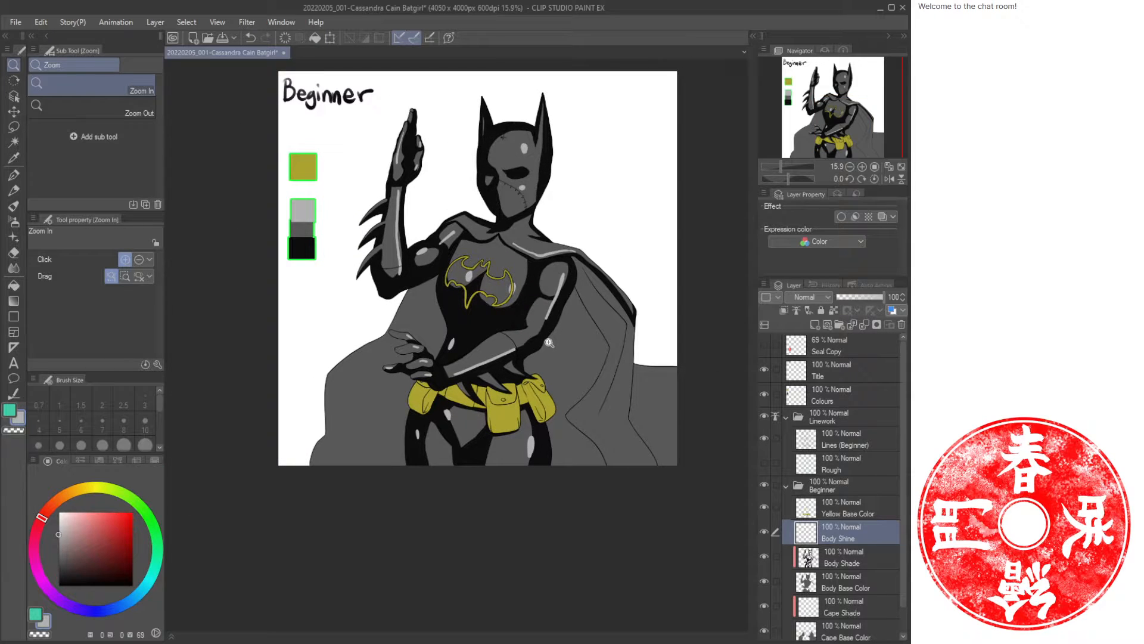
{"action": "left_click_drag", "start_coordinate": [450, 222], "coordinate": [479, 317]}
{"action": "left_click", "coordinate": [428, 350]}
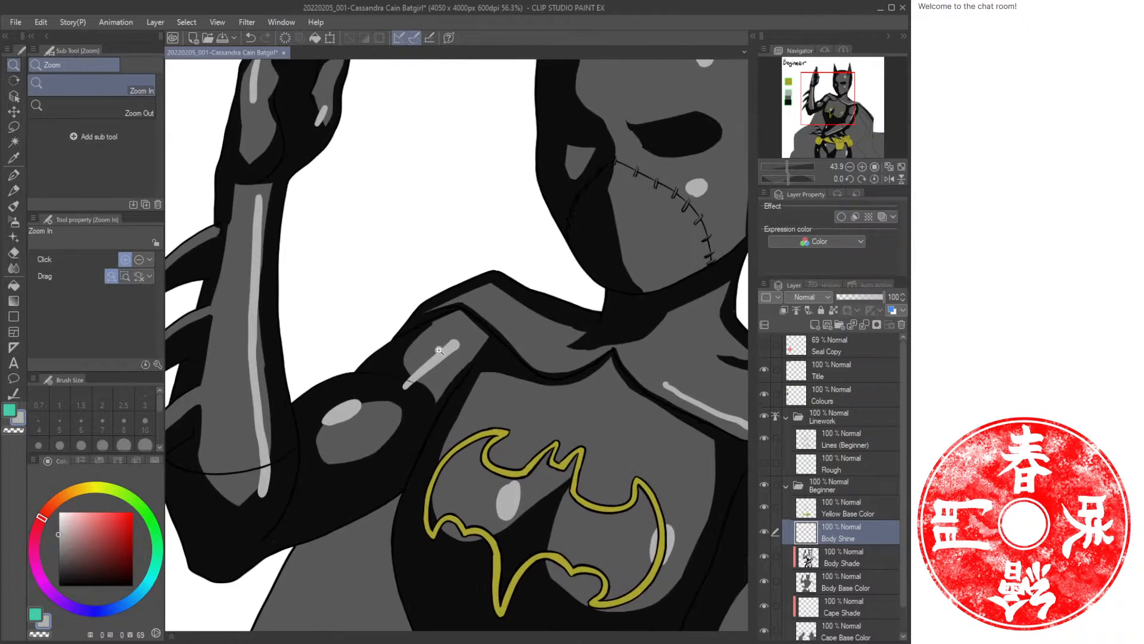
{"action": "key", "text": "b"}
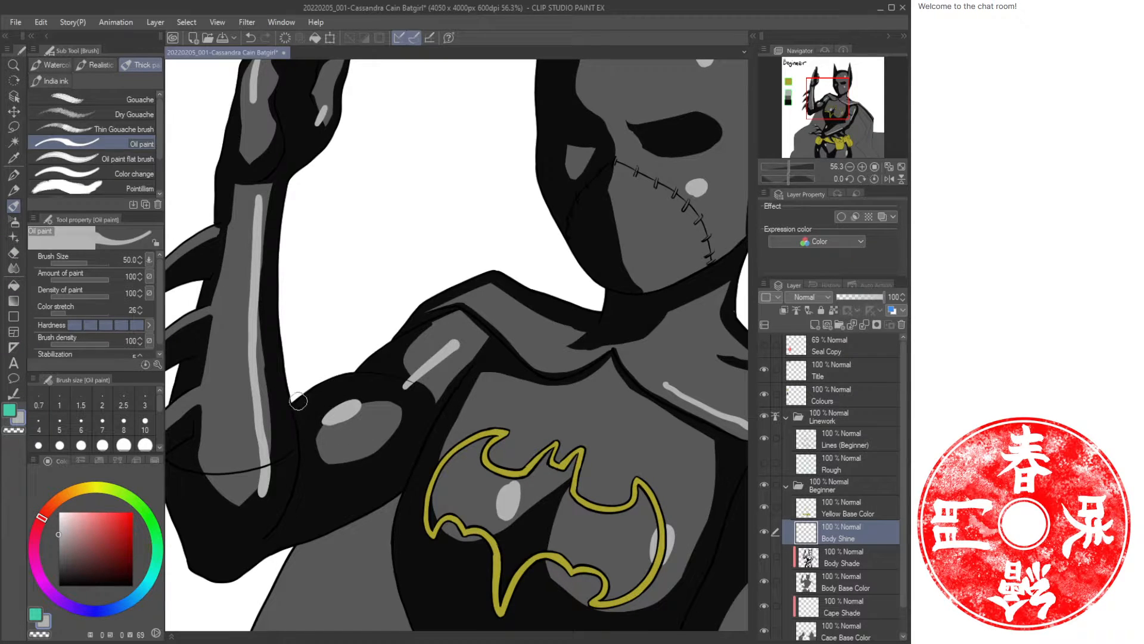
{"action": "left_click_drag", "start_coordinate": [293, 405], "coordinate": [371, 368]}
{"action": "key", "text": "ctrl+z"}
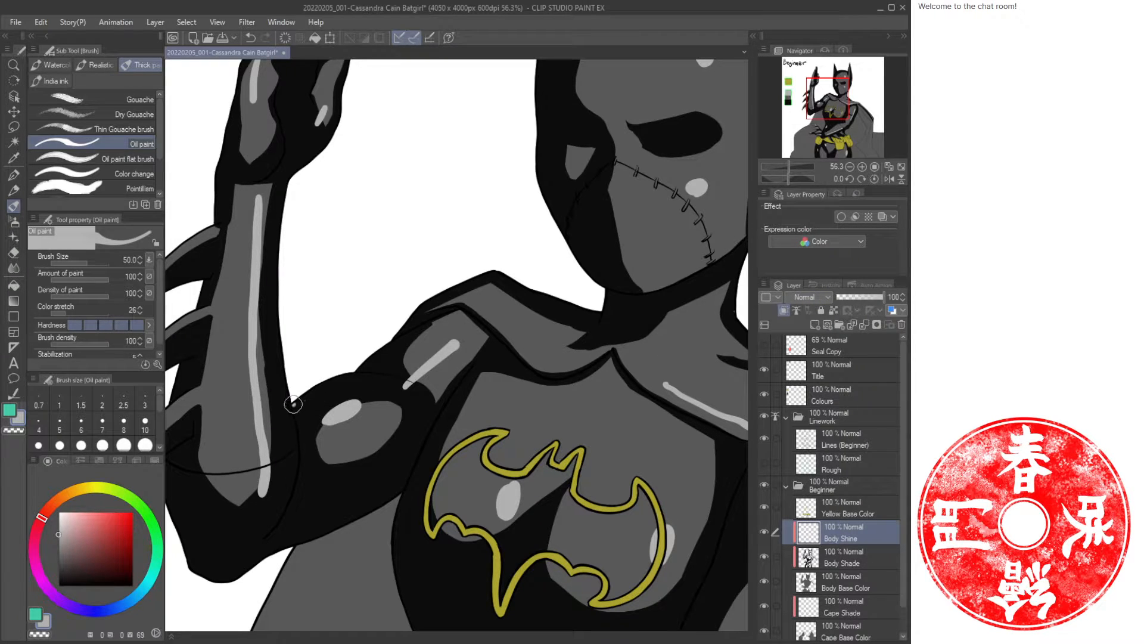
Paint thin highlights along the edges of both cowl ears.
{"action": "mouse_move", "coordinate": [293, 404]}
{"action": "left_mouse_down"}
{"action": "mouse_move", "coordinate": [370, 365]}
{"action": "mouse_move", "coordinate": [359, 370]}
{"action": "mouse_move", "coordinate": [415, 308]}
{"action": "mouse_move", "coordinate": [402, 324]}
{"action": "mouse_move", "coordinate": [497, 270]}
{"action": "mouse_move", "coordinate": [585, 304]}
{"action": "left_mouse_up"}
{"action": "left_click_drag", "start_coordinate": [722, 323], "coordinate": [439, 322]}
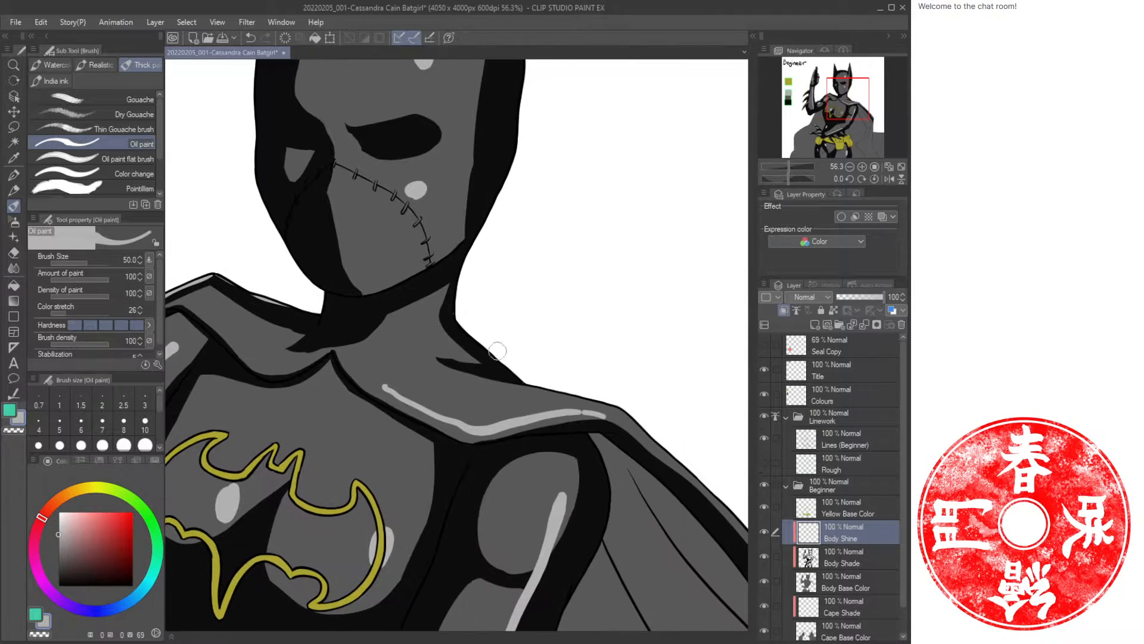
{"action": "scroll", "coordinate": [519, 342], "scroll_direction": "up", "scroll_amount": 5}
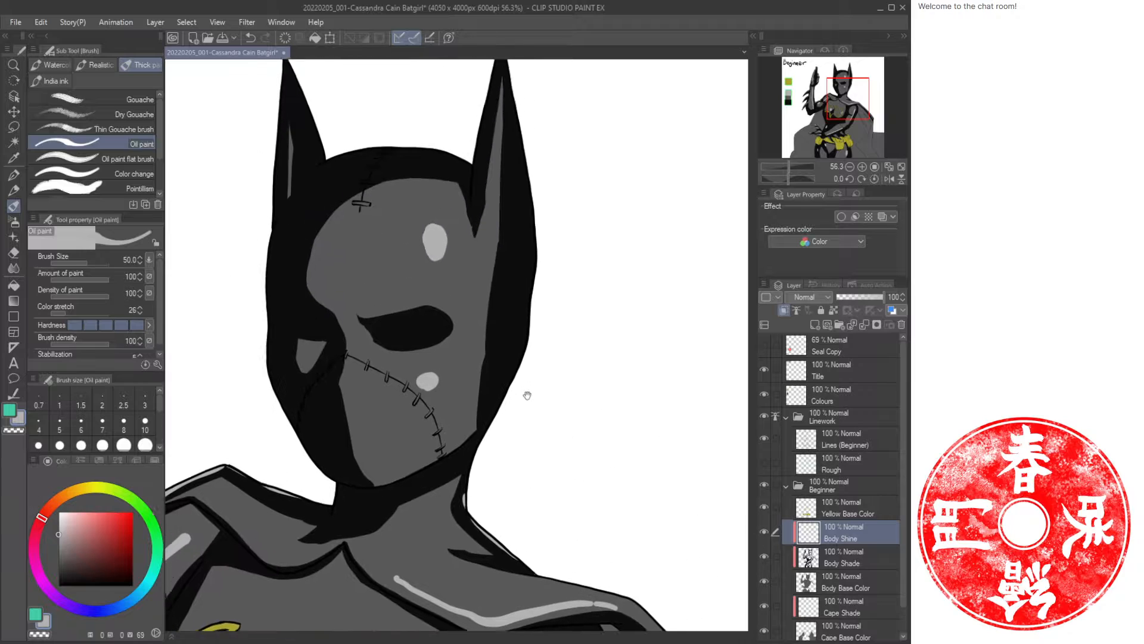
{"action": "scroll", "coordinate": [537, 134], "scroll_direction": "up", "scroll_amount": 3}
{"action": "left_click_drag", "start_coordinate": [506, 169], "coordinate": [531, 441]}
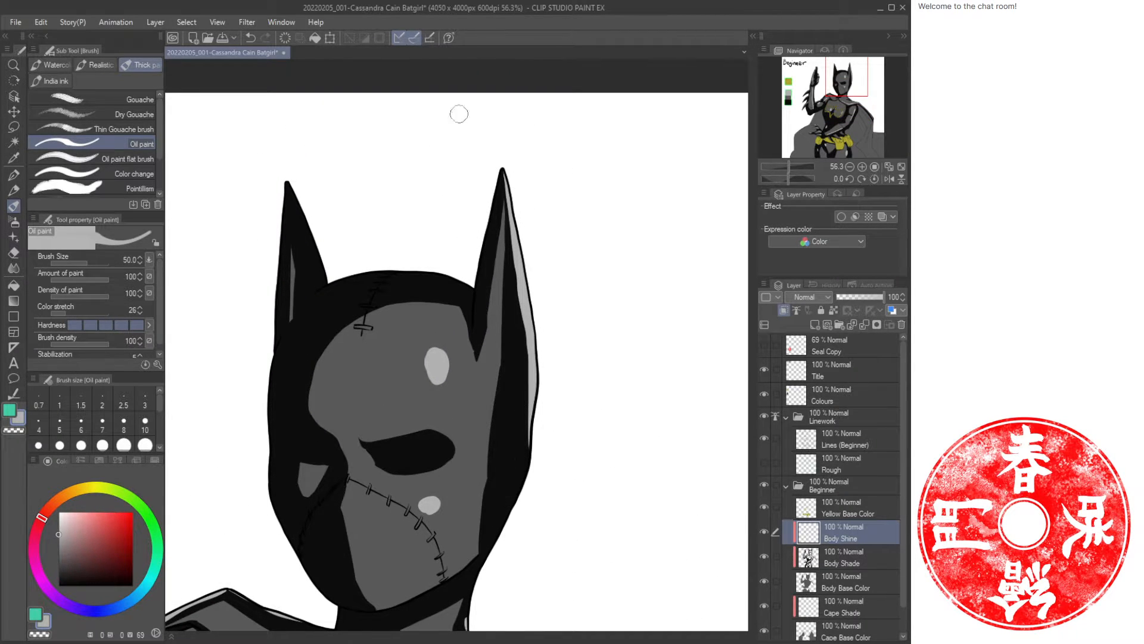
{"action": "key", "text": "ctrl+z"}
{"action": "left_click_drag", "start_coordinate": [419, 308], "coordinate": [508, 266]}
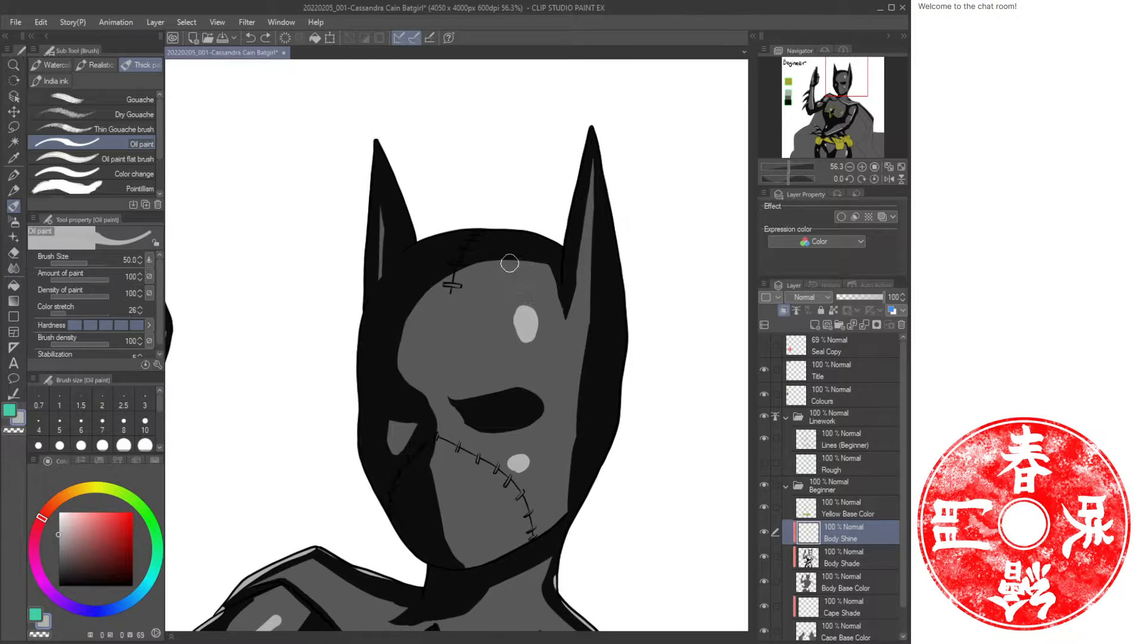
{"action": "left_click_drag", "start_coordinate": [377, 138], "coordinate": [417, 227]}
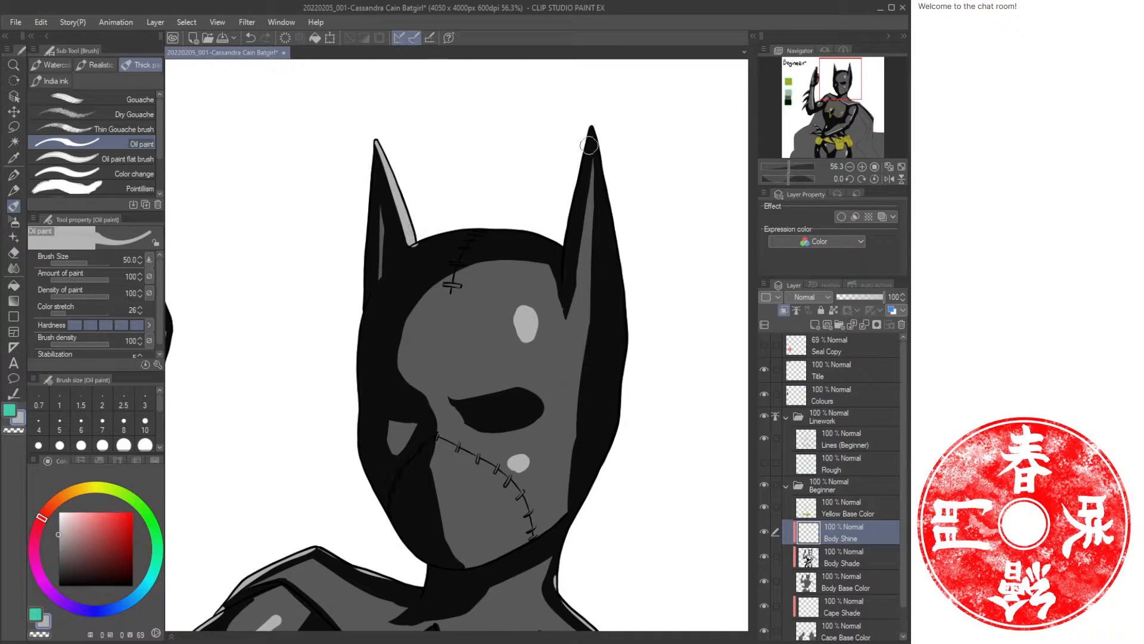
{"action": "mouse_move", "coordinate": [588, 145]}
{"action": "left_mouse_down"}
{"action": "mouse_move", "coordinate": [623, 322]}
{"action": "mouse_move", "coordinate": [609, 434]}
{"action": "left_mouse_up"}
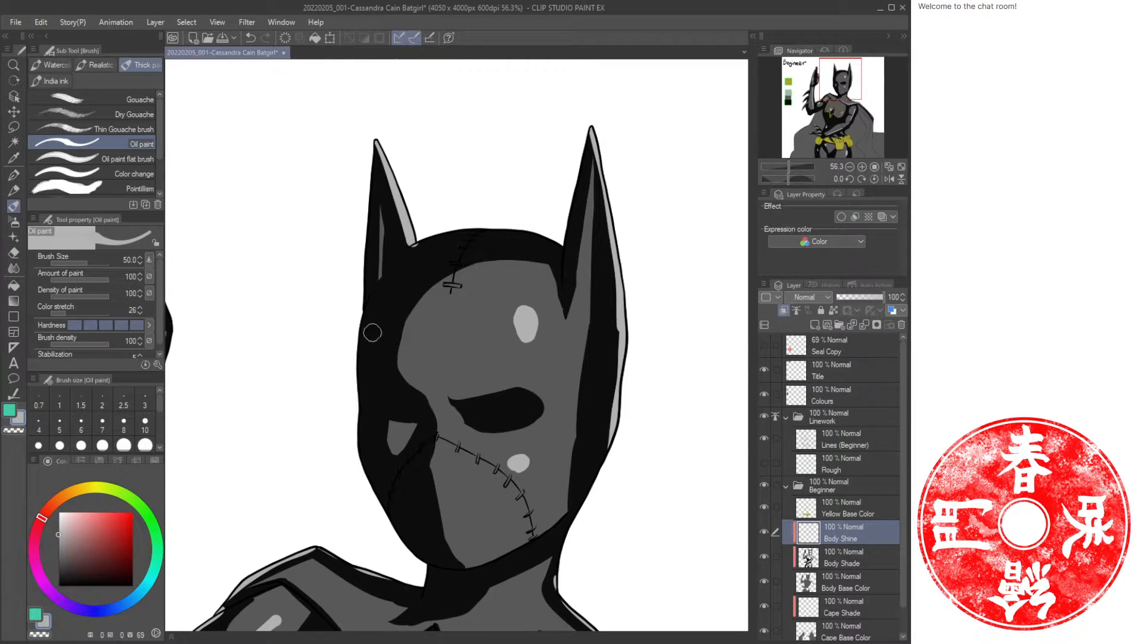
{"action": "mouse_move", "coordinate": [365, 324]}
{"action": "left_mouse_down"}
{"action": "mouse_move", "coordinate": [365, 470]}
{"action": "mouse_move", "coordinate": [396, 529]}
{"action": "left_mouse_up"}
{"action": "key", "text": "ctrl+z"}
{"action": "left_click_drag", "start_coordinate": [380, 154], "coordinate": [365, 295]}
{"action": "left_click_drag", "start_coordinate": [590, 130], "coordinate": [554, 261]}
{"action": "key", "text": "ctrl+z"}
{"action": "key", "text": "ctrl+z"}
Try a highlight stroke along the right side of the neck.
{"action": "left_click_drag", "start_coordinate": [495, 227], "coordinate": [411, 246]}
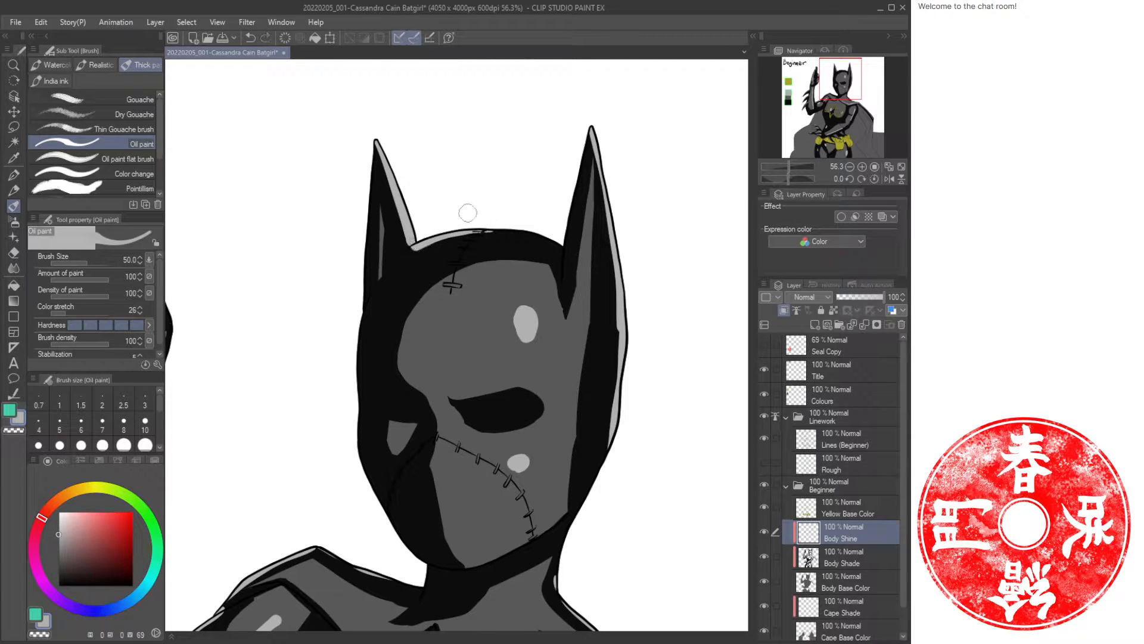
{"action": "left_click_drag", "start_coordinate": [535, 511], "coordinate": [562, 462]}
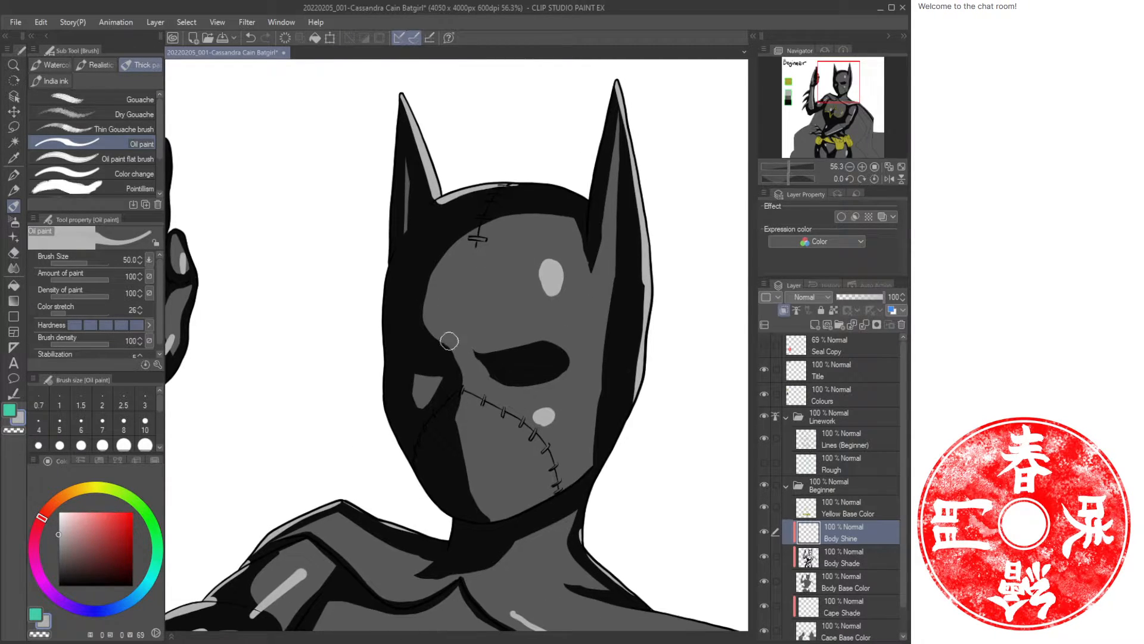
{"action": "left_click_drag", "start_coordinate": [506, 561], "coordinate": [545, 446]}
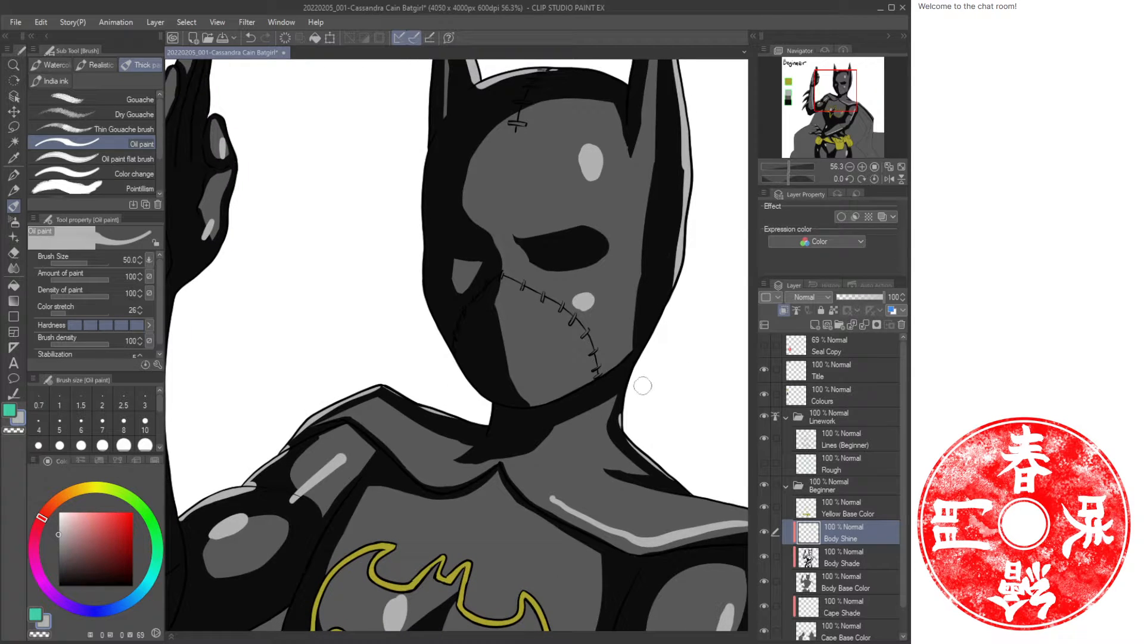
{"action": "left_click_drag", "start_coordinate": [640, 359], "coordinate": [618, 433]}
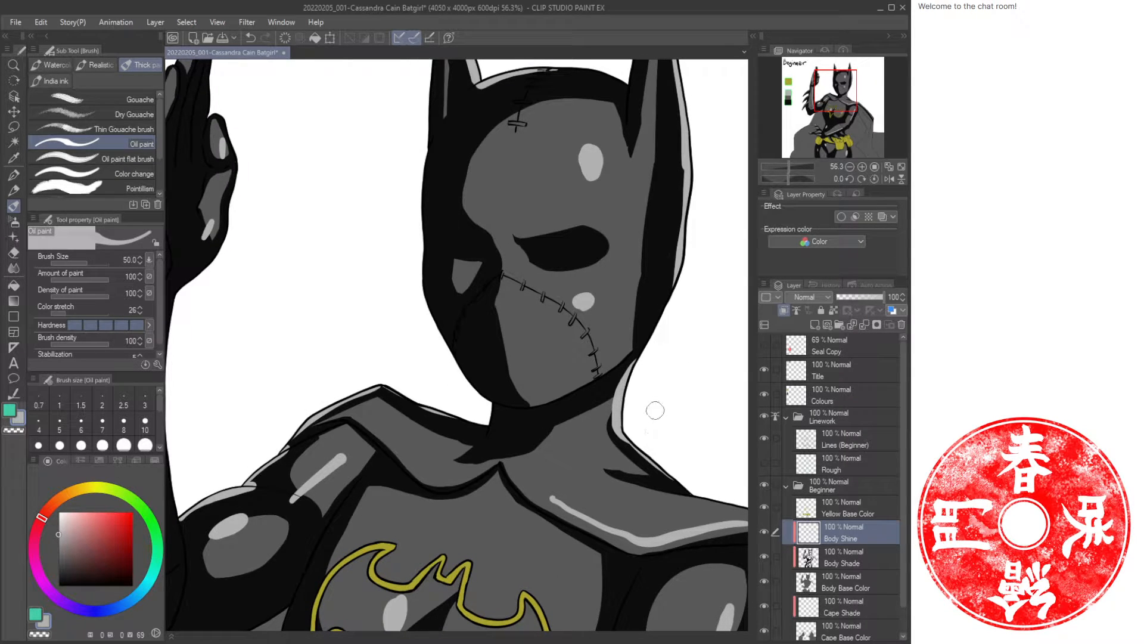
{"action": "key", "text": "ctrl+z"}
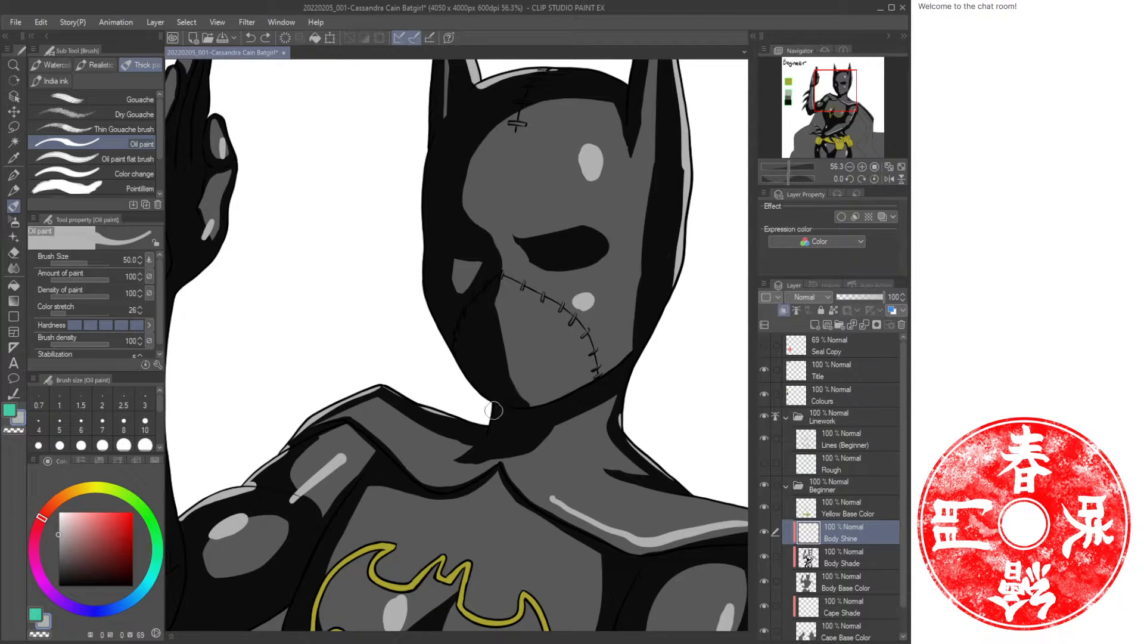
Paint a short highlight under the chin where the neck meets the collar.
{"action": "mouse_move", "coordinate": [494, 411]}
{"action": "left_mouse_down"}
{"action": "mouse_move", "coordinate": [486, 435]}
{"action": "mouse_move", "coordinate": [444, 416]}
{"action": "left_mouse_up"}
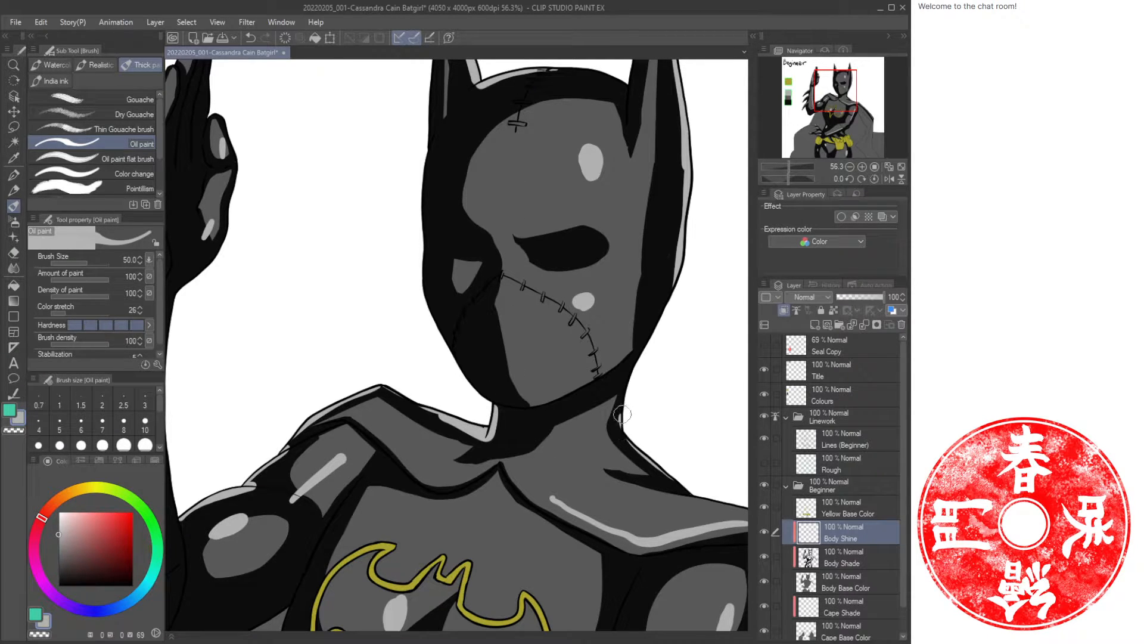
{"action": "key", "text": "c"}
{"action": "mouse_move", "coordinate": [620, 408]}
{"action": "left_mouse_down"}
{"action": "mouse_move", "coordinate": [615, 439]}
{"action": "mouse_move", "coordinate": [649, 385]}
{"action": "mouse_move", "coordinate": [617, 428]}
{"action": "left_mouse_up"}
{"action": "key", "text": "c"}
{"action": "key", "text": "ctrl+z"}
{"action": "left_click_drag", "start_coordinate": [712, 304], "coordinate": [638, 450]}
{"action": "left_click_drag", "start_coordinate": [531, 494], "coordinate": [574, 418]}
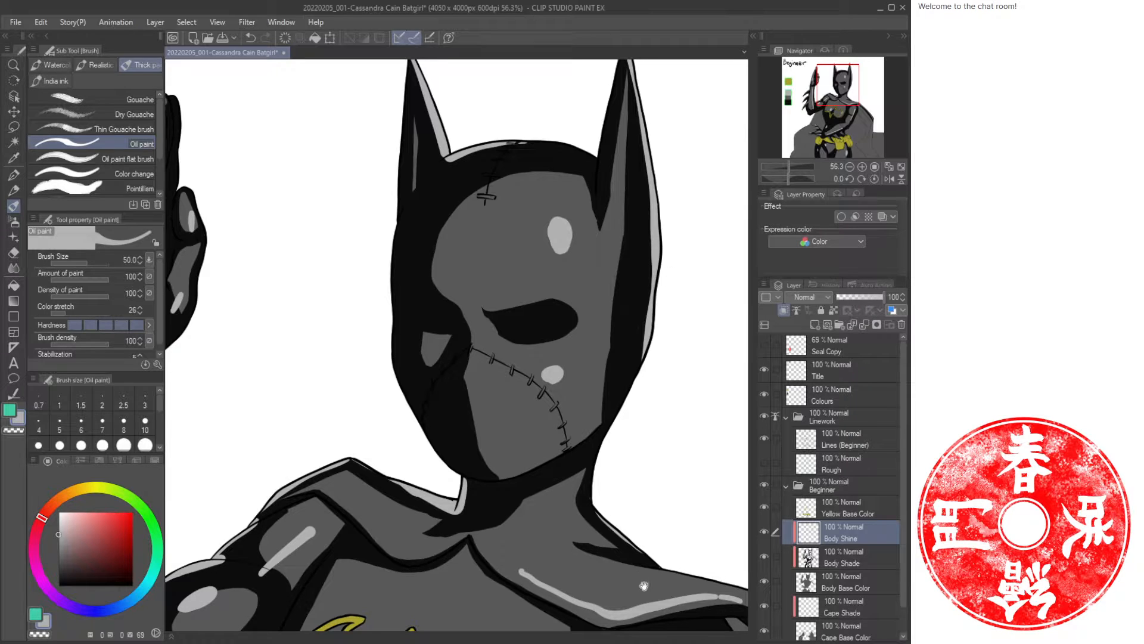
Paint a thin highlight along the chest's side edge beside the bat emblem.
{"action": "mouse_move", "coordinate": [644, 586]}
{"action": "left_mouse_down"}
{"action": "mouse_move", "coordinate": [438, 252]}
{"action": "mouse_move", "coordinate": [432, 279]}
{"action": "mouse_move", "coordinate": [474, 271]}
{"action": "mouse_move", "coordinate": [552, 294]}
{"action": "mouse_move", "coordinate": [708, 447]}
{"action": "mouse_move", "coordinate": [742, 500]}
{"action": "left_mouse_up"}
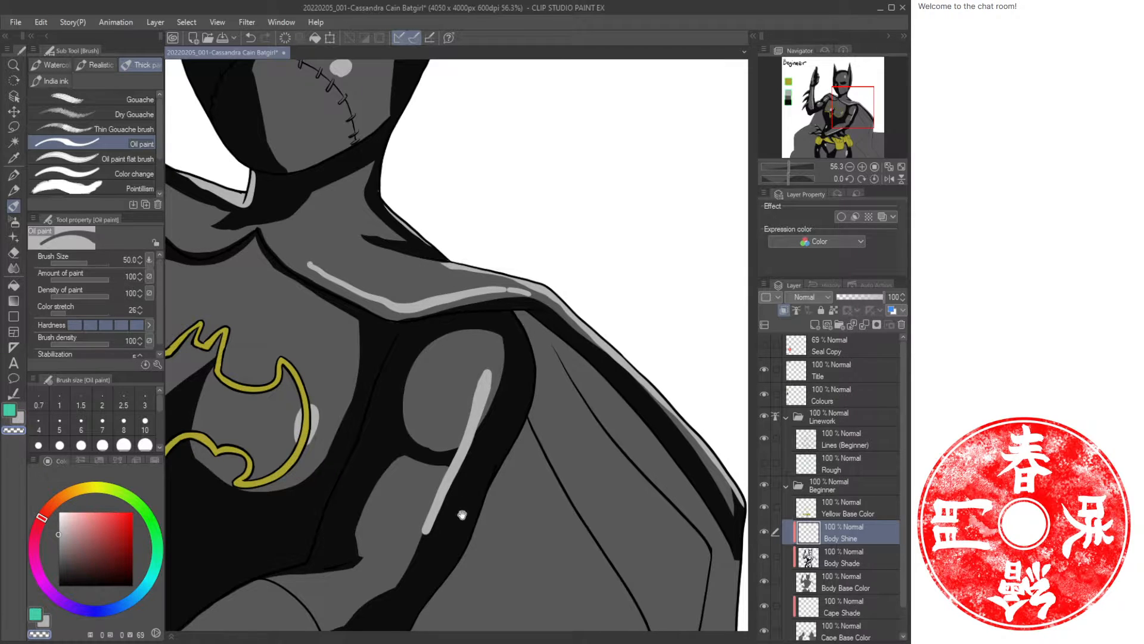
{"action": "left_click_drag", "start_coordinate": [462, 514], "coordinate": [569, 329]}
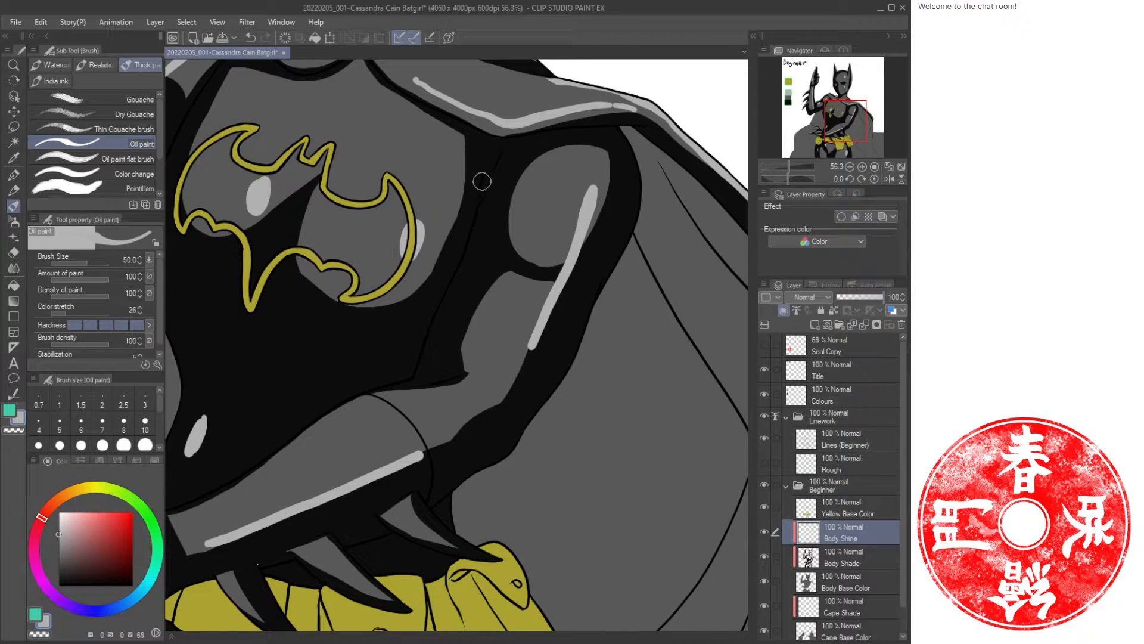
{"action": "left_click_drag", "start_coordinate": [504, 155], "coordinate": [415, 380]}
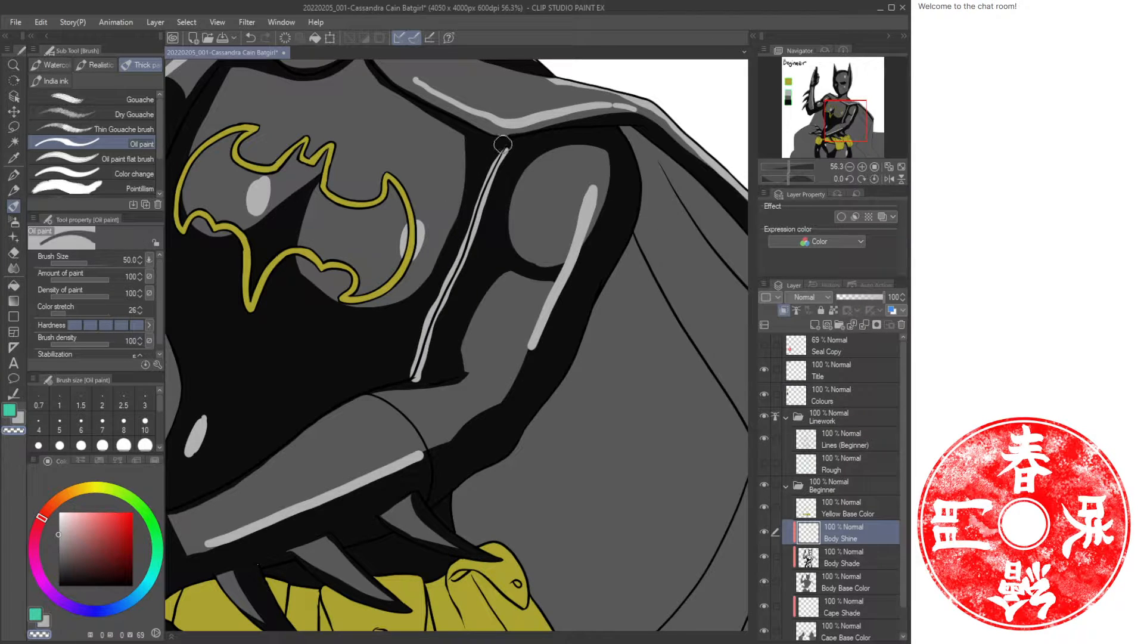
{"action": "left_click_drag", "start_coordinate": [498, 154], "coordinate": [444, 278]}
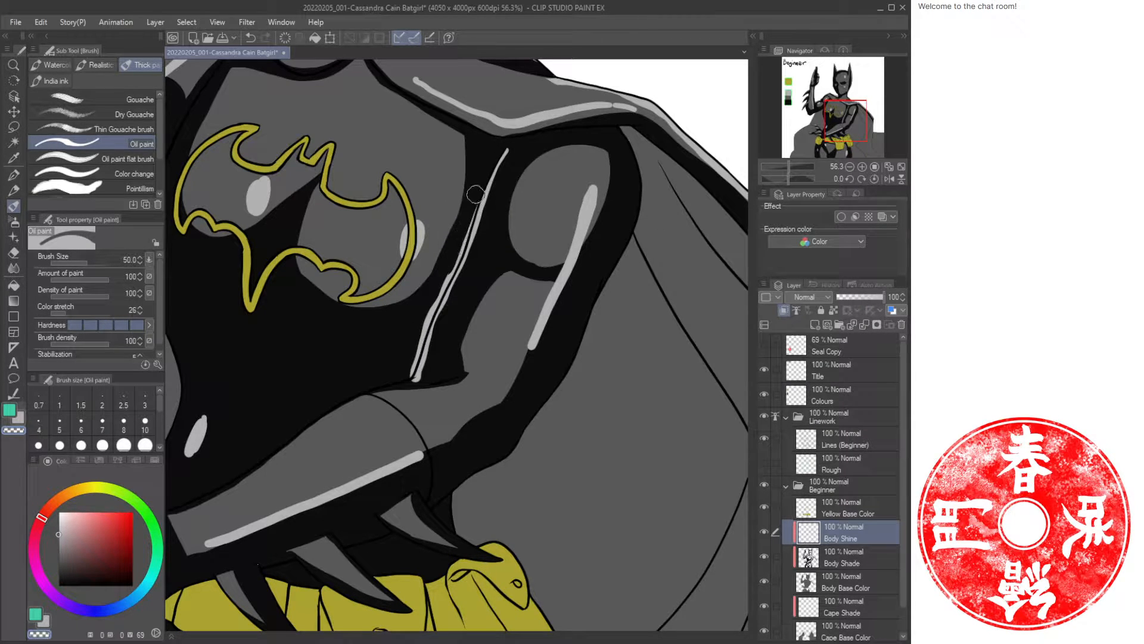
{"action": "left_click_drag", "start_coordinate": [475, 191], "coordinate": [409, 378]}
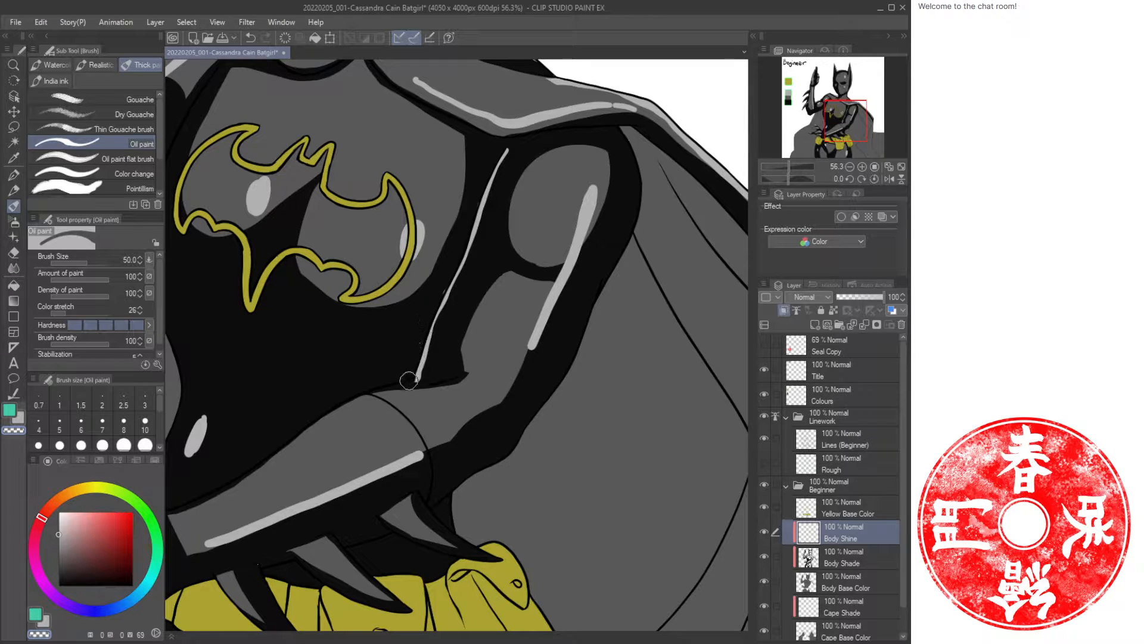
{"action": "left_click_drag", "start_coordinate": [513, 147], "coordinate": [504, 175]}
Touch up the highlight near the forearm, erasing a stray mark with transparent color.
{"action": "left_click_drag", "start_coordinate": [361, 315], "coordinate": [544, 273]}
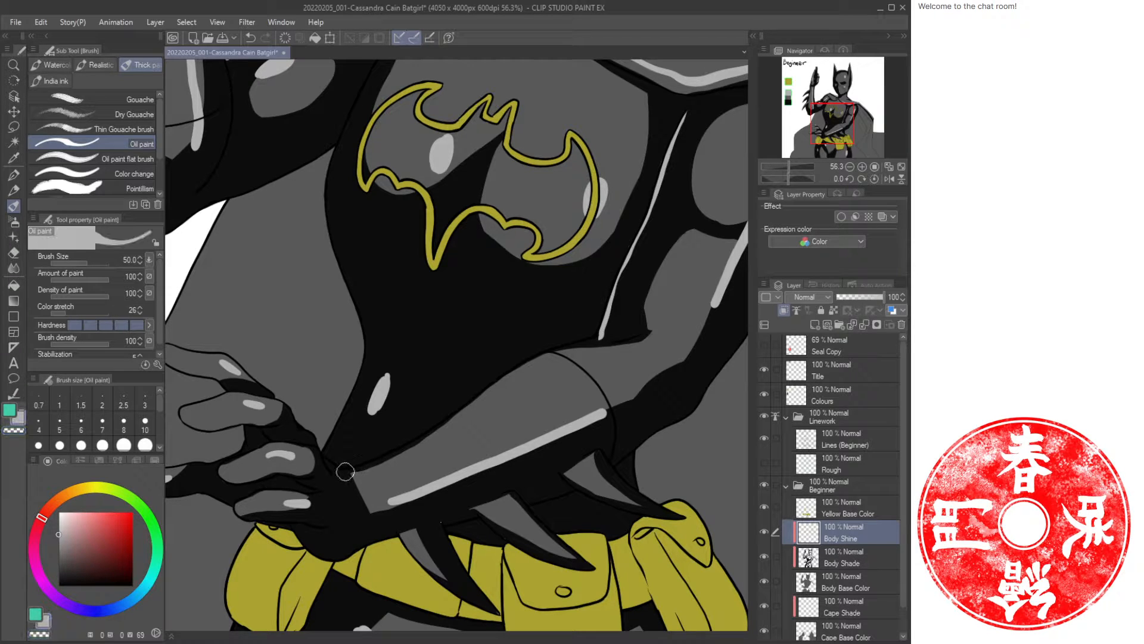
{"action": "mouse_move", "coordinate": [340, 470]}
{"action": "left_mouse_down"}
{"action": "mouse_move", "coordinate": [594, 326]}
{"action": "mouse_move", "coordinate": [516, 358]}
{"action": "mouse_move", "coordinate": [378, 452]}
{"action": "mouse_move", "coordinate": [332, 455]}
{"action": "left_mouse_up"}
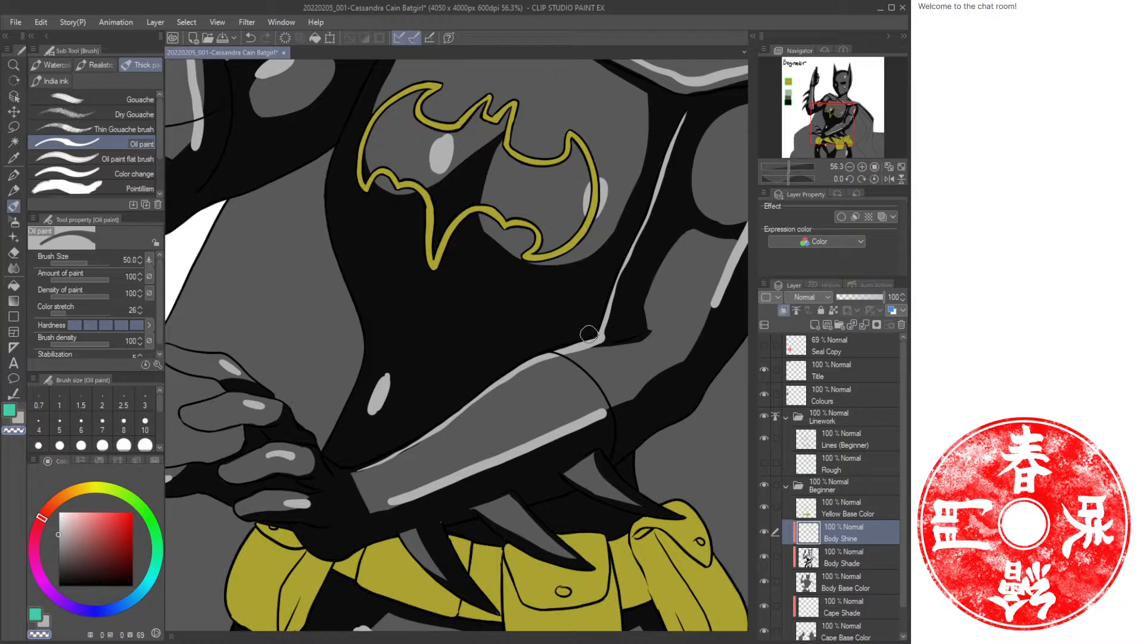
{"action": "key", "text": "c"}
{"action": "mouse_move", "coordinate": [411, 445]}
{"action": "left_mouse_down"}
{"action": "mouse_move", "coordinate": [340, 470]}
{"action": "mouse_move", "coordinate": [411, 435]}
{"action": "mouse_move", "coordinate": [333, 468]}
{"action": "mouse_move", "coordinate": [396, 439]}
{"action": "left_mouse_up"}
{"action": "key", "text": "c"}
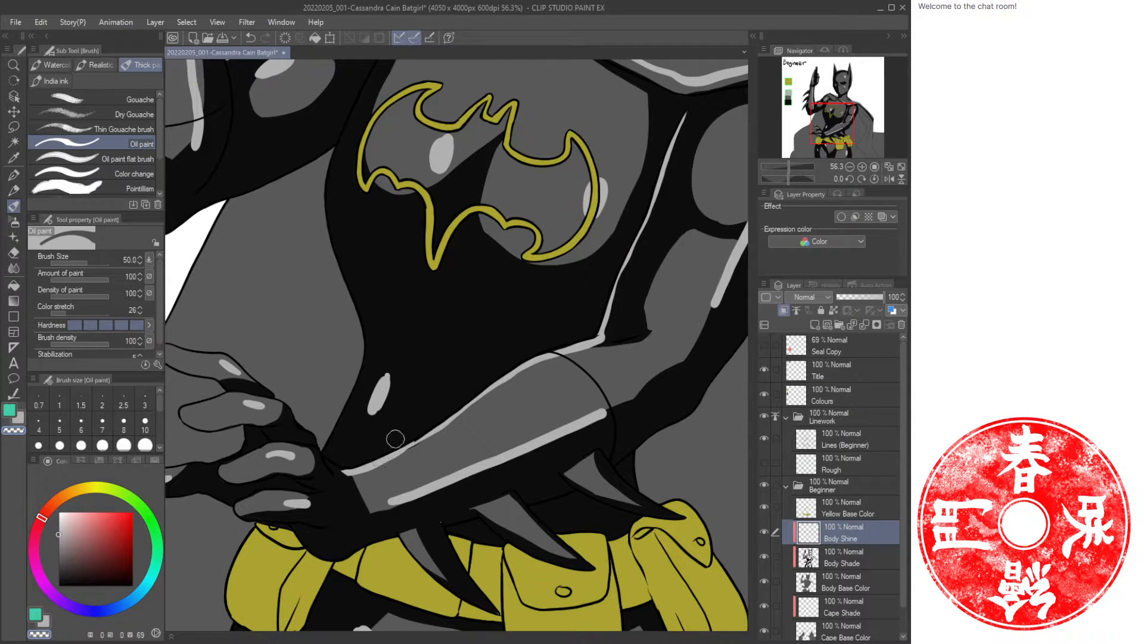
Paint highlights along the forearm and claws above the belt, erasing the excess with transparent color.
{"action": "scroll", "coordinate": [395, 438], "scroll_direction": "down", "scroll_amount": 5}
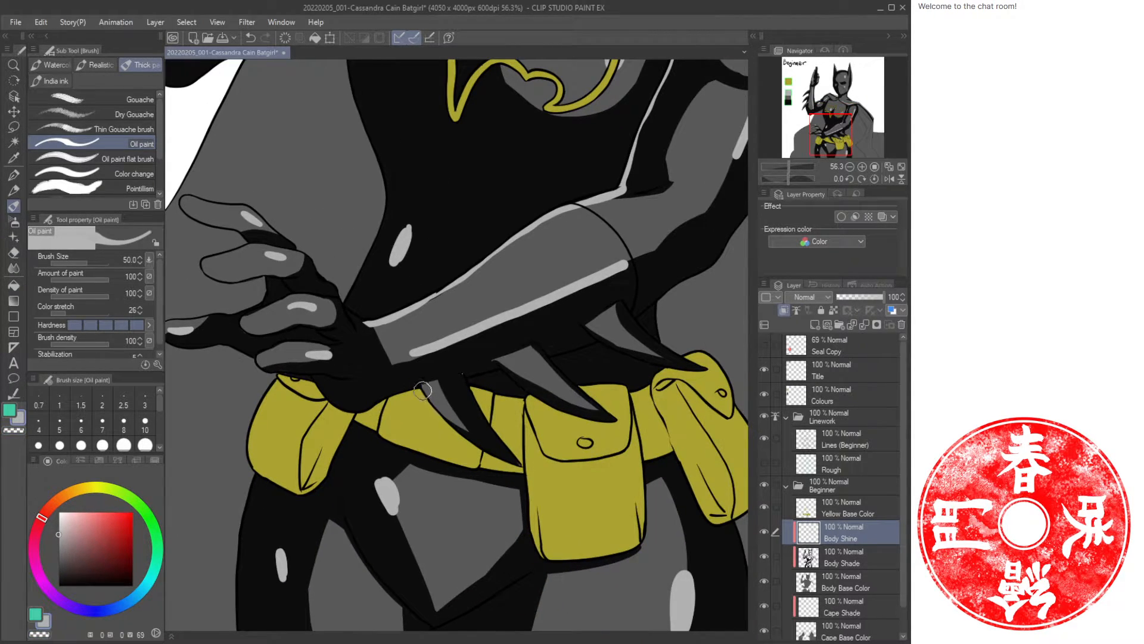
{"action": "mouse_move", "coordinate": [423, 391]}
{"action": "left_mouse_down"}
{"action": "mouse_move", "coordinate": [479, 450]}
{"action": "mouse_move", "coordinate": [514, 464]}
{"action": "left_mouse_up"}
{"action": "left_click_drag", "start_coordinate": [503, 367], "coordinate": [587, 424]}
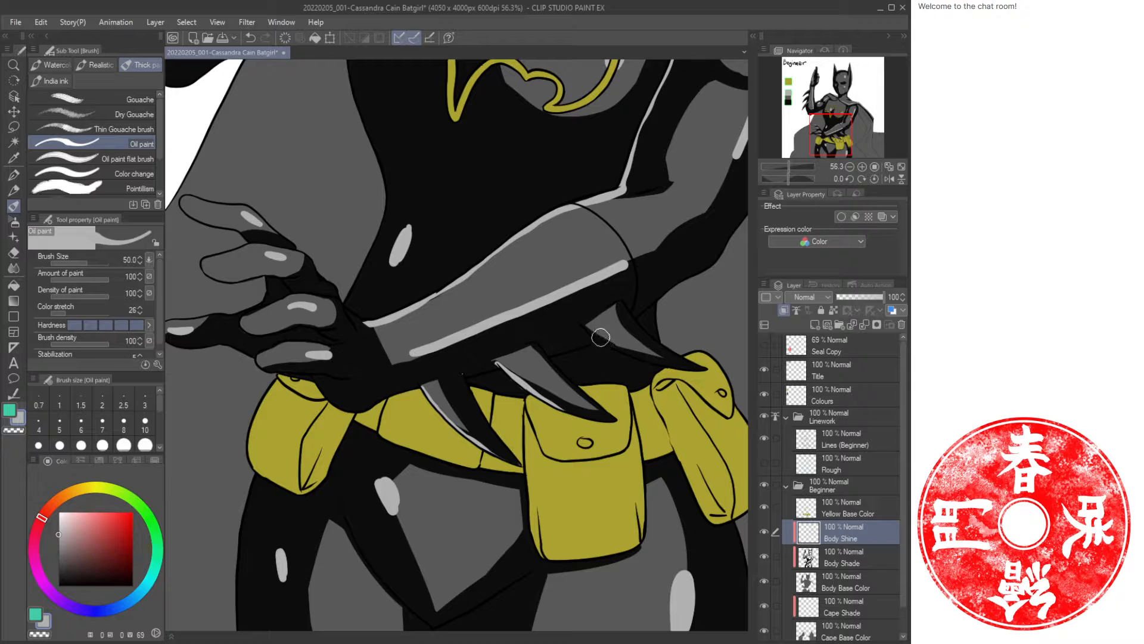
{"action": "left_click_drag", "start_coordinate": [593, 330], "coordinate": [678, 371]}
{"action": "key", "text": "c"}
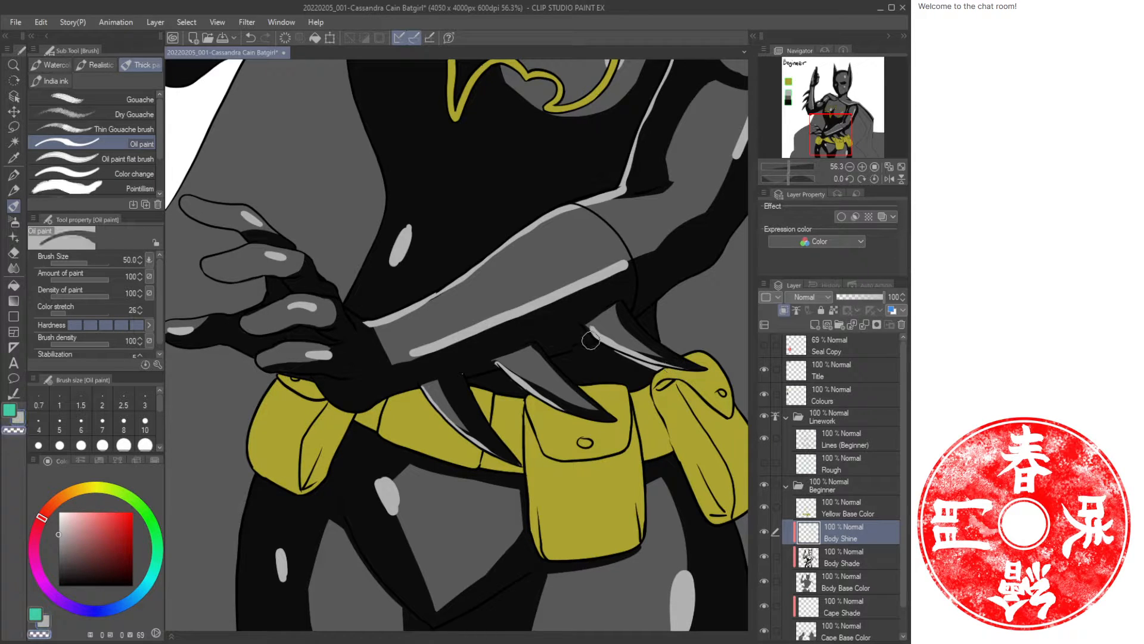
{"action": "left_click_drag", "start_coordinate": [590, 340], "coordinate": [701, 377]}
Paint highlights along the edges of the raised arm's fins.
{"action": "left_click_drag", "start_coordinate": [433, 236], "coordinate": [457, 399]}
{"action": "mouse_move", "coordinate": [408, 221]}
{"action": "left_mouse_down"}
{"action": "mouse_move", "coordinate": [439, 310]}
{"action": "mouse_move", "coordinate": [516, 442]}
{"action": "left_mouse_up"}
{"action": "left_click_drag", "start_coordinate": [482, 359], "coordinate": [531, 391]}
{"action": "left_click_drag", "start_coordinate": [462, 303], "coordinate": [470, 340]}
{"action": "key", "text": "c"}
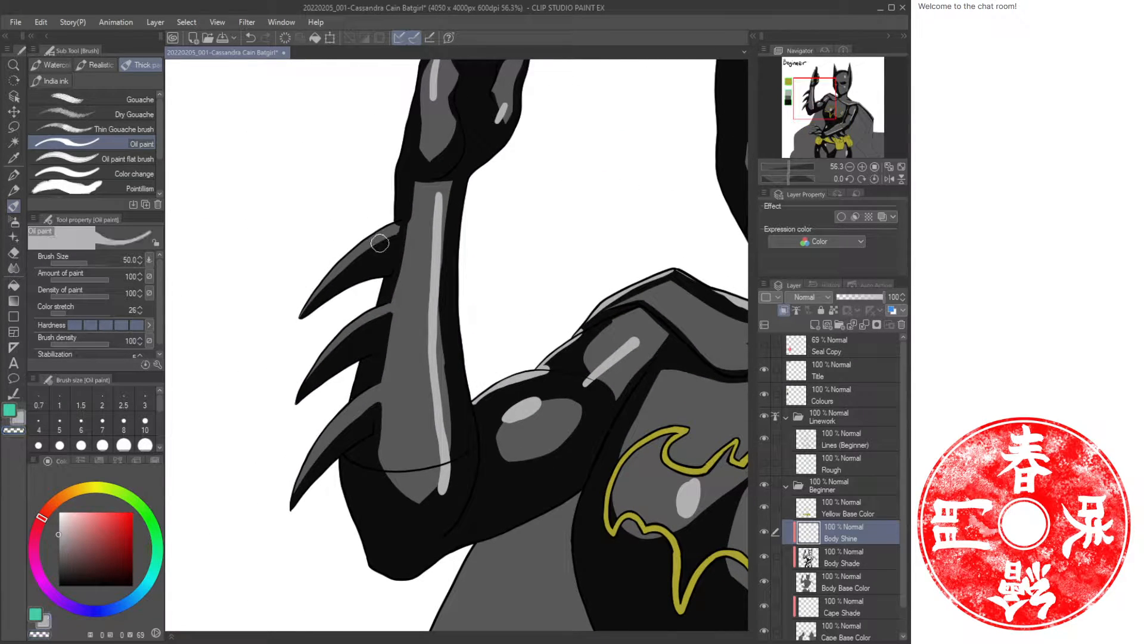
{"action": "mouse_move", "coordinate": [380, 243]}
{"action": "left_mouse_down"}
{"action": "mouse_move", "coordinate": [325, 279]}
{"action": "mouse_move", "coordinate": [302, 315]}
{"action": "left_mouse_up"}
{"action": "mouse_move", "coordinate": [383, 306]}
{"action": "left_mouse_down"}
{"action": "mouse_move", "coordinate": [313, 361]}
{"action": "mouse_move", "coordinate": [297, 400]}
{"action": "left_mouse_up"}
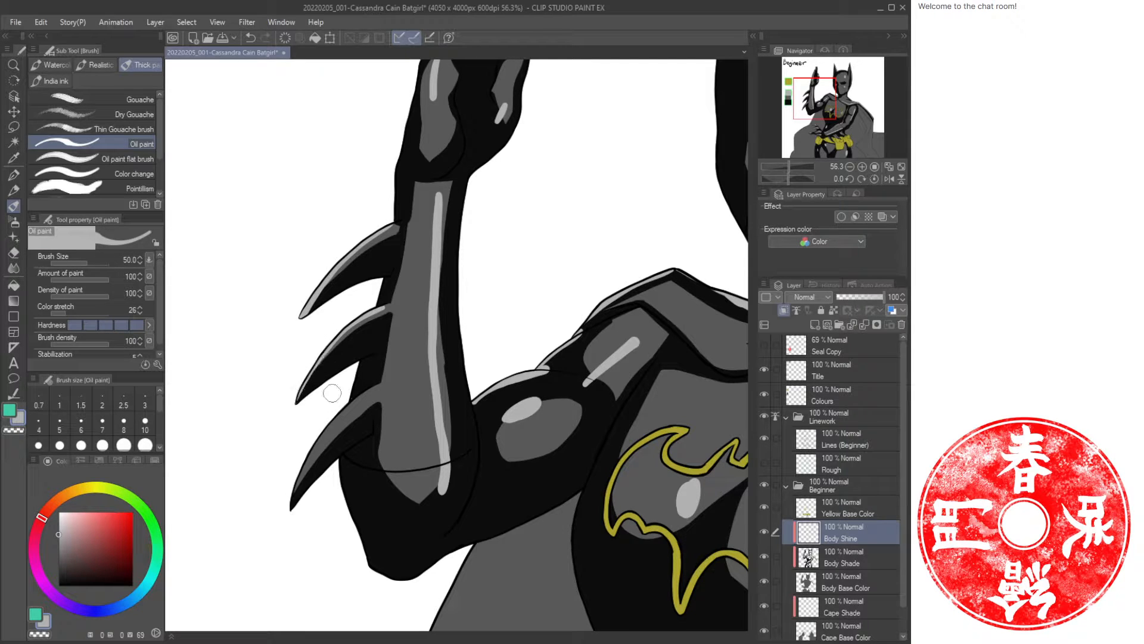
{"action": "mouse_move", "coordinate": [374, 388]}
{"action": "left_mouse_down"}
{"action": "mouse_move", "coordinate": [308, 458]}
{"action": "mouse_move", "coordinate": [290, 510]}
{"action": "left_mouse_up"}
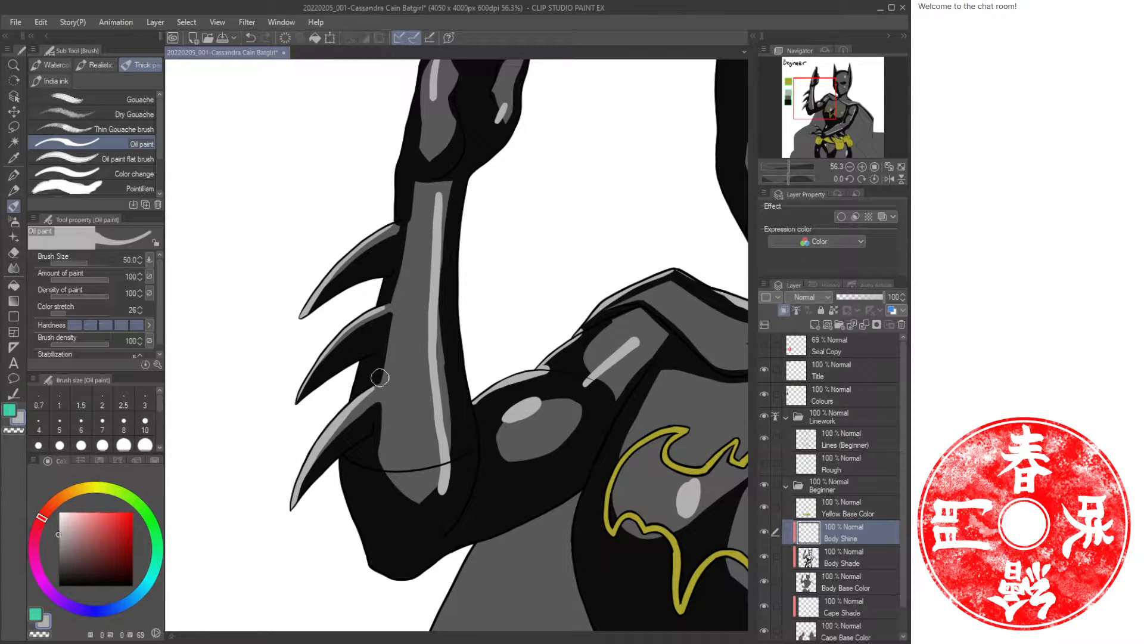
Paint highlights along the raised forearm and hand, then switch back to the brush.
{"action": "left_click_drag", "start_coordinate": [445, 203], "coordinate": [361, 388]}
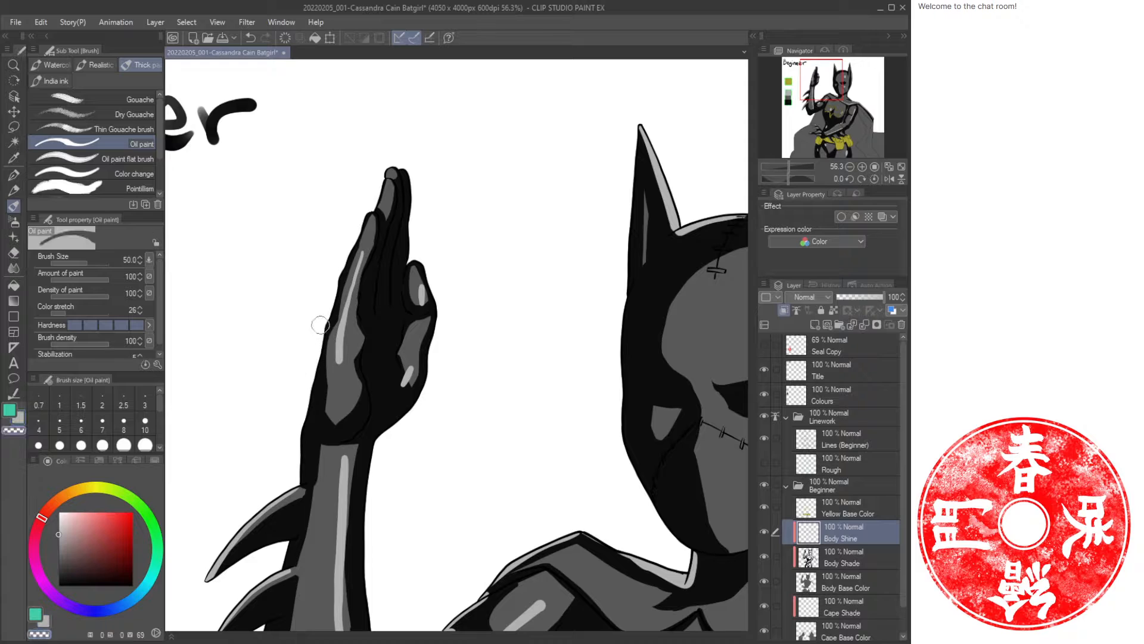
{"action": "mouse_move", "coordinate": [328, 310]}
{"action": "left_mouse_down"}
{"action": "mouse_move", "coordinate": [297, 429]}
{"action": "mouse_move", "coordinate": [300, 474]}
{"action": "left_mouse_up"}
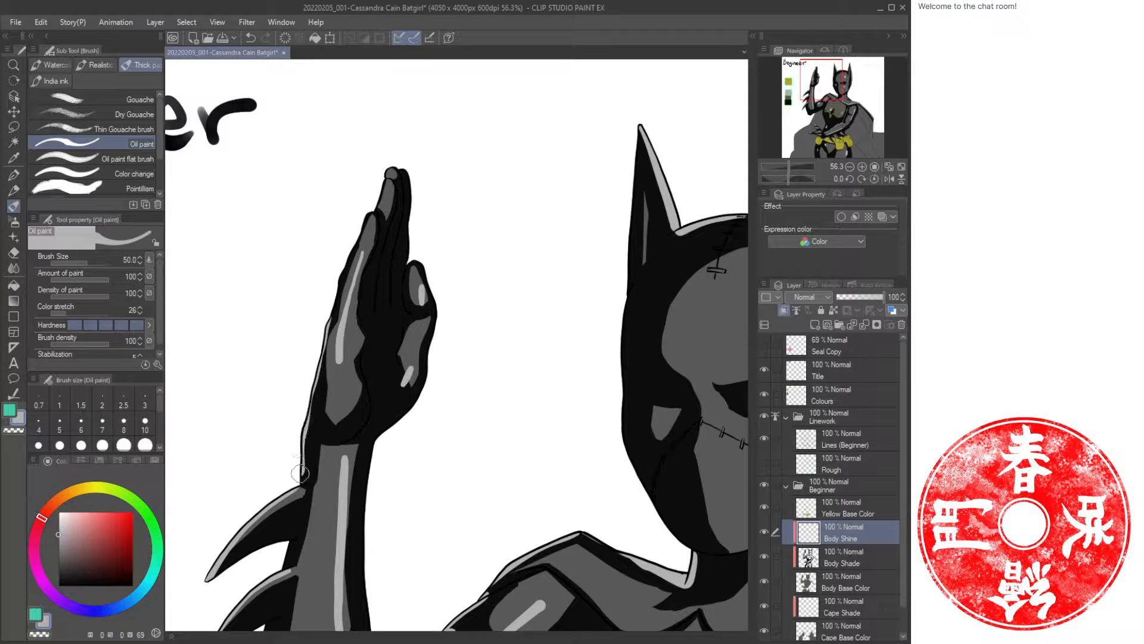
{"action": "left_click_drag", "start_coordinate": [357, 575], "coordinate": [417, 313]}
{"action": "mouse_move", "coordinate": [309, 453]}
{"action": "left_mouse_down"}
{"action": "mouse_move", "coordinate": [307, 486]}
{"action": "mouse_move", "coordinate": [335, 554]}
{"action": "left_mouse_up"}
{"action": "left_click_drag", "start_coordinate": [307, 474], "coordinate": [338, 559]}
{"action": "left_click_drag", "start_coordinate": [491, 623], "coordinate": [448, 423]}
{"action": "mouse_move", "coordinate": [564, 390]}
{"action": "left_mouse_down"}
{"action": "mouse_move", "coordinate": [527, 386]}
{"action": "mouse_move", "coordinate": [386, 297]}
{"action": "mouse_move", "coordinate": [448, 295]}
{"action": "left_mouse_up"}
{"action": "key", "text": "b"}
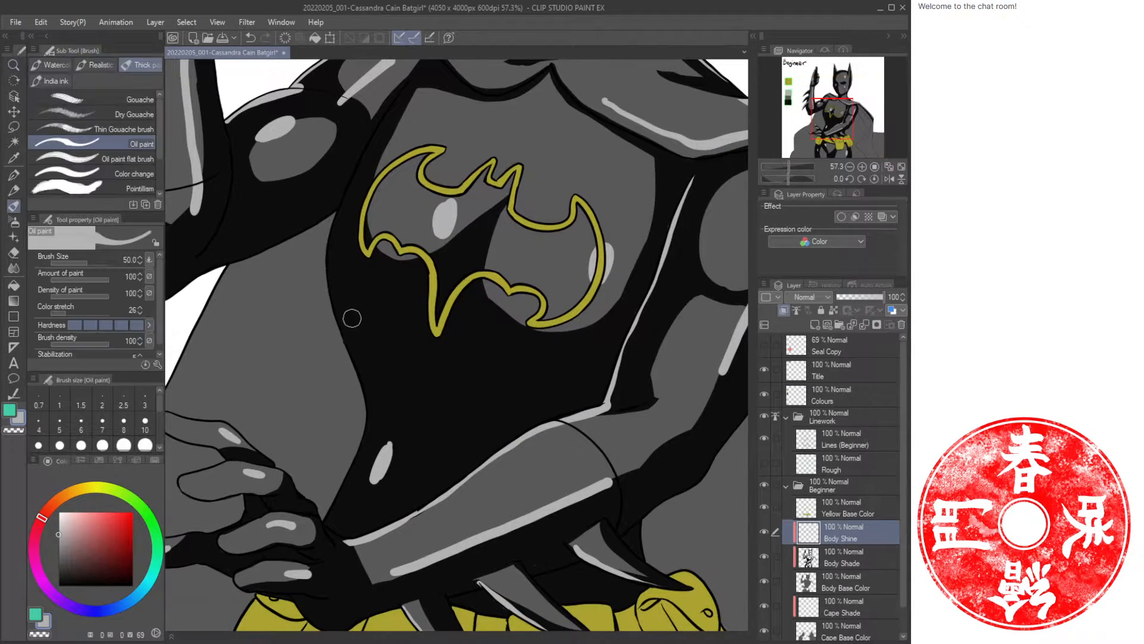
Paint a highlight along the left side of the waist, redoing the first attempt.
{"action": "mouse_move", "coordinate": [335, 224]}
{"action": "left_mouse_down"}
{"action": "mouse_move", "coordinate": [328, 258]}
{"action": "mouse_move", "coordinate": [361, 391]}
{"action": "left_mouse_up"}
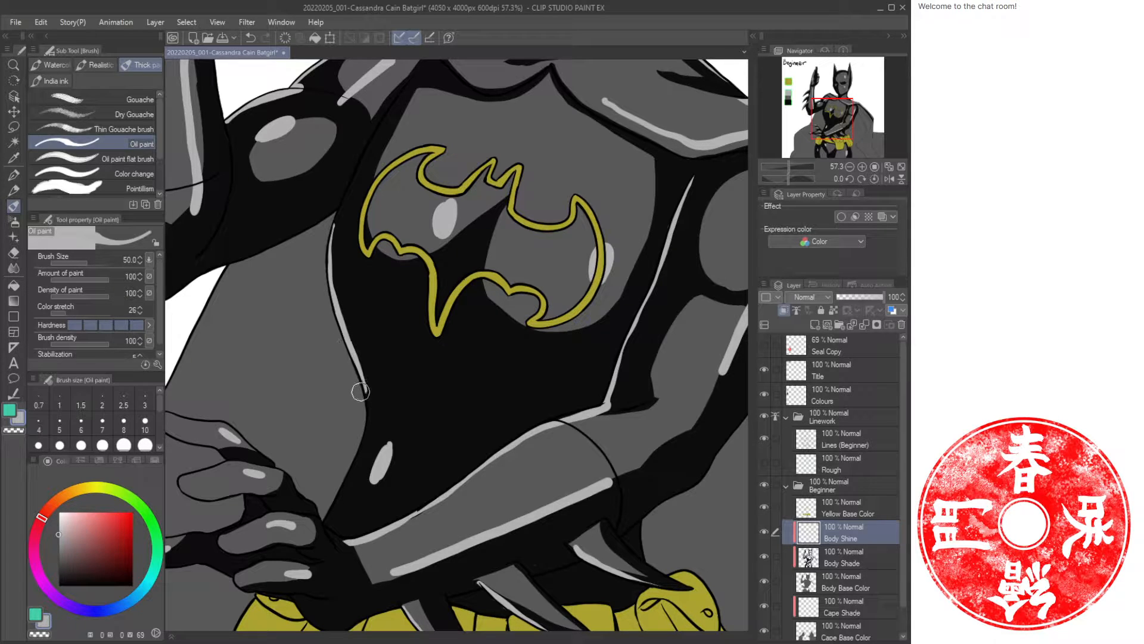
{"action": "key", "text": "ctrl+z"}
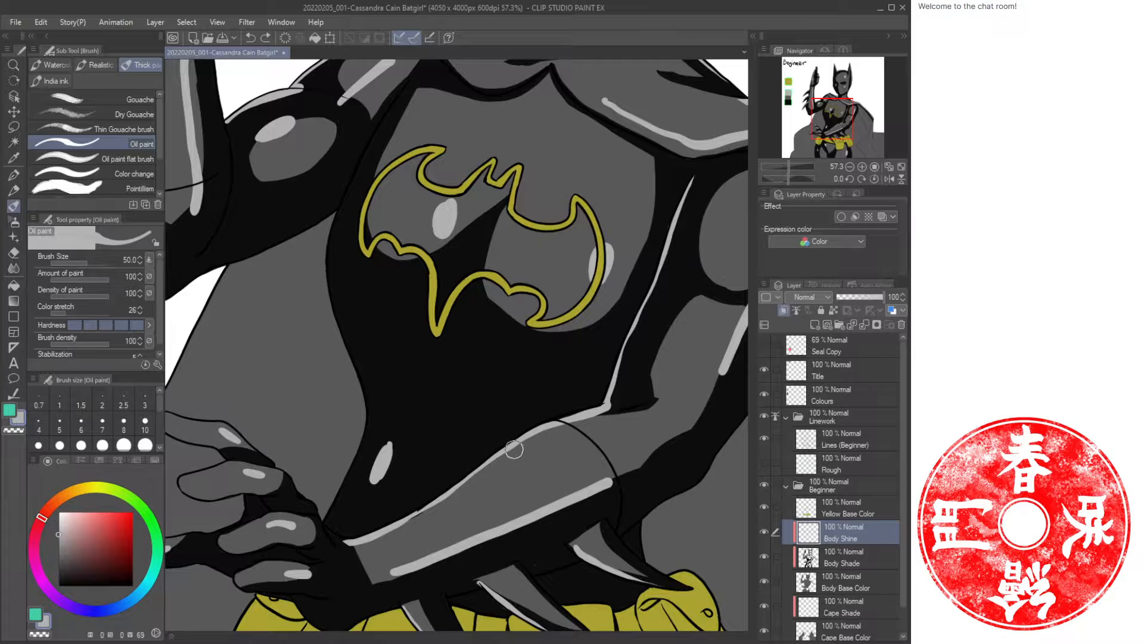
{"action": "mouse_move", "coordinate": [356, 360]}
{"action": "left_mouse_down"}
{"action": "mouse_move", "coordinate": [367, 421]}
{"action": "mouse_move", "coordinate": [355, 486]}
{"action": "mouse_move", "coordinate": [326, 527]}
{"action": "left_mouse_up"}
{"action": "left_click_drag", "start_coordinate": [333, 313], "coordinate": [355, 366]}
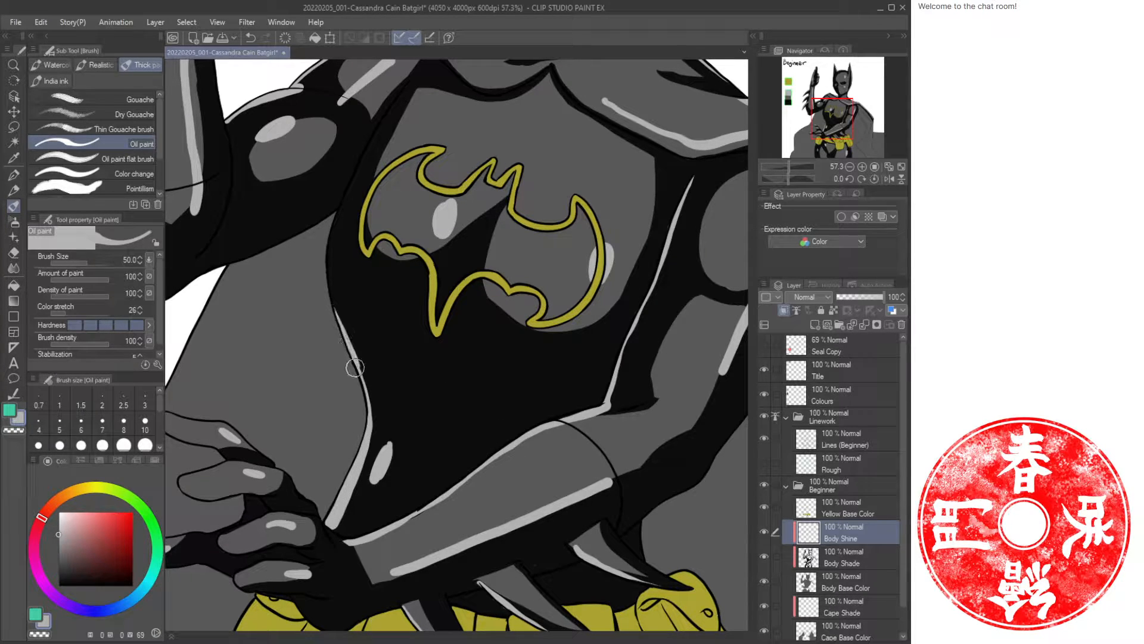
Paint highlights along the outer edges of both thighs.
{"action": "key", "text": "ctrl+space"}
{"action": "mouse_move", "coordinate": [452, 358]}
{"action": "left_mouse_down"}
{"action": "mouse_move", "coordinate": [412, 376]}
{"action": "mouse_move", "coordinate": [464, 395]}
{"action": "left_mouse_up"}
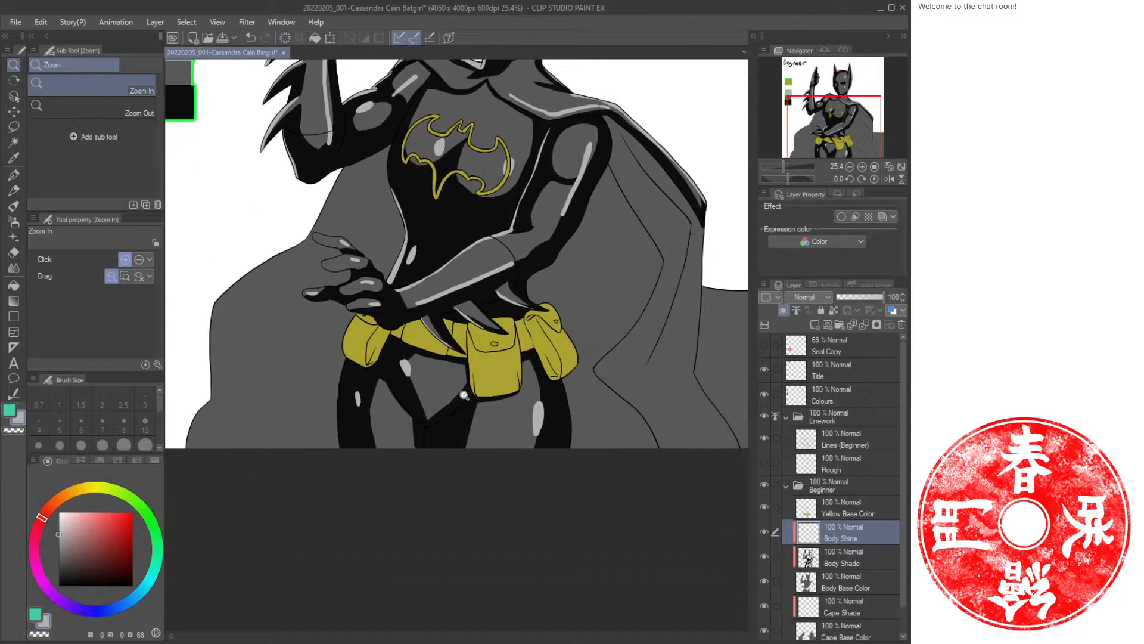
{"action": "left_click_drag", "start_coordinate": [373, 391], "coordinate": [391, 389]}
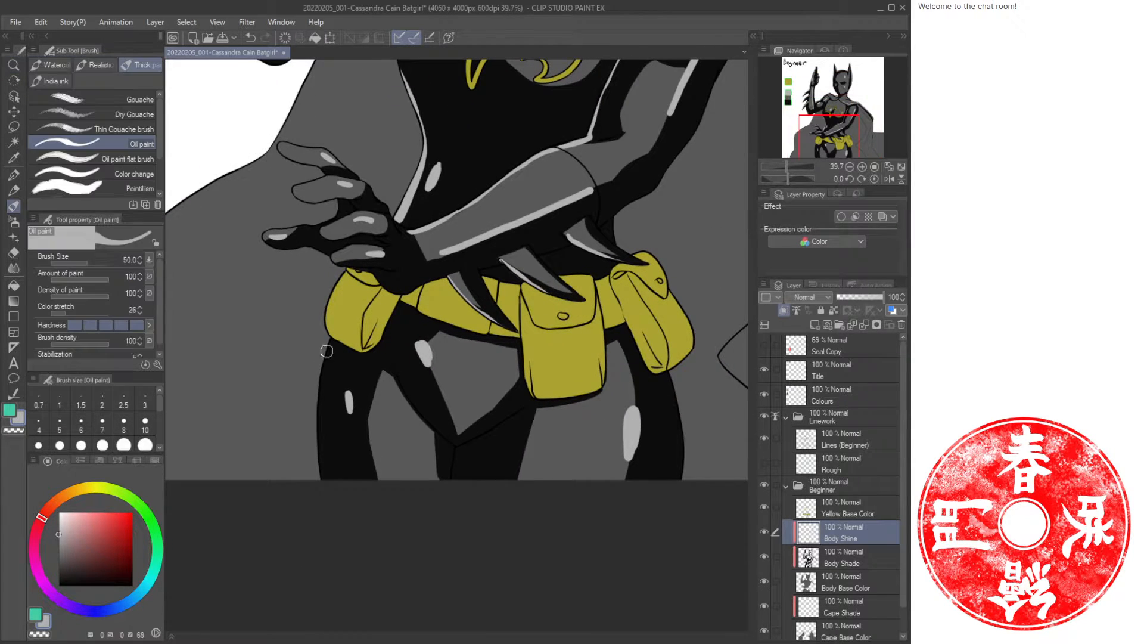
{"action": "mouse_move", "coordinate": [329, 344]}
{"action": "left_mouse_down"}
{"action": "mouse_move", "coordinate": [316, 441]}
{"action": "mouse_move", "coordinate": [326, 493]}
{"action": "left_mouse_up"}
{"action": "mouse_move", "coordinate": [564, 406]}
{"action": "left_mouse_down"}
{"action": "mouse_move", "coordinate": [466, 403]}
{"action": "mouse_move", "coordinate": [364, 444]}
{"action": "mouse_move", "coordinate": [352, 486]}
{"action": "left_mouse_up"}
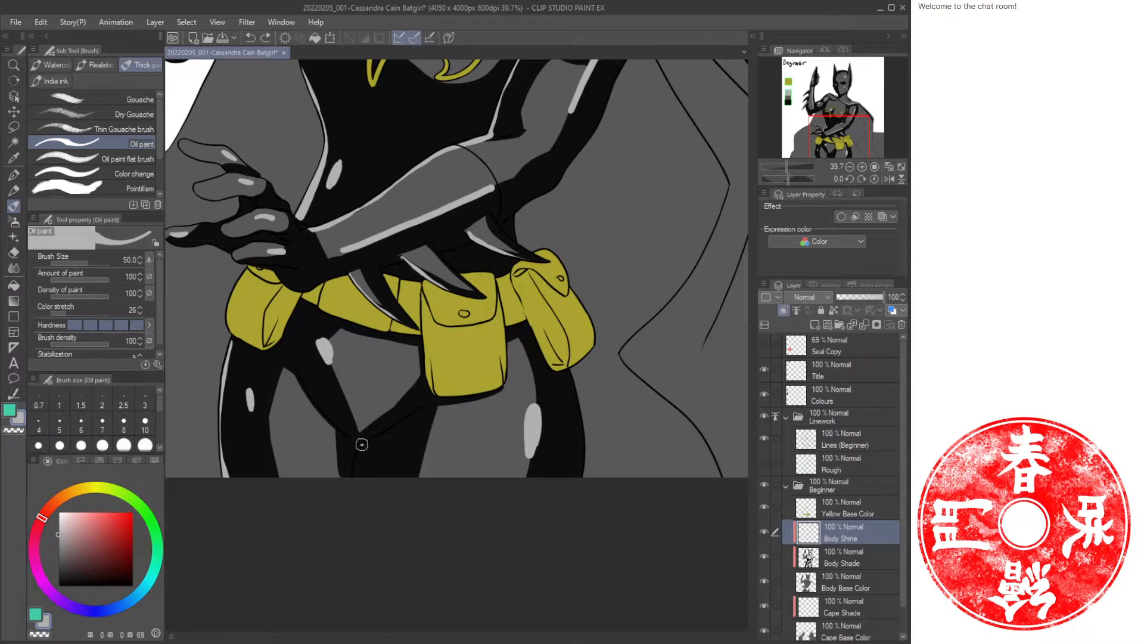
{"action": "key", "text": "ctrl+z"}
{"action": "left_click_drag", "start_coordinate": [566, 374], "coordinate": [577, 480]}
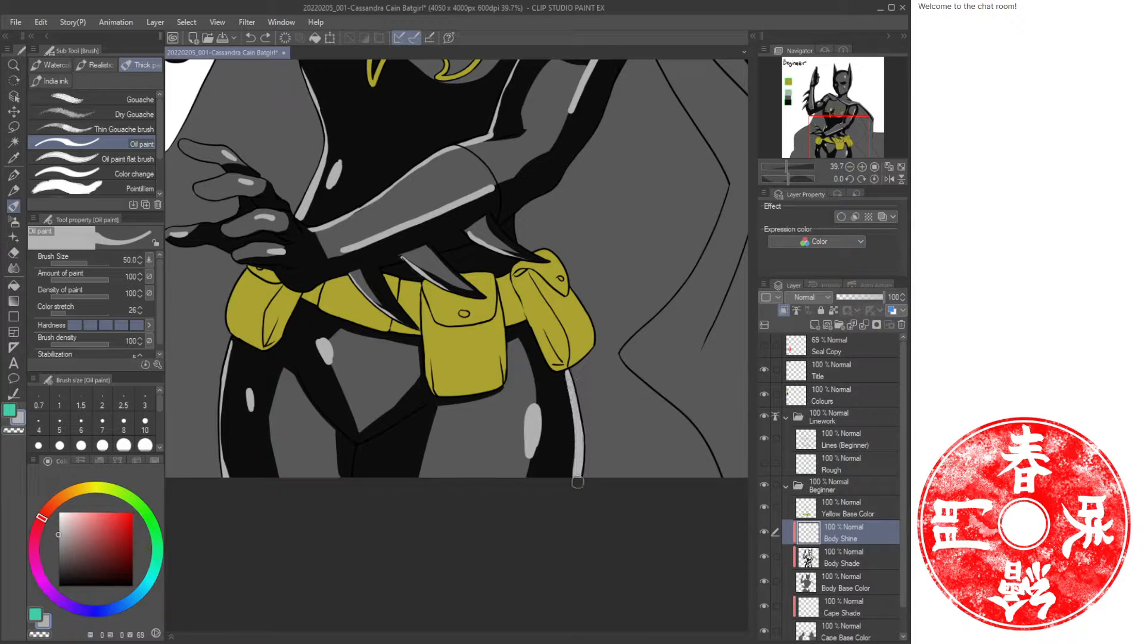
Paint a long highlight along the right side of the torso beside the lowered arm.
{"action": "key", "text": "ctrl+space"}
{"action": "left_click_drag", "start_coordinate": [597, 388], "coordinate": [540, 385]}
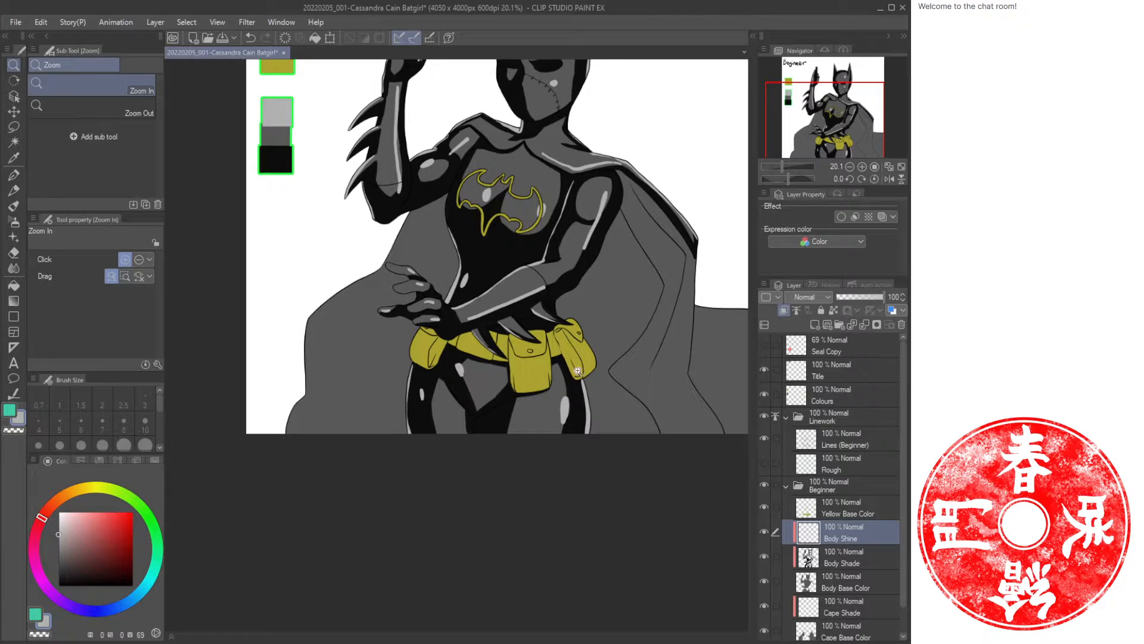
{"action": "left_click_drag", "start_coordinate": [569, 309], "coordinate": [564, 456]}
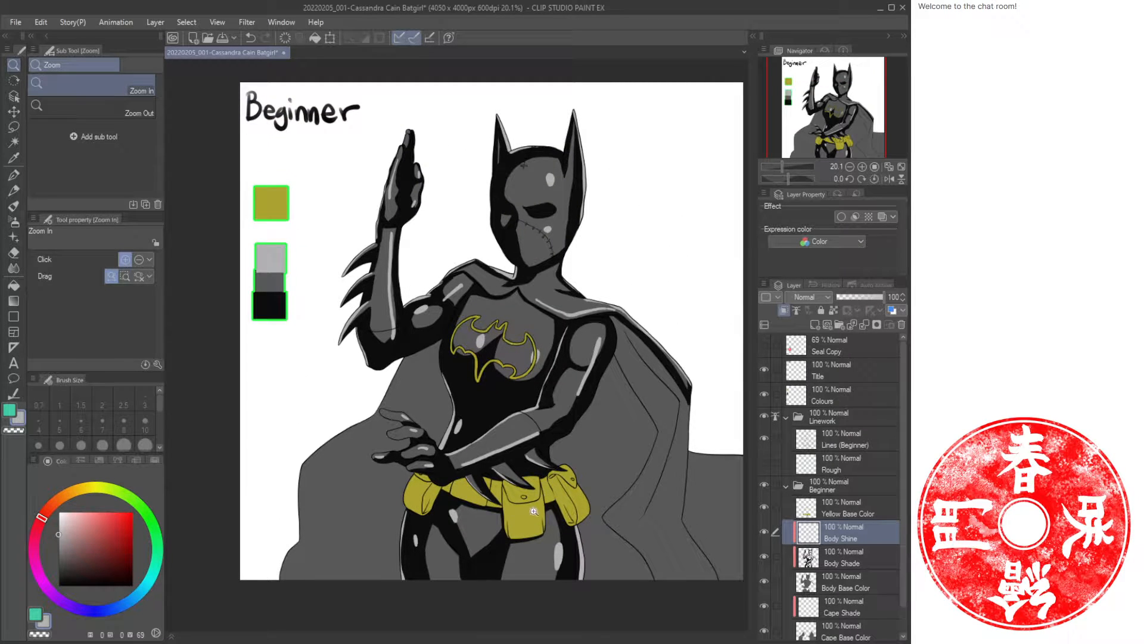
{"action": "left_click_drag", "start_coordinate": [572, 433], "coordinate": [605, 429]}
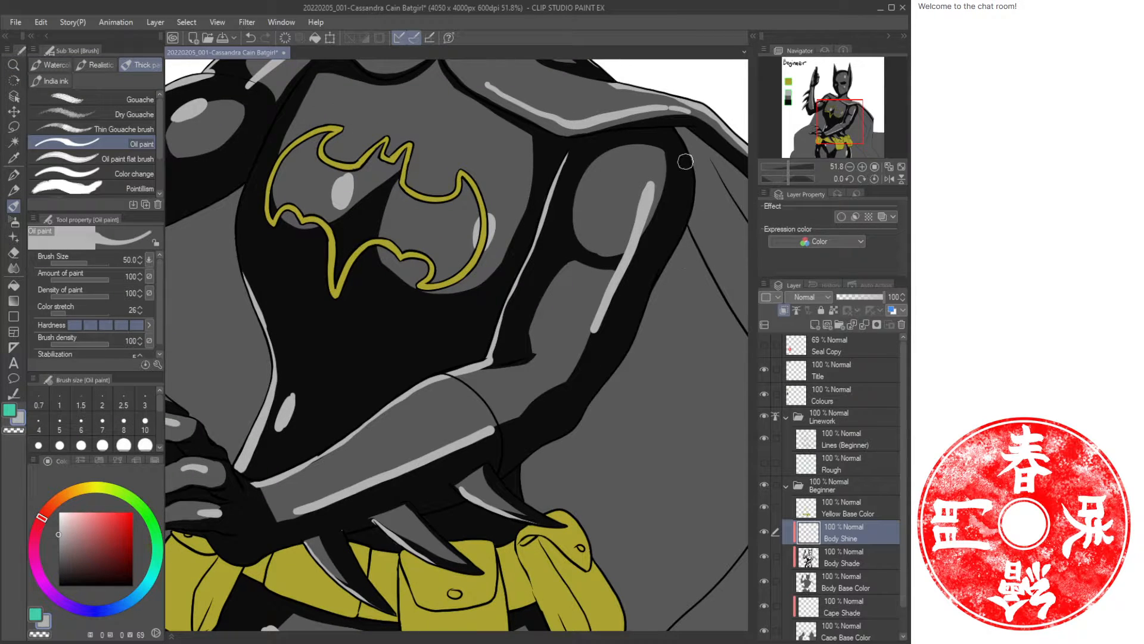
{"action": "mouse_move", "coordinate": [681, 135]}
{"action": "left_mouse_down"}
{"action": "mouse_move", "coordinate": [695, 196]}
{"action": "mouse_move", "coordinate": [634, 341]}
{"action": "mouse_move", "coordinate": [583, 417]}
{"action": "mouse_move", "coordinate": [525, 461]}
{"action": "mouse_move", "coordinate": [518, 504]}
{"action": "left_mouse_up"}
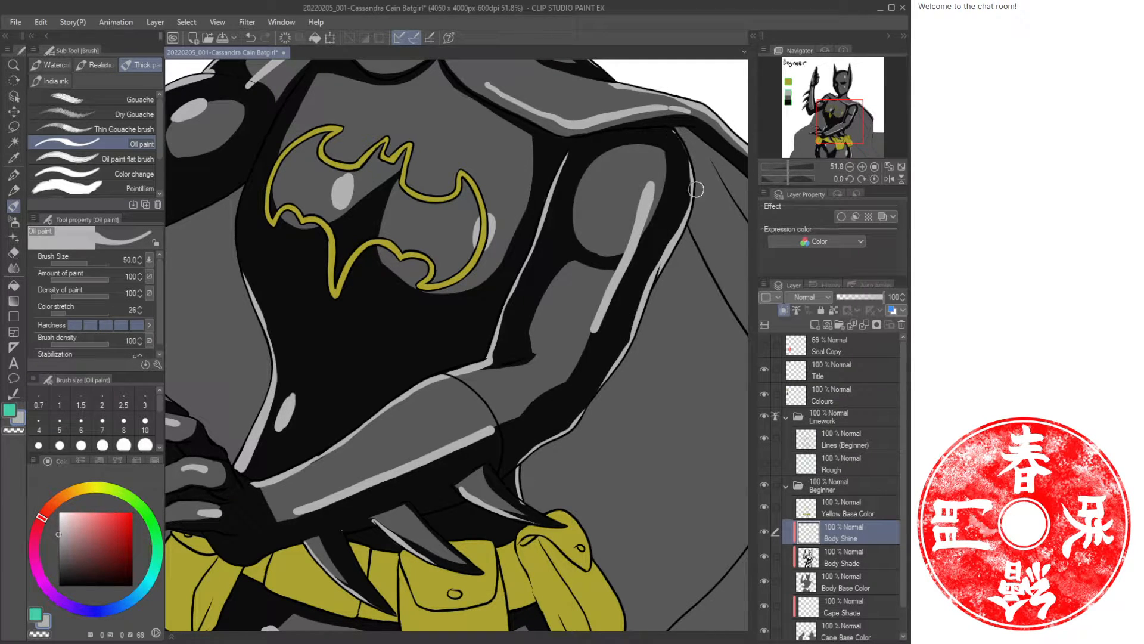
Erase stray highlight bits at the neck beside the emblem with transparent color.
{"action": "key", "text": "ctrl+space"}
{"action": "mouse_move", "coordinate": [621, 444]}
{"action": "left_mouse_down"}
{"action": "mouse_move", "coordinate": [592, 448]}
{"action": "mouse_move", "coordinate": [592, 430]}
{"action": "left_mouse_up"}
{"action": "left_click_drag", "start_coordinate": [431, 363], "coordinate": [477, 355]}
{"action": "left_click_drag", "start_coordinate": [582, 296], "coordinate": [326, 417]}
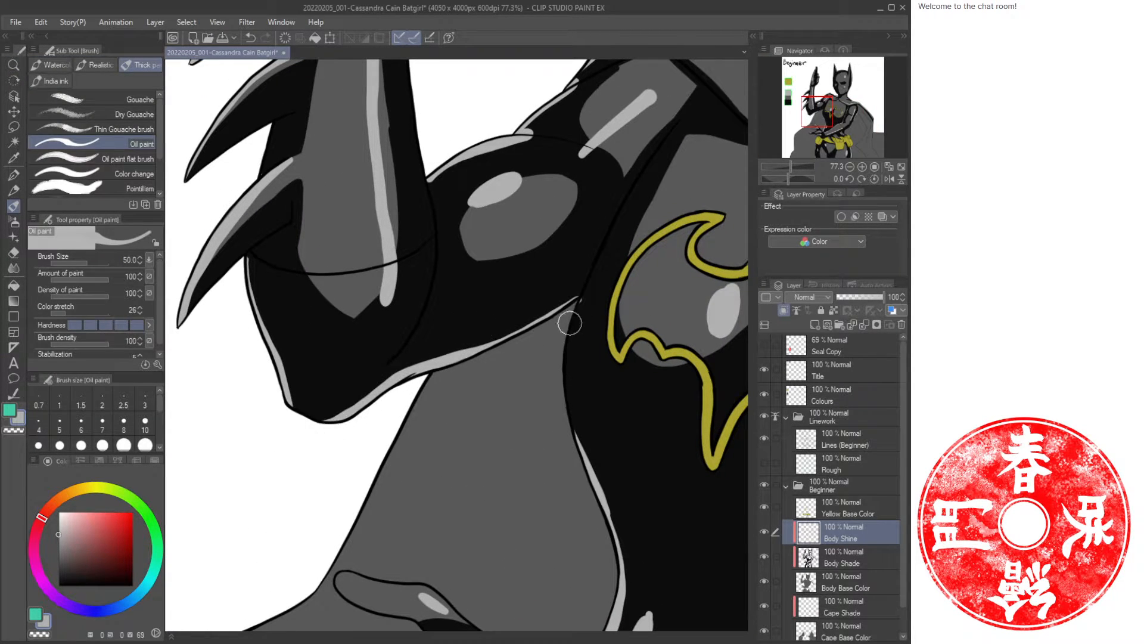
{"action": "key", "text": "c"}
{"action": "left_click_drag", "start_coordinate": [590, 296], "coordinate": [586, 298]}
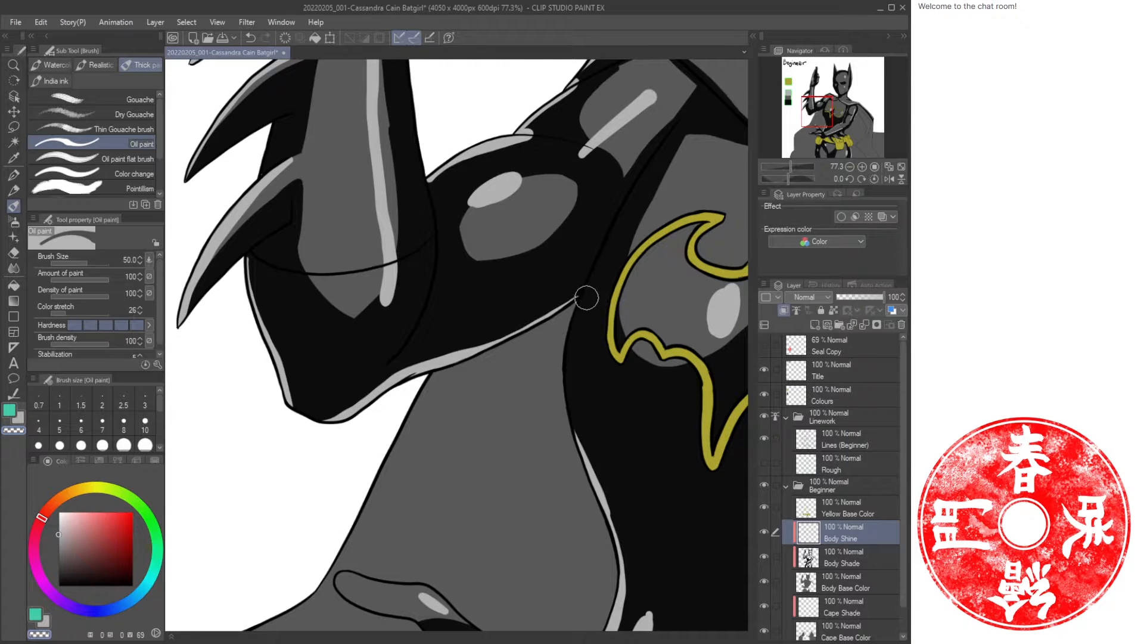
{"action": "left_click_drag", "start_coordinate": [573, 356], "coordinate": [519, 360]}
Switch to the Cape Shade layer.
{"action": "left_click_drag", "start_coordinate": [626, 451], "coordinate": [385, 317]}
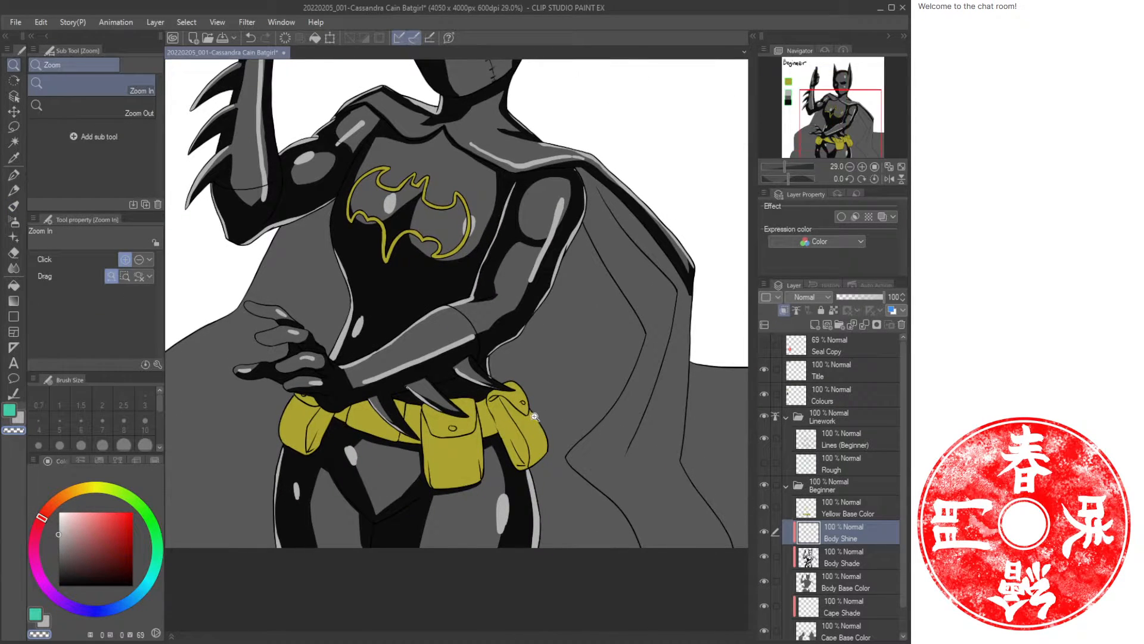
{"action": "left_click_drag", "start_coordinate": [457, 399], "coordinate": [478, 407]}
{"action": "left_click", "coordinate": [866, 563]}
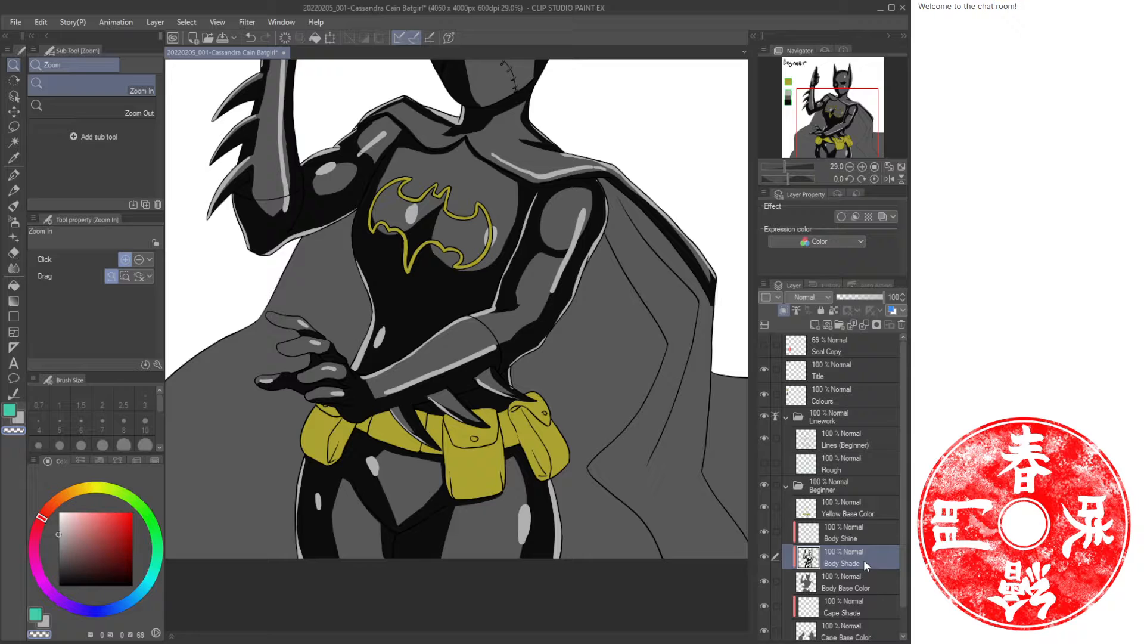
{"action": "left_click", "coordinate": [862, 612]}
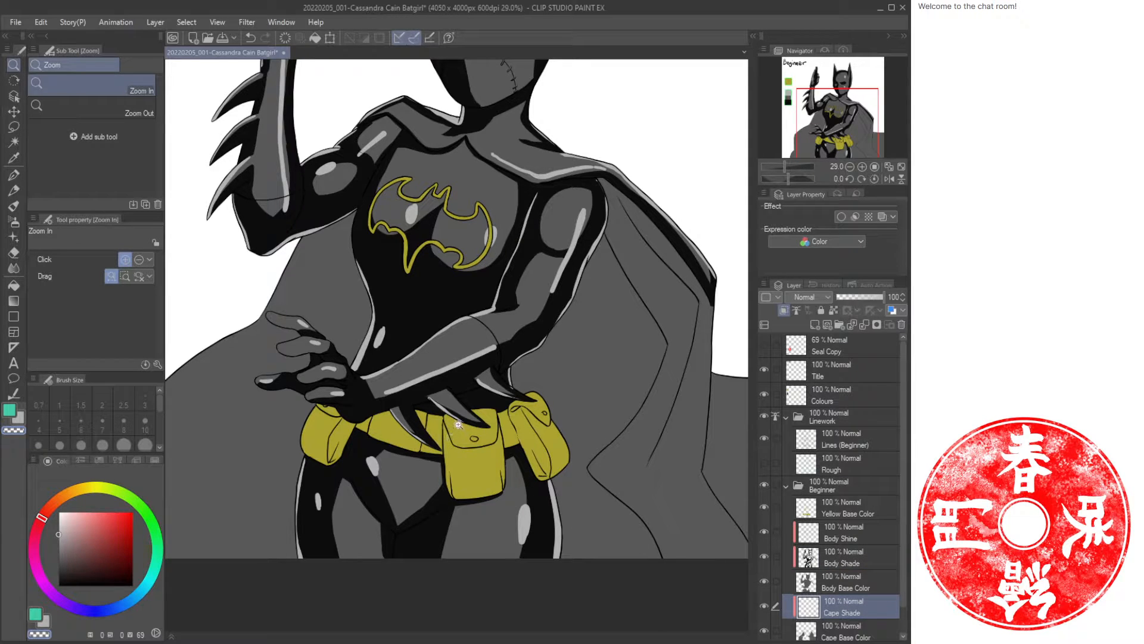
Sample the dark grey and draw a dark rectangle over the cape's left side on the Cape Shade layer.
{"action": "key", "text": "i"}
{"action": "left_click_drag", "start_coordinate": [399, 317], "coordinate": [484, 307]}
{"action": "left_click", "coordinate": [501, 290]}
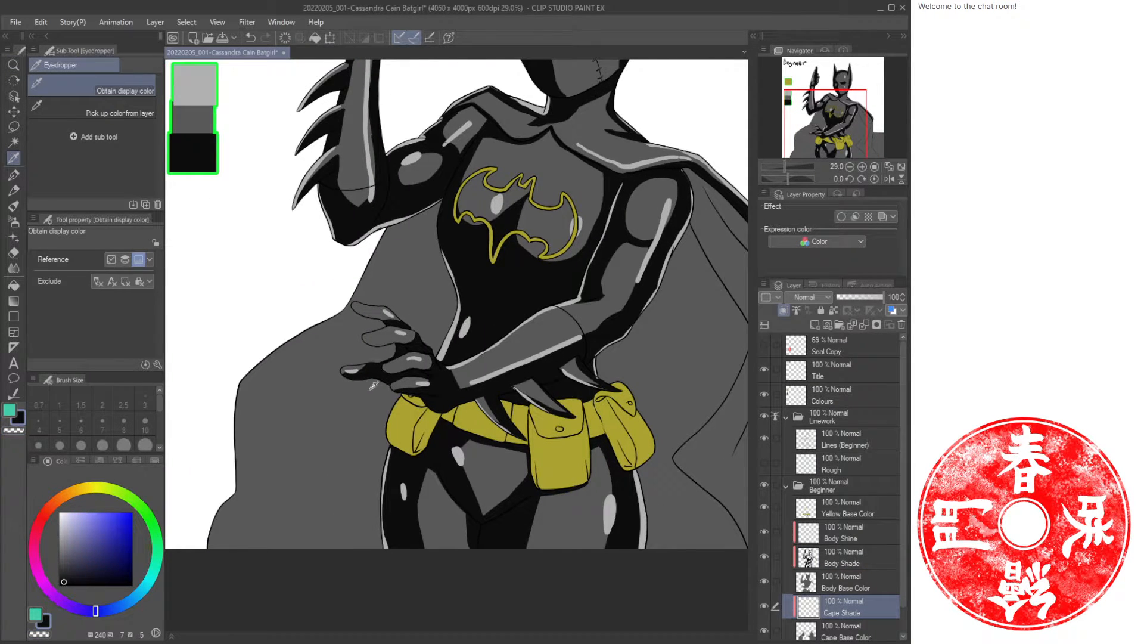
{"action": "key", "text": "u"}
{"action": "left_click_drag", "start_coordinate": [317, 165], "coordinate": [365, 391]}
{"action": "key", "text": "slash"}
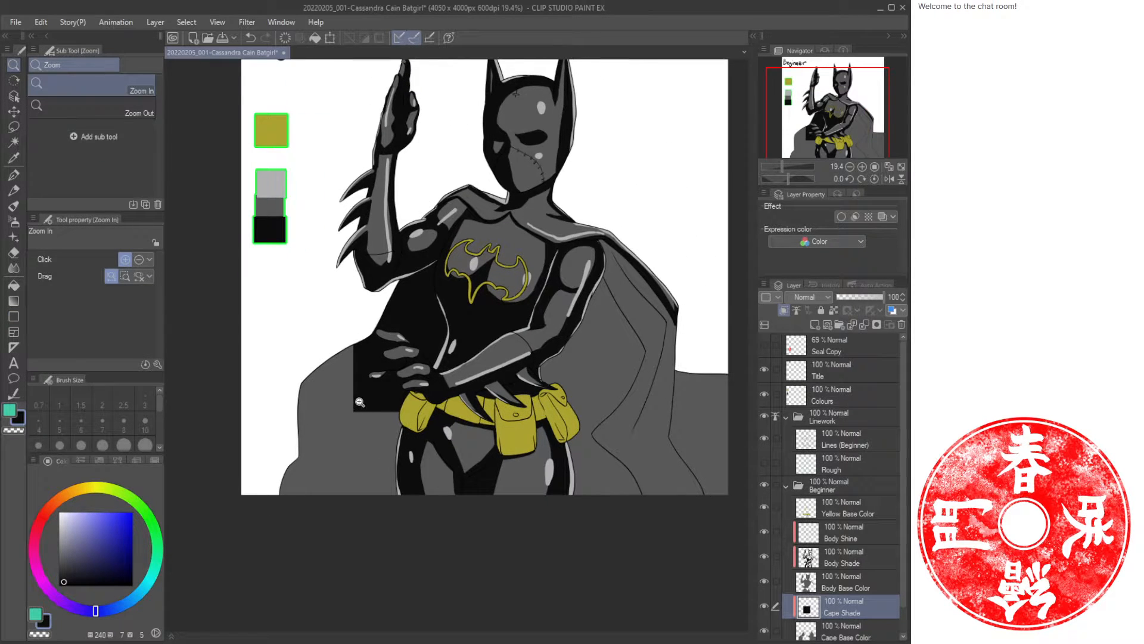
Draw a large dark rectangle over the lower cape and fill the remaining cape areas on the right with the dark shade.
{"action": "key", "text": "u"}
{"action": "left_click_drag", "start_coordinate": [269, 323], "coordinate": [588, 531]}
{"action": "key", "text": "g"}
{"action": "key", "text": "g"}
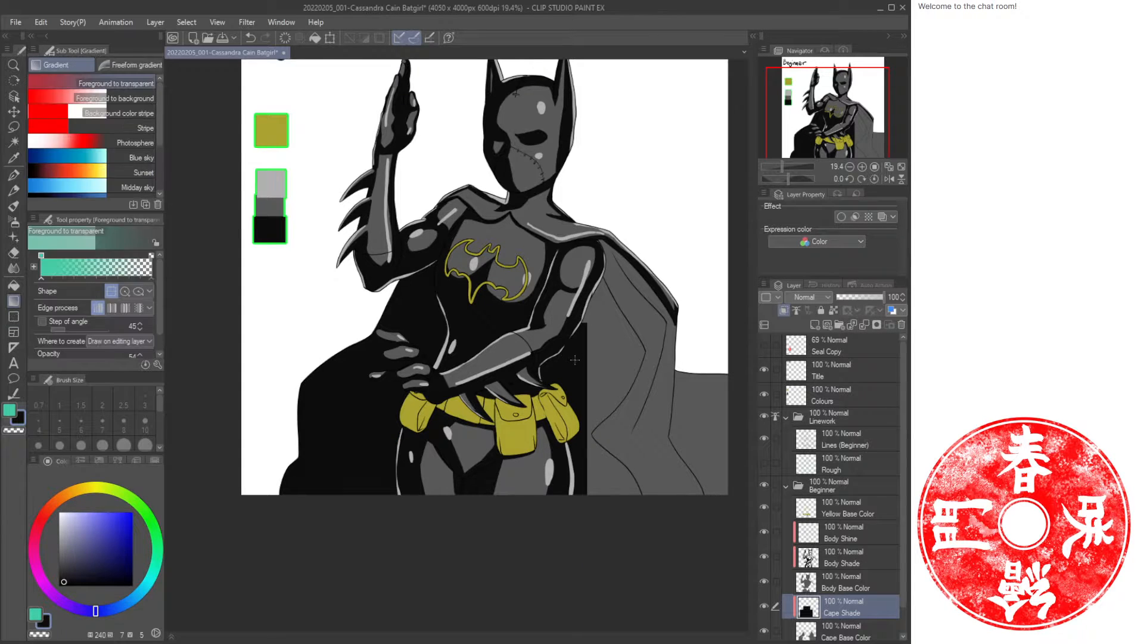
{"action": "left_click", "coordinate": [621, 344]}
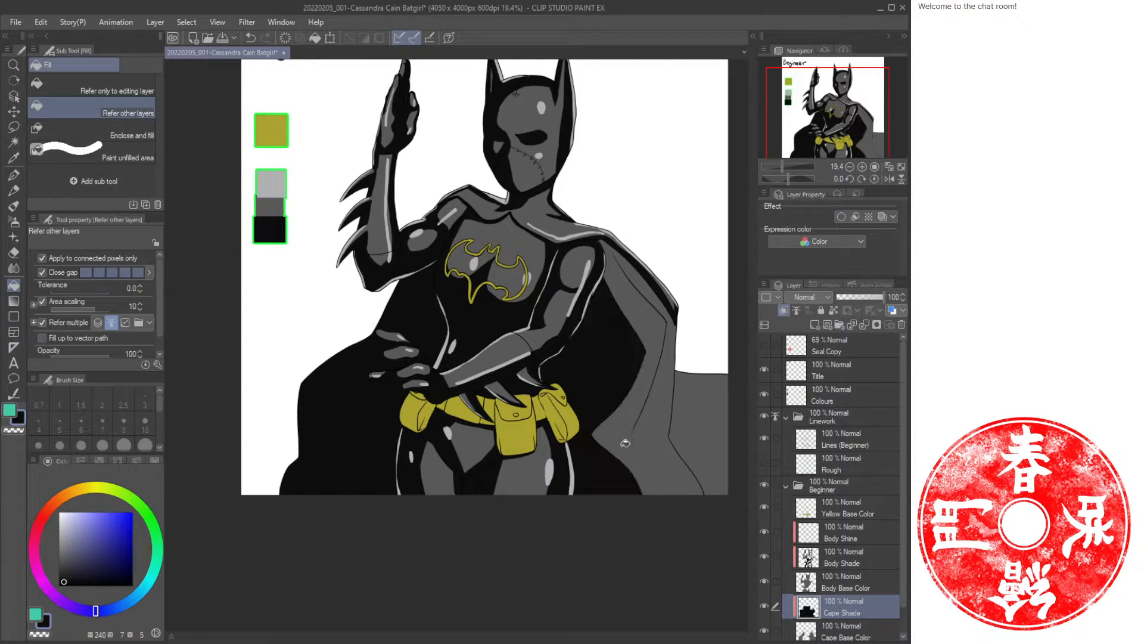
{"action": "left_click", "coordinate": [703, 431]}
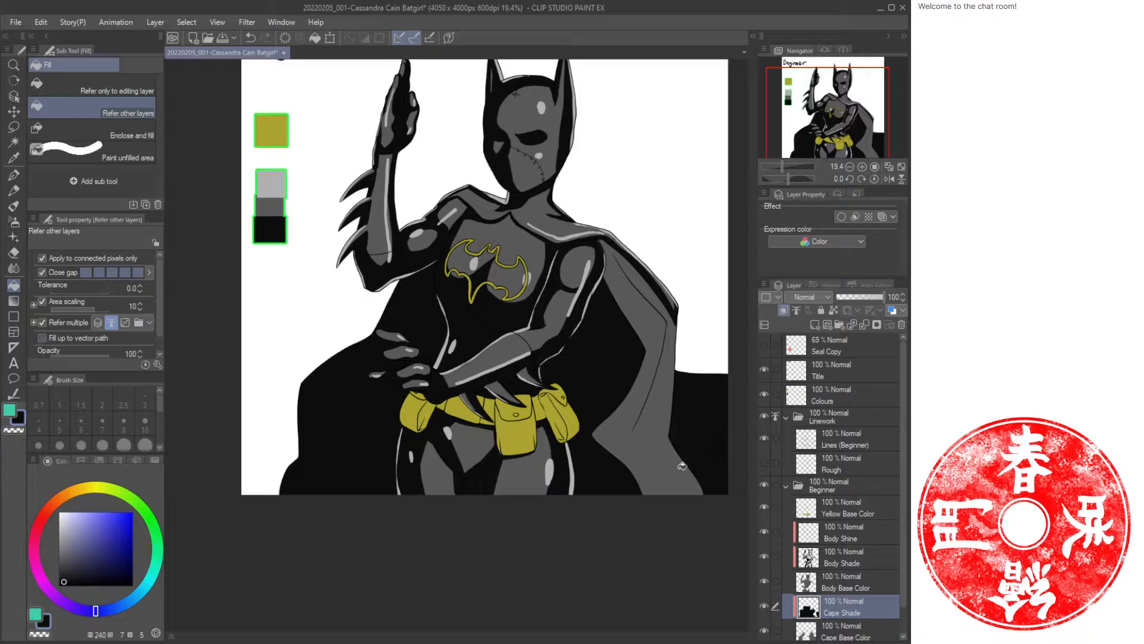
On the Body Shine layer, paint a thin highlight beside the emblem's lower left with the brush at size 20.
{"action": "key", "text": "slash"}
{"action": "left_click", "coordinate": [575, 381]}
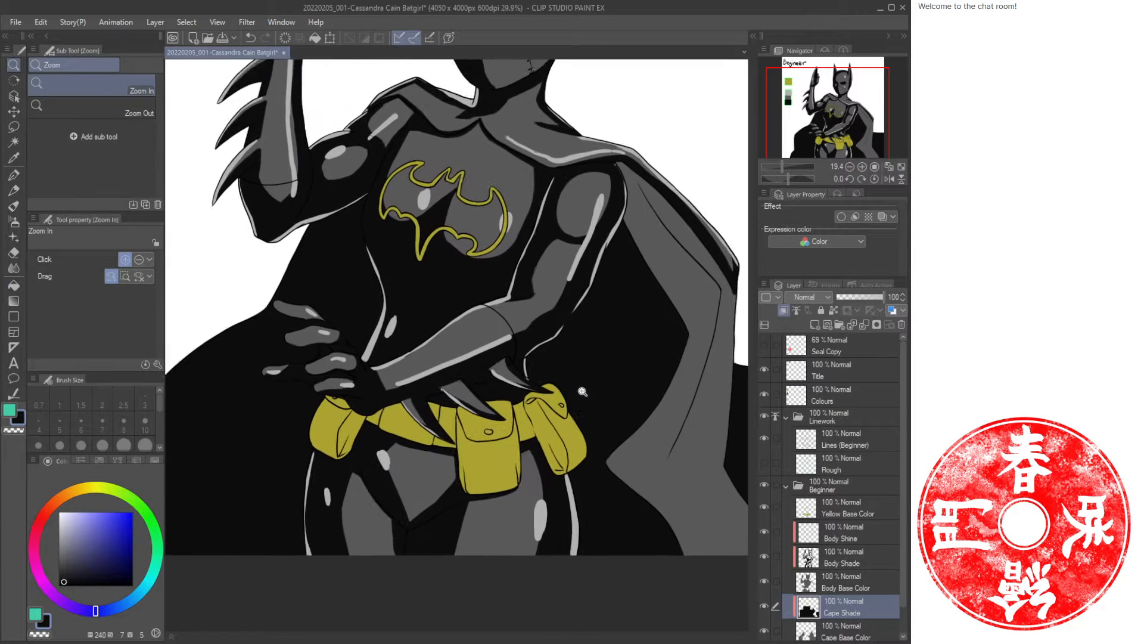
{"action": "left_click_drag", "start_coordinate": [362, 233], "coordinate": [495, 389]}
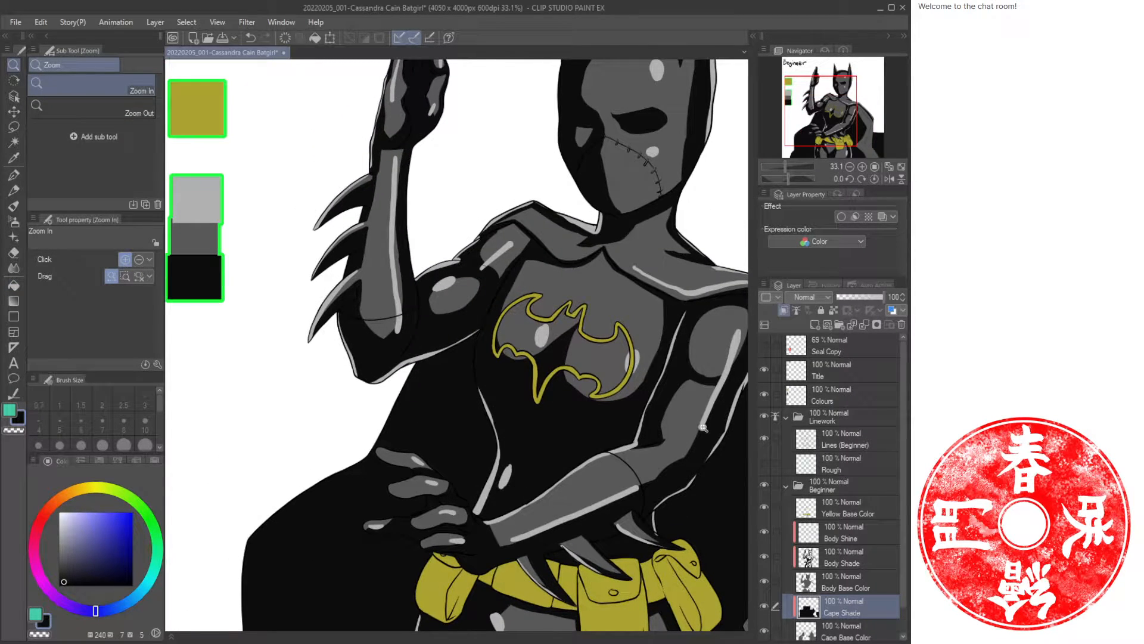
{"action": "left_click", "coordinate": [847, 532]}
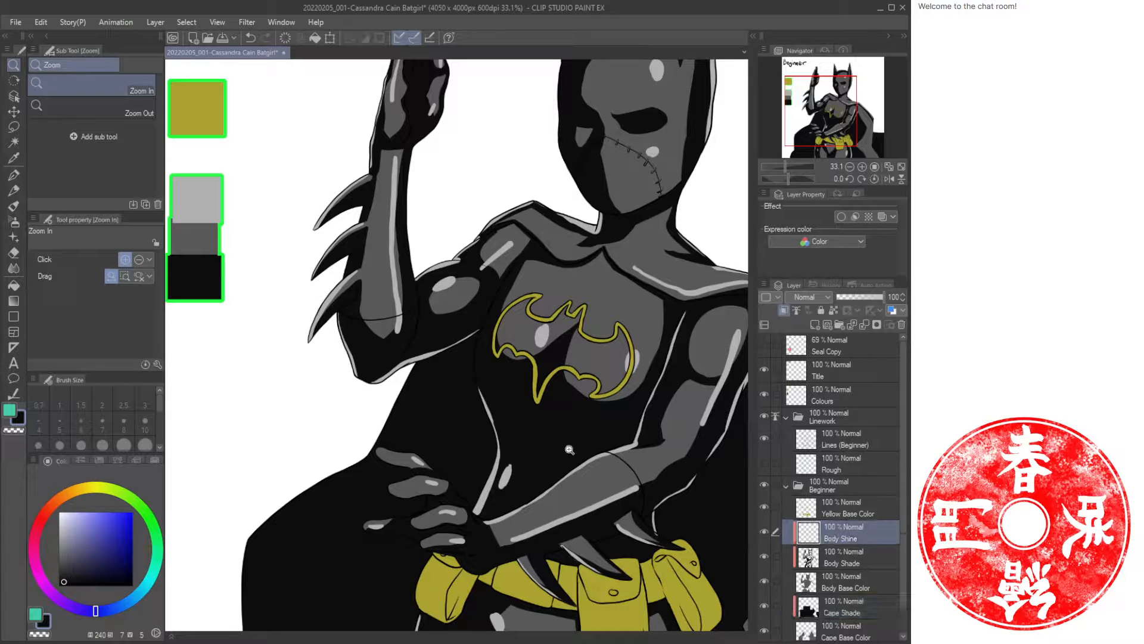
{"action": "left_click", "coordinate": [247, 227], "text": "alt"}
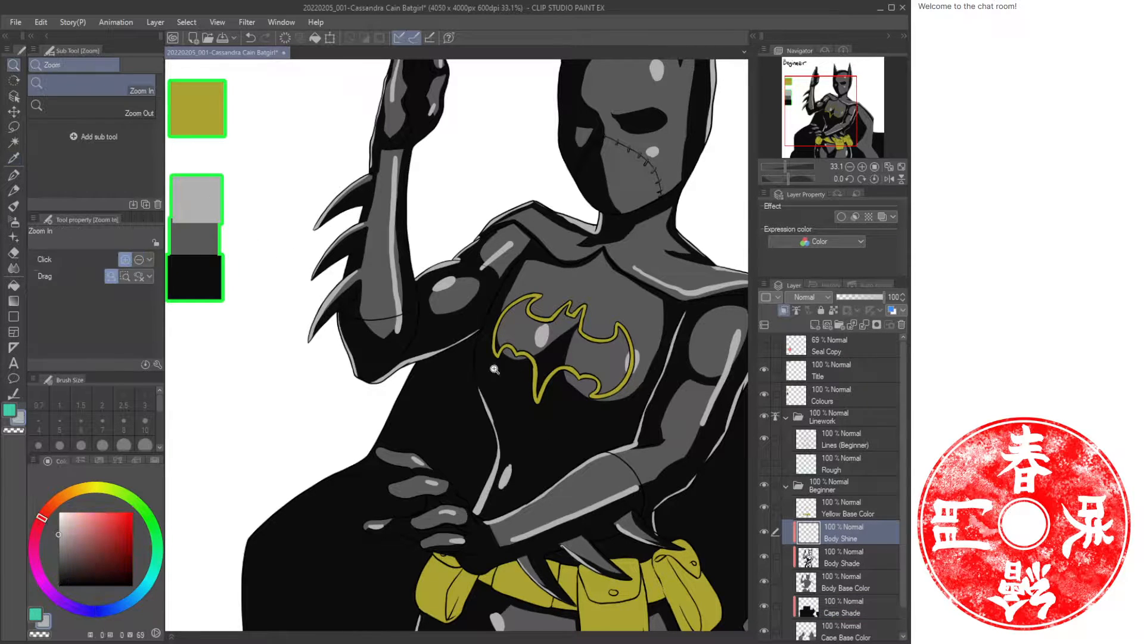
{"action": "left_click", "coordinate": [506, 371]}
{"action": "key", "text": "b"}
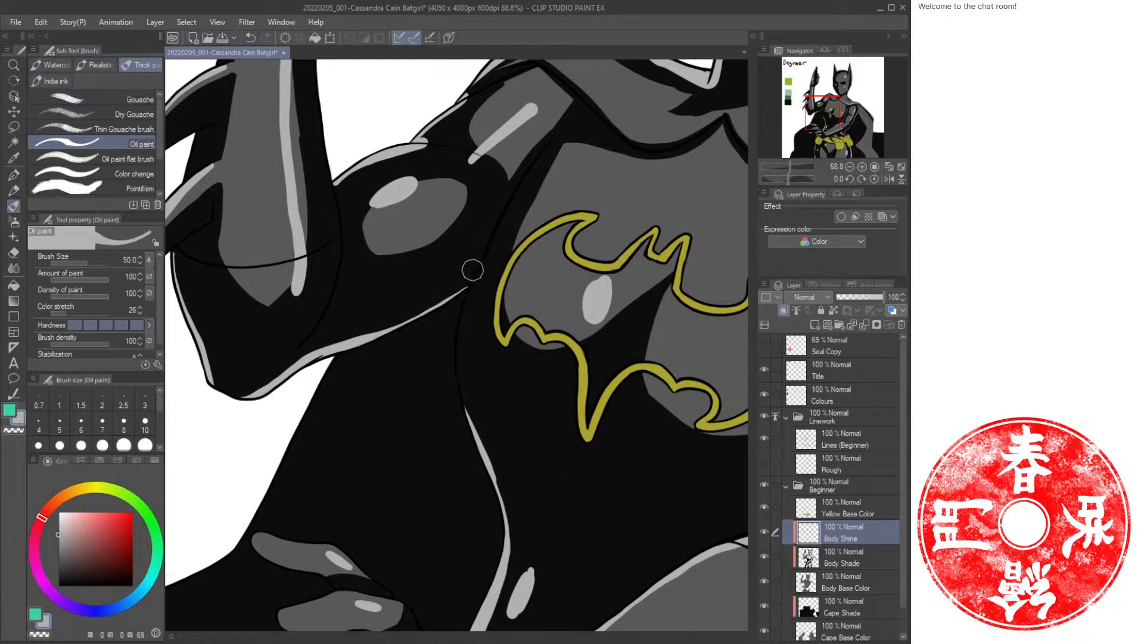
{"action": "mouse_move", "coordinate": [481, 260]}
{"action": "left_mouse_down"}
{"action": "mouse_move", "coordinate": [460, 345]}
{"action": "mouse_move", "coordinate": [472, 444]}
{"action": "left_mouse_up"}
{"action": "key", "text": "ctrl+z"}
{"action": "key", "text": "bracketleft"}
{"action": "key", "text": "bracketleft"}
{"action": "mouse_move", "coordinate": [478, 277]}
{"action": "left_mouse_down"}
{"action": "mouse_move", "coordinate": [457, 384]}
{"action": "mouse_move", "coordinate": [465, 401]}
{"action": "left_mouse_up"}
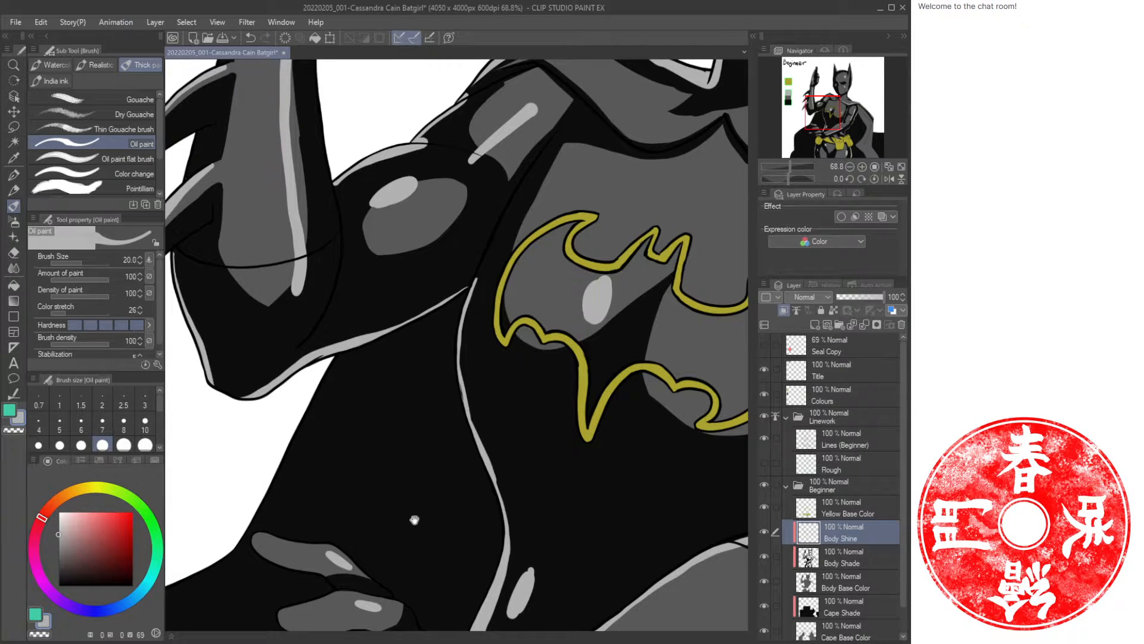
{"action": "left_click_drag", "start_coordinate": [415, 520], "coordinate": [544, 278]}
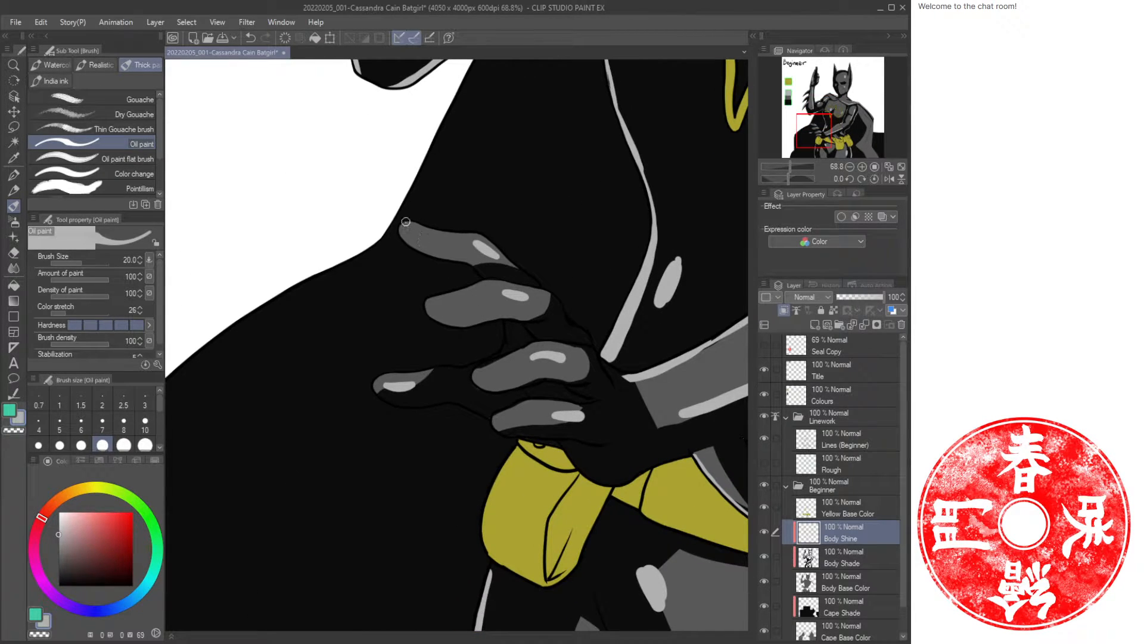
{"action": "mouse_move", "coordinate": [405, 222]}
{"action": "left_mouse_down"}
{"action": "mouse_move", "coordinate": [431, 256]}
{"action": "mouse_move", "coordinate": [487, 279]}
{"action": "mouse_move", "coordinate": [535, 279]}
{"action": "mouse_move", "coordinate": [630, 383]}
{"action": "left_mouse_up"}
{"action": "key", "text": "ctrl+z"}
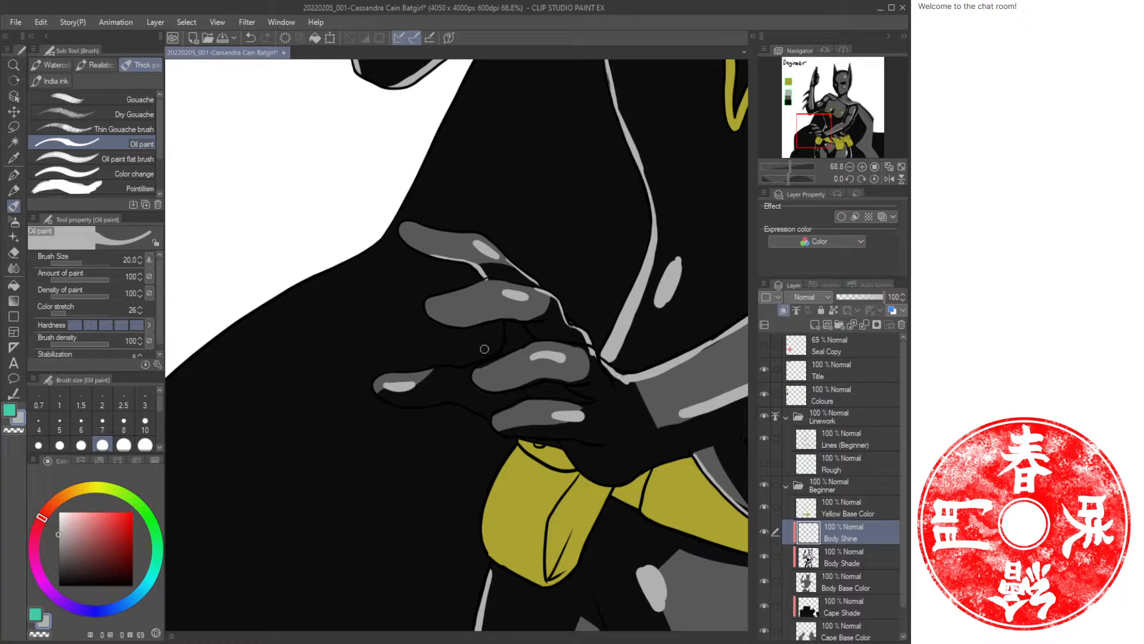
{"action": "mouse_move", "coordinate": [505, 327]}
{"action": "left_mouse_down"}
{"action": "mouse_move", "coordinate": [476, 362]}
{"action": "mouse_move", "coordinate": [383, 375]}
{"action": "mouse_move", "coordinate": [401, 407]}
{"action": "mouse_move", "coordinate": [450, 403]}
{"action": "mouse_move", "coordinate": [522, 431]}
{"action": "mouse_move", "coordinate": [494, 428]}
{"action": "mouse_move", "coordinate": [531, 437]}
{"action": "left_mouse_up"}
{"action": "key", "text": "ctrl+z"}
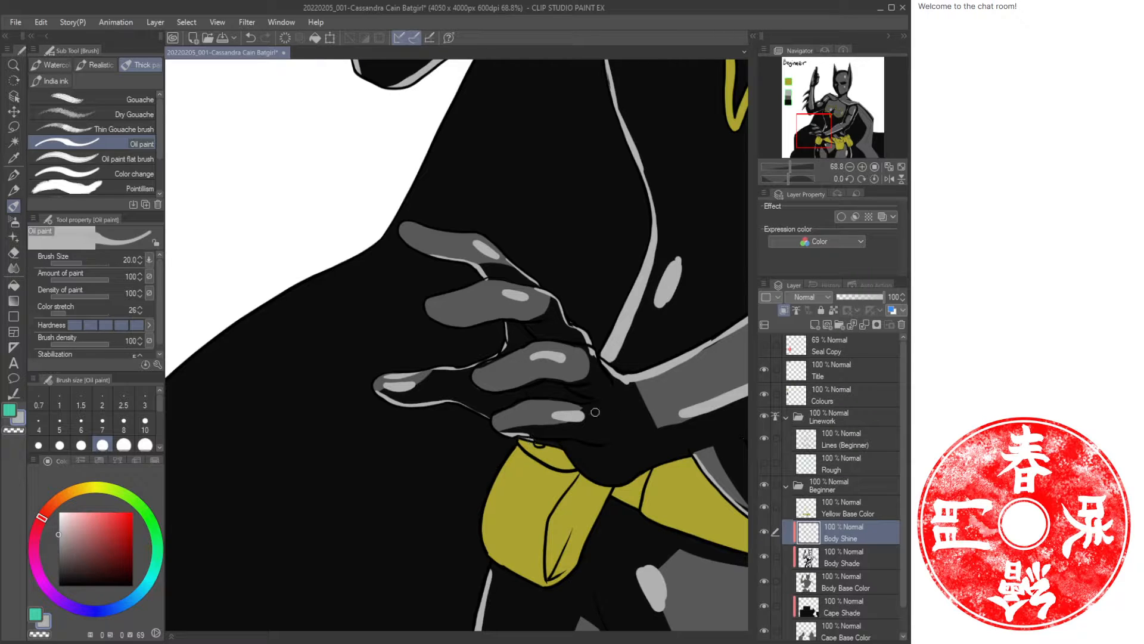
Paint small highlights on the wrist claws above the belt pouch.
{"action": "left_click_drag", "start_coordinate": [719, 448], "coordinate": [424, 421]}
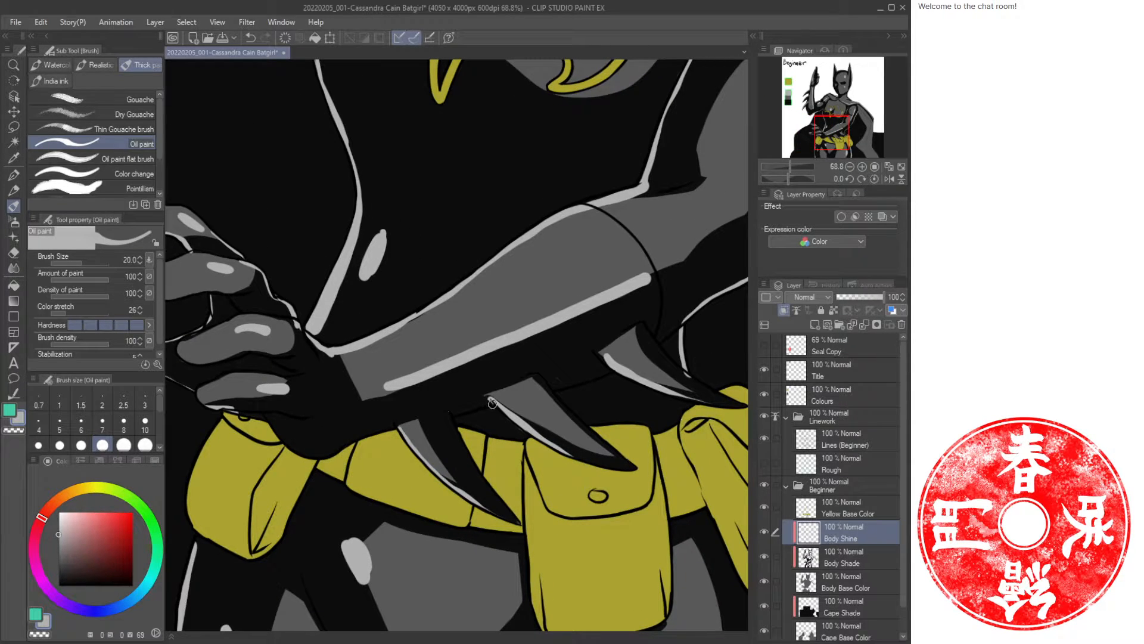
{"action": "left_click_drag", "start_coordinate": [492, 404], "coordinate": [454, 414]}
{"action": "mouse_move", "coordinate": [562, 388]}
{"action": "left_mouse_down"}
{"action": "mouse_move", "coordinate": [611, 372]}
{"action": "mouse_move", "coordinate": [681, 322]}
{"action": "mouse_move", "coordinate": [572, 345]}
{"action": "left_mouse_up"}
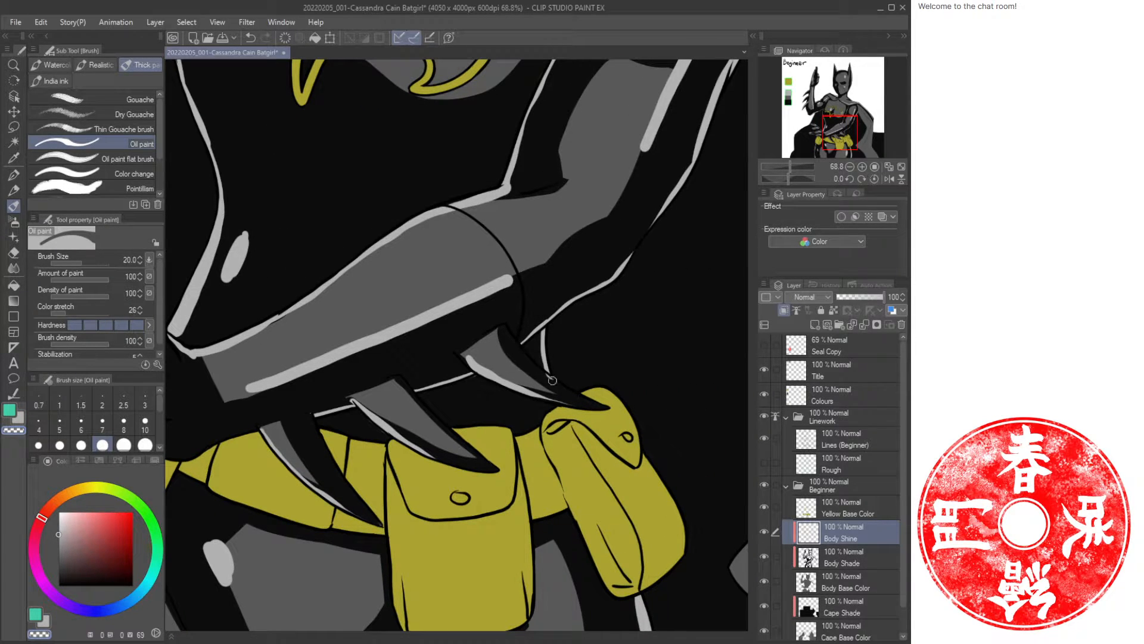
Enlarge the brush to 60 and add a new layer named Cape Shine above Cape Shade.
{"action": "key", "text": "ctrl+space"}
{"action": "left_click_drag", "start_coordinate": [593, 376], "coordinate": [456, 368]}
{"action": "left_click", "coordinate": [581, 379]}
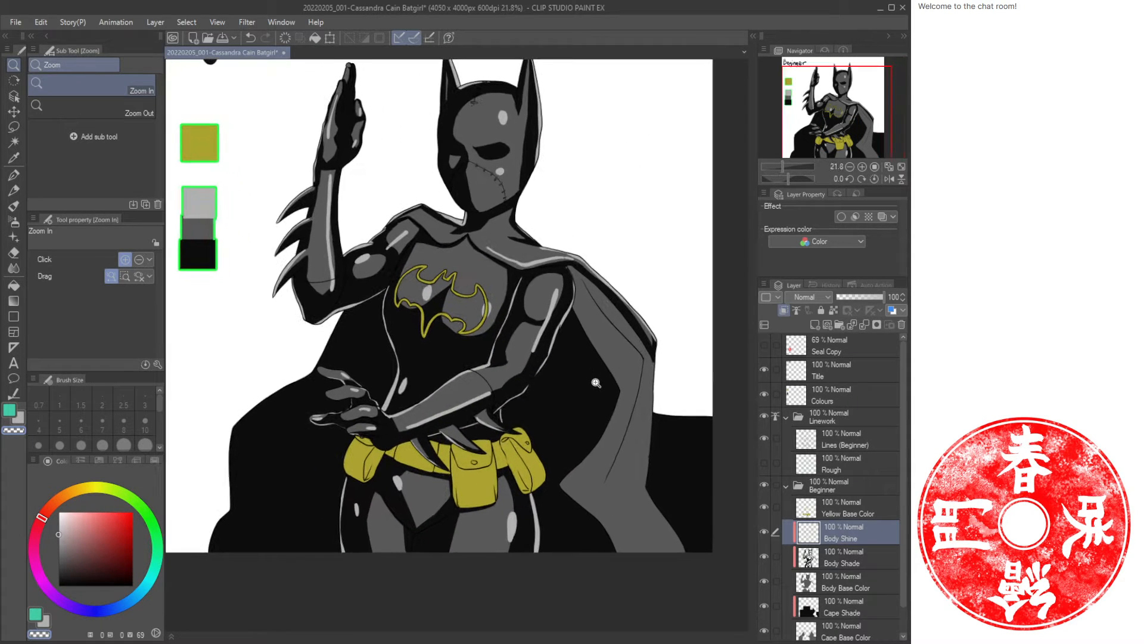
{"action": "key", "text": "b"}
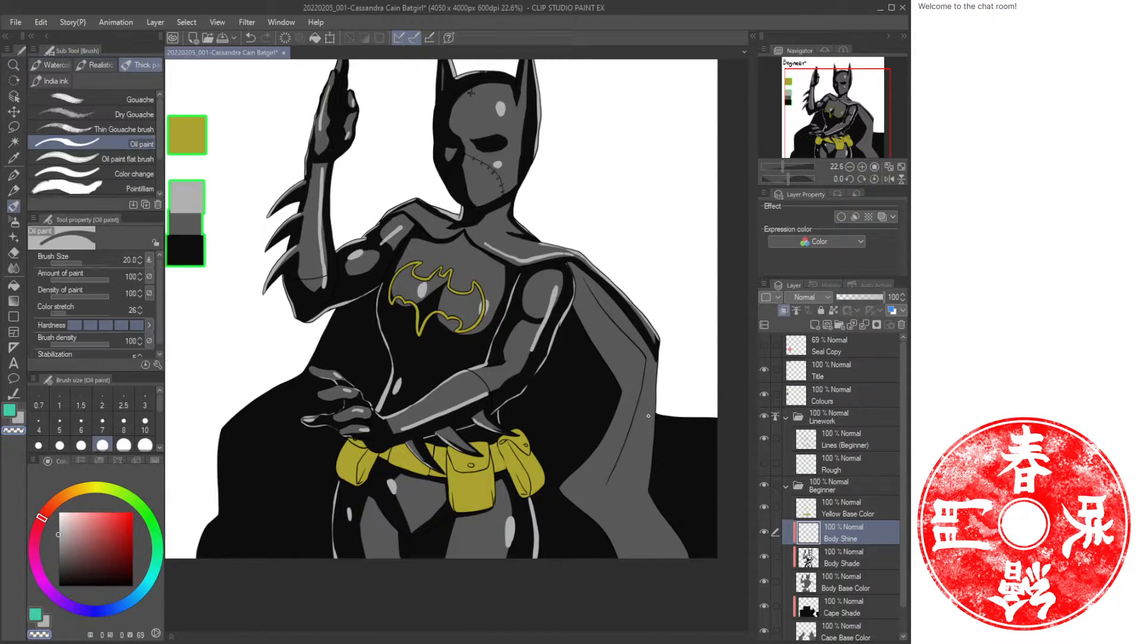
{"action": "key", "text": "bracketright"}
{"action": "key", "text": "bracketright"}
{"action": "key", "text": "bracketright"}
{"action": "key", "text": "bracketright"}
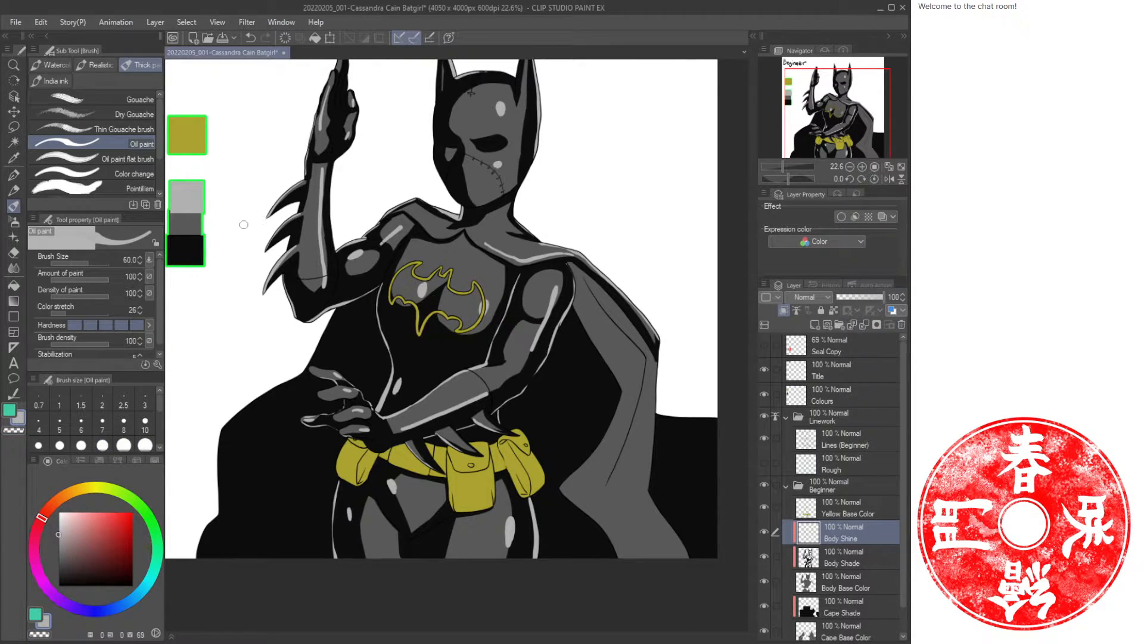
{"action": "left_click", "coordinate": [830, 285]}
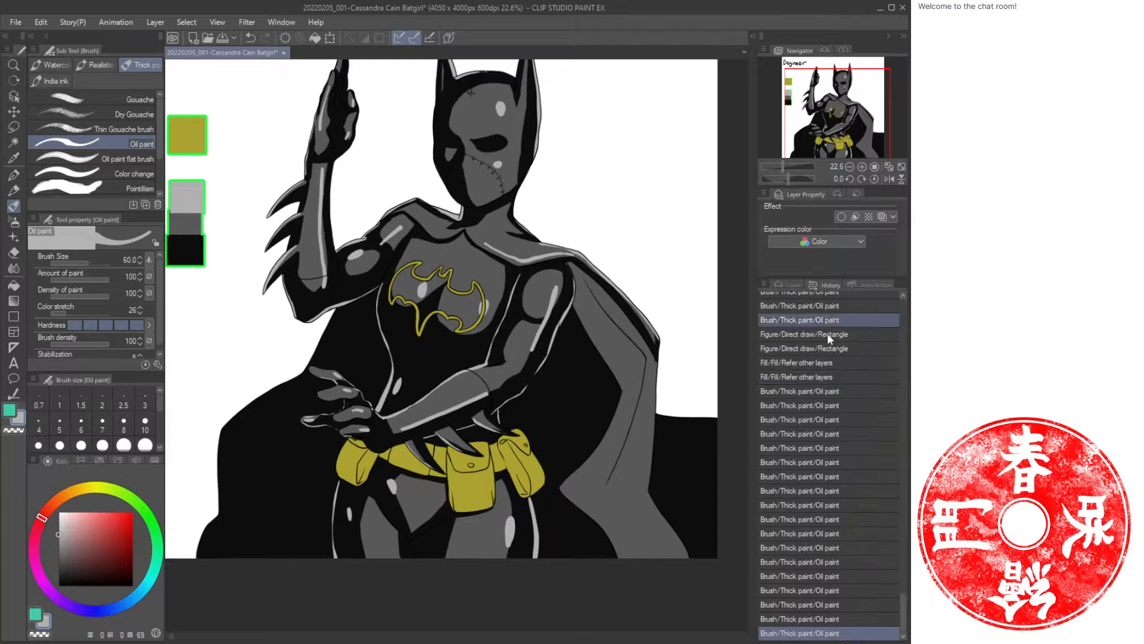
{"action": "left_click", "coordinate": [789, 282]}
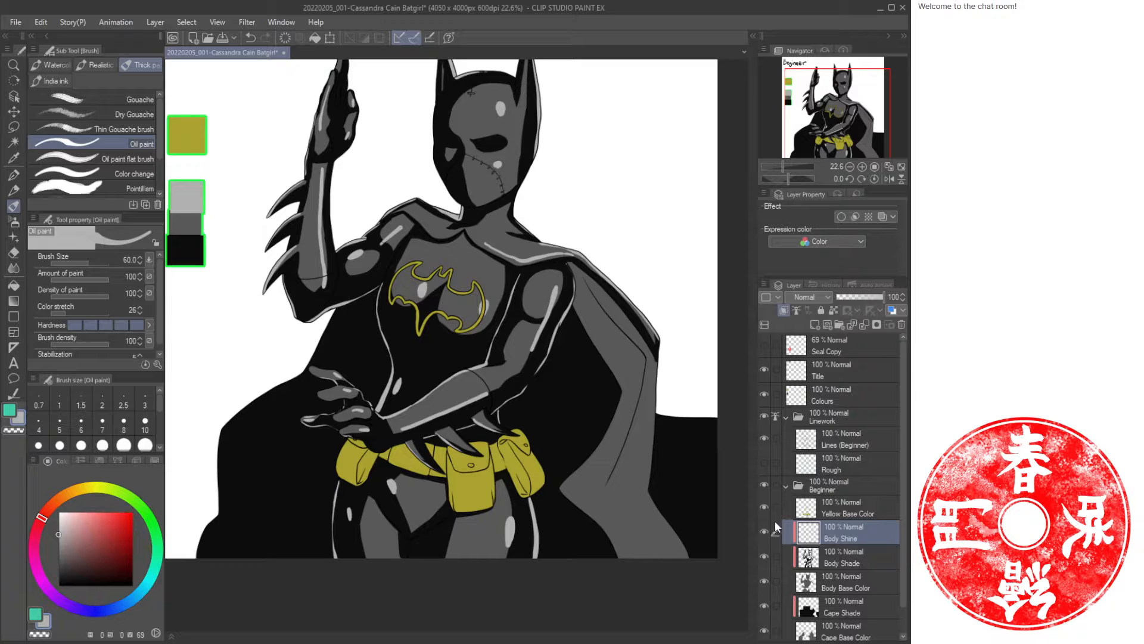
{"action": "left_click", "coordinate": [784, 309]}
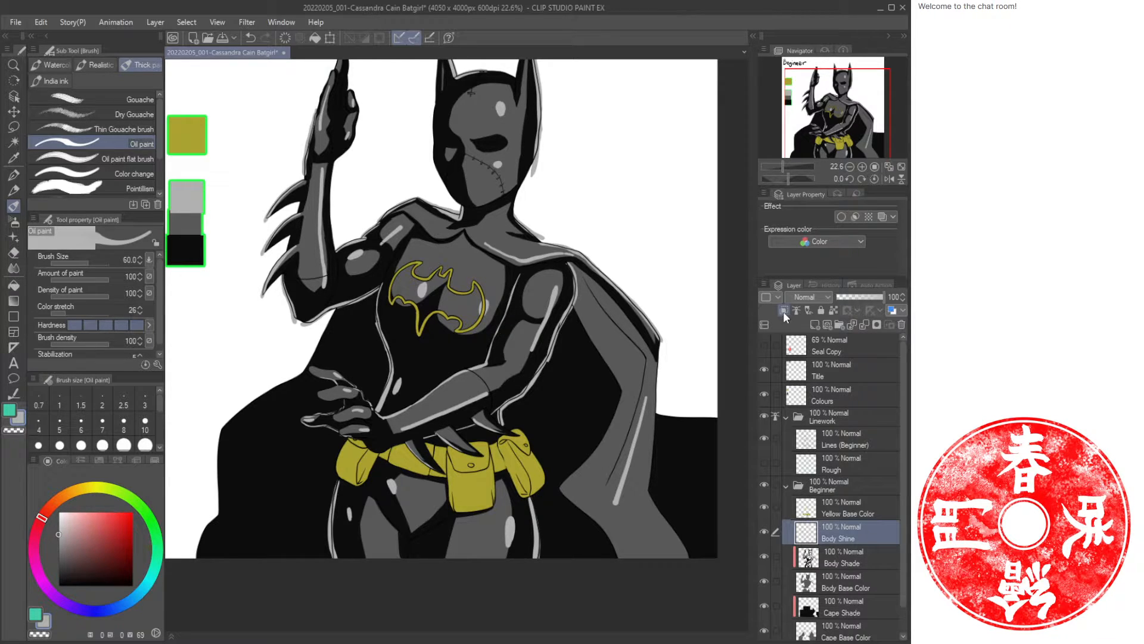
{"action": "left_click", "coordinate": [783, 311]}
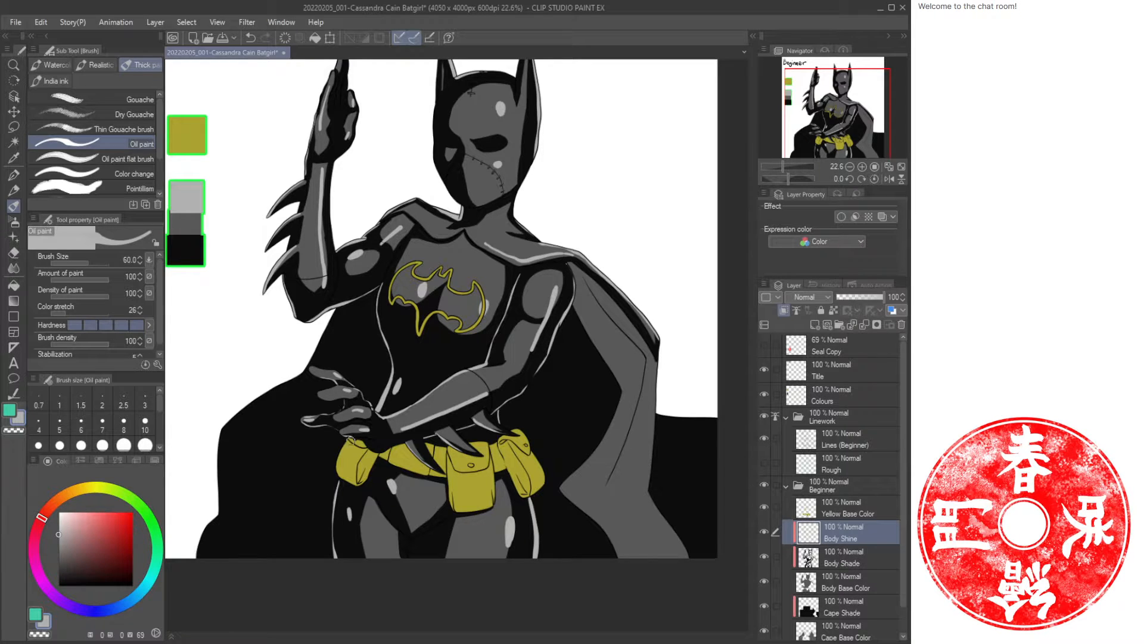
{"action": "left_click", "coordinate": [864, 602]}
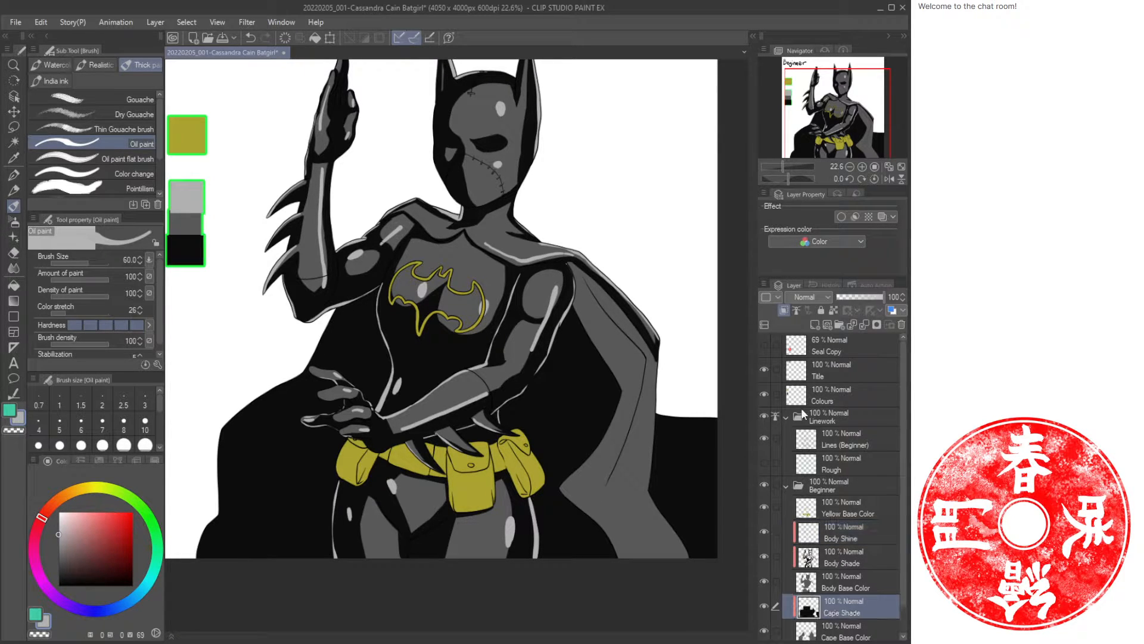
{"action": "key", "text": "ctrl+shift+n"}
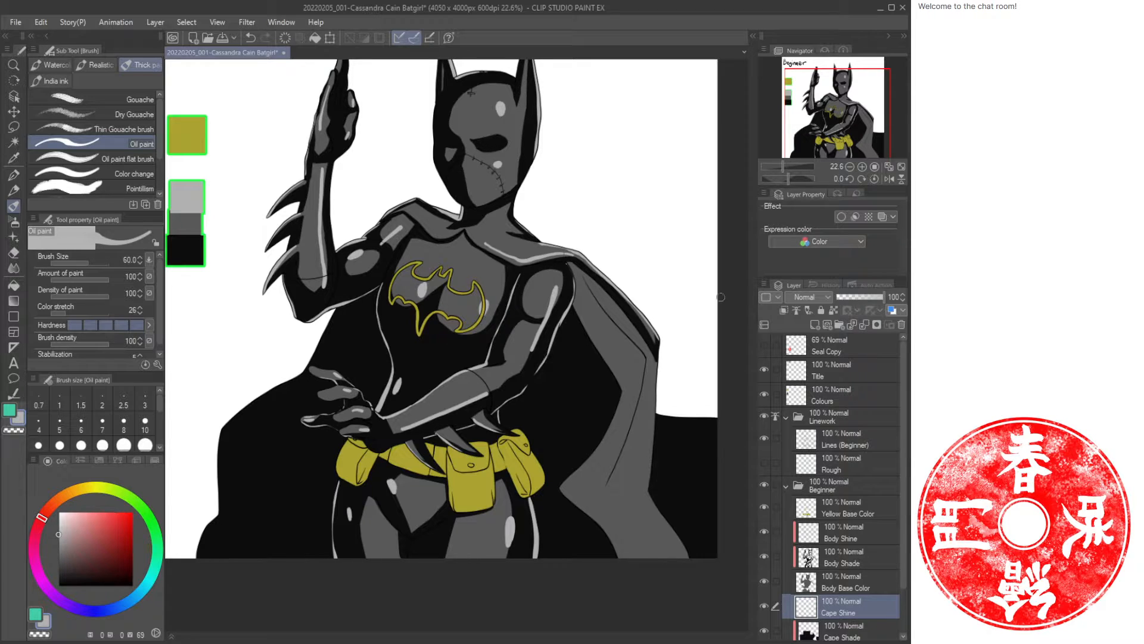
Clip Cape Shine to the layer below and paint highlights along the cape's left outer edge and lower right corner.
{"action": "left_click", "coordinate": [784, 310]}
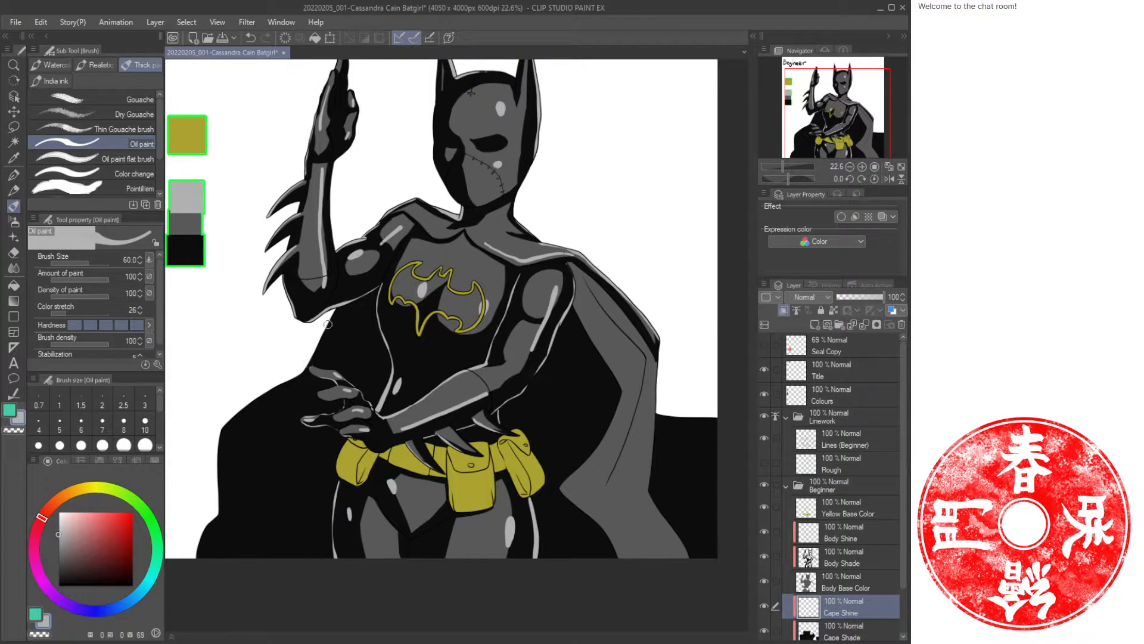
{"action": "mouse_move", "coordinate": [327, 324]}
{"action": "left_mouse_down"}
{"action": "mouse_move", "coordinate": [315, 353]}
{"action": "mouse_move", "coordinate": [218, 436]}
{"action": "mouse_move", "coordinate": [219, 507]}
{"action": "mouse_move", "coordinate": [198, 557]}
{"action": "left_mouse_up"}
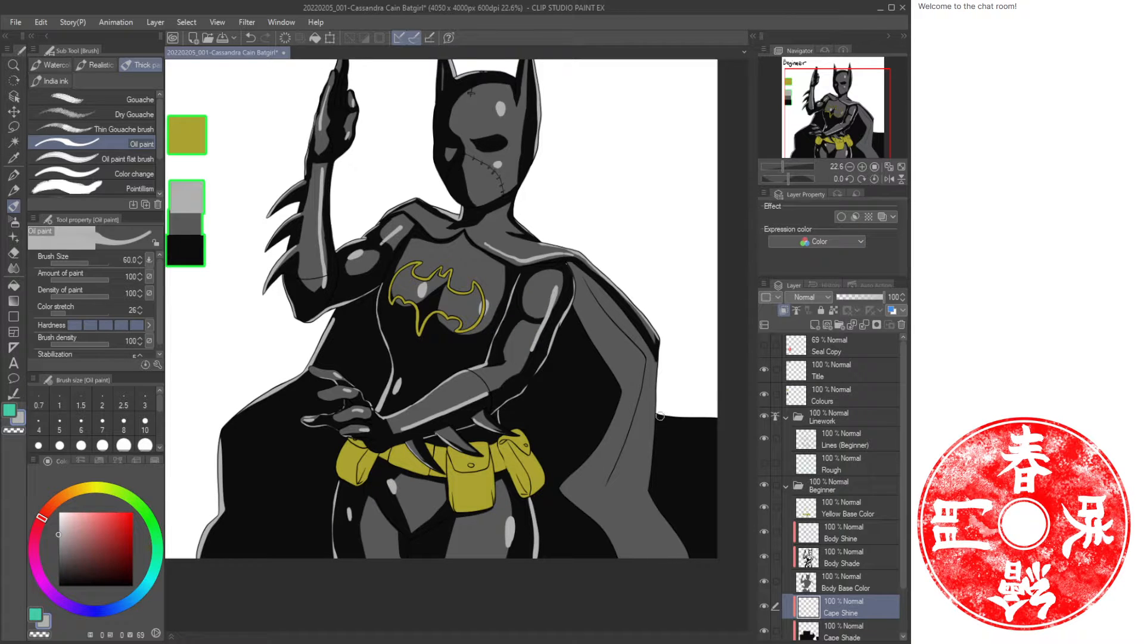
{"action": "mouse_move", "coordinate": [660, 415]}
{"action": "left_mouse_down"}
{"action": "mouse_move", "coordinate": [724, 417]}
{"action": "mouse_move", "coordinate": [609, 426]}
{"action": "left_mouse_up"}
Paint a highlight along the cape fold right of the torso, erasing excess with transparent color.
{"action": "key", "text": "ctrl+space"}
{"action": "key", "text": "c"}
{"action": "key", "text": "ctrl+space"}
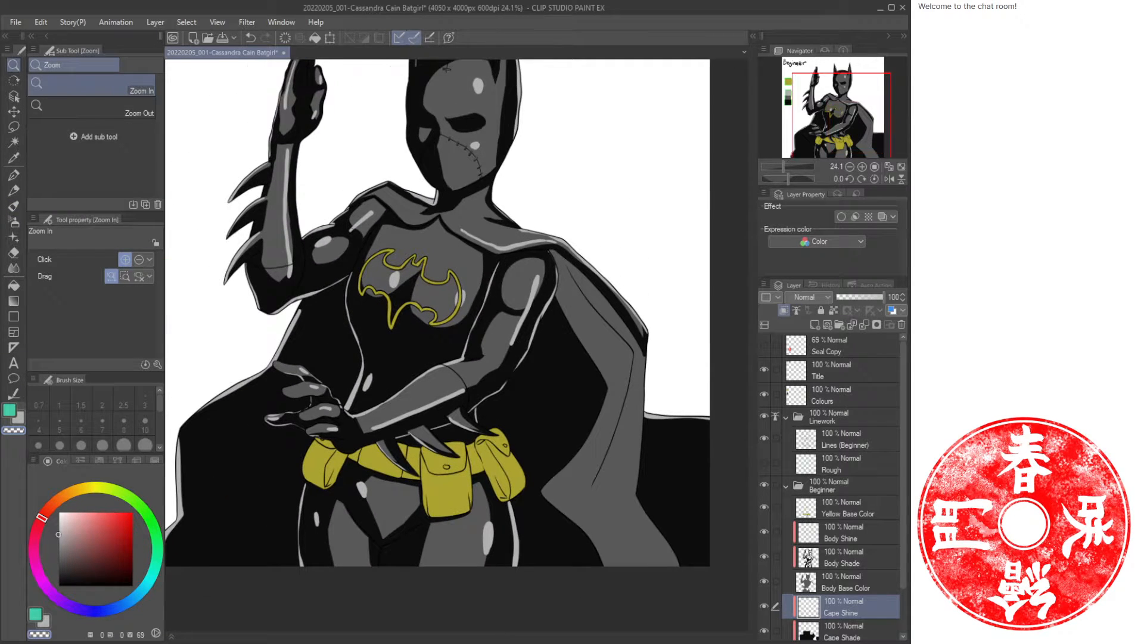
{"action": "key", "text": "c"}
{"action": "mouse_move", "coordinate": [577, 342]}
{"action": "left_mouse_down"}
{"action": "mouse_move", "coordinate": [596, 365]}
{"action": "mouse_move", "coordinate": [587, 435]}
{"action": "mouse_move", "coordinate": [563, 462]}
{"action": "left_mouse_up"}
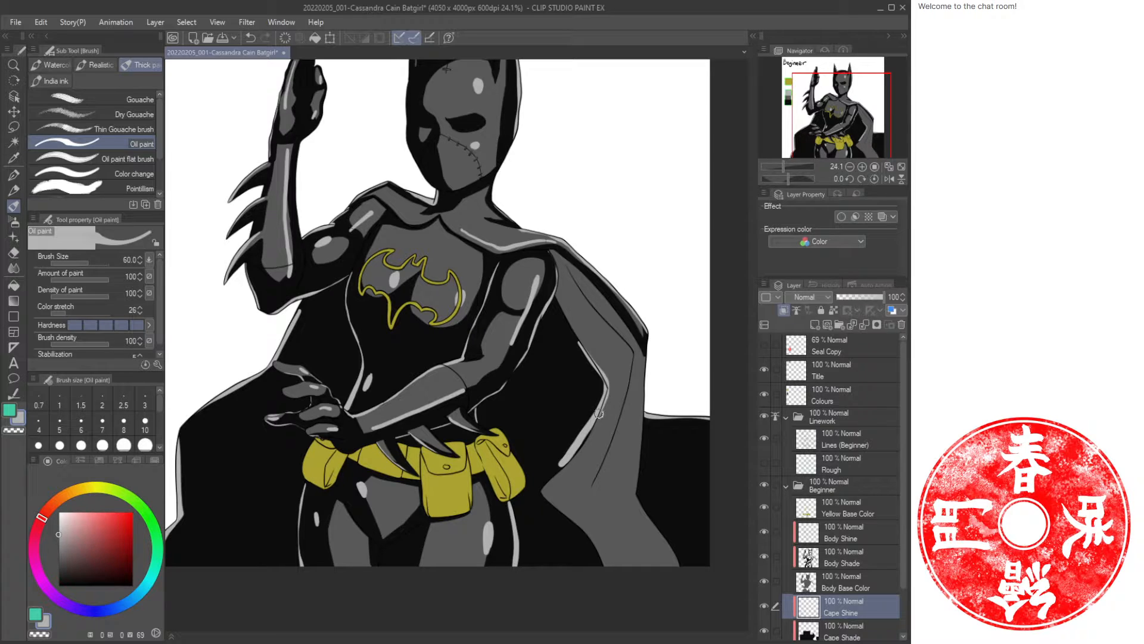
{"action": "key", "text": "c"}
{"action": "mouse_move", "coordinate": [599, 413]}
{"action": "left_mouse_down"}
{"action": "mouse_move", "coordinate": [568, 459]}
{"action": "mouse_move", "coordinate": [588, 417]}
{"action": "mouse_move", "coordinate": [559, 458]}
{"action": "left_mouse_up"}
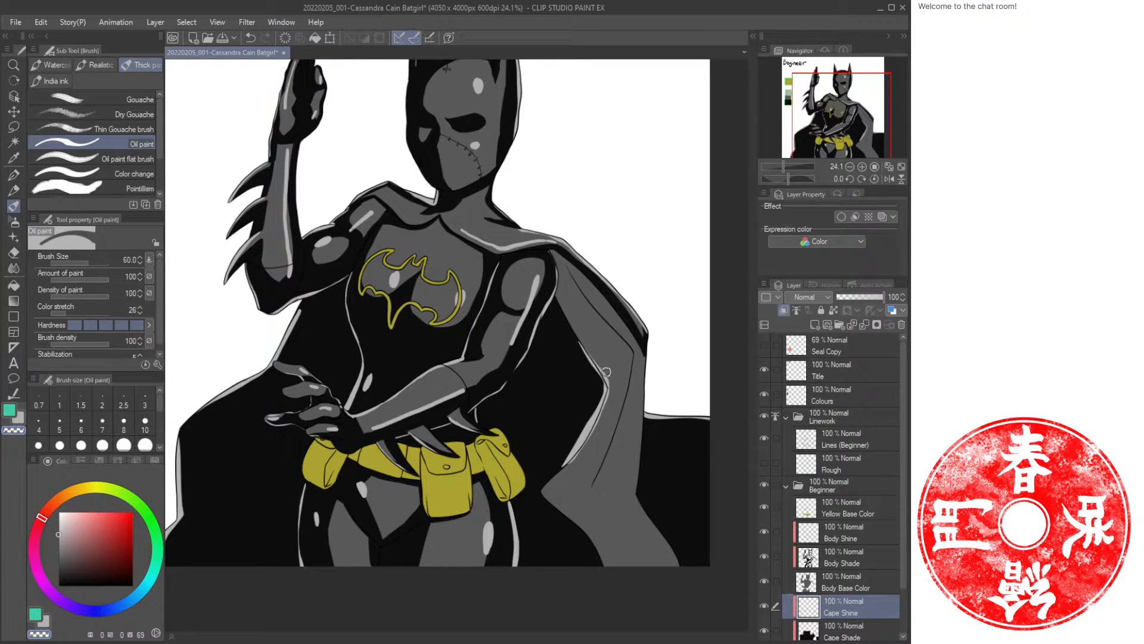
{"action": "mouse_move", "coordinate": [595, 359]}
{"action": "left_mouse_down"}
{"action": "mouse_move", "coordinate": [611, 387]}
{"action": "mouse_move", "coordinate": [574, 461]}
{"action": "left_mouse_up"}
{"action": "key", "text": "c"}
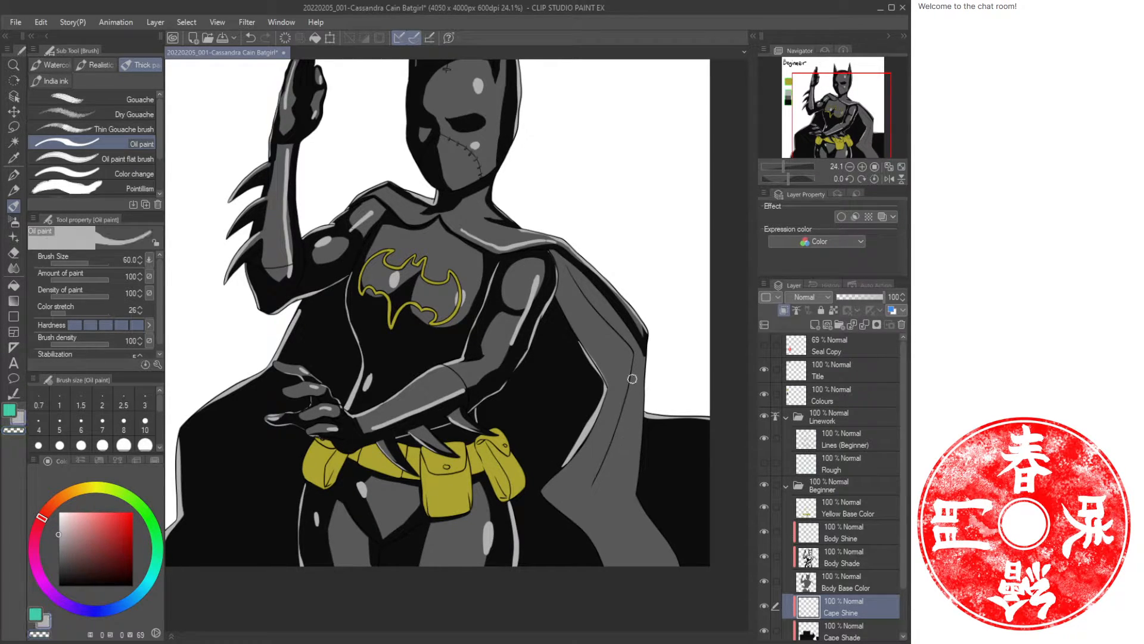
{"action": "mouse_move", "coordinate": [631, 379]}
{"action": "left_mouse_down"}
{"action": "mouse_move", "coordinate": [589, 495]}
{"action": "mouse_move", "coordinate": [642, 566]}
{"action": "left_mouse_up"}
{"action": "key", "text": "c"}
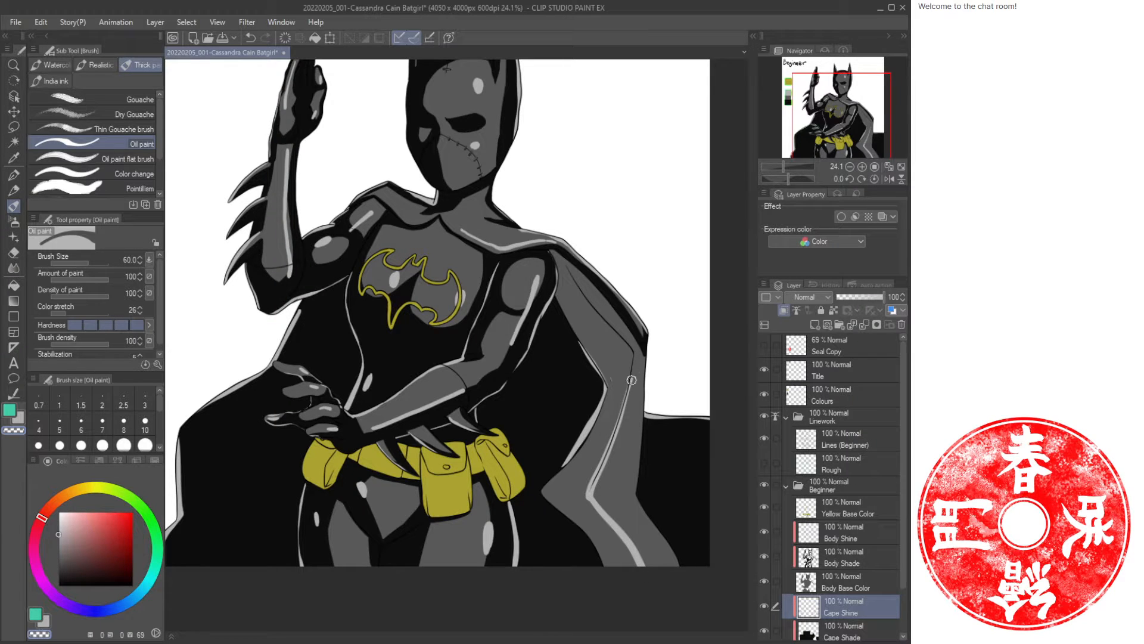
{"action": "left_click_drag", "start_coordinate": [631, 380], "coordinate": [626, 405]}
{"action": "left_click_drag", "start_coordinate": [603, 347], "coordinate": [647, 415]}
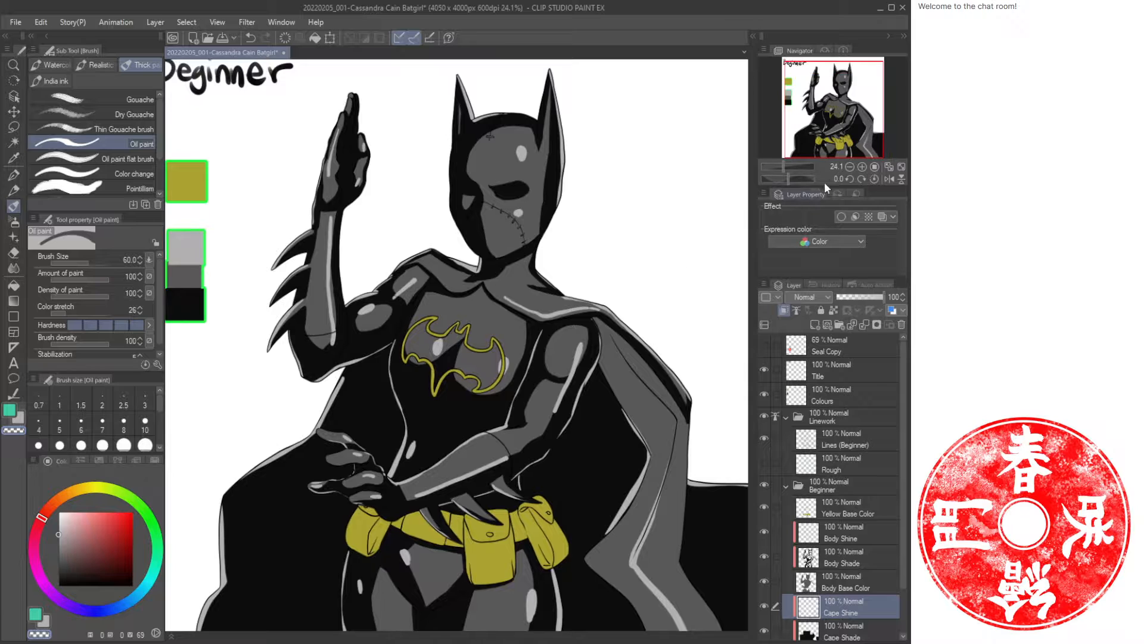
Zoom in on the head and switch back to the Body Shine layer.
{"action": "key", "text": "ctrl+space"}
{"action": "mouse_move", "coordinate": [524, 163]}
{"action": "left_mouse_down"}
{"action": "mouse_move", "coordinate": [542, 173]}
{"action": "mouse_move", "coordinate": [528, 177]}
{"action": "left_mouse_up"}
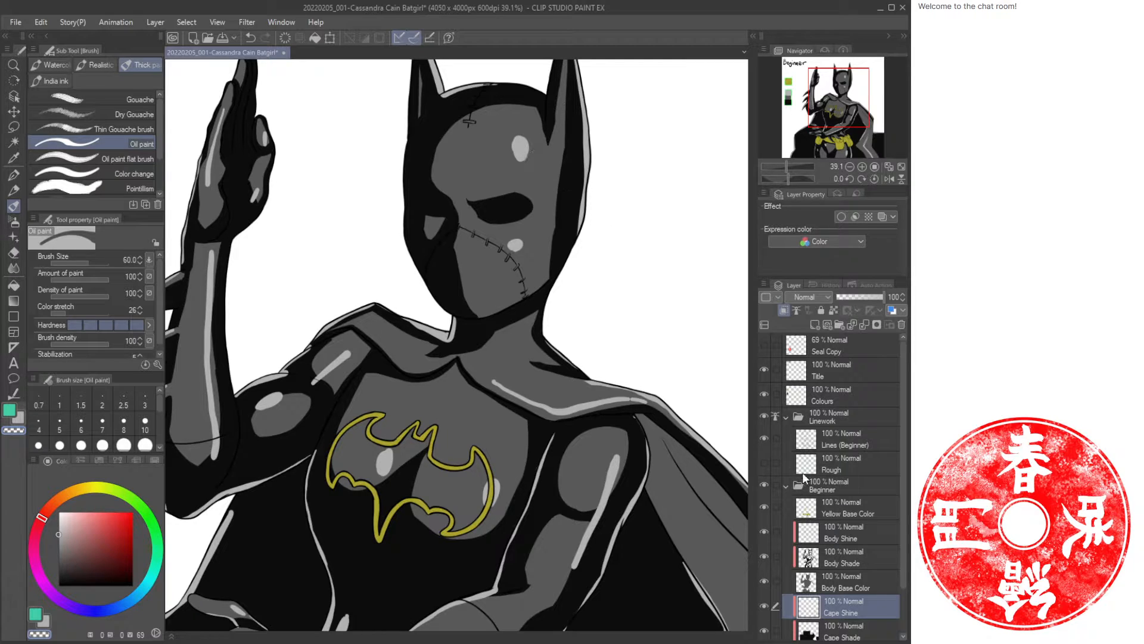
{"action": "left_click", "coordinate": [847, 533]}
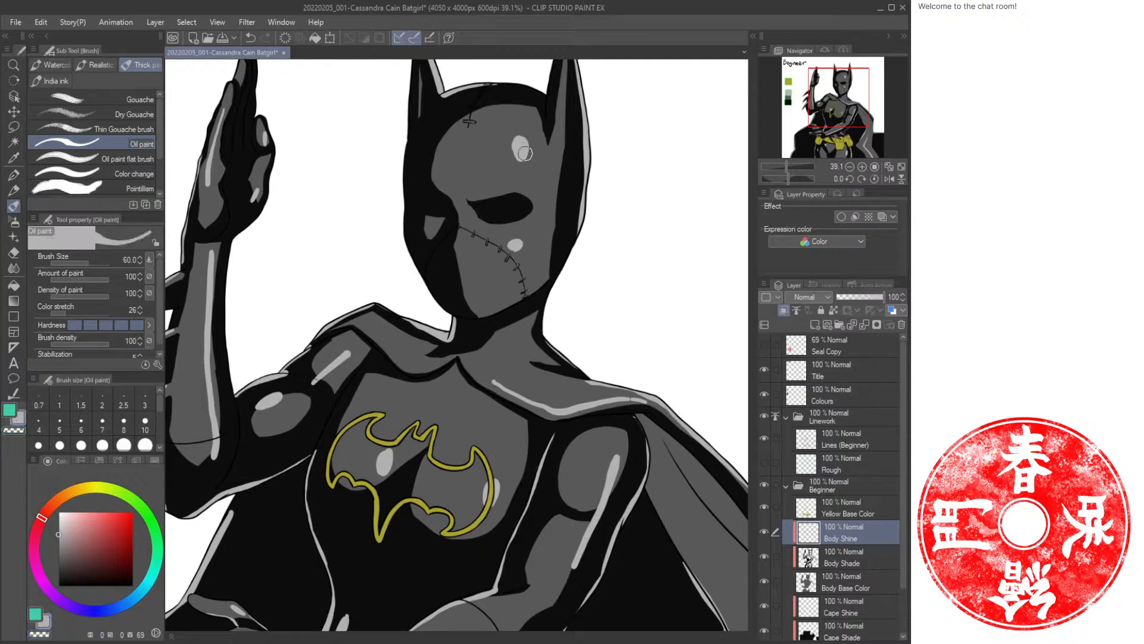
Paint highlights on the mask's forehead and cheek, extending the forehead highlight into a teardrop shape, and save the file.
{"action": "mouse_move", "coordinate": [516, 132]}
{"action": "left_mouse_down"}
{"action": "mouse_move", "coordinate": [519, 154]}
{"action": "mouse_move", "coordinate": [523, 127]}
{"action": "left_mouse_up"}
{"action": "left_click_drag", "start_coordinate": [516, 228], "coordinate": [515, 255]}
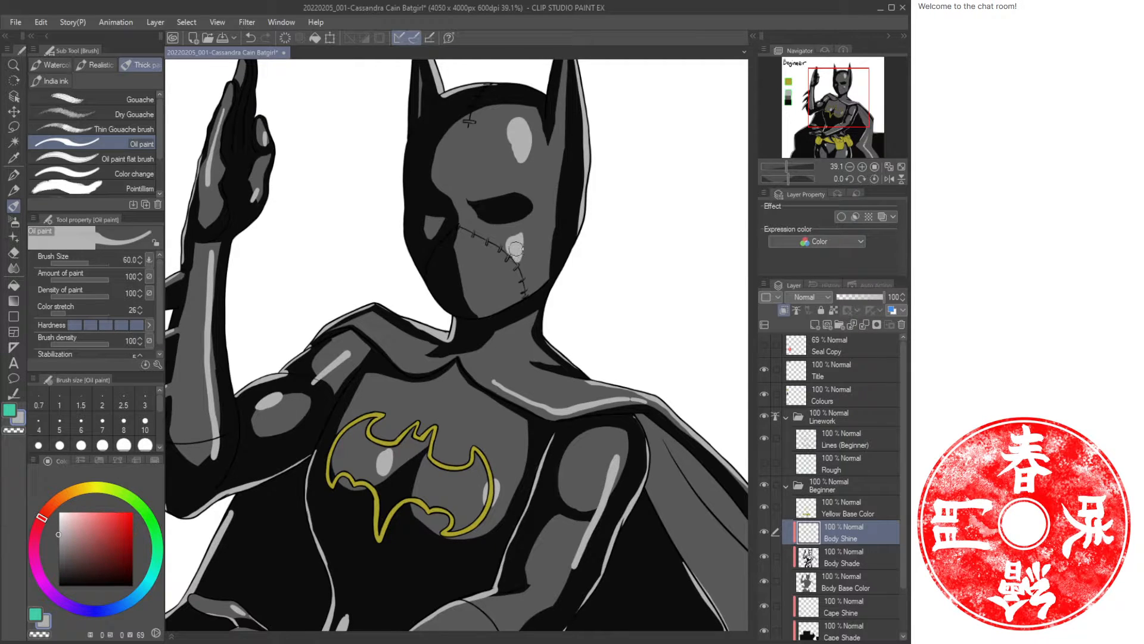
{"action": "left_click", "coordinate": [901, 167]}
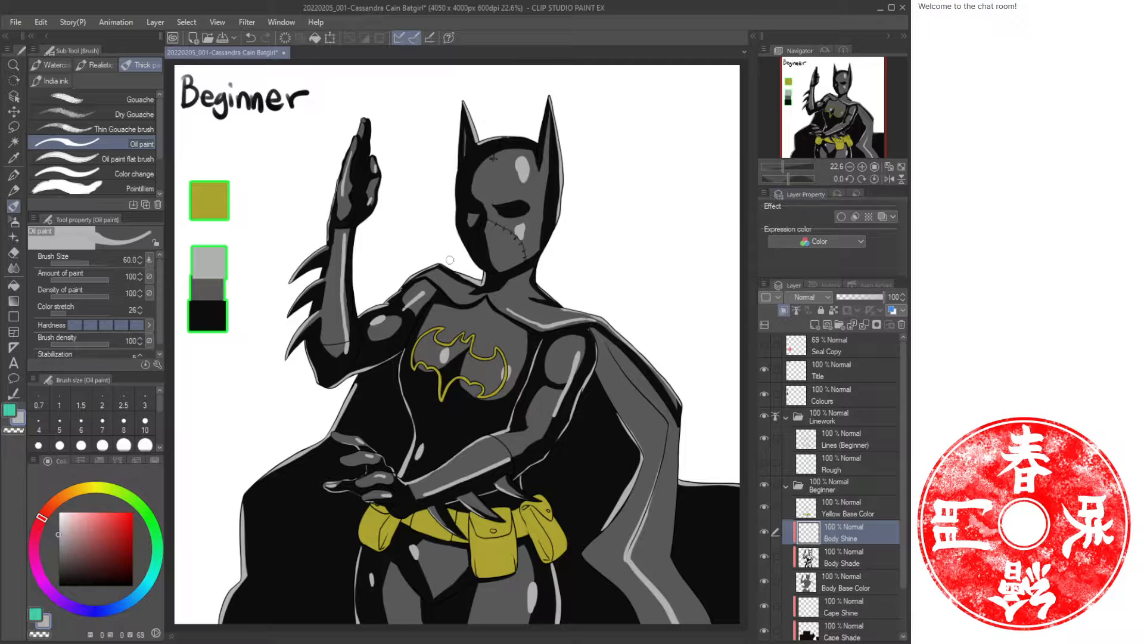
{"action": "key", "text": "ctrl+space"}
{"action": "mouse_move", "coordinate": [524, 228]}
{"action": "left_mouse_down"}
{"action": "mouse_move", "coordinate": [562, 235]}
{"action": "mouse_move", "coordinate": [512, 254]}
{"action": "mouse_move", "coordinate": [516, 263]}
{"action": "mouse_move", "coordinate": [526, 215]}
{"action": "mouse_move", "coordinate": [517, 216]}
{"action": "mouse_move", "coordinate": [490, 248]}
{"action": "mouse_move", "coordinate": [526, 210]}
{"action": "left_mouse_up"}
{"action": "key", "text": "space"}
{"action": "left_click_drag", "start_coordinate": [551, 144], "coordinate": [549, 342]}
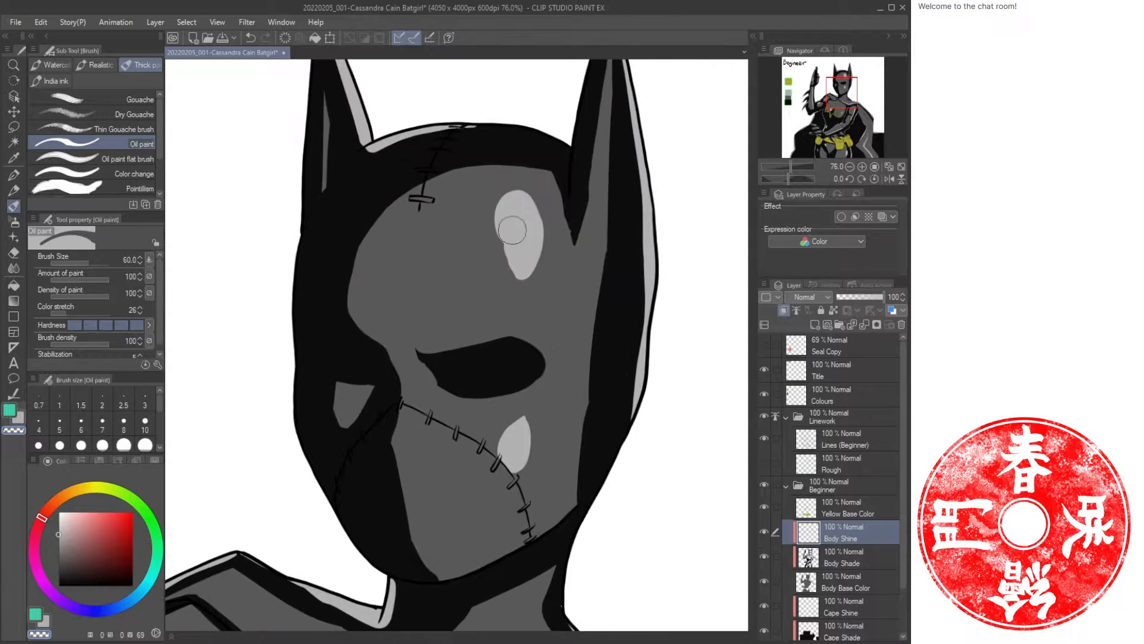
{"action": "mouse_move", "coordinate": [488, 220]}
{"action": "left_mouse_down"}
{"action": "mouse_move", "coordinate": [521, 288]}
{"action": "mouse_move", "coordinate": [497, 245]}
{"action": "mouse_move", "coordinate": [531, 286]}
{"action": "left_mouse_up"}
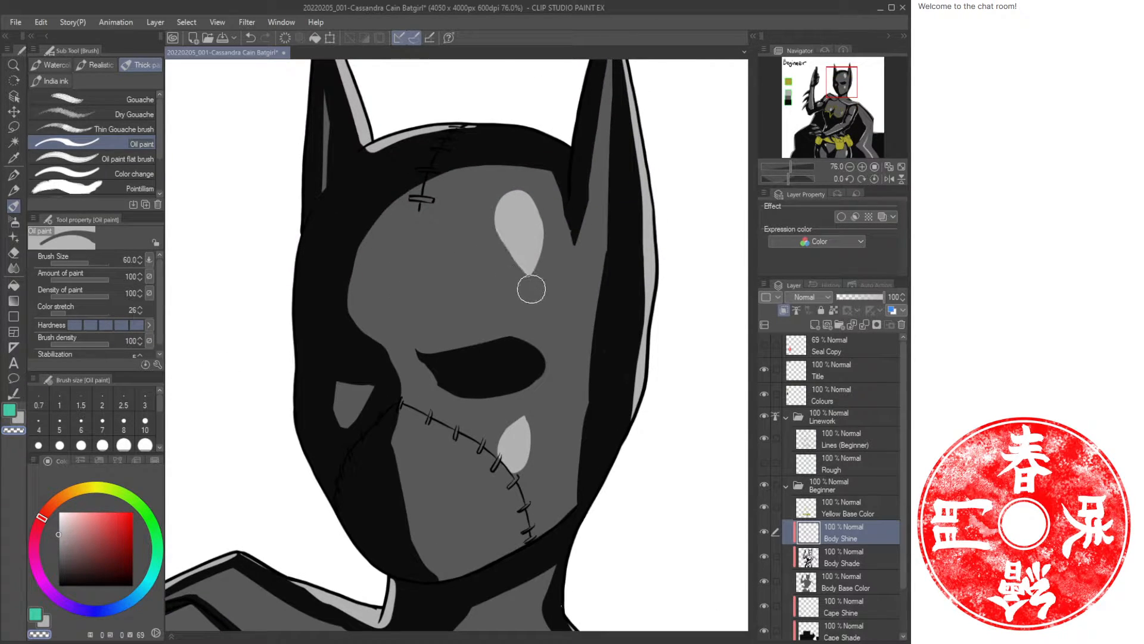
{"action": "left_click", "coordinate": [895, 163]}
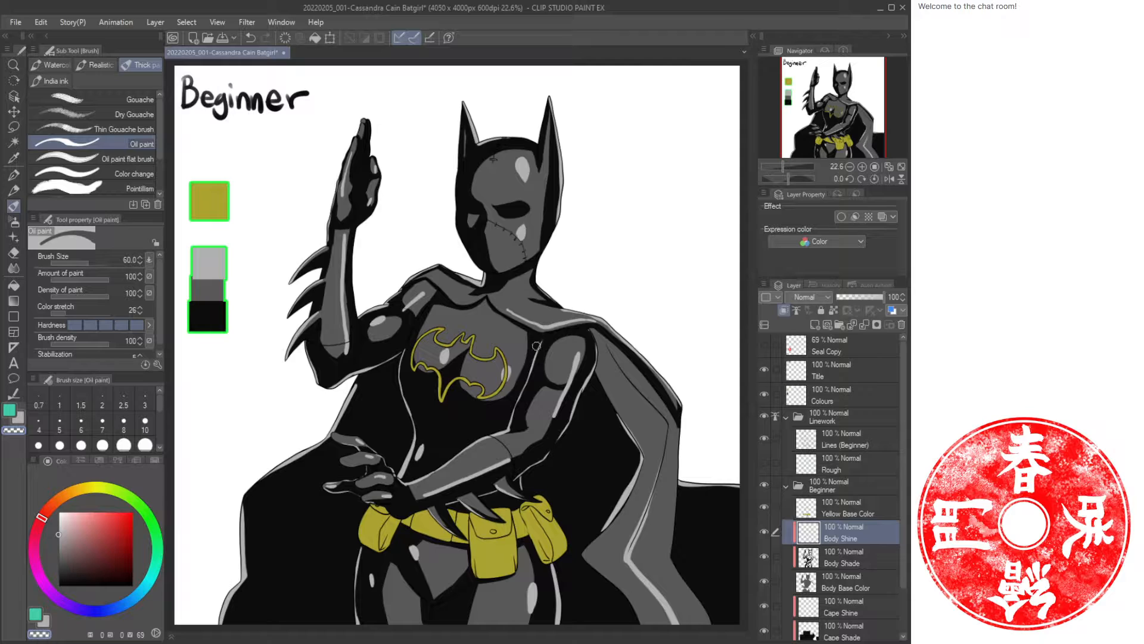
{"action": "key", "text": "ctrl+s"}
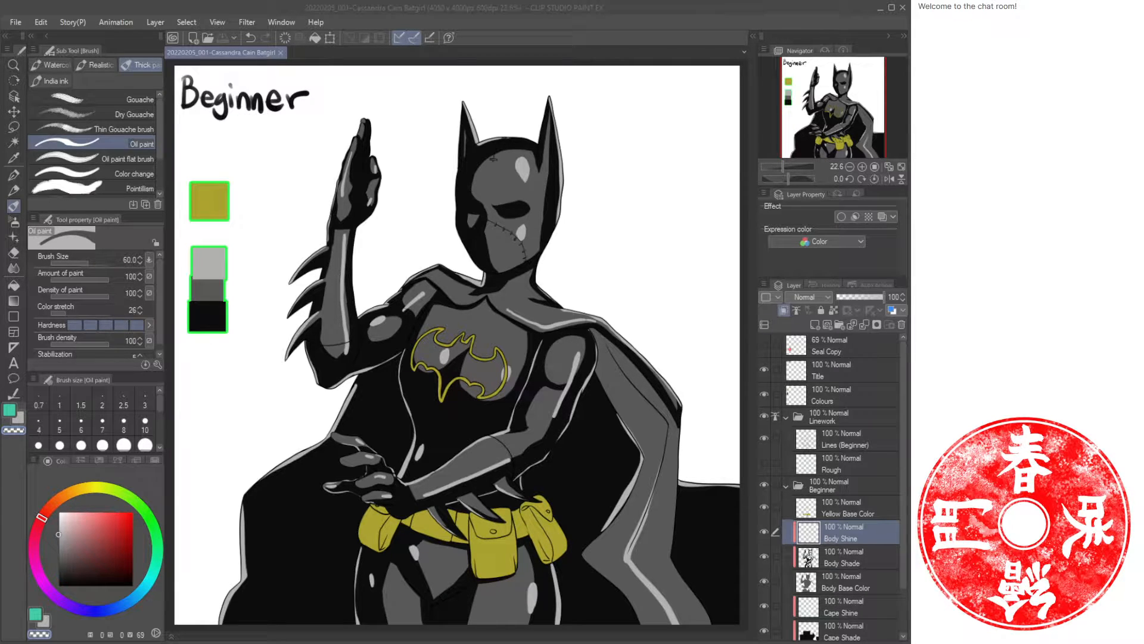
Show the Seal Copy layer, hide the Colours swatch layer, and save the file.
{"action": "left_click", "coordinate": [763, 344]}
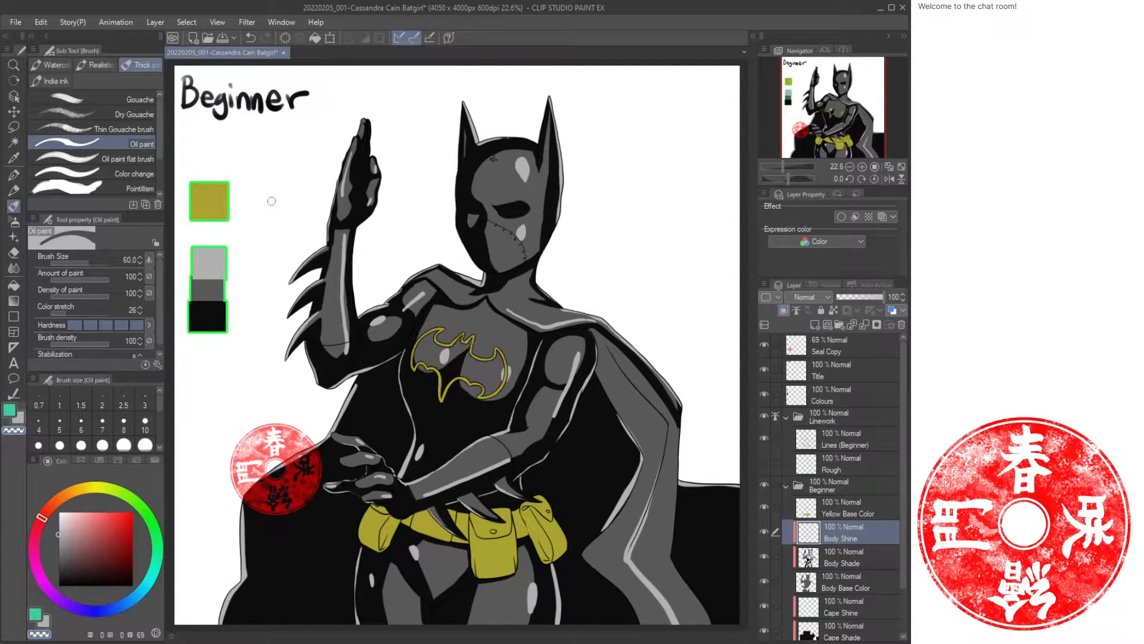
{"action": "left_click", "coordinate": [764, 394]}
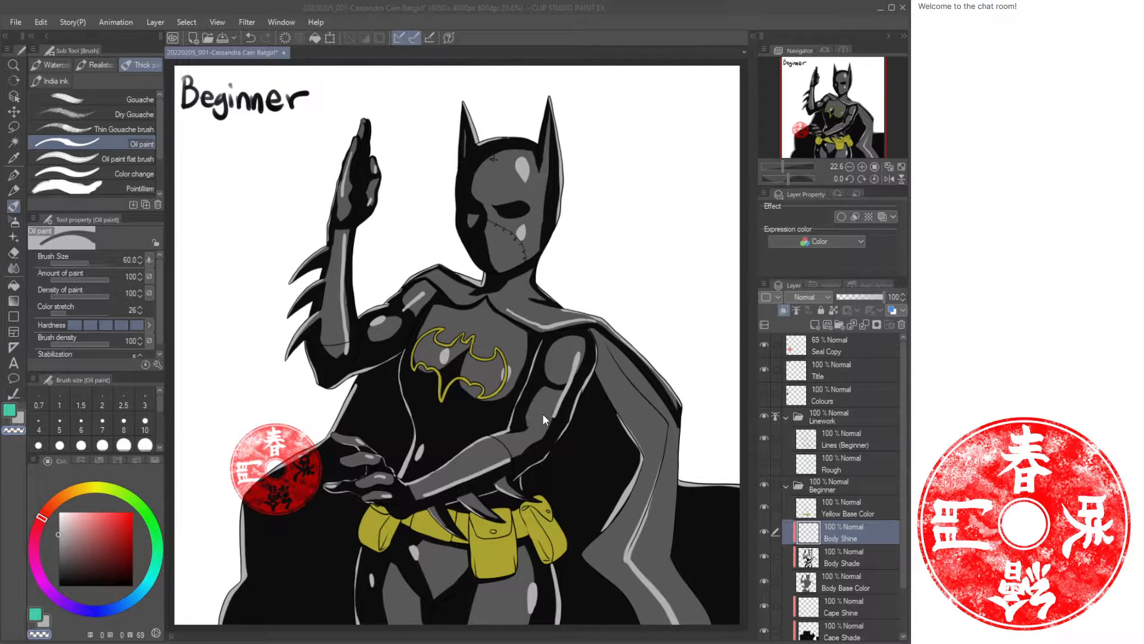
{"action": "left_click", "coordinate": [471, 497]}
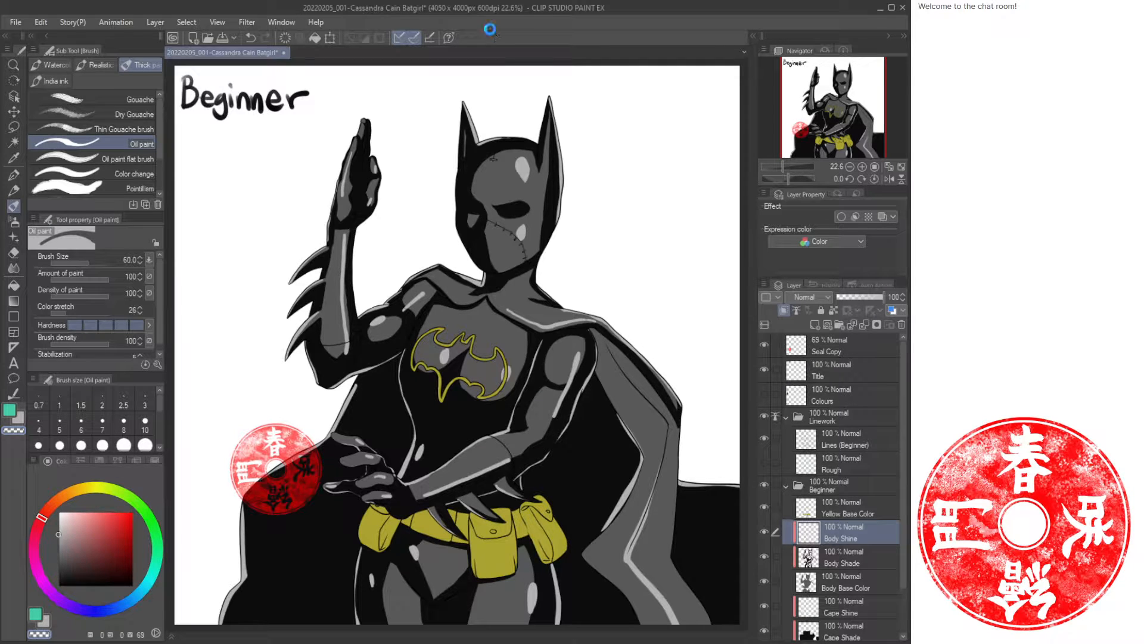
{"action": "key", "text": "ctrl+s"}
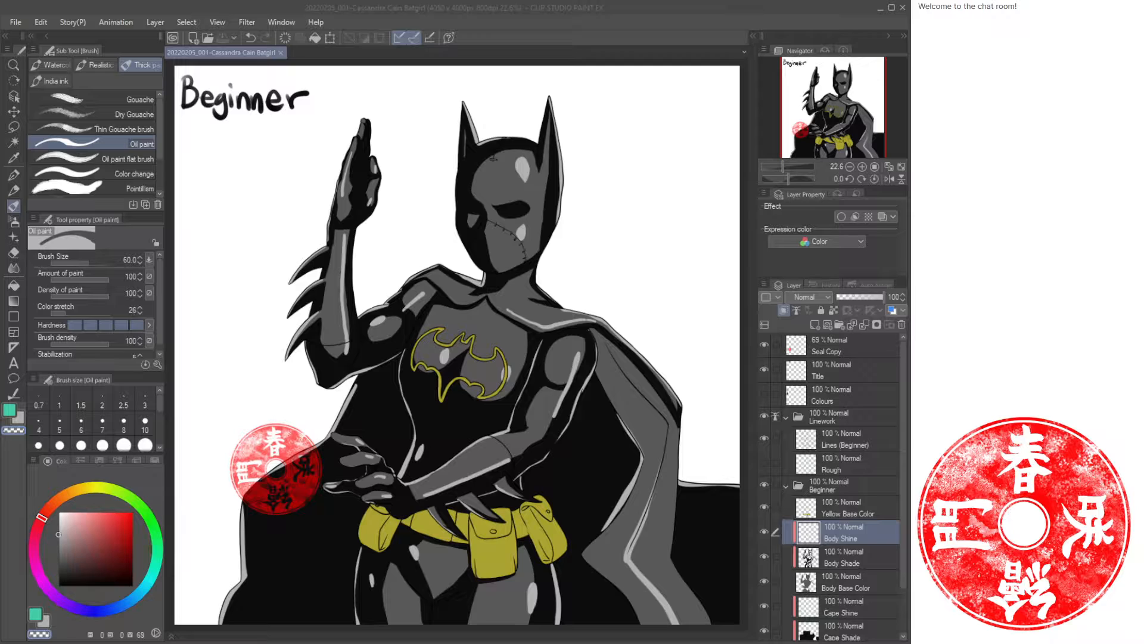
Clear the entire contents of the Title layer.
{"action": "left_click", "coordinate": [721, 24]}
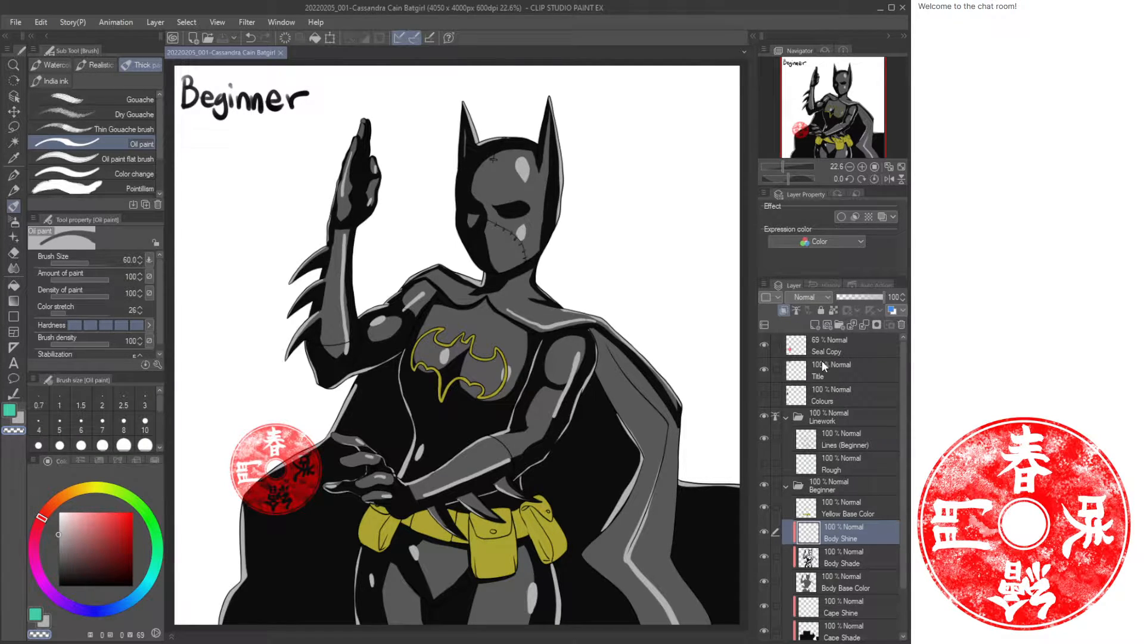
{"action": "left_click", "coordinate": [837, 370]}
{"action": "key", "text": "ctrl+a"}
{"action": "key", "text": "Delete"}
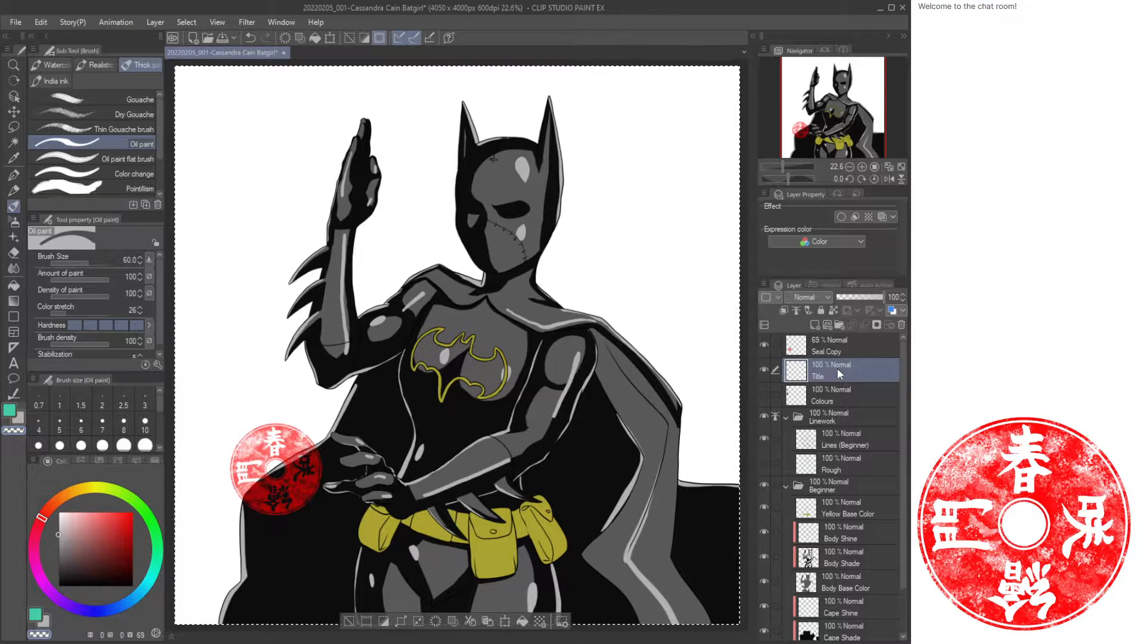
{"action": "key", "text": "ctrl+d"}
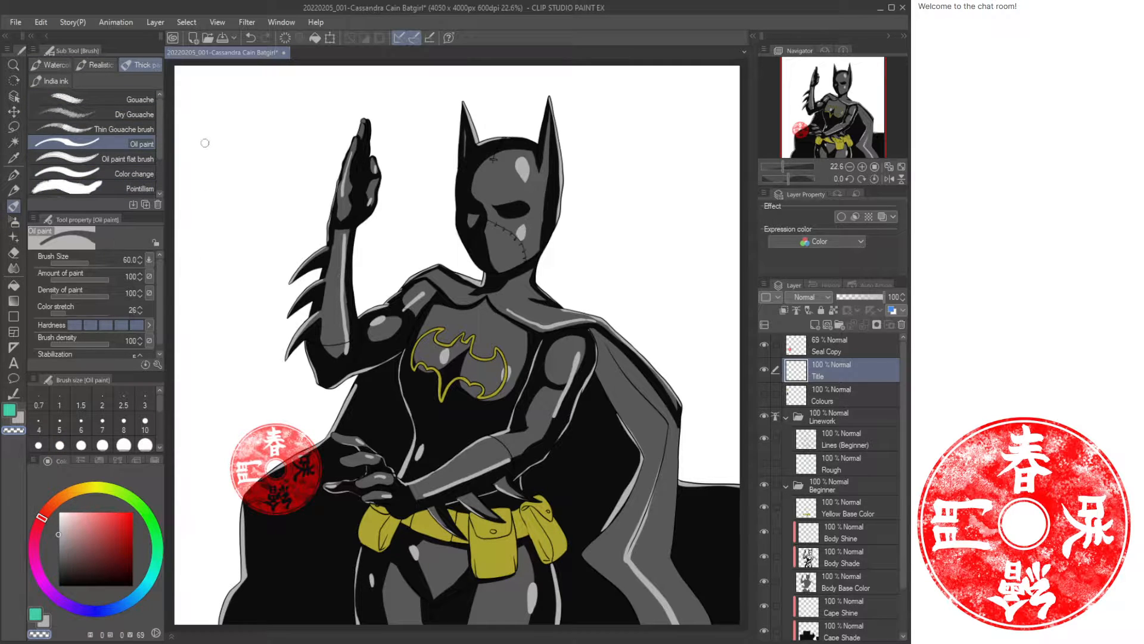
Pick black and handwrite the title "Intermediate" on the Title layer.
{"action": "left_click_drag", "start_coordinate": [89, 546], "coordinate": [1, 609]}
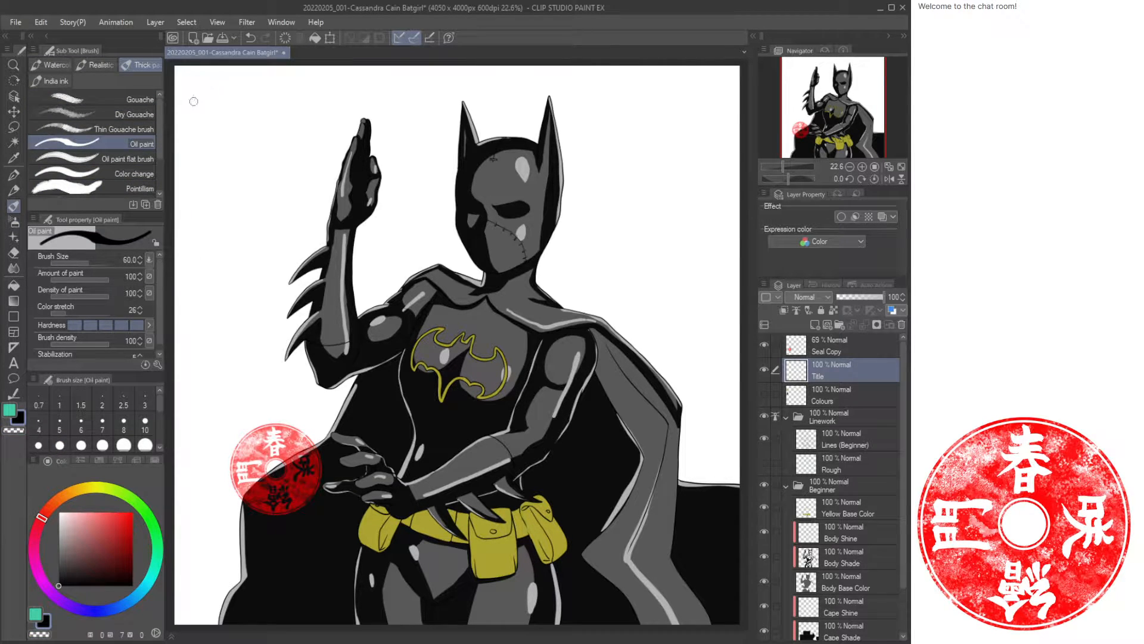
{"action": "left_click_drag", "start_coordinate": [189, 85], "coordinate": [211, 82]}
{"action": "left_click_drag", "start_coordinate": [219, 101], "coordinate": [241, 122]}
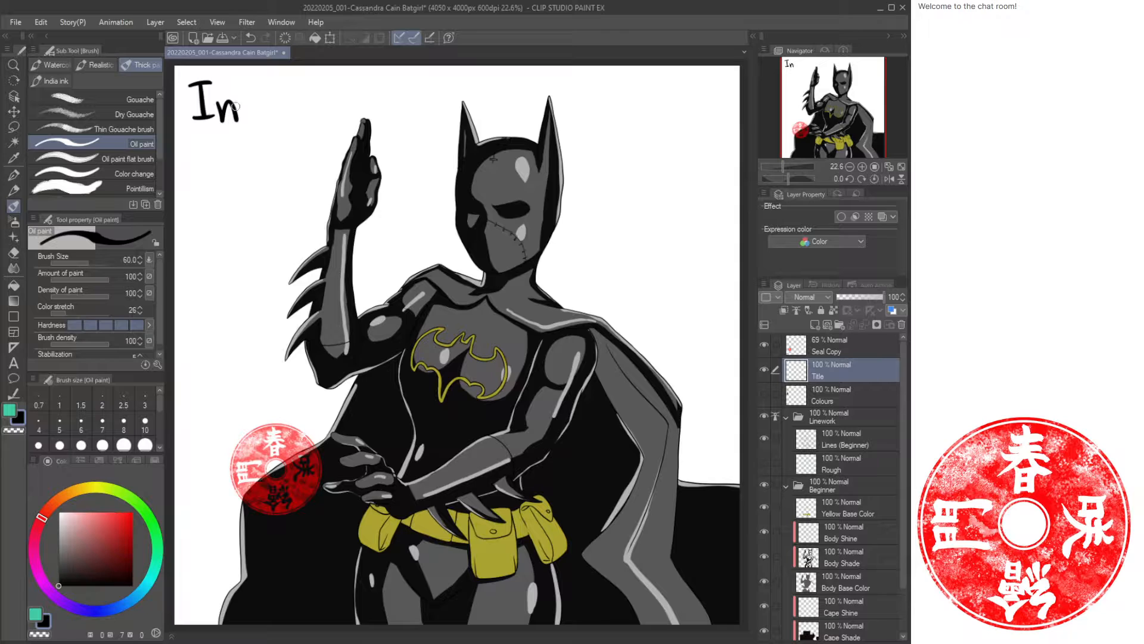
{"action": "left_click_drag", "start_coordinate": [247, 83], "coordinate": [251, 122]}
{"action": "mouse_move", "coordinate": [233, 102]}
{"action": "left_mouse_down"}
{"action": "mouse_move", "coordinate": [259, 100]}
{"action": "mouse_move", "coordinate": [273, 121]}
{"action": "mouse_move", "coordinate": [296, 106]}
{"action": "mouse_move", "coordinate": [317, 119]}
{"action": "mouse_move", "coordinate": [418, 114]}
{"action": "left_mouse_up"}
{"action": "left_click", "coordinate": [355, 90]}
{"action": "left_click_drag", "start_coordinate": [382, 91], "coordinate": [396, 89]}
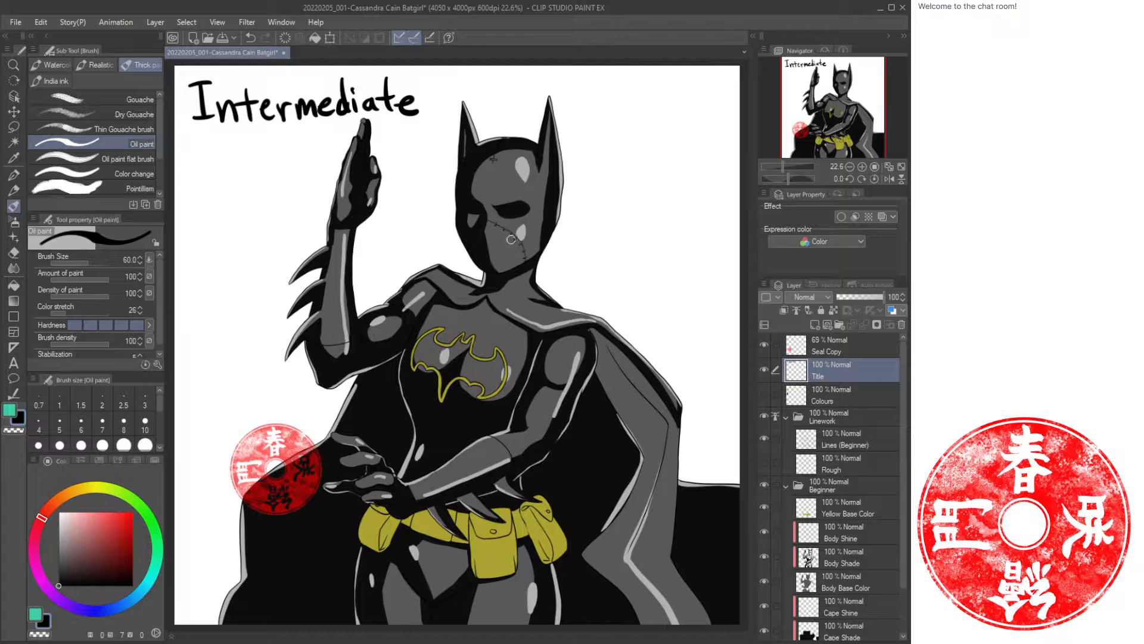
Collapse the Beginner folder and add a new folder above it named Intermediate.
{"action": "left_click", "coordinate": [786, 485]}
{"action": "left_click", "coordinate": [848, 485]}
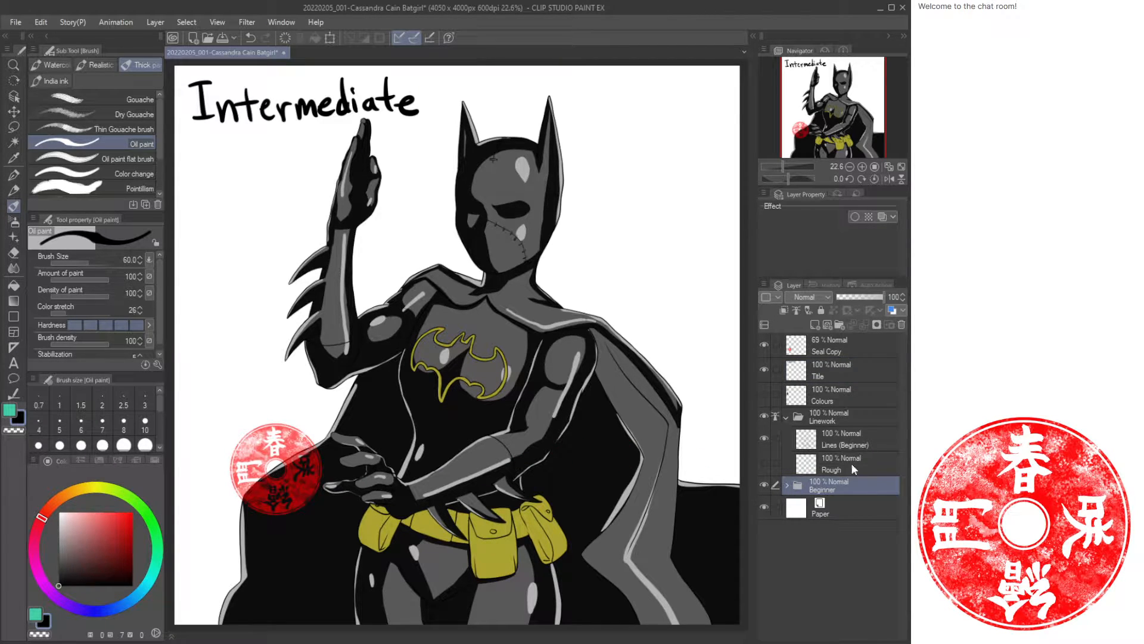
{"action": "left_click", "coordinate": [840, 325]}
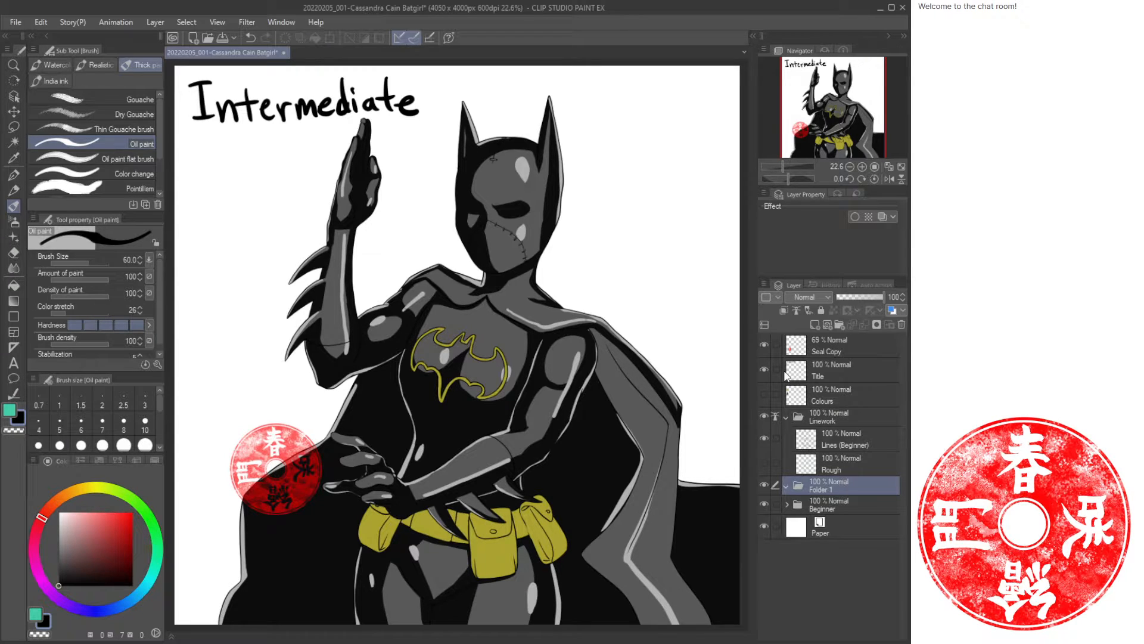
{"action": "type", "text": "Intermediate"}
{"action": "key", "text": "Return"}
Copy the Yellow Base Color, Body Base Color and Cape Base Color layers into the Intermediate folder.
{"action": "left_click", "coordinate": [786, 503]}
{"action": "scroll", "coordinate": [882, 530], "scroll_direction": "down", "scroll_amount": 3}
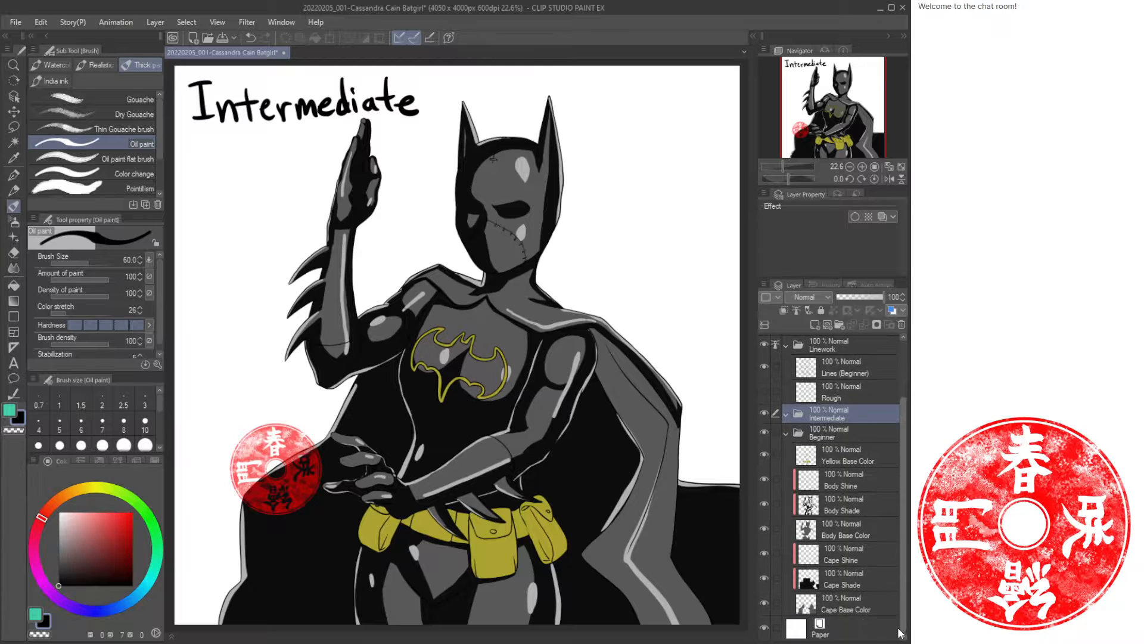
{"action": "left_click", "coordinate": [858, 456]}
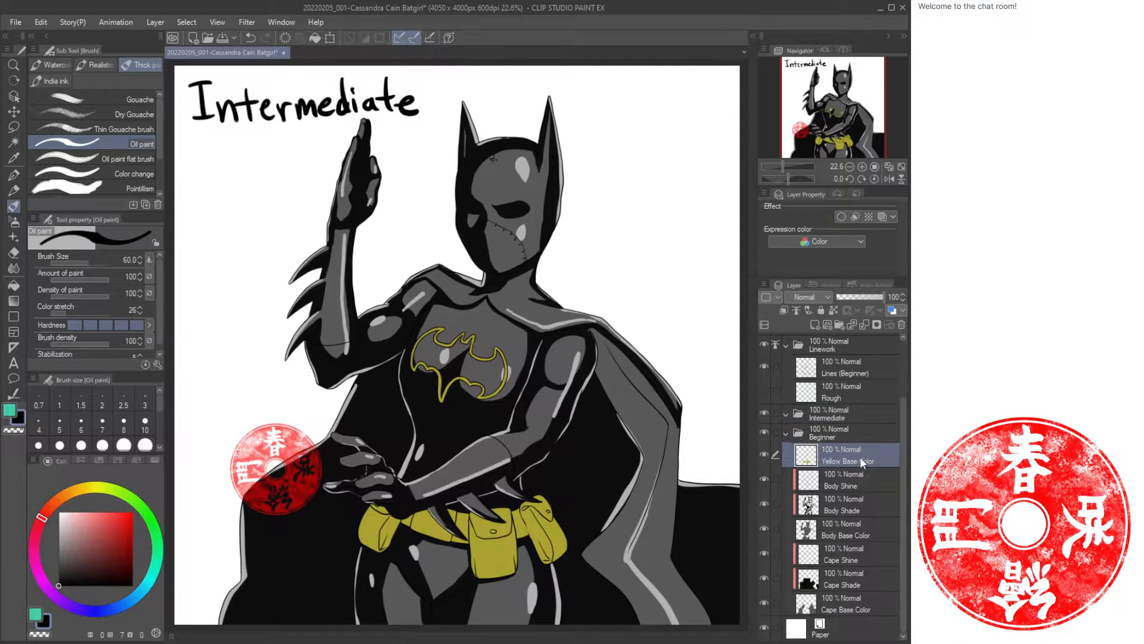
{"action": "left_click", "coordinate": [856, 535], "text": "ctrl"}
{"action": "left_click", "coordinate": [853, 605], "text": "ctrl"}
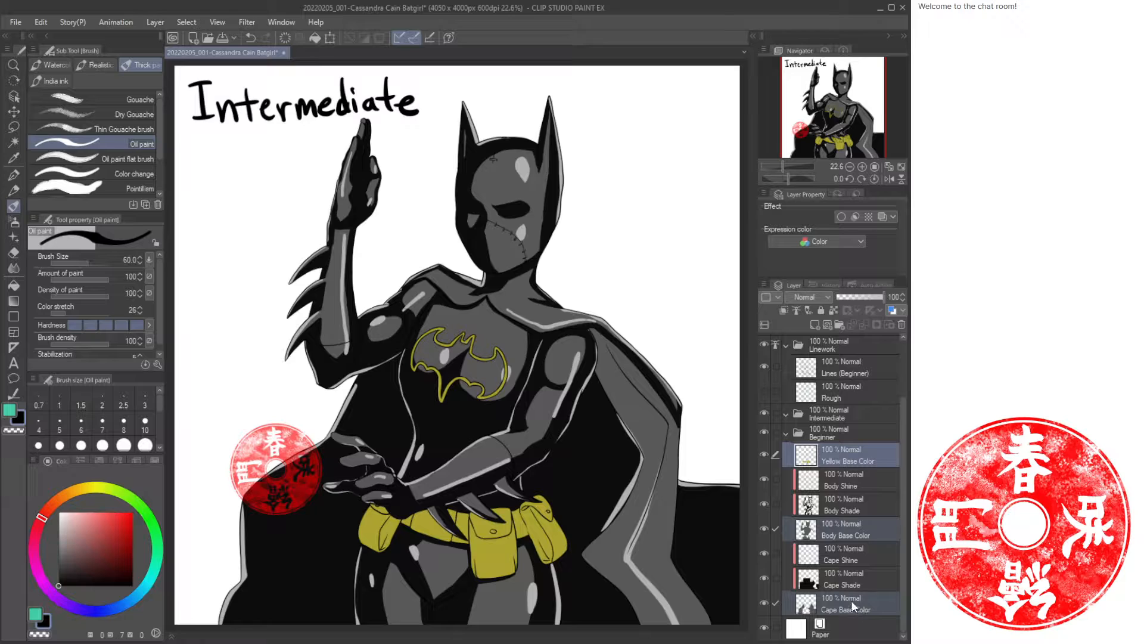
{"action": "left_click", "coordinate": [825, 414]}
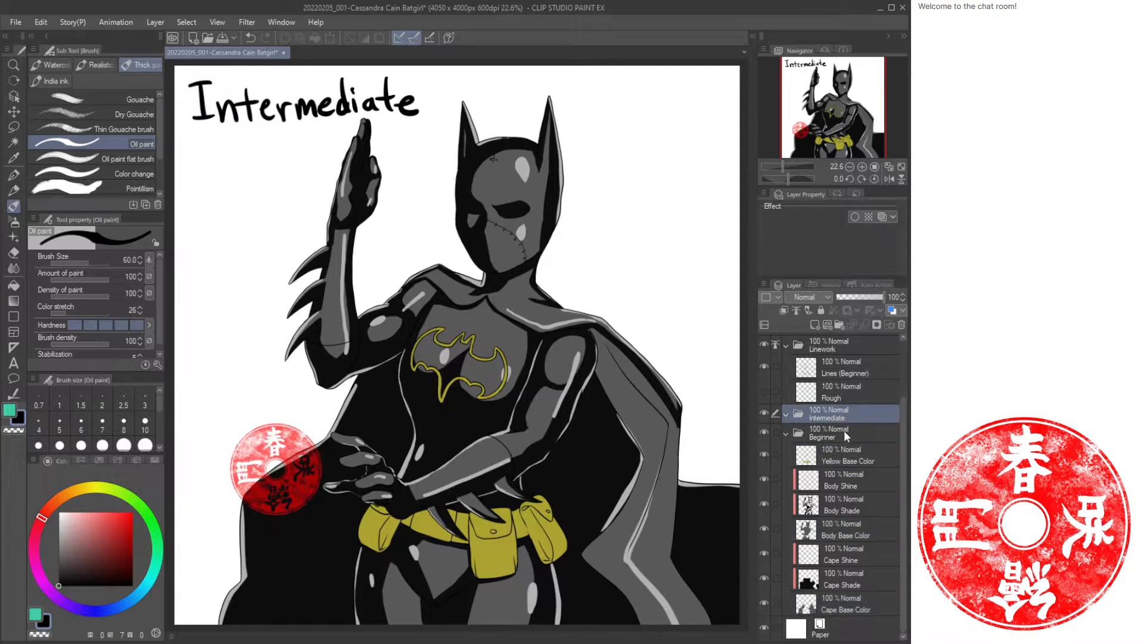
{"action": "key", "text": "ctrl+v"}
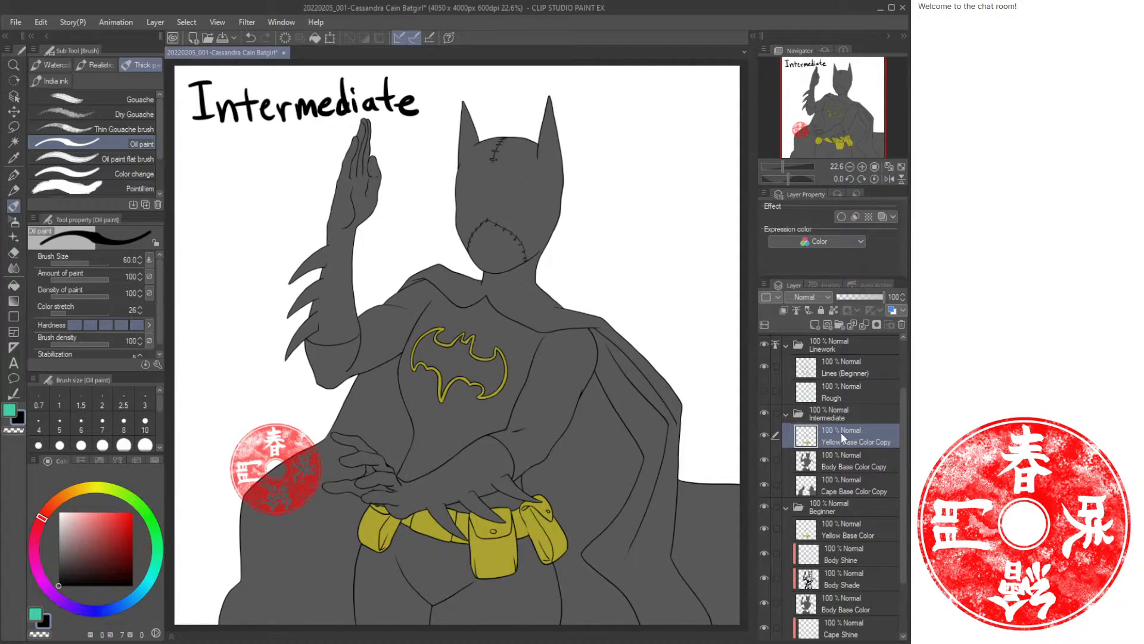
Collapse the Beginner folder and rename the copied layers to drop the "Copy" suffix.
{"action": "left_click", "coordinate": [785, 507]}
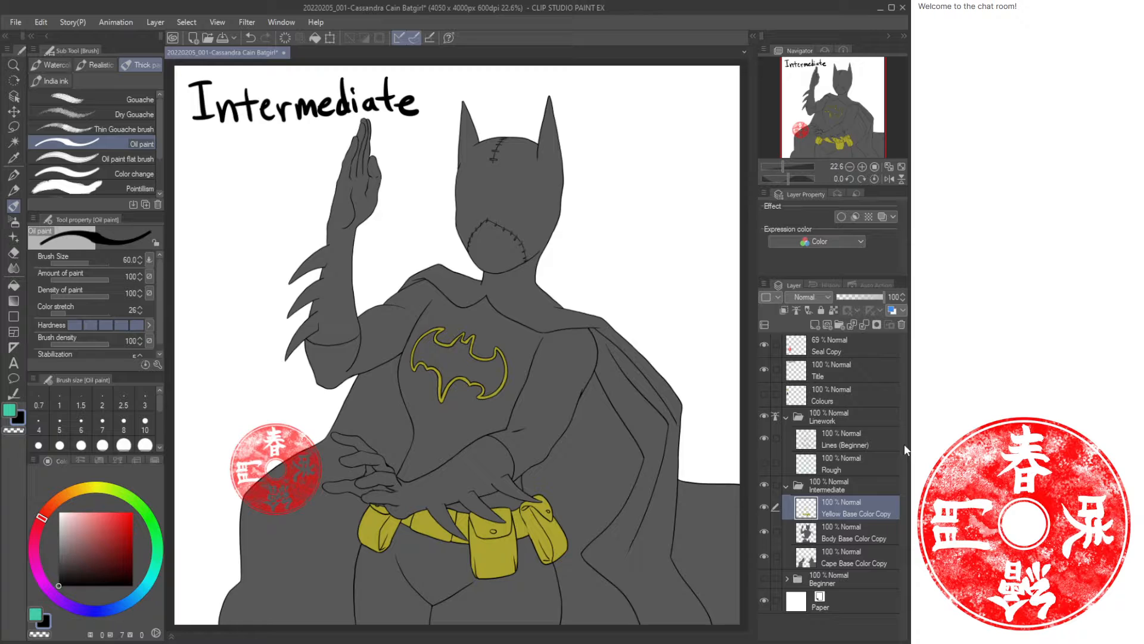
{"action": "left_click", "coordinate": [880, 540]}
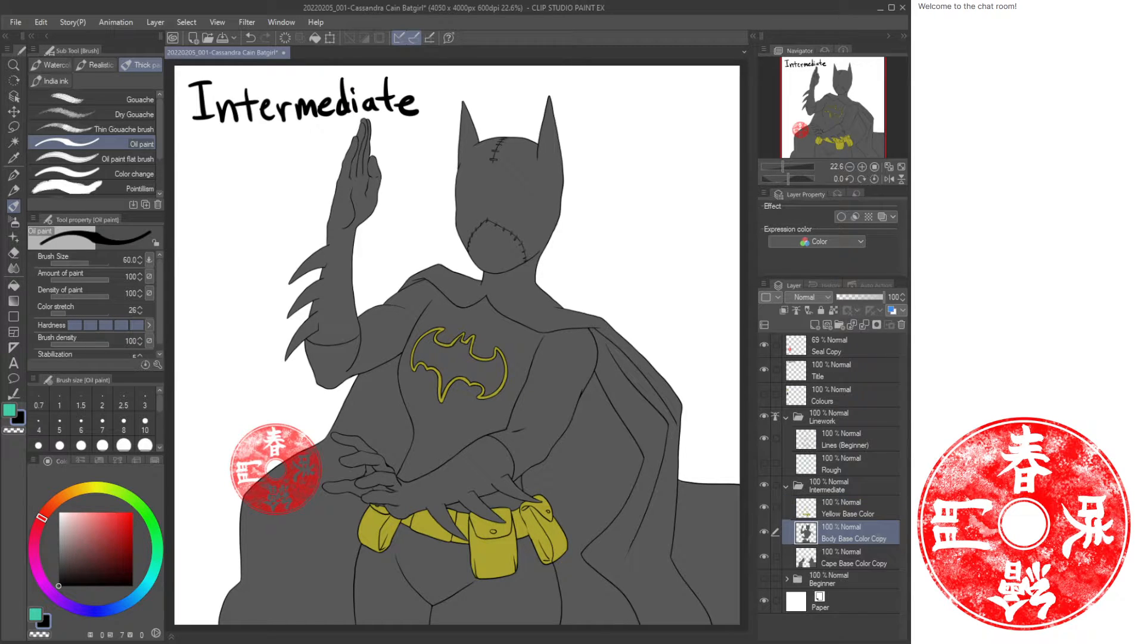
{"action": "key", "text": "Return"}
{"action": "left_click", "coordinate": [879, 564]}
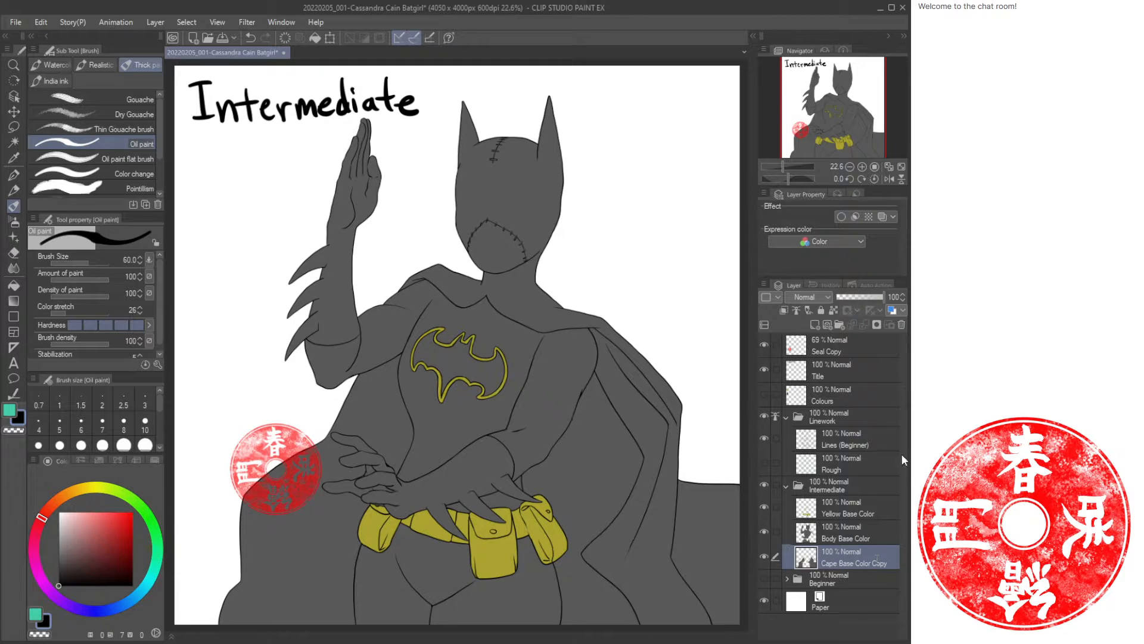
{"action": "key", "text": "BackSpace"}
{"action": "key", "text": "BackSpace"}
{"action": "key", "text": "BackSpace"}
{"action": "key", "text": "BackSpace"}
{"action": "key", "text": "BackSpace"}
{"action": "left_click", "coordinate": [870, 507]}
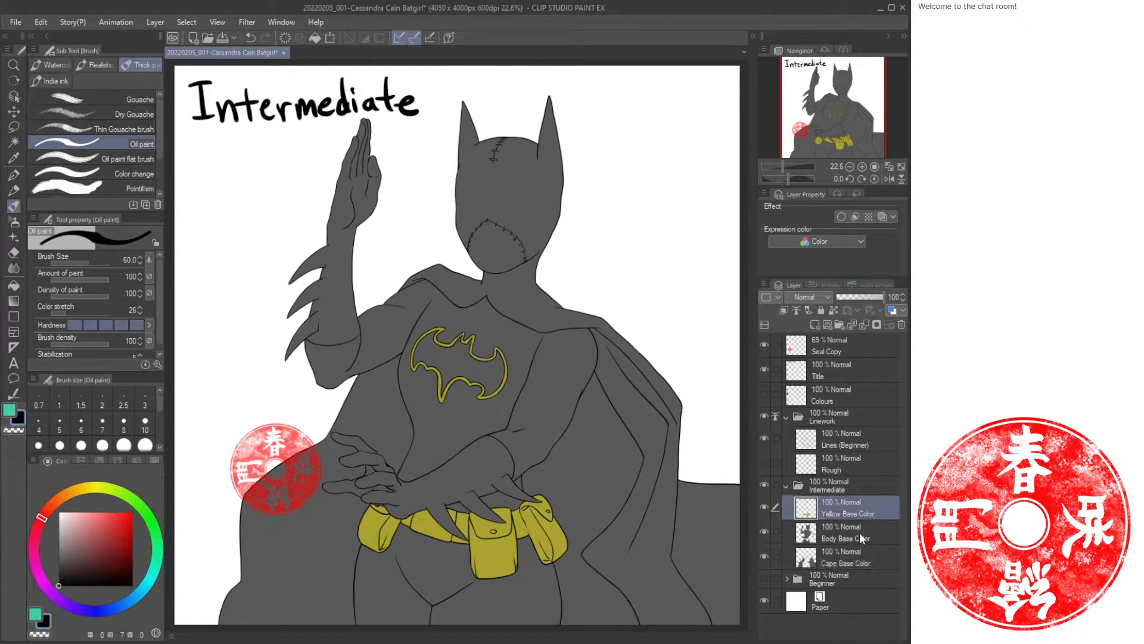
Hide the Seal Copy layer and show the Colours layer, saving the file in between.
{"action": "left_click", "coordinate": [764, 344]}
{"action": "key", "text": "ctrl+s"}
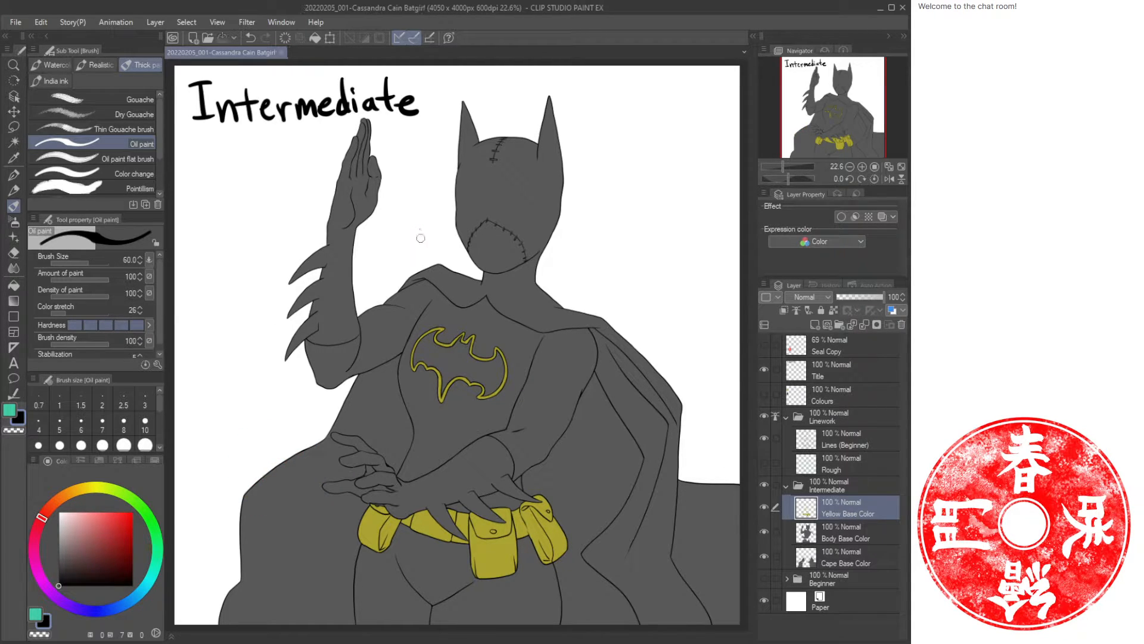
{"action": "left_click", "coordinate": [764, 394]}
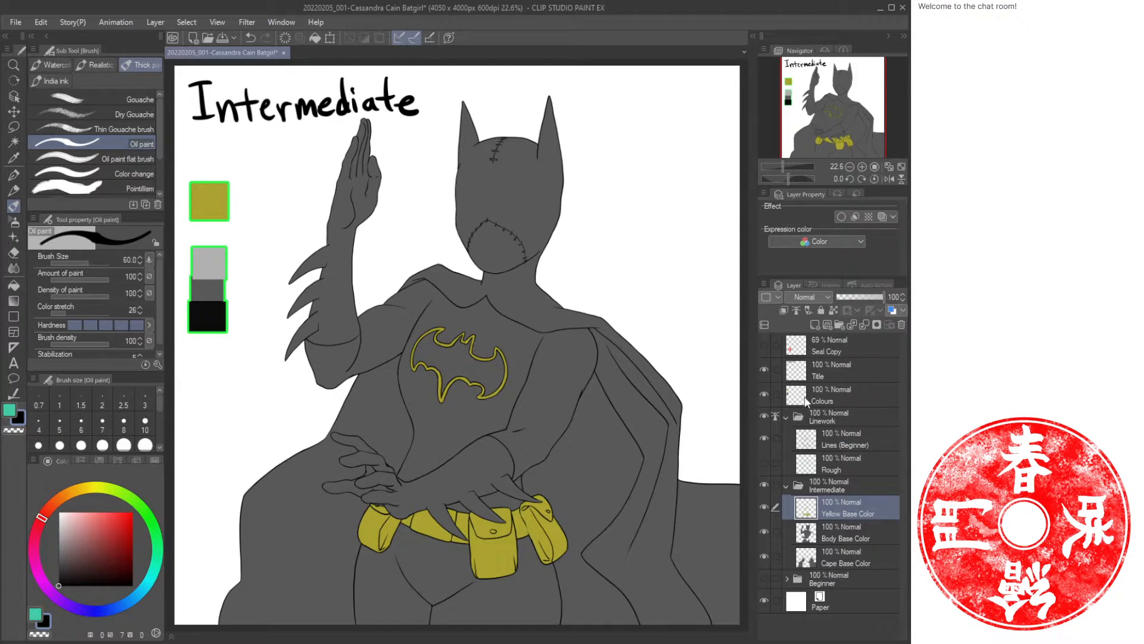
Collapse the Linework and Intermediate folders and hide both of them.
{"action": "left_click", "coordinate": [787, 417]}
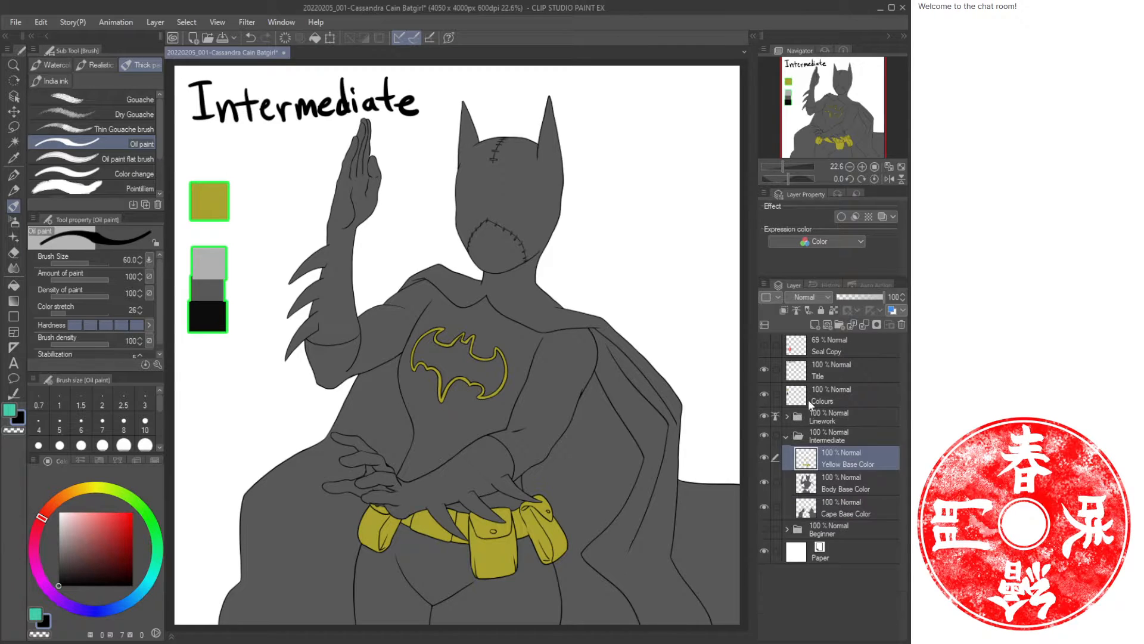
{"action": "left_click", "coordinate": [786, 436]}
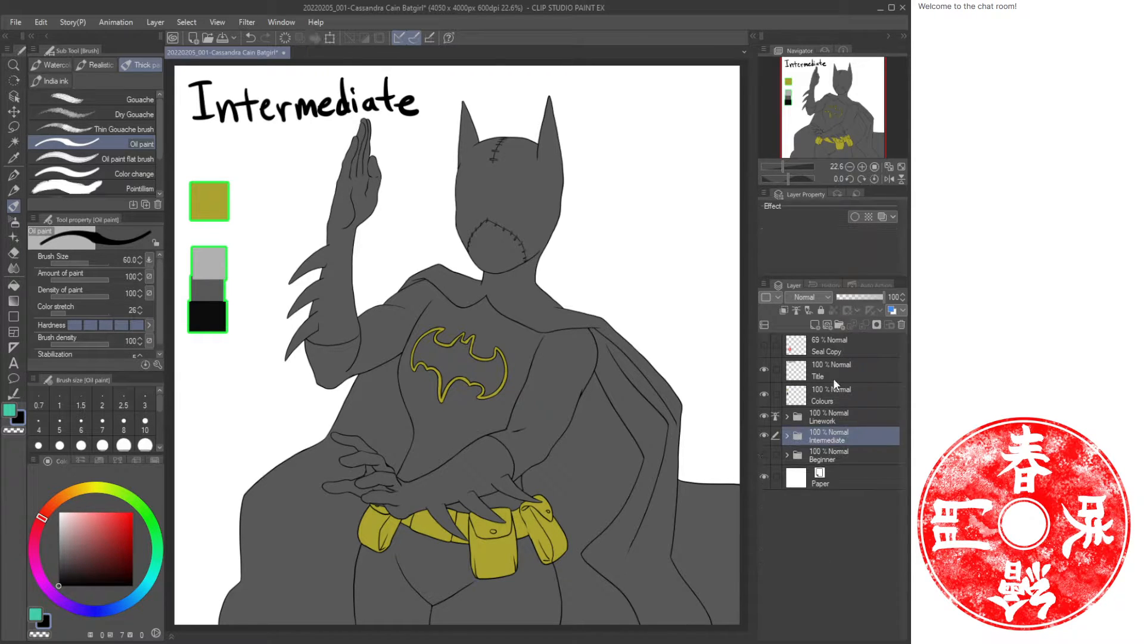
{"action": "left_click", "coordinate": [763, 435]}
{"action": "left_click", "coordinate": [764, 416]}
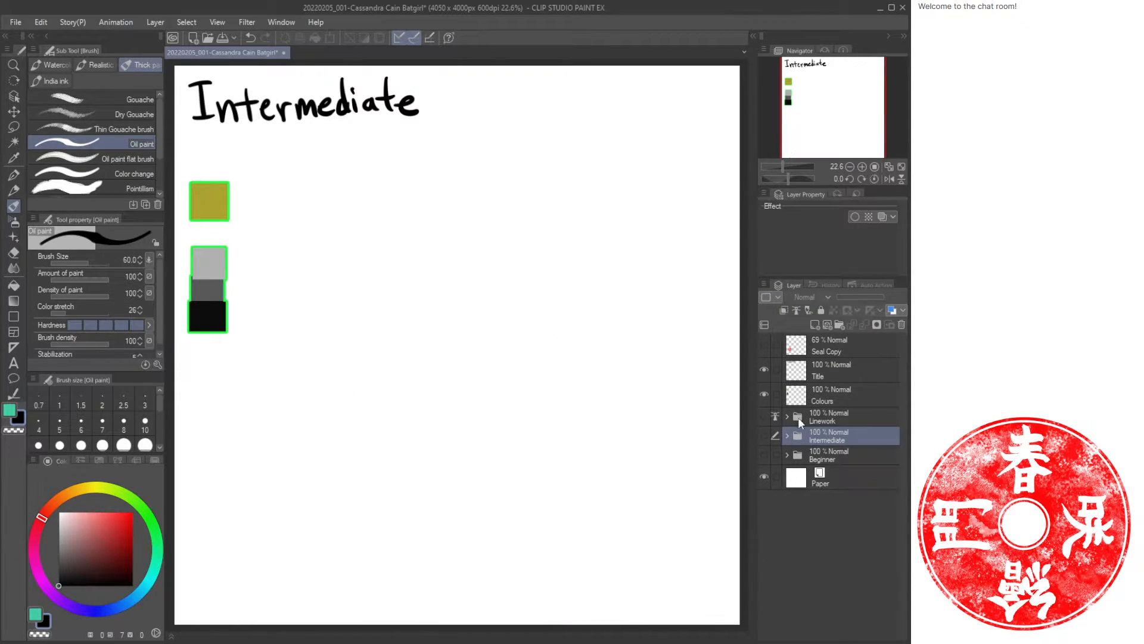
Add a new layer named Explanation above the Linework folder.
{"action": "left_click", "coordinate": [850, 420]}
{"action": "left_click", "coordinate": [835, 326]}
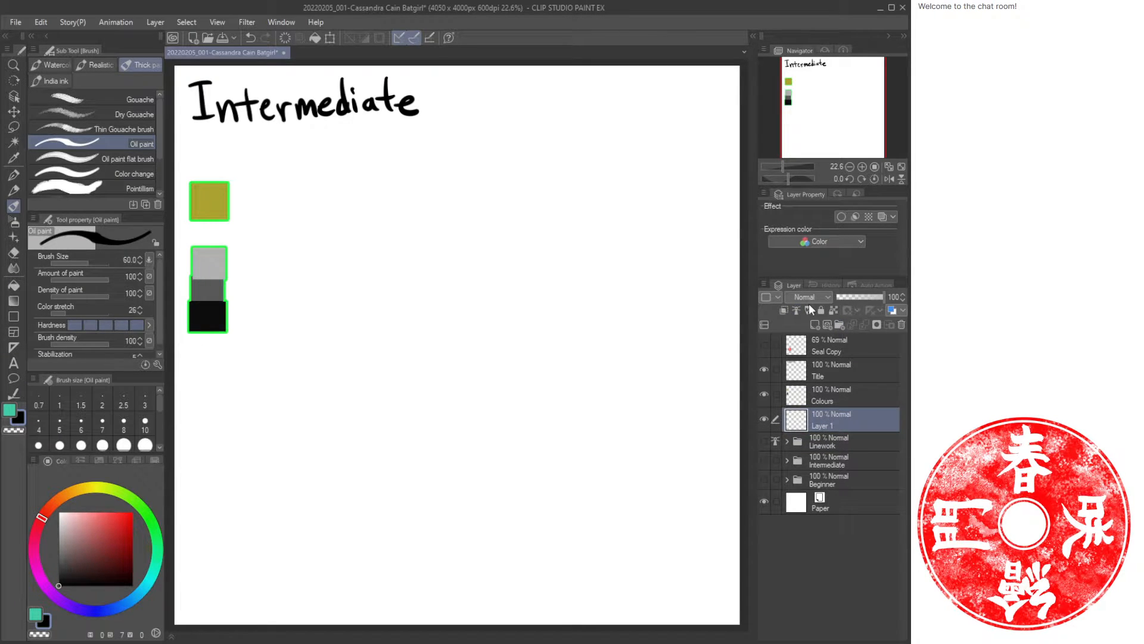
{"action": "type", "text": "Explanation"}
{"action": "key", "text": "Return"}
On the Explanation layer, draw two outline ellipses, one above the other, as the top and bottom of a cylinder.
{"action": "left_click", "coordinate": [14, 316]}
{"action": "left_click", "coordinate": [119, 187]}
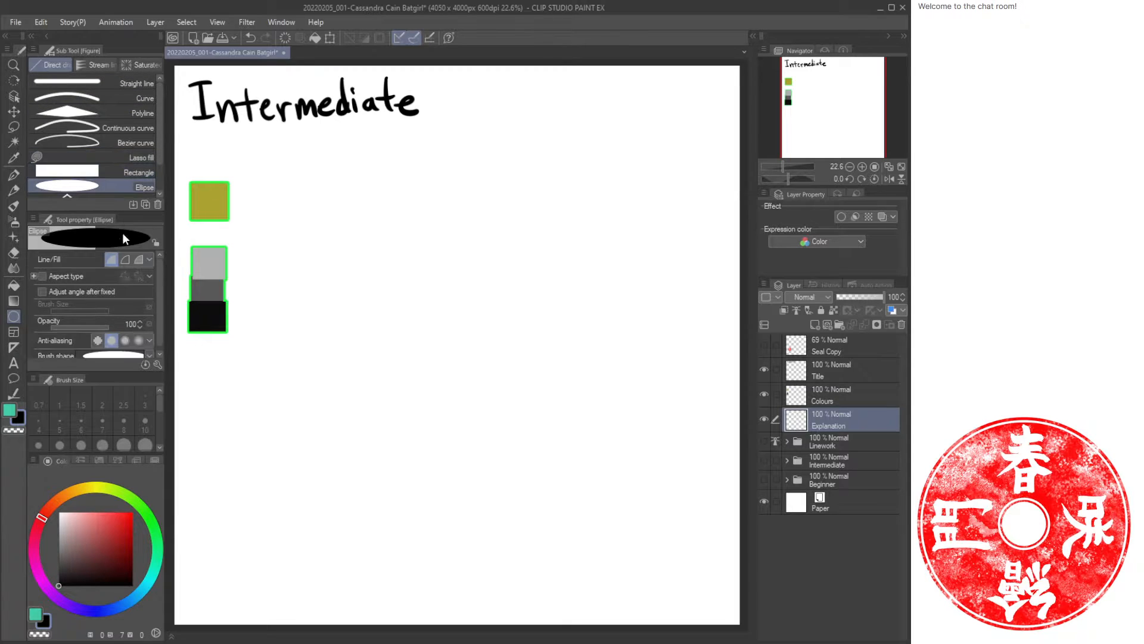
{"action": "left_click", "coordinate": [125, 259]}
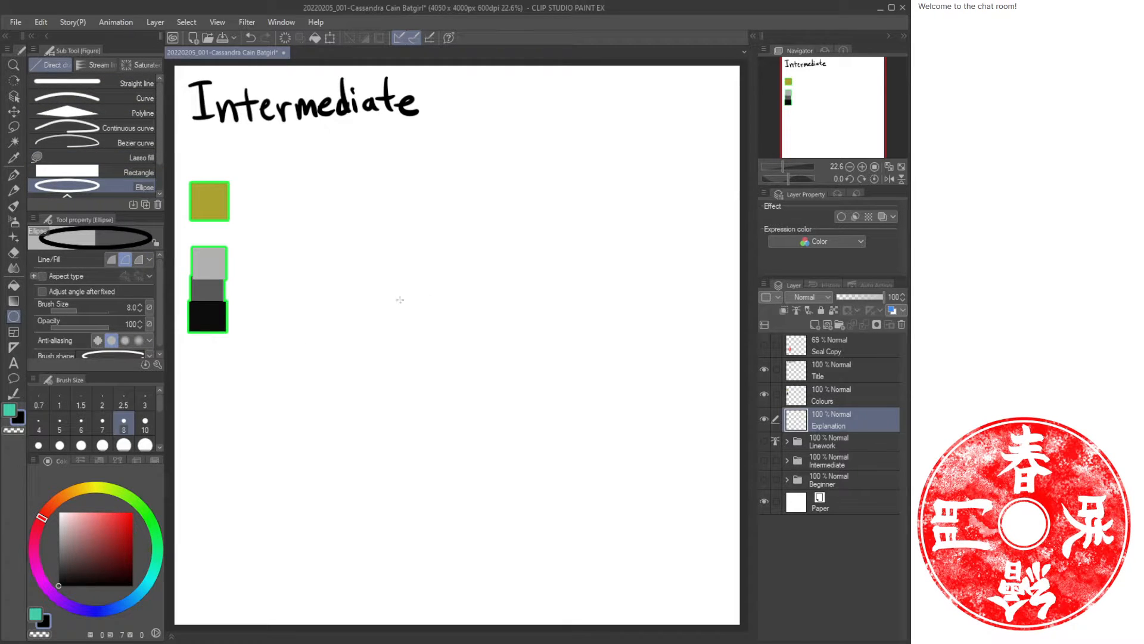
{"action": "left_click_drag", "start_coordinate": [394, 207], "coordinate": [607, 260]}
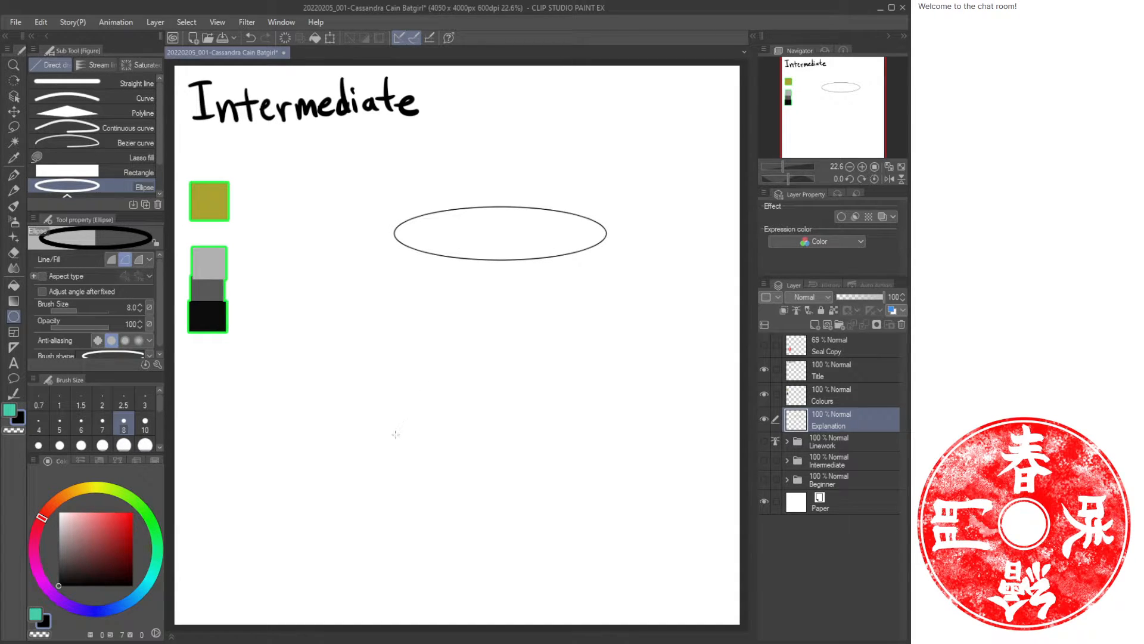
{"action": "left_click_drag", "start_coordinate": [395, 432], "coordinate": [614, 476]}
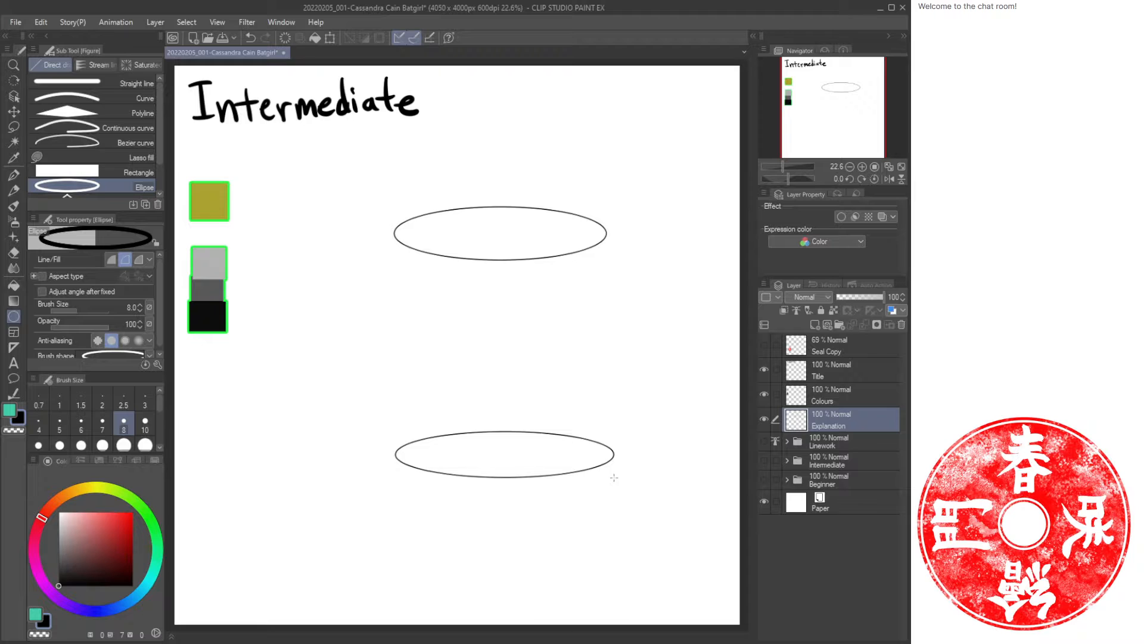
Connect the two ellipses with straight vertical lines to form the cylinder's sides.
{"action": "left_click", "coordinate": [109, 84]}
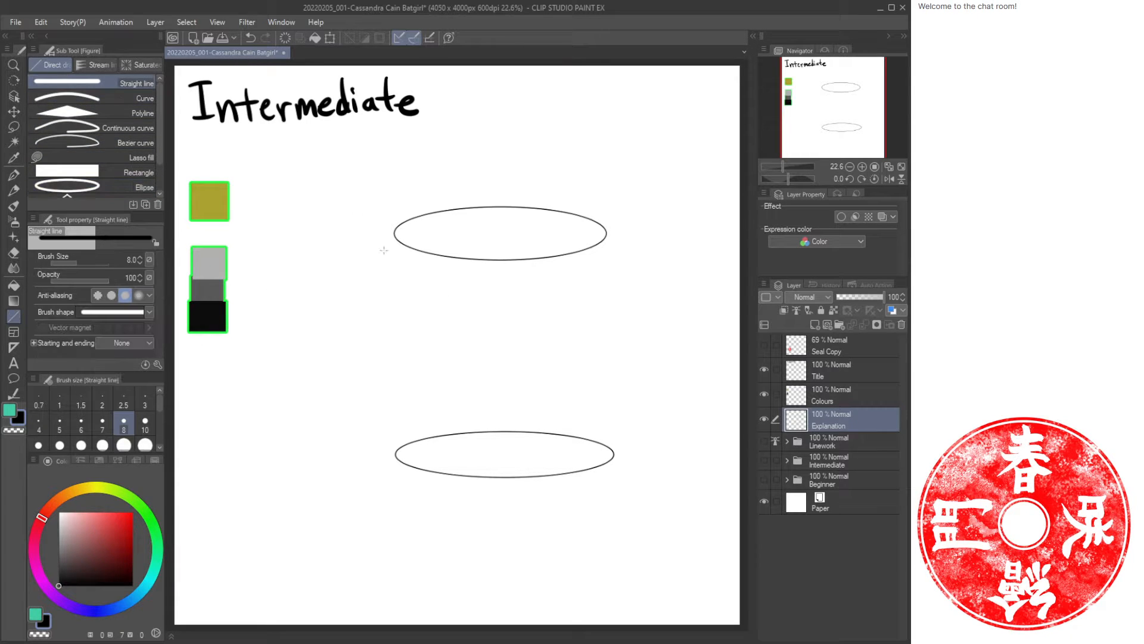
{"action": "mouse_move", "coordinate": [396, 233]}
{"action": "left_mouse_down"}
{"action": "mouse_move", "coordinate": [415, 462]}
{"action": "mouse_move", "coordinate": [397, 456]}
{"action": "left_mouse_up"}
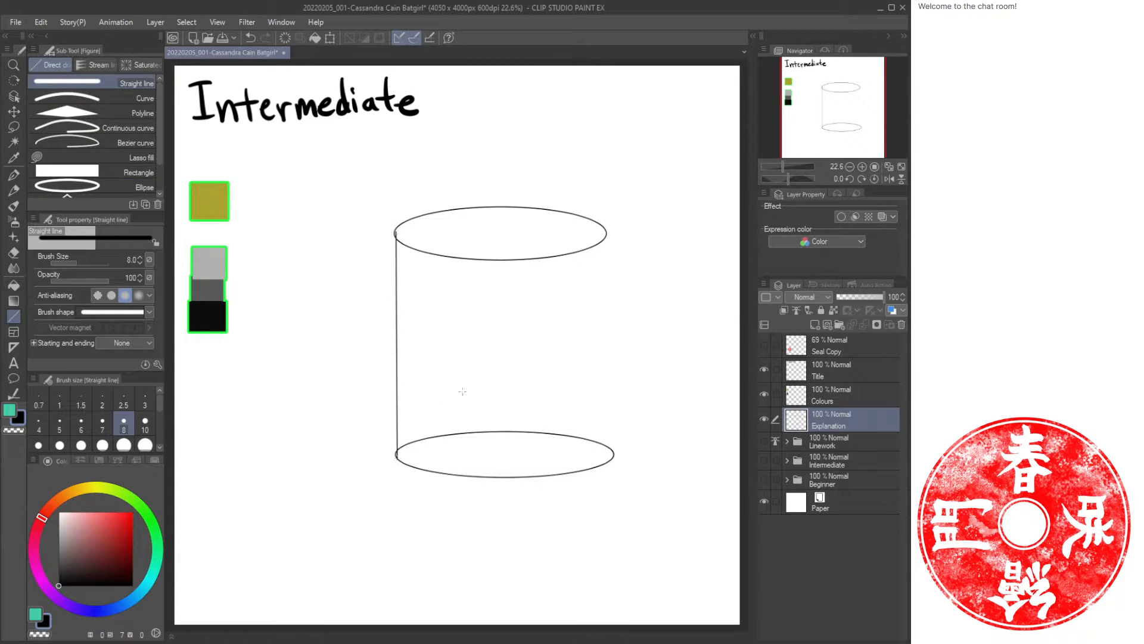
{"action": "left_click_drag", "start_coordinate": [609, 231], "coordinate": [613, 454]}
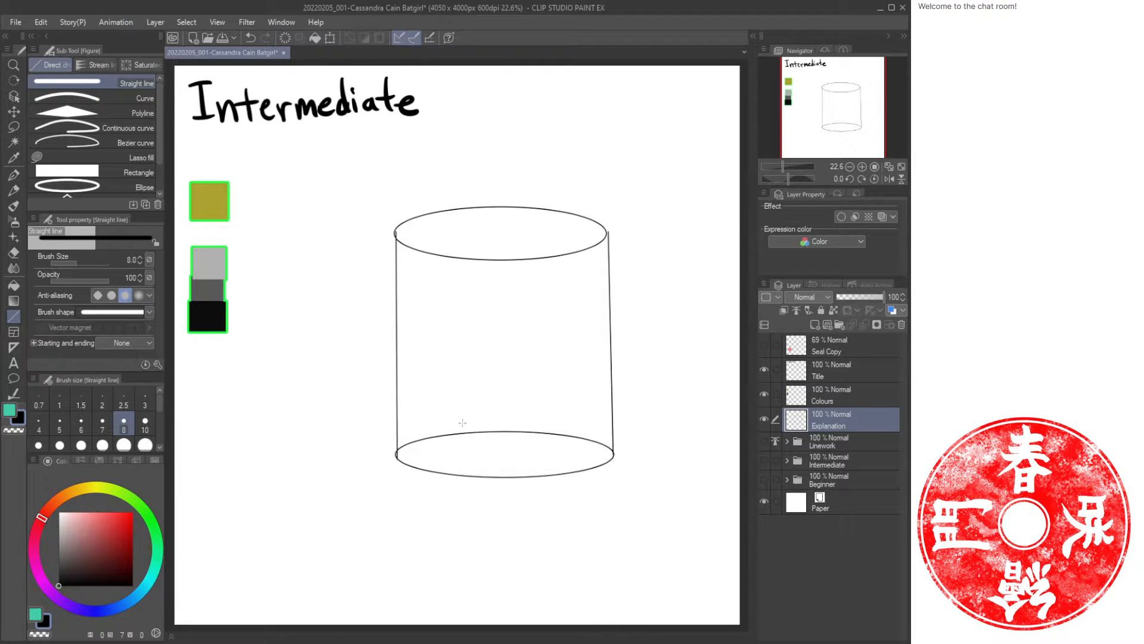
Erase the hidden back arc of the bottom ellipse and touch up the cylinder's lower corners with the pen.
{"action": "key", "text": "e"}
{"action": "key", "text": "bracketright"}
{"action": "key", "text": "bracketright"}
{"action": "key", "text": "bracketright"}
{"action": "key", "text": "bracketright"}
{"action": "key", "text": "bracketright"}
{"action": "key", "text": "bracketright"}
{"action": "key", "text": "bracketright"}
{"action": "key", "text": "bracketright"}
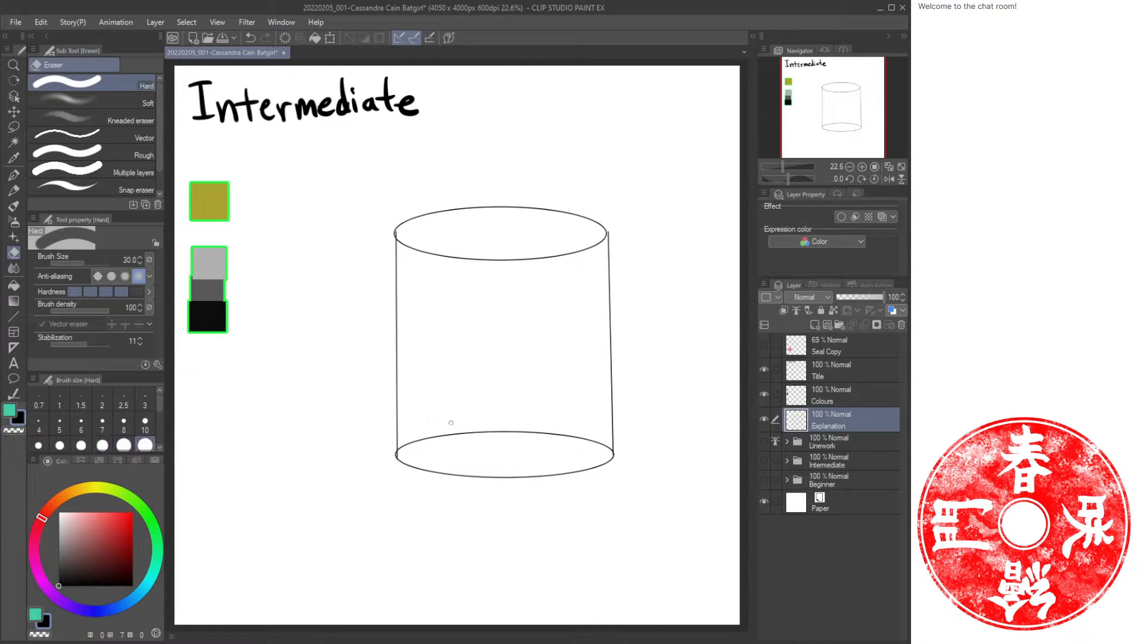
{"action": "mouse_move", "coordinate": [528, 431]}
{"action": "left_mouse_down"}
{"action": "mouse_move", "coordinate": [403, 449]}
{"action": "mouse_move", "coordinate": [558, 433]}
{"action": "mouse_move", "coordinate": [605, 448]}
{"action": "left_mouse_up"}
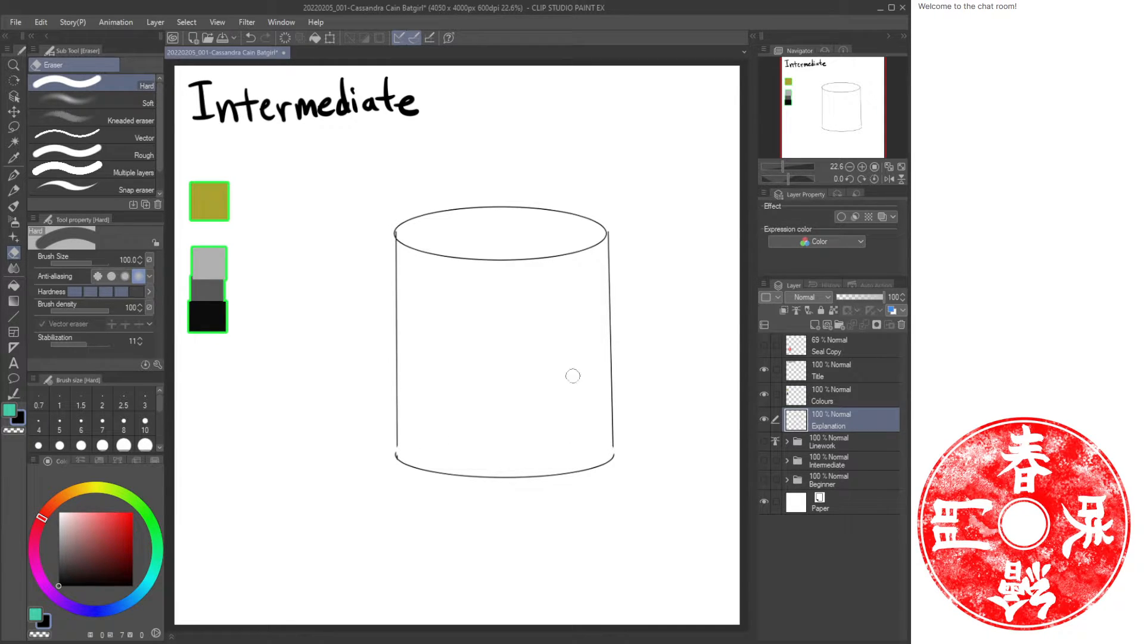
{"action": "key", "text": "p"}
{"action": "left_click_drag", "start_coordinate": [397, 441], "coordinate": [394, 457]}
{"action": "left_click_drag", "start_coordinate": [614, 446], "coordinate": [614, 457]}
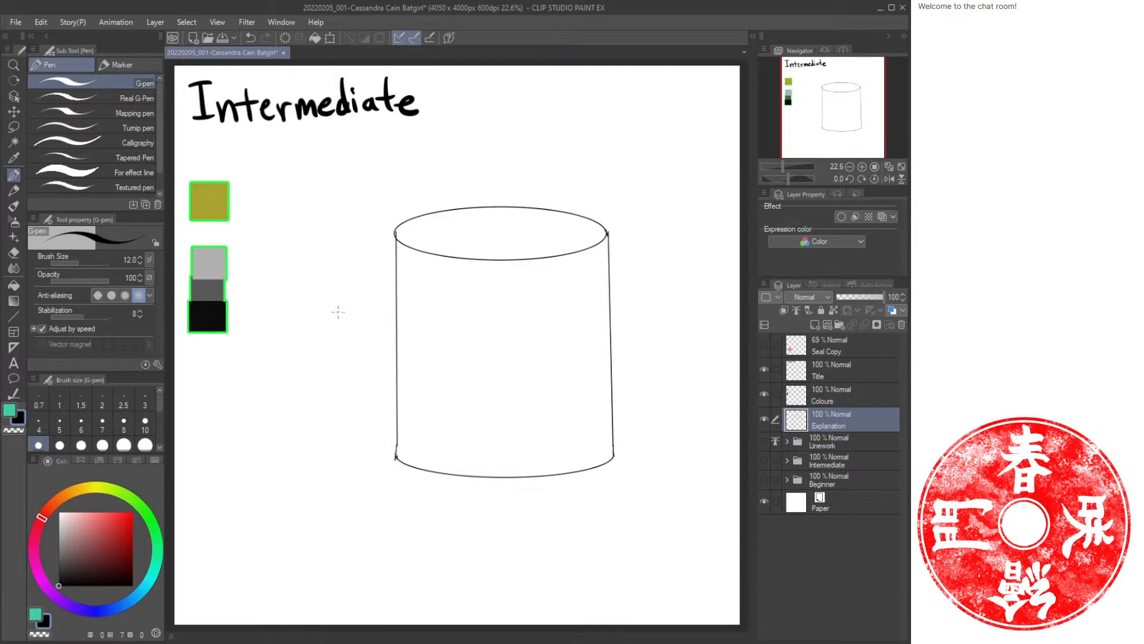
Sample the dark grey swatch and fill the cylinder's body and top using only the editing layer as reference.
{"action": "key", "text": "i"}
{"action": "left_click", "coordinate": [204, 285]}
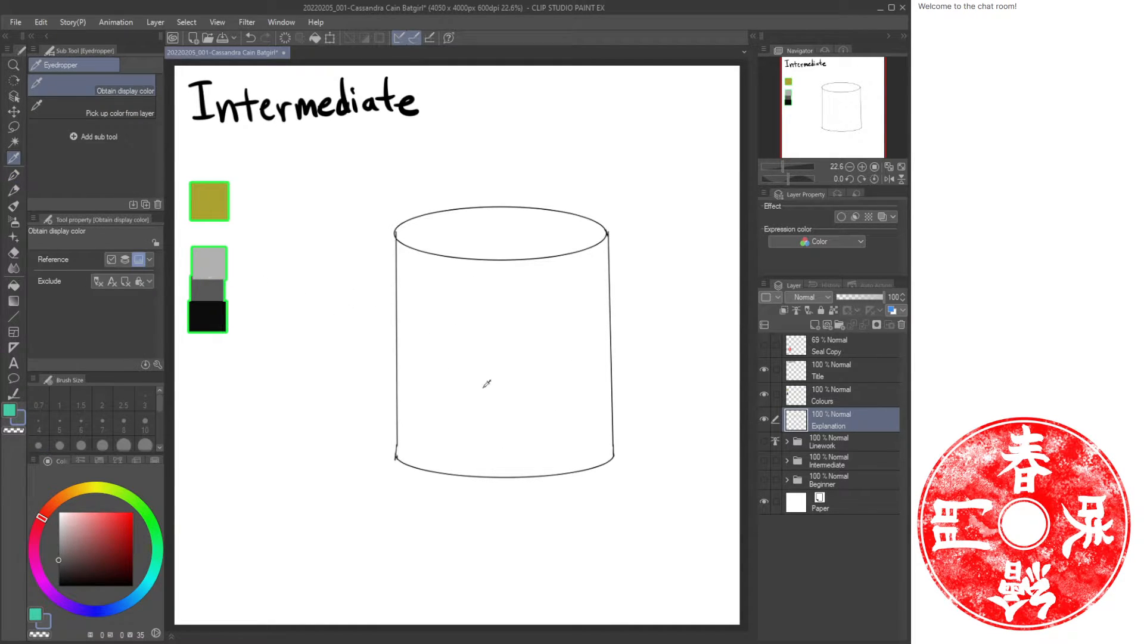
{"action": "key", "text": "g"}
{"action": "key", "text": "g"}
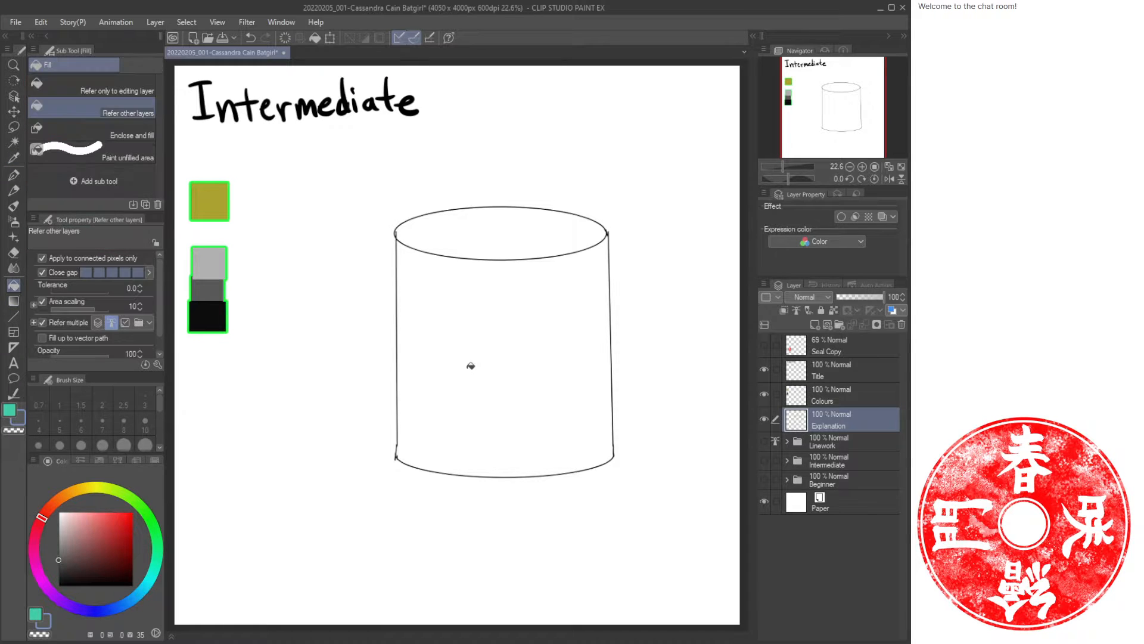
{"action": "left_click", "coordinate": [134, 89]}
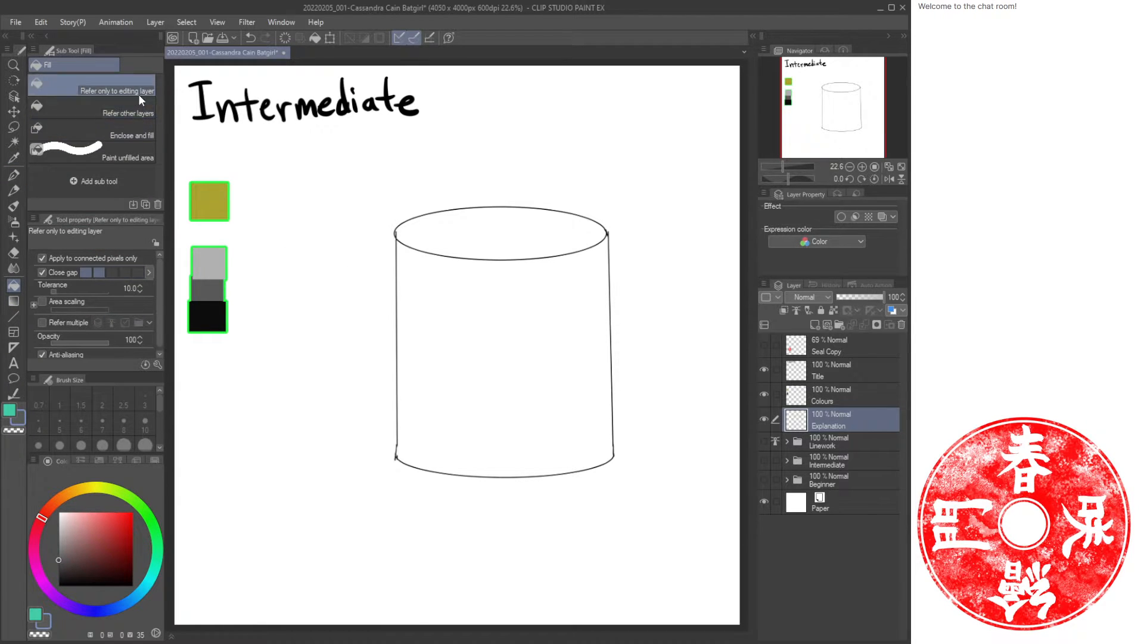
{"action": "left_click", "coordinate": [481, 357]}
{"action": "left_click", "coordinate": [485, 232]}
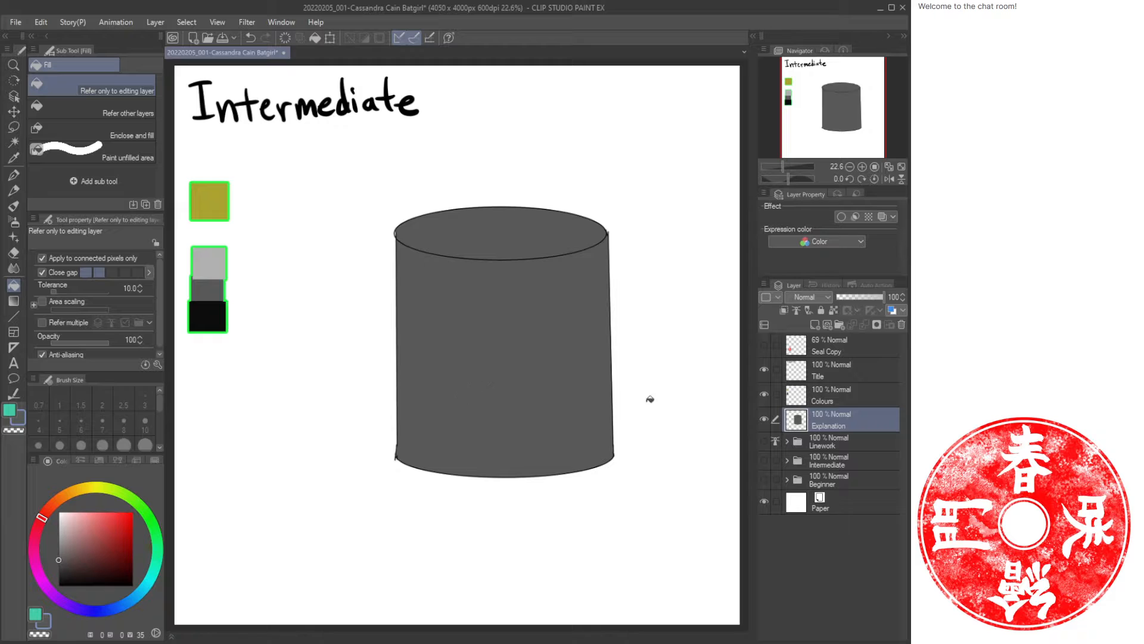
{"action": "left_click", "coordinate": [834, 310]}
{"action": "key", "text": "b"}
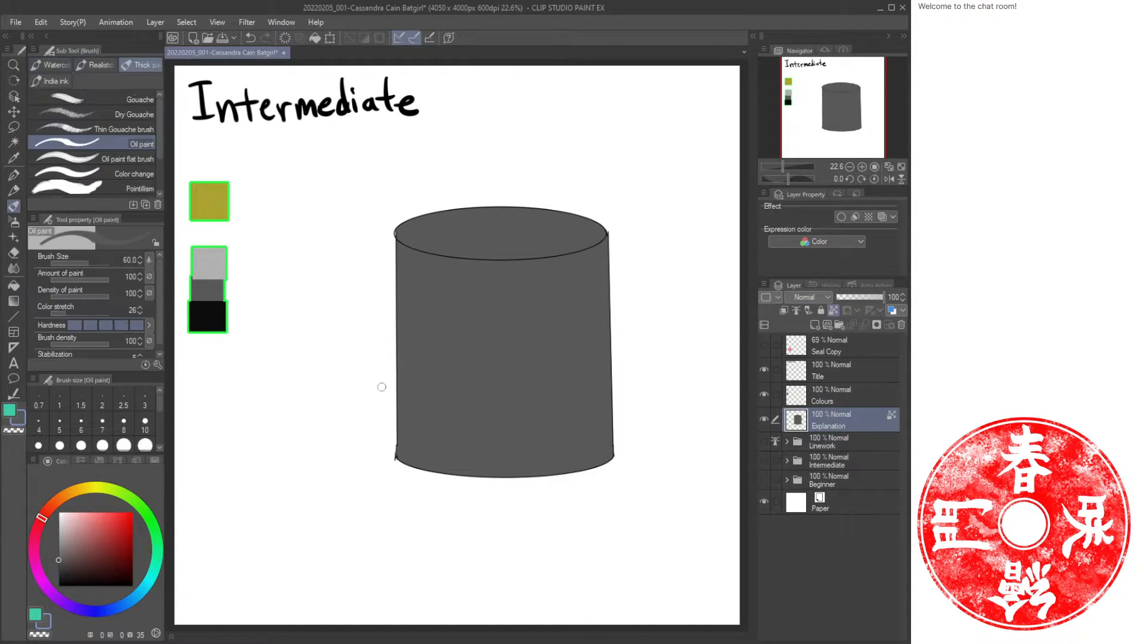
{"action": "key", "text": "b"}
{"action": "left_click", "coordinate": [208, 311], "text": "alt"}
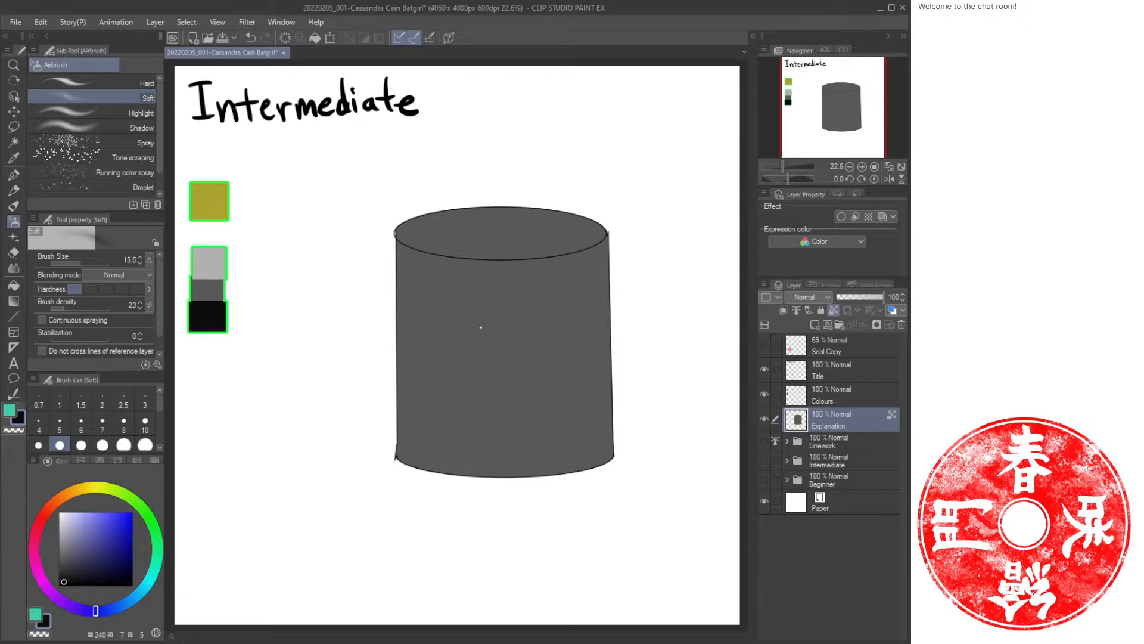
{"action": "key", "text": "bracketright"}
{"action": "key", "text": "bracketright"}
{"action": "key", "text": "bracketright"}
{"action": "key", "text": "bracketright"}
{"action": "key", "text": "bracketright"}
{"action": "key", "text": "bracketright"}
{"action": "key", "text": "bracketright"}
{"action": "key", "text": "bracketright"}
{"action": "key", "text": "bracketright"}
{"action": "key", "text": "bracketright"}
{"action": "key", "text": "bracketright"}
{"action": "key", "text": "bracketright"}
{"action": "key", "text": "bracketright"}
{"action": "key", "text": "bracketright"}
{"action": "key", "text": "bracketright"}
{"action": "key", "text": "bracketright"}
{"action": "key", "text": "bracketright"}
{"action": "key", "text": "bracketright"}
{"action": "key", "text": "bracketright"}
{"action": "key", "text": "bracketright"}
{"action": "key", "text": "bracketleft"}
{"action": "key", "text": "bracketleft"}
{"action": "key", "text": "bracketleft"}
{"action": "key", "text": "bracketleft"}
{"action": "key", "text": "bracketleft"}
{"action": "key", "text": "bracketleft"}
{"action": "key", "text": "bracketleft"}
{"action": "left_click", "coordinate": [833, 310]}
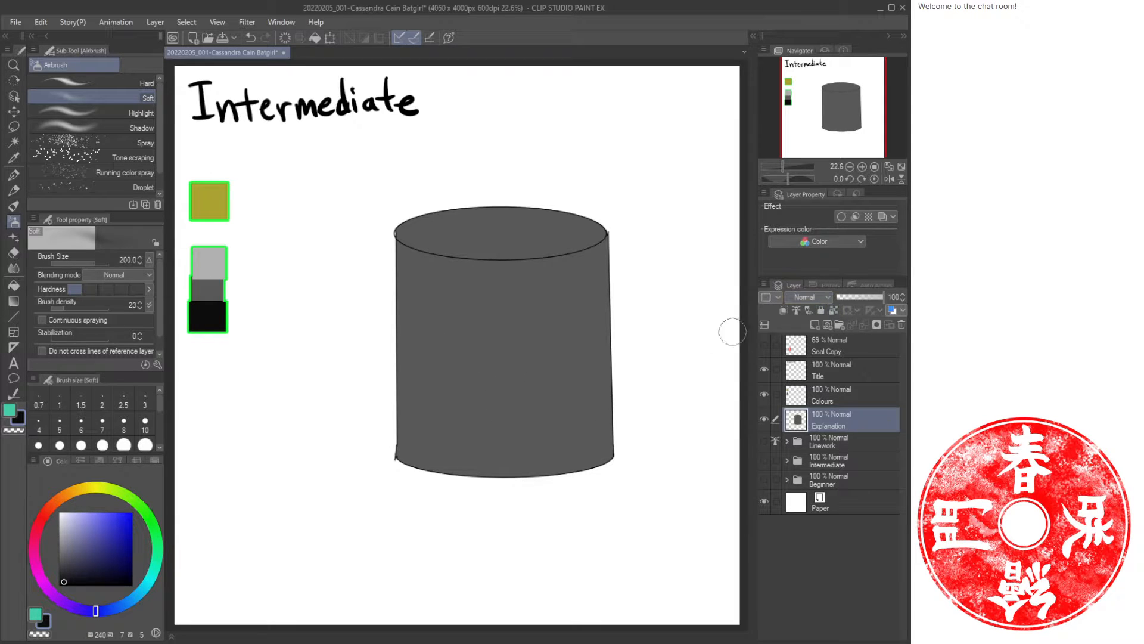
{"action": "key", "text": "p"}
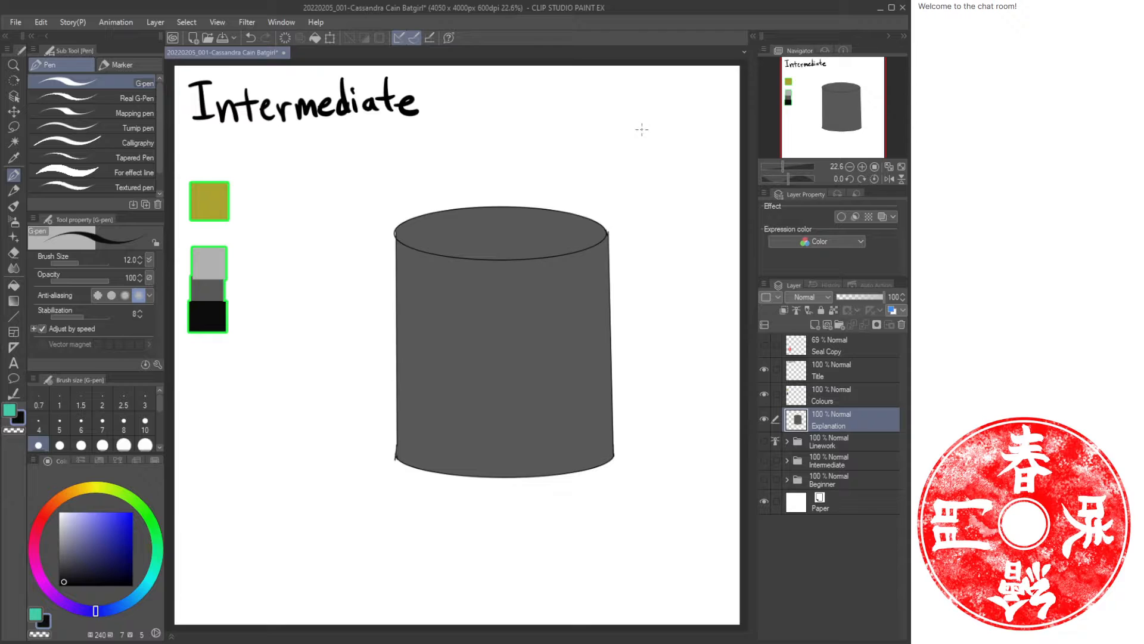
Move the filled cylinder down and to the left on the canvas.
{"action": "key", "text": "k"}
{"action": "left_click_drag", "start_coordinate": [541, 365], "coordinate": [424, 448]}
{"action": "key", "text": "p"}
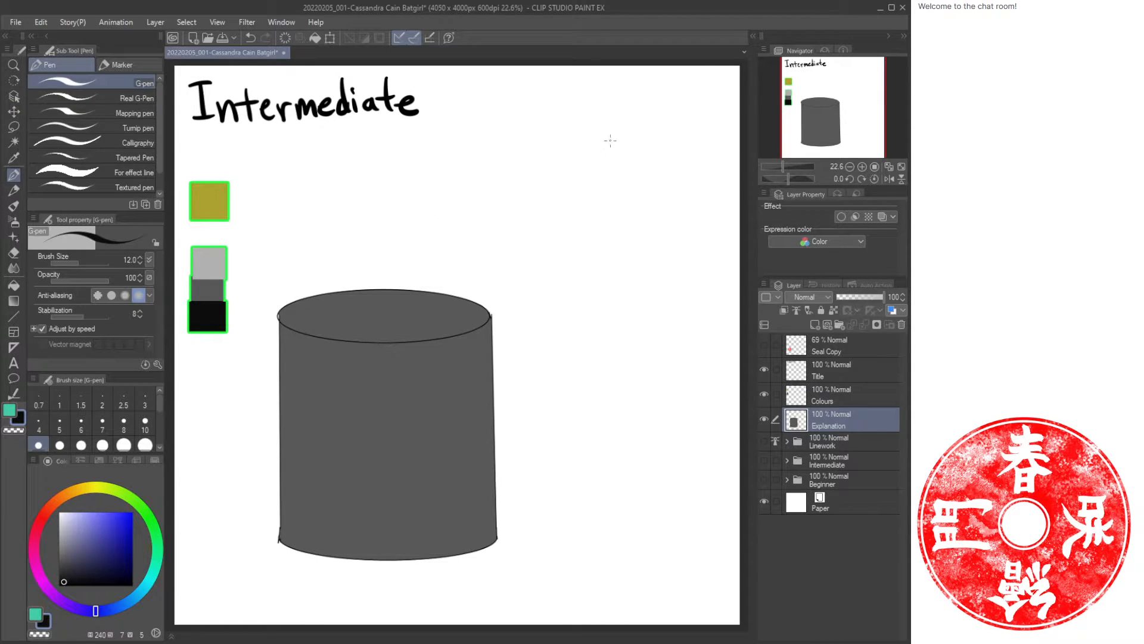
Draw an outline circle in the upper right area of the canvas.
{"action": "key", "text": "u"}
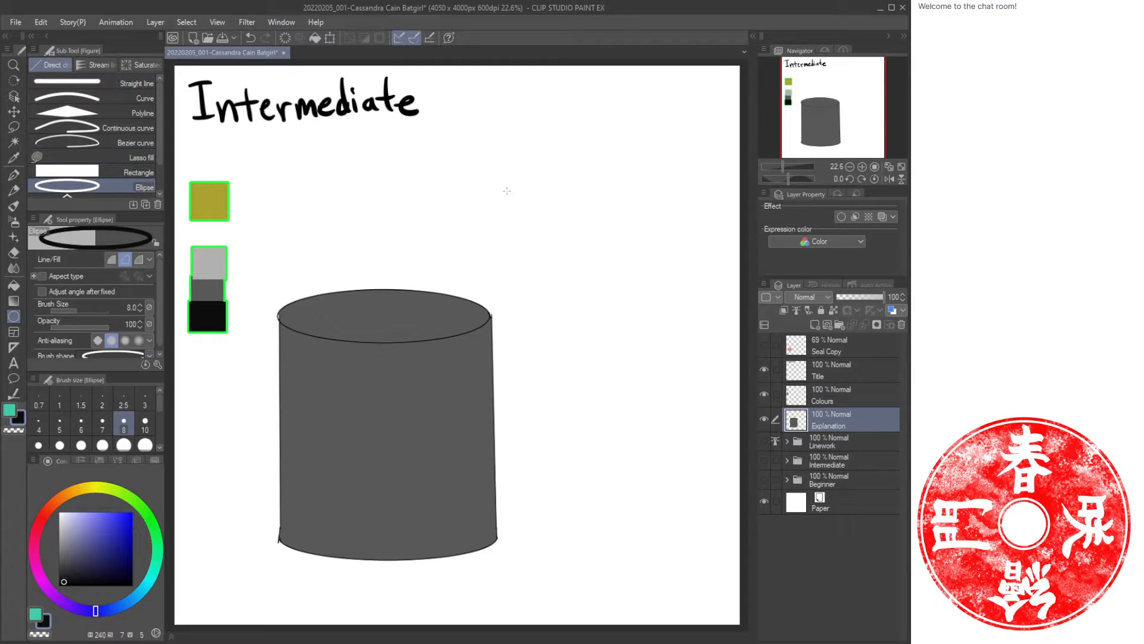
{"action": "left_click_drag", "start_coordinate": [530, 131], "coordinate": [679, 279]}
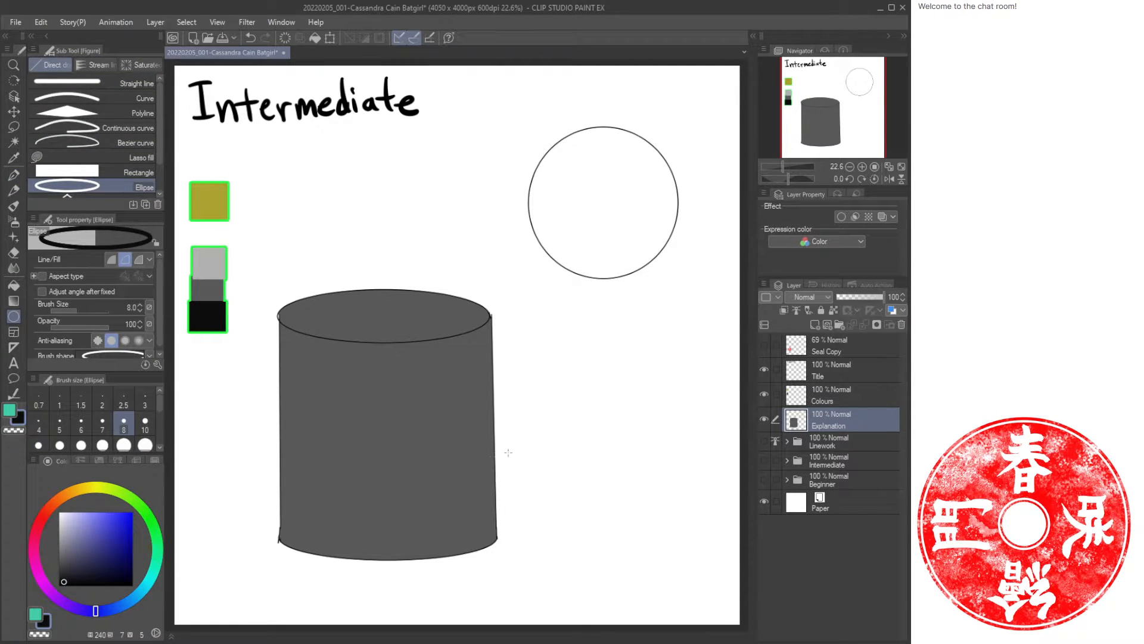
{"action": "key", "text": "p"}
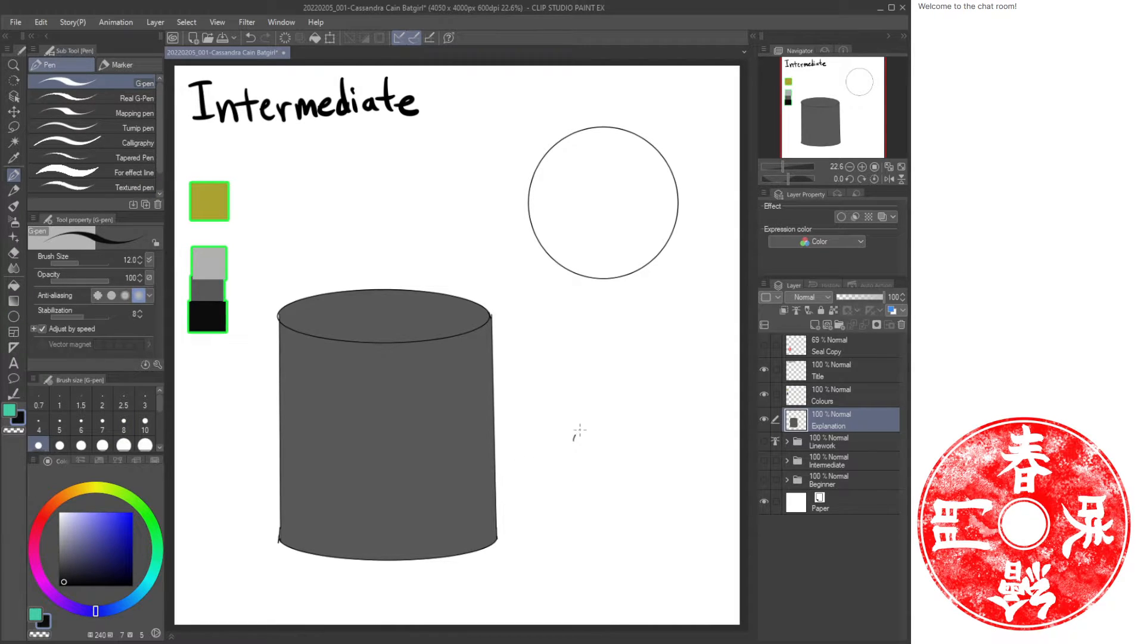
Sketch a person's head with spiky hair, seen from behind, below the circle.
{"action": "left_click_drag", "start_coordinate": [580, 430], "coordinate": [590, 426]}
{"action": "key", "text": "ctrl+z"}
{"action": "mouse_move", "coordinate": [580, 383]}
{"action": "left_mouse_down"}
{"action": "mouse_move", "coordinate": [626, 379]}
{"action": "mouse_move", "coordinate": [649, 388]}
{"action": "mouse_move", "coordinate": [666, 414]}
{"action": "mouse_move", "coordinate": [656, 445]}
{"action": "mouse_move", "coordinate": [587, 397]}
{"action": "mouse_move", "coordinate": [584, 461]}
{"action": "mouse_move", "coordinate": [601, 487]}
{"action": "mouse_move", "coordinate": [618, 494]}
{"action": "mouse_move", "coordinate": [658, 448]}
{"action": "left_mouse_up"}
{"action": "mouse_move", "coordinate": [582, 427]}
{"action": "left_mouse_down"}
{"action": "mouse_move", "coordinate": [571, 438]}
{"action": "mouse_move", "coordinate": [581, 456]}
{"action": "left_mouse_up"}
{"action": "mouse_move", "coordinate": [660, 436]}
{"action": "left_mouse_down"}
{"action": "mouse_move", "coordinate": [654, 465]}
{"action": "mouse_move", "coordinate": [577, 506]}
{"action": "left_mouse_up"}
{"action": "key", "text": "ctrl+z"}
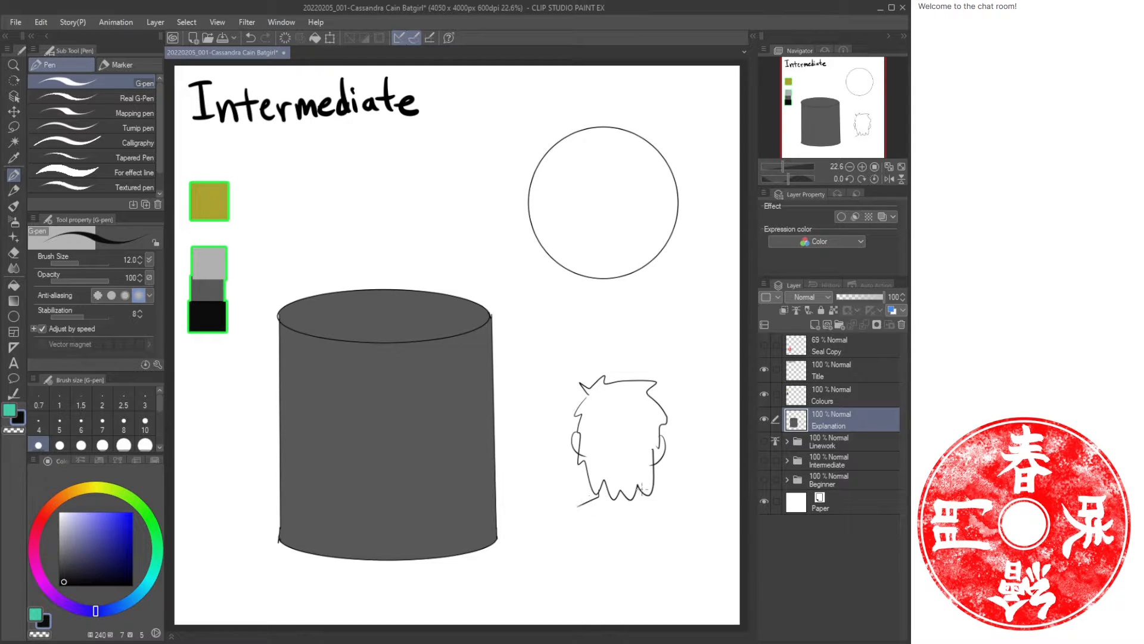
Sketch the person's neck, shoulders and back beneath the head.
{"action": "mouse_move", "coordinate": [638, 486]}
{"action": "left_mouse_down"}
{"action": "mouse_move", "coordinate": [652, 504]}
{"action": "mouse_move", "coordinate": [560, 512]}
{"action": "mouse_move", "coordinate": [572, 544]}
{"action": "mouse_move", "coordinate": [535, 573]}
{"action": "left_mouse_up"}
{"action": "key", "text": "ctrl+z"}
{"action": "key", "text": "ctrl+z"}
{"action": "key", "text": "ctrl+z"}
{"action": "key", "text": "ctrl+z"}
{"action": "mouse_move", "coordinate": [593, 499]}
{"action": "left_mouse_down"}
{"action": "mouse_move", "coordinate": [545, 527]}
{"action": "mouse_move", "coordinate": [543, 579]}
{"action": "left_mouse_up"}
{"action": "mouse_move", "coordinate": [645, 503]}
{"action": "left_mouse_down"}
{"action": "mouse_move", "coordinate": [678, 514]}
{"action": "mouse_move", "coordinate": [683, 589]}
{"action": "left_mouse_up"}
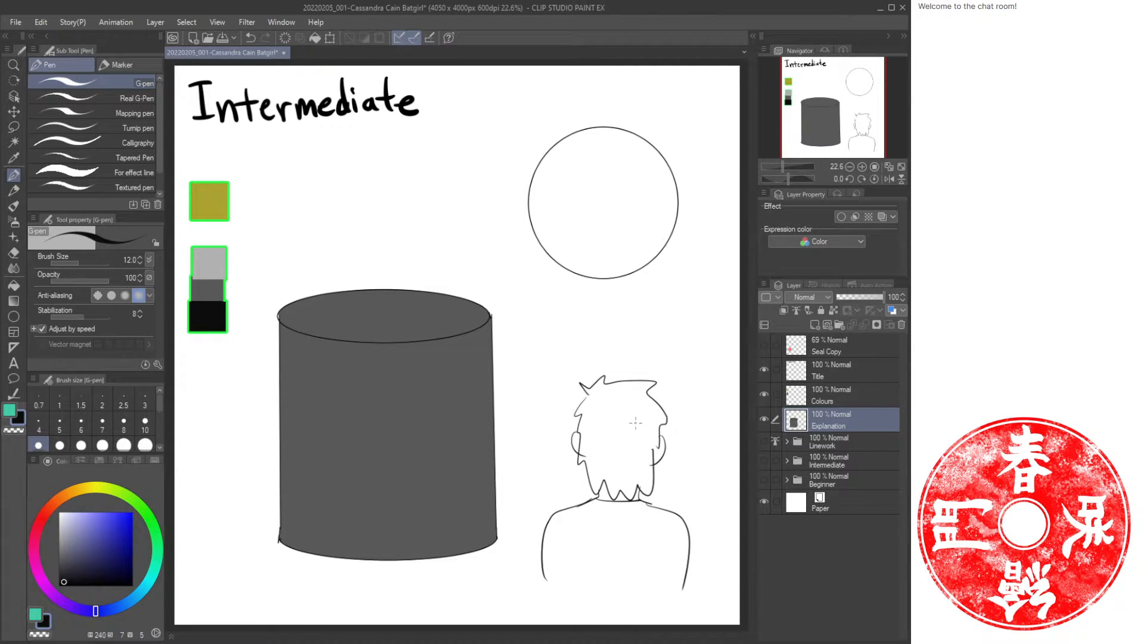
{"action": "left_click_drag", "start_coordinate": [576, 549], "coordinate": [577, 596]}
{"action": "left_click_drag", "start_coordinate": [660, 546], "coordinate": [656, 608]}
{"action": "left_click_drag", "start_coordinate": [688, 569], "coordinate": [683, 619]}
{"action": "mouse_move", "coordinate": [543, 566]}
{"action": "left_mouse_down"}
{"action": "mouse_move", "coordinate": [552, 612]}
{"action": "mouse_move", "coordinate": [576, 594]}
{"action": "left_mouse_up"}
Draw an arrow pointing from the left toward the circle.
{"action": "mouse_move", "coordinate": [367, 204]}
{"action": "left_mouse_down"}
{"action": "mouse_move", "coordinate": [529, 202]}
{"action": "mouse_move", "coordinate": [471, 228]}
{"action": "left_mouse_up"}
{"action": "key", "text": "ctrl+z"}
{"action": "key", "text": "ctrl+z"}
{"action": "mouse_move", "coordinate": [341, 213]}
{"action": "left_mouse_down"}
{"action": "mouse_move", "coordinate": [468, 206]}
{"action": "mouse_move", "coordinate": [445, 221]}
{"action": "left_mouse_up"}
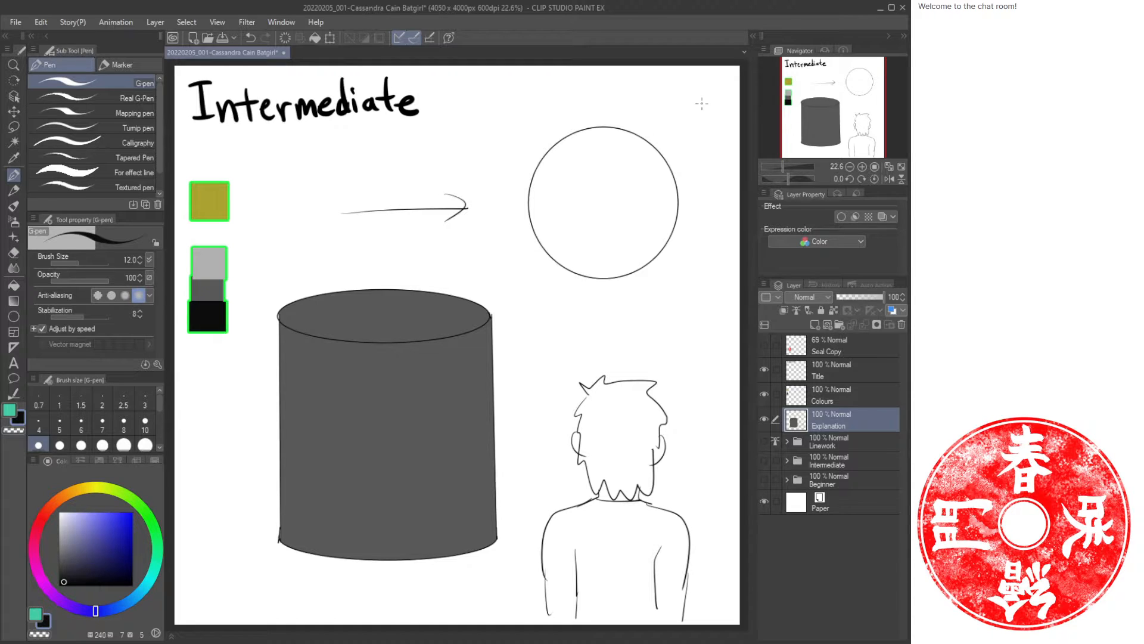
Add arrows pointing at the circle from several directions and one arrow from the circle down toward the head.
{"action": "mouse_move", "coordinate": [707, 100]}
{"action": "left_mouse_down"}
{"action": "mouse_move", "coordinate": [674, 126]}
{"action": "mouse_move", "coordinate": [706, 129]}
{"action": "left_mouse_up"}
{"action": "left_click_drag", "start_coordinate": [686, 282], "coordinate": [727, 310]}
{"action": "left_click_drag", "start_coordinate": [528, 300], "coordinate": [562, 335]}
{"action": "left_click_drag", "start_coordinate": [561, 293], "coordinate": [521, 352]}
{"action": "left_click_drag", "start_coordinate": [517, 88], "coordinate": [540, 129]}
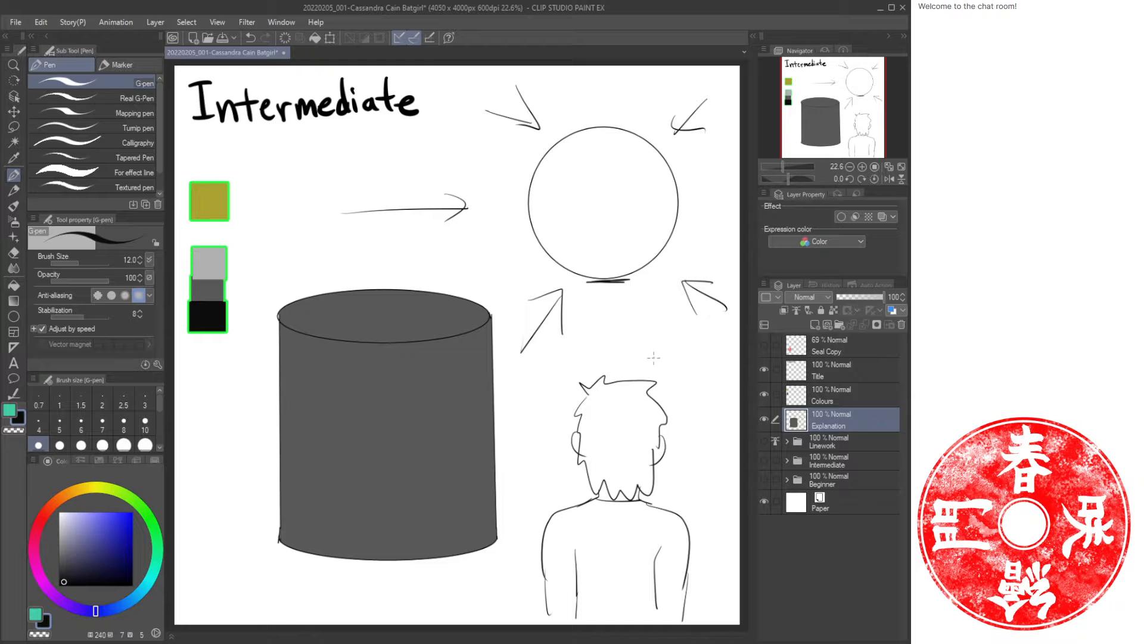
{"action": "mouse_move", "coordinate": [663, 360]}
{"action": "left_mouse_down"}
{"action": "mouse_move", "coordinate": [609, 280]}
{"action": "mouse_move", "coordinate": [617, 363]}
{"action": "left_mouse_up"}
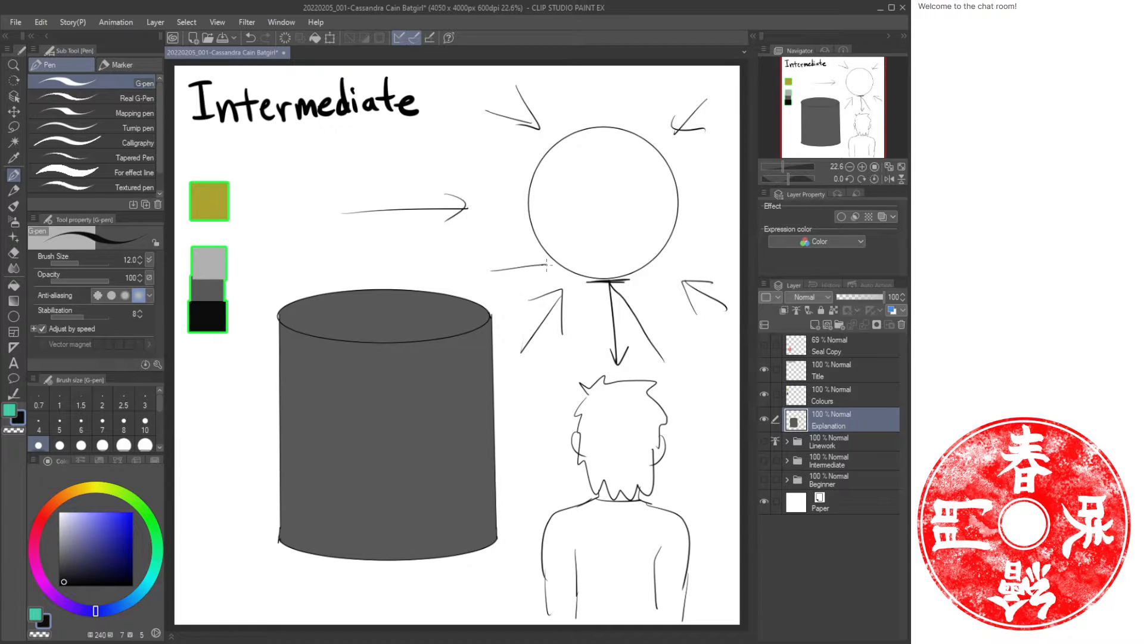
Add more arrows from the circle toward the person and from the left toward the circle.
{"action": "left_click_drag", "start_coordinate": [546, 265], "coordinate": [669, 335]}
{"action": "mouse_move", "coordinate": [495, 261]}
{"action": "left_mouse_down"}
{"action": "mouse_move", "coordinate": [560, 269]}
{"action": "mouse_move", "coordinate": [565, 380]}
{"action": "left_mouse_up"}
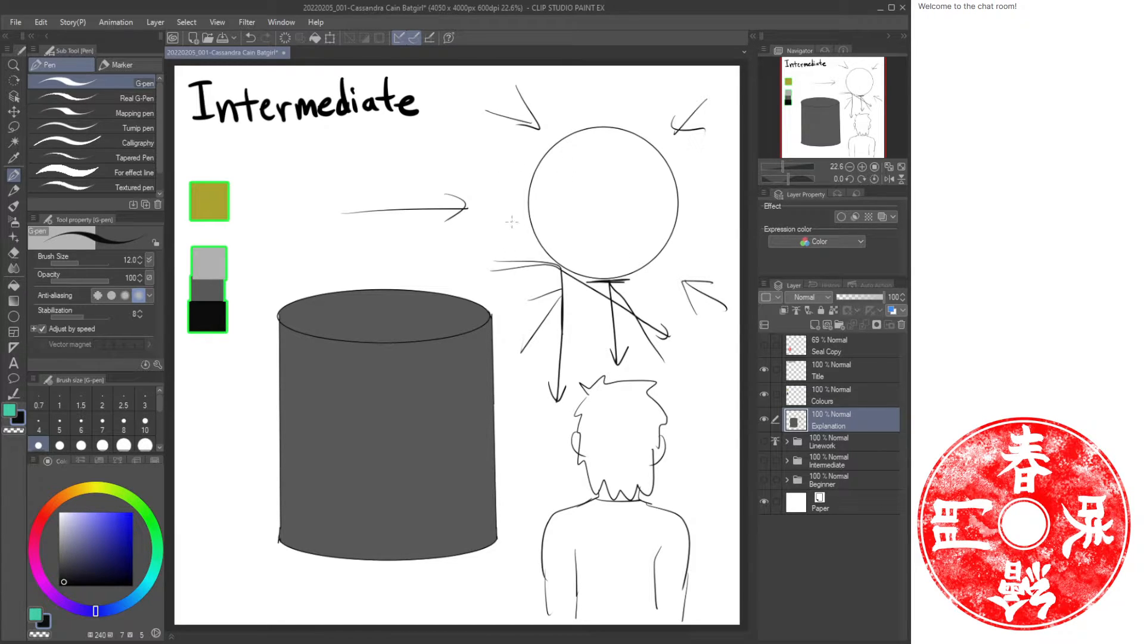
{"action": "mouse_move", "coordinate": [354, 235]}
{"action": "left_mouse_down"}
{"action": "mouse_move", "coordinate": [530, 211]}
{"action": "mouse_move", "coordinate": [396, 254]}
{"action": "mouse_move", "coordinate": [425, 256]}
{"action": "left_mouse_up"}
{"action": "mouse_move", "coordinate": [395, 185]}
{"action": "left_mouse_down"}
{"action": "mouse_move", "coordinate": [505, 196]}
{"action": "mouse_move", "coordinate": [489, 275]}
{"action": "left_mouse_up"}
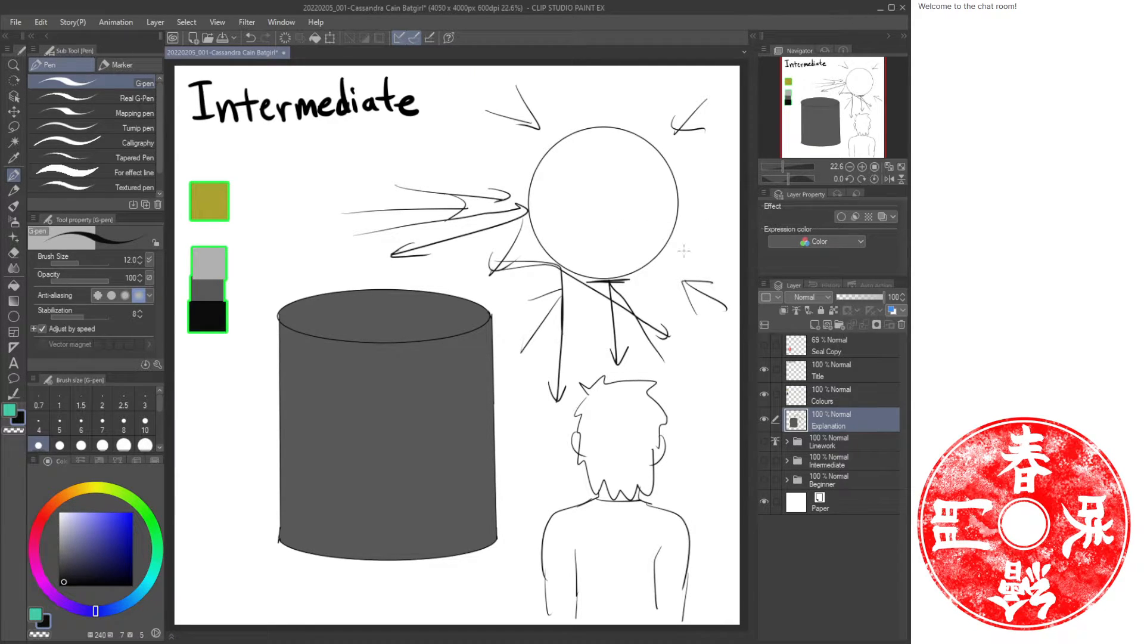
Erase most of the arrows below and to the left of the circle.
{"action": "key", "text": "e"}
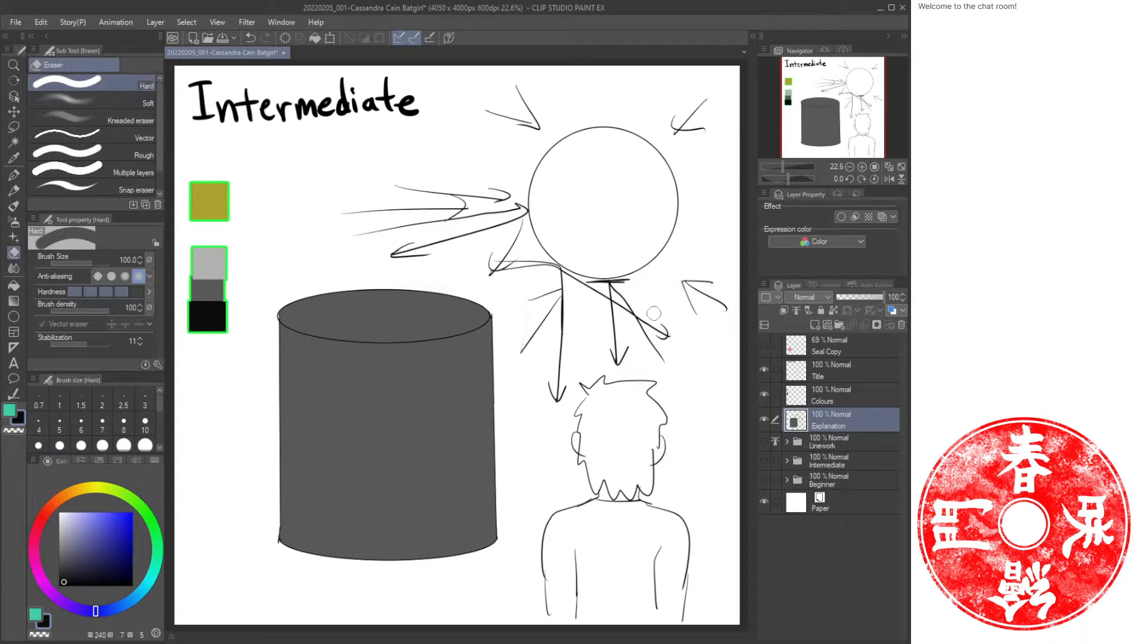
{"action": "mouse_move", "coordinate": [655, 304]}
{"action": "left_mouse_down"}
{"action": "mouse_move", "coordinate": [556, 291]}
{"action": "mouse_move", "coordinate": [585, 317]}
{"action": "mouse_move", "coordinate": [645, 329]}
{"action": "mouse_move", "coordinate": [644, 348]}
{"action": "mouse_move", "coordinate": [691, 290]}
{"action": "mouse_move", "coordinate": [580, 332]}
{"action": "mouse_move", "coordinate": [548, 393]}
{"action": "mouse_move", "coordinate": [556, 293]}
{"action": "mouse_move", "coordinate": [546, 327]}
{"action": "mouse_move", "coordinate": [517, 267]}
{"action": "mouse_move", "coordinate": [494, 254]}
{"action": "mouse_move", "coordinate": [507, 193]}
{"action": "mouse_move", "coordinate": [451, 244]}
{"action": "mouse_move", "coordinate": [461, 211]}
{"action": "mouse_move", "coordinate": [432, 239]}
{"action": "left_mouse_up"}
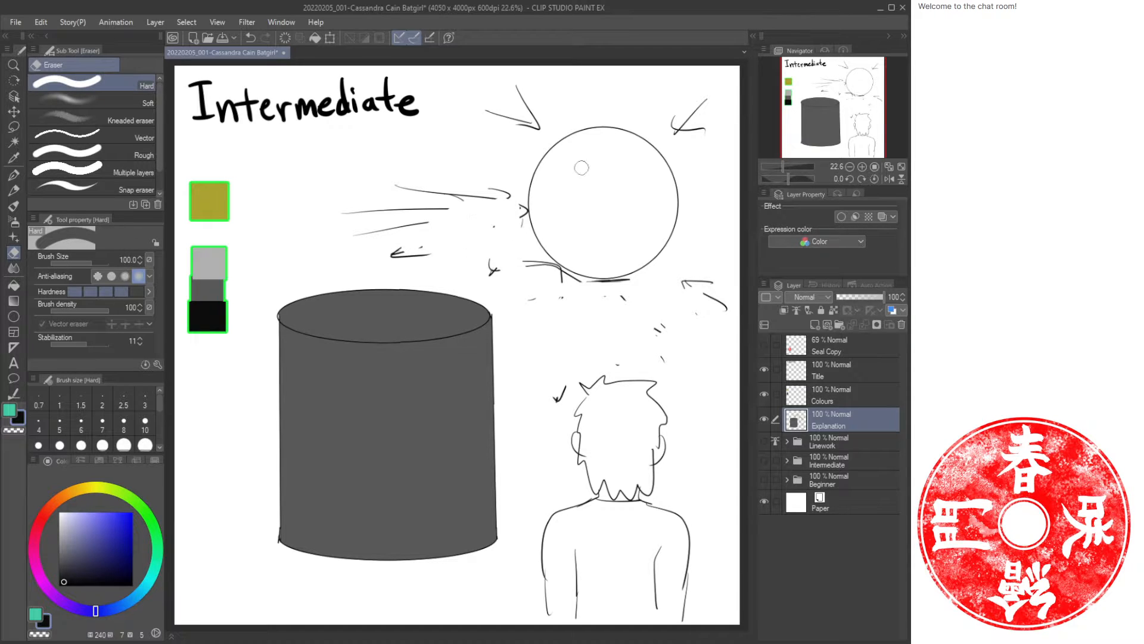
{"action": "key", "text": "p"}
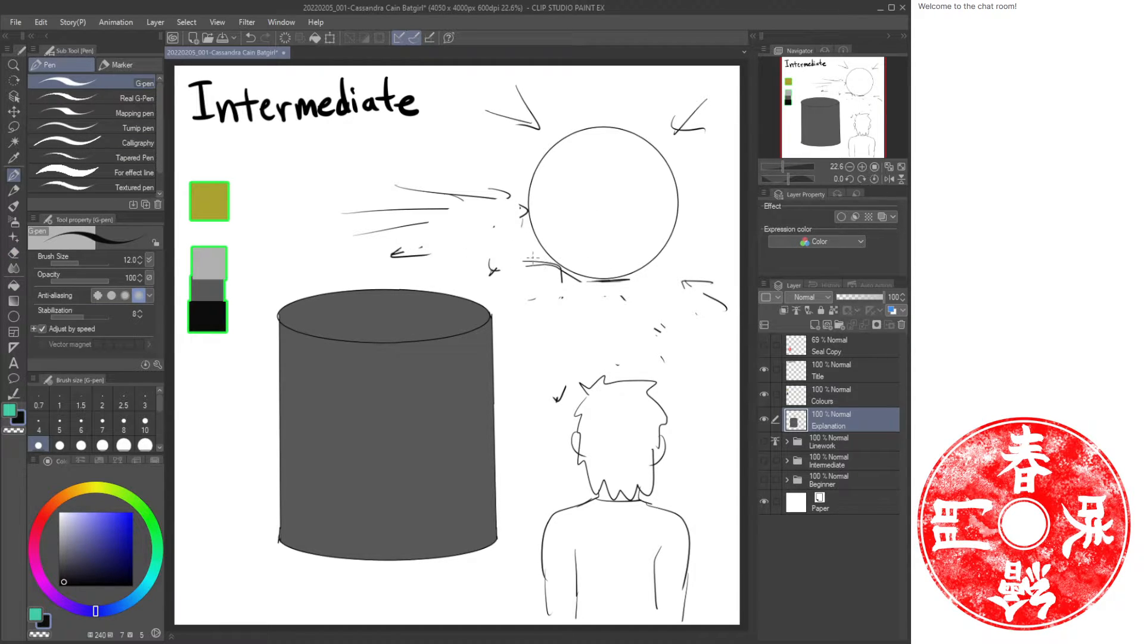
Draw rays spreading from beneath the circle toward the person and sketch a small ellipse under the circle.
{"action": "left_click_drag", "start_coordinate": [537, 256], "coordinate": [487, 278]}
{"action": "left_click_drag", "start_coordinate": [563, 269], "coordinate": [527, 328]}
{"action": "mouse_move", "coordinate": [536, 298]}
{"action": "left_mouse_down"}
{"action": "mouse_move", "coordinate": [588, 354]}
{"action": "mouse_move", "coordinate": [587, 372]}
{"action": "left_mouse_up"}
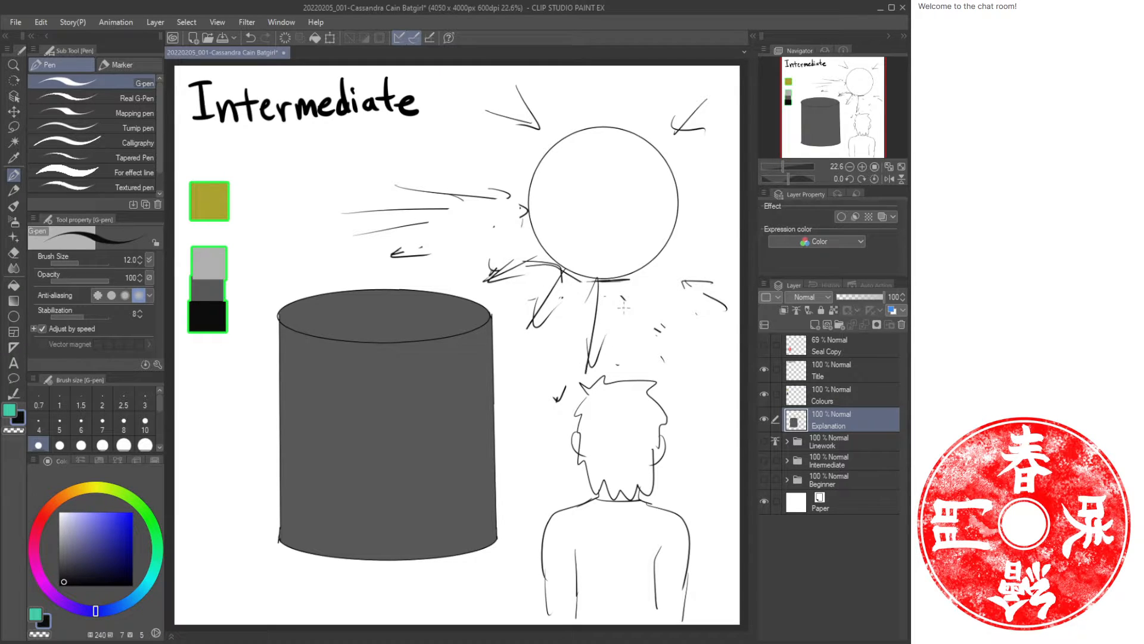
{"action": "left_click_drag", "start_coordinate": [626, 280], "coordinate": [646, 344]}
{"action": "left_click_drag", "start_coordinate": [631, 280], "coordinate": [656, 355]}
{"action": "left_click_drag", "start_coordinate": [654, 255], "coordinate": [681, 307]}
{"action": "left_click_drag", "start_coordinate": [667, 246], "coordinate": [732, 276]}
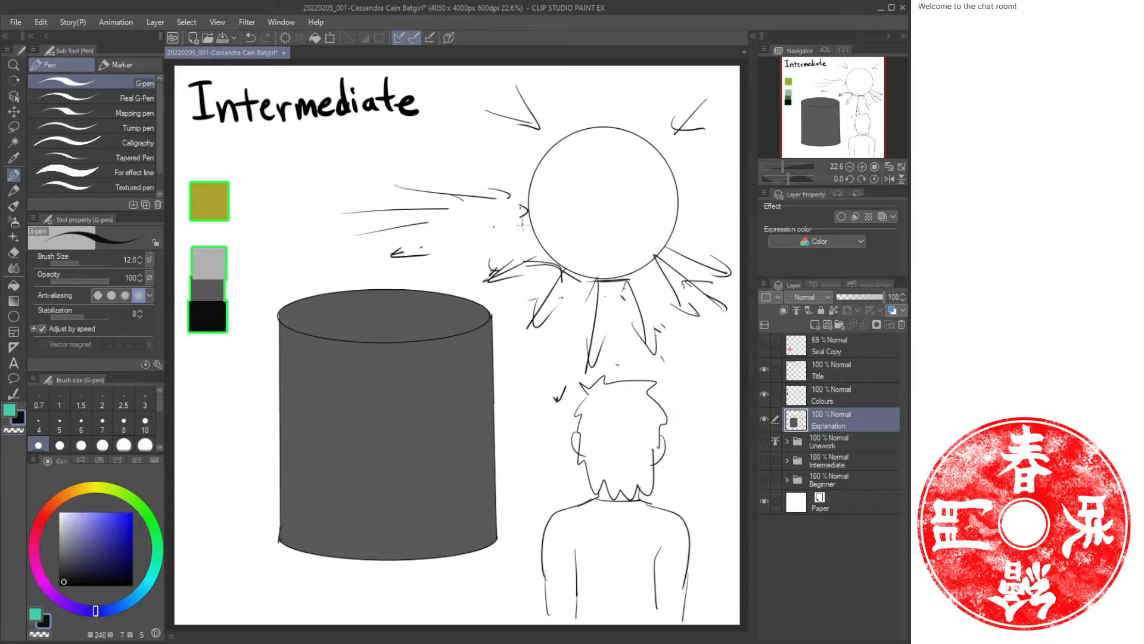
{"action": "mouse_move", "coordinate": [522, 215]}
{"action": "left_mouse_down"}
{"action": "mouse_move", "coordinate": [491, 225]}
{"action": "mouse_move", "coordinate": [497, 251]}
{"action": "left_mouse_up"}
{"action": "mouse_move", "coordinate": [627, 287]}
{"action": "left_mouse_down"}
{"action": "mouse_move", "coordinate": [596, 265]}
{"action": "mouse_move", "coordinate": [587, 298]}
{"action": "left_mouse_up"}
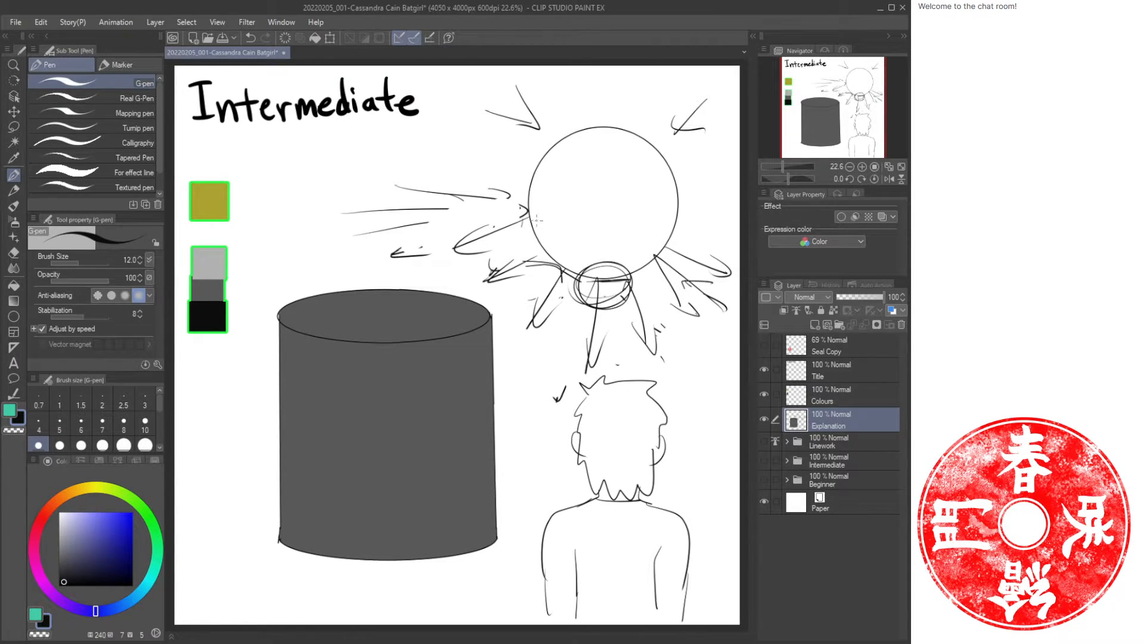
Add a small eye-shaped mark on the circle's left edge and lock the layer's transparent pixels.
{"action": "mouse_move", "coordinate": [523, 199]}
{"action": "left_mouse_down"}
{"action": "mouse_move", "coordinate": [532, 214]}
{"action": "mouse_move", "coordinate": [527, 201]}
{"action": "left_mouse_up"}
{"action": "left_click", "coordinate": [834, 310]}
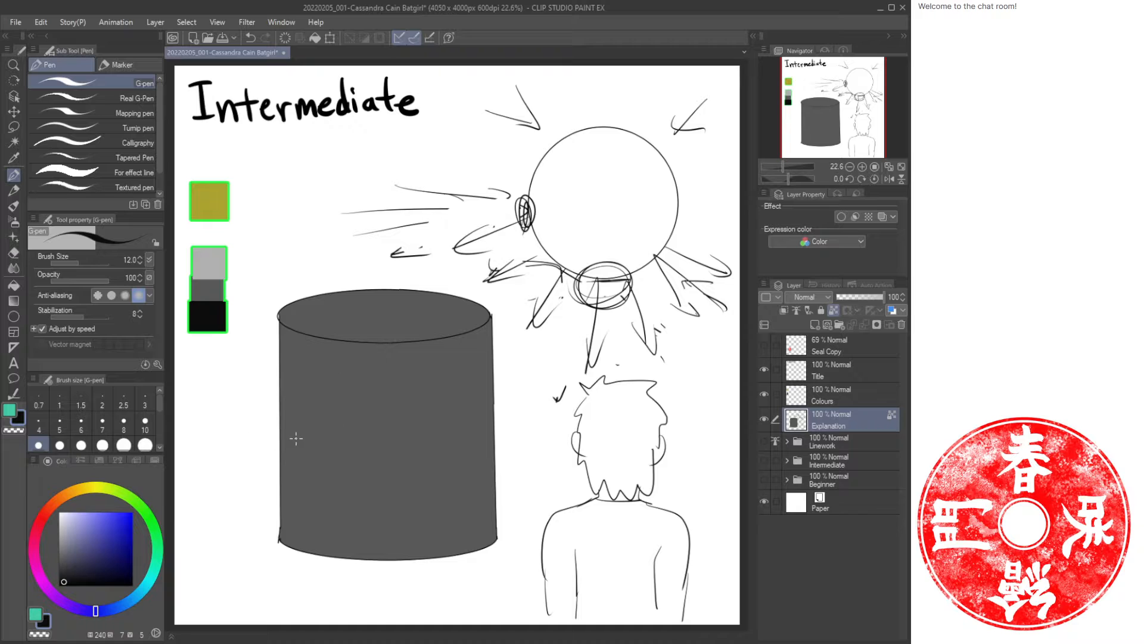
Airbrush darker shading down the cylinder's left and right sides with a 500 soft airbrush.
{"action": "key", "text": "b"}
{"action": "key", "text": "b"}
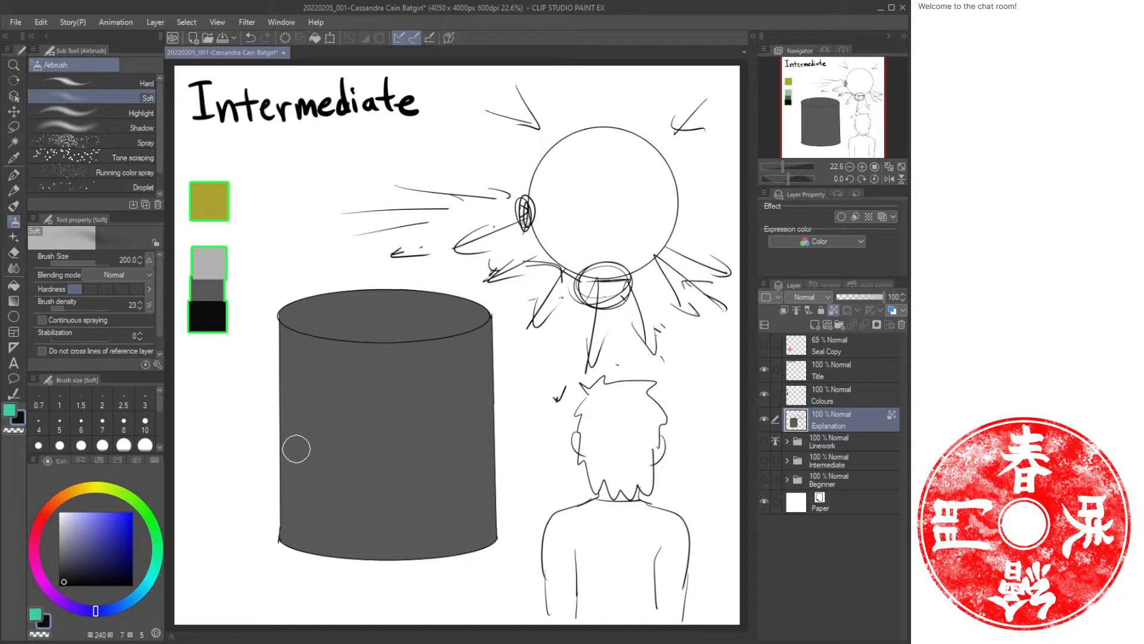
{"action": "key", "text": "bracketright"}
{"action": "key", "text": "bracketright"}
{"action": "key", "text": "bracketright"}
{"action": "key", "text": "bracketright"}
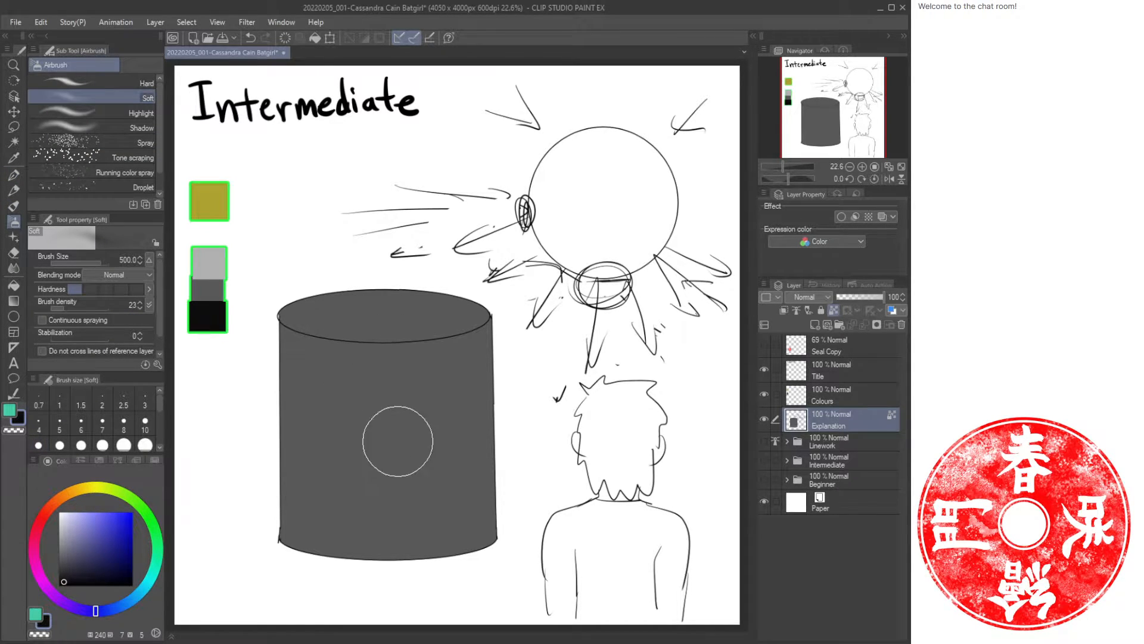
{"action": "mouse_move", "coordinate": [294, 331]}
{"action": "left_mouse_down"}
{"action": "mouse_move", "coordinate": [294, 539]}
{"action": "mouse_move", "coordinate": [311, 324]}
{"action": "mouse_move", "coordinate": [313, 582]}
{"action": "left_mouse_up"}
{"action": "left_click_drag", "start_coordinate": [279, 378], "coordinate": [265, 506]}
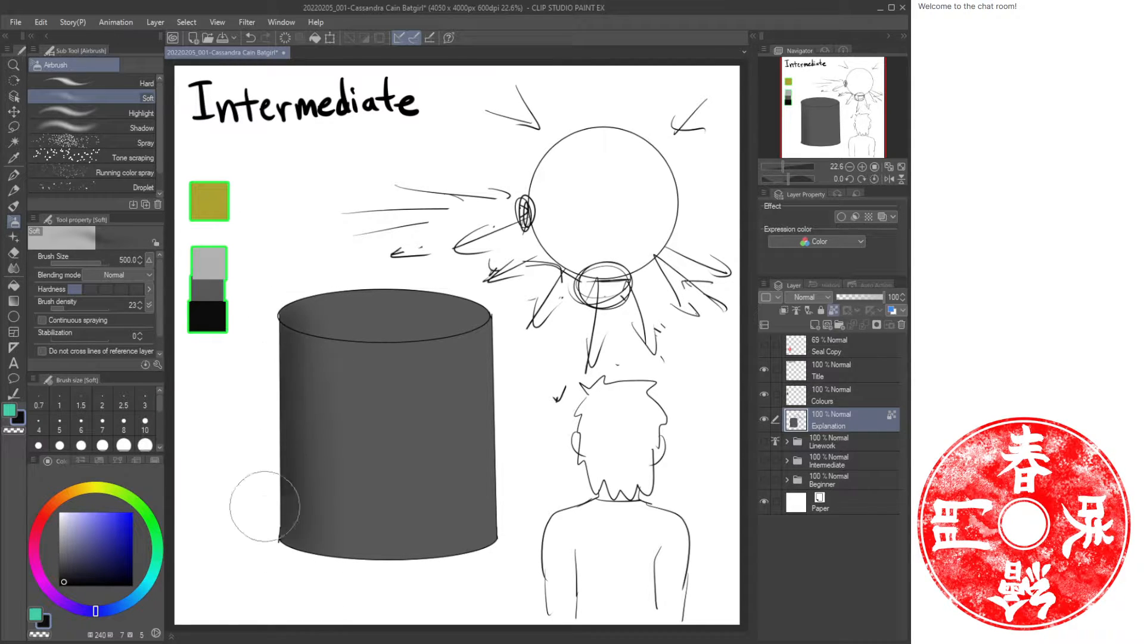
{"action": "left_click_drag", "start_coordinate": [271, 343], "coordinate": [265, 549]}
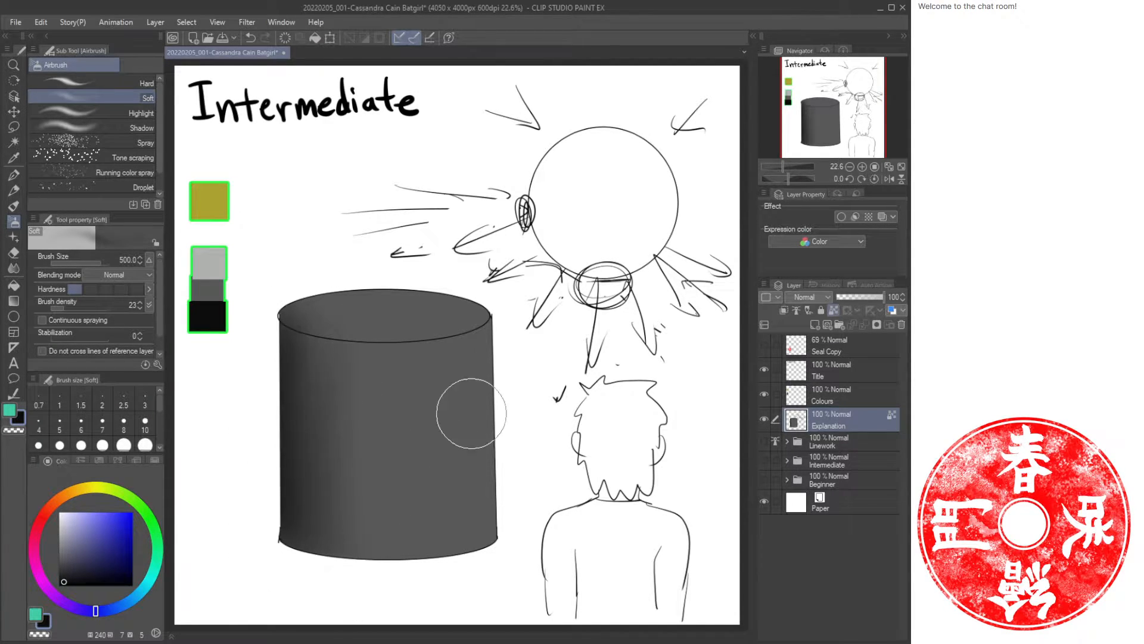
{"action": "mouse_move", "coordinate": [485, 358]}
{"action": "left_mouse_down"}
{"action": "mouse_move", "coordinate": [488, 325]}
{"action": "mouse_move", "coordinate": [497, 481]}
{"action": "mouse_move", "coordinate": [499, 339]}
{"action": "mouse_move", "coordinate": [498, 554]}
{"action": "mouse_move", "coordinate": [467, 356]}
{"action": "mouse_move", "coordinate": [461, 490]}
{"action": "mouse_move", "coordinate": [455, 400]}
{"action": "mouse_move", "coordinate": [429, 441]}
{"action": "mouse_move", "coordinate": [428, 344]}
{"action": "left_mouse_up"}
{"action": "mouse_move", "coordinate": [479, 314]}
{"action": "left_mouse_down"}
{"action": "mouse_move", "coordinate": [498, 555]}
{"action": "mouse_move", "coordinate": [494, 542]}
{"action": "left_mouse_up"}
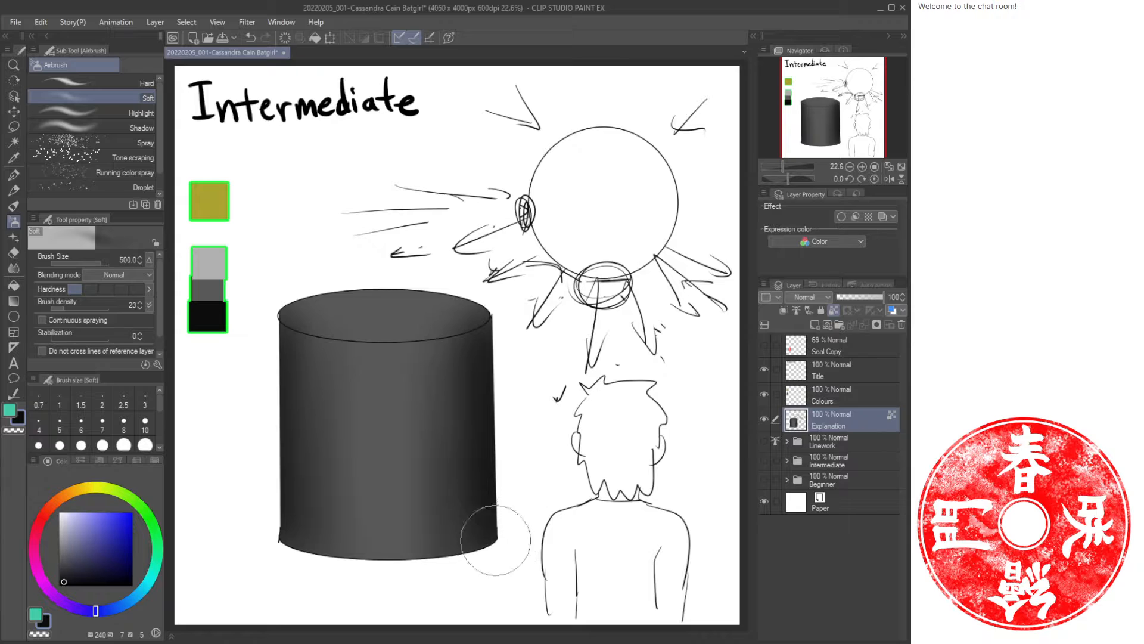
{"action": "mouse_move", "coordinate": [307, 381]}
{"action": "left_mouse_down"}
{"action": "mouse_move", "coordinate": [314, 323]}
{"action": "mouse_move", "coordinate": [319, 571]}
{"action": "mouse_move", "coordinate": [348, 328]}
{"action": "mouse_move", "coordinate": [365, 576]}
{"action": "mouse_move", "coordinate": [343, 358]}
{"action": "mouse_move", "coordinate": [323, 526]}
{"action": "mouse_move", "coordinate": [300, 320]}
{"action": "mouse_move", "coordinate": [298, 517]}
{"action": "mouse_move", "coordinate": [297, 380]}
{"action": "mouse_move", "coordinate": [269, 334]}
{"action": "mouse_move", "coordinate": [263, 425]}
{"action": "mouse_move", "coordinate": [283, 523]}
{"action": "mouse_move", "coordinate": [324, 338]}
{"action": "mouse_move", "coordinate": [333, 475]}
{"action": "mouse_move", "coordinate": [339, 347]}
{"action": "mouse_move", "coordinate": [344, 458]}
{"action": "left_mouse_up"}
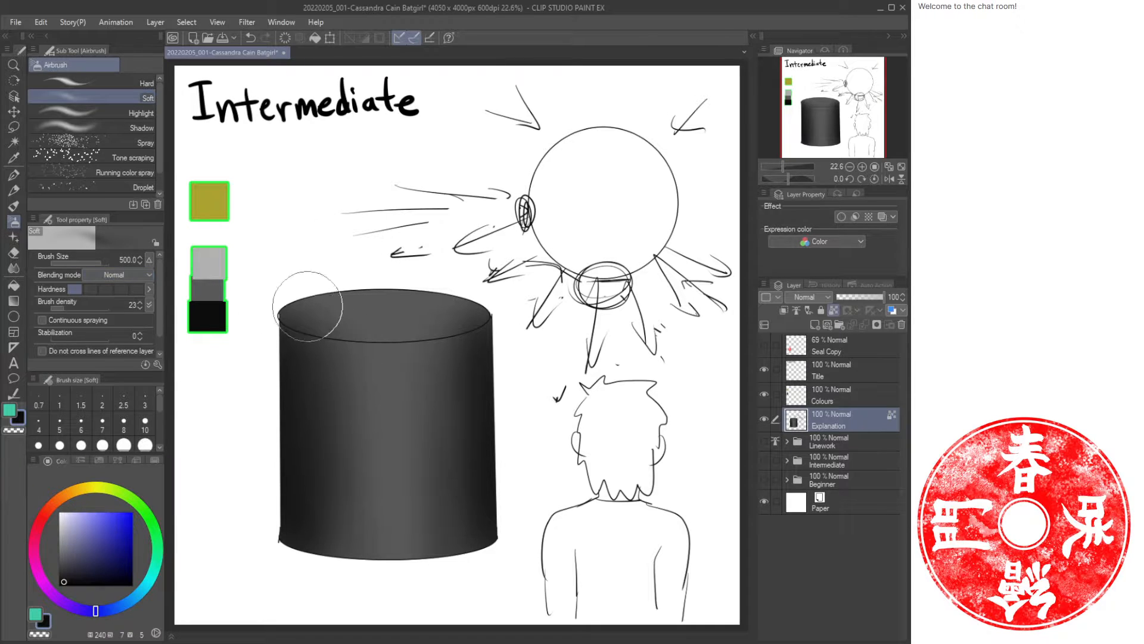
Pick the light gray swatch and paint a lighter band across the cylinder's top with a 150 Oil paint brush.
{"action": "left_click", "coordinate": [209, 289], "text": "alt"}
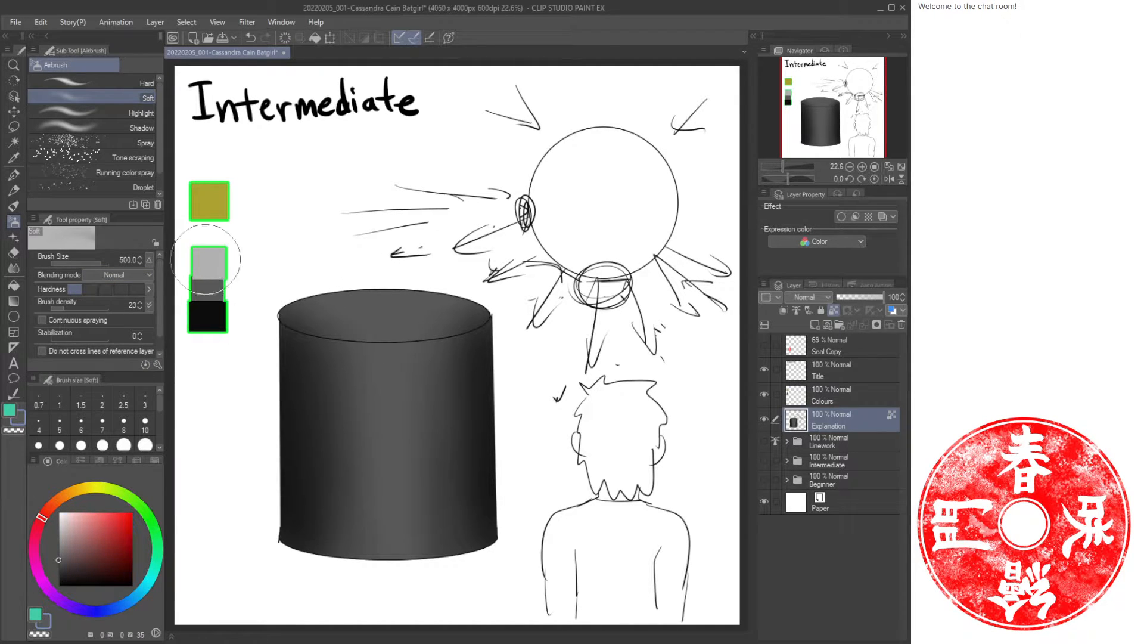
{"action": "key", "text": "b"}
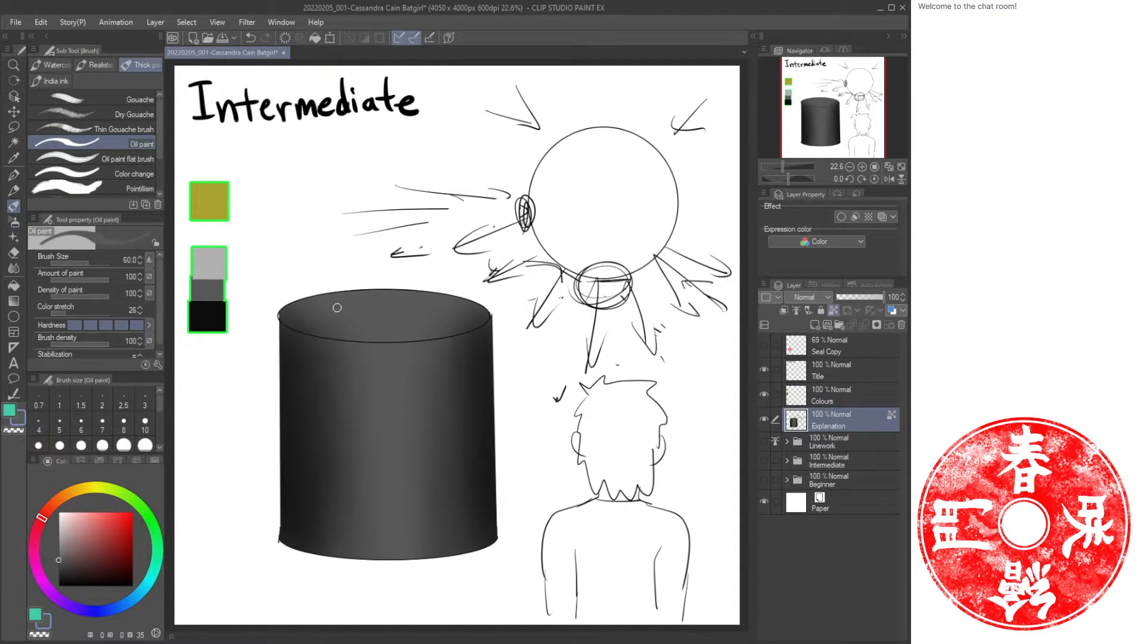
{"action": "mouse_move", "coordinate": [337, 308]}
{"action": "left_mouse_down"}
{"action": "mouse_move", "coordinate": [363, 308]}
{"action": "mouse_move", "coordinate": [295, 307]}
{"action": "mouse_move", "coordinate": [353, 306]}
{"action": "left_mouse_up"}
{"action": "key", "text": "bracketright"}
{"action": "key", "text": "bracketright"}
{"action": "key", "text": "bracketright"}
{"action": "key", "text": "bracketright"}
{"action": "key", "text": "bracketright"}
{"action": "mouse_move", "coordinate": [483, 313]}
{"action": "left_mouse_down"}
{"action": "mouse_move", "coordinate": [411, 328]}
{"action": "mouse_move", "coordinate": [287, 313]}
{"action": "mouse_move", "coordinate": [377, 332]}
{"action": "mouse_move", "coordinate": [490, 313]}
{"action": "mouse_move", "coordinate": [310, 308]}
{"action": "mouse_move", "coordinate": [329, 299]}
{"action": "mouse_move", "coordinate": [480, 308]}
{"action": "mouse_move", "coordinate": [432, 329]}
{"action": "mouse_move", "coordinate": [316, 328]}
{"action": "mouse_move", "coordinate": [331, 296]}
{"action": "left_mouse_up"}
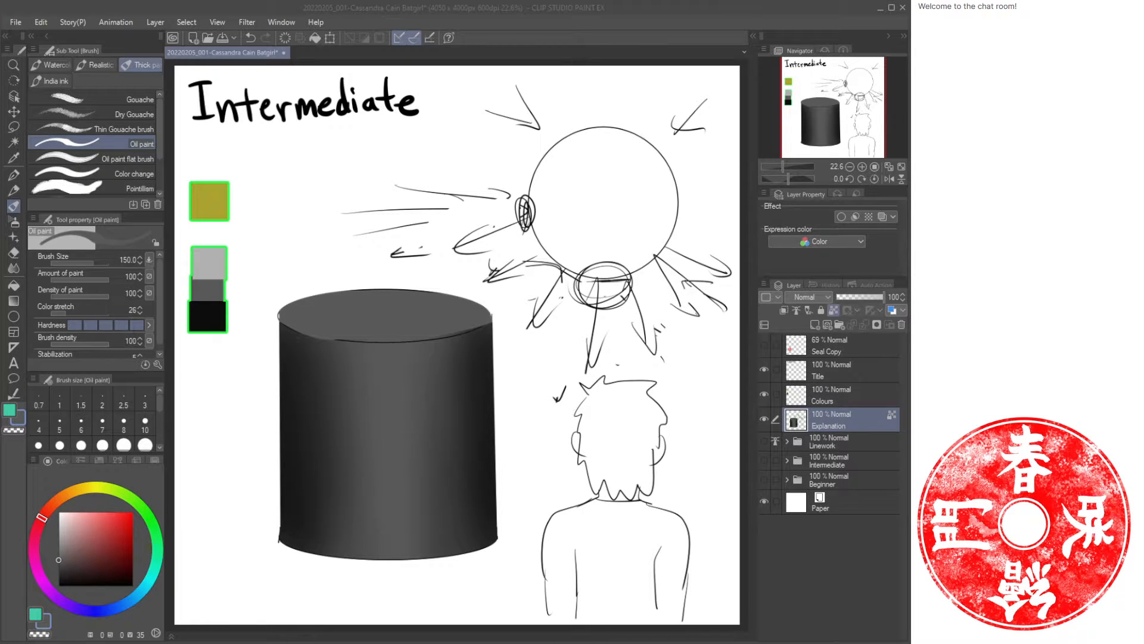
{"action": "left_click", "coordinate": [533, 29]}
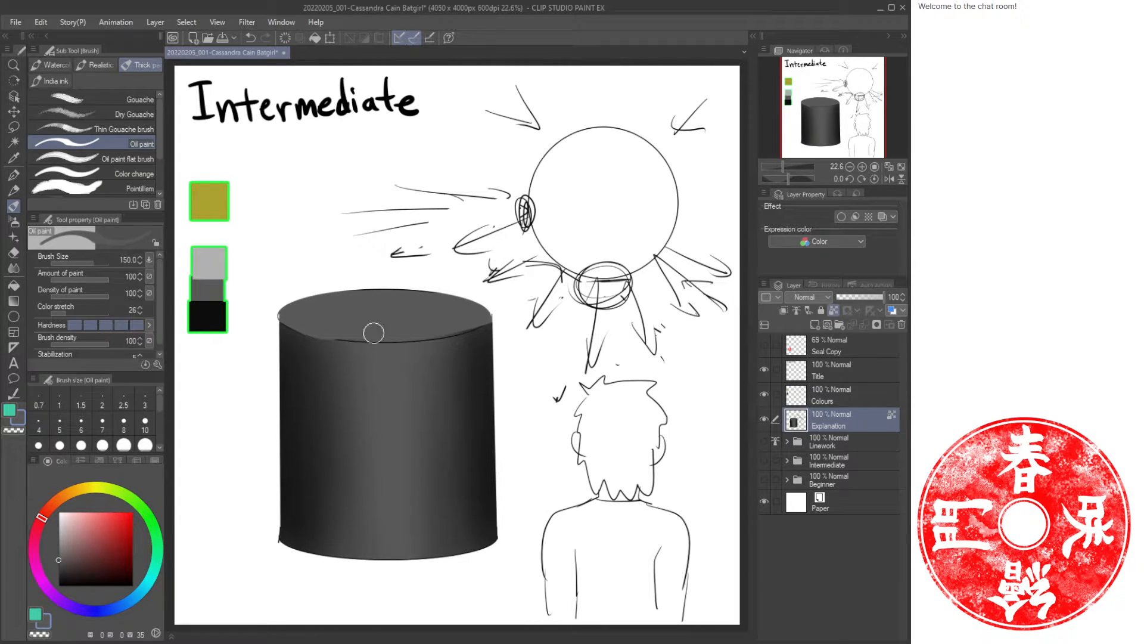
{"action": "key", "text": "b"}
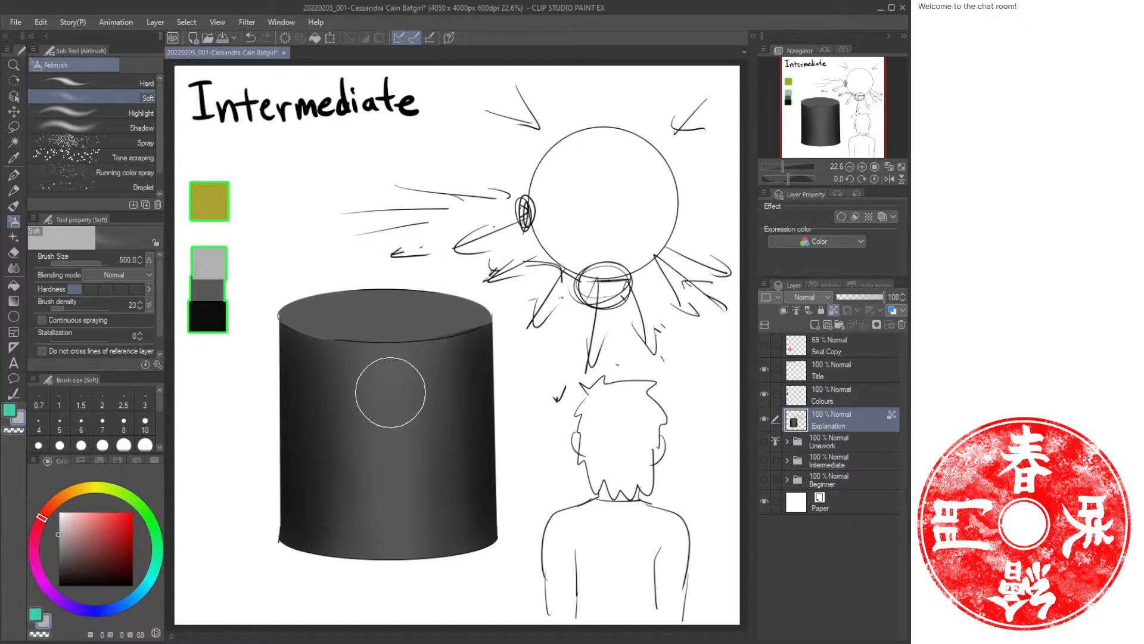
{"action": "left_click_drag", "start_coordinate": [396, 388], "coordinate": [394, 533]}
{"action": "key", "text": "ctrl+z"}
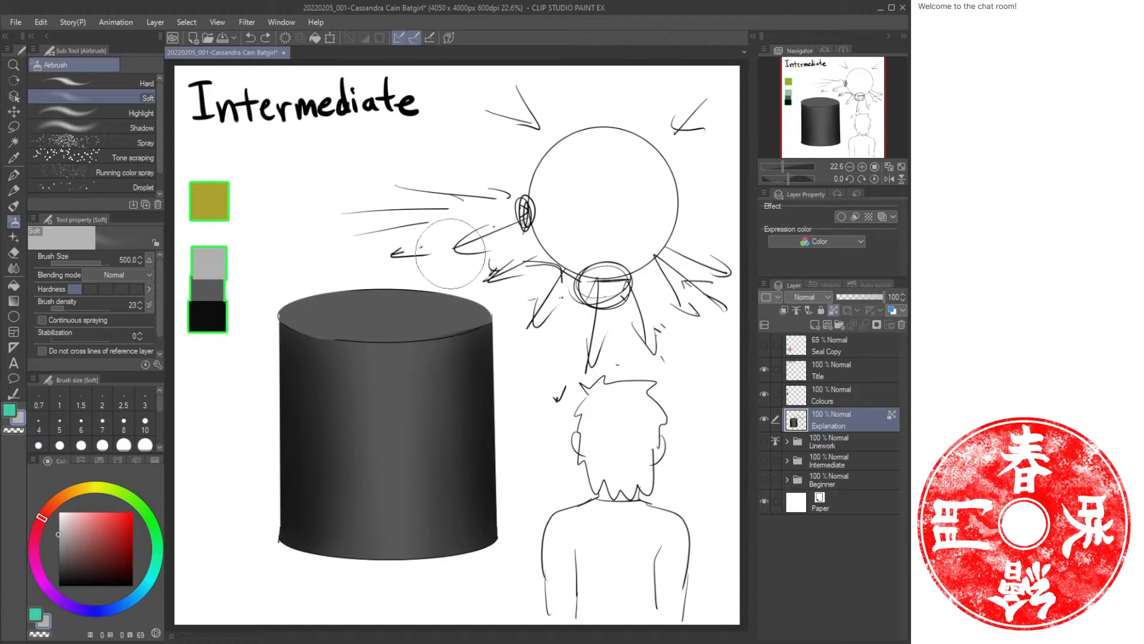
Hide the Explanation layer and show the Linework and Intermediate folders.
{"action": "left_click", "coordinate": [764, 419]}
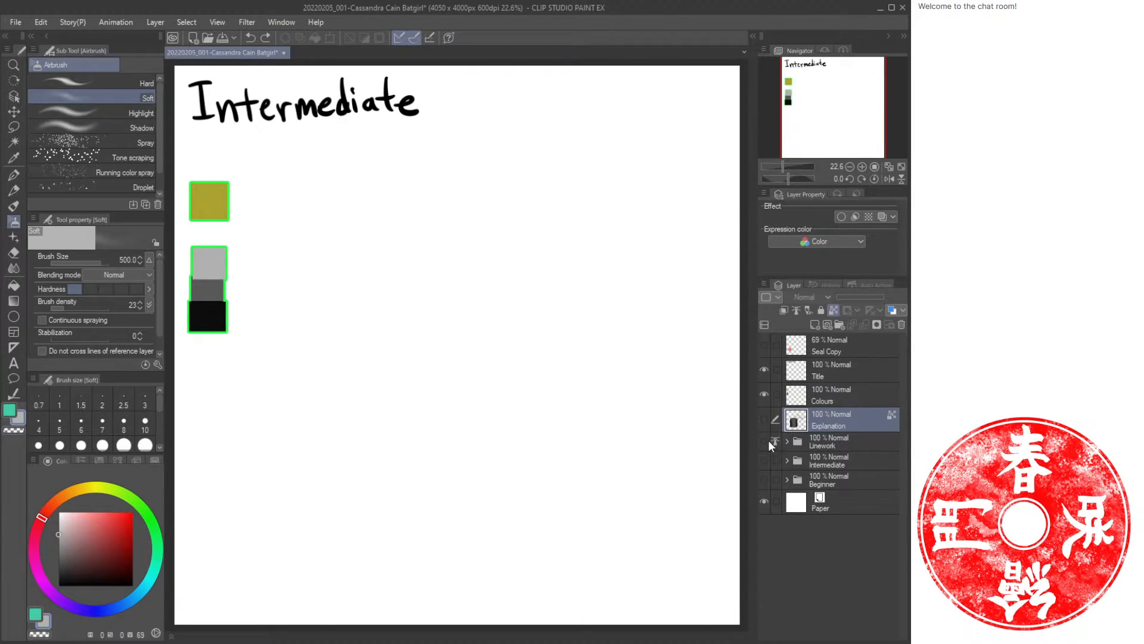
{"action": "left_click", "coordinate": [764, 441]}
{"action": "left_click", "coordinate": [765, 460]}
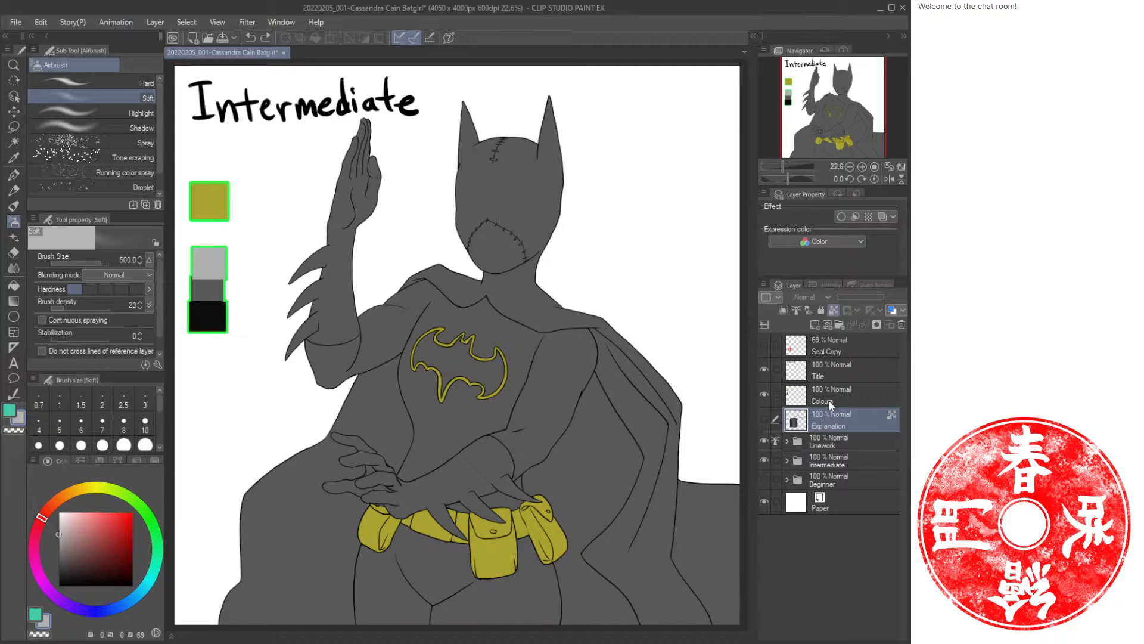
Create a new layer named Body Shade above Body Base Color in the Intermediate folder and clip it to the layer below.
{"action": "left_click", "coordinate": [786, 442]}
{"action": "left_click", "coordinate": [856, 485]}
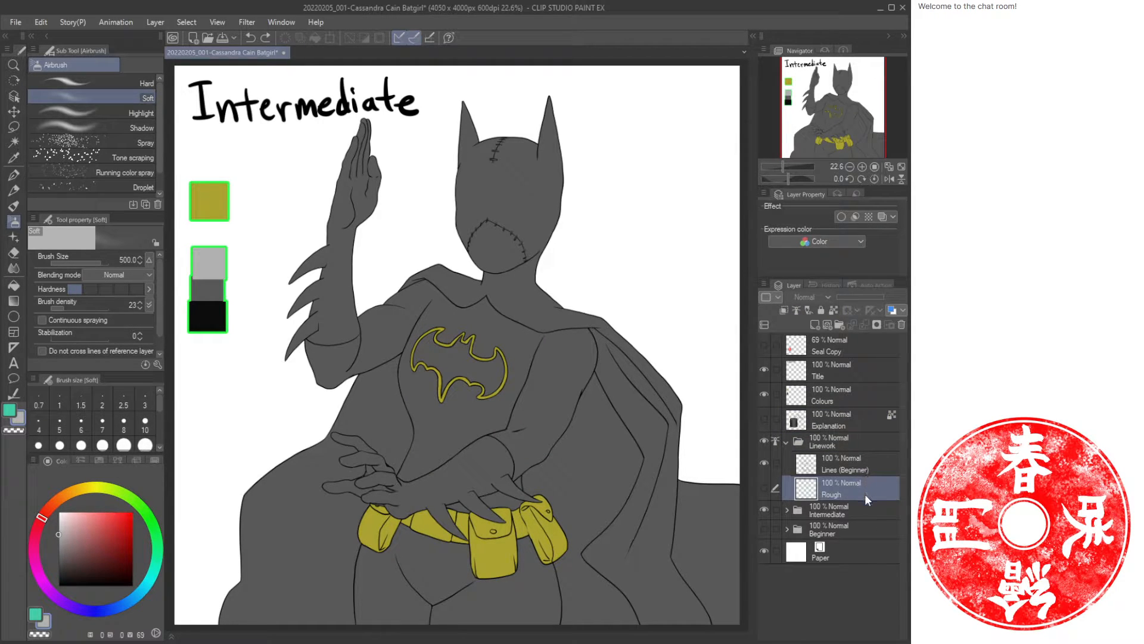
{"action": "left_click", "coordinate": [787, 442]}
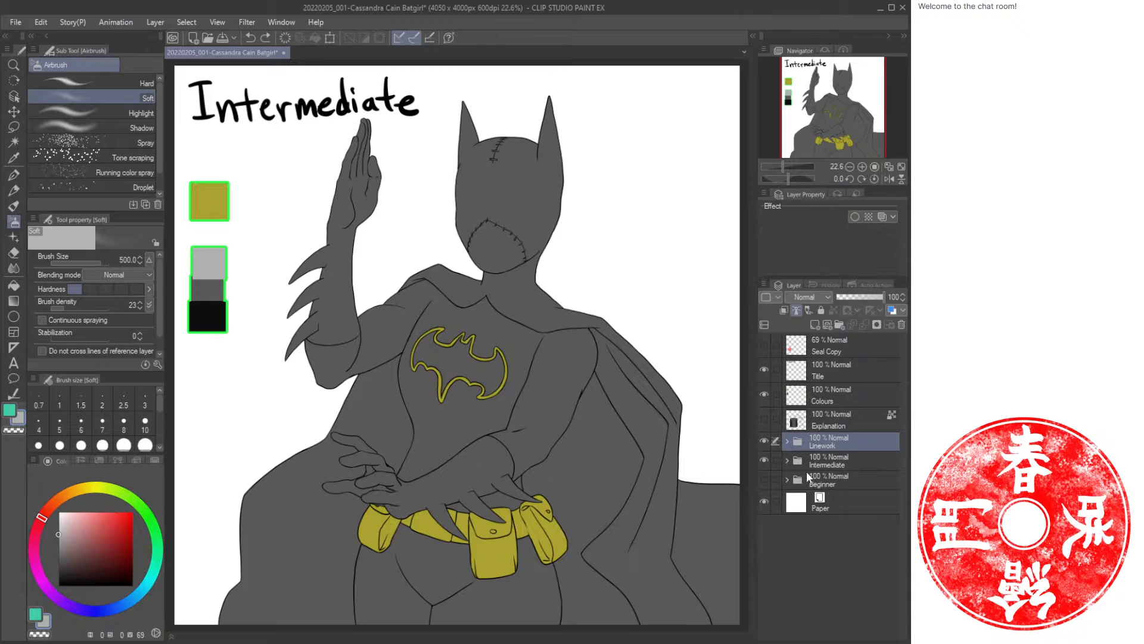
{"action": "left_click", "coordinate": [787, 461]}
{"action": "left_click", "coordinate": [885, 512]}
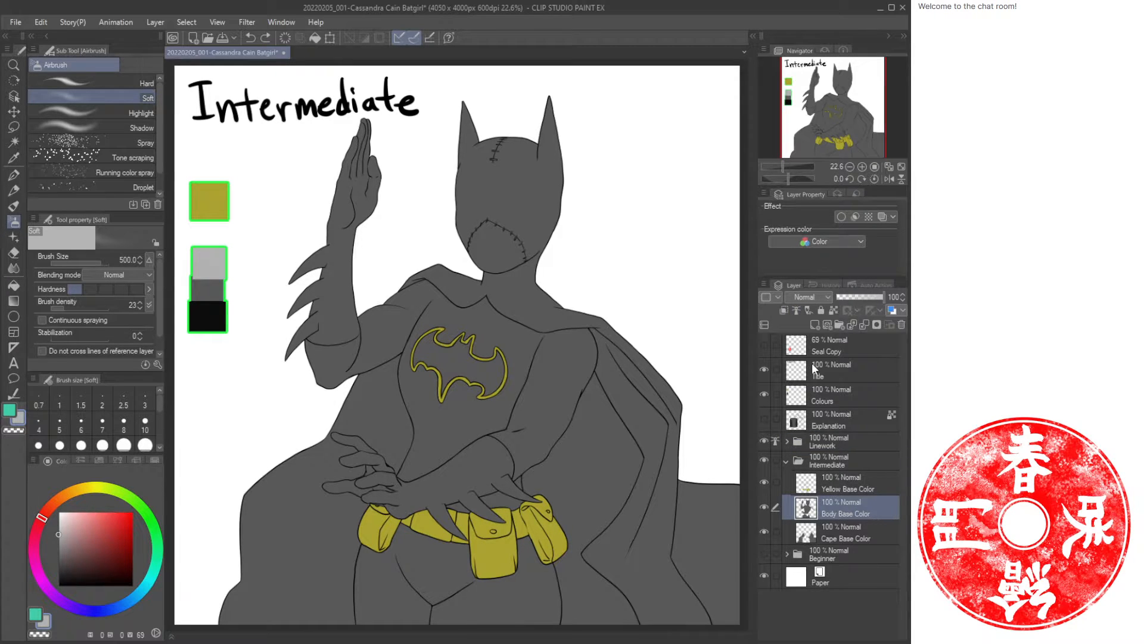
{"action": "key", "text": "ctrl+shift+n"}
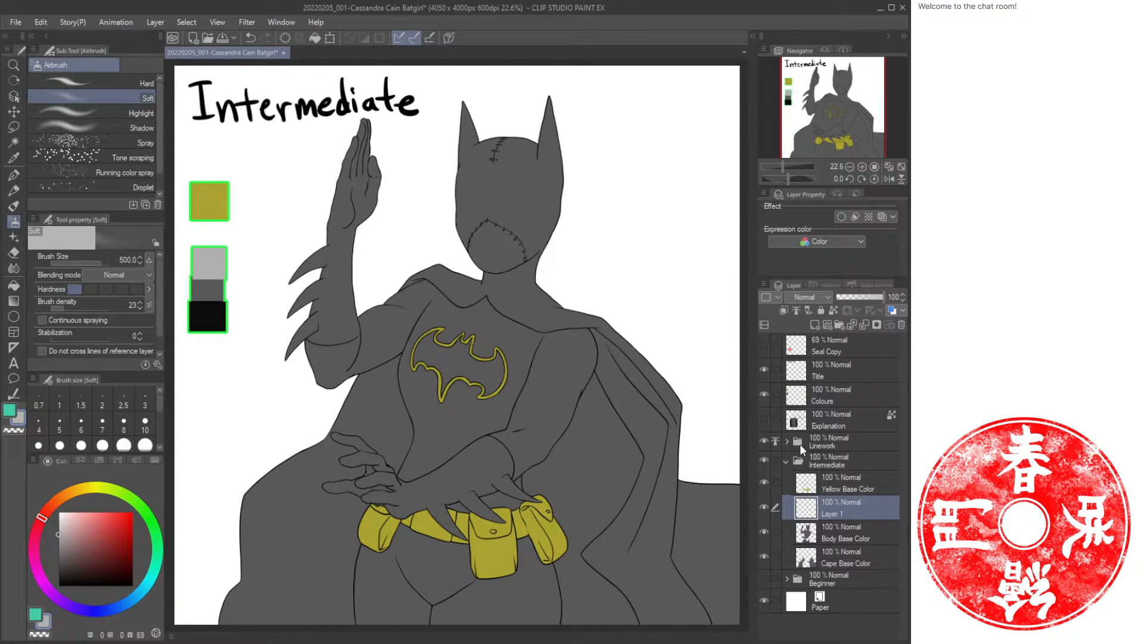
{"action": "type", "text": "Body Shade"}
{"action": "key", "text": "Return"}
{"action": "left_click", "coordinate": [784, 310]}
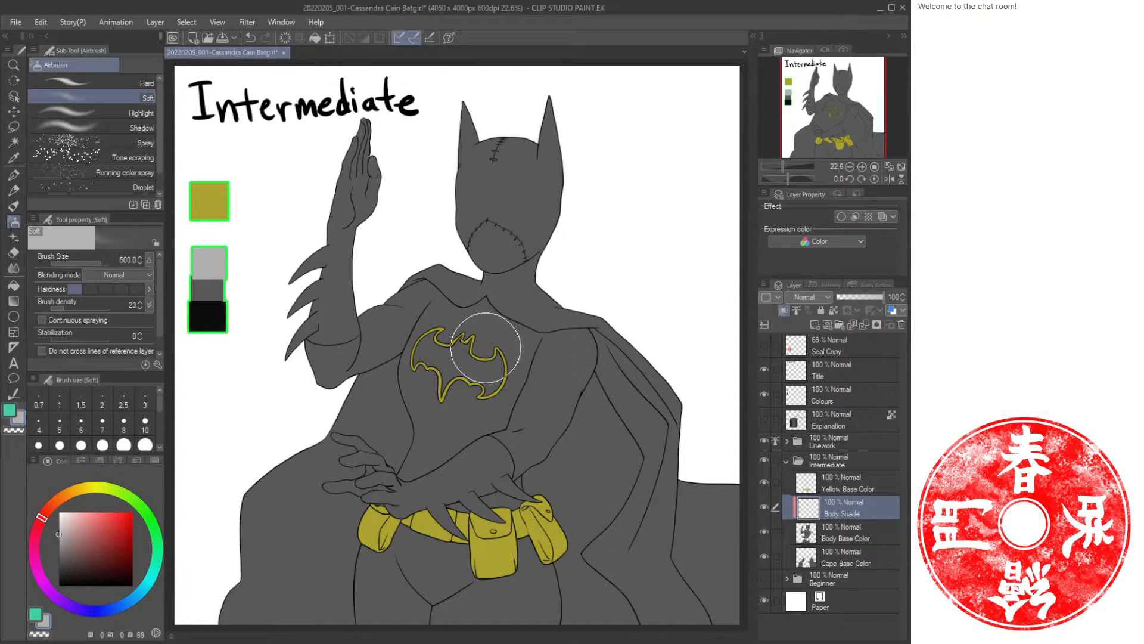
Sample the black swatch, switch to the Oil paint brush, and show the Rough layer inside Linework.
{"action": "key", "text": "i"}
{"action": "left_click", "coordinate": [197, 311]}
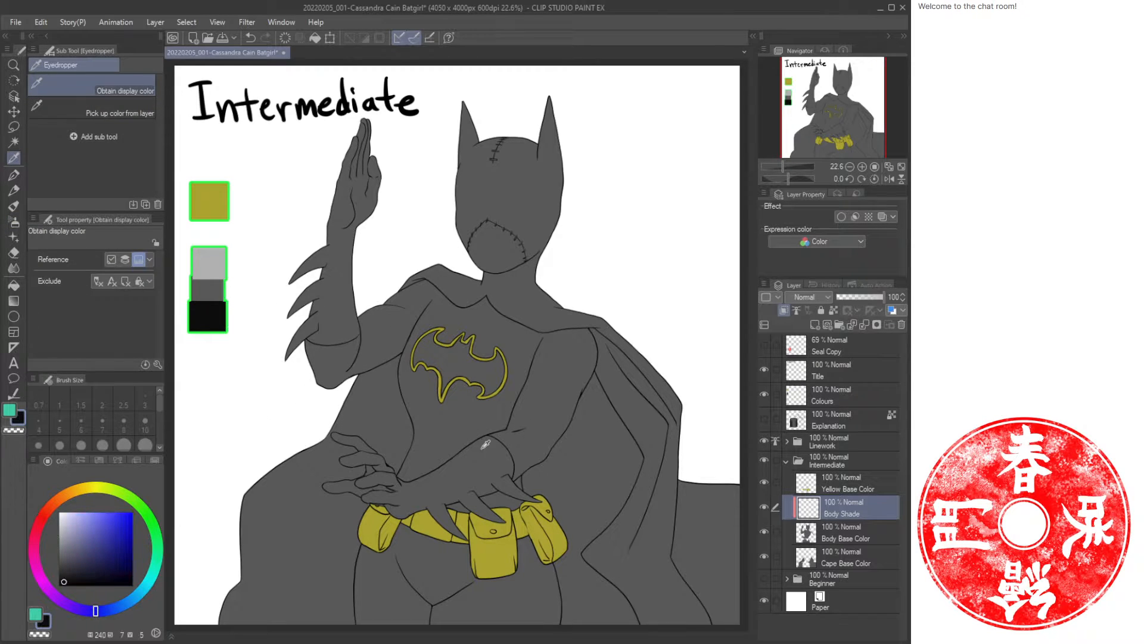
{"action": "key", "text": "/"}
{"action": "key", "text": "b"}
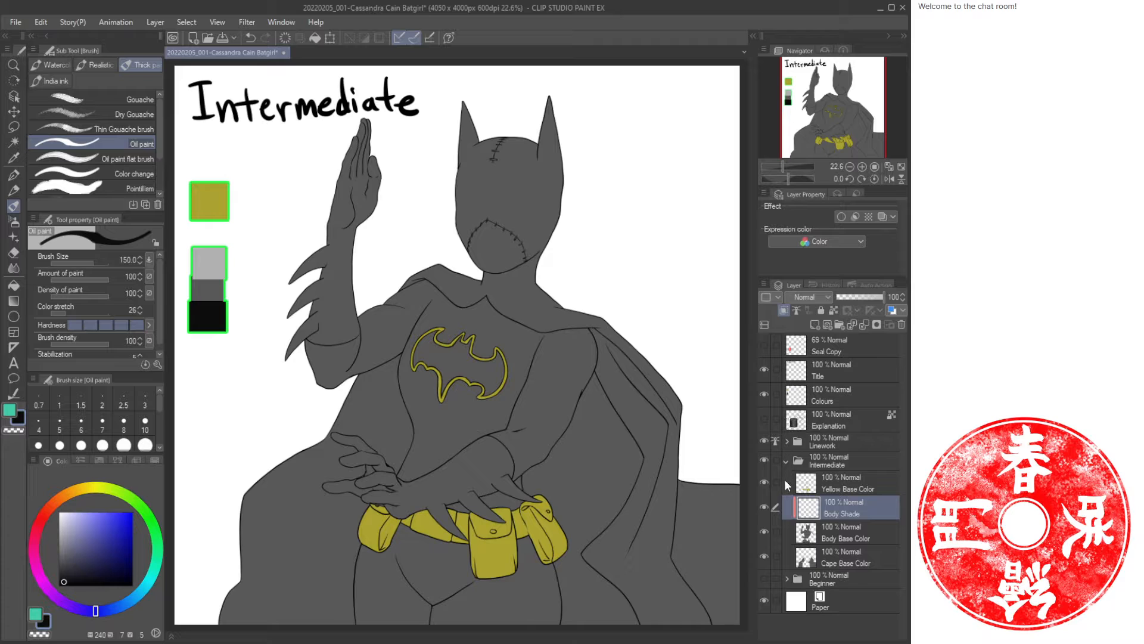
{"action": "left_click", "coordinate": [787, 442]}
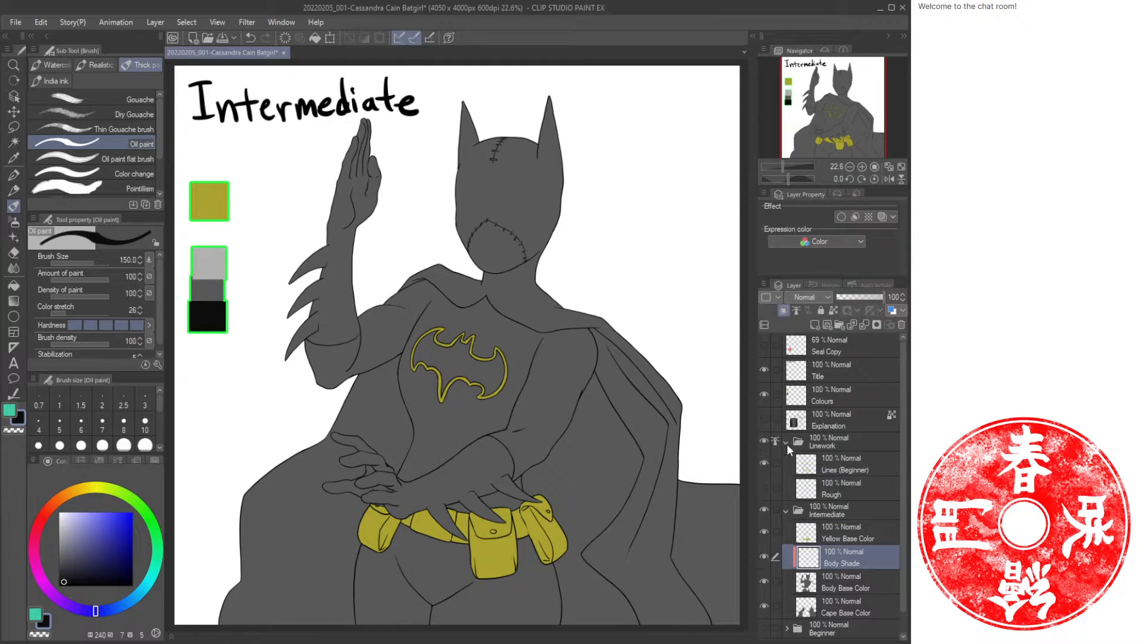
{"action": "left_click", "coordinate": [765, 487]}
Paint black shadows in the mask's eye holes and nose with a size 40 brush, and hide the Rough layer.
{"action": "key", "text": "ctrl+space"}
{"action": "mouse_move", "coordinate": [502, 203]}
{"action": "left_mouse_down"}
{"action": "mouse_move", "coordinate": [554, 227]}
{"action": "mouse_move", "coordinate": [556, 292]}
{"action": "left_mouse_up"}
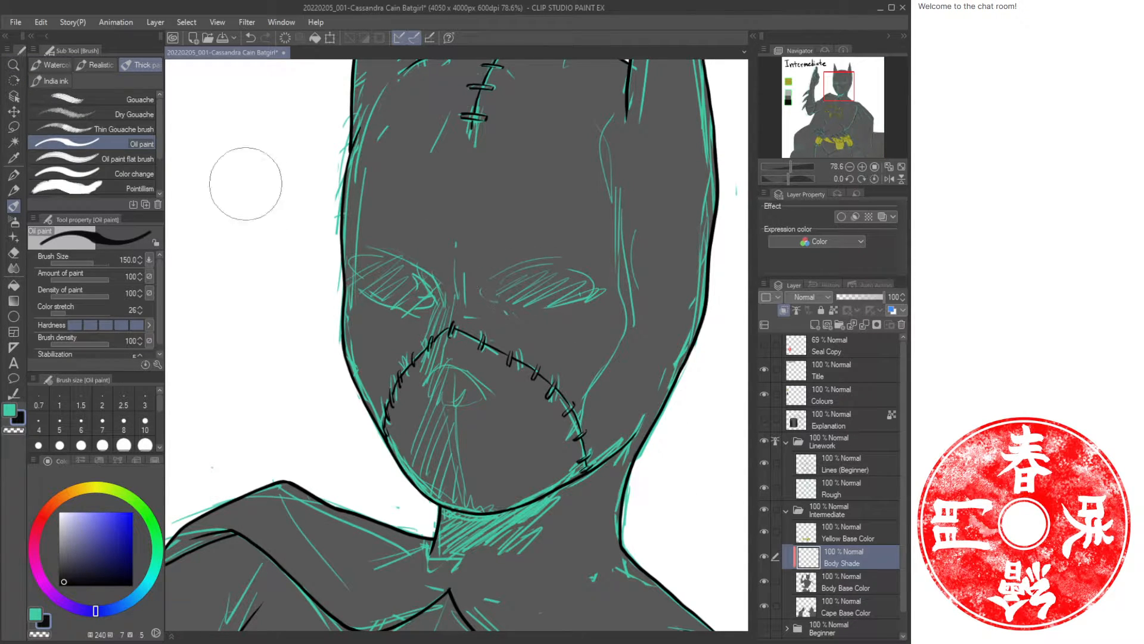
{"action": "key", "text": "bracketleft"}
{"action": "key", "text": "bracketleft"}
{"action": "key", "text": "bracketleft"}
{"action": "key", "text": "bracketleft"}
{"action": "key", "text": "bracketleft"}
{"action": "key", "text": "bracketleft"}
{"action": "key", "text": "bracketleft"}
{"action": "left_click", "coordinate": [149, 276]}
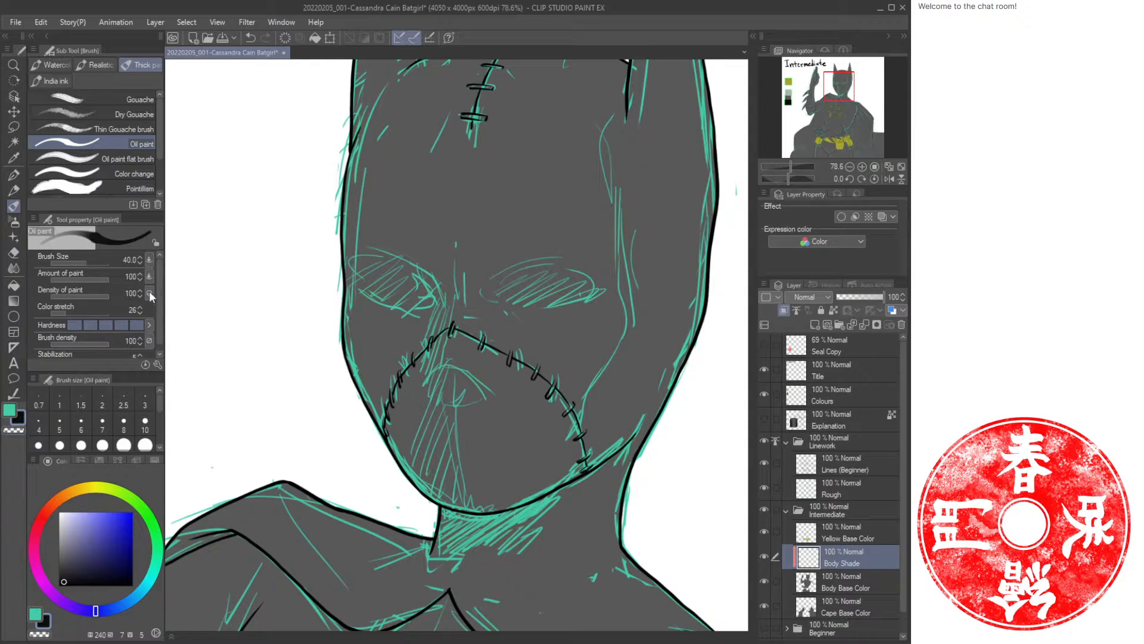
{"action": "left_click", "coordinate": [149, 292]}
{"action": "mouse_move", "coordinate": [531, 293]}
{"action": "left_mouse_down"}
{"action": "mouse_move", "coordinate": [539, 303]}
{"action": "mouse_move", "coordinate": [511, 297]}
{"action": "mouse_move", "coordinate": [536, 293]}
{"action": "mouse_move", "coordinate": [513, 281]}
{"action": "left_mouse_up"}
{"action": "mouse_move", "coordinate": [406, 285]}
{"action": "left_mouse_down"}
{"action": "mouse_move", "coordinate": [417, 280]}
{"action": "mouse_move", "coordinate": [379, 285]}
{"action": "mouse_move", "coordinate": [399, 288]}
{"action": "left_mouse_up"}
{"action": "left_click_drag", "start_coordinate": [448, 364], "coordinate": [434, 424]}
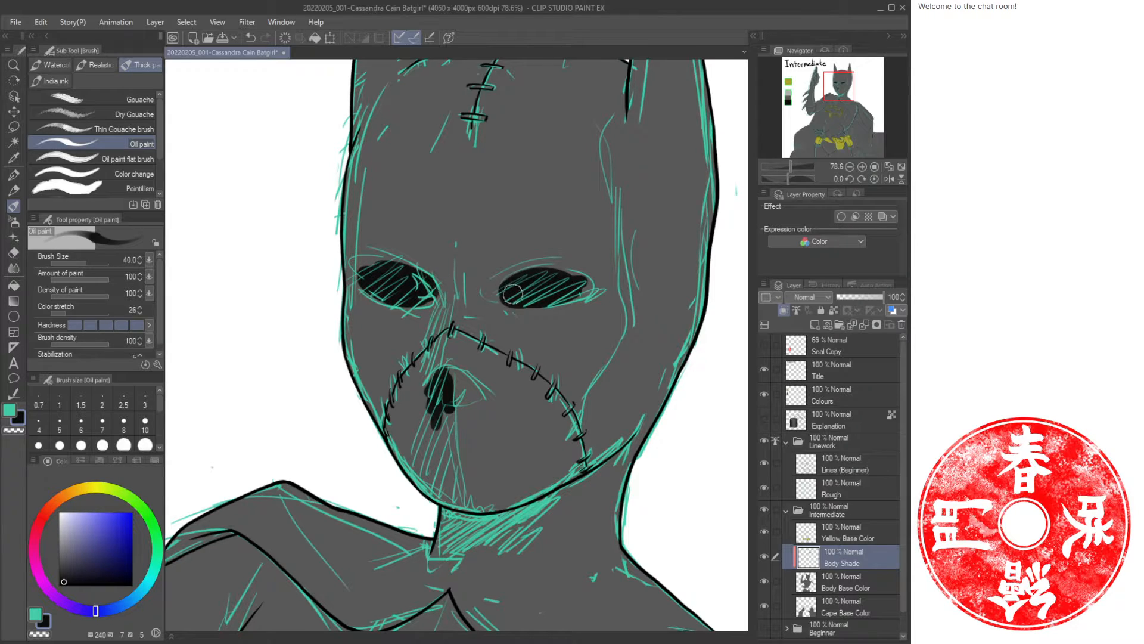
{"action": "left_click_drag", "start_coordinate": [513, 294], "coordinate": [558, 275]}
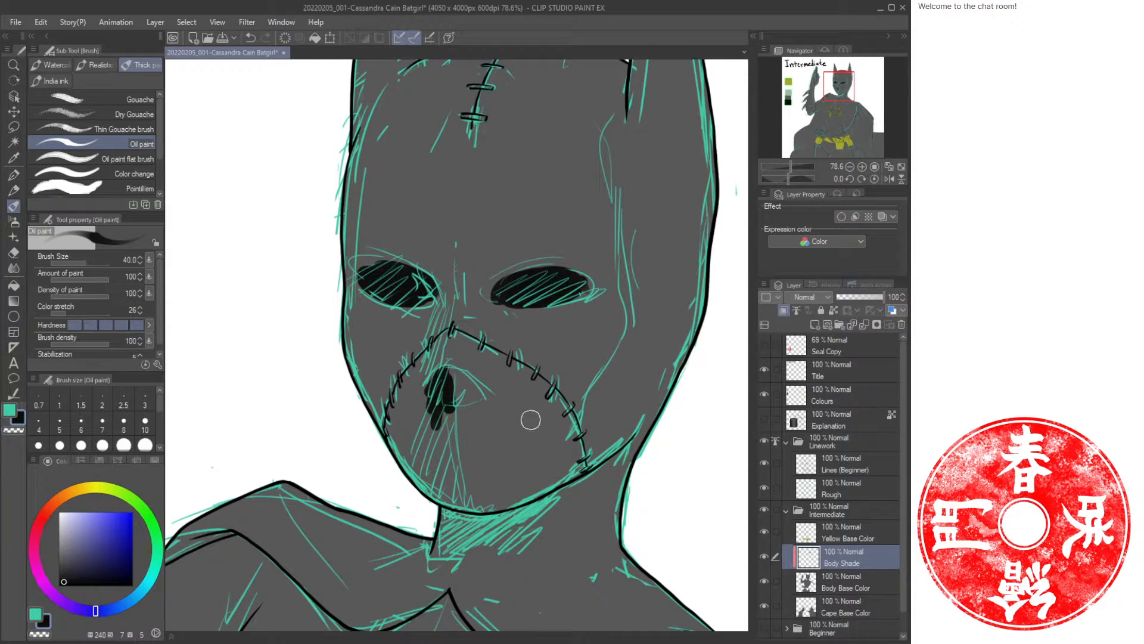
{"action": "left_click", "coordinate": [764, 487]}
{"action": "left_click", "coordinate": [787, 441]}
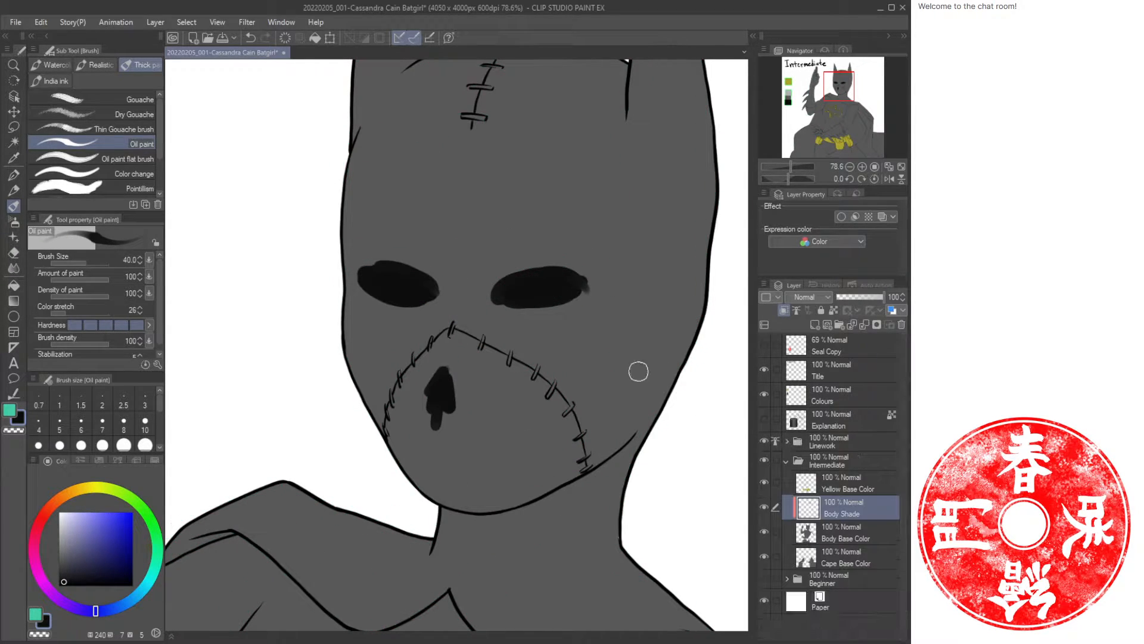
Shade the inner side of the mask's right ear with dark strokes.
{"action": "key", "text": "ctrl+space"}
{"action": "left_click_drag", "start_coordinate": [528, 298], "coordinate": [503, 260]}
{"action": "left_click_drag", "start_coordinate": [501, 315], "coordinate": [554, 348]}
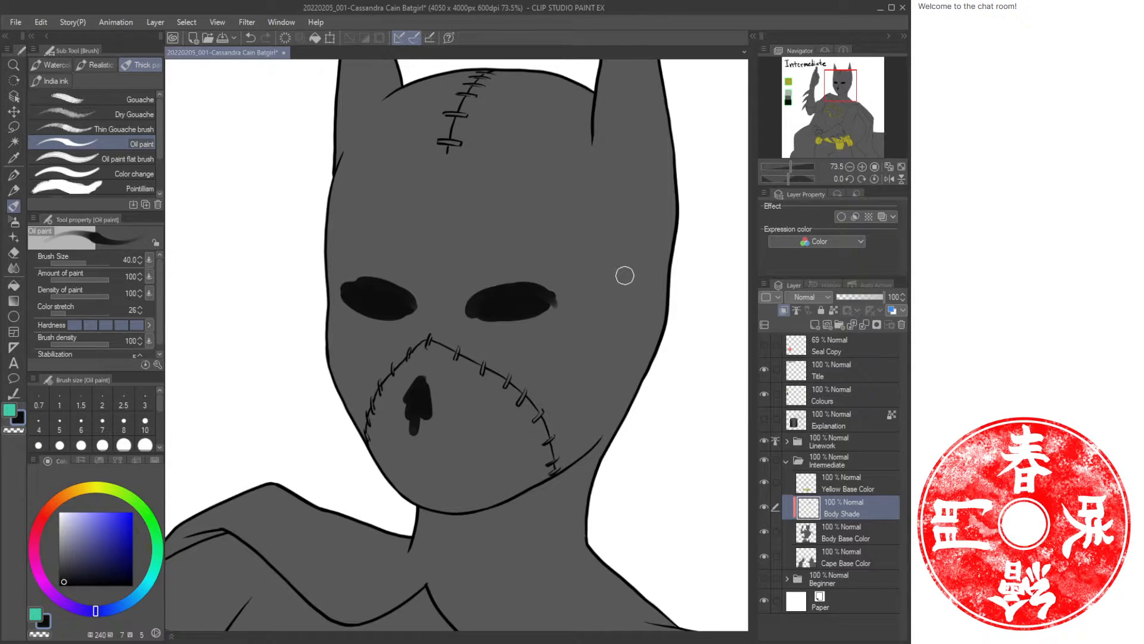
{"action": "left_click_drag", "start_coordinate": [647, 225], "coordinate": [643, 371]}
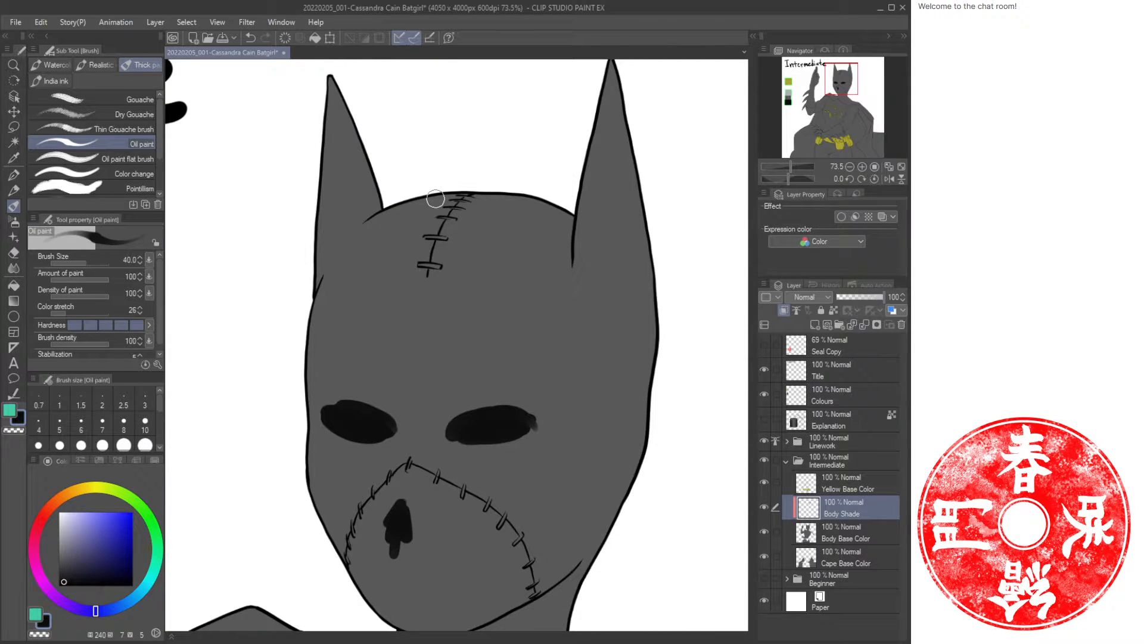
{"action": "left_click_drag", "start_coordinate": [533, 257], "coordinate": [539, 324]}
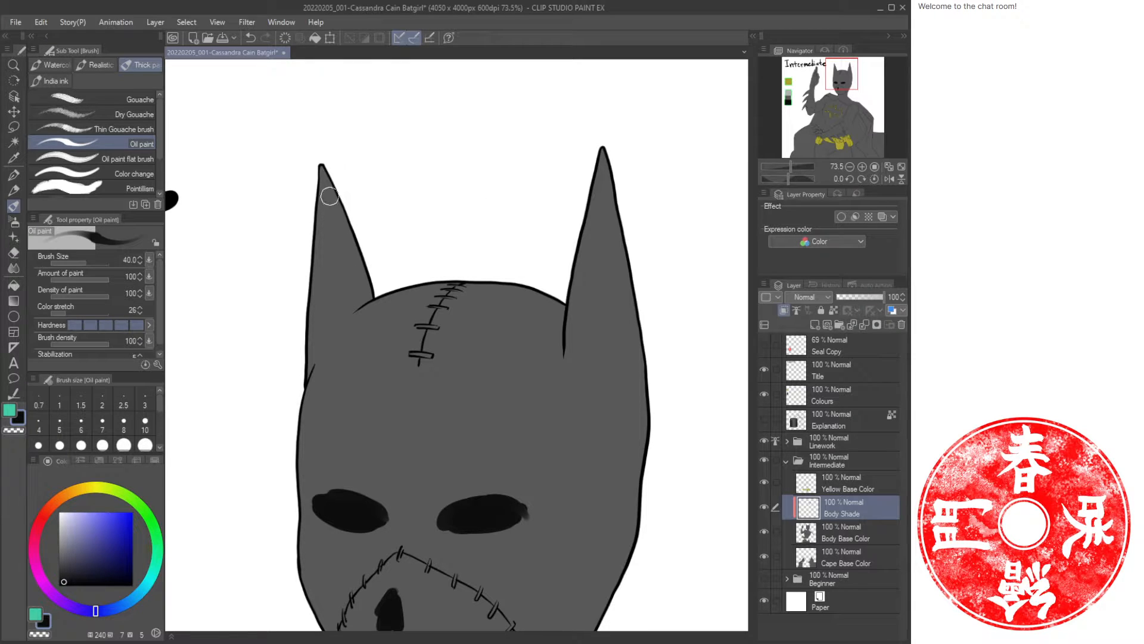
{"action": "left_click_drag", "start_coordinate": [594, 197], "coordinate": [565, 381]}
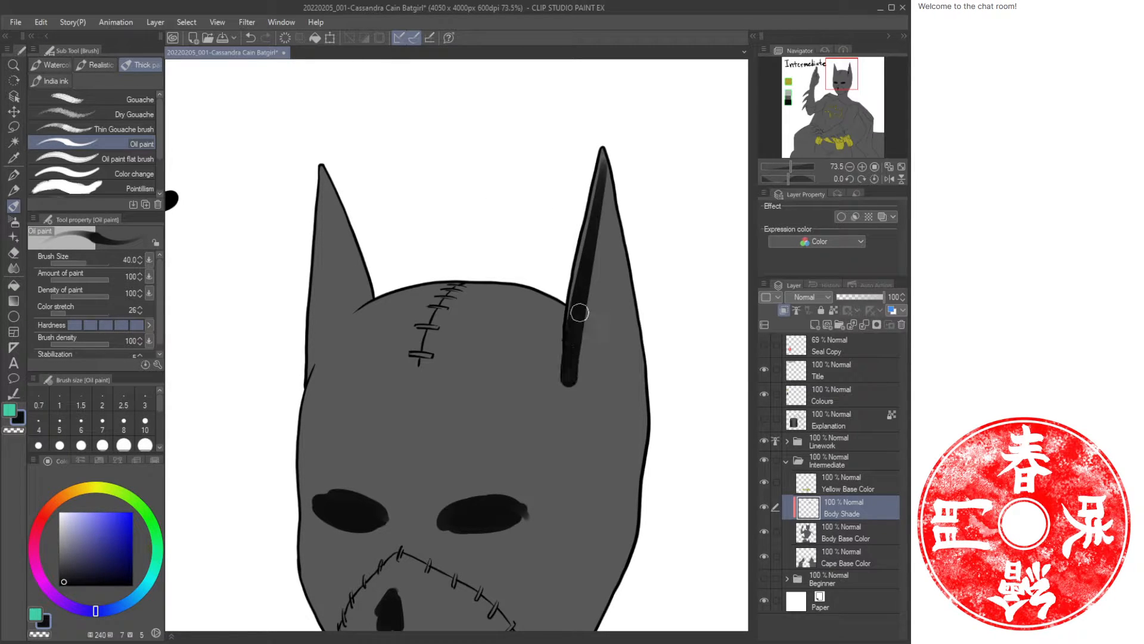
{"action": "key", "text": "ctrl+z"}
{"action": "left_click_drag", "start_coordinate": [602, 183], "coordinate": [596, 352]}
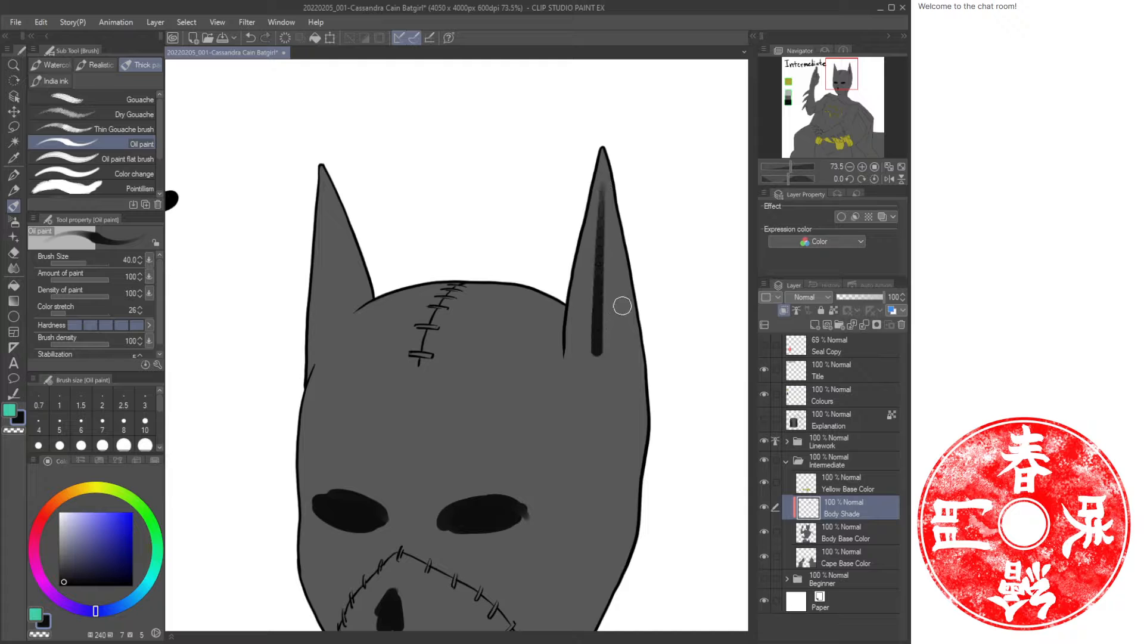
{"action": "left_click_drag", "start_coordinate": [608, 294], "coordinate": [633, 294]}
{"action": "left_click_drag", "start_coordinate": [607, 163], "coordinate": [603, 286]}
{"action": "key", "text": "ctrl+z"}
Shade the inner side of the mask's left ear with dark strokes.
{"action": "key", "text": "ctrl+z"}
{"action": "mouse_move", "coordinate": [605, 197]}
{"action": "left_mouse_down"}
{"action": "mouse_move", "coordinate": [631, 323]}
{"action": "mouse_move", "coordinate": [609, 238]}
{"action": "left_mouse_up"}
{"action": "left_click_drag", "start_coordinate": [599, 319], "coordinate": [621, 327]}
{"action": "mouse_move", "coordinate": [607, 193]}
{"action": "left_mouse_down"}
{"action": "mouse_move", "coordinate": [598, 285]}
{"action": "mouse_move", "coordinate": [610, 321]}
{"action": "mouse_move", "coordinate": [619, 222]}
{"action": "mouse_move", "coordinate": [648, 352]}
{"action": "left_mouse_up"}
{"action": "mouse_move", "coordinate": [595, 173]}
{"action": "left_mouse_down"}
{"action": "mouse_move", "coordinate": [562, 317]}
{"action": "mouse_move", "coordinate": [615, 175]}
{"action": "mouse_move", "coordinate": [593, 352]}
{"action": "mouse_move", "coordinate": [608, 320]}
{"action": "left_mouse_up"}
{"action": "mouse_move", "coordinate": [331, 173]}
{"action": "left_mouse_down"}
{"action": "mouse_move", "coordinate": [348, 341]}
{"action": "mouse_move", "coordinate": [358, 310]}
{"action": "left_mouse_up"}
{"action": "left_click_drag", "start_coordinate": [335, 197], "coordinate": [370, 294]}
{"action": "mouse_move", "coordinate": [333, 191]}
{"action": "left_mouse_down"}
{"action": "mouse_move", "coordinate": [338, 344]}
{"action": "mouse_move", "coordinate": [331, 335]}
{"action": "left_mouse_up"}
{"action": "left_click_drag", "start_coordinate": [326, 186], "coordinate": [330, 350]}
{"action": "mouse_move", "coordinate": [352, 302]}
{"action": "left_mouse_down"}
{"action": "mouse_move", "coordinate": [337, 333]}
{"action": "mouse_move", "coordinate": [377, 282]}
{"action": "left_mouse_up"}
{"action": "mouse_move", "coordinate": [328, 429]}
{"action": "left_mouse_down"}
{"action": "mouse_move", "coordinate": [325, 404]}
{"action": "mouse_move", "coordinate": [525, 381]}
{"action": "left_mouse_up"}
{"action": "left_click_drag", "start_coordinate": [346, 381], "coordinate": [501, 347]}
{"action": "key", "text": "ctrl+z"}
{"action": "key", "text": "ctrl+z"}
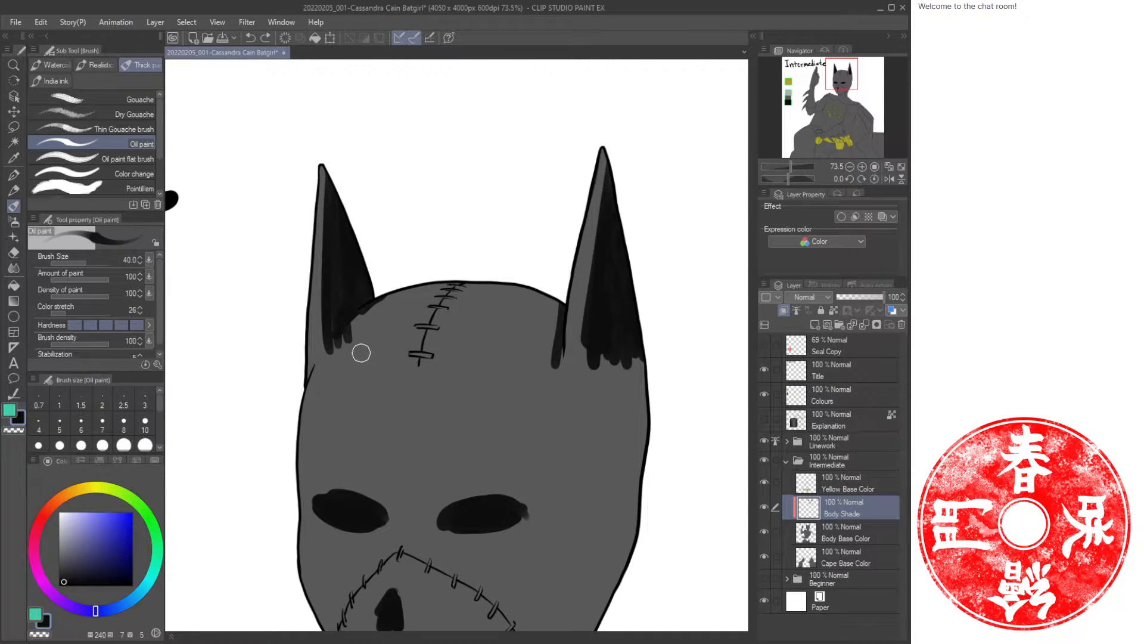
Airbrush soft dark shading across the top of the mask between the ears with brush density 100 and size up to 150.
{"action": "key", "text": "b"}
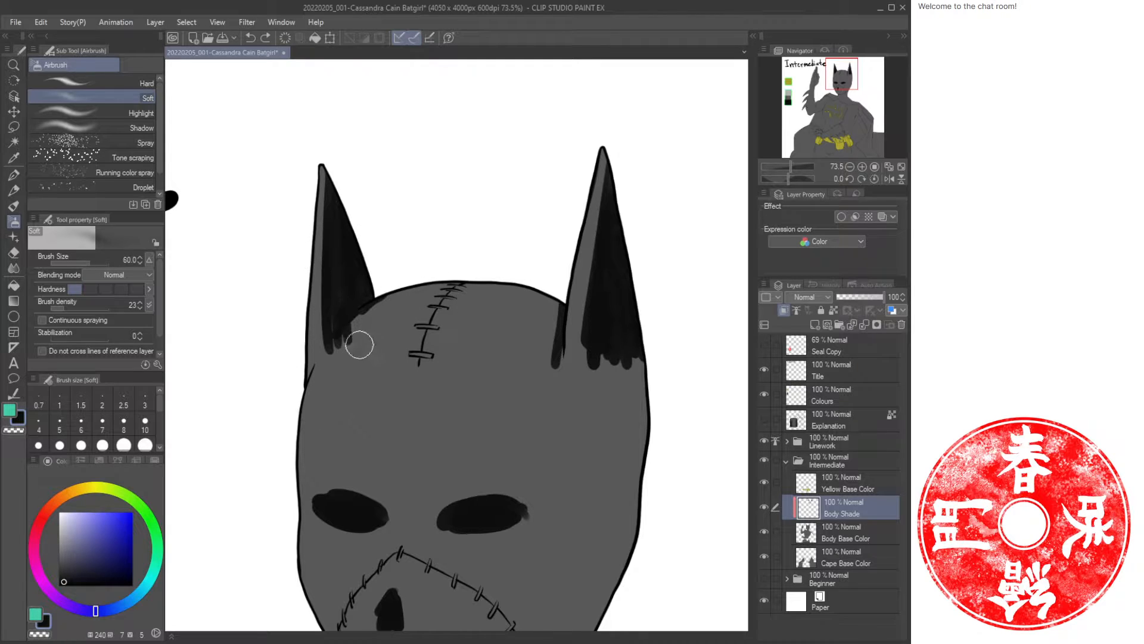
{"action": "mouse_move", "coordinate": [359, 344]}
{"action": "left_mouse_down"}
{"action": "mouse_move", "coordinate": [338, 361]}
{"action": "mouse_move", "coordinate": [382, 308]}
{"action": "mouse_move", "coordinate": [488, 299]}
{"action": "left_mouse_up"}
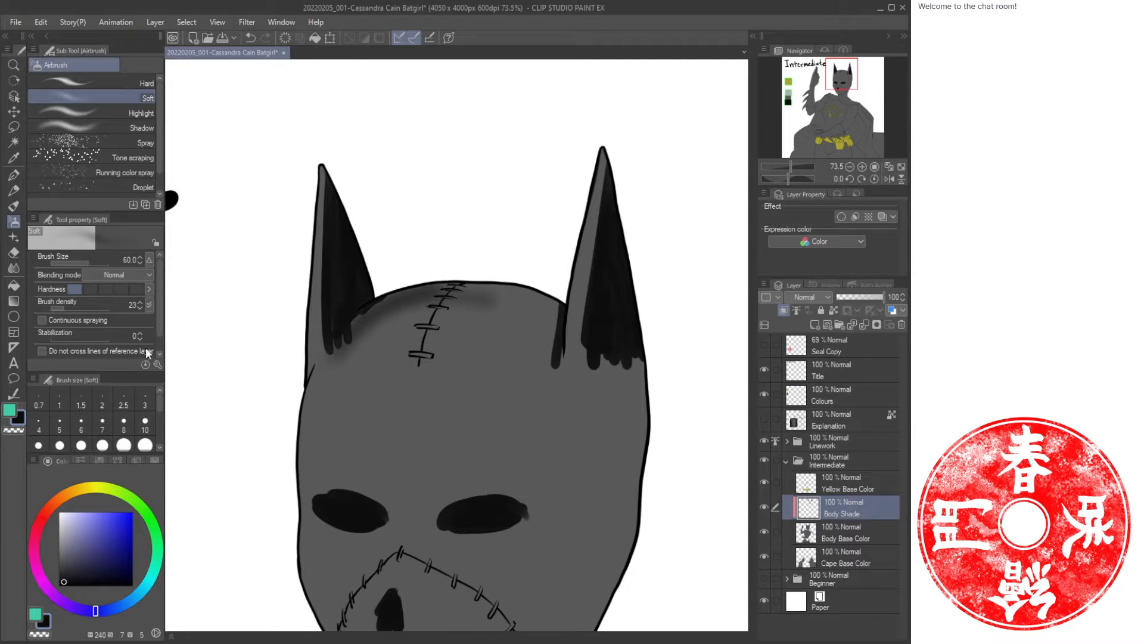
{"action": "left_click_drag", "start_coordinate": [87, 306], "coordinate": [156, 302]}
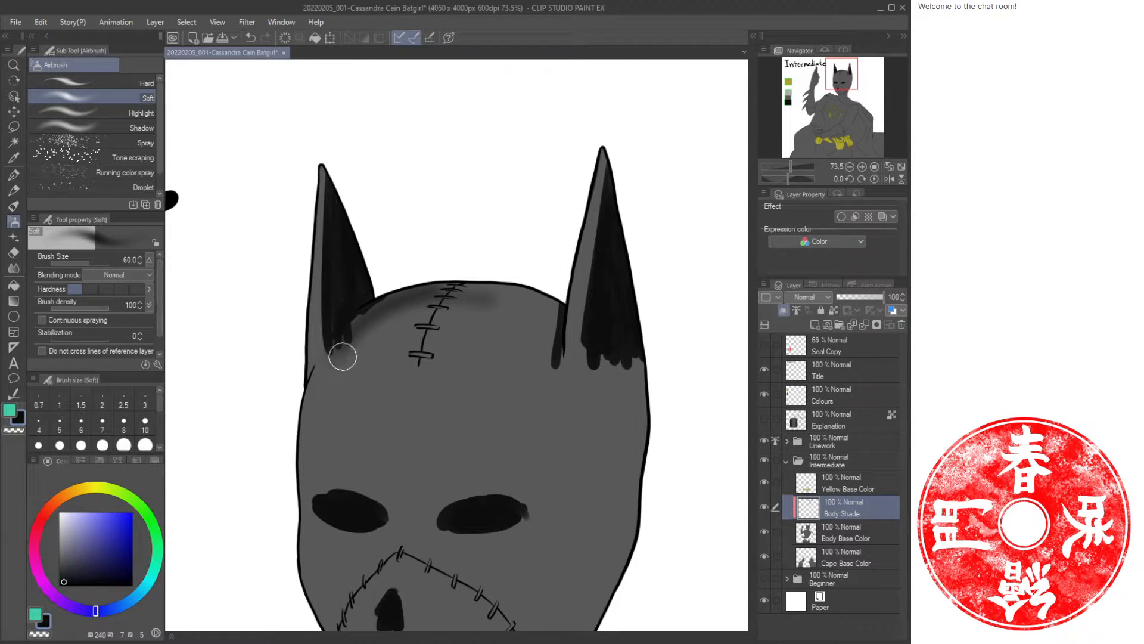
{"action": "mouse_move", "coordinate": [340, 353]}
{"action": "left_mouse_down"}
{"action": "mouse_move", "coordinate": [473, 290]}
{"action": "mouse_move", "coordinate": [331, 341]}
{"action": "mouse_move", "coordinate": [468, 280]}
{"action": "mouse_move", "coordinate": [379, 304]}
{"action": "mouse_move", "coordinate": [546, 295]}
{"action": "mouse_move", "coordinate": [495, 287]}
{"action": "mouse_move", "coordinate": [556, 304]}
{"action": "mouse_move", "coordinate": [462, 284]}
{"action": "mouse_move", "coordinate": [554, 304]}
{"action": "mouse_move", "coordinate": [346, 327]}
{"action": "left_mouse_up"}
{"action": "key", "text": "bracketright"}
{"action": "key", "text": "bracketright"}
{"action": "key", "text": "bracketright"}
{"action": "key", "text": "bracketright"}
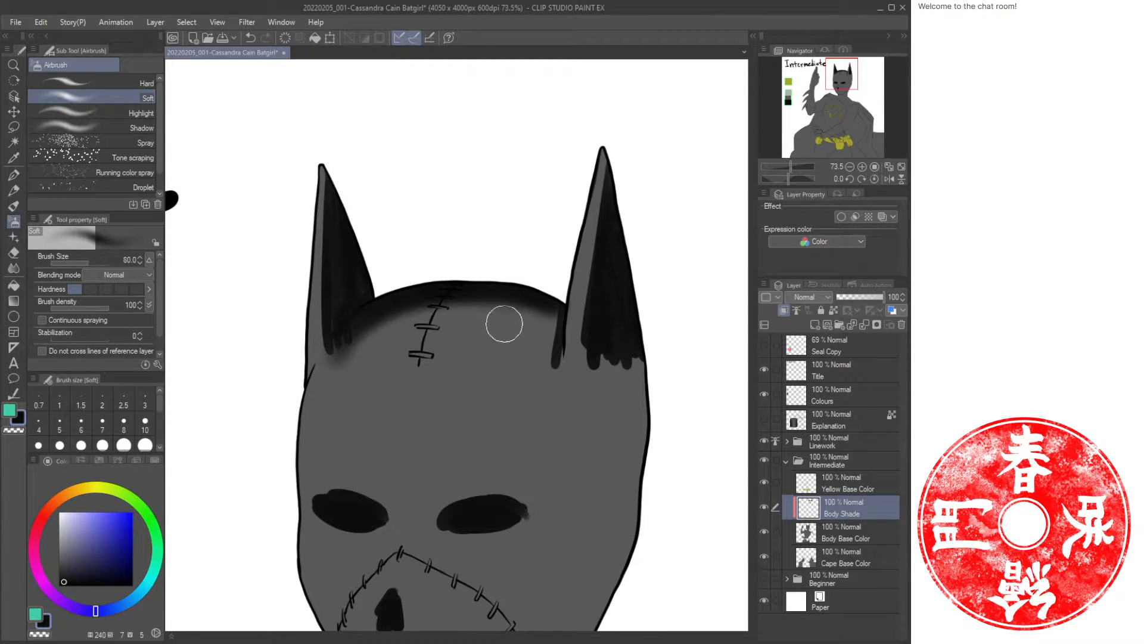
{"action": "mouse_move", "coordinate": [536, 319]}
{"action": "left_mouse_down"}
{"action": "mouse_move", "coordinate": [455, 308]}
{"action": "mouse_move", "coordinate": [376, 334]}
{"action": "left_mouse_up"}
{"action": "key", "text": "bracketright"}
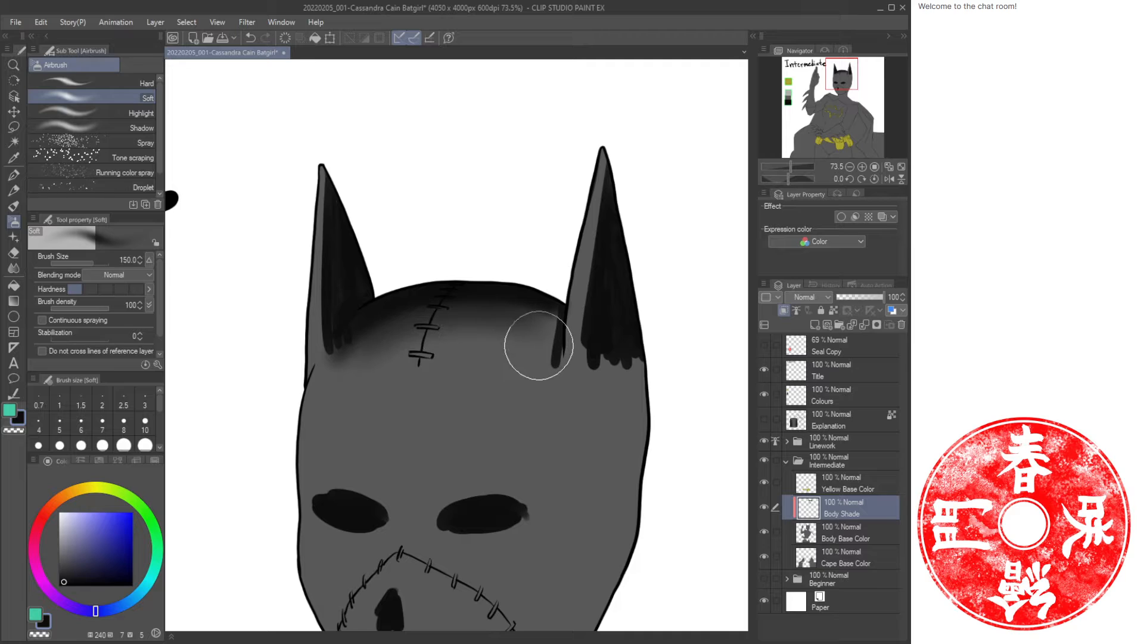
{"action": "mouse_move", "coordinate": [538, 345]}
{"action": "left_mouse_down"}
{"action": "mouse_move", "coordinate": [488, 335]}
{"action": "mouse_move", "coordinate": [370, 367]}
{"action": "left_mouse_up"}
{"action": "mouse_move", "coordinate": [534, 317]}
{"action": "left_mouse_down"}
{"action": "mouse_move", "coordinate": [470, 310]}
{"action": "mouse_move", "coordinate": [372, 335]}
{"action": "mouse_move", "coordinate": [416, 312]}
{"action": "mouse_move", "coordinate": [377, 319]}
{"action": "mouse_move", "coordinate": [334, 353]}
{"action": "mouse_move", "coordinate": [343, 273]}
{"action": "mouse_move", "coordinate": [349, 340]}
{"action": "mouse_move", "coordinate": [357, 307]}
{"action": "mouse_move", "coordinate": [337, 355]}
{"action": "left_mouse_up"}
Switch back to the Oil paint brush and darken the bases of both ears with short strokes.
{"action": "key", "text": "bracketleft"}
{"action": "key", "text": "bracketleft"}
{"action": "key", "text": "bracketleft"}
{"action": "key", "text": "bracketleft"}
{"action": "key", "text": "b"}
{"action": "left_click_drag", "start_coordinate": [305, 311], "coordinate": [297, 413]}
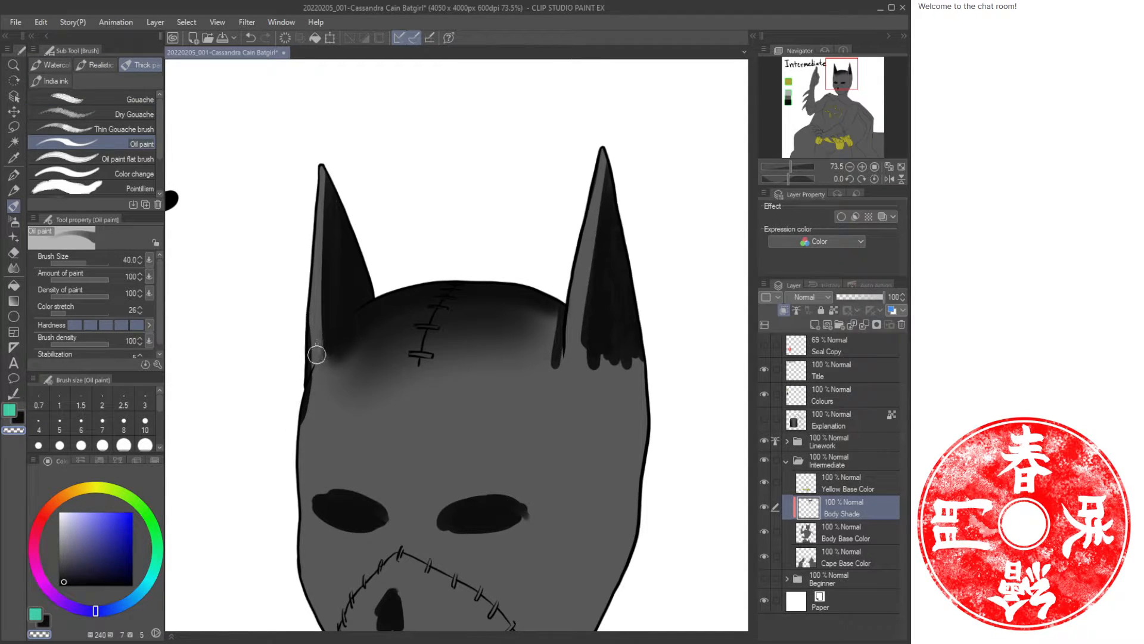
{"action": "mouse_move", "coordinate": [547, 343]}
{"action": "left_mouse_down"}
{"action": "mouse_move", "coordinate": [560, 332]}
{"action": "mouse_move", "coordinate": [560, 357]}
{"action": "mouse_move", "coordinate": [554, 310]}
{"action": "left_mouse_up"}
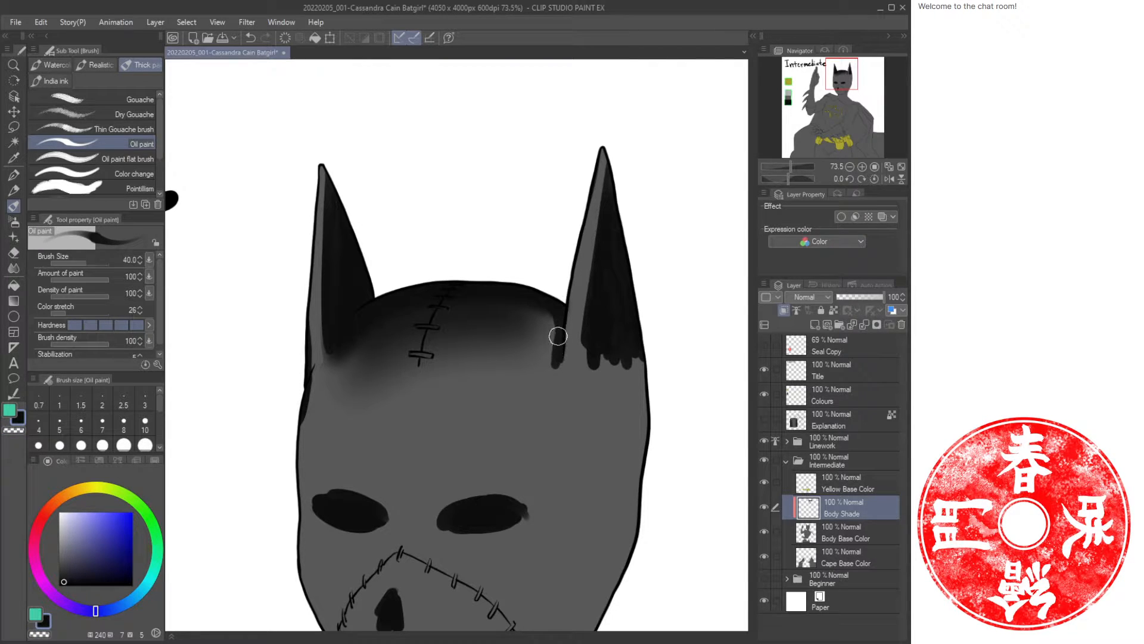
{"action": "left_click_drag", "start_coordinate": [445, 381], "coordinate": [435, 304]}
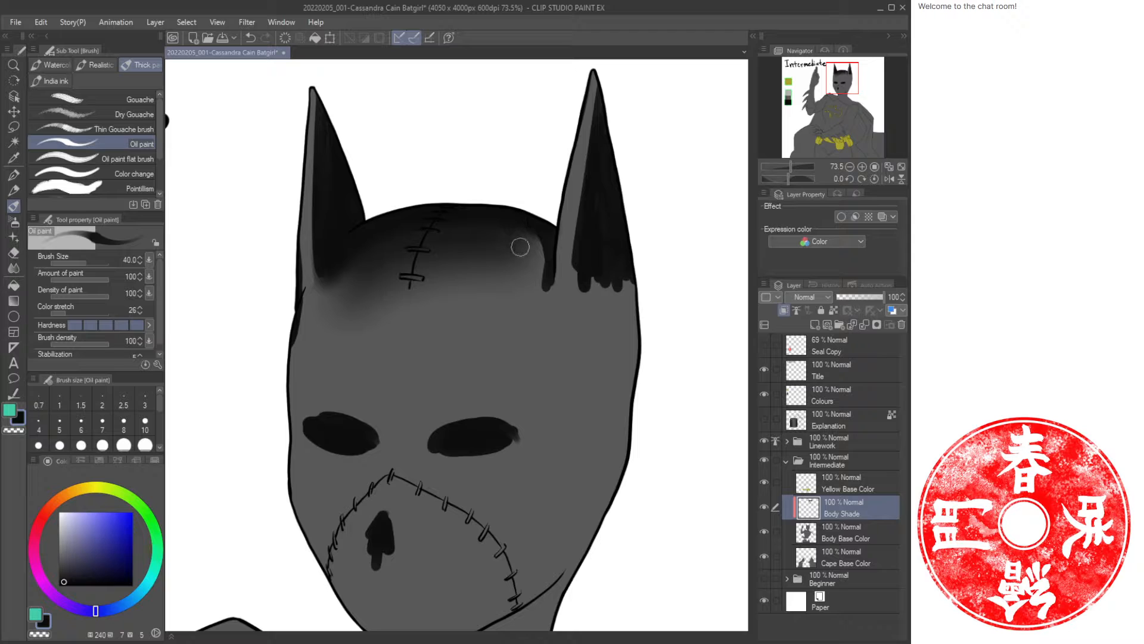
Airbrush a soft size 150 shadow along the upper forehead of the mask, then return to the Oil paint brush.
{"action": "key", "text": "b"}
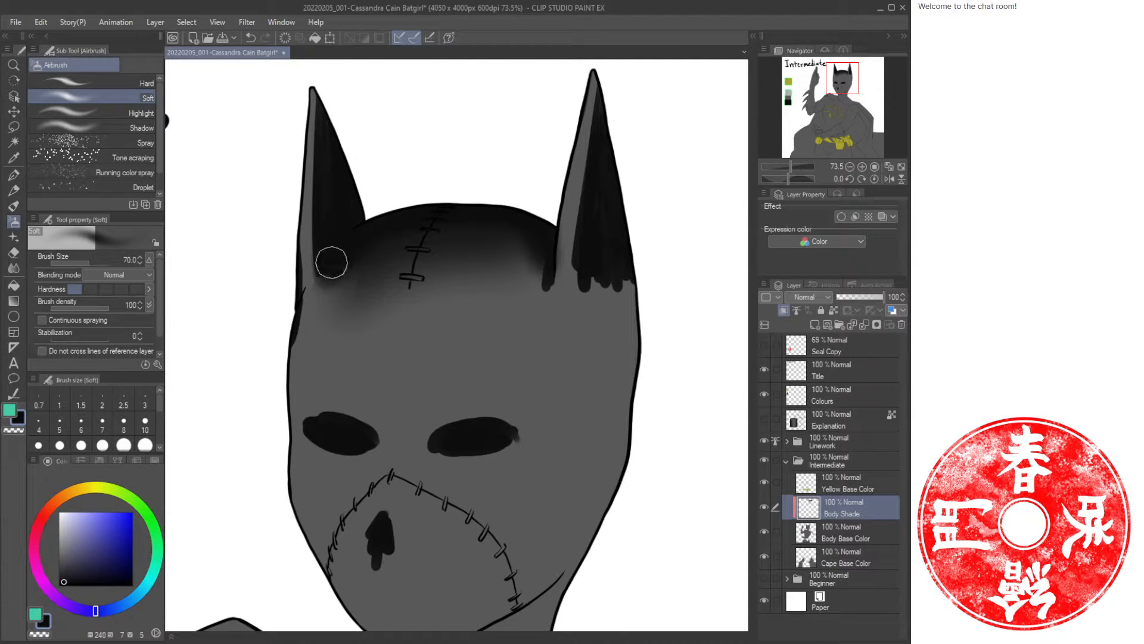
{"action": "key", "text": "bracketright"}
{"action": "key", "text": "bracketright"}
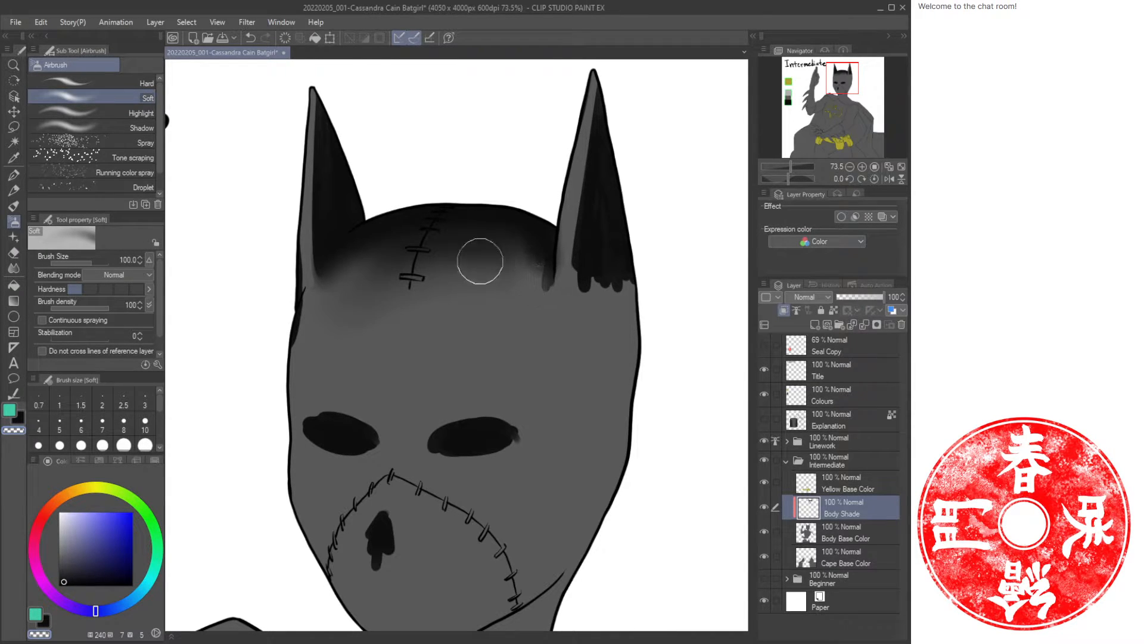
{"action": "key", "text": "bracketright"}
{"action": "key", "text": "bracketright"}
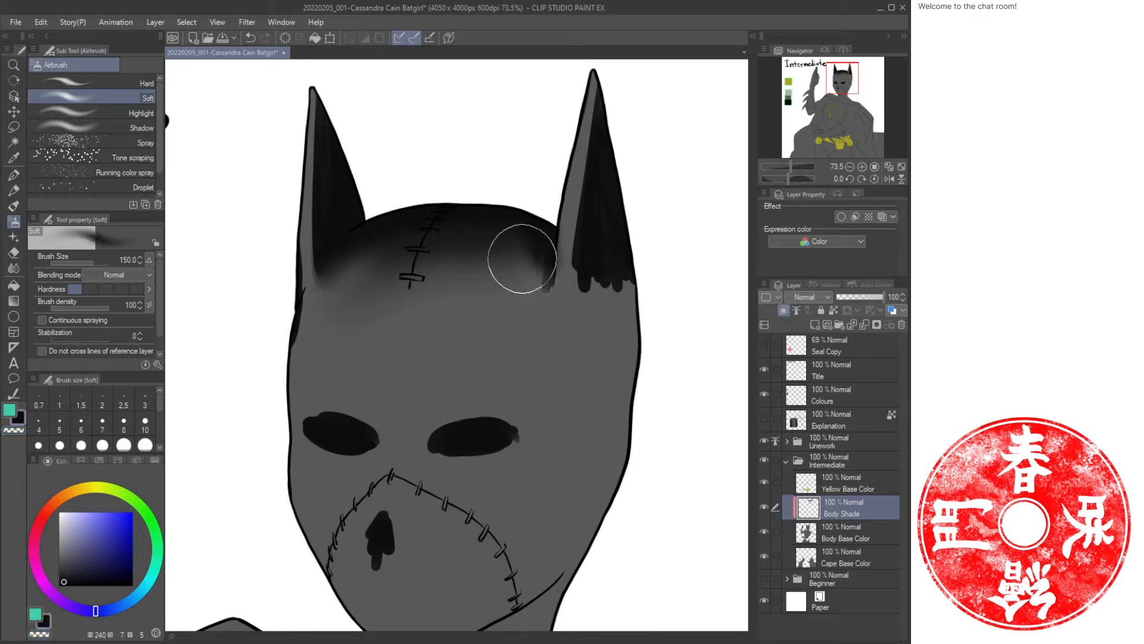
{"action": "mouse_move", "coordinate": [523, 259]}
{"action": "left_mouse_down"}
{"action": "mouse_move", "coordinate": [390, 259]}
{"action": "mouse_move", "coordinate": [339, 281]}
{"action": "mouse_move", "coordinate": [351, 264]}
{"action": "mouse_move", "coordinate": [492, 226]}
{"action": "mouse_move", "coordinate": [525, 241]}
{"action": "mouse_move", "coordinate": [473, 225]}
{"action": "mouse_move", "coordinate": [351, 258]}
{"action": "mouse_move", "coordinate": [340, 282]}
{"action": "mouse_move", "coordinate": [411, 249]}
{"action": "mouse_move", "coordinate": [522, 241]}
{"action": "mouse_move", "coordinate": [529, 252]}
{"action": "mouse_move", "coordinate": [484, 238]}
{"action": "mouse_move", "coordinate": [341, 307]}
{"action": "left_mouse_up"}
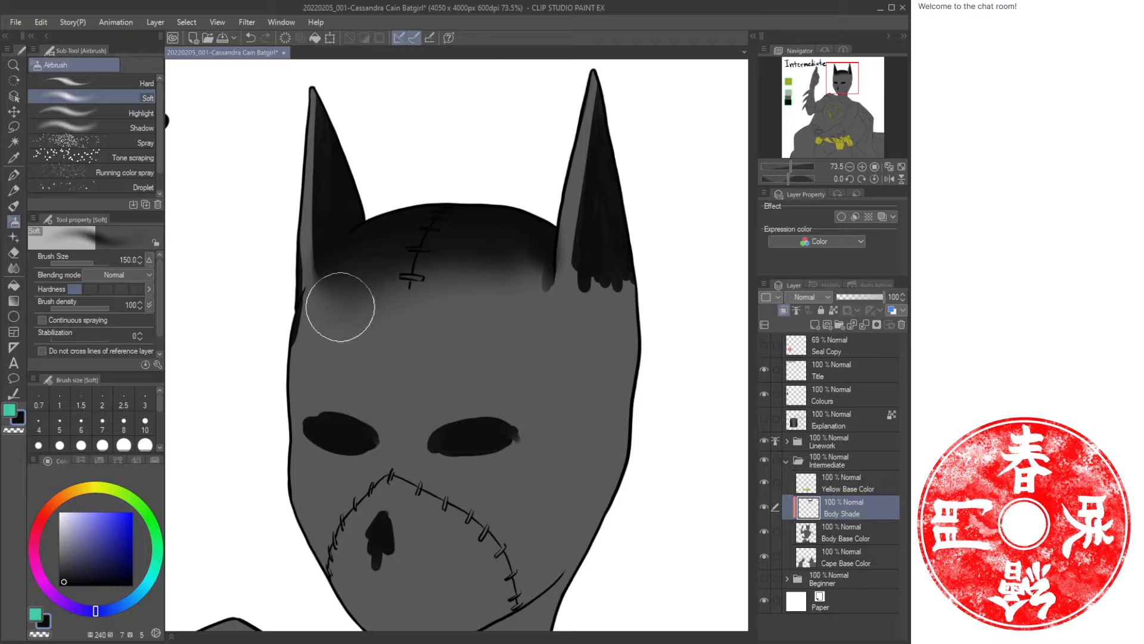
{"action": "key", "text": "b"}
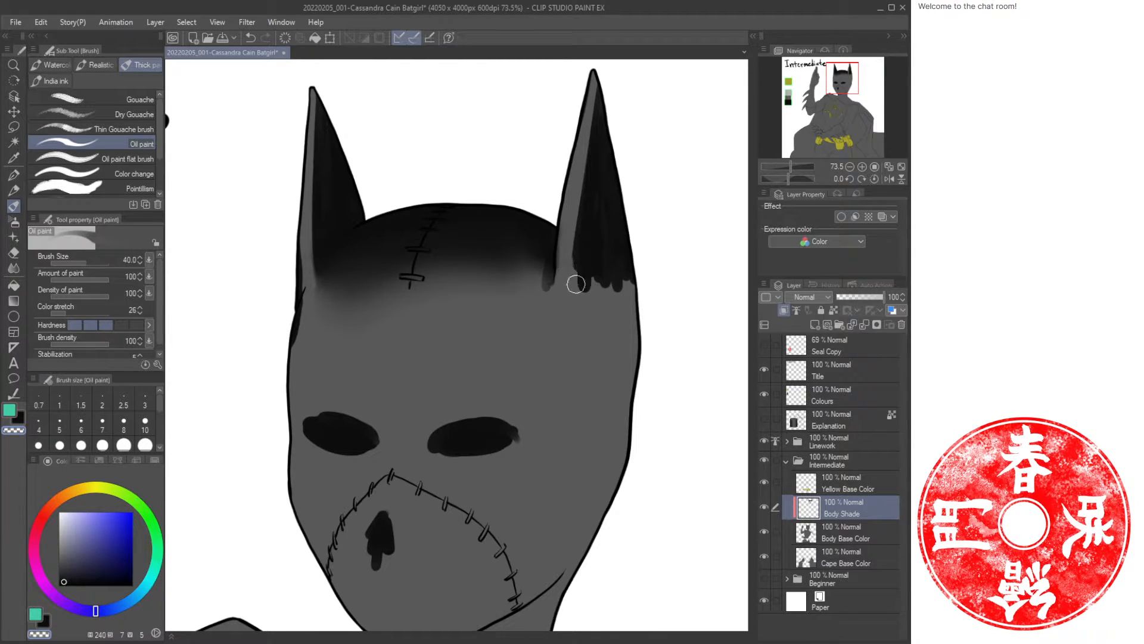
Sketch temporary box and arrow marks on the mask's face and undo all four strokes.
{"action": "scroll", "coordinate": [425, 372], "scroll_direction": "down", "scroll_amount": 3}
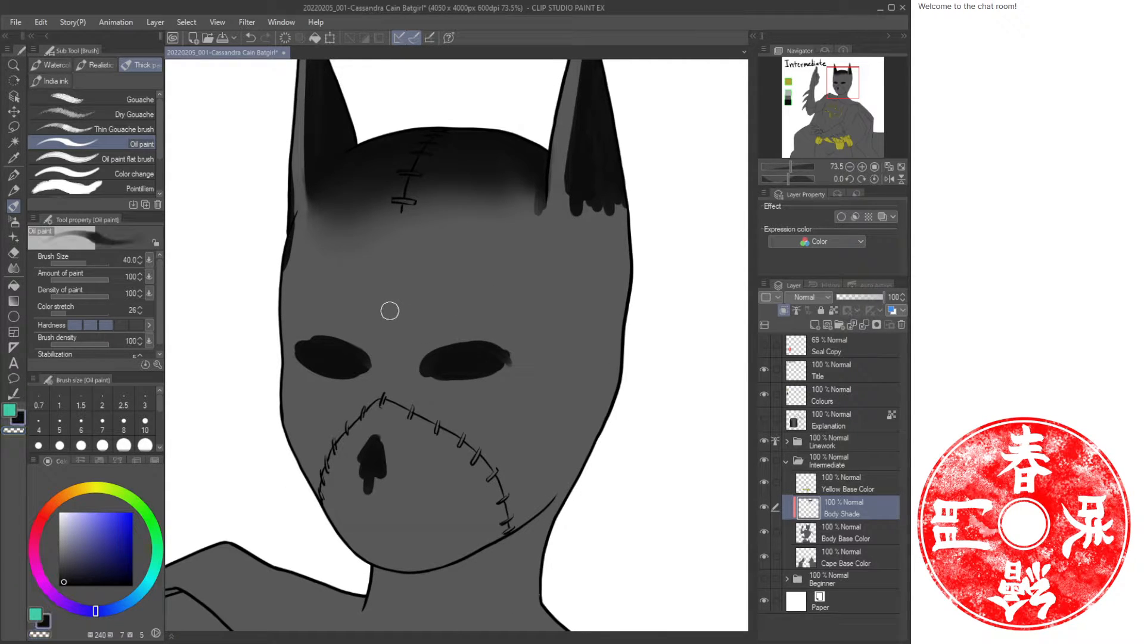
{"action": "mouse_move", "coordinate": [318, 246]}
{"action": "left_mouse_down"}
{"action": "mouse_move", "coordinate": [299, 295]}
{"action": "mouse_move", "coordinate": [469, 325]}
{"action": "mouse_move", "coordinate": [523, 236]}
{"action": "mouse_move", "coordinate": [378, 216]}
{"action": "mouse_move", "coordinate": [321, 328]}
{"action": "left_mouse_up"}
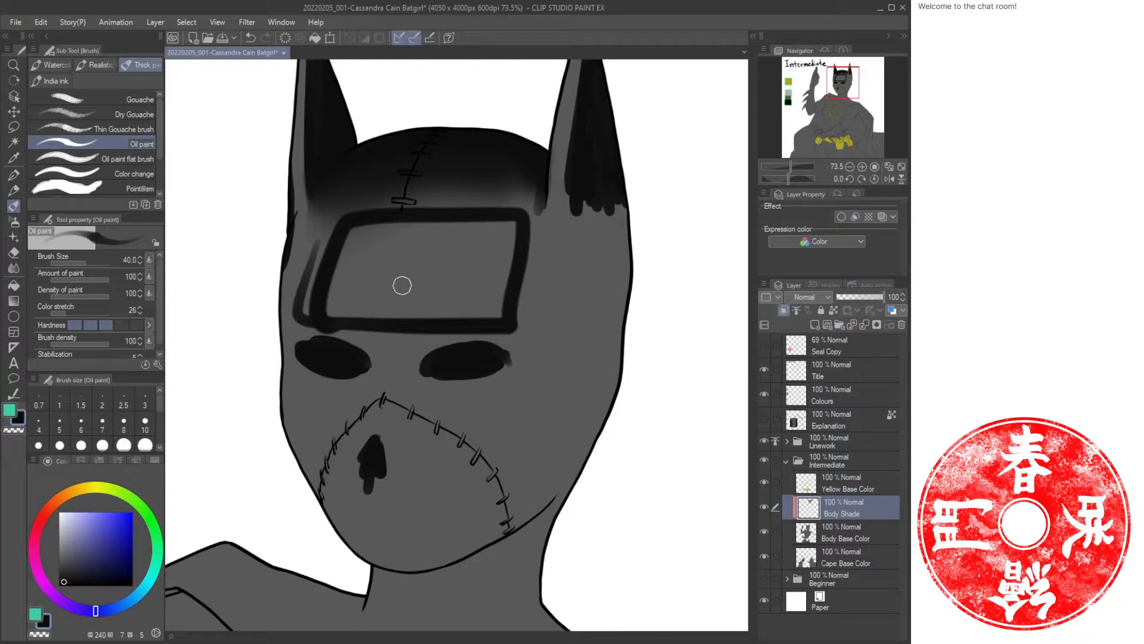
{"action": "mouse_move", "coordinate": [542, 241]}
{"action": "left_mouse_down"}
{"action": "mouse_move", "coordinate": [539, 344]}
{"action": "mouse_move", "coordinate": [567, 256]}
{"action": "mouse_move", "coordinate": [557, 309]}
{"action": "left_mouse_up"}
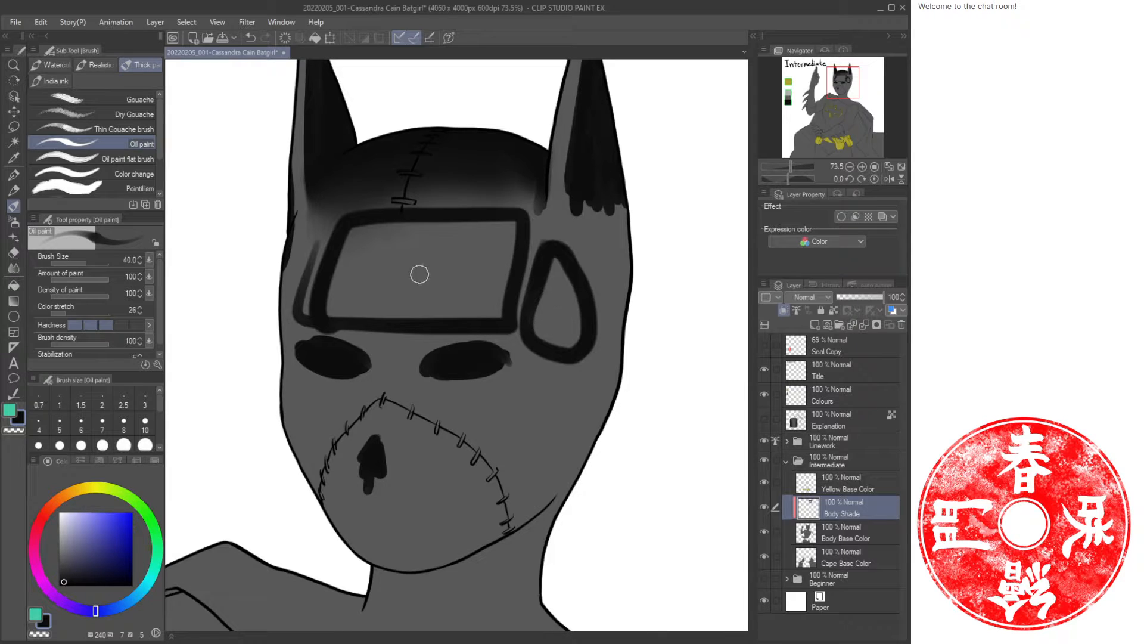
{"action": "mouse_move", "coordinate": [409, 267]}
{"action": "left_mouse_down"}
{"action": "mouse_move", "coordinate": [369, 281]}
{"action": "mouse_move", "coordinate": [456, 284]}
{"action": "mouse_move", "coordinate": [394, 255]}
{"action": "left_mouse_up"}
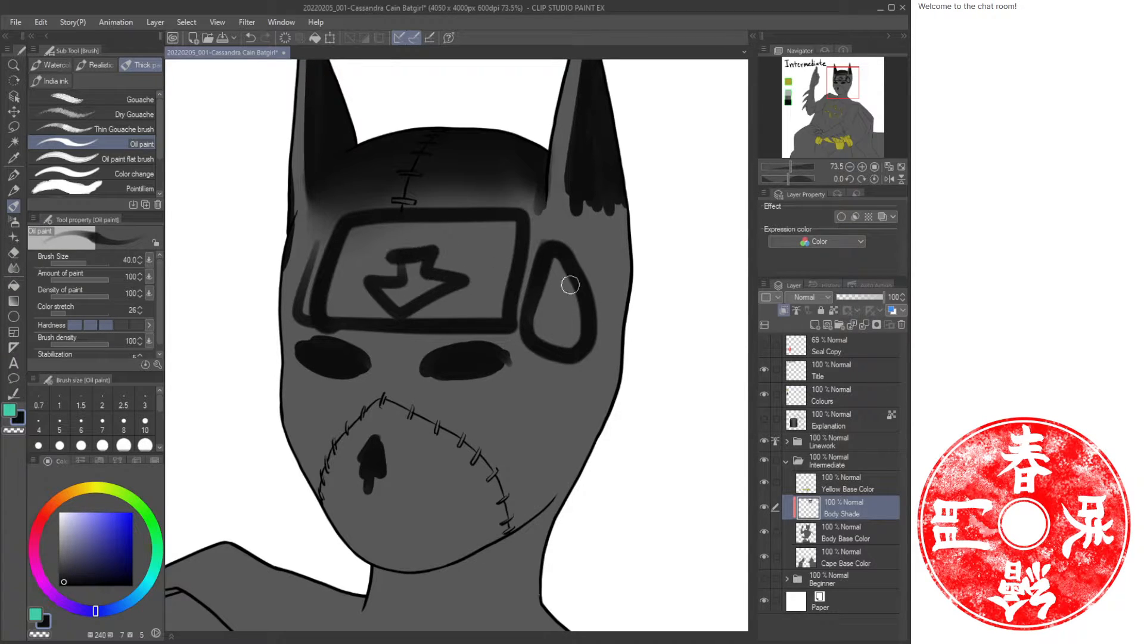
{"action": "mouse_move", "coordinate": [565, 307]}
{"action": "left_mouse_down"}
{"action": "mouse_move", "coordinate": [596, 265]}
{"action": "mouse_move", "coordinate": [600, 334]}
{"action": "mouse_move", "coordinate": [581, 329]}
{"action": "mouse_move", "coordinate": [563, 295]}
{"action": "left_mouse_up"}
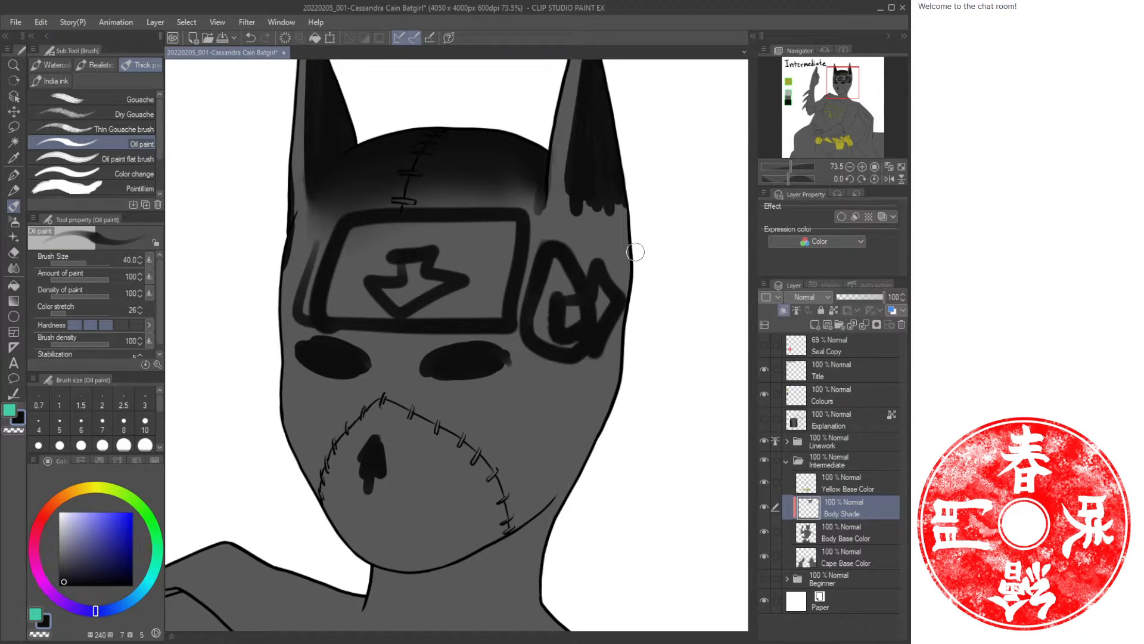
{"action": "key", "text": "ctrl+z"}
{"action": "key", "text": "ctrl+z"}
{"action": "key", "text": "ctrl+z"}
{"action": "key", "text": "ctrl+z"}
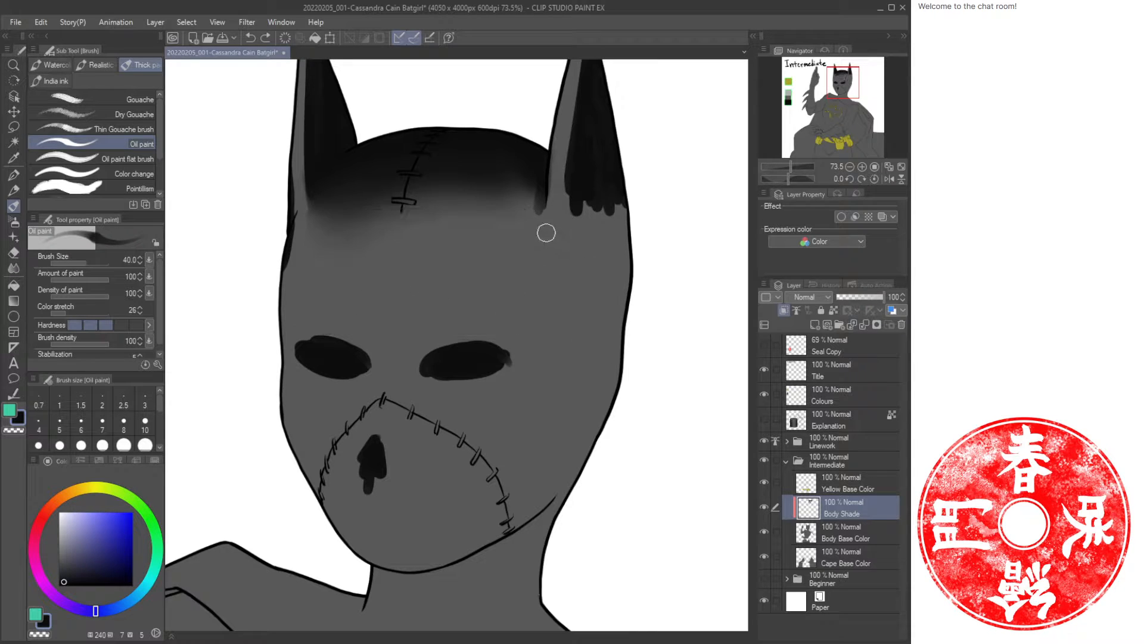
Shade the right side of the mask with long dark oil strokes, undoing trial strokes around the nose.
{"action": "mouse_move", "coordinate": [558, 232]}
{"action": "left_mouse_down"}
{"action": "mouse_move", "coordinate": [540, 319]}
{"action": "mouse_move", "coordinate": [567, 235]}
{"action": "mouse_move", "coordinate": [587, 352]}
{"action": "mouse_move", "coordinate": [573, 276]}
{"action": "mouse_move", "coordinate": [596, 238]}
{"action": "mouse_move", "coordinate": [606, 346]}
{"action": "mouse_move", "coordinate": [627, 328]}
{"action": "mouse_move", "coordinate": [587, 345]}
{"action": "mouse_move", "coordinate": [584, 370]}
{"action": "mouse_move", "coordinate": [608, 381]}
{"action": "mouse_move", "coordinate": [577, 409]}
{"action": "mouse_move", "coordinate": [557, 401]}
{"action": "mouse_move", "coordinate": [519, 434]}
{"action": "mouse_move", "coordinate": [578, 373]}
{"action": "mouse_move", "coordinate": [492, 512]}
{"action": "mouse_move", "coordinate": [563, 465]}
{"action": "mouse_move", "coordinate": [572, 471]}
{"action": "mouse_move", "coordinate": [575, 388]}
{"action": "mouse_move", "coordinate": [565, 475]}
{"action": "mouse_move", "coordinate": [471, 544]}
{"action": "mouse_move", "coordinate": [325, 535]}
{"action": "left_mouse_up"}
{"action": "mouse_move", "coordinate": [379, 443]}
{"action": "left_mouse_down"}
{"action": "mouse_move", "coordinate": [399, 466]}
{"action": "mouse_move", "coordinate": [369, 468]}
{"action": "mouse_move", "coordinate": [373, 448]}
{"action": "mouse_move", "coordinate": [401, 465]}
{"action": "left_mouse_up"}
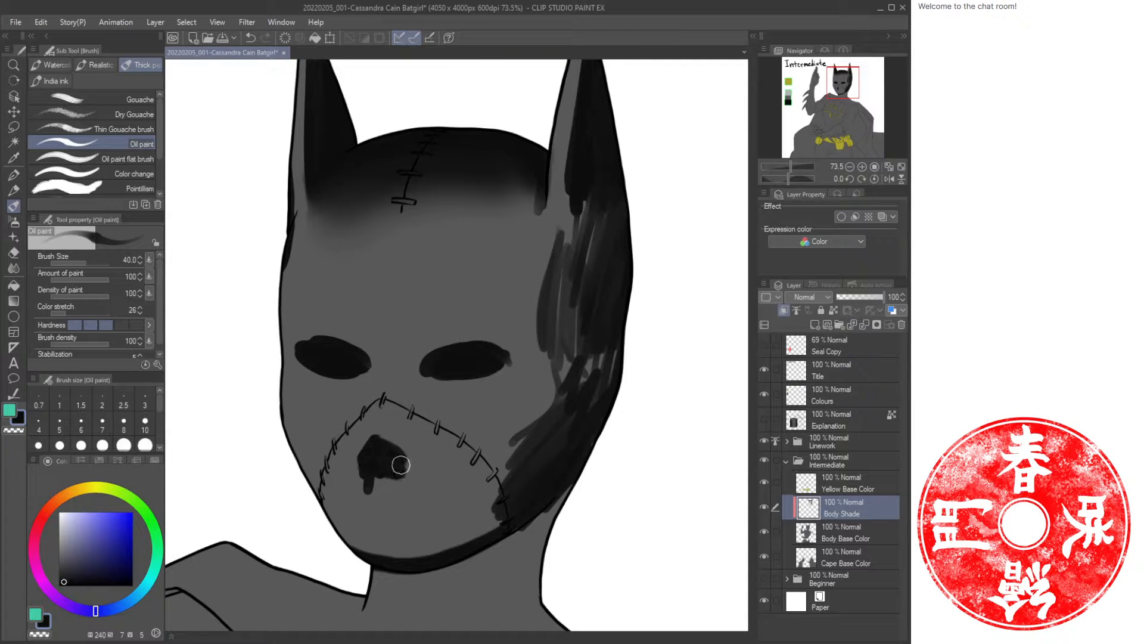
{"action": "mouse_move", "coordinate": [390, 388]}
{"action": "left_mouse_down"}
{"action": "mouse_move", "coordinate": [419, 442]}
{"action": "mouse_move", "coordinate": [384, 369]}
{"action": "mouse_move", "coordinate": [343, 432]}
{"action": "mouse_move", "coordinate": [377, 357]}
{"action": "left_mouse_up"}
{"action": "mouse_move", "coordinate": [361, 409]}
{"action": "left_mouse_down"}
{"action": "mouse_move", "coordinate": [307, 406]}
{"action": "mouse_move", "coordinate": [321, 396]}
{"action": "mouse_move", "coordinate": [320, 423]}
{"action": "left_mouse_up"}
{"action": "mouse_move", "coordinate": [398, 410]}
{"action": "left_mouse_down"}
{"action": "mouse_move", "coordinate": [436, 436]}
{"action": "mouse_move", "coordinate": [421, 404]}
{"action": "mouse_move", "coordinate": [399, 436]}
{"action": "mouse_move", "coordinate": [419, 390]}
{"action": "mouse_move", "coordinate": [416, 447]}
{"action": "mouse_move", "coordinate": [384, 429]}
{"action": "mouse_move", "coordinate": [436, 438]}
{"action": "mouse_move", "coordinate": [417, 397]}
{"action": "left_mouse_up"}
{"action": "key", "text": "ctrl+z"}
{"action": "key", "text": "ctrl+z"}
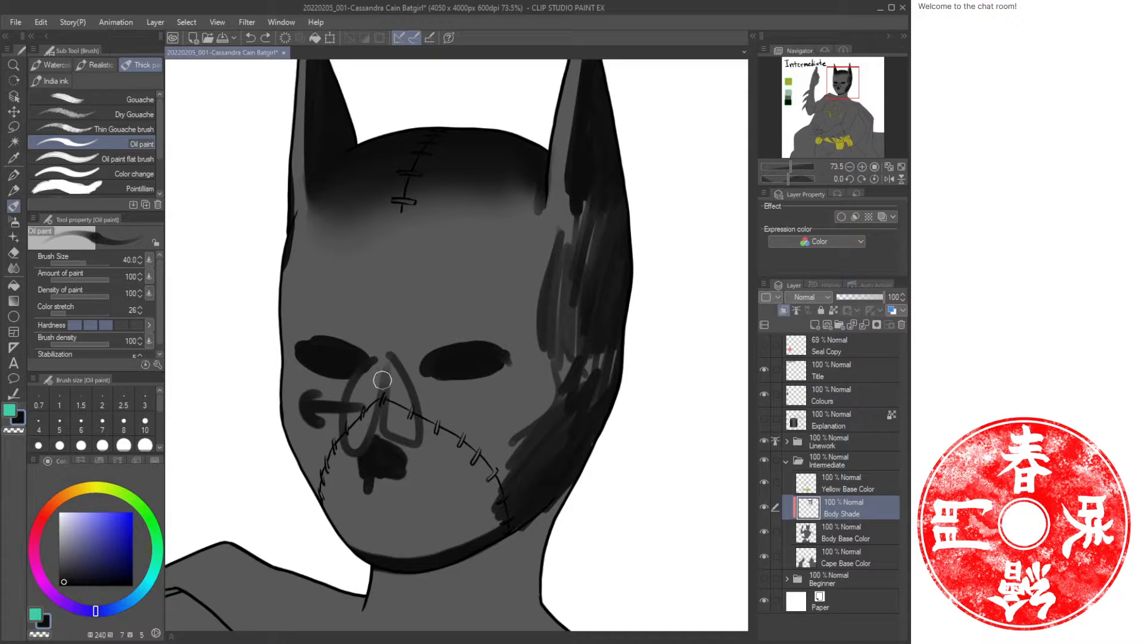
{"action": "key", "text": "ctrl+z"}
{"action": "key", "text": "ctrl+z"}
Shade the nose bridge with vertical oil strokes, alternating between dark and lighter grey.
{"action": "left_click_drag", "start_coordinate": [370, 382], "coordinate": [371, 447]}
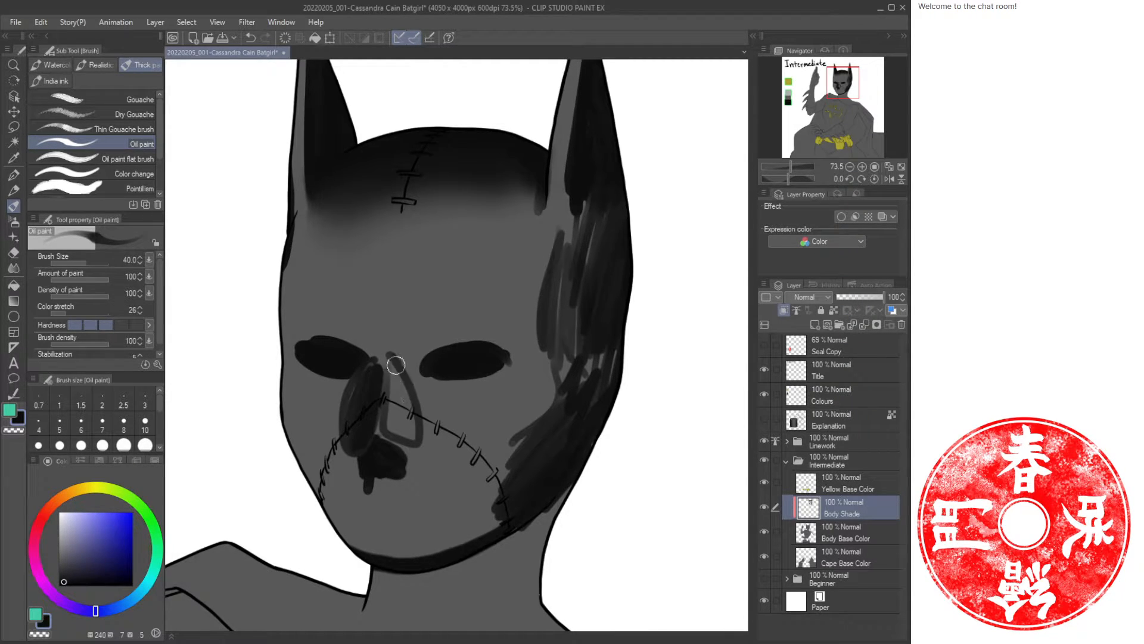
{"action": "mouse_move", "coordinate": [396, 364]}
{"action": "left_mouse_down"}
{"action": "mouse_move", "coordinate": [410, 434]}
{"action": "mouse_move", "coordinate": [386, 364]}
{"action": "mouse_move", "coordinate": [395, 430]}
{"action": "left_mouse_up"}
{"action": "mouse_move", "coordinate": [397, 367]}
{"action": "left_mouse_down"}
{"action": "mouse_move", "coordinate": [413, 426]}
{"action": "mouse_move", "coordinate": [377, 368]}
{"action": "mouse_move", "coordinate": [370, 395]}
{"action": "mouse_move", "coordinate": [366, 374]}
{"action": "mouse_move", "coordinate": [349, 411]}
{"action": "mouse_move", "coordinate": [363, 372]}
{"action": "mouse_move", "coordinate": [374, 360]}
{"action": "mouse_move", "coordinate": [370, 435]}
{"action": "mouse_move", "coordinate": [407, 351]}
{"action": "mouse_move", "coordinate": [373, 403]}
{"action": "mouse_move", "coordinate": [390, 360]}
{"action": "mouse_move", "coordinate": [383, 430]}
{"action": "left_mouse_up"}
{"action": "key", "text": "c"}
{"action": "mouse_move", "coordinate": [384, 363]}
{"action": "left_mouse_down"}
{"action": "mouse_move", "coordinate": [380, 438]}
{"action": "mouse_move", "coordinate": [393, 435]}
{"action": "left_mouse_up"}
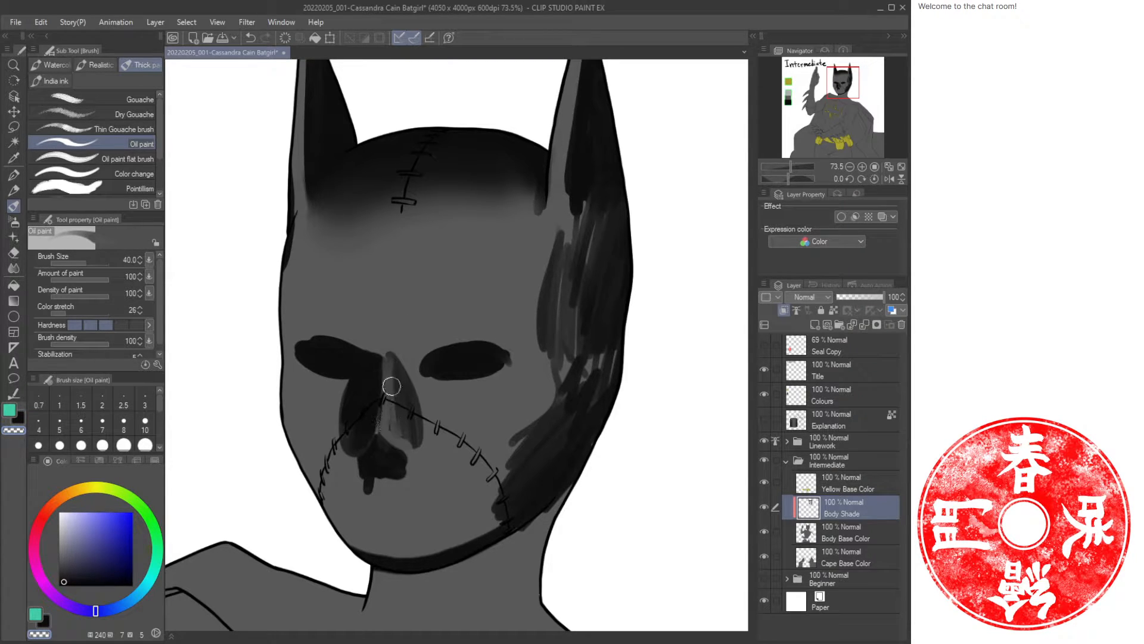
{"action": "mouse_move", "coordinate": [393, 358]}
{"action": "left_mouse_down"}
{"action": "mouse_move", "coordinate": [401, 377]}
{"action": "mouse_move", "coordinate": [416, 360]}
{"action": "mouse_move", "coordinate": [375, 434]}
{"action": "left_mouse_up"}
{"action": "key", "text": "c"}
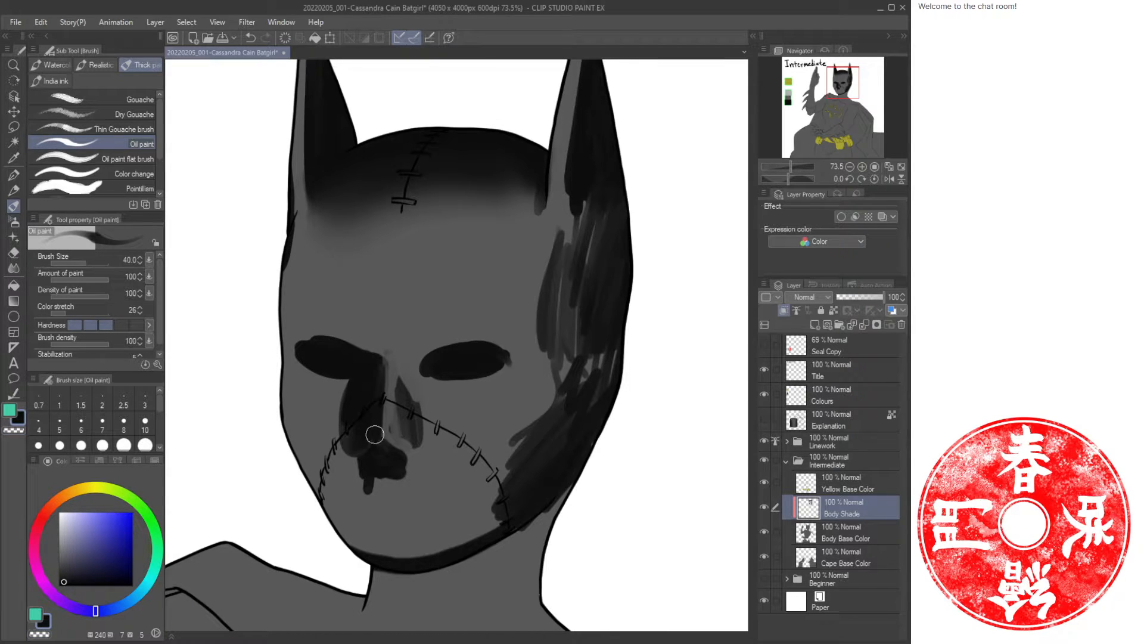
Darken the mask's left cheek edge with oil strokes and airbrush a soft shadow along the jaw.
{"action": "left_click_drag", "start_coordinate": [284, 374], "coordinate": [331, 468]}
{"action": "mouse_move", "coordinate": [280, 396]}
{"action": "left_mouse_down"}
{"action": "mouse_move", "coordinate": [324, 491]}
{"action": "mouse_move", "coordinate": [323, 465]}
{"action": "left_mouse_up"}
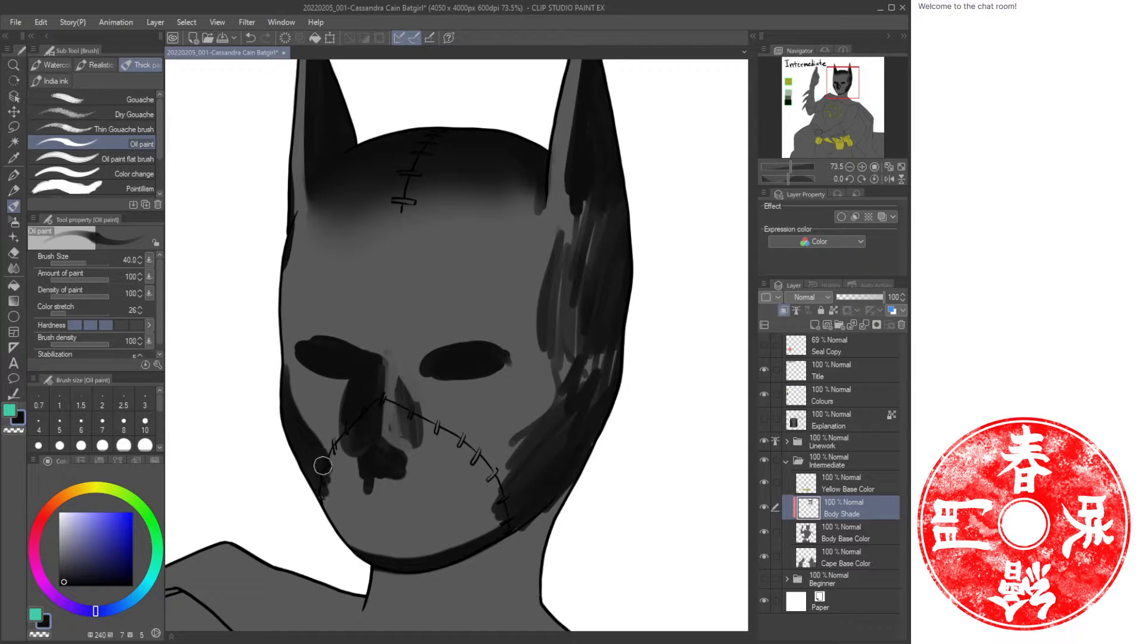
{"action": "mouse_move", "coordinate": [326, 512]}
{"action": "left_mouse_down"}
{"action": "mouse_move", "coordinate": [314, 455]}
{"action": "mouse_move", "coordinate": [332, 500]}
{"action": "mouse_move", "coordinate": [331, 487]}
{"action": "left_mouse_up"}
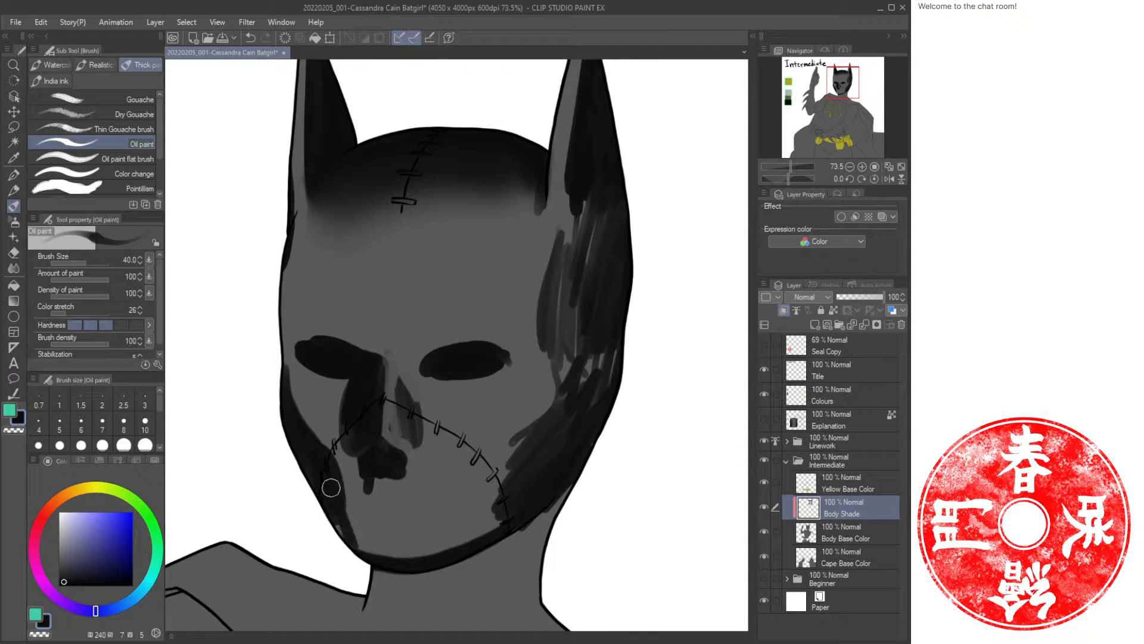
{"action": "key", "text": "b"}
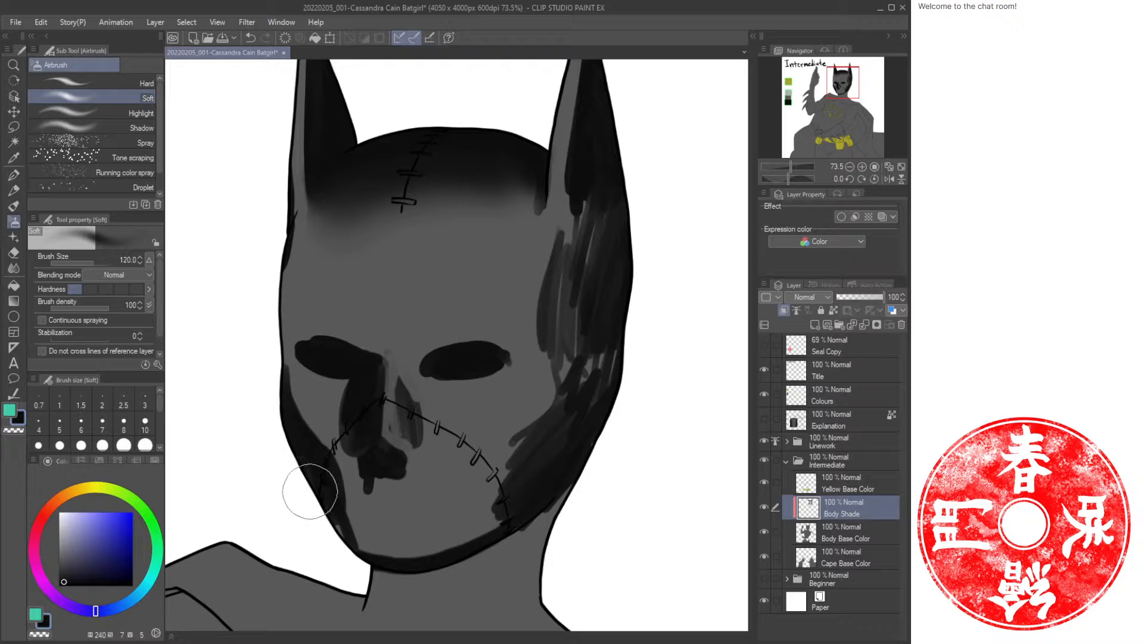
{"action": "mouse_move", "coordinate": [335, 527]}
{"action": "left_mouse_down"}
{"action": "mouse_move", "coordinate": [324, 524]}
{"action": "mouse_move", "coordinate": [462, 524]}
{"action": "mouse_move", "coordinate": [462, 541]}
{"action": "mouse_move", "coordinate": [582, 401]}
{"action": "mouse_move", "coordinate": [562, 459]}
{"action": "mouse_move", "coordinate": [588, 352]}
{"action": "mouse_move", "coordinate": [567, 313]}
{"action": "mouse_move", "coordinate": [585, 263]}
{"action": "mouse_move", "coordinate": [573, 243]}
{"action": "mouse_move", "coordinate": [621, 358]}
{"action": "mouse_move", "coordinate": [581, 450]}
{"action": "mouse_move", "coordinate": [526, 493]}
{"action": "left_mouse_up"}
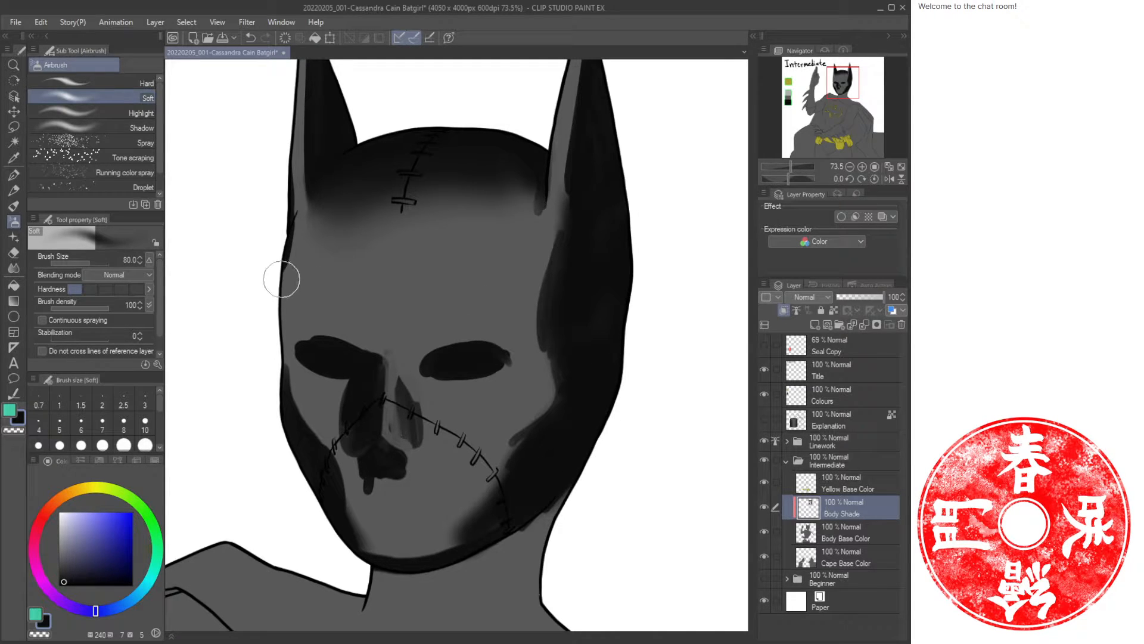
Paint dark oil strokes down the left side of the face and across the brow between the eyes.
{"action": "key", "text": "b"}
{"action": "left_click_drag", "start_coordinate": [286, 248], "coordinate": [287, 333]}
{"action": "mouse_move", "coordinate": [284, 286]}
{"action": "left_mouse_down"}
{"action": "mouse_move", "coordinate": [286, 341]}
{"action": "mouse_move", "coordinate": [295, 352]}
{"action": "mouse_move", "coordinate": [321, 344]}
{"action": "left_mouse_up"}
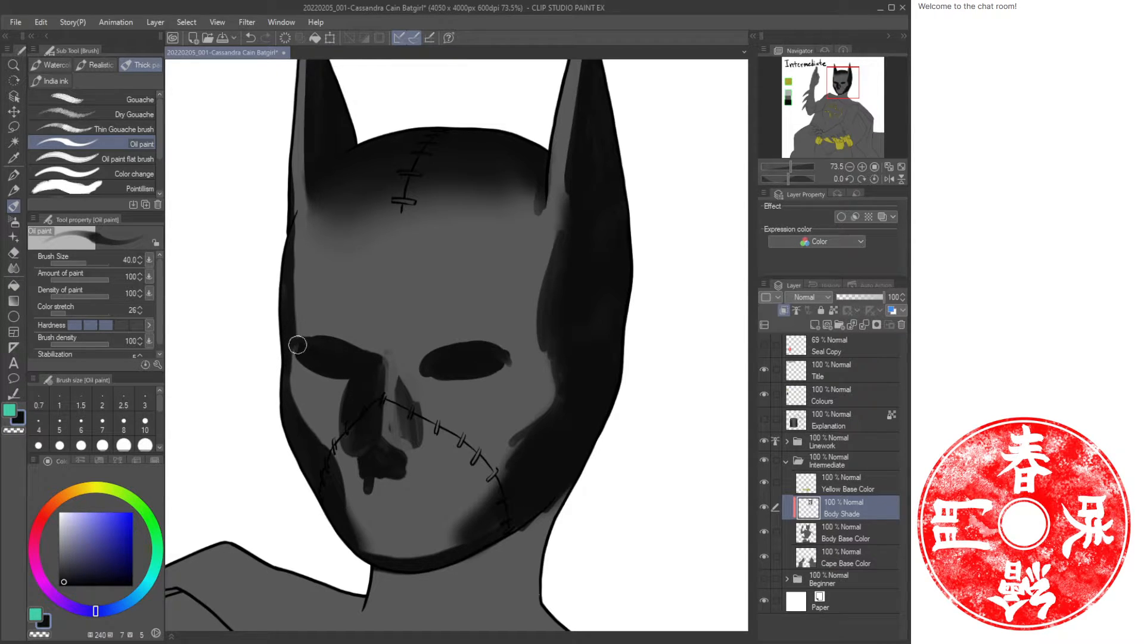
{"action": "mouse_move", "coordinate": [373, 338]}
{"action": "left_mouse_down"}
{"action": "mouse_move", "coordinate": [365, 364]}
{"action": "mouse_move", "coordinate": [409, 340]}
{"action": "mouse_move", "coordinate": [416, 362]}
{"action": "mouse_move", "coordinate": [496, 353]}
{"action": "left_mouse_up"}
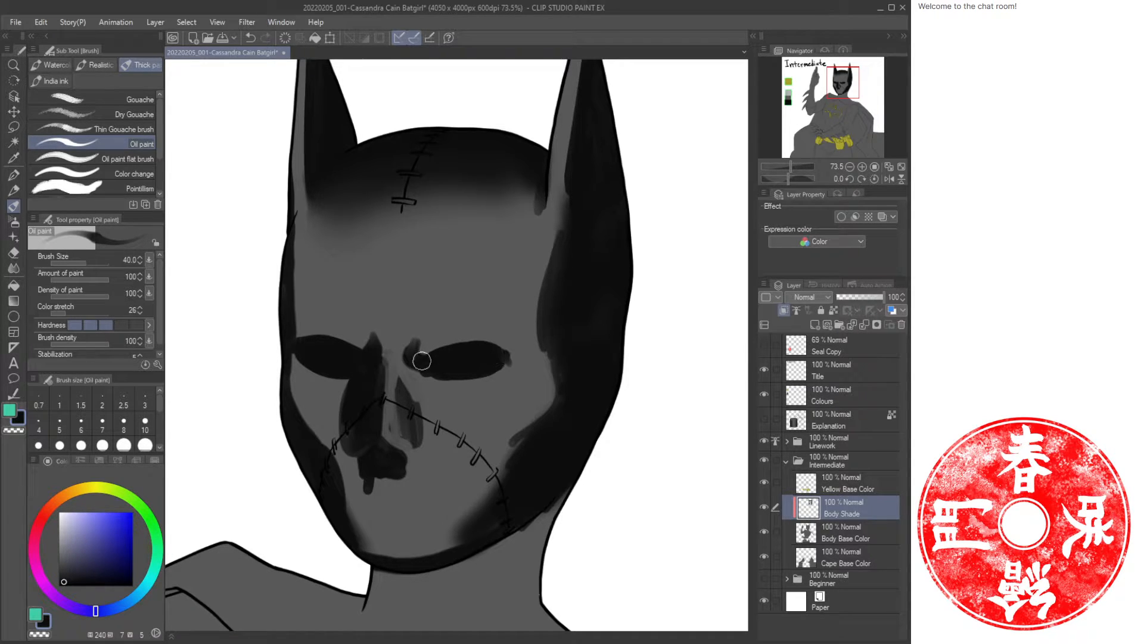
{"action": "key", "text": "c"}
{"action": "mouse_move", "coordinate": [423, 330]}
{"action": "left_mouse_down"}
{"action": "mouse_move", "coordinate": [421, 346]}
{"action": "mouse_move", "coordinate": [375, 342]}
{"action": "left_mouse_up"}
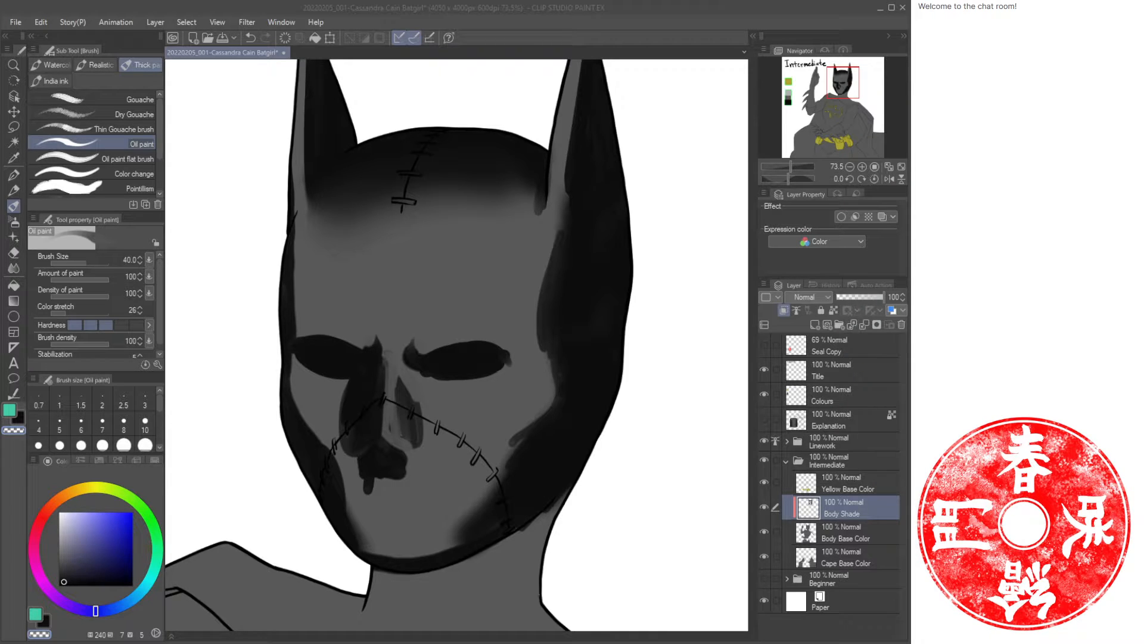
Review the whole figure, save the file, and zoom back in on the mask.
{"action": "left_click", "coordinate": [507, 194]}
{"action": "left_click", "coordinate": [888, 167]}
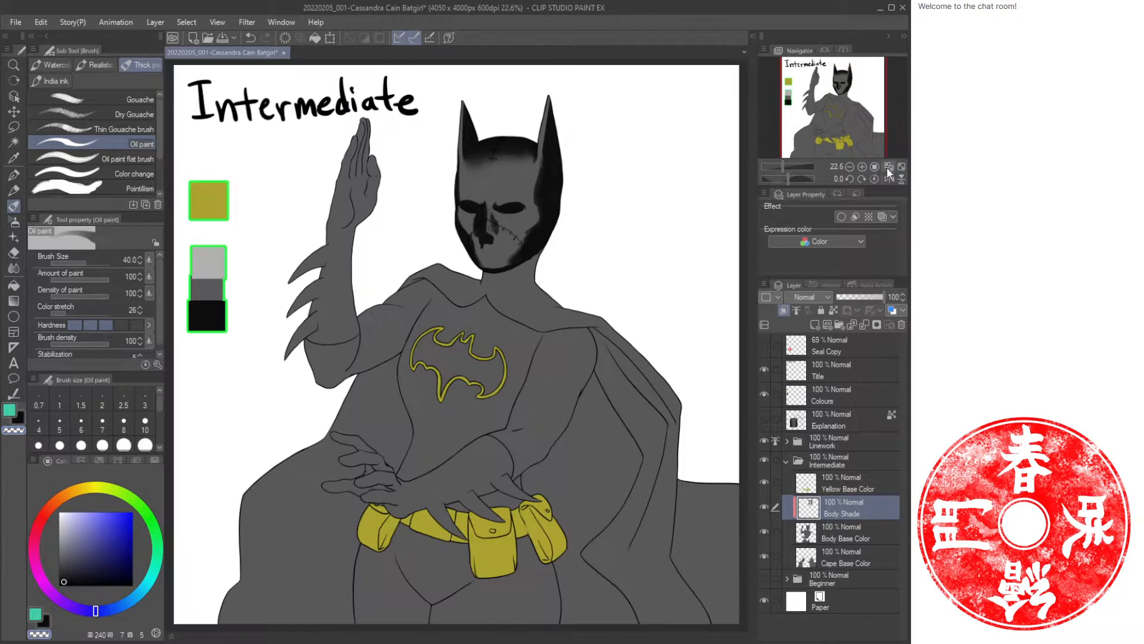
{"action": "key", "text": "ctrl+s"}
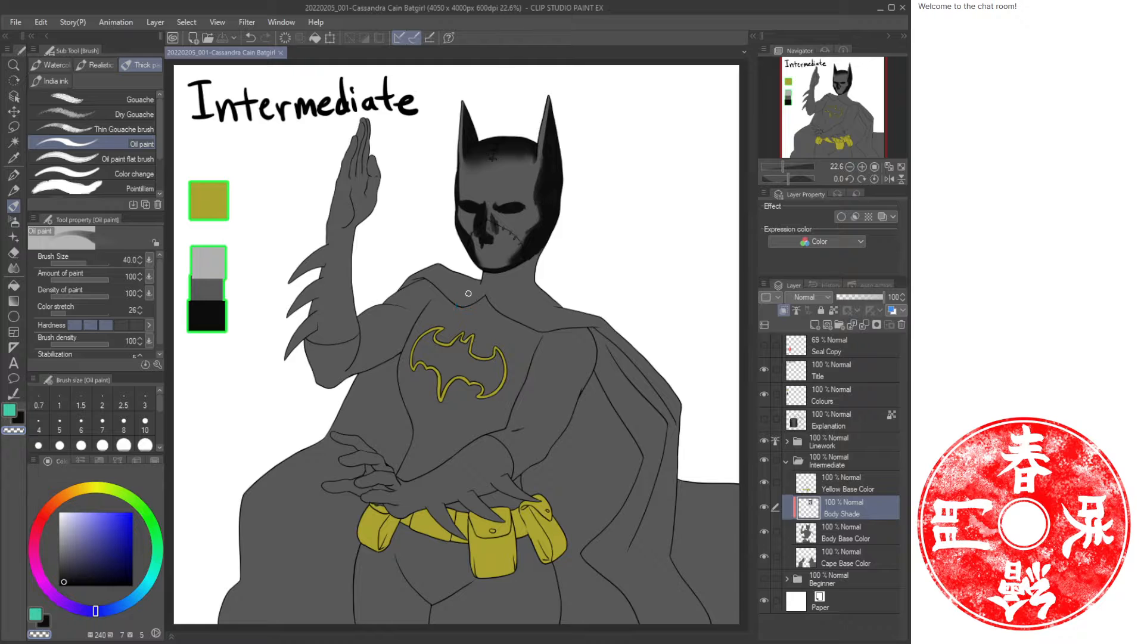
{"action": "key", "text": "slash"}
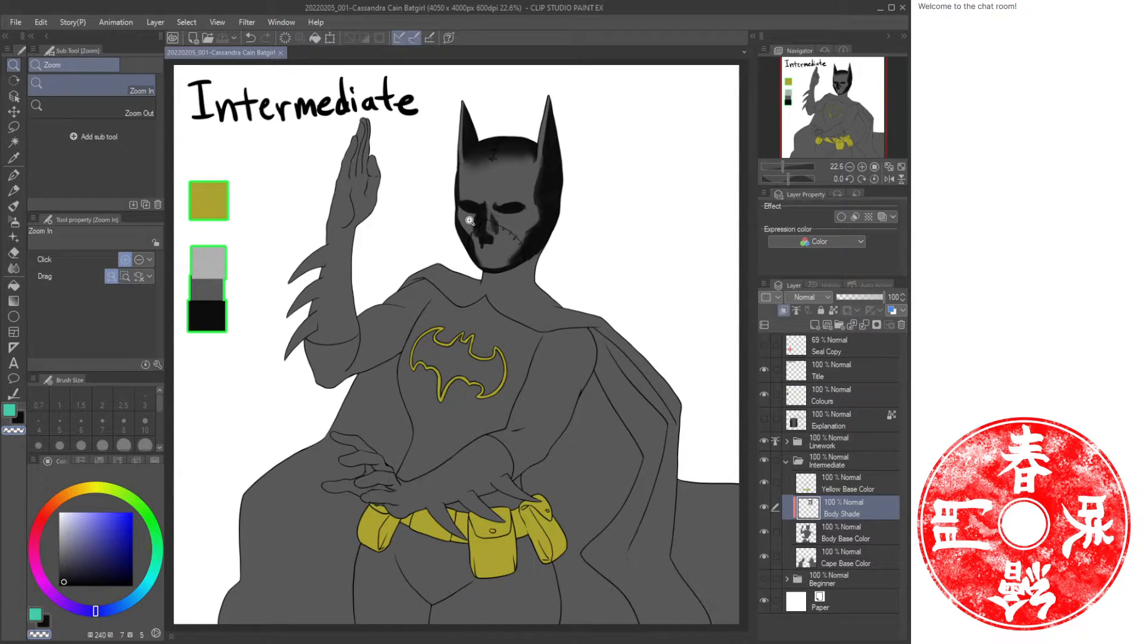
{"action": "left_click_drag", "start_coordinate": [462, 202], "coordinate": [345, 332]}
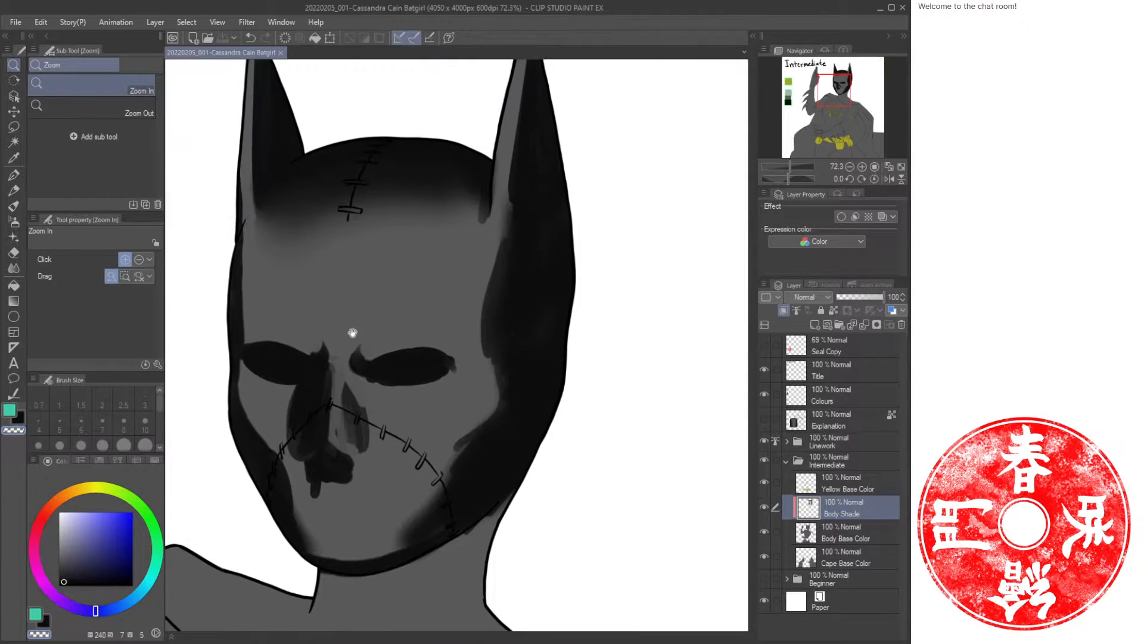
Airbrush soft shadows at size 170 down the mask's left side and across the forehead and brow.
{"action": "key", "text": "b"}
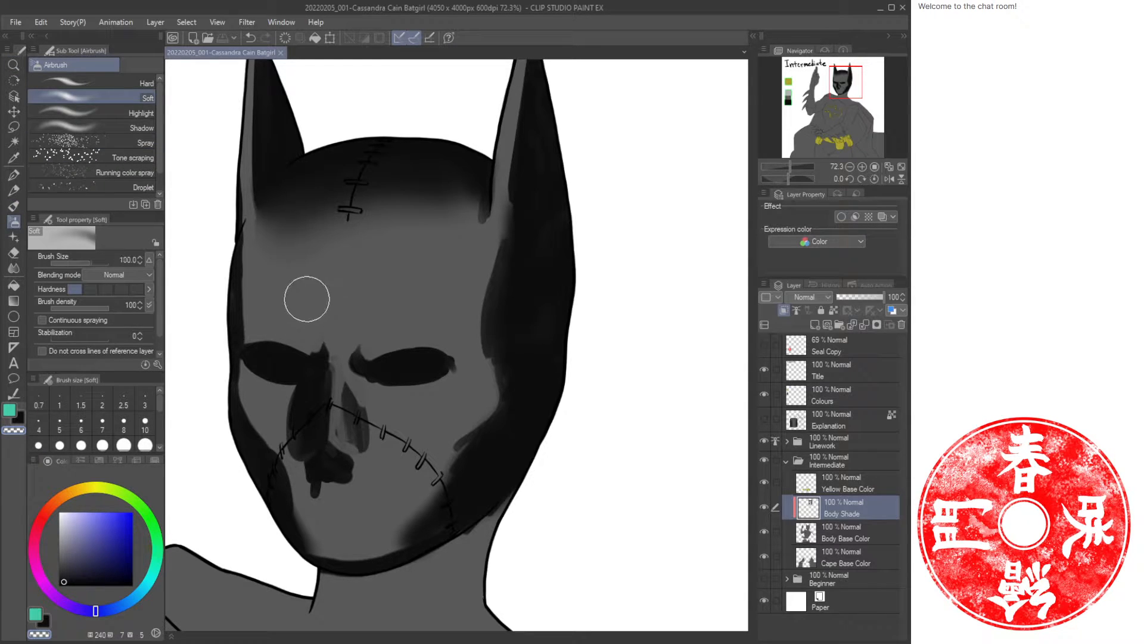
{"action": "key", "text": "bracketright"}
{"action": "key", "text": "bracketright"}
{"action": "key", "text": "bracketright"}
{"action": "mouse_move", "coordinate": [298, 180]}
{"action": "left_mouse_down"}
{"action": "mouse_move", "coordinate": [242, 312]}
{"action": "mouse_move", "coordinate": [265, 475]}
{"action": "left_mouse_up"}
{"action": "key", "text": "ctrl+z"}
{"action": "key", "text": "c"}
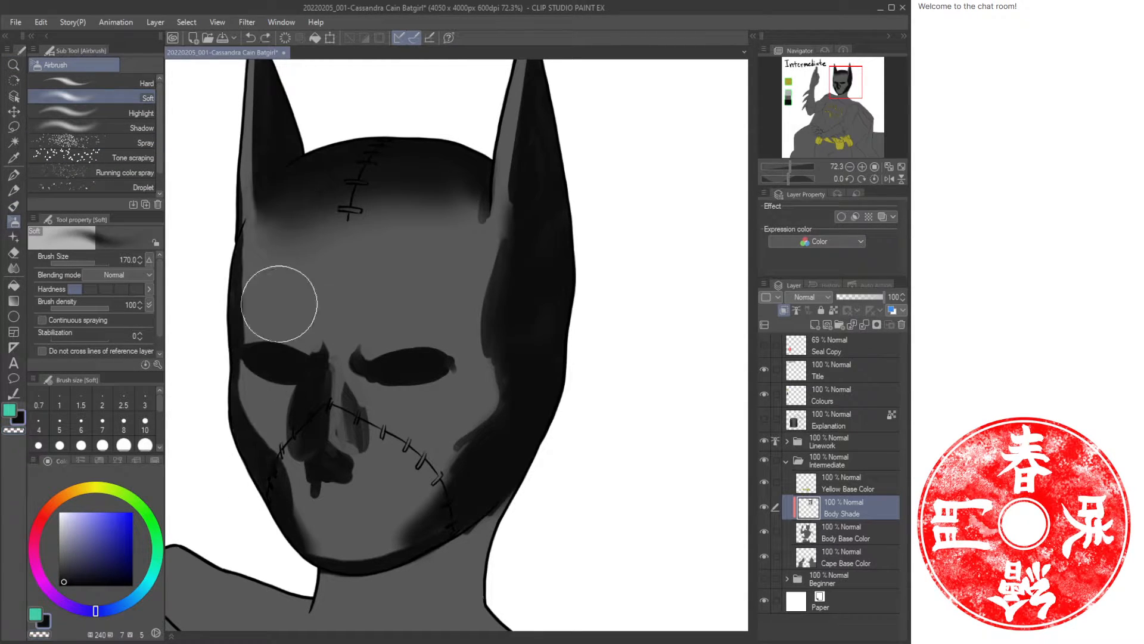
{"action": "mouse_move", "coordinate": [322, 163]}
{"action": "left_mouse_down"}
{"action": "mouse_move", "coordinate": [256, 295]}
{"action": "mouse_move", "coordinate": [265, 490]}
{"action": "left_mouse_up"}
{"action": "left_click_drag", "start_coordinate": [318, 200], "coordinate": [285, 438]}
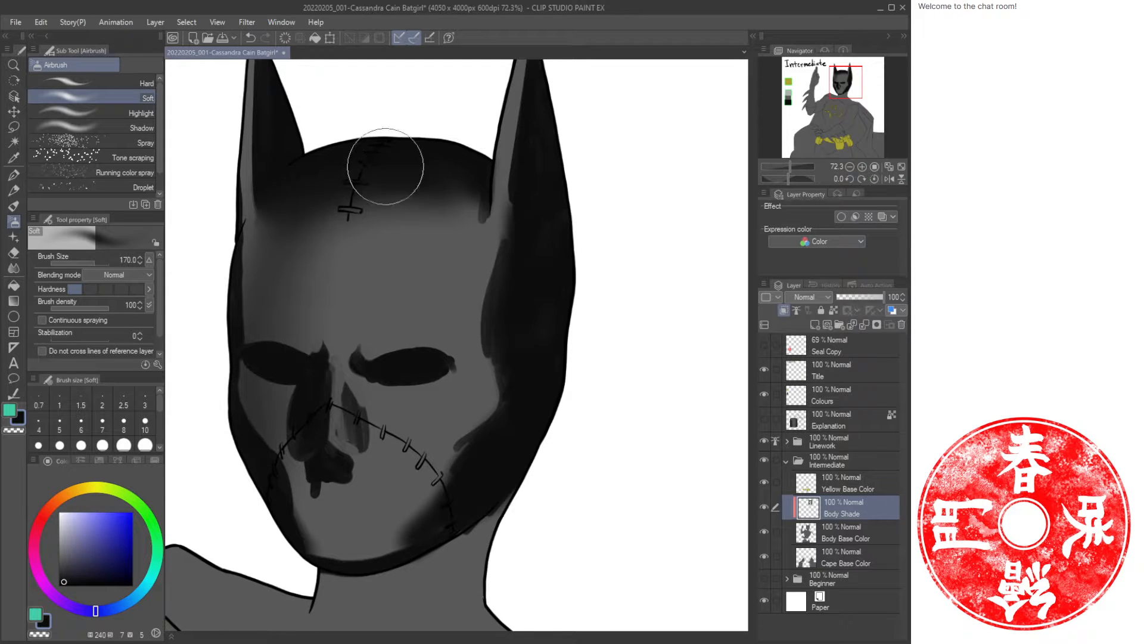
{"action": "left_click_drag", "start_coordinate": [386, 167], "coordinate": [309, 349]}
{"action": "left_click_drag", "start_coordinate": [444, 169], "coordinate": [326, 332]}
{"action": "mouse_move", "coordinate": [411, 188]}
{"action": "left_mouse_down"}
{"action": "mouse_move", "coordinate": [359, 239]}
{"action": "mouse_move", "coordinate": [268, 268]}
{"action": "left_mouse_up"}
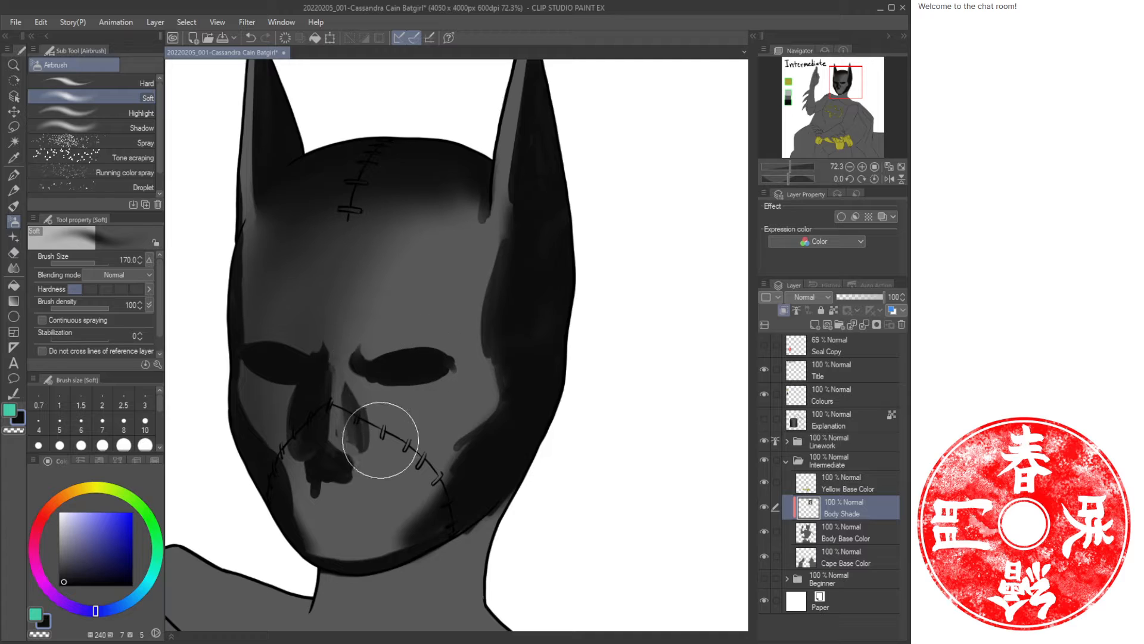
Dab small oil strokes near the nose, eye corners and chin, then undo the last three strokes.
{"action": "key", "text": "b"}
{"action": "left_click_drag", "start_coordinate": [346, 441], "coordinate": [345, 449]}
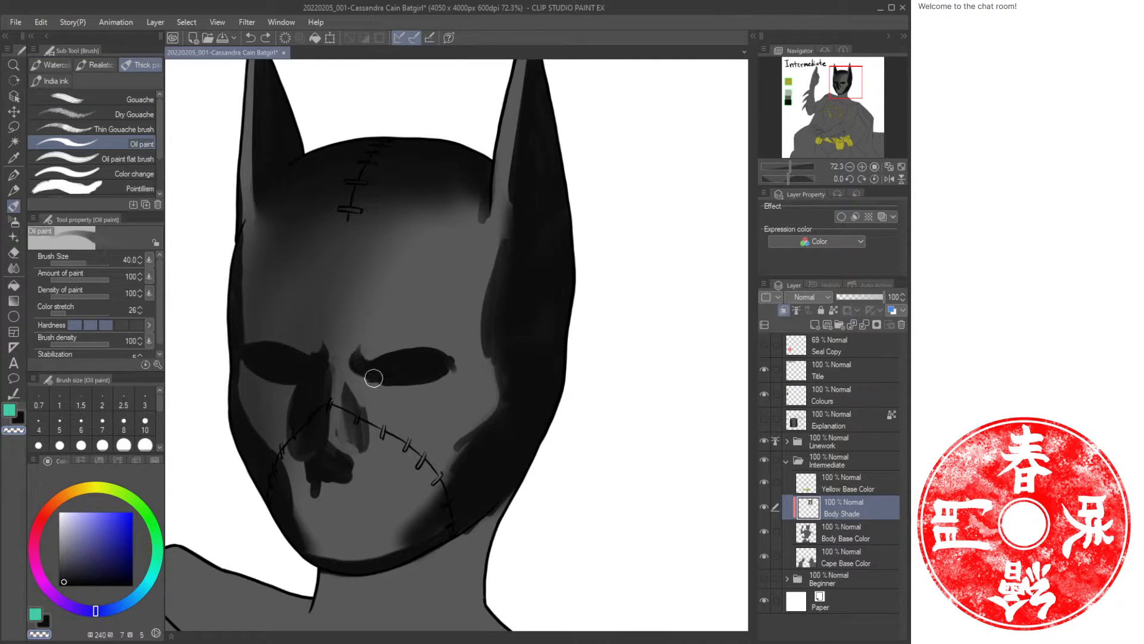
{"action": "left_click_drag", "start_coordinate": [374, 378], "coordinate": [361, 367]}
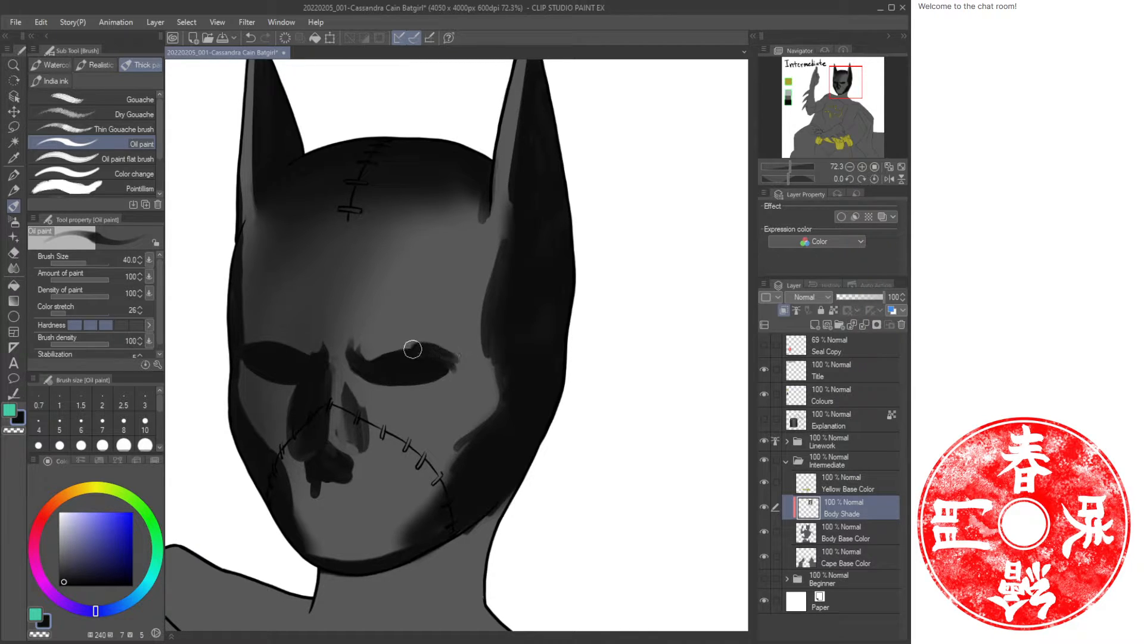
{"action": "left_click_drag", "start_coordinate": [413, 348], "coordinate": [434, 354]}
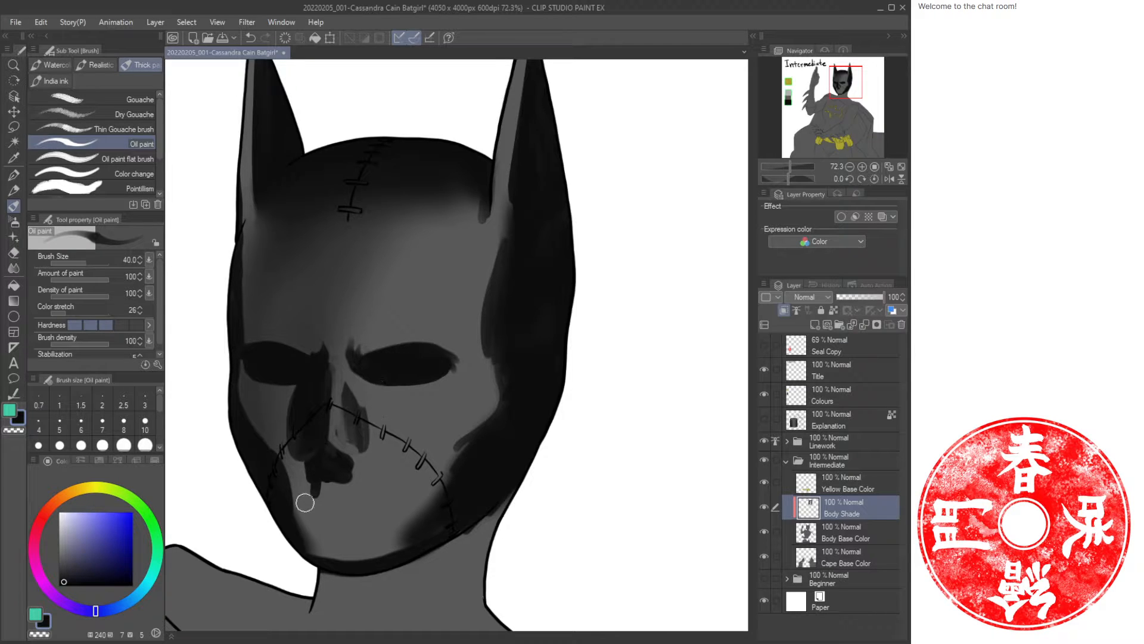
{"action": "mouse_move", "coordinate": [322, 478]}
{"action": "left_mouse_down"}
{"action": "mouse_move", "coordinate": [335, 553]}
{"action": "mouse_move", "coordinate": [320, 467]}
{"action": "mouse_move", "coordinate": [324, 550]}
{"action": "mouse_move", "coordinate": [315, 477]}
{"action": "mouse_move", "coordinate": [311, 553]}
{"action": "left_mouse_up"}
{"action": "key", "text": "ctrl+z"}
{"action": "key", "text": "ctrl+z"}
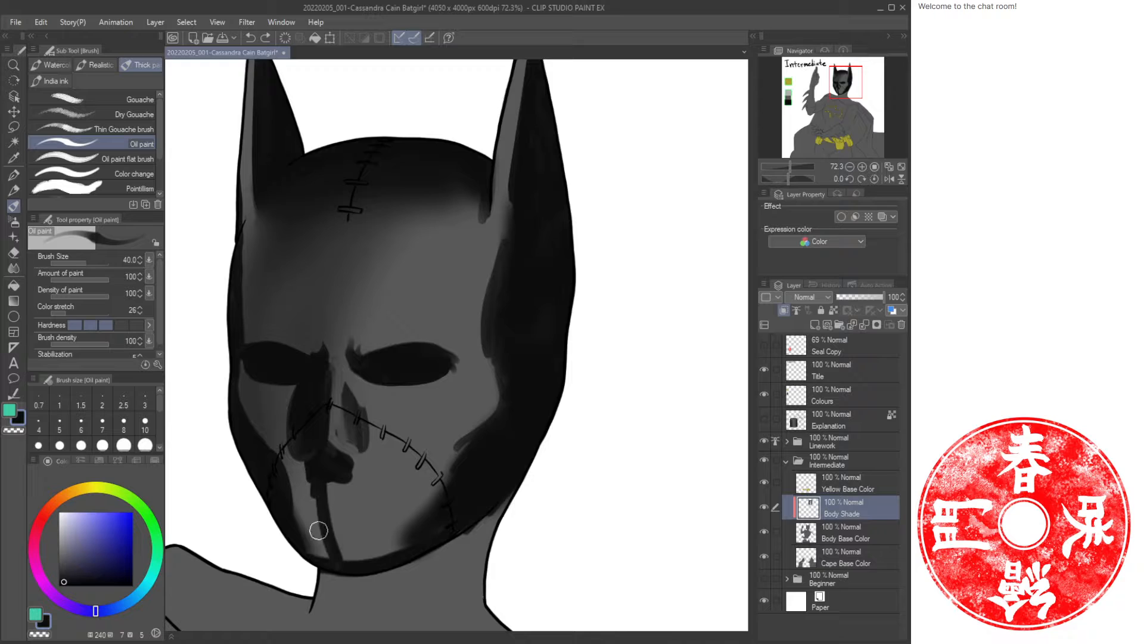
{"action": "key", "text": "ctrl+space"}
{"action": "key", "text": "ctrl+z"}
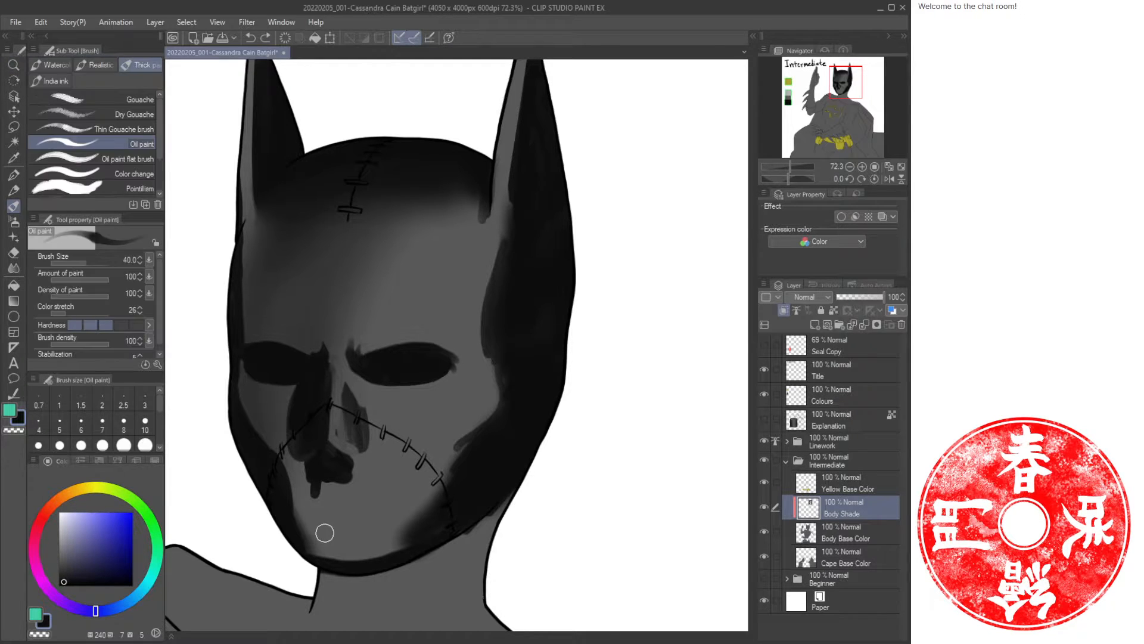
Airbrush soft shading over the chin and lower face at size 80, switching between dark and light grey.
{"action": "mouse_move", "coordinate": [345, 541]}
{"action": "left_mouse_down"}
{"action": "mouse_move", "coordinate": [306, 530]}
{"action": "mouse_move", "coordinate": [286, 464]}
{"action": "mouse_move", "coordinate": [327, 543]}
{"action": "mouse_move", "coordinate": [319, 489]}
{"action": "mouse_move", "coordinate": [346, 558]}
{"action": "mouse_move", "coordinate": [294, 480]}
{"action": "left_mouse_up"}
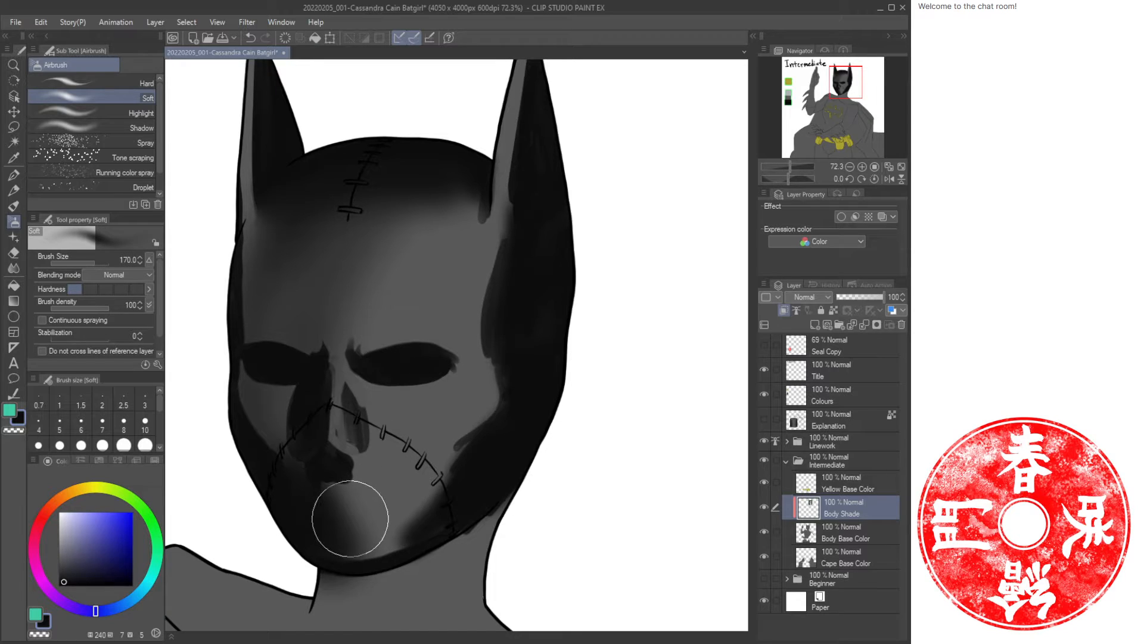
{"action": "key", "text": "bracketleft"}
{"action": "key", "text": "bracketleft"}
{"action": "key", "text": "bracketleft"}
{"action": "key", "text": "bracketleft"}
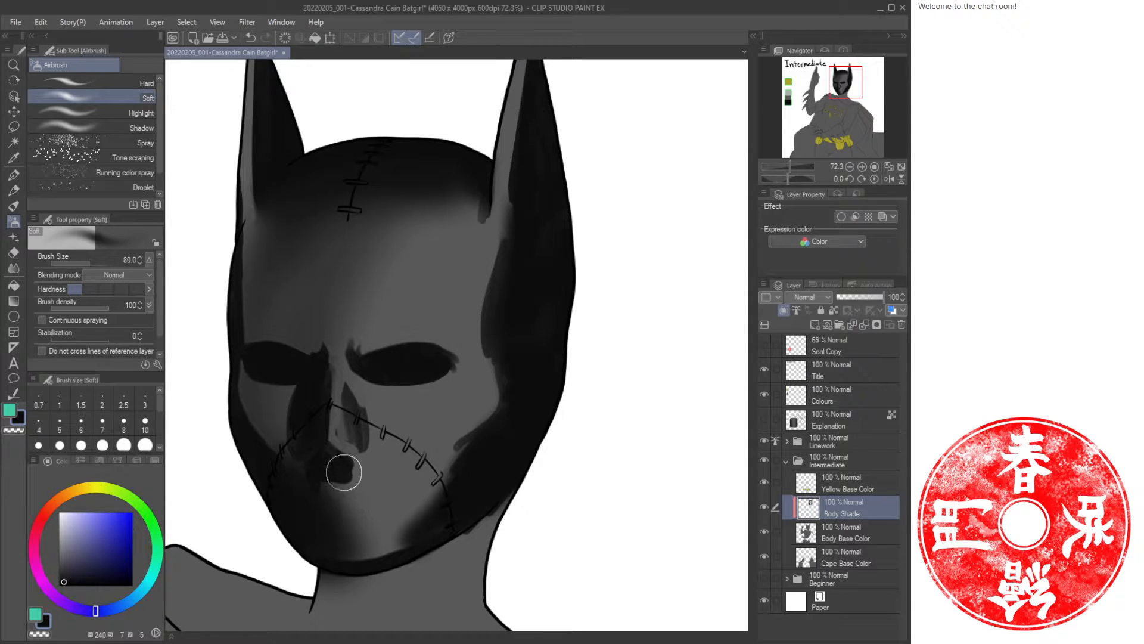
{"action": "mouse_move", "coordinate": [328, 520]}
{"action": "left_mouse_down"}
{"action": "mouse_move", "coordinate": [335, 483]}
{"action": "mouse_move", "coordinate": [356, 521]}
{"action": "mouse_move", "coordinate": [362, 487]}
{"action": "left_mouse_up"}
{"action": "mouse_move", "coordinate": [384, 530]}
{"action": "left_mouse_down"}
{"action": "mouse_move", "coordinate": [435, 472]}
{"action": "mouse_move", "coordinate": [416, 516]}
{"action": "mouse_move", "coordinate": [392, 538]}
{"action": "mouse_move", "coordinate": [456, 435]}
{"action": "mouse_move", "coordinate": [438, 458]}
{"action": "left_mouse_up"}
{"action": "key", "text": "c"}
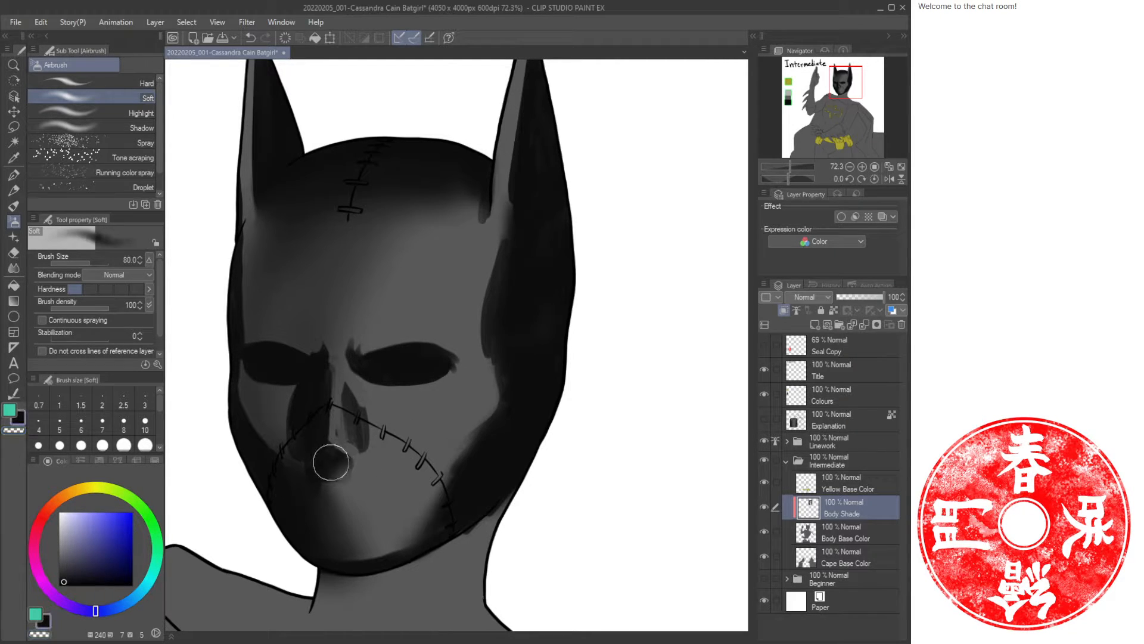
{"action": "mouse_move", "coordinate": [309, 493]}
{"action": "left_mouse_down"}
{"action": "mouse_move", "coordinate": [324, 488]}
{"action": "mouse_move", "coordinate": [298, 463]}
{"action": "left_mouse_up"}
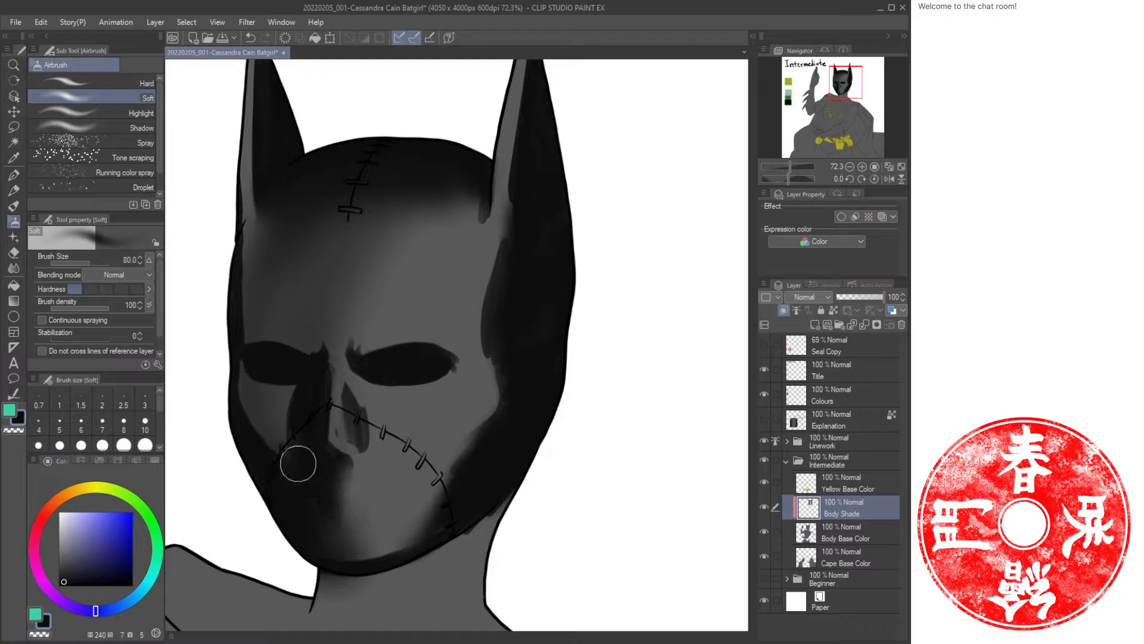
Airbrush alternating light and dark tones along the nose bridge and stitched lower cheek.
{"action": "key", "text": "c"}
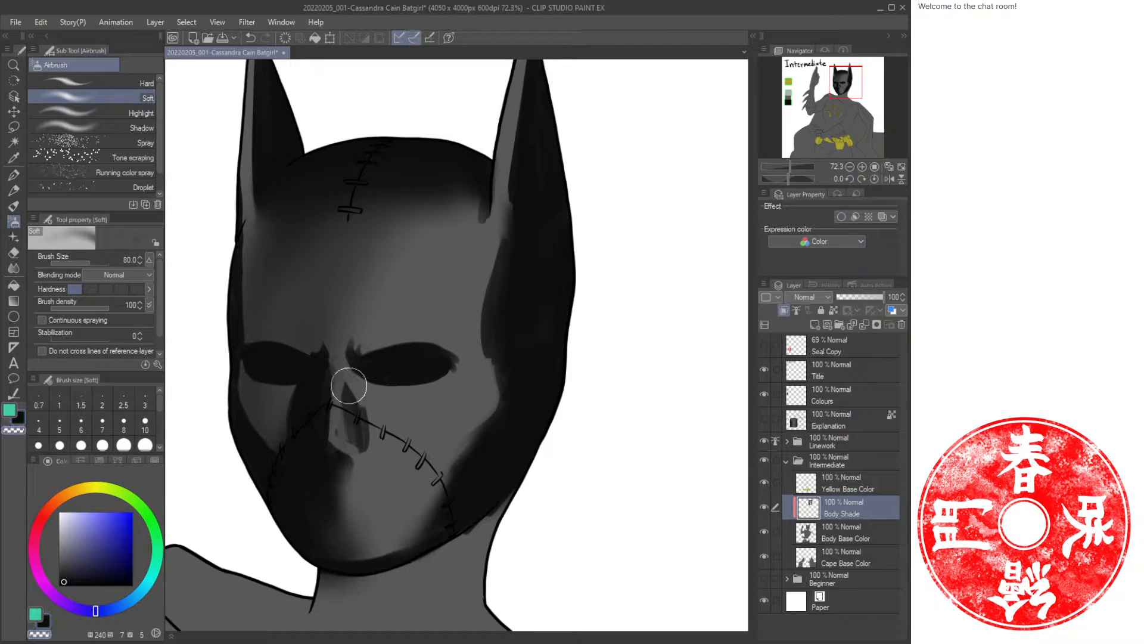
{"action": "mouse_move", "coordinate": [349, 383]}
{"action": "left_mouse_down"}
{"action": "mouse_move", "coordinate": [375, 447]}
{"action": "mouse_move", "coordinate": [342, 365]}
{"action": "mouse_move", "coordinate": [345, 437]}
{"action": "mouse_move", "coordinate": [361, 442]}
{"action": "mouse_move", "coordinate": [420, 415]}
{"action": "mouse_move", "coordinate": [393, 447]}
{"action": "mouse_move", "coordinate": [366, 411]}
{"action": "mouse_move", "coordinate": [394, 460]}
{"action": "mouse_move", "coordinate": [387, 447]}
{"action": "mouse_move", "coordinate": [376, 470]}
{"action": "left_mouse_up"}
{"action": "key", "text": "c"}
{"action": "key", "text": "c"}
{"action": "key", "text": "c"}
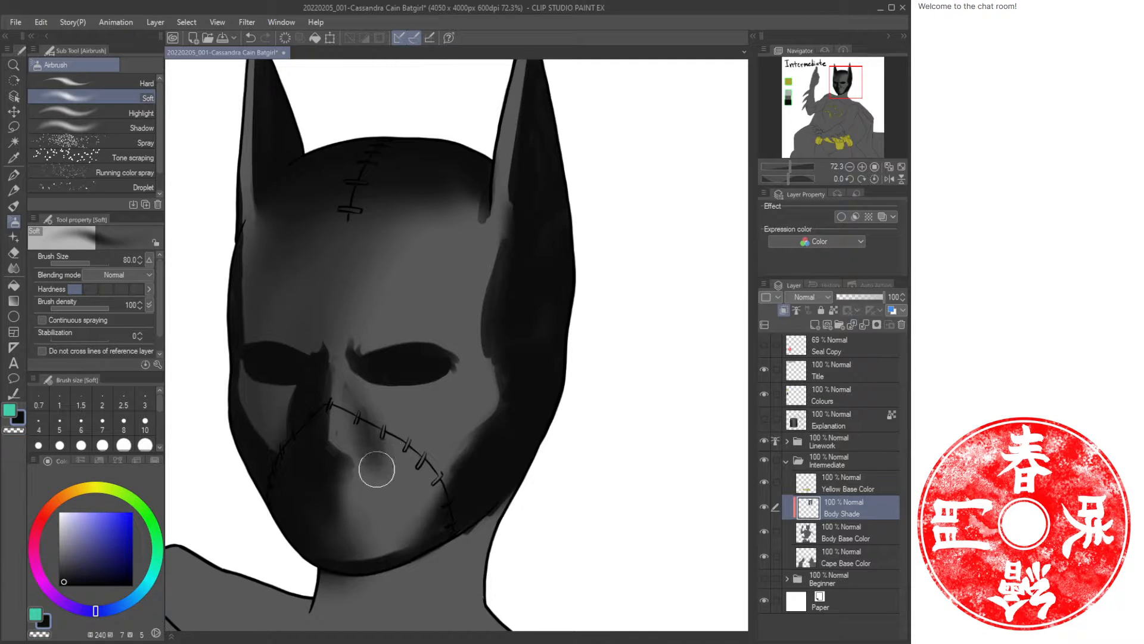
{"action": "key", "text": "c"}
{"action": "mouse_move", "coordinate": [342, 423]}
{"action": "left_mouse_down"}
{"action": "mouse_move", "coordinate": [375, 423]}
{"action": "mouse_move", "coordinate": [387, 460]}
{"action": "left_mouse_up"}
{"action": "key", "text": "c"}
{"action": "left_click_drag", "start_coordinate": [340, 396], "coordinate": [340, 425]}
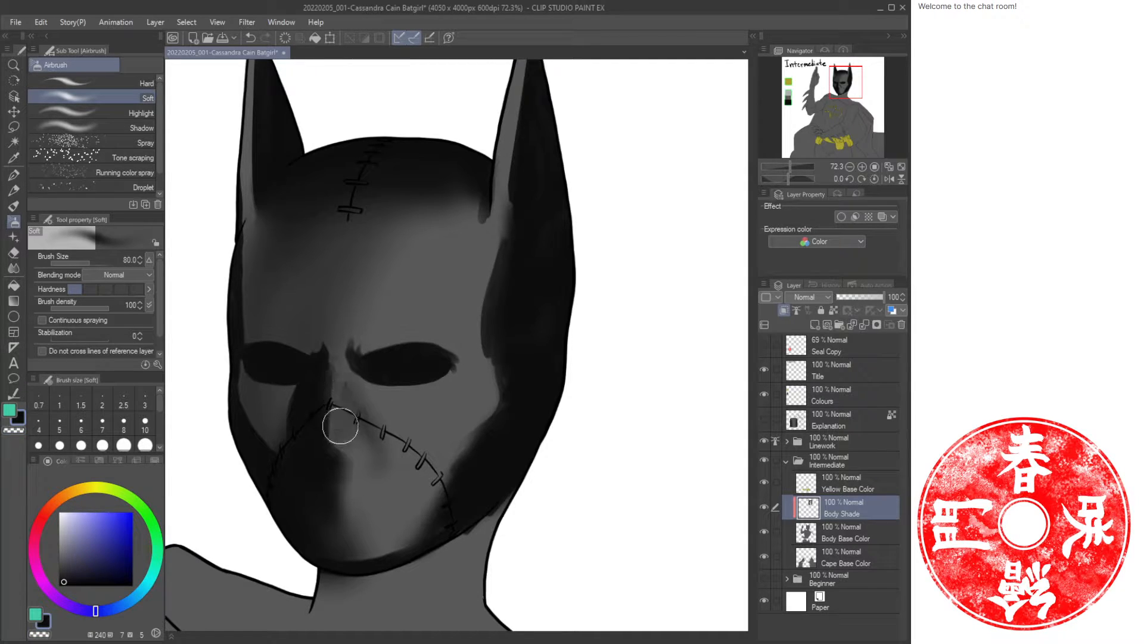
{"action": "key", "text": "c"}
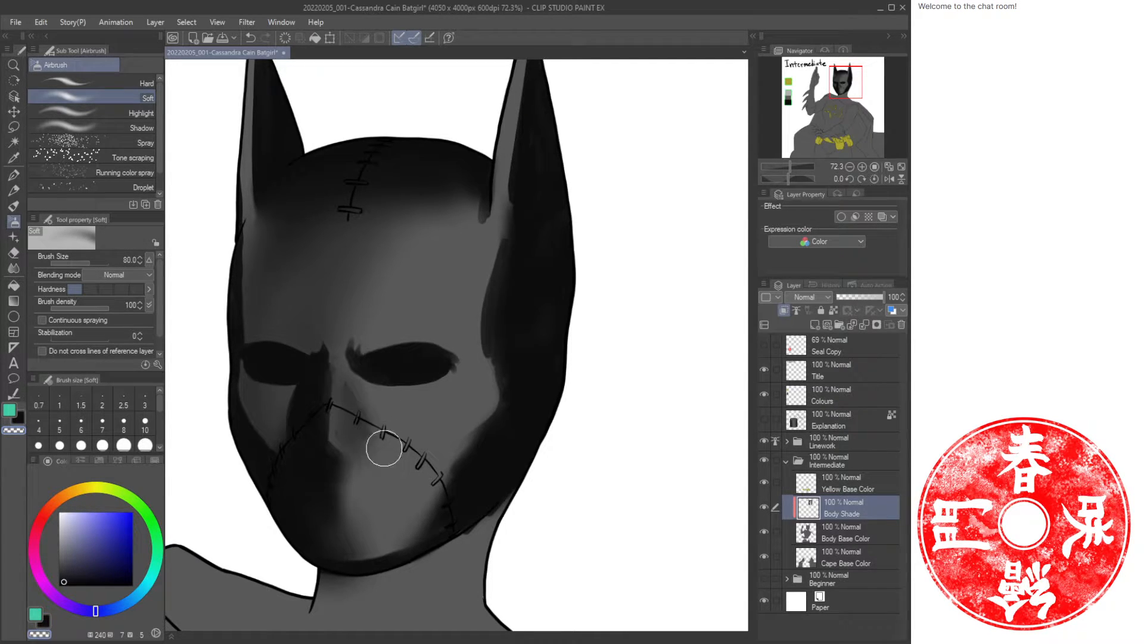
{"action": "key", "text": "c"}
{"action": "left_click_drag", "start_coordinate": [342, 473], "coordinate": [334, 507]}
{"action": "left_click_drag", "start_coordinate": [297, 444], "coordinate": [252, 439]}
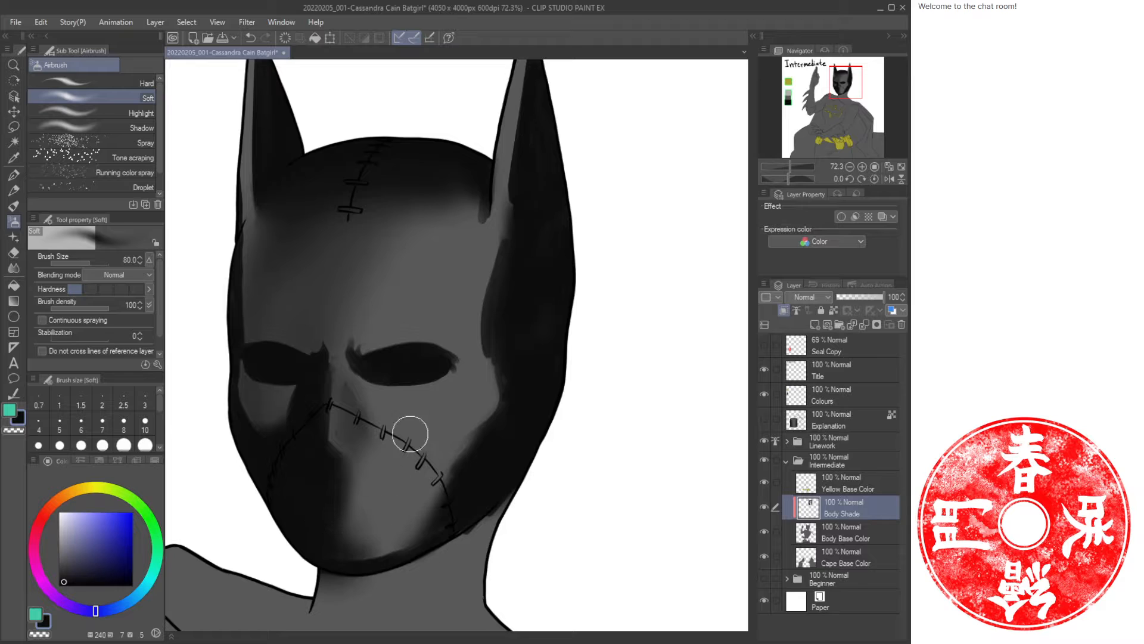
Airbrush shadows on the neck beneath the mask, enlarging the brush up to 170.
{"action": "key", "text": "ctrl+space"}
{"action": "mouse_move", "coordinate": [418, 417]}
{"action": "left_mouse_down"}
{"action": "mouse_move", "coordinate": [381, 413]}
{"action": "mouse_move", "coordinate": [438, 367]}
{"action": "mouse_move", "coordinate": [481, 356]}
{"action": "left_mouse_up"}
{"action": "left_click_drag", "start_coordinate": [528, 299], "coordinate": [465, 437]}
{"action": "left_click_drag", "start_coordinate": [395, 494], "coordinate": [447, 404]}
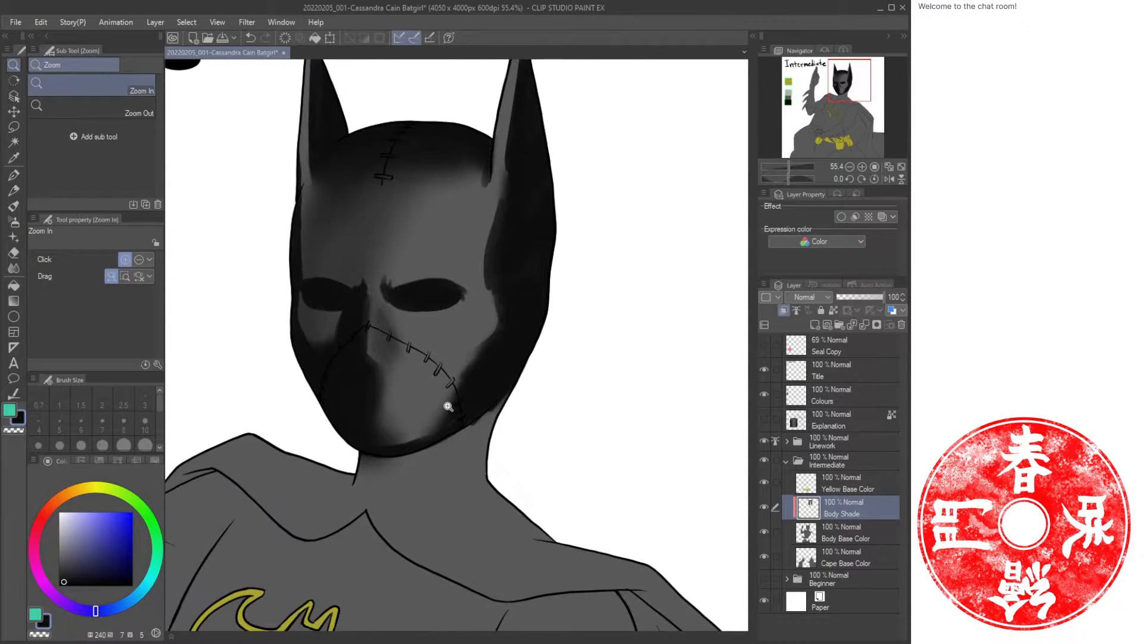
{"action": "left_click_drag", "start_coordinate": [404, 473], "coordinate": [419, 472]}
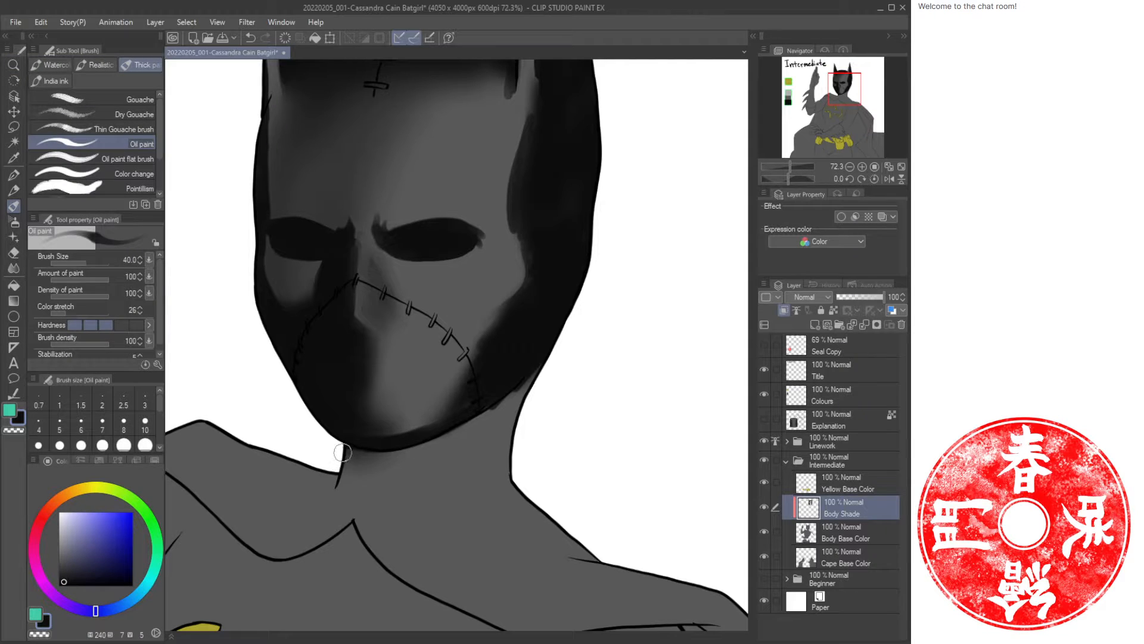
{"action": "key", "text": "b"}
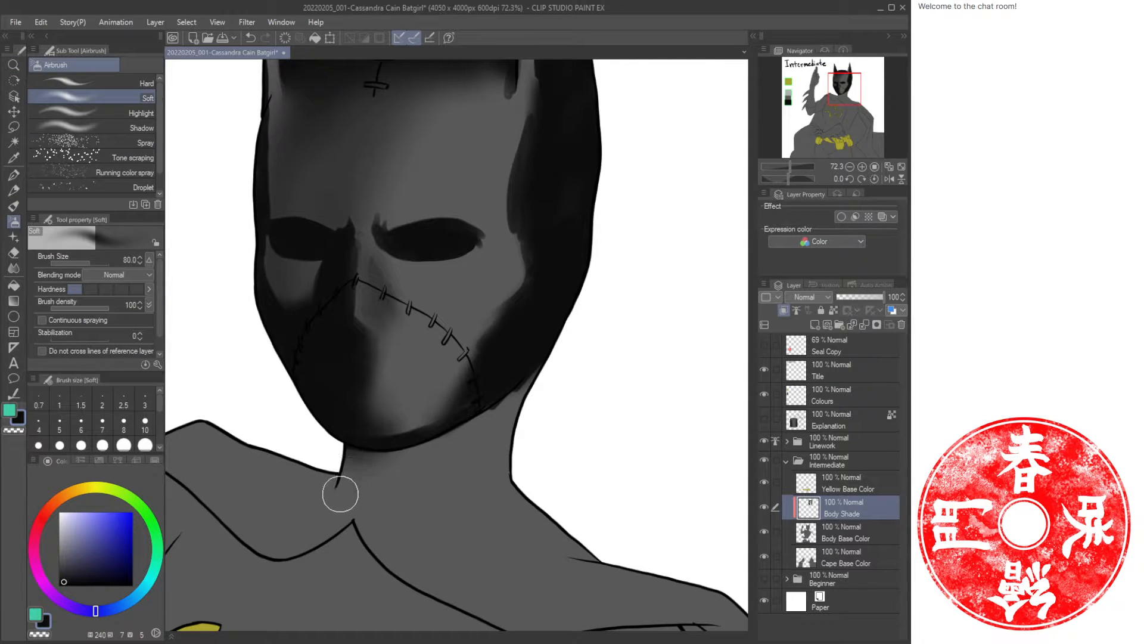
{"action": "left_click_drag", "start_coordinate": [340, 493], "coordinate": [349, 458]}
{"action": "mouse_move", "coordinate": [477, 471]}
{"action": "left_mouse_down"}
{"action": "mouse_move", "coordinate": [546, 362]}
{"action": "mouse_move", "coordinate": [496, 439]}
{"action": "mouse_move", "coordinate": [518, 391]}
{"action": "mouse_move", "coordinate": [488, 459]}
{"action": "mouse_move", "coordinate": [532, 424]}
{"action": "mouse_move", "coordinate": [526, 501]}
{"action": "mouse_move", "coordinate": [528, 417]}
{"action": "mouse_move", "coordinate": [499, 482]}
{"action": "mouse_move", "coordinate": [519, 504]}
{"action": "mouse_move", "coordinate": [505, 511]}
{"action": "mouse_move", "coordinate": [480, 461]}
{"action": "mouse_move", "coordinate": [505, 407]}
{"action": "mouse_move", "coordinate": [545, 380]}
{"action": "left_mouse_up"}
{"action": "key", "text": "bracketright"}
{"action": "key", "text": "bracketright"}
{"action": "mouse_move", "coordinate": [509, 491]}
{"action": "left_mouse_down"}
{"action": "mouse_move", "coordinate": [532, 537]}
{"action": "mouse_move", "coordinate": [475, 465]}
{"action": "mouse_move", "coordinate": [485, 414]}
{"action": "left_mouse_up"}
{"action": "key", "text": "bracketright"}
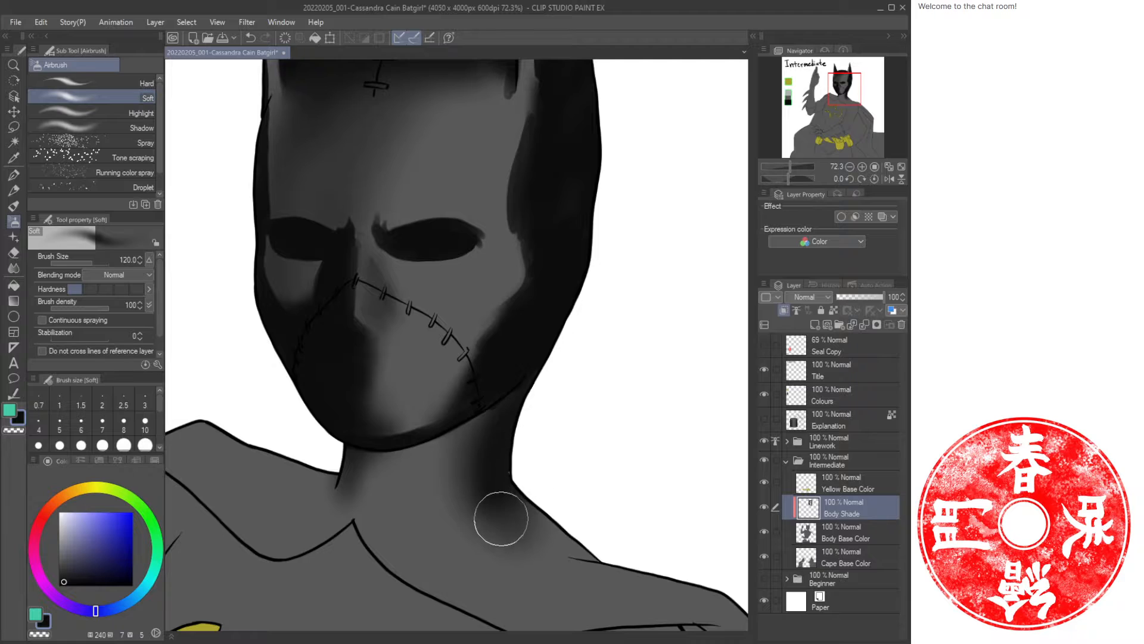
{"action": "mouse_move", "coordinate": [498, 531]}
{"action": "left_mouse_down"}
{"action": "mouse_move", "coordinate": [470, 509]}
{"action": "mouse_move", "coordinate": [482, 435]}
{"action": "left_mouse_up"}
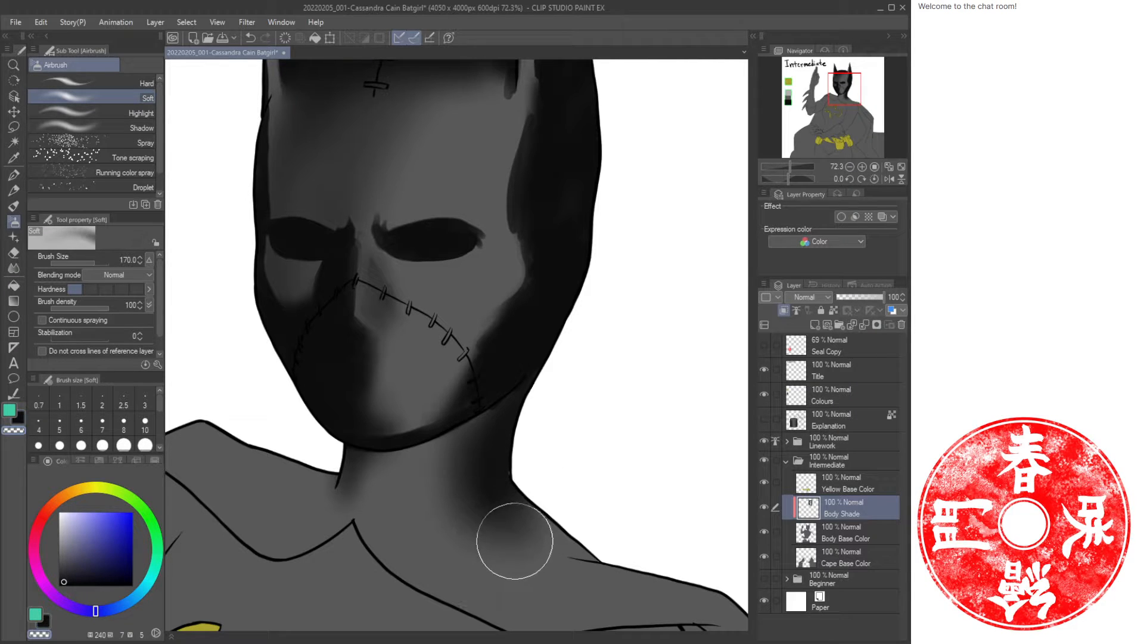
{"action": "mouse_move", "coordinate": [327, 513]}
{"action": "left_mouse_down"}
{"action": "mouse_move", "coordinate": [363, 469]}
{"action": "mouse_move", "coordinate": [362, 511]}
{"action": "mouse_move", "coordinate": [375, 484]}
{"action": "mouse_move", "coordinate": [341, 504]}
{"action": "left_mouse_up"}
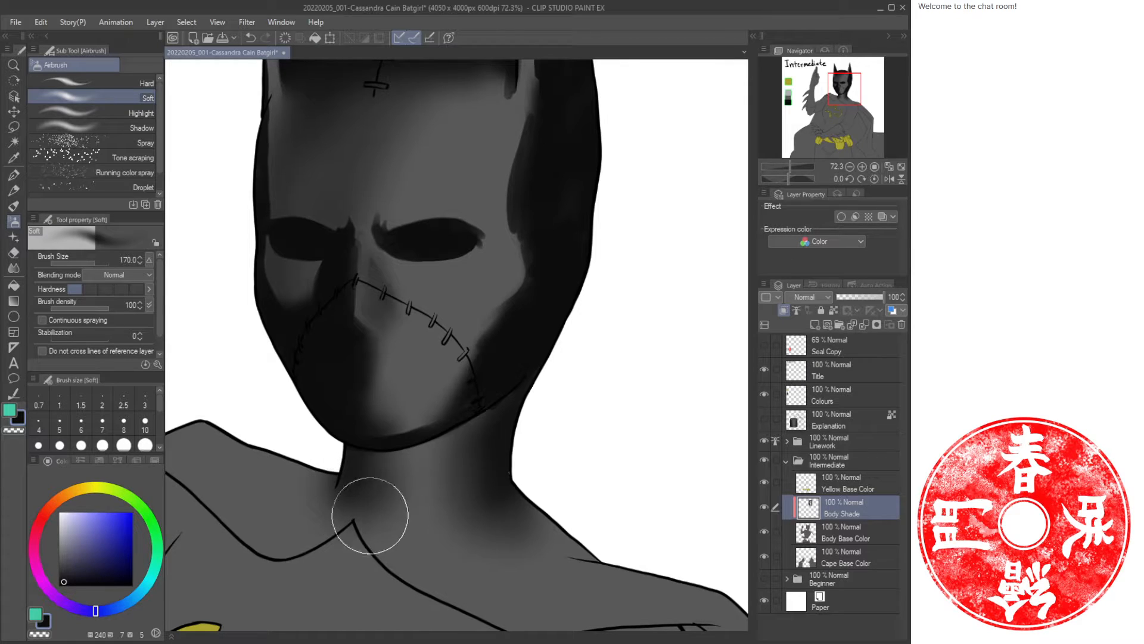
Paint a dark oil stroke along the mask's lower jaw edge above the neck.
{"action": "key", "text": "b"}
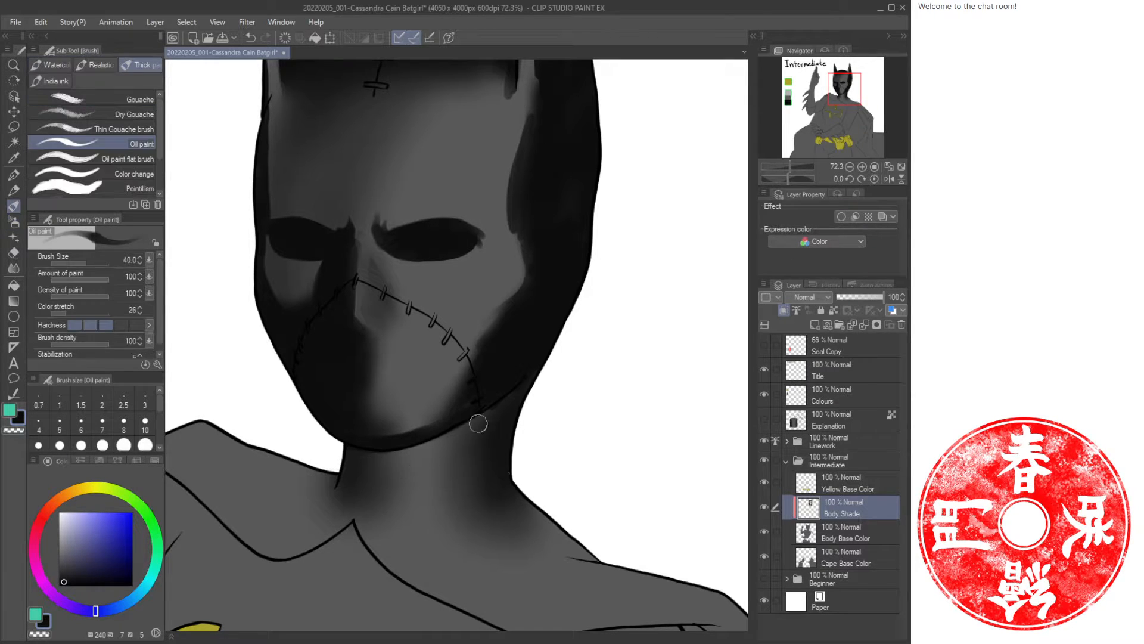
{"action": "mouse_move", "coordinate": [530, 376]}
{"action": "left_mouse_down"}
{"action": "mouse_move", "coordinate": [474, 423]}
{"action": "mouse_move", "coordinate": [395, 433]}
{"action": "left_mouse_up"}
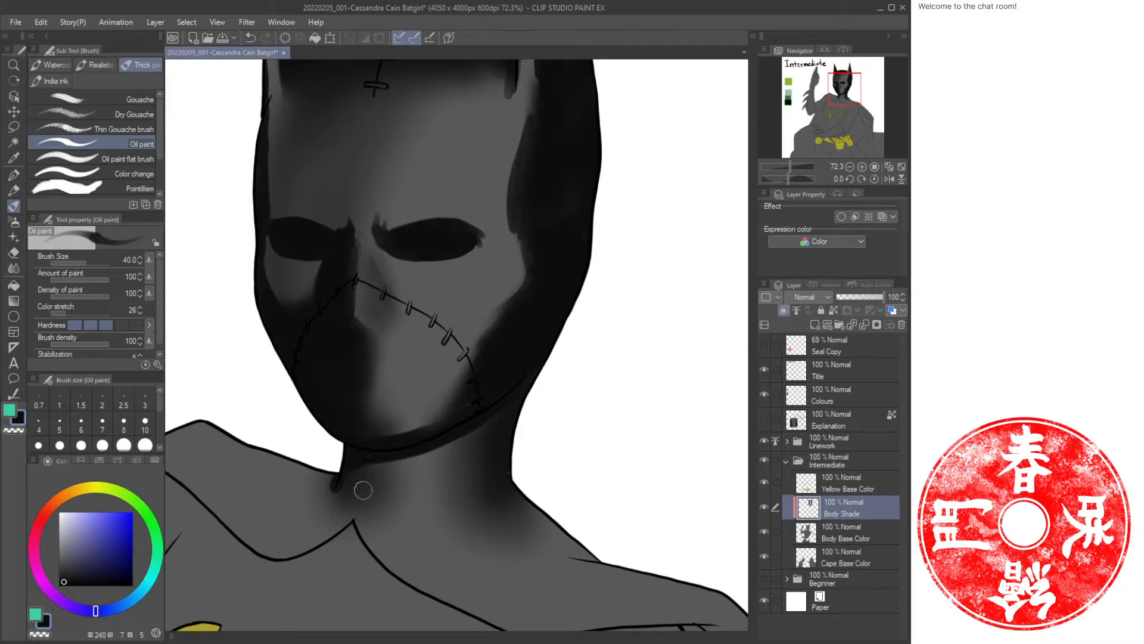
{"action": "key", "text": "b"}
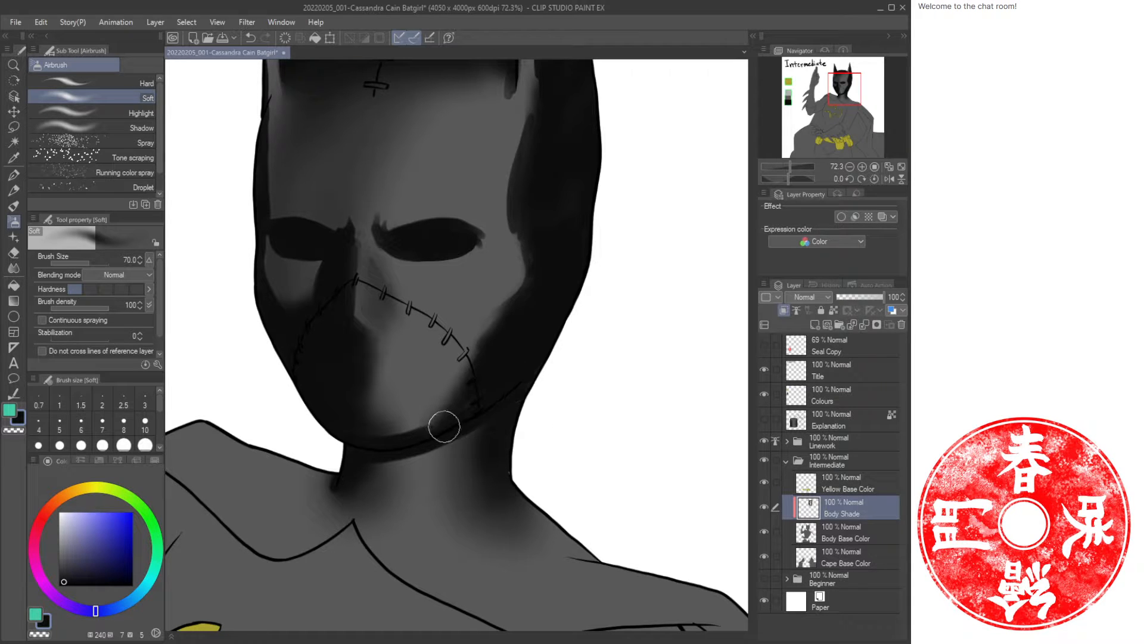
Airbrush diagonal shadows at size 120 across the mask's right cheek and along its right edge.
{"action": "key", "text": "ctrl+space"}
{"action": "left_click_drag", "start_coordinate": [575, 379], "coordinate": [554, 385]}
{"action": "mouse_move", "coordinate": [521, 429]}
{"action": "left_mouse_down"}
{"action": "mouse_move", "coordinate": [579, 372]}
{"action": "mouse_move", "coordinate": [485, 404]}
{"action": "mouse_move", "coordinate": [503, 378]}
{"action": "mouse_move", "coordinate": [507, 399]}
{"action": "left_mouse_up"}
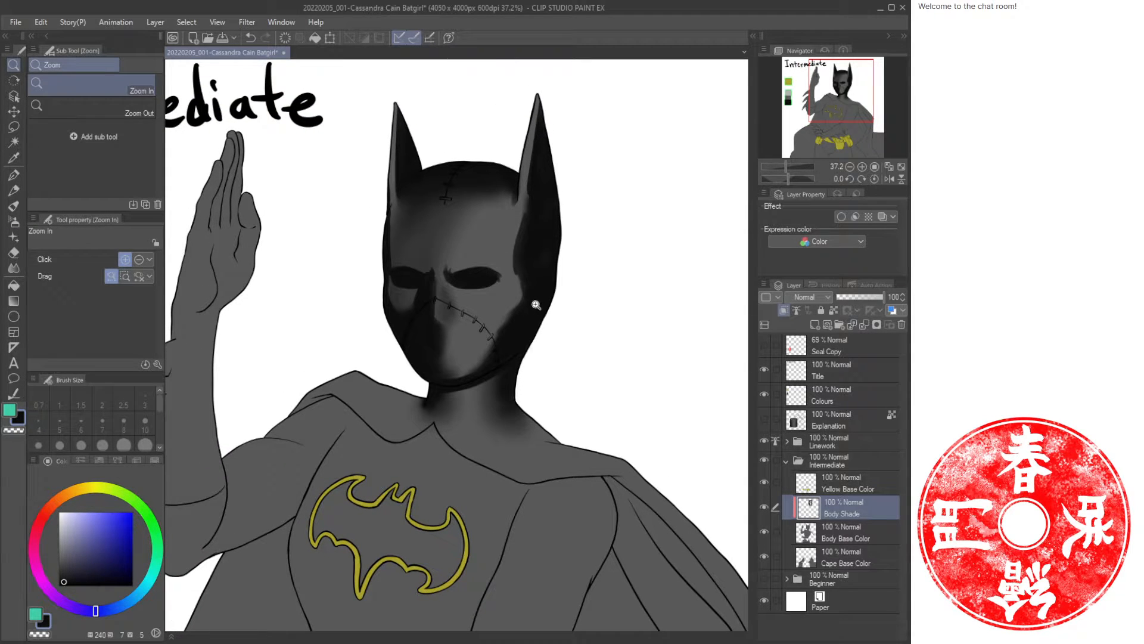
{"action": "left_click_drag", "start_coordinate": [495, 327], "coordinate": [532, 299]}
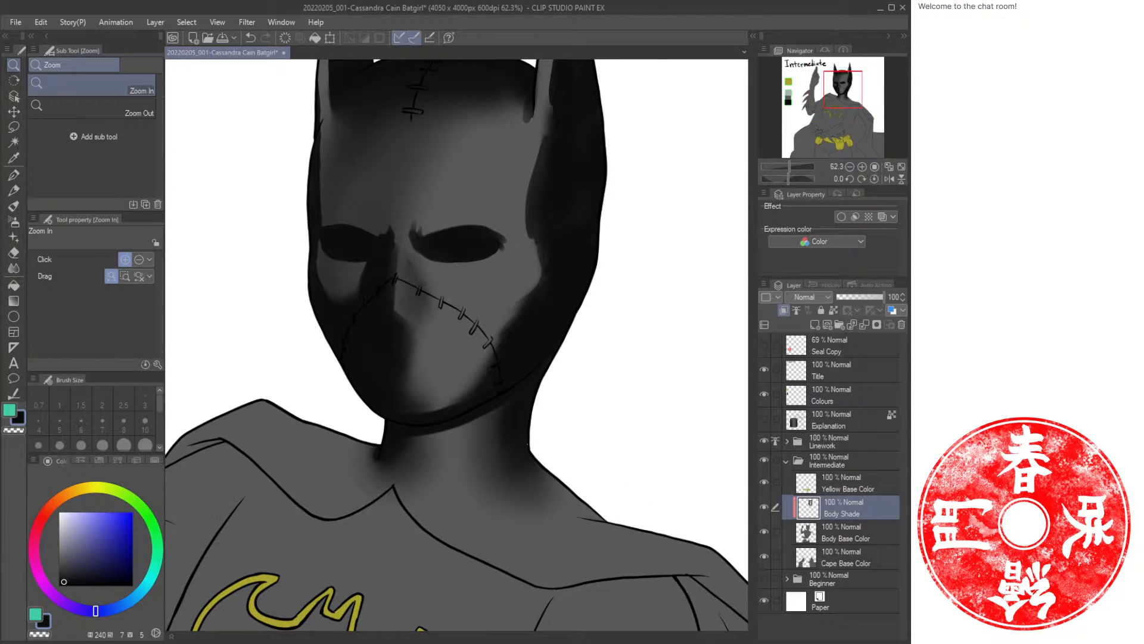
{"action": "key", "text": "bracketright"}
{"action": "key", "text": "bracketright"}
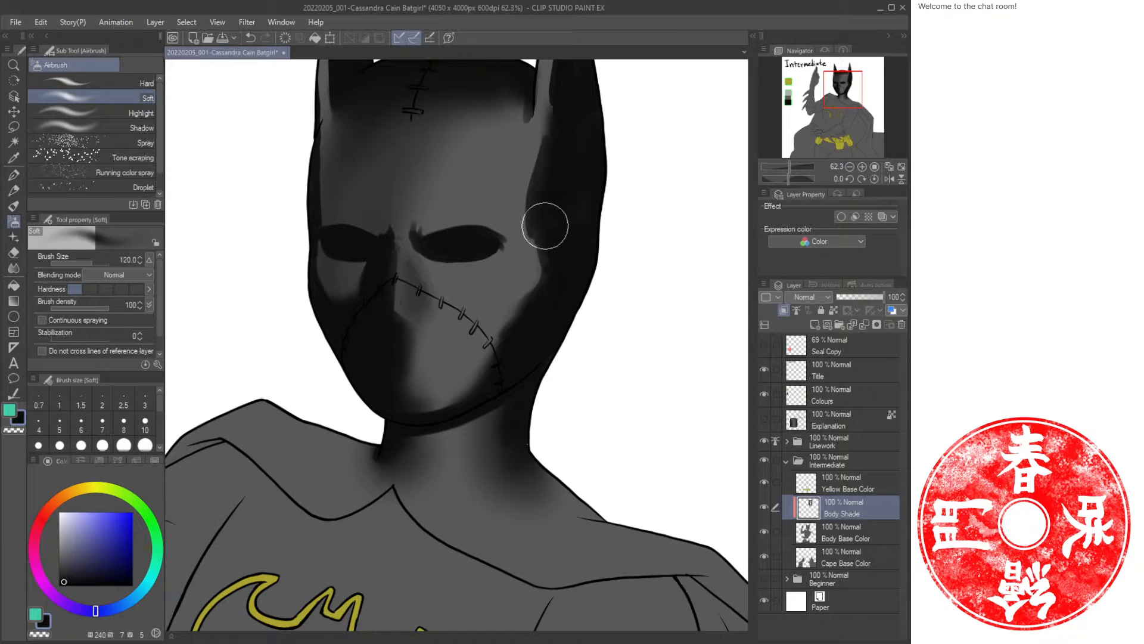
{"action": "mouse_move", "coordinate": [541, 261]}
{"action": "left_mouse_down"}
{"action": "mouse_move", "coordinate": [476, 390]}
{"action": "mouse_move", "coordinate": [453, 407]}
{"action": "mouse_move", "coordinate": [413, 386]}
{"action": "left_mouse_up"}
{"action": "mouse_move", "coordinate": [539, 245]}
{"action": "left_mouse_down"}
{"action": "mouse_move", "coordinate": [529, 299]}
{"action": "mouse_move", "coordinate": [481, 349]}
{"action": "mouse_move", "coordinate": [456, 401]}
{"action": "mouse_move", "coordinate": [435, 390]}
{"action": "left_mouse_up"}
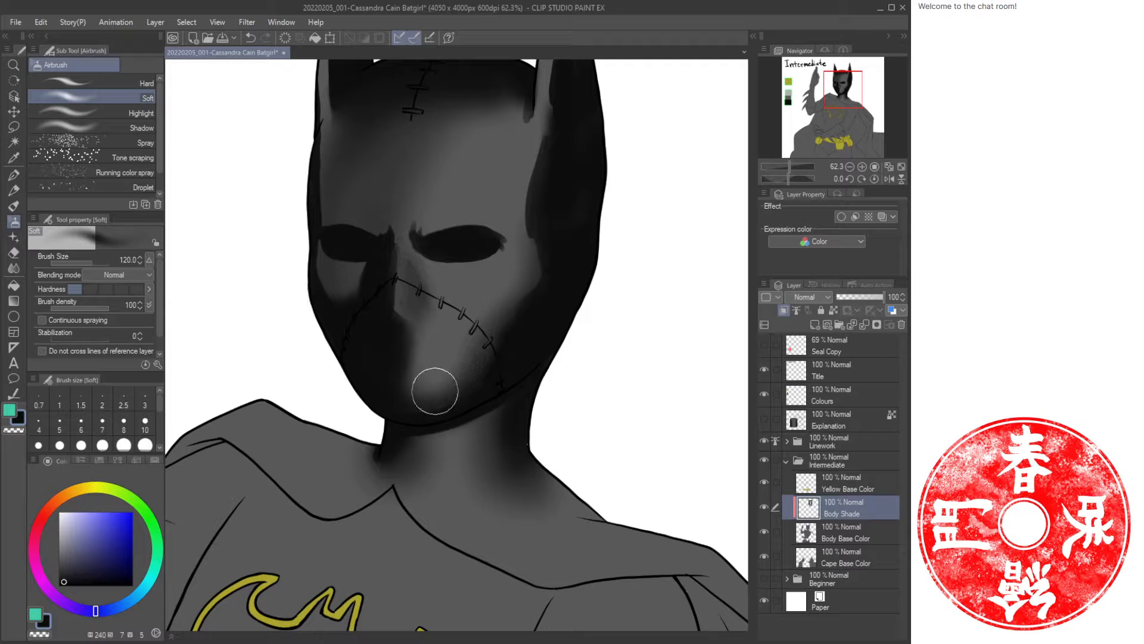
{"action": "left_click_drag", "start_coordinate": [611, 212], "coordinate": [569, 317]}
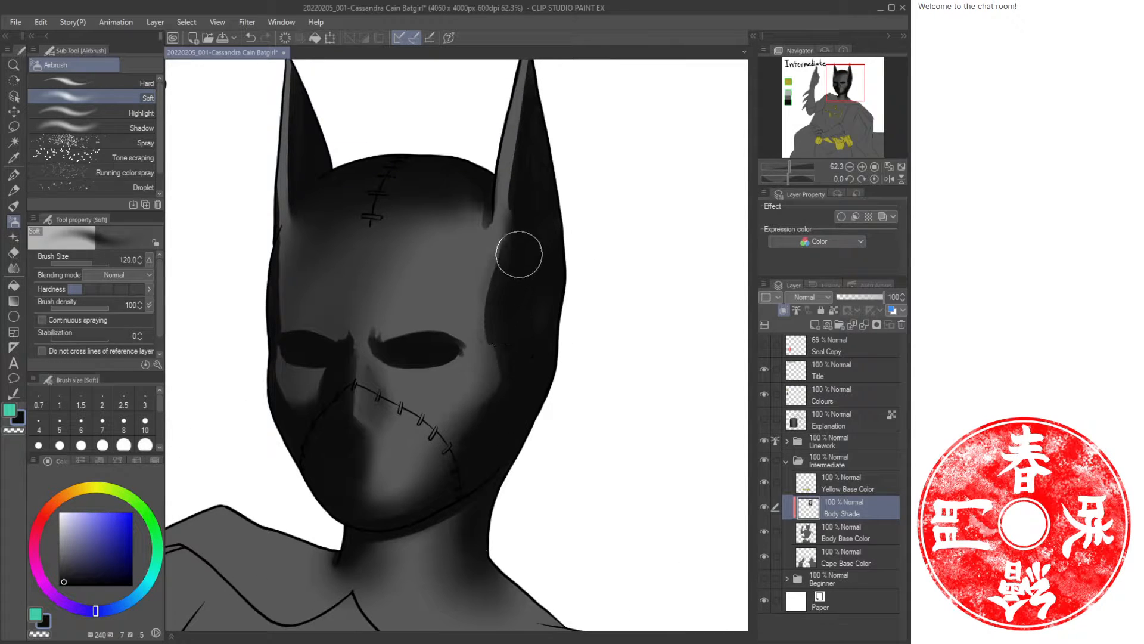
Review the whole figure, save the file, and zoom in on the chest emblem with the oil paint brush.
{"action": "key", "text": "ctrl+space"}
{"action": "left_click_drag", "start_coordinate": [522, 379], "coordinate": [466, 434]}
{"action": "left_click_drag", "start_coordinate": [466, 435], "coordinate": [555, 270]}
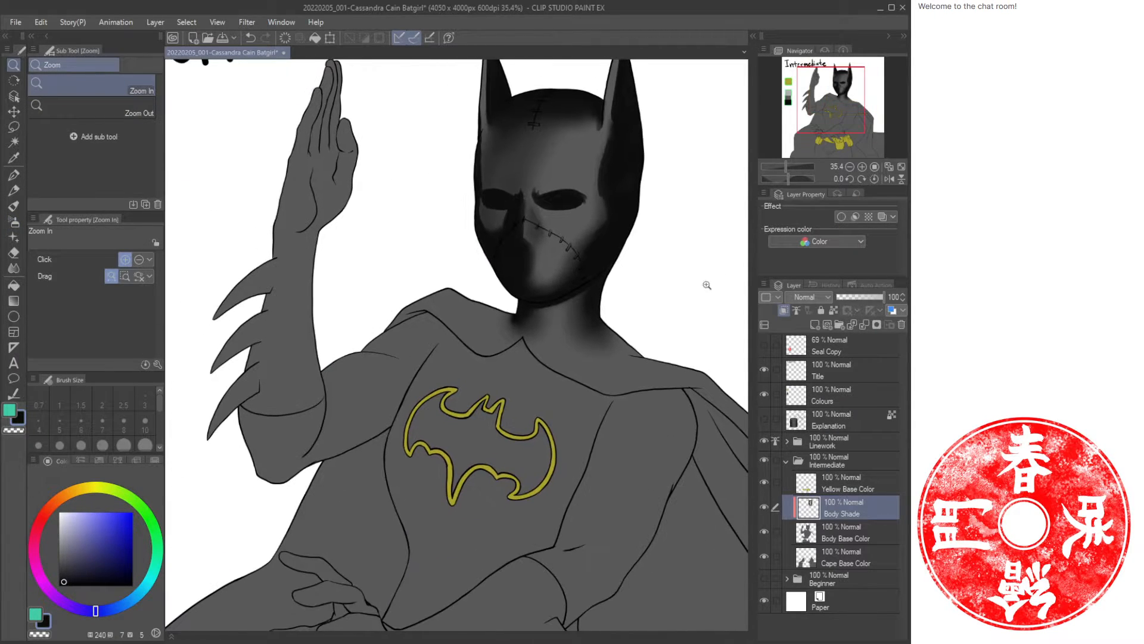
{"action": "key", "text": "ctrl+s"}
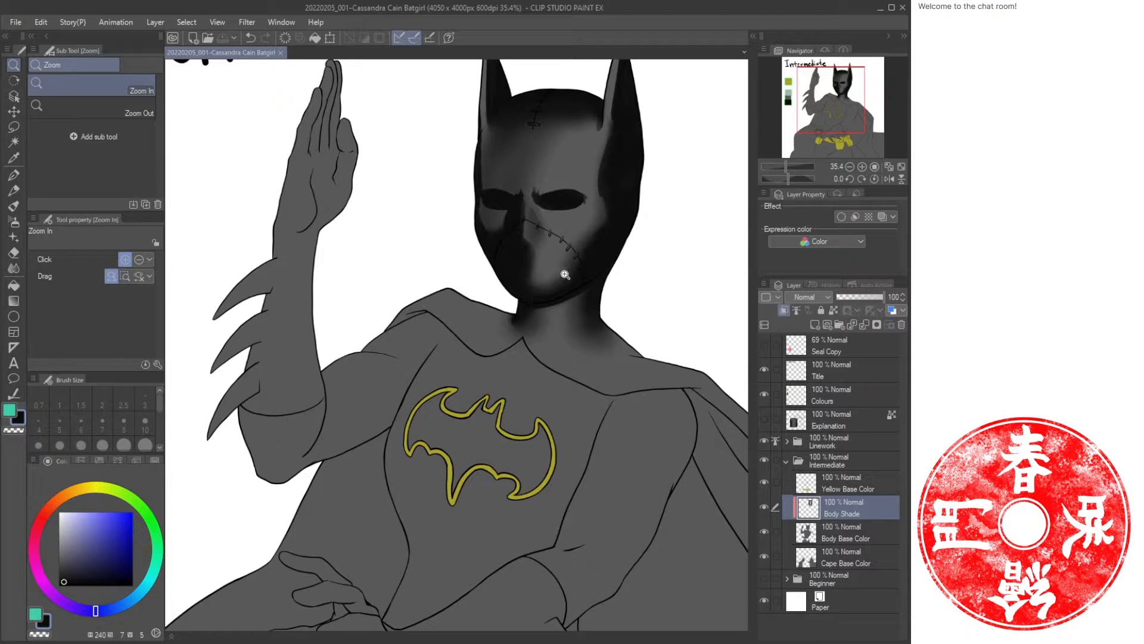
{"action": "mouse_move", "coordinate": [519, 314]}
{"action": "left_mouse_down"}
{"action": "mouse_move", "coordinate": [478, 327]}
{"action": "mouse_move", "coordinate": [401, 325]}
{"action": "left_mouse_up"}
{"action": "key", "text": "b"}
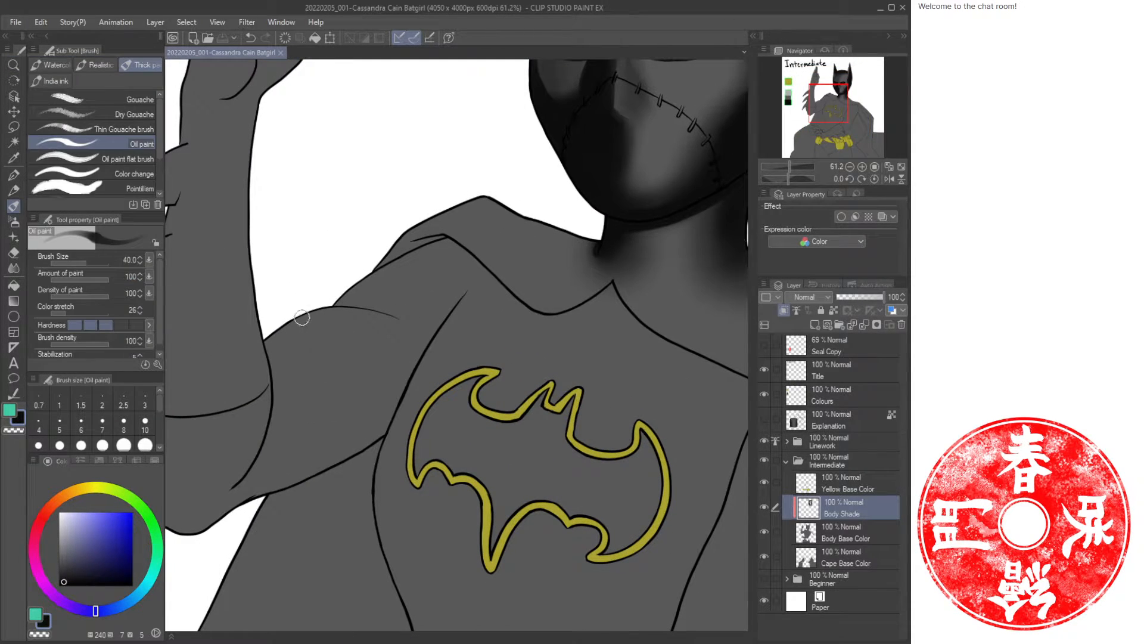
{"action": "mouse_move", "coordinate": [280, 333]}
{"action": "left_mouse_down"}
{"action": "mouse_move", "coordinate": [310, 332]}
{"action": "mouse_move", "coordinate": [344, 362]}
{"action": "mouse_move", "coordinate": [349, 421]}
{"action": "mouse_move", "coordinate": [333, 455]}
{"action": "left_mouse_up"}
{"action": "mouse_move", "coordinate": [310, 380]}
{"action": "left_mouse_down"}
{"action": "mouse_move", "coordinate": [309, 422]}
{"action": "mouse_move", "coordinate": [382, 414]}
{"action": "left_mouse_up"}
{"action": "key", "text": "ctrl+z"}
{"action": "mouse_move", "coordinate": [358, 352]}
{"action": "left_mouse_down"}
{"action": "mouse_move", "coordinate": [322, 367]}
{"action": "mouse_move", "coordinate": [295, 480]}
{"action": "left_mouse_up"}
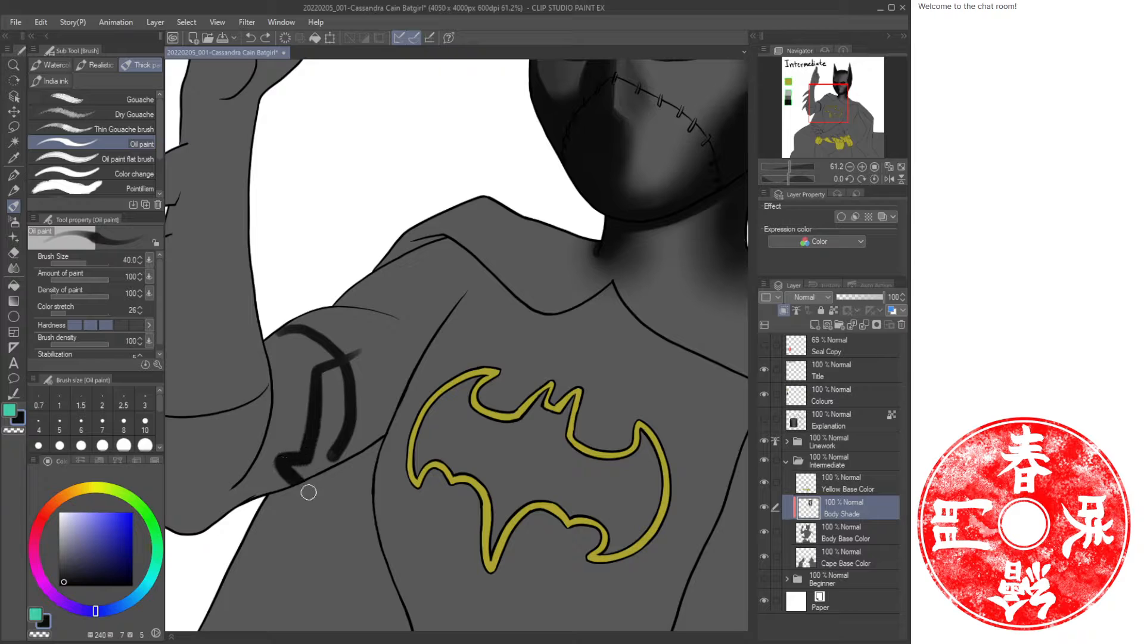
{"action": "mouse_move", "coordinate": [384, 468]}
{"action": "left_mouse_down"}
{"action": "mouse_move", "coordinate": [362, 360]}
{"action": "mouse_move", "coordinate": [296, 407]}
{"action": "mouse_move", "coordinate": [366, 420]}
{"action": "mouse_move", "coordinate": [378, 391]}
{"action": "mouse_move", "coordinate": [359, 343]}
{"action": "left_mouse_up"}
{"action": "key", "text": "ctrl+z"}
{"action": "key", "text": "ctrl+z"}
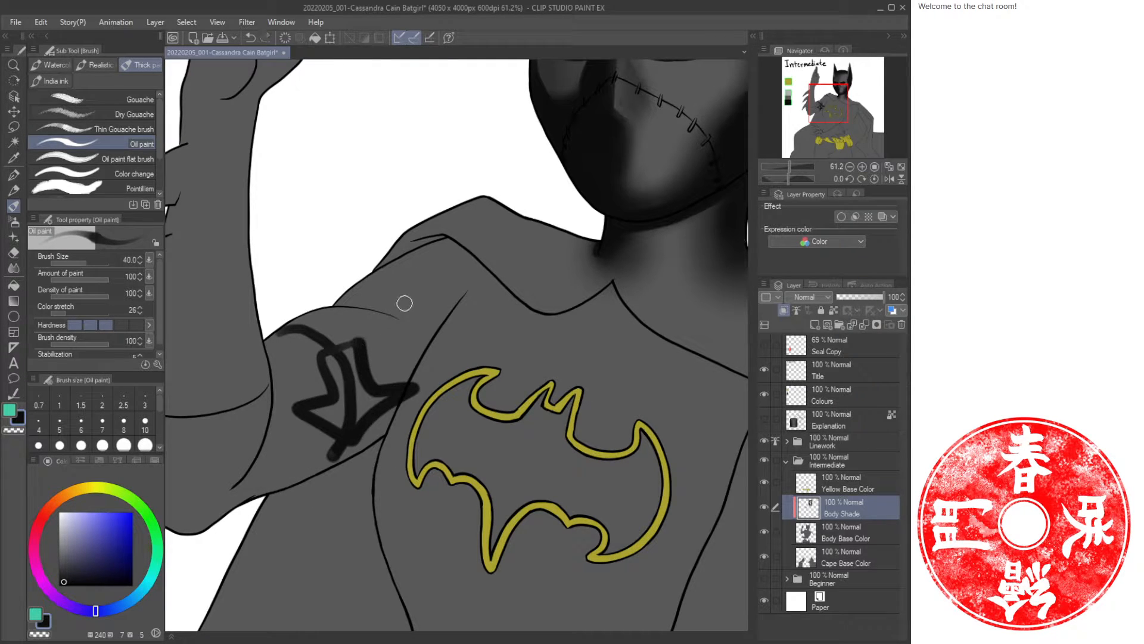
{"action": "key", "text": "ctrl+z"}
{"action": "key", "text": "ctrl+z"}
Airbrush soft shadows at size 170 across the upper arm, shoulder and underarm beside the chest emblem.
{"action": "key", "text": "b"}
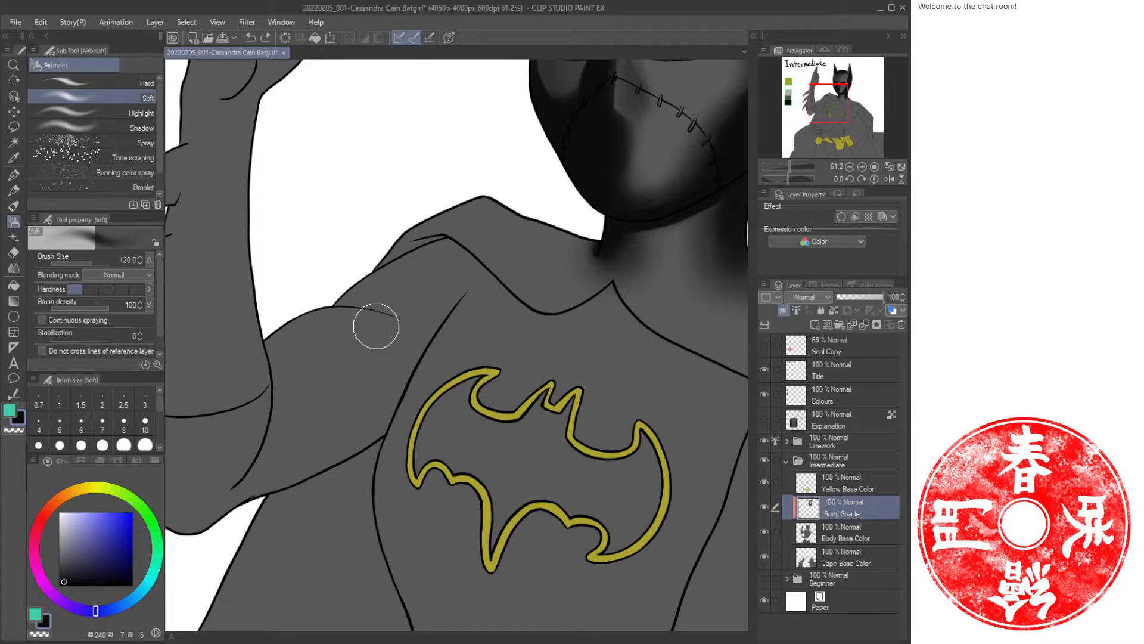
{"action": "mouse_move", "coordinate": [379, 316]}
{"action": "left_mouse_down"}
{"action": "mouse_move", "coordinate": [302, 321]}
{"action": "mouse_move", "coordinate": [274, 353]}
{"action": "left_mouse_up"}
{"action": "mouse_move", "coordinate": [414, 396]}
{"action": "left_mouse_down"}
{"action": "mouse_move", "coordinate": [336, 456]}
{"action": "mouse_move", "coordinate": [220, 486]}
{"action": "left_mouse_up"}
{"action": "left_click_drag", "start_coordinate": [392, 324], "coordinate": [281, 373]}
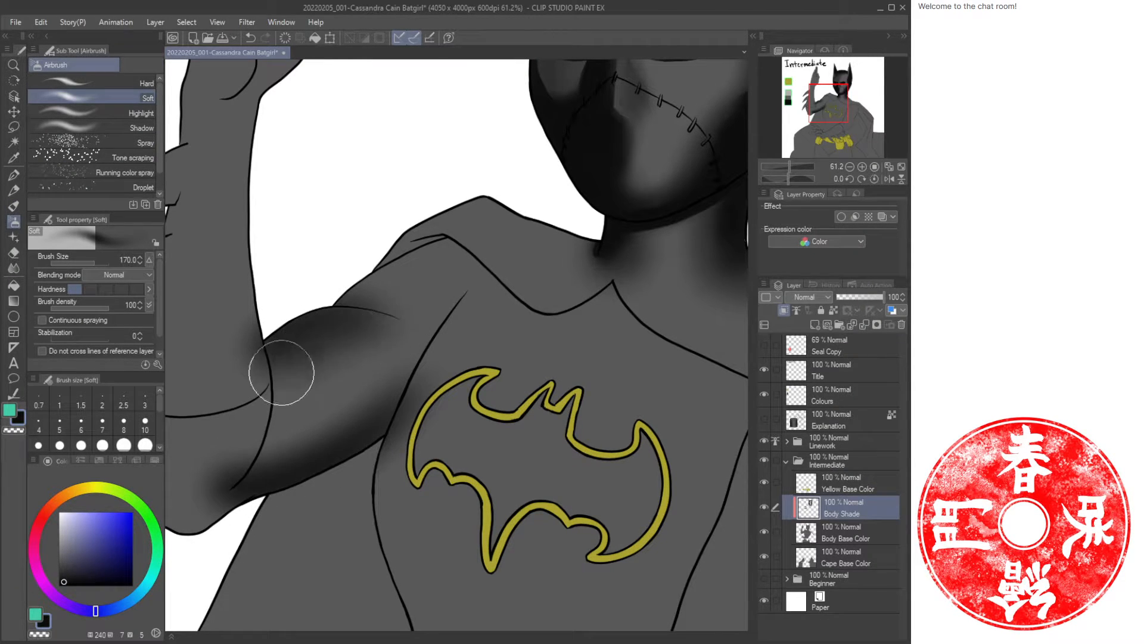
{"action": "left_click_drag", "start_coordinate": [447, 231], "coordinate": [332, 311]}
{"action": "left_click_drag", "start_coordinate": [492, 280], "coordinate": [379, 437]}
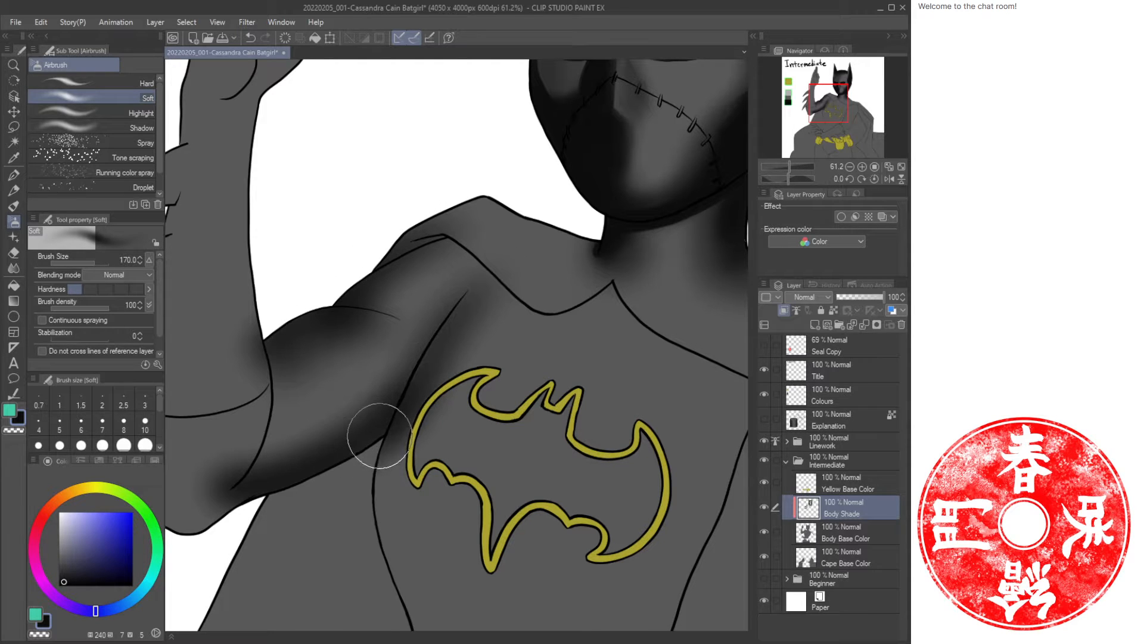
{"action": "mouse_move", "coordinate": [258, 488]}
{"action": "left_mouse_down"}
{"action": "mouse_move", "coordinate": [423, 436]}
{"action": "mouse_move", "coordinate": [366, 471]}
{"action": "mouse_move", "coordinate": [327, 462]}
{"action": "mouse_move", "coordinate": [386, 427]}
{"action": "left_mouse_up"}
{"action": "mouse_move", "coordinate": [426, 263]}
{"action": "left_mouse_down"}
{"action": "mouse_move", "coordinate": [437, 274]}
{"action": "mouse_move", "coordinate": [433, 331]}
{"action": "mouse_move", "coordinate": [397, 406]}
{"action": "left_mouse_up"}
Adjust the airbrush size and deepen the shadows along the upper arm and shoulder.
{"action": "key", "text": "bracketleft"}
{"action": "key", "text": "bracketleft"}
{"action": "key", "text": "bracketleft"}
{"action": "key", "text": "bracketright"}
{"action": "key", "text": "bracketright"}
{"action": "mouse_move", "coordinate": [297, 299]}
{"action": "left_mouse_down"}
{"action": "mouse_move", "coordinate": [296, 383]}
{"action": "mouse_move", "coordinate": [327, 455]}
{"action": "left_mouse_up"}
{"action": "mouse_move", "coordinate": [537, 187]}
{"action": "left_mouse_down"}
{"action": "mouse_move", "coordinate": [447, 306]}
{"action": "mouse_move", "coordinate": [566, 298]}
{"action": "left_mouse_up"}
{"action": "left_click_drag", "start_coordinate": [527, 430], "coordinate": [475, 327]}
{"action": "left_click_drag", "start_coordinate": [334, 271], "coordinate": [461, 284]}
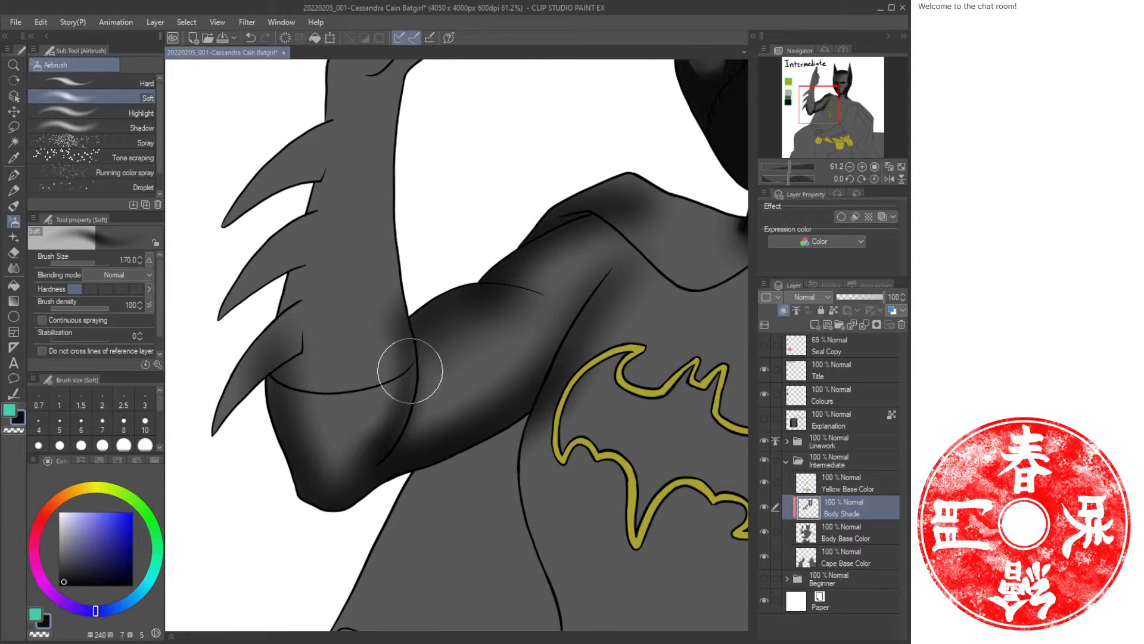
Paint dark oil strokes along the upper arm and forearm edges beside the gauntlet fins.
{"action": "key", "text": "b"}
{"action": "left_click_drag", "start_coordinate": [592, 259], "coordinate": [503, 309]}
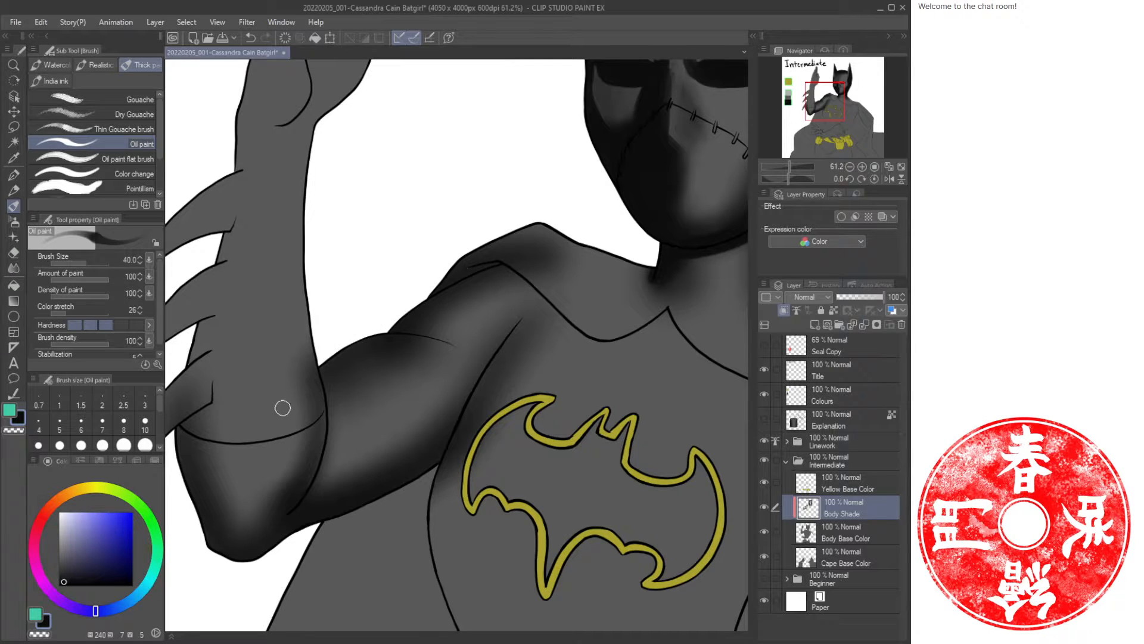
{"action": "left_click_drag", "start_coordinate": [314, 368], "coordinate": [314, 462]}
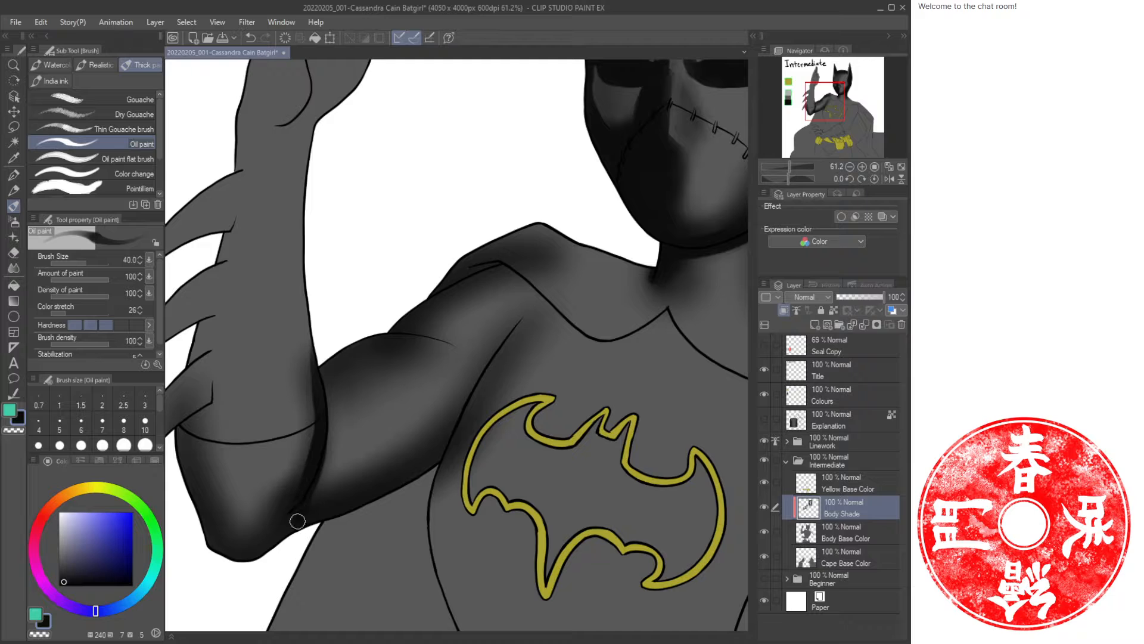
{"action": "mouse_move", "coordinate": [335, 254]}
{"action": "left_mouse_down"}
{"action": "mouse_move", "coordinate": [404, 327]}
{"action": "mouse_move", "coordinate": [399, 341]}
{"action": "left_mouse_up"}
{"action": "mouse_move", "coordinate": [384, 210]}
{"action": "left_mouse_down"}
{"action": "mouse_move", "coordinate": [358, 319]}
{"action": "mouse_move", "coordinate": [369, 432]}
{"action": "left_mouse_up"}
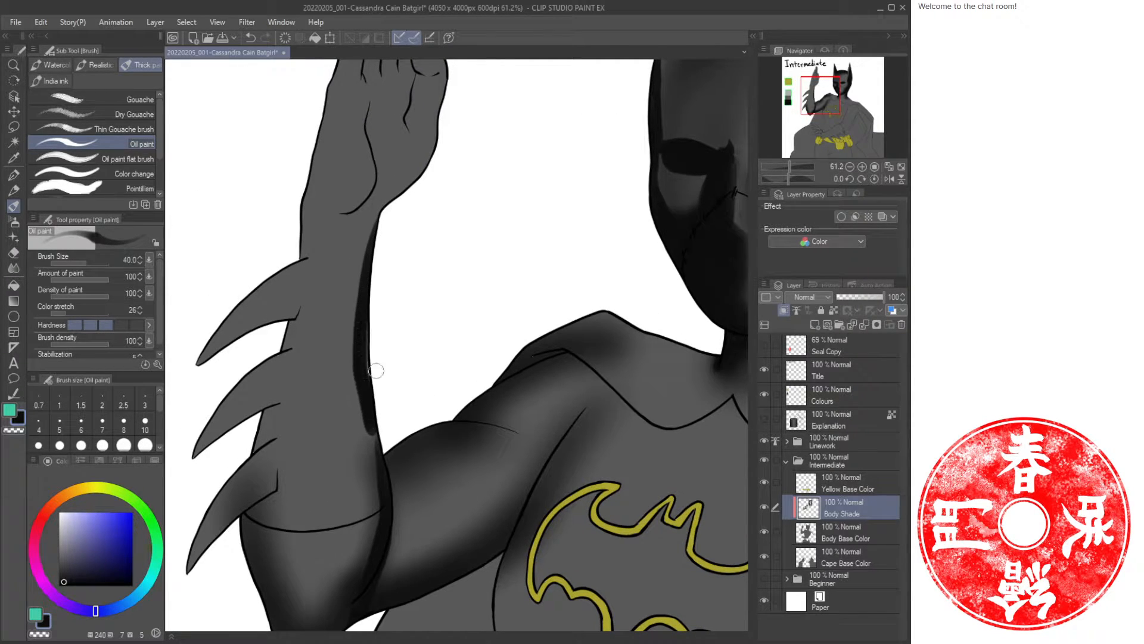
{"action": "key", "text": "ctrl+z"}
{"action": "left_click_drag", "start_coordinate": [369, 348], "coordinate": [376, 416]}
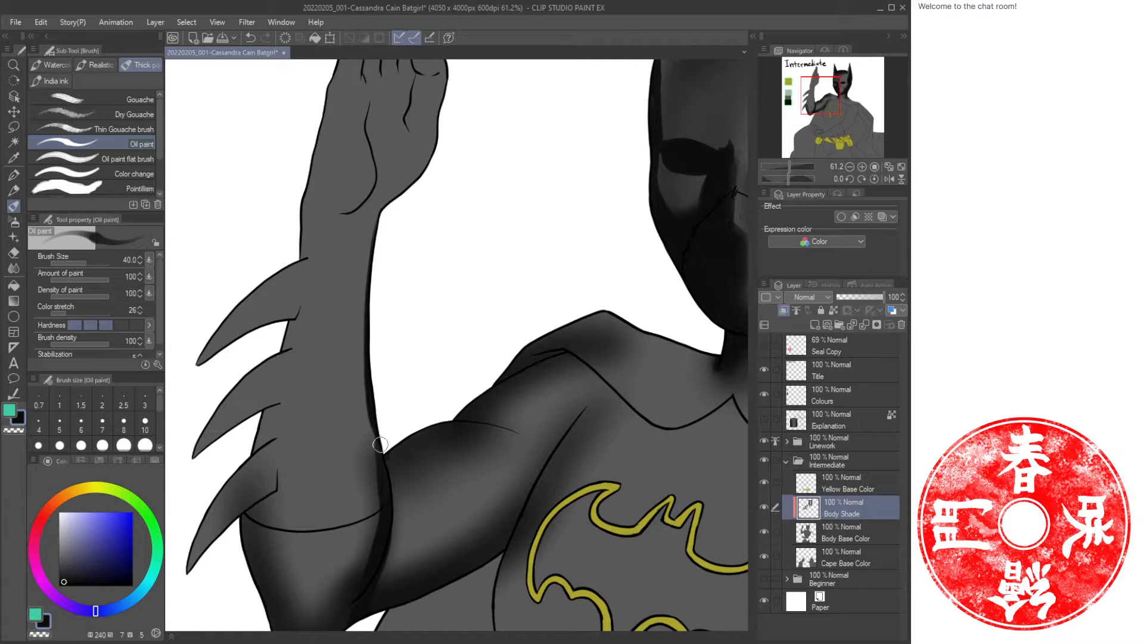
{"action": "left_click_drag", "start_coordinate": [304, 198], "coordinate": [260, 385]}
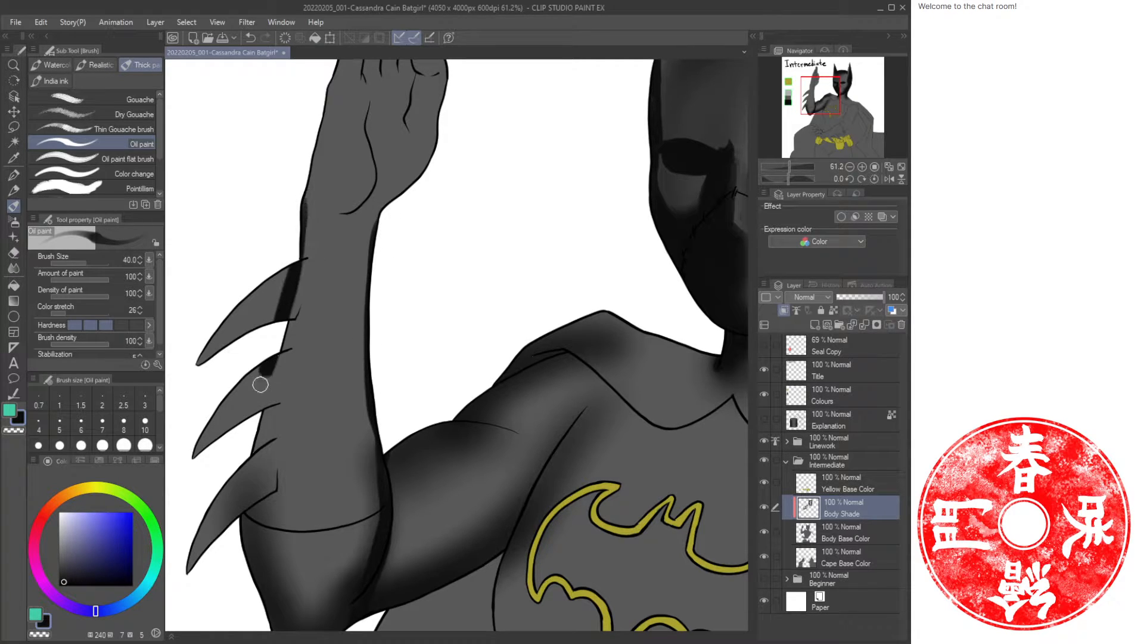
{"action": "mouse_move", "coordinate": [297, 291]}
{"action": "left_mouse_down"}
{"action": "mouse_move", "coordinate": [255, 428]}
{"action": "mouse_move", "coordinate": [250, 515]}
{"action": "left_mouse_up"}
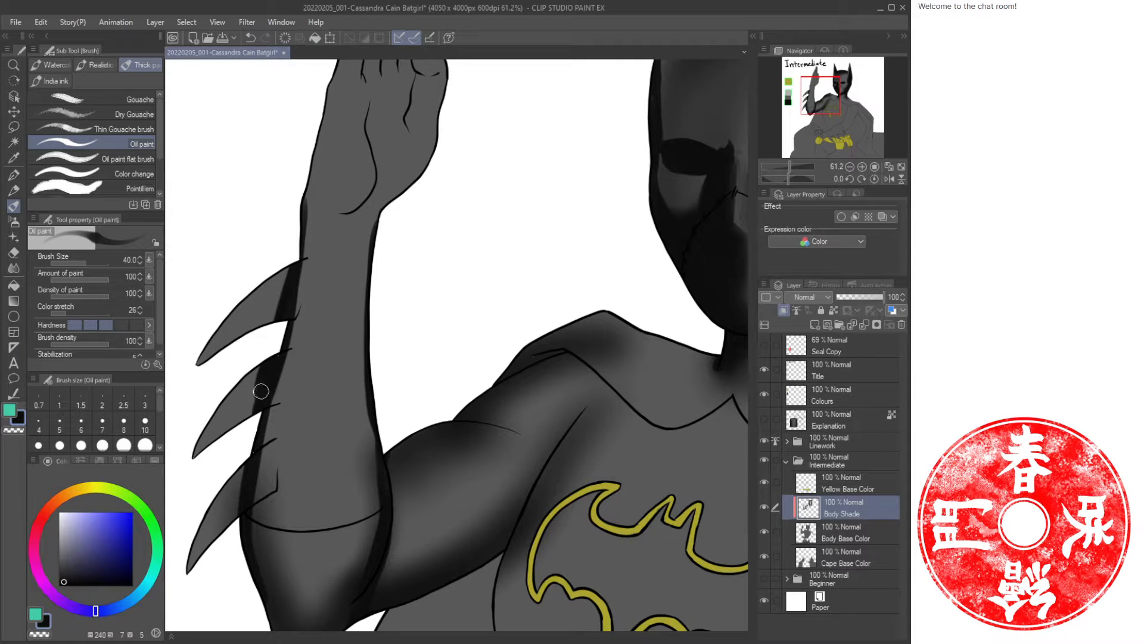
Airbrush shadows at size 120 down the forearm, elbow and upper arm.
{"action": "key", "text": "b"}
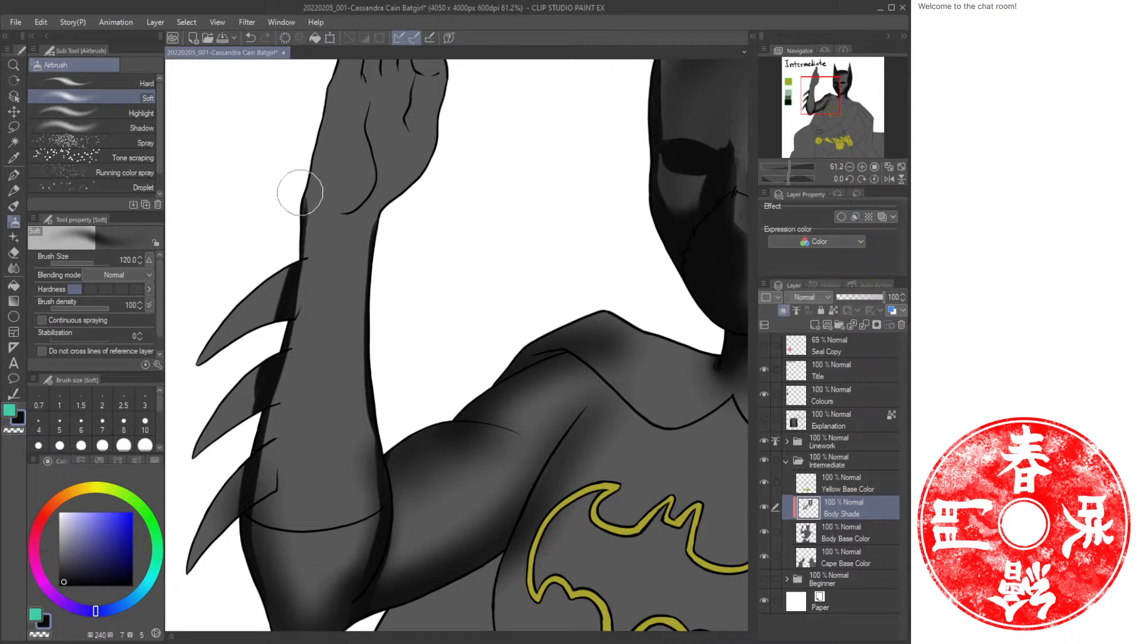
{"action": "mouse_move", "coordinate": [299, 192]}
{"action": "left_mouse_down"}
{"action": "mouse_move", "coordinate": [271, 449]}
{"action": "mouse_move", "coordinate": [249, 523]}
{"action": "left_mouse_up"}
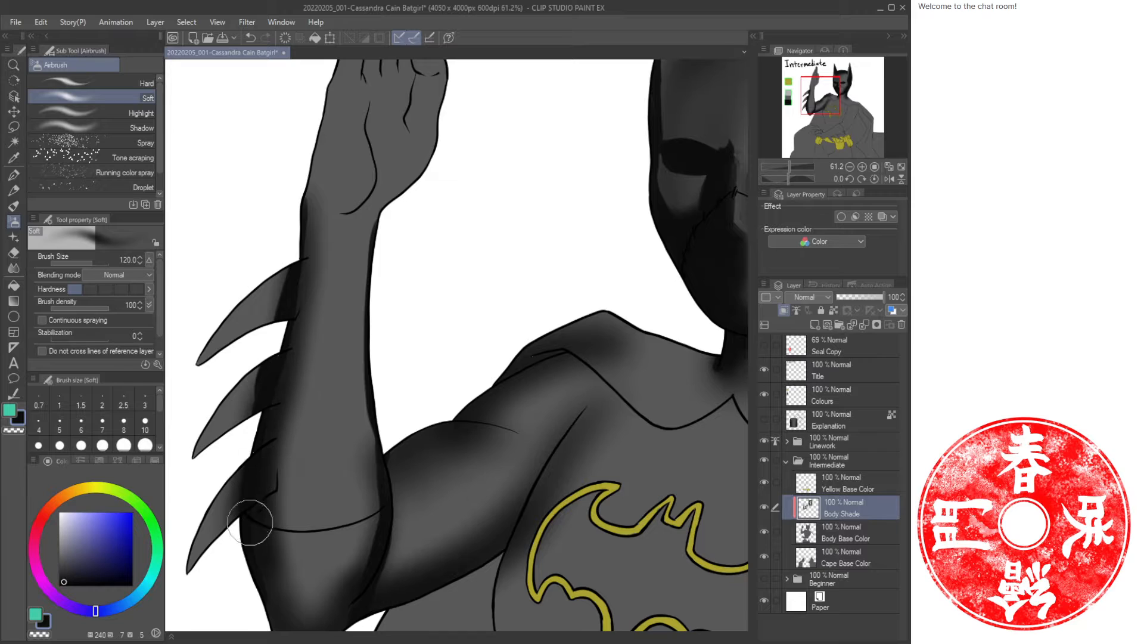
{"action": "mouse_move", "coordinate": [377, 237]}
{"action": "left_mouse_down"}
{"action": "mouse_move", "coordinate": [363, 327]}
{"action": "mouse_move", "coordinate": [378, 511]}
{"action": "mouse_move", "coordinate": [362, 422]}
{"action": "mouse_move", "coordinate": [391, 217]}
{"action": "mouse_move", "coordinate": [355, 604]}
{"action": "left_mouse_up"}
{"action": "mouse_move", "coordinate": [358, 550]}
{"action": "left_mouse_down"}
{"action": "mouse_move", "coordinate": [409, 424]}
{"action": "mouse_move", "coordinate": [387, 514]}
{"action": "left_mouse_up"}
{"action": "left_click_drag", "start_coordinate": [305, 462], "coordinate": [313, 499]}
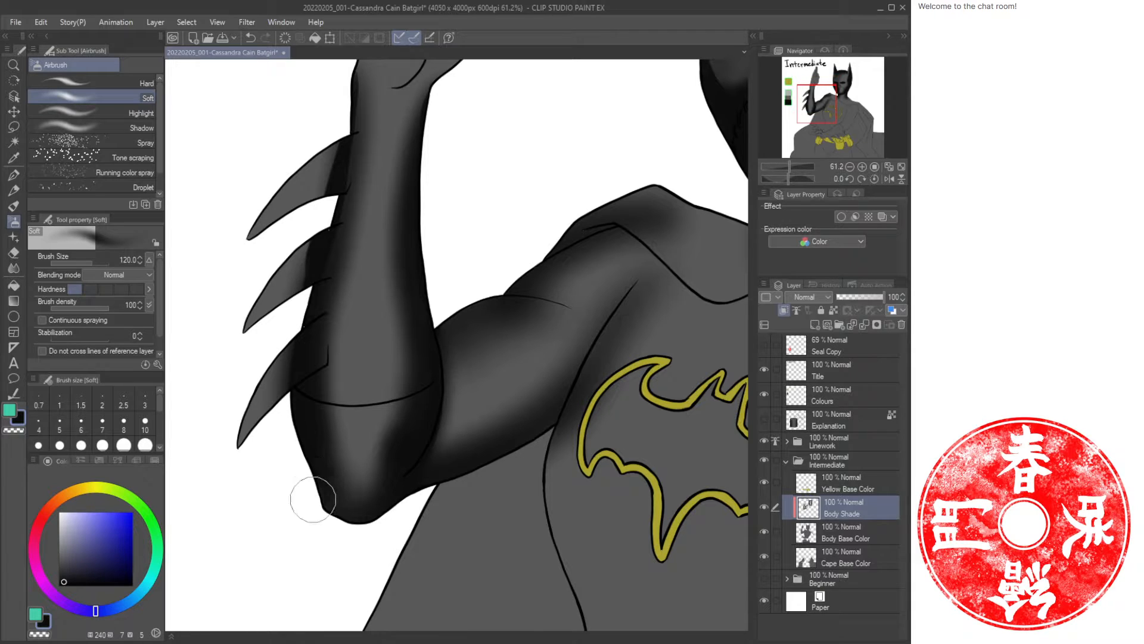
{"action": "mouse_move", "coordinate": [339, 136]}
{"action": "left_mouse_down"}
{"action": "mouse_move", "coordinate": [329, 225]}
{"action": "mouse_move", "coordinate": [291, 292]}
{"action": "left_mouse_up"}
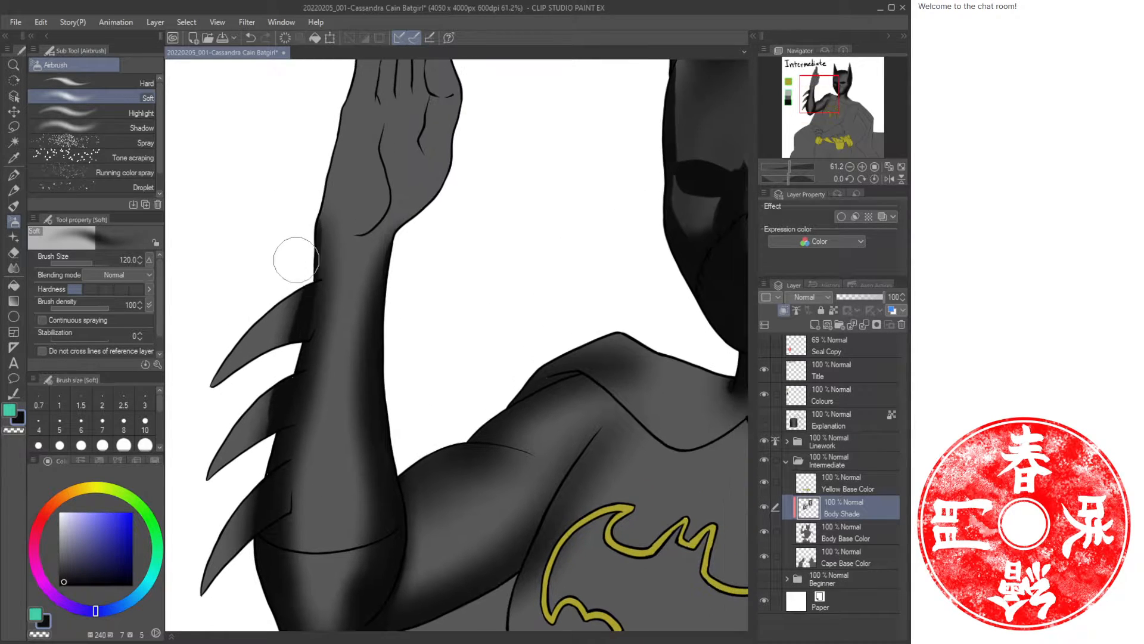
{"action": "left_click_drag", "start_coordinate": [306, 217], "coordinate": [292, 325]}
{"action": "left_click_drag", "start_coordinate": [358, 271], "coordinate": [331, 37]}
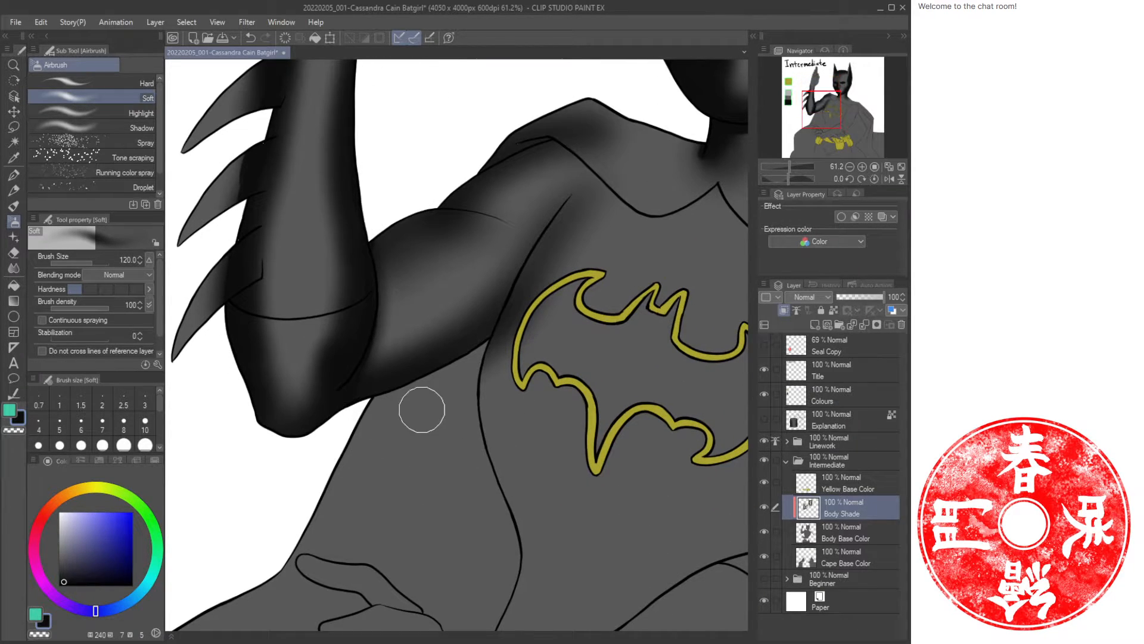
Paint oil strokes along the upper arm's inner edge next to the chest.
{"action": "key", "text": "b"}
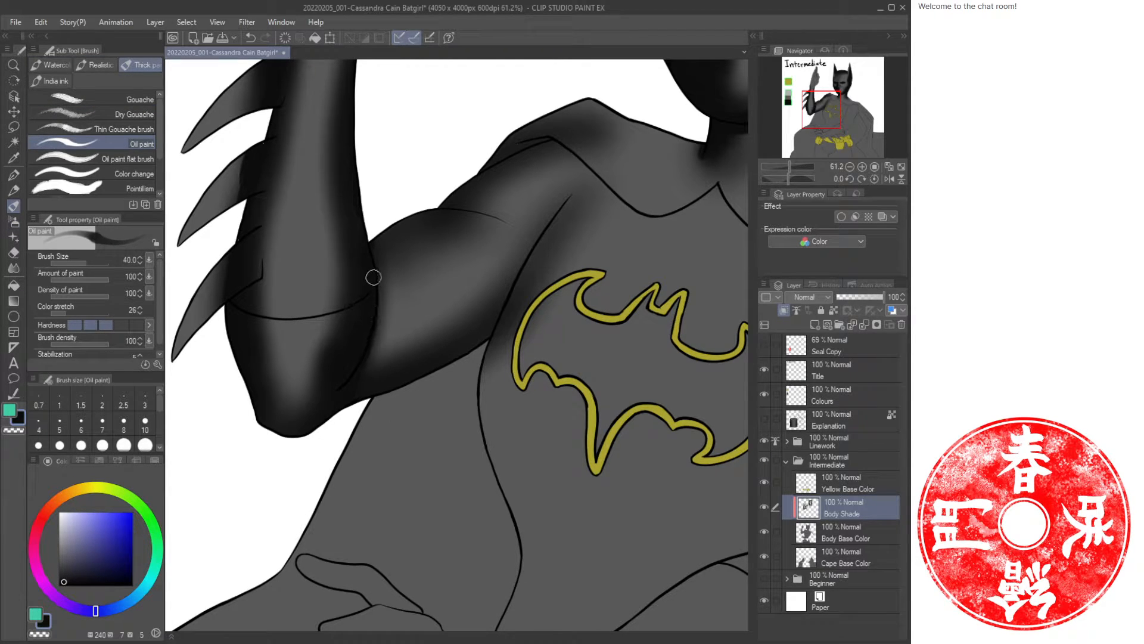
{"action": "left_click_drag", "start_coordinate": [491, 194], "coordinate": [471, 275]}
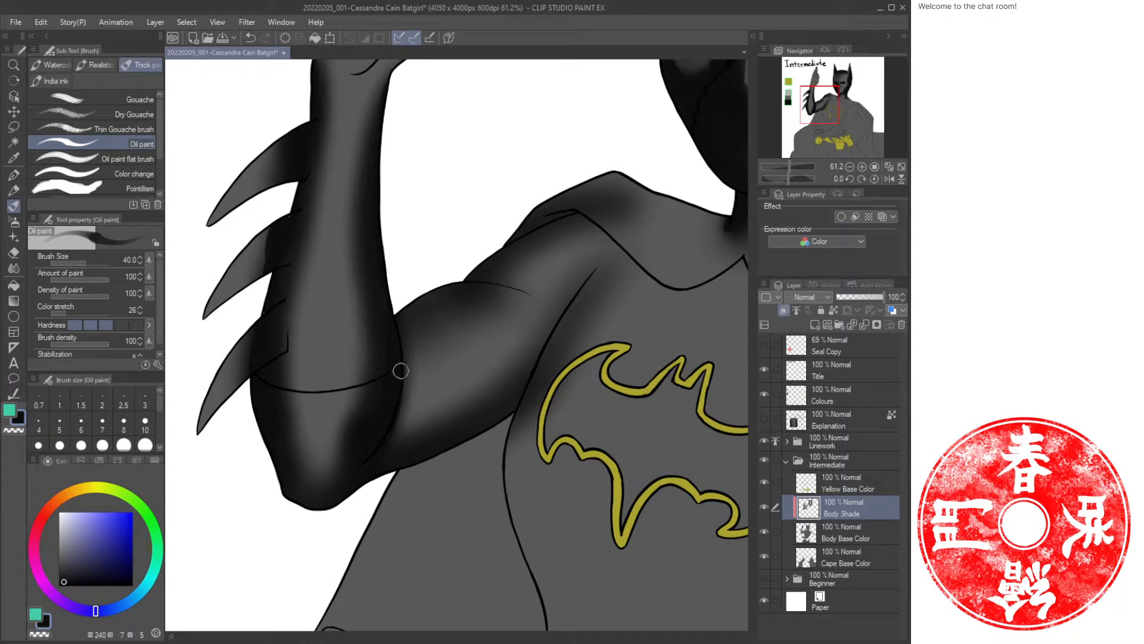
{"action": "left_click_drag", "start_coordinate": [401, 371], "coordinate": [404, 474]}
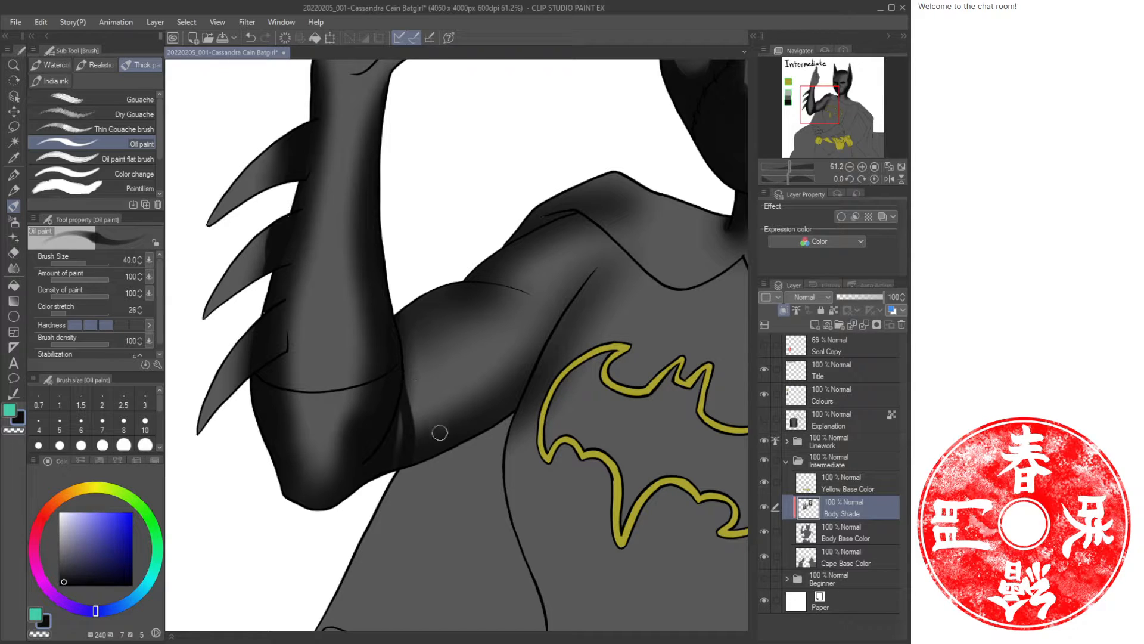
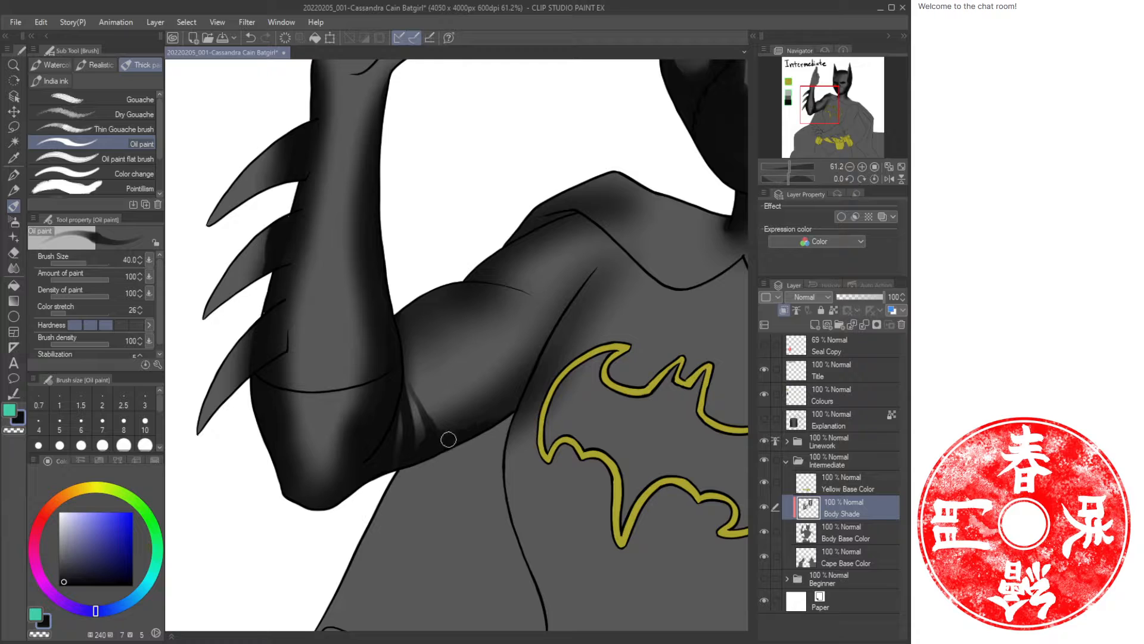
Paint oil strokes blending shadows along the shoulder, upper arm and chest edge.
{"action": "left_click_drag", "start_coordinate": [519, 390], "coordinate": [507, 421]}
{"action": "left_click_drag", "start_coordinate": [550, 288], "coordinate": [508, 399]}
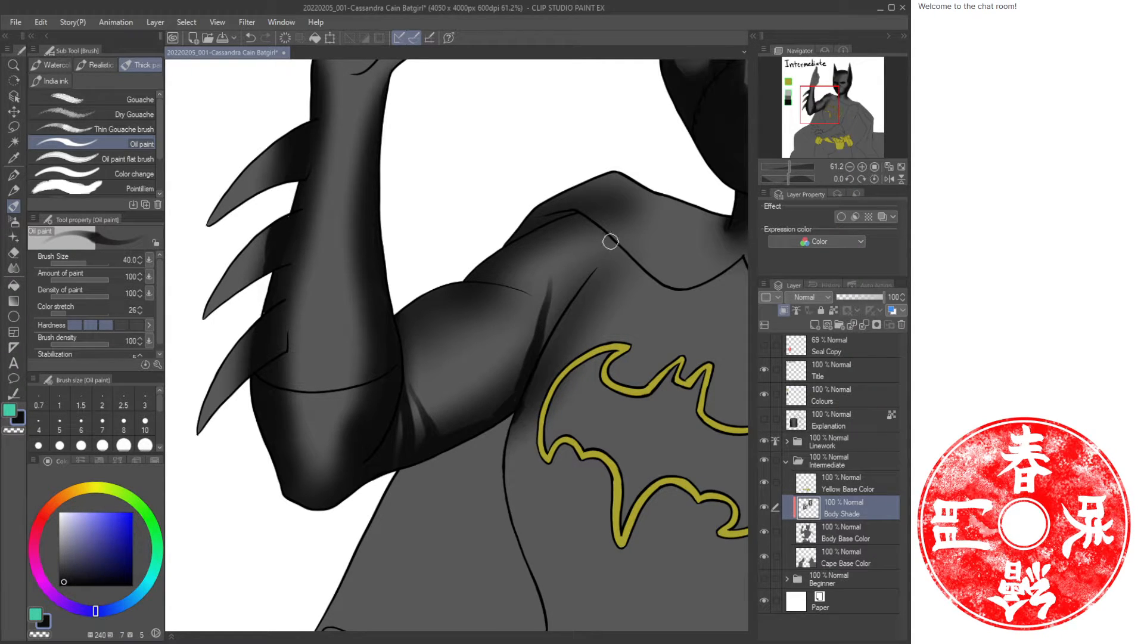
{"action": "left_click_drag", "start_coordinate": [611, 241], "coordinate": [545, 324]}
{"action": "left_click_drag", "start_coordinate": [605, 256], "coordinate": [525, 358]}
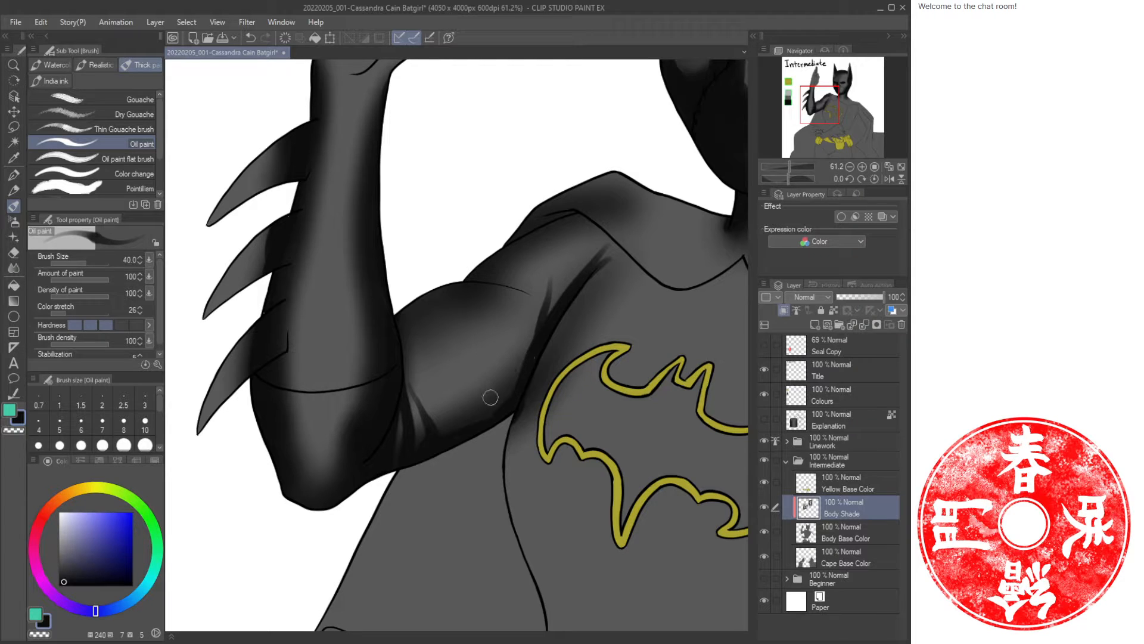
{"action": "key", "text": "b"}
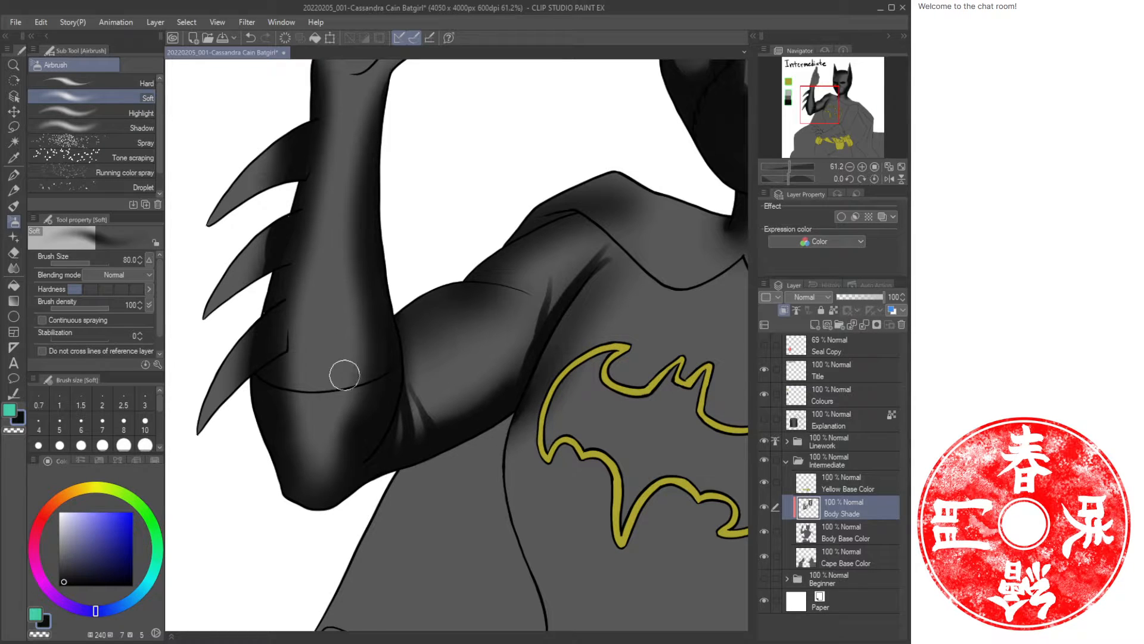
{"action": "key", "text": "b"}
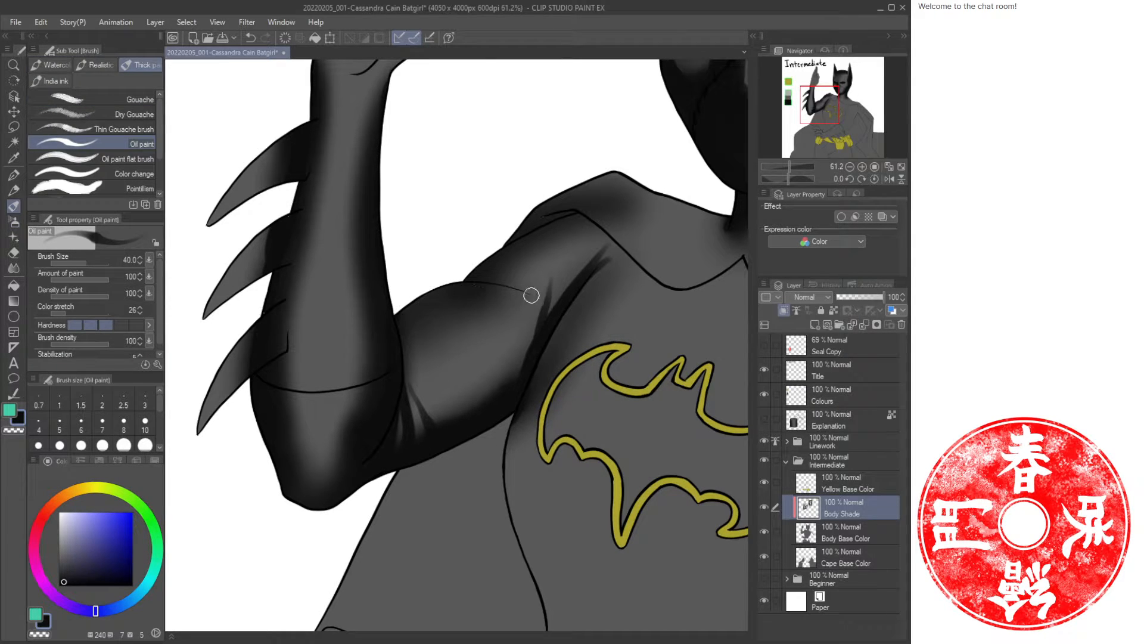
{"action": "mouse_move", "coordinate": [531, 295]}
{"action": "left_mouse_down"}
{"action": "mouse_move", "coordinate": [478, 280]}
{"action": "mouse_move", "coordinate": [477, 262]}
{"action": "mouse_move", "coordinate": [460, 260]}
{"action": "mouse_move", "coordinate": [479, 243]}
{"action": "mouse_move", "coordinate": [432, 272]}
{"action": "mouse_move", "coordinate": [430, 250]}
{"action": "mouse_move", "coordinate": [442, 251]}
{"action": "mouse_move", "coordinate": [421, 233]}
{"action": "mouse_move", "coordinate": [411, 263]}
{"action": "mouse_move", "coordinate": [435, 300]}
{"action": "mouse_move", "coordinate": [452, 300]}
{"action": "mouse_move", "coordinate": [382, 323]}
{"action": "mouse_move", "coordinate": [410, 320]}
{"action": "mouse_move", "coordinate": [394, 337]}
{"action": "mouse_move", "coordinate": [418, 326]}
{"action": "mouse_move", "coordinate": [393, 325]}
{"action": "mouse_move", "coordinate": [427, 317]}
{"action": "mouse_move", "coordinate": [389, 349]}
{"action": "mouse_move", "coordinate": [406, 330]}
{"action": "left_mouse_up"}
Paint dark oil strokes down the raised hand's fingers, palm edges and wrist crease.
{"action": "key", "text": "ctrl+space"}
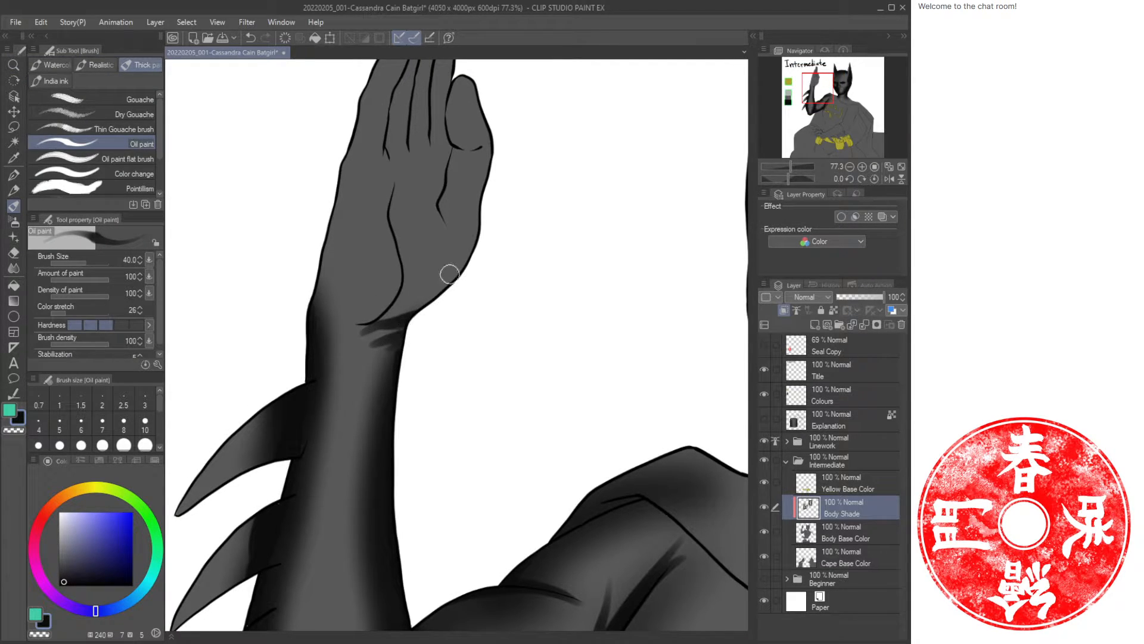
{"action": "left_click_drag", "start_coordinate": [450, 274], "coordinate": [435, 383]}
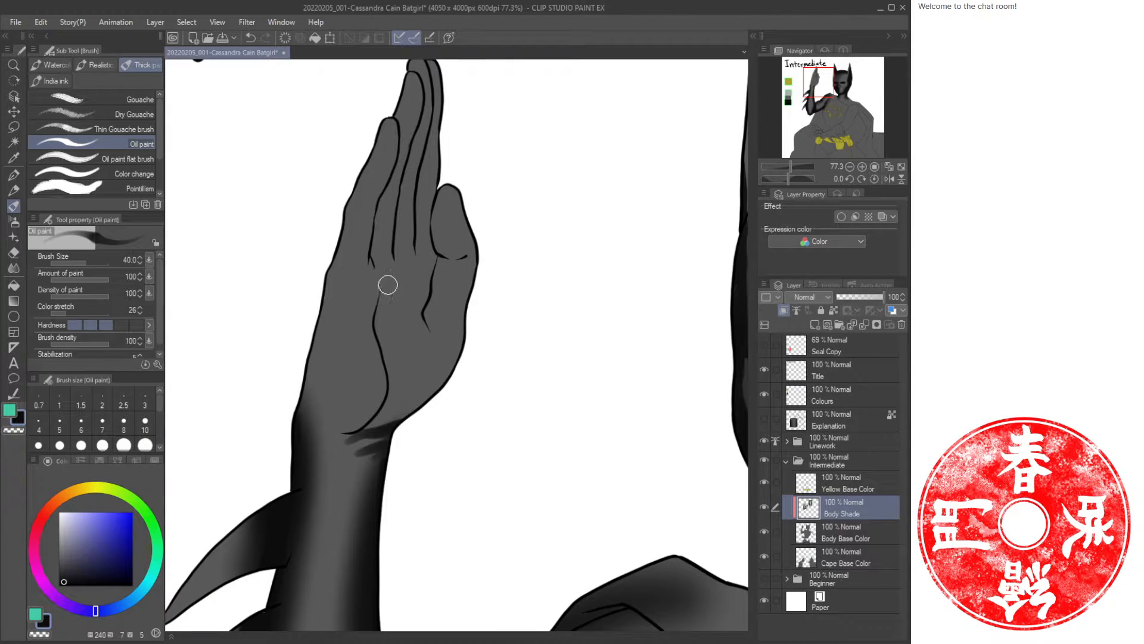
{"action": "left_click_drag", "start_coordinate": [387, 285], "coordinate": [365, 428]}
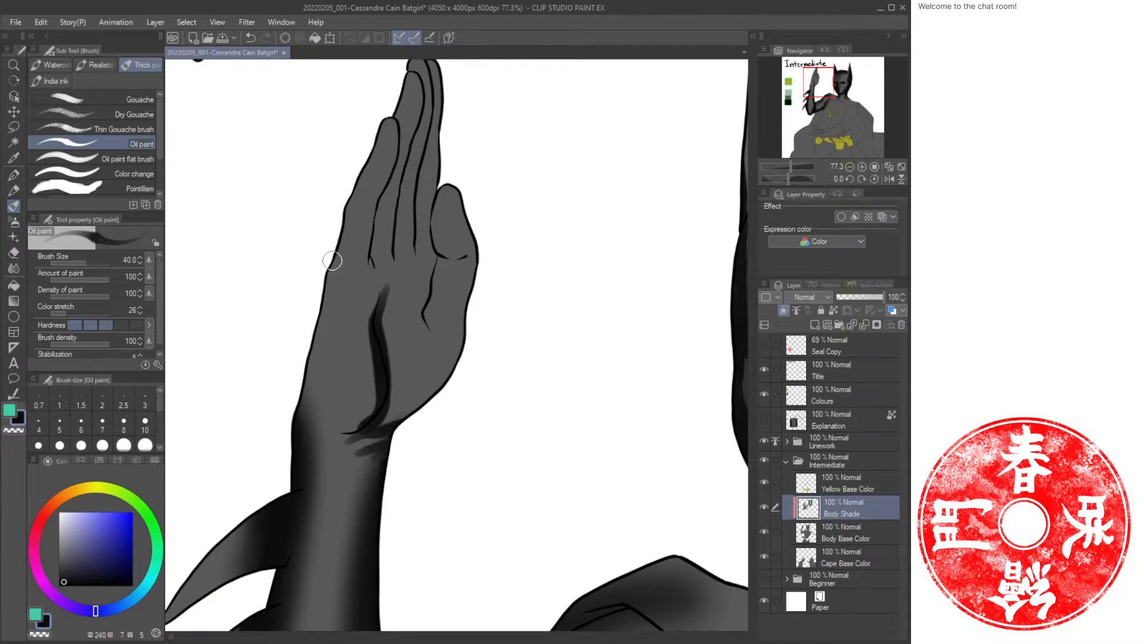
{"action": "left_click_drag", "start_coordinate": [333, 260], "coordinate": [296, 418]}
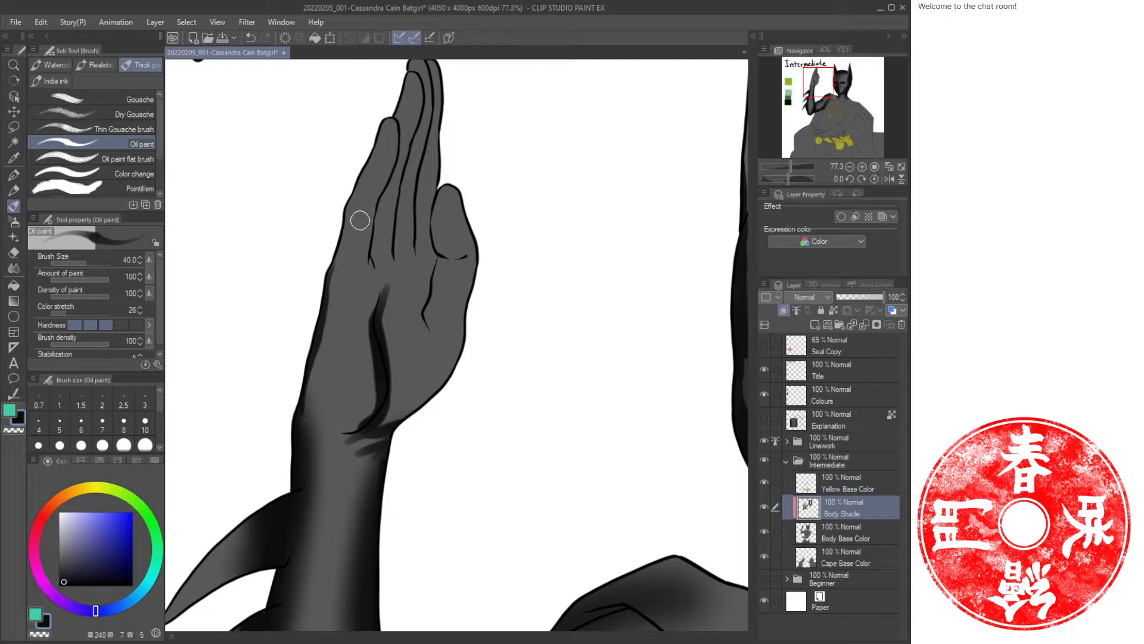
{"action": "left_click_drag", "start_coordinate": [360, 220], "coordinate": [357, 352]}
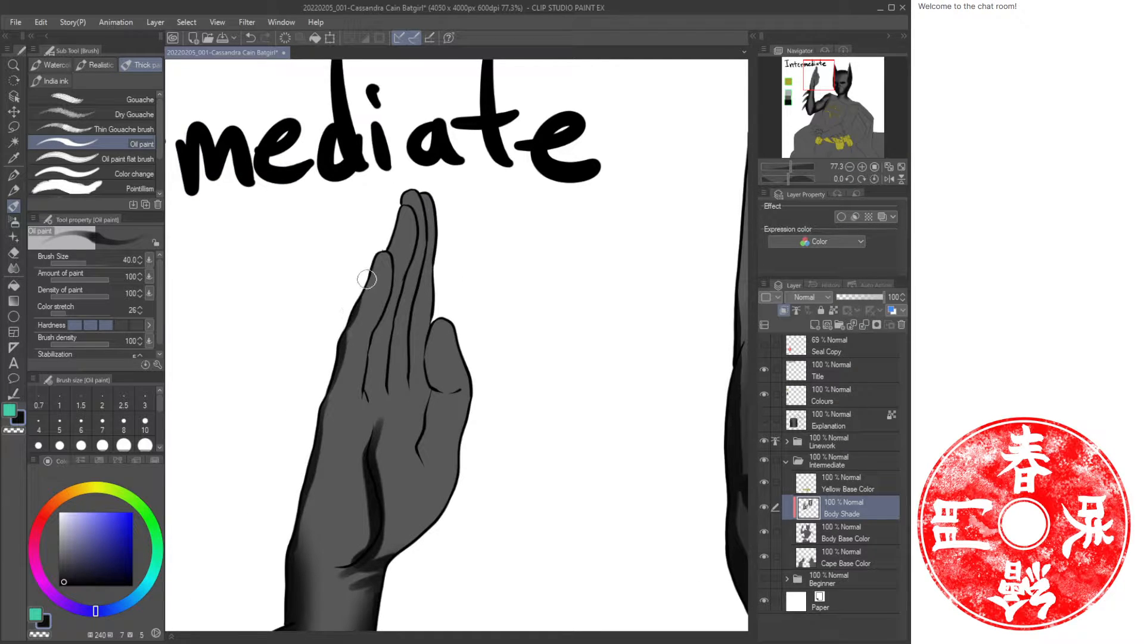
{"action": "mouse_move", "coordinate": [355, 301]}
{"action": "left_mouse_down"}
{"action": "mouse_move", "coordinate": [375, 250]}
{"action": "mouse_move", "coordinate": [390, 264]}
{"action": "mouse_move", "coordinate": [387, 256]}
{"action": "mouse_move", "coordinate": [393, 282]}
{"action": "mouse_move", "coordinate": [366, 399]}
{"action": "left_mouse_up"}
{"action": "mouse_move", "coordinate": [383, 264]}
{"action": "left_mouse_down"}
{"action": "mouse_move", "coordinate": [410, 209]}
{"action": "mouse_move", "coordinate": [387, 383]}
{"action": "left_mouse_up"}
{"action": "mouse_move", "coordinate": [409, 196]}
{"action": "left_mouse_down"}
{"action": "mouse_move", "coordinate": [427, 204]}
{"action": "mouse_move", "coordinate": [433, 236]}
{"action": "mouse_move", "coordinate": [396, 387]}
{"action": "left_mouse_up"}
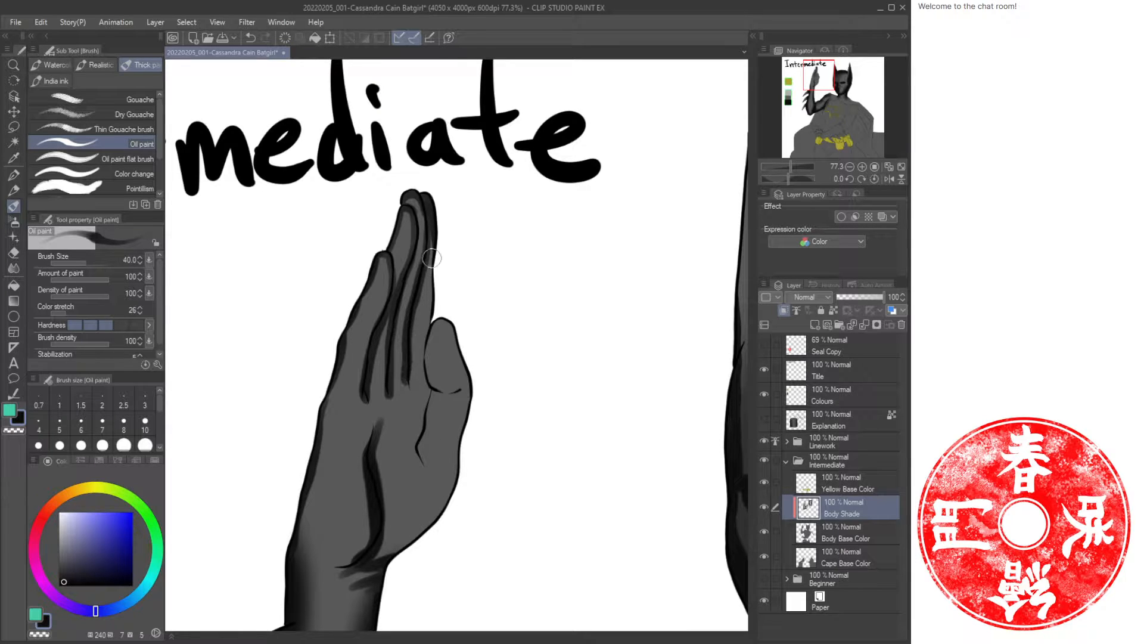
{"action": "left_click_drag", "start_coordinate": [428, 241], "coordinate": [418, 385]}
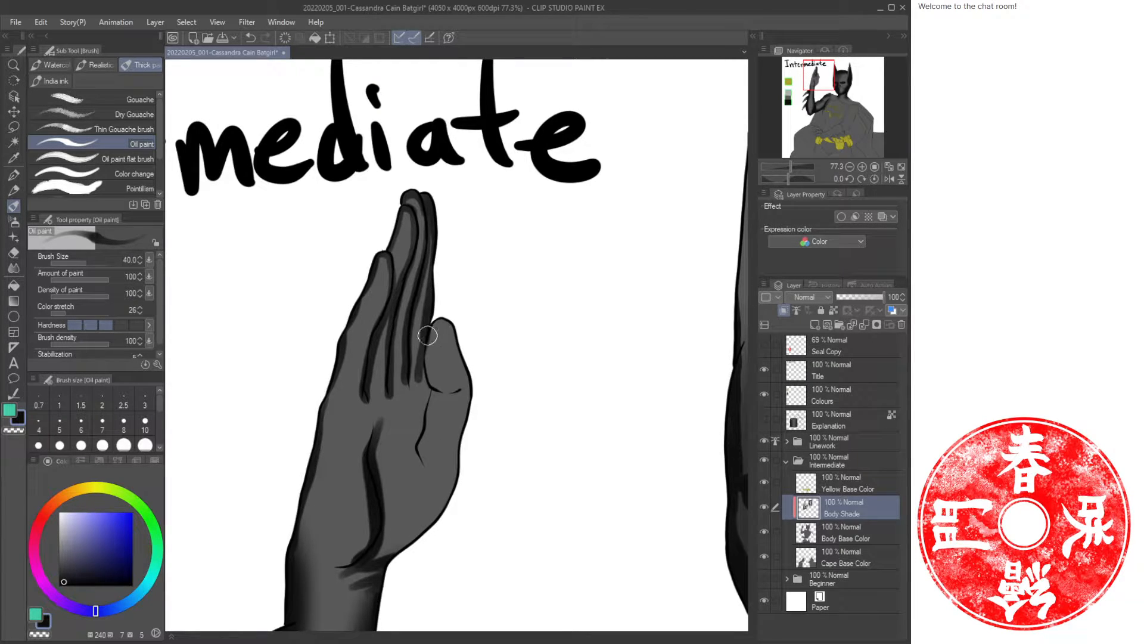
{"action": "mouse_move", "coordinate": [427, 336]}
{"action": "left_mouse_down"}
{"action": "mouse_move", "coordinate": [466, 370]}
{"action": "mouse_move", "coordinate": [472, 397]}
{"action": "mouse_move", "coordinate": [443, 509]}
{"action": "mouse_move", "coordinate": [425, 534]}
{"action": "mouse_move", "coordinate": [393, 551]}
{"action": "left_mouse_up"}
{"action": "left_click_drag", "start_coordinate": [424, 359], "coordinate": [420, 455]}
{"action": "mouse_move", "coordinate": [401, 401]}
{"action": "left_mouse_down"}
{"action": "mouse_move", "coordinate": [509, 297]}
{"action": "mouse_move", "coordinate": [475, 333]}
{"action": "left_mouse_up"}
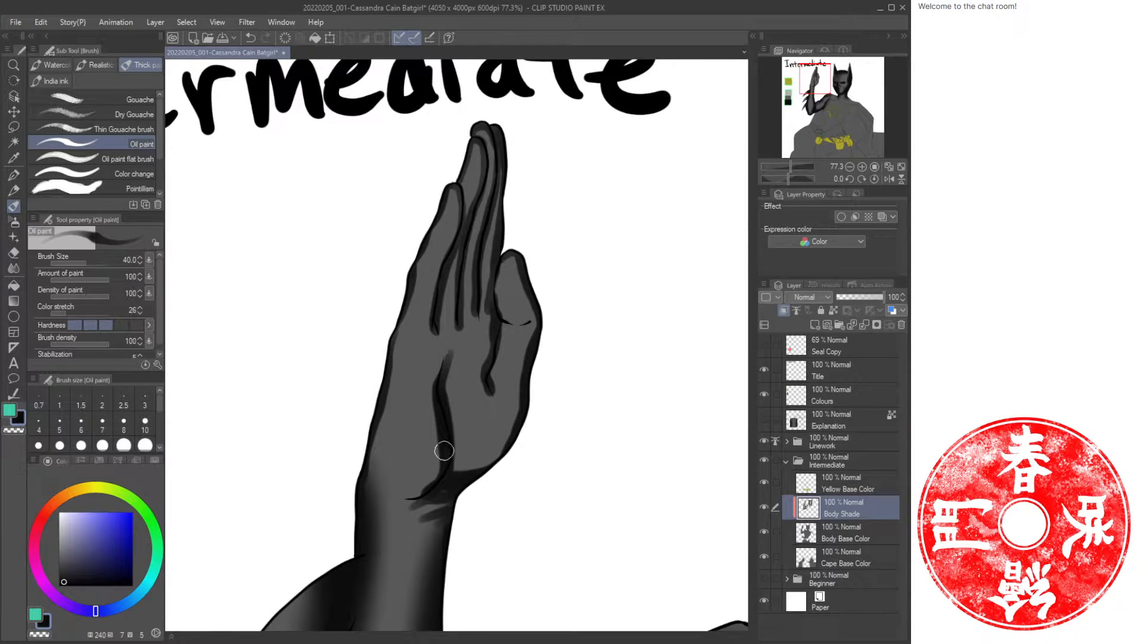
Airbrush soft shadows across the palm, between the fingers and down to the wrist.
{"action": "key", "text": "b"}
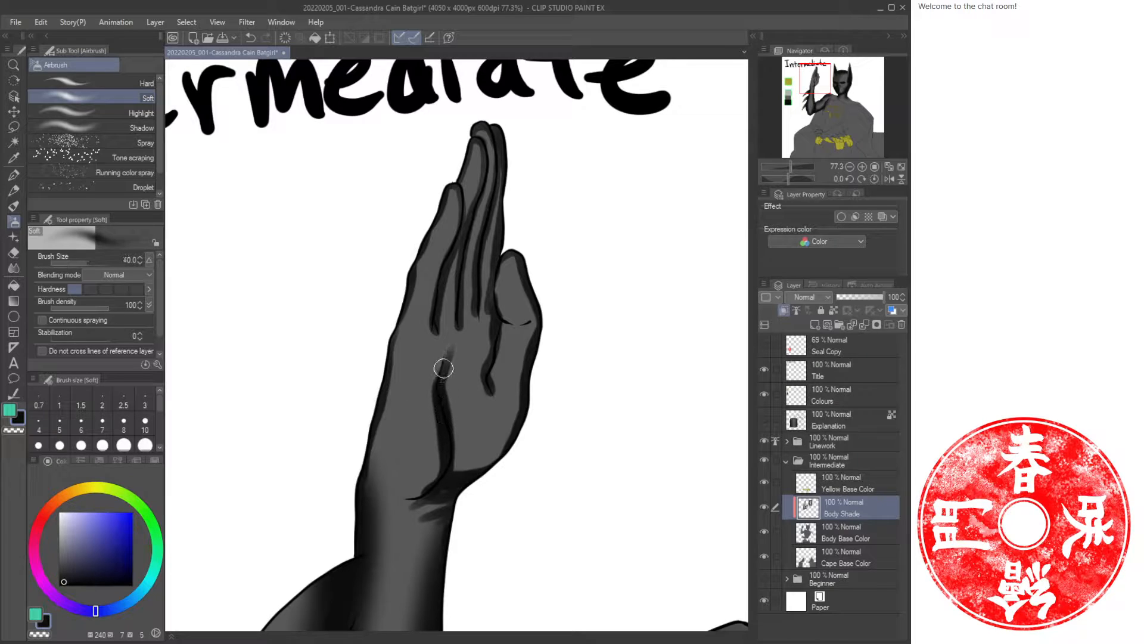
{"action": "mouse_move", "coordinate": [435, 391]}
{"action": "left_mouse_down"}
{"action": "mouse_move", "coordinate": [438, 444]}
{"action": "mouse_move", "coordinate": [416, 478]}
{"action": "mouse_move", "coordinate": [435, 429]}
{"action": "mouse_move", "coordinate": [411, 503]}
{"action": "left_mouse_up"}
{"action": "mouse_move", "coordinate": [518, 435]}
{"action": "left_mouse_down"}
{"action": "mouse_move", "coordinate": [469, 467]}
{"action": "mouse_move", "coordinate": [497, 449]}
{"action": "mouse_move", "coordinate": [456, 459]}
{"action": "mouse_move", "coordinate": [450, 411]}
{"action": "mouse_move", "coordinate": [478, 466]}
{"action": "mouse_move", "coordinate": [448, 426]}
{"action": "mouse_move", "coordinate": [516, 440]}
{"action": "mouse_move", "coordinate": [451, 430]}
{"action": "mouse_move", "coordinate": [495, 440]}
{"action": "mouse_move", "coordinate": [452, 461]}
{"action": "mouse_move", "coordinate": [450, 483]}
{"action": "mouse_move", "coordinate": [441, 417]}
{"action": "left_mouse_up"}
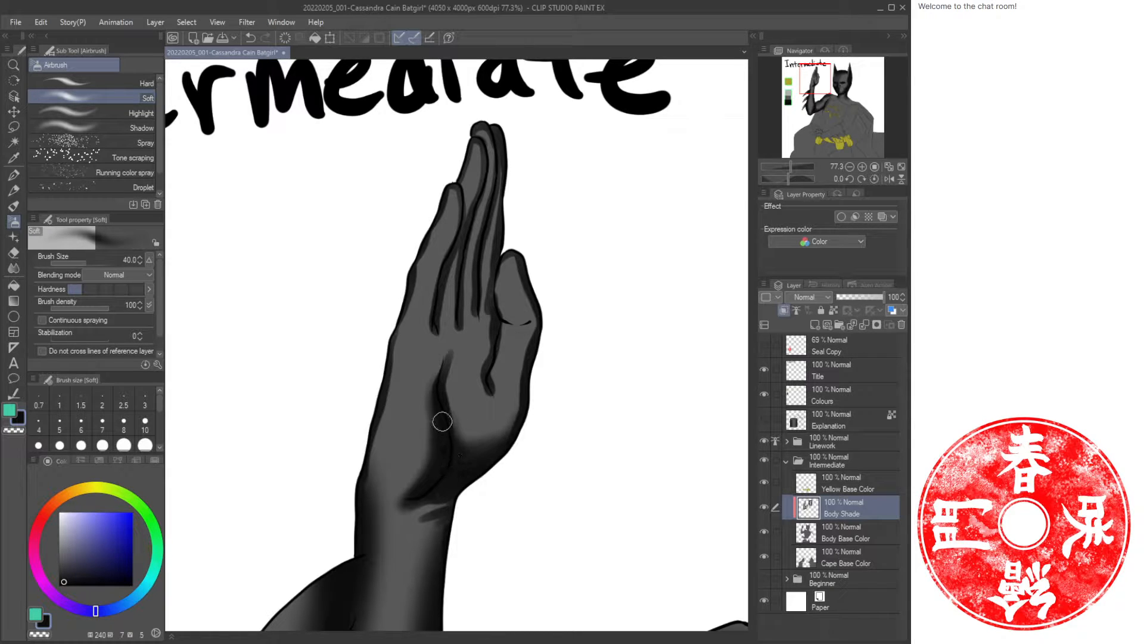
{"action": "mouse_move", "coordinate": [524, 354]}
{"action": "left_mouse_down"}
{"action": "mouse_move", "coordinate": [517, 422]}
{"action": "mouse_move", "coordinate": [532, 377]}
{"action": "left_mouse_up"}
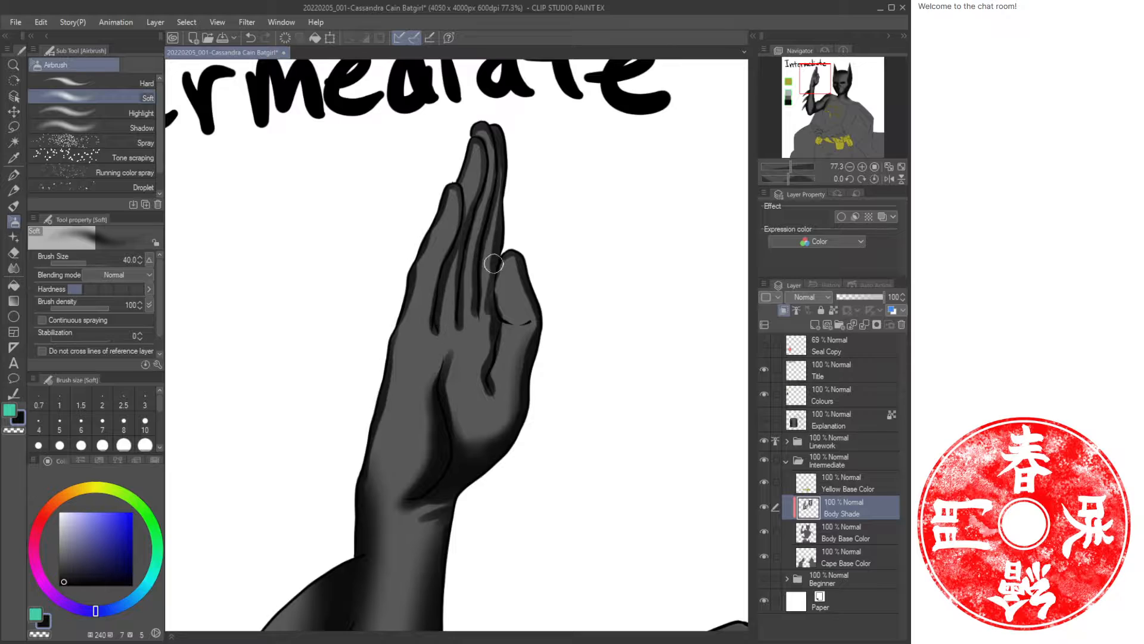
{"action": "mouse_move", "coordinate": [492, 306]}
{"action": "left_mouse_down"}
{"action": "mouse_move", "coordinate": [544, 315]}
{"action": "mouse_move", "coordinate": [506, 258]}
{"action": "mouse_move", "coordinate": [495, 284]}
{"action": "mouse_move", "coordinate": [487, 261]}
{"action": "mouse_move", "coordinate": [493, 161]}
{"action": "mouse_move", "coordinate": [473, 315]}
{"action": "mouse_move", "coordinate": [466, 233]}
{"action": "mouse_move", "coordinate": [453, 265]}
{"action": "mouse_move", "coordinate": [475, 321]}
{"action": "mouse_move", "coordinate": [499, 288]}
{"action": "mouse_move", "coordinate": [496, 337]}
{"action": "mouse_move", "coordinate": [466, 373]}
{"action": "mouse_move", "coordinate": [459, 355]}
{"action": "mouse_move", "coordinate": [481, 346]}
{"action": "mouse_move", "coordinate": [483, 364]}
{"action": "mouse_move", "coordinate": [444, 399]}
{"action": "mouse_move", "coordinate": [460, 351]}
{"action": "mouse_move", "coordinate": [442, 395]}
{"action": "mouse_move", "coordinate": [424, 331]}
{"action": "mouse_move", "coordinate": [449, 246]}
{"action": "mouse_move", "coordinate": [412, 351]}
{"action": "mouse_move", "coordinate": [405, 323]}
{"action": "mouse_move", "coordinate": [374, 441]}
{"action": "mouse_move", "coordinate": [372, 477]}
{"action": "mouse_move", "coordinate": [379, 447]}
{"action": "mouse_move", "coordinate": [413, 489]}
{"action": "mouse_move", "coordinate": [375, 482]}
{"action": "mouse_move", "coordinate": [385, 496]}
{"action": "mouse_move", "coordinate": [413, 499]}
{"action": "mouse_move", "coordinate": [432, 465]}
{"action": "mouse_move", "coordinate": [413, 492]}
{"action": "mouse_move", "coordinate": [443, 488]}
{"action": "left_mouse_up"}
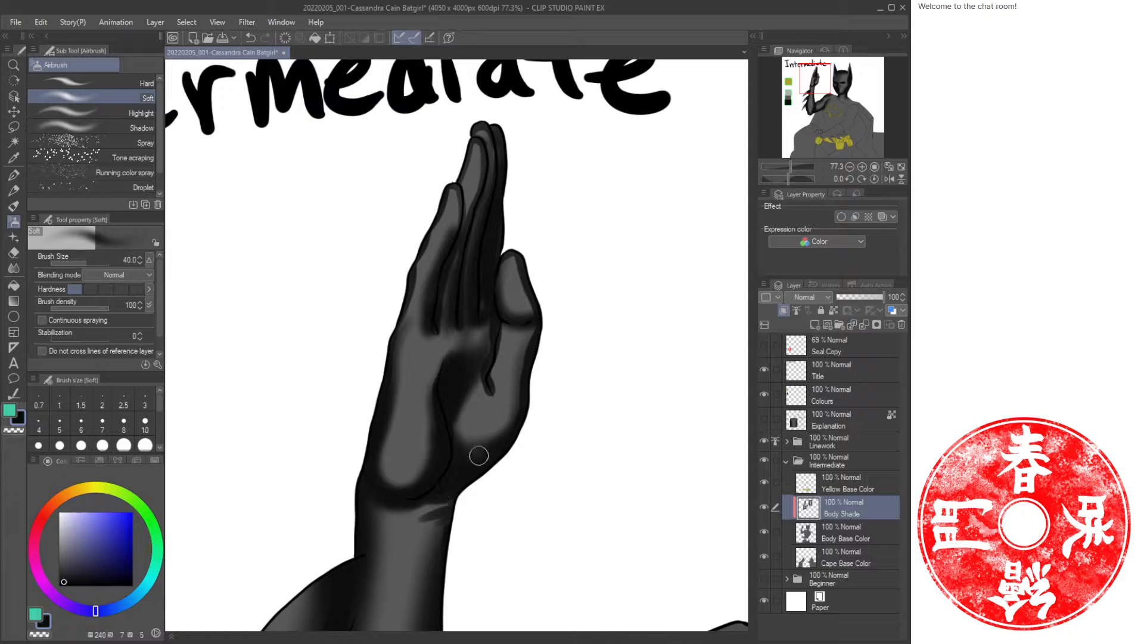
{"action": "mouse_move", "coordinate": [477, 289]}
{"action": "left_mouse_down"}
{"action": "mouse_move", "coordinate": [484, 352]}
{"action": "mouse_move", "coordinate": [513, 339]}
{"action": "mouse_move", "coordinate": [493, 359]}
{"action": "mouse_move", "coordinate": [538, 327]}
{"action": "mouse_move", "coordinate": [522, 391]}
{"action": "mouse_move", "coordinate": [511, 381]}
{"action": "mouse_move", "coordinate": [518, 416]}
{"action": "mouse_move", "coordinate": [514, 406]}
{"action": "mouse_move", "coordinate": [488, 442]}
{"action": "left_mouse_up"}
Airbrush a shadow under the wrist and add an oil stroke across the back of the raised hand.
{"action": "key", "text": "ctrl+space"}
{"action": "left_click_drag", "start_coordinate": [559, 429], "coordinate": [524, 431]}
{"action": "left_click_drag", "start_coordinate": [599, 462], "coordinate": [492, 304]}
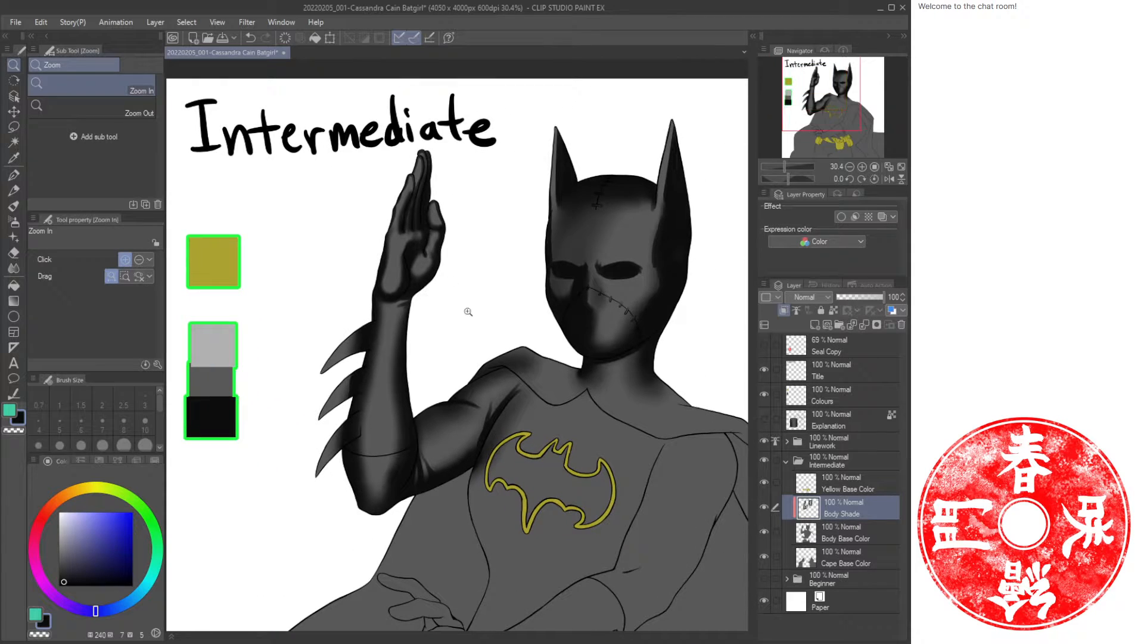
{"action": "left_click_drag", "start_coordinate": [401, 331], "coordinate": [424, 312]}
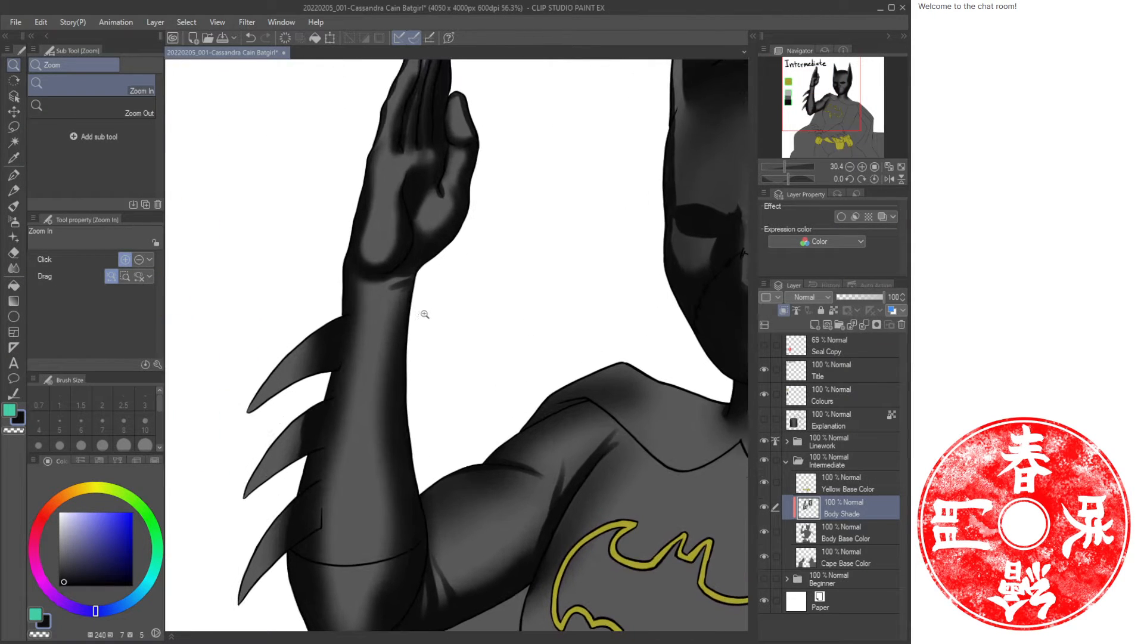
{"action": "key", "text": "b"}
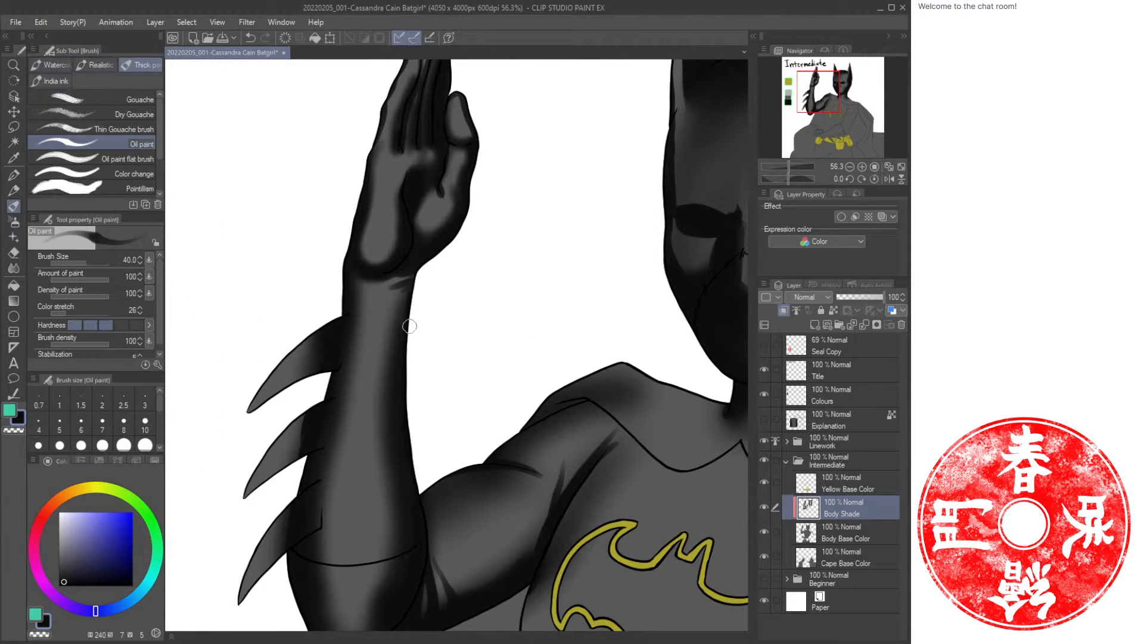
{"action": "key", "text": "b"}
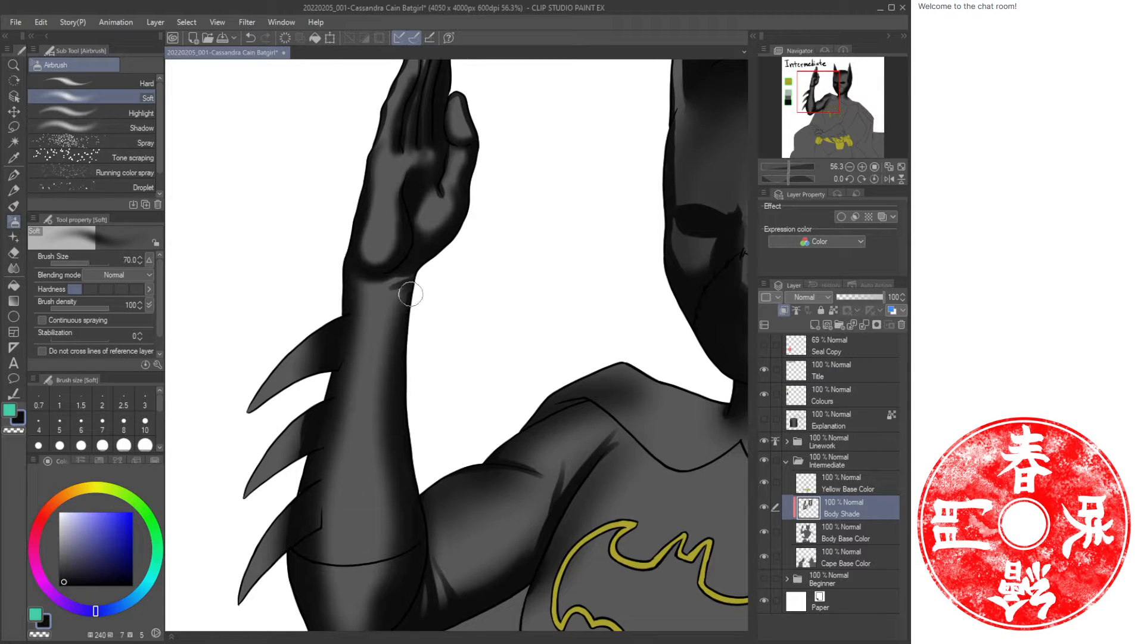
{"action": "key", "text": "bracketright"}
{"action": "mouse_move", "coordinate": [411, 274]}
{"action": "left_mouse_down"}
{"action": "mouse_move", "coordinate": [396, 322]}
{"action": "mouse_move", "coordinate": [403, 290]}
{"action": "mouse_move", "coordinate": [393, 280]}
{"action": "mouse_move", "coordinate": [395, 310]}
{"action": "mouse_move", "coordinate": [392, 270]}
{"action": "mouse_move", "coordinate": [381, 366]}
{"action": "mouse_move", "coordinate": [385, 394]}
{"action": "mouse_move", "coordinate": [392, 338]}
{"action": "mouse_move", "coordinate": [385, 545]}
{"action": "mouse_move", "coordinate": [378, 327]}
{"action": "left_mouse_up"}
{"action": "key", "text": "b"}
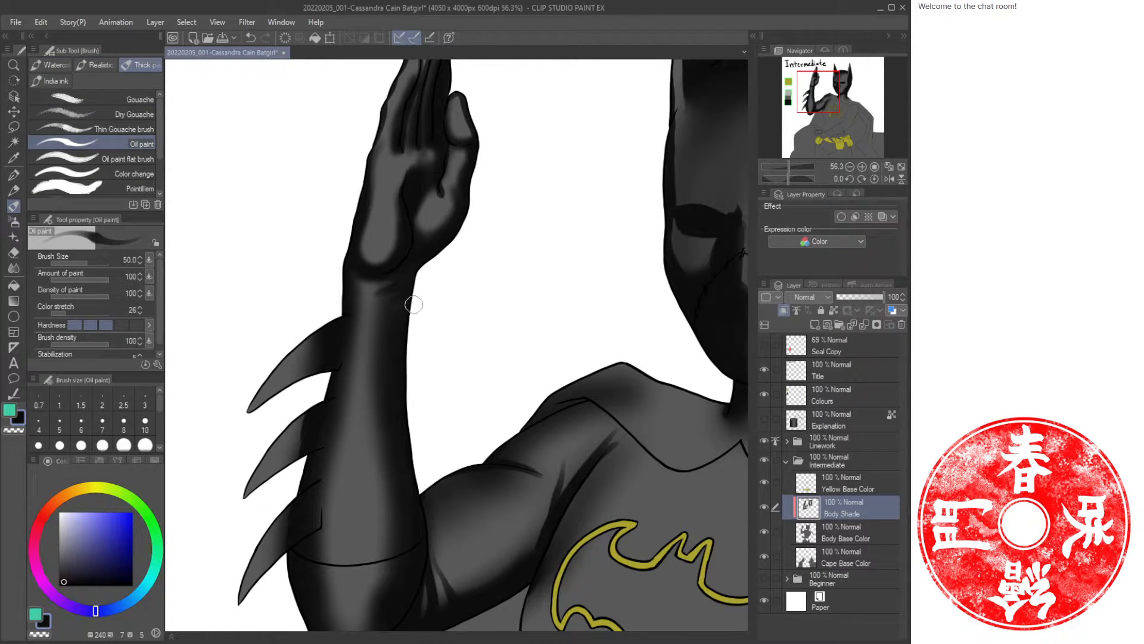
{"action": "left_click_drag", "start_coordinate": [483, 220], "coordinate": [506, 338]}
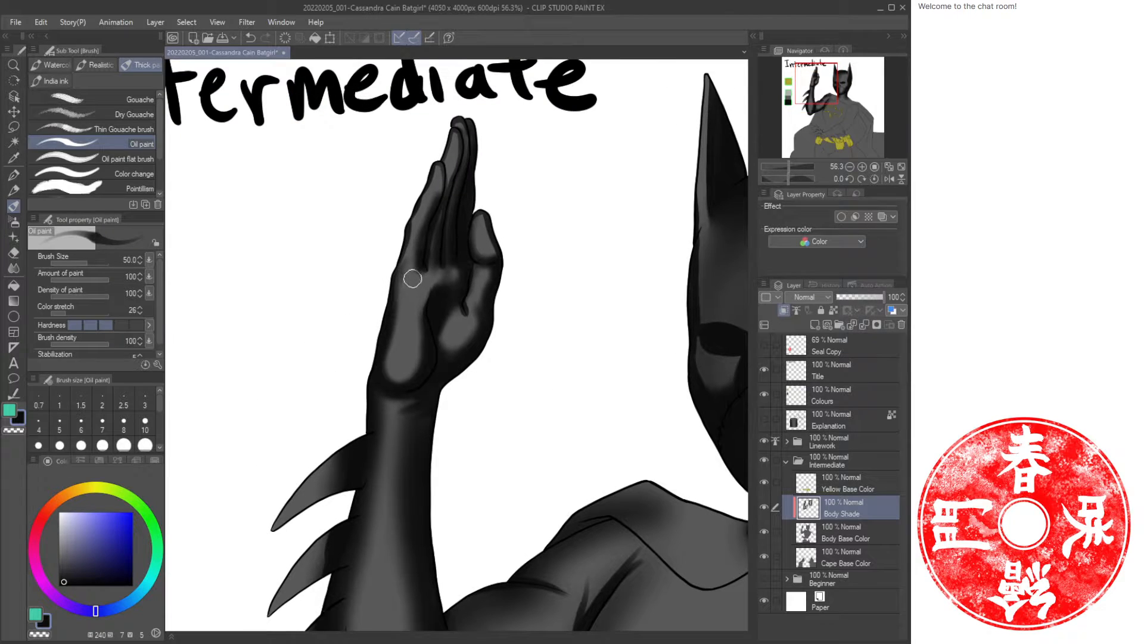
{"action": "key", "text": "bracketleft"}
{"action": "key", "text": "bracketleft"}
{"action": "key", "text": "bracketleft"}
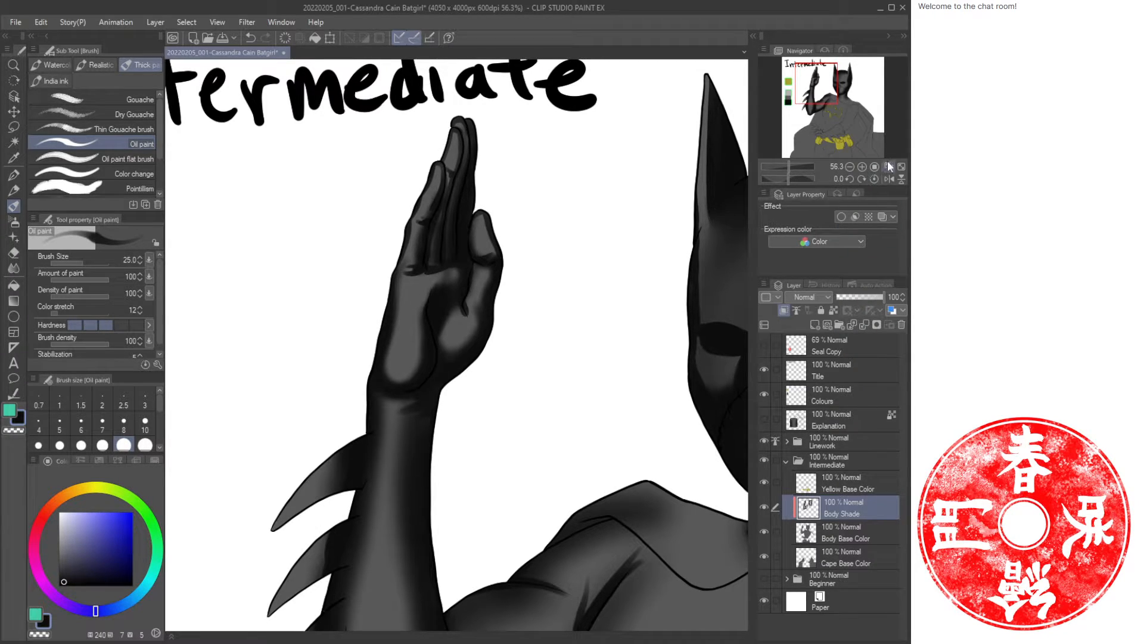
Fit the whole canvas in view and save the file.
{"action": "left_click", "coordinate": [901, 167]}
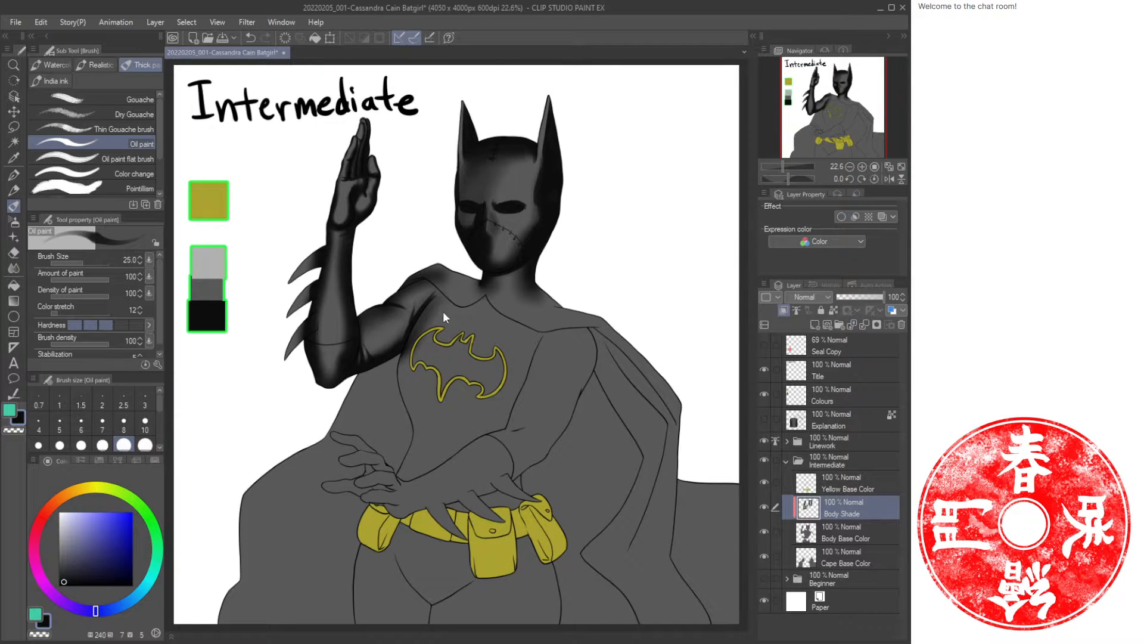
{"action": "key", "text": "ctrl+s"}
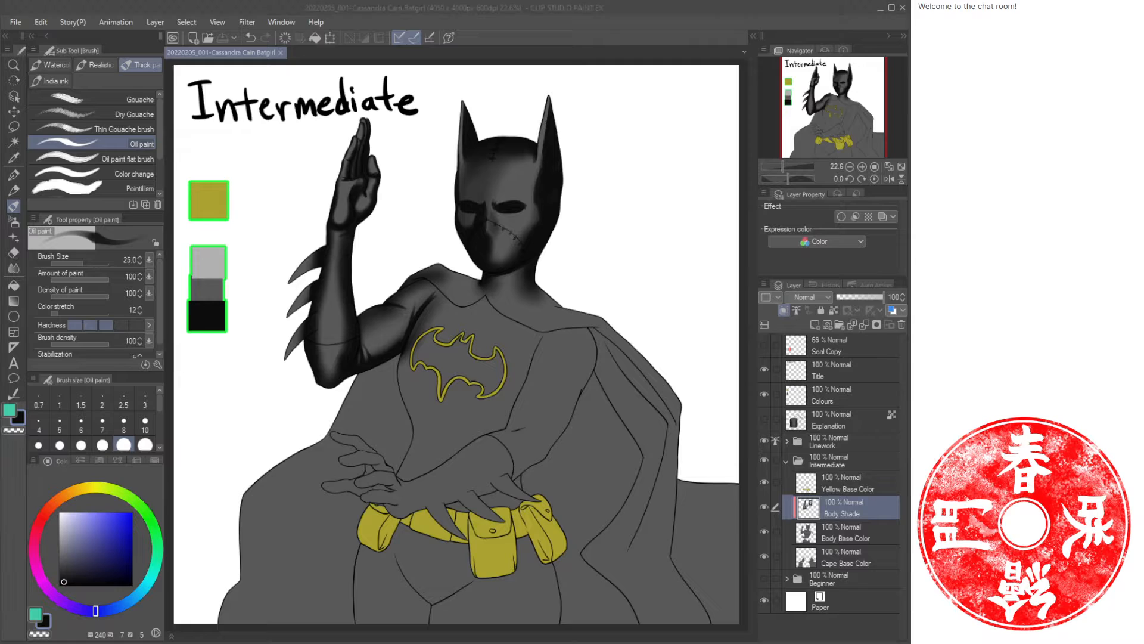
{"action": "left_click", "coordinate": [685, 27]}
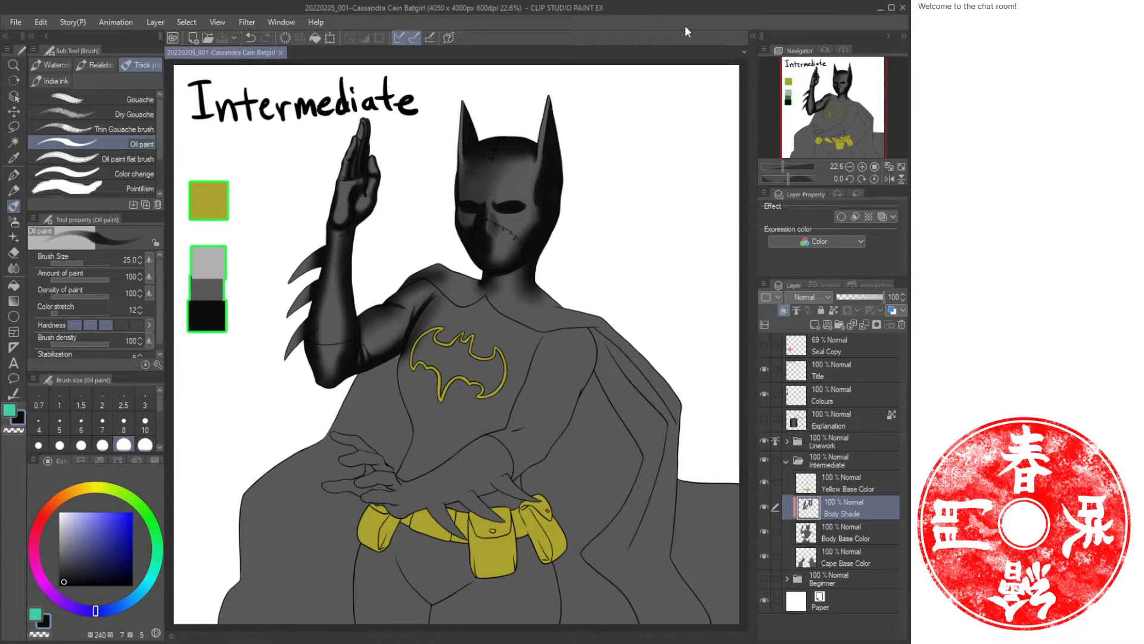
Paint dark oil folds along the cape collar across the shoulder and around the neckline at oil brush size 40.
{"action": "key", "text": "/"}
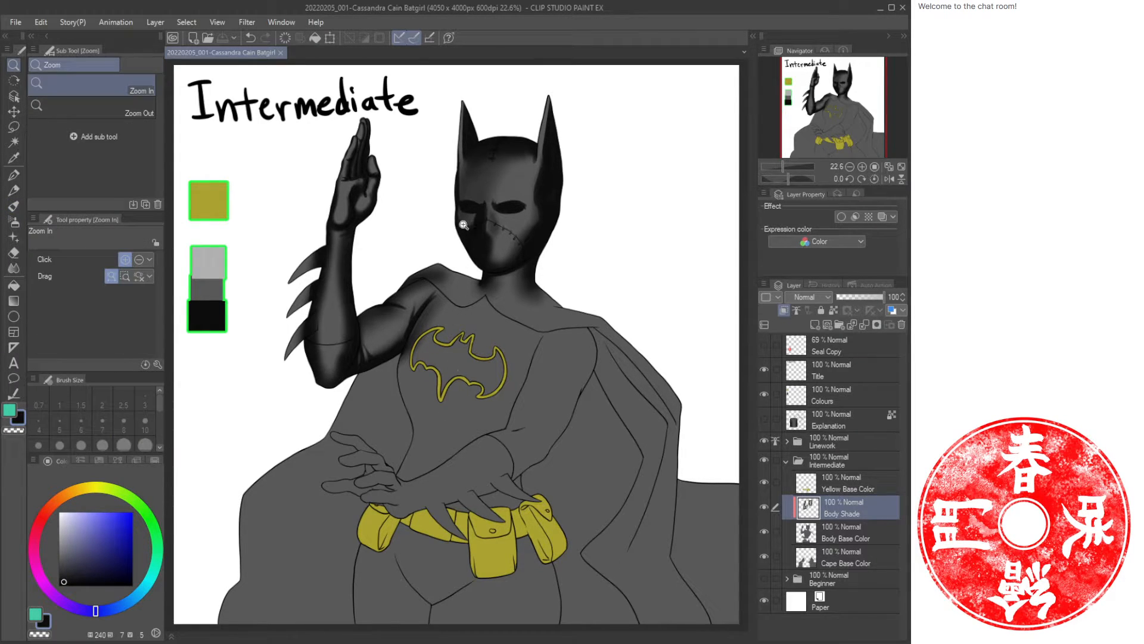
{"action": "left_click_drag", "start_coordinate": [441, 312], "coordinate": [476, 316]}
{"action": "left_click_drag", "start_coordinate": [487, 243], "coordinate": [517, 337]}
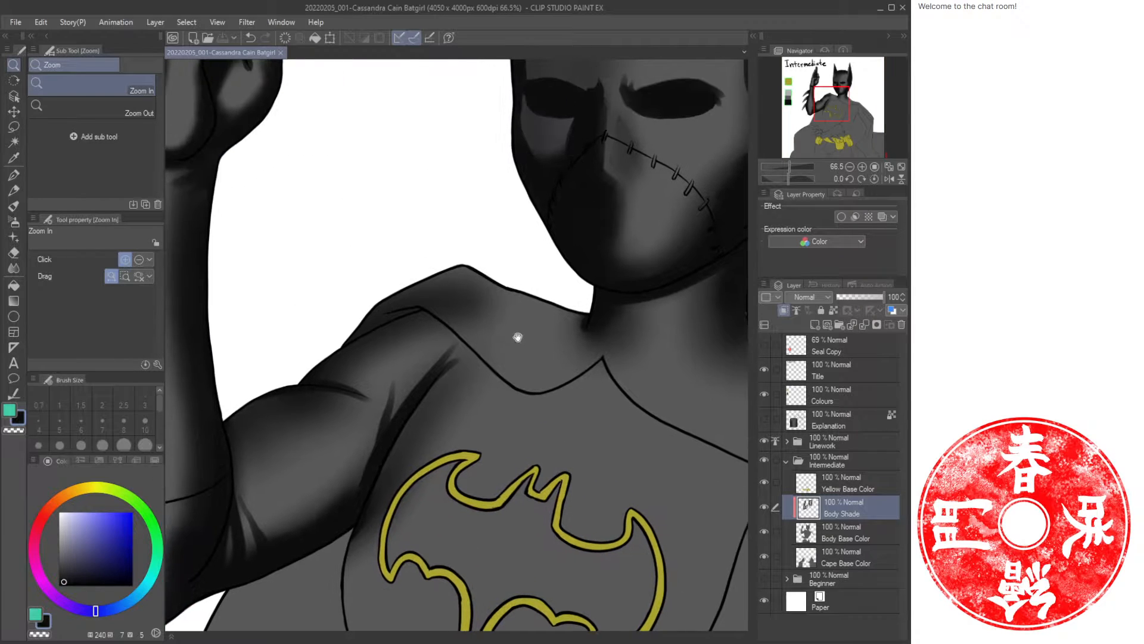
{"action": "key", "text": "b"}
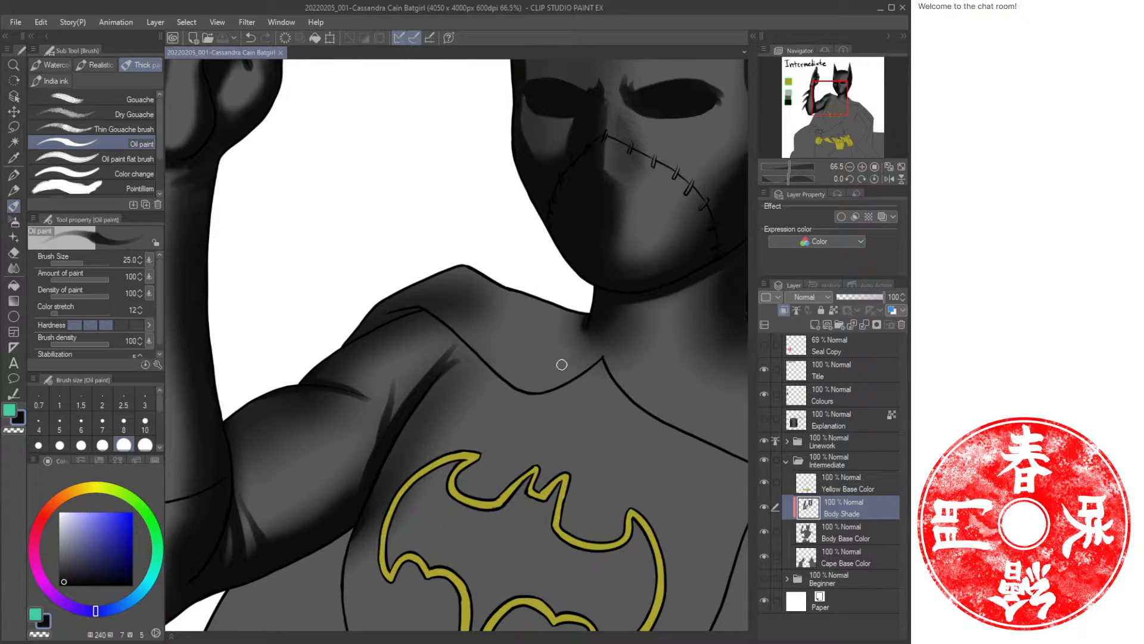
{"action": "key", "text": "bracketright"}
{"action": "mouse_move", "coordinate": [603, 352]}
{"action": "left_mouse_down"}
{"action": "mouse_move", "coordinate": [525, 387]}
{"action": "mouse_move", "coordinate": [418, 311]}
{"action": "mouse_move", "coordinate": [361, 332]}
{"action": "mouse_move", "coordinate": [394, 321]}
{"action": "mouse_move", "coordinate": [478, 345]}
{"action": "mouse_move", "coordinate": [487, 361]}
{"action": "mouse_move", "coordinate": [450, 321]}
{"action": "mouse_move", "coordinate": [370, 320]}
{"action": "mouse_move", "coordinate": [404, 310]}
{"action": "mouse_move", "coordinate": [363, 327]}
{"action": "mouse_move", "coordinate": [416, 309]}
{"action": "mouse_move", "coordinate": [460, 331]}
{"action": "mouse_move", "coordinate": [509, 379]}
{"action": "mouse_move", "coordinate": [467, 326]}
{"action": "mouse_move", "coordinate": [511, 383]}
{"action": "left_mouse_up"}
{"action": "mouse_move", "coordinate": [476, 345]}
{"action": "left_mouse_down"}
{"action": "mouse_move", "coordinate": [510, 375]}
{"action": "mouse_move", "coordinate": [540, 373]}
{"action": "left_mouse_up"}
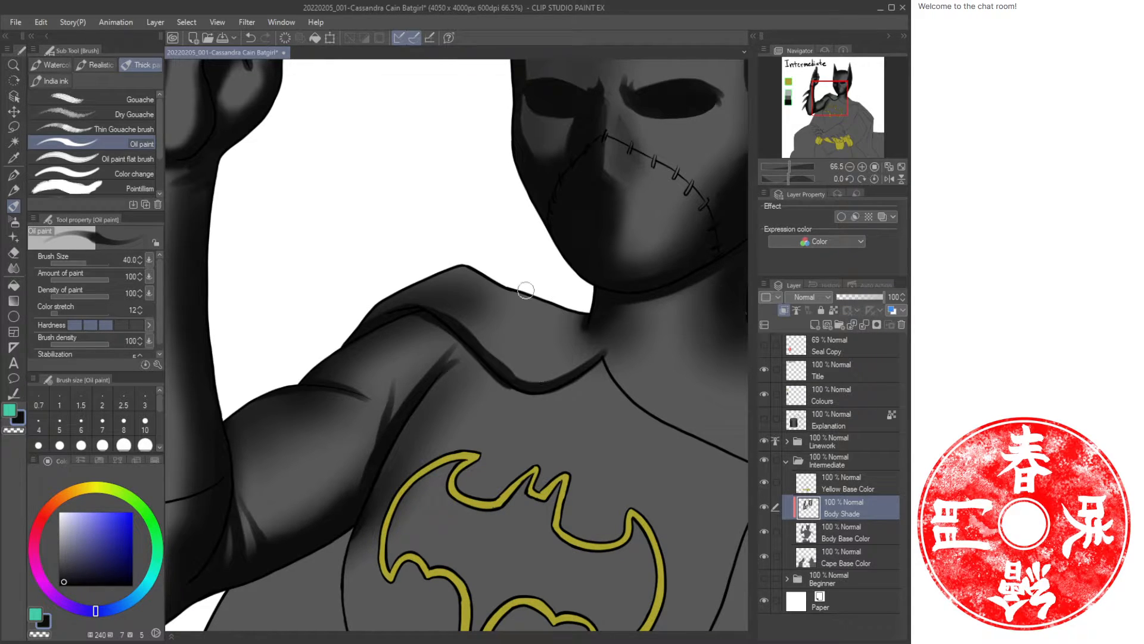
{"action": "left_click_drag", "start_coordinate": [563, 326], "coordinate": [504, 289]}
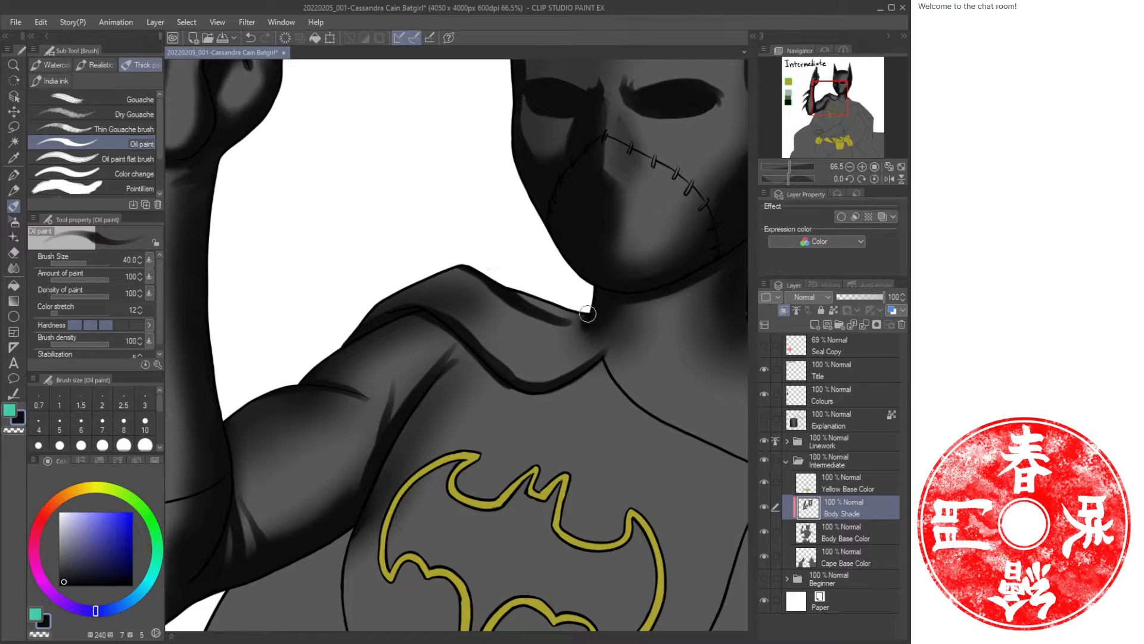
{"action": "mouse_move", "coordinate": [567, 311]}
{"action": "left_mouse_down"}
{"action": "mouse_move", "coordinate": [484, 279]}
{"action": "mouse_move", "coordinate": [568, 294]}
{"action": "left_mouse_up"}
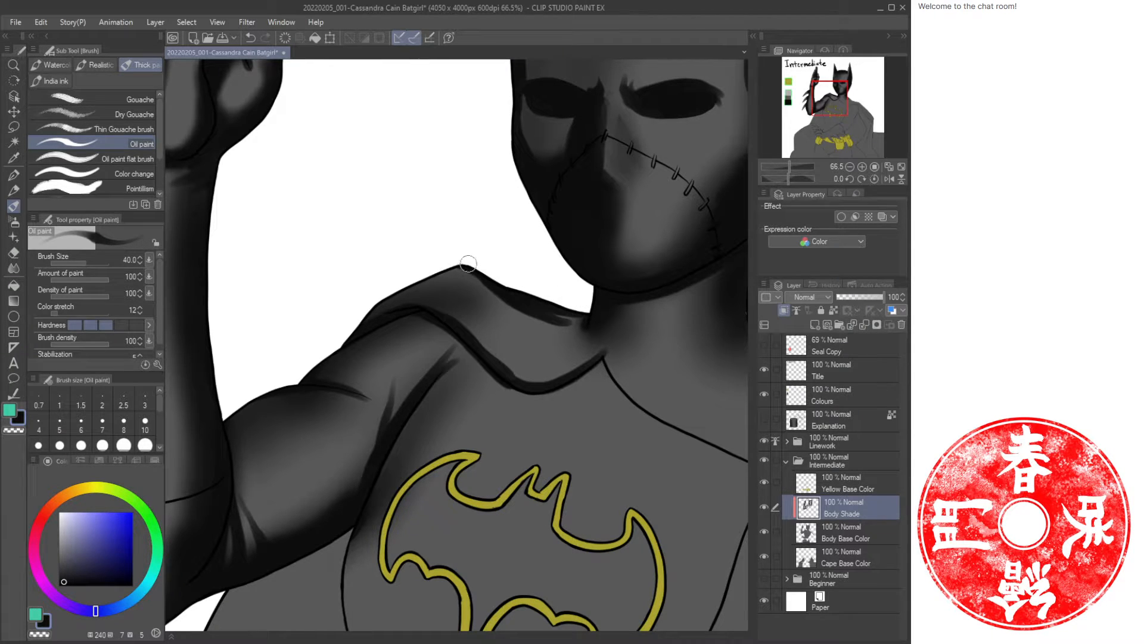
{"action": "left_click_drag", "start_coordinate": [468, 263], "coordinate": [365, 307]}
{"action": "mouse_move", "coordinate": [579, 337]}
{"action": "left_mouse_down"}
{"action": "mouse_move", "coordinate": [559, 350]}
{"action": "mouse_move", "coordinate": [438, 285]}
{"action": "mouse_move", "coordinate": [478, 261]}
{"action": "mouse_move", "coordinate": [435, 310]}
{"action": "mouse_move", "coordinate": [466, 312]}
{"action": "mouse_move", "coordinate": [450, 307]}
{"action": "mouse_move", "coordinate": [455, 296]}
{"action": "mouse_move", "coordinate": [424, 296]}
{"action": "mouse_move", "coordinate": [505, 353]}
{"action": "left_mouse_up"}
{"action": "key", "text": "c"}
{"action": "left_click_drag", "start_coordinate": [447, 303], "coordinate": [481, 324]}
{"action": "left_click_drag", "start_coordinate": [456, 272], "coordinate": [515, 323]}
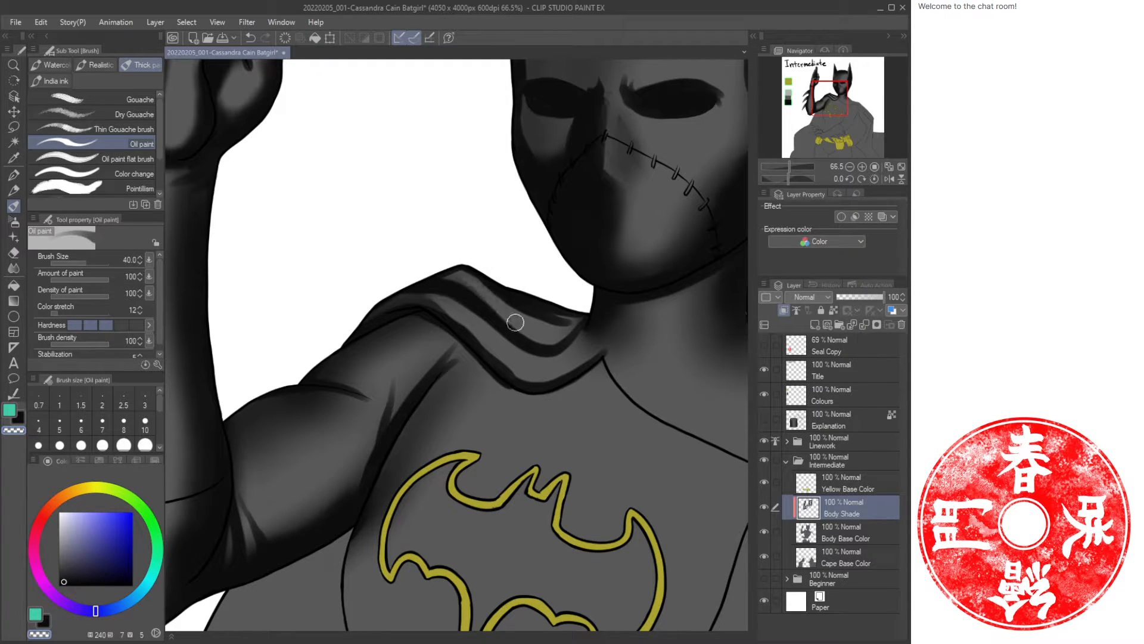
{"action": "left_click_drag", "start_coordinate": [612, 361], "coordinate": [508, 390]}
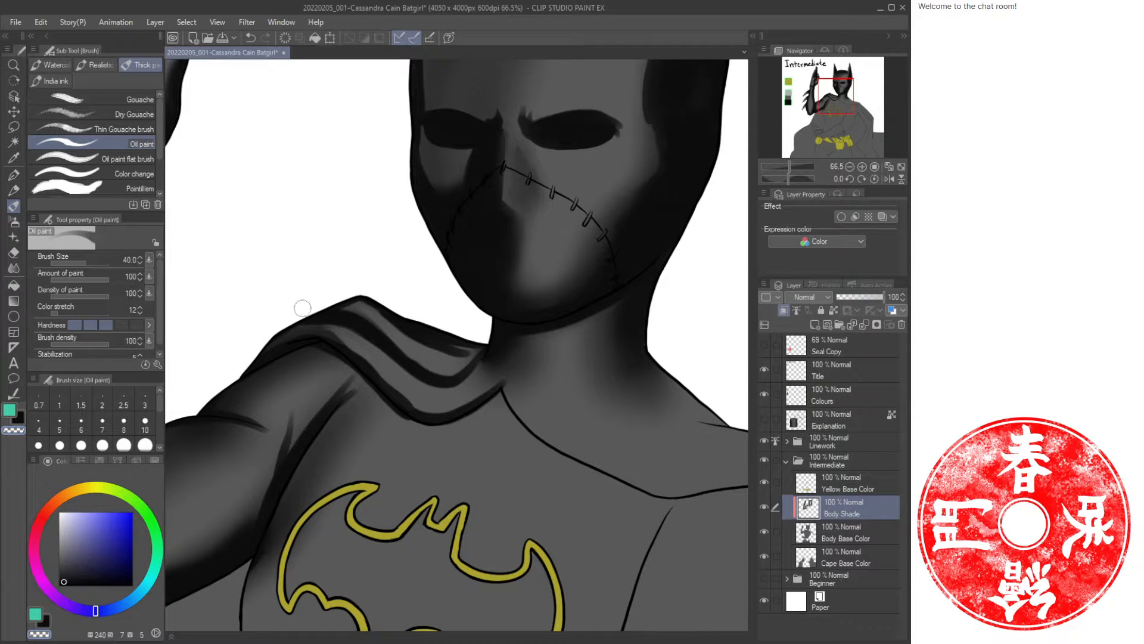
{"action": "key", "text": "b"}
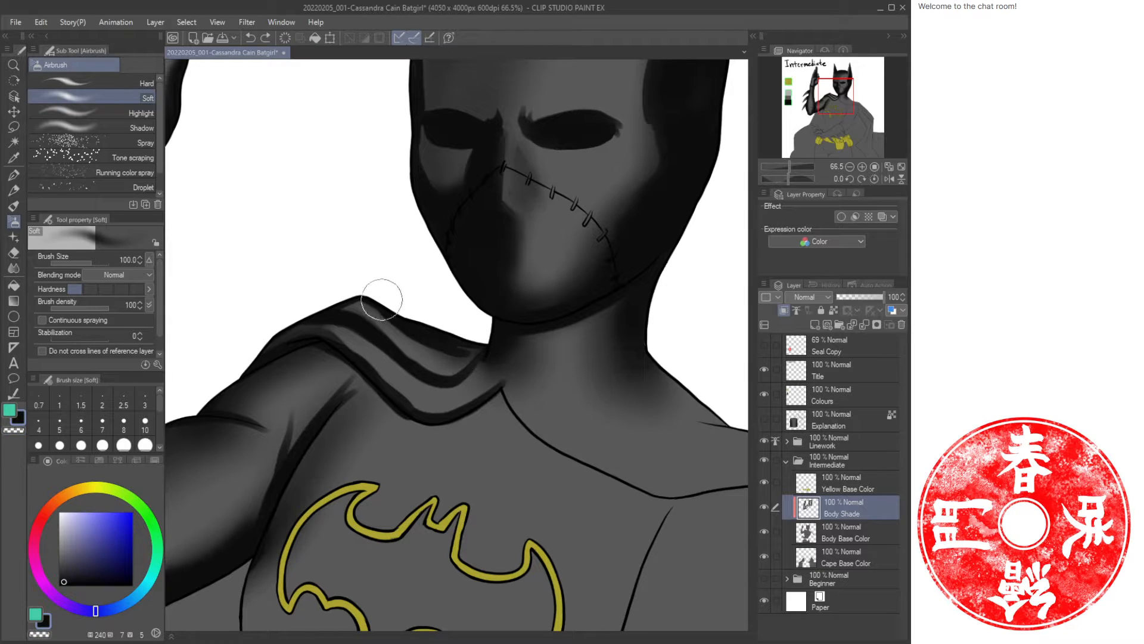
Soften the collar shadow with the airbrush, then paint oil shading along the neckline just below the collar.
{"action": "mouse_move", "coordinate": [357, 295]}
{"action": "left_mouse_down"}
{"action": "mouse_move", "coordinate": [339, 288]}
{"action": "mouse_move", "coordinate": [332, 307]}
{"action": "left_mouse_up"}
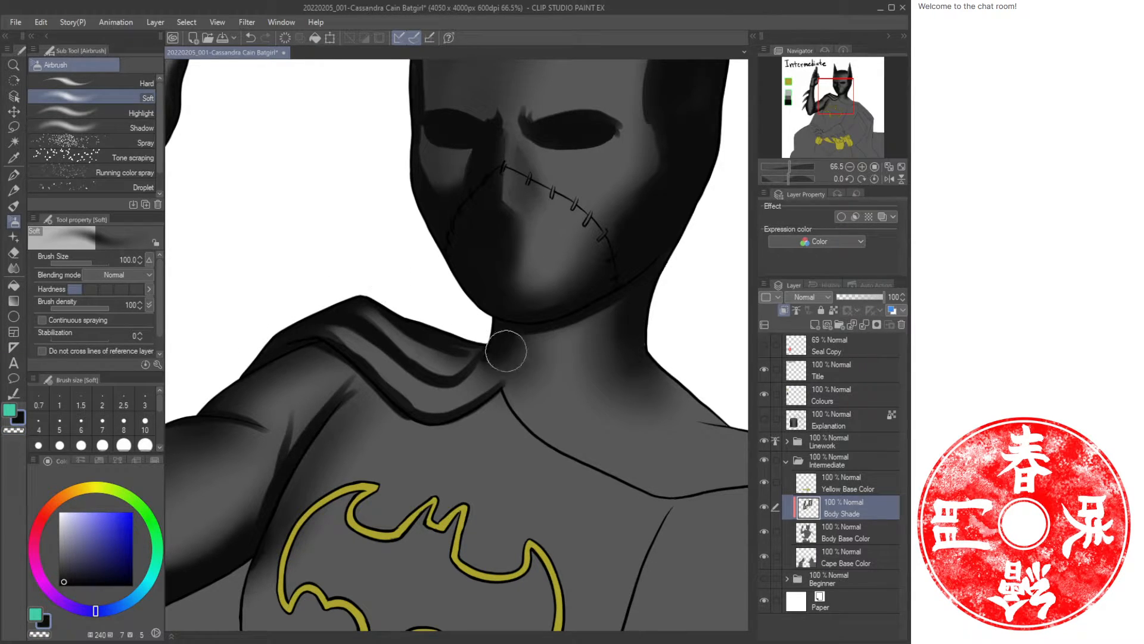
{"action": "key", "text": "/"}
{"action": "left_click_drag", "start_coordinate": [524, 400], "coordinate": [526, 435]}
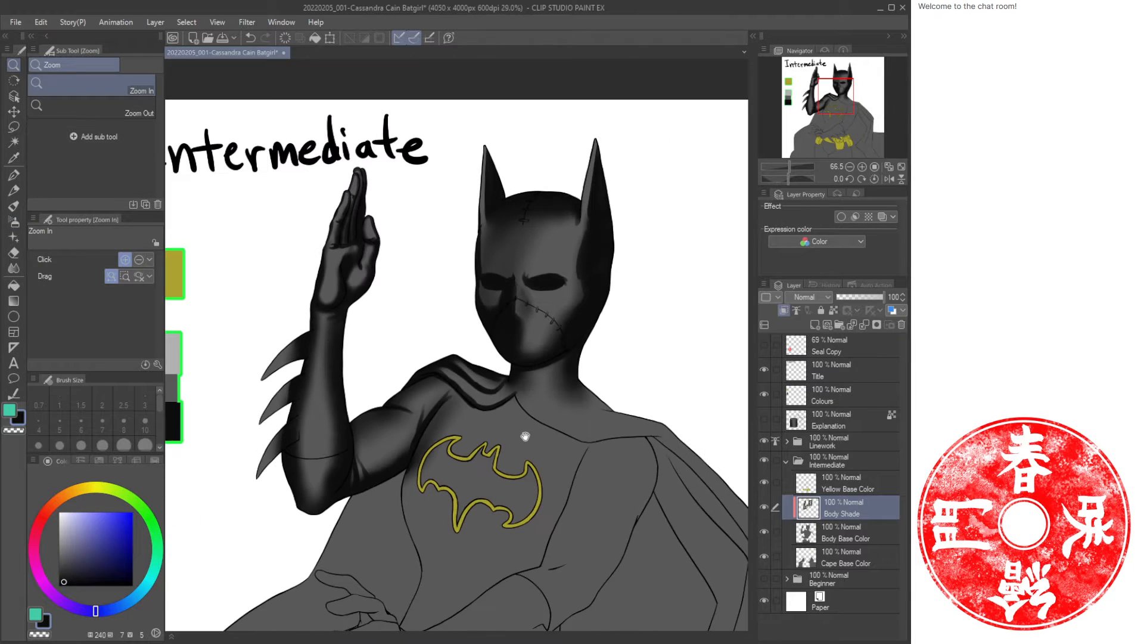
{"action": "left_click_drag", "start_coordinate": [603, 419], "coordinate": [559, 311]}
{"action": "left_click_drag", "start_coordinate": [544, 352], "coordinate": [515, 366]}
{"action": "key", "text": "b"}
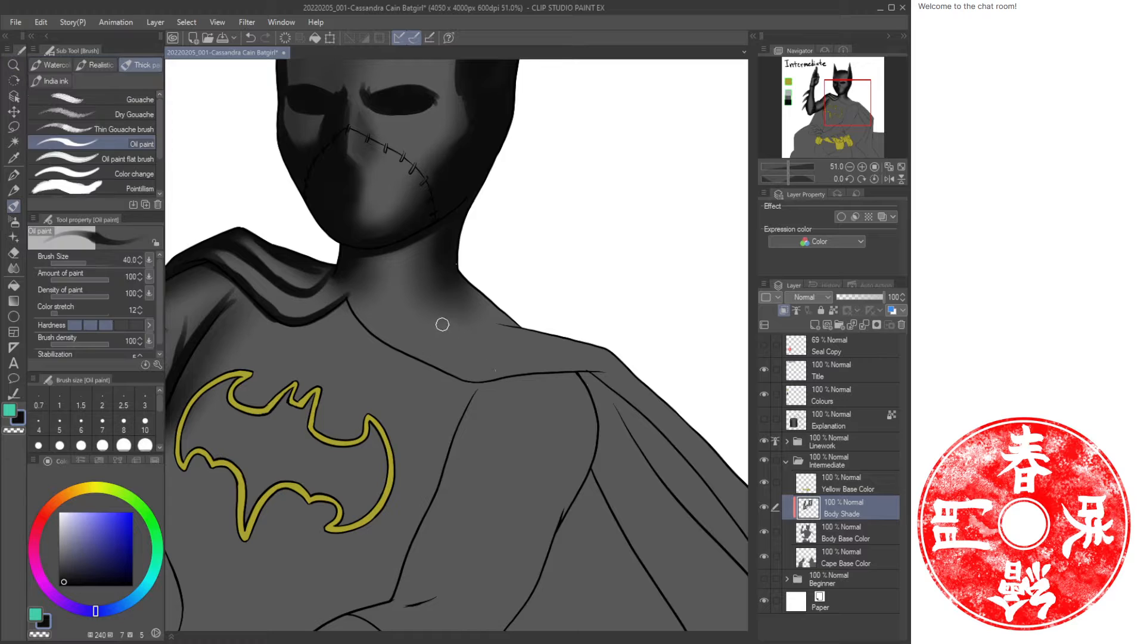
{"action": "left_click_drag", "start_coordinate": [450, 307], "coordinate": [554, 335]}
{"action": "left_click_drag", "start_coordinate": [413, 322], "coordinate": [586, 344]}
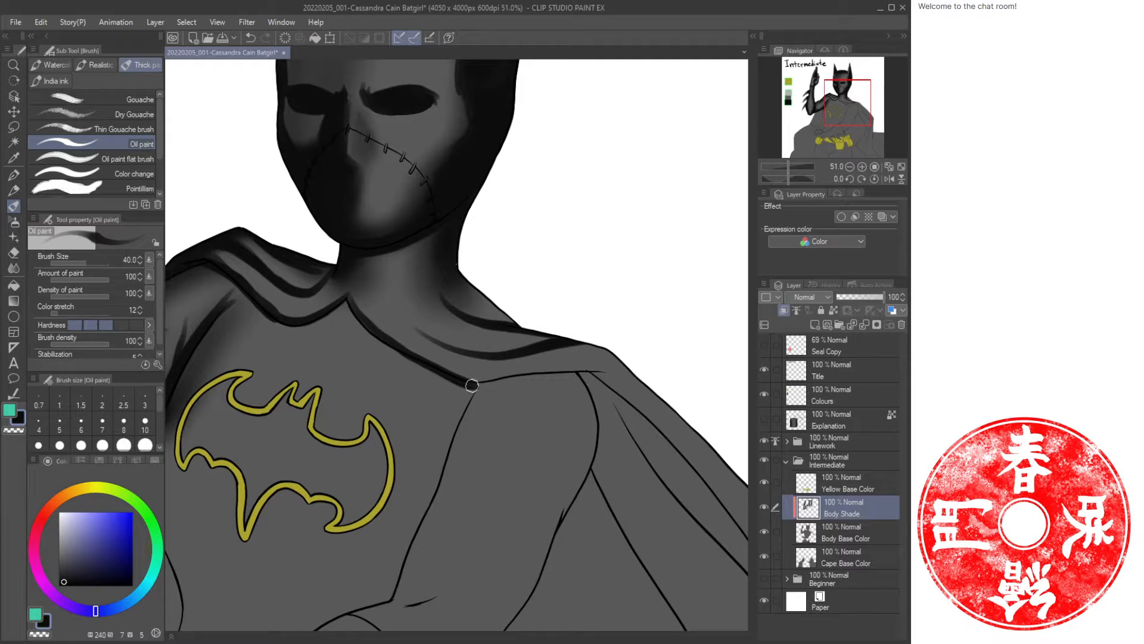
Paint dark oil strokes down the cape's edge over the far shoulder.
{"action": "mouse_move", "coordinate": [471, 379]}
{"action": "left_mouse_down"}
{"action": "mouse_move", "coordinate": [608, 375]}
{"action": "mouse_move", "coordinate": [645, 411]}
{"action": "mouse_move", "coordinate": [646, 395]}
{"action": "mouse_move", "coordinate": [432, 320]}
{"action": "left_mouse_up"}
{"action": "left_click_drag", "start_coordinate": [389, 289], "coordinate": [538, 491]}
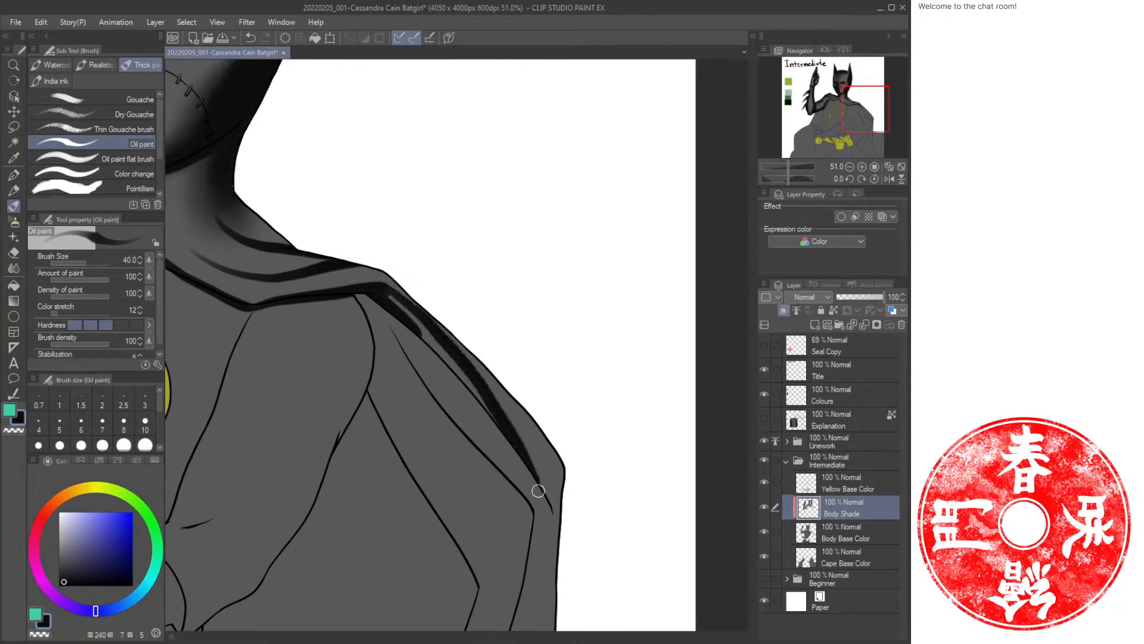
{"action": "mouse_move", "coordinate": [400, 318]}
{"action": "left_mouse_down"}
{"action": "mouse_move", "coordinate": [430, 332]}
{"action": "mouse_move", "coordinate": [554, 502]}
{"action": "mouse_move", "coordinate": [556, 525]}
{"action": "left_mouse_up"}
{"action": "mouse_move", "coordinate": [510, 383]}
{"action": "left_mouse_down"}
{"action": "mouse_move", "coordinate": [560, 491]}
{"action": "mouse_move", "coordinate": [464, 329]}
{"action": "mouse_move", "coordinate": [562, 501]}
{"action": "left_mouse_up"}
Airbrush soft shadows over the far shoulder's collar and along the neckline.
{"action": "key", "text": "b"}
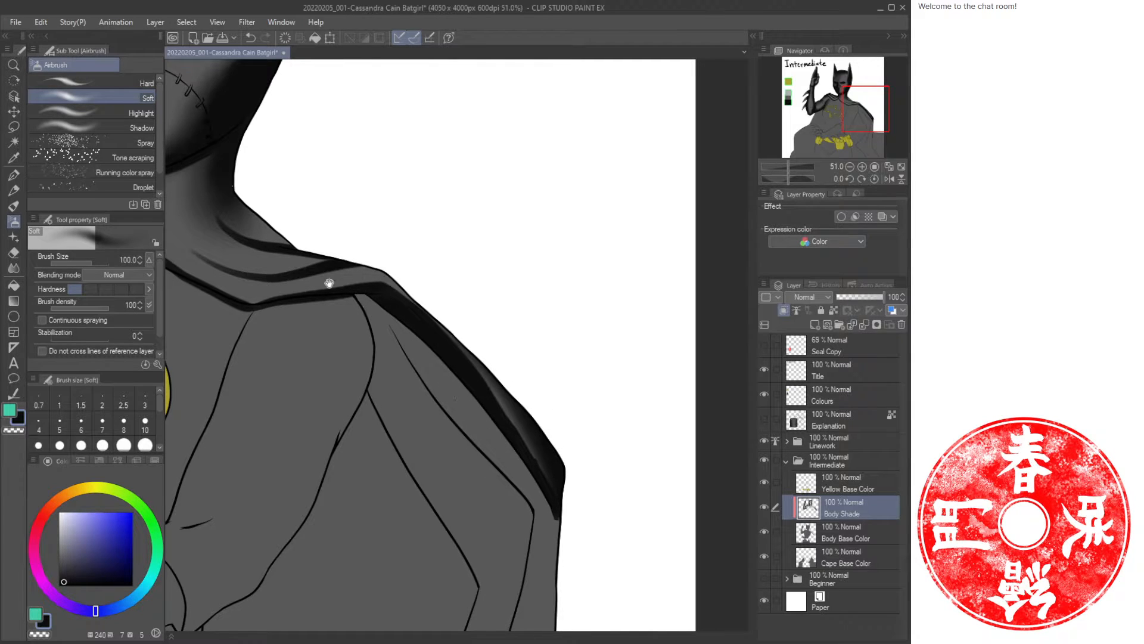
{"action": "mouse_move", "coordinate": [329, 283]}
{"action": "left_mouse_down"}
{"action": "mouse_move", "coordinate": [554, 373]}
{"action": "mouse_move", "coordinate": [472, 311]}
{"action": "mouse_move", "coordinate": [488, 292]}
{"action": "mouse_move", "coordinate": [552, 368]}
{"action": "mouse_move", "coordinate": [462, 266]}
{"action": "mouse_move", "coordinate": [501, 321]}
{"action": "left_mouse_up"}
{"action": "mouse_move", "coordinate": [453, 292]}
{"action": "left_mouse_down"}
{"action": "mouse_move", "coordinate": [545, 330]}
{"action": "mouse_move", "coordinate": [507, 333]}
{"action": "mouse_move", "coordinate": [527, 346]}
{"action": "mouse_move", "coordinate": [629, 363]}
{"action": "left_mouse_up"}
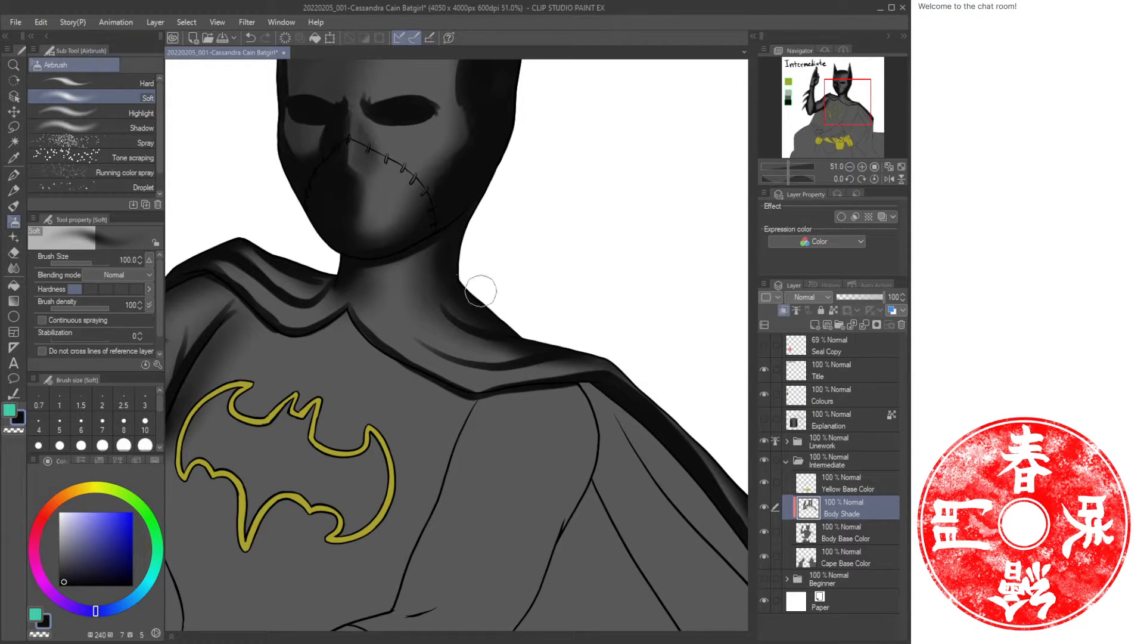
{"action": "mouse_move", "coordinate": [446, 287]}
{"action": "left_mouse_down"}
{"action": "mouse_move", "coordinate": [474, 323]}
{"action": "mouse_move", "coordinate": [453, 292]}
{"action": "left_mouse_up"}
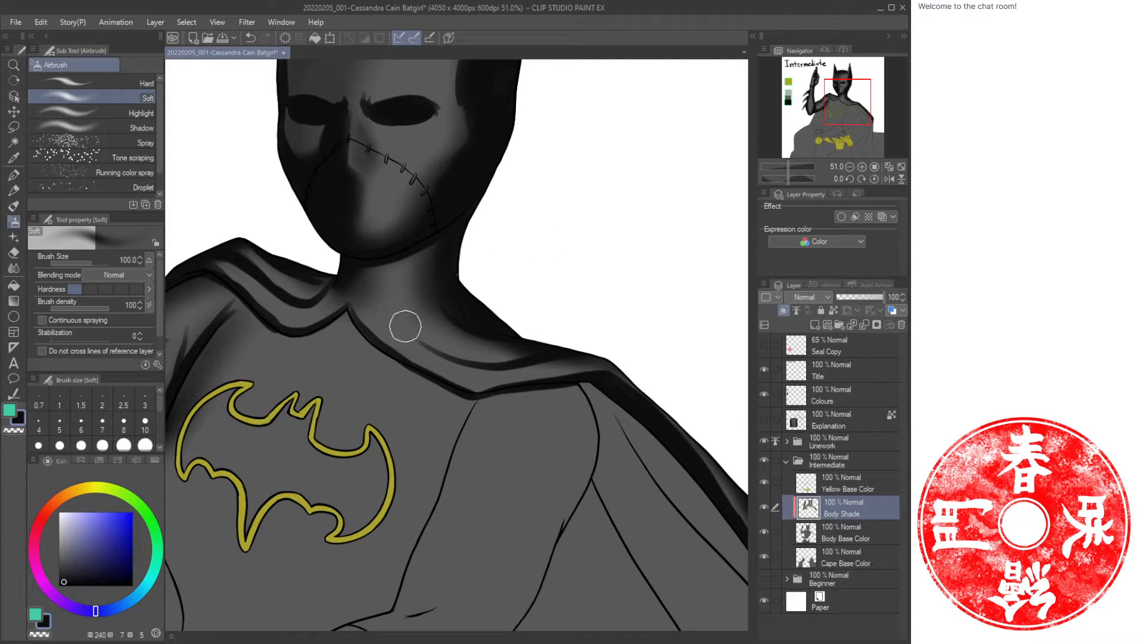
{"action": "mouse_move", "coordinate": [405, 326]}
{"action": "left_mouse_down"}
{"action": "mouse_move", "coordinate": [559, 342]}
{"action": "mouse_move", "coordinate": [559, 317]}
{"action": "left_mouse_up"}
{"action": "left_click_drag", "start_coordinate": [397, 377], "coordinate": [520, 363]}
Add oil strokes along the collar fold at the base of the neck, undoing one misplaced stroke.
{"action": "key", "text": "ctrl+space"}
{"action": "left_click_drag", "start_coordinate": [563, 324], "coordinate": [536, 331]}
{"action": "left_click_drag", "start_coordinate": [621, 279], "coordinate": [554, 302]}
{"action": "mouse_move", "coordinate": [509, 361]}
{"action": "left_mouse_down"}
{"action": "mouse_move", "coordinate": [520, 360]}
{"action": "mouse_move", "coordinate": [531, 326]}
{"action": "left_mouse_up"}
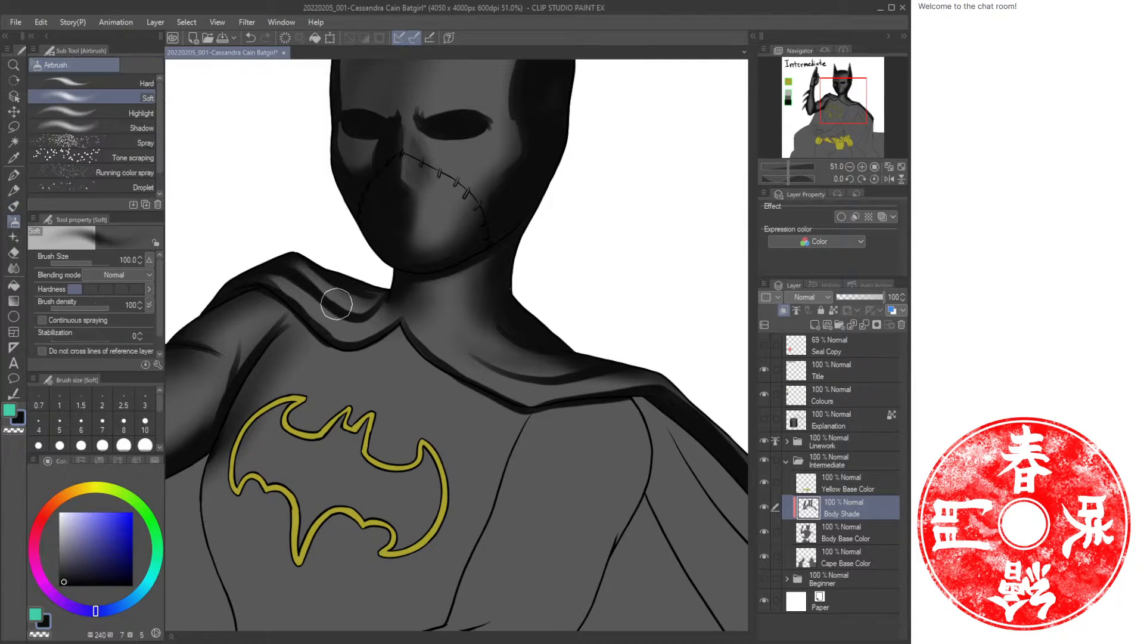
{"action": "key", "text": "c"}
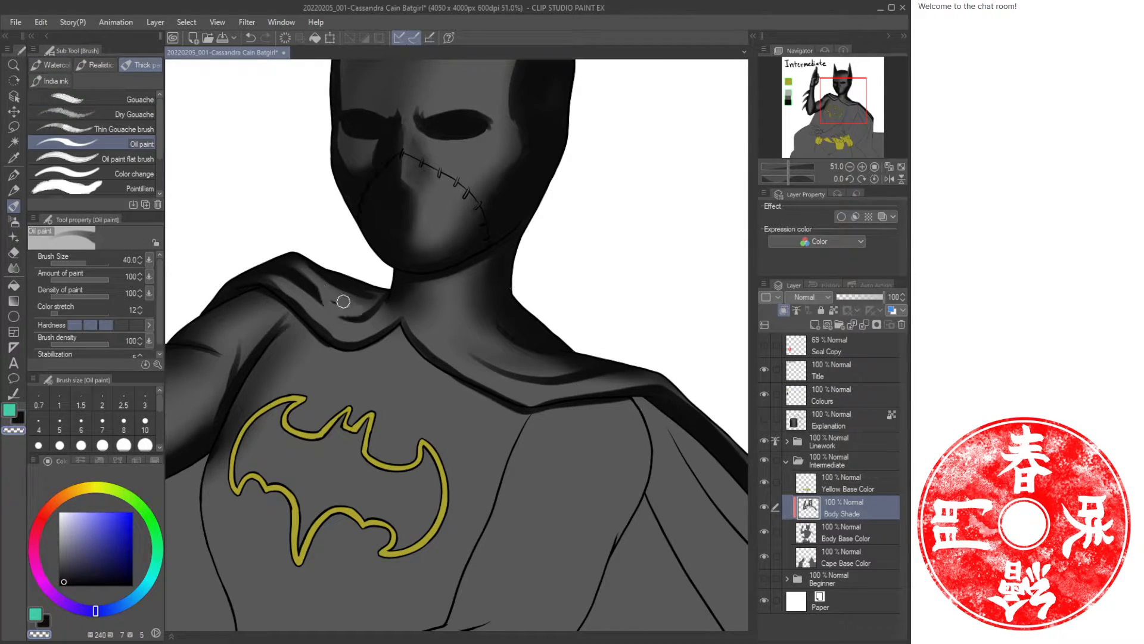
{"action": "key", "text": "c"}
{"action": "left_click_drag", "start_coordinate": [343, 301], "coordinate": [389, 294]}
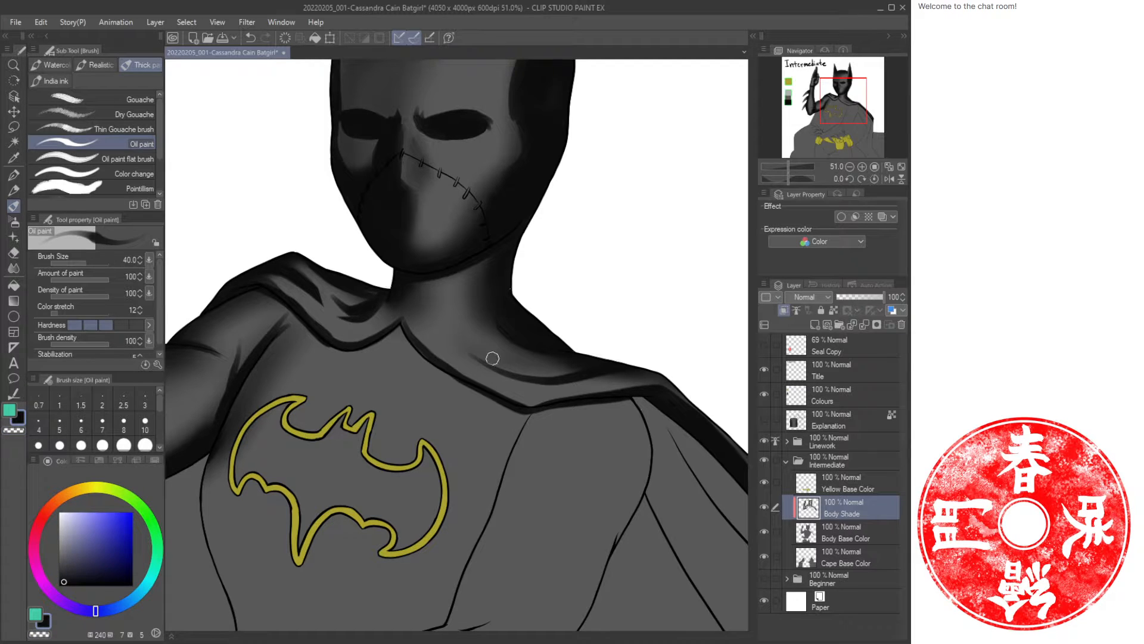
{"action": "mouse_move", "coordinate": [485, 301]}
{"action": "left_mouse_down"}
{"action": "mouse_move", "coordinate": [487, 360]}
{"action": "mouse_move", "coordinate": [490, 351]}
{"action": "mouse_move", "coordinate": [511, 370]}
{"action": "left_mouse_up"}
{"action": "key", "text": "ctrl+z"}
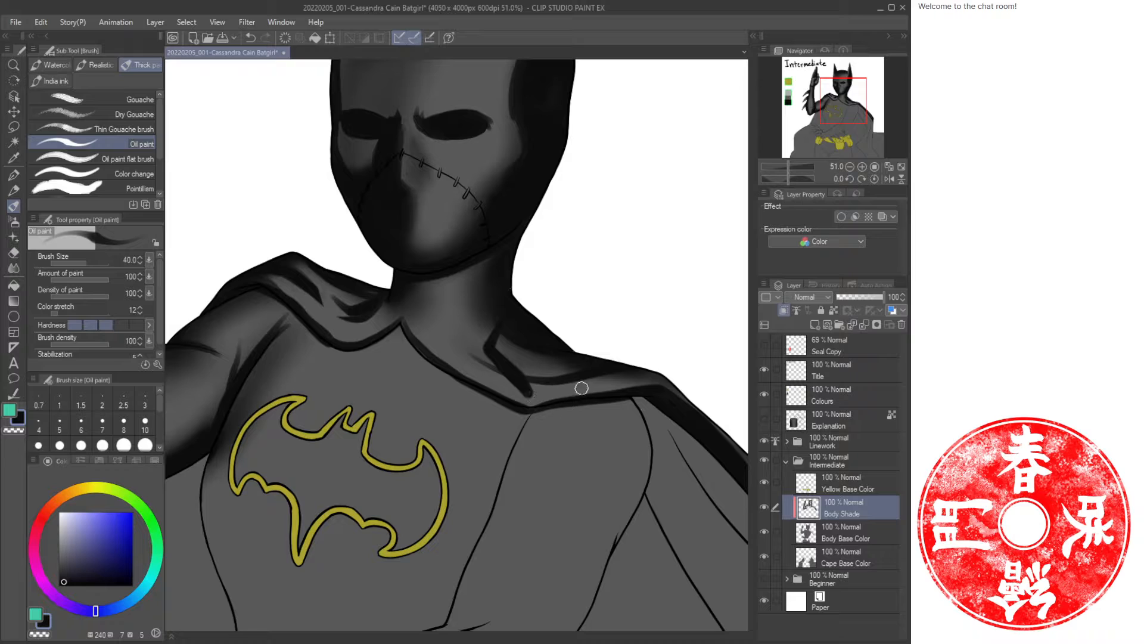
{"action": "left_click_drag", "start_coordinate": [582, 388], "coordinate": [529, 390]}
{"action": "key", "text": "c"}
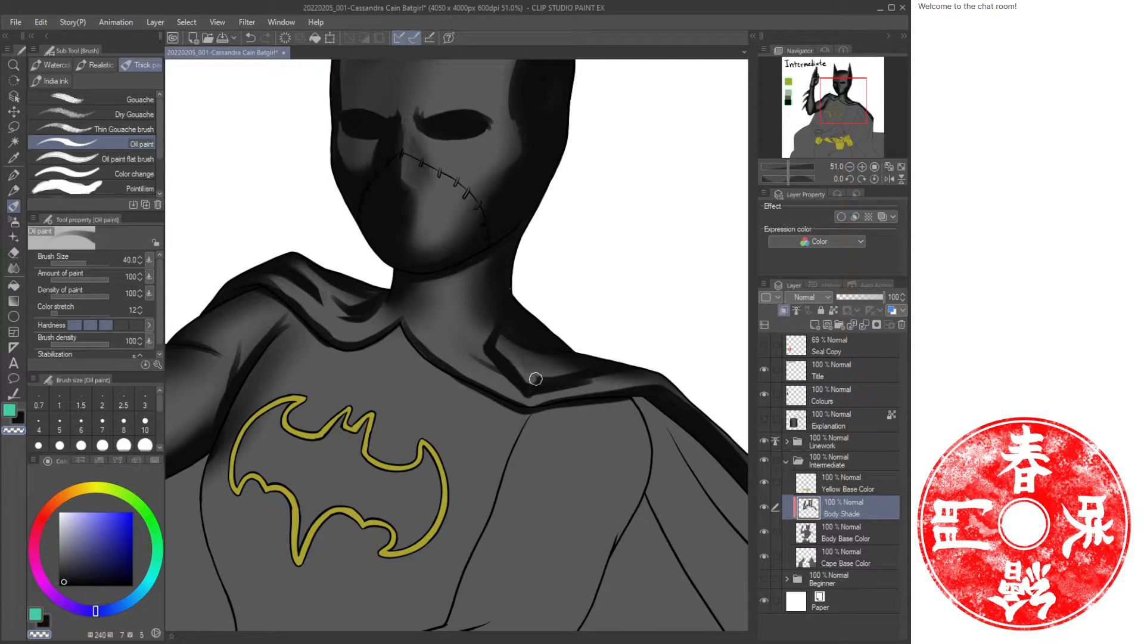
{"action": "mouse_move", "coordinate": [536, 379]}
{"action": "left_mouse_down"}
{"action": "mouse_move", "coordinate": [614, 366]}
{"action": "mouse_move", "coordinate": [542, 365]}
{"action": "mouse_move", "coordinate": [601, 366]}
{"action": "left_mouse_up"}
Paint another oil stroke along the collar fold beside the neck.
{"action": "key", "text": "c"}
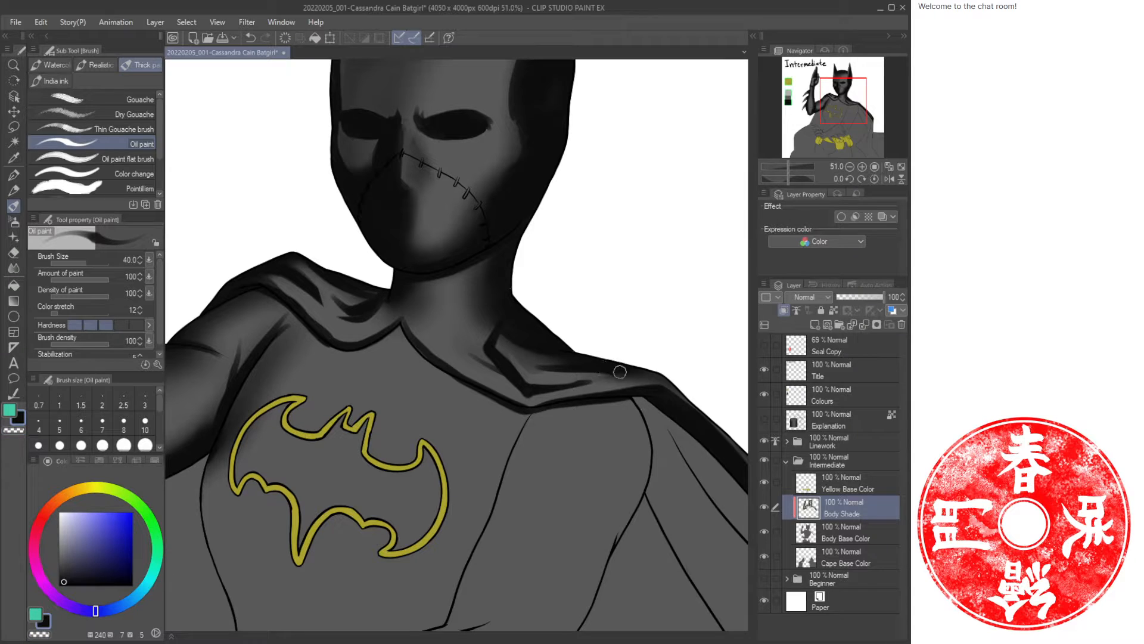
{"action": "key", "text": "c"}
{"action": "key", "text": "c"}
{"action": "key", "text": "c"}
{"action": "key", "text": "c"}
{"action": "key", "text": "c"}
{"action": "key", "text": "c"}
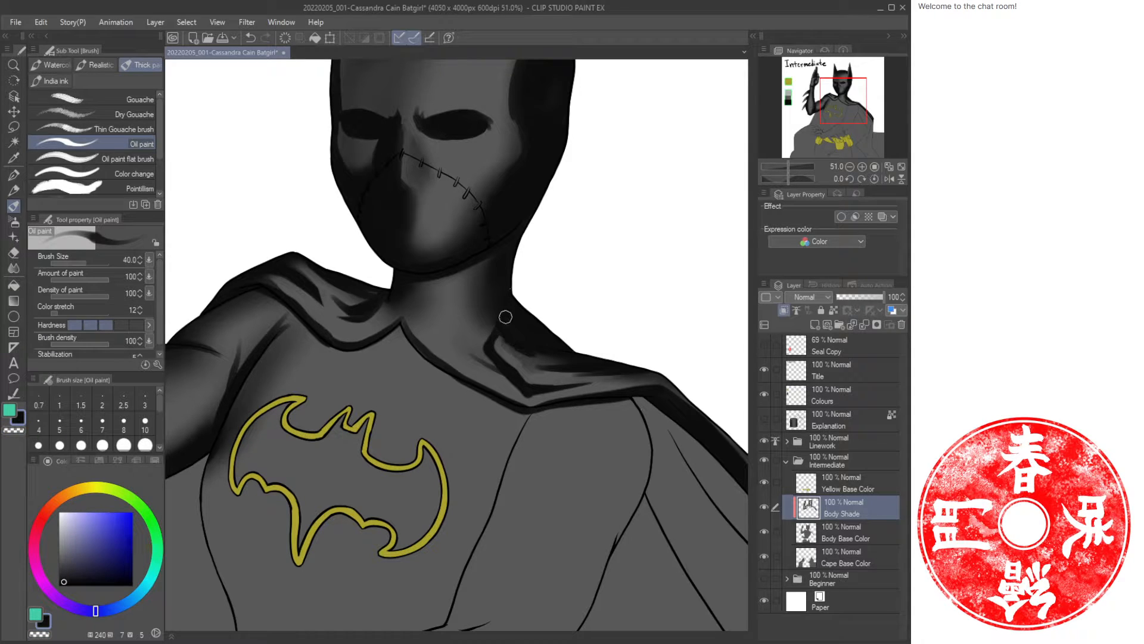
{"action": "key", "text": "c"}
{"action": "key", "text": "c"}
{"action": "key", "text": "c"}
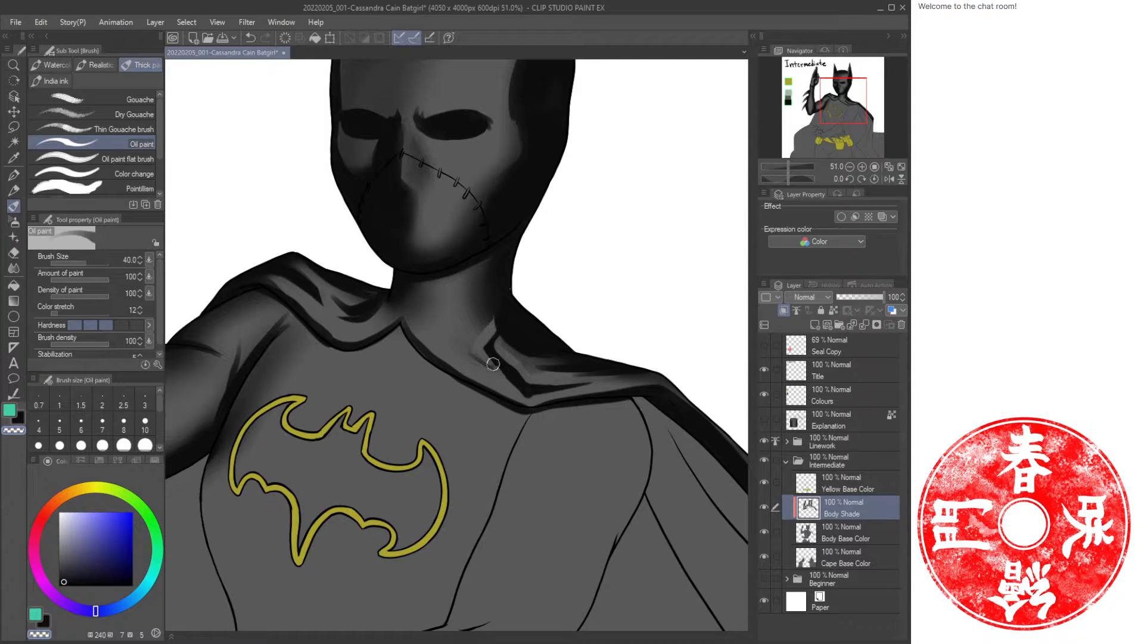
{"action": "key", "text": "c"}
{"action": "mouse_move", "coordinate": [460, 339]}
{"action": "left_mouse_down"}
{"action": "mouse_move", "coordinate": [520, 390]}
{"action": "mouse_move", "coordinate": [516, 392]}
{"action": "left_mouse_up"}
{"action": "key", "text": "c"}
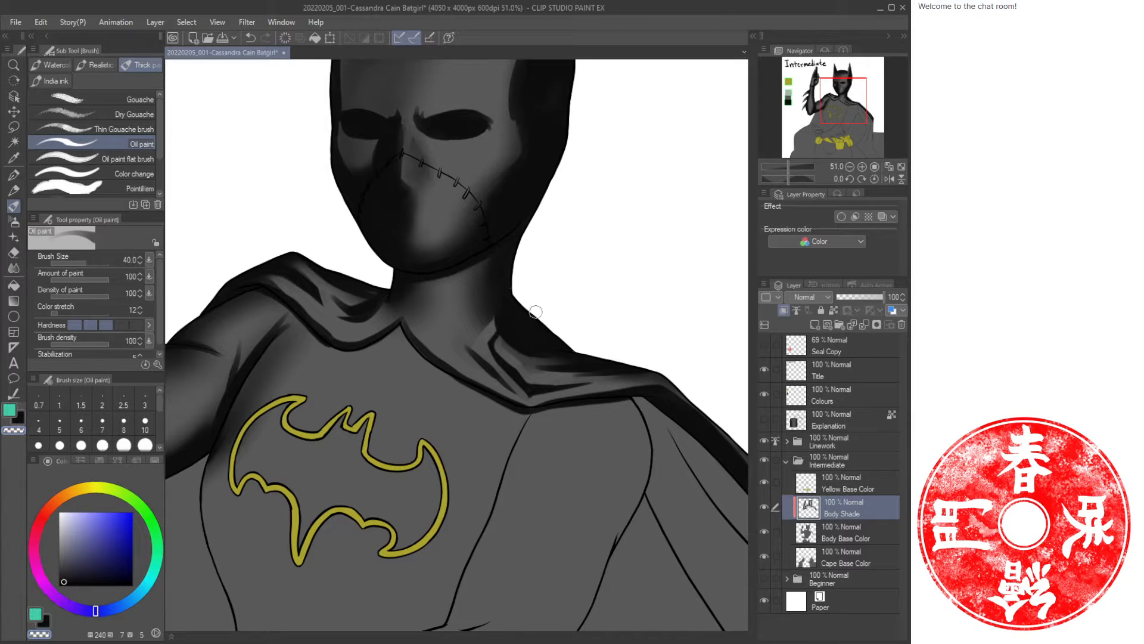
Airbrush soft shadow over the collar fold and up the side of the neck.
{"action": "key", "text": "b"}
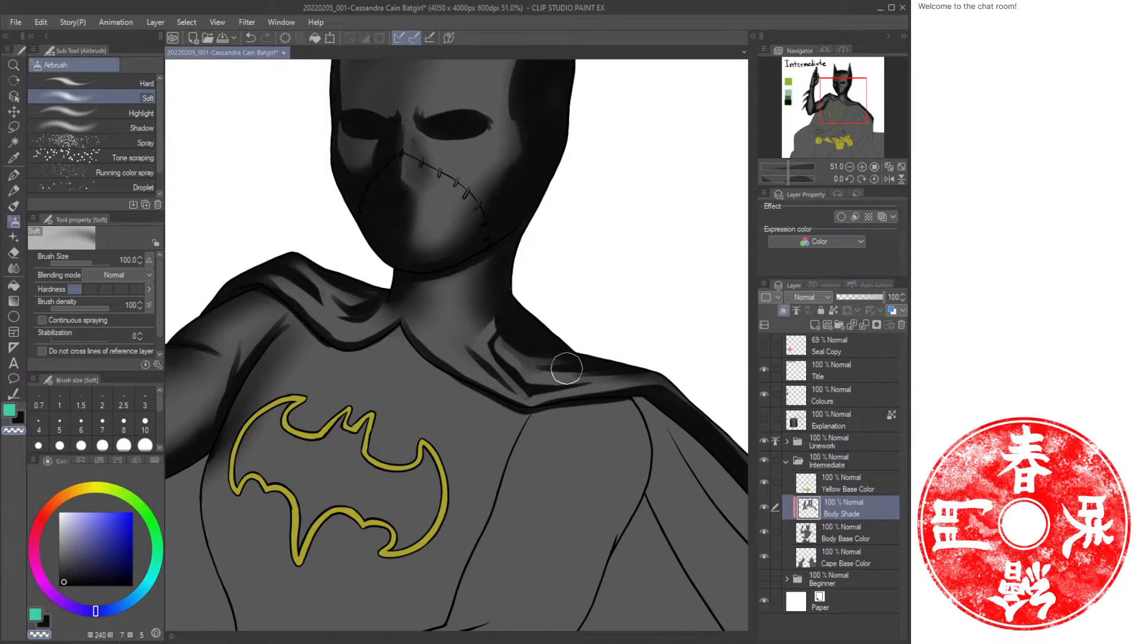
{"action": "mouse_move", "coordinate": [566, 368]}
{"action": "left_mouse_down"}
{"action": "mouse_move", "coordinate": [544, 377]}
{"action": "mouse_move", "coordinate": [498, 319]}
{"action": "mouse_move", "coordinate": [481, 353]}
{"action": "mouse_move", "coordinate": [521, 318]}
{"action": "left_mouse_up"}
{"action": "key", "text": "b"}
{"action": "key", "text": "b"}
{"action": "key", "text": "c"}
{"action": "mouse_move", "coordinate": [494, 321]}
{"action": "left_mouse_down"}
{"action": "mouse_move", "coordinate": [528, 362]}
{"action": "mouse_move", "coordinate": [625, 365]}
{"action": "left_mouse_up"}
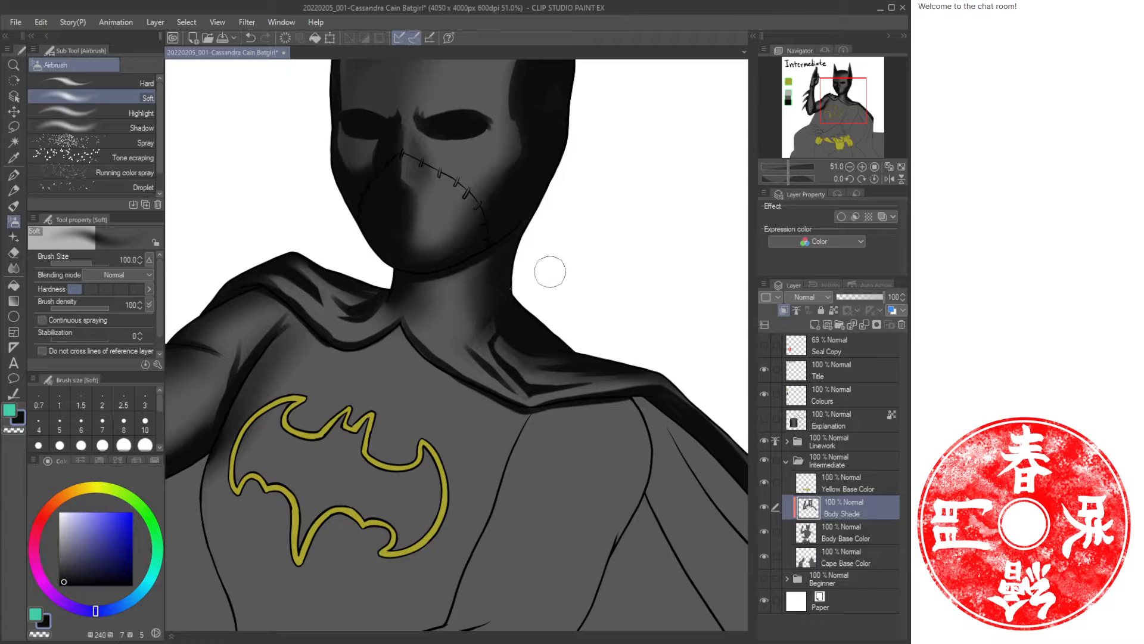
{"action": "key", "text": "c"}
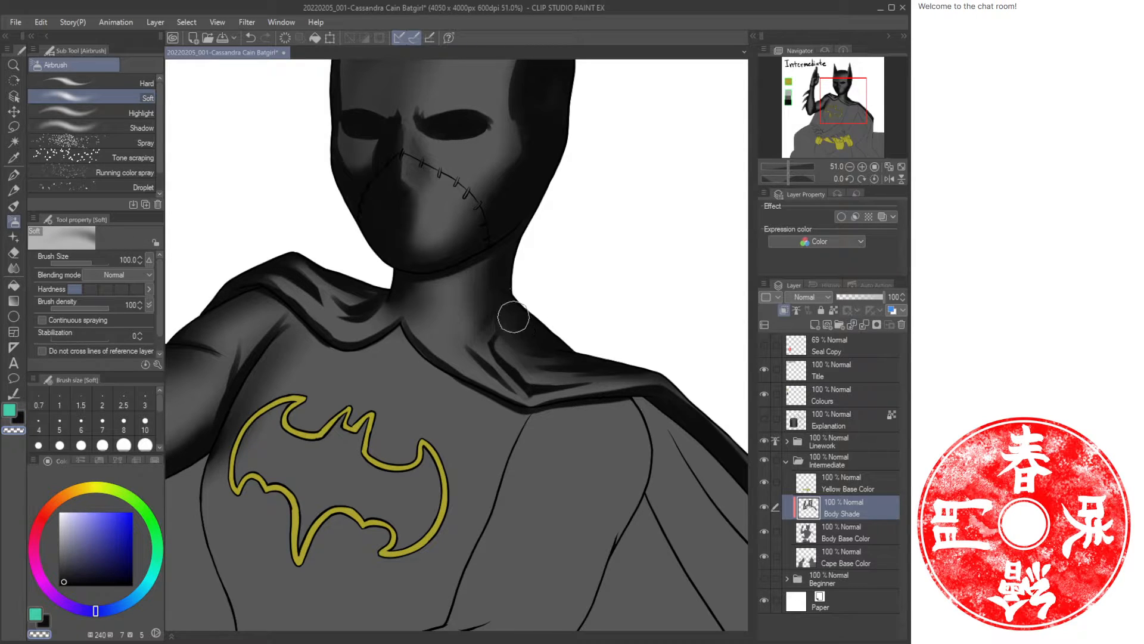
{"action": "key", "text": "c"}
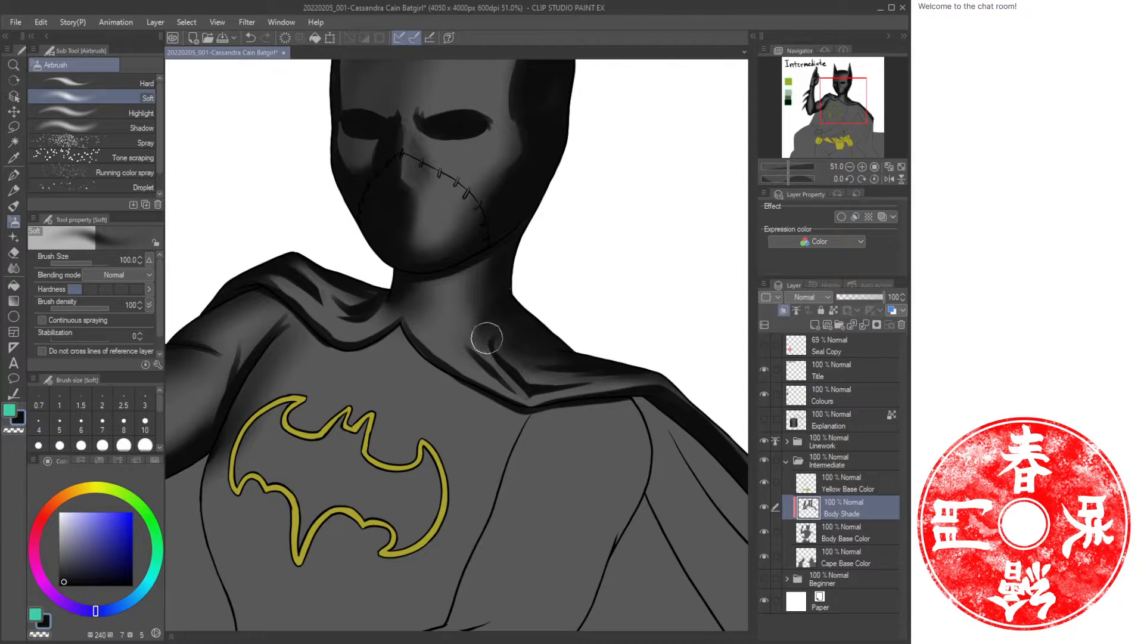
Airbrush soft shadows beneath the bat emblem and across the chest.
{"action": "key", "text": "ctrl+space"}
{"action": "mouse_move", "coordinate": [598, 294]}
{"action": "left_mouse_down"}
{"action": "mouse_move", "coordinate": [562, 301]}
{"action": "mouse_move", "coordinate": [588, 240]}
{"action": "left_mouse_up"}
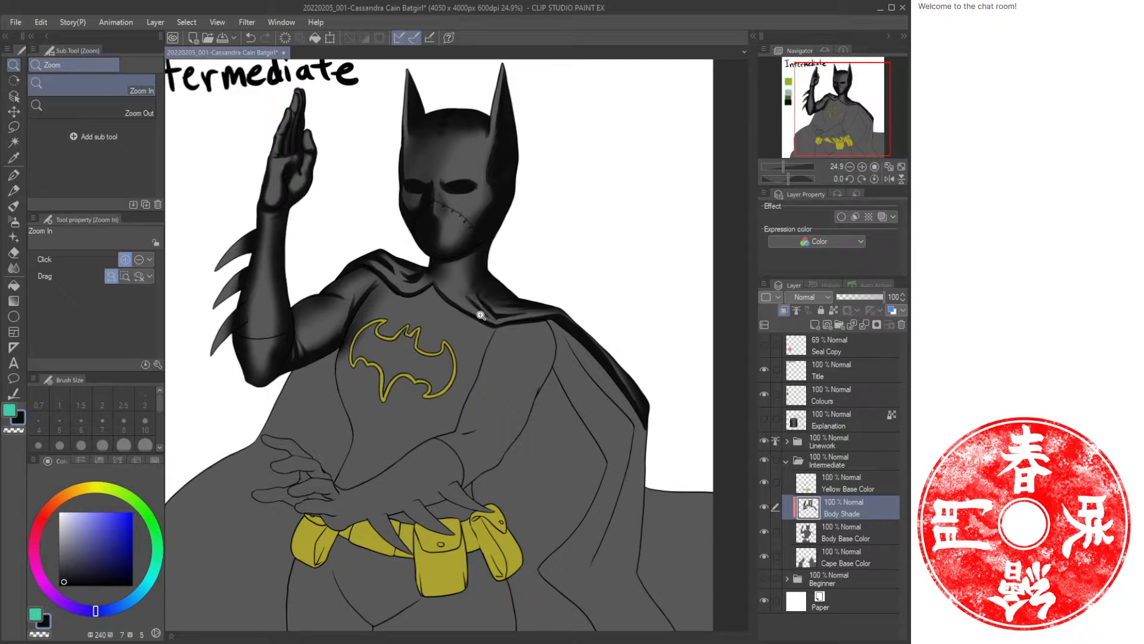
{"action": "left_click_drag", "start_coordinate": [442, 345], "coordinate": [459, 388]}
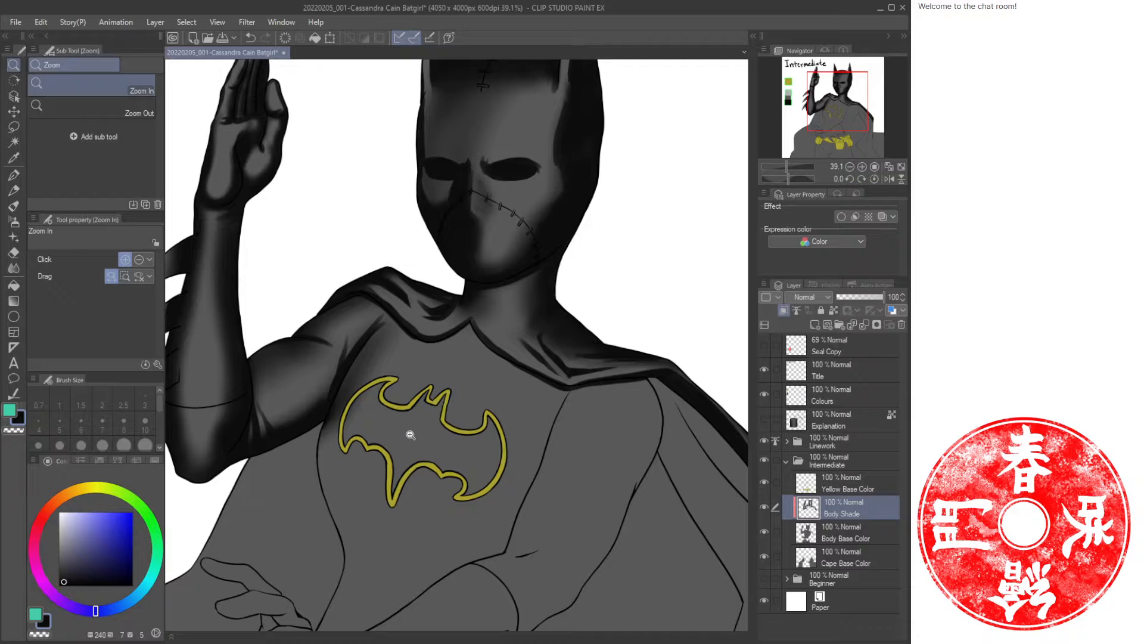
{"action": "key", "text": "b"}
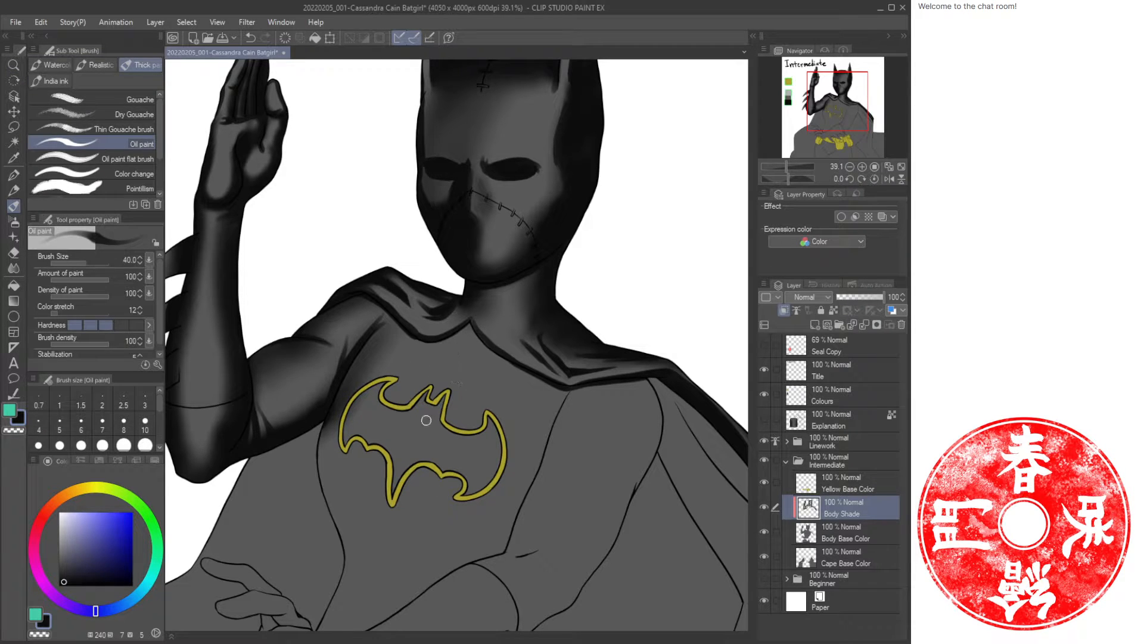
{"action": "mouse_move", "coordinate": [407, 537]}
{"action": "left_mouse_down"}
{"action": "mouse_move", "coordinate": [436, 453]}
{"action": "mouse_move", "coordinate": [432, 506]}
{"action": "left_mouse_up"}
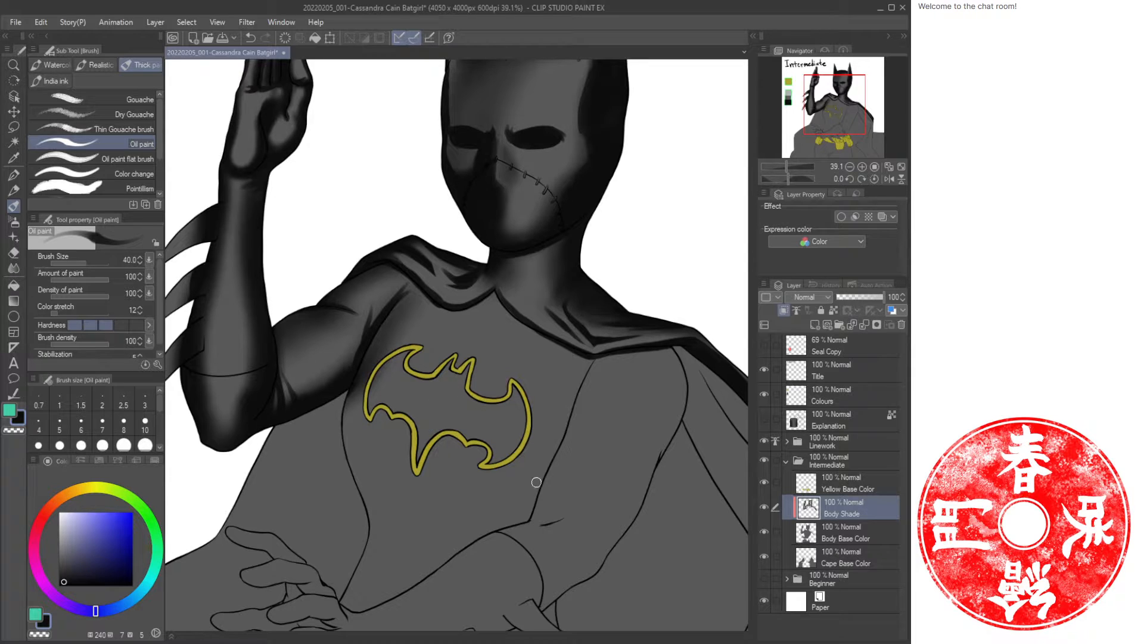
{"action": "key", "text": "b"}
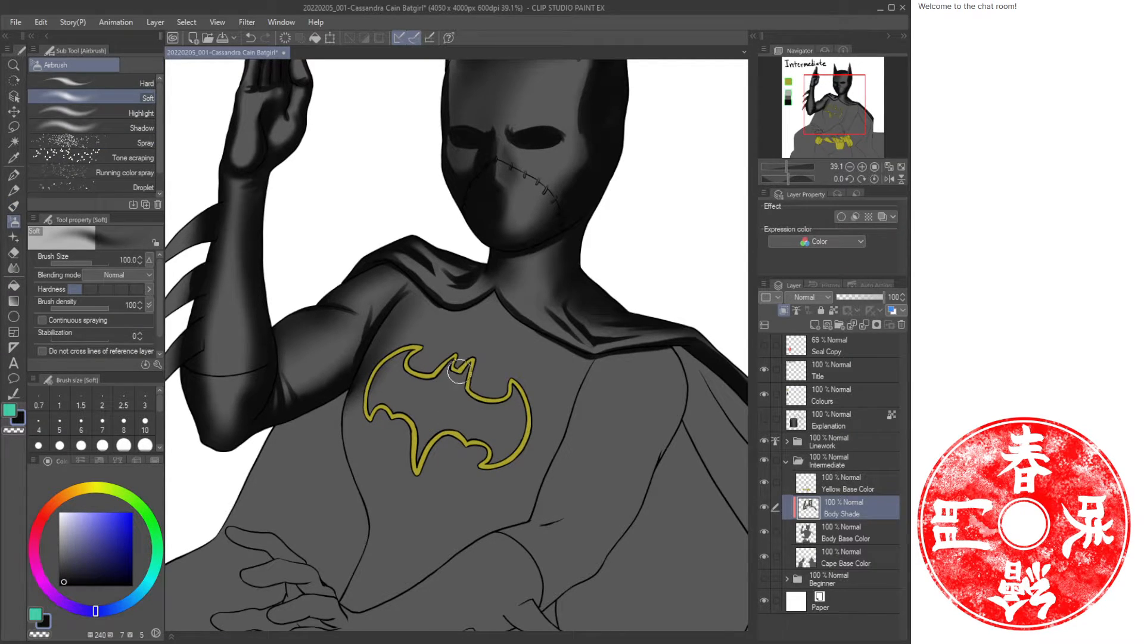
{"action": "left_click_drag", "start_coordinate": [459, 370], "coordinate": [412, 494]}
{"action": "mouse_move", "coordinate": [435, 417]}
{"action": "left_mouse_down"}
{"action": "mouse_move", "coordinate": [489, 524]}
{"action": "mouse_move", "coordinate": [451, 486]}
{"action": "mouse_move", "coordinate": [520, 518]}
{"action": "left_mouse_up"}
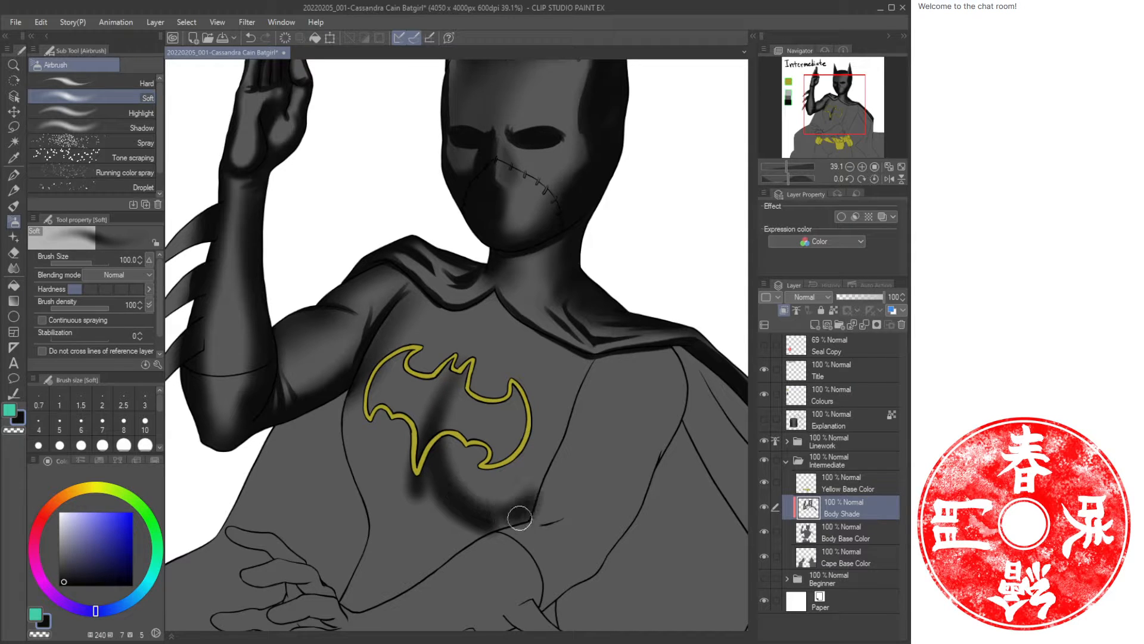
{"action": "mouse_move", "coordinate": [565, 396]}
{"action": "left_mouse_down"}
{"action": "mouse_move", "coordinate": [544, 477]}
{"action": "mouse_move", "coordinate": [440, 491]}
{"action": "mouse_move", "coordinate": [495, 505]}
{"action": "mouse_move", "coordinate": [488, 491]}
{"action": "mouse_move", "coordinate": [463, 490]}
{"action": "mouse_move", "coordinate": [456, 383]}
{"action": "mouse_move", "coordinate": [371, 394]}
{"action": "left_mouse_up"}
{"action": "mouse_move", "coordinate": [380, 343]}
{"action": "left_mouse_down"}
{"action": "mouse_move", "coordinate": [400, 473]}
{"action": "mouse_move", "coordinate": [356, 382]}
{"action": "mouse_move", "coordinate": [347, 419]}
{"action": "mouse_move", "coordinate": [354, 443]}
{"action": "mouse_move", "coordinate": [350, 430]}
{"action": "mouse_move", "coordinate": [400, 483]}
{"action": "mouse_move", "coordinate": [422, 472]}
{"action": "mouse_move", "coordinate": [414, 455]}
{"action": "mouse_move", "coordinate": [384, 454]}
{"action": "left_mouse_up"}
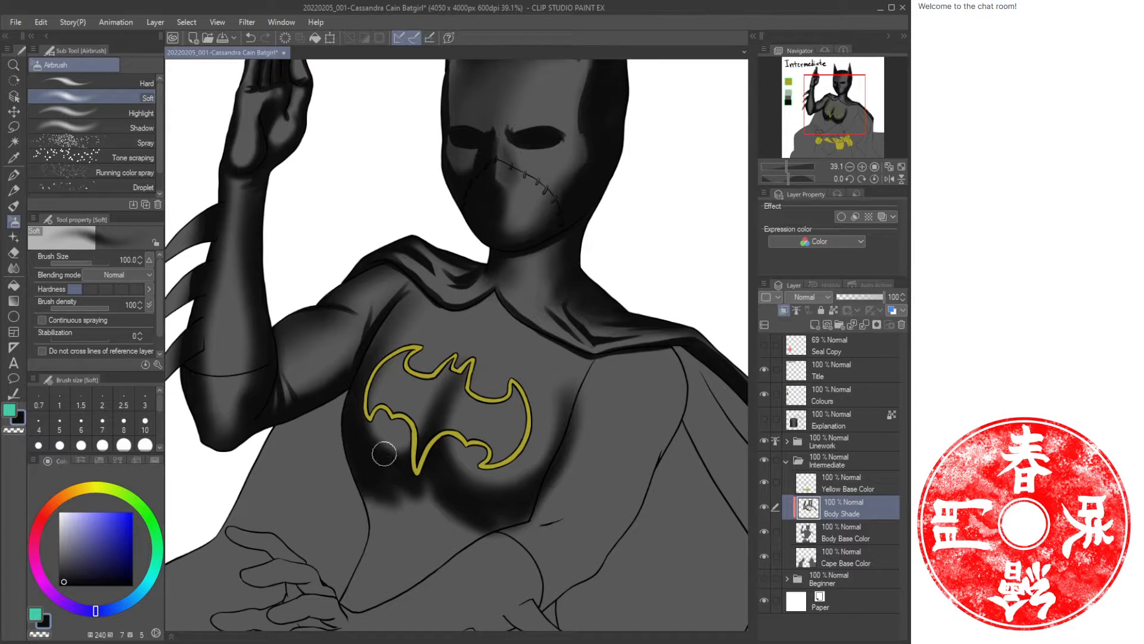
Airbrush darker shading down the torso toward the waist and along the chest's far side.
{"action": "mouse_move", "coordinate": [371, 493]}
{"action": "left_mouse_down"}
{"action": "mouse_move", "coordinate": [420, 487]}
{"action": "mouse_move", "coordinate": [382, 522]}
{"action": "mouse_move", "coordinate": [345, 607]}
{"action": "mouse_move", "coordinate": [423, 425]}
{"action": "mouse_move", "coordinate": [408, 501]}
{"action": "mouse_move", "coordinate": [403, 358]}
{"action": "mouse_move", "coordinate": [462, 378]}
{"action": "mouse_move", "coordinate": [458, 396]}
{"action": "mouse_move", "coordinate": [514, 362]}
{"action": "mouse_move", "coordinate": [480, 381]}
{"action": "mouse_move", "coordinate": [462, 361]}
{"action": "left_mouse_up"}
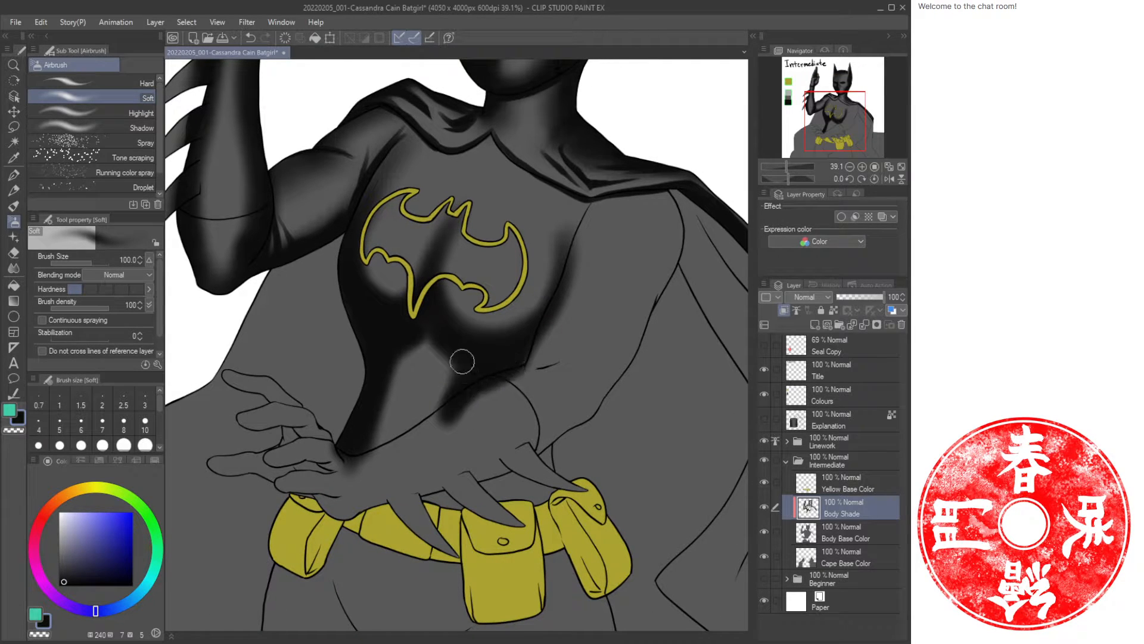
{"action": "mouse_move", "coordinate": [405, 323]}
{"action": "left_mouse_down"}
{"action": "mouse_move", "coordinate": [437, 350]}
{"action": "mouse_move", "coordinate": [471, 357]}
{"action": "left_mouse_up"}
{"action": "left_click_drag", "start_coordinate": [372, 342], "coordinate": [321, 419]}
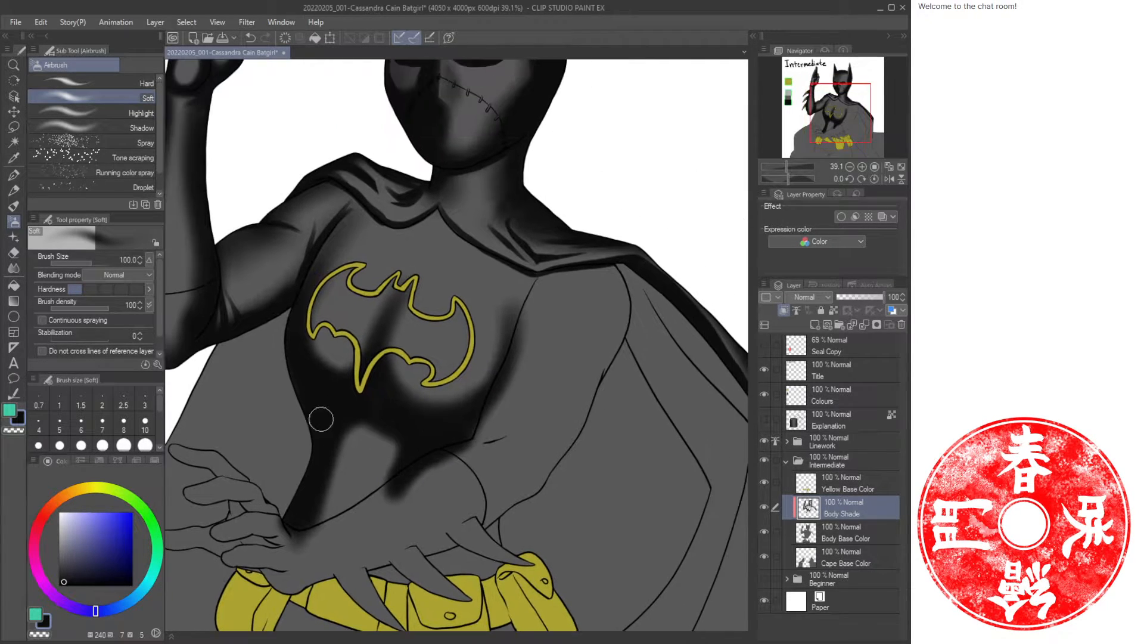
{"action": "left_click_drag", "start_coordinate": [343, 522], "coordinate": [426, 480]}
{"action": "mouse_move", "coordinate": [511, 408]}
{"action": "left_mouse_down"}
{"action": "mouse_move", "coordinate": [393, 486]}
{"action": "mouse_move", "coordinate": [505, 430]}
{"action": "mouse_move", "coordinate": [521, 406]}
{"action": "mouse_move", "coordinate": [380, 480]}
{"action": "mouse_move", "coordinate": [528, 394]}
{"action": "left_mouse_up"}
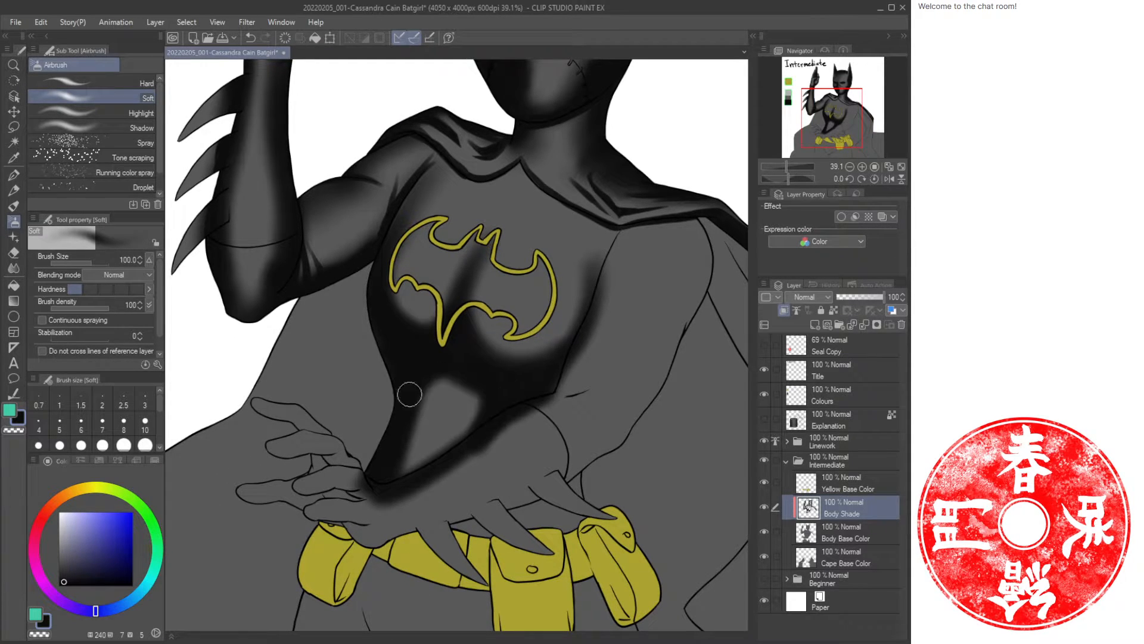
{"action": "mouse_move", "coordinate": [410, 394]}
{"action": "left_mouse_down"}
{"action": "mouse_move", "coordinate": [432, 382]}
{"action": "mouse_move", "coordinate": [418, 419]}
{"action": "mouse_move", "coordinate": [477, 402]}
{"action": "mouse_move", "coordinate": [394, 466]}
{"action": "mouse_move", "coordinate": [479, 425]}
{"action": "mouse_move", "coordinate": [424, 446]}
{"action": "mouse_move", "coordinate": [447, 398]}
{"action": "mouse_move", "coordinate": [417, 395]}
{"action": "left_mouse_up"}
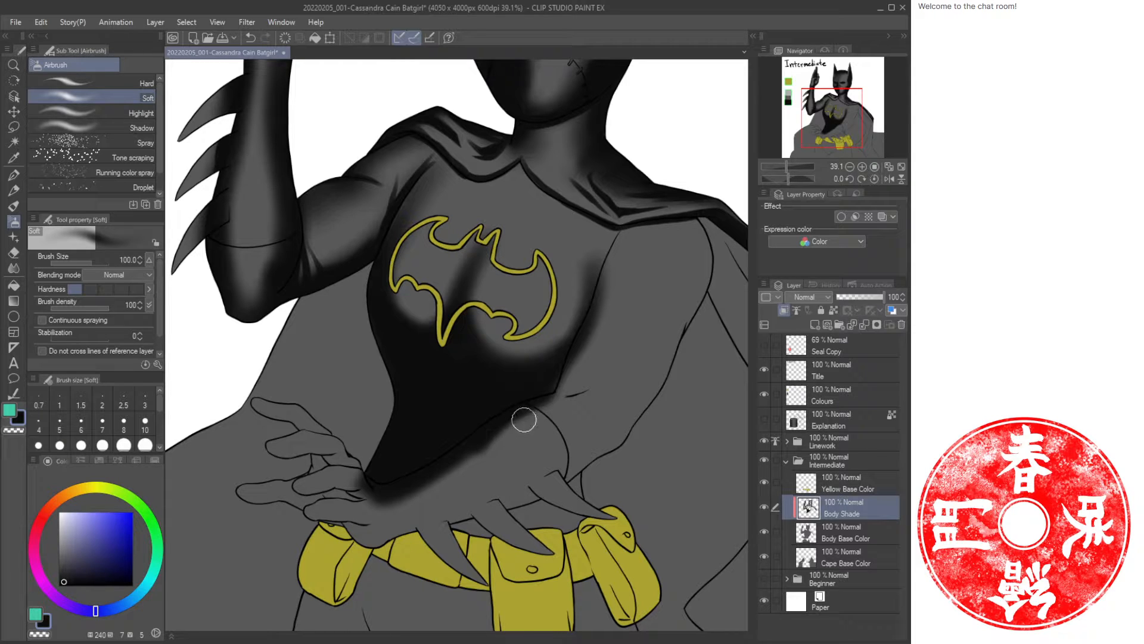
{"action": "left_click_drag", "start_coordinate": [524, 414], "coordinate": [455, 459]}
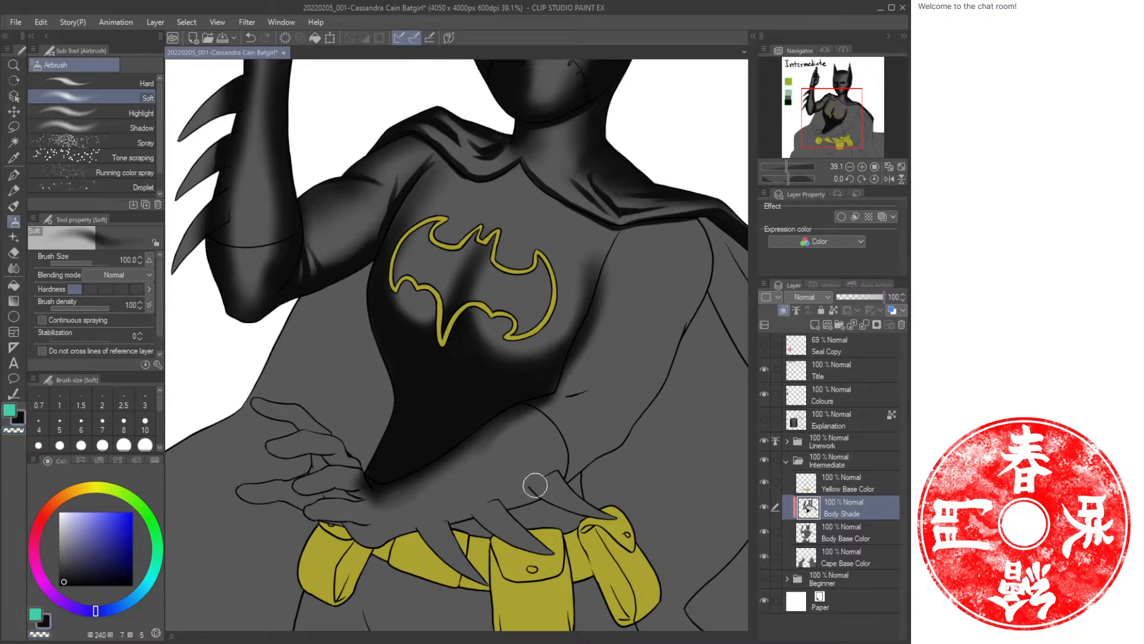
{"action": "mouse_move", "coordinate": [531, 485]}
{"action": "left_mouse_down"}
{"action": "mouse_move", "coordinate": [383, 542]}
{"action": "mouse_move", "coordinate": [596, 463]}
{"action": "mouse_move", "coordinate": [546, 481]}
{"action": "mouse_move", "coordinate": [643, 409]}
{"action": "mouse_move", "coordinate": [589, 436]}
{"action": "left_mouse_up"}
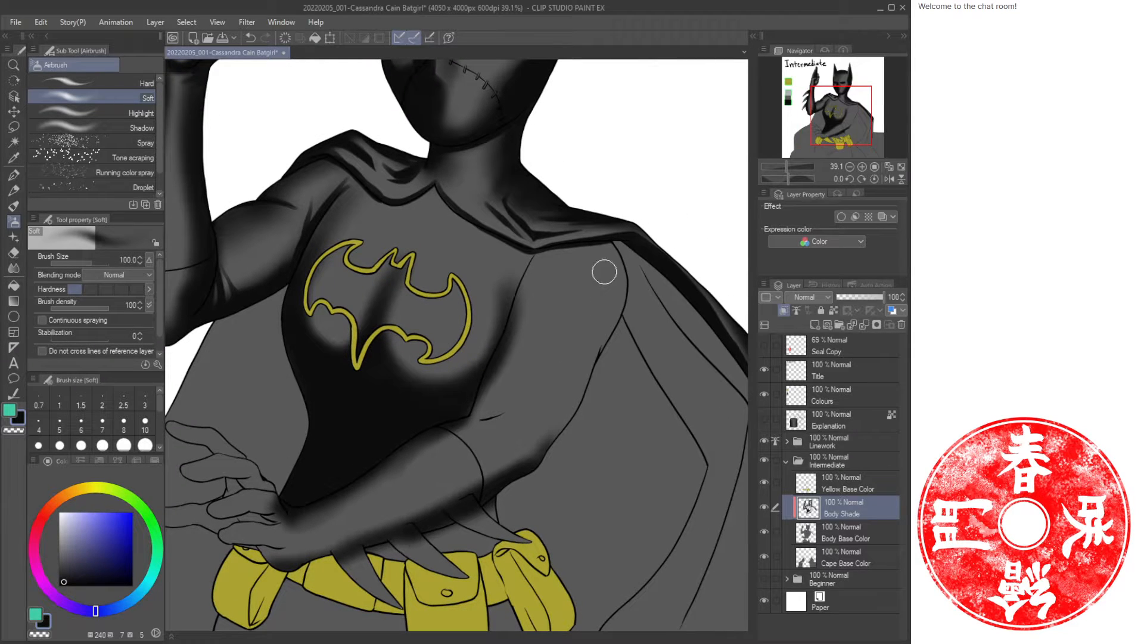
{"action": "mouse_move", "coordinate": [604, 271]}
{"action": "left_mouse_down"}
{"action": "mouse_move", "coordinate": [618, 312]}
{"action": "mouse_move", "coordinate": [617, 260]}
{"action": "mouse_move", "coordinate": [609, 320]}
{"action": "mouse_move", "coordinate": [567, 348]}
{"action": "mouse_move", "coordinate": [589, 323]}
{"action": "left_mouse_up"}
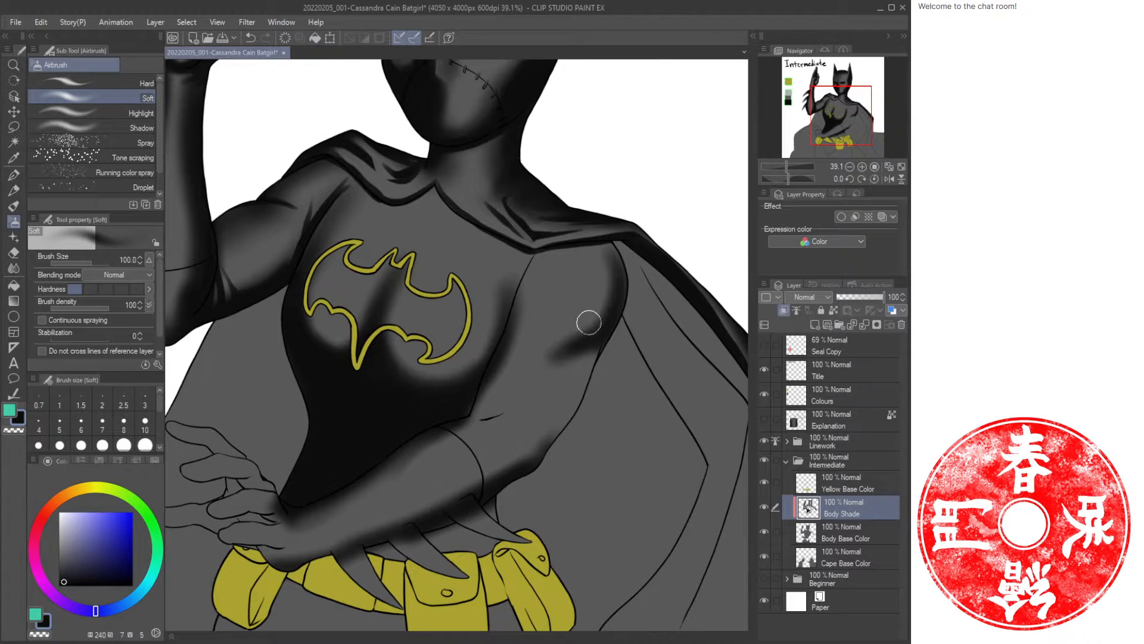
Airbrush soft shading over the chest's far shoulder edge beside the cape.
{"action": "mouse_move", "coordinate": [537, 264]}
{"action": "left_mouse_down"}
{"action": "mouse_move", "coordinate": [531, 297]}
{"action": "mouse_move", "coordinate": [525, 287]}
{"action": "mouse_move", "coordinate": [560, 363]}
{"action": "mouse_move", "coordinate": [532, 312]}
{"action": "mouse_move", "coordinate": [562, 351]}
{"action": "mouse_move", "coordinate": [607, 315]}
{"action": "mouse_move", "coordinate": [611, 338]}
{"action": "mouse_move", "coordinate": [577, 355]}
{"action": "mouse_move", "coordinate": [601, 347]}
{"action": "mouse_move", "coordinate": [585, 362]}
{"action": "mouse_move", "coordinate": [572, 344]}
{"action": "mouse_move", "coordinate": [609, 247]}
{"action": "left_mouse_up"}
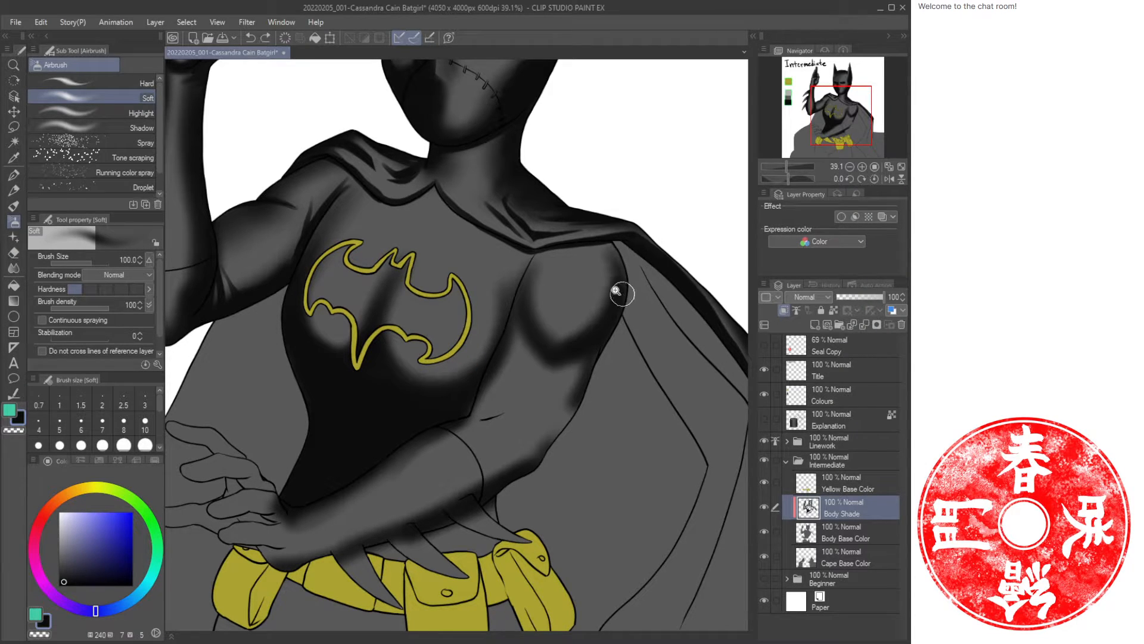
{"action": "key", "text": "b"}
{"action": "scroll", "coordinate": [613, 301], "scroll_direction": "up", "scroll_amount": 3}
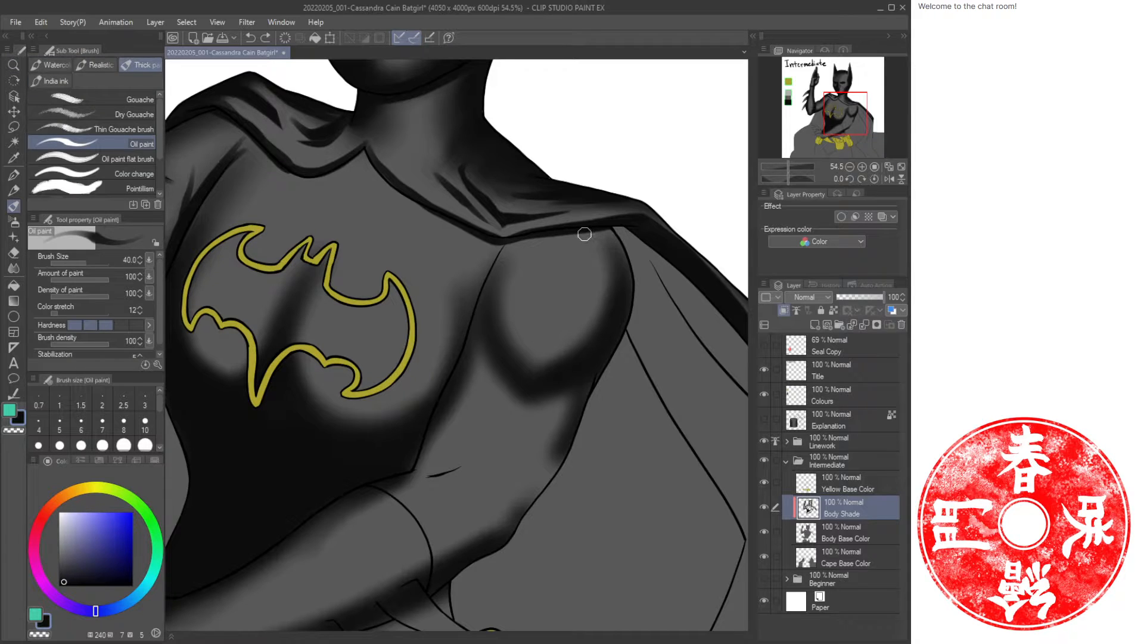
{"action": "key", "text": "b"}
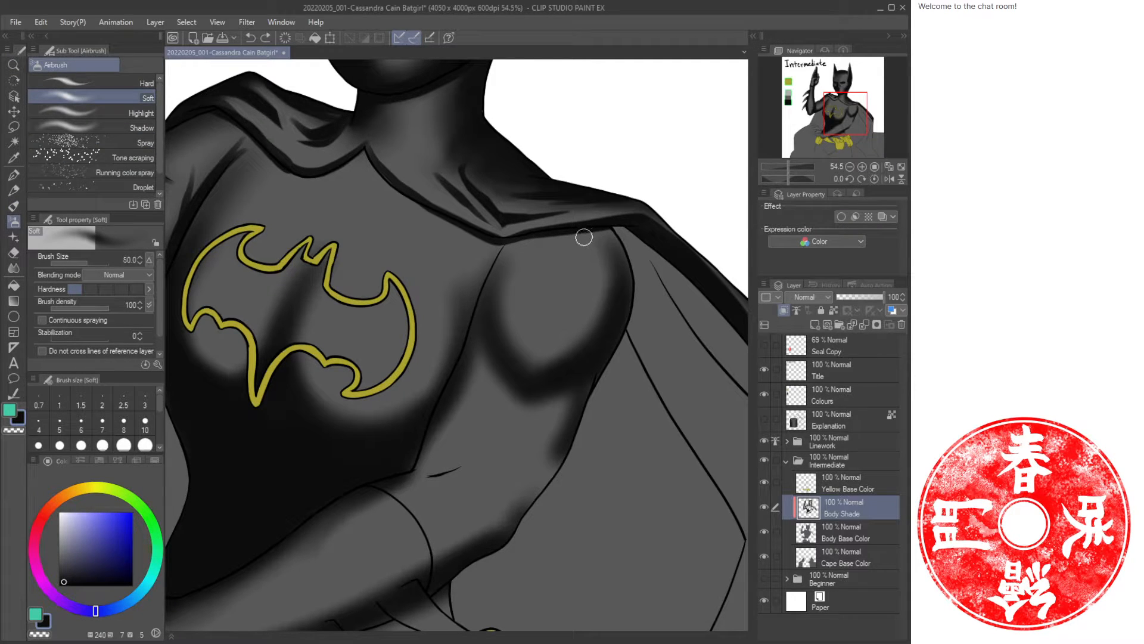
{"action": "mouse_move", "coordinate": [600, 241]}
{"action": "left_mouse_down"}
{"action": "mouse_move", "coordinate": [631, 276]}
{"action": "mouse_move", "coordinate": [617, 249]}
{"action": "mouse_move", "coordinate": [631, 295]}
{"action": "mouse_move", "coordinate": [625, 261]}
{"action": "mouse_move", "coordinate": [604, 270]}
{"action": "mouse_move", "coordinate": [608, 328]}
{"action": "mouse_move", "coordinate": [614, 275]}
{"action": "mouse_move", "coordinate": [608, 328]}
{"action": "left_mouse_up"}
Enlarge the airbrush to 170 and airbrush broad shadows down the far side of the chest.
{"action": "key", "text": "bracketright"}
{"action": "key", "text": "bracketright"}
{"action": "key", "text": "bracketright"}
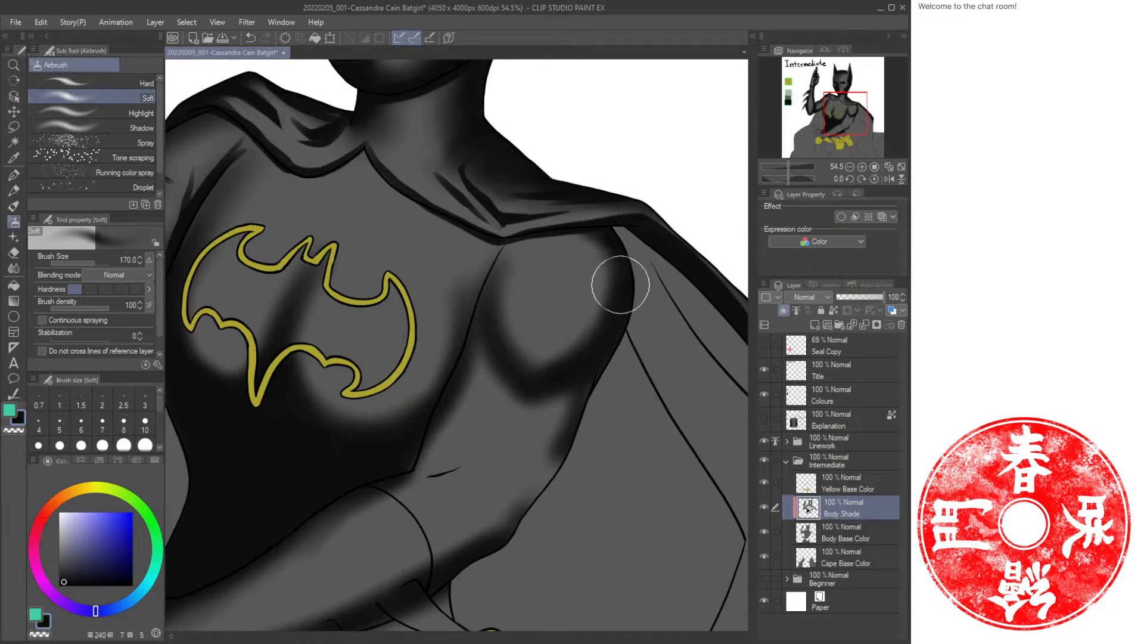
{"action": "mouse_move", "coordinate": [610, 247]}
{"action": "left_mouse_down"}
{"action": "mouse_move", "coordinate": [608, 318]}
{"action": "mouse_move", "coordinate": [572, 359]}
{"action": "left_mouse_up"}
{"action": "mouse_move", "coordinate": [605, 317]}
{"action": "left_mouse_down"}
{"action": "mouse_move", "coordinate": [568, 394]}
{"action": "mouse_move", "coordinate": [571, 376]}
{"action": "mouse_move", "coordinate": [564, 427]}
{"action": "left_mouse_up"}
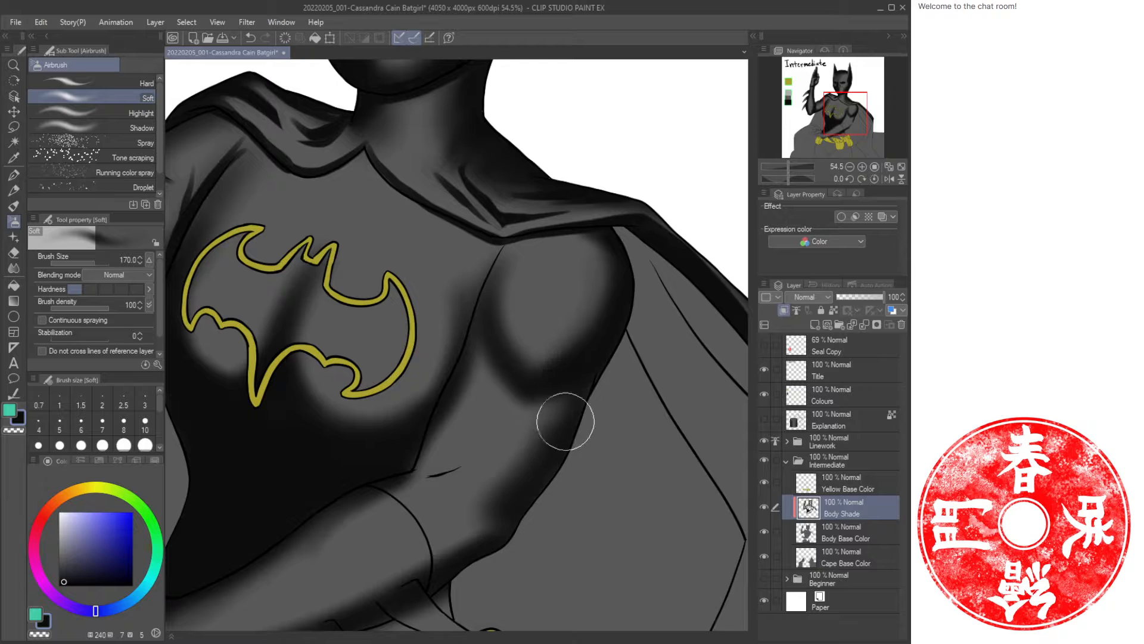
{"action": "mouse_move", "coordinate": [483, 396]}
{"action": "left_mouse_down"}
{"action": "mouse_move", "coordinate": [436, 414]}
{"action": "mouse_move", "coordinate": [427, 435]}
{"action": "mouse_move", "coordinate": [517, 248]}
{"action": "mouse_move", "coordinate": [491, 286]}
{"action": "mouse_move", "coordinate": [499, 297]}
{"action": "left_mouse_up"}
Shrink the airbrush to 80 and airbrush a shadow from the collar down the chest's centre.
{"action": "key", "text": "bracketleft"}
{"action": "key", "text": "bracketleft"}
{"action": "key", "text": "bracketleft"}
{"action": "key", "text": "bracketleft"}
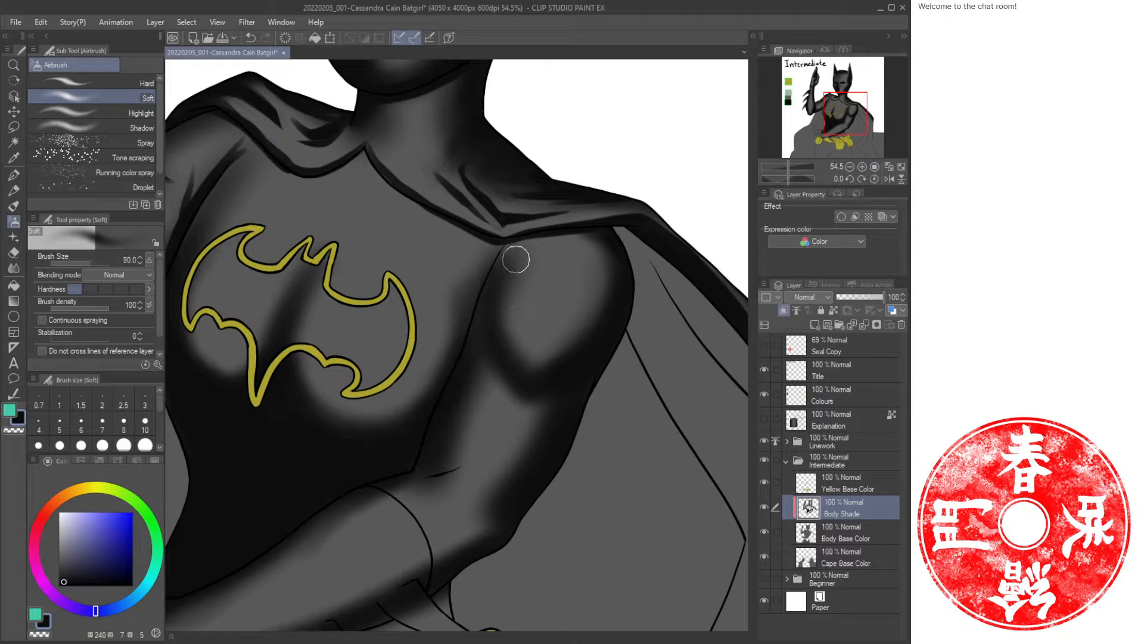
{"action": "mouse_move", "coordinate": [525, 240]}
{"action": "left_mouse_down"}
{"action": "mouse_move", "coordinate": [502, 269]}
{"action": "mouse_move", "coordinate": [504, 246]}
{"action": "mouse_move", "coordinate": [483, 281]}
{"action": "mouse_move", "coordinate": [516, 238]}
{"action": "mouse_move", "coordinate": [480, 287]}
{"action": "mouse_move", "coordinate": [443, 425]}
{"action": "mouse_move", "coordinate": [487, 344]}
{"action": "mouse_move", "coordinate": [453, 418]}
{"action": "left_mouse_up"}
Return the airbrush to 170 and darken the far side of the torso under the chest.
{"action": "key", "text": "bracketright"}
{"action": "key", "text": "bracketright"}
{"action": "key", "text": "bracketright"}
{"action": "key", "text": "bracketright"}
{"action": "left_click_drag", "start_coordinate": [555, 413], "coordinate": [647, 336]}
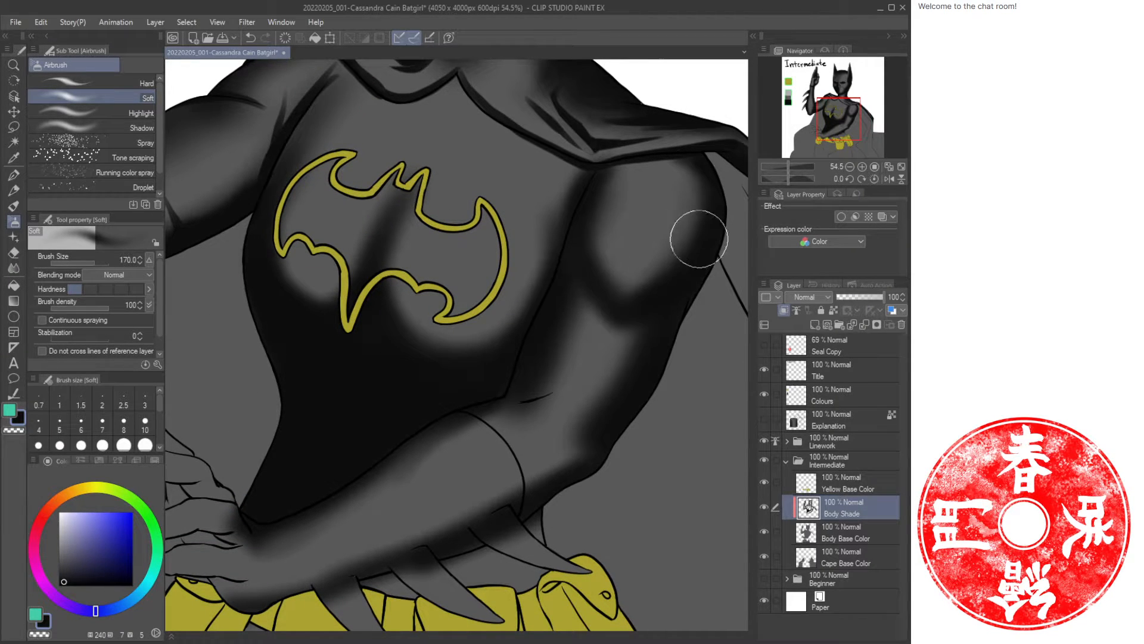
{"action": "mouse_move", "coordinate": [703, 238]}
{"action": "left_mouse_down"}
{"action": "mouse_move", "coordinate": [649, 303]}
{"action": "mouse_move", "coordinate": [589, 255]}
{"action": "mouse_move", "coordinate": [622, 178]}
{"action": "mouse_move", "coordinate": [650, 189]}
{"action": "mouse_move", "coordinate": [653, 271]}
{"action": "mouse_move", "coordinate": [625, 335]}
{"action": "mouse_move", "coordinate": [600, 306]}
{"action": "mouse_move", "coordinate": [621, 322]}
{"action": "mouse_move", "coordinate": [658, 251]}
{"action": "mouse_move", "coordinate": [606, 276]}
{"action": "mouse_move", "coordinate": [622, 294]}
{"action": "mouse_move", "coordinate": [635, 283]}
{"action": "mouse_move", "coordinate": [596, 355]}
{"action": "mouse_move", "coordinate": [640, 272]}
{"action": "mouse_move", "coordinate": [697, 241]}
{"action": "mouse_move", "coordinate": [562, 373]}
{"action": "mouse_move", "coordinate": [538, 360]}
{"action": "mouse_move", "coordinate": [531, 375]}
{"action": "mouse_move", "coordinate": [511, 338]}
{"action": "mouse_move", "coordinate": [503, 349]}
{"action": "mouse_move", "coordinate": [555, 358]}
{"action": "mouse_move", "coordinate": [536, 381]}
{"action": "mouse_move", "coordinate": [608, 301]}
{"action": "mouse_move", "coordinate": [538, 388]}
{"action": "mouse_move", "coordinate": [576, 290]}
{"action": "mouse_move", "coordinate": [584, 305]}
{"action": "mouse_move", "coordinate": [486, 374]}
{"action": "mouse_move", "coordinate": [583, 405]}
{"action": "mouse_move", "coordinate": [545, 424]}
{"action": "mouse_move", "coordinate": [517, 378]}
{"action": "mouse_move", "coordinate": [559, 375]}
{"action": "mouse_move", "coordinate": [540, 351]}
{"action": "mouse_move", "coordinate": [529, 373]}
{"action": "mouse_move", "coordinate": [553, 320]}
{"action": "mouse_move", "coordinate": [565, 378]}
{"action": "left_mouse_up"}
{"action": "mouse_move", "coordinate": [527, 343]}
{"action": "left_mouse_down"}
{"action": "mouse_move", "coordinate": [537, 332]}
{"action": "mouse_move", "coordinate": [567, 337]}
{"action": "mouse_move", "coordinate": [600, 378]}
{"action": "mouse_move", "coordinate": [595, 310]}
{"action": "mouse_move", "coordinate": [501, 324]}
{"action": "mouse_move", "coordinate": [580, 324]}
{"action": "mouse_move", "coordinate": [544, 292]}
{"action": "mouse_move", "coordinate": [604, 288]}
{"action": "mouse_move", "coordinate": [598, 381]}
{"action": "mouse_move", "coordinate": [567, 327]}
{"action": "mouse_move", "coordinate": [598, 339]}
{"action": "mouse_move", "coordinate": [599, 389]}
{"action": "mouse_move", "coordinate": [529, 350]}
{"action": "mouse_move", "coordinate": [486, 432]}
{"action": "mouse_move", "coordinate": [531, 343]}
{"action": "mouse_move", "coordinate": [508, 395]}
{"action": "mouse_move", "coordinate": [508, 378]}
{"action": "mouse_move", "coordinate": [502, 428]}
{"action": "mouse_move", "coordinate": [460, 470]}
{"action": "mouse_move", "coordinate": [572, 347]}
{"action": "left_mouse_up"}
{"action": "mouse_move", "coordinate": [624, 248]}
{"action": "left_mouse_down"}
{"action": "mouse_move", "coordinate": [581, 310]}
{"action": "mouse_move", "coordinate": [605, 256]}
{"action": "mouse_move", "coordinate": [554, 345]}
{"action": "mouse_move", "coordinate": [464, 385]}
{"action": "mouse_move", "coordinate": [539, 359]}
{"action": "left_mouse_up"}
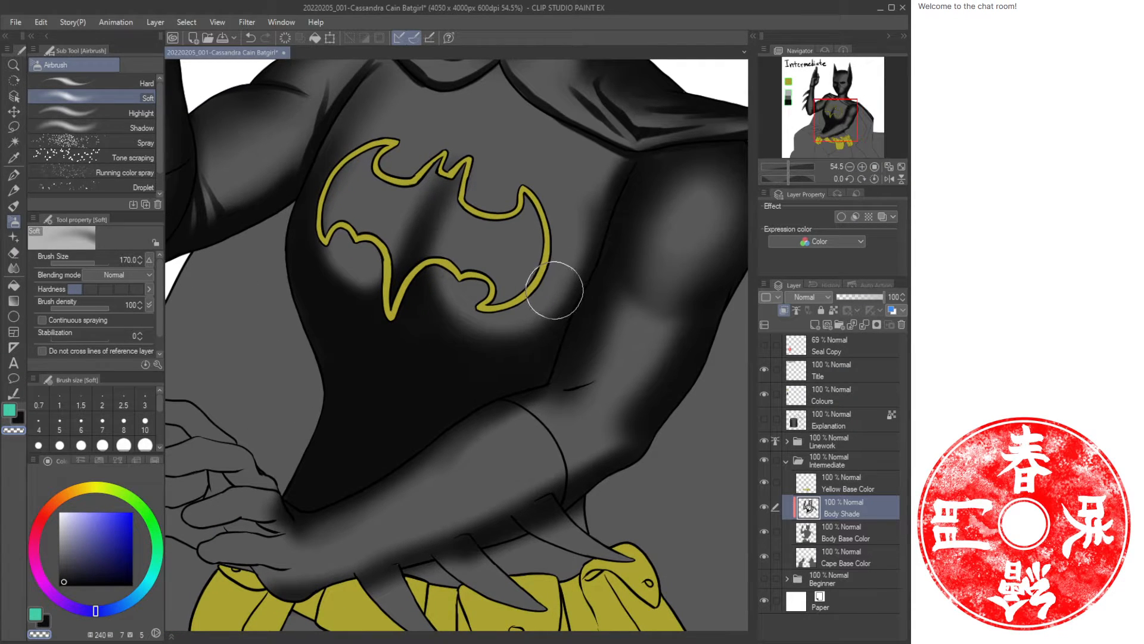
Airbrush shadows beneath the chest and along the forearm resting above the belt.
{"action": "key", "text": "c"}
{"action": "mouse_move", "coordinate": [585, 242]}
{"action": "left_mouse_down"}
{"action": "mouse_move", "coordinate": [509, 345]}
{"action": "mouse_move", "coordinate": [537, 325]}
{"action": "mouse_move", "coordinate": [480, 332]}
{"action": "mouse_move", "coordinate": [486, 295]}
{"action": "left_mouse_up"}
{"action": "left_click_drag", "start_coordinate": [406, 327], "coordinate": [437, 418]}
{"action": "mouse_move", "coordinate": [413, 376]}
{"action": "left_mouse_down"}
{"action": "mouse_move", "coordinate": [355, 381]}
{"action": "mouse_move", "coordinate": [371, 389]}
{"action": "left_mouse_up"}
{"action": "left_click_drag", "start_coordinate": [471, 384], "coordinate": [427, 381]}
{"action": "left_click_drag", "start_coordinate": [495, 414], "coordinate": [447, 381]}
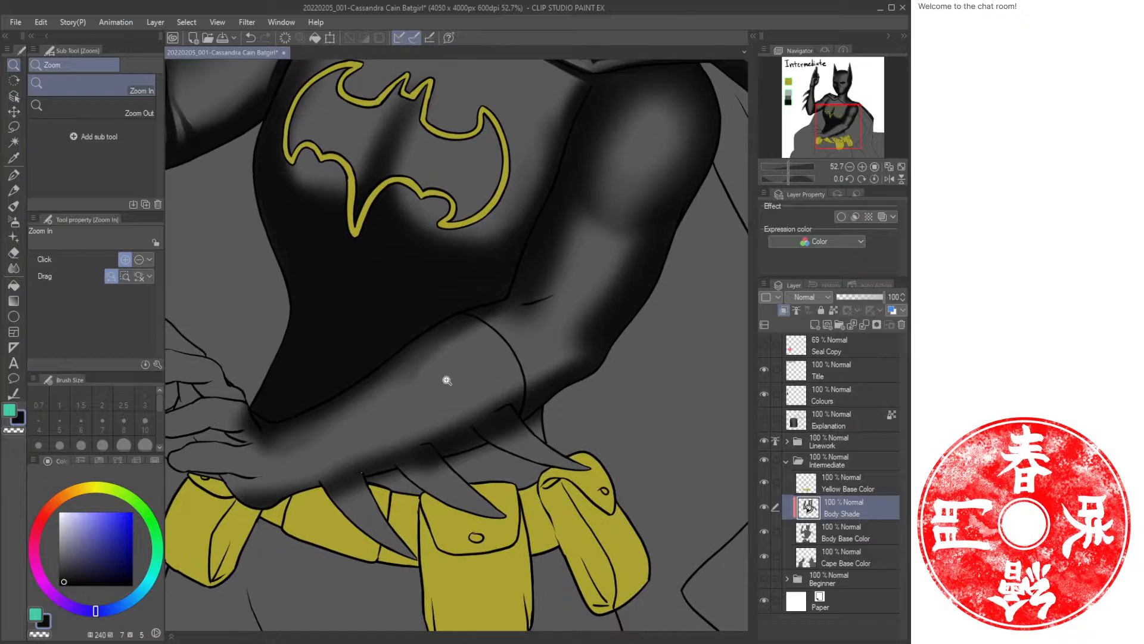
{"action": "key", "text": "b"}
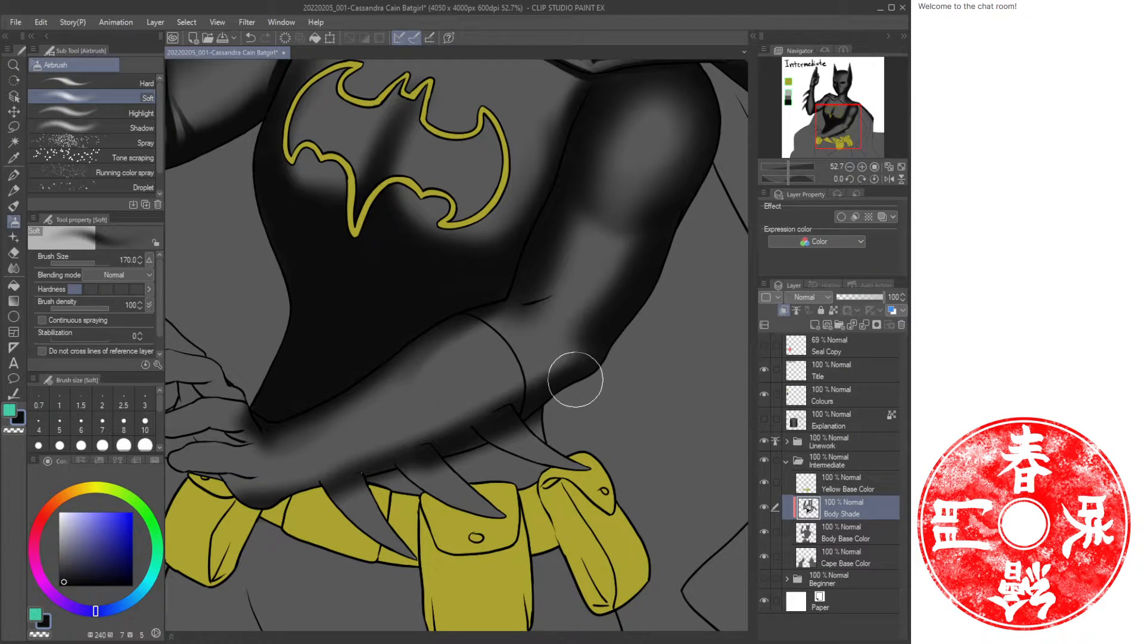
{"action": "mouse_move", "coordinate": [511, 388]}
{"action": "left_mouse_down"}
{"action": "mouse_move", "coordinate": [277, 486]}
{"action": "mouse_move", "coordinate": [375, 477]}
{"action": "mouse_move", "coordinate": [348, 485]}
{"action": "mouse_move", "coordinate": [420, 513]}
{"action": "left_mouse_up"}
Sample the mid-grey from the colour swatches on the Body Base Color layer, then reselect the Body Shade layer.
{"action": "key", "text": "ctrl+space"}
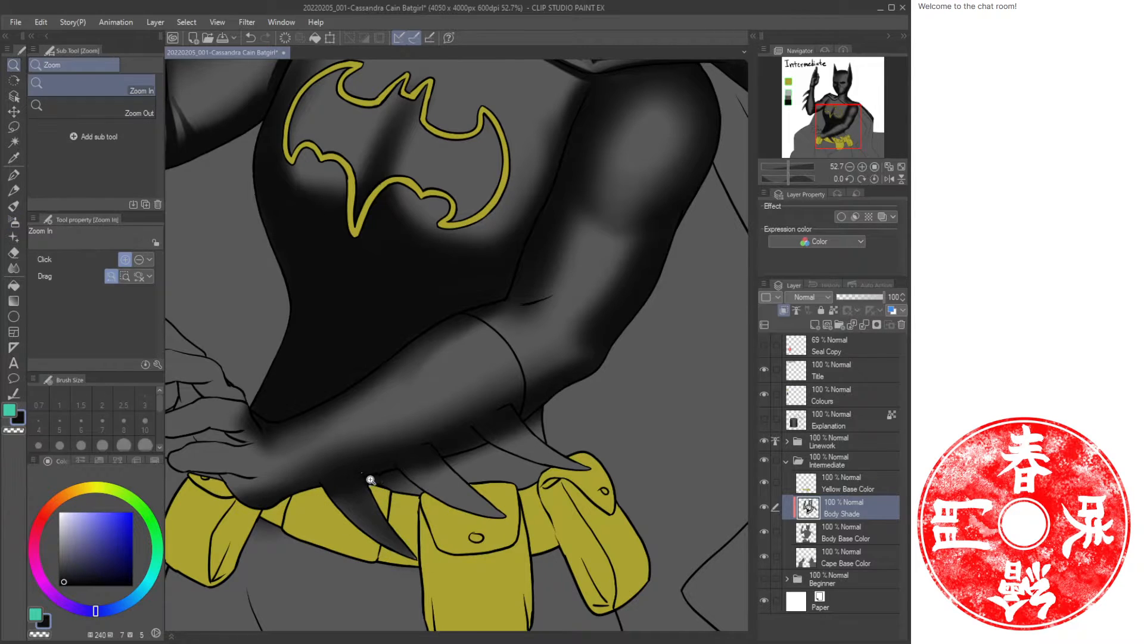
{"action": "left_click_drag", "start_coordinate": [369, 478], "coordinate": [395, 477]}
{"action": "left_click", "coordinate": [849, 535]}
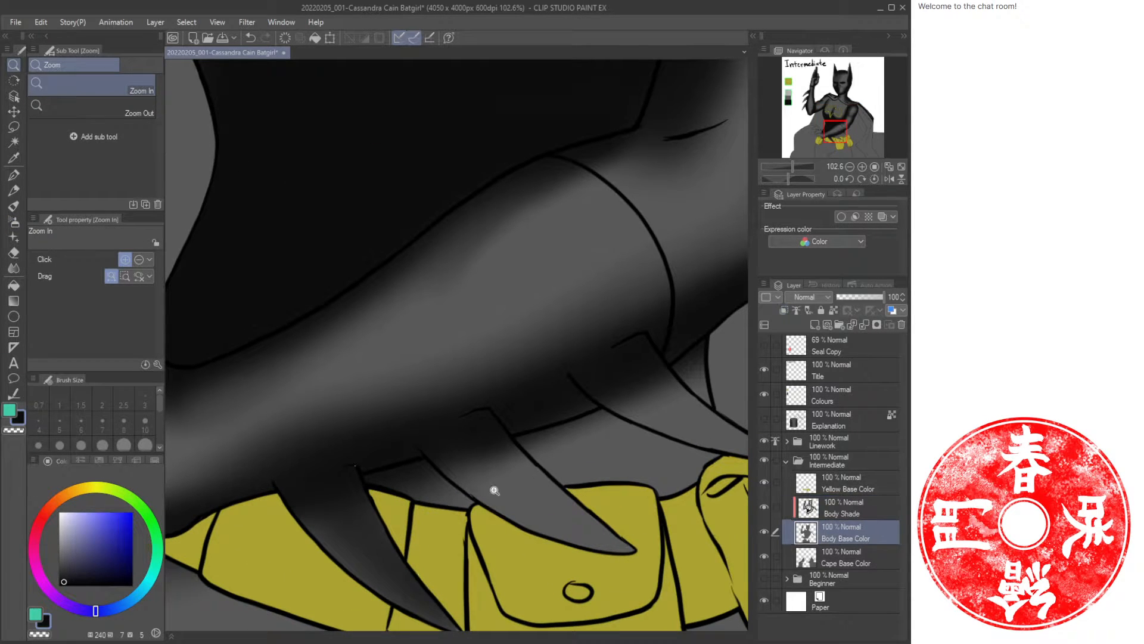
{"action": "key", "text": "u"}
{"action": "left_click_drag", "start_coordinate": [328, 242], "coordinate": [679, 463]}
{"action": "left_click_drag", "start_coordinate": [390, 275], "coordinate": [671, 363]}
{"action": "left_click", "coordinate": [785, 100]}
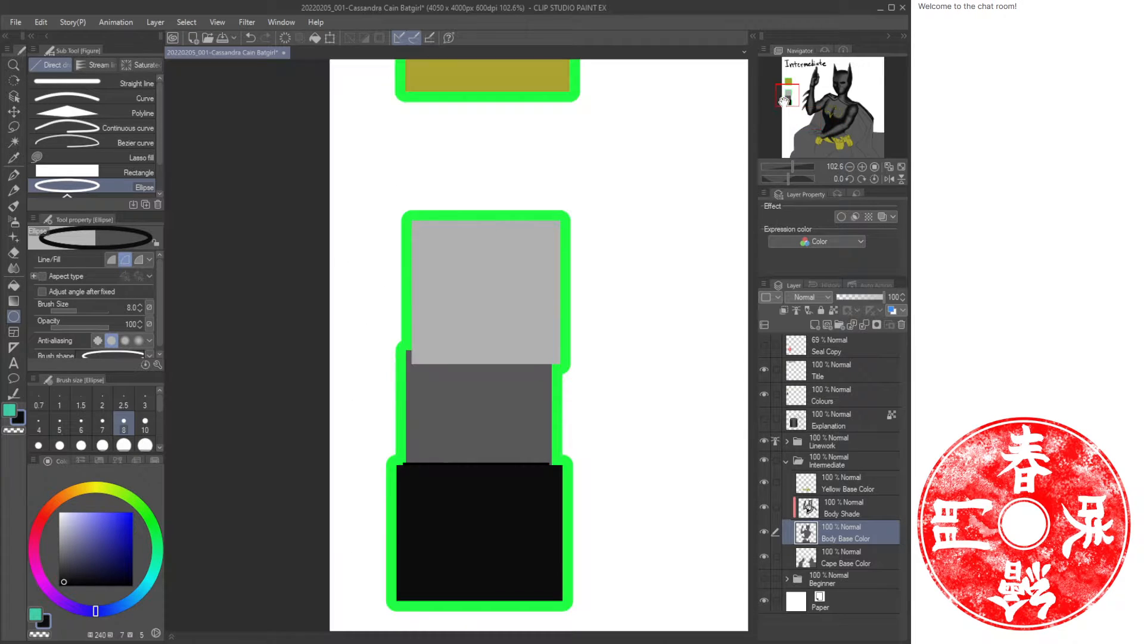
{"action": "key", "text": "x"}
{"action": "left_click", "coordinate": [463, 386], "text": "alt"}
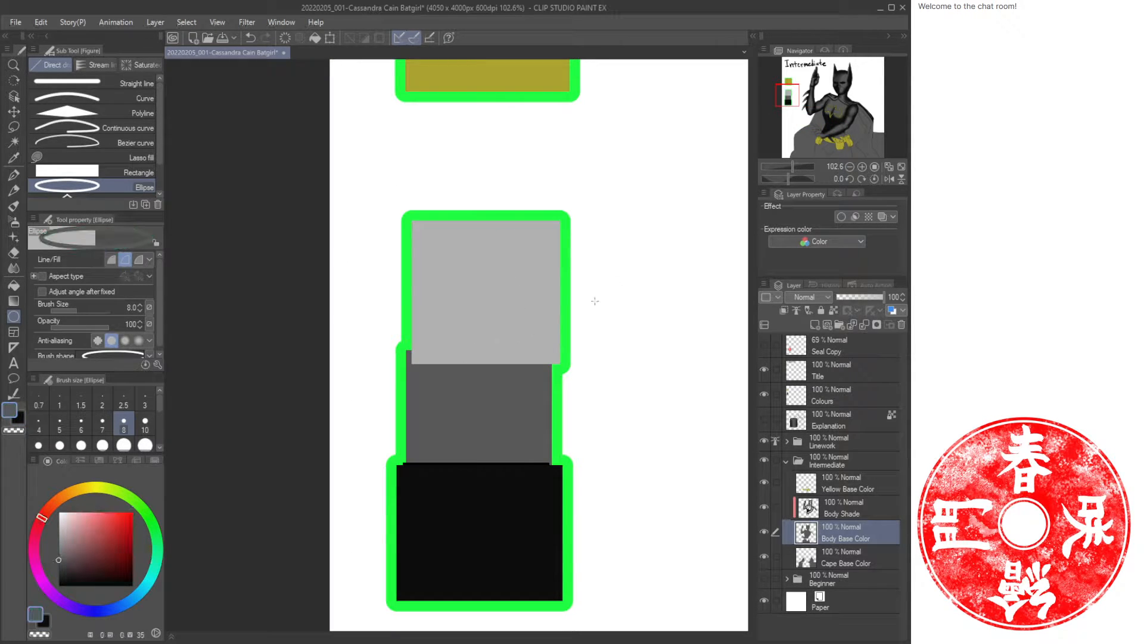
{"action": "left_click", "coordinate": [844, 135]}
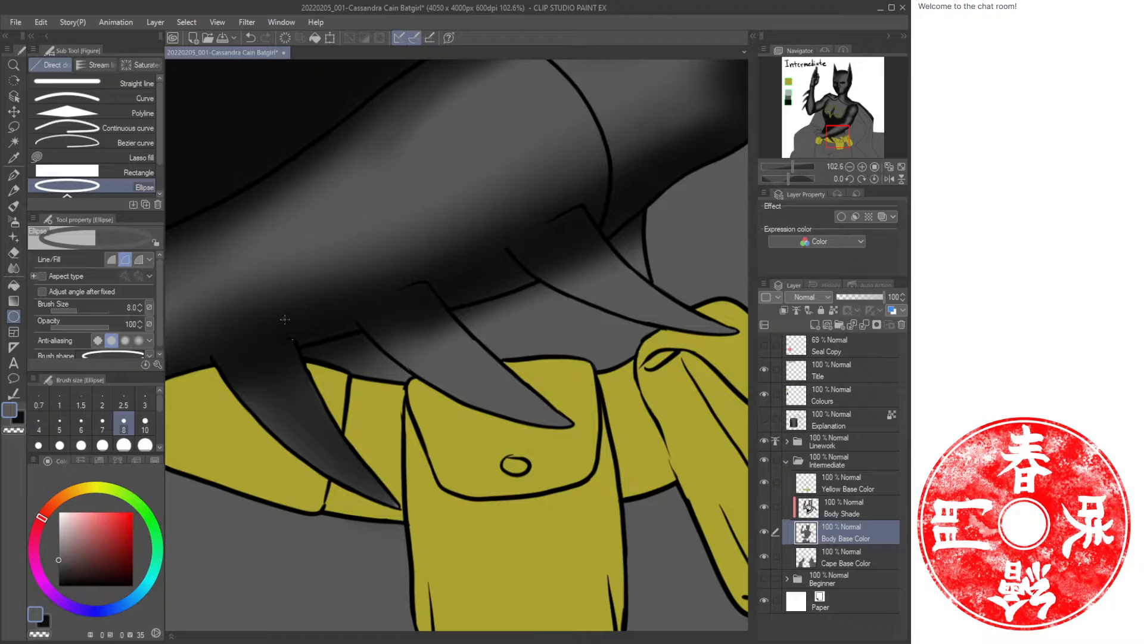
{"action": "left_click", "coordinate": [112, 171]}
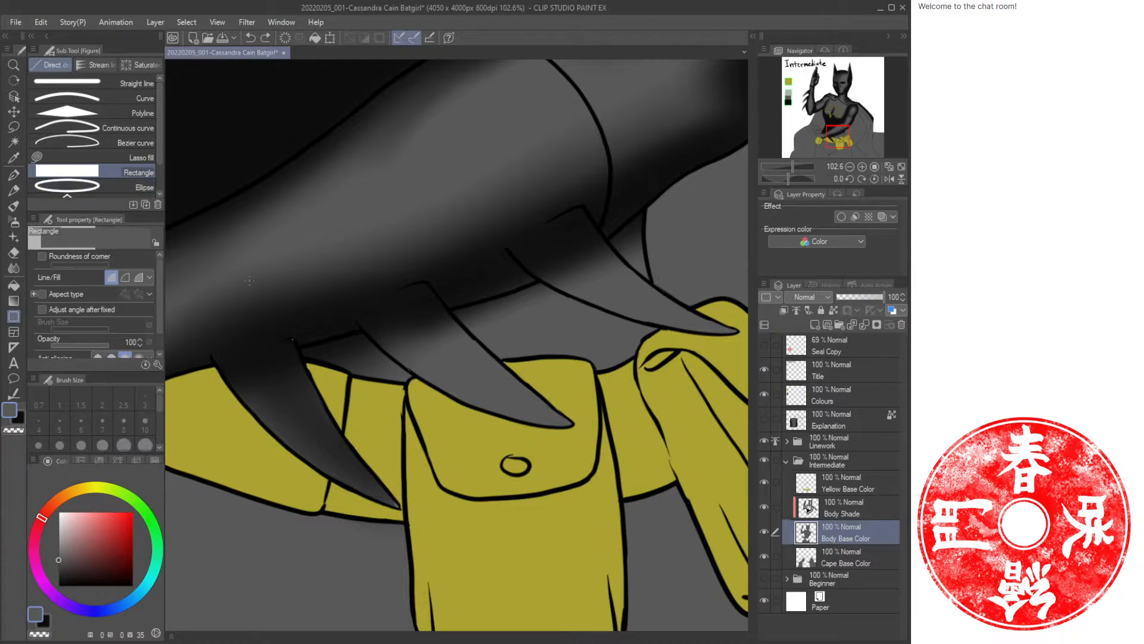
{"action": "left_click", "coordinate": [849, 514]}
{"action": "key", "text": "x"}
Blend the shading across the upper chest just below the collar with soft strokes.
{"action": "key", "text": "b"}
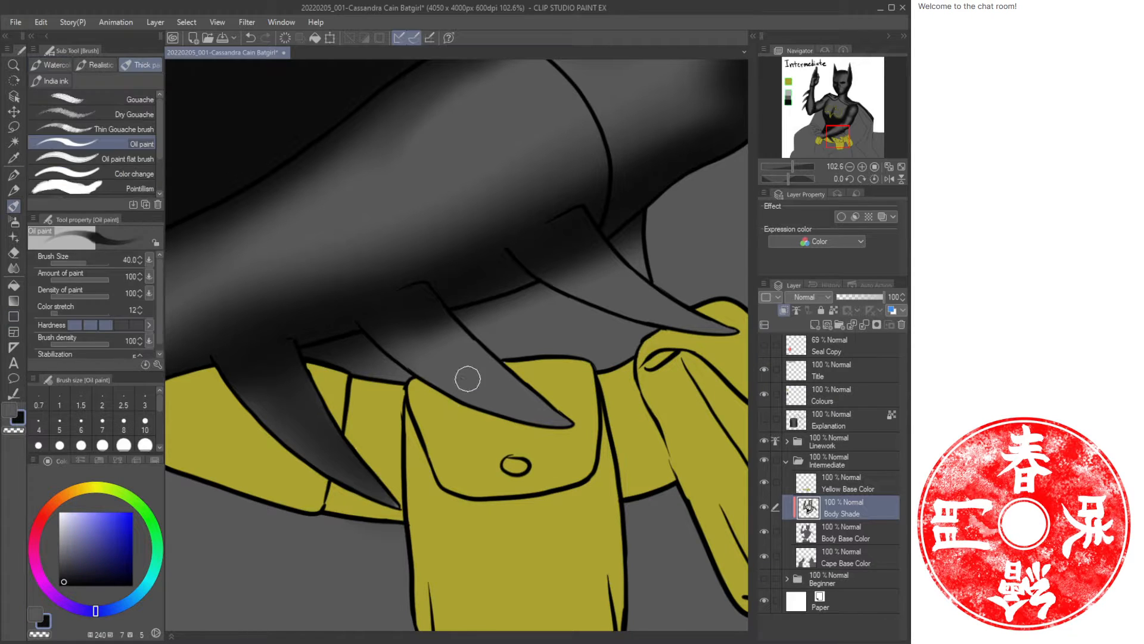
{"action": "key", "text": "ctrl+space"}
{"action": "mouse_move", "coordinate": [529, 320]}
{"action": "left_mouse_down"}
{"action": "mouse_move", "coordinate": [503, 339]}
{"action": "mouse_move", "coordinate": [547, 404]}
{"action": "mouse_move", "coordinate": [546, 360]}
{"action": "left_mouse_up"}
{"action": "scroll", "coordinate": [550, 355], "scroll_direction": "up", "scroll_amount": 5}
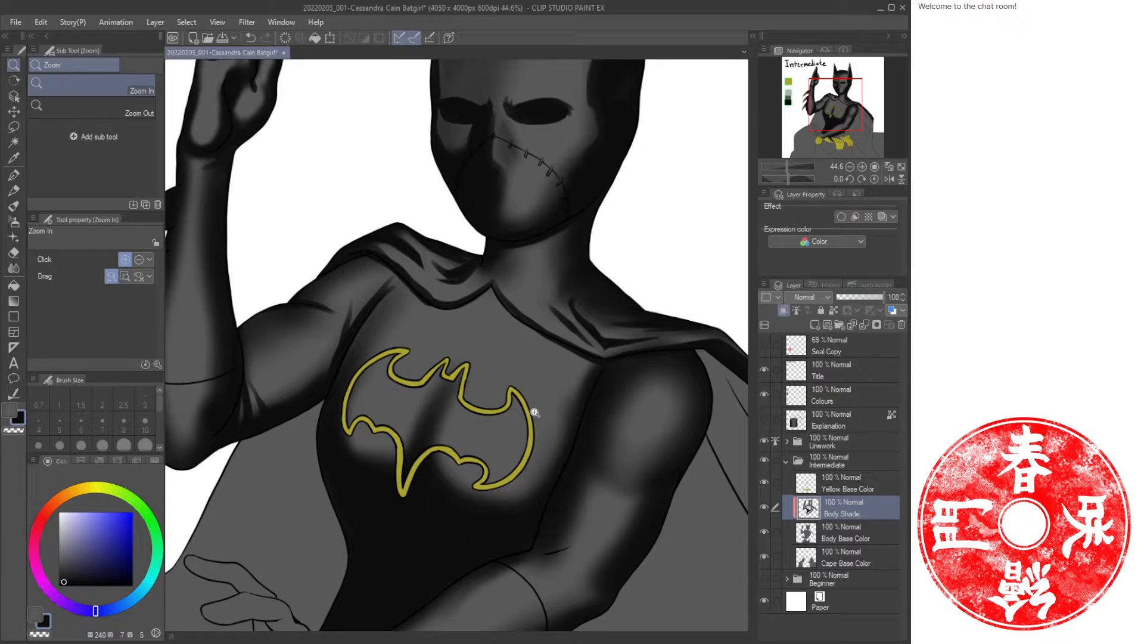
{"action": "left_click_drag", "start_coordinate": [493, 349], "coordinate": [500, 301]}
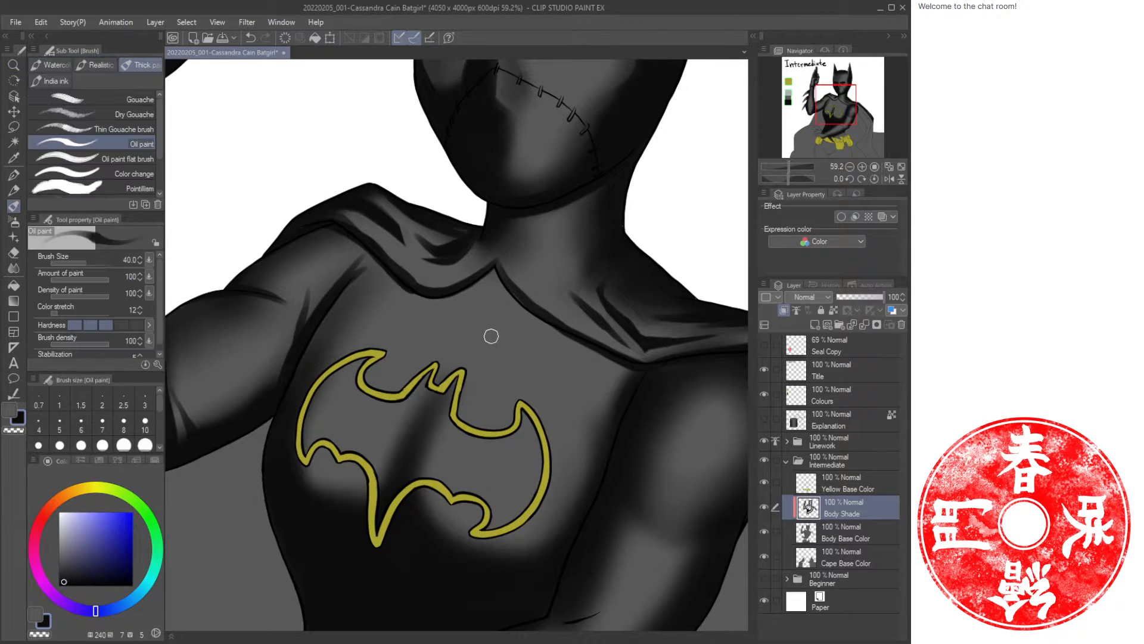
{"action": "mouse_move", "coordinate": [620, 378]}
{"action": "left_mouse_down"}
{"action": "mouse_move", "coordinate": [493, 283]}
{"action": "mouse_move", "coordinate": [415, 294]}
{"action": "mouse_move", "coordinate": [363, 261]}
{"action": "left_mouse_up"}
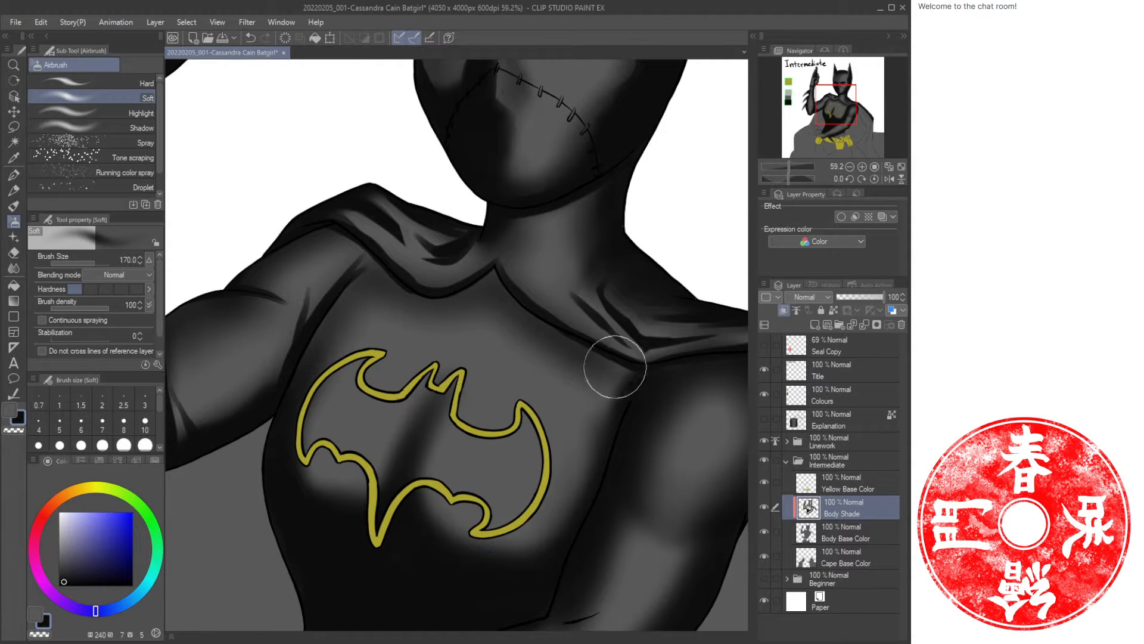
{"action": "left_click_drag", "start_coordinate": [409, 298], "coordinate": [373, 309]}
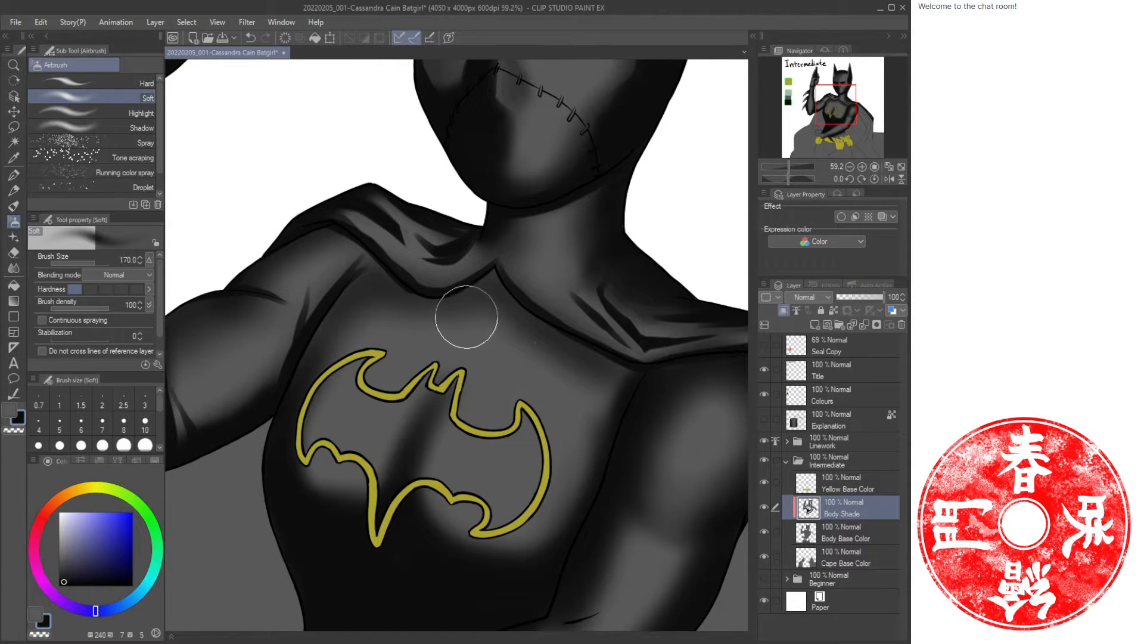
{"action": "left_click_drag", "start_coordinate": [466, 316], "coordinate": [490, 323]}
Paint an oil stroke down the centre top of the bat emblem.
{"action": "key", "text": "c"}
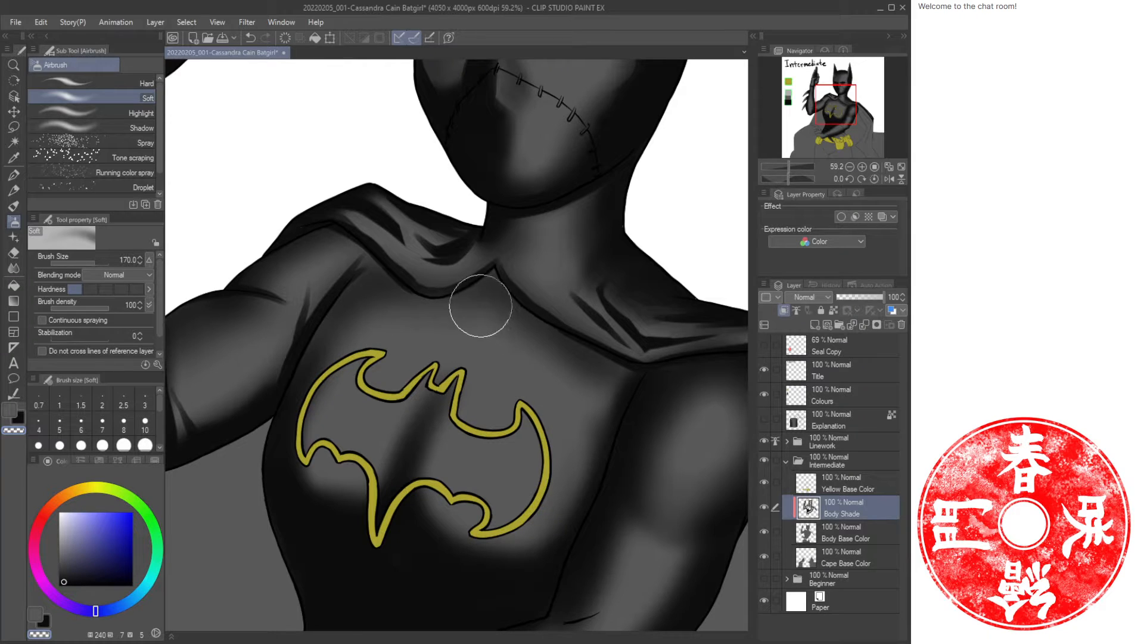
{"action": "key", "text": "c"}
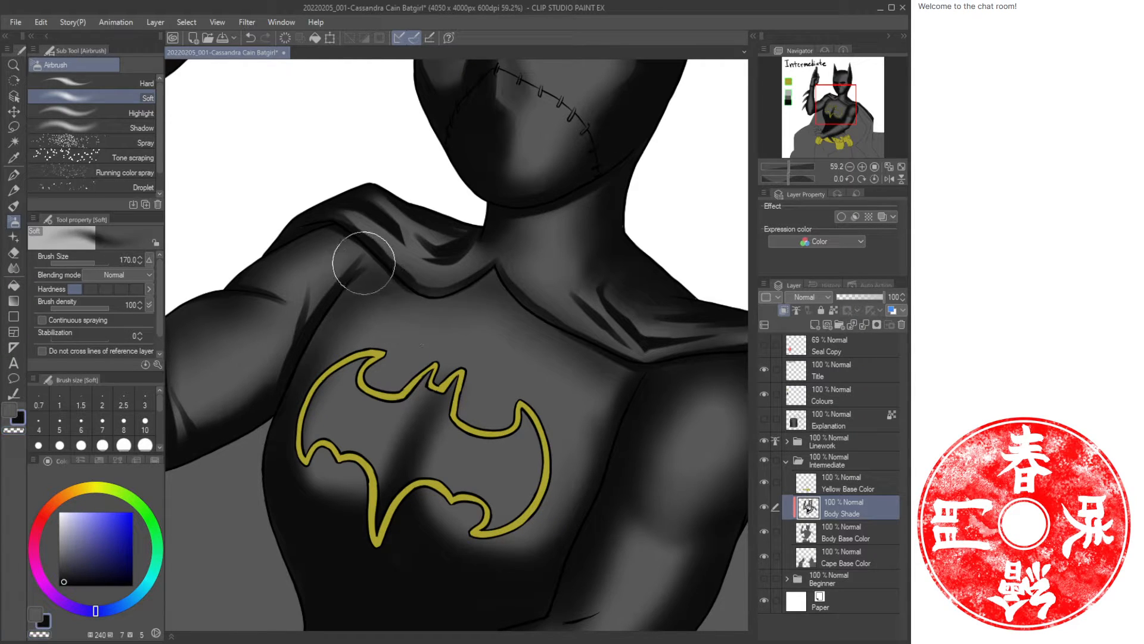
{"action": "key", "text": "c"}
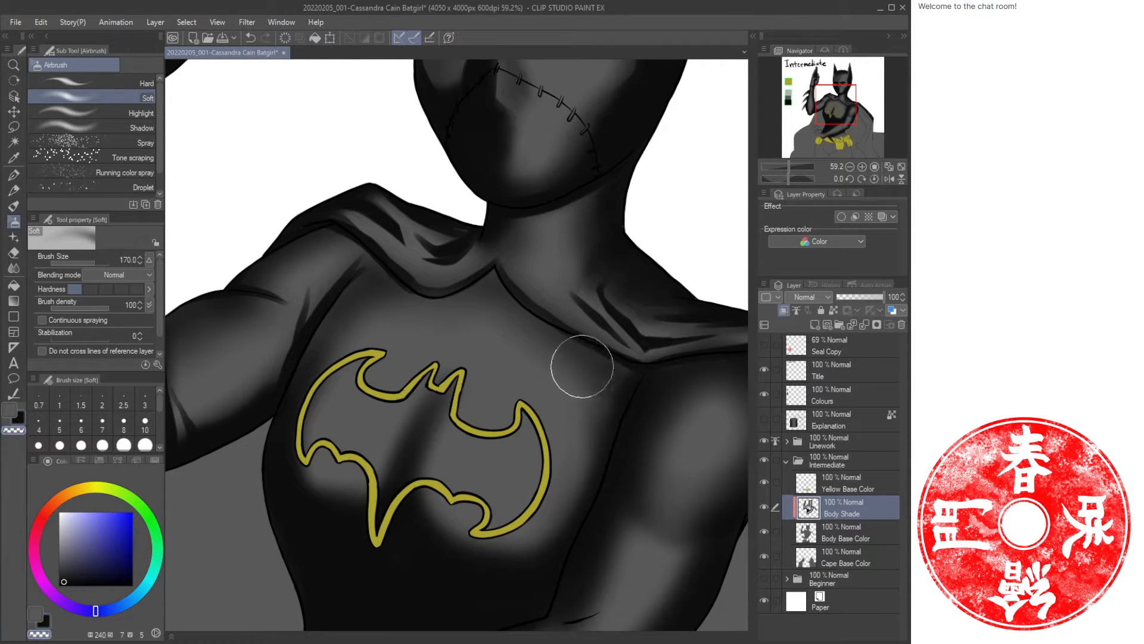
{"action": "key", "text": "c"}
{"action": "mouse_move", "coordinate": [591, 442]}
{"action": "left_mouse_down"}
{"action": "mouse_move", "coordinate": [579, 500]}
{"action": "mouse_move", "coordinate": [476, 546]}
{"action": "mouse_move", "coordinate": [396, 351]}
{"action": "left_mouse_up"}
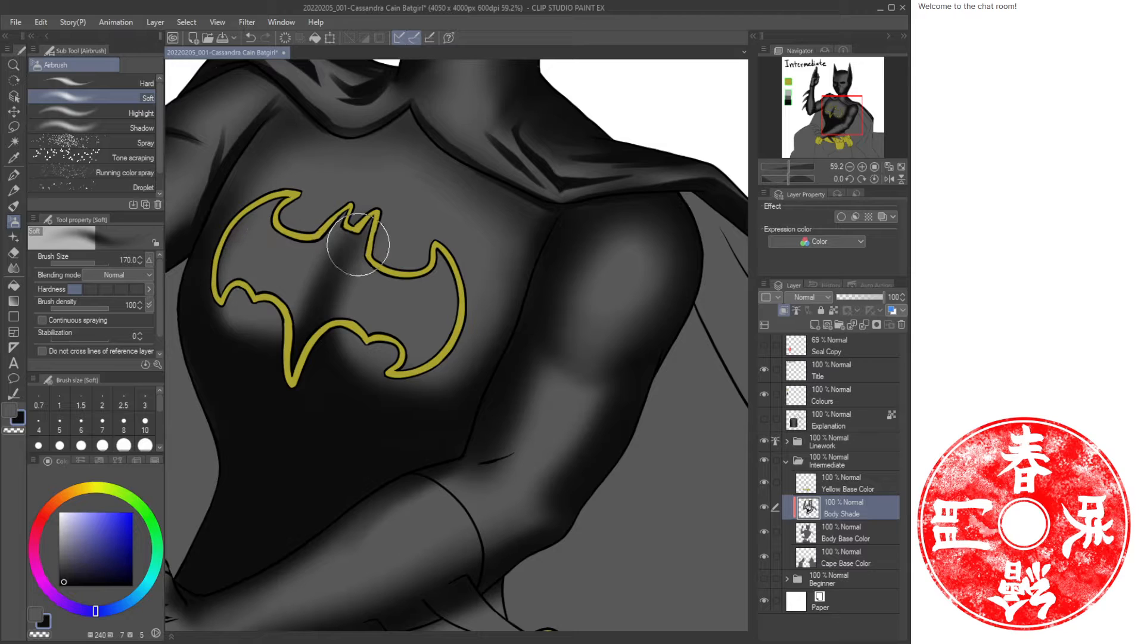
{"action": "key", "text": "c"}
{"action": "key", "text": "b"}
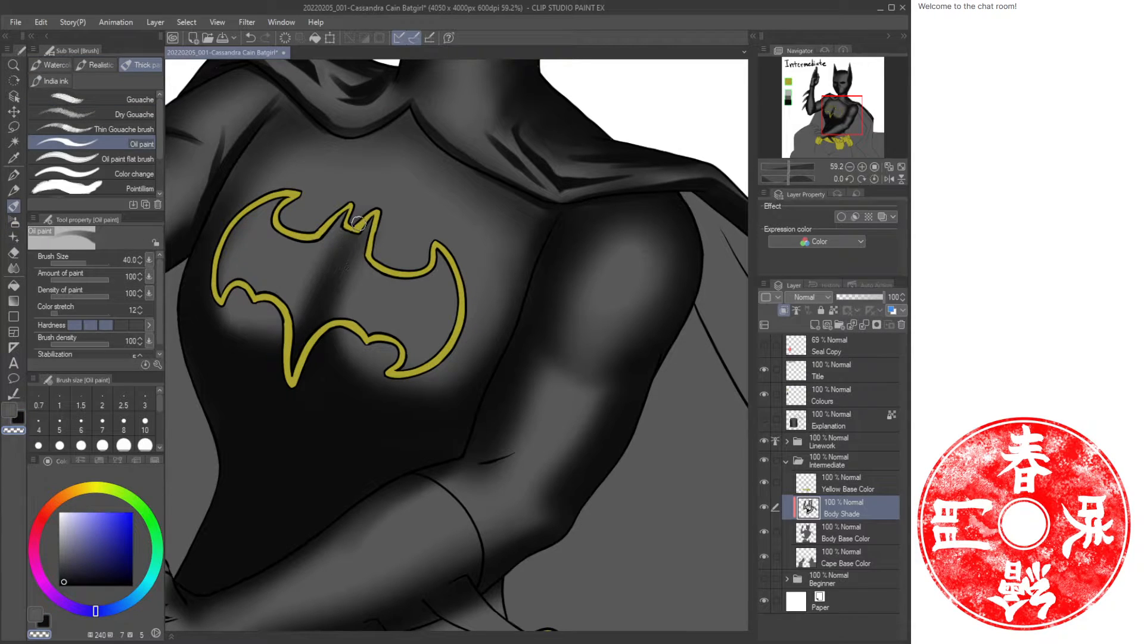
{"action": "key", "text": "c"}
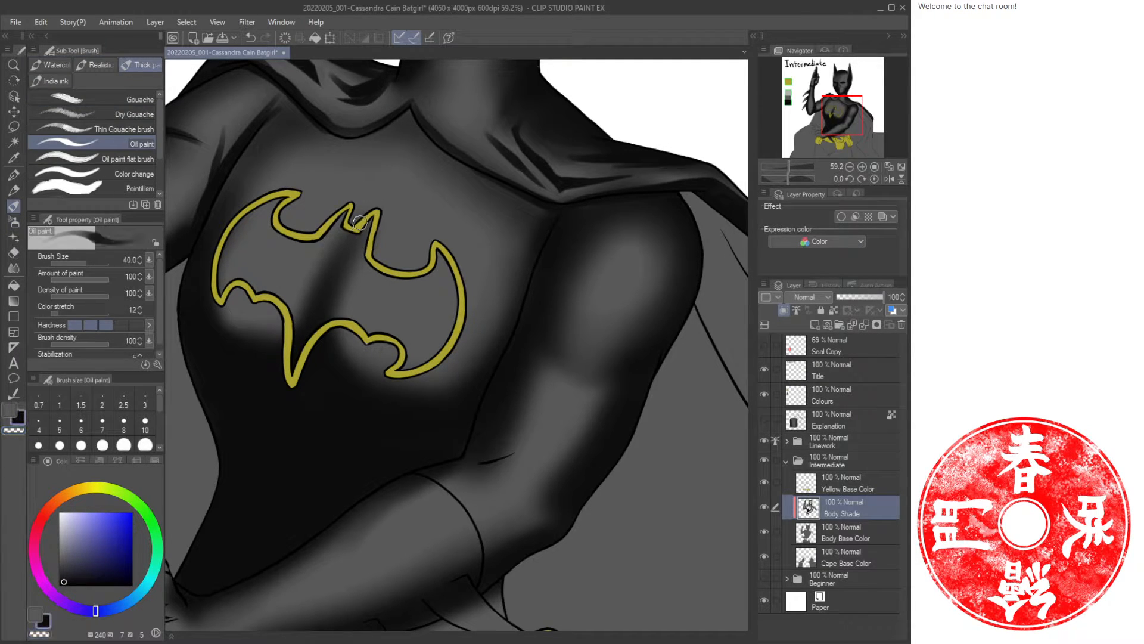
{"action": "mouse_move", "coordinate": [373, 199]}
{"action": "left_mouse_down"}
{"action": "mouse_move", "coordinate": [319, 324]}
{"action": "mouse_move", "coordinate": [350, 230]}
{"action": "mouse_move", "coordinate": [321, 308]}
{"action": "mouse_move", "coordinate": [347, 244]}
{"action": "mouse_move", "coordinate": [329, 291]}
{"action": "left_mouse_up"}
Airbrush soft shadow across the chest beneath the emblem's left wing and below its lower edge.
{"action": "key", "text": "ctrl+space"}
{"action": "mouse_move", "coordinate": [406, 245]}
{"action": "left_mouse_down"}
{"action": "mouse_move", "coordinate": [383, 267]}
{"action": "mouse_move", "coordinate": [414, 356]}
{"action": "mouse_move", "coordinate": [422, 345]}
{"action": "left_mouse_up"}
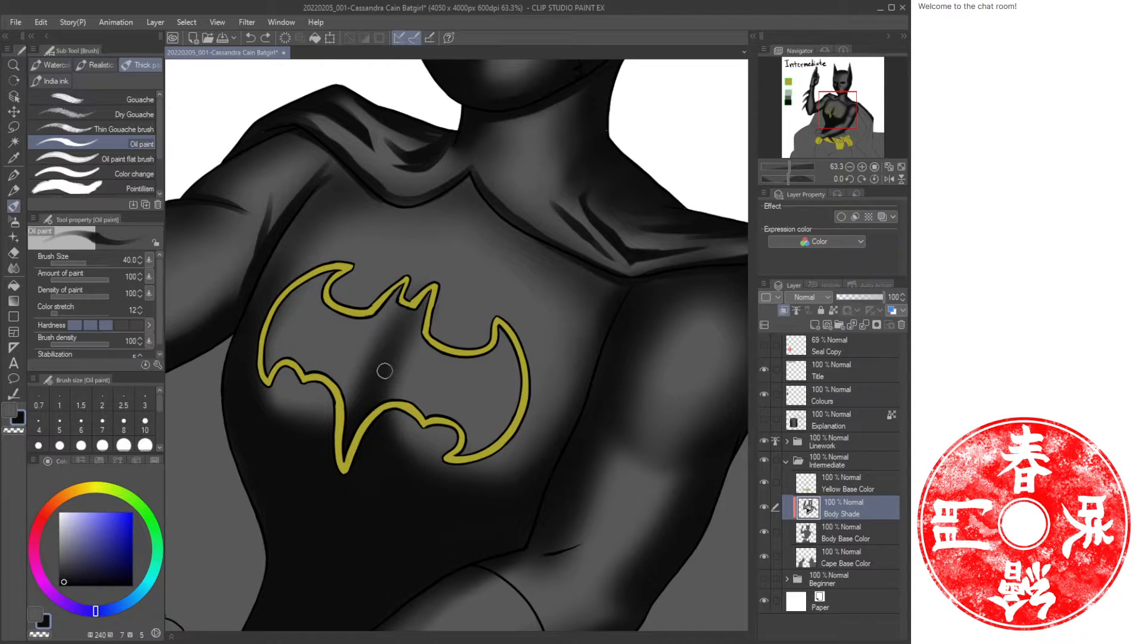
{"action": "key", "text": "b"}
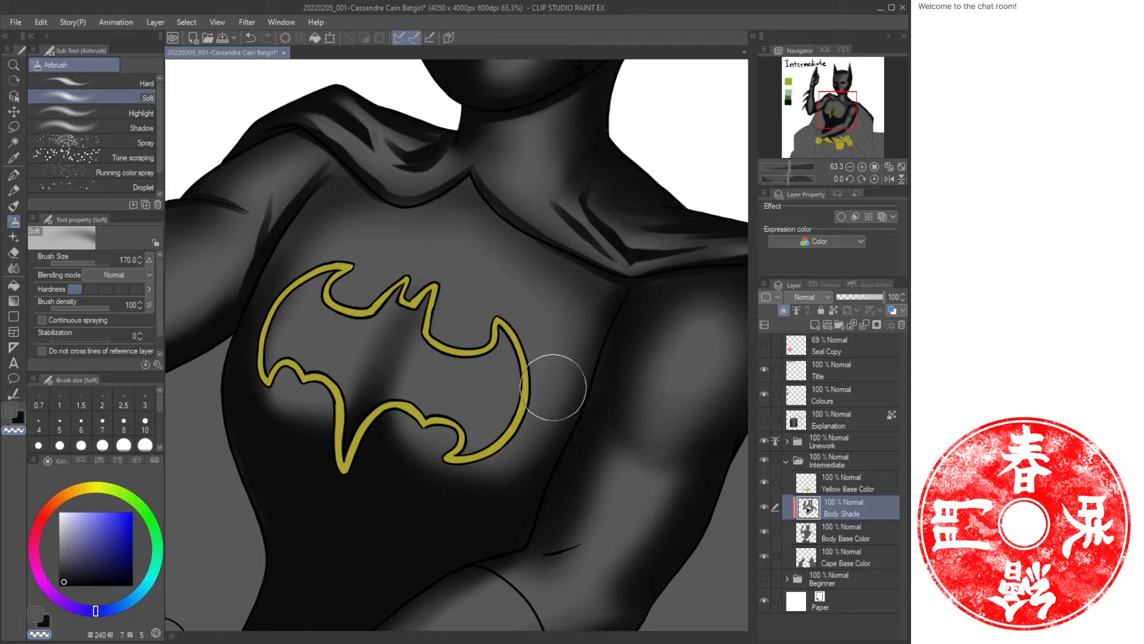
{"action": "mouse_move", "coordinate": [418, 305]}
{"action": "left_mouse_down"}
{"action": "mouse_move", "coordinate": [352, 366]}
{"action": "mouse_move", "coordinate": [400, 311]}
{"action": "mouse_move", "coordinate": [376, 348]}
{"action": "mouse_move", "coordinate": [391, 324]}
{"action": "mouse_move", "coordinate": [387, 393]}
{"action": "mouse_move", "coordinate": [394, 367]}
{"action": "mouse_move", "coordinate": [361, 397]}
{"action": "mouse_move", "coordinate": [313, 408]}
{"action": "mouse_move", "coordinate": [258, 393]}
{"action": "mouse_move", "coordinate": [277, 412]}
{"action": "mouse_move", "coordinate": [362, 417]}
{"action": "mouse_move", "coordinate": [258, 402]}
{"action": "left_mouse_up"}
{"action": "key", "text": "c"}
Airbrush shading up the chest's centre and under the emblem's upper left wing.
{"action": "key", "text": "c"}
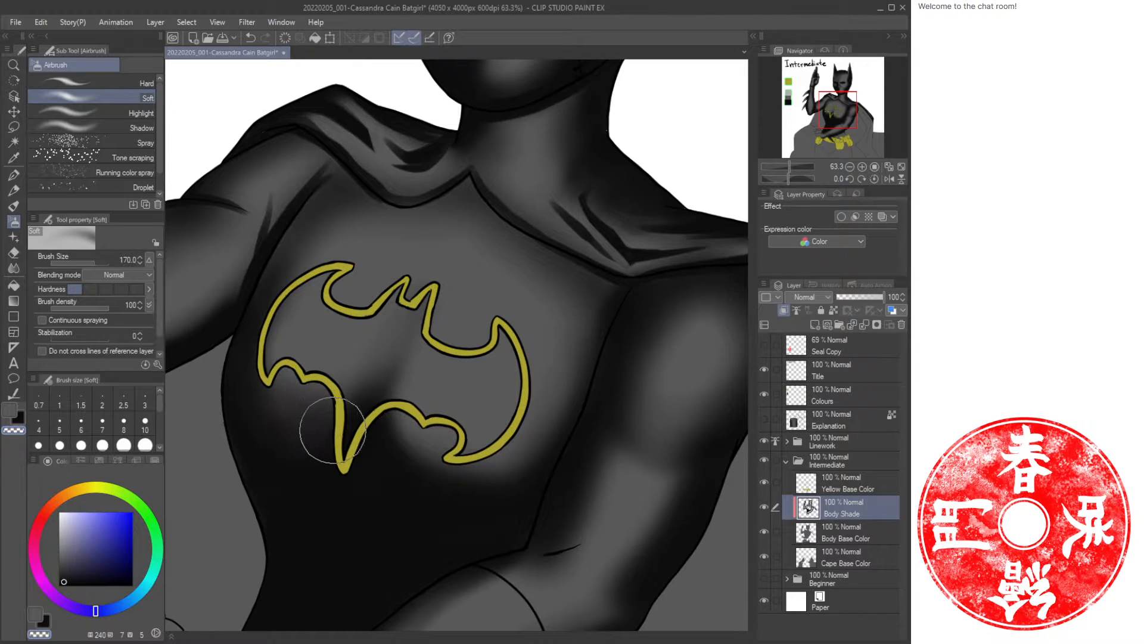
{"action": "mouse_move", "coordinate": [426, 458]}
{"action": "left_mouse_down"}
{"action": "mouse_move", "coordinate": [378, 454]}
{"action": "mouse_move", "coordinate": [536, 396]}
{"action": "mouse_move", "coordinate": [546, 429]}
{"action": "mouse_move", "coordinate": [526, 480]}
{"action": "left_mouse_up"}
{"action": "key", "text": "c"}
{"action": "key", "text": "c"}
{"action": "key", "text": "c"}
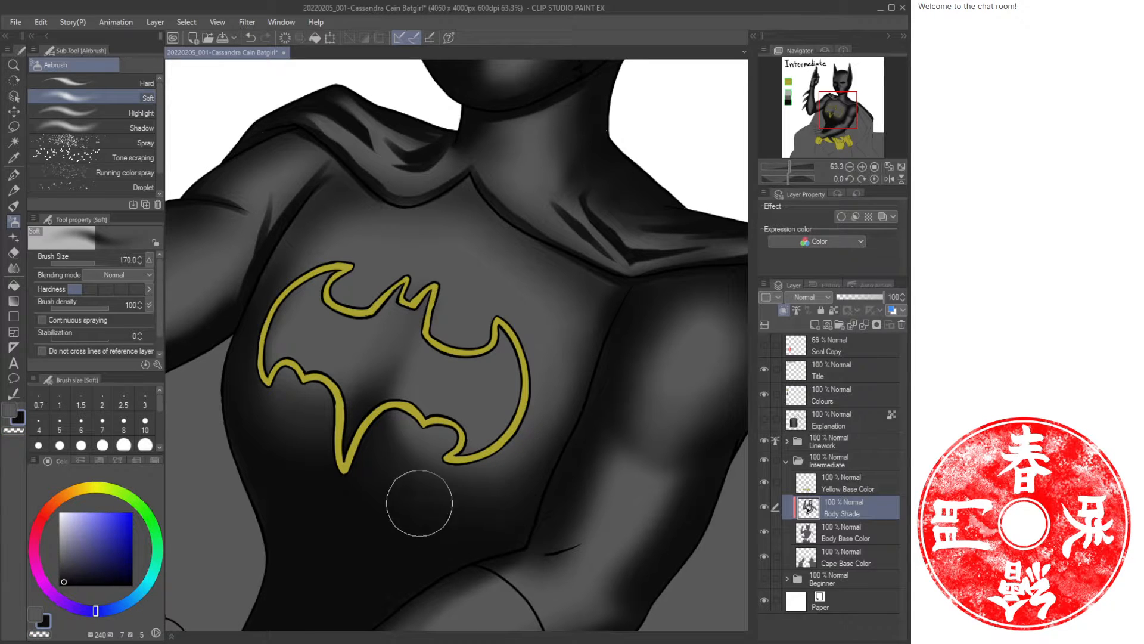
{"action": "key", "text": "c"}
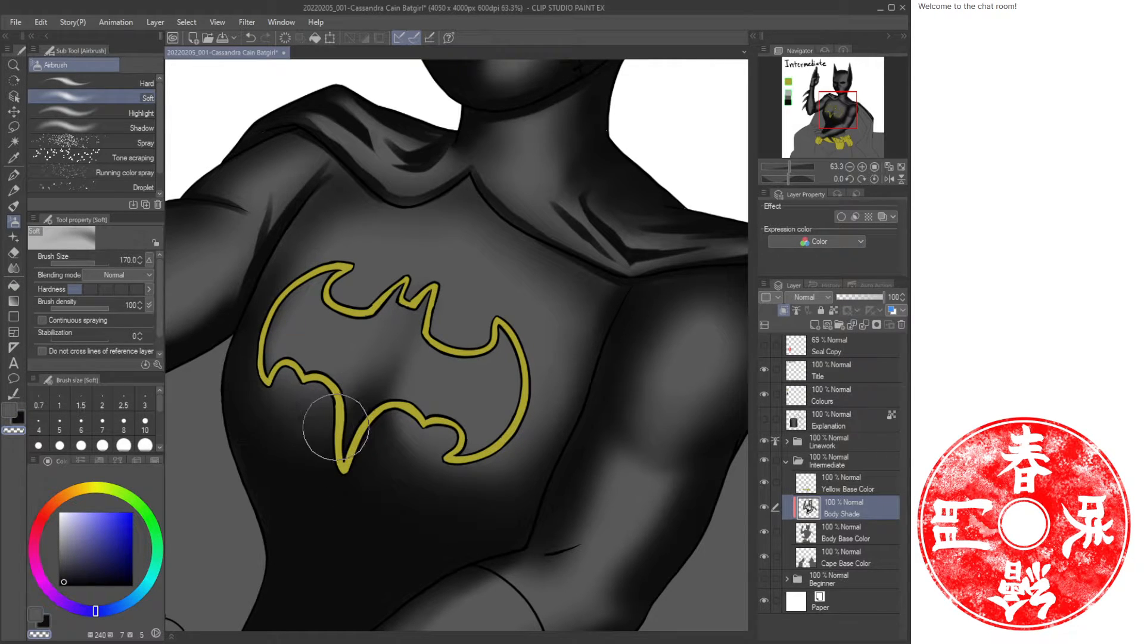
{"action": "left_click_drag", "start_coordinate": [400, 501], "coordinate": [363, 361]}
{"action": "left_click_drag", "start_coordinate": [309, 271], "coordinate": [365, 302]}
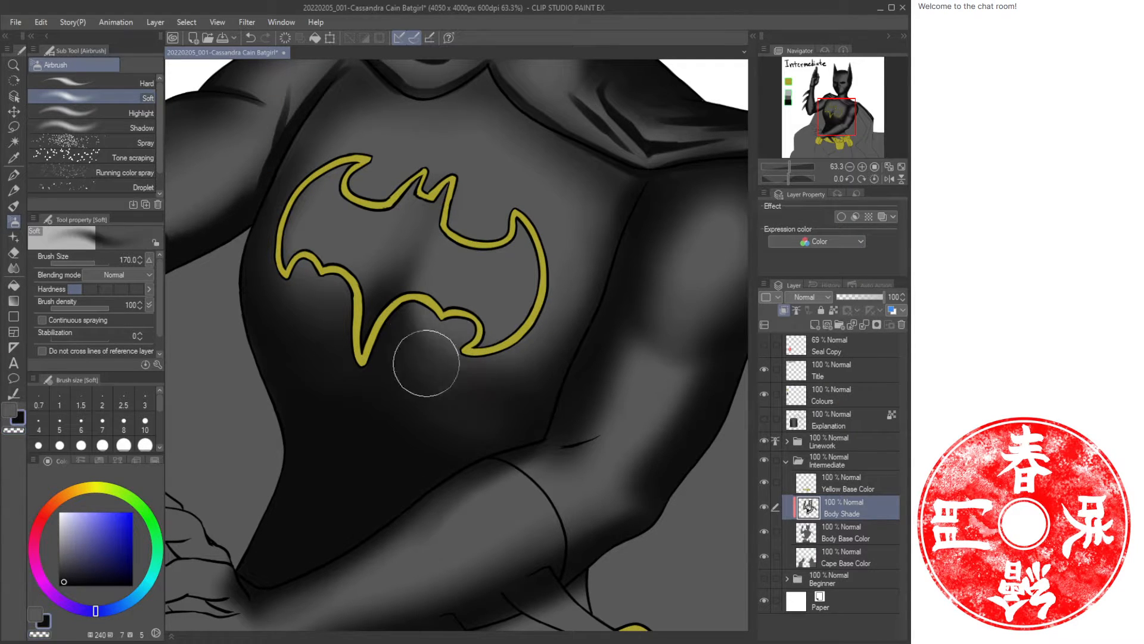
Swap to the other colour and airbrush lighter tones over the emblem's centre.
{"action": "key", "text": "x"}
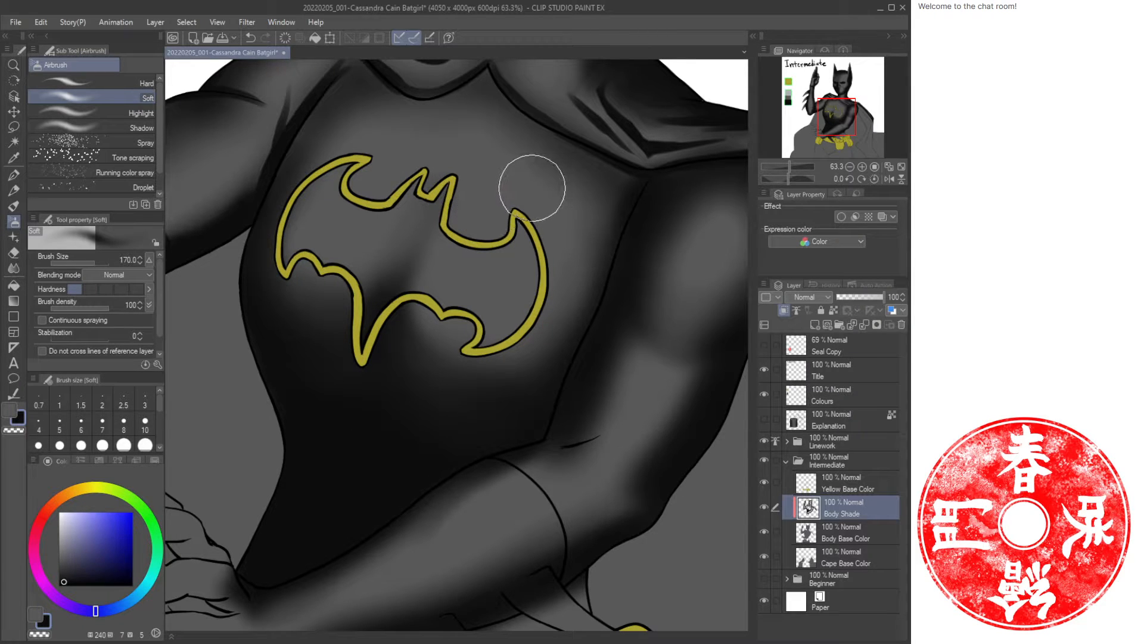
{"action": "left_click_drag", "start_coordinate": [452, 221], "coordinate": [417, 292]}
{"action": "left_click_drag", "start_coordinate": [473, 229], "coordinate": [428, 302]}
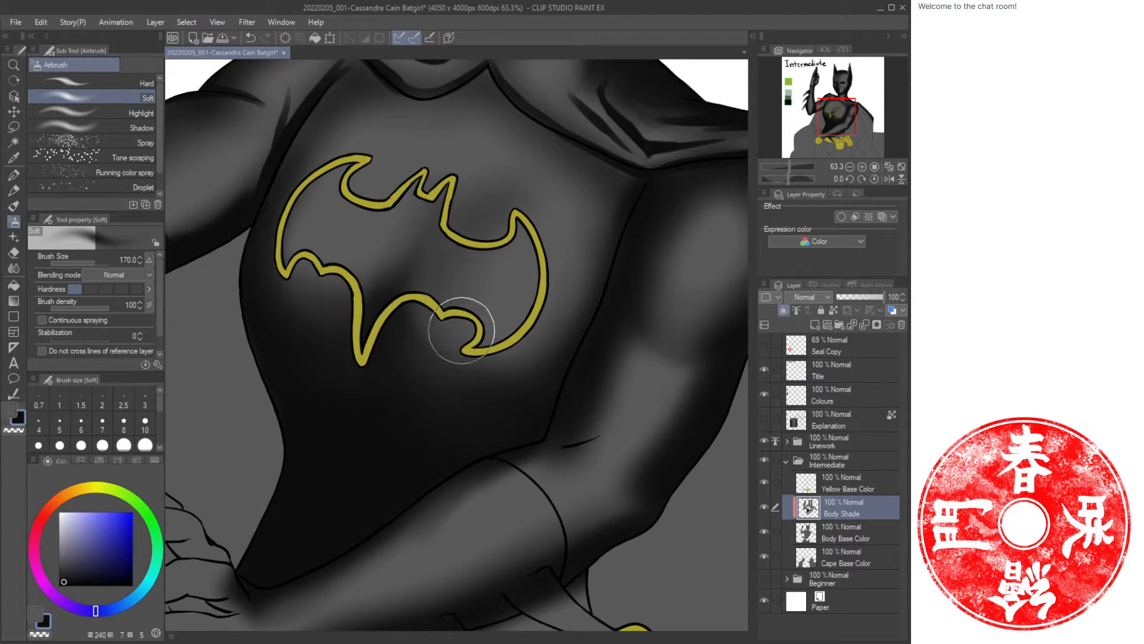
Airbrush lighter tone over the emblem's right wing and centre, swapping between the two colours.
{"action": "left_click_drag", "start_coordinate": [479, 193], "coordinate": [426, 297]}
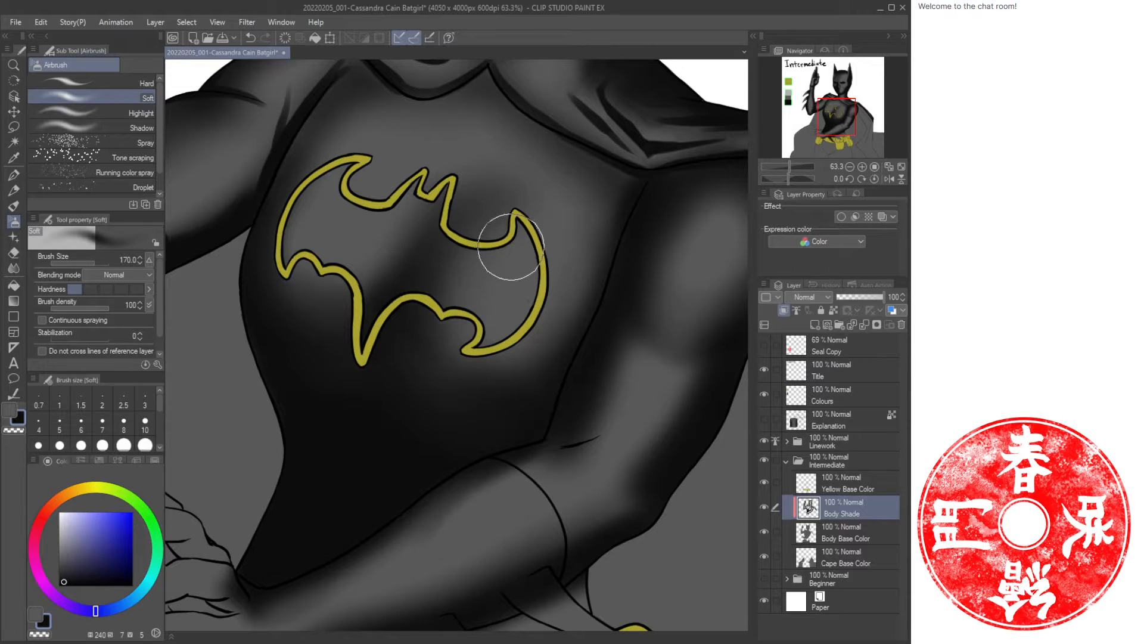
{"action": "key", "text": "c"}
{"action": "key", "text": "c"}
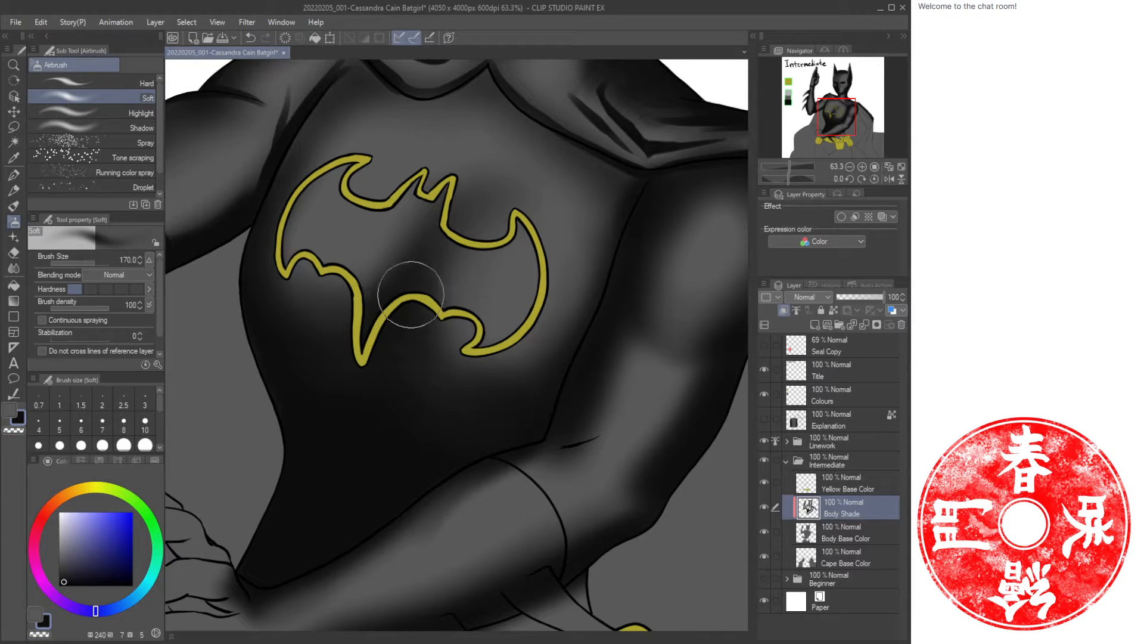
{"action": "key", "text": "c"}
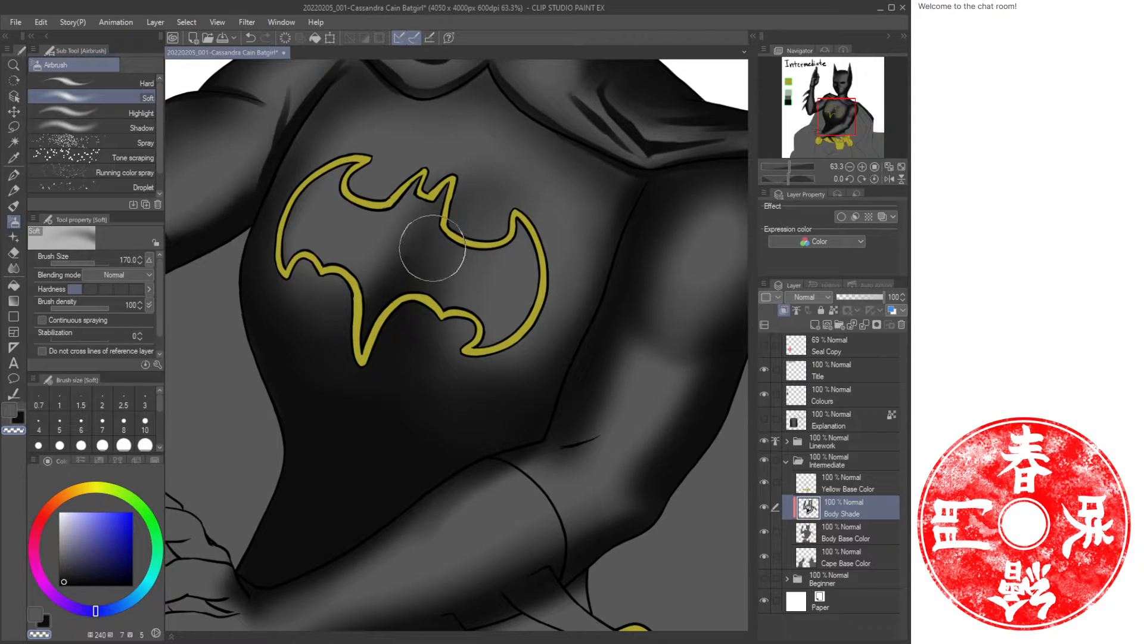
{"action": "key", "text": "c"}
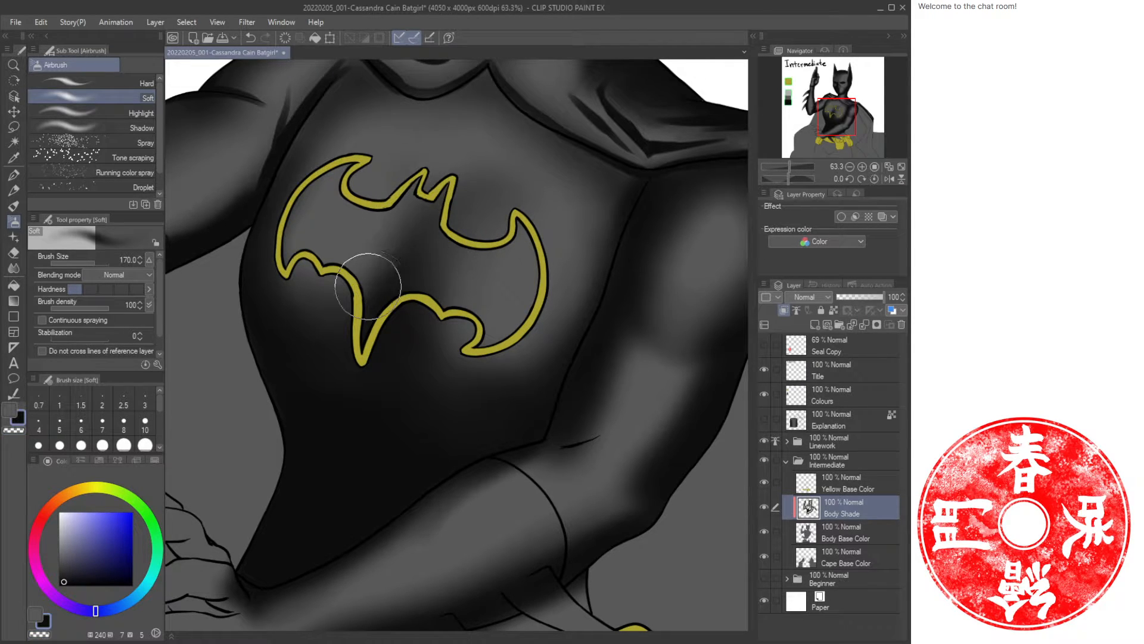
{"action": "key", "text": "c"}
Soft-erase the shading just above the emblem's right wing with a 170 soft eraser and save the file.
{"action": "key", "text": "ctrl+space"}
{"action": "left_click_drag", "start_coordinate": [524, 255], "coordinate": [477, 258]}
{"action": "left_click_drag", "start_coordinate": [626, 203], "coordinate": [526, 220]}
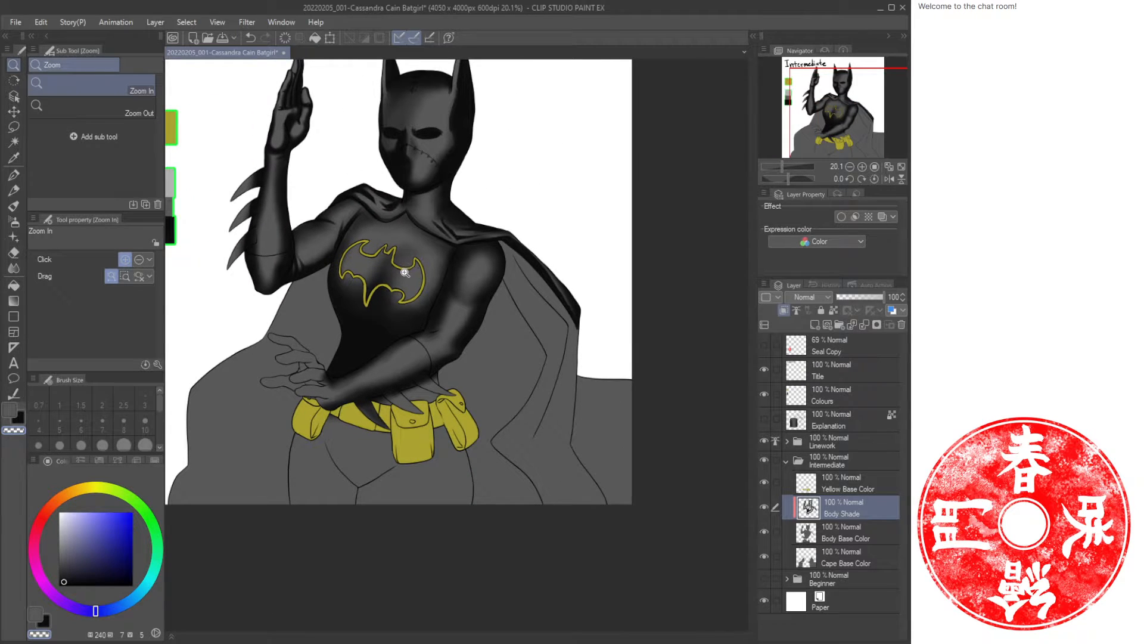
{"action": "left_click_drag", "start_coordinate": [405, 272], "coordinate": [422, 262]}
{"action": "key", "text": "e"}
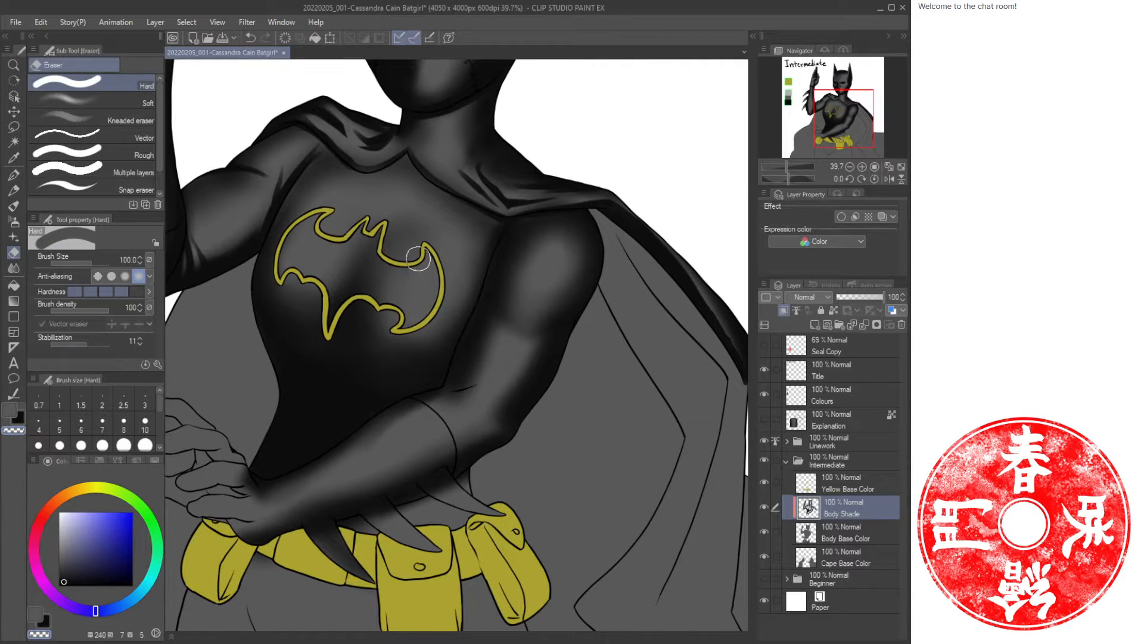
{"action": "left_click", "coordinate": [147, 103]}
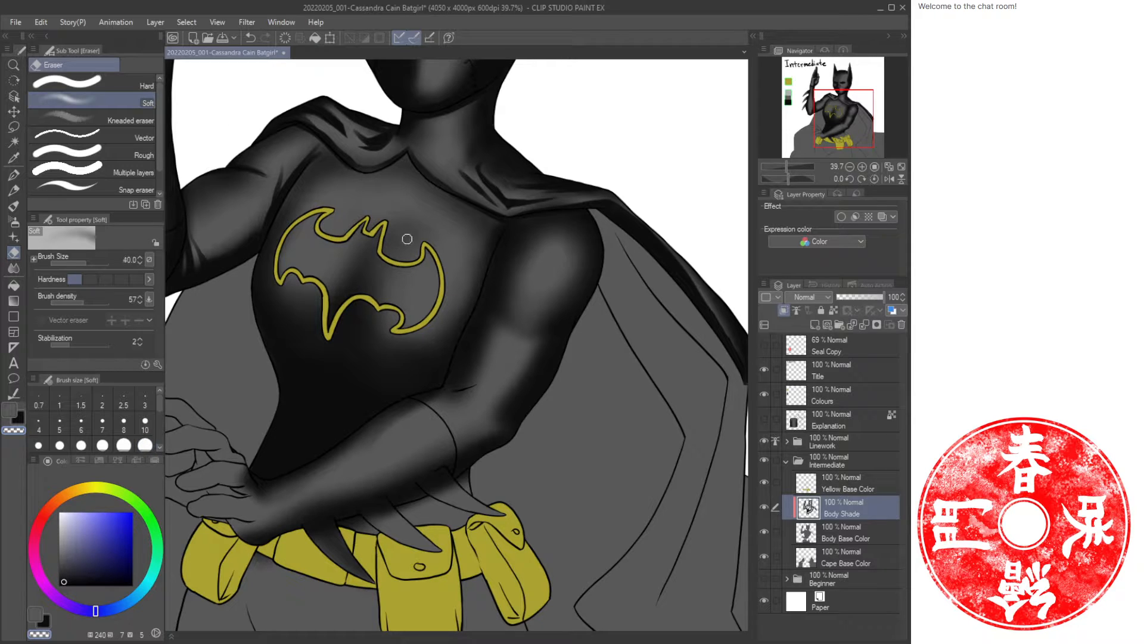
{"action": "key", "text": "]"}
{"action": "key", "text": "]"}
{"action": "key", "text": "]"}
{"action": "key", "text": "]"}
{"action": "mouse_move", "coordinate": [409, 245]}
{"action": "left_mouse_down"}
{"action": "mouse_move", "coordinate": [384, 221]}
{"action": "mouse_move", "coordinate": [409, 216]}
{"action": "mouse_move", "coordinate": [425, 235]}
{"action": "left_mouse_up"}
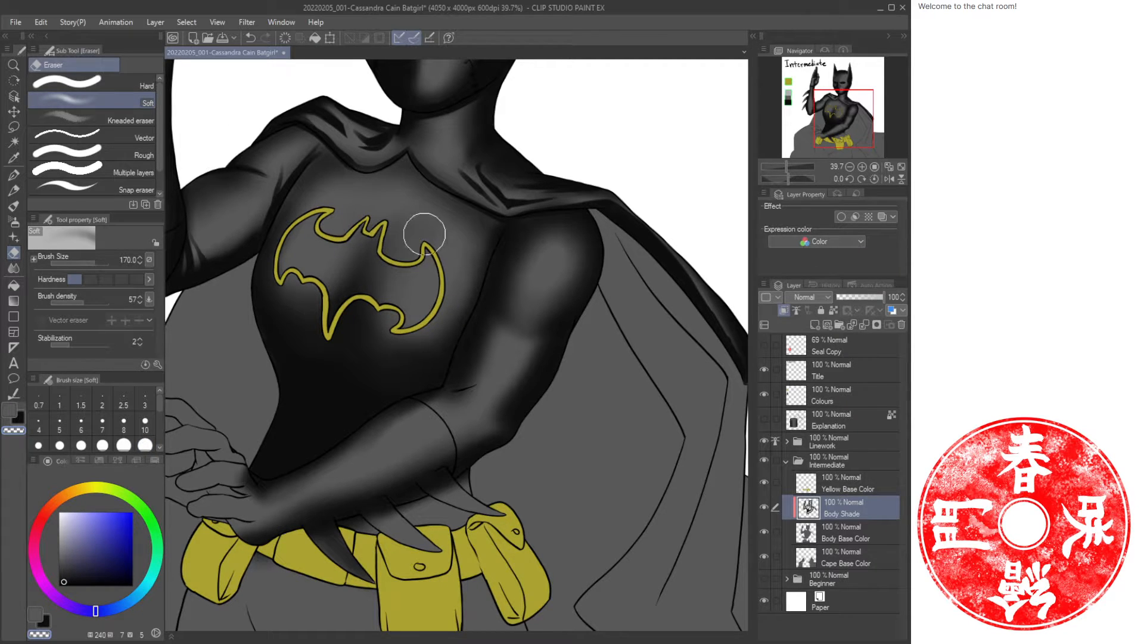
{"action": "left_click", "coordinate": [901, 167]}
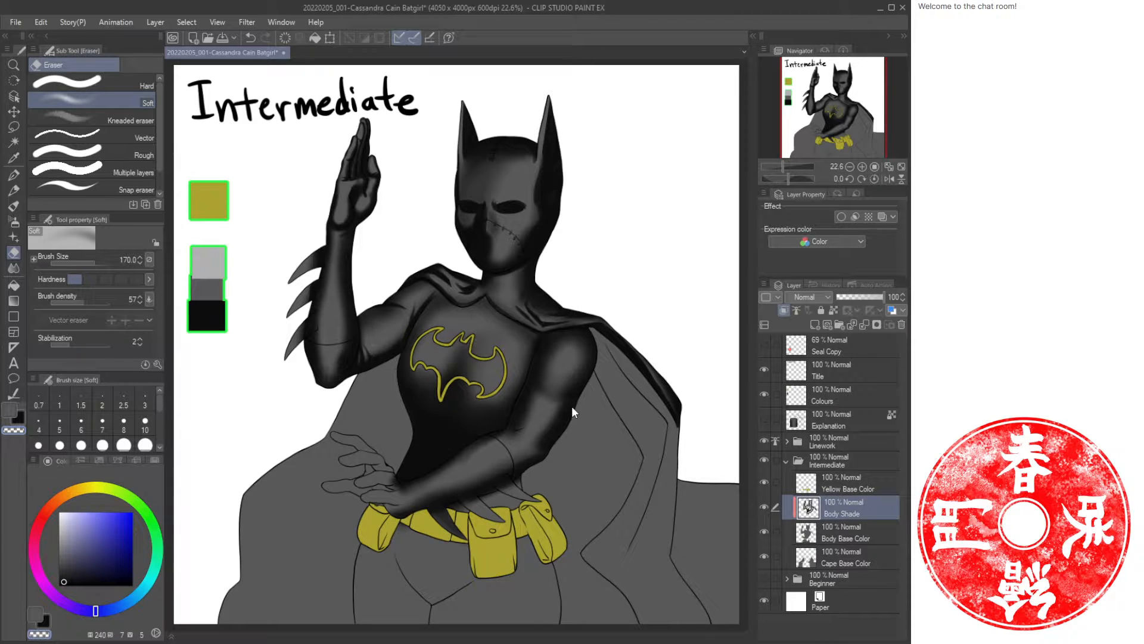
{"action": "key", "text": "ctrl+s"}
Paint a short oil-paint crease where the arm meets the torso below the emblem's right wing.
{"action": "key", "text": "slash"}
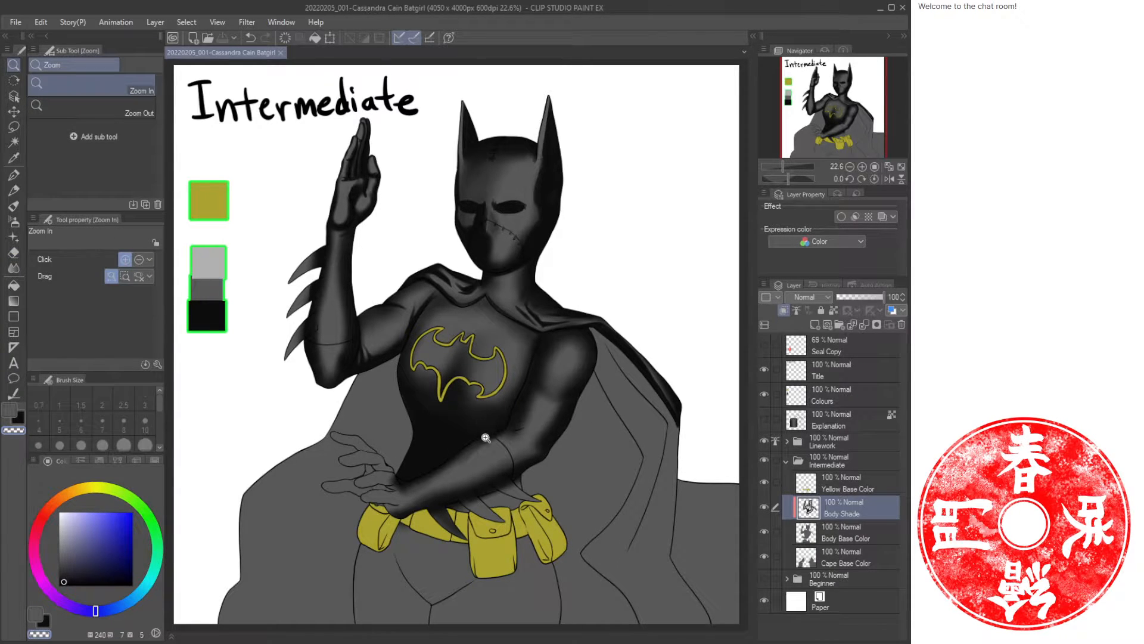
{"action": "left_click_drag", "start_coordinate": [437, 471], "coordinate": [477, 395]}
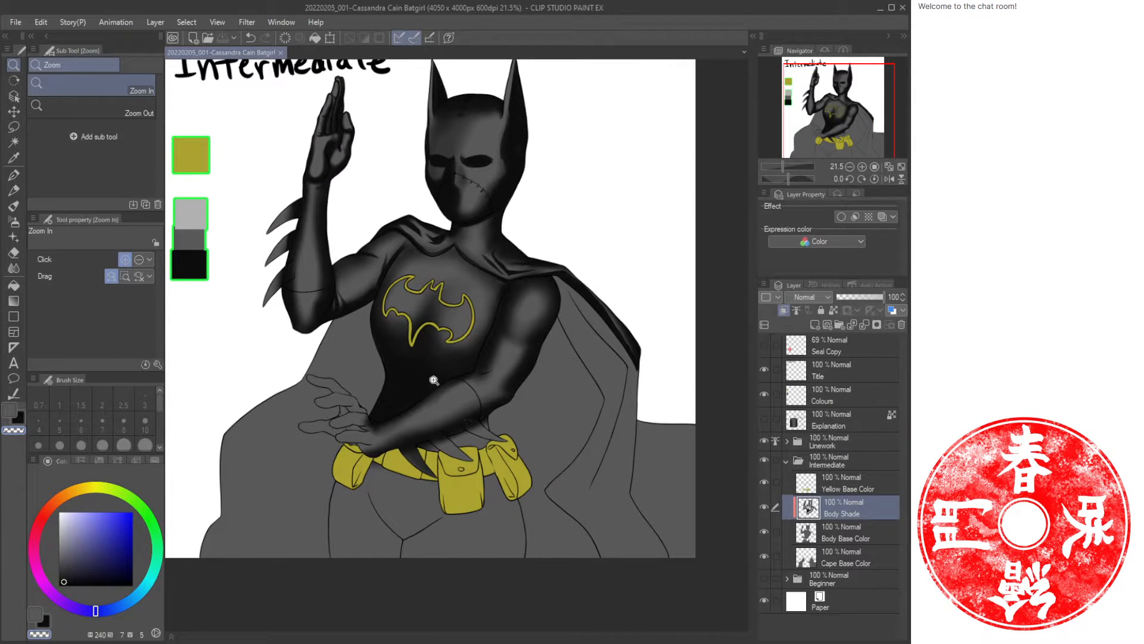
{"action": "left_click_drag", "start_coordinate": [378, 414], "coordinate": [494, 376]}
{"action": "scroll", "coordinate": [464, 389], "scroll_direction": "up", "scroll_amount": 1}
{"action": "key", "text": "b"}
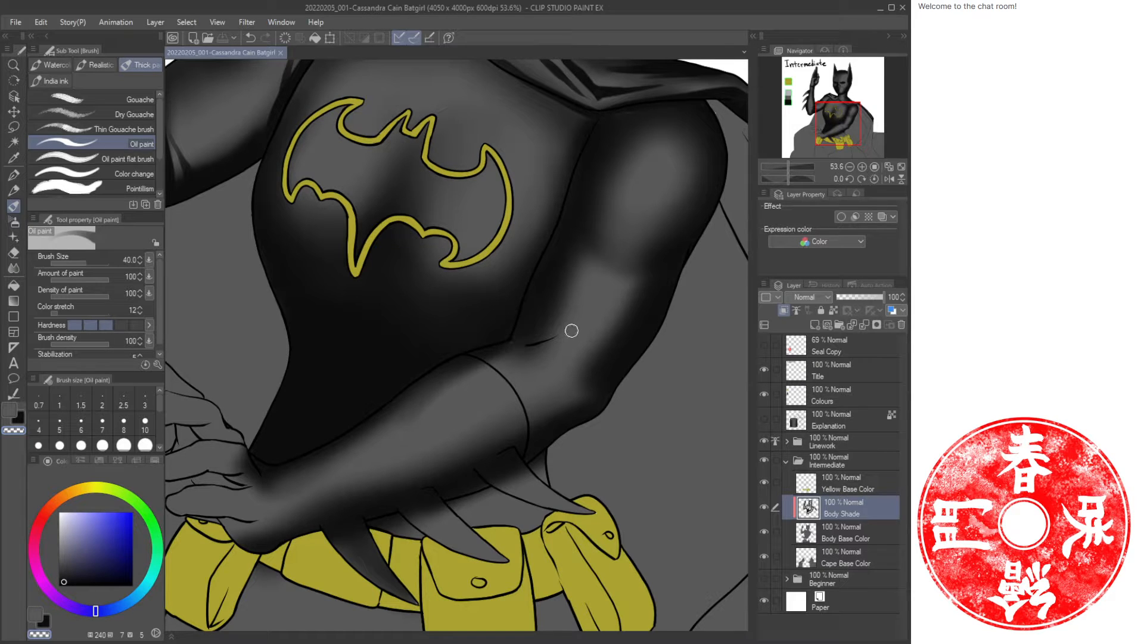
{"action": "left_click_drag", "start_coordinate": [541, 341], "coordinate": [528, 344]}
{"action": "key", "text": "ctrl+z"}
{"action": "key", "text": "c"}
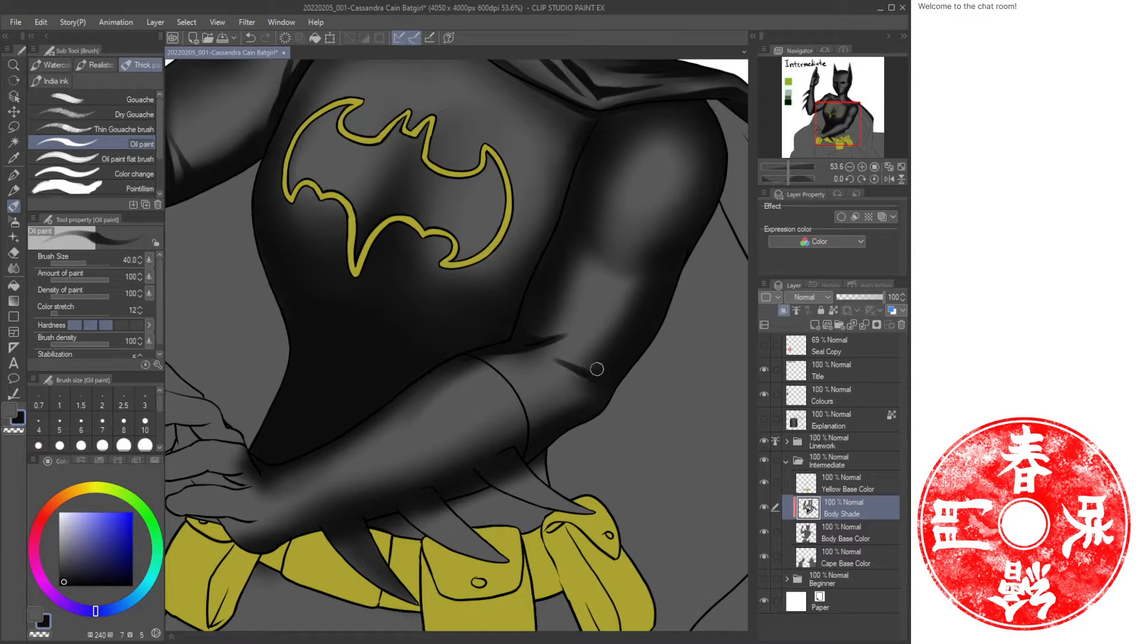
{"action": "left_click_drag", "start_coordinate": [565, 354], "coordinate": [608, 362]}
{"action": "key", "text": "ctrl+z"}
{"action": "left_click_drag", "start_coordinate": [581, 352], "coordinate": [570, 345]}
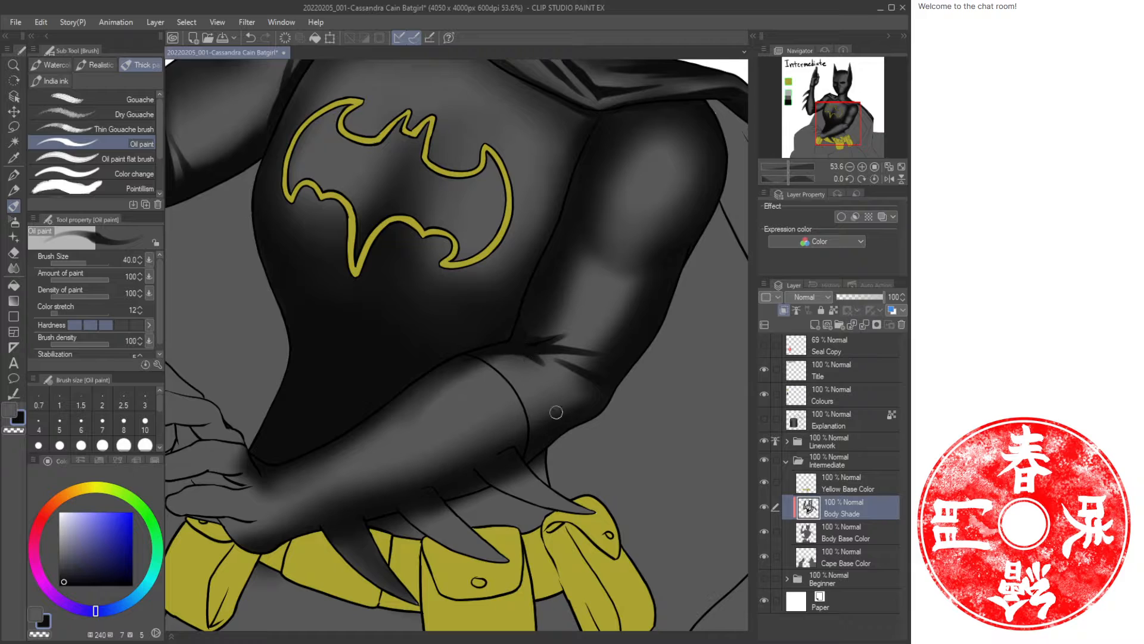
{"action": "mouse_move", "coordinate": [555, 235]}
{"action": "left_mouse_down"}
{"action": "mouse_move", "coordinate": [521, 397]}
{"action": "mouse_move", "coordinate": [520, 323]}
{"action": "mouse_move", "coordinate": [524, 390]}
{"action": "left_mouse_up"}
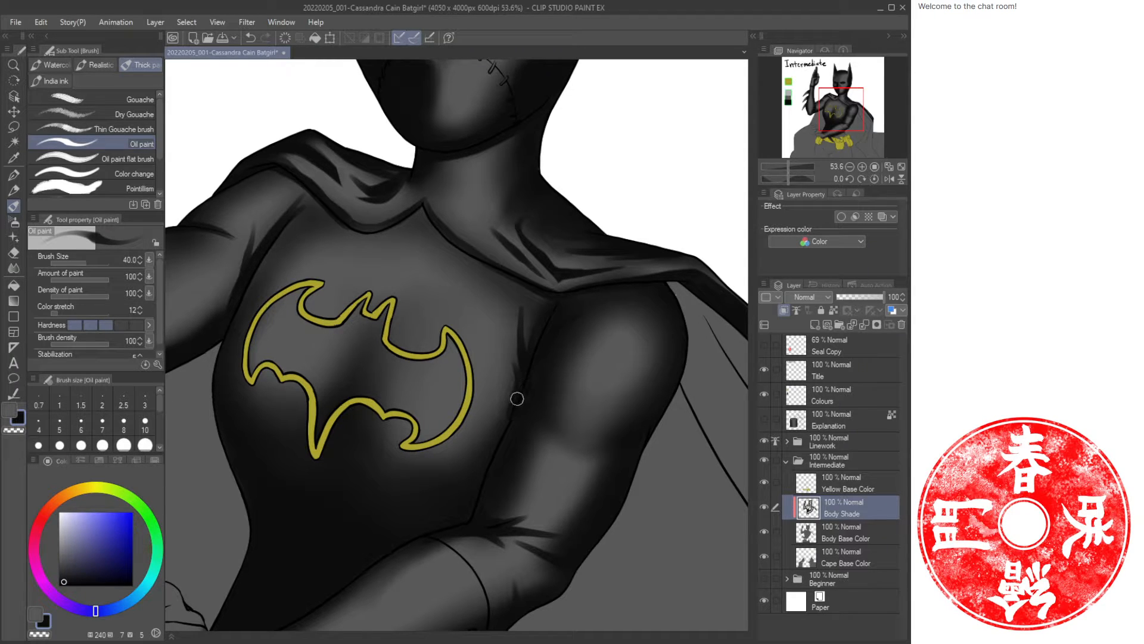
{"action": "key", "text": "b"}
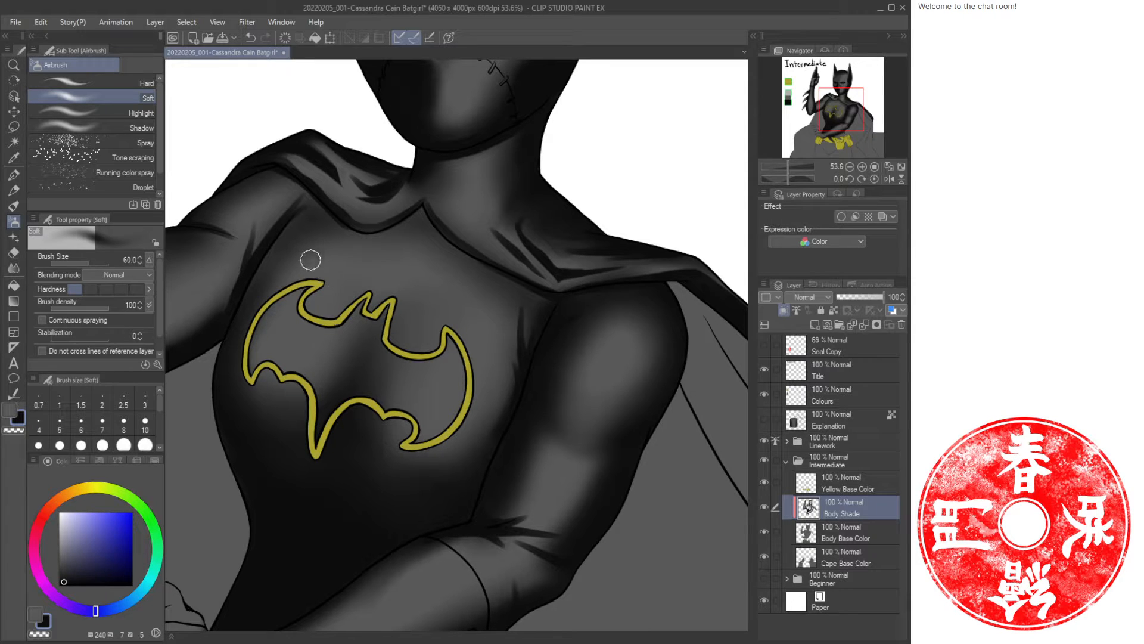
{"action": "key", "text": "b"}
{"action": "left_click_drag", "start_coordinate": [289, 240], "coordinate": [270, 251]}
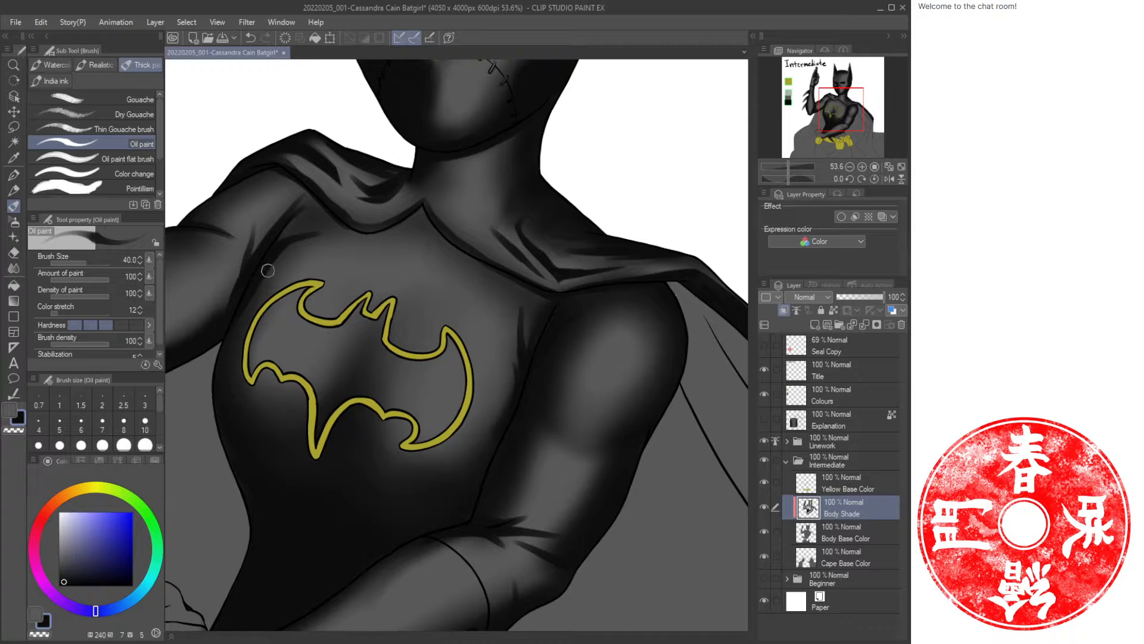
{"action": "key", "text": "b"}
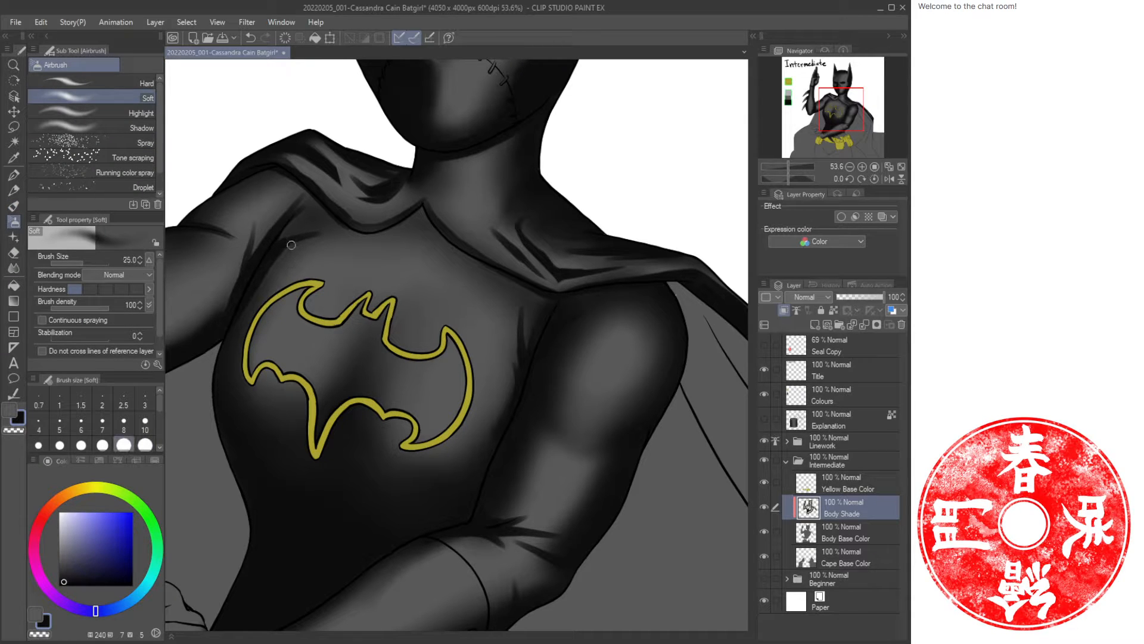
{"action": "key", "text": "ctrl+z"}
Airbrush soft light along the fold where the arm crosses the torso below the chest.
{"action": "key", "text": "ctrl+space"}
{"action": "left_click_drag", "start_coordinate": [374, 326], "coordinate": [328, 328]}
{"action": "left_click_drag", "start_coordinate": [302, 370], "coordinate": [392, 325]}
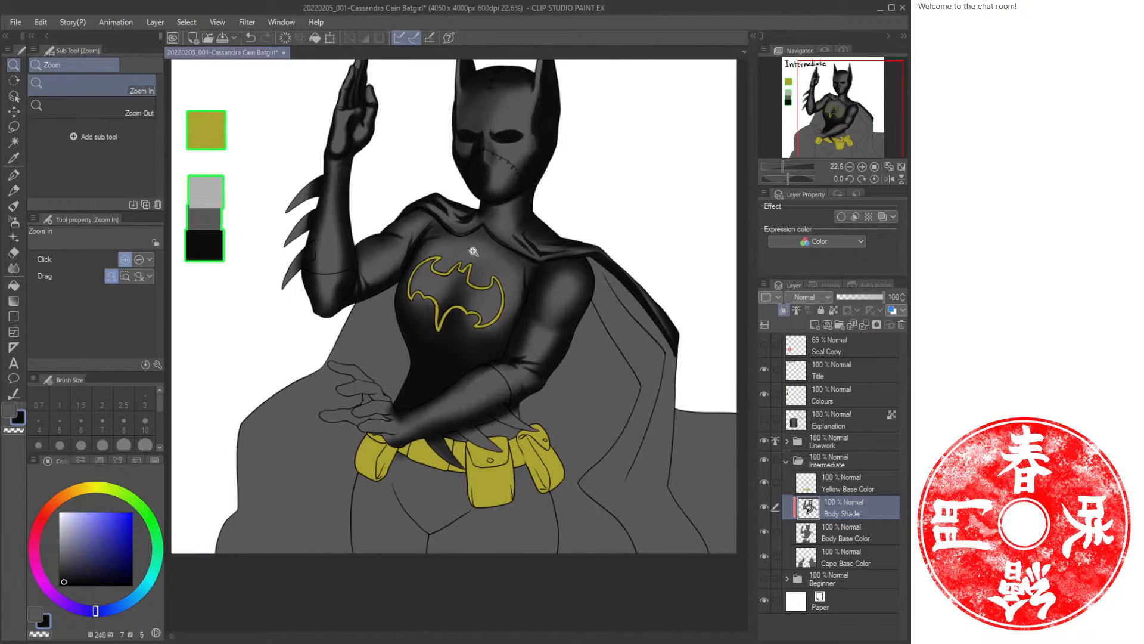
{"action": "left_click_drag", "start_coordinate": [521, 368], "coordinate": [562, 343]}
{"action": "left_click_drag", "start_coordinate": [484, 371], "coordinate": [446, 412]}
{"action": "left_click_drag", "start_coordinate": [544, 407], "coordinate": [575, 394]}
{"action": "key", "text": "b"}
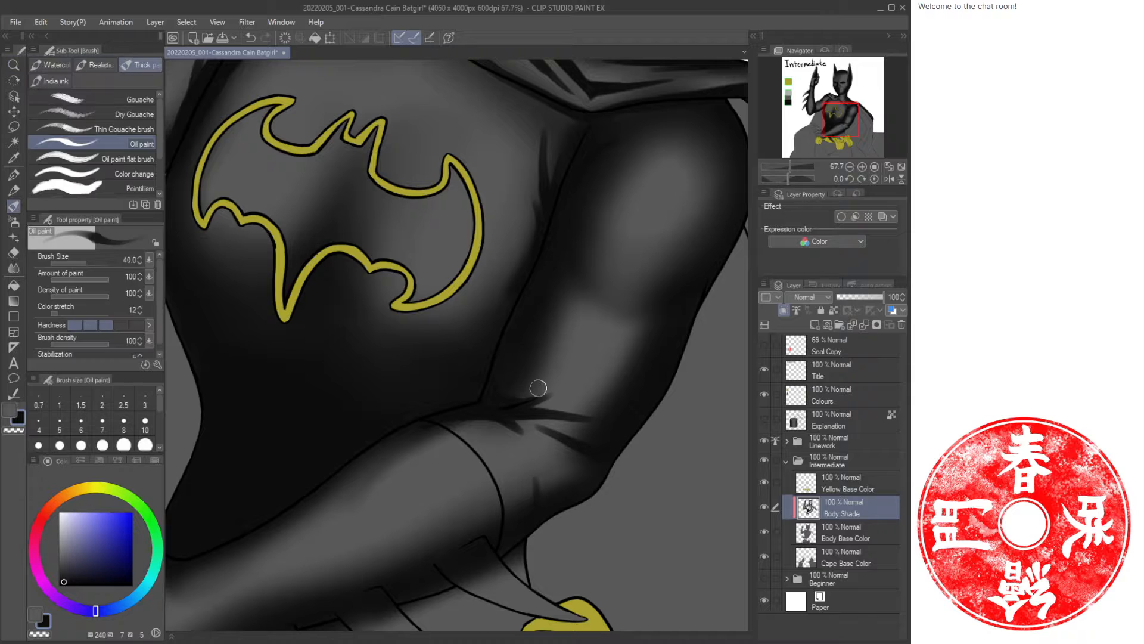
{"action": "left_click", "coordinate": [76, 324]}
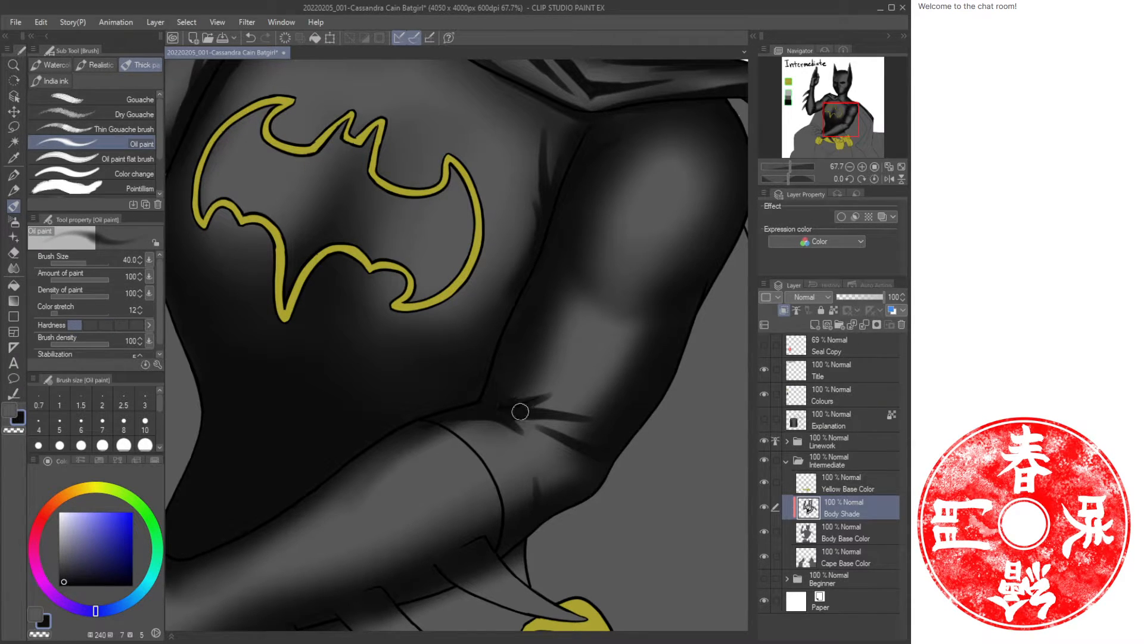
{"action": "key", "text": "bracketleft"}
{"action": "key", "text": "bracketleft"}
{"action": "key", "text": "c"}
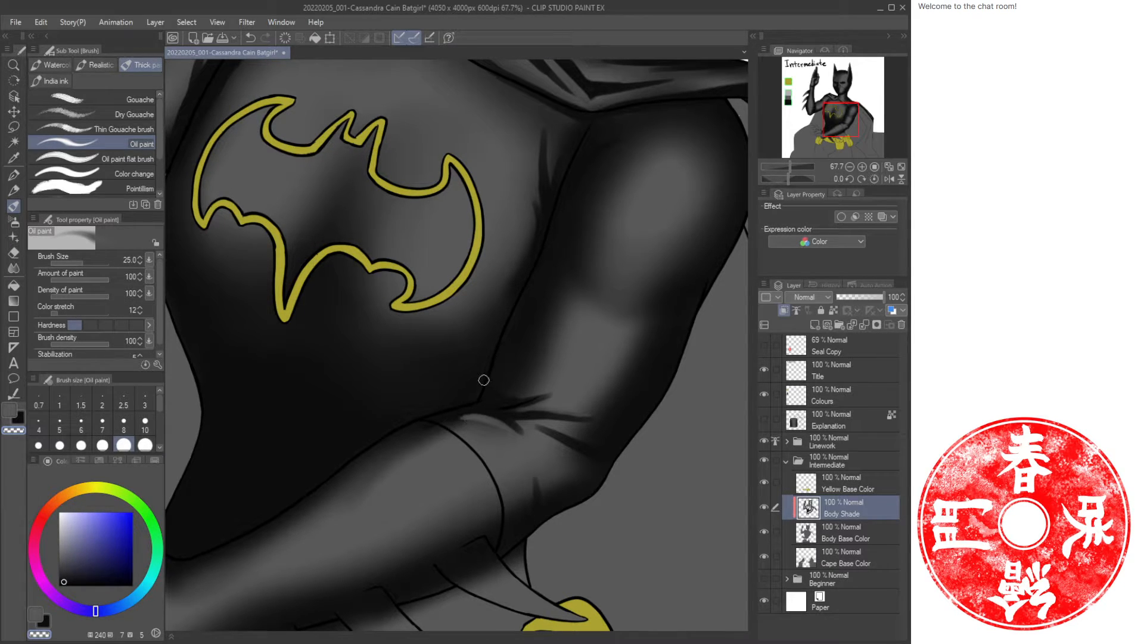
{"action": "key", "text": "b"}
{"action": "key", "text": "bracketright"}
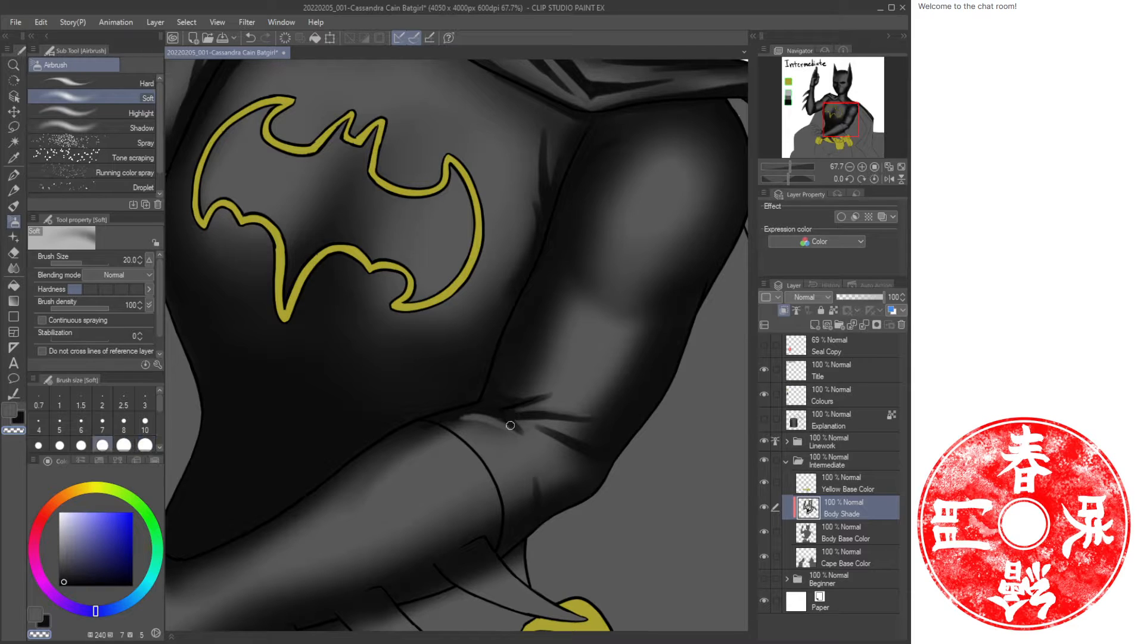
{"action": "key", "text": "ctrl+z"}
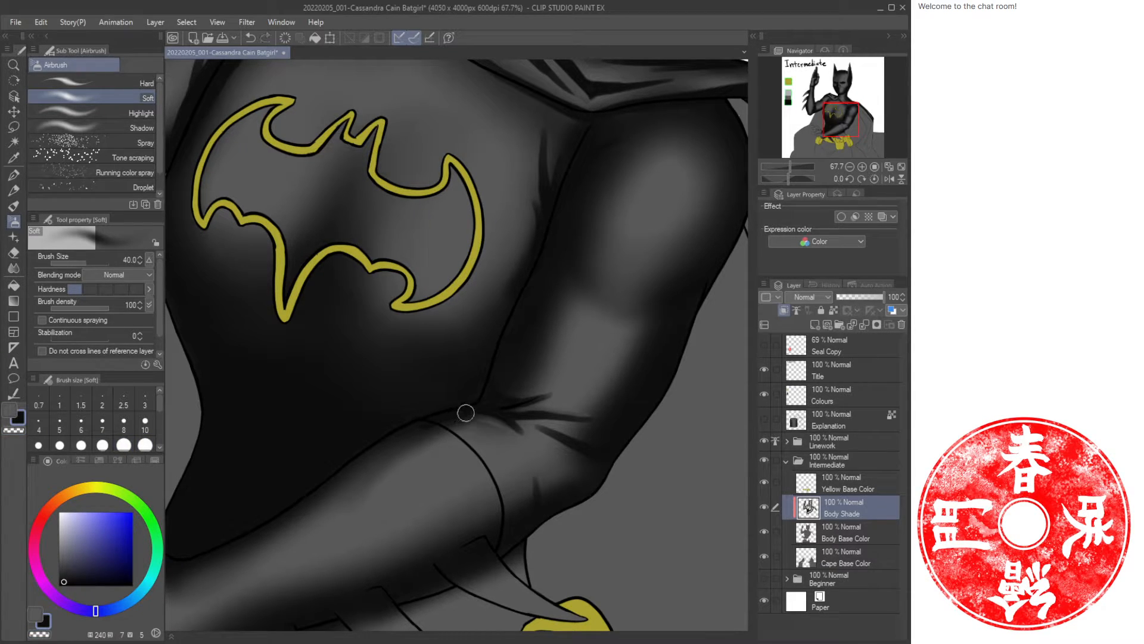
{"action": "mouse_move", "coordinate": [504, 416]}
{"action": "left_mouse_down"}
{"action": "mouse_move", "coordinate": [595, 406]}
{"action": "mouse_move", "coordinate": [570, 388]}
{"action": "mouse_move", "coordinate": [541, 397]}
{"action": "mouse_move", "coordinate": [569, 387]}
{"action": "mouse_move", "coordinate": [519, 396]}
{"action": "mouse_move", "coordinate": [498, 384]}
{"action": "left_mouse_up"}
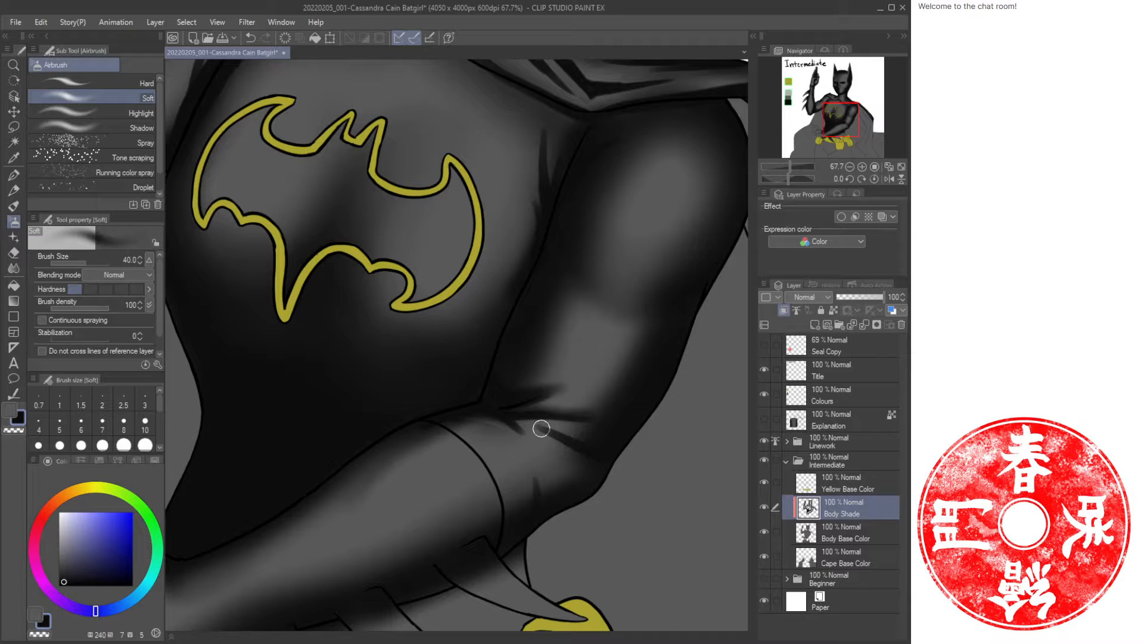
{"action": "left_click_drag", "start_coordinate": [542, 428], "coordinate": [592, 445]}
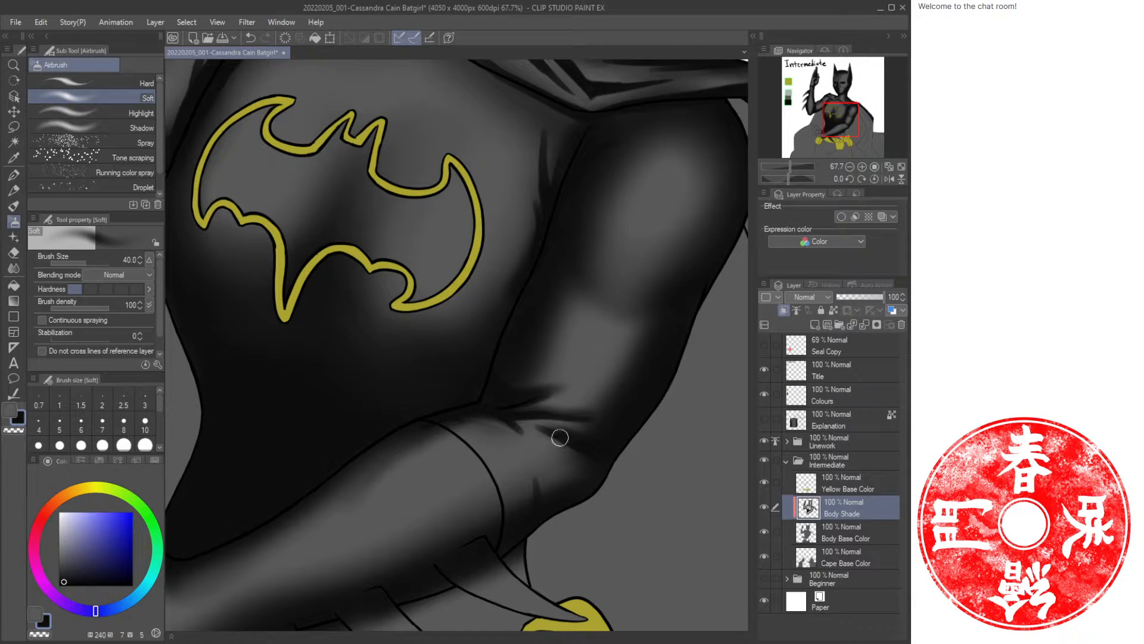
Paint an enlarged oil stroke along the forearm's outer edge near the elbow.
{"action": "key", "text": "ctrl+space"}
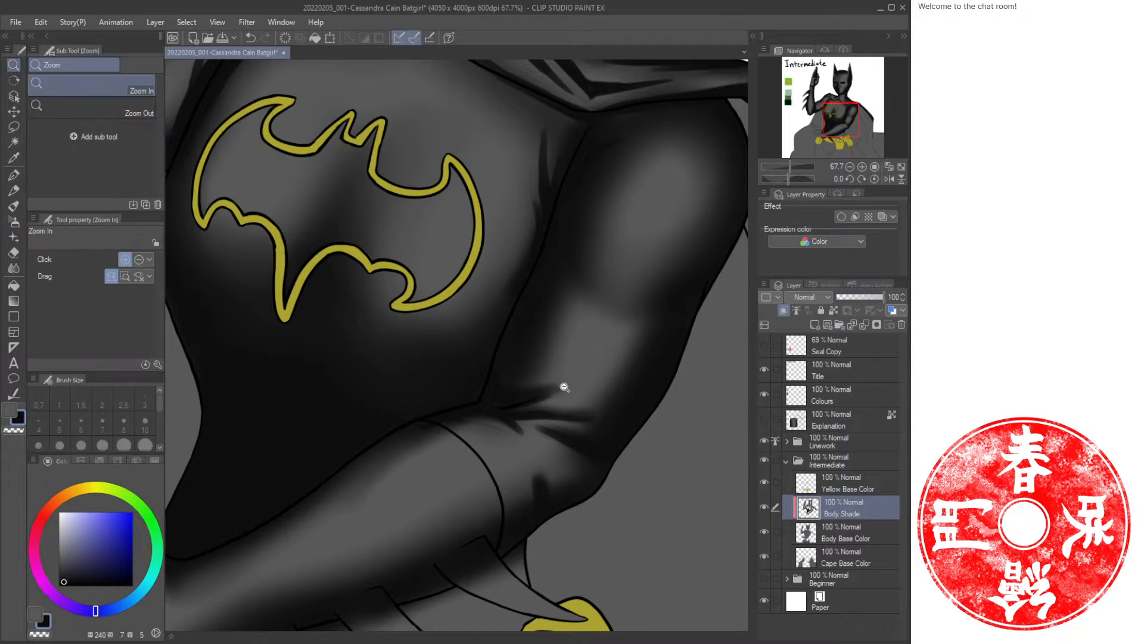
{"action": "left_click_drag", "start_coordinate": [565, 388], "coordinate": [525, 388]}
{"action": "left_click_drag", "start_coordinate": [542, 332], "coordinate": [566, 340]}
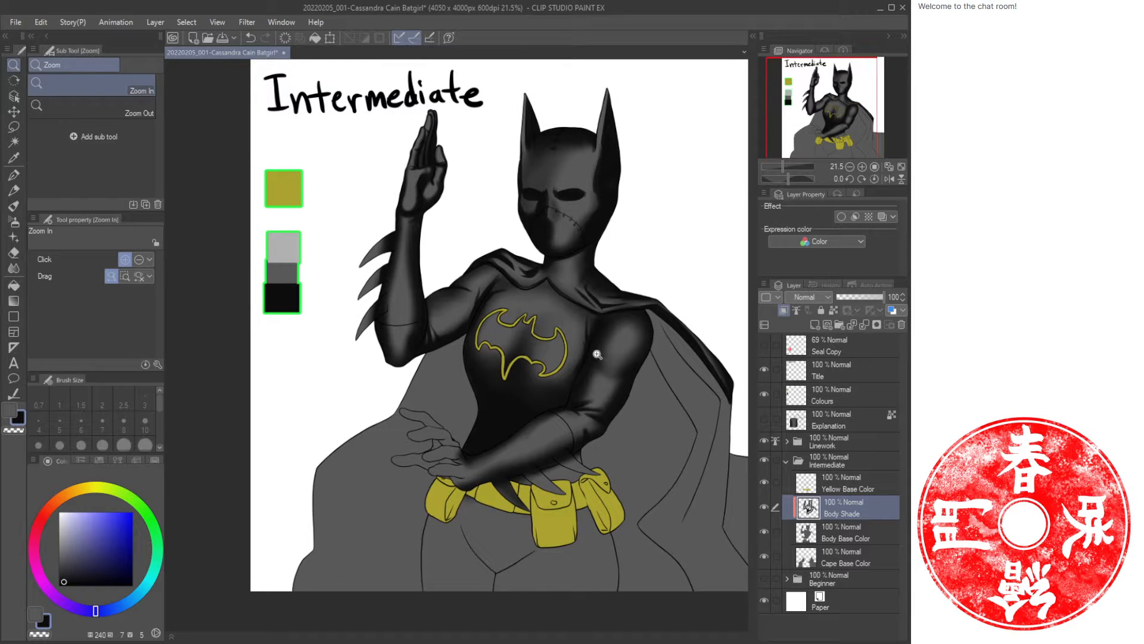
{"action": "left_click_drag", "start_coordinate": [518, 383], "coordinate": [540, 388]}
{"action": "left_click_drag", "start_coordinate": [630, 451], "coordinate": [659, 467]}
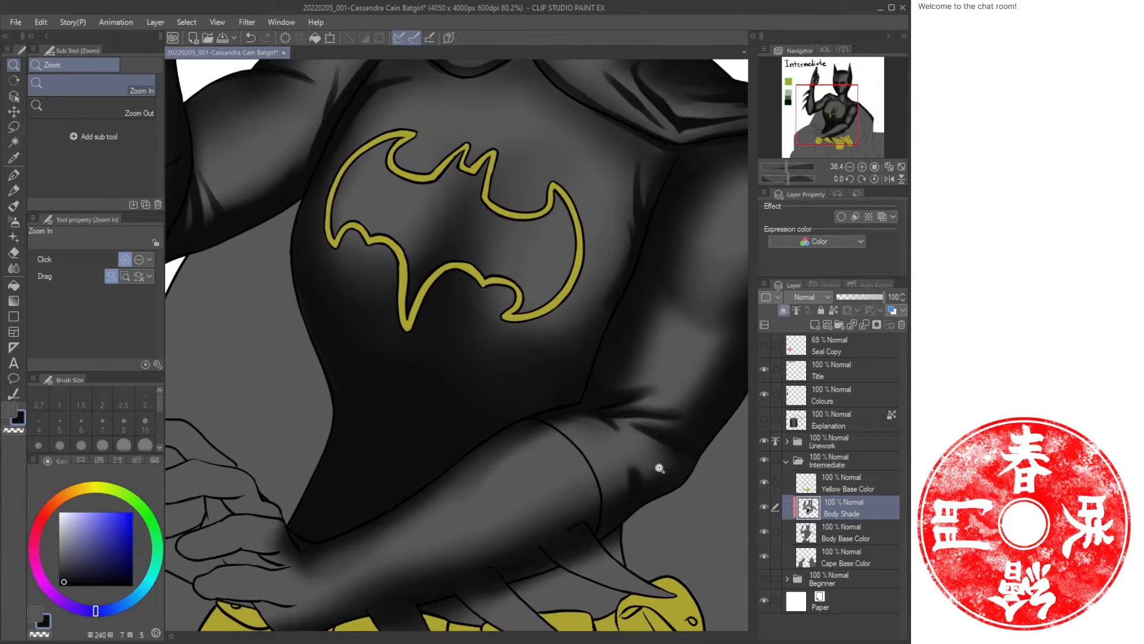
{"action": "key", "text": "b"}
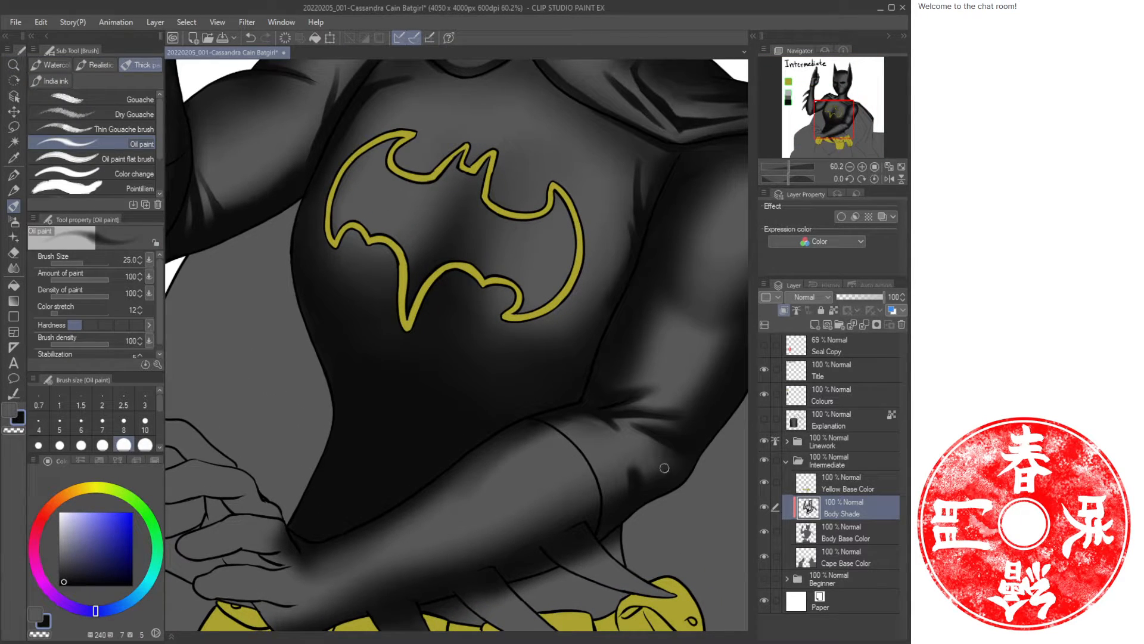
{"action": "key", "text": "bracketright"}
{"action": "key", "text": "bracketright"}
{"action": "key", "text": "bracketright"}
{"action": "mouse_move", "coordinate": [678, 470]}
{"action": "left_mouse_down"}
{"action": "mouse_move", "coordinate": [639, 472]}
{"action": "mouse_move", "coordinate": [651, 483]}
{"action": "mouse_move", "coordinate": [686, 463]}
{"action": "mouse_move", "coordinate": [646, 479]}
{"action": "mouse_move", "coordinate": [676, 467]}
{"action": "mouse_move", "coordinate": [635, 499]}
{"action": "mouse_move", "coordinate": [638, 476]}
{"action": "mouse_move", "coordinate": [631, 507]}
{"action": "left_mouse_up"}
{"action": "key", "text": "b"}
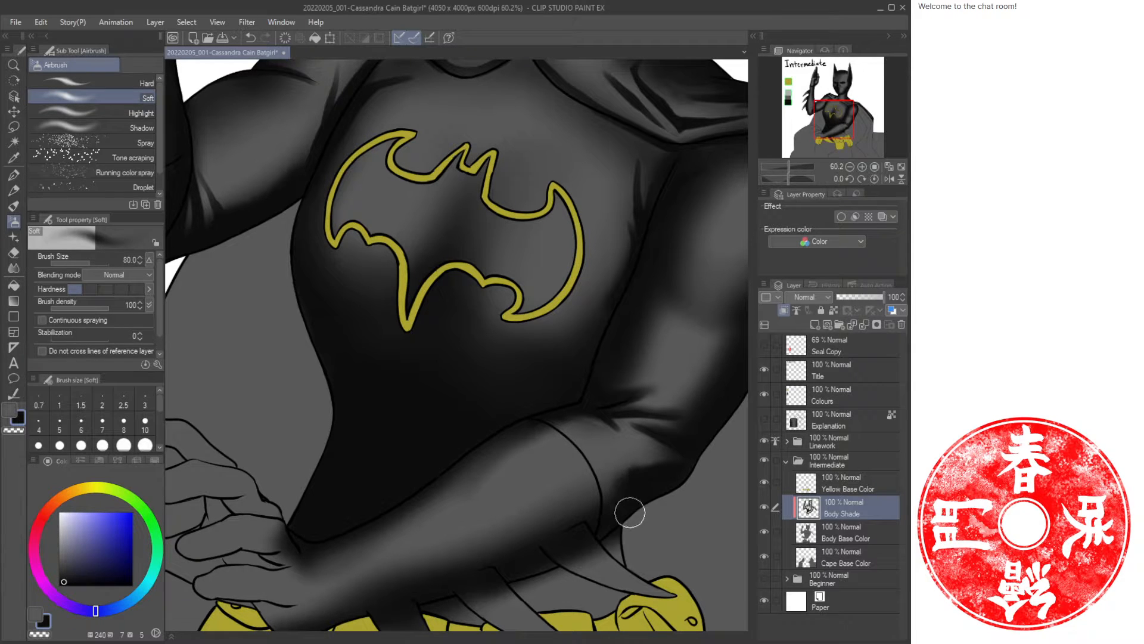
Zoom out to the whole figure and save the file.
{"action": "key", "text": "ctrl+space"}
{"action": "left_click_drag", "start_coordinate": [688, 501], "coordinate": [650, 493]}
{"action": "left_click_drag", "start_coordinate": [709, 437], "coordinate": [611, 376]}
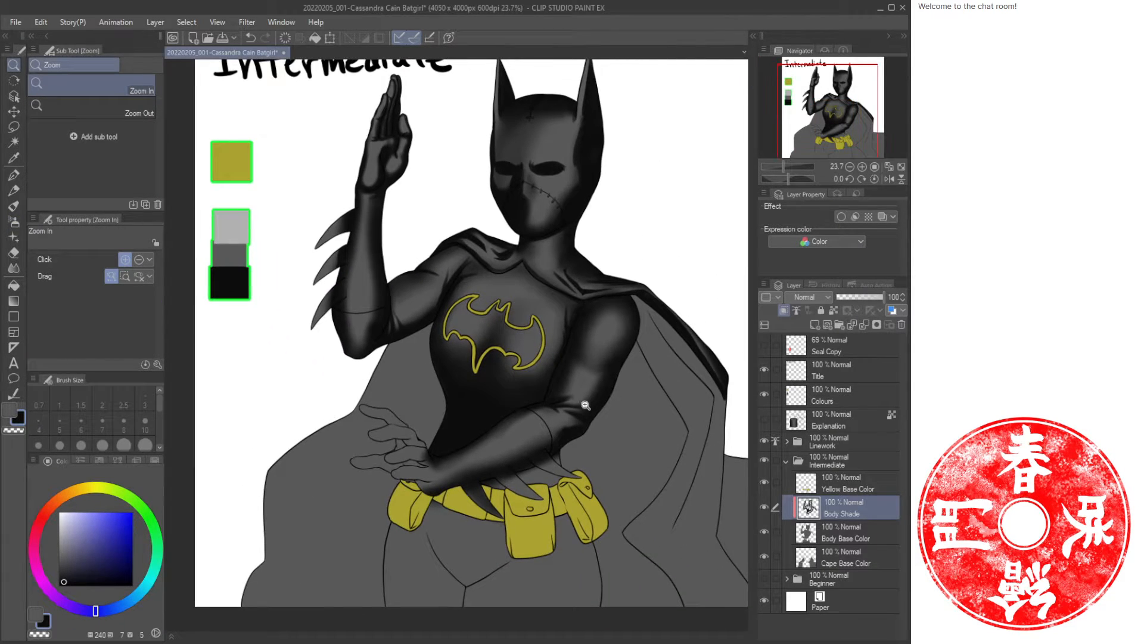
{"action": "key", "text": "ctrl+s"}
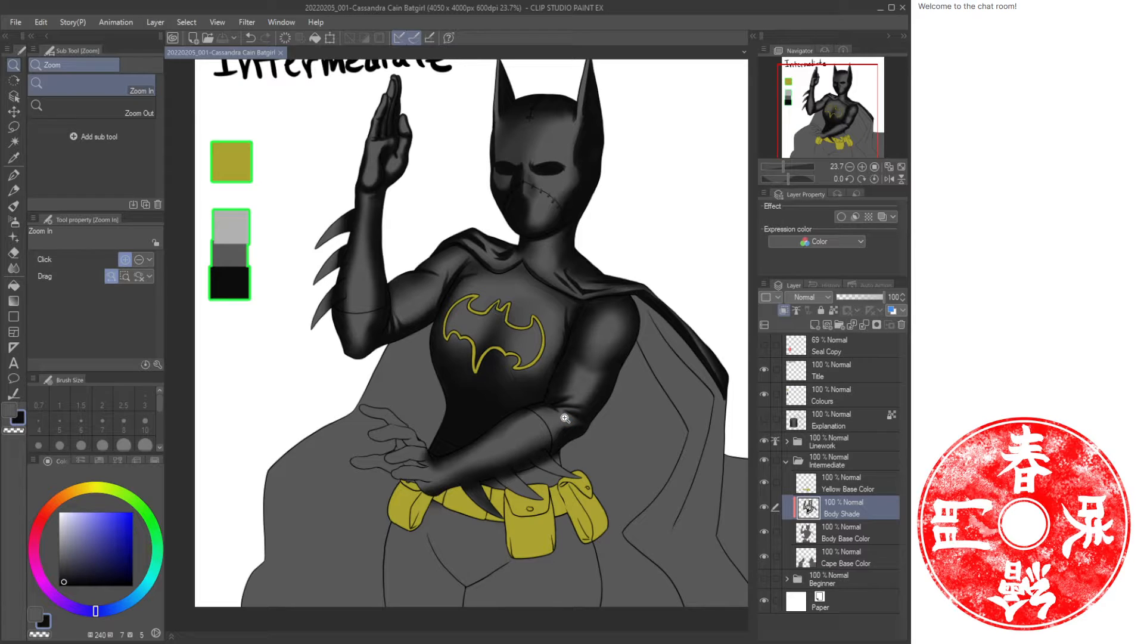
Paint oil strokes over the gloved hand and claws resting above the belt.
{"action": "mouse_move", "coordinate": [534, 460]}
{"action": "left_mouse_down"}
{"action": "mouse_move", "coordinate": [481, 411]}
{"action": "mouse_move", "coordinate": [513, 419]}
{"action": "mouse_move", "coordinate": [541, 455]}
{"action": "mouse_move", "coordinate": [537, 411]}
{"action": "mouse_move", "coordinate": [543, 435]}
{"action": "mouse_move", "coordinate": [536, 417]}
{"action": "mouse_move", "coordinate": [505, 442]}
{"action": "mouse_move", "coordinate": [539, 385]}
{"action": "mouse_move", "coordinate": [460, 401]}
{"action": "mouse_move", "coordinate": [585, 366]}
{"action": "mouse_move", "coordinate": [530, 403]}
{"action": "mouse_move", "coordinate": [411, 409]}
{"action": "mouse_move", "coordinate": [510, 408]}
{"action": "left_mouse_up"}
{"action": "key", "text": "b"}
{"action": "left_click", "coordinate": [123, 325]}
{"action": "left_click_drag", "start_coordinate": [367, 416], "coordinate": [459, 404]}
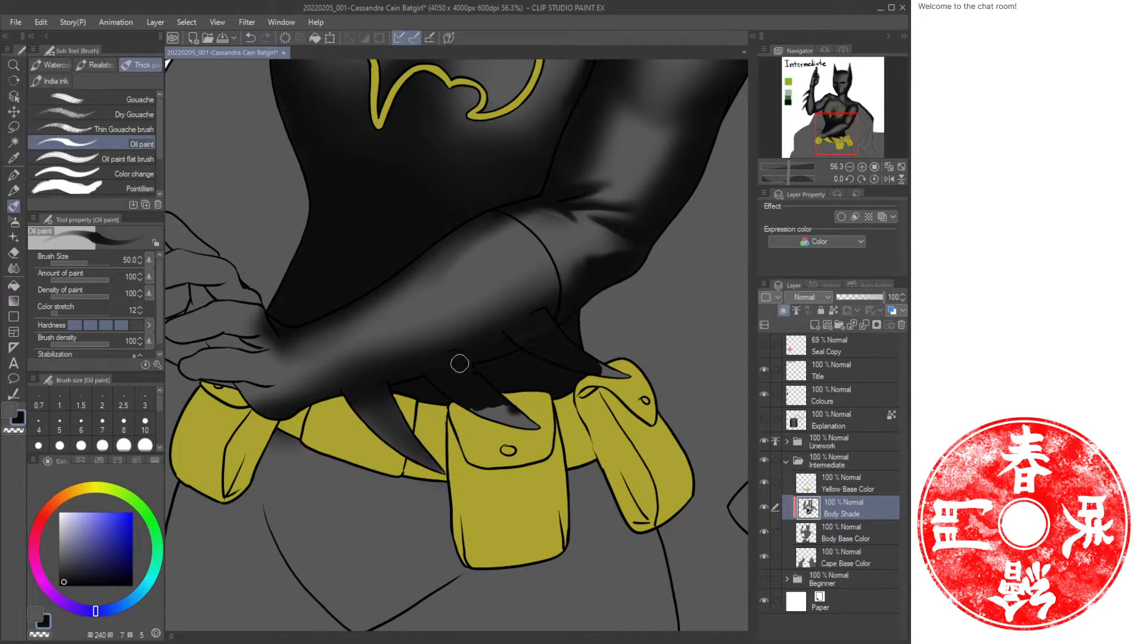
{"action": "left_click_drag", "start_coordinate": [393, 386], "coordinate": [449, 465]}
{"action": "mouse_move", "coordinate": [467, 314]}
{"action": "left_mouse_down"}
{"action": "mouse_move", "coordinate": [442, 401]}
{"action": "mouse_move", "coordinate": [489, 386]}
{"action": "left_mouse_up"}
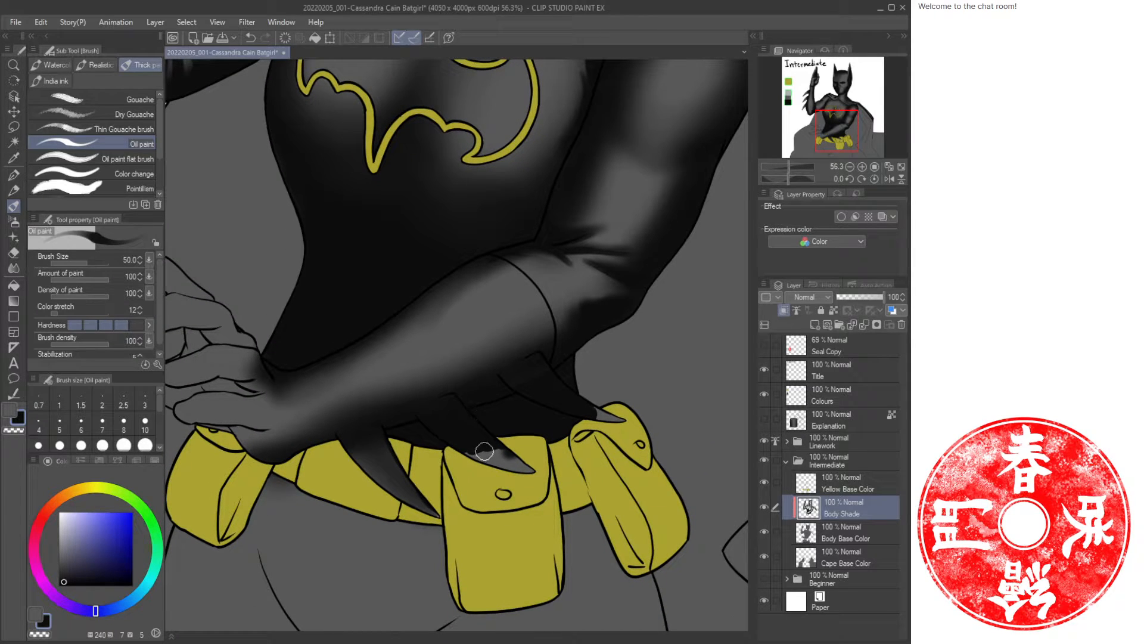
Erase some shading around the claws above the belt with a smaller soft eraser.
{"action": "key", "text": "e"}
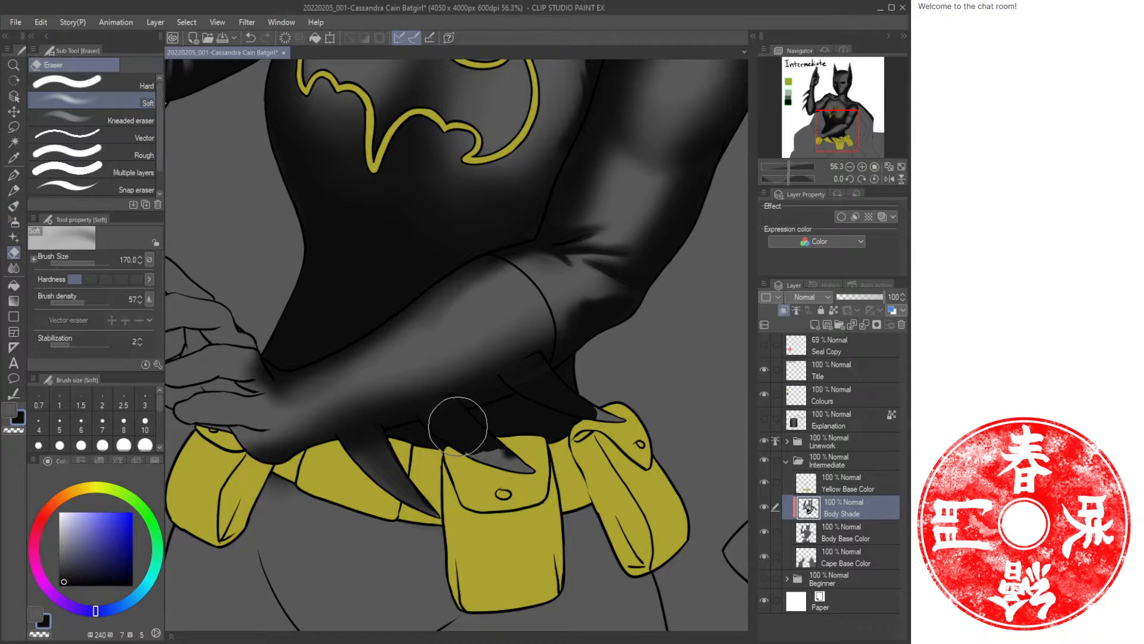
{"action": "key", "text": "bracketleft"}
{"action": "key", "text": "bracketleft"}
{"action": "mouse_move", "coordinate": [438, 413]}
{"action": "left_mouse_down"}
{"action": "mouse_move", "coordinate": [509, 468]}
{"action": "mouse_move", "coordinate": [450, 424]}
{"action": "mouse_move", "coordinate": [496, 466]}
{"action": "left_mouse_up"}
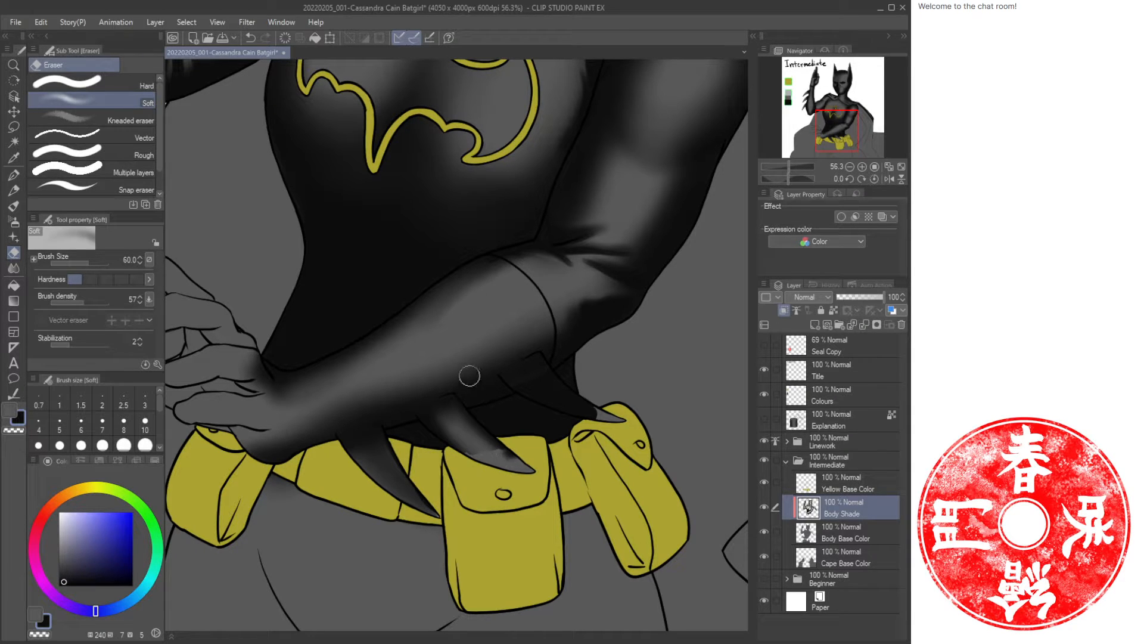
Airbrush alternating light and dark tones along the claws resting over the belt.
{"action": "key", "text": "b"}
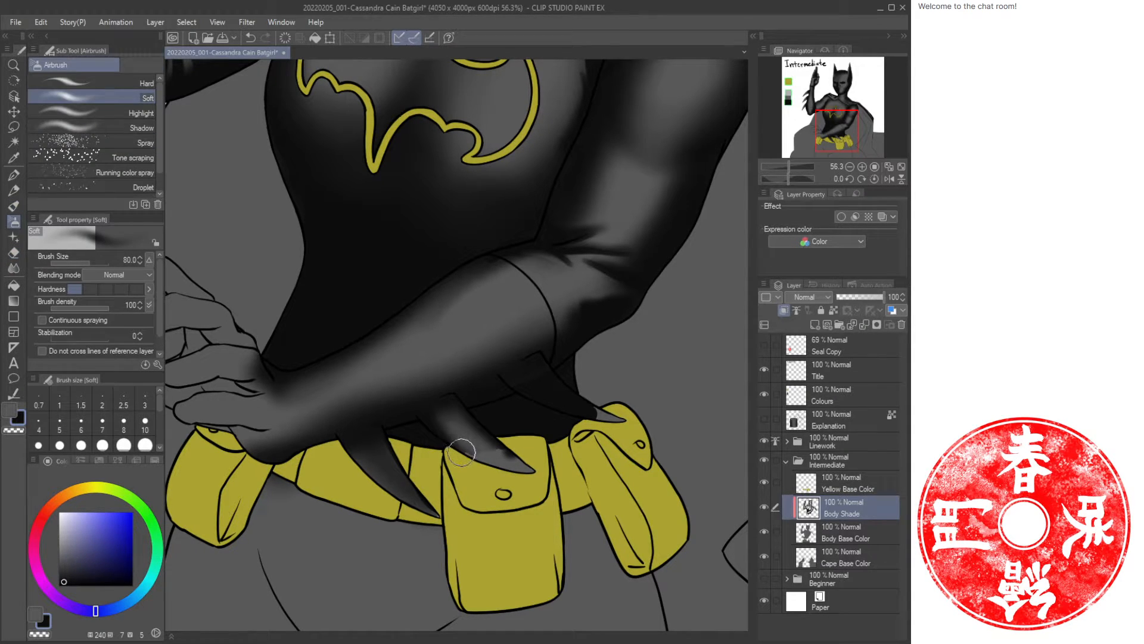
{"action": "key", "text": "c"}
{"action": "key", "text": "c"}
{"action": "left_click_drag", "start_coordinate": [451, 444], "coordinate": [522, 475]}
{"action": "left_click_drag", "start_coordinate": [482, 428], "coordinate": [519, 466]}
{"action": "key", "text": "c"}
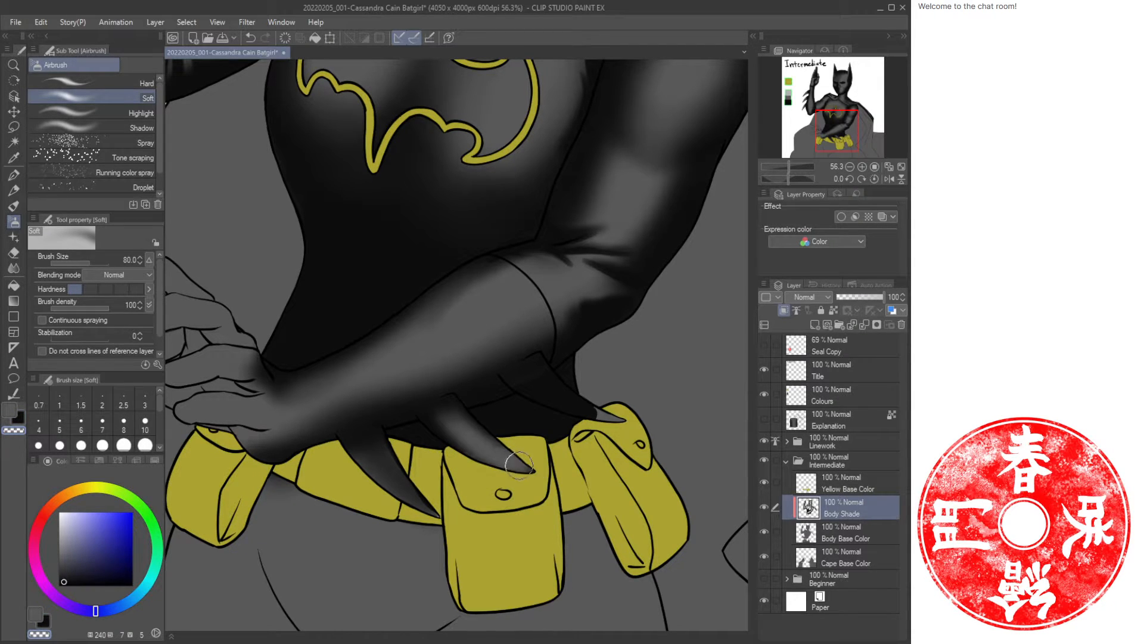
{"action": "key", "text": "c"}
{"action": "left_click_drag", "start_coordinate": [446, 439], "coordinate": [532, 478]}
{"action": "left_click_drag", "start_coordinate": [478, 419], "coordinate": [538, 467]}
Airbrush more shading along the upper claw and the lower claws near the belt pockets.
{"action": "key", "text": "c"}
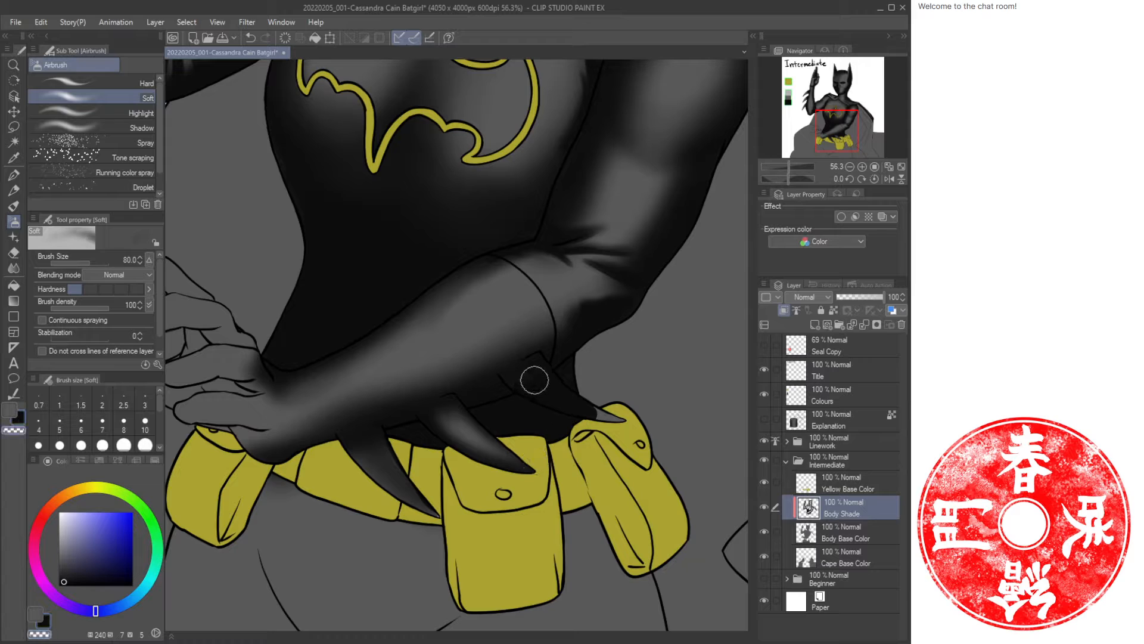
{"action": "mouse_move", "coordinate": [533, 379]}
{"action": "left_mouse_down"}
{"action": "mouse_move", "coordinate": [595, 413]}
{"action": "mouse_move", "coordinate": [545, 384]}
{"action": "mouse_move", "coordinate": [573, 405]}
{"action": "mouse_move", "coordinate": [530, 395]}
{"action": "mouse_move", "coordinate": [604, 430]}
{"action": "mouse_move", "coordinate": [586, 421]}
{"action": "mouse_move", "coordinate": [562, 371]}
{"action": "mouse_move", "coordinate": [605, 407]}
{"action": "mouse_move", "coordinate": [559, 368]}
{"action": "mouse_move", "coordinate": [630, 408]}
{"action": "left_mouse_up"}
{"action": "key", "text": "c"}
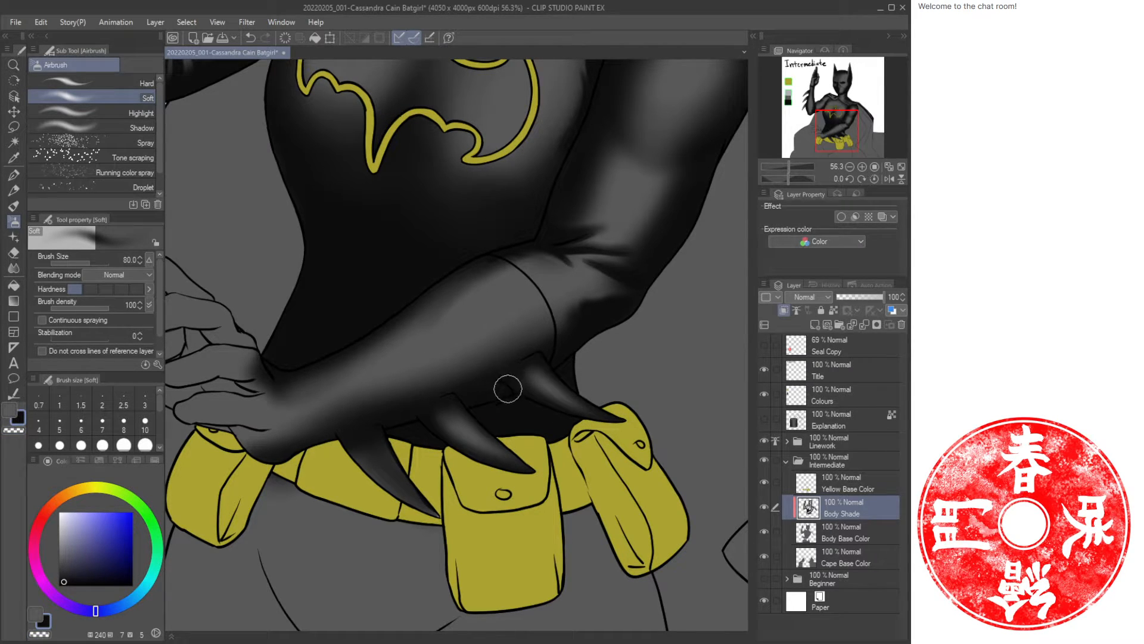
{"action": "key", "text": "c"}
{"action": "left_click_drag", "start_coordinate": [451, 409], "coordinate": [438, 412]}
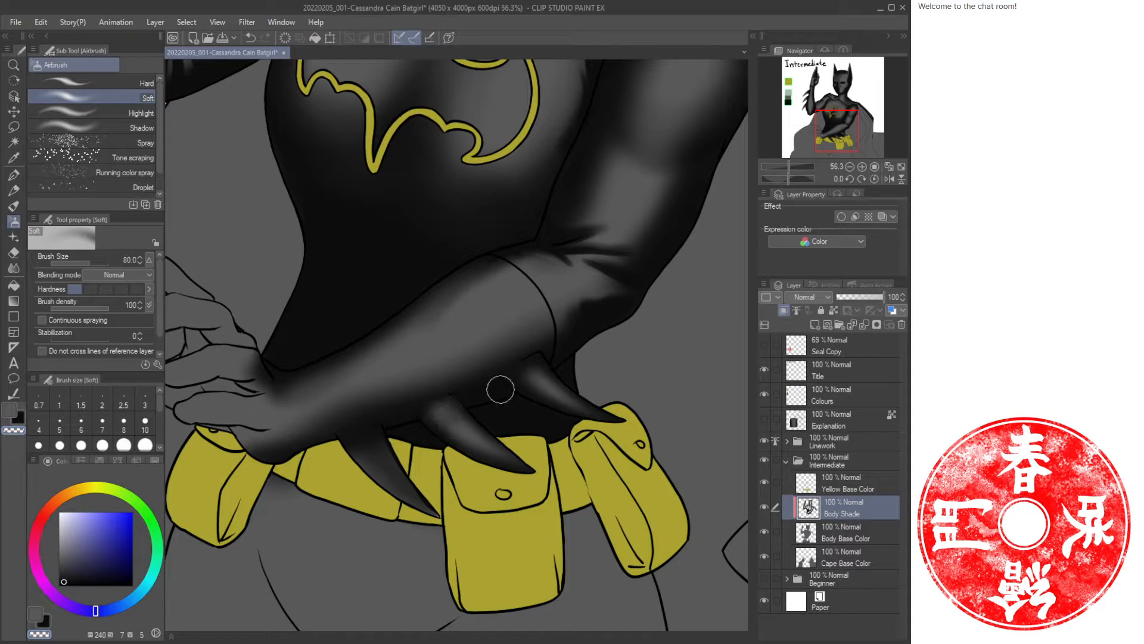
{"action": "left_click_drag", "start_coordinate": [534, 368], "coordinate": [538, 374]}
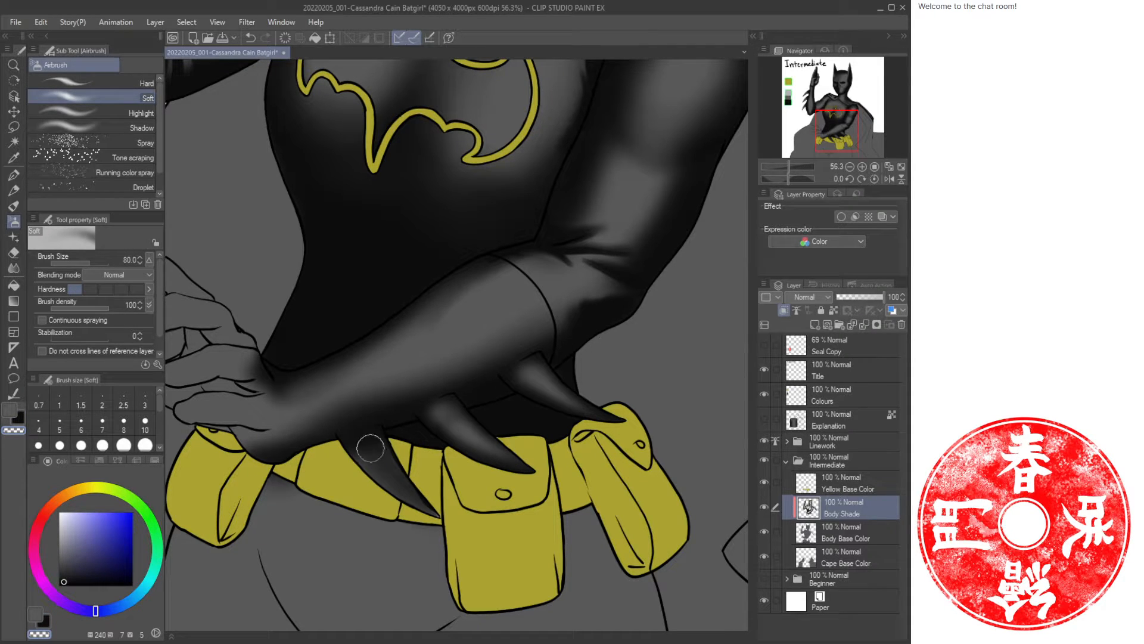
{"action": "left_click_drag", "start_coordinate": [370, 439], "coordinate": [411, 477]}
{"action": "key", "text": "c"}
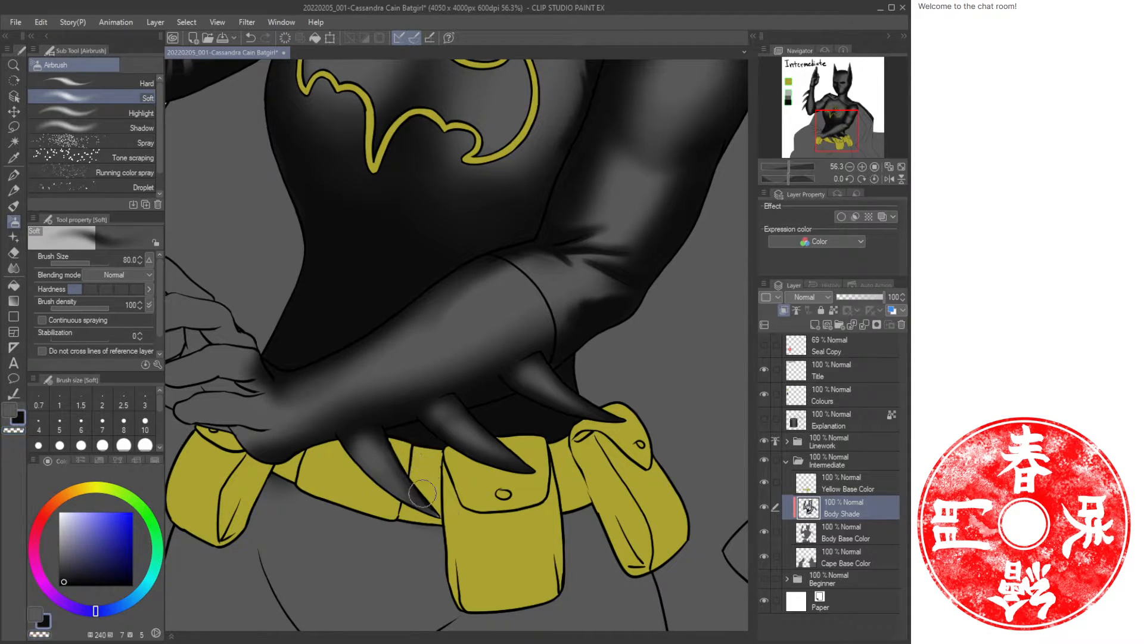
{"action": "left_click_drag", "start_coordinate": [348, 445], "coordinate": [419, 496]}
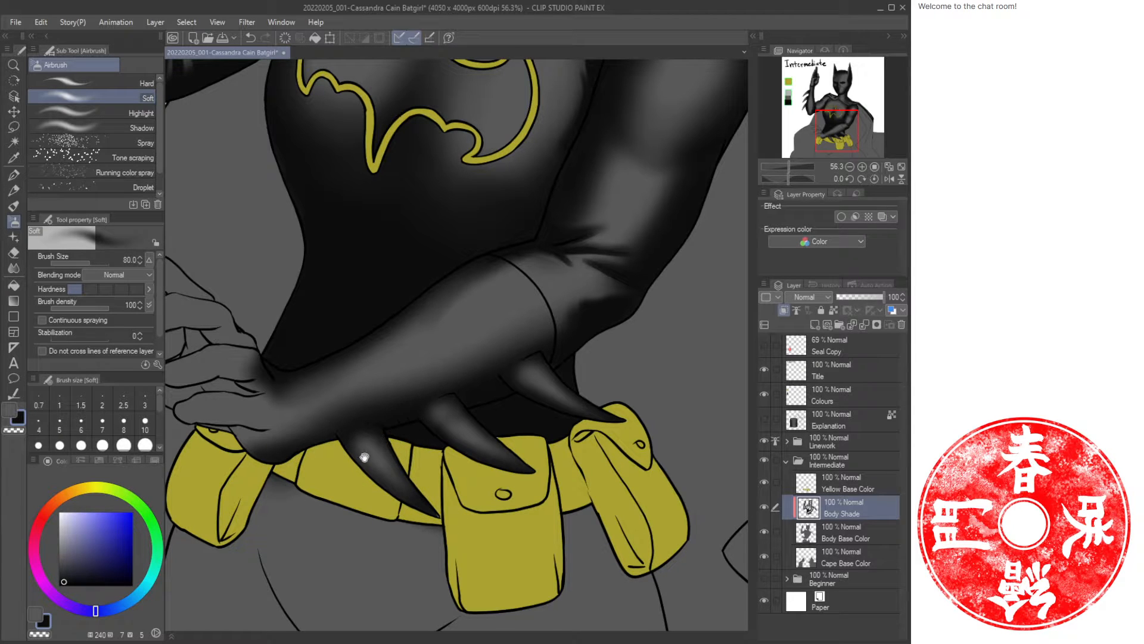
{"action": "left_click_drag", "start_coordinate": [365, 457], "coordinate": [508, 426]}
Airbrush soft highlights on the mask around the eyes, brow and nose bridge.
{"action": "left_click_drag", "start_coordinate": [662, 78], "coordinate": [527, 329]}
{"action": "left_click_drag", "start_coordinate": [550, 236], "coordinate": [518, 403]}
{"action": "left_click_drag", "start_coordinate": [523, 360], "coordinate": [527, 357]}
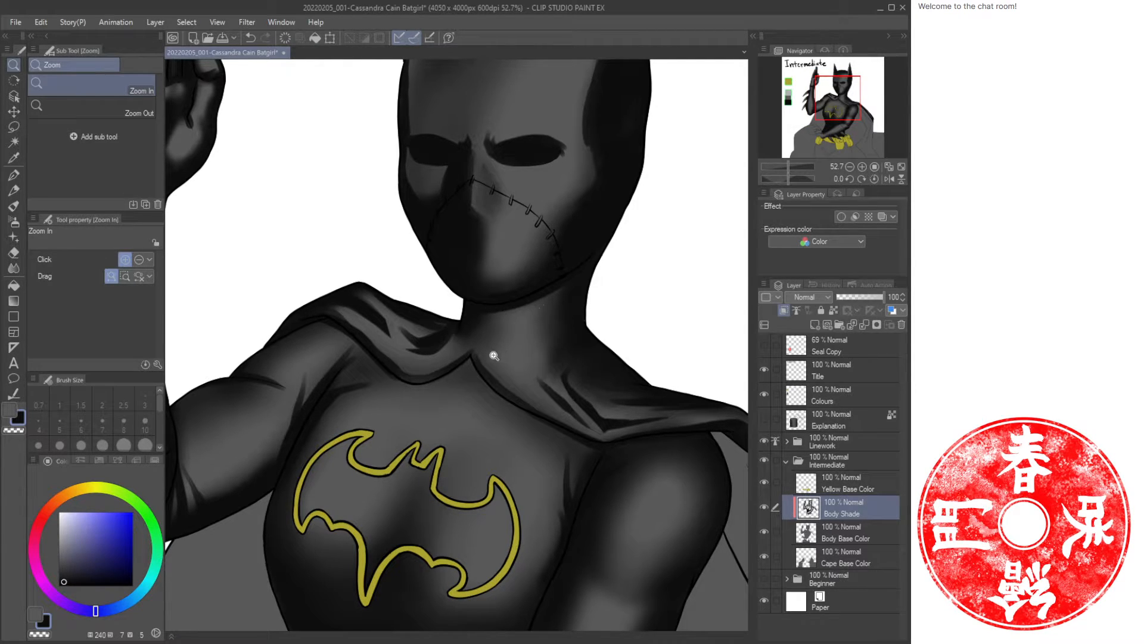
{"action": "left_click_drag", "start_coordinate": [559, 276], "coordinate": [543, 385]}
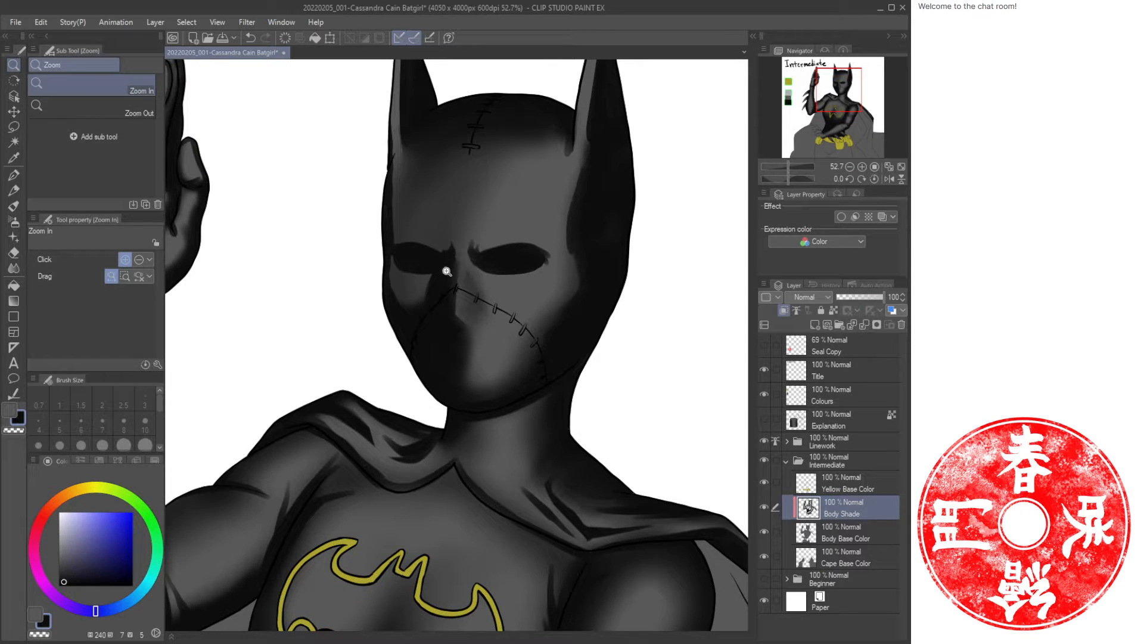
{"action": "key", "text": "b"}
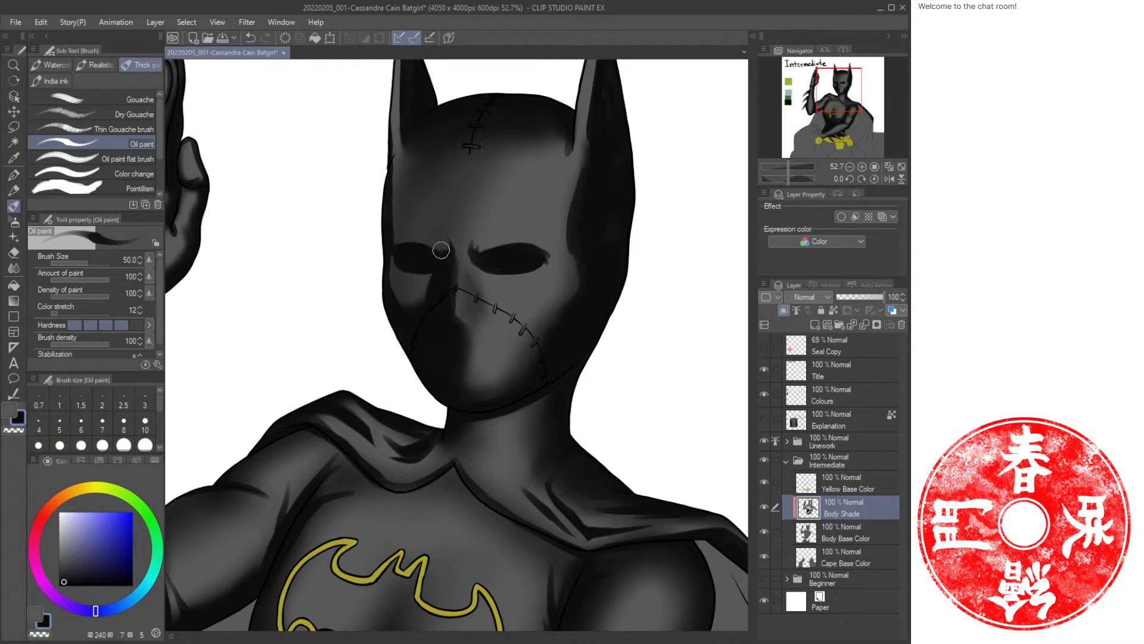
{"action": "key", "text": "c"}
{"action": "key", "text": "c"}
{"action": "key", "text": "b"}
{"action": "key", "text": "c"}
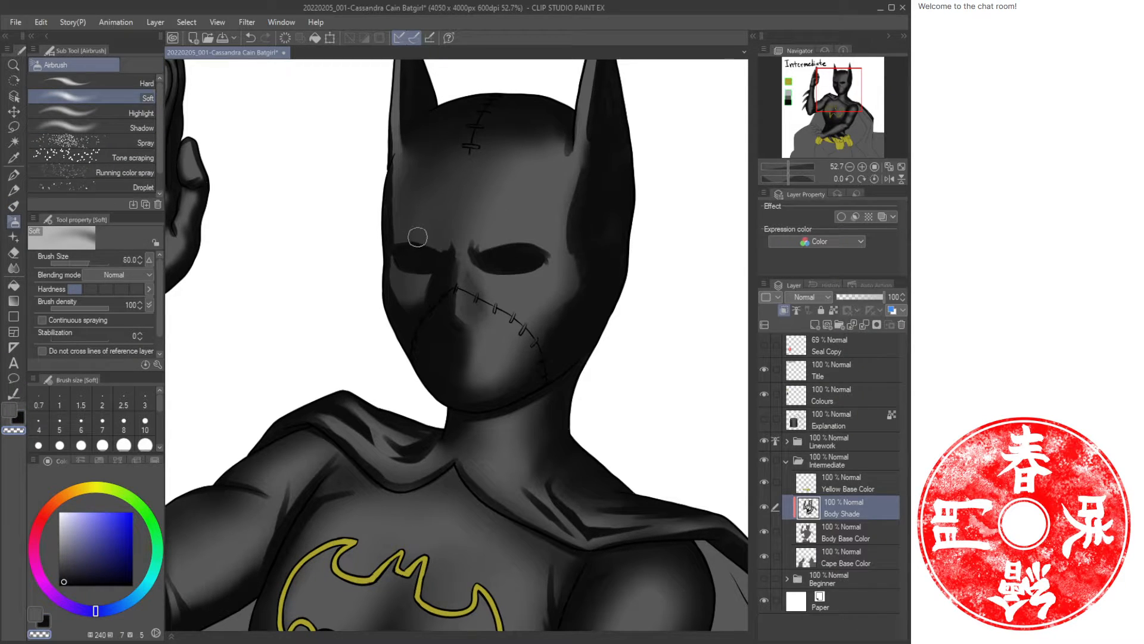
{"action": "left_click_drag", "start_coordinate": [400, 239], "coordinate": [442, 239]}
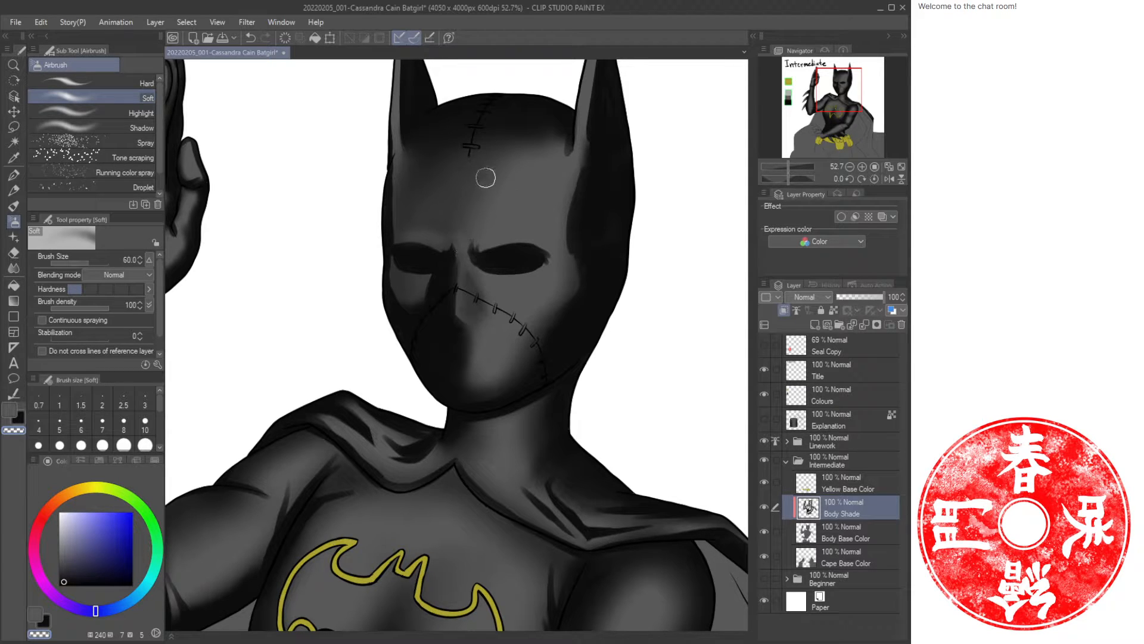
{"action": "mouse_move", "coordinate": [570, 184]}
{"action": "left_mouse_down"}
{"action": "mouse_move", "coordinate": [556, 230]}
{"action": "mouse_move", "coordinate": [562, 276]}
{"action": "mouse_move", "coordinate": [540, 302]}
{"action": "left_mouse_up"}
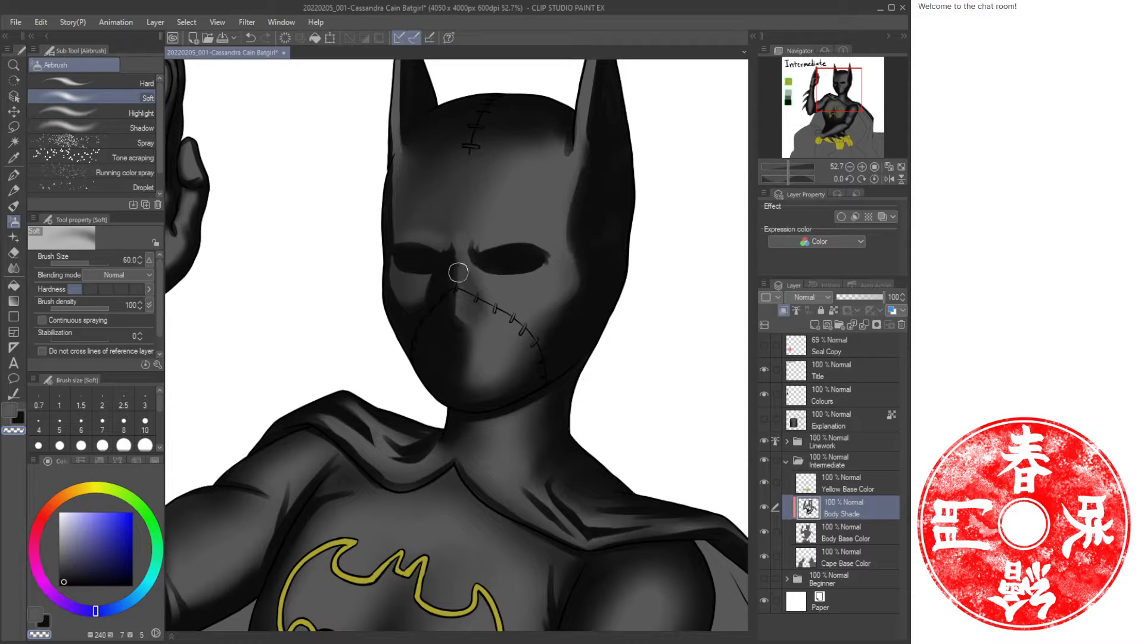
{"action": "mouse_move", "coordinate": [458, 271]}
{"action": "left_mouse_down"}
{"action": "mouse_move", "coordinate": [460, 251]}
{"action": "mouse_move", "coordinate": [456, 317]}
{"action": "left_mouse_up"}
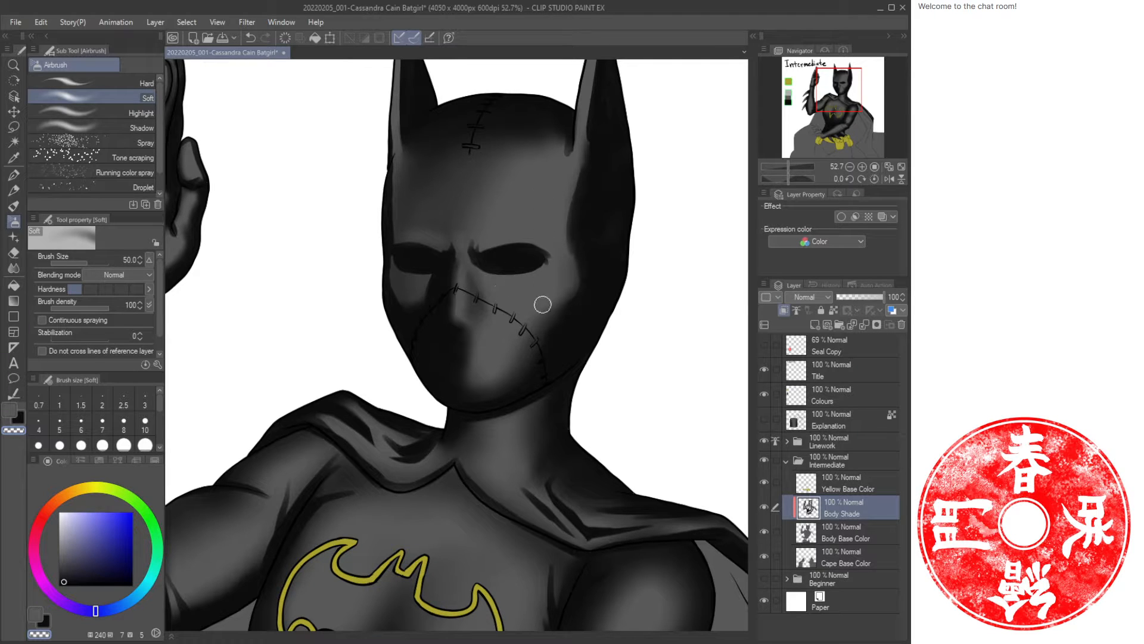
Airbrush a shadow under the cape collar at the neck with a 100 brush.
{"action": "scroll", "coordinate": [543, 305], "scroll_direction": "down", "scroll_amount": 5}
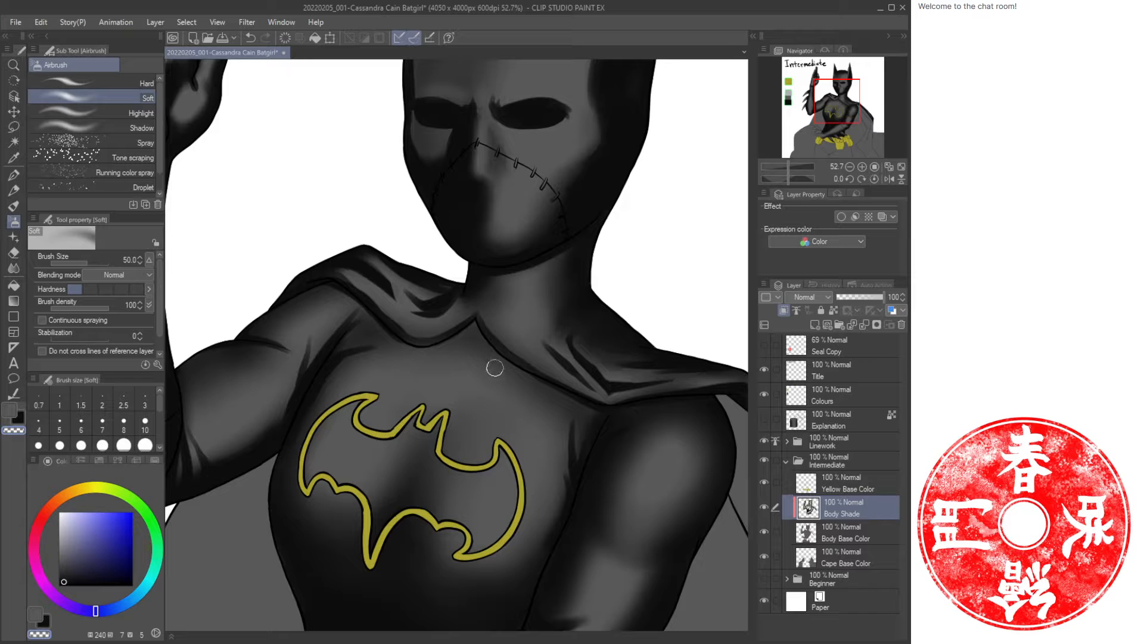
{"action": "key", "text": "x"}
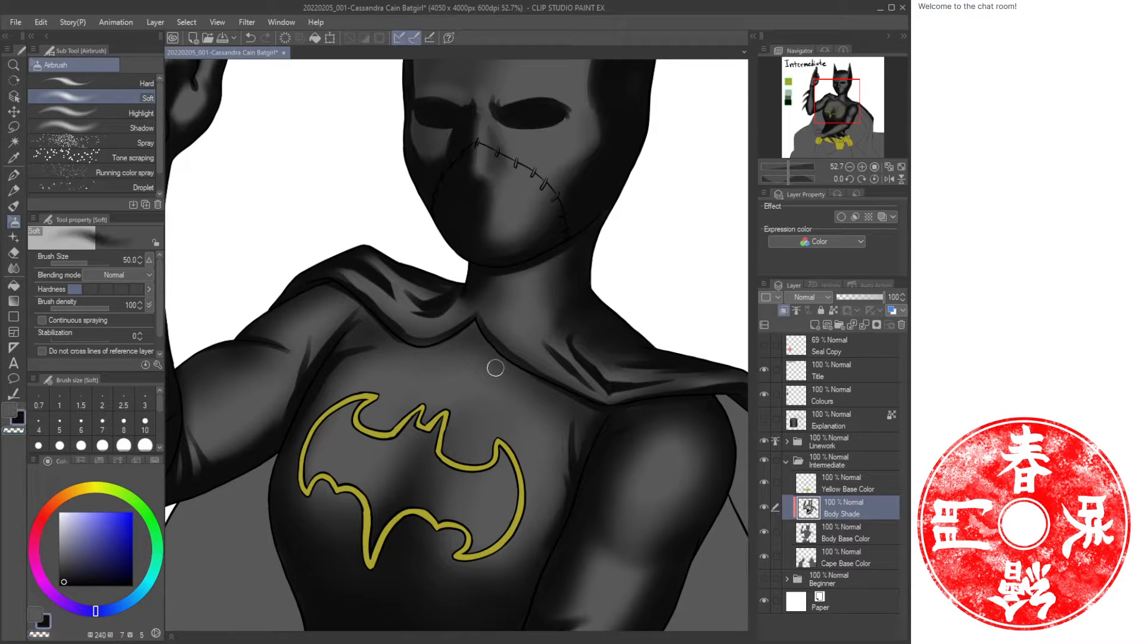
{"action": "key", "text": "bracketright"}
{"action": "key", "text": "bracketright"}
{"action": "key", "text": "bracketright"}
{"action": "key", "text": "bracketright"}
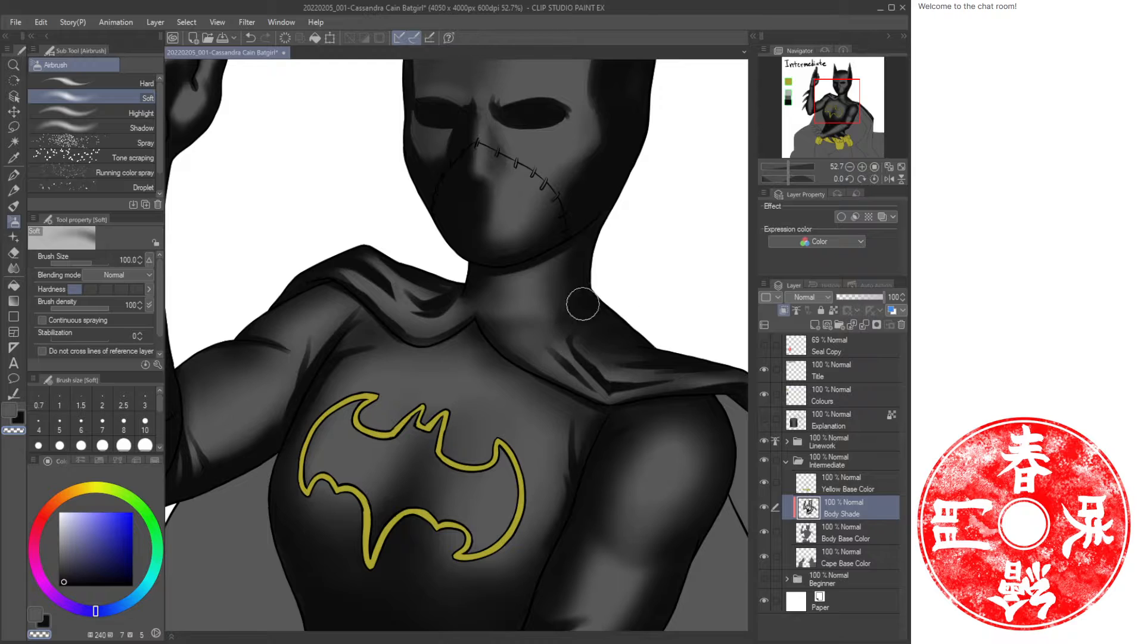
{"action": "key", "text": "x"}
{"action": "mouse_move", "coordinate": [507, 326]}
{"action": "left_mouse_down"}
{"action": "mouse_move", "coordinate": [455, 288]}
{"action": "mouse_move", "coordinate": [454, 306]}
{"action": "mouse_move", "coordinate": [458, 298]}
{"action": "left_mouse_up"}
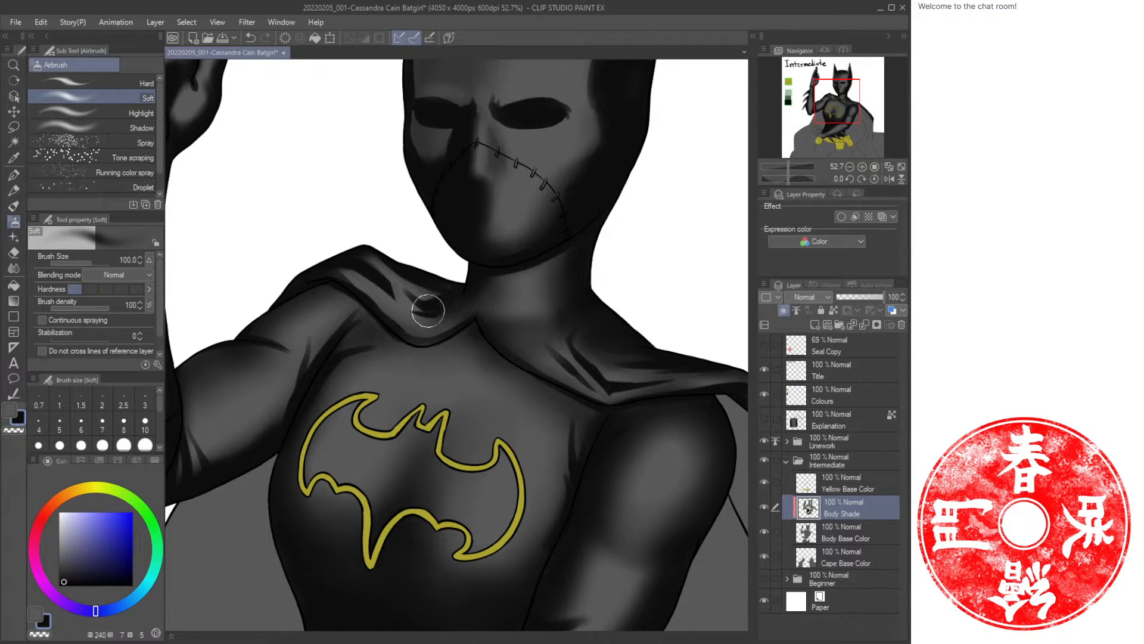
Save the file.
{"action": "key", "text": "ctrl+space"}
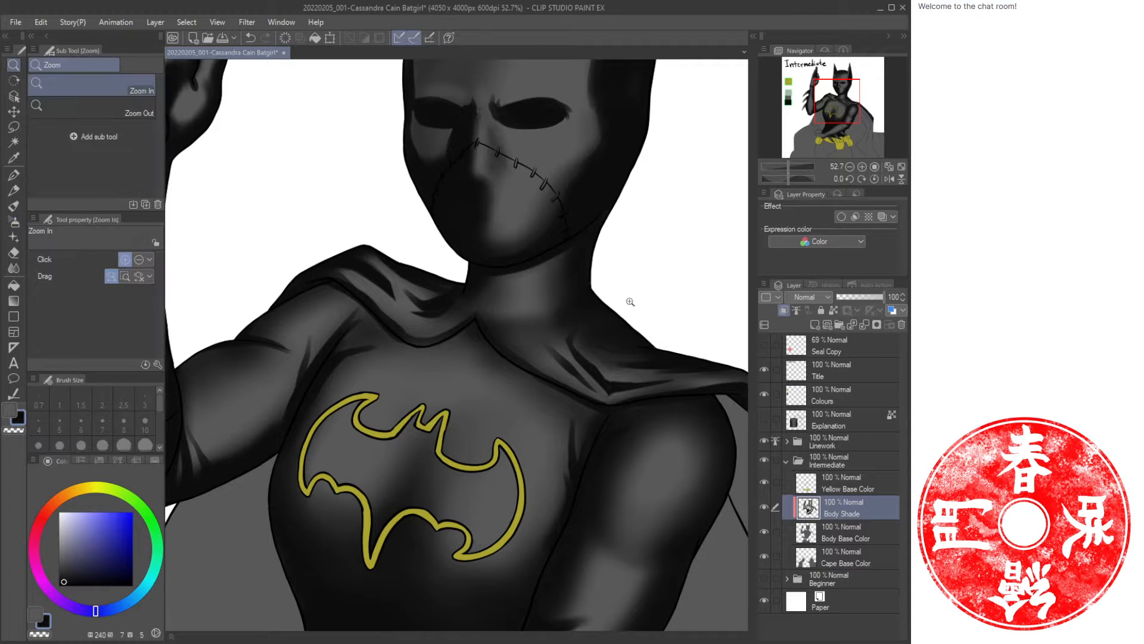
{"action": "left_click_drag", "start_coordinate": [626, 306], "coordinate": [580, 296]}
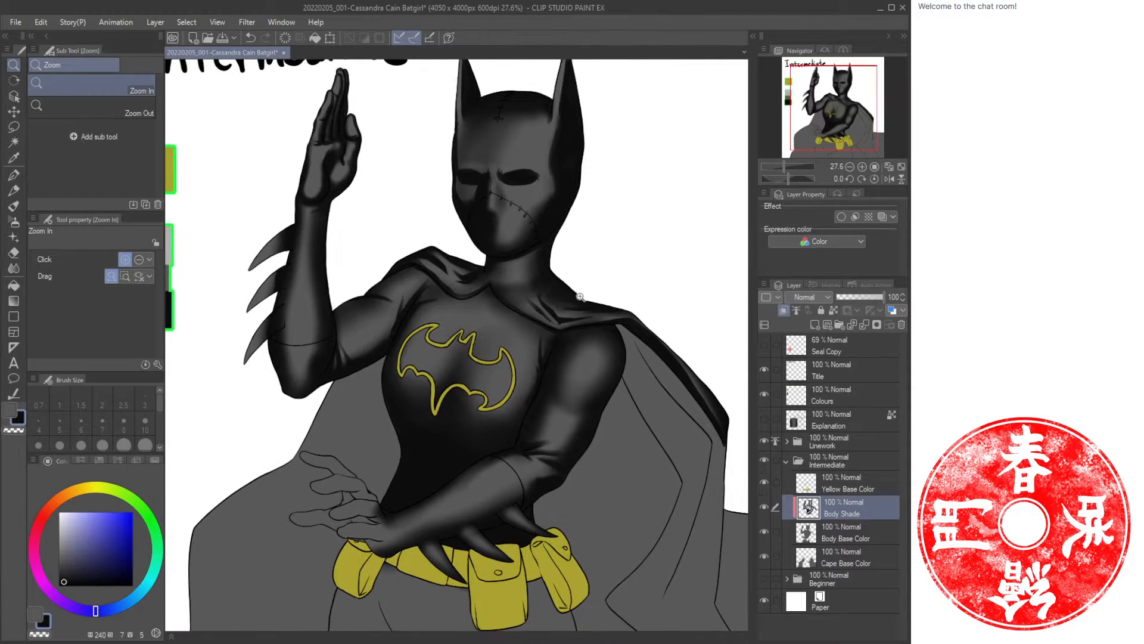
{"action": "key", "text": "ctrl+s"}
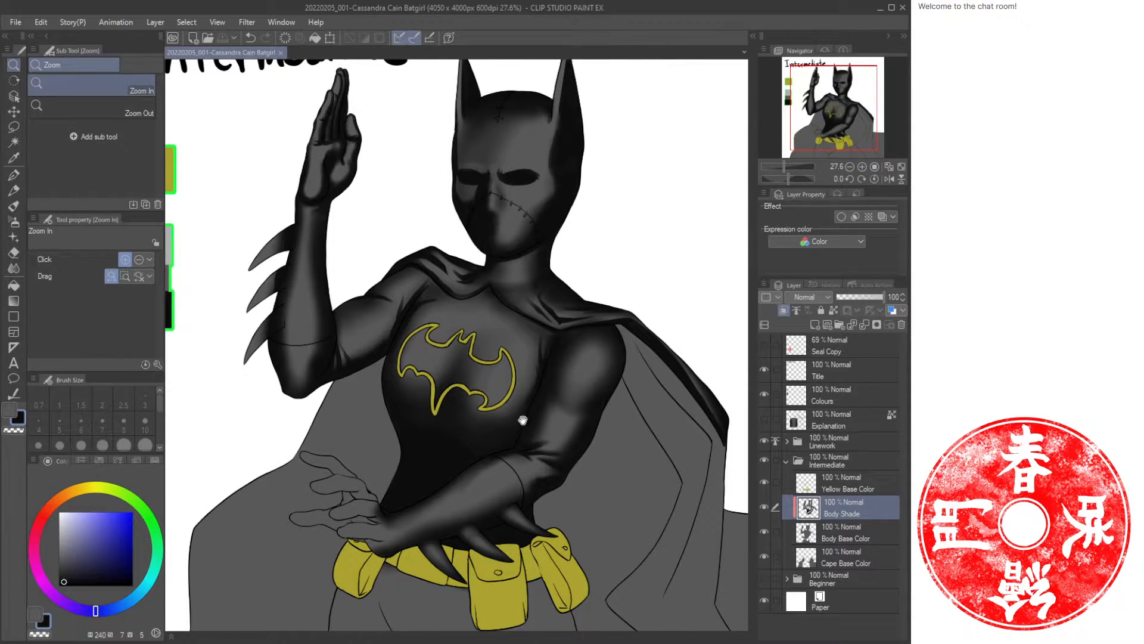
Paint an oil stroke along the lower claw crossing the belt.
{"action": "left_click_drag", "start_coordinate": [523, 420], "coordinate": [549, 338]}
{"action": "left_click_drag", "start_coordinate": [477, 452], "coordinate": [450, 407]}
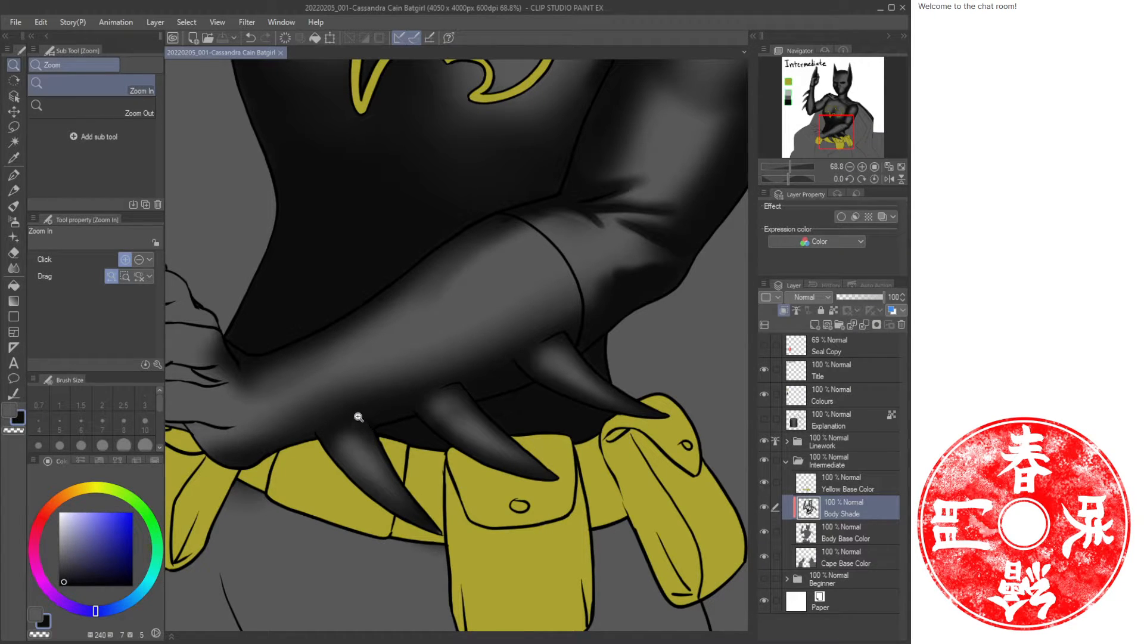
{"action": "scroll", "coordinate": [373, 390], "scroll_direction": "down", "scroll_amount": 5}
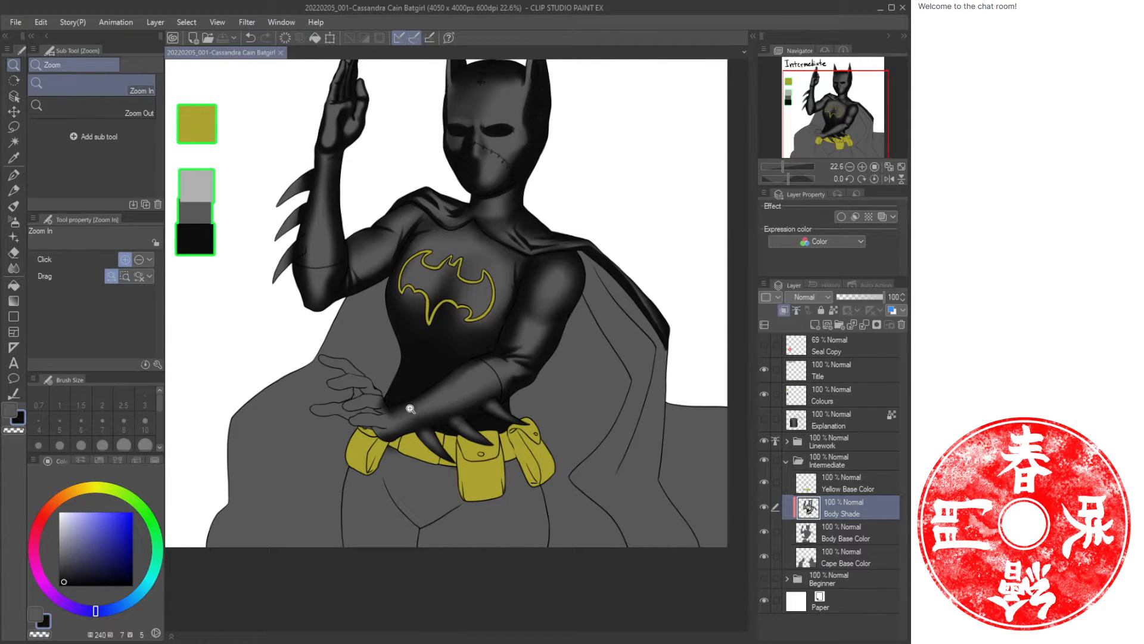
{"action": "scroll", "coordinate": [407, 402], "scroll_direction": "up", "scroll_amount": 4}
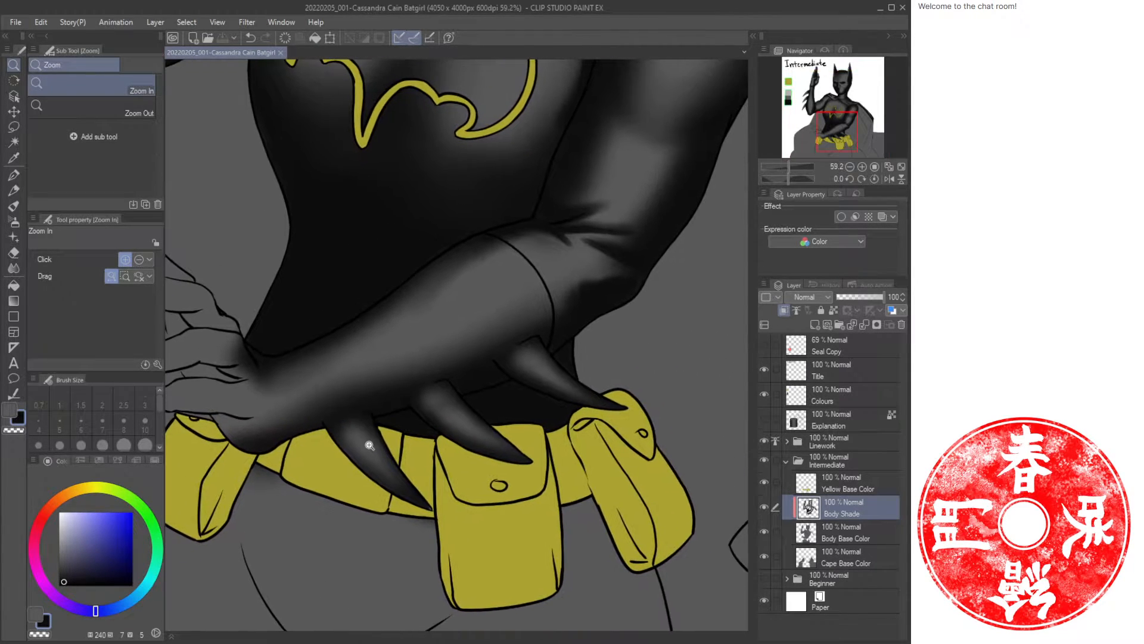
{"action": "key", "text": "b"}
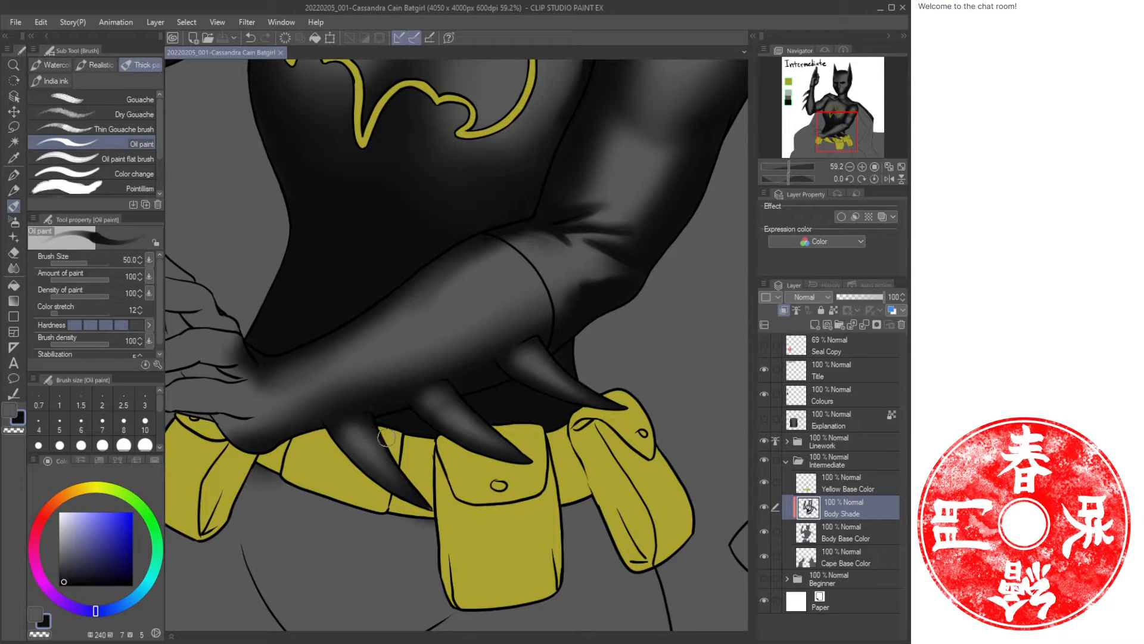
{"action": "left_click_drag", "start_coordinate": [563, 143], "coordinate": [467, 492]}
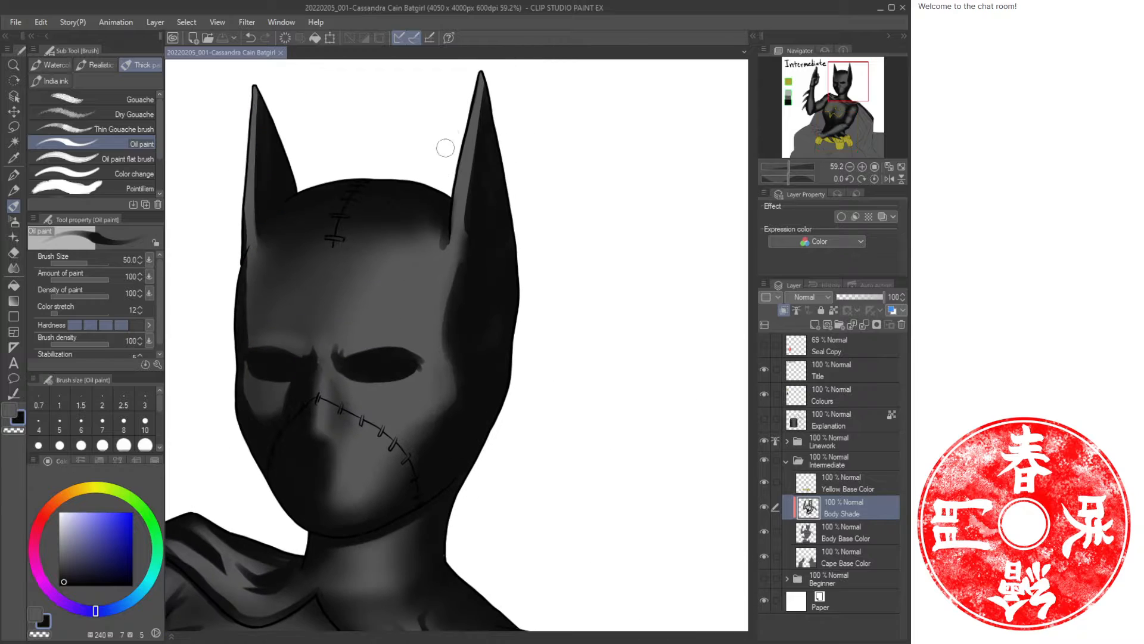
{"action": "left_click", "coordinate": [832, 144]}
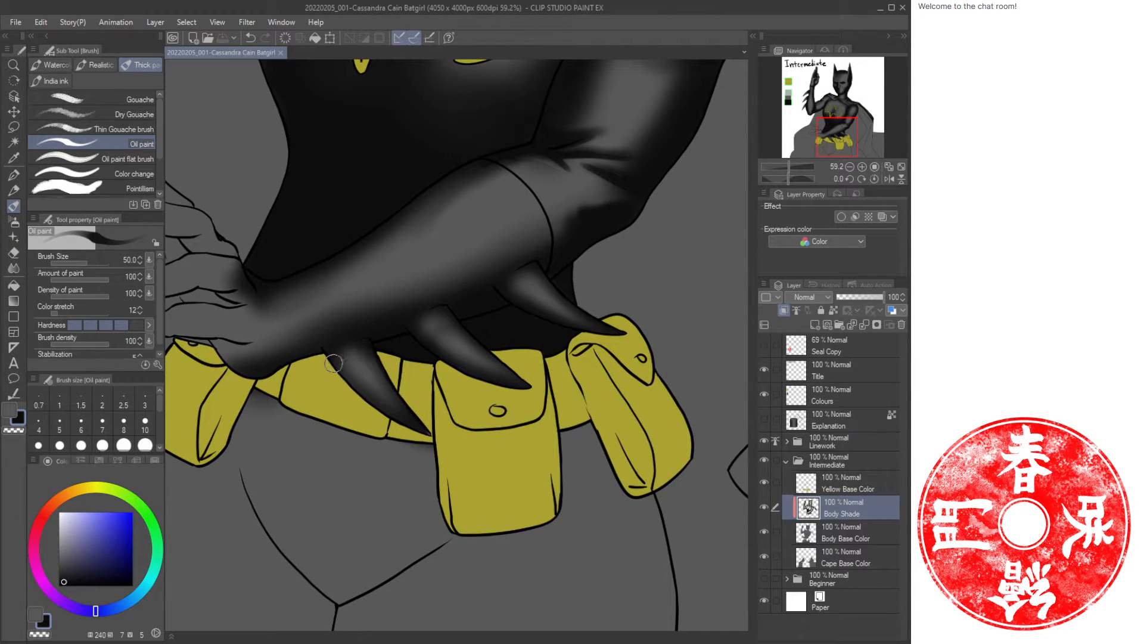
{"action": "mouse_move", "coordinate": [330, 353]}
{"action": "left_mouse_down"}
{"action": "mouse_move", "coordinate": [386, 415]}
{"action": "mouse_move", "coordinate": [428, 435]}
{"action": "left_mouse_up"}
{"action": "key", "text": "ctrl+space"}
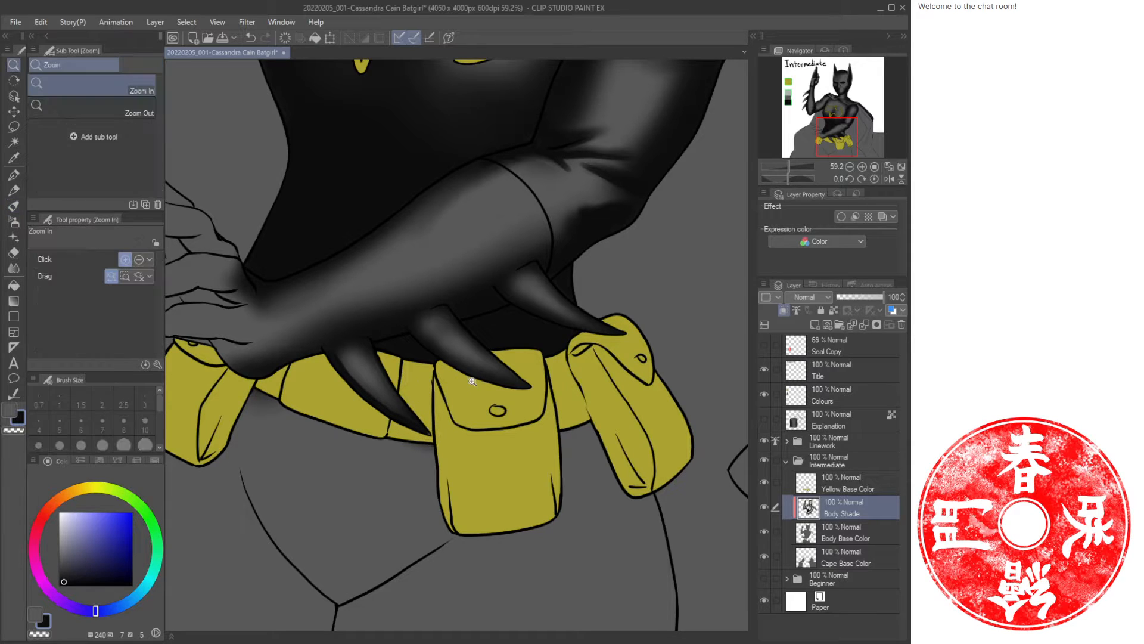
{"action": "left_click", "coordinate": [472, 381]}
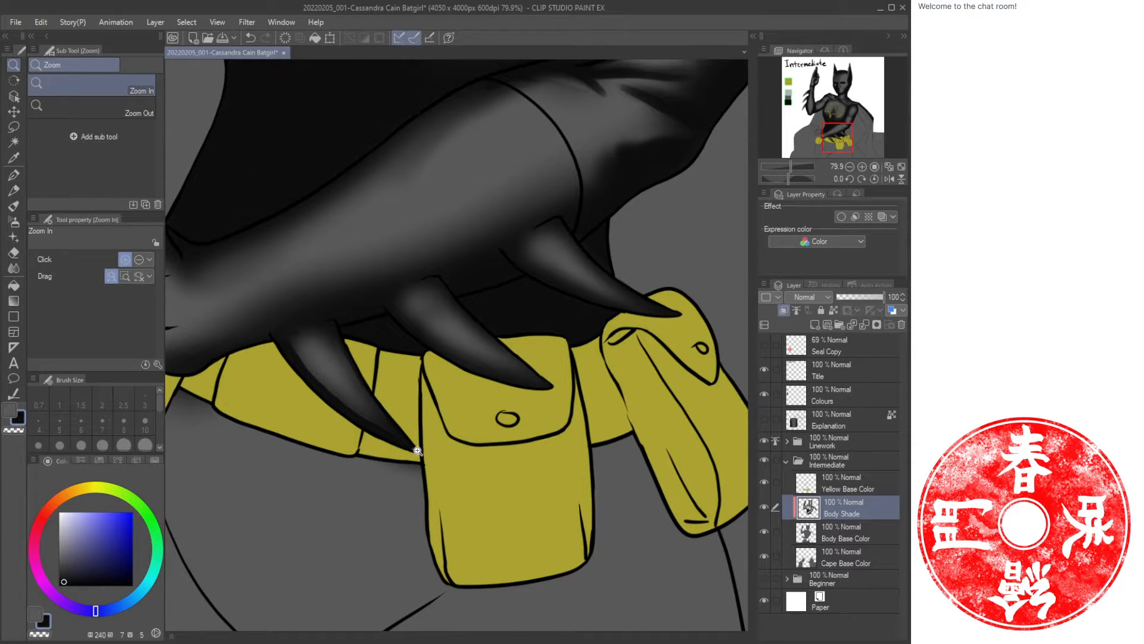
{"action": "left_click", "coordinate": [821, 529]}
{"action": "key", "text": "u"}
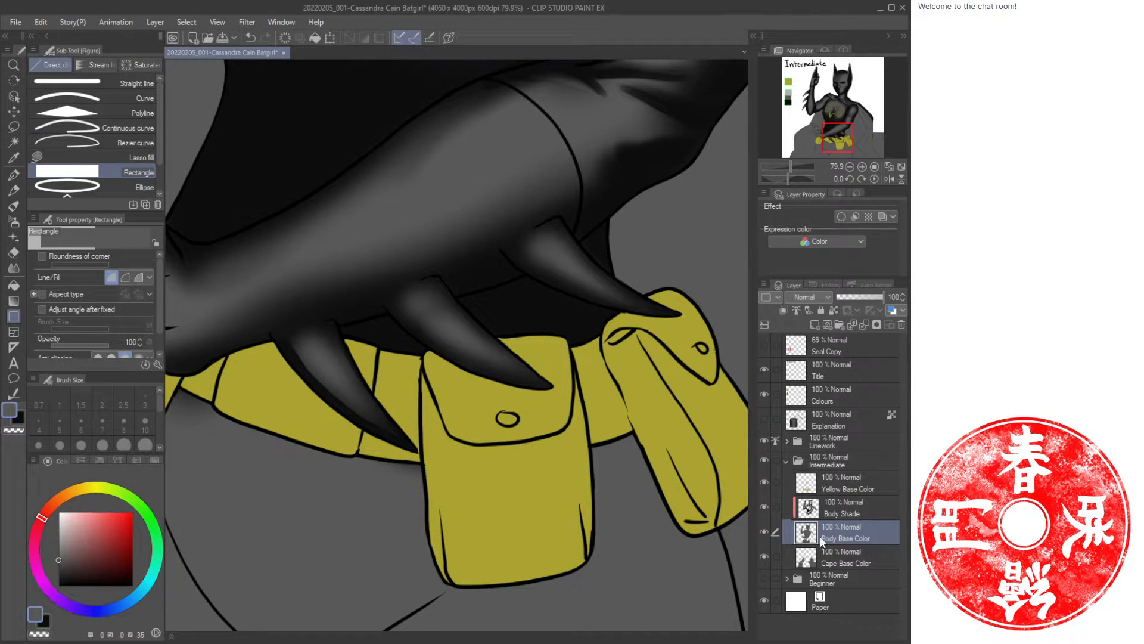
{"action": "left_click", "coordinate": [798, 507]}
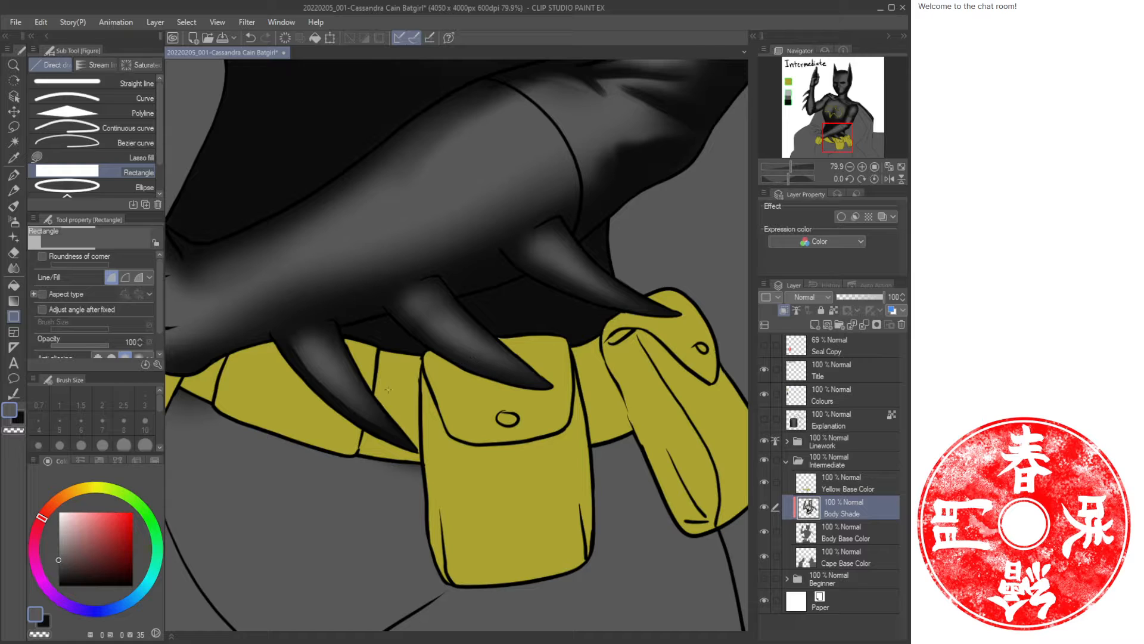
{"action": "key", "text": "b"}
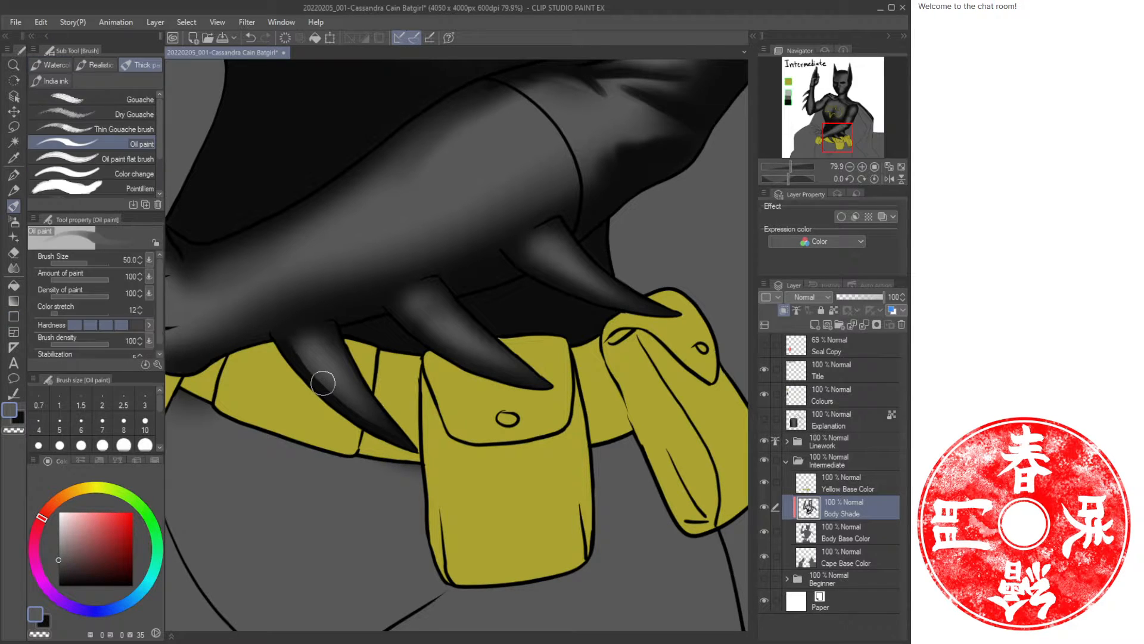
Paint oil-paint highlights and shadows along the claws crossing the belt with a 30 brush, alternating colours.
{"action": "left_click", "coordinate": [322, 377], "text": "alt"}
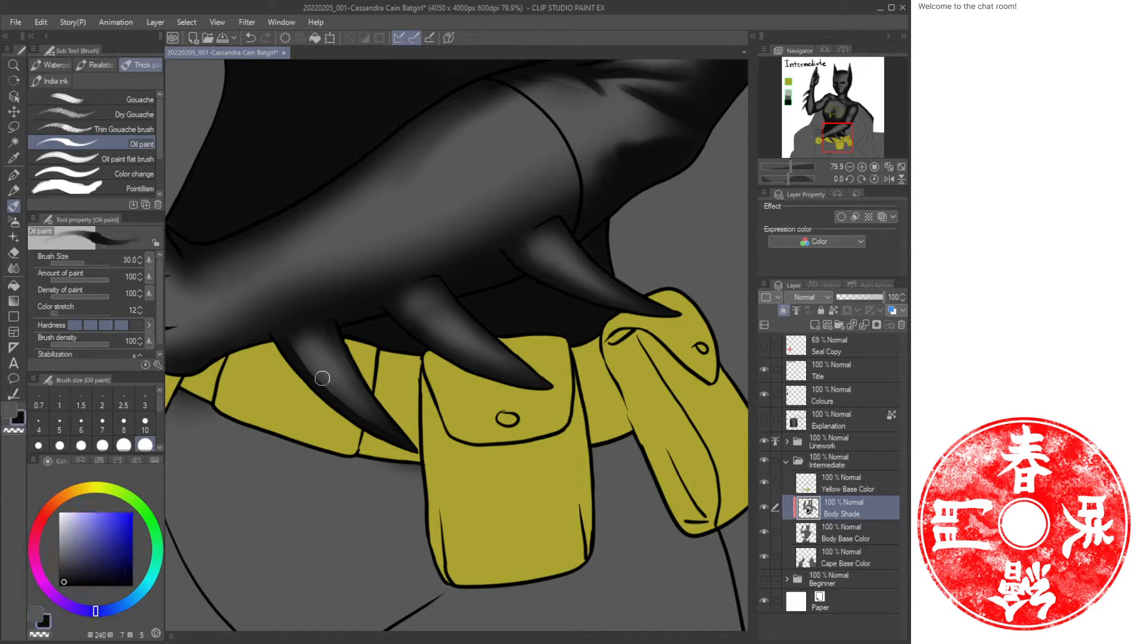
{"action": "key", "text": "c"}
{"action": "mouse_move", "coordinate": [289, 343]}
{"action": "left_mouse_down"}
{"action": "mouse_move", "coordinate": [386, 432]}
{"action": "mouse_move", "coordinate": [375, 428]}
{"action": "mouse_move", "coordinate": [347, 399]}
{"action": "mouse_move", "coordinate": [411, 444]}
{"action": "mouse_move", "coordinate": [350, 398]}
{"action": "mouse_move", "coordinate": [392, 423]}
{"action": "left_mouse_up"}
{"action": "key", "text": "c"}
{"action": "key", "text": "c"}
{"action": "left_click_drag", "start_coordinate": [411, 325], "coordinate": [524, 383]}
{"action": "key", "text": "c"}
{"action": "left_click_drag", "start_coordinate": [452, 343], "coordinate": [539, 378]}
{"action": "key", "text": "c"}
{"action": "mouse_move", "coordinate": [516, 250]}
{"action": "left_mouse_down"}
{"action": "mouse_move", "coordinate": [540, 276]}
{"action": "mouse_move", "coordinate": [652, 318]}
{"action": "left_mouse_up"}
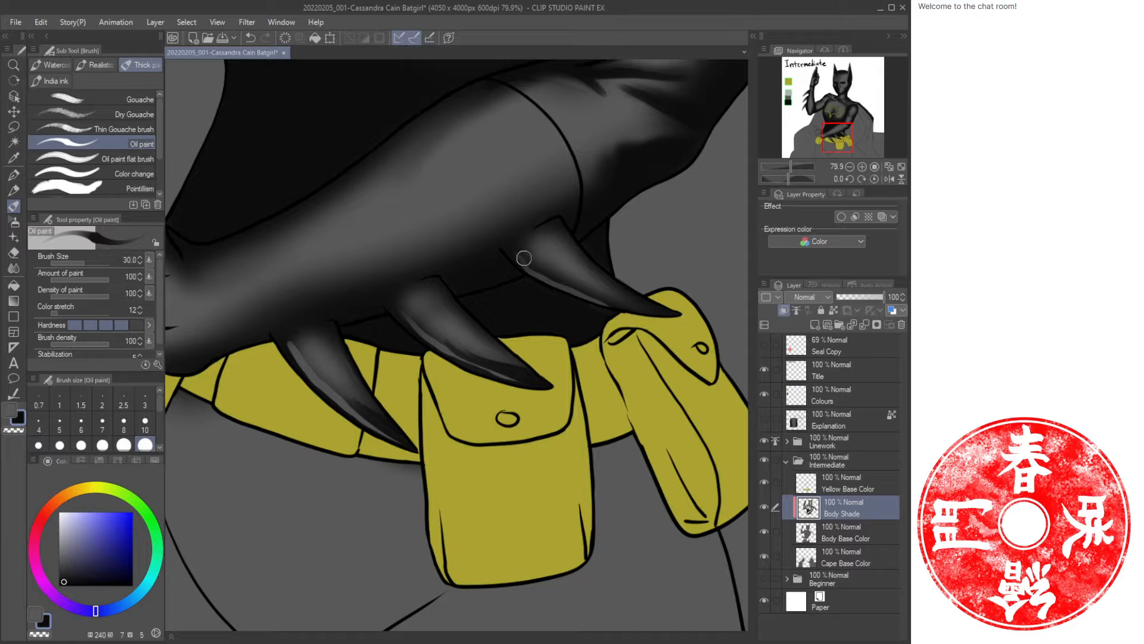
{"action": "mouse_move", "coordinate": [517, 255]}
{"action": "left_mouse_down"}
{"action": "mouse_move", "coordinate": [557, 279]}
{"action": "mouse_move", "coordinate": [656, 310]}
{"action": "left_mouse_up"}
{"action": "mouse_move", "coordinate": [581, 285]}
{"action": "left_mouse_down"}
{"action": "mouse_move", "coordinate": [671, 312]}
{"action": "mouse_move", "coordinate": [599, 309]}
{"action": "mouse_move", "coordinate": [586, 300]}
{"action": "mouse_move", "coordinate": [640, 319]}
{"action": "mouse_move", "coordinate": [591, 287]}
{"action": "mouse_move", "coordinate": [687, 304]}
{"action": "left_mouse_up"}
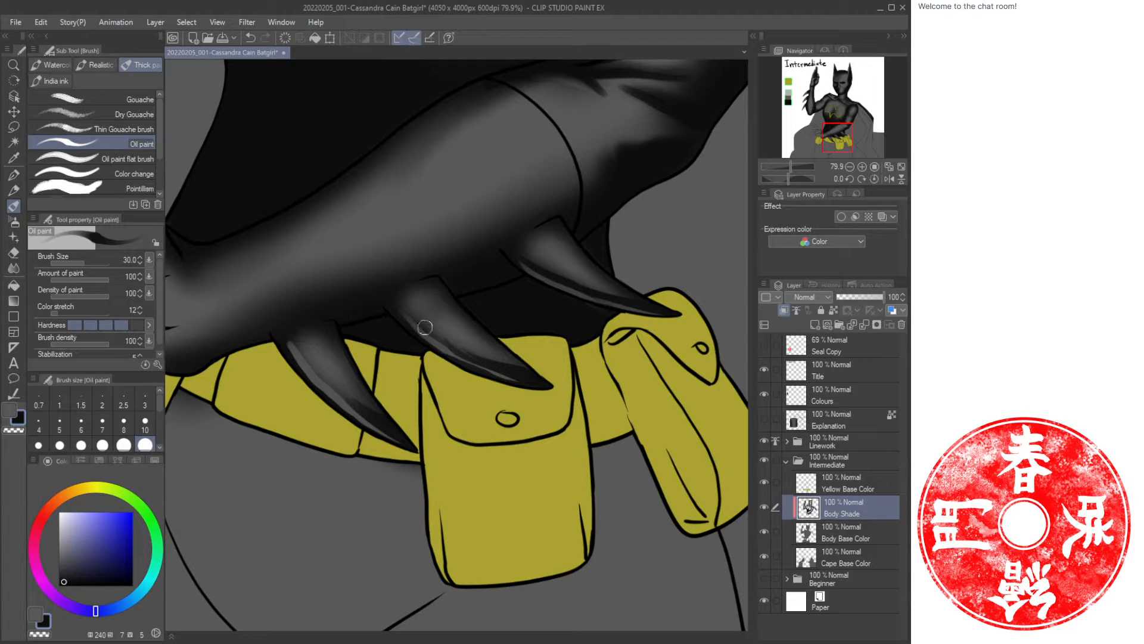
{"action": "left_click_drag", "start_coordinate": [425, 327], "coordinate": [475, 347]}
{"action": "left_click_drag", "start_coordinate": [288, 337], "coordinate": [364, 417]}
{"action": "left_click_drag", "start_coordinate": [314, 364], "coordinate": [360, 403]}
Paint dark oil-paint shading over the fingers and knuckles of the hand resting on the hip.
{"action": "key", "text": "ctrl+space"}
{"action": "left_click_drag", "start_coordinate": [476, 245], "coordinate": [446, 246]}
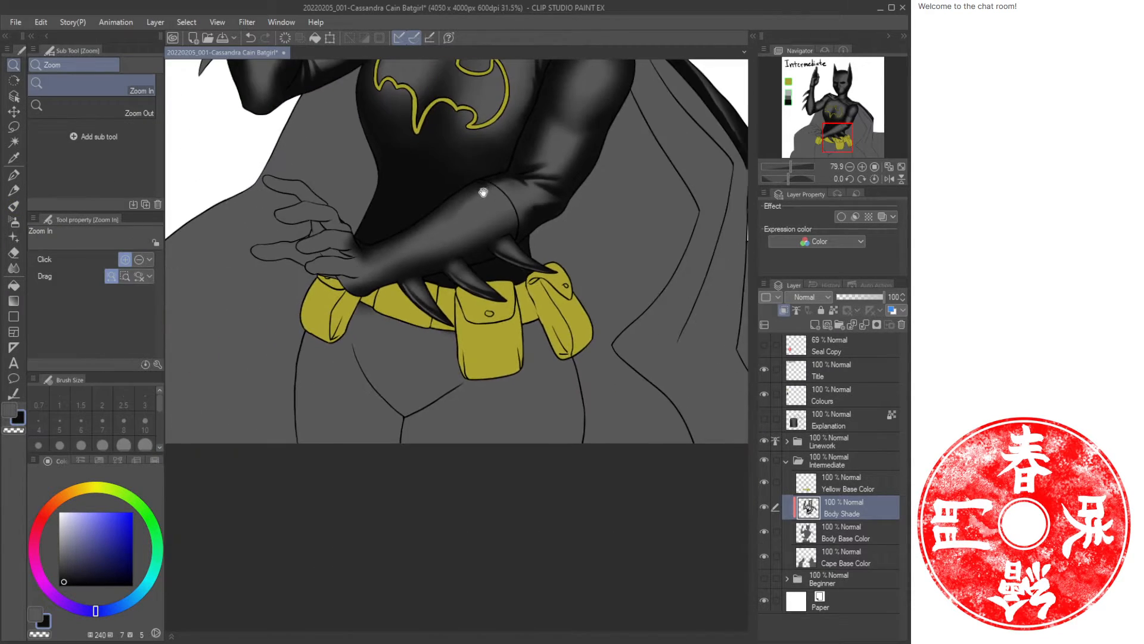
{"action": "left_click_drag", "start_coordinate": [483, 191], "coordinate": [441, 340]}
{"action": "left_click_drag", "start_coordinate": [478, 84], "coordinate": [454, 239]}
{"action": "left_click_drag", "start_coordinate": [414, 455], "coordinate": [530, 299]}
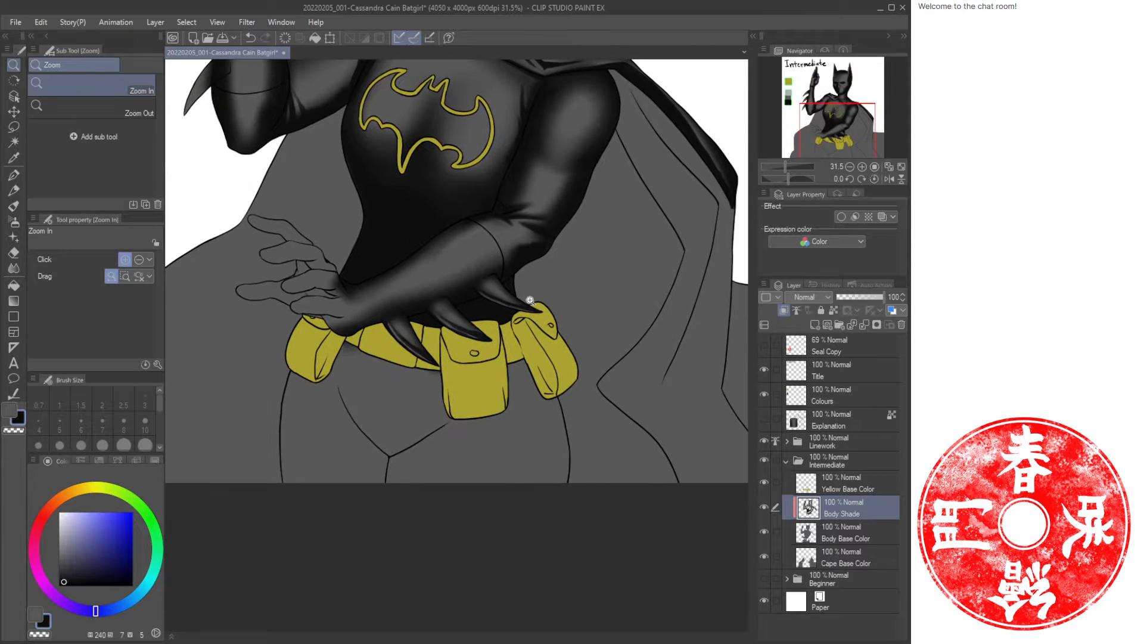
{"action": "left_click_drag", "start_coordinate": [434, 332], "coordinate": [453, 327]}
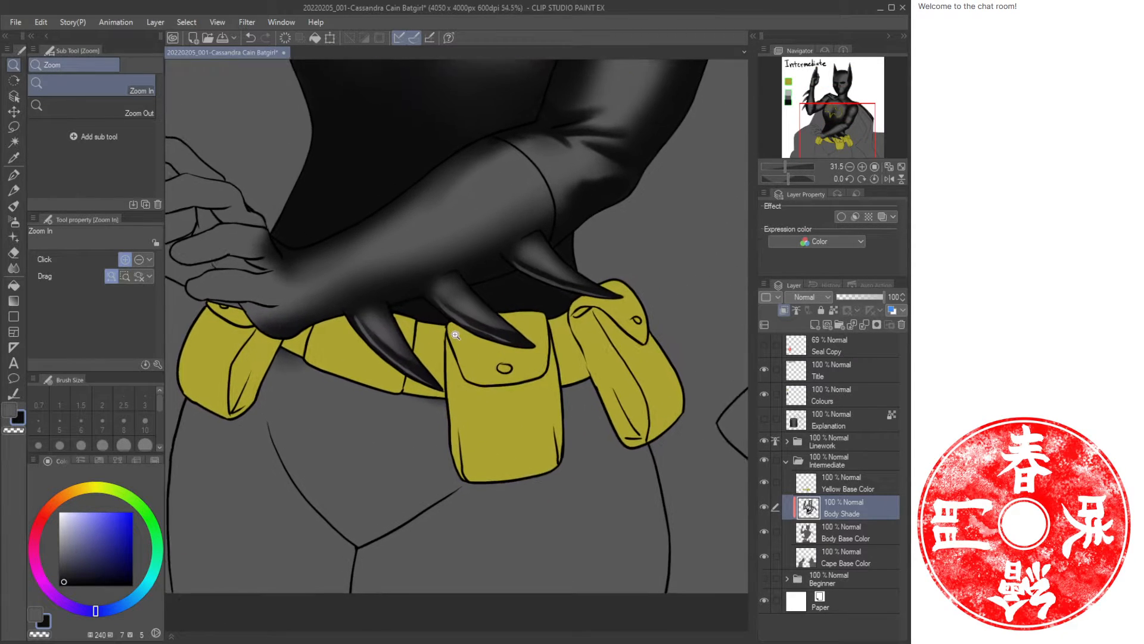
{"action": "left_click_drag", "start_coordinate": [445, 234], "coordinate": [327, 324]}
{"action": "left_click_drag", "start_coordinate": [386, 454], "coordinate": [383, 449]}
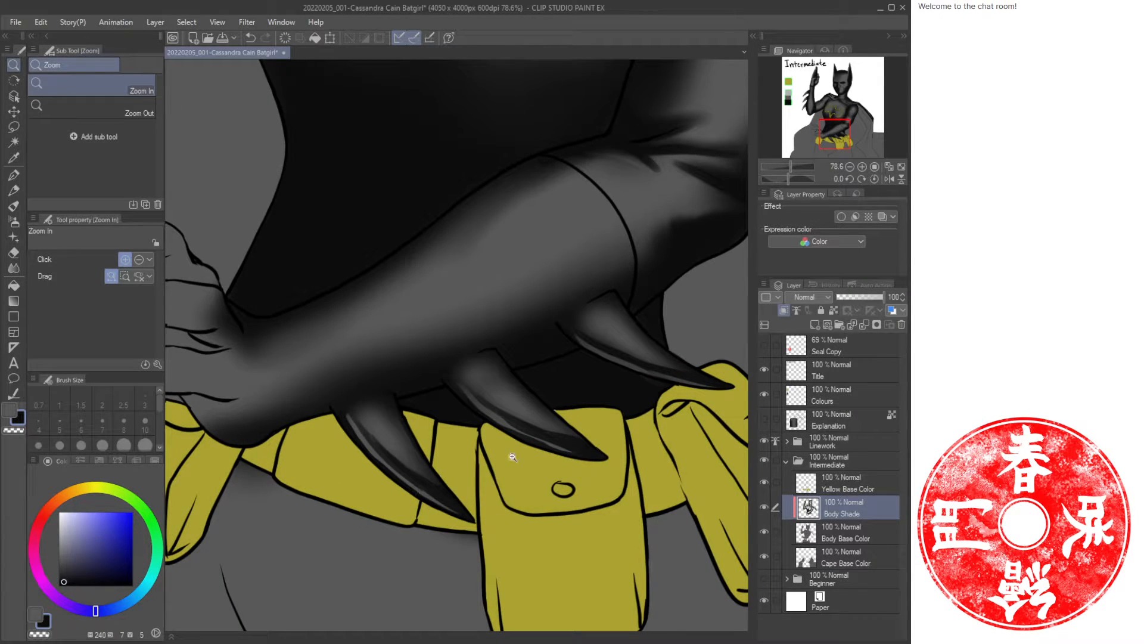
{"action": "left_click_drag", "start_coordinate": [630, 366], "coordinate": [489, 377]}
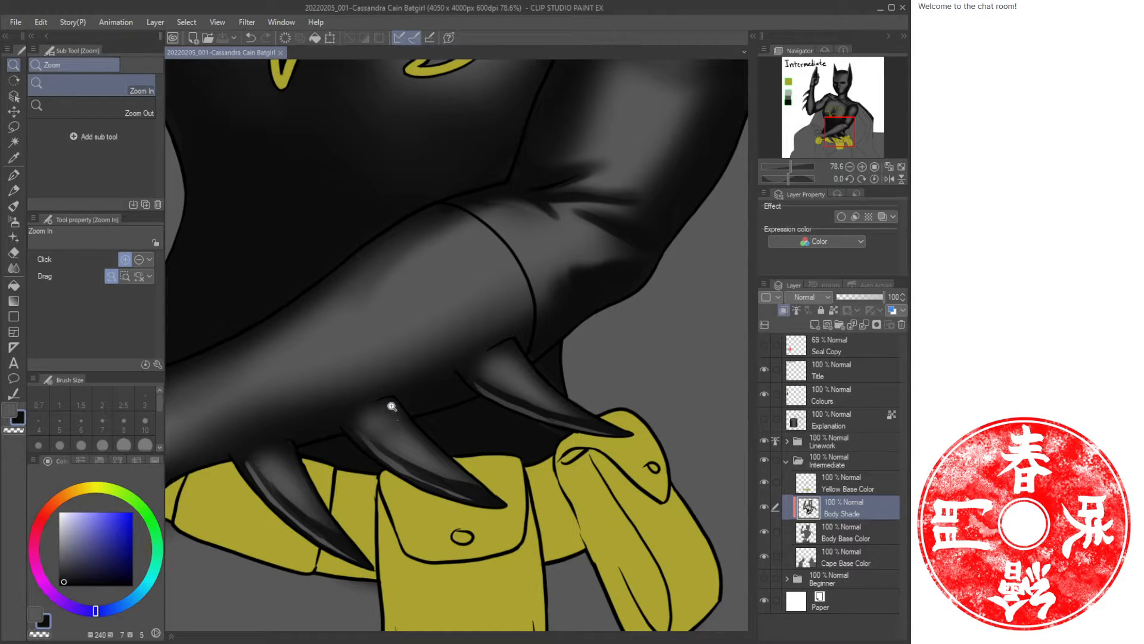
{"action": "left_click_drag", "start_coordinate": [312, 430], "coordinate": [490, 374]}
{"action": "key", "text": "b"}
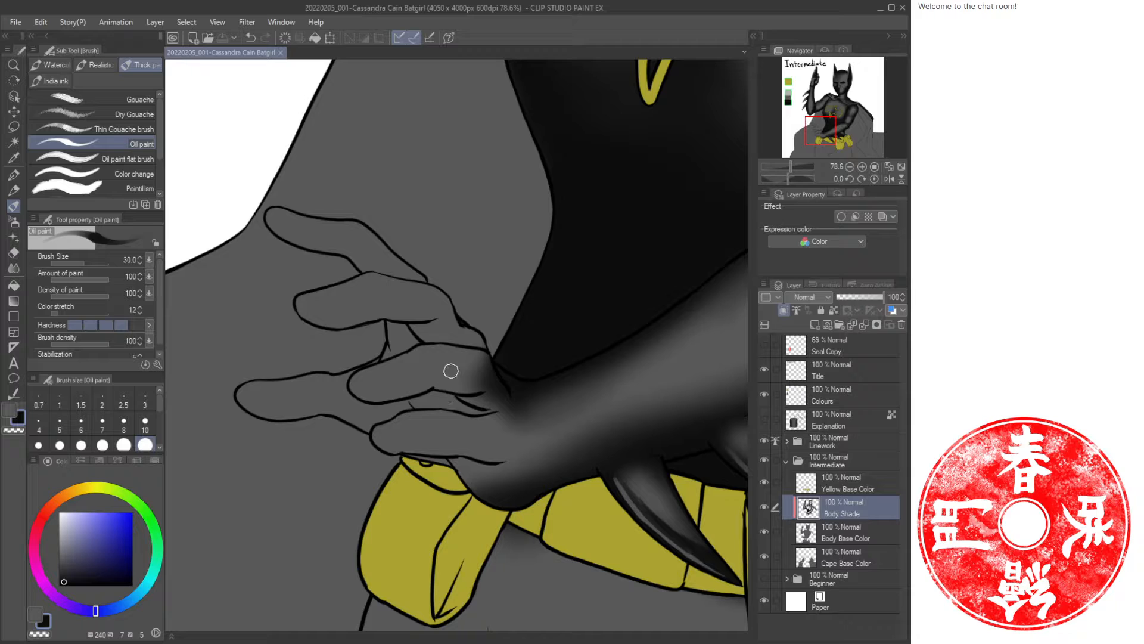
{"action": "mouse_move", "coordinate": [506, 386]}
{"action": "left_mouse_down"}
{"action": "mouse_move", "coordinate": [517, 433]}
{"action": "mouse_move", "coordinate": [520, 396]}
{"action": "left_mouse_up"}
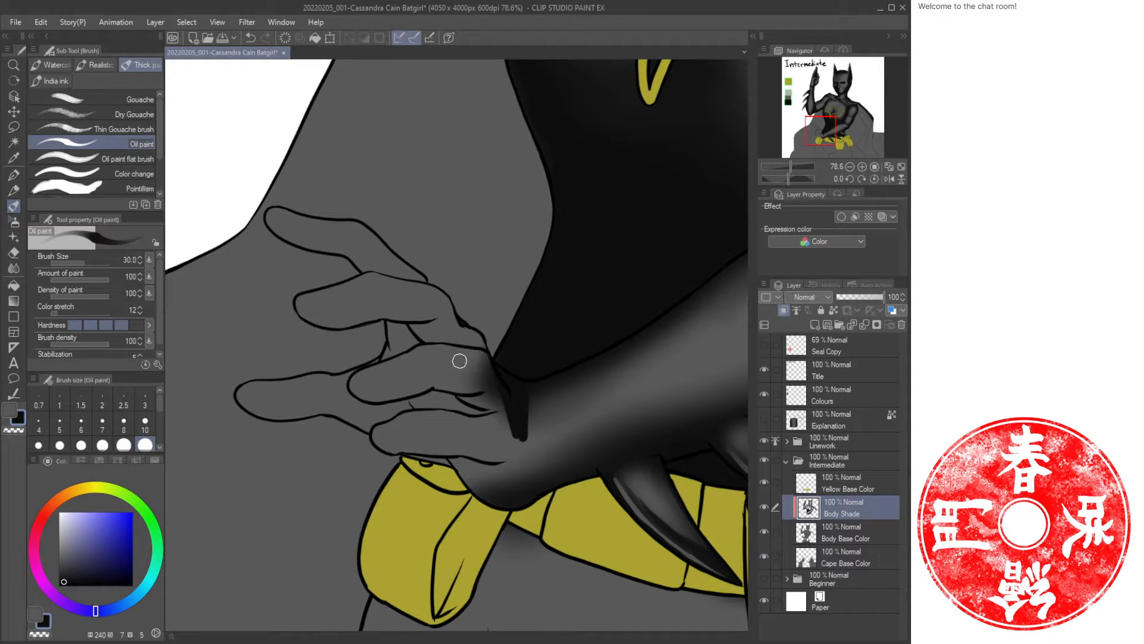
{"action": "key", "text": "c"}
{"action": "key", "text": "c"}
{"action": "mouse_move", "coordinate": [391, 328]}
{"action": "left_mouse_down"}
{"action": "mouse_move", "coordinate": [416, 338]}
{"action": "mouse_move", "coordinate": [386, 325]}
{"action": "mouse_move", "coordinate": [405, 350]}
{"action": "mouse_move", "coordinate": [358, 368]}
{"action": "left_mouse_up"}
{"action": "mouse_move", "coordinate": [433, 387]}
{"action": "left_mouse_down"}
{"action": "mouse_move", "coordinate": [381, 410]}
{"action": "mouse_move", "coordinate": [444, 392]}
{"action": "mouse_move", "coordinate": [408, 405]}
{"action": "mouse_move", "coordinate": [477, 408]}
{"action": "mouse_move", "coordinate": [481, 392]}
{"action": "mouse_move", "coordinate": [473, 404]}
{"action": "mouse_move", "coordinate": [496, 408]}
{"action": "mouse_move", "coordinate": [425, 388]}
{"action": "mouse_move", "coordinate": [347, 422]}
{"action": "mouse_move", "coordinate": [359, 414]}
{"action": "mouse_move", "coordinate": [343, 409]}
{"action": "mouse_move", "coordinate": [339, 378]}
{"action": "mouse_move", "coordinate": [381, 419]}
{"action": "left_mouse_up"}
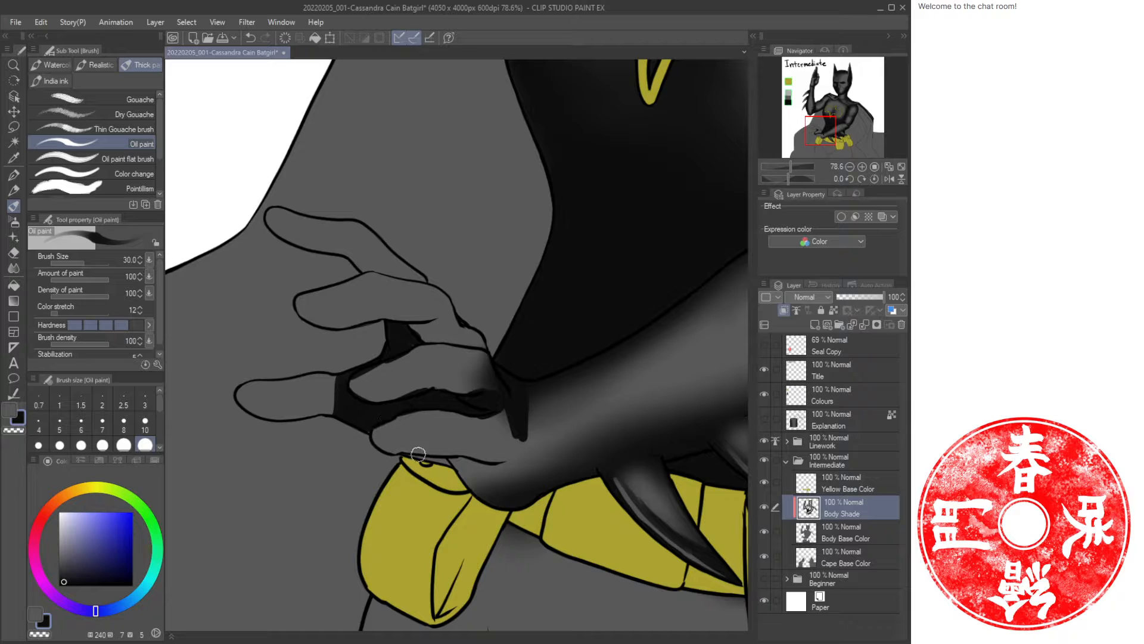
{"action": "left_click_drag", "start_coordinate": [443, 462], "coordinate": [515, 507]}
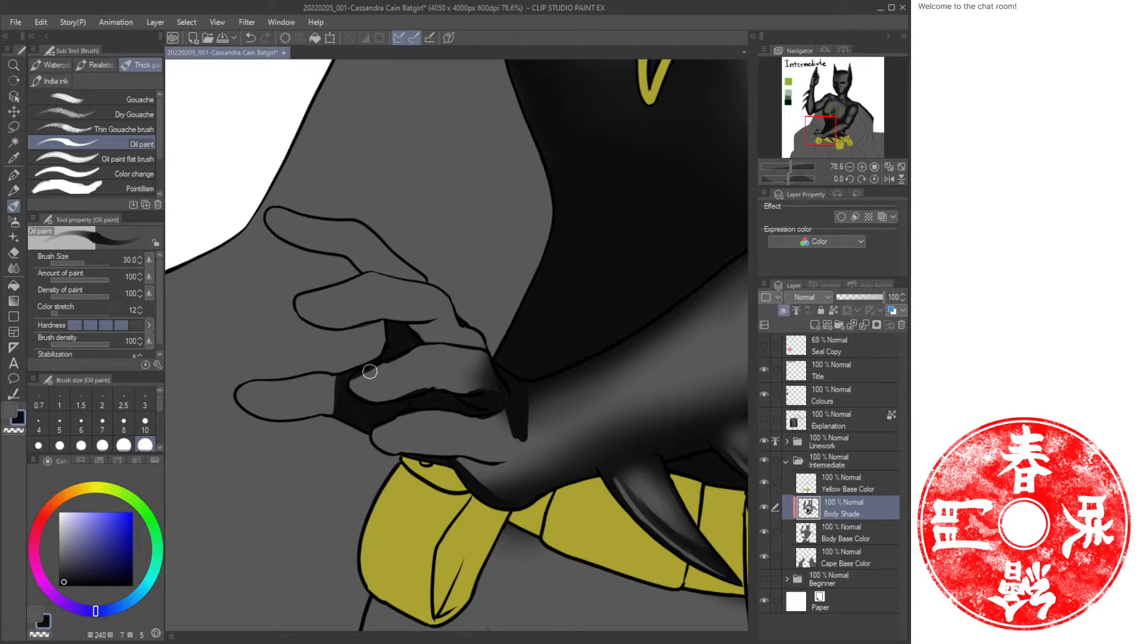
Add oil-paint strokes on the finger joints and knuckle edge of the hip hand, undoing one stroke.
{"action": "key", "text": "c"}
{"action": "mouse_move", "coordinate": [369, 374]}
{"action": "left_mouse_down"}
{"action": "mouse_move", "coordinate": [405, 358]}
{"action": "mouse_move", "coordinate": [353, 379]}
{"action": "mouse_move", "coordinate": [422, 383]}
{"action": "mouse_move", "coordinate": [366, 365]}
{"action": "mouse_move", "coordinate": [336, 388]}
{"action": "mouse_move", "coordinate": [459, 358]}
{"action": "mouse_move", "coordinate": [475, 377]}
{"action": "mouse_move", "coordinate": [477, 366]}
{"action": "mouse_move", "coordinate": [475, 380]}
{"action": "mouse_move", "coordinate": [478, 359]}
{"action": "mouse_move", "coordinate": [482, 380]}
{"action": "mouse_move", "coordinate": [478, 365]}
{"action": "mouse_move", "coordinate": [428, 378]}
{"action": "mouse_move", "coordinate": [473, 384]}
{"action": "mouse_move", "coordinate": [464, 388]}
{"action": "mouse_move", "coordinate": [473, 365]}
{"action": "mouse_move", "coordinate": [468, 387]}
{"action": "mouse_move", "coordinate": [387, 385]}
{"action": "left_mouse_up"}
{"action": "key", "text": "c"}
{"action": "key", "text": "c"}
{"action": "key", "text": "ctrl+z"}
{"action": "mouse_move", "coordinate": [475, 380]}
{"action": "left_mouse_down"}
{"action": "mouse_move", "coordinate": [480, 373]}
{"action": "mouse_move", "coordinate": [490, 398]}
{"action": "left_mouse_up"}
{"action": "key", "text": "c"}
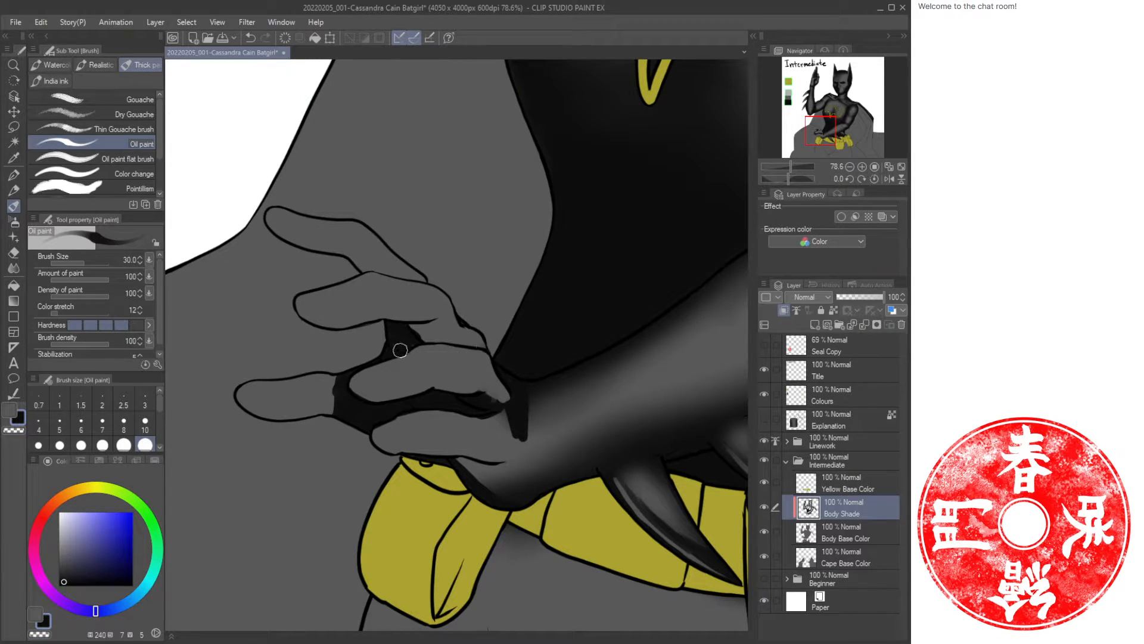
{"action": "left_click_drag", "start_coordinate": [489, 366], "coordinate": [504, 401]}
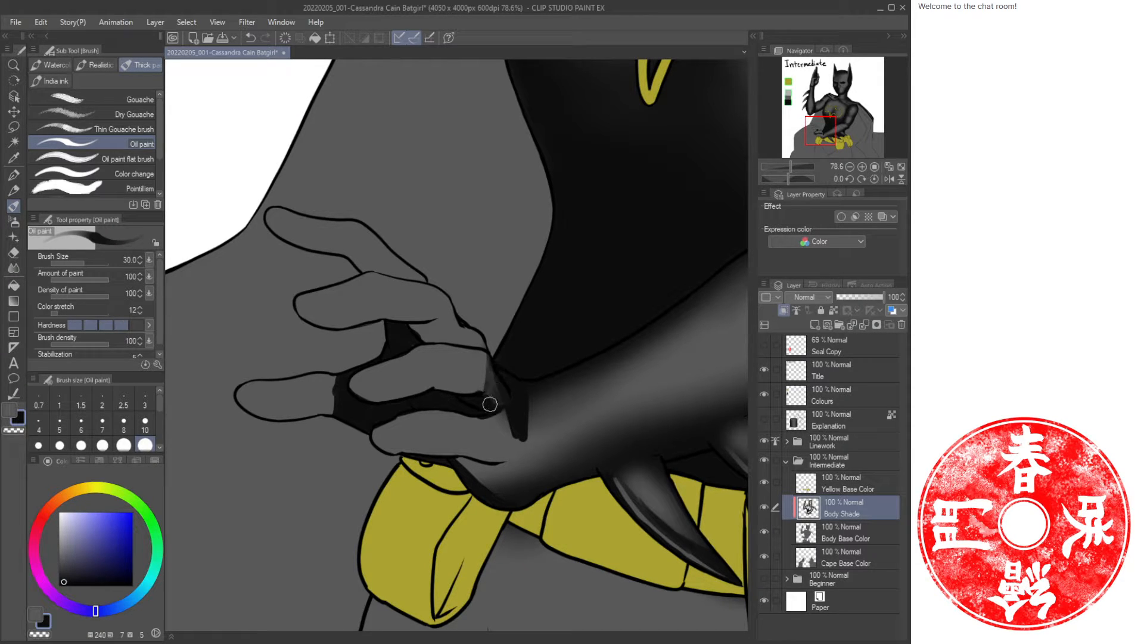
Airbrush soft shading across the fingers of the hip hand, reducing the brush to 50.
{"action": "key", "text": "b"}
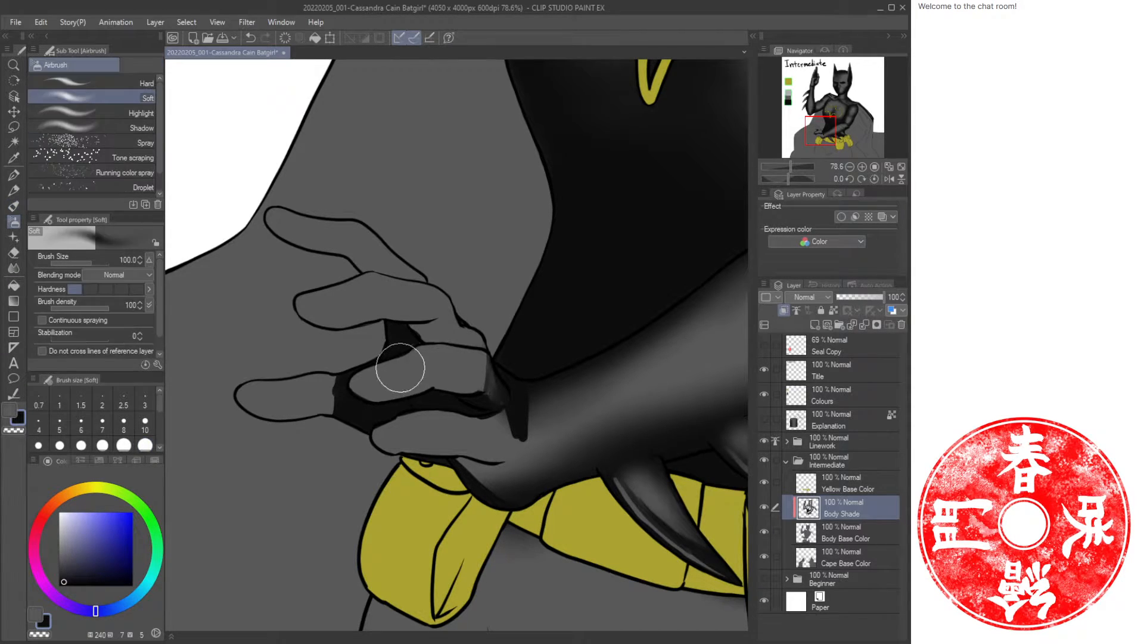
{"action": "mouse_move", "coordinate": [417, 350]}
{"action": "left_mouse_down"}
{"action": "mouse_move", "coordinate": [348, 384]}
{"action": "mouse_move", "coordinate": [413, 380]}
{"action": "mouse_move", "coordinate": [360, 391]}
{"action": "mouse_move", "coordinate": [403, 348]}
{"action": "mouse_move", "coordinate": [395, 364]}
{"action": "mouse_move", "coordinate": [417, 349]}
{"action": "mouse_move", "coordinate": [417, 381]}
{"action": "mouse_move", "coordinate": [362, 379]}
{"action": "left_mouse_up"}
{"action": "key", "text": "bracketleft"}
{"action": "key", "text": "bracketleft"}
{"action": "key", "text": "bracketleft"}
{"action": "key", "text": "bracketleft"}
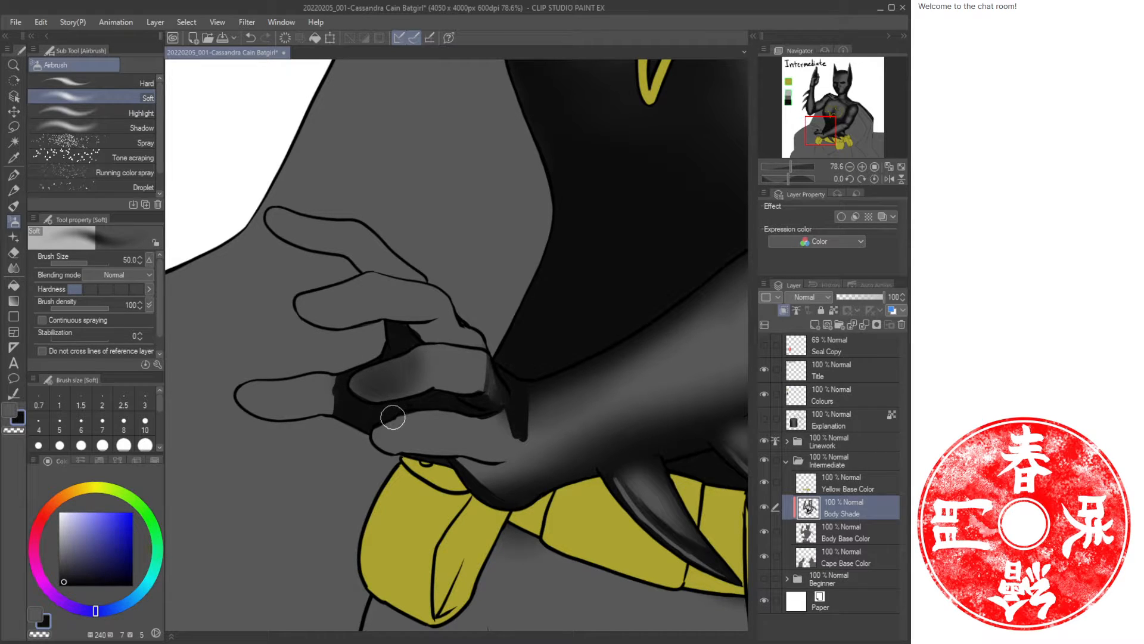
{"action": "mouse_move", "coordinate": [394, 418]}
{"action": "left_mouse_down"}
{"action": "mouse_move", "coordinate": [392, 448]}
{"action": "mouse_move", "coordinate": [387, 420]}
{"action": "mouse_move", "coordinate": [387, 454]}
{"action": "mouse_move", "coordinate": [381, 425]}
{"action": "left_mouse_up"}
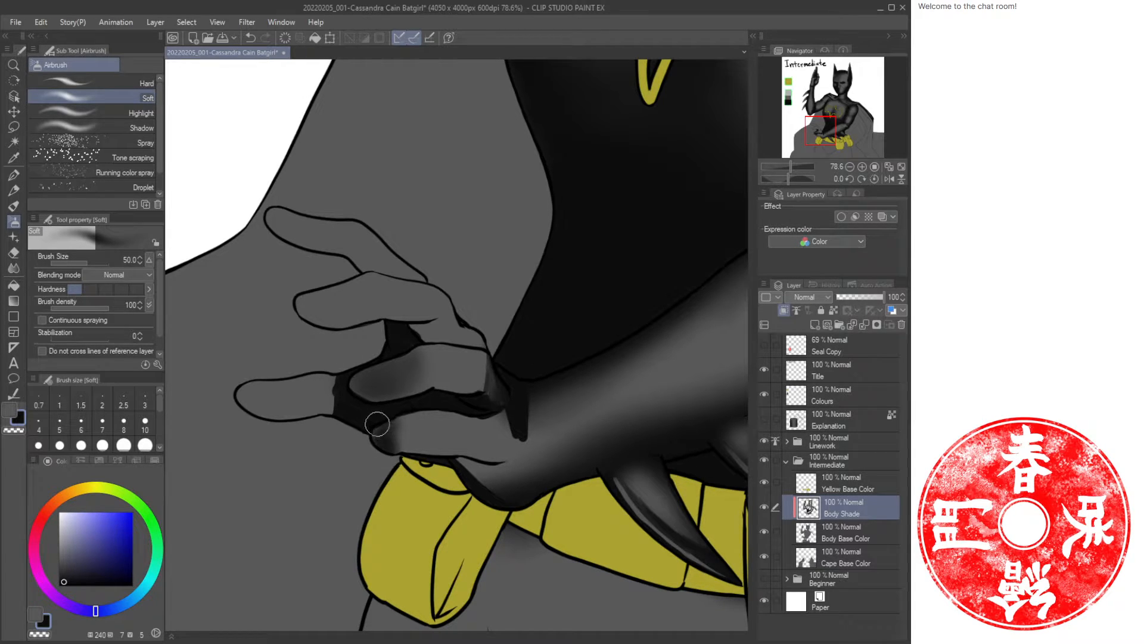
{"action": "mouse_move", "coordinate": [467, 422]}
{"action": "left_mouse_down"}
{"action": "mouse_move", "coordinate": [475, 459]}
{"action": "mouse_move", "coordinate": [495, 403]}
{"action": "mouse_move", "coordinate": [481, 398]}
{"action": "mouse_move", "coordinate": [491, 364]}
{"action": "mouse_move", "coordinate": [492, 406]}
{"action": "mouse_move", "coordinate": [517, 389]}
{"action": "mouse_move", "coordinate": [513, 404]}
{"action": "mouse_move", "coordinate": [494, 356]}
{"action": "mouse_move", "coordinate": [479, 381]}
{"action": "mouse_move", "coordinate": [492, 391]}
{"action": "mouse_move", "coordinate": [493, 375]}
{"action": "mouse_move", "coordinate": [506, 419]}
{"action": "mouse_move", "coordinate": [484, 439]}
{"action": "mouse_move", "coordinate": [485, 417]}
{"action": "mouse_move", "coordinate": [504, 464]}
{"action": "mouse_move", "coordinate": [452, 460]}
{"action": "mouse_move", "coordinate": [484, 431]}
{"action": "mouse_move", "coordinate": [463, 418]}
{"action": "mouse_move", "coordinate": [476, 448]}
{"action": "mouse_move", "coordinate": [499, 453]}
{"action": "mouse_move", "coordinate": [378, 454]}
{"action": "left_mouse_up"}
Undo the last airbrush stroke and paint oil strokes over the back of the hip hand and wrist.
{"action": "key", "text": "c"}
{"action": "key", "text": "c"}
{"action": "key", "text": "b"}
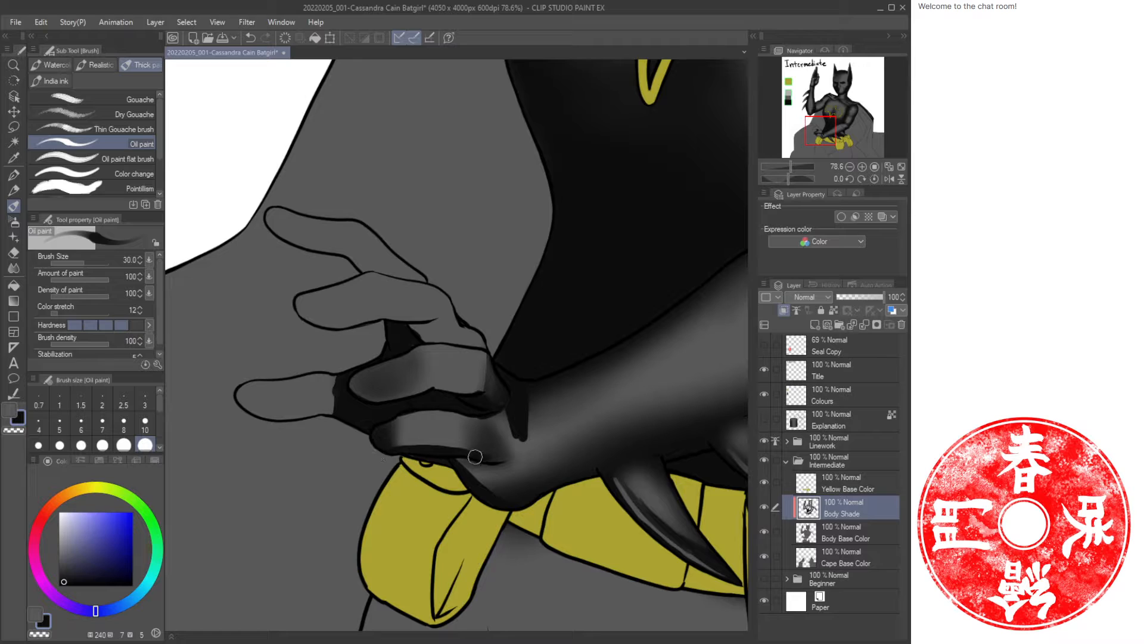
{"action": "key", "text": "ctrl+z"}
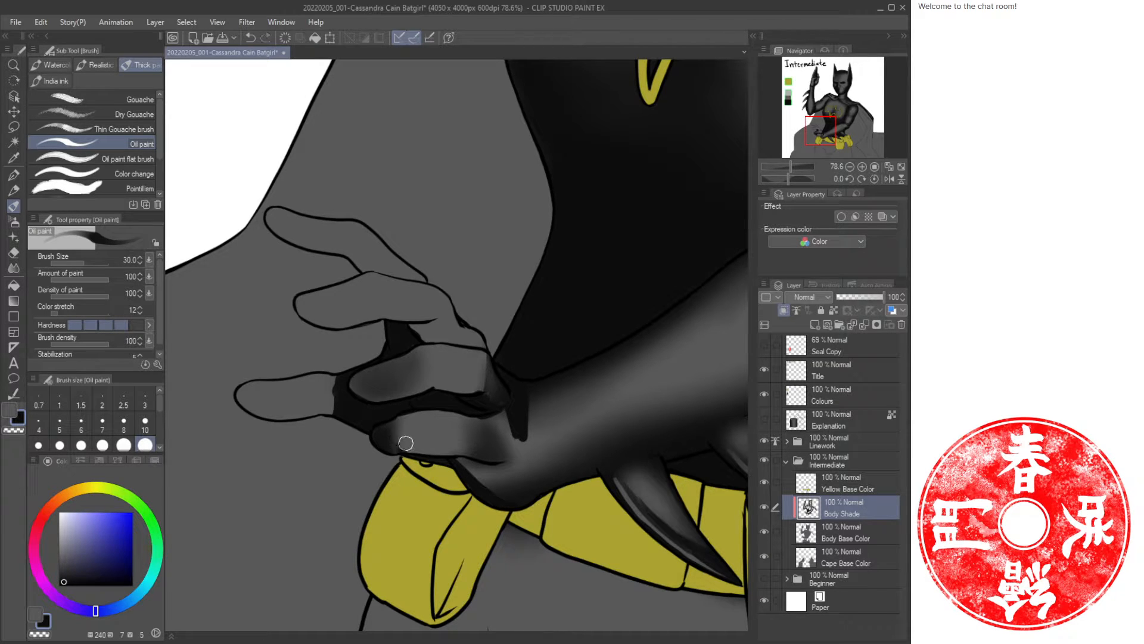
{"action": "mouse_move", "coordinate": [409, 454]}
{"action": "left_mouse_down"}
{"action": "mouse_move", "coordinate": [463, 459]}
{"action": "mouse_move", "coordinate": [472, 424]}
{"action": "mouse_move", "coordinate": [474, 452]}
{"action": "mouse_move", "coordinate": [491, 464]}
{"action": "mouse_move", "coordinate": [476, 434]}
{"action": "mouse_move", "coordinate": [509, 467]}
{"action": "left_mouse_up"}
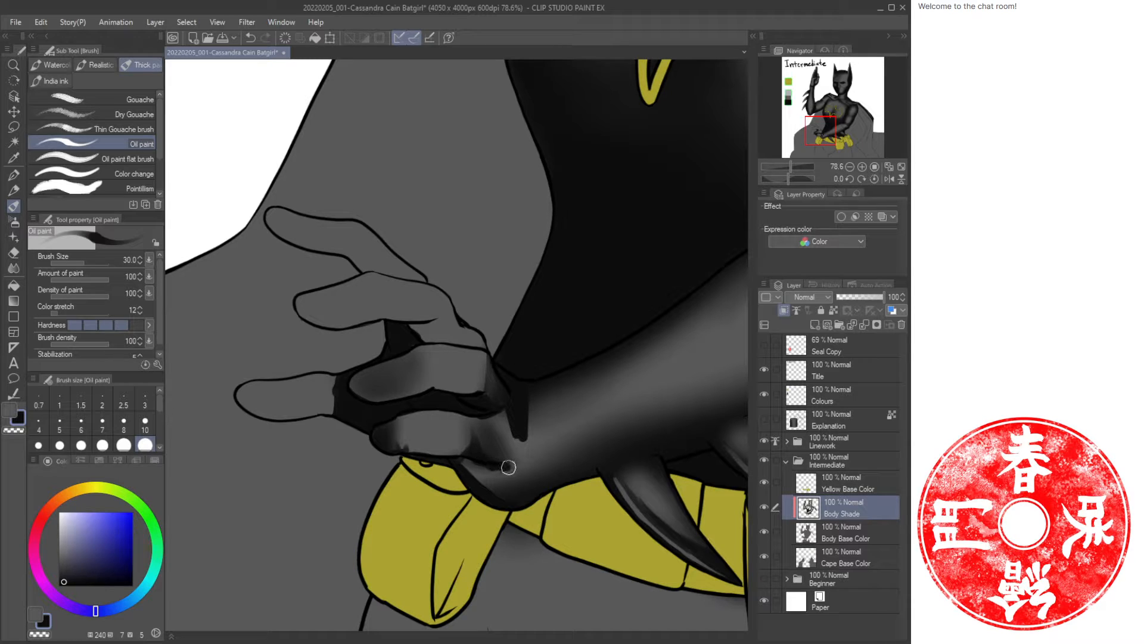
{"action": "mouse_move", "coordinate": [507, 423]}
{"action": "left_mouse_down"}
{"action": "mouse_move", "coordinate": [537, 424]}
{"action": "mouse_move", "coordinate": [511, 429]}
{"action": "mouse_move", "coordinate": [531, 437]}
{"action": "mouse_move", "coordinate": [516, 407]}
{"action": "mouse_move", "coordinate": [537, 478]}
{"action": "mouse_move", "coordinate": [530, 458]}
{"action": "mouse_move", "coordinate": [534, 483]}
{"action": "mouse_move", "coordinate": [531, 467]}
{"action": "mouse_move", "coordinate": [498, 498]}
{"action": "mouse_move", "coordinate": [517, 476]}
{"action": "mouse_move", "coordinate": [468, 484]}
{"action": "mouse_move", "coordinate": [474, 461]}
{"action": "left_mouse_up"}
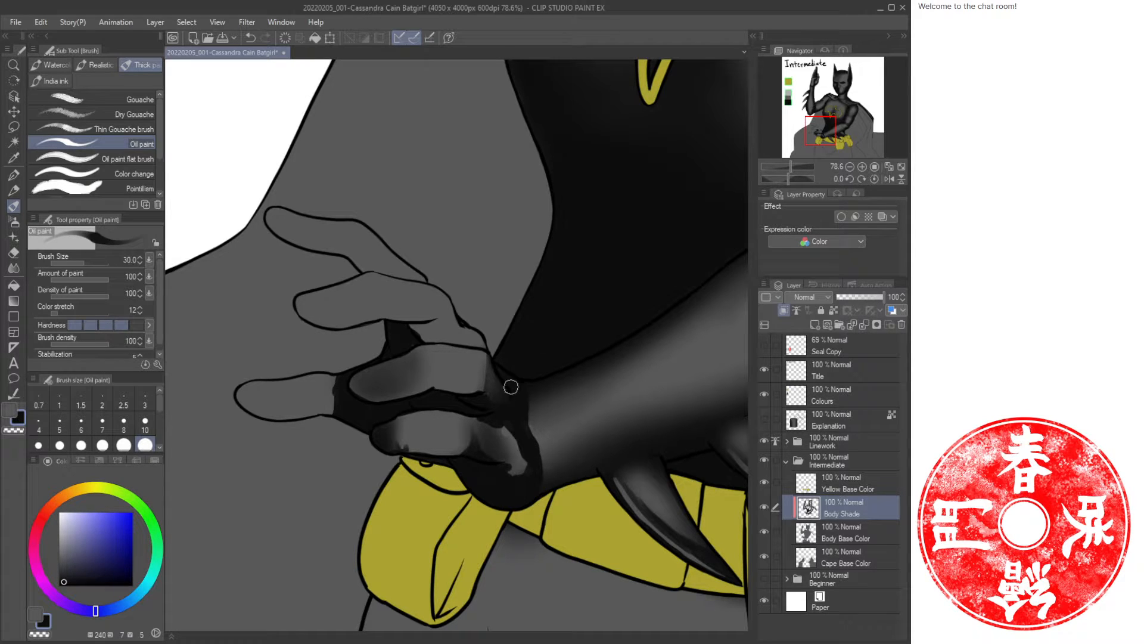
{"action": "left_click_drag", "start_coordinate": [524, 407], "coordinate": [542, 497]}
{"action": "mouse_move", "coordinate": [519, 388]}
{"action": "left_mouse_down"}
{"action": "mouse_move", "coordinate": [538, 436]}
{"action": "mouse_move", "coordinate": [525, 395]}
{"action": "mouse_move", "coordinate": [546, 426]}
{"action": "mouse_move", "coordinate": [520, 389]}
{"action": "left_mouse_up"}
{"action": "mouse_move", "coordinate": [575, 342]}
{"action": "left_mouse_down"}
{"action": "mouse_move", "coordinate": [409, 443]}
{"action": "mouse_move", "coordinate": [427, 495]}
{"action": "mouse_move", "coordinate": [419, 469]}
{"action": "mouse_move", "coordinate": [414, 522]}
{"action": "mouse_move", "coordinate": [416, 489]}
{"action": "mouse_move", "coordinate": [378, 443]}
{"action": "mouse_move", "coordinate": [404, 496]}
{"action": "left_mouse_up"}
Airbrush soft shading over the wrist of the hip hand with a 30 brush, then with a larger brush.
{"action": "key", "text": "b"}
{"action": "key", "text": "bracketleft"}
{"action": "key", "text": "bracketleft"}
{"action": "key", "text": "bracketleft"}
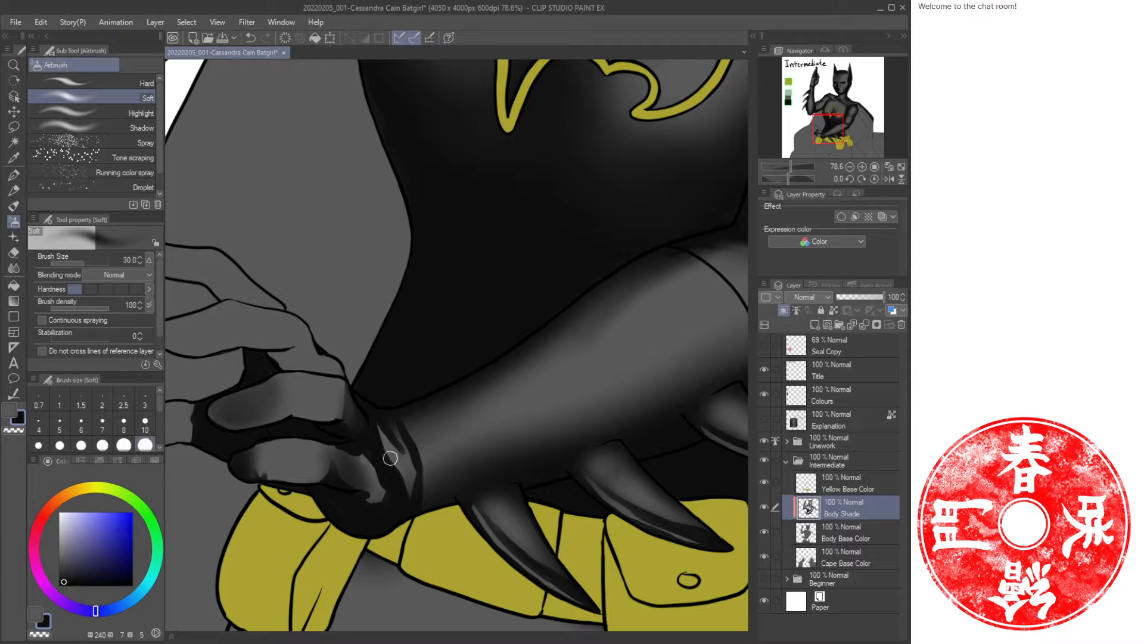
{"action": "left_click_drag", "start_coordinate": [380, 442], "coordinate": [407, 492]}
{"action": "left_click_drag", "start_coordinate": [404, 437], "coordinate": [429, 508]}
{"action": "left_click_drag", "start_coordinate": [411, 434], "coordinate": [421, 468]}
{"action": "key", "text": "ctrl+space"}
{"action": "mouse_move", "coordinate": [424, 396]}
{"action": "left_mouse_down"}
{"action": "mouse_move", "coordinate": [399, 398]}
{"action": "mouse_move", "coordinate": [435, 357]}
{"action": "mouse_move", "coordinate": [485, 378]}
{"action": "mouse_move", "coordinate": [536, 435]}
{"action": "left_mouse_up"}
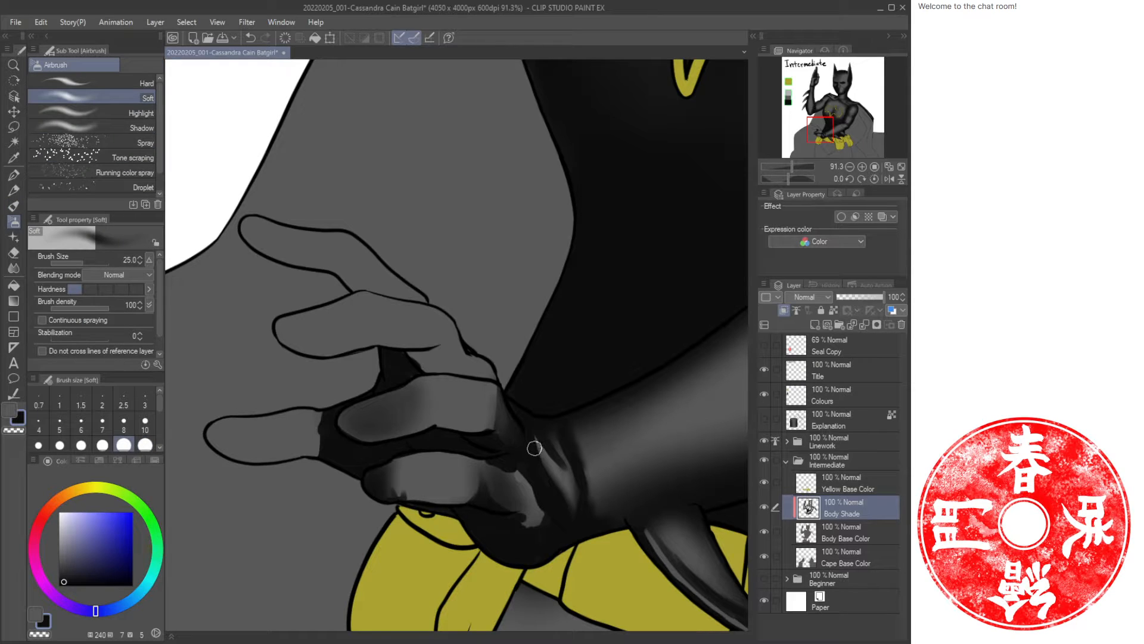
{"action": "key", "text": "bracketright"}
{"action": "key", "text": "bracketright"}
{"action": "key", "text": "bracketright"}
{"action": "key", "text": "bracketright"}
{"action": "key", "text": "bracketright"}
{"action": "mouse_move", "coordinate": [529, 420]}
{"action": "left_mouse_down"}
{"action": "mouse_move", "coordinate": [561, 489]}
{"action": "mouse_move", "coordinate": [566, 529]}
{"action": "mouse_move", "coordinate": [553, 533]}
{"action": "mouse_move", "coordinate": [515, 468]}
{"action": "mouse_move", "coordinate": [546, 532]}
{"action": "mouse_move", "coordinate": [548, 521]}
{"action": "mouse_move", "coordinate": [532, 520]}
{"action": "mouse_move", "coordinate": [546, 525]}
{"action": "mouse_move", "coordinate": [555, 505]}
{"action": "mouse_move", "coordinate": [533, 435]}
{"action": "mouse_move", "coordinate": [541, 462]}
{"action": "left_mouse_up"}
Airbrush a broad soft shadow across the forearm and waist with a 150 brush.
{"action": "key", "text": "ctrl+space"}
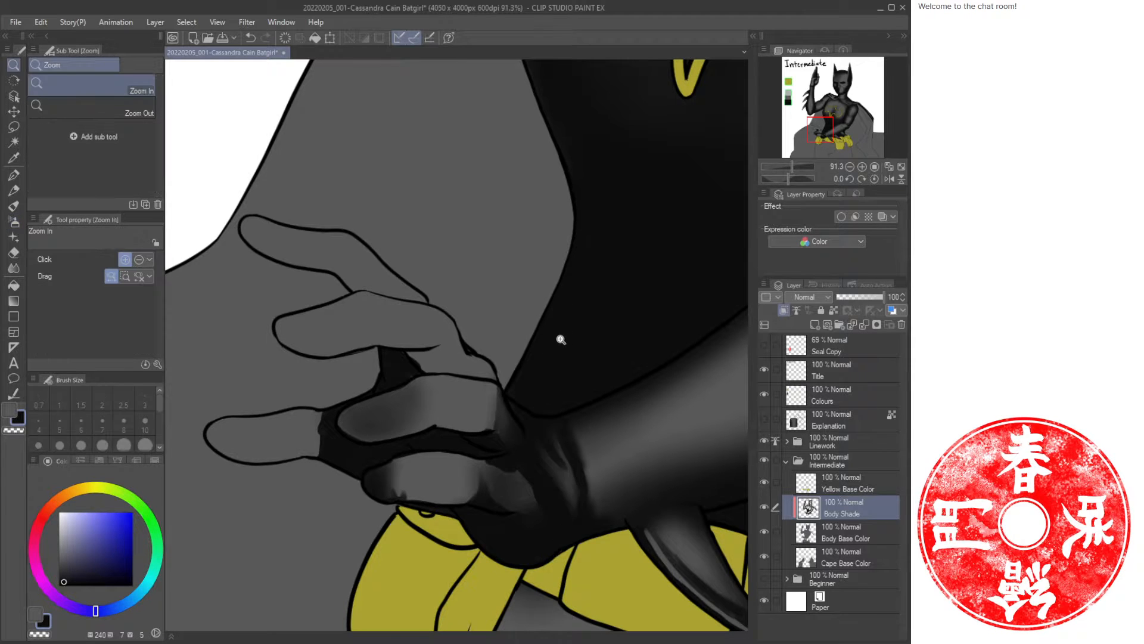
{"action": "mouse_move", "coordinate": [560, 340]}
{"action": "left_mouse_down"}
{"action": "mouse_move", "coordinate": [526, 327]}
{"action": "mouse_move", "coordinate": [433, 408]}
{"action": "mouse_move", "coordinate": [480, 412]}
{"action": "mouse_move", "coordinate": [506, 388]}
{"action": "left_mouse_up"}
{"action": "key", "text": "b"}
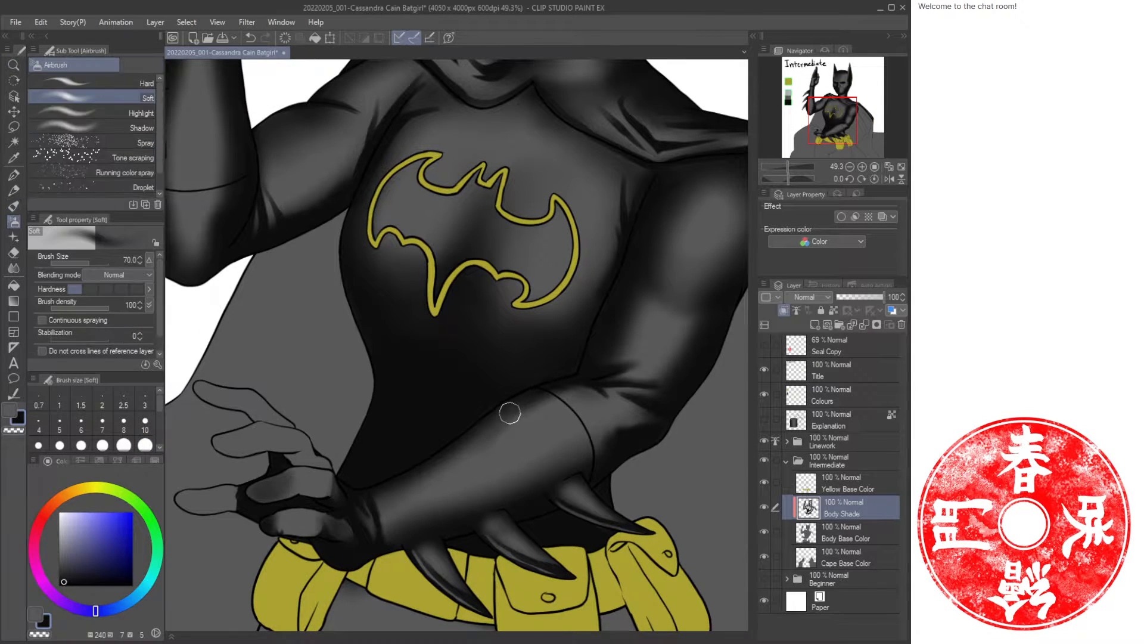
{"action": "left_click_drag", "start_coordinate": [564, 402], "coordinate": [425, 451]}
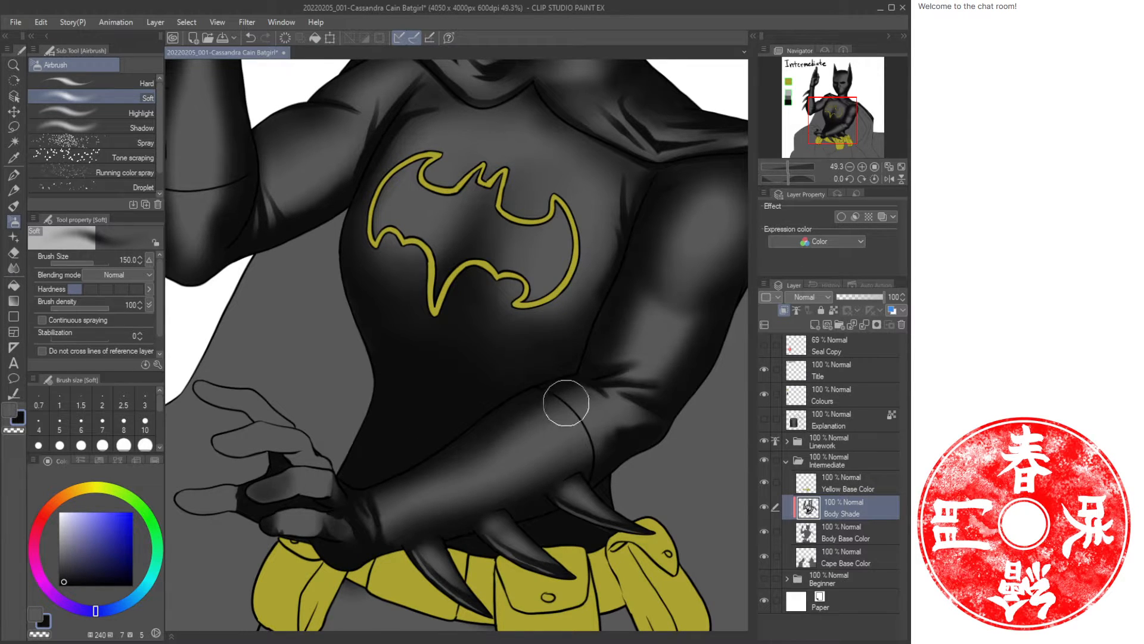
{"action": "left_click_drag", "start_coordinate": [565, 404], "coordinate": [441, 459]}
{"action": "key", "text": "c"}
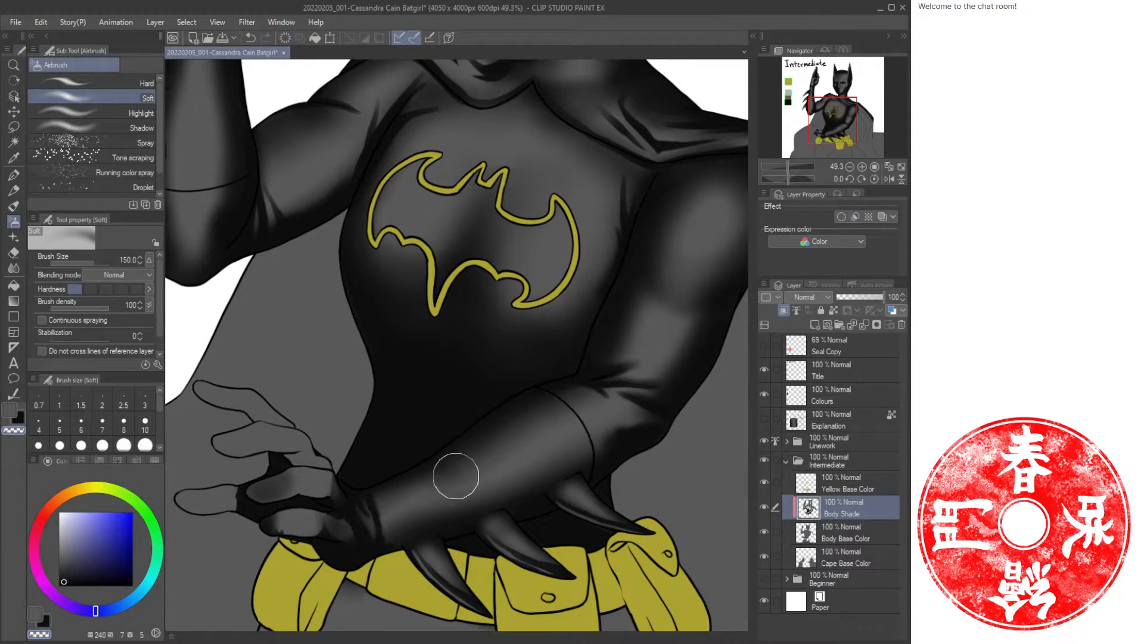
{"action": "key", "text": "c"}
Zoom out to the whole figure and save the file.
{"action": "key", "text": "ctrl+space"}
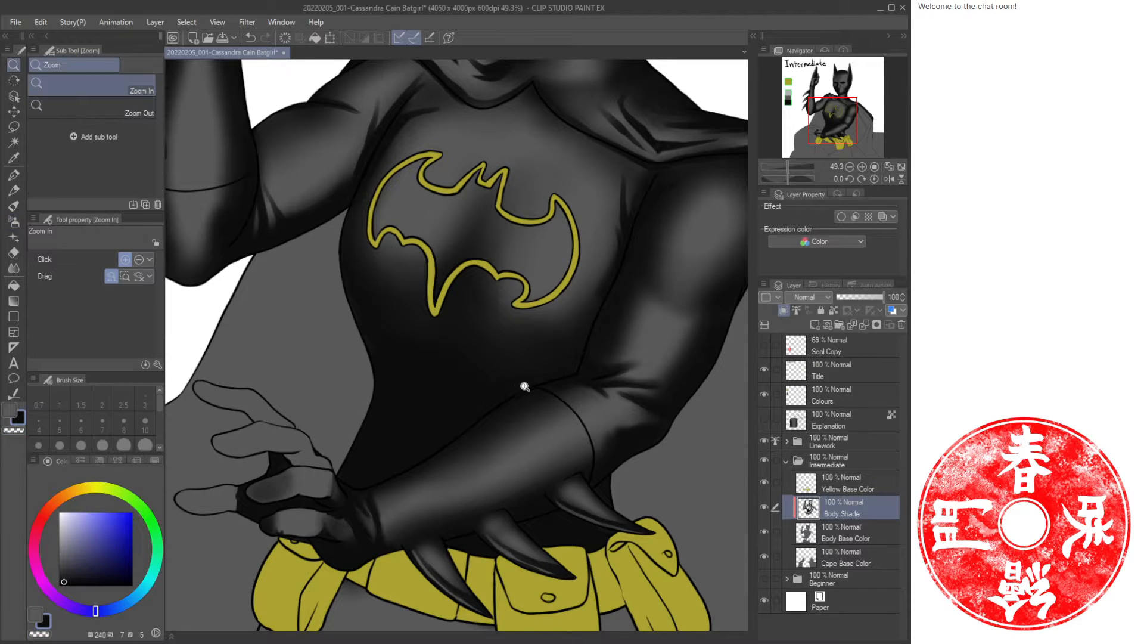
{"action": "mouse_move", "coordinate": [524, 385]}
{"action": "left_mouse_down"}
{"action": "mouse_move", "coordinate": [503, 378]}
{"action": "mouse_move", "coordinate": [567, 371]}
{"action": "left_mouse_up"}
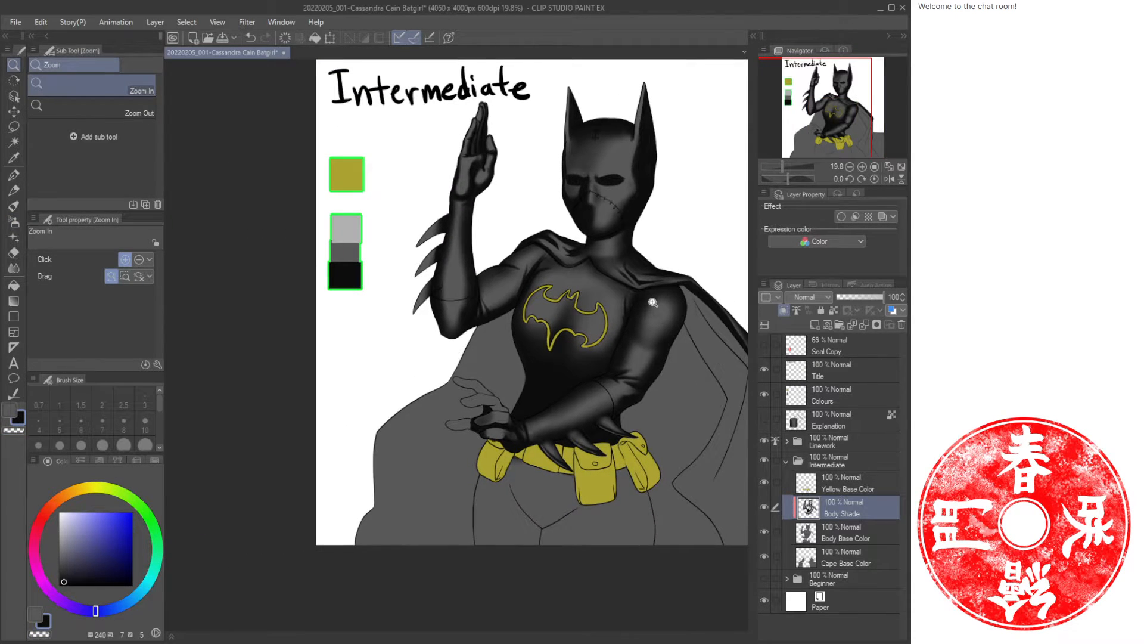
{"action": "key", "text": "ctrl+s"}
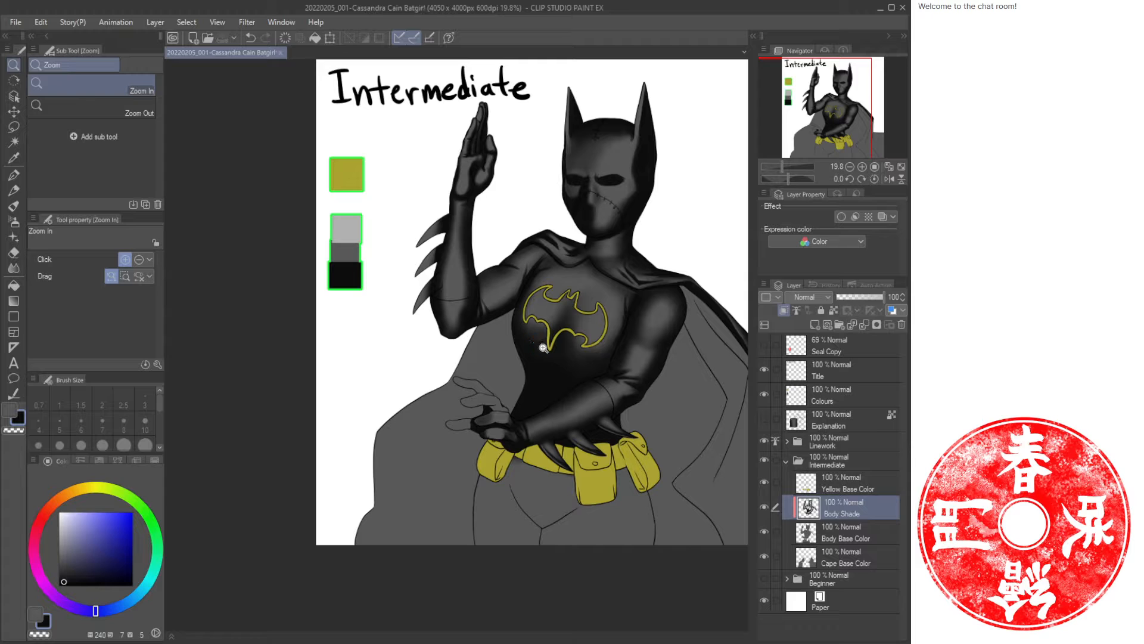
Airbrush soft shading on the upper fingers of the hip hand with a 40 brush.
{"action": "left_click_drag", "start_coordinate": [501, 399], "coordinate": [548, 400]}
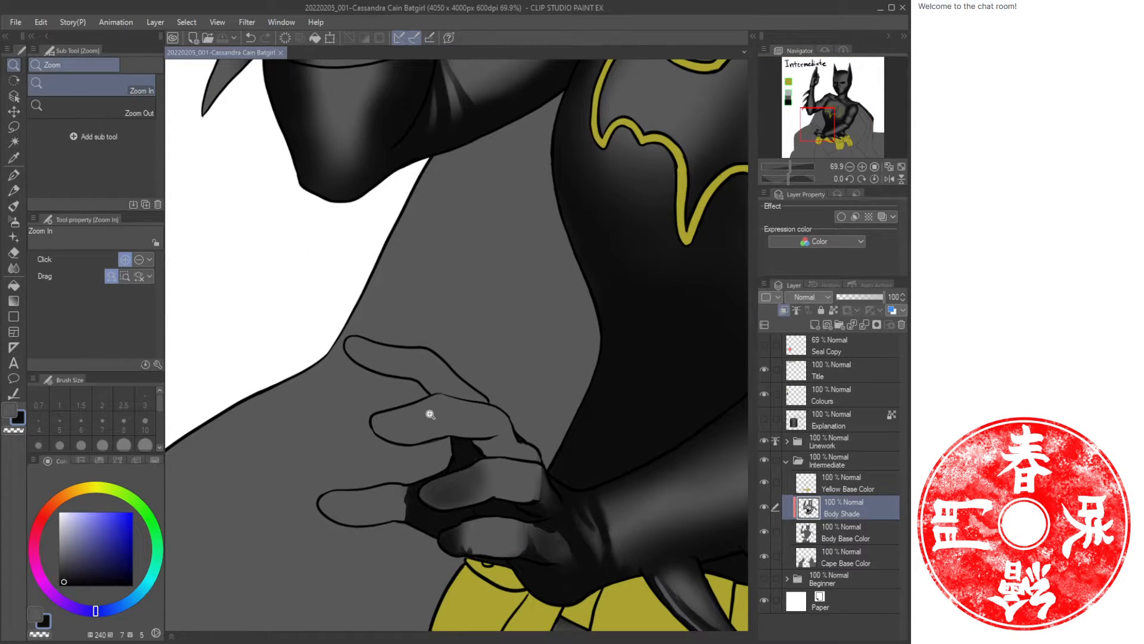
{"action": "key", "text": "b"}
{"action": "key", "text": "b"}
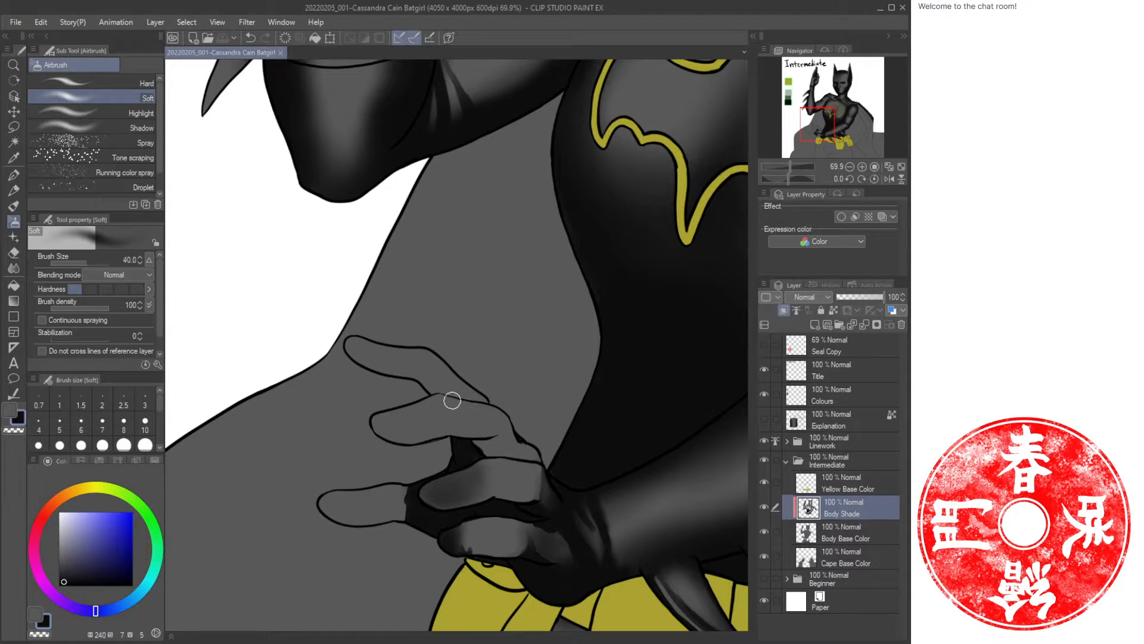
{"action": "mouse_move", "coordinate": [508, 422]}
{"action": "left_mouse_down"}
{"action": "mouse_move", "coordinate": [534, 444]}
{"action": "mouse_move", "coordinate": [521, 425]}
{"action": "left_mouse_up"}
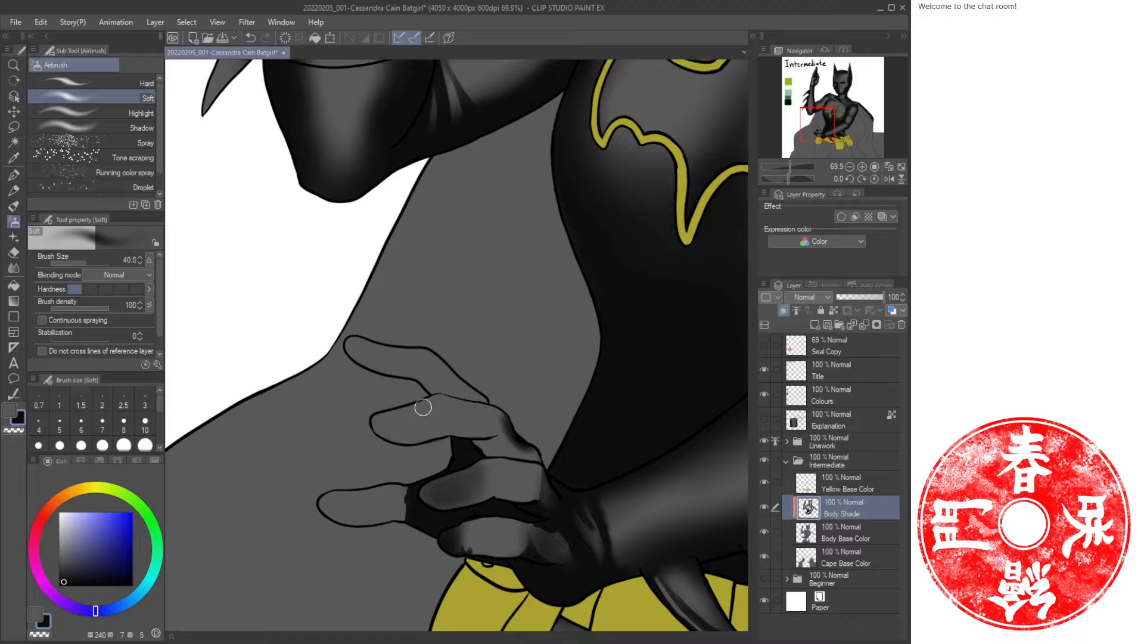
{"action": "mouse_move", "coordinate": [451, 401]}
{"action": "left_mouse_down"}
{"action": "mouse_move", "coordinate": [493, 406]}
{"action": "mouse_move", "coordinate": [481, 425]}
{"action": "mouse_move", "coordinate": [432, 438]}
{"action": "mouse_move", "coordinate": [475, 440]}
{"action": "mouse_move", "coordinate": [480, 453]}
{"action": "mouse_move", "coordinate": [539, 448]}
{"action": "left_mouse_up"}
{"action": "mouse_move", "coordinate": [476, 403]}
{"action": "left_mouse_down"}
{"action": "mouse_move", "coordinate": [401, 436]}
{"action": "mouse_move", "coordinate": [417, 438]}
{"action": "left_mouse_up"}
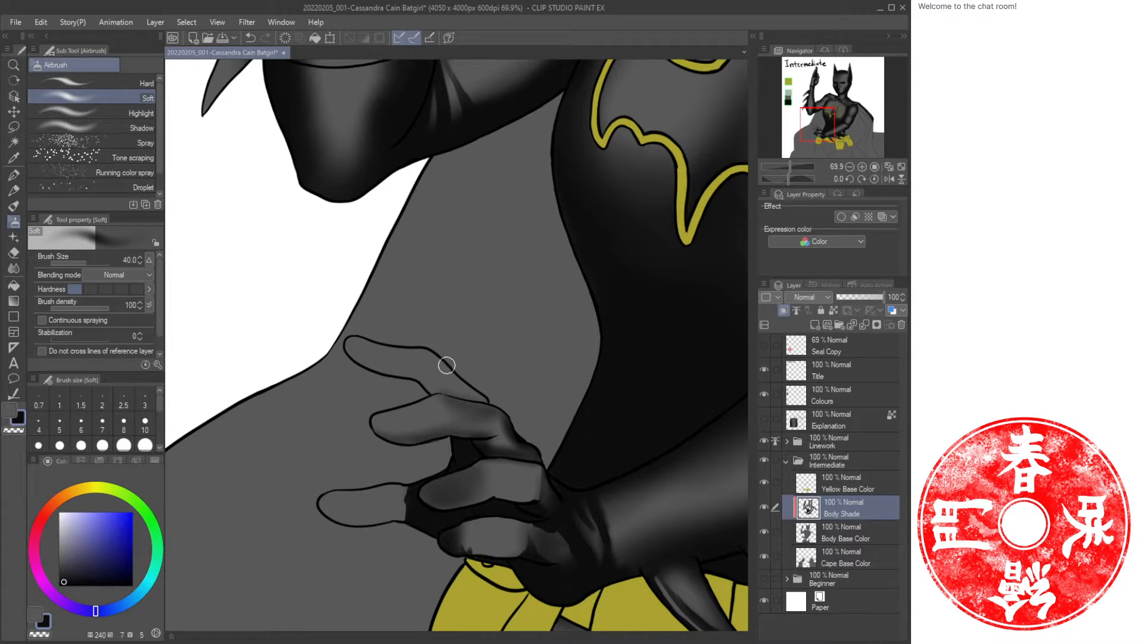
{"action": "left_click_drag", "start_coordinate": [409, 384], "coordinate": [467, 378]}
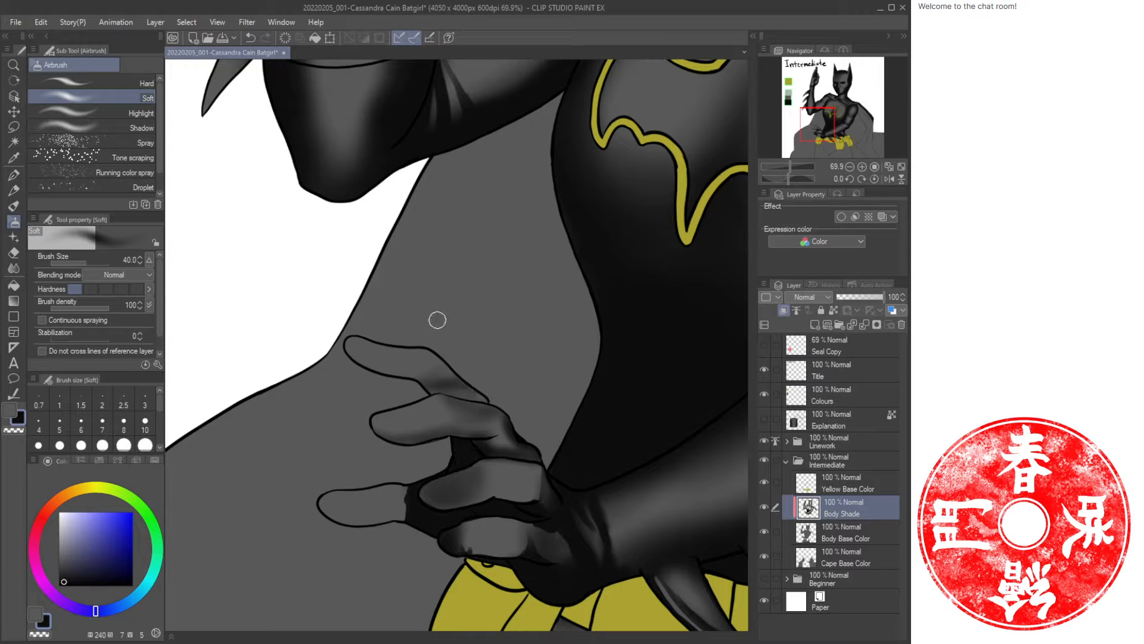
Paint oil-paint shading strokes along the upper and lower fingers of the hip hand with a 30 brush.
{"action": "key", "text": "b"}
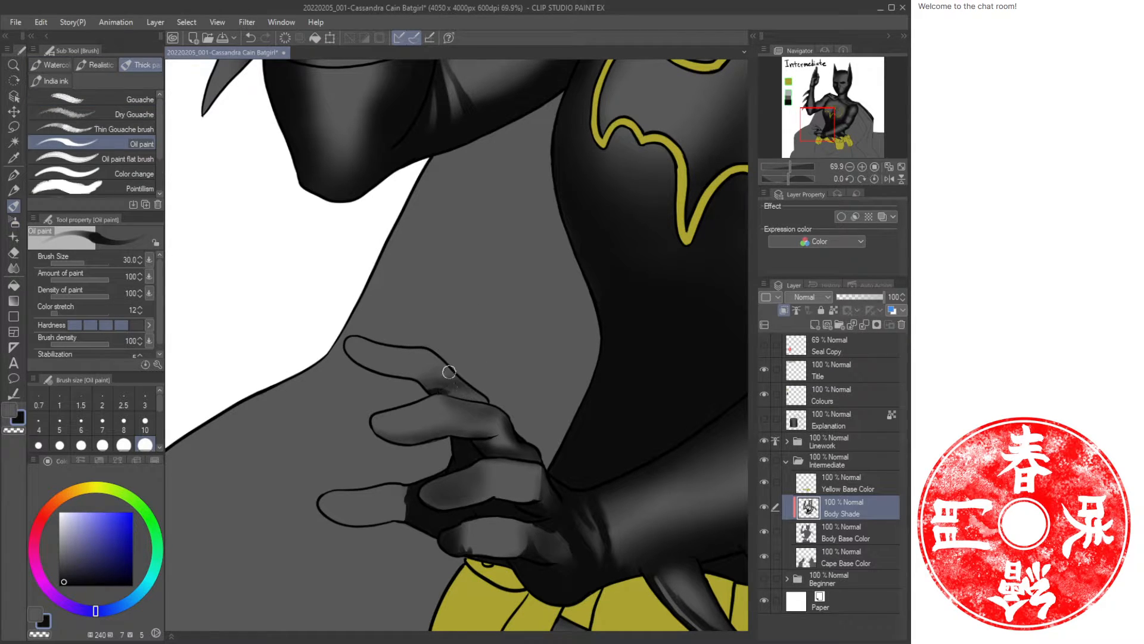
{"action": "mouse_move", "coordinate": [449, 371]}
{"action": "left_mouse_down"}
{"action": "mouse_move", "coordinate": [495, 405]}
{"action": "mouse_move", "coordinate": [352, 357]}
{"action": "mouse_move", "coordinate": [431, 381]}
{"action": "mouse_move", "coordinate": [425, 371]}
{"action": "mouse_move", "coordinate": [439, 438]}
{"action": "mouse_move", "coordinate": [381, 438]}
{"action": "left_mouse_up"}
{"action": "mouse_move", "coordinate": [464, 430]}
{"action": "left_mouse_down"}
{"action": "mouse_move", "coordinate": [450, 435]}
{"action": "mouse_move", "coordinate": [496, 431]}
{"action": "left_mouse_up"}
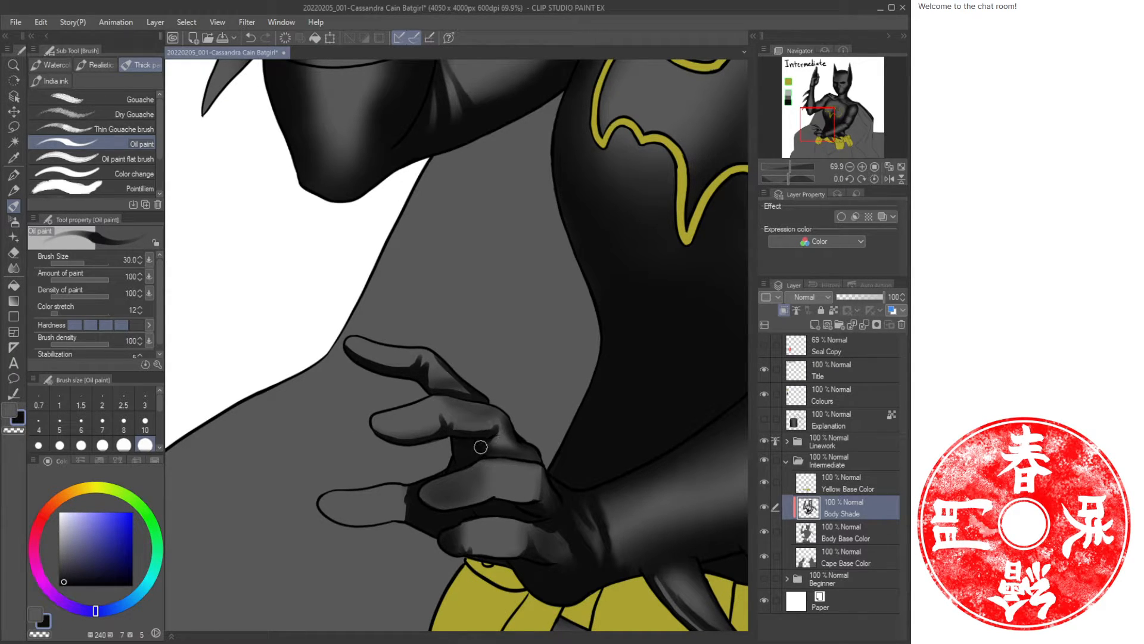
{"action": "mouse_move", "coordinate": [404, 505]}
{"action": "left_mouse_down"}
{"action": "mouse_move", "coordinate": [401, 521]}
{"action": "mouse_move", "coordinate": [347, 530]}
{"action": "left_mouse_up"}
Airbrush soft shading along the fingers, knuckles and wrist of the hip hand with a 25 brush.
{"action": "key", "text": "b"}
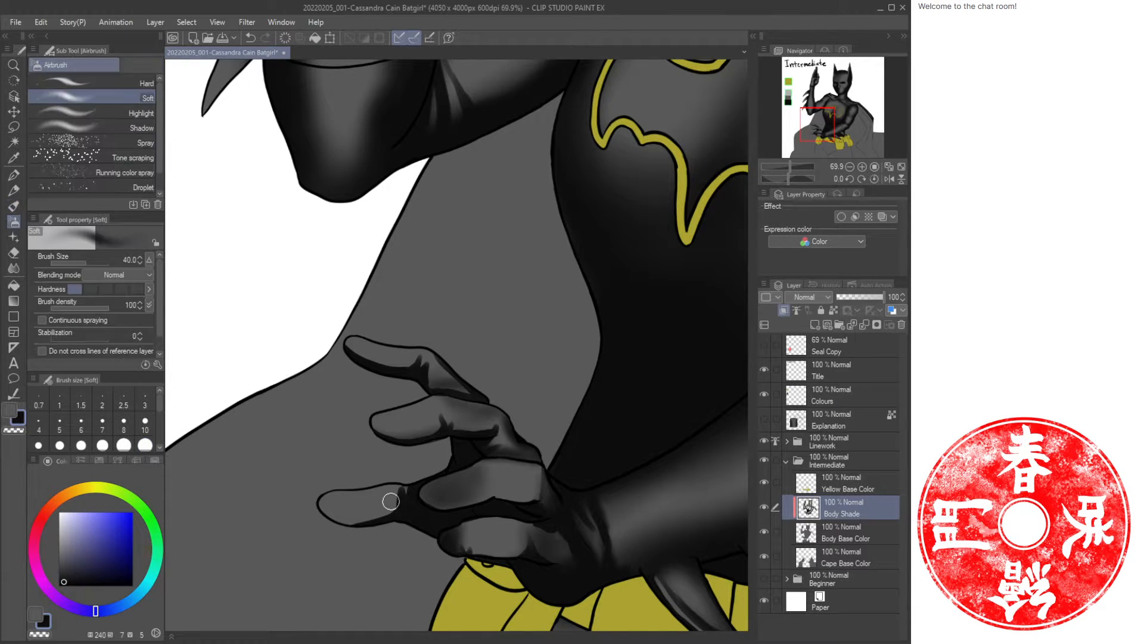
{"action": "mouse_move", "coordinate": [404, 494]}
{"action": "left_mouse_down"}
{"action": "mouse_move", "coordinate": [351, 521]}
{"action": "mouse_move", "coordinate": [404, 498]}
{"action": "mouse_move", "coordinate": [379, 519]}
{"action": "mouse_move", "coordinate": [353, 521]}
{"action": "mouse_move", "coordinate": [325, 512]}
{"action": "mouse_move", "coordinate": [320, 489]}
{"action": "mouse_move", "coordinate": [402, 478]}
{"action": "left_mouse_up"}
{"action": "key", "text": "]"}
{"action": "key", "text": "]"}
{"action": "key", "text": "ctrl+z"}
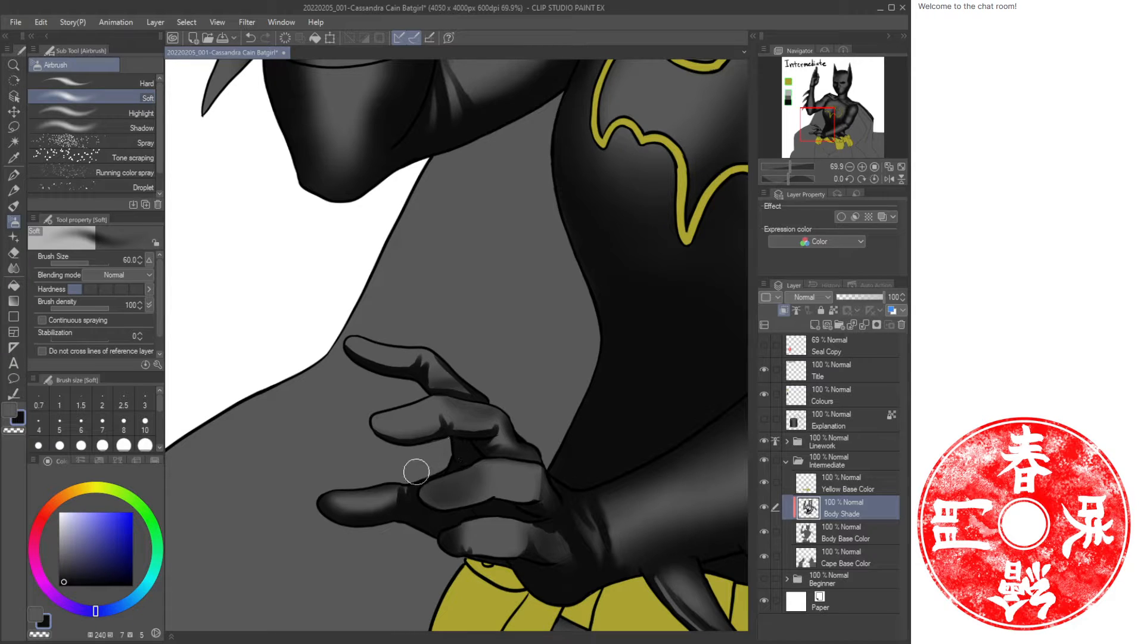
{"action": "key", "text": "bracketleft"}
{"action": "key", "text": "bracketleft"}
{"action": "key", "text": "bracketleft"}
{"action": "key", "text": "bracketleft"}
{"action": "left_click_drag", "start_coordinate": [440, 428], "coordinate": [374, 432]}
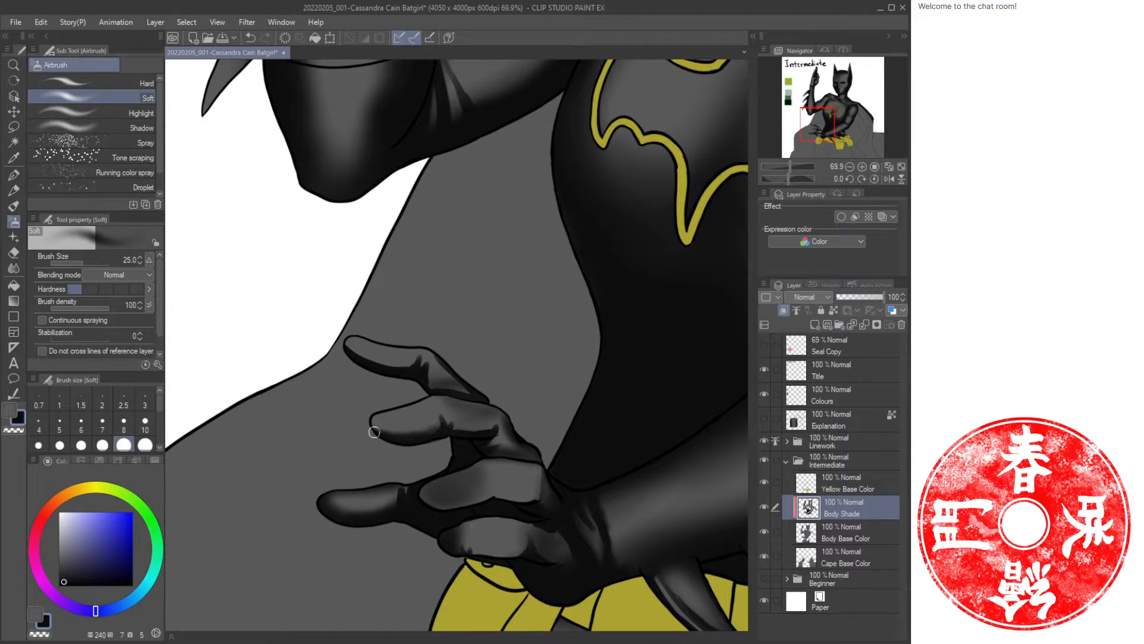
{"action": "left_click_drag", "start_coordinate": [403, 368], "coordinate": [347, 351]}
{"action": "mouse_move", "coordinate": [466, 464]}
{"action": "left_mouse_down"}
{"action": "mouse_move", "coordinate": [430, 502]}
{"action": "mouse_move", "coordinate": [491, 493]}
{"action": "mouse_move", "coordinate": [527, 504]}
{"action": "mouse_move", "coordinate": [489, 495]}
{"action": "left_mouse_up"}
{"action": "mouse_move", "coordinate": [527, 549]}
{"action": "left_mouse_down"}
{"action": "mouse_move", "coordinate": [476, 551]}
{"action": "mouse_move", "coordinate": [469, 529]}
{"action": "mouse_move", "coordinate": [476, 550]}
{"action": "mouse_move", "coordinate": [468, 535]}
{"action": "mouse_move", "coordinate": [445, 547]}
{"action": "mouse_move", "coordinate": [492, 555]}
{"action": "left_mouse_up"}
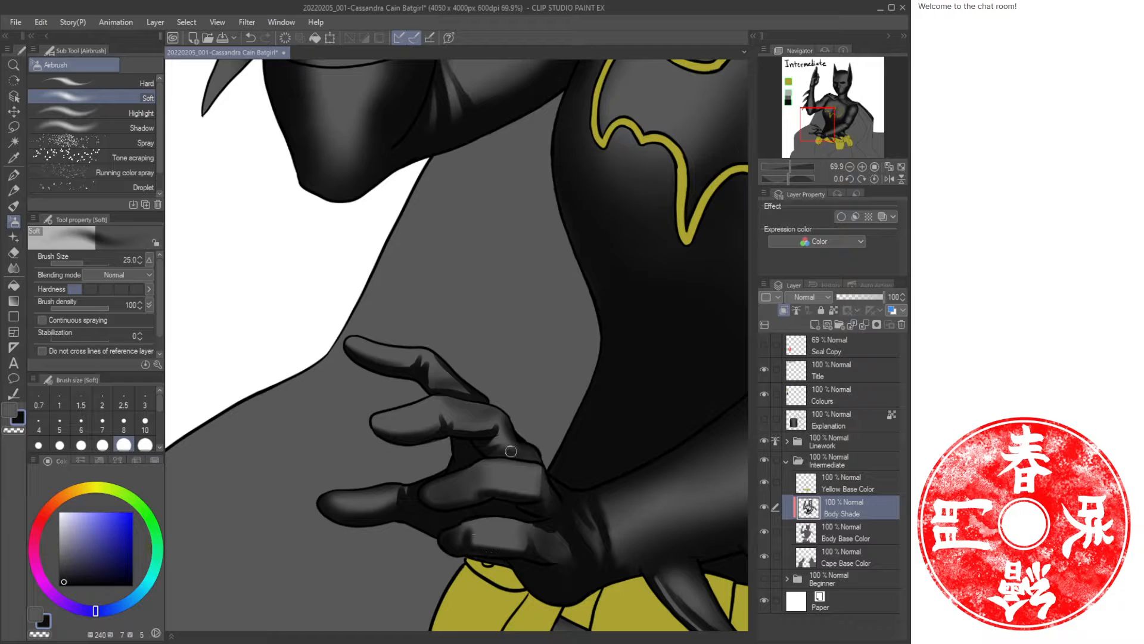
Airbrush soft shading along the top finger's edge, the knuckles and the back of the hand.
{"action": "left_click_drag", "start_coordinate": [374, 340], "coordinate": [447, 359]}
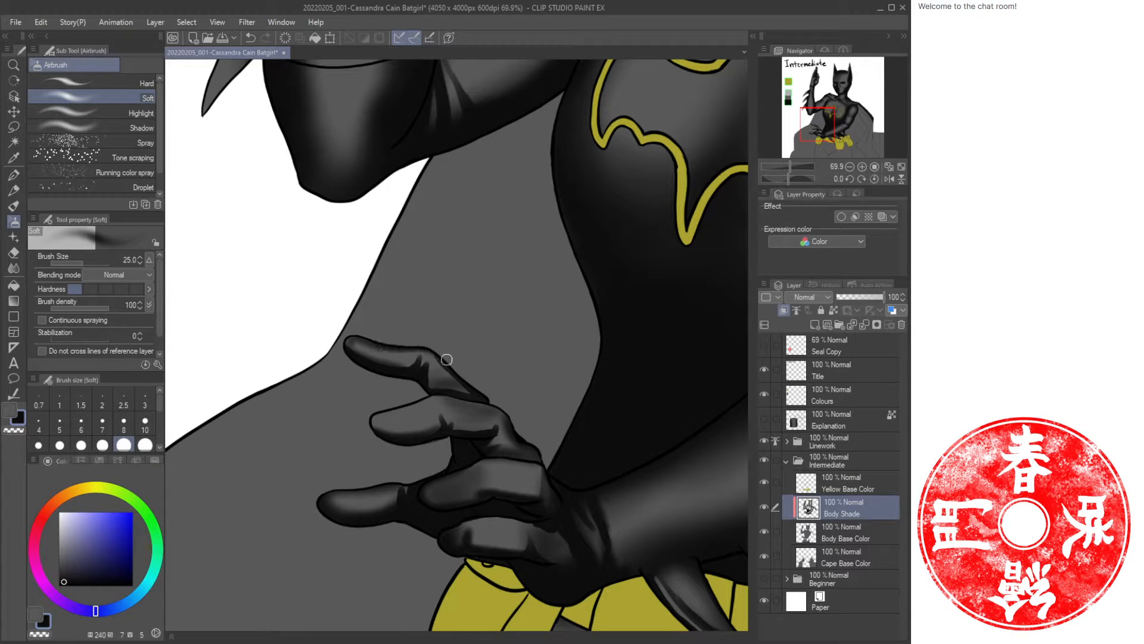
{"action": "left_click_drag", "start_coordinate": [354, 338], "coordinate": [348, 344]}
{"action": "mouse_move", "coordinate": [432, 394]}
{"action": "left_mouse_down"}
{"action": "mouse_move", "coordinate": [392, 409]}
{"action": "mouse_move", "coordinate": [375, 431]}
{"action": "mouse_move", "coordinate": [384, 412]}
{"action": "mouse_move", "coordinate": [380, 441]}
{"action": "mouse_move", "coordinate": [431, 407]}
{"action": "mouse_move", "coordinate": [408, 410]}
{"action": "mouse_move", "coordinate": [495, 404]}
{"action": "mouse_move", "coordinate": [428, 396]}
{"action": "left_mouse_up"}
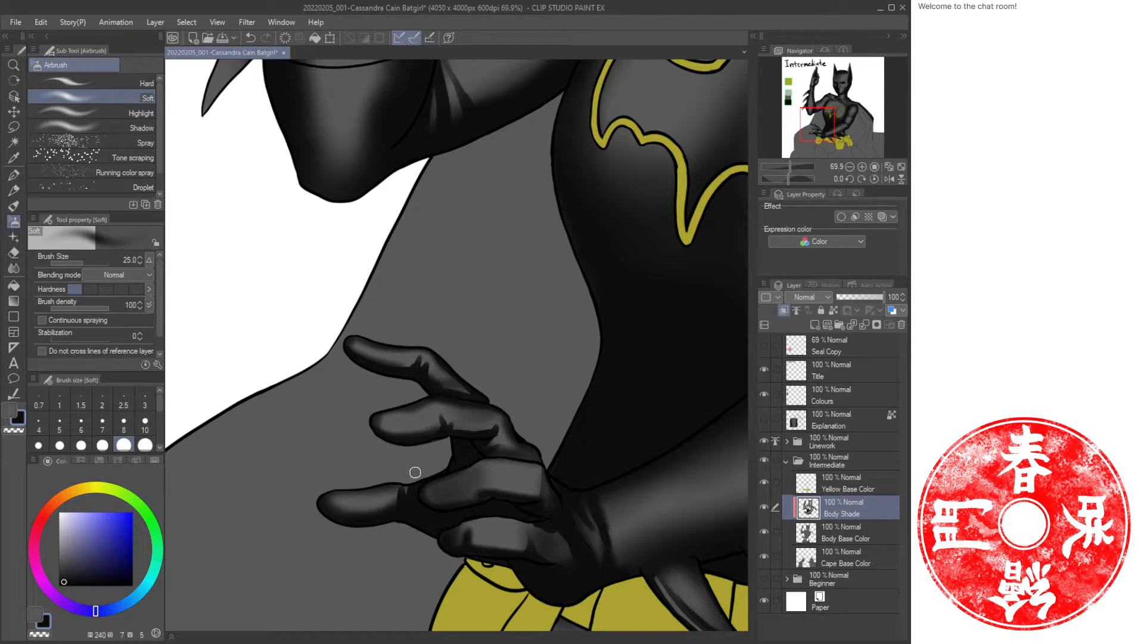
{"action": "left_click_drag", "start_coordinate": [416, 472], "coordinate": [395, 484]}
{"action": "mouse_move", "coordinate": [481, 469]}
{"action": "left_mouse_down"}
{"action": "mouse_move", "coordinate": [488, 456]}
{"action": "mouse_move", "coordinate": [544, 466]}
{"action": "left_mouse_up"}
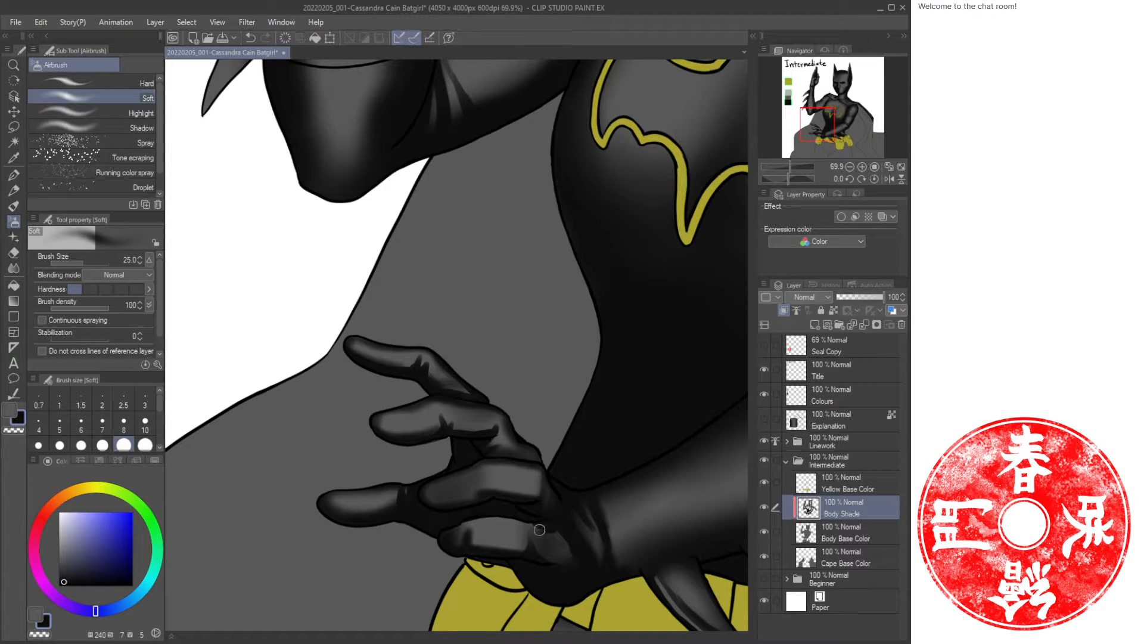
{"action": "mouse_move", "coordinate": [540, 529]}
{"action": "left_mouse_down"}
{"action": "mouse_move", "coordinate": [444, 523]}
{"action": "mouse_move", "coordinate": [536, 519]}
{"action": "left_mouse_up"}
Airbrush a soft stroke across the middle finger of the hip hand.
{"action": "key", "text": "ctrl+space"}
{"action": "mouse_move", "coordinate": [540, 380]}
{"action": "left_mouse_down"}
{"action": "mouse_move", "coordinate": [528, 370]}
{"action": "mouse_move", "coordinate": [537, 341]}
{"action": "mouse_move", "coordinate": [501, 287]}
{"action": "left_mouse_up"}
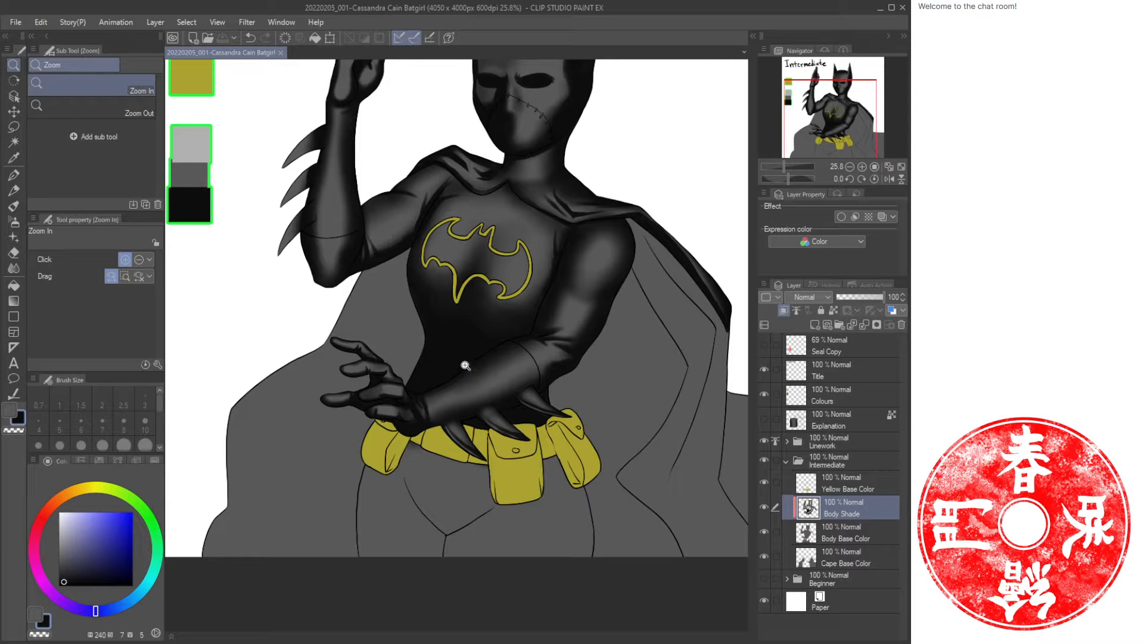
{"action": "left_click_drag", "start_coordinate": [358, 338], "coordinate": [362, 399]}
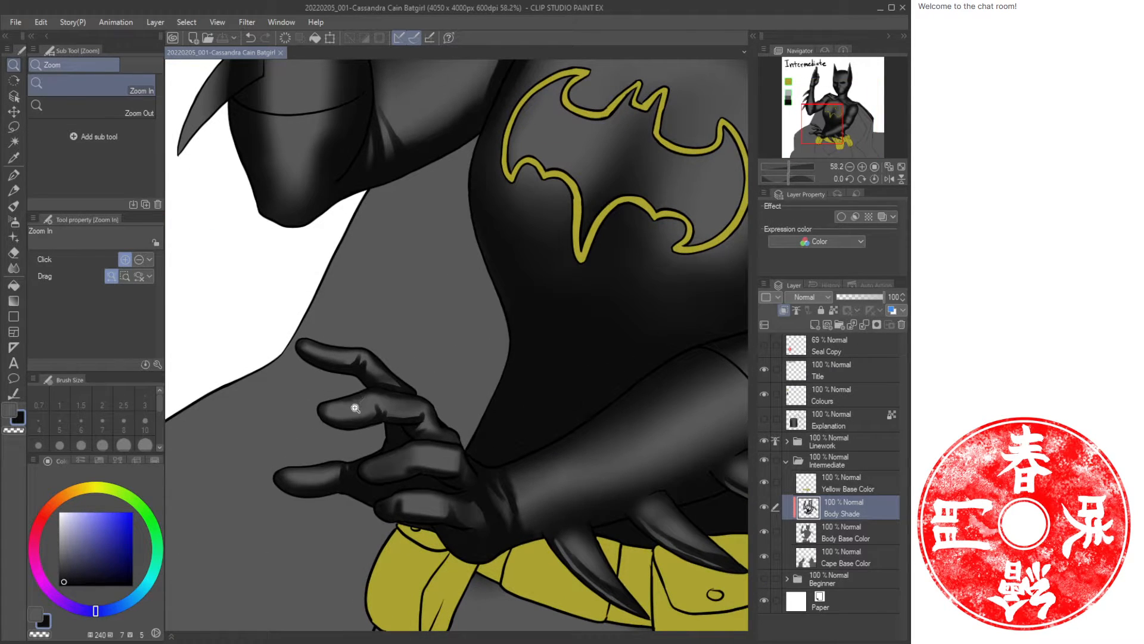
{"action": "key", "text": "b"}
{"action": "key", "text": "b"}
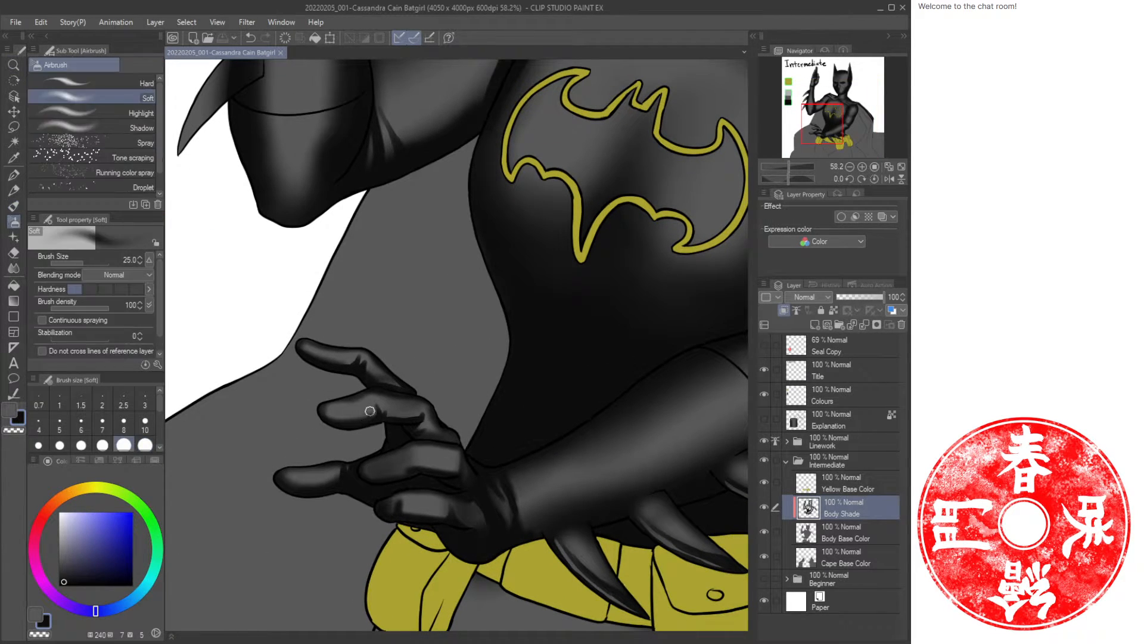
{"action": "mouse_move", "coordinate": [373, 410]}
{"action": "left_mouse_down"}
{"action": "mouse_move", "coordinate": [356, 354]}
{"action": "mouse_move", "coordinate": [314, 352]}
{"action": "mouse_move", "coordinate": [332, 357]}
{"action": "mouse_move", "coordinate": [357, 415]}
{"action": "mouse_move", "coordinate": [417, 409]}
{"action": "left_mouse_up"}
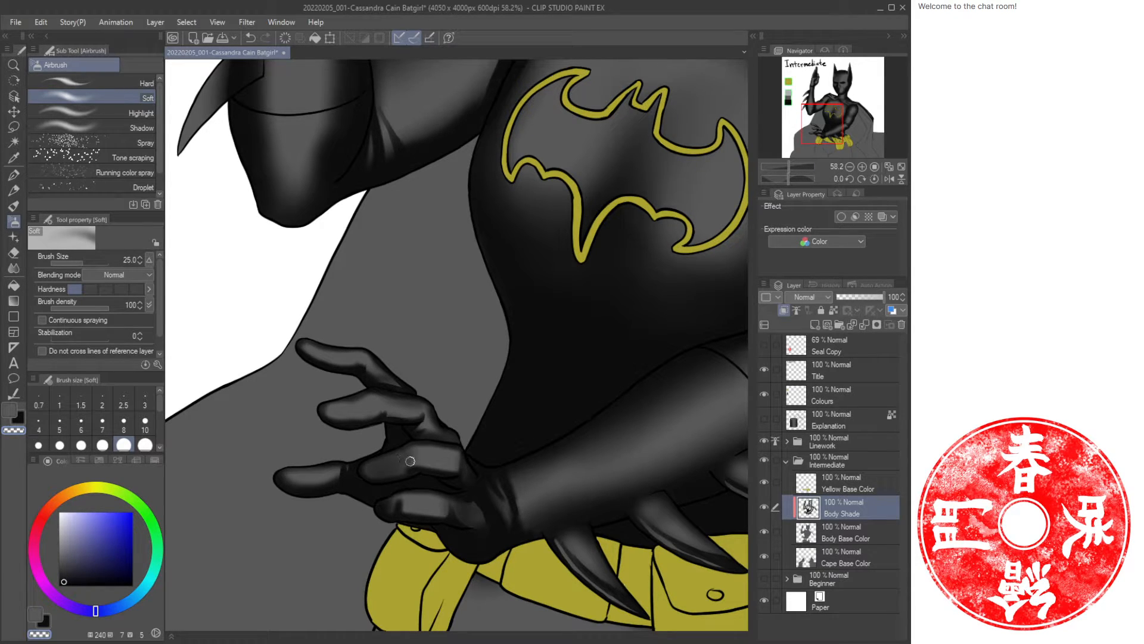
Swap to the secondary colour and switch to the oil paint brush, viewing the whole figure.
{"action": "key", "text": "x"}
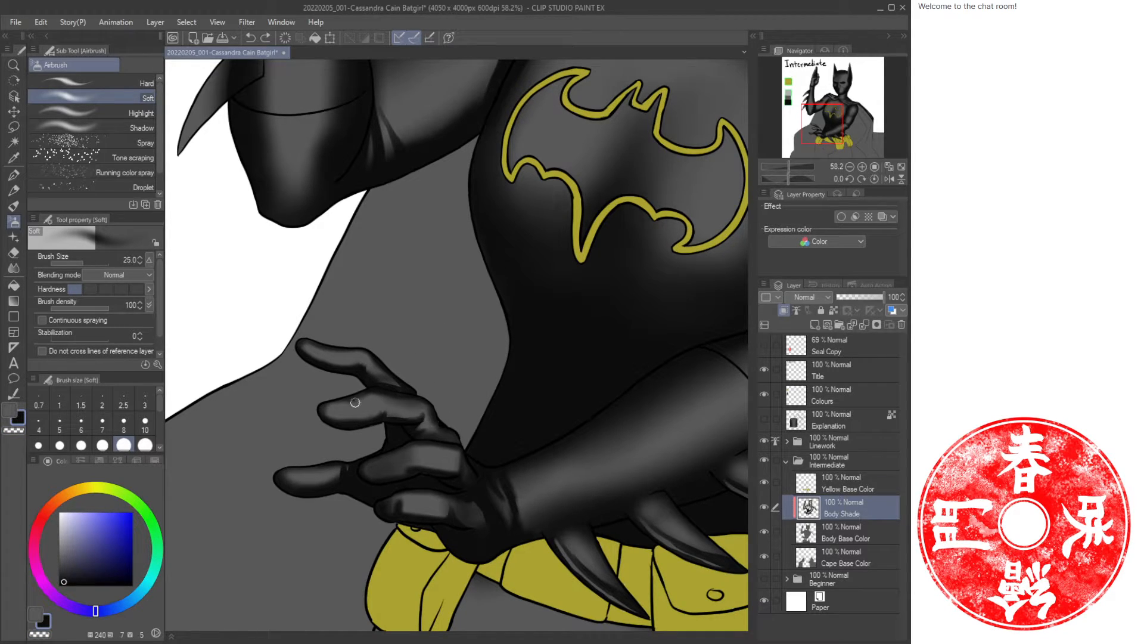
{"action": "key", "text": "b"}
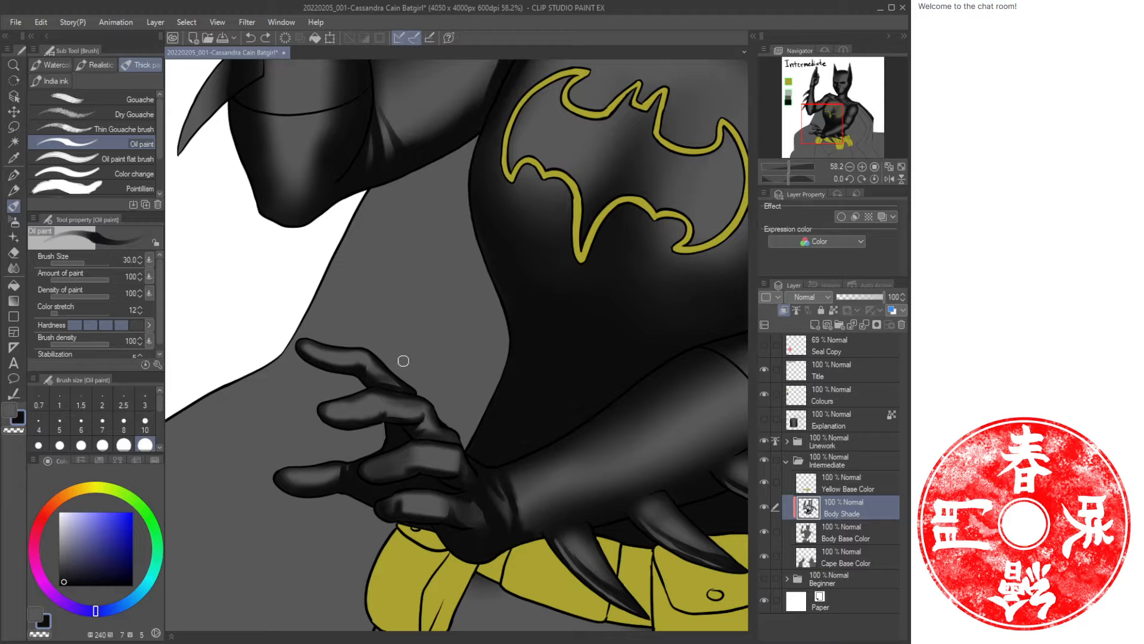
{"action": "key", "text": "slash"}
{"action": "scroll", "coordinate": [404, 361], "scroll_direction": "down", "scroll_amount": 5}
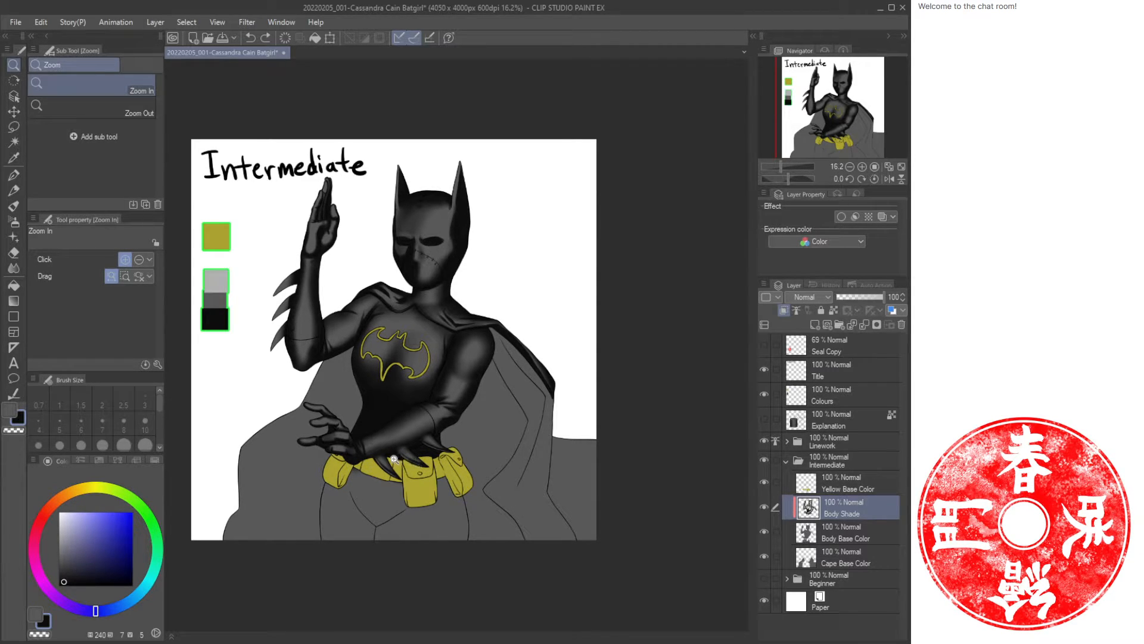
Switch to the oil paint brush and paint dark shading strokes along the left hip crease below the belt.
{"action": "left_click_drag", "start_coordinate": [371, 451], "coordinate": [394, 457]}
{"action": "mouse_move", "coordinate": [366, 498]}
{"action": "left_mouse_down"}
{"action": "mouse_move", "coordinate": [395, 442]}
{"action": "mouse_move", "coordinate": [367, 494]}
{"action": "left_mouse_up"}
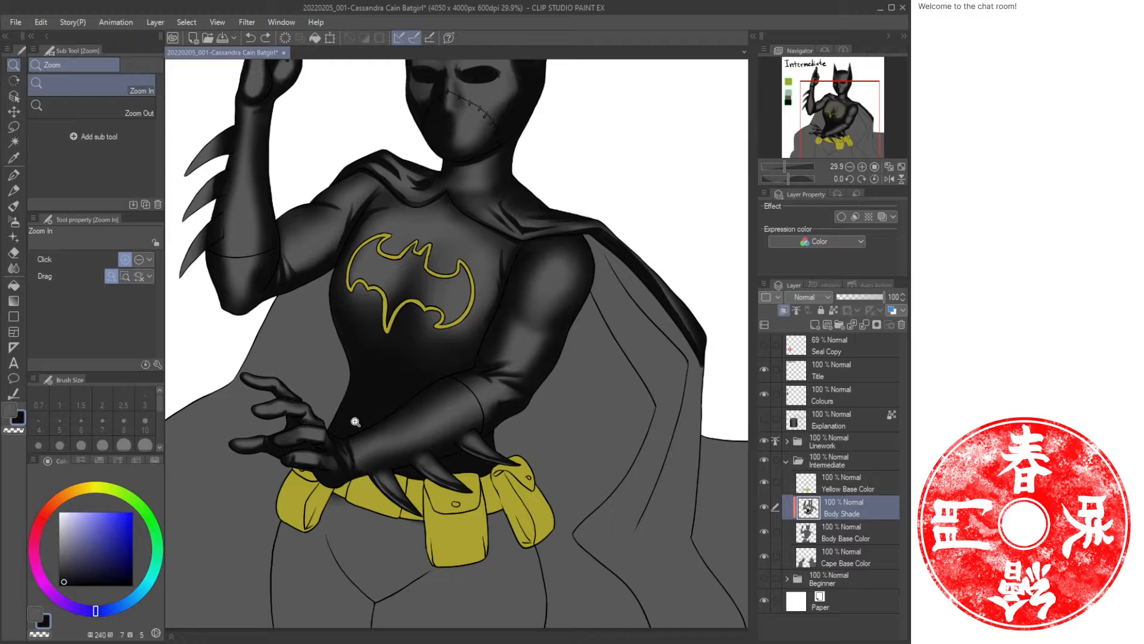
{"action": "left_click_drag", "start_coordinate": [360, 515], "coordinate": [380, 402]}
{"action": "left_click_drag", "start_coordinate": [373, 464], "coordinate": [387, 458]}
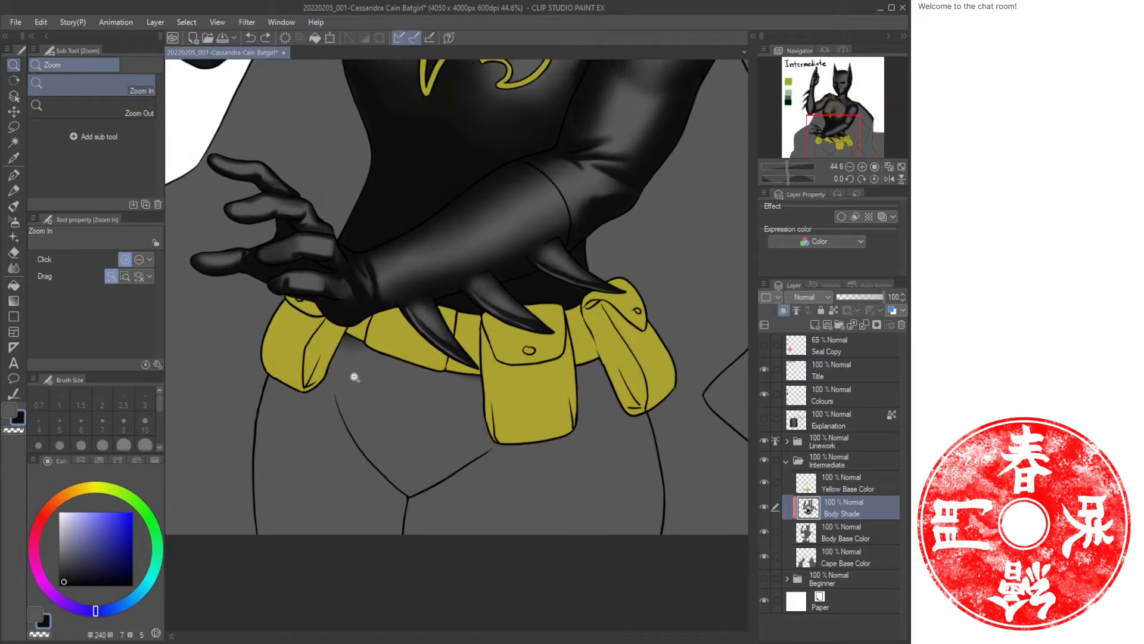
{"action": "key", "text": "b"}
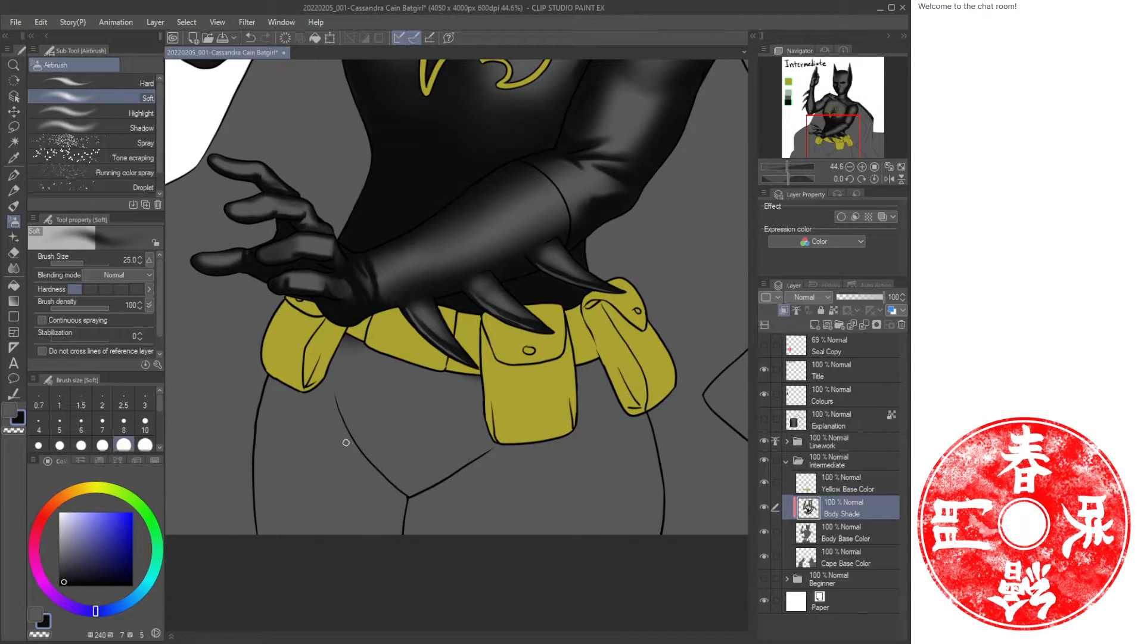
{"action": "key", "text": "b"}
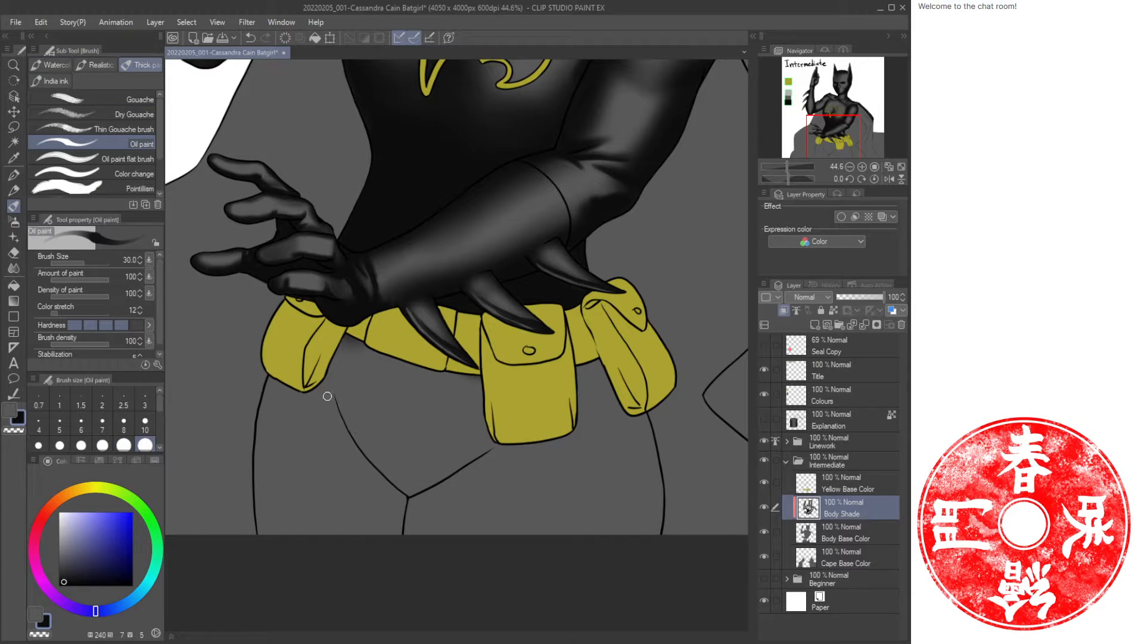
{"action": "mouse_move", "coordinate": [320, 386]}
{"action": "left_mouse_down"}
{"action": "mouse_move", "coordinate": [364, 415]}
{"action": "mouse_move", "coordinate": [365, 434]}
{"action": "left_mouse_up"}
{"action": "mouse_move", "coordinate": [342, 360]}
{"action": "left_mouse_down"}
{"action": "mouse_move", "coordinate": [342, 399]}
{"action": "mouse_move", "coordinate": [375, 467]}
{"action": "left_mouse_up"}
Paint oil paint shading strokes across the lower abdomen beneath the central pouch.
{"action": "mouse_move", "coordinate": [490, 435]}
{"action": "left_mouse_down"}
{"action": "mouse_move", "coordinate": [429, 486]}
{"action": "mouse_move", "coordinate": [499, 446]}
{"action": "mouse_move", "coordinate": [465, 467]}
{"action": "left_mouse_up"}
{"action": "left_click_drag", "start_coordinate": [618, 425], "coordinate": [487, 460]}
{"action": "left_click_drag", "start_coordinate": [560, 455], "coordinate": [504, 461]}
{"action": "mouse_move", "coordinate": [504, 462]}
{"action": "left_mouse_down"}
{"action": "mouse_move", "coordinate": [623, 449]}
{"action": "mouse_move", "coordinate": [445, 472]}
{"action": "left_mouse_up"}
{"action": "left_click_drag", "start_coordinate": [507, 451], "coordinate": [457, 467]}
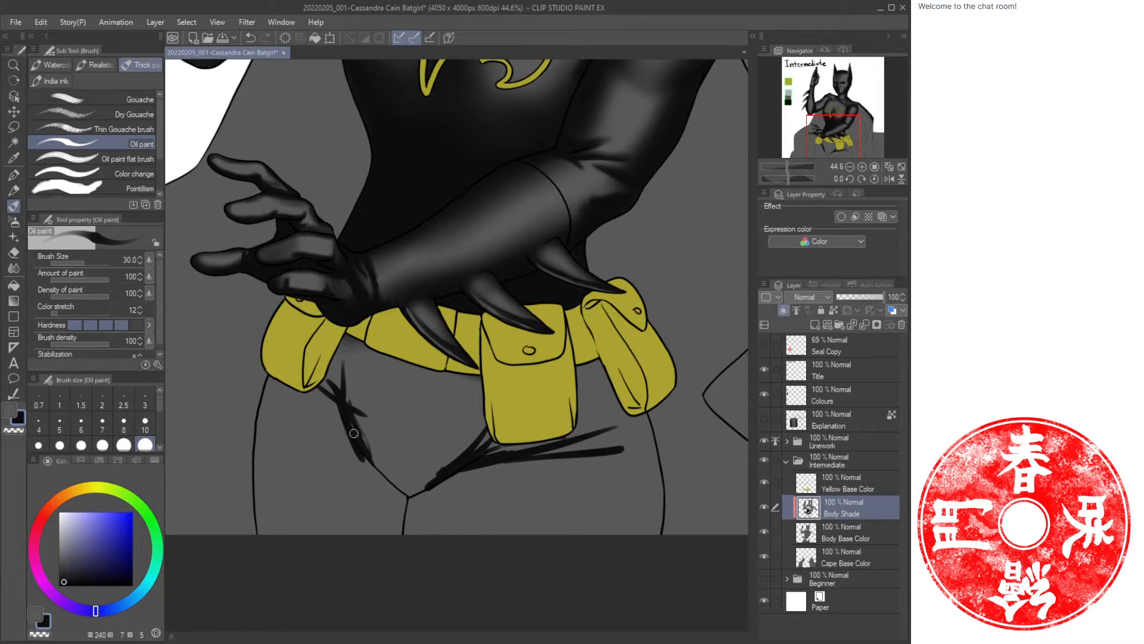
Extend the hip crease strokes down towards the groin, swapping colours to refine the line.
{"action": "left_click_drag", "start_coordinate": [354, 434], "coordinate": [399, 496]}
{"action": "left_click_drag", "start_coordinate": [350, 405], "coordinate": [375, 460]}
{"action": "mouse_move", "coordinate": [349, 402]}
{"action": "left_mouse_down"}
{"action": "mouse_move", "coordinate": [371, 443]}
{"action": "mouse_move", "coordinate": [351, 387]}
{"action": "mouse_move", "coordinate": [353, 406]}
{"action": "left_mouse_up"}
{"action": "key", "text": "c"}
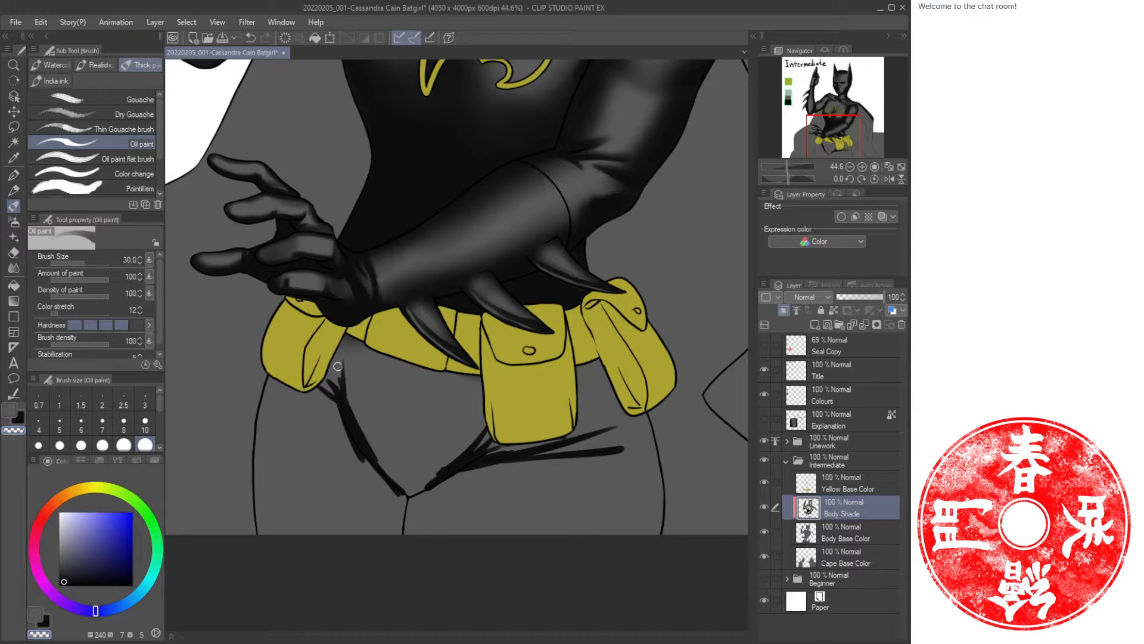
{"action": "key", "text": "c"}
{"action": "mouse_move", "coordinate": [332, 363]}
{"action": "left_mouse_down"}
{"action": "mouse_move", "coordinate": [367, 438]}
{"action": "mouse_move", "coordinate": [414, 499]}
{"action": "left_mouse_up"}
Switch to the soft airbrush at size 150 and shade down both outer sides of the hips.
{"action": "key", "text": "b"}
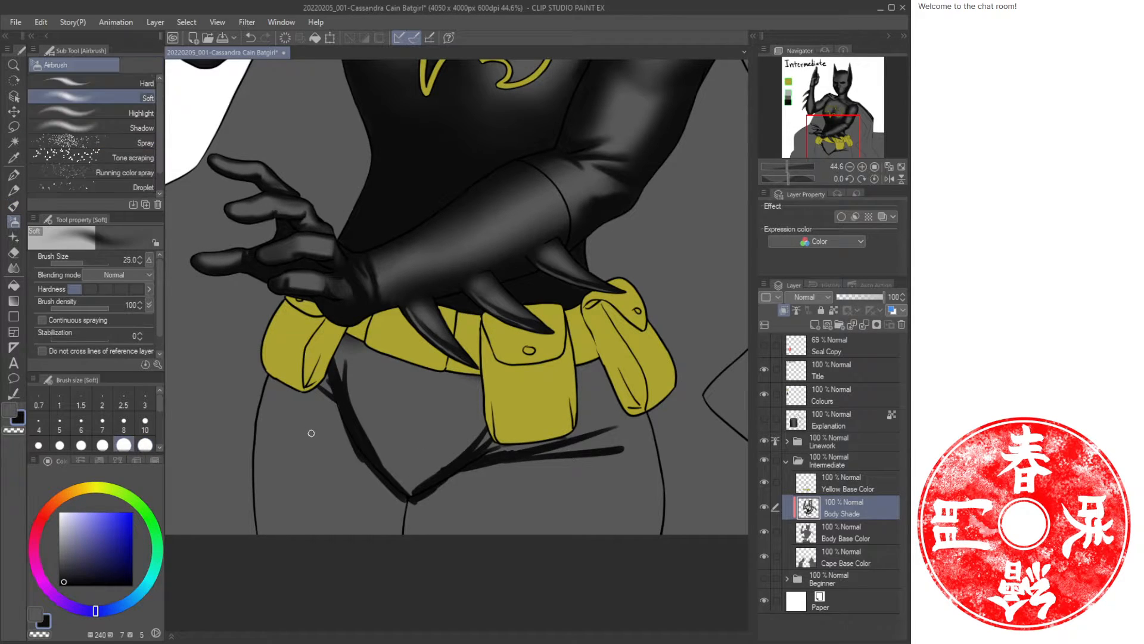
{"action": "key", "text": "bracketright"}
{"action": "key", "text": "bracketright"}
{"action": "key", "text": "bracketright"}
{"action": "key", "text": "bracketright"}
{"action": "key", "text": "bracketright"}
{"action": "key", "text": "bracketright"}
{"action": "key", "text": "bracketright"}
{"action": "key", "text": "bracketright"}
{"action": "key", "text": "bracketright"}
{"action": "mouse_move", "coordinate": [283, 359]}
{"action": "left_mouse_down"}
{"action": "mouse_move", "coordinate": [256, 442]}
{"action": "mouse_move", "coordinate": [275, 570]}
{"action": "left_mouse_up"}
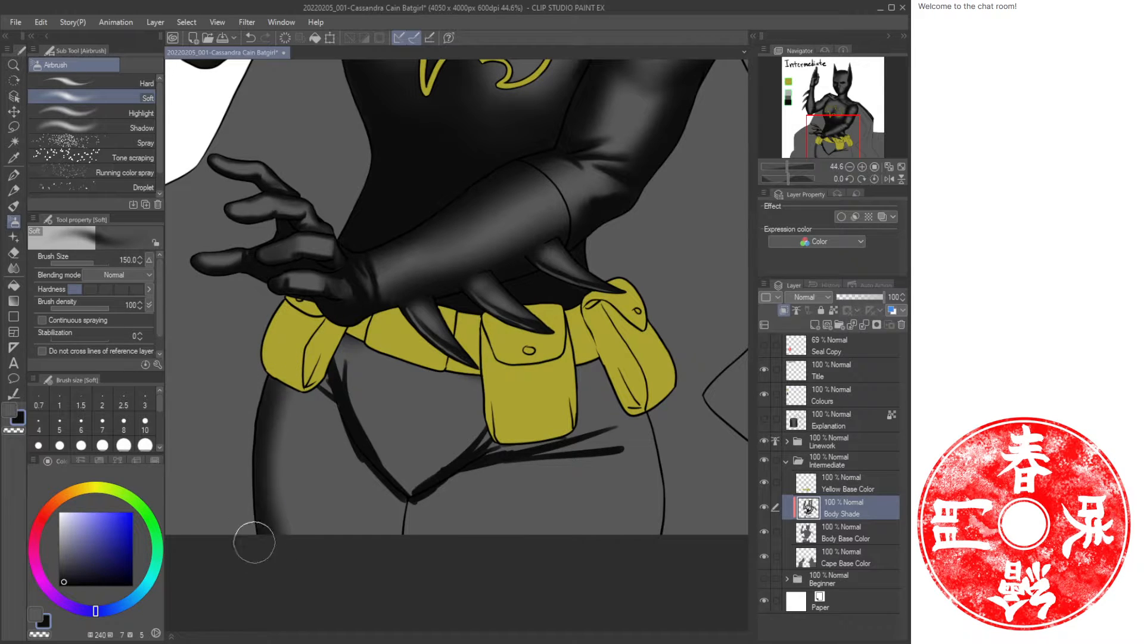
{"action": "left_click_drag", "start_coordinate": [636, 386], "coordinate": [649, 580]}
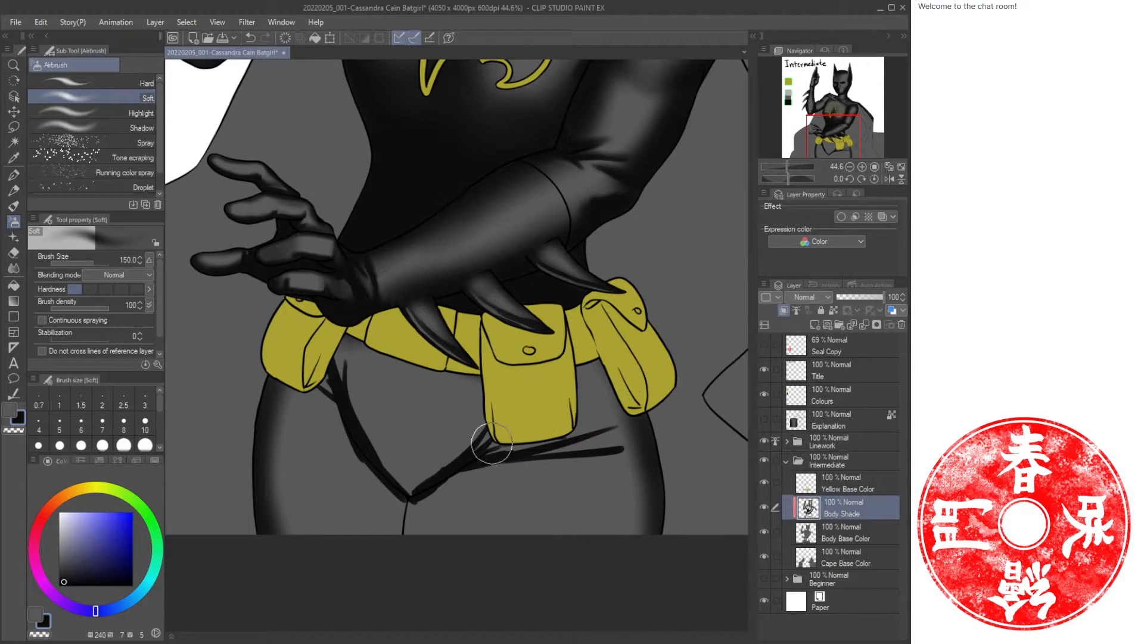
Airbrush soft shading into the groin beneath the pouch at smaller brush sizes.
{"action": "key", "text": "bracketleft"}
{"action": "key", "text": "bracketleft"}
{"action": "key", "text": "bracketleft"}
{"action": "key", "text": "bracketleft"}
{"action": "left_click_drag", "start_coordinate": [470, 471], "coordinate": [401, 524]}
{"action": "mouse_move", "coordinate": [476, 457]}
{"action": "left_mouse_down"}
{"action": "mouse_move", "coordinate": [434, 510]}
{"action": "mouse_move", "coordinate": [473, 478]}
{"action": "mouse_move", "coordinate": [460, 493]}
{"action": "mouse_move", "coordinate": [476, 467]}
{"action": "mouse_move", "coordinate": [420, 518]}
{"action": "left_mouse_up"}
{"action": "key", "text": "bracketright"}
{"action": "key", "text": "bracketright"}
{"action": "key", "text": "bracketright"}
{"action": "mouse_move", "coordinate": [479, 465]}
{"action": "left_mouse_down"}
{"action": "mouse_move", "coordinate": [446, 537]}
{"action": "mouse_move", "coordinate": [468, 521]}
{"action": "left_mouse_up"}
Enlarge the airbrush to 200 and shade the lower abdomen and right hip below the pouches.
{"action": "key", "text": "bracketright"}
{"action": "key", "text": "bracketright"}
{"action": "key", "text": "bracketright"}
{"action": "left_click_drag", "start_coordinate": [493, 427], "coordinate": [470, 570]}
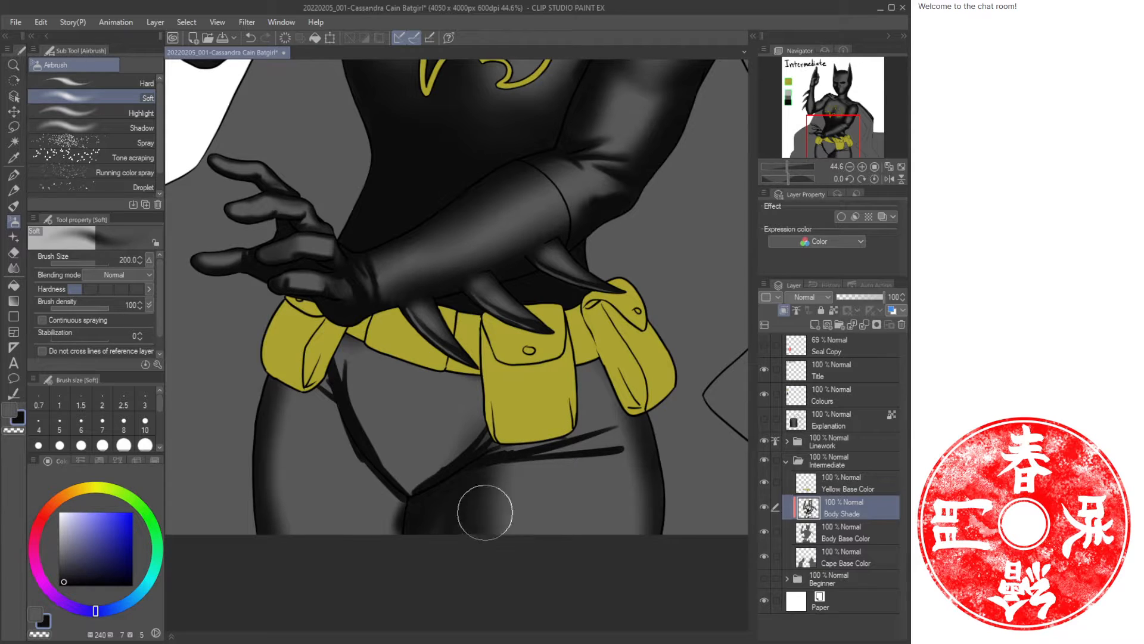
{"action": "left_click_drag", "start_coordinate": [641, 407], "coordinate": [619, 431]}
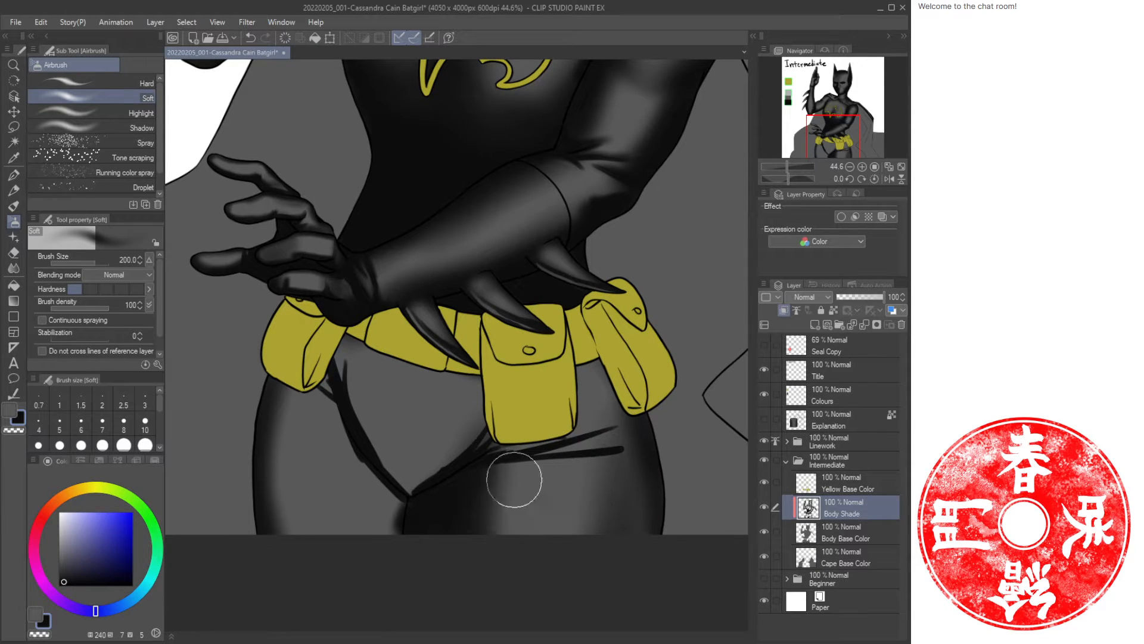
Airbrush further soft shading around the groin, left hip and upper thigh, varying the brush size.
{"action": "key", "text": "bracketleft"}
{"action": "key", "text": "bracketleft"}
{"action": "key", "text": "bracketleft"}
{"action": "mouse_move", "coordinate": [387, 529]}
{"action": "left_mouse_down"}
{"action": "mouse_move", "coordinate": [397, 519]}
{"action": "mouse_move", "coordinate": [391, 554]}
{"action": "left_mouse_up"}
{"action": "key", "text": "bracketright"}
{"action": "key", "text": "bracketright"}
{"action": "key", "text": "bracketright"}
{"action": "key", "text": "bracketright"}
{"action": "mouse_move", "coordinate": [295, 385]}
{"action": "left_mouse_down"}
{"action": "mouse_move", "coordinate": [289, 550]}
{"action": "mouse_move", "coordinate": [312, 383]}
{"action": "mouse_move", "coordinate": [290, 524]}
{"action": "left_mouse_up"}
{"action": "key", "text": "bracketleft"}
{"action": "key", "text": "bracketleft"}
{"action": "key", "text": "bracketleft"}
{"action": "mouse_move", "coordinate": [354, 341]}
{"action": "left_mouse_down"}
{"action": "mouse_move", "coordinate": [338, 386]}
{"action": "mouse_move", "coordinate": [351, 344]}
{"action": "mouse_move", "coordinate": [395, 456]}
{"action": "left_mouse_up"}
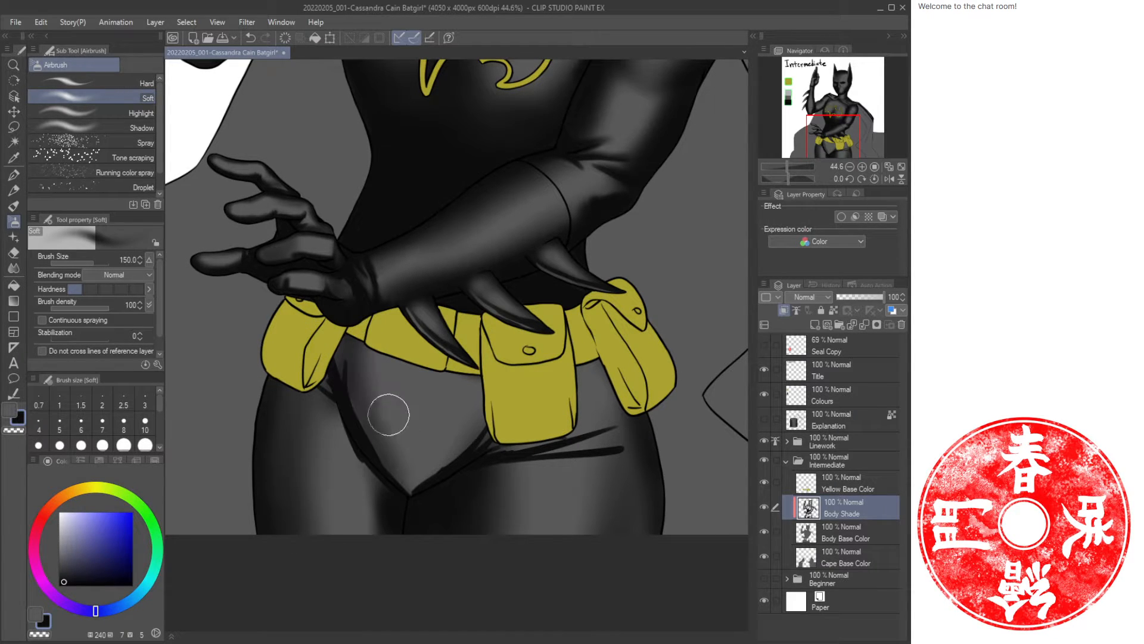
Airbrush broad soft shading along the left hip edge and the right thigh at sizes up to 250.
{"action": "key", "text": "bracketleft"}
{"action": "key", "text": "bracketleft"}
{"action": "mouse_move", "coordinate": [352, 385]}
{"action": "left_mouse_down"}
{"action": "mouse_move", "coordinate": [419, 486]}
{"action": "mouse_move", "coordinate": [403, 477]}
{"action": "mouse_move", "coordinate": [418, 479]}
{"action": "left_mouse_up"}
{"action": "key", "text": "bracketright"}
{"action": "key", "text": "bracketright"}
{"action": "mouse_move", "coordinate": [488, 435]}
{"action": "left_mouse_down"}
{"action": "mouse_move", "coordinate": [430, 470]}
{"action": "mouse_move", "coordinate": [436, 447]}
{"action": "mouse_move", "coordinate": [502, 424]}
{"action": "mouse_move", "coordinate": [424, 466]}
{"action": "mouse_move", "coordinate": [486, 443]}
{"action": "mouse_move", "coordinate": [414, 488]}
{"action": "mouse_move", "coordinate": [394, 430]}
{"action": "mouse_move", "coordinate": [355, 428]}
{"action": "mouse_move", "coordinate": [334, 392]}
{"action": "mouse_move", "coordinate": [334, 358]}
{"action": "mouse_move", "coordinate": [290, 420]}
{"action": "left_mouse_up"}
{"action": "key", "text": "bracketright"}
{"action": "key", "text": "bracketright"}
{"action": "key", "text": "bracketright"}
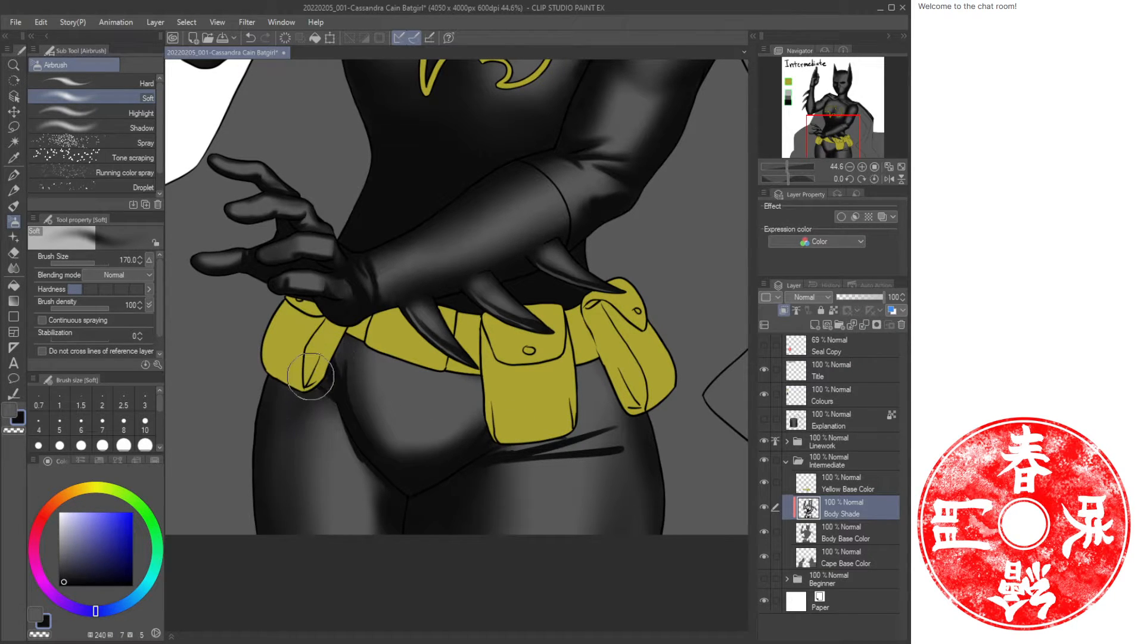
{"action": "mouse_move", "coordinate": [309, 366]}
{"action": "left_mouse_down"}
{"action": "mouse_move", "coordinate": [265, 496]}
{"action": "mouse_move", "coordinate": [287, 375]}
{"action": "mouse_move", "coordinate": [292, 455]}
{"action": "left_mouse_up"}
{"action": "left_click_drag", "start_coordinate": [320, 396], "coordinate": [311, 526]}
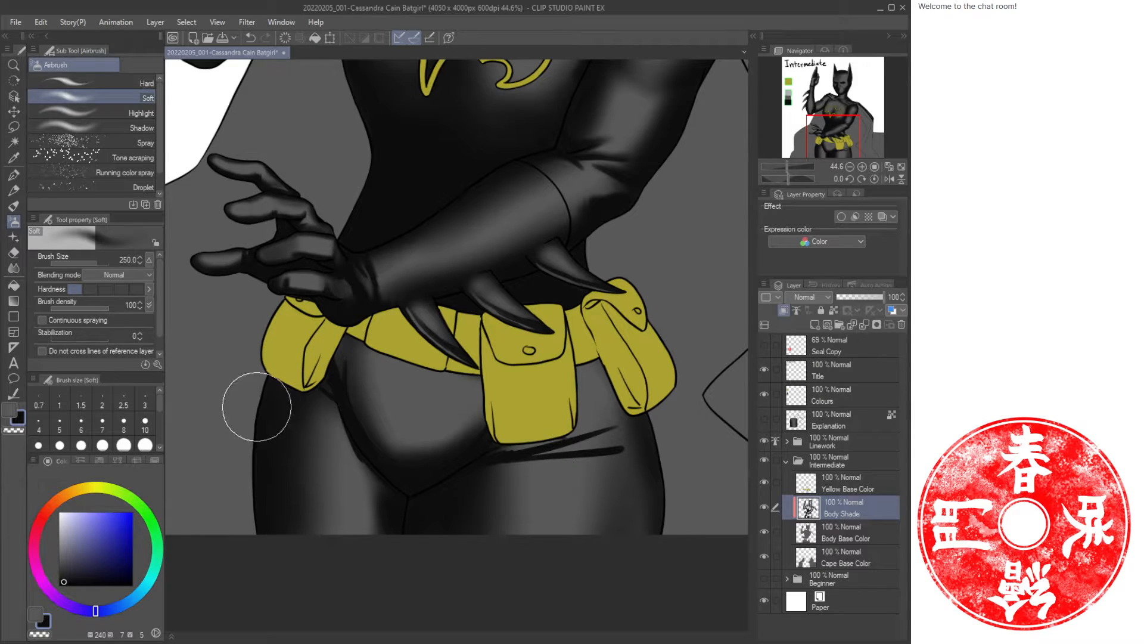
{"action": "mouse_move", "coordinate": [588, 356]}
{"action": "left_mouse_down"}
{"action": "mouse_move", "coordinate": [649, 524]}
{"action": "mouse_move", "coordinate": [529, 459]}
{"action": "mouse_move", "coordinate": [489, 538]}
{"action": "left_mouse_up"}
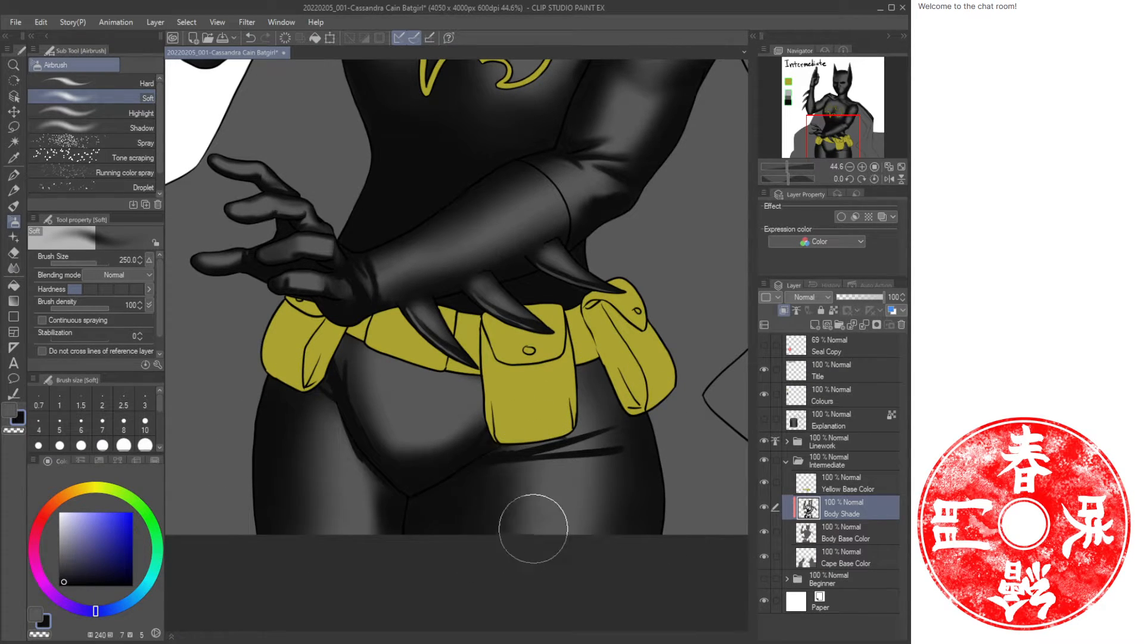
Add soft shading over the lower pelvis below the belt while viewing the torso.
{"action": "key", "text": "ctrl+space"}
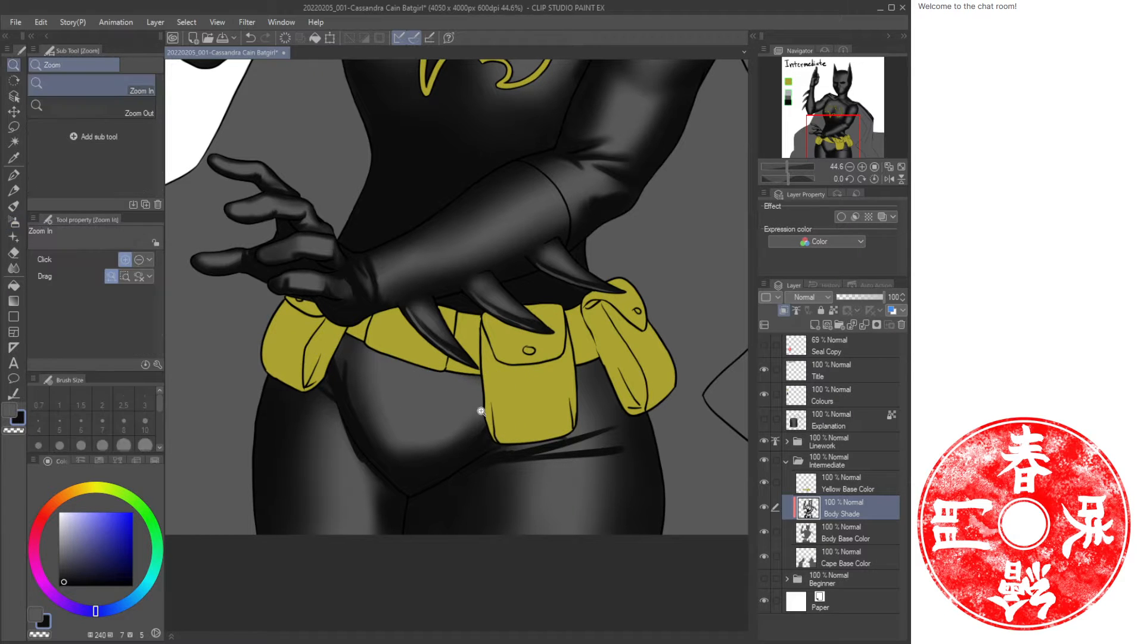
{"action": "mouse_move", "coordinate": [493, 417]}
{"action": "left_mouse_down"}
{"action": "mouse_move", "coordinate": [464, 419]}
{"action": "mouse_move", "coordinate": [518, 421]}
{"action": "left_mouse_up"}
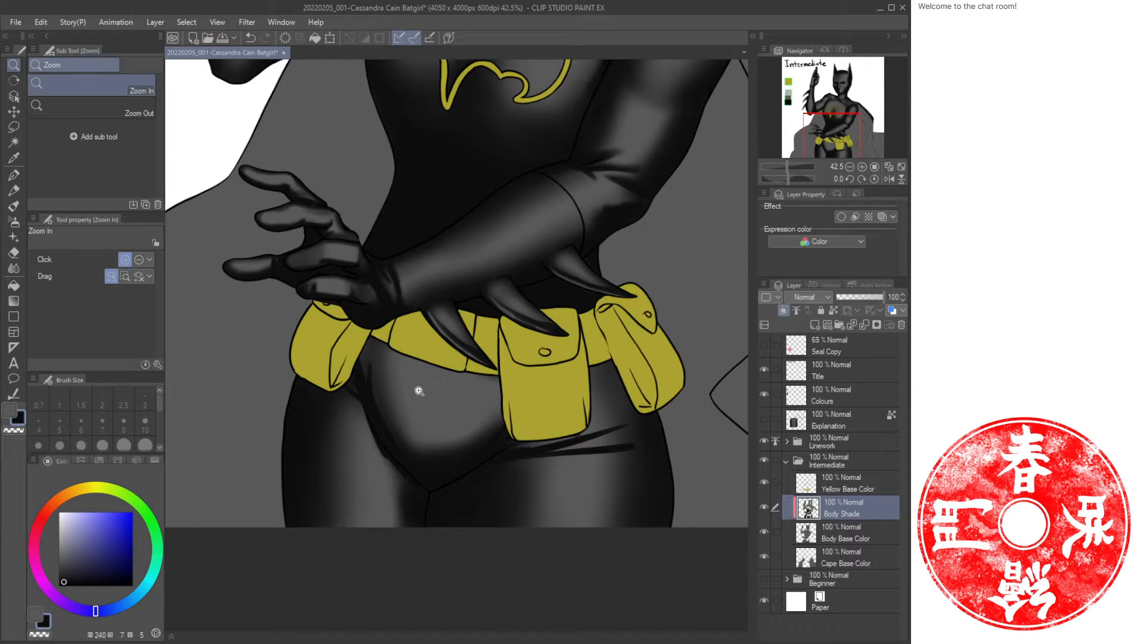
{"action": "left_click_drag", "start_coordinate": [446, 399], "coordinate": [427, 364]}
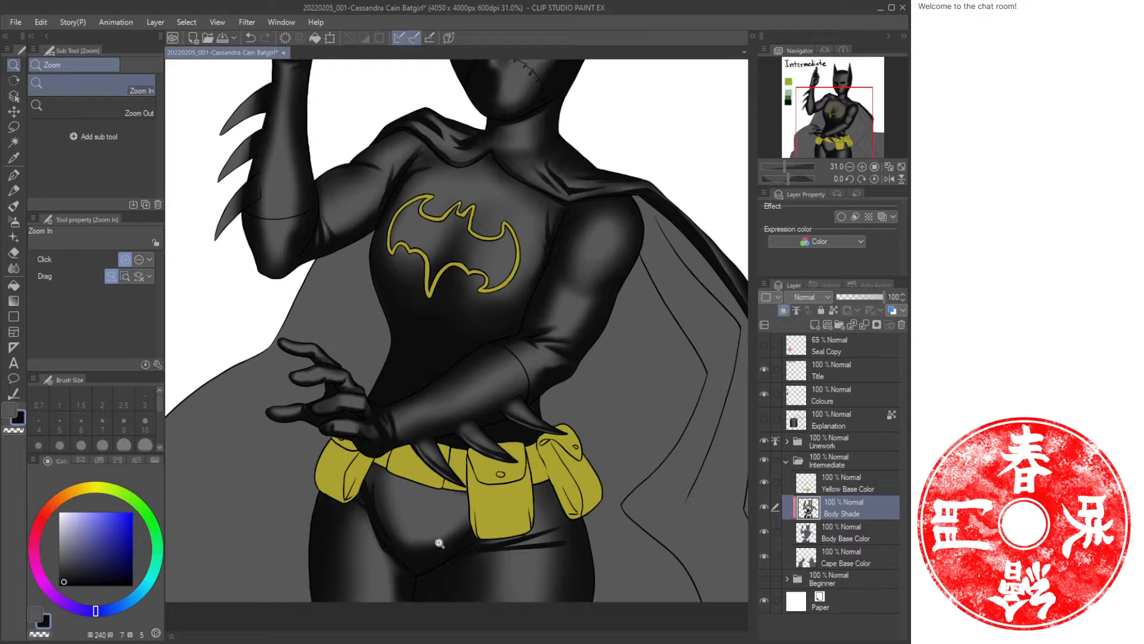
{"action": "key", "text": "b"}
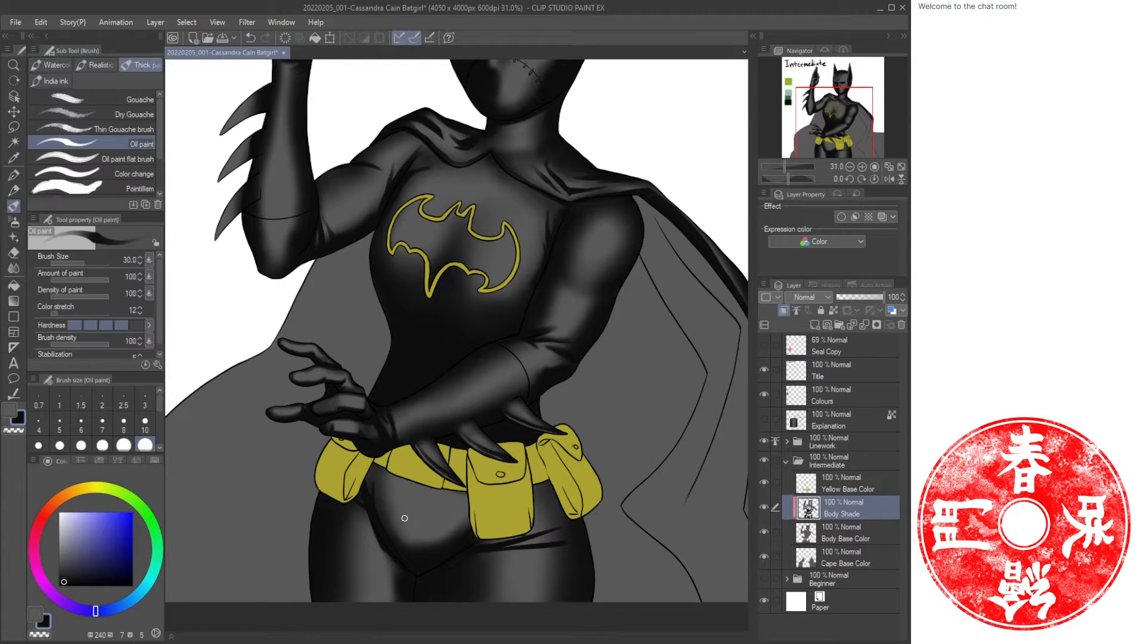
{"action": "mouse_move", "coordinate": [422, 535]}
{"action": "left_mouse_down"}
{"action": "mouse_move", "coordinate": [391, 485]}
{"action": "mouse_move", "coordinate": [416, 485]}
{"action": "mouse_move", "coordinate": [432, 537]}
{"action": "mouse_move", "coordinate": [388, 527]}
{"action": "mouse_move", "coordinate": [455, 524]}
{"action": "mouse_move", "coordinate": [435, 537]}
{"action": "mouse_move", "coordinate": [421, 528]}
{"action": "mouse_move", "coordinate": [452, 524]}
{"action": "mouse_move", "coordinate": [415, 511]}
{"action": "mouse_move", "coordinate": [385, 481]}
{"action": "mouse_move", "coordinate": [467, 512]}
{"action": "mouse_move", "coordinate": [383, 481]}
{"action": "mouse_move", "coordinate": [463, 507]}
{"action": "mouse_move", "coordinate": [414, 481]}
{"action": "mouse_move", "coordinate": [473, 499]}
{"action": "left_mouse_up"}
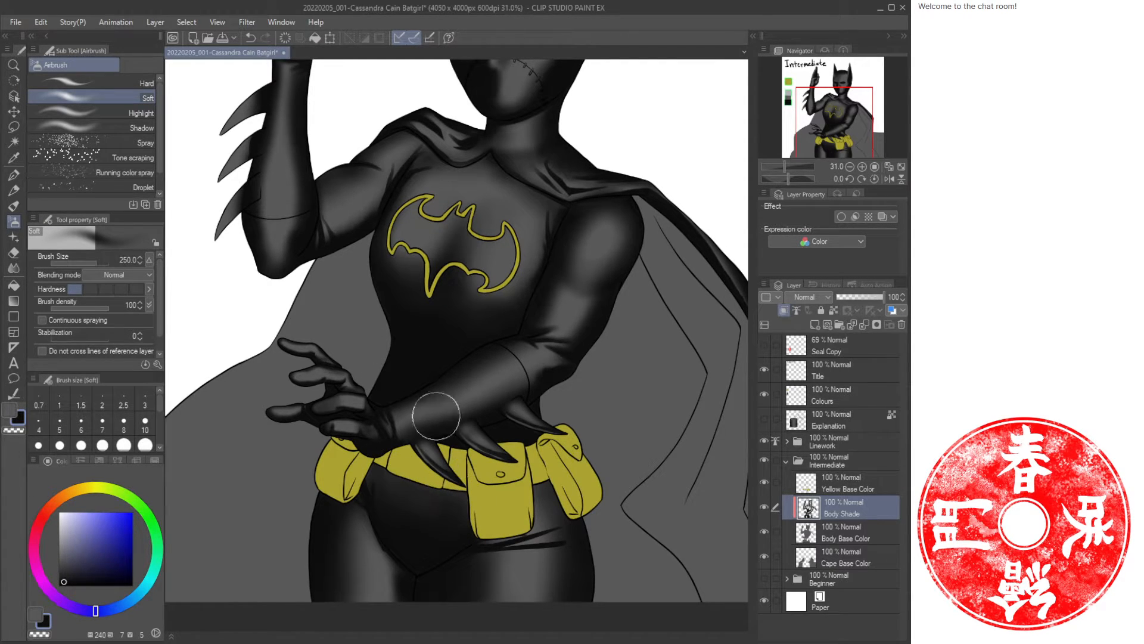
{"action": "mouse_move", "coordinate": [424, 531]}
{"action": "left_mouse_down"}
{"action": "mouse_move", "coordinate": [385, 489]}
{"action": "mouse_move", "coordinate": [406, 516]}
{"action": "mouse_move", "coordinate": [498, 504]}
{"action": "mouse_move", "coordinate": [404, 516]}
{"action": "mouse_move", "coordinate": [424, 477]}
{"action": "left_mouse_up"}
Set the oil paint brush to lower hardness and size 40, swap colours, and paint strokes along the groin crease.
{"action": "key", "text": "ctrl+space"}
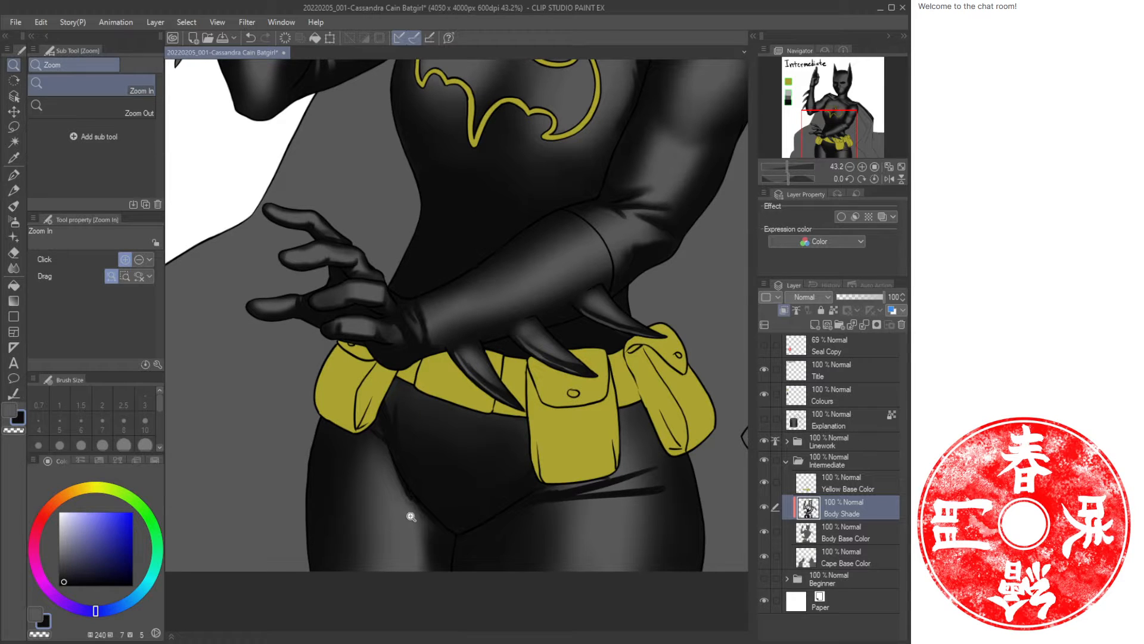
{"action": "key", "text": "e"}
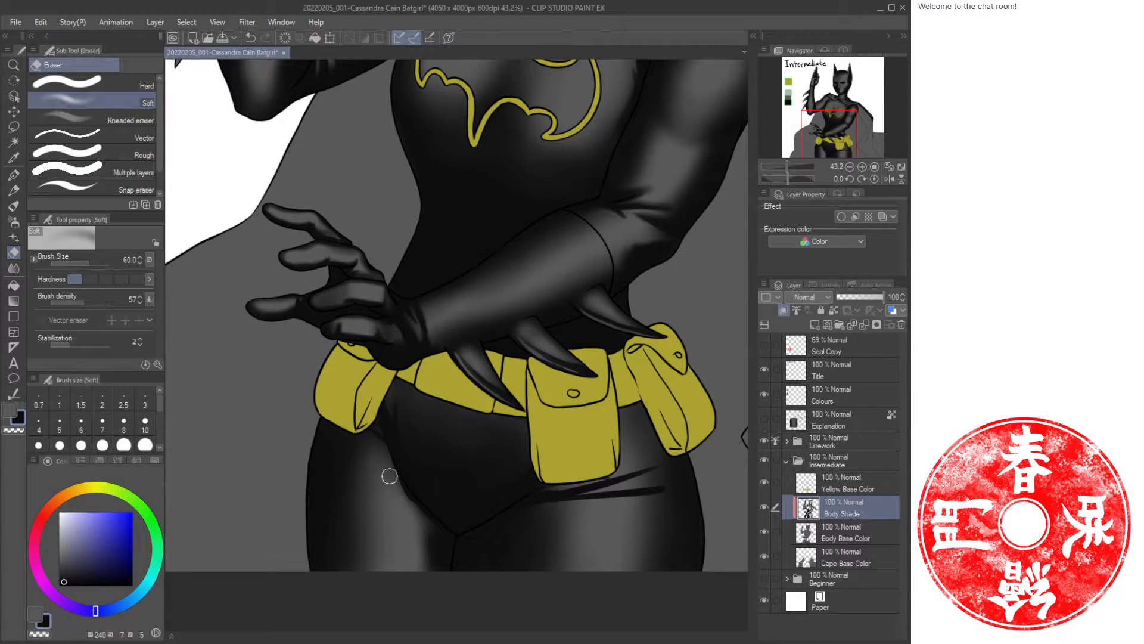
{"action": "key", "text": "c"}
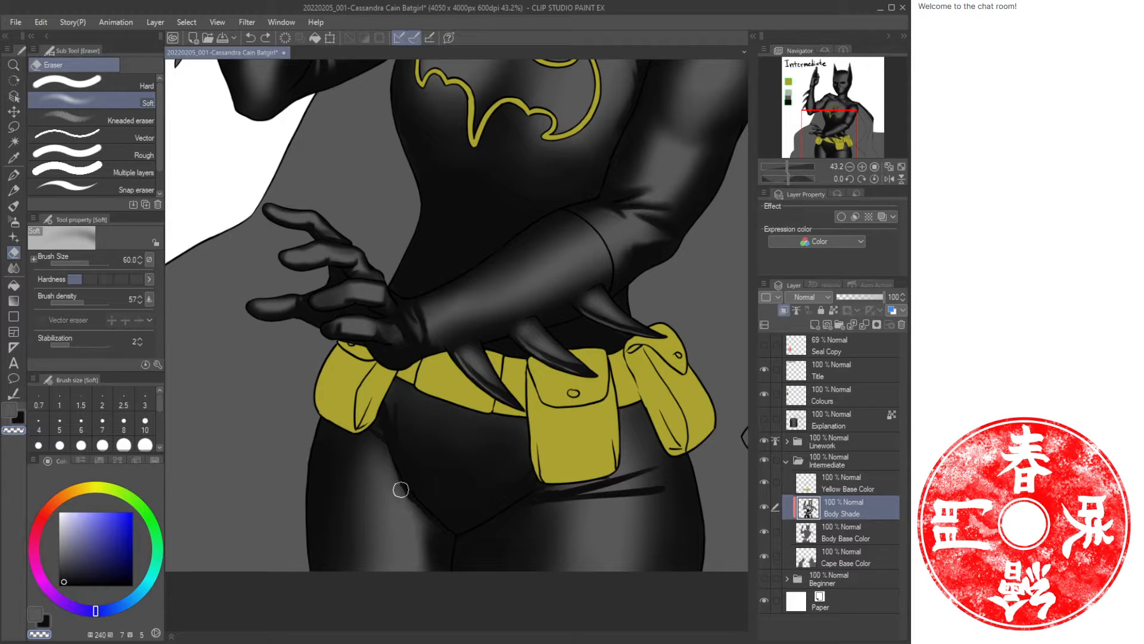
{"action": "key", "text": "b"}
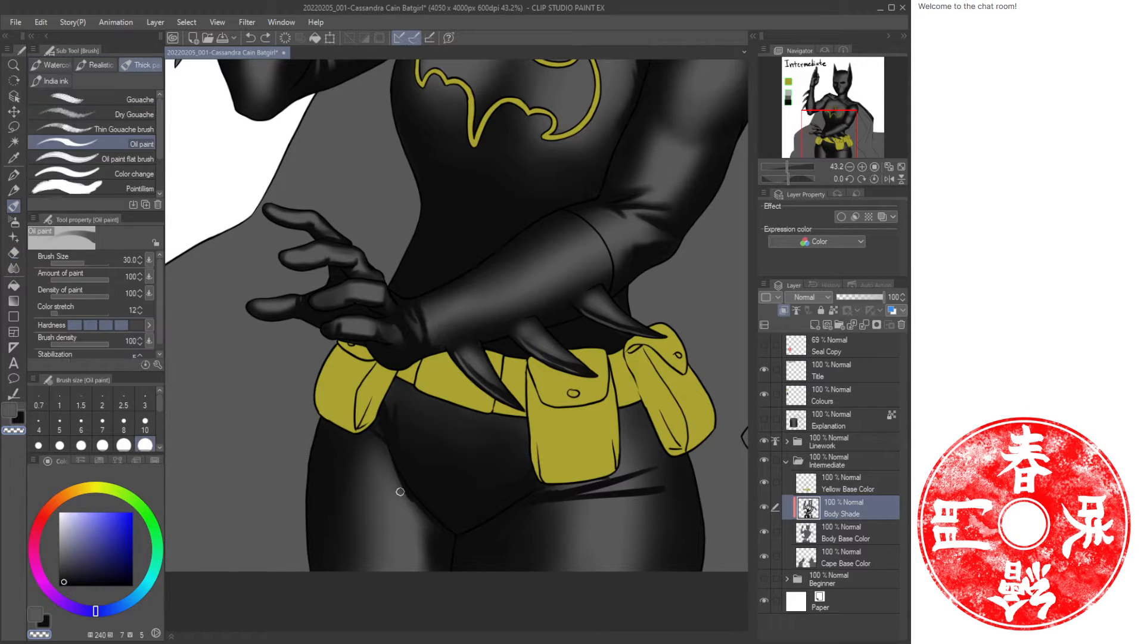
{"action": "left_click", "coordinate": [94, 325]}
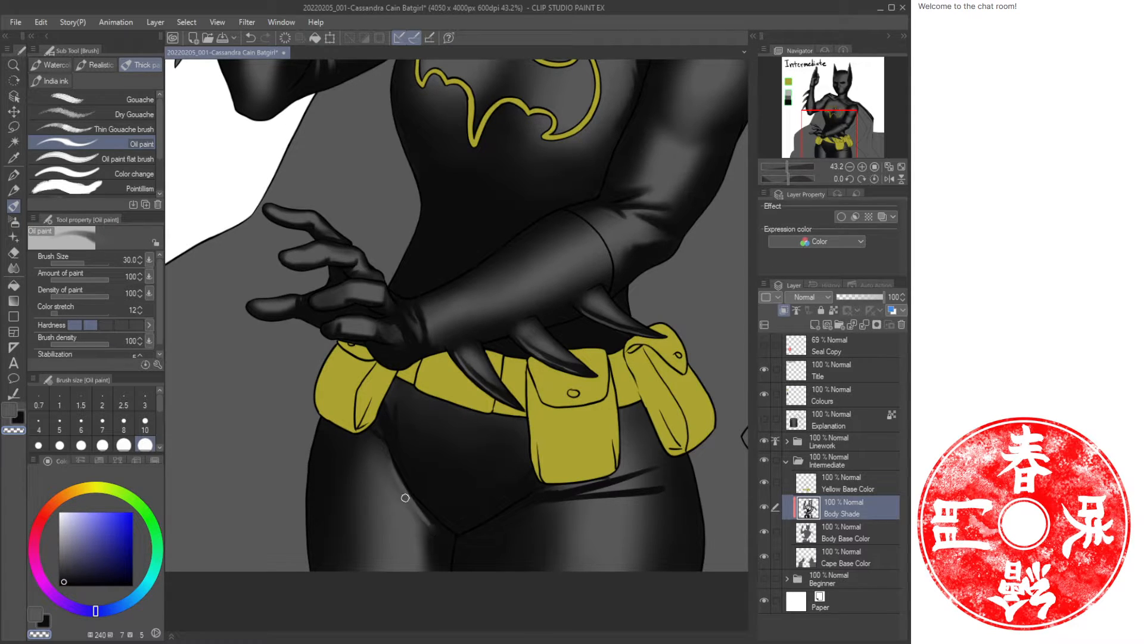
{"action": "key", "text": "bracketright"}
{"action": "key", "text": "x"}
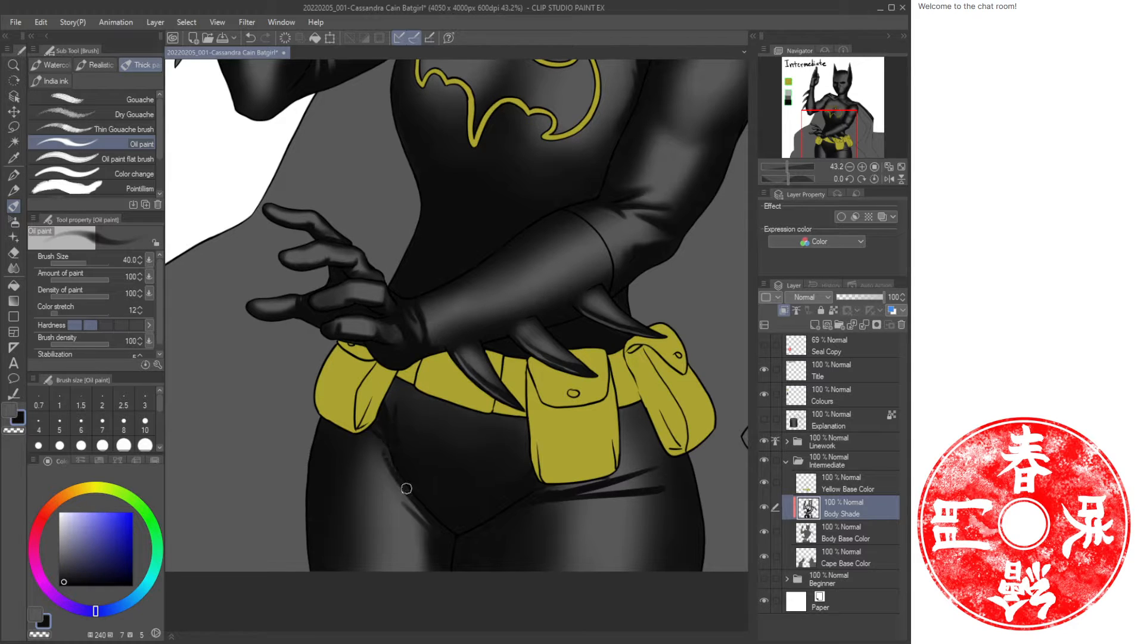
{"action": "left_click_drag", "start_coordinate": [366, 429], "coordinate": [385, 457]}
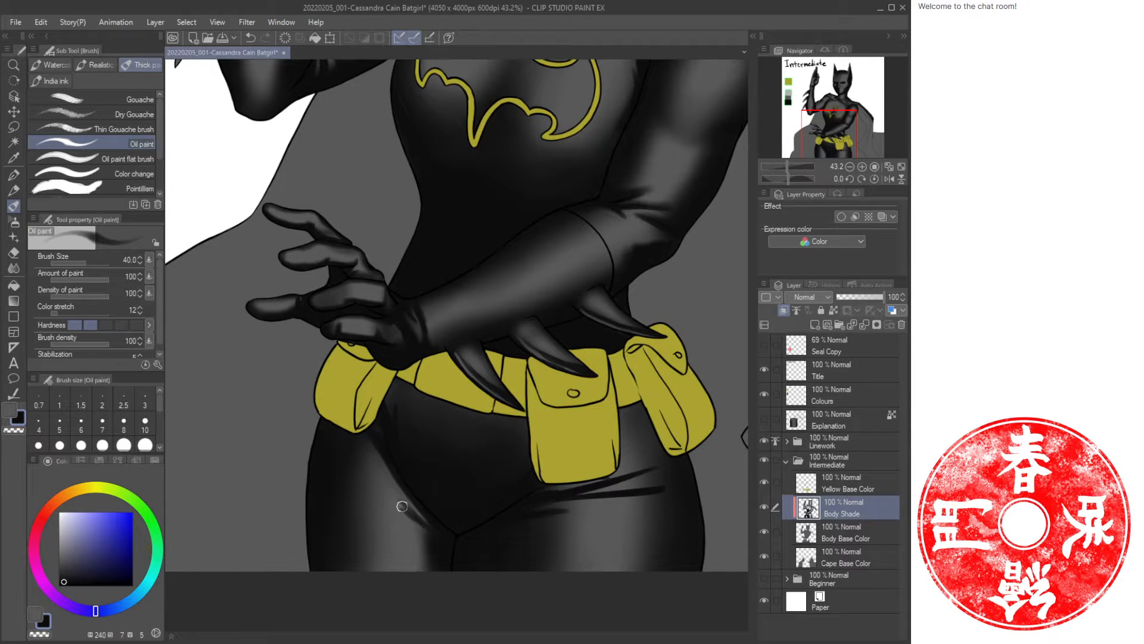
{"action": "left_click_drag", "start_coordinate": [402, 506], "coordinate": [418, 517]}
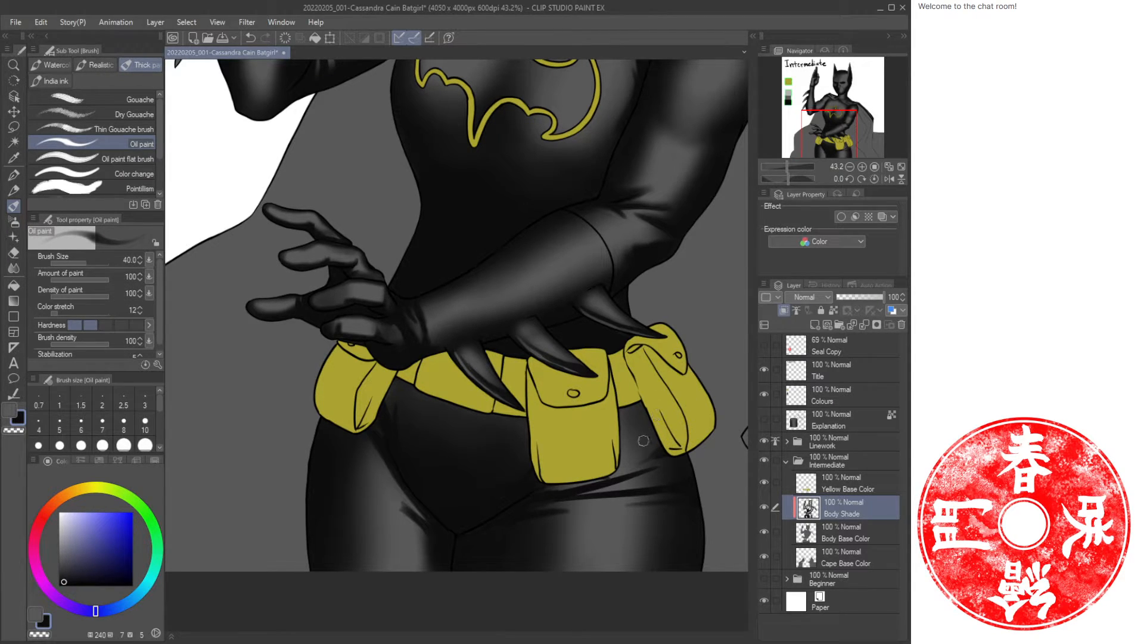
Airbrush at size 100 with the swapped colour near the right pouch and thigh, then shade the groin crease.
{"action": "key", "text": "b"}
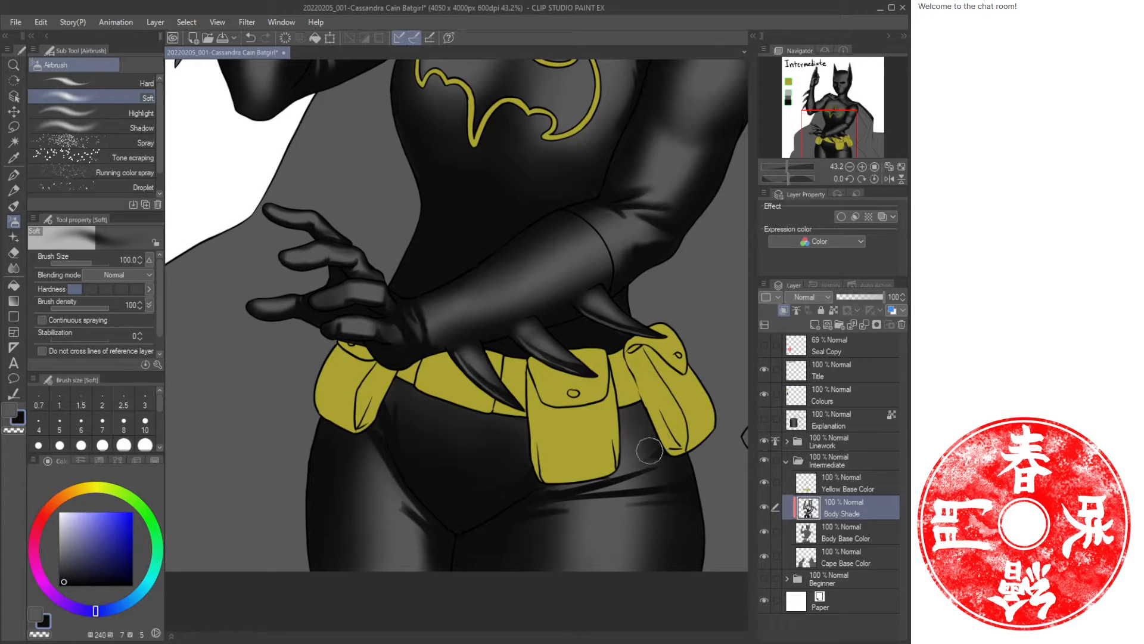
{"action": "key", "text": "c"}
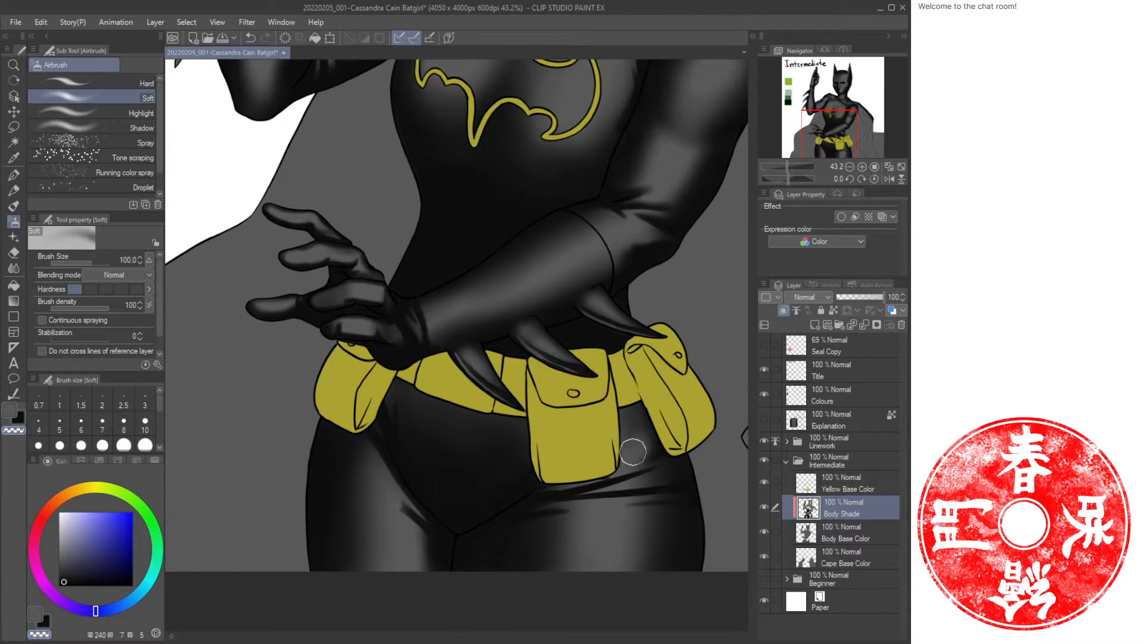
{"action": "mouse_move", "coordinate": [639, 449]}
{"action": "left_mouse_down"}
{"action": "mouse_move", "coordinate": [648, 440]}
{"action": "mouse_move", "coordinate": [642, 449]}
{"action": "left_mouse_up"}
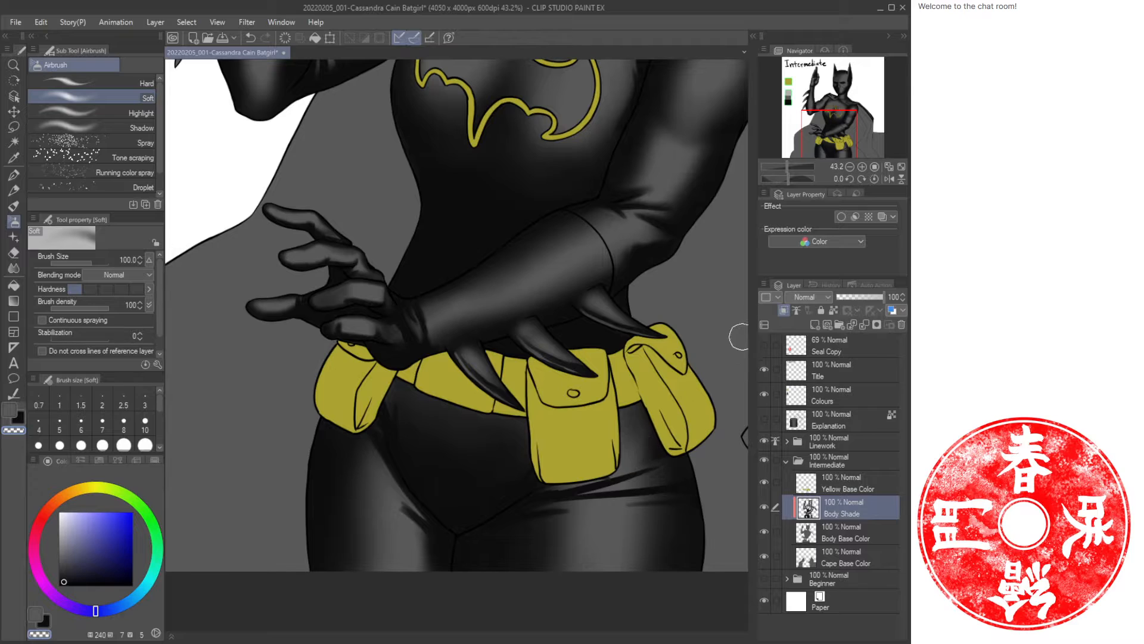
{"action": "mouse_move", "coordinate": [679, 488]}
{"action": "left_mouse_down"}
{"action": "mouse_move", "coordinate": [700, 478]}
{"action": "mouse_move", "coordinate": [654, 504]}
{"action": "left_mouse_up"}
{"action": "key", "text": "c"}
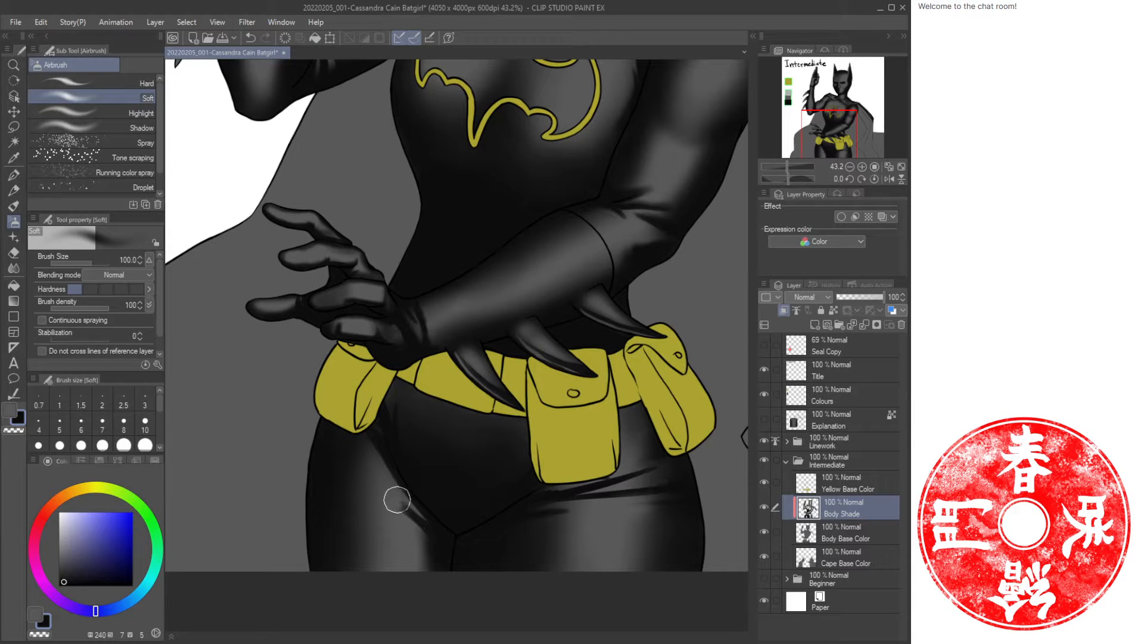
{"action": "left_click_drag", "start_coordinate": [393, 499], "coordinate": [442, 551]}
Save the illustration.
{"action": "key", "text": "ctrl+space"}
{"action": "mouse_move", "coordinate": [497, 467]}
{"action": "left_mouse_down"}
{"action": "mouse_move", "coordinate": [484, 468]}
{"action": "mouse_move", "coordinate": [515, 359]}
{"action": "left_mouse_up"}
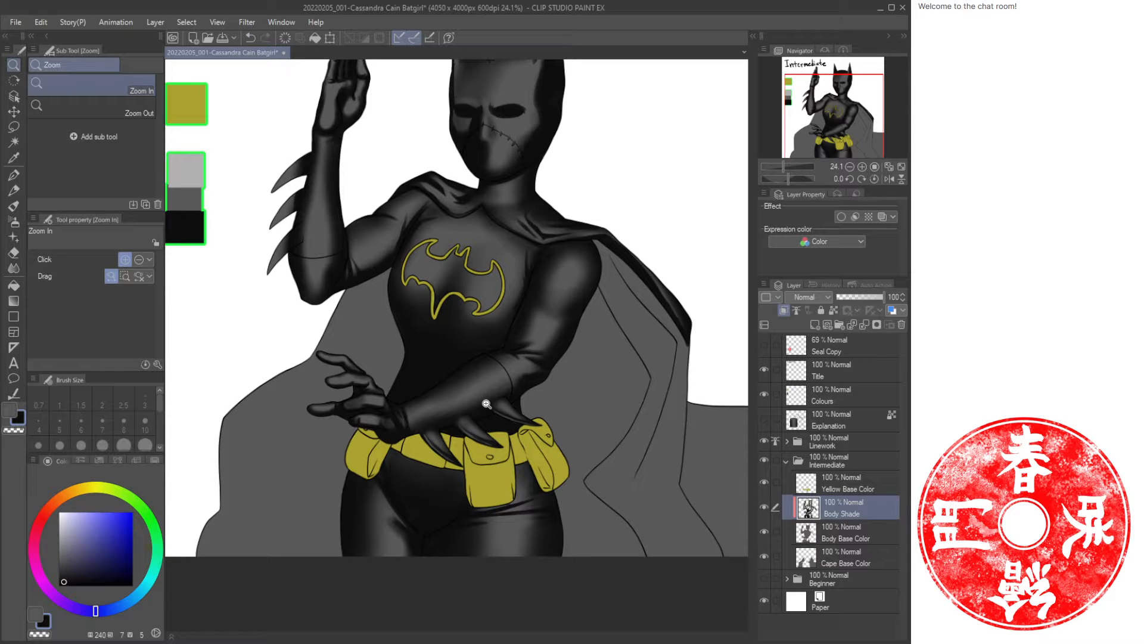
{"action": "key", "text": "ctrl+s"}
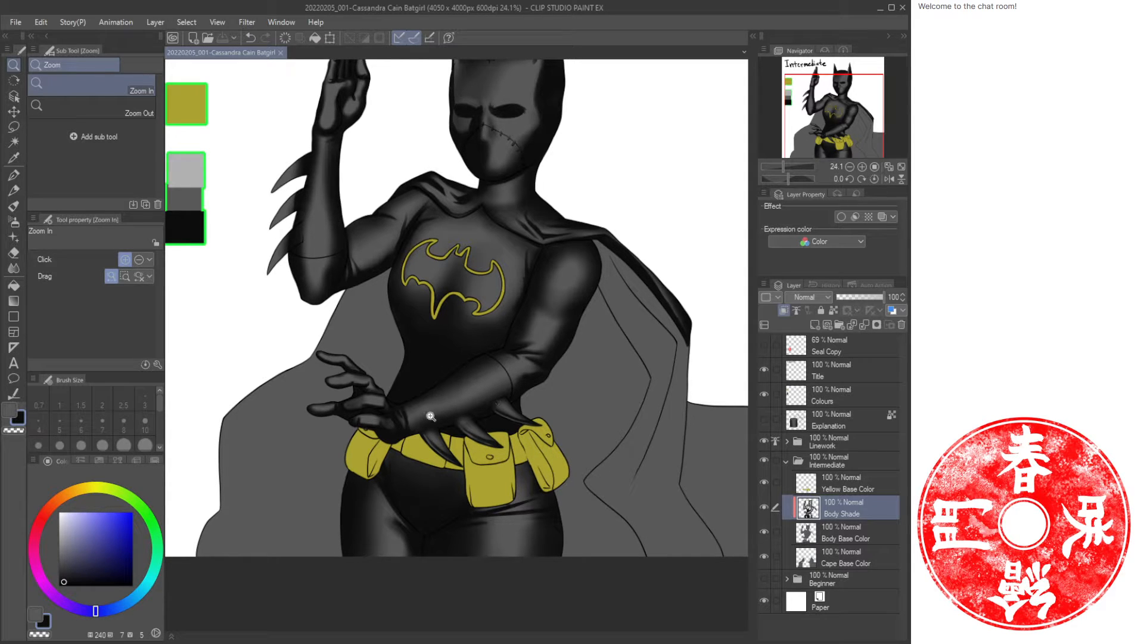
{"action": "left_click_drag", "start_coordinate": [431, 416], "coordinate": [424, 290]}
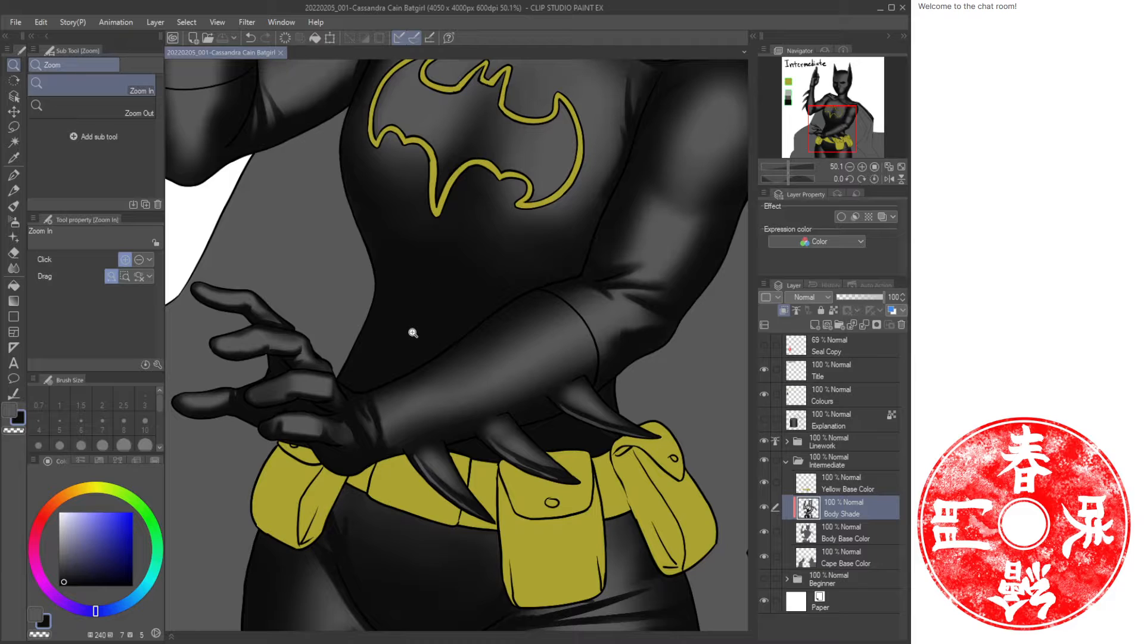
Lasso-select the waist area on the figure's left side beneath the bat emblem, above the gloved hand.
{"action": "key", "text": "e"}
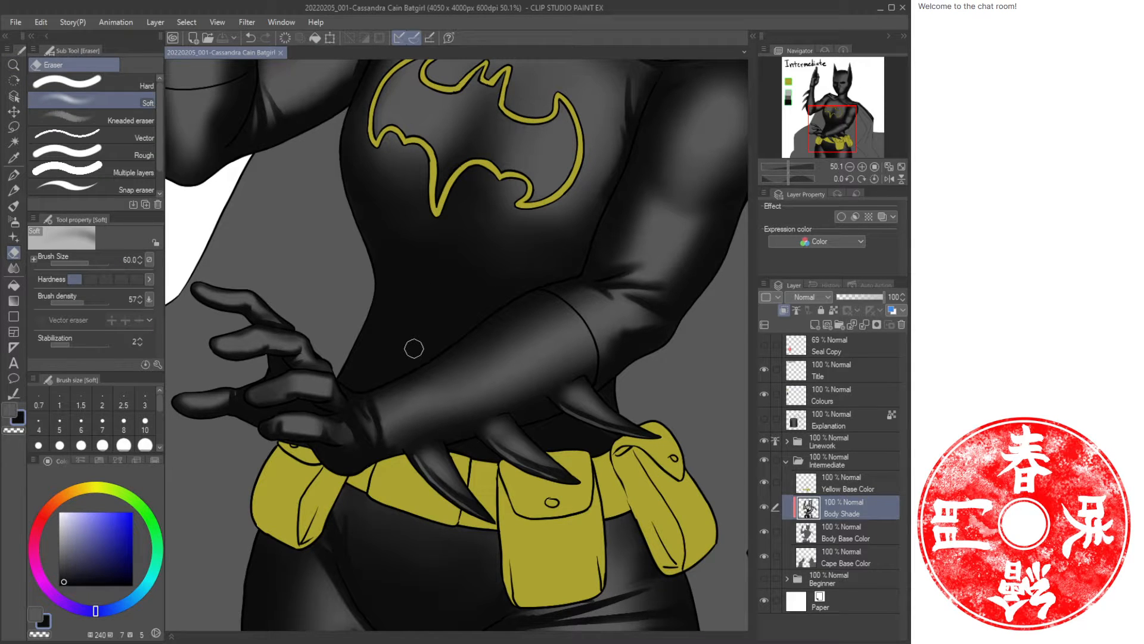
{"action": "key", "text": "slash"}
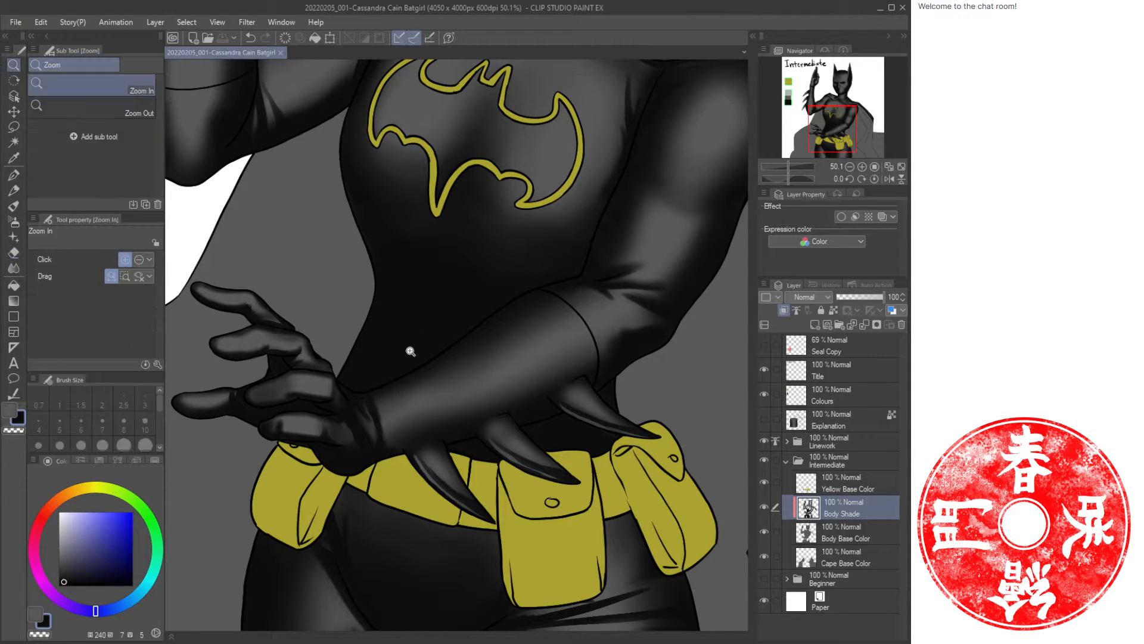
{"action": "left_click_drag", "start_coordinate": [407, 351], "coordinate": [436, 379]}
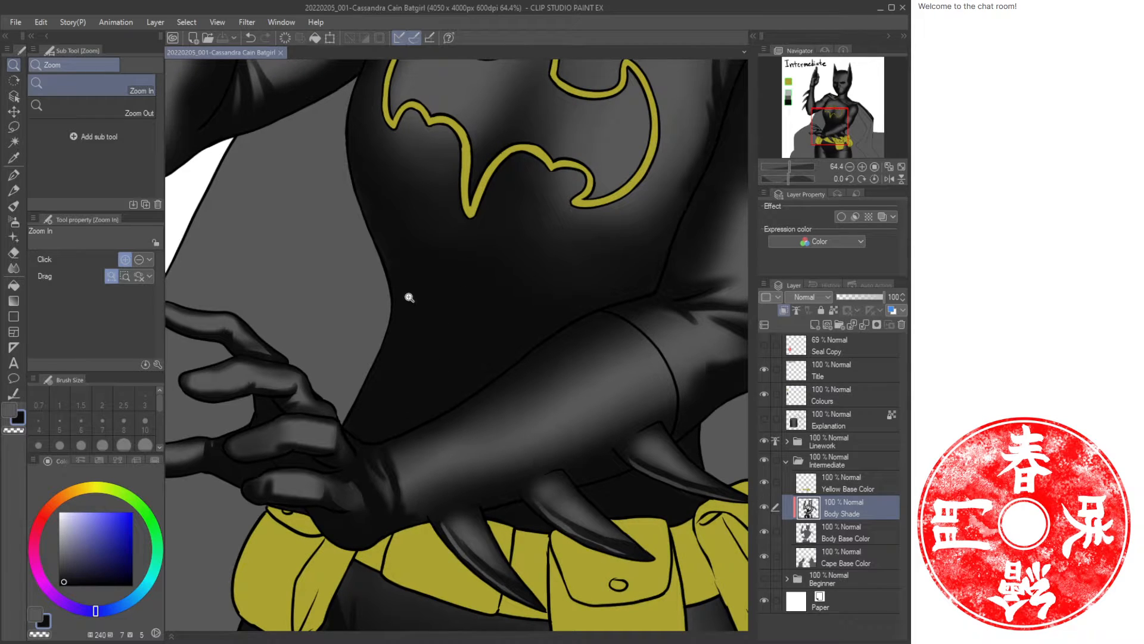
{"action": "scroll", "coordinate": [437, 509], "scroll_direction": "down", "scroll_amount": 3}
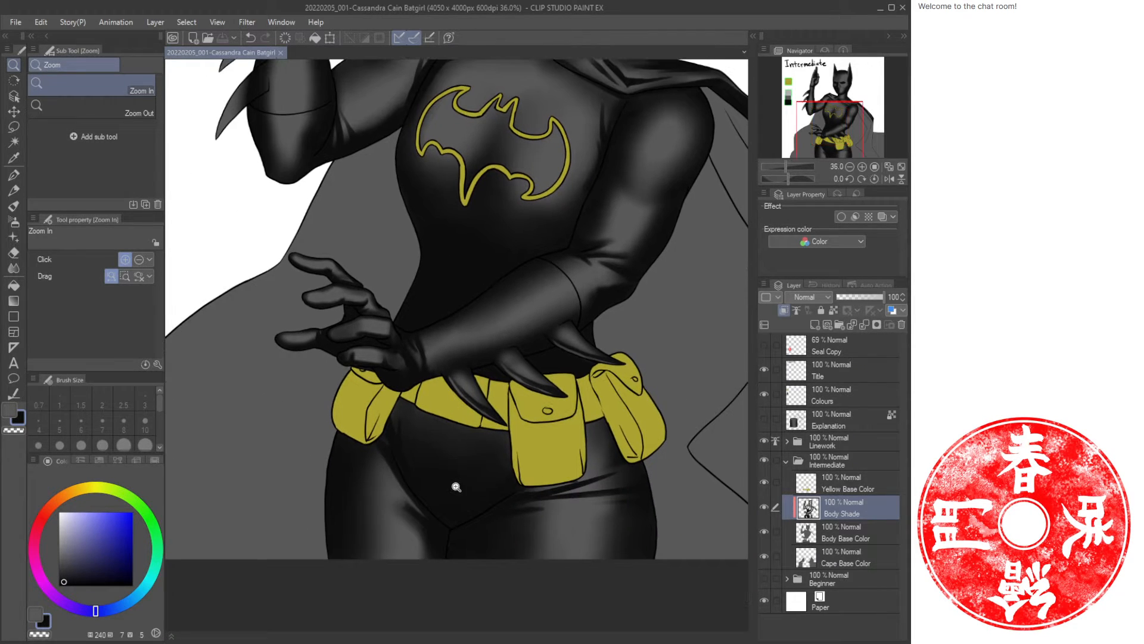
{"action": "left_click_drag", "start_coordinate": [469, 273], "coordinate": [487, 373]}
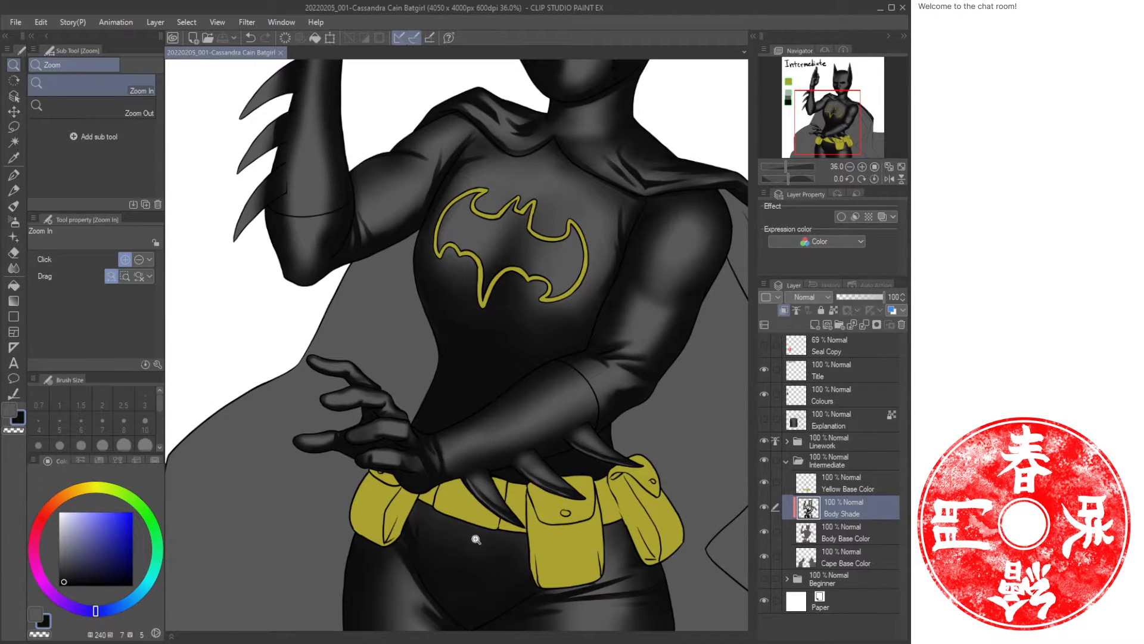
{"action": "scroll", "coordinate": [479, 403], "scroll_direction": "up", "scroll_amount": 2}
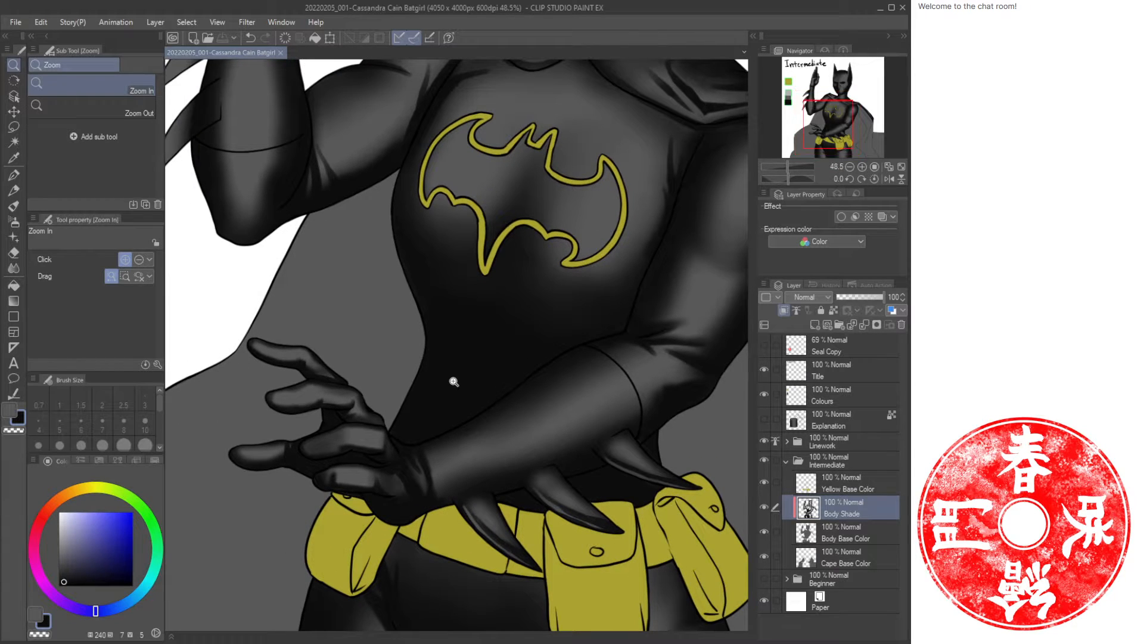
{"action": "scroll", "coordinate": [447, 402], "scroll_direction": "up", "scroll_amount": 2}
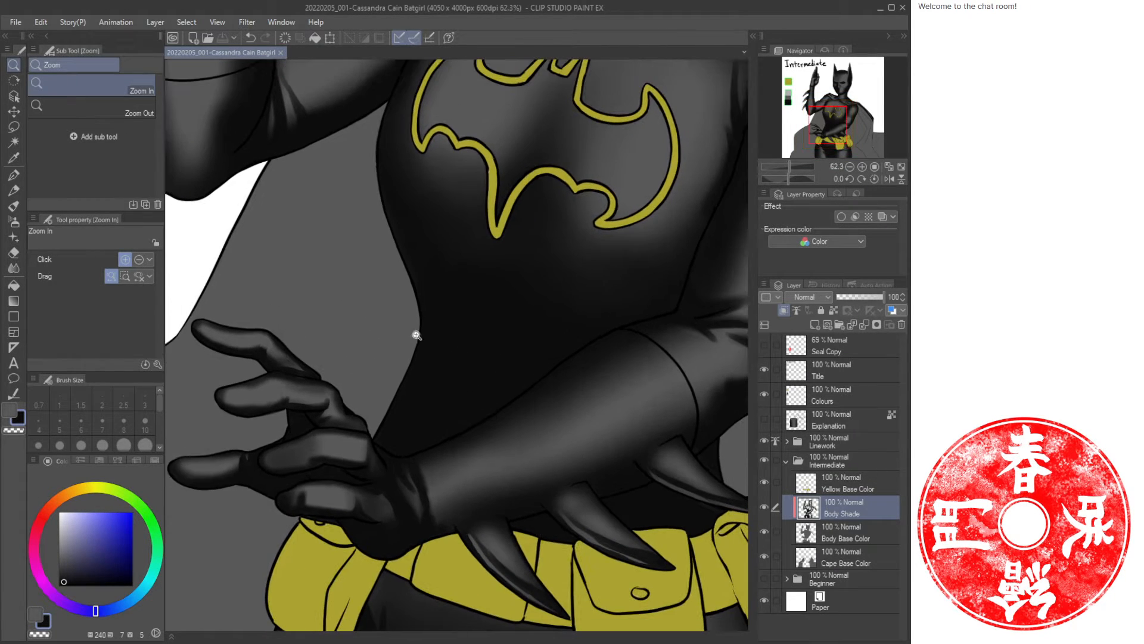
{"action": "key", "text": "m"}
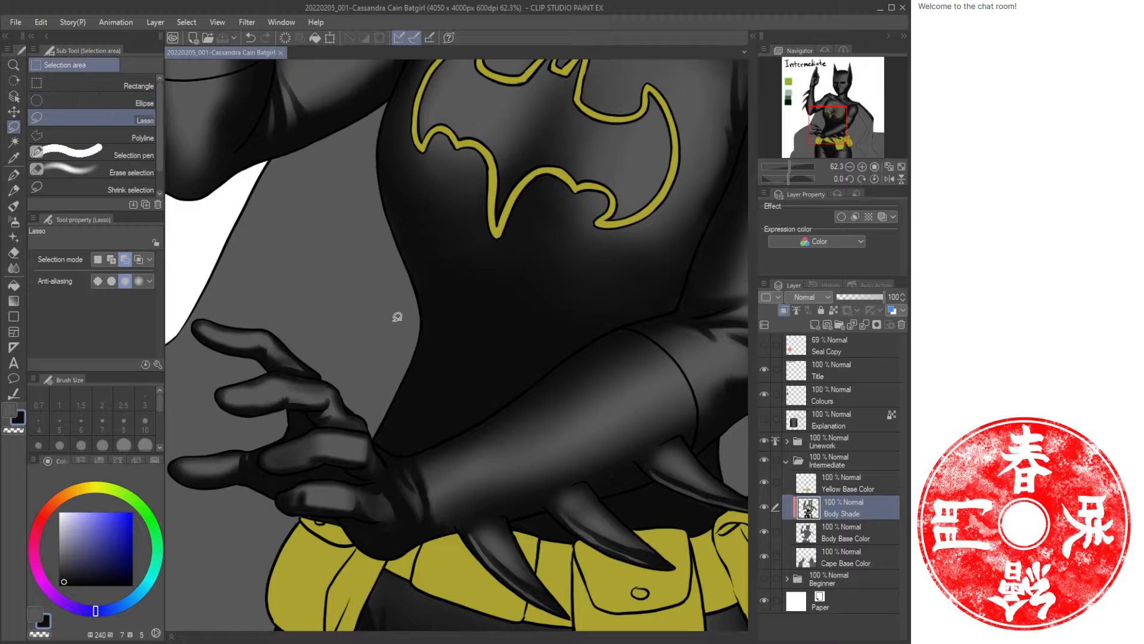
{"action": "mouse_move", "coordinate": [349, 313]}
{"action": "left_mouse_down"}
{"action": "mouse_move", "coordinate": [424, 217]}
{"action": "mouse_move", "coordinate": [593, 281]}
{"action": "mouse_move", "coordinate": [614, 308]}
{"action": "left_mouse_up"}
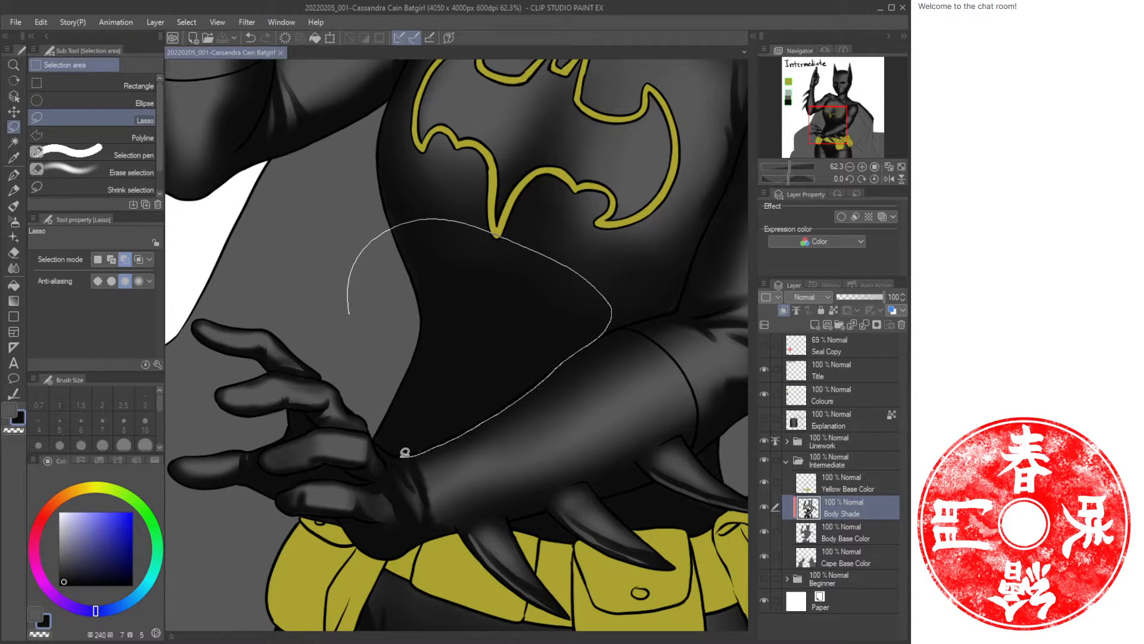
{"action": "left_click_drag", "start_coordinate": [378, 437], "coordinate": [375, 437]}
{"action": "key", "text": "ctrl+space"}
{"action": "mouse_move", "coordinate": [505, 411]}
{"action": "left_mouse_down"}
{"action": "mouse_move", "coordinate": [540, 411]}
{"action": "mouse_move", "coordinate": [516, 413]}
{"action": "left_mouse_up"}
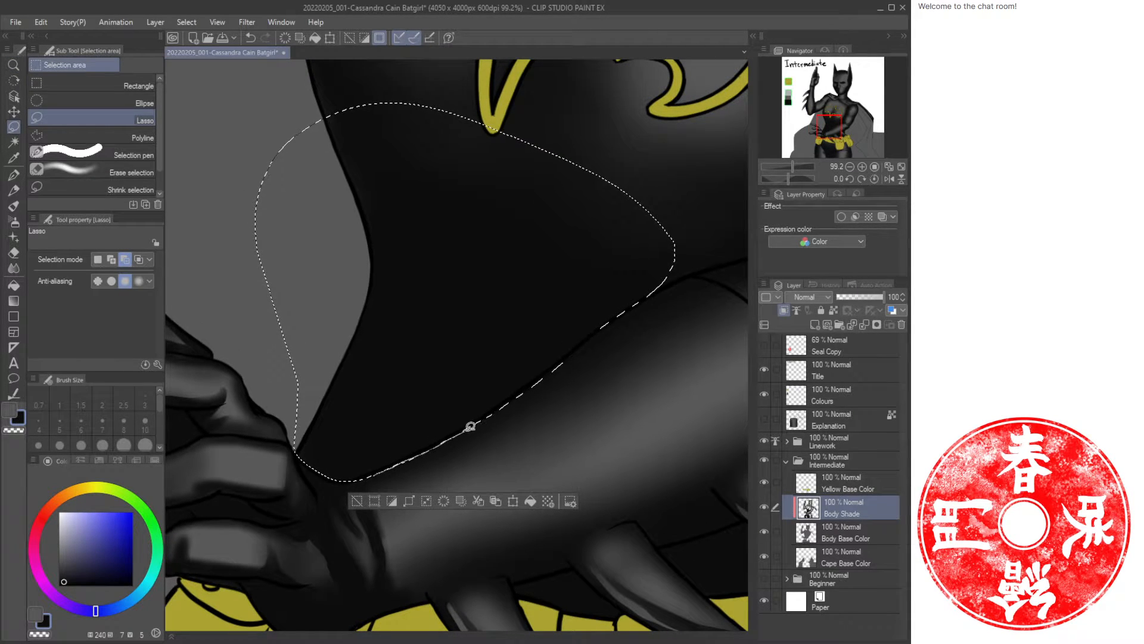
{"action": "left_click_drag", "start_coordinate": [589, 344], "coordinate": [562, 361]}
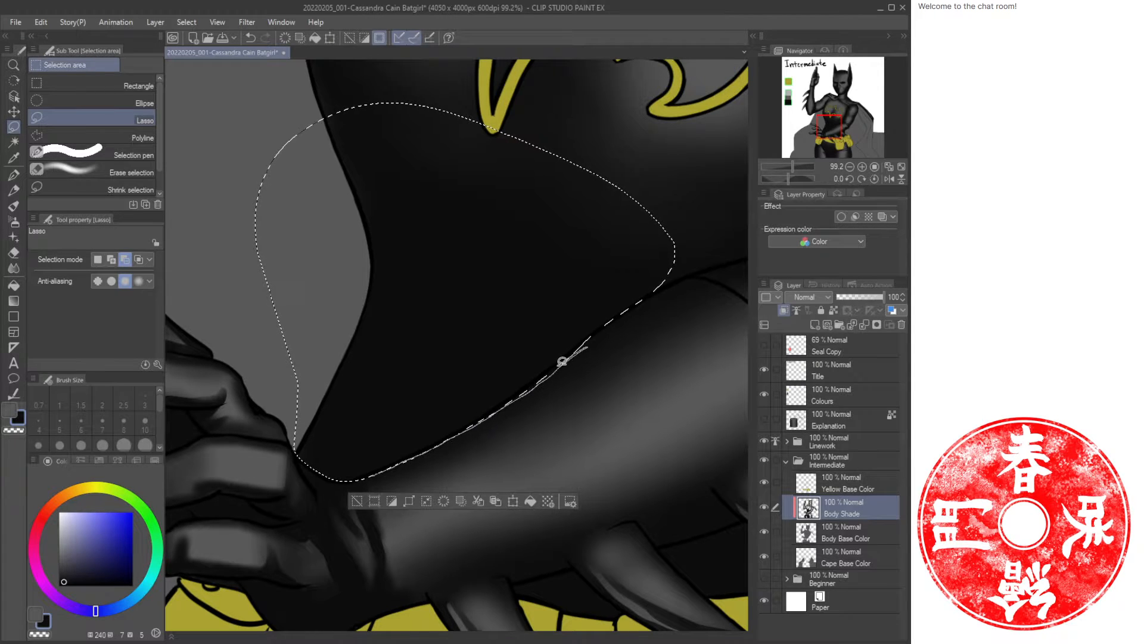
{"action": "left_click_drag", "start_coordinate": [470, 426], "coordinate": [474, 424]}
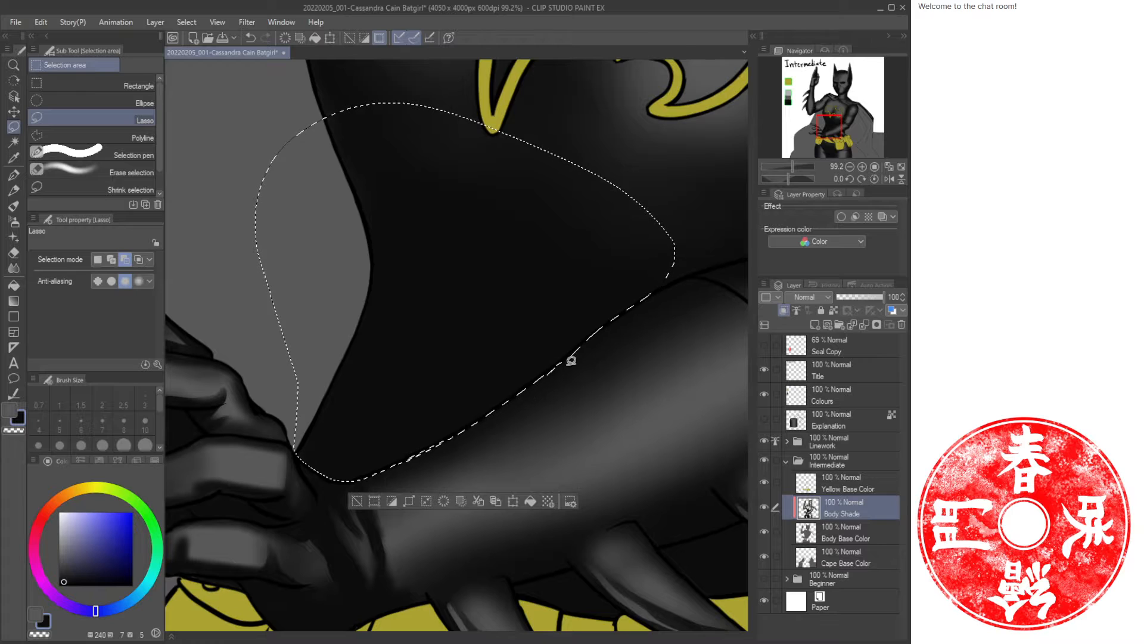
{"action": "key", "text": "ctrl+space"}
{"action": "left_click_drag", "start_coordinate": [551, 394], "coordinate": [512, 401]}
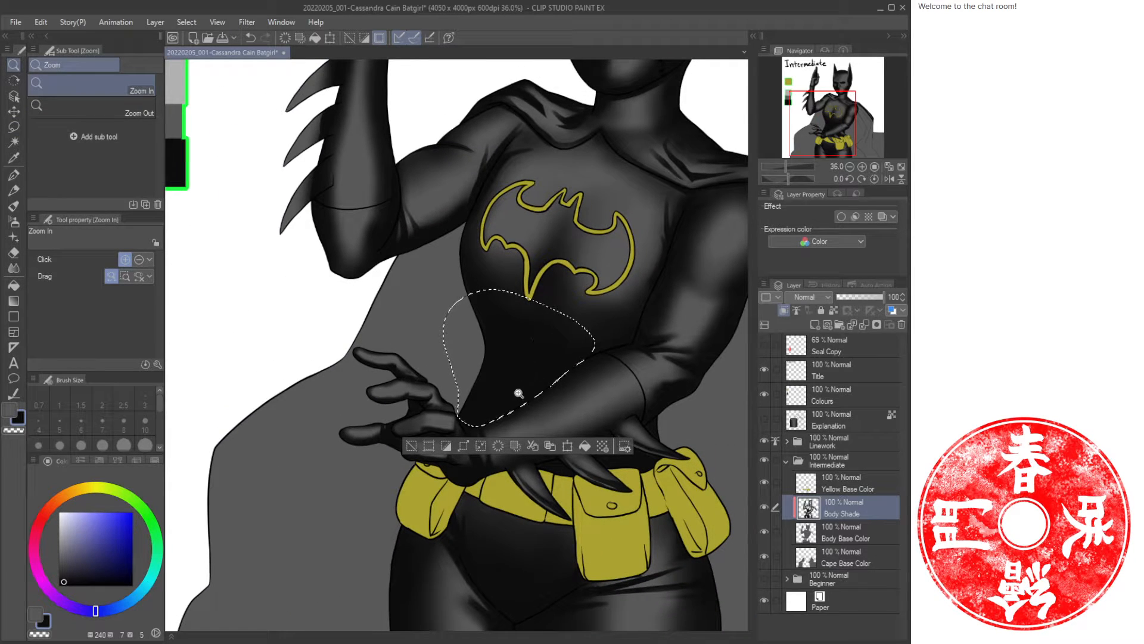
Erase shading inside the waist selection with the soft eraser.
{"action": "key", "text": "e"}
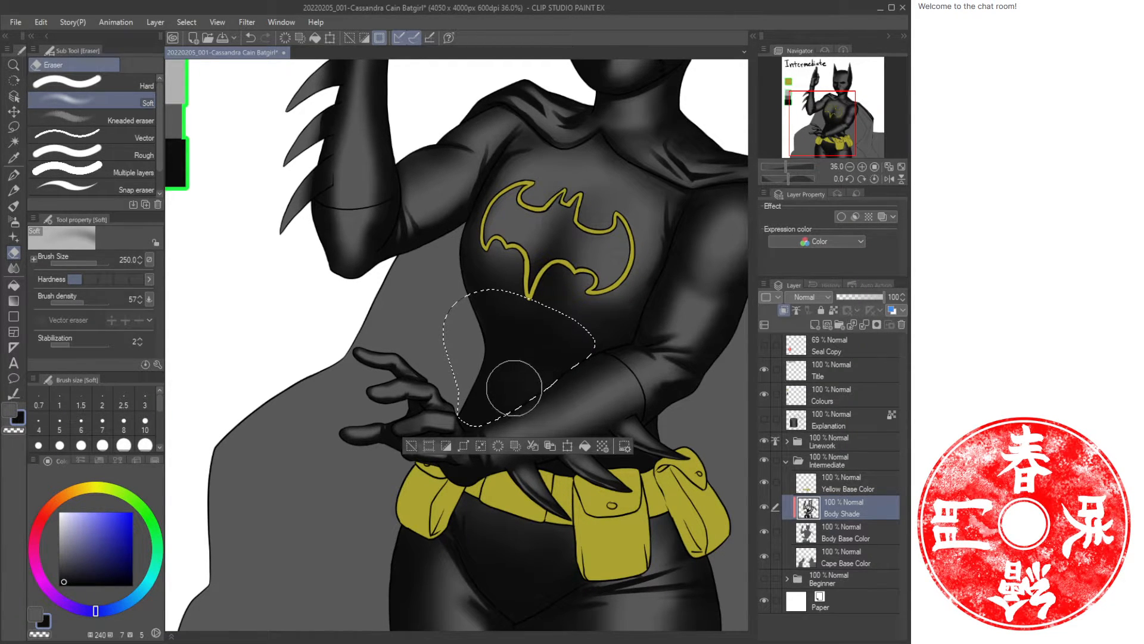
{"action": "left_click_drag", "start_coordinate": [519, 363], "coordinate": [505, 360]}
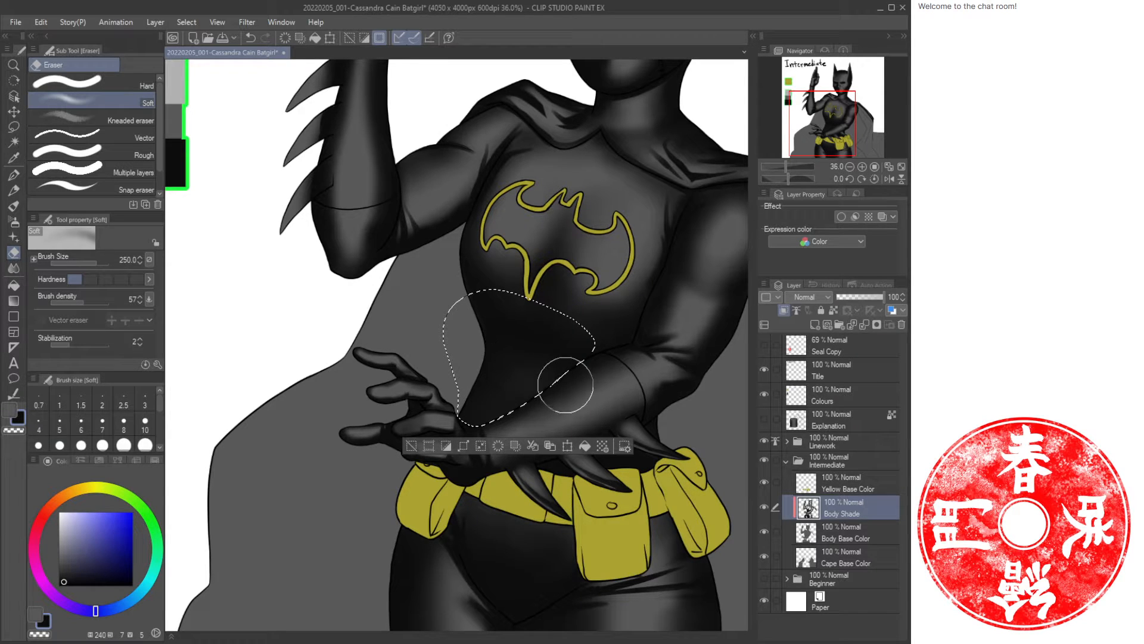
{"action": "left_click_drag", "start_coordinate": [577, 381], "coordinate": [555, 380]}
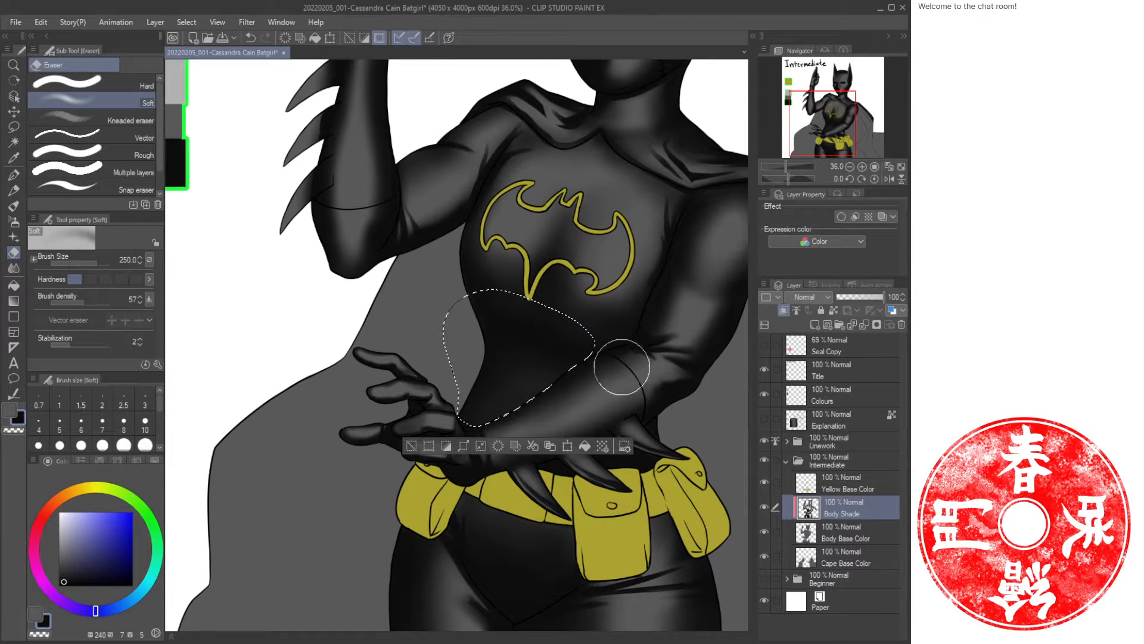
{"action": "left_click_drag", "start_coordinate": [623, 368], "coordinate": [564, 376]}
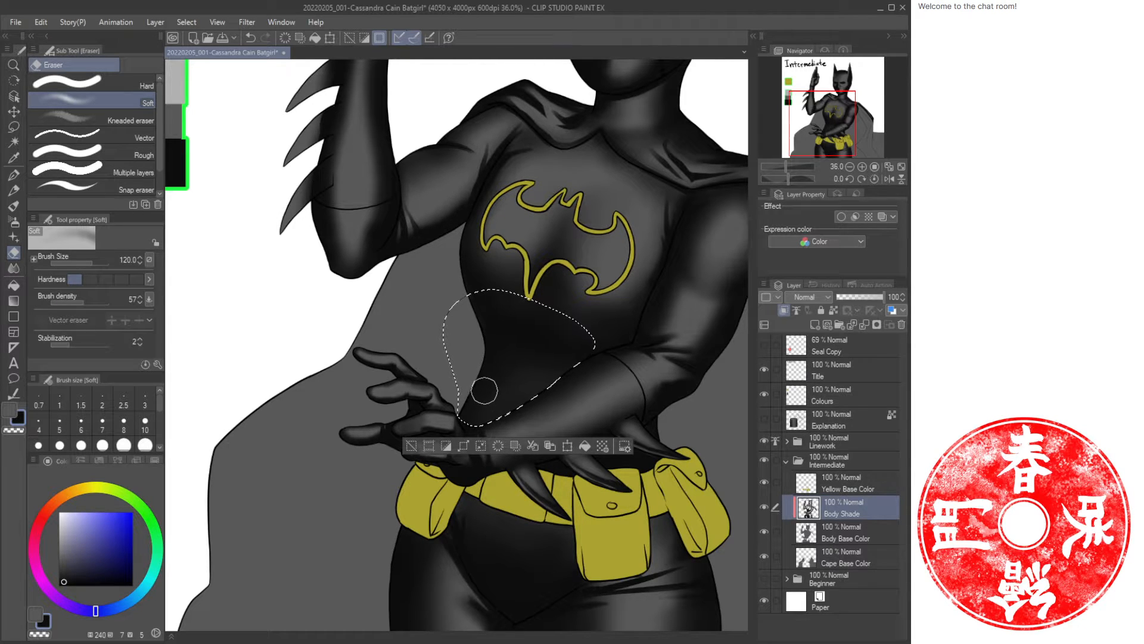
Airbrush soft shading inside the waist selection, then deselect it.
{"action": "key", "text": "b"}
{"action": "key", "text": "b"}
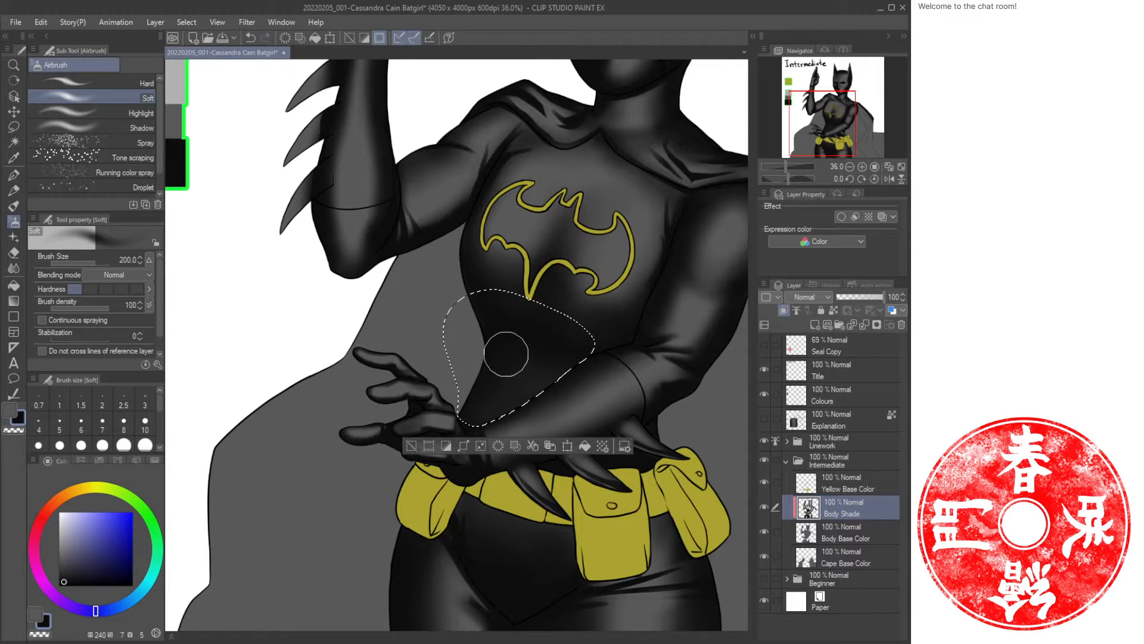
{"action": "left_click_drag", "start_coordinate": [506, 354], "coordinate": [490, 388]}
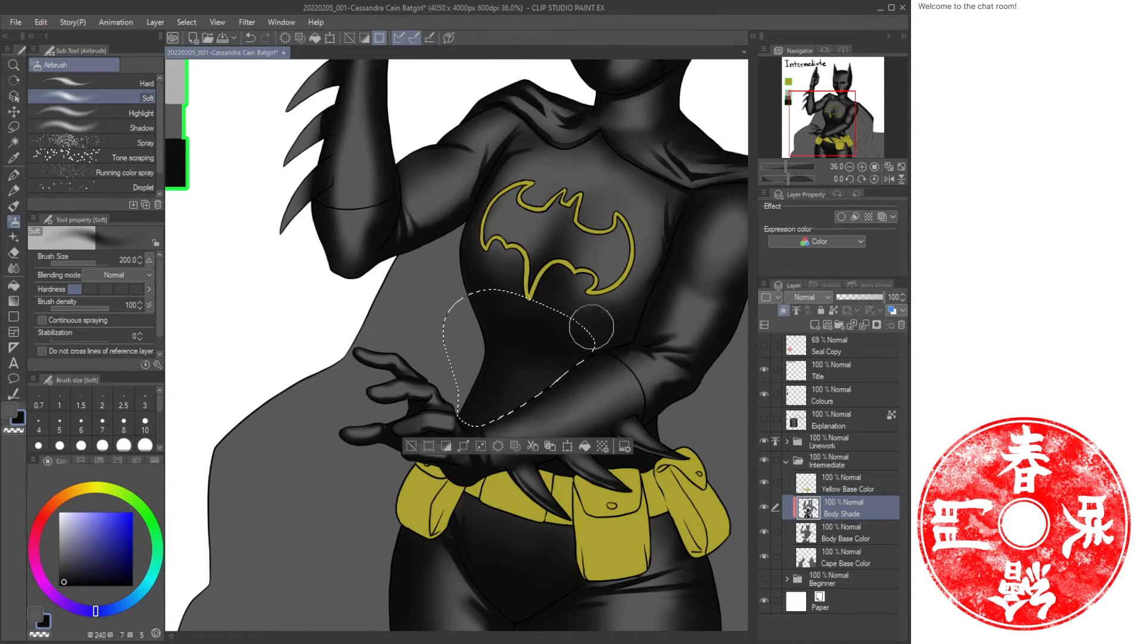
{"action": "key", "text": "ctrl+d"}
Airbrush soft shading at size 170 over the raised arm's upper arm and the shoulder.
{"action": "key", "text": "ctrl+space"}
{"action": "left_click_drag", "start_coordinate": [622, 312], "coordinate": [524, 339]}
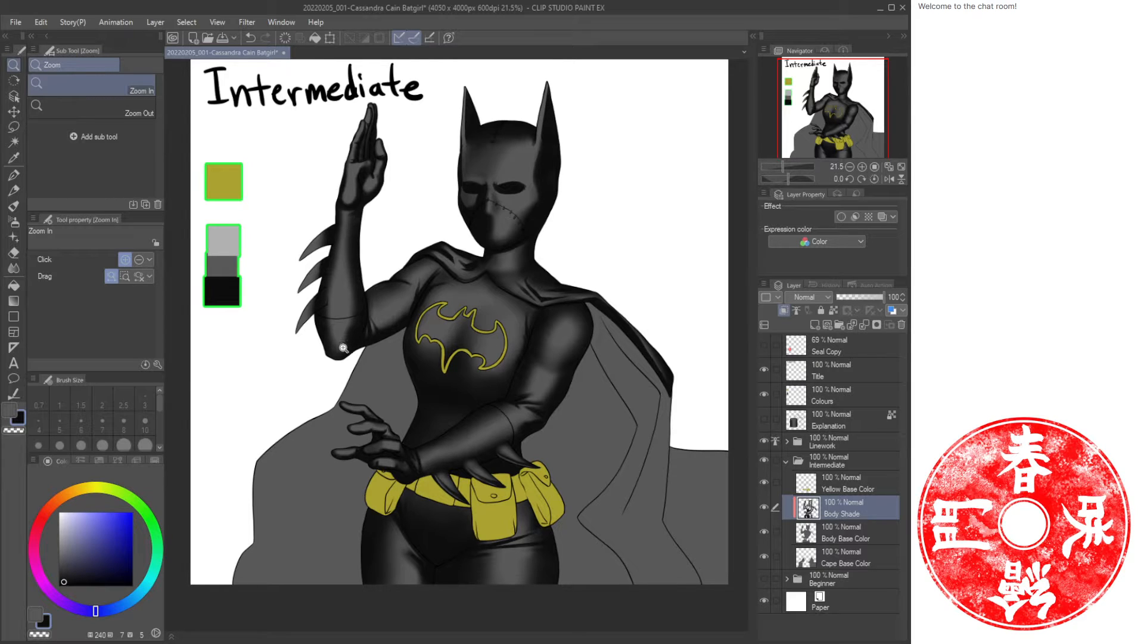
{"action": "mouse_move", "coordinate": [343, 345]}
{"action": "left_mouse_down"}
{"action": "mouse_move", "coordinate": [363, 352]}
{"action": "mouse_move", "coordinate": [319, 309]}
{"action": "mouse_move", "coordinate": [328, 340]}
{"action": "mouse_move", "coordinate": [311, 333]}
{"action": "left_mouse_up"}
{"action": "key", "text": "b"}
{"action": "mouse_move", "coordinate": [436, 249]}
{"action": "left_mouse_down"}
{"action": "mouse_move", "coordinate": [385, 305]}
{"action": "mouse_move", "coordinate": [411, 255]}
{"action": "mouse_move", "coordinate": [352, 291]}
{"action": "left_mouse_up"}
{"action": "key", "text": "["}
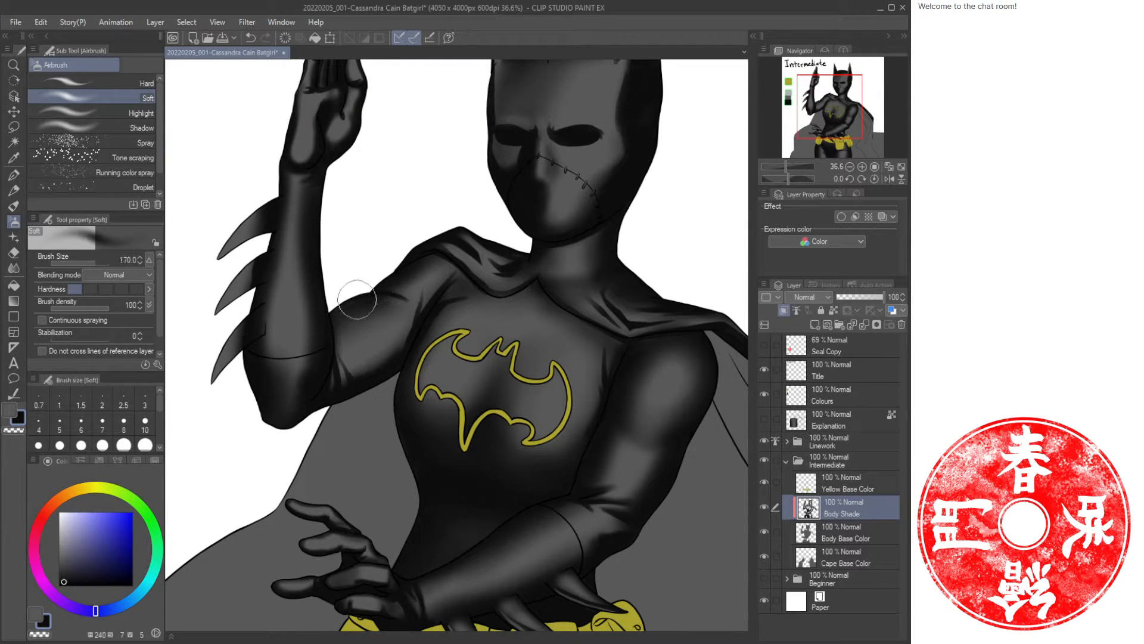
{"action": "left_click_drag", "start_coordinate": [651, 235], "coordinate": [537, 324]}
Reduce the airbrush to size 120, undo a stray stroke near the mask, and shade up the chest toward the neck.
{"action": "key", "text": "["}
{"action": "key", "text": "["}
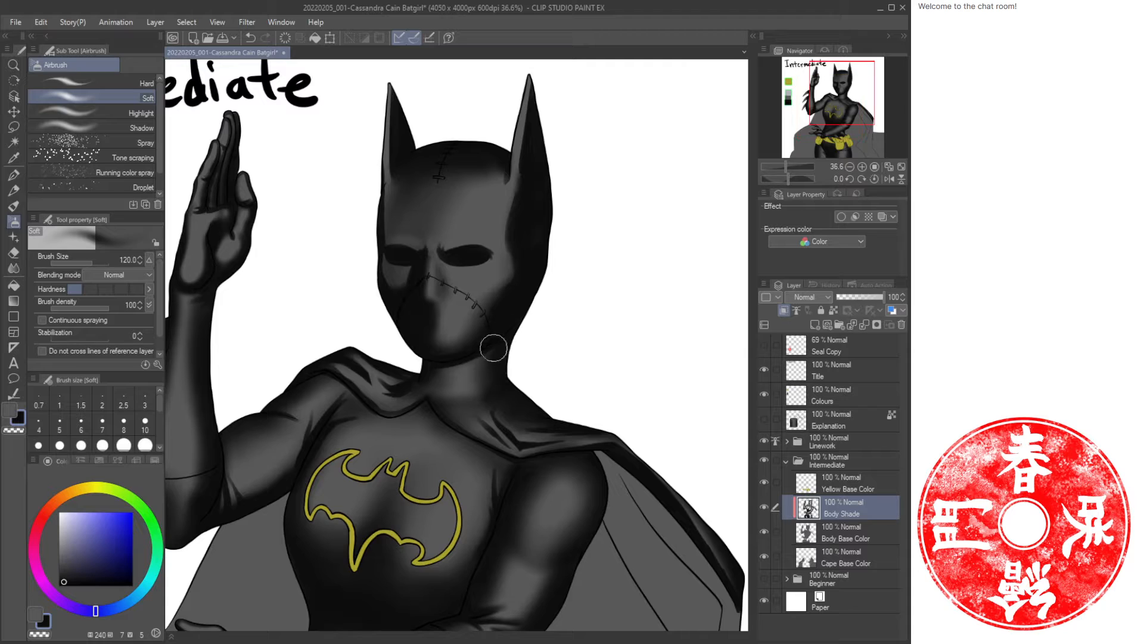
{"action": "left_click_drag", "start_coordinate": [526, 163], "coordinate": [552, 146]}
{"action": "key", "text": "ctrl+z"}
{"action": "left_click_drag", "start_coordinate": [517, 515], "coordinate": [570, 240]}
{"action": "key", "text": "ctrl+space"}
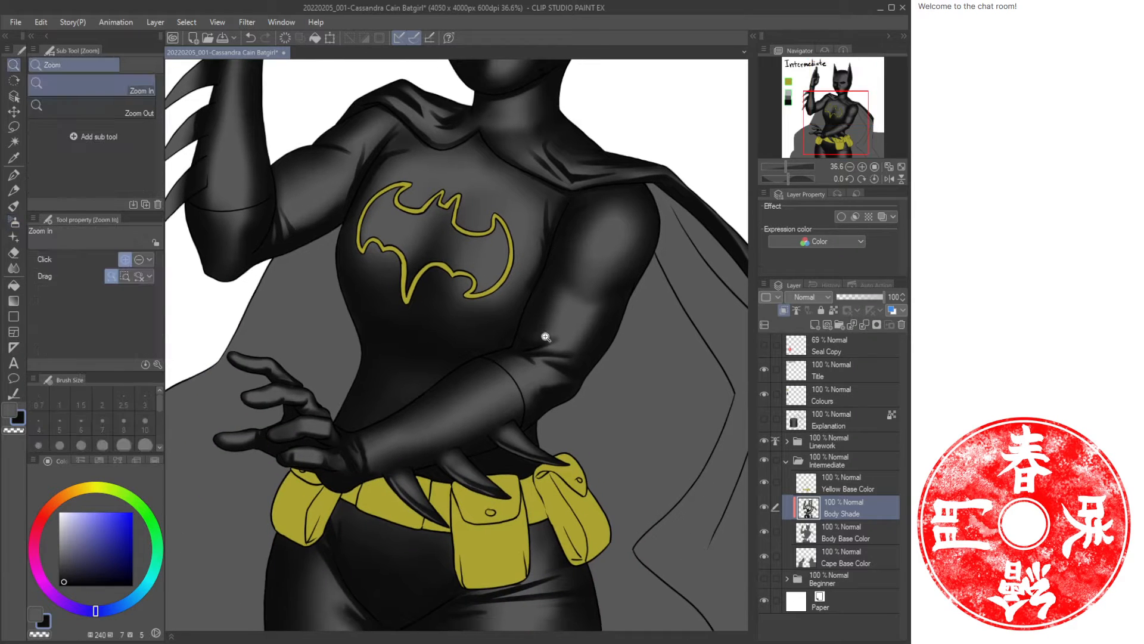
{"action": "left_click_drag", "start_coordinate": [543, 333], "coordinate": [525, 352]}
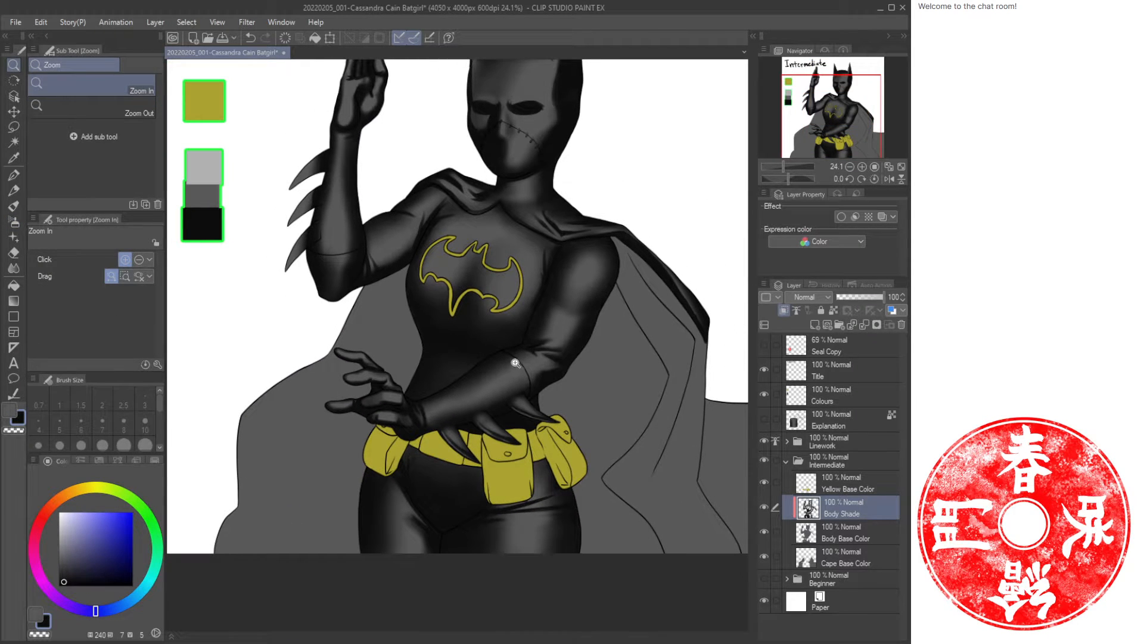
Save the illustration and add a new layer named Cape Shade above the Cape Base Color layer.
{"action": "key", "text": "ctrl+s"}
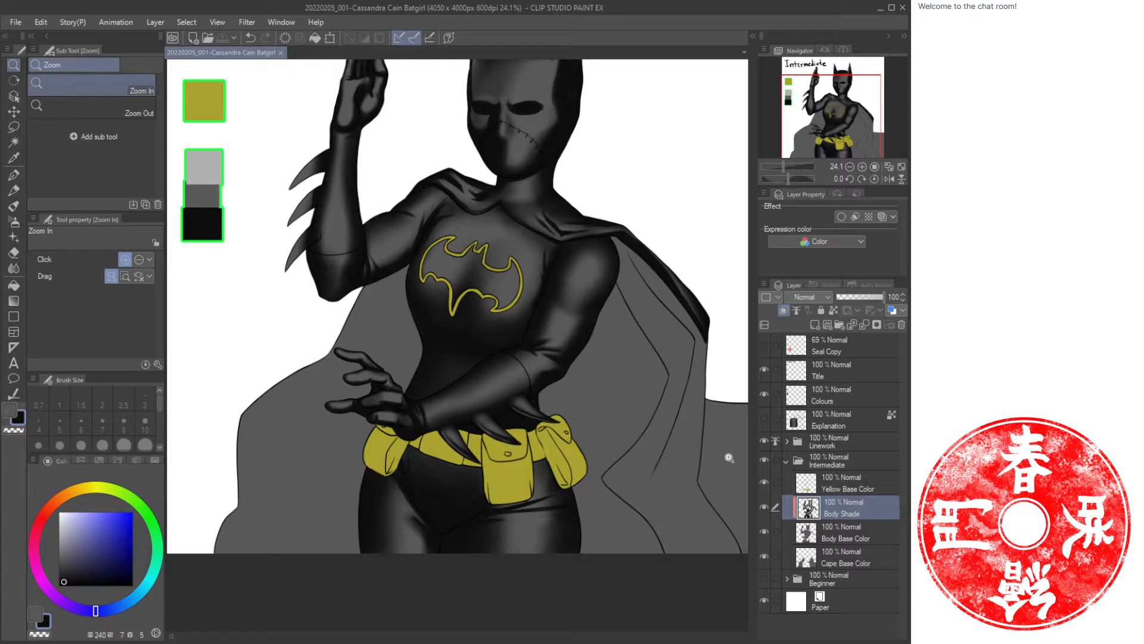
{"action": "left_click", "coordinate": [857, 532]}
{"action": "key", "text": "ctrl+shift+n"}
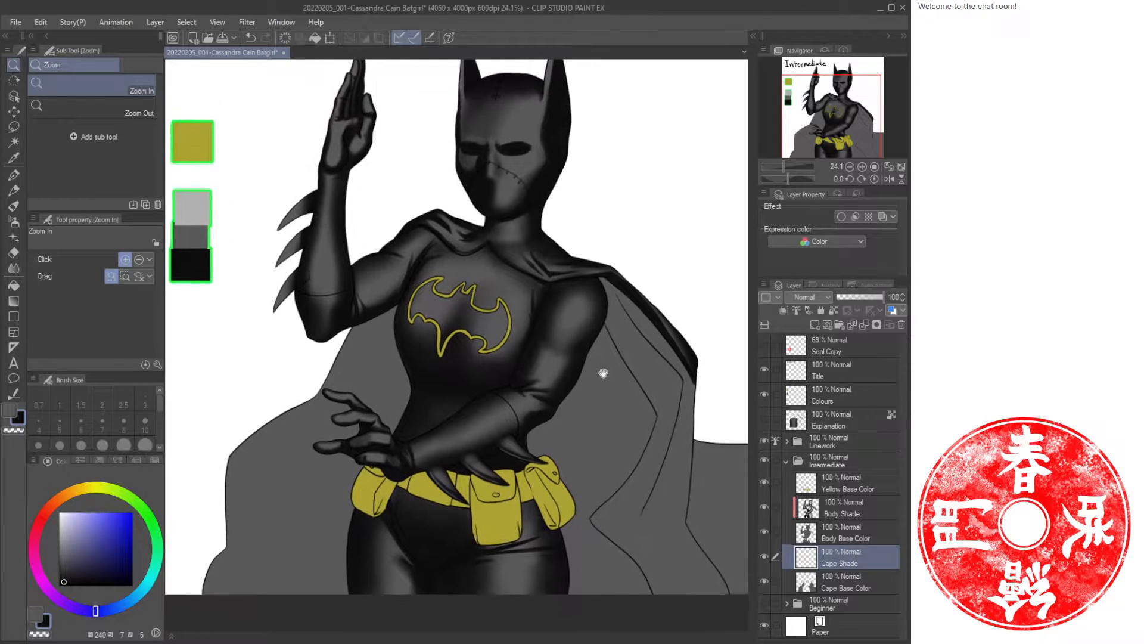
{"action": "left_click", "coordinate": [901, 168]}
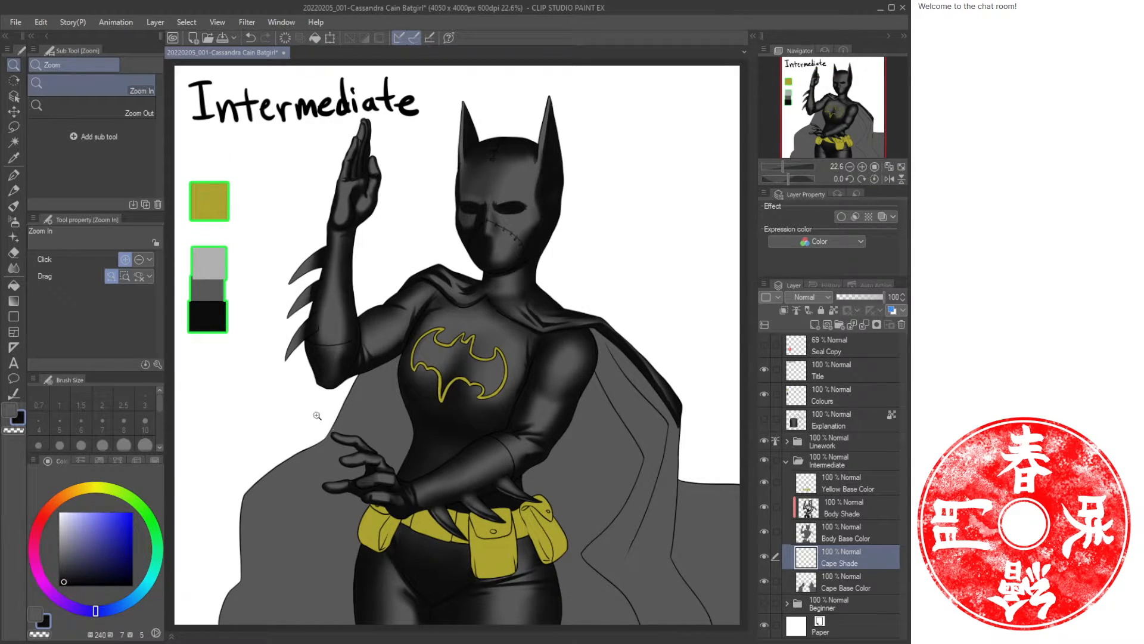
{"action": "left_click_drag", "start_coordinate": [366, 430], "coordinate": [382, 431]}
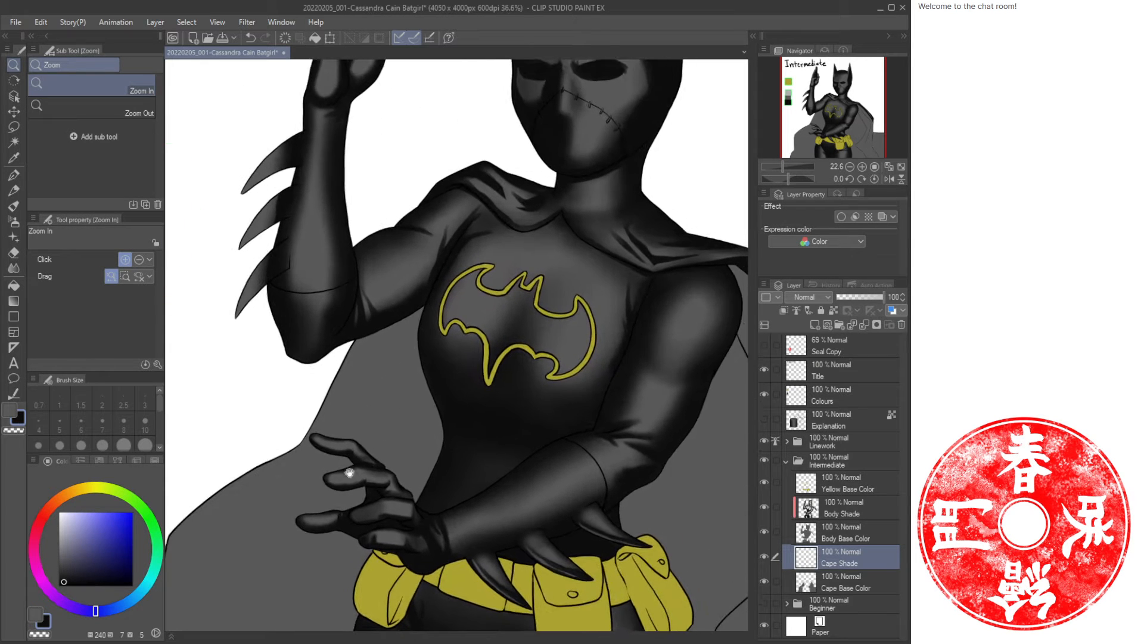
{"action": "left_click_drag", "start_coordinate": [350, 473], "coordinate": [425, 351]}
Paint dark oil paint strokes at size 40 on the cape behind the lowered arm.
{"action": "key", "text": "b"}
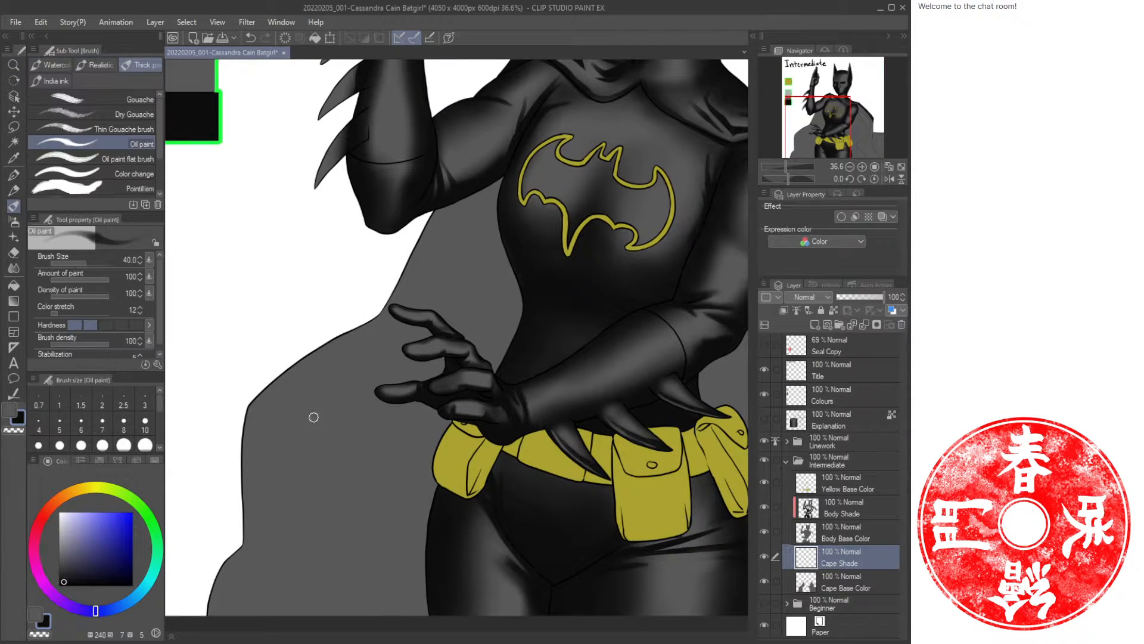
{"action": "mouse_move", "coordinate": [295, 470]}
{"action": "left_mouse_down"}
{"action": "mouse_move", "coordinate": [432, 363]}
{"action": "mouse_move", "coordinate": [481, 173]}
{"action": "mouse_move", "coordinate": [461, 273]}
{"action": "left_mouse_up"}
{"action": "left_click_drag", "start_coordinate": [515, 164], "coordinate": [459, 302]}
{"action": "left_click_drag", "start_coordinate": [492, 183], "coordinate": [442, 316]}
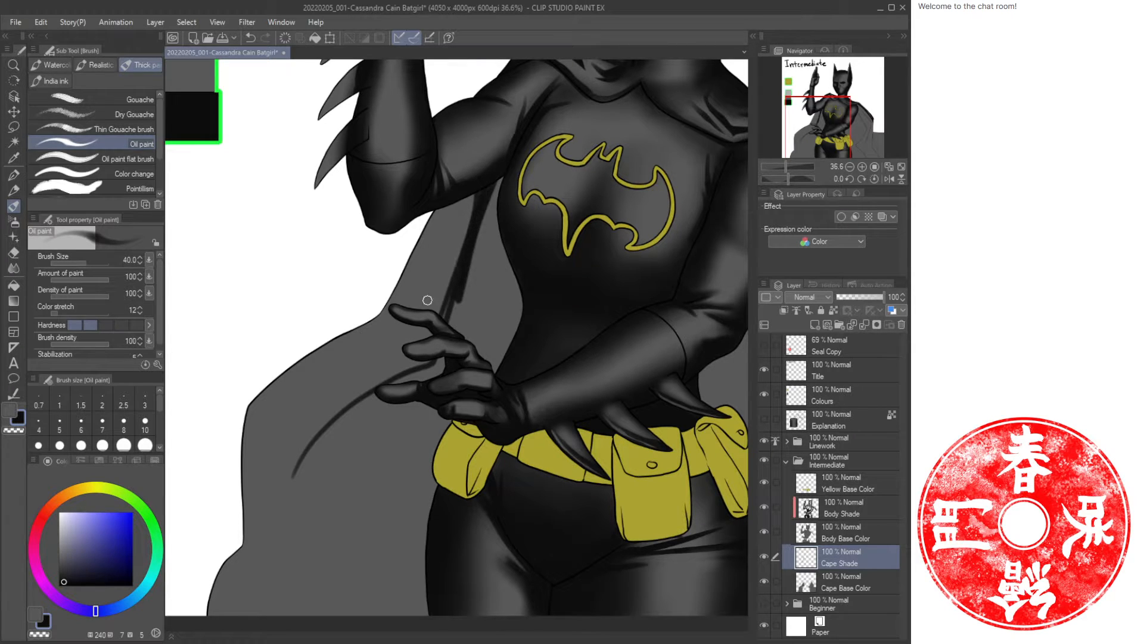
{"action": "left_click_drag", "start_coordinate": [439, 208], "coordinate": [395, 301]}
Enlarge the oil paint brush to size 100 and paint a long stroke down the cape's fold.
{"action": "key", "text": "bracketright"}
{"action": "key", "text": "bracketright"}
{"action": "key", "text": "bracketright"}
{"action": "key", "text": "bracketright"}
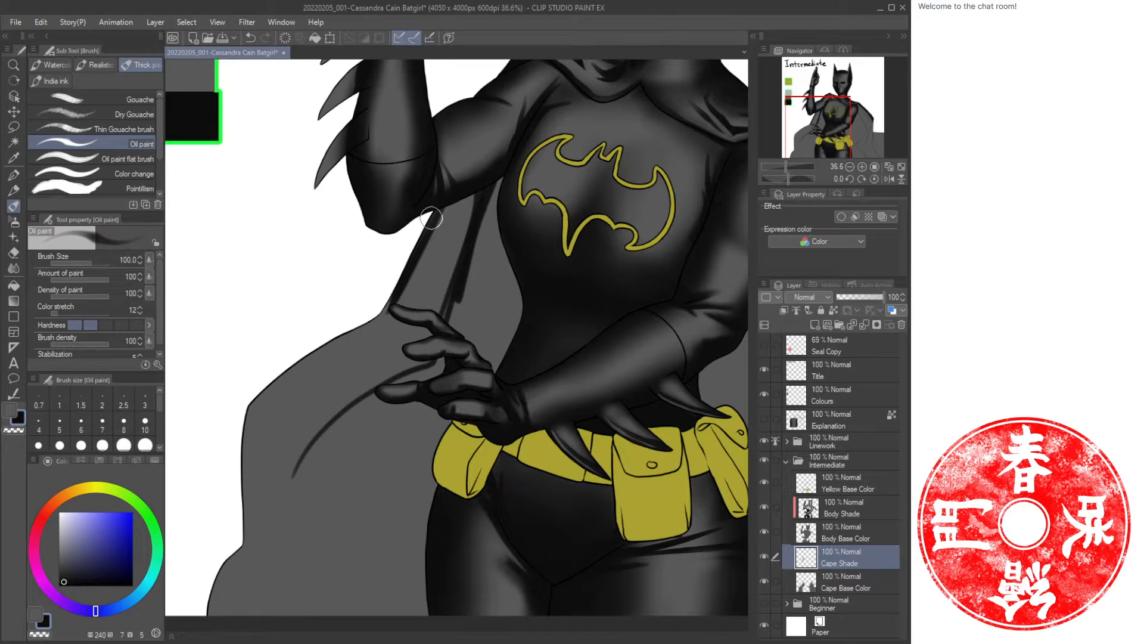
{"action": "mouse_move", "coordinate": [434, 219]}
{"action": "left_mouse_down"}
{"action": "mouse_move", "coordinate": [392, 302]}
{"action": "mouse_move", "coordinate": [309, 351]}
{"action": "left_mouse_up"}
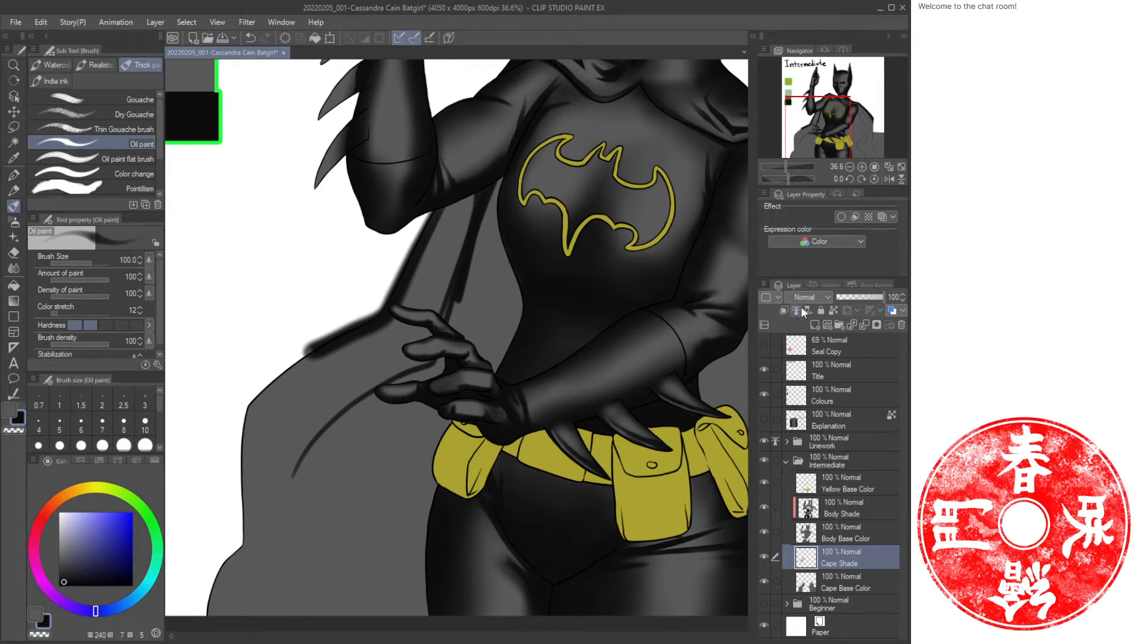
Clip the Cape Shade layer to the layer below and paint long oil paint strokes shading the cape's left side.
{"action": "left_click", "coordinate": [784, 310]}
{"action": "mouse_move", "coordinate": [450, 192]}
{"action": "left_mouse_down"}
{"action": "mouse_move", "coordinate": [367, 322]}
{"action": "mouse_move", "coordinate": [263, 381]}
{"action": "left_mouse_up"}
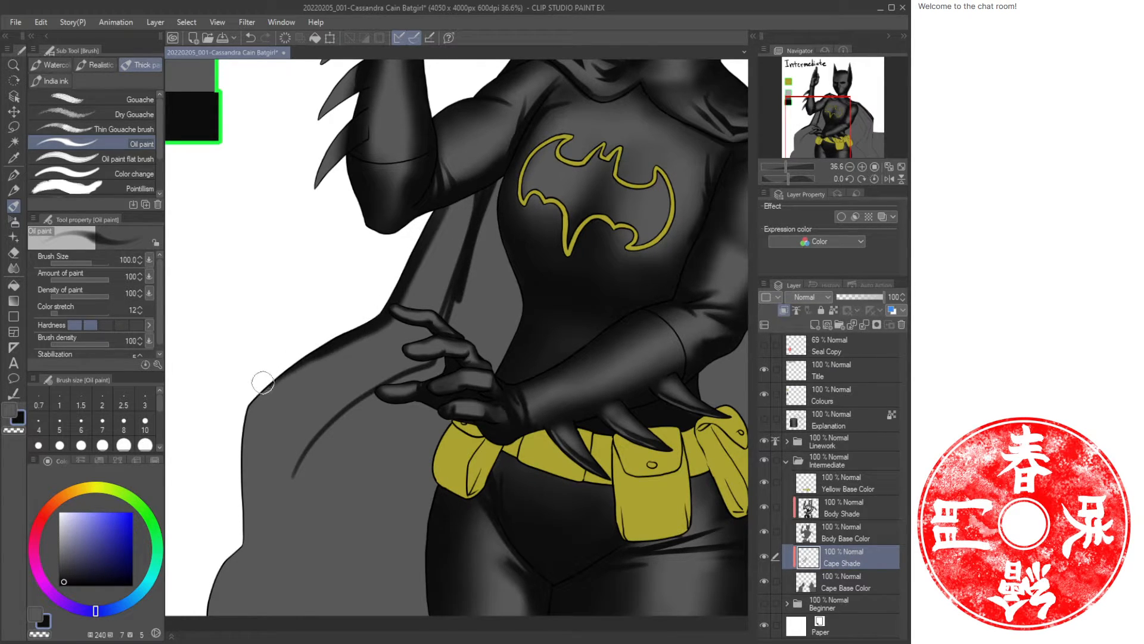
{"action": "mouse_move", "coordinate": [335, 342]}
{"action": "left_mouse_down"}
{"action": "mouse_move", "coordinate": [258, 398]}
{"action": "mouse_move", "coordinate": [245, 517]}
{"action": "left_mouse_up"}
{"action": "mouse_move", "coordinate": [249, 409]}
{"action": "left_mouse_down"}
{"action": "mouse_move", "coordinate": [247, 500]}
{"action": "mouse_move", "coordinate": [248, 417]}
{"action": "mouse_move", "coordinate": [264, 556]}
{"action": "mouse_move", "coordinate": [249, 535]}
{"action": "mouse_move", "coordinate": [217, 588]}
{"action": "left_mouse_up"}
{"action": "left_click_drag", "start_coordinate": [254, 554], "coordinate": [216, 614]}
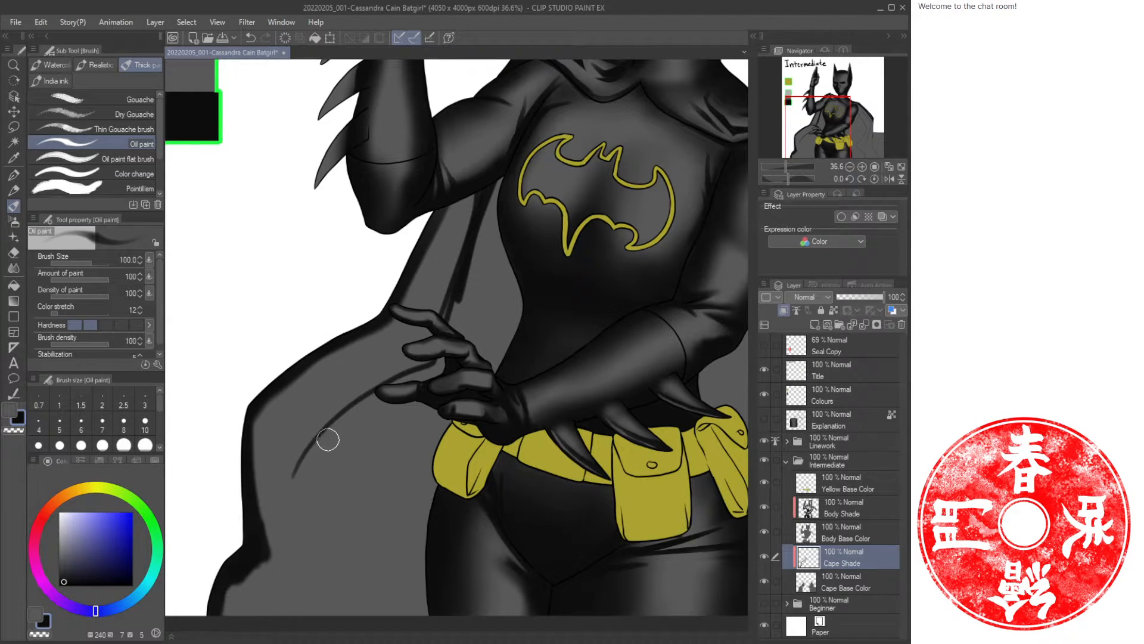
{"action": "mouse_move", "coordinate": [328, 439]}
{"action": "left_mouse_down"}
{"action": "mouse_move", "coordinate": [277, 578]}
{"action": "mouse_move", "coordinate": [278, 526]}
{"action": "mouse_move", "coordinate": [346, 426]}
{"action": "mouse_move", "coordinate": [299, 469]}
{"action": "mouse_move", "coordinate": [425, 365]}
{"action": "mouse_move", "coordinate": [460, 298]}
{"action": "mouse_move", "coordinate": [429, 370]}
{"action": "left_mouse_up"}
{"action": "mouse_move", "coordinate": [489, 183]}
{"action": "left_mouse_down"}
{"action": "mouse_move", "coordinate": [438, 327]}
{"action": "mouse_move", "coordinate": [457, 295]}
{"action": "mouse_move", "coordinate": [412, 370]}
{"action": "mouse_move", "coordinate": [289, 459]}
{"action": "mouse_move", "coordinate": [266, 557]}
{"action": "left_mouse_up"}
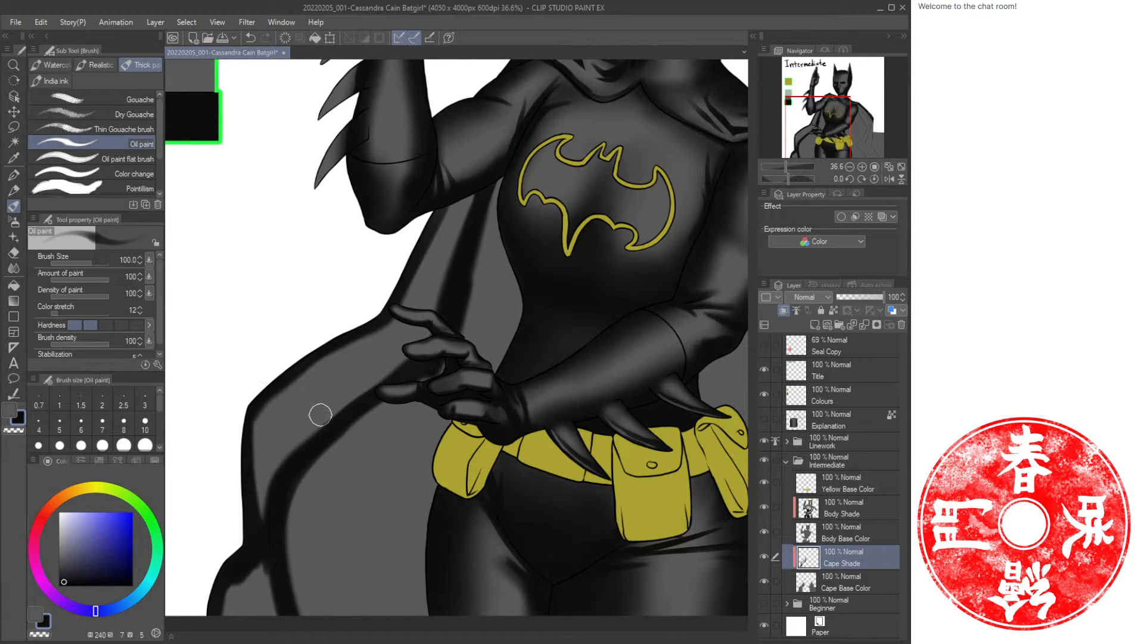
Switch to the soft airbrush, enlarge it to size 150 and shade the cape's lower left edge.
{"action": "key", "text": "b"}
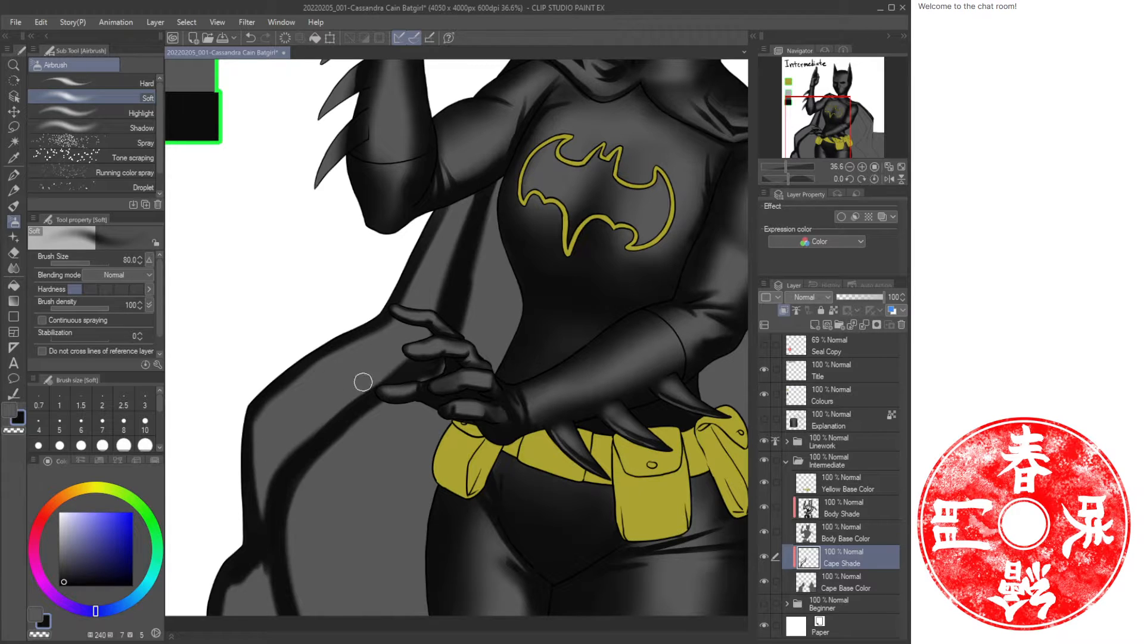
{"action": "key", "text": "bracketright"}
{"action": "key", "text": "bracketright"}
{"action": "key", "text": "bracketright"}
{"action": "mouse_move", "coordinate": [440, 316]}
{"action": "left_mouse_down"}
{"action": "mouse_move", "coordinate": [315, 431]}
{"action": "mouse_move", "coordinate": [268, 505]}
{"action": "mouse_move", "coordinate": [335, 410]}
{"action": "mouse_move", "coordinate": [407, 352]}
{"action": "mouse_move", "coordinate": [299, 451]}
{"action": "mouse_move", "coordinate": [435, 310]}
{"action": "mouse_move", "coordinate": [423, 330]}
{"action": "mouse_move", "coordinate": [479, 177]}
{"action": "mouse_move", "coordinate": [426, 325]}
{"action": "left_mouse_up"}
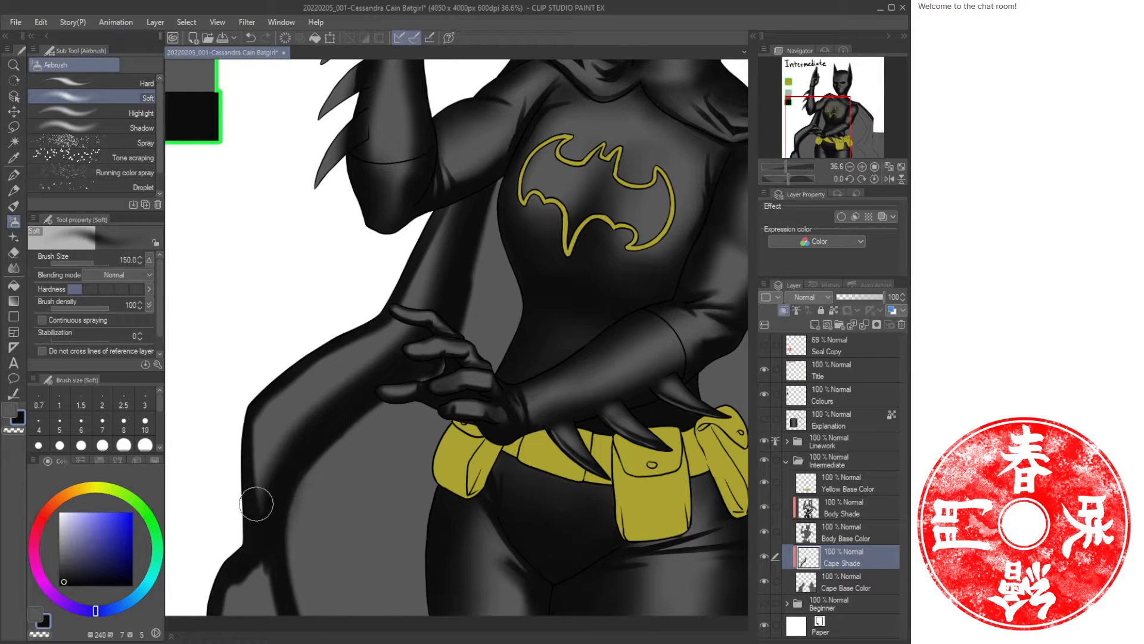
{"action": "mouse_move", "coordinate": [257, 504]}
{"action": "left_mouse_down"}
{"action": "mouse_move", "coordinate": [263, 544]}
{"action": "mouse_move", "coordinate": [245, 546]}
{"action": "mouse_move", "coordinate": [248, 571]}
{"action": "mouse_move", "coordinate": [296, 475]}
{"action": "mouse_move", "coordinate": [350, 414]}
{"action": "mouse_move", "coordinate": [320, 613]}
{"action": "mouse_move", "coordinate": [358, 603]}
{"action": "mouse_move", "coordinate": [321, 526]}
{"action": "mouse_move", "coordinate": [312, 595]}
{"action": "mouse_move", "coordinate": [294, 554]}
{"action": "mouse_move", "coordinate": [370, 605]}
{"action": "mouse_move", "coordinate": [370, 587]}
{"action": "mouse_move", "coordinate": [406, 584]}
{"action": "left_mouse_up"}
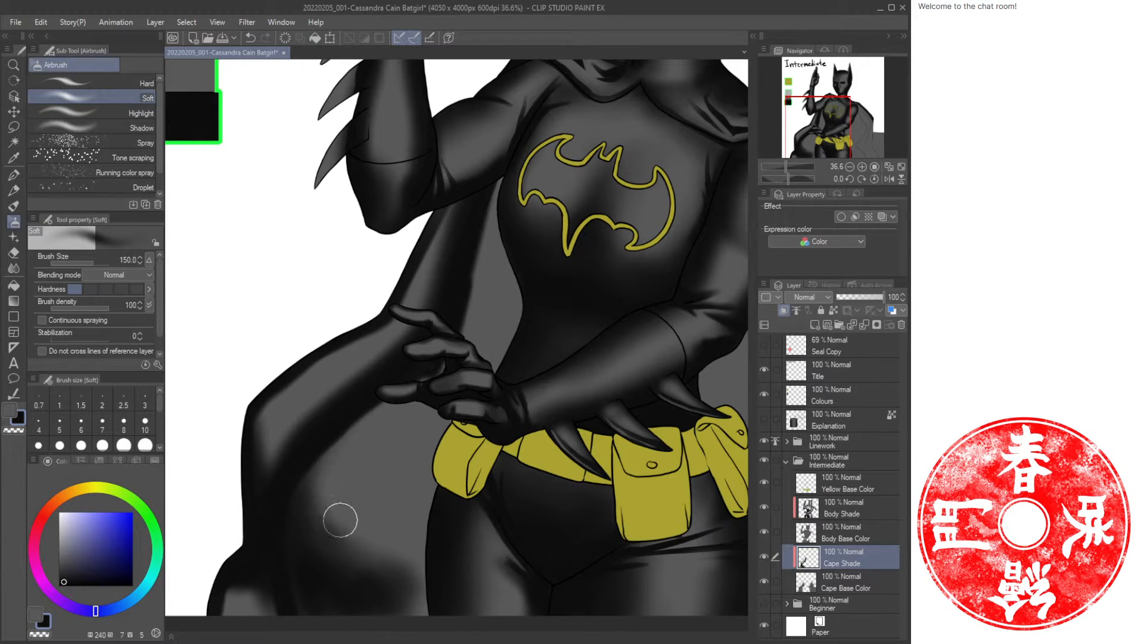
Enlarge the airbrush to size 170 and blend more soft shading over the cape below the hand.
{"action": "key", "text": "]"}
{"action": "mouse_move", "coordinate": [322, 467]}
{"action": "left_mouse_down"}
{"action": "mouse_move", "coordinate": [398, 555]}
{"action": "mouse_move", "coordinate": [365, 539]}
{"action": "mouse_move", "coordinate": [326, 456]}
{"action": "mouse_move", "coordinate": [396, 537]}
{"action": "left_mouse_up"}
{"action": "left_click_drag", "start_coordinate": [342, 435], "coordinate": [405, 544]}
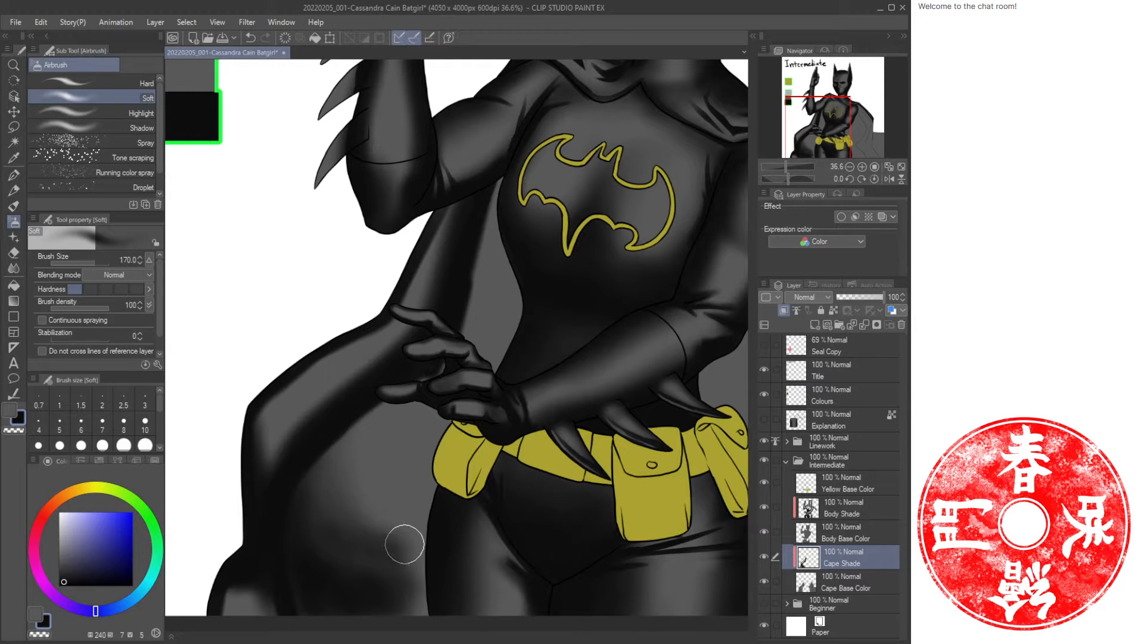
{"action": "mouse_move", "coordinate": [325, 459]}
{"action": "left_mouse_down"}
{"action": "mouse_move", "coordinate": [353, 525]}
{"action": "mouse_move", "coordinate": [323, 535]}
{"action": "mouse_move", "coordinate": [309, 493]}
{"action": "mouse_move", "coordinate": [400, 576]}
{"action": "mouse_move", "coordinate": [294, 512]}
{"action": "mouse_move", "coordinate": [317, 537]}
{"action": "mouse_move", "coordinate": [336, 612]}
{"action": "left_mouse_up"}
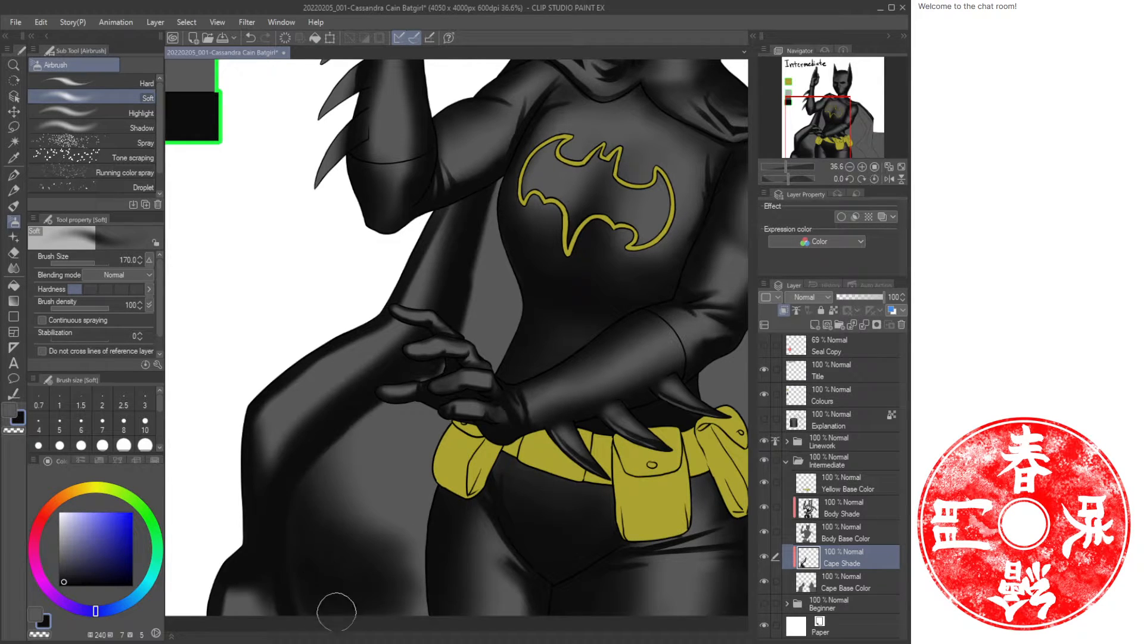
{"action": "mouse_move", "coordinate": [290, 519]}
{"action": "left_mouse_down"}
{"action": "mouse_move", "coordinate": [291, 554]}
{"action": "mouse_move", "coordinate": [347, 621]}
{"action": "mouse_move", "coordinate": [403, 604]}
{"action": "mouse_move", "coordinate": [409, 581]}
{"action": "mouse_move", "coordinate": [422, 602]}
{"action": "left_mouse_up"}
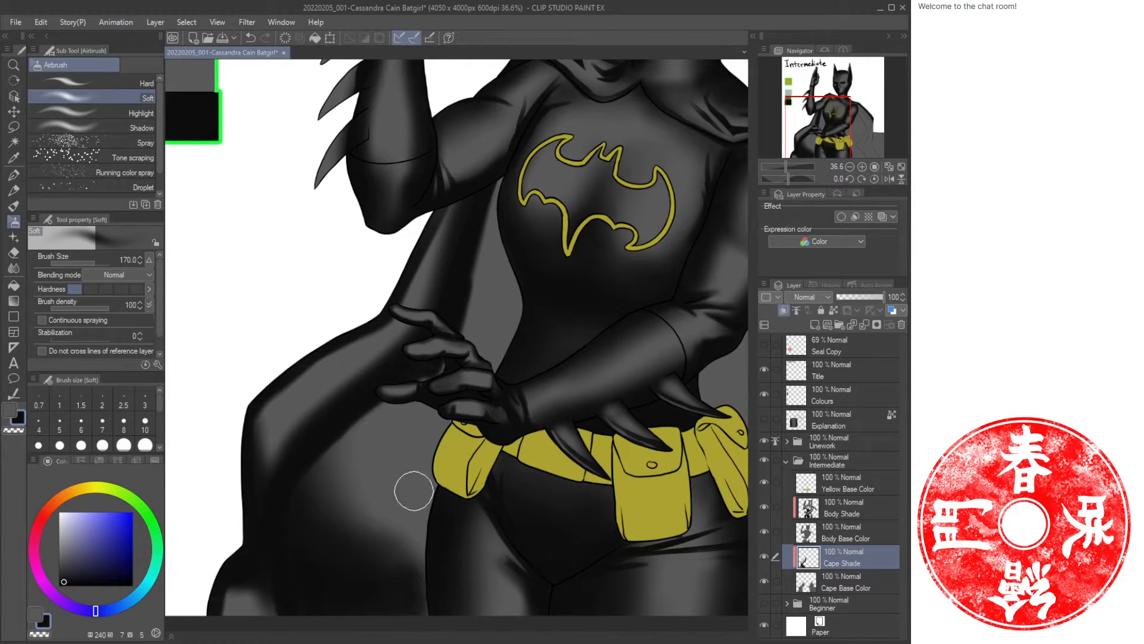
{"action": "mouse_move", "coordinate": [348, 475]}
{"action": "left_mouse_down"}
{"action": "mouse_move", "coordinate": [432, 534]}
{"action": "mouse_move", "coordinate": [420, 563]}
{"action": "mouse_move", "coordinate": [434, 605]}
{"action": "left_mouse_up"}
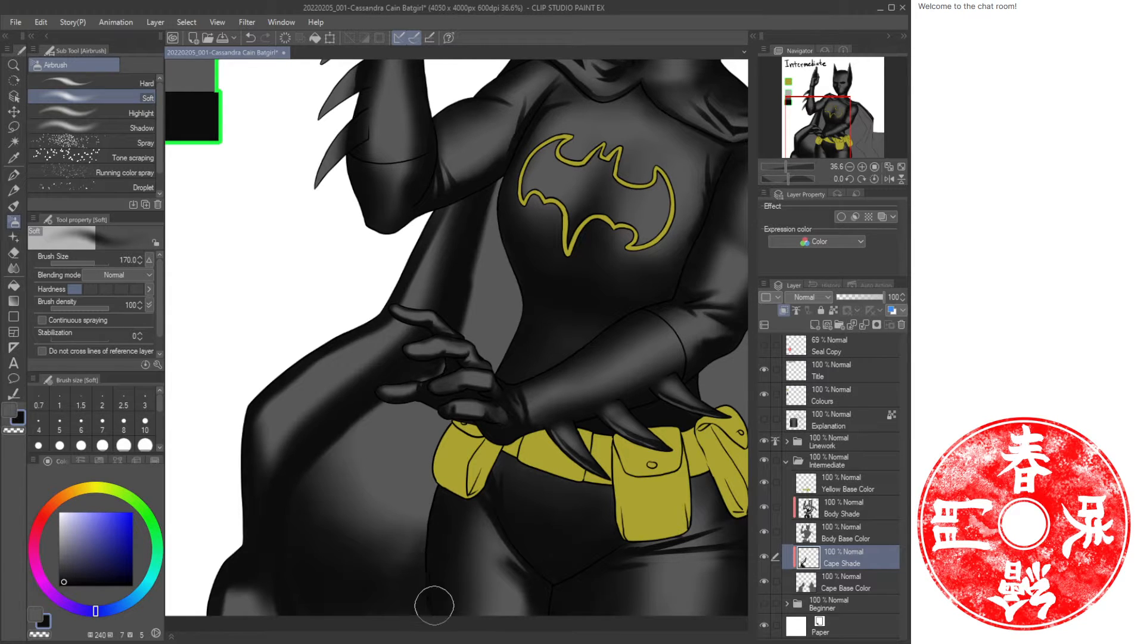
{"action": "left_click_drag", "start_coordinate": [452, 474], "coordinate": [442, 493]}
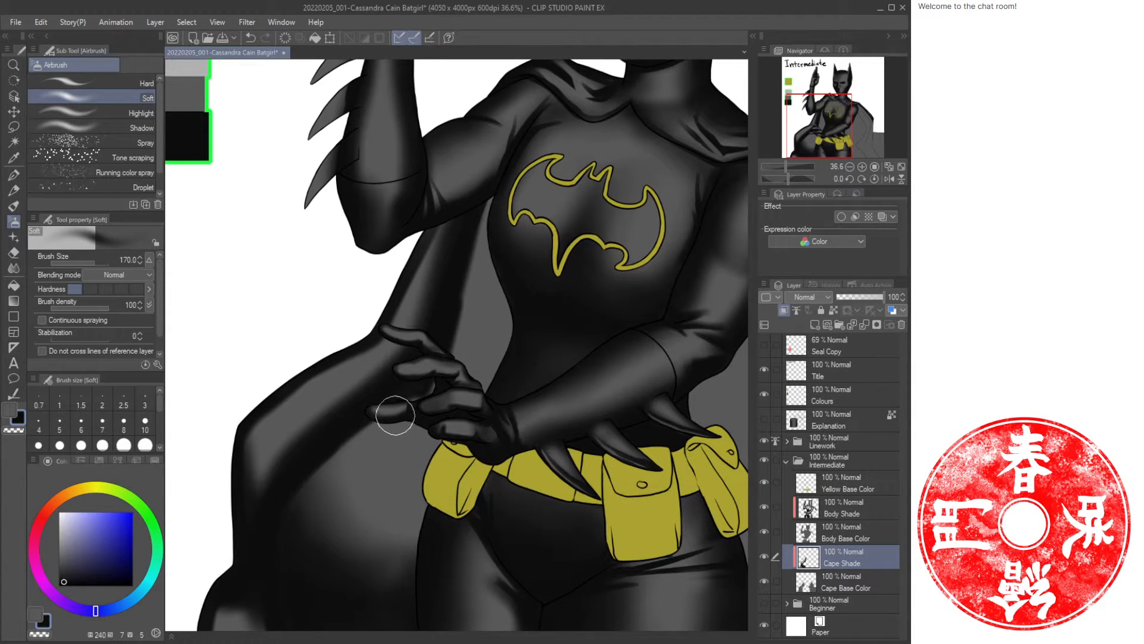
Paint oil paint strokes on the cape beside the torso under the arm, undoing one stroke.
{"action": "key", "text": "b"}
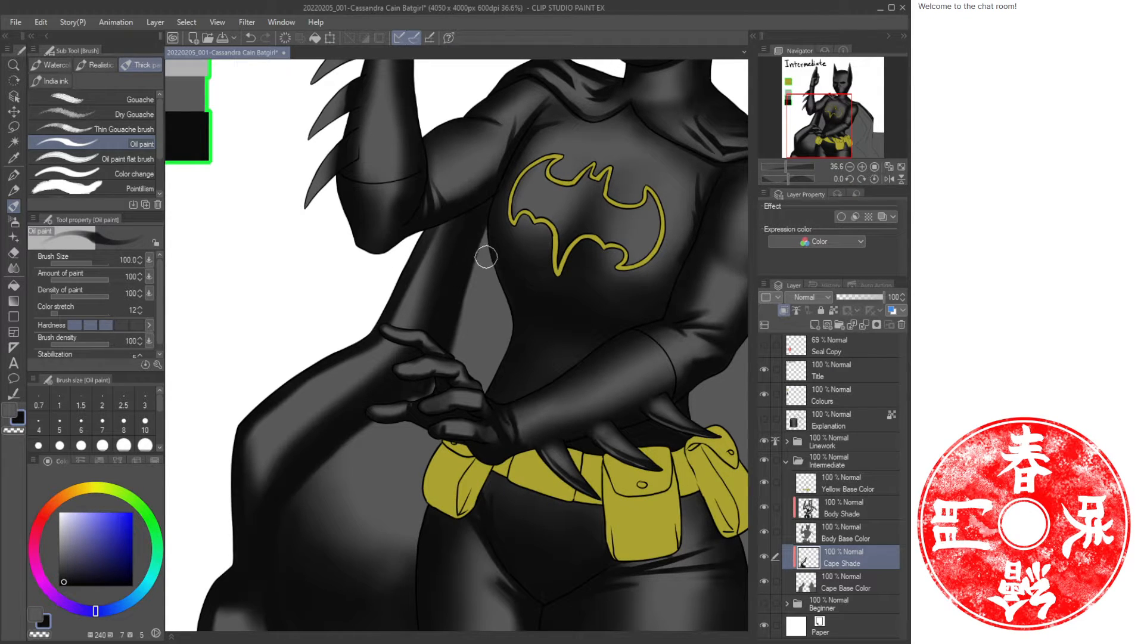
{"action": "mouse_move", "coordinate": [492, 221]}
{"action": "left_mouse_down"}
{"action": "mouse_move", "coordinate": [475, 390]}
{"action": "mouse_move", "coordinate": [400, 515]}
{"action": "mouse_move", "coordinate": [426, 476]}
{"action": "mouse_move", "coordinate": [442, 492]}
{"action": "mouse_move", "coordinate": [480, 343]}
{"action": "left_mouse_up"}
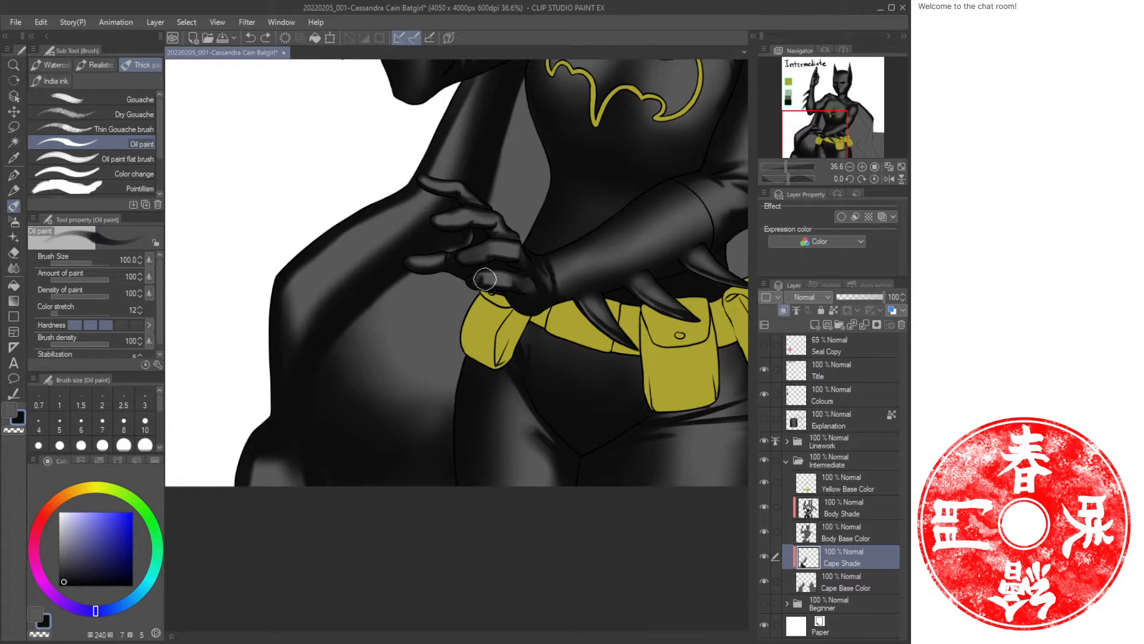
{"action": "mouse_move", "coordinate": [485, 279]}
{"action": "left_mouse_down"}
{"action": "mouse_move", "coordinate": [446, 351]}
{"action": "mouse_move", "coordinate": [430, 481]}
{"action": "mouse_move", "coordinate": [469, 322]}
{"action": "mouse_move", "coordinate": [440, 492]}
{"action": "mouse_move", "coordinate": [448, 436]}
{"action": "left_mouse_up"}
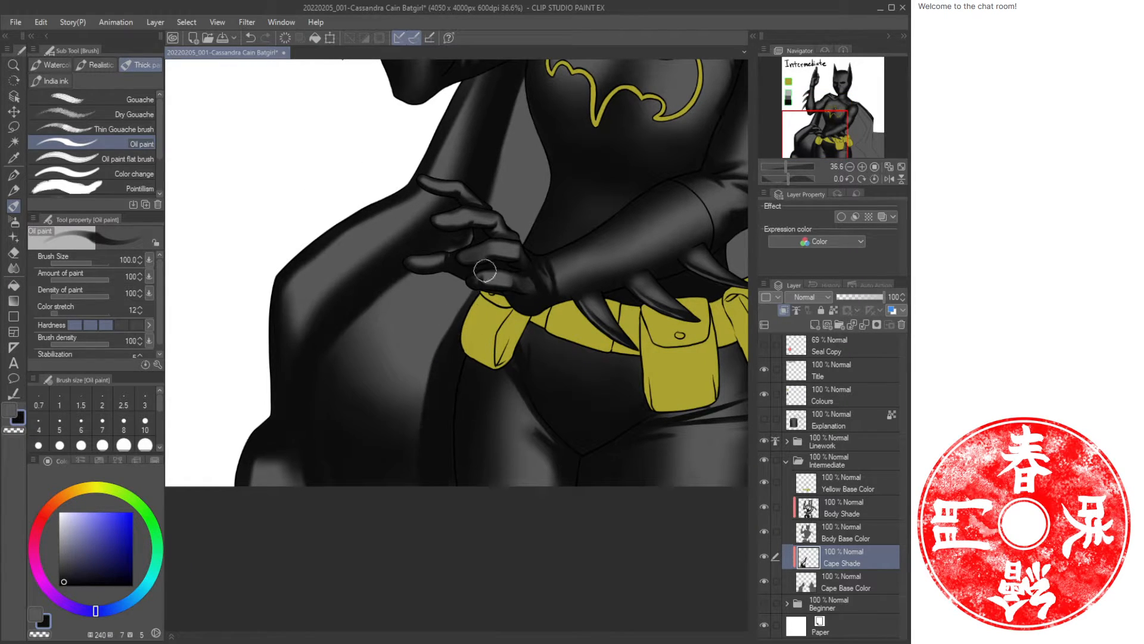
{"action": "mouse_move", "coordinate": [538, 100]}
{"action": "left_mouse_down"}
{"action": "mouse_move", "coordinate": [562, 273]}
{"action": "mouse_move", "coordinate": [478, 241]}
{"action": "mouse_move", "coordinate": [488, 225]}
{"action": "mouse_move", "coordinate": [481, 298]}
{"action": "mouse_move", "coordinate": [490, 223]}
{"action": "mouse_move", "coordinate": [502, 317]}
{"action": "mouse_move", "coordinate": [486, 181]}
{"action": "mouse_move", "coordinate": [476, 237]}
{"action": "mouse_move", "coordinate": [492, 313]}
{"action": "left_mouse_up"}
{"action": "key", "text": "ctrl+z"}
{"action": "left_click_drag", "start_coordinate": [429, 530], "coordinate": [450, 390]}
{"action": "left_click_drag", "start_coordinate": [488, 266], "coordinate": [466, 387]}
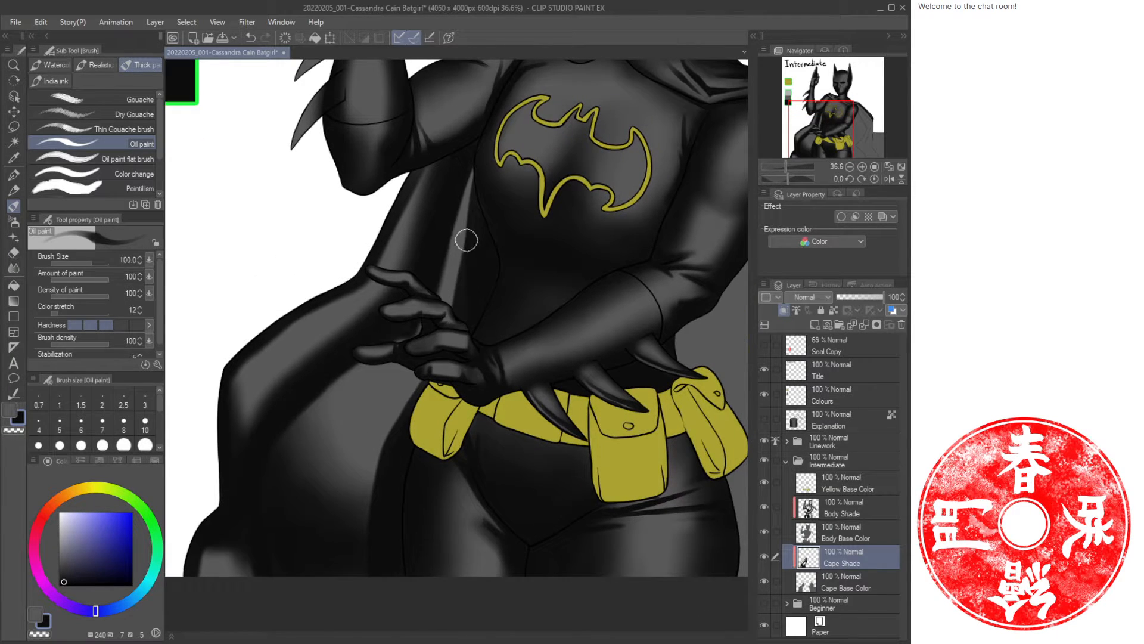
Airbrush soft shading at size 170 over the cape below the hand on the hip.
{"action": "key", "text": "b"}
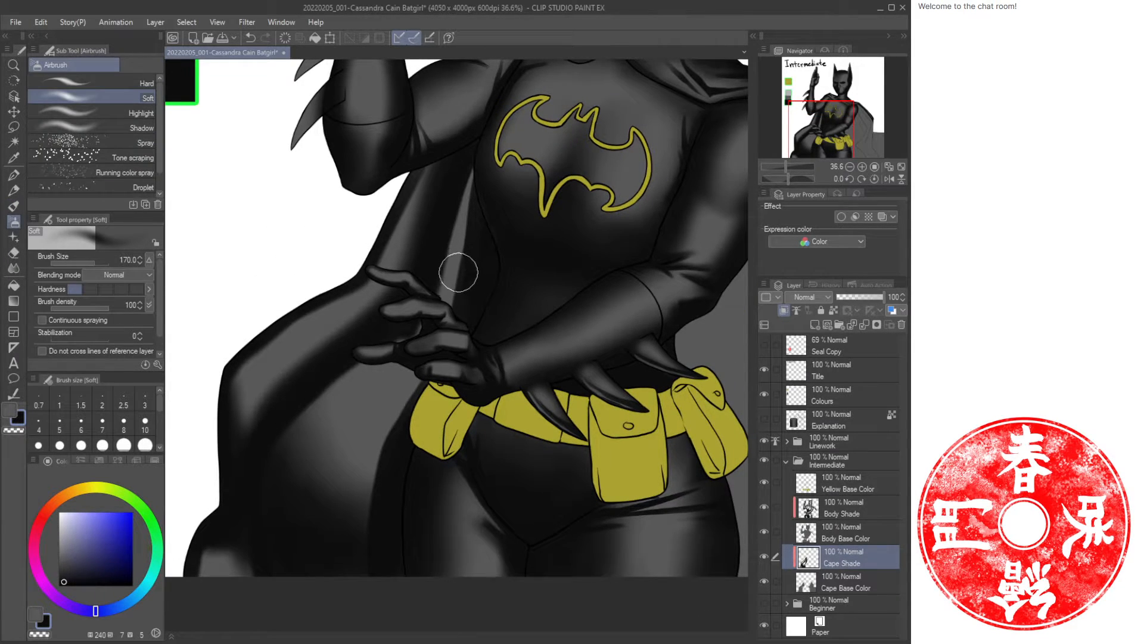
{"action": "mouse_move", "coordinate": [465, 270]}
{"action": "left_mouse_down"}
{"action": "mouse_move", "coordinate": [447, 358]}
{"action": "mouse_move", "coordinate": [374, 473]}
{"action": "left_mouse_up"}
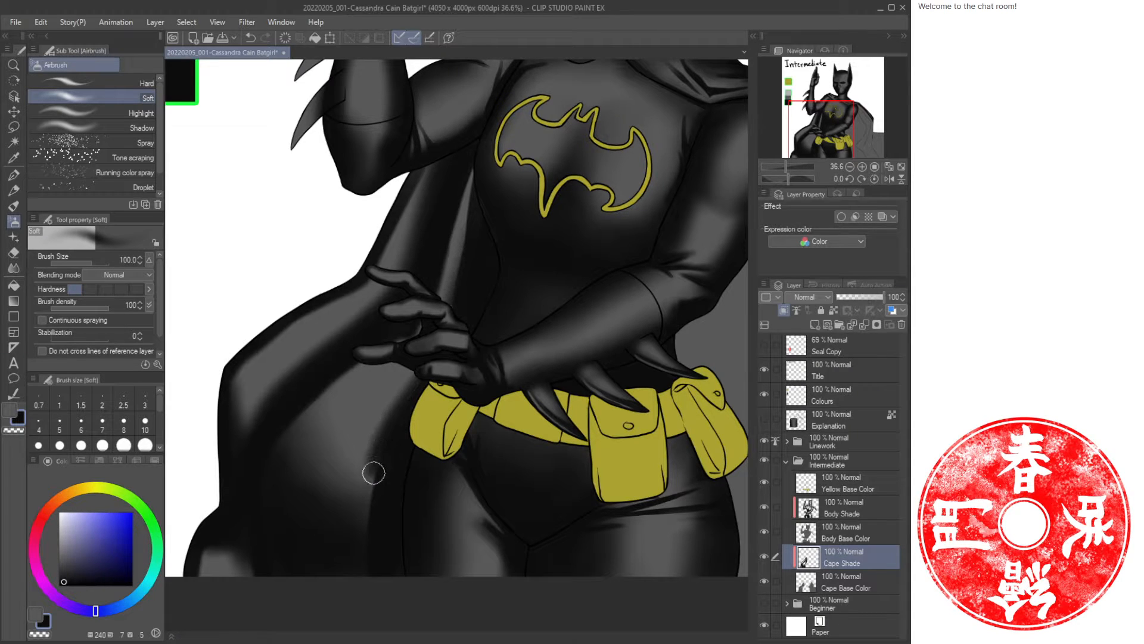
{"action": "left_click_drag", "start_coordinate": [414, 389], "coordinate": [383, 449]}
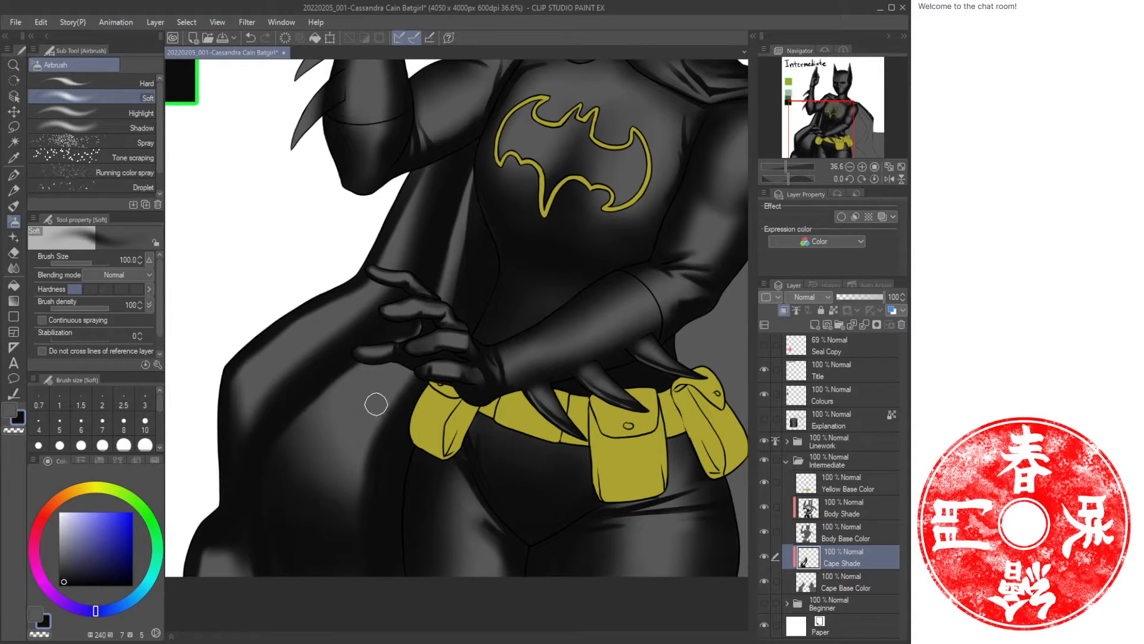
{"action": "key", "text": "bracketright"}
{"action": "left_click_drag", "start_coordinate": [394, 398], "coordinate": [353, 524]}
{"action": "left_click_drag", "start_coordinate": [365, 444], "coordinate": [358, 542]}
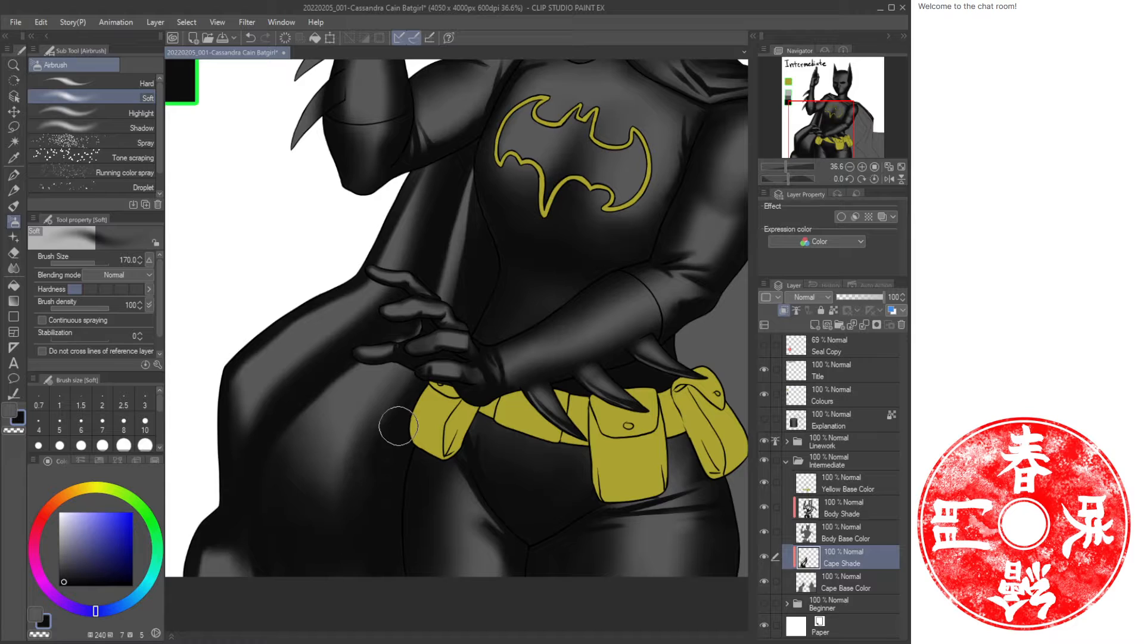
{"action": "left_click_drag", "start_coordinate": [463, 299], "coordinate": [374, 455]}
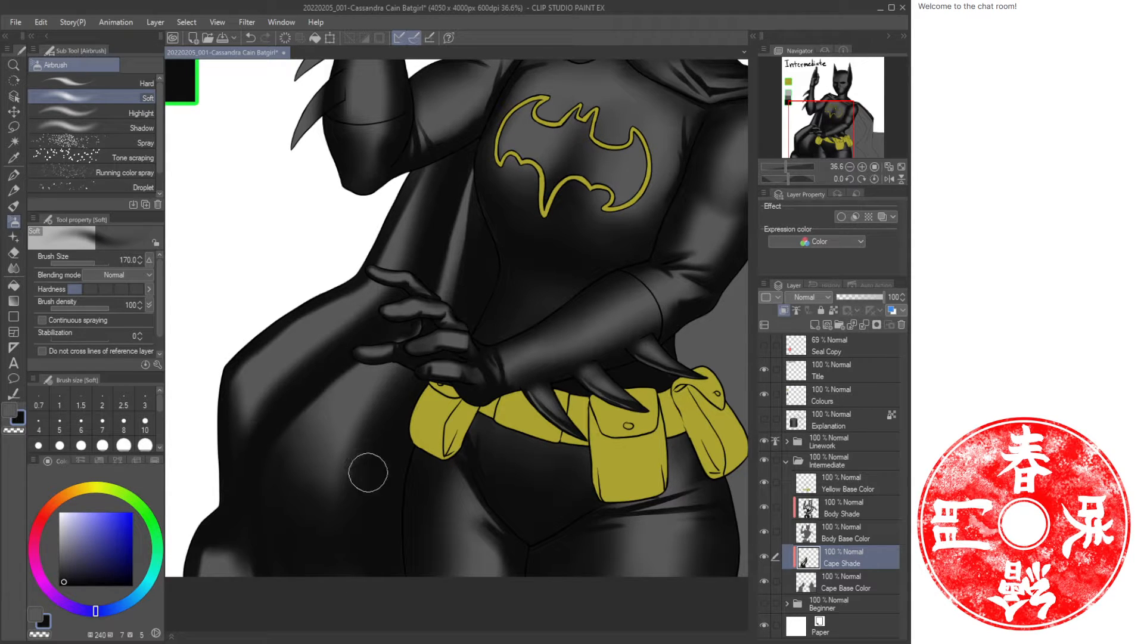
{"action": "mouse_move", "coordinate": [249, 579]}
{"action": "left_mouse_down"}
{"action": "mouse_move", "coordinate": [220, 552]}
{"action": "mouse_move", "coordinate": [210, 569]}
{"action": "left_mouse_up"}
Undo the last stroke on the cape and return to the soft airbrush.
{"action": "key", "text": "ctrl+space"}
{"action": "left_click_drag", "start_coordinate": [389, 452], "coordinate": [375, 452], "text": "ctrl"}
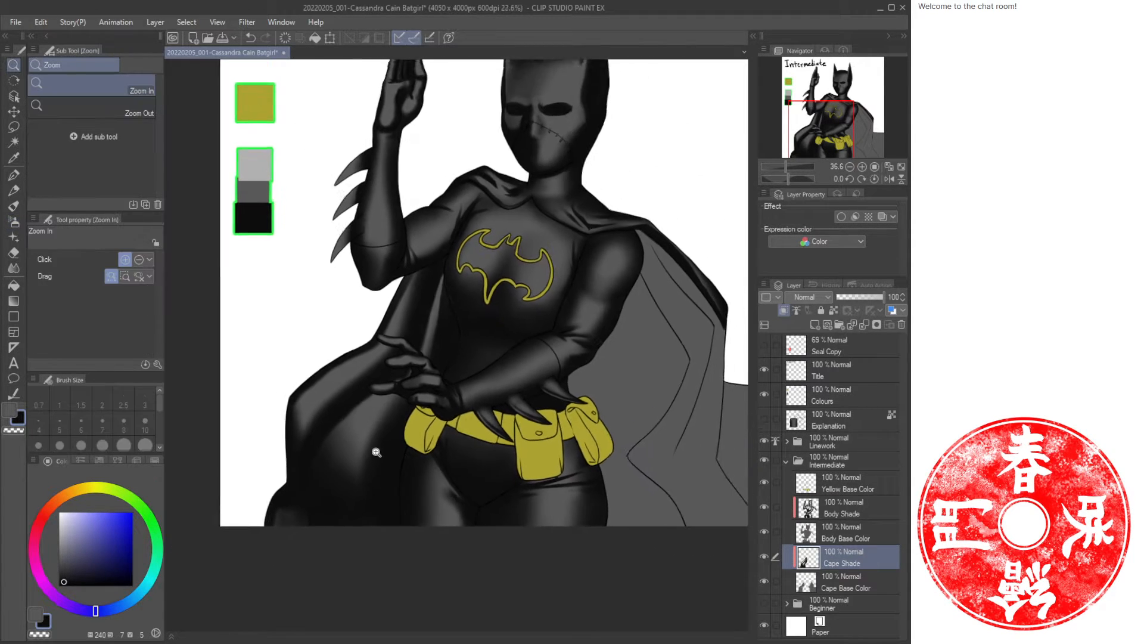
{"action": "left_click_drag", "start_coordinate": [472, 366], "coordinate": [378, 348]}
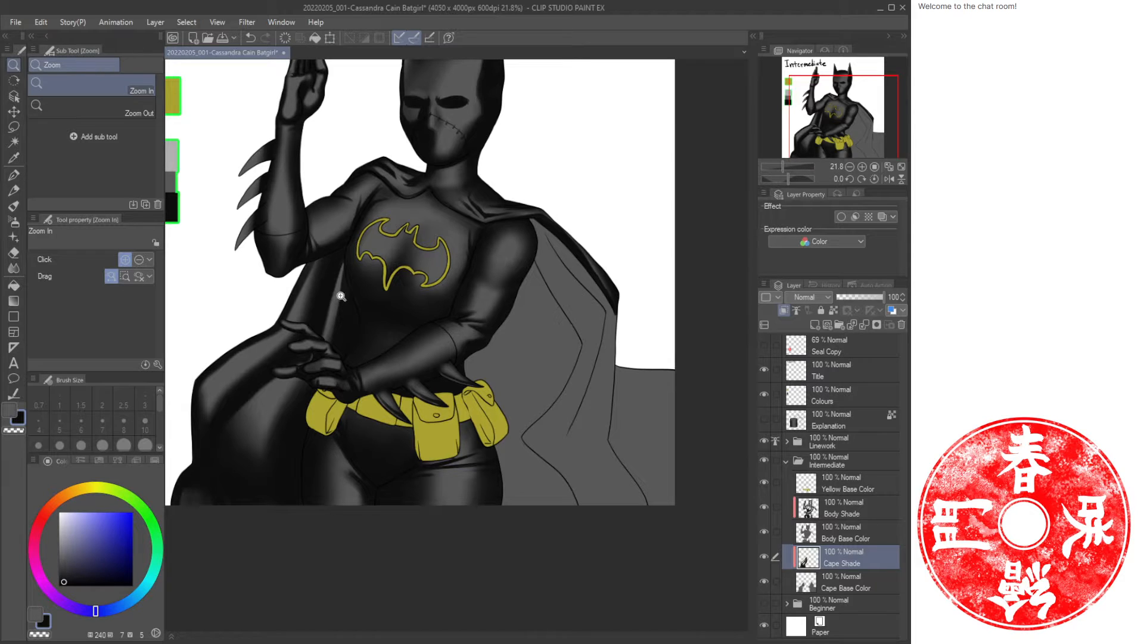
{"action": "key", "text": "b"}
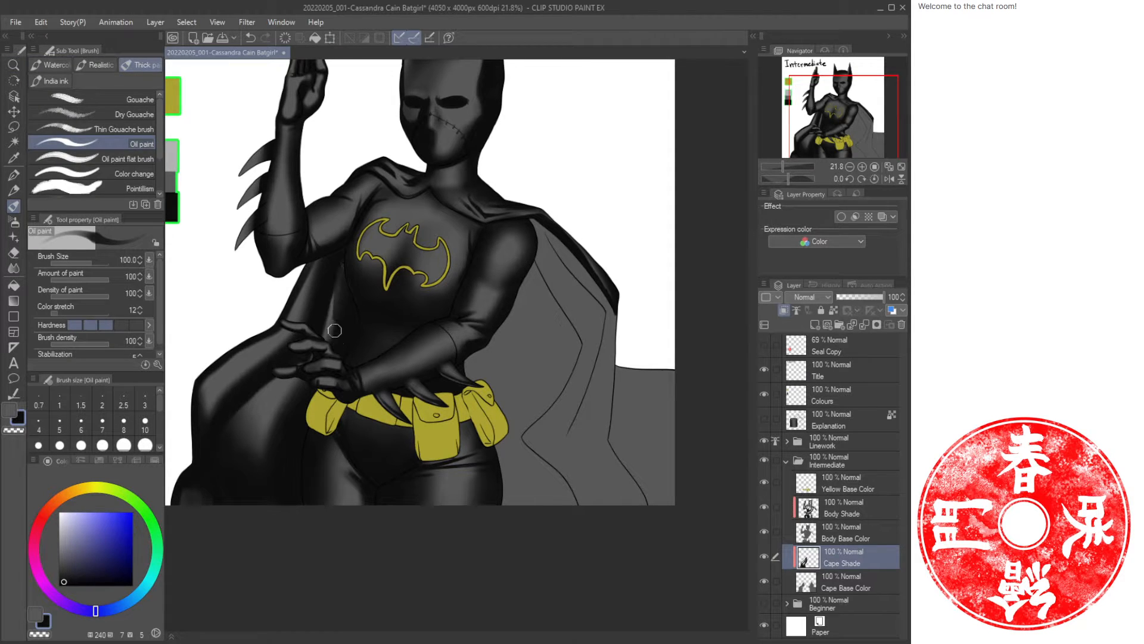
{"action": "key", "text": "ctrl+z"}
{"action": "key", "text": "b"}
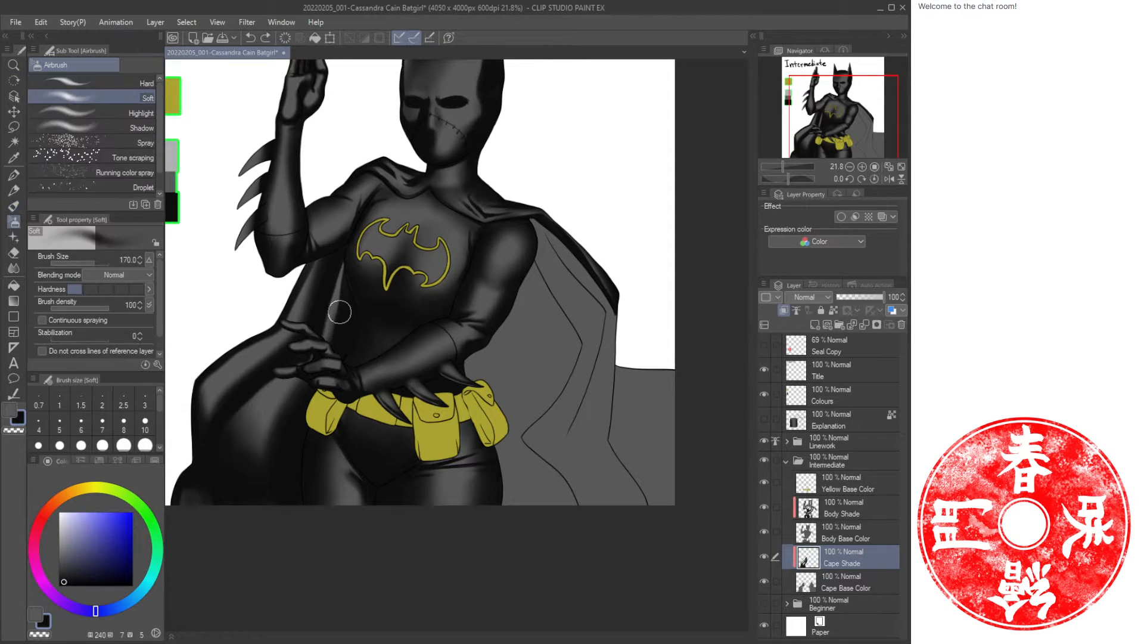
Enlarge the airbrush to size 250 and shade the cape behind the bent arm near the elbow.
{"action": "key", "text": "]"}
{"action": "mouse_move", "coordinate": [361, 266]}
{"action": "left_mouse_down"}
{"action": "mouse_move", "coordinate": [393, 305]}
{"action": "mouse_move", "coordinate": [327, 364]}
{"action": "mouse_move", "coordinate": [336, 323]}
{"action": "mouse_move", "coordinate": [347, 325]}
{"action": "mouse_move", "coordinate": [335, 393]}
{"action": "mouse_move", "coordinate": [337, 274]}
{"action": "mouse_move", "coordinate": [363, 237]}
{"action": "mouse_move", "coordinate": [351, 328]}
{"action": "mouse_move", "coordinate": [430, 278]}
{"action": "left_mouse_up"}
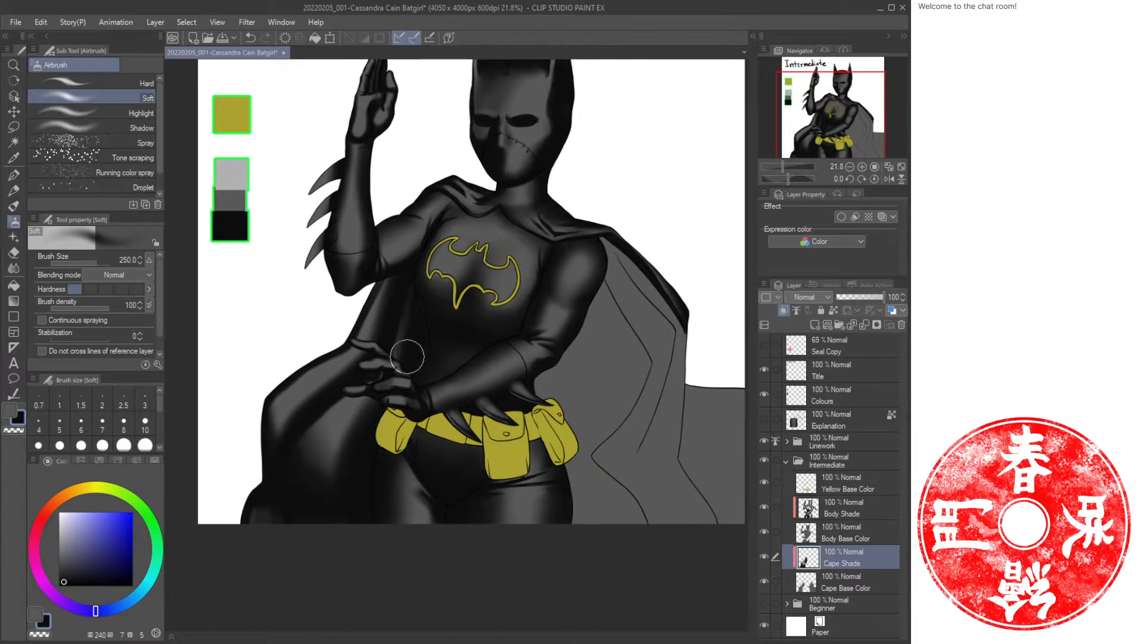
{"action": "left_click_drag", "start_coordinate": [380, 320], "coordinate": [392, 284]}
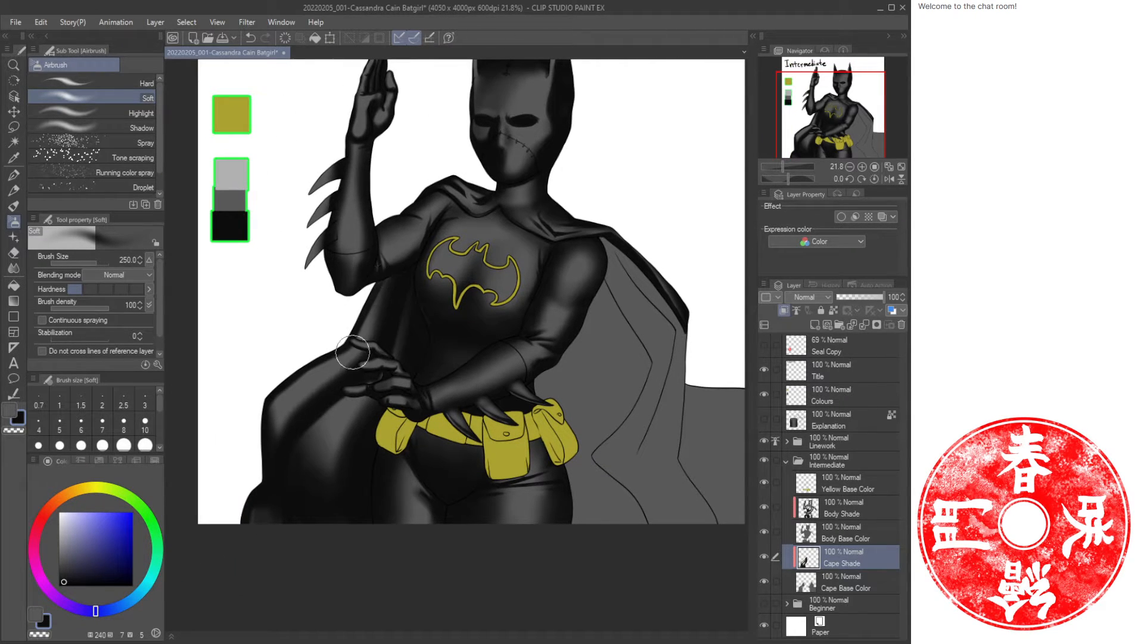
{"action": "left_click_drag", "start_coordinate": [353, 352], "coordinate": [391, 287]}
{"action": "mouse_move", "coordinate": [369, 382]}
{"action": "left_mouse_down"}
{"action": "mouse_move", "coordinate": [313, 478]}
{"action": "mouse_move", "coordinate": [329, 461]}
{"action": "left_mouse_up"}
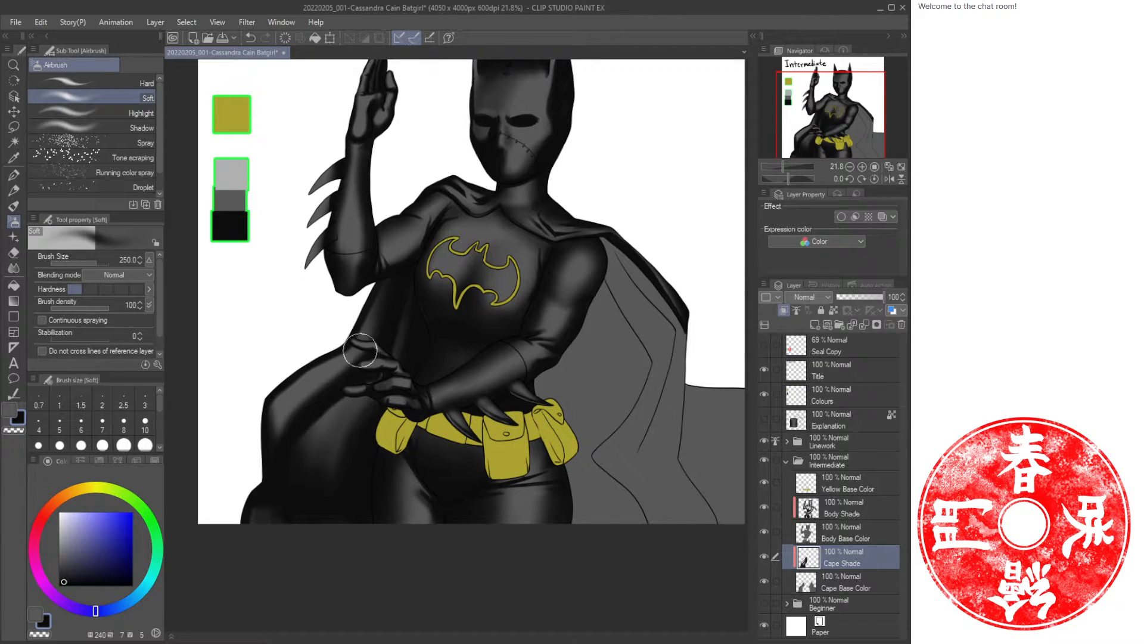
{"action": "mouse_move", "coordinate": [363, 357]}
{"action": "left_mouse_down"}
{"action": "mouse_move", "coordinate": [281, 423]}
{"action": "mouse_move", "coordinate": [356, 335]}
{"action": "left_mouse_up"}
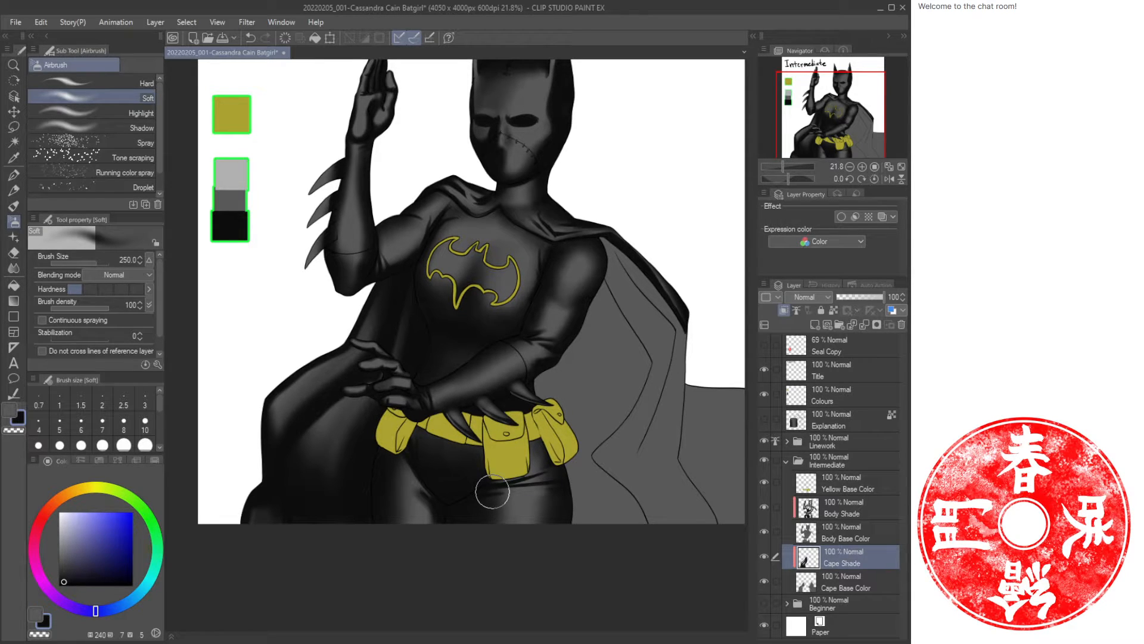
{"action": "left_click_drag", "start_coordinate": [539, 235], "coordinate": [463, 306]}
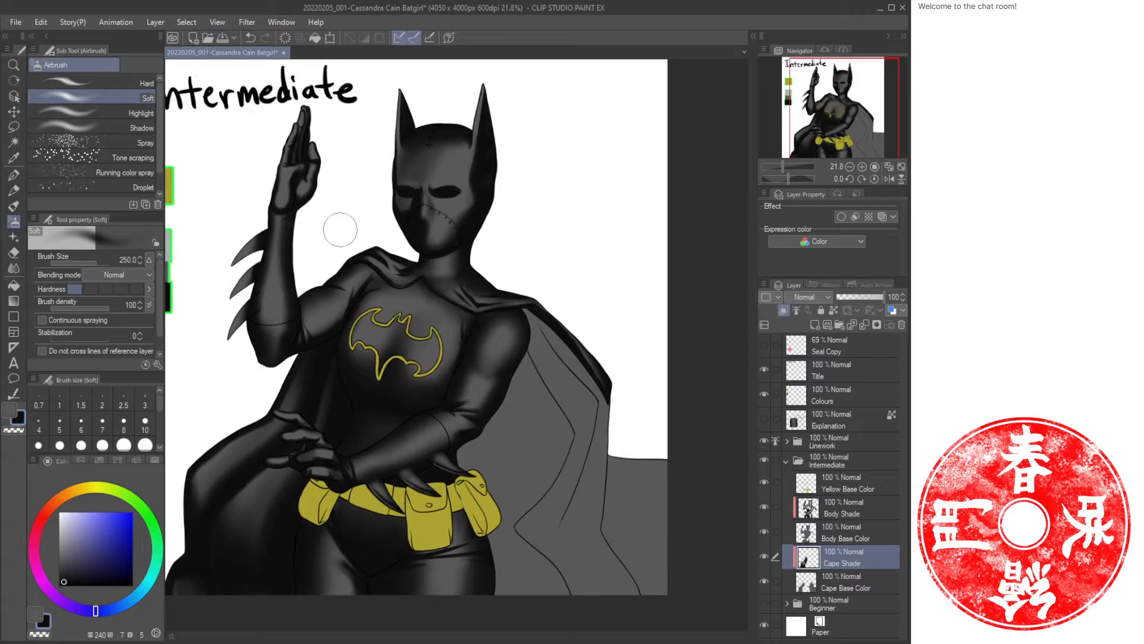
Try an airbrush stroke at size 150 on the Body Shade layer near the raised hand, then reselect Cape Shade.
{"action": "left_click", "coordinate": [825, 512]}
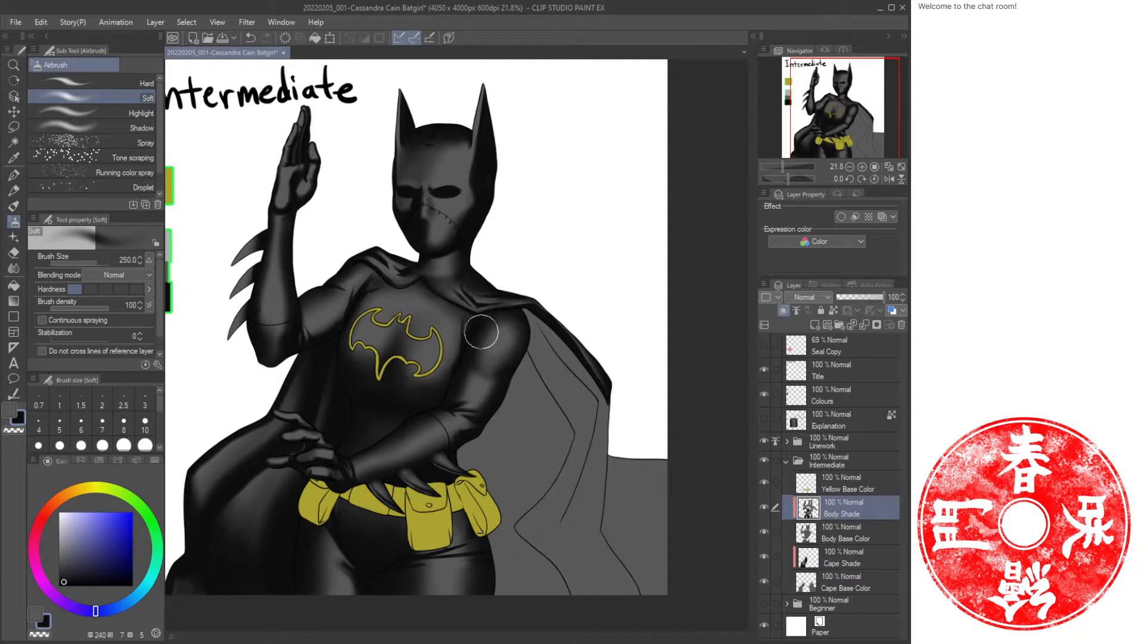
{"action": "key", "text": "bracketleft"}
{"action": "key", "text": "bracketleft"}
{"action": "left_click_drag", "start_coordinate": [295, 153], "coordinate": [292, 186]}
{"action": "key", "text": "ctrl+z"}
{"action": "left_click_drag", "start_coordinate": [405, 489], "coordinate": [469, 459]}
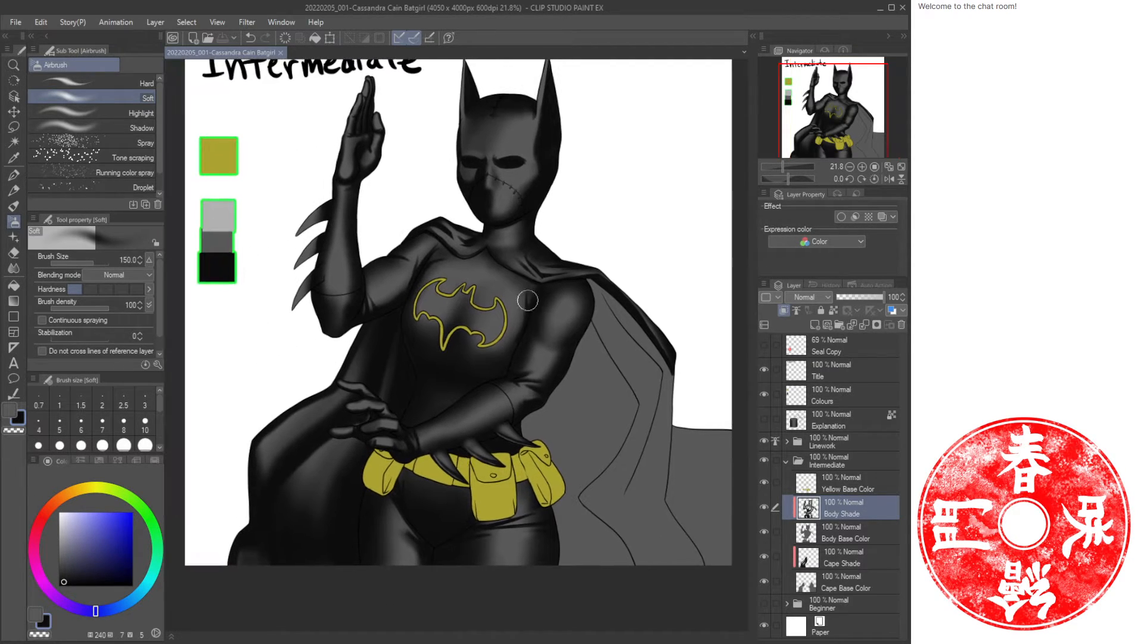
{"action": "left_click", "coordinate": [848, 563]}
Zoom in and paint dark oil paint strokes filling the cape behind the arm on the figure's right side.
{"action": "key", "text": "ctrl+space"}
{"action": "mouse_move", "coordinate": [602, 381]}
{"action": "left_mouse_down"}
{"action": "mouse_move", "coordinate": [613, 416]}
{"action": "mouse_move", "coordinate": [532, 292]}
{"action": "mouse_move", "coordinate": [479, 412]}
{"action": "mouse_move", "coordinate": [482, 439]}
{"action": "mouse_move", "coordinate": [526, 463]}
{"action": "mouse_move", "coordinate": [568, 535]}
{"action": "left_mouse_up"}
{"action": "key", "text": "b"}
{"action": "mouse_move", "coordinate": [513, 455]}
{"action": "left_mouse_down"}
{"action": "mouse_move", "coordinate": [528, 485]}
{"action": "mouse_move", "coordinate": [479, 405]}
{"action": "left_mouse_up"}
{"action": "mouse_move", "coordinate": [490, 167]}
{"action": "left_mouse_down"}
{"action": "mouse_move", "coordinate": [568, 293]}
{"action": "mouse_move", "coordinate": [510, 365]}
{"action": "left_mouse_up"}
{"action": "mouse_move", "coordinate": [561, 285]}
{"action": "left_mouse_down"}
{"action": "mouse_move", "coordinate": [492, 332]}
{"action": "mouse_move", "coordinate": [464, 311]}
{"action": "left_mouse_up"}
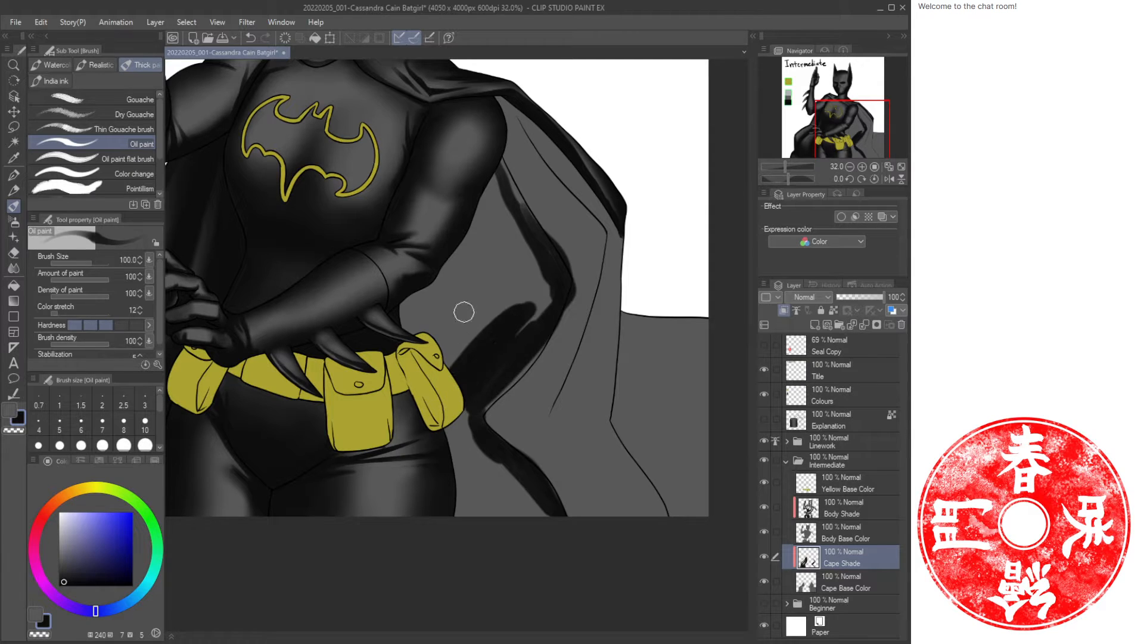
{"action": "left_click_drag", "start_coordinate": [519, 216], "coordinate": [490, 160]}
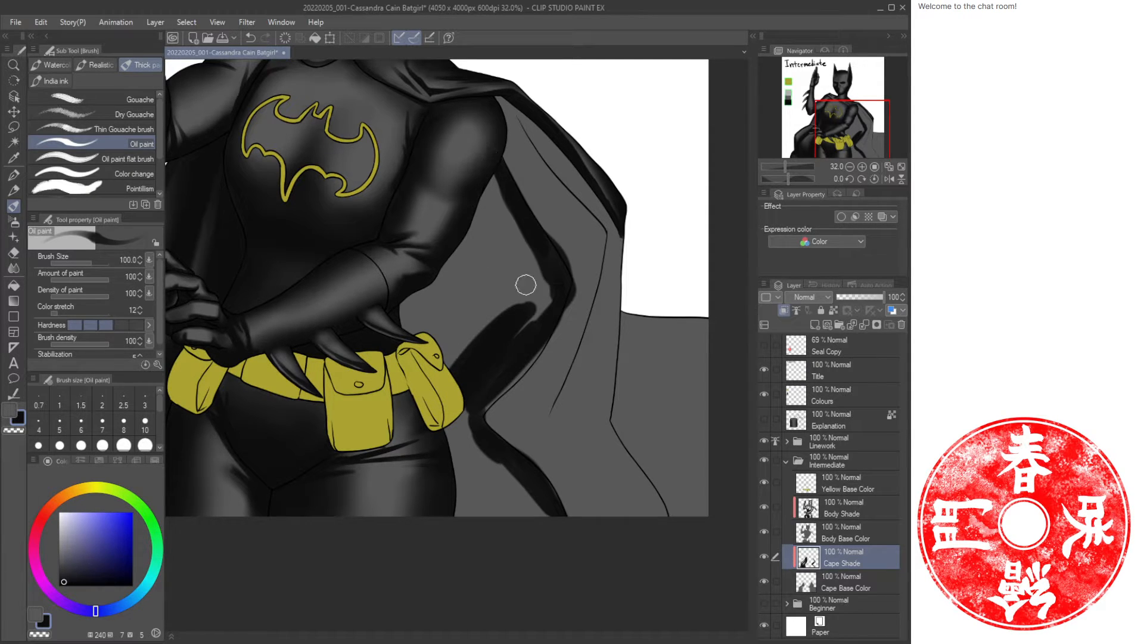
{"action": "mouse_move", "coordinate": [495, 387]}
{"action": "left_mouse_down"}
{"action": "mouse_move", "coordinate": [556, 311]}
{"action": "mouse_move", "coordinate": [503, 366]}
{"action": "mouse_move", "coordinate": [527, 355]}
{"action": "mouse_move", "coordinate": [563, 275]}
{"action": "mouse_move", "coordinate": [512, 341]}
{"action": "mouse_move", "coordinate": [499, 322]}
{"action": "mouse_move", "coordinate": [538, 265]}
{"action": "mouse_move", "coordinate": [428, 352]}
{"action": "mouse_move", "coordinate": [495, 260]}
{"action": "mouse_move", "coordinate": [413, 327]}
{"action": "mouse_move", "coordinate": [435, 274]}
{"action": "left_mouse_up"}
{"action": "mouse_move", "coordinate": [487, 194]}
{"action": "left_mouse_down"}
{"action": "mouse_move", "coordinate": [466, 226]}
{"action": "mouse_move", "coordinate": [491, 182]}
{"action": "mouse_move", "coordinate": [498, 269]}
{"action": "mouse_move", "coordinate": [511, 289]}
{"action": "mouse_move", "coordinate": [522, 213]}
{"action": "mouse_move", "coordinate": [511, 275]}
{"action": "left_mouse_up"}
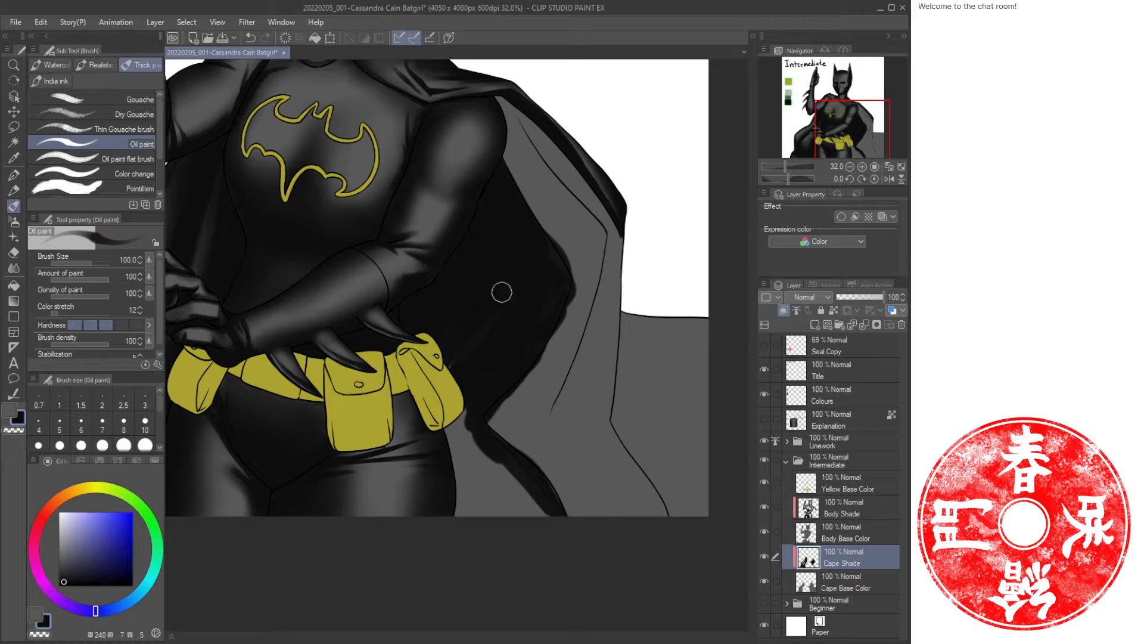
Paint more oil paint strokes darkening the cape along its right fold.
{"action": "mouse_move", "coordinate": [429, 478]}
{"action": "left_mouse_down"}
{"action": "mouse_move", "coordinate": [480, 411]}
{"action": "mouse_move", "coordinate": [447, 510]}
{"action": "mouse_move", "coordinate": [447, 494]}
{"action": "mouse_move", "coordinate": [476, 427]}
{"action": "mouse_move", "coordinate": [474, 534]}
{"action": "mouse_move", "coordinate": [487, 471]}
{"action": "mouse_move", "coordinate": [518, 503]}
{"action": "mouse_move", "coordinate": [517, 468]}
{"action": "left_mouse_up"}
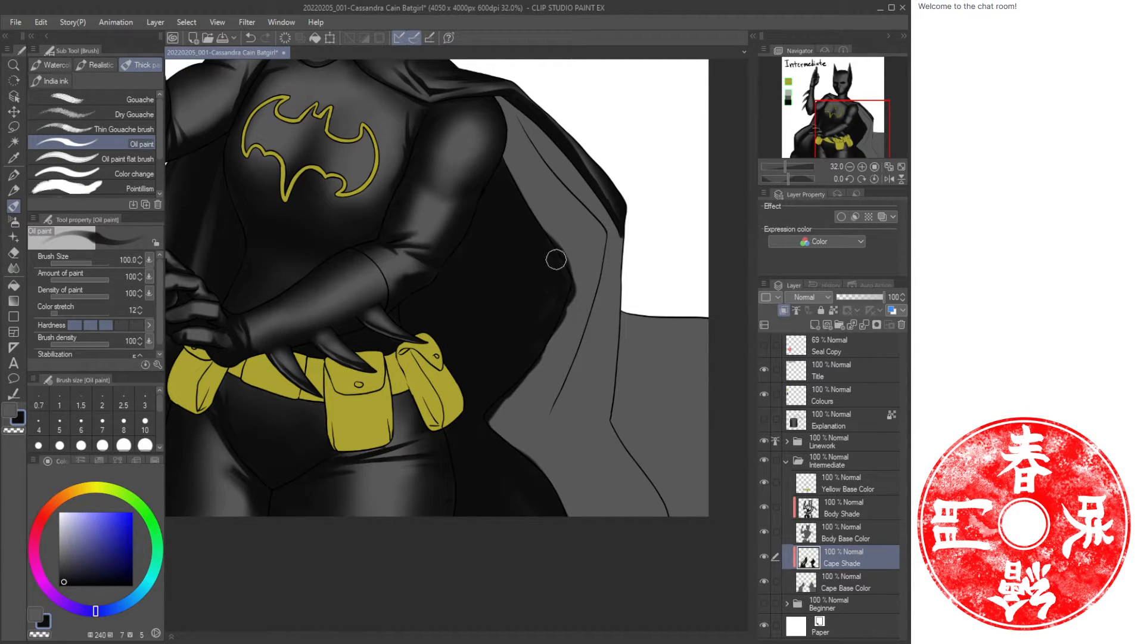
{"action": "left_click_drag", "start_coordinate": [556, 259], "coordinate": [545, 321]}
{"action": "left_click_drag", "start_coordinate": [565, 266], "coordinate": [524, 310]}
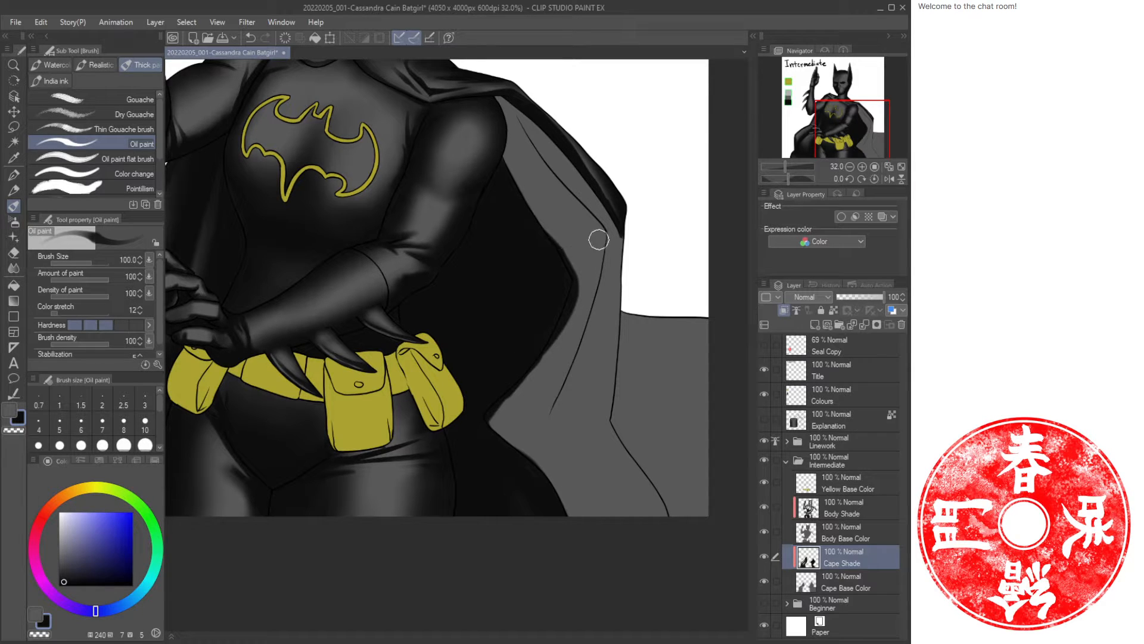
{"action": "left_click_drag", "start_coordinate": [597, 252], "coordinate": [614, 287]}
Switch to the transparent colour and erase a lighter streak along the cape's fold near its right edge.
{"action": "key", "text": "ctrl+space"}
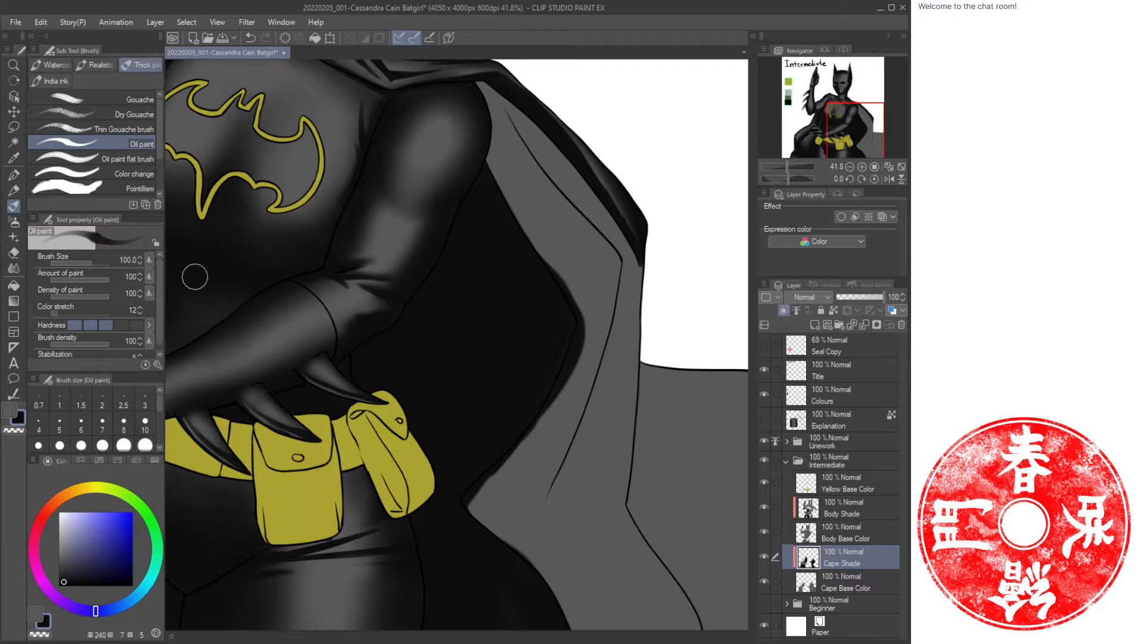
{"action": "key", "text": "b"}
{"action": "mouse_move", "coordinate": [593, 268]}
{"action": "left_mouse_down"}
{"action": "mouse_move", "coordinate": [557, 305]}
{"action": "mouse_move", "coordinate": [606, 252]}
{"action": "mouse_move", "coordinate": [596, 255]}
{"action": "mouse_move", "coordinate": [601, 324]}
{"action": "mouse_move", "coordinate": [588, 324]}
{"action": "mouse_move", "coordinate": [599, 313]}
{"action": "mouse_move", "coordinate": [575, 323]}
{"action": "mouse_move", "coordinate": [586, 303]}
{"action": "mouse_move", "coordinate": [544, 315]}
{"action": "mouse_move", "coordinate": [513, 390]}
{"action": "left_mouse_up"}
{"action": "key", "text": "ctrl+space"}
{"action": "key", "text": "b"}
{"action": "key", "text": "ctrl+z"}
{"action": "key", "text": "c"}
{"action": "left_click_drag", "start_coordinate": [535, 316], "coordinate": [484, 441]}
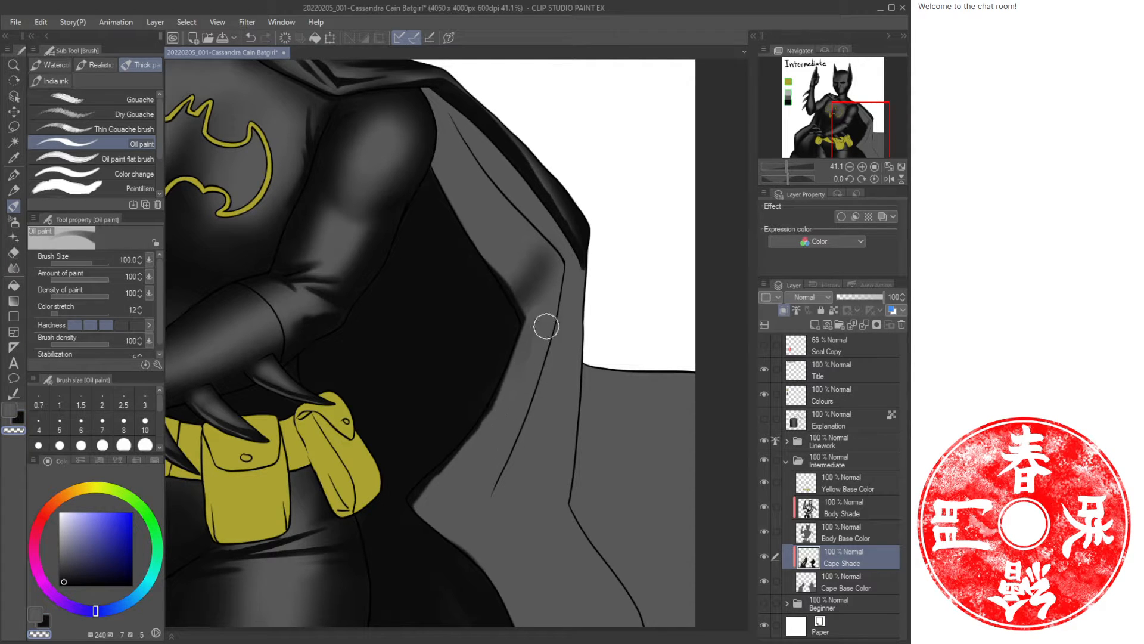
Paint more transparent oil paint strokes lightening the cape's fold near its right edge.
{"action": "left_click_drag", "start_coordinate": [495, 490], "coordinate": [464, 371]}
{"action": "left_click_drag", "start_coordinate": [466, 262], "coordinate": [455, 424]}
{"action": "mouse_move", "coordinate": [485, 340]}
{"action": "left_mouse_down"}
{"action": "mouse_move", "coordinate": [499, 427]}
{"action": "mouse_move", "coordinate": [503, 335]}
{"action": "left_mouse_up"}
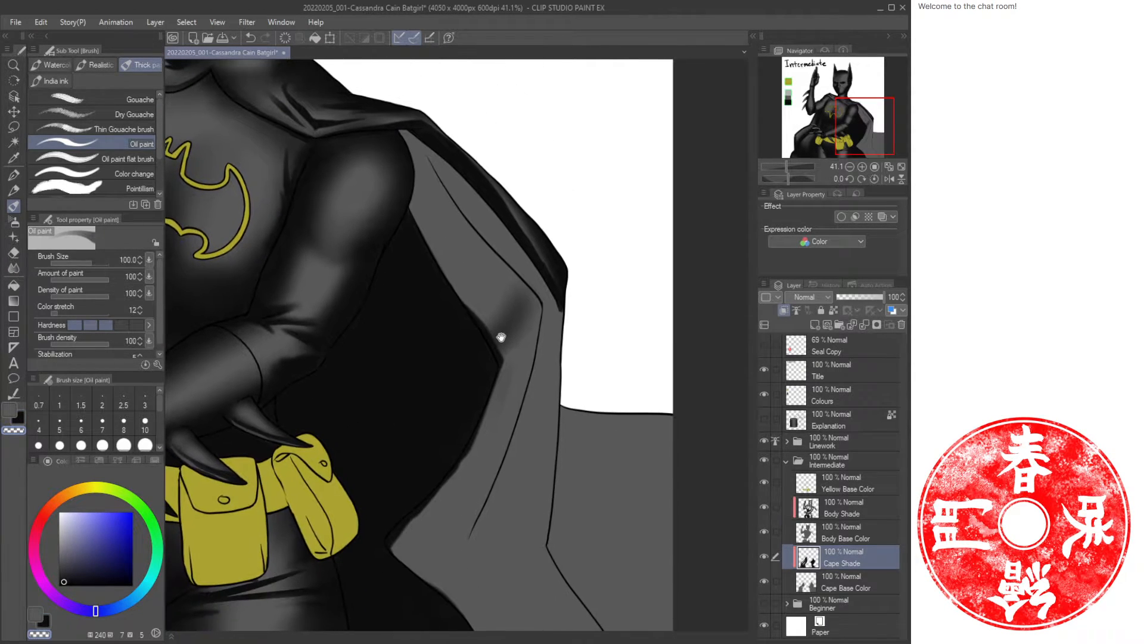
{"action": "mouse_move", "coordinate": [427, 200]}
{"action": "left_mouse_down"}
{"action": "mouse_move", "coordinate": [499, 309]}
{"action": "mouse_move", "coordinate": [480, 296]}
{"action": "mouse_move", "coordinate": [501, 285]}
{"action": "mouse_move", "coordinate": [494, 326]}
{"action": "mouse_move", "coordinate": [438, 221]}
{"action": "mouse_move", "coordinate": [471, 262]}
{"action": "left_mouse_up"}
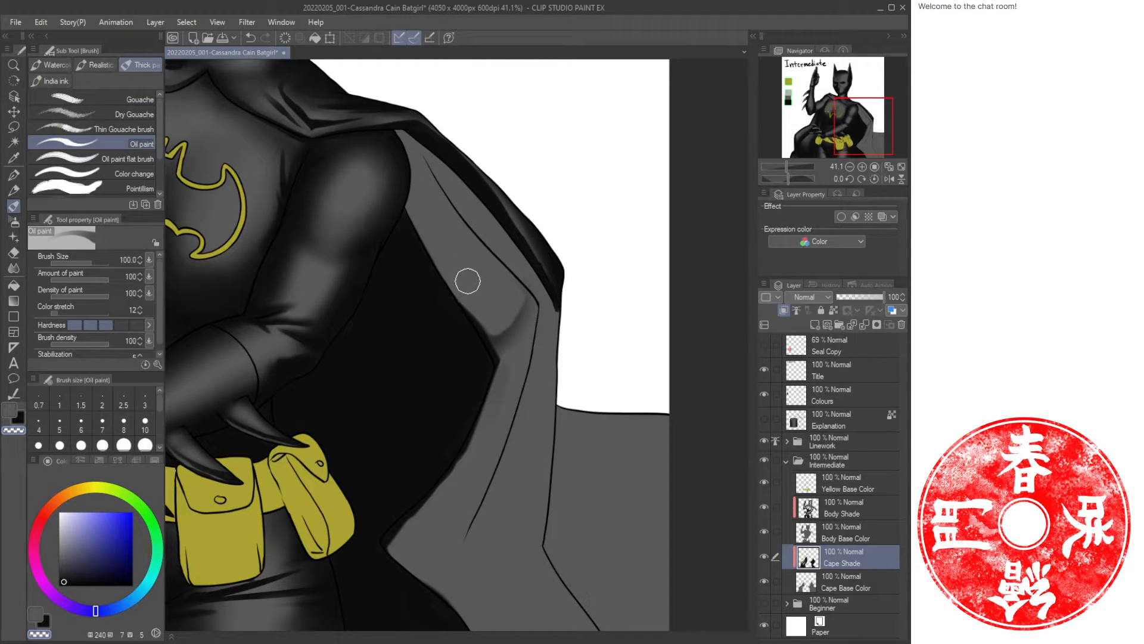
Try several dark oil paint strokes along the cape's fold, undoing each one.
{"action": "key", "text": "c"}
{"action": "mouse_move", "coordinate": [477, 274]}
{"action": "left_mouse_down"}
{"action": "mouse_move", "coordinate": [450, 227]}
{"action": "mouse_move", "coordinate": [473, 232]}
{"action": "mouse_move", "coordinate": [450, 222]}
{"action": "left_mouse_up"}
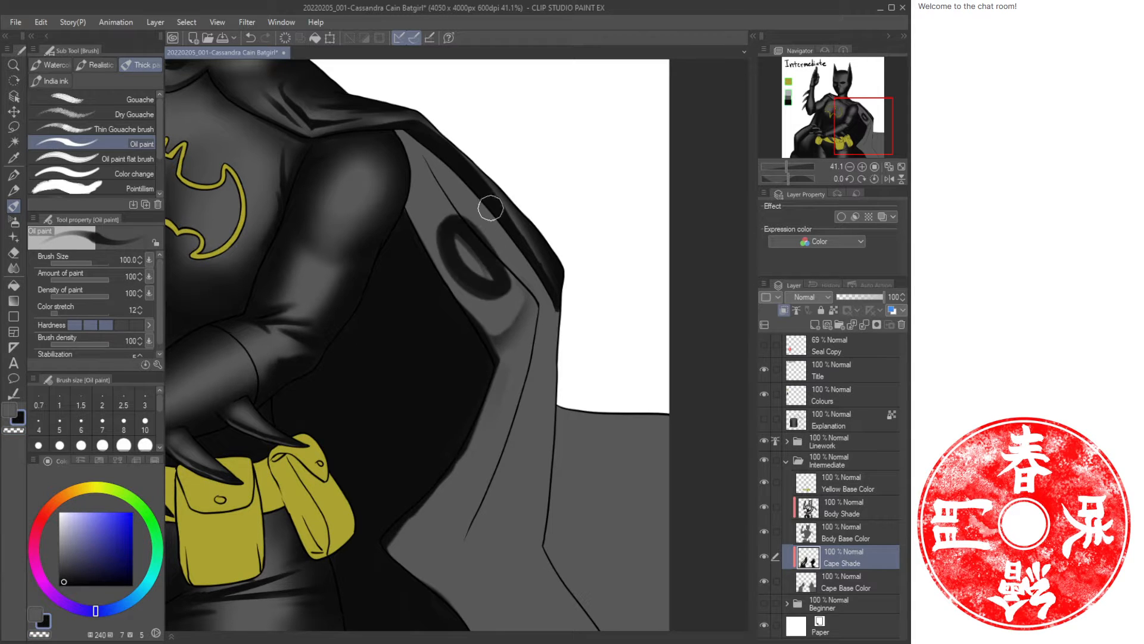
{"action": "key", "text": "ctrl+z"}
{"action": "mouse_move", "coordinate": [514, 358]}
{"action": "left_mouse_down"}
{"action": "mouse_move", "coordinate": [482, 465]}
{"action": "mouse_move", "coordinate": [502, 374]}
{"action": "left_mouse_up"}
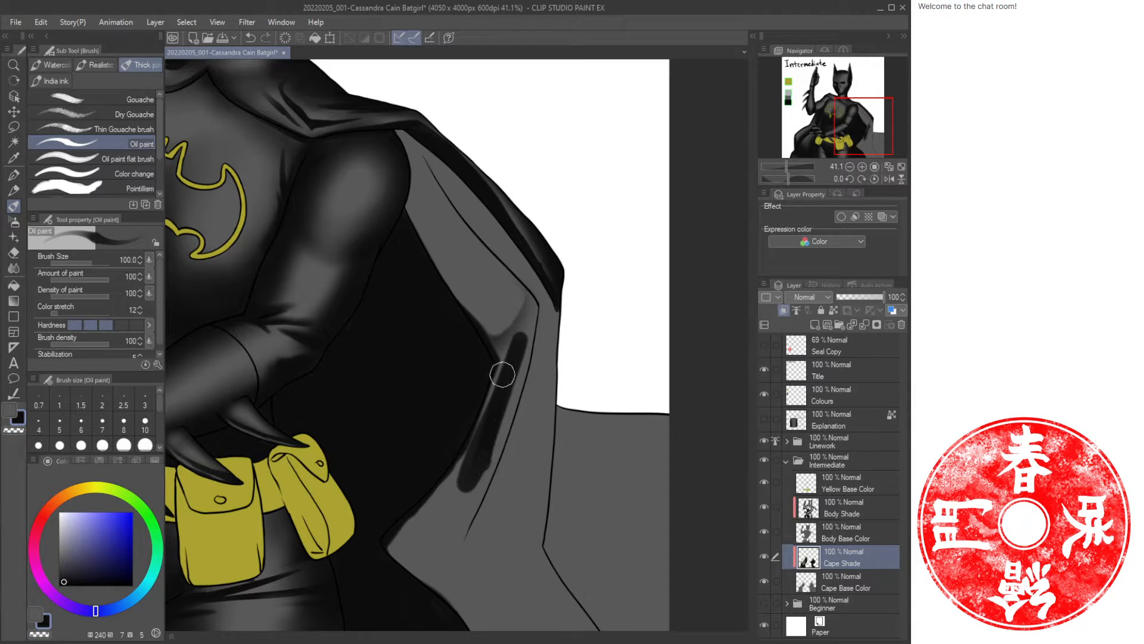
{"action": "key", "text": "ctrl+z"}
{"action": "mouse_move", "coordinate": [509, 417]}
{"action": "left_mouse_down"}
{"action": "mouse_move", "coordinate": [506, 371]}
{"action": "mouse_move", "coordinate": [544, 352]}
{"action": "mouse_move", "coordinate": [556, 361]}
{"action": "mouse_move", "coordinate": [531, 317]}
{"action": "mouse_move", "coordinate": [495, 373]}
{"action": "left_mouse_up"}
{"action": "key", "text": "ctrl+z"}
{"action": "key", "text": "ctrl+z"}
Paint a dark oil paint stroke along the cape's fold just below the shoulder edge.
{"action": "key", "text": "ctrl+z"}
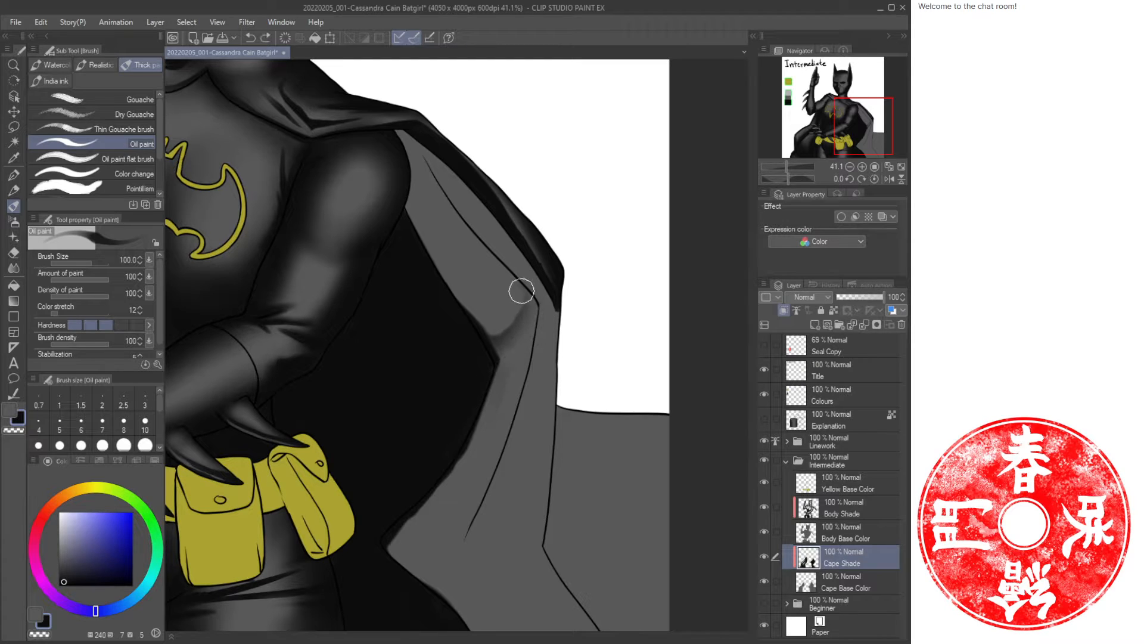
{"action": "left_click_drag", "start_coordinate": [535, 302], "coordinate": [506, 363]}
{"action": "key", "text": "ctrl+z"}
{"action": "mouse_move", "coordinate": [547, 300]}
{"action": "left_mouse_down"}
{"action": "mouse_move", "coordinate": [513, 327]}
{"action": "mouse_move", "coordinate": [498, 365]}
{"action": "left_mouse_up"}
{"action": "key", "text": "ctrl+z"}
{"action": "left_click_drag", "start_coordinate": [537, 314], "coordinate": [495, 378]}
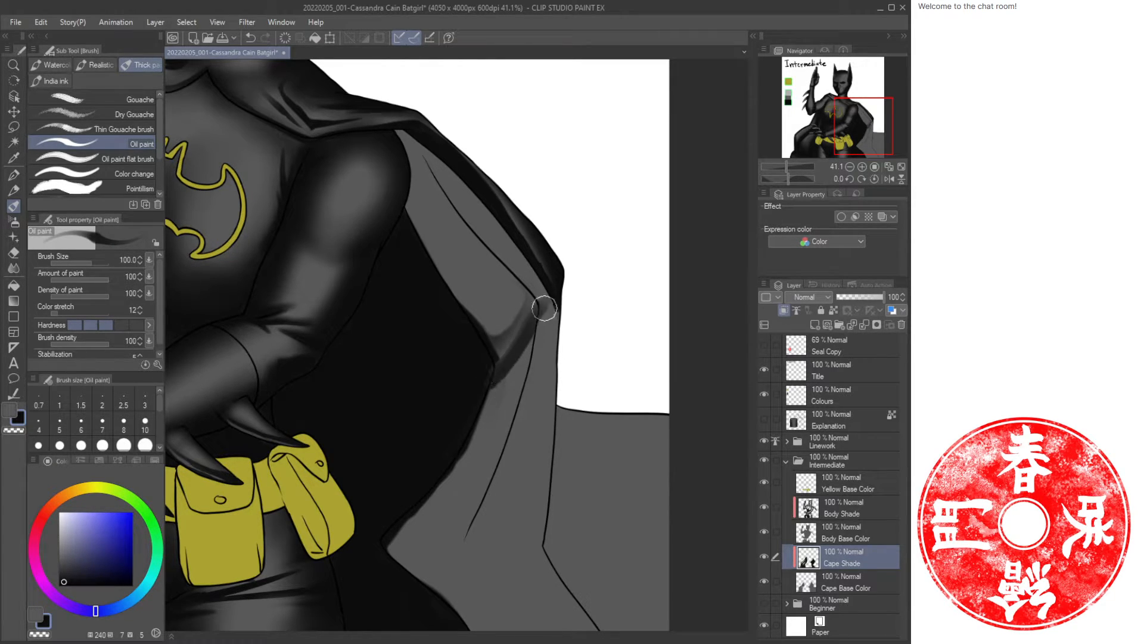
Switch to the soft airbrush, shade the cape's edge beside the arm, and reduce the brush size to 50.
{"action": "key", "text": "b"}
{"action": "mouse_move", "coordinate": [545, 318]}
{"action": "left_mouse_down"}
{"action": "mouse_move", "coordinate": [475, 424]}
{"action": "mouse_move", "coordinate": [519, 373]}
{"action": "mouse_move", "coordinate": [477, 450]}
{"action": "mouse_move", "coordinate": [536, 356]}
{"action": "mouse_move", "coordinate": [484, 398]}
{"action": "mouse_move", "coordinate": [480, 357]}
{"action": "mouse_move", "coordinate": [539, 325]}
{"action": "mouse_move", "coordinate": [452, 472]}
{"action": "mouse_move", "coordinate": [434, 375]}
{"action": "mouse_move", "coordinate": [542, 329]}
{"action": "mouse_move", "coordinate": [521, 371]}
{"action": "mouse_move", "coordinate": [493, 342]}
{"action": "mouse_move", "coordinate": [388, 145]}
{"action": "mouse_move", "coordinate": [386, 181]}
{"action": "mouse_move", "coordinate": [424, 163]}
{"action": "mouse_move", "coordinate": [406, 240]}
{"action": "mouse_move", "coordinate": [475, 204]}
{"action": "mouse_move", "coordinate": [441, 271]}
{"action": "mouse_move", "coordinate": [487, 290]}
{"action": "mouse_move", "coordinate": [524, 273]}
{"action": "mouse_move", "coordinate": [490, 337]}
{"action": "mouse_move", "coordinate": [483, 265]}
{"action": "mouse_move", "coordinate": [434, 280]}
{"action": "mouse_move", "coordinate": [399, 133]}
{"action": "mouse_move", "coordinate": [522, 275]}
{"action": "mouse_move", "coordinate": [501, 329]}
{"action": "mouse_move", "coordinate": [509, 375]}
{"action": "mouse_move", "coordinate": [517, 325]}
{"action": "left_mouse_up"}
{"action": "key", "text": "bracketleft"}
{"action": "key", "text": "bracketleft"}
{"action": "key", "text": "bracketleft"}
{"action": "key", "text": "bracketleft"}
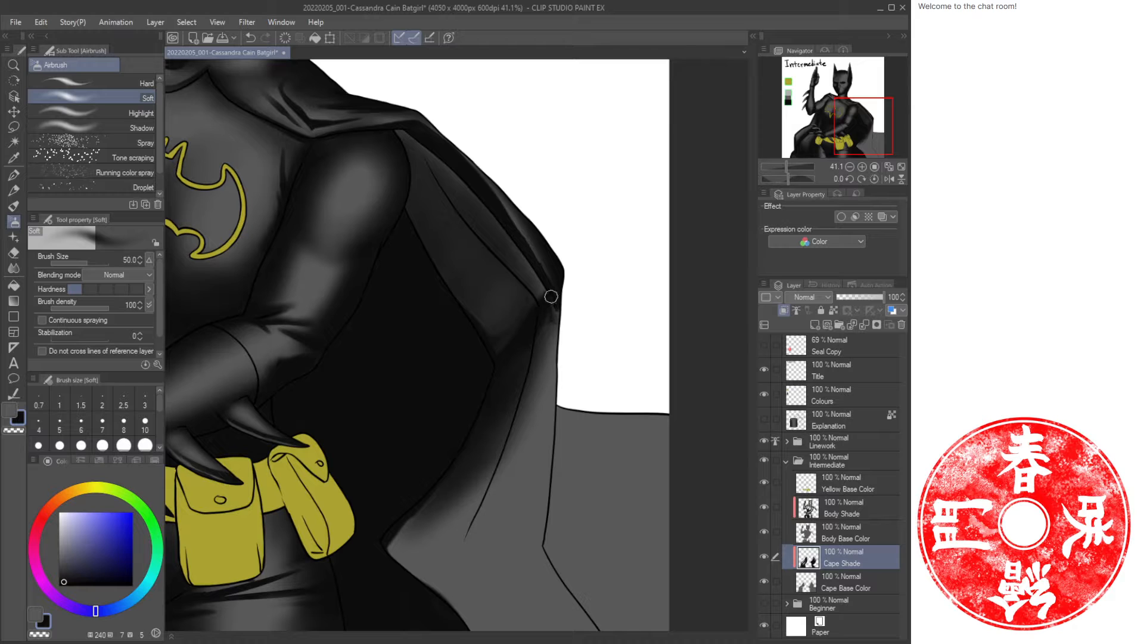
Airbrush soft dark shading down the cape behind the arm at sizes 70 and 100.
{"action": "key", "text": "ctrl+space"}
{"action": "mouse_move", "coordinate": [544, 348]}
{"action": "left_mouse_down"}
{"action": "mouse_move", "coordinate": [531, 395]}
{"action": "mouse_move", "coordinate": [546, 357]}
{"action": "mouse_move", "coordinate": [544, 298]}
{"action": "left_mouse_up"}
{"action": "key", "text": "b"}
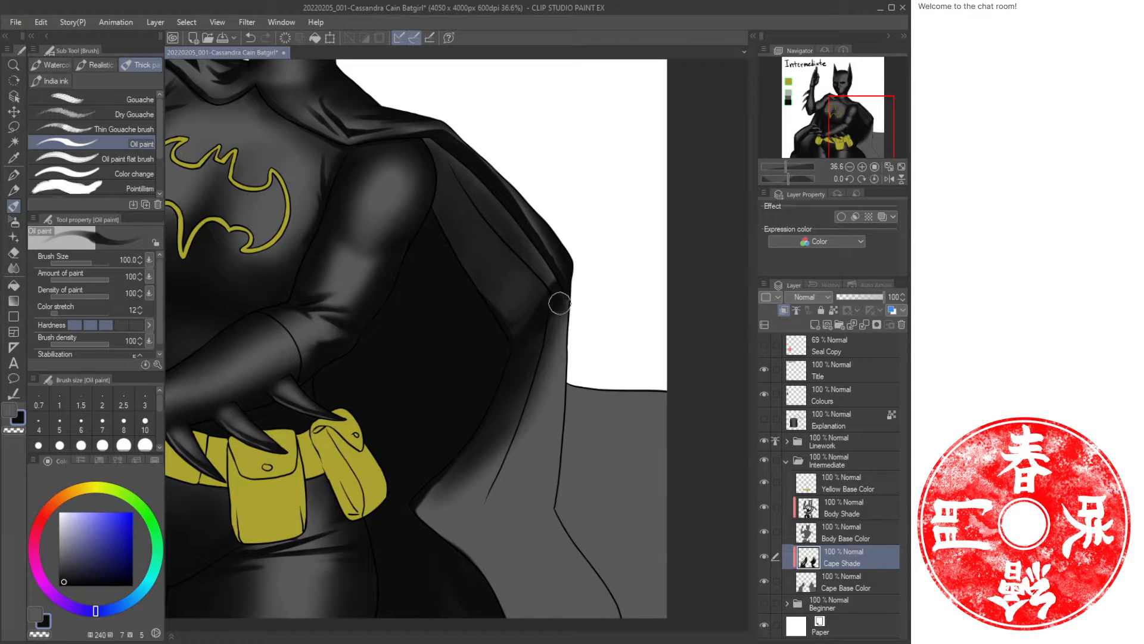
{"action": "key", "text": "b"}
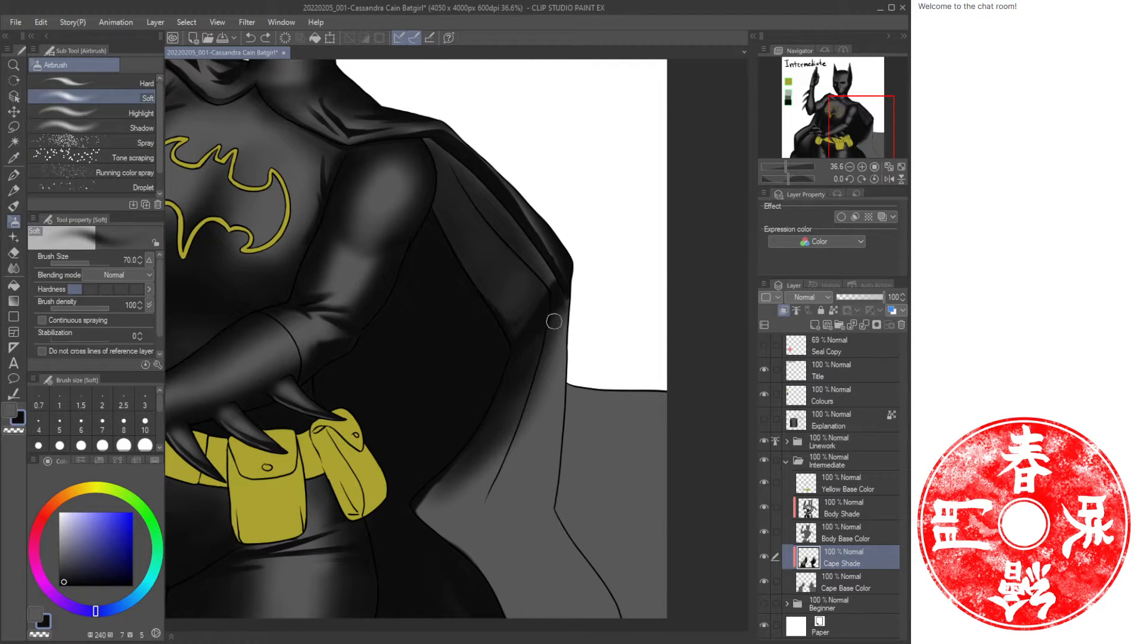
{"action": "mouse_move", "coordinate": [535, 352]}
{"action": "left_mouse_down"}
{"action": "mouse_move", "coordinate": [557, 327]}
{"action": "mouse_move", "coordinate": [511, 442]}
{"action": "mouse_move", "coordinate": [431, 495]}
{"action": "left_mouse_up"}
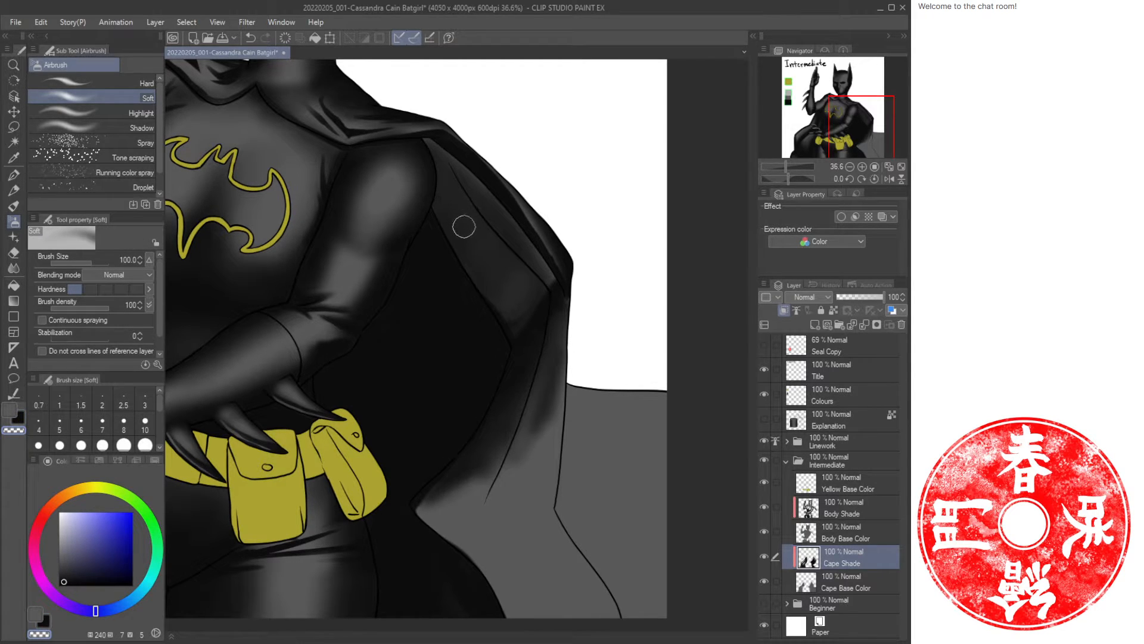
{"action": "mouse_move", "coordinate": [464, 227]}
{"action": "left_mouse_down"}
{"action": "mouse_move", "coordinate": [524, 306]}
{"action": "mouse_move", "coordinate": [526, 329]}
{"action": "mouse_move", "coordinate": [516, 396]}
{"action": "mouse_move", "coordinate": [512, 380]}
{"action": "mouse_move", "coordinate": [466, 494]}
{"action": "left_mouse_up"}
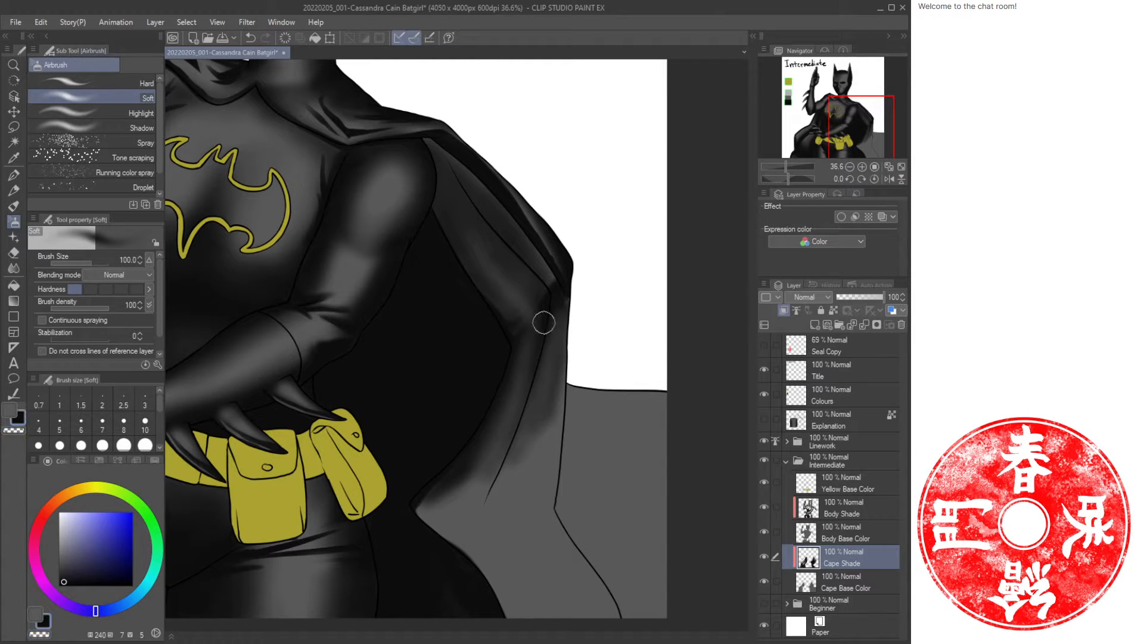
Airbrush more dark shading along the cape's right fold and up toward the shoulder.
{"action": "mouse_move", "coordinate": [542, 322]}
{"action": "left_mouse_down"}
{"action": "mouse_move", "coordinate": [496, 468]}
{"action": "mouse_move", "coordinate": [530, 374]}
{"action": "left_mouse_up"}
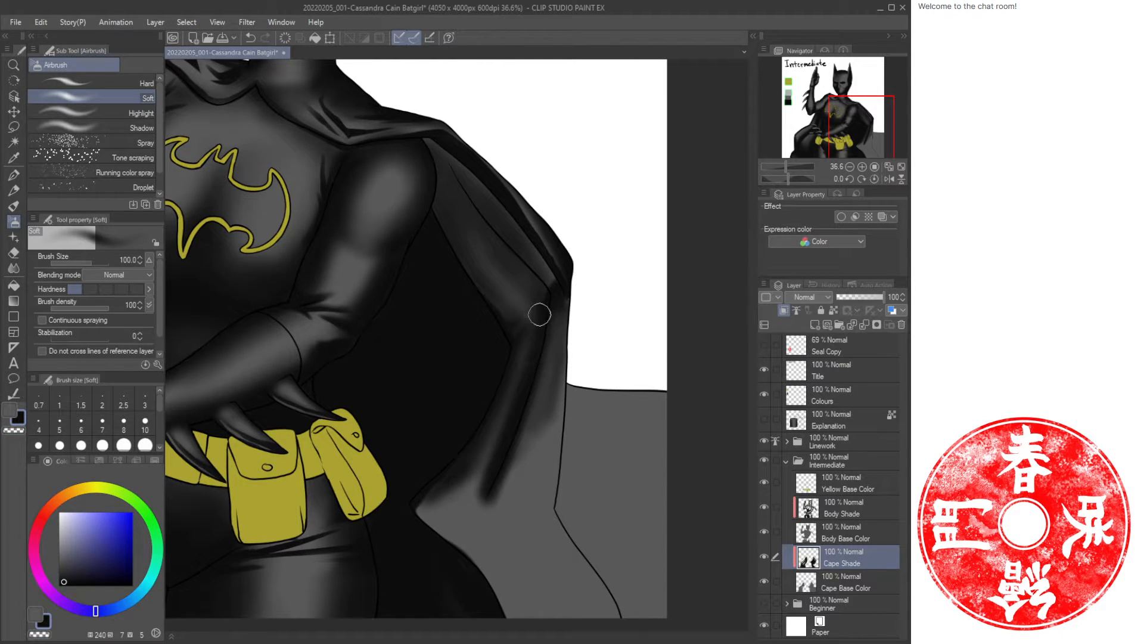
{"action": "left_click_drag", "start_coordinate": [540, 314], "coordinate": [487, 213]}
{"action": "left_click_drag", "start_coordinate": [453, 173], "coordinate": [492, 228]}
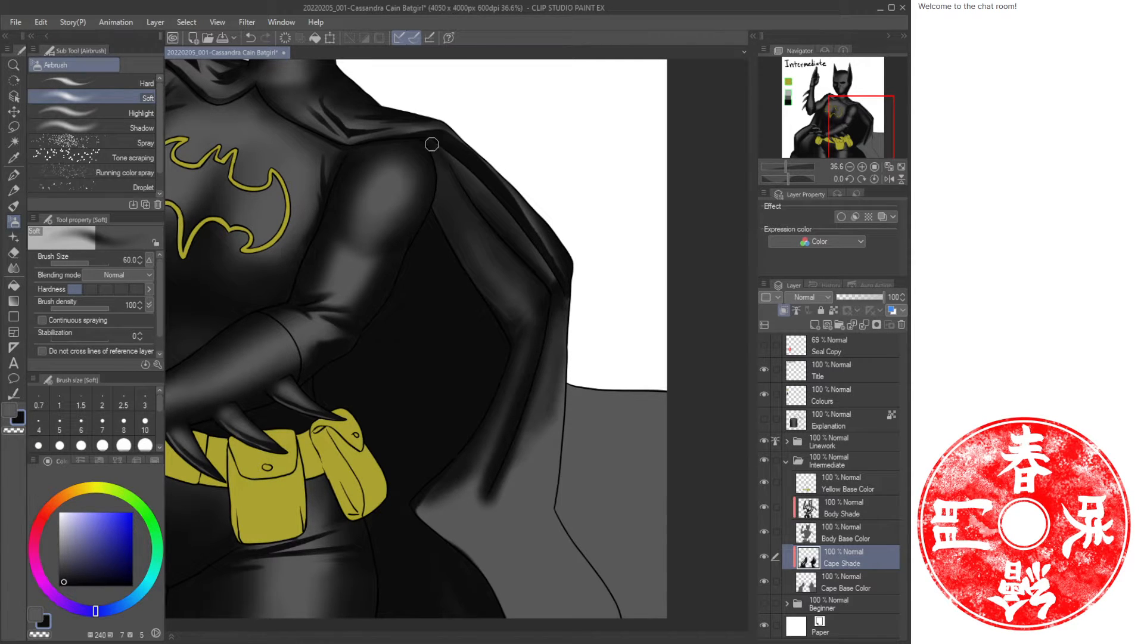
Switch to oil paint and blend strokes across the cape near the shoulder and fold.
{"action": "key", "text": "b"}
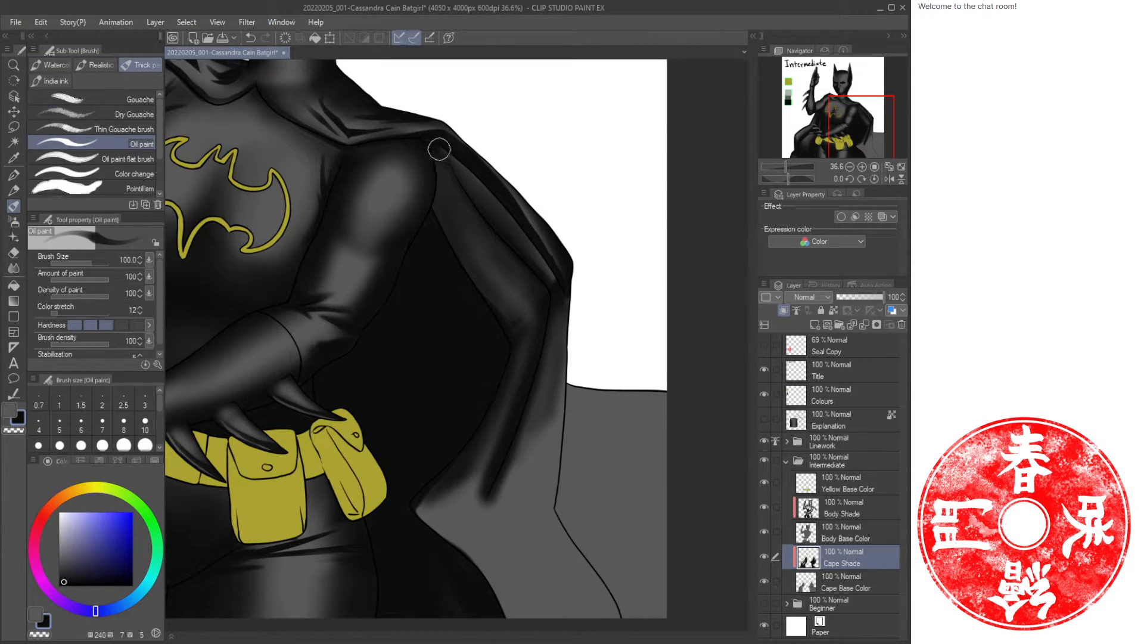
{"action": "left_click_drag", "start_coordinate": [439, 149], "coordinate": [506, 201]}
{"action": "left_click_drag", "start_coordinate": [563, 278], "coordinate": [486, 194]}
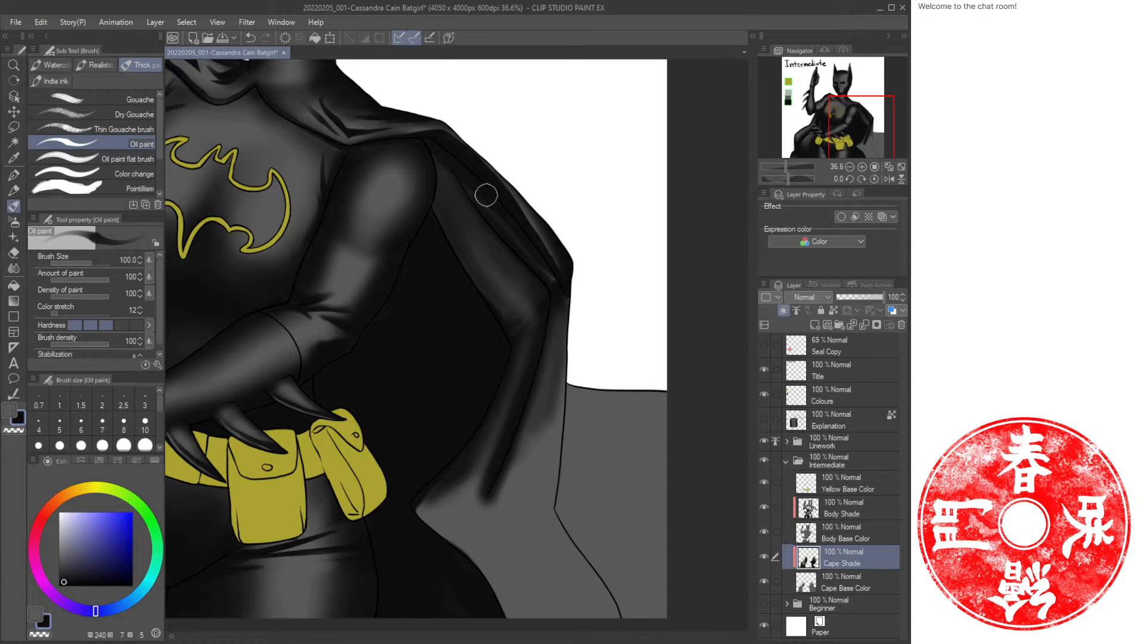
{"action": "mouse_move", "coordinate": [505, 237]}
{"action": "left_mouse_down"}
{"action": "mouse_move", "coordinate": [432, 151]}
{"action": "mouse_move", "coordinate": [447, 173]}
{"action": "mouse_move", "coordinate": [435, 204]}
{"action": "mouse_move", "coordinate": [477, 263]}
{"action": "left_mouse_up"}
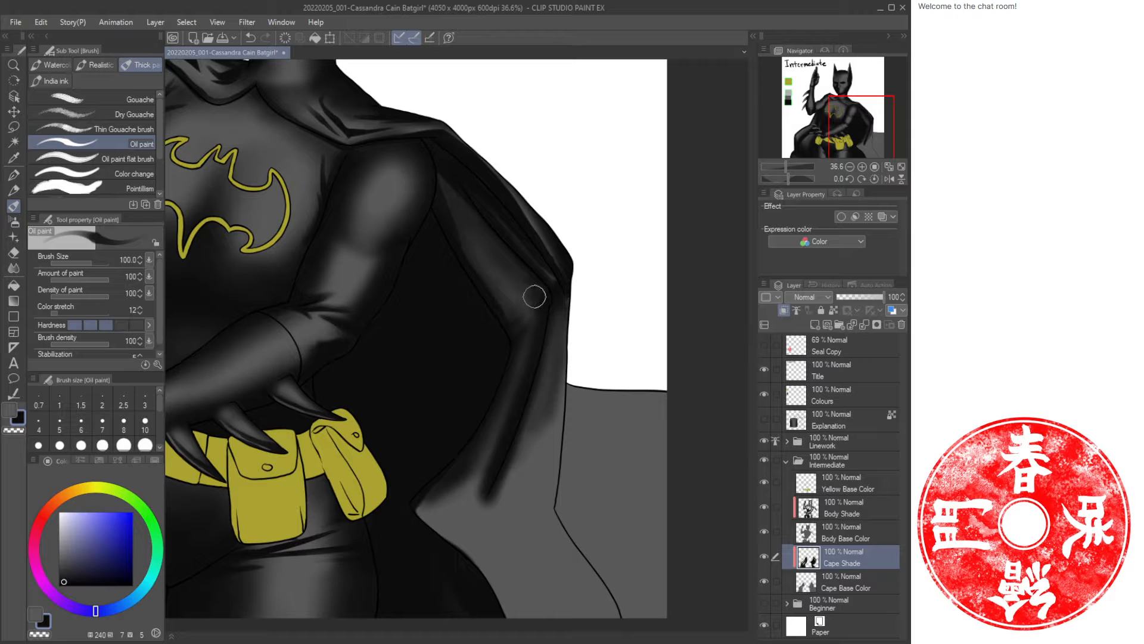
{"action": "mouse_move", "coordinate": [535, 296]}
{"action": "left_mouse_down"}
{"action": "mouse_move", "coordinate": [504, 343]}
{"action": "mouse_move", "coordinate": [517, 313]}
{"action": "mouse_move", "coordinate": [507, 314]}
{"action": "mouse_move", "coordinate": [523, 307]}
{"action": "mouse_move", "coordinate": [492, 301]}
{"action": "left_mouse_up"}
Switch to the airbrush, raise its size to 120, and shade the cape fold beside the arm.
{"action": "key", "text": "b"}
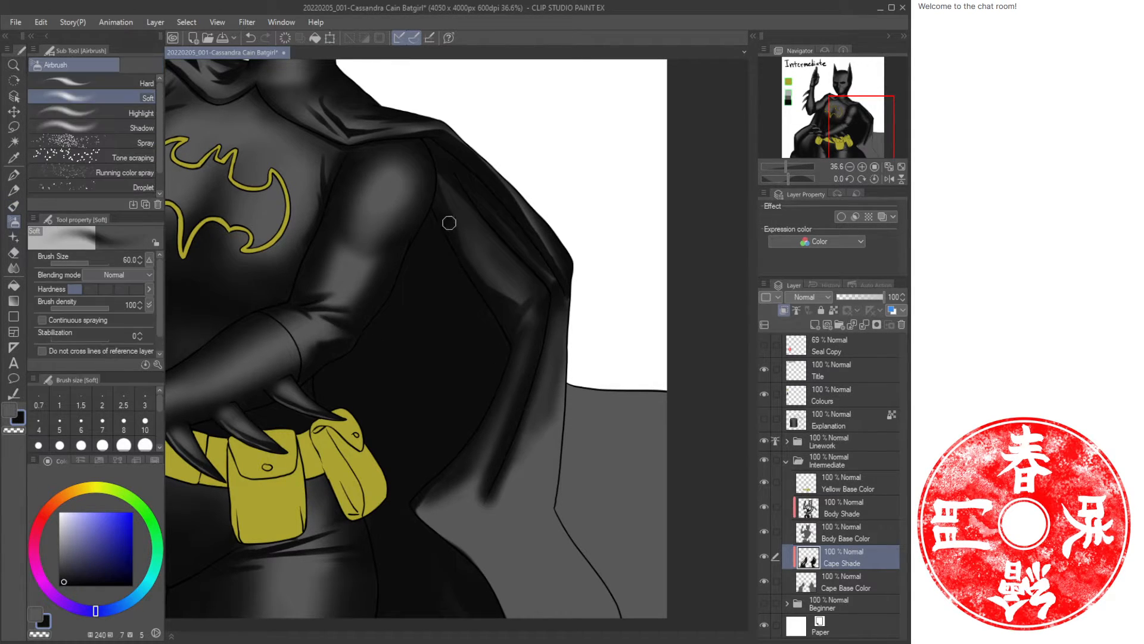
{"action": "key", "text": "]"}
{"action": "key", "text": "]"}
{"action": "key", "text": "]"}
{"action": "key", "text": "]"}
{"action": "mouse_move", "coordinate": [436, 178]}
{"action": "left_mouse_down"}
{"action": "mouse_move", "coordinate": [449, 225]}
{"action": "mouse_move", "coordinate": [490, 287]}
{"action": "mouse_move", "coordinate": [517, 300]}
{"action": "left_mouse_up"}
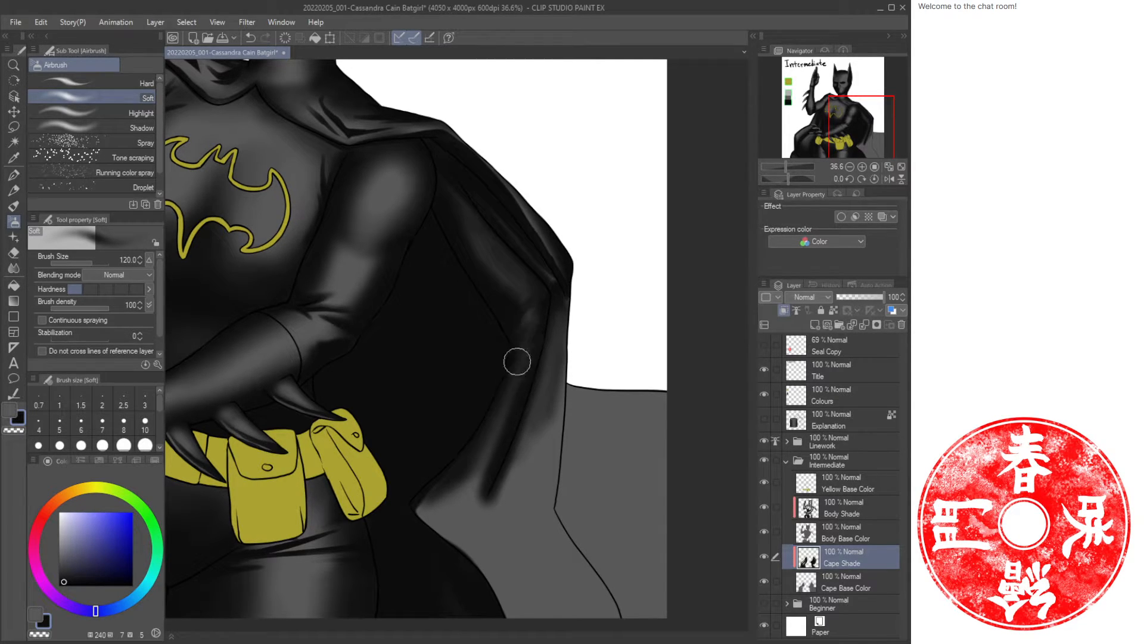
{"action": "left_click_drag", "start_coordinate": [438, 381], "coordinate": [536, 327]}
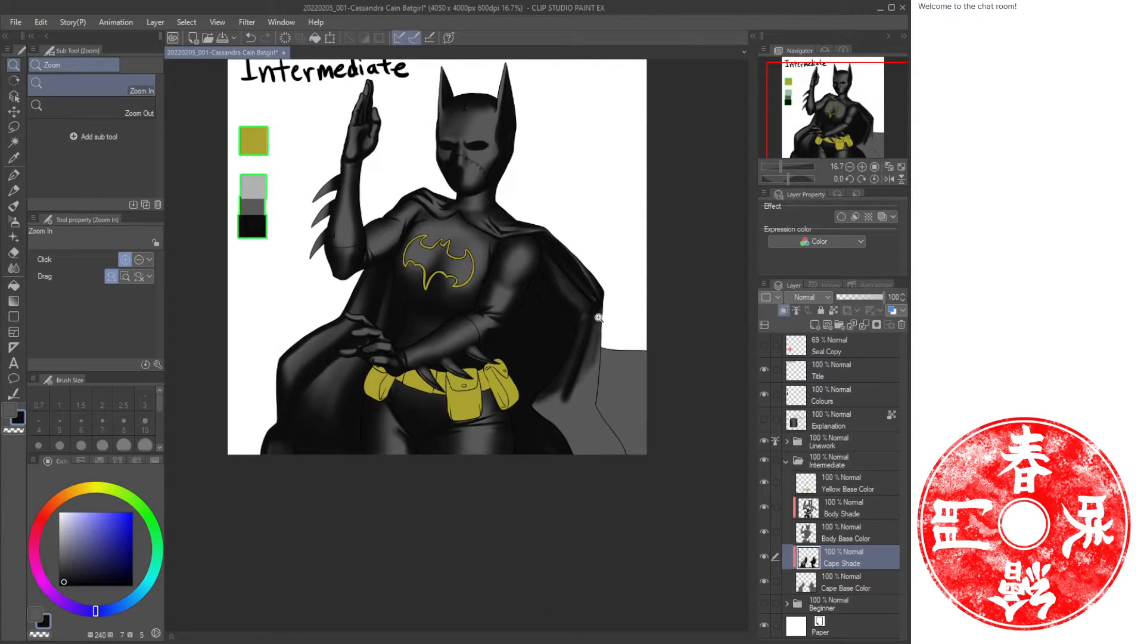
Zoom in and airbrush another dark stroke along the cape fold beside the arm.
{"action": "scroll", "coordinate": [598, 317], "scroll_direction": "up", "scroll_amount": 4}
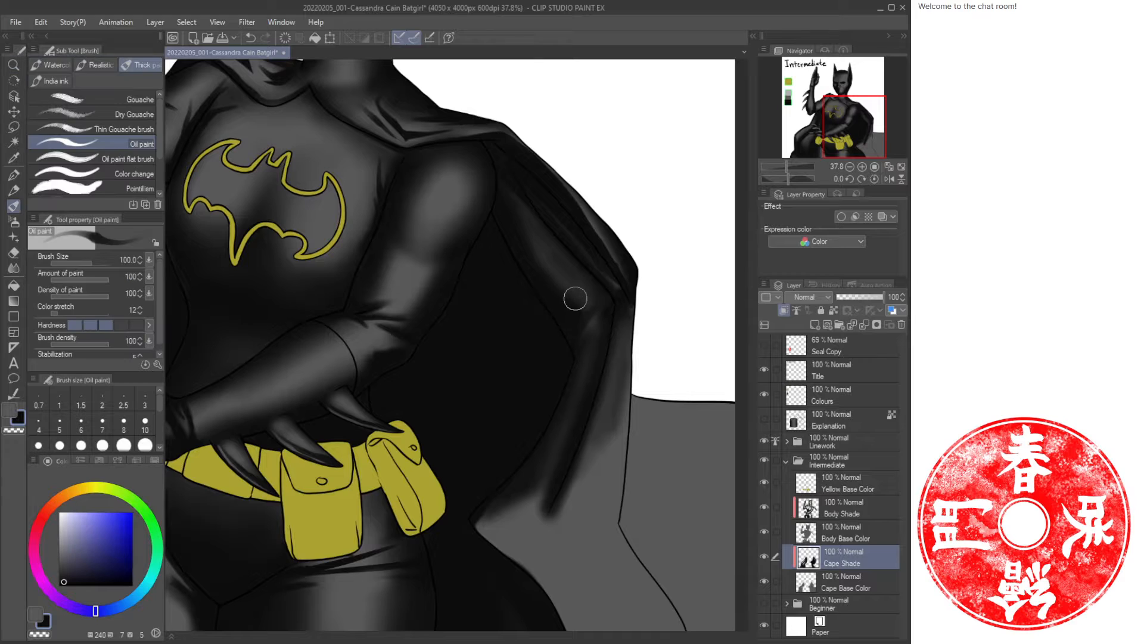
{"action": "key", "text": "b"}
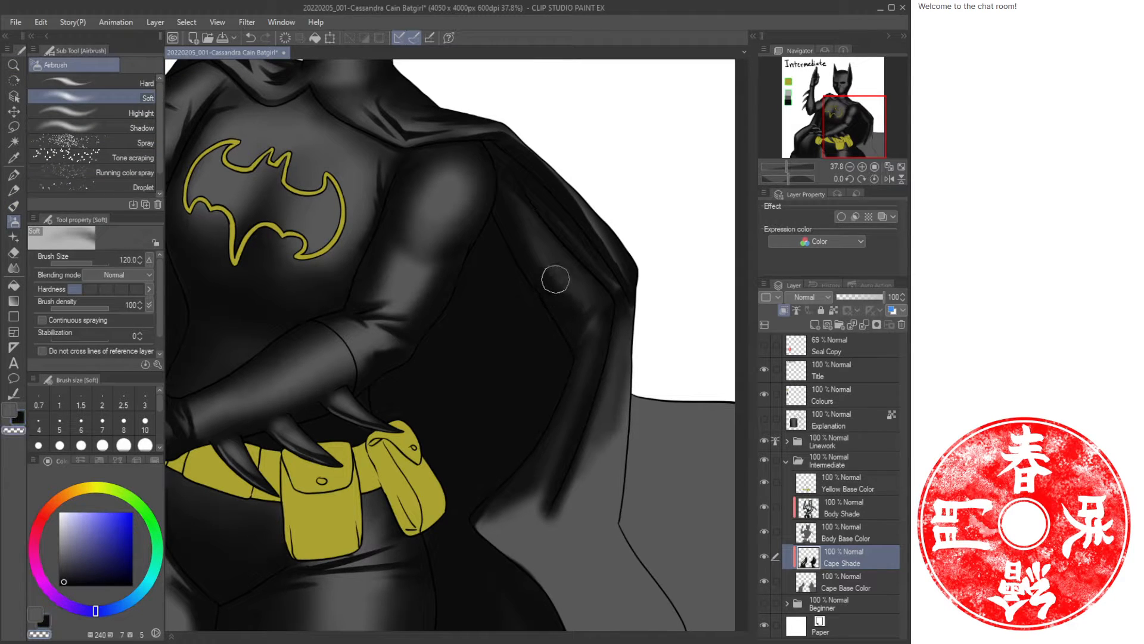
{"action": "mouse_move", "coordinate": [569, 309]}
{"action": "left_mouse_down"}
{"action": "mouse_move", "coordinate": [591, 298]}
{"action": "mouse_move", "coordinate": [564, 274]}
{"action": "mouse_move", "coordinate": [593, 317]}
{"action": "mouse_move", "coordinate": [592, 301]}
{"action": "mouse_move", "coordinate": [567, 307]}
{"action": "mouse_move", "coordinate": [526, 237]}
{"action": "left_mouse_up"}
Swap to the lighter colour and airbrush soft highlights on the lower cape near the fold.
{"action": "key", "text": "x"}
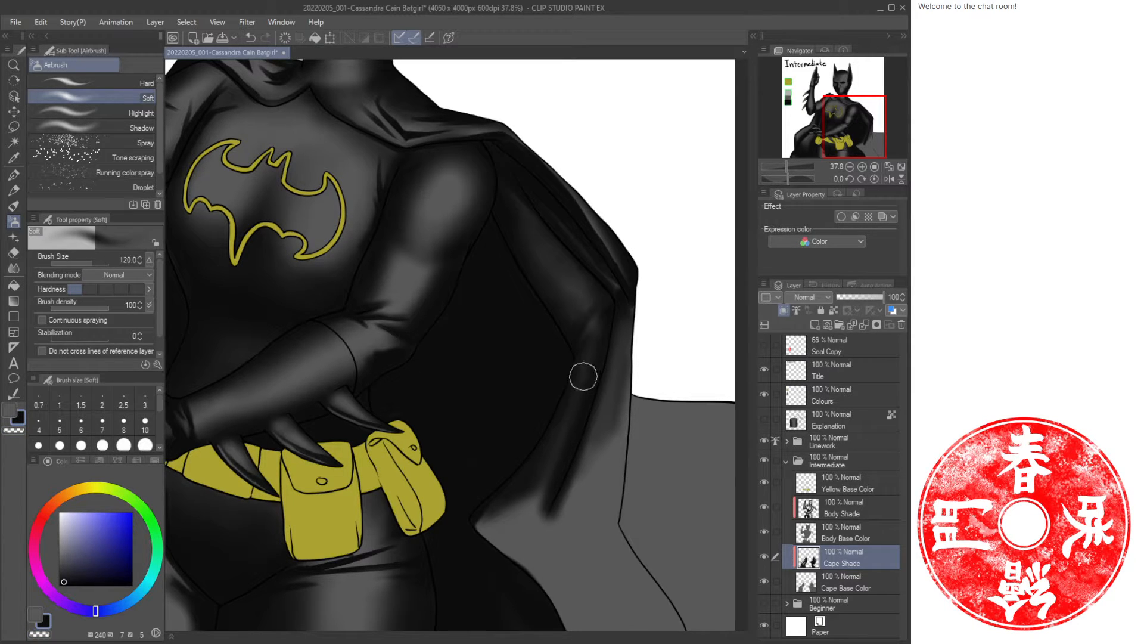
{"action": "mouse_move", "coordinate": [543, 453]}
{"action": "left_mouse_down"}
{"action": "mouse_move", "coordinate": [560, 450]}
{"action": "mouse_move", "coordinate": [503, 491]}
{"action": "left_mouse_up"}
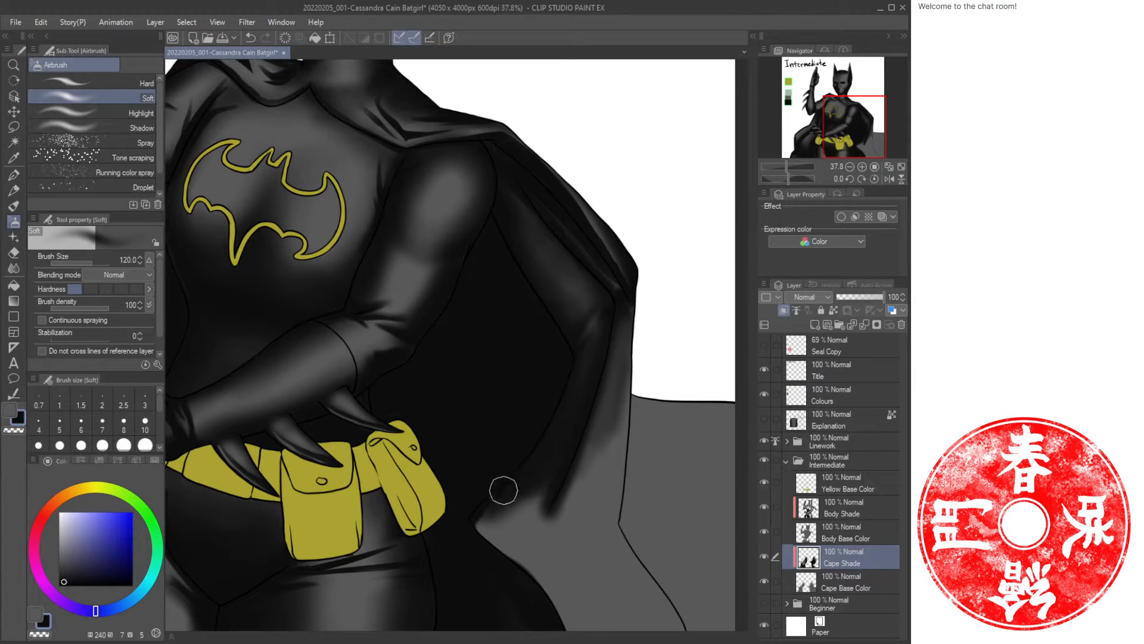
{"action": "mouse_move", "coordinate": [596, 329]}
{"action": "left_mouse_down"}
{"action": "mouse_move", "coordinate": [586, 382]}
{"action": "mouse_move", "coordinate": [519, 499]}
{"action": "left_mouse_up"}
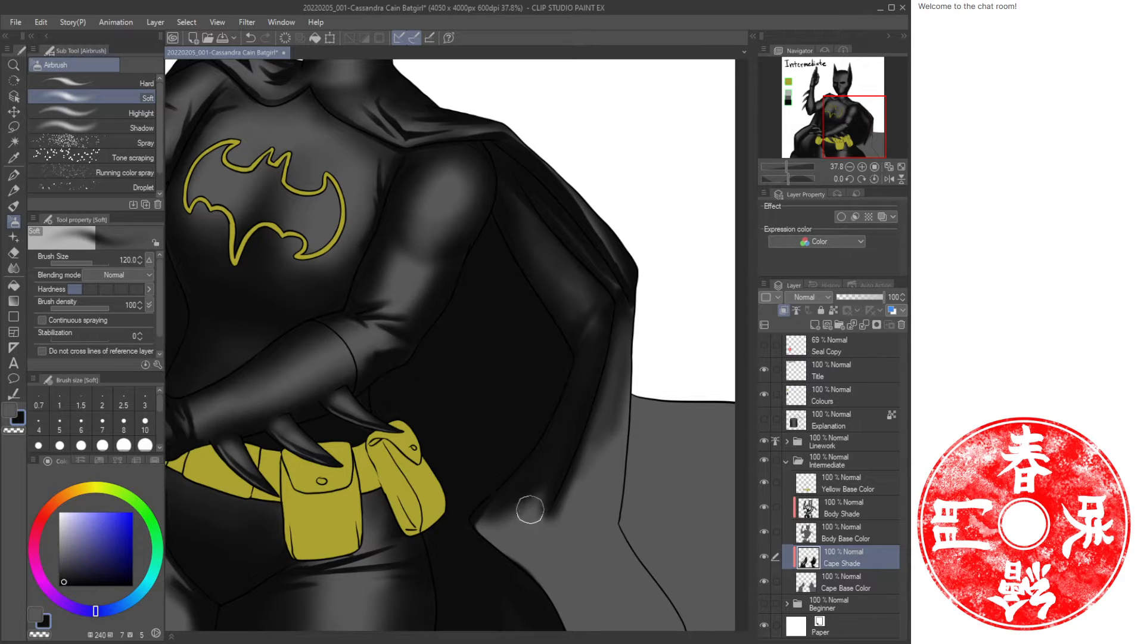
Toggle colours and airbrush dark shading over the lower right part of the cape.
{"action": "key", "text": "c"}
{"action": "key", "text": "c"}
{"action": "mouse_move", "coordinate": [478, 522]}
{"action": "left_mouse_down"}
{"action": "mouse_move", "coordinate": [533, 493]}
{"action": "mouse_move", "coordinate": [564, 427]}
{"action": "mouse_move", "coordinate": [487, 522]}
{"action": "left_mouse_up"}
{"action": "key", "text": "c"}
{"action": "left_click_drag", "start_coordinate": [544, 473], "coordinate": [521, 511]}
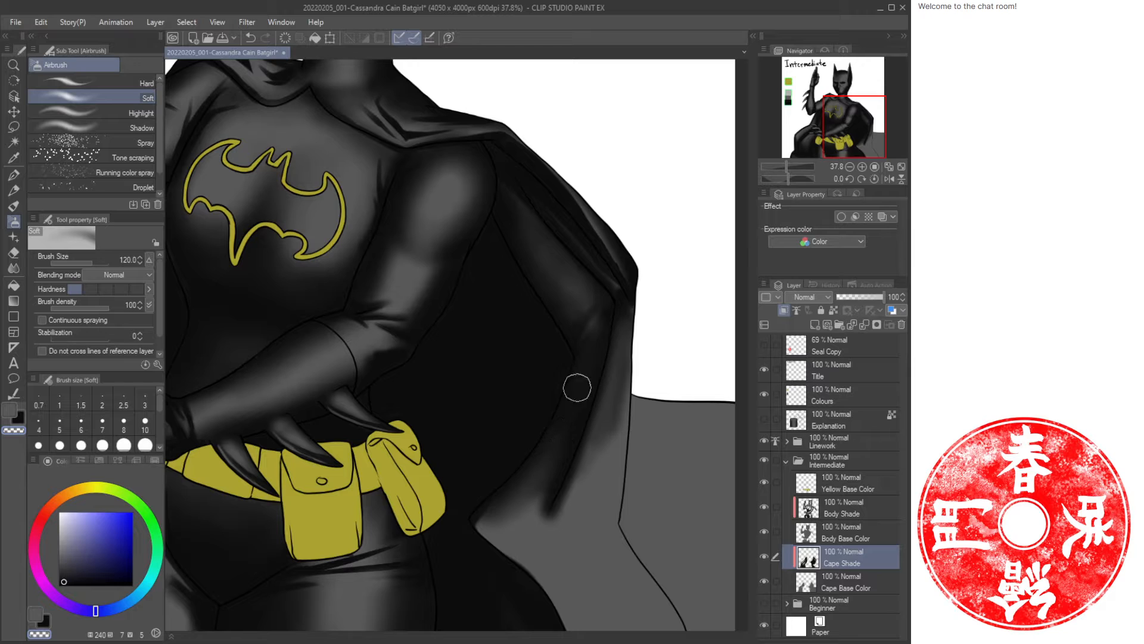
{"action": "key", "text": "c"}
{"action": "mouse_move", "coordinate": [552, 439]}
{"action": "left_mouse_down"}
{"action": "mouse_move", "coordinate": [544, 475]}
{"action": "mouse_move", "coordinate": [498, 508]}
{"action": "left_mouse_up"}
{"action": "mouse_move", "coordinate": [543, 475]}
{"action": "left_mouse_down"}
{"action": "mouse_move", "coordinate": [485, 511]}
{"action": "mouse_move", "coordinate": [524, 493]}
{"action": "mouse_move", "coordinate": [538, 536]}
{"action": "mouse_move", "coordinate": [529, 559]}
{"action": "mouse_move", "coordinate": [555, 595]}
{"action": "mouse_move", "coordinate": [686, 623]}
{"action": "left_mouse_up"}
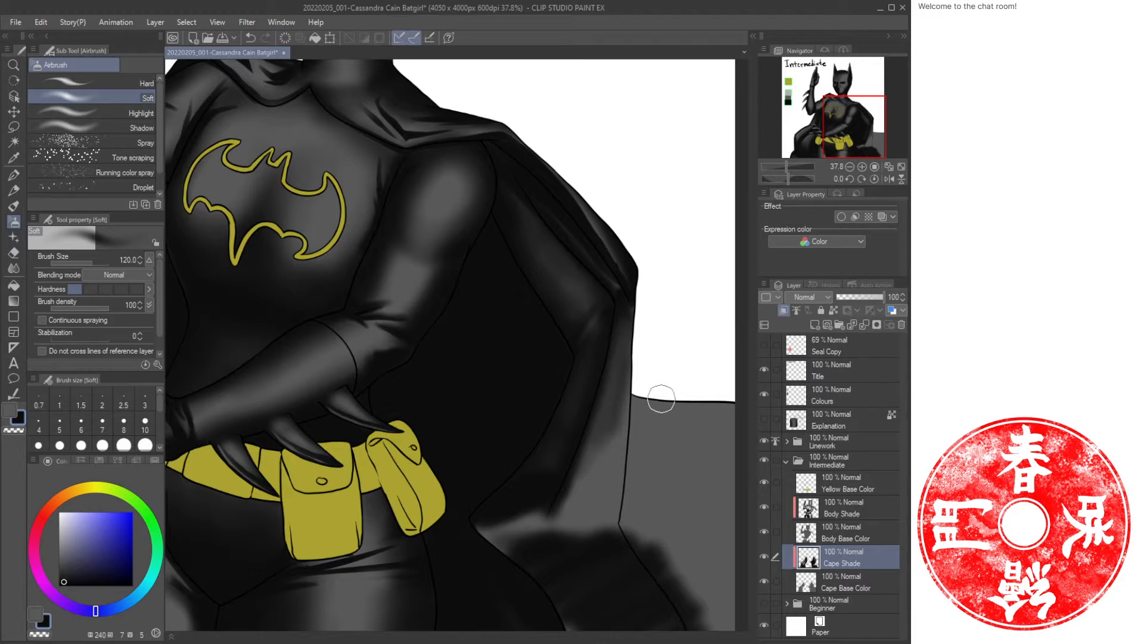
Blend the lower right cape edge with oil paint strokes, zoom out, and save the file.
{"action": "key", "text": "b"}
{"action": "mouse_move", "coordinate": [646, 384]}
{"action": "left_mouse_down"}
{"action": "mouse_move", "coordinate": [626, 473]}
{"action": "mouse_move", "coordinate": [633, 536]}
{"action": "left_mouse_up"}
{"action": "mouse_move", "coordinate": [693, 626]}
{"action": "left_mouse_down"}
{"action": "mouse_move", "coordinate": [631, 508]}
{"action": "mouse_move", "coordinate": [646, 427]}
{"action": "mouse_move", "coordinate": [684, 368]}
{"action": "mouse_move", "coordinate": [726, 378]}
{"action": "mouse_move", "coordinate": [737, 625]}
{"action": "mouse_move", "coordinate": [741, 474]}
{"action": "mouse_move", "coordinate": [683, 570]}
{"action": "mouse_move", "coordinate": [718, 457]}
{"action": "mouse_move", "coordinate": [696, 433]}
{"action": "mouse_move", "coordinate": [649, 459]}
{"action": "mouse_move", "coordinate": [636, 444]}
{"action": "mouse_move", "coordinate": [663, 443]}
{"action": "mouse_move", "coordinate": [655, 397]}
{"action": "left_mouse_up"}
{"action": "key", "text": "ctrl+space"}
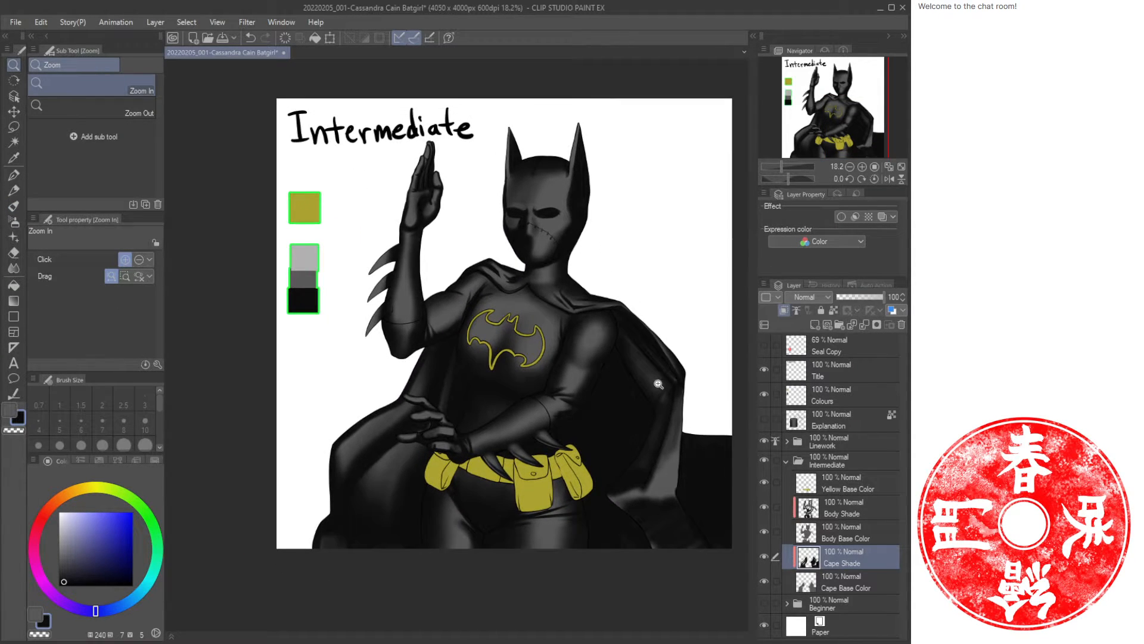
{"action": "key", "text": "ctrl+s"}
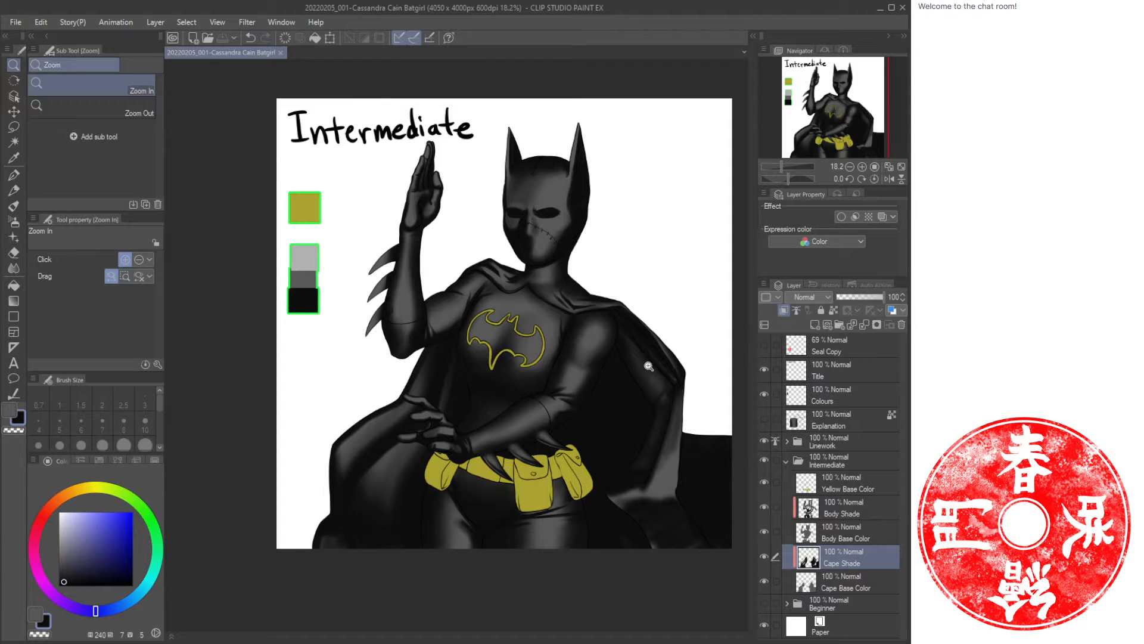
Zoom in on the lower cape and paint an oil paint stroke down its fold below the arm.
{"action": "scroll", "coordinate": [679, 473], "scroll_direction": "up", "scroll_amount": 5}
{"action": "left_click_drag", "start_coordinate": [695, 473], "coordinate": [573, 386]}
{"action": "scroll", "coordinate": [584, 391], "scroll_direction": "up", "scroll_amount": 3}
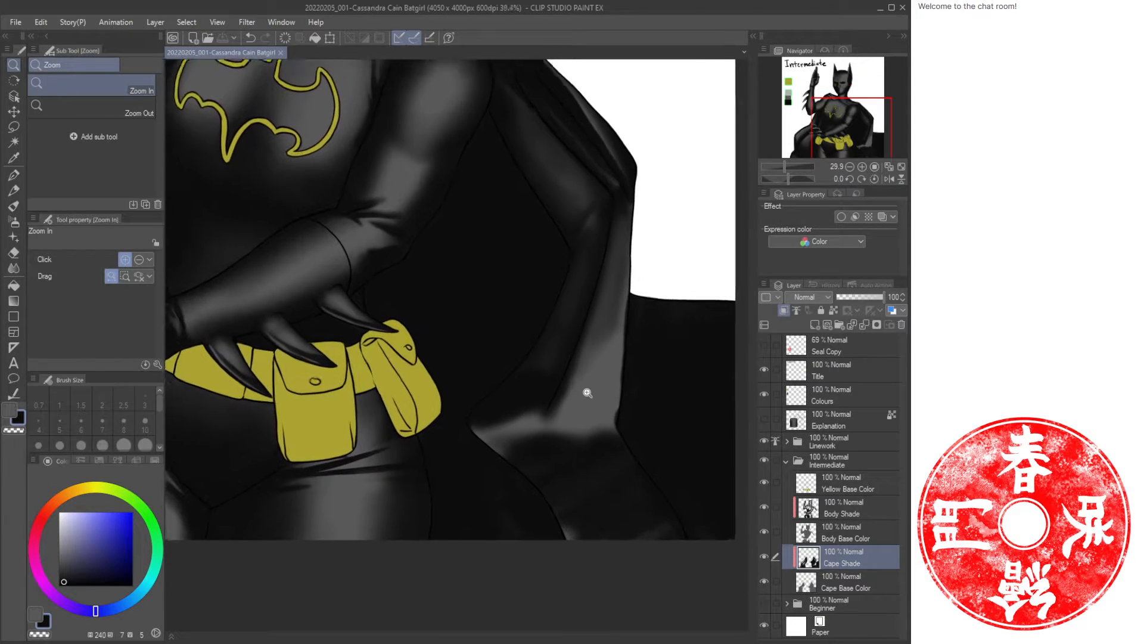
{"action": "key", "text": "b"}
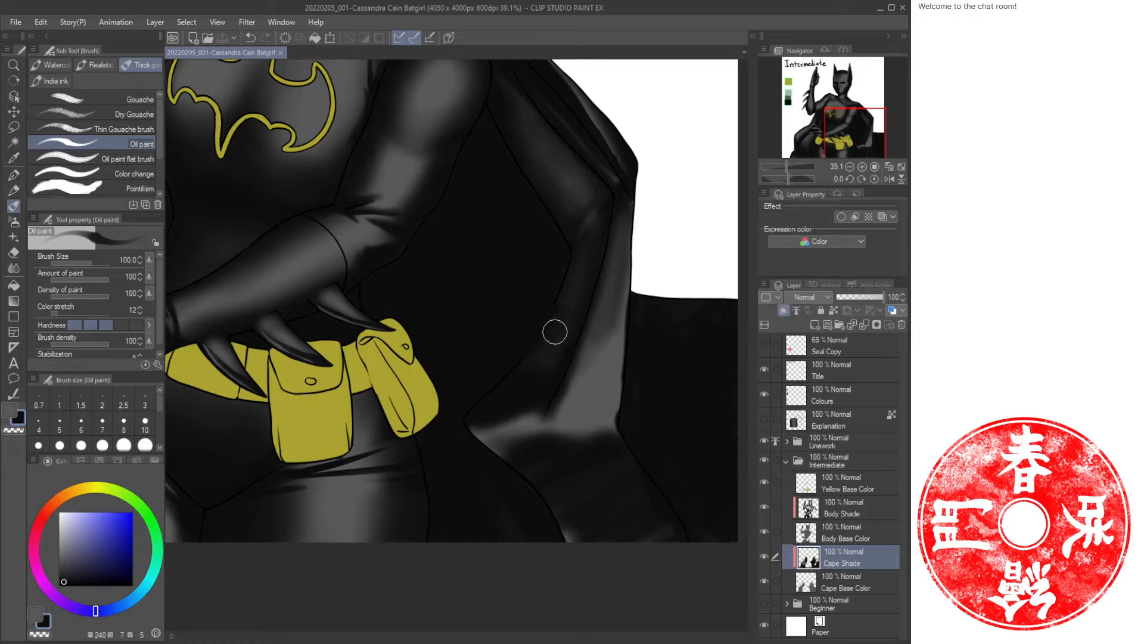
{"action": "mouse_move", "coordinate": [602, 281]}
{"action": "left_mouse_down"}
{"action": "mouse_move", "coordinate": [554, 420]}
{"action": "mouse_move", "coordinate": [564, 349]}
{"action": "mouse_move", "coordinate": [591, 367]}
{"action": "mouse_move", "coordinate": [572, 404]}
{"action": "mouse_move", "coordinate": [607, 301]}
{"action": "mouse_move", "coordinate": [578, 420]}
{"action": "mouse_move", "coordinate": [555, 454]}
{"action": "mouse_move", "coordinate": [549, 412]}
{"action": "mouse_move", "coordinate": [546, 425]}
{"action": "mouse_move", "coordinate": [570, 462]}
{"action": "mouse_move", "coordinate": [551, 394]}
{"action": "mouse_move", "coordinate": [547, 419]}
{"action": "mouse_move", "coordinate": [579, 483]}
{"action": "mouse_move", "coordinate": [605, 414]}
{"action": "mouse_move", "coordinate": [600, 459]}
{"action": "mouse_move", "coordinate": [612, 345]}
{"action": "mouse_move", "coordinate": [627, 313]}
{"action": "mouse_move", "coordinate": [619, 420]}
{"action": "mouse_move", "coordinate": [632, 446]}
{"action": "left_mouse_up"}
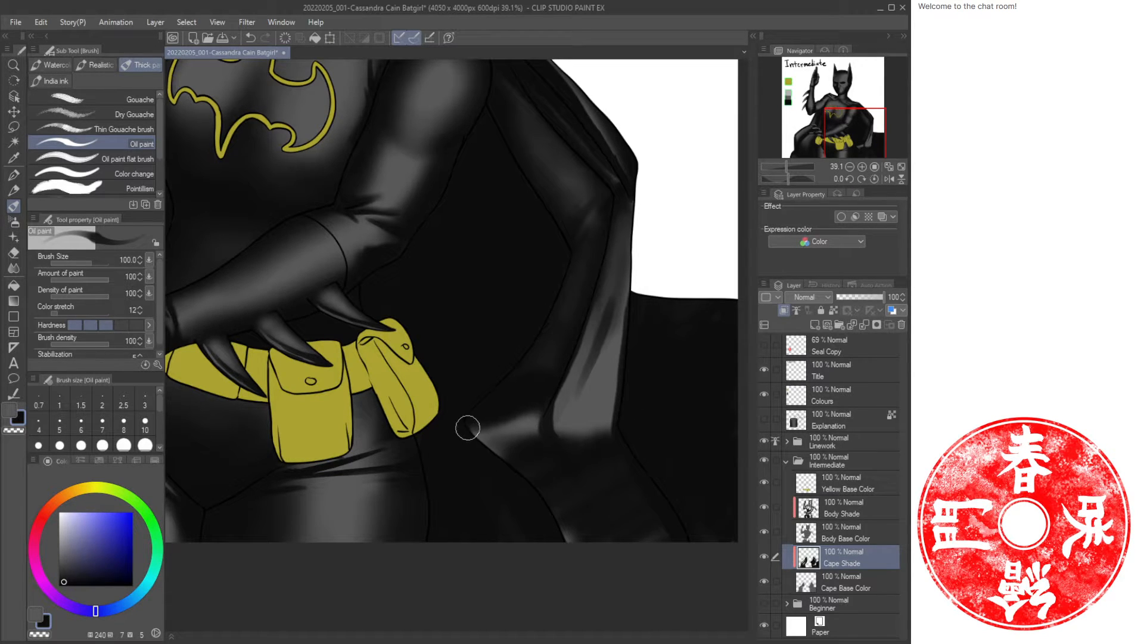
Darken the cape's lower fold near the belt with oil paint and soft airbrush strokes.
{"action": "key", "text": "c"}
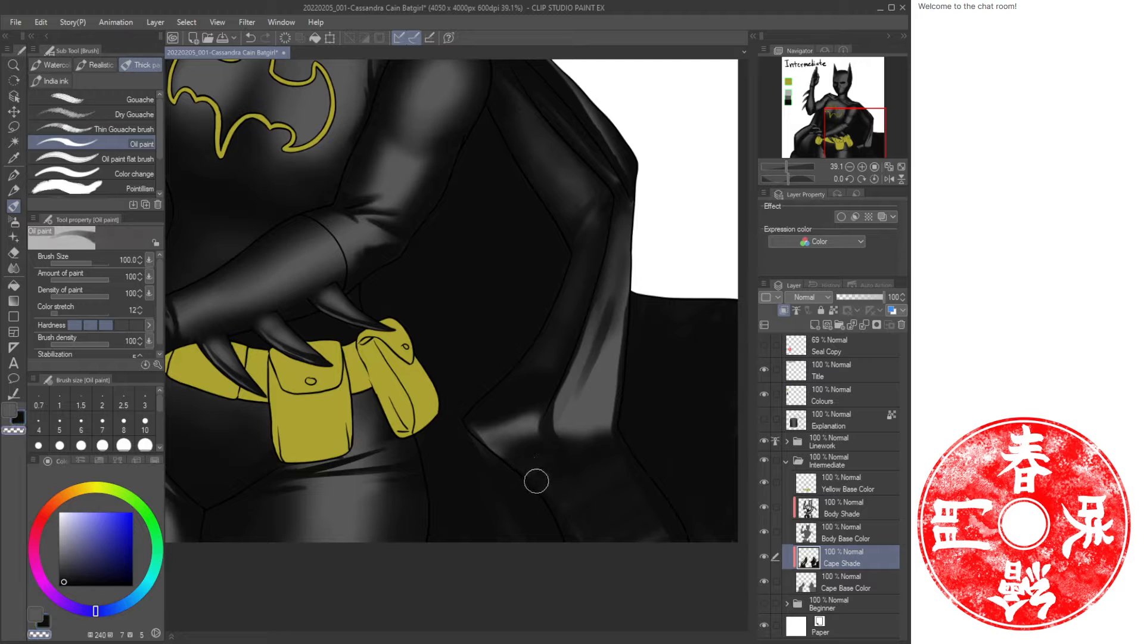
{"action": "left_click_drag", "start_coordinate": [564, 512], "coordinate": [493, 440]}
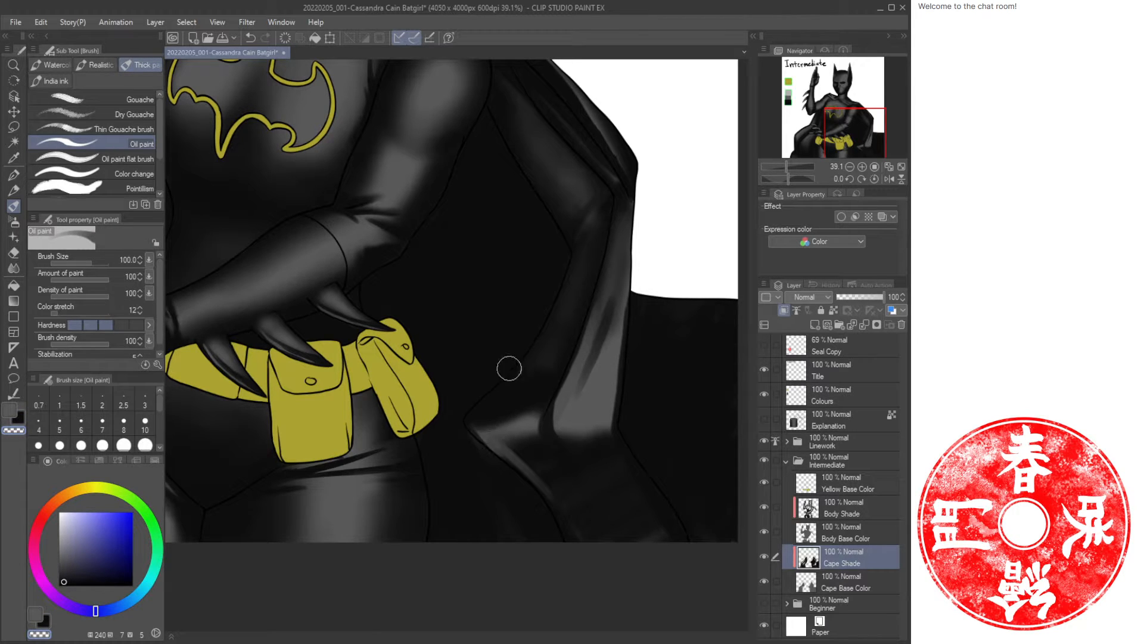
{"action": "key", "text": "c"}
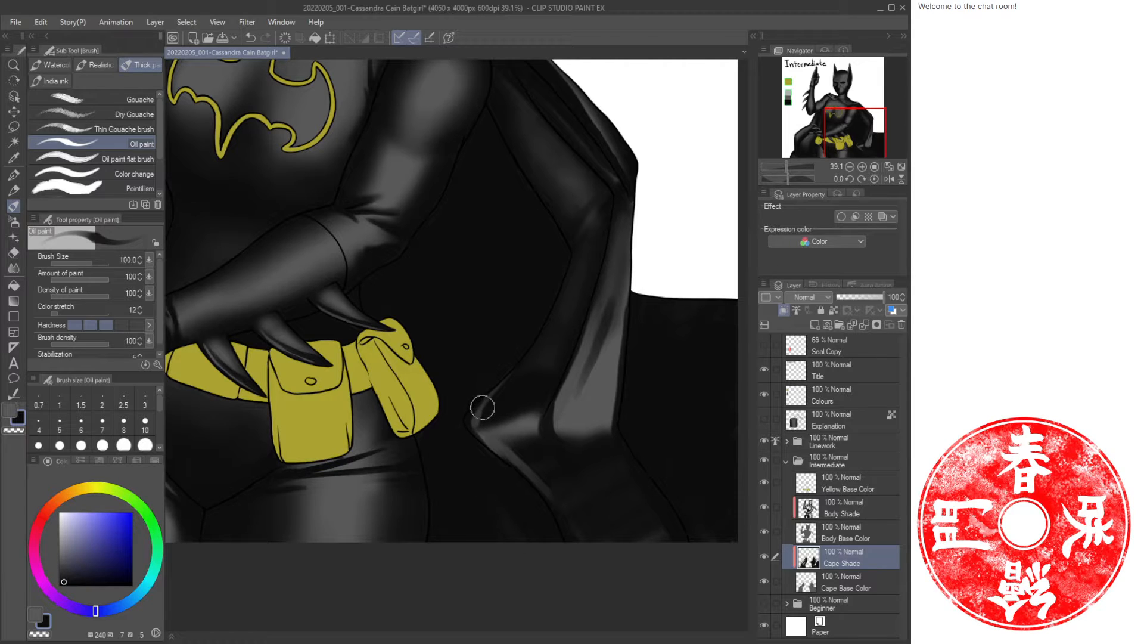
{"action": "key", "text": "b"}
{"action": "mouse_move", "coordinate": [491, 407]}
{"action": "left_mouse_down"}
{"action": "mouse_move", "coordinate": [511, 366]}
{"action": "mouse_move", "coordinate": [474, 418]}
{"action": "mouse_move", "coordinate": [487, 462]}
{"action": "mouse_move", "coordinate": [522, 466]}
{"action": "mouse_move", "coordinate": [576, 545]}
{"action": "left_mouse_up"}
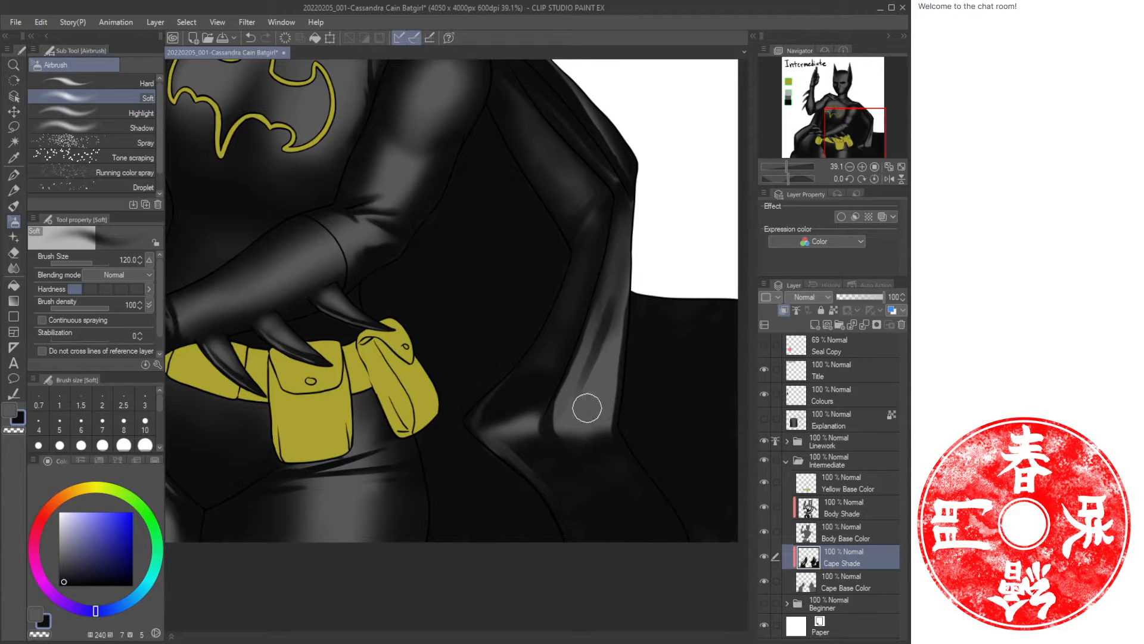
Airbrush soft strokes along the cape fold right of the belt, enlarging the brush to 200.
{"action": "mouse_move", "coordinate": [588, 403]}
{"action": "left_mouse_down"}
{"action": "mouse_move", "coordinate": [617, 328]}
{"action": "mouse_move", "coordinate": [606, 411]}
{"action": "mouse_move", "coordinate": [623, 294]}
{"action": "left_mouse_up"}
{"action": "mouse_move", "coordinate": [562, 424]}
{"action": "left_mouse_down"}
{"action": "mouse_move", "coordinate": [578, 343]}
{"action": "mouse_move", "coordinate": [613, 291]}
{"action": "left_mouse_up"}
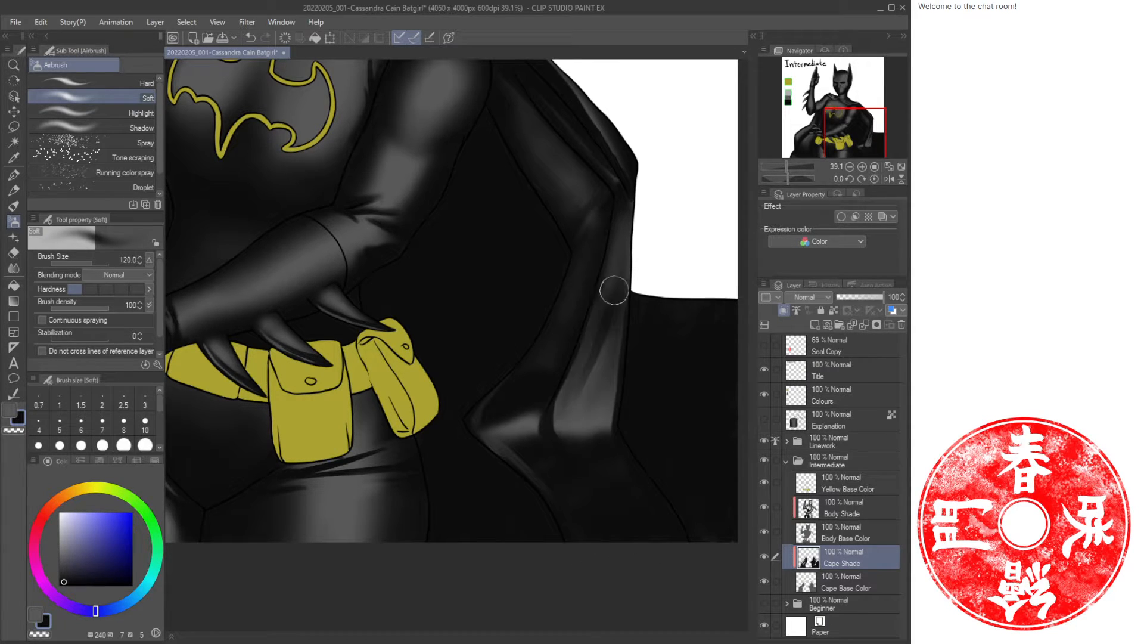
{"action": "key", "text": "bracketright"}
{"action": "key", "text": "bracketright"}
{"action": "key", "text": "bracketright"}
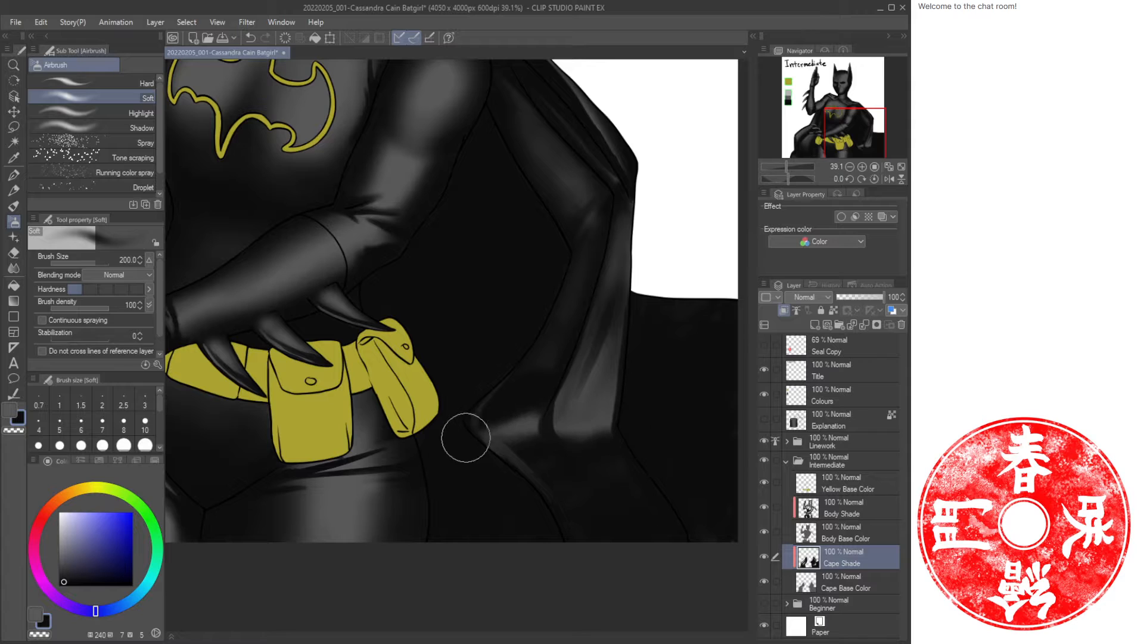
{"action": "mouse_move", "coordinate": [572, 411]}
{"action": "left_mouse_down"}
{"action": "mouse_move", "coordinate": [618, 221]}
{"action": "mouse_move", "coordinate": [610, 325]}
{"action": "mouse_move", "coordinate": [581, 424]}
{"action": "mouse_move", "coordinate": [636, 247]}
{"action": "left_mouse_up"}
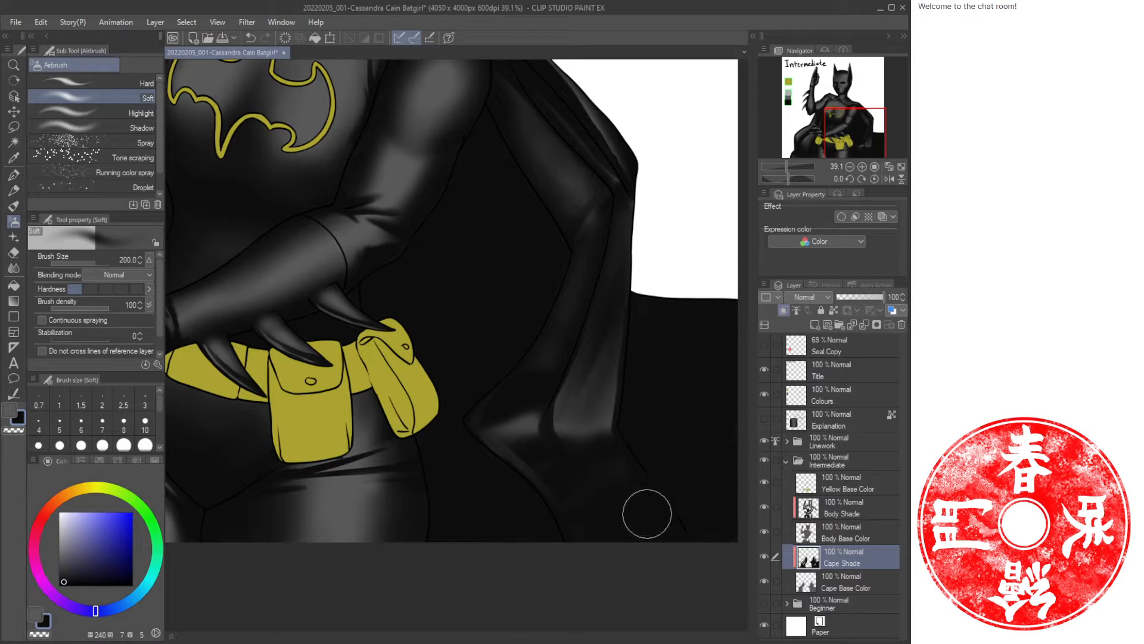
Zoom out and add a new layer named Body Shine above the Body Shade layer.
{"action": "key", "text": "ctrl+space"}
{"action": "left_click_drag", "start_coordinate": [474, 453], "coordinate": [418, 451]}
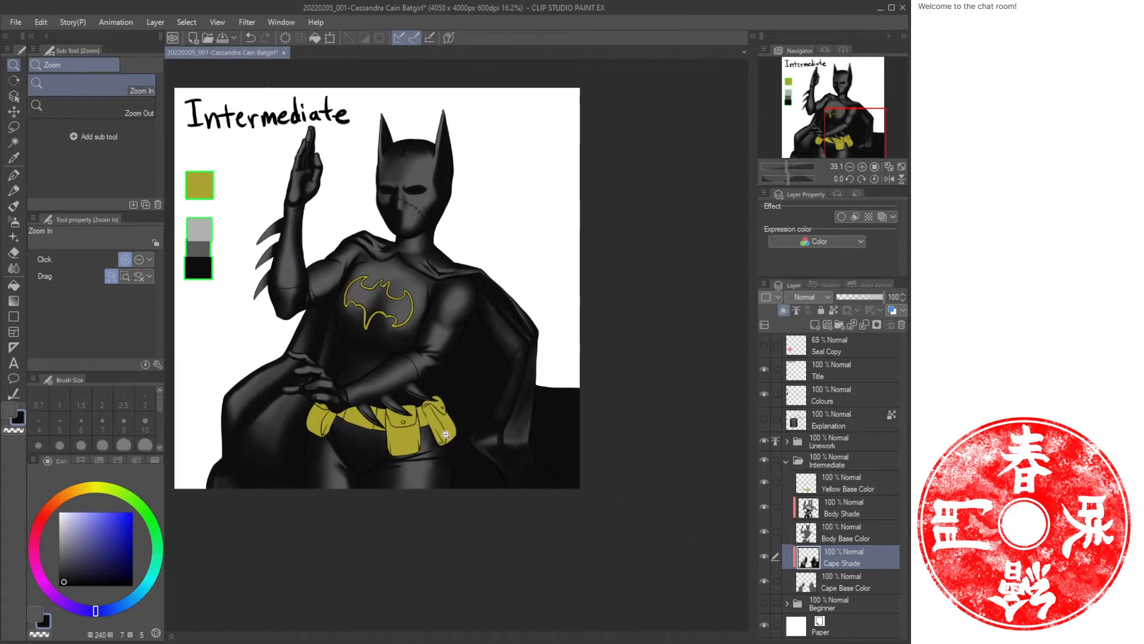
{"action": "left_click_drag", "start_coordinate": [483, 350], "coordinate": [581, 337]}
{"action": "left_click", "coordinate": [546, 349]}
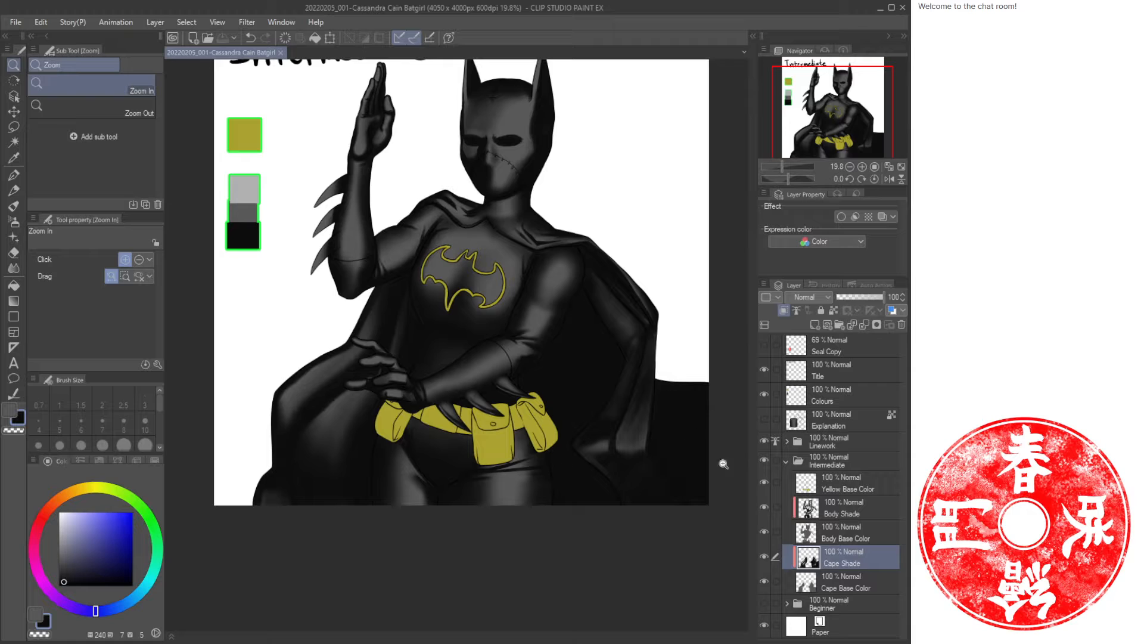
{"action": "left_click", "coordinate": [845, 509]}
{"action": "key", "text": "ctrl+shift+n"}
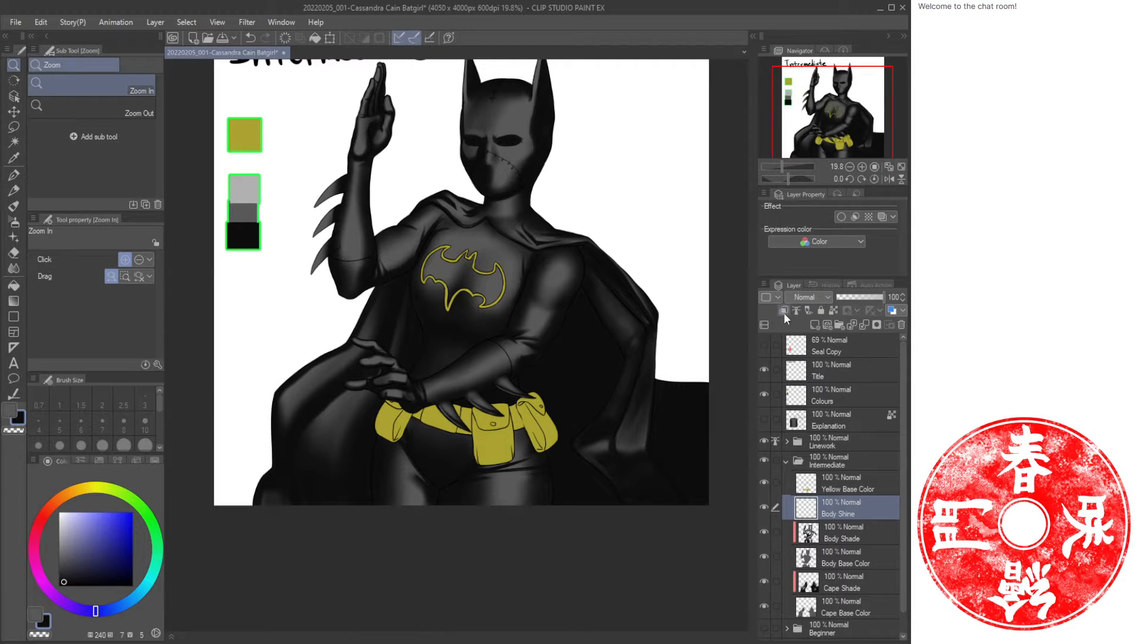
Clip Body Shine to the layer below and sample the light grey swatch with the eyedropper.
{"action": "left_click", "coordinate": [784, 312]}
{"action": "left_click_drag", "start_coordinate": [470, 208], "coordinate": [473, 292]}
{"action": "left_click", "coordinate": [14, 158]}
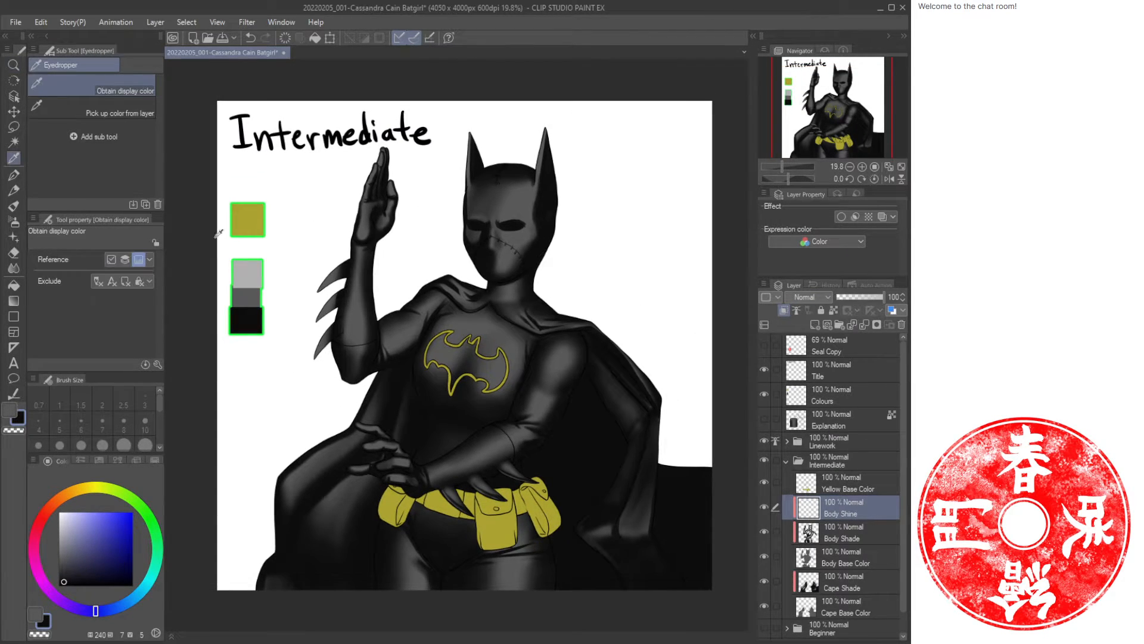
{"action": "left_click", "coordinate": [248, 275]}
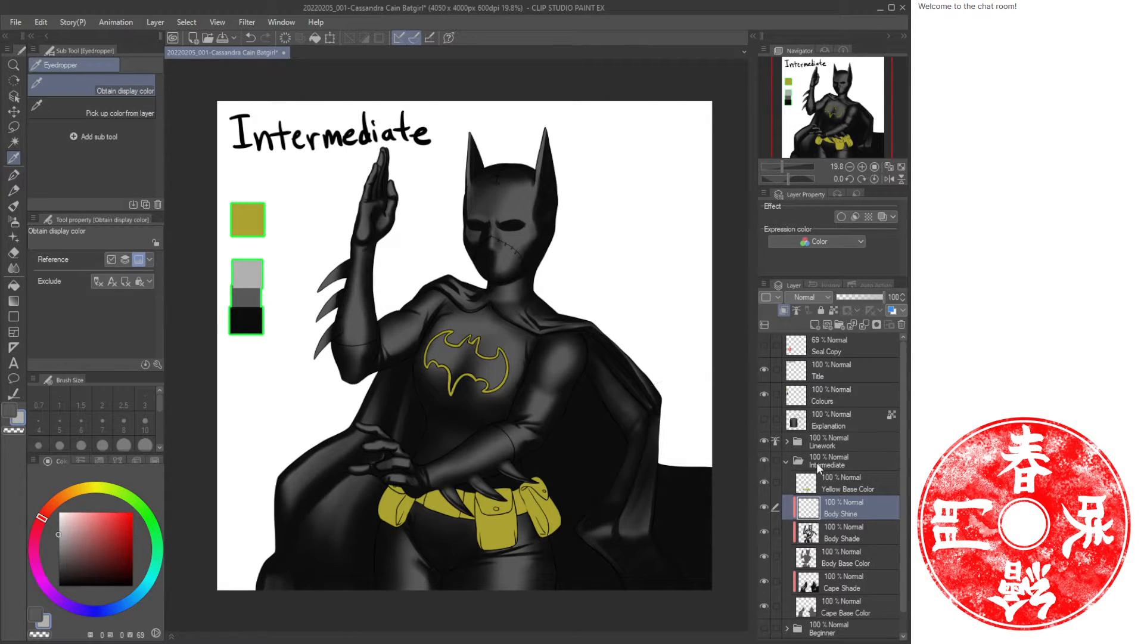
Collapse and hide the Intermediate and Linework folders, then show and select the Explanation layer.
{"action": "left_click", "coordinate": [786, 460]}
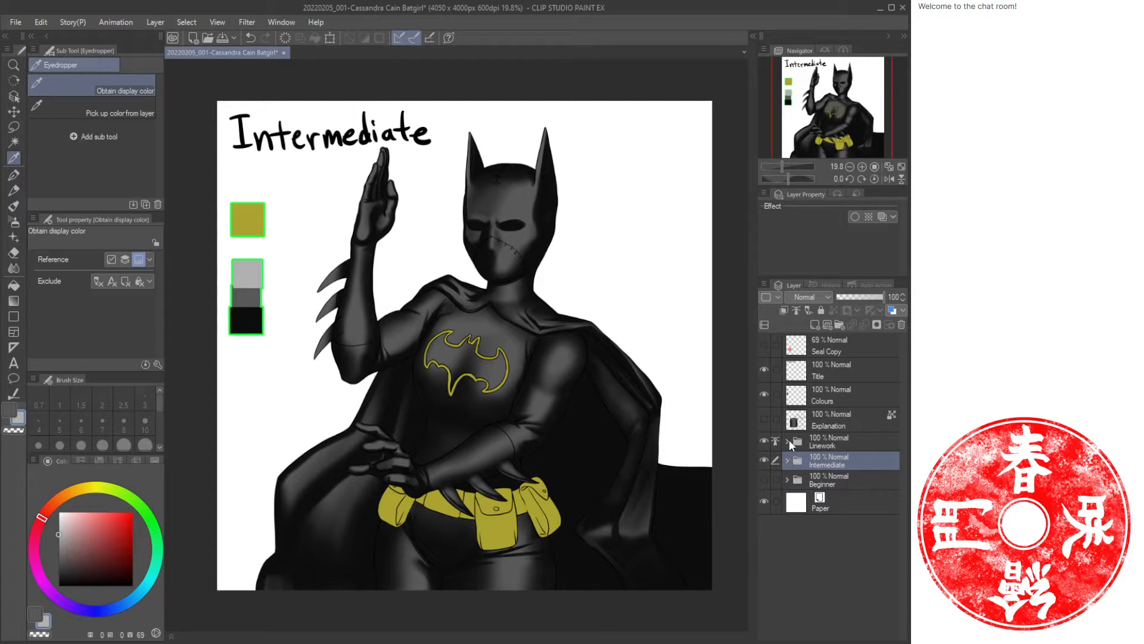
{"action": "left_click", "coordinate": [766, 438]}
{"action": "left_click", "coordinate": [762, 457]}
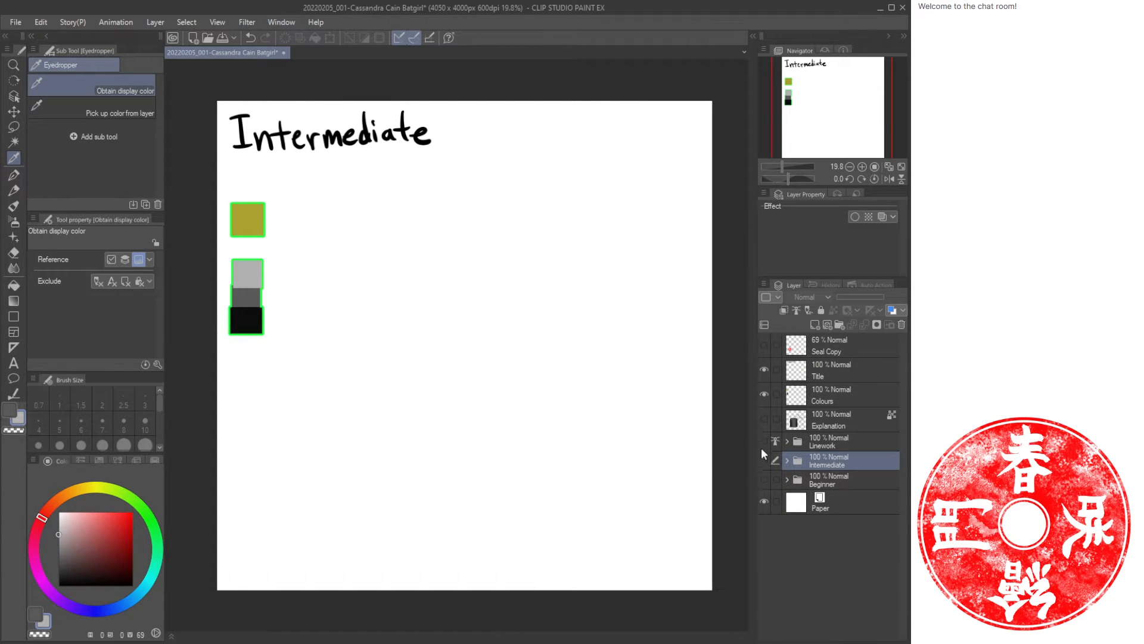
{"action": "left_click", "coordinate": [763, 420]}
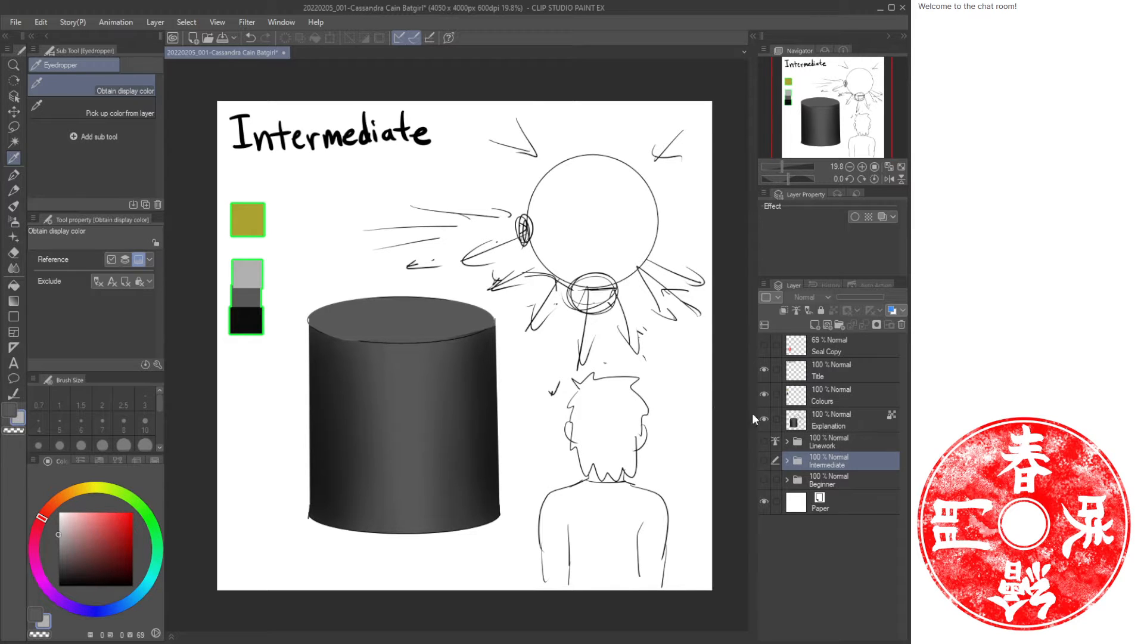
{"action": "left_click", "coordinate": [784, 421]}
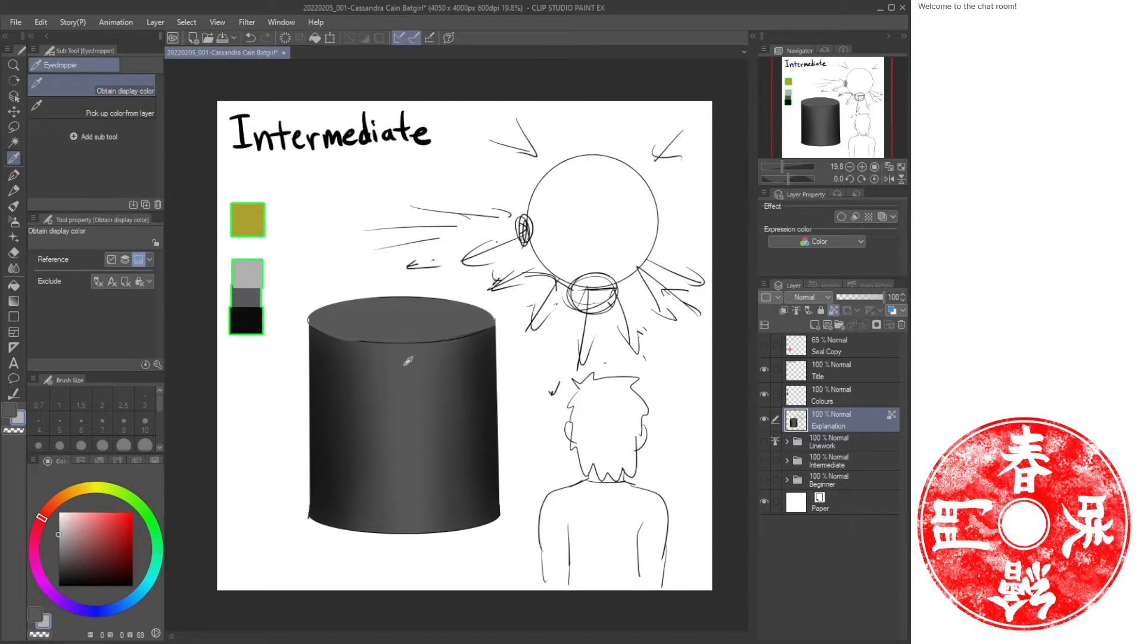
Zoom in on the explanation cylinder and airbrush soft light vertical strokes down its middle.
{"action": "scroll", "coordinate": [382, 404], "scroll_direction": "up", "scroll_amount": 2}
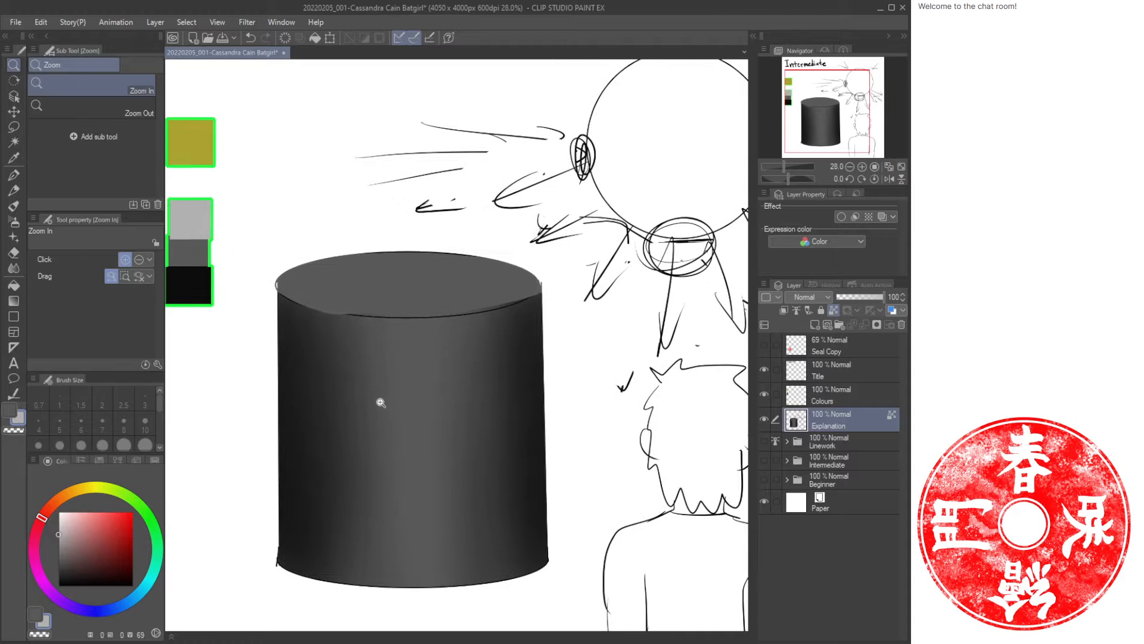
{"action": "key", "text": "b"}
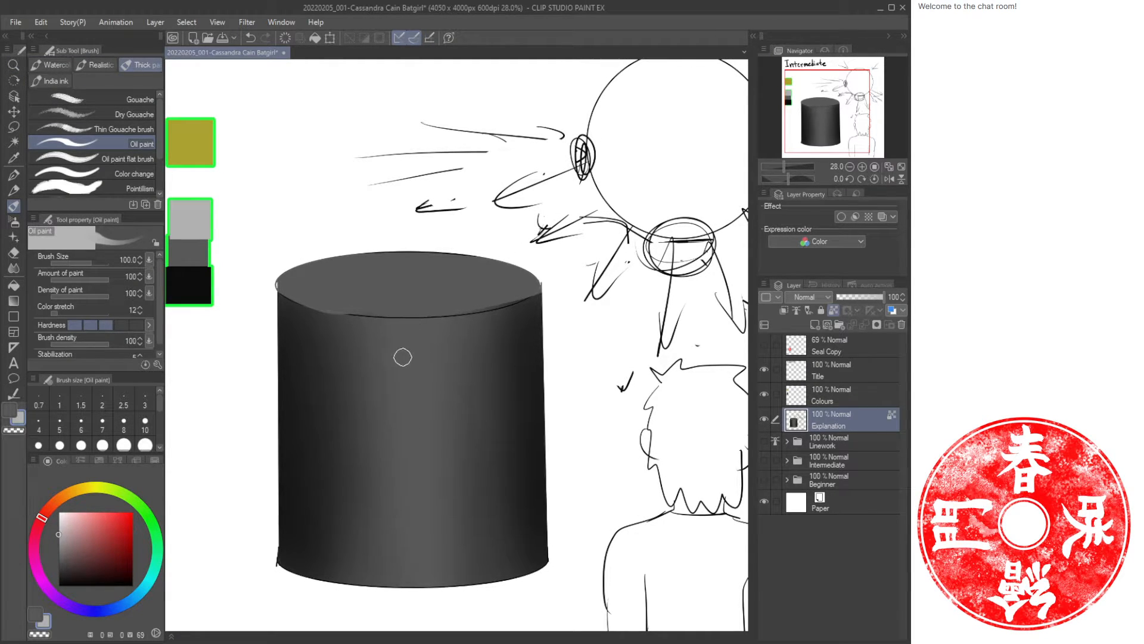
{"action": "key", "text": "b"}
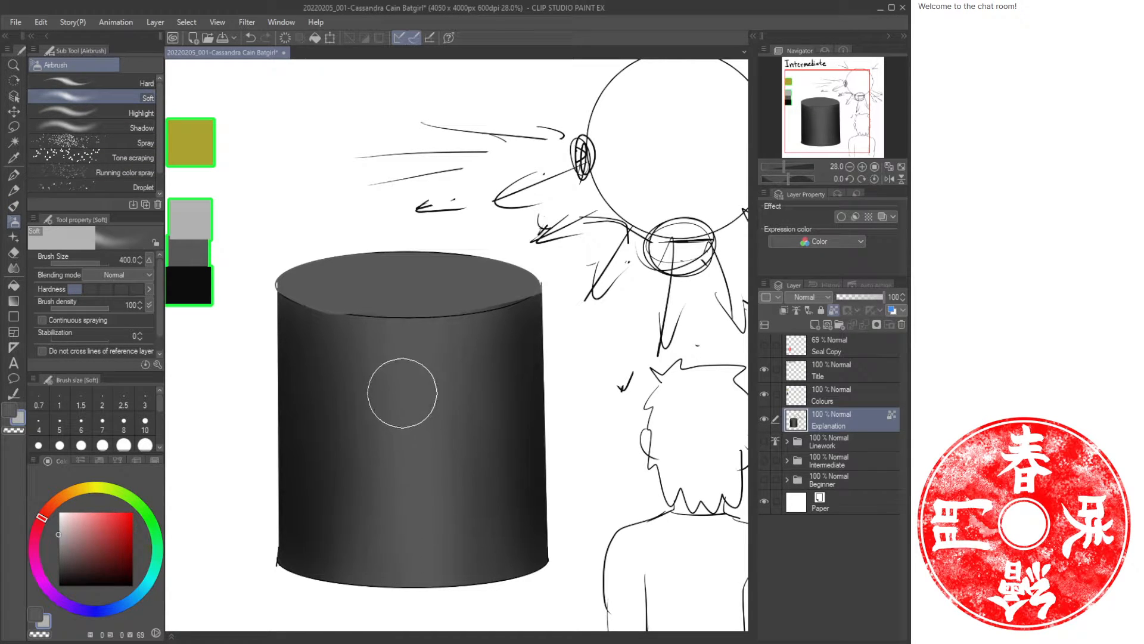
{"action": "left_click_drag", "start_coordinate": [406, 324], "coordinate": [406, 585]}
{"action": "left_click_drag", "start_coordinate": [408, 471], "coordinate": [412, 294]}
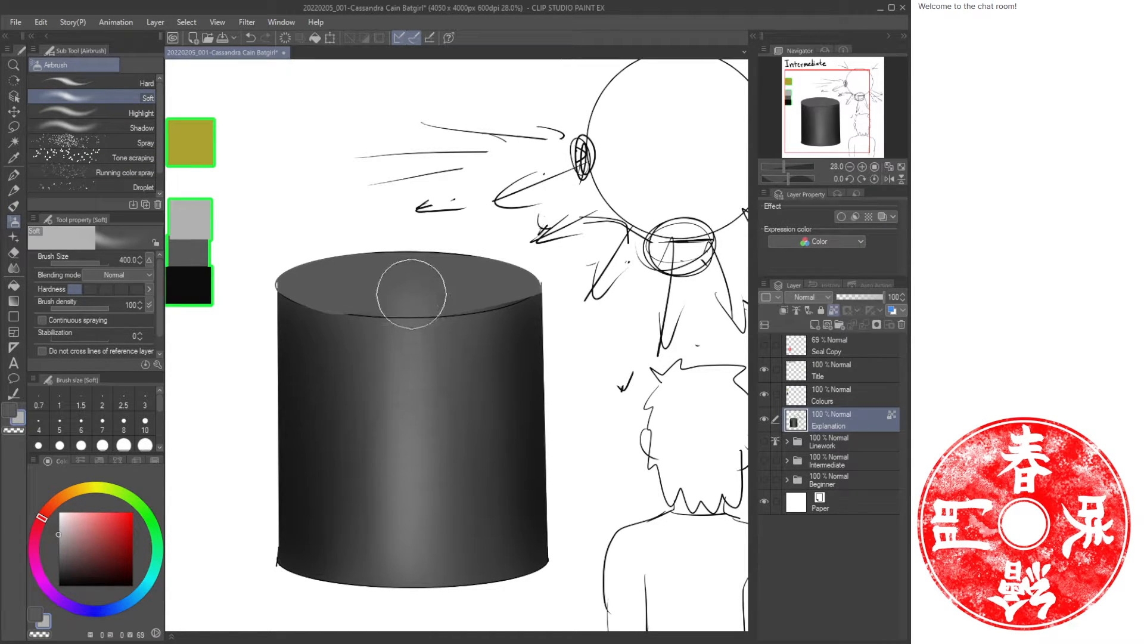
{"action": "left_click_drag", "start_coordinate": [411, 340], "coordinate": [407, 592]}
{"action": "mouse_move", "coordinate": [430, 378]}
{"action": "left_mouse_down"}
{"action": "mouse_move", "coordinate": [437, 575]}
{"action": "mouse_move", "coordinate": [457, 455]}
{"action": "mouse_move", "coordinate": [457, 494]}
{"action": "left_mouse_up"}
{"action": "left_click_drag", "start_coordinate": [380, 321], "coordinate": [373, 551]}
{"action": "left_click_drag", "start_coordinate": [361, 302], "coordinate": [357, 490]}
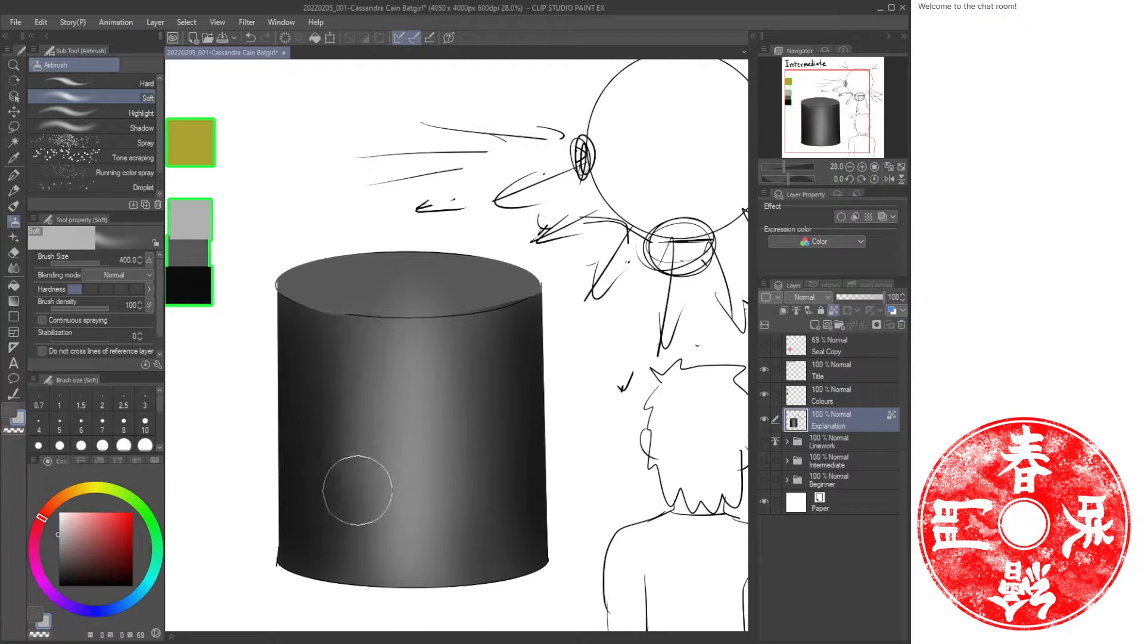
{"action": "left_click_drag", "start_coordinate": [345, 328], "coordinate": [353, 562]}
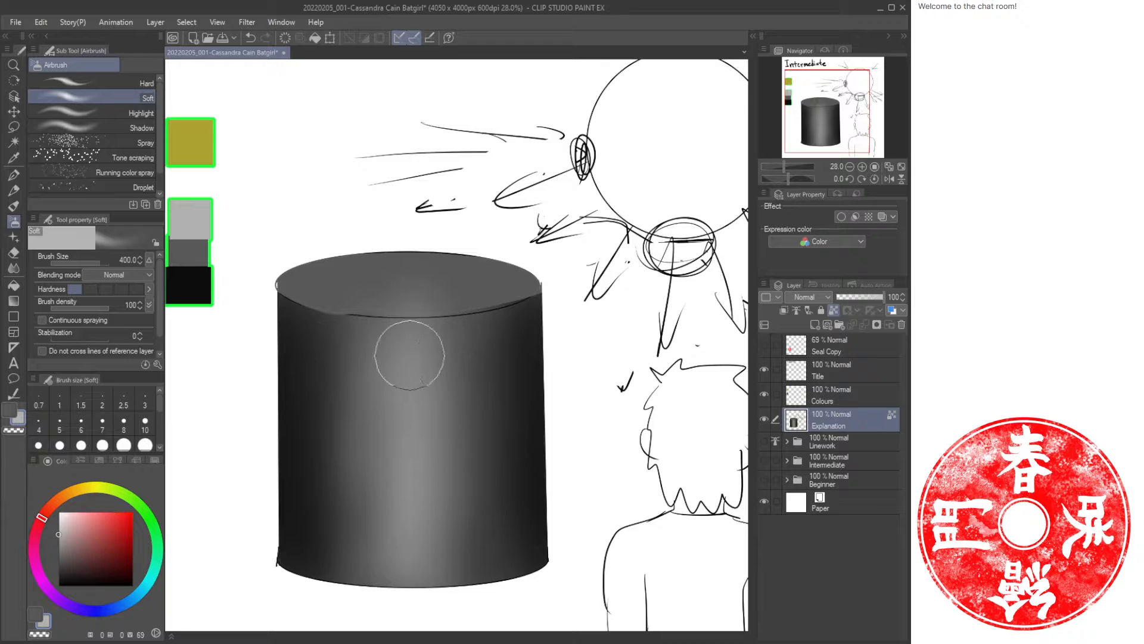
{"action": "left_click_drag", "start_coordinate": [447, 350], "coordinate": [471, 579]}
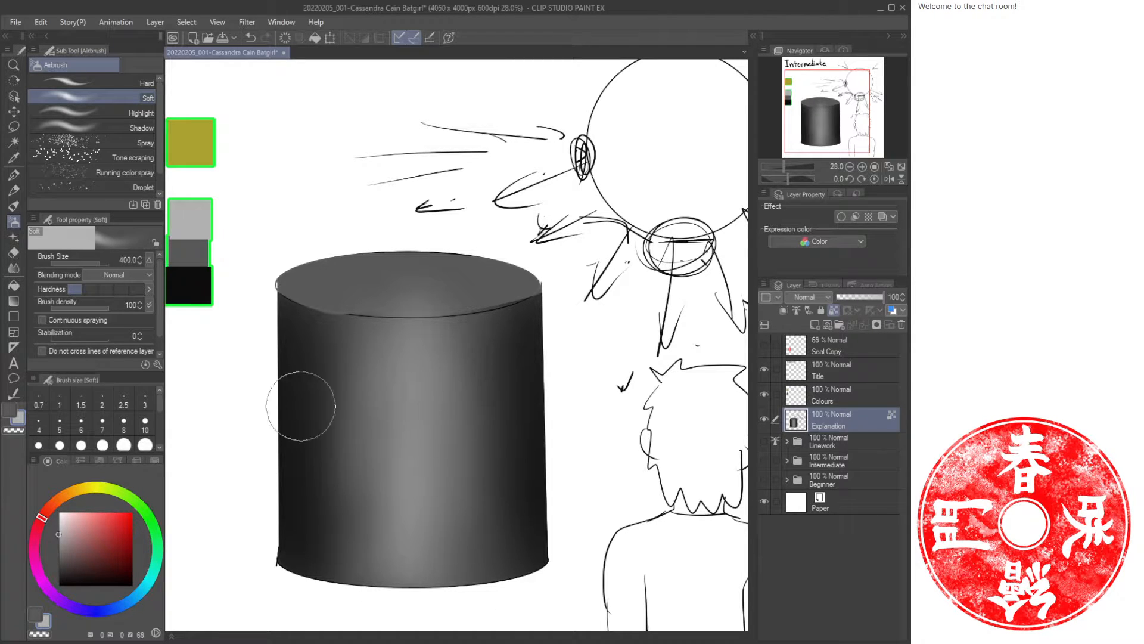
Pick a swatch colour and blend the cylinder's top rim with horizontal oil paint strokes.
{"action": "left_click", "coordinate": [211, 248], "text": "alt"}
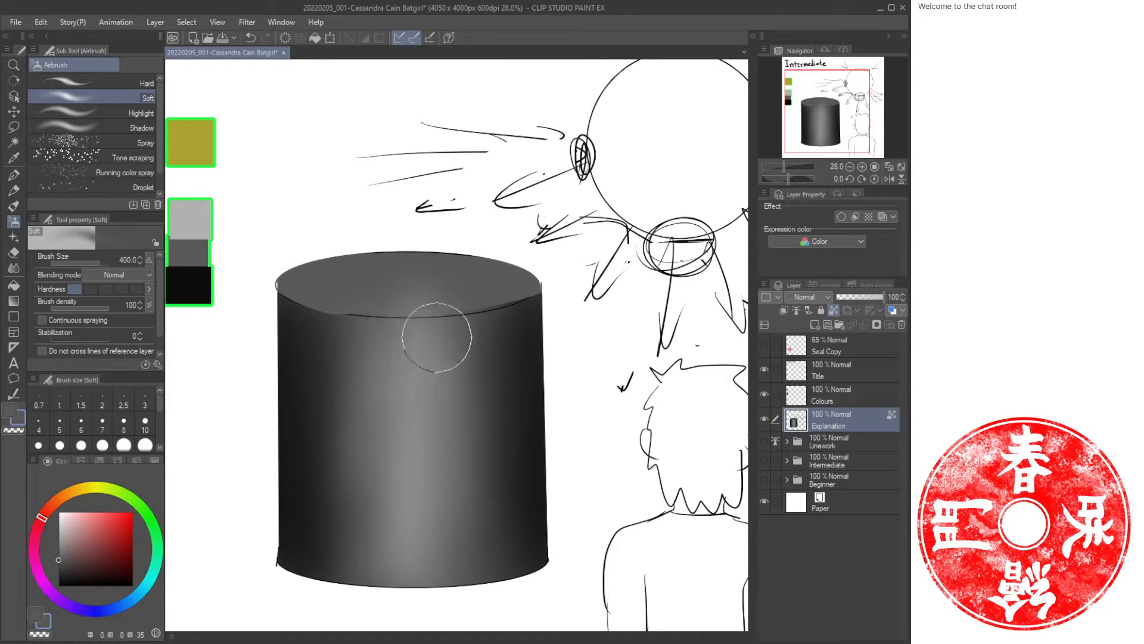
{"action": "key", "text": "b"}
{"action": "mouse_move", "coordinate": [447, 304]}
{"action": "left_mouse_down"}
{"action": "mouse_move", "coordinate": [411, 303]}
{"action": "mouse_move", "coordinate": [479, 301]}
{"action": "mouse_move", "coordinate": [336, 300]}
{"action": "mouse_move", "coordinate": [472, 288]}
{"action": "left_mouse_up"}
{"action": "left_click_drag", "start_coordinate": [375, 306], "coordinate": [518, 295]}
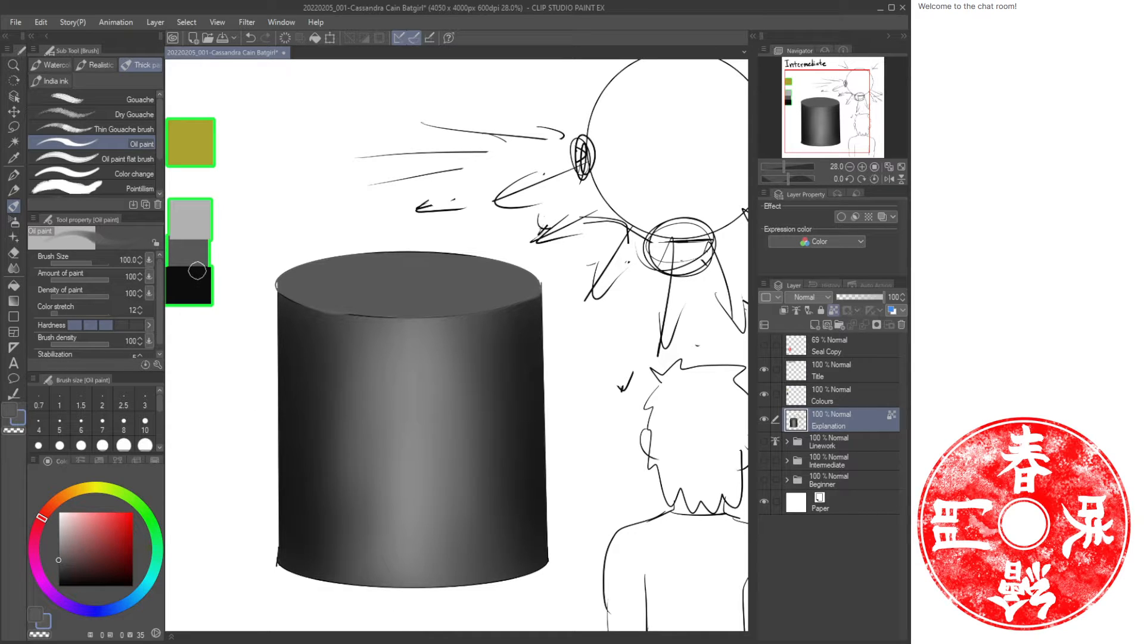
Sample the light swatch and paint a vertical oil paint highlight stripe down the cylinder's centre.
{"action": "key", "text": "b"}
{"action": "left_click", "coordinate": [199, 226], "text": "alt"}
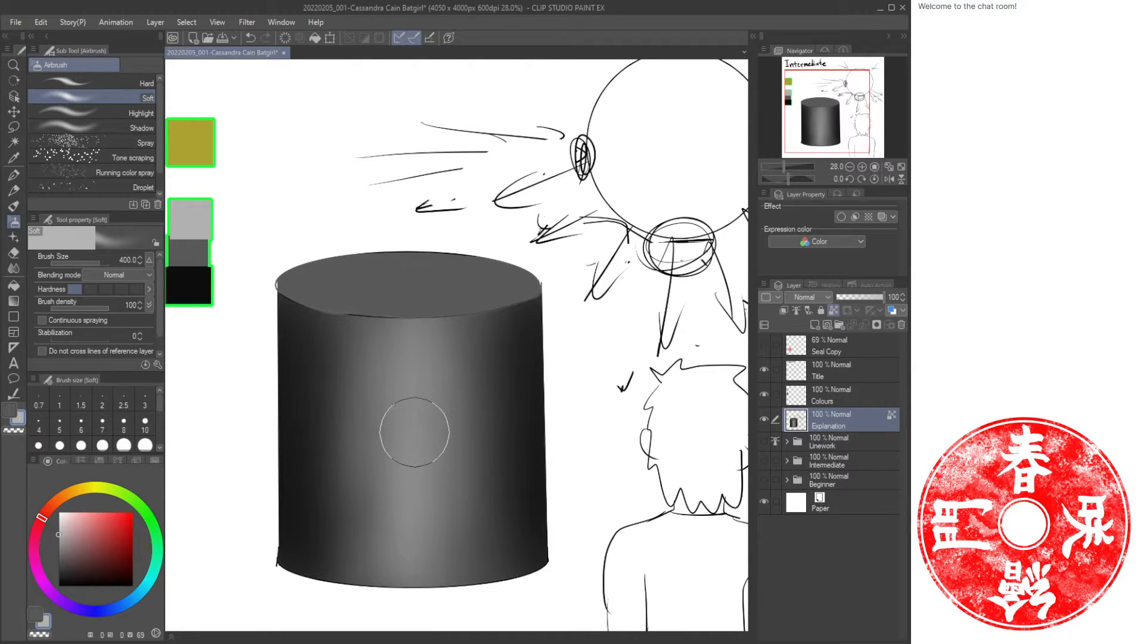
{"action": "key", "text": "b"}
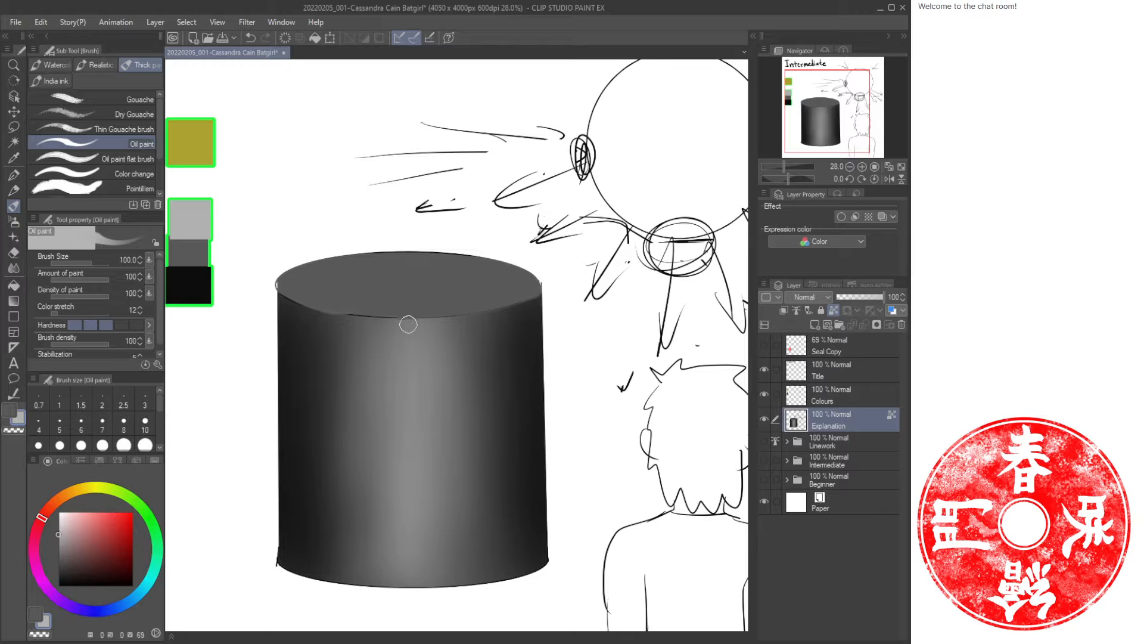
{"action": "left_click_drag", "start_coordinate": [408, 346], "coordinate": [415, 605]}
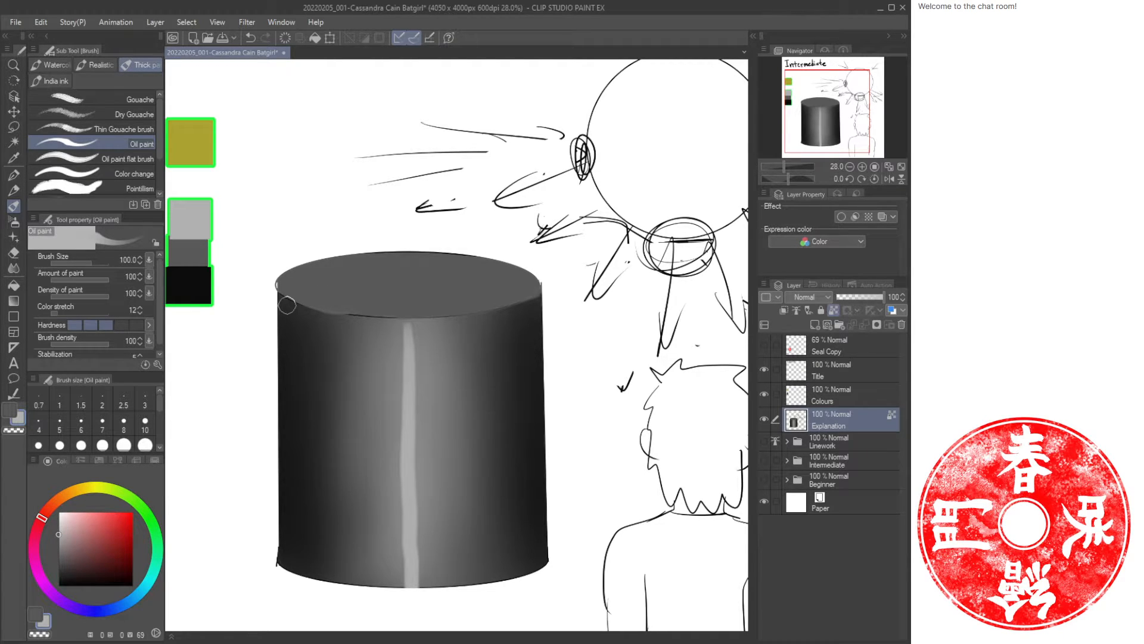
Paint a highlight along the cylinder's top rim with a 50 brush, undoing stray strokes and an arrow.
{"action": "left_click_drag", "start_coordinate": [717, 320], "coordinate": [644, 325]}
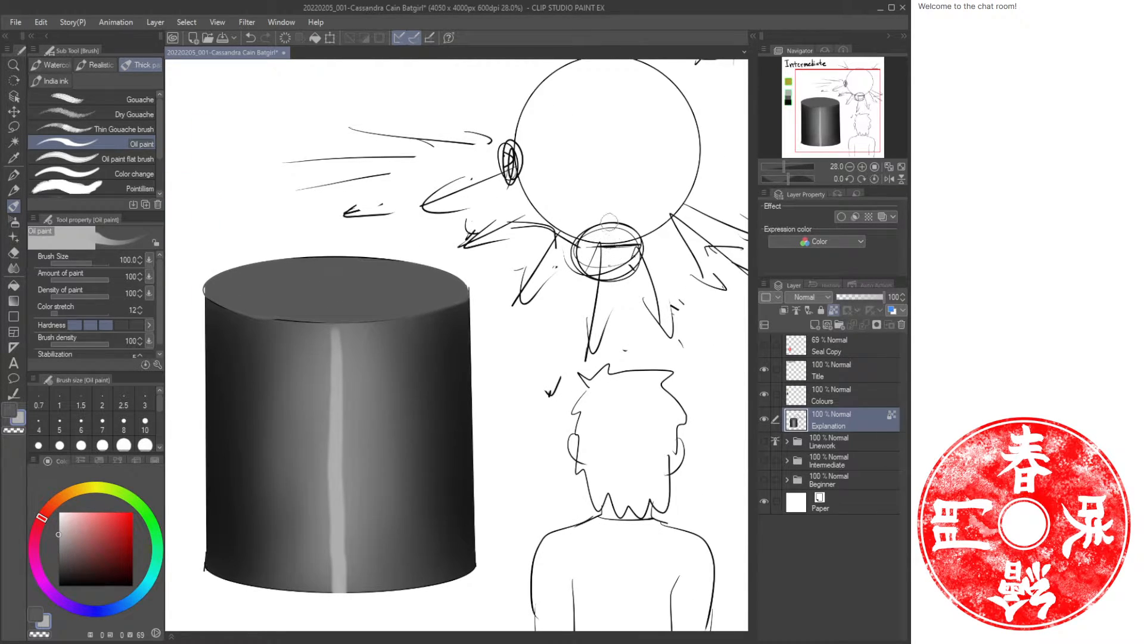
{"action": "key", "text": "ctrl+z"}
{"action": "left_click_drag", "start_coordinate": [338, 388], "coordinate": [374, 356]}
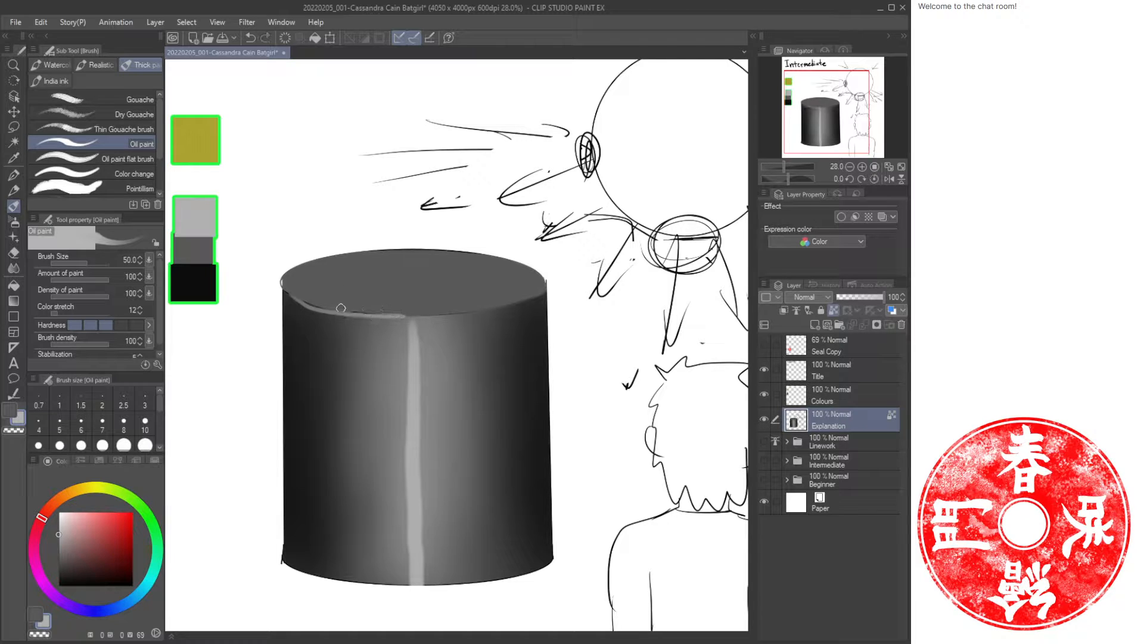
{"action": "key", "text": "ctrl+z"}
{"action": "mouse_move", "coordinate": [349, 312]}
{"action": "left_mouse_down"}
{"action": "mouse_move", "coordinate": [462, 319]}
{"action": "mouse_move", "coordinate": [534, 297]}
{"action": "left_mouse_up"}
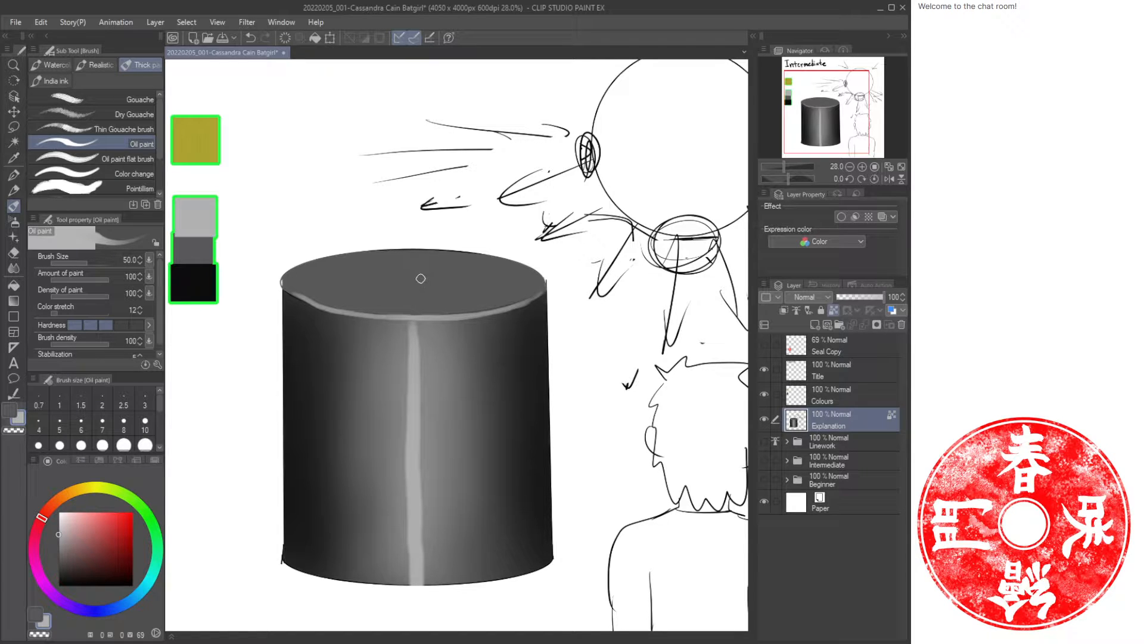
{"action": "mouse_move", "coordinate": [400, 261]}
{"action": "left_mouse_down"}
{"action": "mouse_move", "coordinate": [427, 292]}
{"action": "mouse_move", "coordinate": [416, 270]}
{"action": "mouse_move", "coordinate": [444, 276]}
{"action": "left_mouse_up"}
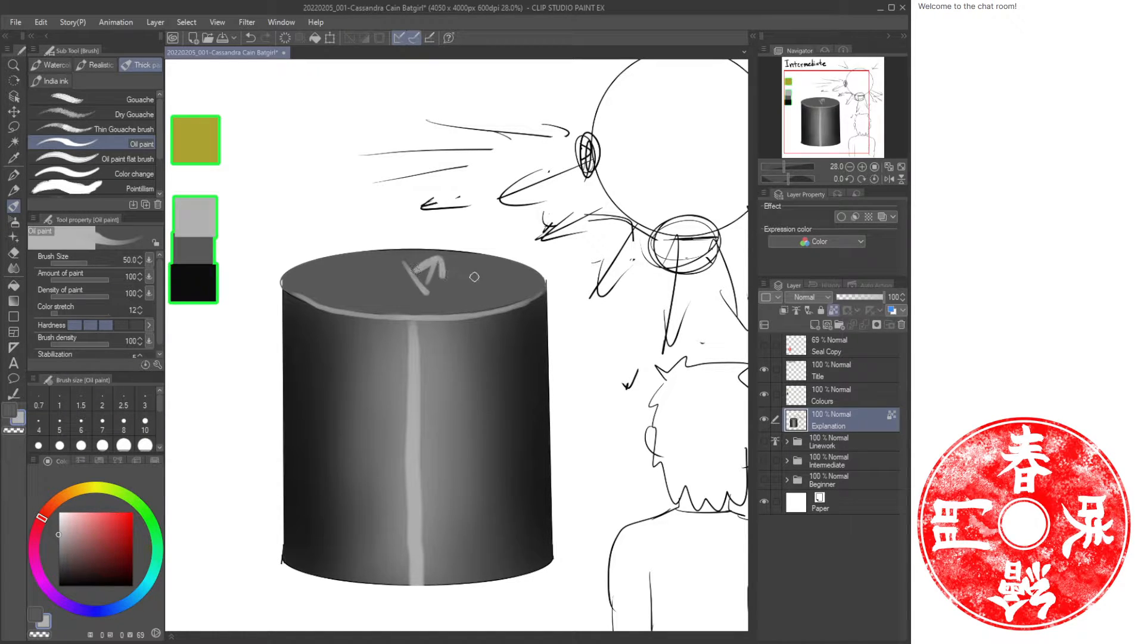
{"action": "key", "text": "ctrl+z"}
{"action": "key", "text": "ctrl+z"}
{"action": "mouse_move", "coordinate": [441, 356]}
{"action": "left_mouse_down"}
{"action": "mouse_move", "coordinate": [442, 426]}
{"action": "mouse_move", "coordinate": [488, 410]}
{"action": "mouse_move", "coordinate": [456, 351]}
{"action": "left_mouse_up"}
{"action": "key", "text": "ctrl+z"}
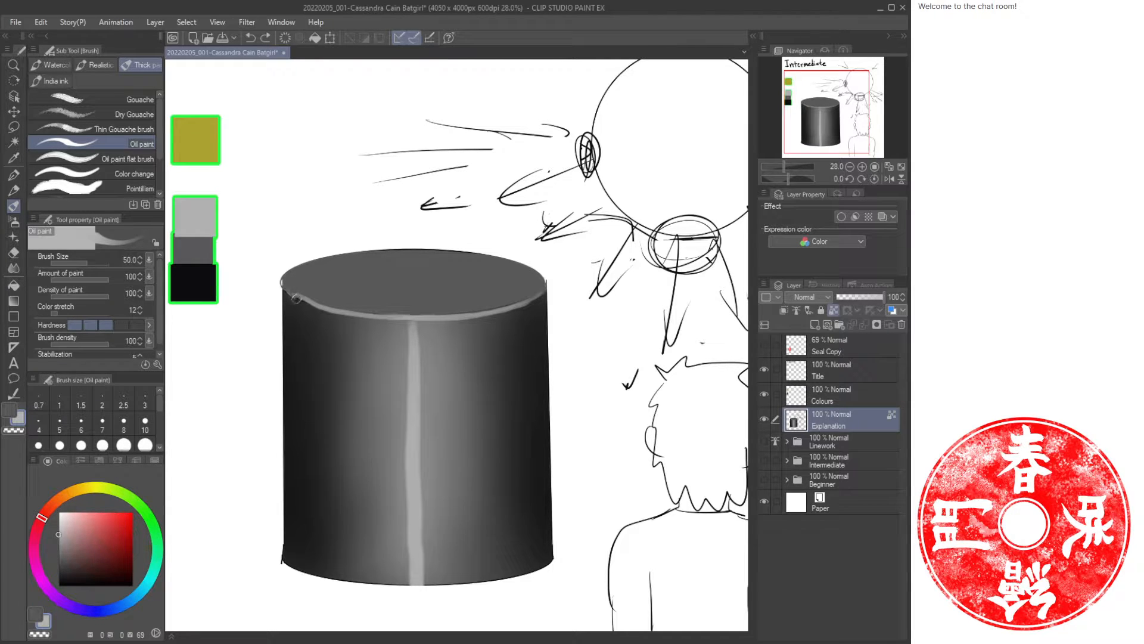
Pick white and paint thin highlights along the top rim and down the cylinder's centre, then fit the canvas to view.
{"action": "left_click_drag", "start_coordinate": [453, 315], "coordinate": [518, 302]}
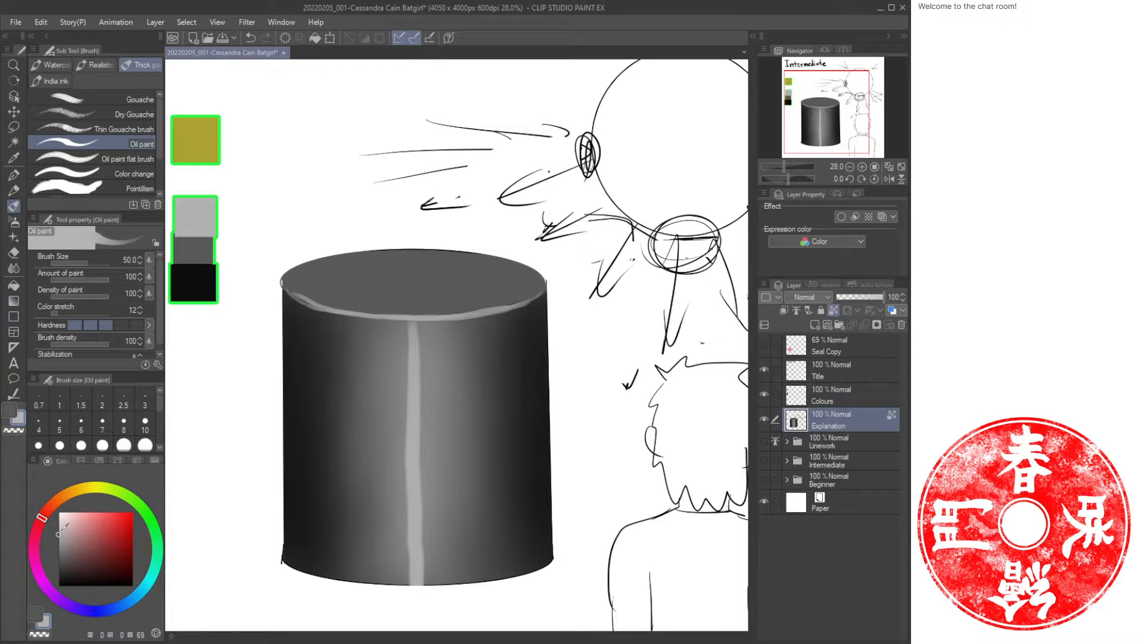
{"action": "left_click", "coordinate": [58, 511]}
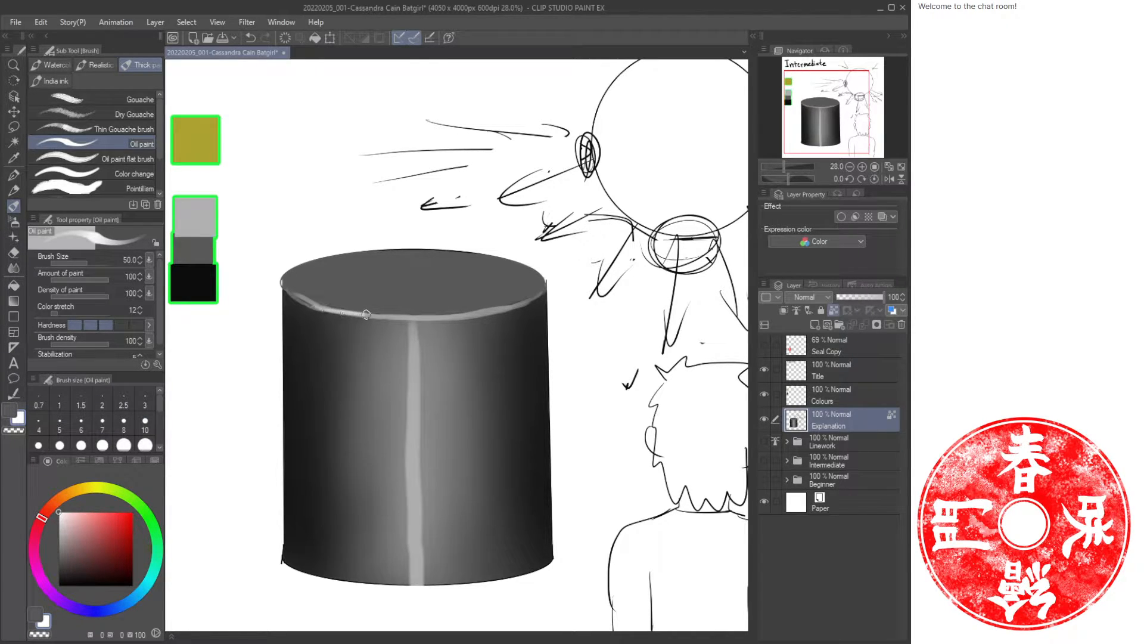
{"action": "left_click_drag", "start_coordinate": [417, 317], "coordinate": [529, 303]}
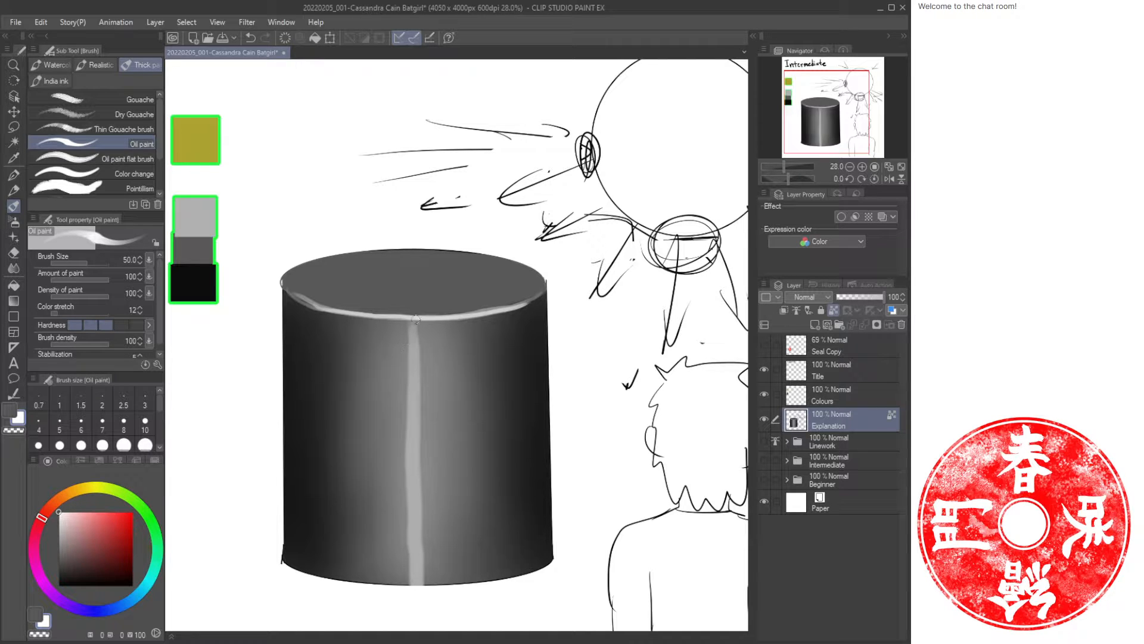
{"action": "left_click_drag", "start_coordinate": [416, 319], "coordinate": [413, 499]}
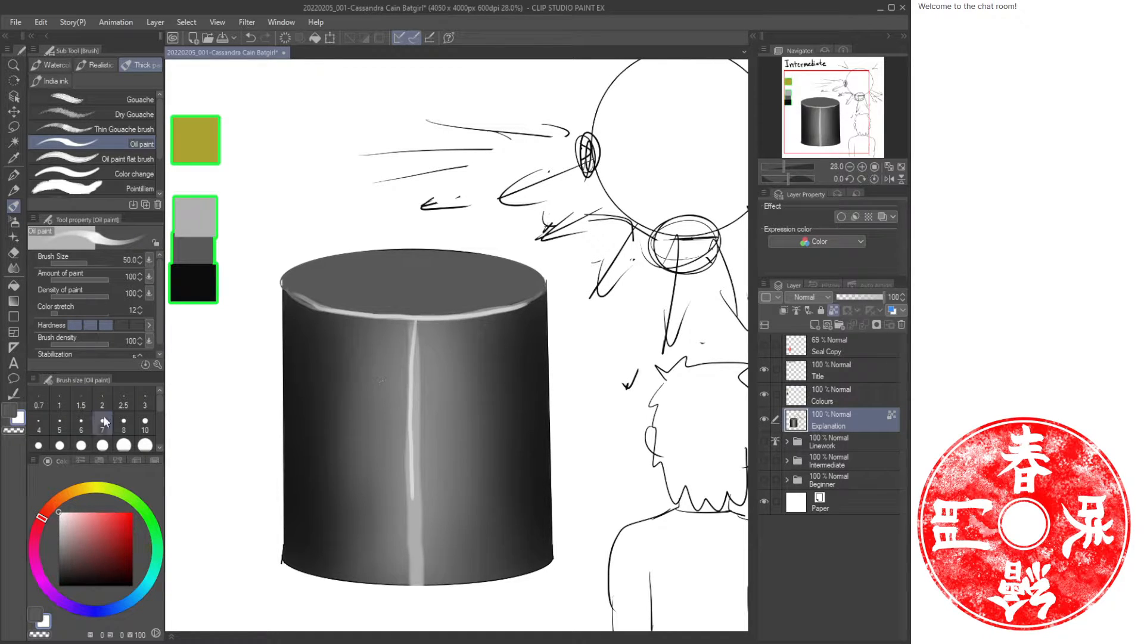
{"action": "left_click", "coordinate": [206, 218], "text": "alt"}
{"action": "mouse_move", "coordinate": [610, 233]}
{"action": "left_mouse_down"}
{"action": "mouse_move", "coordinate": [466, 441]}
{"action": "mouse_move", "coordinate": [599, 261]}
{"action": "left_mouse_up"}
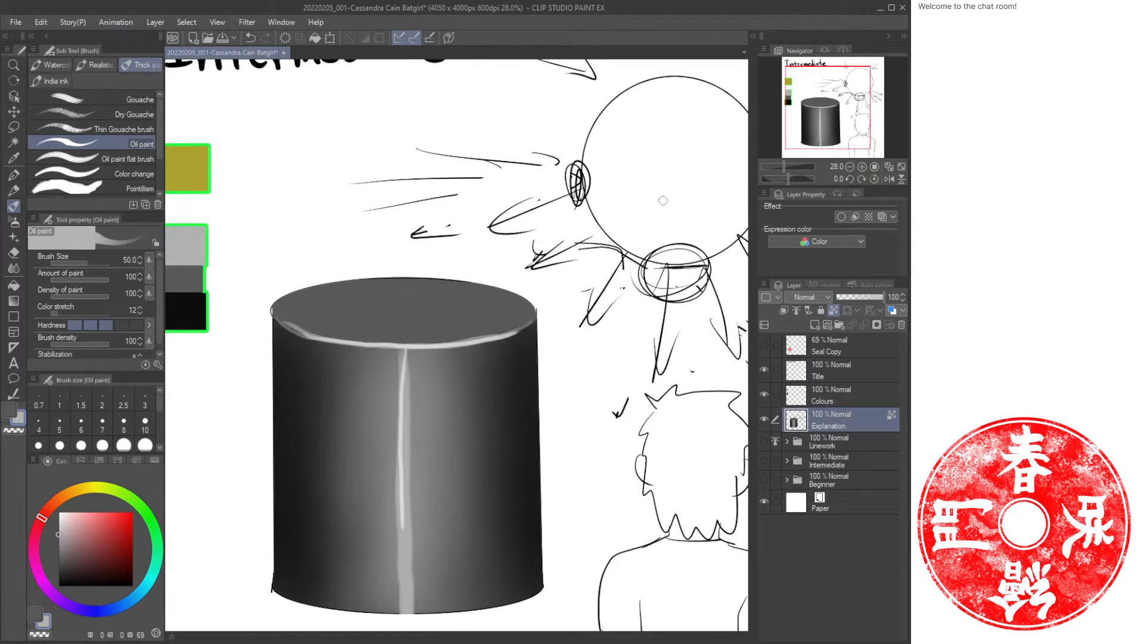
{"action": "left_click", "coordinate": [900, 169]}
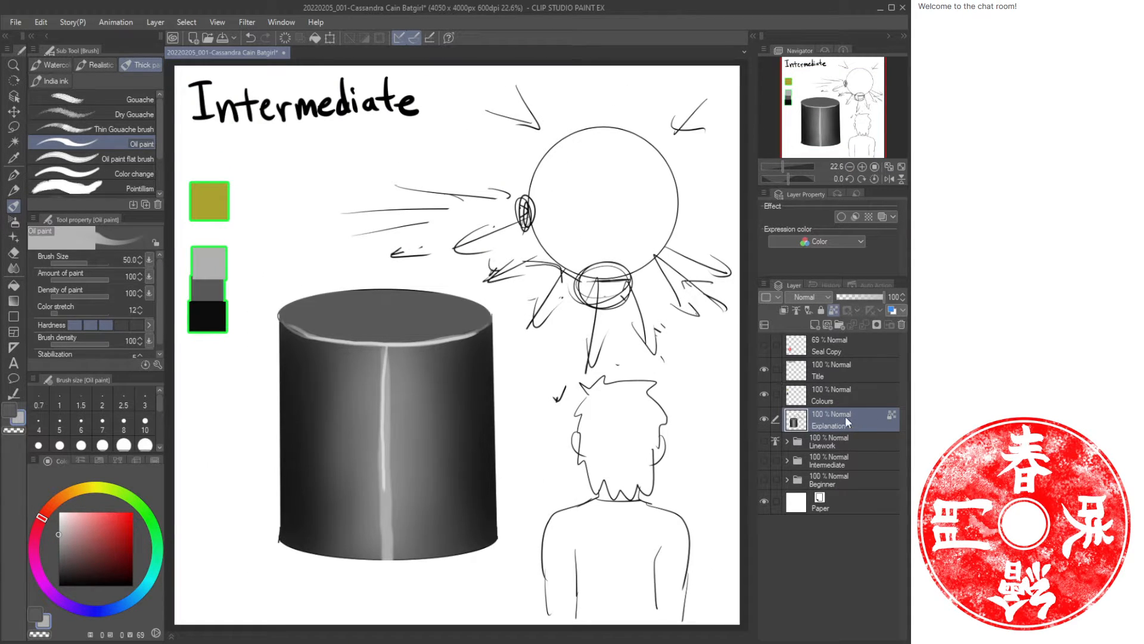
Hide the explanation cylinder, show the Intermediate Batgirl folder, and select its Body Shine layer.
{"action": "left_click", "coordinate": [764, 419]}
{"action": "left_click_drag", "start_coordinate": [764, 440], "coordinate": [765, 467]}
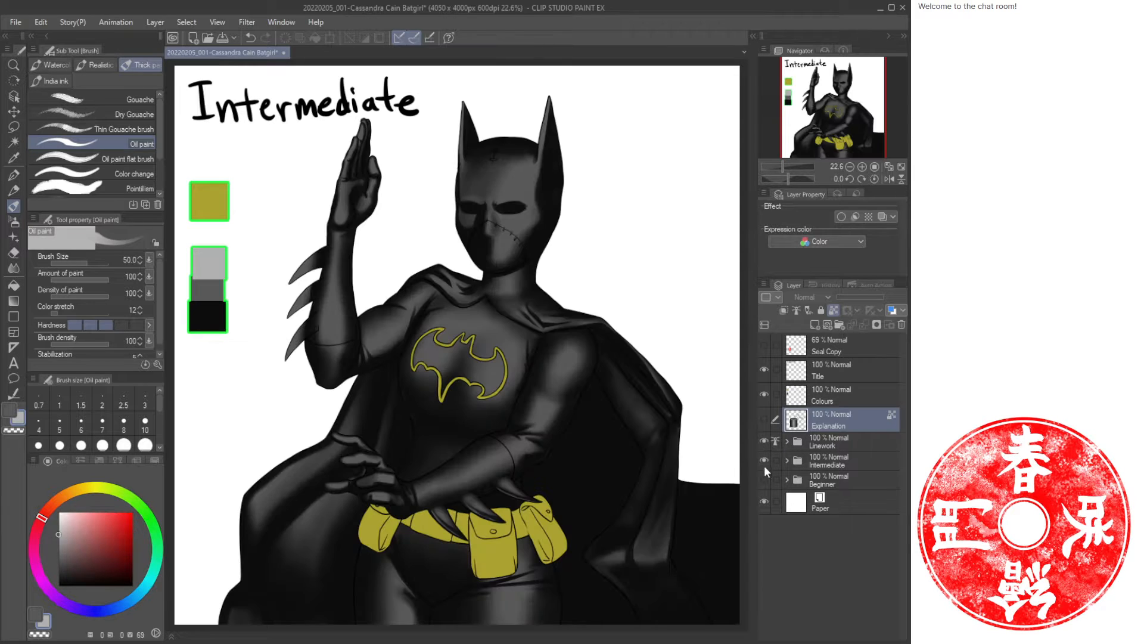
{"action": "left_click", "coordinate": [817, 466]}
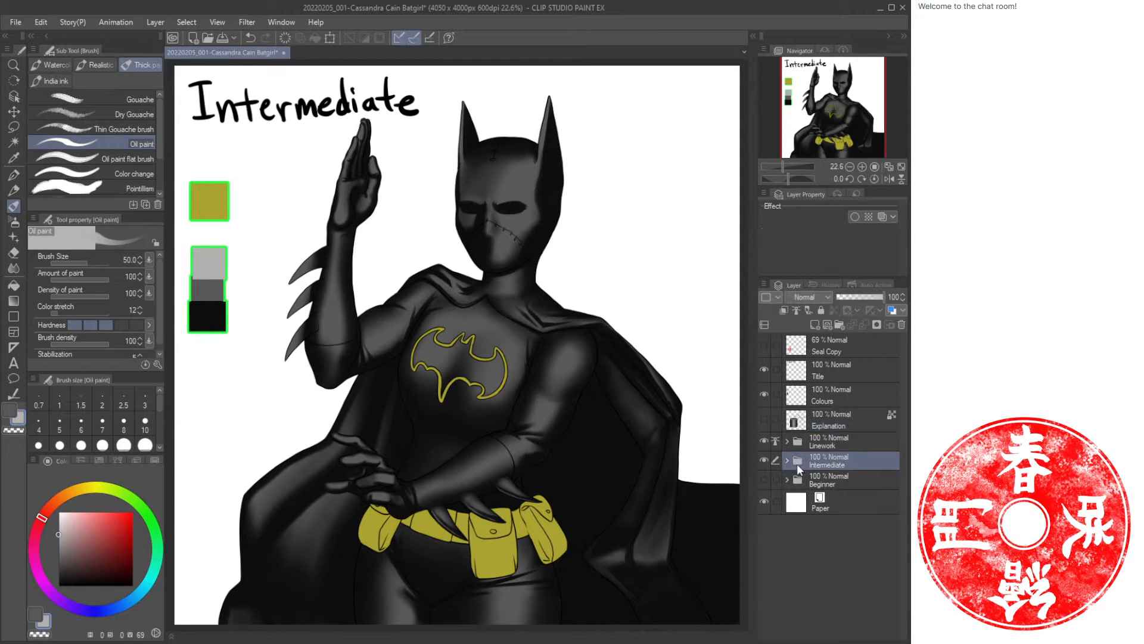
{"action": "left_click", "coordinate": [787, 460]}
{"action": "left_click", "coordinate": [855, 500]}
{"action": "key", "text": "ctrl+space"}
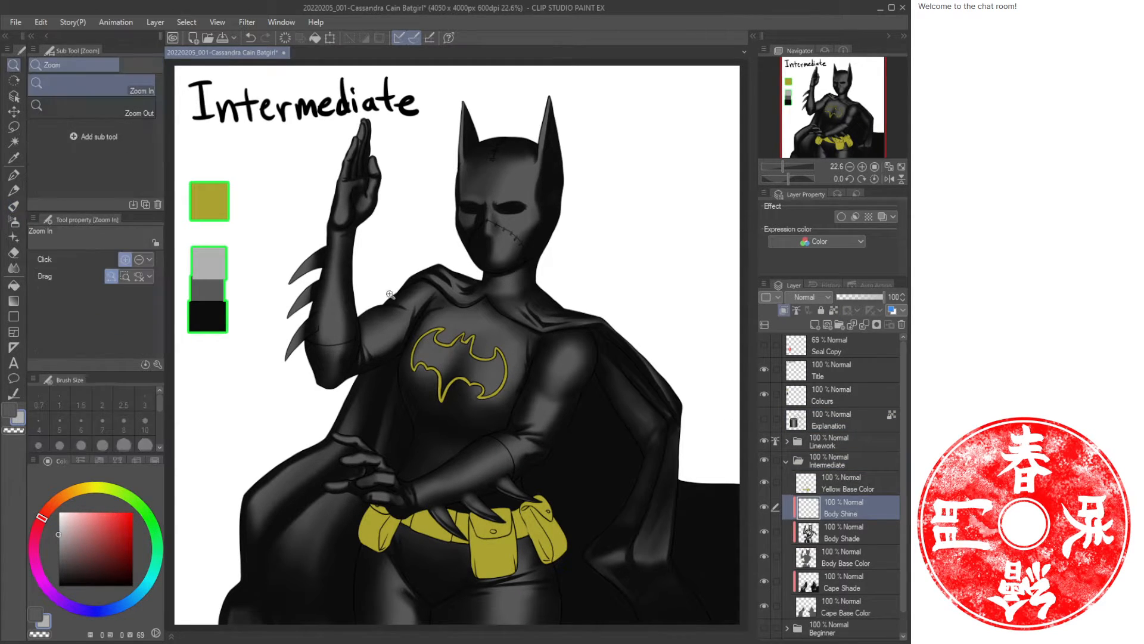
{"action": "mouse_move", "coordinate": [367, 327]}
{"action": "left_mouse_down"}
{"action": "mouse_move", "coordinate": [391, 327]}
{"action": "mouse_move", "coordinate": [380, 316]}
{"action": "left_mouse_up"}
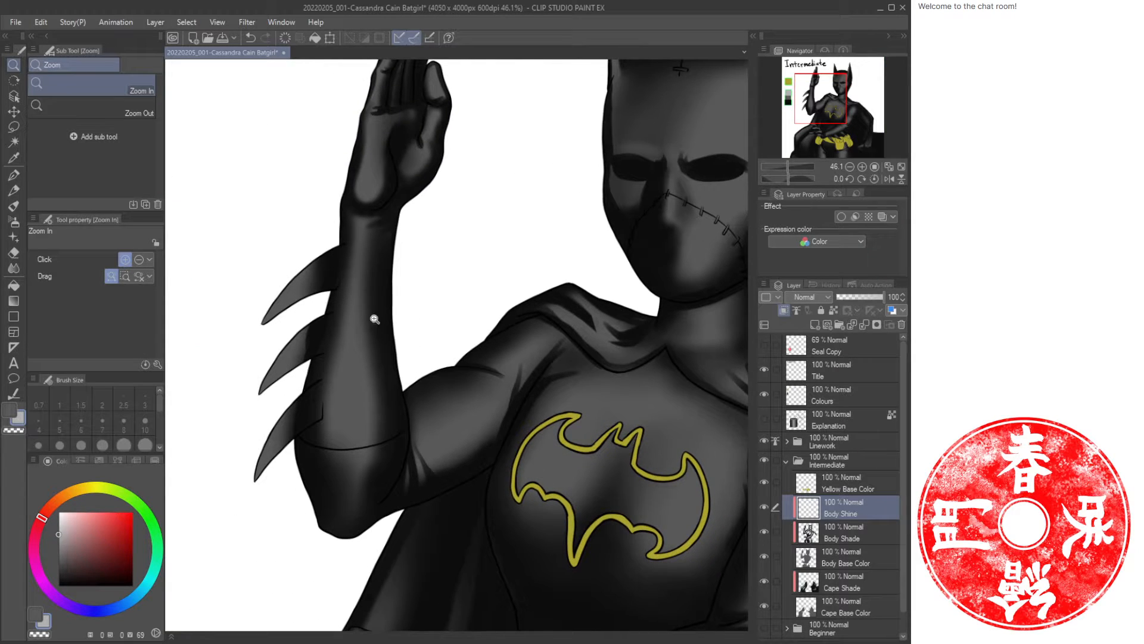
On the Body Shade layer, sample the black swatch and paint and erase dark oil paint shading along the raised forearm.
{"action": "left_click", "coordinate": [874, 529]}
{"action": "left_click_drag", "start_coordinate": [294, 348], "coordinate": [573, 350]}
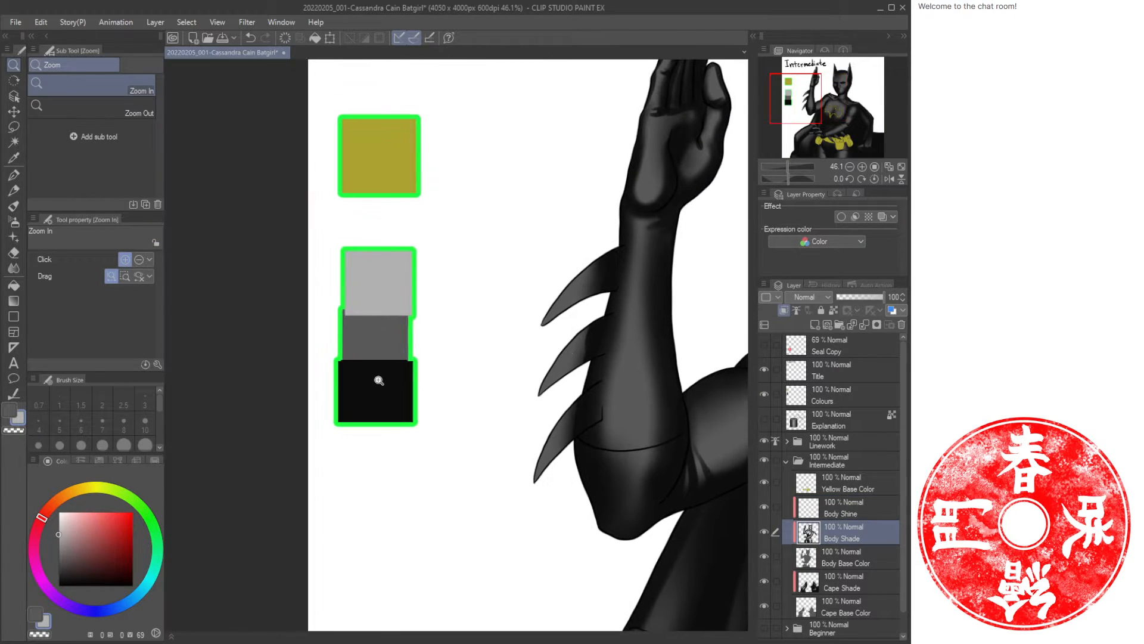
{"action": "left_click", "coordinate": [378, 369], "text": "alt"}
{"action": "key", "text": "ctrl+space"}
{"action": "mouse_move", "coordinate": [593, 411]}
{"action": "left_mouse_down"}
{"action": "mouse_move", "coordinate": [493, 388]}
{"action": "mouse_move", "coordinate": [495, 409]}
{"action": "mouse_move", "coordinate": [493, 397]}
{"action": "mouse_move", "coordinate": [426, 475]}
{"action": "left_mouse_up"}
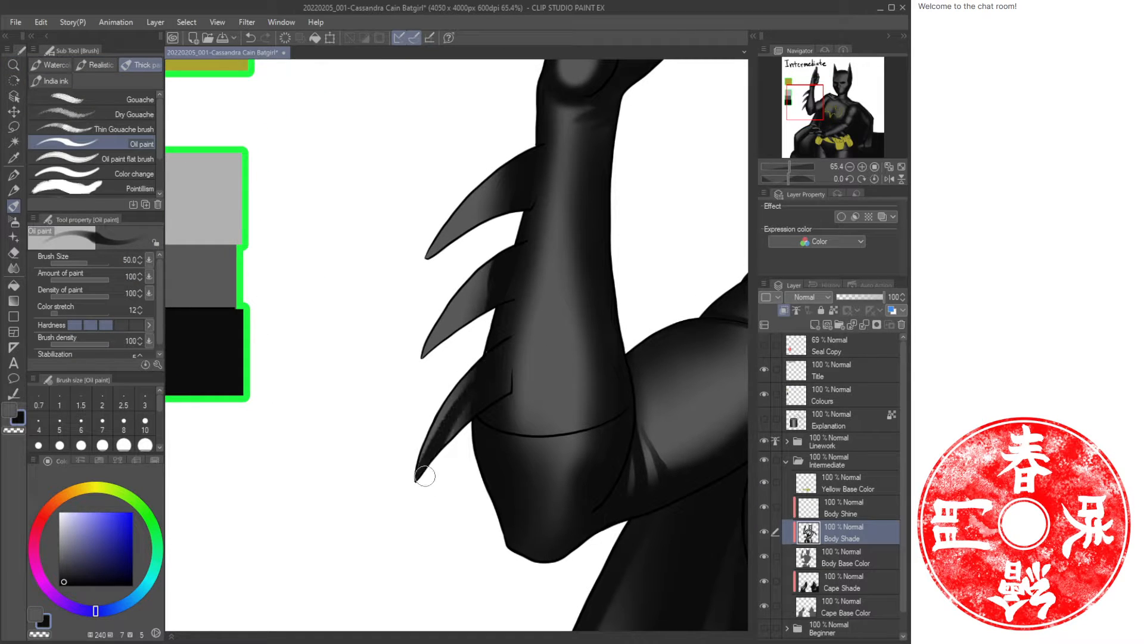
{"action": "left_click_drag", "start_coordinate": [497, 385], "coordinate": [441, 450]}
{"action": "key", "text": "c"}
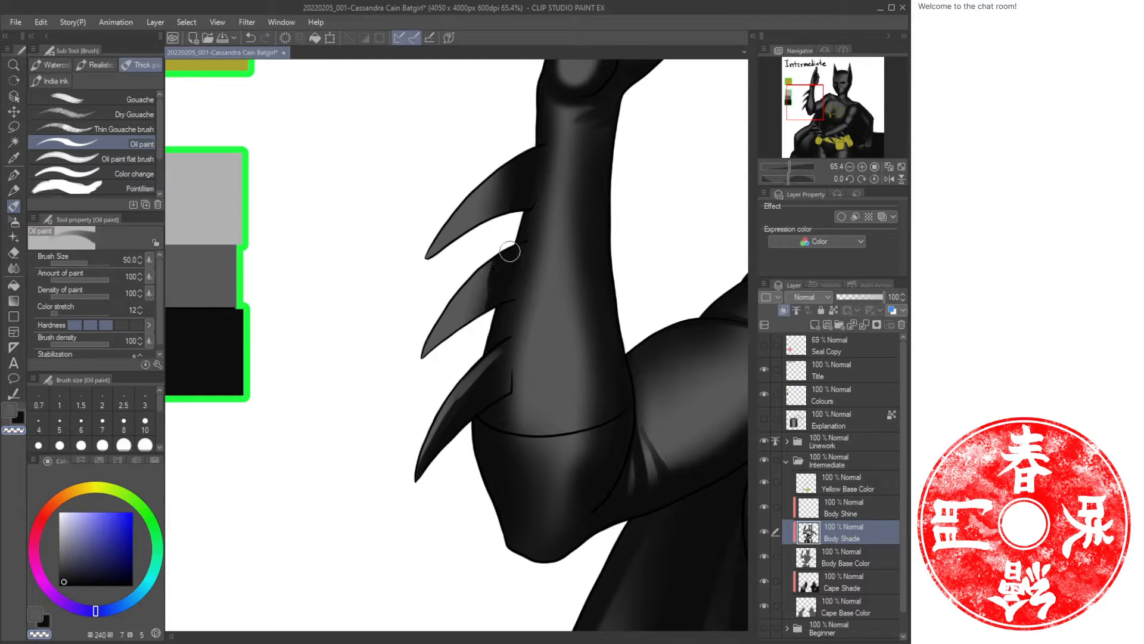
{"action": "key", "text": "c"}
{"action": "mouse_move", "coordinate": [488, 281]}
{"action": "left_mouse_down"}
{"action": "mouse_move", "coordinate": [428, 350]}
{"action": "mouse_move", "coordinate": [470, 323]}
{"action": "left_mouse_up"}
{"action": "left_click_drag", "start_coordinate": [432, 225], "coordinate": [369, 348]}
{"action": "mouse_move", "coordinate": [453, 312]}
{"action": "left_mouse_down"}
{"action": "mouse_move", "coordinate": [378, 381]}
{"action": "mouse_move", "coordinate": [446, 317]}
{"action": "mouse_move", "coordinate": [440, 341]}
{"action": "left_mouse_up"}
{"action": "key", "text": "c"}
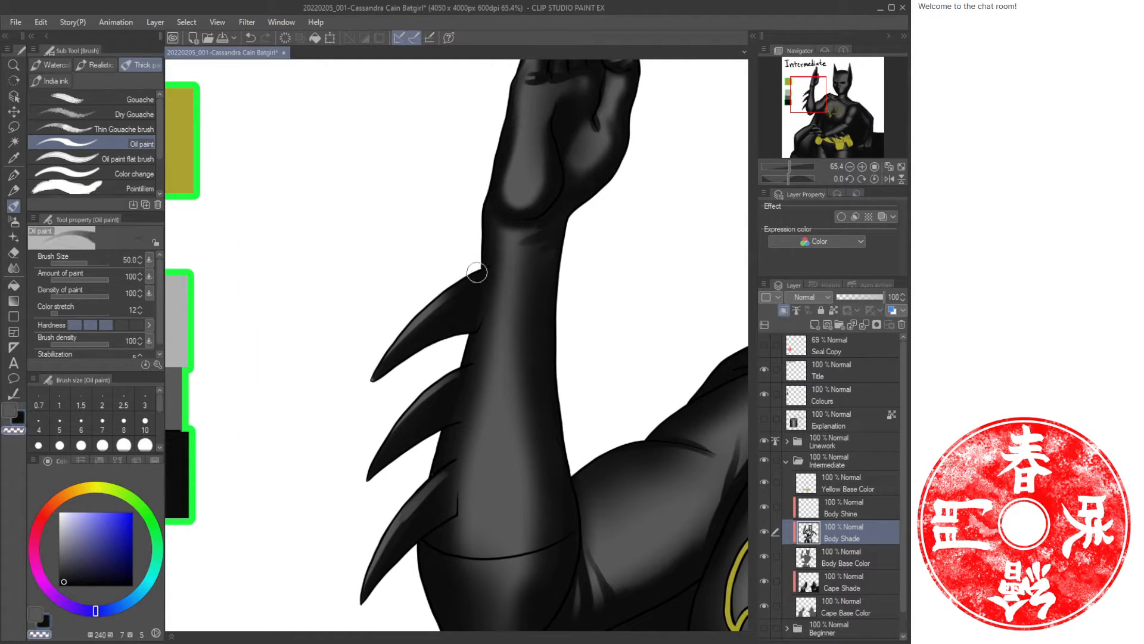
{"action": "left_click_drag", "start_coordinate": [480, 274], "coordinate": [423, 314]}
{"action": "left_click_drag", "start_coordinate": [462, 388], "coordinate": [452, 424]}
{"action": "key", "text": "c"}
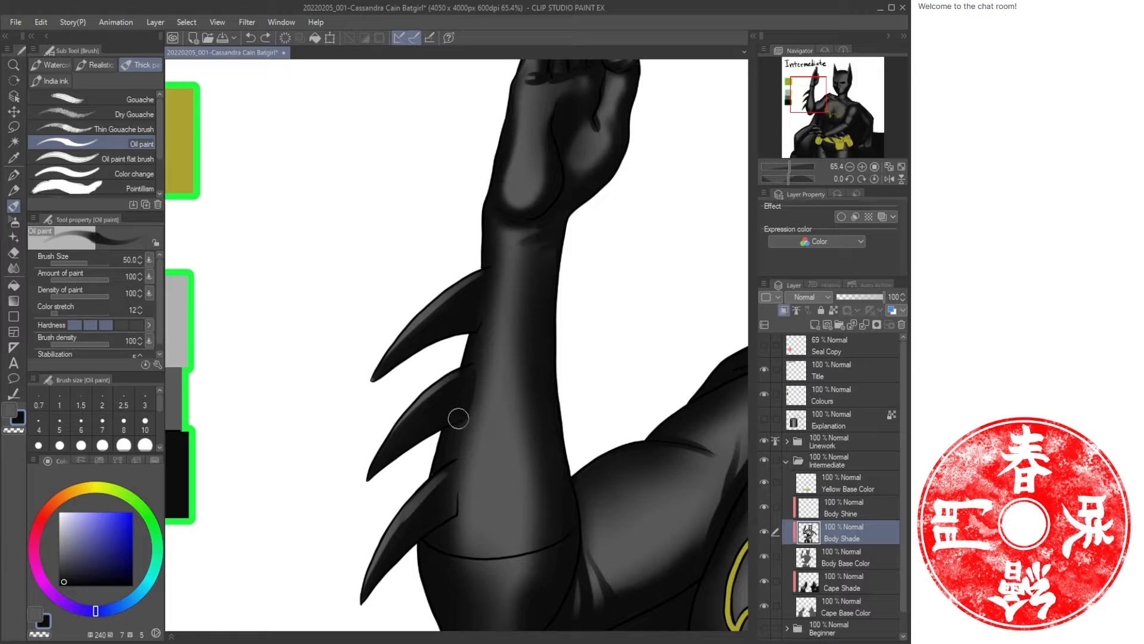
{"action": "left_click_drag", "start_coordinate": [458, 419], "coordinate": [447, 421]}
{"action": "left_click_drag", "start_coordinate": [452, 471], "coordinate": [448, 497]}
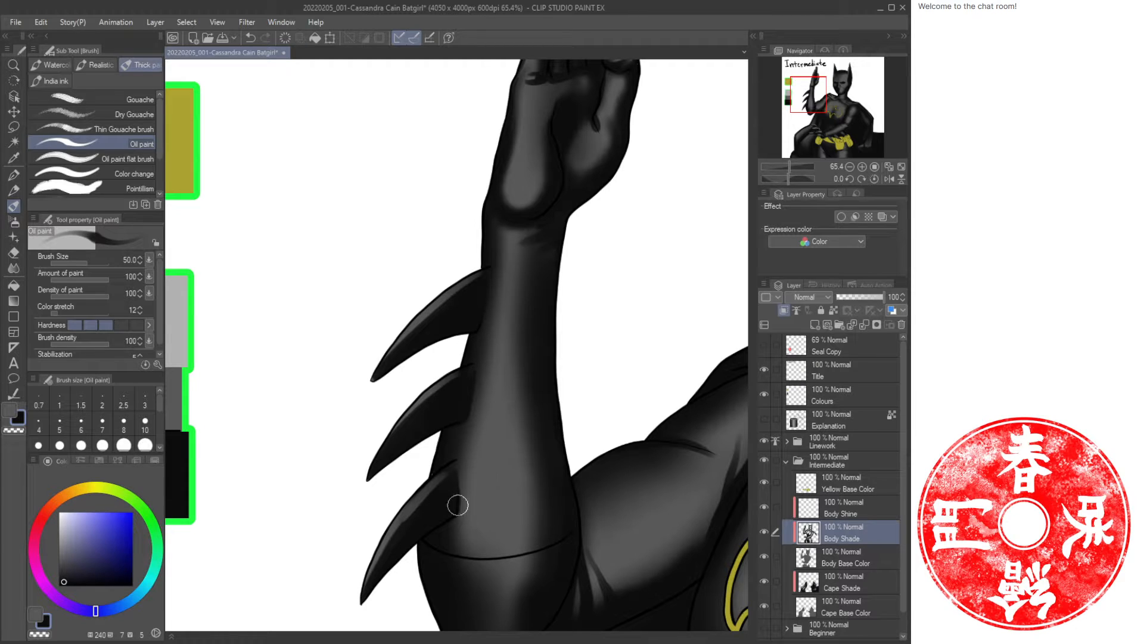
{"action": "mouse_move", "coordinate": [458, 505]}
{"action": "left_mouse_down"}
{"action": "mouse_move", "coordinate": [429, 539]}
{"action": "mouse_move", "coordinate": [462, 501]}
{"action": "left_mouse_up"}
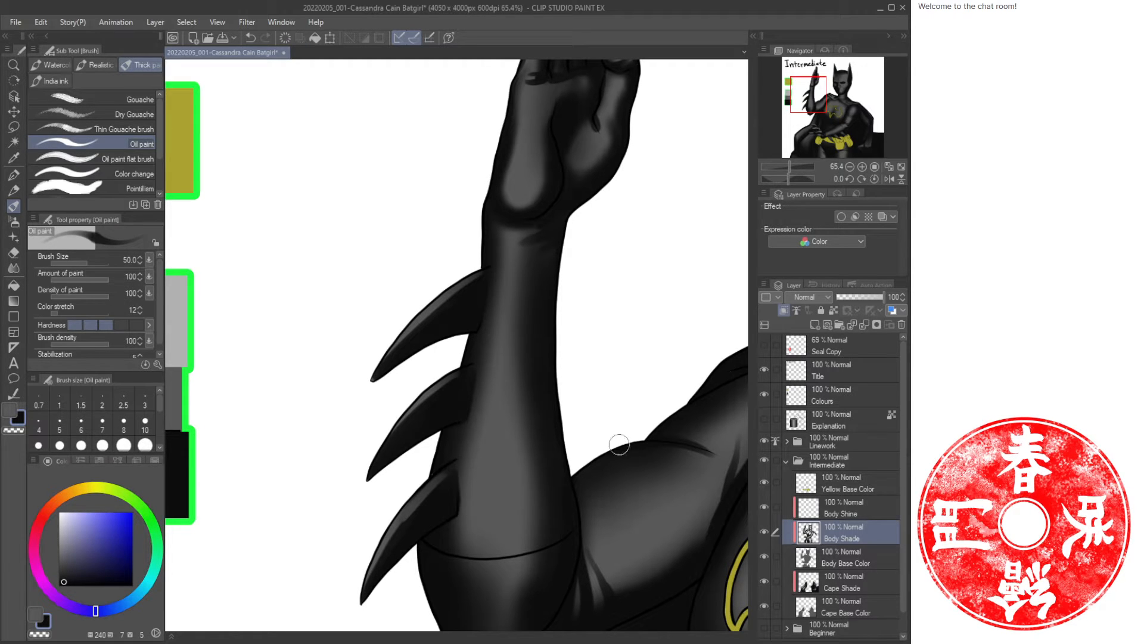
Toggle the Body Shade and Body Base Color layers' visibility to compare the shading.
{"action": "left_click", "coordinate": [763, 530]}
{"action": "left_click", "coordinate": [764, 550]}
{"action": "left_click", "coordinate": [766, 547]}
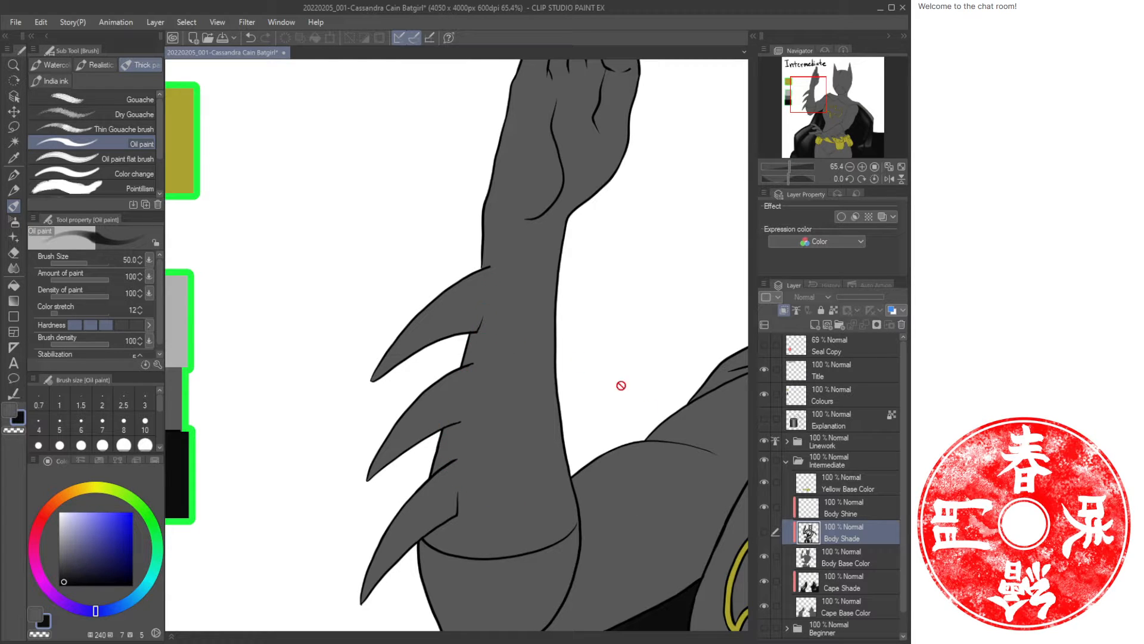
{"action": "left_click", "coordinate": [763, 532]}
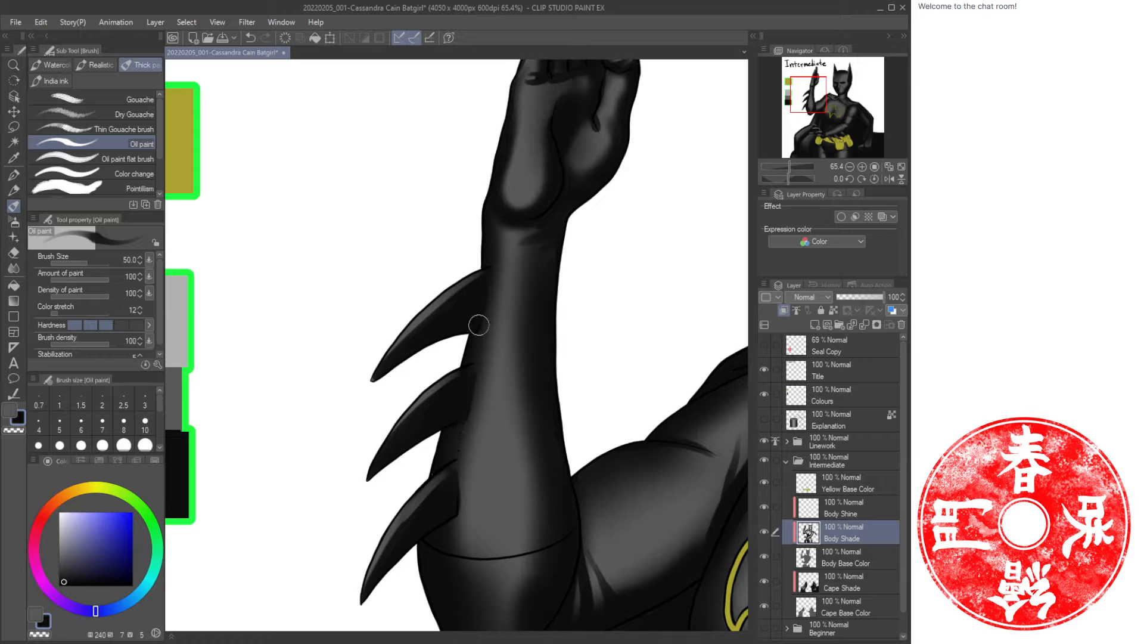
Shrink the oil paint brush to 20 and shade the claws resting over the belt.
{"action": "key", "text": "ctrl+space"}
{"action": "left_click_drag", "start_coordinate": [523, 387], "coordinate": [488, 388]}
{"action": "left_click_drag", "start_coordinate": [575, 439], "coordinate": [431, 254]}
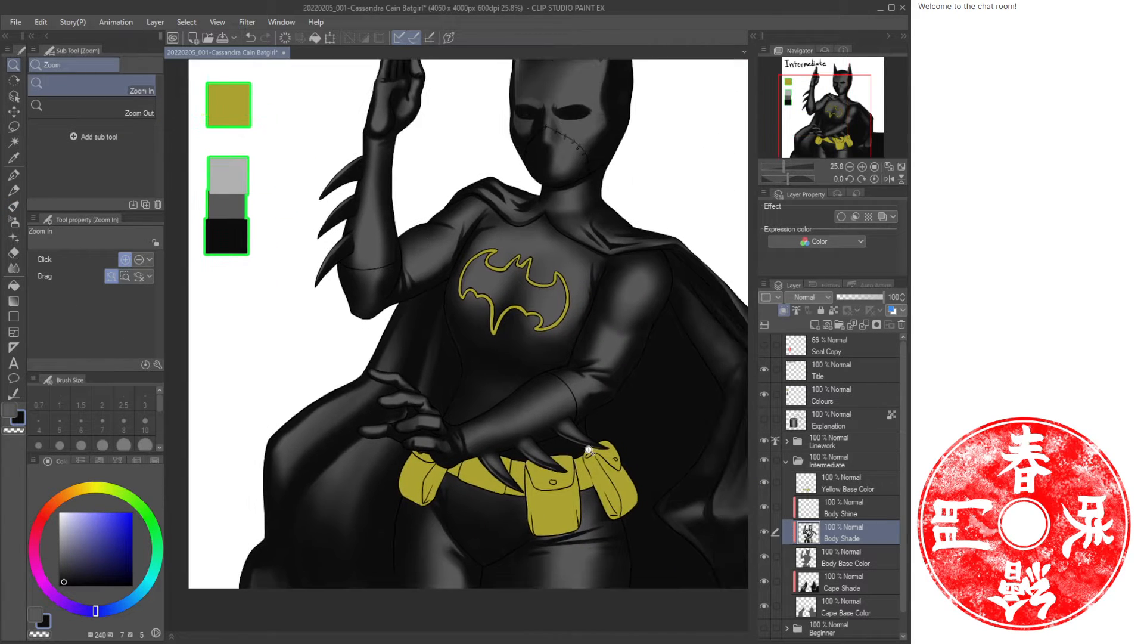
{"action": "left_click_drag", "start_coordinate": [510, 456], "coordinate": [462, 436]}
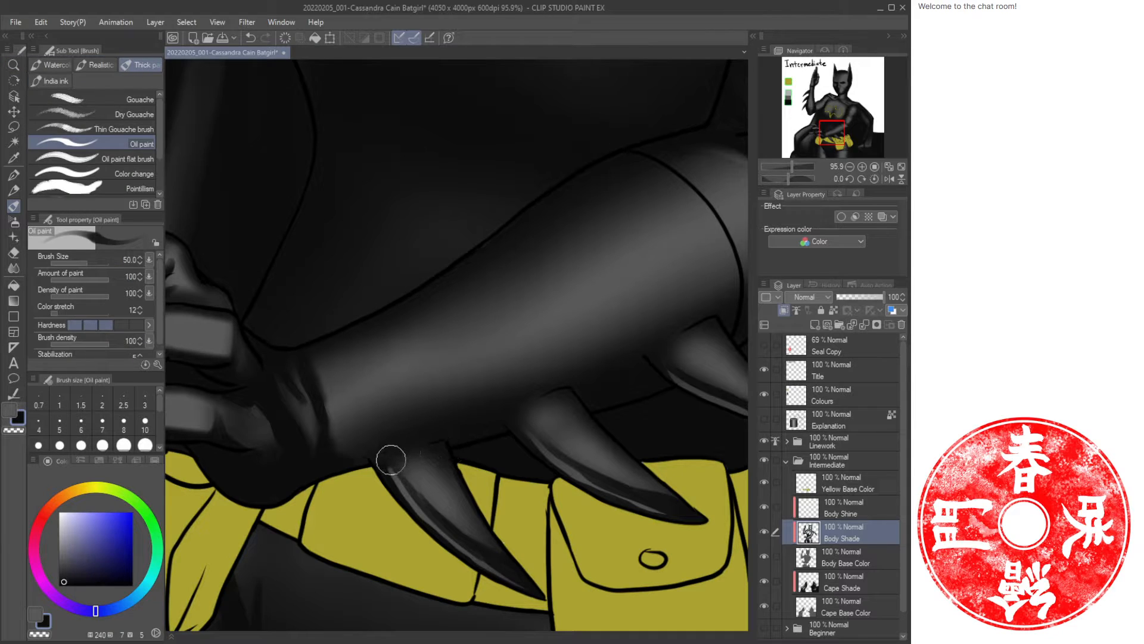
{"action": "key", "text": "bracketleft"}
{"action": "key", "text": "bracketleft"}
{"action": "key", "text": "bracketleft"}
{"action": "key", "text": "bracketleft"}
{"action": "left_click_drag", "start_coordinate": [666, 338], "coordinate": [549, 392]}
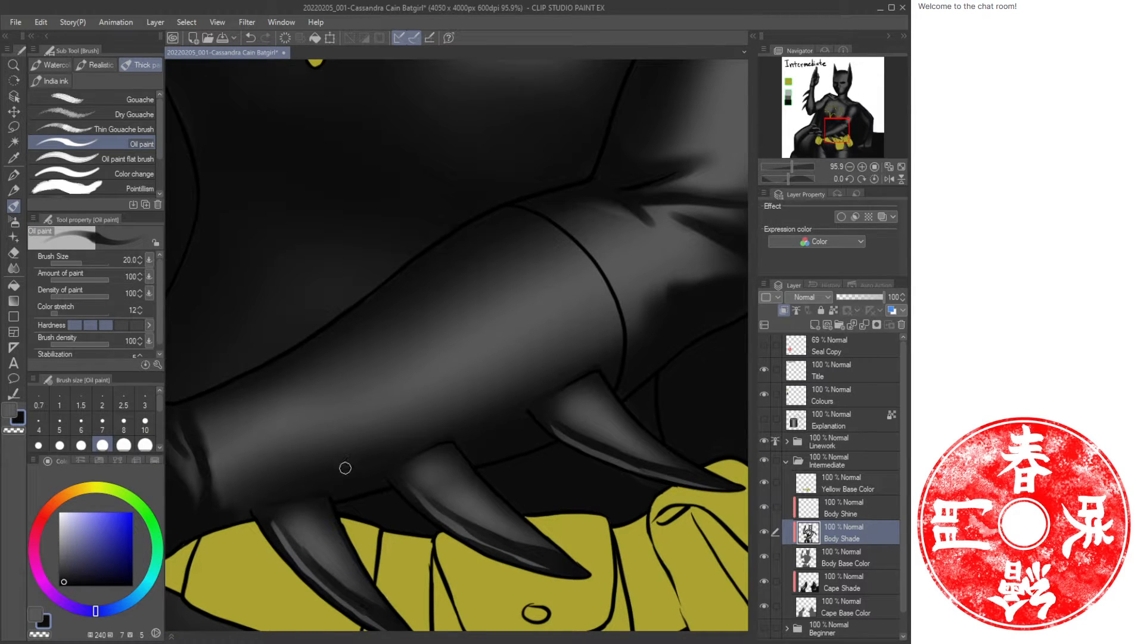
Switch to the soft airbrush at size 70, fit the canvas to view, and save the file.
{"action": "key", "text": "b"}
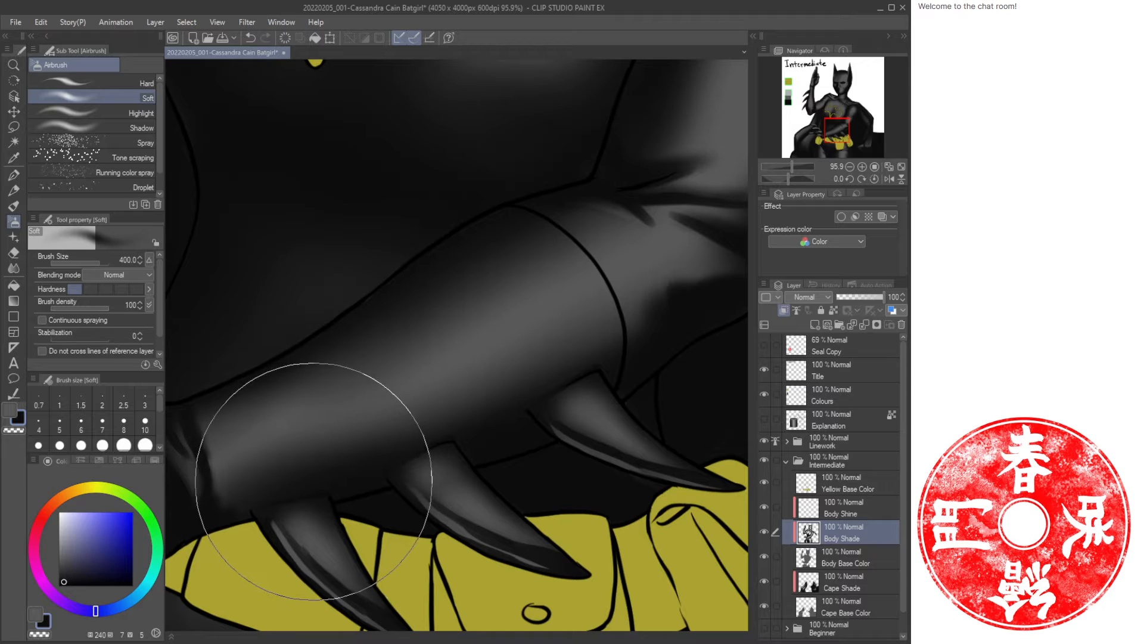
{"action": "key", "text": "bracketleft"}
{"action": "key", "text": "bracketleft"}
{"action": "key", "text": "bracketleft"}
{"action": "key", "text": "bracketleft"}
{"action": "key", "text": "bracketleft"}
{"action": "key", "text": "bracketleft"}
{"action": "key", "text": "bracketleft"}
{"action": "key", "text": "bracketleft"}
{"action": "key", "text": "bracketleft"}
{"action": "key", "text": "bracketleft"}
{"action": "key", "text": "bracketleft"}
{"action": "key", "text": "bracketleft"}
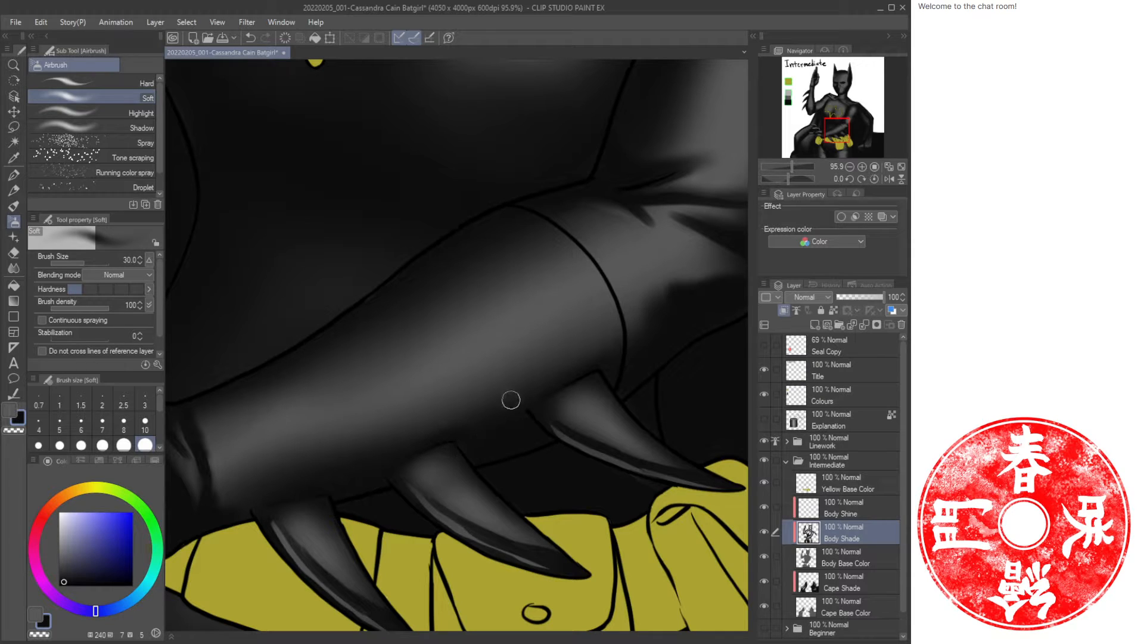
{"action": "key", "text": "bracketright"}
{"action": "key", "text": "bracketright"}
{"action": "key", "text": "bracketright"}
{"action": "key", "text": "bracketright"}
{"action": "left_click", "coordinate": [901, 167]}
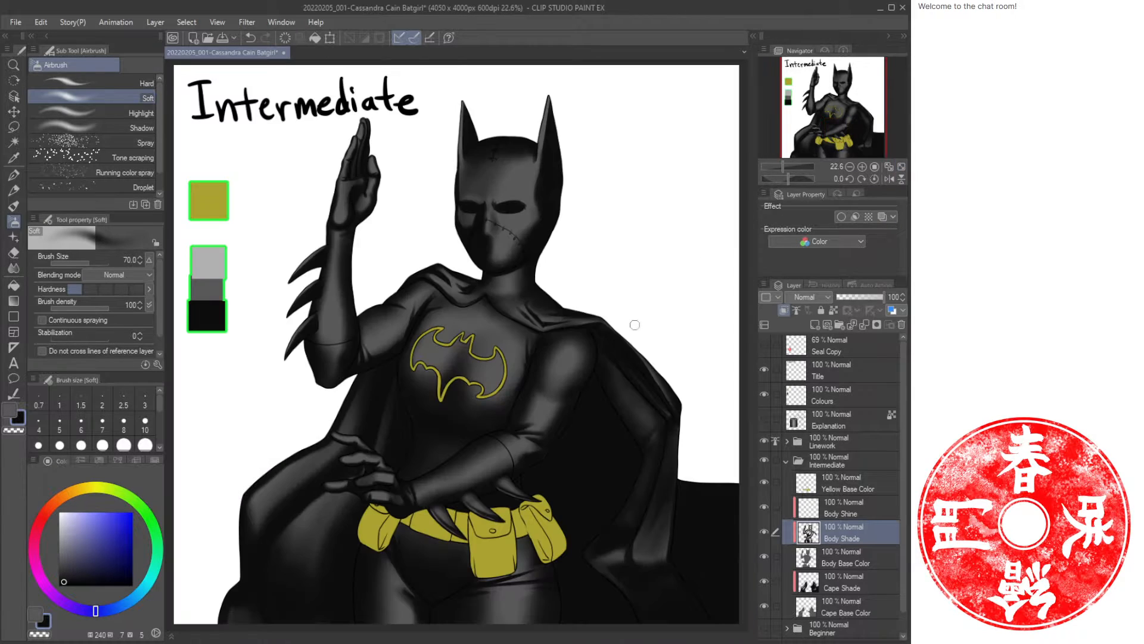
{"action": "key", "text": "ctrl+s"}
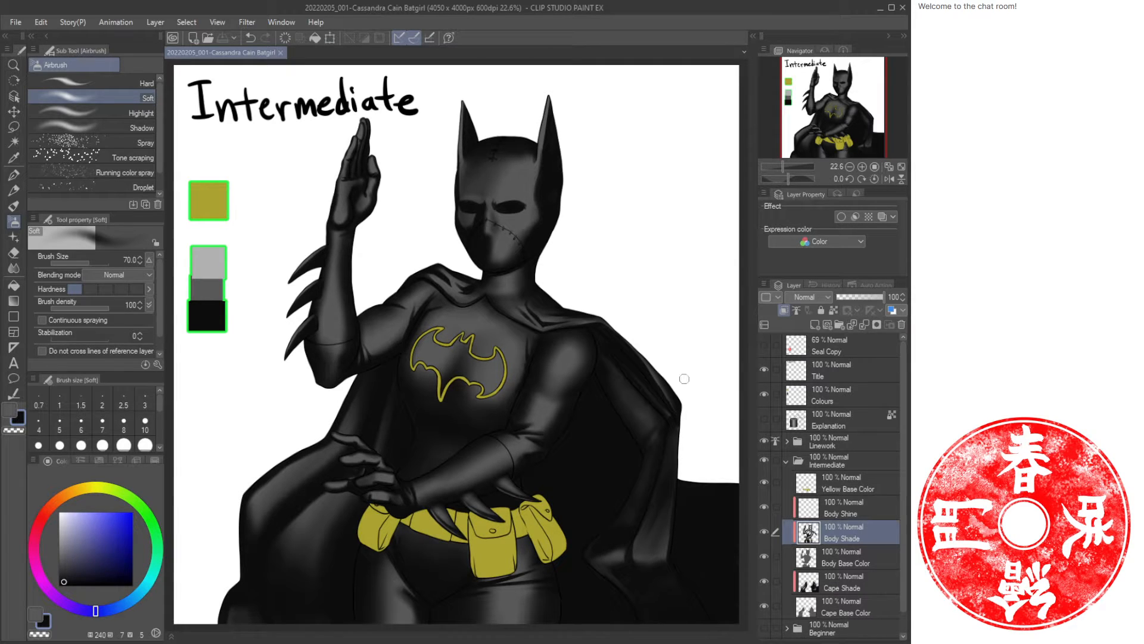
On the Body Shine layer, sample the light grey swatch and paint oil paint highlights on the raised hand's fingers.
{"action": "left_click", "coordinate": [853, 515]}
{"action": "key", "text": "ctrl+space"}
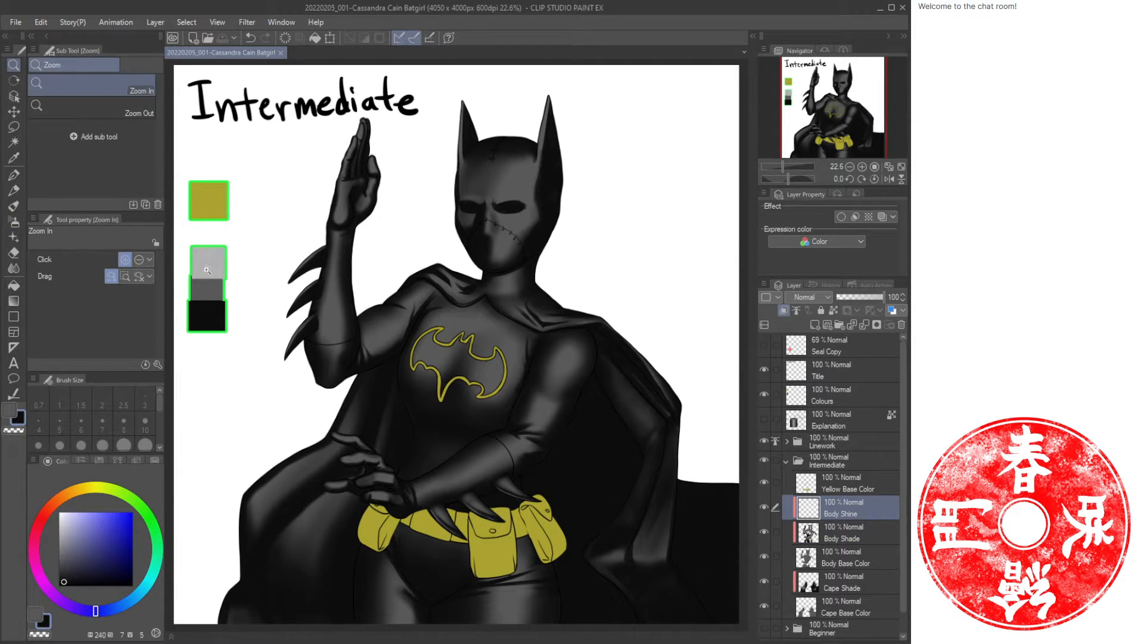
{"action": "left_click", "coordinate": [209, 260], "text": "alt"}
{"action": "left_click_drag", "start_coordinate": [379, 295], "coordinate": [376, 224]}
{"action": "left_click_drag", "start_coordinate": [376, 224], "coordinate": [487, 474]}
{"action": "left_click_drag", "start_coordinate": [459, 370], "coordinate": [477, 468]}
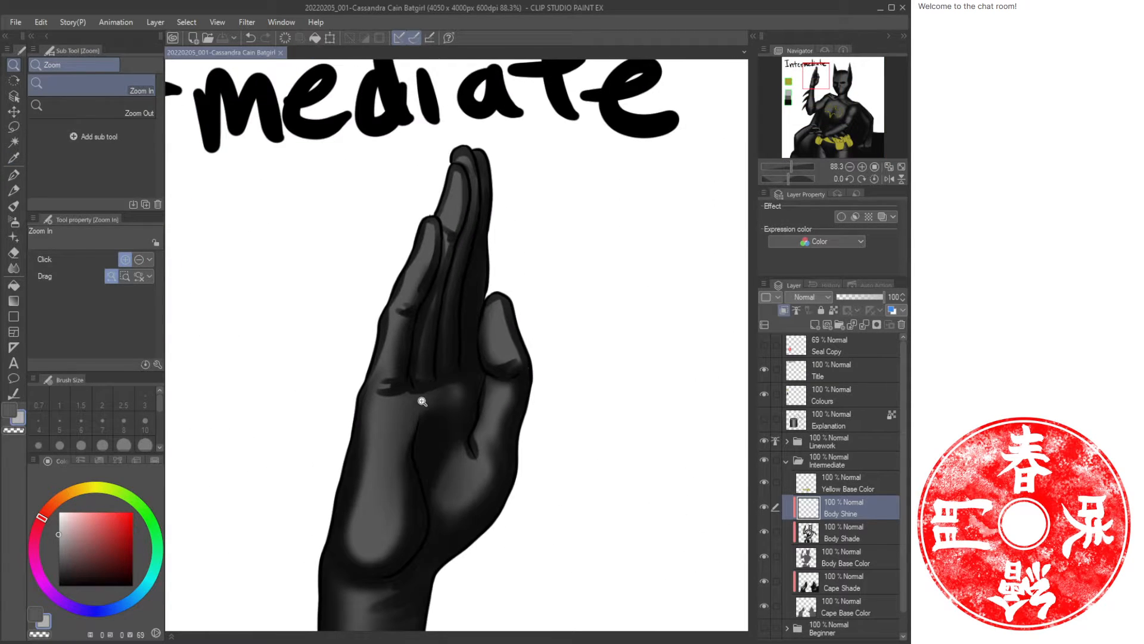
{"action": "key", "text": "b"}
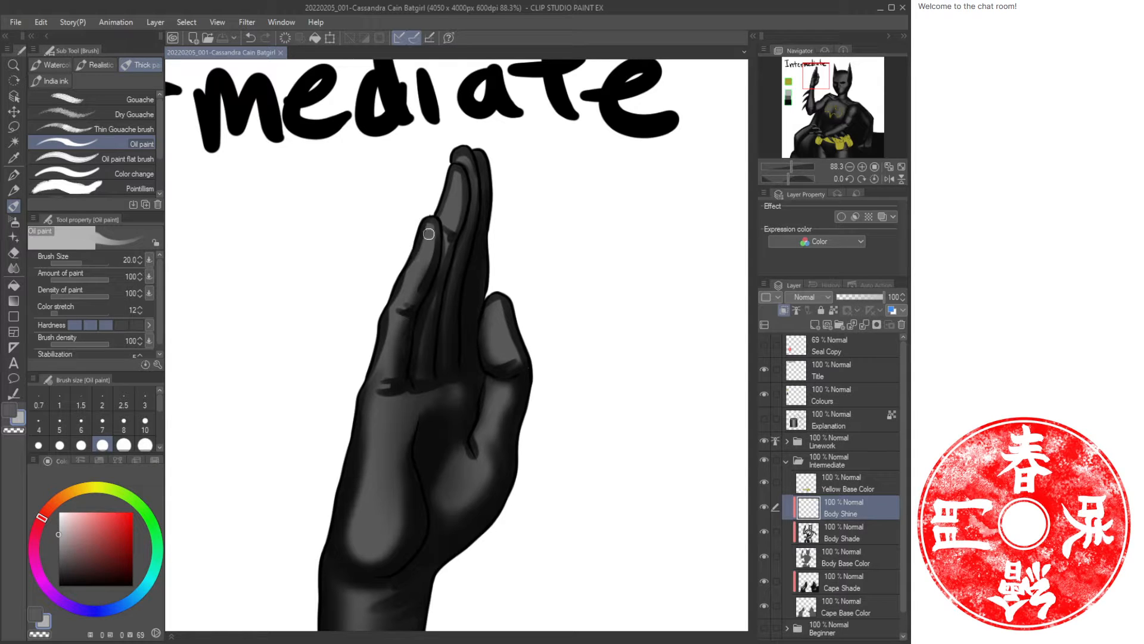
{"action": "left_click_drag", "start_coordinate": [417, 270], "coordinate": [420, 264]}
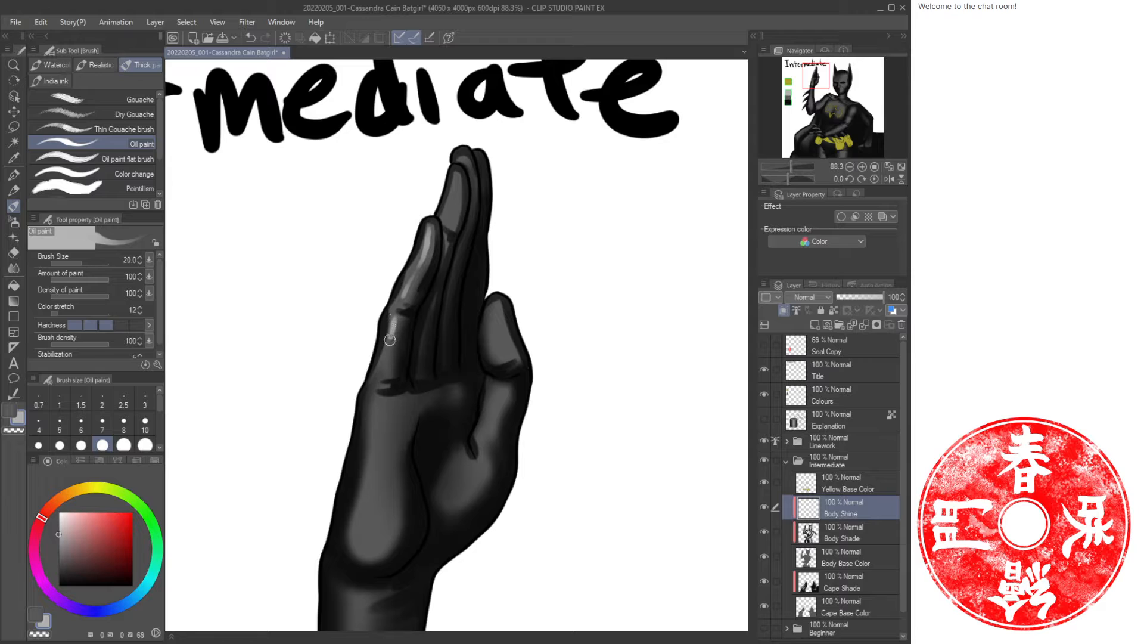
{"action": "left_click_drag", "start_coordinate": [390, 340], "coordinate": [385, 371]}
Airbrush a soft highlight down the raised forearm at size 60 and erase the excess near the elbow.
{"action": "key", "text": "ctrl+space"}
{"action": "left_click_drag", "start_coordinate": [377, 501], "coordinate": [437, 452]}
{"action": "left_click_drag", "start_coordinate": [450, 502], "coordinate": [476, 304]}
{"action": "left_click_drag", "start_coordinate": [438, 434], "coordinate": [443, 388]}
{"action": "left_click_drag", "start_coordinate": [468, 205], "coordinate": [459, 335]}
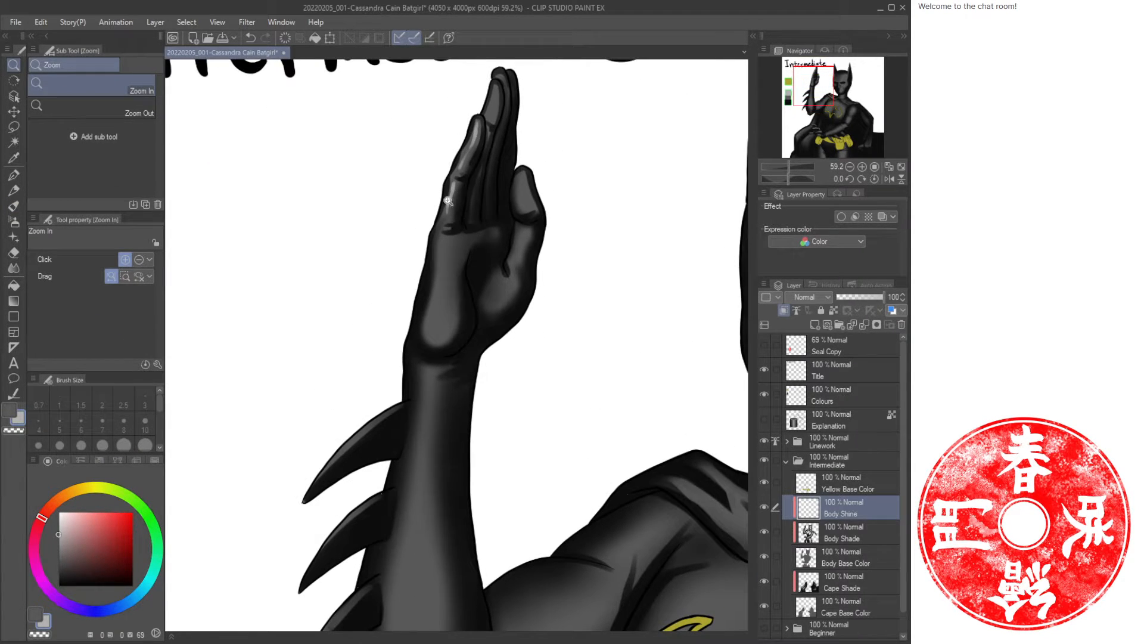
{"action": "left_click_drag", "start_coordinate": [429, 478], "coordinate": [441, 280]}
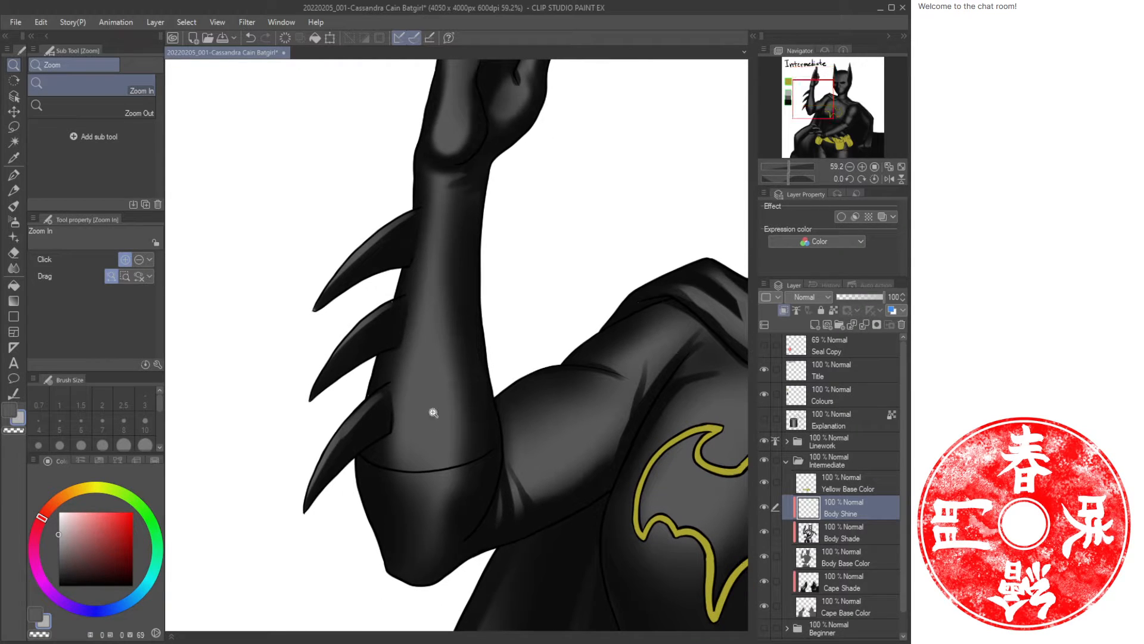
{"action": "key", "text": "b"}
{"action": "key", "text": "b"}
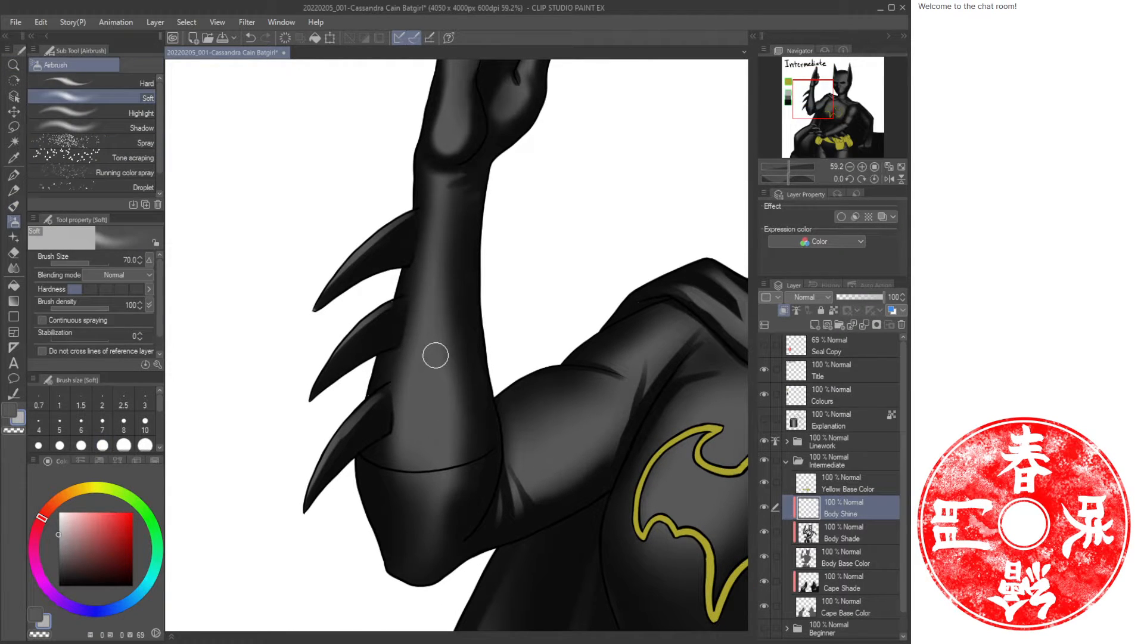
{"action": "key", "text": "bracketleft"}
{"action": "key", "text": "bracketleft"}
{"action": "key", "text": "bracketleft"}
{"action": "left_click_drag", "start_coordinate": [437, 228], "coordinate": [432, 375]}
{"action": "key", "text": "bracketright"}
{"action": "key", "text": "bracketright"}
{"action": "key", "text": "bracketright"}
{"action": "key", "text": "bracketright"}
{"action": "key", "text": "bracketright"}
{"action": "key", "text": "bracketright"}
{"action": "mouse_move", "coordinate": [434, 324]}
{"action": "left_mouse_down"}
{"action": "mouse_move", "coordinate": [425, 505]}
{"action": "mouse_move", "coordinate": [432, 399]}
{"action": "left_mouse_up"}
{"action": "key", "text": "bracketright"}
{"action": "key", "text": "bracketleft"}
{"action": "key", "text": "bracketleft"}
{"action": "key", "text": "bracketleft"}
{"action": "key", "text": "bracketleft"}
{"action": "key", "text": "bracketleft"}
{"action": "mouse_move", "coordinate": [434, 483]}
{"action": "left_mouse_down"}
{"action": "mouse_move", "coordinate": [433, 512]}
{"action": "mouse_move", "coordinate": [434, 469]}
{"action": "left_mouse_up"}
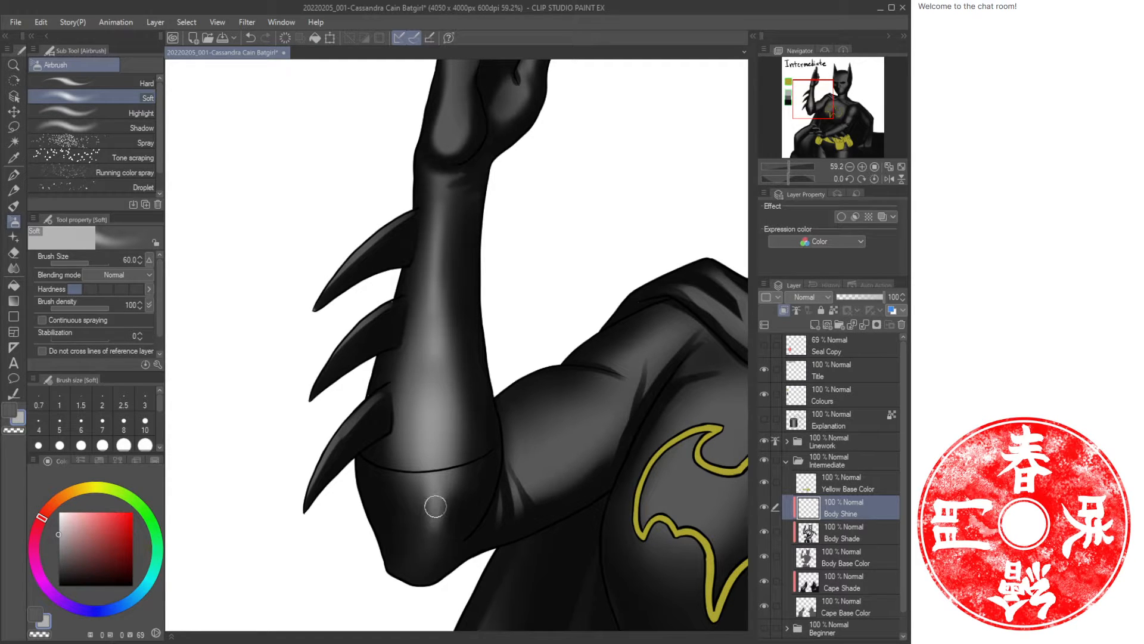
{"action": "key", "text": "c"}
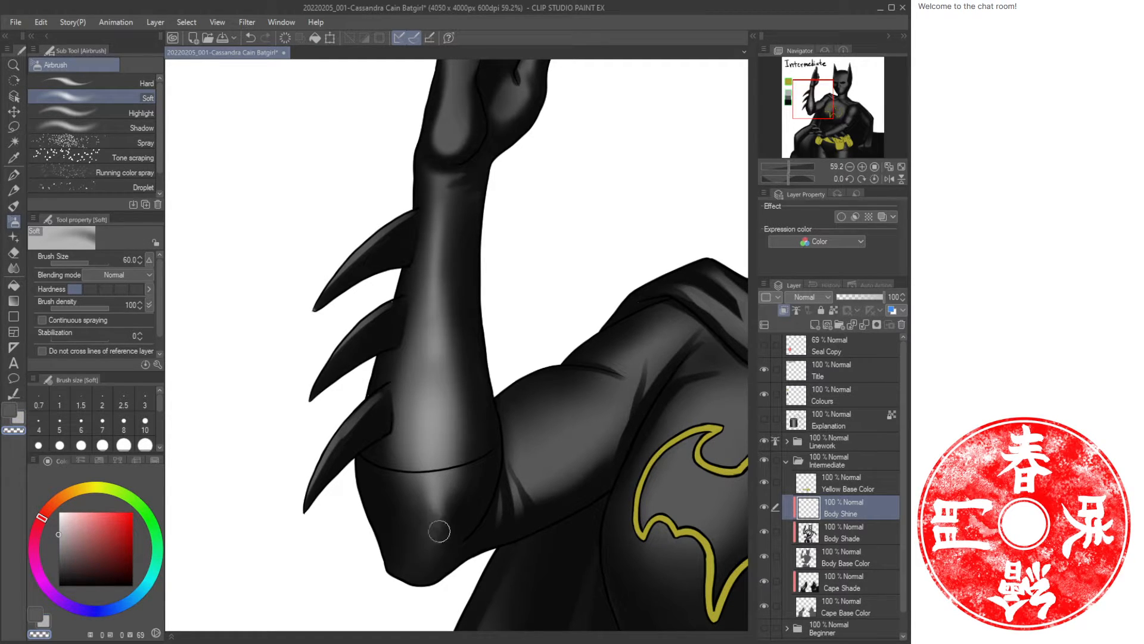
{"action": "left_click_drag", "start_coordinate": [500, 310], "coordinate": [469, 490]}
Airbrush a highlight on the back of the raised hand.
{"action": "key", "text": "b"}
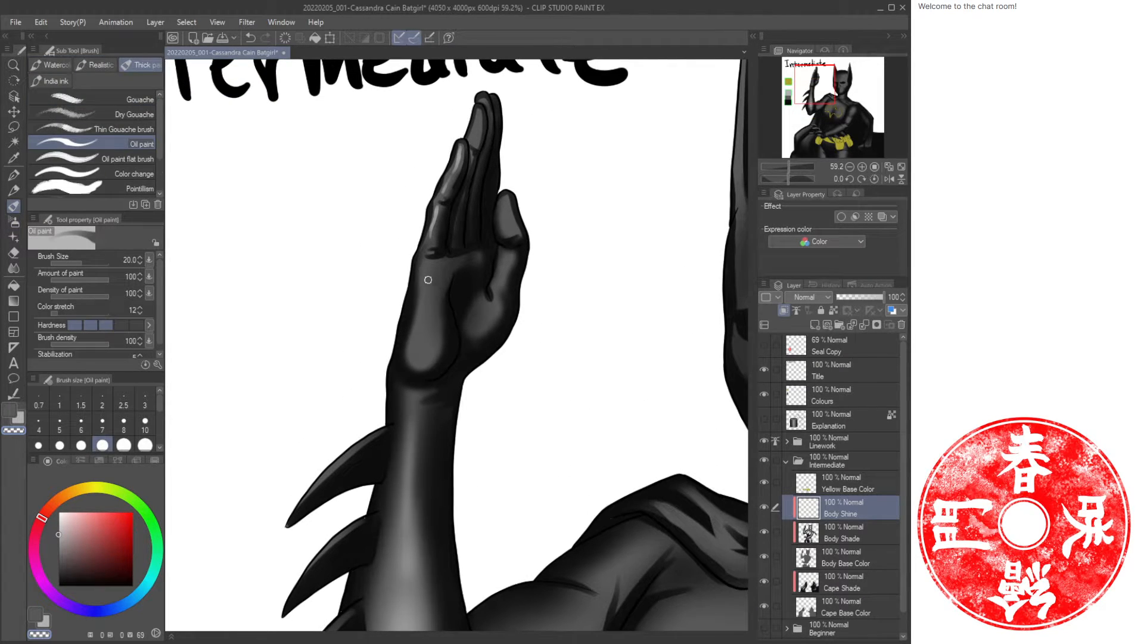
{"action": "key", "text": "b"}
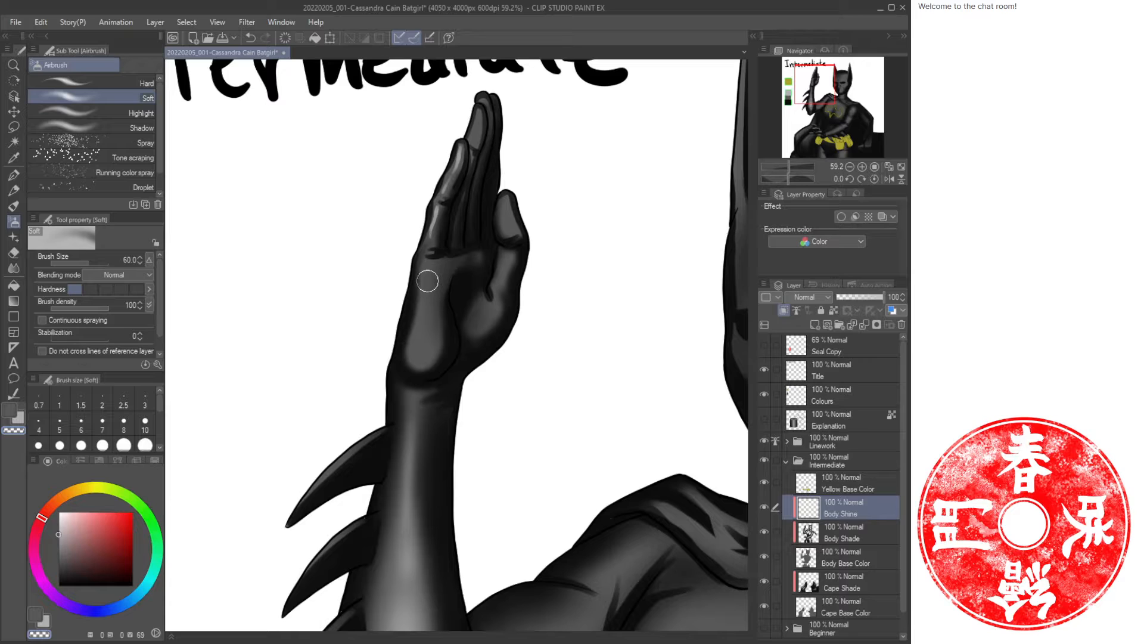
{"action": "key", "text": "c"}
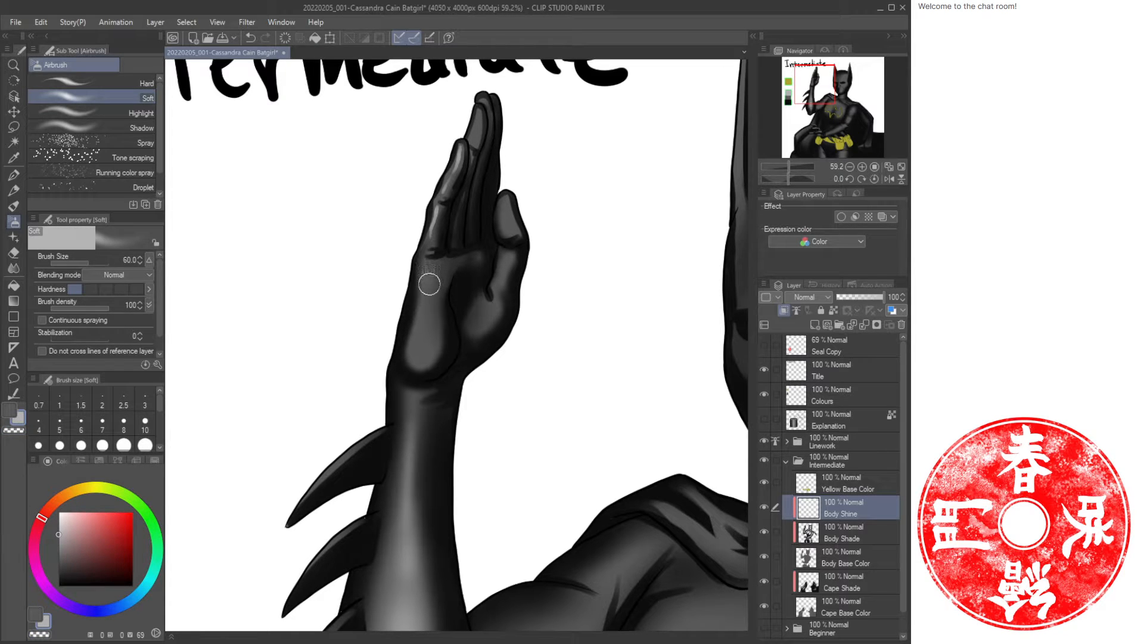
{"action": "left_click_drag", "start_coordinate": [429, 284], "coordinate": [418, 359]}
{"action": "left_click_drag", "start_coordinate": [531, 183], "coordinate": [528, 235]}
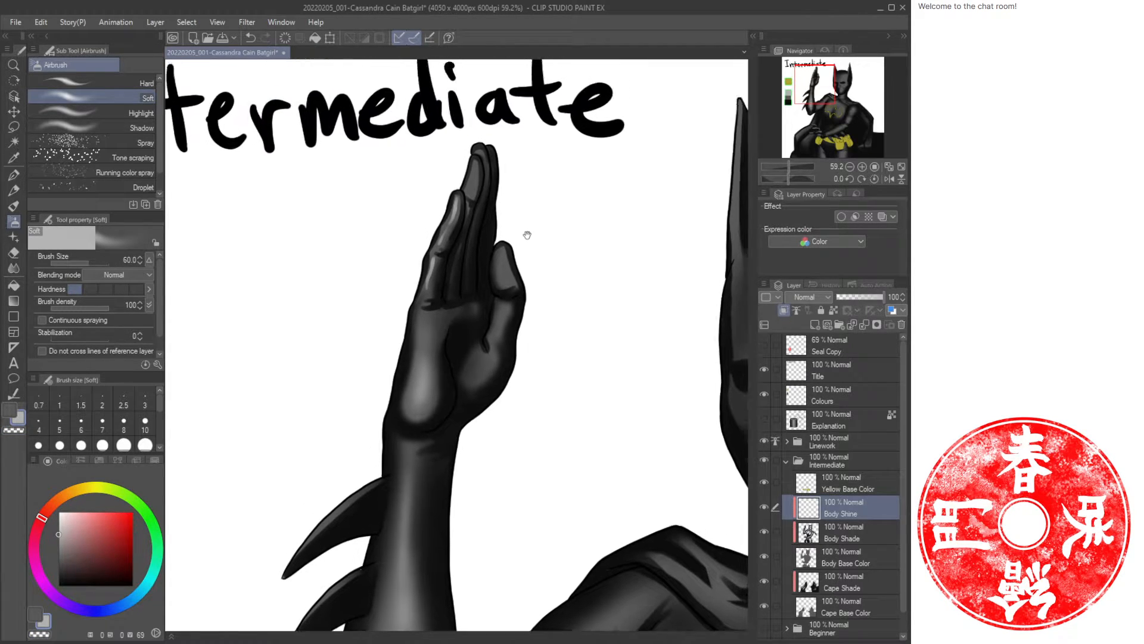
{"action": "scroll", "coordinate": [506, 211], "scroll_direction": "up", "scroll_amount": 2}
Undo the last stroke and airbrush soft highlights along the raised hand's fingers.
{"action": "key", "text": "b"}
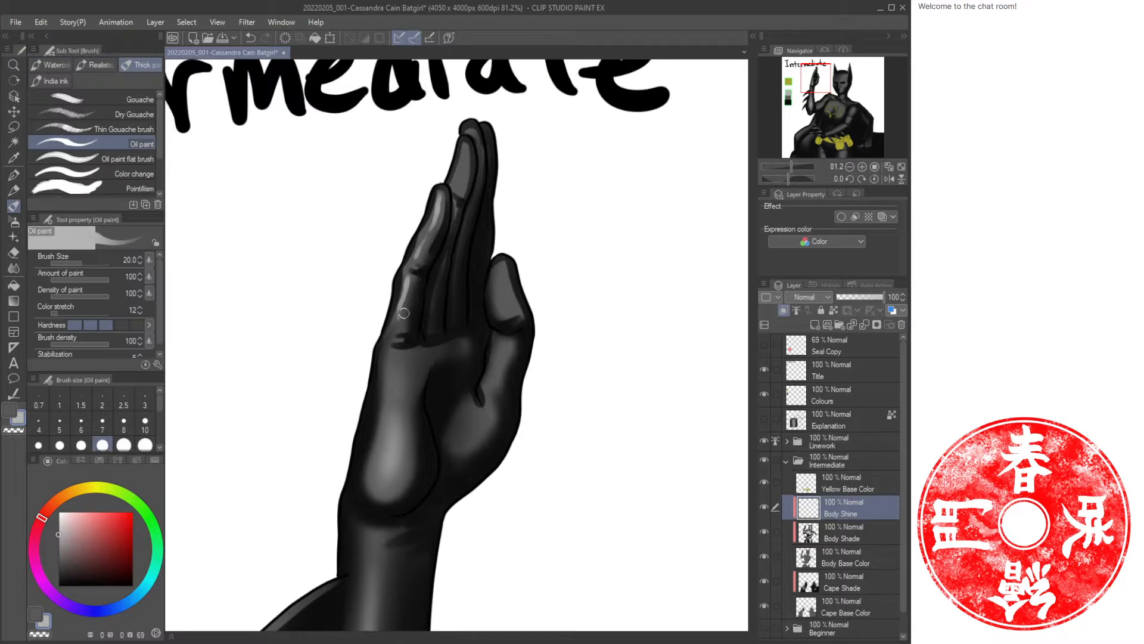
{"action": "key", "text": "ctrl+z"}
{"action": "key", "text": "b"}
{"action": "left_click_drag", "start_coordinate": [404, 302], "coordinate": [397, 320]}
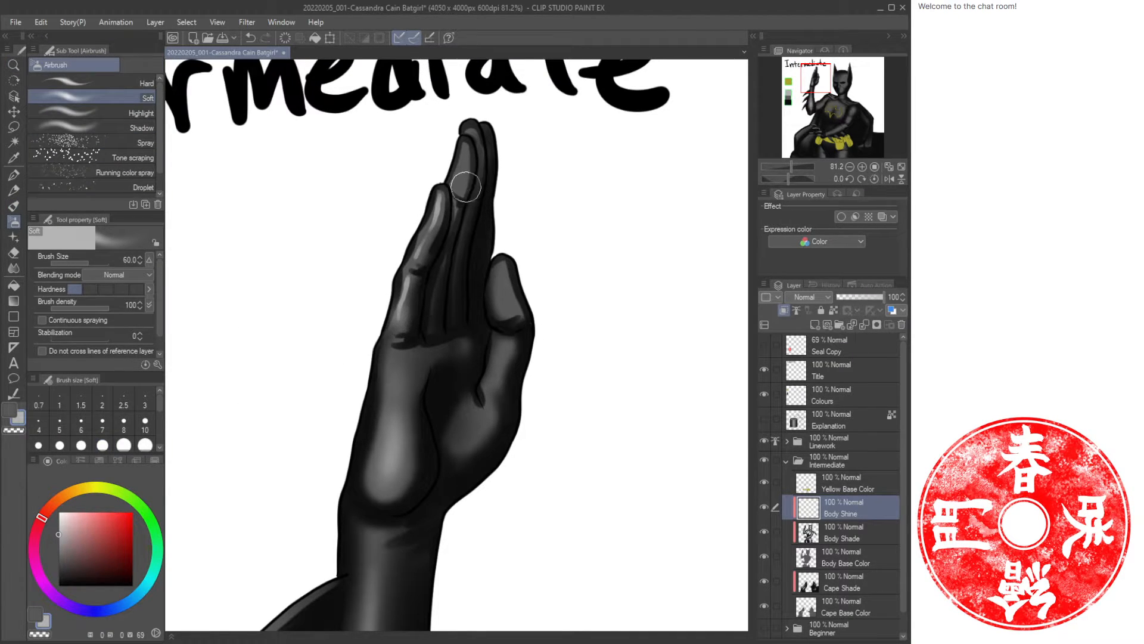
{"action": "left_click_drag", "start_coordinate": [465, 186], "coordinate": [449, 245]}
{"action": "key", "text": "b"}
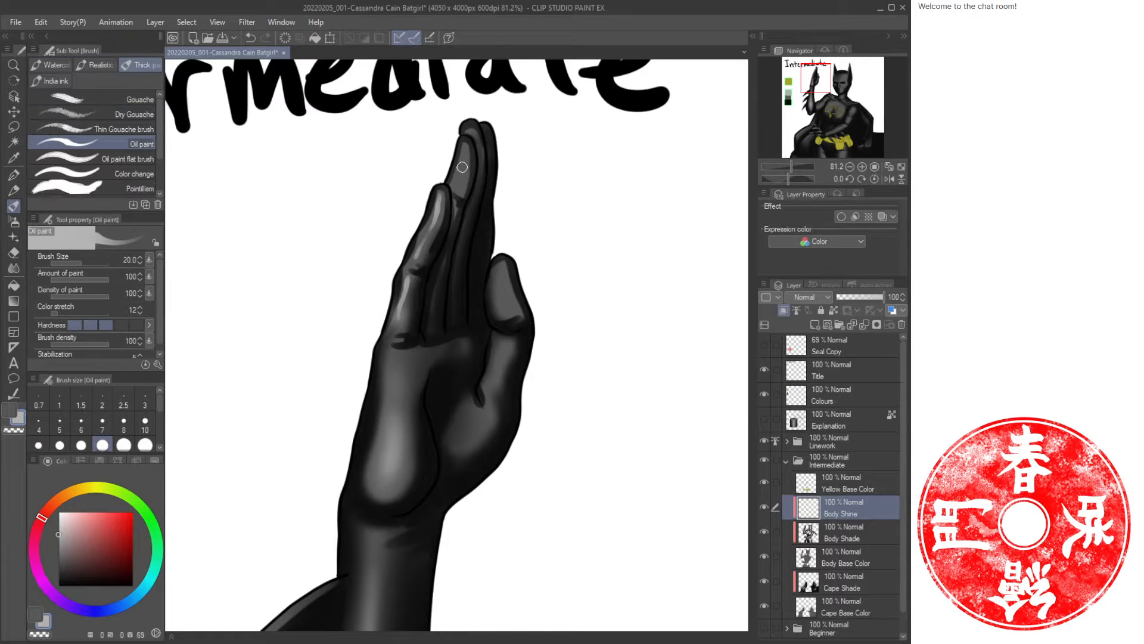
Redo the fingertip highlight and paint oil paint highlights on the thumb, back of hand and wrist.
{"action": "left_click_drag", "start_coordinate": [465, 144], "coordinate": [472, 132]}
{"action": "key", "text": "ctrl+z"}
{"action": "left_click", "coordinate": [77, 325]}
{"action": "mouse_move", "coordinate": [465, 142]}
{"action": "left_mouse_down"}
{"action": "mouse_move", "coordinate": [460, 177]}
{"action": "mouse_move", "coordinate": [471, 128]}
{"action": "left_mouse_up"}
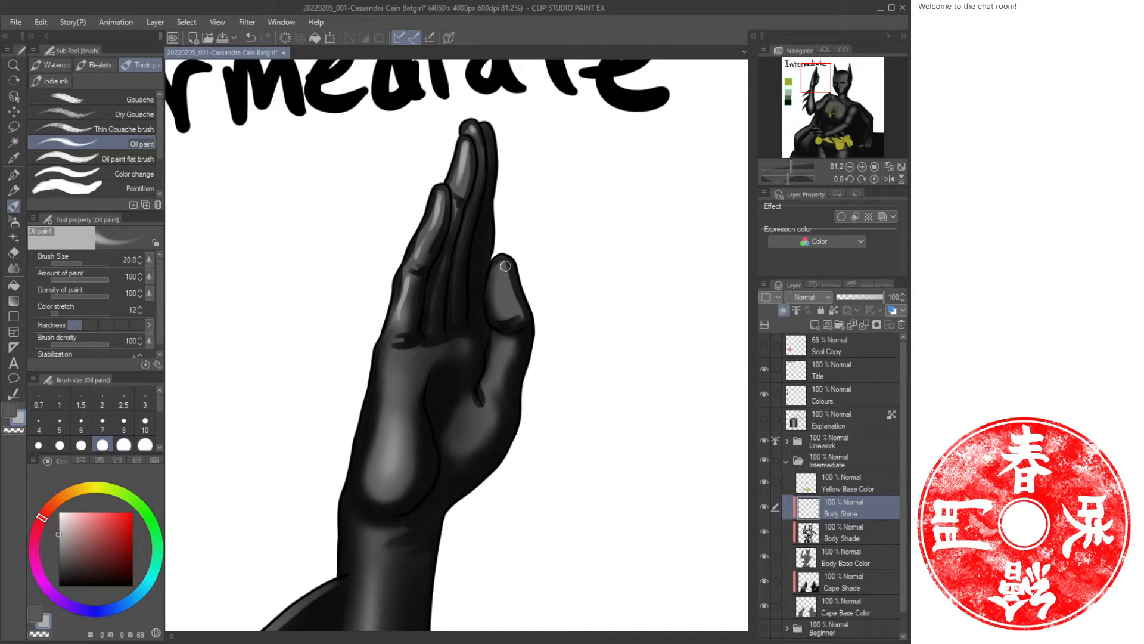
{"action": "left_click_drag", "start_coordinate": [506, 266], "coordinate": [511, 346]}
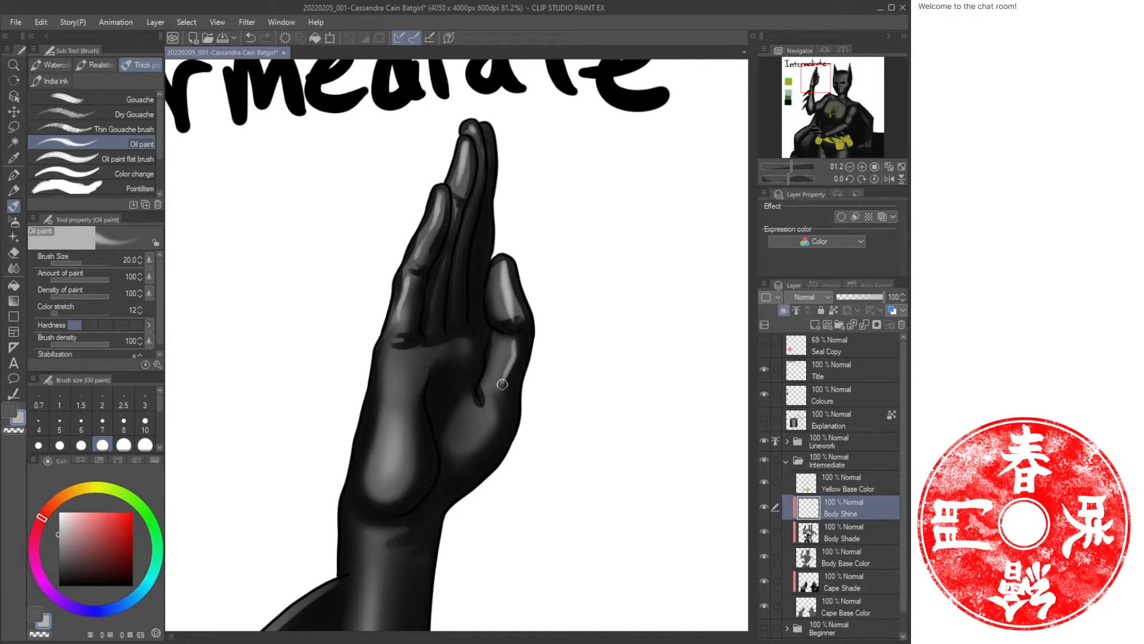
{"action": "left_click_drag", "start_coordinate": [498, 405], "coordinate": [484, 438]}
{"action": "left_click_drag", "start_coordinate": [393, 374], "coordinate": [393, 425]}
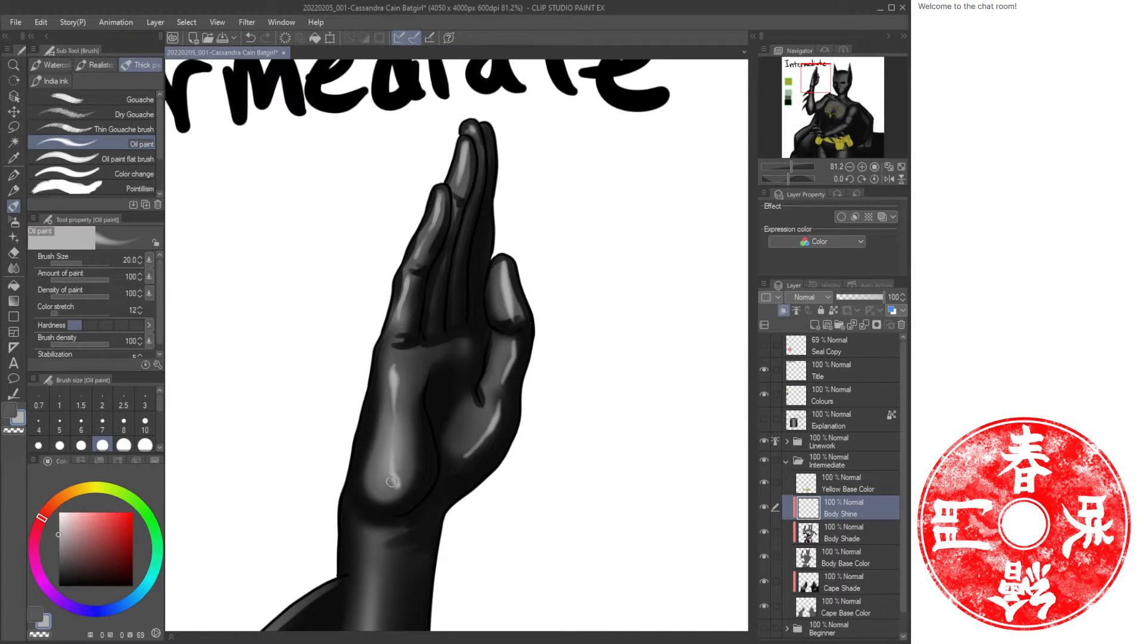
Paint an oil paint highlight across the raised upper arm near the shoulder.
{"action": "key", "text": "slash"}
{"action": "left_click_drag", "start_coordinate": [537, 452], "coordinate": [446, 331]}
{"action": "left_click_drag", "start_coordinate": [435, 275], "coordinate": [470, 307]}
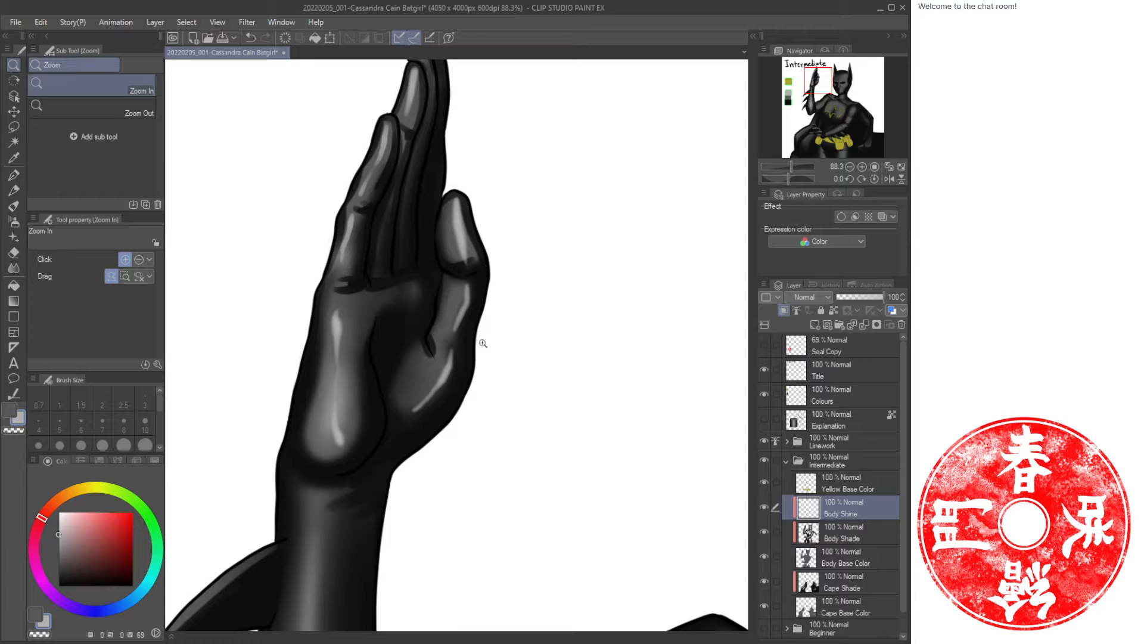
{"action": "left_click_drag", "start_coordinate": [490, 387], "coordinate": [460, 412]}
{"action": "left_click_drag", "start_coordinate": [467, 500], "coordinate": [449, 289]}
{"action": "mouse_move", "coordinate": [494, 395]}
{"action": "left_mouse_down"}
{"action": "mouse_move", "coordinate": [519, 401]}
{"action": "mouse_move", "coordinate": [442, 401]}
{"action": "left_mouse_up"}
{"action": "key", "text": "b"}
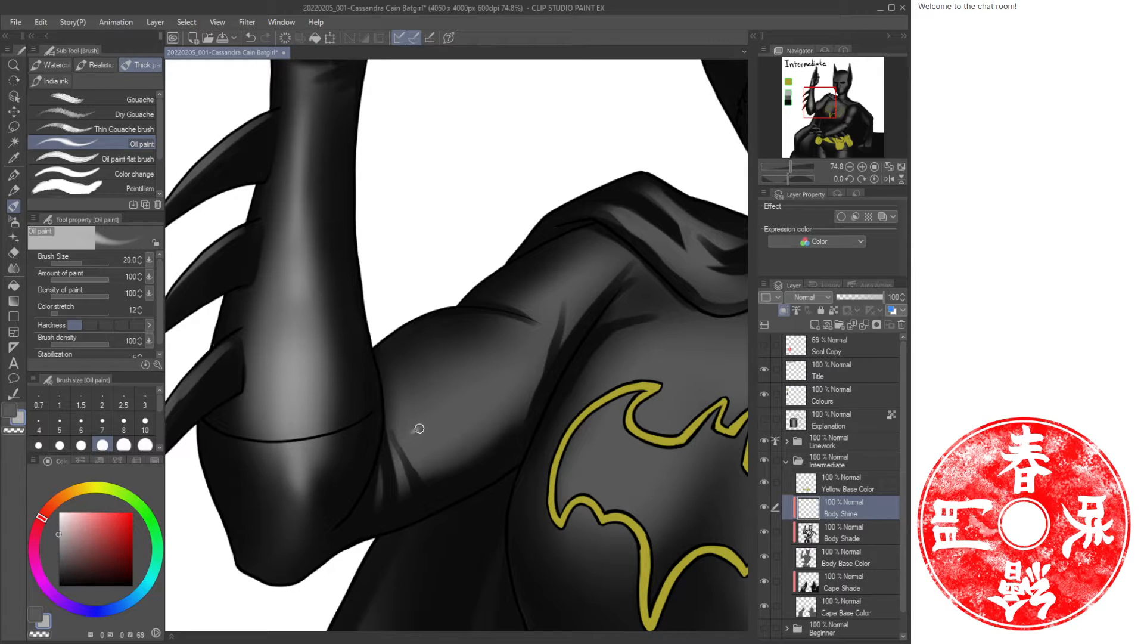
{"action": "mouse_move", "coordinate": [419, 428]}
{"action": "left_mouse_down"}
{"action": "mouse_move", "coordinate": [487, 397]}
{"action": "mouse_move", "coordinate": [416, 431]}
{"action": "mouse_move", "coordinate": [501, 366]}
{"action": "mouse_move", "coordinate": [485, 413]}
{"action": "mouse_move", "coordinate": [519, 360]}
{"action": "left_mouse_up"}
Paint small oil paint shine strokes along the shoulder fold, undoing one attempt.
{"action": "key", "text": "b"}
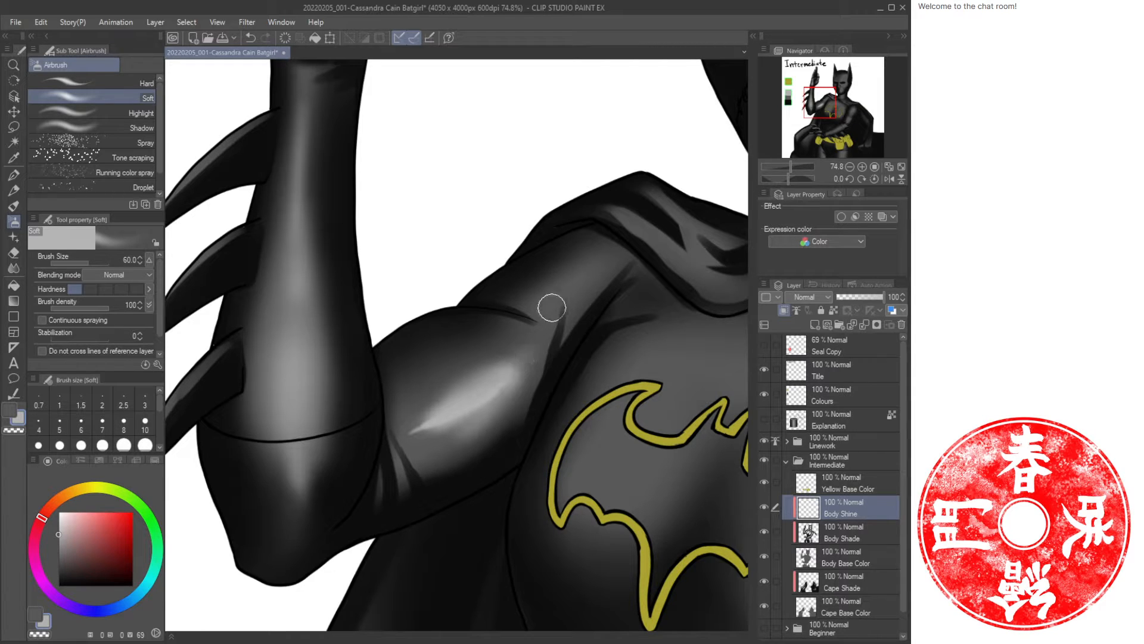
{"action": "key", "text": "b"}
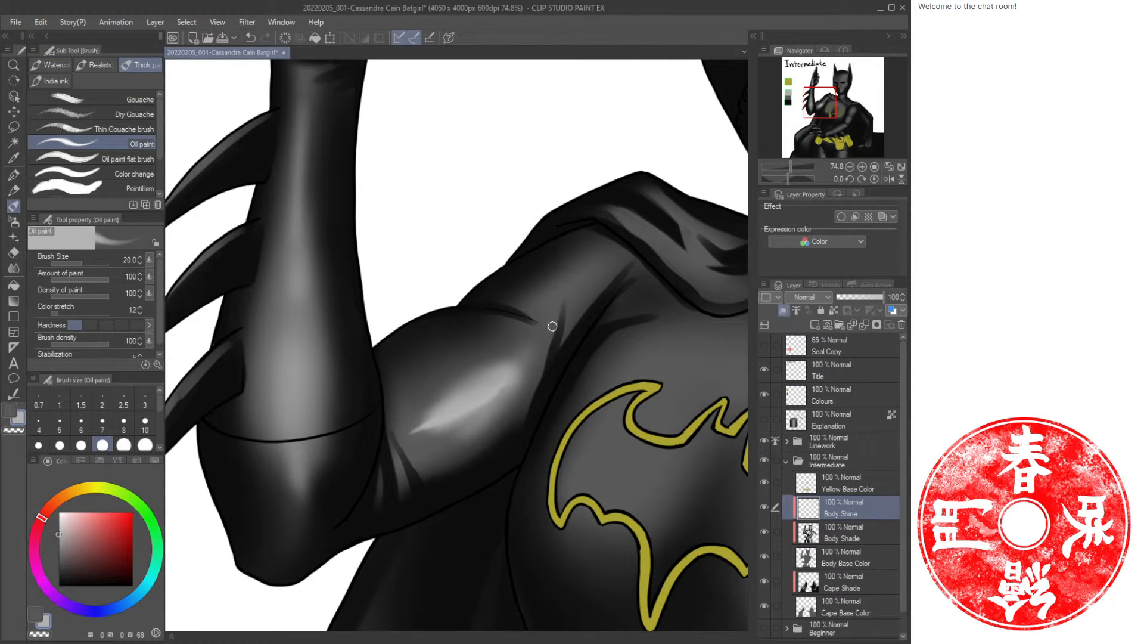
{"action": "key", "text": "ctrl+z"}
{"action": "left_click_drag", "start_coordinate": [568, 314], "coordinate": [583, 296]}
{"action": "key", "text": "c"}
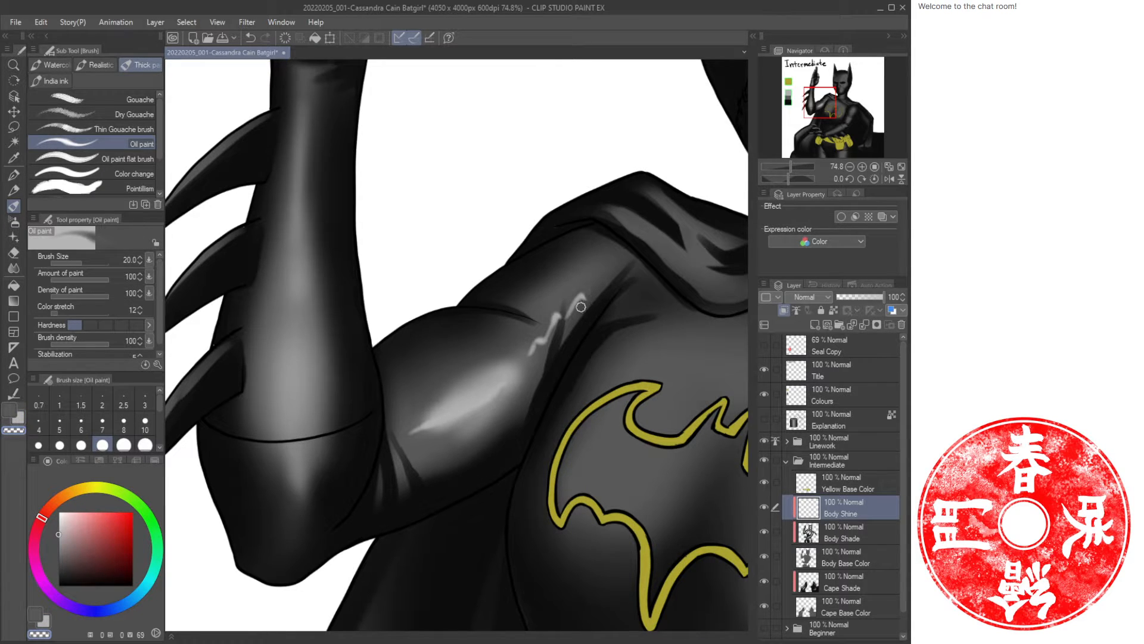
{"action": "left_click_drag", "start_coordinate": [547, 321], "coordinate": [545, 336]}
{"action": "key", "text": "c"}
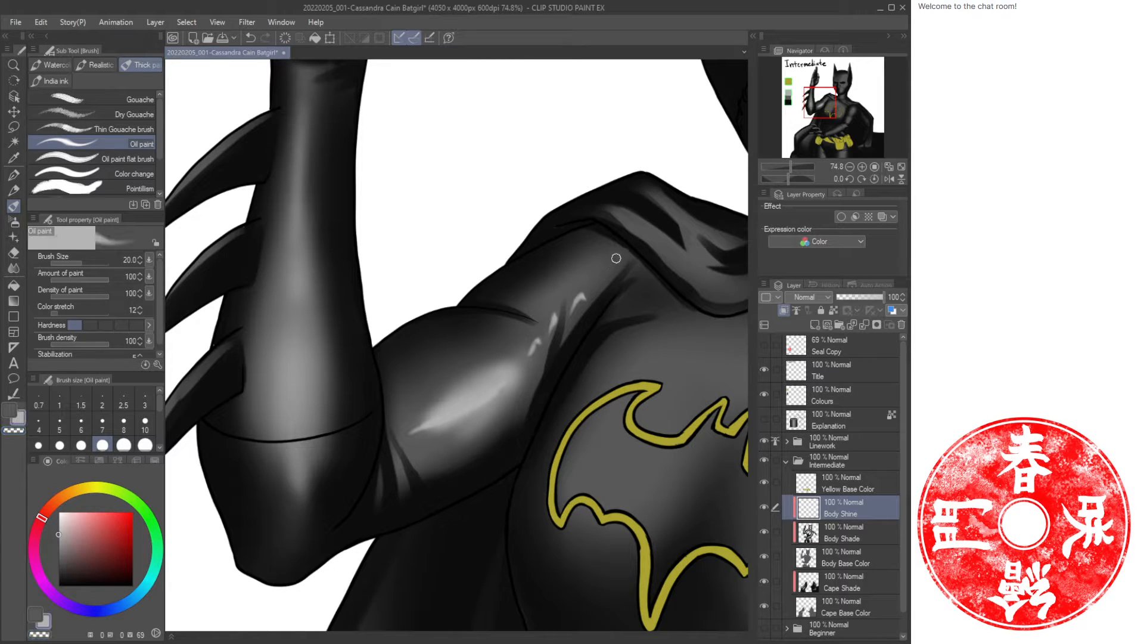
{"action": "left_click_drag", "start_coordinate": [612, 254], "coordinate": [522, 300]}
Airbrush a soft highlight over the shoulder fold.
{"action": "key", "text": "c"}
{"action": "key", "text": "b"}
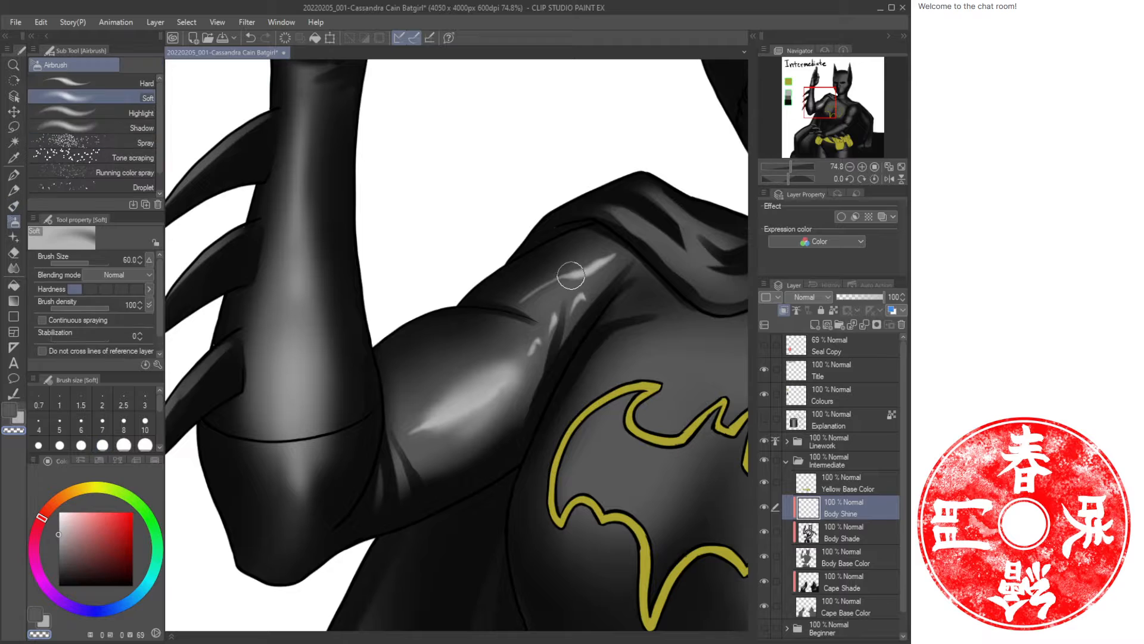
{"action": "key", "text": "c"}
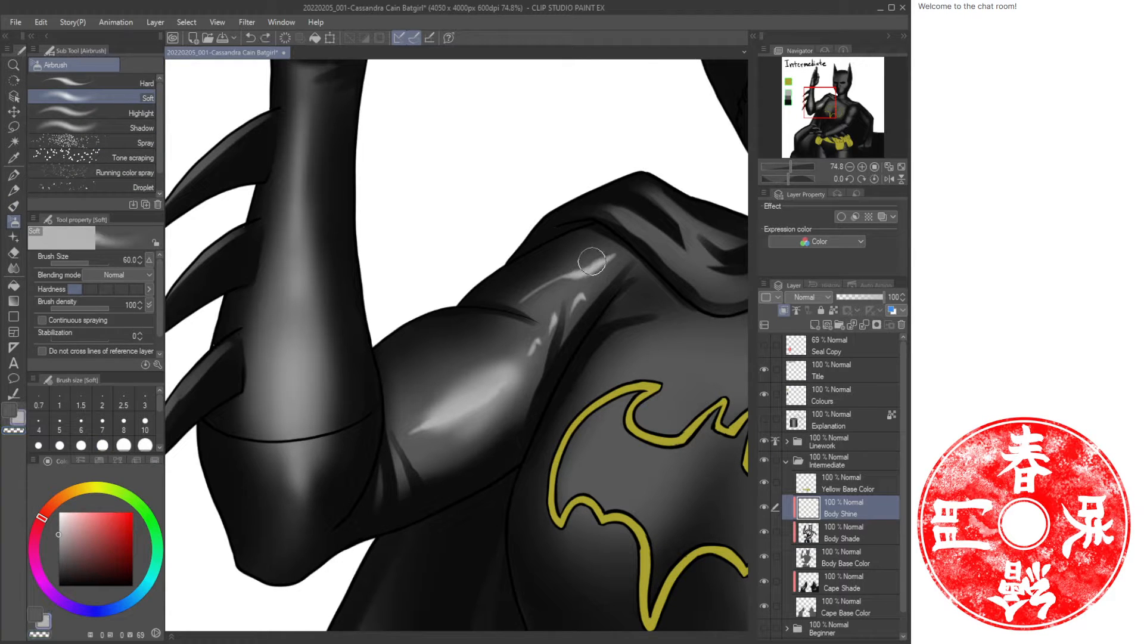
{"action": "left_click_drag", "start_coordinate": [608, 249], "coordinate": [557, 283]}
{"action": "key", "text": "c"}
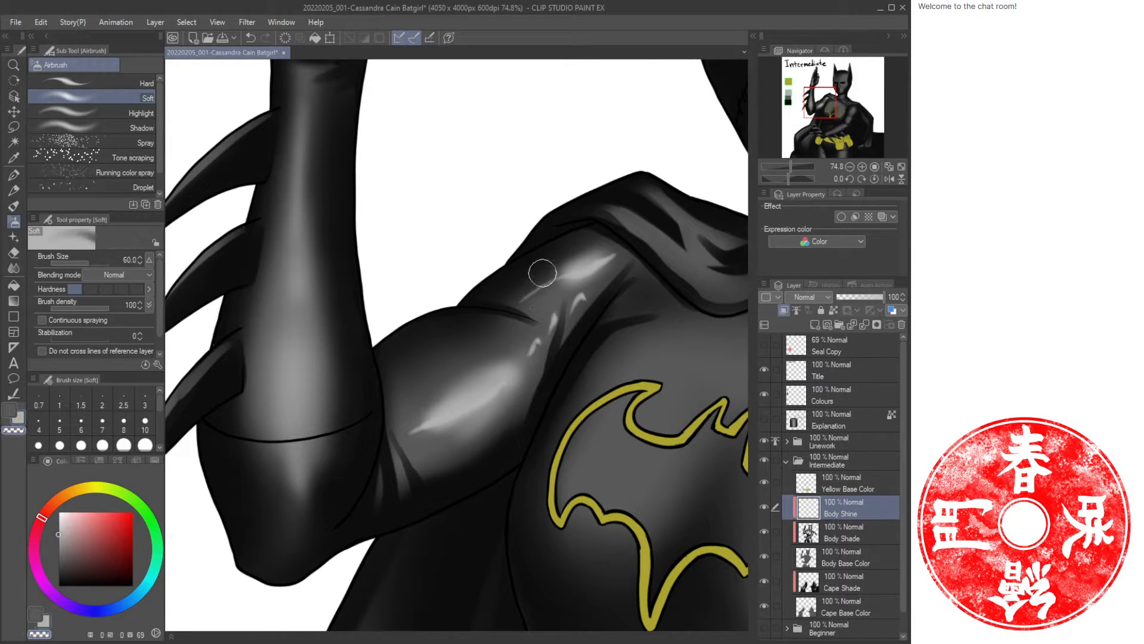
Airbrush a highlight on the other upper arm at size 120 and undo it.
{"action": "key", "text": "ctrl+space"}
{"action": "left_click_drag", "start_coordinate": [623, 376], "coordinate": [601, 398]}
{"action": "left_click_drag", "start_coordinate": [650, 430], "coordinate": [495, 326]}
{"action": "left_click_drag", "start_coordinate": [640, 368], "coordinate": [672, 373]}
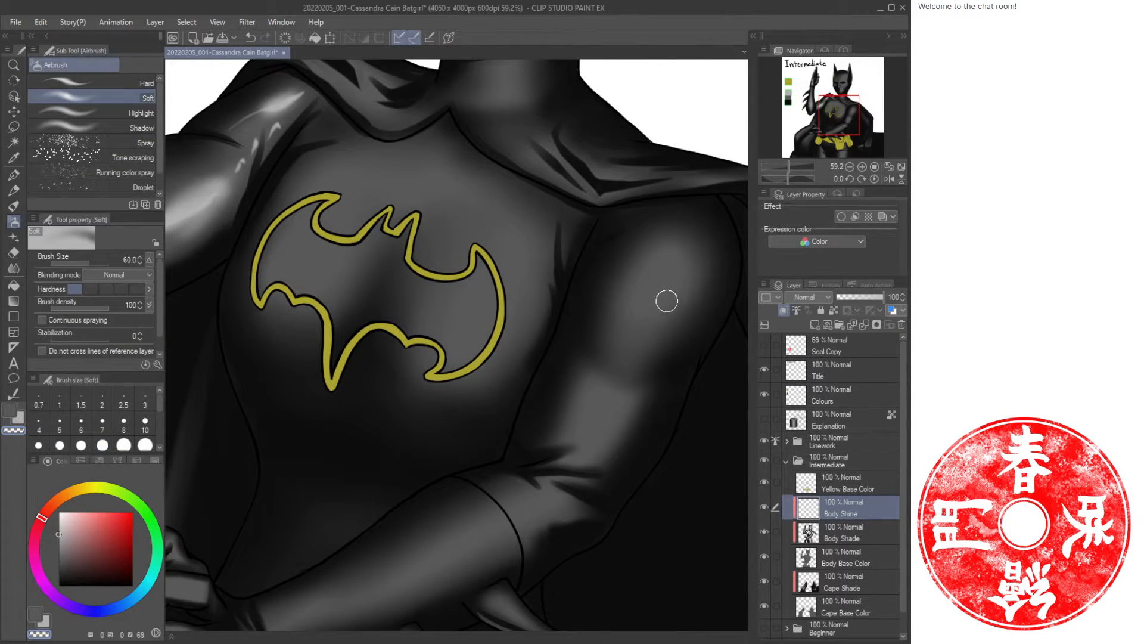
{"action": "key", "text": "bracketright"}
{"action": "key", "text": "bracketright"}
{"action": "key", "text": "bracketright"}
{"action": "key", "text": "bracketright"}
{"action": "mouse_move", "coordinate": [662, 279]}
{"action": "left_mouse_down"}
{"action": "mouse_move", "coordinate": [651, 315]}
{"action": "mouse_move", "coordinate": [679, 261]}
{"action": "mouse_move", "coordinate": [659, 320]}
{"action": "mouse_move", "coordinate": [685, 268]}
{"action": "mouse_move", "coordinate": [601, 450]}
{"action": "mouse_move", "coordinate": [636, 299]}
{"action": "mouse_move", "coordinate": [603, 348]}
{"action": "mouse_move", "coordinate": [622, 302]}
{"action": "mouse_move", "coordinate": [604, 327]}
{"action": "mouse_move", "coordinate": [615, 339]}
{"action": "mouse_move", "coordinate": [610, 312]}
{"action": "mouse_move", "coordinate": [597, 334]}
{"action": "left_mouse_up"}
{"action": "key", "text": "ctrl+z"}
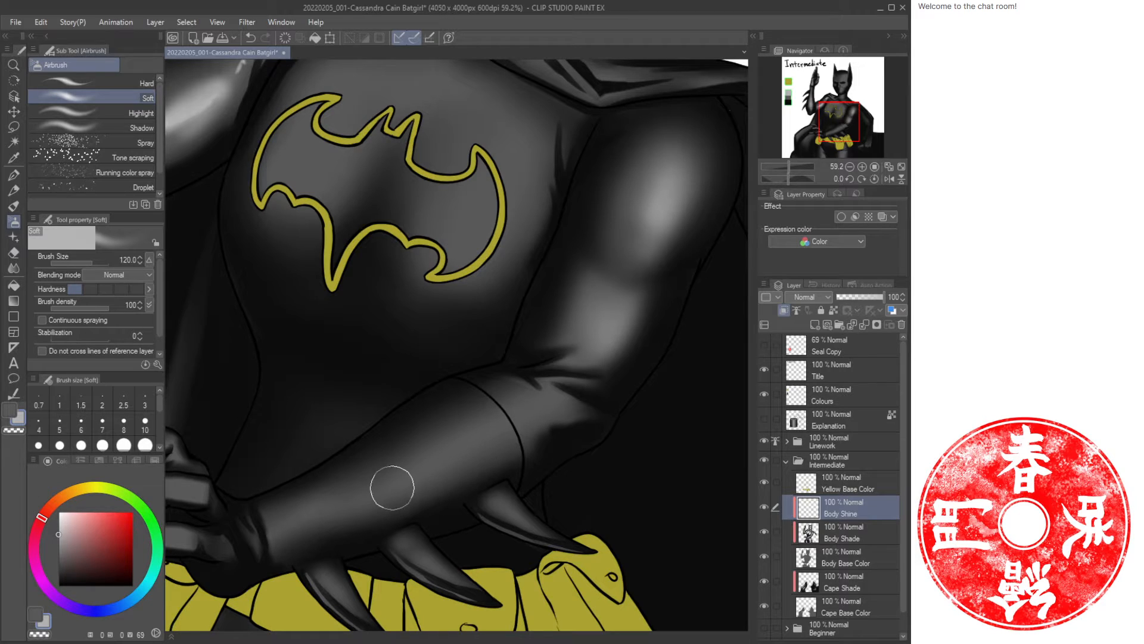
Airbrush a soft highlight along the lower arm at a smaller brush size.
{"action": "key", "text": "bracketleft"}
{"action": "key", "text": "bracketleft"}
{"action": "key", "text": "bracketleft"}
{"action": "mouse_move", "coordinate": [283, 531]}
{"action": "left_mouse_down"}
{"action": "mouse_move", "coordinate": [409, 491]}
{"action": "mouse_move", "coordinate": [399, 496]}
{"action": "mouse_move", "coordinate": [359, 510]}
{"action": "mouse_move", "coordinate": [539, 413]}
{"action": "left_mouse_up"}
{"action": "key", "text": "bracketright"}
{"action": "key", "text": "bracketleft"}
{"action": "key", "text": "bracketleft"}
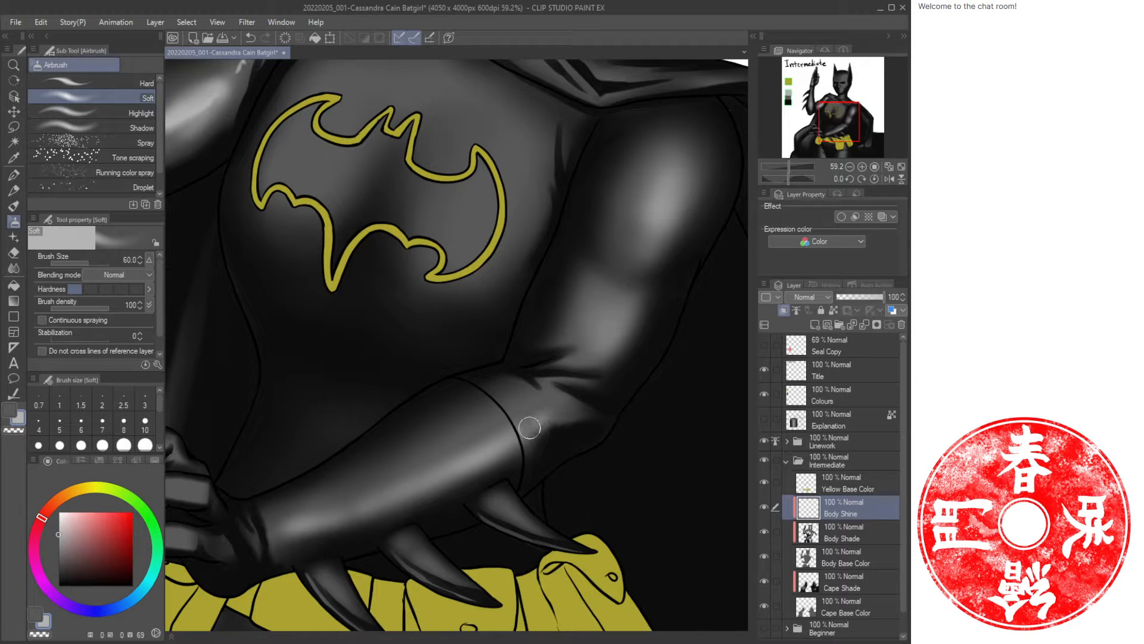
Paint an oil paint zigzag highlight at the inner elbow crease.
{"action": "key", "text": "b"}
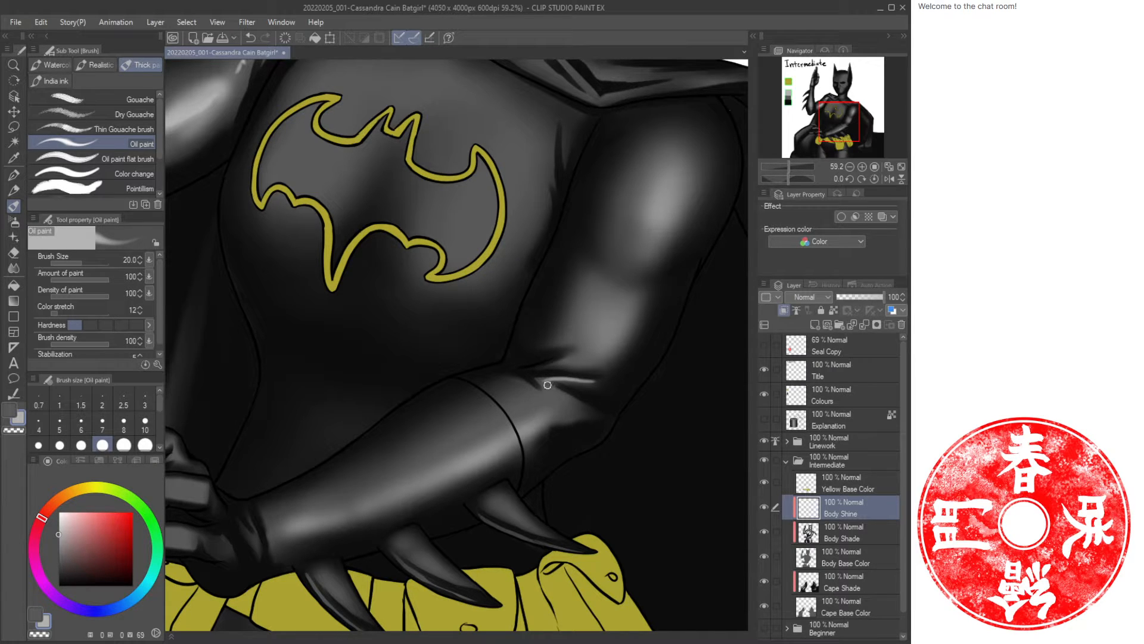
{"action": "left_click_drag", "start_coordinate": [548, 385], "coordinate": [573, 404]}
{"action": "left_click_drag", "start_coordinate": [593, 358], "coordinate": [610, 341]}
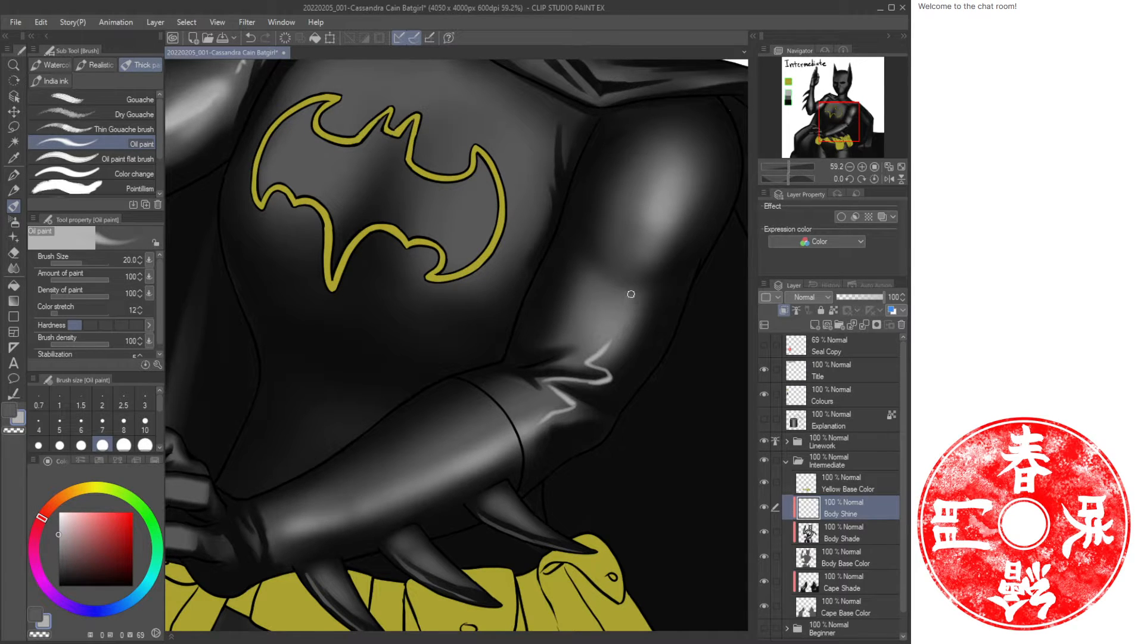
Airbrush a soft glow above the elbow crease highlight at size 70.
{"action": "key", "text": "z"}
{"action": "left_click", "coordinate": [620, 345]}
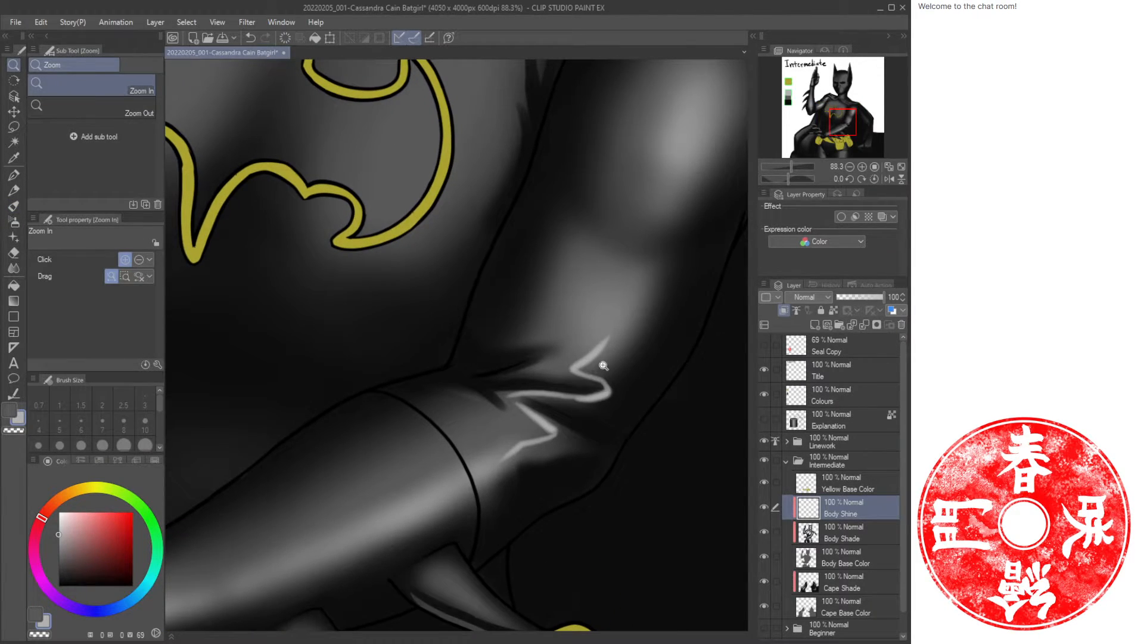
{"action": "key", "text": "b"}
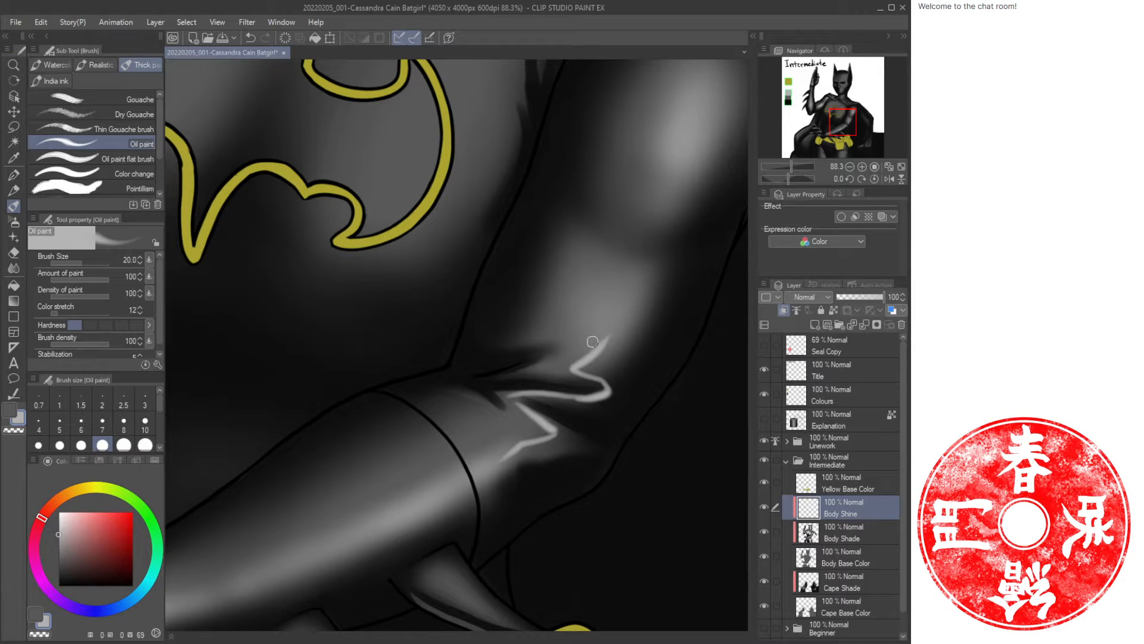
{"action": "key", "text": "b"}
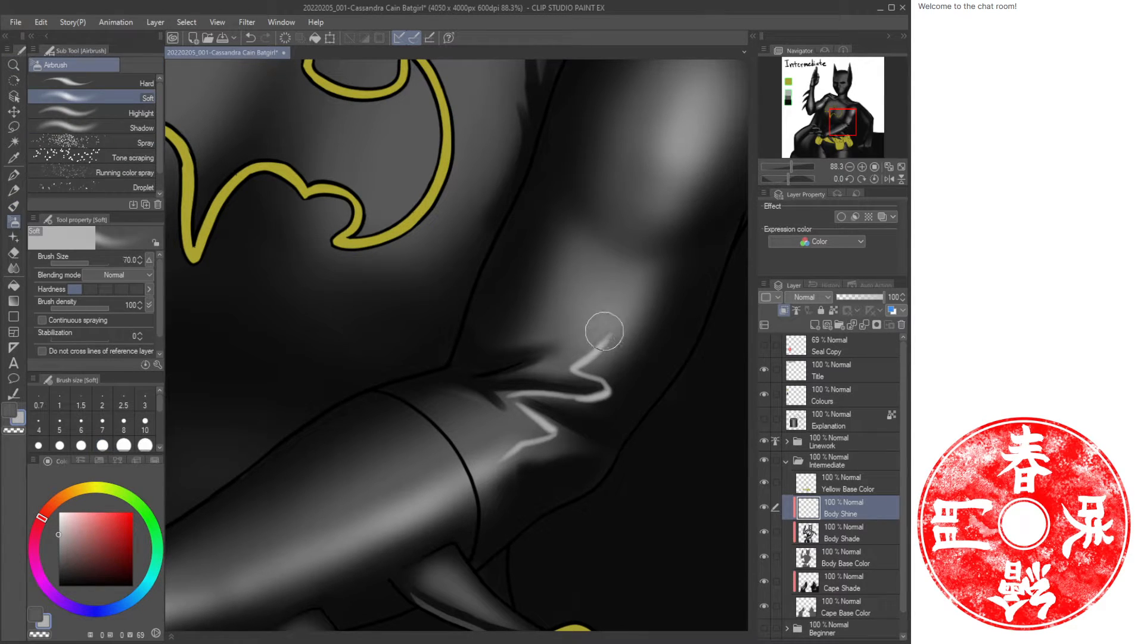
{"action": "mouse_move", "coordinate": [584, 359]}
{"action": "left_mouse_down"}
{"action": "mouse_move", "coordinate": [603, 313]}
{"action": "mouse_move", "coordinate": [616, 323]}
{"action": "mouse_move", "coordinate": [596, 357]}
{"action": "left_mouse_up"}
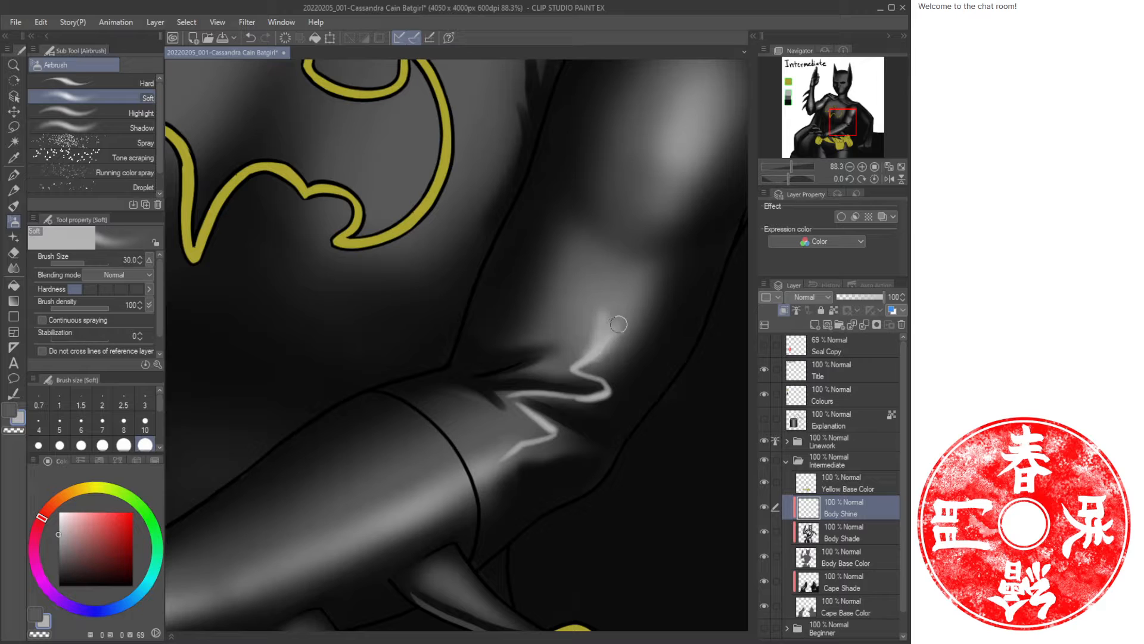
{"action": "key", "text": "bracketright"}
{"action": "key", "text": "bracketright"}
{"action": "key", "text": "bracketright"}
{"action": "key", "text": "bracketright"}
{"action": "mouse_move", "coordinate": [623, 306]}
{"action": "left_mouse_down"}
{"action": "mouse_move", "coordinate": [602, 339]}
{"action": "mouse_move", "coordinate": [621, 326]}
{"action": "left_mouse_up"}
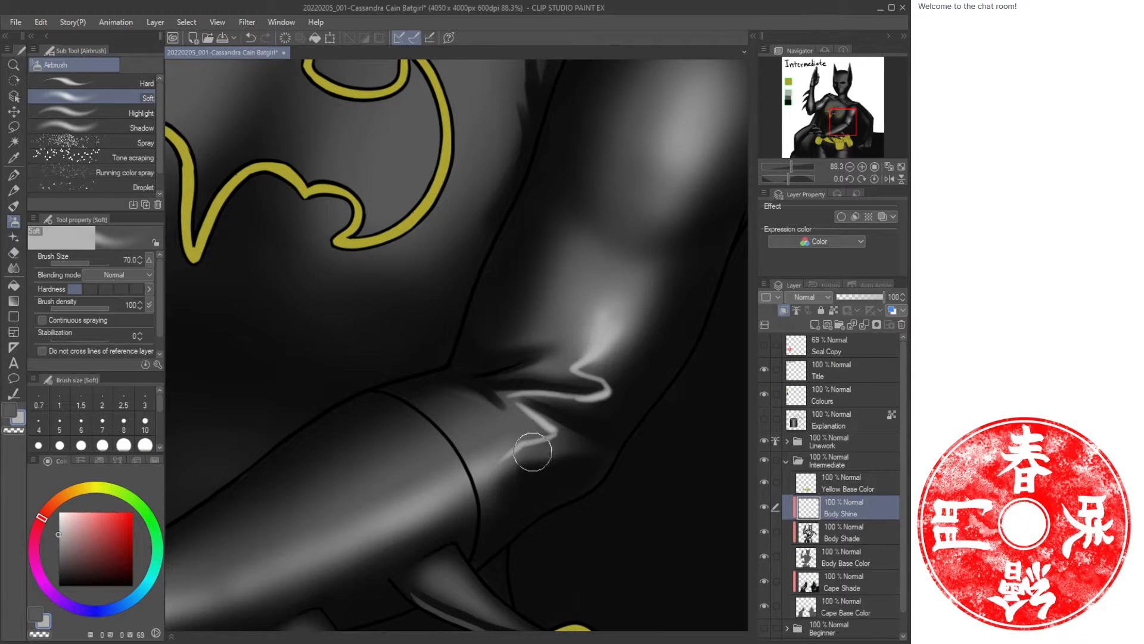
Airbrush a small soft glow below the elbow crease highlight.
{"action": "key", "text": "bracketleft"}
{"action": "key", "text": "bracketleft"}
{"action": "key", "text": "bracketleft"}
{"action": "key", "text": "bracketleft"}
{"action": "left_click_drag", "start_coordinate": [518, 451], "coordinate": [467, 500]}
{"action": "key", "text": "bracketright"}
{"action": "key", "text": "bracketright"}
{"action": "key", "text": "bracketright"}
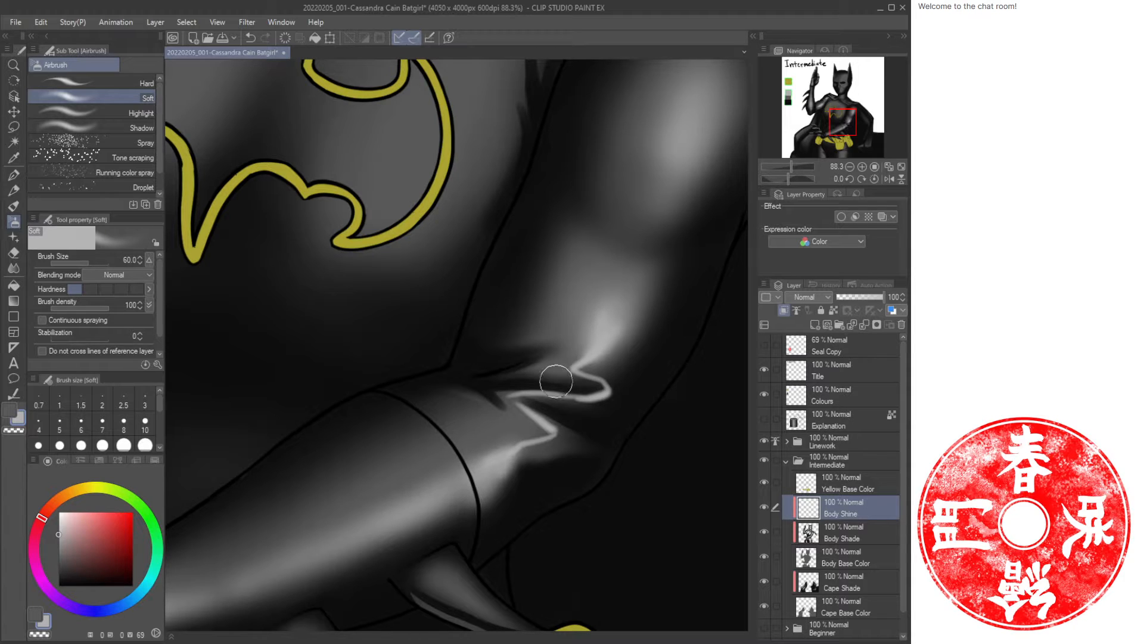
Save the file.
{"action": "key", "text": "ctrl+space"}
{"action": "left_click_drag", "start_coordinate": [504, 412], "coordinate": [448, 423]}
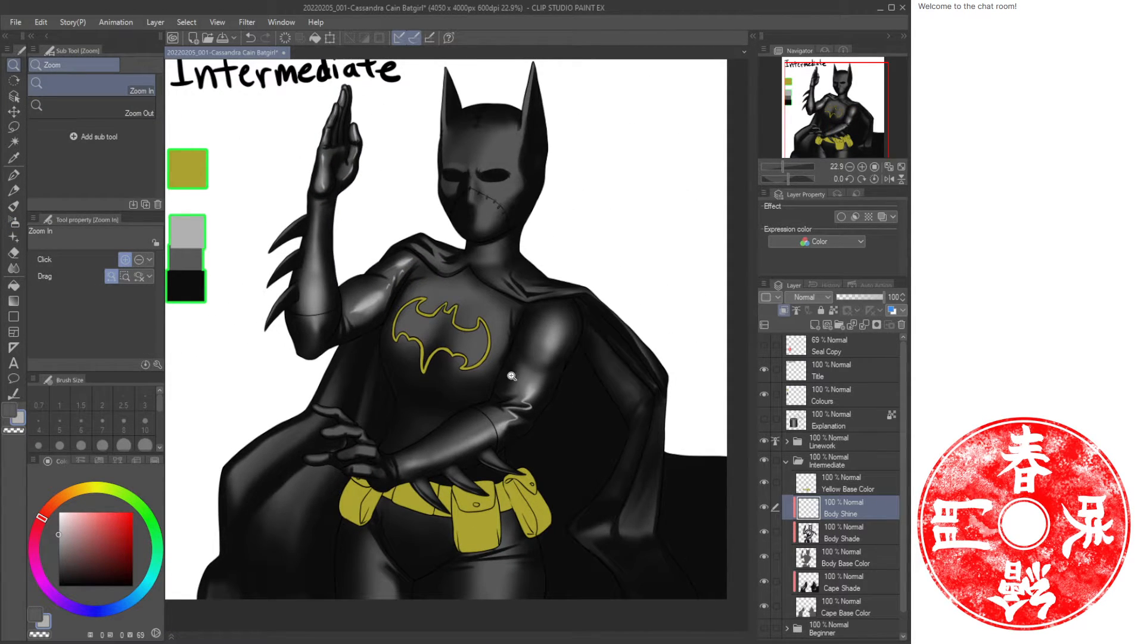
{"action": "key", "text": "ctrl+s"}
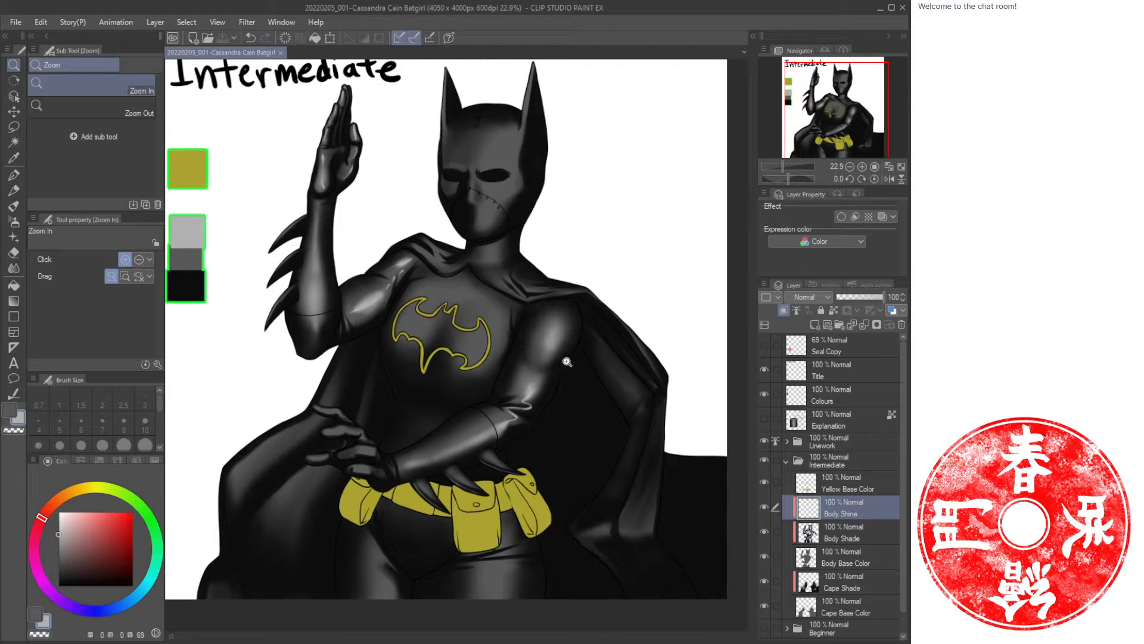
Paint a long highlight down the upper arm toward the elbow with a larger brush.
{"action": "left_click_drag", "start_coordinate": [547, 356], "coordinate": [578, 360]}
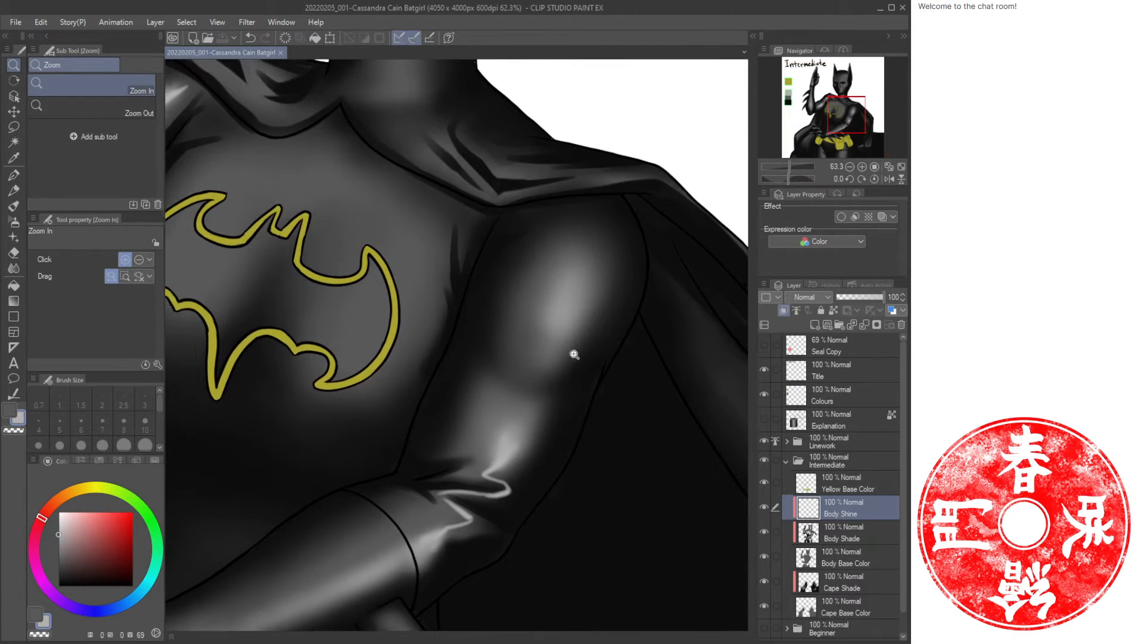
{"action": "key", "text": "b"}
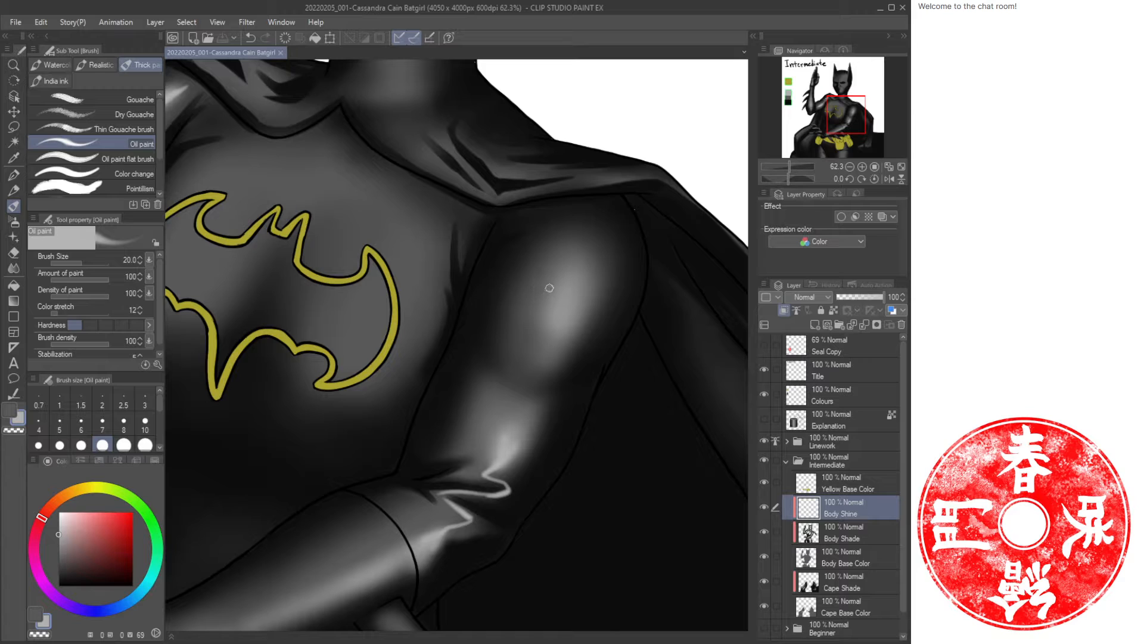
{"action": "key", "text": "]"}
{"action": "key", "text": "]"}
{"action": "key", "text": "]"}
{"action": "key", "text": "]"}
{"action": "key", "text": "]"}
{"action": "key", "text": "]"}
{"action": "mouse_move", "coordinate": [573, 244]}
{"action": "left_mouse_down"}
{"action": "mouse_move", "coordinate": [563, 345]}
{"action": "mouse_move", "coordinate": [510, 453]}
{"action": "left_mouse_up"}
Soften the upper arm highlight with the soft eraser.
{"action": "key", "text": "ctrl+space"}
{"action": "mouse_move", "coordinate": [560, 382]}
{"action": "left_mouse_down"}
{"action": "mouse_move", "coordinate": [495, 417]}
{"action": "mouse_move", "coordinate": [536, 392]}
{"action": "left_mouse_up"}
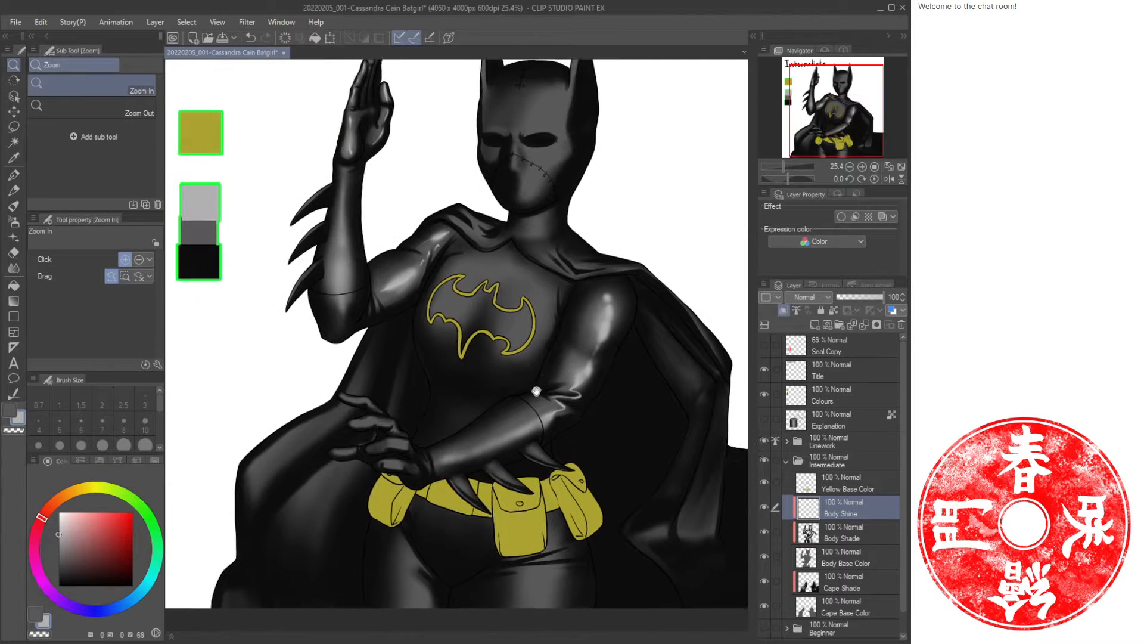
{"action": "scroll", "coordinate": [622, 347], "scroll_direction": "up", "scroll_amount": 3}
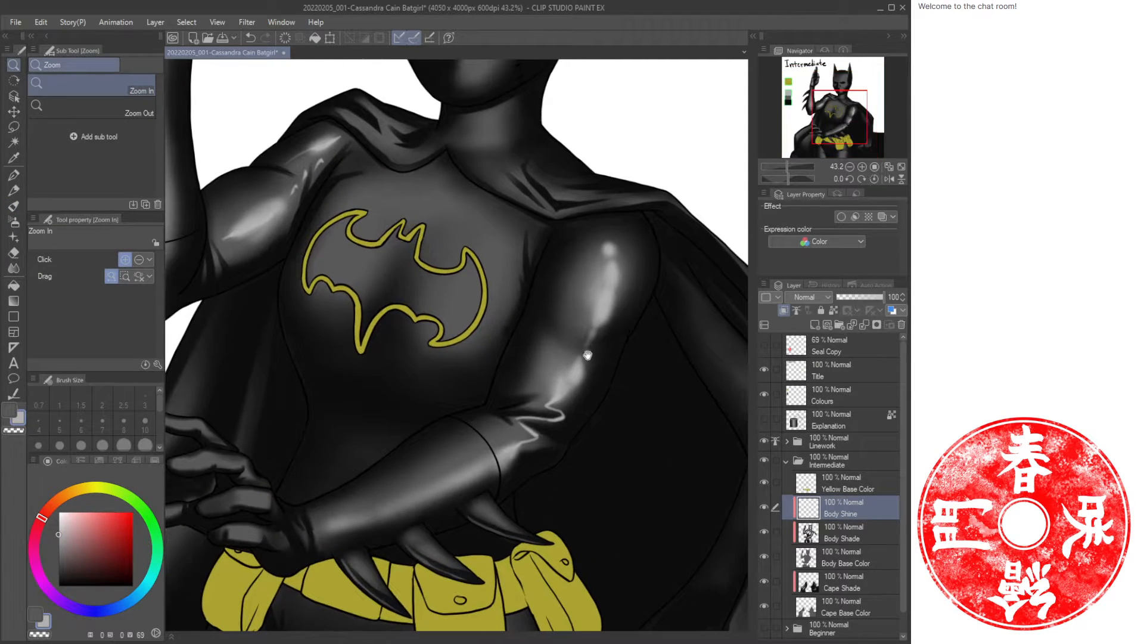
{"action": "left_click_drag", "start_coordinate": [588, 355], "coordinate": [653, 367]}
{"action": "key", "text": "e"}
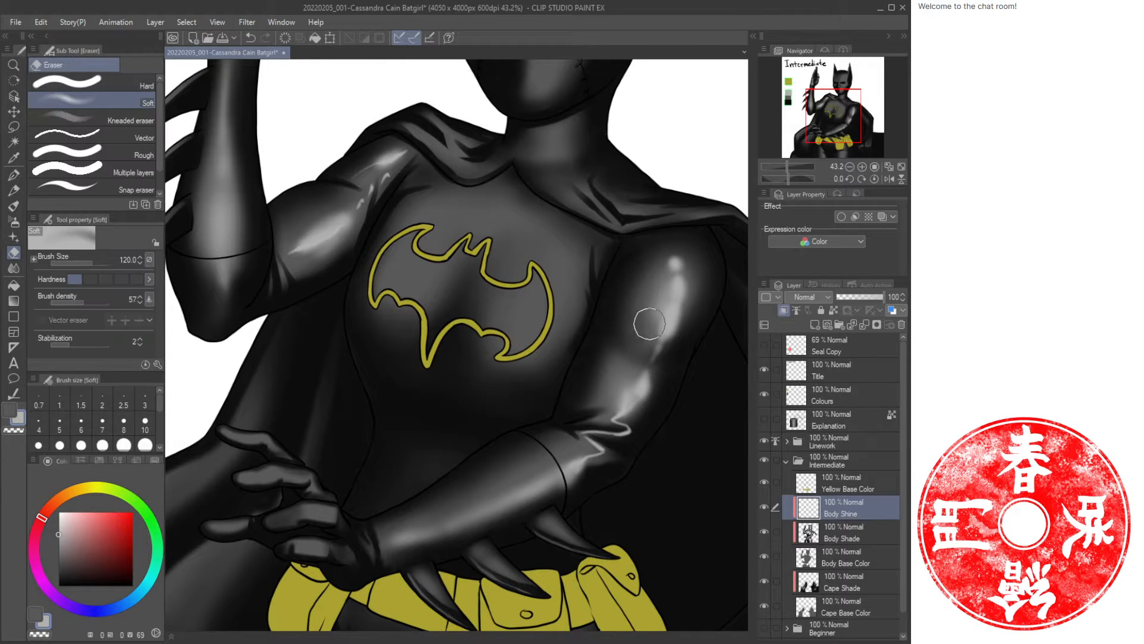
{"action": "mouse_move", "coordinate": [658, 343]}
{"action": "left_mouse_down"}
{"action": "mouse_move", "coordinate": [681, 334]}
{"action": "mouse_move", "coordinate": [653, 355]}
{"action": "mouse_move", "coordinate": [650, 395]}
{"action": "mouse_move", "coordinate": [647, 361]}
{"action": "left_mouse_up"}
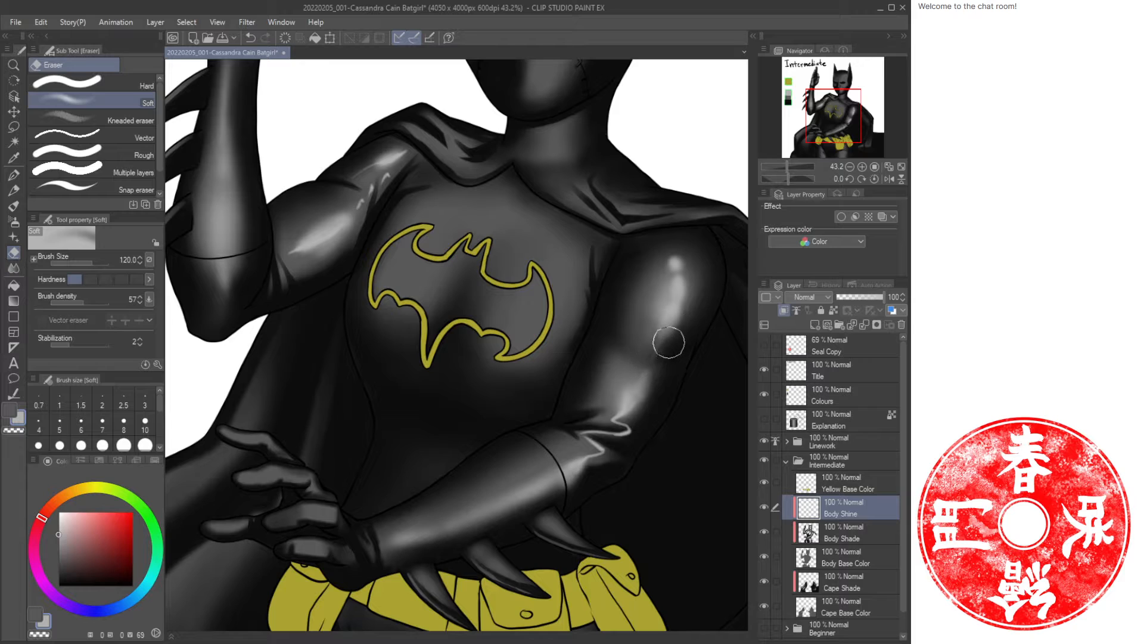
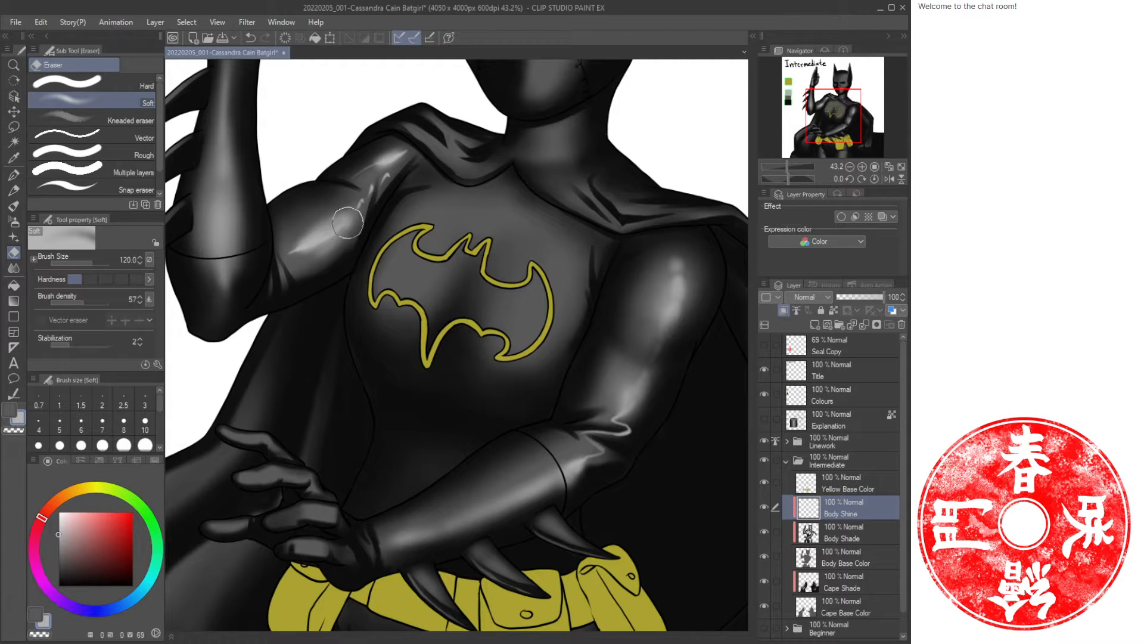
Erase parts of the shine on the chest and upper arm with the soft Eraser.
{"action": "left_click_drag", "start_coordinate": [310, 244], "coordinate": [291, 256]}
{"action": "mouse_move", "coordinate": [347, 172]}
{"action": "left_mouse_down"}
{"action": "mouse_move", "coordinate": [408, 143]}
{"action": "mouse_move", "coordinate": [400, 149]}
{"action": "mouse_move", "coordinate": [415, 149]}
{"action": "mouse_move", "coordinate": [427, 169]}
{"action": "mouse_move", "coordinate": [386, 184]}
{"action": "left_mouse_up"}
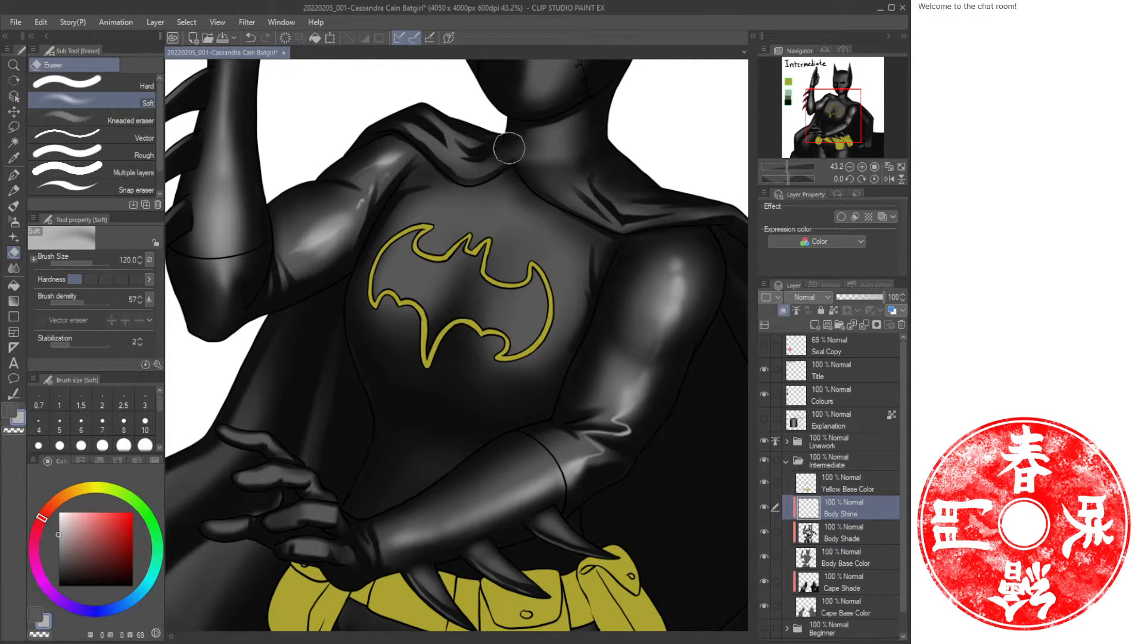
Paint glossy highlights along the forearm gauntlet and claws of the waist hand with a smaller Oil paint brush.
{"action": "key", "text": "ctrl+space"}
{"action": "left_click_drag", "start_coordinate": [499, 328], "coordinate": [470, 337]}
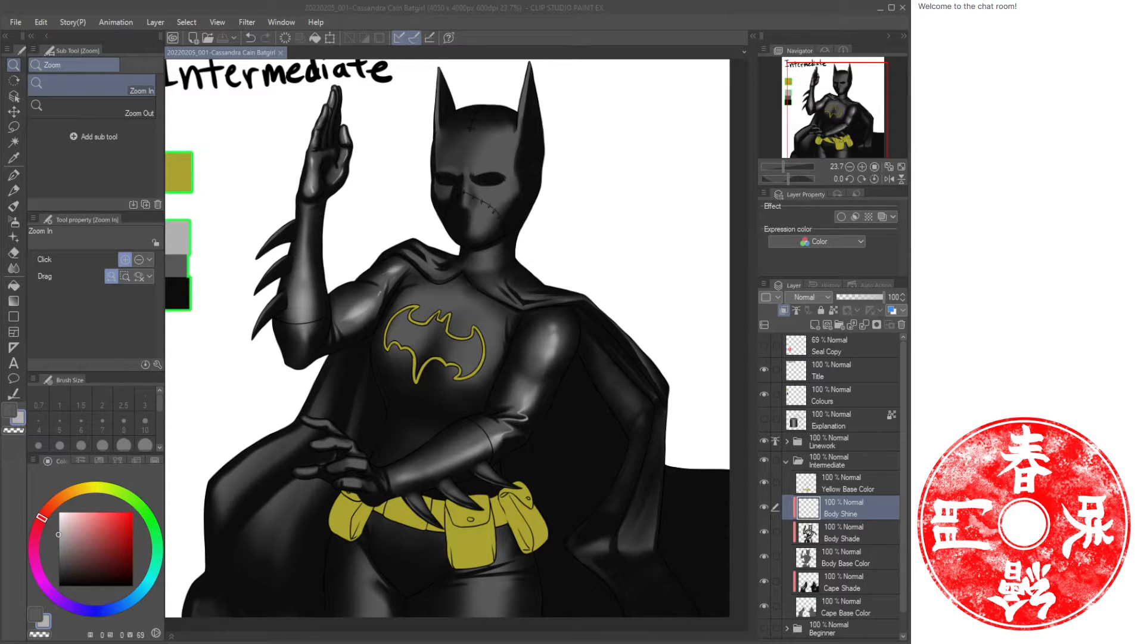
{"action": "left_click", "coordinate": [466, 179]}
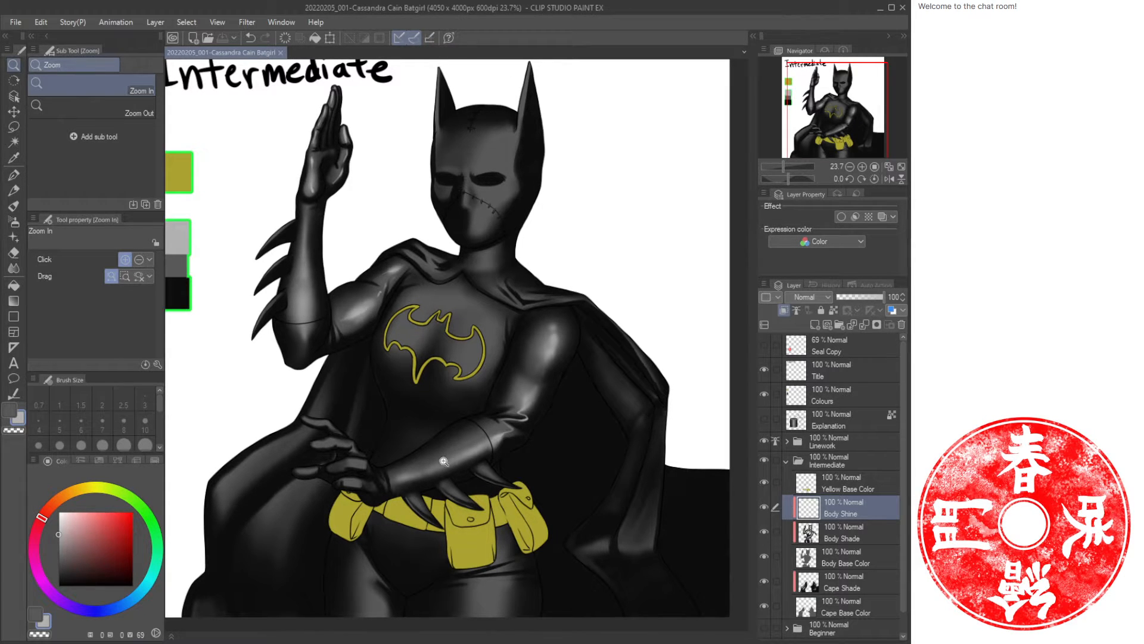
{"action": "mouse_move", "coordinate": [444, 461]}
{"action": "left_mouse_down"}
{"action": "mouse_move", "coordinate": [486, 466]}
{"action": "mouse_move", "coordinate": [439, 468]}
{"action": "mouse_move", "coordinate": [364, 409]}
{"action": "mouse_move", "coordinate": [434, 473]}
{"action": "left_mouse_up"}
{"action": "key", "text": "b"}
{"action": "key", "text": "bracketleft"}
{"action": "key", "text": "bracketleft"}
{"action": "key", "text": "bracketleft"}
{"action": "key", "text": "bracketleft"}
{"action": "key", "text": "bracketleft"}
{"action": "key", "text": "bracketleft"}
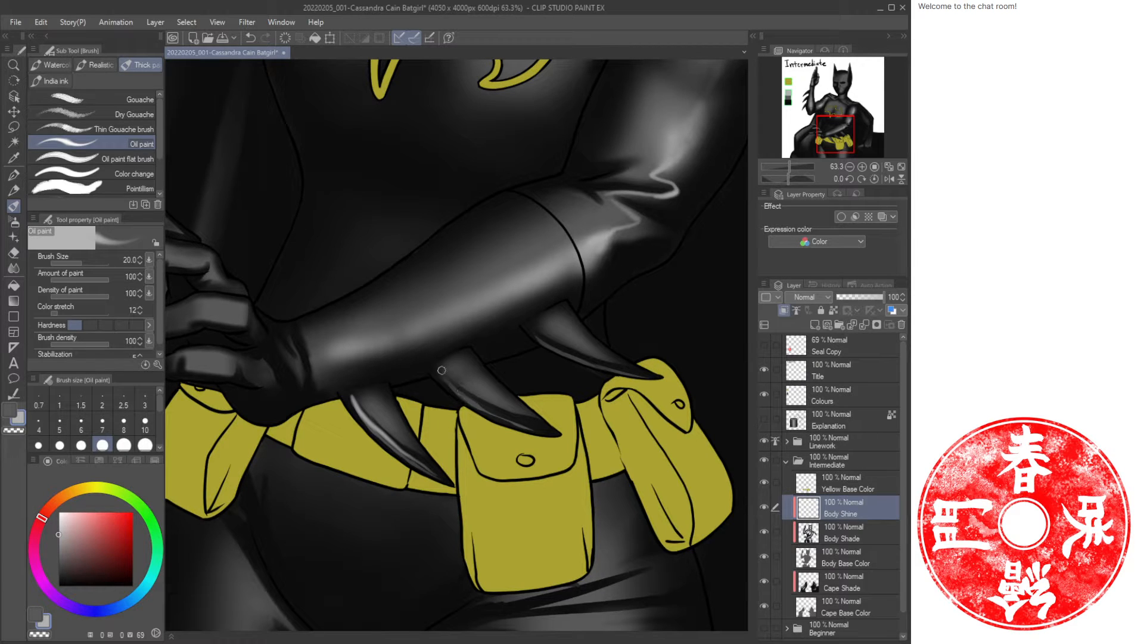
{"action": "mouse_move", "coordinate": [441, 370]}
{"action": "left_mouse_down"}
{"action": "mouse_move", "coordinate": [486, 410]}
{"action": "mouse_move", "coordinate": [546, 432]}
{"action": "left_mouse_up"}
{"action": "left_click_drag", "start_coordinate": [538, 331], "coordinate": [641, 376]}
{"action": "left_click_drag", "start_coordinate": [411, 343], "coordinate": [530, 335]}
{"action": "mouse_move", "coordinate": [453, 349]}
{"action": "left_mouse_down"}
{"action": "mouse_move", "coordinate": [577, 311]}
{"action": "mouse_move", "coordinate": [709, 241]}
{"action": "mouse_move", "coordinate": [554, 310]}
{"action": "left_mouse_up"}
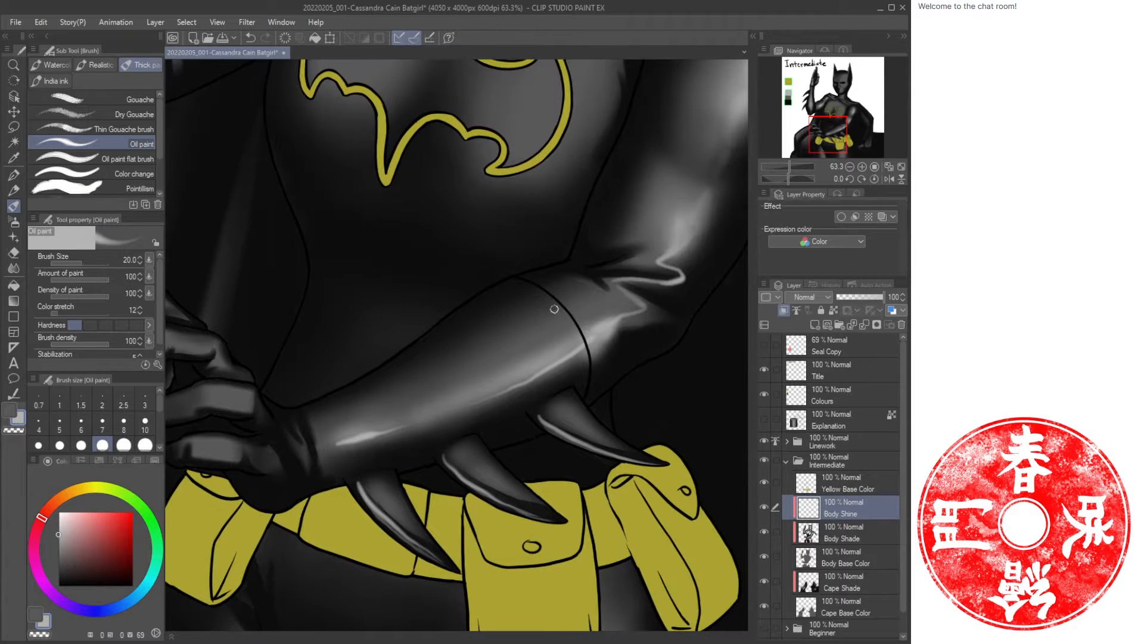
{"action": "left_click_drag", "start_coordinate": [356, 355], "coordinate": [508, 353]}
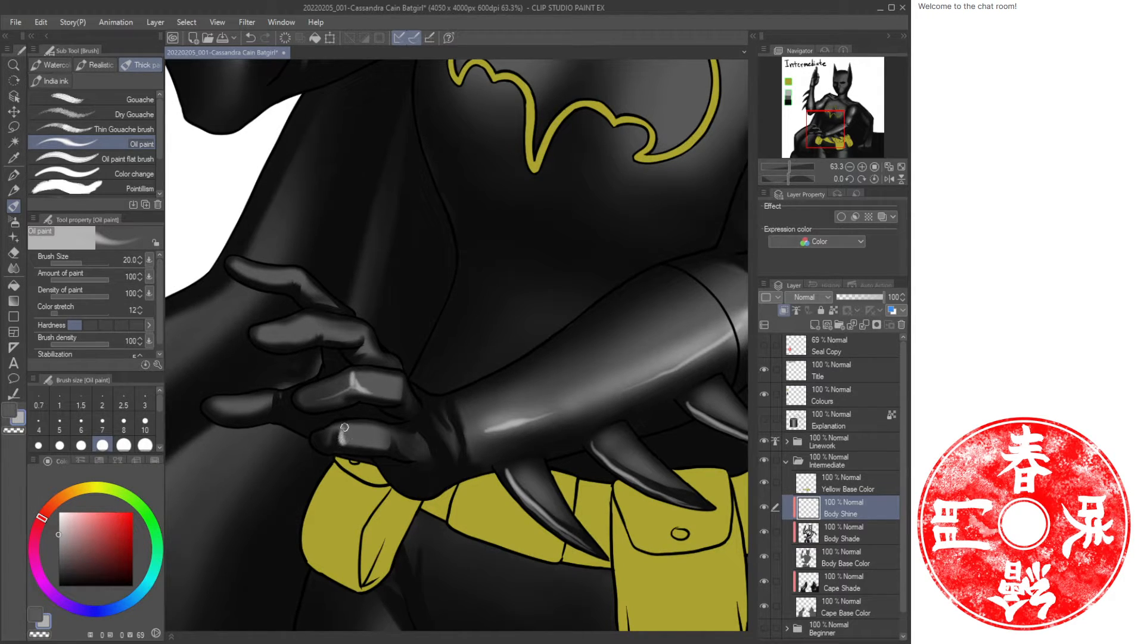
Paint glossy highlights on the fingers and back of the hand resting at the waist.
{"action": "left_click_drag", "start_coordinate": [356, 345], "coordinate": [436, 354]}
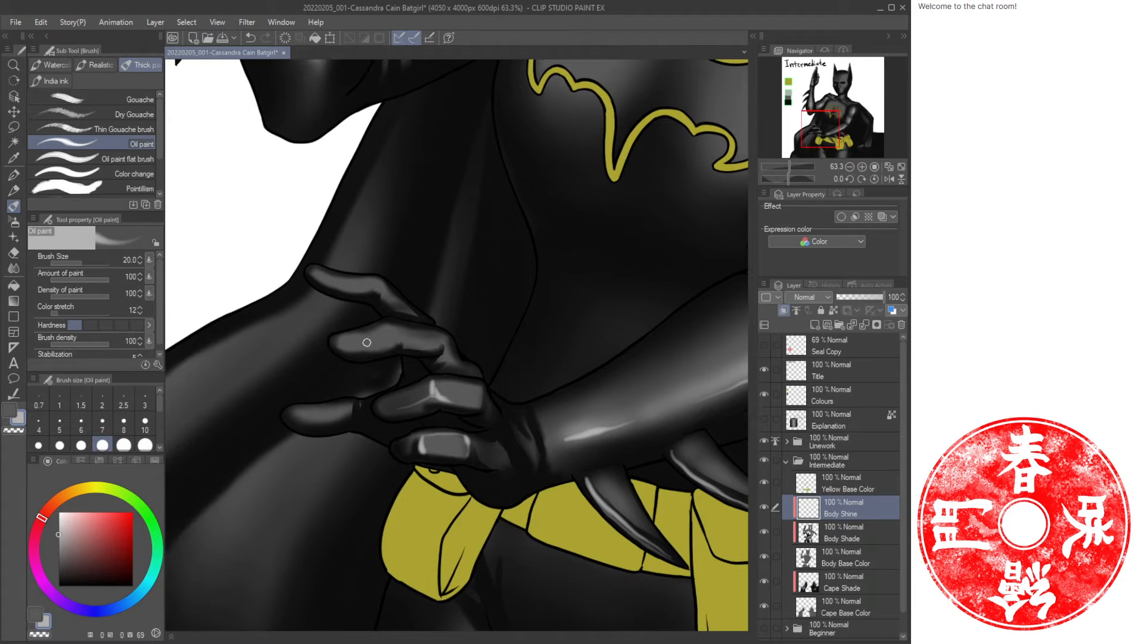
{"action": "left_click_drag", "start_coordinate": [341, 346], "coordinate": [381, 346]}
{"action": "left_click_drag", "start_coordinate": [316, 273], "coordinate": [368, 327]}
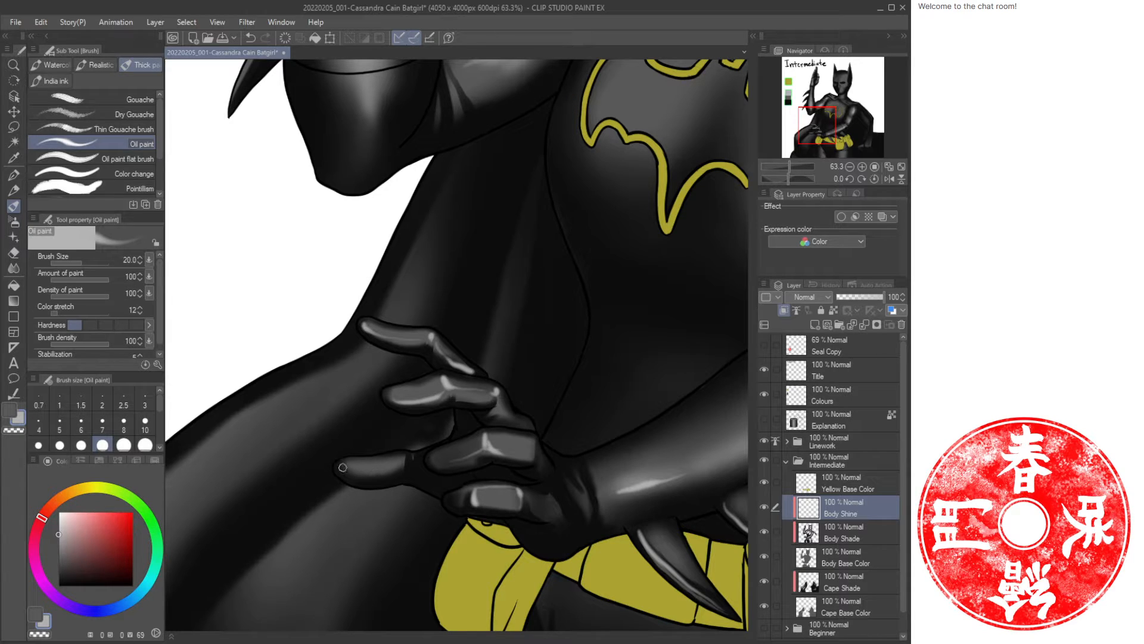
{"action": "left_click_drag", "start_coordinate": [343, 467], "coordinate": [404, 471]}
{"action": "left_click_drag", "start_coordinate": [532, 455], "coordinate": [501, 453]}
{"action": "left_click_drag", "start_coordinate": [574, 451], "coordinate": [420, 361]}
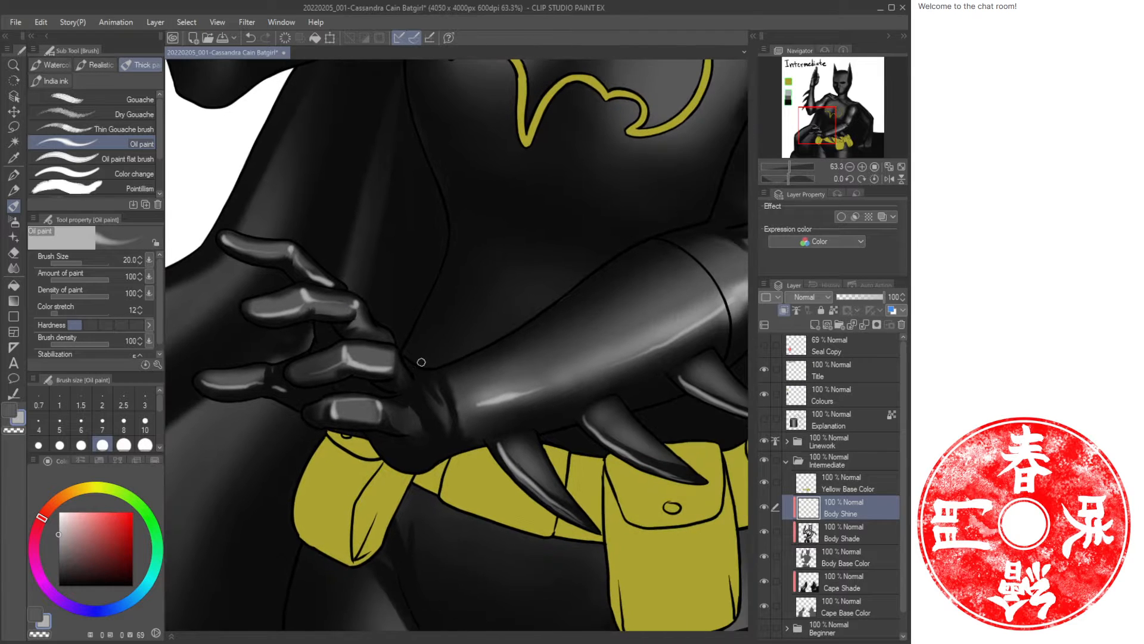
{"action": "left_click_drag", "start_coordinate": [490, 329], "coordinate": [439, 341], "text": "ctrl"}
{"action": "left_click_drag", "start_coordinate": [492, 295], "coordinate": [429, 375]}
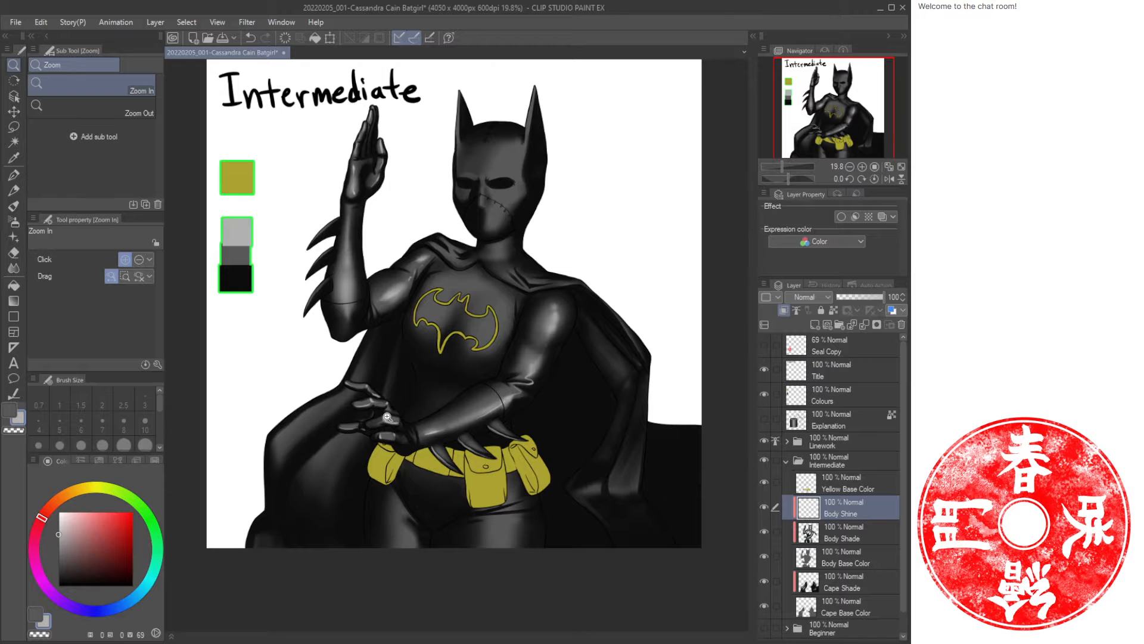
Try outlining the knuckles of the waist hand with highlight strokes, undoing the last three strokes.
{"action": "mouse_move", "coordinate": [388, 416]}
{"action": "left_mouse_down"}
{"action": "mouse_move", "coordinate": [414, 436]}
{"action": "mouse_move", "coordinate": [409, 403]}
{"action": "mouse_move", "coordinate": [378, 467]}
{"action": "mouse_move", "coordinate": [422, 480]}
{"action": "mouse_move", "coordinate": [352, 513]}
{"action": "left_mouse_up"}
{"action": "key", "text": "e"}
{"action": "key", "text": "b"}
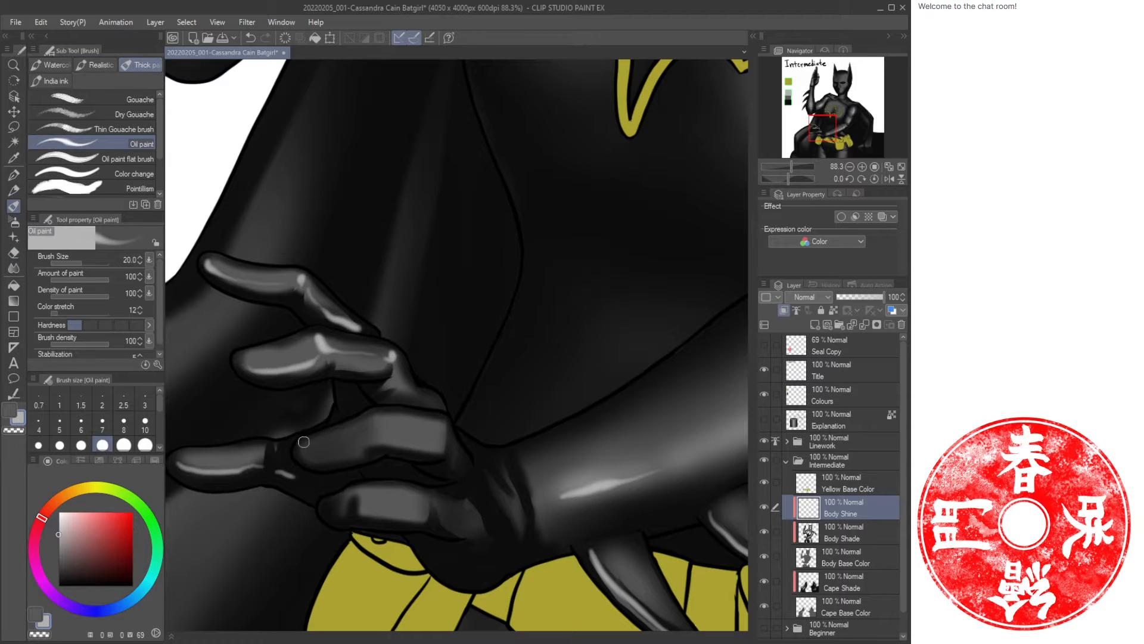
{"action": "mouse_move", "coordinate": [303, 442]}
{"action": "left_mouse_down"}
{"action": "mouse_move", "coordinate": [402, 409]}
{"action": "mouse_move", "coordinate": [442, 422]}
{"action": "mouse_move", "coordinate": [432, 455]}
{"action": "mouse_move", "coordinate": [317, 441]}
{"action": "left_mouse_up"}
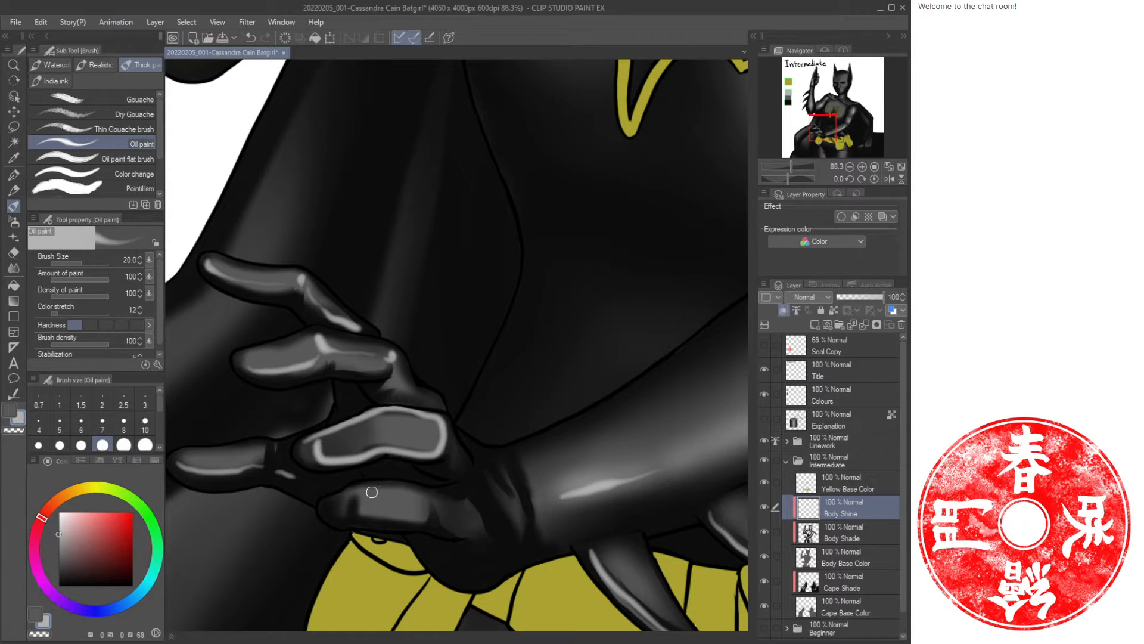
{"action": "mouse_move", "coordinate": [372, 492]}
{"action": "left_mouse_down"}
{"action": "mouse_move", "coordinate": [332, 520]}
{"action": "mouse_move", "coordinate": [439, 496]}
{"action": "mouse_move", "coordinate": [365, 489]}
{"action": "left_mouse_up"}
{"action": "key", "text": "ctrl+space"}
{"action": "left_click_drag", "start_coordinate": [450, 456], "coordinate": [411, 453]}
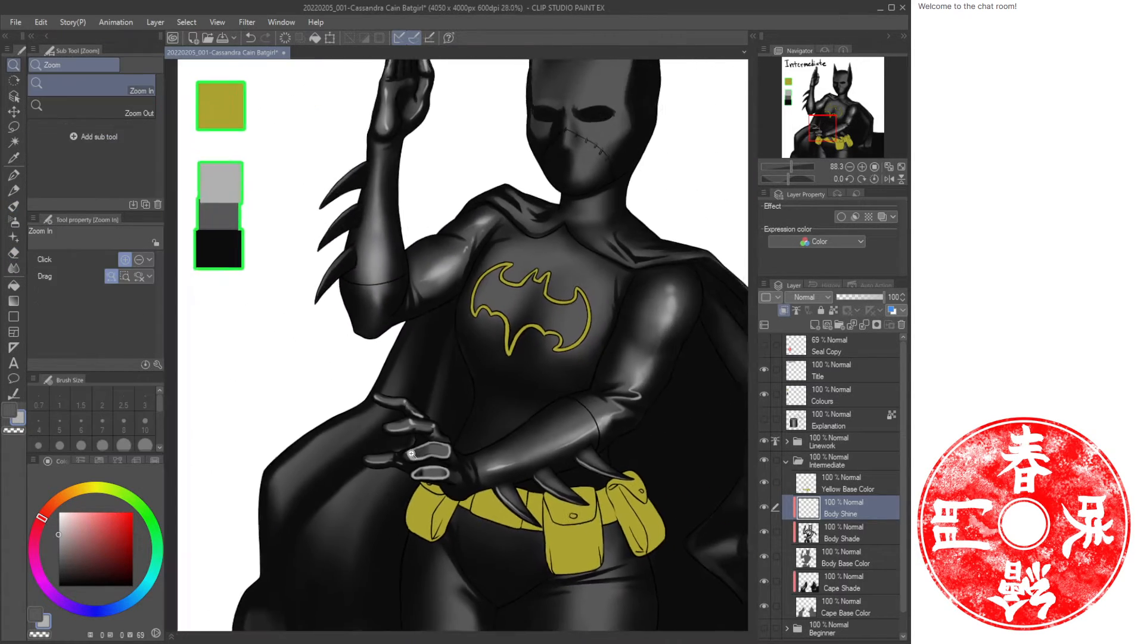
{"action": "mouse_move", "coordinate": [434, 401]}
{"action": "left_mouse_down"}
{"action": "mouse_move", "coordinate": [454, 422]}
{"action": "mouse_move", "coordinate": [329, 444]}
{"action": "mouse_move", "coordinate": [458, 442]}
{"action": "mouse_move", "coordinate": [382, 417]}
{"action": "left_mouse_up"}
{"action": "mouse_move", "coordinate": [383, 375]}
{"action": "left_mouse_down"}
{"action": "mouse_move", "coordinate": [330, 381]}
{"action": "mouse_move", "coordinate": [378, 369]}
{"action": "left_mouse_up"}
{"action": "key", "text": "ctrl+space"}
{"action": "left_click_drag", "start_coordinate": [477, 405], "coordinate": [416, 367]}
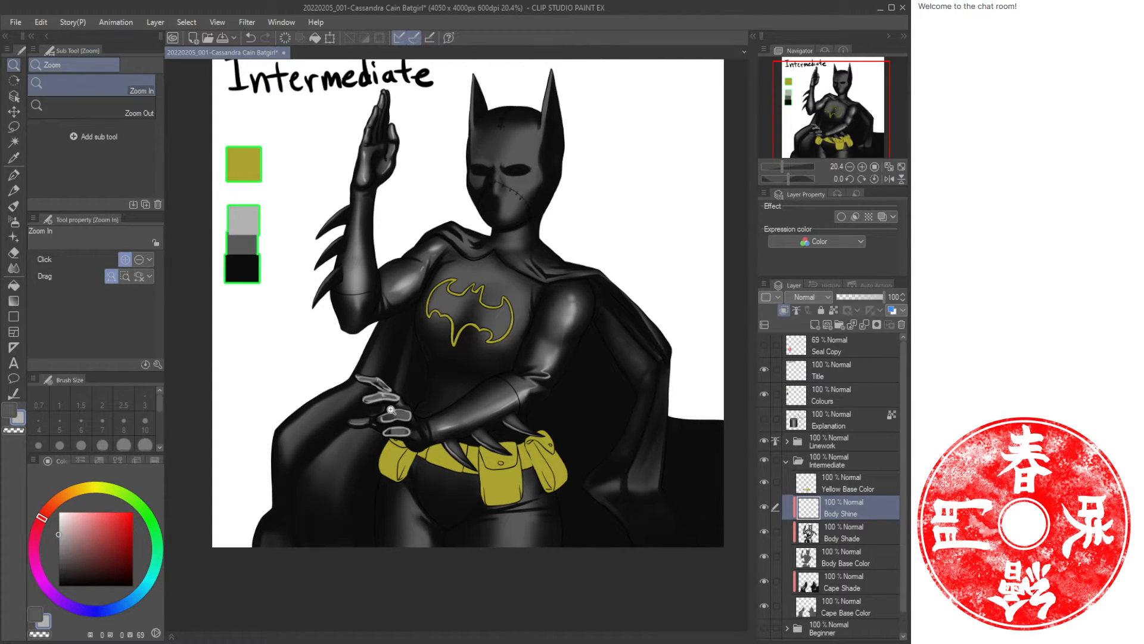
{"action": "key", "text": "ctrl+z"}
{"action": "key", "text": "ctrl+z"}
{"action": "key", "text": "ctrl+z"}
{"action": "key", "text": "ctrl+z"}
Add a highlight stroke across the knuckles of the waist hand.
{"action": "left_click_drag", "start_coordinate": [432, 394], "coordinate": [463, 354]}
{"action": "key", "text": "b"}
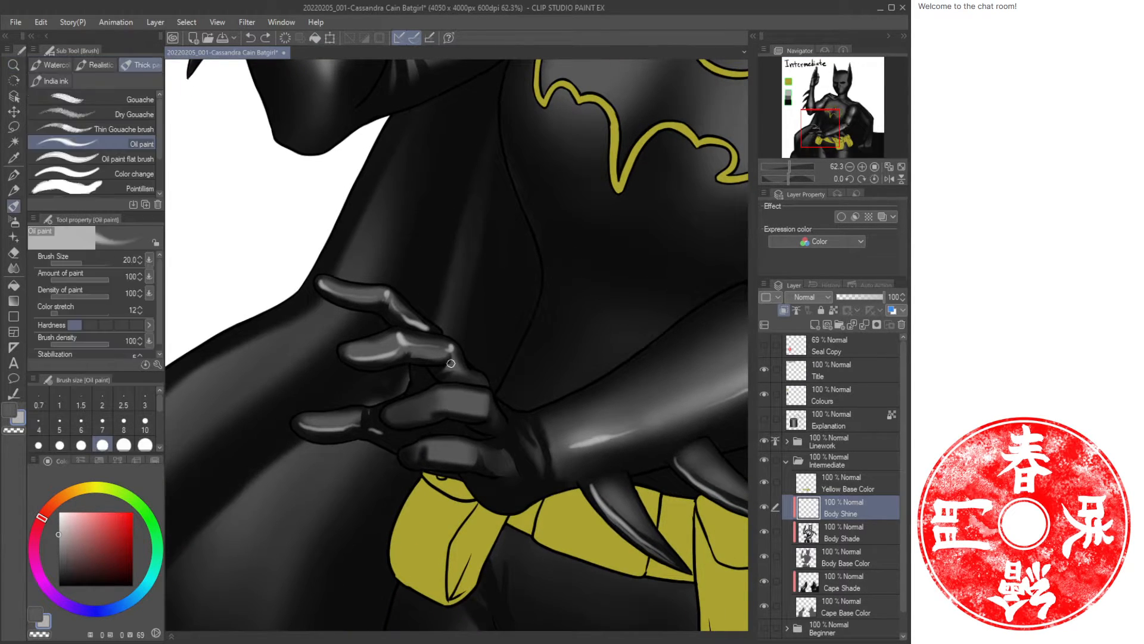
{"action": "mouse_move", "coordinate": [438, 390]}
{"action": "left_mouse_down"}
{"action": "mouse_move", "coordinate": [443, 411]}
{"action": "mouse_move", "coordinate": [488, 414]}
{"action": "left_mouse_up"}
{"action": "left_click_drag", "start_coordinate": [441, 410], "coordinate": [488, 412]}
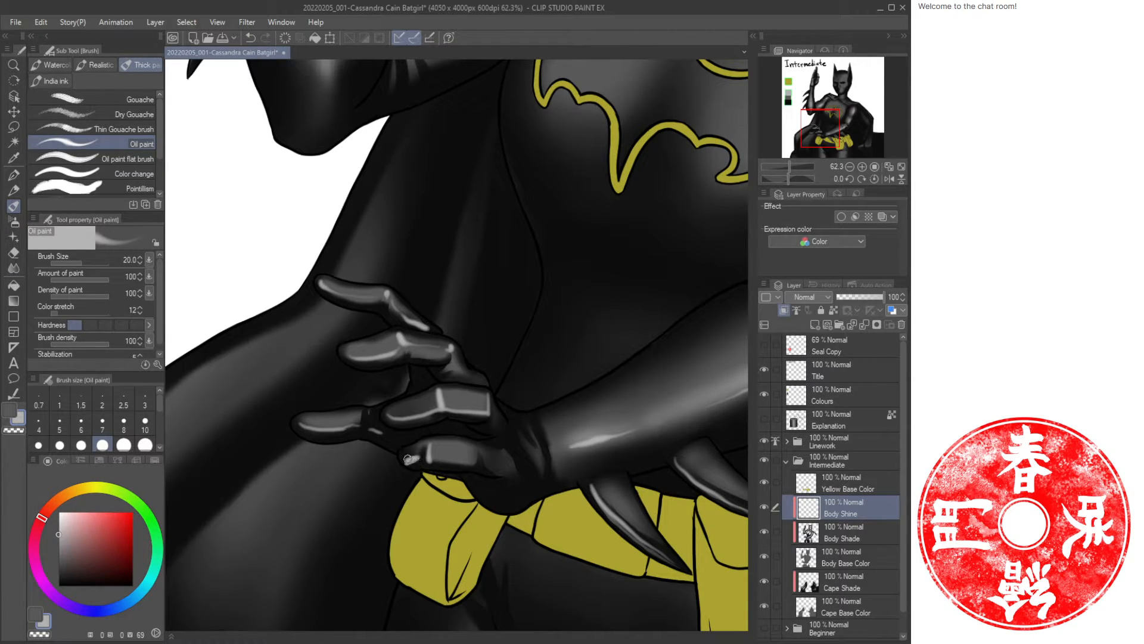
{"action": "key", "text": "ctrl+z"}
{"action": "left_click_drag", "start_coordinate": [427, 461], "coordinate": [473, 455]}
{"action": "key", "text": "ctrl+z"}
Spray a soft highlight on the chest beside the bat emblem with an enlarged soft Airbrush.
{"action": "key", "text": "ctrl+space"}
{"action": "left_click_drag", "start_coordinate": [519, 383], "coordinate": [430, 466]}
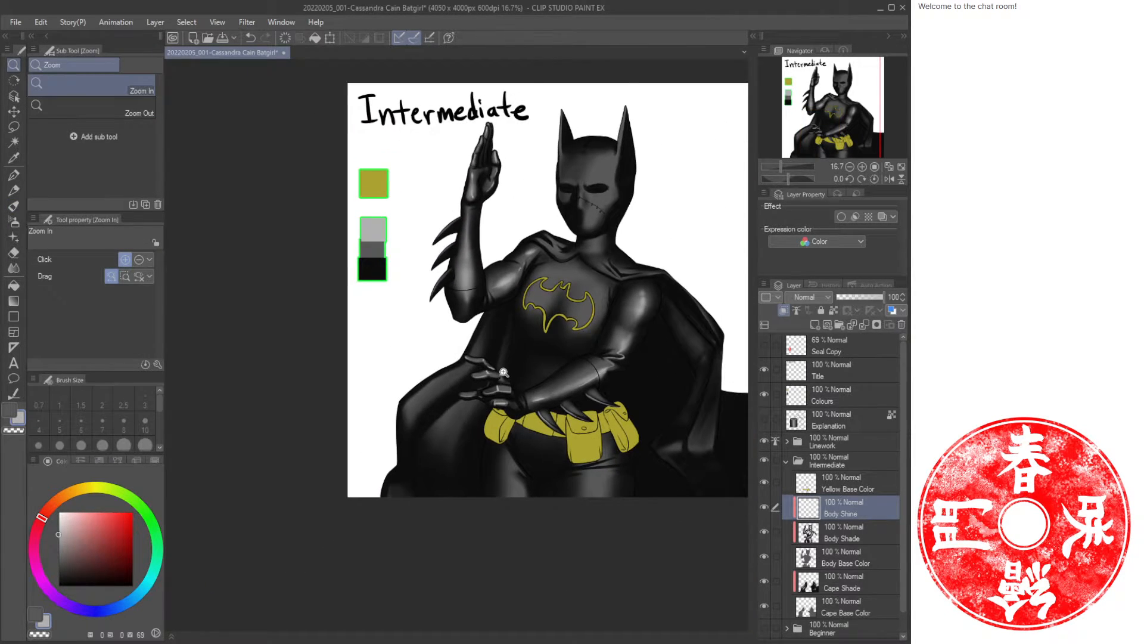
{"action": "mouse_move", "coordinate": [504, 372]}
{"action": "left_mouse_down"}
{"action": "mouse_move", "coordinate": [545, 388]}
{"action": "mouse_move", "coordinate": [544, 428]}
{"action": "mouse_move", "coordinate": [517, 430]}
{"action": "mouse_move", "coordinate": [534, 433]}
{"action": "left_mouse_up"}
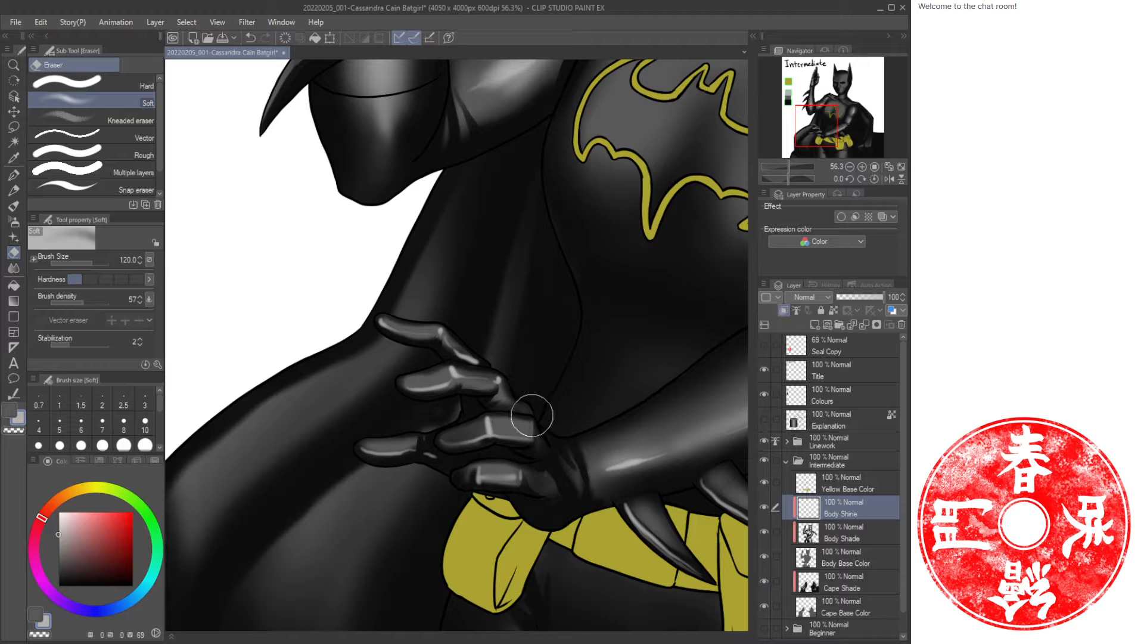
{"action": "key", "text": "space"}
{"action": "mouse_move", "coordinate": [566, 402]}
{"action": "left_mouse_down"}
{"action": "mouse_move", "coordinate": [534, 380]}
{"action": "mouse_move", "coordinate": [424, 352]}
{"action": "left_mouse_up"}
{"action": "key", "text": "ctrl+space"}
{"action": "left_click_drag", "start_coordinate": [460, 393], "coordinate": [433, 394]}
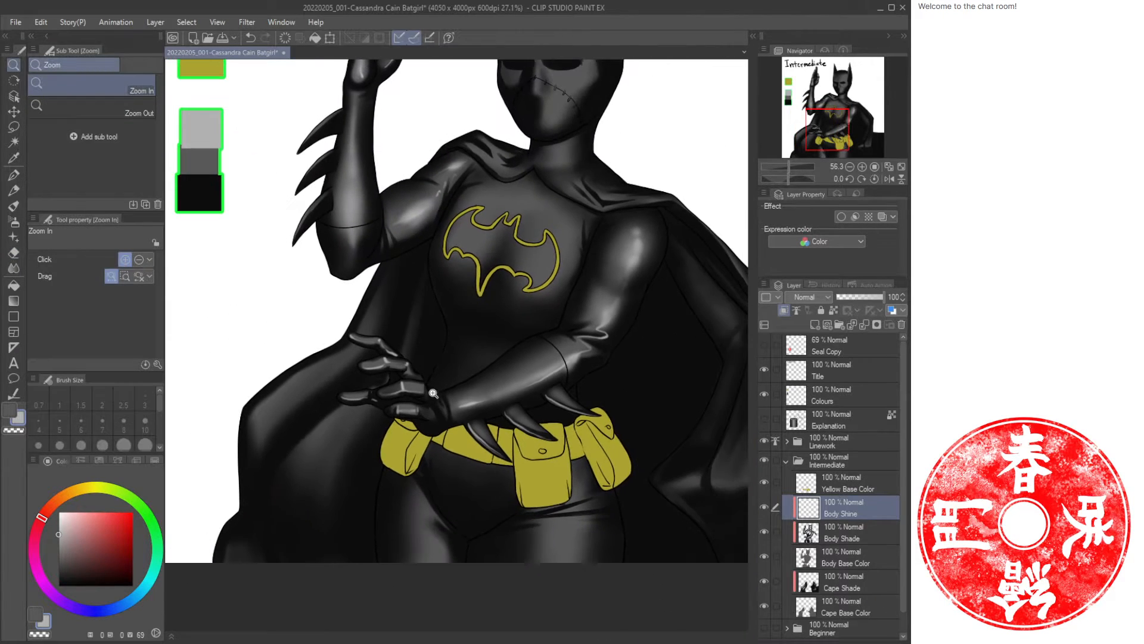
{"action": "left_click_drag", "start_coordinate": [479, 331], "coordinate": [404, 411]}
{"action": "left_click_drag", "start_coordinate": [415, 301], "coordinate": [449, 375]}
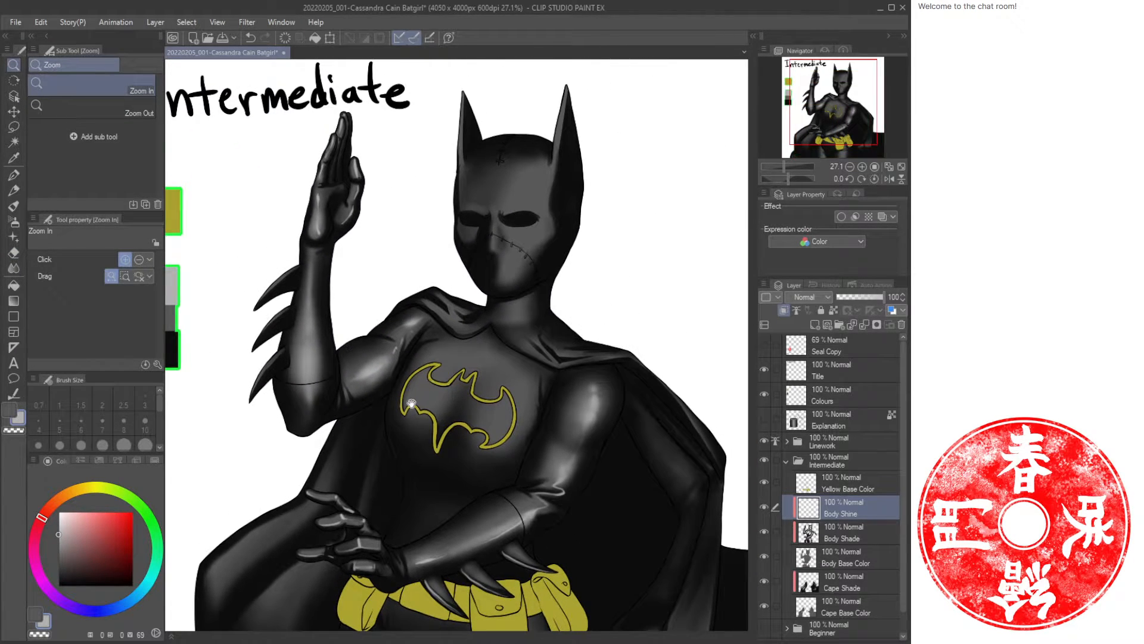
{"action": "left_click_drag", "start_coordinate": [406, 500], "coordinate": [393, 411]}
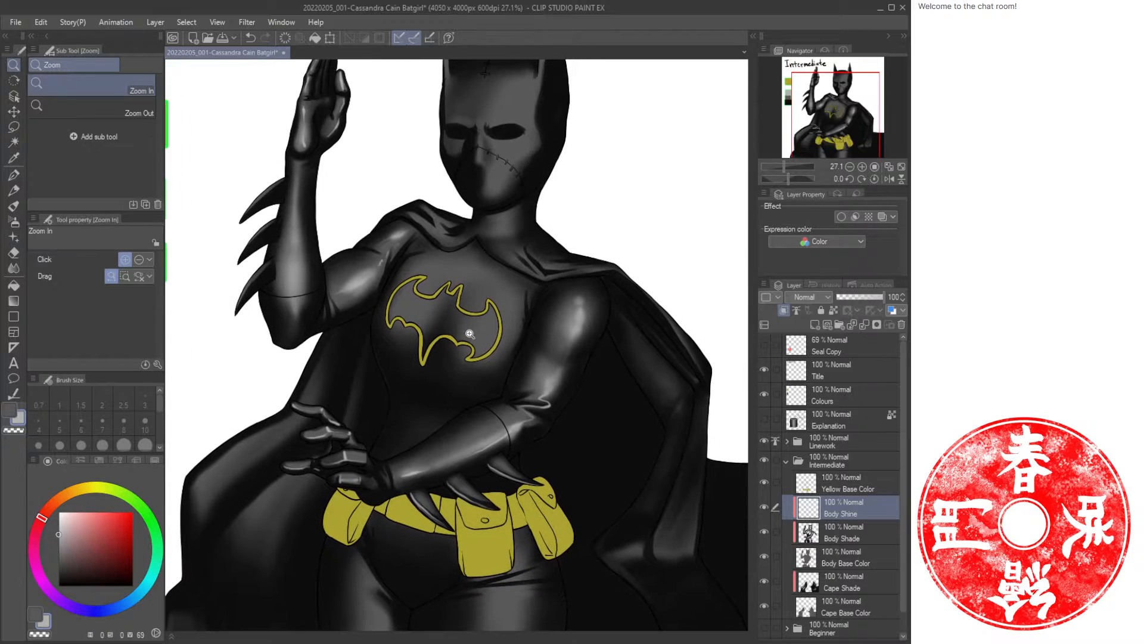
{"action": "left_click_drag", "start_coordinate": [469, 333], "coordinate": [478, 340]}
{"action": "key", "text": "b"}
{"action": "key", "text": "b"}
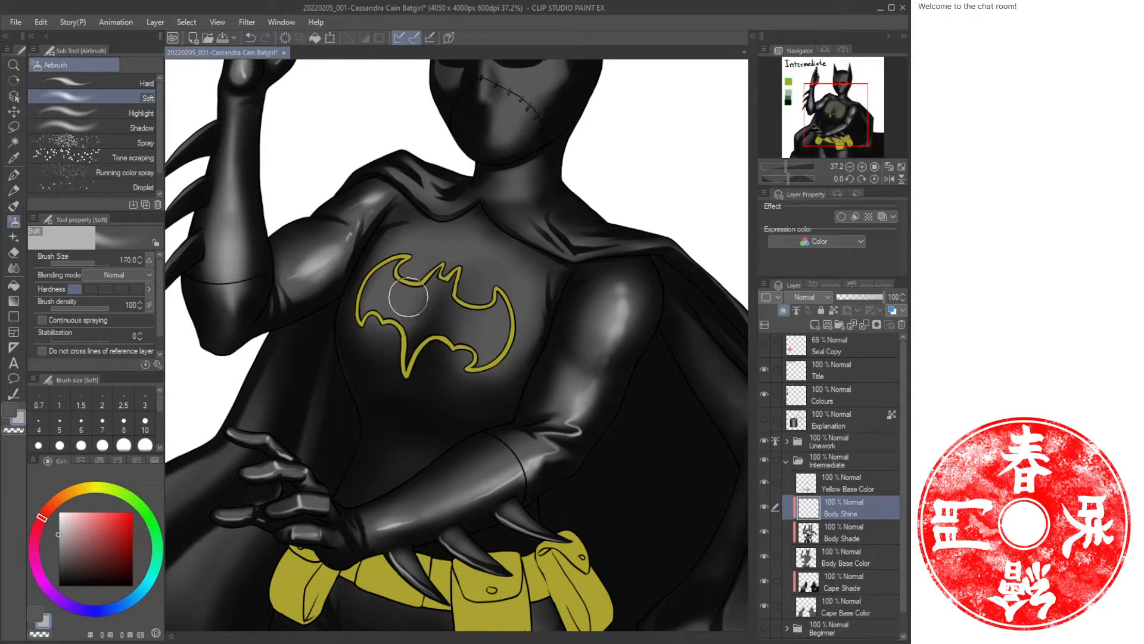
{"action": "key", "text": "bracketright"}
{"action": "key", "text": "bracketright"}
{"action": "key", "text": "bracketright"}
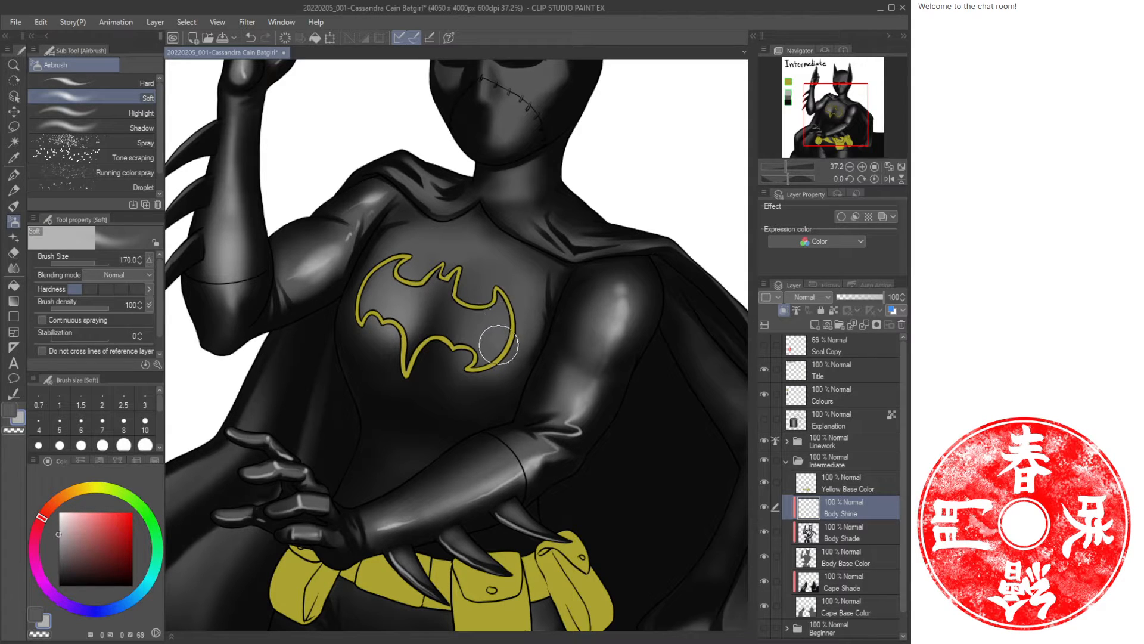
{"action": "mouse_move", "coordinate": [496, 344]}
{"action": "left_mouse_down"}
{"action": "mouse_move", "coordinate": [494, 359]}
{"action": "mouse_move", "coordinate": [506, 319]}
{"action": "left_mouse_up"}
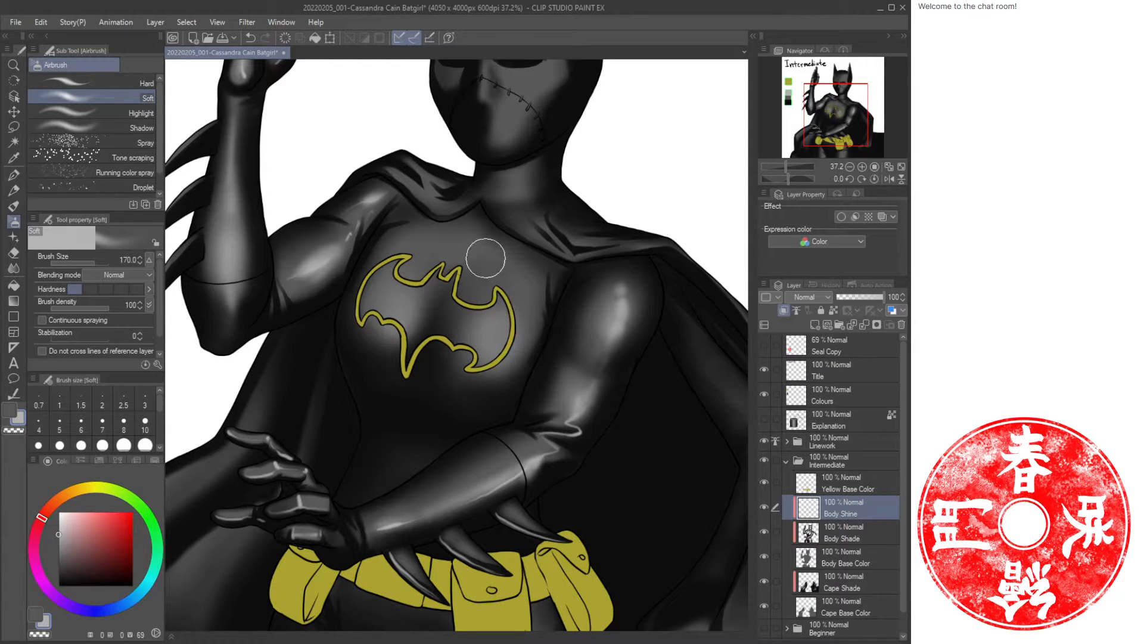
Inspect the chest highlights around the bat emblem at several zoom levels.
{"action": "key", "text": "b"}
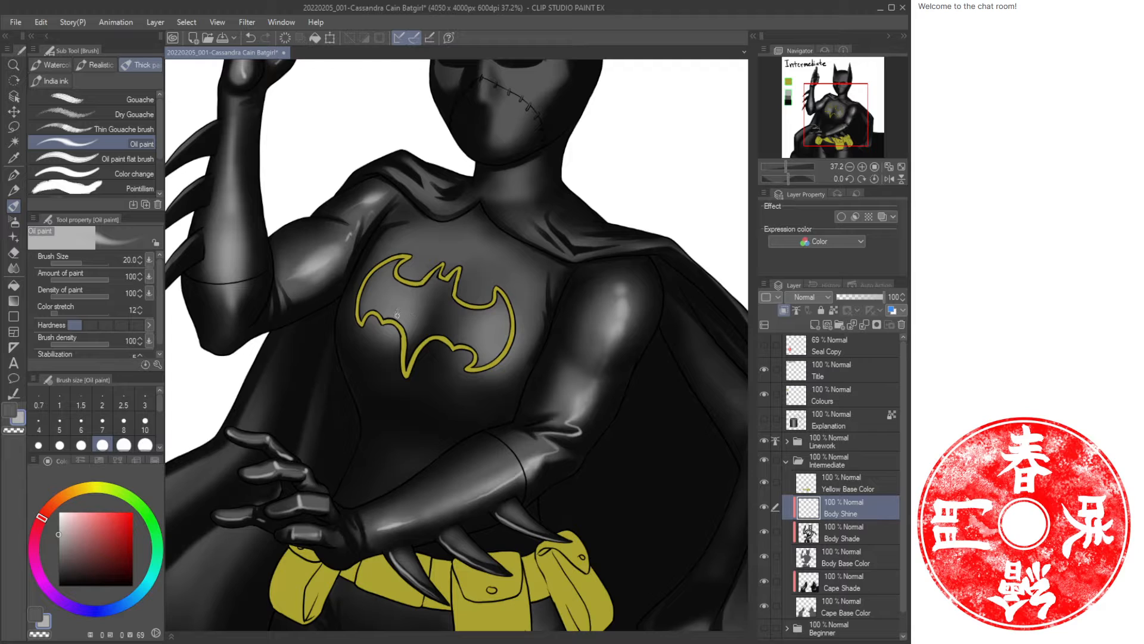
{"action": "key", "text": "bracketright"}
{"action": "key", "text": "ctrl+z"}
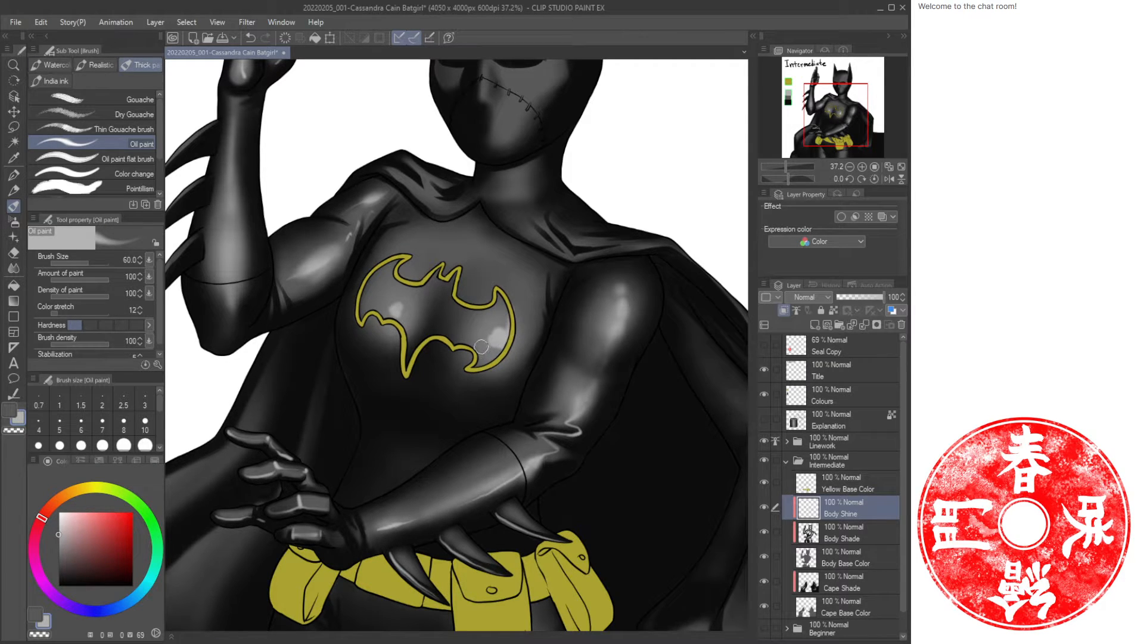
{"action": "key", "text": "b"}
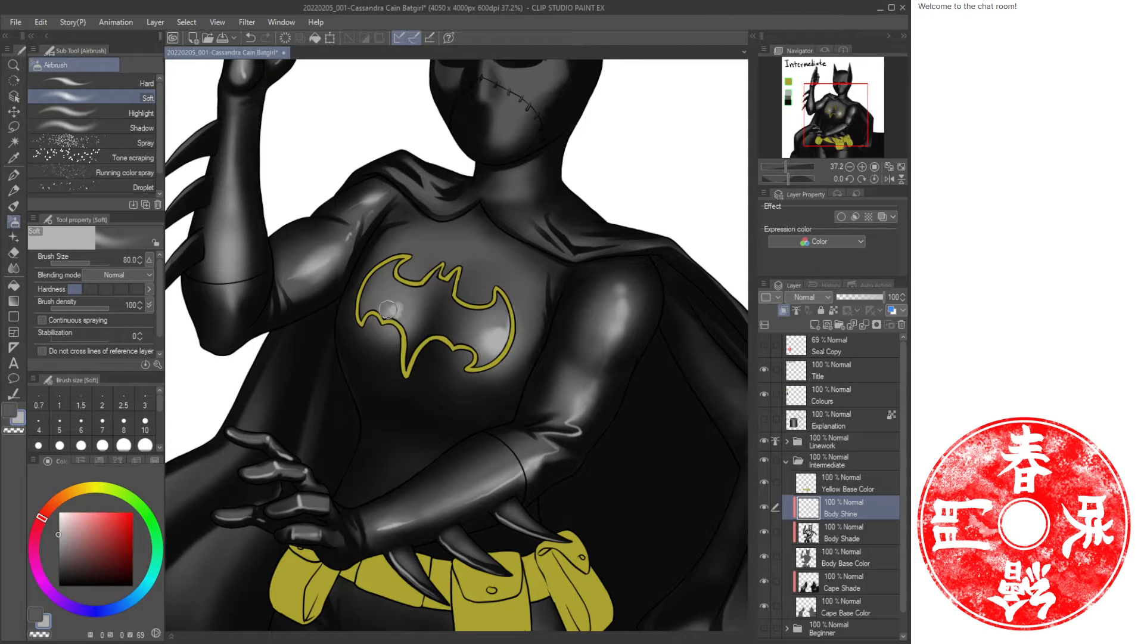
{"action": "key", "text": "ctrl+space"}
{"action": "mouse_move", "coordinate": [544, 322]}
{"action": "left_mouse_down"}
{"action": "mouse_move", "coordinate": [481, 324]}
{"action": "mouse_move", "coordinate": [501, 323]}
{"action": "mouse_move", "coordinate": [477, 372]}
{"action": "mouse_move", "coordinate": [493, 379]}
{"action": "mouse_move", "coordinate": [344, 332]}
{"action": "mouse_move", "coordinate": [450, 339]}
{"action": "mouse_move", "coordinate": [637, 262]}
{"action": "left_mouse_up"}
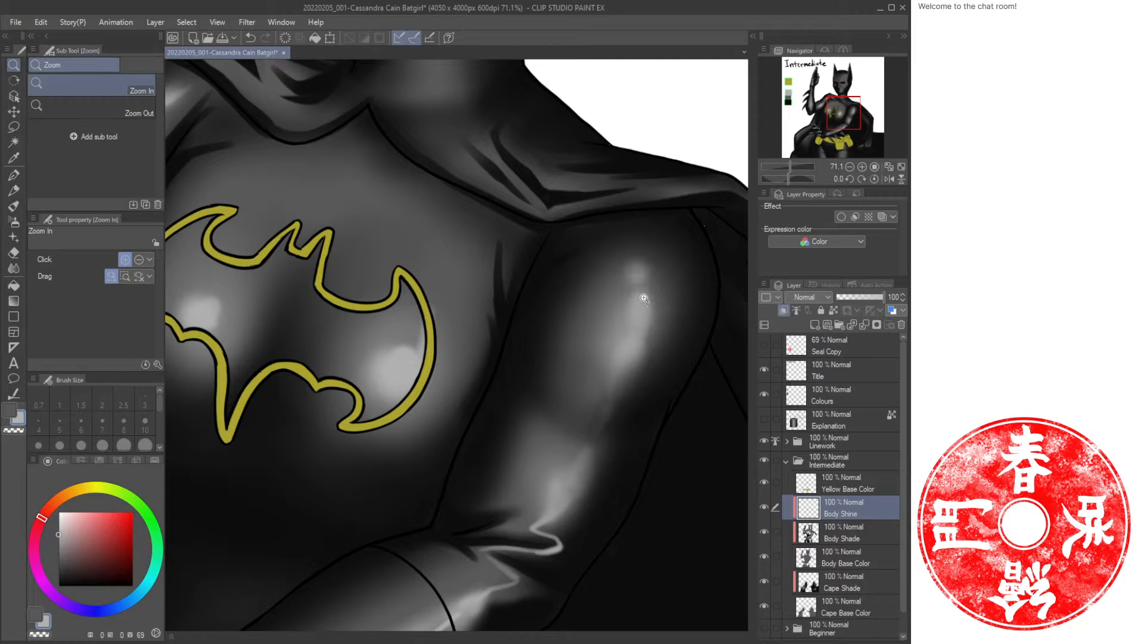
{"action": "left_click_drag", "start_coordinate": [322, 297], "coordinate": [445, 335]}
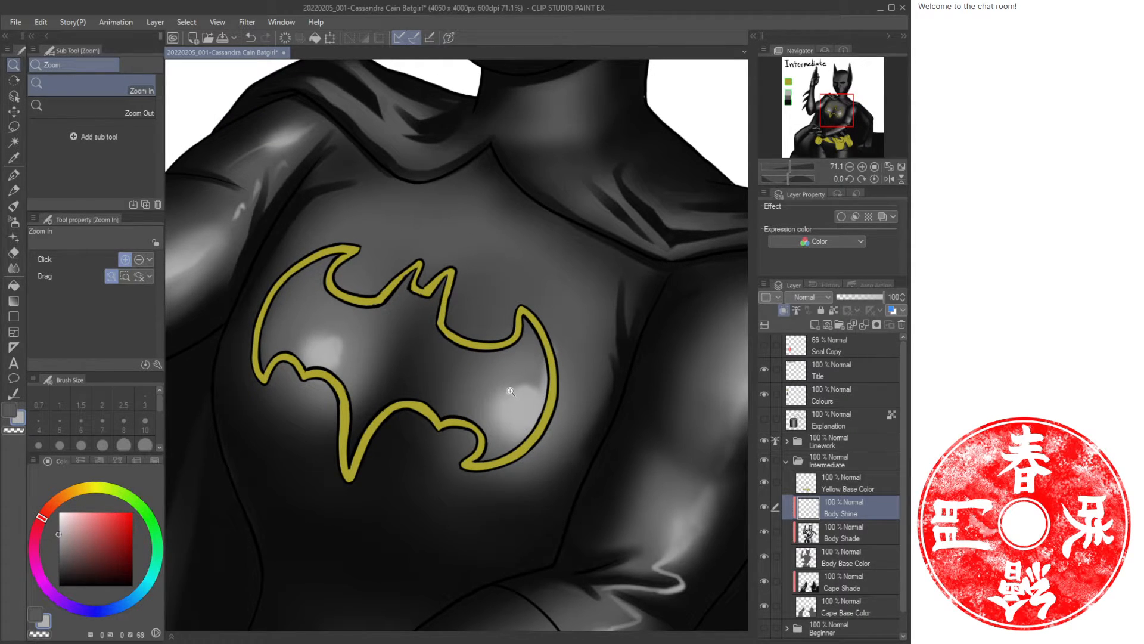
{"action": "scroll", "coordinate": [509, 358], "scroll_direction": "down", "scroll_amount": 8}
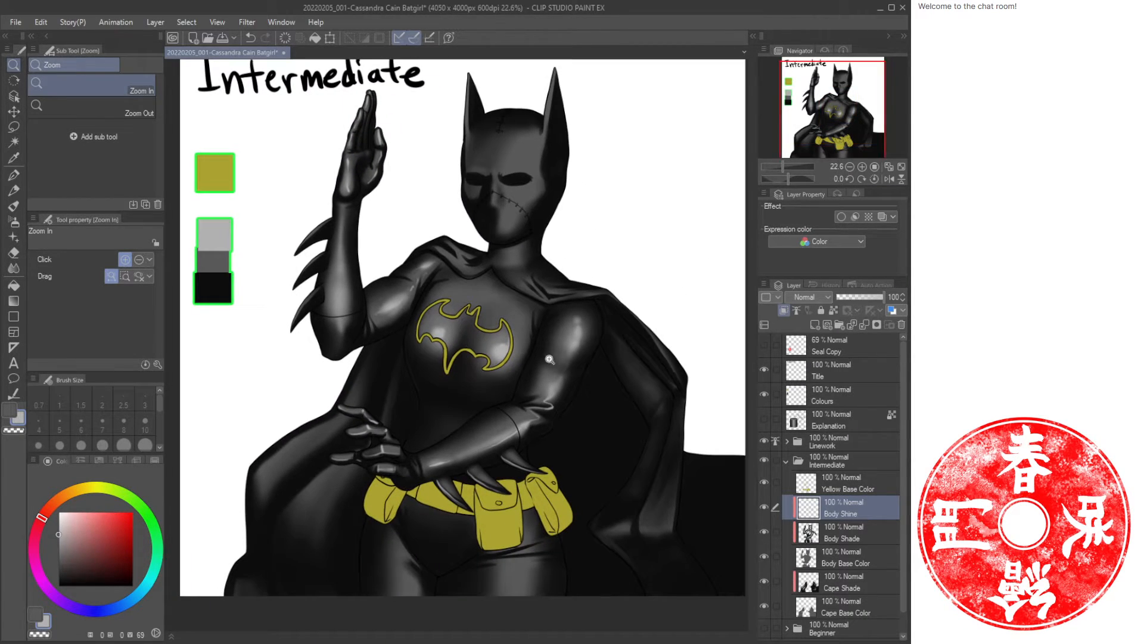
{"action": "left_click_drag", "start_coordinate": [527, 318], "coordinate": [518, 365]}
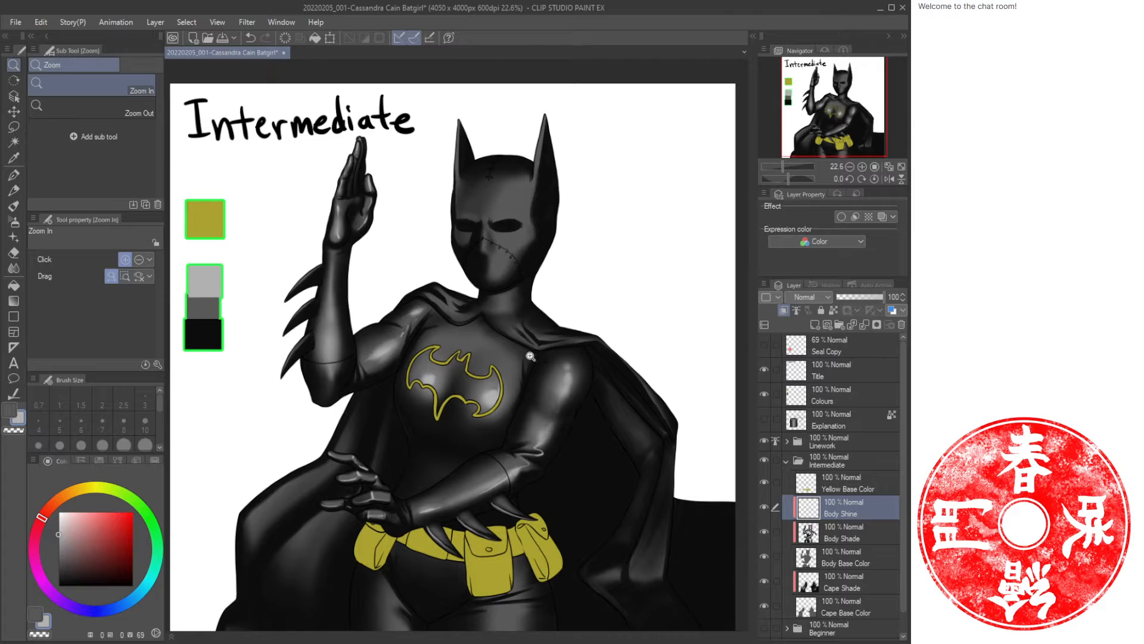
{"action": "scroll", "coordinate": [483, 363], "scroll_direction": "up", "scroll_amount": 8}
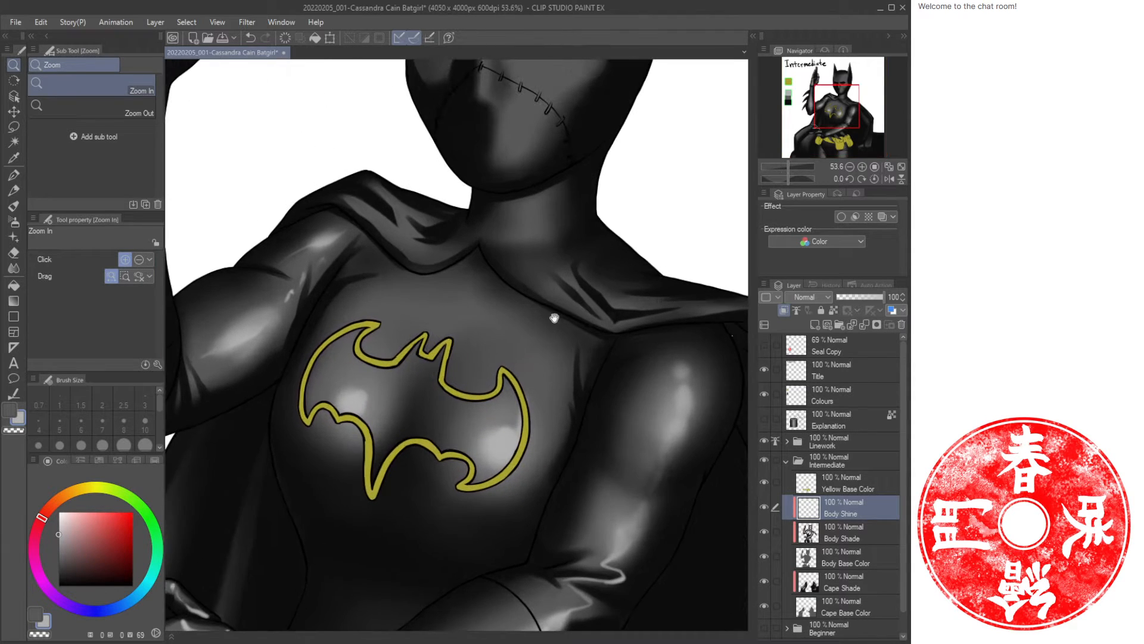
Spray a soft highlight on the front of the neck with the Airbrush.
{"action": "key", "text": "b"}
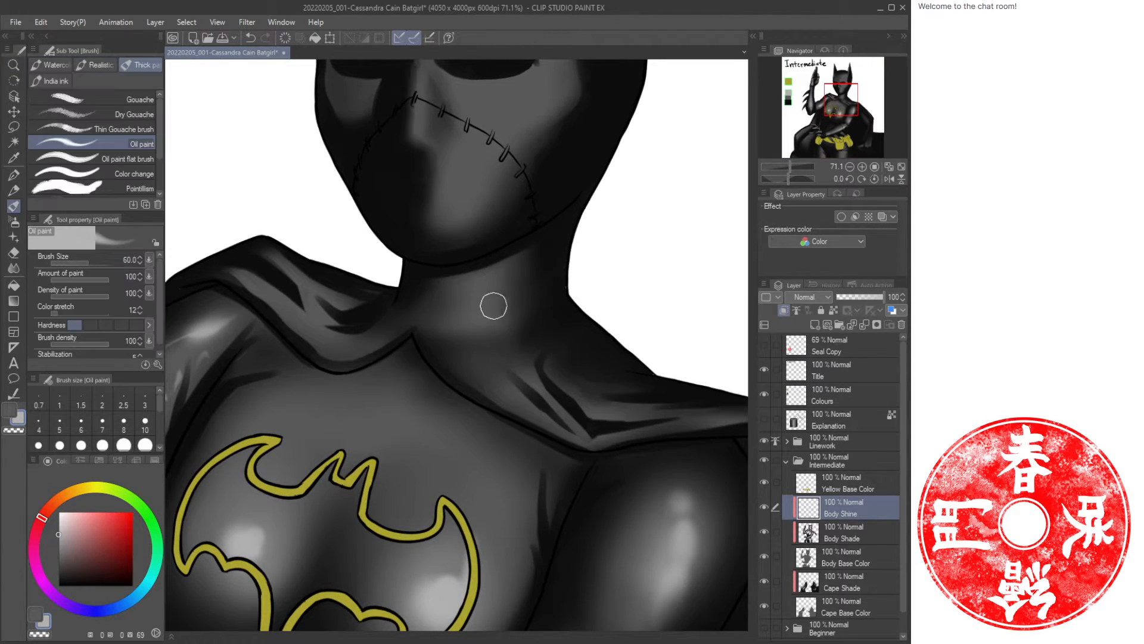
{"action": "left_click_drag", "start_coordinate": [478, 321], "coordinate": [483, 292]}
{"action": "key", "text": "ctrl+z"}
{"action": "key", "text": "b"}
{"action": "left_click_drag", "start_coordinate": [481, 302], "coordinate": [500, 238]}
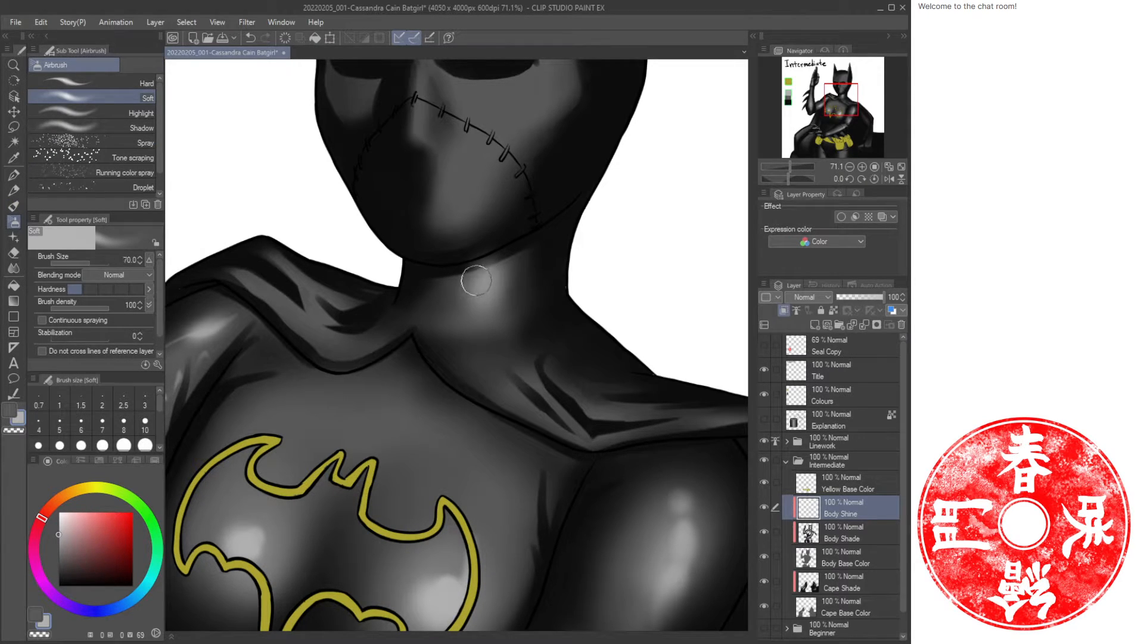
Erase part of the highlight under the jaw with the Hard eraser.
{"action": "key", "text": "e"}
{"action": "left_click", "coordinate": [119, 87]}
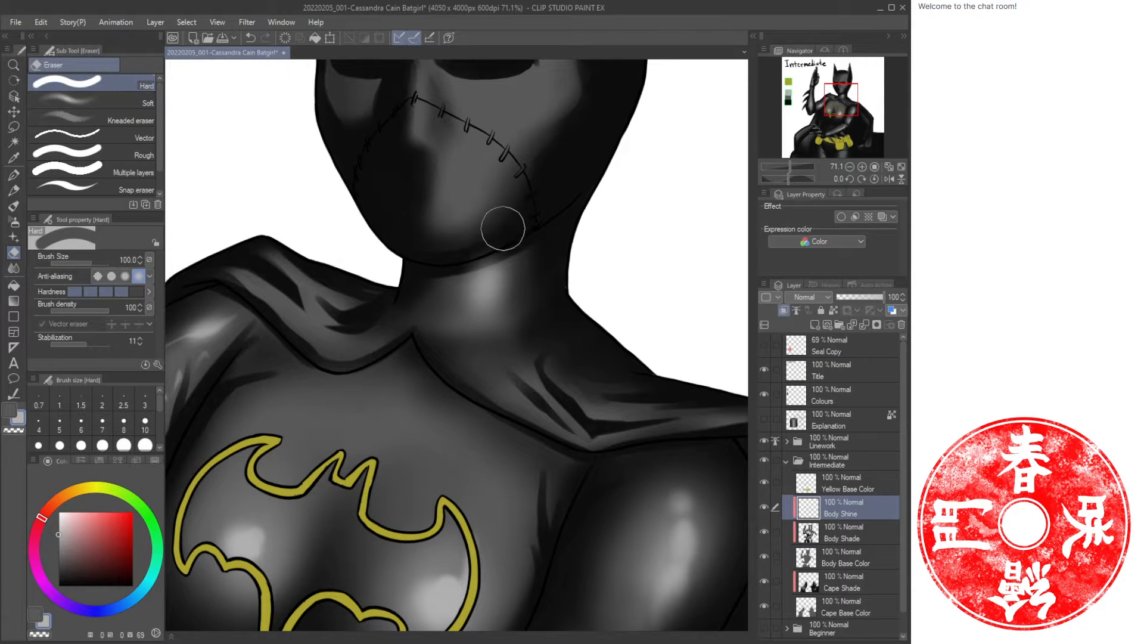
{"action": "mouse_move", "coordinate": [509, 235]}
{"action": "left_mouse_down"}
{"action": "mouse_move", "coordinate": [450, 254]}
{"action": "mouse_move", "coordinate": [499, 243]}
{"action": "mouse_move", "coordinate": [525, 217]}
{"action": "mouse_move", "coordinate": [447, 248]}
{"action": "mouse_move", "coordinate": [462, 249]}
{"action": "mouse_move", "coordinate": [520, 198]}
{"action": "mouse_move", "coordinate": [507, 199]}
{"action": "mouse_move", "coordinate": [502, 171]}
{"action": "mouse_move", "coordinate": [493, 247]}
{"action": "left_mouse_up"}
{"action": "key", "text": "ctrl+space"}
{"action": "left_click_drag", "start_coordinate": [514, 309], "coordinate": [546, 322]}
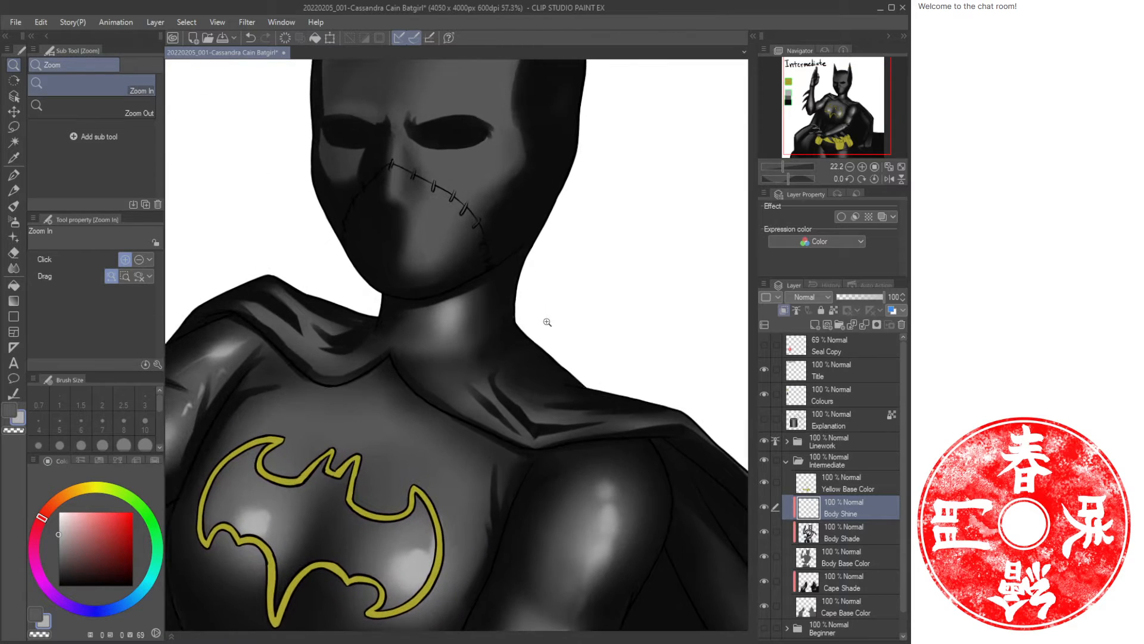
Paint Oil paint highlight strokes along the cape edge and collar folds at brush size 50.
{"action": "key", "text": "b"}
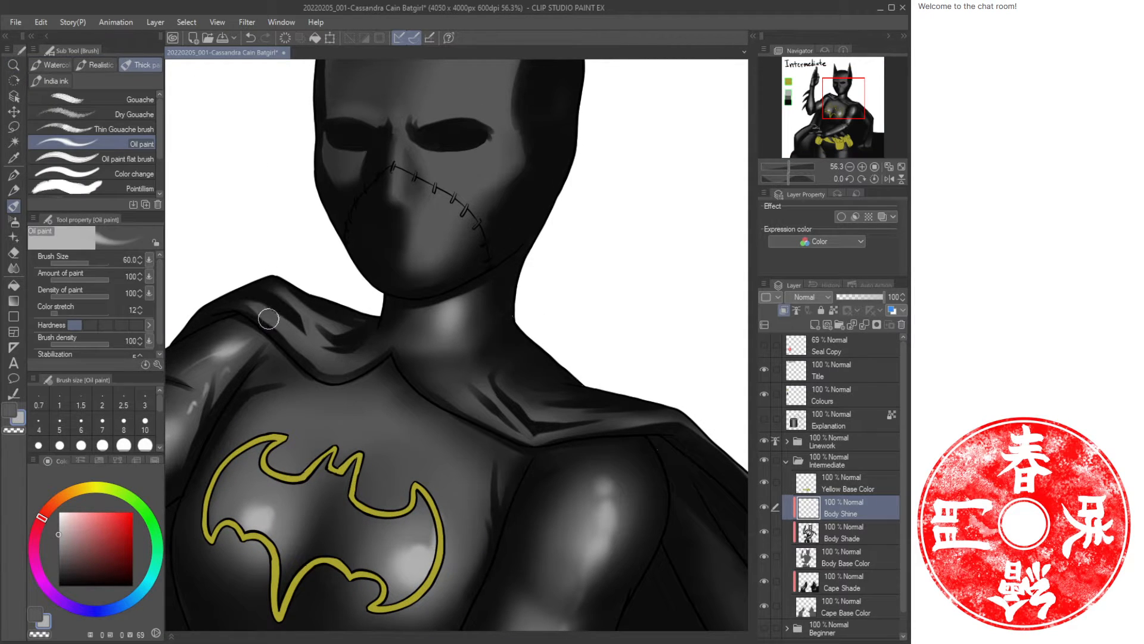
{"action": "left_click_drag", "start_coordinate": [256, 307], "coordinate": [256, 307]}
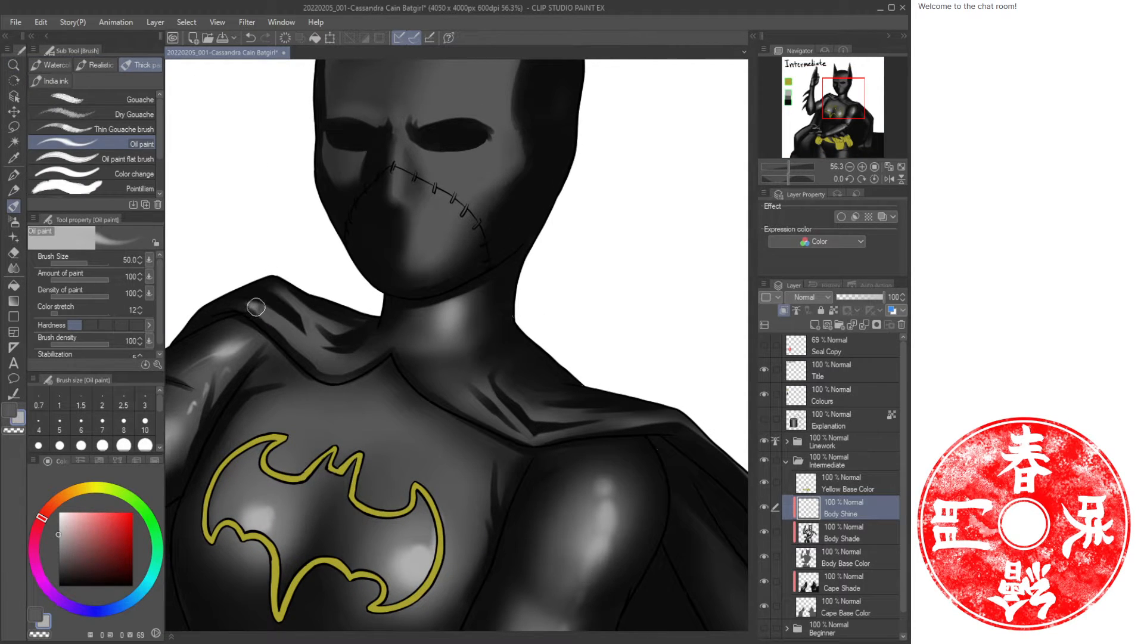
{"action": "left_click", "coordinate": [91, 325]}
{"action": "mouse_move", "coordinate": [223, 304]}
{"action": "left_mouse_down"}
{"action": "mouse_move", "coordinate": [335, 367]}
{"action": "mouse_move", "coordinate": [309, 356]}
{"action": "mouse_move", "coordinate": [350, 368]}
{"action": "mouse_move", "coordinate": [315, 318]}
{"action": "mouse_move", "coordinate": [346, 334]}
{"action": "mouse_move", "coordinate": [314, 335]}
{"action": "mouse_move", "coordinate": [298, 303]}
{"action": "mouse_move", "coordinate": [331, 320]}
{"action": "left_mouse_up"}
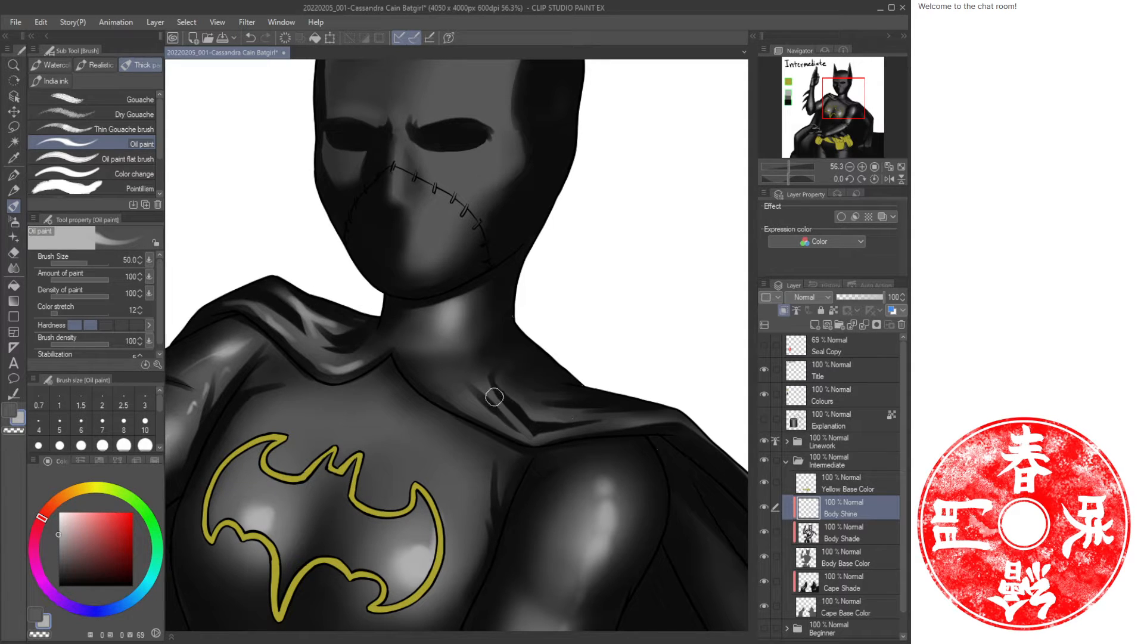
{"action": "mouse_move", "coordinate": [494, 397]}
{"action": "left_mouse_down"}
{"action": "mouse_move", "coordinate": [529, 438]}
{"action": "mouse_move", "coordinate": [667, 416]}
{"action": "left_mouse_up"}
{"action": "mouse_move", "coordinate": [506, 380]}
{"action": "left_mouse_down"}
{"action": "mouse_move", "coordinate": [540, 412]}
{"action": "mouse_move", "coordinate": [555, 404]}
{"action": "left_mouse_up"}
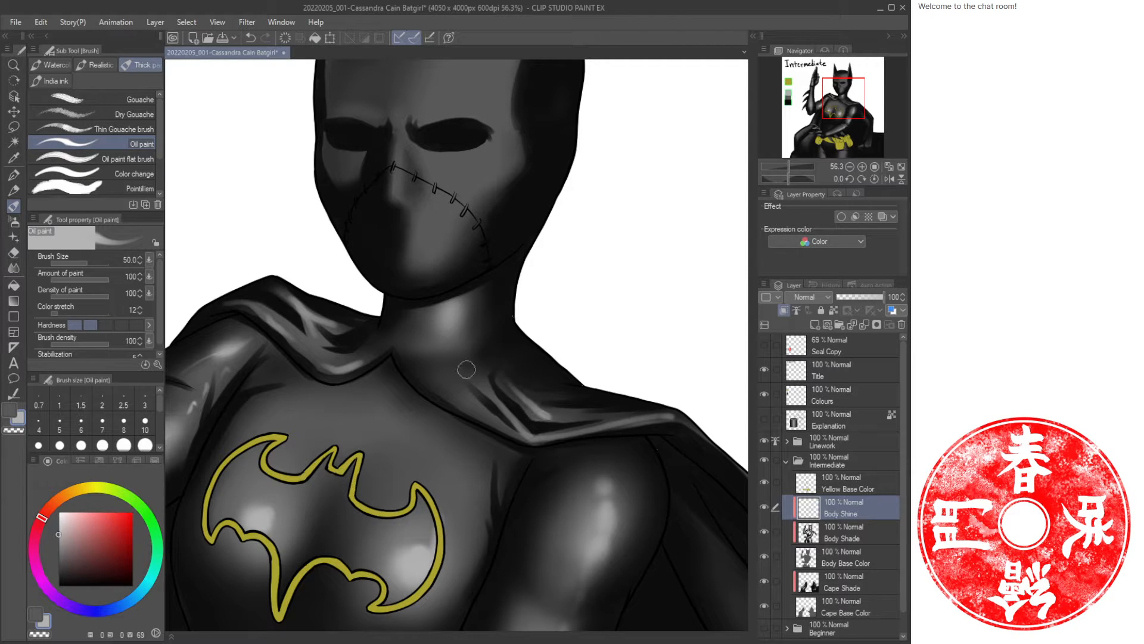
{"action": "mouse_move", "coordinate": [401, 351]}
{"action": "left_mouse_down"}
{"action": "mouse_move", "coordinate": [426, 388]}
{"action": "mouse_move", "coordinate": [482, 417]}
{"action": "left_mouse_up"}
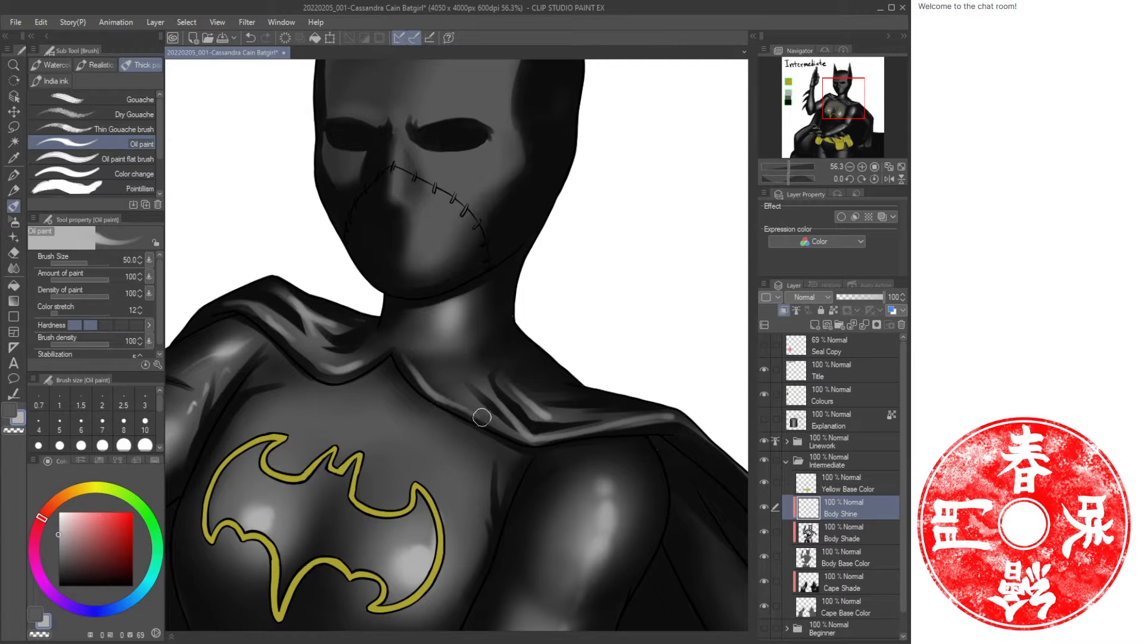
Paint a highlight stroke down the upper arm on the figure's left side.
{"action": "left_click_drag", "start_coordinate": [560, 249], "coordinate": [553, 427]}
{"action": "left_click_drag", "start_coordinate": [568, 565], "coordinate": [401, 256]}
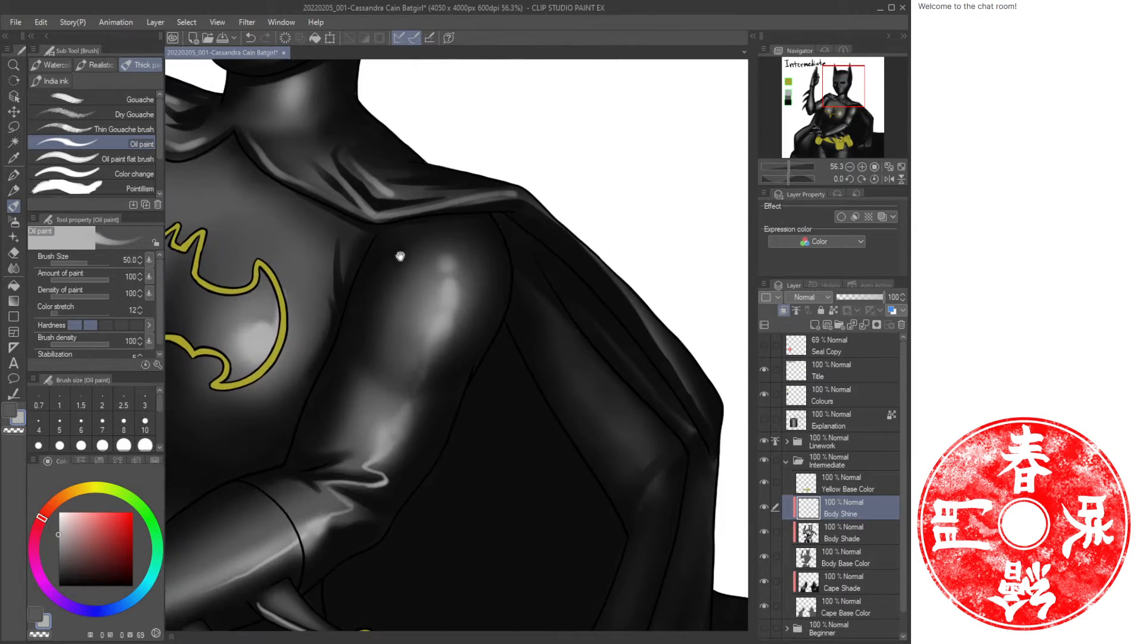
{"action": "mouse_move", "coordinate": [533, 206]}
{"action": "left_mouse_down"}
{"action": "mouse_move", "coordinate": [579, 242]}
{"action": "mouse_move", "coordinate": [692, 386]}
{"action": "left_mouse_up"}
{"action": "left_click_drag", "start_coordinate": [712, 484], "coordinate": [601, 366]}
Examine the torso, arms and belt highlights at reduced zoom.
{"action": "key", "text": "slash"}
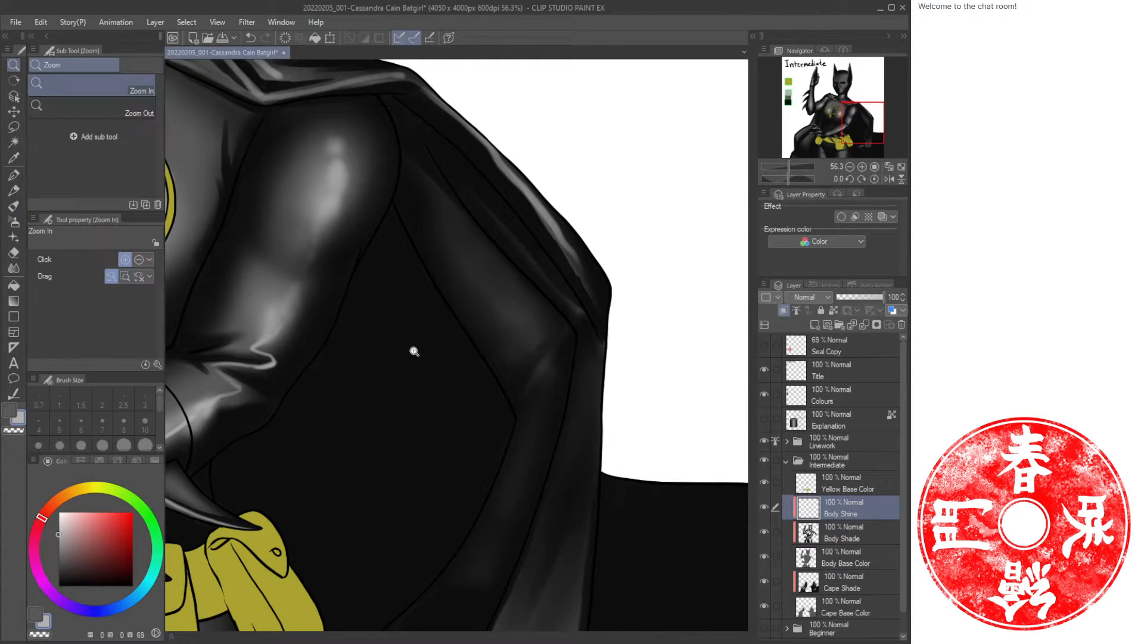
{"action": "left_click_drag", "start_coordinate": [414, 351], "coordinate": [572, 311]}
{"action": "left_click_drag", "start_coordinate": [497, 226], "coordinate": [493, 390]}
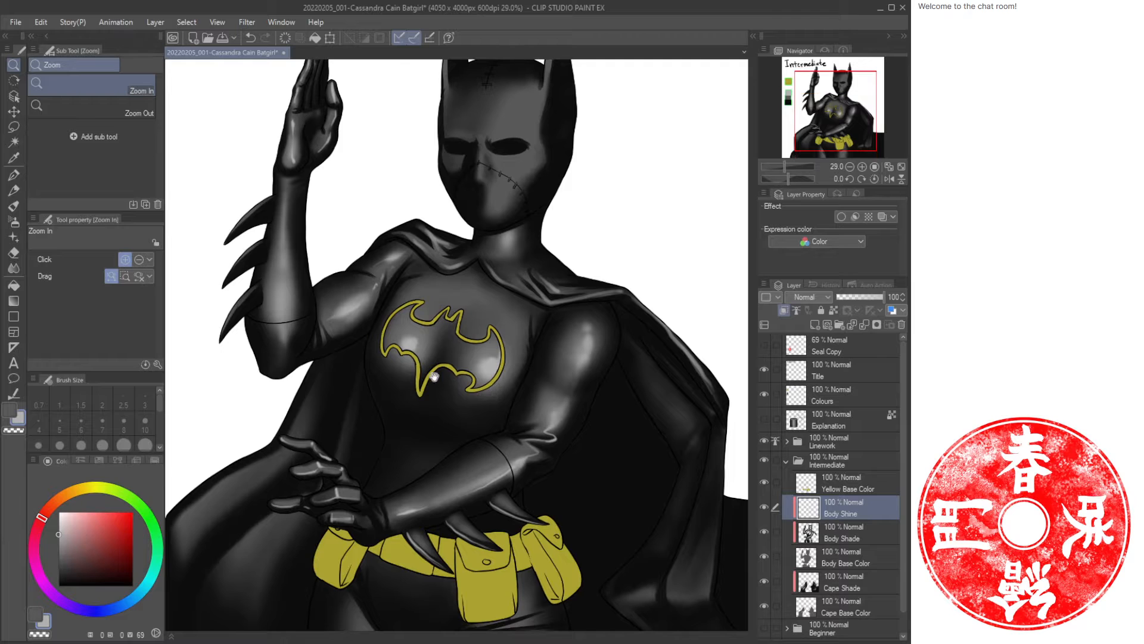
{"action": "left_click_drag", "start_coordinate": [428, 476], "coordinate": [484, 298]}
{"action": "left_click_drag", "start_coordinate": [569, 305], "coordinate": [454, 353]}
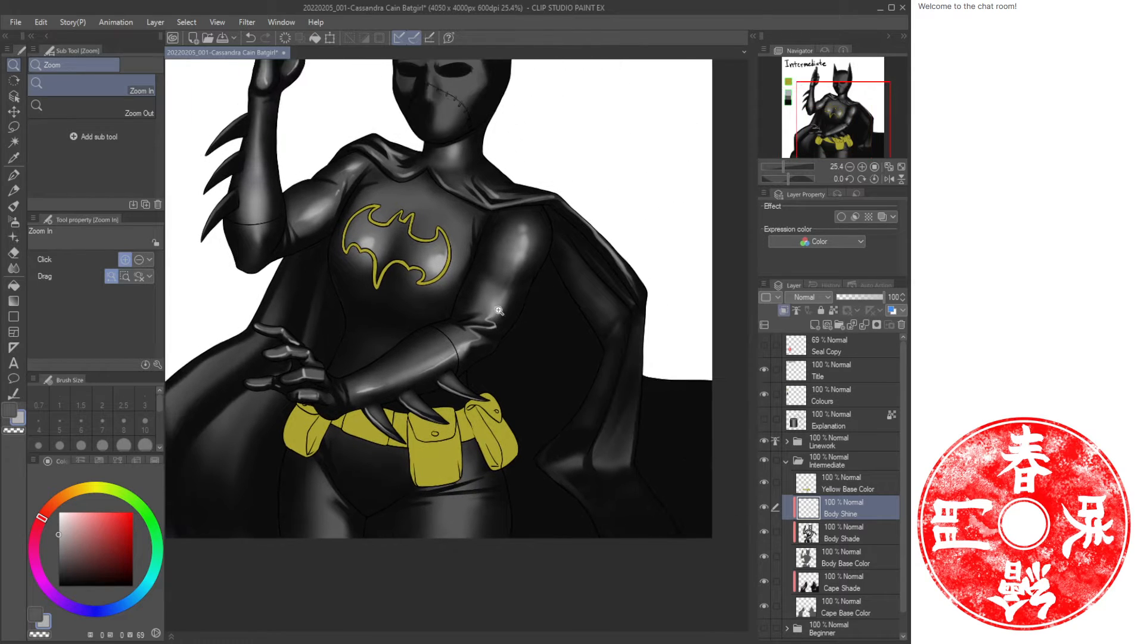
{"action": "left_click_drag", "start_coordinate": [415, 427], "coordinate": [423, 391]}
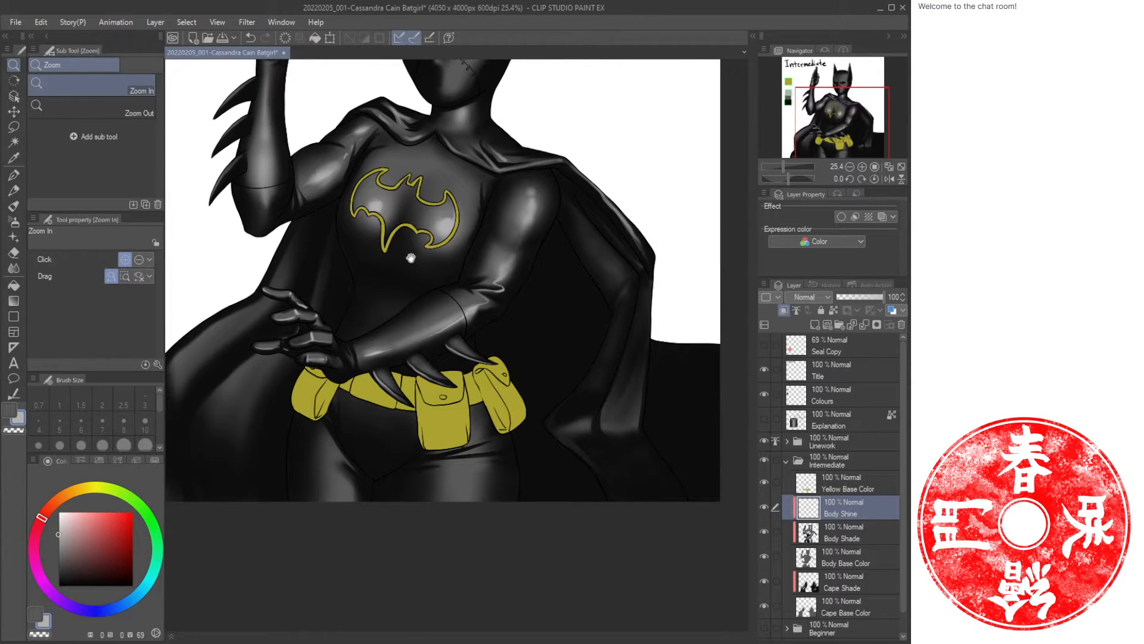
{"action": "left_click_drag", "start_coordinate": [410, 258], "coordinate": [416, 389]}
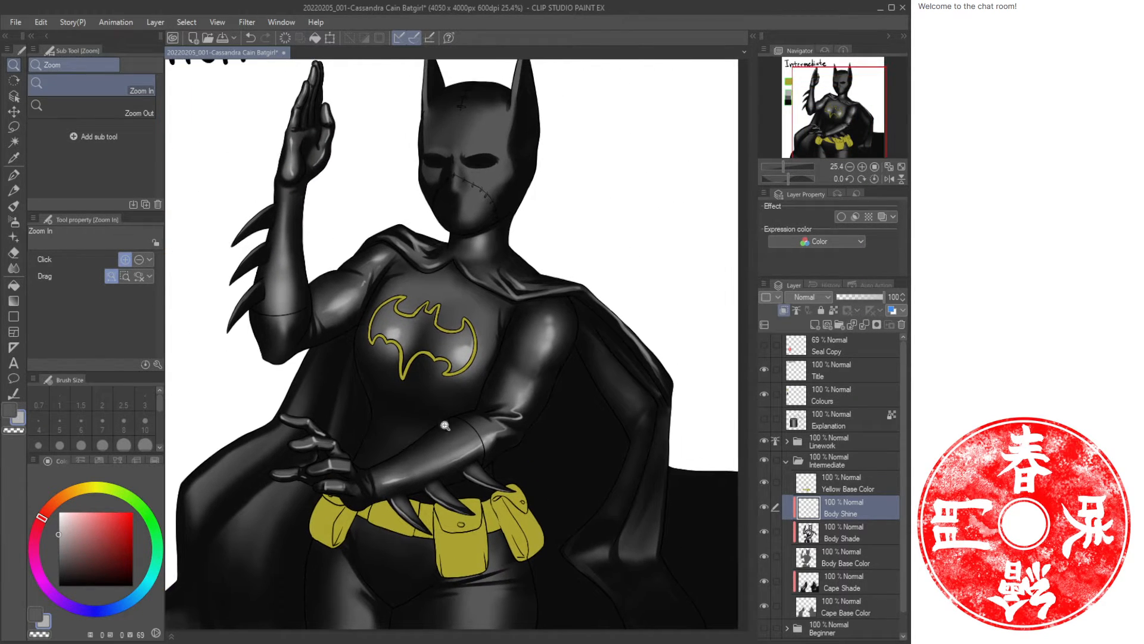
{"action": "scroll", "coordinate": [445, 425], "scroll_direction": "down", "scroll_amount": 3}
{"action": "scroll", "coordinate": [401, 332], "scroll_direction": "down", "scroll_amount": 3}
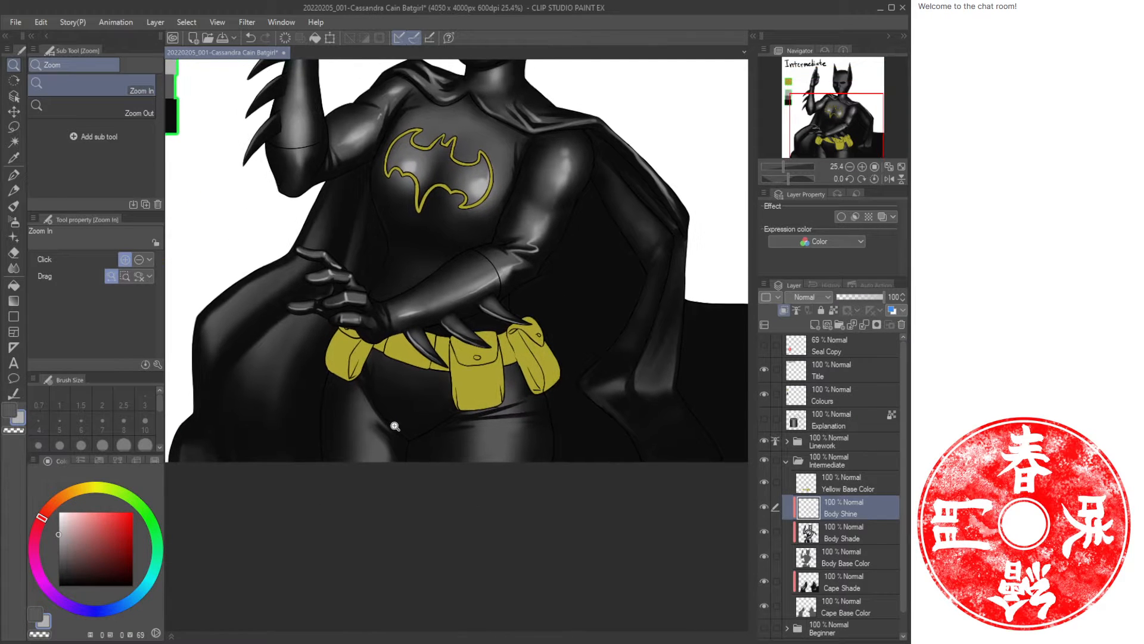
Spray a soft highlight on the thigh below the belt with the Soft Airbrush enlarged to 120.
{"action": "left_click", "coordinate": [394, 426]}
{"action": "key", "text": "b"}
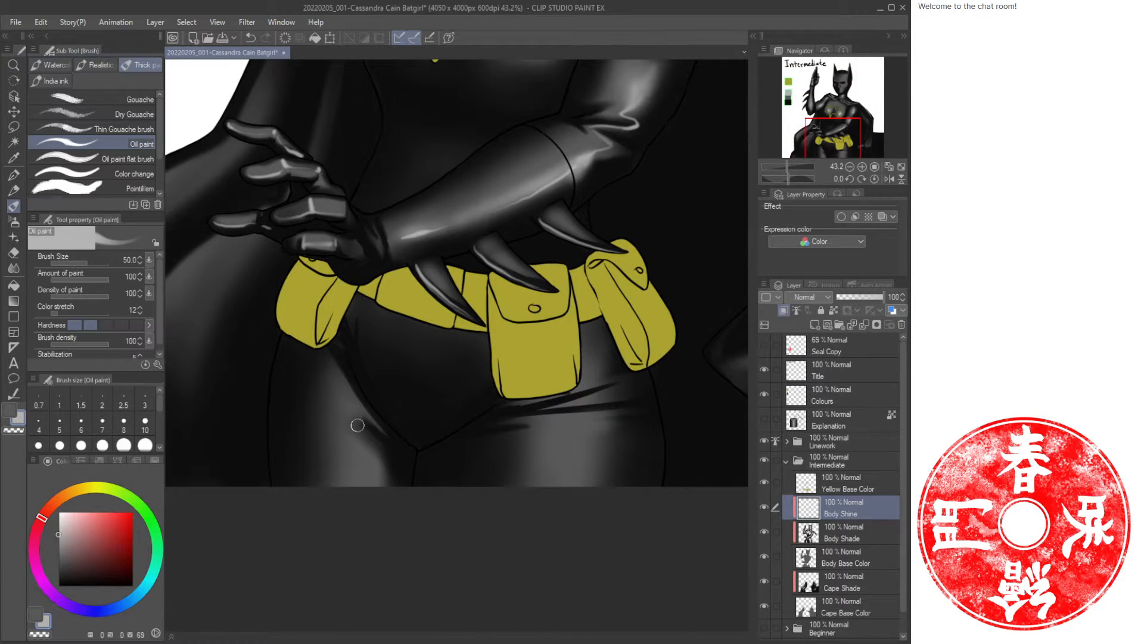
{"action": "key", "text": "bracketright"}
{"action": "key", "text": "bracketright"}
{"action": "key", "text": "bracketright"}
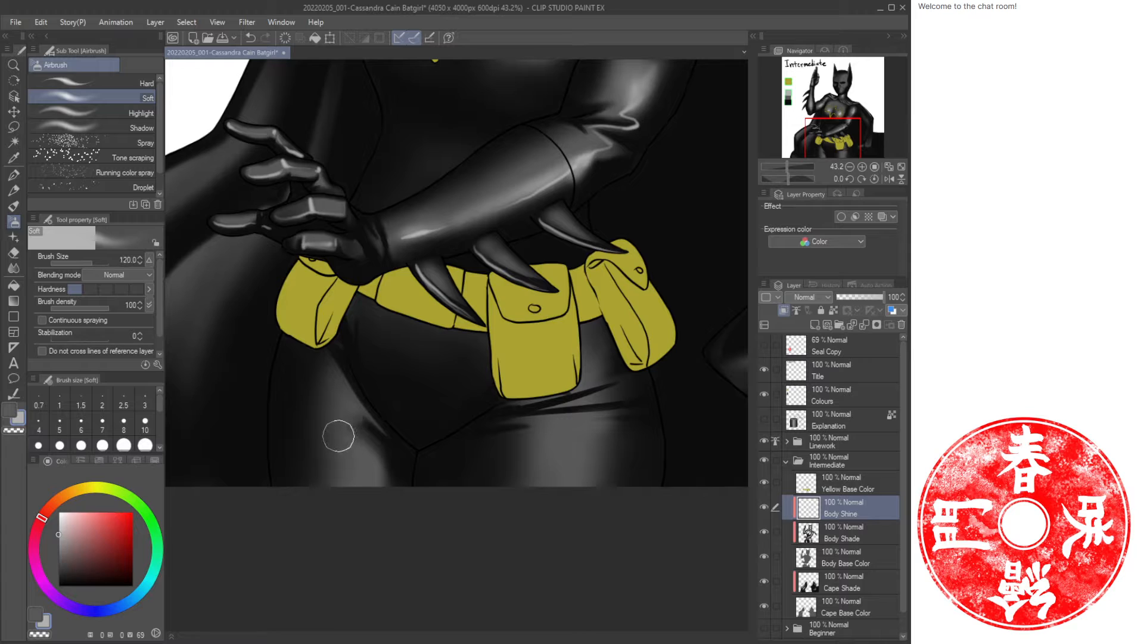
{"action": "mouse_move", "coordinate": [338, 436]}
{"action": "left_mouse_down"}
{"action": "mouse_move", "coordinate": [354, 477]}
{"action": "mouse_move", "coordinate": [363, 461]}
{"action": "mouse_move", "coordinate": [371, 488]}
{"action": "mouse_move", "coordinate": [333, 460]}
{"action": "mouse_move", "coordinate": [324, 433]}
{"action": "mouse_move", "coordinate": [341, 485]}
{"action": "left_mouse_up"}
Spray and erase soft highlights on the other thigh, toggling between drawing and transparent colour.
{"action": "key", "text": "c"}
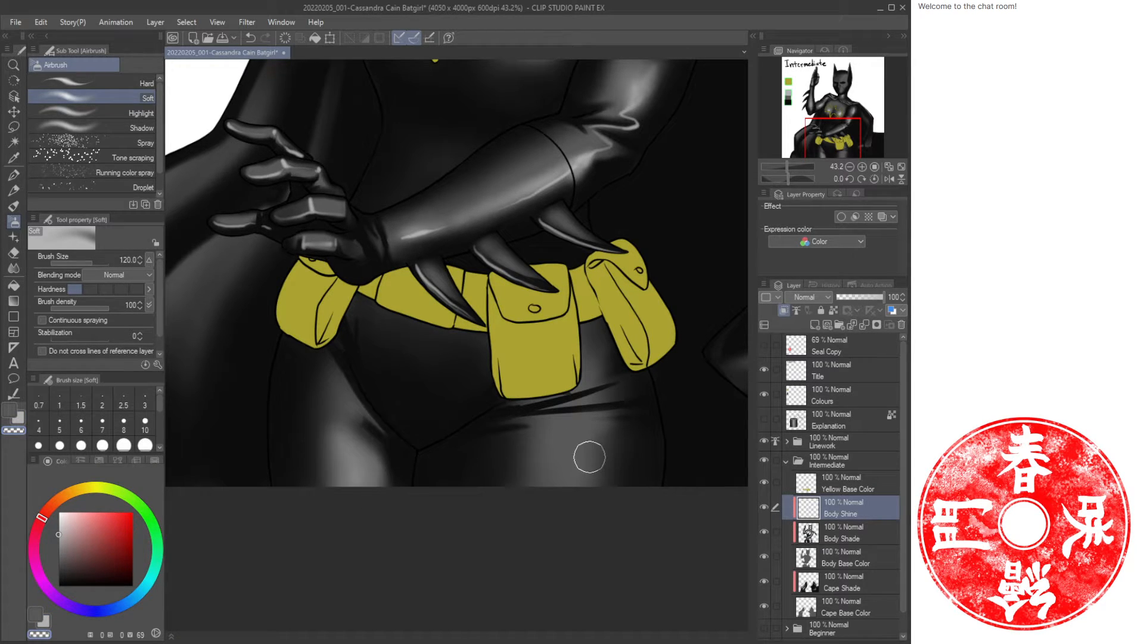
{"action": "key", "text": "c"}
{"action": "mouse_move", "coordinate": [582, 439]}
{"action": "left_mouse_down"}
{"action": "mouse_move", "coordinate": [590, 469]}
{"action": "mouse_move", "coordinate": [592, 437]}
{"action": "mouse_move", "coordinate": [552, 474]}
{"action": "left_mouse_up"}
{"action": "key", "text": "c"}
{"action": "mouse_move", "coordinate": [621, 440]}
{"action": "left_mouse_down"}
{"action": "mouse_move", "coordinate": [611, 483]}
{"action": "mouse_move", "coordinate": [619, 438]}
{"action": "mouse_move", "coordinate": [601, 440]}
{"action": "mouse_move", "coordinate": [605, 451]}
{"action": "mouse_move", "coordinate": [591, 438]}
{"action": "mouse_move", "coordinate": [565, 493]}
{"action": "mouse_move", "coordinate": [612, 460]}
{"action": "left_mouse_up"}
{"action": "key", "text": "c"}
{"action": "key", "text": "c"}
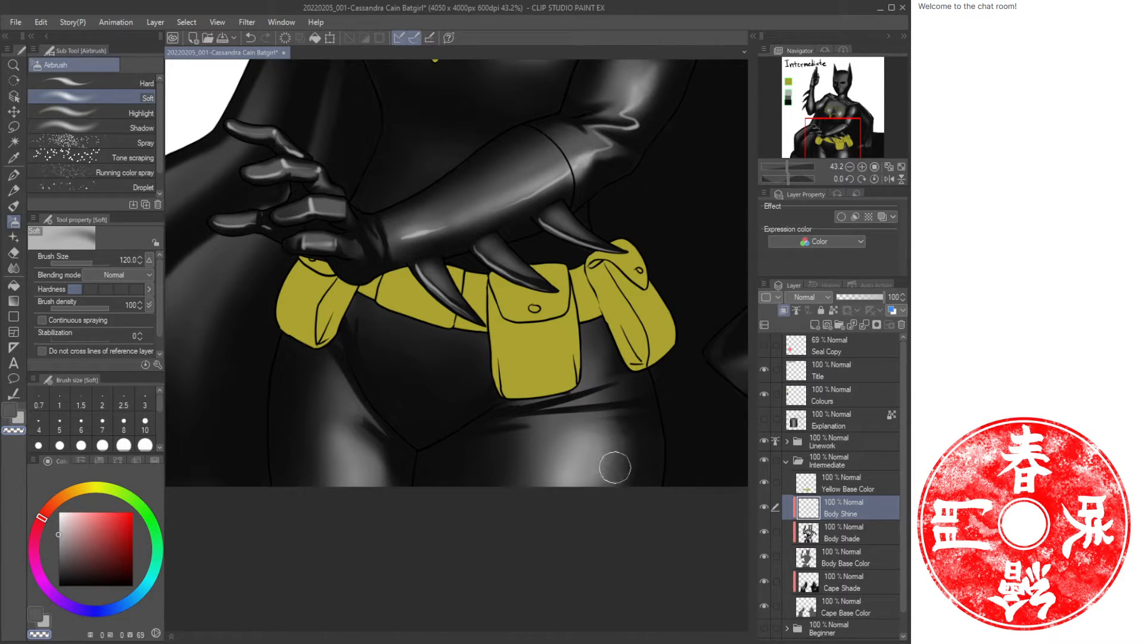
{"action": "key", "text": "c"}
{"action": "left_click_drag", "start_coordinate": [601, 468], "coordinate": [609, 487]}
Paint zigzag Oil paint highlight strokes below the front belt pouch at brush size 30, undoing one stroke.
{"action": "key", "text": "ctrl+space"}
{"action": "mouse_move", "coordinate": [573, 381]}
{"action": "left_mouse_down"}
{"action": "mouse_move", "coordinate": [543, 383]}
{"action": "mouse_move", "coordinate": [594, 398]}
{"action": "mouse_move", "coordinate": [594, 384]}
{"action": "left_mouse_up"}
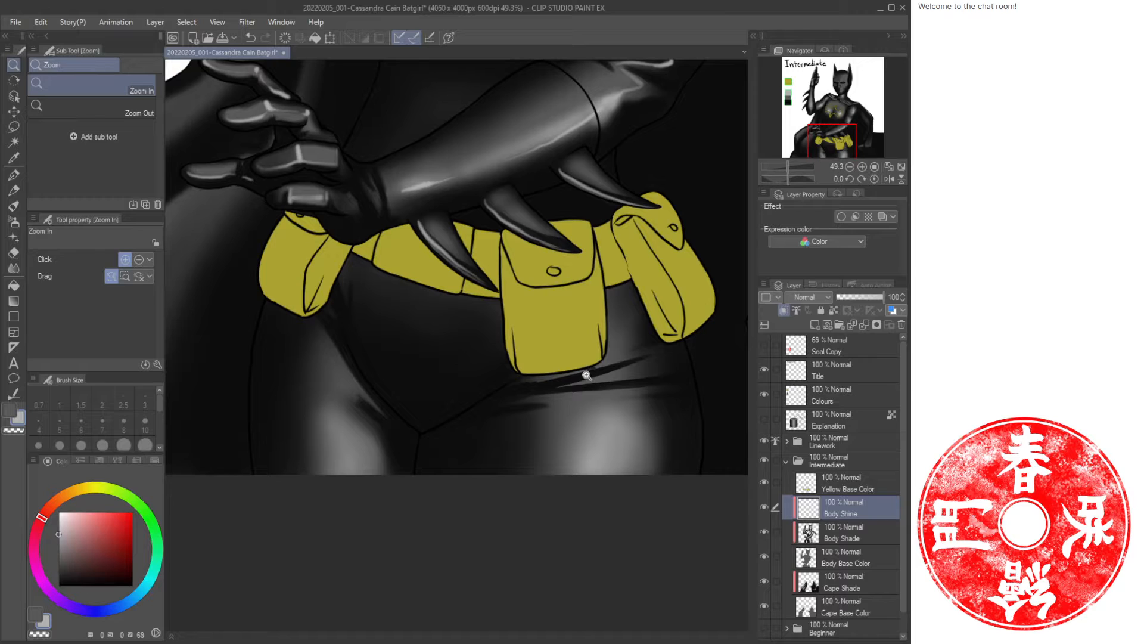
{"action": "mouse_move", "coordinate": [519, 403]}
{"action": "left_mouse_down"}
{"action": "mouse_move", "coordinate": [610, 398]}
{"action": "mouse_move", "coordinate": [523, 401]}
{"action": "mouse_move", "coordinate": [642, 391]}
{"action": "mouse_move", "coordinate": [667, 377]}
{"action": "mouse_move", "coordinate": [613, 388]}
{"action": "mouse_move", "coordinate": [630, 376]}
{"action": "mouse_move", "coordinate": [601, 376]}
{"action": "mouse_move", "coordinate": [648, 359]}
{"action": "mouse_move", "coordinate": [619, 356]}
{"action": "left_mouse_up"}
{"action": "key", "text": "bracketleft"}
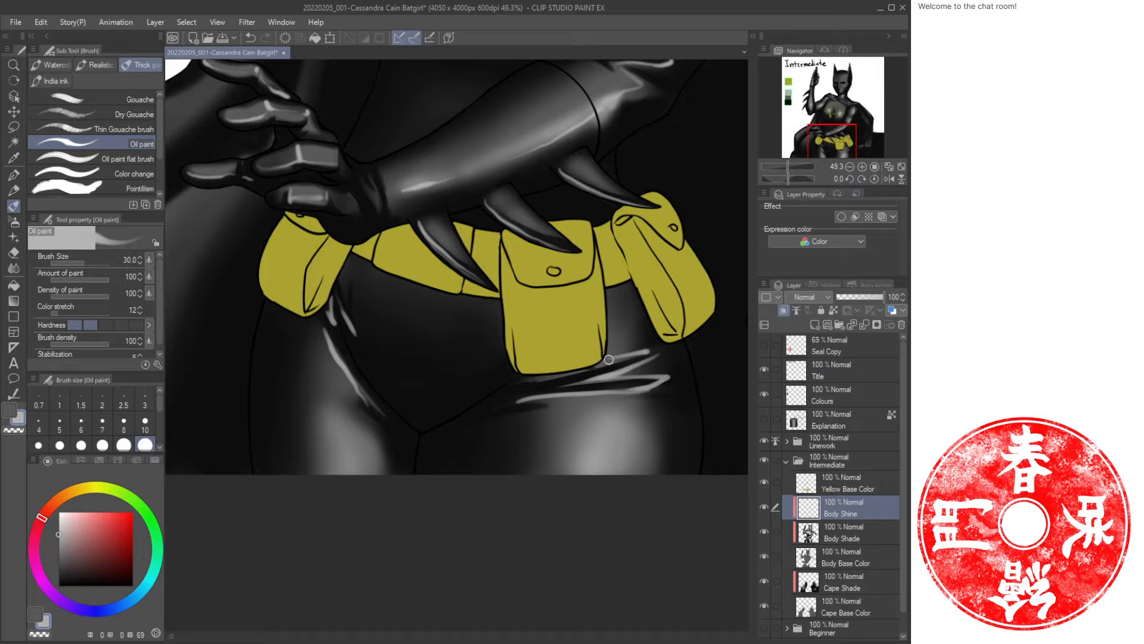
{"action": "mouse_move", "coordinate": [624, 354]}
{"action": "left_mouse_down"}
{"action": "mouse_move", "coordinate": [660, 349]}
{"action": "mouse_move", "coordinate": [587, 382]}
{"action": "mouse_move", "coordinate": [653, 381]}
{"action": "mouse_move", "coordinate": [562, 392]}
{"action": "left_mouse_up"}
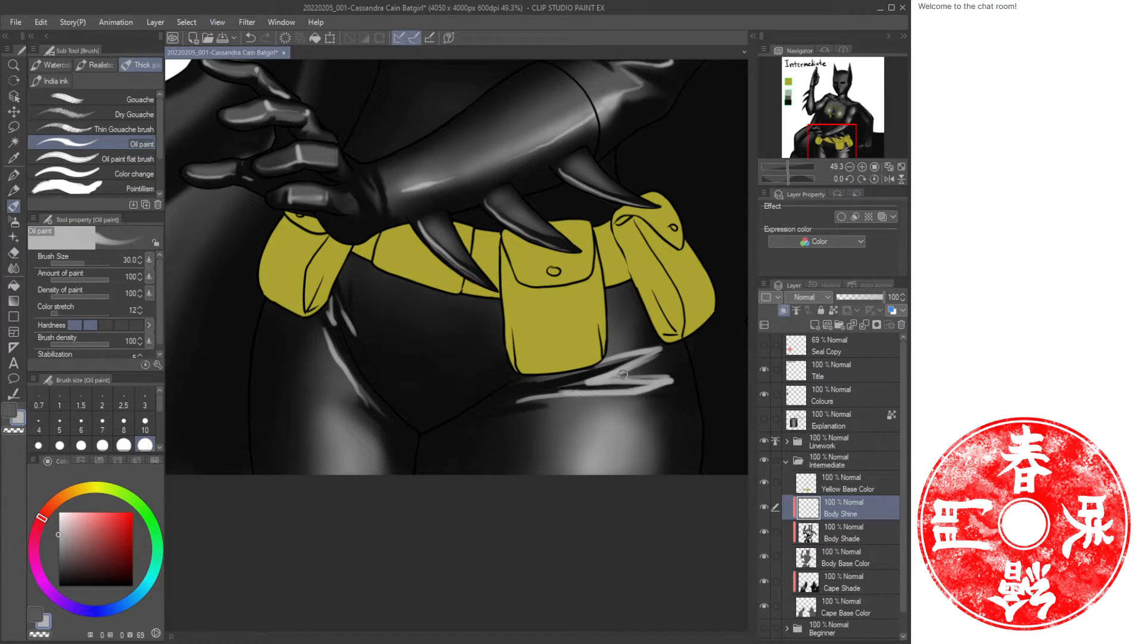
{"action": "key", "text": "ctrl+z"}
Add a long highlight stroke across the hip below the pouch and trim it with transparent colour.
{"action": "key", "text": "ctrl+space"}
{"action": "left_click_drag", "start_coordinate": [636, 374], "coordinate": [651, 368]}
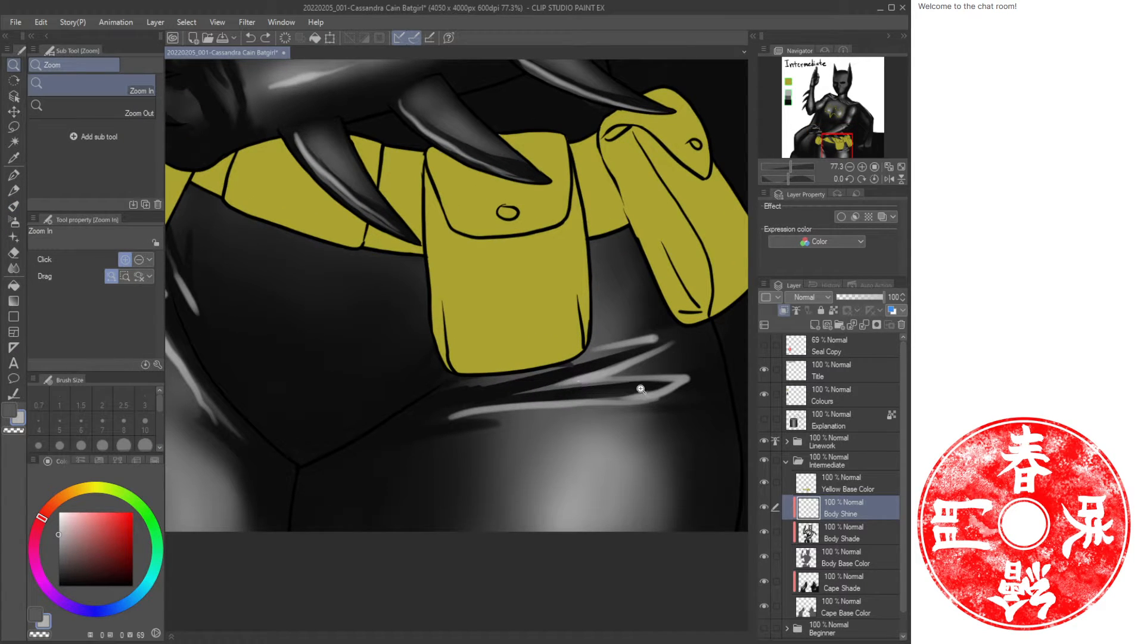
{"action": "key", "text": "b"}
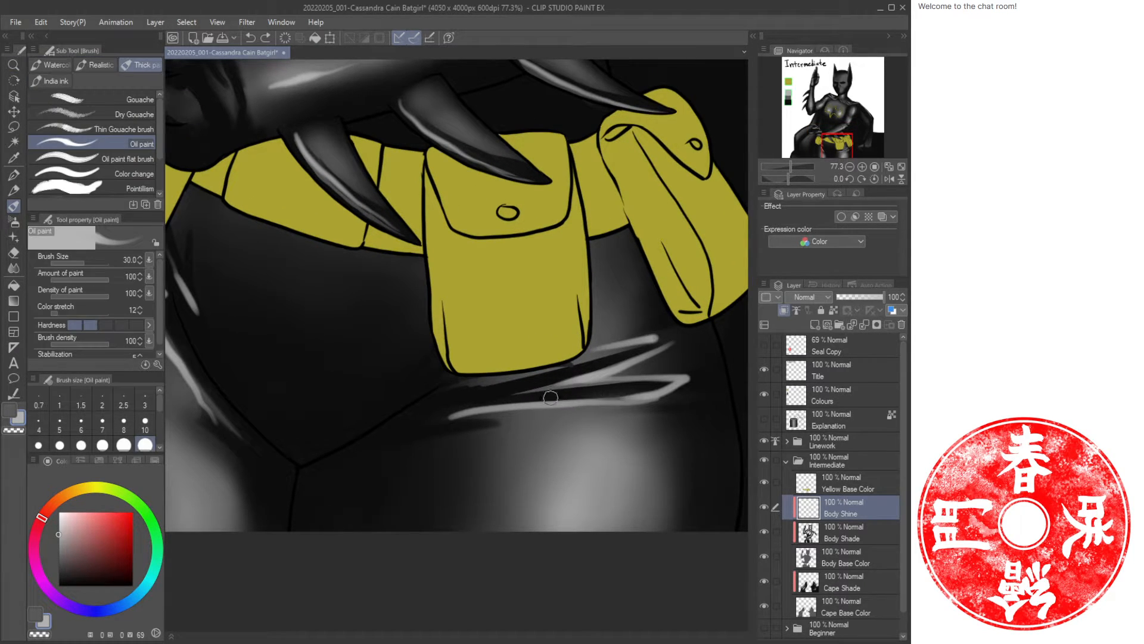
{"action": "mouse_move", "coordinate": [642, 399]}
{"action": "left_mouse_down"}
{"action": "mouse_move", "coordinate": [524, 399]}
{"action": "mouse_move", "coordinate": [439, 421]}
{"action": "left_mouse_up"}
{"action": "key", "text": "c"}
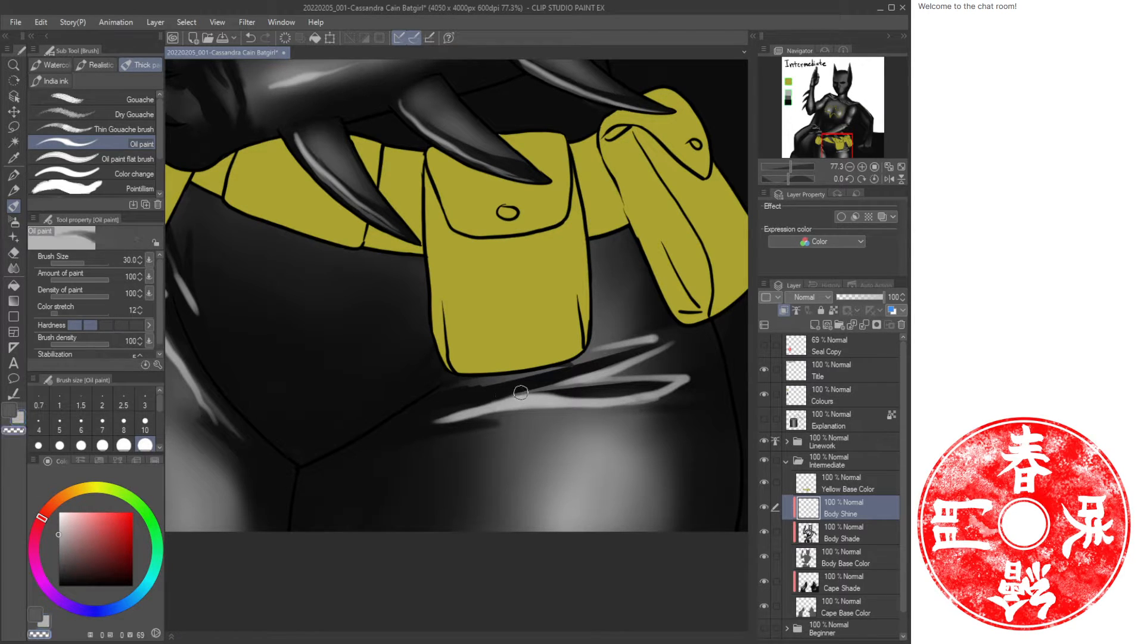
{"action": "mouse_move", "coordinate": [524, 388]}
{"action": "left_mouse_down"}
{"action": "mouse_move", "coordinate": [454, 413]}
{"action": "mouse_move", "coordinate": [564, 393]}
{"action": "left_mouse_up"}
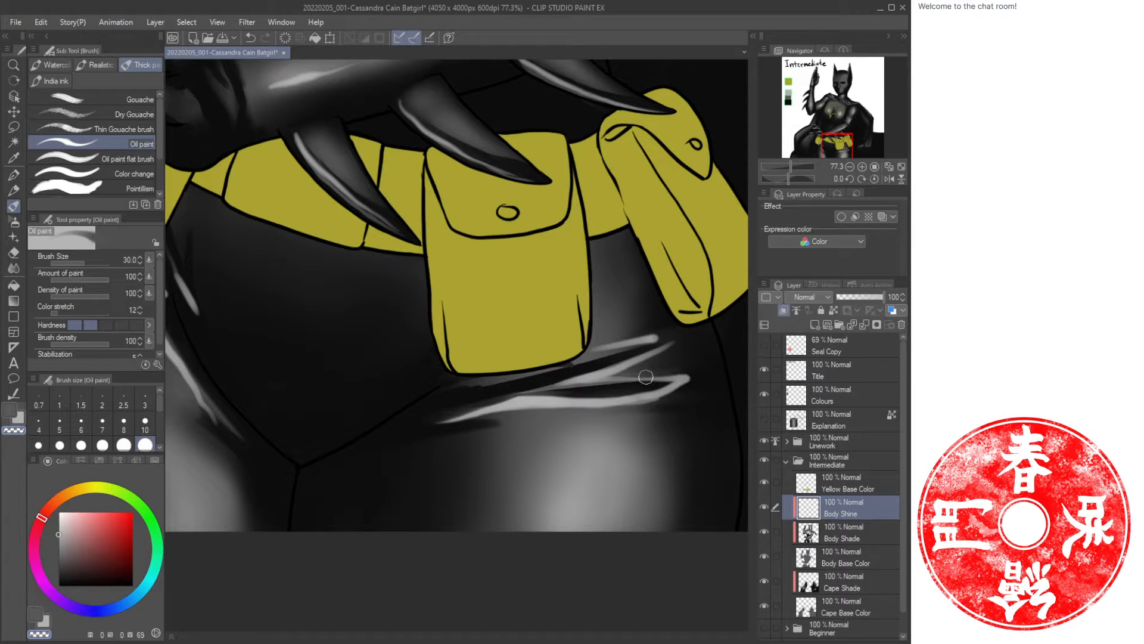
{"action": "key", "text": "c"}
{"action": "mouse_move", "coordinate": [645, 376]}
{"action": "left_mouse_down"}
{"action": "mouse_move", "coordinate": [634, 376]}
{"action": "mouse_move", "coordinate": [690, 375]}
{"action": "left_mouse_up"}
Touch up the hip highlight strokes below the pouch, toggling between drawing and transparent colour.
{"action": "key", "text": "c"}
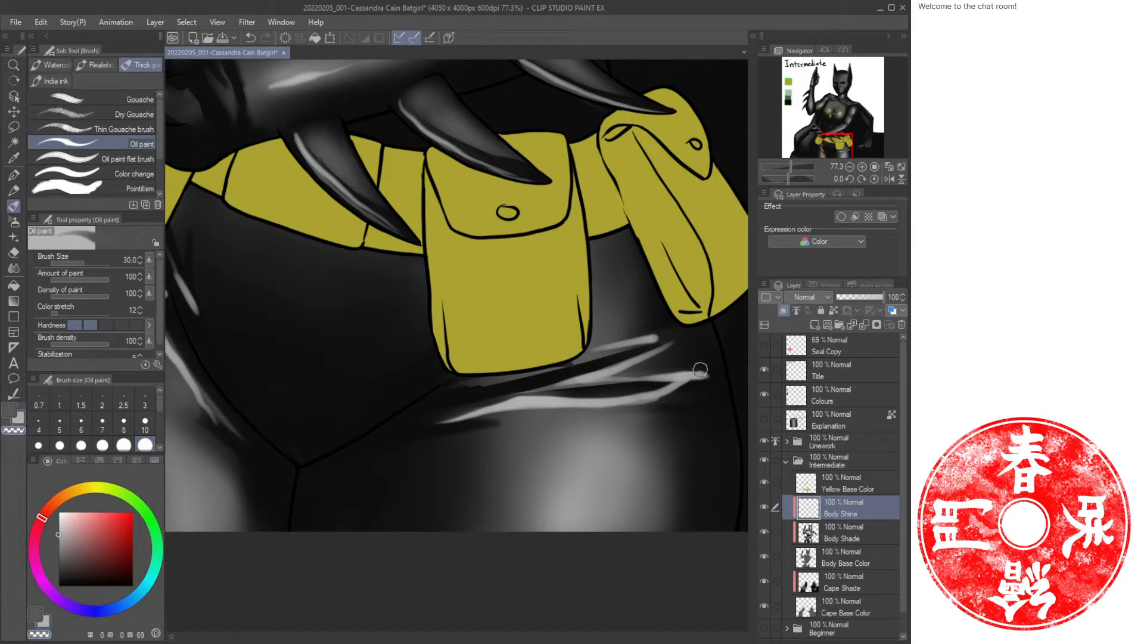
{"action": "key", "text": "c"}
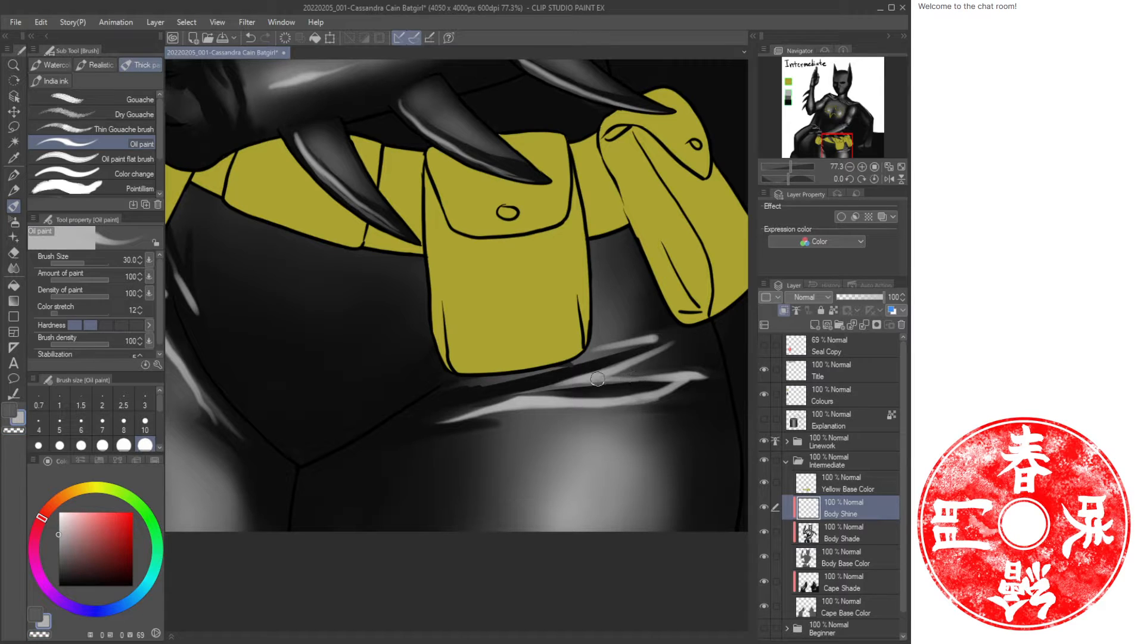
{"action": "key", "text": "c"}
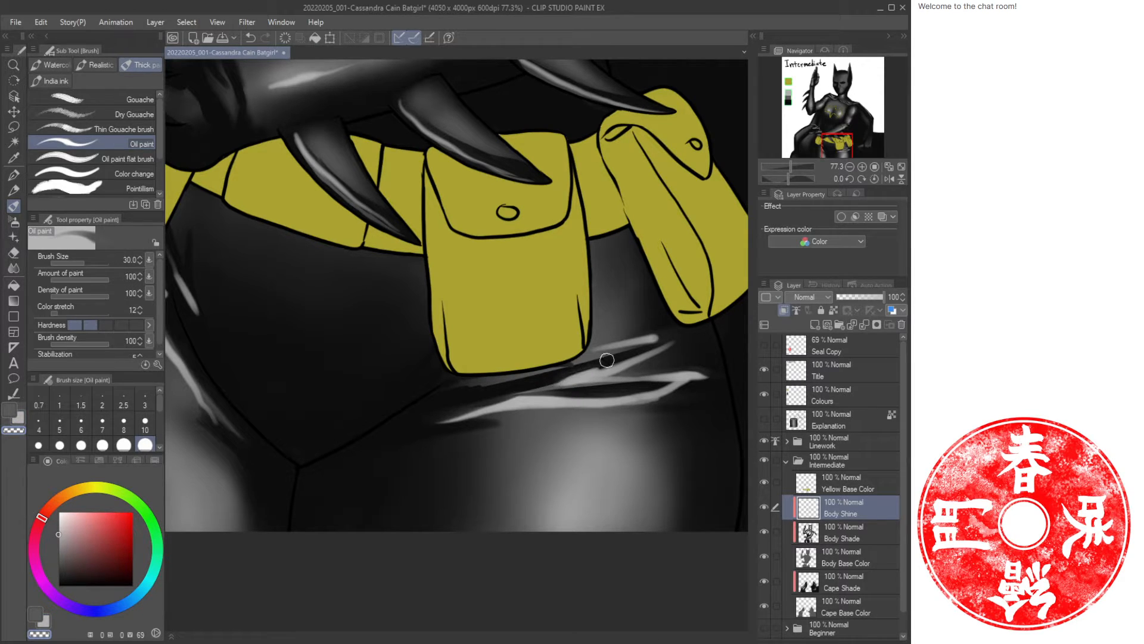
{"action": "key", "text": "c"}
{"action": "mouse_move", "coordinate": [585, 374]}
{"action": "left_mouse_down"}
{"action": "mouse_move", "coordinate": [698, 335]}
{"action": "mouse_move", "coordinate": [650, 342]}
{"action": "mouse_move", "coordinate": [698, 336]}
{"action": "mouse_move", "coordinate": [659, 337]}
{"action": "mouse_move", "coordinate": [700, 335]}
{"action": "left_mouse_up"}
{"action": "key", "text": "c"}
{"action": "key", "text": "c"}
{"action": "key", "text": "c"}
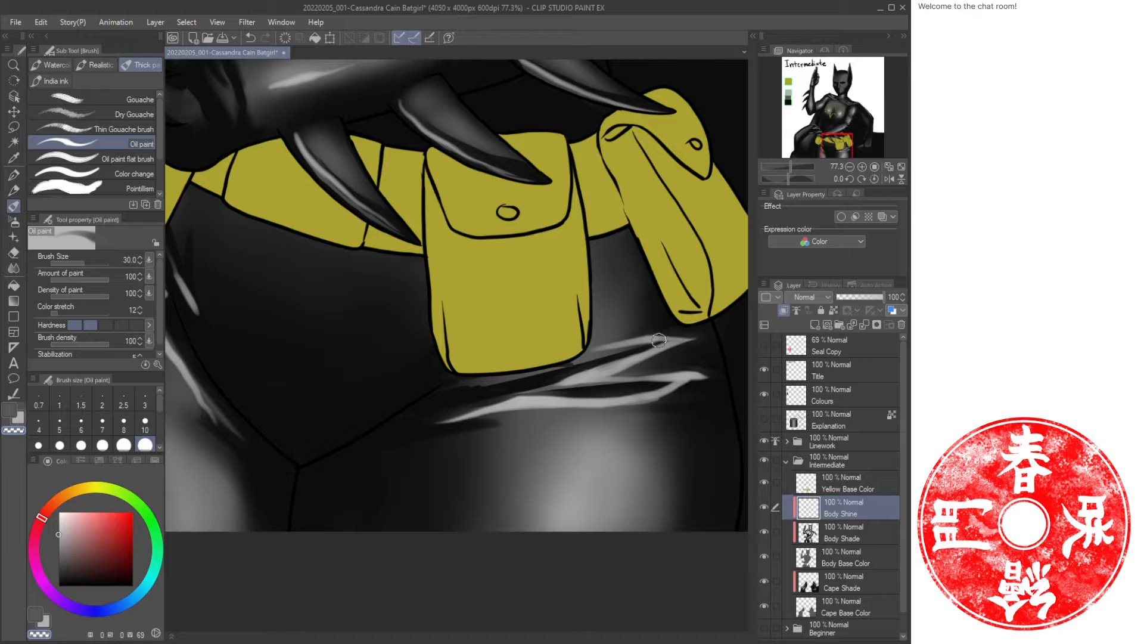
Spray a soft highlight on the left thigh beside the belt with the Airbrush.
{"action": "key", "text": "ctrl+space"}
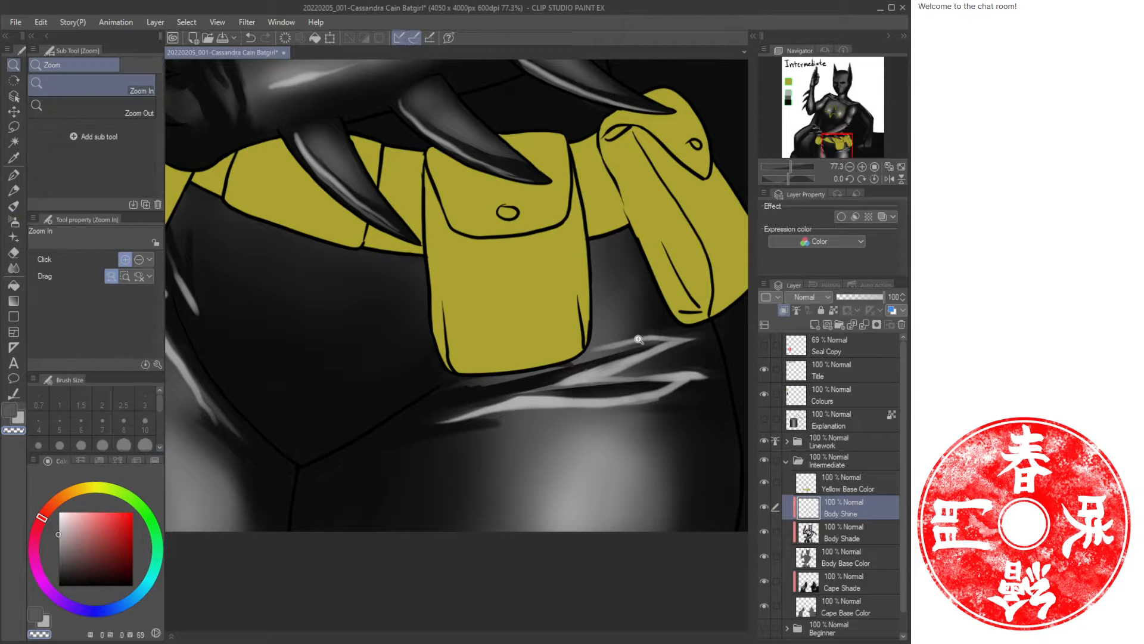
{"action": "mouse_move", "coordinate": [634, 337]}
{"action": "left_mouse_down"}
{"action": "mouse_move", "coordinate": [563, 347]}
{"action": "mouse_move", "coordinate": [506, 306]}
{"action": "left_mouse_up"}
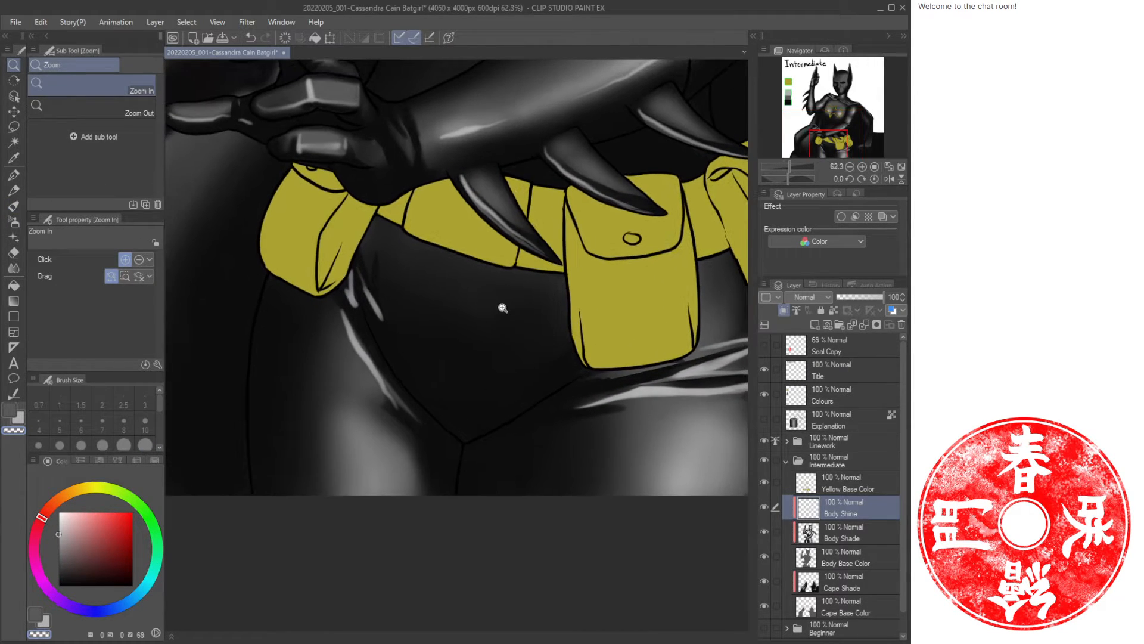
{"action": "key", "text": "b"}
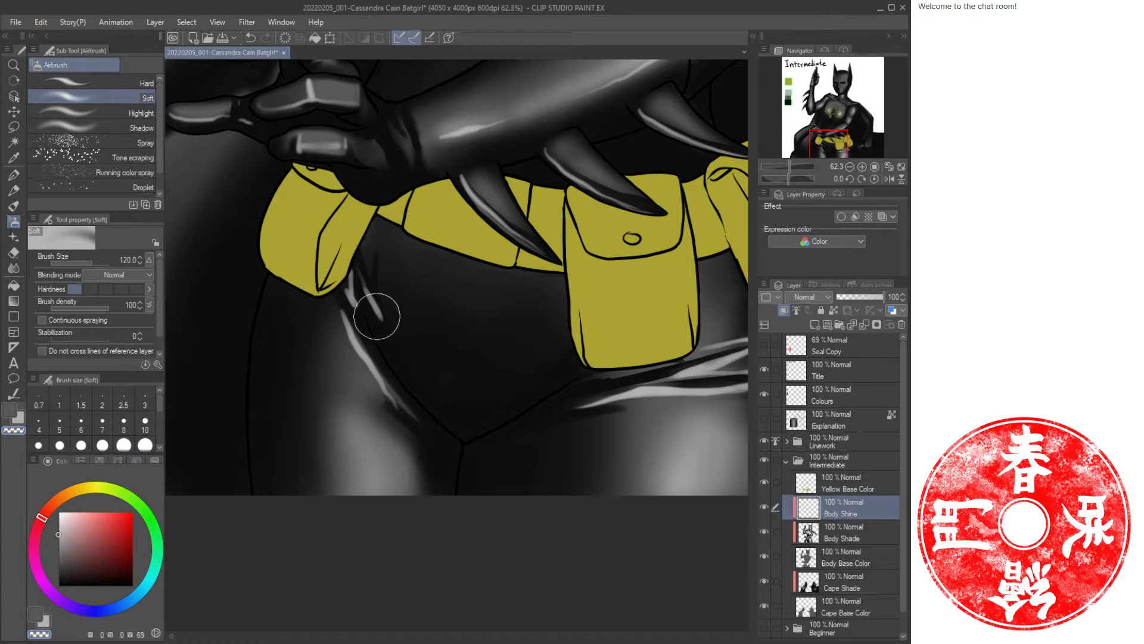
{"action": "mouse_move", "coordinate": [344, 310]}
{"action": "left_mouse_down"}
{"action": "mouse_move", "coordinate": [374, 368]}
{"action": "mouse_move", "coordinate": [346, 307]}
{"action": "left_mouse_up"}
Soften the hip highlight strokes below the pouch with the transparent Airbrush at size 50.
{"action": "key", "text": "c"}
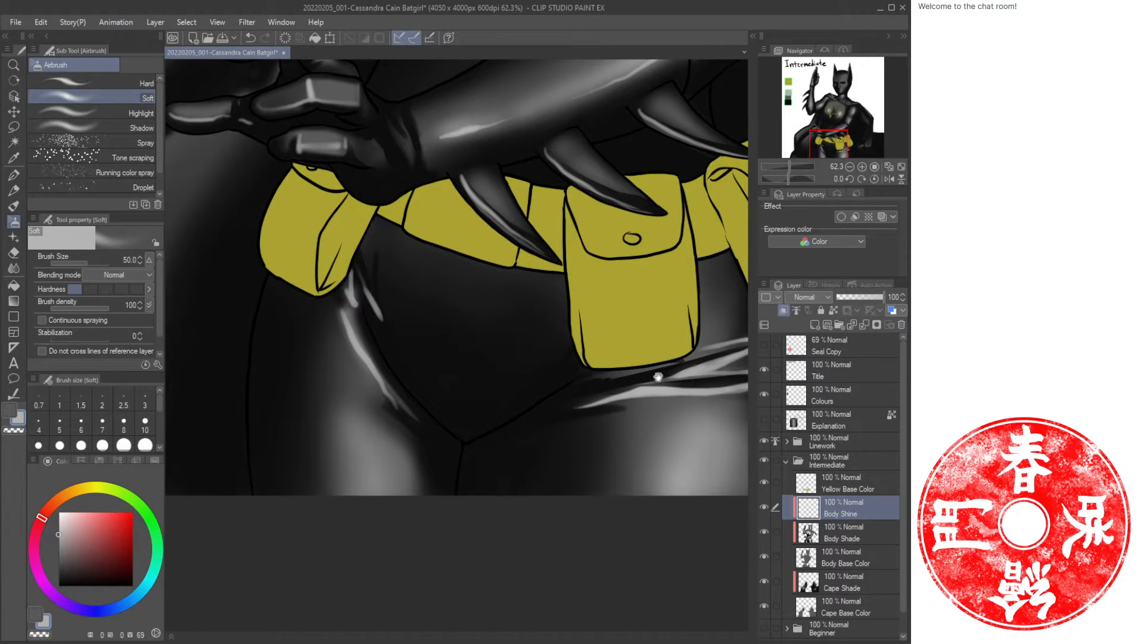
{"action": "left_click_drag", "start_coordinate": [659, 376], "coordinate": [511, 359]}
{"action": "left_click_drag", "start_coordinate": [601, 372], "coordinate": [647, 360]}
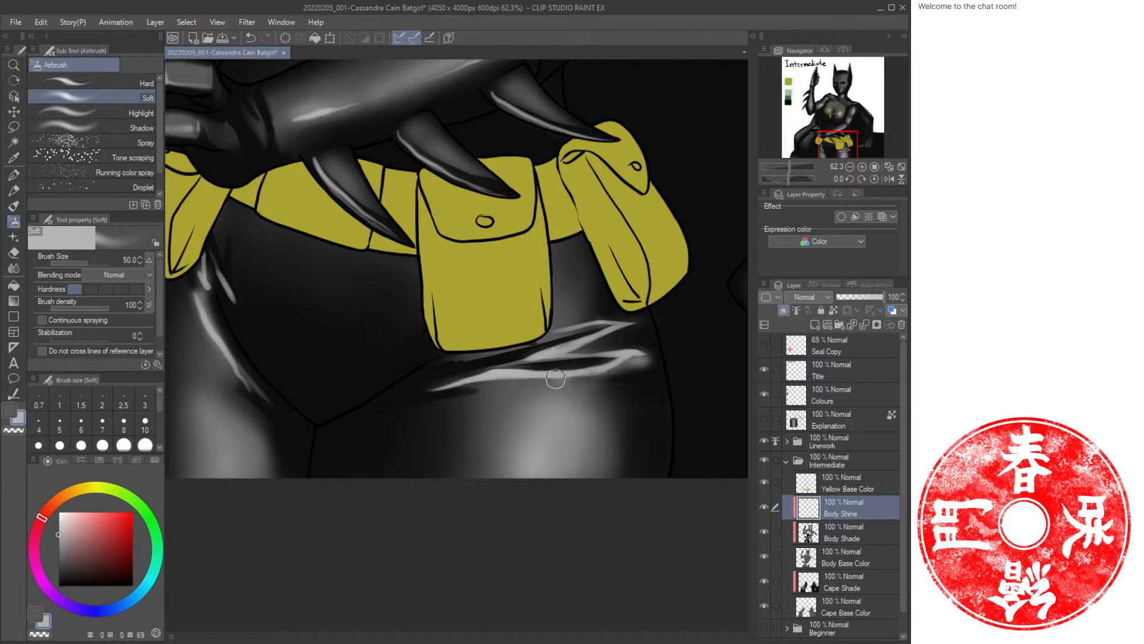
{"action": "left_click_drag", "start_coordinate": [557, 379], "coordinate": [534, 380]}
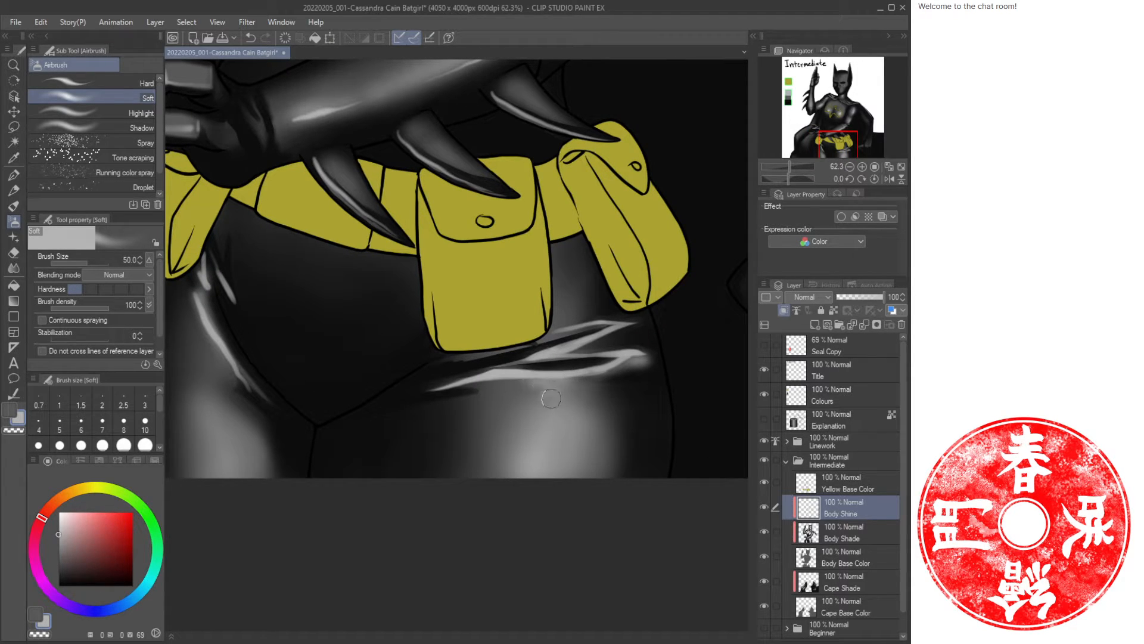
{"action": "left_click_drag", "start_coordinate": [600, 329], "coordinate": [590, 318]}
{"action": "mouse_move", "coordinate": [569, 314]}
{"action": "left_mouse_down"}
{"action": "mouse_move", "coordinate": [575, 265]}
{"action": "mouse_move", "coordinate": [576, 313]}
{"action": "mouse_move", "coordinate": [561, 328]}
{"action": "left_mouse_up"}
Review the hip and thigh highlights at lower zoom.
{"action": "key", "text": "ctrl+space"}
{"action": "mouse_move", "coordinate": [637, 302]}
{"action": "left_mouse_down"}
{"action": "mouse_move", "coordinate": [548, 309]}
{"action": "mouse_move", "coordinate": [584, 315]}
{"action": "left_mouse_up"}
{"action": "left_click_drag", "start_coordinate": [611, 315], "coordinate": [540, 330]}
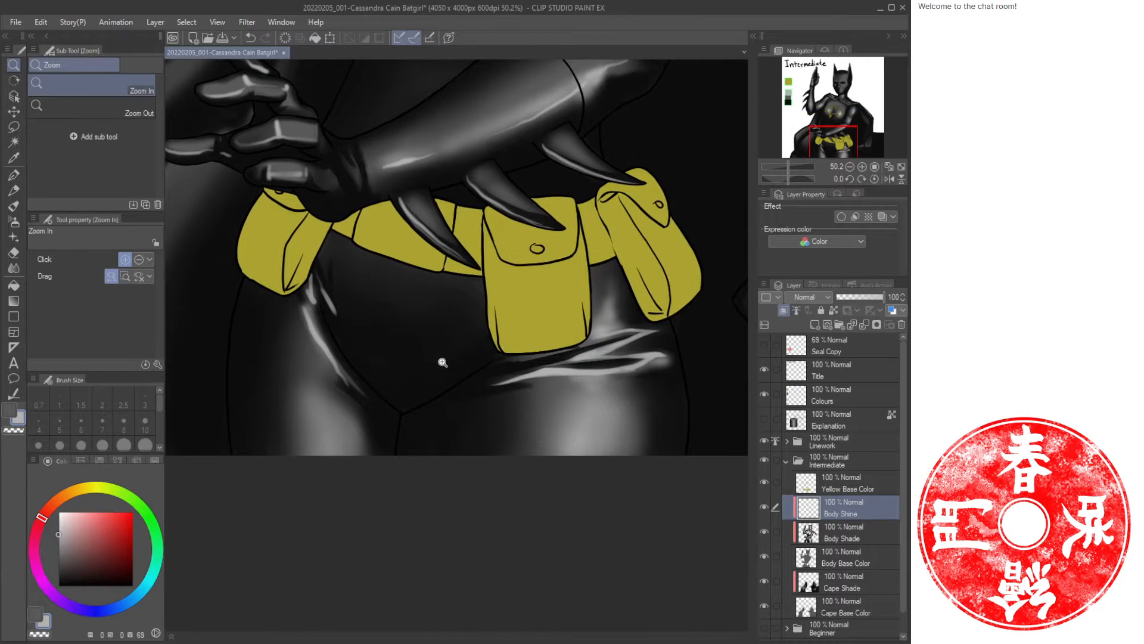
Switch to the Soft Eraser and erase part of the highlight on the left hip.
{"action": "left_click_drag", "start_coordinate": [443, 362], "coordinate": [454, 358]}
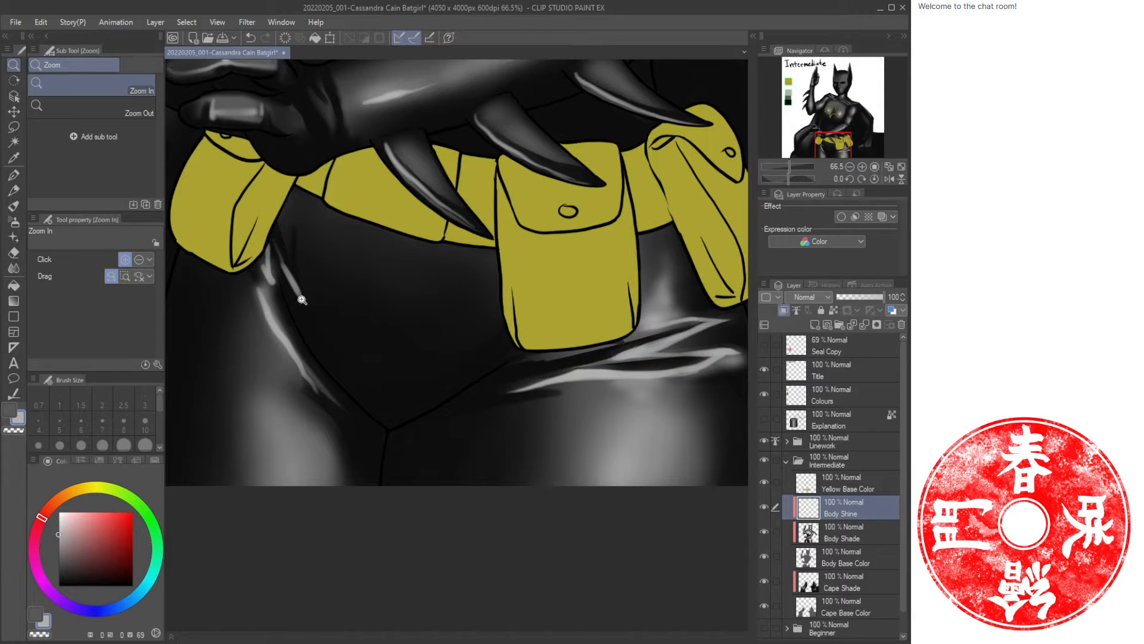
{"action": "key", "text": "e"}
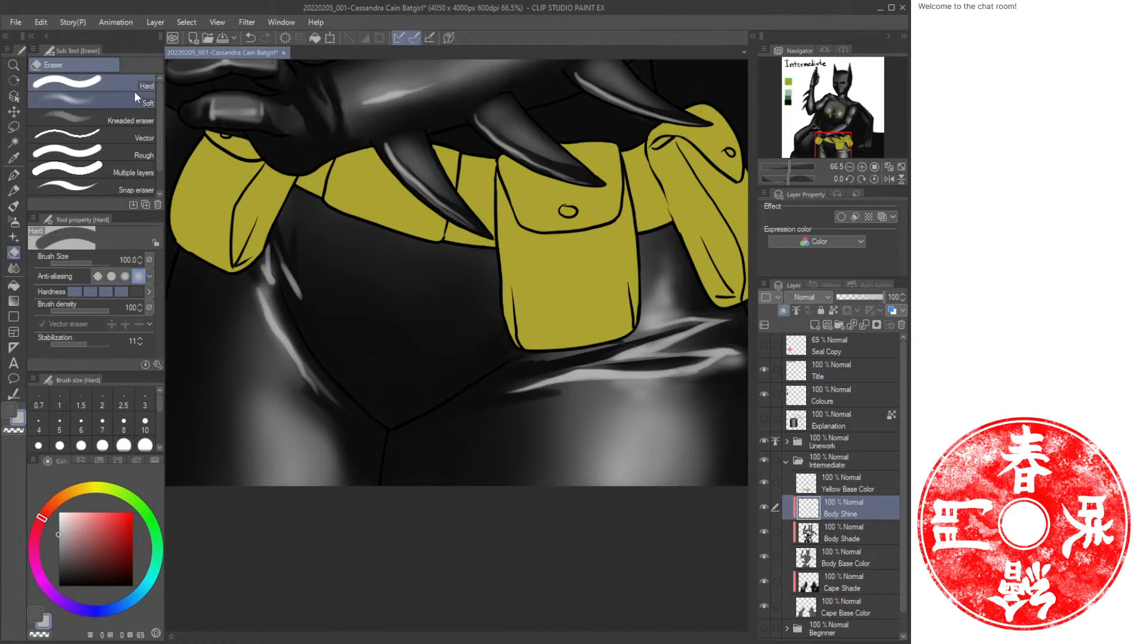
{"action": "left_click", "coordinate": [89, 82]}
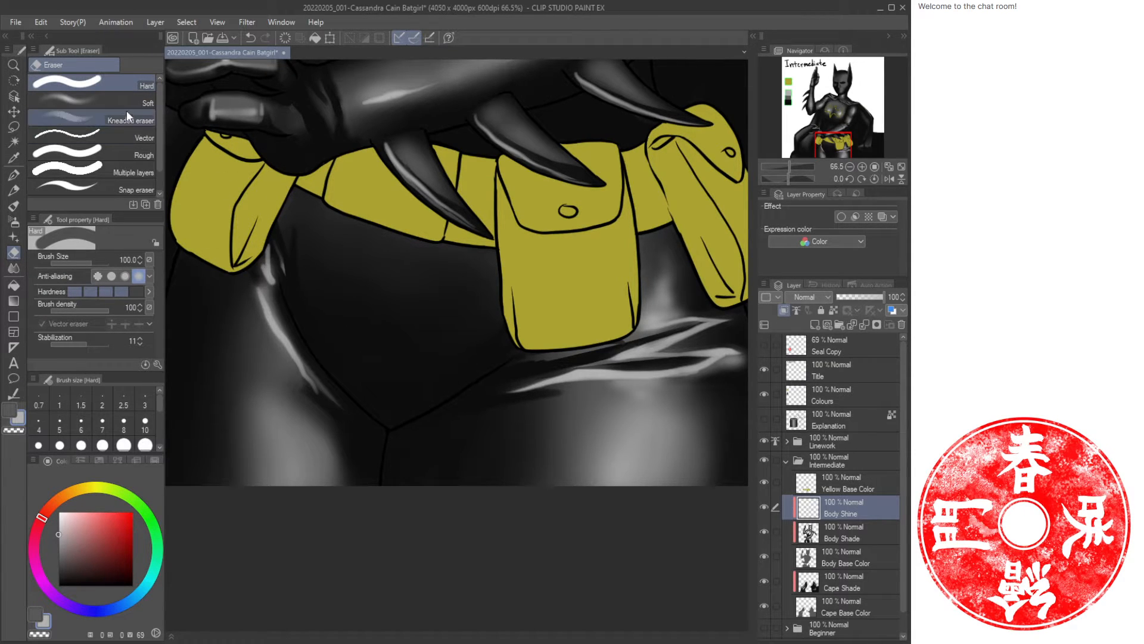
{"action": "left_click", "coordinate": [90, 102]}
{"action": "mouse_move", "coordinate": [251, 265]}
{"action": "left_mouse_down"}
{"action": "mouse_move", "coordinate": [255, 327]}
{"action": "mouse_move", "coordinate": [244, 277]}
{"action": "mouse_move", "coordinate": [264, 344]}
{"action": "mouse_move", "coordinate": [333, 371]}
{"action": "mouse_move", "coordinate": [314, 347]}
{"action": "mouse_move", "coordinate": [297, 374]}
{"action": "left_mouse_up"}
Reduce the eraser to size 60 and trim the highlight strokes beneath the pouch.
{"action": "key", "text": "bracketleft"}
{"action": "key", "text": "bracketleft"}
{"action": "key", "text": "bracketleft"}
{"action": "key", "text": "bracketleft"}
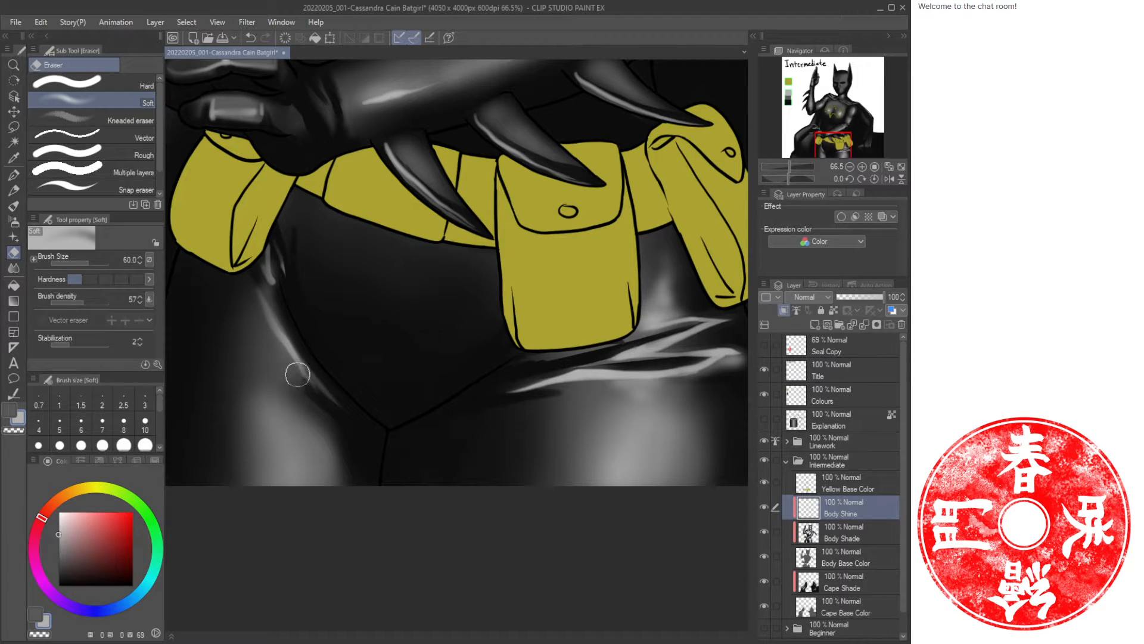
{"action": "left_click_drag", "start_coordinate": [593, 336], "coordinate": [427, 356]}
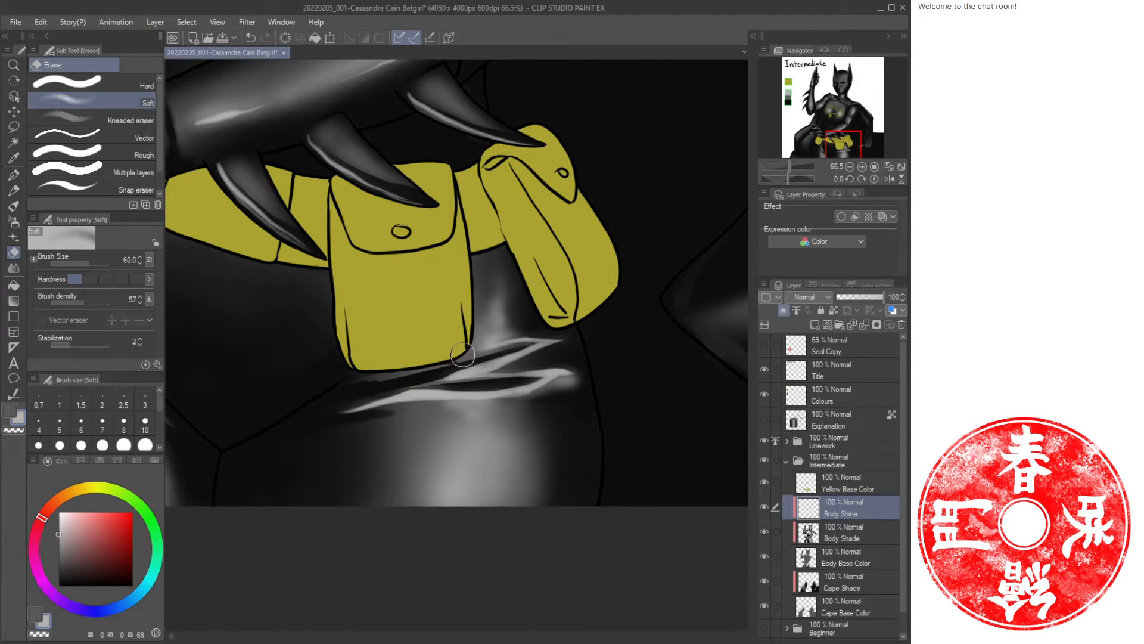
{"action": "mouse_move", "coordinate": [558, 374]}
{"action": "left_mouse_down"}
{"action": "mouse_move", "coordinate": [584, 381]}
{"action": "mouse_move", "coordinate": [573, 382]}
{"action": "left_mouse_up"}
{"action": "left_click_drag", "start_coordinate": [405, 396], "coordinate": [324, 415]}
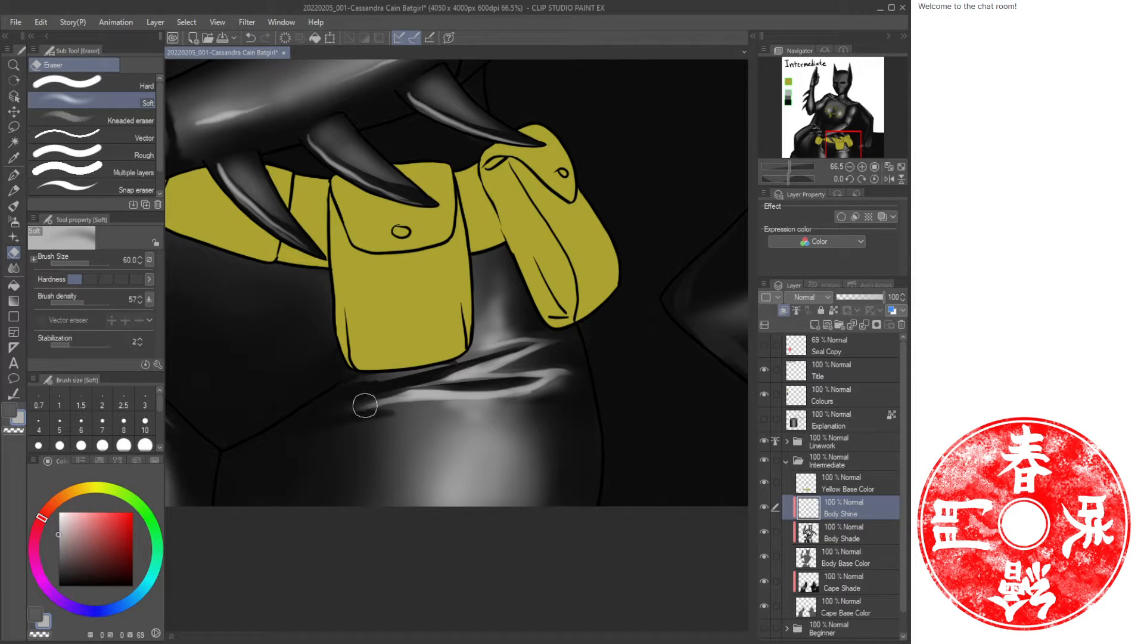
Review the whole figure at lower zoom and save the illustration.
{"action": "key", "text": "ctrl+space"}
{"action": "left_click_drag", "start_coordinate": [394, 356], "coordinate": [344, 361]}
{"action": "left_click_drag", "start_coordinate": [479, 294], "coordinate": [527, 332]}
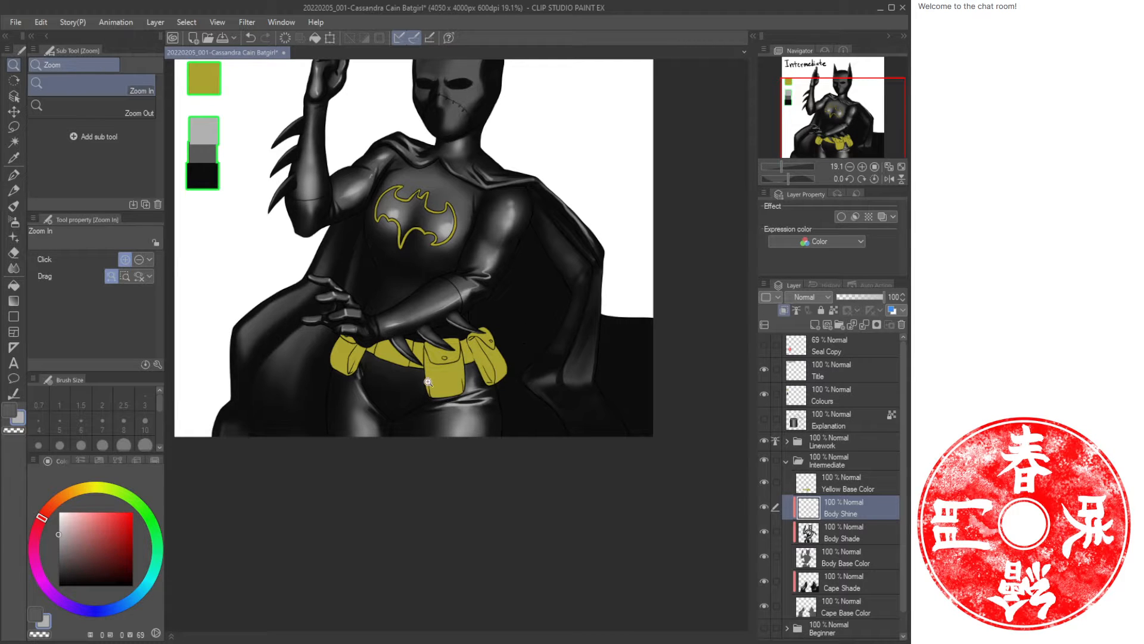
{"action": "left_click_drag", "start_coordinate": [428, 382], "coordinate": [483, 317]}
{"action": "left_click_drag", "start_coordinate": [409, 366], "coordinate": [384, 374]}
{"action": "left_click_drag", "start_coordinate": [442, 309], "coordinate": [423, 398]}
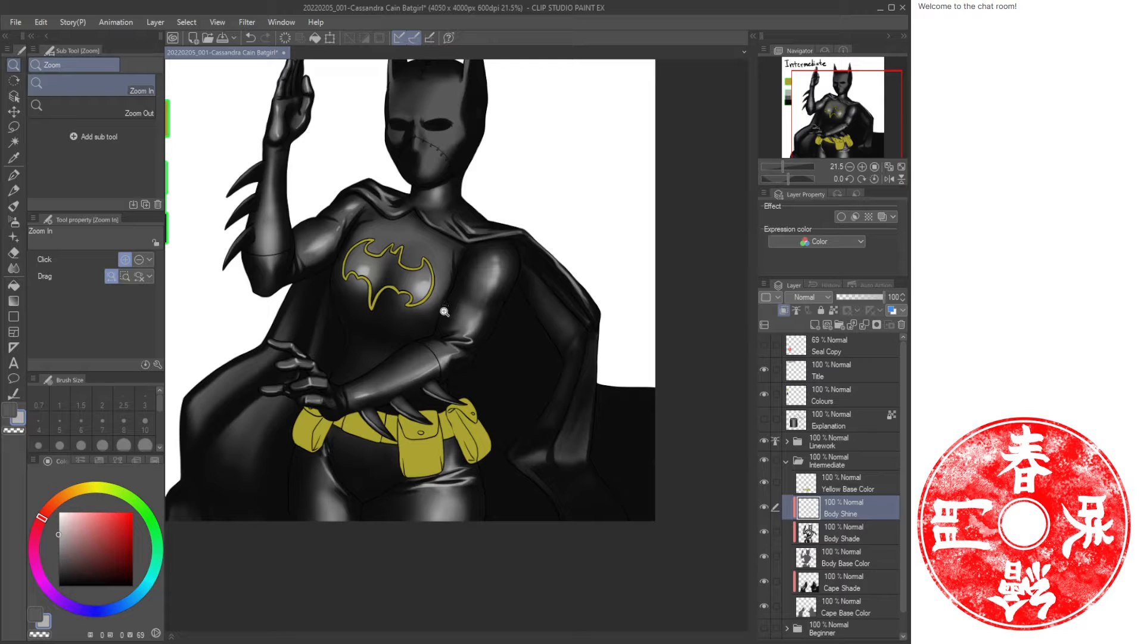
{"action": "left_click_drag", "start_coordinate": [452, 276], "coordinate": [445, 317]}
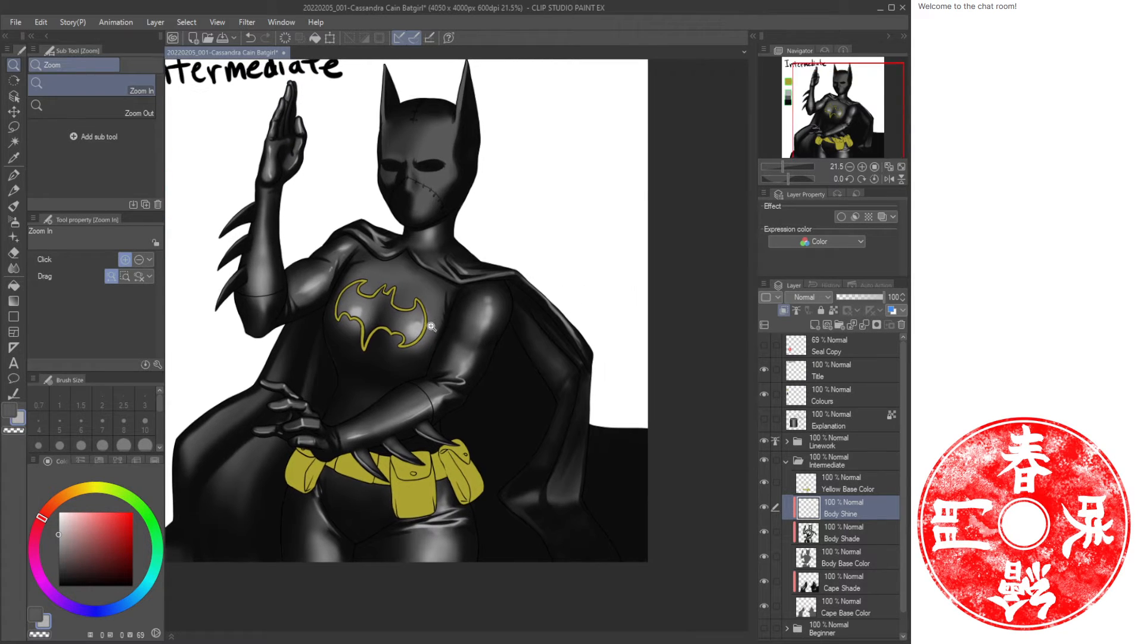
{"action": "key", "text": "ctrl+s"}
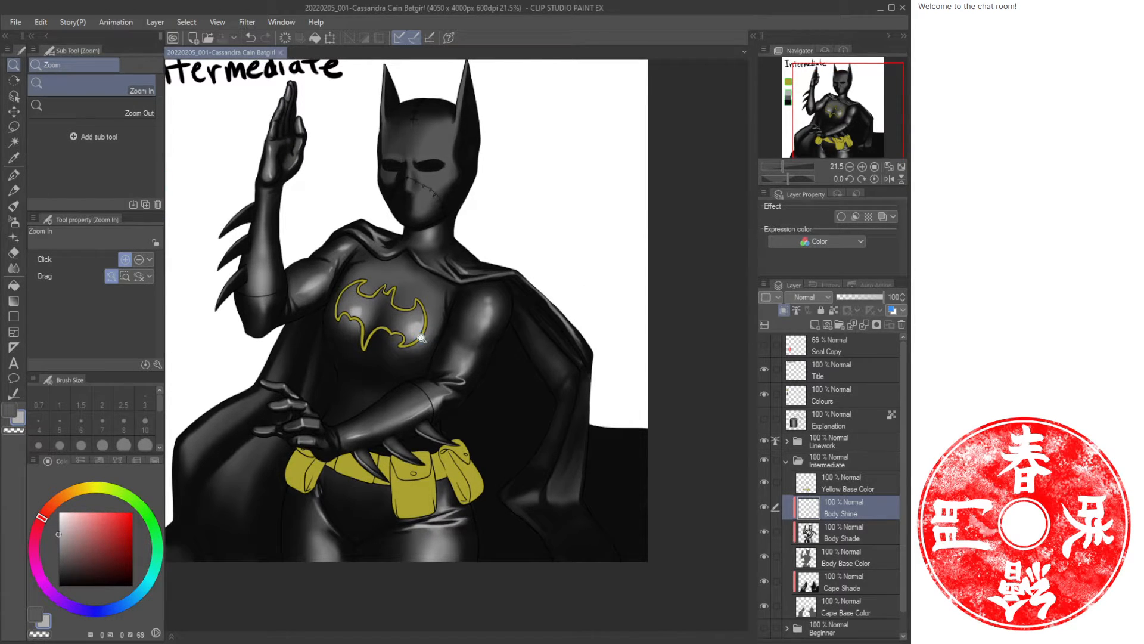
Create a new layer named Cape Shine above the Cape Shade layer.
{"action": "left_click_drag", "start_coordinate": [535, 429], "coordinate": [557, 403]}
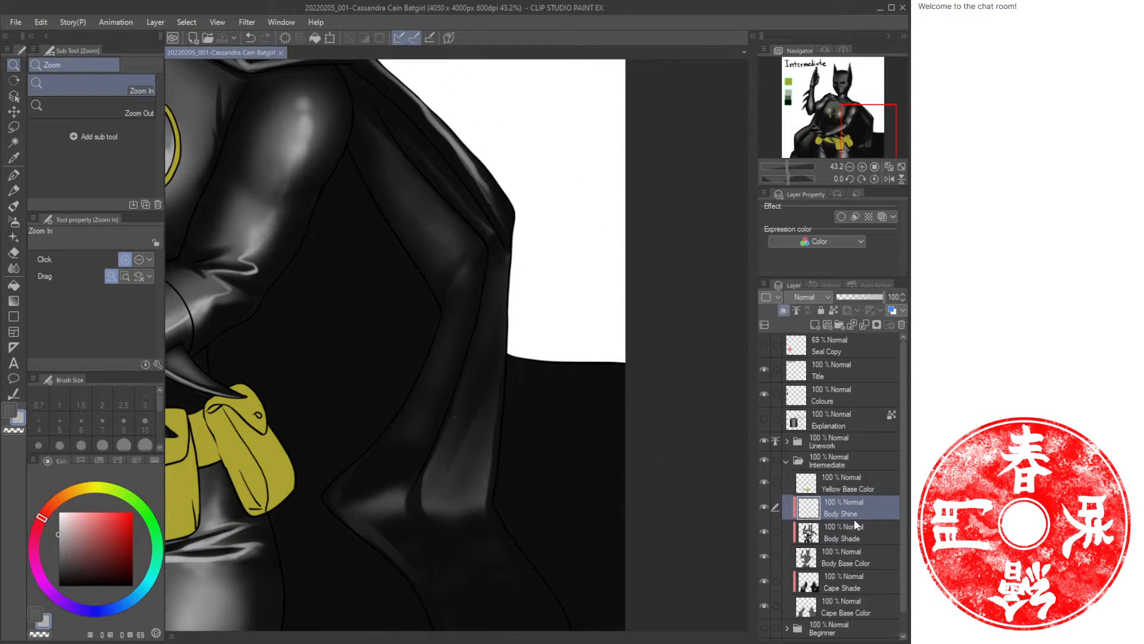
{"action": "left_click", "coordinate": [850, 586]}
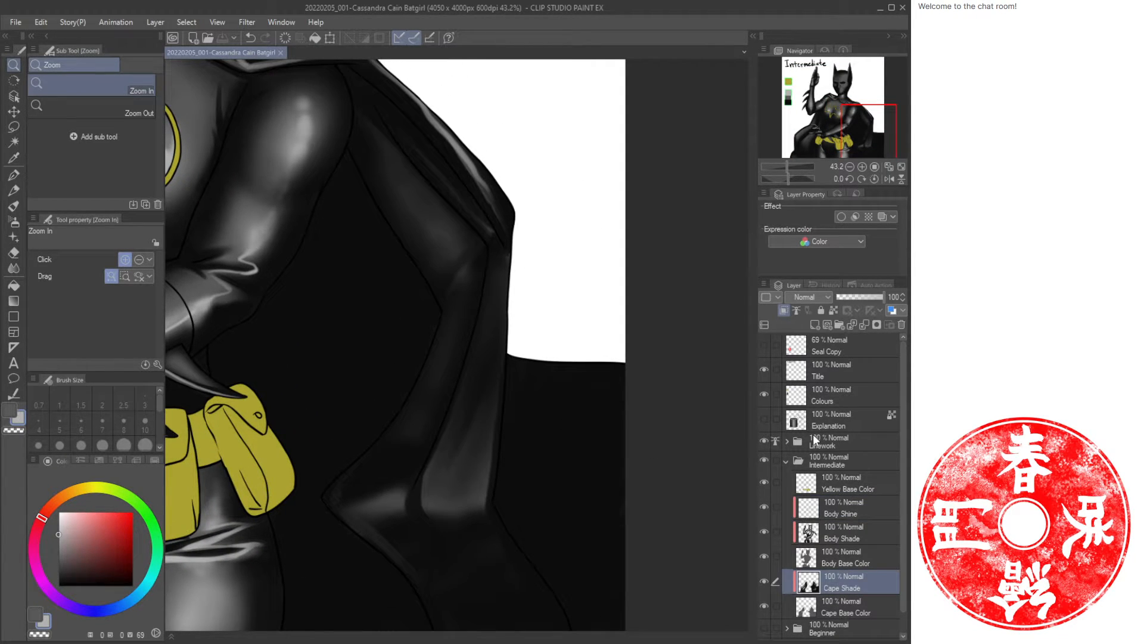
{"action": "key", "text": "ctrl+shift+n"}
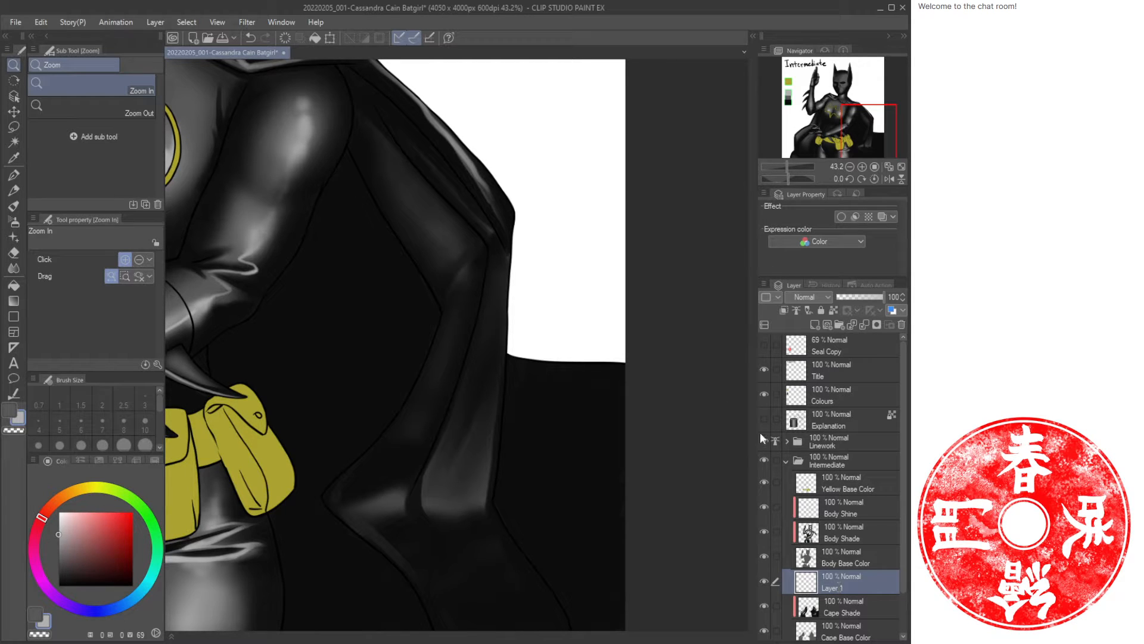
{"action": "type", "text": "Cape SHine"}
{"action": "key", "text": "Return"}
{"action": "key", "text": "Return"}
{"action": "left_click", "coordinate": [785, 310]}
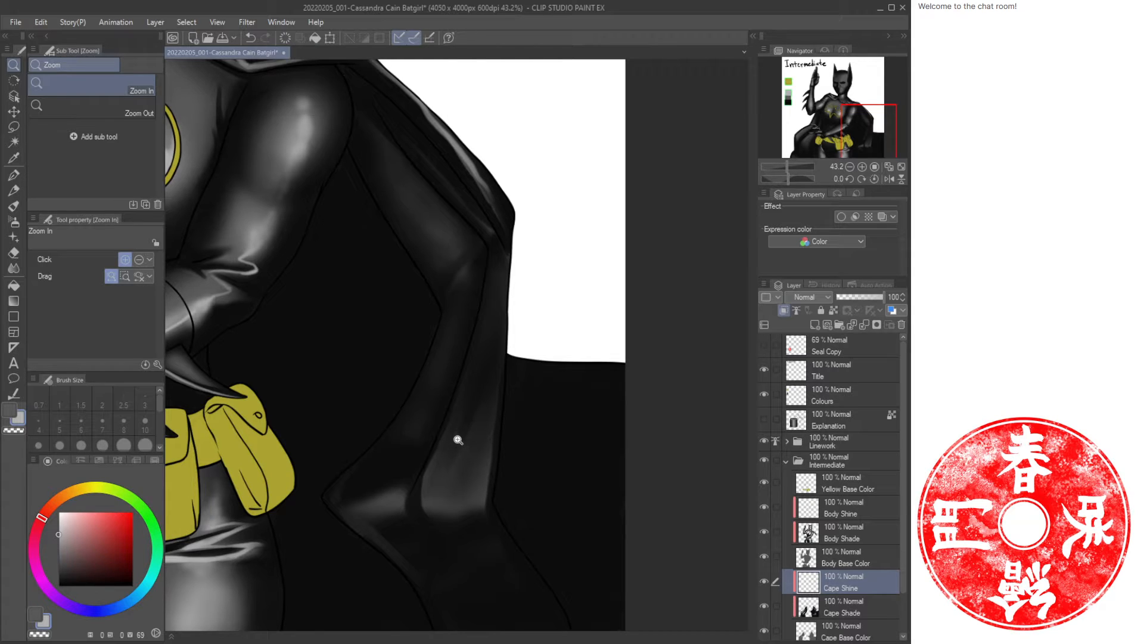
Paint glossy Oil paint highlight strokes along the cape fold beside the figure's right side.
{"action": "key", "text": "b"}
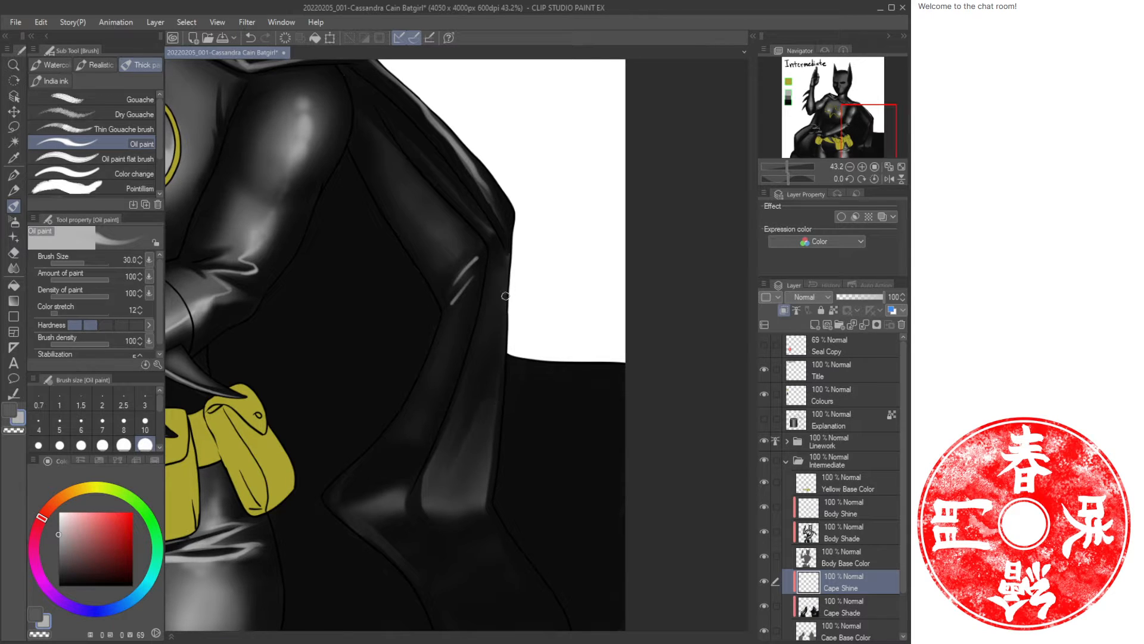
{"action": "mouse_move", "coordinate": [505, 295]}
{"action": "left_mouse_down"}
{"action": "mouse_move", "coordinate": [487, 457]}
{"action": "mouse_move", "coordinate": [422, 503]}
{"action": "mouse_move", "coordinate": [485, 496]}
{"action": "mouse_move", "coordinate": [505, 539]}
{"action": "left_mouse_up"}
{"action": "left_click_drag", "start_coordinate": [349, 510], "coordinate": [396, 501]}
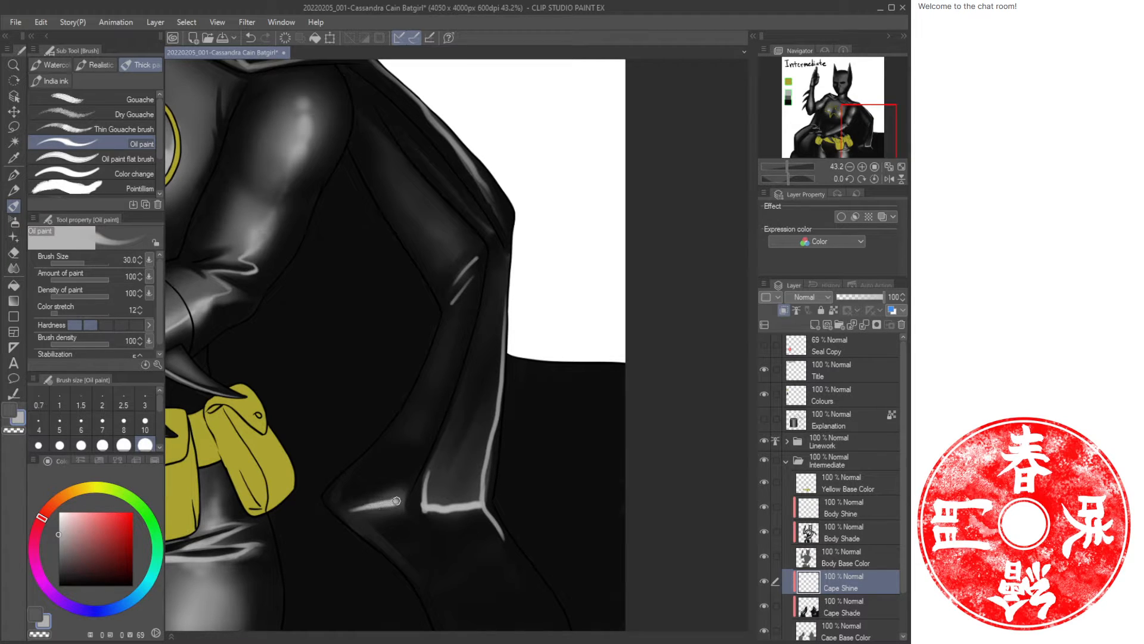
{"action": "left_click_drag", "start_coordinate": [469, 361], "coordinate": [424, 477]}
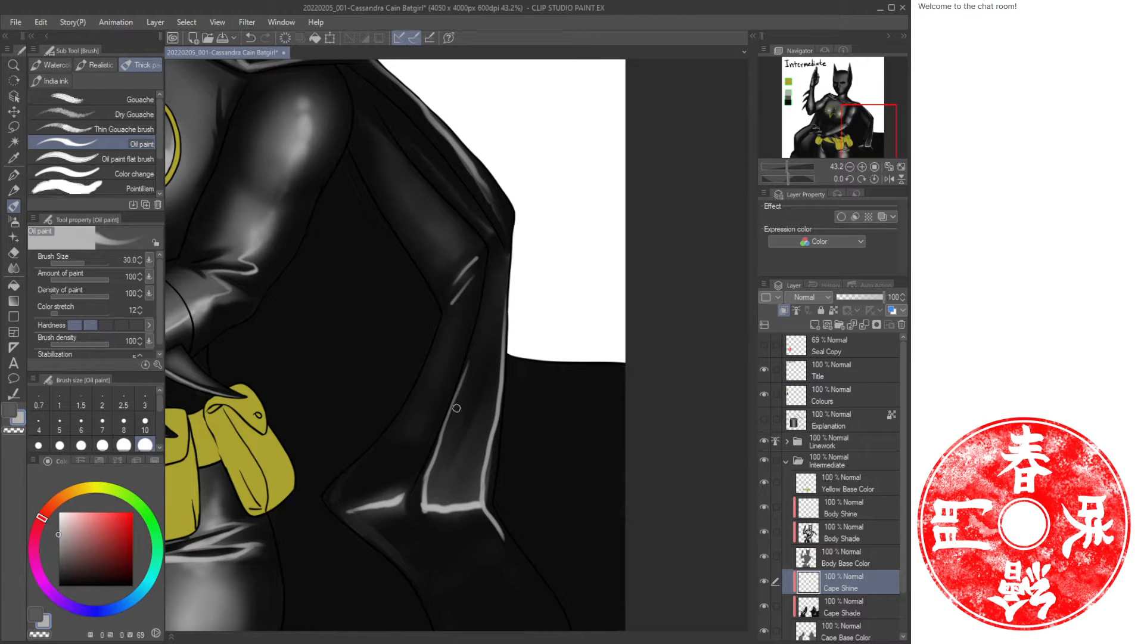
Spray soft Airbrush highlights at the bottom of the cape fold.
{"action": "key", "text": "b"}
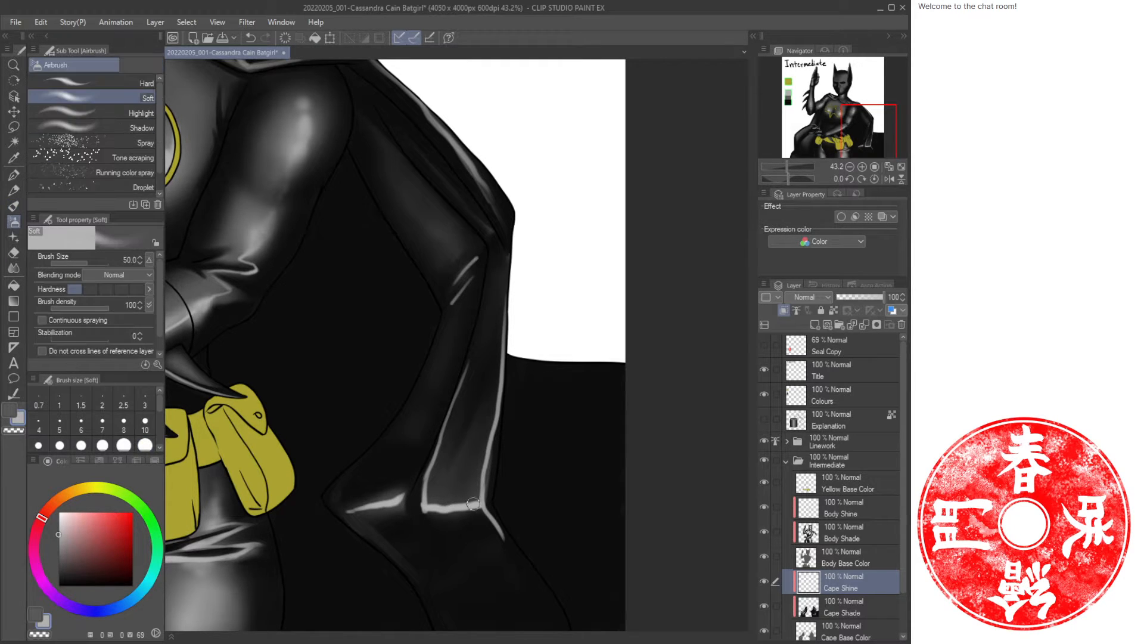
{"action": "mouse_move", "coordinate": [478, 498]}
{"action": "left_mouse_down"}
{"action": "mouse_move", "coordinate": [433, 504]}
{"action": "mouse_move", "coordinate": [481, 500]}
{"action": "mouse_move", "coordinate": [442, 505]}
{"action": "mouse_move", "coordinate": [487, 513]}
{"action": "mouse_move", "coordinate": [457, 509]}
{"action": "mouse_move", "coordinate": [485, 509]}
{"action": "left_mouse_up"}
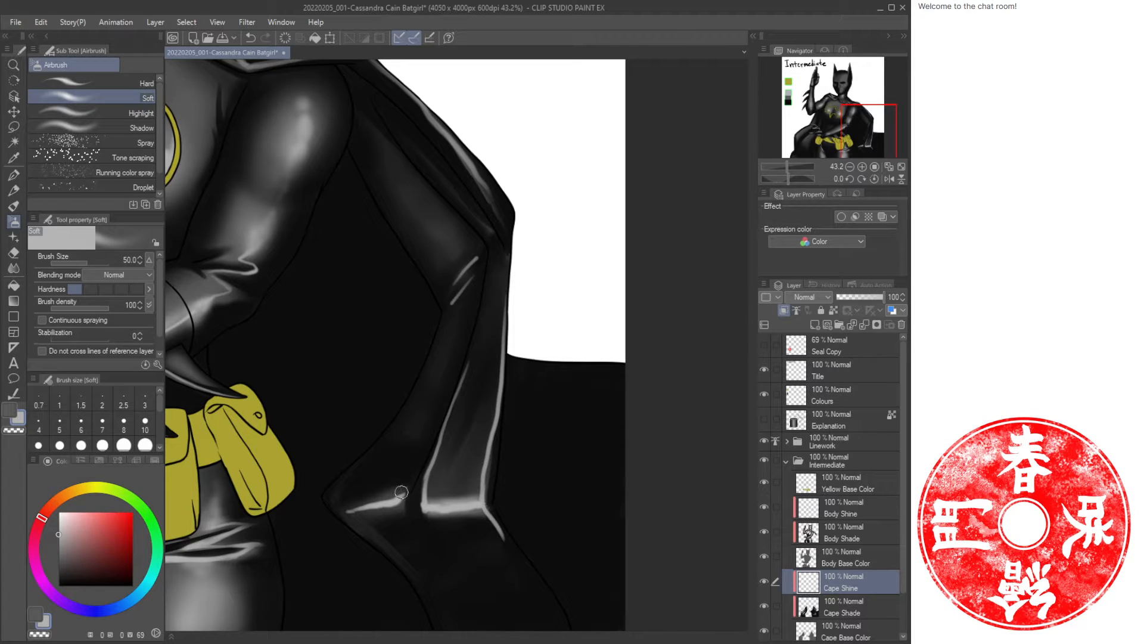
{"action": "left_click_drag", "start_coordinate": [402, 492], "coordinate": [358, 506]}
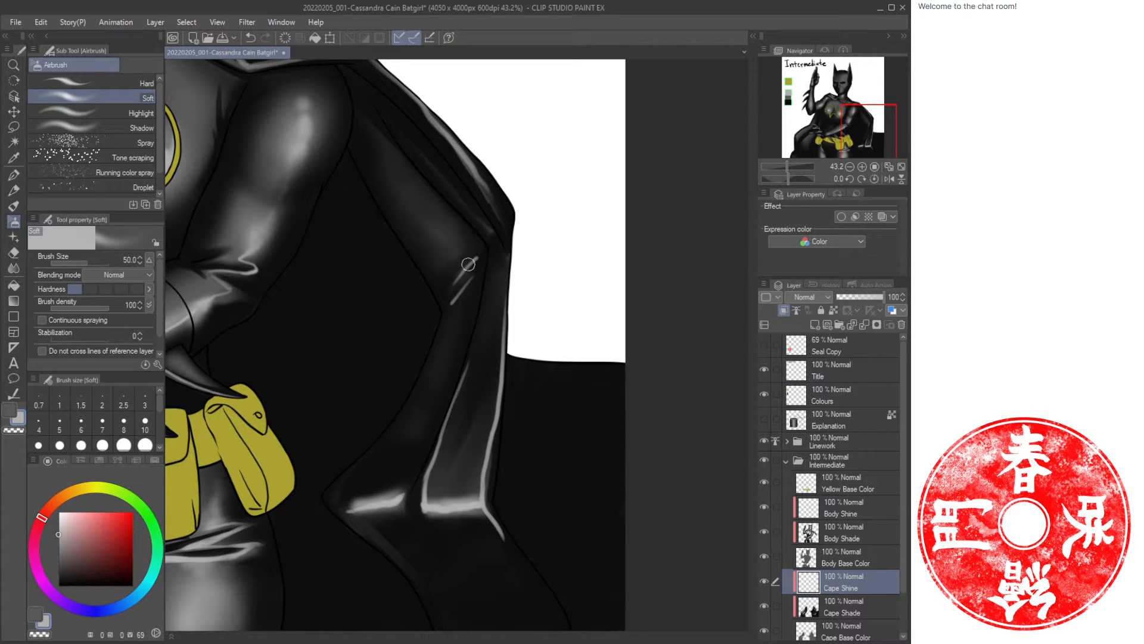
Fade the ends of the cape fold highlights with the Soft Eraser enlarged to size 120.
{"action": "key", "text": "p"}
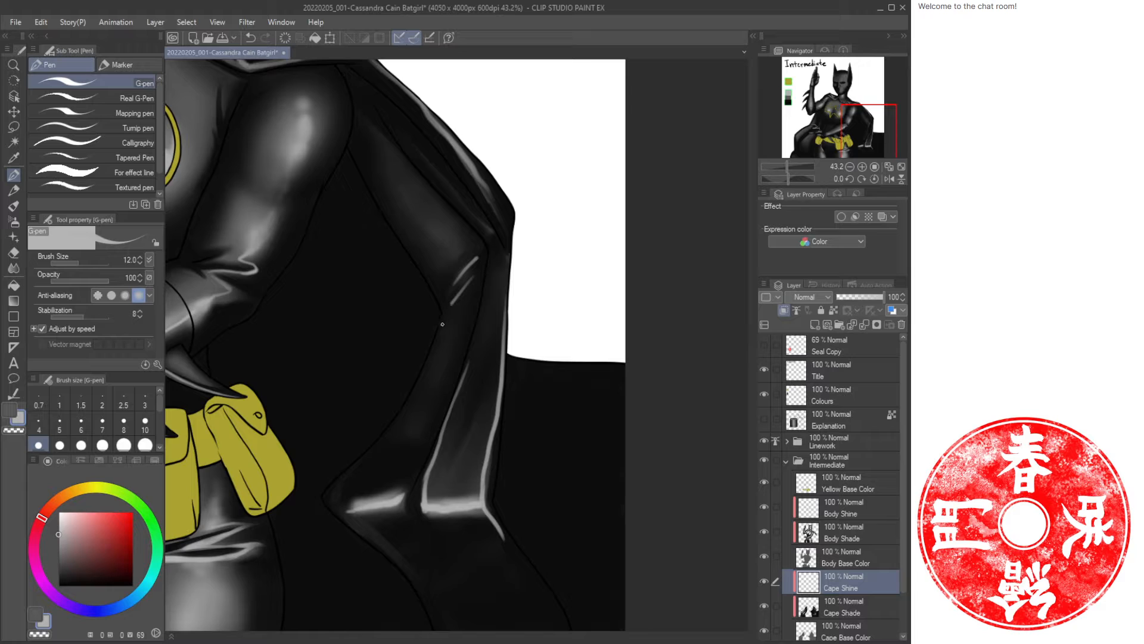
{"action": "key", "text": "e"}
{"action": "mouse_move", "coordinate": [472, 255]}
{"action": "left_mouse_down"}
{"action": "mouse_move", "coordinate": [455, 263]}
{"action": "mouse_move", "coordinate": [466, 270]}
{"action": "left_mouse_up"}
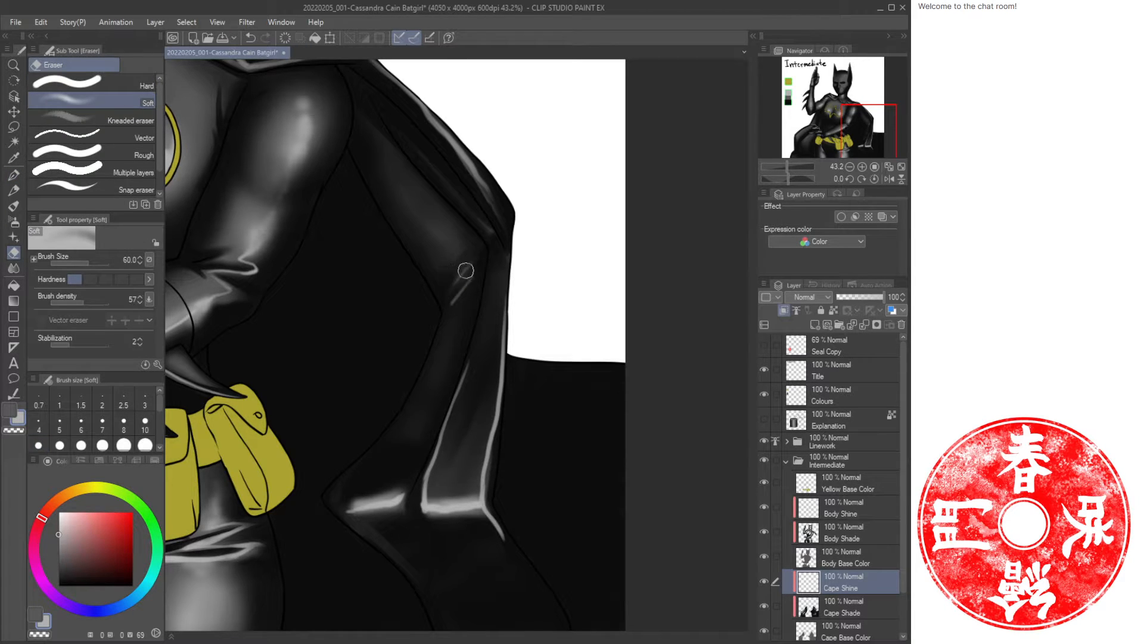
{"action": "left_click_drag", "start_coordinate": [380, 495], "coordinate": [352, 514]}
{"action": "key", "text": "bracketright"}
{"action": "key", "text": "bracketright"}
{"action": "key", "text": "bracketright"}
{"action": "key", "text": "bracketright"}
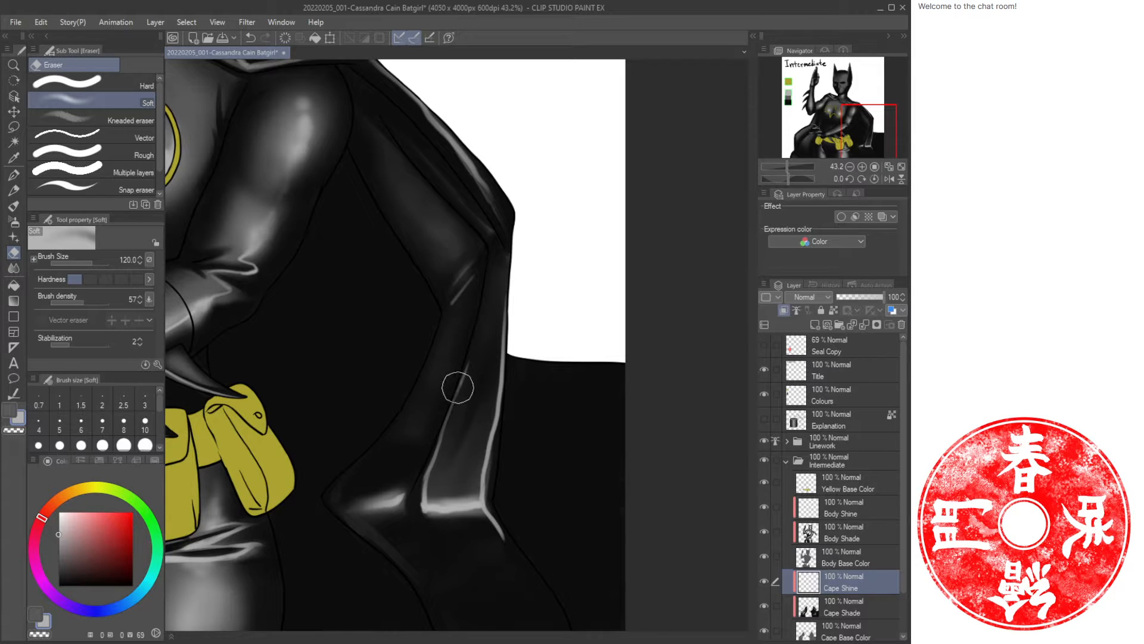
{"action": "left_click_drag", "start_coordinate": [478, 340], "coordinate": [454, 411]}
{"action": "left_click_drag", "start_coordinate": [503, 294], "coordinate": [497, 385]}
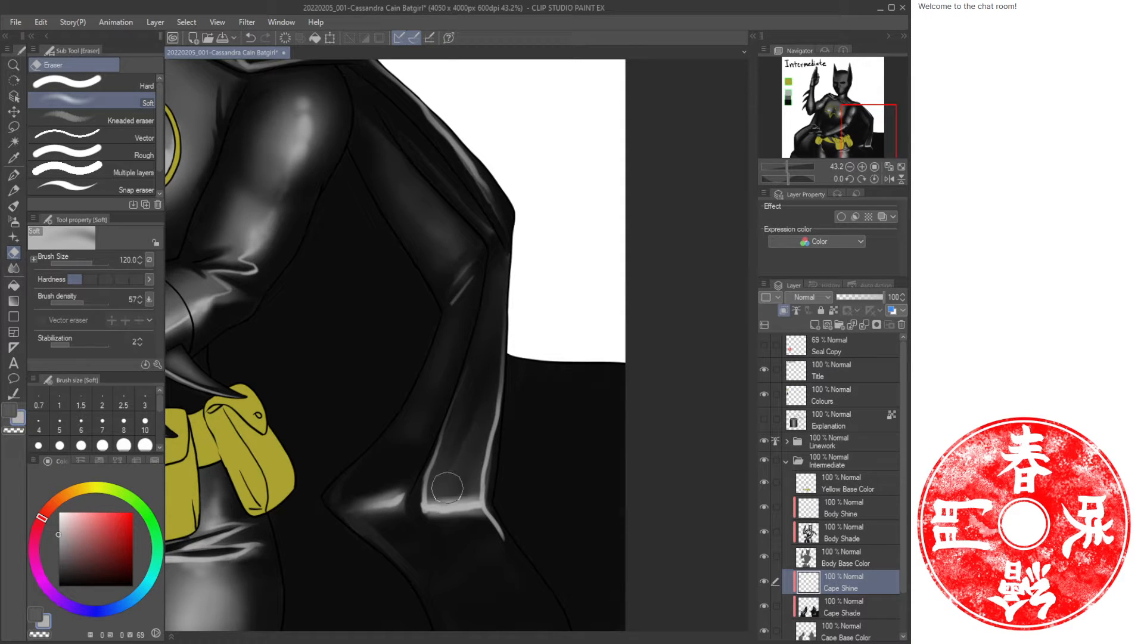
{"action": "left_click_drag", "start_coordinate": [421, 515], "coordinate": [506, 538]}
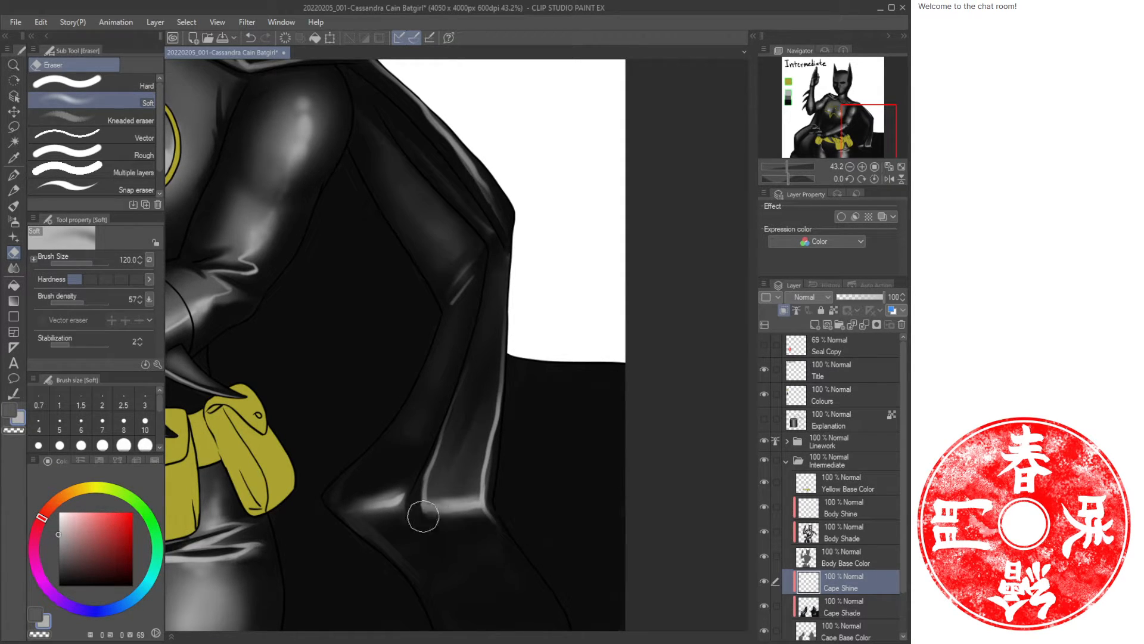
{"action": "mouse_move", "coordinate": [423, 516]}
{"action": "left_mouse_down"}
{"action": "mouse_move", "coordinate": [440, 422]}
{"action": "mouse_move", "coordinate": [444, 500]}
{"action": "mouse_move", "coordinate": [464, 515]}
{"action": "mouse_move", "coordinate": [480, 494]}
{"action": "mouse_move", "coordinate": [505, 328]}
{"action": "mouse_move", "coordinate": [448, 493]}
{"action": "mouse_move", "coordinate": [389, 488]}
{"action": "mouse_move", "coordinate": [396, 501]}
{"action": "mouse_move", "coordinate": [350, 509]}
{"action": "left_mouse_up"}
Paint diagonal Oil paint highlights on the cape below the hand, redoing the second stroke.
{"action": "key", "text": "ctrl+space"}
{"action": "left_click_drag", "start_coordinate": [550, 424], "coordinate": [497, 423]}
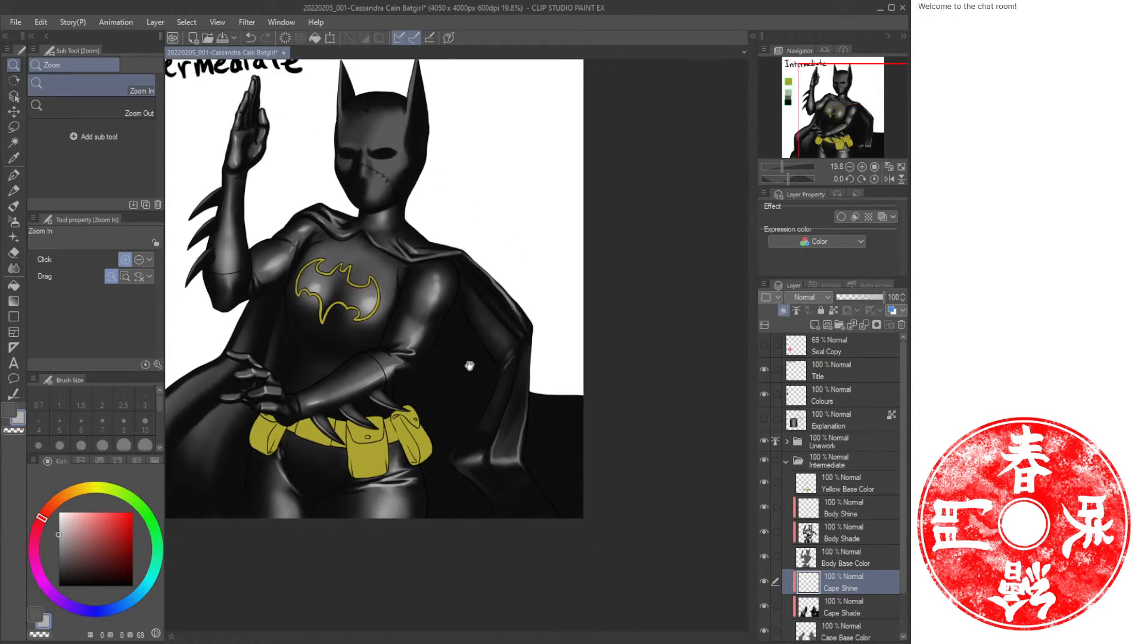
{"action": "left_click_drag", "start_coordinate": [470, 365], "coordinate": [550, 398]}
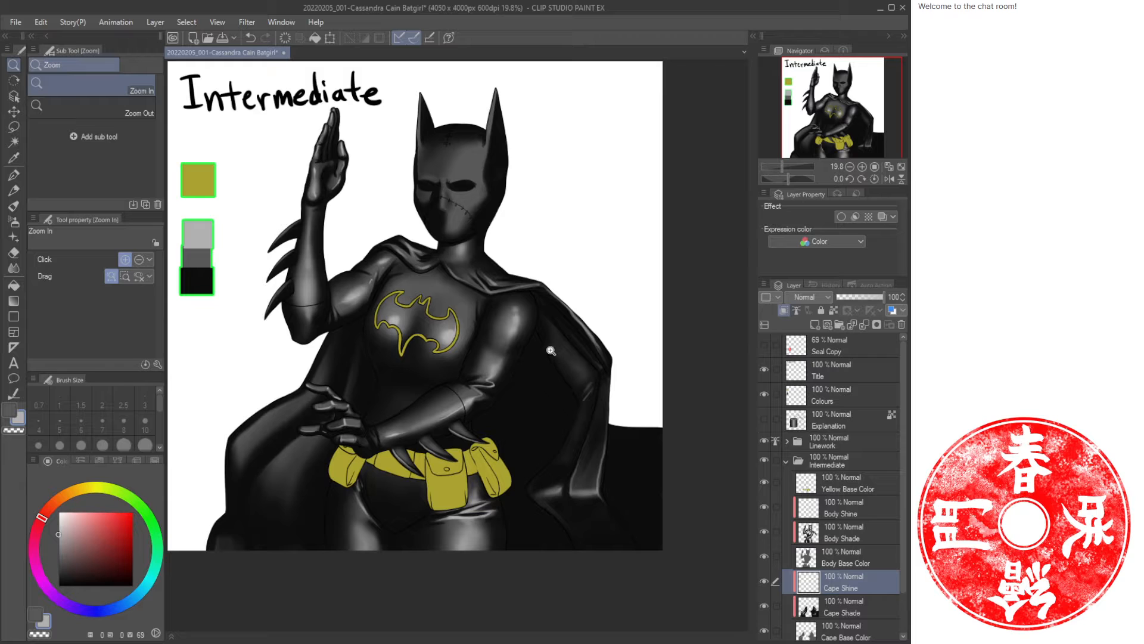
{"action": "left_click_drag", "start_coordinate": [261, 454], "coordinate": [364, 377]}
{"action": "key", "text": "b"}
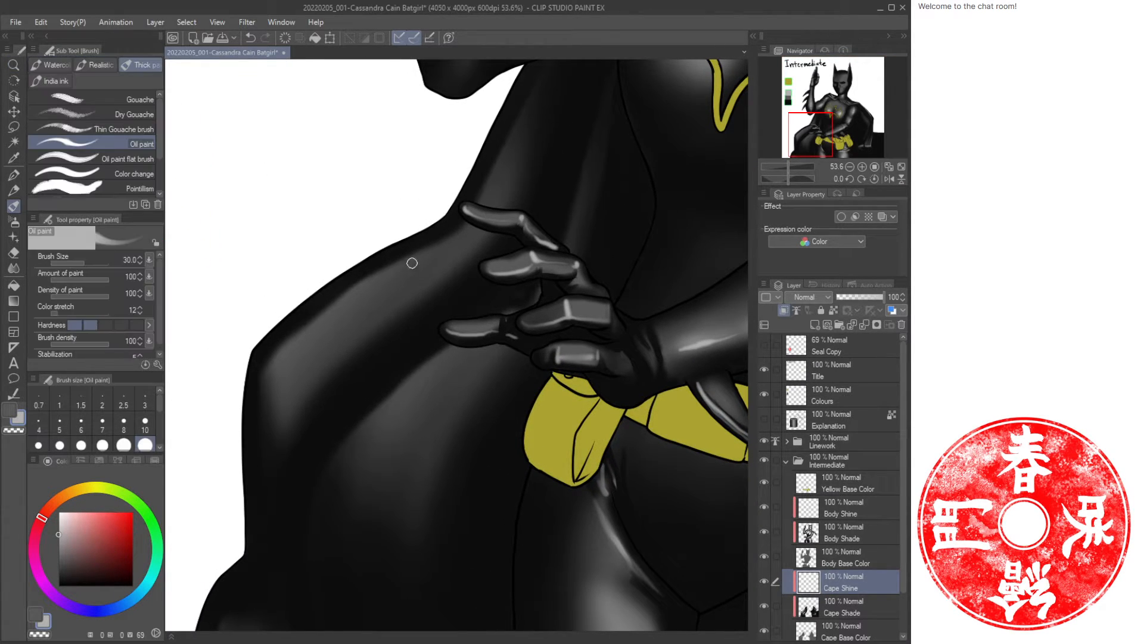
{"action": "mouse_move", "coordinate": [448, 234]}
{"action": "left_mouse_down"}
{"action": "mouse_move", "coordinate": [279, 353]}
{"action": "mouse_move", "coordinate": [266, 386]}
{"action": "mouse_move", "coordinate": [280, 416]}
{"action": "left_mouse_up"}
{"action": "left_click_drag", "start_coordinate": [459, 349], "coordinate": [358, 460]}
{"action": "key", "text": "ctrl+z"}
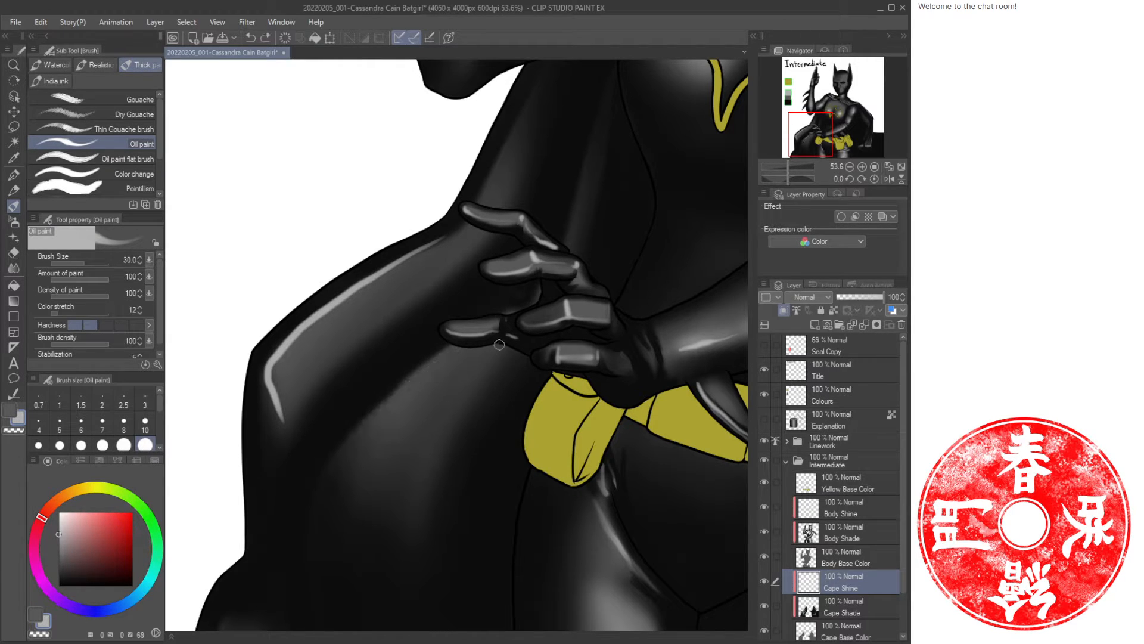
{"action": "mouse_move", "coordinate": [499, 344]}
{"action": "left_mouse_down"}
{"action": "mouse_move", "coordinate": [437, 401]}
{"action": "mouse_move", "coordinate": [377, 484]}
{"action": "left_mouse_up"}
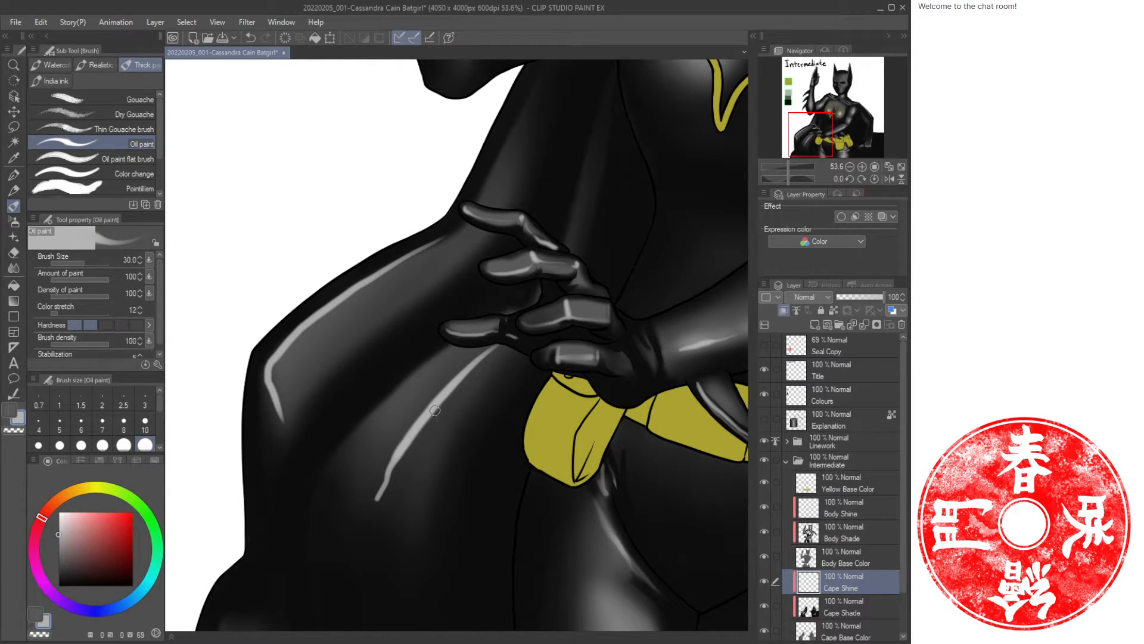
Spray soft Airbrush highlights along the cape strokes below the hand, then soften them with transparent colour.
{"action": "key", "text": "b"}
{"action": "mouse_move", "coordinate": [476, 374]}
{"action": "left_mouse_down"}
{"action": "mouse_move", "coordinate": [401, 435]}
{"action": "mouse_move", "coordinate": [453, 386]}
{"action": "mouse_move", "coordinate": [384, 474]}
{"action": "left_mouse_up"}
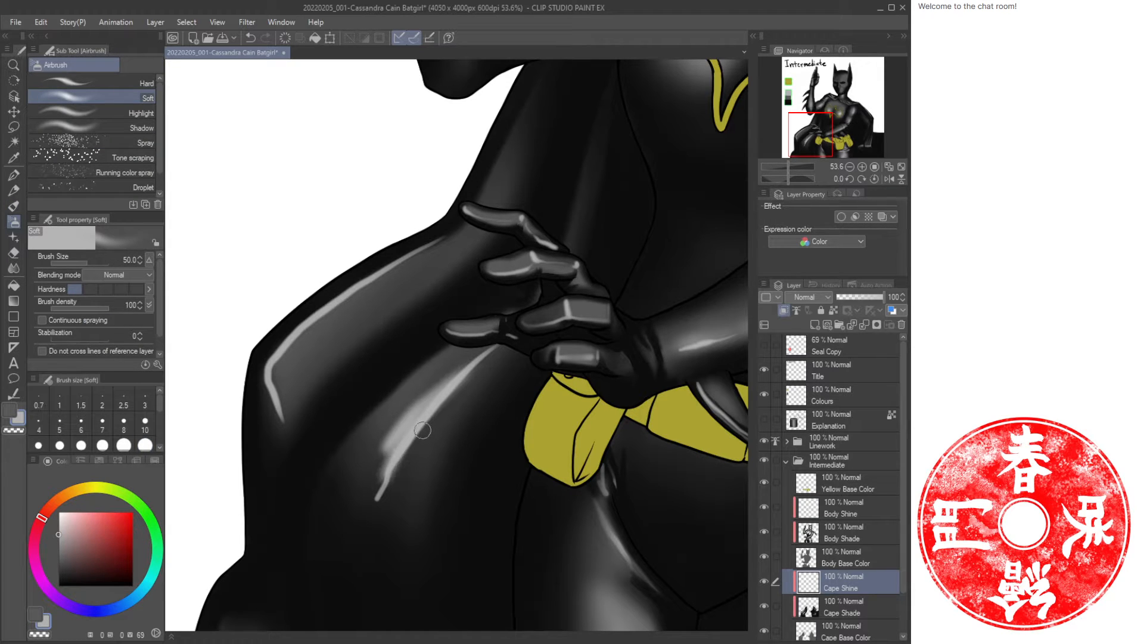
{"action": "mouse_move", "coordinate": [456, 389]}
{"action": "left_mouse_down"}
{"action": "mouse_move", "coordinate": [393, 465]}
{"action": "mouse_move", "coordinate": [388, 446]}
{"action": "mouse_move", "coordinate": [373, 517]}
{"action": "left_mouse_up"}
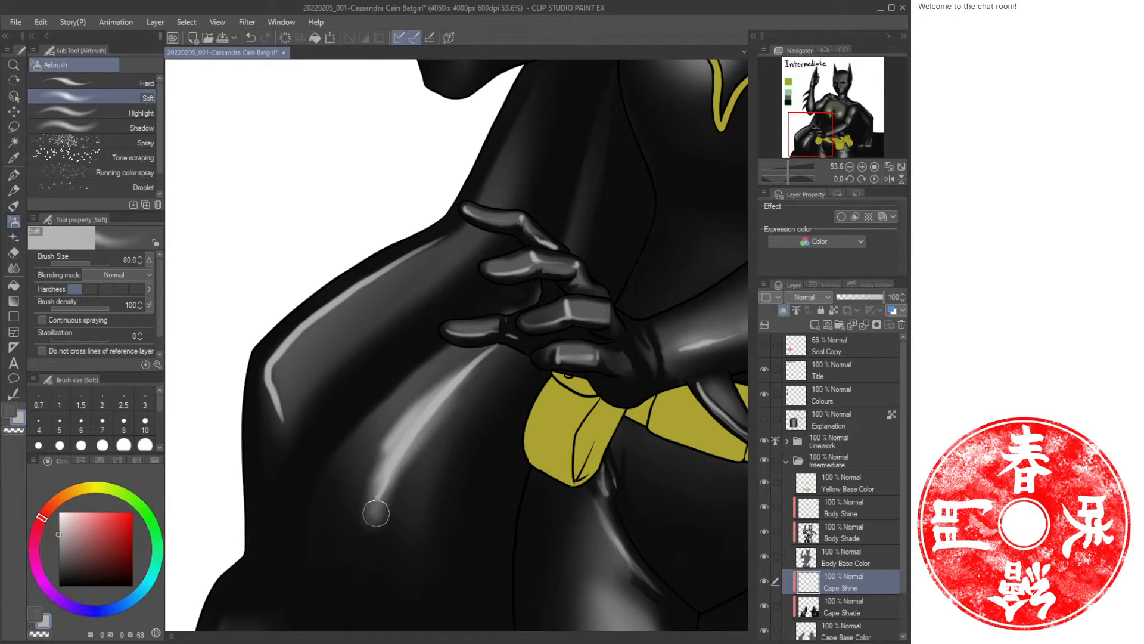
{"action": "key", "text": "bracketright"}
{"action": "key", "text": "bracketright"}
{"action": "key", "text": "bracketleft"}
{"action": "key", "text": "bracketleft"}
{"action": "mouse_move", "coordinate": [398, 268]}
{"action": "left_mouse_down"}
{"action": "mouse_move", "coordinate": [279, 366]}
{"action": "mouse_move", "coordinate": [398, 265]}
{"action": "mouse_move", "coordinate": [319, 318]}
{"action": "mouse_move", "coordinate": [275, 379]}
{"action": "mouse_move", "coordinate": [279, 366]}
{"action": "mouse_move", "coordinate": [284, 419]}
{"action": "left_mouse_up"}
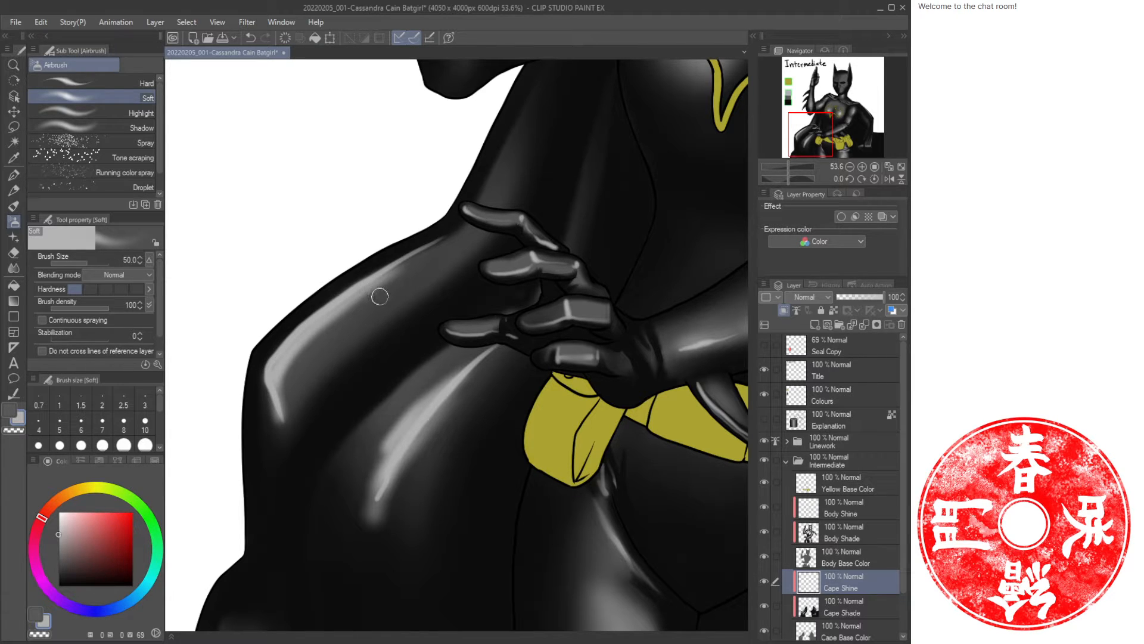
{"action": "key", "text": "c"}
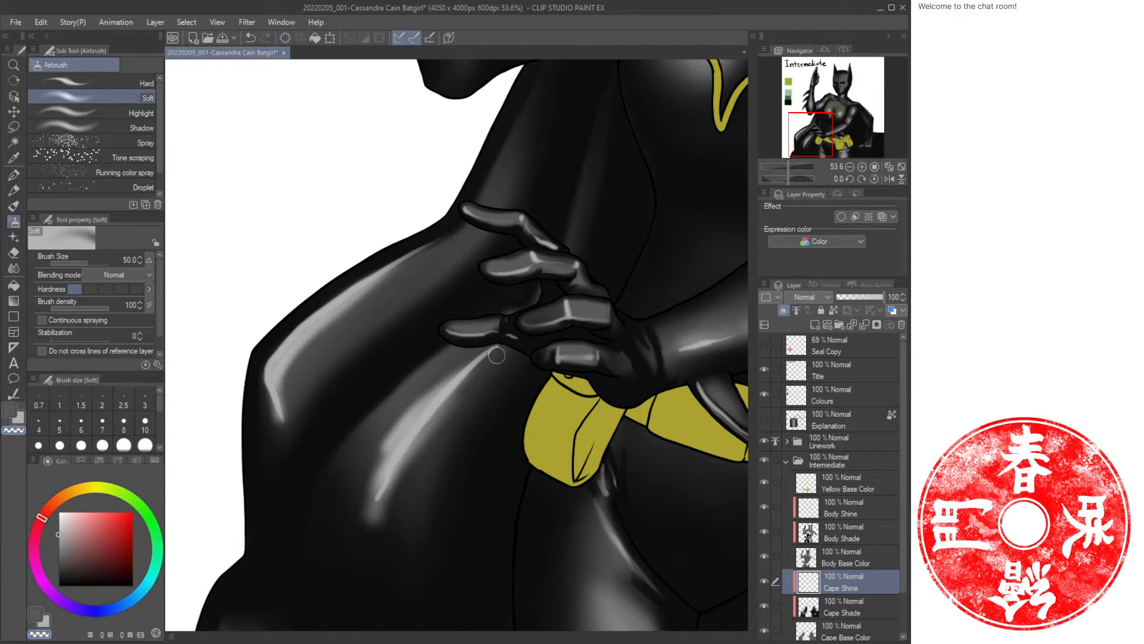
{"action": "mouse_move", "coordinate": [497, 355]}
{"action": "left_mouse_down"}
{"action": "mouse_move", "coordinate": [478, 368]}
{"action": "mouse_move", "coordinate": [501, 344]}
{"action": "mouse_move", "coordinate": [452, 388]}
{"action": "mouse_move", "coordinate": [476, 347]}
{"action": "mouse_move", "coordinate": [386, 425]}
{"action": "left_mouse_up"}
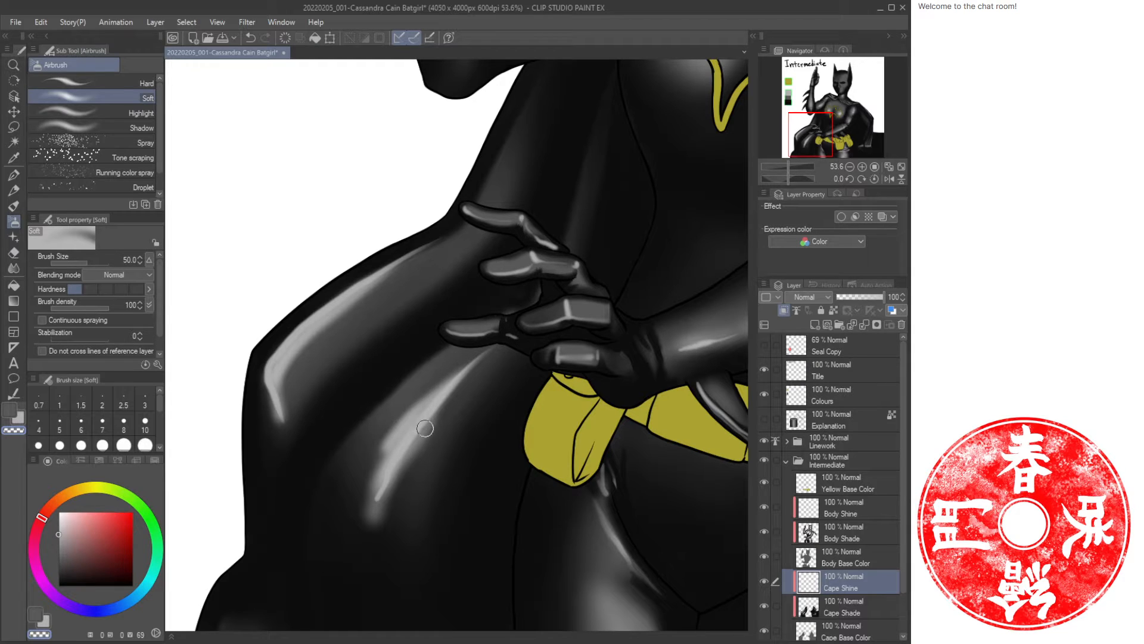
Enlarge the Airbrush to size 100 and spray broader highlights over the cape below the hand.
{"action": "key", "text": "b"}
{"action": "key", "text": "b"}
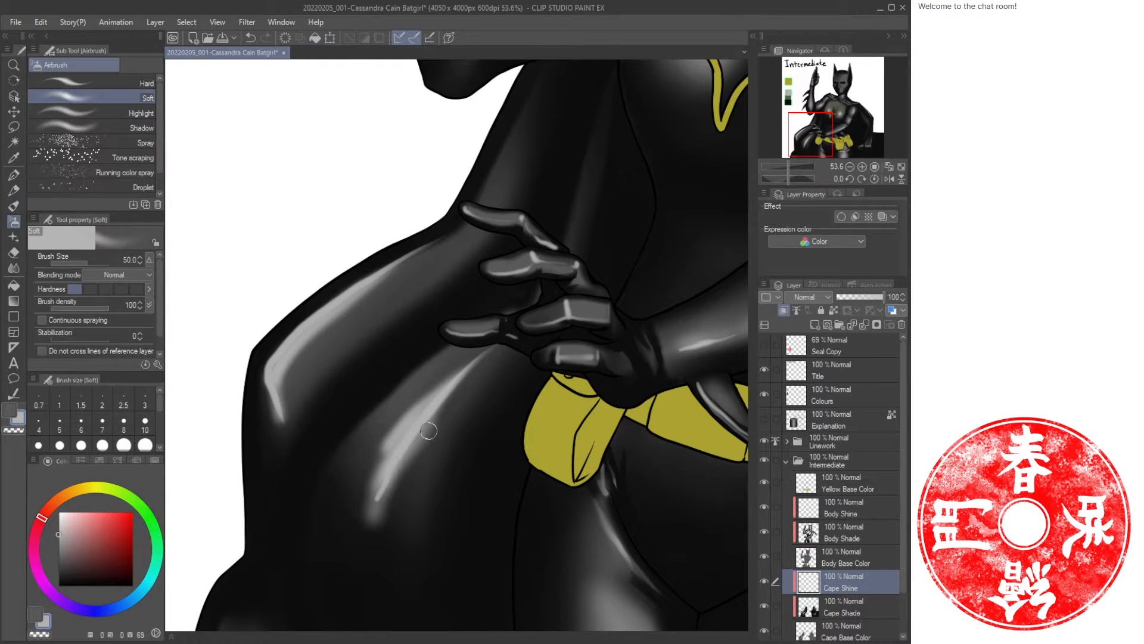
{"action": "key", "text": "]"}
{"action": "key", "text": "]"}
{"action": "key", "text": "]"}
{"action": "key", "text": "]"}
{"action": "left_click_drag", "start_coordinate": [466, 380], "coordinate": [381, 513]}
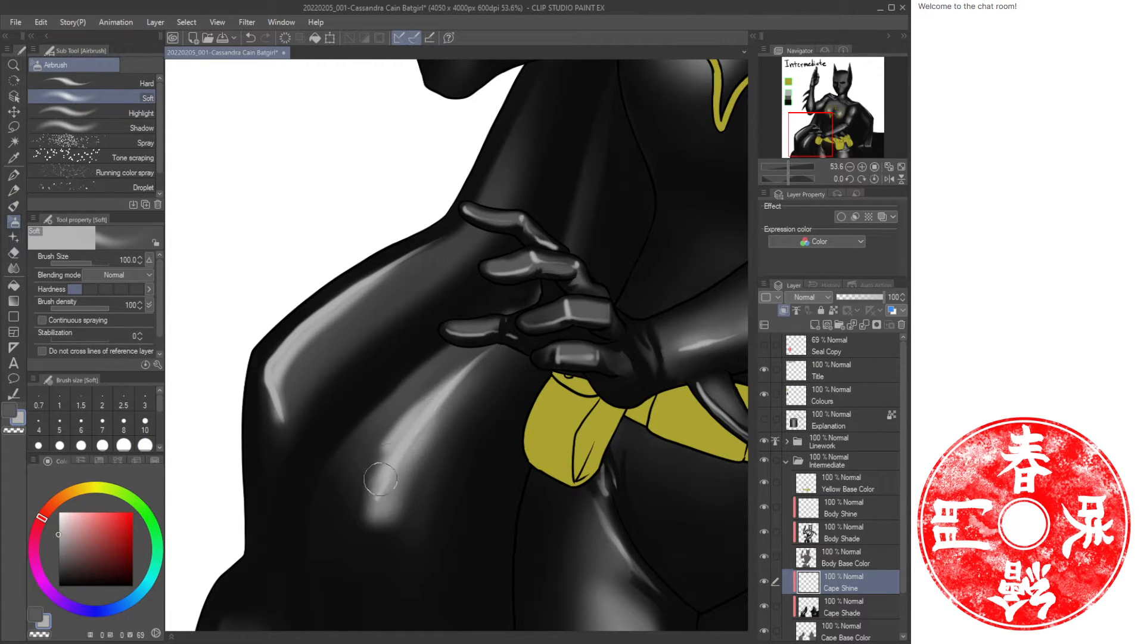
{"action": "left_click_drag", "start_coordinate": [380, 450], "coordinate": [401, 544]}
Soften the cape highlights beside the hand and chest with the Soft Eraser.
{"action": "key", "text": "ctrl+space"}
{"action": "left_click_drag", "start_coordinate": [440, 481], "coordinate": [417, 486]}
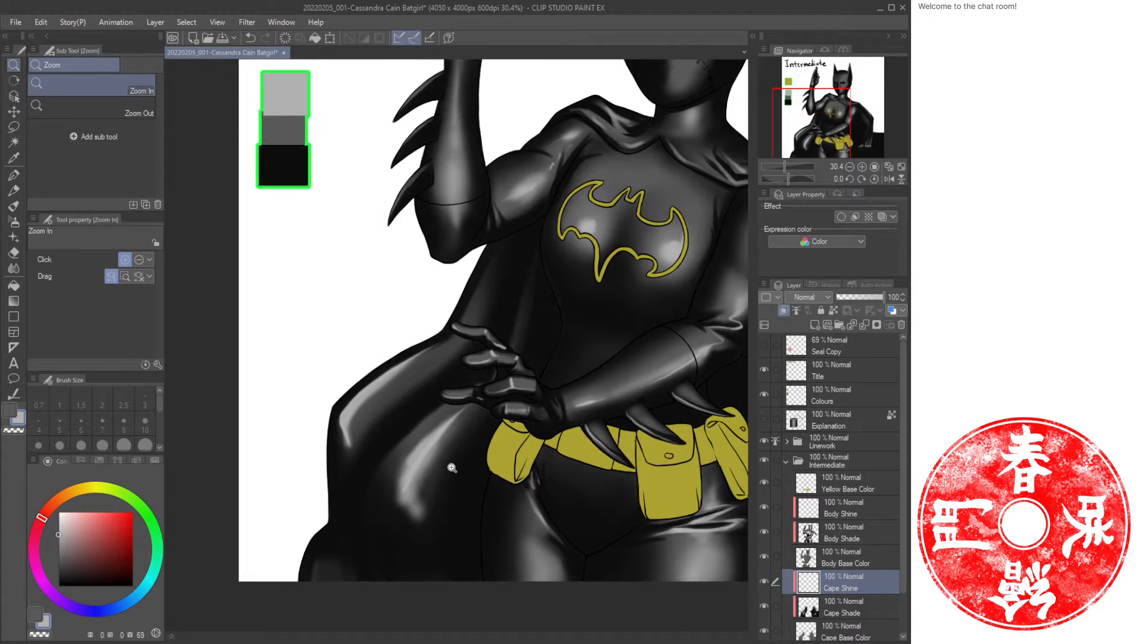
{"action": "key", "text": "e"}
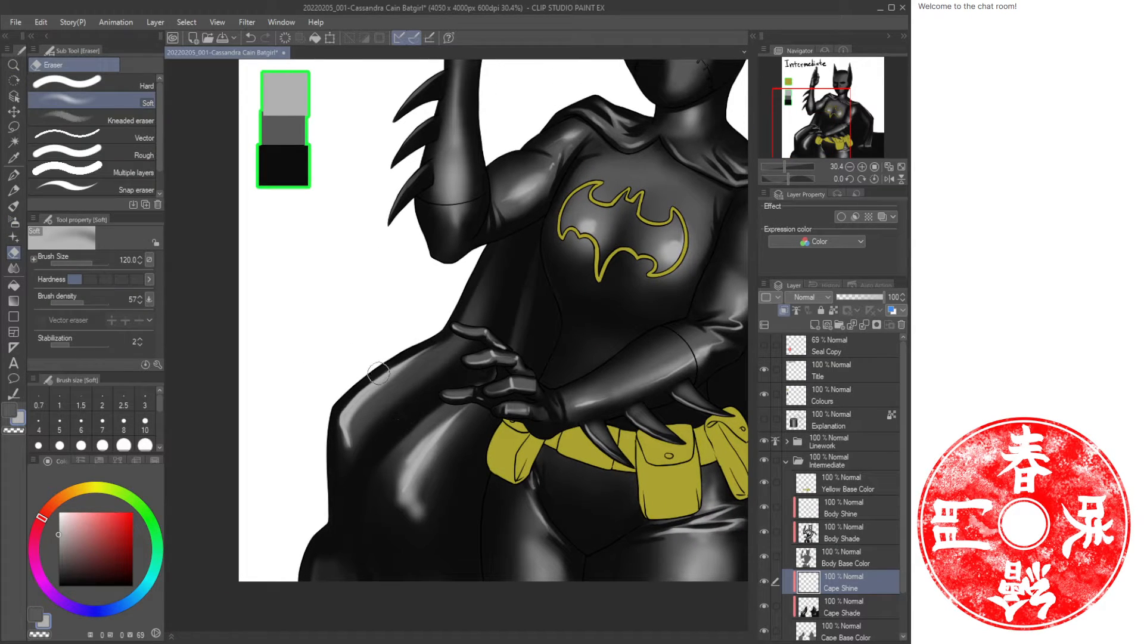
{"action": "left_click_drag", "start_coordinate": [383, 380], "coordinate": [345, 458]}
{"action": "mouse_move", "coordinate": [429, 449]}
{"action": "left_mouse_down"}
{"action": "mouse_move", "coordinate": [400, 517]}
{"action": "mouse_move", "coordinate": [411, 465]}
{"action": "mouse_move", "coordinate": [421, 518]}
{"action": "mouse_move", "coordinate": [399, 501]}
{"action": "mouse_move", "coordinate": [429, 518]}
{"action": "left_mouse_up"}
{"action": "mouse_move", "coordinate": [419, 474]}
{"action": "left_mouse_down"}
{"action": "mouse_move", "coordinate": [454, 415]}
{"action": "mouse_move", "coordinate": [488, 393]}
{"action": "mouse_move", "coordinate": [438, 438]}
{"action": "mouse_move", "coordinate": [467, 385]}
{"action": "mouse_move", "coordinate": [359, 395]}
{"action": "mouse_move", "coordinate": [378, 404]}
{"action": "left_mouse_up"}
{"action": "left_click_drag", "start_coordinate": [588, 325], "coordinate": [428, 341]}
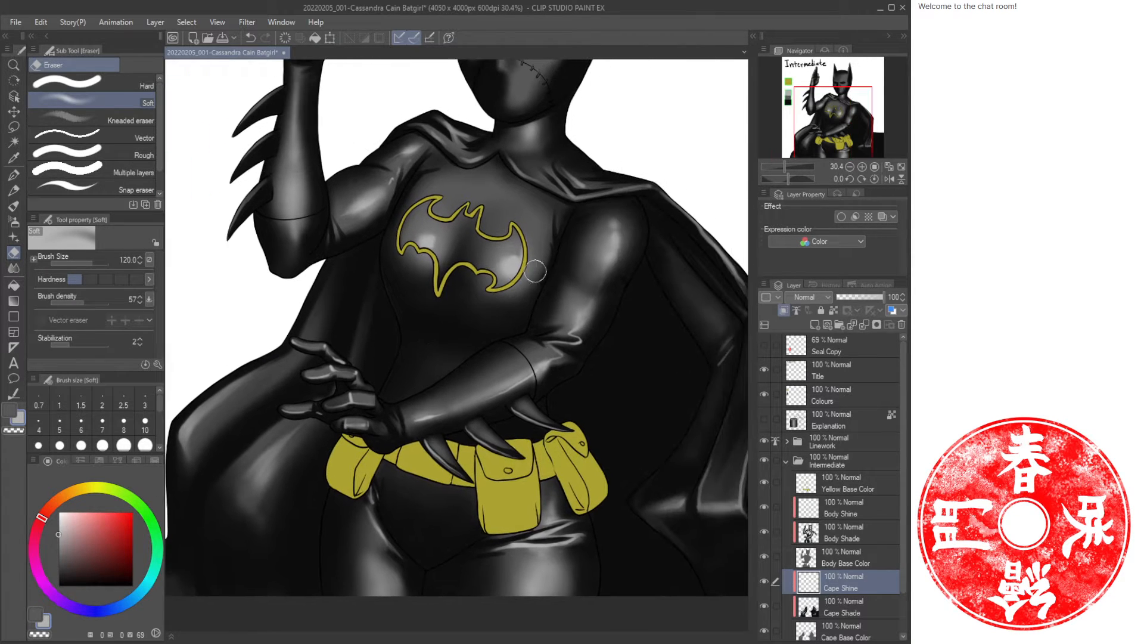
On the Body Shine layer, paint Oil paint highlights down both ears of the cowl.
{"action": "left_click", "coordinate": [900, 169]}
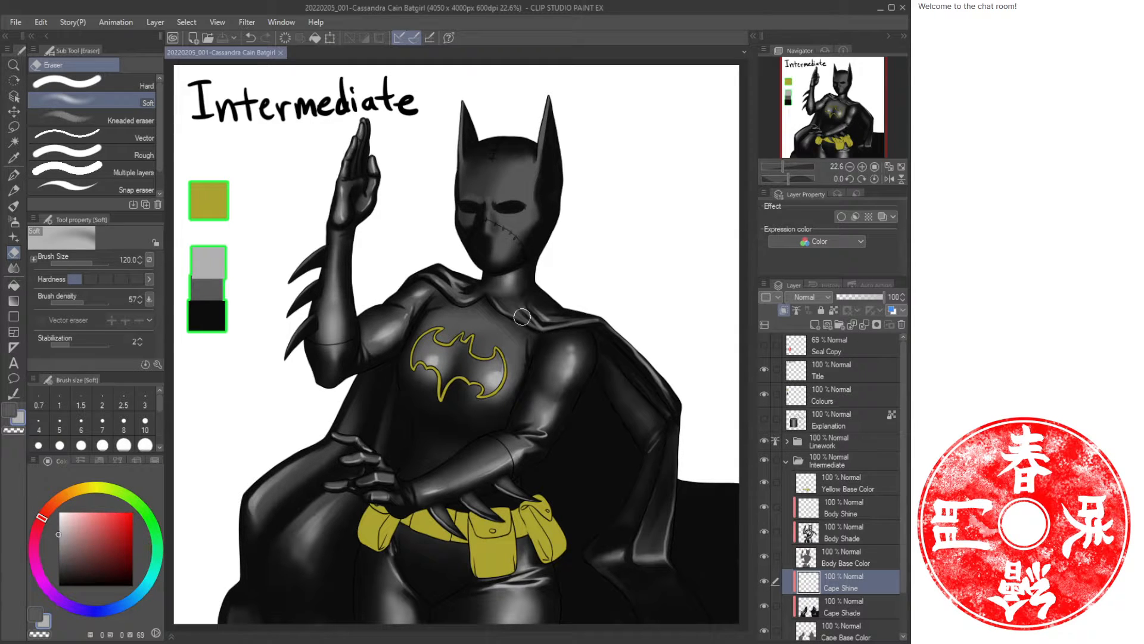
{"action": "key", "text": "/"}
{"action": "mouse_move", "coordinate": [519, 182]}
{"action": "left_mouse_down"}
{"action": "mouse_move", "coordinate": [560, 200]}
{"action": "mouse_move", "coordinate": [493, 299]}
{"action": "left_mouse_up"}
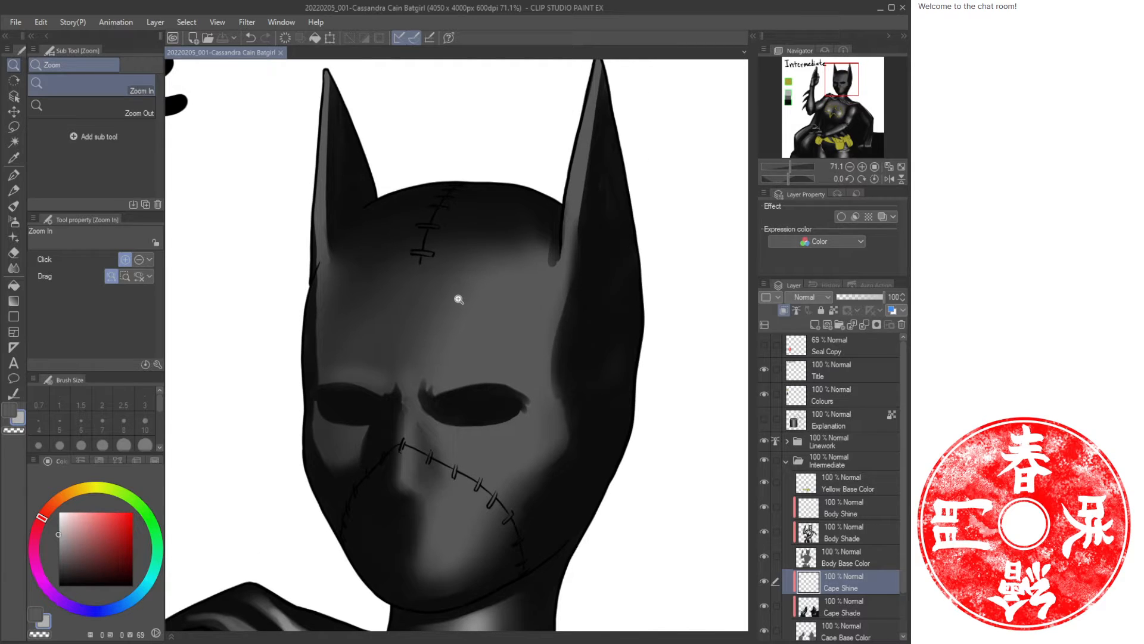
{"action": "key", "text": "b"}
{"action": "left_click_drag", "start_coordinate": [606, 112], "coordinate": [593, 165]}
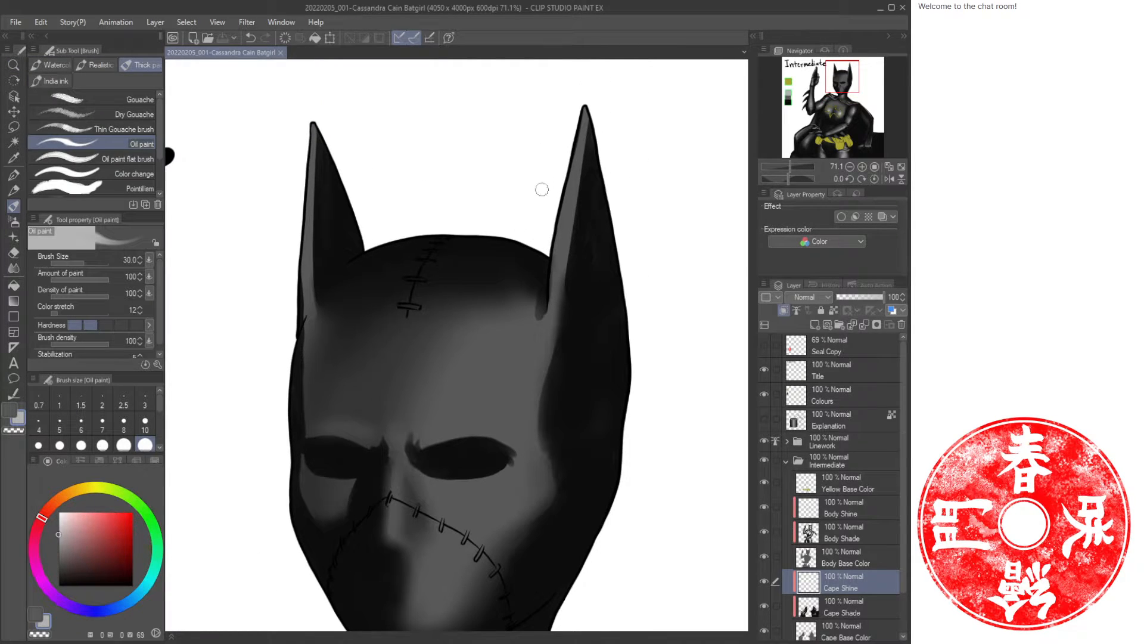
{"action": "left_click", "coordinate": [857, 517]}
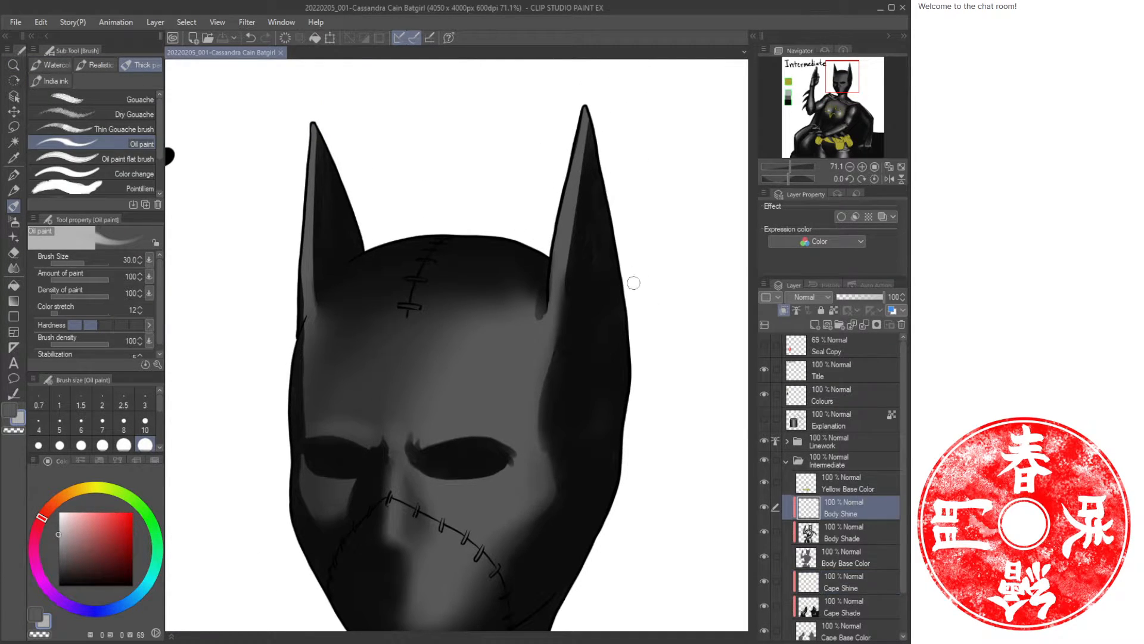
{"action": "left_click_drag", "start_coordinate": [586, 119], "coordinate": [556, 291]}
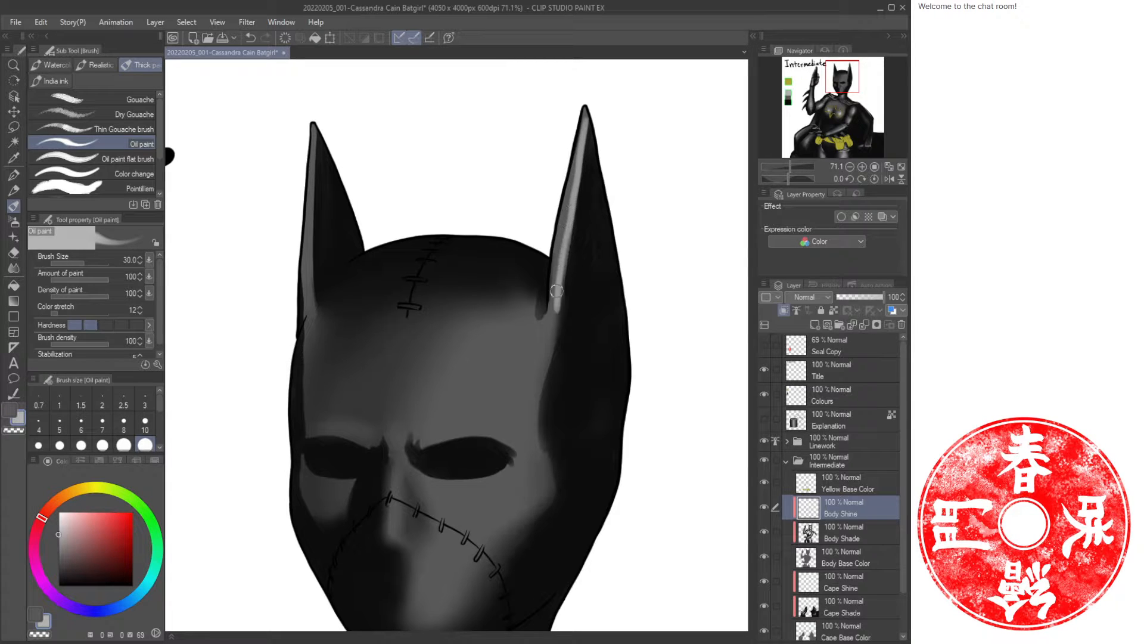
{"action": "left_click_drag", "start_coordinate": [585, 124], "coordinate": [549, 324]}
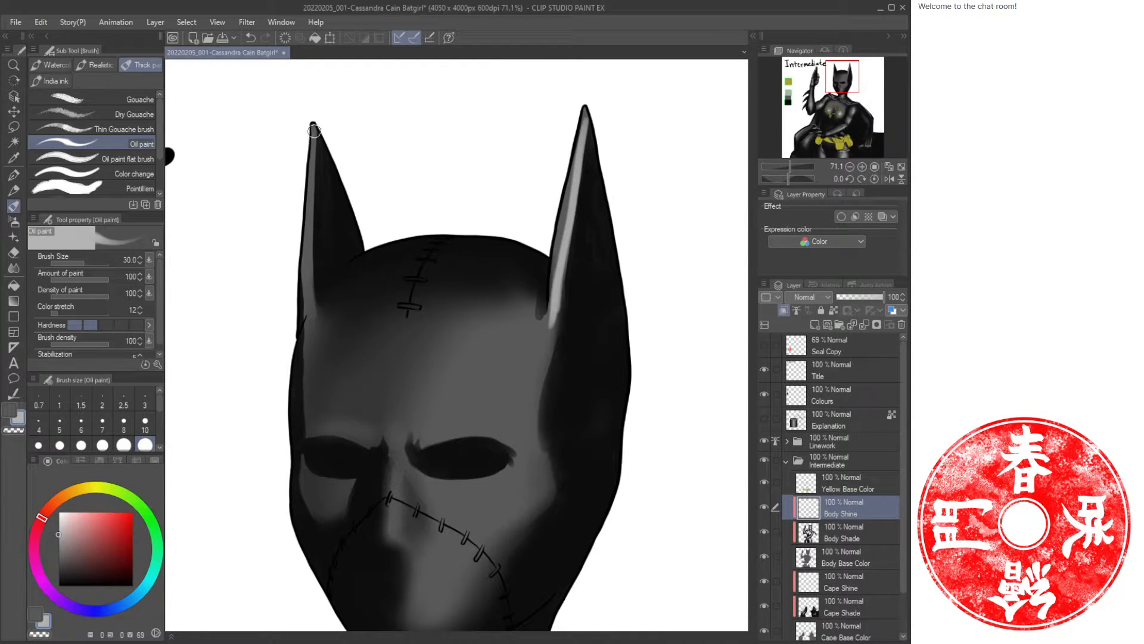
{"action": "mouse_move", "coordinate": [314, 131]}
{"action": "left_mouse_down"}
{"action": "mouse_move", "coordinate": [318, 321]}
{"action": "mouse_move", "coordinate": [335, 279]}
{"action": "left_mouse_up"}
Paint Oil paint highlights along the cowl's right side, above both eyes, and down the nose and cheek.
{"action": "key", "text": "c"}
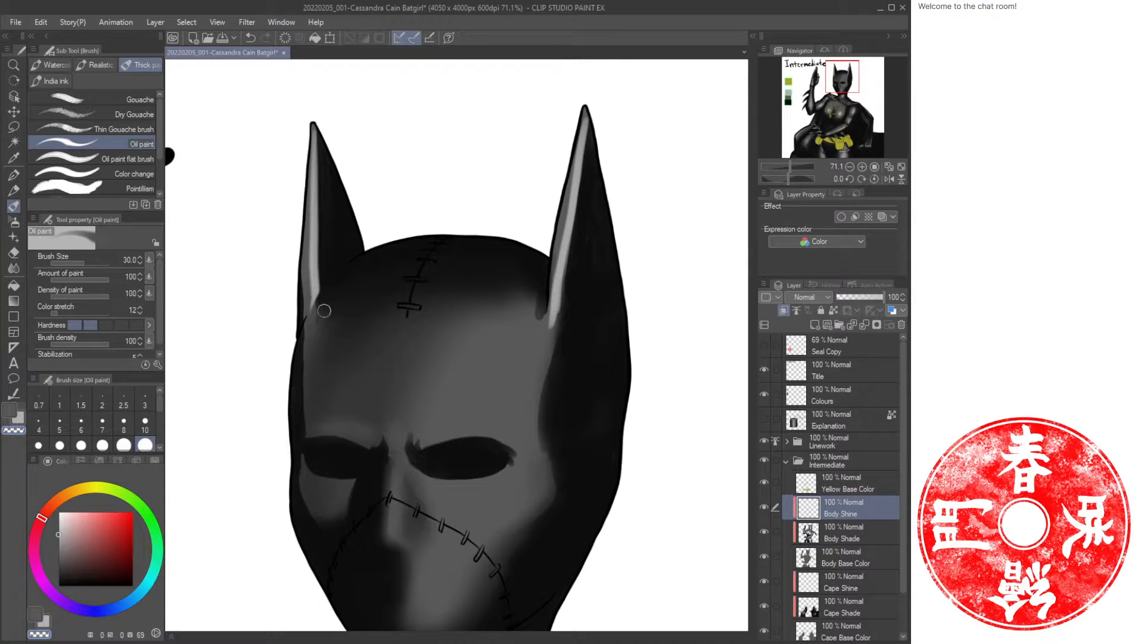
{"action": "scroll", "coordinate": [453, 302], "scroll_direction": "down", "scroll_amount": 3}
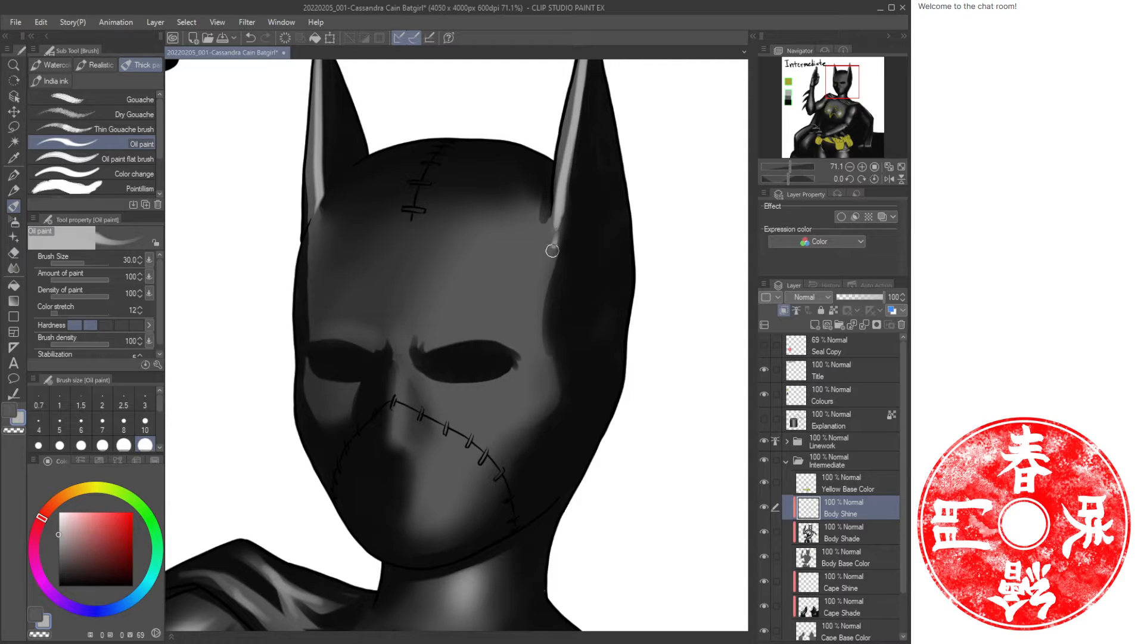
{"action": "mouse_move", "coordinate": [553, 250]}
{"action": "left_mouse_down"}
{"action": "mouse_move", "coordinate": [538, 316]}
{"action": "mouse_move", "coordinate": [554, 375]}
{"action": "left_mouse_up"}
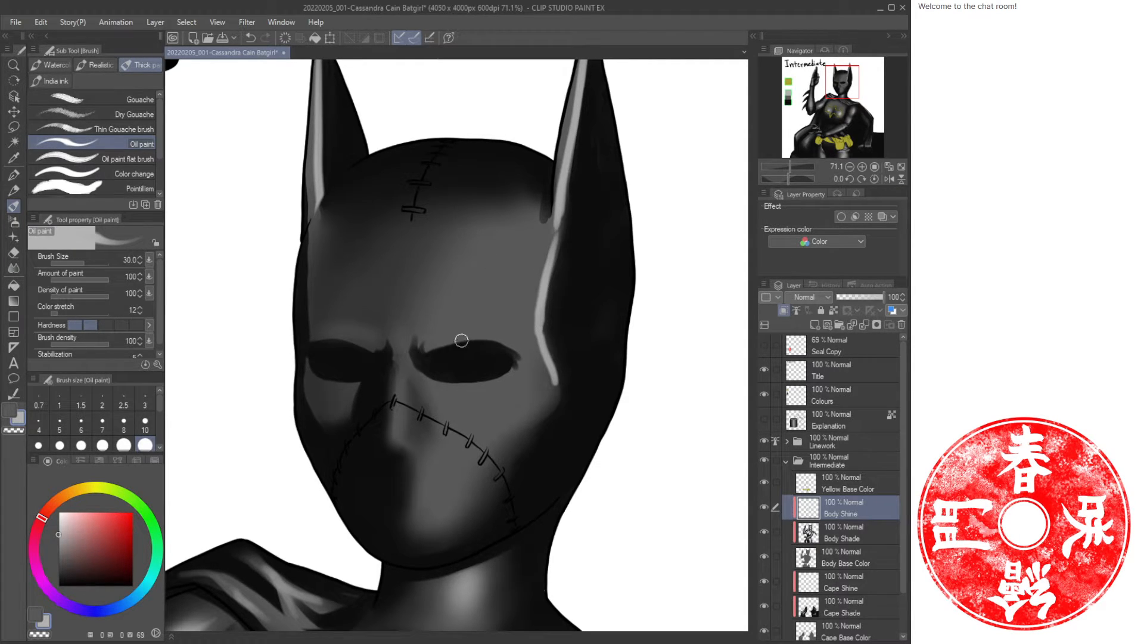
{"action": "mouse_move", "coordinate": [431, 345]}
{"action": "left_mouse_down"}
{"action": "mouse_move", "coordinate": [493, 335]}
{"action": "mouse_move", "coordinate": [514, 345]}
{"action": "left_mouse_up"}
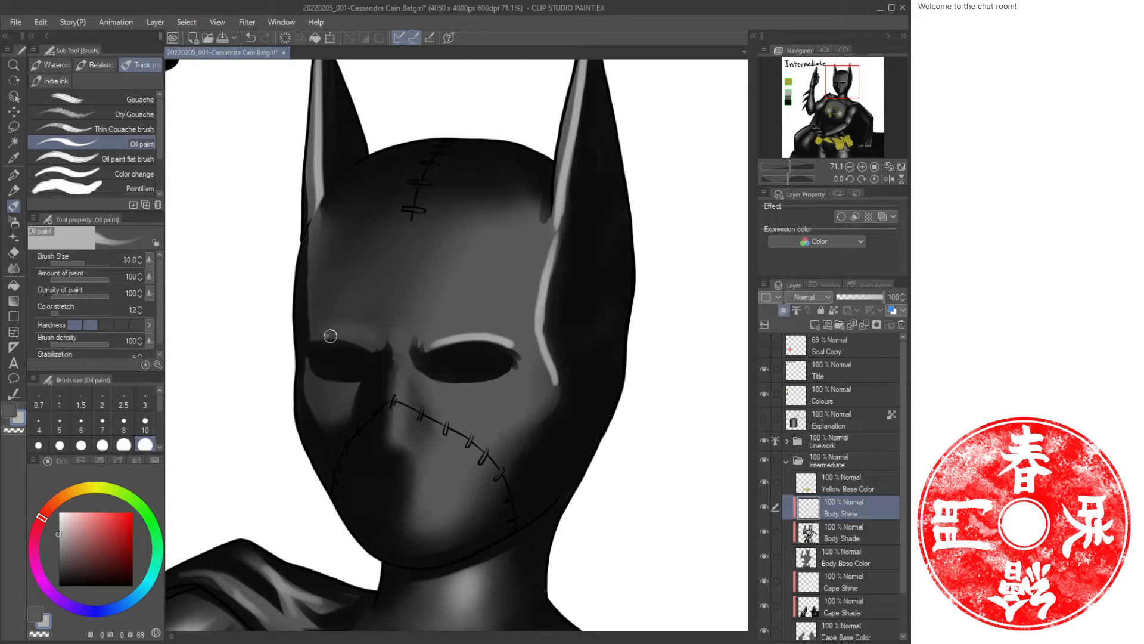
{"action": "left_click_drag", "start_coordinate": [326, 337], "coordinate": [370, 346]}
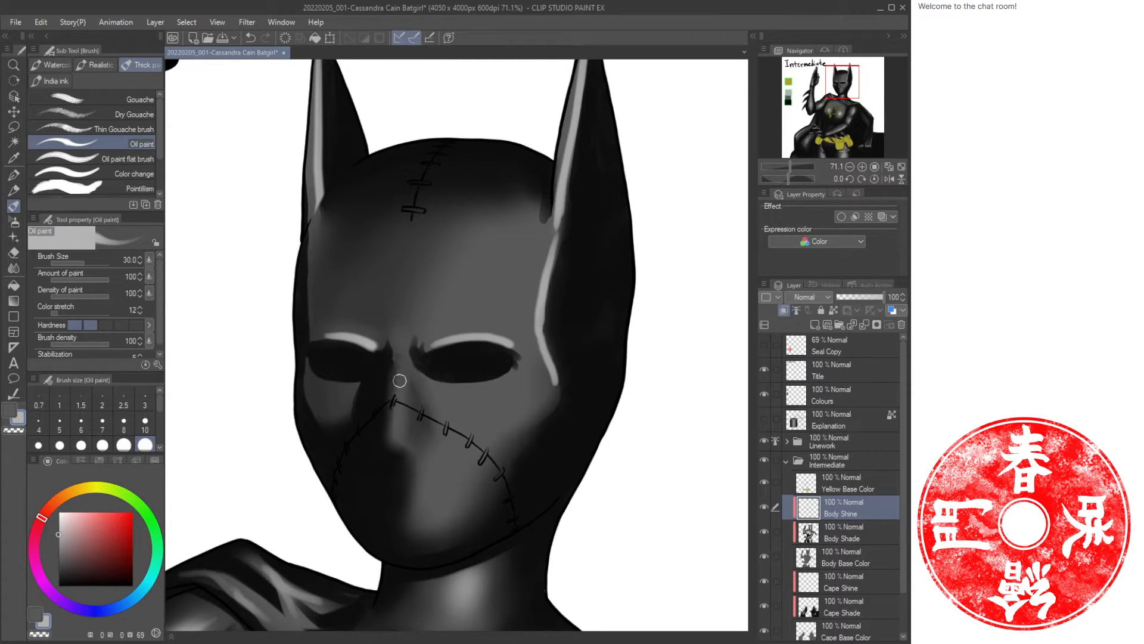
{"action": "mouse_move", "coordinate": [399, 392]}
{"action": "left_mouse_down"}
{"action": "mouse_move", "coordinate": [398, 436]}
{"action": "mouse_move", "coordinate": [418, 459]}
{"action": "left_mouse_up"}
{"action": "mouse_move", "coordinate": [462, 419]}
{"action": "left_mouse_down"}
{"action": "mouse_move", "coordinate": [538, 397]}
{"action": "mouse_move", "coordinate": [555, 379]}
{"action": "mouse_move", "coordinate": [505, 438]}
{"action": "mouse_move", "coordinate": [486, 507]}
{"action": "left_mouse_up"}
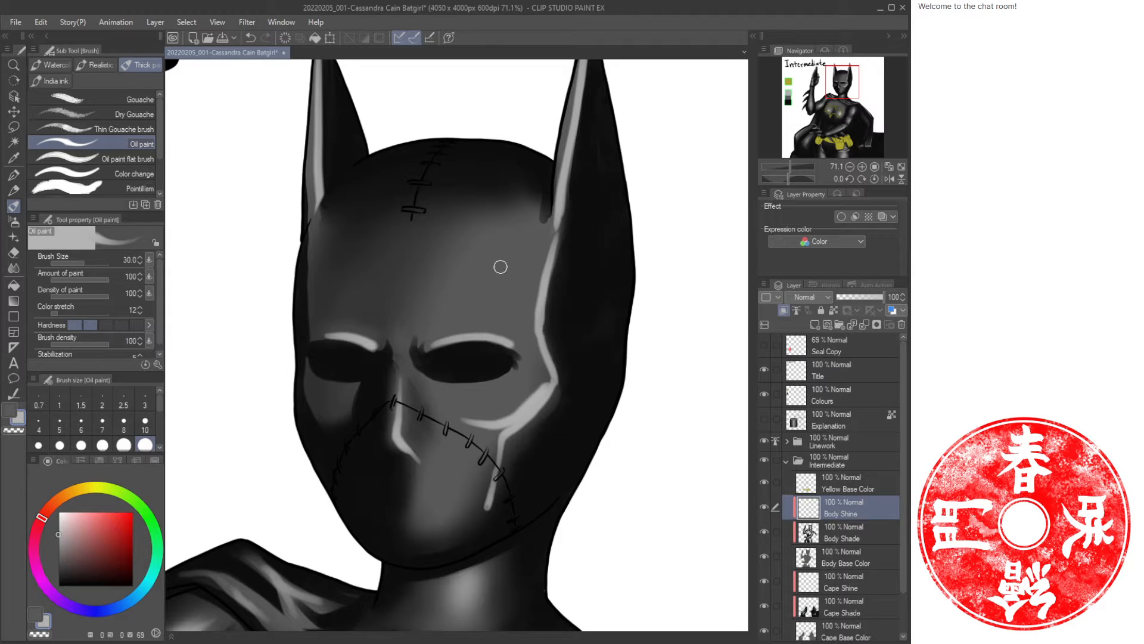
Add Oil paint highlights along the cowl's right temple.
{"action": "left_click_drag", "start_coordinate": [530, 245], "coordinate": [517, 336]}
{"action": "mouse_move", "coordinate": [535, 261]}
{"action": "left_mouse_down"}
{"action": "mouse_move", "coordinate": [533, 329]}
{"action": "mouse_move", "coordinate": [530, 301]}
{"action": "mouse_move", "coordinate": [487, 255]}
{"action": "left_mouse_up"}
{"action": "key", "text": "ctrl+space"}
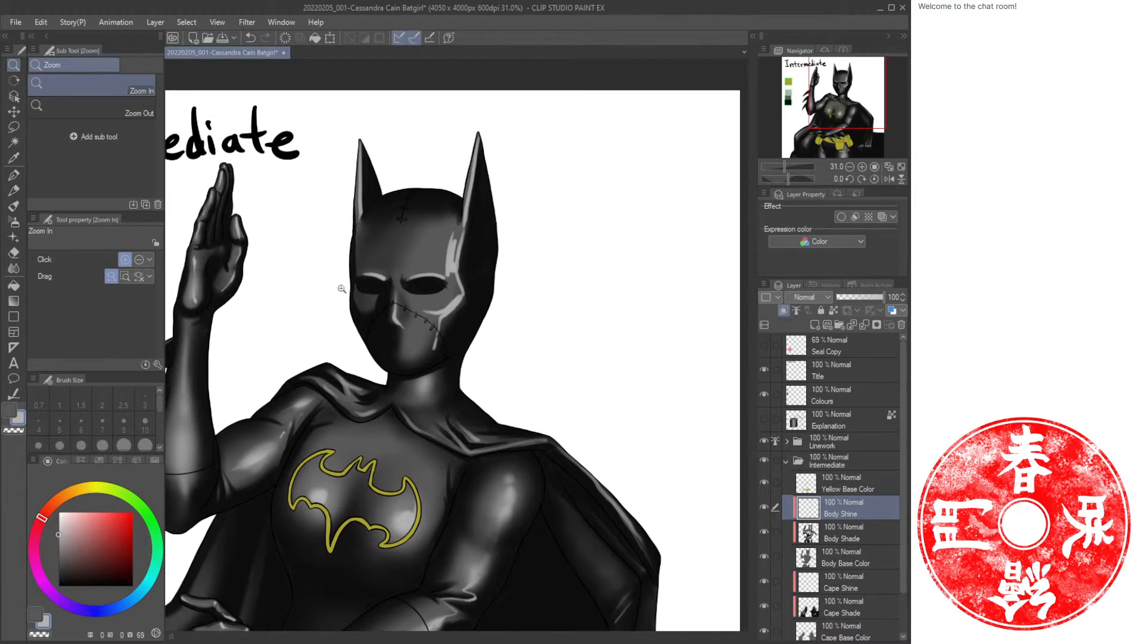
{"action": "left_click_drag", "start_coordinate": [351, 477], "coordinate": [399, 431]}
{"action": "left_click_drag", "start_coordinate": [478, 216], "coordinate": [484, 344]}
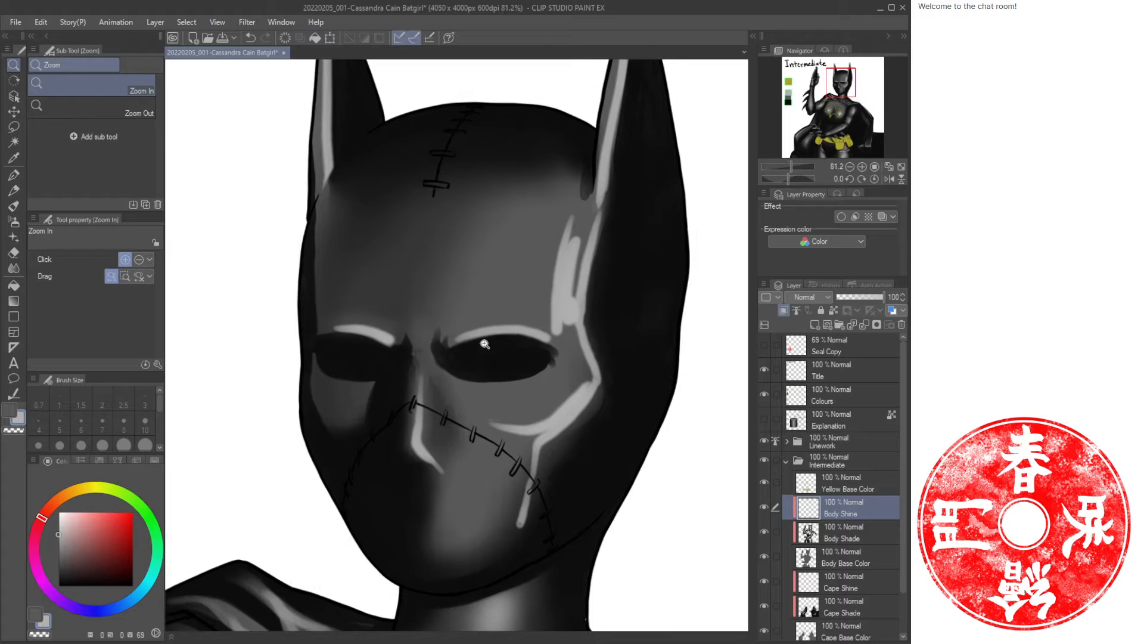
Trim the highlights at the inner left brow and nose with the Soft Eraser at size 60.
{"action": "key", "text": "e"}
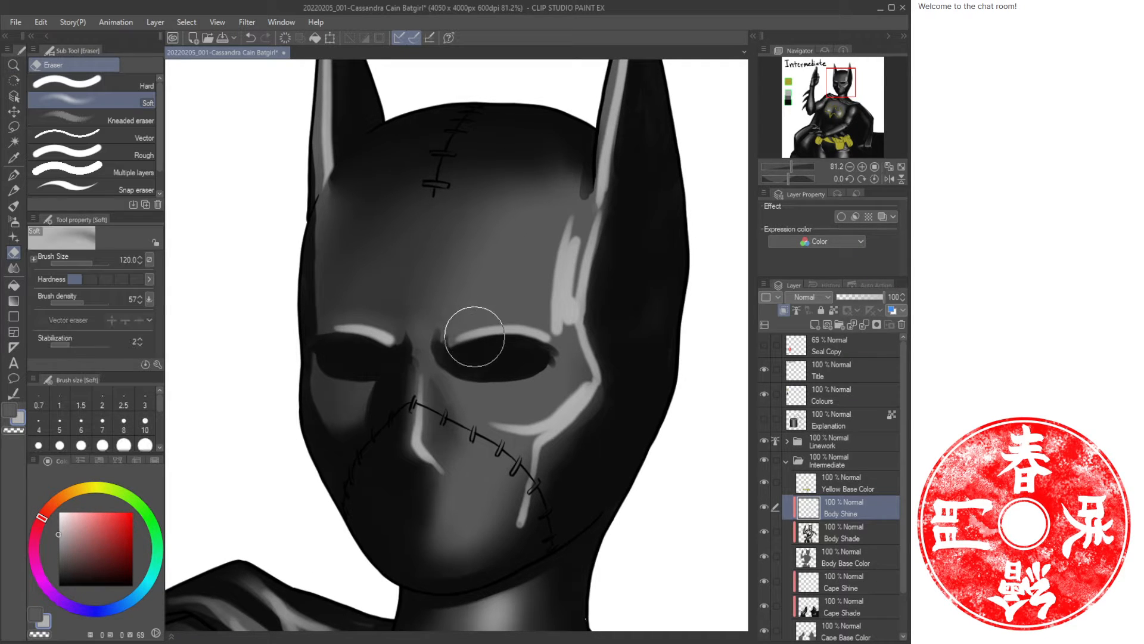
{"action": "key", "text": "bracketleft"}
{"action": "key", "text": "bracketleft"}
{"action": "key", "text": "bracketleft"}
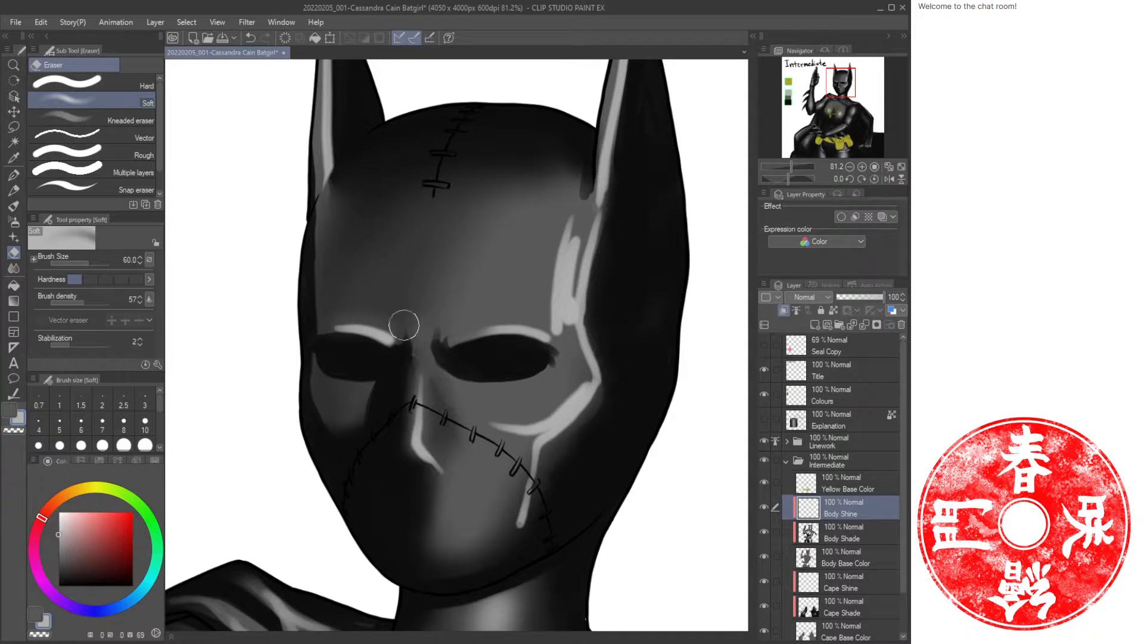
{"action": "left_click_drag", "start_coordinate": [404, 324], "coordinate": [356, 322]}
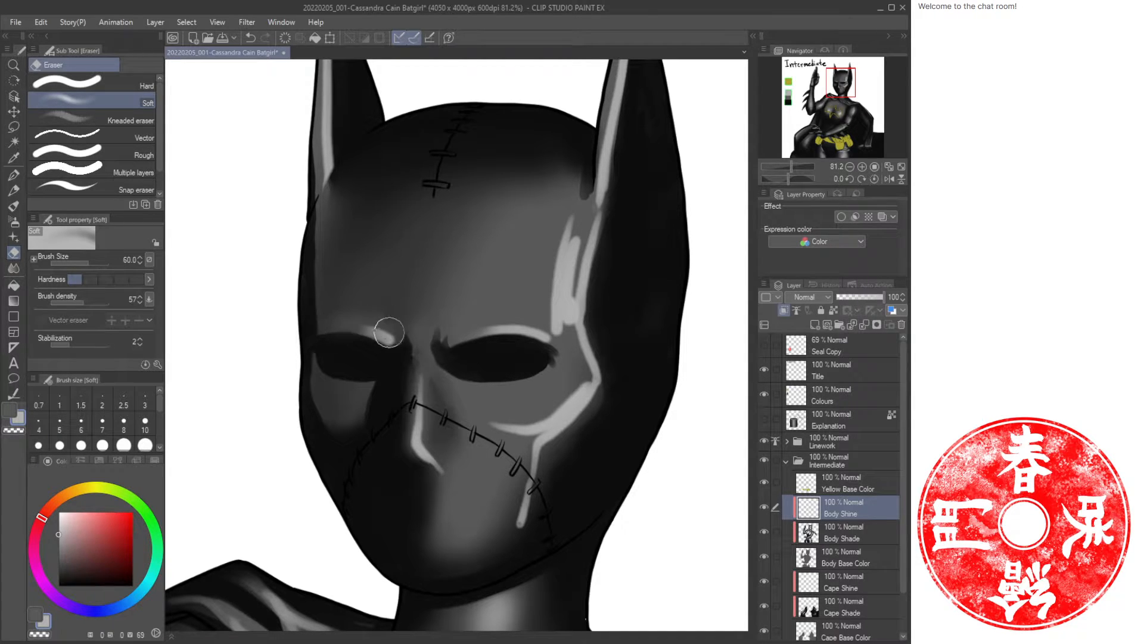
{"action": "mouse_move", "coordinate": [427, 480]}
{"action": "left_mouse_down"}
{"action": "mouse_move", "coordinate": [430, 466]}
{"action": "mouse_move", "coordinate": [411, 459]}
{"action": "left_mouse_up"}
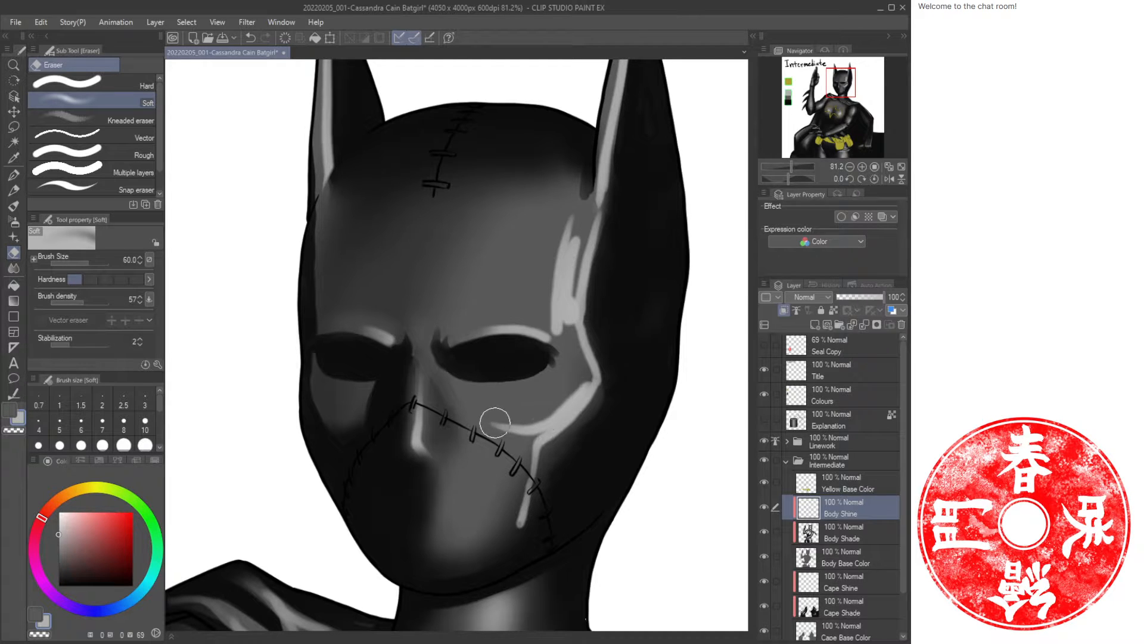
Spray soft Airbrush highlights over the cowl's right side and lower face.
{"action": "key", "text": "b"}
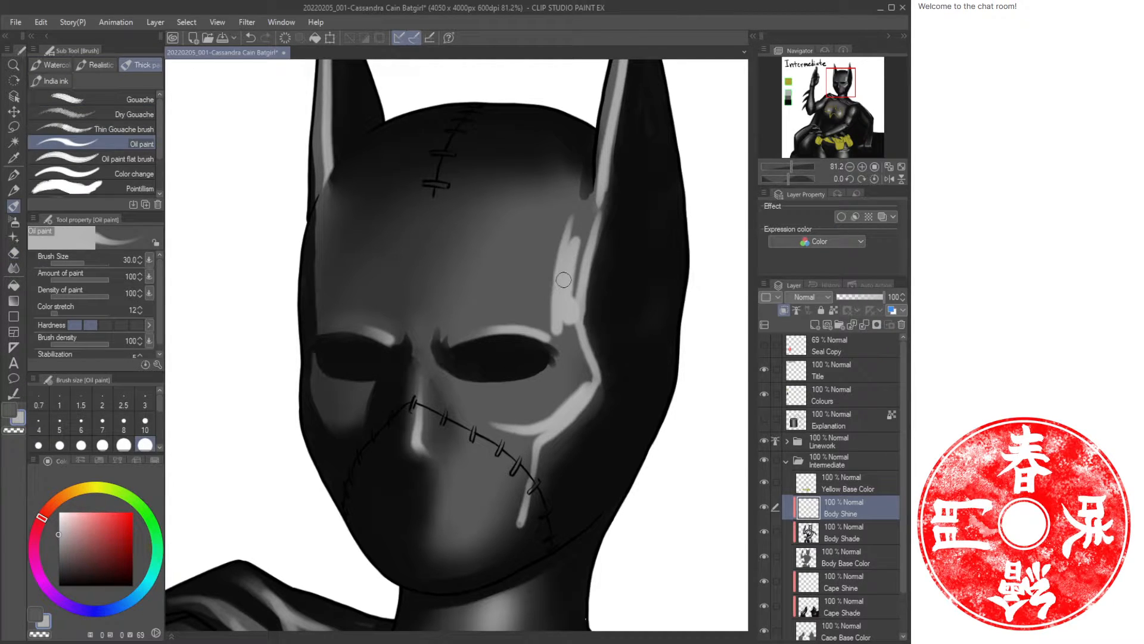
{"action": "key", "text": "b"}
{"action": "mouse_move", "coordinate": [567, 263]}
{"action": "left_mouse_down"}
{"action": "mouse_move", "coordinate": [573, 308]}
{"action": "mouse_move", "coordinate": [584, 242]}
{"action": "mouse_move", "coordinate": [564, 291]}
{"action": "mouse_move", "coordinate": [568, 268]}
{"action": "mouse_move", "coordinate": [568, 391]}
{"action": "mouse_move", "coordinate": [587, 390]}
{"action": "mouse_move", "coordinate": [538, 427]}
{"action": "mouse_move", "coordinate": [489, 420]}
{"action": "mouse_move", "coordinate": [574, 406]}
{"action": "mouse_move", "coordinate": [518, 449]}
{"action": "mouse_move", "coordinate": [582, 405]}
{"action": "mouse_move", "coordinate": [485, 429]}
{"action": "mouse_move", "coordinate": [534, 470]}
{"action": "mouse_move", "coordinate": [519, 528]}
{"action": "left_mouse_up"}
{"action": "mouse_move", "coordinate": [453, 592]}
{"action": "left_mouse_down"}
{"action": "mouse_move", "coordinate": [592, 151]}
{"action": "mouse_move", "coordinate": [347, 613]}
{"action": "left_mouse_up"}
{"action": "mouse_move", "coordinate": [490, 404]}
{"action": "left_mouse_down"}
{"action": "mouse_move", "coordinate": [448, 450]}
{"action": "mouse_move", "coordinate": [406, 470]}
{"action": "mouse_move", "coordinate": [371, 454]}
{"action": "mouse_move", "coordinate": [423, 513]}
{"action": "mouse_move", "coordinate": [488, 416]}
{"action": "mouse_move", "coordinate": [469, 393]}
{"action": "left_mouse_up"}
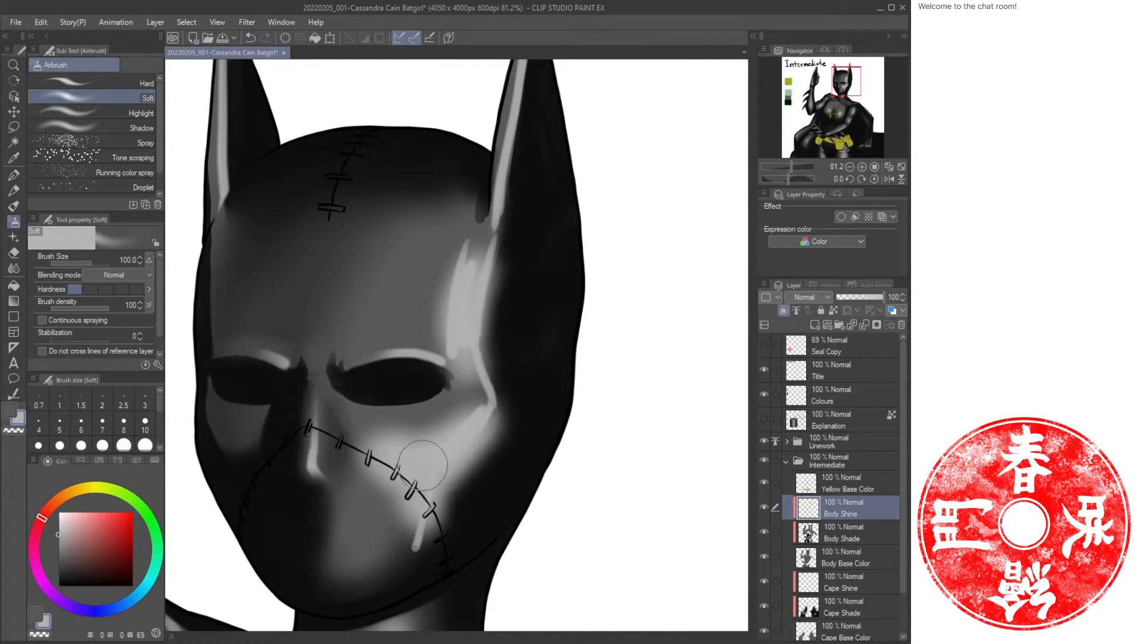
Erase the Airbrush glow on the cheek with the Soft Eraser enlarged to size 120.
{"action": "key", "text": "e"}
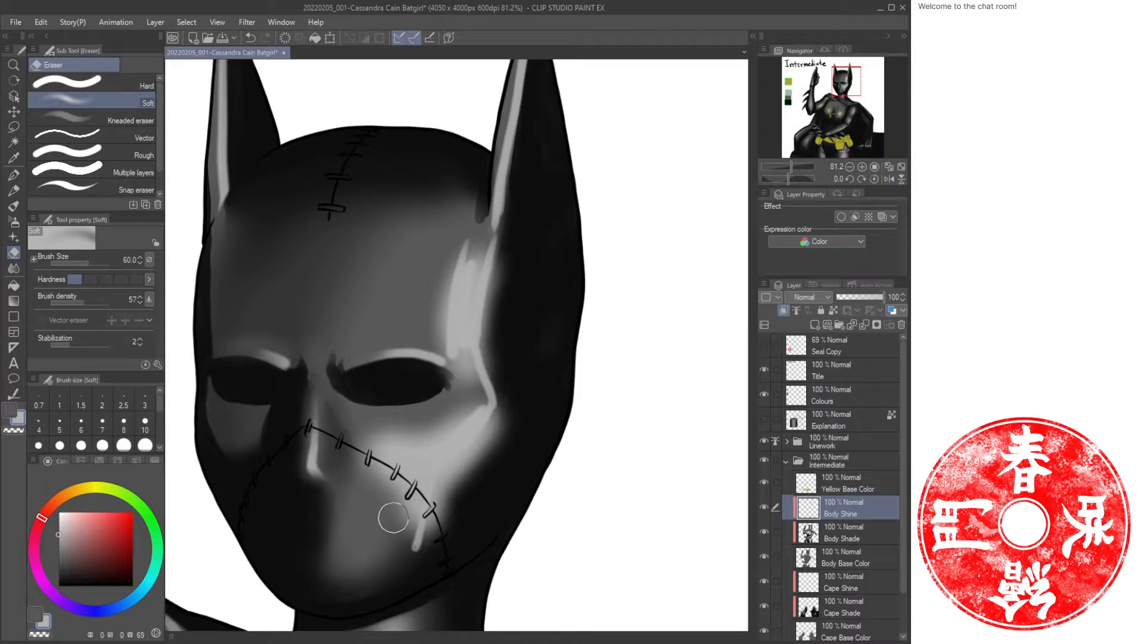
{"action": "key", "text": "bracketright"}
{"action": "key", "text": "bracketright"}
{"action": "key", "text": "bracketright"}
{"action": "key", "text": "bracketright"}
{"action": "mouse_move", "coordinate": [447, 505]}
{"action": "left_mouse_down"}
{"action": "mouse_move", "coordinate": [428, 545]}
{"action": "mouse_move", "coordinate": [414, 539]}
{"action": "left_mouse_up"}
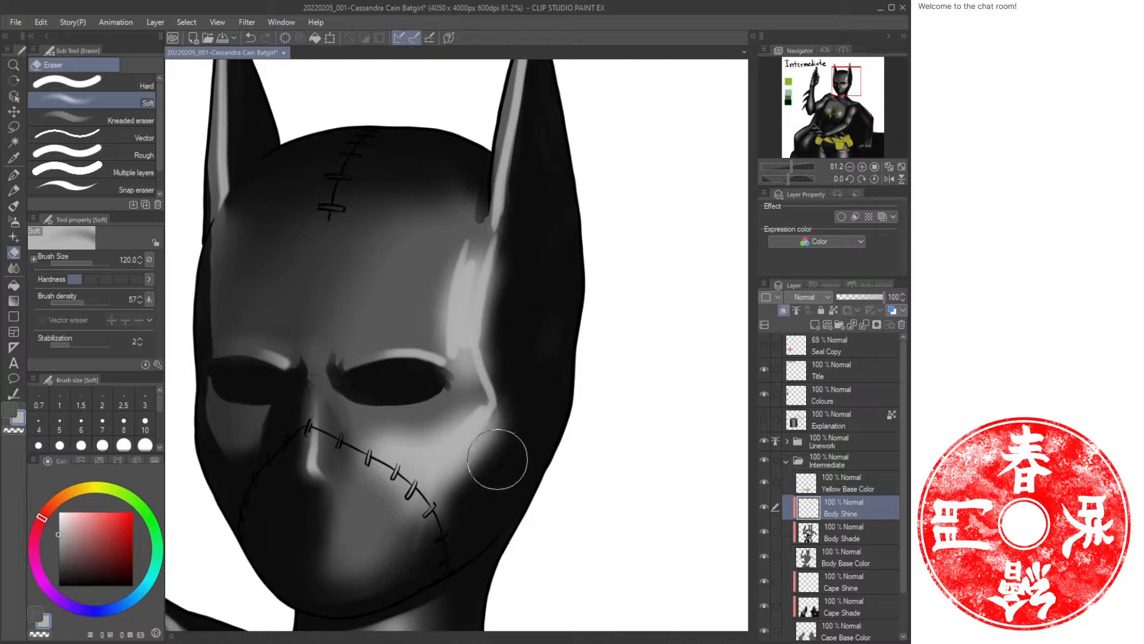
{"action": "mouse_move", "coordinate": [446, 503]}
{"action": "left_mouse_down"}
{"action": "mouse_move", "coordinate": [509, 436]}
{"action": "mouse_move", "coordinate": [454, 506]}
{"action": "mouse_move", "coordinate": [467, 482]}
{"action": "left_mouse_up"}
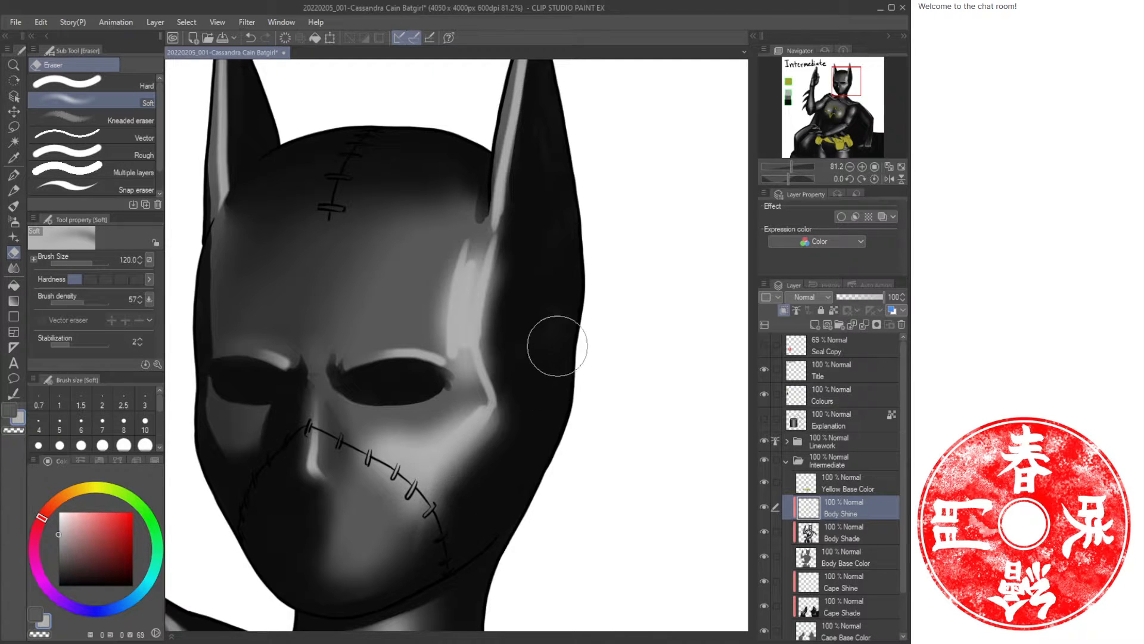
Reduce the Soft Eraser to size 50 and trim the cowl's right-side highlights near the eye and temple.
{"action": "key", "text": "ctrl+space"}
{"action": "mouse_move", "coordinate": [528, 429]}
{"action": "left_mouse_down"}
{"action": "mouse_move", "coordinate": [507, 451]}
{"action": "mouse_move", "coordinate": [529, 447]}
{"action": "left_mouse_up"}
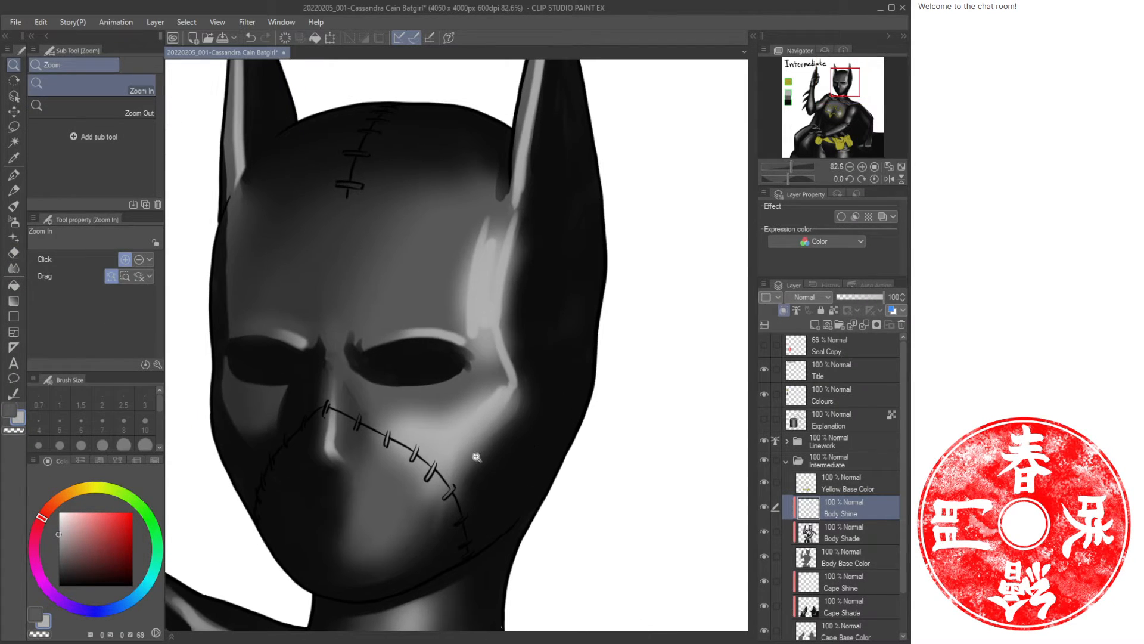
{"action": "mouse_move", "coordinate": [508, 391]}
{"action": "left_mouse_down"}
{"action": "mouse_move", "coordinate": [462, 435]}
{"action": "mouse_move", "coordinate": [484, 430]}
{"action": "mouse_move", "coordinate": [481, 460]}
{"action": "mouse_move", "coordinate": [490, 436]}
{"action": "left_mouse_up"}
{"action": "key", "text": "bracketleft"}
{"action": "key", "text": "bracketleft"}
{"action": "key", "text": "bracketleft"}
{"action": "key", "text": "bracketleft"}
{"action": "key", "text": "bracketleft"}
{"action": "left_click_drag", "start_coordinate": [526, 398], "coordinate": [463, 501]}
{"action": "left_click_drag", "start_coordinate": [521, 409], "coordinate": [452, 515]}
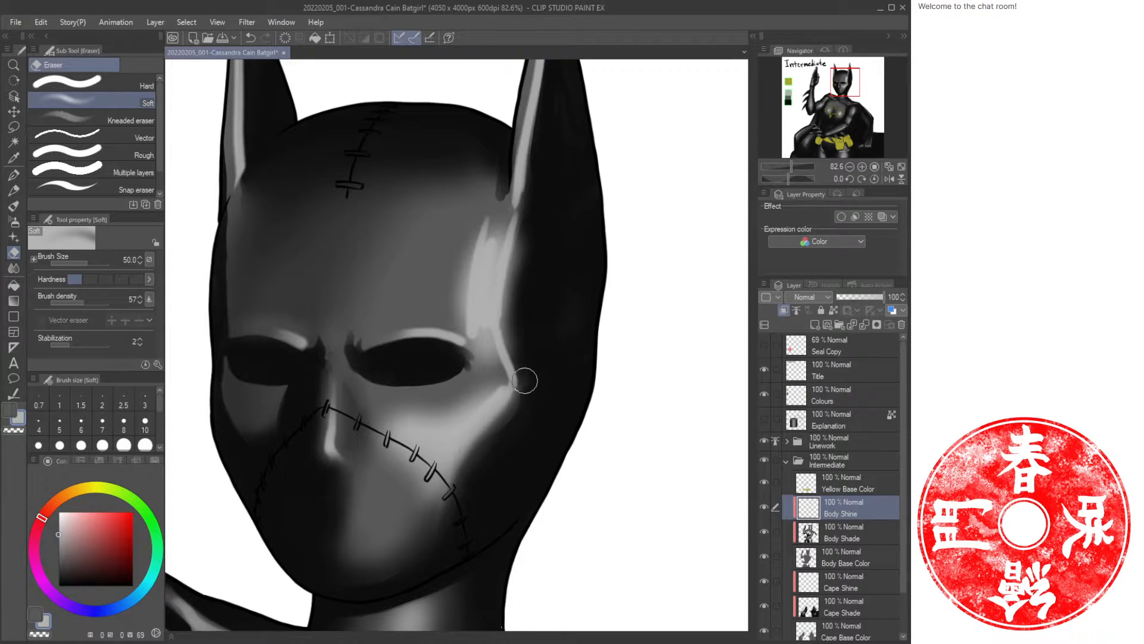
{"action": "mouse_move", "coordinate": [524, 380]}
{"action": "left_mouse_down"}
{"action": "mouse_move", "coordinate": [513, 330]}
{"action": "mouse_move", "coordinate": [533, 228]}
{"action": "left_mouse_up"}
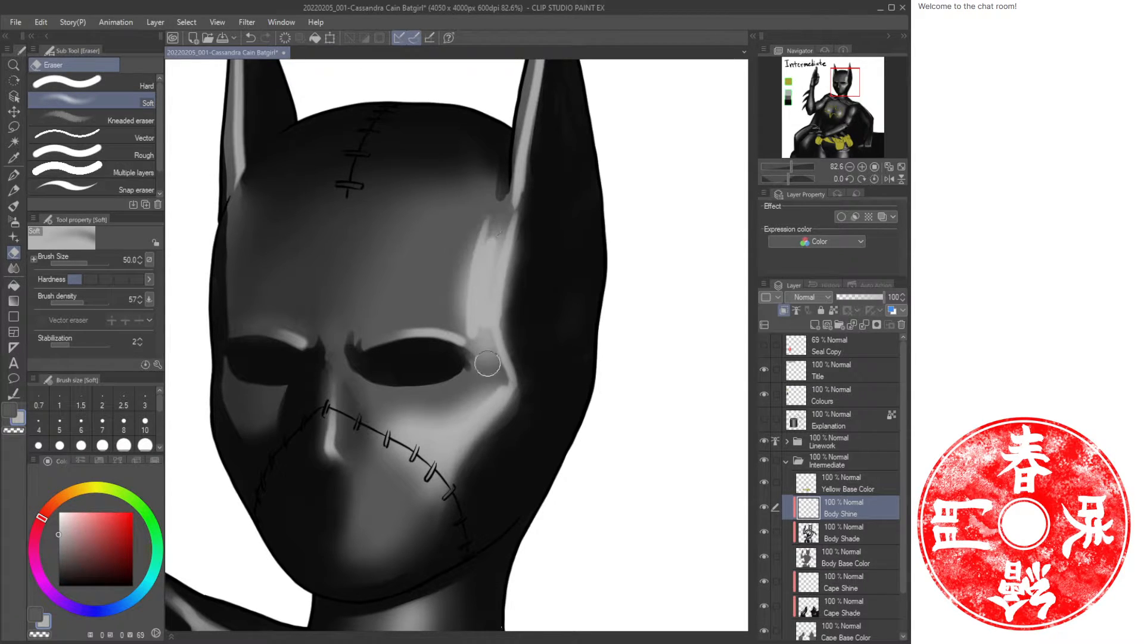
{"action": "mouse_move", "coordinate": [462, 342]}
{"action": "left_mouse_down"}
{"action": "mouse_move", "coordinate": [496, 357]}
{"action": "mouse_move", "coordinate": [506, 343]}
{"action": "mouse_move", "coordinate": [513, 406]}
{"action": "mouse_move", "coordinate": [511, 329]}
{"action": "left_mouse_up"}
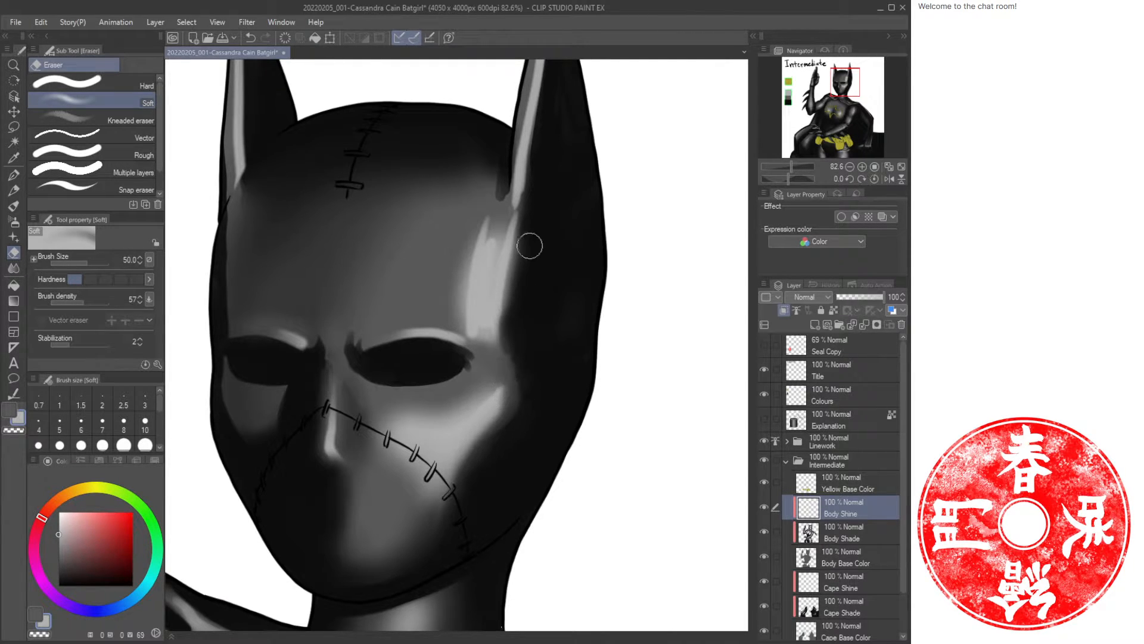
{"action": "mouse_move", "coordinate": [470, 250]}
{"action": "left_mouse_down"}
{"action": "mouse_move", "coordinate": [491, 219]}
{"action": "mouse_move", "coordinate": [459, 290]}
{"action": "mouse_move", "coordinate": [522, 242]}
{"action": "mouse_move", "coordinate": [521, 212]}
{"action": "mouse_move", "coordinate": [503, 286]}
{"action": "mouse_move", "coordinate": [509, 353]}
{"action": "mouse_move", "coordinate": [466, 311]}
{"action": "mouse_move", "coordinate": [478, 343]}
{"action": "mouse_move", "coordinate": [467, 326]}
{"action": "mouse_move", "coordinate": [479, 243]}
{"action": "mouse_move", "coordinate": [477, 331]}
{"action": "mouse_move", "coordinate": [522, 240]}
{"action": "mouse_move", "coordinate": [503, 304]}
{"action": "mouse_move", "coordinate": [483, 252]}
{"action": "mouse_move", "coordinate": [499, 222]}
{"action": "left_mouse_up"}
Spray an Airbrush highlight across the forehead and soften the right-side highlight with transparent colour.
{"action": "key", "text": "ctrl+space"}
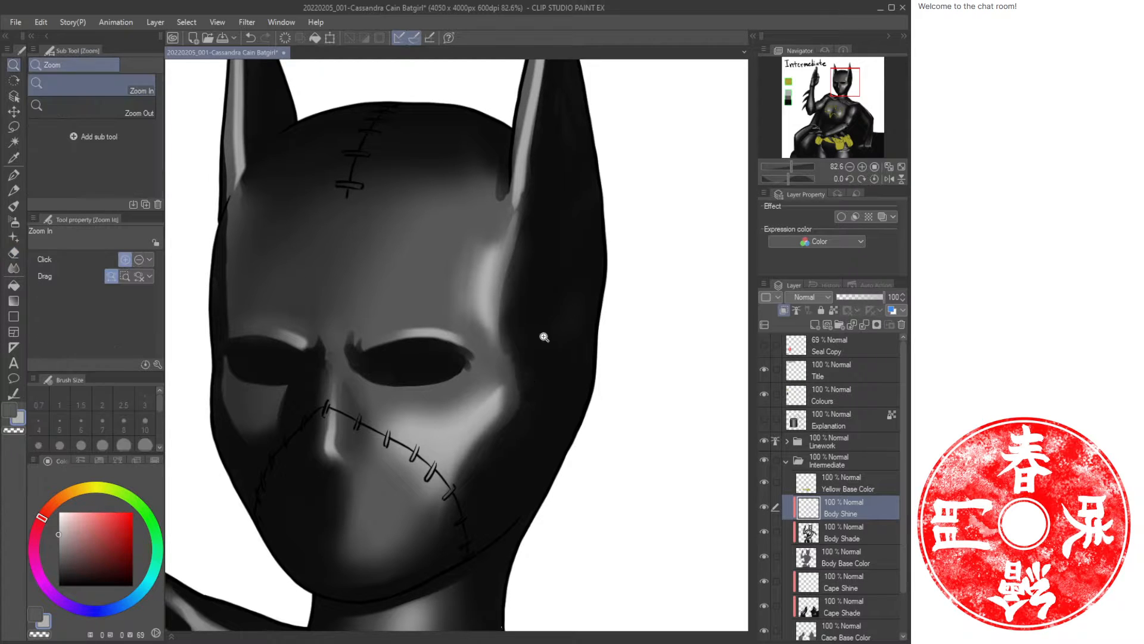
{"action": "mouse_move", "coordinate": [546, 335]}
{"action": "left_mouse_down"}
{"action": "mouse_move", "coordinate": [522, 342]}
{"action": "mouse_move", "coordinate": [546, 338]}
{"action": "mouse_move", "coordinate": [575, 294]}
{"action": "left_mouse_up"}
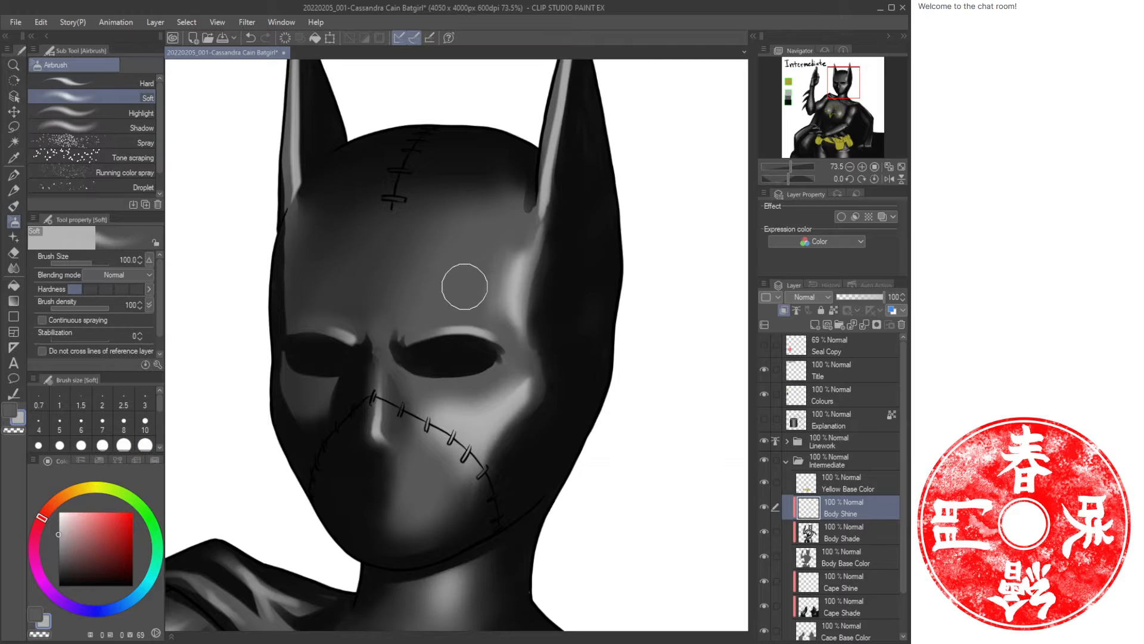
{"action": "mouse_move", "coordinate": [504, 252]}
{"action": "left_mouse_down"}
{"action": "mouse_move", "coordinate": [502, 309]}
{"action": "mouse_move", "coordinate": [478, 297]}
{"action": "mouse_move", "coordinate": [473, 250]}
{"action": "mouse_move", "coordinate": [432, 253]}
{"action": "mouse_move", "coordinate": [379, 292]}
{"action": "mouse_move", "coordinate": [377, 256]}
{"action": "mouse_move", "coordinate": [473, 282]}
{"action": "mouse_move", "coordinate": [422, 305]}
{"action": "mouse_move", "coordinate": [483, 305]}
{"action": "mouse_move", "coordinate": [462, 319]}
{"action": "mouse_move", "coordinate": [502, 316]}
{"action": "mouse_move", "coordinate": [523, 277]}
{"action": "mouse_move", "coordinate": [399, 252]}
{"action": "mouse_move", "coordinate": [482, 247]}
{"action": "mouse_move", "coordinate": [522, 269]}
{"action": "mouse_move", "coordinate": [519, 258]}
{"action": "mouse_move", "coordinate": [500, 316]}
{"action": "mouse_move", "coordinate": [366, 292]}
{"action": "mouse_move", "coordinate": [501, 226]}
{"action": "mouse_move", "coordinate": [503, 275]}
{"action": "mouse_move", "coordinate": [479, 294]}
{"action": "mouse_move", "coordinate": [475, 263]}
{"action": "mouse_move", "coordinate": [413, 292]}
{"action": "mouse_move", "coordinate": [419, 258]}
{"action": "mouse_move", "coordinate": [374, 274]}
{"action": "mouse_move", "coordinate": [504, 201]}
{"action": "mouse_move", "coordinate": [463, 221]}
{"action": "mouse_move", "coordinate": [441, 269]}
{"action": "mouse_move", "coordinate": [424, 270]}
{"action": "mouse_move", "coordinate": [416, 247]}
{"action": "mouse_move", "coordinate": [427, 241]}
{"action": "mouse_move", "coordinate": [381, 255]}
{"action": "mouse_move", "coordinate": [359, 234]}
{"action": "mouse_move", "coordinate": [367, 219]}
{"action": "mouse_move", "coordinate": [375, 229]}
{"action": "mouse_move", "coordinate": [352, 301]}
{"action": "mouse_move", "coordinate": [409, 221]}
{"action": "mouse_move", "coordinate": [443, 224]}
{"action": "mouse_move", "coordinate": [440, 257]}
{"action": "mouse_move", "coordinate": [429, 243]}
{"action": "mouse_move", "coordinate": [382, 296]}
{"action": "left_mouse_up"}
{"action": "key", "text": "c"}
{"action": "mouse_move", "coordinate": [546, 260]}
{"action": "left_mouse_down"}
{"action": "mouse_move", "coordinate": [545, 319]}
{"action": "mouse_move", "coordinate": [555, 219]}
{"action": "mouse_move", "coordinate": [541, 338]}
{"action": "left_mouse_up"}
{"action": "left_click_drag", "start_coordinate": [553, 400], "coordinate": [546, 379]}
{"action": "key", "text": "ctrl+space"}
{"action": "left_click_drag", "start_coordinate": [581, 317], "coordinate": [527, 369]}
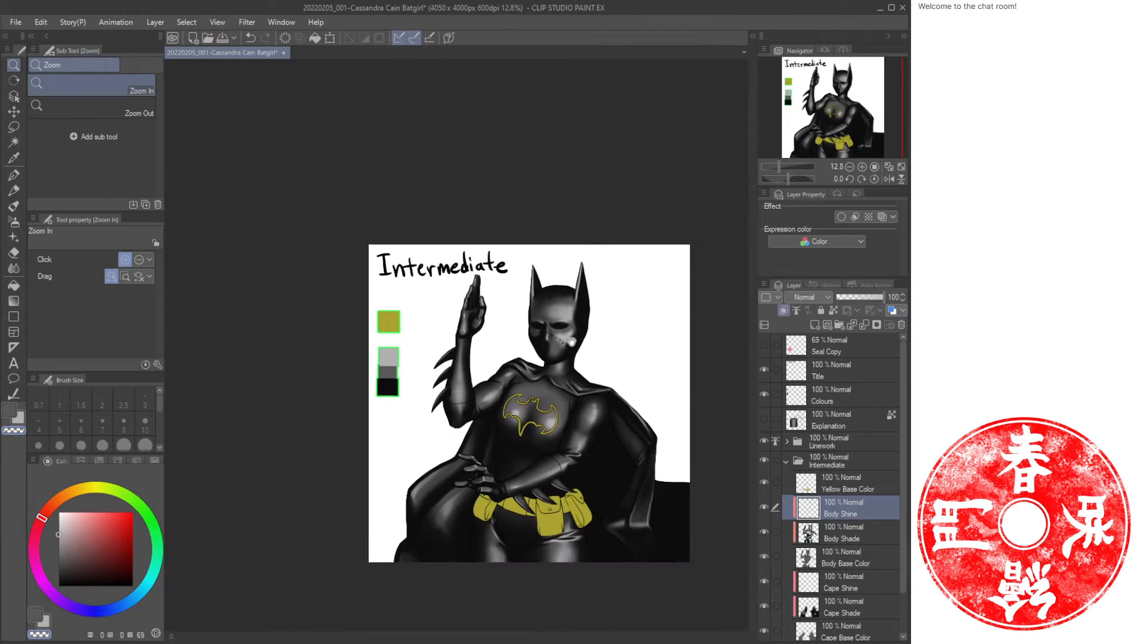
Zoom into the cowl and erase the small highlight beside the left brow with the Soft Eraser.
{"action": "left_click_drag", "start_coordinate": [620, 277], "coordinate": [571, 222]}
{"action": "left_click_drag", "start_coordinate": [540, 304], "coordinate": [512, 289]}
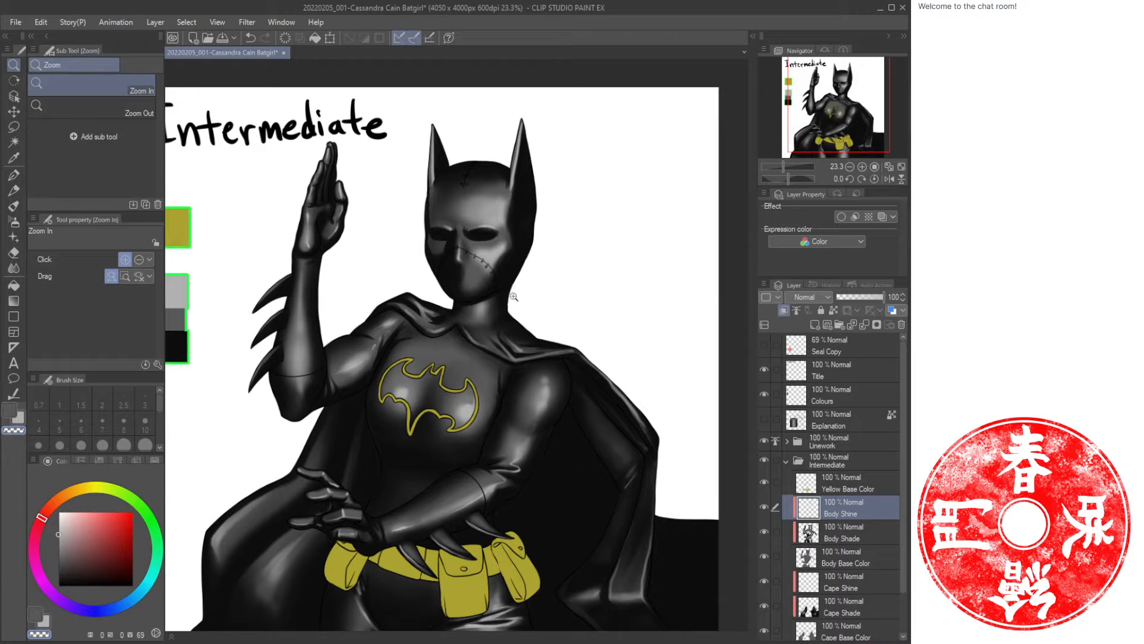
{"action": "left_click_drag", "start_coordinate": [483, 236], "coordinate": [515, 239]}
{"action": "left_click_drag", "start_coordinate": [514, 239], "coordinate": [551, 311]}
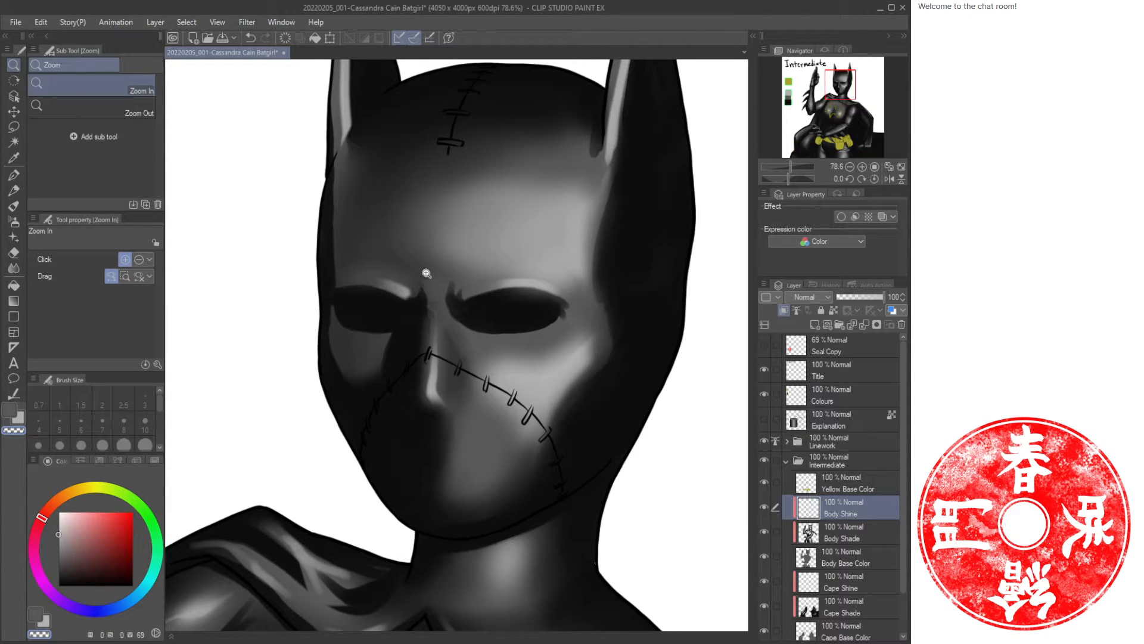
{"action": "key", "text": "e"}
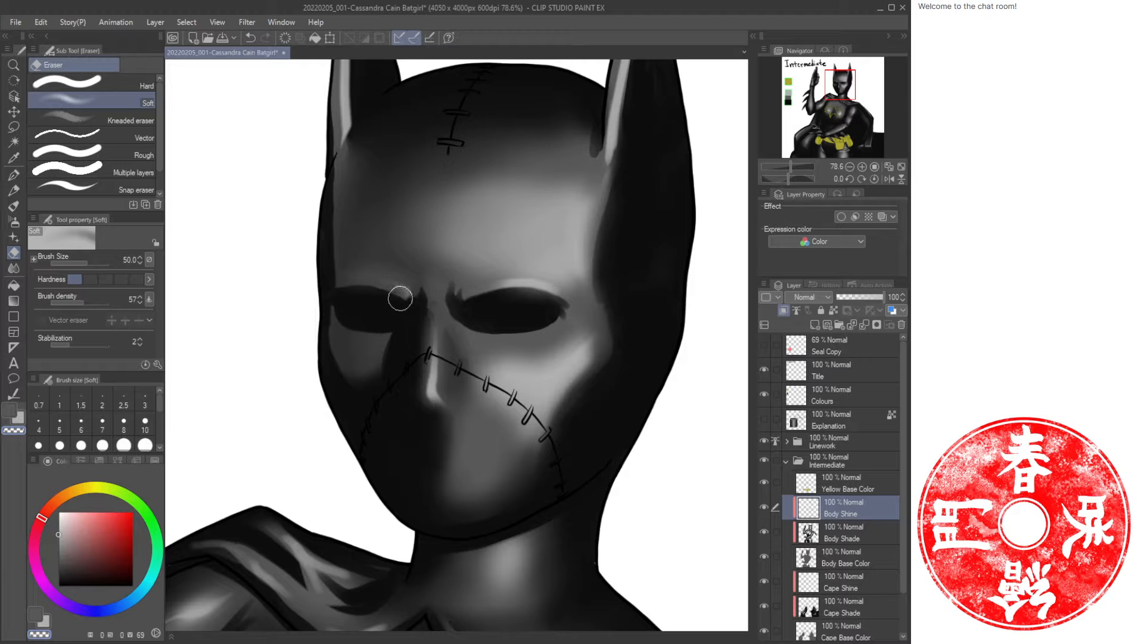
{"action": "mouse_move", "coordinate": [518, 297]}
{"action": "left_mouse_down"}
{"action": "mouse_move", "coordinate": [493, 294]}
{"action": "mouse_move", "coordinate": [555, 300]}
{"action": "mouse_move", "coordinate": [543, 296]}
{"action": "left_mouse_up"}
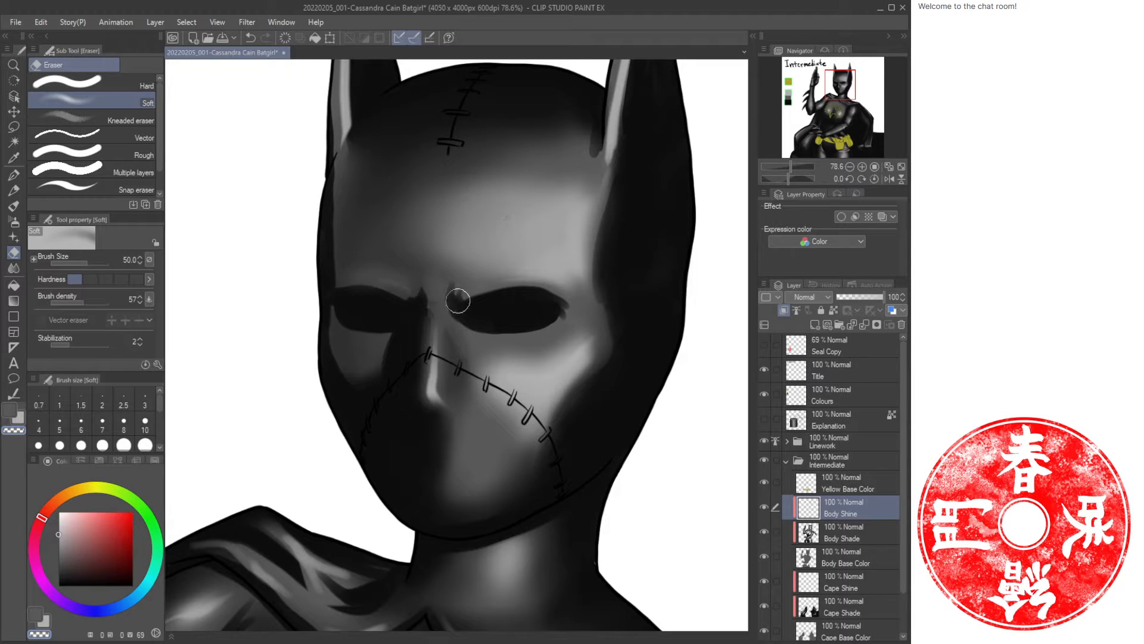
Paint short Oil paint highlight strokes across the cowl's forehead, undoing one attempt.
{"action": "key", "text": "b"}
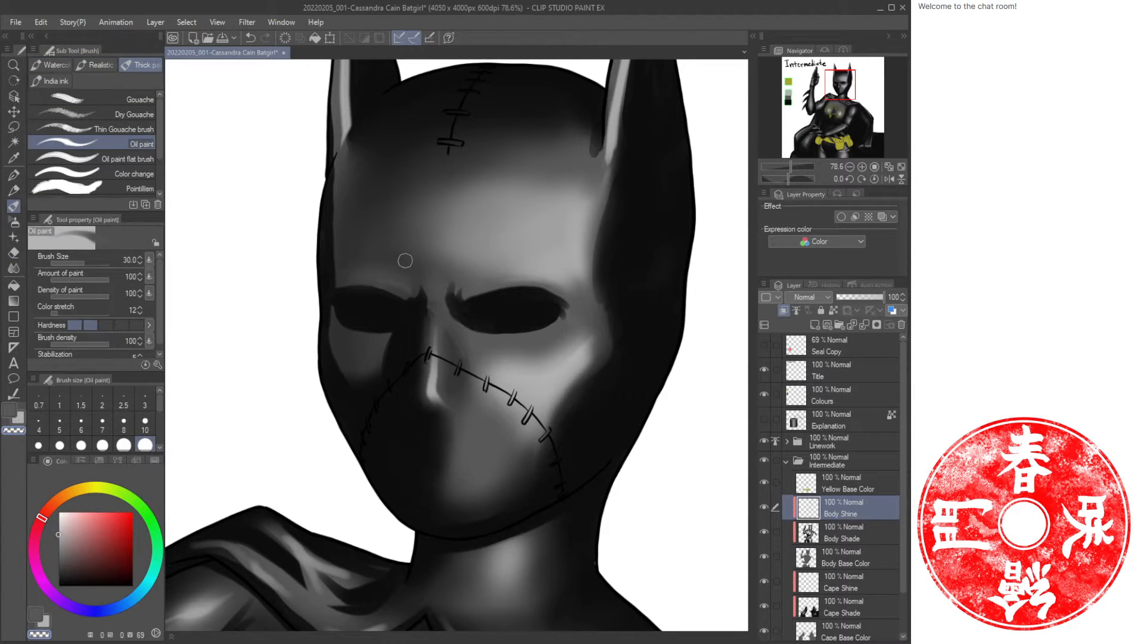
{"action": "key", "text": "x"}
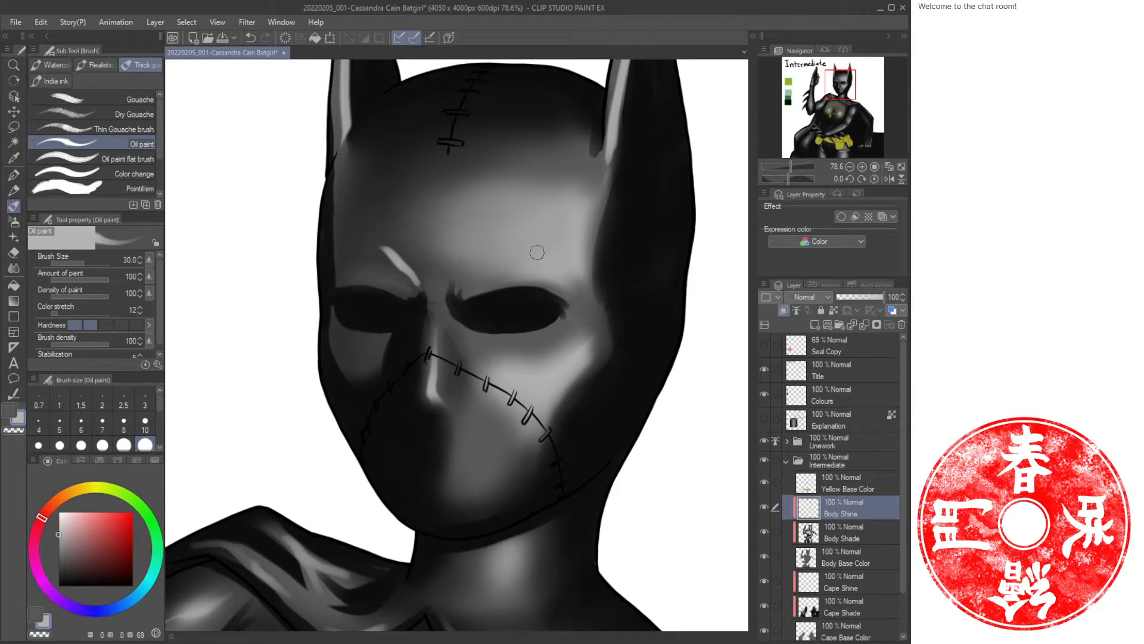
{"action": "left_click_drag", "start_coordinate": [477, 267], "coordinate": [525, 246]}
{"action": "key", "text": "ctrl+z"}
{"action": "key", "text": "x"}
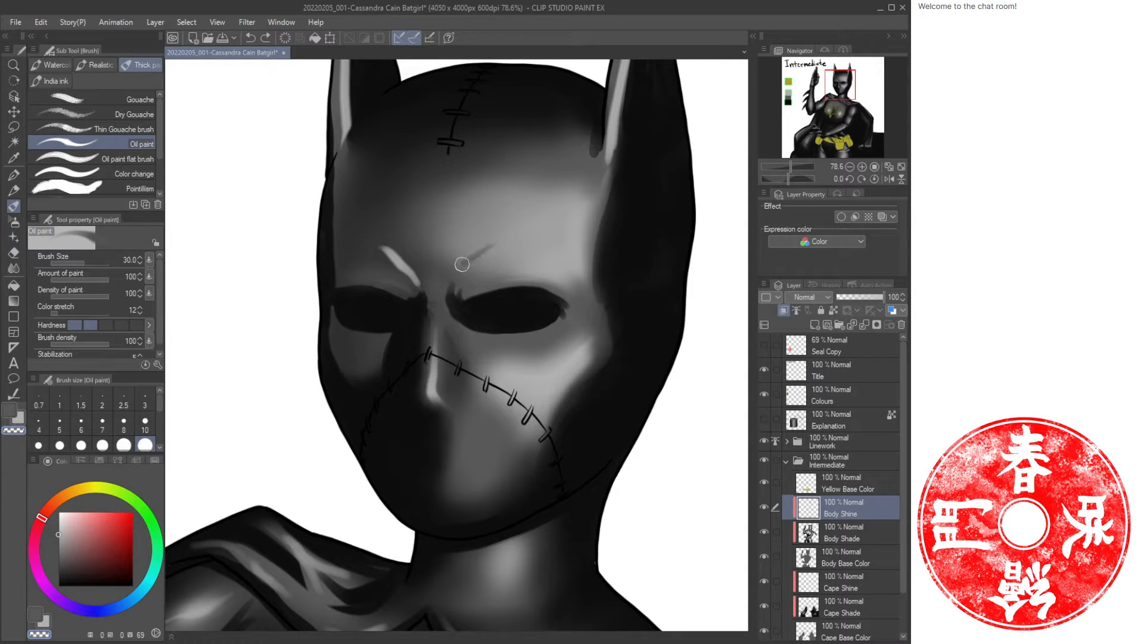
{"action": "key", "text": "x"}
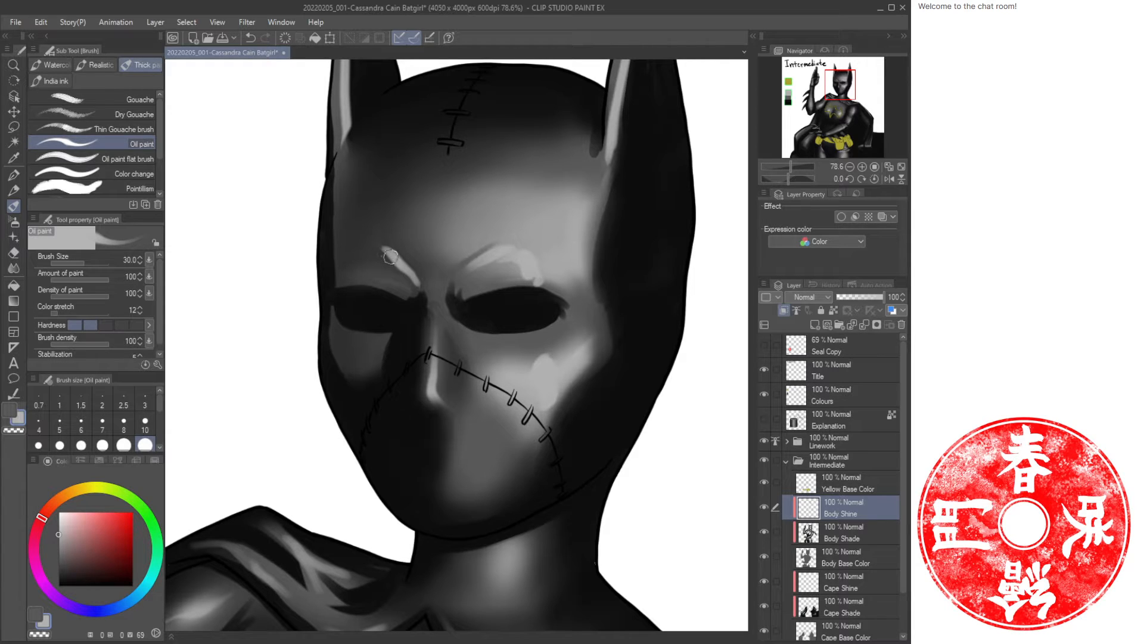
Erase the stray stroke above the left brow and trim highlights on the face's right side with an enlarged Soft Eraser.
{"action": "key", "text": "e"}
{"action": "left_click_drag", "start_coordinate": [375, 248], "coordinate": [394, 270]}
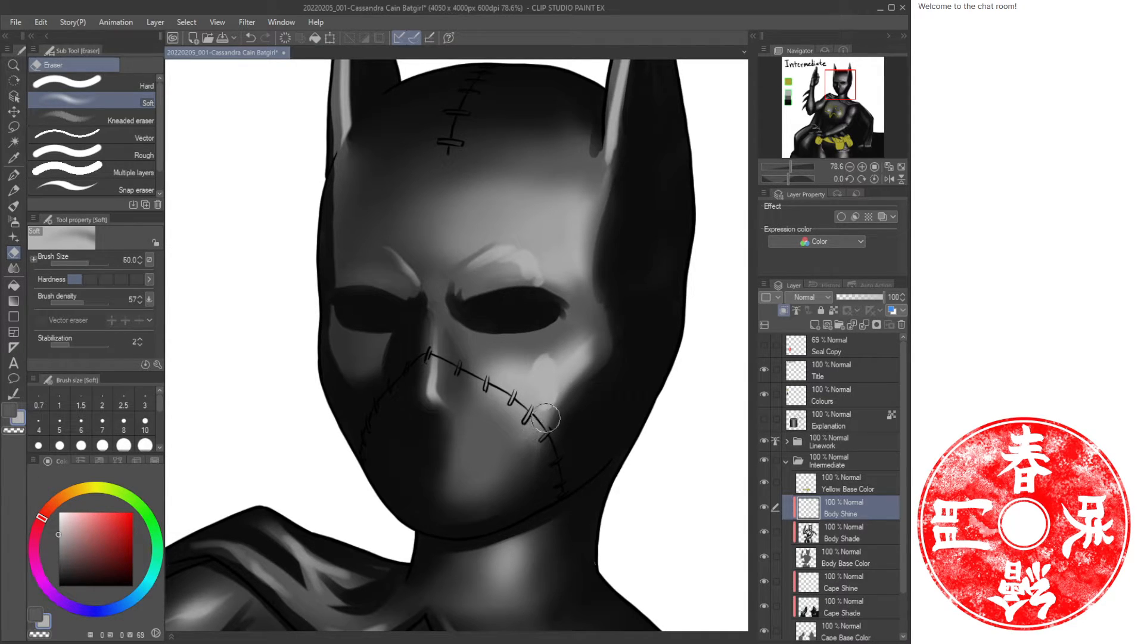
{"action": "key", "text": "]"}
{"action": "key", "text": "]"}
{"action": "mouse_move", "coordinate": [574, 401]}
{"action": "left_mouse_down"}
{"action": "mouse_move", "coordinate": [520, 437]}
{"action": "mouse_move", "coordinate": [581, 417]}
{"action": "mouse_move", "coordinate": [559, 427]}
{"action": "mouse_move", "coordinate": [545, 408]}
{"action": "mouse_move", "coordinate": [526, 429]}
{"action": "mouse_move", "coordinate": [548, 441]}
{"action": "mouse_move", "coordinate": [537, 439]}
{"action": "mouse_move", "coordinate": [563, 344]}
{"action": "mouse_move", "coordinate": [493, 358]}
{"action": "mouse_move", "coordinate": [523, 367]}
{"action": "mouse_move", "coordinate": [513, 401]}
{"action": "mouse_move", "coordinate": [560, 392]}
{"action": "mouse_move", "coordinate": [588, 347]}
{"action": "mouse_move", "coordinate": [552, 355]}
{"action": "mouse_move", "coordinate": [600, 382]}
{"action": "left_mouse_up"}
{"action": "mouse_move", "coordinate": [549, 267]}
{"action": "left_mouse_down"}
{"action": "mouse_move", "coordinate": [525, 286]}
{"action": "mouse_move", "coordinate": [577, 282]}
{"action": "mouse_move", "coordinate": [597, 192]}
{"action": "left_mouse_up"}
Soften the forehead highlight with the Airbrush at size 100 in transparent colour.
{"action": "key", "text": "ctrl+space"}
{"action": "mouse_move", "coordinate": [629, 256]}
{"action": "left_mouse_down"}
{"action": "mouse_move", "coordinate": [499, 242]}
{"action": "mouse_move", "coordinate": [490, 258]}
{"action": "mouse_move", "coordinate": [516, 257]}
{"action": "left_mouse_up"}
{"action": "mouse_move", "coordinate": [469, 210]}
{"action": "left_mouse_down"}
{"action": "mouse_move", "coordinate": [509, 336]}
{"action": "mouse_move", "coordinate": [499, 280]}
{"action": "mouse_move", "coordinate": [493, 335]}
{"action": "mouse_move", "coordinate": [489, 324]}
{"action": "mouse_move", "coordinate": [456, 346]}
{"action": "mouse_move", "coordinate": [521, 342]}
{"action": "mouse_move", "coordinate": [514, 290]}
{"action": "mouse_move", "coordinate": [550, 351]}
{"action": "mouse_move", "coordinate": [556, 304]}
{"action": "mouse_move", "coordinate": [523, 309]}
{"action": "mouse_move", "coordinate": [509, 283]}
{"action": "mouse_move", "coordinate": [499, 301]}
{"action": "mouse_move", "coordinate": [471, 288]}
{"action": "left_mouse_up"}
{"action": "key", "text": "e"}
{"action": "key", "text": "bracketright"}
{"action": "key", "text": "bracketright"}
{"action": "key", "text": "bracketright"}
{"action": "key", "text": "bracketright"}
{"action": "key", "text": "b"}
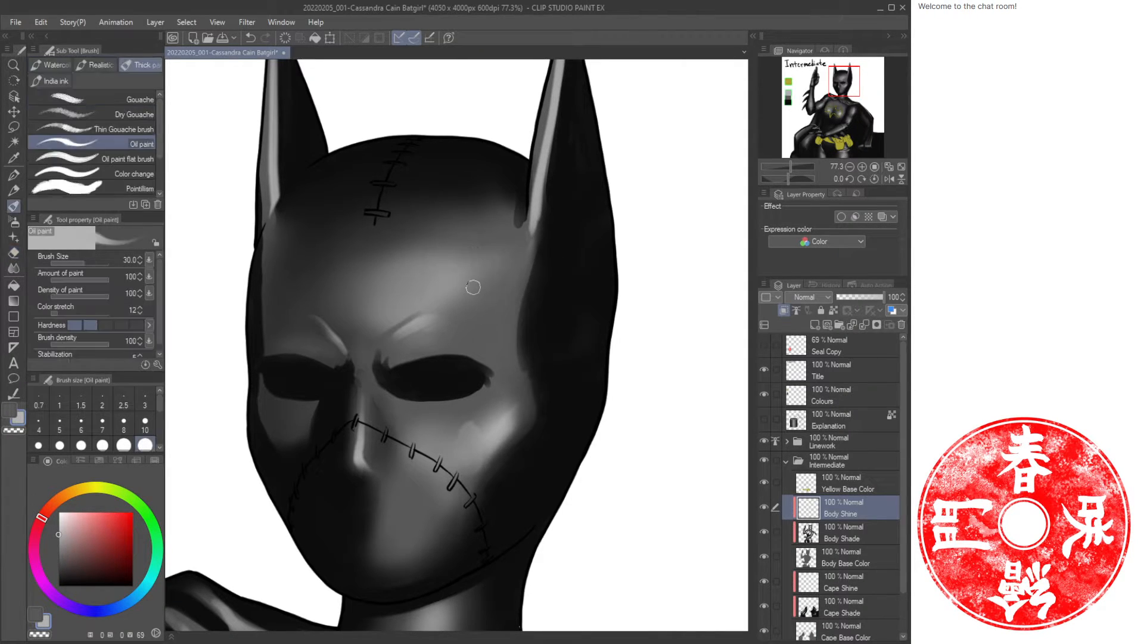
{"action": "key", "text": "b"}
{"action": "key", "text": "c"}
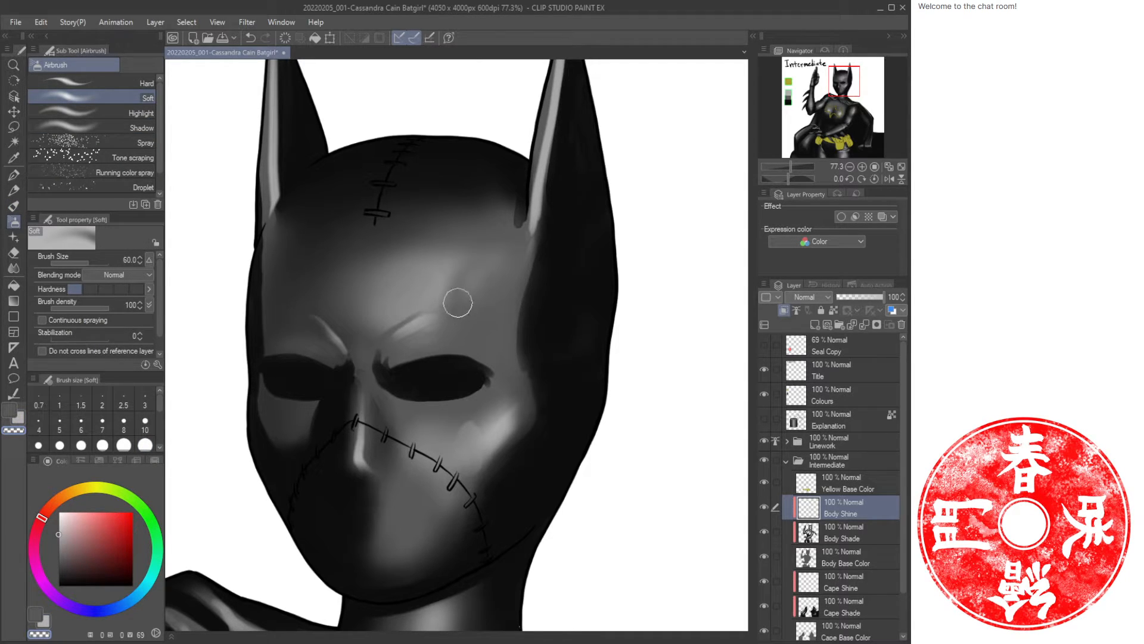
{"action": "key", "text": "c"}
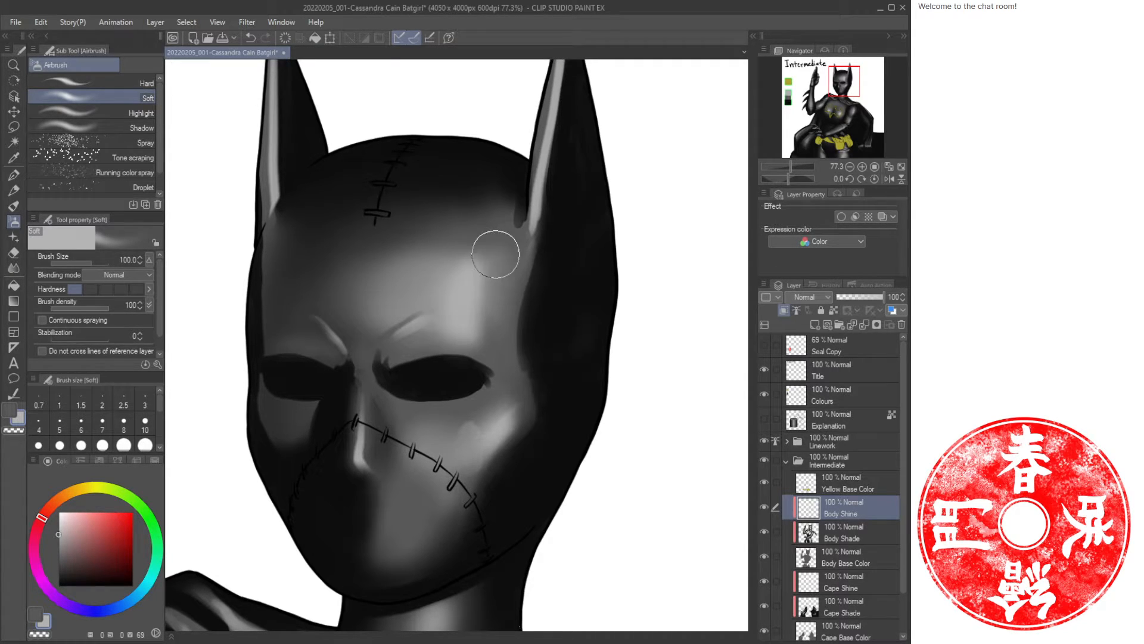
{"action": "left_click_drag", "start_coordinate": [507, 272], "coordinate": [486, 255]}
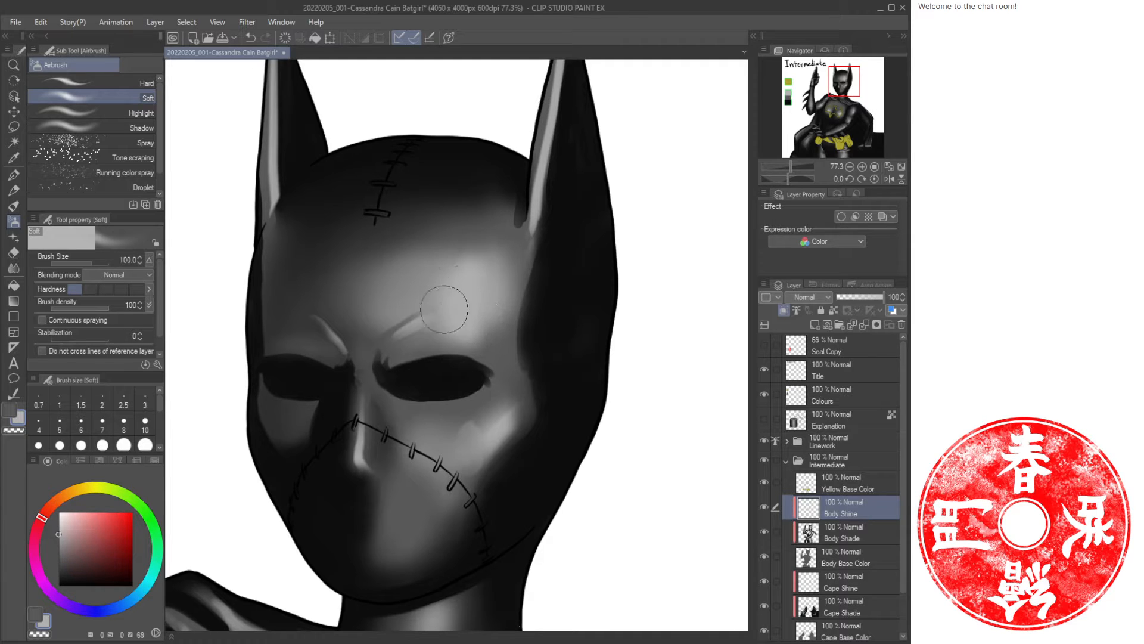
Zoom out and back in to review the cowl's highlights against the whole figure.
{"action": "scroll", "coordinate": [544, 290], "scroll_direction": "down", "scroll_amount": 16}
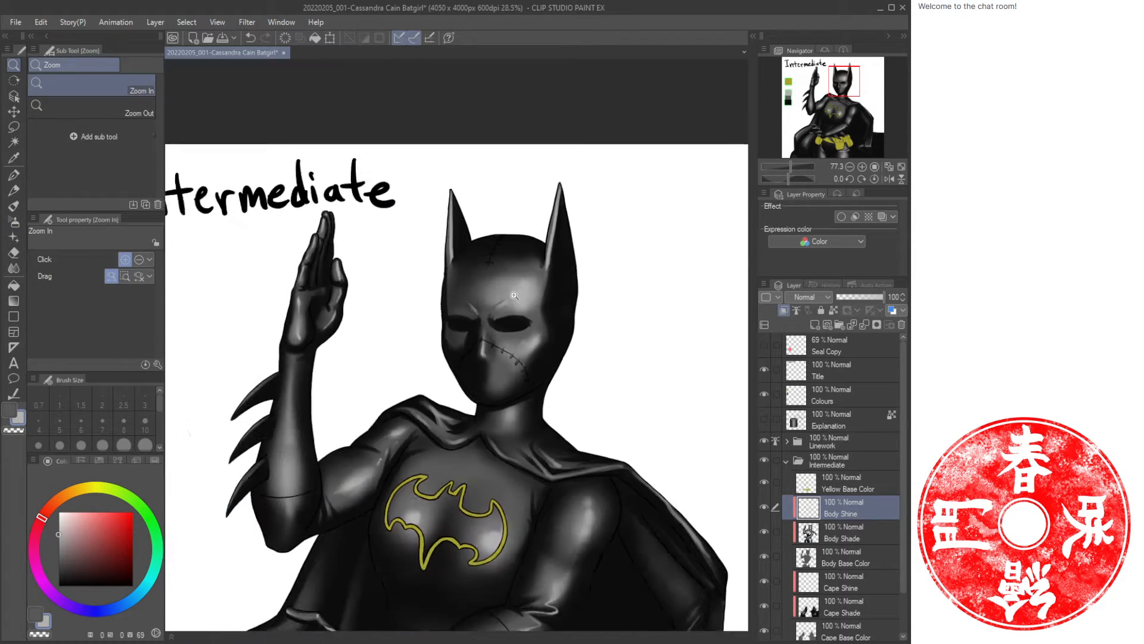
{"action": "left_click_drag", "start_coordinate": [548, 331], "coordinate": [530, 303]}
{"action": "scroll", "coordinate": [531, 298], "scroll_direction": "up", "scroll_amount": 5}
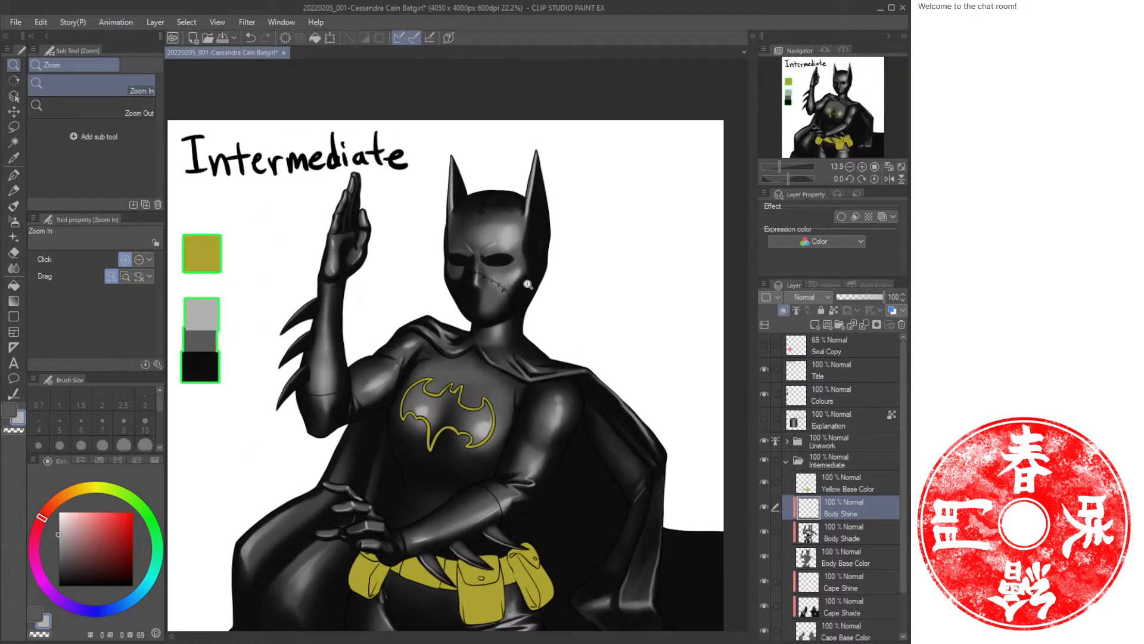
{"action": "scroll", "coordinate": [534, 288], "scroll_direction": "down", "scroll_amount": 3}
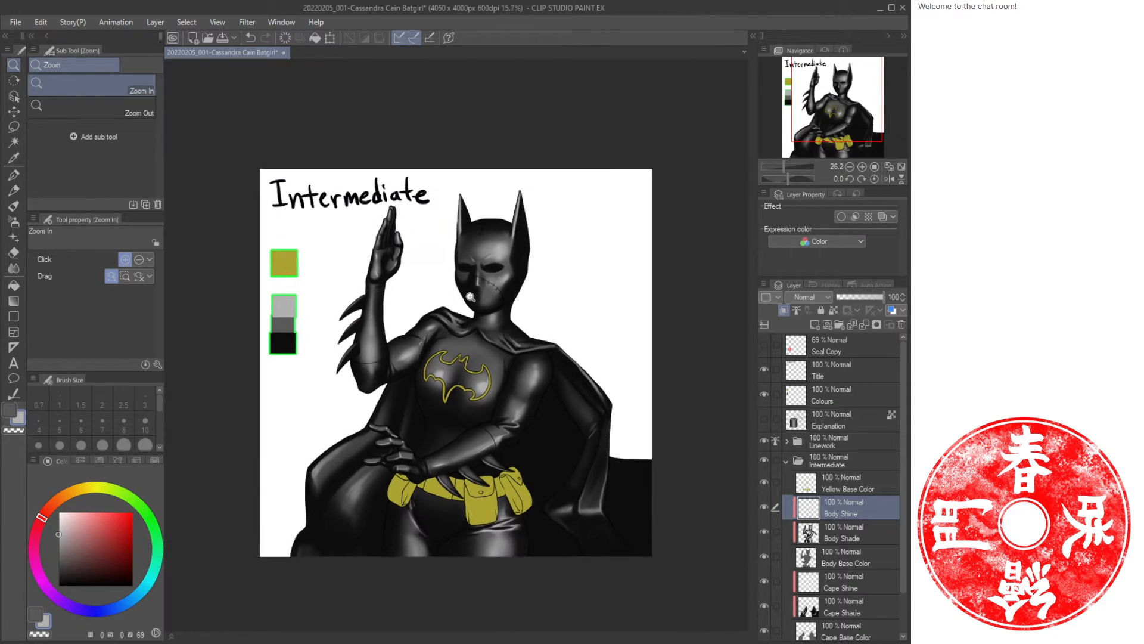
{"action": "scroll", "coordinate": [480, 278], "scroll_direction": "up", "scroll_amount": 6}
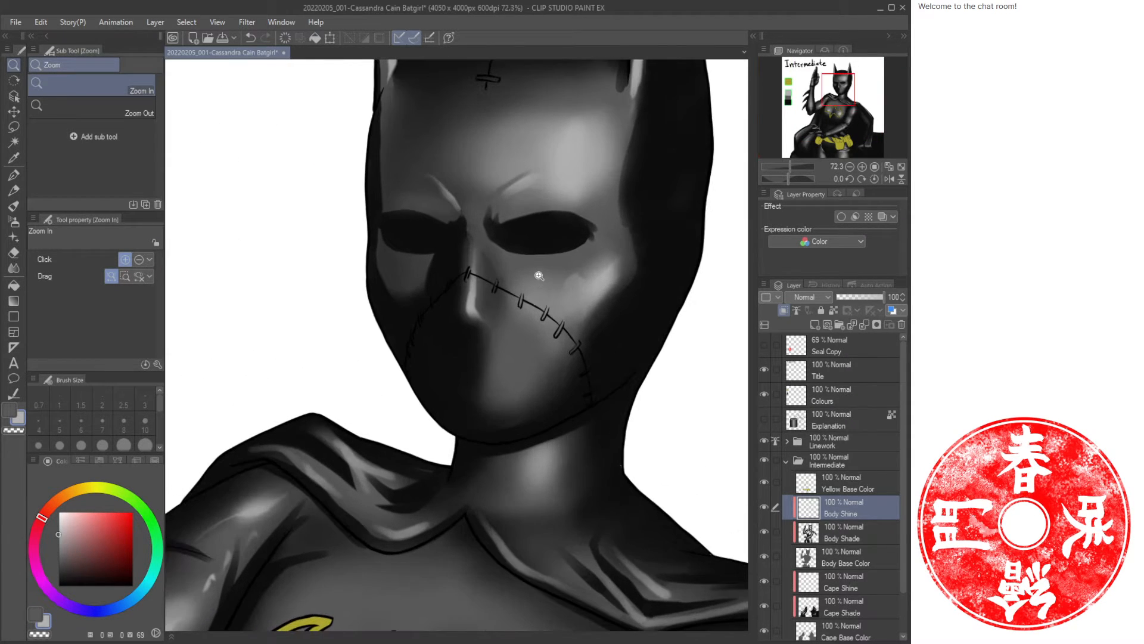
{"action": "scroll", "coordinate": [523, 257], "scroll_direction": "down", "scroll_amount": 3}
{"action": "scroll", "coordinate": [503, 280], "scroll_direction": "down", "scroll_amount": 2}
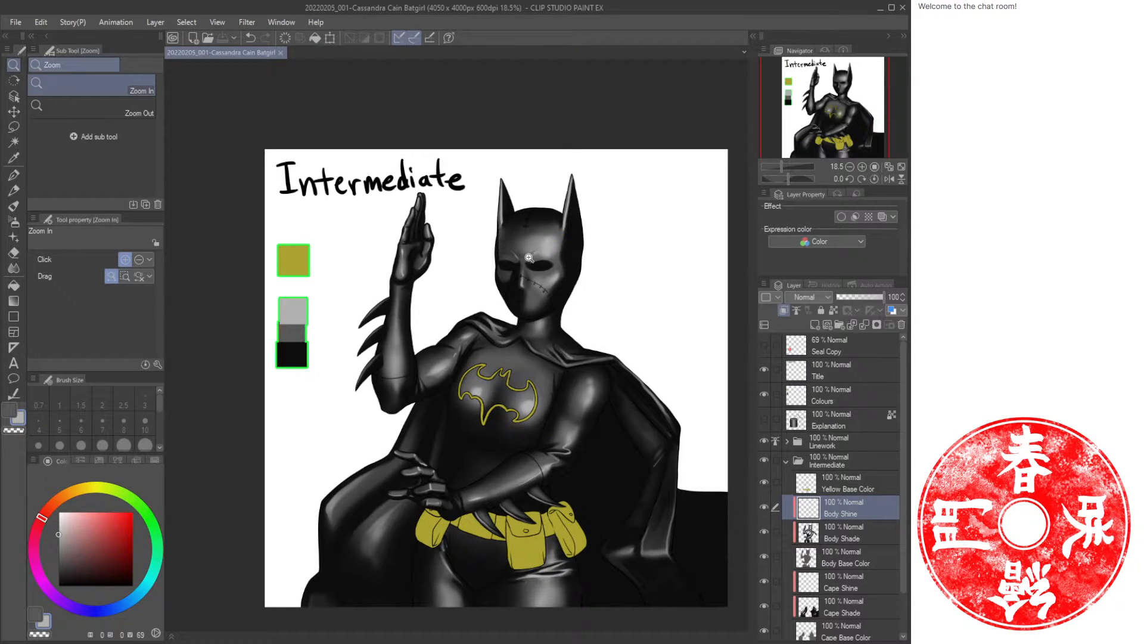
{"action": "scroll", "coordinate": [530, 257], "scroll_direction": "up", "scroll_amount": 6}
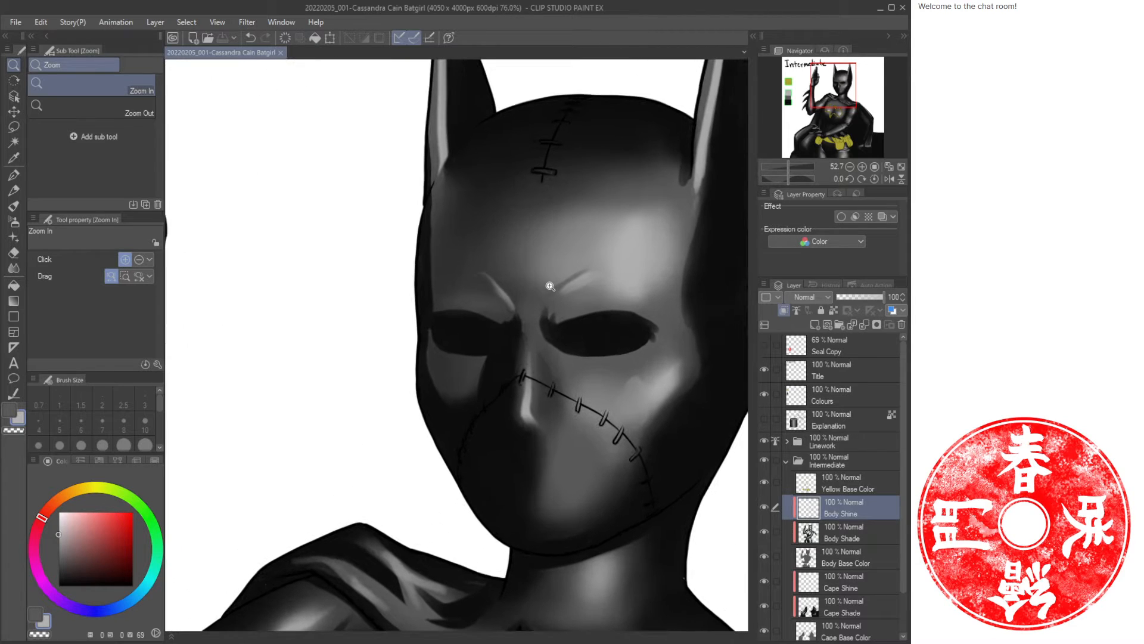
Erase the small highlight mark above the right brow with the Soft Eraser at size 70.
{"action": "key", "text": "e"}
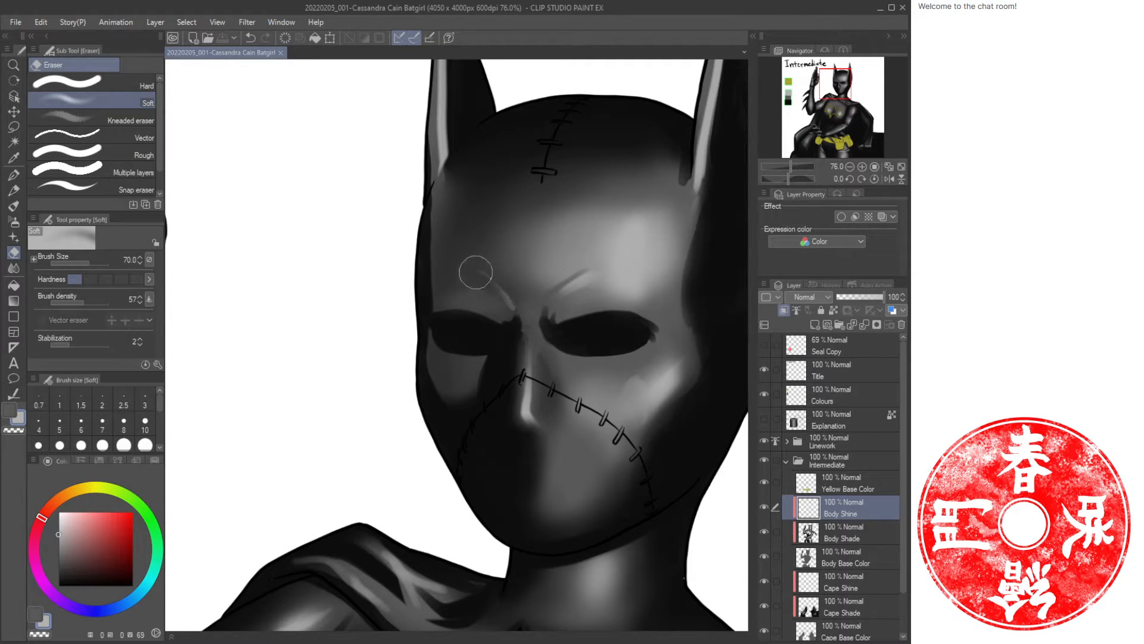
{"action": "key", "text": "/"}
{"action": "scroll", "coordinate": [480, 276], "scroll_direction": "down", "scroll_amount": 5}
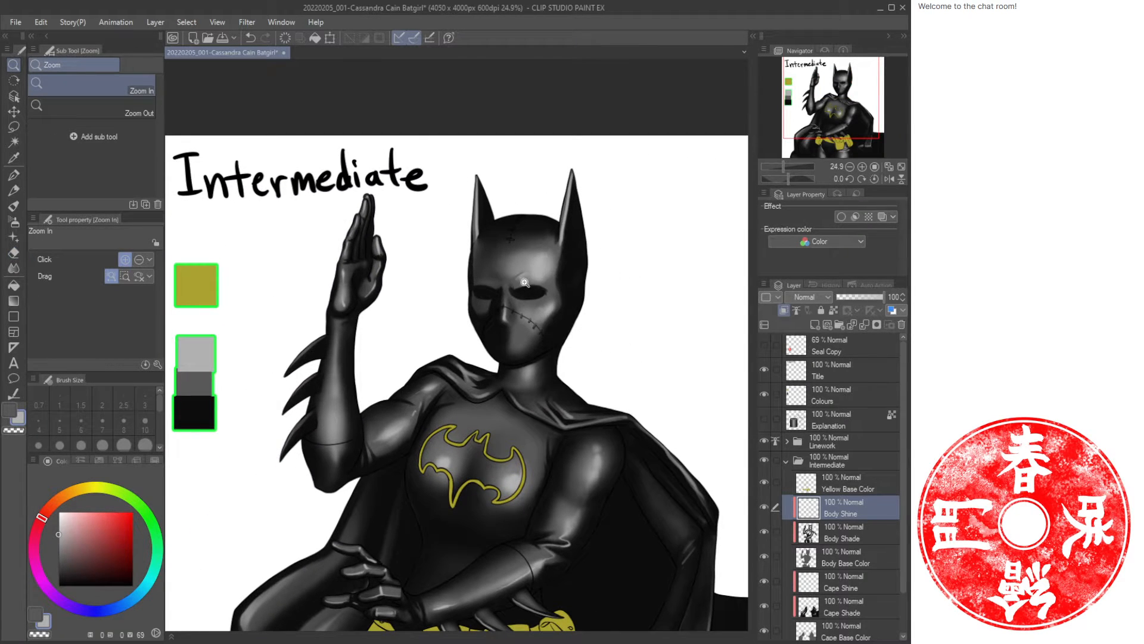
{"action": "scroll", "coordinate": [524, 283], "scroll_direction": "up", "scroll_amount": 4}
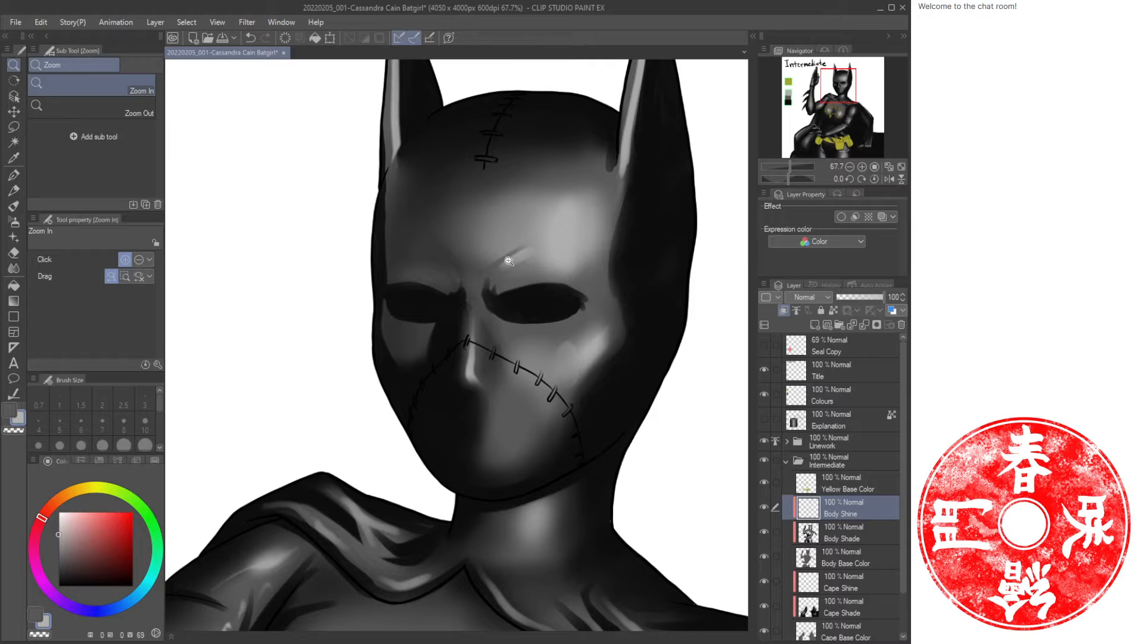
{"action": "key", "text": "e"}
{"action": "mouse_move", "coordinate": [527, 255]}
{"action": "left_mouse_down"}
{"action": "mouse_move", "coordinate": [503, 268]}
{"action": "mouse_move", "coordinate": [519, 260]}
{"action": "left_mouse_up"}
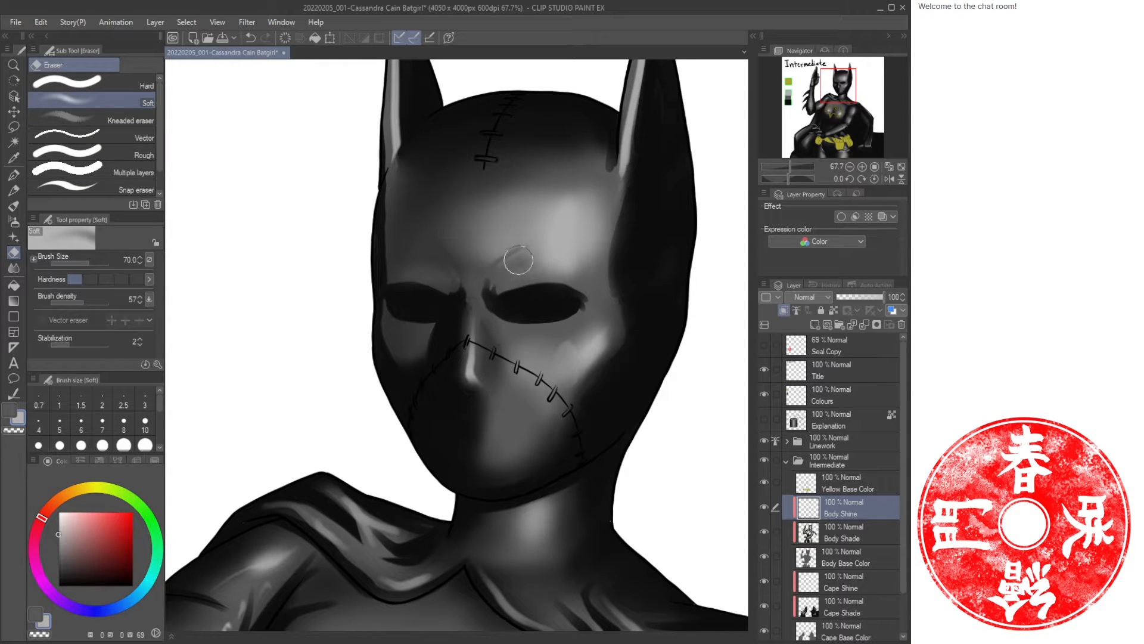
{"action": "key", "text": "/"}
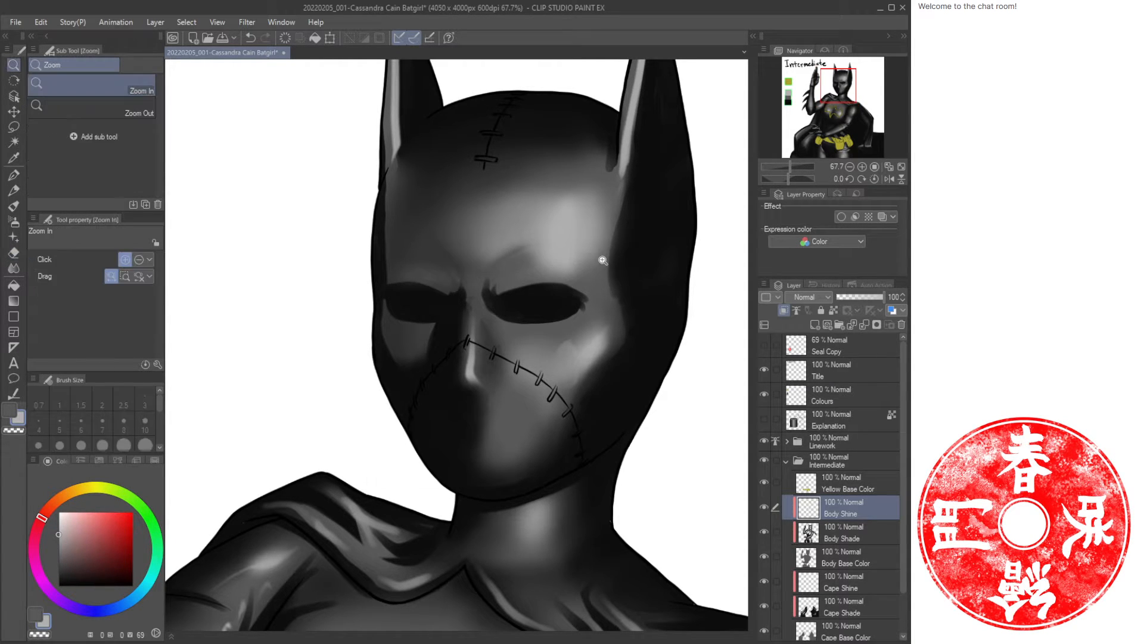
Spray an Airbrush highlight at size 50 across the brow above the right eye.
{"action": "scroll", "coordinate": [594, 256], "scroll_direction": "down", "scroll_amount": 5}
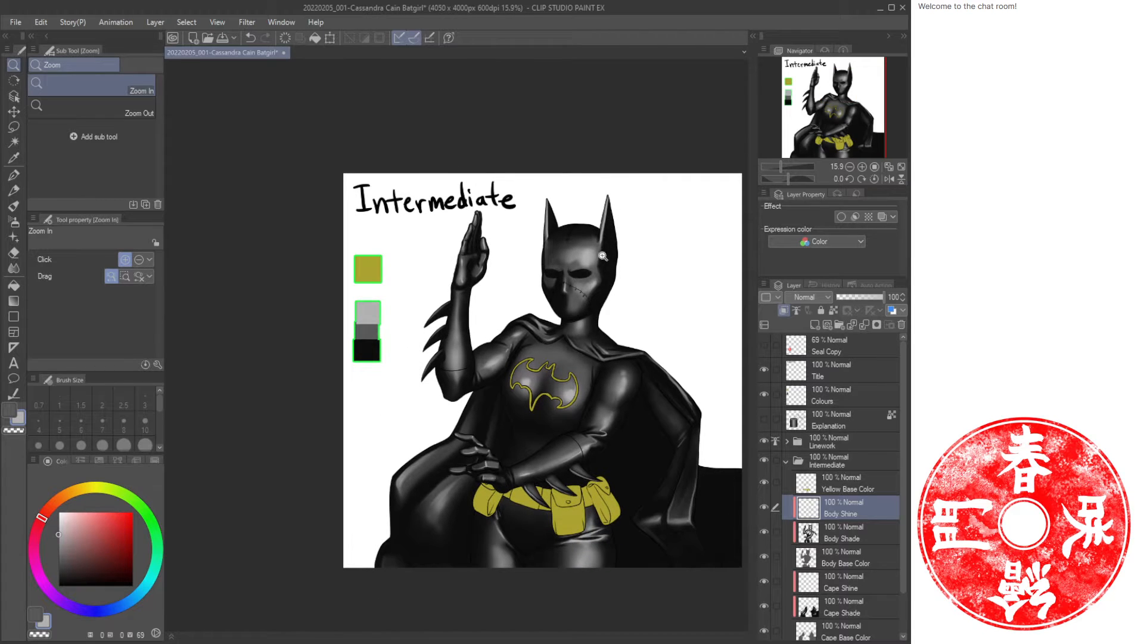
{"action": "scroll", "coordinate": [603, 256], "scroll_direction": "up", "scroll_amount": 6}
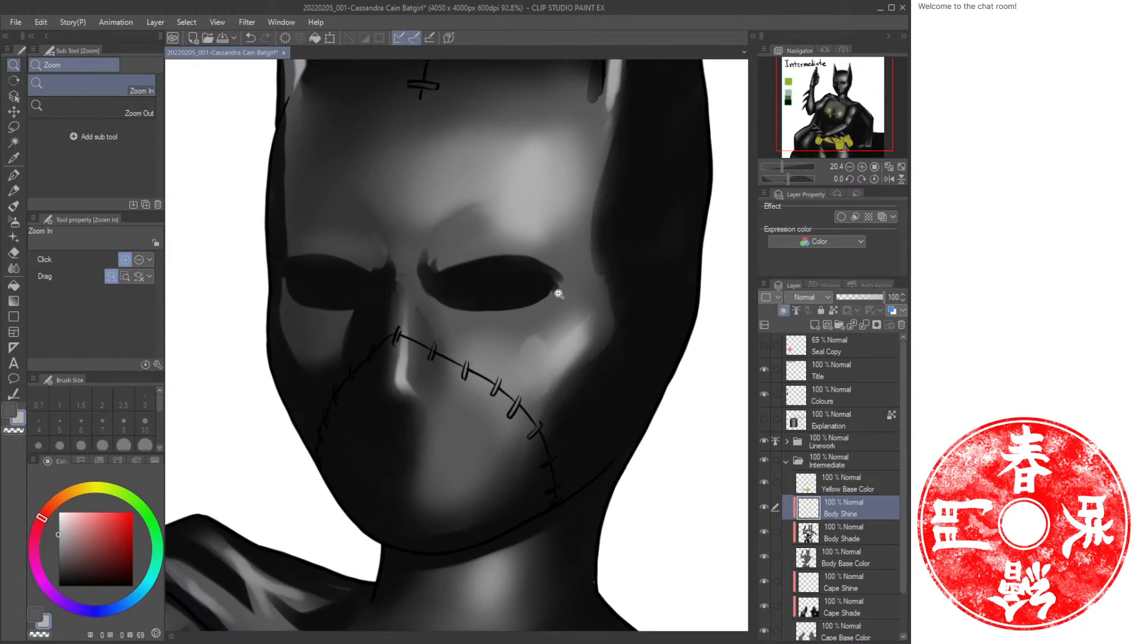
{"action": "scroll", "coordinate": [559, 293], "scroll_direction": "down", "scroll_amount": 1}
{"action": "scroll", "coordinate": [494, 286], "scroll_direction": "up", "scroll_amount": 3}
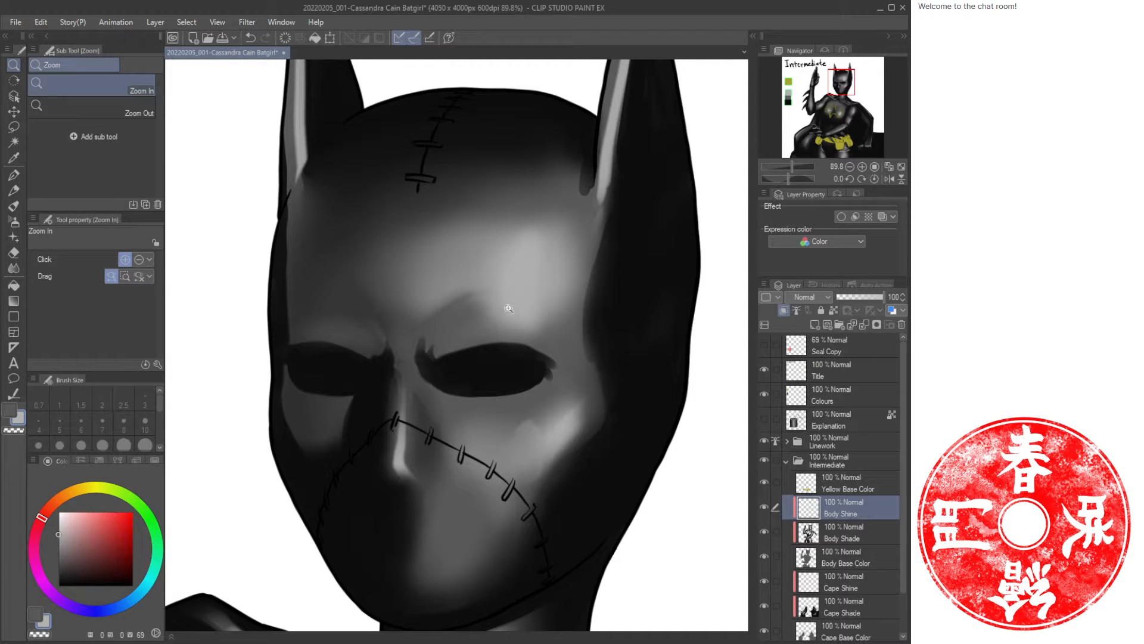
{"action": "key", "text": "ctrl+0"}
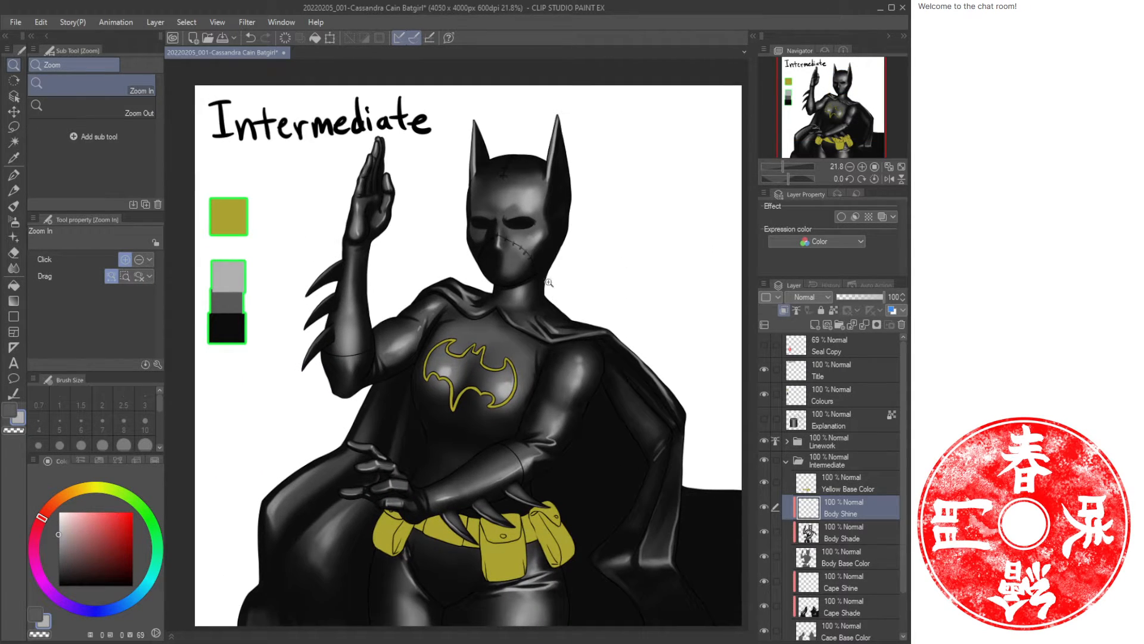
{"action": "left_click_drag", "start_coordinate": [507, 218], "coordinate": [542, 298]}
{"action": "key", "text": "b"}
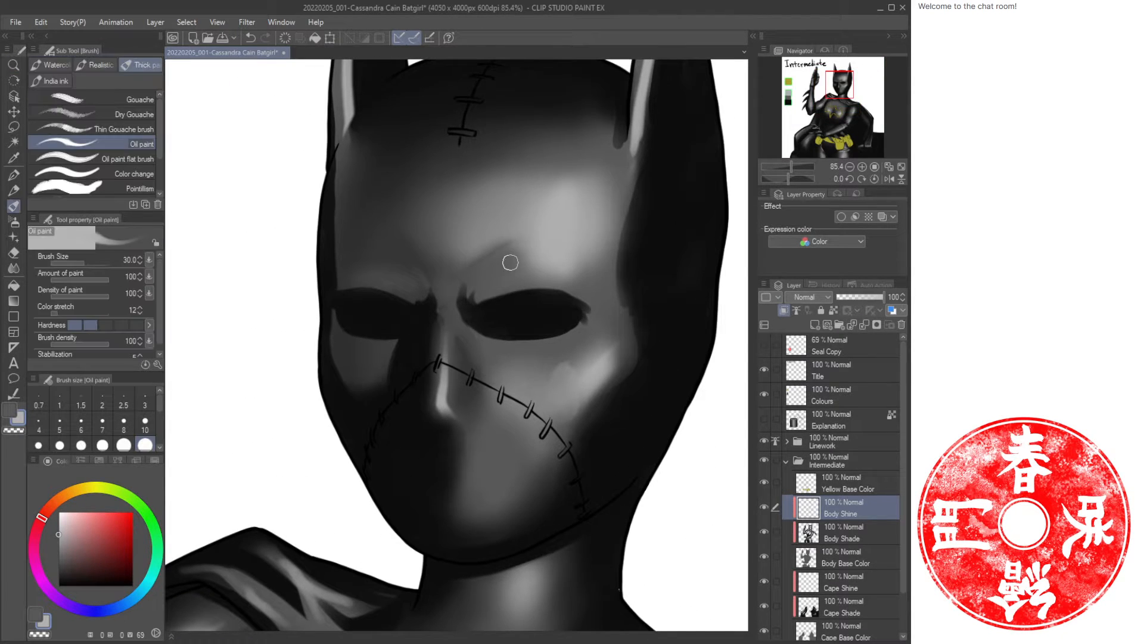
{"action": "key", "text": "b"}
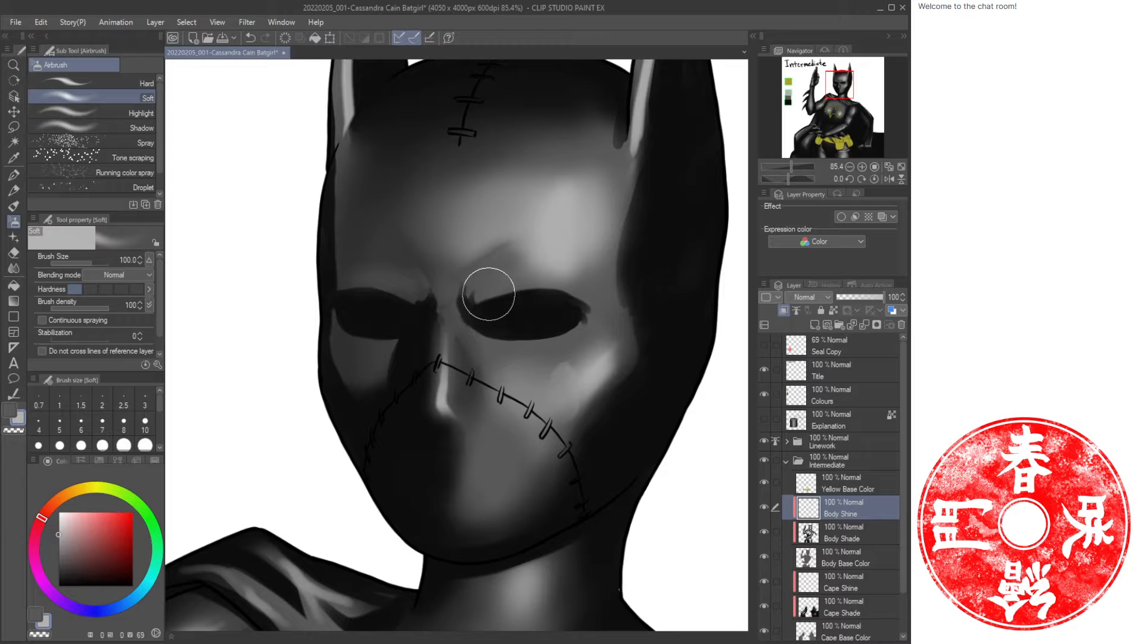
{"action": "key", "text": "bracketleft"}
{"action": "key", "text": "bracketleft"}
{"action": "key", "text": "bracketleft"}
{"action": "key", "text": "bracketleft"}
{"action": "key", "text": "bracketleft"}
{"action": "key", "text": "bracketleft"}
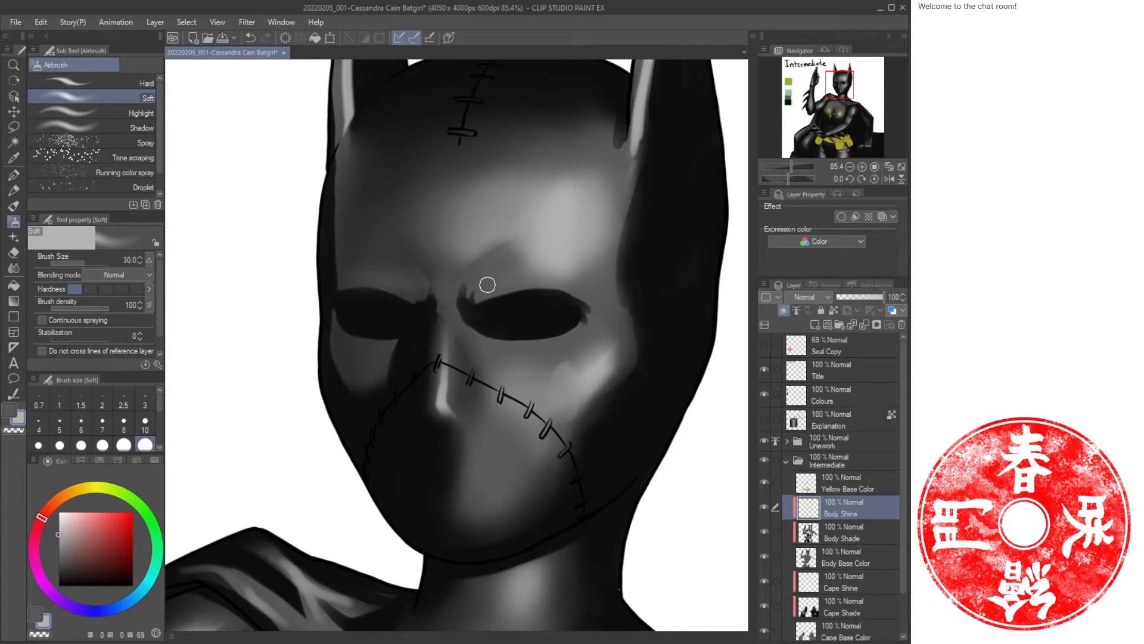
{"action": "key", "text": "bracketright"}
{"action": "key", "text": "bracketright"}
{"action": "left_click_drag", "start_coordinate": [508, 255], "coordinate": [552, 263]}
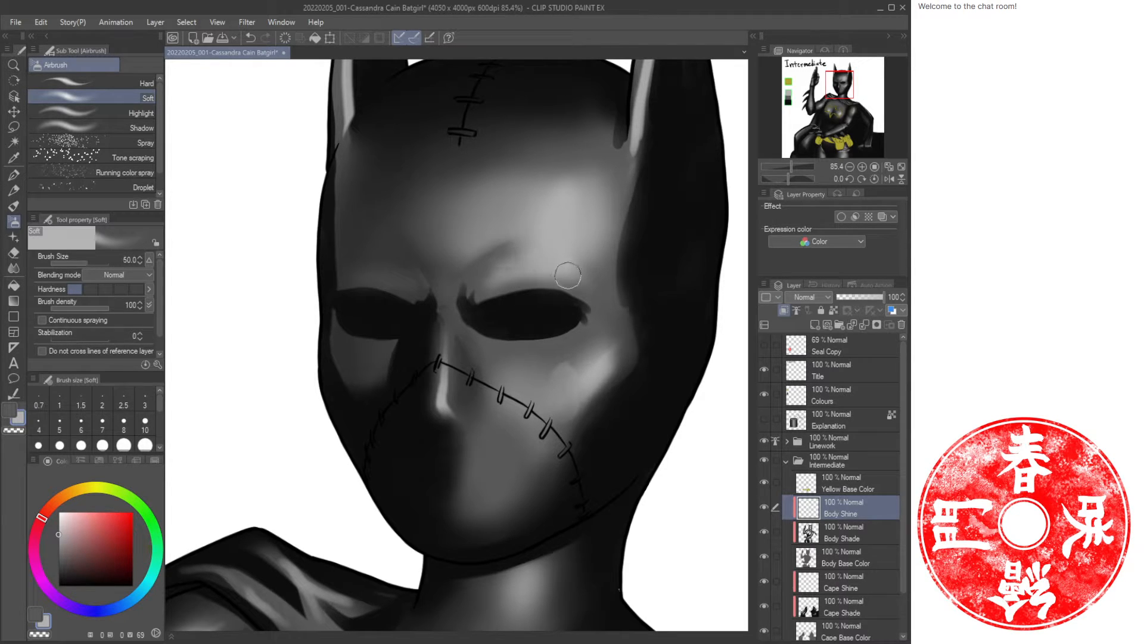
Switch colour and spray an Airbrush pass at size 60 from the brow up toward the forehead.
{"action": "key", "text": "bracketright"}
{"action": "key", "text": "bracketright"}
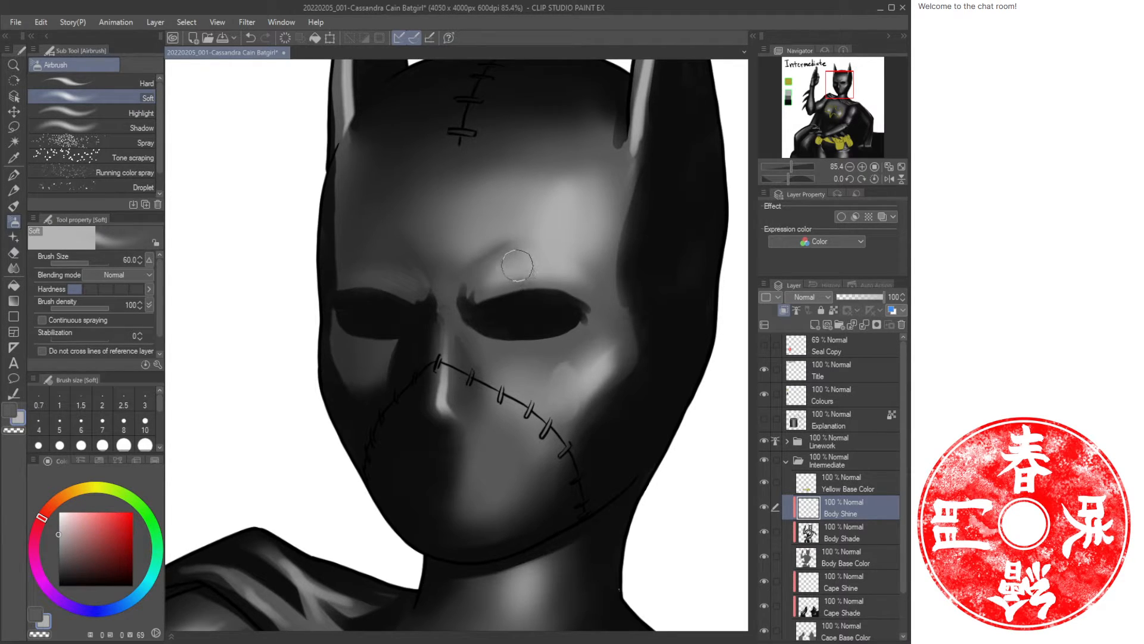
{"action": "key", "text": "c"}
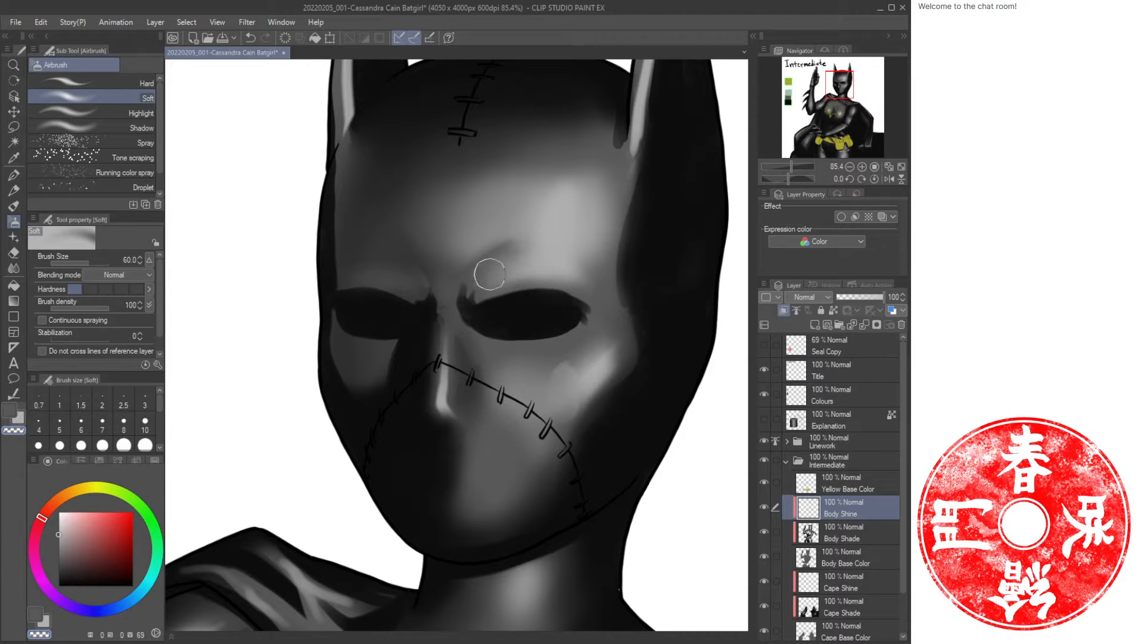
{"action": "mouse_move", "coordinate": [489, 275]}
{"action": "left_mouse_down"}
{"action": "mouse_move", "coordinate": [523, 255]}
{"action": "mouse_move", "coordinate": [523, 238]}
{"action": "mouse_move", "coordinate": [574, 261]}
{"action": "mouse_move", "coordinate": [542, 245]}
{"action": "left_mouse_up"}
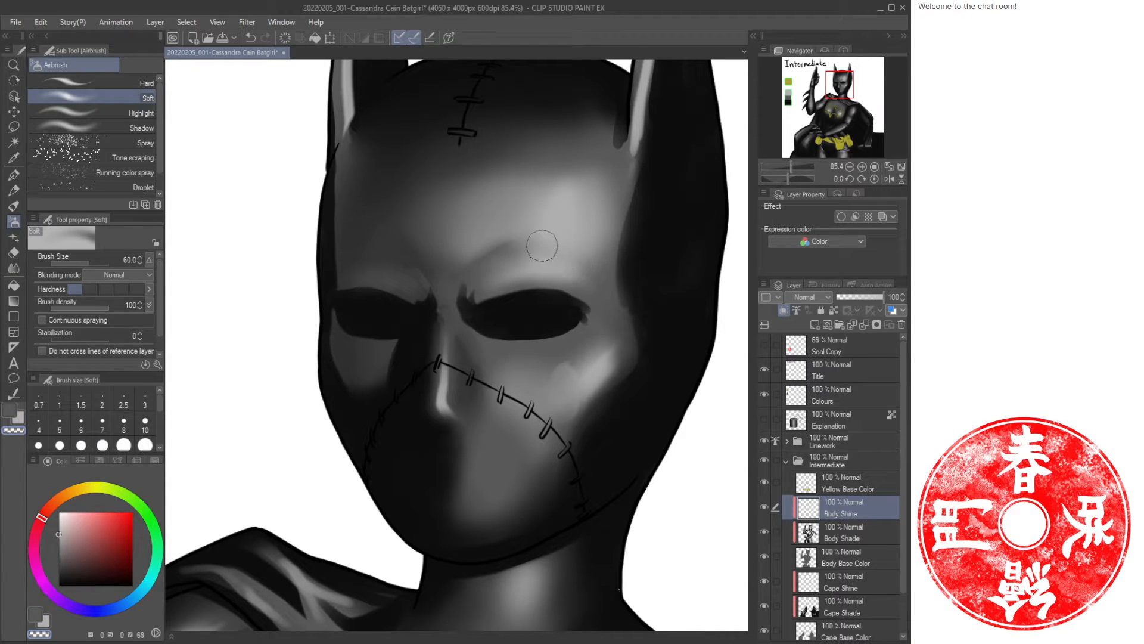
Paint Oil paint highlight strokes at size 30 beneath the cowl's left eye opening and on the left cheek.
{"action": "key", "text": "c"}
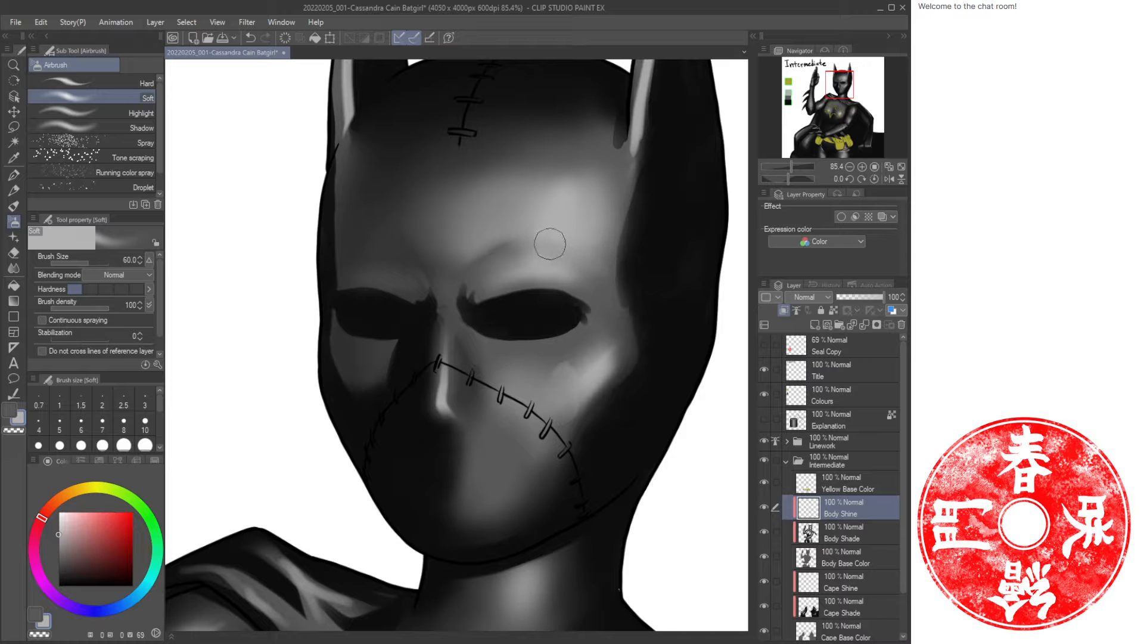
{"action": "key", "text": "ctrl+space"}
{"action": "left_click_drag", "start_coordinate": [632, 264], "coordinate": [572, 260]}
{"action": "left_click_drag", "start_coordinate": [542, 298], "coordinate": [481, 292]}
{"action": "left_click_drag", "start_coordinate": [559, 281], "coordinate": [597, 274]}
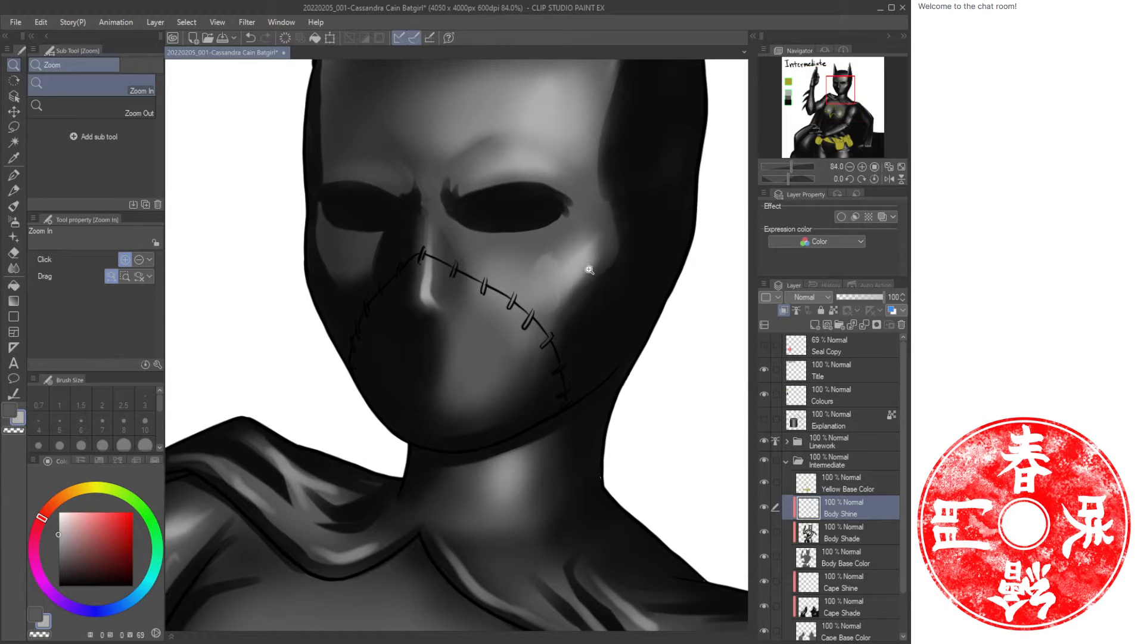
{"action": "key", "text": "b"}
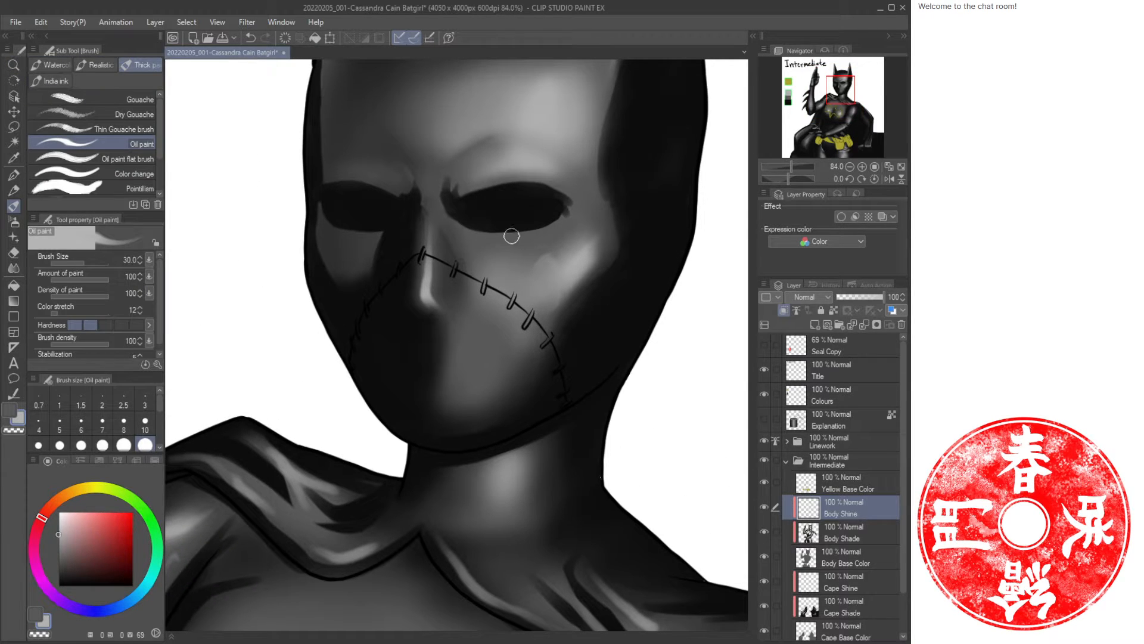
{"action": "left_click_drag", "start_coordinate": [447, 220], "coordinate": [524, 250]}
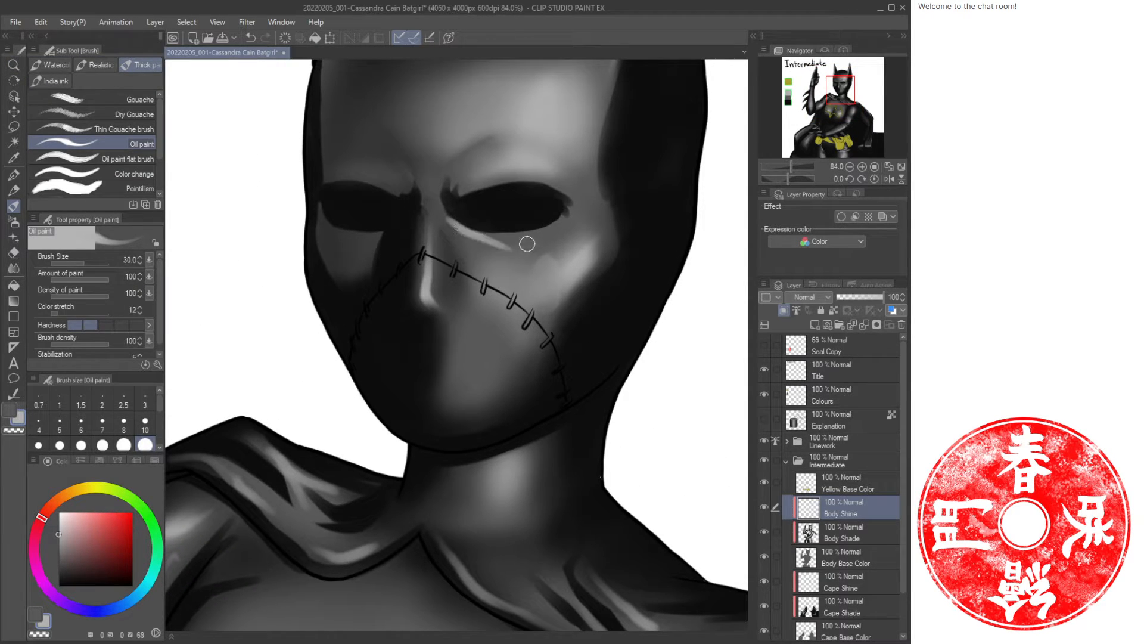
{"action": "key", "text": "ctrl+z"}
{"action": "mouse_move", "coordinate": [448, 218]}
{"action": "left_mouse_down"}
{"action": "mouse_move", "coordinate": [517, 238]}
{"action": "mouse_move", "coordinate": [474, 240]}
{"action": "mouse_move", "coordinate": [527, 247]}
{"action": "left_mouse_up"}
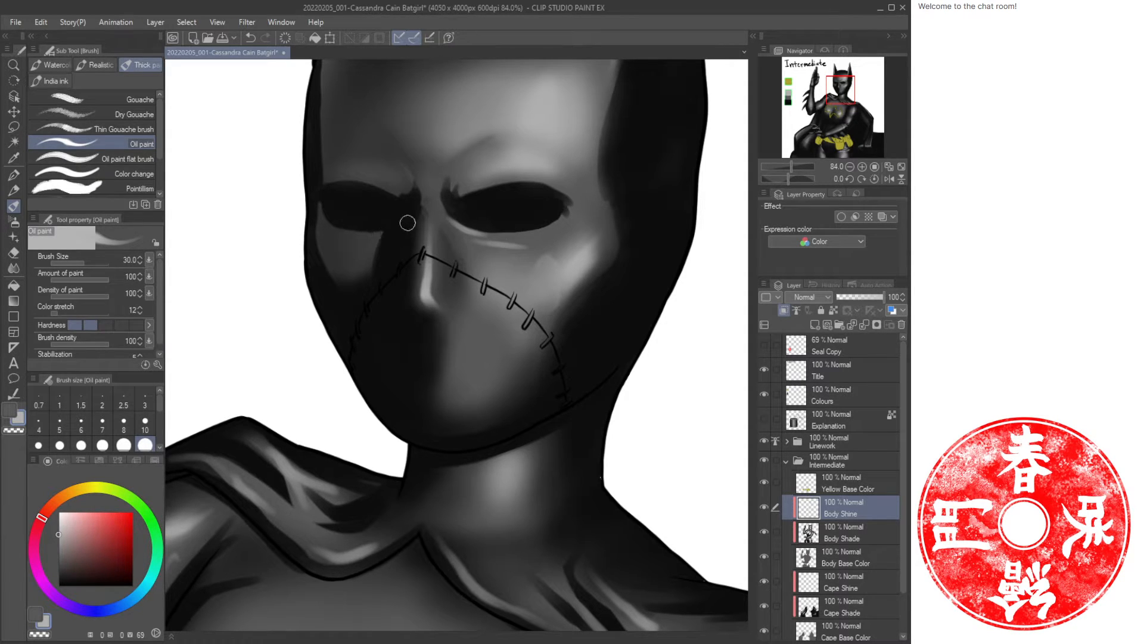
{"action": "mouse_move", "coordinate": [378, 235]}
{"action": "left_mouse_down"}
{"action": "mouse_move", "coordinate": [376, 229]}
{"action": "mouse_move", "coordinate": [395, 227]}
{"action": "mouse_move", "coordinate": [371, 245]}
{"action": "left_mouse_up"}
Swap colours and add a short highlight stroke beneath the cowl's right eye opening.
{"action": "key", "text": "c"}
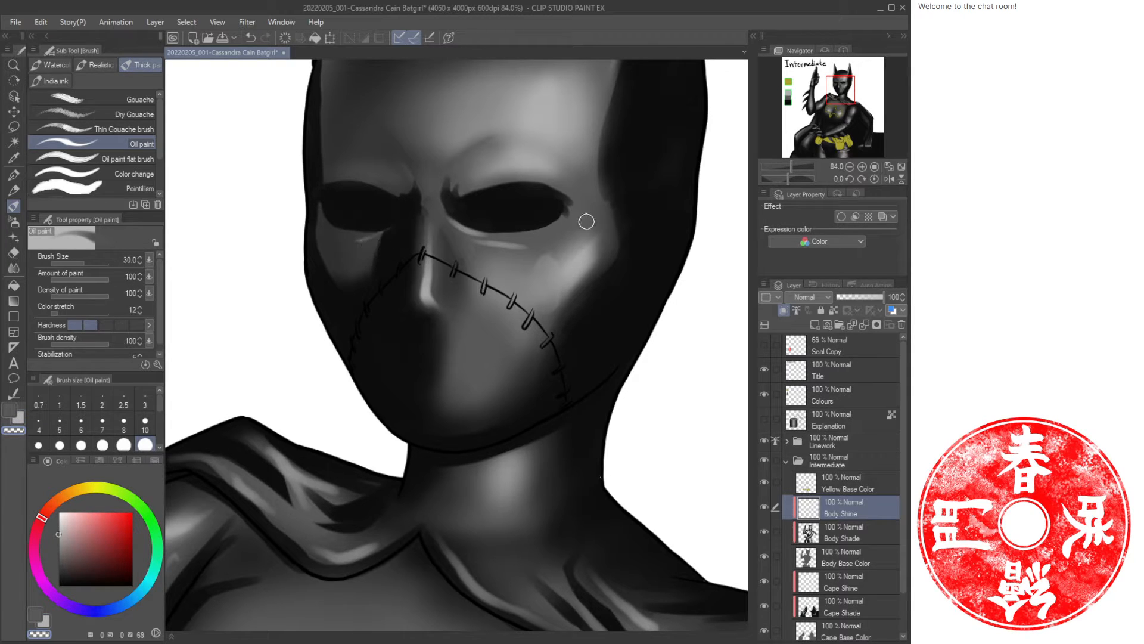
{"action": "key", "text": "c"}
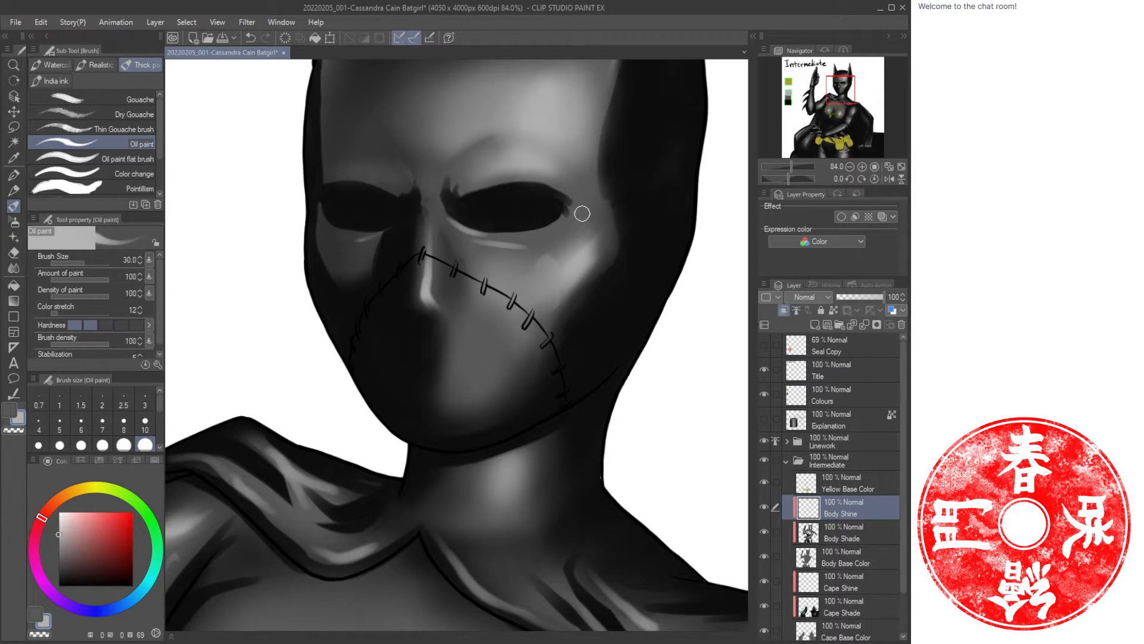
{"action": "left_click_drag", "start_coordinate": [583, 213], "coordinate": [604, 209]}
{"action": "key", "text": "c"}
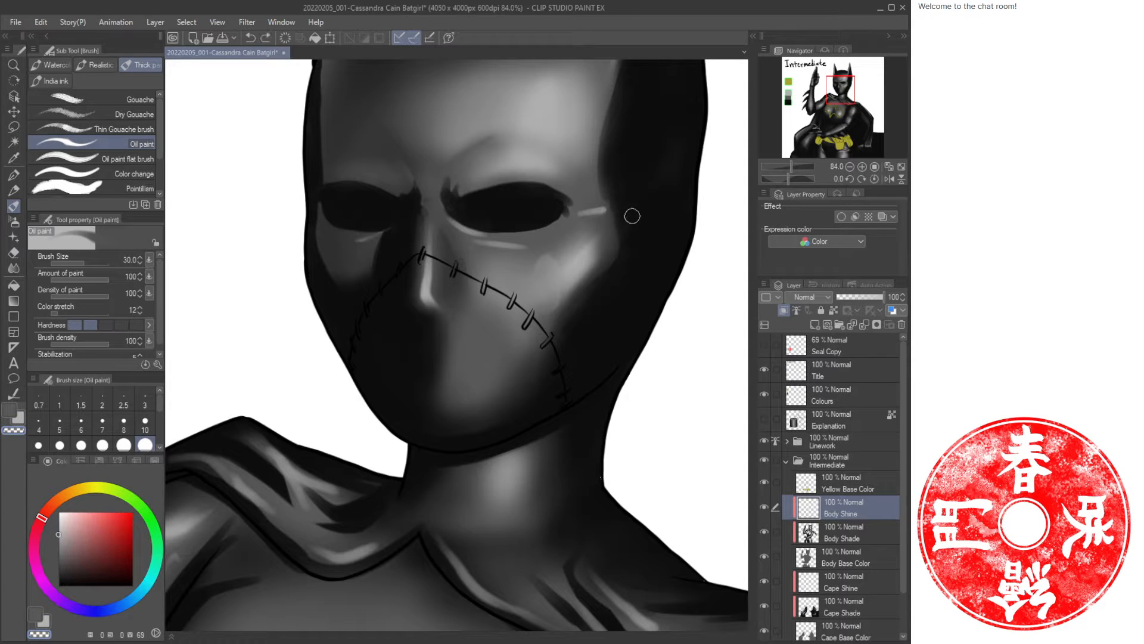
Reduce the Oil paint brush to size 17 and paint a thin highlight stroke under the left eye opening.
{"action": "key", "text": "ctrl+space"}
{"action": "left_click_drag", "start_coordinate": [651, 215], "coordinate": [547, 232]}
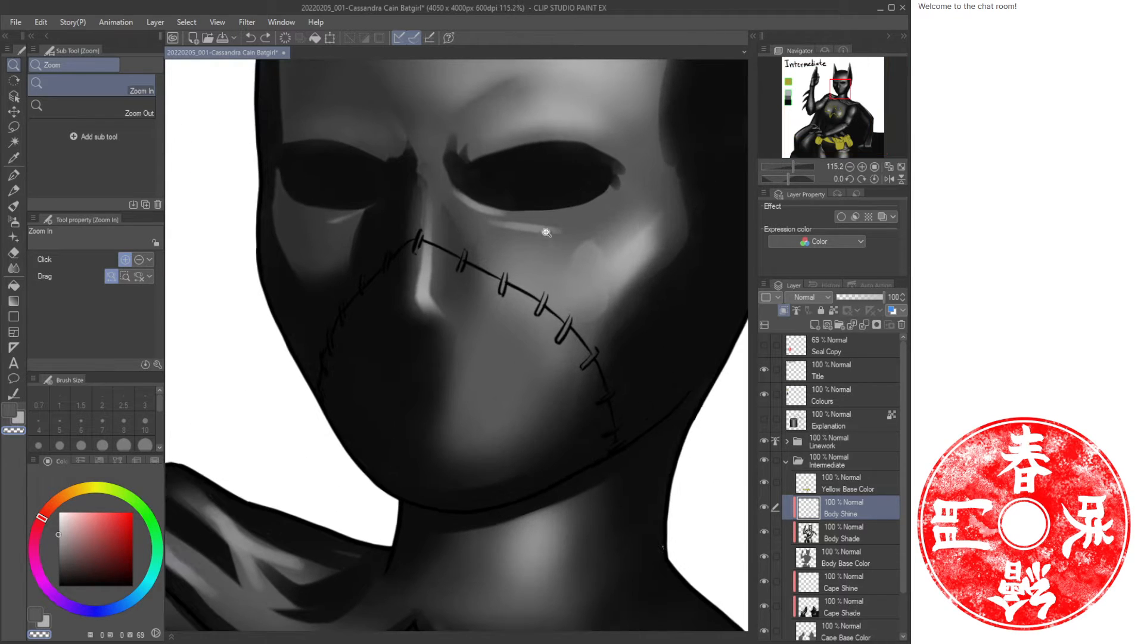
{"action": "key", "text": "b"}
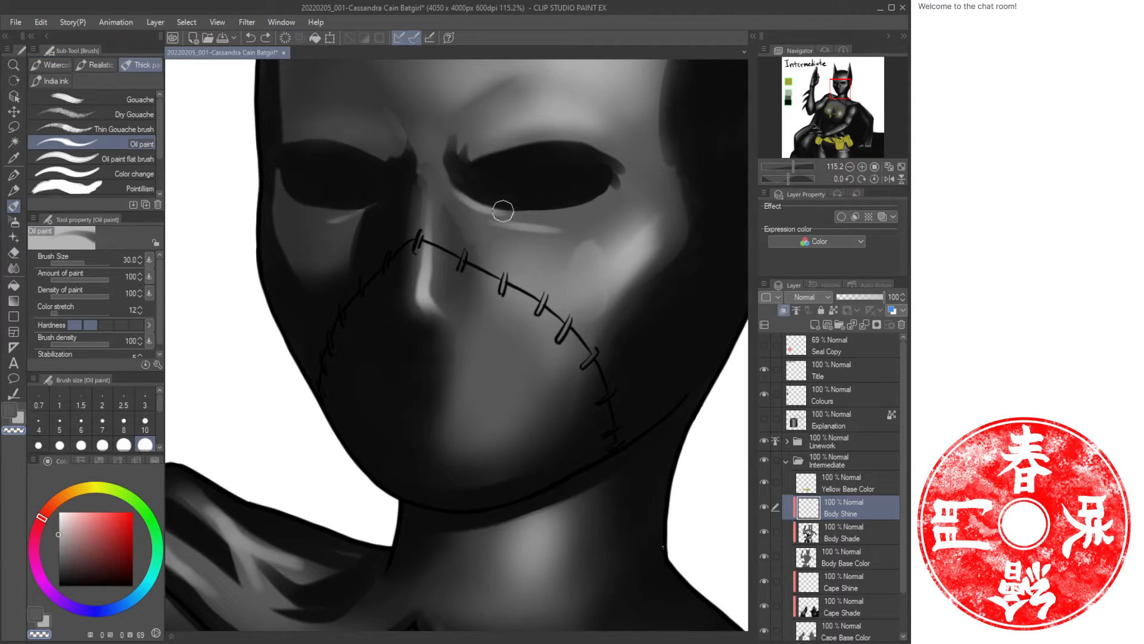
{"action": "key", "text": "bracketleft"}
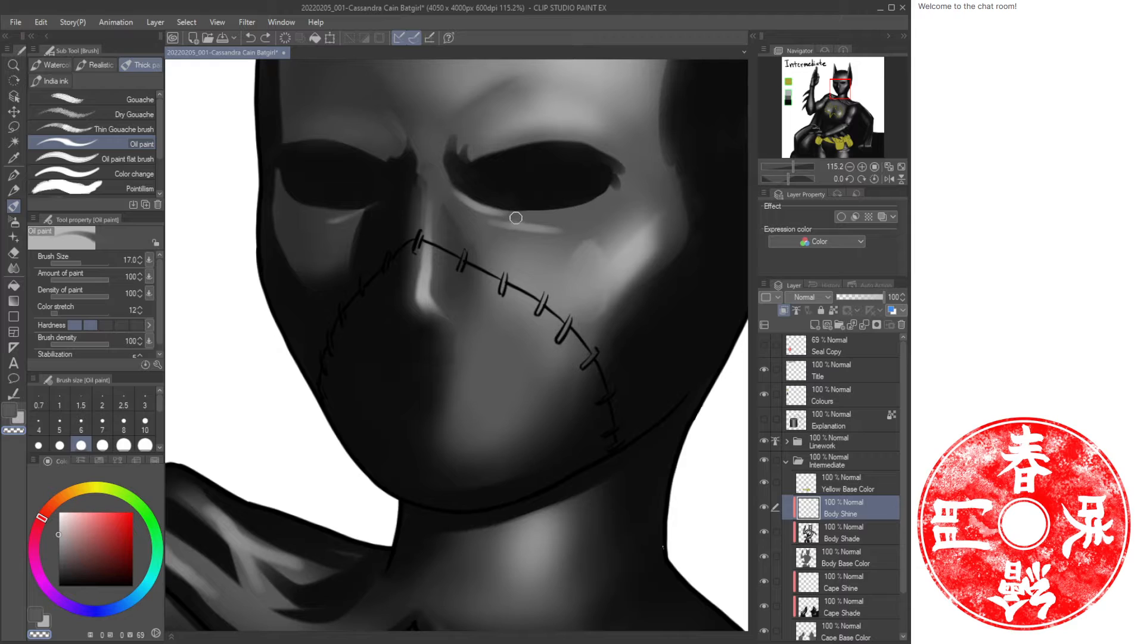
{"action": "mouse_move", "coordinate": [516, 217]}
{"action": "left_mouse_down"}
{"action": "mouse_move", "coordinate": [487, 208]}
{"action": "mouse_move", "coordinate": [572, 220]}
{"action": "mouse_move", "coordinate": [507, 228]}
{"action": "mouse_move", "coordinate": [472, 204]}
{"action": "mouse_move", "coordinate": [577, 220]}
{"action": "mouse_move", "coordinate": [539, 238]}
{"action": "mouse_move", "coordinate": [518, 272]}
{"action": "mouse_move", "coordinate": [470, 257]}
{"action": "left_mouse_up"}
Zoom out to the whole figure and save the file.
{"action": "key", "text": "ctrl+space"}
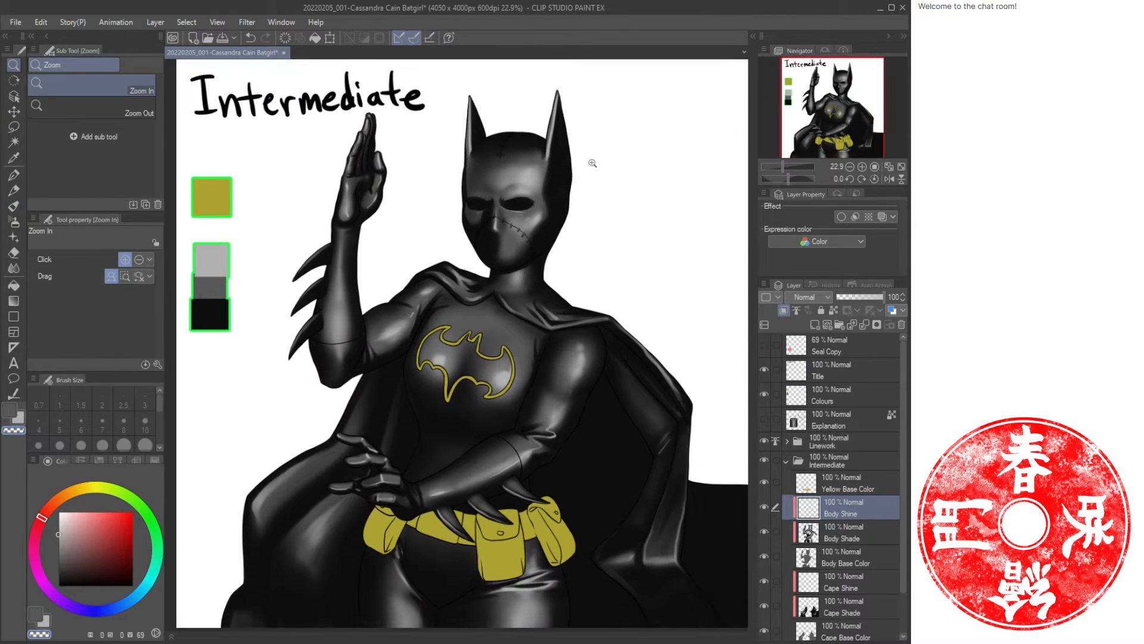
{"action": "left_click_drag", "start_coordinate": [533, 282], "coordinate": [528, 310]}
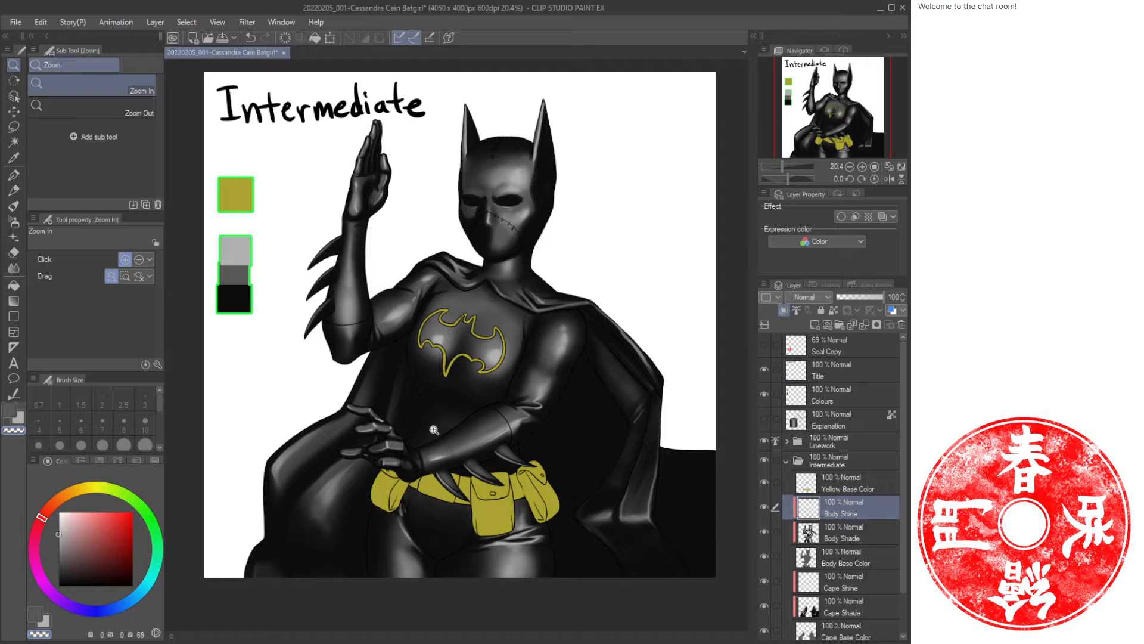
{"action": "key", "text": "ctrl+s"}
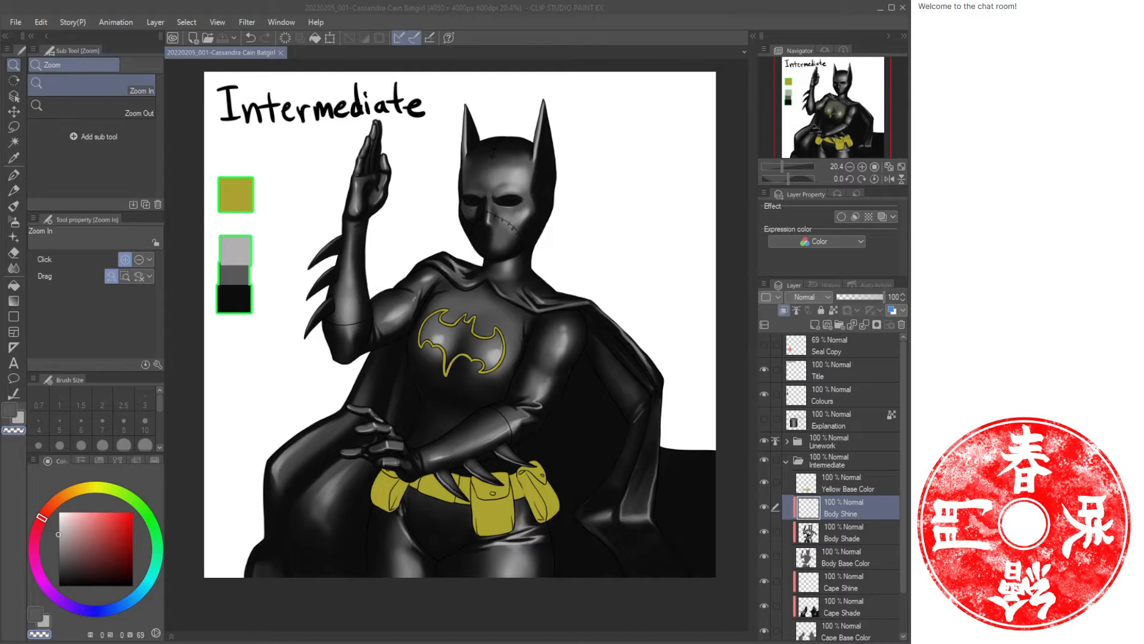
Switch to the Explanation layer, showing it and hiding the Linework and Intermediate folders.
{"action": "left_click", "coordinate": [786, 460]}
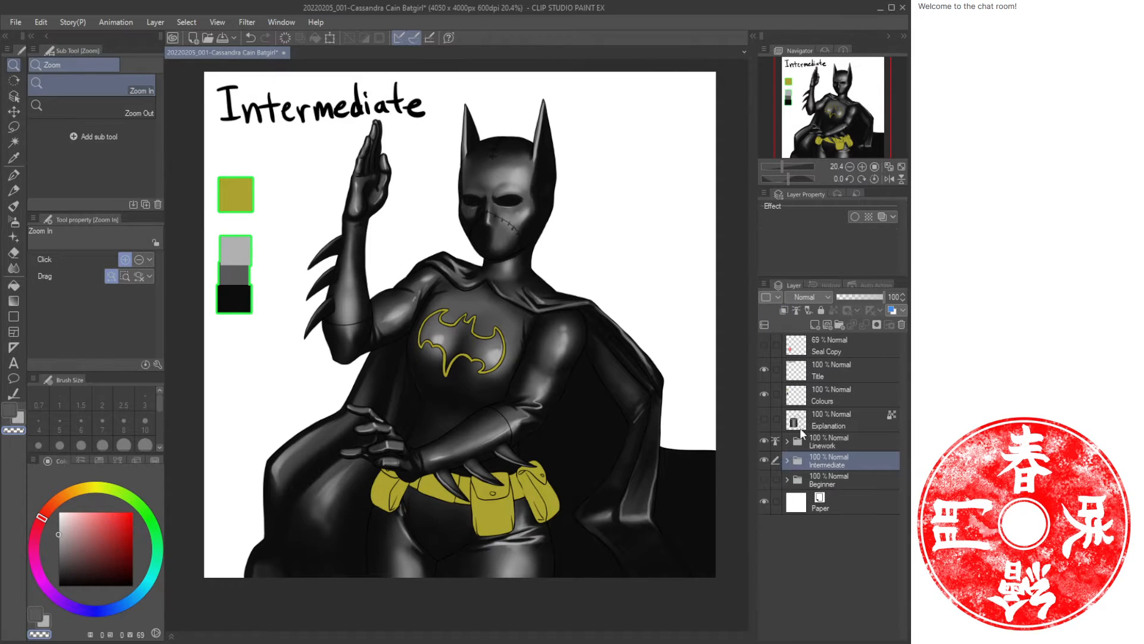
{"action": "left_click", "coordinate": [764, 419]}
{"action": "left_click", "coordinate": [763, 441]}
{"action": "left_click", "coordinate": [761, 458]}
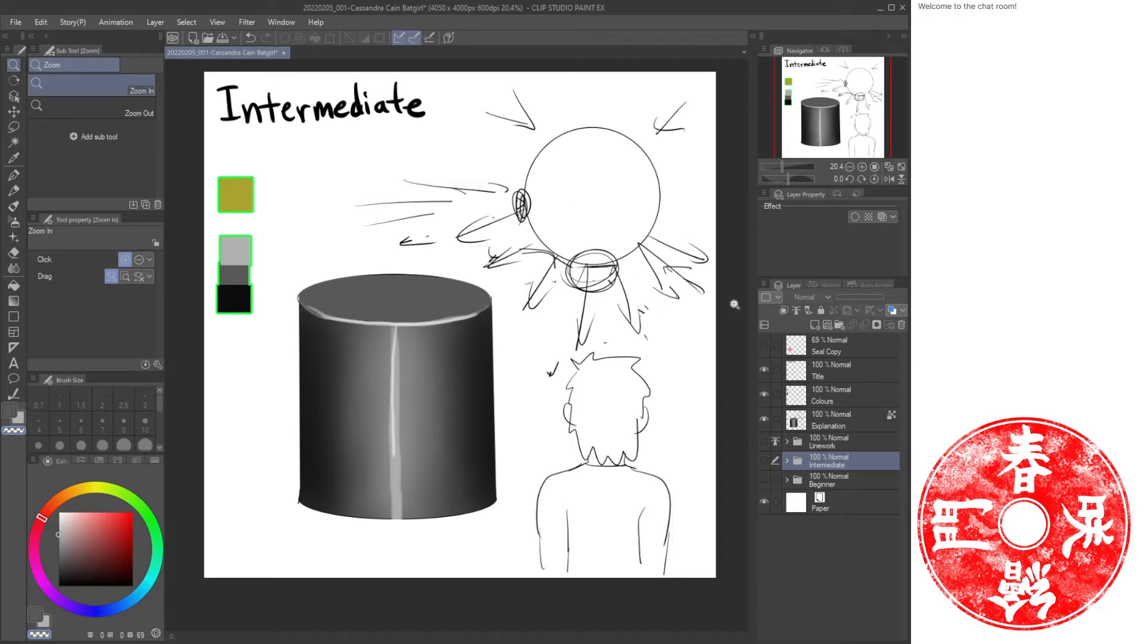
{"action": "left_click", "coordinate": [867, 421]}
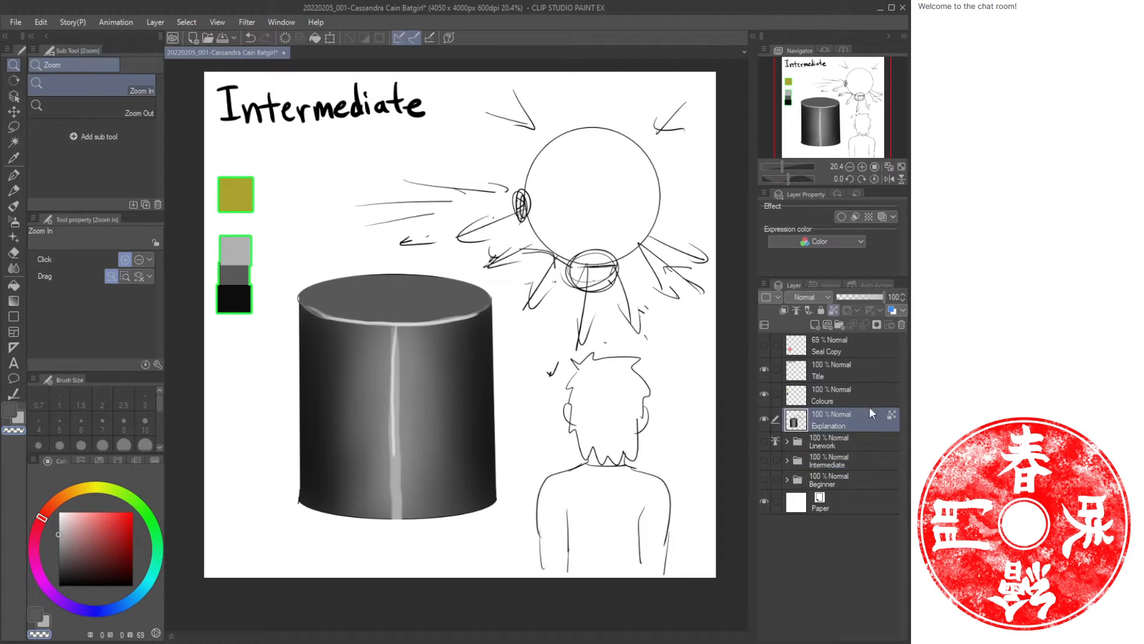
Sample the yellow swatch and draw two light-source circles with beams around the sphere on the Explanation layer.
{"action": "key", "text": "i"}
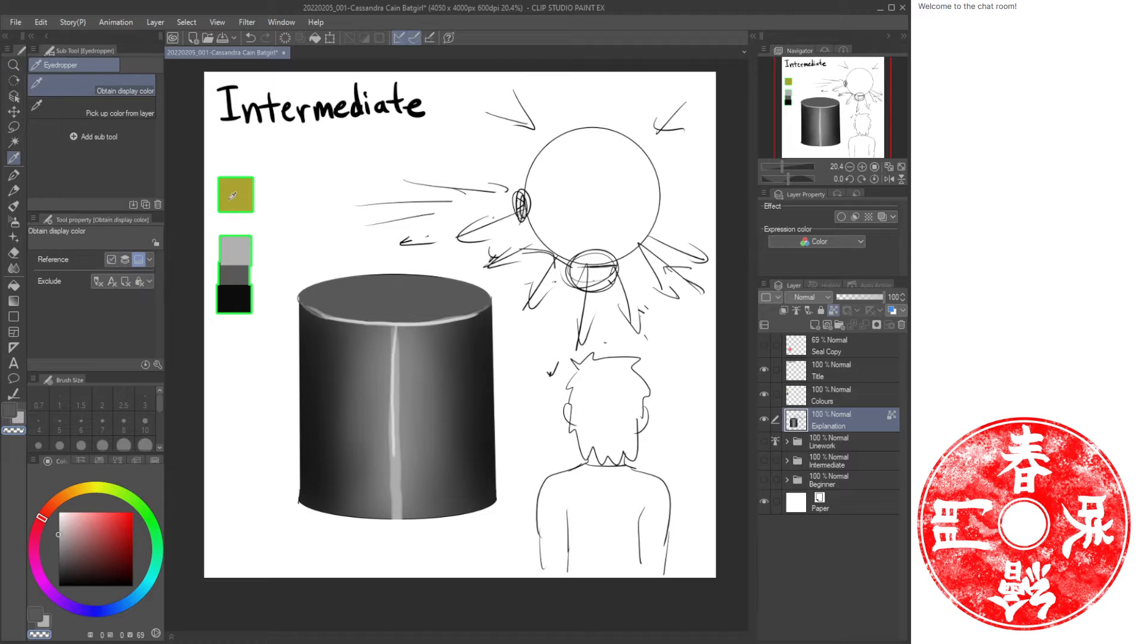
{"action": "left_click", "coordinate": [235, 200]}
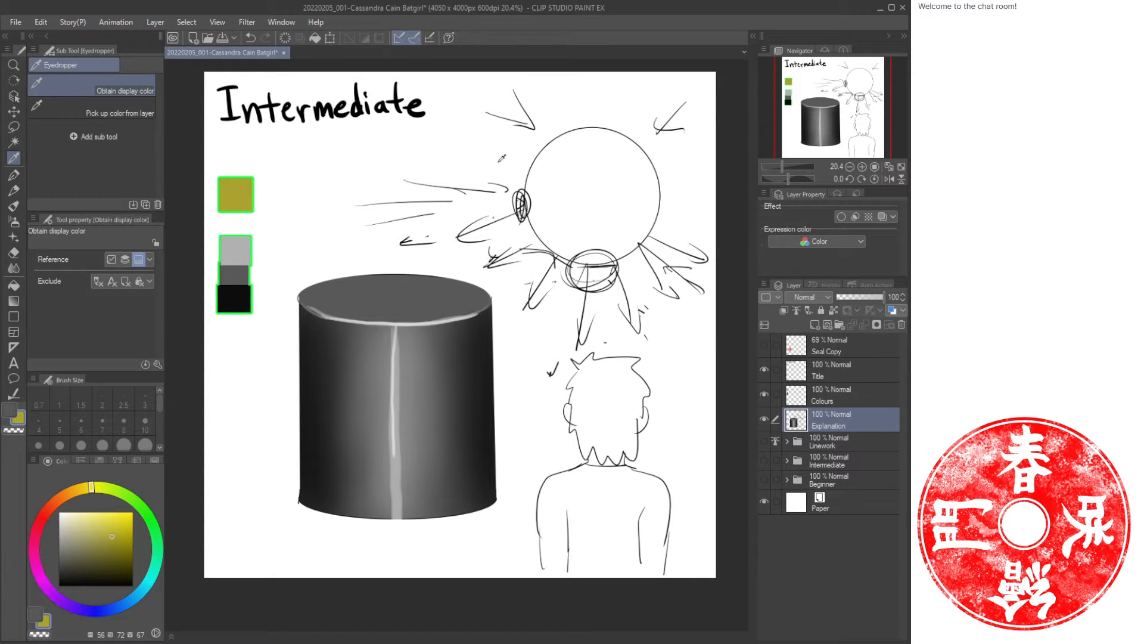
{"action": "key", "text": "b"}
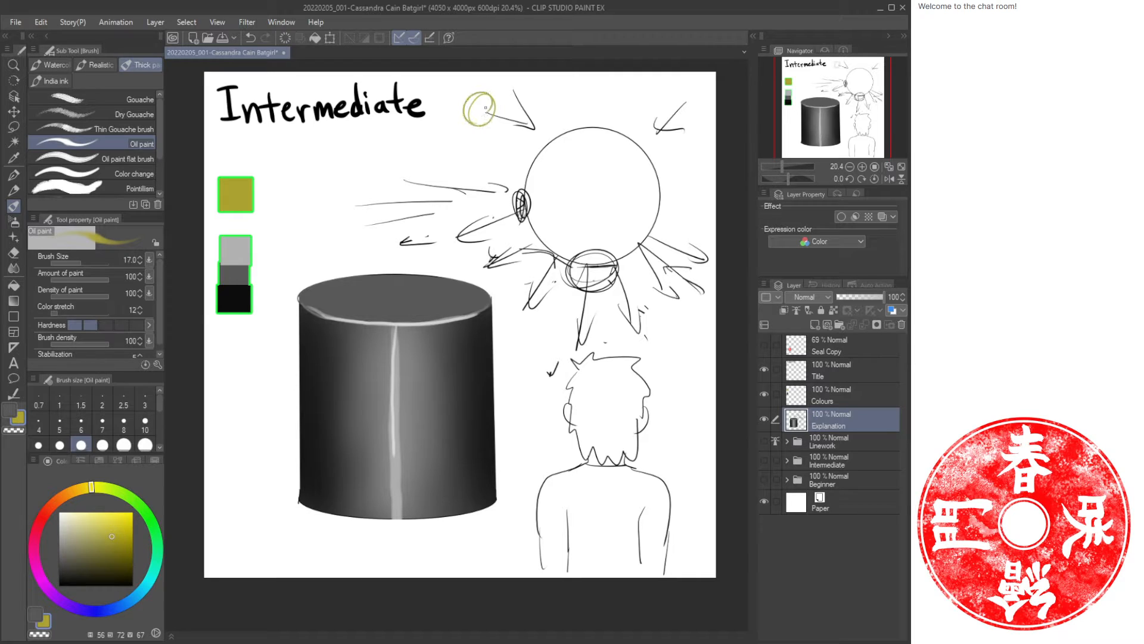
{"action": "key", "text": "ctrl+z"}
{"action": "left_click_drag", "start_coordinate": [506, 100], "coordinate": [511, 100]}
{"action": "mouse_move", "coordinate": [651, 97]}
{"action": "left_mouse_down"}
{"action": "mouse_move", "coordinate": [681, 99]}
{"action": "mouse_move", "coordinate": [657, 109]}
{"action": "left_mouse_up"}
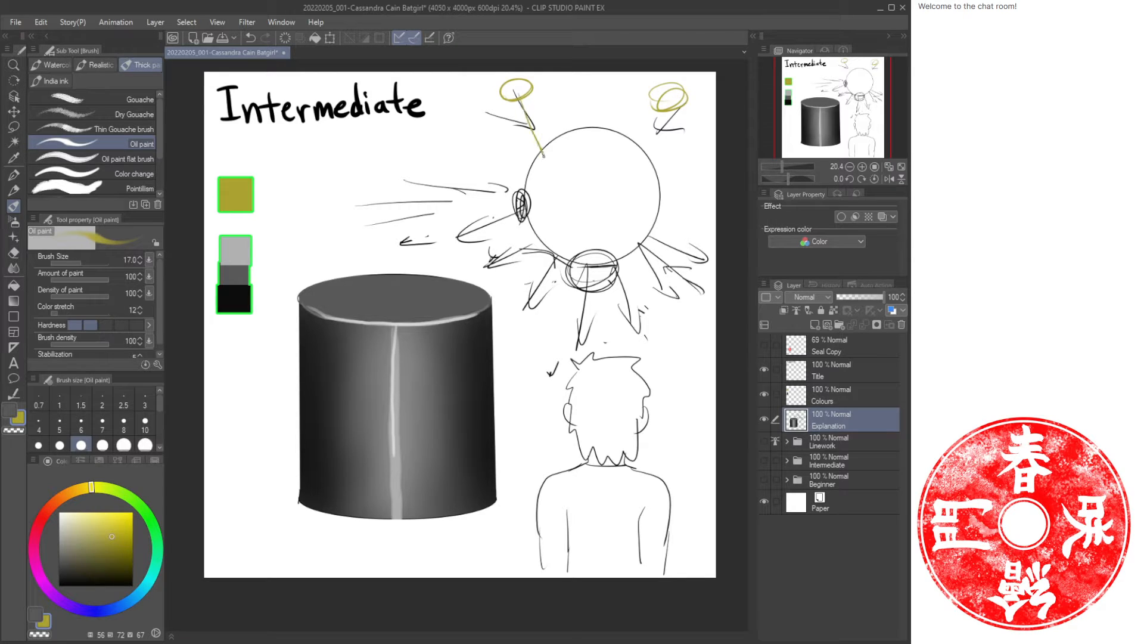
{"action": "left_click_drag", "start_coordinate": [543, 155], "coordinate": [506, 119]}
{"action": "left_click_drag", "start_coordinate": [671, 111], "coordinate": [682, 126]}
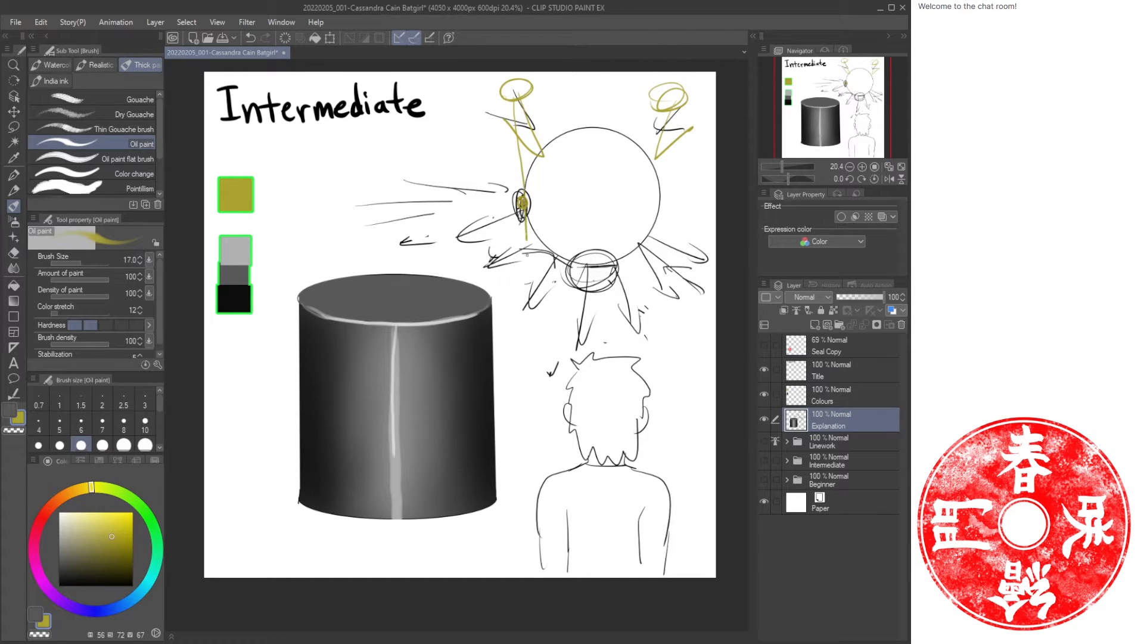
{"action": "left_click_drag", "start_coordinate": [526, 254], "coordinate": [531, 298]}
{"action": "left_click_drag", "start_coordinate": [672, 127], "coordinate": [651, 289]}
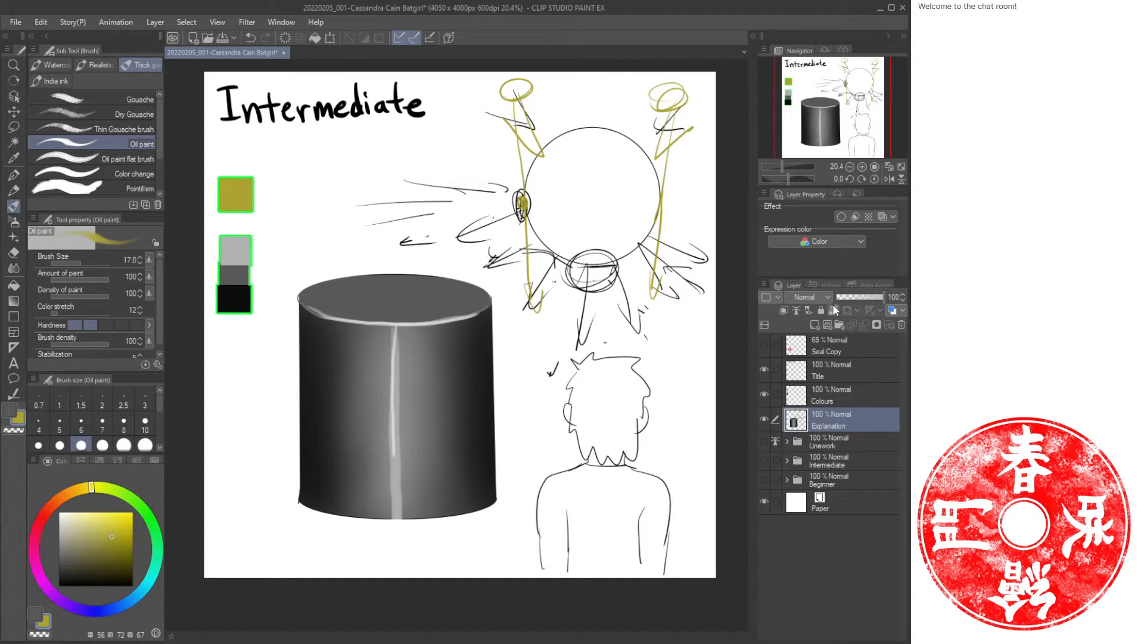
Sample the light grey swatch, enlarge the brush to size 120, and paint highlights along the cylinder's left and right edges.
{"action": "key", "text": "i"}
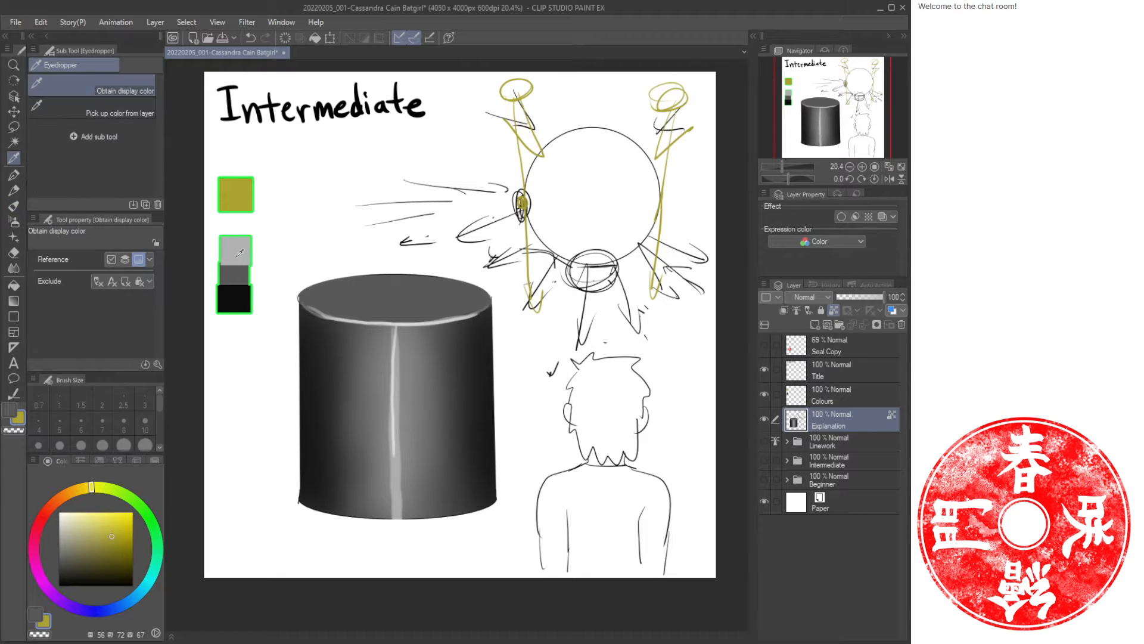
{"action": "left_click", "coordinate": [235, 250]}
{"action": "key", "text": "b"}
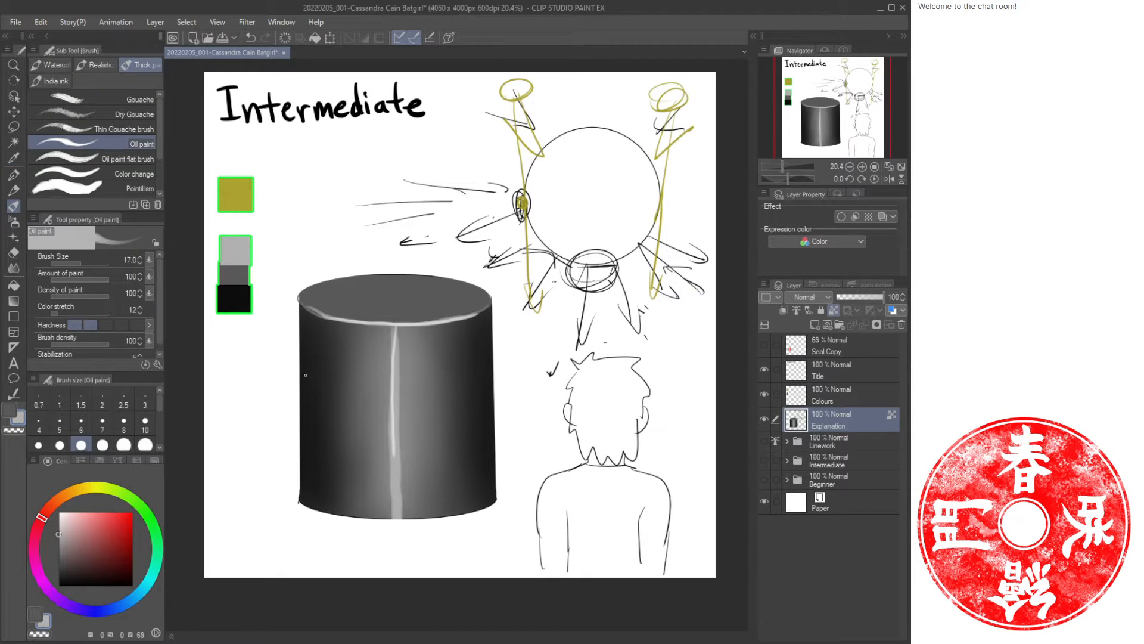
{"action": "key", "text": "bracketright"}
{"action": "key", "text": "bracketright"}
{"action": "key", "text": "bracketright"}
{"action": "key", "text": "bracketright"}
{"action": "key", "text": "bracketright"}
{"action": "key", "text": "bracketright"}
{"action": "key", "text": "bracketright"}
{"action": "mouse_move", "coordinate": [294, 298]}
{"action": "left_mouse_down"}
{"action": "mouse_move", "coordinate": [303, 513]}
{"action": "mouse_move", "coordinate": [297, 313]}
{"action": "mouse_move", "coordinate": [297, 381]}
{"action": "left_mouse_up"}
{"action": "left_click_drag", "start_coordinate": [492, 295], "coordinate": [496, 513]}
{"action": "left_click_drag", "start_coordinate": [492, 301], "coordinate": [494, 427]}
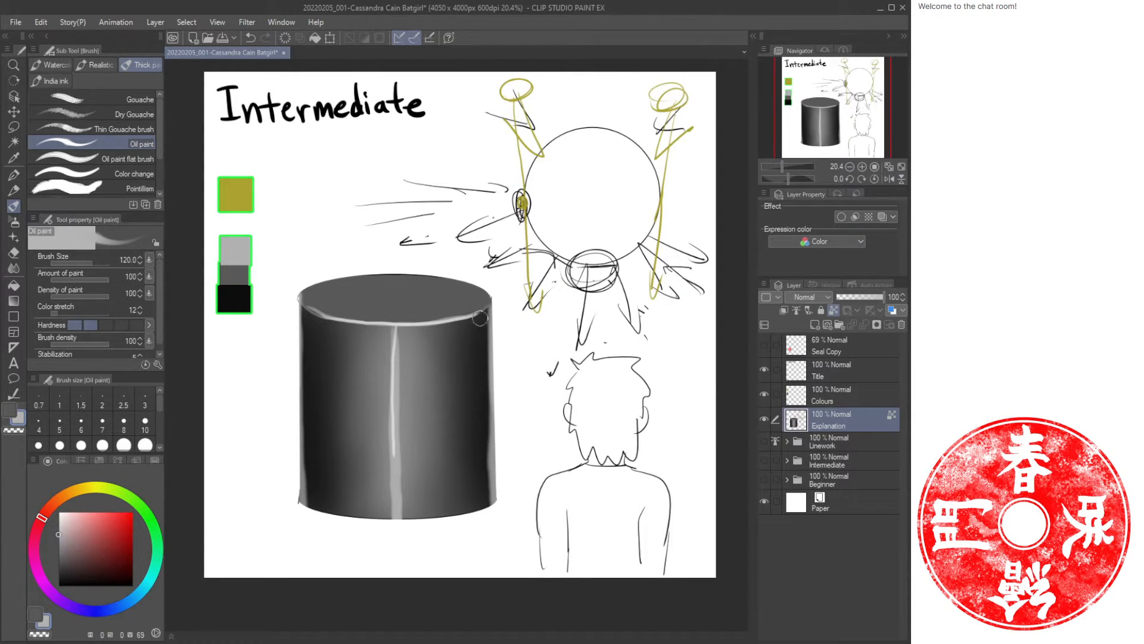
Sample the black swatch and paint a dark stroke along the cylinder's right edge.
{"action": "left_click", "coordinate": [242, 292], "text": "alt"}
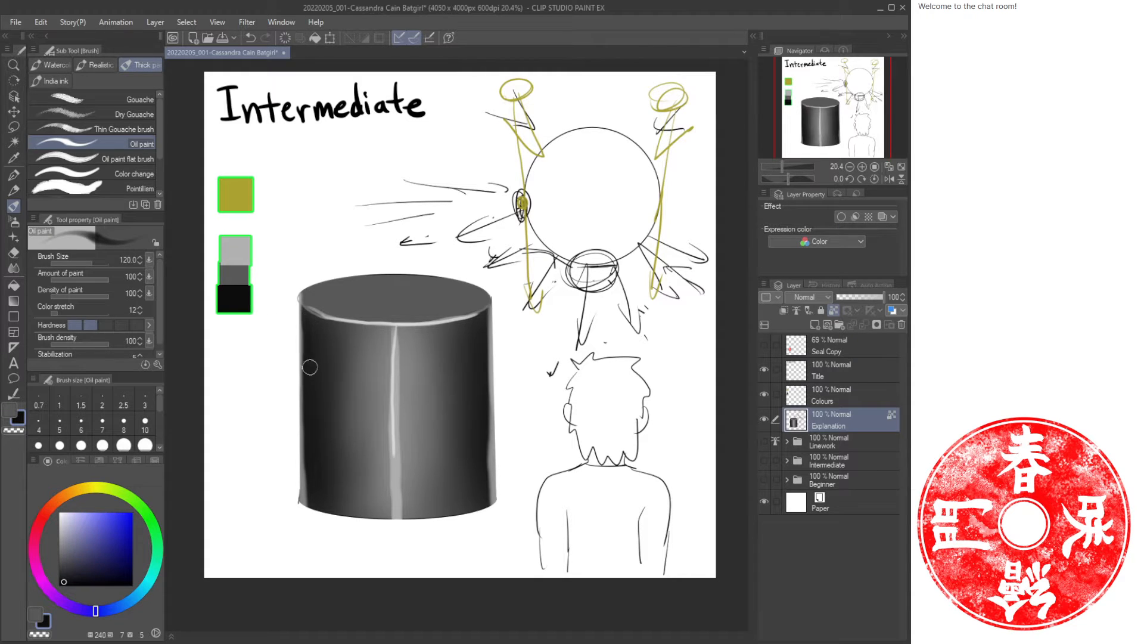
{"action": "left_click_drag", "start_coordinate": [484, 315], "coordinate": [487, 500]}
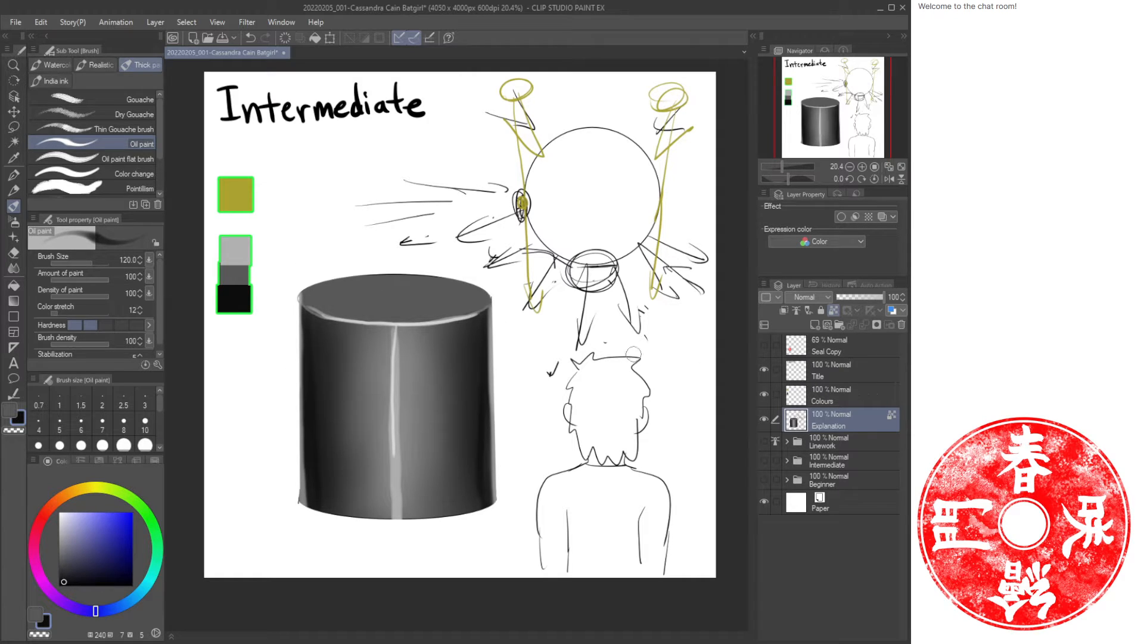
{"action": "key", "text": "ctrl+z"}
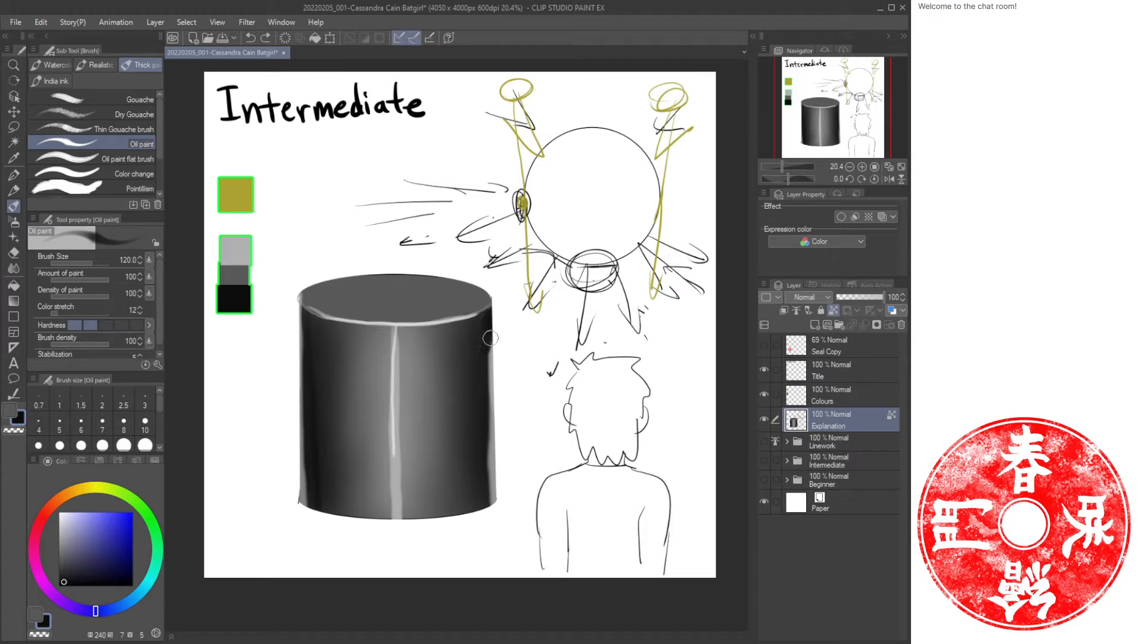
{"action": "mouse_move", "coordinate": [485, 327]}
{"action": "left_mouse_down"}
{"action": "mouse_move", "coordinate": [480, 411]}
{"action": "mouse_move", "coordinate": [490, 381]}
{"action": "mouse_move", "coordinate": [495, 505]}
{"action": "left_mouse_up"}
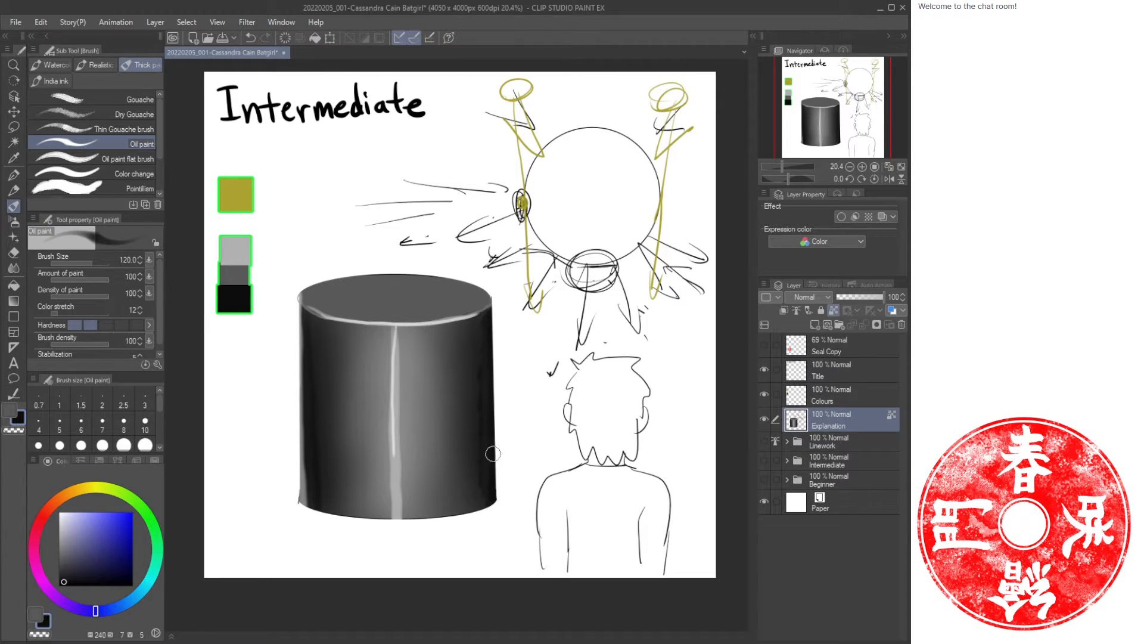
Sample the light grey swatch and repaint rim highlights on the cylinder's upper right and lower left edges.
{"action": "left_click", "coordinate": [239, 250], "text": "alt"}
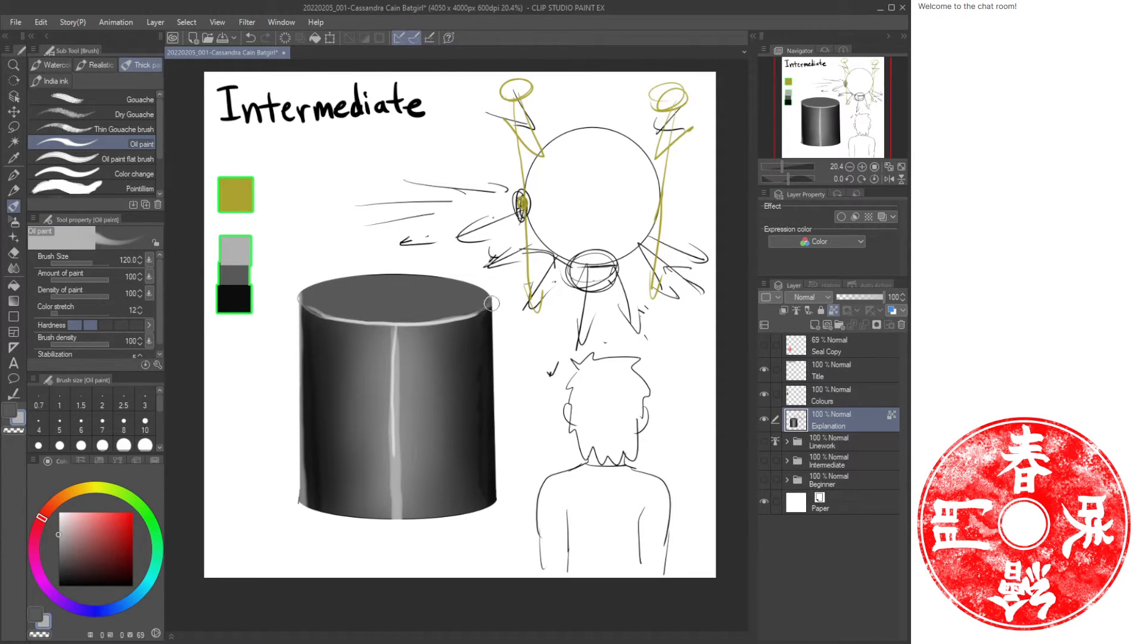
{"action": "left_click_drag", "start_coordinate": [492, 302], "coordinate": [498, 384]}
{"action": "left_click_drag", "start_coordinate": [494, 326], "coordinate": [498, 382]}
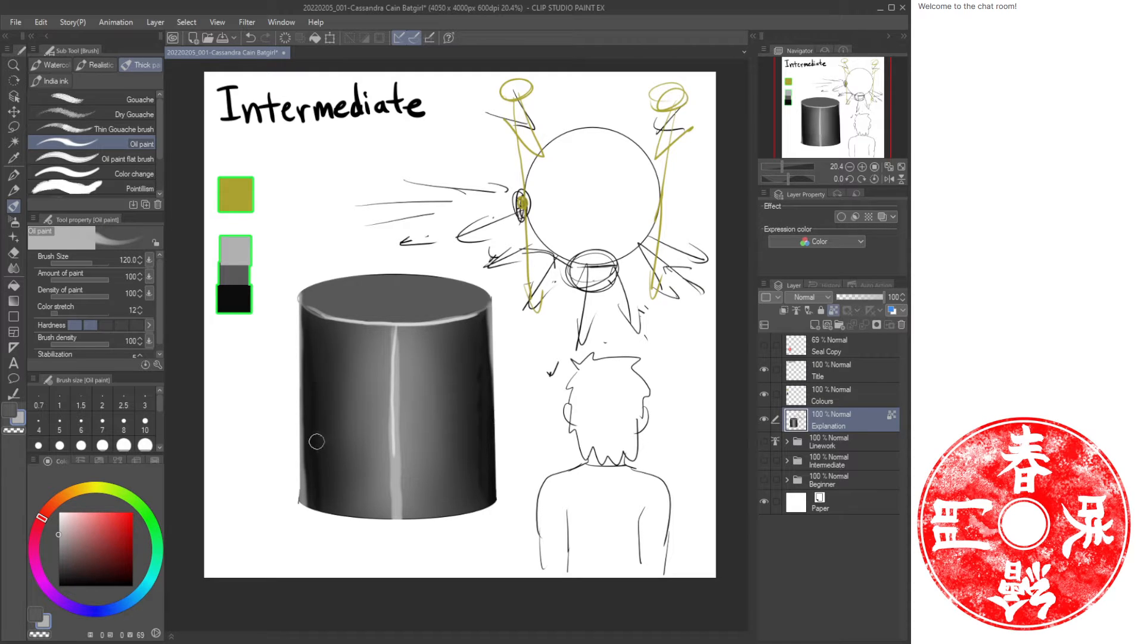
{"action": "left_click_drag", "start_coordinate": [300, 441], "coordinate": [304, 508]}
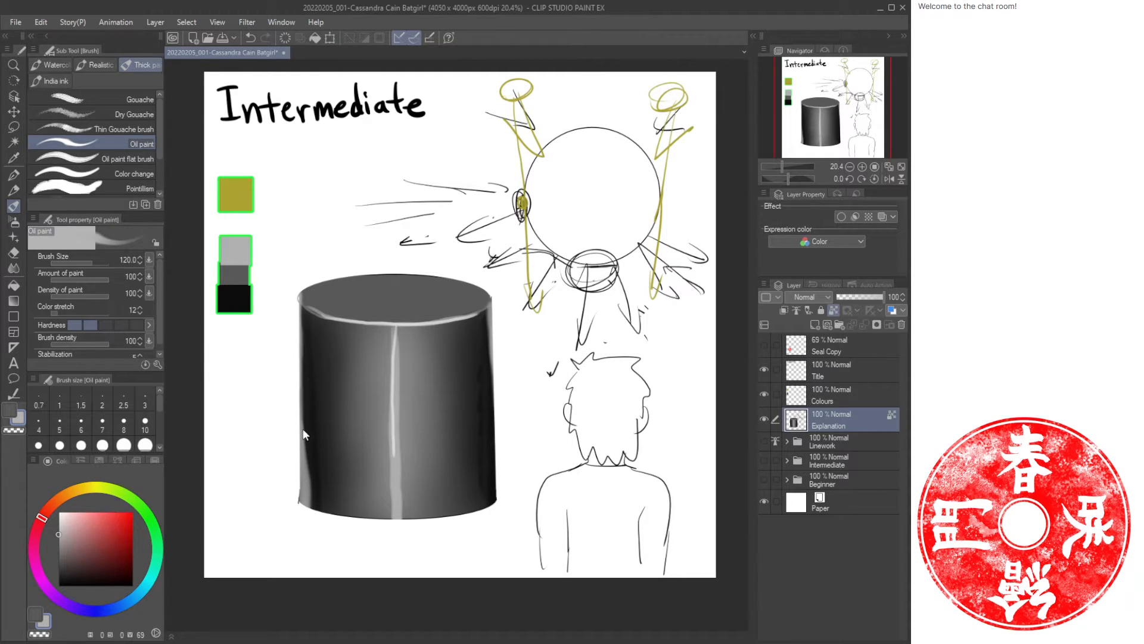
{"action": "key", "text": "ctrl+z"}
{"action": "left_click_drag", "start_coordinate": [299, 447], "coordinate": [300, 506]}
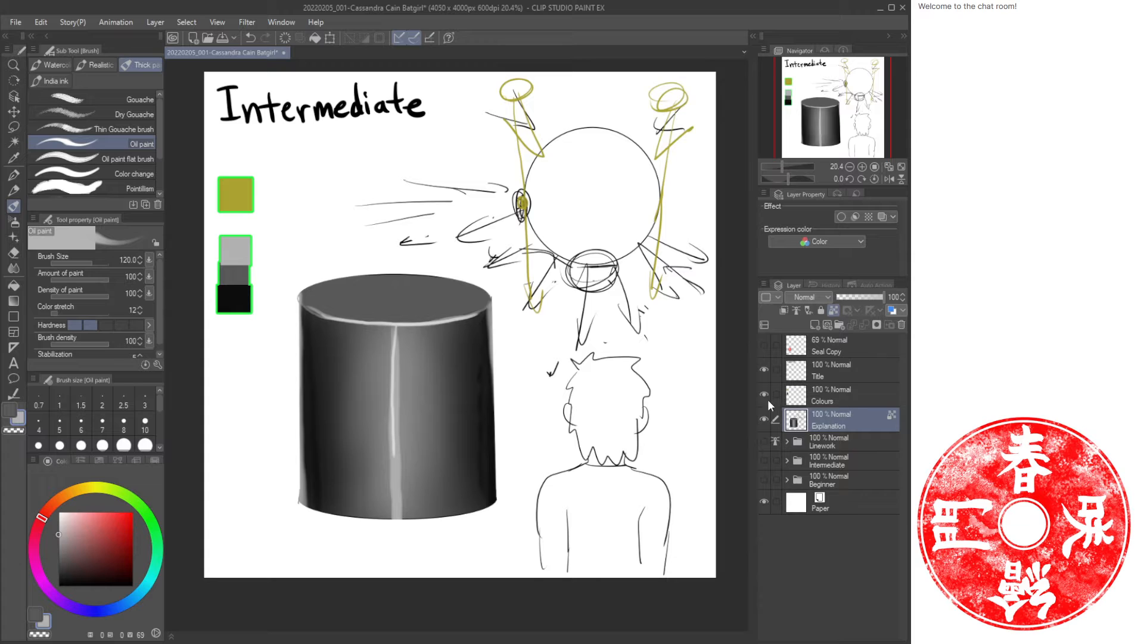
Hide the Explanation layer and show the Linework and Intermediate folders again.
{"action": "left_click", "coordinate": [763, 419]}
{"action": "left_click", "coordinate": [764, 441]}
{"action": "left_click", "coordinate": [763, 460]}
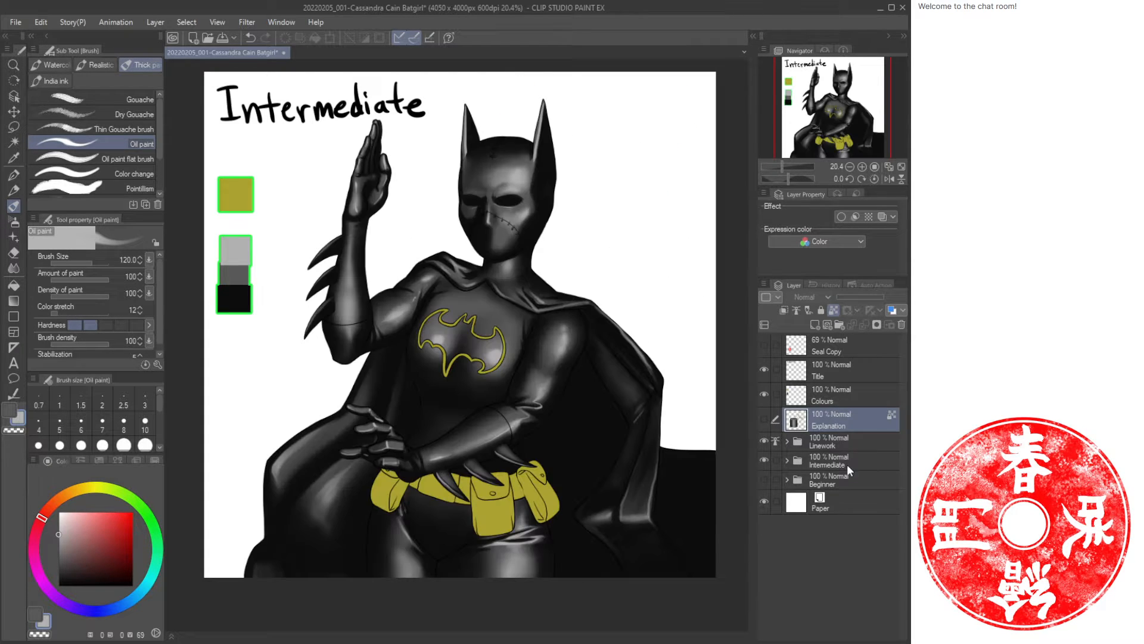
Expand the Intermediate folder and select the Body Shine layer.
{"action": "left_click", "coordinate": [798, 463]}
{"action": "left_click", "coordinate": [798, 463]}
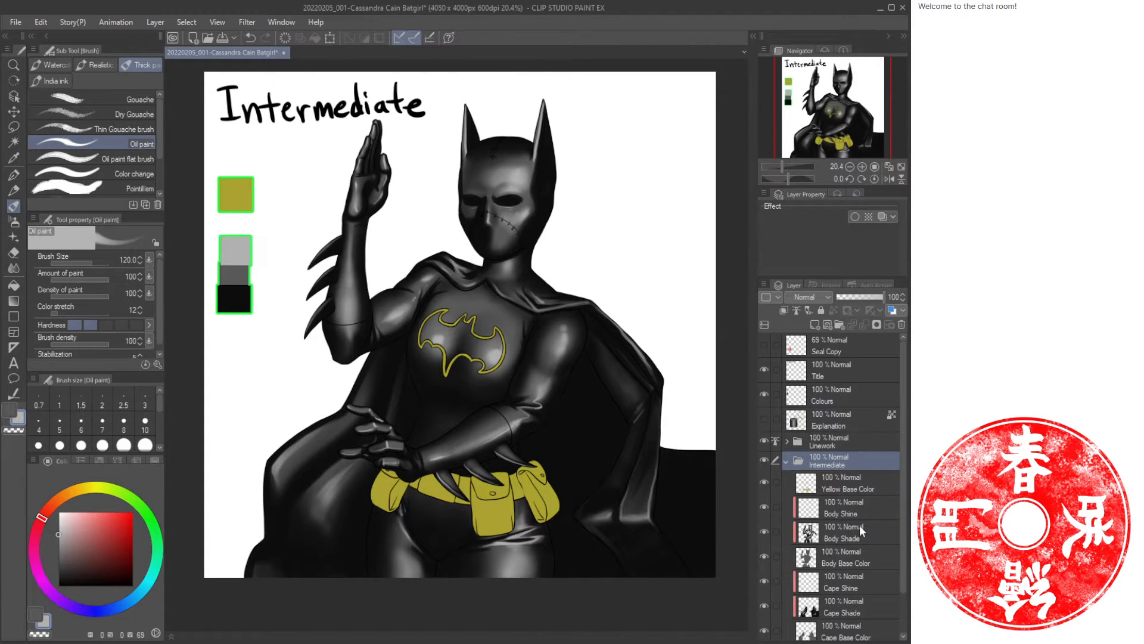
{"action": "left_click", "coordinate": [857, 510]}
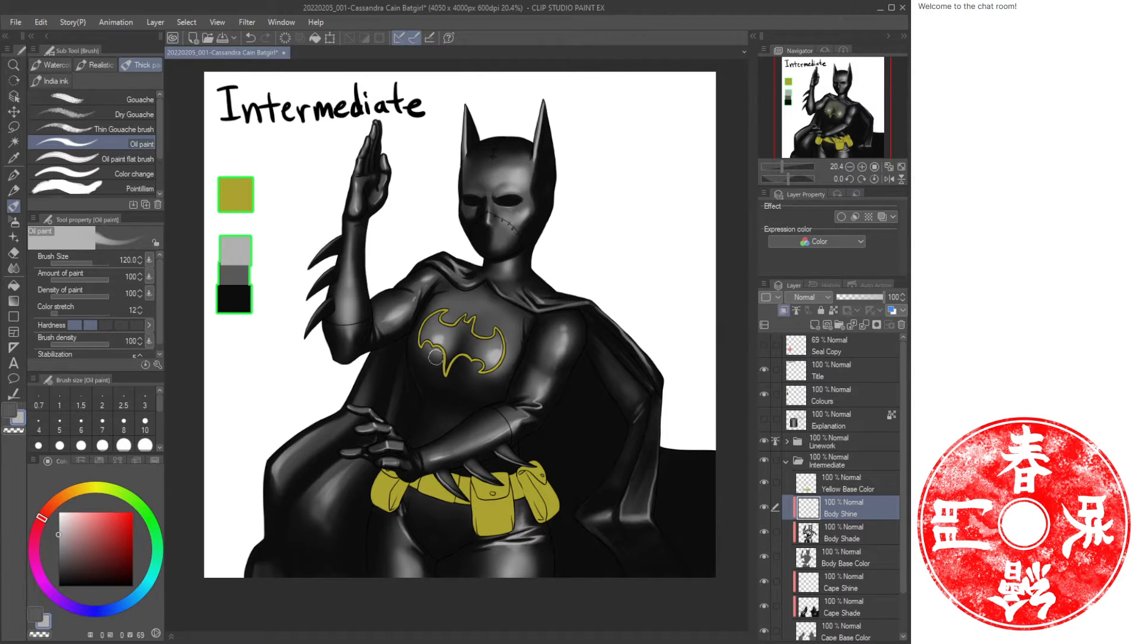
Reduce the brush to size 20 and paint a highlight streak across the raised arm's shoulder.
{"action": "key", "text": "ctrl+space"}
{"action": "left_click_drag", "start_coordinate": [355, 364], "coordinate": [403, 362]}
{"action": "left_click_drag", "start_coordinate": [435, 274], "coordinate": [420, 451]}
{"action": "left_click_drag", "start_coordinate": [467, 370], "coordinate": [479, 372]}
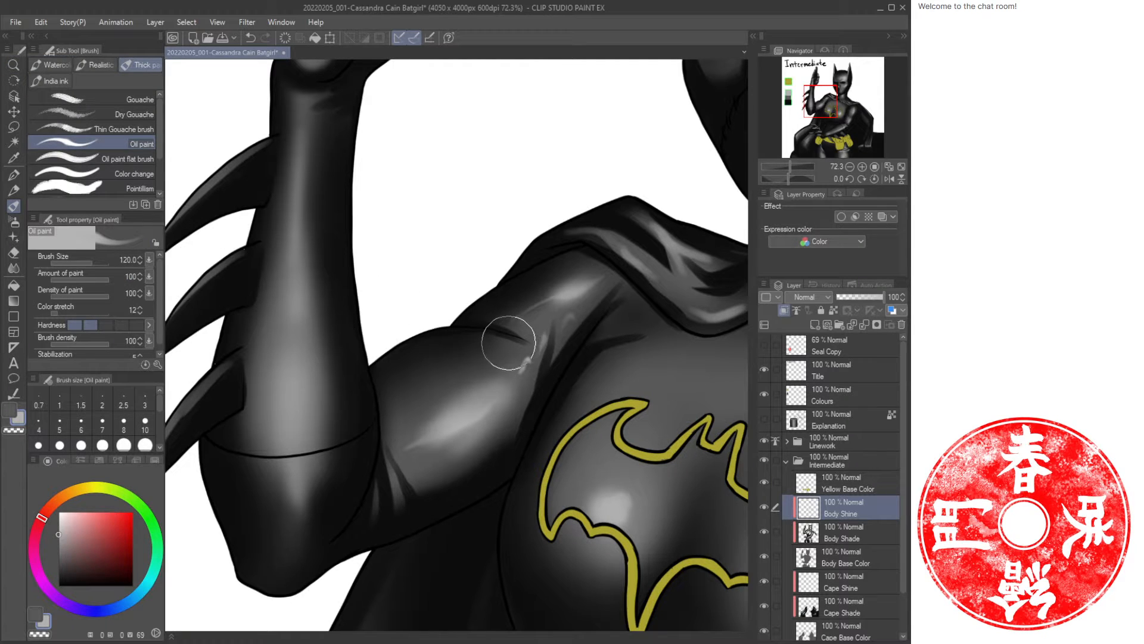
{"action": "key", "text": "bracketleft"}
{"action": "key", "text": "bracketleft"}
{"action": "key", "text": "bracketleft"}
{"action": "key", "text": "bracketleft"}
{"action": "key", "text": "bracketleft"}
{"action": "key", "text": "bracketleft"}
{"action": "key", "text": "bracketleft"}
{"action": "key", "text": "bracketleft"}
{"action": "key", "text": "bracketleft"}
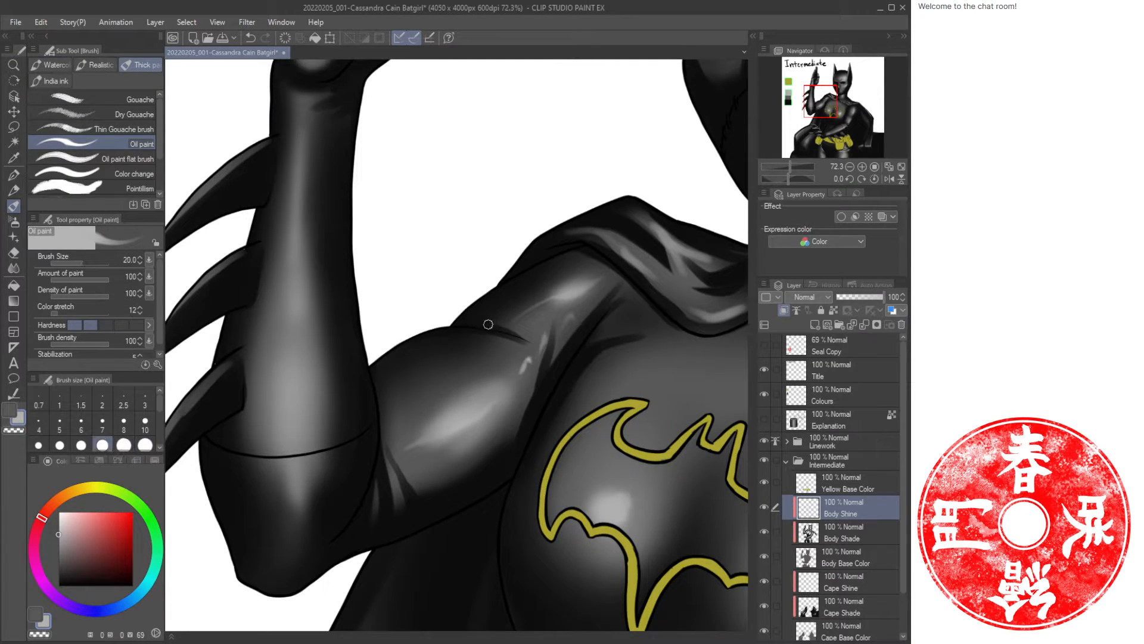
{"action": "mouse_move", "coordinate": [477, 329]}
{"action": "left_mouse_down"}
{"action": "mouse_move", "coordinate": [420, 335]}
{"action": "mouse_move", "coordinate": [368, 366]}
{"action": "left_mouse_up"}
{"action": "key", "text": "ctrl+z"}
{"action": "mouse_move", "coordinate": [479, 330]}
{"action": "left_mouse_down"}
{"action": "mouse_move", "coordinate": [428, 333]}
{"action": "mouse_move", "coordinate": [368, 367]}
{"action": "left_mouse_up"}
Paint more glossy highlight strokes over the shoulder and the cape folds beside it.
{"action": "mouse_move", "coordinate": [514, 250]}
{"action": "left_mouse_down"}
{"action": "mouse_move", "coordinate": [495, 326]}
{"action": "mouse_move", "coordinate": [383, 380]}
{"action": "left_mouse_up"}
{"action": "left_click_drag", "start_coordinate": [445, 325], "coordinate": [559, 269]}
{"action": "mouse_move", "coordinate": [500, 289]}
{"action": "left_mouse_down"}
{"action": "mouse_move", "coordinate": [563, 269]}
{"action": "mouse_move", "coordinate": [552, 269]}
{"action": "mouse_move", "coordinate": [629, 305]}
{"action": "left_mouse_up"}
{"action": "left_click_drag", "start_coordinate": [568, 201], "coordinate": [511, 359]}
{"action": "left_click_drag", "start_coordinate": [599, 217], "coordinate": [444, 315]}
{"action": "left_click_drag", "start_coordinate": [564, 226], "coordinate": [406, 351]}
{"action": "left_click", "coordinate": [490, 257]}
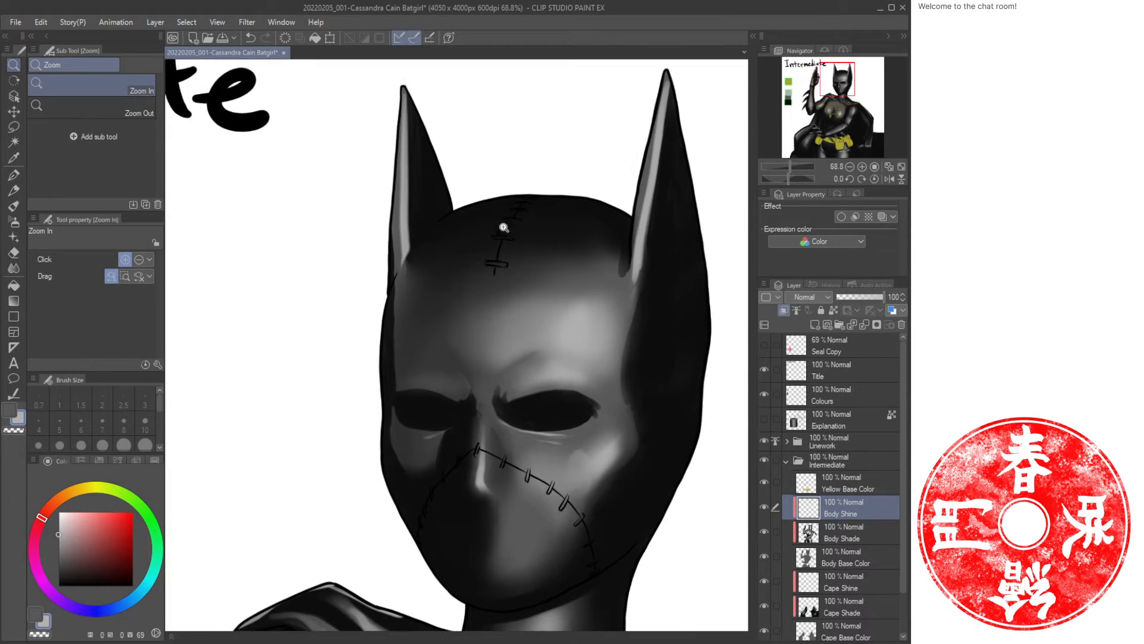
Enlarge the brush to size 50 and paint rim highlights along the cowl's left ear and right side.
{"action": "key", "text": "b"}
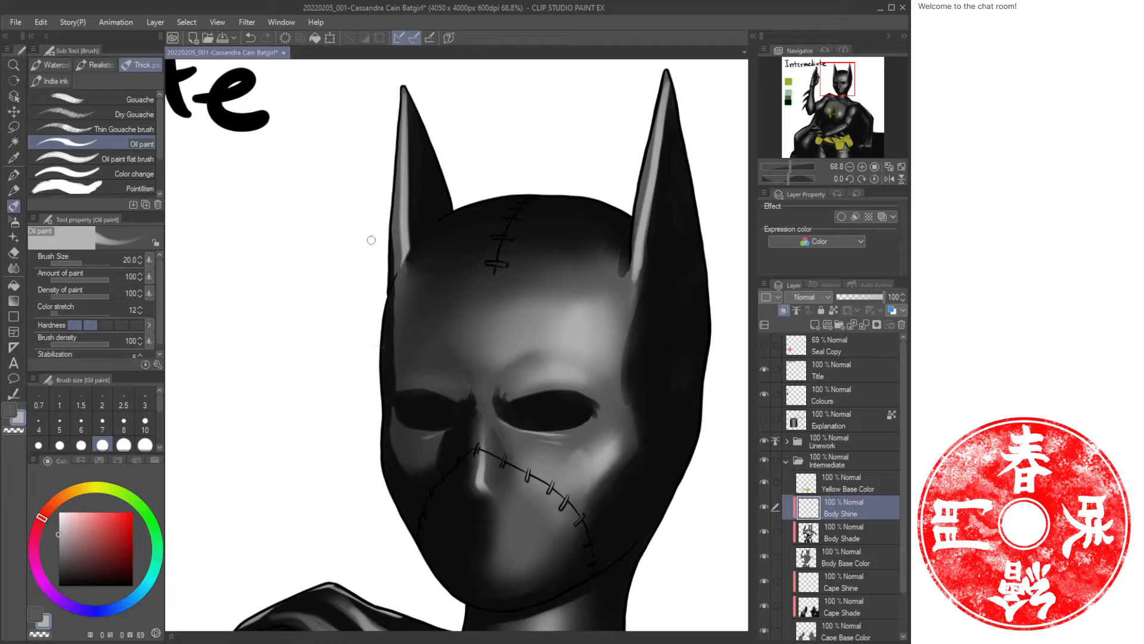
{"action": "mouse_move", "coordinate": [392, 178]}
{"action": "left_mouse_down"}
{"action": "mouse_move", "coordinate": [375, 445]}
{"action": "mouse_move", "coordinate": [404, 527]}
{"action": "left_mouse_up"}
{"action": "key", "text": "bracketright"}
{"action": "key", "text": "bracketright"}
{"action": "key", "text": "bracketright"}
{"action": "key", "text": "bracketright"}
{"action": "mouse_move", "coordinate": [421, 549]}
{"action": "left_mouse_down"}
{"action": "mouse_move", "coordinate": [450, 596]}
{"action": "mouse_move", "coordinate": [524, 409]}
{"action": "left_mouse_up"}
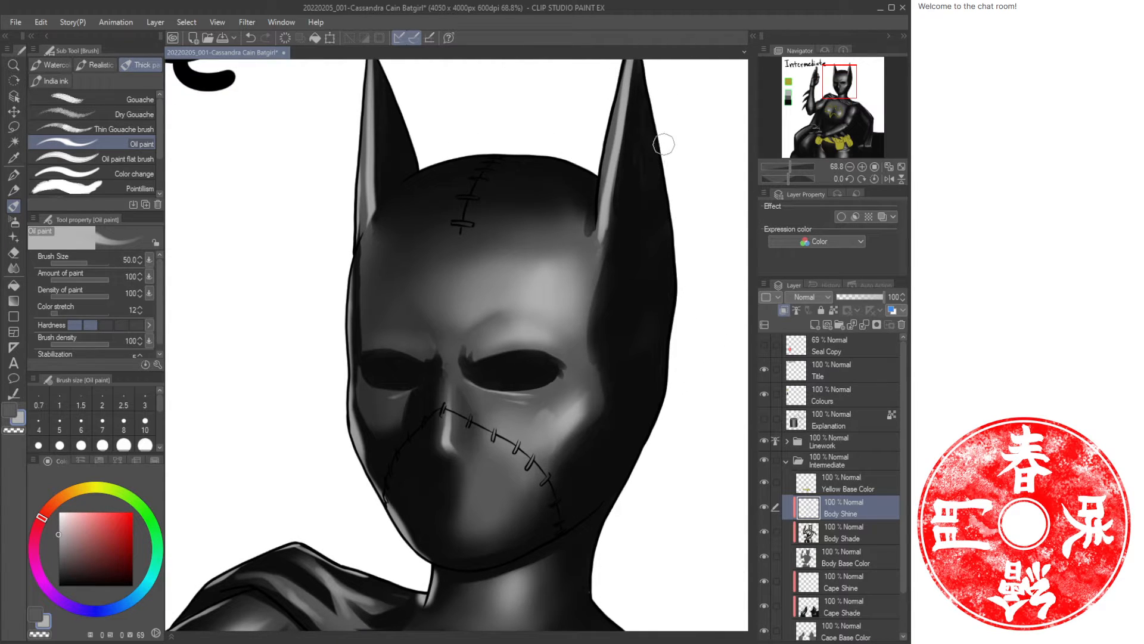
{"action": "left_click_drag", "start_coordinate": [656, 137], "coordinate": [675, 349]}
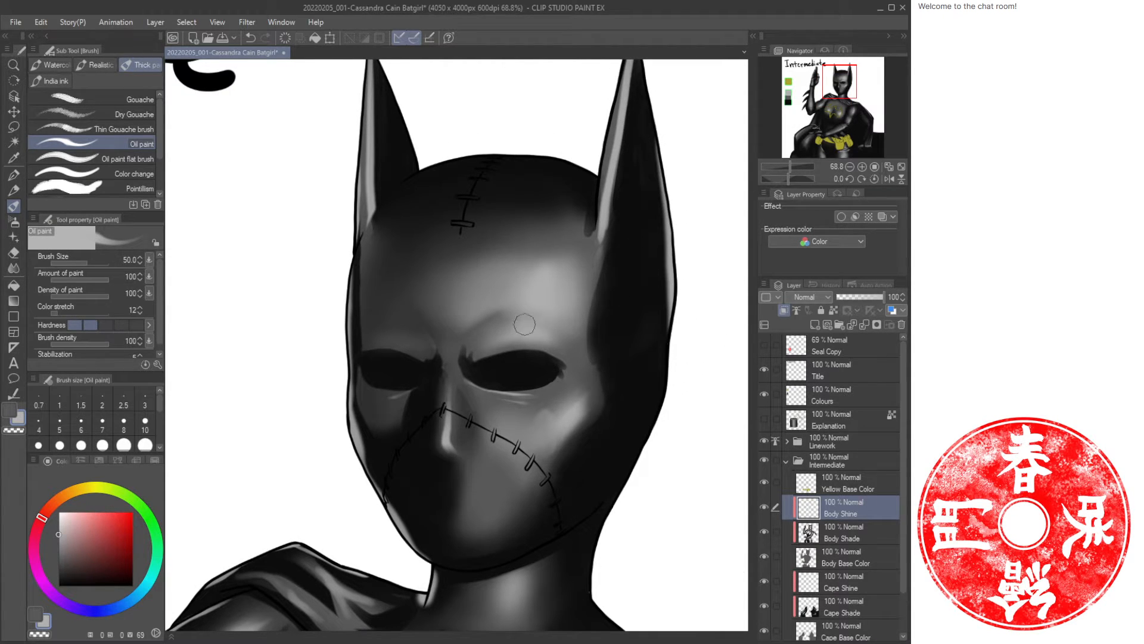
Paint highlights across the top of the cowl and along the neck and cape collar.
{"action": "left_click_drag", "start_coordinate": [483, 154], "coordinate": [567, 161]}
{"action": "key", "text": "ctrl+z"}
{"action": "left_click_drag", "start_coordinate": [445, 158], "coordinate": [596, 141]}
{"action": "left_click_drag", "start_coordinate": [630, 468], "coordinate": [615, 252]}
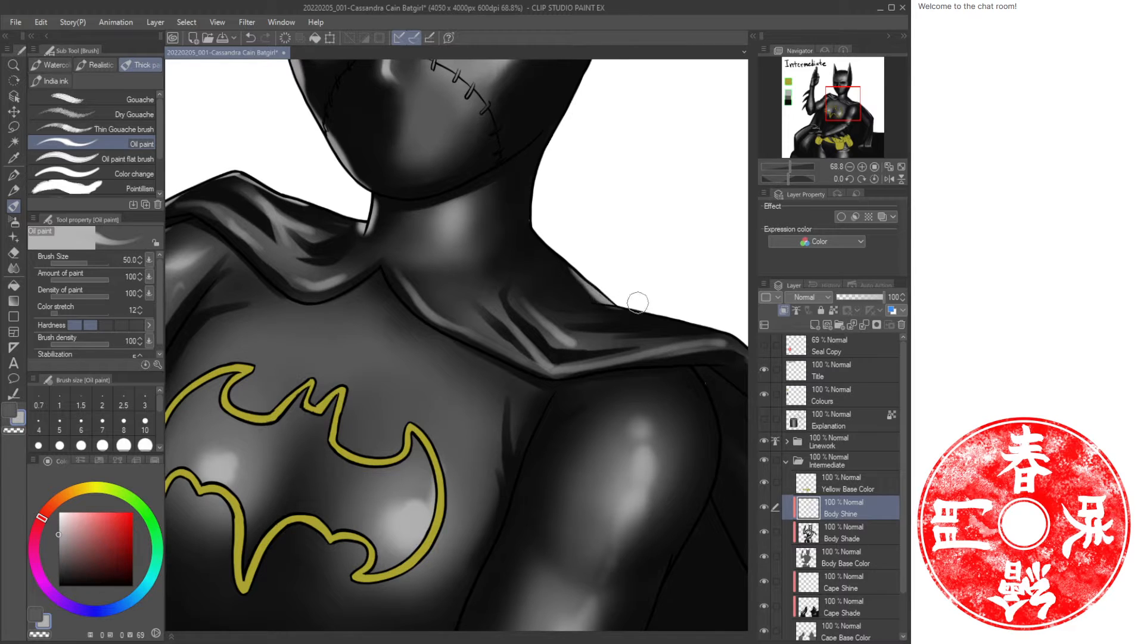
{"action": "mouse_move", "coordinate": [638, 303]}
{"action": "left_mouse_down"}
{"action": "mouse_move", "coordinate": [515, 291]}
{"action": "mouse_move", "coordinate": [624, 326]}
{"action": "left_mouse_up"}
{"action": "key", "text": "ctrl+space"}
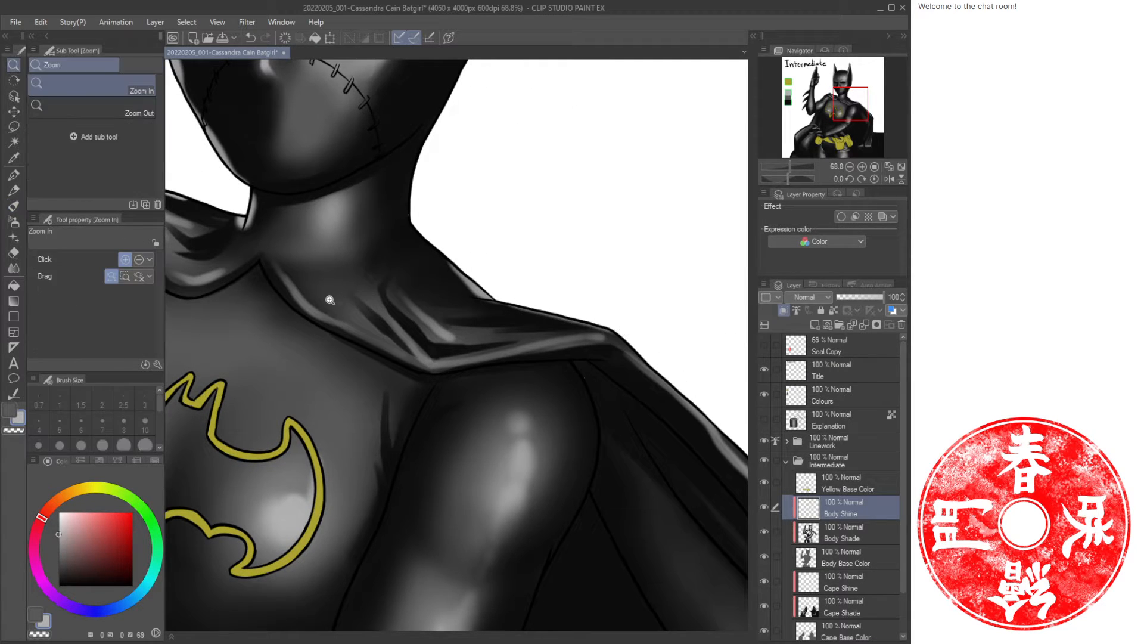
{"action": "left_click_drag", "start_coordinate": [283, 259], "coordinate": [452, 340]}
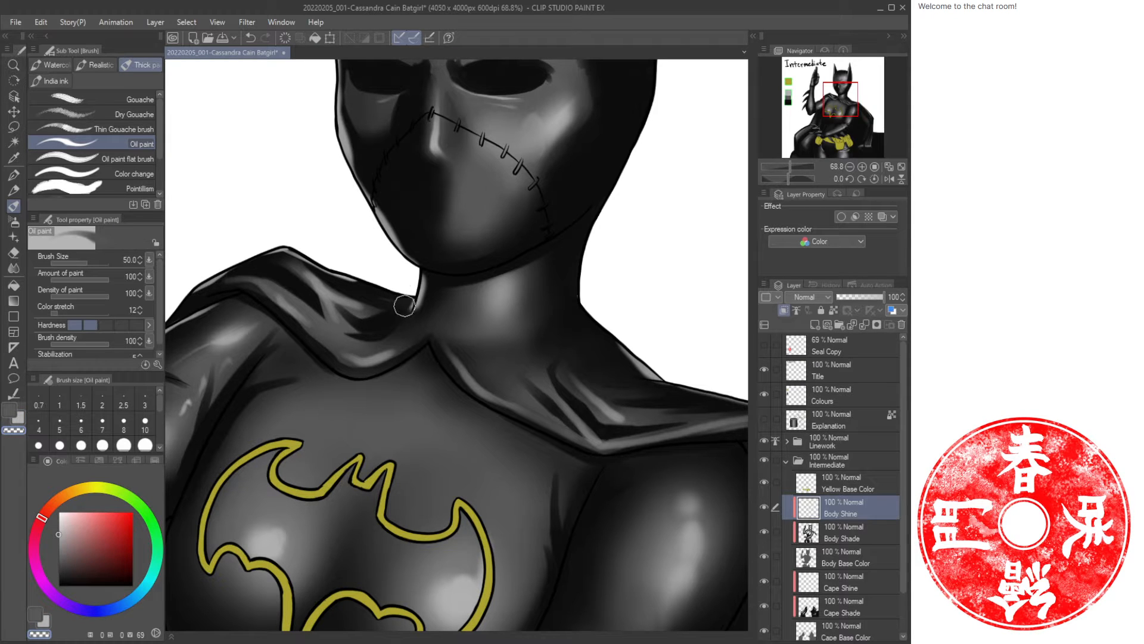
{"action": "key", "text": "ctrl+space"}
{"action": "left_click_drag", "start_coordinate": [472, 332], "coordinate": [441, 343]}
{"action": "left_click_drag", "start_coordinate": [405, 377], "coordinate": [530, 316]}
Paint long highlights along the raised forearm and upper arm.
{"action": "left_click_drag", "start_coordinate": [401, 228], "coordinate": [441, 386]}
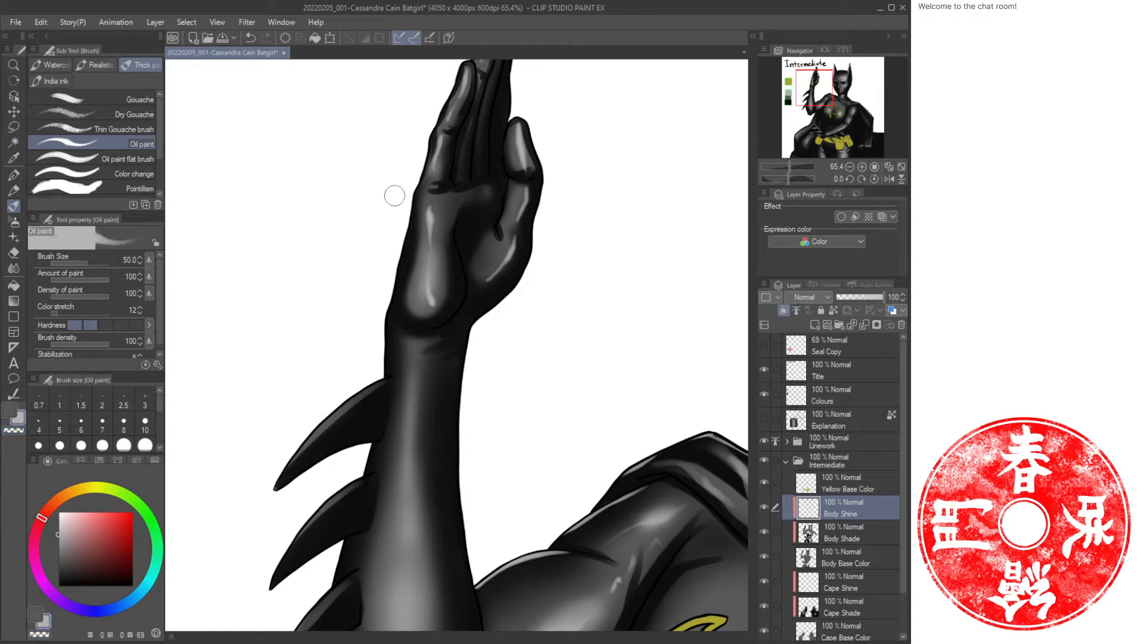
{"action": "left_click_drag", "start_coordinate": [409, 195], "coordinate": [385, 353]}
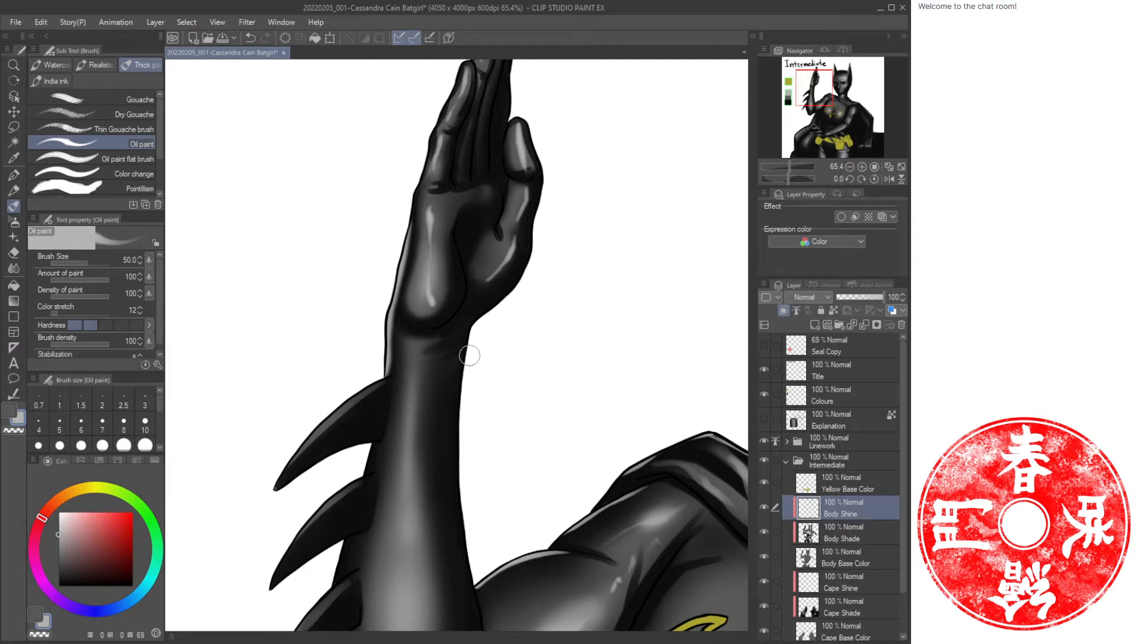
{"action": "left_click_drag", "start_coordinate": [457, 410], "coordinate": [476, 581]}
{"action": "scroll", "coordinate": [495, 453], "scroll_direction": "down", "scroll_amount": 5}
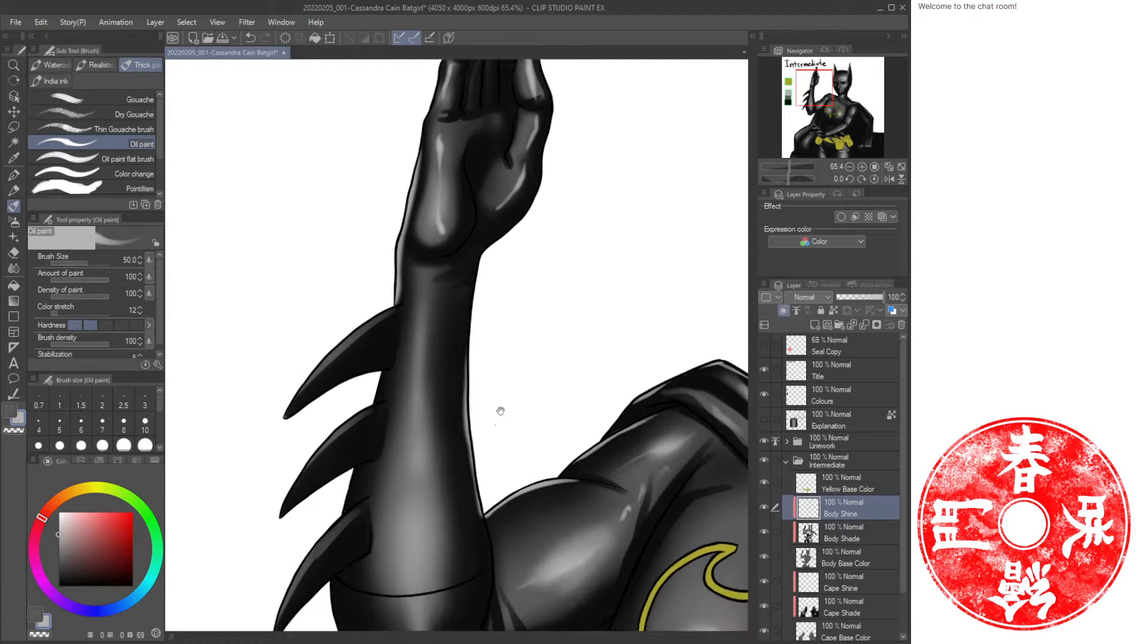
{"action": "left_click_drag", "start_coordinate": [411, 276], "coordinate": [397, 314]}
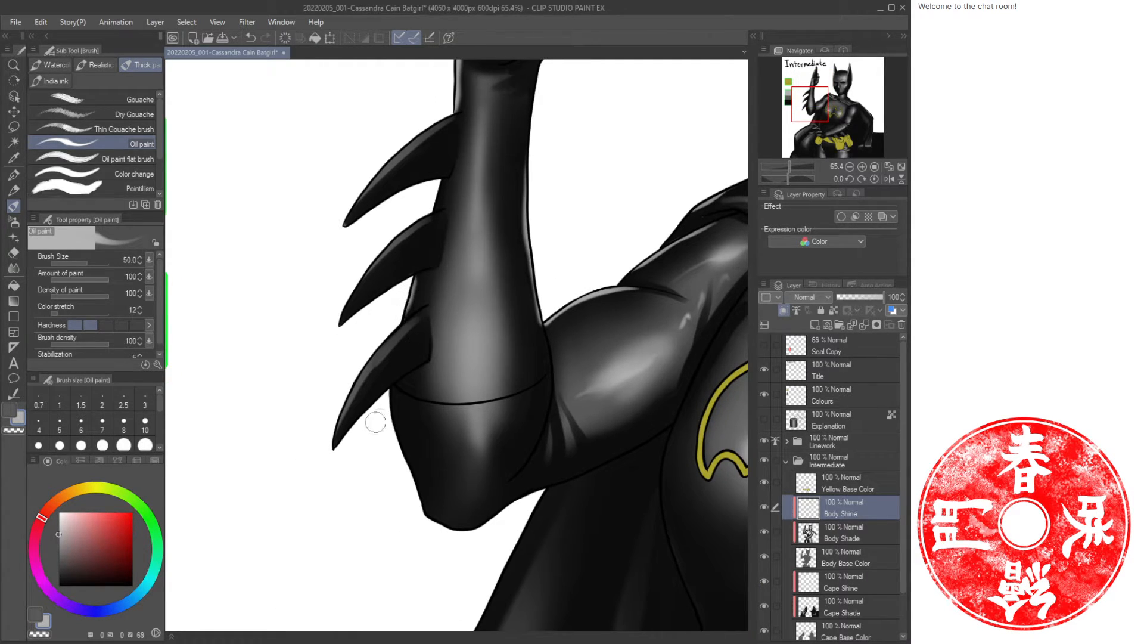
{"action": "left_click_drag", "start_coordinate": [389, 393], "coordinate": [422, 524]}
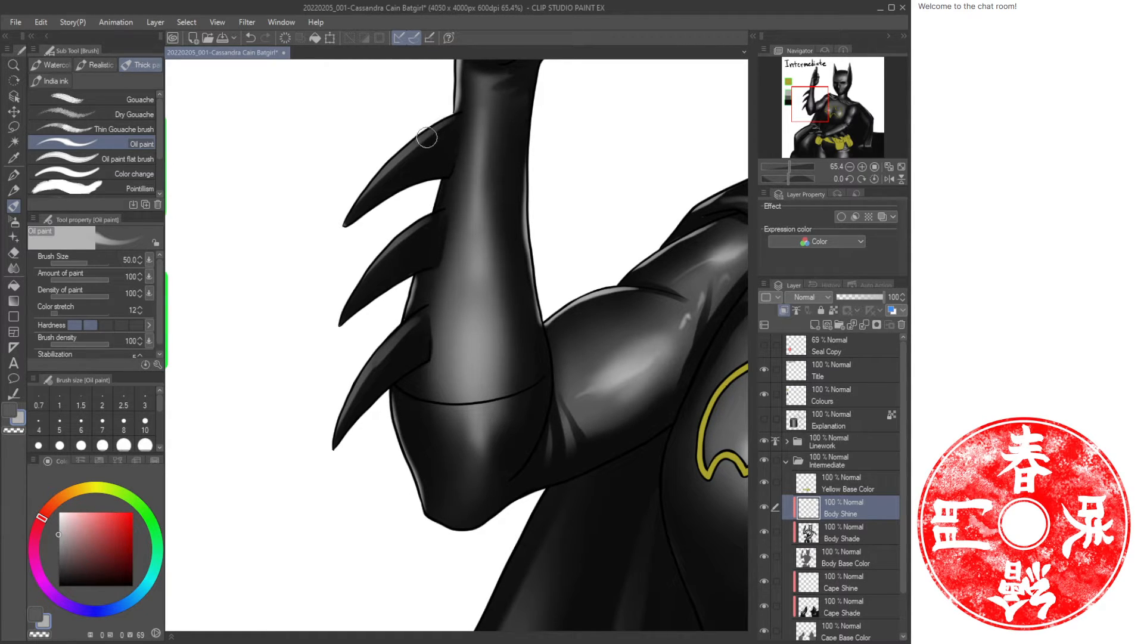
Reduce the brush to size 25 and paint thin highlights on the upper arm beside the spikes.
{"action": "key", "text": "bracketleft"}
{"action": "key", "text": "bracketleft"}
{"action": "key", "text": "bracketleft"}
{"action": "mouse_move", "coordinate": [449, 122]}
{"action": "left_mouse_down"}
{"action": "mouse_move", "coordinate": [377, 183]}
{"action": "mouse_move", "coordinate": [397, 171]}
{"action": "mouse_move", "coordinate": [400, 239]}
{"action": "mouse_move", "coordinate": [374, 280]}
{"action": "left_mouse_up"}
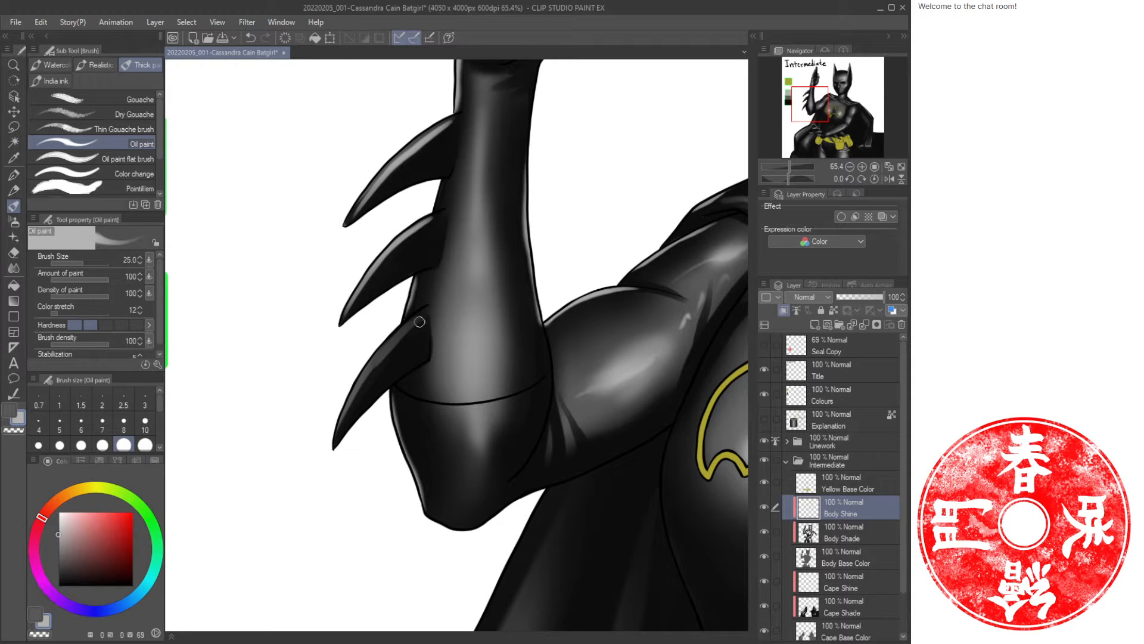
{"action": "left_click_drag", "start_coordinate": [419, 321], "coordinate": [351, 417]}
{"action": "left_click_drag", "start_coordinate": [603, 517], "coordinate": [453, 276]}
{"action": "left_click_drag", "start_coordinate": [556, 387], "coordinate": [395, 293]}
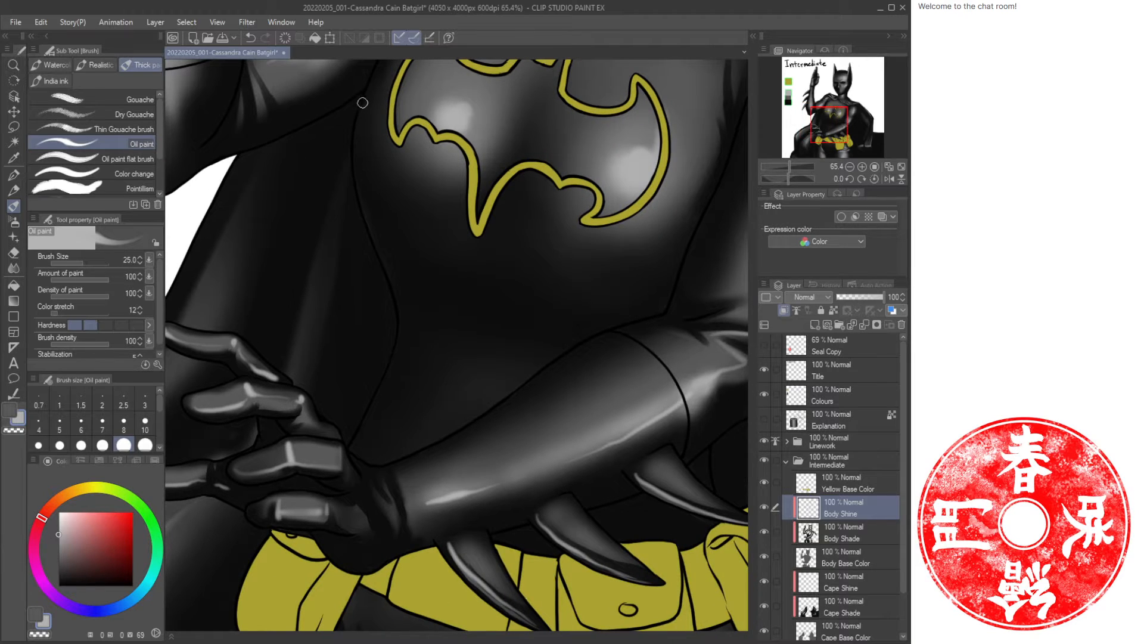
Enlarge the brush to size 50 and paint highlights along the torso's left side above the hand.
{"action": "key", "text": "bracketright"}
{"action": "key", "text": "bracketright"}
{"action": "key", "text": "bracketright"}
{"action": "mouse_move", "coordinate": [350, 119]}
{"action": "left_mouse_down"}
{"action": "mouse_move", "coordinate": [356, 180]}
{"action": "mouse_move", "coordinate": [398, 333]}
{"action": "mouse_move", "coordinate": [352, 447]}
{"action": "left_mouse_up"}
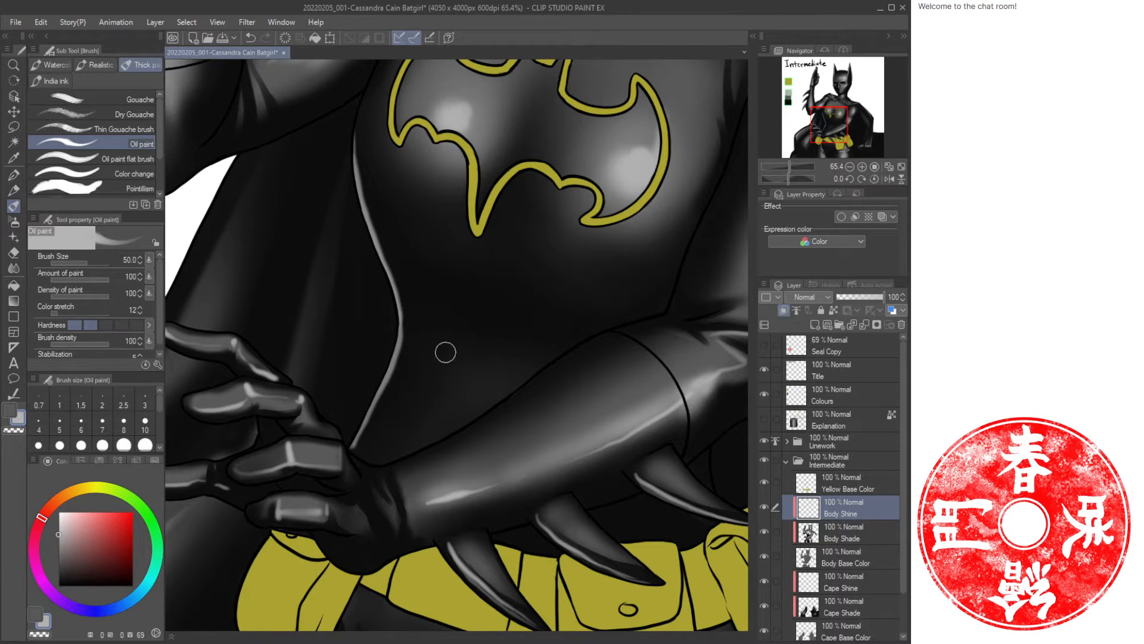
{"action": "left_click_drag", "start_coordinate": [445, 350], "coordinate": [402, 318]}
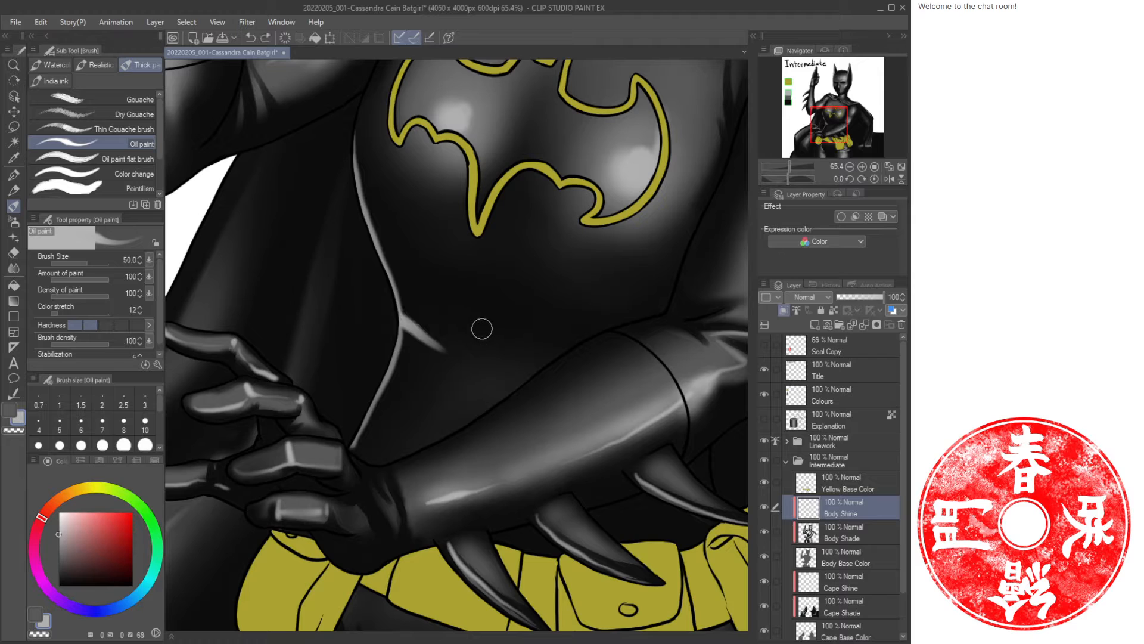
{"action": "left_click_drag", "start_coordinate": [470, 325], "coordinate": [401, 310]}
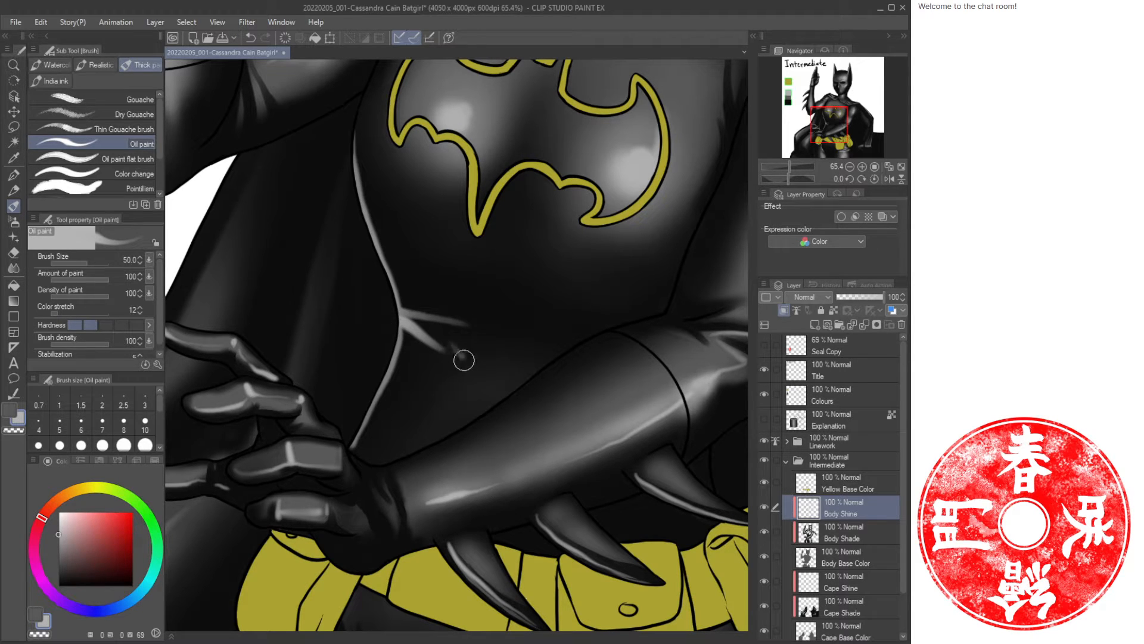
{"action": "mouse_move", "coordinate": [463, 360]}
{"action": "left_mouse_down"}
{"action": "mouse_move", "coordinate": [386, 357]}
{"action": "mouse_move", "coordinate": [425, 349]}
{"action": "mouse_move", "coordinate": [405, 301]}
{"action": "mouse_move", "coordinate": [384, 330]}
{"action": "mouse_move", "coordinate": [403, 340]}
{"action": "mouse_move", "coordinate": [391, 350]}
{"action": "mouse_move", "coordinate": [402, 323]}
{"action": "mouse_move", "coordinate": [462, 354]}
{"action": "mouse_move", "coordinate": [405, 369]}
{"action": "mouse_move", "coordinate": [457, 354]}
{"action": "mouse_move", "coordinate": [406, 352]}
{"action": "mouse_move", "coordinate": [434, 334]}
{"action": "mouse_move", "coordinate": [399, 328]}
{"action": "left_mouse_up"}
{"action": "key", "text": "ctrl+z"}
Switch to transparent colour and trim the torso-side highlight.
{"action": "key", "text": "c"}
{"action": "key", "text": "c"}
{"action": "key", "text": "c"}
{"action": "key", "text": "c"}
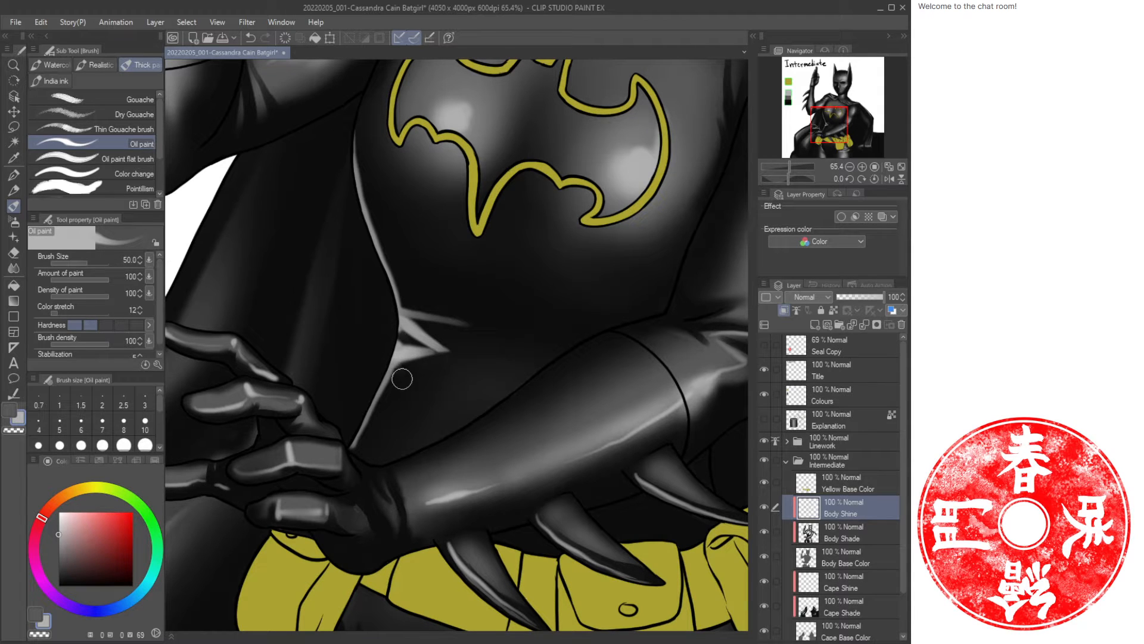
{"action": "left_click_drag", "start_coordinate": [390, 395], "coordinate": [394, 356]}
{"action": "left_click_drag", "start_coordinate": [394, 357], "coordinate": [383, 394]}
Erase part of the highlight at the waist's left side with the Eraser.
{"action": "key", "text": "ctrl+space"}
{"action": "mouse_move", "coordinate": [447, 368]}
{"action": "left_mouse_down"}
{"action": "mouse_move", "coordinate": [399, 380]}
{"action": "mouse_move", "coordinate": [485, 378]}
{"action": "left_mouse_up"}
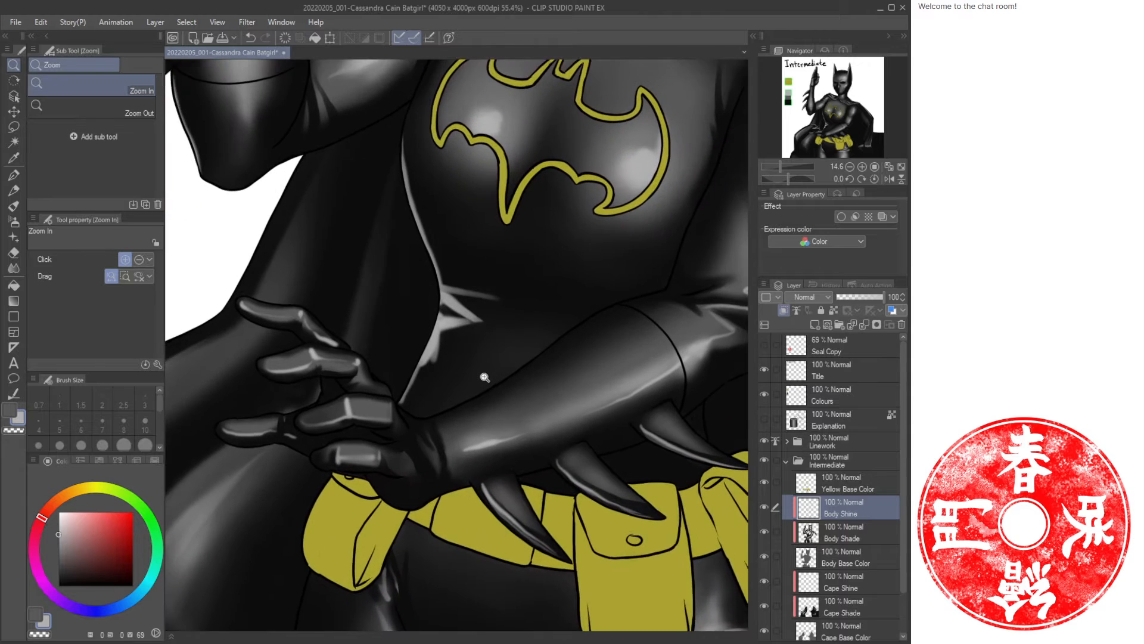
{"action": "left_click_drag", "start_coordinate": [503, 308], "coordinate": [451, 408]}
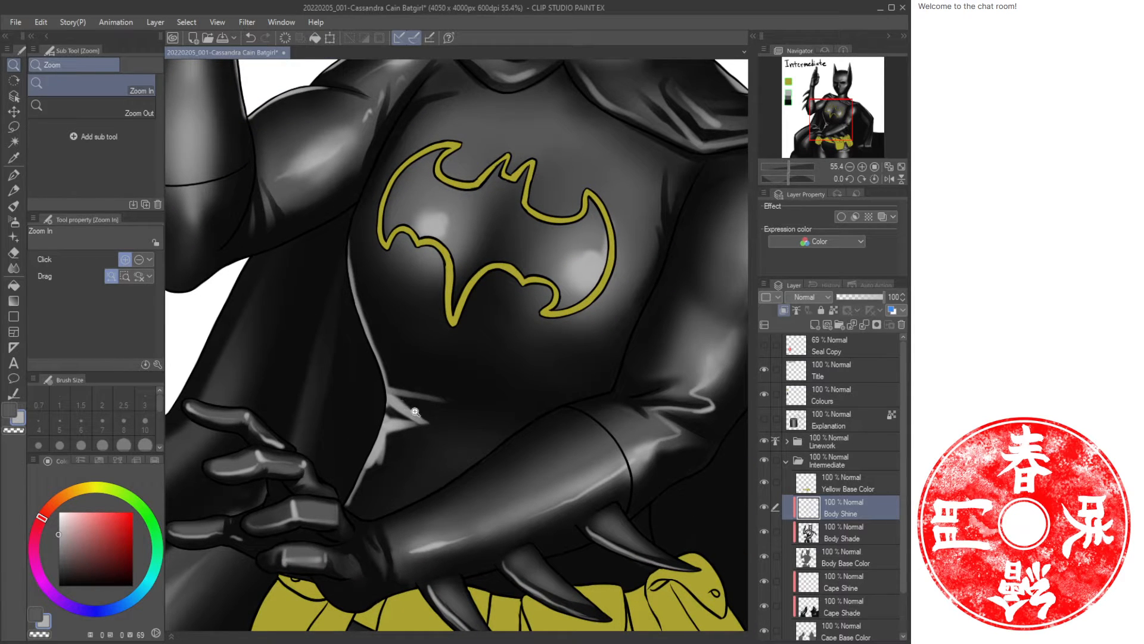
{"action": "key", "text": "e"}
{"action": "mouse_move", "coordinate": [399, 379]}
{"action": "left_mouse_down"}
{"action": "mouse_move", "coordinate": [427, 393]}
{"action": "mouse_move", "coordinate": [409, 396]}
{"action": "mouse_move", "coordinate": [427, 419]}
{"action": "mouse_move", "coordinate": [393, 440]}
{"action": "mouse_move", "coordinate": [381, 471]}
{"action": "mouse_move", "coordinate": [440, 399]}
{"action": "mouse_move", "coordinate": [411, 398]}
{"action": "mouse_move", "coordinate": [385, 329]}
{"action": "left_mouse_up"}
{"action": "key", "text": "slash"}
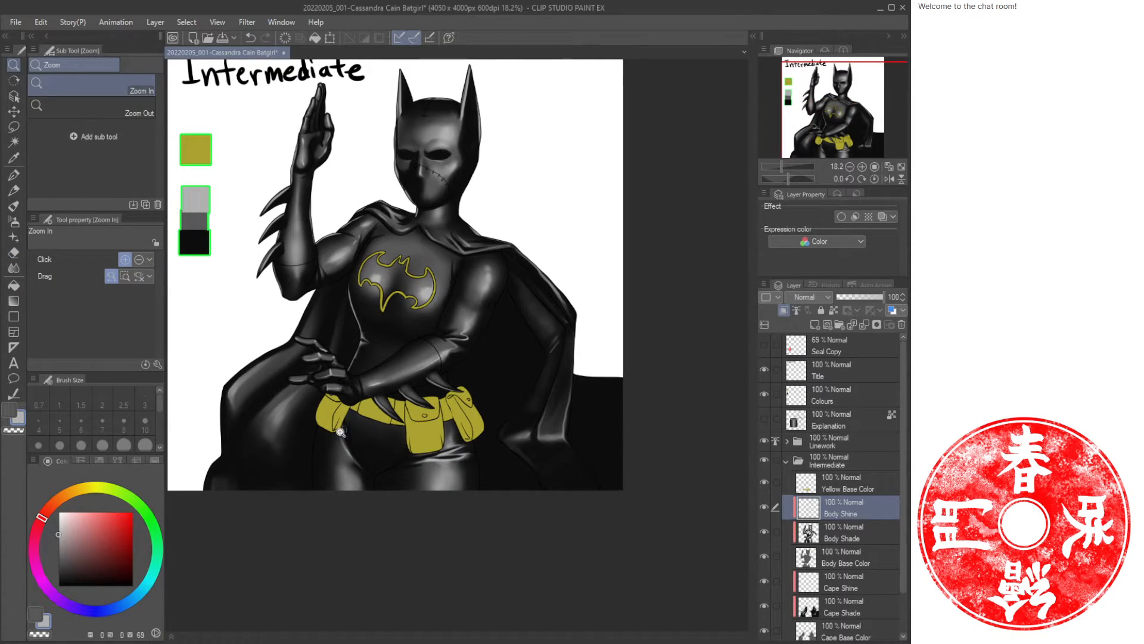
Paint highlights along the hips, thighs and gloved hand below the chest.
{"action": "left_click_drag", "start_coordinate": [339, 432], "coordinate": [373, 432]}
{"action": "key", "text": "b"}
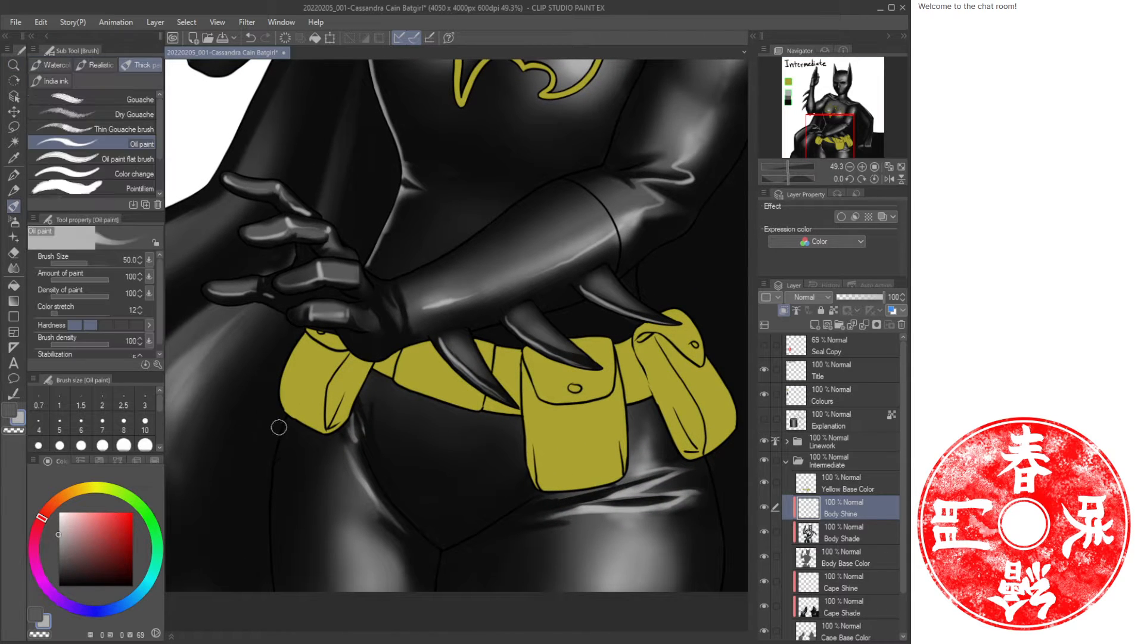
{"action": "left_click_drag", "start_coordinate": [273, 424], "coordinate": [353, 414]}
{"action": "left_click_drag", "start_coordinate": [352, 454], "coordinate": [359, 574]}
{"action": "left_click_drag", "start_coordinate": [282, 371], "coordinate": [409, 467]}
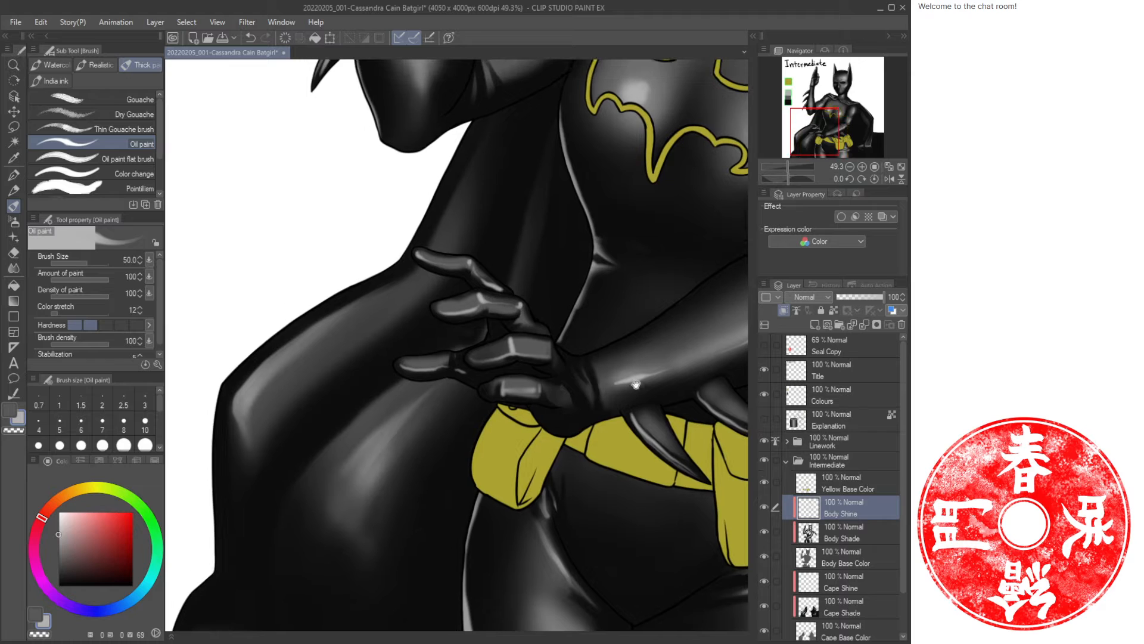
{"action": "left_click_drag", "start_coordinate": [635, 394], "coordinate": [257, 284]}
{"action": "left_click_drag", "start_coordinate": [534, 420], "coordinate": [548, 557]}
{"action": "mouse_move", "coordinate": [519, 390]}
{"action": "left_mouse_down"}
{"action": "mouse_move", "coordinate": [643, 379]}
{"action": "mouse_move", "coordinate": [506, 498]}
{"action": "left_mouse_up"}
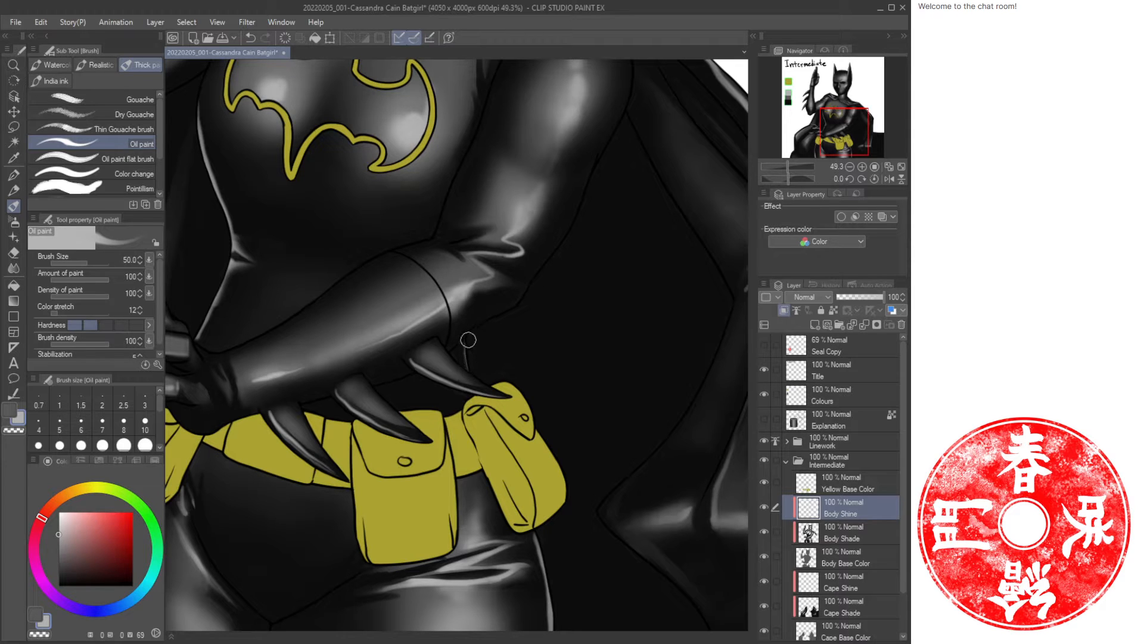
{"action": "left_click_drag", "start_coordinate": [467, 341], "coordinate": [469, 367]}
Paint highlights on the right upper arm and the right side of the chest.
{"action": "key", "text": "ctrl+space"}
{"action": "left_click_drag", "start_coordinate": [544, 301], "coordinate": [516, 306]}
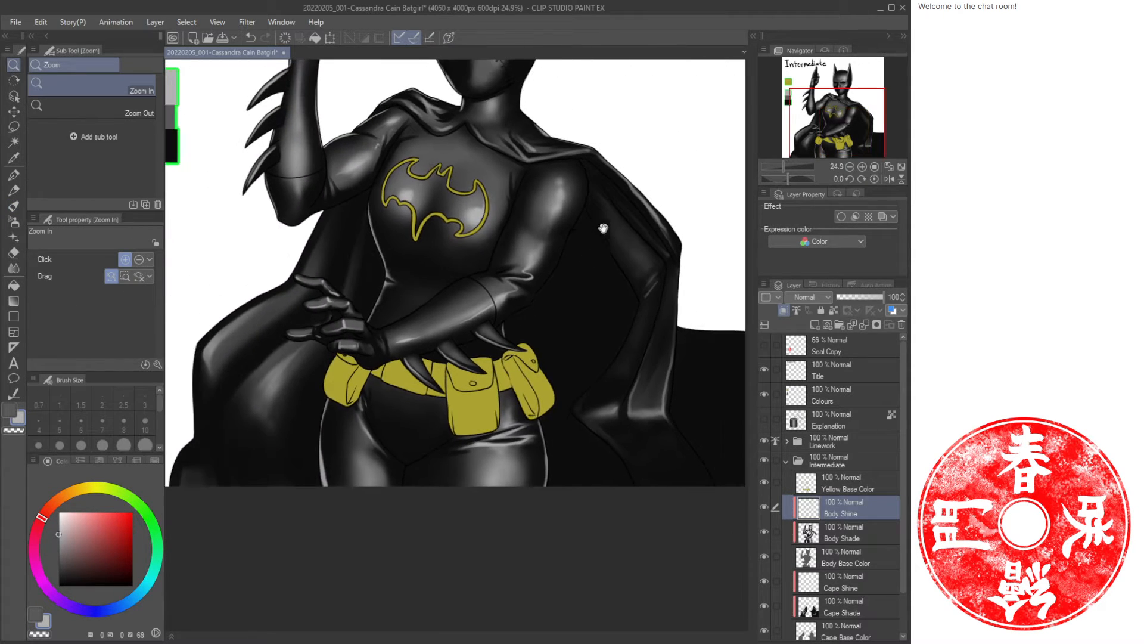
{"action": "left_click_drag", "start_coordinate": [604, 228], "coordinate": [595, 312]}
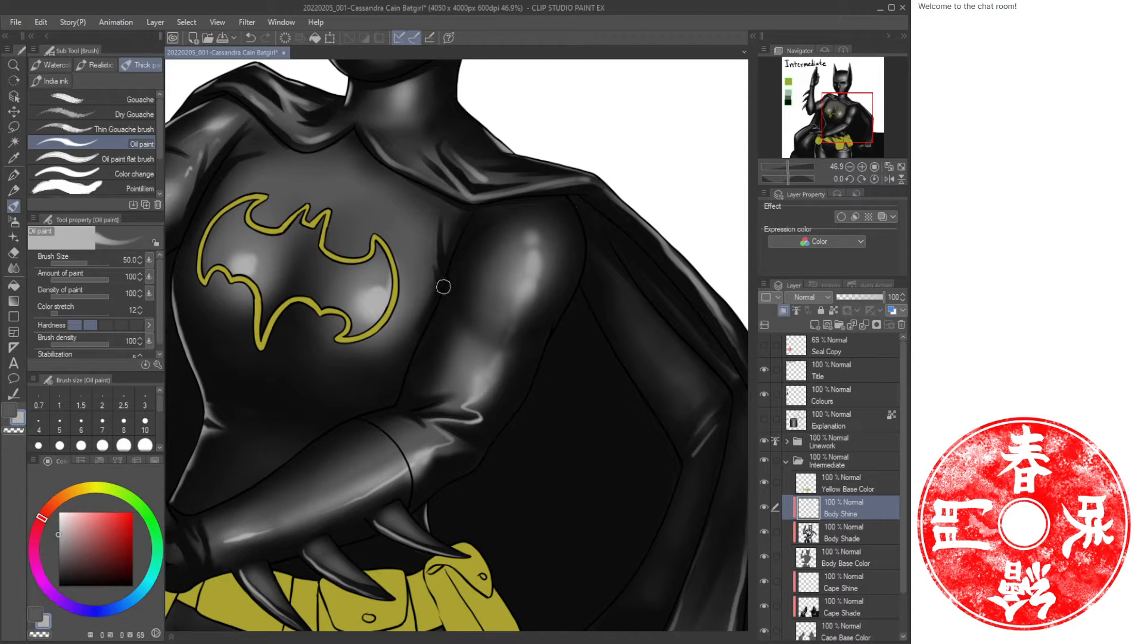
{"action": "mouse_move", "coordinate": [576, 208]}
{"action": "left_mouse_down"}
{"action": "mouse_move", "coordinate": [586, 257]}
{"action": "mouse_move", "coordinate": [549, 355]}
{"action": "mouse_move", "coordinate": [486, 455]}
{"action": "left_mouse_up"}
{"action": "left_click_drag", "start_coordinate": [411, 421], "coordinate": [600, 367]}
{"action": "left_click_drag", "start_coordinate": [607, 292], "coordinate": [557, 310]}
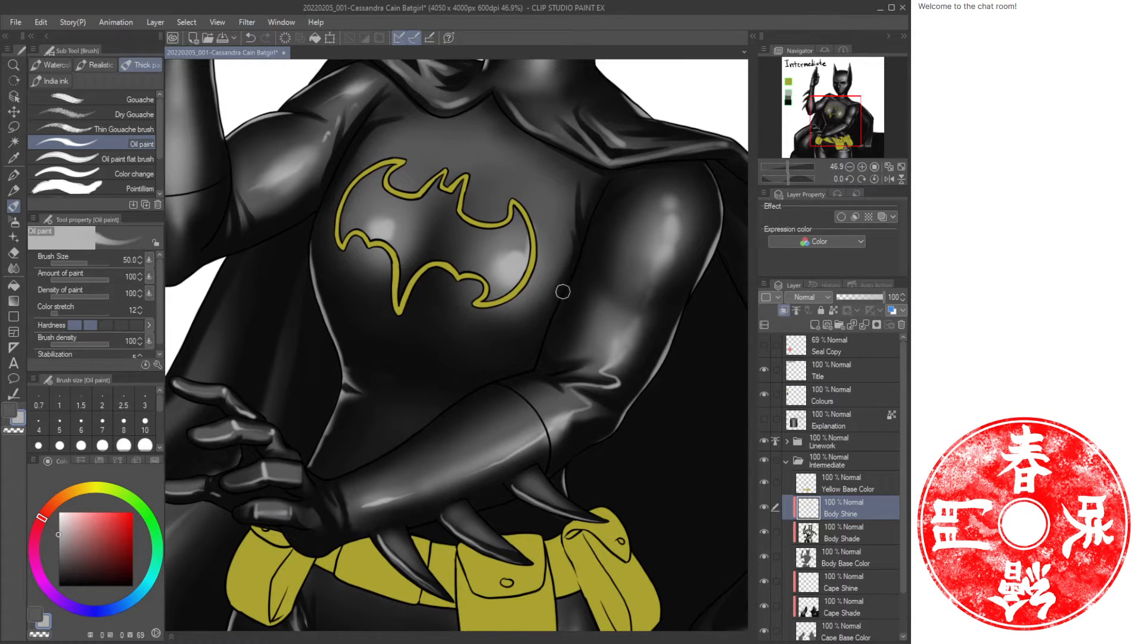
Alternate between highlight and transparent colour to refine the right arm and chest highlights.
{"action": "key", "text": "c"}
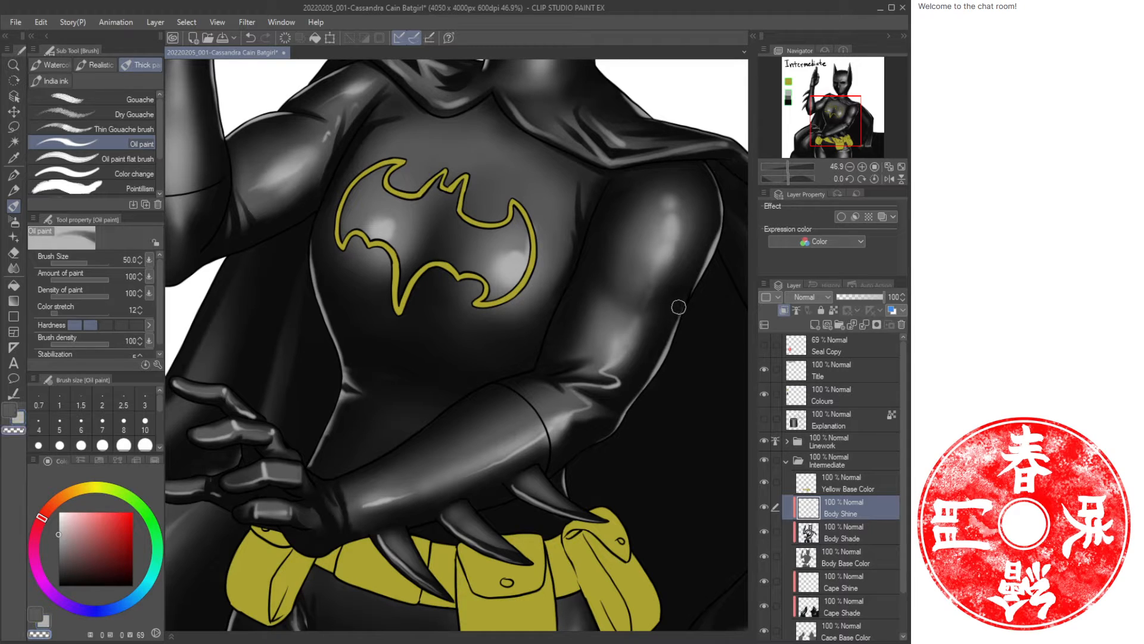
{"action": "key", "text": "ctrl+z"}
{"action": "mouse_move", "coordinate": [664, 345]}
{"action": "left_mouse_down"}
{"action": "mouse_move", "coordinate": [683, 308]}
{"action": "mouse_move", "coordinate": [656, 357]}
{"action": "mouse_move", "coordinate": [703, 269]}
{"action": "left_mouse_up"}
{"action": "key", "text": "c"}
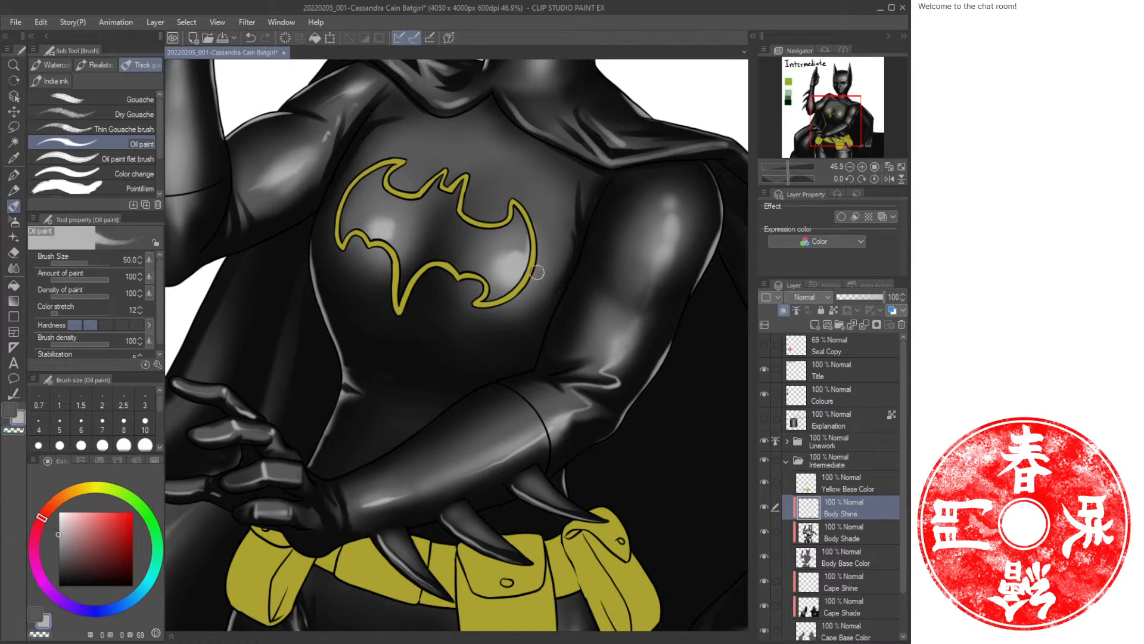
{"action": "mouse_move", "coordinate": [594, 215]}
{"action": "left_mouse_down"}
{"action": "mouse_move", "coordinate": [548, 312]}
{"action": "mouse_move", "coordinate": [600, 213]}
{"action": "mouse_move", "coordinate": [578, 274]}
{"action": "left_mouse_up"}
{"action": "key", "text": "c"}
Alternate colours again to refine highlights below the chest and near the left forearm.
{"action": "key", "text": "c"}
{"action": "left_click_drag", "start_coordinate": [594, 216], "coordinate": [561, 286]}
{"action": "key", "text": "c"}
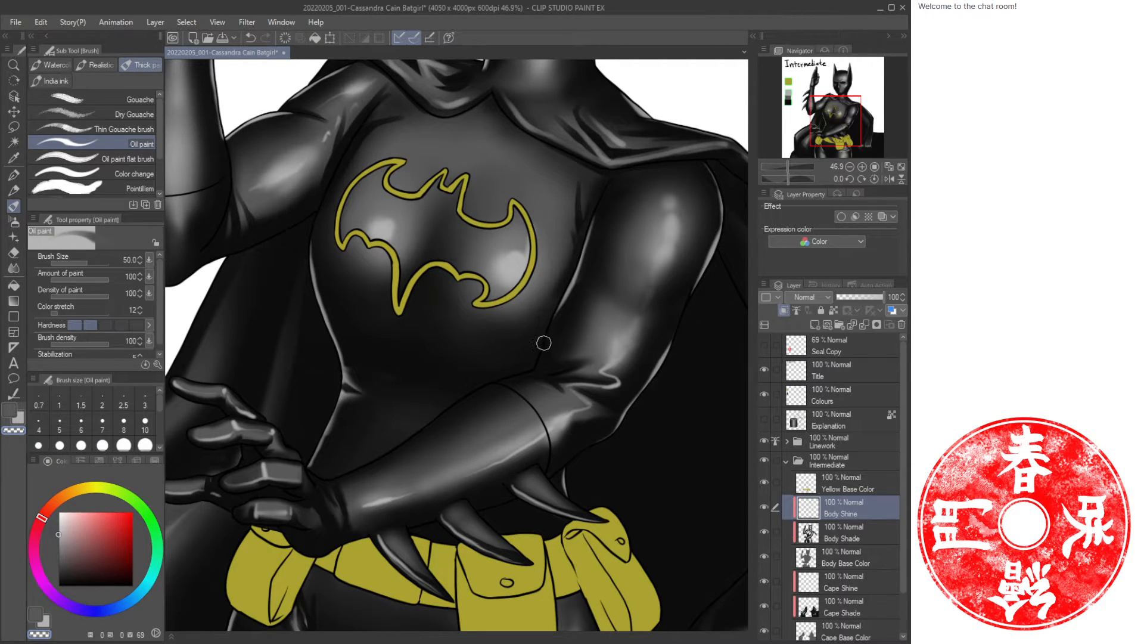
{"action": "key", "text": "c"}
{"action": "left_click_drag", "start_coordinate": [539, 356], "coordinate": [516, 370]}
{"action": "key", "text": "c"}
{"action": "key", "text": "c"}
{"action": "mouse_move", "coordinate": [353, 471]}
{"action": "left_mouse_down"}
{"action": "mouse_move", "coordinate": [494, 377]}
{"action": "mouse_move", "coordinate": [361, 465]}
{"action": "mouse_move", "coordinate": [322, 477]}
{"action": "left_mouse_up"}
{"action": "key", "text": "c"}
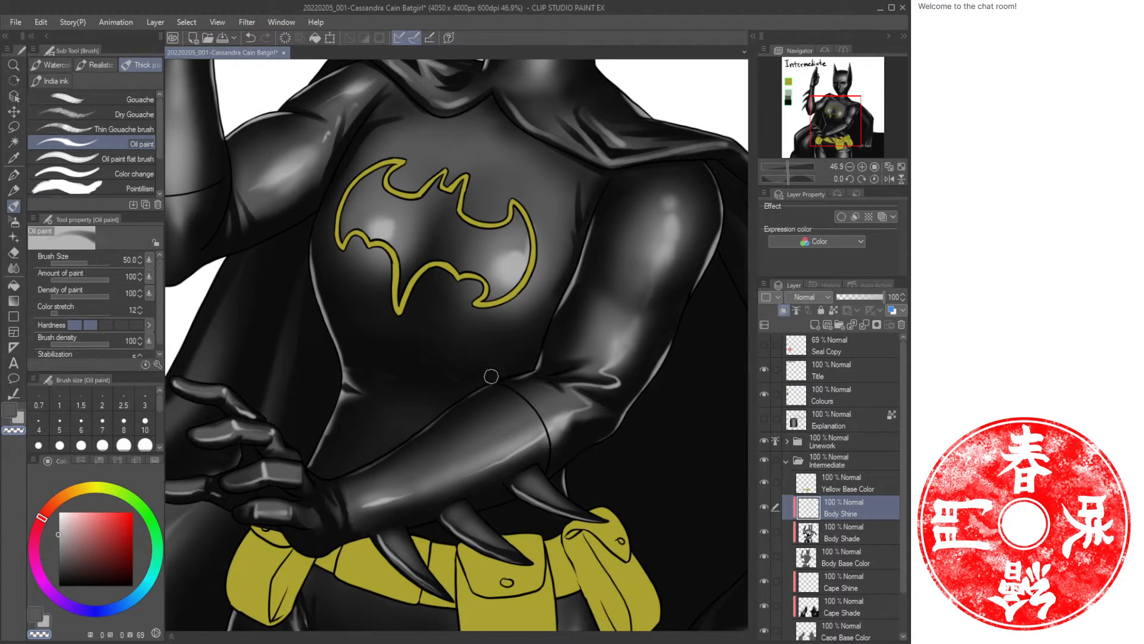
Erase stray highlights on the right side of the chest and the abdomen with the soft eraser.
{"action": "key", "text": "ctrl+space"}
{"action": "left_click_drag", "start_coordinate": [479, 371], "coordinate": [445, 364]}
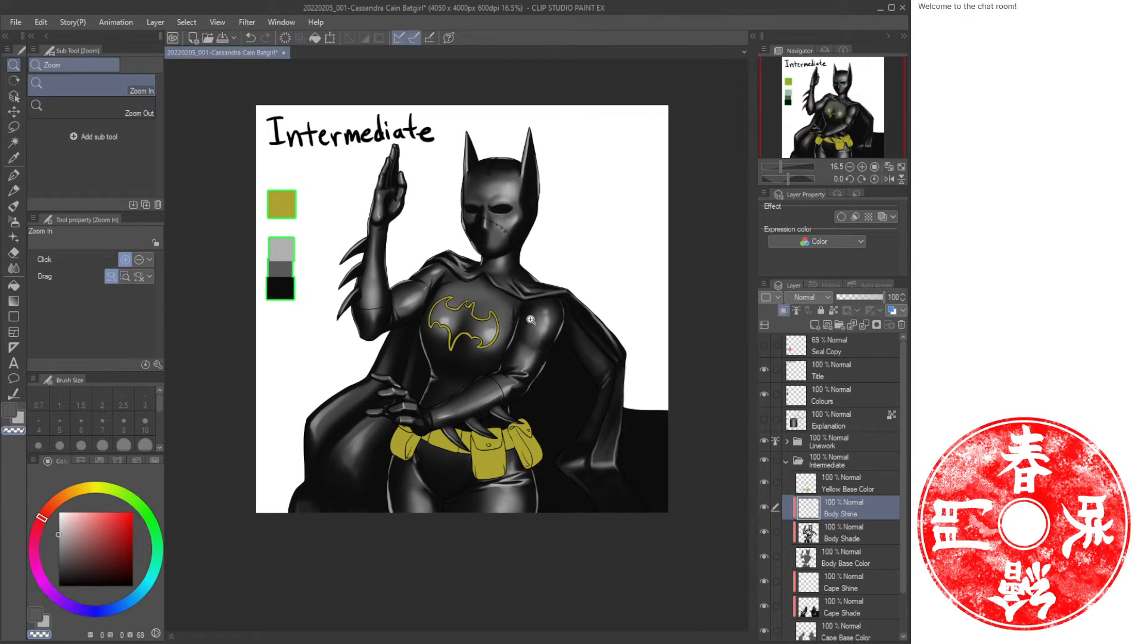
{"action": "left_click_drag", "start_coordinate": [542, 415], "coordinate": [581, 357]}
{"action": "key", "text": "space"}
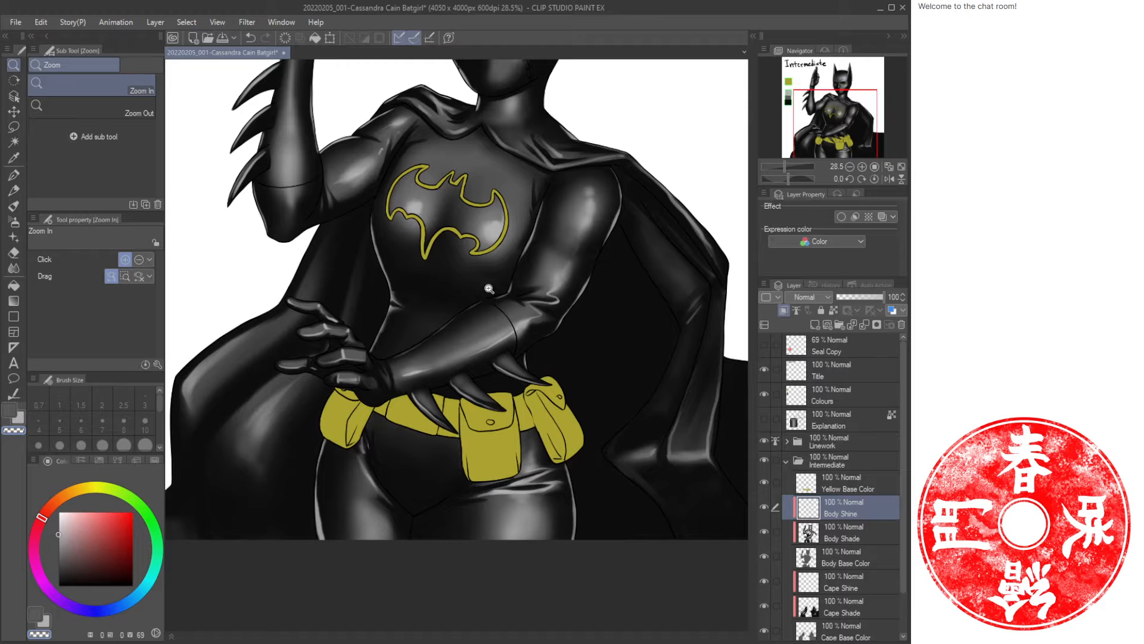
{"action": "key", "text": "e"}
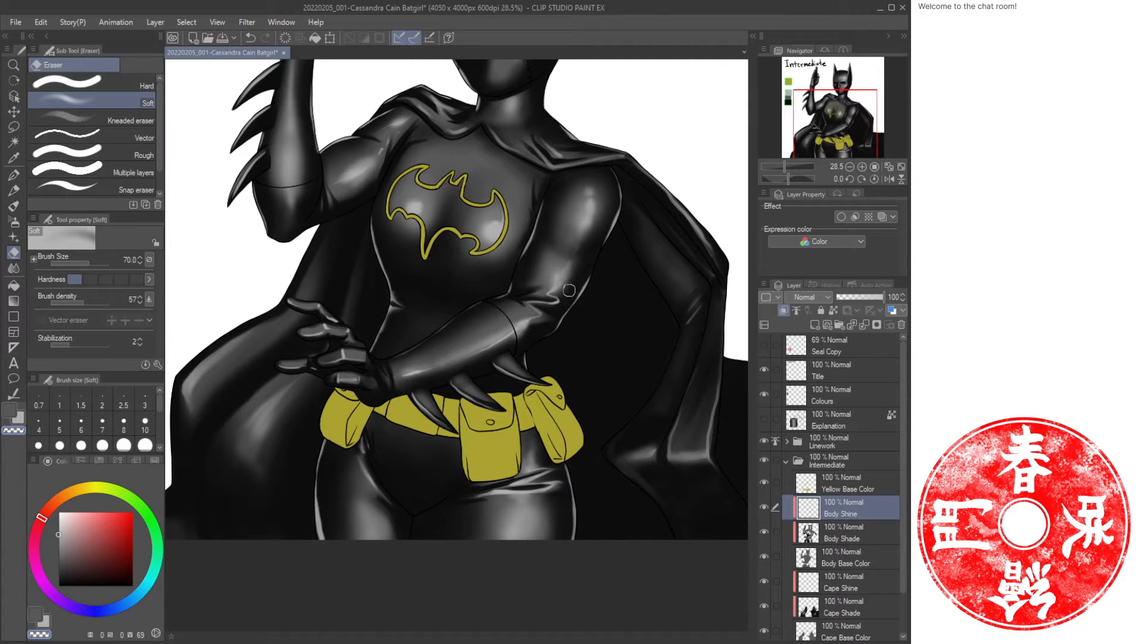
{"action": "left_click_drag", "start_coordinate": [591, 270], "coordinate": [566, 313]}
{"action": "left_click_drag", "start_coordinate": [567, 477], "coordinate": [571, 528]}
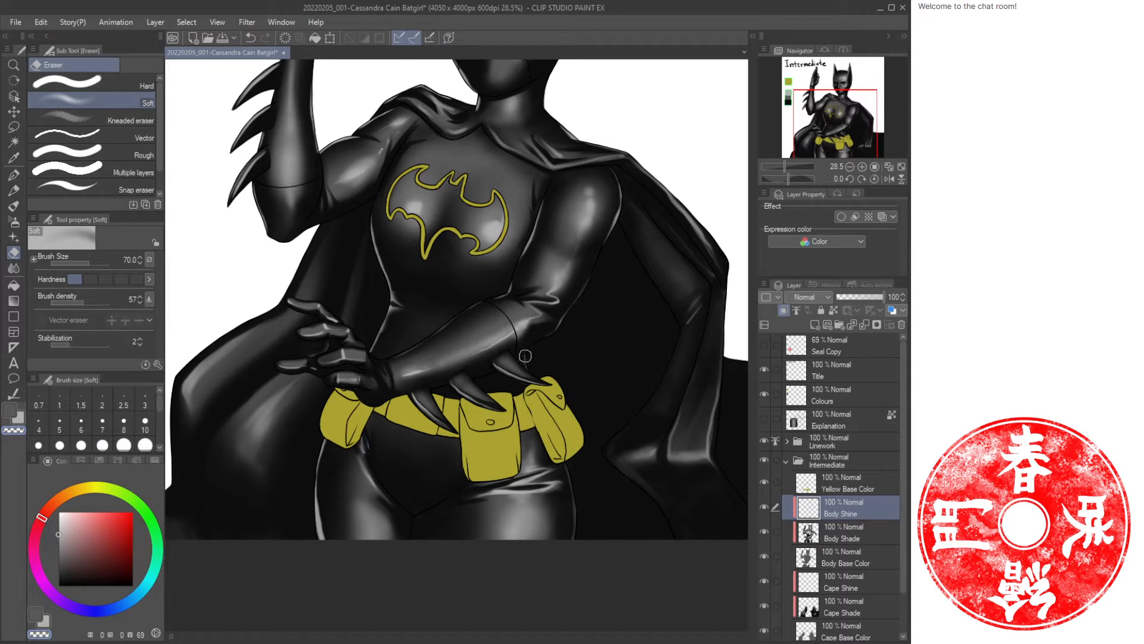
Zoom in and out across the figure to review the body highlights.
{"action": "key", "text": "/"}
{"action": "mouse_move", "coordinate": [618, 367]}
{"action": "left_mouse_down"}
{"action": "mouse_move", "coordinate": [593, 367]}
{"action": "mouse_move", "coordinate": [554, 402]}
{"action": "left_mouse_up"}
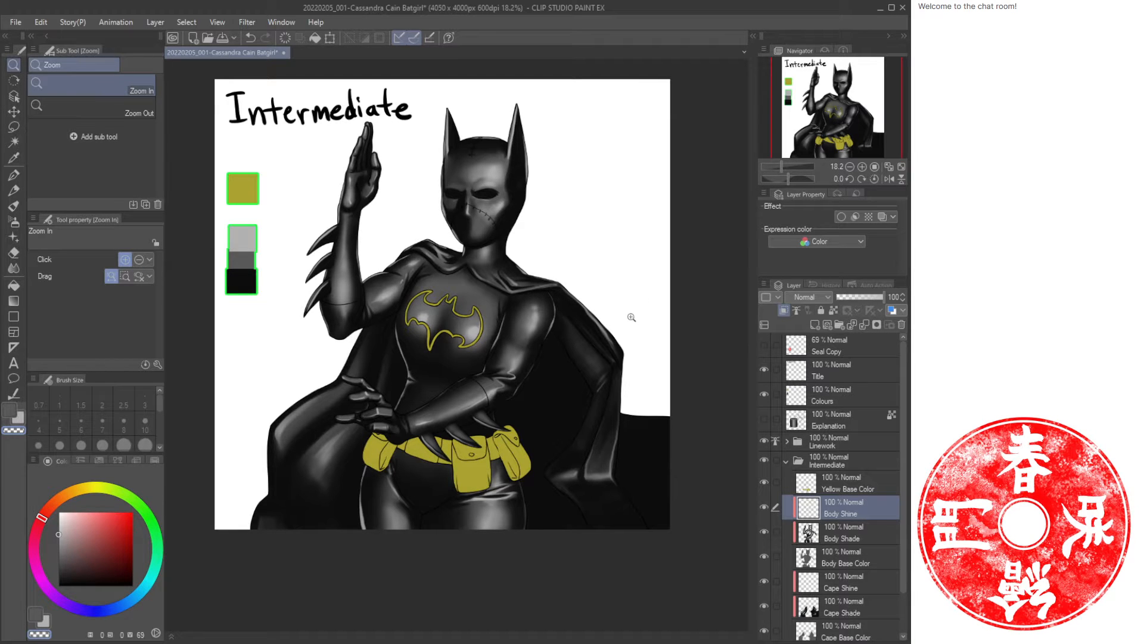
{"action": "mouse_move", "coordinate": [529, 216]}
{"action": "left_mouse_down"}
{"action": "mouse_move", "coordinate": [557, 213]}
{"action": "mouse_move", "coordinate": [541, 213]}
{"action": "left_mouse_up"}
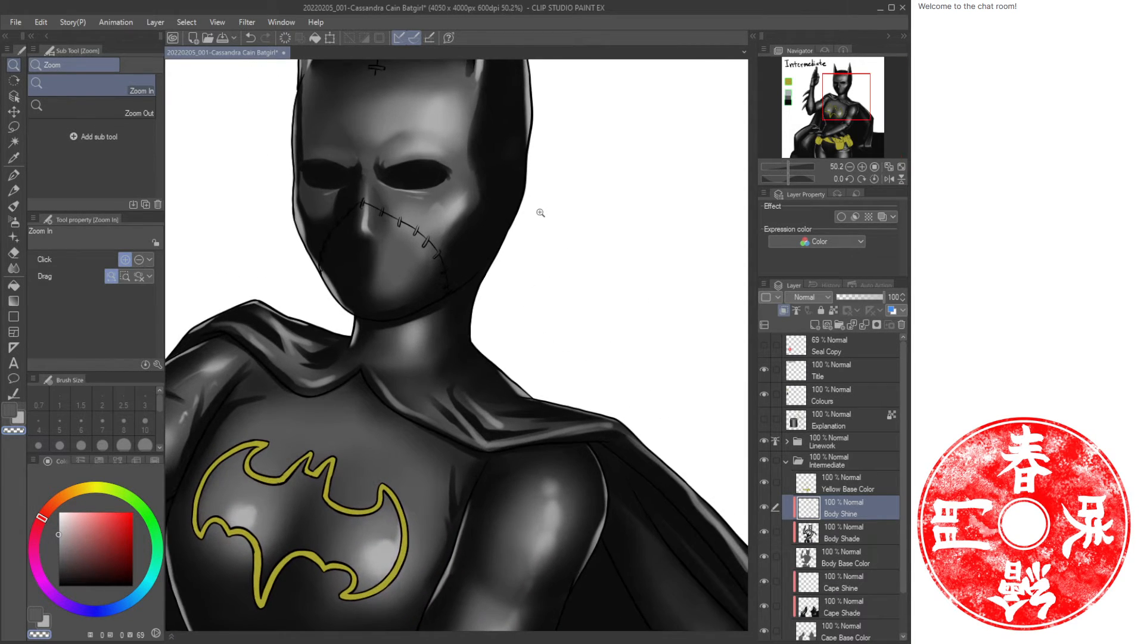
{"action": "key", "text": "b"}
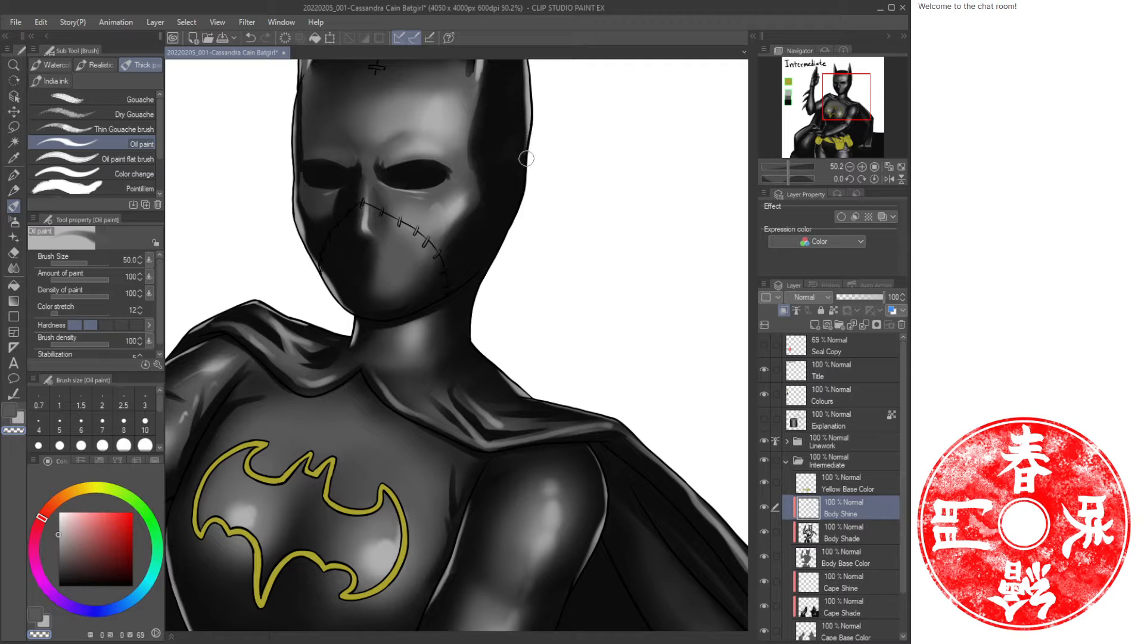
{"action": "key", "text": "x"}
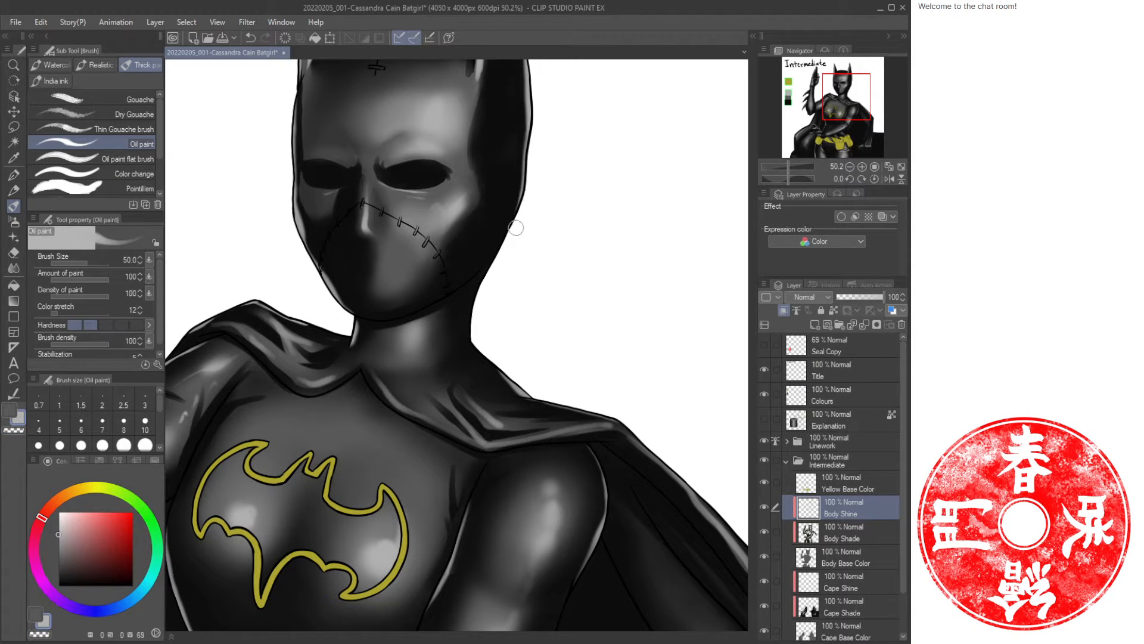
{"action": "key", "text": "slash"}
{"action": "left_click_drag", "start_coordinate": [555, 197], "coordinate": [533, 263]}
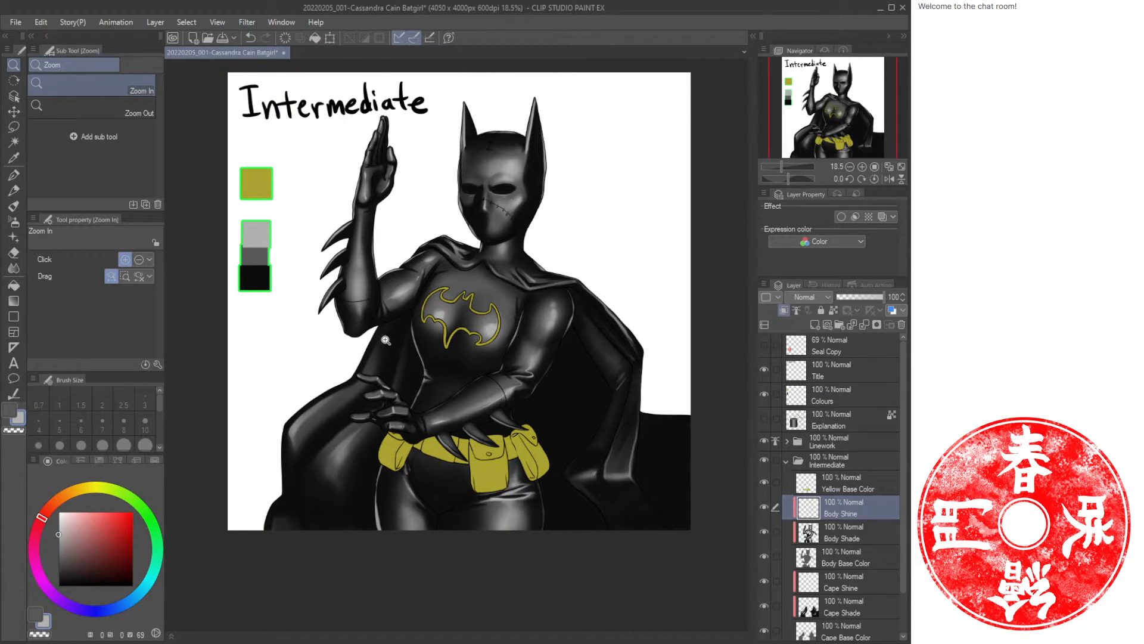
{"action": "left_click_drag", "start_coordinate": [350, 352], "coordinate": [387, 340]}
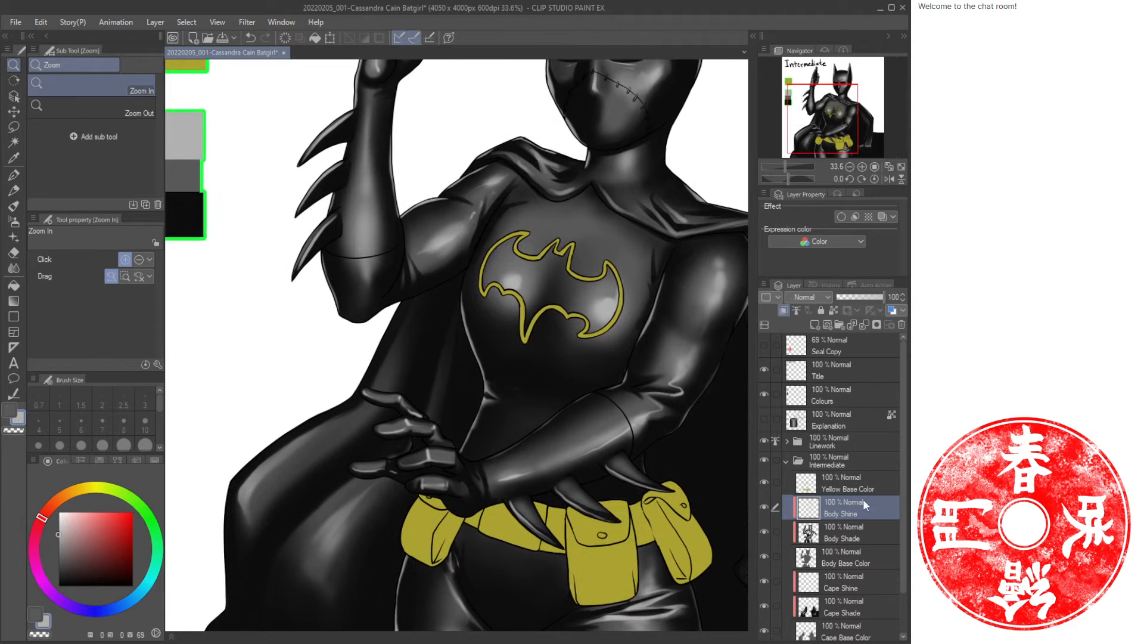
{"action": "left_click", "coordinate": [901, 168]}
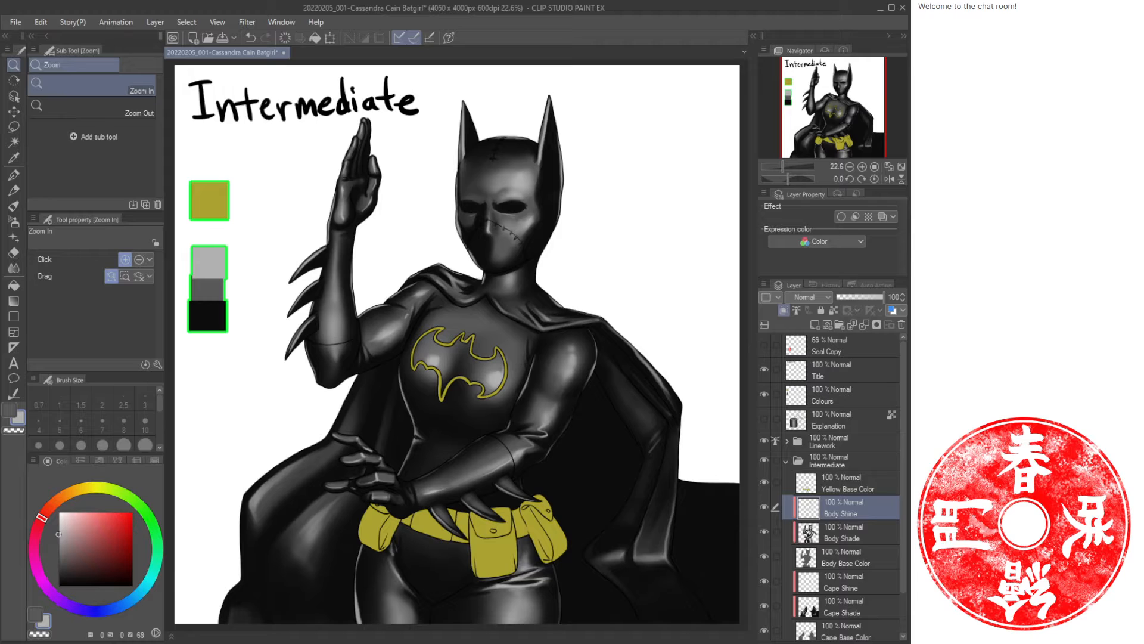
Show the Seal Copy layer and hide the Colours swatch layer.
{"action": "left_click", "coordinate": [764, 345]}
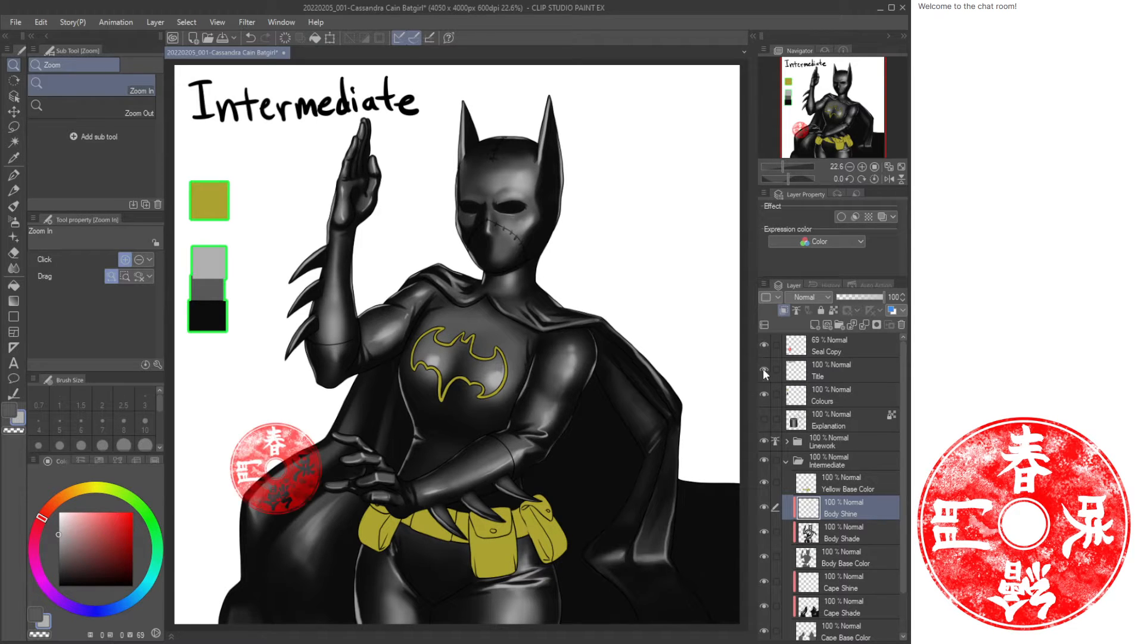
{"action": "left_click", "coordinate": [763, 393]}
{"action": "left_click", "coordinate": [900, 170]}
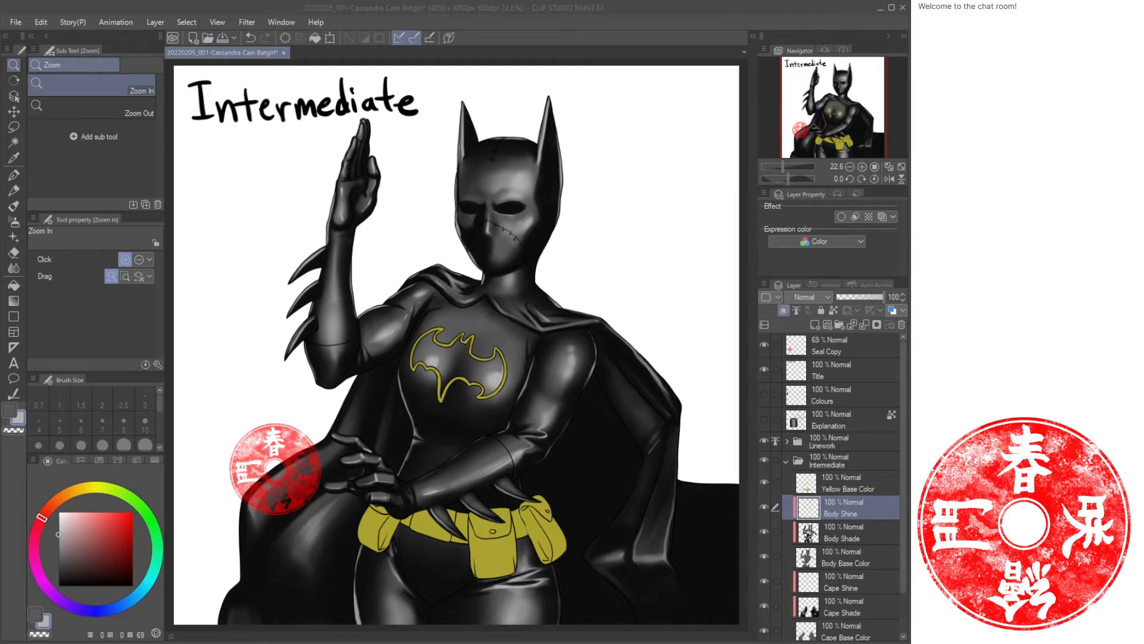
{"action": "left_click", "coordinate": [688, 22]}
Collapse the Intermediate folder and clear the contents of the Title layer.
{"action": "left_click", "coordinate": [787, 461]}
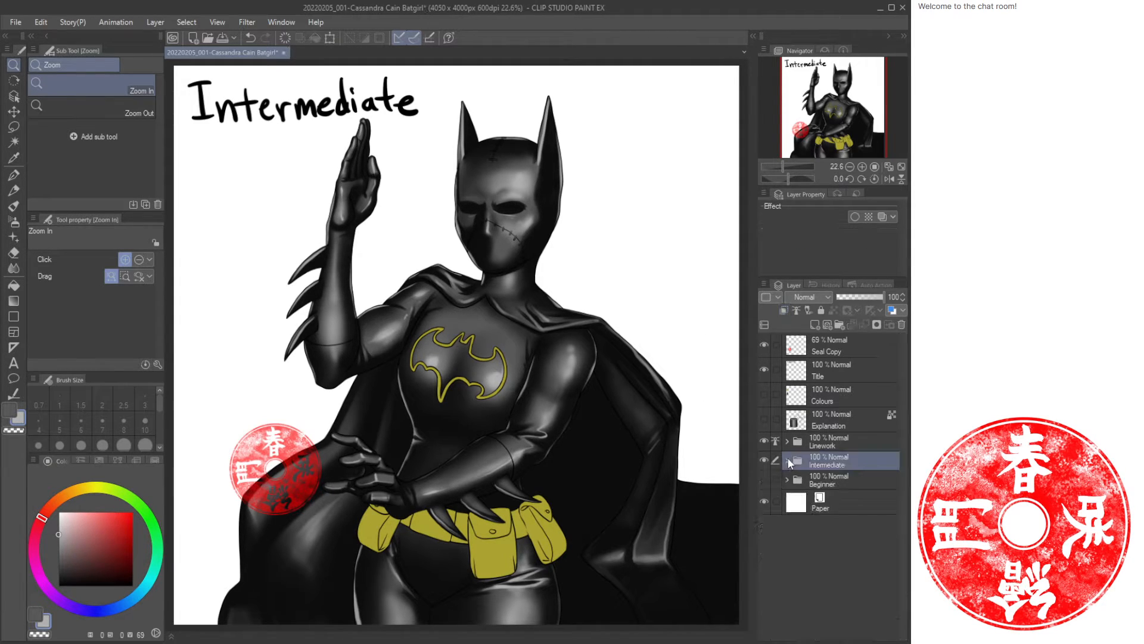
{"action": "left_click", "coordinate": [831, 374]}
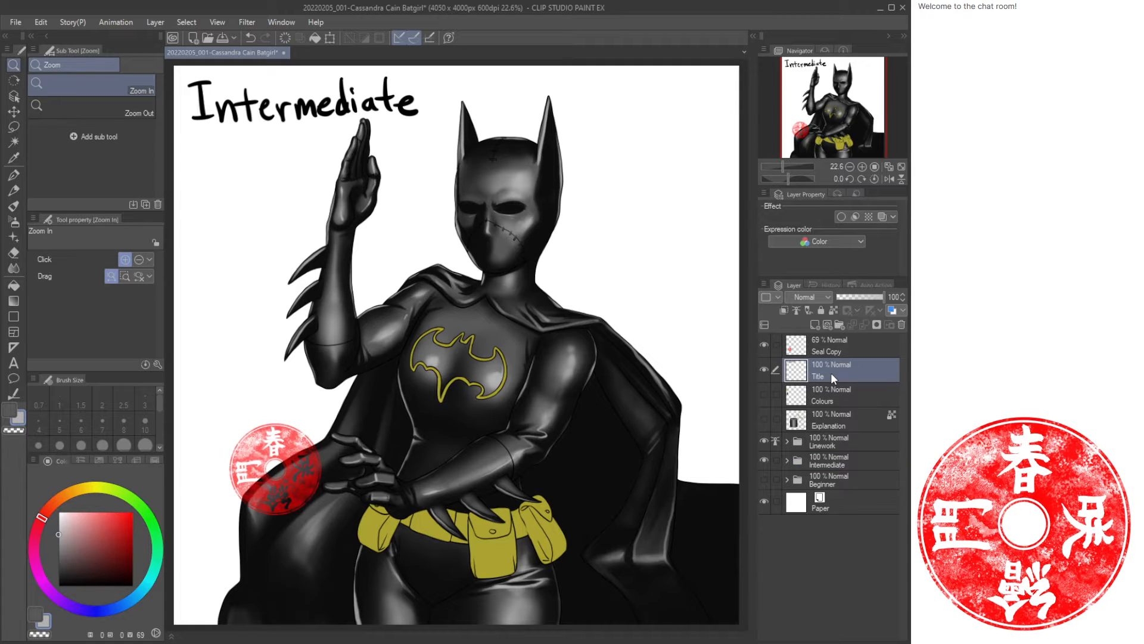
{"action": "key", "text": "Delete"}
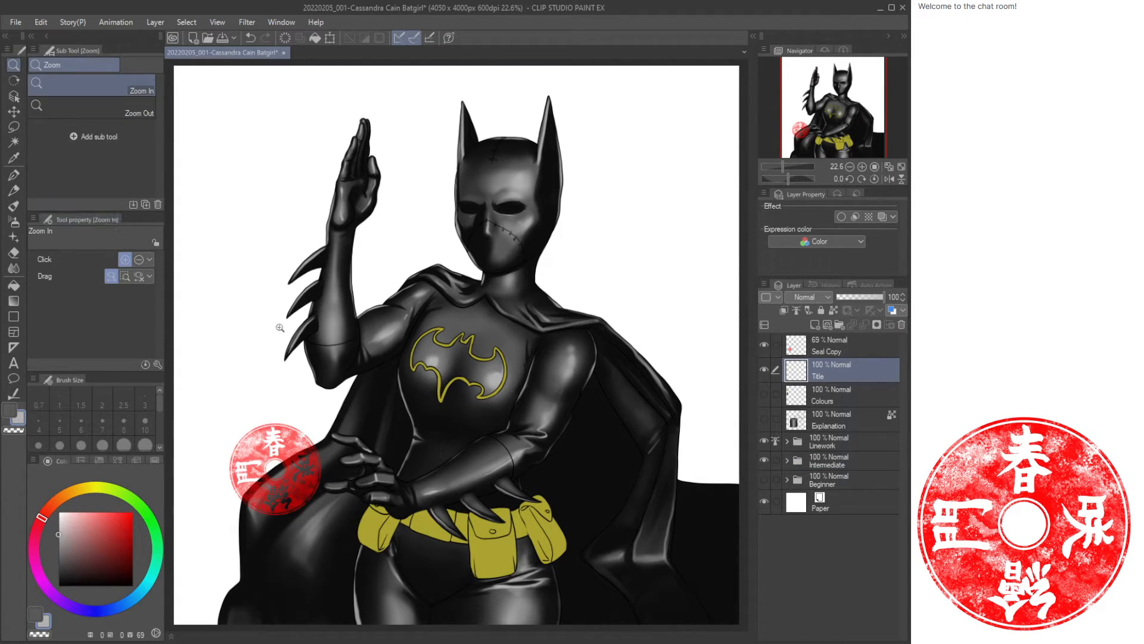
Switch to the oil paint brush in black and hand-letter "Break time Back" across the top of the Title layer.
{"action": "key", "text": "b"}
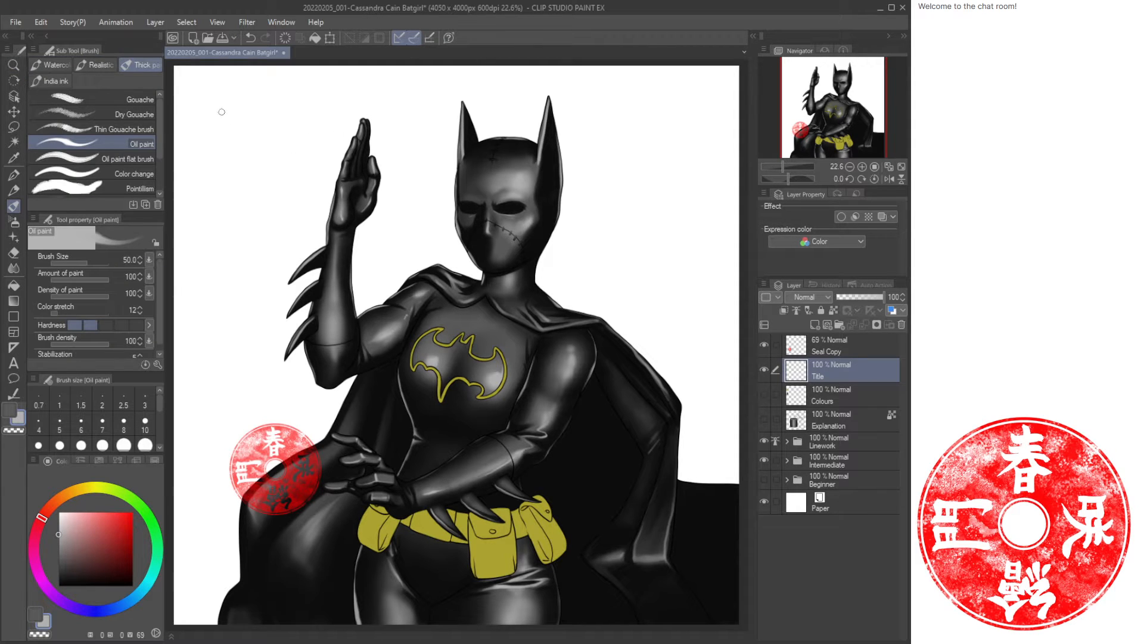
{"action": "left_click_drag", "start_coordinate": [197, 84], "coordinate": [205, 125]}
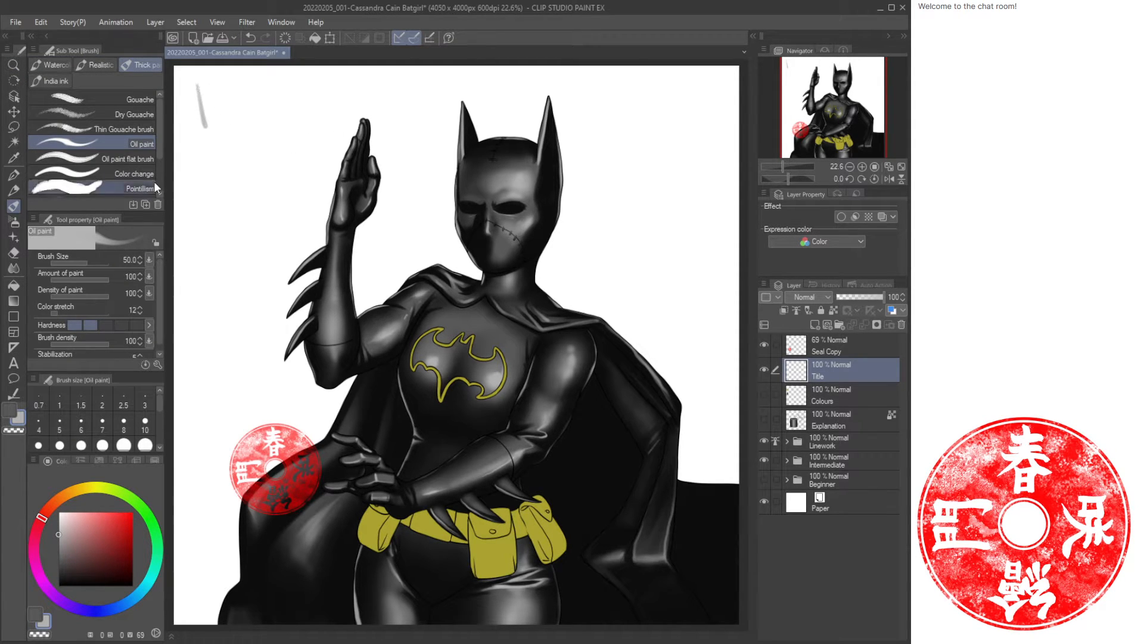
{"action": "key", "text": "ctrl+z"}
{"action": "left_click_drag", "start_coordinate": [93, 513], "coordinate": [57, 587]}
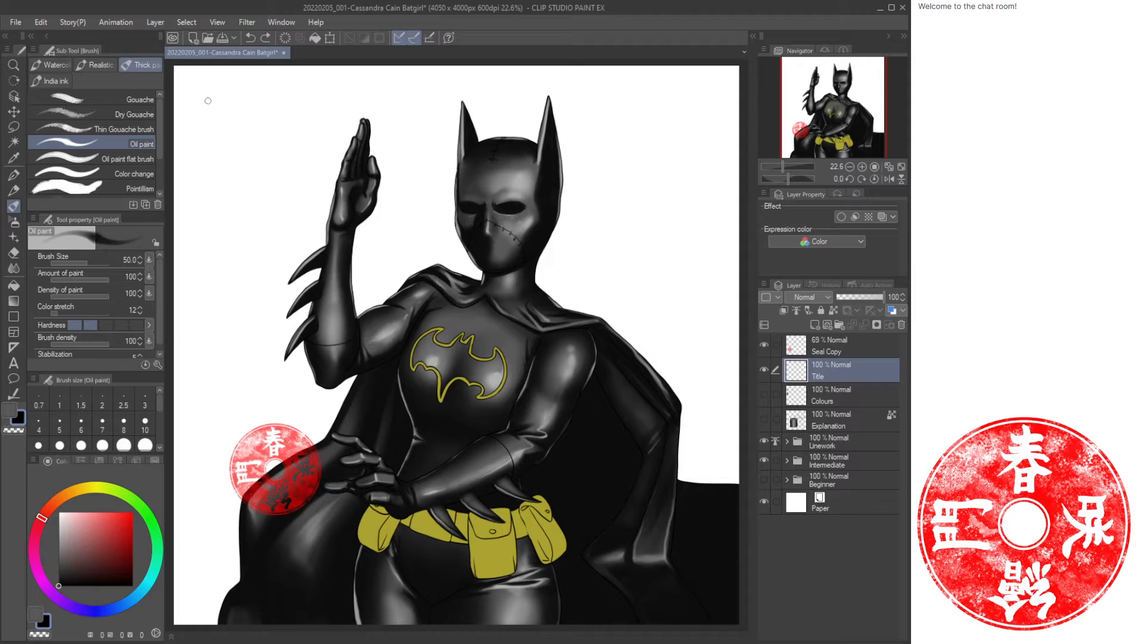
{"action": "mouse_move", "coordinate": [204, 80]}
{"action": "left_mouse_down"}
{"action": "mouse_move", "coordinate": [242, 113]}
{"action": "mouse_move", "coordinate": [262, 103]}
{"action": "mouse_move", "coordinate": [284, 119]}
{"action": "left_mouse_up"}
{"action": "left_click_drag", "start_coordinate": [299, 105], "coordinate": [305, 120]}
{"action": "left_click_drag", "start_coordinate": [306, 81], "coordinate": [306, 122]}
{"action": "mouse_move", "coordinate": [326, 100]}
{"action": "left_mouse_down"}
{"action": "mouse_move", "coordinate": [332, 117]}
{"action": "mouse_move", "coordinate": [371, 89]}
{"action": "mouse_move", "coordinate": [361, 110]}
{"action": "left_mouse_up"}
{"action": "mouse_move", "coordinate": [377, 90]}
{"action": "left_mouse_down"}
{"action": "mouse_move", "coordinate": [381, 112]}
{"action": "mouse_move", "coordinate": [415, 103]}
{"action": "mouse_move", "coordinate": [422, 112]}
{"action": "left_mouse_up"}
{"action": "left_click_drag", "start_coordinate": [427, 105], "coordinate": [450, 111]}
{"action": "mouse_move", "coordinate": [563, 79]}
{"action": "left_mouse_down"}
{"action": "mouse_move", "coordinate": [574, 119]}
{"action": "mouse_move", "coordinate": [573, 103]}
{"action": "left_mouse_up"}
{"action": "left_click_drag", "start_coordinate": [572, 103], "coordinate": [567, 122]}
{"action": "left_click_drag", "start_coordinate": [630, 104], "coordinate": [635, 120]}
{"action": "left_click_drag", "start_coordinate": [655, 103], "coordinate": [655, 119]}
{"action": "left_click_drag", "start_coordinate": [664, 72], "coordinate": [666, 119]}
{"action": "mouse_move", "coordinate": [692, 89]}
{"action": "left_mouse_down"}
{"action": "mouse_move", "coordinate": [669, 109]}
{"action": "mouse_move", "coordinate": [698, 118]}
{"action": "left_mouse_up"}
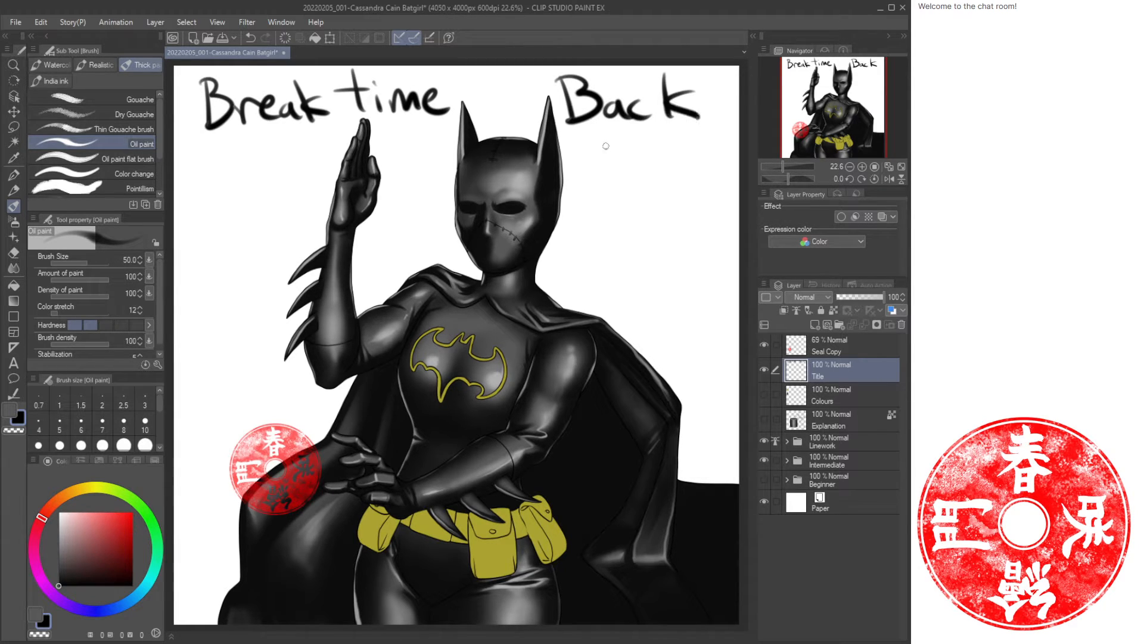
Hand-letter "Soon" beneath "Back" to finish the break notice.
{"action": "left_click_drag", "start_coordinate": [605, 149], "coordinate": [577, 191]}
{"action": "left_click_drag", "start_coordinate": [620, 168], "coordinate": [645, 167]}
{"action": "mouse_move", "coordinate": [670, 167]}
{"action": "left_mouse_down"}
{"action": "mouse_move", "coordinate": [671, 192]}
{"action": "mouse_move", "coordinate": [701, 194]}
{"action": "left_mouse_up"}
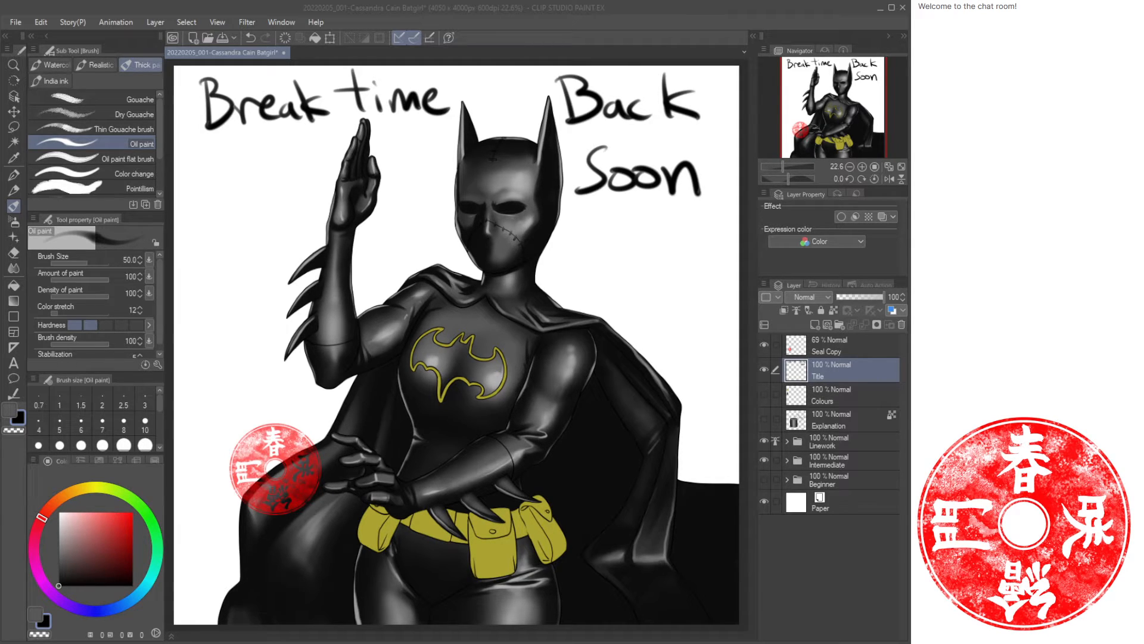
{"action": "left_click", "coordinate": [361, 3]}
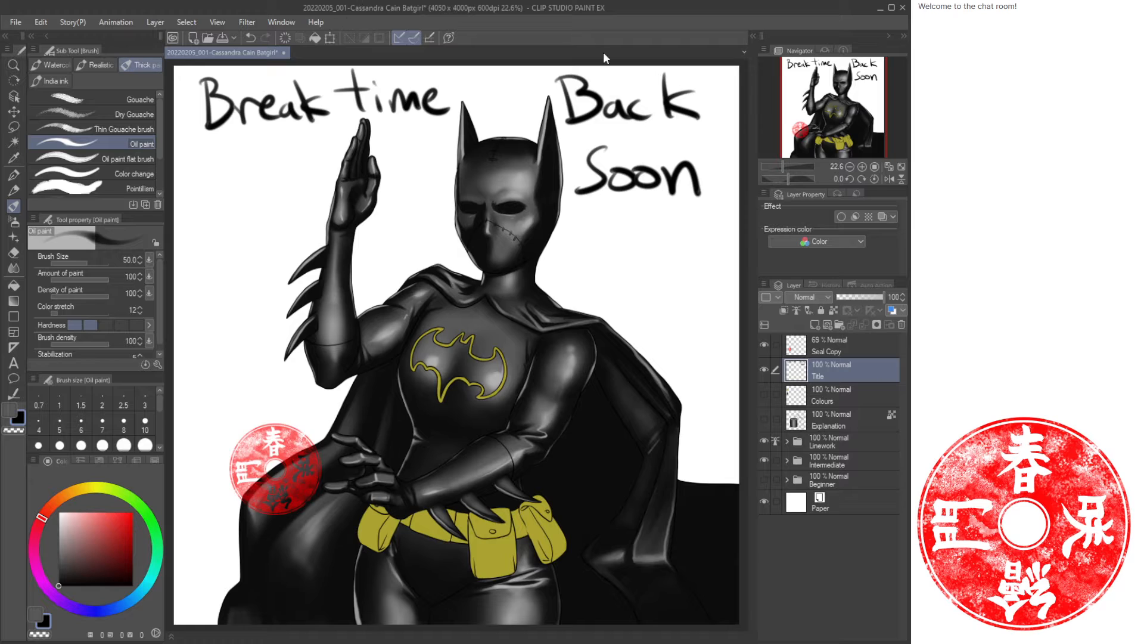
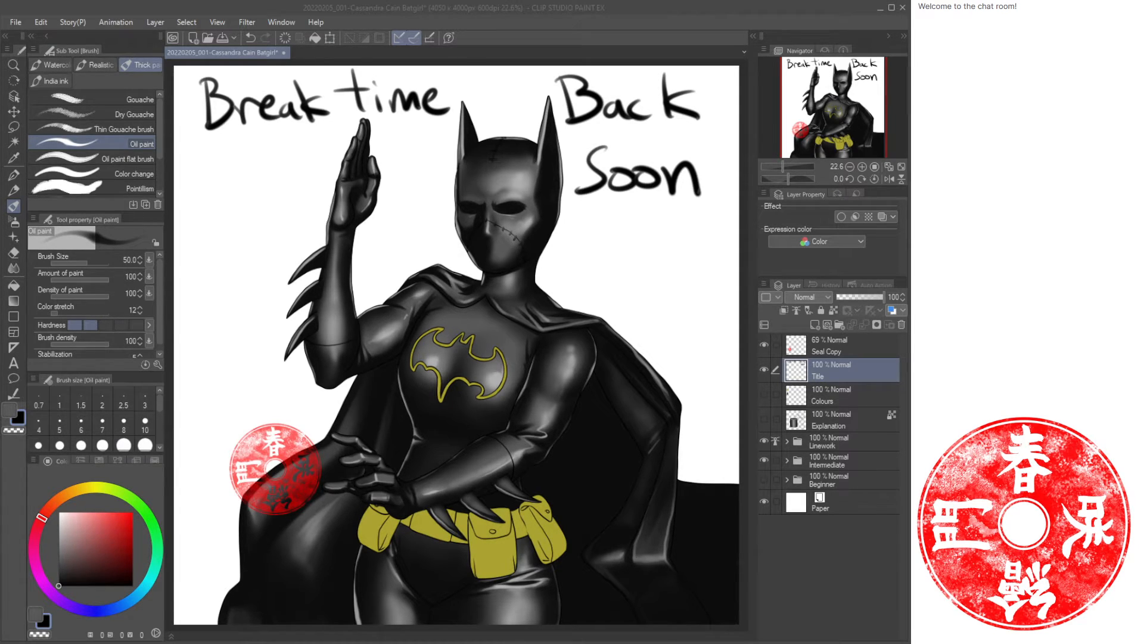
Clear the break notice from the Title layer and hand-letter "Expert" in the canvas's top-left corner.
{"action": "left_click", "coordinate": [555, 20]}
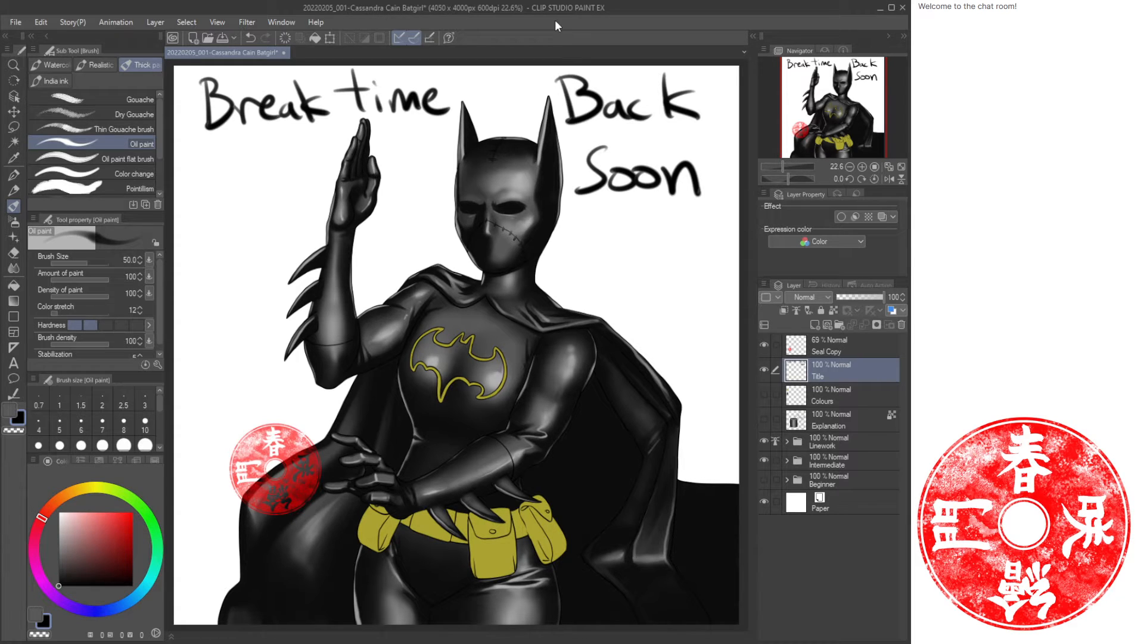
{"action": "key", "text": "Delete"}
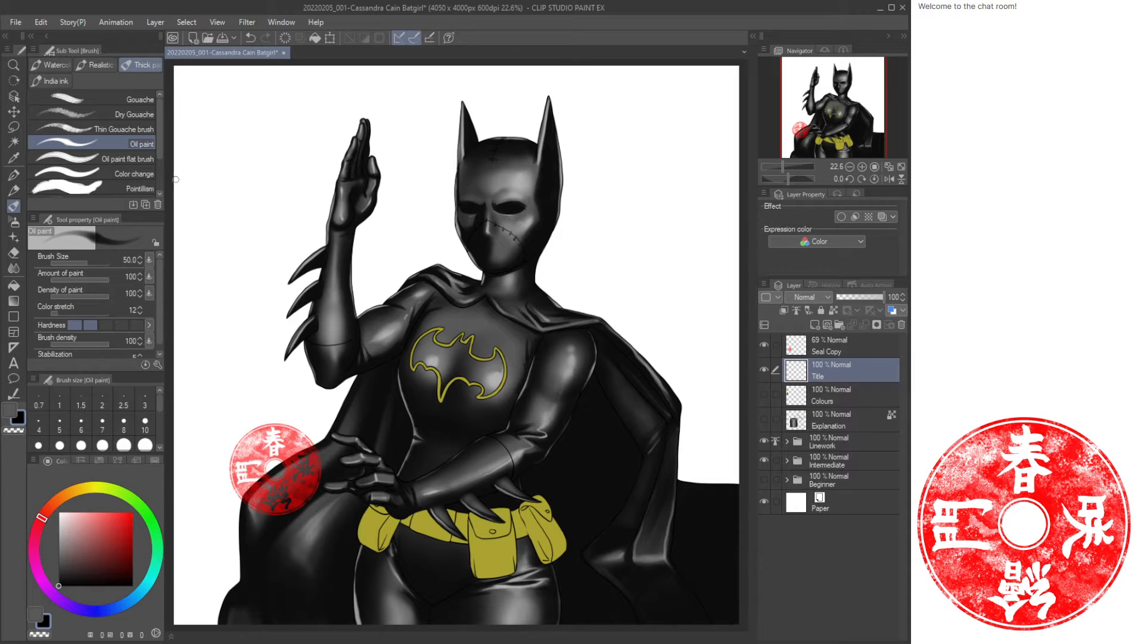
{"action": "left_click", "coordinate": [121, 325]}
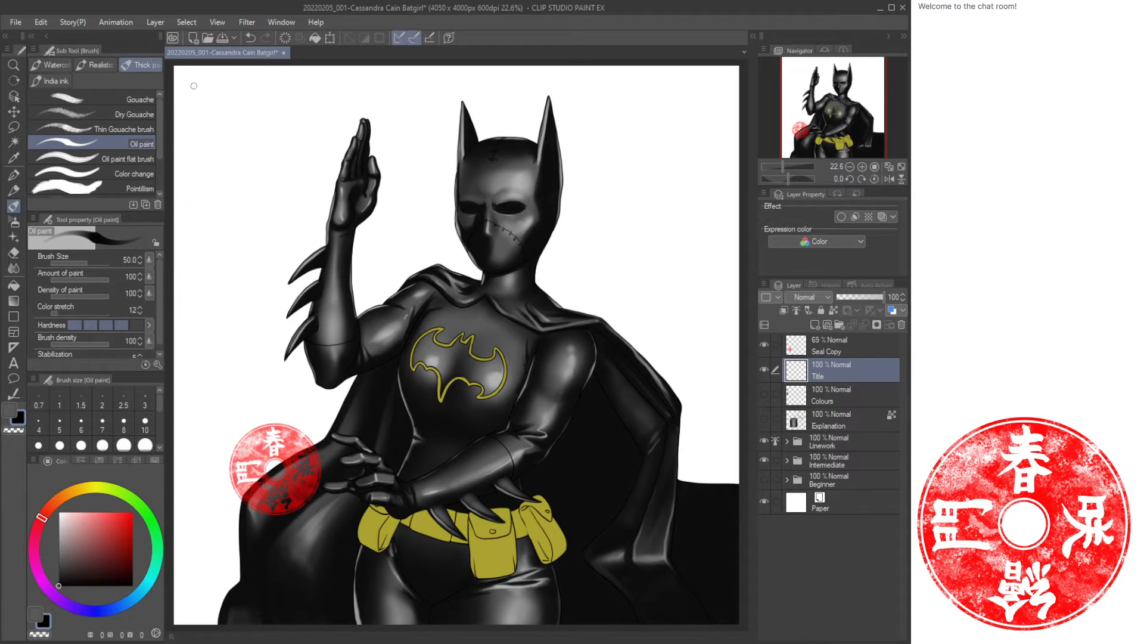
{"action": "mouse_move", "coordinate": [186, 78]}
{"action": "left_mouse_down"}
{"action": "mouse_move", "coordinate": [213, 74]}
{"action": "mouse_move", "coordinate": [188, 78]}
{"action": "mouse_move", "coordinate": [215, 113]}
{"action": "left_mouse_up"}
{"action": "left_click_drag", "start_coordinate": [189, 95], "coordinate": [207, 93]}
{"action": "left_click_drag", "start_coordinate": [224, 89], "coordinate": [250, 109]}
{"action": "mouse_move", "coordinate": [246, 88]}
{"action": "left_mouse_down"}
{"action": "mouse_move", "coordinate": [225, 113]}
{"action": "mouse_move", "coordinate": [258, 111]}
{"action": "mouse_move", "coordinate": [260, 136]}
{"action": "left_mouse_up"}
{"action": "mouse_move", "coordinate": [256, 95]}
{"action": "left_mouse_down"}
{"action": "mouse_move", "coordinate": [257, 113]}
{"action": "mouse_move", "coordinate": [311, 114]}
{"action": "left_mouse_up"}
{"action": "mouse_move", "coordinate": [312, 99]}
{"action": "left_mouse_down"}
{"action": "mouse_move", "coordinate": [370, 91]}
{"action": "mouse_move", "coordinate": [358, 117]}
{"action": "left_mouse_up"}
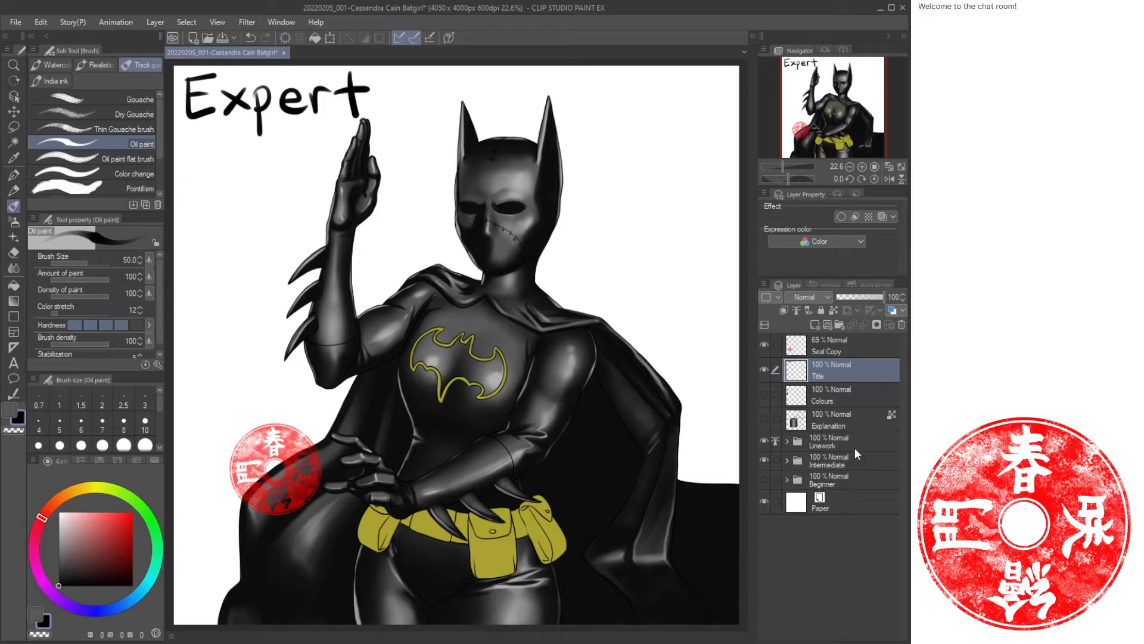
Hide the Intermediate folder, and in Linework duplicate the Lines (Beginner) layer as Lines (Expert), hiding the original.
{"action": "left_click", "coordinate": [764, 459]}
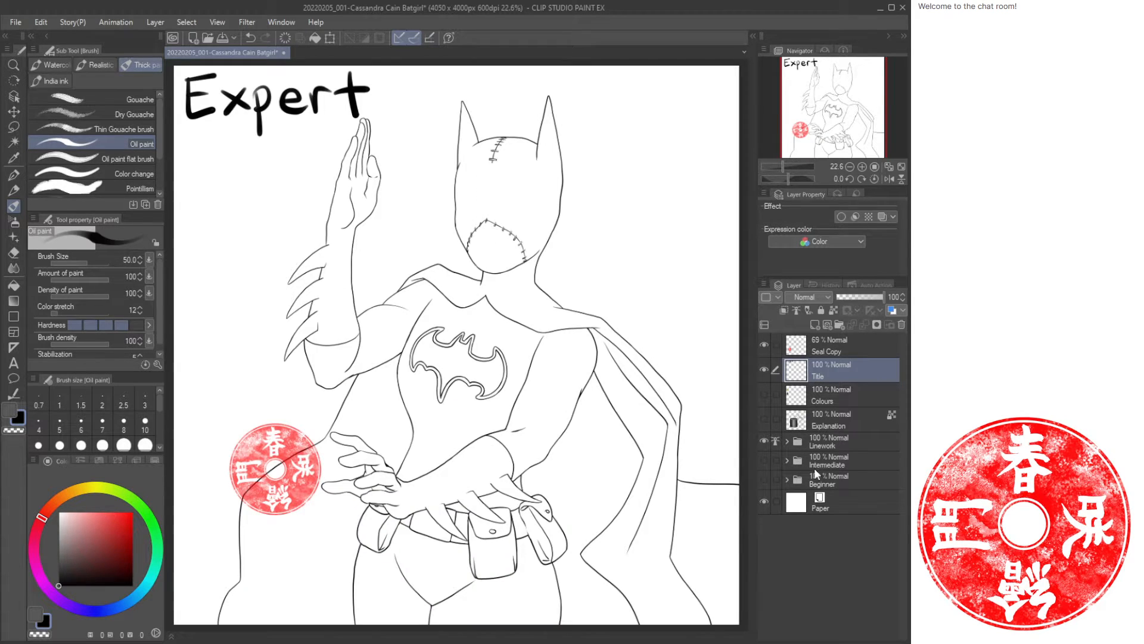
{"action": "left_click", "coordinate": [787, 441]}
{"action": "left_click", "coordinate": [847, 465]}
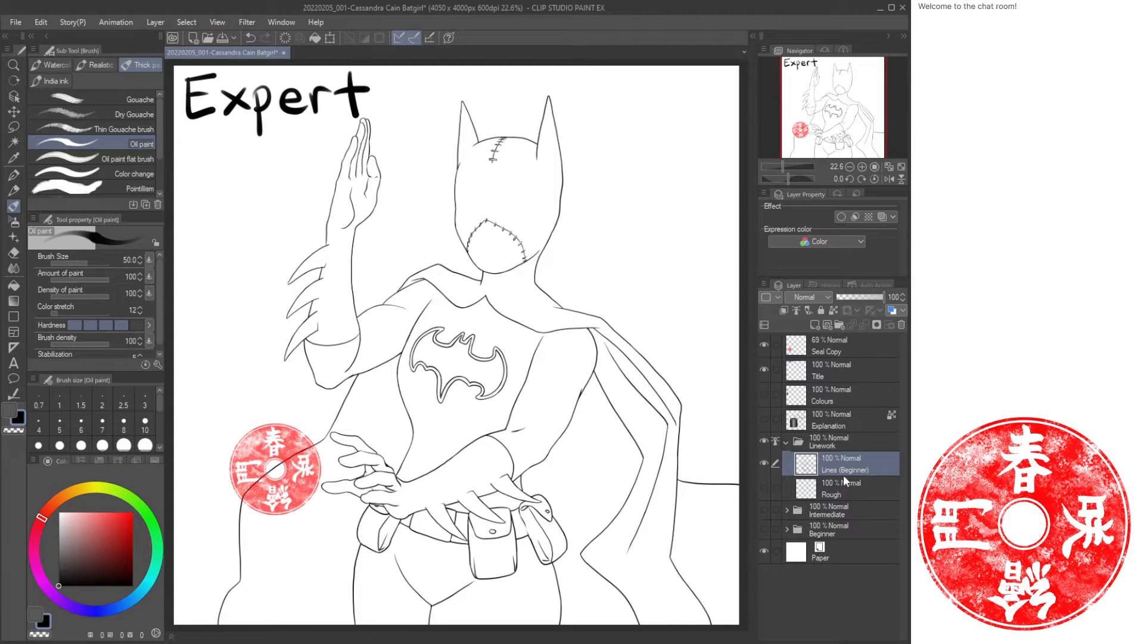
{"action": "key", "text": "ctrl+c"}
{"action": "key", "text": "ctrl+v"}
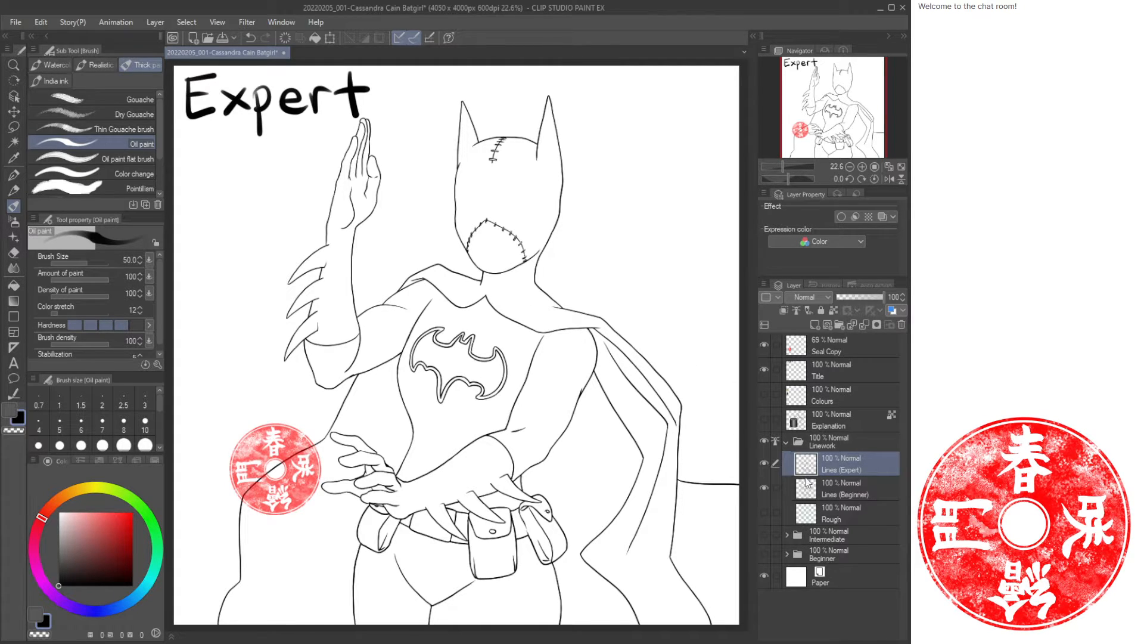
{"action": "left_click", "coordinate": [765, 487]}
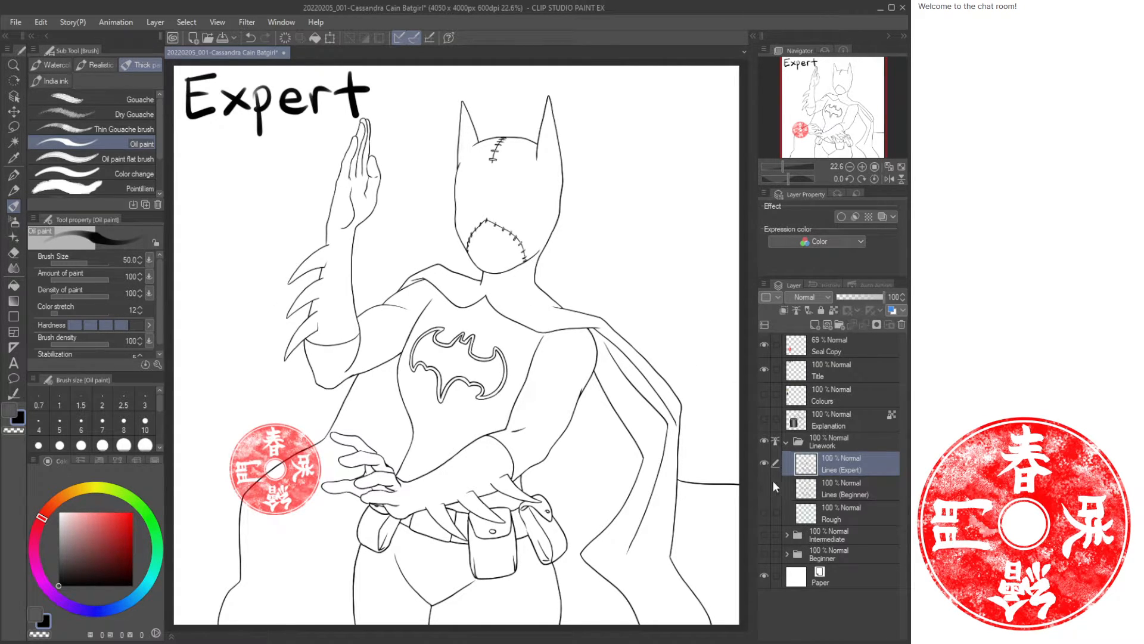
{"action": "left_click", "coordinate": [787, 441]}
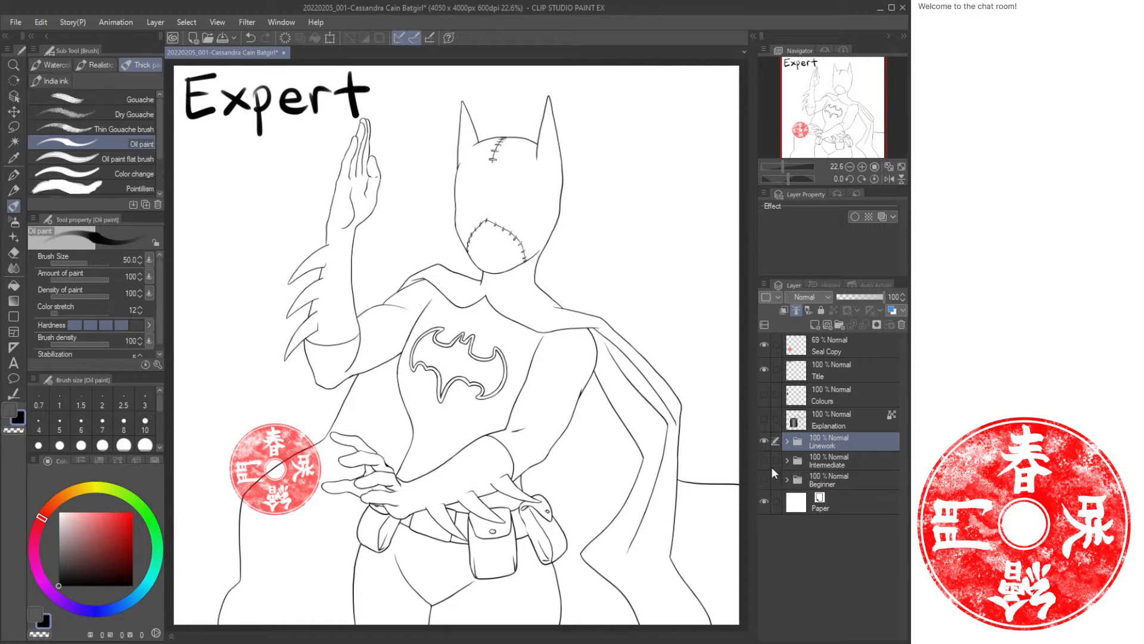
Duplicate the Intermediate folder, then show and expand the copy.
{"action": "left_click", "coordinate": [828, 464]}
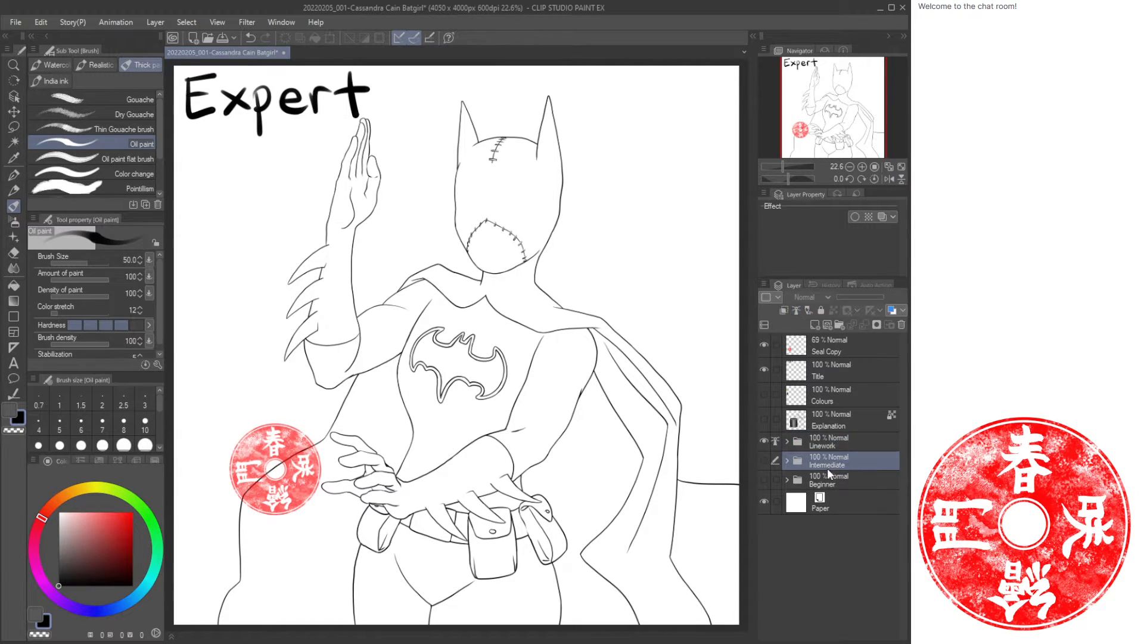
{"action": "key", "text": "ctrl+v"}
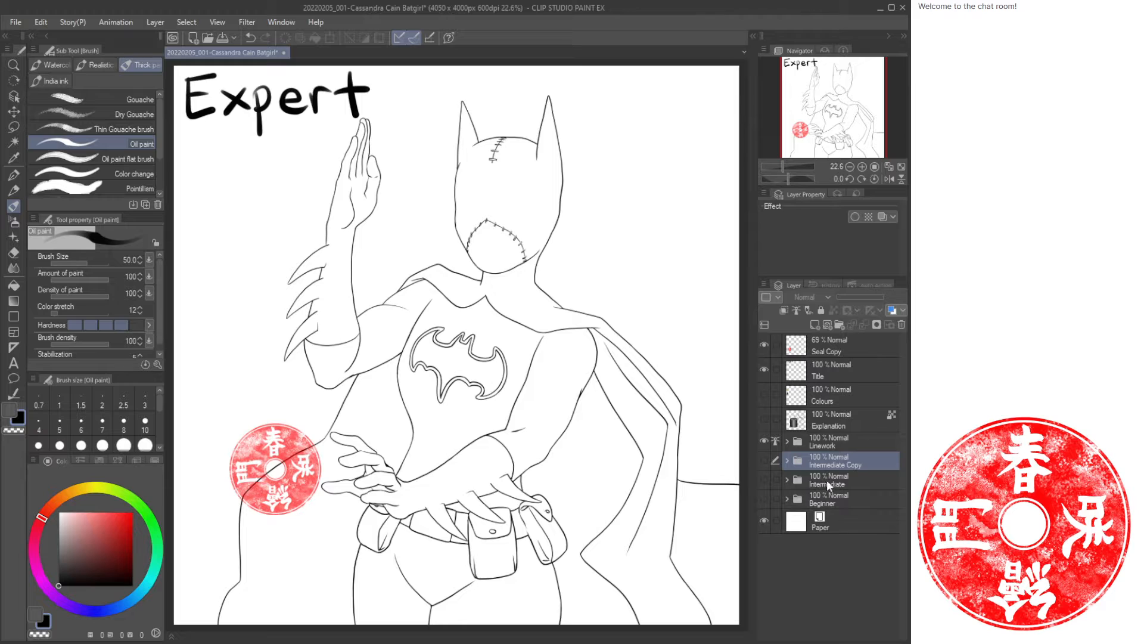
{"action": "left_click", "coordinate": [765, 460]}
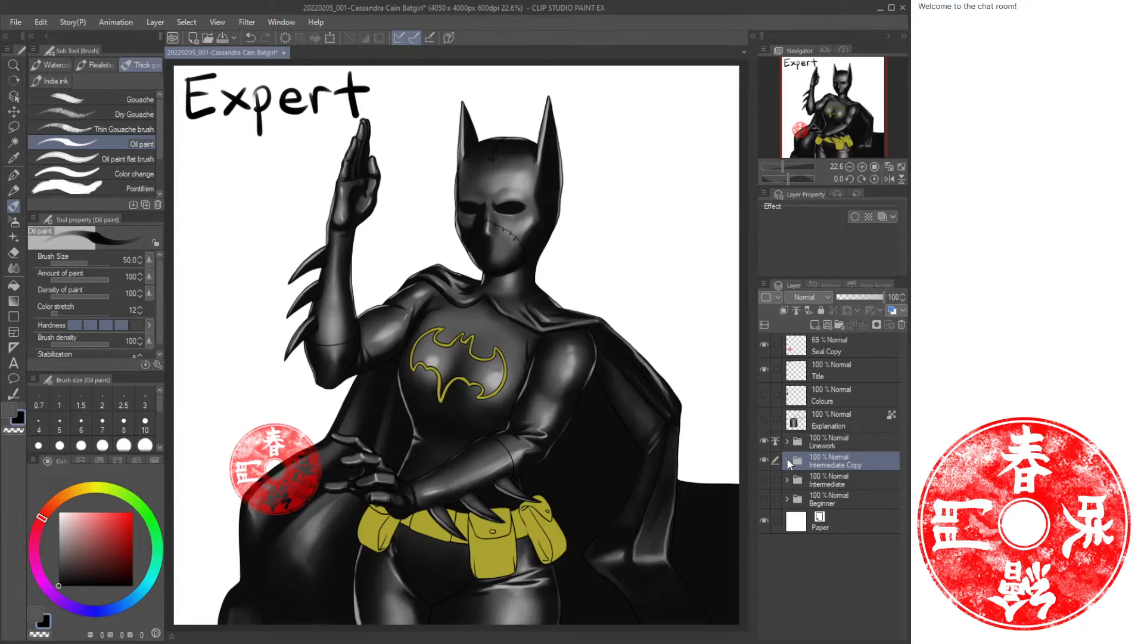
{"action": "left_click", "coordinate": [786, 460]}
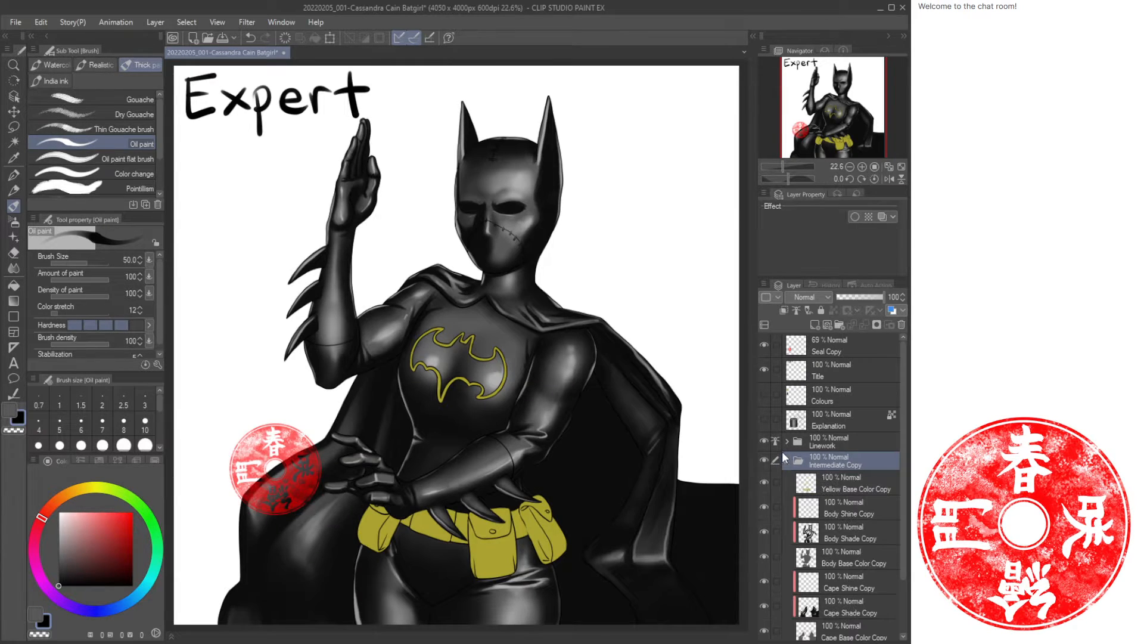
Delete the body and cape shine and shade layers from the copied folder.
{"action": "left_click", "coordinate": [846, 509]}
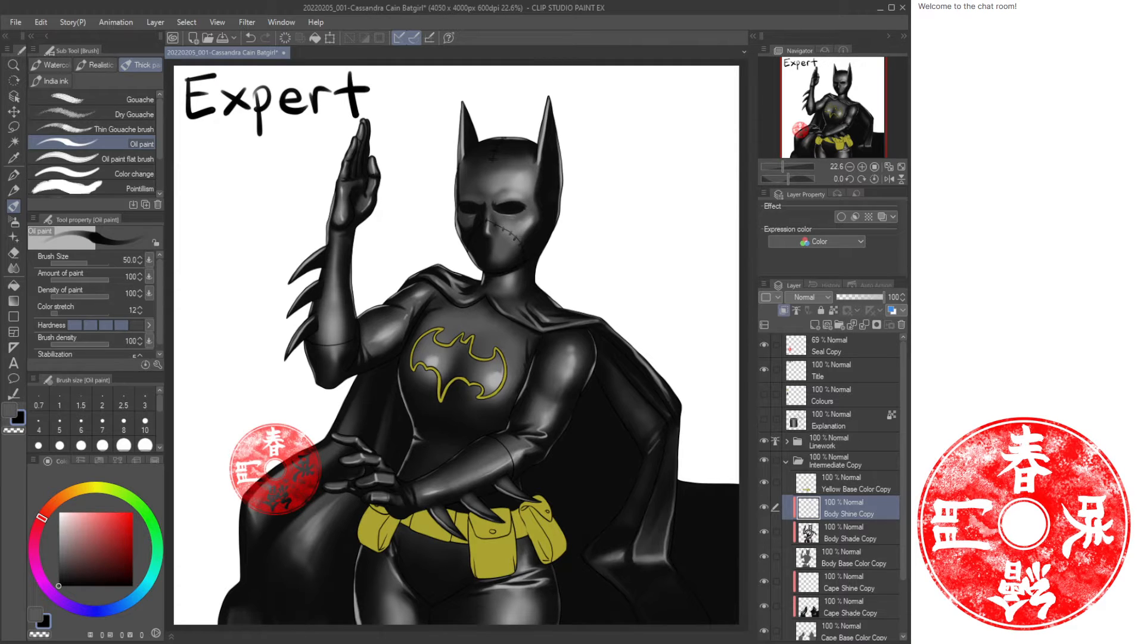
{"action": "left_click", "coordinate": [874, 534], "text": "ctrl"}
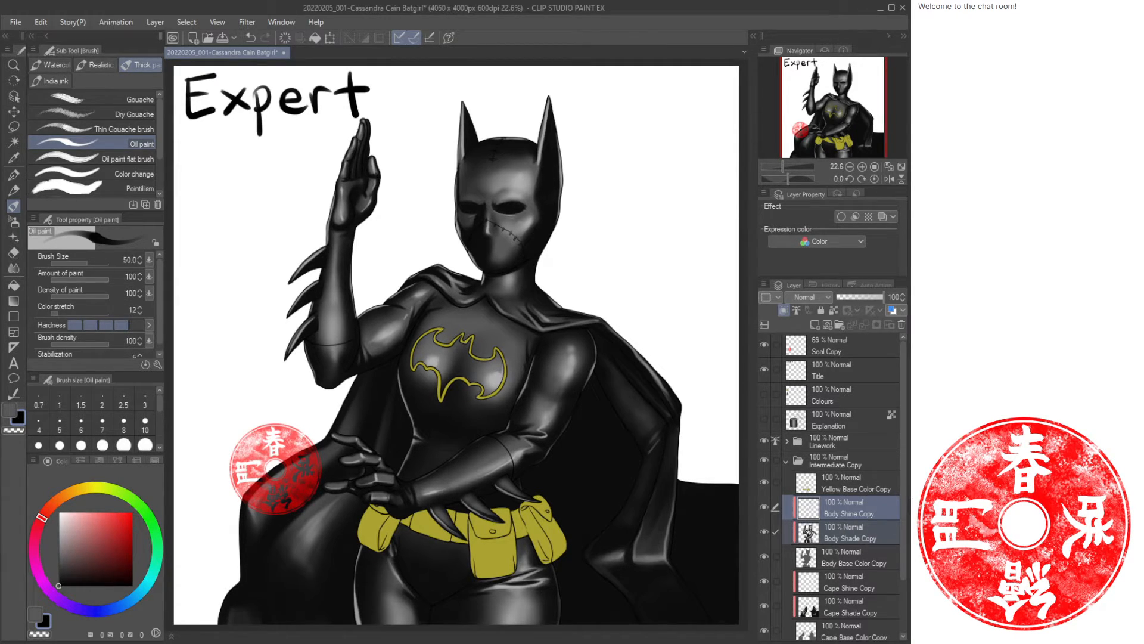
{"action": "left_click", "coordinate": [902, 326]}
{"action": "left_click", "coordinate": [863, 532]}
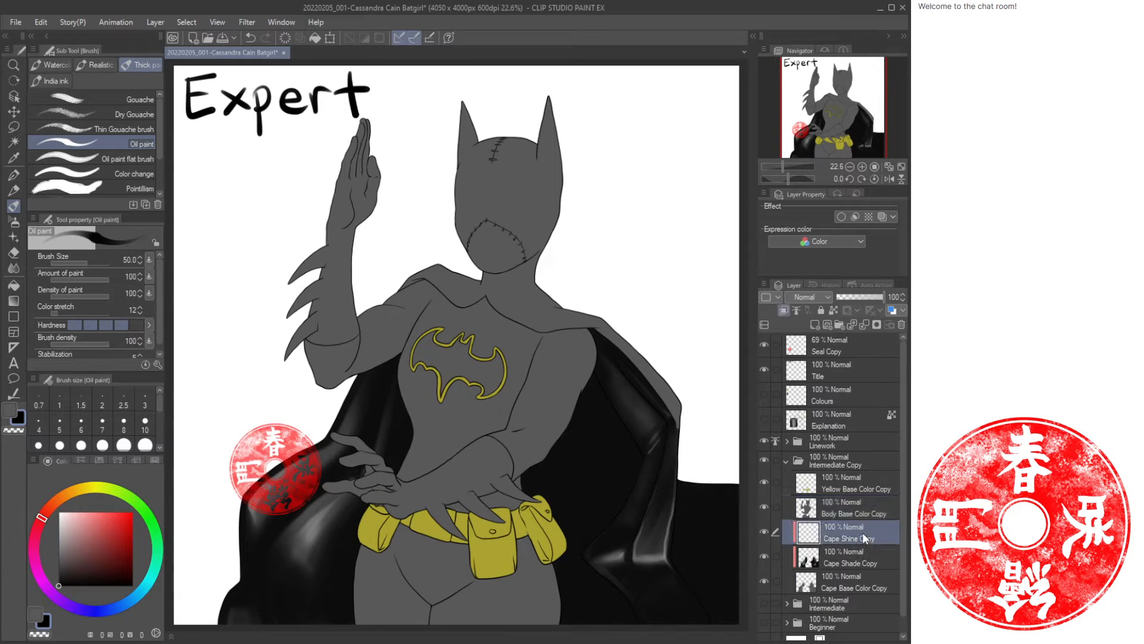
{"action": "left_click", "coordinate": [860, 548], "text": "ctrl"}
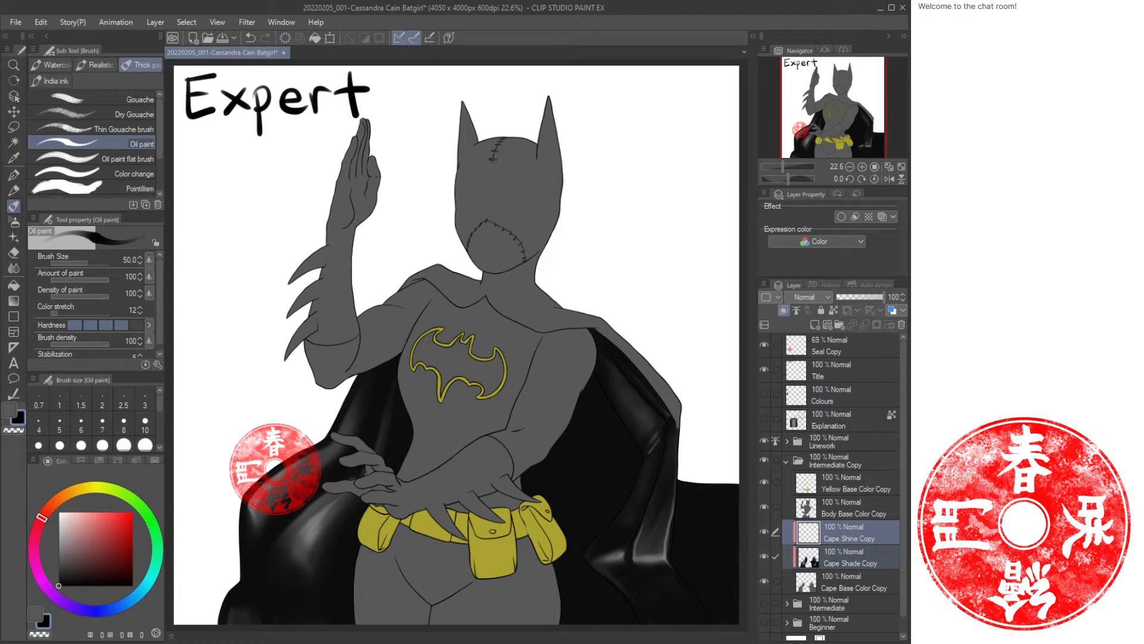
{"action": "left_click", "coordinate": [901, 325]}
Remove "Copy" from the names of the three base colour layers and collapse the folder.
{"action": "left_click", "coordinate": [866, 517]}
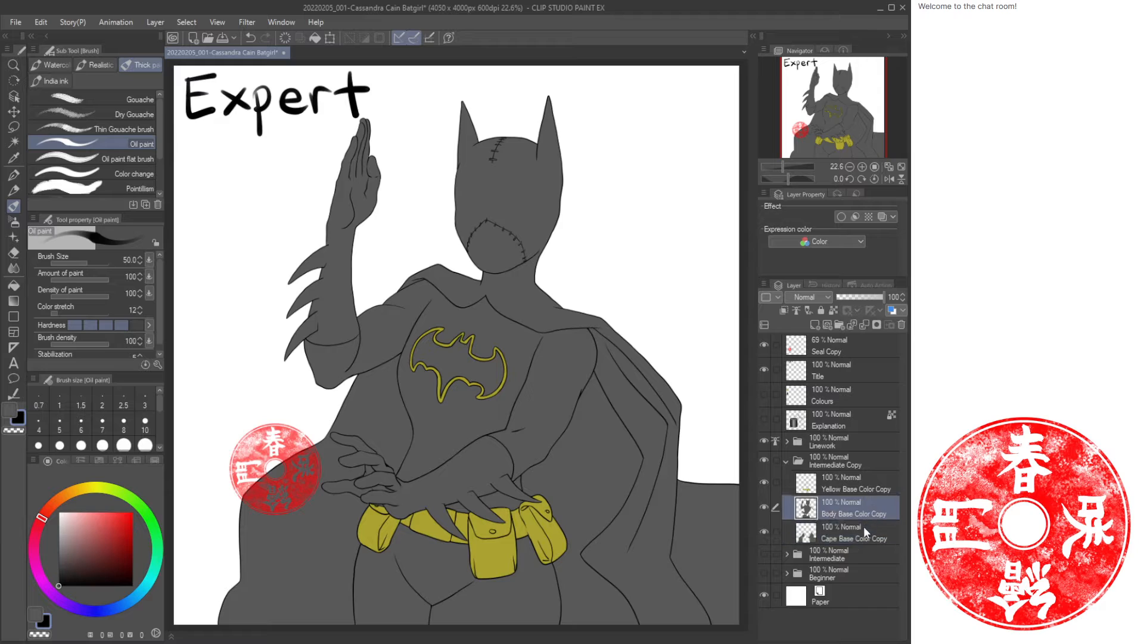
{"action": "left_click", "coordinate": [863, 531]}
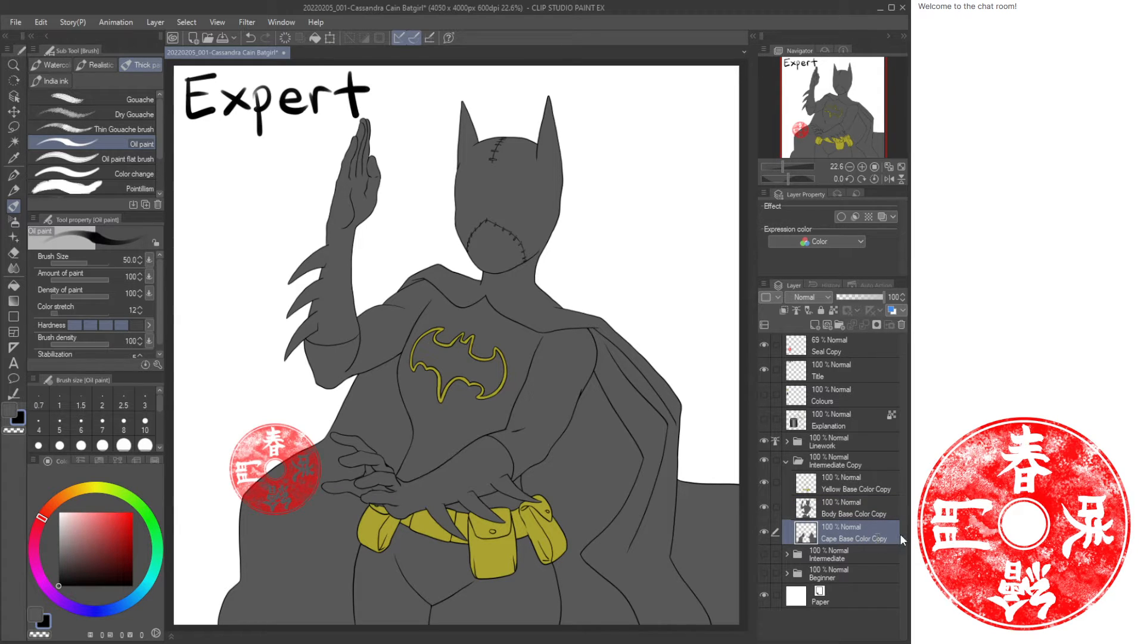
{"action": "left_click", "coordinate": [878, 513]}
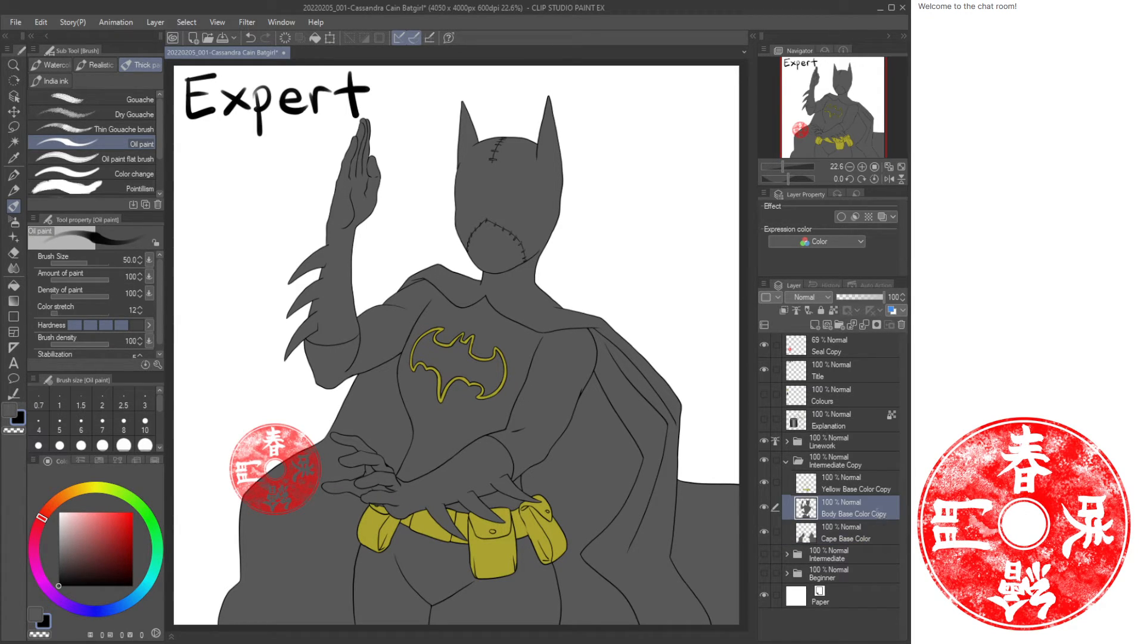
{"action": "left_click", "coordinate": [880, 490]}
{"action": "key", "text": "BackSpace"}
{"action": "key", "text": "BackSpace"}
{"action": "key", "text": "BackSpace"}
{"action": "key", "text": "BackSpace"}
{"action": "key", "text": "BackSpace"}
{"action": "key", "text": "BackSpace"}
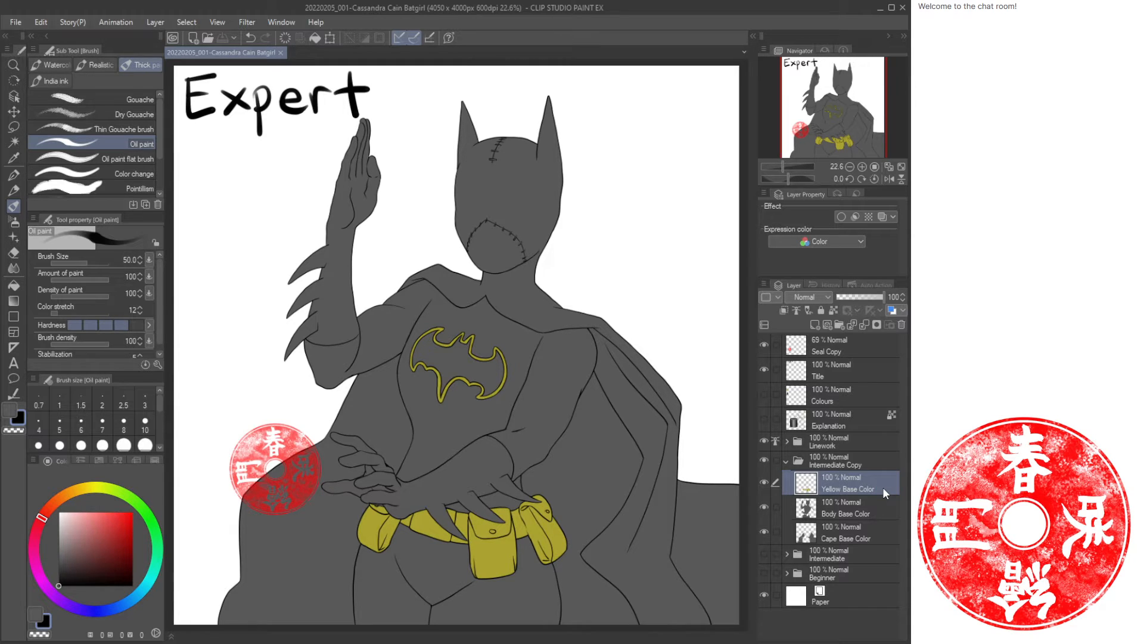
{"action": "left_click", "coordinate": [787, 461]}
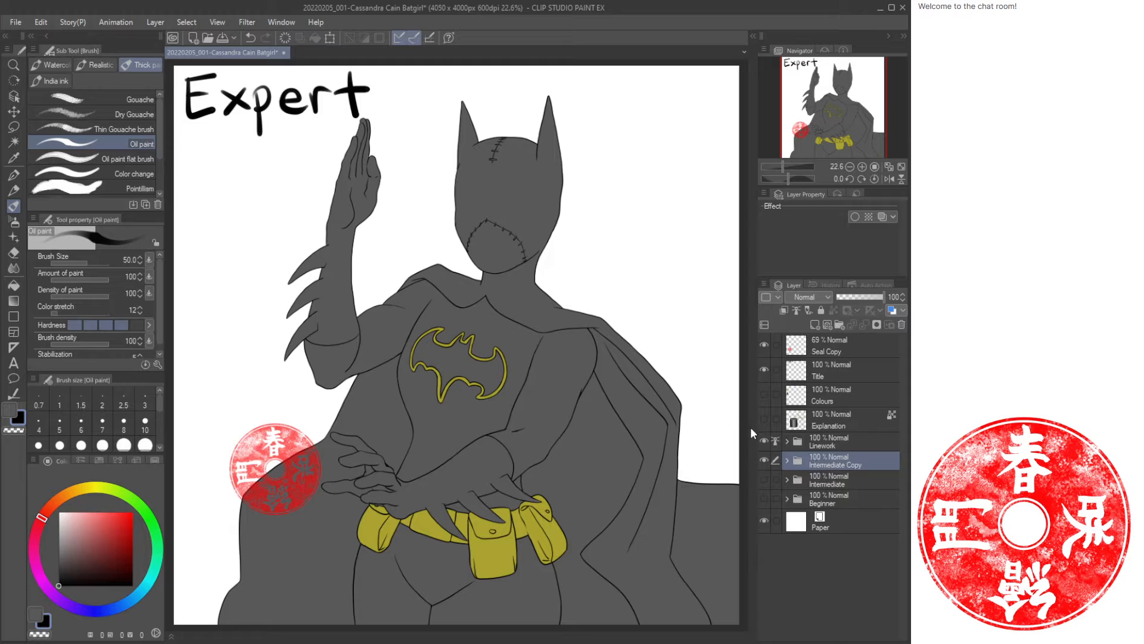
Hide the Linework and Intermediate Copy folders and rename Intermediate Copy to Expert.
{"action": "left_click", "coordinate": [828, 418]}
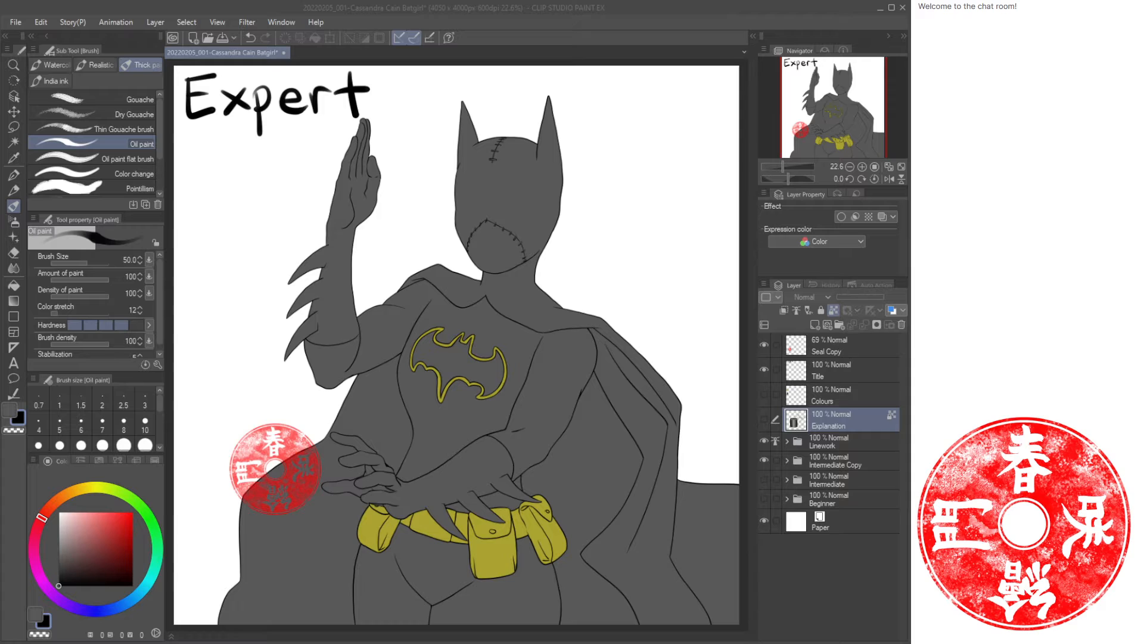
{"action": "left_click", "coordinate": [782, 18]}
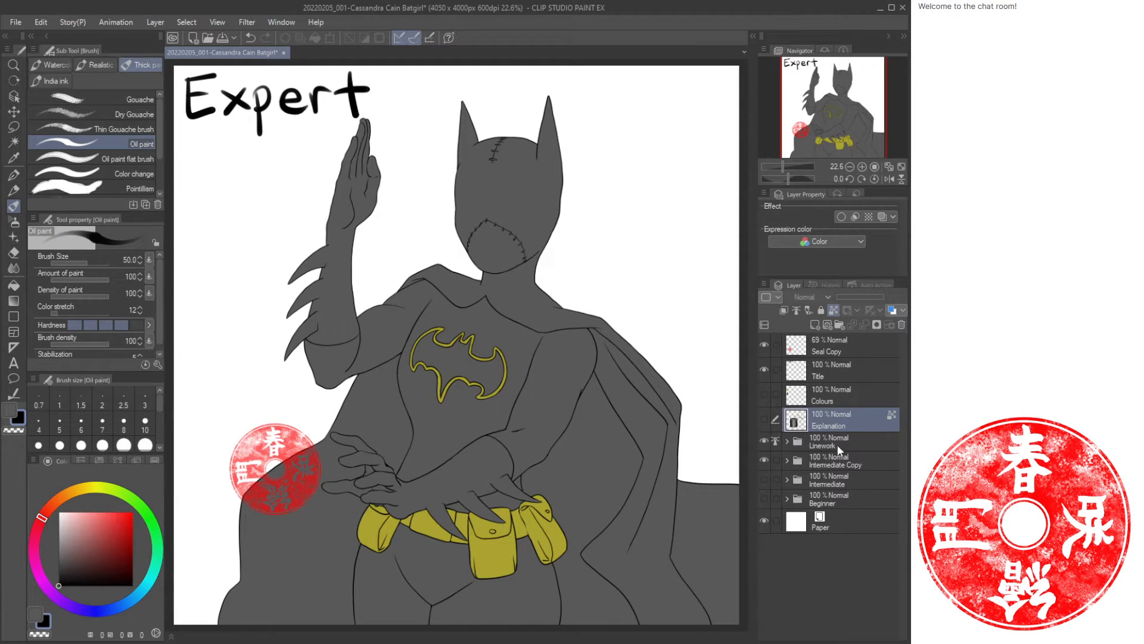
{"action": "left_click", "coordinate": [764, 442]}
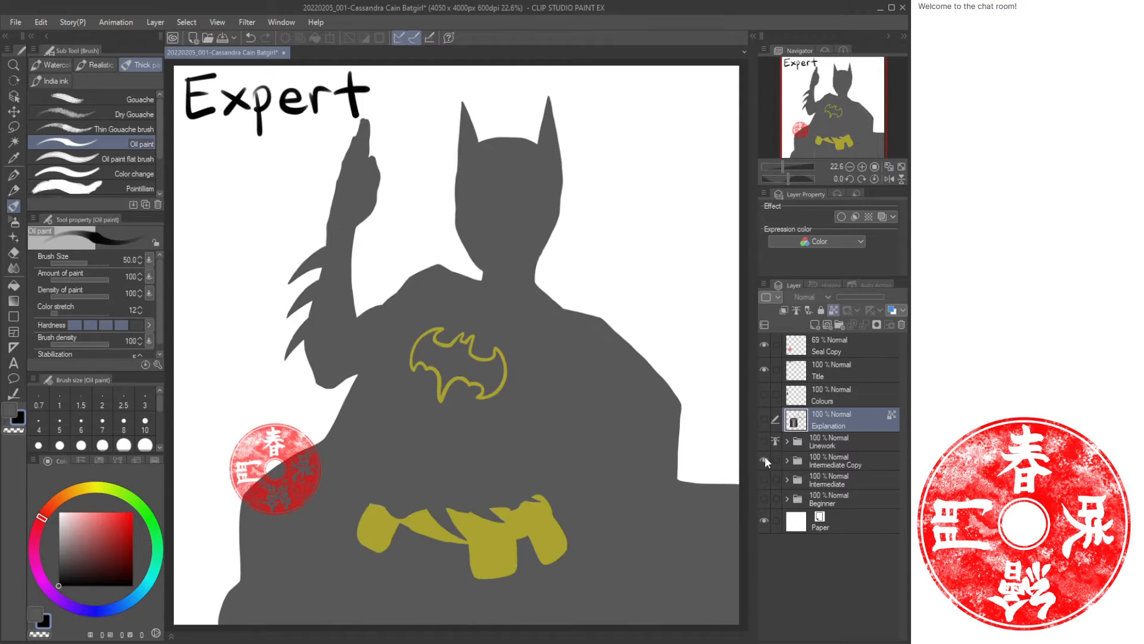
{"action": "left_click", "coordinate": [765, 459]}
{"action": "left_click", "coordinate": [837, 463]}
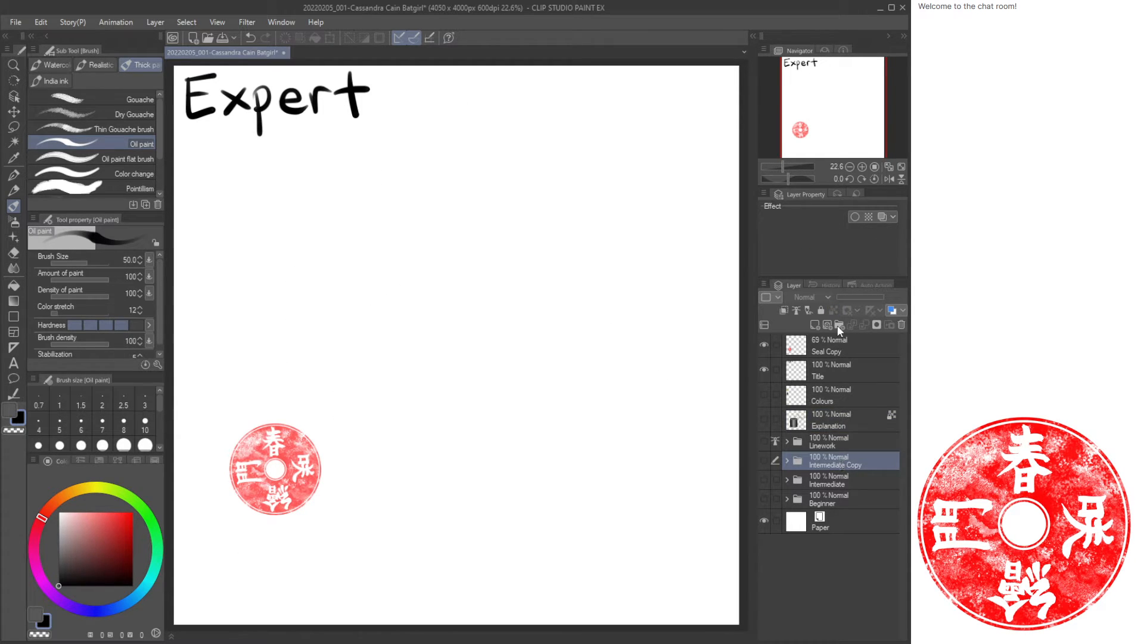
{"action": "type", "text": "Expert"}
{"action": "key", "text": "Return"}
Create two new layers above Explanation, naming them Explanation 2 and Sky.
{"action": "left_click", "coordinate": [845, 422]}
{"action": "key", "text": "ctrl+shift+n"}
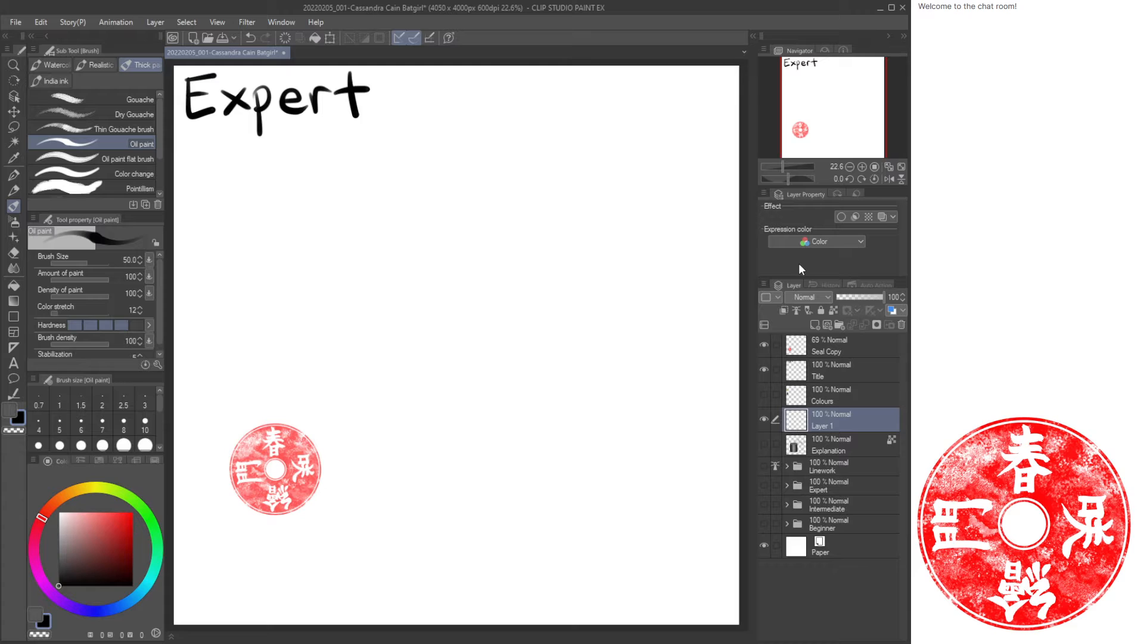
{"action": "type", "text": "Explanation 2"}
{"action": "key", "text": "Return"}
{"action": "left_click", "coordinate": [833, 443]}
{"action": "key", "text": "ctrl+shift+n"}
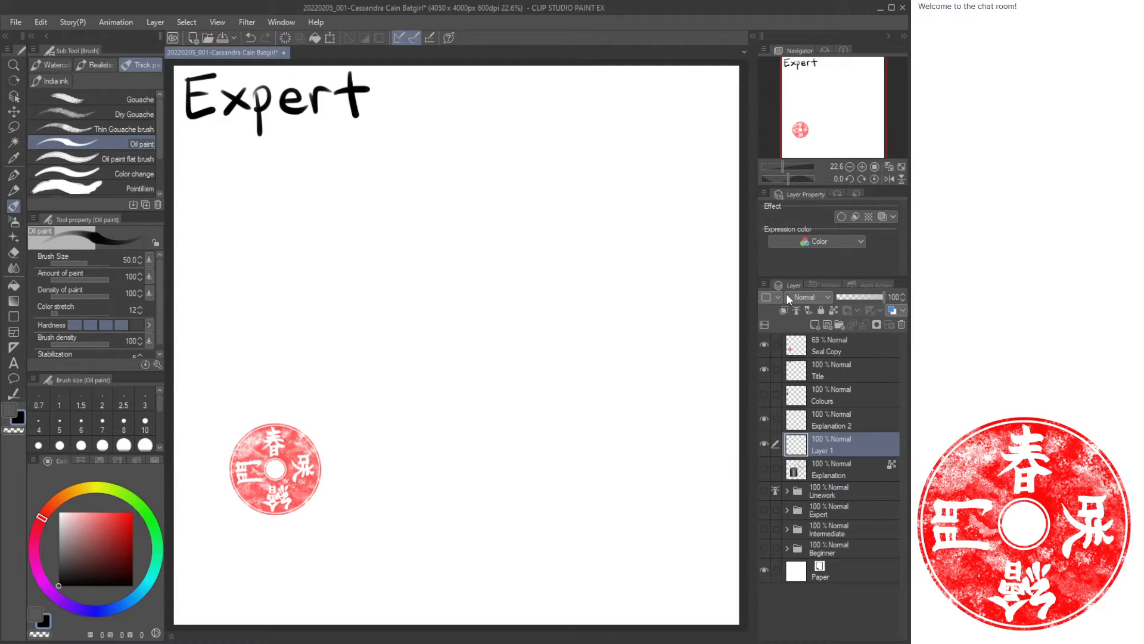
{"action": "type", "text": "Sky"}
{"action": "key", "text": "Return"}
Select Explanation 2 and hide the Seal Copy stamp and the Sky layer.
{"action": "left_click", "coordinate": [848, 419]}
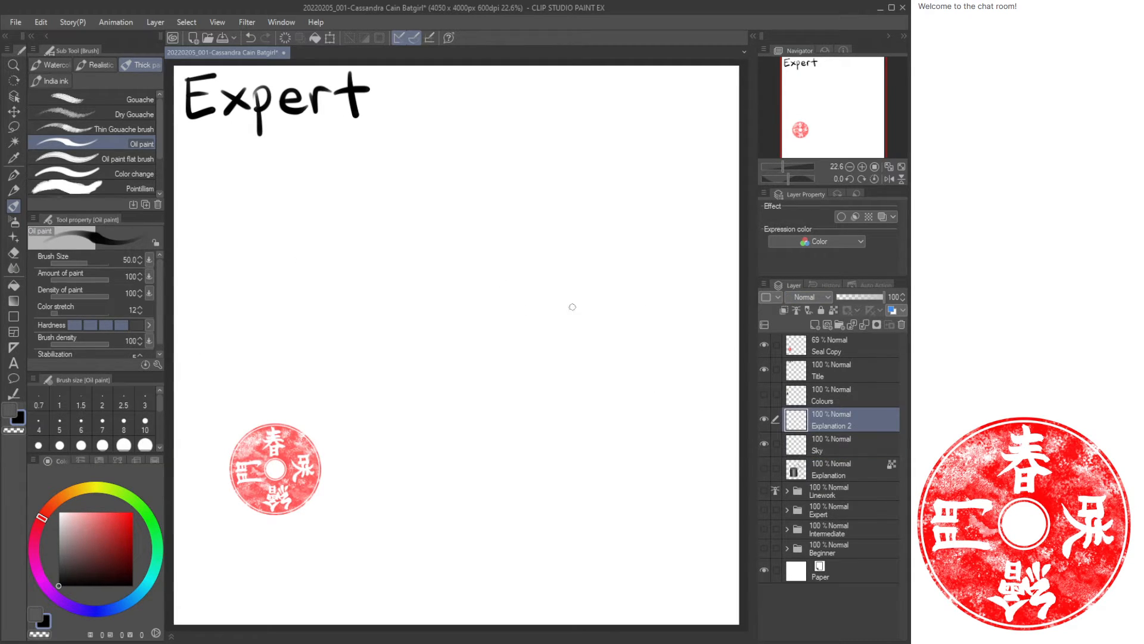
{"action": "left_click", "coordinate": [764, 344]}
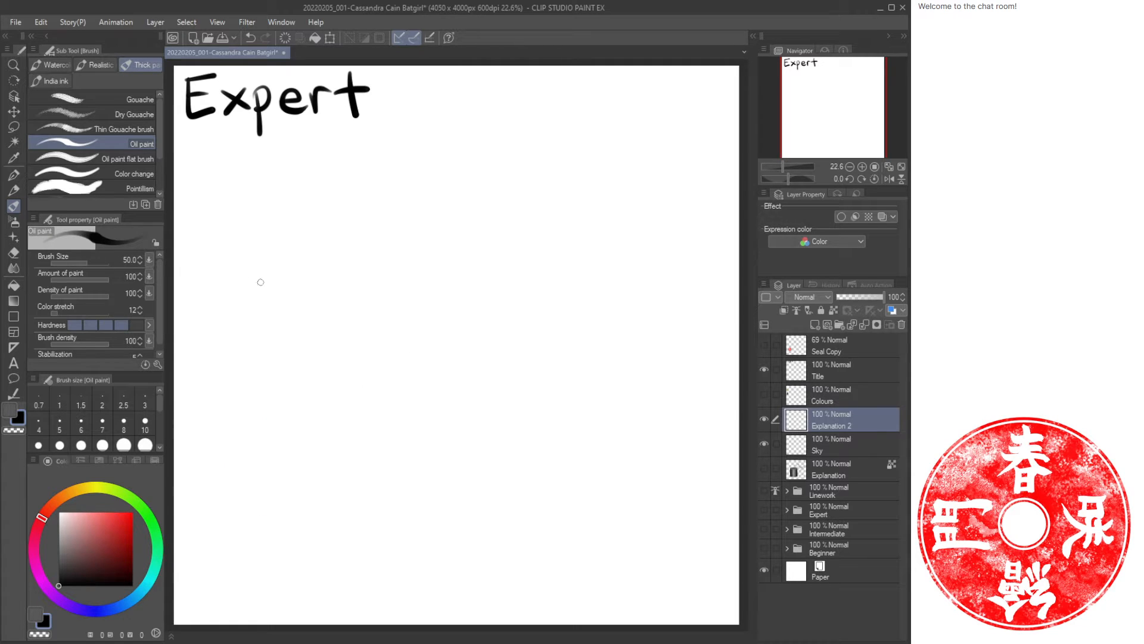
{"action": "key", "text": "u"}
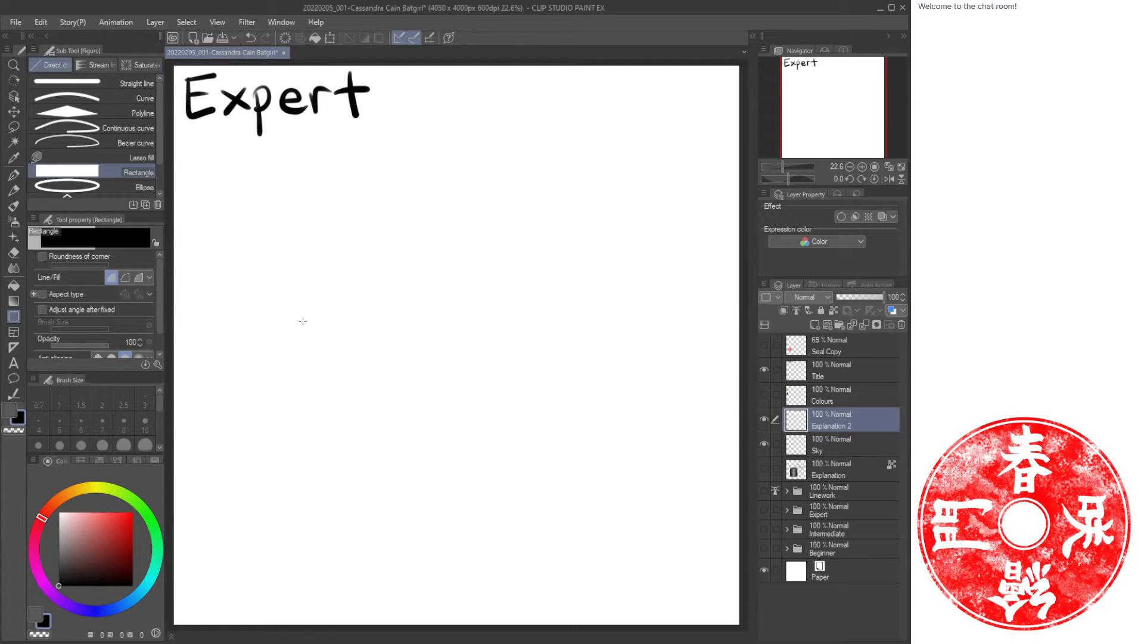
{"action": "left_click", "coordinate": [764, 443]}
{"action": "key", "text": "b"}
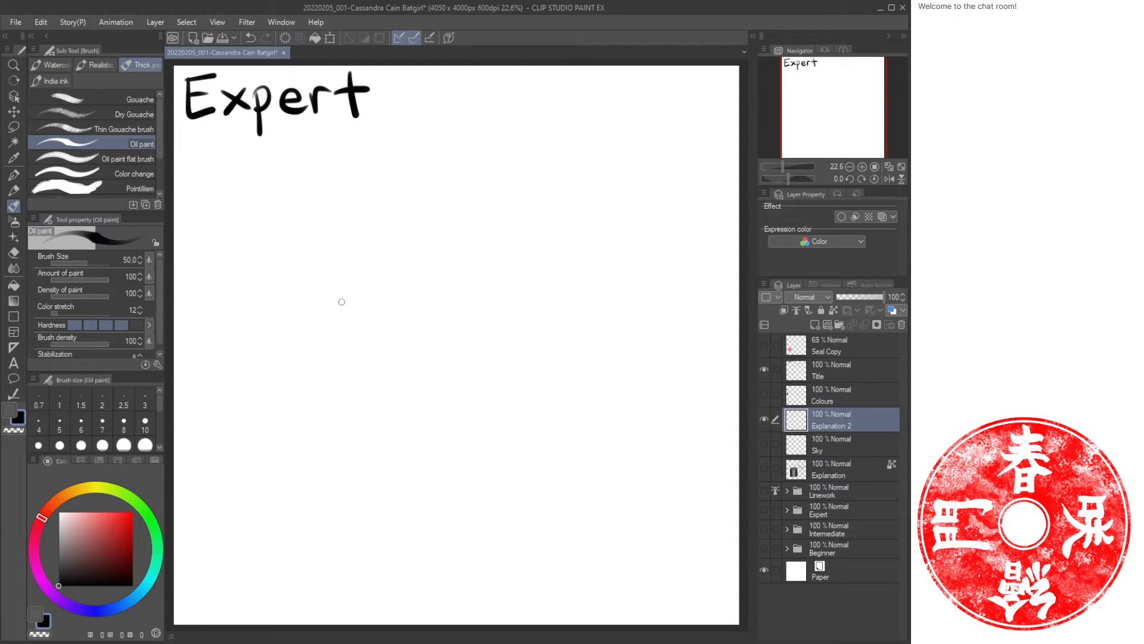
Rename the Sky layer to Explanation Clothing.
{"action": "left_click", "coordinate": [825, 451]}
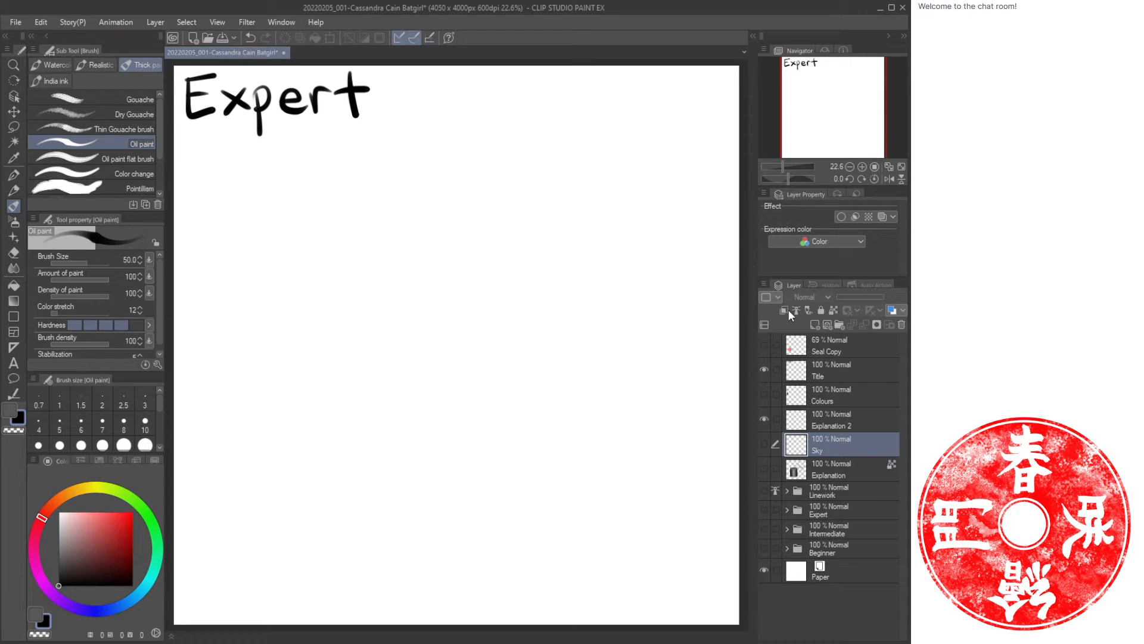
{"action": "type", "text": "Explanation Clothing"}
{"action": "key", "text": "Return"}
Show the Explanation Clothing layer and draw the outline of a pair of trousers in the middle of the canvas.
{"action": "left_click", "coordinate": [764, 444]}
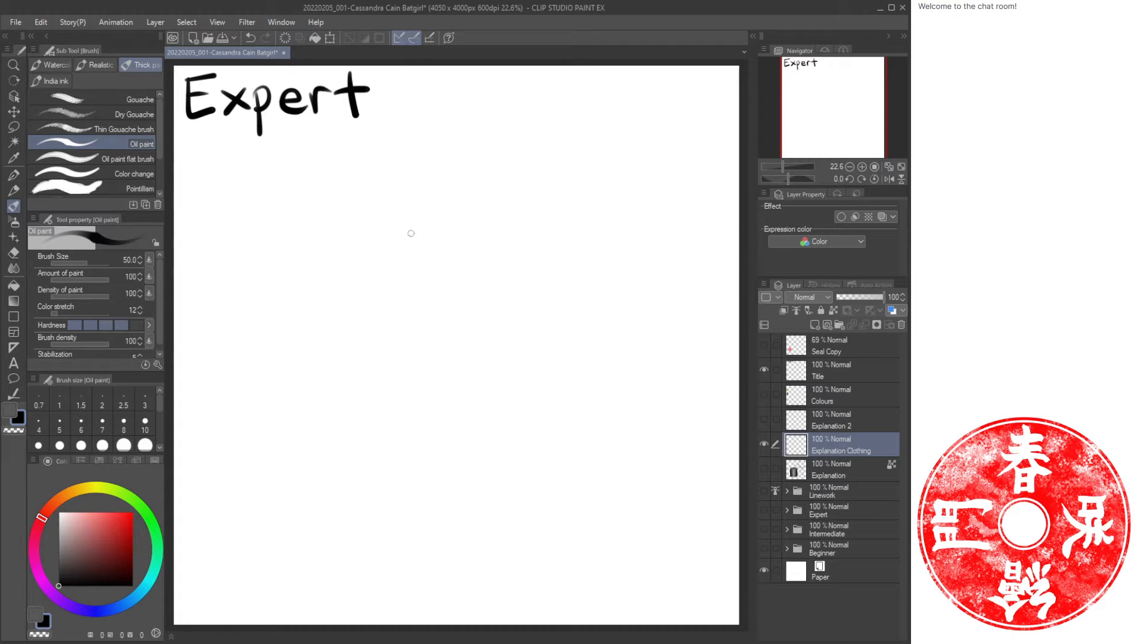
{"action": "mouse_move", "coordinate": [405, 205]}
{"action": "left_mouse_down"}
{"action": "mouse_move", "coordinate": [486, 203]}
{"action": "mouse_move", "coordinate": [587, 234]}
{"action": "mouse_move", "coordinate": [627, 504]}
{"action": "left_mouse_up"}
{"action": "left_click_drag", "start_coordinate": [486, 292], "coordinate": [465, 534]}
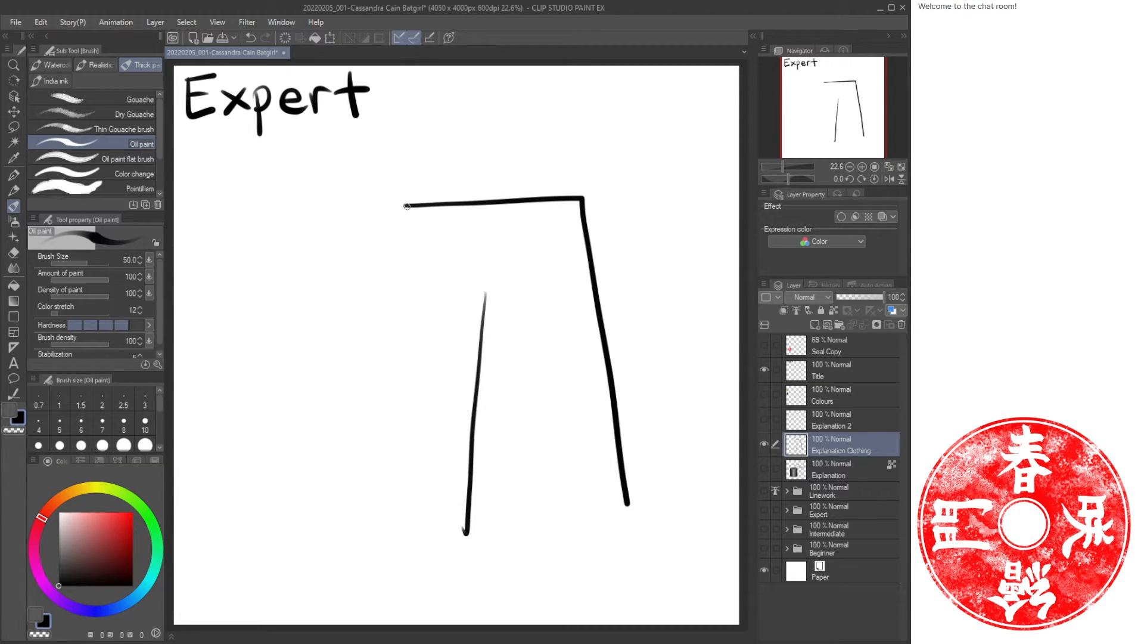
{"action": "left_click_drag", "start_coordinate": [405, 206], "coordinate": [404, 520]}
{"action": "mouse_move", "coordinate": [492, 292]}
{"action": "left_mouse_down"}
{"action": "mouse_move", "coordinate": [551, 543]}
{"action": "mouse_move", "coordinate": [626, 520]}
{"action": "mouse_move", "coordinate": [627, 500]}
{"action": "left_mouse_up"}
{"action": "left_click_drag", "start_coordinate": [477, 533], "coordinate": [405, 523]}
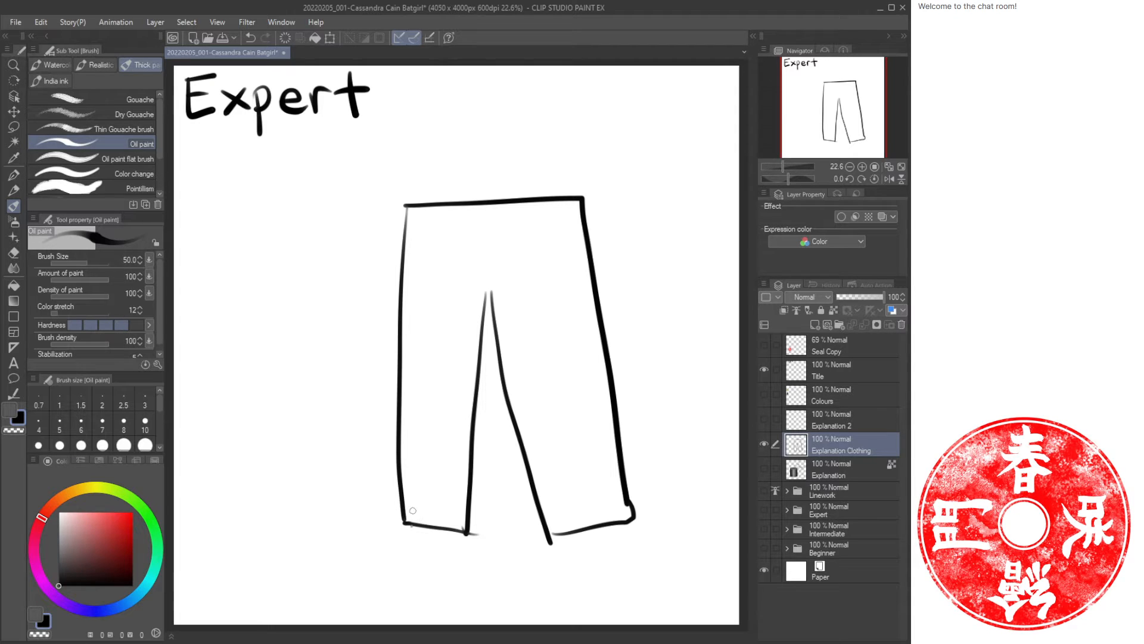
Draw a rounded shoe at the bottom of the left trouser leg.
{"action": "mouse_move", "coordinate": [415, 504]}
{"action": "left_mouse_down"}
{"action": "mouse_move", "coordinate": [384, 520]}
{"action": "mouse_move", "coordinate": [378, 559]}
{"action": "mouse_move", "coordinate": [462, 547]}
{"action": "left_mouse_up"}
{"action": "key", "text": "ctrl+z"}
{"action": "mouse_move", "coordinate": [411, 506]}
{"action": "left_mouse_down"}
{"action": "mouse_move", "coordinate": [374, 521]}
{"action": "mouse_move", "coordinate": [368, 559]}
{"action": "mouse_move", "coordinate": [416, 565]}
{"action": "mouse_move", "coordinate": [454, 550]}
{"action": "mouse_move", "coordinate": [466, 520]}
{"action": "left_mouse_up"}
{"action": "mouse_move", "coordinate": [412, 505]}
{"action": "left_mouse_down"}
{"action": "mouse_move", "coordinate": [461, 506]}
{"action": "mouse_move", "coordinate": [414, 502]}
{"action": "mouse_move", "coordinate": [468, 518]}
{"action": "mouse_move", "coordinate": [399, 519]}
{"action": "mouse_move", "coordinate": [455, 531]}
{"action": "mouse_move", "coordinate": [459, 506]}
{"action": "mouse_move", "coordinate": [436, 503]}
{"action": "left_mouse_up"}
{"action": "key", "text": "e"}
{"action": "left_click", "coordinate": [95, 83]}
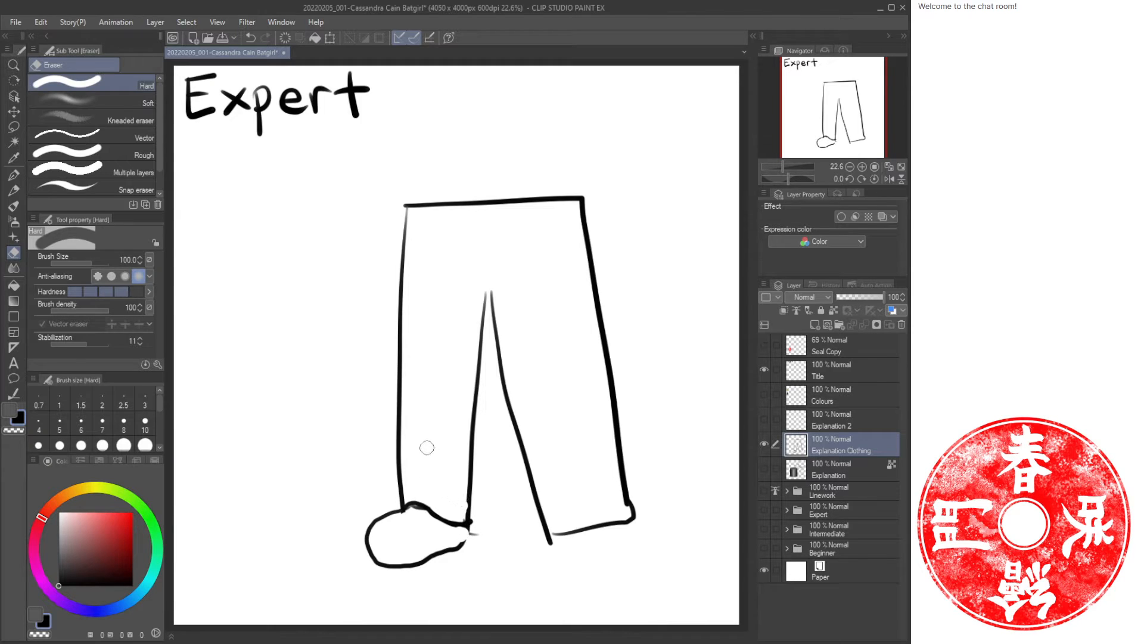
Draw a shoe under the right trouser leg and tidy the crotch and cuff lines.
{"action": "key", "text": "b"}
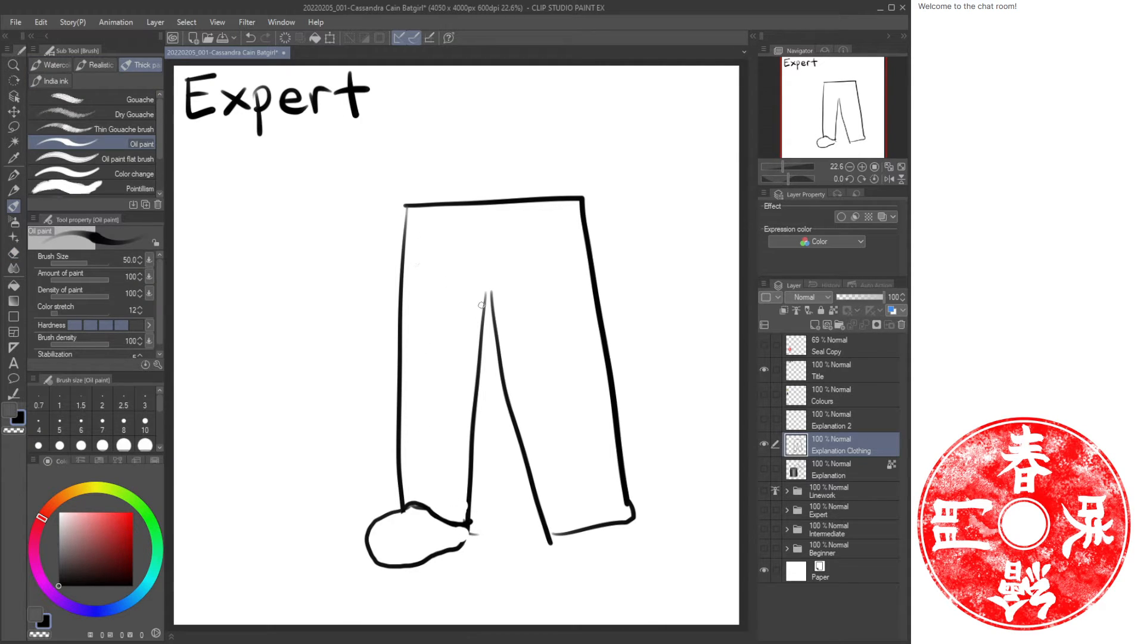
{"action": "left_click_drag", "start_coordinate": [490, 291], "coordinate": [483, 312]}
{"action": "mouse_move", "coordinate": [560, 530]}
{"action": "left_mouse_down"}
{"action": "mouse_move", "coordinate": [556, 555]}
{"action": "mouse_move", "coordinate": [612, 563]}
{"action": "mouse_move", "coordinate": [610, 527]}
{"action": "mouse_move", "coordinate": [563, 523]}
{"action": "mouse_move", "coordinate": [610, 533]}
{"action": "mouse_move", "coordinate": [564, 536]}
{"action": "left_mouse_up"}
{"action": "key", "text": "e"}
{"action": "left_click_drag", "start_coordinate": [630, 522], "coordinate": [629, 488]}
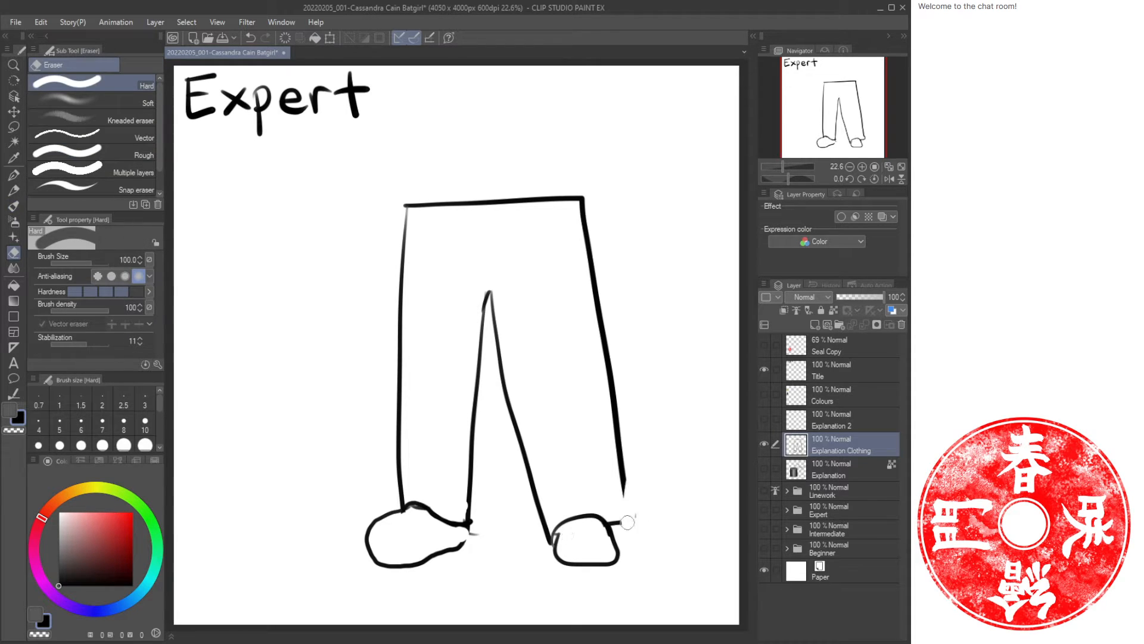
{"action": "key", "text": "b"}
{"action": "left_click_drag", "start_coordinate": [621, 447], "coordinate": [608, 524]}
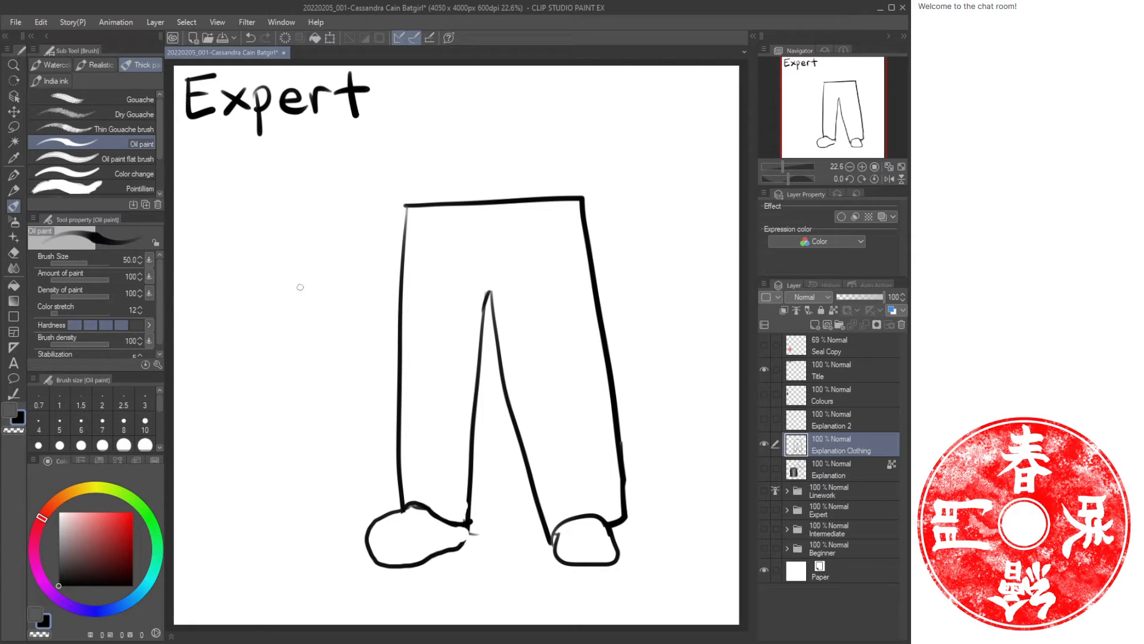
Write the label Jeans beside the left trouser leg and sketch along its lower outline.
{"action": "mouse_move", "coordinate": [236, 276]}
{"action": "left_mouse_down"}
{"action": "mouse_move", "coordinate": [258, 303]}
{"action": "mouse_move", "coordinate": [316, 285]}
{"action": "left_mouse_up"}
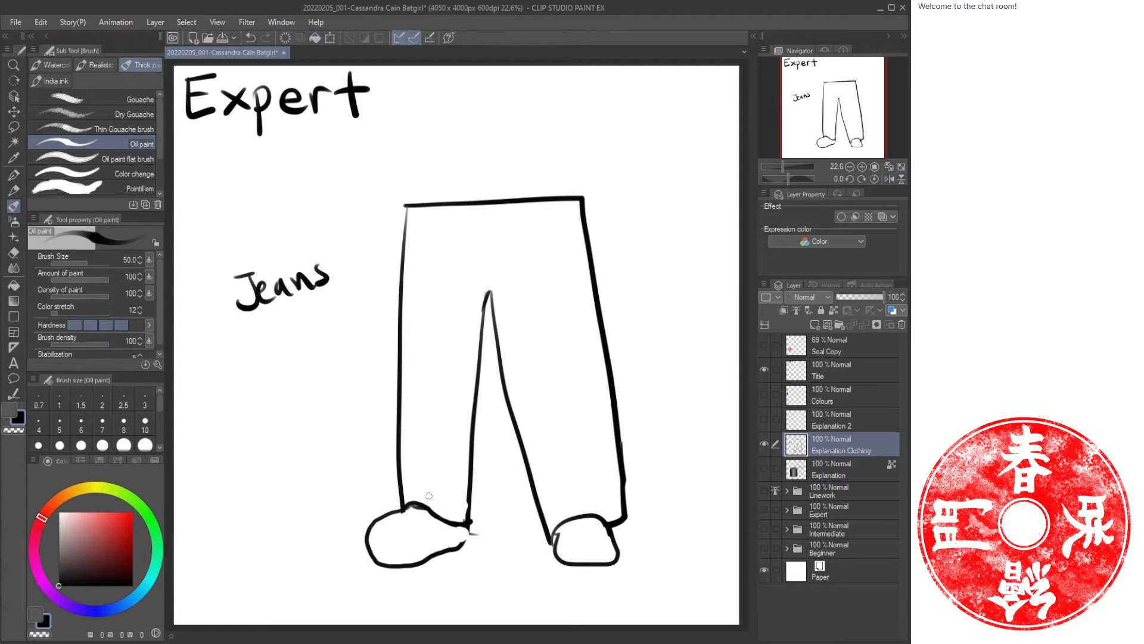
{"action": "mouse_move", "coordinate": [413, 521]}
{"action": "left_mouse_down"}
{"action": "mouse_move", "coordinate": [423, 511]}
{"action": "mouse_move", "coordinate": [432, 520]}
{"action": "mouse_move", "coordinate": [423, 444]}
{"action": "left_mouse_up"}
{"action": "mouse_move", "coordinate": [414, 460]}
{"action": "left_mouse_down"}
{"action": "mouse_move", "coordinate": [424, 444]}
{"action": "mouse_move", "coordinate": [433, 460]}
{"action": "mouse_move", "coordinate": [427, 376]}
{"action": "left_mouse_up"}
{"action": "mouse_move", "coordinate": [419, 390]}
{"action": "left_mouse_down"}
{"action": "mouse_move", "coordinate": [426, 366]}
{"action": "mouse_move", "coordinate": [418, 527]}
{"action": "mouse_move", "coordinate": [417, 515]}
{"action": "mouse_move", "coordinate": [424, 545]}
{"action": "left_mouse_up"}
Draw crumpled fold lines on the lower part of the left jeans leg.
{"action": "key", "text": "e"}
{"action": "key", "text": "b"}
{"action": "key", "text": "b"}
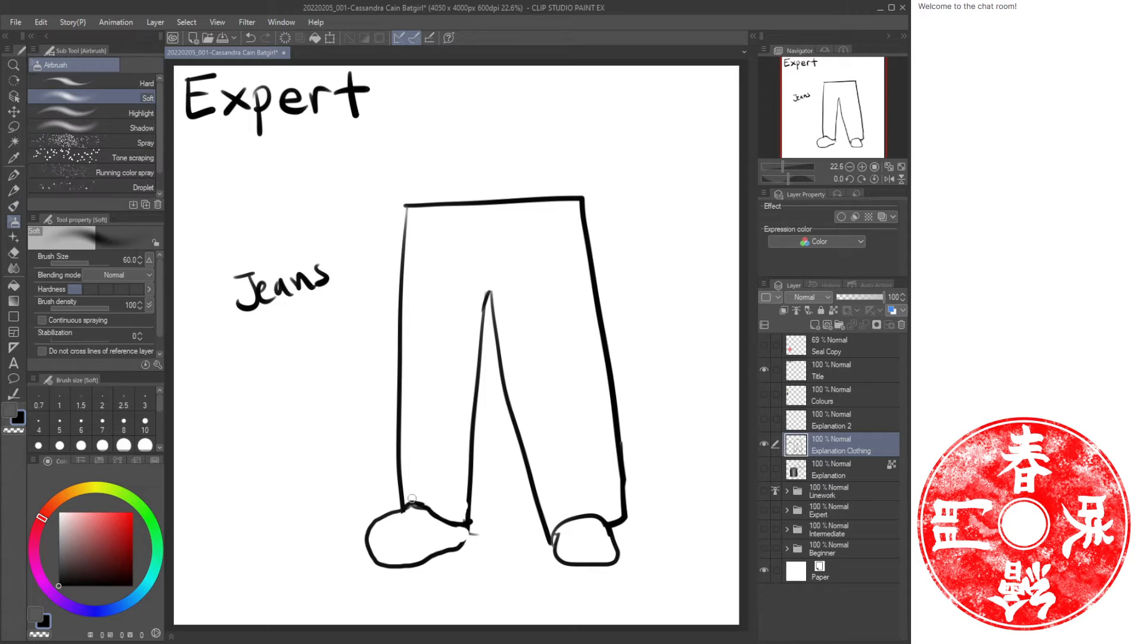
{"action": "key", "text": "b"}
{"action": "mouse_move", "coordinate": [410, 493]}
{"action": "left_mouse_down"}
{"action": "mouse_move", "coordinate": [430, 487]}
{"action": "mouse_move", "coordinate": [414, 484]}
{"action": "left_mouse_up"}
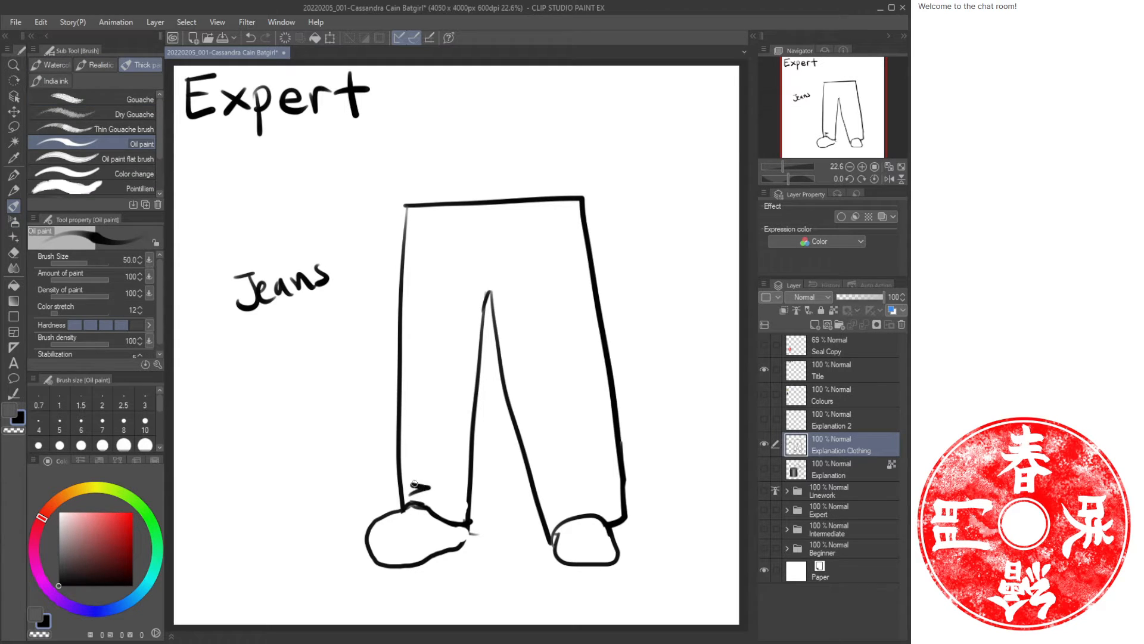
{"action": "key", "text": "b"}
{"action": "key", "text": "ctrl+z"}
{"action": "key", "text": "ctrl+z"}
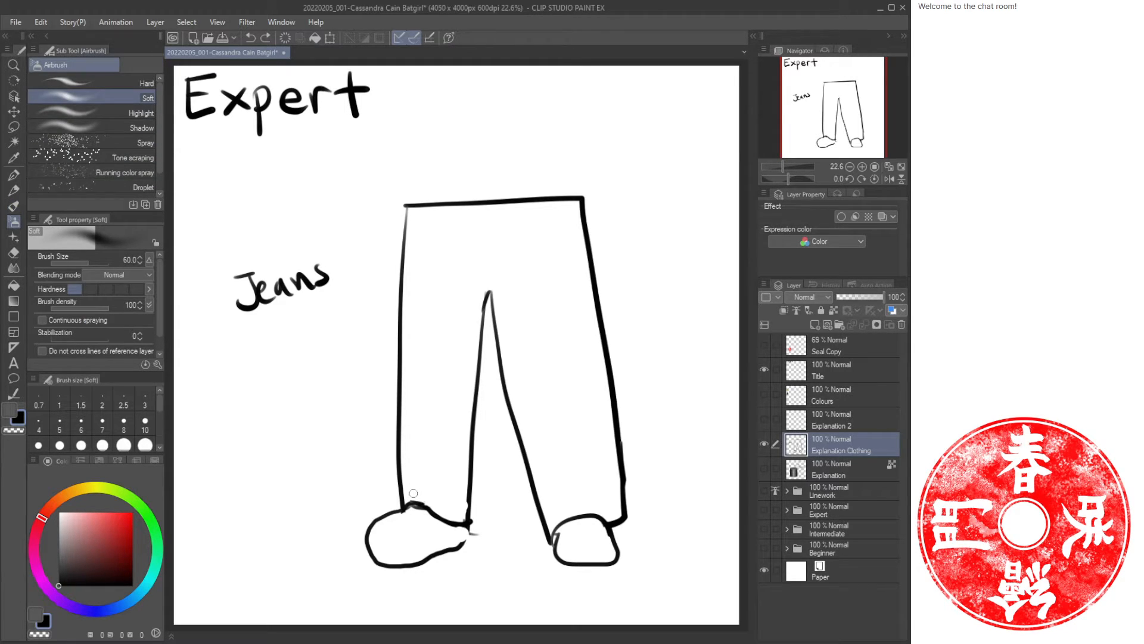
{"action": "mouse_move", "coordinate": [409, 495]}
{"action": "left_mouse_down"}
{"action": "mouse_move", "coordinate": [433, 470]}
{"action": "mouse_move", "coordinate": [411, 406]}
{"action": "mouse_move", "coordinate": [441, 358]}
{"action": "left_mouse_up"}
{"action": "key", "text": "ctrl+z"}
{"action": "key", "text": "b"}
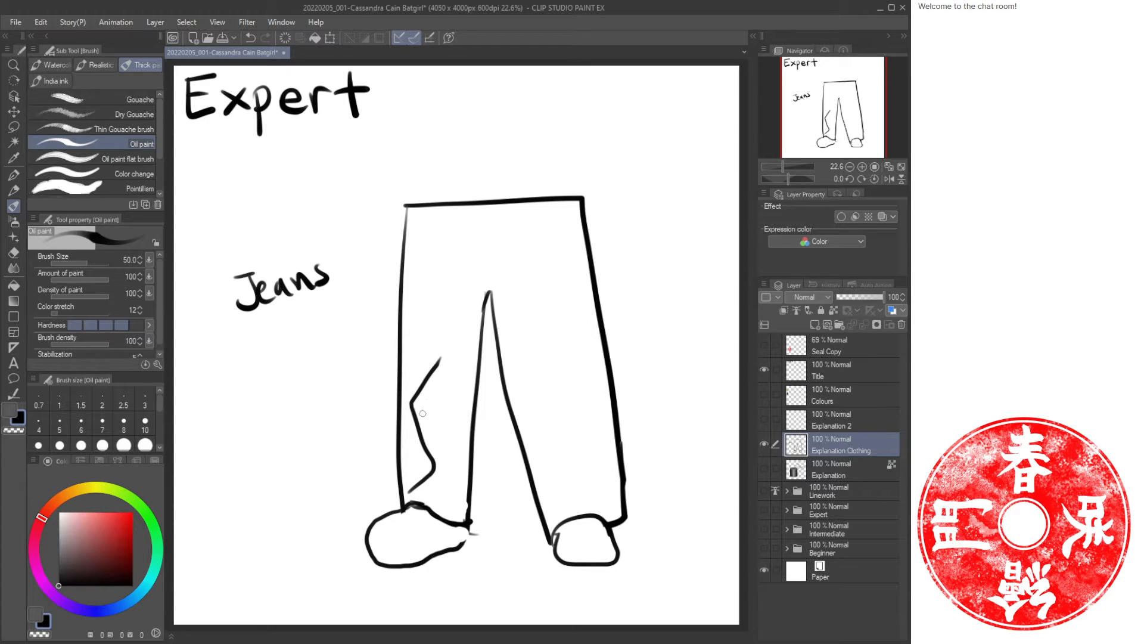
{"action": "mouse_move", "coordinate": [428, 492]}
{"action": "left_mouse_down"}
{"action": "mouse_move", "coordinate": [451, 480]}
{"action": "mouse_move", "coordinate": [463, 510]}
{"action": "mouse_move", "coordinate": [443, 479]}
{"action": "mouse_move", "coordinate": [470, 441]}
{"action": "left_mouse_up"}
{"action": "left_click_drag", "start_coordinate": [422, 407], "coordinate": [444, 452]}
{"action": "mouse_move", "coordinate": [423, 404]}
{"action": "left_mouse_down"}
{"action": "mouse_move", "coordinate": [430, 391]}
{"action": "mouse_move", "coordinate": [447, 458]}
{"action": "left_mouse_up"}
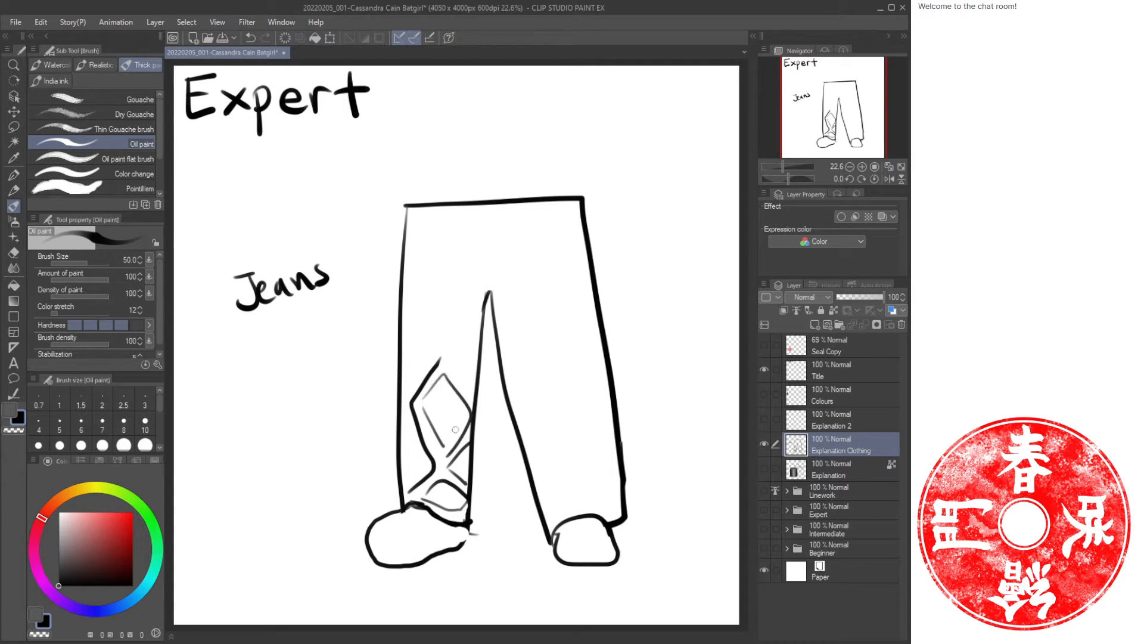
{"action": "mouse_move", "coordinate": [396, 365]}
{"action": "left_mouse_down"}
{"action": "mouse_move", "coordinate": [400, 432]}
{"action": "mouse_move", "coordinate": [414, 400]}
{"action": "mouse_move", "coordinate": [405, 425]}
{"action": "mouse_move", "coordinate": [394, 374]}
{"action": "left_mouse_up"}
Reduce the brush size and rework the left leg's outer edge around the crumpled hem.
{"action": "key", "text": "e"}
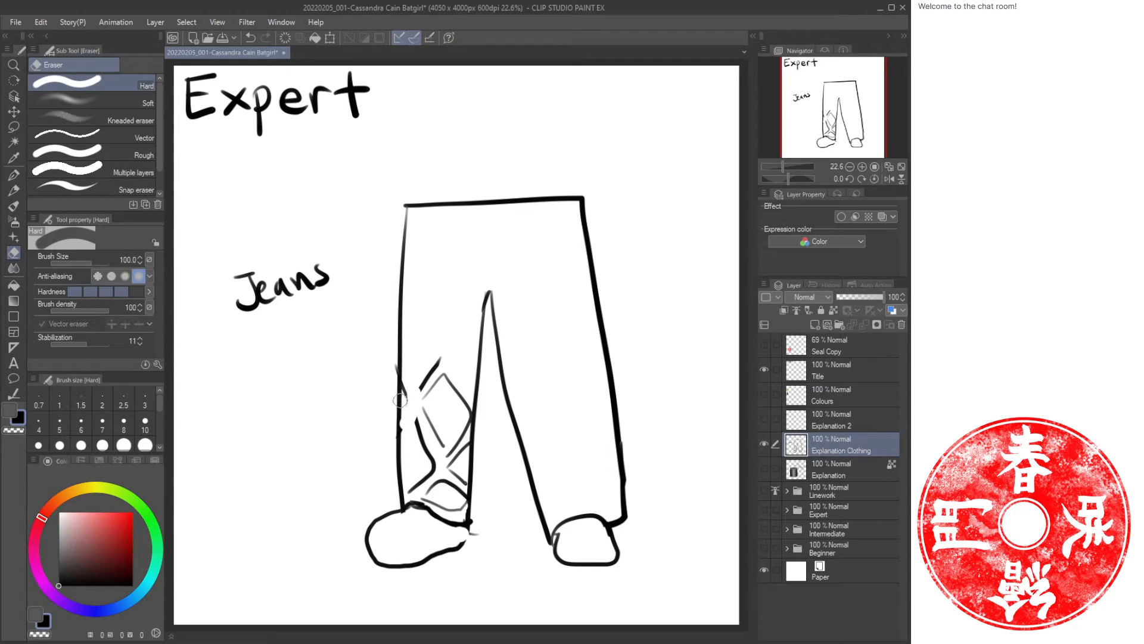
{"action": "key", "text": "b"}
{"action": "key", "text": "e"}
{"action": "key", "text": "bracketleft"}
{"action": "key", "text": "bracketleft"}
{"action": "key", "text": "b"}
{"action": "key", "text": "e"}
{"action": "key", "text": "b"}
{"action": "mouse_move", "coordinate": [404, 404]}
{"action": "left_mouse_down"}
{"action": "mouse_move", "coordinate": [397, 435]}
{"action": "mouse_move", "coordinate": [403, 500]}
{"action": "left_mouse_up"}
{"action": "key", "text": "e"}
{"action": "mouse_move", "coordinate": [398, 459]}
{"action": "left_mouse_down"}
{"action": "mouse_move", "coordinate": [403, 490]}
{"action": "mouse_move", "coordinate": [411, 474]}
{"action": "mouse_move", "coordinate": [403, 500]}
{"action": "mouse_move", "coordinate": [430, 506]}
{"action": "mouse_move", "coordinate": [408, 497]}
{"action": "mouse_move", "coordinate": [467, 468]}
{"action": "mouse_move", "coordinate": [474, 441]}
{"action": "mouse_move", "coordinate": [470, 480]}
{"action": "left_mouse_up"}
{"action": "key", "text": "b"}
{"action": "key", "text": "e"}
{"action": "key", "text": "b"}
{"action": "key", "text": "e"}
{"action": "key", "text": "b"}
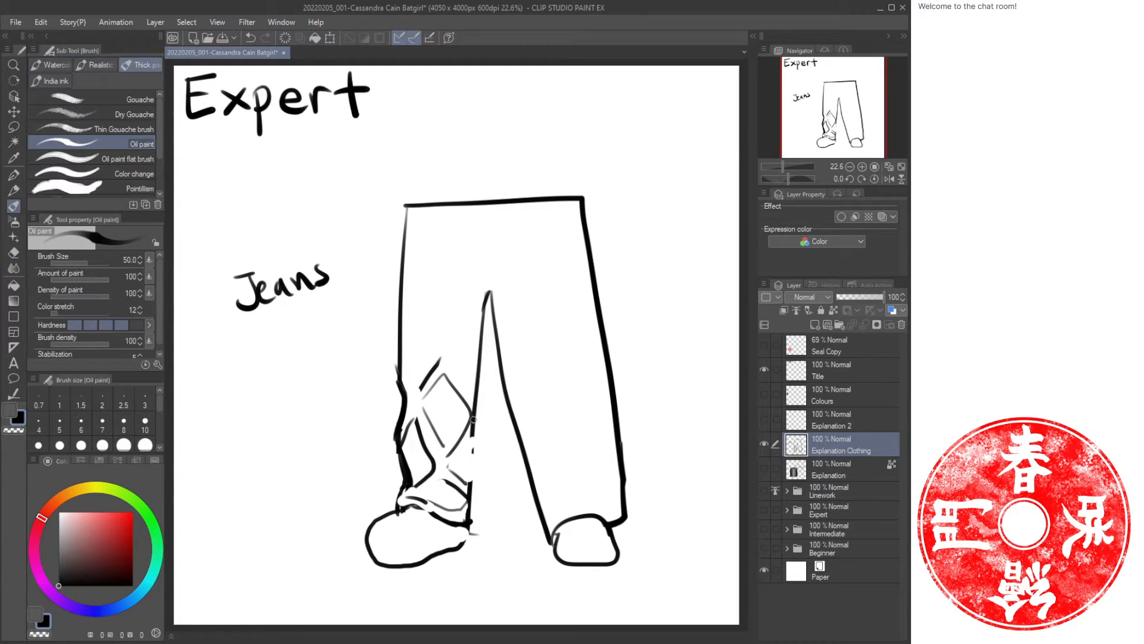
Erase and redraw the fold lines along the inner side of the left jeans leg.
{"action": "left_click_drag", "start_coordinate": [477, 411], "coordinate": [472, 443]}
{"action": "mouse_move", "coordinate": [475, 438]}
{"action": "left_mouse_down"}
{"action": "mouse_move", "coordinate": [463, 483]}
{"action": "mouse_move", "coordinate": [467, 472]}
{"action": "mouse_move", "coordinate": [472, 504]}
{"action": "left_mouse_up"}
{"action": "key", "text": "e"}
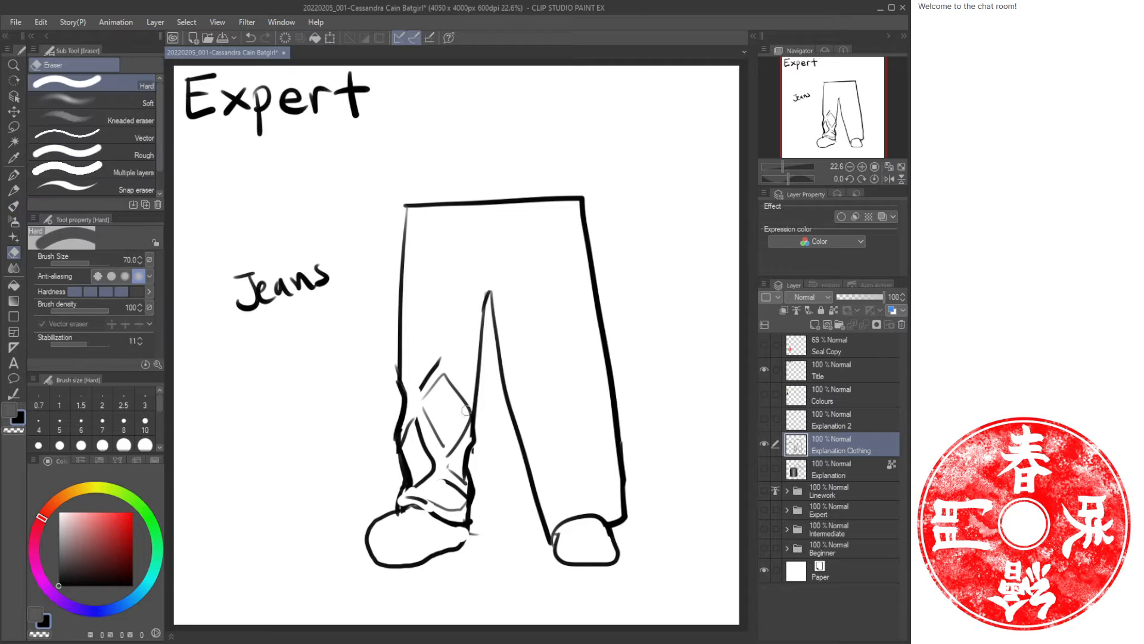
{"action": "left_click_drag", "start_coordinate": [471, 411], "coordinate": [444, 373]}
{"action": "mouse_move", "coordinate": [462, 439]}
{"action": "left_mouse_down"}
{"action": "mouse_move", "coordinate": [436, 419]}
{"action": "mouse_move", "coordinate": [441, 441]}
{"action": "mouse_move", "coordinate": [423, 411]}
{"action": "mouse_move", "coordinate": [444, 376]}
{"action": "mouse_move", "coordinate": [438, 435]}
{"action": "mouse_move", "coordinate": [441, 361]}
{"action": "mouse_move", "coordinate": [420, 387]}
{"action": "mouse_move", "coordinate": [426, 364]}
{"action": "mouse_move", "coordinate": [410, 379]}
{"action": "mouse_move", "coordinate": [419, 330]}
{"action": "left_mouse_up"}
{"action": "key", "text": "b"}
{"action": "mouse_move", "coordinate": [482, 300]}
{"action": "left_mouse_down"}
{"action": "mouse_move", "coordinate": [448, 360]}
{"action": "mouse_move", "coordinate": [458, 380]}
{"action": "left_mouse_up"}
{"action": "left_click_drag", "start_coordinate": [462, 387], "coordinate": [472, 428]}
{"action": "key", "text": "e"}
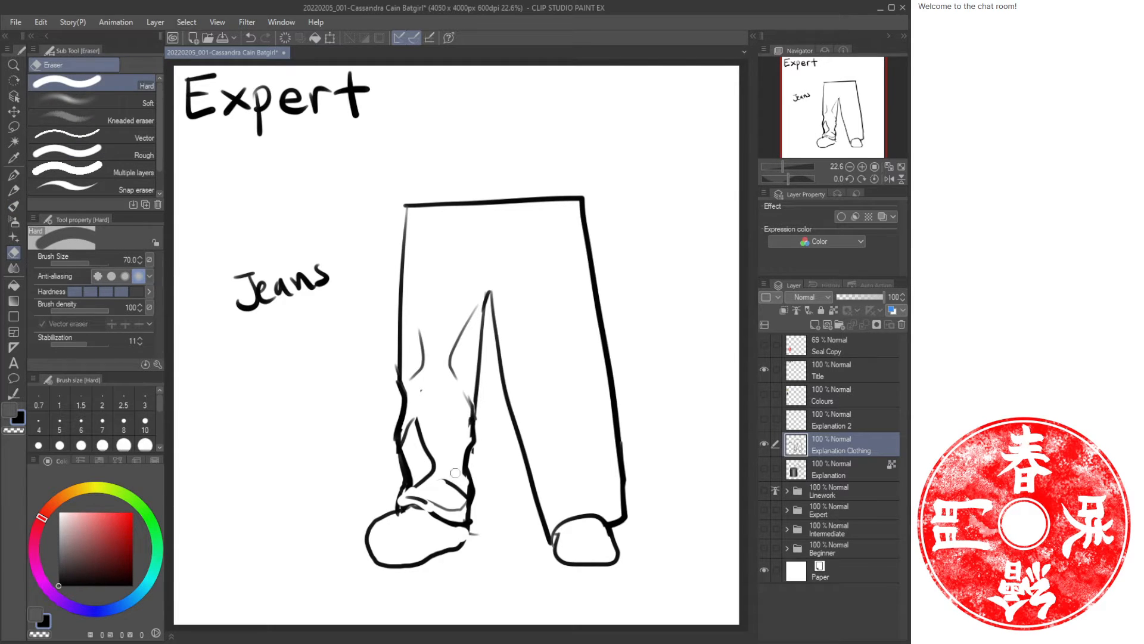
Shade the deep creases at the left leg's hem and add an inner seam line.
{"action": "key", "text": "b"}
{"action": "mouse_move", "coordinate": [415, 423]}
{"action": "left_mouse_down"}
{"action": "mouse_move", "coordinate": [408, 474]}
{"action": "mouse_move", "coordinate": [427, 453]}
{"action": "mouse_move", "coordinate": [417, 482]}
{"action": "mouse_move", "coordinate": [463, 511]}
{"action": "mouse_move", "coordinate": [410, 497]}
{"action": "mouse_move", "coordinate": [439, 507]}
{"action": "left_mouse_up"}
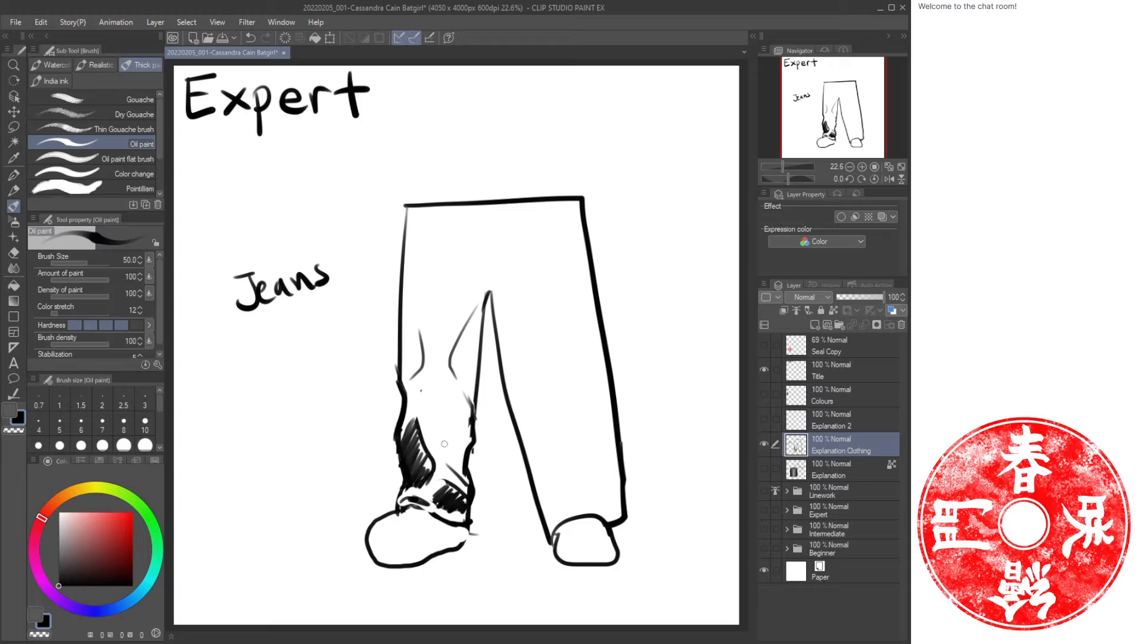
{"action": "left_click_drag", "start_coordinate": [478, 431], "coordinate": [460, 361]}
{"action": "mouse_move", "coordinate": [488, 293]}
{"action": "left_mouse_down"}
{"action": "mouse_move", "coordinate": [461, 484]}
{"action": "mouse_move", "coordinate": [468, 359]}
{"action": "mouse_move", "coordinate": [461, 379]}
{"action": "mouse_move", "coordinate": [455, 500]}
{"action": "left_mouse_up"}
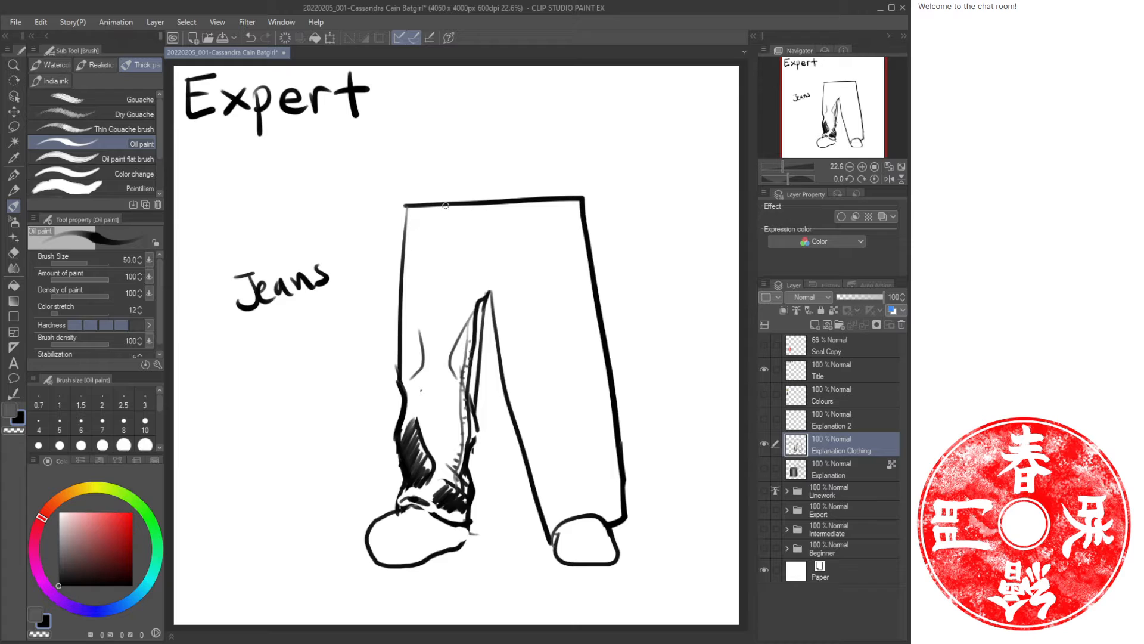
Add the front pocket, fly seam and belt loops at the jeans' waistband.
{"action": "mouse_move", "coordinate": [446, 205]}
{"action": "left_mouse_down"}
{"action": "mouse_move", "coordinate": [410, 240]}
{"action": "mouse_move", "coordinate": [447, 217]}
{"action": "mouse_move", "coordinate": [416, 240]}
{"action": "left_mouse_up"}
{"action": "left_click", "coordinate": [418, 240]}
{"action": "left_click", "coordinate": [427, 235]}
{"action": "left_click_drag", "start_coordinate": [409, 240], "coordinate": [400, 280]}
{"action": "left_click_drag", "start_coordinate": [473, 211], "coordinate": [485, 284]}
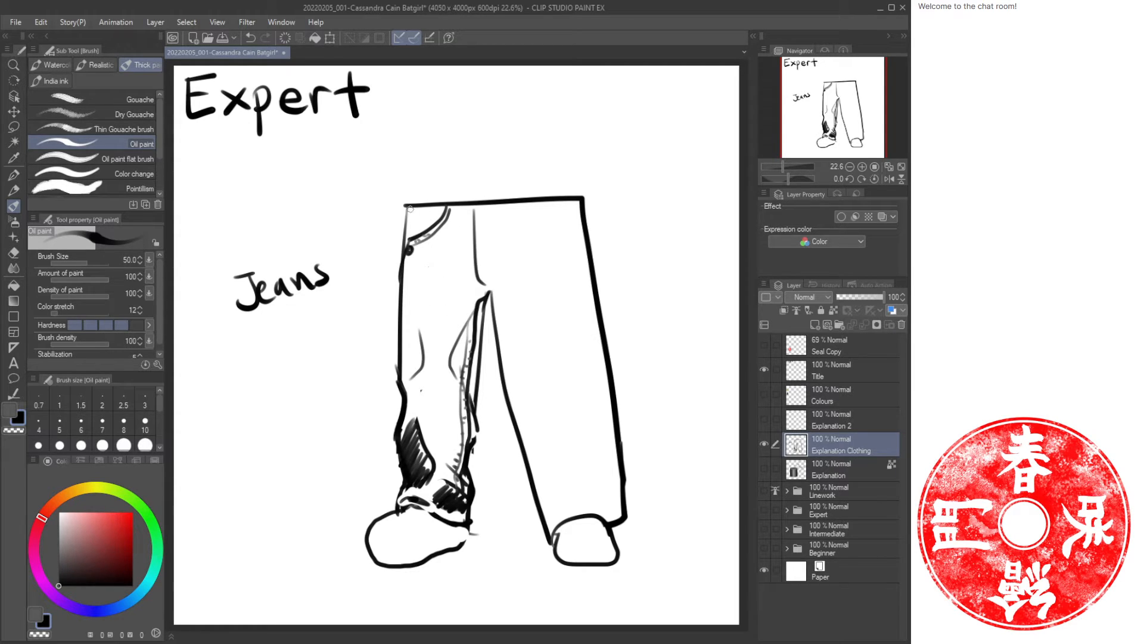
{"action": "mouse_move", "coordinate": [447, 207]}
{"action": "left_mouse_down"}
{"action": "mouse_move", "coordinate": [448, 190]}
{"action": "mouse_move", "coordinate": [451, 210]}
{"action": "mouse_move", "coordinate": [405, 216]}
{"action": "left_mouse_up"}
{"action": "left_click_drag", "start_coordinate": [322, 355], "coordinate": [380, 355]}
{"action": "left_click_drag", "start_coordinate": [366, 341], "coordinate": [371, 374]}
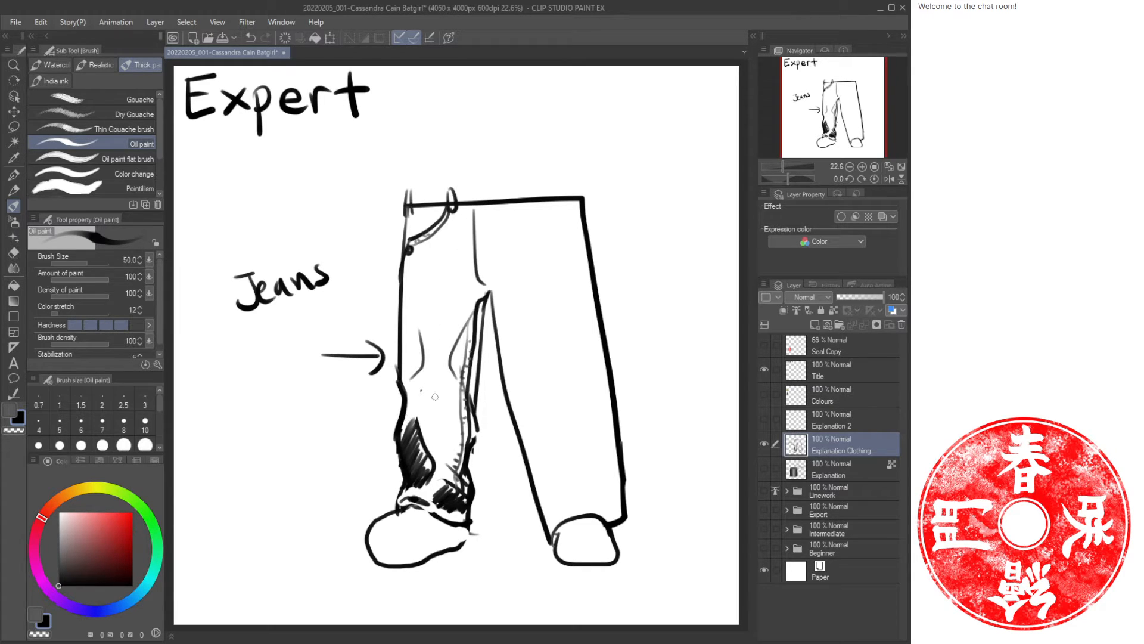
{"action": "left_click_drag", "start_coordinate": [475, 373], "coordinate": [498, 393]}
{"action": "key", "text": "ctrl+z"}
{"action": "key", "text": "ctrl+z"}
{"action": "key", "text": "ctrl+z"}
{"action": "key", "text": "ctrl+z"}
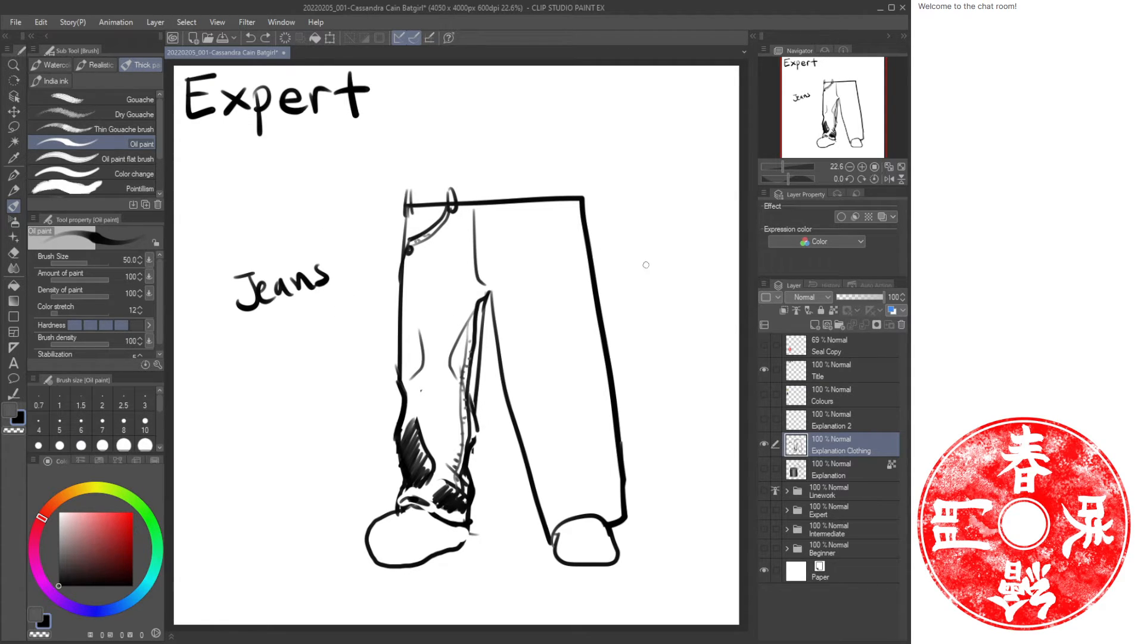
Write the label Sweat pants beside the right trouser leg.
{"action": "mouse_move", "coordinate": [635, 223]}
{"action": "left_mouse_down"}
{"action": "mouse_move", "coordinate": [621, 230]}
{"action": "mouse_move", "coordinate": [645, 247]}
{"action": "mouse_move", "coordinate": [679, 240]}
{"action": "mouse_move", "coordinate": [644, 274]}
{"action": "mouse_move", "coordinate": [673, 277]}
{"action": "mouse_move", "coordinate": [693, 262]}
{"action": "mouse_move", "coordinate": [699, 278]}
{"action": "left_mouse_up"}
{"action": "left_click_drag", "start_coordinate": [715, 264], "coordinate": [707, 274]}
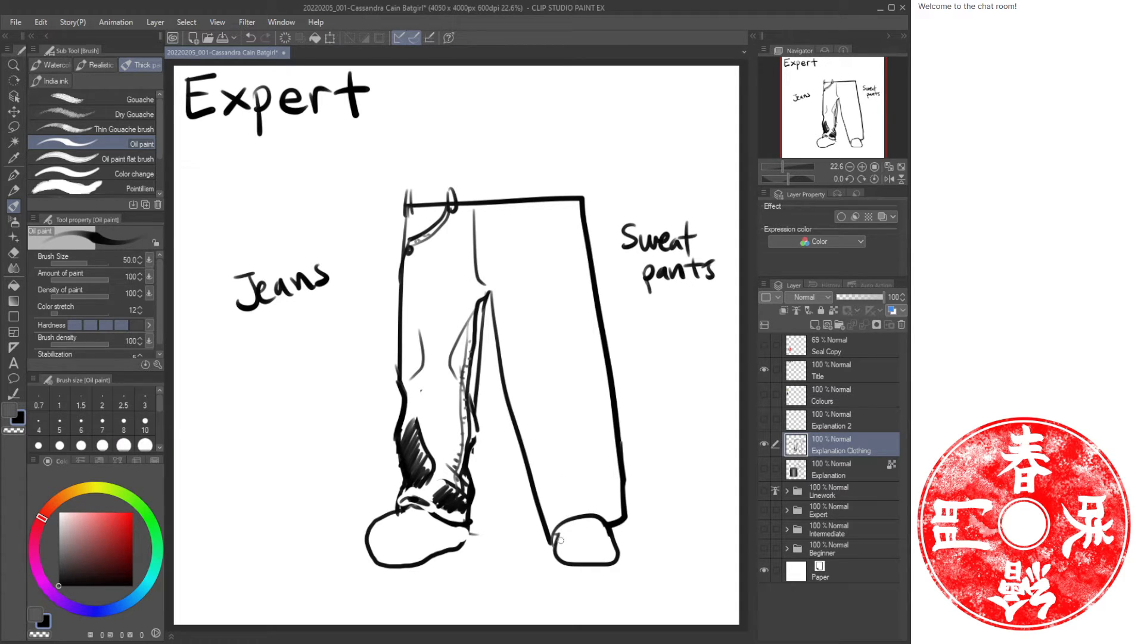
Redraw the right shoe as a laced sneaker.
{"action": "mouse_move", "coordinate": [556, 539]}
{"action": "left_mouse_down"}
{"action": "mouse_move", "coordinate": [555, 474]}
{"action": "mouse_move", "coordinate": [593, 473]}
{"action": "mouse_move", "coordinate": [610, 529]}
{"action": "mouse_move", "coordinate": [561, 524]}
{"action": "left_mouse_up"}
{"action": "key", "text": "e"}
{"action": "key", "text": "b"}
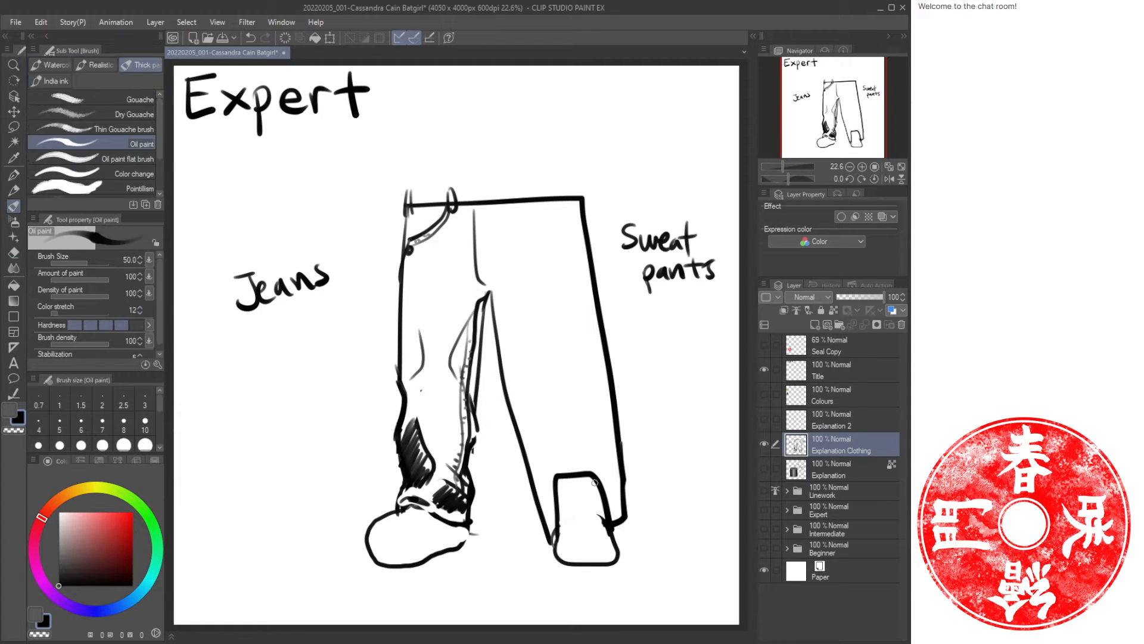
{"action": "left_click_drag", "start_coordinate": [596, 484], "coordinate": [551, 490]}
{"action": "key", "text": "e"}
{"action": "left_click_drag", "start_coordinate": [619, 516], "coordinate": [604, 531]}
{"action": "key", "text": "b"}
{"action": "left_click_drag", "start_coordinate": [568, 482], "coordinate": [571, 520]}
{"action": "mouse_move", "coordinate": [587, 481]}
{"action": "left_mouse_down"}
{"action": "mouse_move", "coordinate": [594, 524]}
{"action": "mouse_move", "coordinate": [563, 554]}
{"action": "mouse_move", "coordinate": [624, 563]}
{"action": "mouse_move", "coordinate": [552, 566]}
{"action": "mouse_move", "coordinate": [551, 551]}
{"action": "left_mouse_up"}
{"action": "mouse_move", "coordinate": [566, 536]}
{"action": "left_mouse_down"}
{"action": "mouse_move", "coordinate": [596, 507]}
{"action": "mouse_move", "coordinate": [577, 483]}
{"action": "left_mouse_up"}
{"action": "left_click_drag", "start_coordinate": [605, 503], "coordinate": [619, 537]}
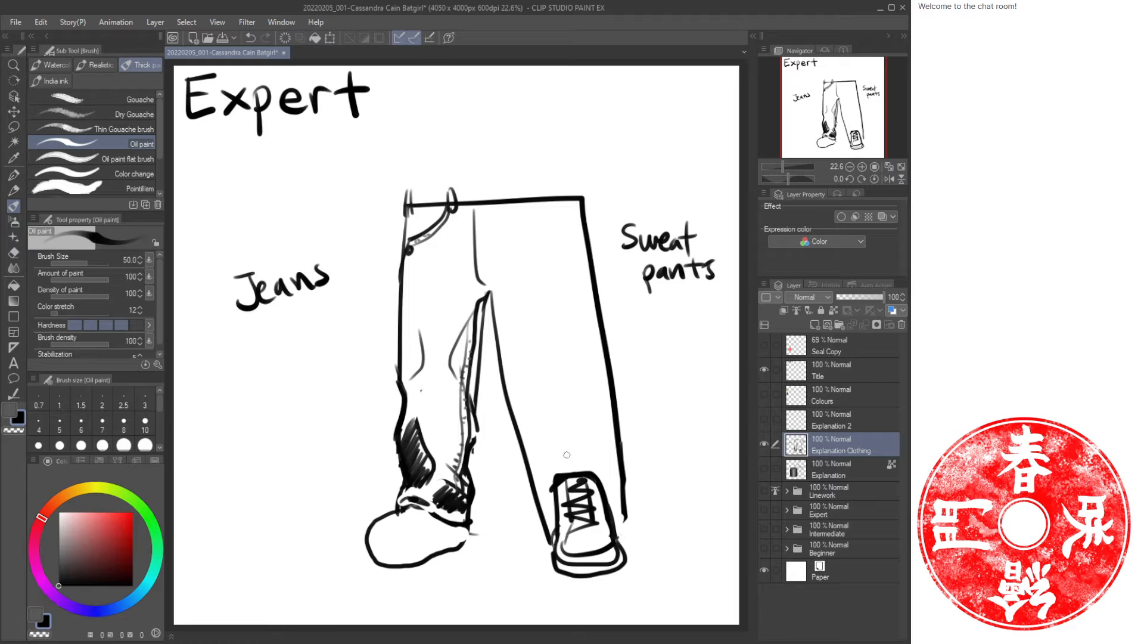
Draw a rolled-up cuff at the hem of the right sweatpants leg.
{"action": "mouse_move", "coordinate": [576, 457]}
{"action": "left_mouse_down"}
{"action": "mouse_move", "coordinate": [546, 408]}
{"action": "mouse_move", "coordinate": [557, 312]}
{"action": "mouse_move", "coordinate": [543, 242]}
{"action": "left_mouse_up"}
{"action": "key", "text": "ctrl+z"}
{"action": "mouse_move", "coordinate": [598, 357]}
{"action": "left_mouse_down"}
{"action": "mouse_move", "coordinate": [614, 425]}
{"action": "mouse_move", "coordinate": [539, 443]}
{"action": "mouse_move", "coordinate": [617, 433]}
{"action": "mouse_move", "coordinate": [547, 460]}
{"action": "left_mouse_up"}
{"action": "mouse_move", "coordinate": [561, 450]}
{"action": "left_mouse_down"}
{"action": "mouse_move", "coordinate": [595, 448]}
{"action": "mouse_move", "coordinate": [535, 462]}
{"action": "mouse_move", "coordinate": [582, 471]}
{"action": "mouse_move", "coordinate": [617, 434]}
{"action": "mouse_move", "coordinate": [621, 454]}
{"action": "mouse_move", "coordinate": [556, 467]}
{"action": "mouse_move", "coordinate": [627, 478]}
{"action": "left_mouse_up"}
{"action": "key", "text": "e"}
{"action": "key", "text": "b"}
{"action": "key", "text": "e"}
{"action": "key", "text": "b"}
{"action": "key", "text": "e"}
{"action": "key", "text": "b"}
{"action": "left_click_drag", "start_coordinate": [627, 485], "coordinate": [624, 522]}
{"action": "left_click_drag", "start_coordinate": [519, 441], "coordinate": [551, 545]}
{"action": "key", "text": "b"}
{"action": "mouse_move", "coordinate": [518, 434]}
{"action": "left_mouse_down"}
{"action": "mouse_move", "coordinate": [533, 458]}
{"action": "mouse_move", "coordinate": [522, 441]}
{"action": "mouse_move", "coordinate": [532, 421]}
{"action": "mouse_move", "coordinate": [560, 410]}
{"action": "mouse_move", "coordinate": [574, 383]}
{"action": "mouse_move", "coordinate": [574, 396]}
{"action": "mouse_move", "coordinate": [550, 354]}
{"action": "left_mouse_up"}
{"action": "key", "text": "e"}
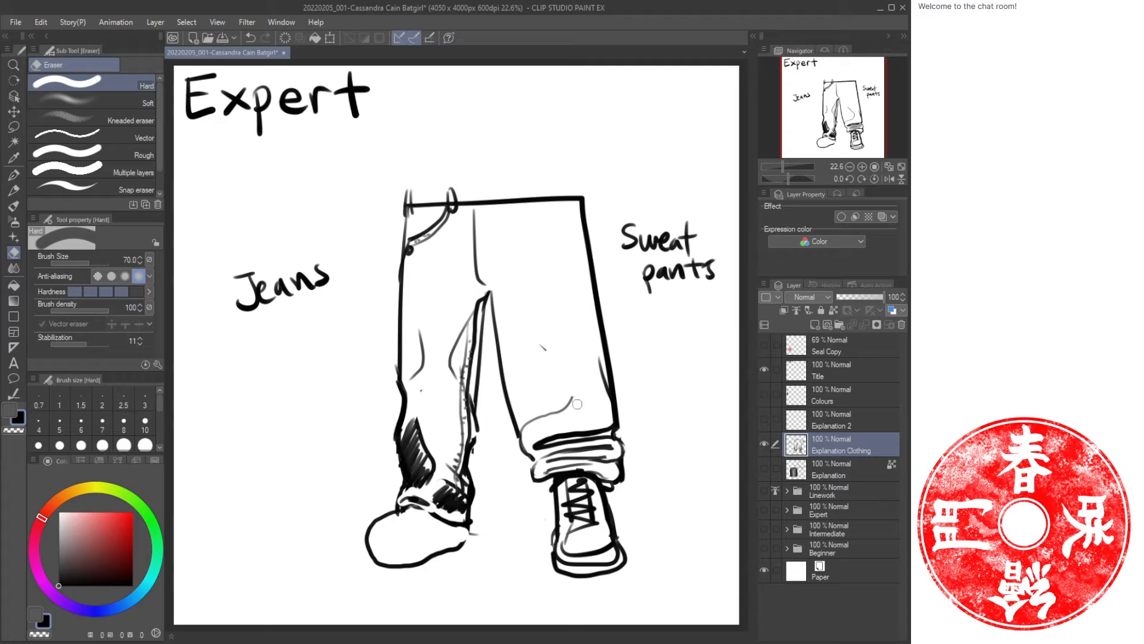
Erase and redraw the outer side of the right leg above the cuff.
{"action": "mouse_move", "coordinate": [577, 404]}
{"action": "left_mouse_down"}
{"action": "mouse_move", "coordinate": [524, 430]}
{"action": "mouse_move", "coordinate": [509, 406]}
{"action": "mouse_move", "coordinate": [530, 433]}
{"action": "mouse_move", "coordinate": [509, 389]}
{"action": "mouse_move", "coordinate": [520, 448]}
{"action": "left_mouse_up"}
{"action": "key", "text": "b"}
{"action": "key", "text": "b"}
{"action": "key", "text": "ctrl+z"}
{"action": "key", "text": "b"}
{"action": "key", "text": "b"}
{"action": "key", "text": "e"}
{"action": "left_click_drag", "start_coordinate": [601, 338], "coordinate": [614, 393]}
{"action": "key", "text": "b"}
{"action": "left_click_drag", "start_coordinate": [597, 319], "coordinate": [616, 411]}
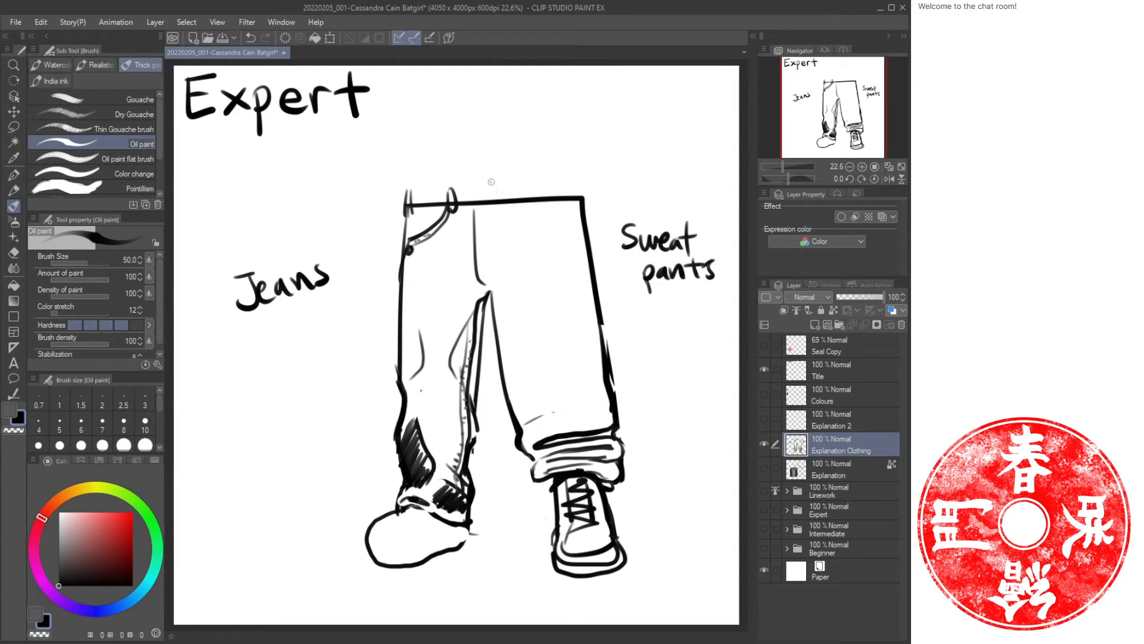
Draw the gathered elastic waistband and drawstring at the top of the sweatpants.
{"action": "key", "text": "e"}
{"action": "left_click_drag", "start_coordinate": [491, 182], "coordinate": [504, 201]}
{"action": "key", "text": "b"}
{"action": "left_click_drag", "start_coordinate": [510, 182], "coordinate": [523, 198]}
{"action": "mouse_move", "coordinate": [527, 182]}
{"action": "left_mouse_down"}
{"action": "mouse_move", "coordinate": [502, 179]}
{"action": "mouse_move", "coordinate": [531, 178]}
{"action": "left_mouse_up"}
{"action": "mouse_move", "coordinate": [543, 179]}
{"action": "left_mouse_down"}
{"action": "mouse_move", "coordinate": [547, 196]}
{"action": "mouse_move", "coordinate": [573, 196]}
{"action": "left_mouse_up"}
{"action": "left_click_drag", "start_coordinate": [577, 180], "coordinate": [584, 197]}
{"action": "mouse_move", "coordinate": [554, 197]}
{"action": "left_mouse_down"}
{"action": "mouse_move", "coordinate": [582, 197]}
{"action": "mouse_move", "coordinate": [516, 179]}
{"action": "left_mouse_up"}
{"action": "mouse_move", "coordinate": [534, 188]}
{"action": "left_mouse_down"}
{"action": "mouse_move", "coordinate": [586, 241]}
{"action": "mouse_move", "coordinate": [544, 233]}
{"action": "left_mouse_up"}
{"action": "key", "text": "e"}
{"action": "left_click_drag", "start_coordinate": [559, 239], "coordinate": [585, 245]}
{"action": "key", "text": "b"}
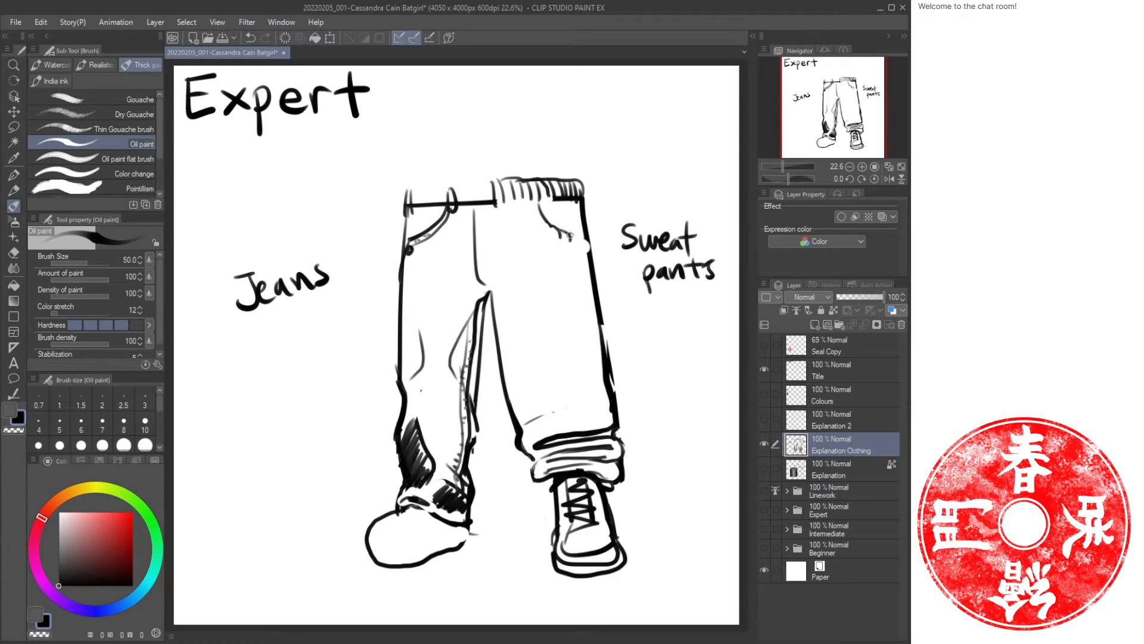
Redraw the outer side of the right sweatpants leg from waistband to cuff.
{"action": "left_click_drag", "start_coordinate": [586, 244], "coordinate": [590, 268]}
{"action": "mouse_move", "coordinate": [589, 240]}
{"action": "left_mouse_down"}
{"action": "mouse_move", "coordinate": [592, 272]}
{"action": "mouse_move", "coordinate": [580, 214]}
{"action": "mouse_move", "coordinate": [609, 383]}
{"action": "left_mouse_up"}
{"action": "key", "text": "e"}
{"action": "key", "text": "b"}
{"action": "left_click_drag", "start_coordinate": [593, 264], "coordinate": [620, 405]}
{"action": "key", "text": "e"}
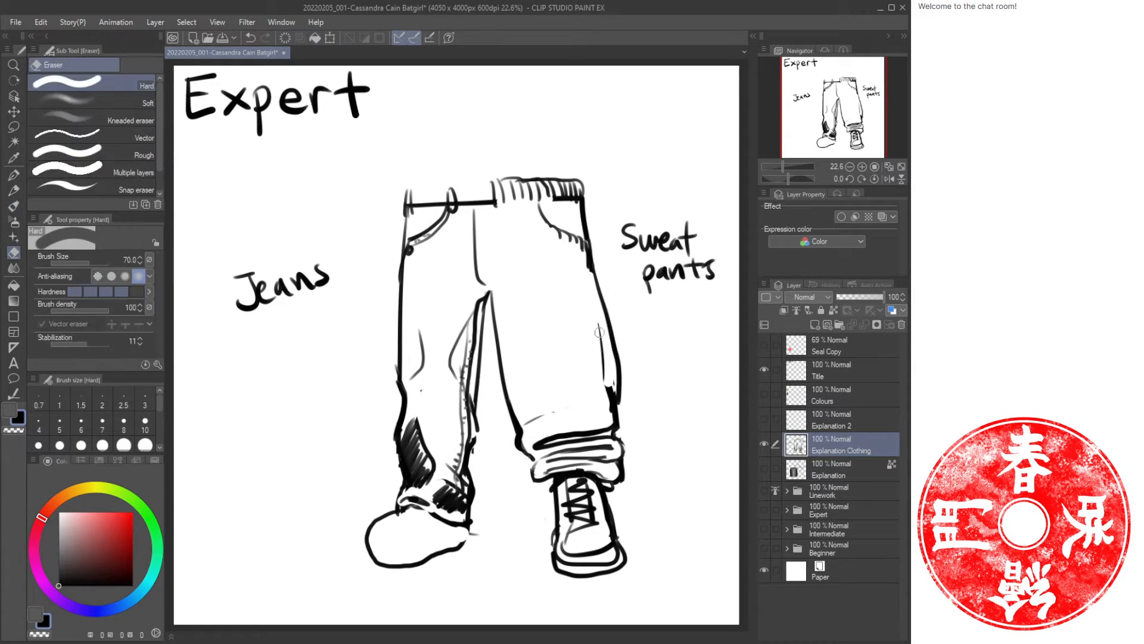
{"action": "mouse_move", "coordinate": [598, 325]}
{"action": "left_mouse_down"}
{"action": "mouse_move", "coordinate": [610, 391]}
{"action": "mouse_move", "coordinate": [618, 346]}
{"action": "mouse_move", "coordinate": [624, 375]}
{"action": "mouse_move", "coordinate": [609, 421]}
{"action": "mouse_move", "coordinate": [619, 372]}
{"action": "mouse_move", "coordinate": [620, 421]}
{"action": "left_mouse_up"}
{"action": "key", "text": "b"}
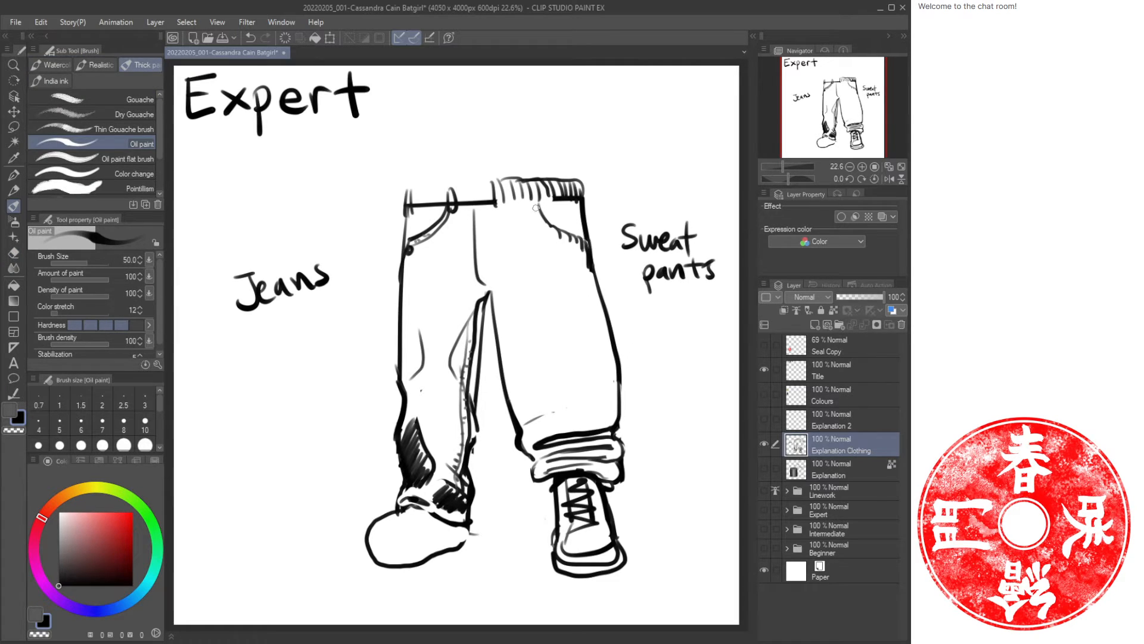
Erase the sweatpants' pocket curve and add a second contour line along the right leg's outer side.
{"action": "key", "text": "e"}
{"action": "mouse_move", "coordinate": [553, 231]}
{"action": "left_mouse_down"}
{"action": "mouse_move", "coordinate": [576, 244]}
{"action": "mouse_move", "coordinate": [605, 339]}
{"action": "mouse_move", "coordinate": [611, 435]}
{"action": "left_mouse_up"}
{"action": "key", "text": "b"}
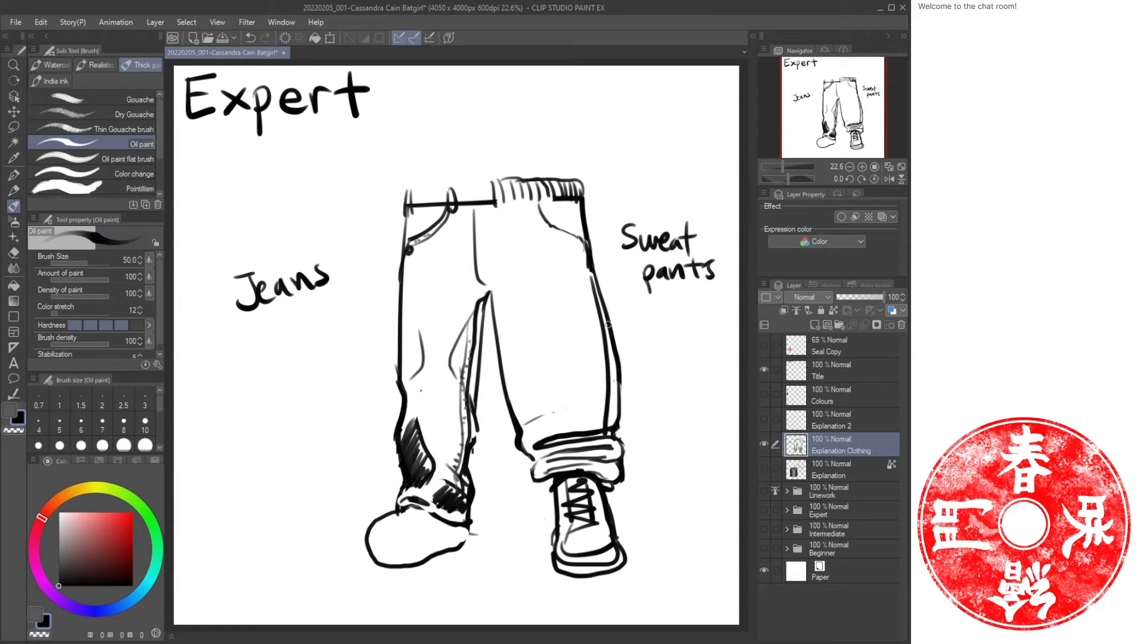
{"action": "left_click_drag", "start_coordinate": [608, 325], "coordinate": [613, 431]}
{"action": "key", "text": "e"}
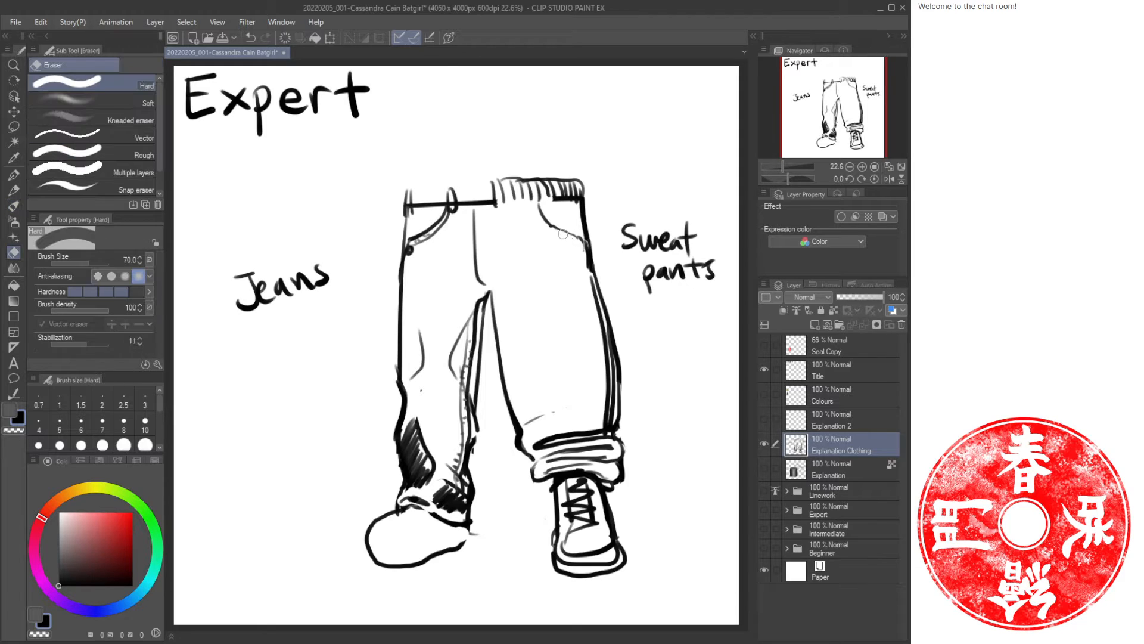
{"action": "left_click_drag", "start_coordinate": [552, 227], "coordinate": [584, 230]}
{"action": "key", "text": "b"}
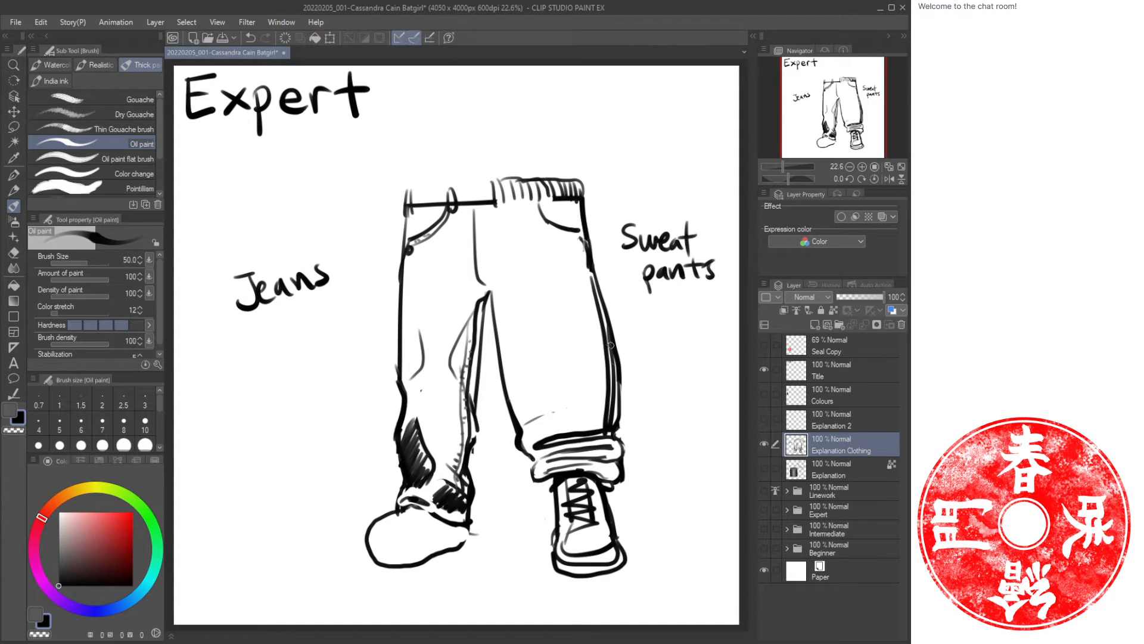
{"action": "mouse_move", "coordinate": [495, 316]}
{"action": "left_mouse_down"}
{"action": "mouse_move", "coordinate": [525, 400]}
{"action": "mouse_move", "coordinate": [499, 320]}
{"action": "mouse_move", "coordinate": [535, 422]}
{"action": "left_mouse_up"}
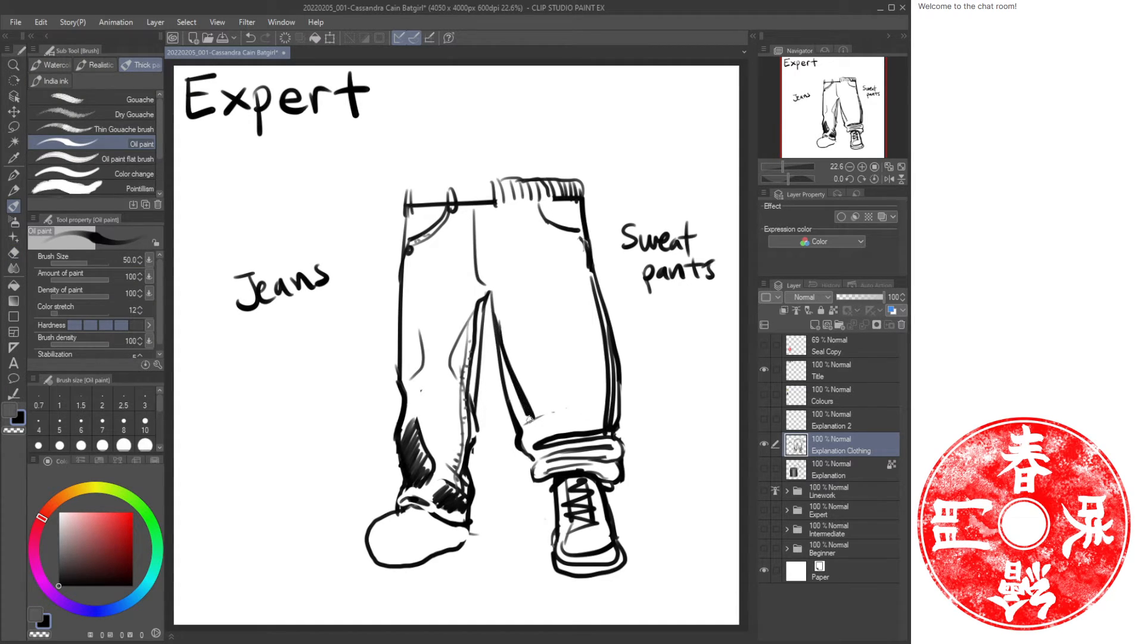
{"action": "mouse_move", "coordinate": [503, 367]}
{"action": "left_mouse_down"}
{"action": "mouse_move", "coordinate": [531, 441]}
{"action": "mouse_move", "coordinate": [535, 410]}
{"action": "left_mouse_up"}
{"action": "key", "text": "ctrl+z"}
{"action": "key", "text": "ctrl+z"}
{"action": "key", "text": "ctrl+z"}
{"action": "key", "text": "ctrl+z"}
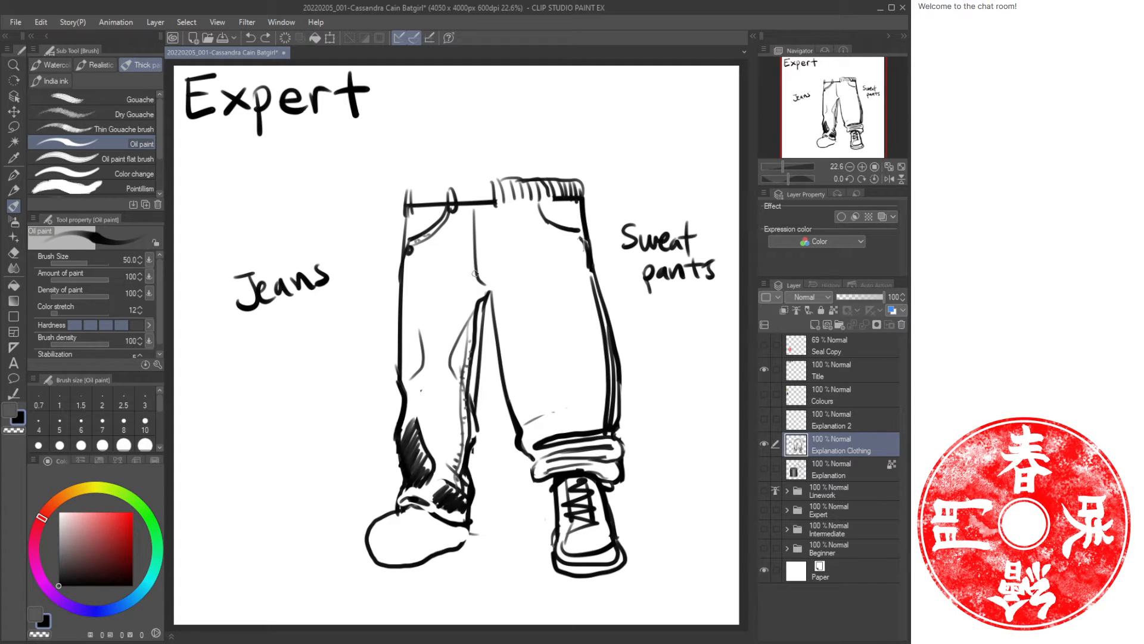
Draw arrows pointing at the cuffs of both the jeans and the sweatpants legs.
{"action": "mouse_move", "coordinate": [656, 421]}
{"action": "left_mouse_down"}
{"action": "mouse_move", "coordinate": [630, 438]}
{"action": "mouse_move", "coordinate": [662, 454]}
{"action": "left_mouse_up"}
{"action": "left_click_drag", "start_coordinate": [636, 437], "coordinate": [703, 429]}
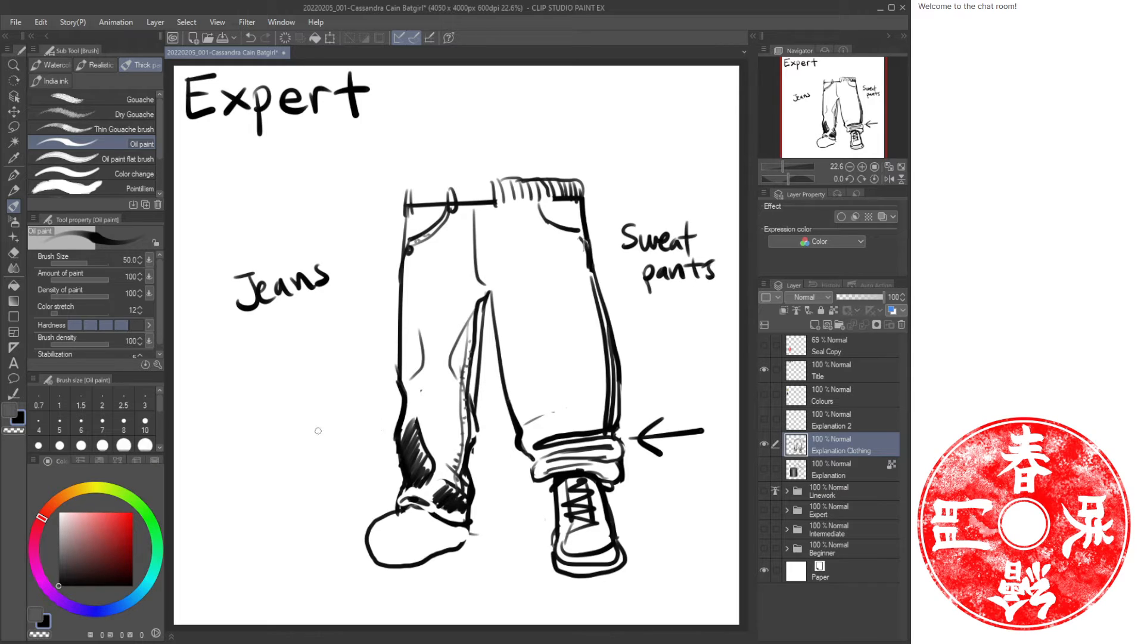
{"action": "left_click_drag", "start_coordinate": [298, 439], "coordinate": [365, 434]}
{"action": "mouse_move", "coordinate": [350, 422]}
{"action": "left_mouse_down"}
{"action": "mouse_move", "coordinate": [365, 433]}
{"action": "mouse_move", "coordinate": [356, 451]}
{"action": "left_mouse_up"}
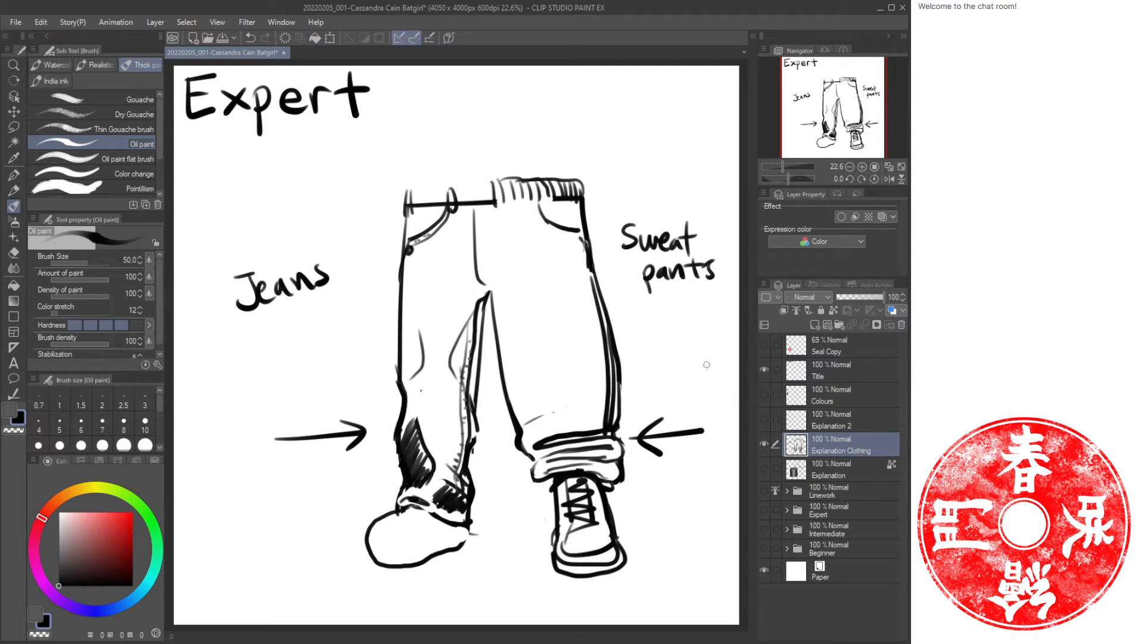
Hide the clothing explanation layer, show the Expert folder, and select the Lines (Expert) layer inside Linework.
{"action": "left_click", "coordinate": [764, 444]}
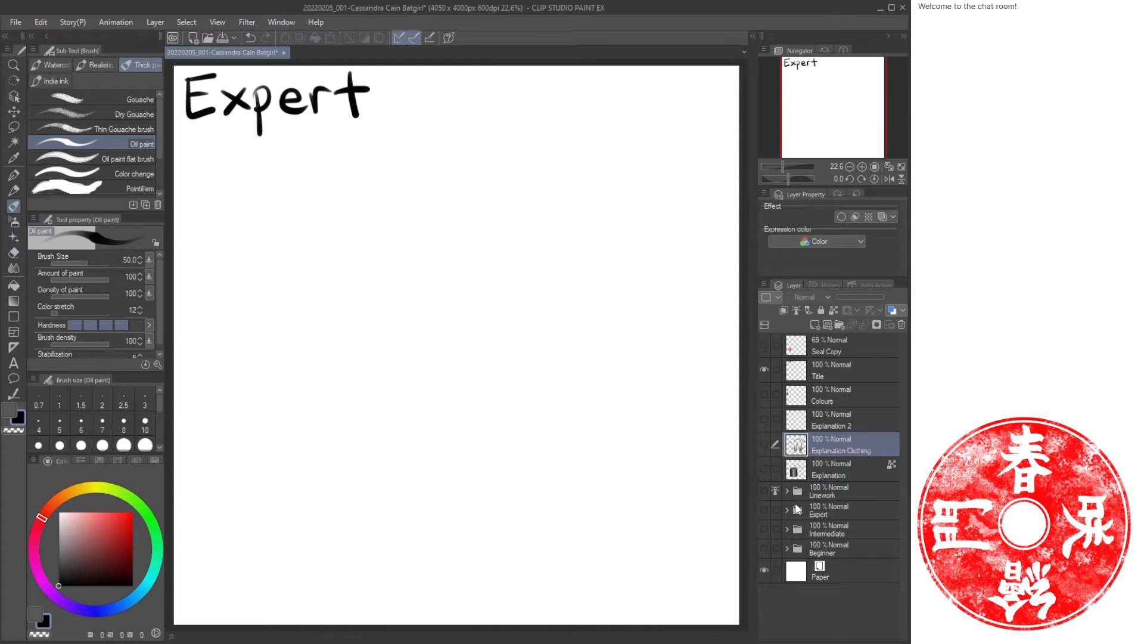
{"action": "left_click", "coordinate": [764, 510]}
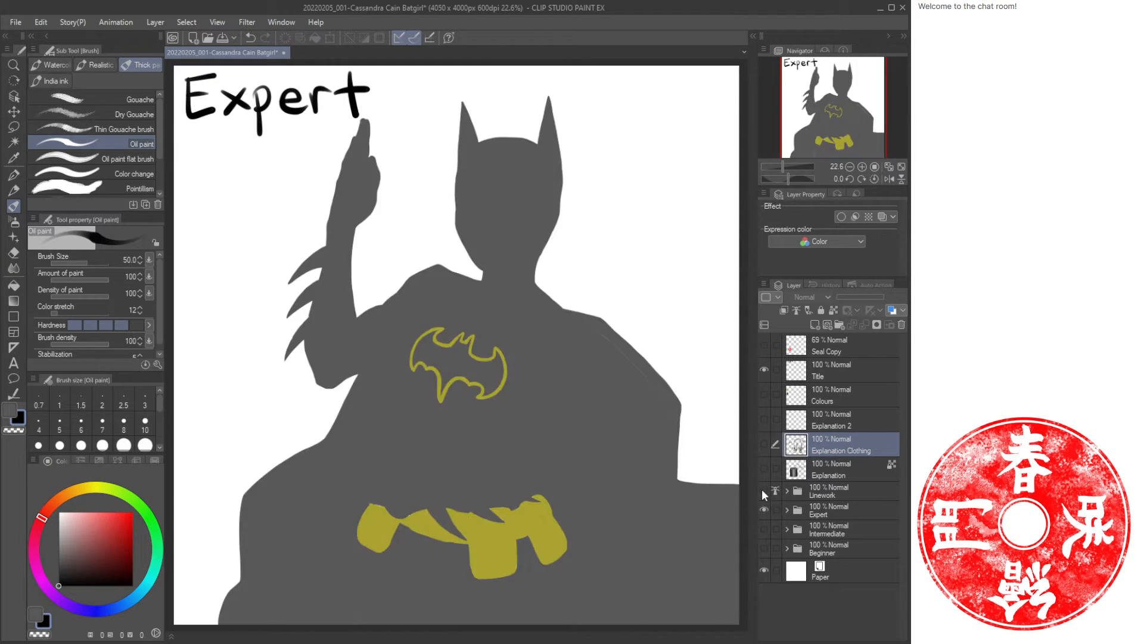
{"action": "left_click", "coordinate": [822, 509]}
{"action": "left_click", "coordinate": [804, 494]}
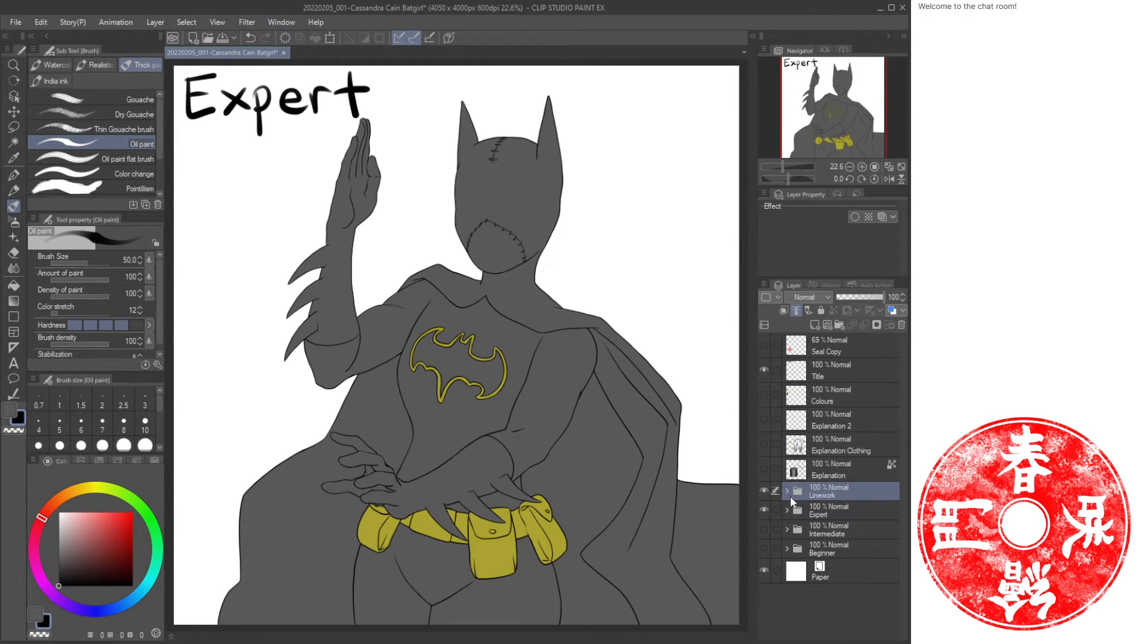
{"action": "left_click", "coordinate": [788, 492]}
{"action": "left_click", "coordinate": [858, 517]}
Zoom in to inspect the linework around Batgirl's raised arm and left shoulder.
{"action": "key", "text": "ctrl+space"}
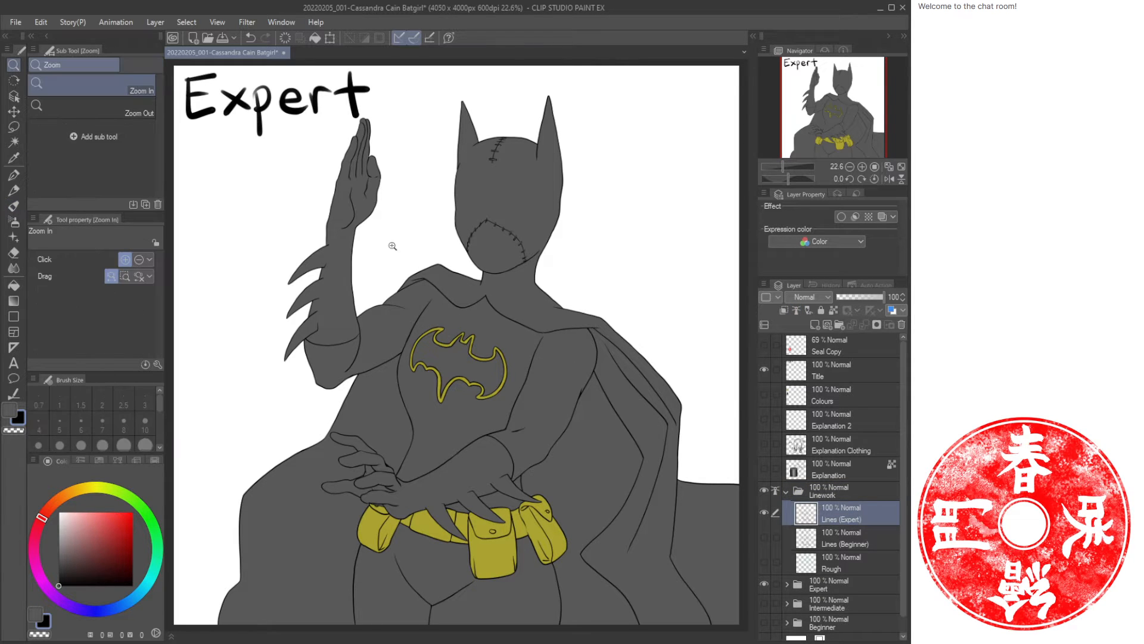
{"action": "left_click_drag", "start_coordinate": [383, 244], "coordinate": [376, 303]}
{"action": "left_click_drag", "start_coordinate": [481, 295], "coordinate": [467, 298]}
{"action": "left_click_drag", "start_coordinate": [506, 307], "coordinate": [433, 286]}
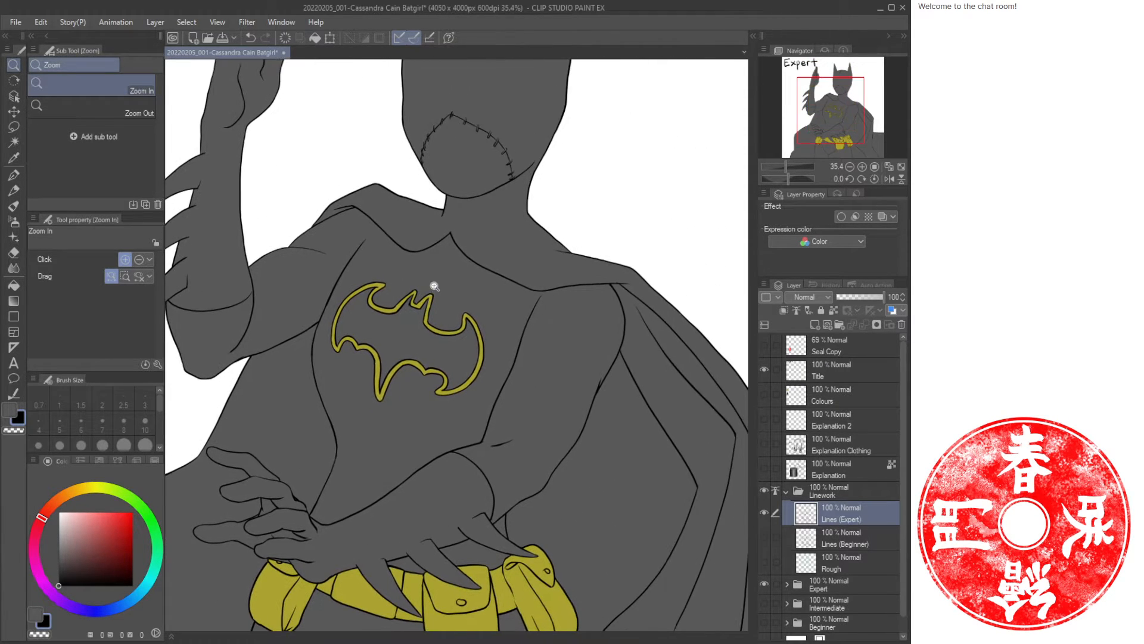
{"action": "left_click_drag", "start_coordinate": [445, 226], "coordinate": [397, 375]}
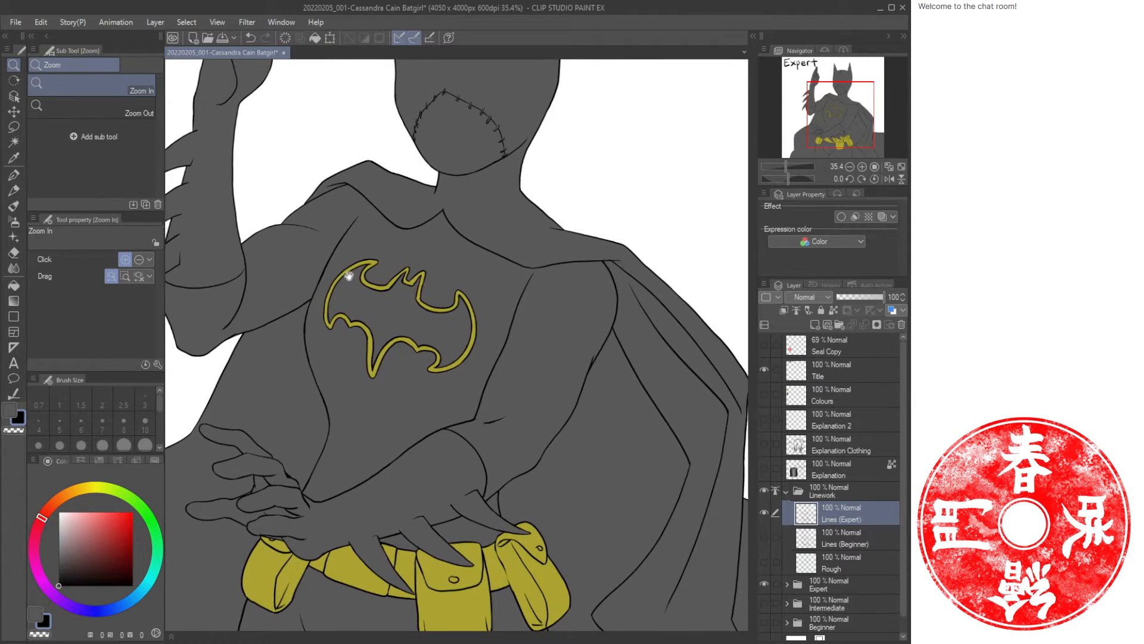
{"action": "left_click_drag", "start_coordinate": [348, 266], "coordinate": [444, 301]}
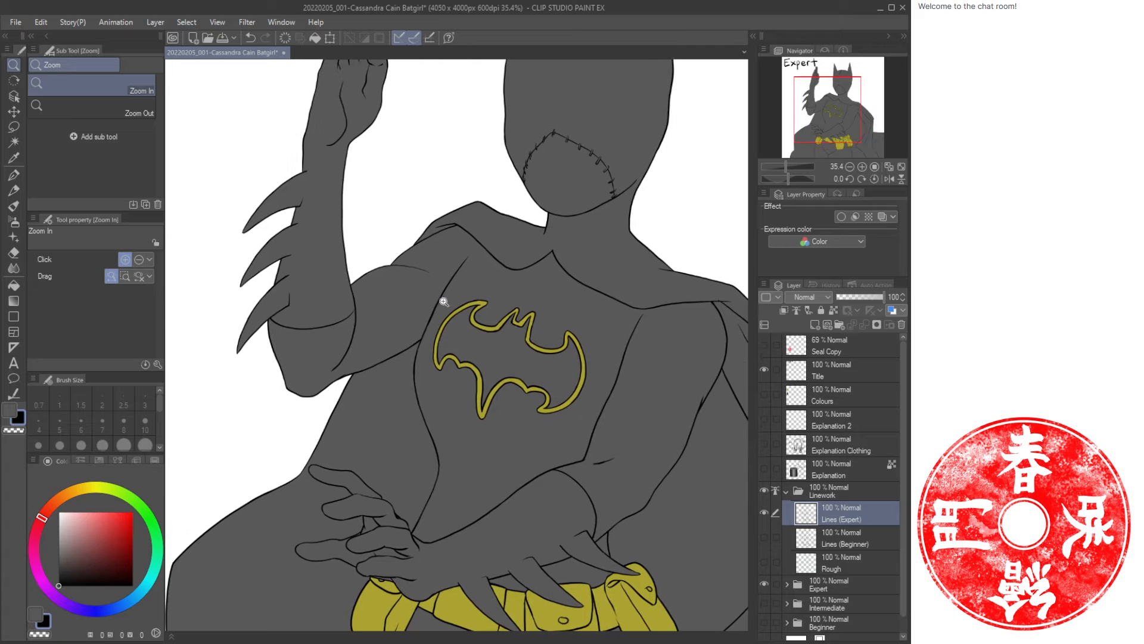
{"action": "left_click", "coordinate": [356, 379]}
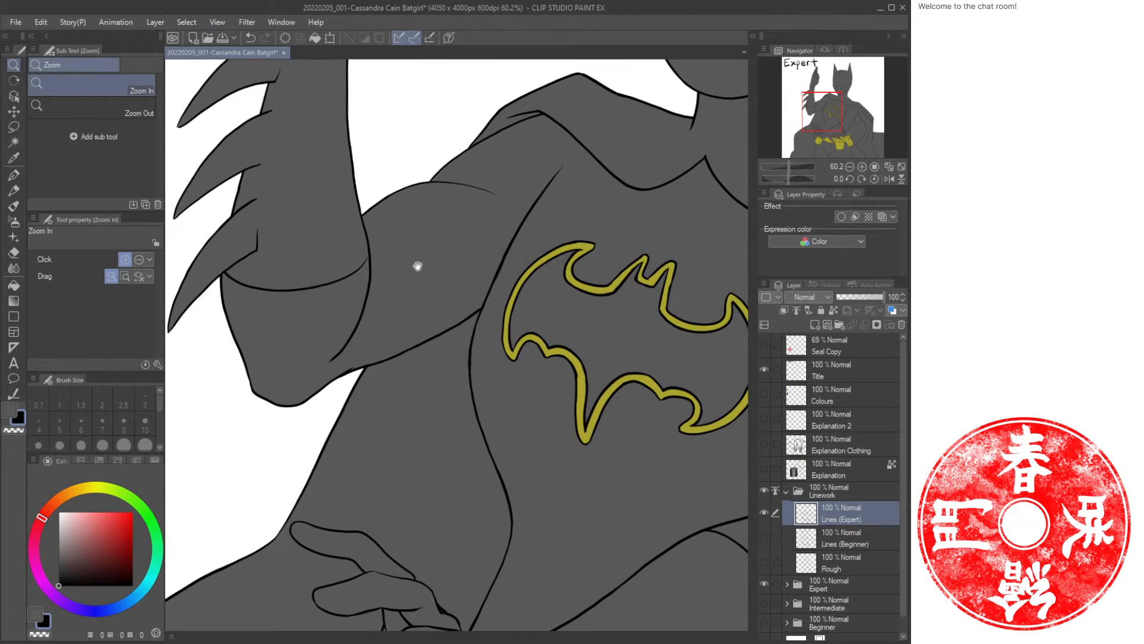
{"action": "left_click_drag", "start_coordinate": [422, 255], "coordinate": [385, 392]}
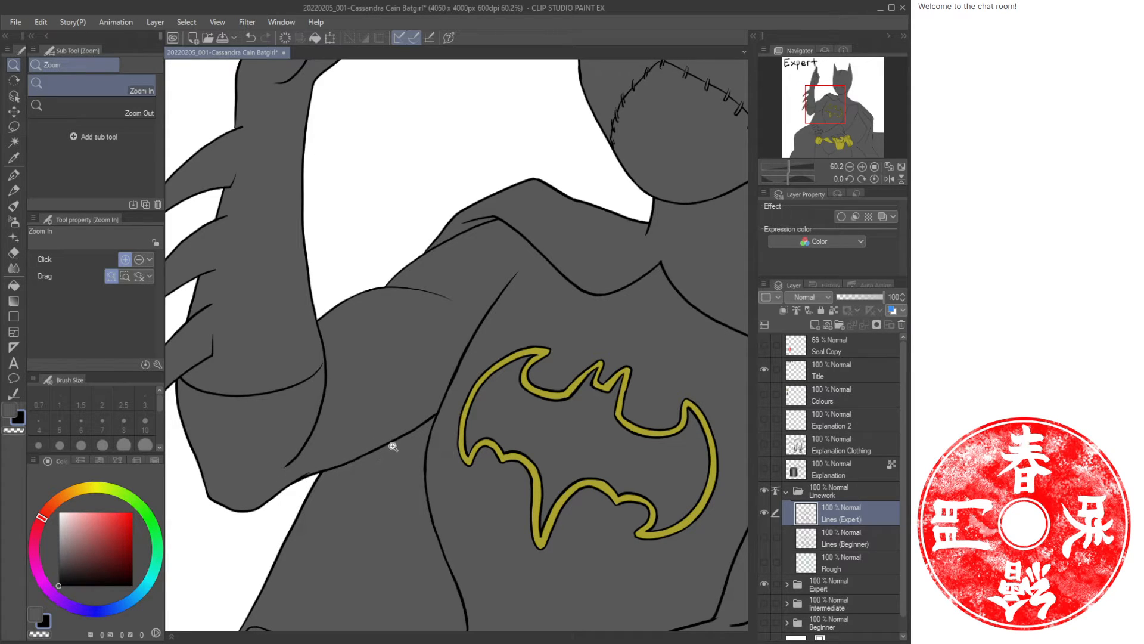
{"action": "left_click_drag", "start_coordinate": [322, 498], "coordinate": [456, 431]}
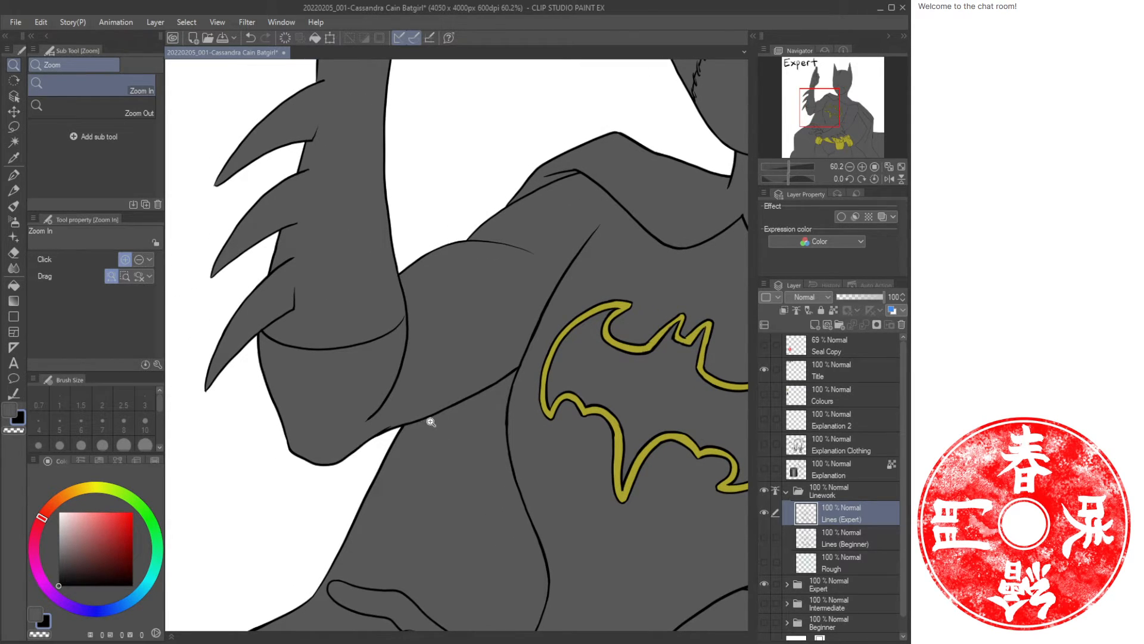
{"action": "left_click", "coordinate": [378, 445]}
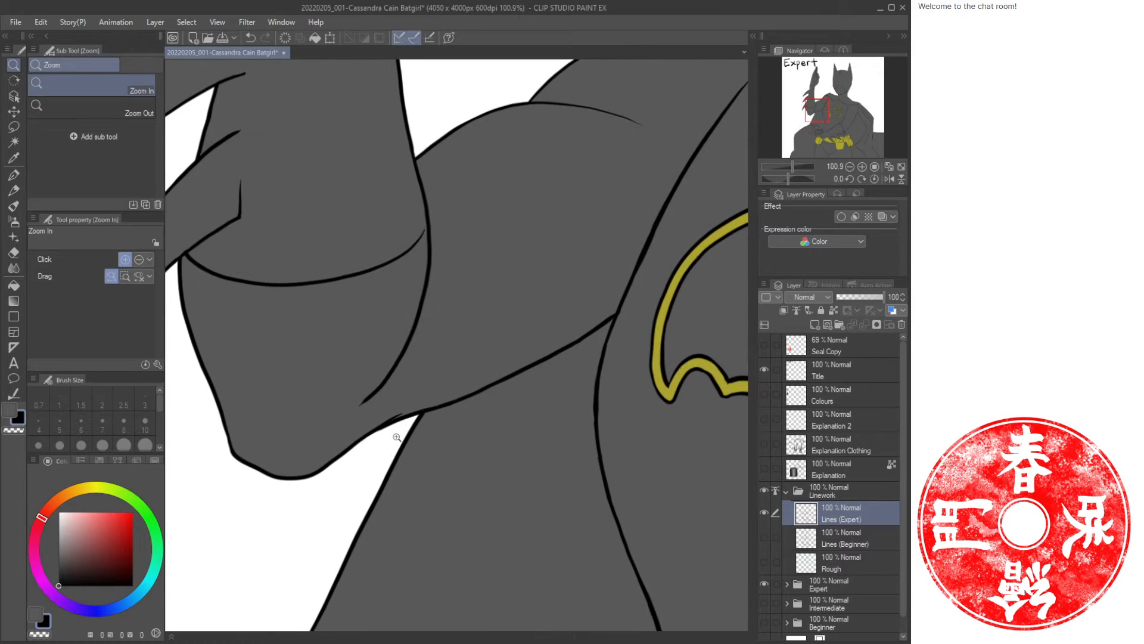
{"action": "left_click_drag", "start_coordinate": [508, 322], "coordinate": [375, 427]}
{"action": "left_click_drag", "start_coordinate": [415, 292], "coordinate": [452, 435]}
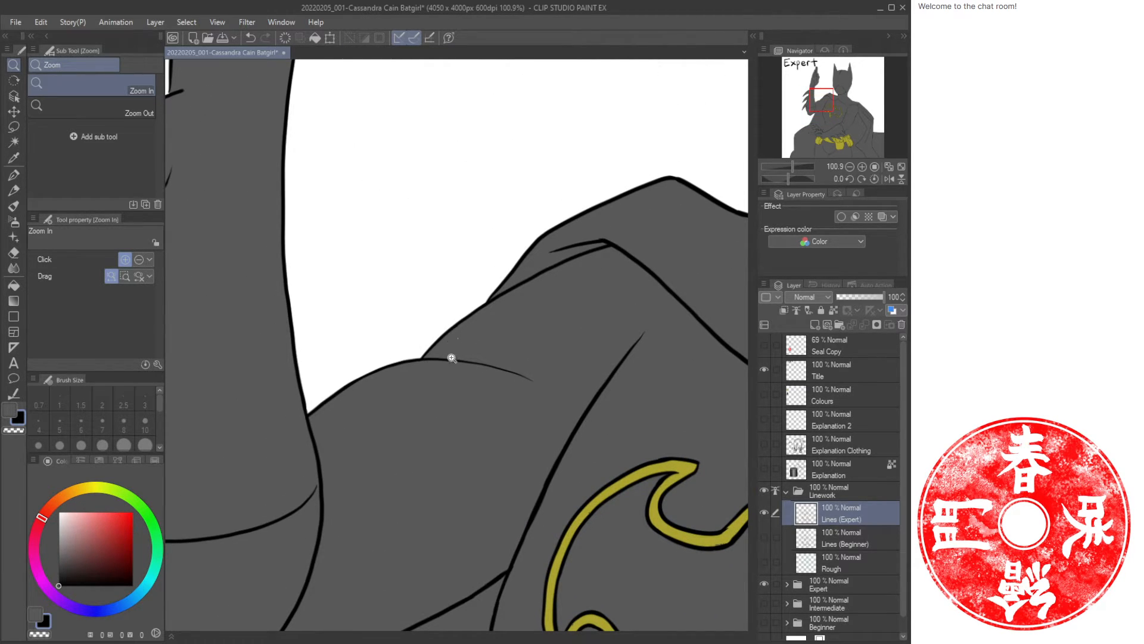
{"action": "key", "text": "p"}
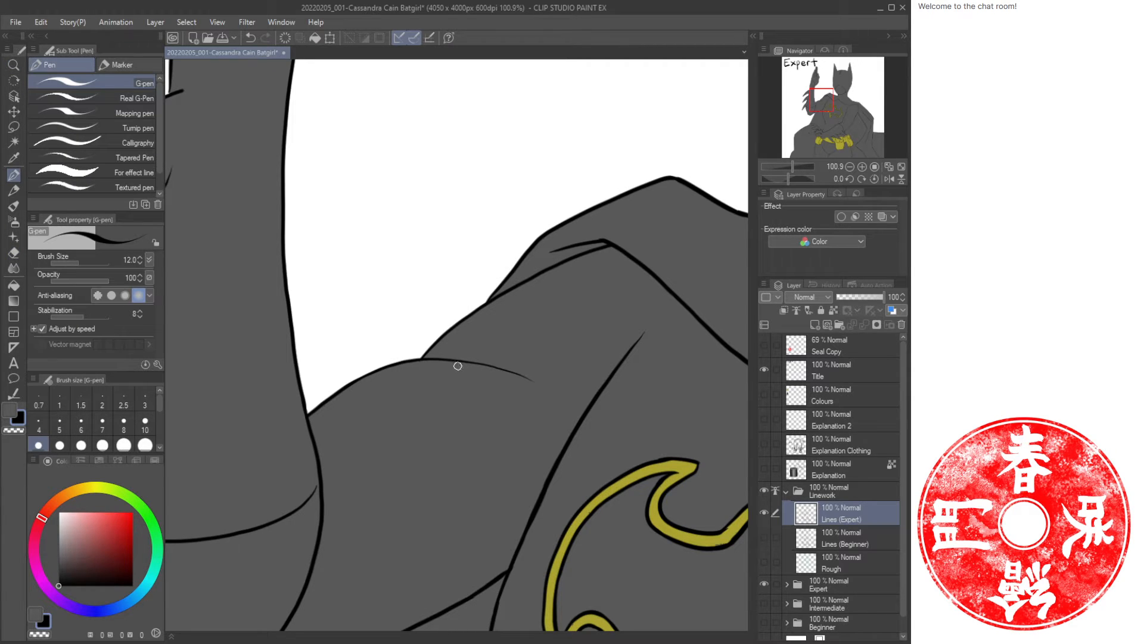
{"action": "key", "text": "e"}
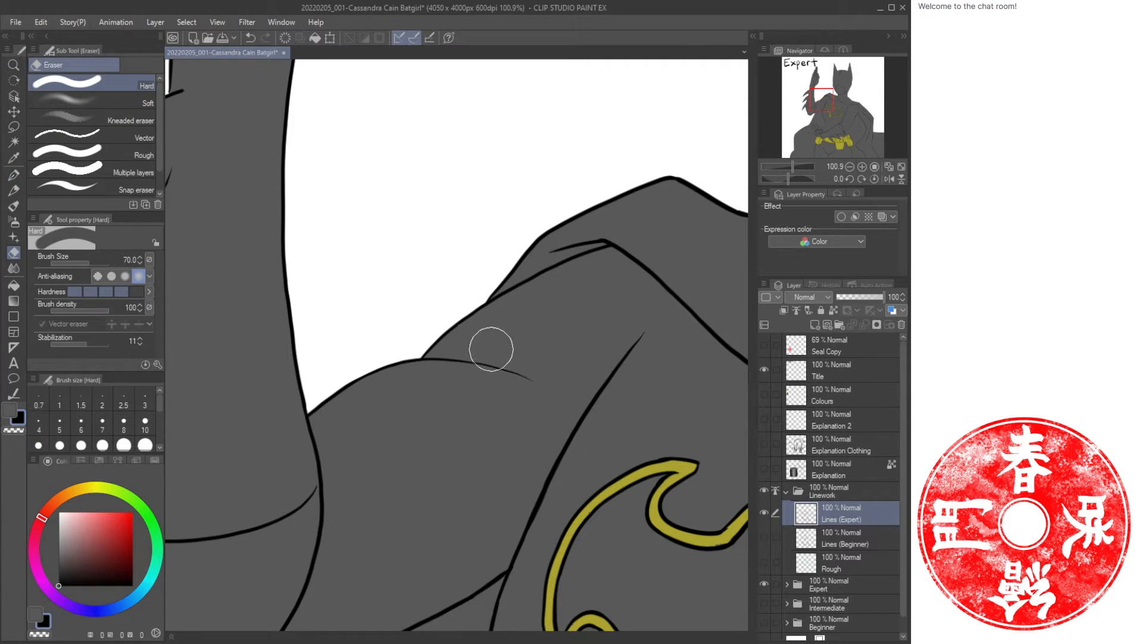
{"action": "key", "text": "bracketleft"}
{"action": "key", "text": "bracketleft"}
{"action": "key", "text": "bracketleft"}
{"action": "key", "text": "bracketleft"}
{"action": "key", "text": "bracketleft"}
{"action": "key", "text": "bracketleft"}
{"action": "key", "text": "bracketleft"}
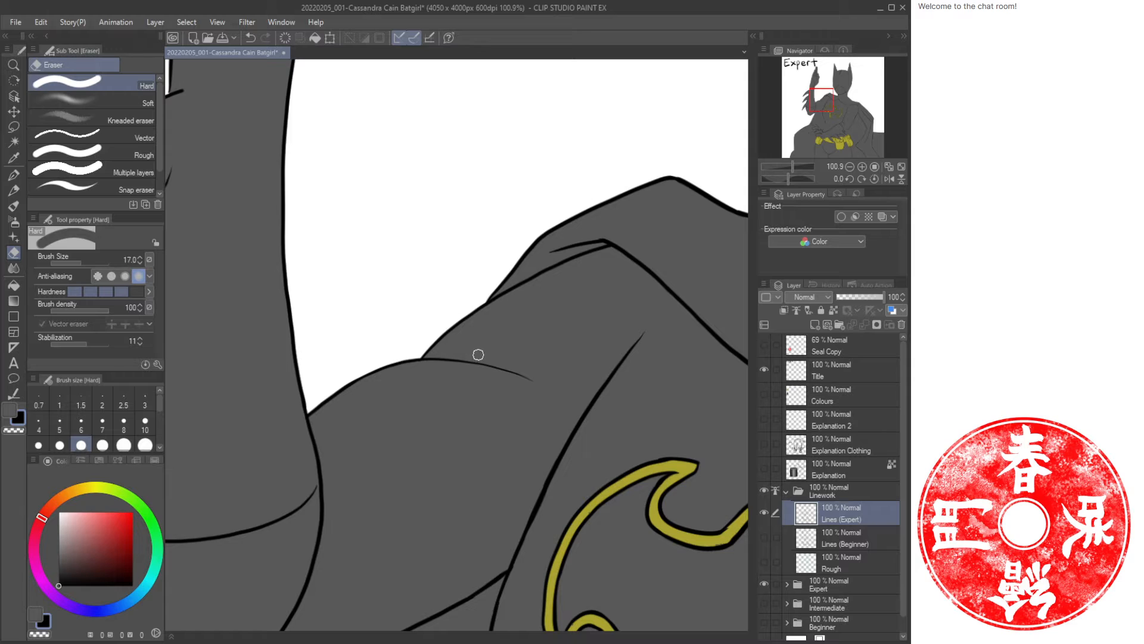
{"action": "key", "text": "p"}
{"action": "left_click_drag", "start_coordinate": [362, 357], "coordinate": [384, 386]}
{"action": "left_click_drag", "start_coordinate": [472, 292], "coordinate": [495, 324]}
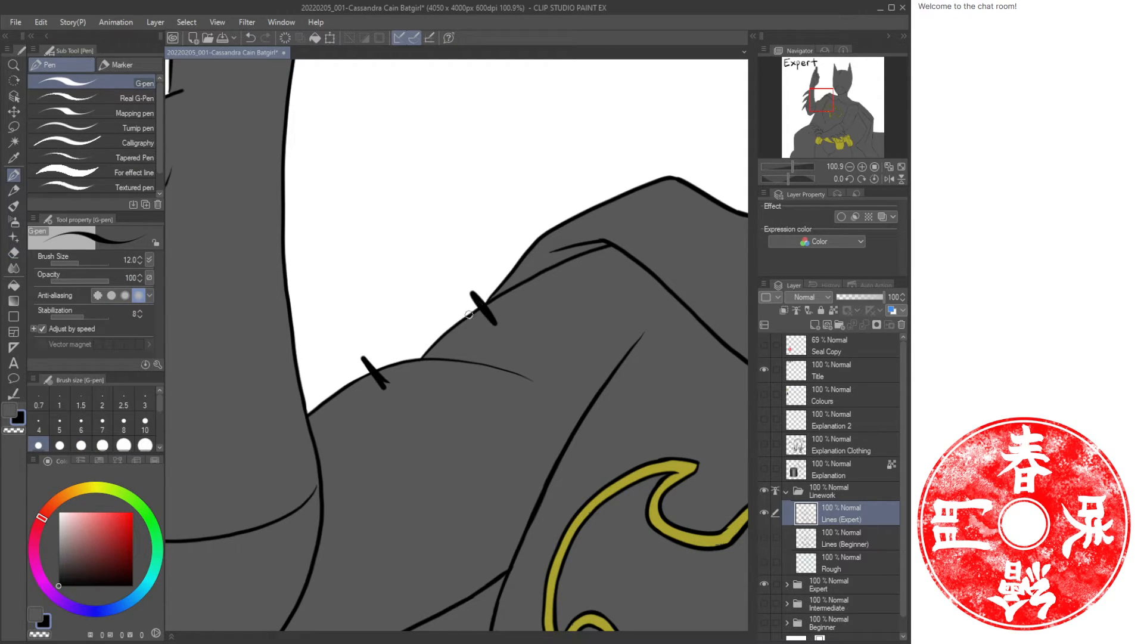
{"action": "left_click_drag", "start_coordinate": [480, 306], "coordinate": [375, 369]}
{"action": "key", "text": "ctrl+z"}
{"action": "key", "text": "ctrl+z"}
{"action": "key", "text": "ctrl+z"}
Erase a short segment of the shoulder fold line and hide the Expert colour folder.
{"action": "key", "text": "e"}
{"action": "mouse_move", "coordinate": [435, 350]}
{"action": "left_mouse_down"}
{"action": "mouse_move", "coordinate": [467, 330]}
{"action": "mouse_move", "coordinate": [360, 379]}
{"action": "mouse_move", "coordinate": [472, 318]}
{"action": "left_mouse_up"}
{"action": "key", "text": "p"}
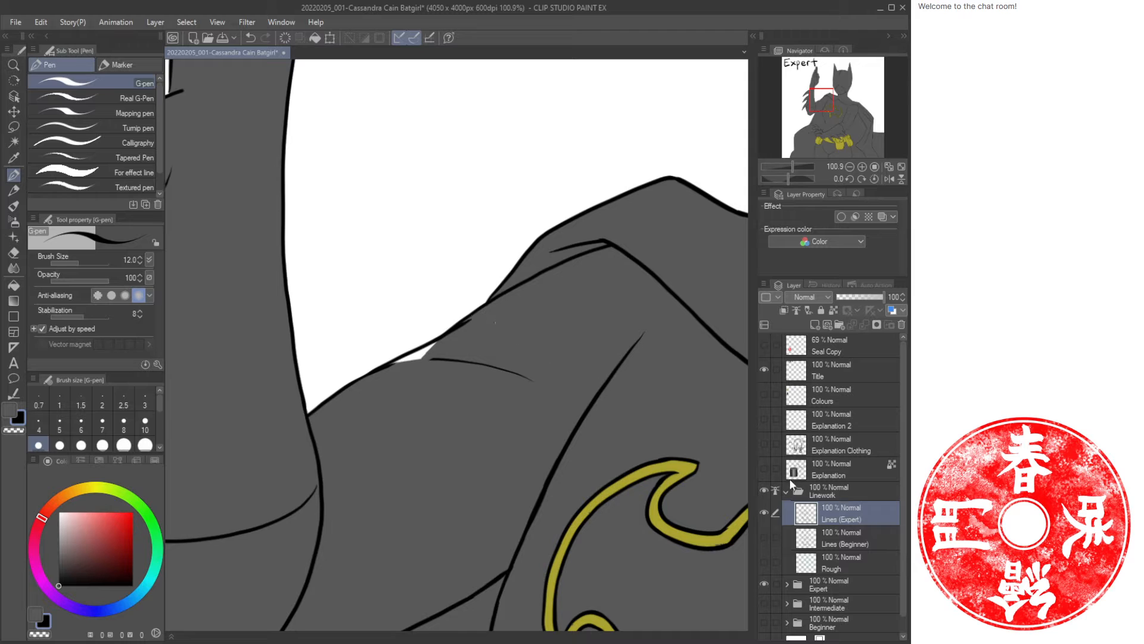
{"action": "left_click", "coordinate": [765, 583]}
Erase and redraw the shoulder fold line running from the arm toward the neck.
{"action": "key", "text": "e"}
{"action": "mouse_move", "coordinate": [534, 389]}
{"action": "left_mouse_down"}
{"action": "mouse_move", "coordinate": [499, 368]}
{"action": "mouse_move", "coordinate": [410, 358]}
{"action": "mouse_move", "coordinate": [374, 376]}
{"action": "mouse_move", "coordinate": [474, 315]}
{"action": "left_mouse_up"}
{"action": "key", "text": "p"}
{"action": "left_click_drag", "start_coordinate": [373, 370], "coordinate": [487, 302]}
Thicken the line where the upper arm meets the shoulder with the G-pen.
{"action": "key", "text": "ctrl+space"}
{"action": "left_click_drag", "start_coordinate": [523, 344], "coordinate": [465, 352]}
{"action": "left_click_drag", "start_coordinate": [518, 348], "coordinate": [412, 334]}
{"action": "left_click_drag", "start_coordinate": [505, 344], "coordinate": [495, 386]}
{"action": "left_click_drag", "start_coordinate": [344, 311], "coordinate": [368, 306]}
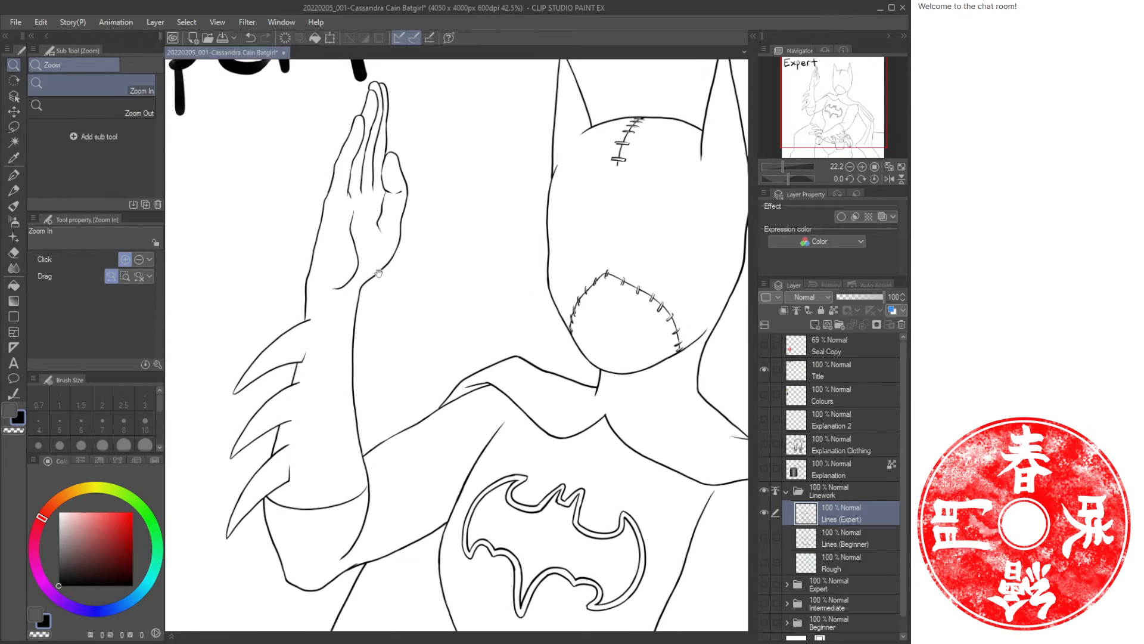
{"action": "left_click_drag", "start_coordinate": [330, 232], "coordinate": [328, 358]}
{"action": "left_click", "coordinate": [339, 367]}
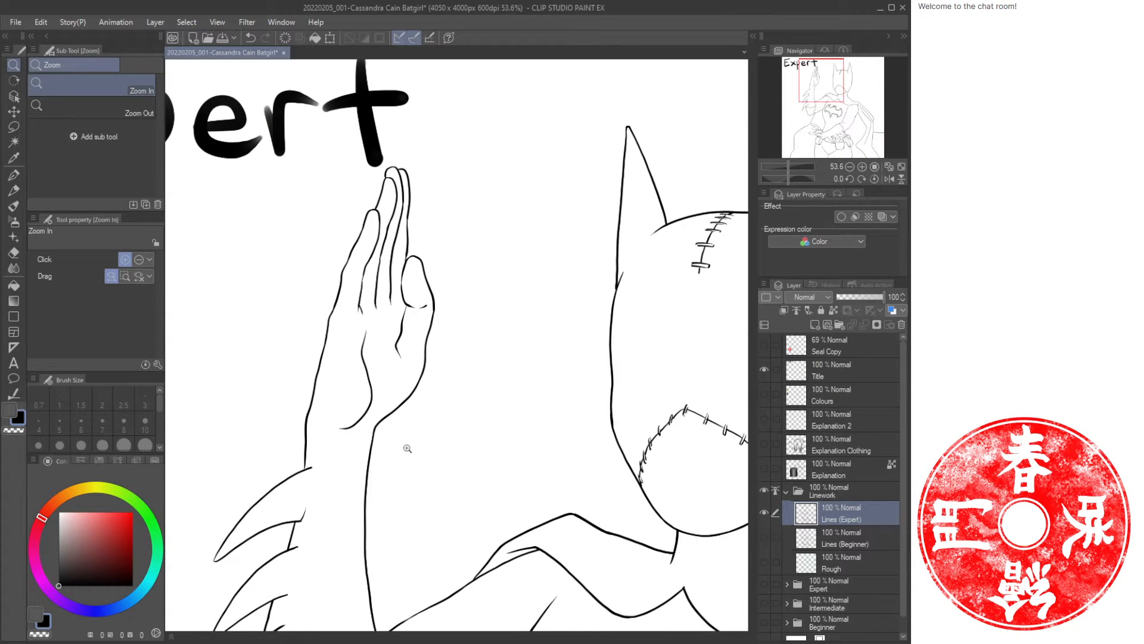
{"action": "mouse_move", "coordinate": [403, 449]}
{"action": "left_mouse_down"}
{"action": "mouse_move", "coordinate": [401, 422]}
{"action": "mouse_move", "coordinate": [285, 313]}
{"action": "left_mouse_up"}
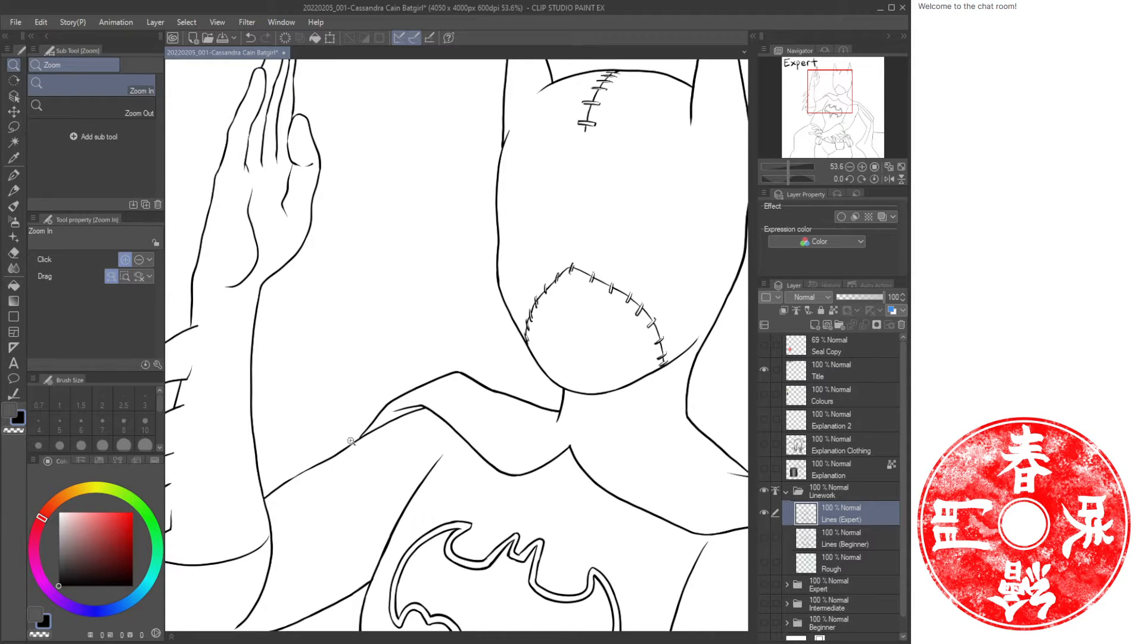
{"action": "left_click_drag", "start_coordinate": [328, 481], "coordinate": [417, 391]}
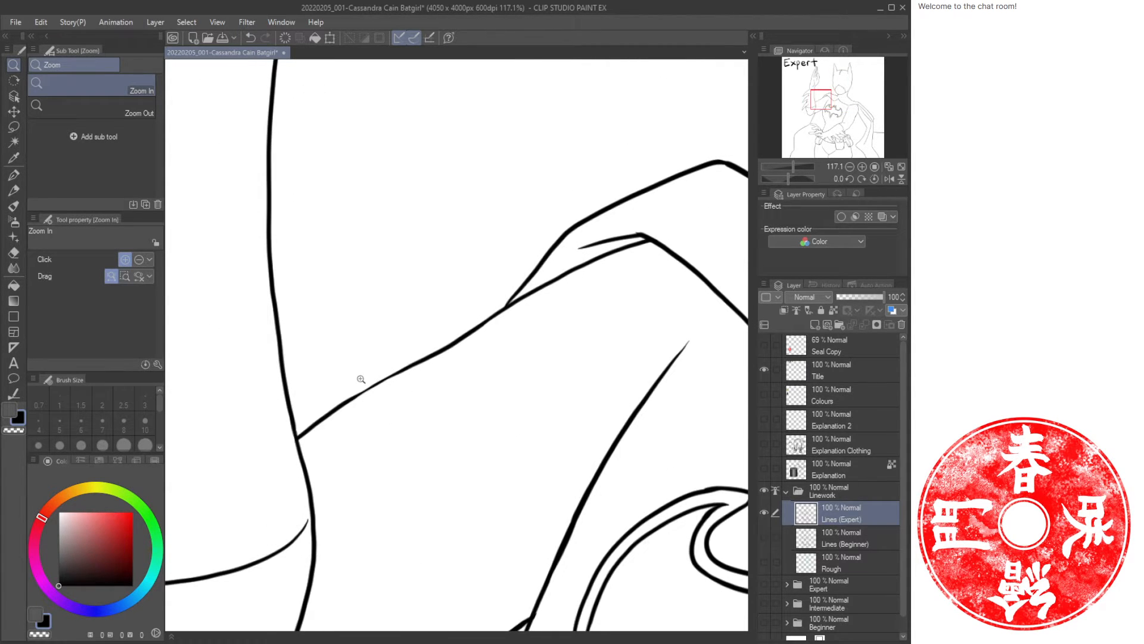
{"action": "key", "text": "p"}
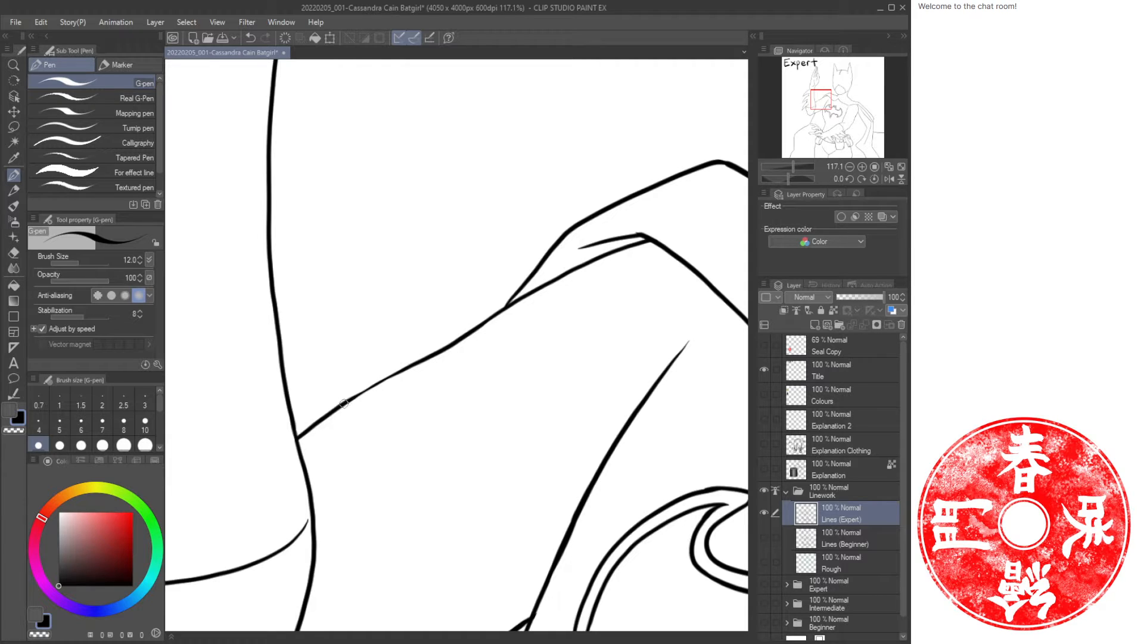
{"action": "left_click_drag", "start_coordinate": [344, 404], "coordinate": [393, 373]}
{"action": "key", "text": "ctrl+z"}
{"action": "left_click_drag", "start_coordinate": [345, 403], "coordinate": [411, 366]}
{"action": "left_click_drag", "start_coordinate": [447, 242], "coordinate": [355, 399]}
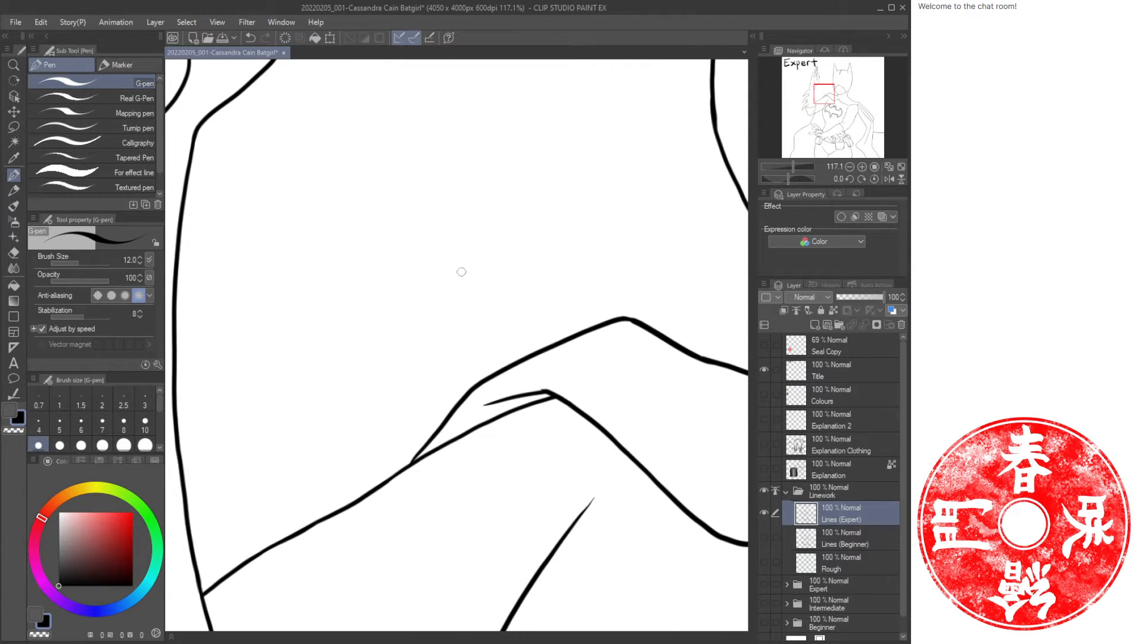
{"action": "key", "text": "ctrl+space"}
{"action": "left_click_drag", "start_coordinate": [419, 320], "coordinate": [375, 327]}
{"action": "left_click_drag", "start_coordinate": [438, 347], "coordinate": [474, 254]}
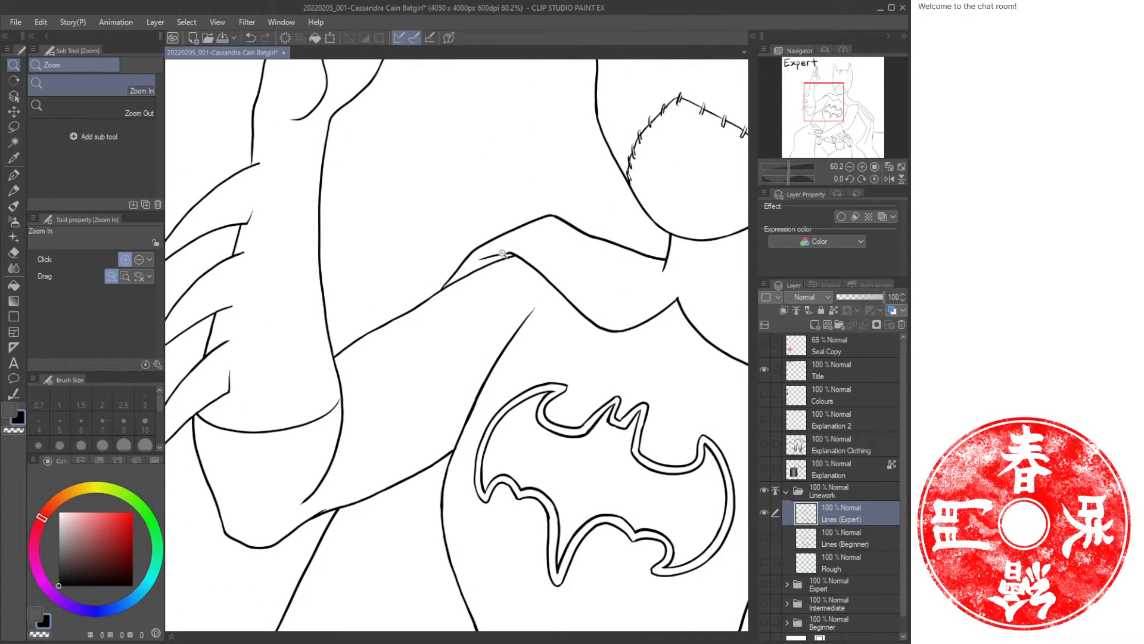
{"action": "left_click_drag", "start_coordinate": [314, 474], "coordinate": [433, 441]}
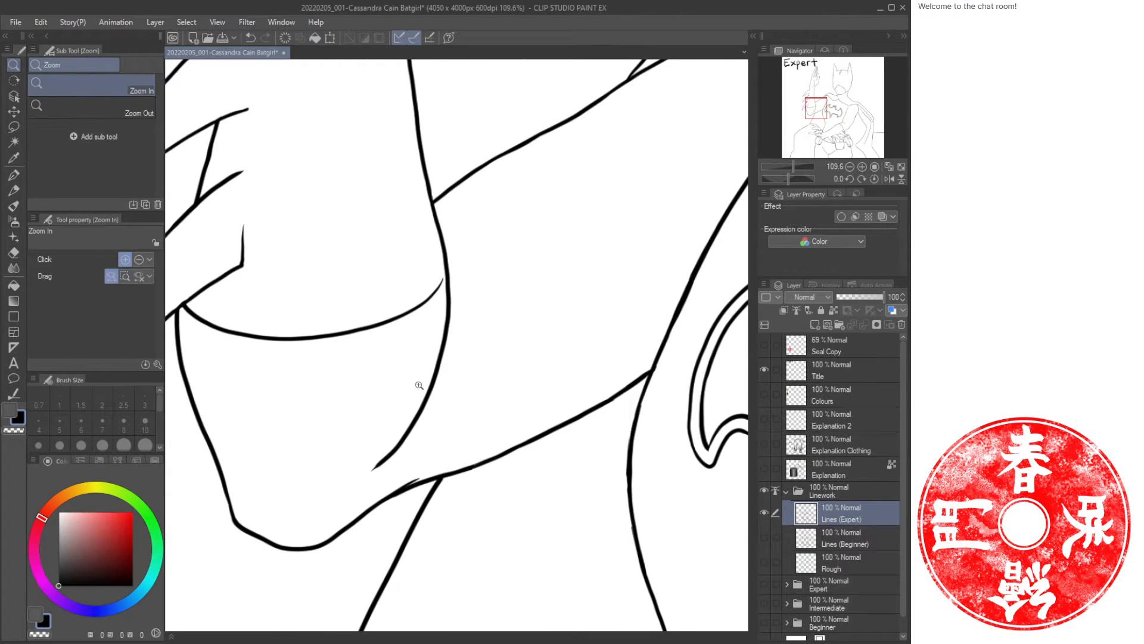
{"action": "key", "text": "e"}
{"action": "mouse_move", "coordinate": [441, 331]}
{"action": "left_mouse_down"}
{"action": "mouse_move", "coordinate": [411, 426]}
{"action": "mouse_move", "coordinate": [368, 478]}
{"action": "left_mouse_up"}
{"action": "key", "text": "ctrl+z"}
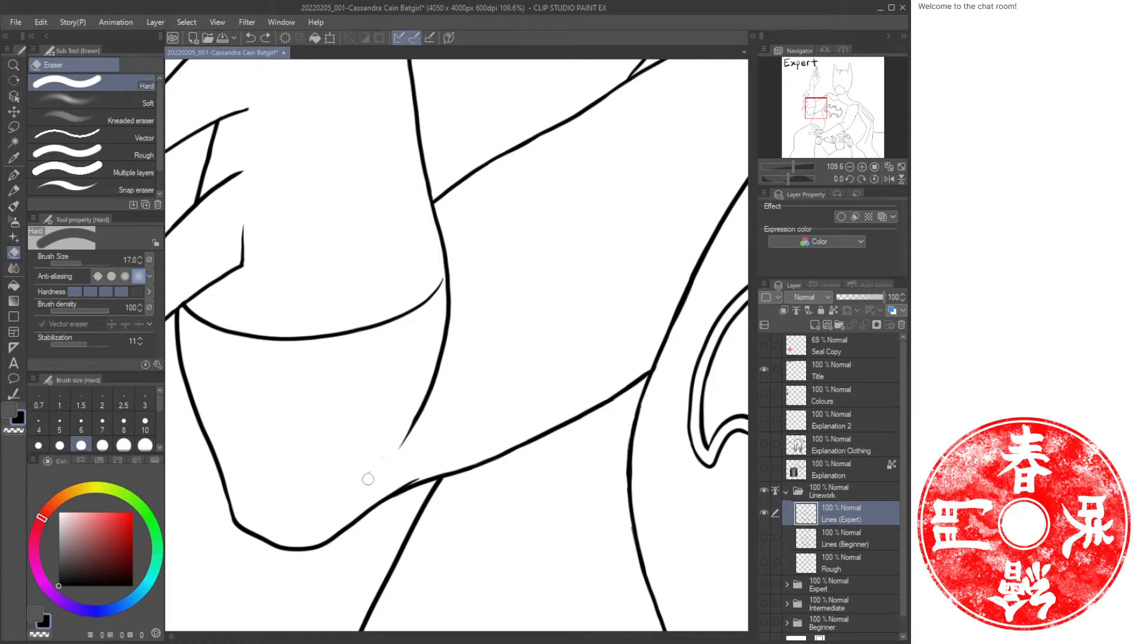
{"action": "key", "text": "p"}
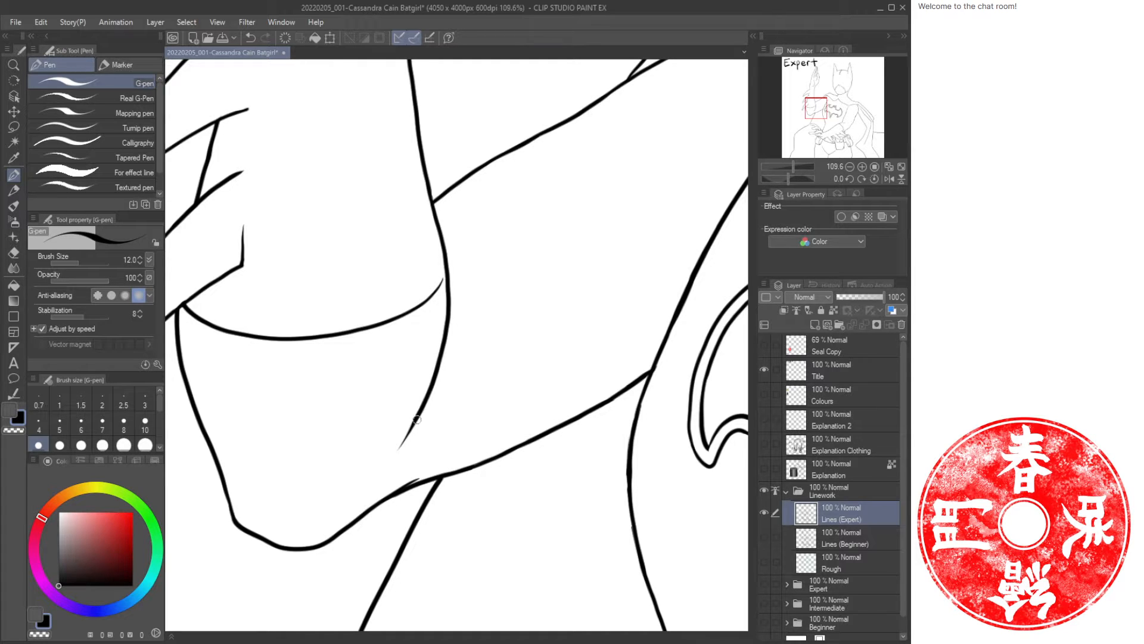
Trim the arm contour near the armpit and draw a short vertical crease line on the upper arm.
{"action": "key", "text": "e"}
{"action": "left_click_drag", "start_coordinate": [424, 387], "coordinate": [402, 428]}
{"action": "key", "text": "p"}
{"action": "mouse_move", "coordinate": [434, 375]}
{"action": "left_mouse_down"}
{"action": "mouse_move", "coordinate": [423, 441]}
{"action": "mouse_move", "coordinate": [434, 394]}
{"action": "left_mouse_up"}
{"action": "key", "text": "ctrl+z"}
{"action": "key", "text": "ctrl+z"}
{"action": "mouse_move", "coordinate": [448, 352]}
{"action": "left_mouse_down"}
{"action": "mouse_move", "coordinate": [431, 447]}
{"action": "mouse_move", "coordinate": [391, 504]}
{"action": "left_mouse_up"}
{"action": "key", "text": "ctrl+z"}
{"action": "key", "text": "ctrl+z"}
{"action": "key", "text": "ctrl+z"}
{"action": "mouse_move", "coordinate": [435, 386]}
{"action": "left_mouse_down"}
{"action": "mouse_move", "coordinate": [434, 431]}
{"action": "mouse_move", "coordinate": [443, 359]}
{"action": "mouse_move", "coordinate": [408, 495]}
{"action": "left_mouse_up"}
{"action": "key", "text": "ctrl+z"}
{"action": "key", "text": "ctrl+z"}
{"action": "mouse_move", "coordinate": [438, 367]}
{"action": "left_mouse_down"}
{"action": "mouse_move", "coordinate": [428, 429]}
{"action": "mouse_move", "coordinate": [441, 372]}
{"action": "mouse_move", "coordinate": [438, 429]}
{"action": "left_mouse_up"}
{"action": "key", "text": "e"}
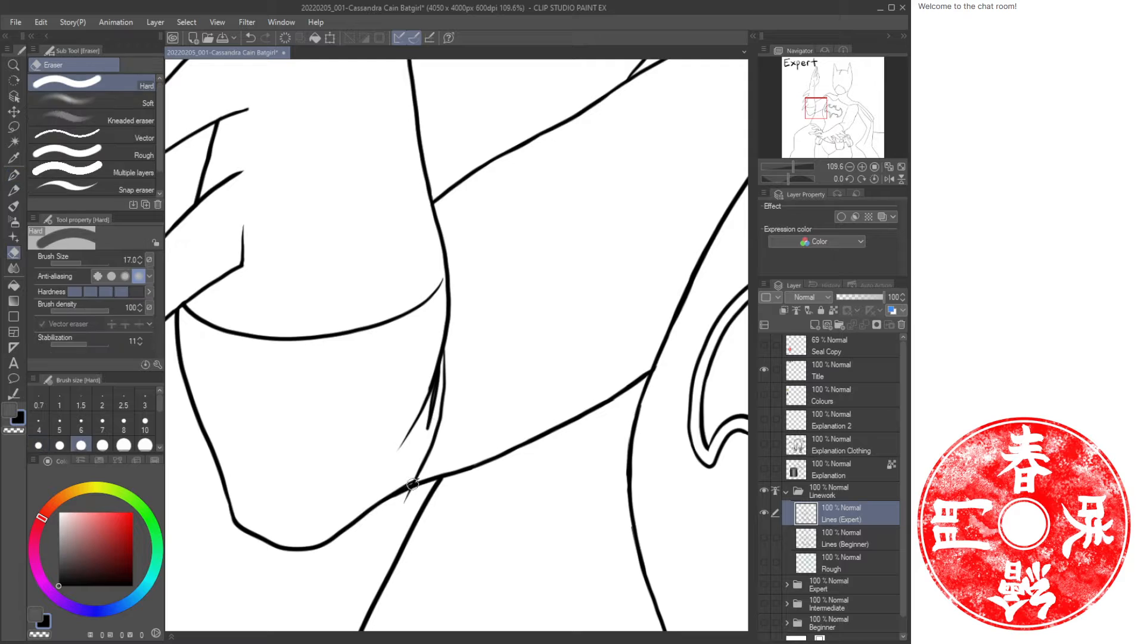
{"action": "mouse_move", "coordinate": [411, 479]}
{"action": "left_mouse_down"}
{"action": "mouse_move", "coordinate": [398, 506]}
{"action": "mouse_move", "coordinate": [376, 509]}
{"action": "mouse_move", "coordinate": [410, 482]}
{"action": "mouse_move", "coordinate": [383, 502]}
{"action": "left_mouse_up"}
{"action": "key", "text": "p"}
{"action": "key", "text": "ctrl+z"}
{"action": "key", "text": "ctrl+space"}
{"action": "left_click_drag", "start_coordinate": [448, 445], "coordinate": [378, 435]}
{"action": "mouse_move", "coordinate": [442, 302]}
{"action": "left_mouse_down"}
{"action": "mouse_move", "coordinate": [480, 296]}
{"action": "mouse_move", "coordinate": [418, 302]}
{"action": "mouse_move", "coordinate": [462, 298]}
{"action": "left_mouse_up"}
{"action": "key", "text": "e"}
{"action": "key", "text": "p"}
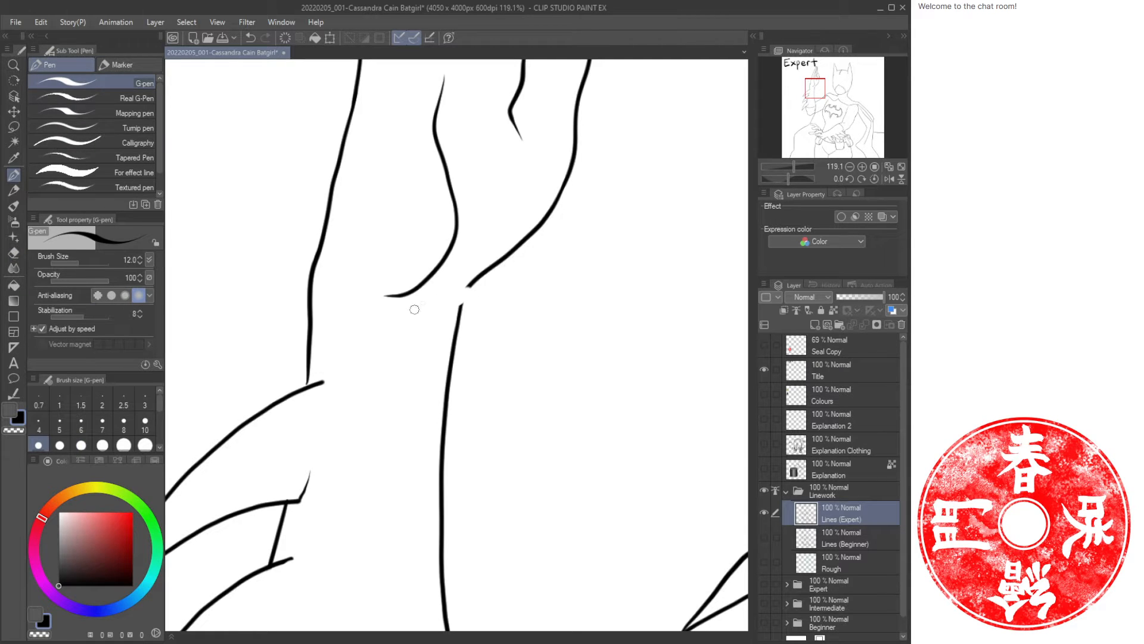
{"action": "mouse_move", "coordinate": [468, 287]}
{"action": "left_mouse_down"}
{"action": "mouse_move", "coordinate": [402, 304]}
{"action": "mouse_move", "coordinate": [450, 299]}
{"action": "mouse_move", "coordinate": [401, 310]}
{"action": "mouse_move", "coordinate": [435, 313]}
{"action": "mouse_move", "coordinate": [476, 280]}
{"action": "mouse_move", "coordinate": [373, 303]}
{"action": "mouse_move", "coordinate": [482, 290]}
{"action": "mouse_move", "coordinate": [462, 296]}
{"action": "mouse_move", "coordinate": [475, 281]}
{"action": "mouse_move", "coordinate": [446, 307]}
{"action": "mouse_move", "coordinate": [480, 278]}
{"action": "mouse_move", "coordinate": [418, 287]}
{"action": "mouse_move", "coordinate": [432, 274]}
{"action": "mouse_move", "coordinate": [370, 261]}
{"action": "left_mouse_up"}
{"action": "key", "text": "e"}
{"action": "key", "text": "p"}
{"action": "key", "text": "ctrl+z"}
{"action": "key", "text": "e"}
{"action": "key", "text": "p"}
{"action": "key", "text": "e"}
{"action": "key", "text": "p"}
Draw two small fold lines under the collar and a collarbone line across the upper chest.
{"action": "key", "text": "ctrl+space"}
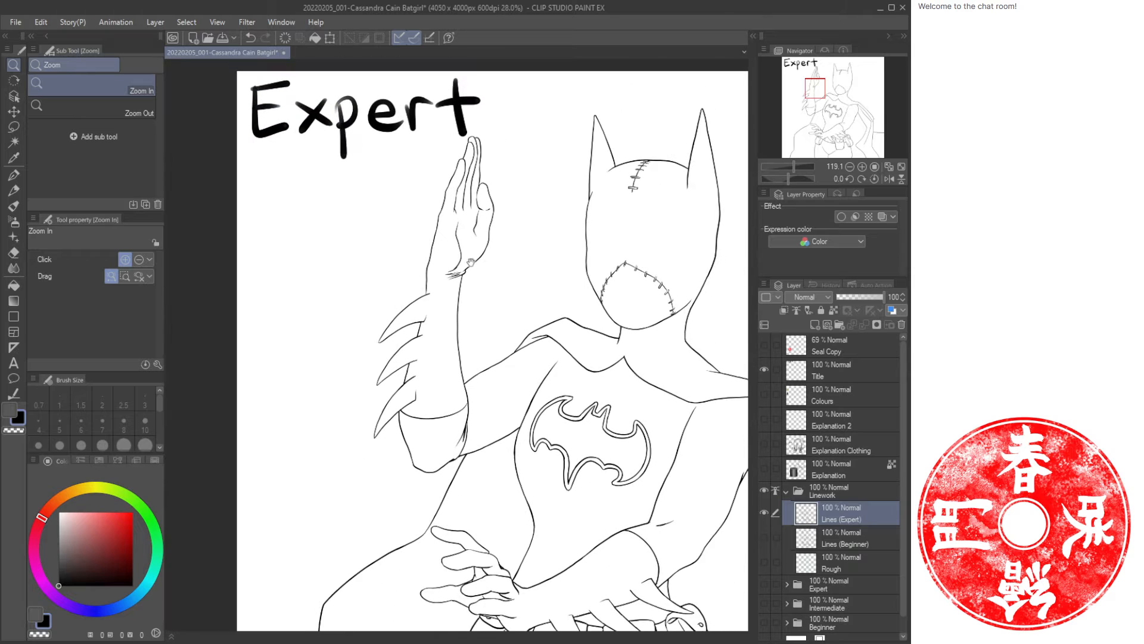
{"action": "key", "text": "space"}
{"action": "left_click_drag", "start_coordinate": [564, 223], "coordinate": [451, 217]}
{"action": "key", "text": "space"}
{"action": "left_click_drag", "start_coordinate": [540, 340], "coordinate": [430, 310]}
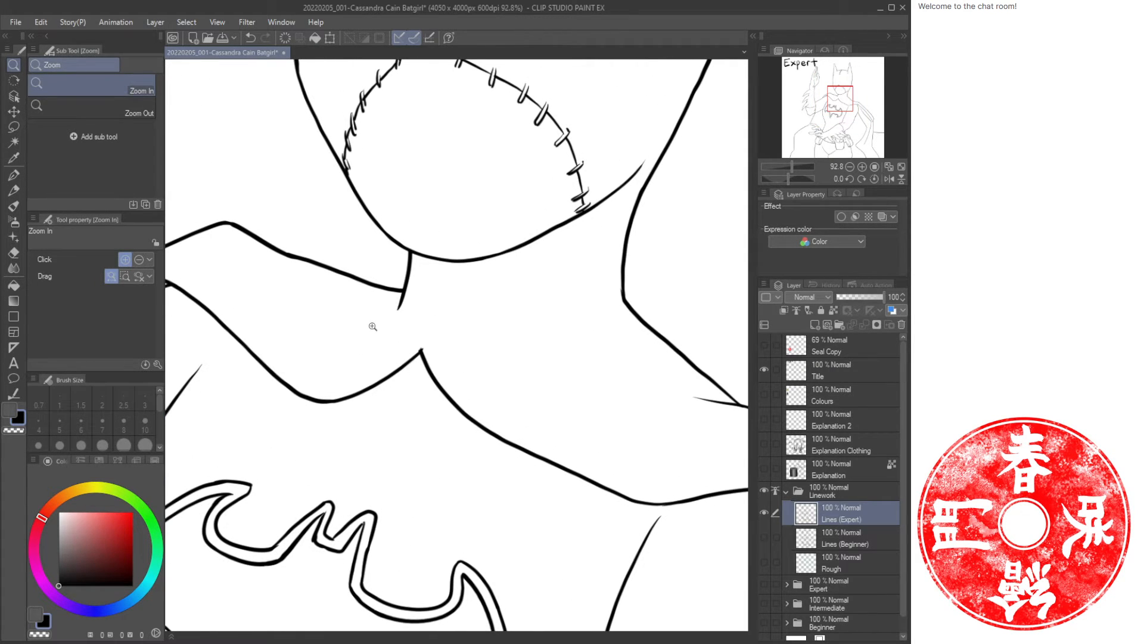
{"action": "key", "text": "p"}
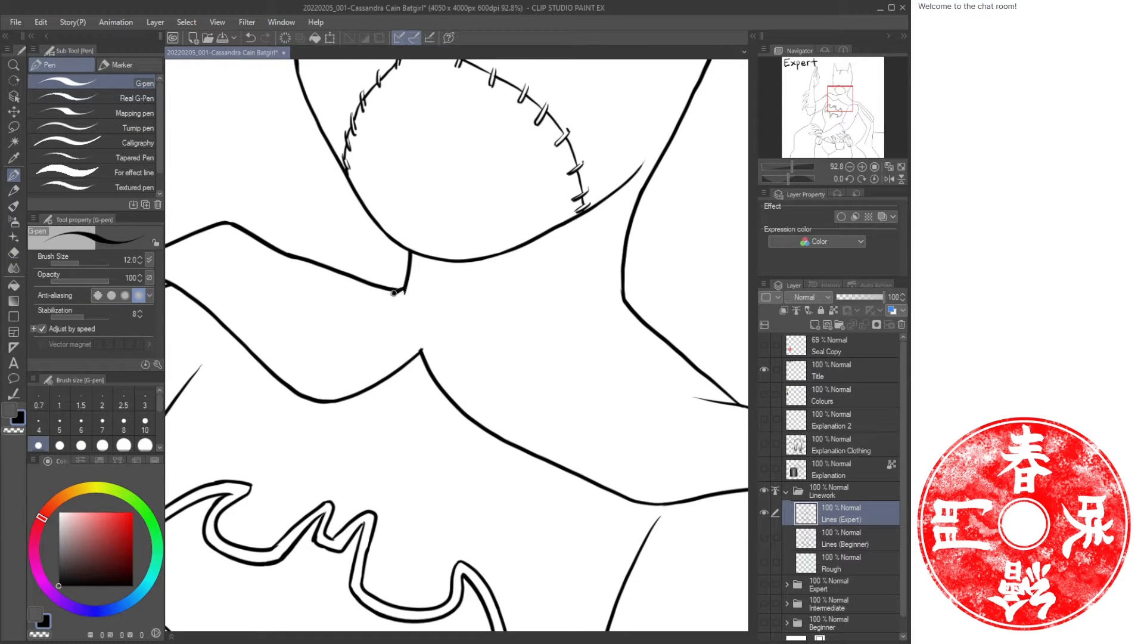
{"action": "left_click_drag", "start_coordinate": [394, 293], "coordinate": [391, 331]}
{"action": "left_click_drag", "start_coordinate": [403, 291], "coordinate": [402, 326]}
{"action": "left_click_drag", "start_coordinate": [448, 340], "coordinate": [595, 357]}
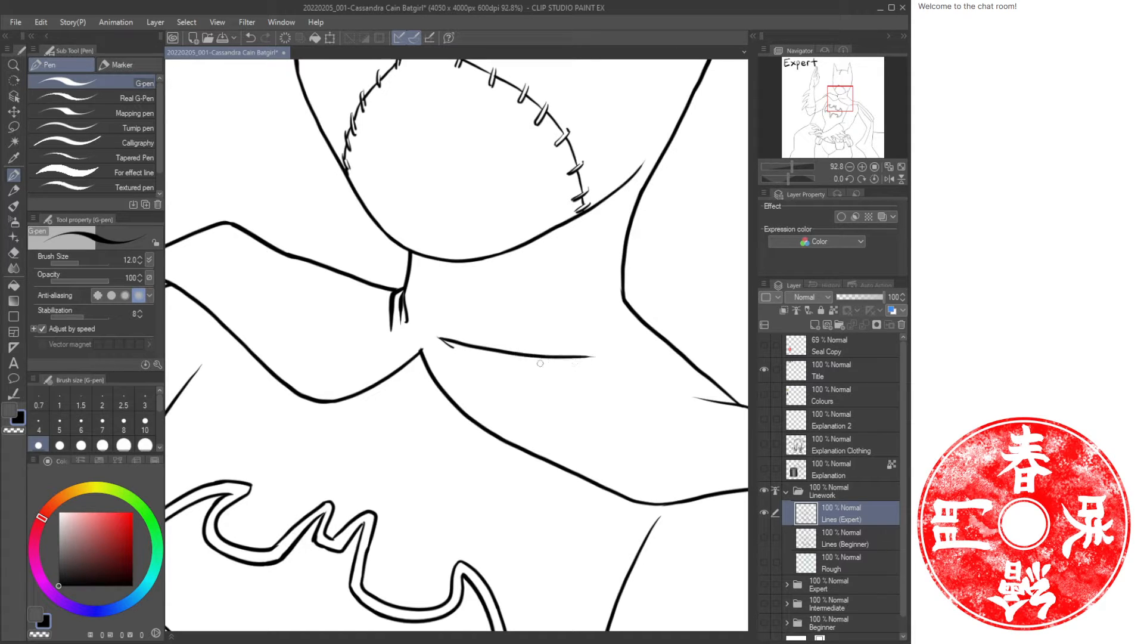
Undo the last stroke and redraw the collarbone line across the upper chest in two strokes.
{"action": "key", "text": "ctrl+z"}
{"action": "left_click_drag", "start_coordinate": [445, 341], "coordinate": [580, 343]}
{"action": "mouse_move", "coordinate": [627, 311]}
{"action": "left_mouse_down"}
{"action": "mouse_move", "coordinate": [552, 329]}
{"action": "mouse_move", "coordinate": [562, 332]}
{"action": "left_mouse_up"}
{"action": "key", "text": "e"}
{"action": "key", "text": "p"}
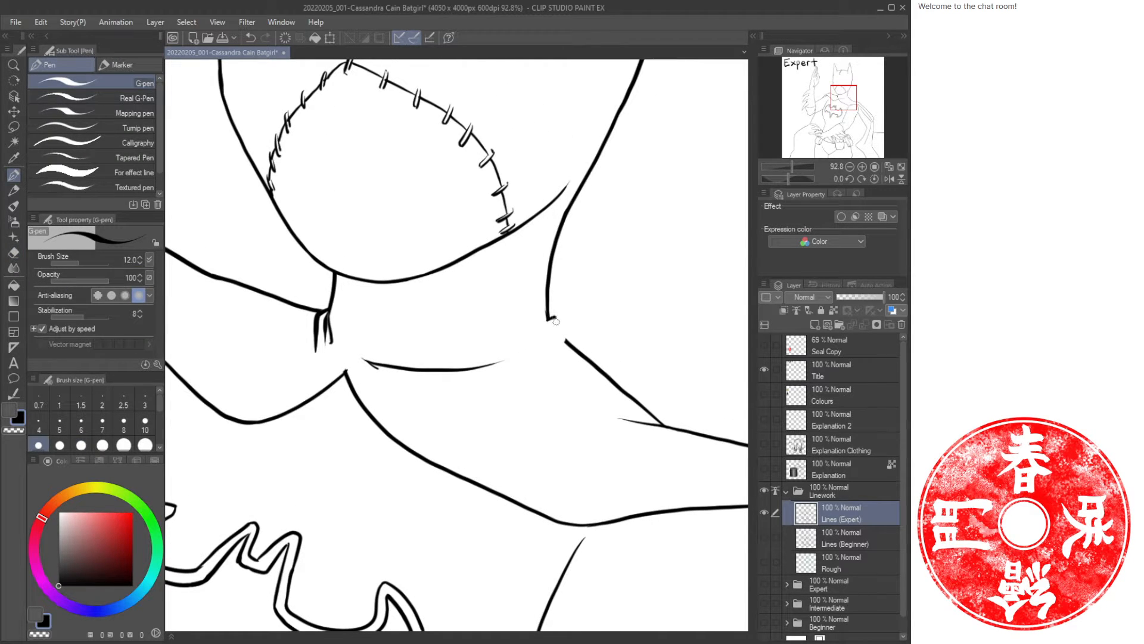
Touch up the neck contour with short G-pen strokes where it meets the collar.
{"action": "left_click_drag", "start_coordinate": [555, 321], "coordinate": [557, 328]}
{"action": "mouse_move", "coordinate": [545, 340]}
{"action": "left_mouse_down"}
{"action": "mouse_move", "coordinate": [521, 343]}
{"action": "mouse_move", "coordinate": [483, 356]}
{"action": "mouse_move", "coordinate": [559, 321]}
{"action": "mouse_move", "coordinate": [532, 374]}
{"action": "left_mouse_up"}
{"action": "key", "text": "ctrl+space"}
{"action": "left_click_drag", "start_coordinate": [566, 326], "coordinate": [477, 325]}
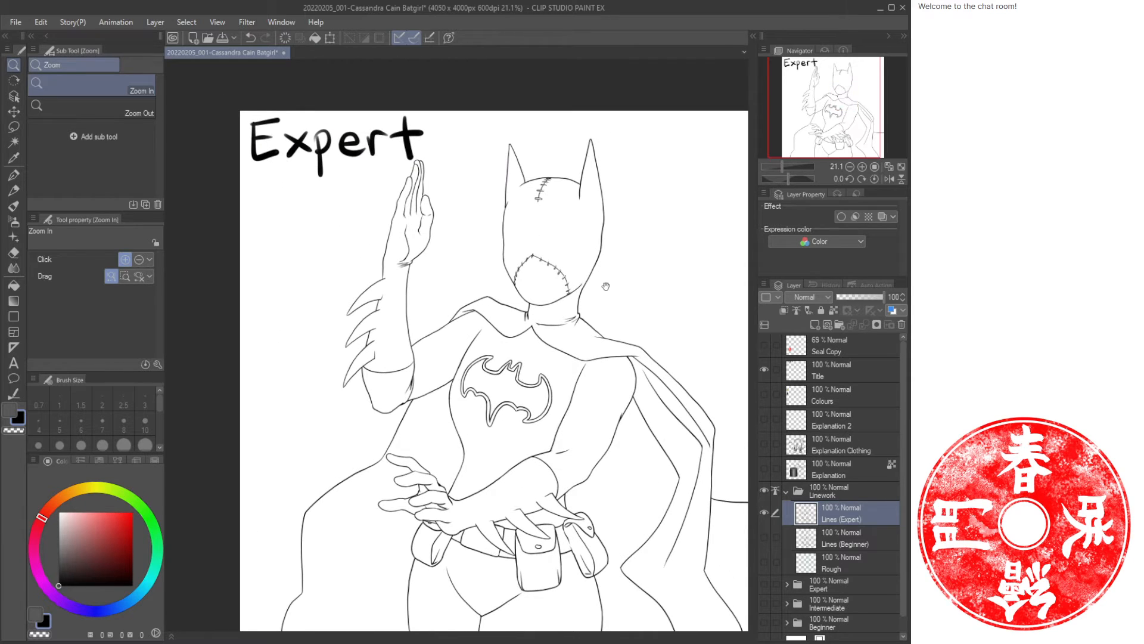
{"action": "left_click_drag", "start_coordinate": [605, 286], "coordinate": [519, 294]}
{"action": "left_click_drag", "start_coordinate": [437, 423], "coordinate": [507, 340]}
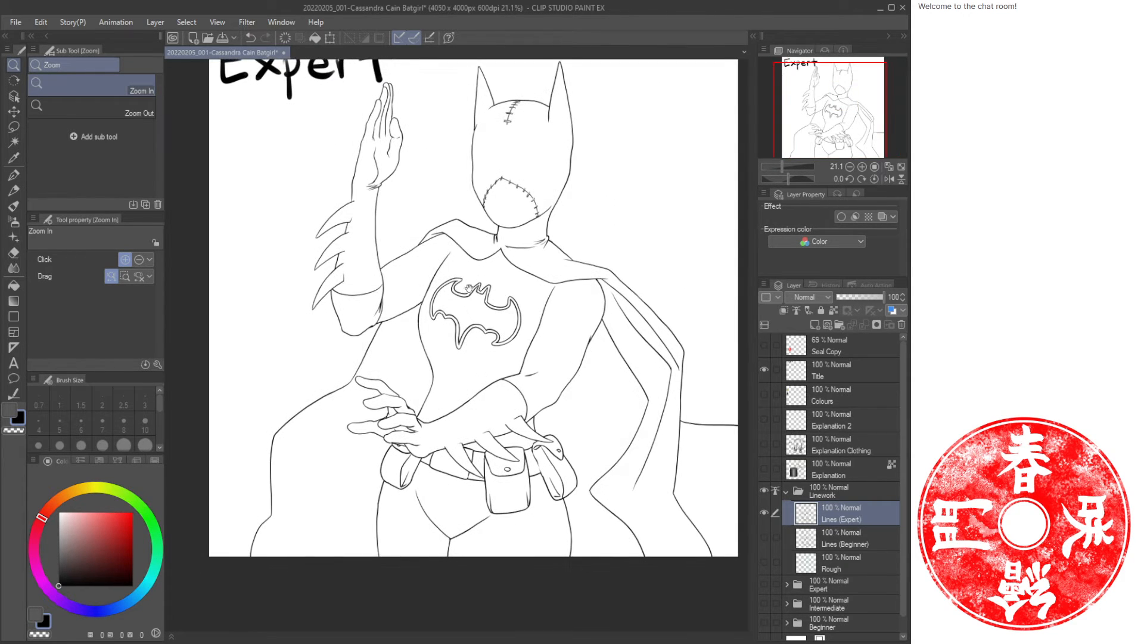
{"action": "left_click_drag", "start_coordinate": [472, 291], "coordinate": [445, 347]}
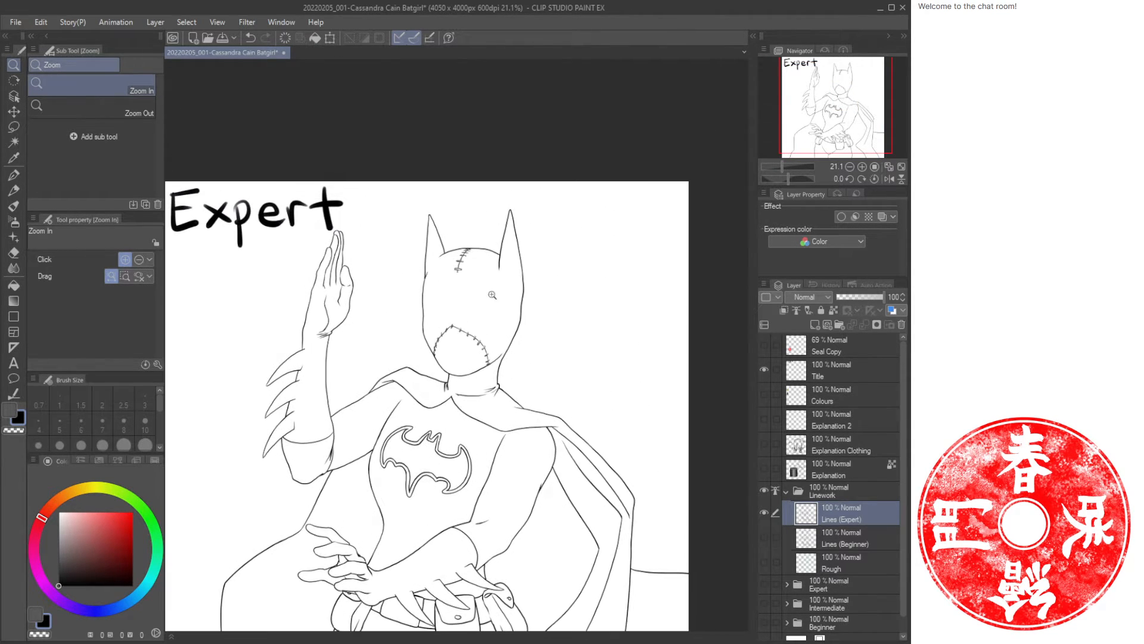
{"action": "left_click_drag", "start_coordinate": [449, 288], "coordinate": [503, 296]}
{"action": "left_click_drag", "start_coordinate": [599, 349], "coordinate": [493, 271]}
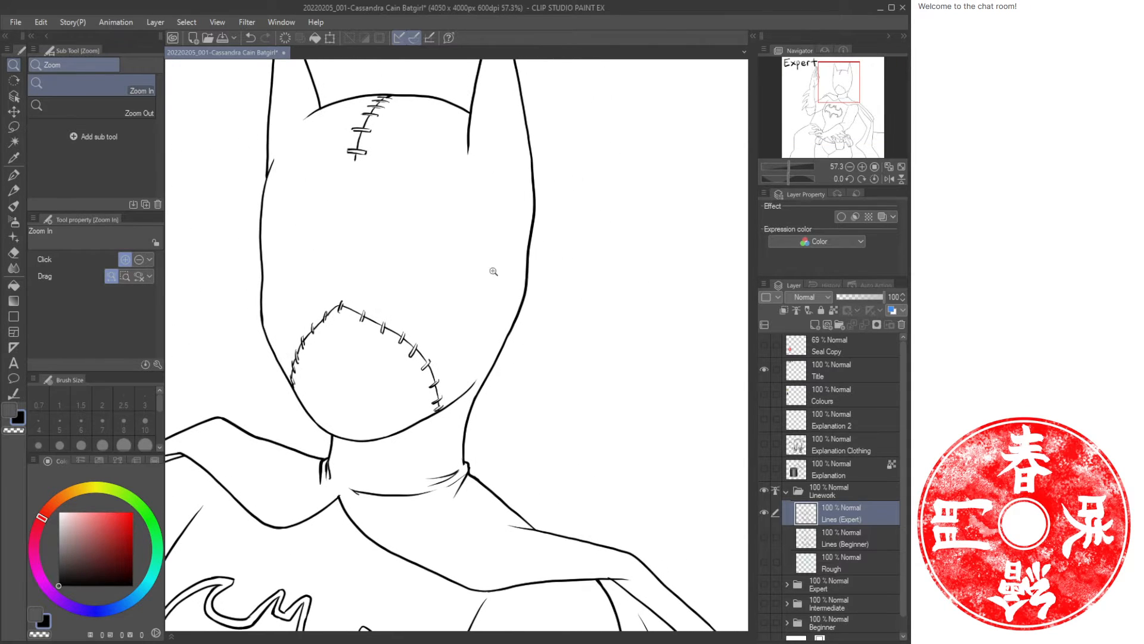
{"action": "left_click_drag", "start_coordinate": [480, 360], "coordinate": [485, 356]}
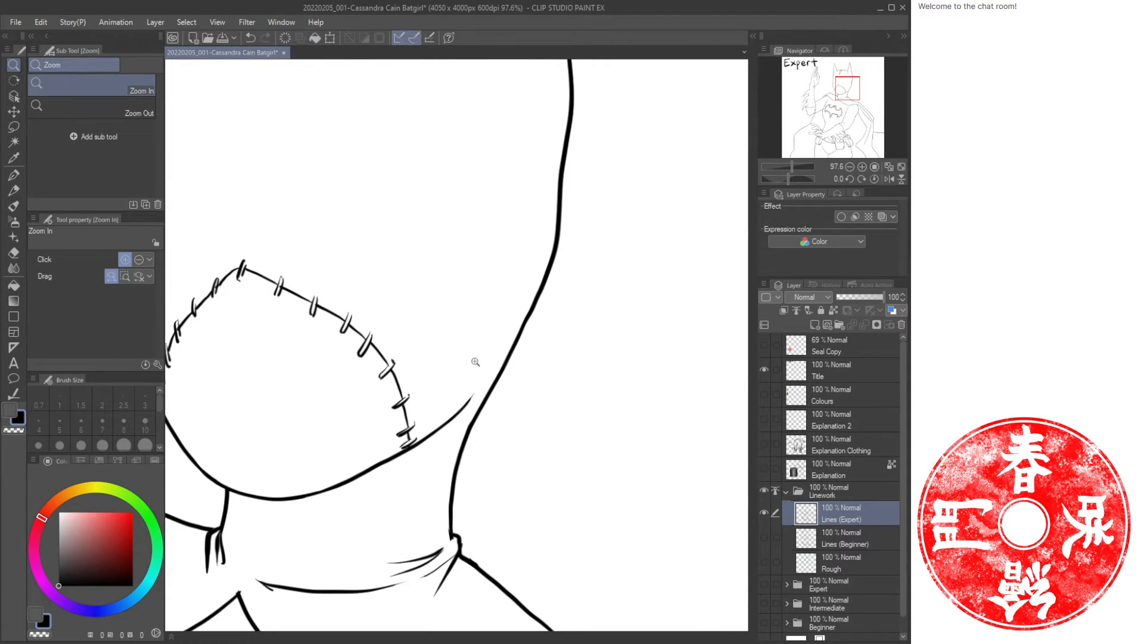
{"action": "key", "text": "p"}
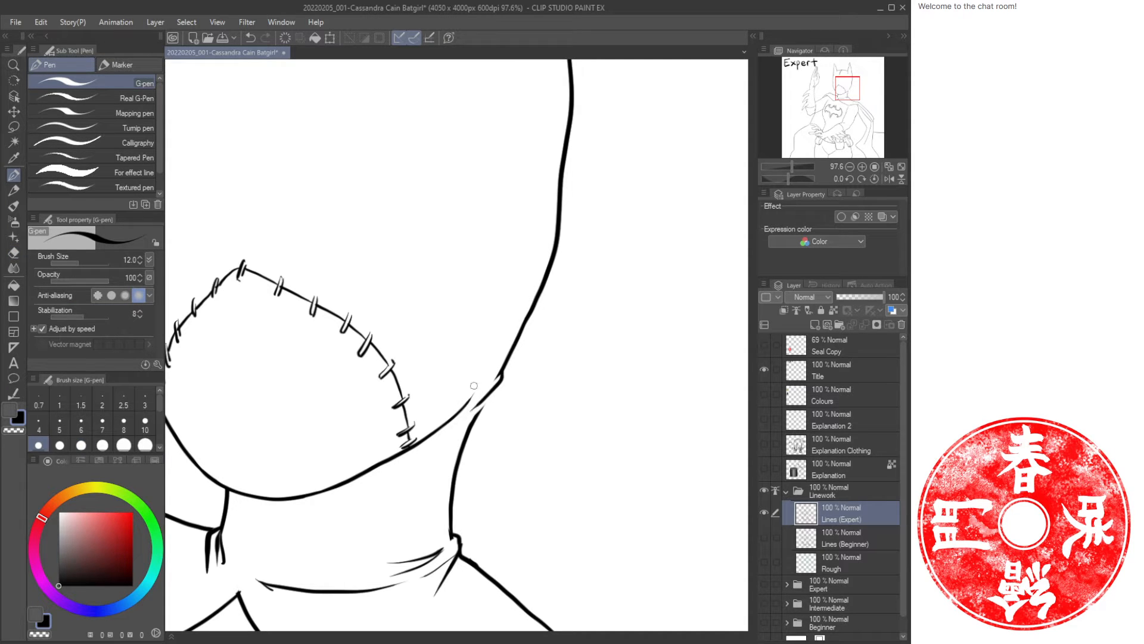
{"action": "left_click_drag", "start_coordinate": [484, 401], "coordinate": [476, 418]}
{"action": "left_click_drag", "start_coordinate": [535, 358], "coordinate": [518, 337]}
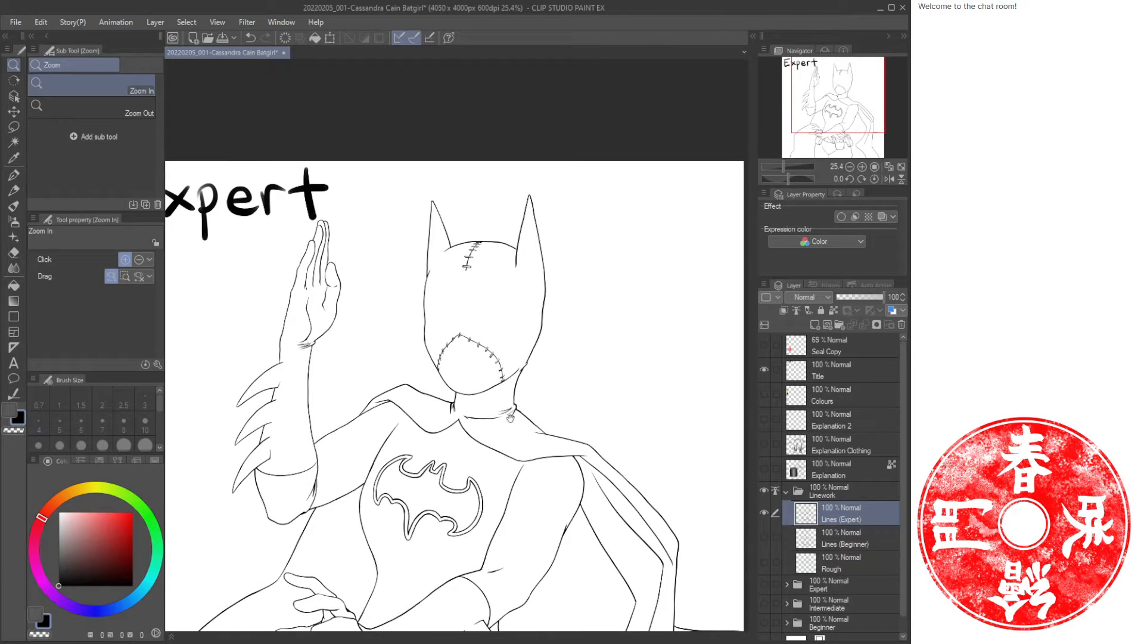
Rotate the canvas and draw a crease line across the upper arm near the shoulder.
{"action": "left_click_drag", "start_coordinate": [511, 417], "coordinate": [525, 335]}
{"action": "mouse_move", "coordinate": [525, 454]}
{"action": "left_mouse_down"}
{"action": "mouse_move", "coordinate": [537, 366]}
{"action": "mouse_move", "coordinate": [445, 390]}
{"action": "left_mouse_up"}
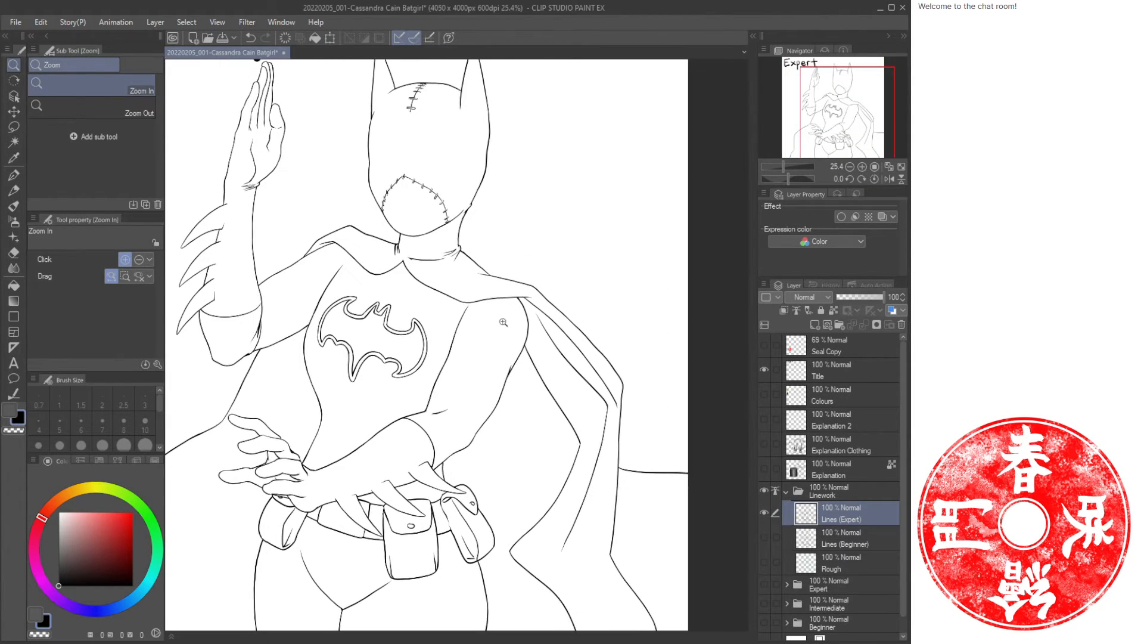
{"action": "key", "text": "r"}
{"action": "left_click_drag", "start_coordinate": [549, 363], "coordinate": [490, 488]}
{"action": "key", "text": "slash"}
{"action": "left_click_drag", "start_coordinate": [377, 419], "coordinate": [485, 329]}
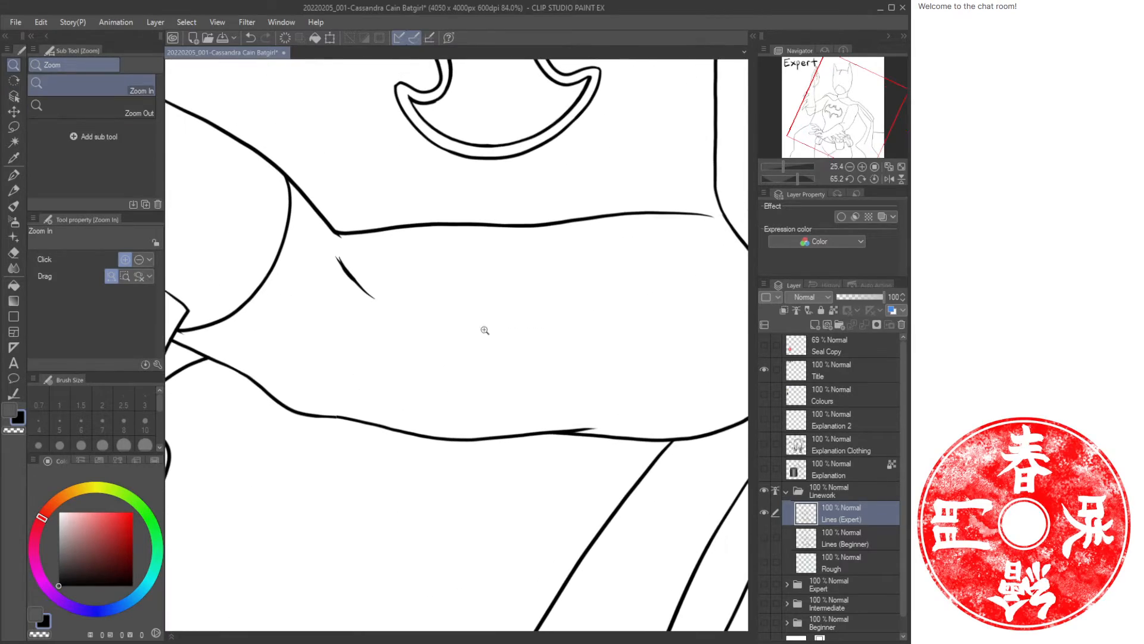
{"action": "mouse_move", "coordinate": [471, 235]}
{"action": "left_mouse_down"}
{"action": "mouse_move", "coordinate": [448, 243]}
{"action": "mouse_move", "coordinate": [471, 200]}
{"action": "mouse_move", "coordinate": [479, 226]}
{"action": "mouse_move", "coordinate": [463, 251]}
{"action": "mouse_move", "coordinate": [475, 316]}
{"action": "mouse_move", "coordinate": [436, 251]}
{"action": "mouse_move", "coordinate": [492, 260]}
{"action": "mouse_move", "coordinate": [566, 239]}
{"action": "left_mouse_up"}
{"action": "key", "text": "r"}
{"action": "key", "text": "slash"}
{"action": "key", "text": "e"}
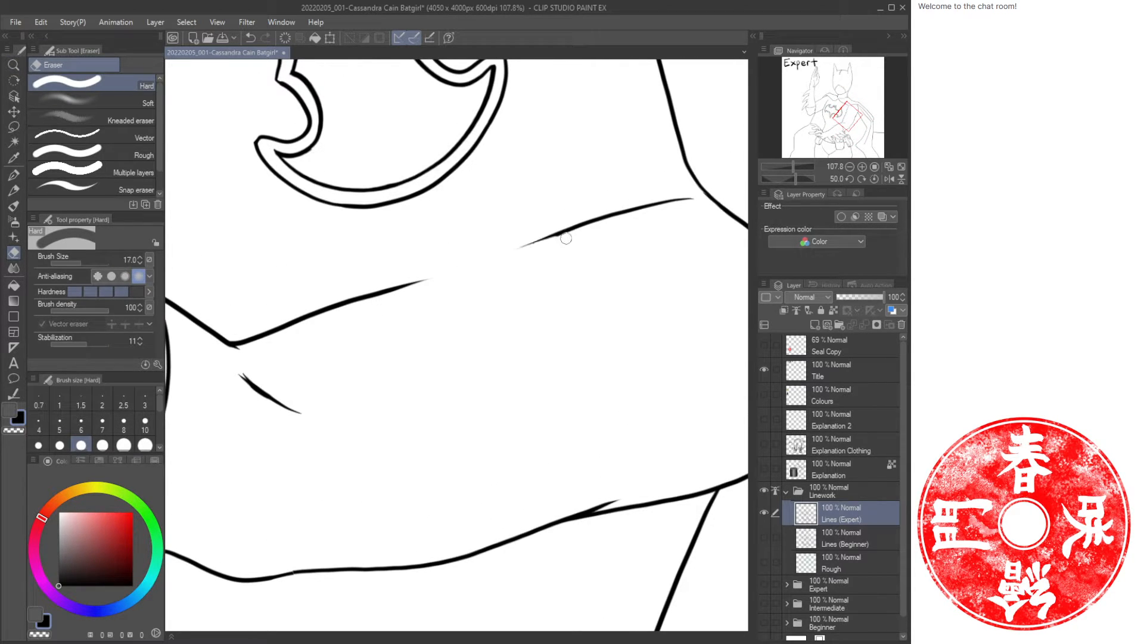
{"action": "key", "text": "p"}
{"action": "mouse_move", "coordinate": [371, 294]}
{"action": "left_mouse_down"}
{"action": "mouse_move", "coordinate": [591, 217]}
{"action": "mouse_move", "coordinate": [285, 312]}
{"action": "mouse_move", "coordinate": [322, 529]}
{"action": "mouse_move", "coordinate": [459, 350]}
{"action": "mouse_move", "coordinate": [470, 283]}
{"action": "mouse_move", "coordinate": [500, 255]}
{"action": "mouse_move", "coordinate": [366, 299]}
{"action": "mouse_move", "coordinate": [531, 236]}
{"action": "left_mouse_up"}
Redraw the upper-arm crease as one longer line and erase the overlapping stroke ends.
{"action": "key", "text": "r"}
{"action": "key", "text": "e"}
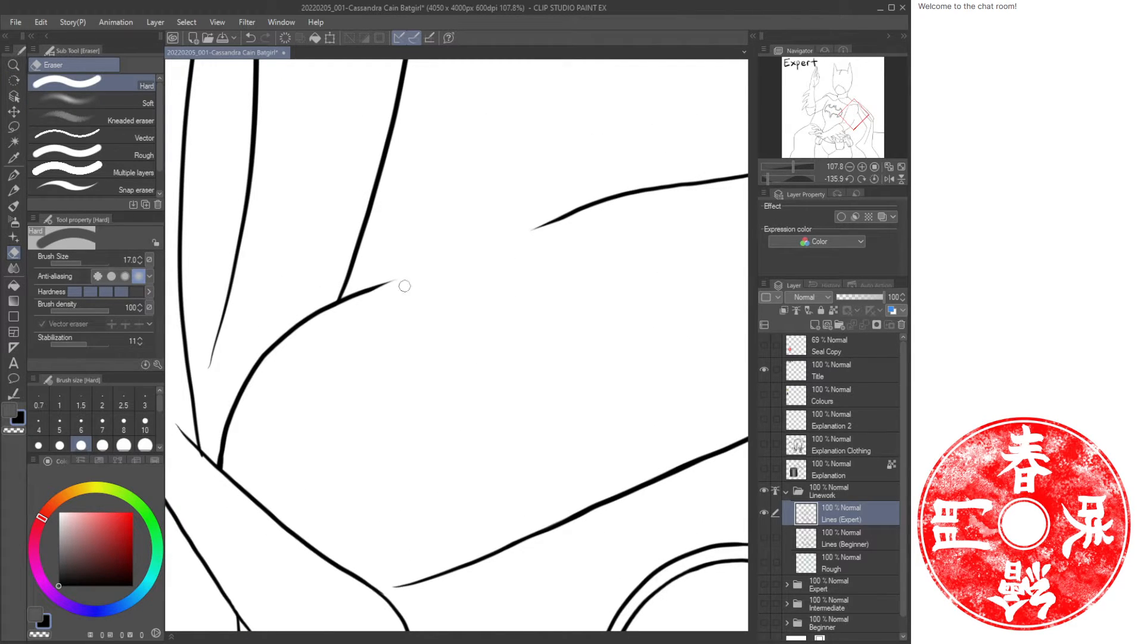
{"action": "key", "text": "p"}
{"action": "left_click_drag", "start_coordinate": [338, 299], "coordinate": [623, 192]}
{"action": "key", "text": "e"}
{"action": "left_click_drag", "start_coordinate": [533, 234], "coordinate": [576, 218]}
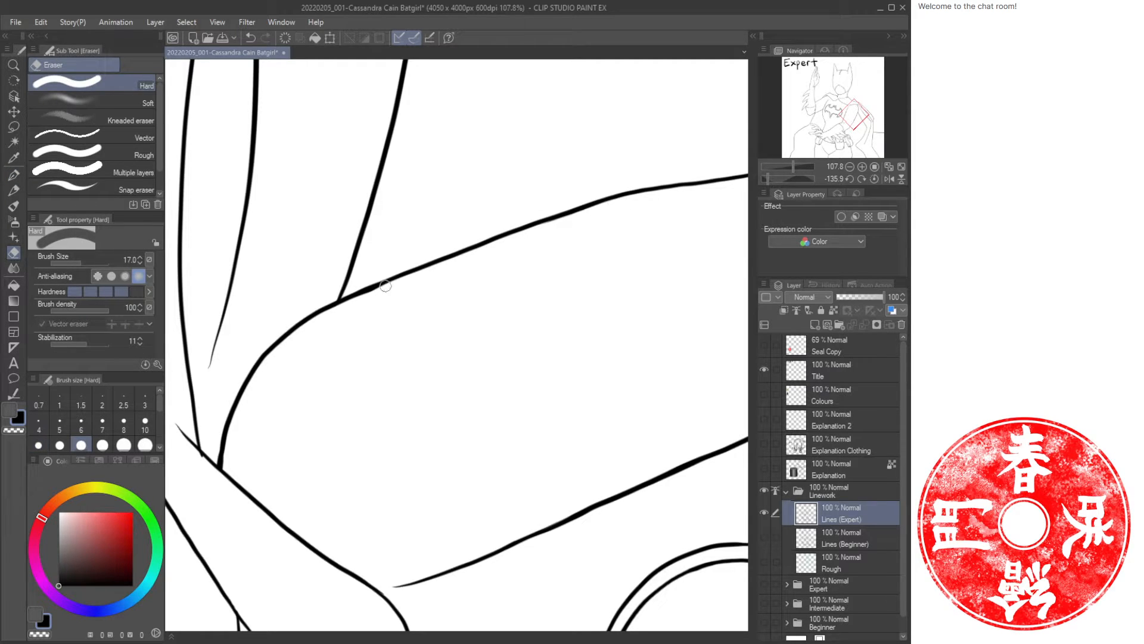
{"action": "left_click_drag", "start_coordinate": [353, 303], "coordinate": [436, 271]}
Erase the short stroke under the belt pouch and draw three fold lines across the hip below it.
{"action": "left_click", "coordinate": [874, 179]}
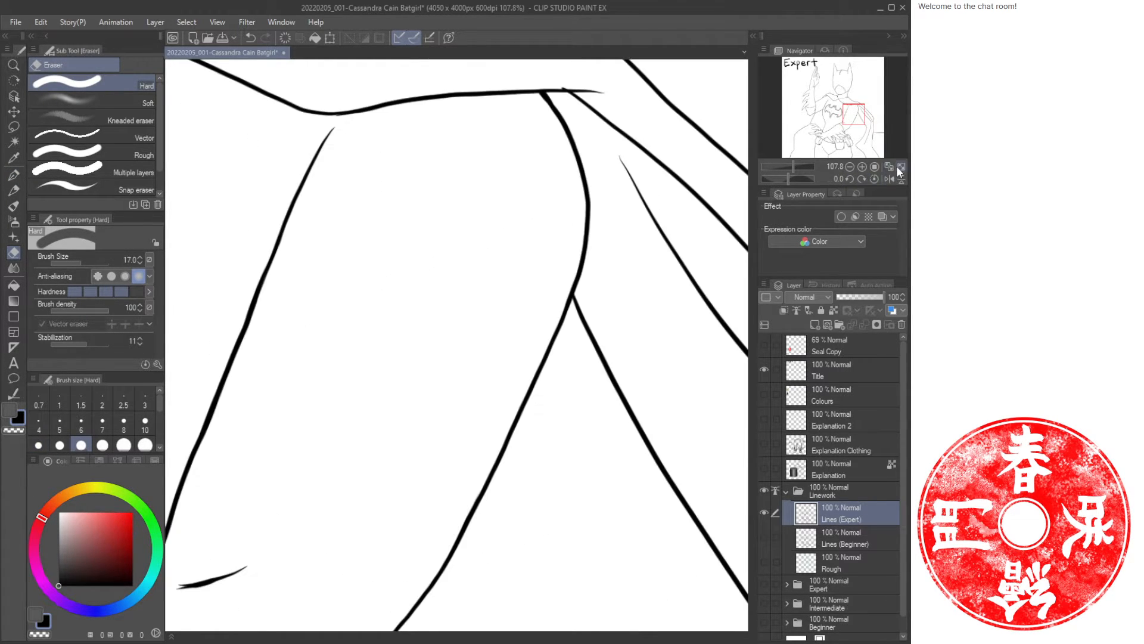
{"action": "left_click", "coordinate": [899, 166]}
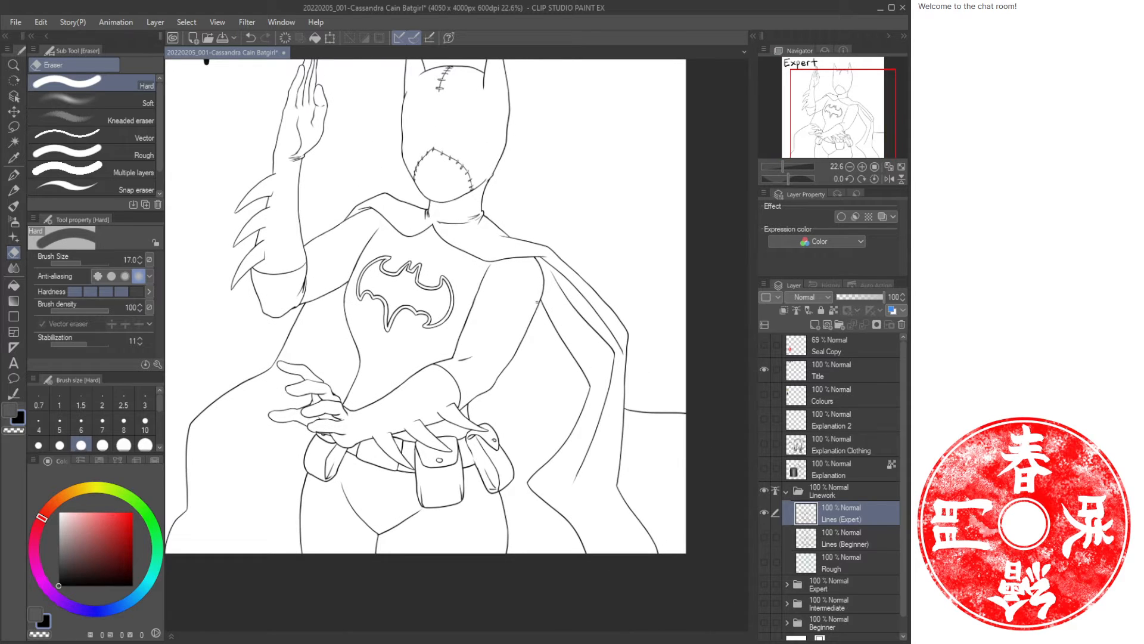
{"action": "left_click_drag", "start_coordinate": [501, 324], "coordinate": [463, 398]}
{"action": "left_click_drag", "start_coordinate": [400, 350], "coordinate": [453, 302]}
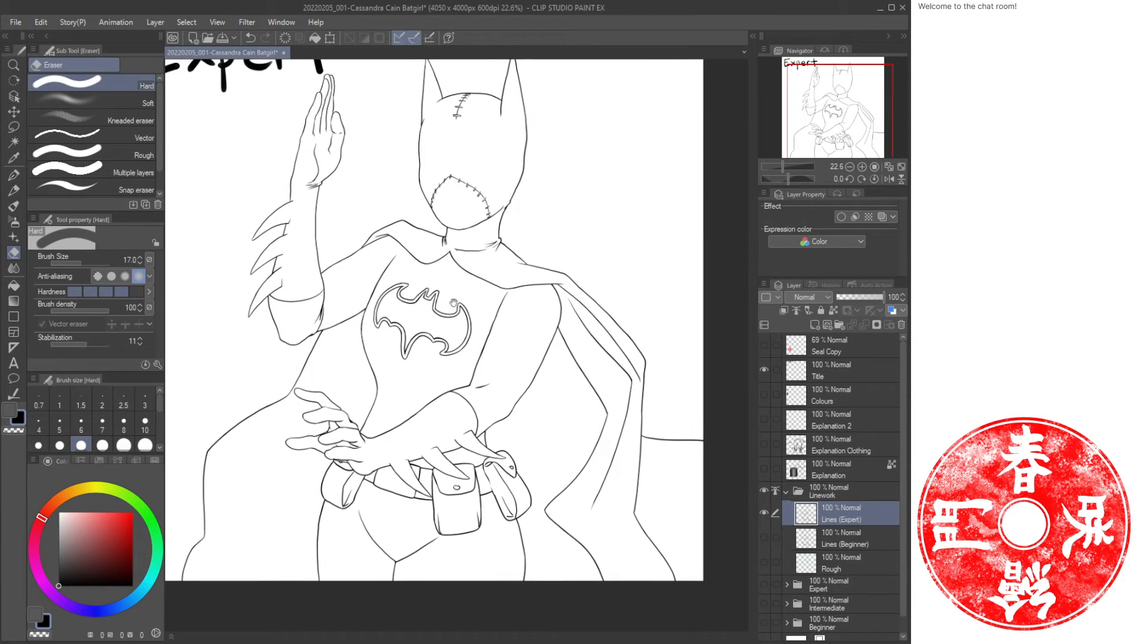
{"action": "left_click_drag", "start_coordinate": [422, 469], "coordinate": [420, 422]}
{"action": "left_click_drag", "start_coordinate": [450, 323], "coordinate": [463, 355]}
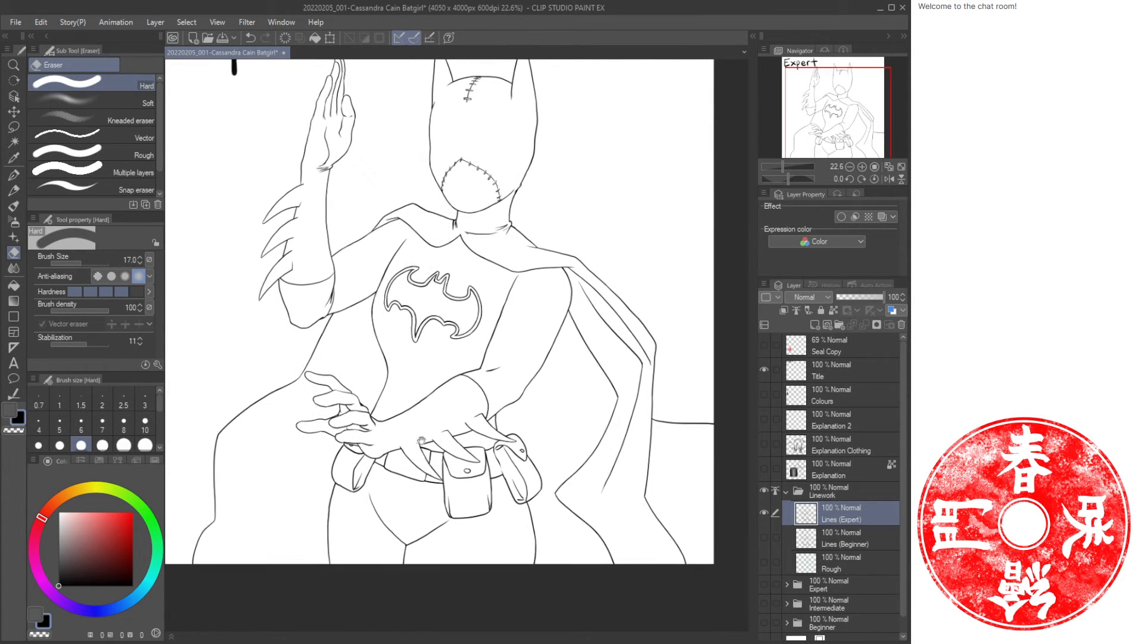
{"action": "left_click_drag", "start_coordinate": [438, 496], "coordinate": [409, 404]}
{"action": "key", "text": "ctrl+space"}
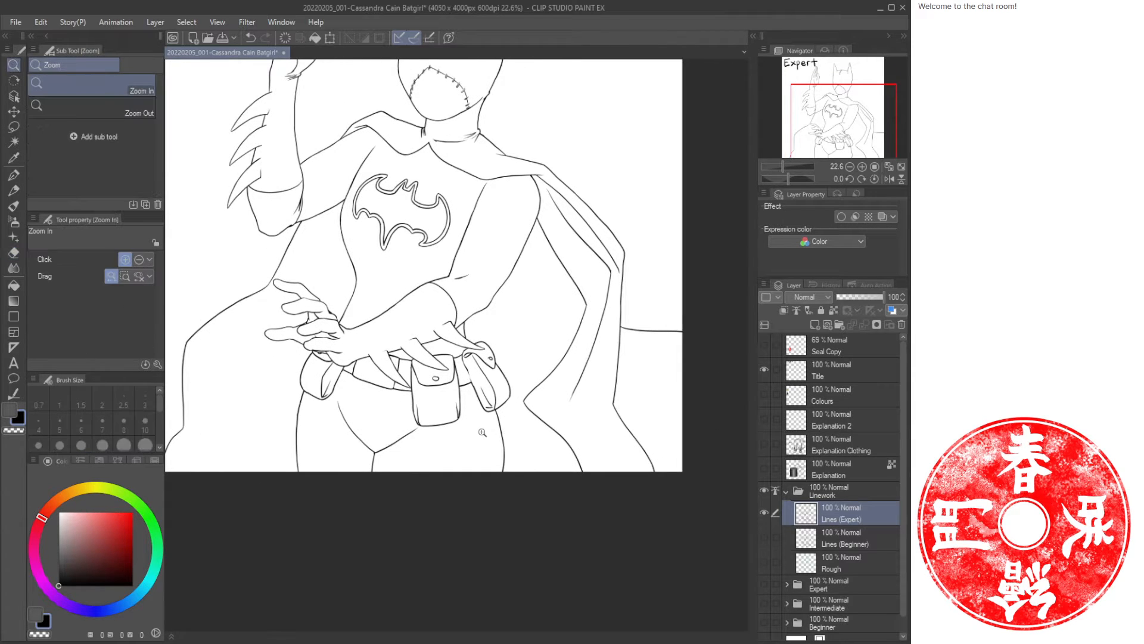
{"action": "mouse_move", "coordinate": [466, 437]}
{"action": "left_mouse_down"}
{"action": "mouse_move", "coordinate": [567, 401]}
{"action": "mouse_move", "coordinate": [473, 394]}
{"action": "left_mouse_up"}
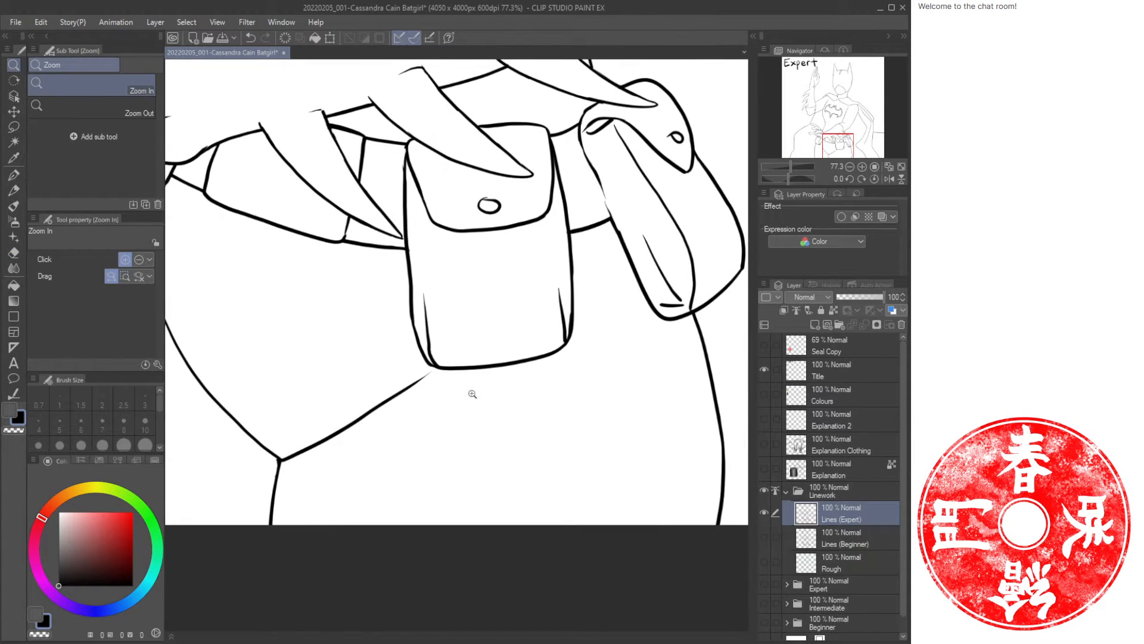
{"action": "key", "text": "p"}
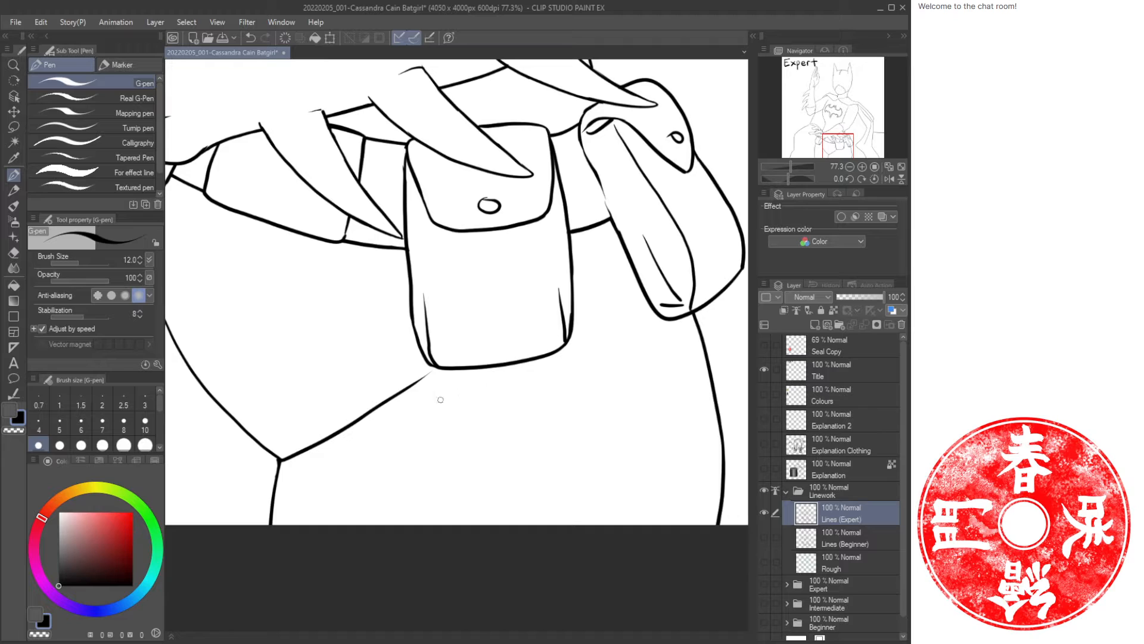
{"action": "key", "text": "e"}
{"action": "left_click_drag", "start_coordinate": [428, 374], "coordinate": [405, 391]}
{"action": "key", "text": "p"}
{"action": "mouse_move", "coordinate": [401, 394]}
{"action": "left_mouse_down"}
{"action": "mouse_move", "coordinate": [419, 382]}
{"action": "mouse_move", "coordinate": [395, 410]}
{"action": "mouse_move", "coordinate": [468, 375]}
{"action": "left_mouse_up"}
{"action": "left_click_drag", "start_coordinate": [375, 421], "coordinate": [527, 370]}
{"action": "left_click_drag", "start_coordinate": [335, 443], "coordinate": [612, 359]}
Add fold lines between the belt pouch and the right hip contour.
{"action": "key", "text": "e"}
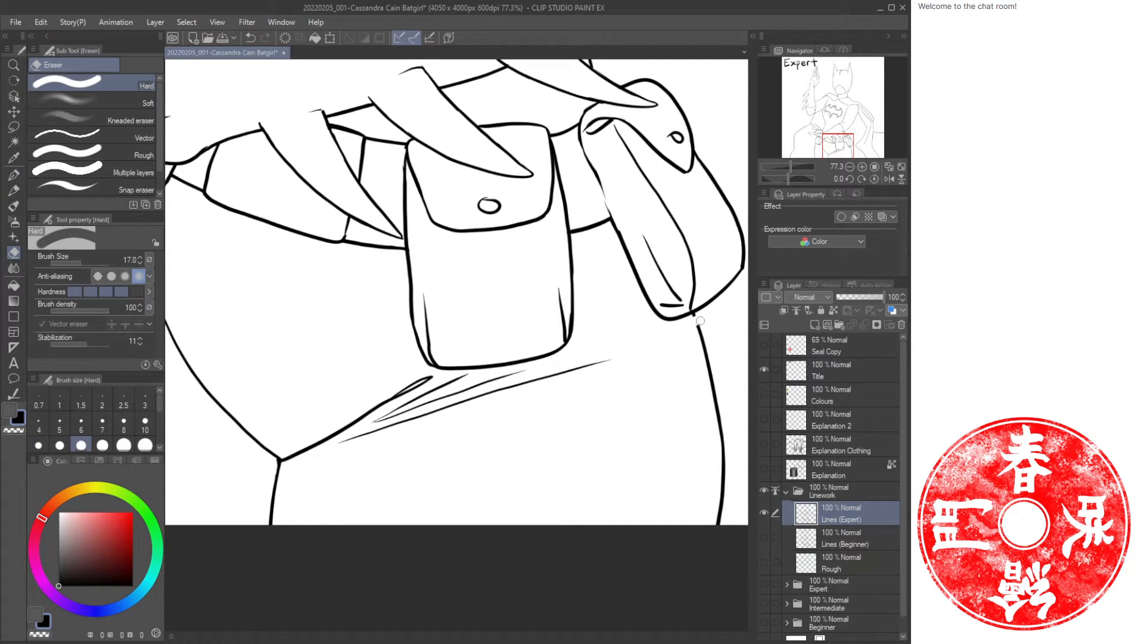
{"action": "key", "text": "p"}
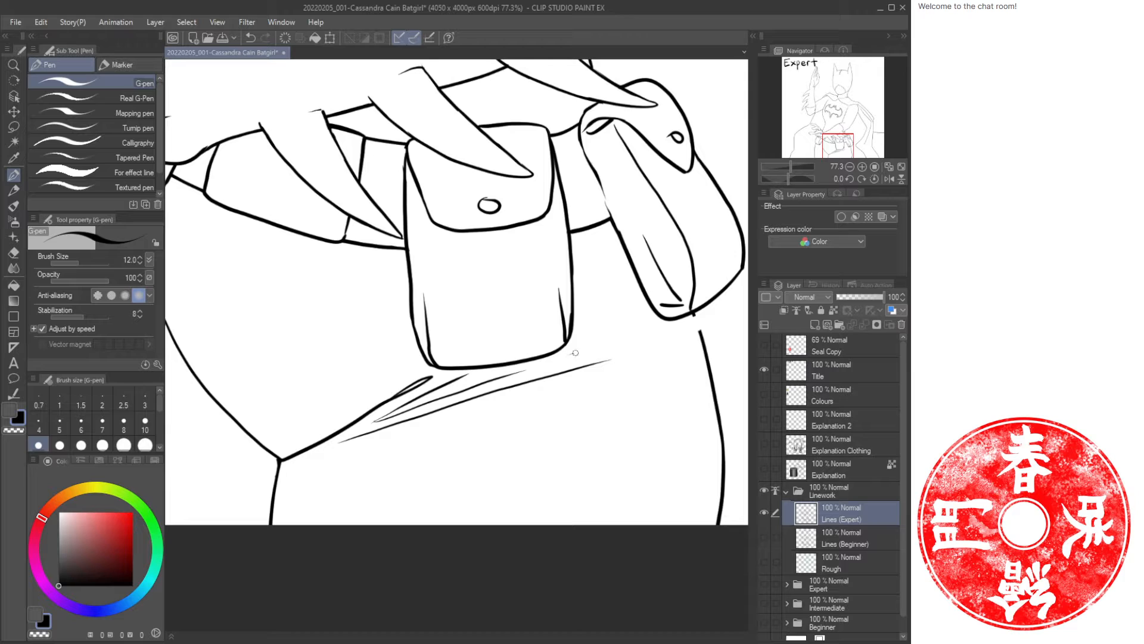
{"action": "left_click_drag", "start_coordinate": [571, 354], "coordinate": [649, 329]}
{"action": "mouse_move", "coordinate": [634, 349]}
{"action": "left_mouse_down"}
{"action": "mouse_move", "coordinate": [691, 326]}
{"action": "mouse_move", "coordinate": [619, 373]}
{"action": "left_mouse_up"}
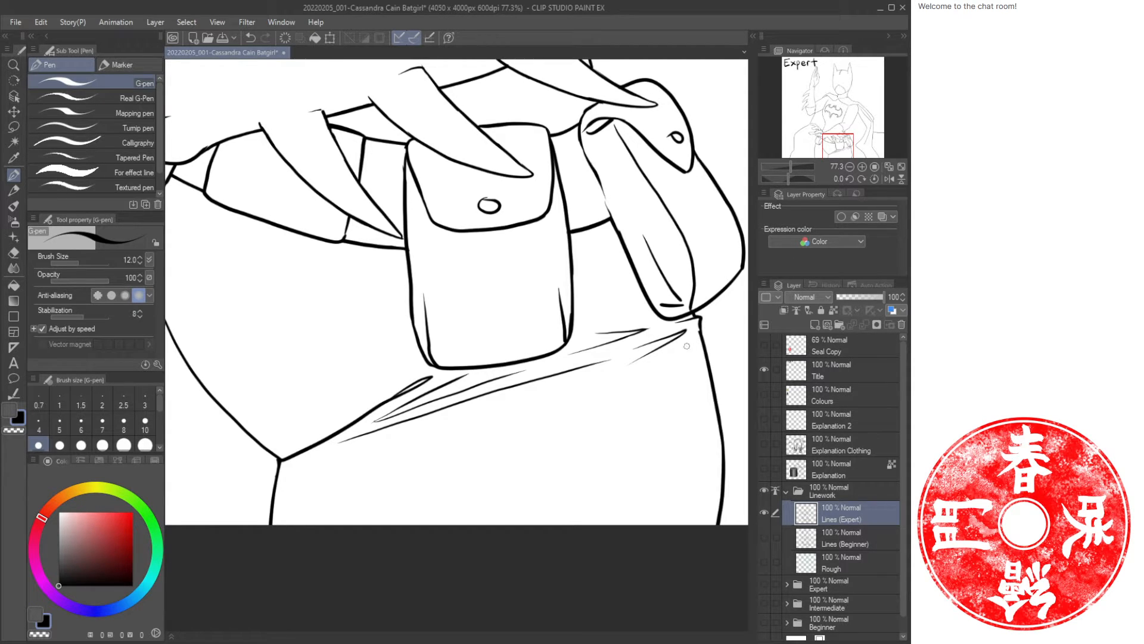
{"action": "mouse_move", "coordinate": [699, 332]}
{"action": "left_mouse_down"}
{"action": "mouse_move", "coordinate": [669, 353]}
{"action": "mouse_move", "coordinate": [553, 360]}
{"action": "mouse_move", "coordinate": [408, 432]}
{"action": "left_mouse_up"}
Draw and rework short crease lines on the thigh just below the left belt pouch.
{"action": "key", "text": "ctrl+space"}
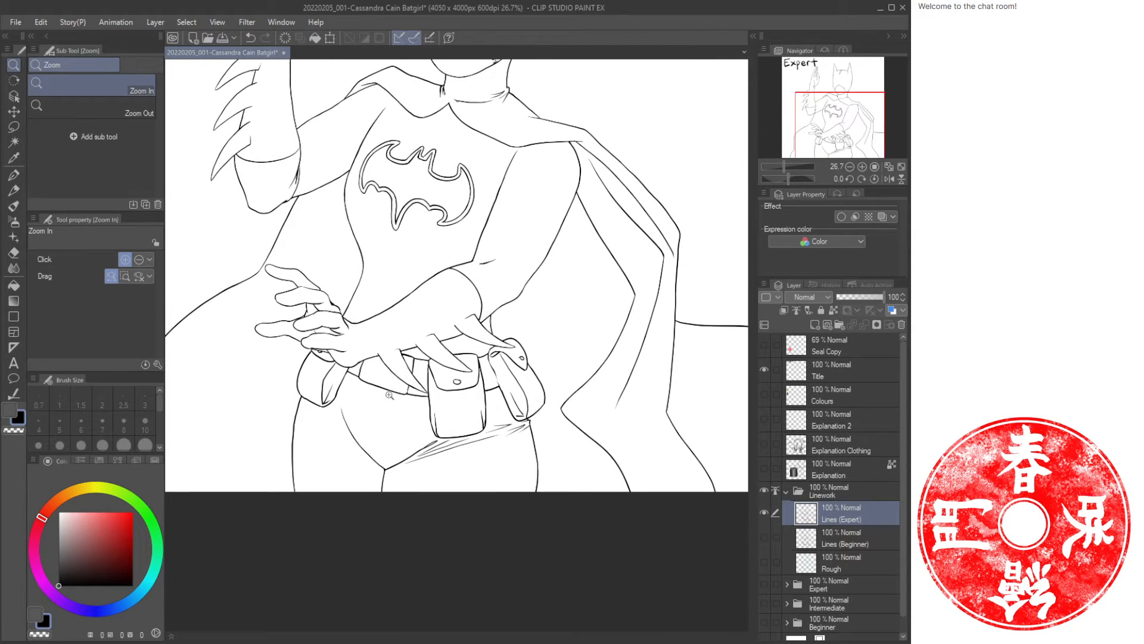
{"action": "left_click_drag", "start_coordinate": [333, 401], "coordinate": [378, 409]}
{"action": "mouse_move", "coordinate": [322, 460]}
{"action": "left_mouse_down"}
{"action": "mouse_move", "coordinate": [409, 409]}
{"action": "mouse_move", "coordinate": [444, 416]}
{"action": "left_mouse_up"}
{"action": "key", "text": "p"}
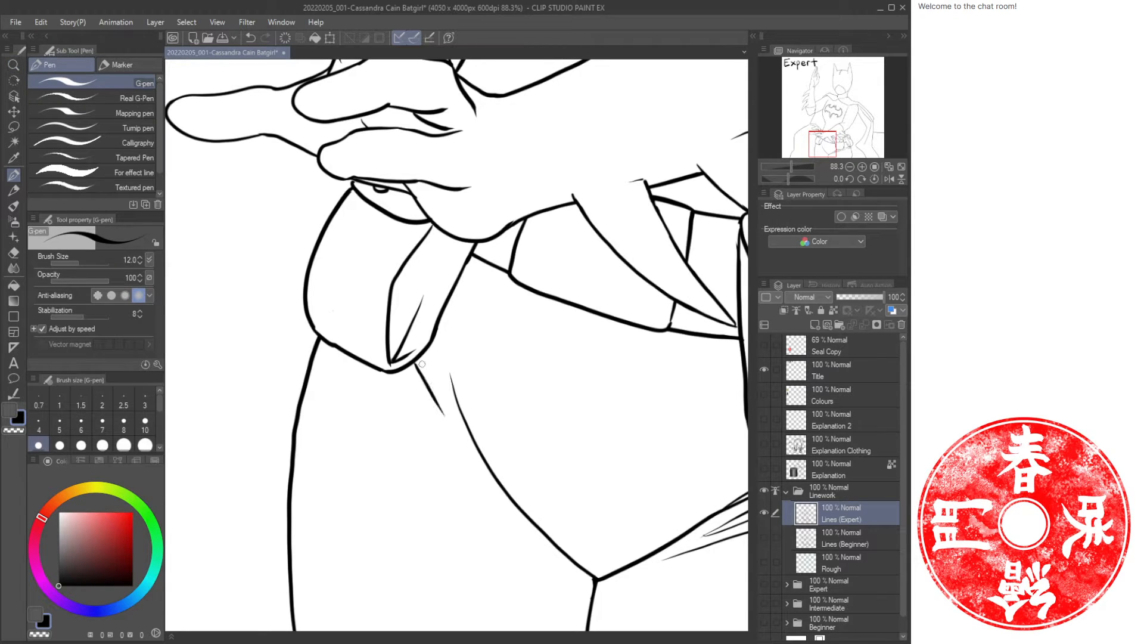
{"action": "mouse_move", "coordinate": [417, 362]}
{"action": "left_mouse_down"}
{"action": "mouse_move", "coordinate": [444, 414]}
{"action": "mouse_move", "coordinate": [469, 425]}
{"action": "left_mouse_up"}
{"action": "key", "text": "e"}
{"action": "left_click_drag", "start_coordinate": [442, 376], "coordinate": [478, 426]}
{"action": "key", "text": "p"}
{"action": "left_click_drag", "start_coordinate": [450, 362], "coordinate": [482, 448]}
{"action": "key", "text": "e"}
{"action": "key", "text": "p"}
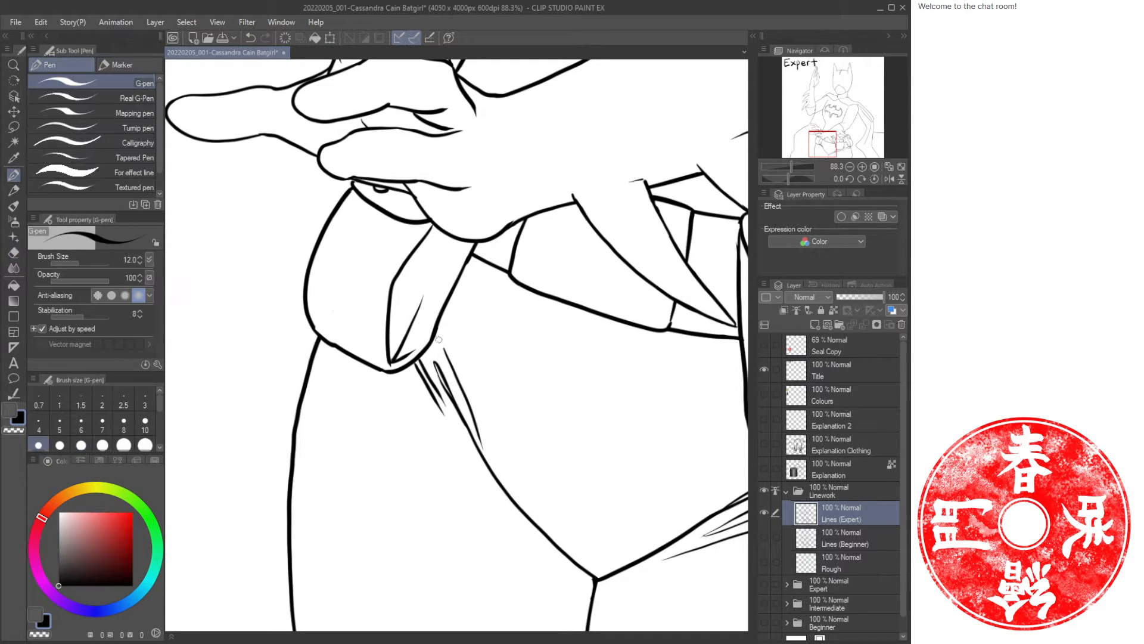
{"action": "left_click_drag", "start_coordinate": [439, 340], "coordinate": [448, 360]}
Draw a doubled sleeve edge along the forearm and a fold line near the elbow.
{"action": "mouse_move", "coordinate": [451, 300]}
{"action": "left_mouse_down"}
{"action": "mouse_move", "coordinate": [503, 360]}
{"action": "mouse_move", "coordinate": [549, 379]}
{"action": "left_mouse_up"}
{"action": "mouse_move", "coordinate": [710, 401]}
{"action": "left_mouse_down"}
{"action": "mouse_move", "coordinate": [560, 387]}
{"action": "mouse_move", "coordinate": [585, 381]}
{"action": "mouse_move", "coordinate": [537, 391]}
{"action": "left_mouse_up"}
{"action": "key", "text": "ctrl+space"}
{"action": "left_click_drag", "start_coordinate": [643, 384], "coordinate": [468, 398]}
{"action": "left_click_drag", "start_coordinate": [548, 320], "coordinate": [533, 382]}
{"action": "left_click_drag", "start_coordinate": [484, 341], "coordinate": [528, 328]}
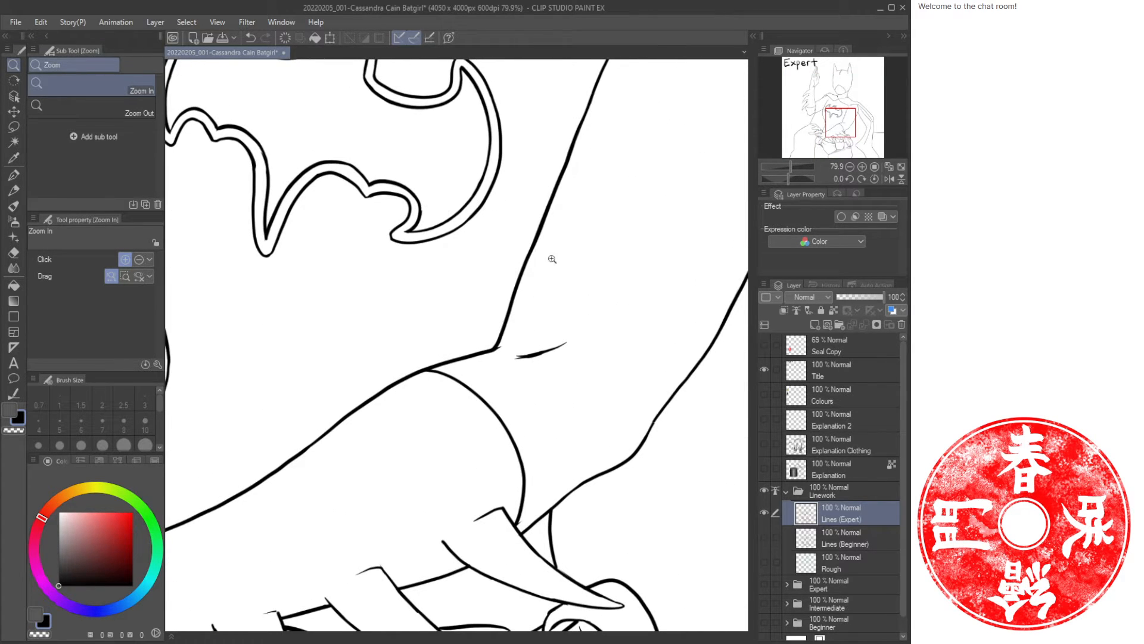
{"action": "left_click_drag", "start_coordinate": [549, 255], "coordinate": [531, 366]}
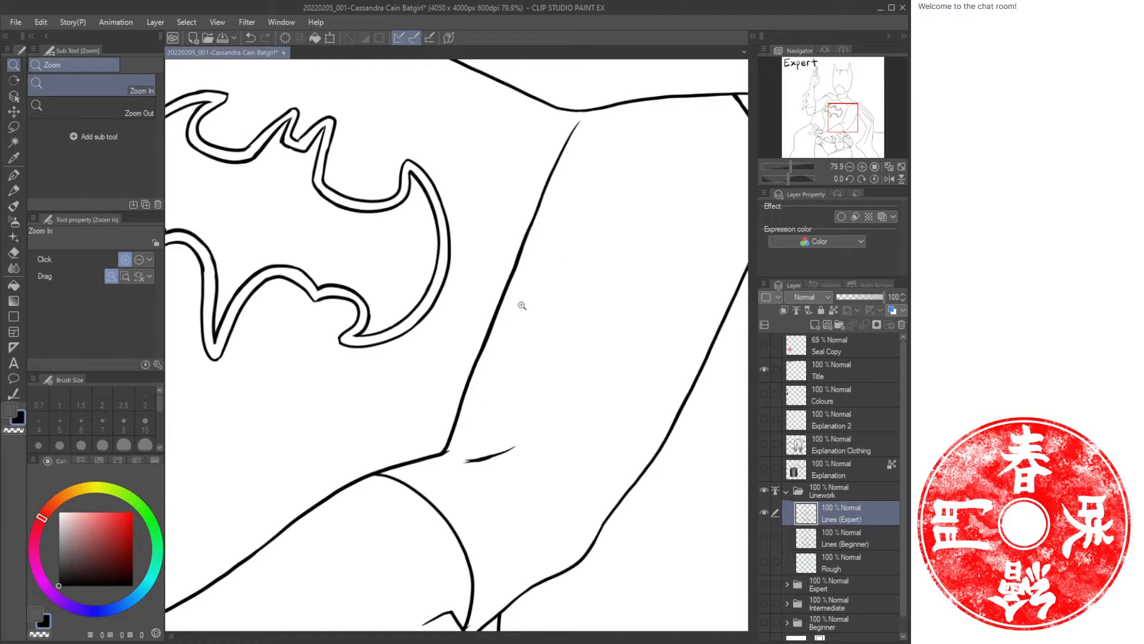
{"action": "key", "text": "e"}
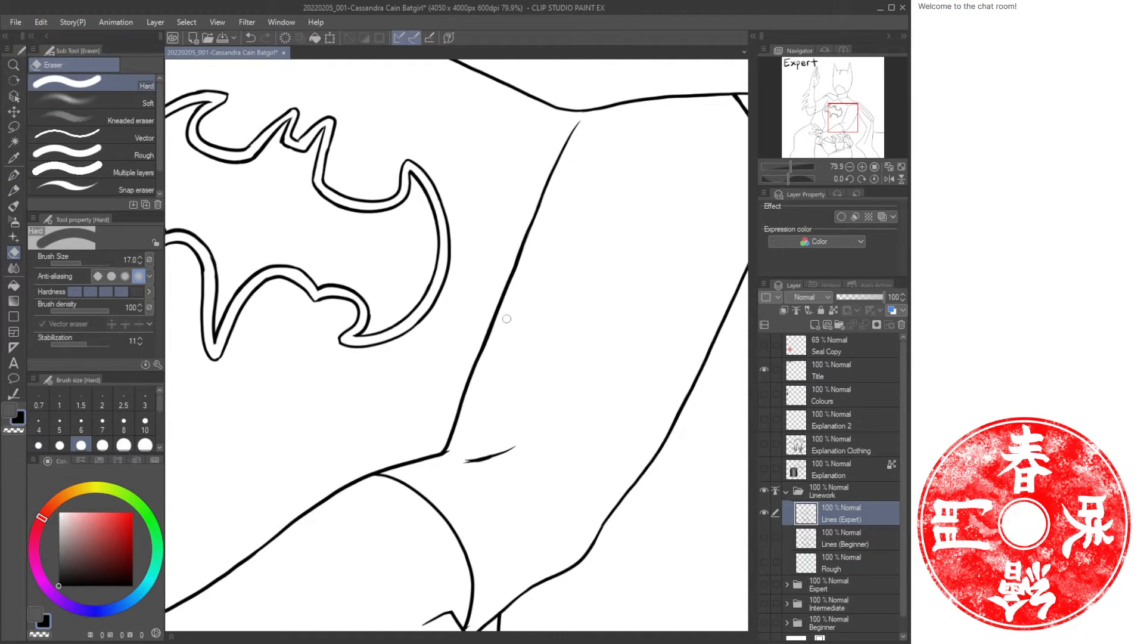
{"action": "key", "text": "p"}
{"action": "mouse_move", "coordinate": [516, 271]}
{"action": "left_mouse_down"}
{"action": "mouse_move", "coordinate": [522, 331]}
{"action": "mouse_move", "coordinate": [456, 386]}
{"action": "mouse_move", "coordinate": [427, 456]}
{"action": "left_mouse_up"}
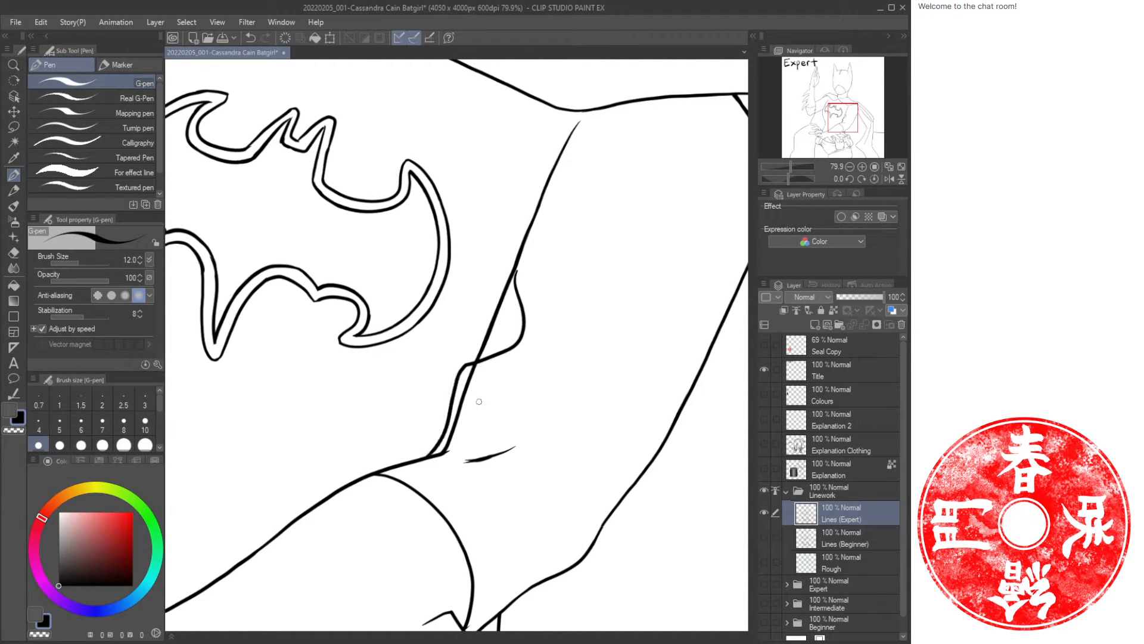
{"action": "mouse_move", "coordinate": [523, 367]}
{"action": "left_mouse_down"}
{"action": "mouse_move", "coordinate": [453, 457]}
{"action": "mouse_move", "coordinate": [517, 450]}
{"action": "mouse_move", "coordinate": [474, 461]}
{"action": "left_mouse_up"}
{"action": "left_click_drag", "start_coordinate": [657, 344], "coordinate": [611, 421]}
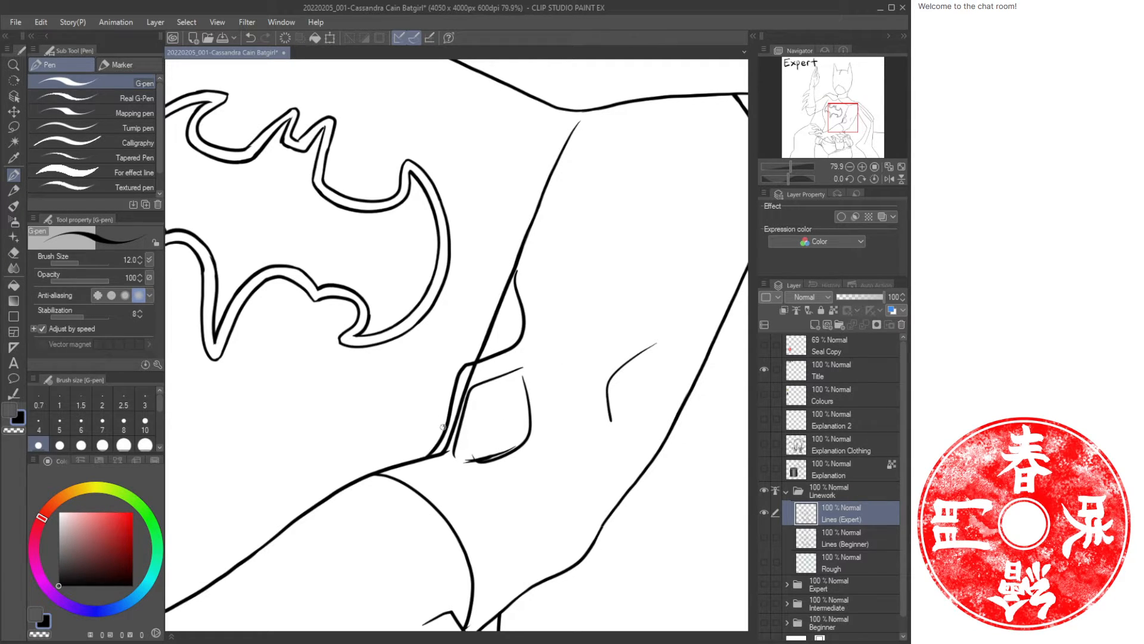
Add crease lines across the glove cuff and along the outer forearm contour.
{"action": "mouse_move", "coordinate": [443, 427]}
{"action": "left_mouse_down"}
{"action": "mouse_move", "coordinate": [345, 482]}
{"action": "mouse_move", "coordinate": [488, 517]}
{"action": "left_mouse_up"}
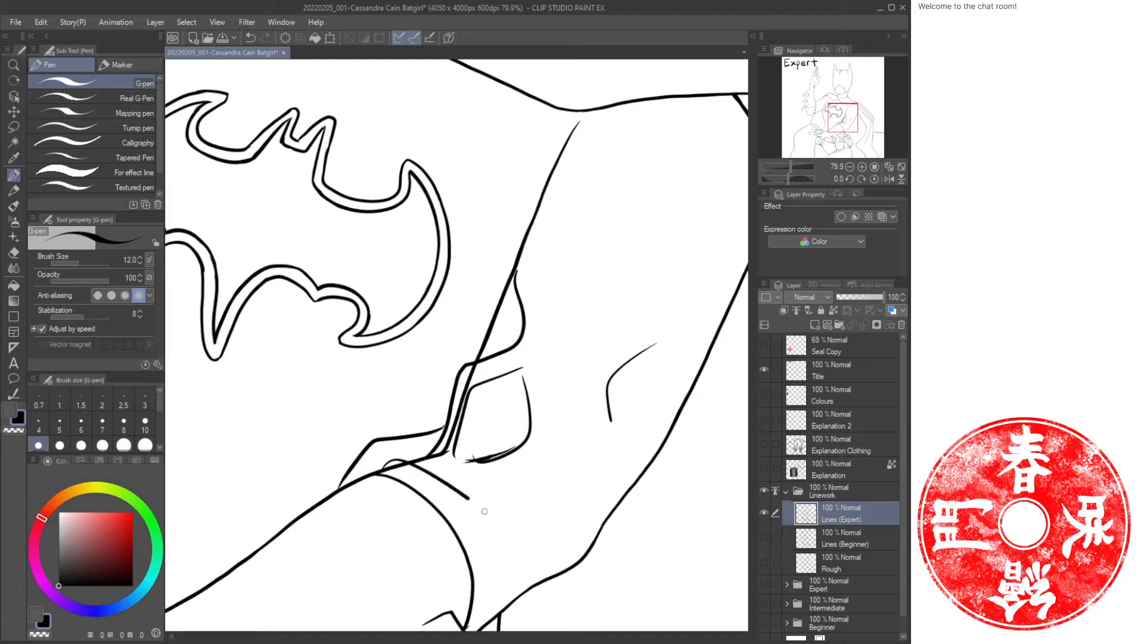
{"action": "left_click_drag", "start_coordinate": [413, 550], "coordinate": [478, 523]}
{"action": "mouse_move", "coordinate": [546, 474]}
{"action": "left_mouse_down"}
{"action": "mouse_move", "coordinate": [518, 583]}
{"action": "mouse_move", "coordinate": [636, 479]}
{"action": "left_mouse_up"}
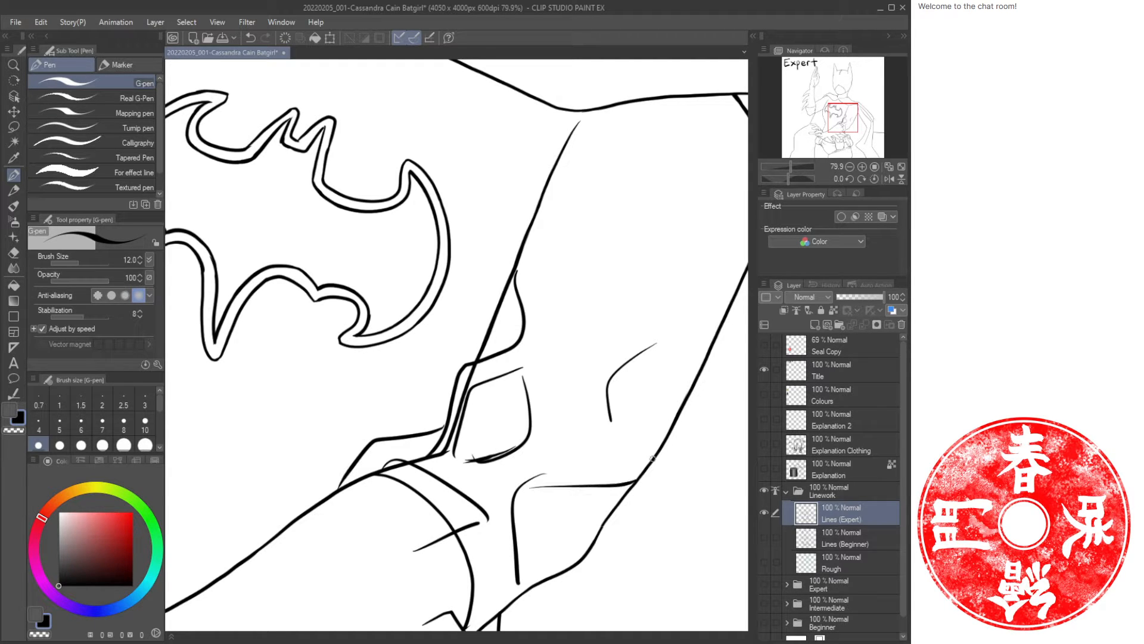
{"action": "mouse_move", "coordinate": [697, 388]}
{"action": "left_mouse_down"}
{"action": "mouse_move", "coordinate": [617, 492]}
{"action": "mouse_move", "coordinate": [585, 562]}
{"action": "left_mouse_up"}
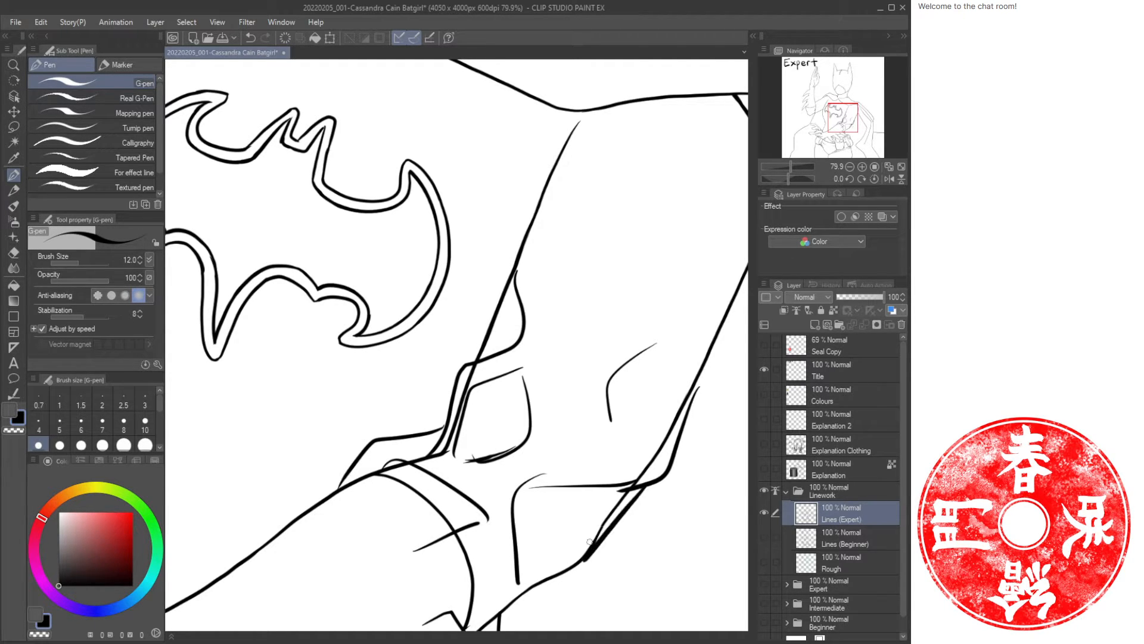
{"action": "key", "text": "ctrl+space"}
{"action": "left_click_drag", "start_coordinate": [589, 472], "coordinate": [502, 409]}
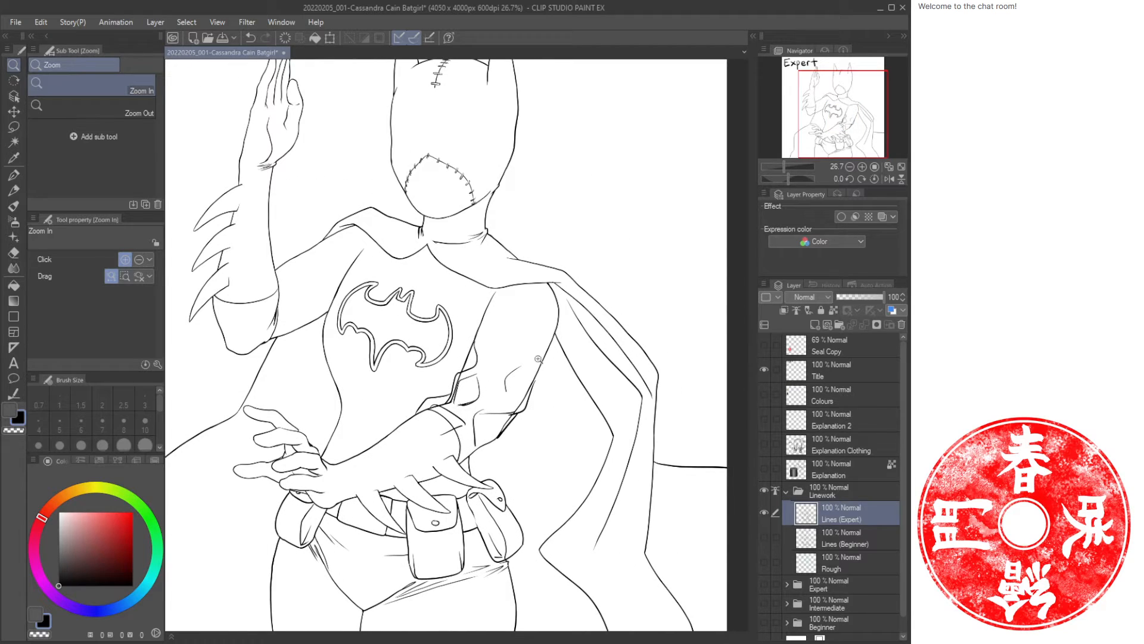
Undo the last three strokes on the Expert lines layer.
{"action": "key", "text": "ctrl+z"}
{"action": "key", "text": "ctrl+z"}
{"action": "key", "text": "ctrl+z"}
{"action": "key", "text": "ctrl+z"}
{"action": "key", "text": "ctrl+z"}
{"action": "key", "text": "ctrl+z"}
{"action": "key", "text": "ctrl+z"}
{"action": "key", "text": "ctrl+z"}
{"action": "key", "text": "ctrl+z"}
{"action": "key", "text": "ctrl+z"}
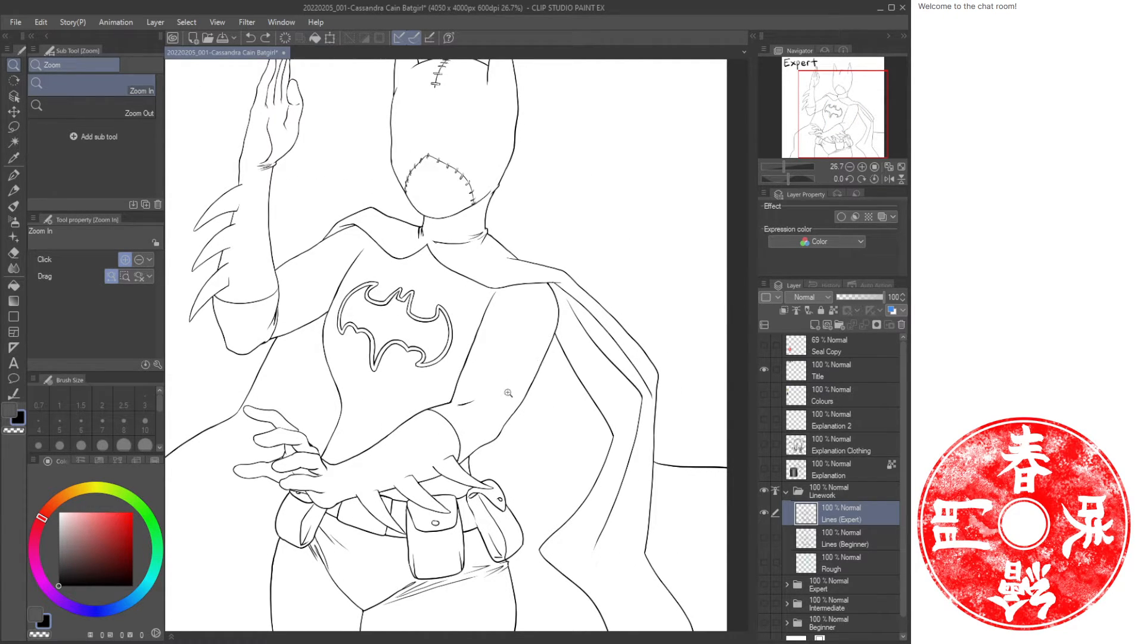
{"action": "left_click_drag", "start_coordinate": [473, 422], "coordinate": [515, 424]}
{"action": "left_click_drag", "start_coordinate": [417, 330], "coordinate": [488, 376]}
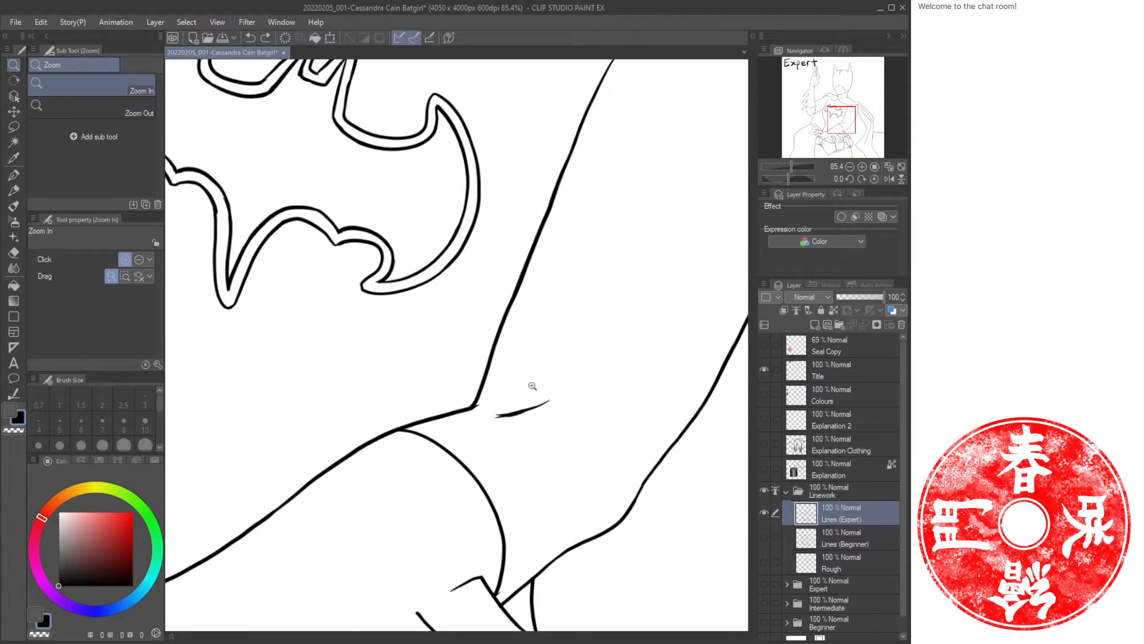
{"action": "left_click_drag", "start_coordinate": [565, 344], "coordinate": [495, 396]}
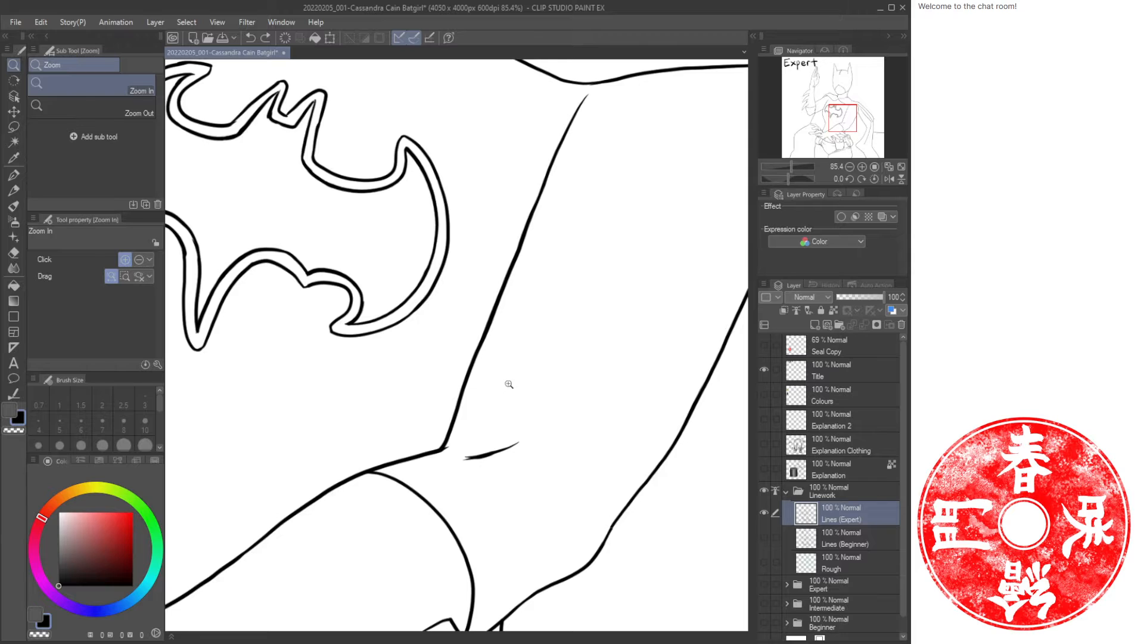
Draw fold lines fanning out from the pinched crease at the inner right elbow.
{"action": "key", "text": "e"}
{"action": "key", "text": "p"}
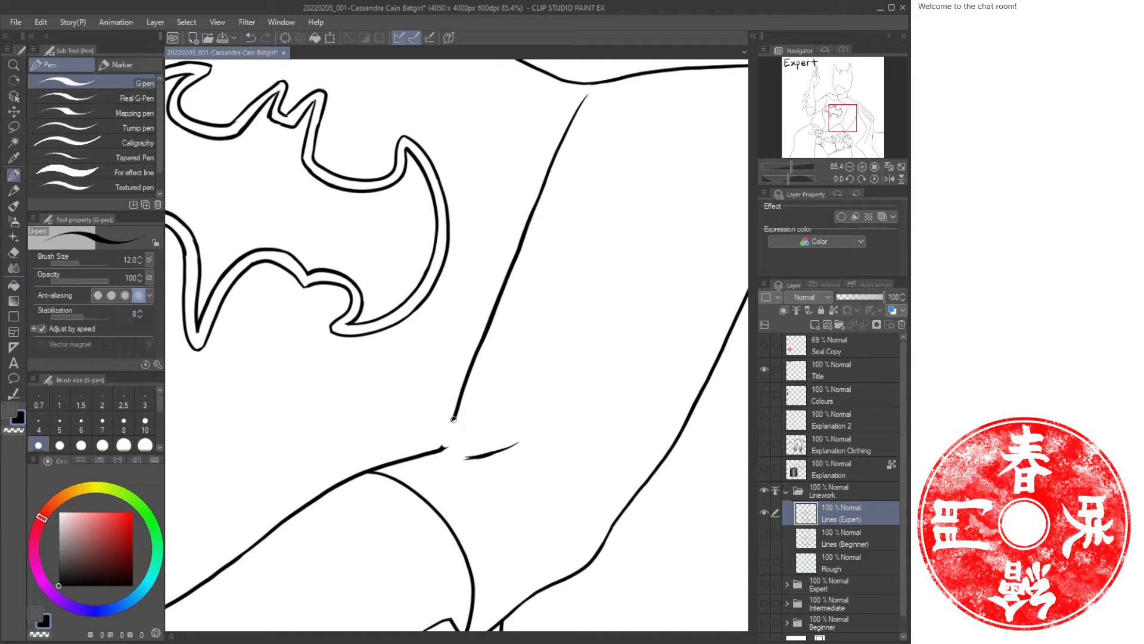
{"action": "mouse_move", "coordinate": [453, 418]}
{"action": "left_mouse_down"}
{"action": "mouse_move", "coordinate": [442, 427]}
{"action": "mouse_move", "coordinate": [590, 379]}
{"action": "mouse_move", "coordinate": [477, 423]}
{"action": "mouse_move", "coordinate": [626, 387]}
{"action": "left_mouse_up"}
{"action": "key", "text": "ctrl+z"}
{"action": "key", "text": "e"}
{"action": "left_click_drag", "start_coordinate": [516, 442], "coordinate": [468, 457]}
{"action": "key", "text": "p"}
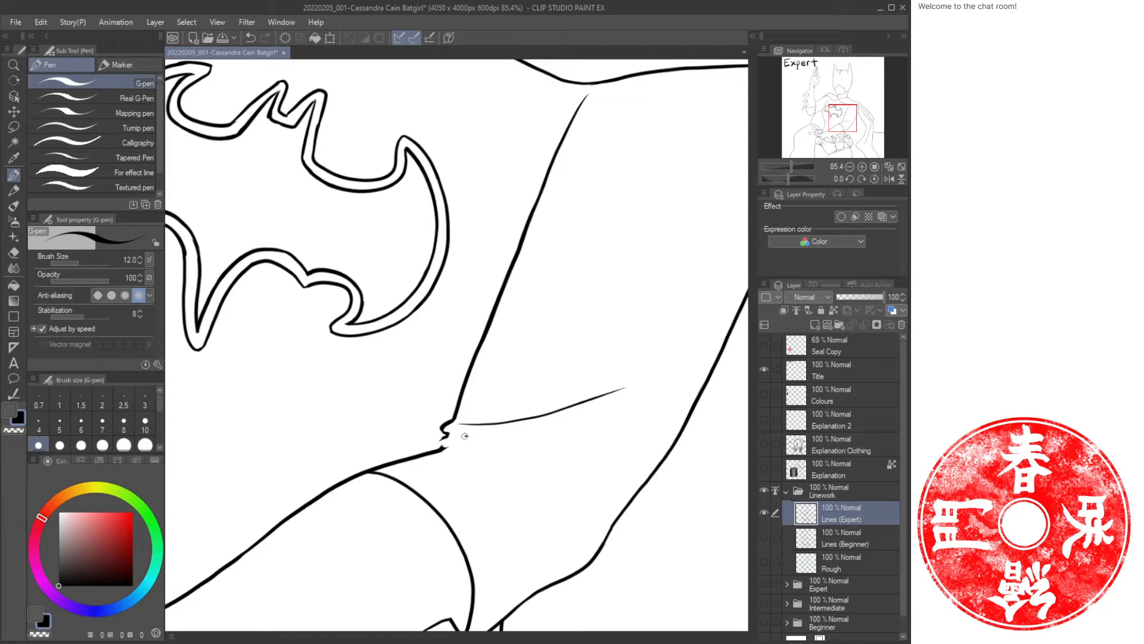
{"action": "left_click_drag", "start_coordinate": [465, 438], "coordinate": [574, 420]}
{"action": "mouse_move", "coordinate": [466, 438]}
{"action": "left_mouse_down"}
{"action": "mouse_move", "coordinate": [542, 478]}
{"action": "mouse_move", "coordinate": [541, 492]}
{"action": "left_mouse_up"}
{"action": "left_click_drag", "start_coordinate": [485, 463], "coordinate": [541, 547]}
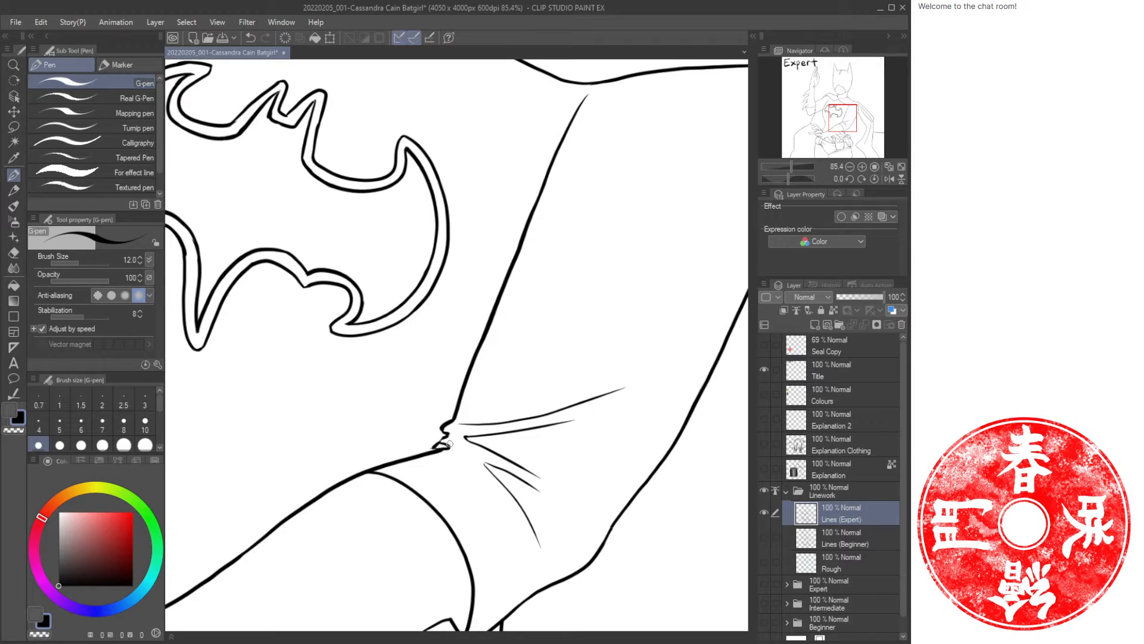
{"action": "mouse_move", "coordinate": [438, 446]}
{"action": "left_mouse_down"}
{"action": "mouse_move", "coordinate": [394, 462]}
{"action": "mouse_move", "coordinate": [471, 470]}
{"action": "mouse_move", "coordinate": [510, 555]}
{"action": "left_mouse_up"}
Add more crease strokes below the elbow fold and undo the last stroke.
{"action": "key", "text": "e"}
{"action": "key", "text": "p"}
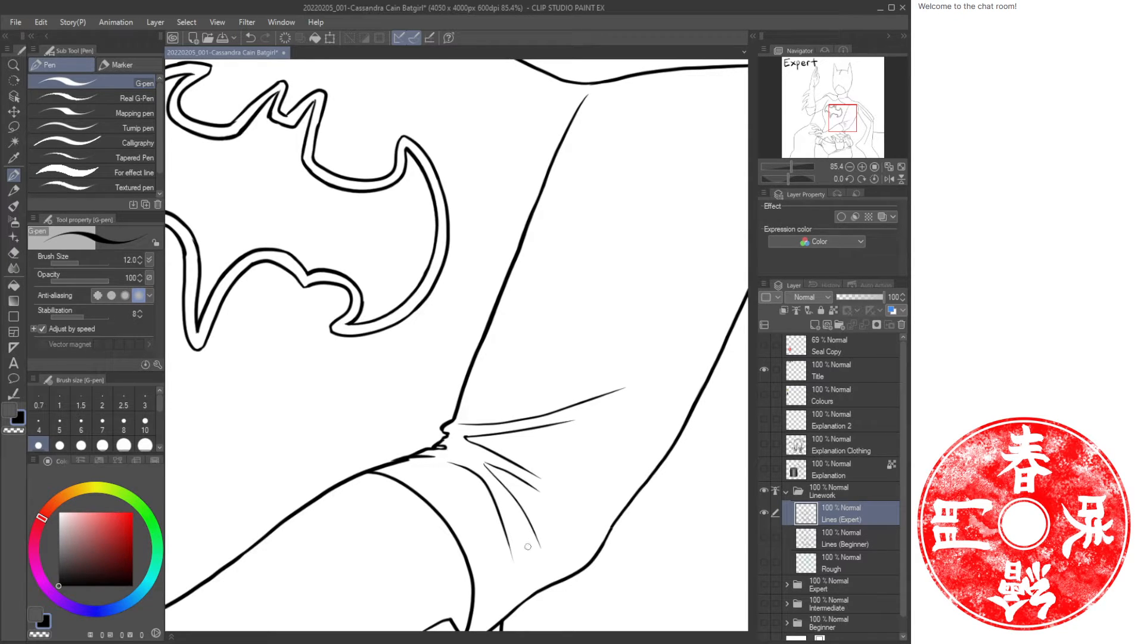
{"action": "left_click_drag", "start_coordinate": [506, 499], "coordinate": [525, 590]}
{"action": "mouse_move", "coordinate": [511, 507]}
{"action": "left_mouse_down"}
{"action": "mouse_move", "coordinate": [539, 556]}
{"action": "mouse_move", "coordinate": [513, 441]}
{"action": "left_mouse_up"}
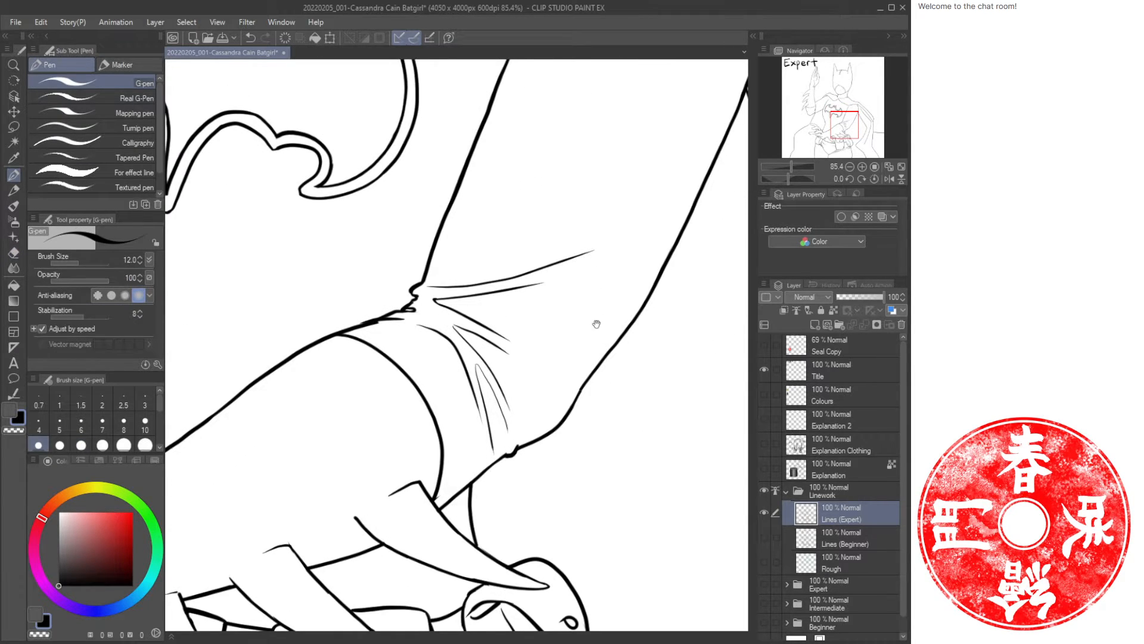
{"action": "left_click_drag", "start_coordinate": [596, 323], "coordinate": [529, 379]}
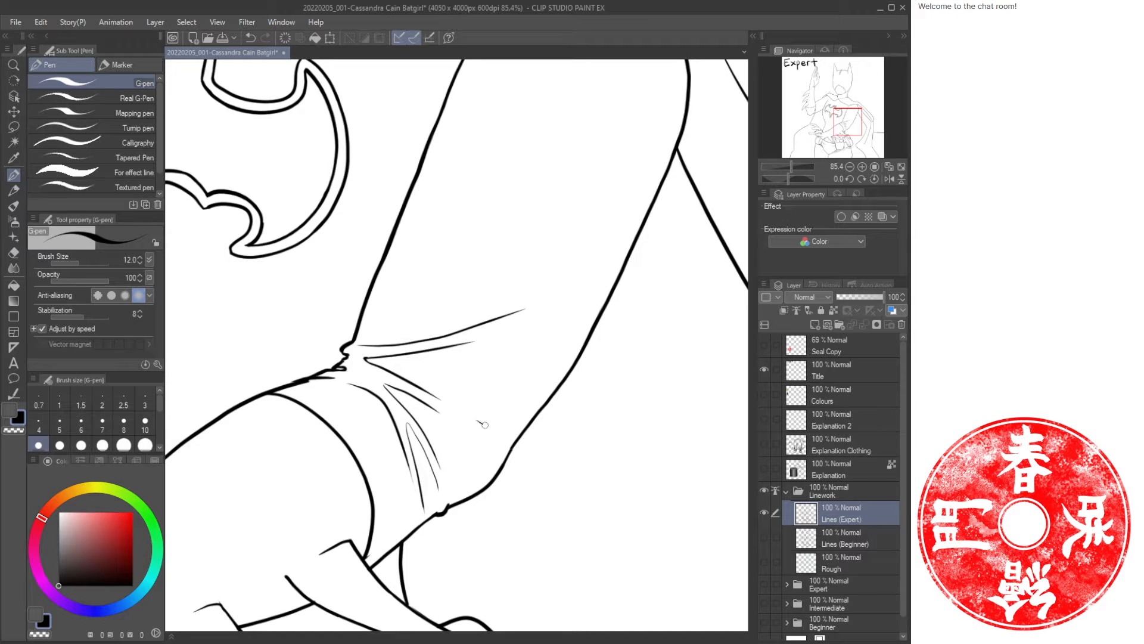
{"action": "left_click_drag", "start_coordinate": [484, 425], "coordinate": [516, 442]}
{"action": "left_click_drag", "start_coordinate": [566, 311], "coordinate": [451, 413]}
{"action": "mouse_move", "coordinate": [517, 353]}
{"action": "left_mouse_down"}
{"action": "mouse_move", "coordinate": [505, 377]}
{"action": "mouse_move", "coordinate": [517, 353]}
{"action": "mouse_move", "coordinate": [483, 388]}
{"action": "mouse_move", "coordinate": [524, 359]}
{"action": "mouse_move", "coordinate": [434, 403]}
{"action": "mouse_move", "coordinate": [467, 376]}
{"action": "left_mouse_up"}
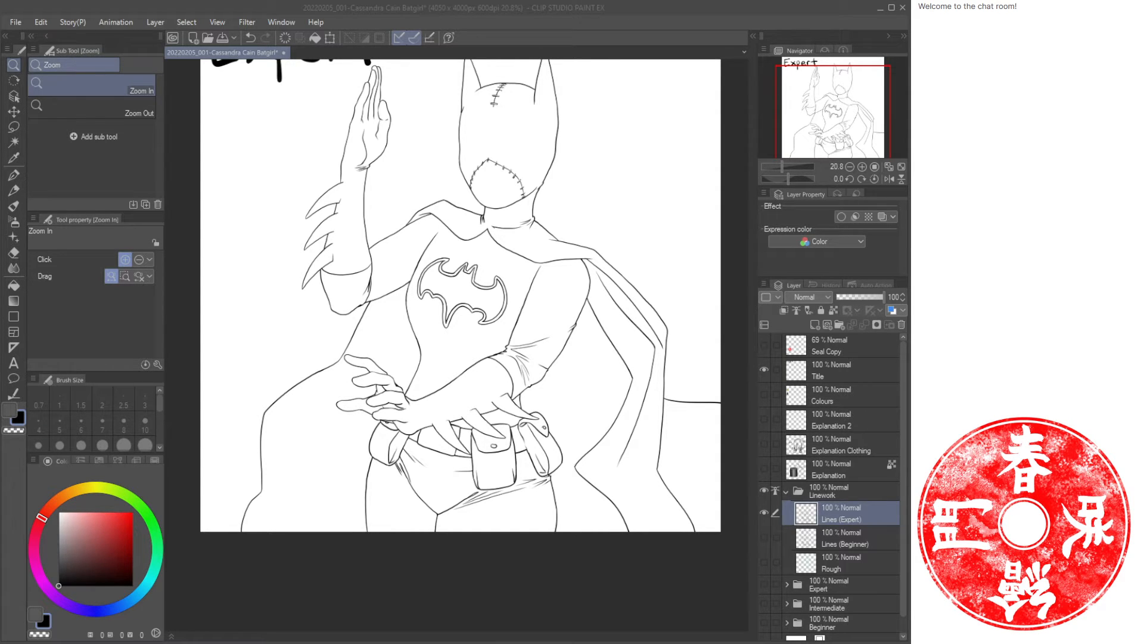
{"action": "key", "text": "ctrl+z"}
{"action": "left_click_drag", "start_coordinate": [565, 331], "coordinate": [599, 330]}
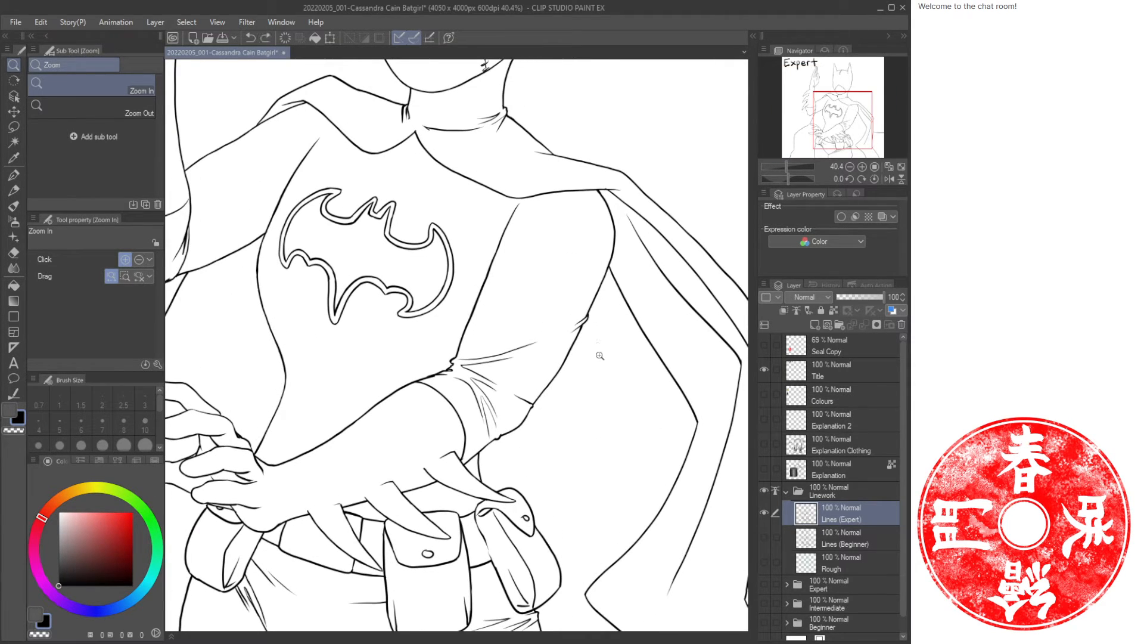
Draw short crease lines at the wrist beside the crossed hands and erase a stray mark.
{"action": "key", "text": "ctrl+z"}
{"action": "key", "text": "ctrl+y"}
{"action": "mouse_move", "coordinate": [602, 305]}
{"action": "left_mouse_down"}
{"action": "mouse_move", "coordinate": [493, 423]}
{"action": "mouse_move", "coordinate": [632, 337]}
{"action": "left_mouse_up"}
{"action": "mouse_move", "coordinate": [530, 402]}
{"action": "left_mouse_down"}
{"action": "mouse_move", "coordinate": [496, 404]}
{"action": "mouse_move", "coordinate": [492, 431]}
{"action": "mouse_move", "coordinate": [517, 437]}
{"action": "mouse_move", "coordinate": [478, 407]}
{"action": "left_mouse_up"}
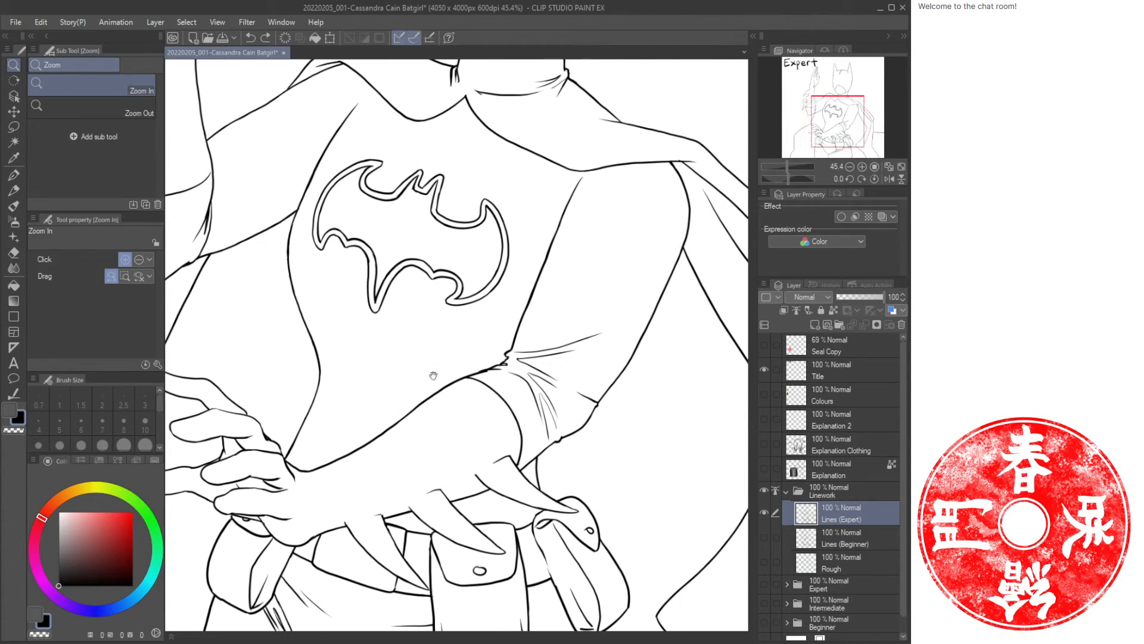
{"action": "left_click_drag", "start_coordinate": [341, 437], "coordinate": [462, 372]}
{"action": "left_click_drag", "start_coordinate": [413, 430], "coordinate": [446, 435]}
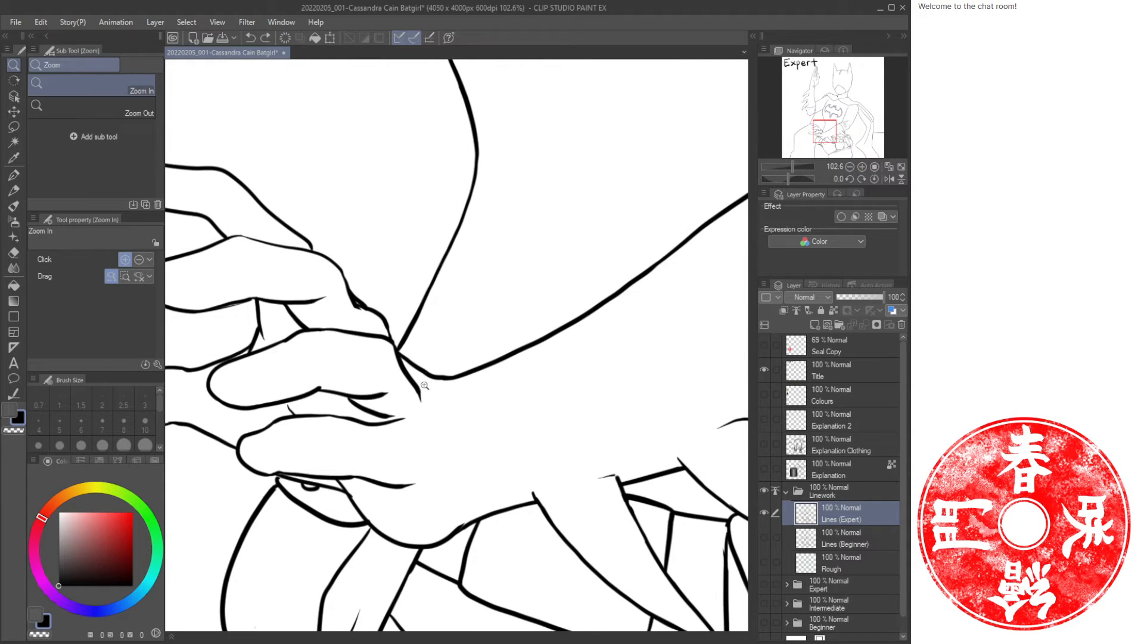
{"action": "key", "text": "p"}
{"action": "left_click_drag", "start_coordinate": [414, 363], "coordinate": [445, 440]}
{"action": "mouse_move", "coordinate": [420, 373]}
{"action": "left_mouse_down"}
{"action": "mouse_move", "coordinate": [445, 395]}
{"action": "mouse_move", "coordinate": [448, 448]}
{"action": "left_mouse_up"}
{"action": "left_click_drag", "start_coordinate": [444, 397], "coordinate": [465, 452]}
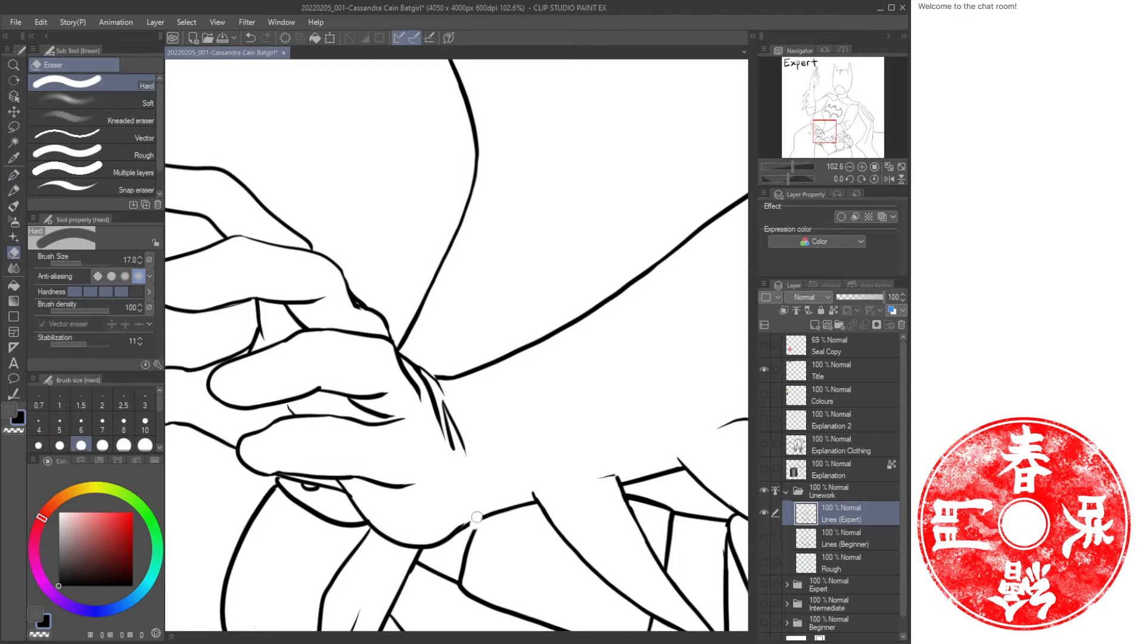
{"action": "mouse_move", "coordinate": [481, 502]}
{"action": "left_mouse_down"}
{"action": "mouse_move", "coordinate": [474, 528]}
{"action": "mouse_move", "coordinate": [462, 525]}
{"action": "left_mouse_up"}
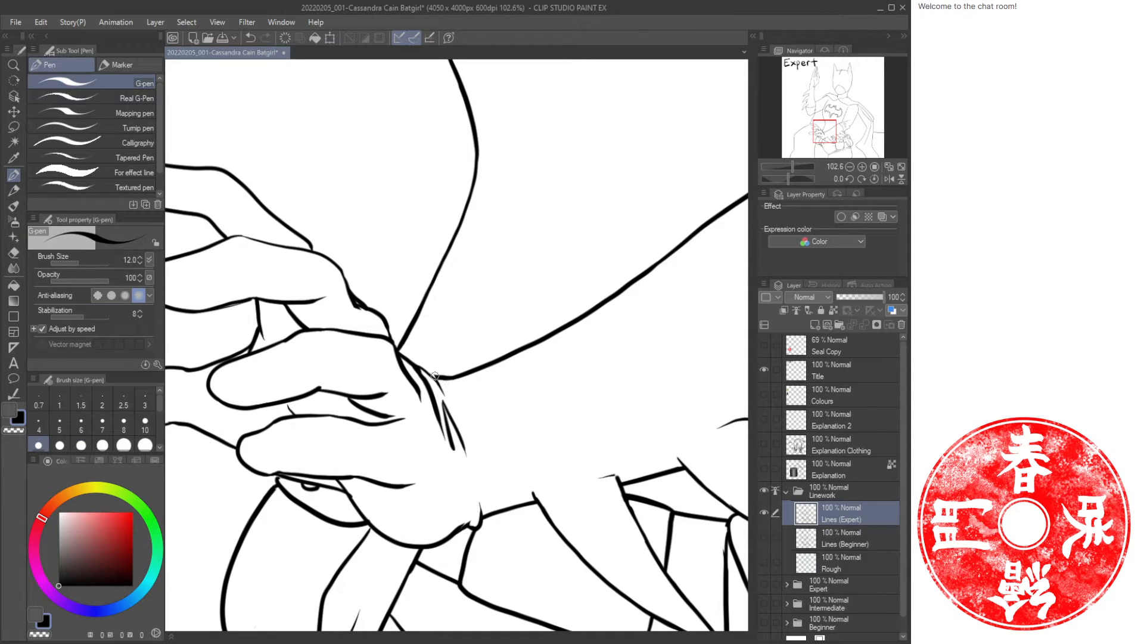
Draw fold lines at the left shoulder where the sleeve meets the chest.
{"action": "key", "text": "ctrl+space"}
{"action": "mouse_move", "coordinate": [546, 446]}
{"action": "left_mouse_down"}
{"action": "mouse_move", "coordinate": [528, 431]}
{"action": "mouse_move", "coordinate": [502, 354]}
{"action": "left_mouse_up"}
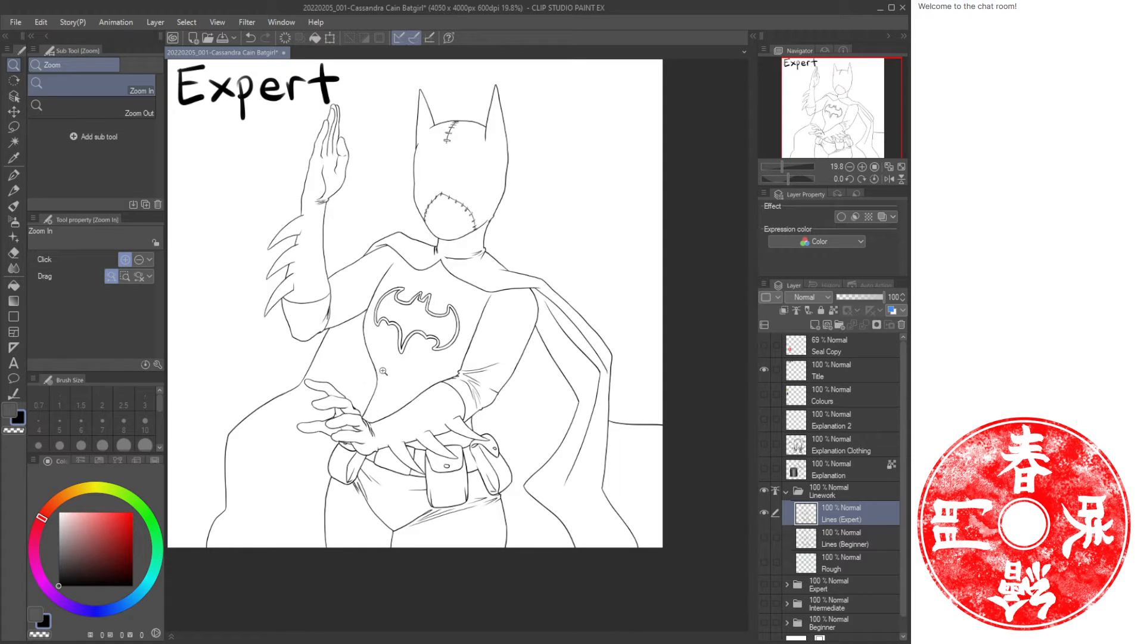
{"action": "mouse_move", "coordinate": [384, 273]}
{"action": "left_mouse_down"}
{"action": "mouse_move", "coordinate": [439, 286]}
{"action": "mouse_move", "coordinate": [406, 251]}
{"action": "mouse_move", "coordinate": [427, 274]}
{"action": "left_mouse_up"}
{"action": "key", "text": "p"}
{"action": "left_click_drag", "start_coordinate": [442, 231], "coordinate": [429, 270]}
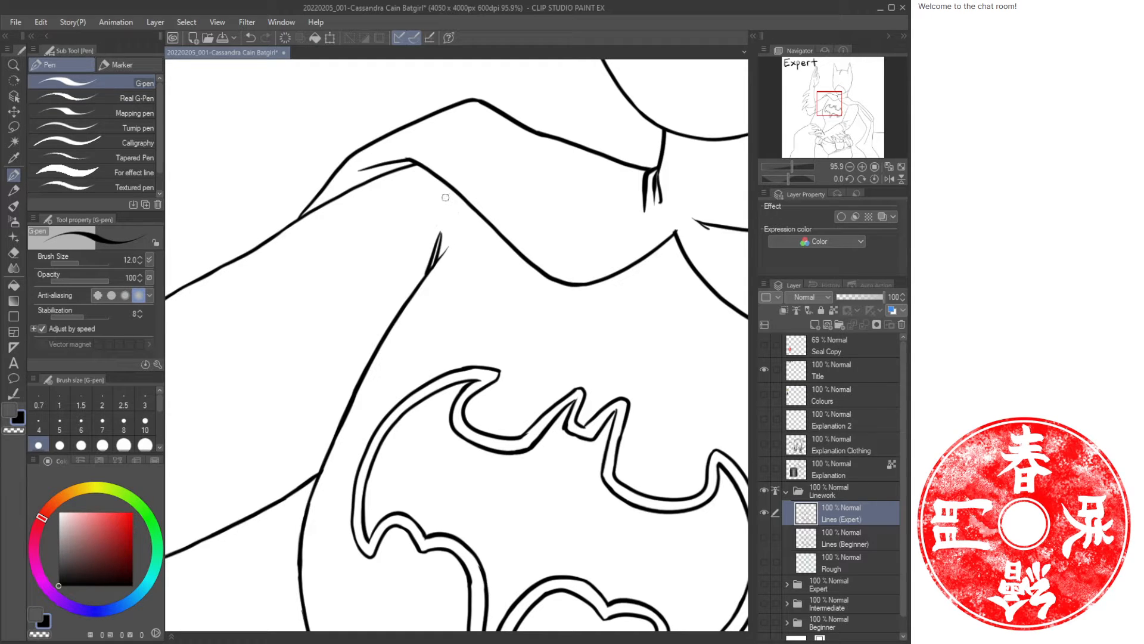
{"action": "left_click_drag", "start_coordinate": [451, 193], "coordinate": [414, 290]}
{"action": "mouse_move", "coordinate": [452, 234]}
{"action": "left_mouse_down"}
{"action": "mouse_move", "coordinate": [446, 249]}
{"action": "mouse_move", "coordinate": [463, 212]}
{"action": "mouse_move", "coordinate": [475, 219]}
{"action": "left_mouse_up"}
{"action": "mouse_move", "coordinate": [415, 289]}
{"action": "left_mouse_down"}
{"action": "mouse_move", "coordinate": [491, 236]}
{"action": "mouse_move", "coordinate": [428, 274]}
{"action": "mouse_move", "coordinate": [490, 222]}
{"action": "left_mouse_up"}
{"action": "key", "text": "e"}
{"action": "key", "text": "p"}
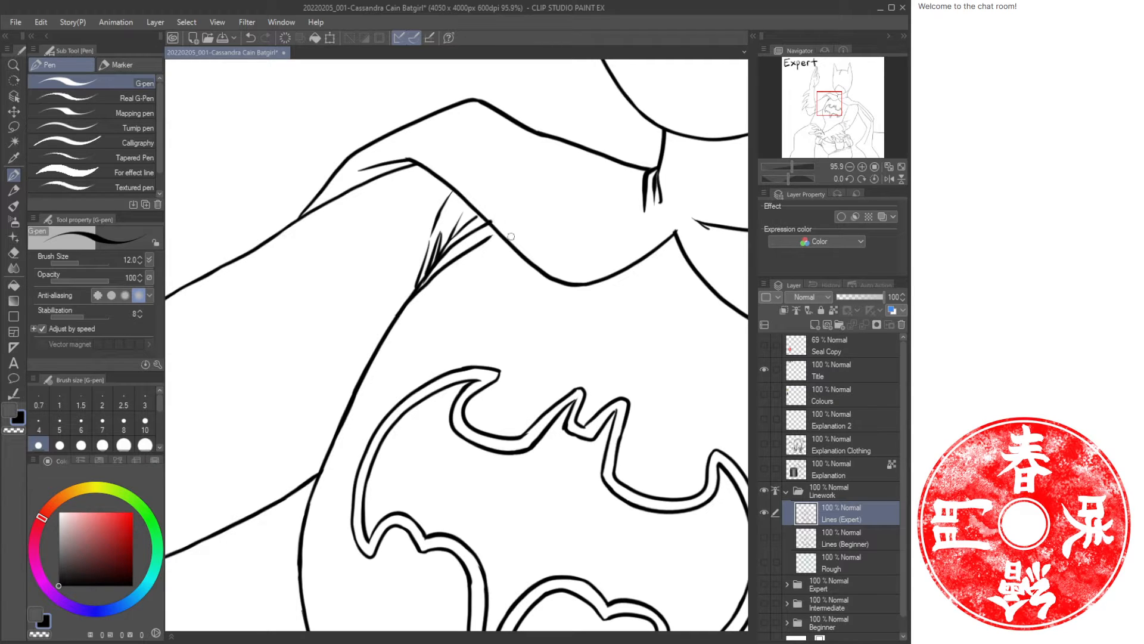
{"action": "key", "text": "e"}
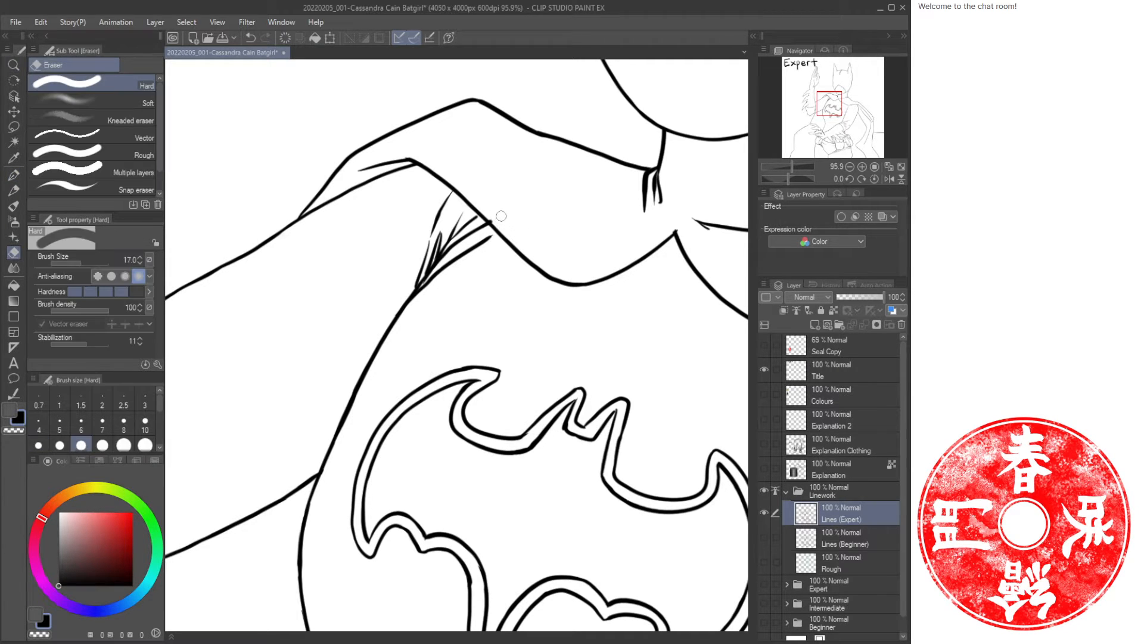
Draw and trim fold lines on the upper right arm just below the cape.
{"action": "key", "text": "ctrl+space"}
{"action": "left_click_drag", "start_coordinate": [561, 317], "coordinate": [525, 313]}
{"action": "left_click_drag", "start_coordinate": [616, 334], "coordinate": [402, 273]}
{"action": "left_click", "coordinate": [476, 309]}
{"action": "key", "text": "p"}
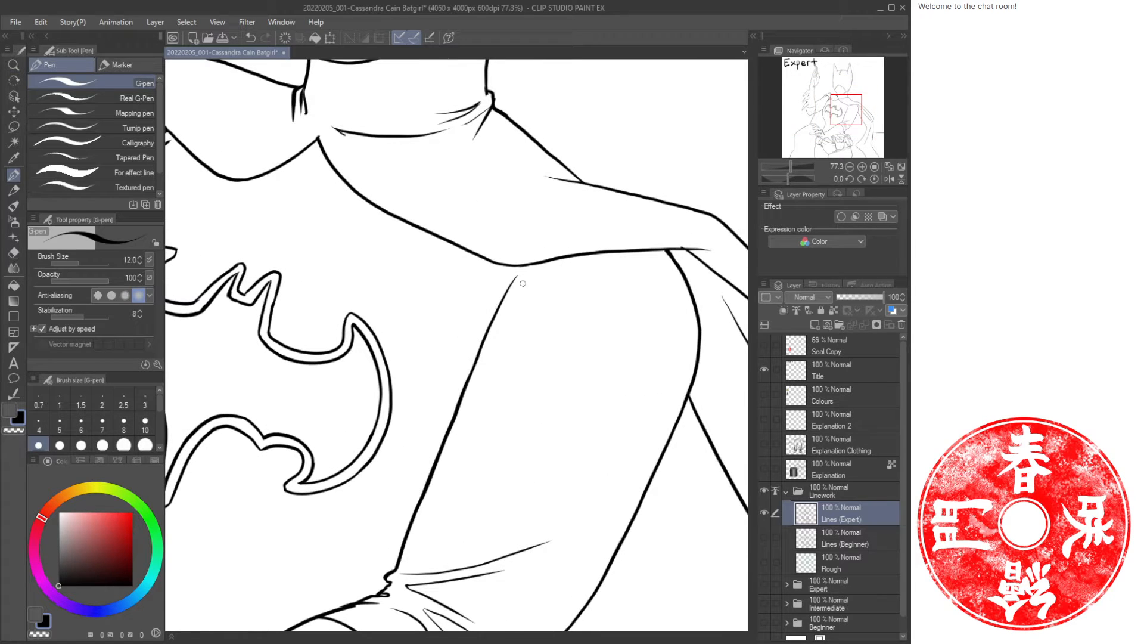
{"action": "left_click_drag", "start_coordinate": [548, 266], "coordinate": [488, 343]}
{"action": "left_click_drag", "start_coordinate": [515, 276], "coordinate": [462, 396]}
{"action": "key", "text": "e"}
{"action": "key", "text": "p"}
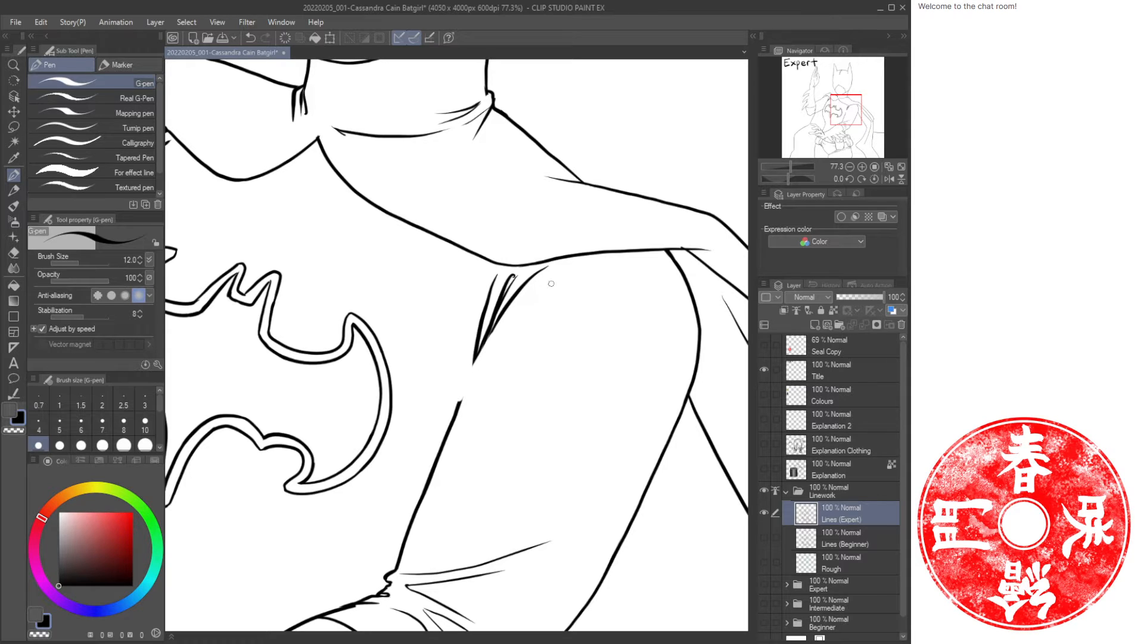
{"action": "mouse_move", "coordinate": [558, 276]}
{"action": "left_mouse_down"}
{"action": "mouse_move", "coordinate": [495, 330]}
{"action": "mouse_move", "coordinate": [538, 321]}
{"action": "mouse_move", "coordinate": [496, 346]}
{"action": "mouse_move", "coordinate": [453, 429]}
{"action": "left_mouse_up"}
{"action": "key", "text": "e"}
{"action": "key", "text": "p"}
{"action": "key", "text": "e"}
{"action": "left_click_drag", "start_coordinate": [482, 366], "coordinate": [454, 435]}
{"action": "key", "text": "ctrl+space"}
{"action": "left_click_drag", "start_coordinate": [549, 350], "coordinate": [497, 361]}
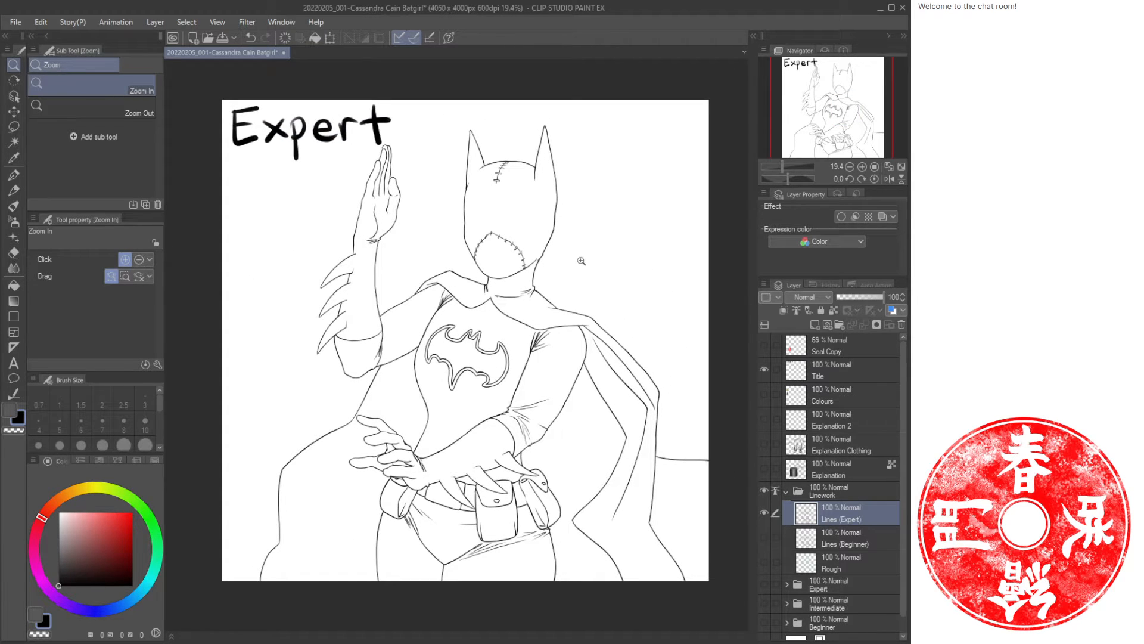
Erase an extra stroke from the upper right arm folds.
{"action": "left_click_drag", "start_coordinate": [536, 280], "coordinate": [504, 285]}
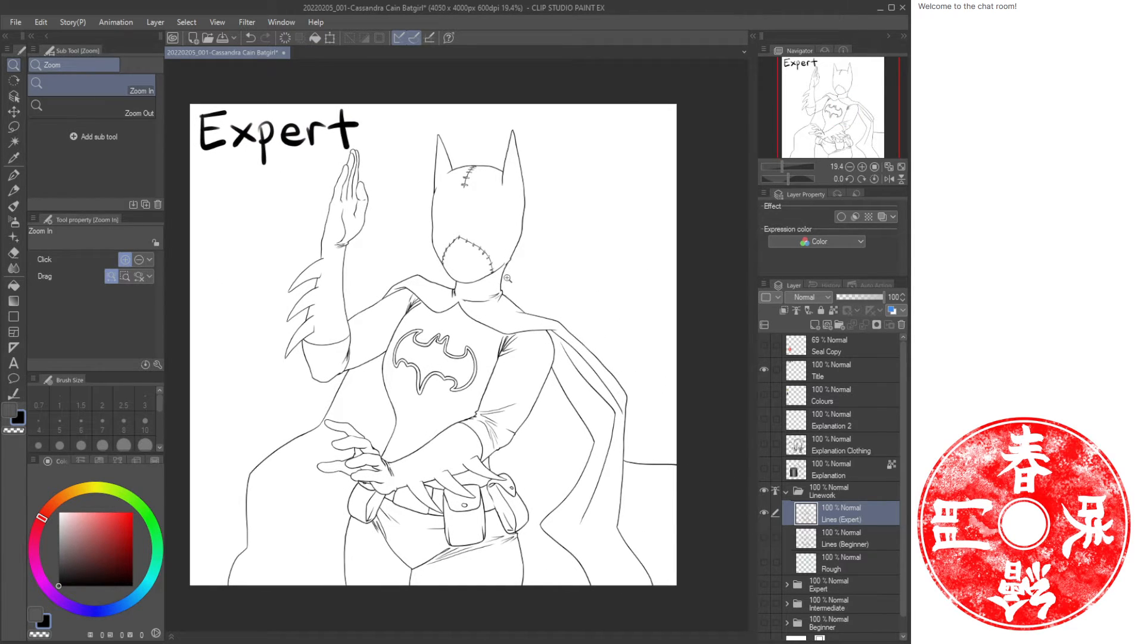
{"action": "left_click_drag", "start_coordinate": [499, 361], "coordinate": [620, 355]}
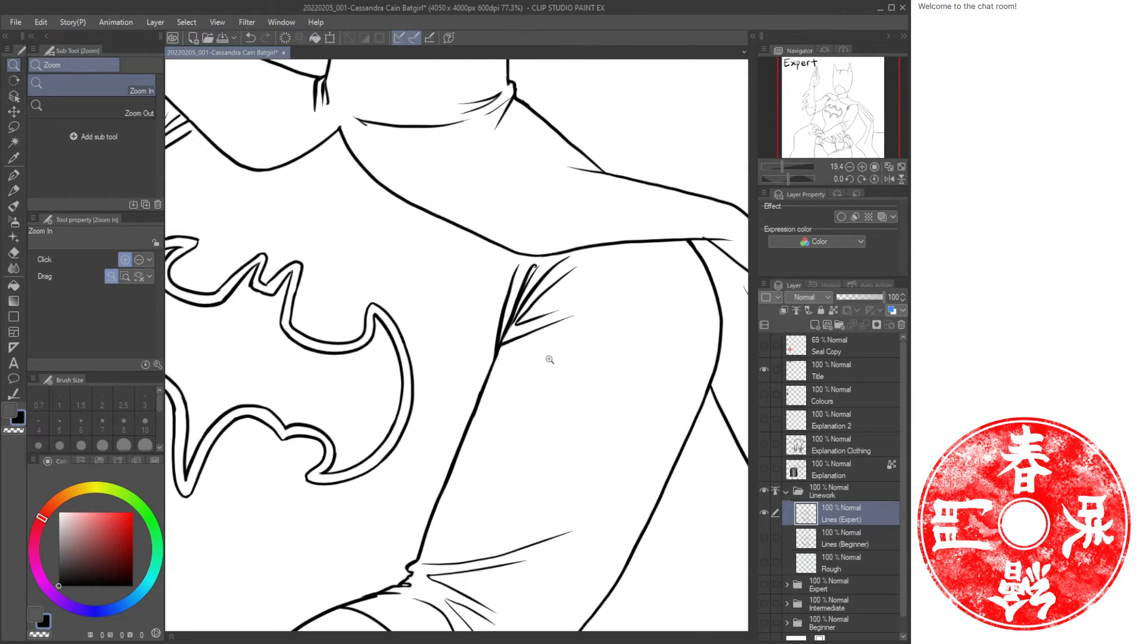
{"action": "key", "text": "e"}
{"action": "mouse_move", "coordinate": [537, 329]}
{"action": "left_mouse_down"}
{"action": "mouse_move", "coordinate": [511, 341]}
{"action": "mouse_move", "coordinate": [548, 312]}
{"action": "mouse_move", "coordinate": [494, 355]}
{"action": "mouse_move", "coordinate": [530, 344]}
{"action": "mouse_move", "coordinate": [510, 364]}
{"action": "mouse_move", "coordinate": [480, 377]}
{"action": "left_mouse_up"}
{"action": "key", "text": "p"}
{"action": "key", "text": "slash"}
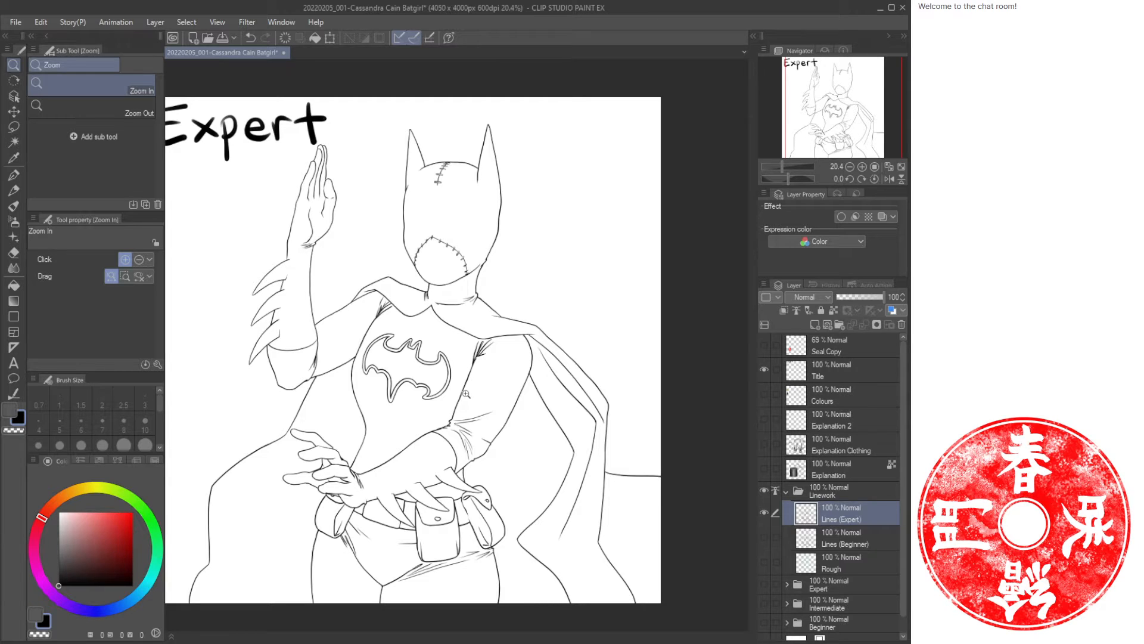
{"action": "left_click_drag", "start_coordinate": [373, 417], "coordinate": [429, 451]}
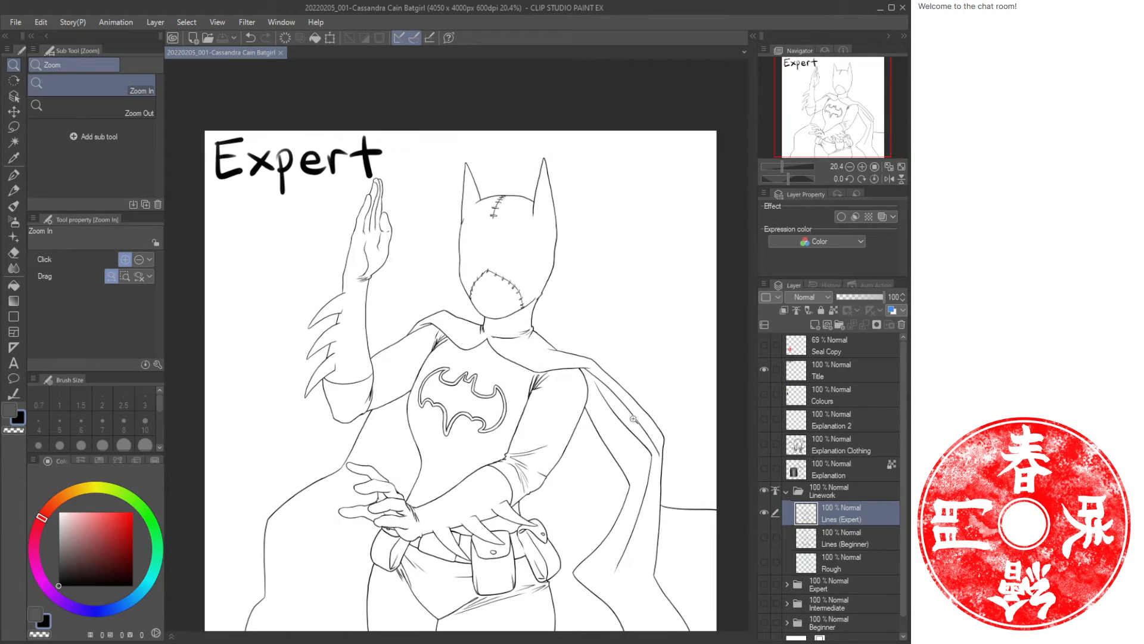
Show the Expert colour folder and select its Body Base Color layer.
{"action": "left_click", "coordinate": [785, 491]}
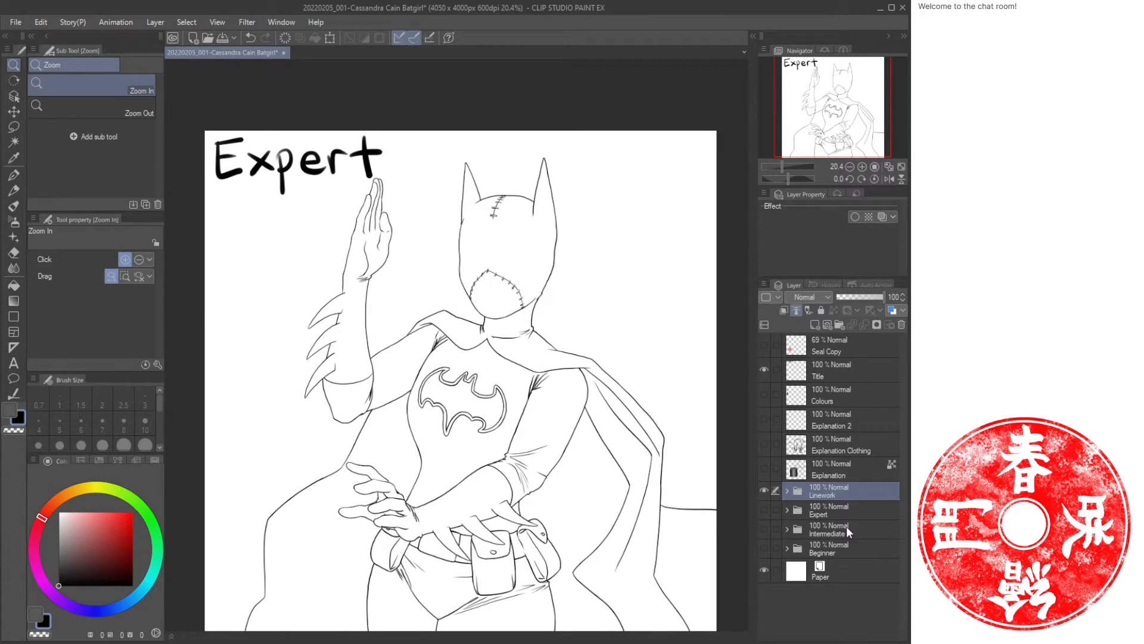
{"action": "left_click", "coordinate": [768, 509]}
{"action": "left_click", "coordinate": [788, 509]}
{"action": "left_click", "coordinate": [854, 556]}
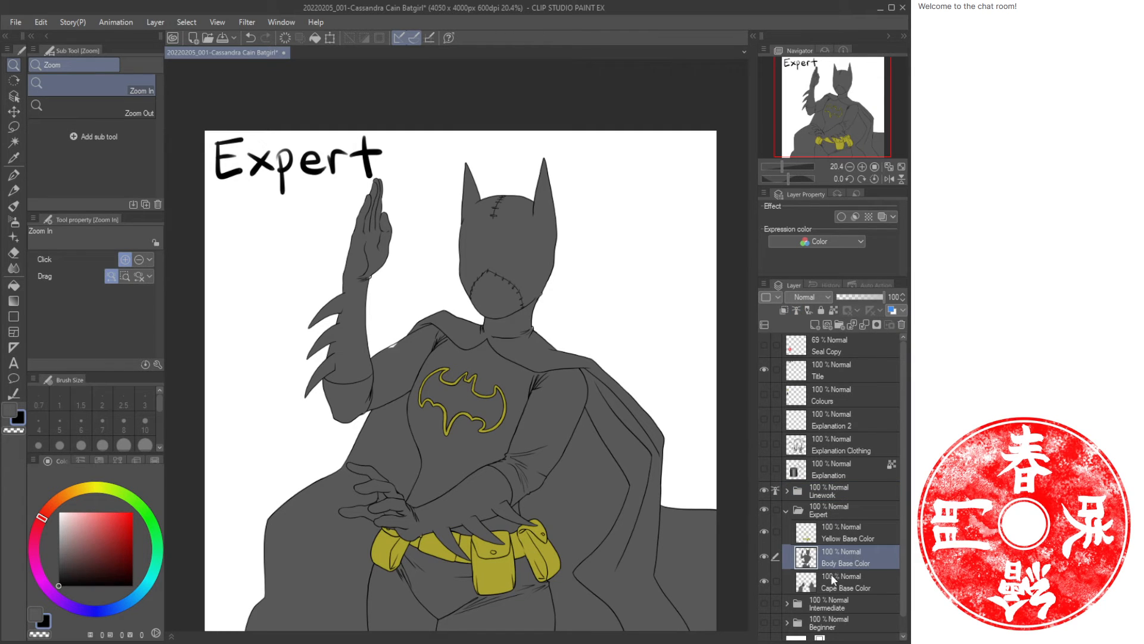
Sample the body base grey and fill gaps along the raised arm with the Oil paint brush.
{"action": "left_click_drag", "start_coordinate": [360, 328], "coordinate": [376, 471]}
{"action": "key", "text": "i"}
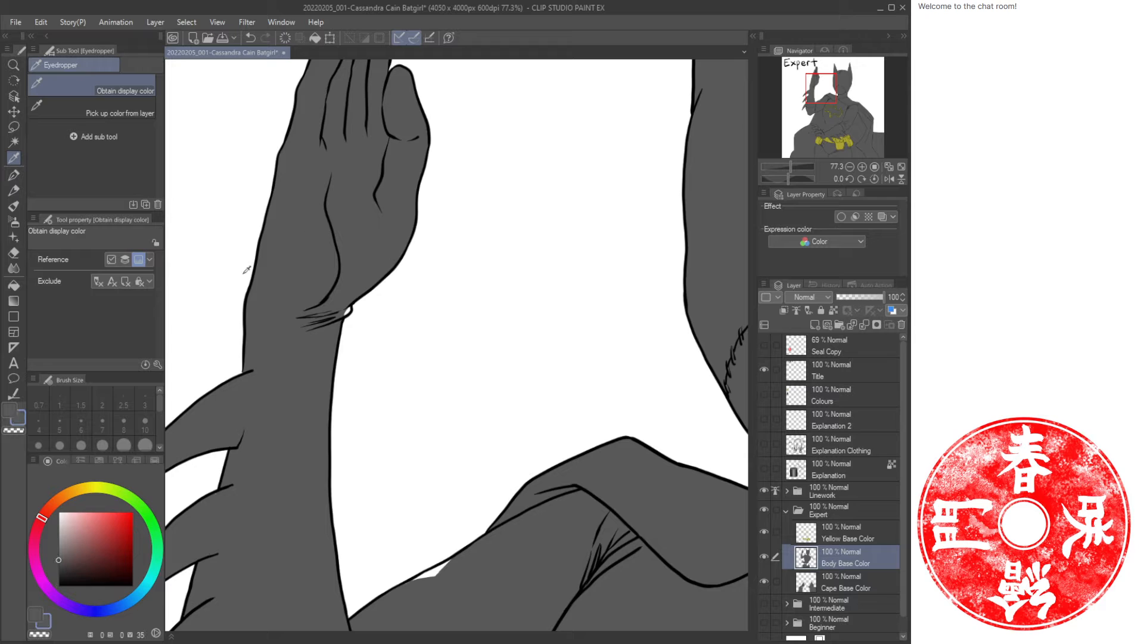
{"action": "key", "text": "b"}
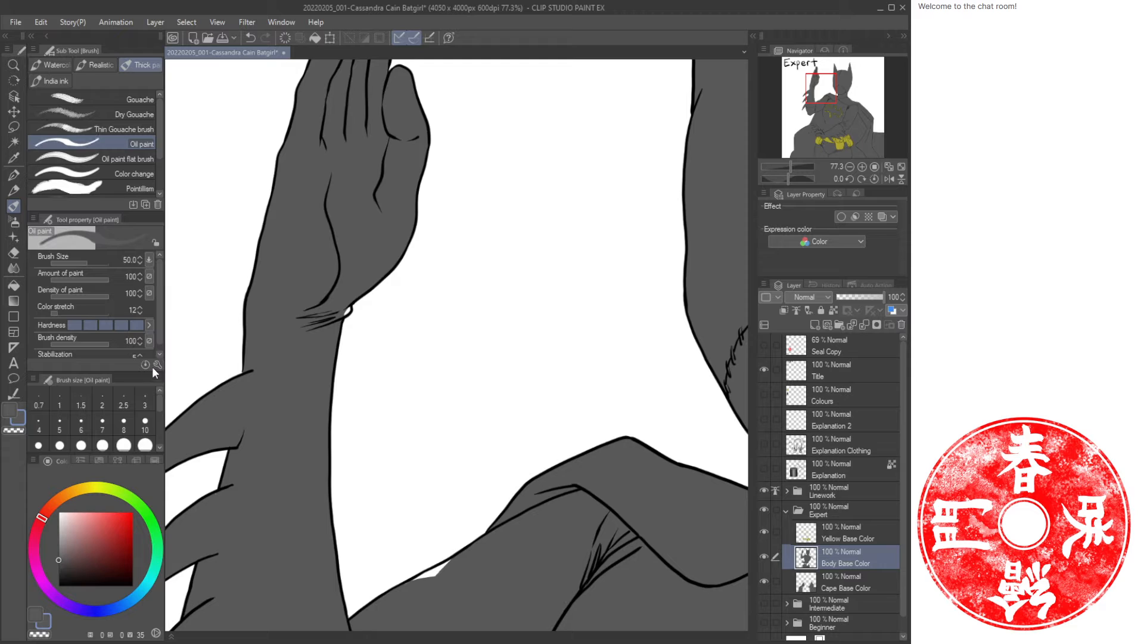
{"action": "key", "text": "bracketleft"}
{"action": "key", "text": "bracketleft"}
{"action": "key", "text": "bracketleft"}
{"action": "key", "text": "bracketleft"}
{"action": "key", "text": "bracketleft"}
{"action": "left_click_drag", "start_coordinate": [363, 191], "coordinate": [306, 409]}
{"action": "mouse_move", "coordinate": [261, 517]}
{"action": "left_mouse_down"}
{"action": "mouse_move", "coordinate": [327, 151]}
{"action": "mouse_move", "coordinate": [317, 91]}
{"action": "left_mouse_up"}
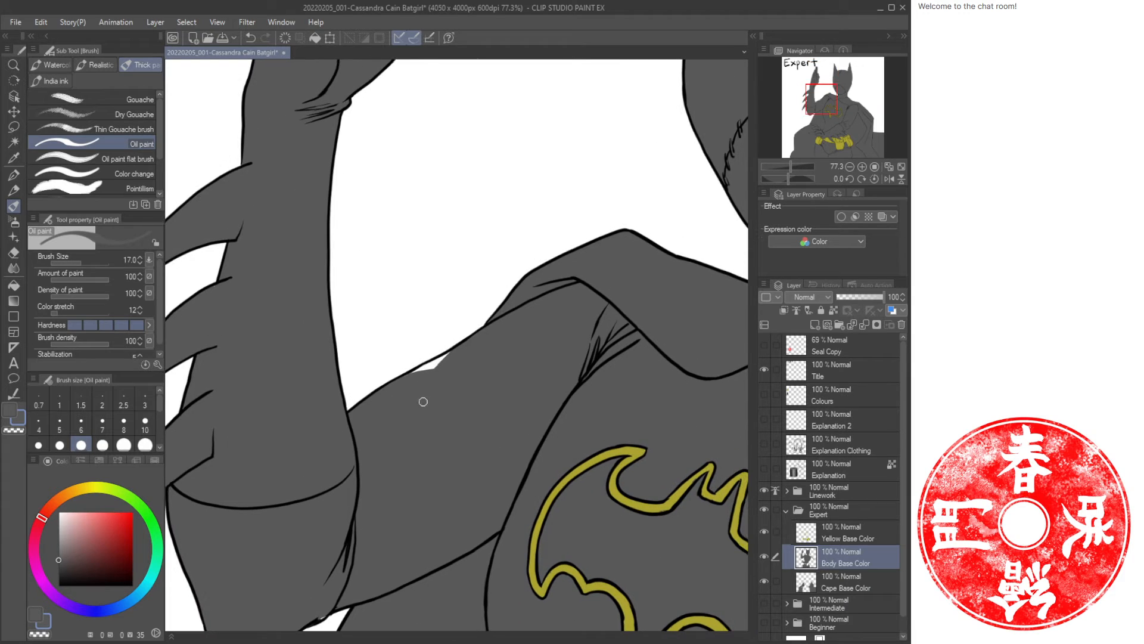
Enlarge the Oil paint brush to 40 and paint over remaining gaps in the body base grey along the arm and neck.
{"action": "key", "text": "bracketright"}
{"action": "key", "text": "bracketright"}
{"action": "key", "text": "bracketright"}
{"action": "key", "text": "bracketright"}
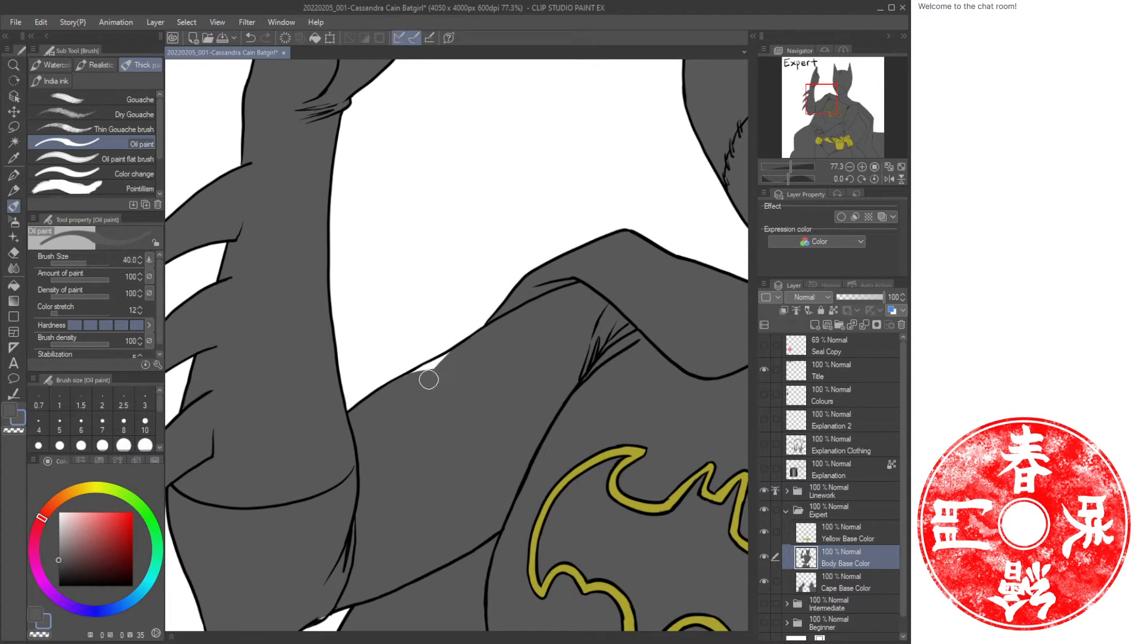
{"action": "left_click_drag", "start_coordinate": [429, 379], "coordinate": [450, 359]}
{"action": "left_click_drag", "start_coordinate": [574, 429], "coordinate": [354, 376]}
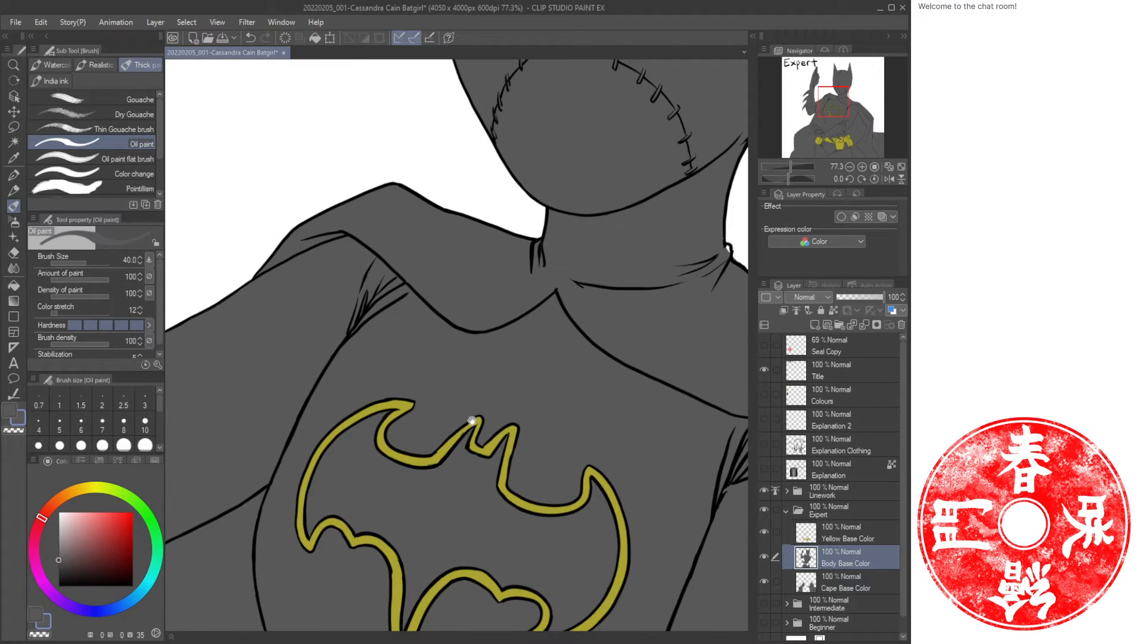
{"action": "left_click_drag", "start_coordinate": [472, 420], "coordinate": [229, 459]}
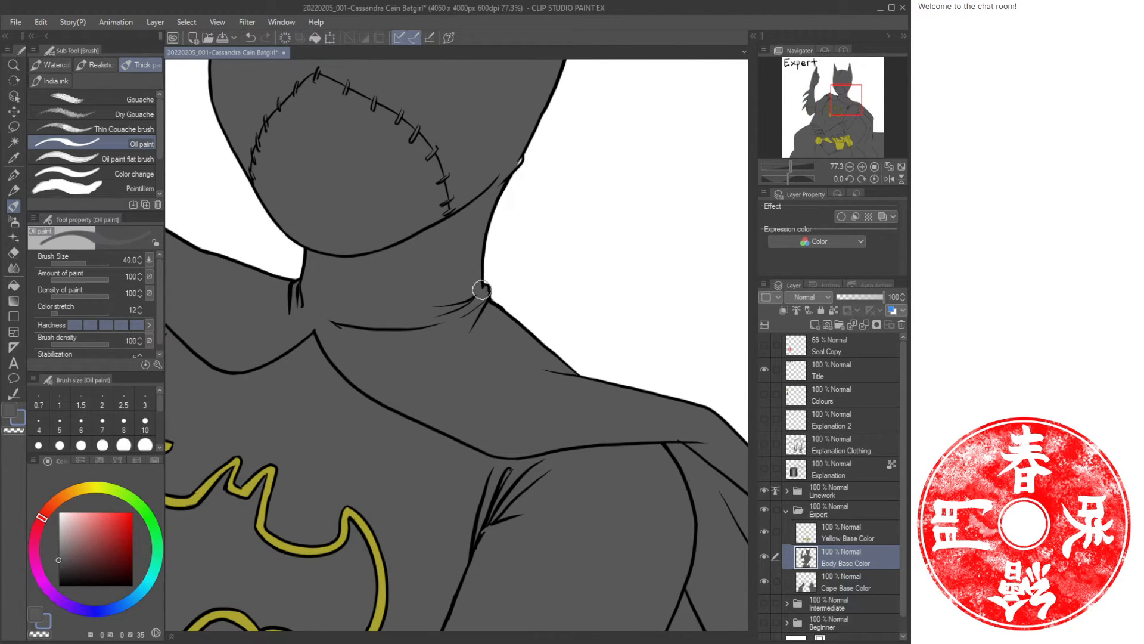
{"action": "left_click_drag", "start_coordinate": [484, 444], "coordinate": [531, 286]}
{"action": "left_click_drag", "start_coordinate": [625, 404], "coordinate": [484, 318]}
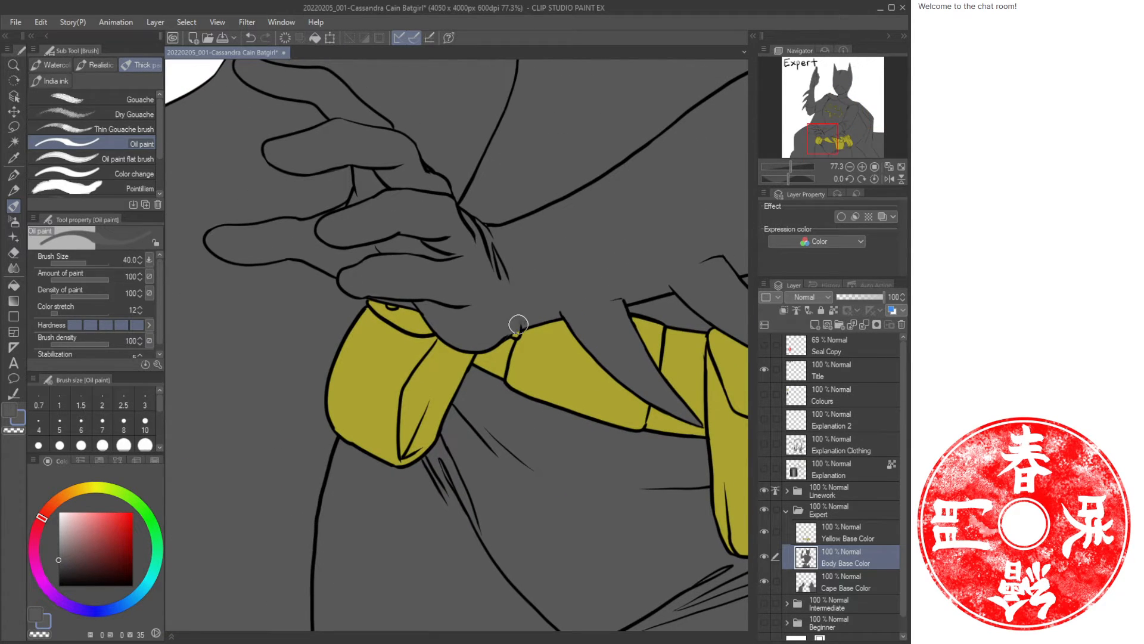
{"action": "left_click", "coordinate": [839, 532]}
{"action": "key", "text": "e"}
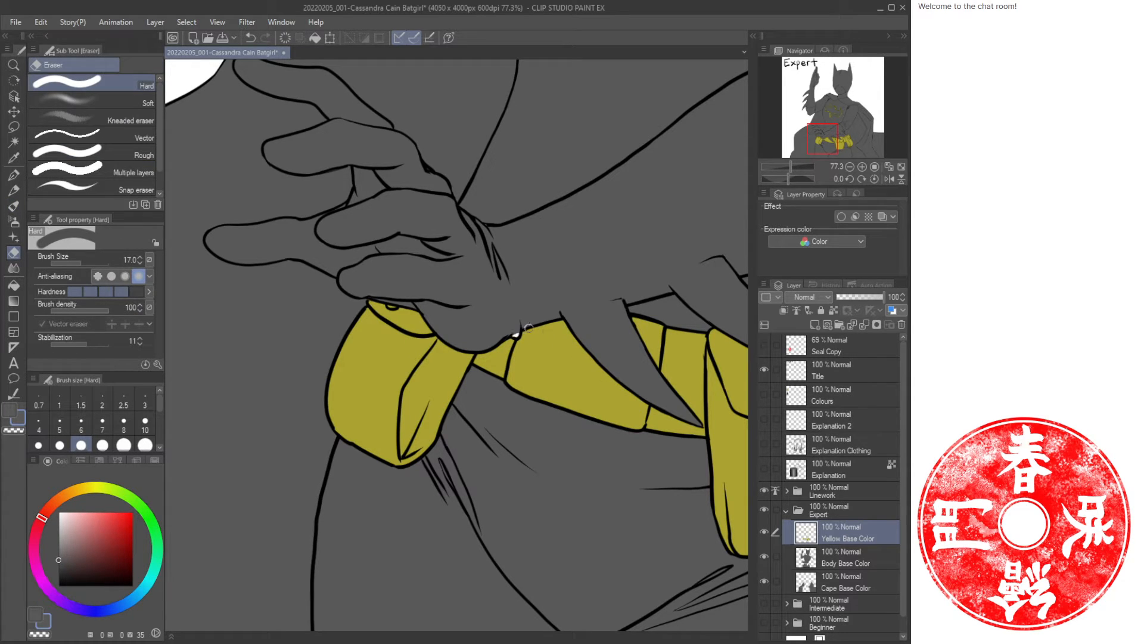
{"action": "left_click", "coordinate": [832, 560]}
{"action": "key", "text": "u"}
{"action": "left_click_drag", "start_coordinate": [479, 258], "coordinate": [603, 403]}
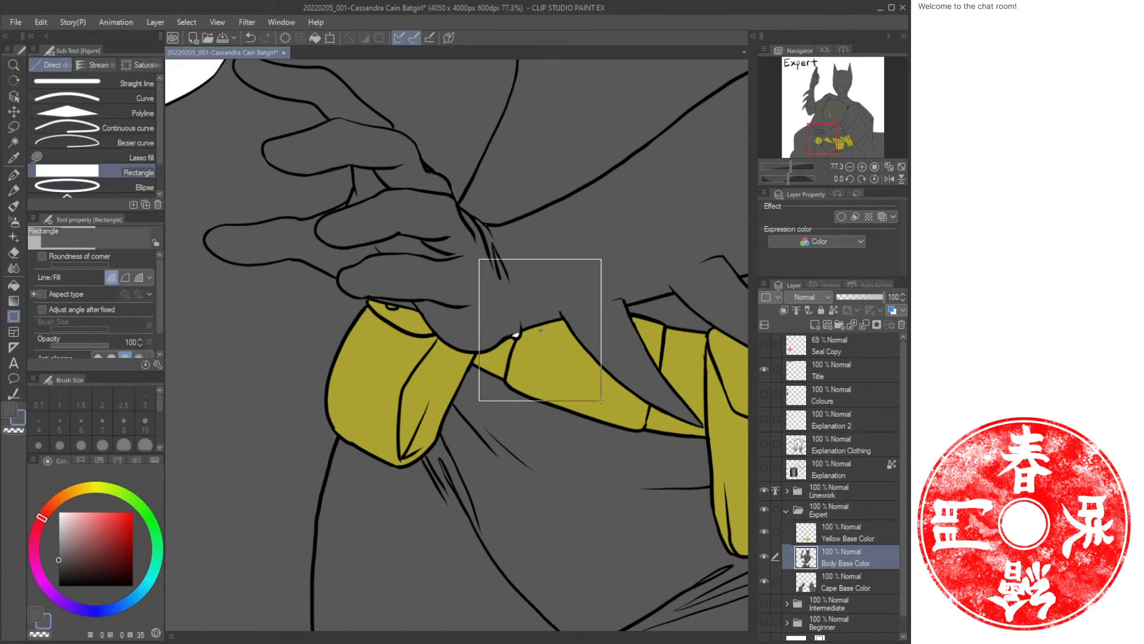
{"action": "key", "text": "space"}
{"action": "left_click_drag", "start_coordinate": [718, 590], "coordinate": [472, 230]}
{"action": "left_click_drag", "start_coordinate": [519, 201], "coordinate": [304, 488]}
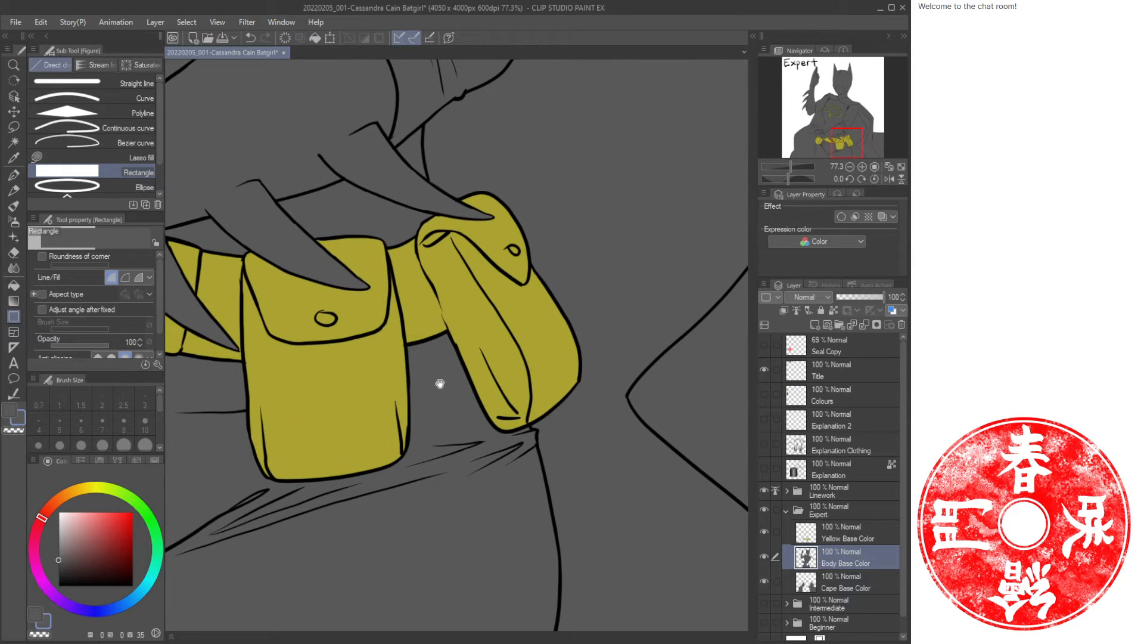
{"action": "key", "text": "slash"}
{"action": "left_click_drag", "start_coordinate": [482, 389], "coordinate": [484, 388]}
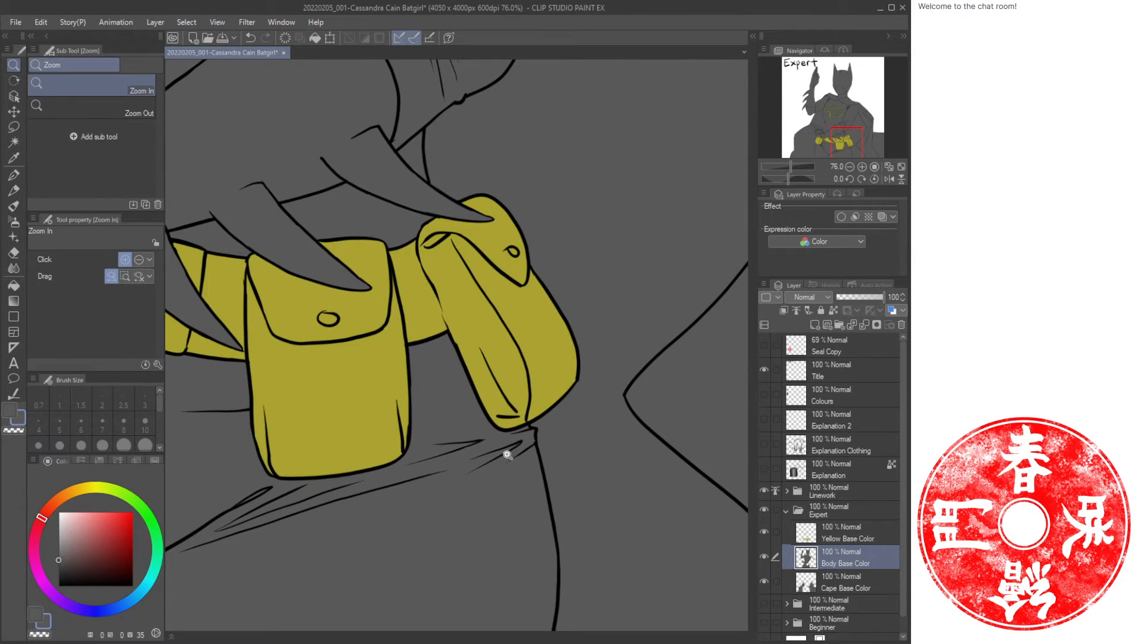
Hide the Cape Base Color layer and fill the remaining gaps in the body base around the belt, arms, neck and side.
{"action": "left_click", "coordinate": [764, 581]}
{"action": "key", "text": "b"}
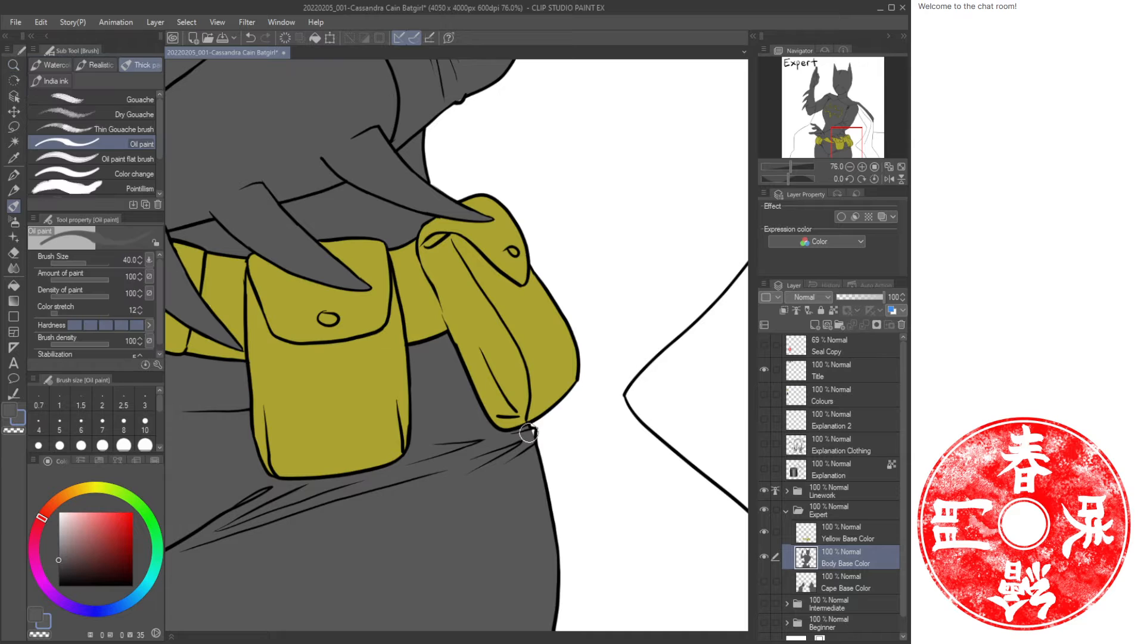
{"action": "left_click_drag", "start_coordinate": [265, 398], "coordinate": [742, 336]}
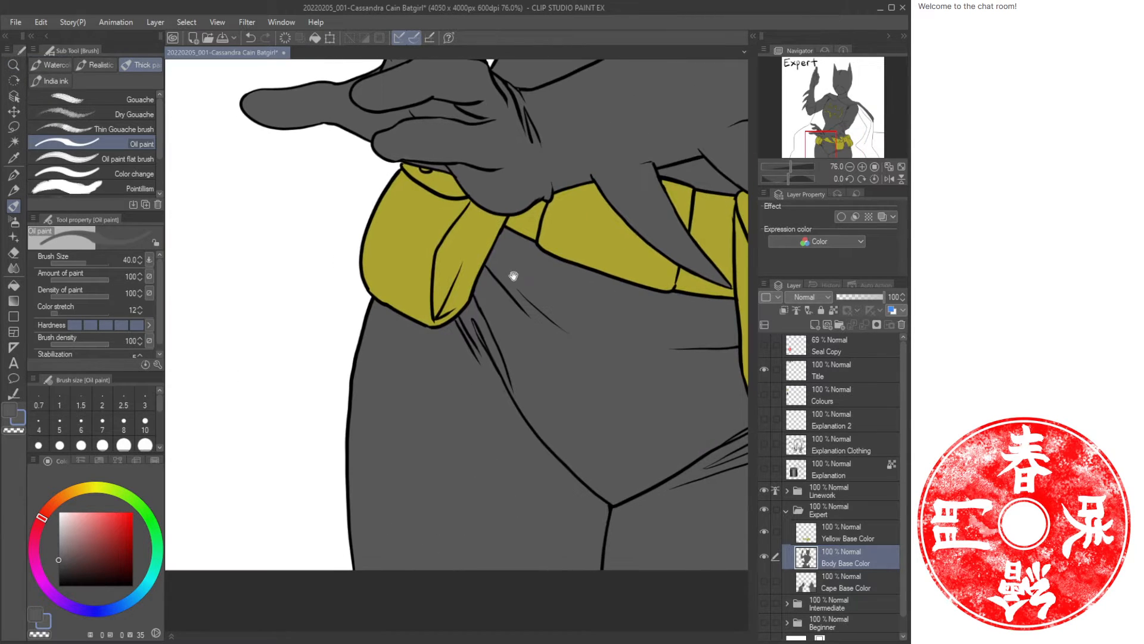
{"action": "left_click_drag", "start_coordinate": [512, 276], "coordinate": [408, 528]}
{"action": "left_click_drag", "start_coordinate": [556, 248], "coordinate": [451, 599]}
{"action": "mouse_move", "coordinate": [397, 246]}
{"action": "left_mouse_down"}
{"action": "mouse_move", "coordinate": [435, 278]}
{"action": "mouse_move", "coordinate": [673, 357]}
{"action": "left_mouse_up"}
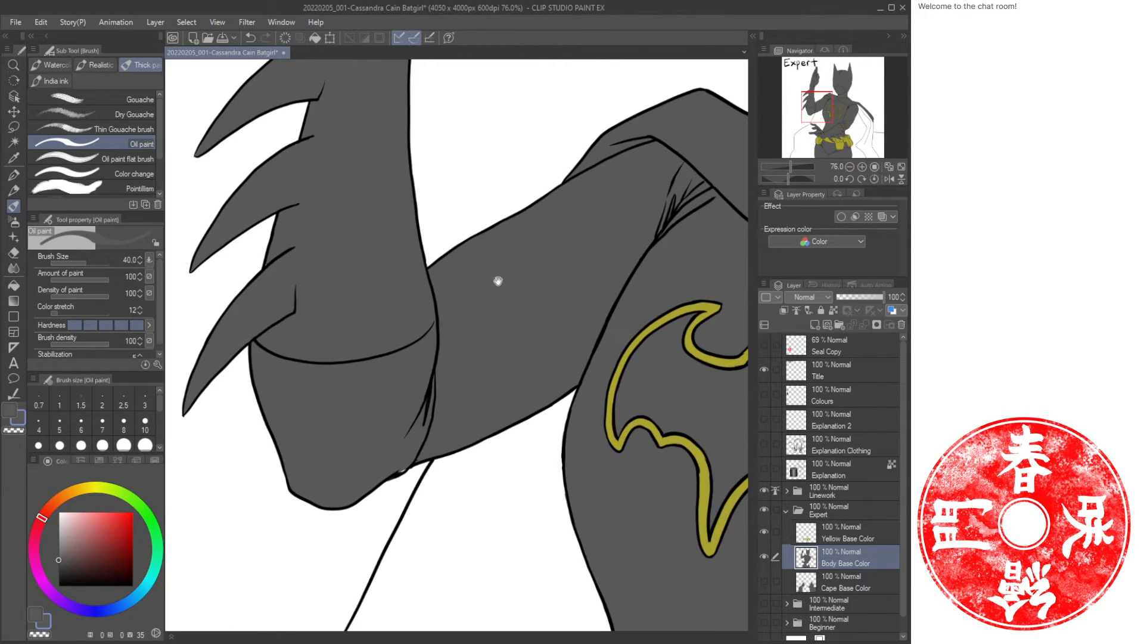
{"action": "left_click_drag", "start_coordinate": [403, 461], "coordinate": [400, 466]}
{"action": "left_click_drag", "start_coordinate": [474, 227], "coordinate": [396, 518]}
{"action": "left_click_drag", "start_coordinate": [643, 283], "coordinate": [341, 399]}
{"action": "left_click_drag", "start_coordinate": [702, 308], "coordinate": [524, 343]}
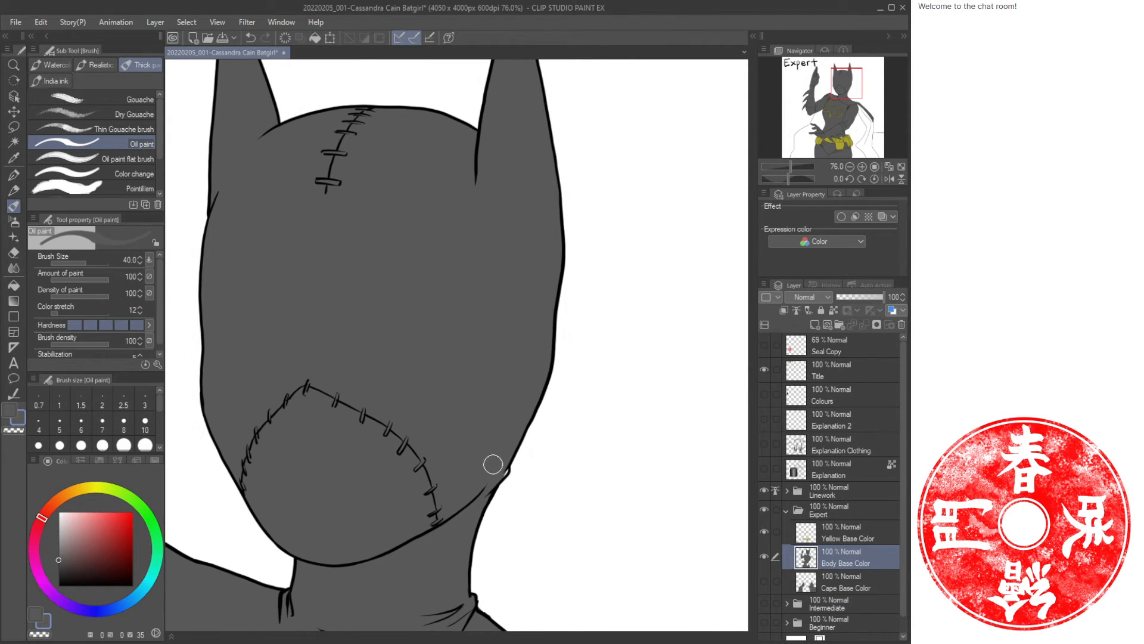
{"action": "left_click_drag", "start_coordinate": [494, 465], "coordinate": [502, 471]}
{"action": "left_click_drag", "start_coordinate": [456, 525], "coordinate": [498, 269]}
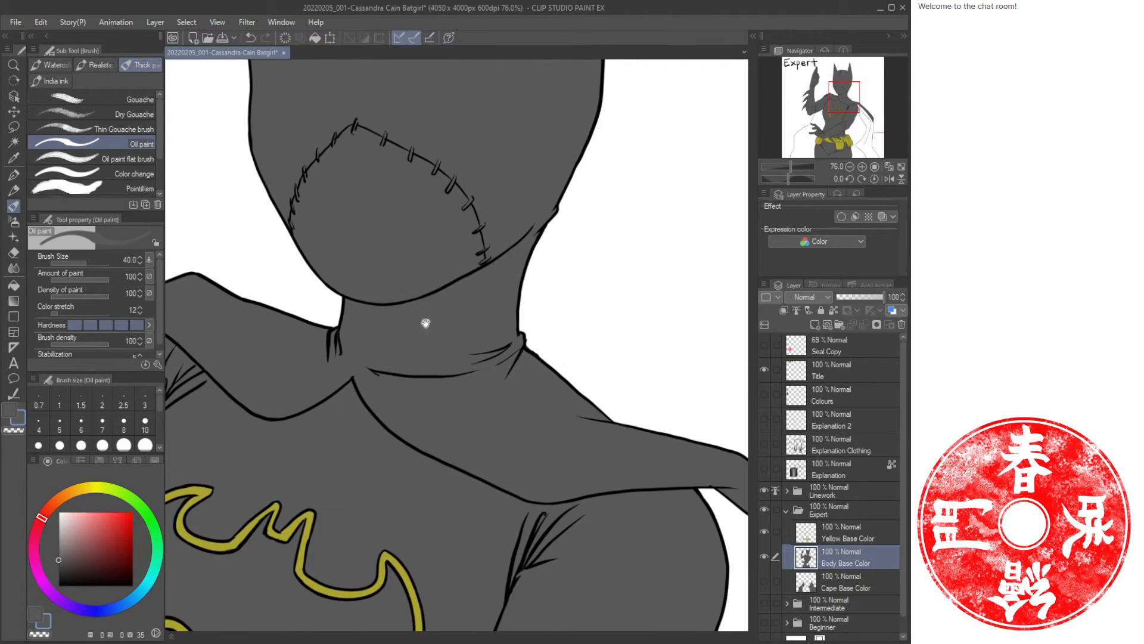
{"action": "left_click_drag", "start_coordinate": [566, 443], "coordinate": [311, 333]}
{"action": "left_click_drag", "start_coordinate": [476, 336], "coordinate": [451, 345]}
{"action": "left_click_drag", "start_coordinate": [420, 503], "coordinate": [516, 306]}
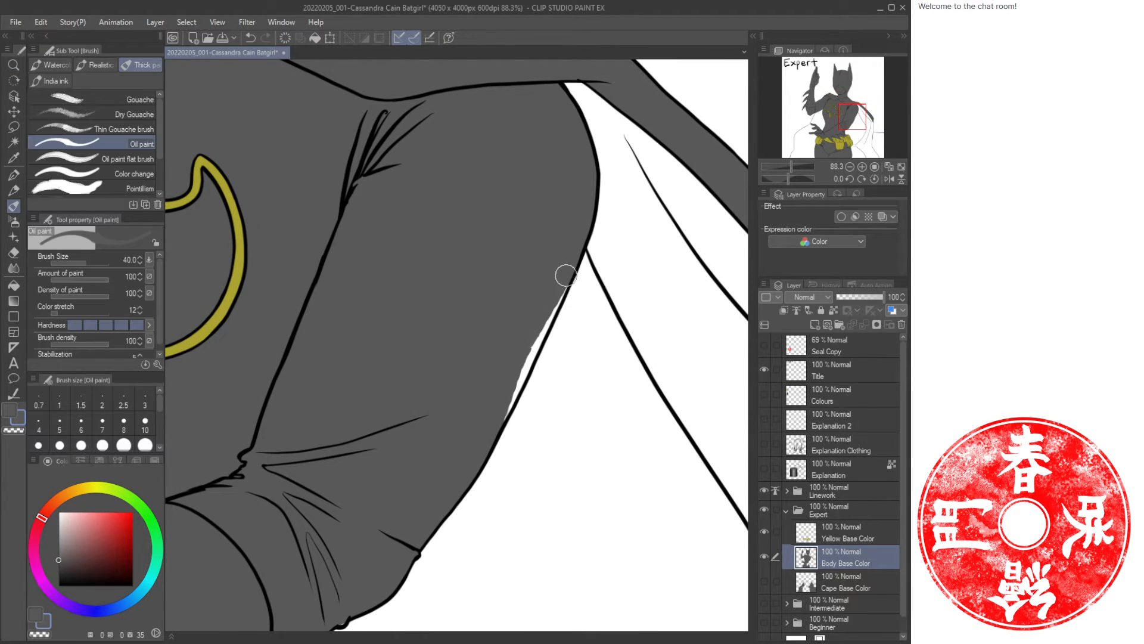
{"action": "left_click_drag", "start_coordinate": [567, 274], "coordinate": [493, 424]}
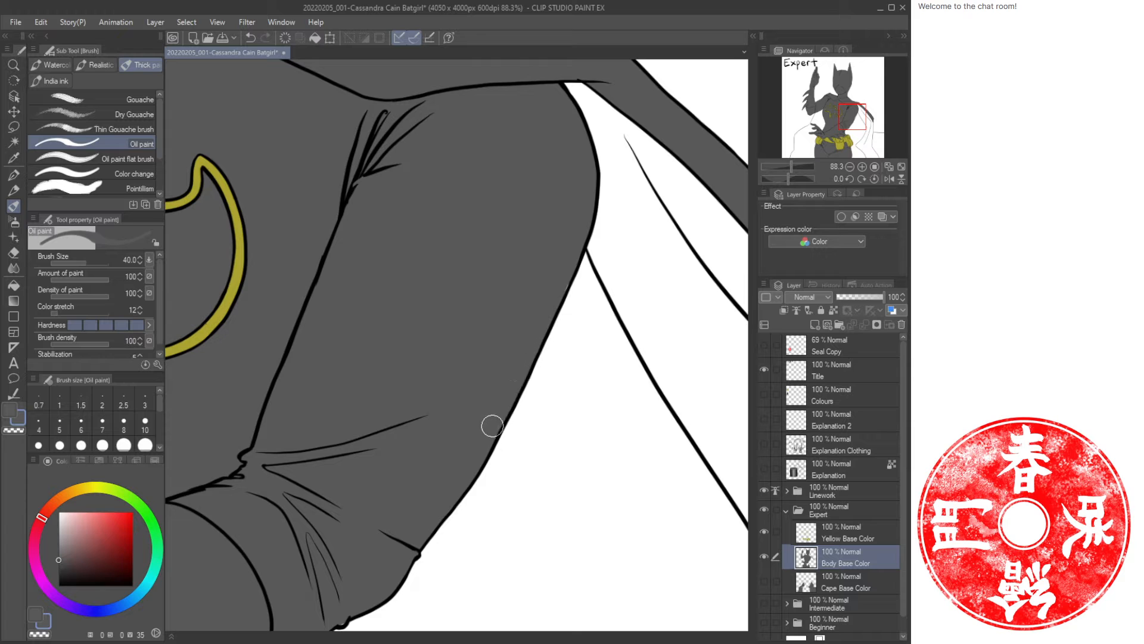
Select the Lines (Expert) layer and erase a stray fold stroke on the lower right side of the torso.
{"action": "key", "text": "ctrl+space"}
{"action": "left_click_drag", "start_coordinate": [497, 347], "coordinate": [441, 357]}
{"action": "left_click_drag", "start_coordinate": [472, 309], "coordinate": [529, 337]}
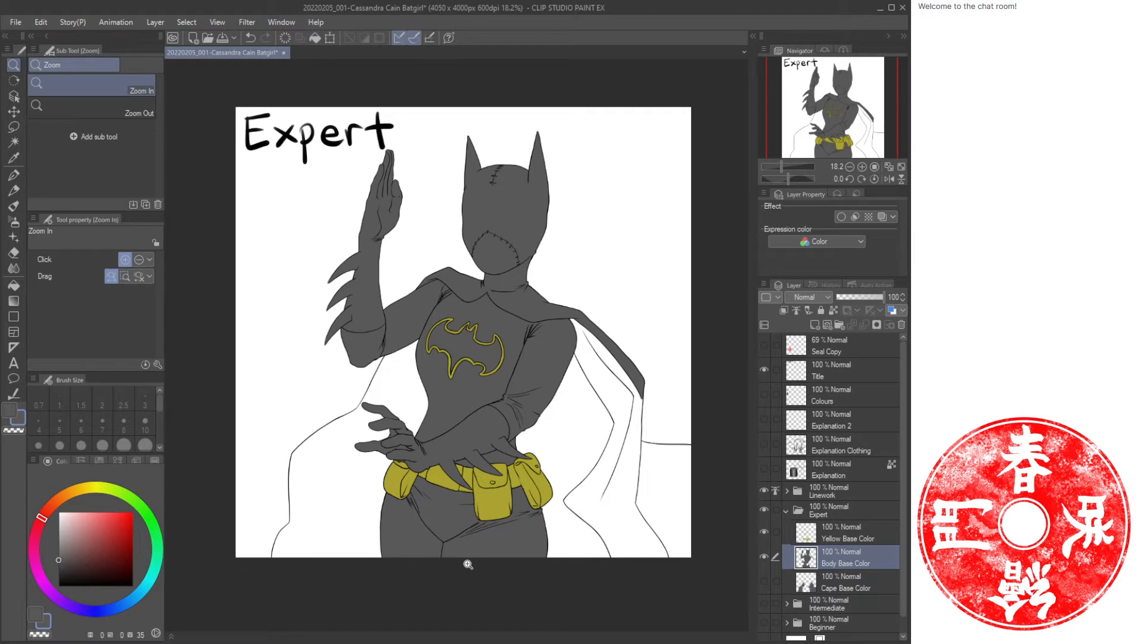
{"action": "left_click_drag", "start_coordinate": [538, 390], "coordinate": [566, 405]}
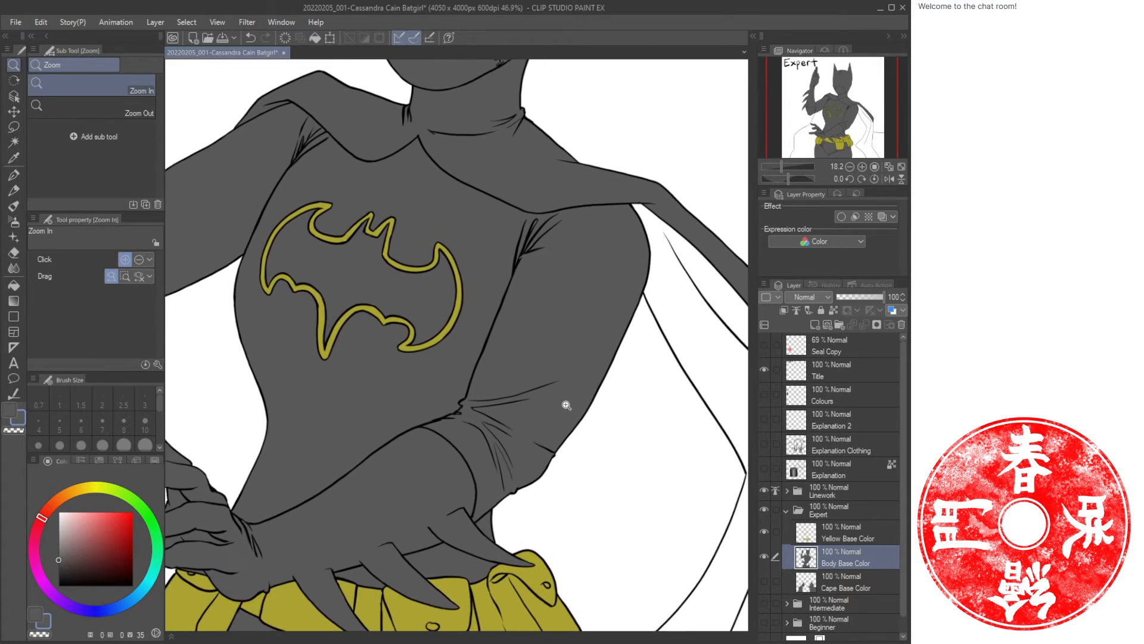
{"action": "left_click", "coordinate": [786, 491]}
{"action": "left_click", "coordinate": [855, 516]}
{"action": "left_click", "coordinate": [499, 401]}
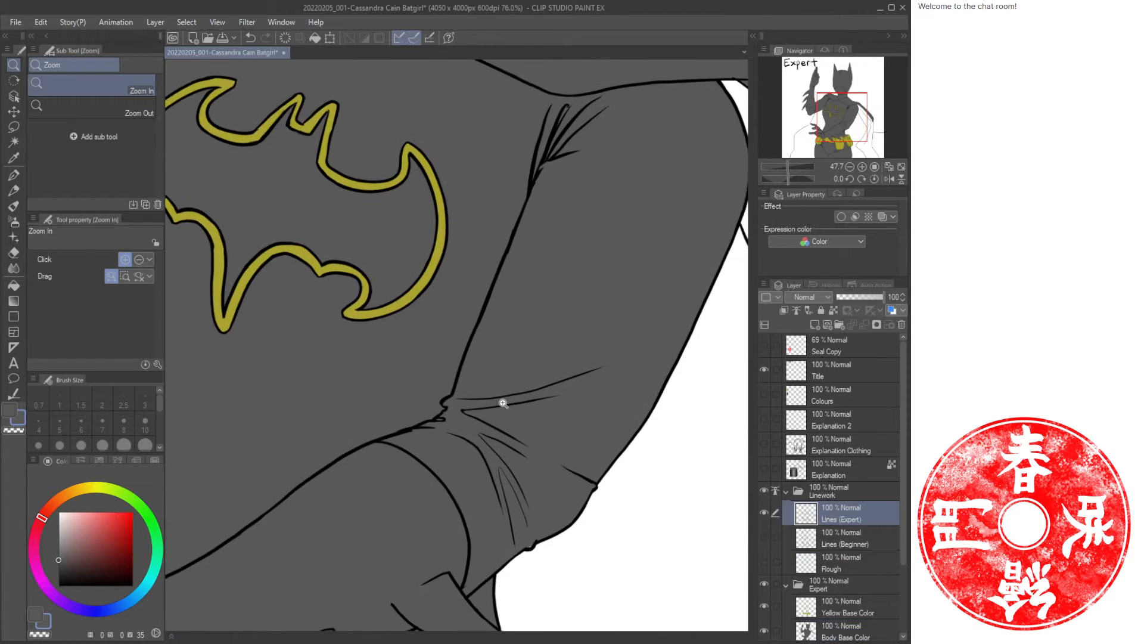
{"action": "key", "text": "e"}
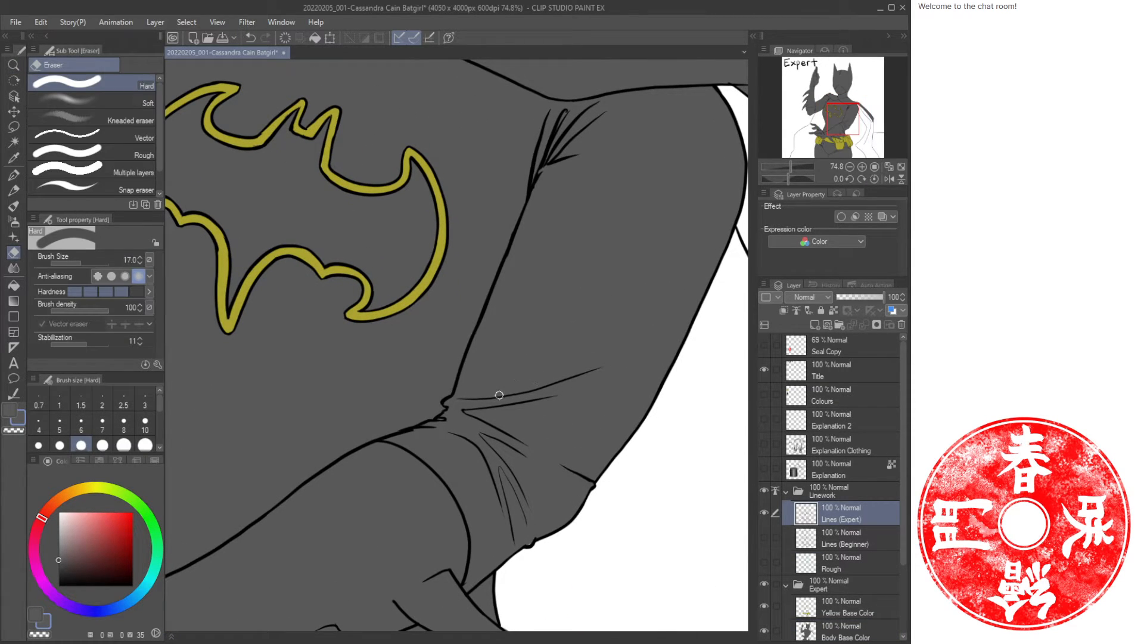
{"action": "mouse_move", "coordinate": [503, 393]}
{"action": "left_mouse_down"}
{"action": "mouse_move", "coordinate": [590, 373]}
{"action": "mouse_move", "coordinate": [575, 385]}
{"action": "mouse_move", "coordinate": [593, 368]}
{"action": "left_mouse_up"}
{"action": "key", "text": "ctrl+z"}
{"action": "mouse_move", "coordinate": [509, 409]}
{"action": "left_mouse_down"}
{"action": "mouse_move", "coordinate": [497, 410]}
{"action": "mouse_move", "coordinate": [586, 387]}
{"action": "mouse_move", "coordinate": [598, 368]}
{"action": "mouse_move", "coordinate": [573, 364]}
{"action": "left_mouse_up"}
Collapse the Linework and Expert folders and hide both of them.
{"action": "key", "text": "ctrl+space"}
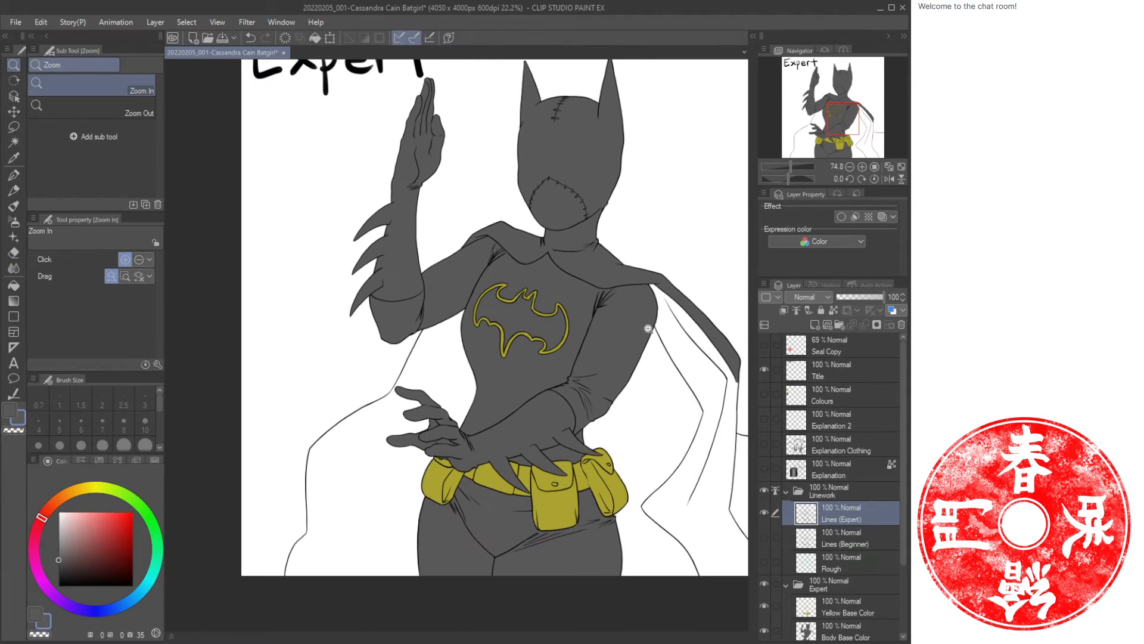
{"action": "left_click_drag", "start_coordinate": [649, 327], "coordinate": [555, 334]}
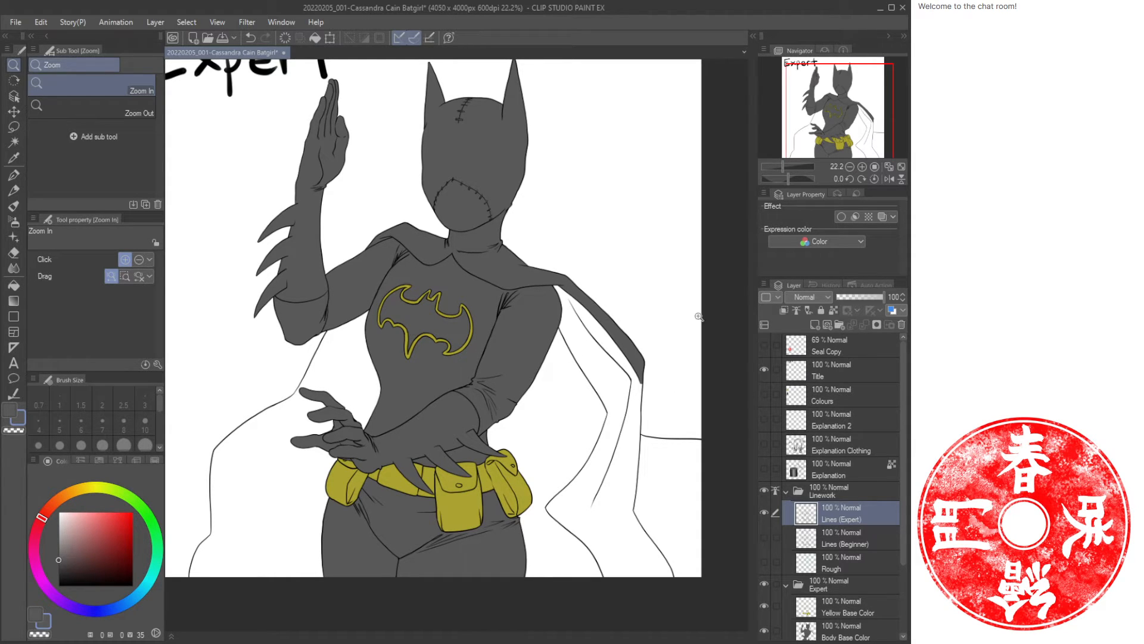
{"action": "left_click", "coordinate": [785, 490]}
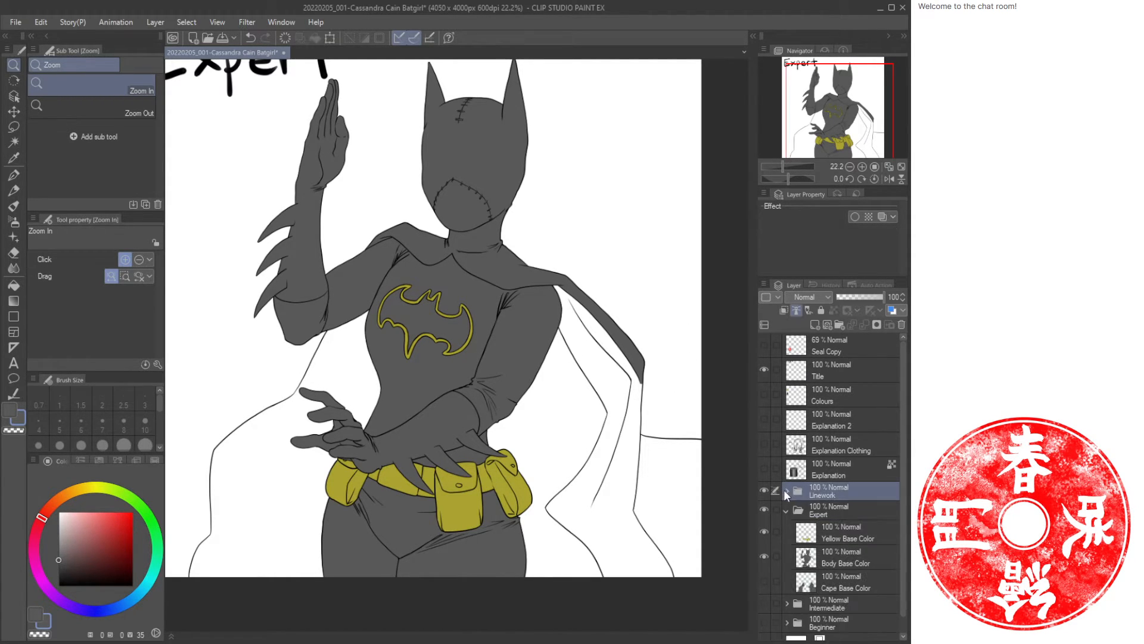
{"action": "left_click", "coordinate": [845, 564]}
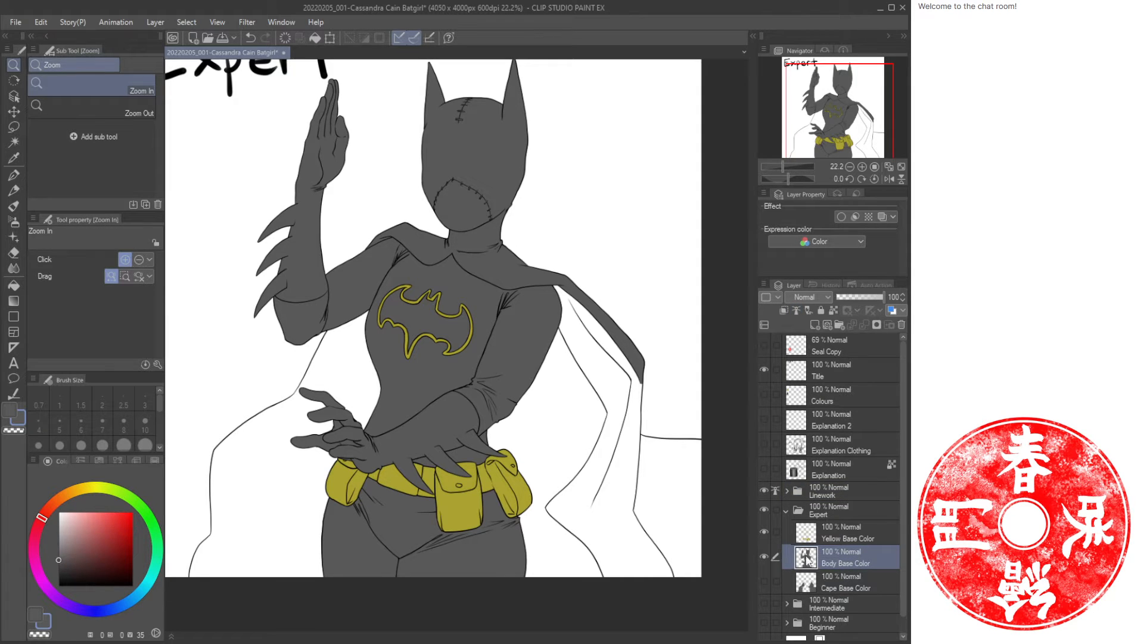
{"action": "left_click_drag", "start_coordinate": [502, 295], "coordinate": [489, 338]}
{"action": "left_click_drag", "start_coordinate": [422, 402], "coordinate": [454, 402]}
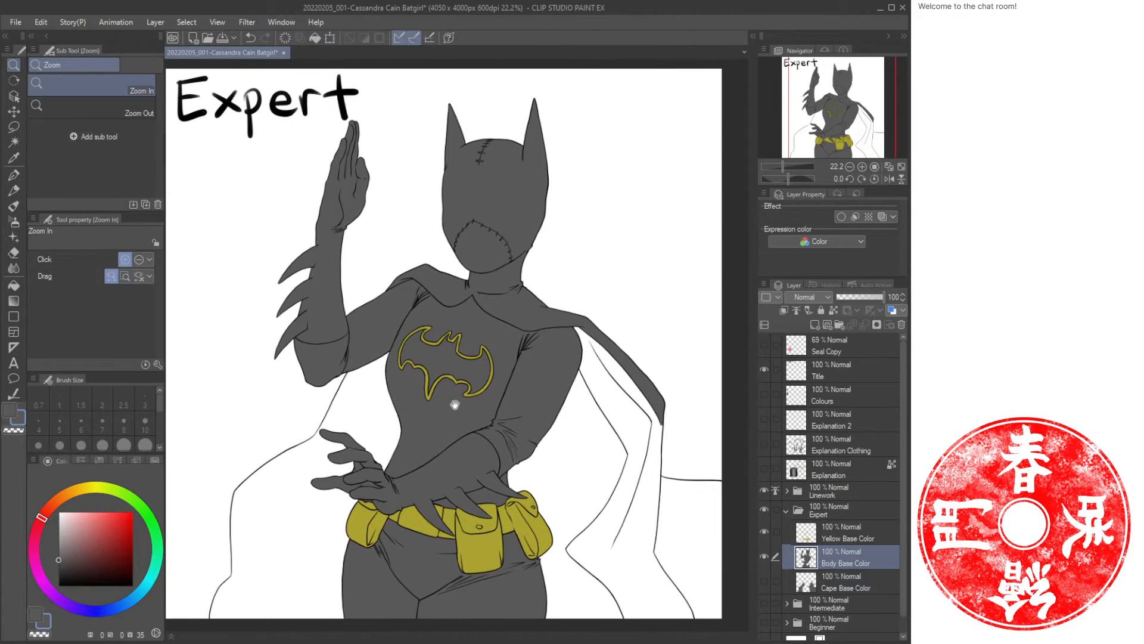
{"action": "left_click", "coordinate": [788, 510]}
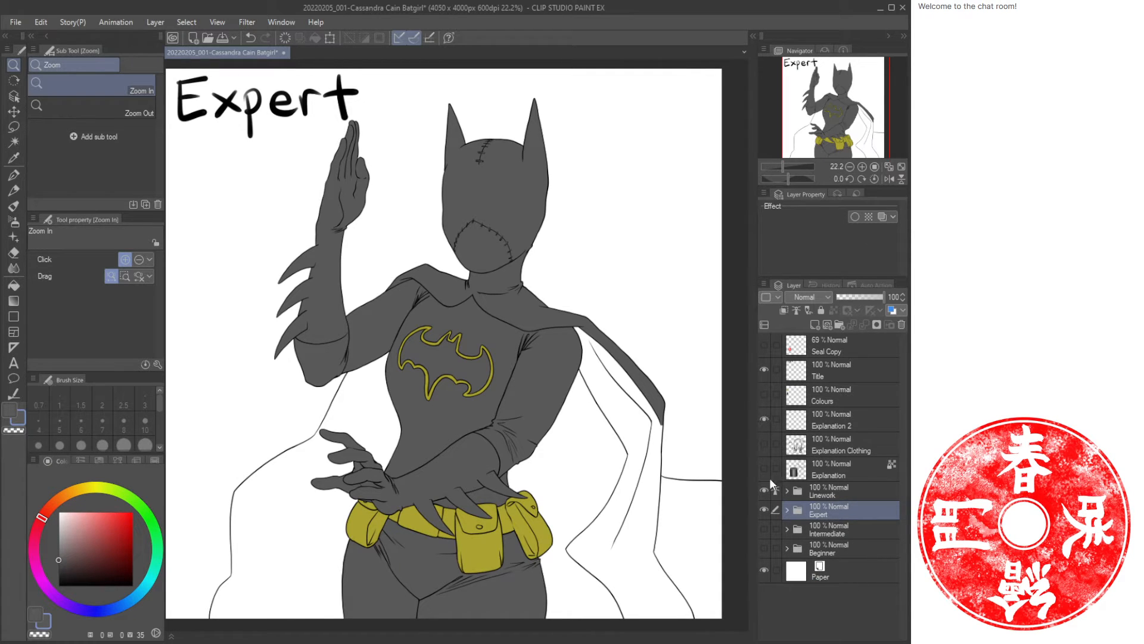
{"action": "left_click_drag", "start_coordinate": [762, 511], "coordinate": [778, 480]}
Select the Explanation 2 layer and draw a long horizontal black straight line across the middle of the page.
{"action": "left_click", "coordinate": [850, 420]}
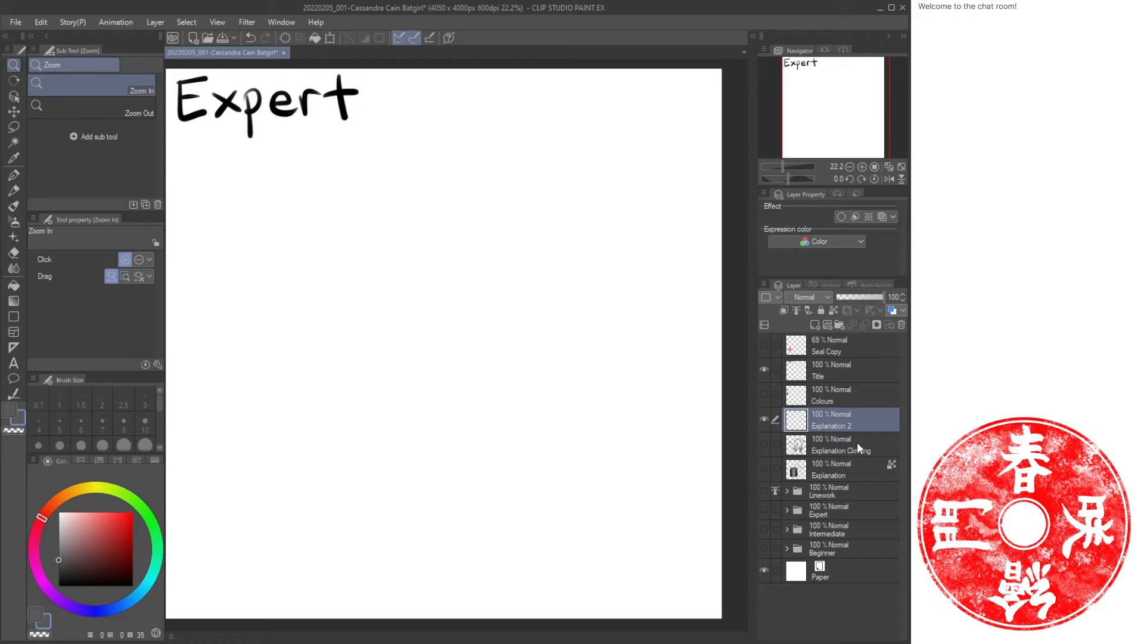
{"action": "mouse_move", "coordinate": [367, 330]}
{"action": "left_mouse_down"}
{"action": "mouse_move", "coordinate": [401, 339]}
{"action": "mouse_move", "coordinate": [389, 325]}
{"action": "left_mouse_up"}
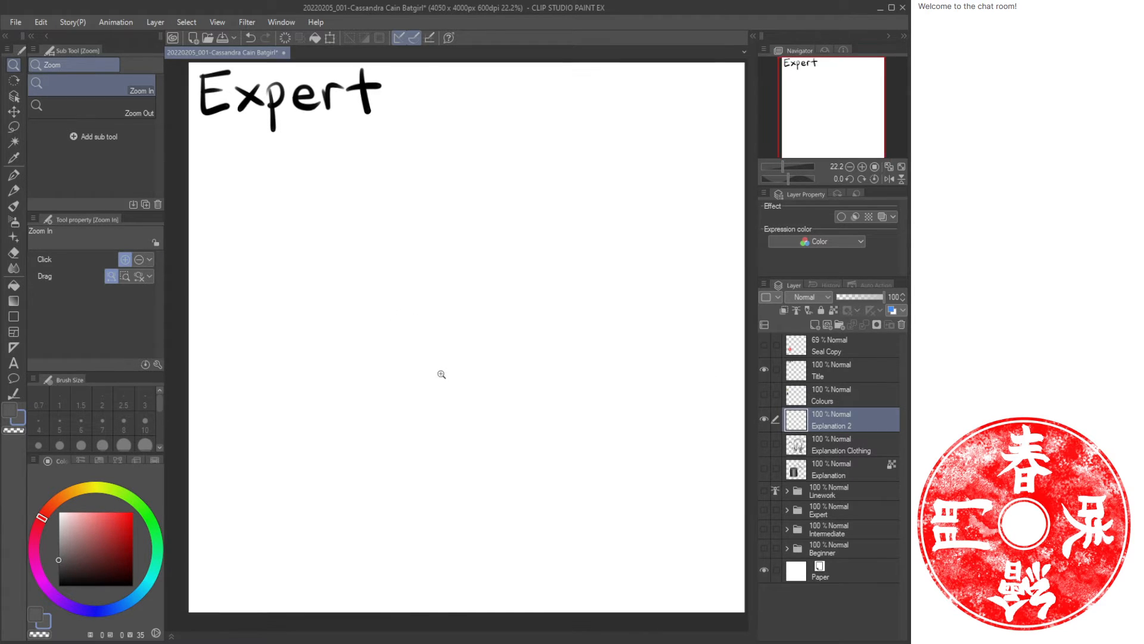
{"action": "key", "text": "u"}
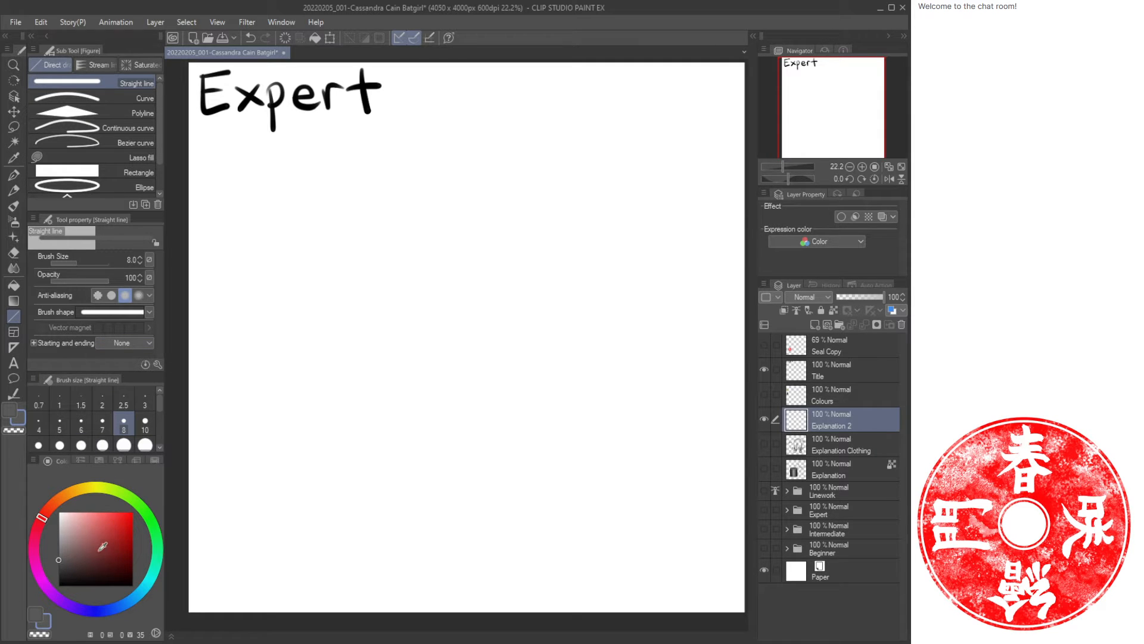
{"action": "key", "text": "x"}
{"action": "left_click_drag", "start_coordinate": [249, 346], "coordinate": [729, 344]}
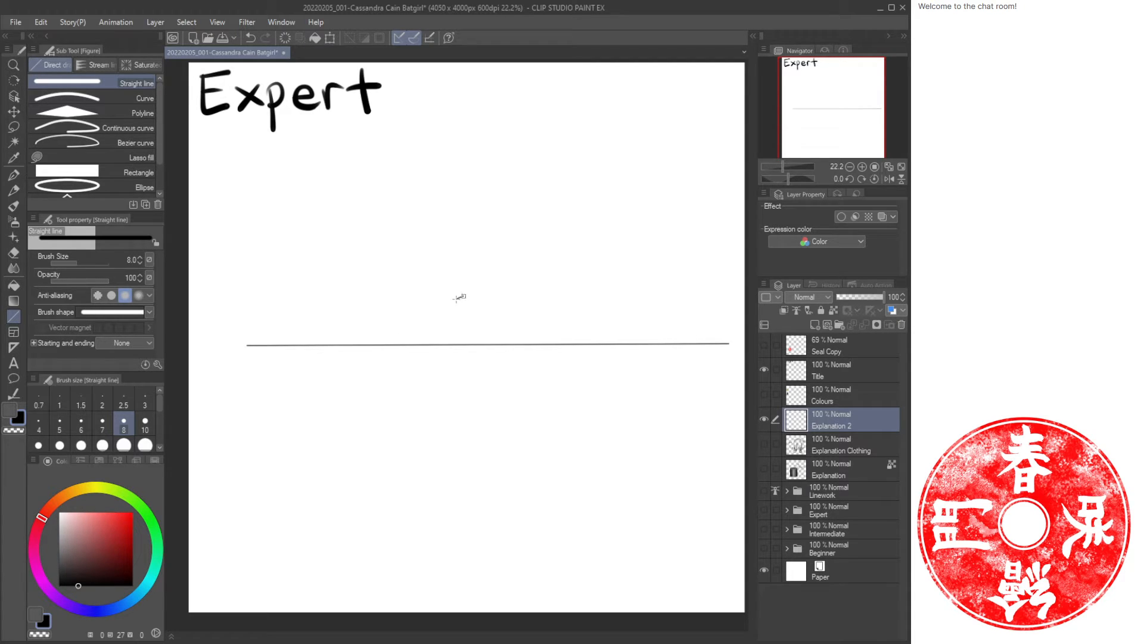
Draw a box in perspective with straight lines, its top face straddling the horizon line.
{"action": "left_click_drag", "start_coordinate": [463, 296], "coordinate": [551, 350]}
{"action": "key", "text": "ctrl+z"}
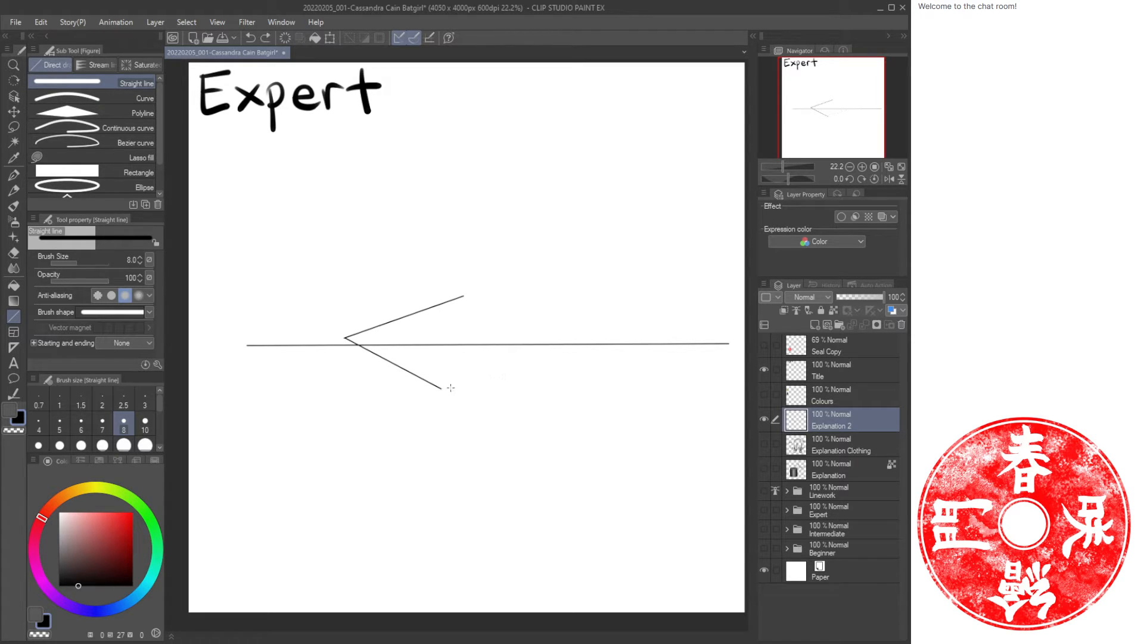
{"action": "mouse_move", "coordinate": [442, 388]}
{"action": "left_mouse_down"}
{"action": "mouse_move", "coordinate": [562, 348]}
{"action": "mouse_move", "coordinate": [464, 296]}
{"action": "left_mouse_up"}
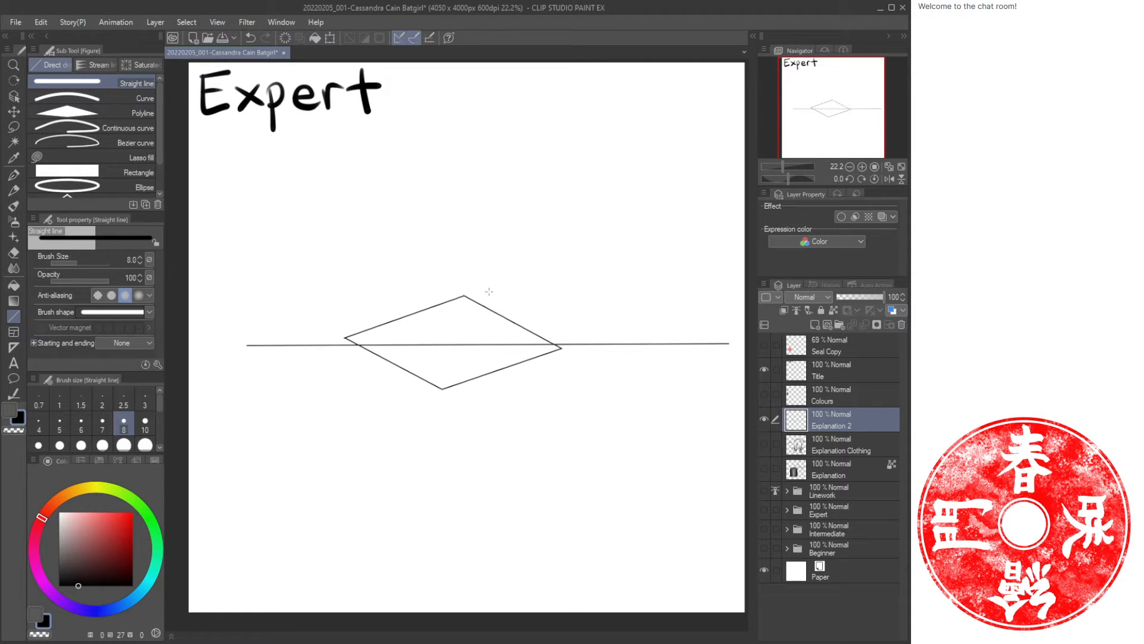
{"action": "left_click_drag", "start_coordinate": [345, 338], "coordinate": [347, 416]}
{"action": "mouse_move", "coordinate": [347, 416]}
{"action": "left_mouse_down"}
{"action": "mouse_move", "coordinate": [429, 478]}
{"action": "mouse_move", "coordinate": [440, 473]}
{"action": "mouse_move", "coordinate": [441, 388]}
{"action": "left_mouse_up"}
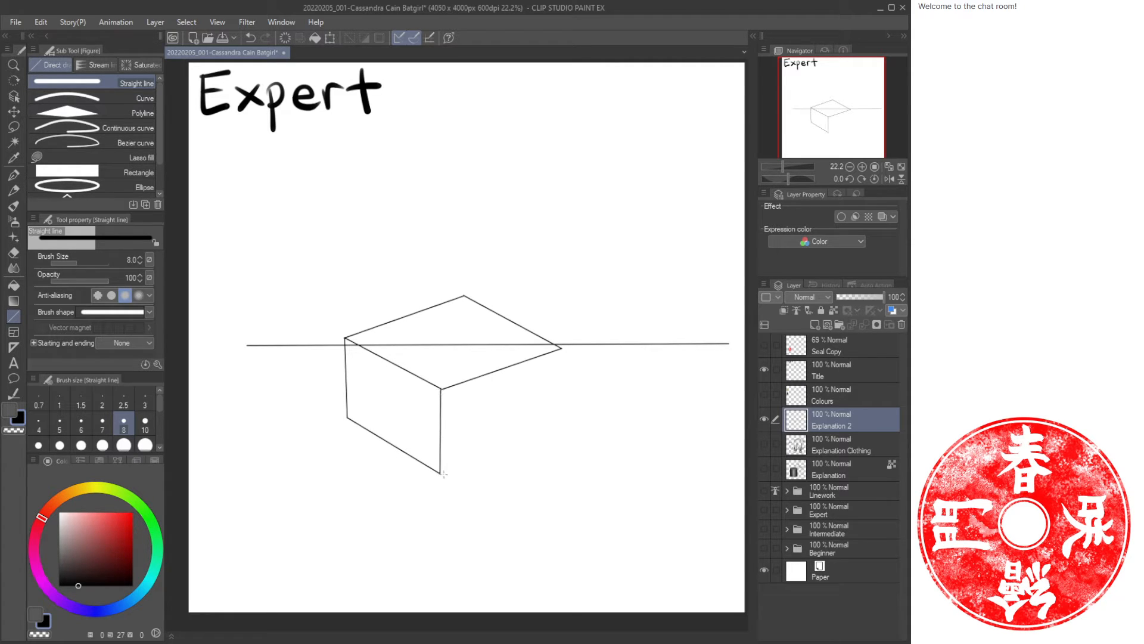
{"action": "mouse_move", "coordinate": [439, 474]}
{"action": "left_mouse_down"}
{"action": "mouse_move", "coordinate": [567, 430]}
{"action": "mouse_move", "coordinate": [563, 347]}
{"action": "left_mouse_up"}
Erase the horizon line where it passes through the box's top face with an enlarged eraser.
{"action": "key", "text": "/"}
{"action": "left_click_drag", "start_coordinate": [440, 349], "coordinate": [465, 350]}
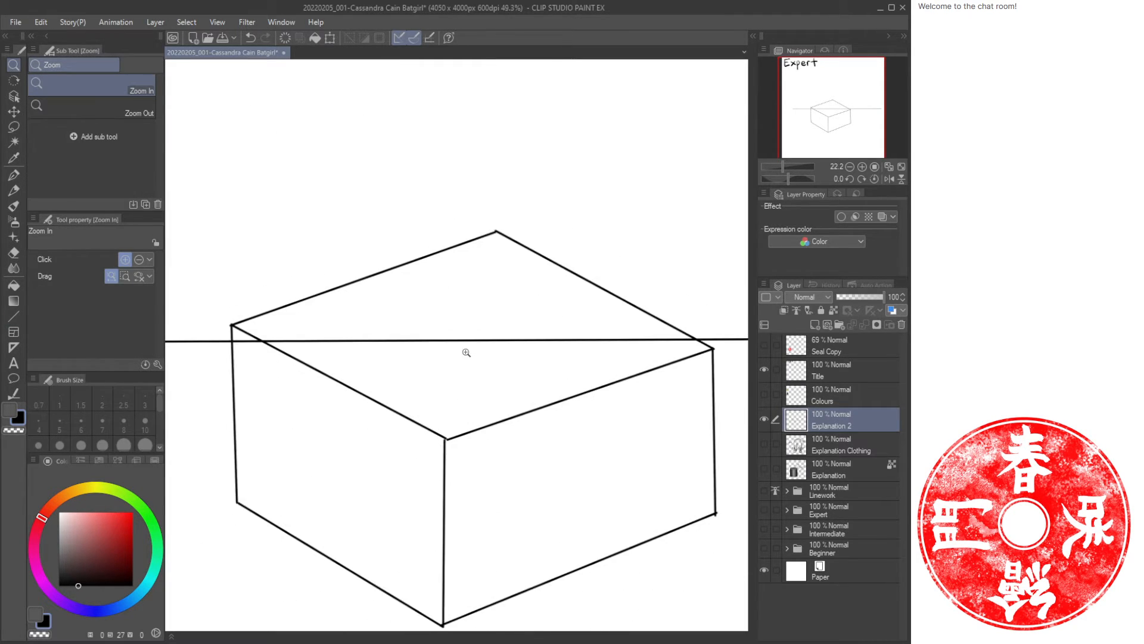
{"action": "key", "text": "e"}
{"action": "left_click_drag", "start_coordinate": [396, 340], "coordinate": [358, 340]}
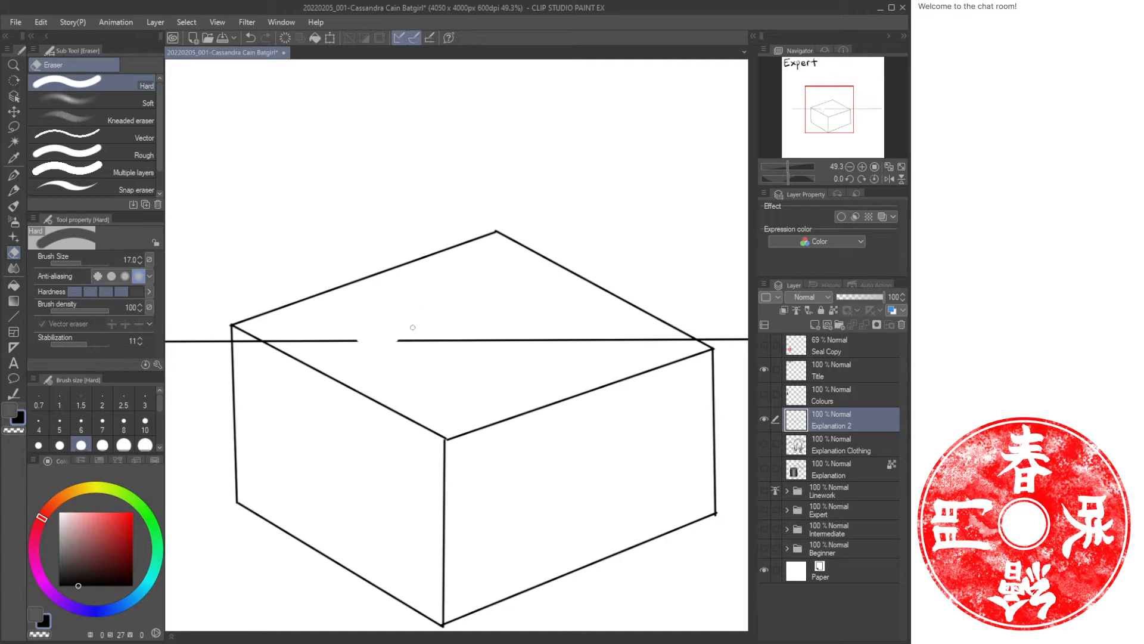
{"action": "key", "text": "bracketright"}
{"action": "key", "text": "bracketright"}
{"action": "key", "text": "bracketright"}
{"action": "key", "text": "bracketright"}
{"action": "key", "text": "bracketright"}
{"action": "key", "text": "bracketright"}
{"action": "left_click_drag", "start_coordinate": [552, 338], "coordinate": [272, 339]}
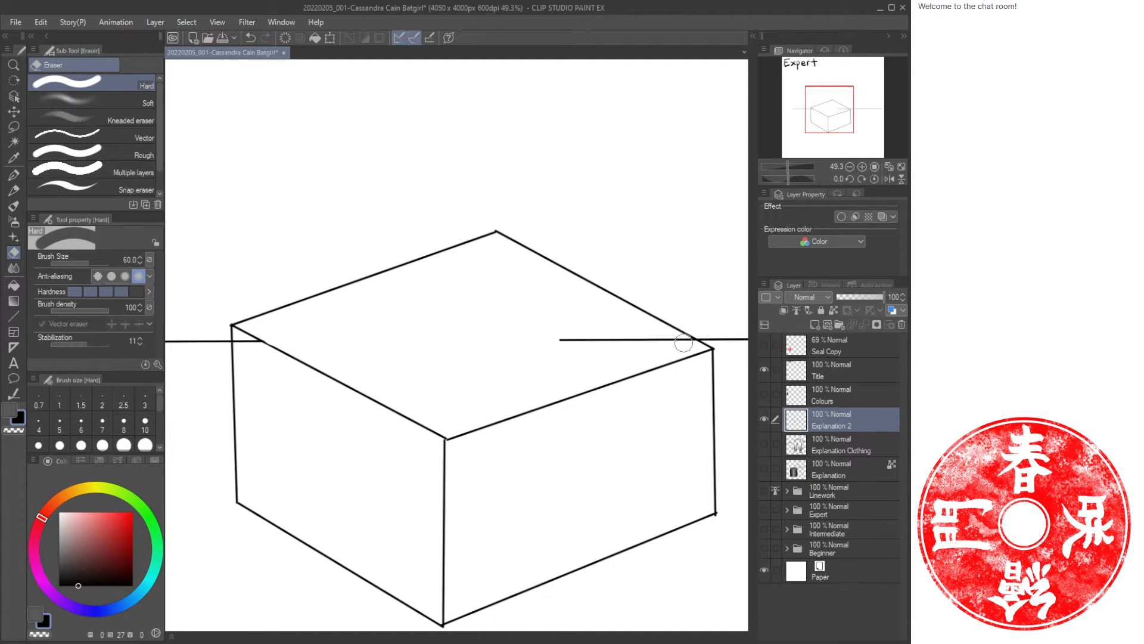
{"action": "left_click_drag", "start_coordinate": [683, 343], "coordinate": [524, 336]}
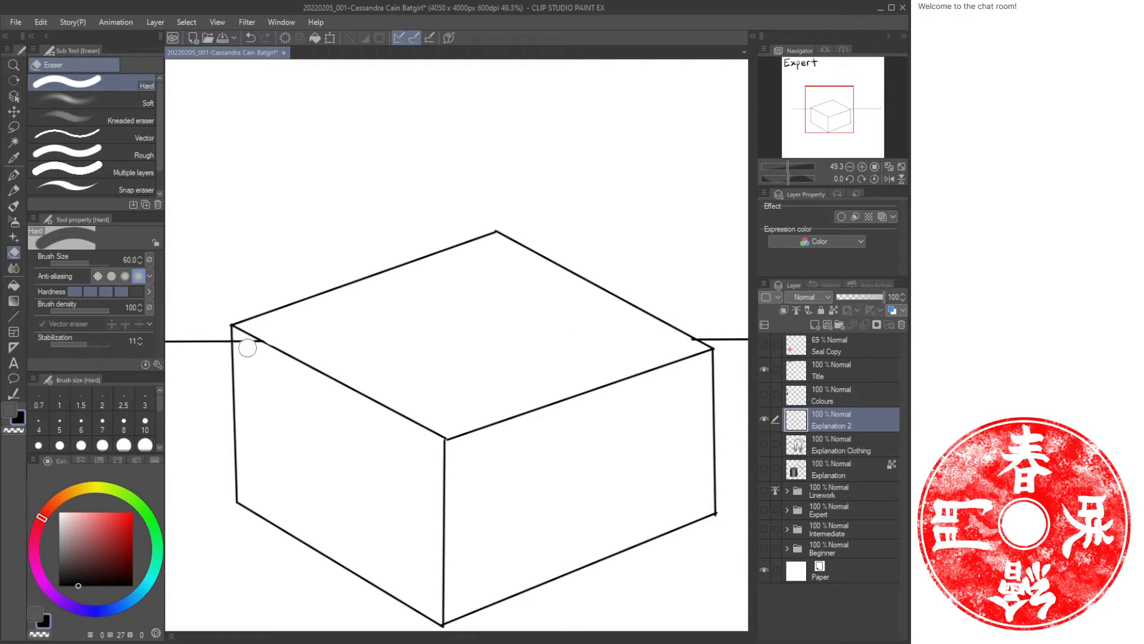
{"action": "left_click_drag", "start_coordinate": [246, 346], "coordinate": [258, 348]}
{"action": "key", "text": "ctrl+space"}
{"action": "mouse_move", "coordinate": [442, 343]}
{"action": "left_mouse_down"}
{"action": "mouse_move", "coordinate": [394, 322]}
{"action": "mouse_move", "coordinate": [411, 378]}
{"action": "mouse_move", "coordinate": [392, 379]}
{"action": "left_mouse_up"}
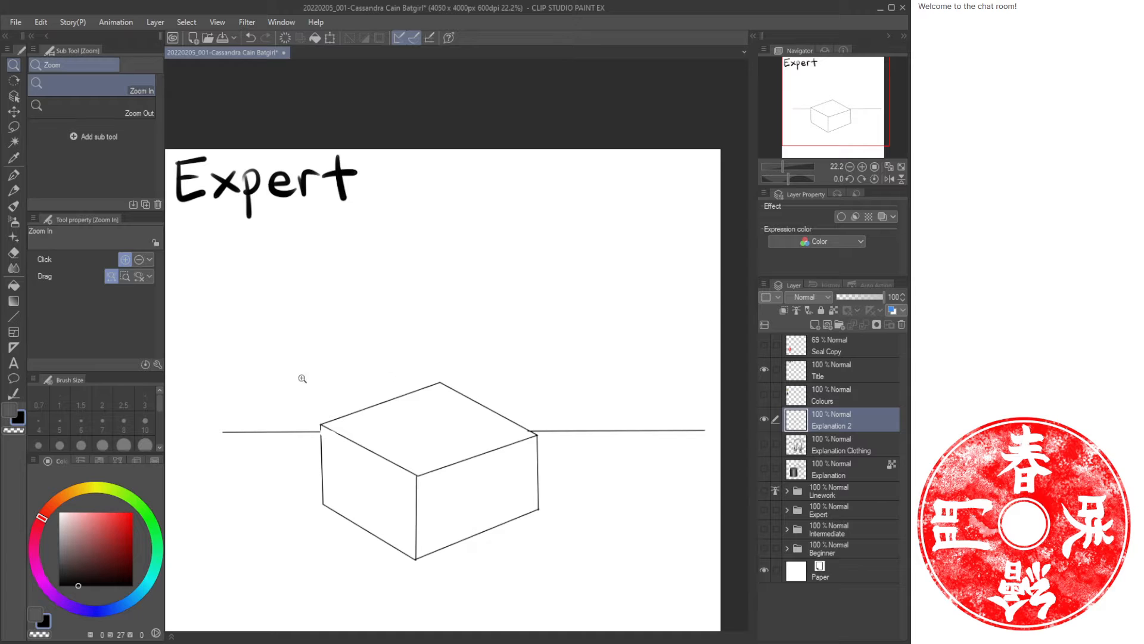
Choose a blue colour and draw a straight-line outline enclosing the sky area above the horizon.
{"action": "key", "text": "u"}
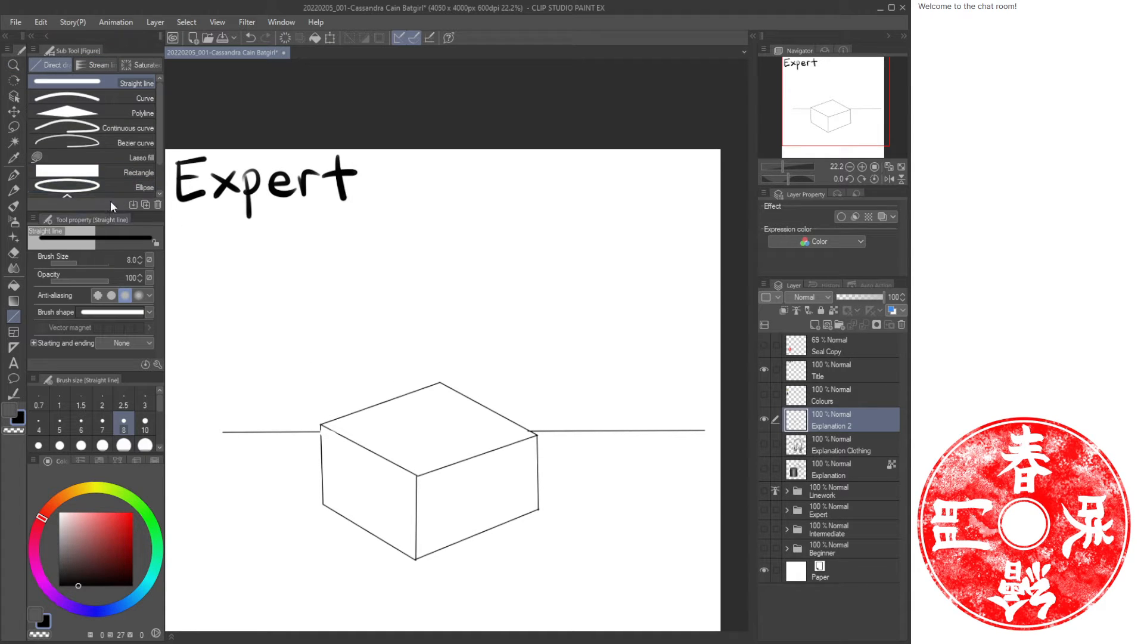
{"action": "left_click", "coordinate": [135, 596]}
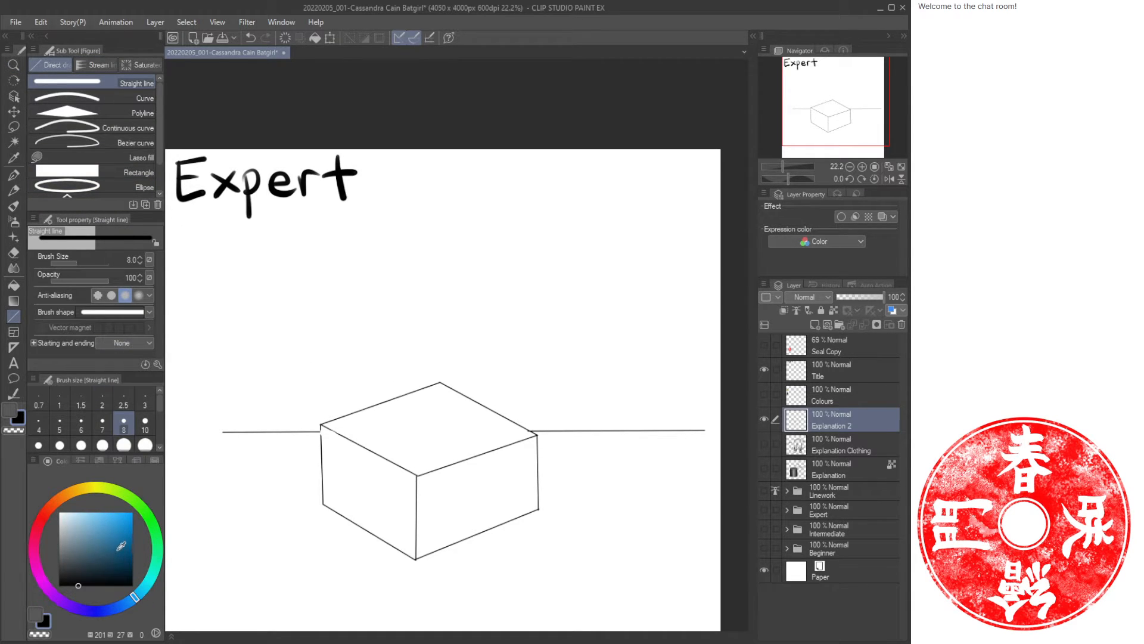
{"action": "left_click", "coordinate": [119, 549]}
{"action": "left_click_drag", "start_coordinate": [224, 433], "coordinate": [233, 305]}
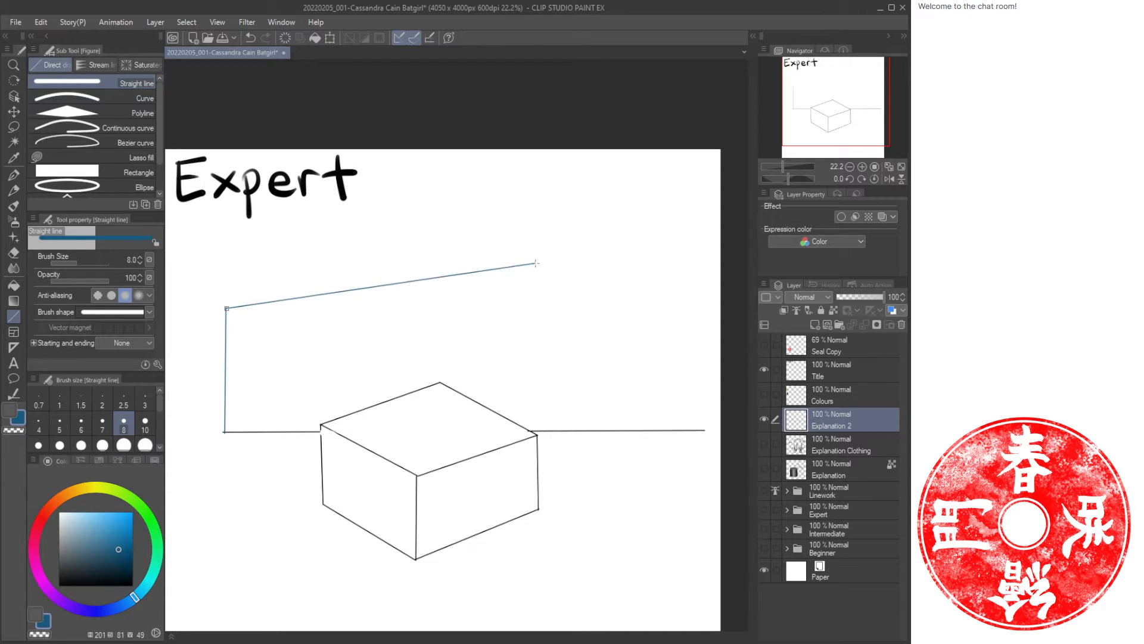
{"action": "left_click", "coordinate": [269, 271]}
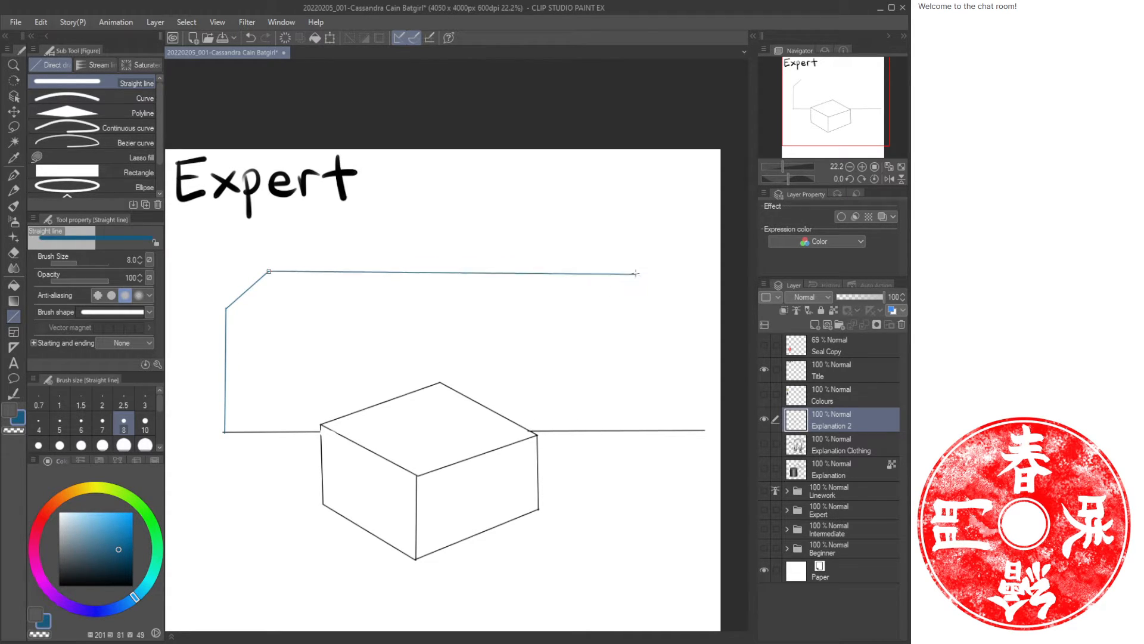
{"action": "left_click", "coordinate": [627, 262]}
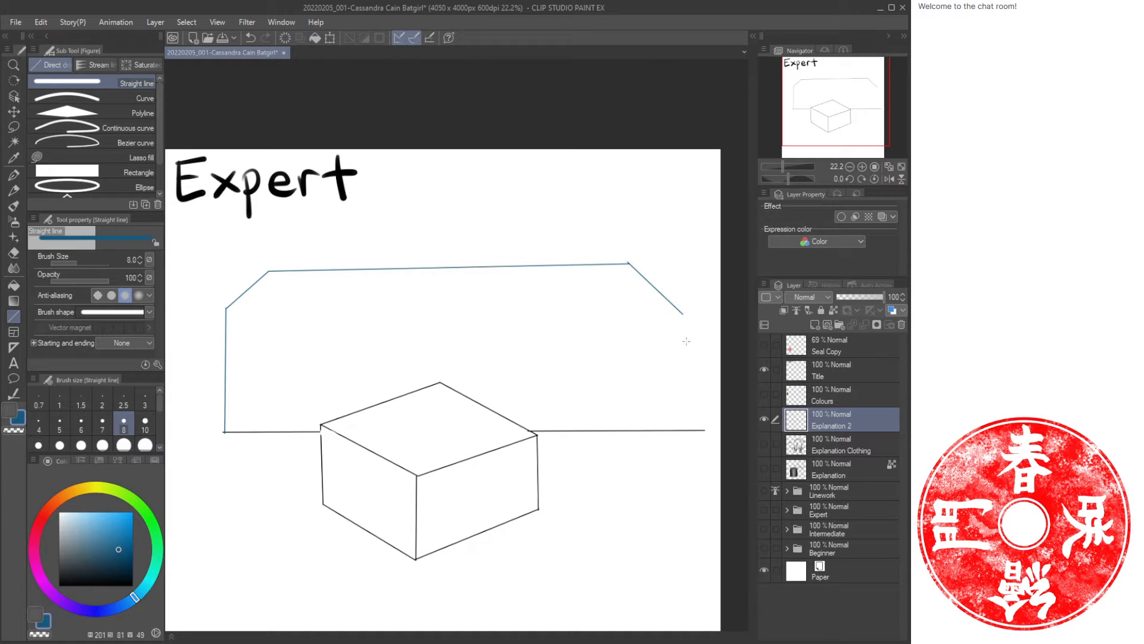
{"action": "left_click_drag", "start_coordinate": [683, 314], "coordinate": [705, 430]}
Touch up the small gap at the box's top-left corner where it meets the horizon.
{"action": "key", "text": "ctrl+space"}
{"action": "mouse_move", "coordinate": [289, 423]}
{"action": "left_mouse_down"}
{"action": "mouse_move", "coordinate": [326, 423]}
{"action": "mouse_move", "coordinate": [363, 388]}
{"action": "left_mouse_up"}
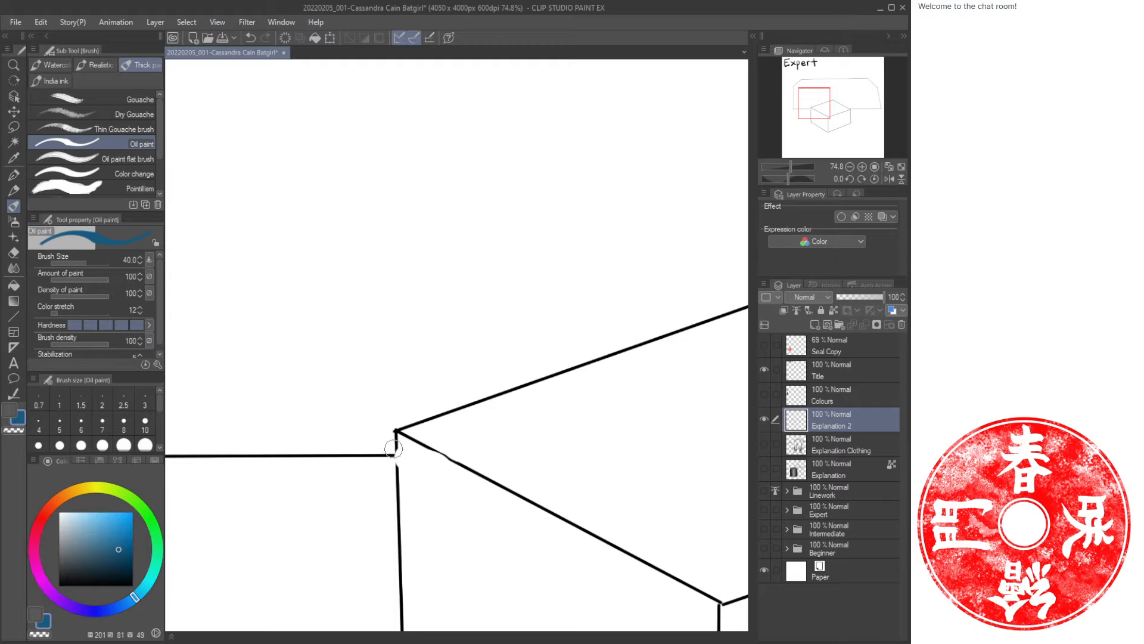
{"action": "left_click_drag", "start_coordinate": [396, 445], "coordinate": [391, 453]}
{"action": "key", "text": "ctrl+space"}
{"action": "left_click_drag", "start_coordinate": [447, 362], "coordinate": [396, 362]}
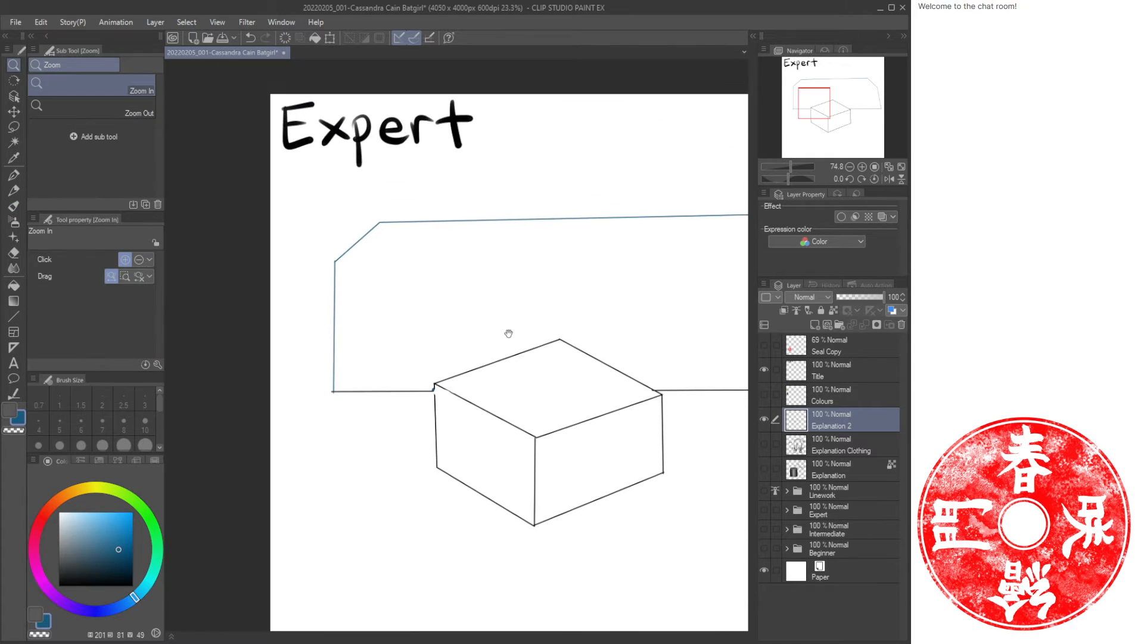
Fill the enclosed sky area with blue.
{"action": "key", "text": "g"}
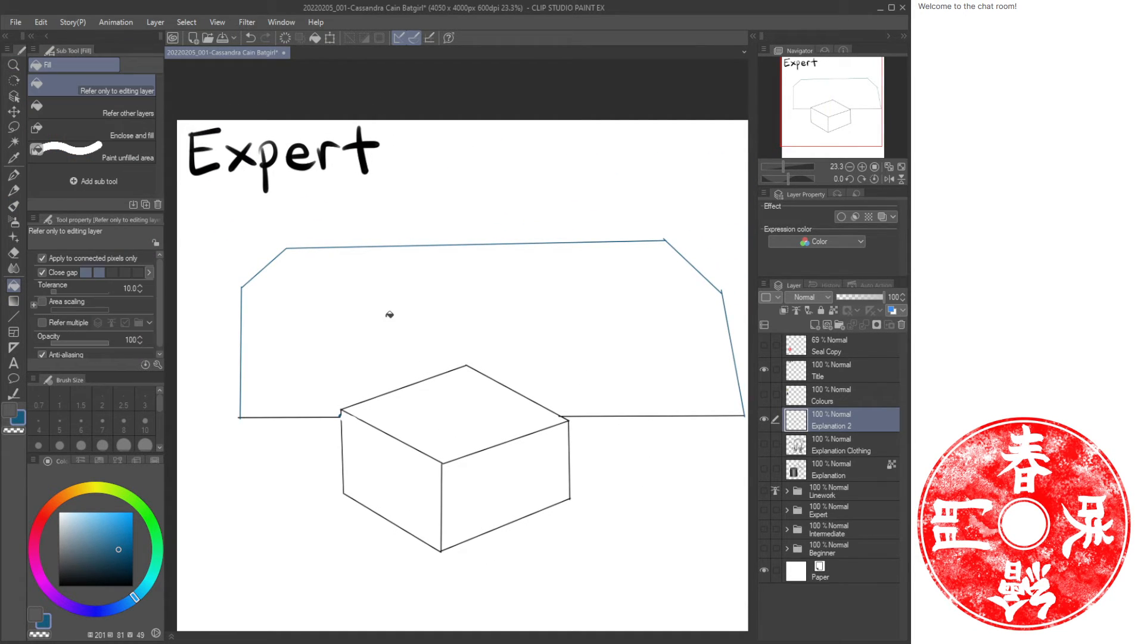
{"action": "left_click", "coordinate": [416, 328]}
{"action": "left_click_drag", "start_coordinate": [509, 363], "coordinate": [452, 324]}
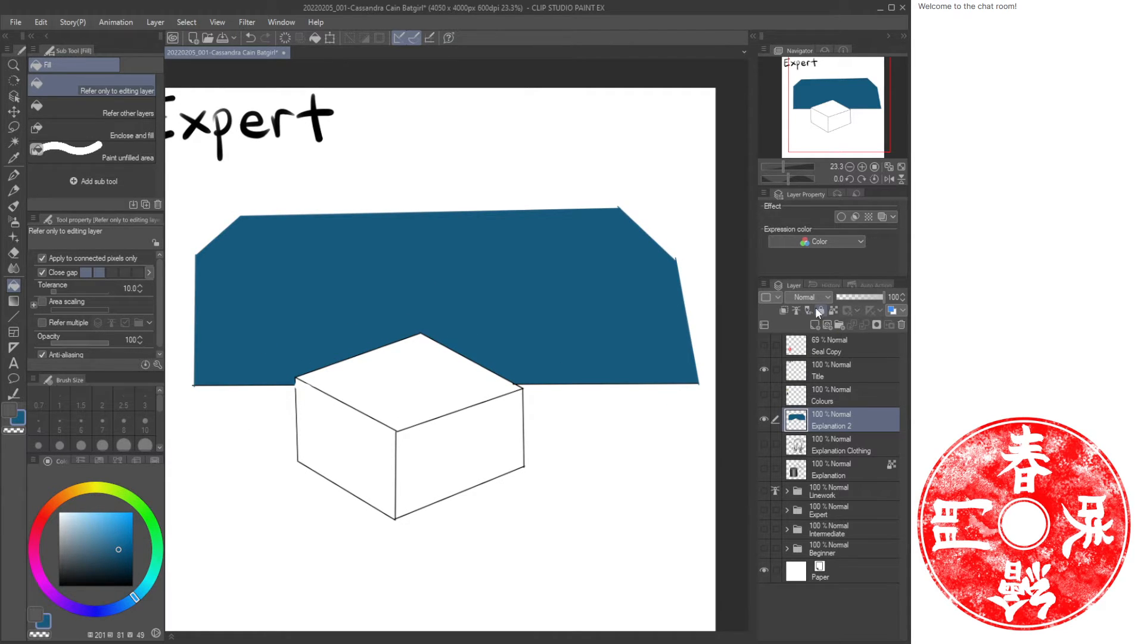
Lock the layer's transparent pixels and apply a lighter blue gradient upward from the horizon over the sky.
{"action": "left_click", "coordinate": [834, 310]}
{"action": "left_click", "coordinate": [120, 603]}
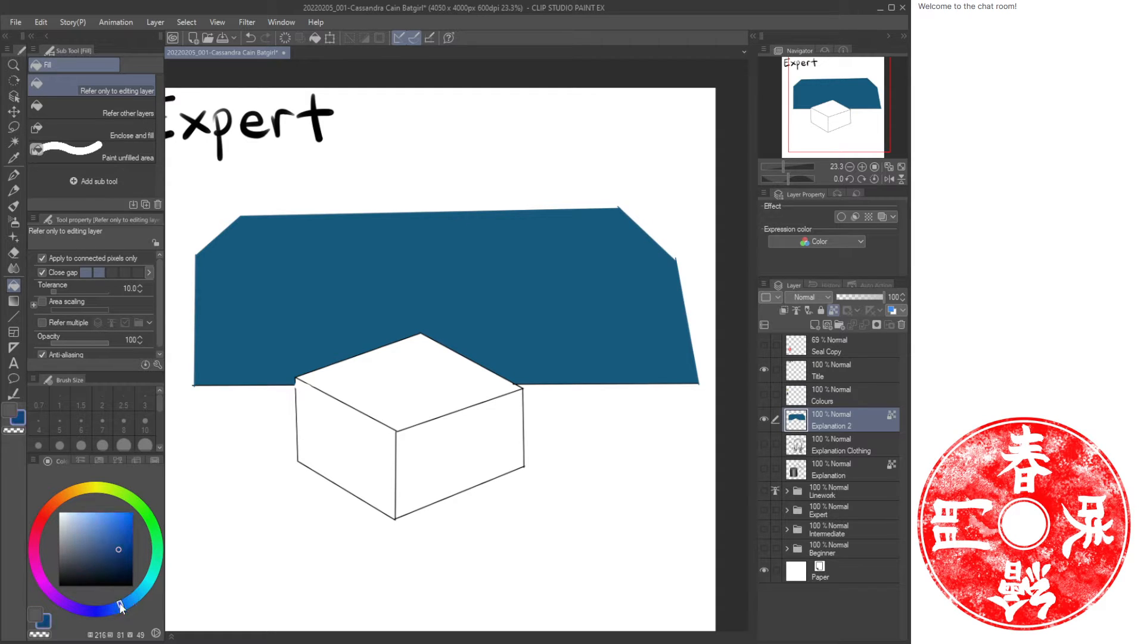
{"action": "left_click", "coordinate": [100, 540]}
{"action": "key", "text": "g"}
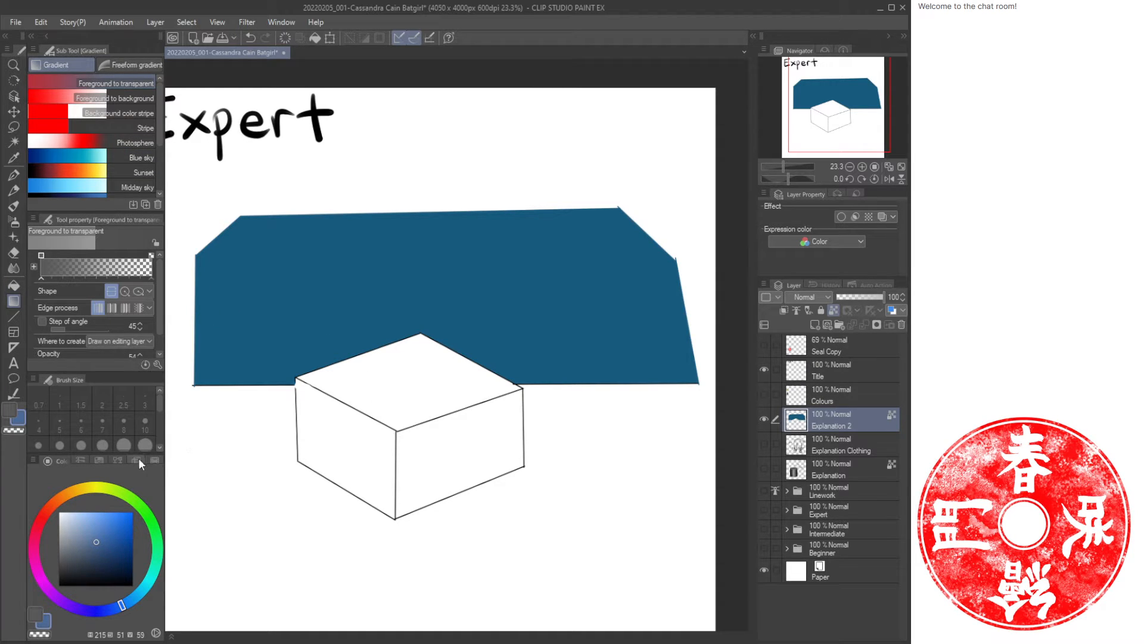
{"action": "key", "text": "x"}
{"action": "left_click", "coordinate": [99, 541]}
{"action": "left_click", "coordinate": [116, 607]}
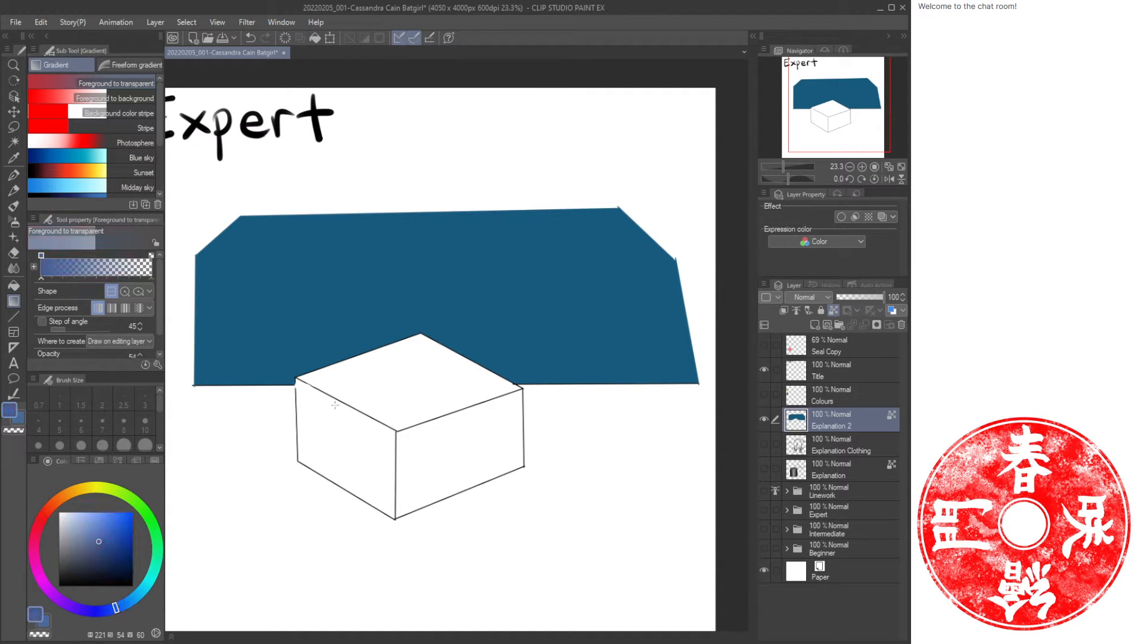
{"action": "left_click_drag", "start_coordinate": [390, 406], "coordinate": [406, 215]}
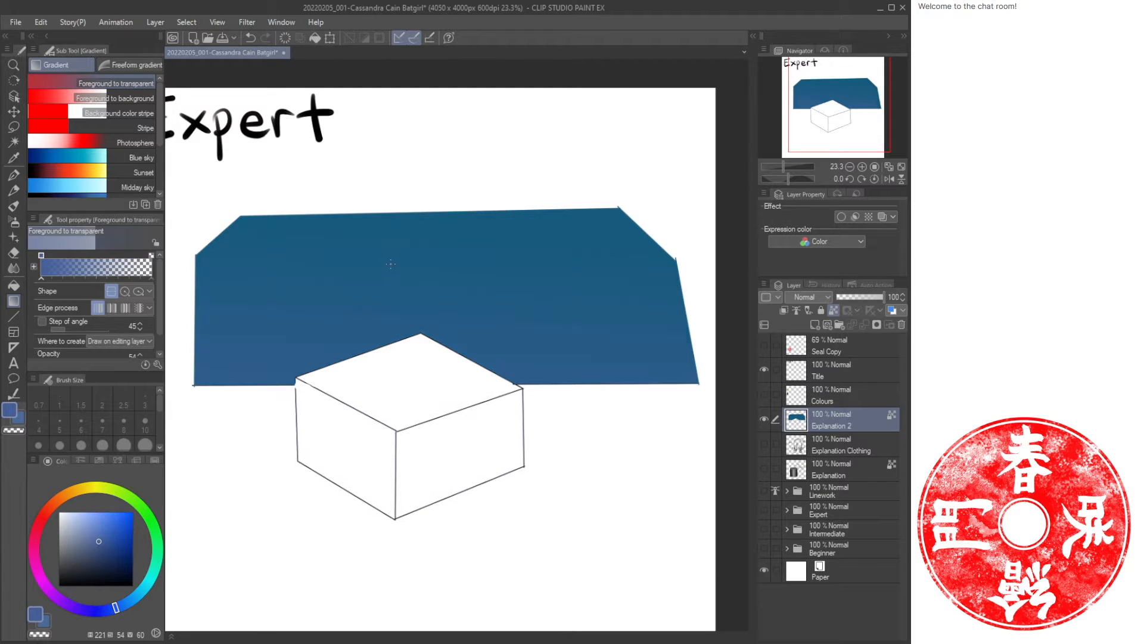
Apply further blue gradients over the sky, one from the horizon upward and one from the top down.
{"action": "left_click", "coordinate": [87, 534]}
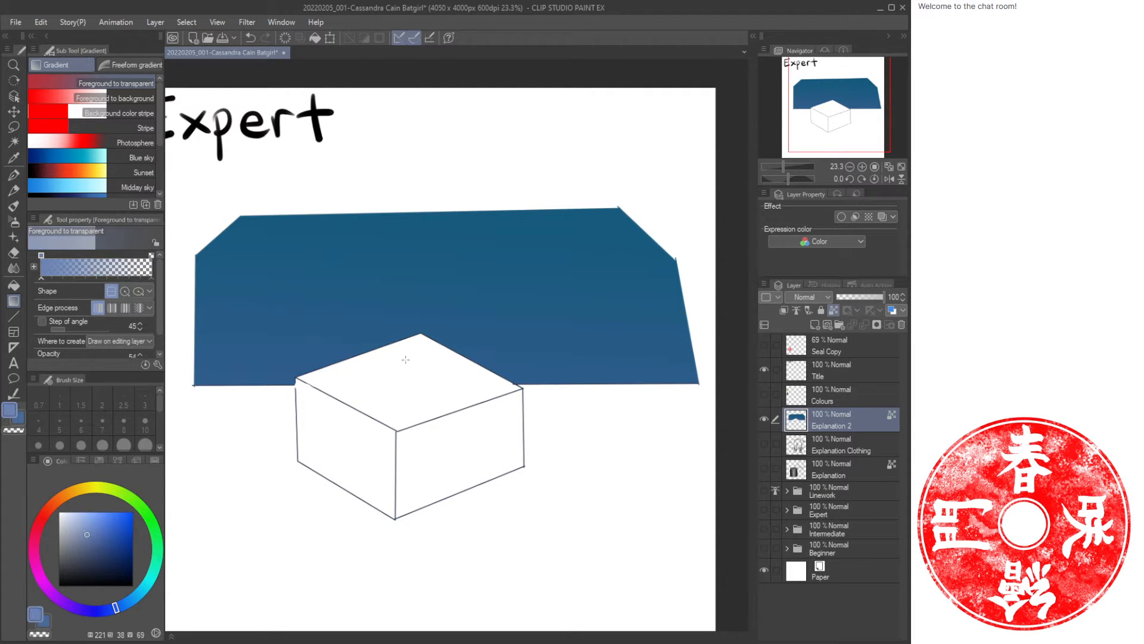
{"action": "left_click_drag", "start_coordinate": [403, 373], "coordinate": [407, 214]}
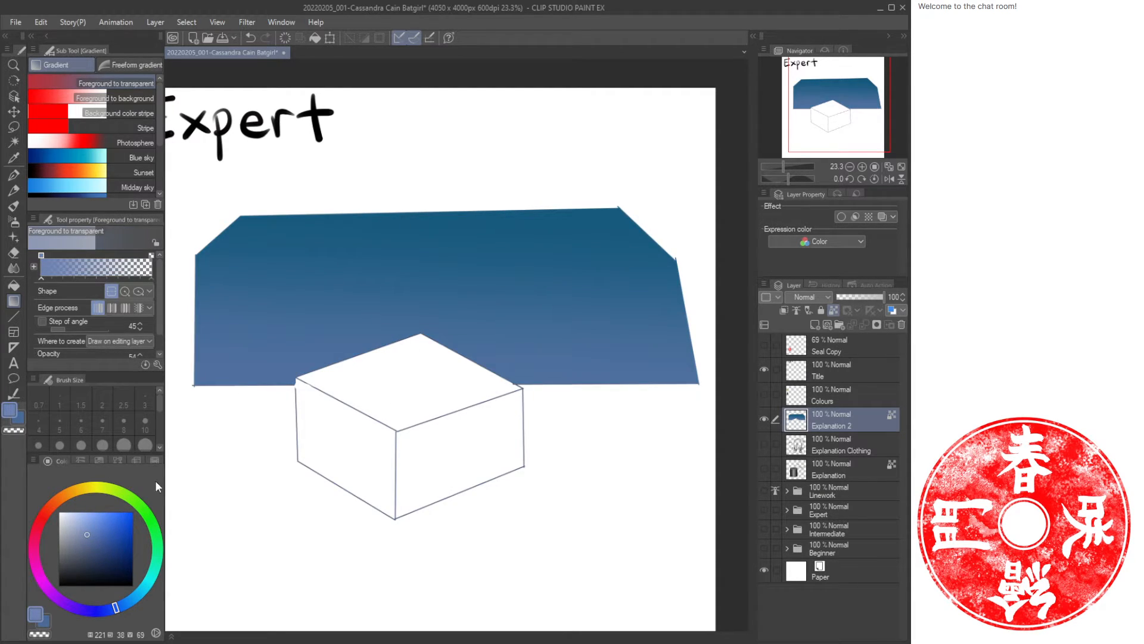
{"action": "left_click", "coordinate": [113, 535]}
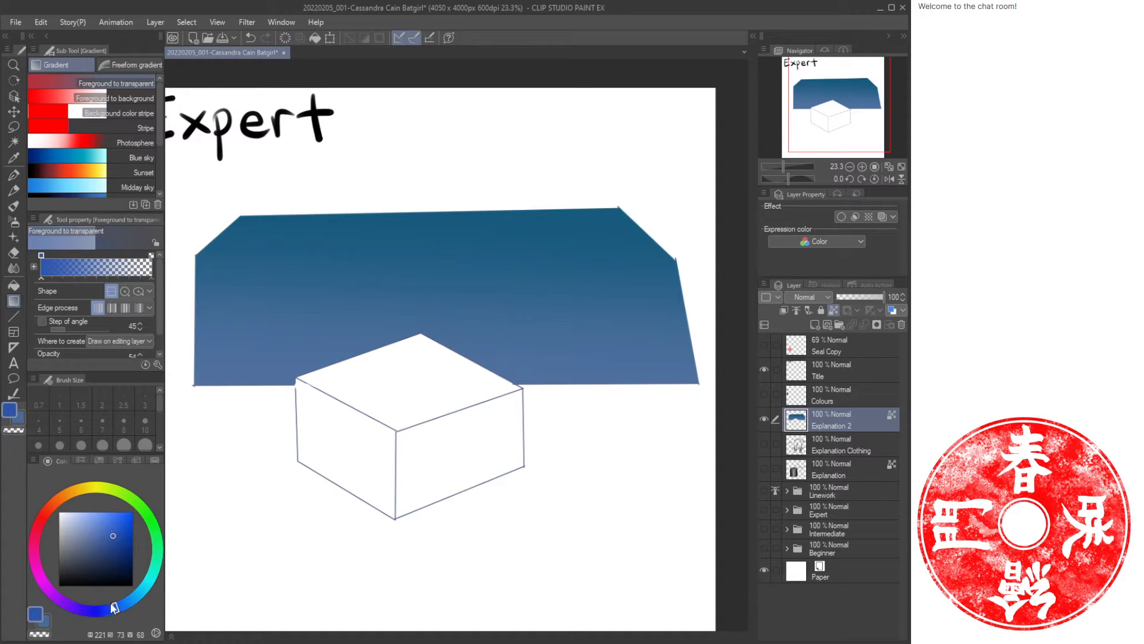
{"action": "left_click_drag", "start_coordinate": [113, 605], "coordinate": [108, 609]}
{"action": "left_click_drag", "start_coordinate": [423, 217], "coordinate": [415, 382]}
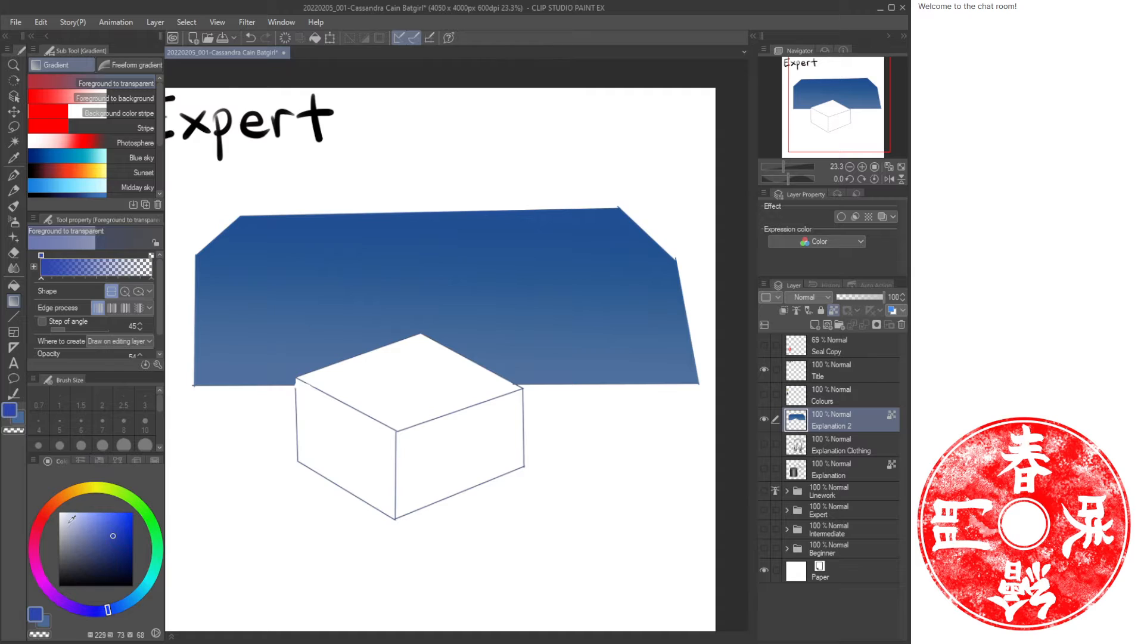
Pick a near-white colour and paint two small clouds in the sky with the oil paint brush.
{"action": "left_click", "coordinate": [67, 523]}
{"action": "key", "text": "b"}
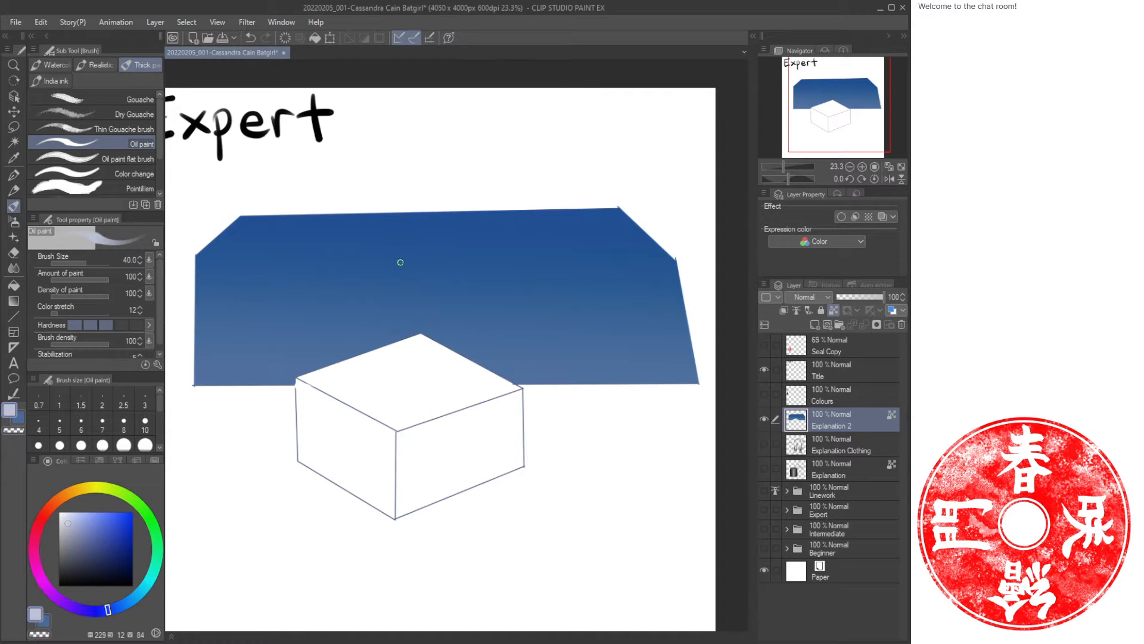
{"action": "mouse_move", "coordinate": [370, 264]}
{"action": "left_mouse_down"}
{"action": "mouse_move", "coordinate": [343, 267]}
{"action": "mouse_move", "coordinate": [390, 270]}
{"action": "left_mouse_up"}
{"action": "left_click_drag", "start_coordinate": [471, 296], "coordinate": [487, 294]}
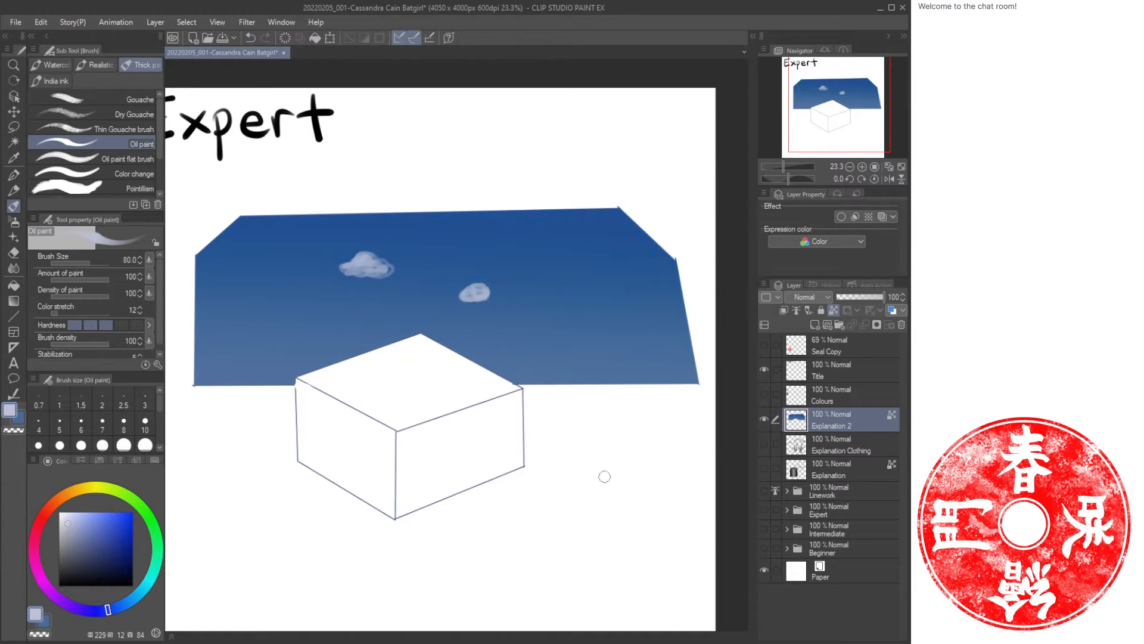
Unlock the layer's transparent pixels and choose a dark navy colour.
{"action": "left_click", "coordinate": [832, 311]}
{"action": "left_click", "coordinate": [77, 545]}
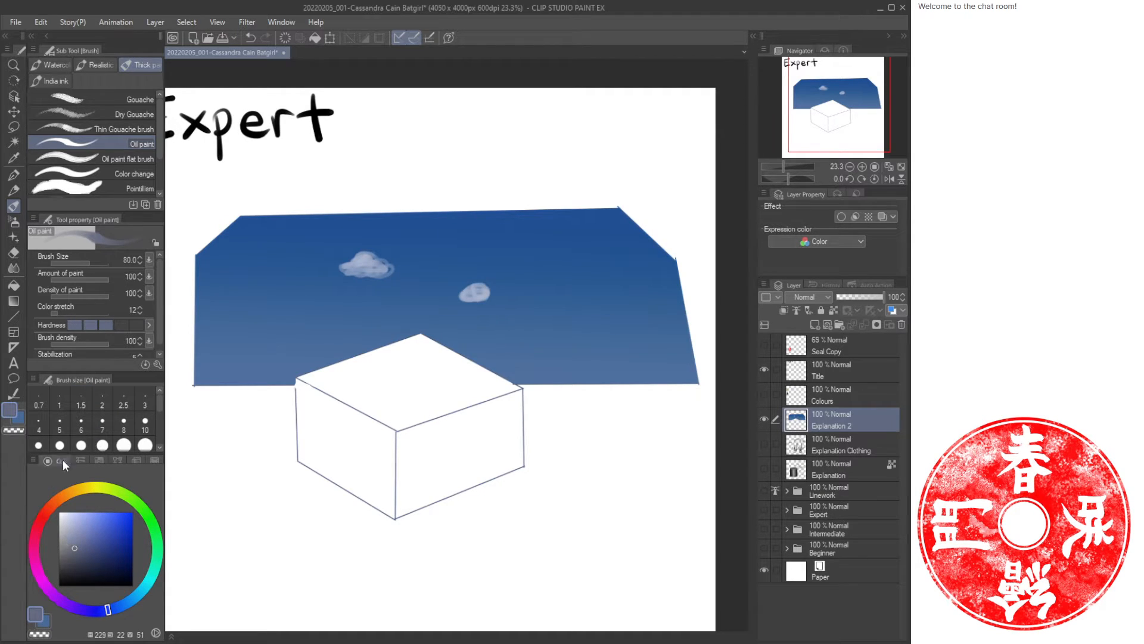
{"action": "left_click", "coordinate": [76, 560]}
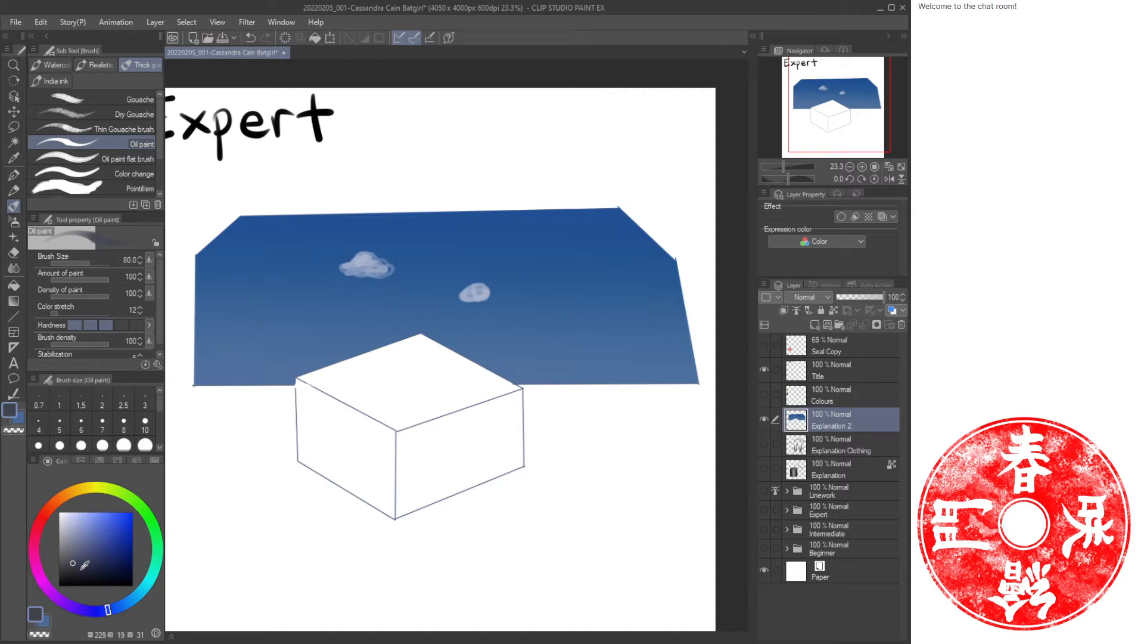
{"action": "left_click", "coordinate": [72, 568]}
{"action": "key", "text": "g"}
{"action": "key", "text": "g"}
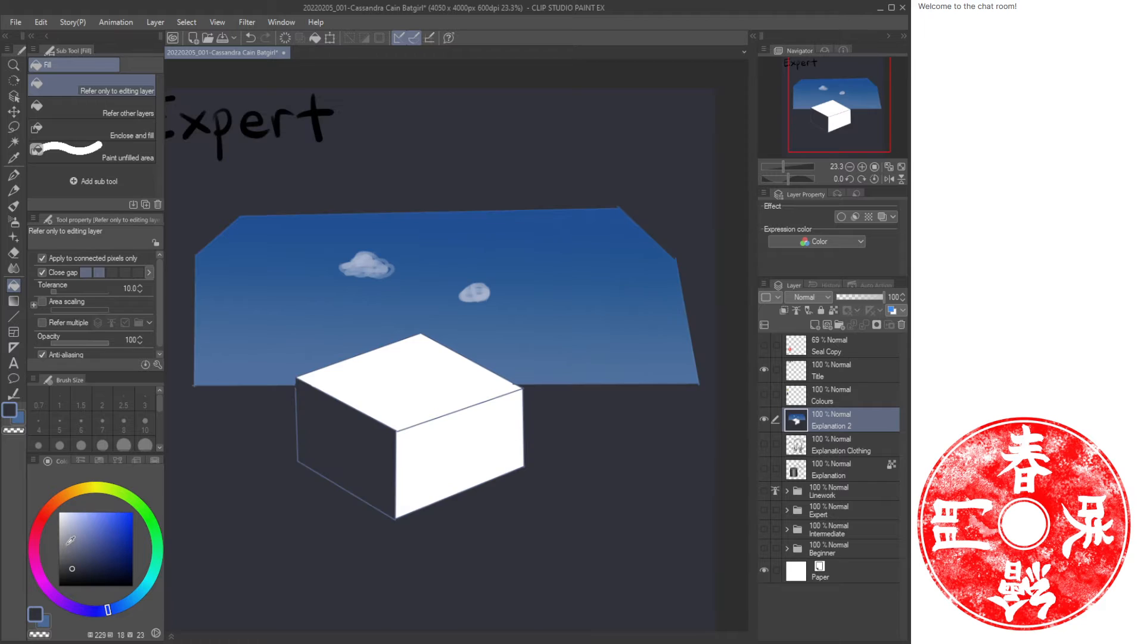
{"action": "key", "text": "ctrl+z"}
Fill the box's left face with dark navy.
{"action": "key", "text": "ctrl+space"}
{"action": "left_click_drag", "start_coordinate": [326, 442], "coordinate": [358, 446]}
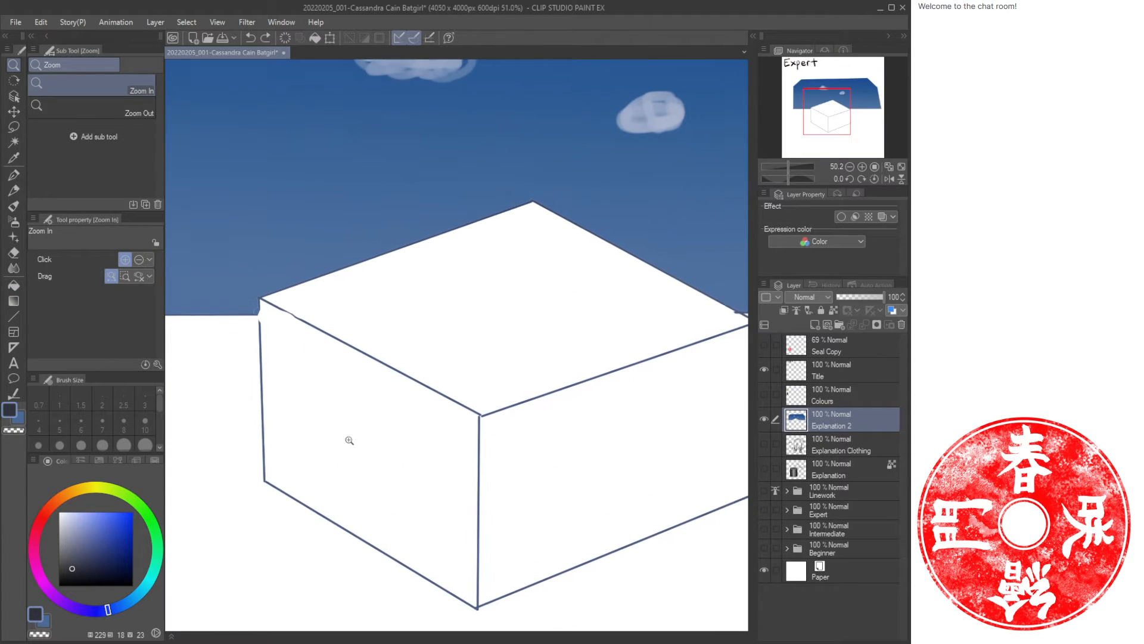
{"action": "key", "text": "b"}
{"action": "key", "text": "bracketleft"}
{"action": "key", "text": "bracketleft"}
{"action": "key", "text": "bracketleft"}
{"action": "key", "text": "bracketleft"}
{"action": "key", "text": "bracketleft"}
{"action": "key", "text": "bracketleft"}
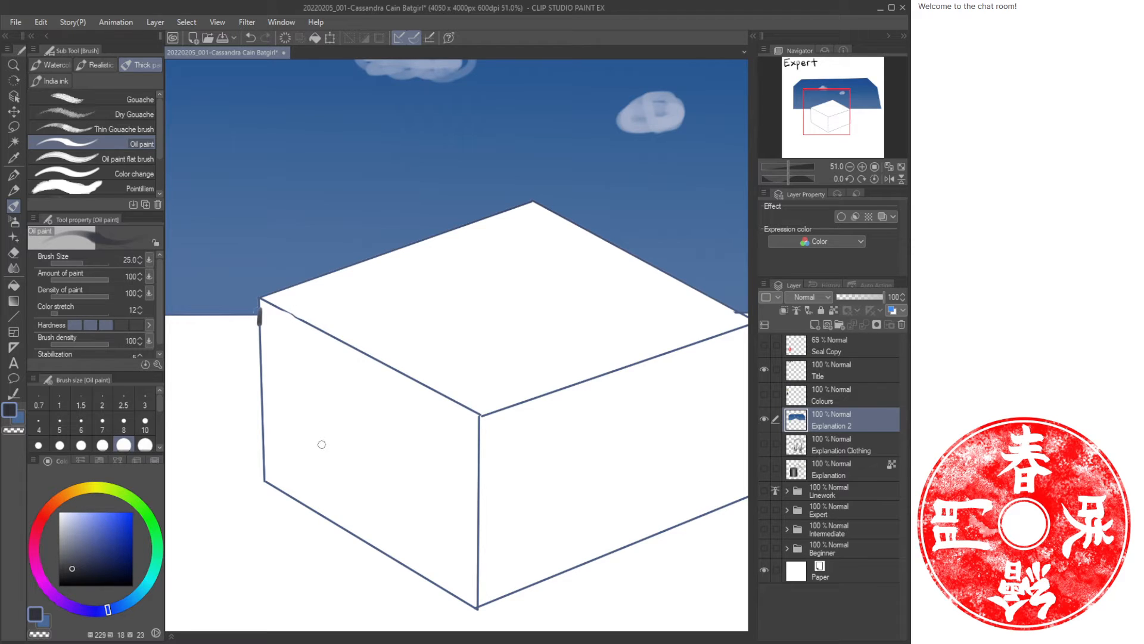
{"action": "key", "text": "g"}
{"action": "left_click", "coordinate": [330, 441]}
{"action": "left_click_drag", "start_coordinate": [406, 457], "coordinate": [323, 402]}
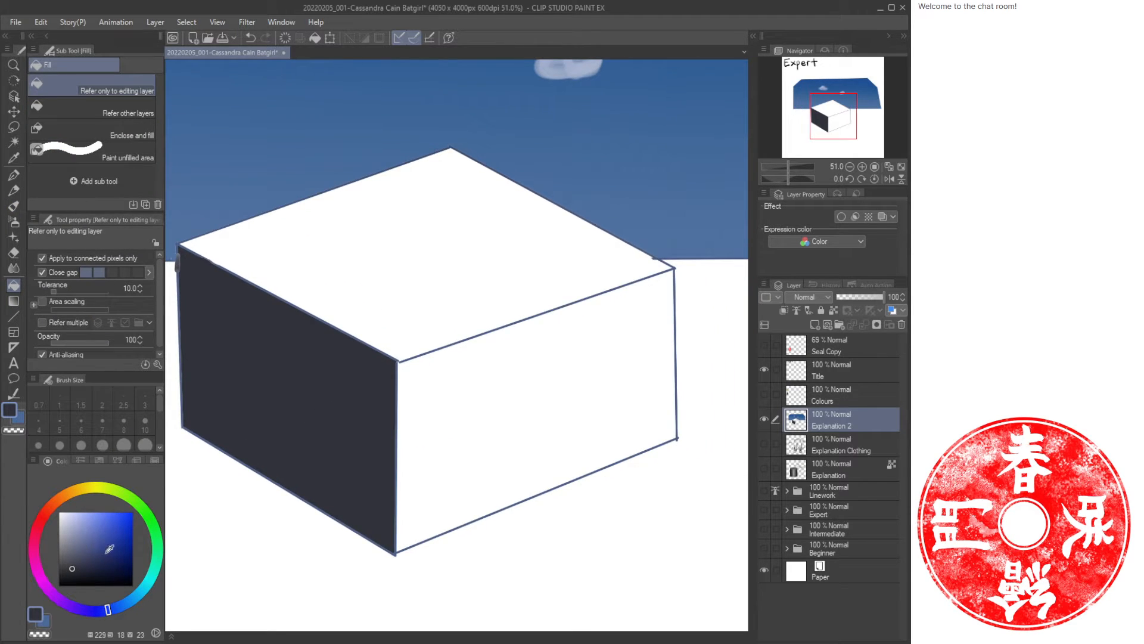
Fill the box's right face with a mid grey-blue and its top face with a light grey-blue.
{"action": "left_click", "coordinate": [69, 549]}
{"action": "left_click", "coordinate": [470, 423]}
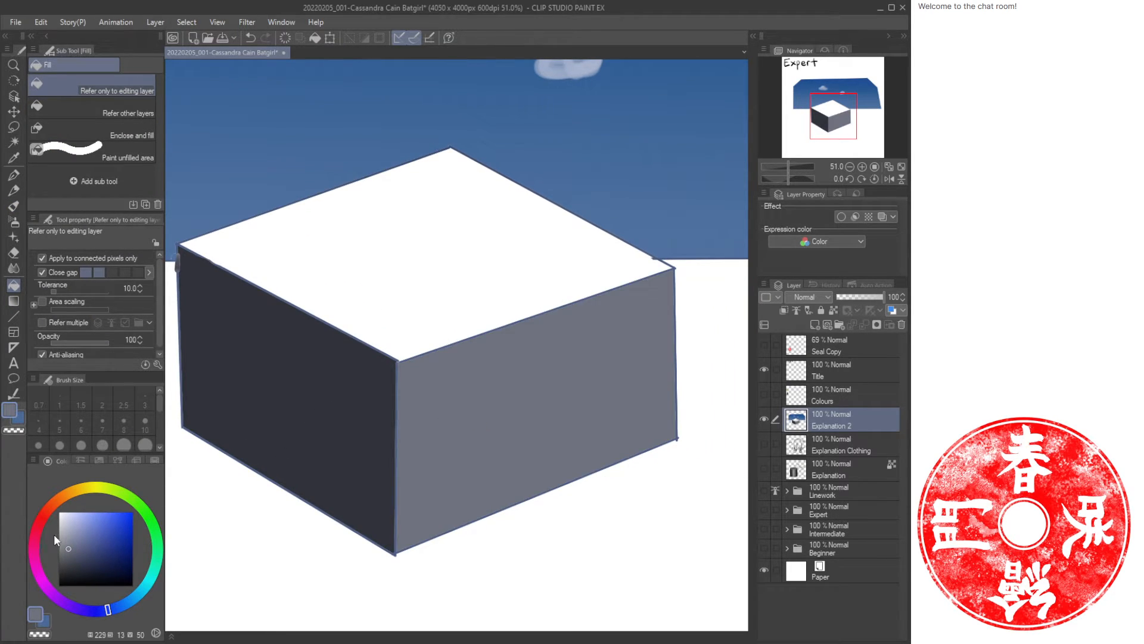
{"action": "left_click", "coordinate": [69, 525]}
{"action": "left_click", "coordinate": [401, 279]}
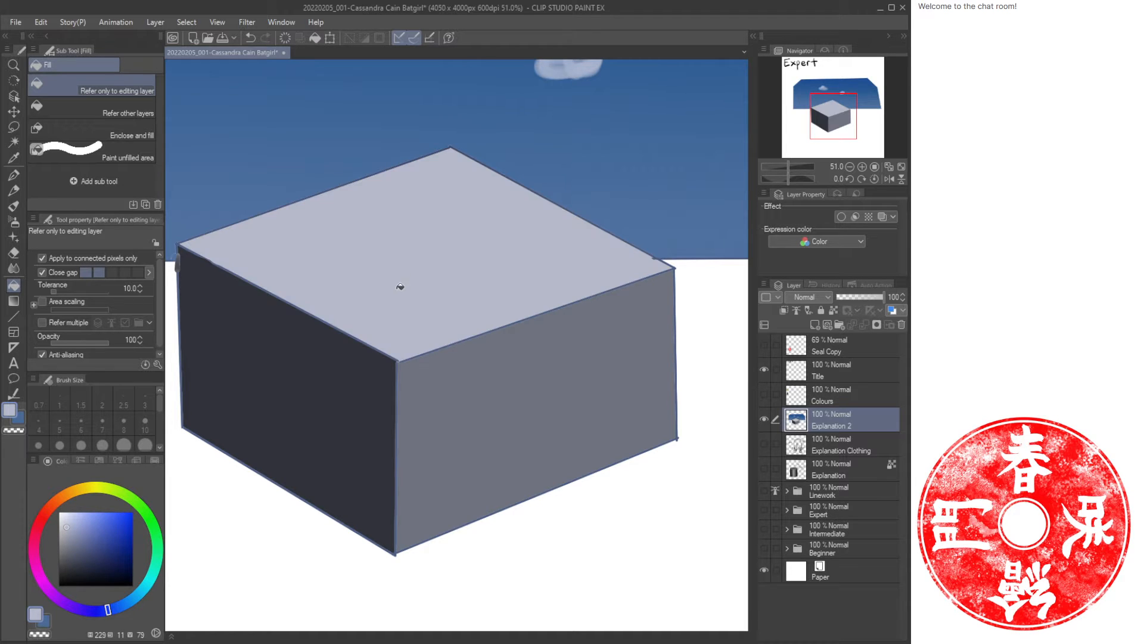
Save the illustration file.
{"action": "key", "text": "/"}
{"action": "left_click_drag", "start_coordinate": [481, 342], "coordinate": [454, 387]}
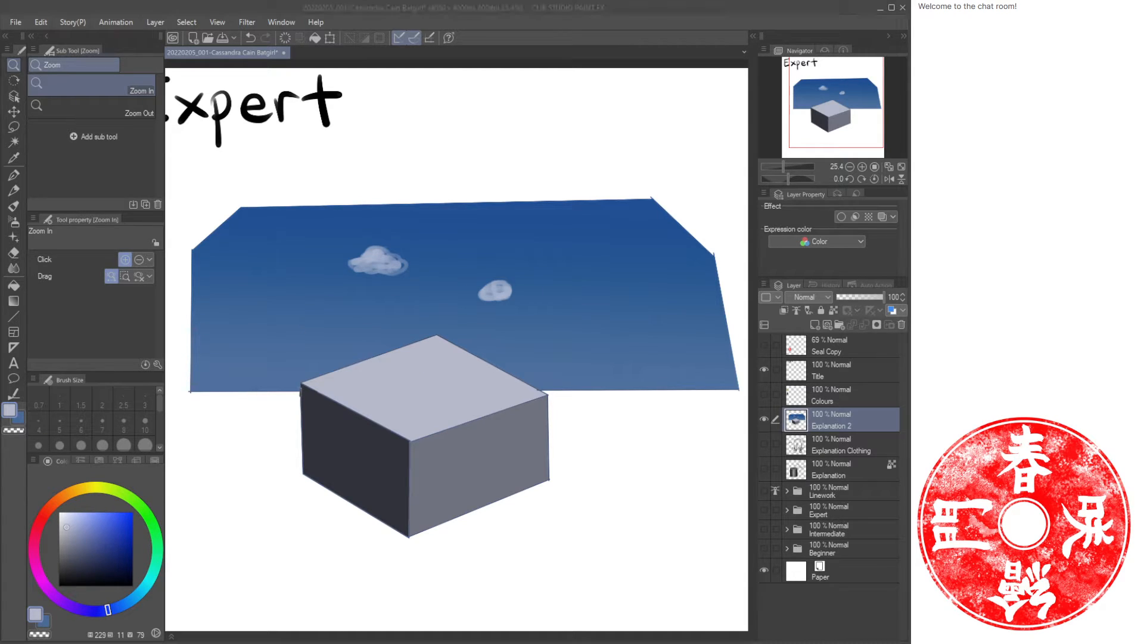
{"action": "left_click", "coordinate": [710, 15]}
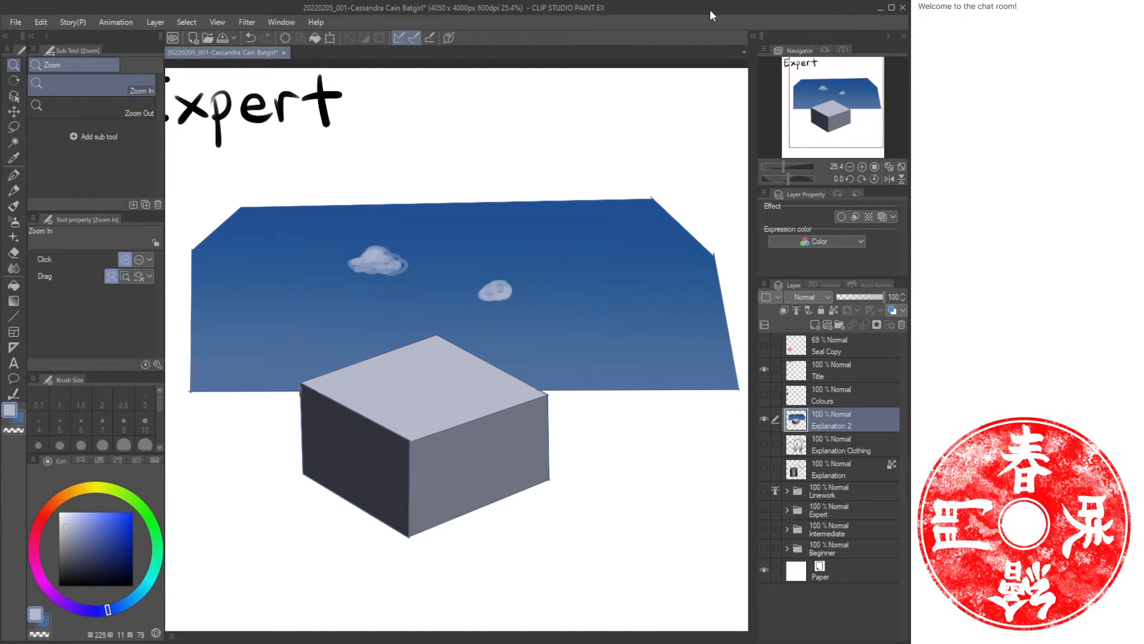
{"action": "key", "text": "ctrl+s"}
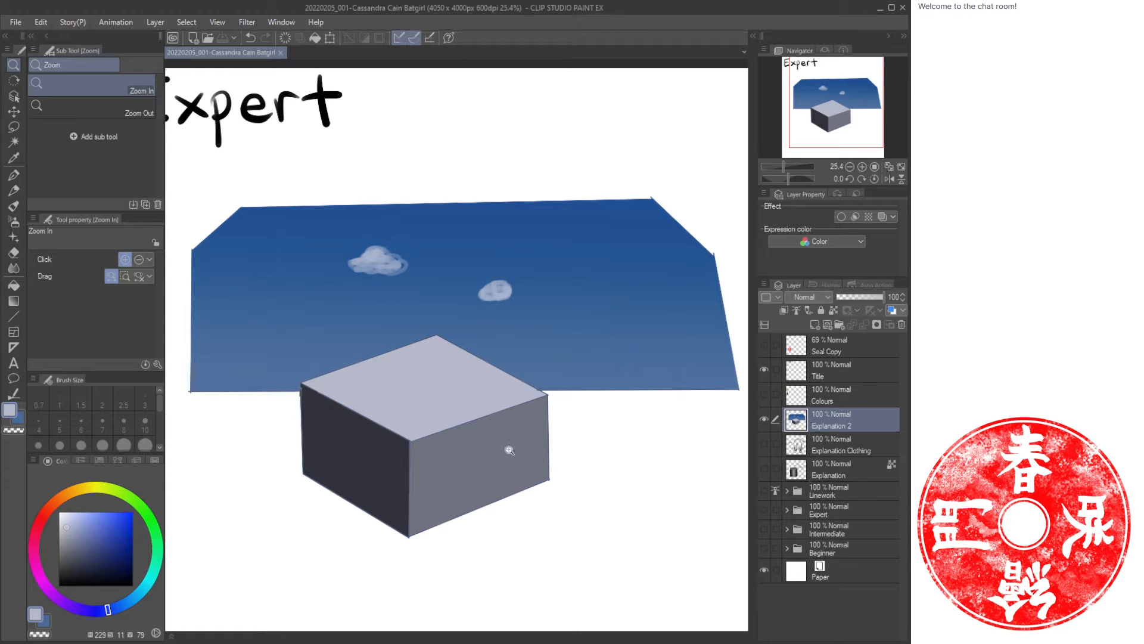
Draw a small filled orange circle below the box's right face with the Ellipse tool.
{"action": "mouse_move", "coordinate": [511, 507]}
{"action": "left_mouse_down"}
{"action": "mouse_move", "coordinate": [552, 455]}
{"action": "mouse_move", "coordinate": [514, 460]}
{"action": "left_mouse_up"}
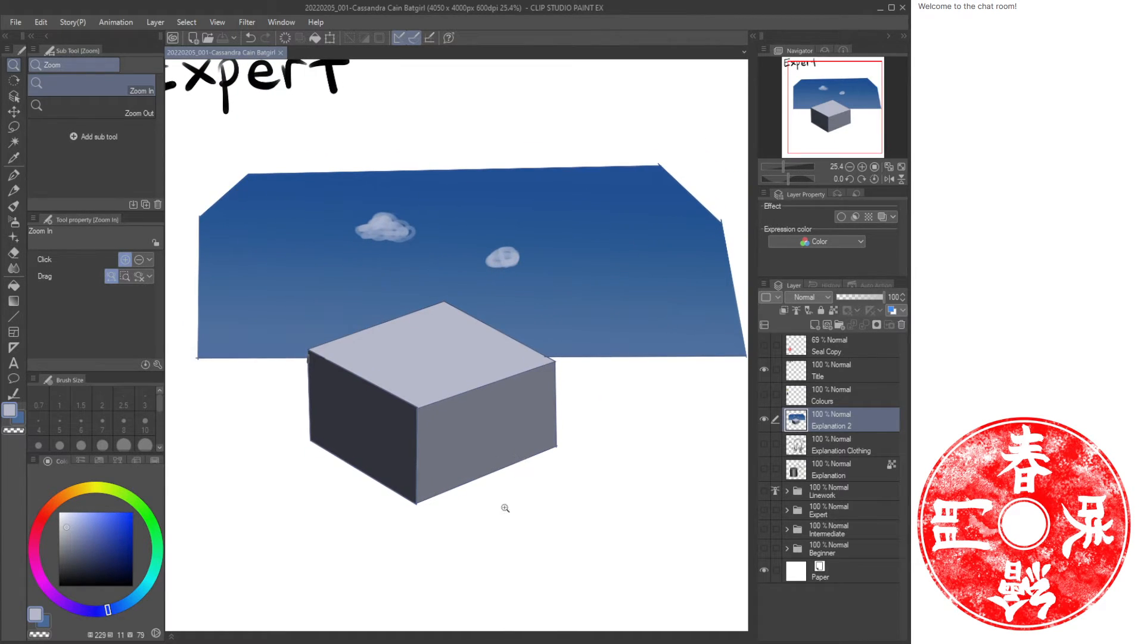
{"action": "left_click", "coordinate": [56, 501]}
{"action": "left_click", "coordinate": [120, 545]}
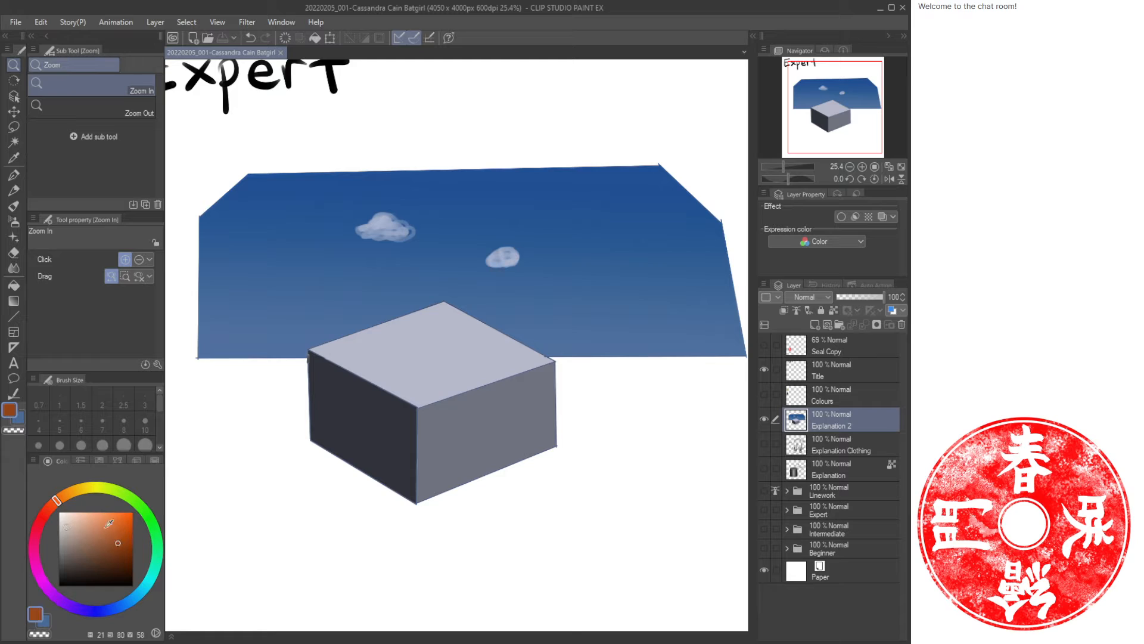
{"action": "left_click", "coordinate": [56, 506]}
{"action": "left_click_drag", "start_coordinate": [127, 532], "coordinate": [127, 524]}
{"action": "left_click_drag", "start_coordinate": [56, 505], "coordinate": [53, 505]}
{"action": "left_click_drag", "start_coordinate": [128, 524], "coordinate": [123, 522]}
{"action": "key", "text": "u"}
{"action": "left_click", "coordinate": [115, 185]}
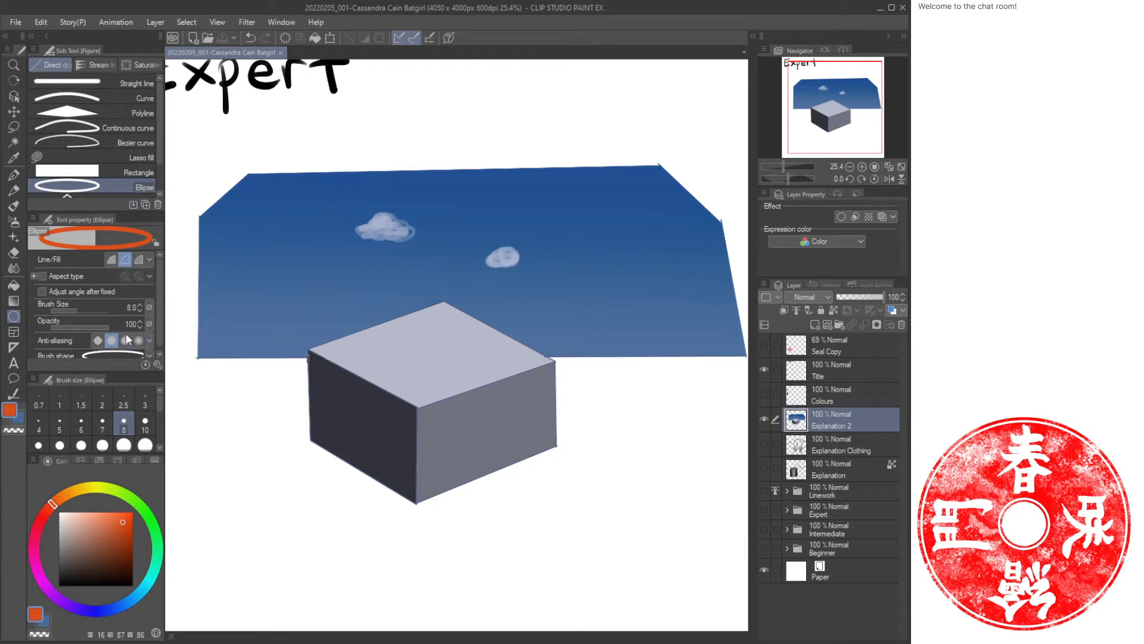
{"action": "left_click", "coordinate": [112, 259]}
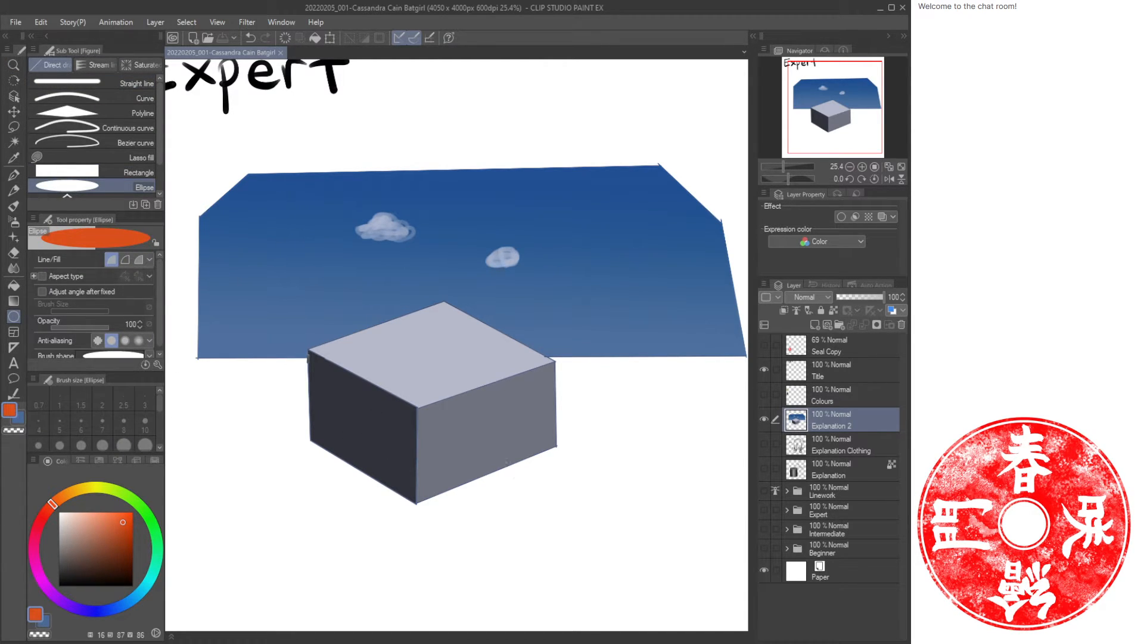
{"action": "left_click_drag", "start_coordinate": [494, 456], "coordinate": [543, 508]}
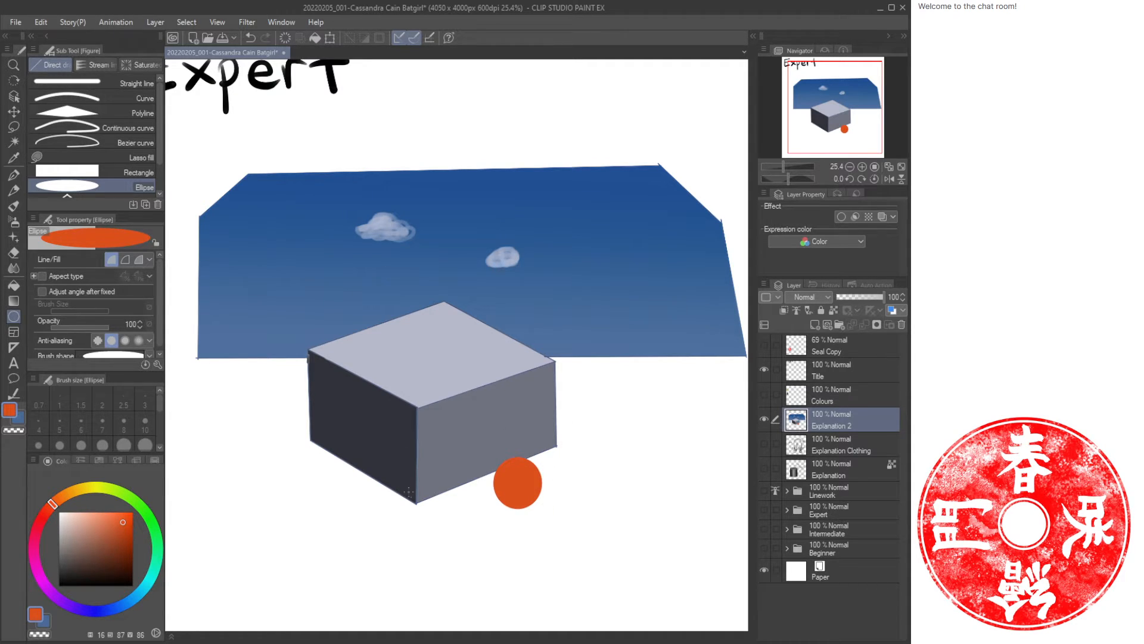
Shade the lower part of the orange ball with dark brown using a larger oil paint brush.
{"action": "key", "text": "ctrl+space"}
{"action": "left_click_drag", "start_coordinate": [489, 477], "coordinate": [527, 477]}
{"action": "key", "text": "b"}
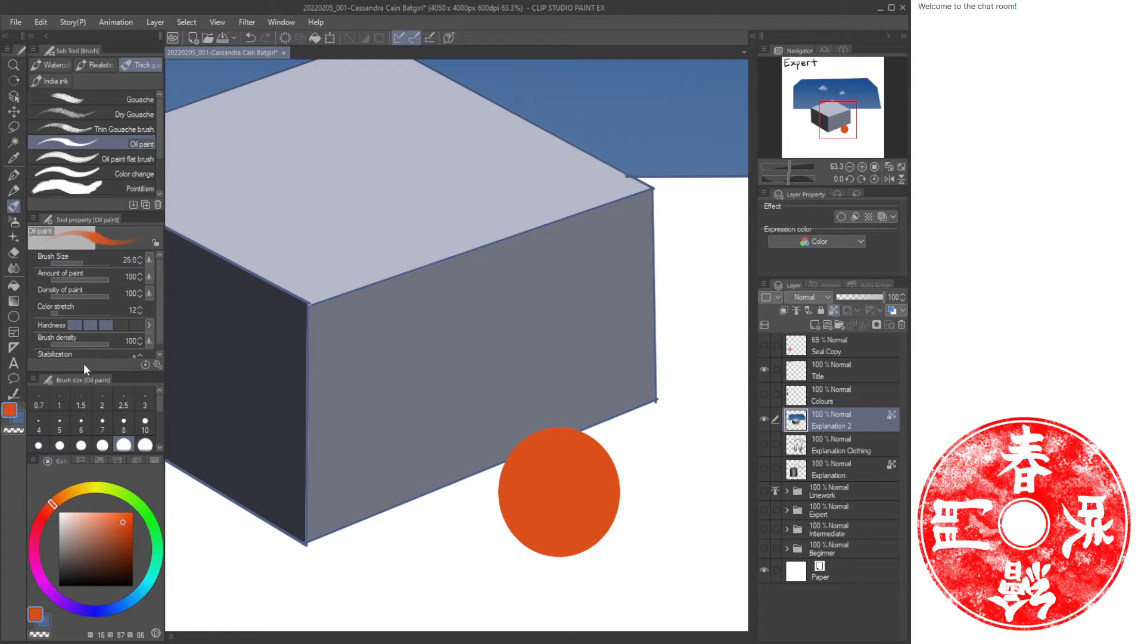
{"action": "left_click", "coordinate": [104, 558]}
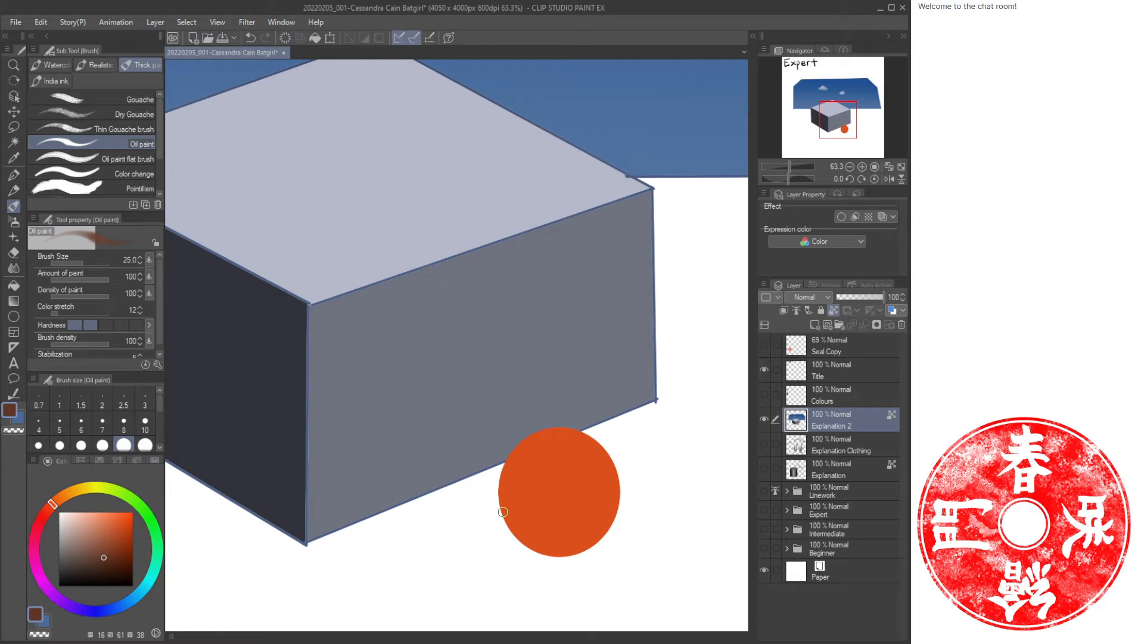
{"action": "key", "text": "bracketright"}
{"action": "key", "text": "bracketright"}
{"action": "key", "text": "bracketright"}
{"action": "key", "text": "bracketright"}
{"action": "key", "text": "bracketright"}
{"action": "key", "text": "bracketright"}
{"action": "key", "text": "bracketright"}
{"action": "mouse_move", "coordinate": [501, 494]}
{"action": "left_mouse_down"}
{"action": "mouse_move", "coordinate": [548, 551]}
{"action": "mouse_move", "coordinate": [604, 486]}
{"action": "mouse_move", "coordinate": [562, 544]}
{"action": "mouse_move", "coordinate": [521, 519]}
{"action": "mouse_move", "coordinate": [548, 530]}
{"action": "mouse_move", "coordinate": [608, 495]}
{"action": "mouse_move", "coordinate": [607, 458]}
{"action": "mouse_move", "coordinate": [621, 477]}
{"action": "mouse_move", "coordinate": [617, 460]}
{"action": "mouse_move", "coordinate": [571, 552]}
{"action": "mouse_move", "coordinate": [502, 503]}
{"action": "mouse_move", "coordinate": [512, 468]}
{"action": "mouse_move", "coordinate": [605, 517]}
{"action": "mouse_move", "coordinate": [607, 464]}
{"action": "mouse_move", "coordinate": [553, 510]}
{"action": "mouse_move", "coordinate": [582, 510]}
{"action": "mouse_move", "coordinate": [530, 495]}
{"action": "mouse_move", "coordinate": [598, 504]}
{"action": "mouse_move", "coordinate": [560, 519]}
{"action": "mouse_move", "coordinate": [570, 524]}
{"action": "mouse_move", "coordinate": [520, 525]}
{"action": "mouse_move", "coordinate": [515, 544]}
{"action": "mouse_move", "coordinate": [608, 548]}
{"action": "mouse_move", "coordinate": [520, 543]}
{"action": "mouse_move", "coordinate": [629, 514]}
{"action": "mouse_move", "coordinate": [633, 502]}
{"action": "mouse_move", "coordinate": [609, 541]}
{"action": "mouse_move", "coordinate": [625, 492]}
{"action": "mouse_move", "coordinate": [595, 541]}
{"action": "mouse_move", "coordinate": [505, 506]}
{"action": "mouse_move", "coordinate": [588, 550]}
{"action": "mouse_move", "coordinate": [574, 556]}
{"action": "mouse_move", "coordinate": [605, 546]}
{"action": "left_mouse_up"}
{"action": "left_click", "coordinate": [99, 565]}
Add a new layer above the Explanation 2 layer.
{"action": "key", "text": "ctrl+space"}
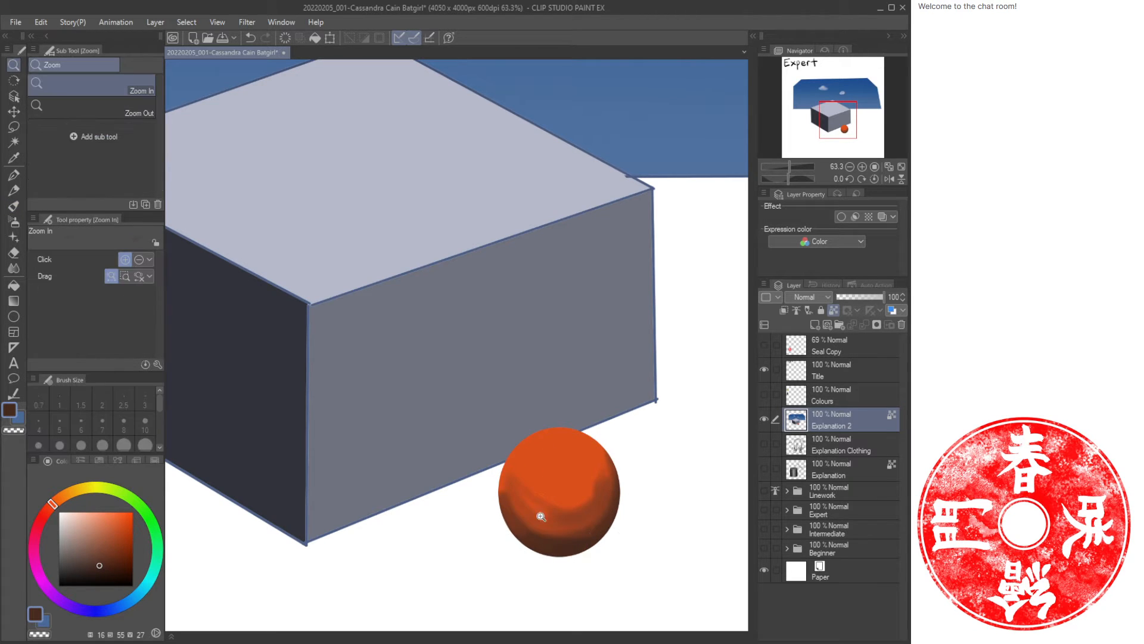
{"action": "left_click_drag", "start_coordinate": [526, 523], "coordinate": [483, 515]}
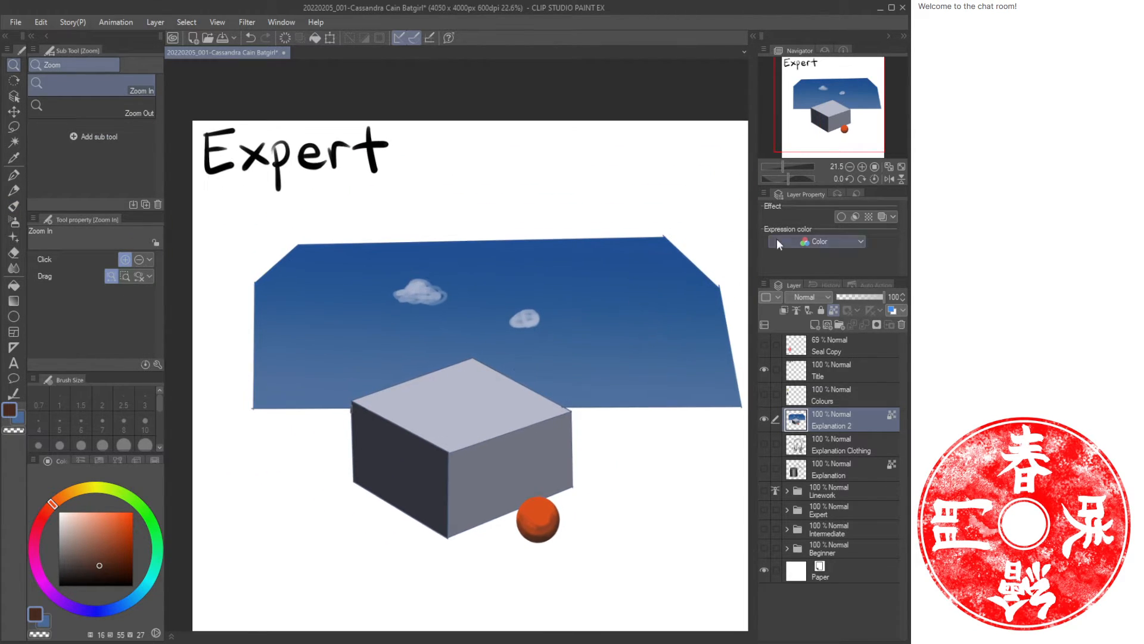
{"action": "left_click", "coordinate": [875, 167]}
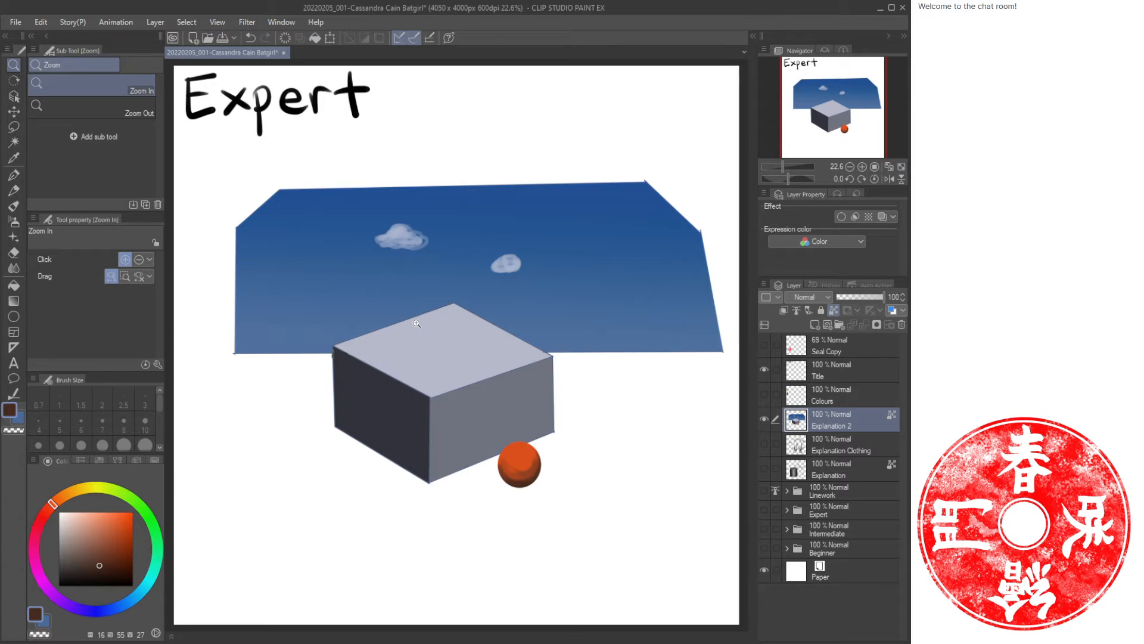
{"action": "key", "text": "i"}
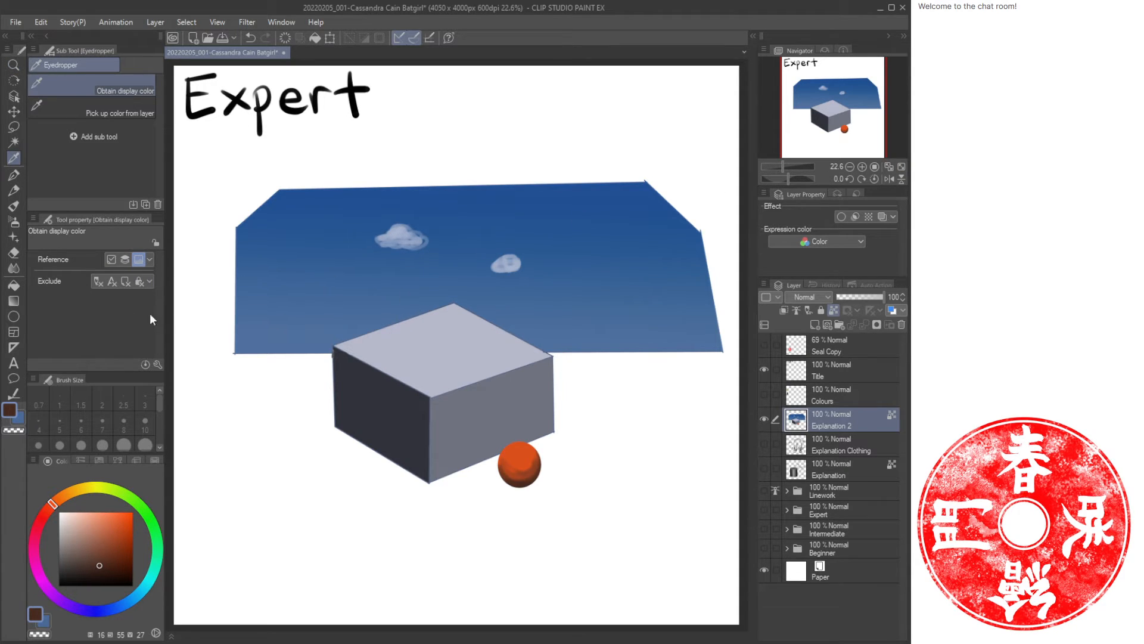
{"action": "key", "text": "ctrl+shift+n"}
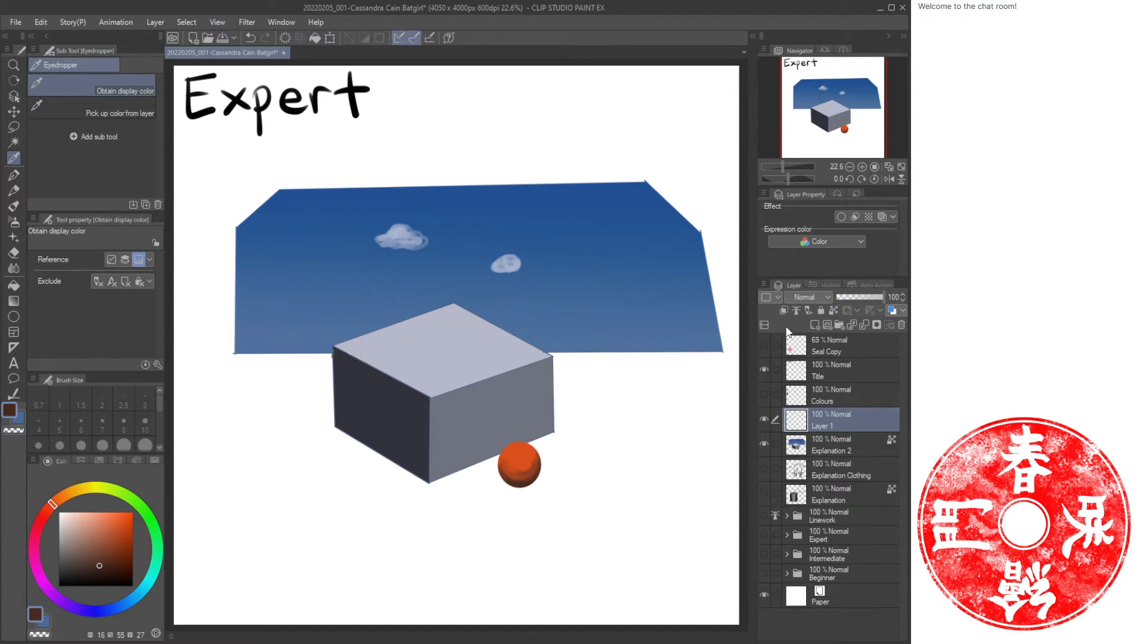
{"action": "key", "text": "p"}
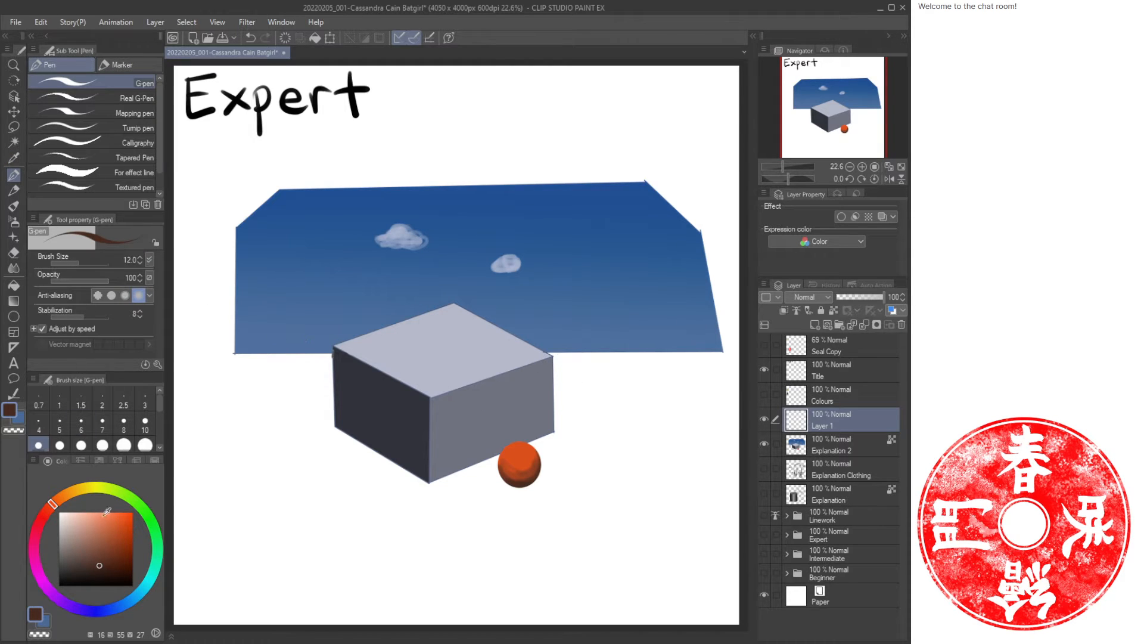
{"action": "left_click", "coordinate": [46, 509]}
{"action": "left_click", "coordinate": [133, 512]}
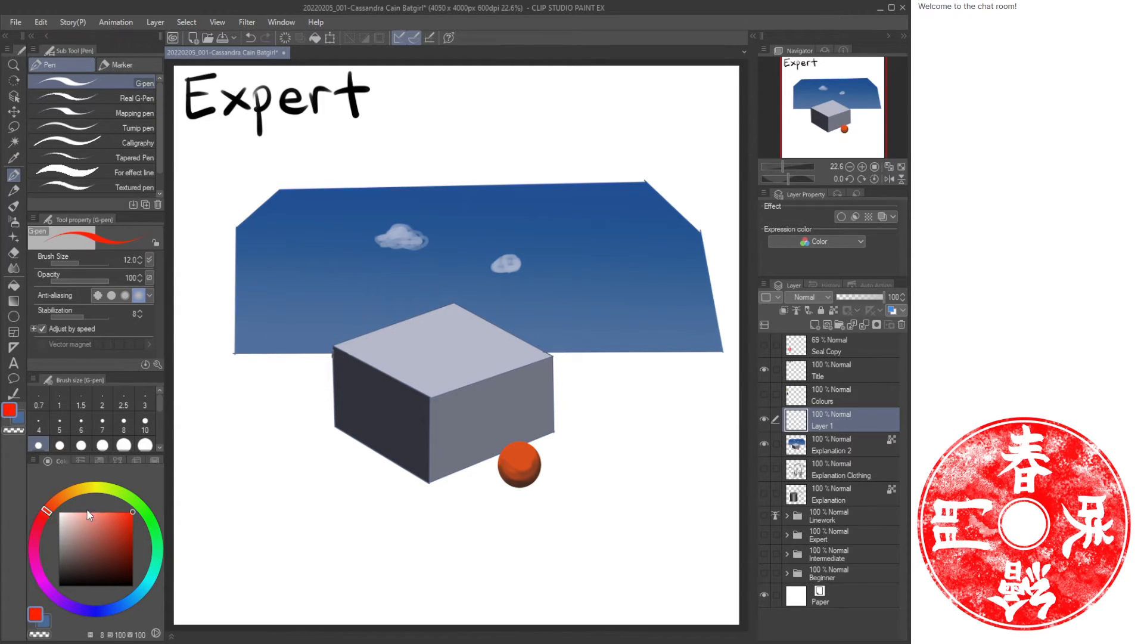
{"action": "left_click", "coordinate": [48, 507]}
{"action": "mouse_move", "coordinate": [582, 251]}
{"action": "left_mouse_down"}
{"action": "mouse_move", "coordinate": [537, 178]}
{"action": "mouse_move", "coordinate": [479, 223]}
{"action": "mouse_move", "coordinate": [536, 268]}
{"action": "mouse_move", "coordinate": [571, 205]}
{"action": "left_mouse_up"}
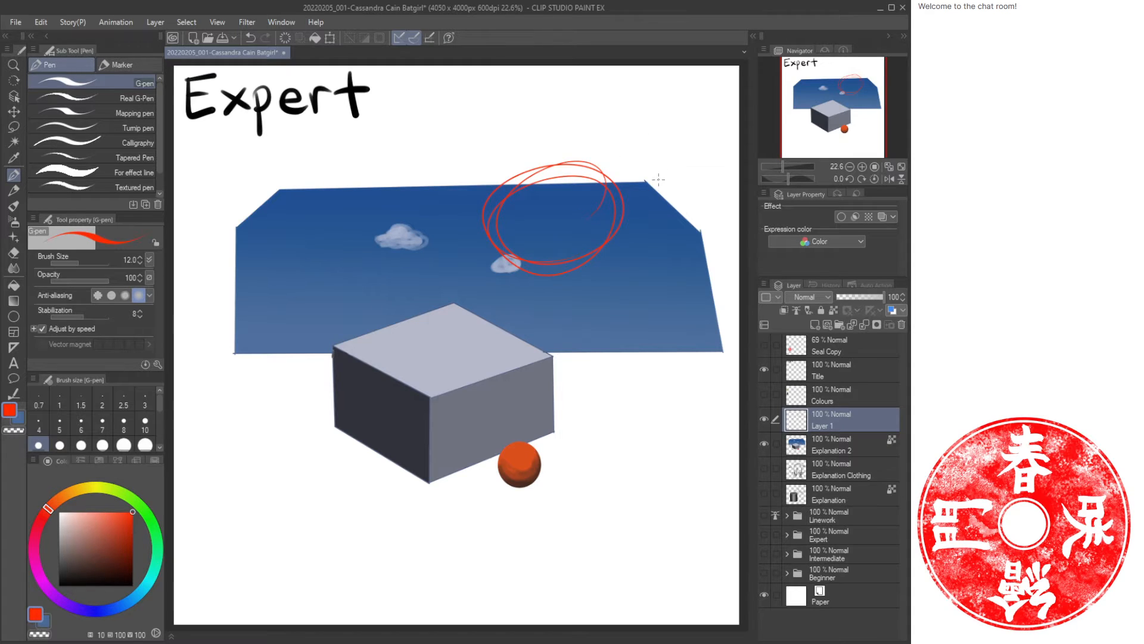
{"action": "key", "text": "ctrl+z"}
{"action": "mouse_move", "coordinate": [664, 235]}
{"action": "left_mouse_down"}
{"action": "mouse_move", "coordinate": [702, 175]}
{"action": "mouse_move", "coordinate": [538, 192]}
{"action": "left_mouse_up"}
{"action": "left_click_drag", "start_coordinate": [564, 130], "coordinate": [477, 257]}
{"action": "left_click_drag", "start_coordinate": [465, 203], "coordinate": [557, 232]}
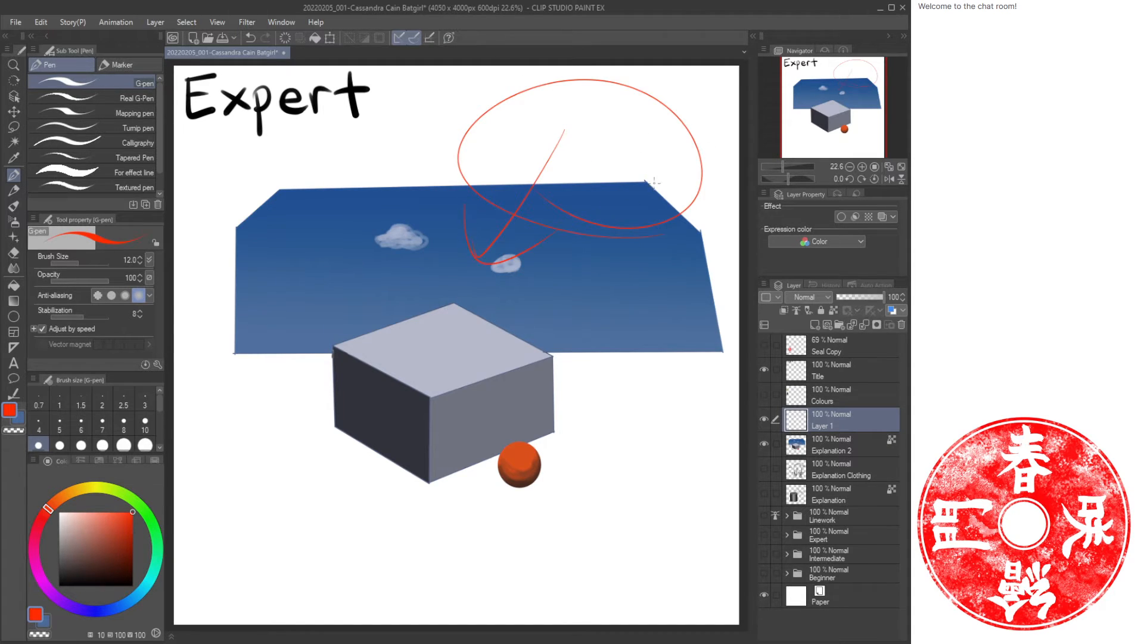
{"action": "mouse_move", "coordinate": [425, 348]}
{"action": "left_mouse_down"}
{"action": "mouse_move", "coordinate": [436, 371]}
{"action": "mouse_move", "coordinate": [428, 341]}
{"action": "mouse_move", "coordinate": [427, 357]}
{"action": "mouse_move", "coordinate": [381, 383]}
{"action": "mouse_move", "coordinate": [362, 379]}
{"action": "mouse_move", "coordinate": [410, 440]}
{"action": "mouse_move", "coordinate": [477, 405]}
{"action": "mouse_move", "coordinate": [425, 348]}
{"action": "left_mouse_up"}
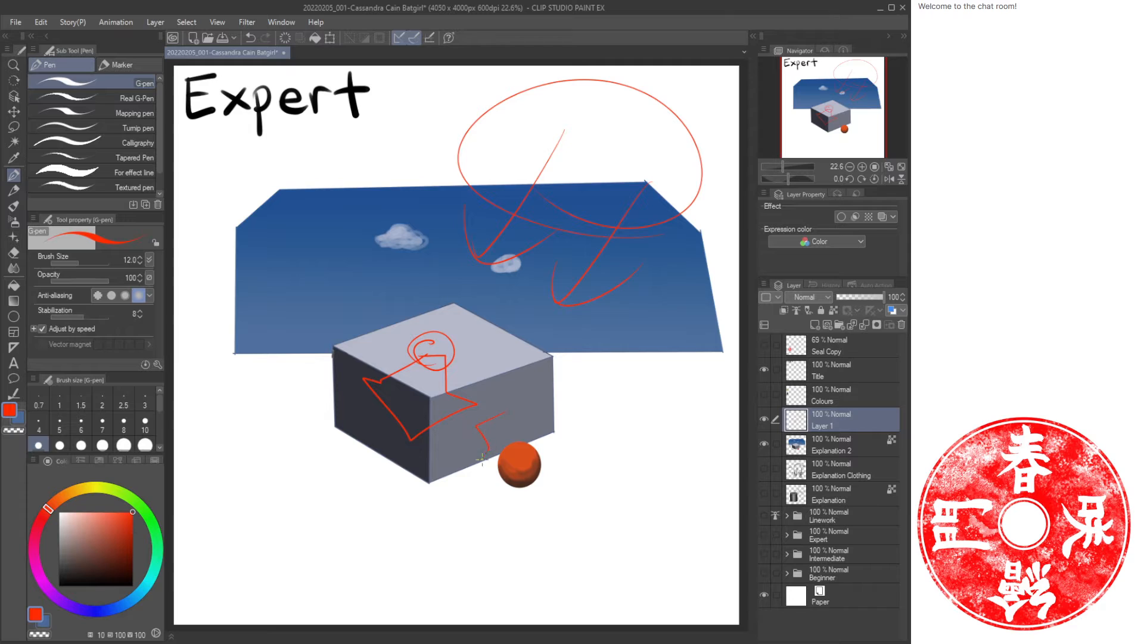
{"action": "mouse_move", "coordinate": [482, 458]}
{"action": "left_mouse_down"}
{"action": "mouse_move", "coordinate": [537, 458]}
{"action": "mouse_move", "coordinate": [511, 411]}
{"action": "left_mouse_up"}
{"action": "left_click_drag", "start_coordinate": [563, 471], "coordinate": [581, 498]}
{"action": "mouse_move", "coordinate": [358, 410]}
{"action": "left_mouse_down"}
{"action": "mouse_move", "coordinate": [327, 441]}
{"action": "mouse_move", "coordinate": [366, 427]}
{"action": "mouse_move", "coordinate": [367, 460]}
{"action": "mouse_move", "coordinate": [315, 449]}
{"action": "mouse_move", "coordinate": [341, 413]}
{"action": "mouse_move", "coordinate": [323, 451]}
{"action": "mouse_move", "coordinate": [363, 416]}
{"action": "mouse_move", "coordinate": [376, 424]}
{"action": "mouse_move", "coordinate": [352, 414]}
{"action": "mouse_move", "coordinate": [327, 424]}
{"action": "mouse_move", "coordinate": [358, 411]}
{"action": "left_mouse_up"}
{"action": "key", "text": "ctrl+z"}
{"action": "key", "text": "ctrl+z"}
{"action": "left_click_drag", "start_coordinate": [358, 411], "coordinate": [306, 435]}
{"action": "left_click_drag", "start_coordinate": [291, 392], "coordinate": [355, 411]}
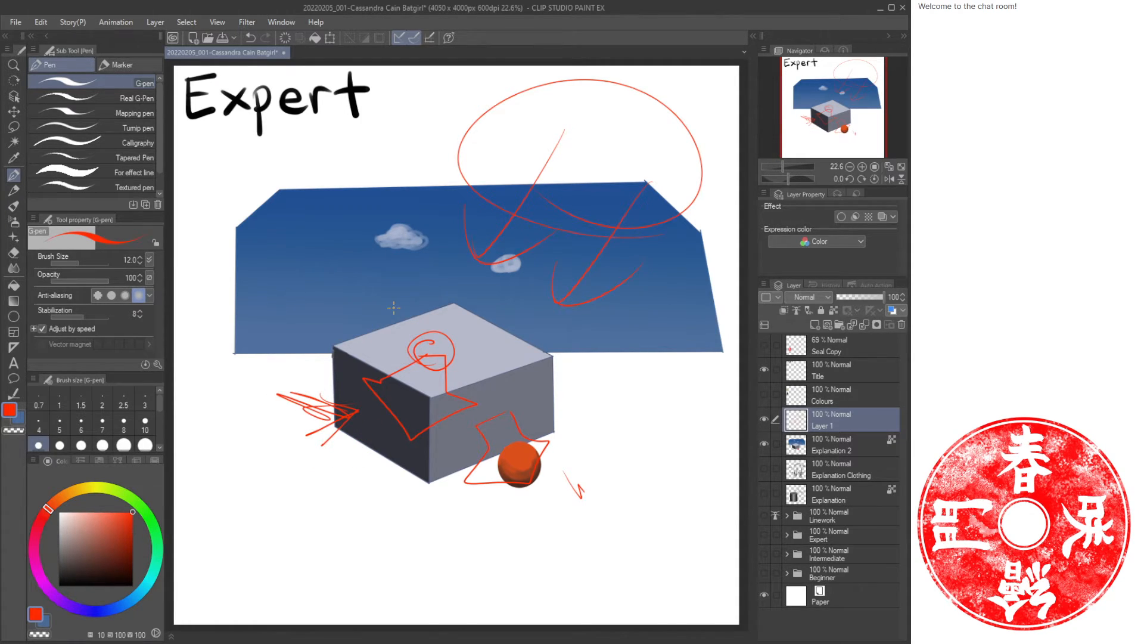
{"action": "key", "text": "ctrl+a"}
{"action": "key", "text": "Delete"}
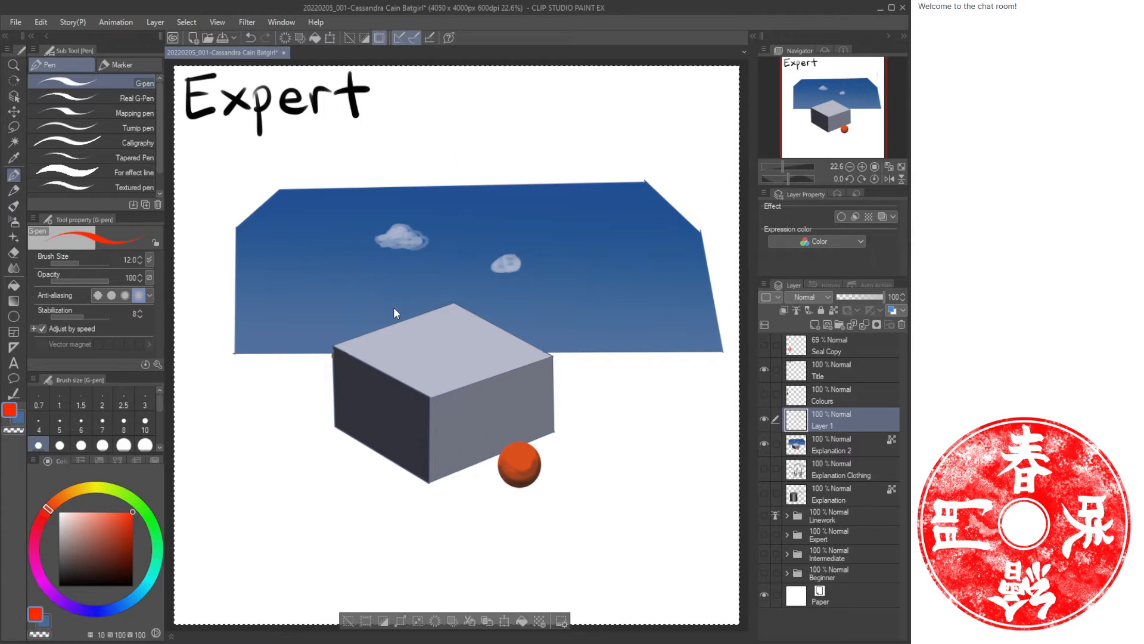
{"action": "key", "text": "ctrl+d"}
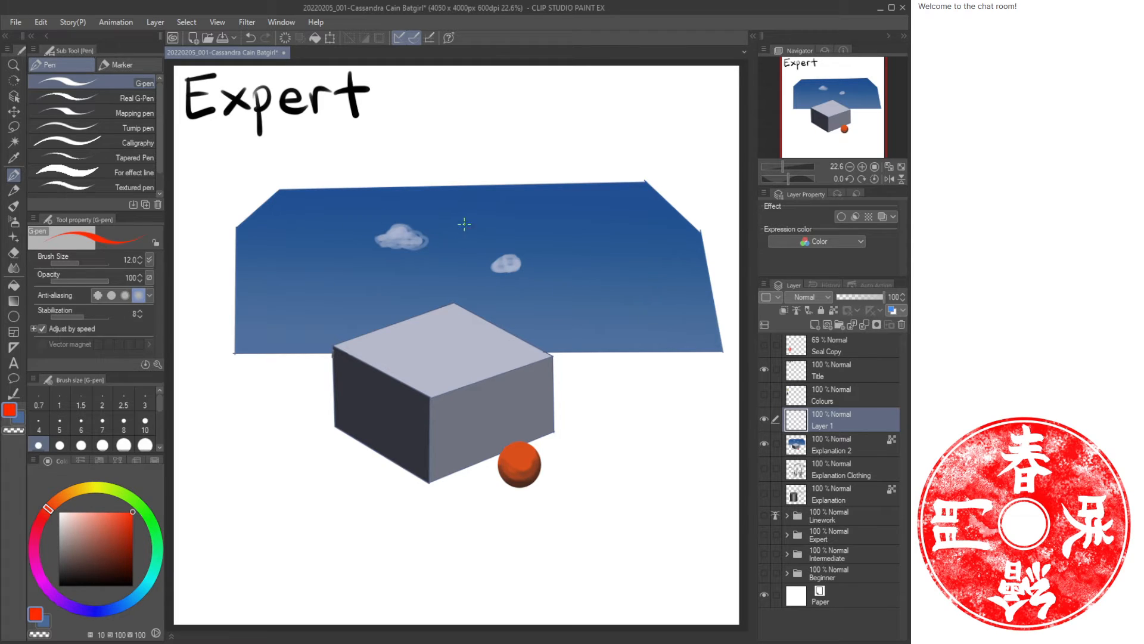
{"action": "mouse_move", "coordinate": [531, 487]}
{"action": "left_mouse_down"}
{"action": "mouse_move", "coordinate": [551, 448]}
{"action": "mouse_move", "coordinate": [460, 472]}
{"action": "left_mouse_up"}
{"action": "key", "text": "ctrl+z"}
{"action": "key", "text": "ctrl+z"}
{"action": "key", "text": "ctrl+z"}
{"action": "mouse_move", "coordinate": [389, 257]}
{"action": "left_mouse_down"}
{"action": "mouse_move", "coordinate": [404, 222]}
{"action": "mouse_move", "coordinate": [419, 258]}
{"action": "left_mouse_up"}
{"action": "key", "text": "ctrl+z"}
{"action": "left_click_drag", "start_coordinate": [399, 332], "coordinate": [393, 336]}
{"action": "left_click_drag", "start_coordinate": [496, 337], "coordinate": [503, 339]}
{"action": "key", "text": "ctrl+z"}
{"action": "key", "text": "ctrl+z"}
{"action": "key", "text": "slash"}
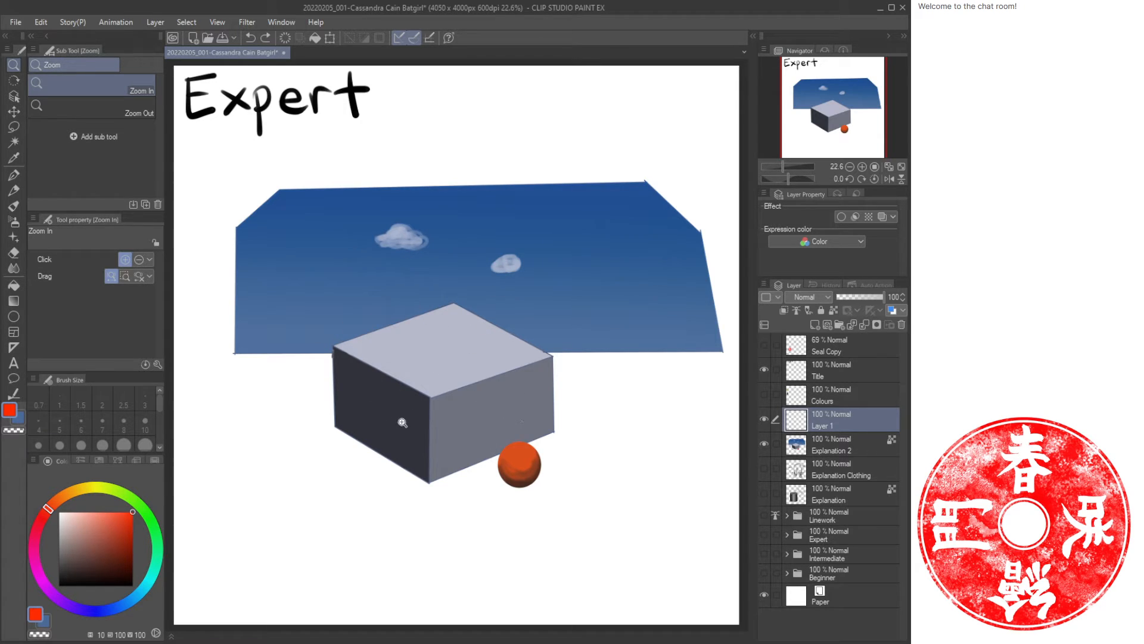
Create another new layer above Explanation 2 and clip it to the layer below.
{"action": "left_click", "coordinate": [506, 435]}
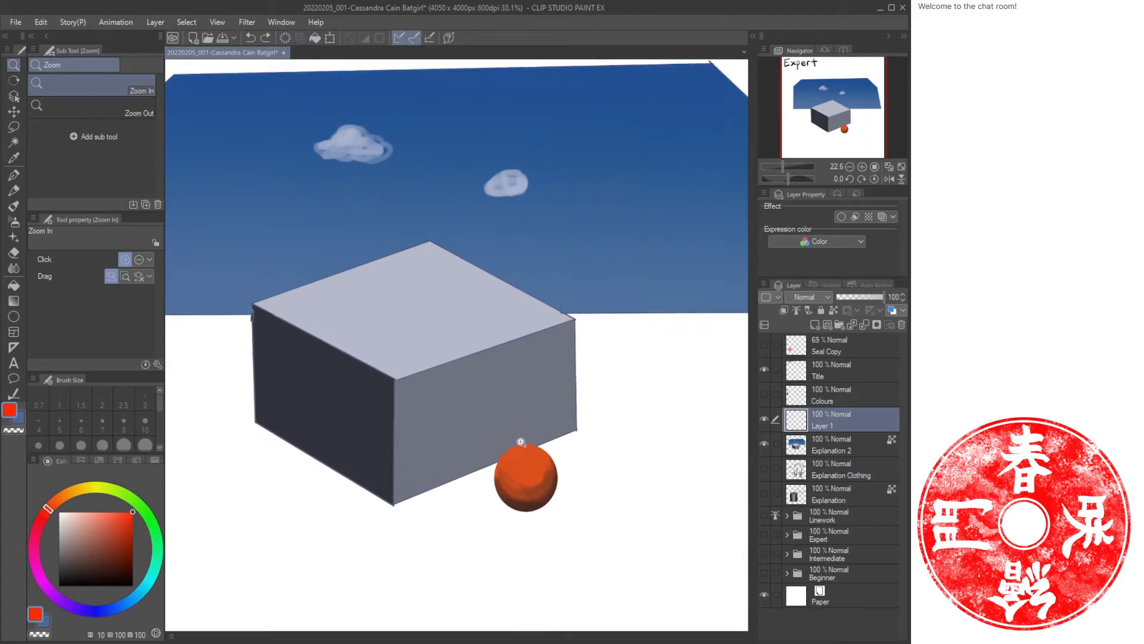
{"action": "left_click", "coordinate": [839, 444]}
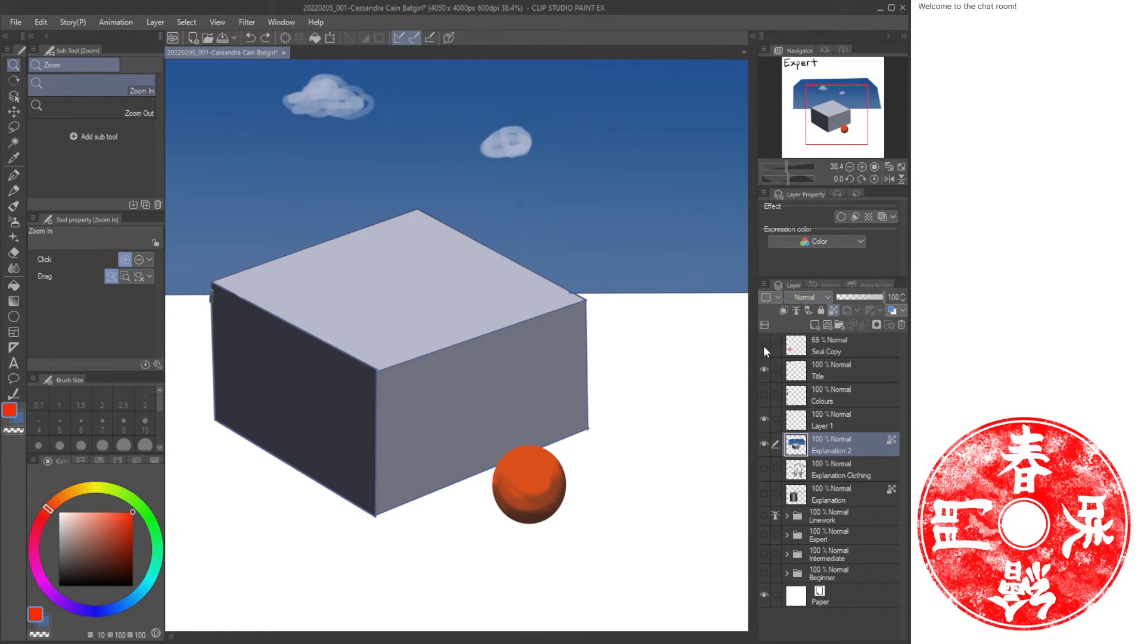
{"action": "key", "text": "ctrl+shift+n"}
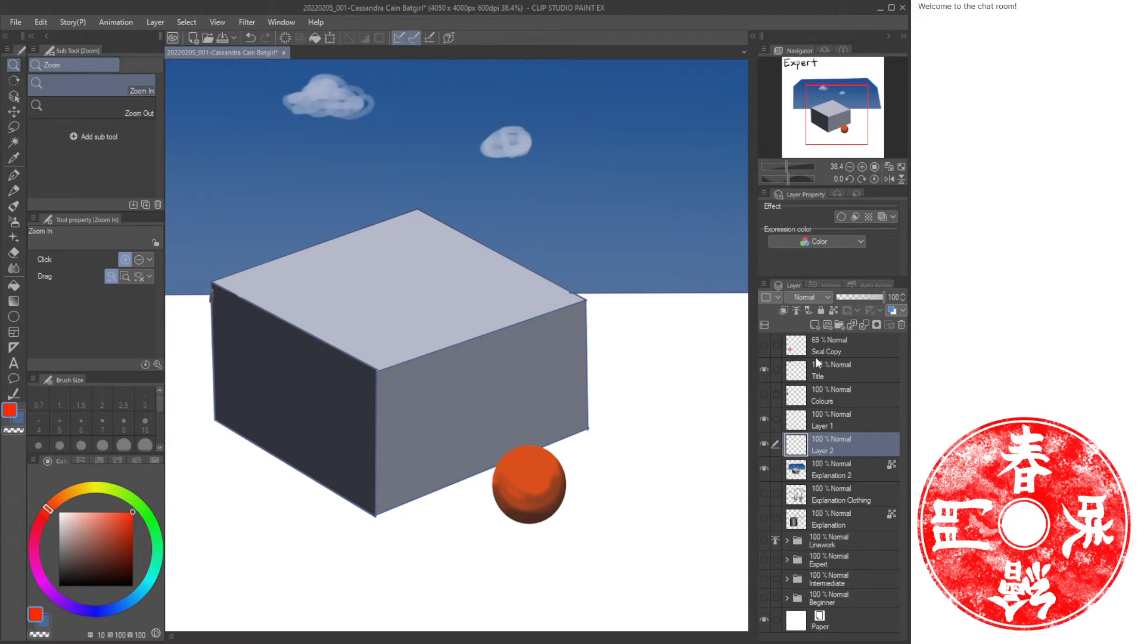
{"action": "left_click", "coordinate": [784, 310]}
{"action": "key", "text": "i"}
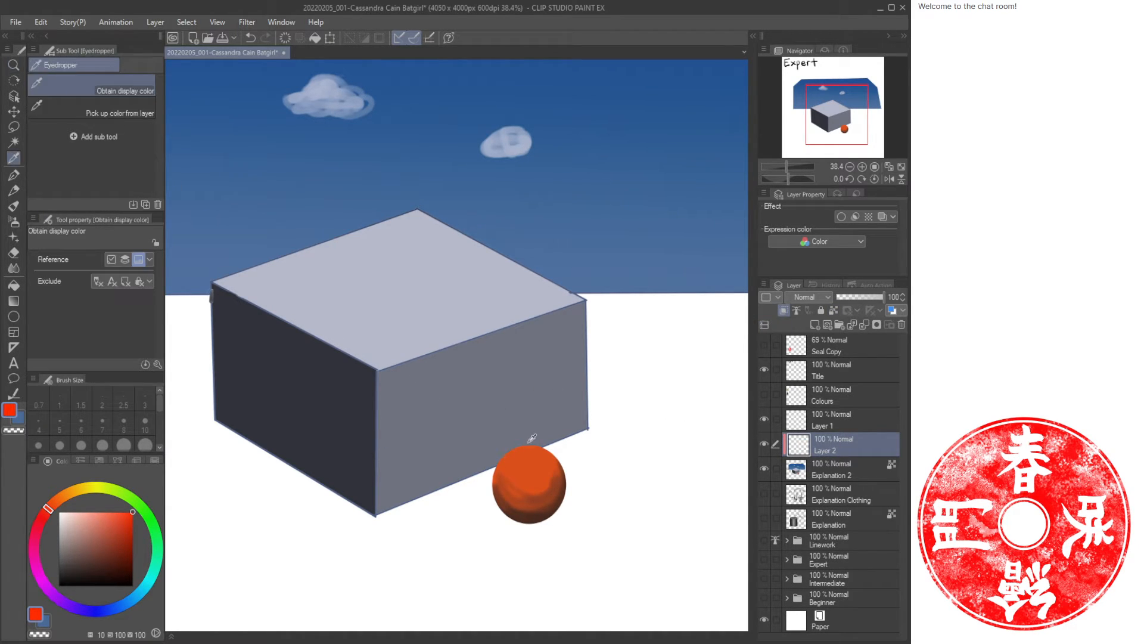
{"action": "left_click", "coordinate": [523, 456]}
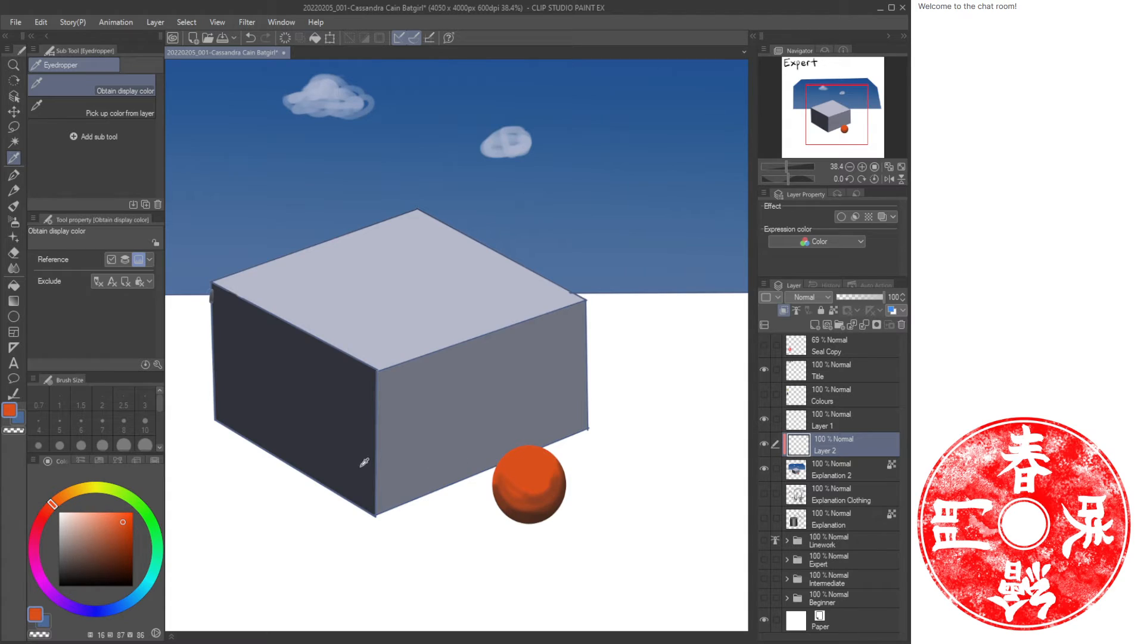
{"action": "left_click", "coordinate": [841, 421]}
{"action": "key", "text": "p"}
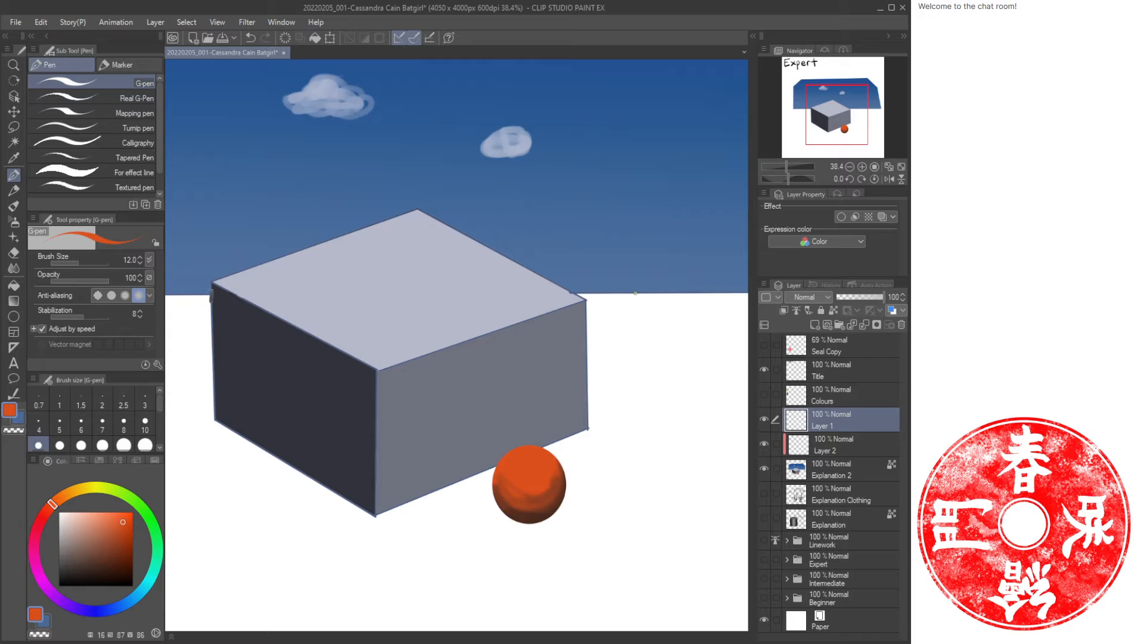
{"action": "left_click_drag", "start_coordinate": [653, 272], "coordinate": [534, 451]}
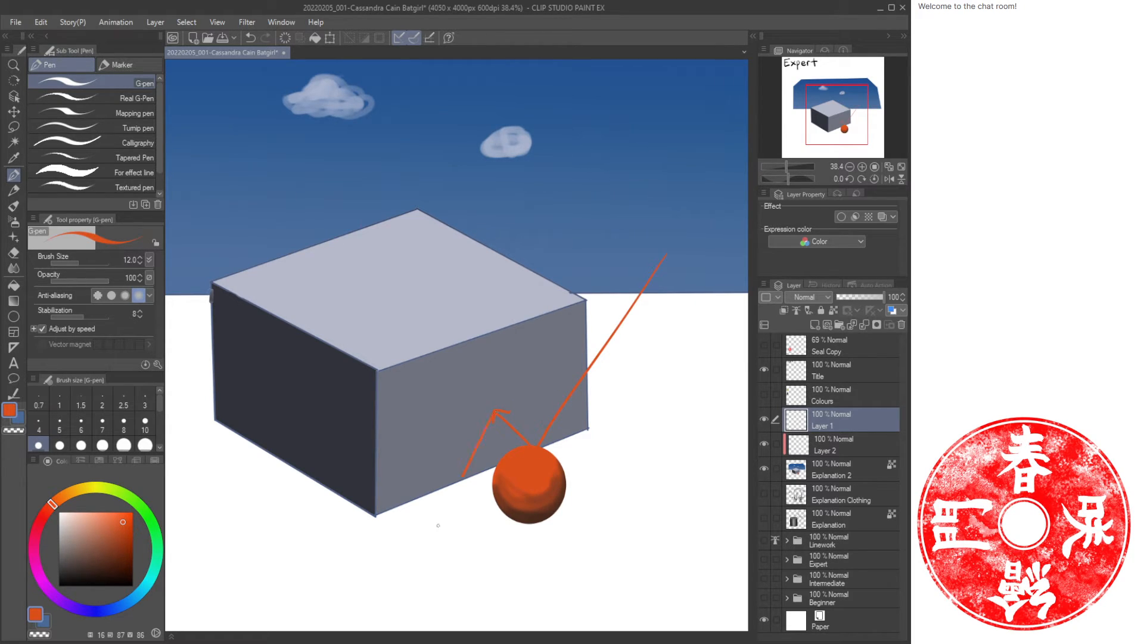
{"action": "left_click_drag", "start_coordinate": [438, 525], "coordinate": [407, 584]}
{"action": "key", "text": "ctrl+z"}
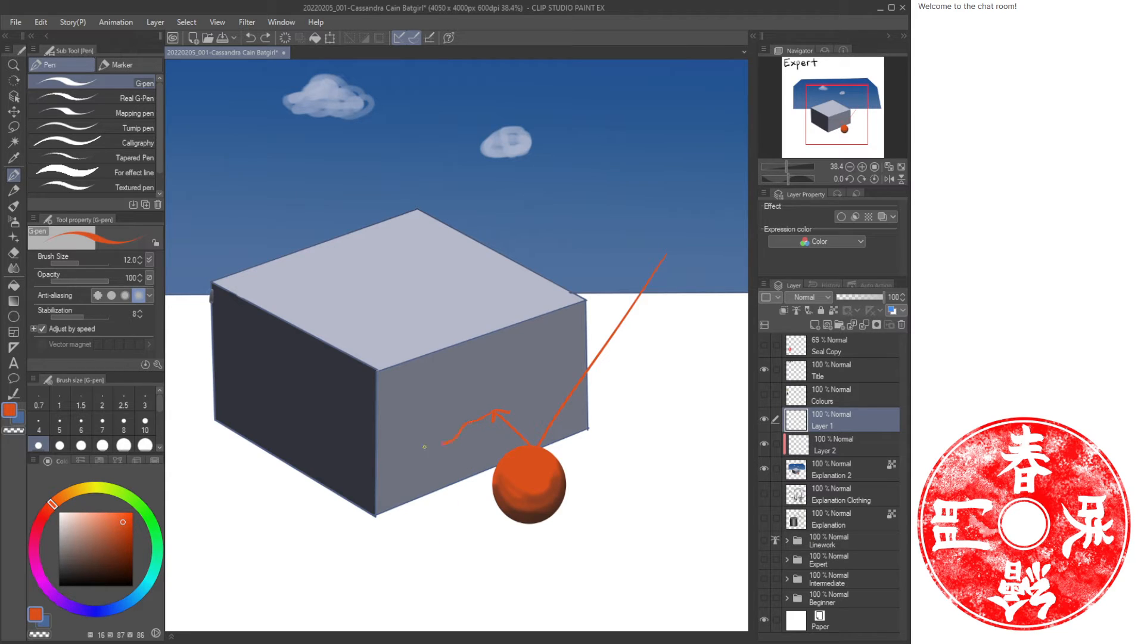
{"action": "key", "text": "ctrl+z"}
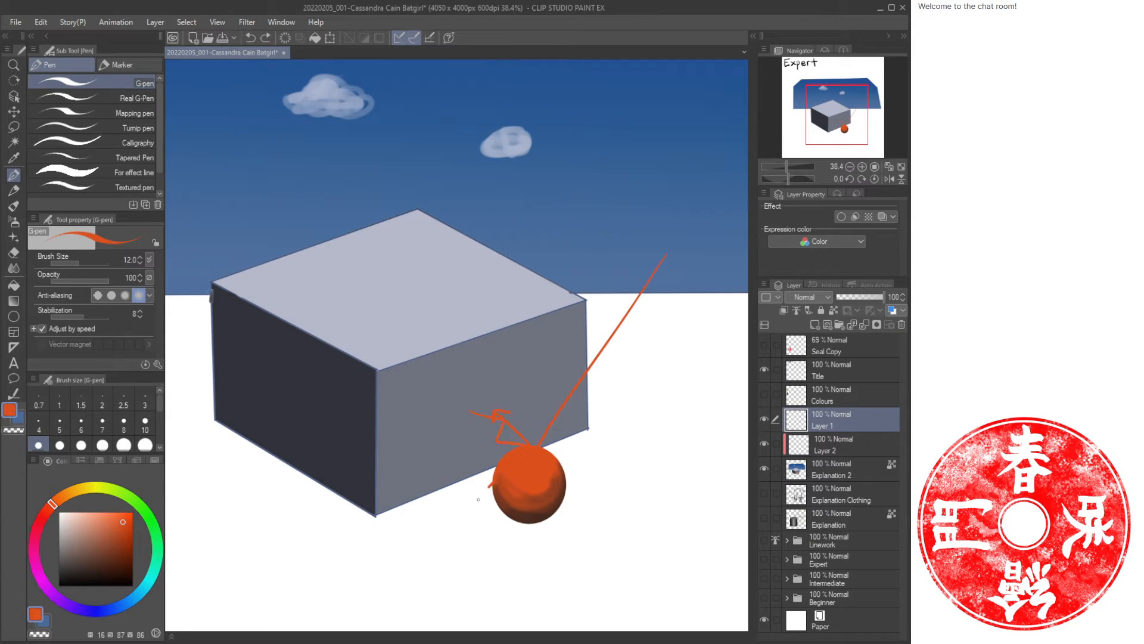
{"action": "left_click_drag", "start_coordinate": [478, 499], "coordinate": [455, 460]}
{"action": "key", "text": "ctrl+z"}
{"action": "left_click", "coordinate": [103, 569]}
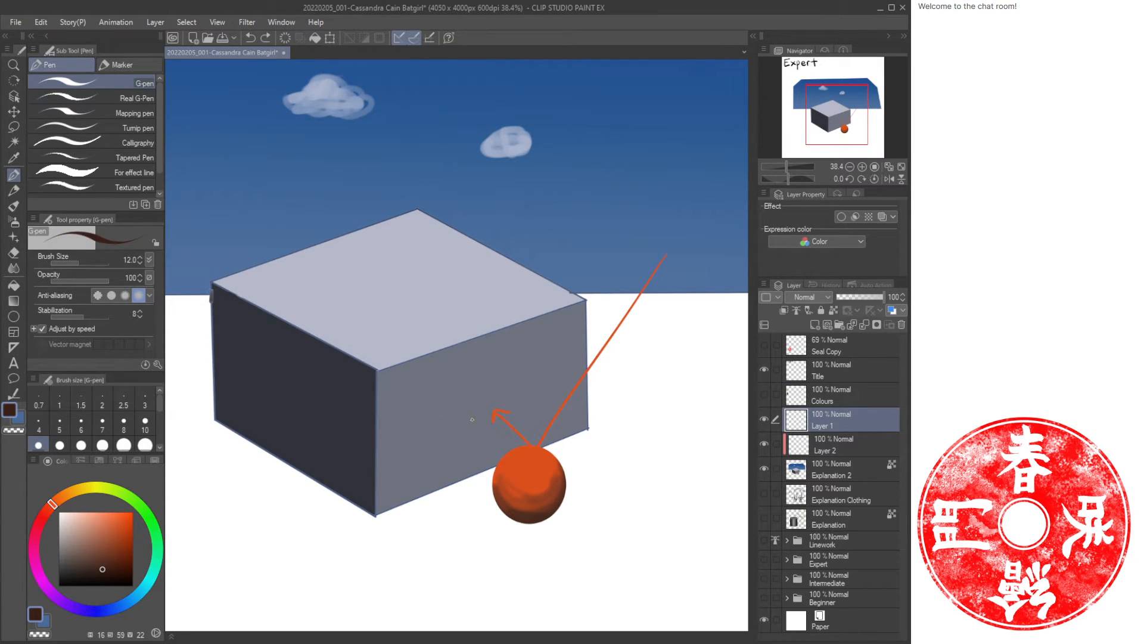
{"action": "mouse_move", "coordinate": [472, 419]}
{"action": "left_mouse_down"}
{"action": "mouse_move", "coordinate": [534, 460]}
{"action": "mouse_move", "coordinate": [466, 486]}
{"action": "mouse_move", "coordinate": [436, 467]}
{"action": "mouse_move", "coordinate": [477, 419]}
{"action": "left_mouse_up"}
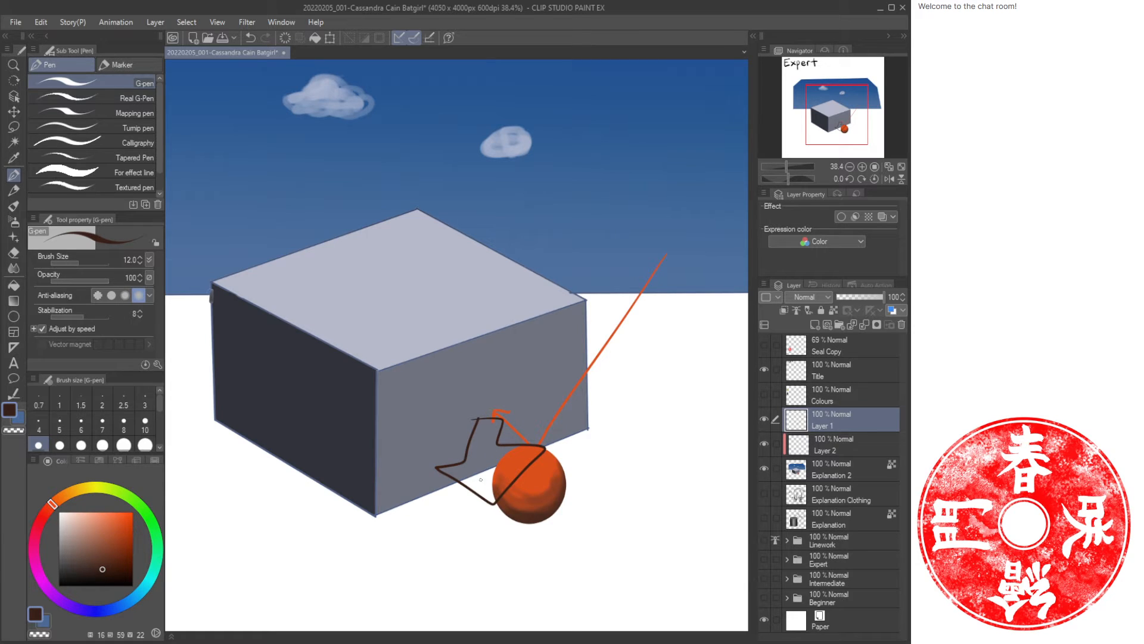
{"action": "key", "text": "ctrl+space"}
{"action": "left_click_drag", "start_coordinate": [572, 467], "coordinate": [564, 413]}
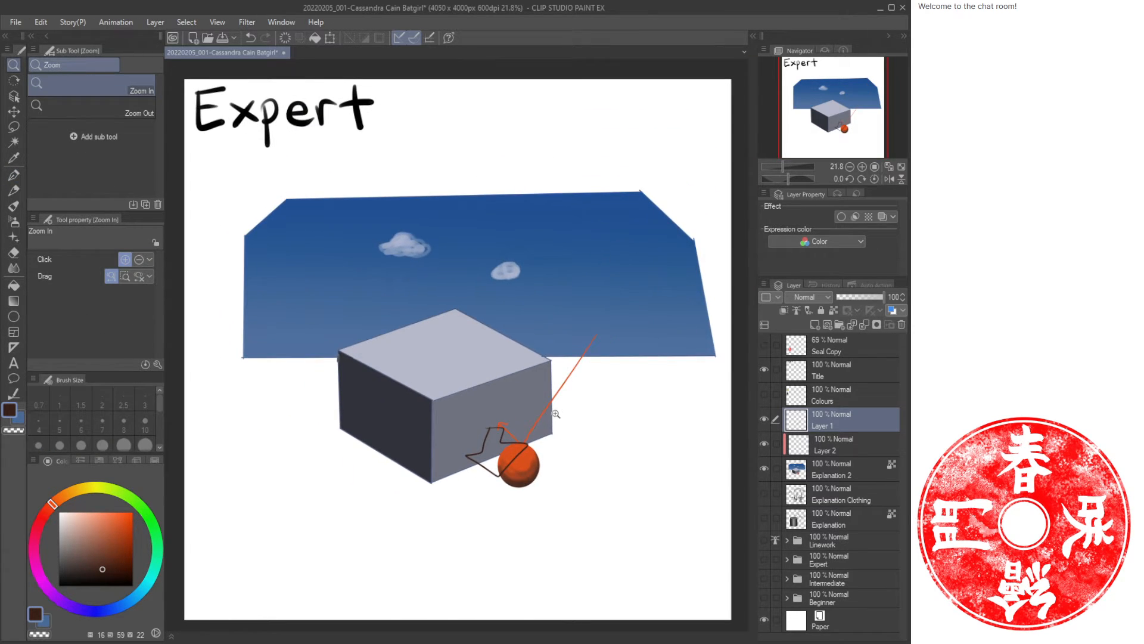
{"action": "left_click_drag", "start_coordinate": [612, 329], "coordinate": [534, 447]}
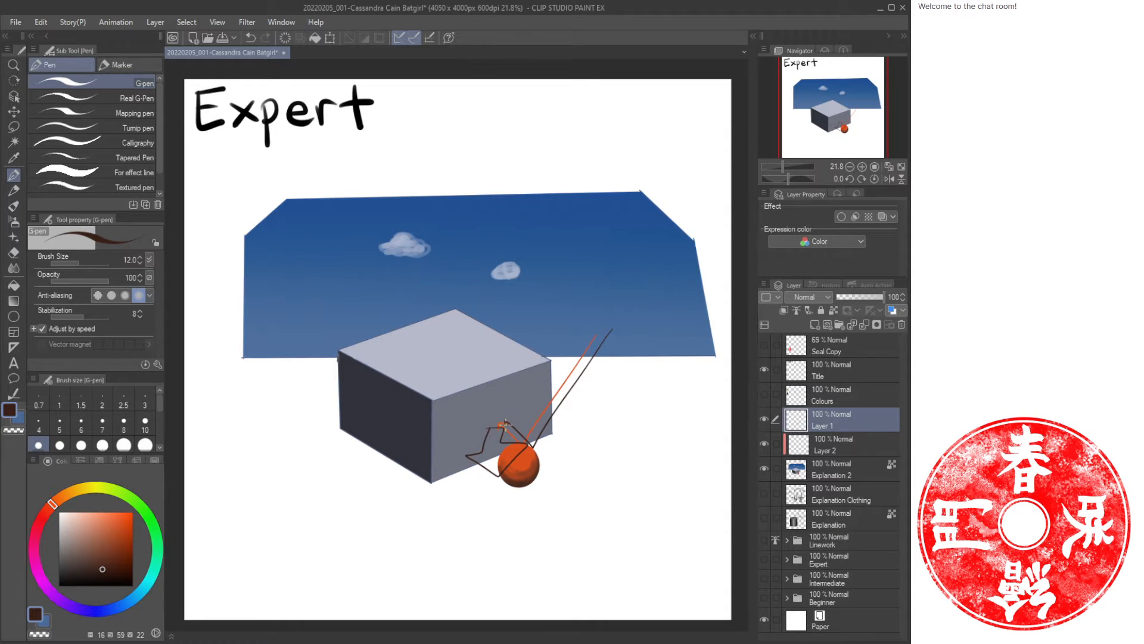
{"action": "mouse_move", "coordinate": [505, 424]}
{"action": "left_mouse_down"}
{"action": "mouse_move", "coordinate": [468, 554]}
{"action": "mouse_move", "coordinate": [443, 553]}
{"action": "mouse_move", "coordinate": [529, 560]}
{"action": "mouse_move", "coordinate": [504, 555]}
{"action": "mouse_move", "coordinate": [503, 424]}
{"action": "left_mouse_up"}
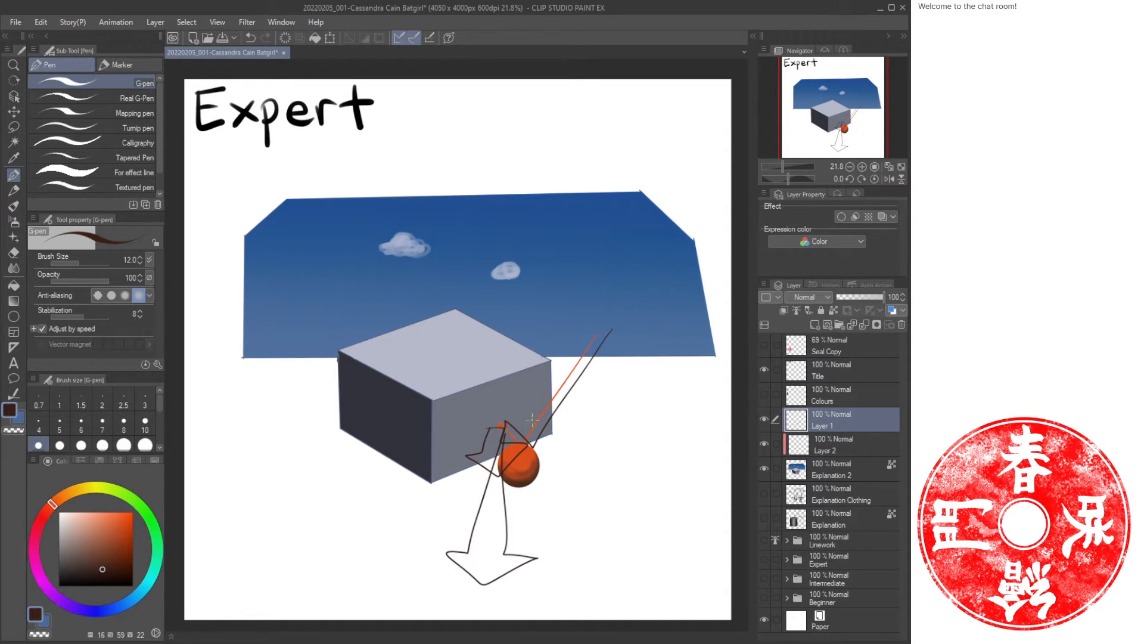
{"action": "key", "text": "ctrl+a"}
{"action": "key", "text": "Delete"}
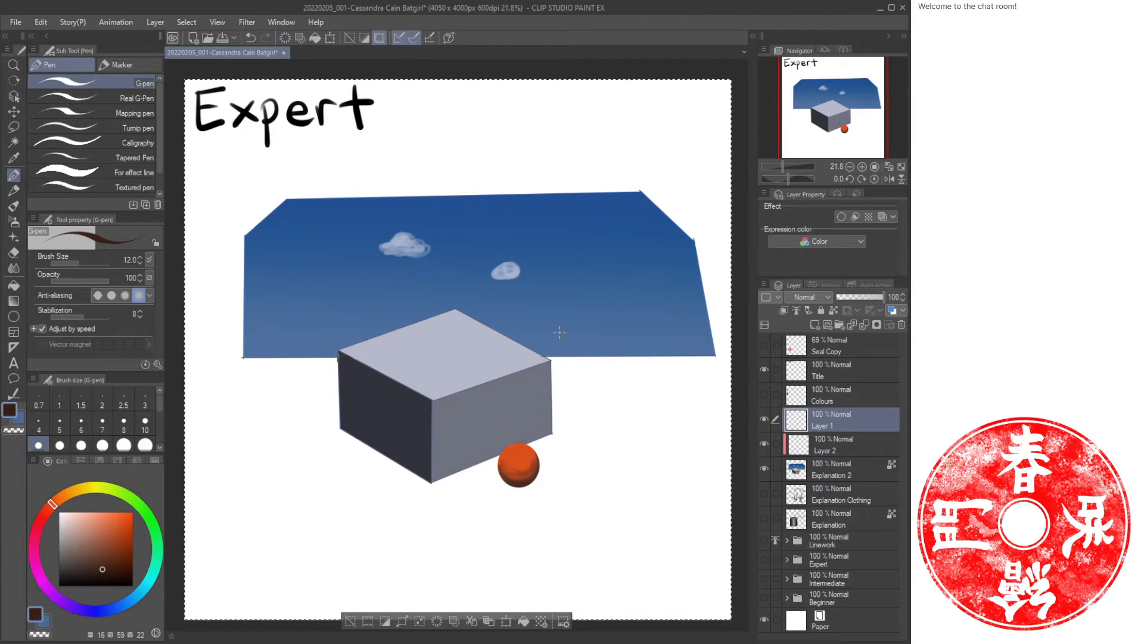
Select Layer 2 and airbrush an orange glow from the ball onto the box's front face.
{"action": "key", "text": "ctrl+d"}
{"action": "left_click", "coordinate": [854, 446]}
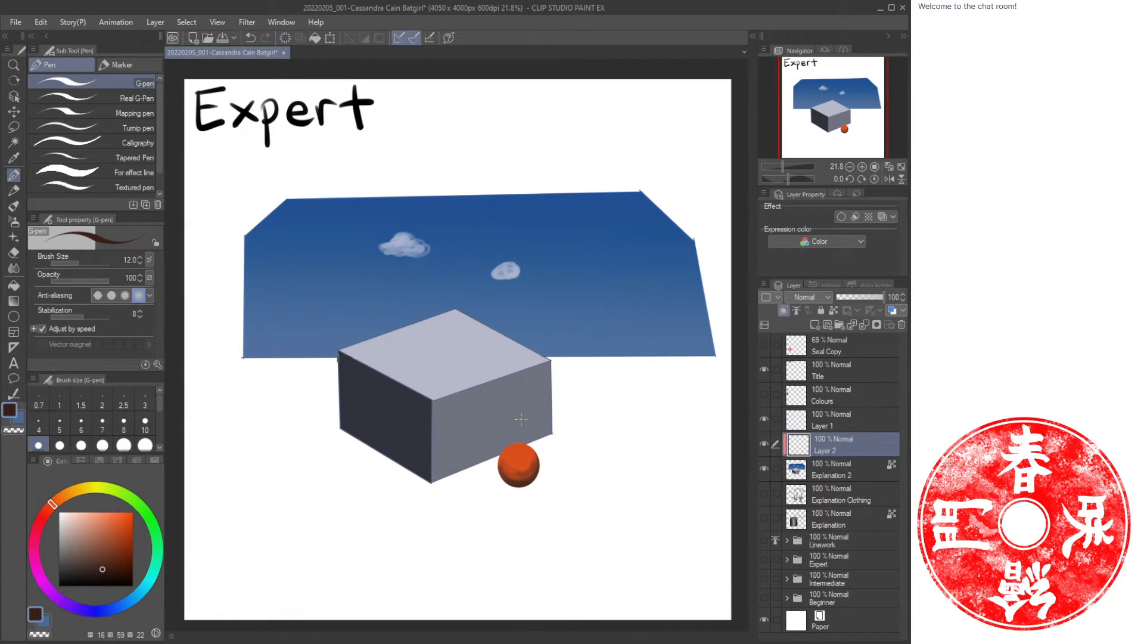
{"action": "left_click", "coordinate": [517, 456], "text": "alt"}
{"action": "key", "text": "ctrl+space"}
{"action": "left_click_drag", "start_coordinate": [504, 429], "coordinate": [527, 435]}
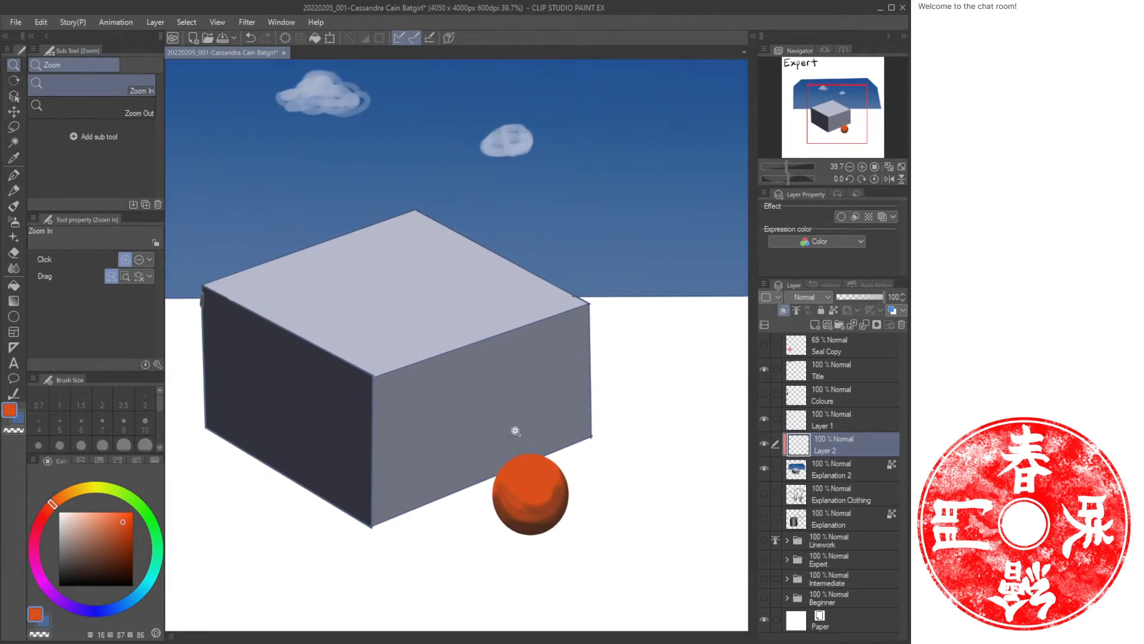
{"action": "key", "text": "b"}
{"action": "key", "text": "b"}
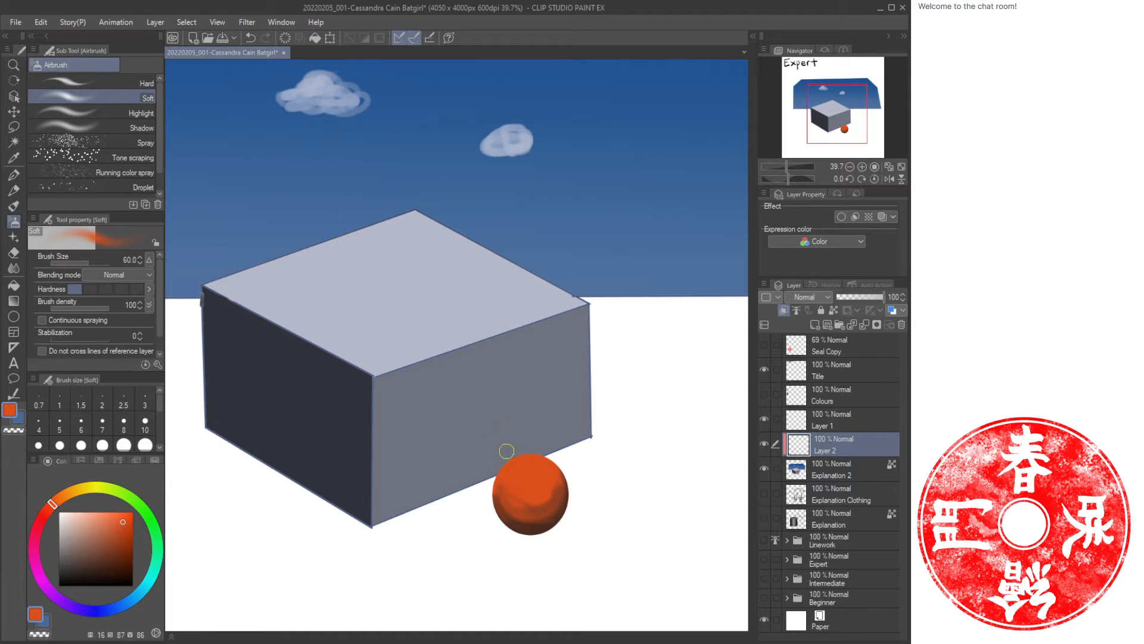
{"action": "key", "text": "bracketright"}
{"action": "key", "text": "bracketright"}
{"action": "key", "text": "bracketright"}
{"action": "key", "text": "bracketright"}
{"action": "key", "text": "bracketright"}
{"action": "key", "text": "bracketright"}
{"action": "key", "text": "bracketright"}
{"action": "key", "text": "bracketright"}
{"action": "key", "text": "bracketright"}
{"action": "mouse_move", "coordinate": [541, 450]}
{"action": "left_mouse_down"}
{"action": "mouse_move", "coordinate": [514, 443]}
{"action": "mouse_move", "coordinate": [488, 460]}
{"action": "left_mouse_up"}
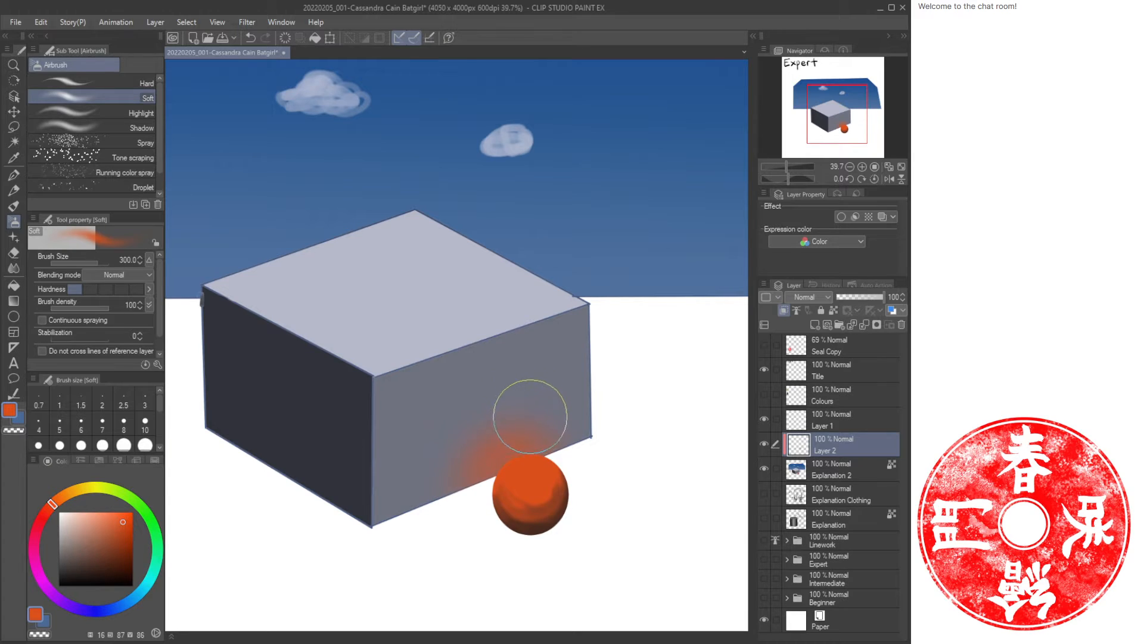
{"action": "key", "text": "e"}
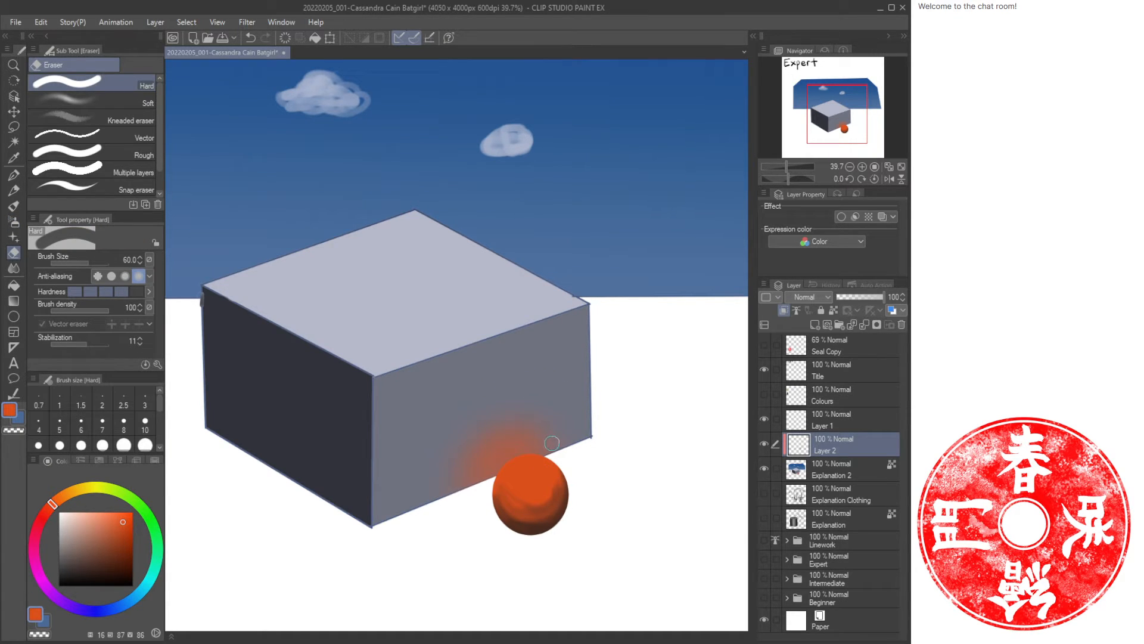
Sample the sky blue and airbrush a blue tint across the box's top face.
{"action": "key", "text": "b"}
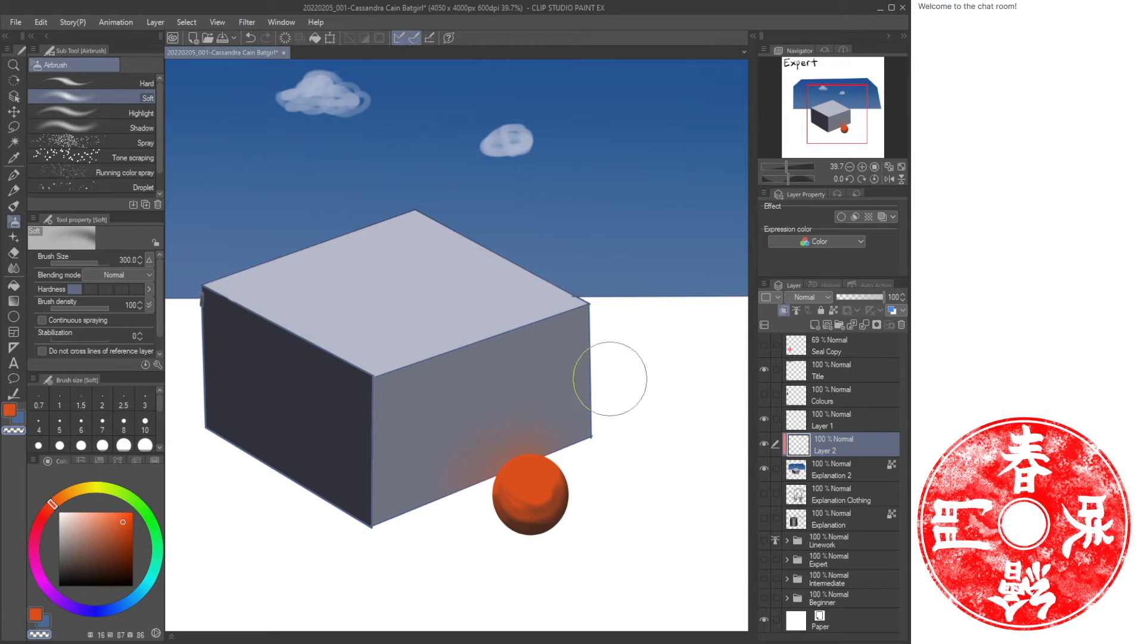
{"action": "key", "text": "ctrl+space"}
{"action": "left_click_drag", "start_coordinate": [607, 386], "coordinate": [589, 385]}
{"action": "left_click_drag", "start_coordinate": [626, 339], "coordinate": [583, 391]}
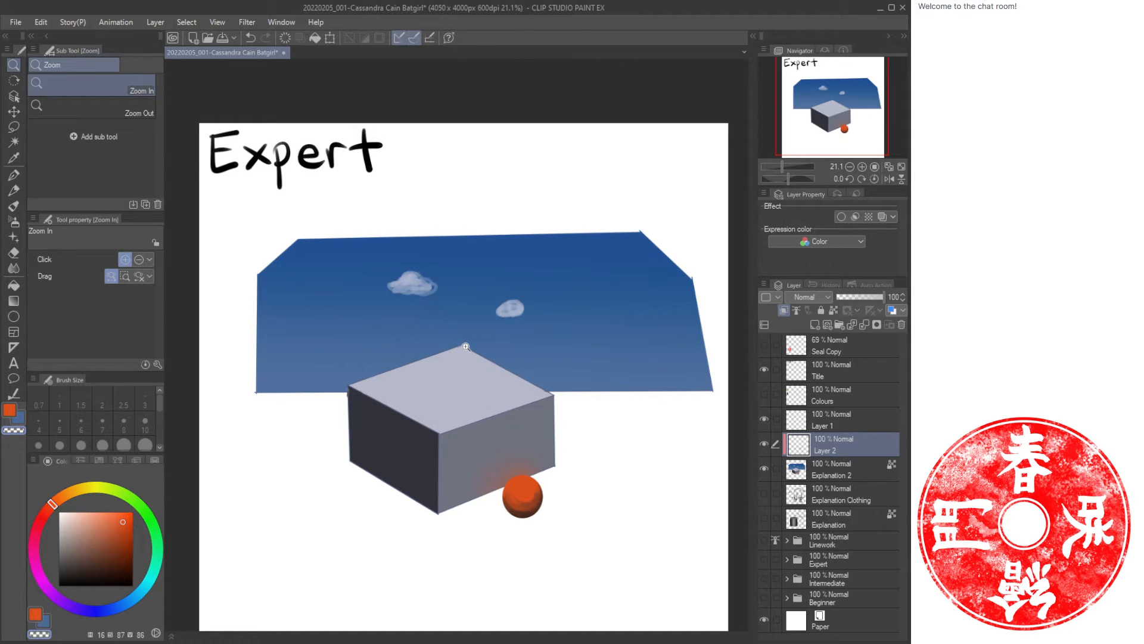
{"action": "left_click_drag", "start_coordinate": [451, 345], "coordinate": [465, 345]}
{"action": "key", "text": "alt"}
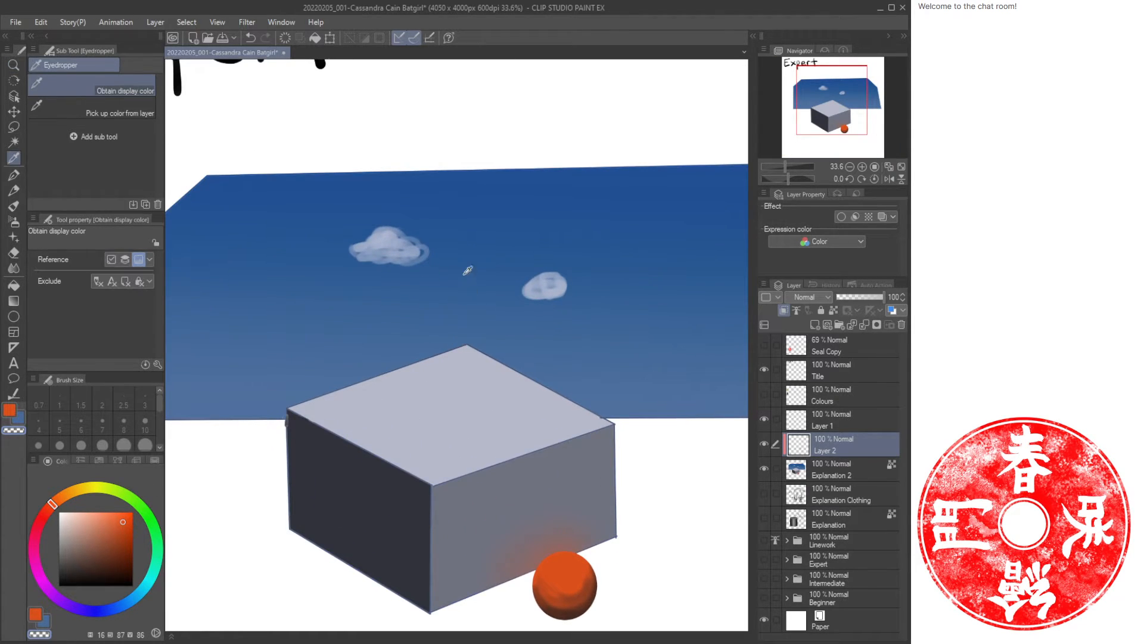
{"action": "left_click", "coordinate": [470, 234]}
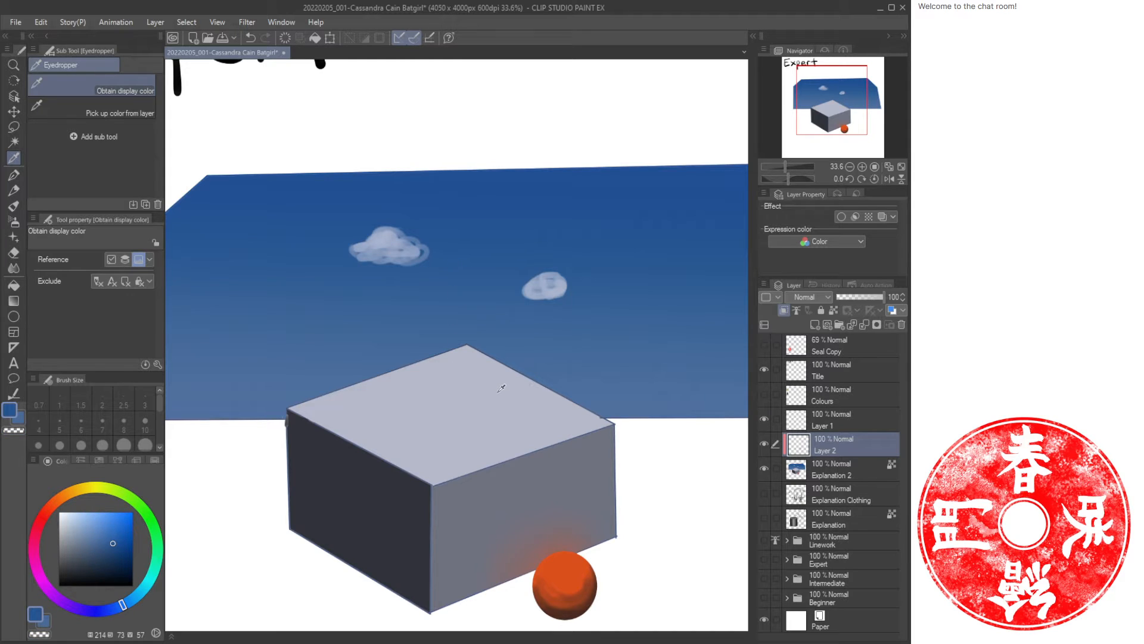
{"action": "key", "text": "b"}
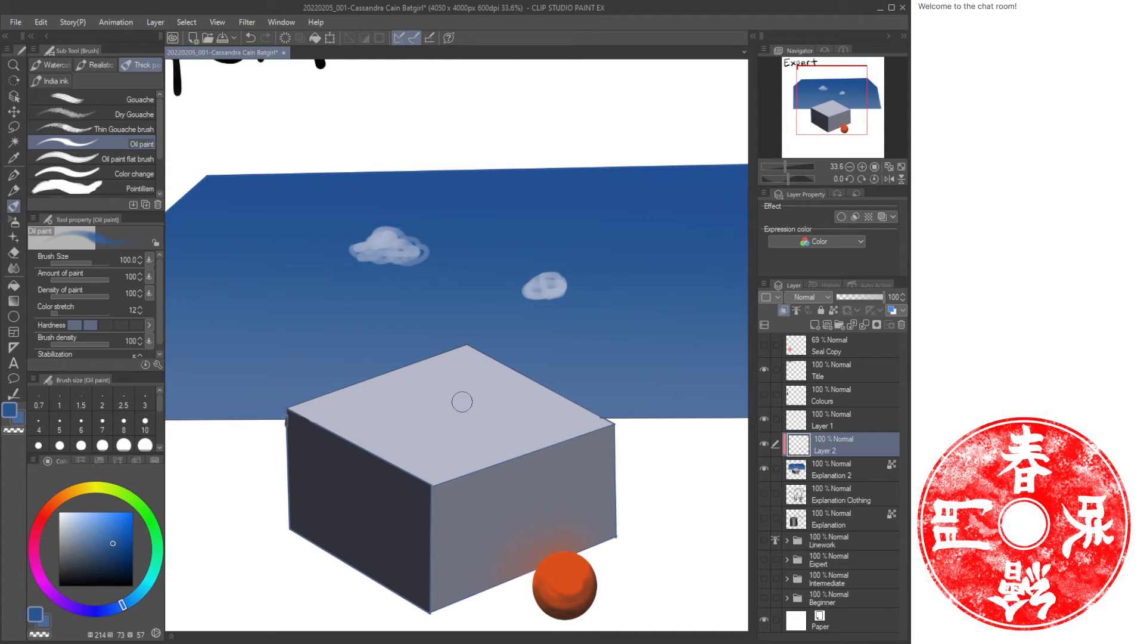
{"action": "key", "text": "b"}
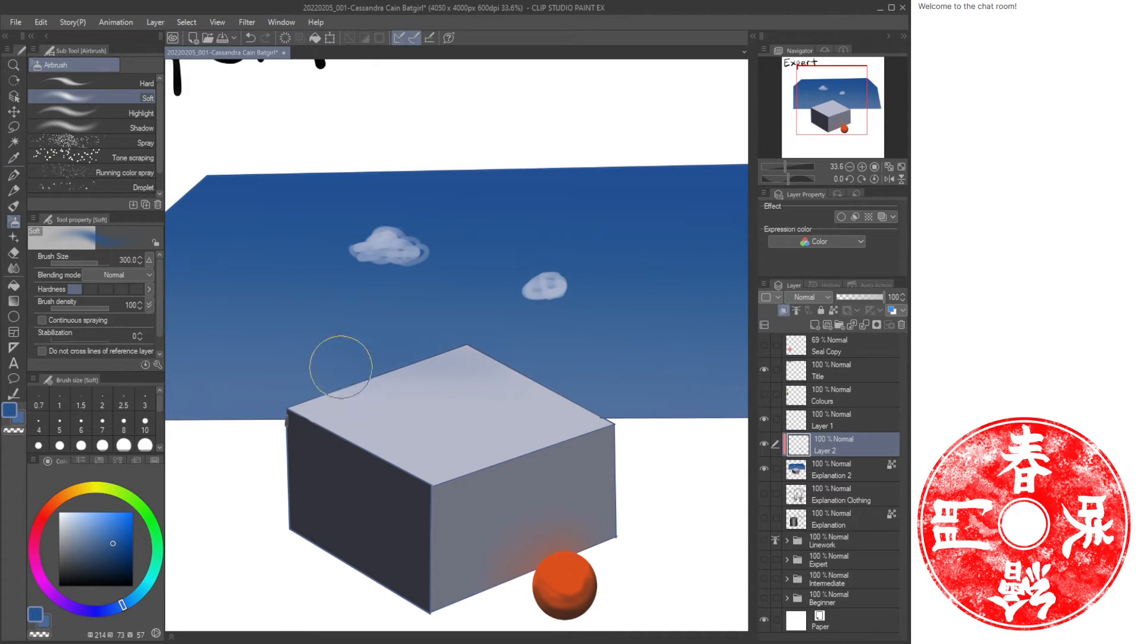
{"action": "mouse_move", "coordinate": [340, 366]}
{"action": "left_mouse_down"}
{"action": "mouse_move", "coordinate": [547, 380]}
{"action": "mouse_move", "coordinate": [309, 399]}
{"action": "mouse_move", "coordinate": [573, 409]}
{"action": "mouse_move", "coordinate": [323, 412]}
{"action": "mouse_move", "coordinate": [472, 452]}
{"action": "mouse_move", "coordinate": [422, 465]}
{"action": "mouse_move", "coordinate": [526, 439]}
{"action": "mouse_move", "coordinate": [448, 379]}
{"action": "mouse_move", "coordinate": [441, 354]}
{"action": "mouse_move", "coordinate": [556, 365]}
{"action": "mouse_move", "coordinate": [508, 360]}
{"action": "mouse_move", "coordinate": [330, 385]}
{"action": "mouse_move", "coordinate": [335, 419]}
{"action": "mouse_move", "coordinate": [309, 400]}
{"action": "mouse_move", "coordinate": [447, 474]}
{"action": "mouse_move", "coordinate": [584, 424]}
{"action": "mouse_move", "coordinate": [541, 389]}
{"action": "mouse_move", "coordinate": [432, 366]}
{"action": "left_mouse_up"}
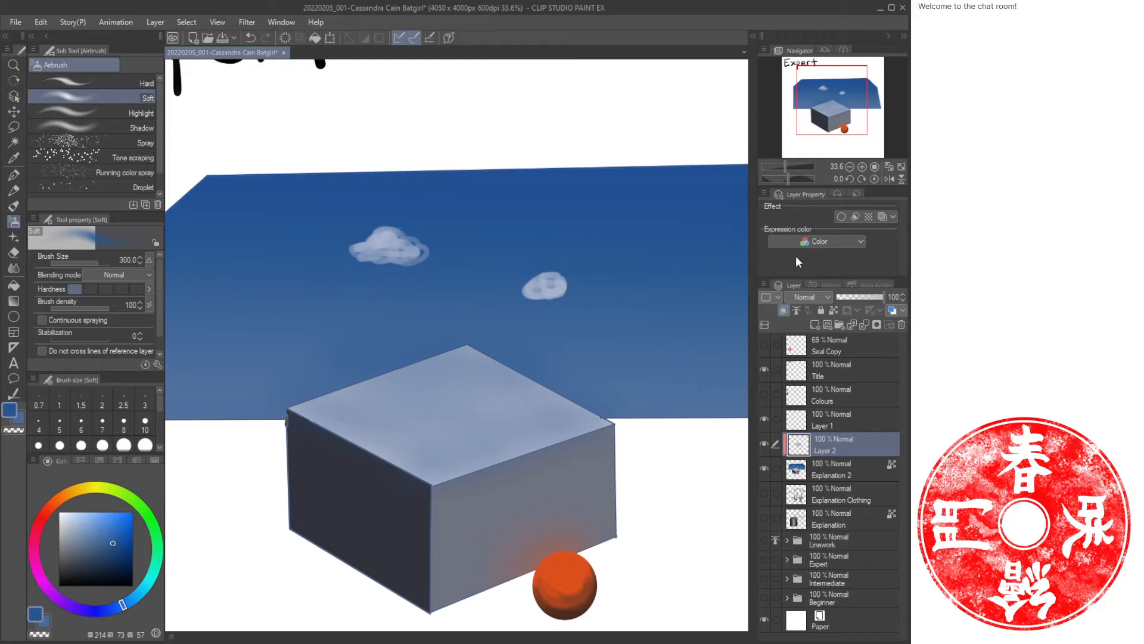
{"action": "left_click", "coordinate": [892, 168]}
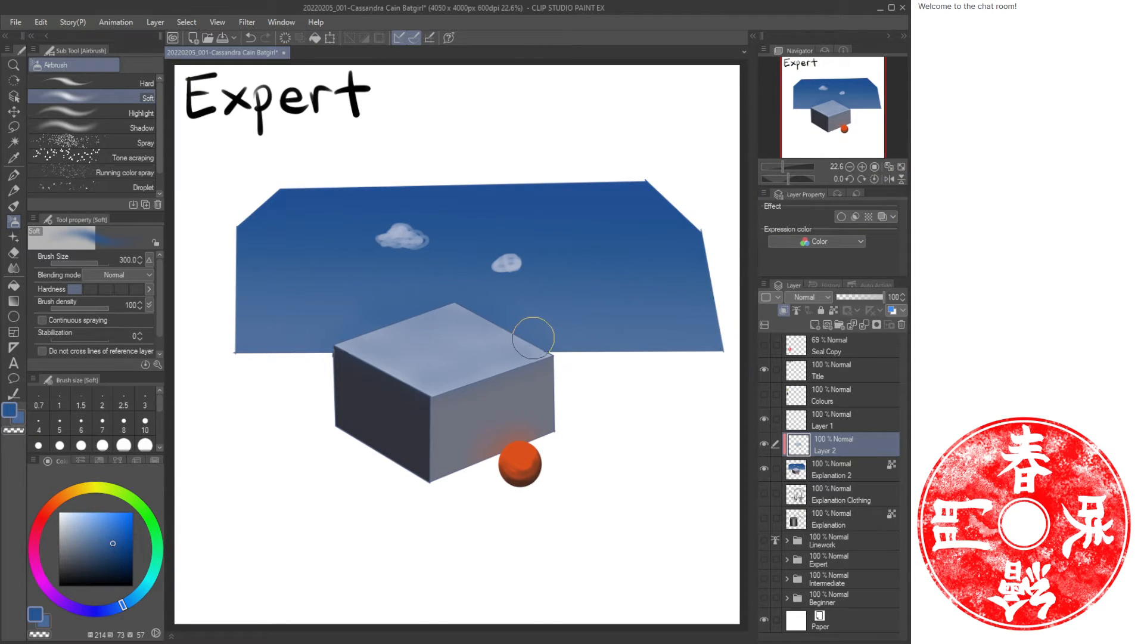
{"action": "mouse_move", "coordinate": [381, 347]}
{"action": "left_mouse_down"}
{"action": "mouse_move", "coordinate": [358, 340]}
{"action": "mouse_move", "coordinate": [500, 318]}
{"action": "mouse_move", "coordinate": [518, 355]}
{"action": "mouse_move", "coordinate": [356, 357]}
{"action": "left_mouse_up"}
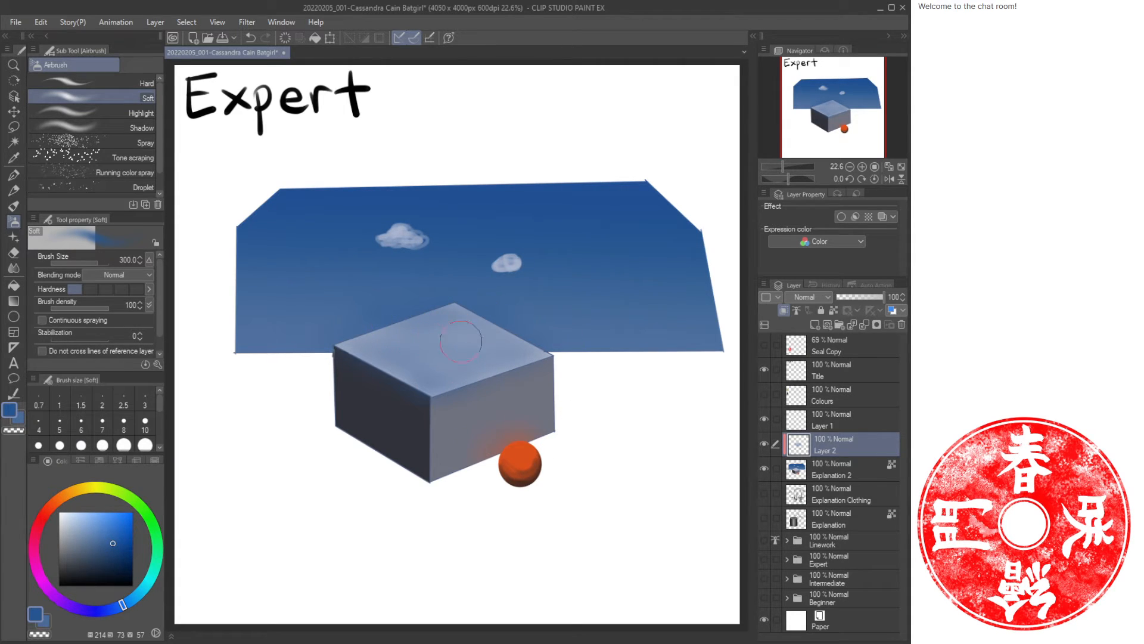
{"action": "key", "text": "ctrl+z"}
{"action": "mouse_move", "coordinate": [397, 380]}
{"action": "left_mouse_down"}
{"action": "mouse_move", "coordinate": [359, 348]}
{"action": "mouse_move", "coordinate": [411, 380]}
{"action": "mouse_move", "coordinate": [528, 353]}
{"action": "mouse_move", "coordinate": [369, 354]}
{"action": "left_mouse_up"}
Clear all content from Layer 2.
{"action": "key", "text": "ctrl+a"}
{"action": "key", "text": "Delete"}
{"action": "key", "text": "ctrl+d"}
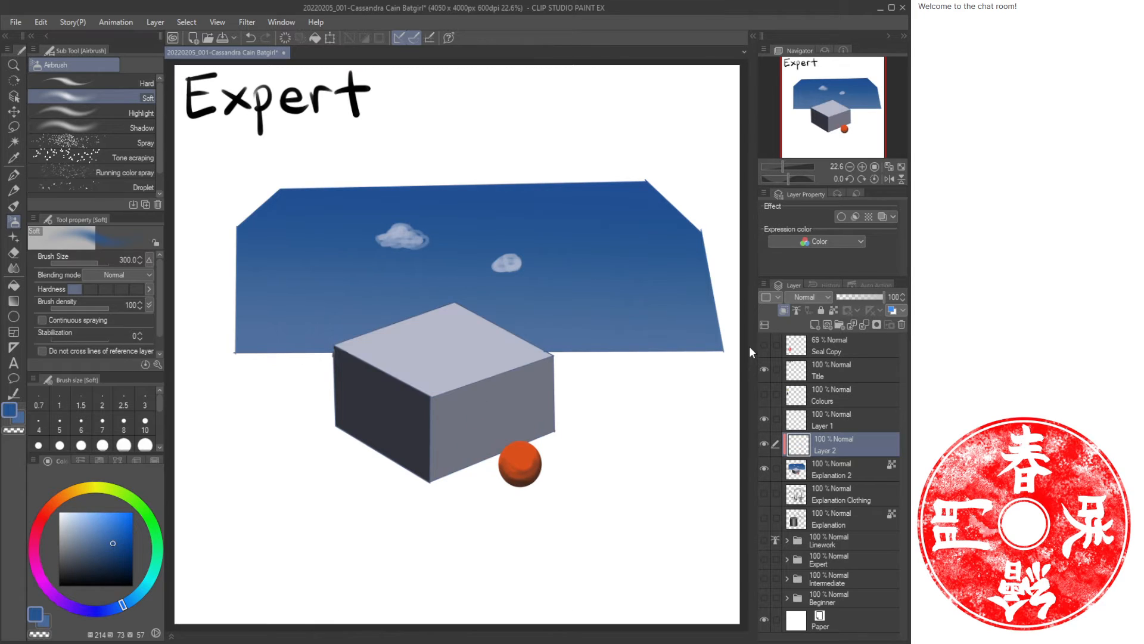
Paint an orange reflection stroke on the box's front face just above the ball with the oil paint brush.
{"action": "key", "text": "ctrl+space"}
{"action": "left_click_drag", "start_coordinate": [512, 442], "coordinate": [541, 451]}
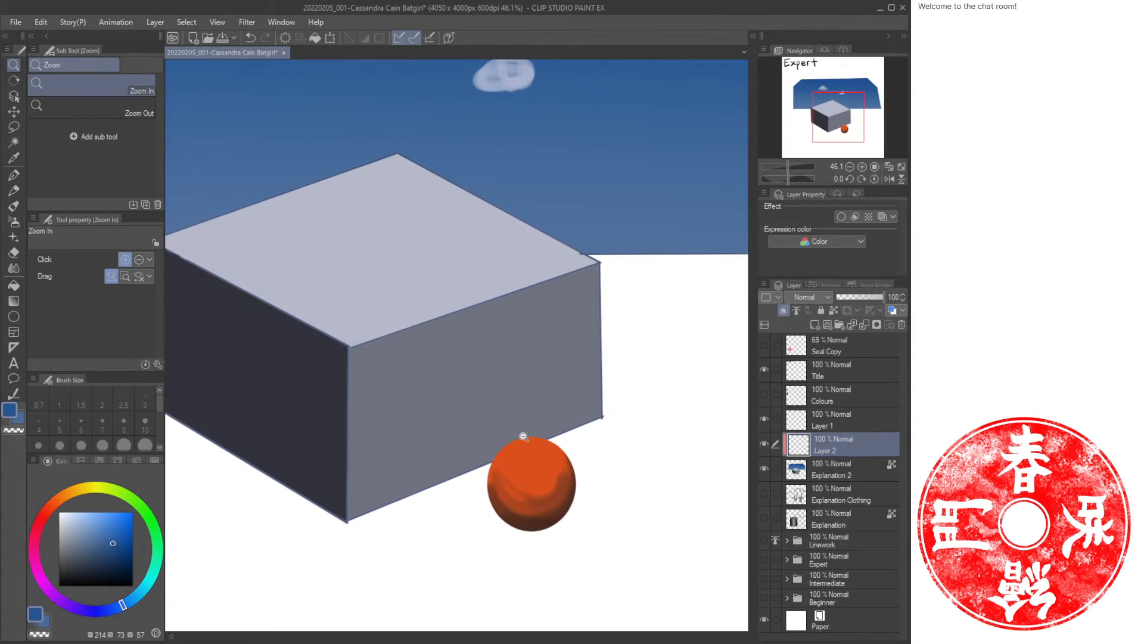
{"action": "left_click", "coordinate": [522, 456], "text": "alt"}
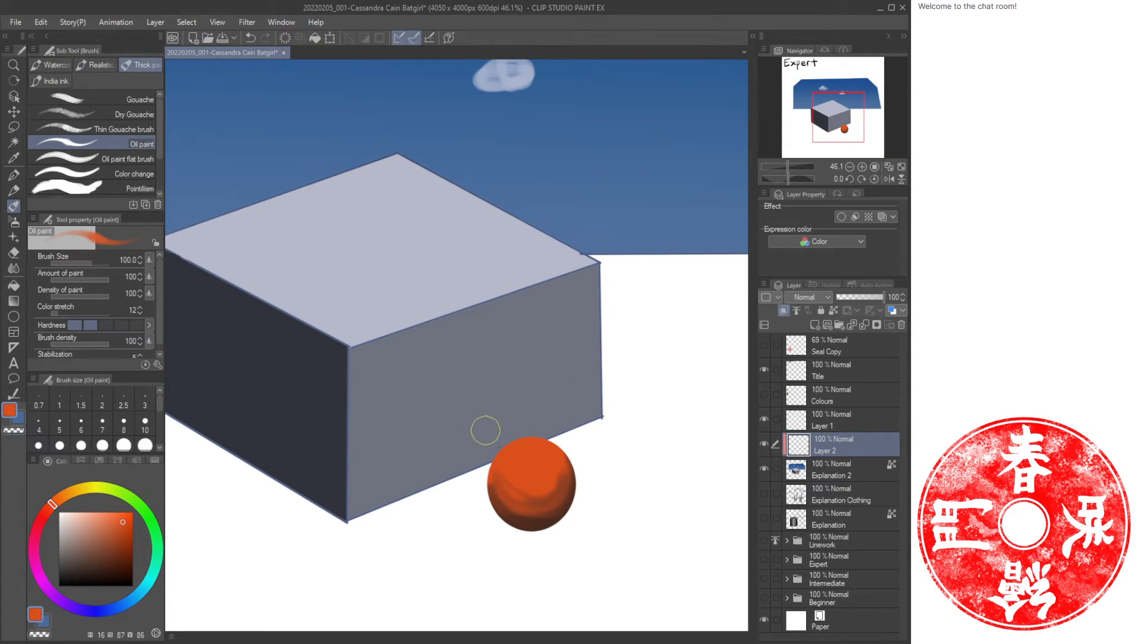
{"action": "mouse_move", "coordinate": [514, 422]}
{"action": "left_mouse_down"}
{"action": "mouse_move", "coordinate": [485, 429]}
{"action": "mouse_move", "coordinate": [523, 439]}
{"action": "mouse_move", "coordinate": [477, 466]}
{"action": "mouse_move", "coordinate": [537, 431]}
{"action": "mouse_move", "coordinate": [499, 429]}
{"action": "mouse_move", "coordinate": [498, 416]}
{"action": "mouse_move", "coordinate": [463, 429]}
{"action": "left_mouse_up"}
Soften the orange reflection's edges with an enlarged soft eraser.
{"action": "key", "text": "e"}
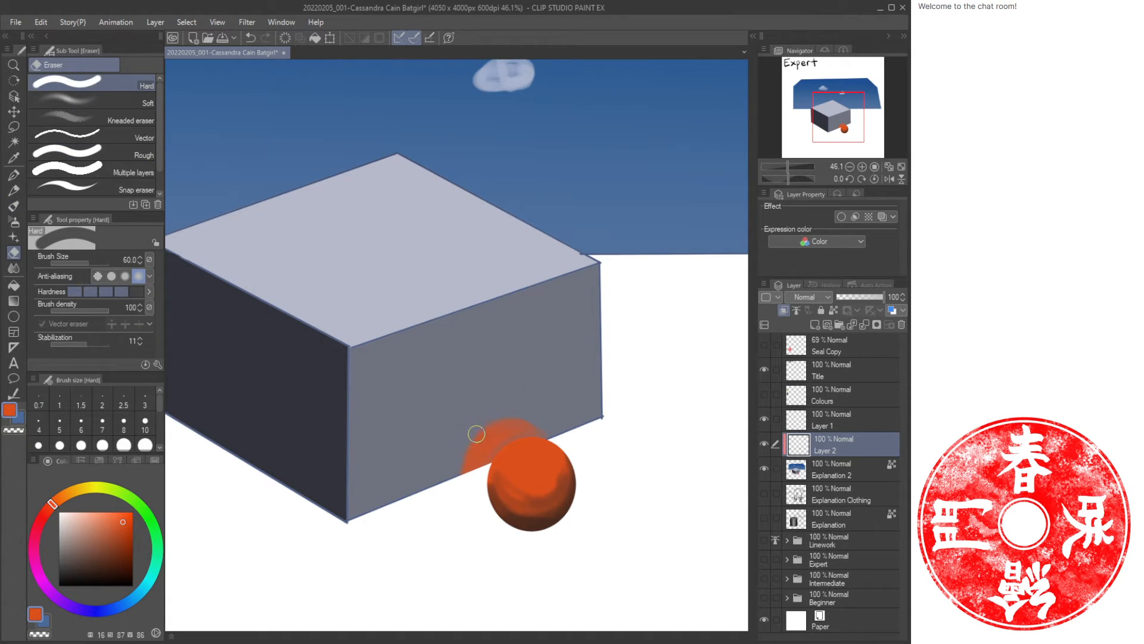
{"action": "key", "text": "b"}
{"action": "key", "text": "b"}
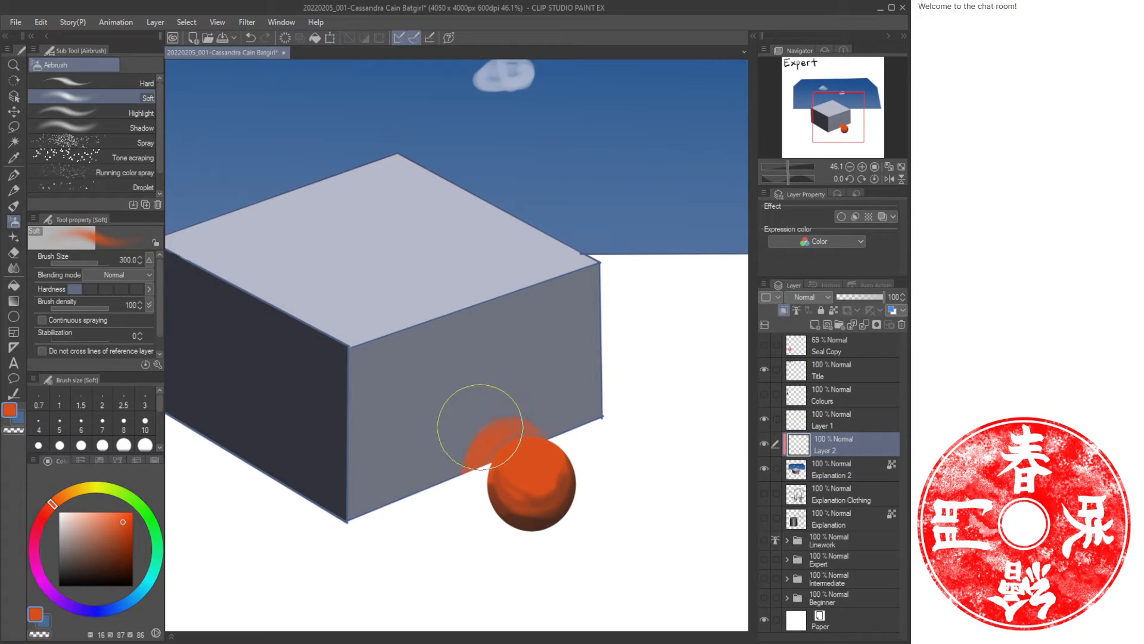
{"action": "key", "text": "e"}
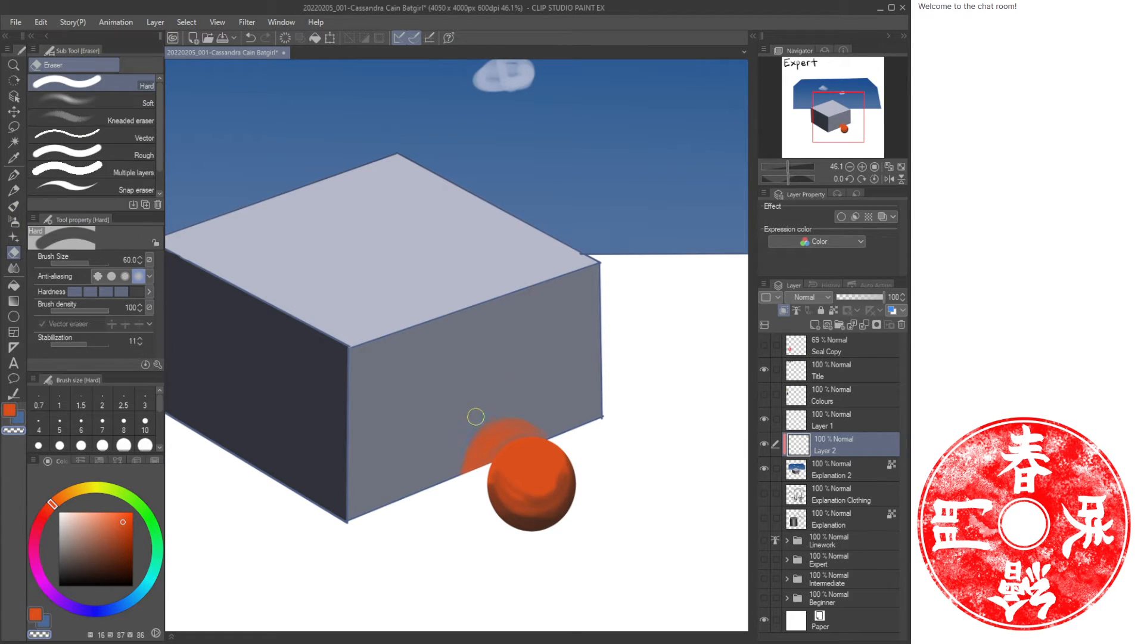
{"action": "left_click", "coordinate": [90, 100]}
{"action": "key", "text": "bracketright"}
{"action": "key", "text": "bracketright"}
{"action": "key", "text": "bracketright"}
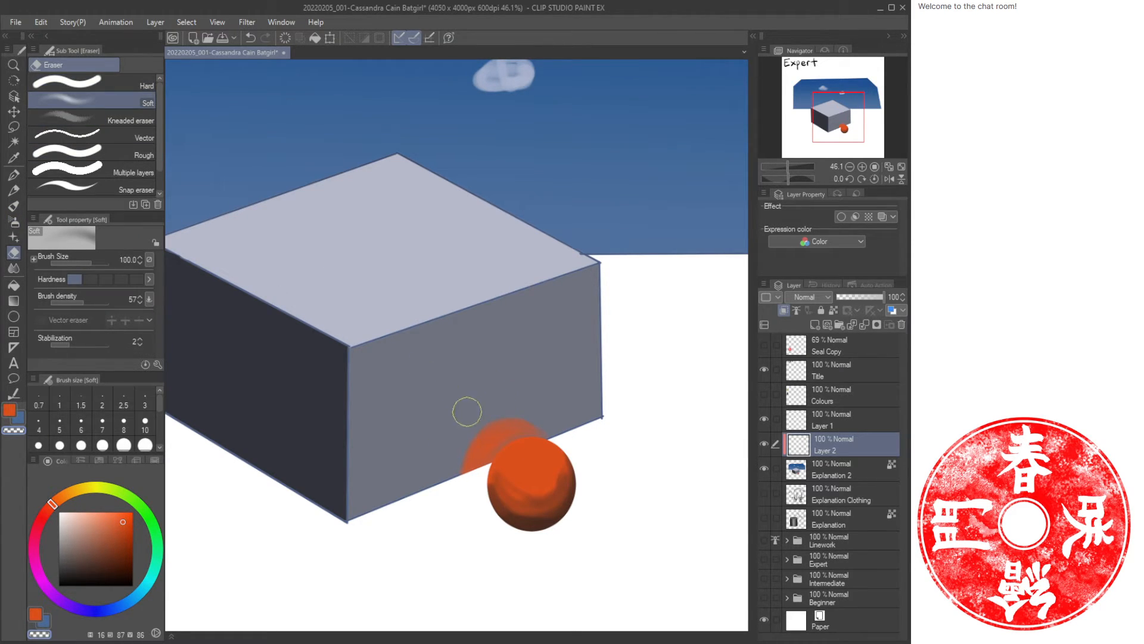
{"action": "mouse_move", "coordinate": [493, 413]}
{"action": "left_mouse_down"}
{"action": "mouse_move", "coordinate": [460, 467]}
{"action": "mouse_move", "coordinate": [506, 411]}
{"action": "mouse_move", "coordinate": [542, 401]}
{"action": "mouse_move", "coordinate": [519, 481]}
{"action": "left_mouse_up"}
Dab more orange oil paint into the reflection on the box's front face above the ball.
{"action": "key", "text": "ctrl+space"}
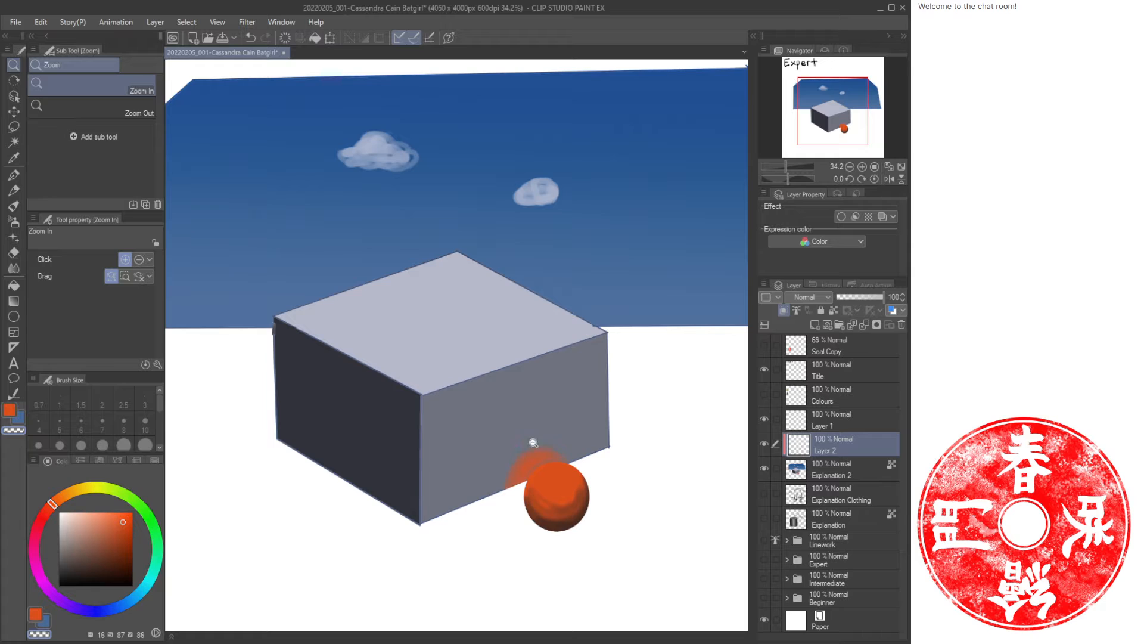
{"action": "key", "text": "b"}
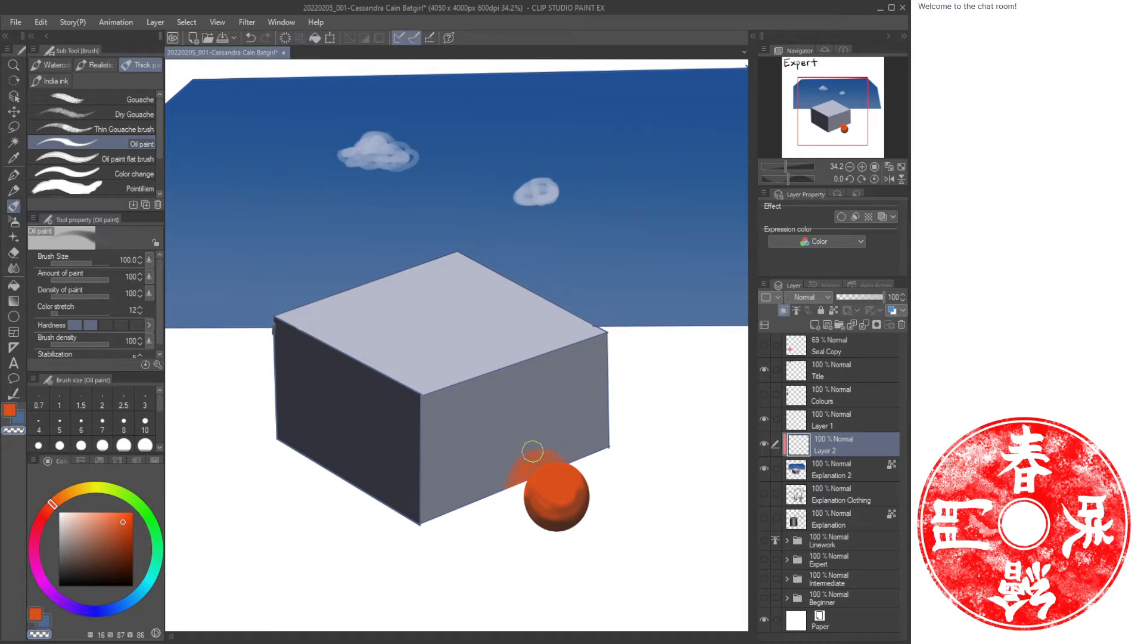
{"action": "left_click", "coordinate": [74, 325]}
{"action": "key", "text": "c"}
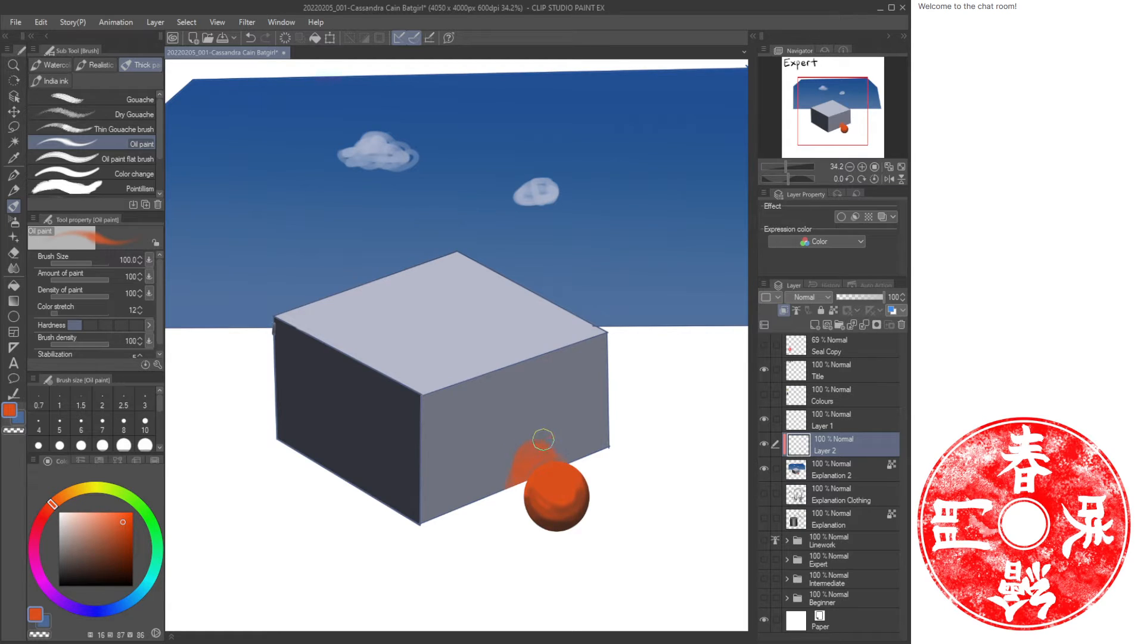
{"action": "key", "text": "c"}
{"action": "left_click_drag", "start_coordinate": [526, 462], "coordinate": [509, 482]}
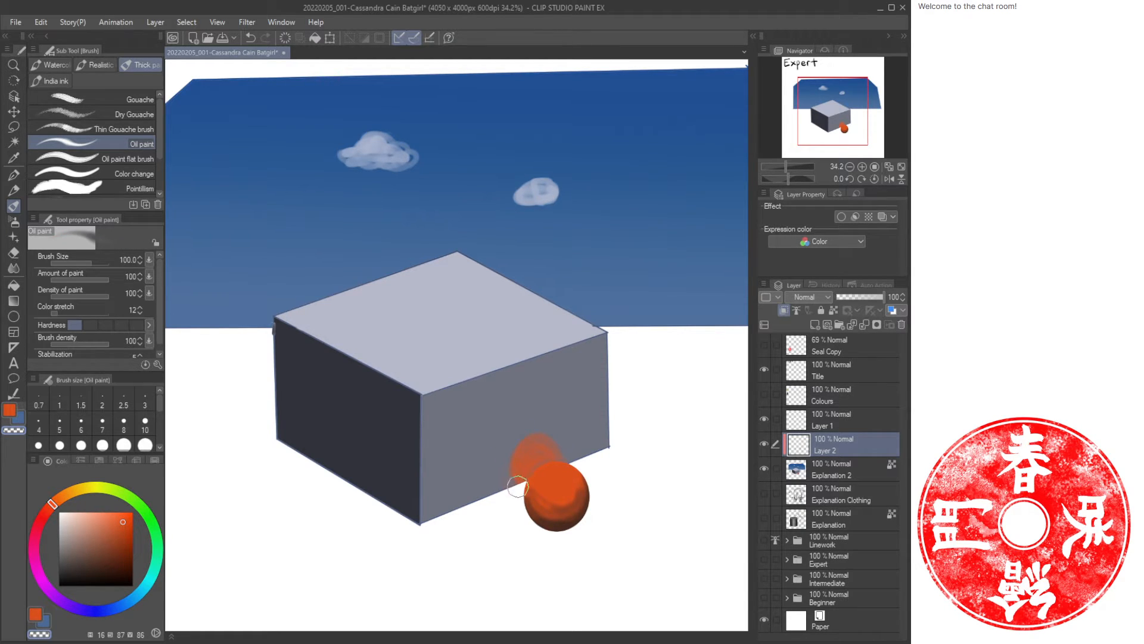
{"action": "key", "text": "c"}
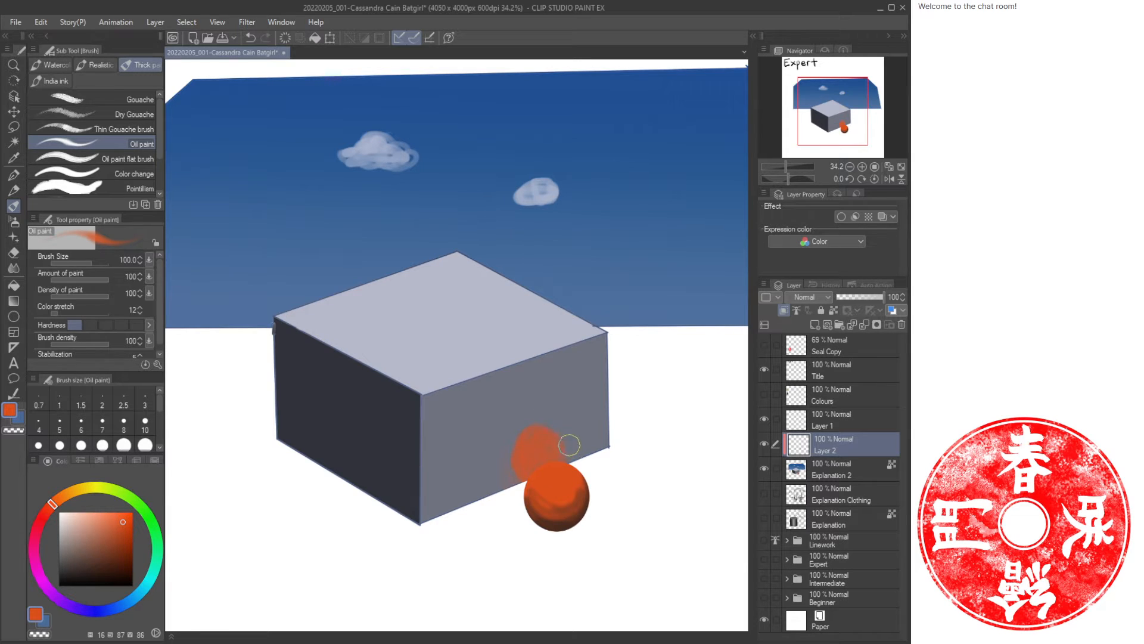
{"action": "key", "text": "c"}
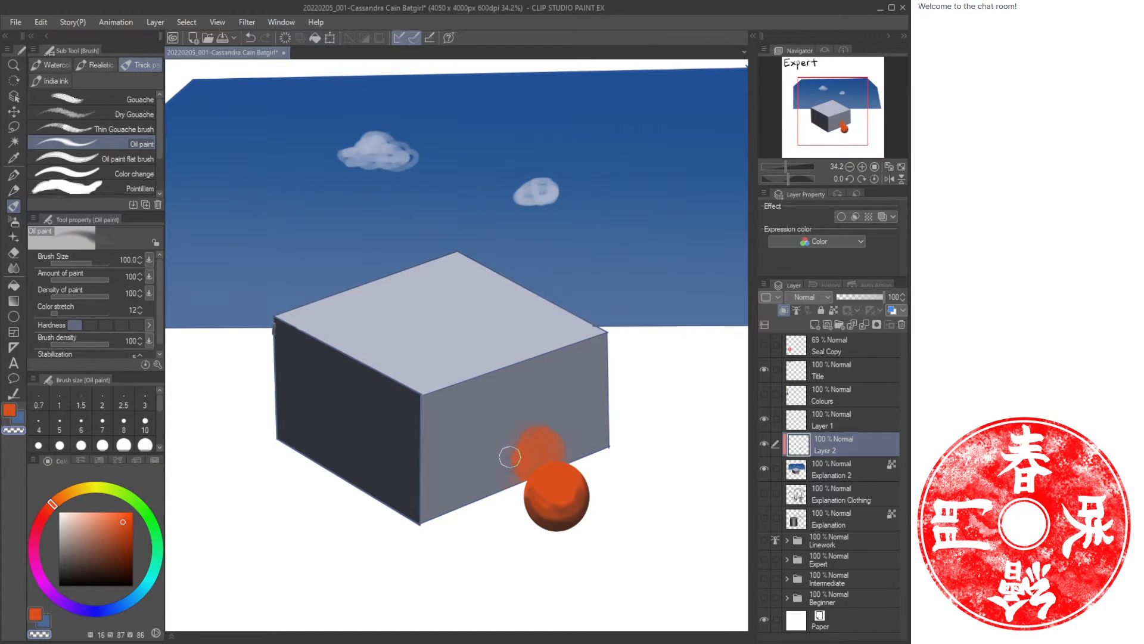
{"action": "key", "text": "c"}
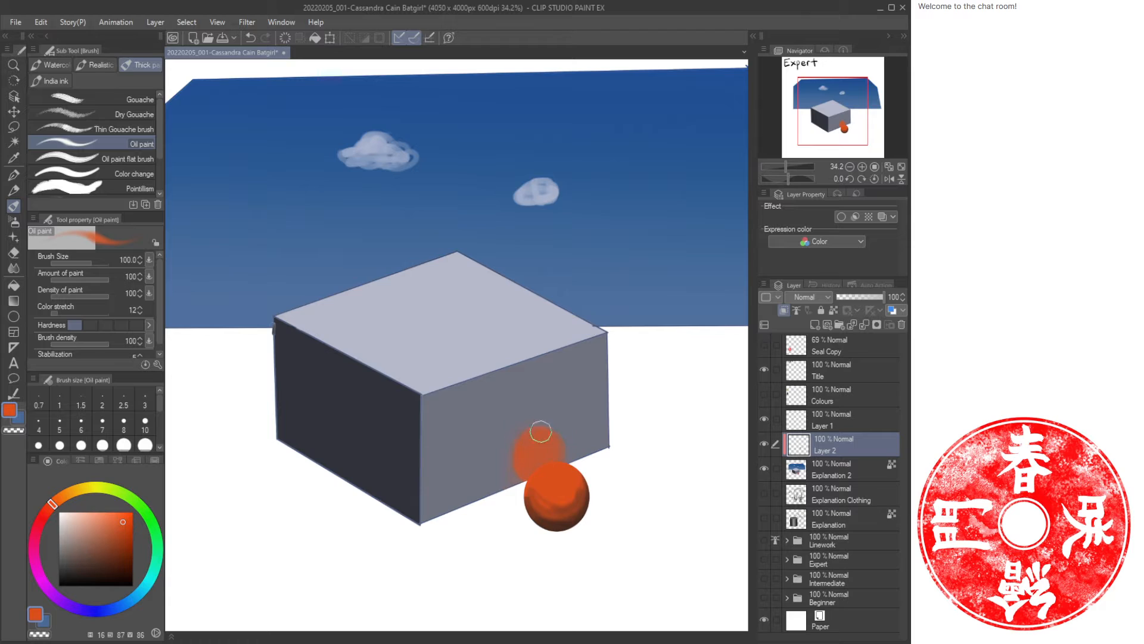
{"action": "key", "text": "c"}
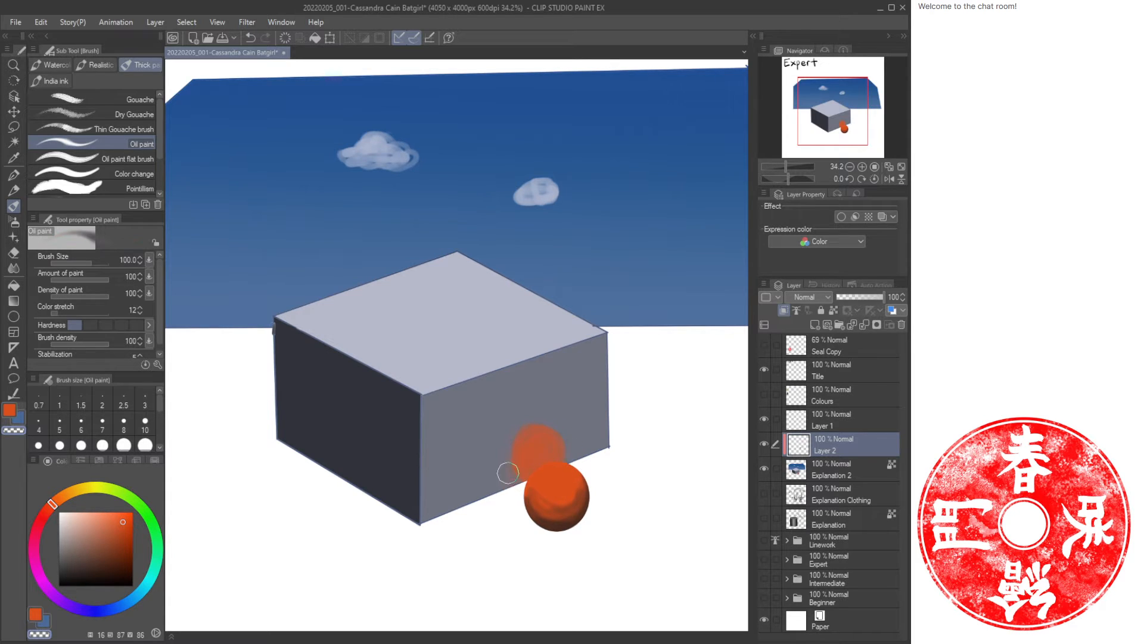
{"action": "key", "text": "c"}
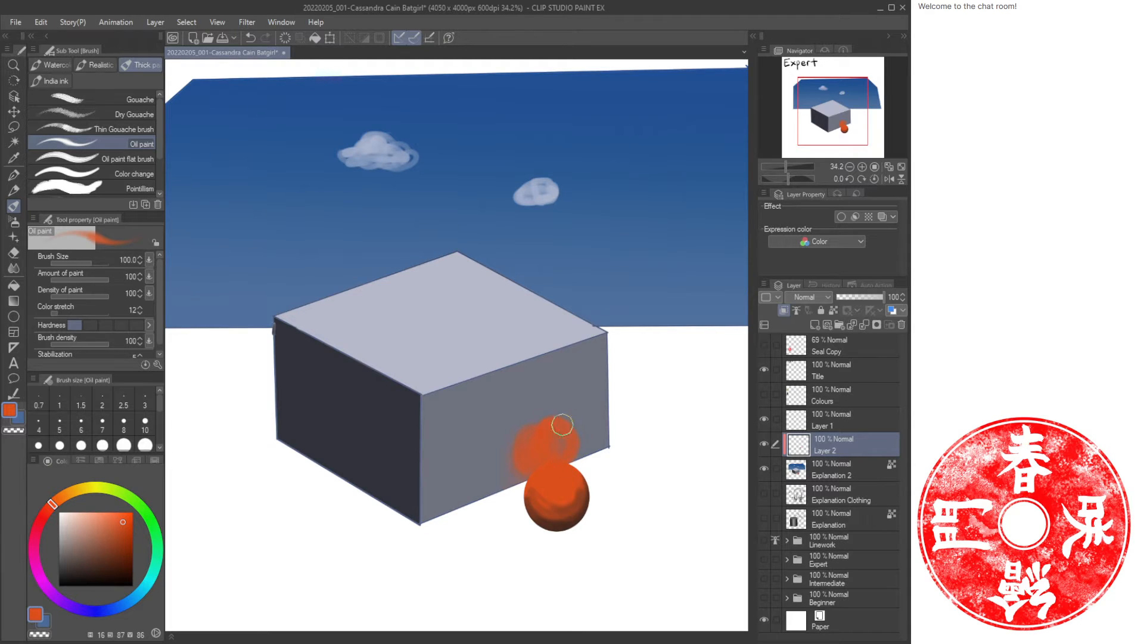
{"action": "key", "text": "c"}
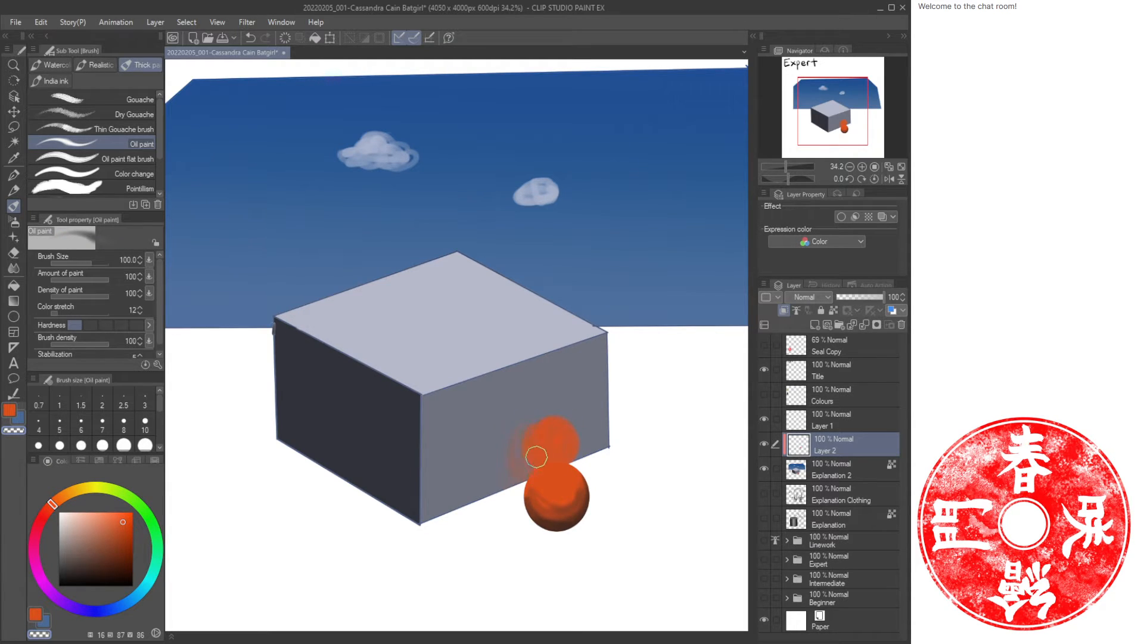
{"action": "key", "text": "c"}
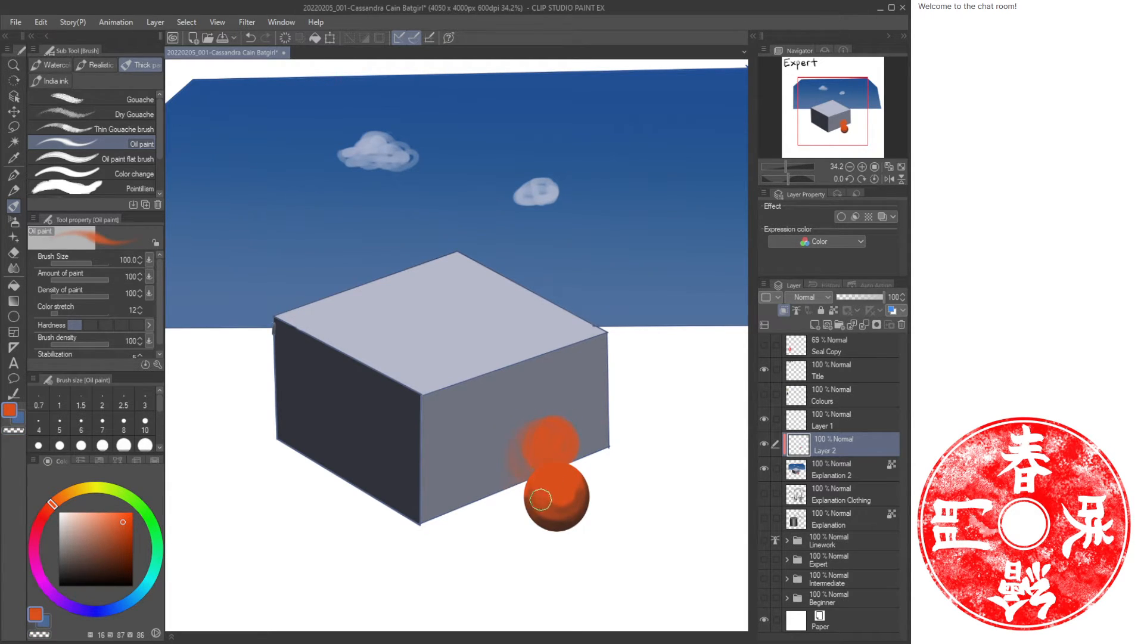
{"action": "mouse_move", "coordinate": [525, 425]}
{"action": "left_mouse_down"}
{"action": "mouse_move", "coordinate": [530, 474]}
{"action": "mouse_move", "coordinate": [510, 458]}
{"action": "mouse_move", "coordinate": [518, 469]}
{"action": "mouse_move", "coordinate": [552, 442]}
{"action": "mouse_move", "coordinate": [557, 472]}
{"action": "mouse_move", "coordinate": [565, 440]}
{"action": "left_mouse_up"}
{"action": "key", "text": "c"}
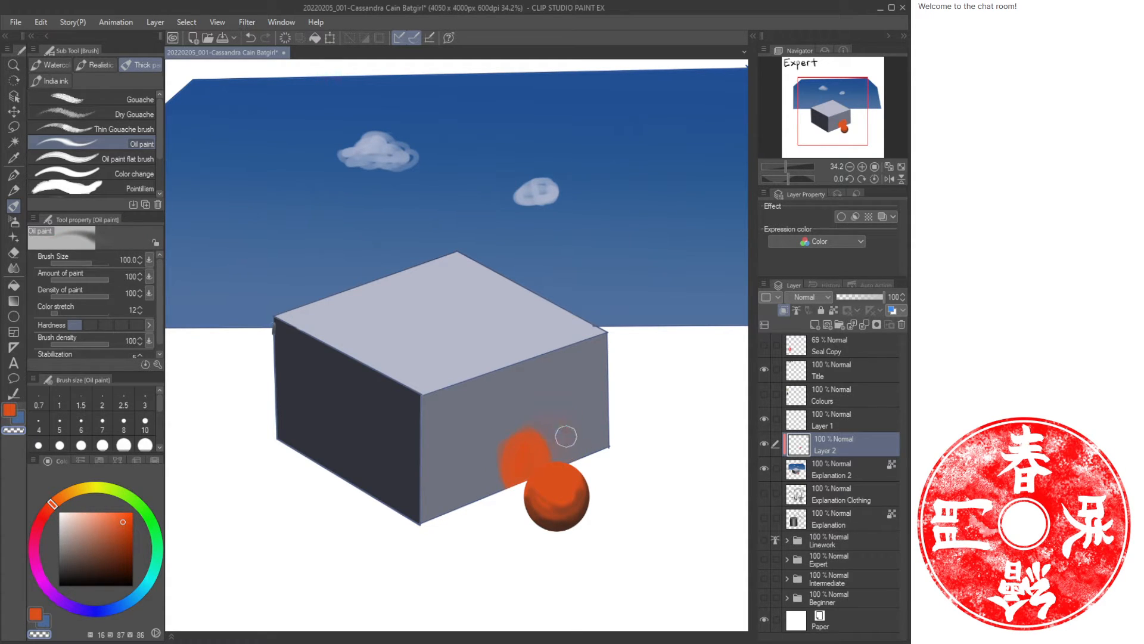
{"action": "key", "text": "c"}
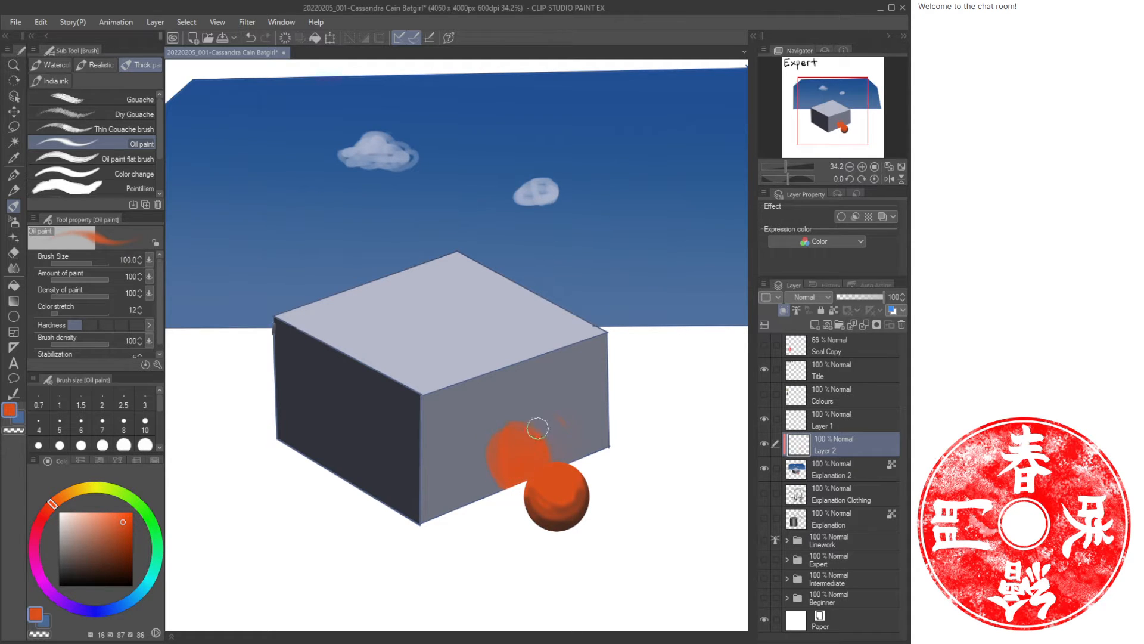
{"action": "key", "text": "c"}
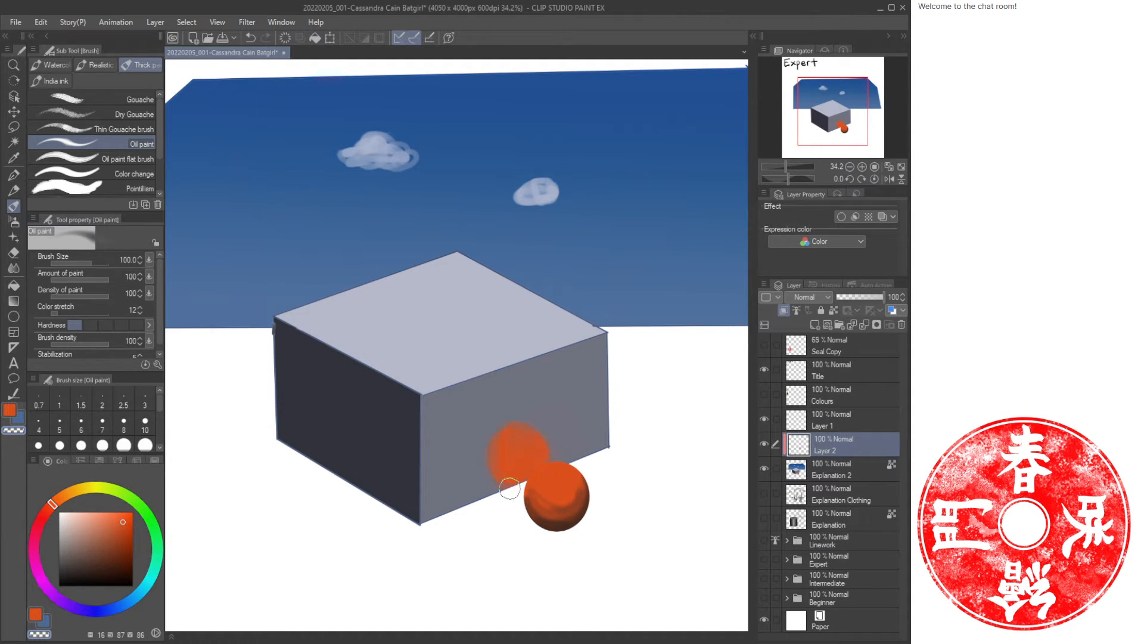
{"action": "key", "text": "c"}
{"action": "key", "text": "c"}
{"action": "mouse_move", "coordinate": [548, 466]}
{"action": "left_mouse_down"}
{"action": "mouse_move", "coordinate": [530, 484]}
{"action": "mouse_move", "coordinate": [562, 468]}
{"action": "left_mouse_up"}
{"action": "left_click_drag", "start_coordinate": [458, 263], "coordinate": [486, 317]}
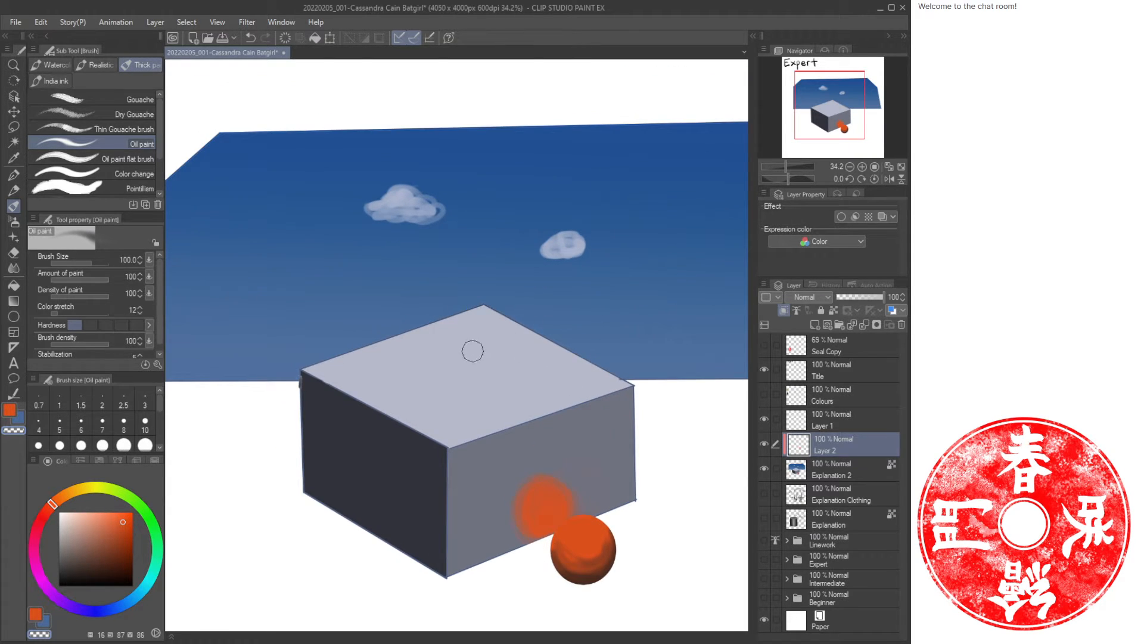
Airbrush blue tones sampled from the box and sky across the box's top face with the soft airbrush.
{"action": "key", "text": "i"}
{"action": "left_click", "coordinate": [487, 356]}
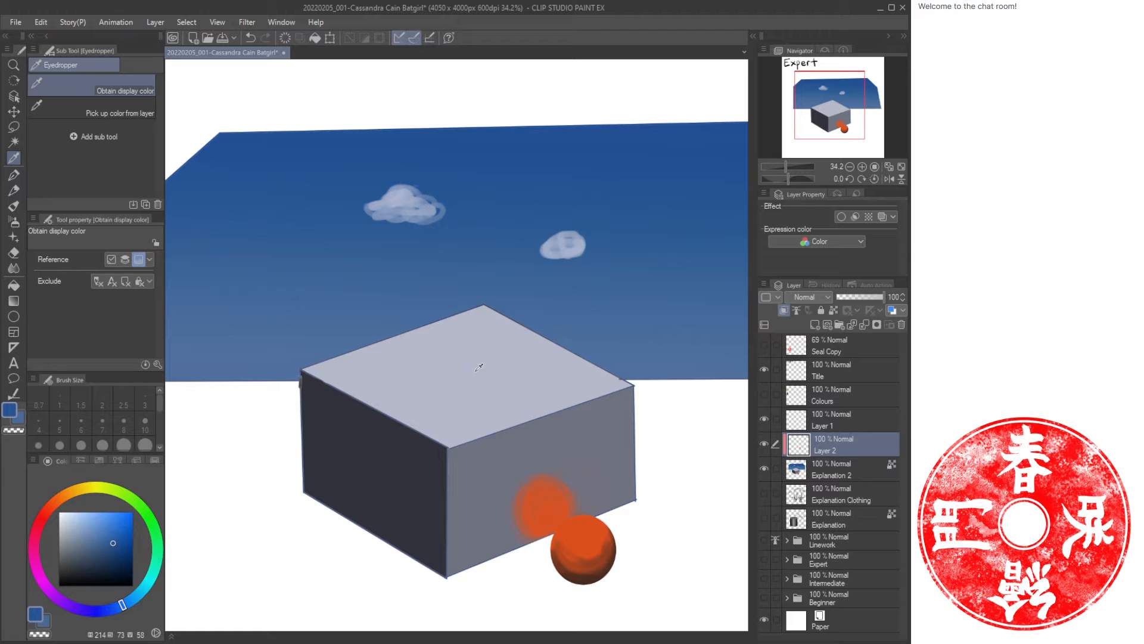
{"action": "key", "text": "b"}
{"action": "mouse_move", "coordinate": [582, 358]}
{"action": "left_mouse_down"}
{"action": "mouse_move", "coordinate": [478, 407]}
{"action": "mouse_move", "coordinate": [638, 367]}
{"action": "mouse_move", "coordinate": [391, 391]}
{"action": "mouse_move", "coordinate": [542, 330]}
{"action": "mouse_move", "coordinate": [359, 351]}
{"action": "mouse_move", "coordinate": [417, 327]}
{"action": "mouse_move", "coordinate": [311, 361]}
{"action": "mouse_move", "coordinate": [427, 424]}
{"action": "mouse_move", "coordinate": [535, 400]}
{"action": "mouse_move", "coordinate": [568, 355]}
{"action": "mouse_move", "coordinate": [473, 307]}
{"action": "mouse_move", "coordinate": [353, 334]}
{"action": "left_mouse_up"}
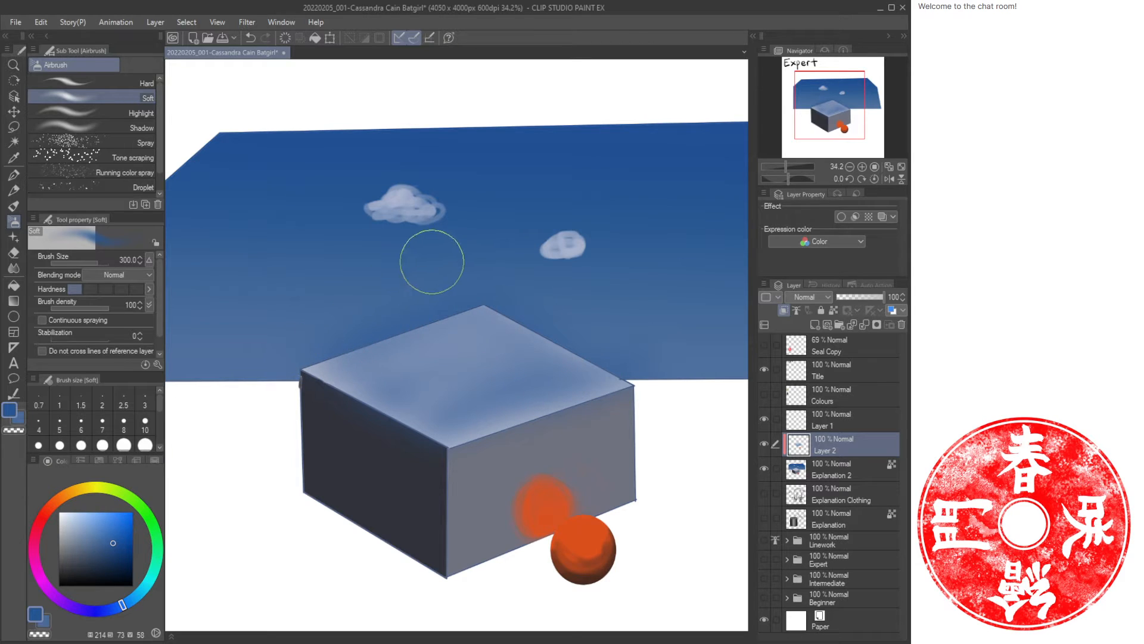
{"action": "left_click", "coordinate": [405, 209], "text": "alt"}
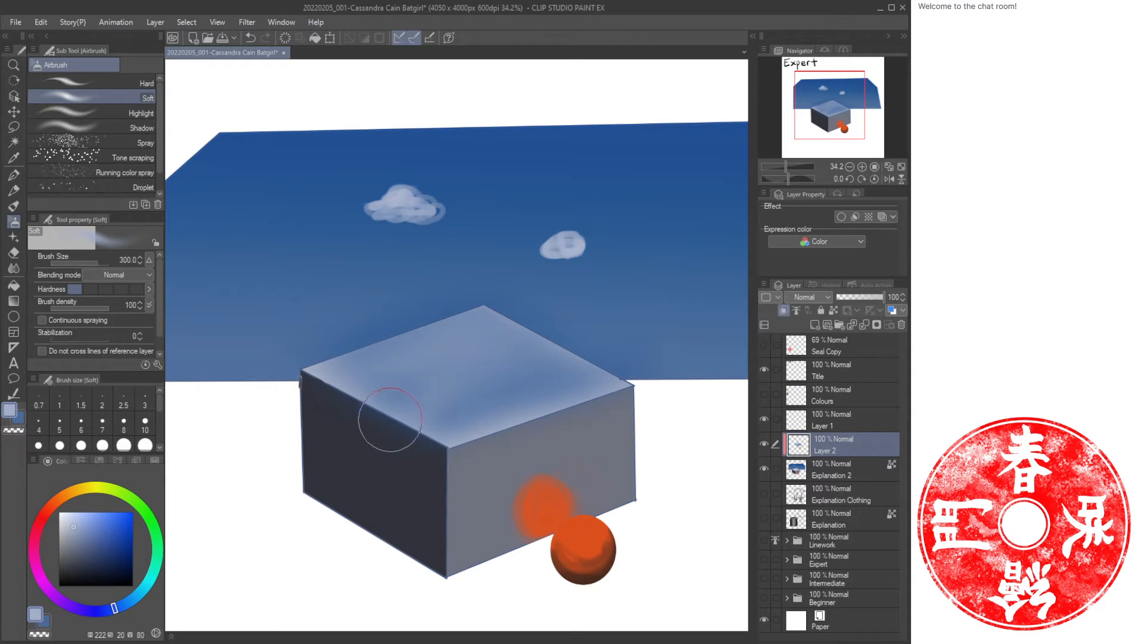
{"action": "key", "text": "bracketleft"}
{"action": "left_click_drag", "start_coordinate": [401, 396], "coordinate": [381, 380]}
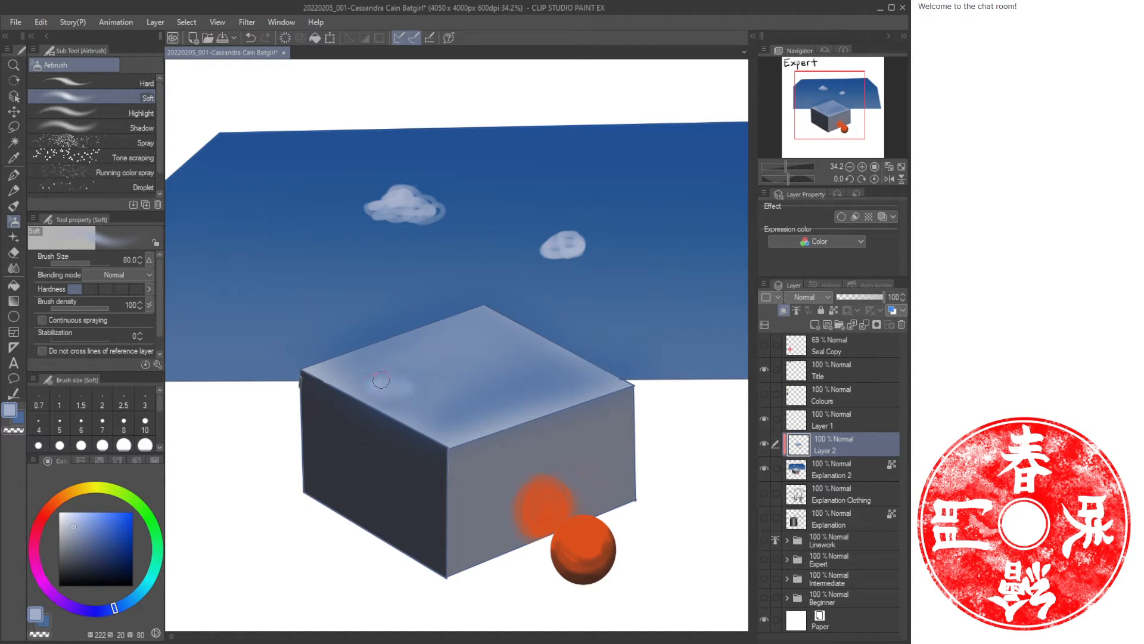
{"action": "mouse_move", "coordinate": [555, 373]}
{"action": "left_mouse_down"}
{"action": "mouse_move", "coordinate": [589, 370]}
{"action": "mouse_move", "coordinate": [546, 372]}
{"action": "mouse_move", "coordinate": [576, 359]}
{"action": "mouse_move", "coordinate": [546, 329]}
{"action": "left_mouse_up"}
Deepen the orange reflection on the box's front face with a darker shade sampled from the ball.
{"action": "key", "text": "ctrl+space"}
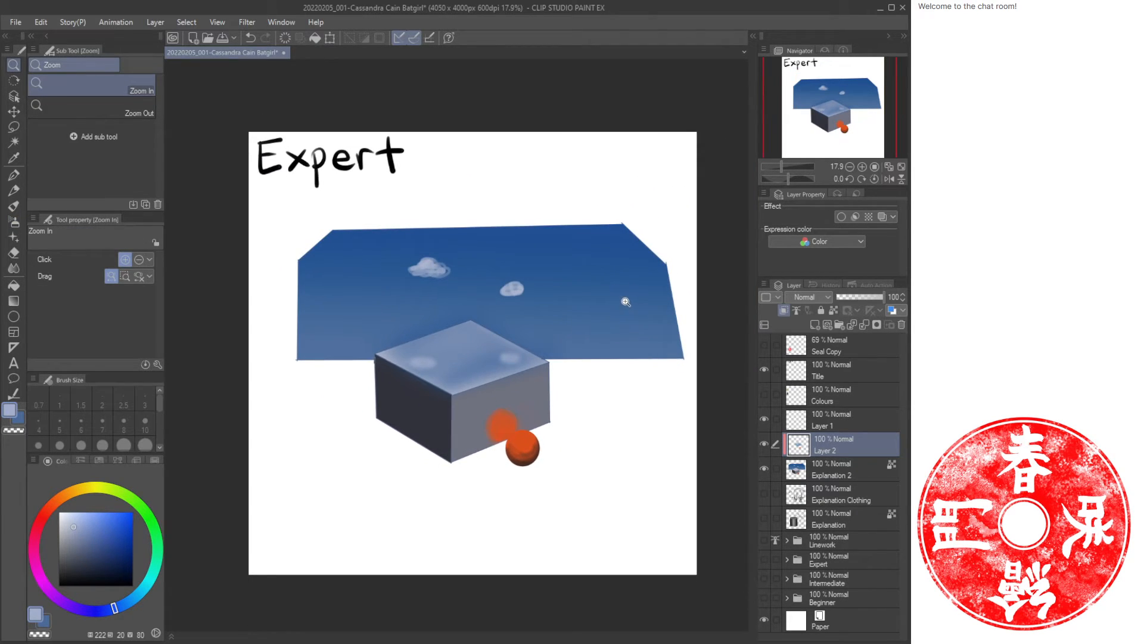
{"action": "left_click", "coordinate": [490, 344]}
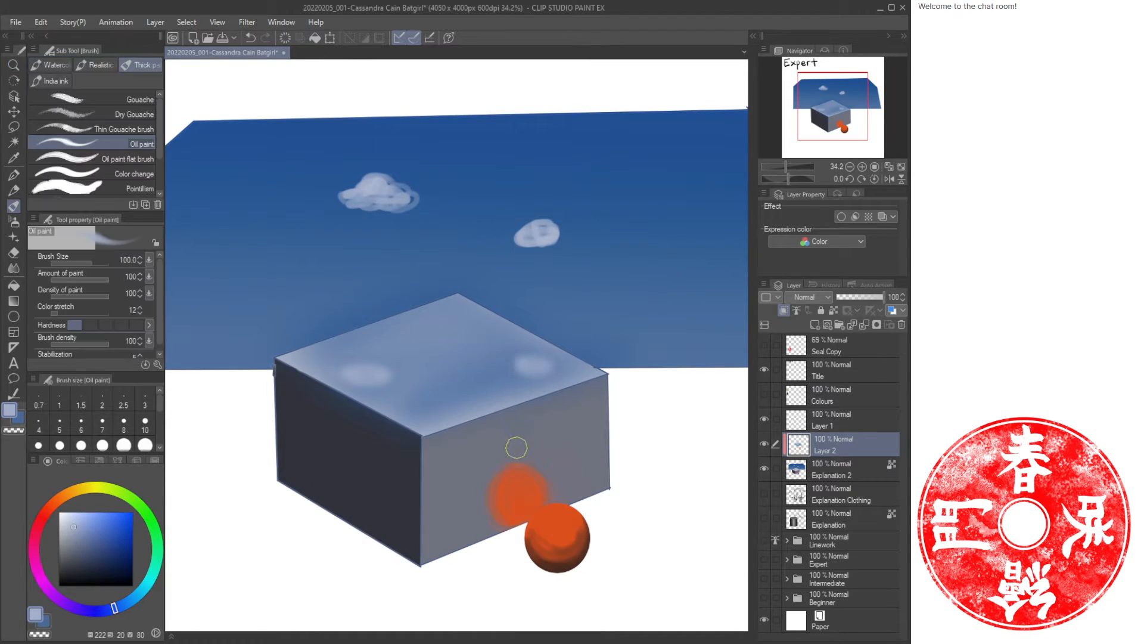
{"action": "left_click", "coordinate": [560, 560], "text": "alt"}
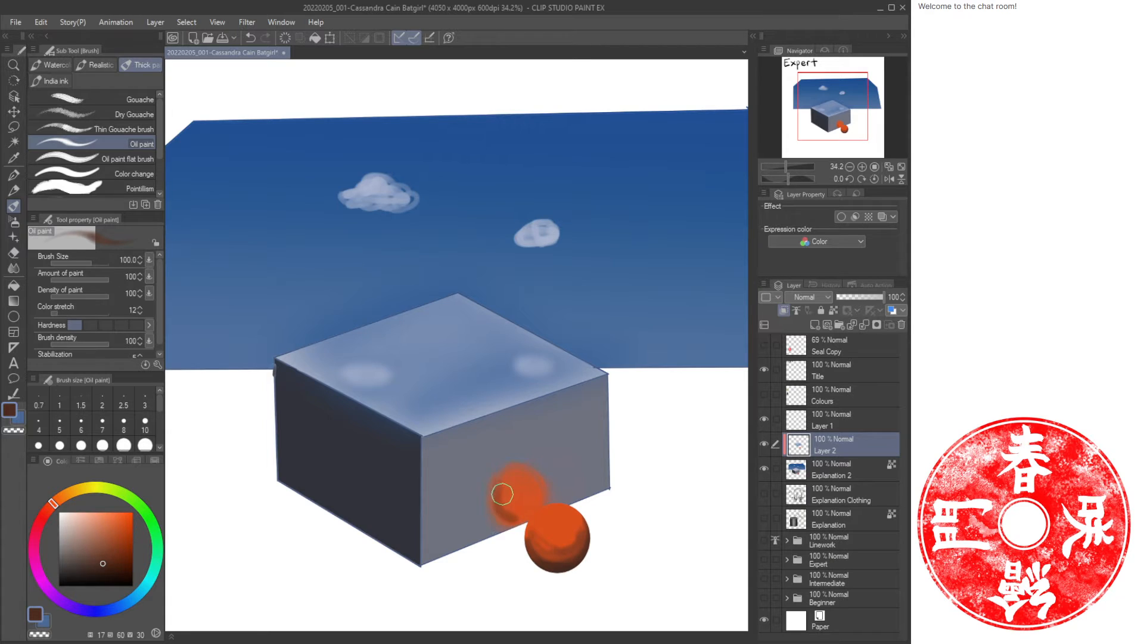
{"action": "key", "text": "bracketleft"}
{"action": "mouse_move", "coordinate": [515, 508]}
{"action": "left_mouse_down"}
{"action": "mouse_move", "coordinate": [543, 500]}
{"action": "mouse_move", "coordinate": [538, 480]}
{"action": "mouse_move", "coordinate": [537, 507]}
{"action": "mouse_move", "coordinate": [509, 482]}
{"action": "mouse_move", "coordinate": [513, 512]}
{"action": "mouse_move", "coordinate": [511, 474]}
{"action": "mouse_move", "coordinate": [511, 517]}
{"action": "mouse_move", "coordinate": [495, 485]}
{"action": "mouse_move", "coordinate": [505, 467]}
{"action": "mouse_move", "coordinate": [486, 496]}
{"action": "left_mouse_up"}
{"action": "key", "text": "c"}
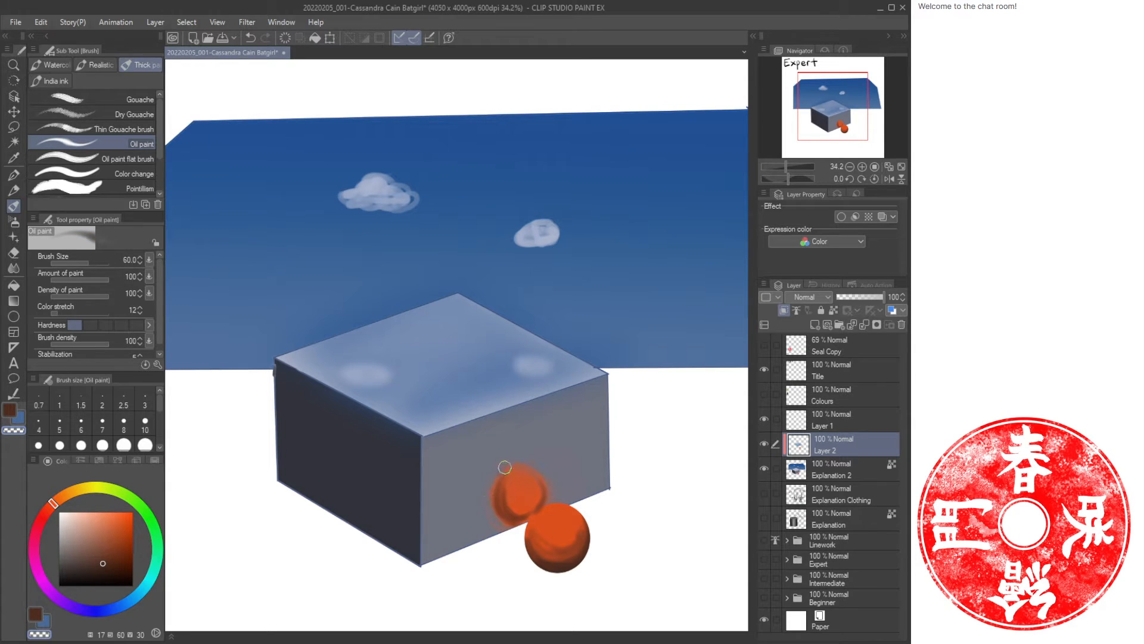
{"action": "left_click", "coordinate": [556, 516], "text": "alt"}
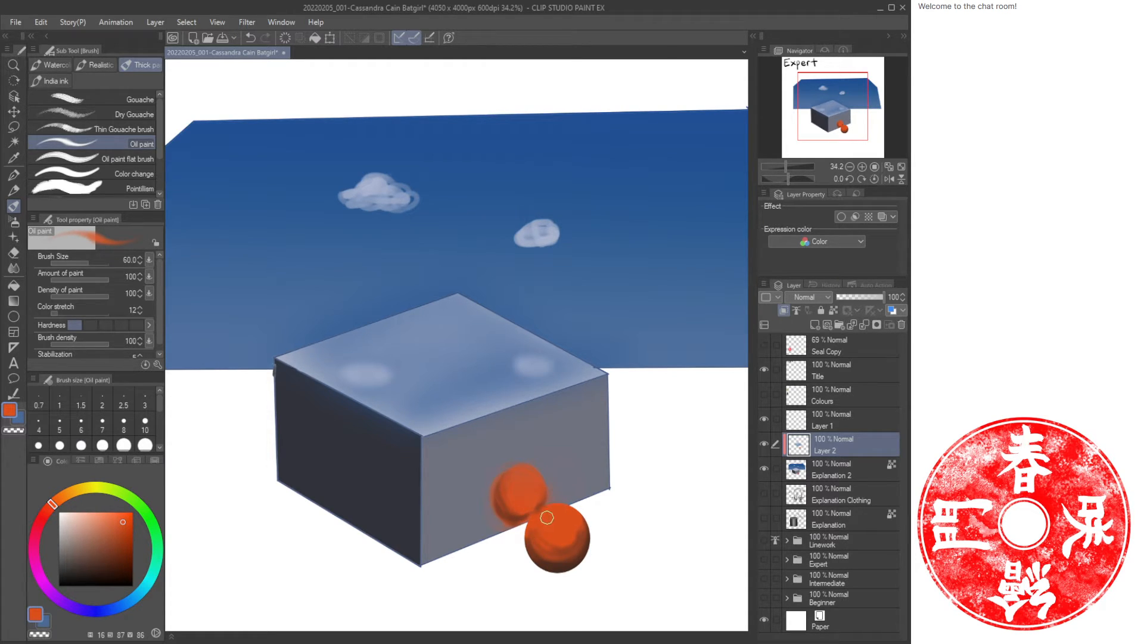
{"action": "key", "text": "e"}
{"action": "key", "text": "b"}
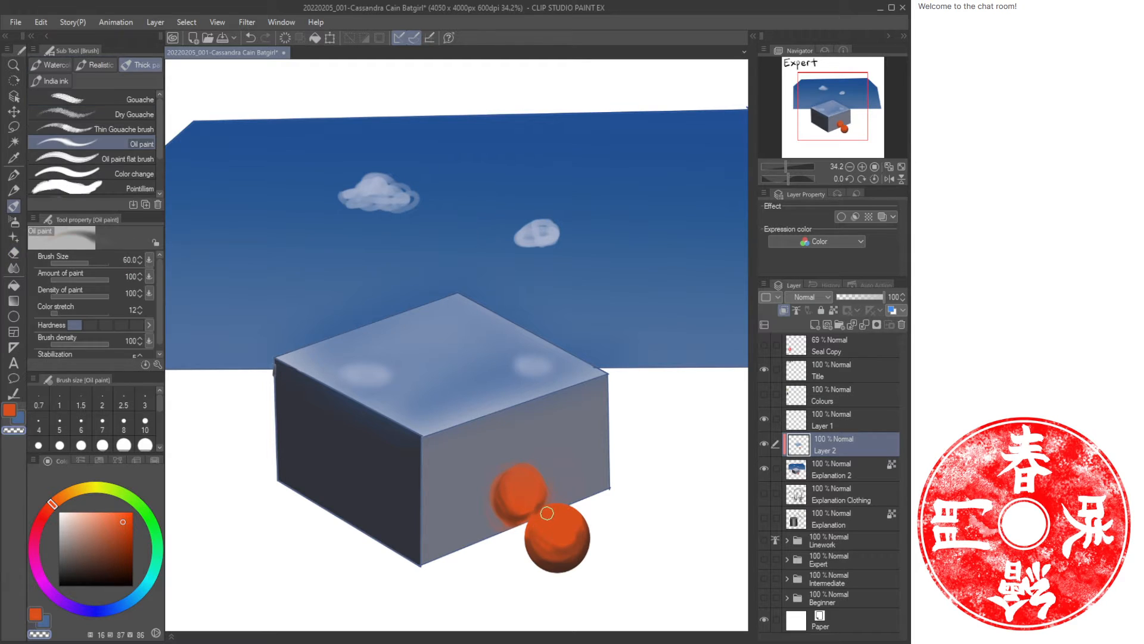
Dab a pale cloud reflection onto the box's top face, then airbrush sky blue over the whole top face.
{"action": "left_click", "coordinate": [376, 200], "text": "alt"}
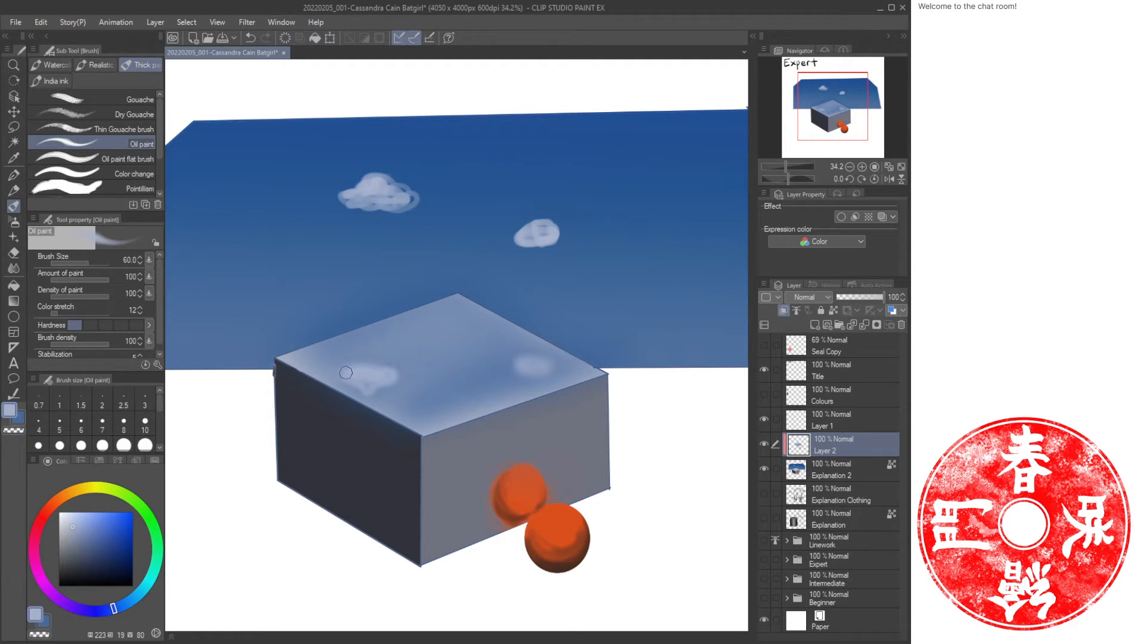
{"action": "left_click_drag", "start_coordinate": [524, 371], "coordinate": [535, 360]}
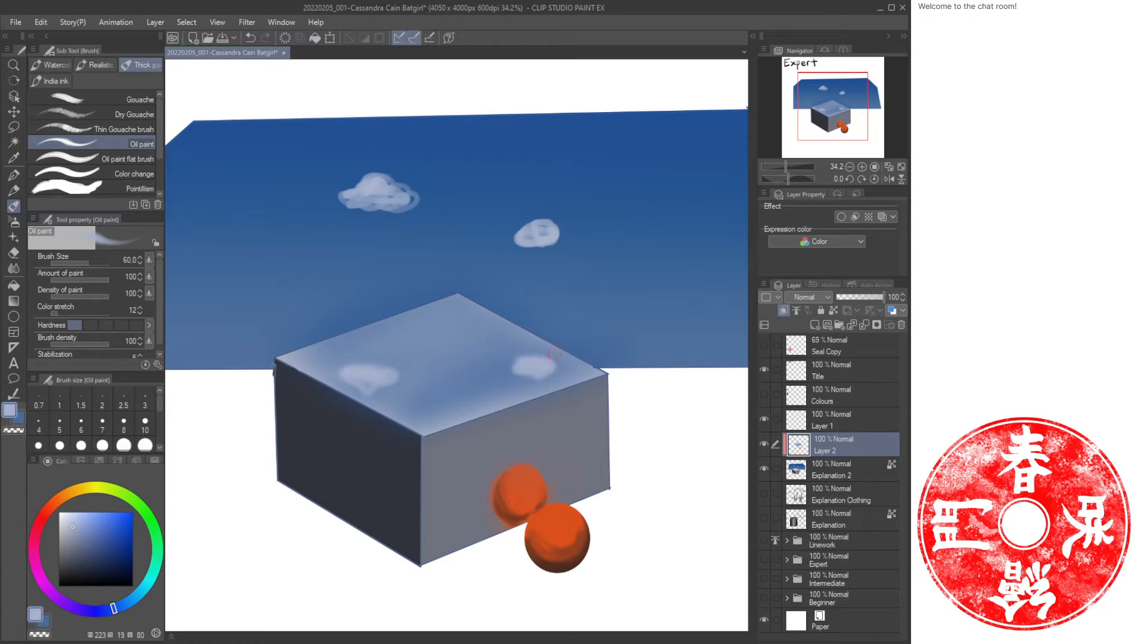
{"action": "left_click", "coordinate": [462, 218], "text": "alt"}
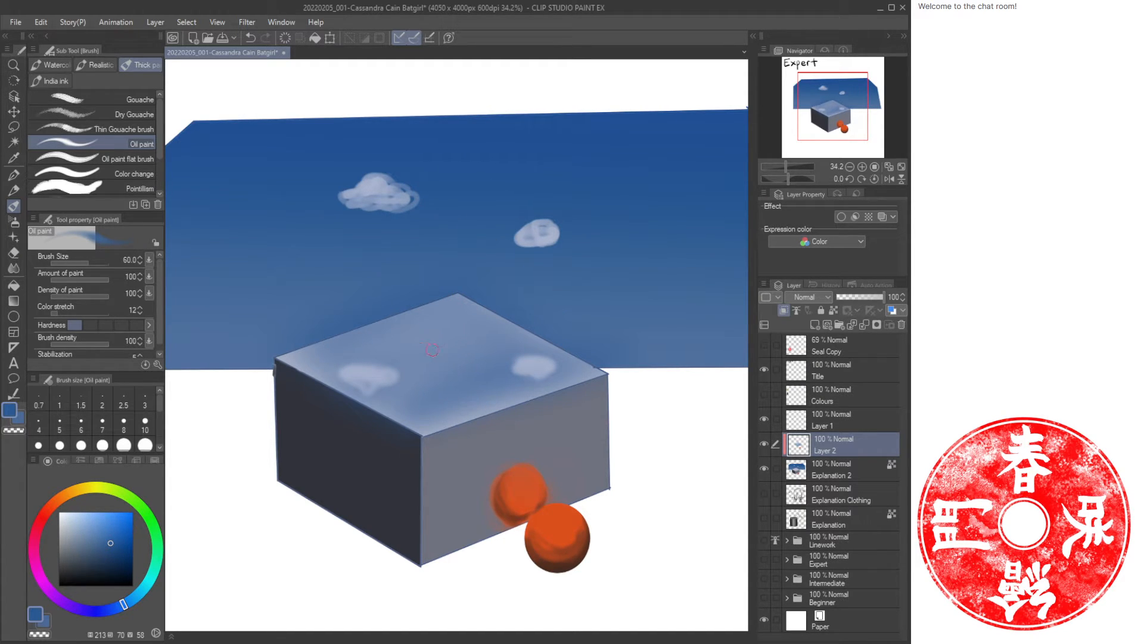
{"action": "key", "text": "b"}
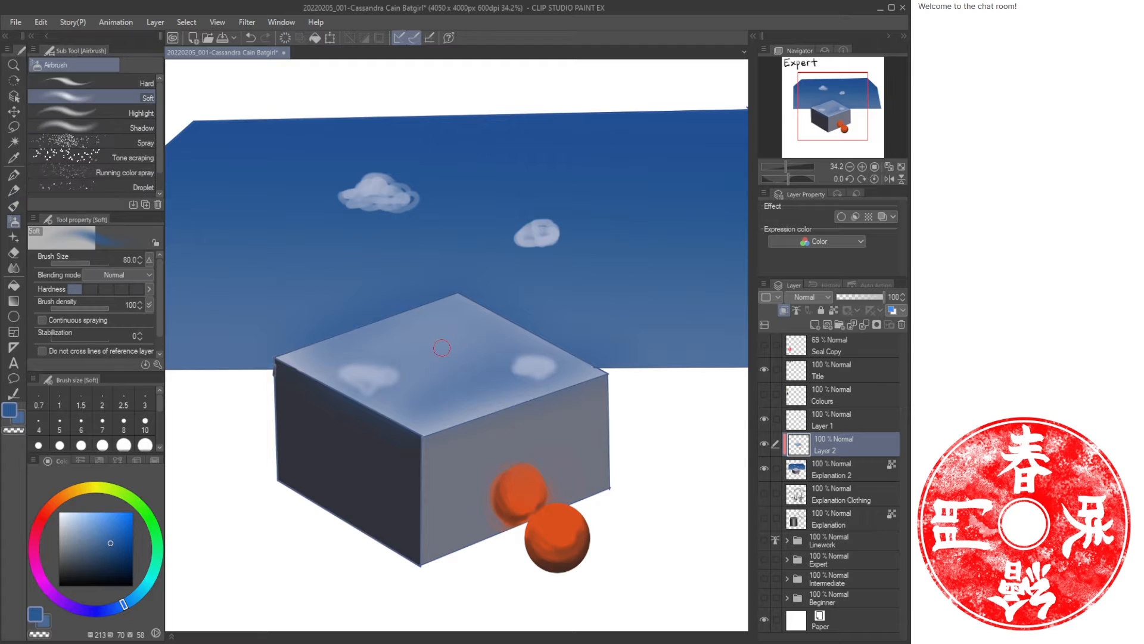
{"action": "left_click", "coordinate": [462, 281], "text": "alt"}
{"action": "mouse_move", "coordinate": [478, 311]}
{"action": "left_mouse_down"}
{"action": "mouse_move", "coordinate": [358, 302]}
{"action": "mouse_move", "coordinate": [459, 306]}
{"action": "mouse_move", "coordinate": [363, 327]}
{"action": "mouse_move", "coordinate": [480, 319]}
{"action": "left_mouse_up"}
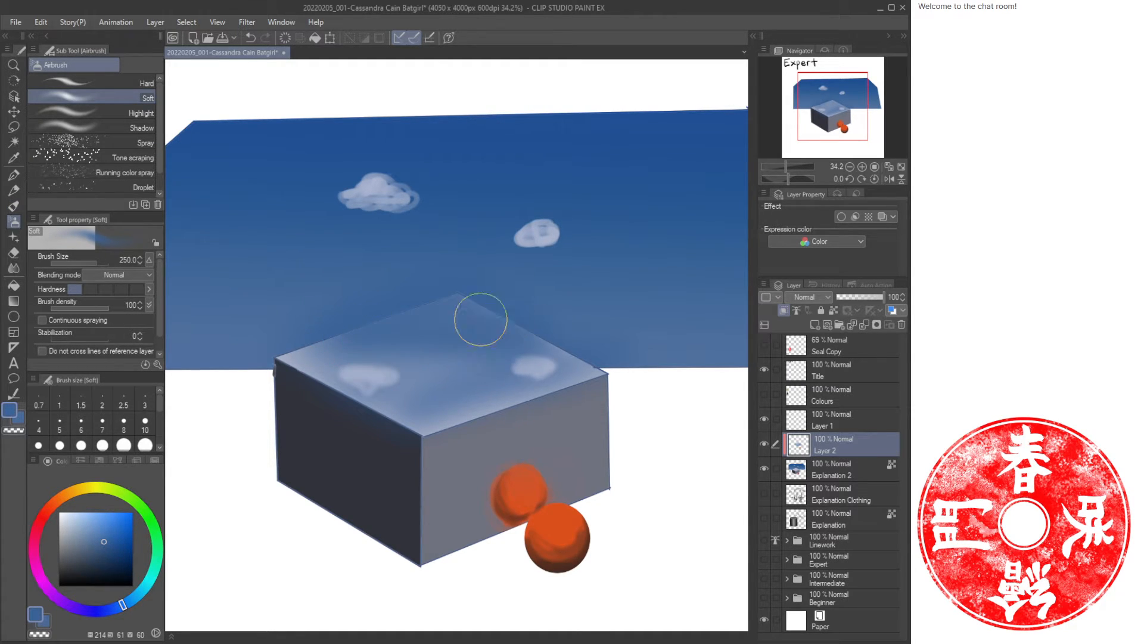
{"action": "left_click", "coordinate": [483, 190], "text": "alt"}
{"action": "mouse_move", "coordinate": [312, 341]}
{"action": "left_mouse_down"}
{"action": "mouse_move", "coordinate": [389, 399]}
{"action": "mouse_move", "coordinate": [583, 370]}
{"action": "mouse_move", "coordinate": [409, 358]}
{"action": "mouse_move", "coordinate": [330, 336]}
{"action": "mouse_move", "coordinate": [360, 399]}
{"action": "mouse_move", "coordinate": [585, 373]}
{"action": "mouse_move", "coordinate": [618, 292]}
{"action": "left_mouse_up"}
{"action": "left_click", "coordinate": [619, 292], "text": "alt"}
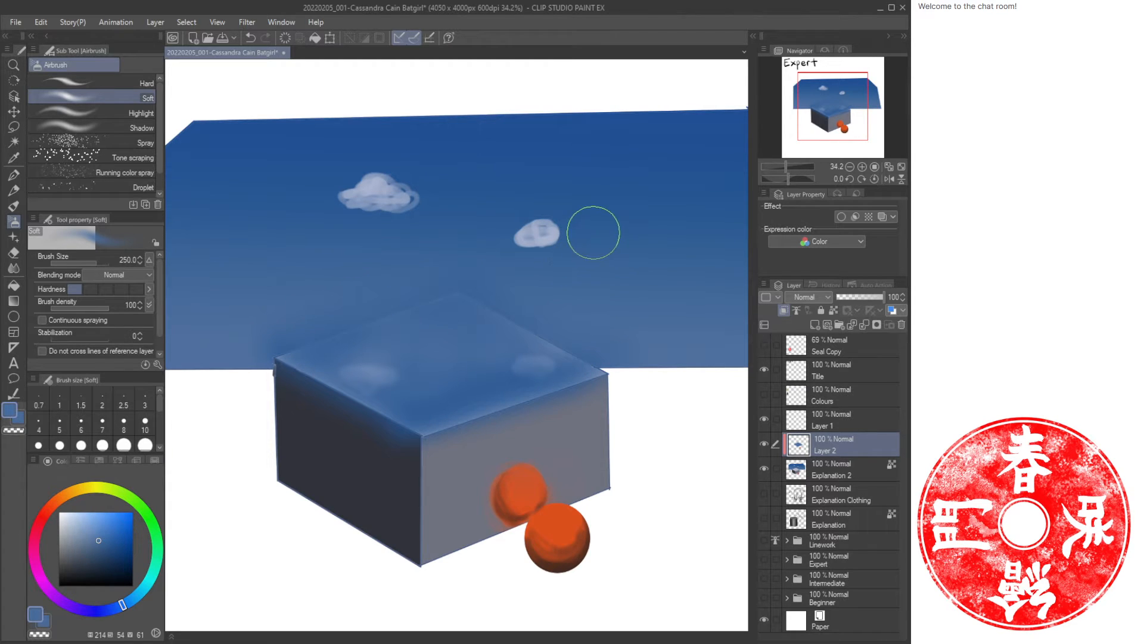
Paint two pale cloud reflections on the box's top face with the oil paint brush.
{"action": "left_click", "coordinate": [382, 189], "text": "alt"}
{"action": "key", "text": "b"}
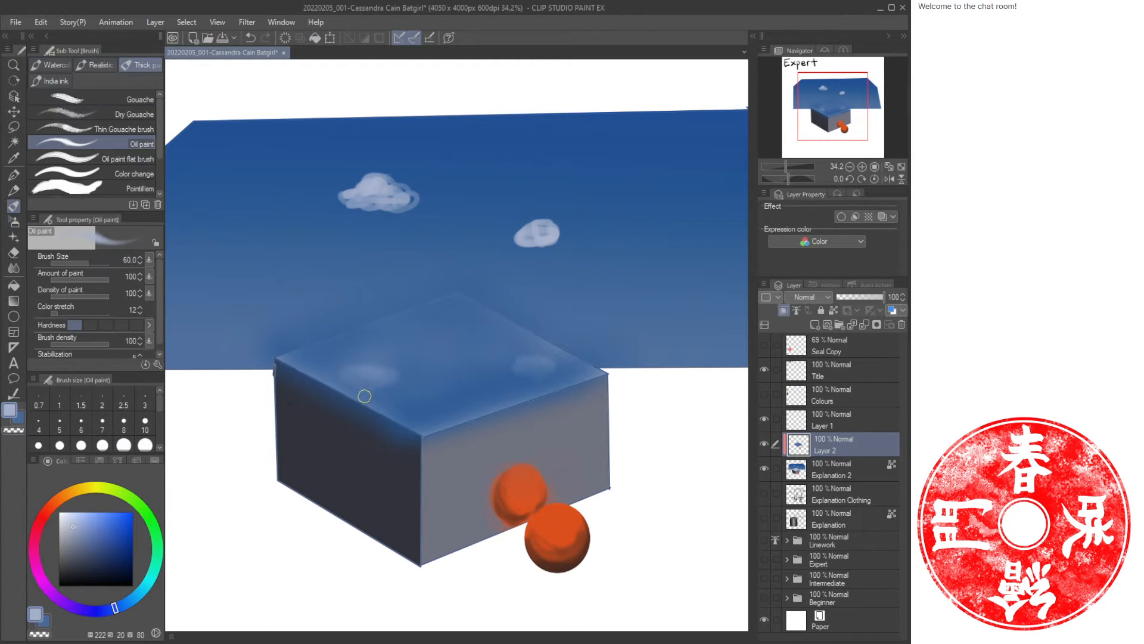
{"action": "mouse_move", "coordinate": [338, 372]}
{"action": "left_mouse_down"}
{"action": "mouse_move", "coordinate": [376, 385]}
{"action": "mouse_move", "coordinate": [367, 375]}
{"action": "mouse_move", "coordinate": [397, 375]}
{"action": "mouse_move", "coordinate": [332, 369]}
{"action": "mouse_move", "coordinate": [407, 372]}
{"action": "left_mouse_up"}
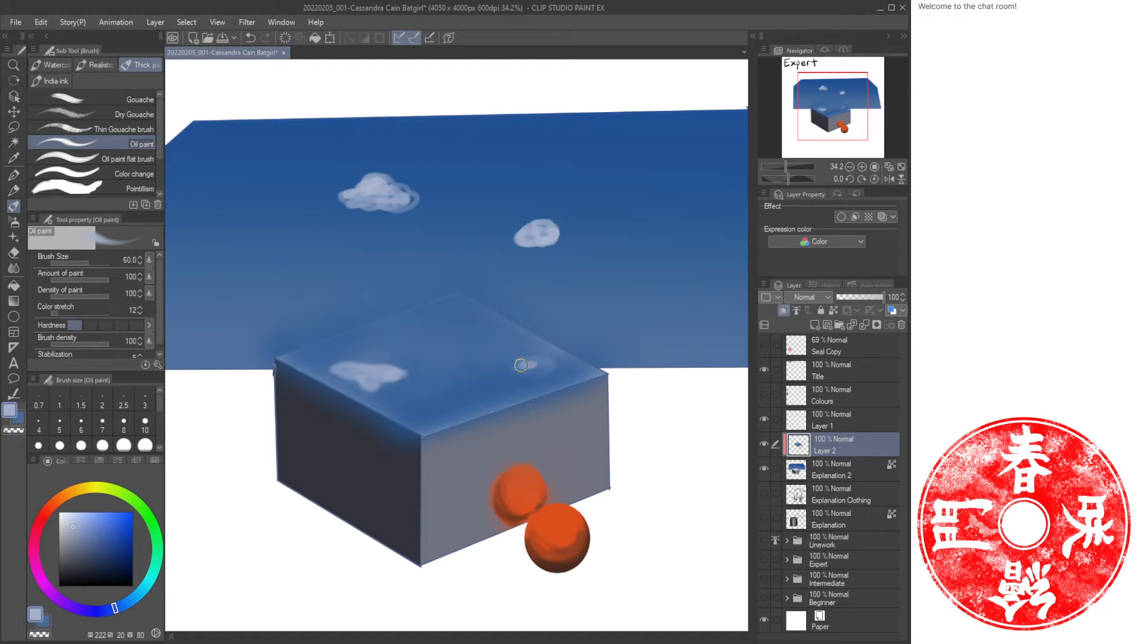
{"action": "mouse_move", "coordinate": [520, 365]}
{"action": "left_mouse_down"}
{"action": "mouse_move", "coordinate": [550, 375]}
{"action": "mouse_move", "coordinate": [484, 387]}
{"action": "mouse_move", "coordinate": [489, 409]}
{"action": "mouse_move", "coordinate": [515, 327]}
{"action": "left_mouse_up"}
Paint thin pale-blue highlight lines along the box's top and vertical front edges with a 20 px oil brush.
{"action": "key", "text": "ctrl+space"}
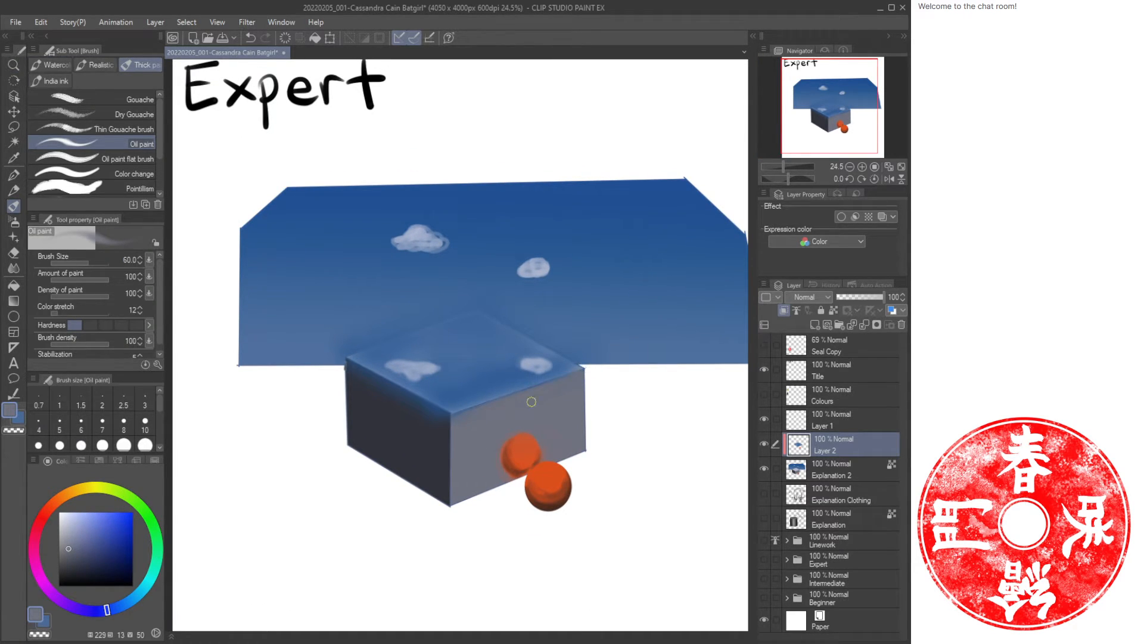
{"action": "left_click", "coordinate": [388, 403], "text": "alt"}
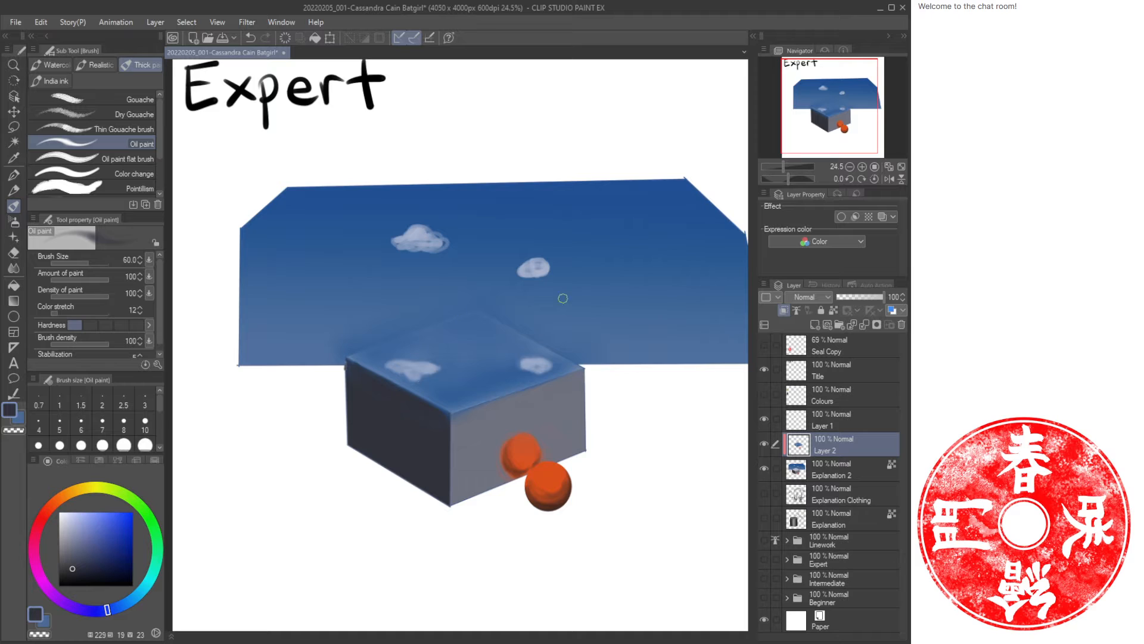
{"action": "key", "text": "slash"}
{"action": "left_click", "coordinate": [550, 411]}
{"action": "left_click_drag", "start_coordinate": [559, 413], "coordinate": [559, 412]}
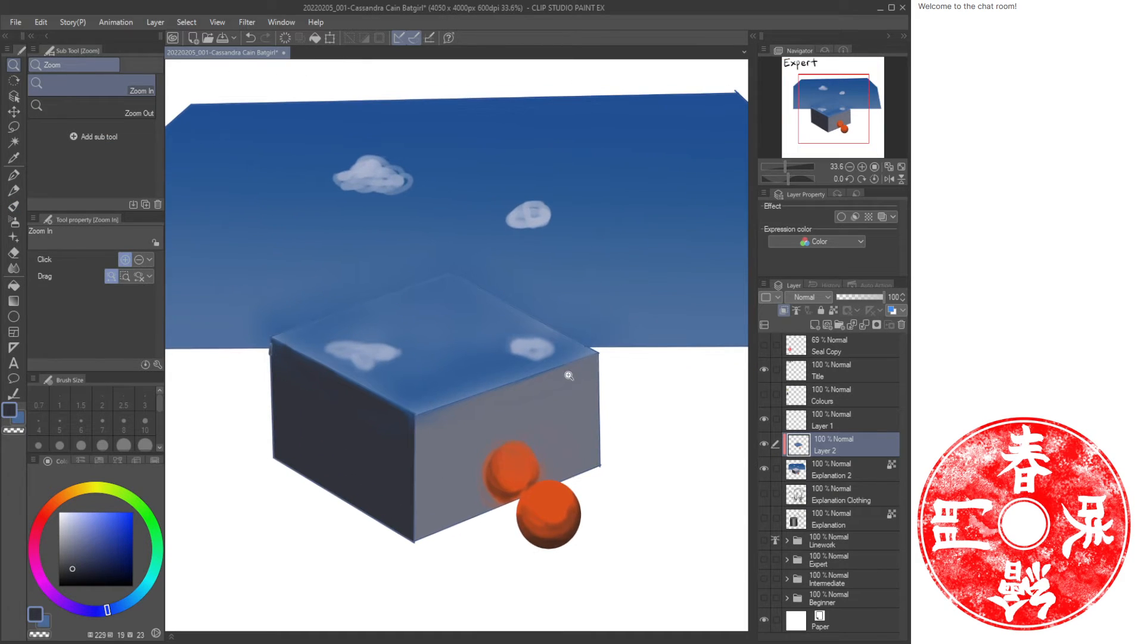
{"action": "key", "text": "b"}
{"action": "left_click", "coordinate": [441, 422], "text": "alt"}
{"action": "left_click", "coordinate": [65, 528]}
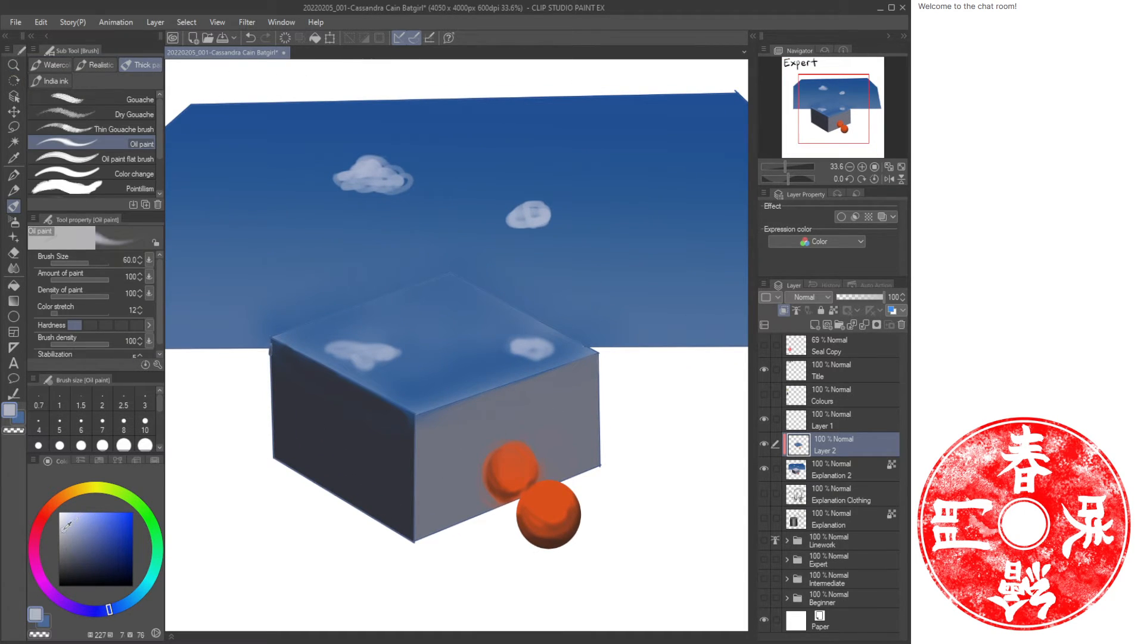
{"action": "key", "text": "b"}
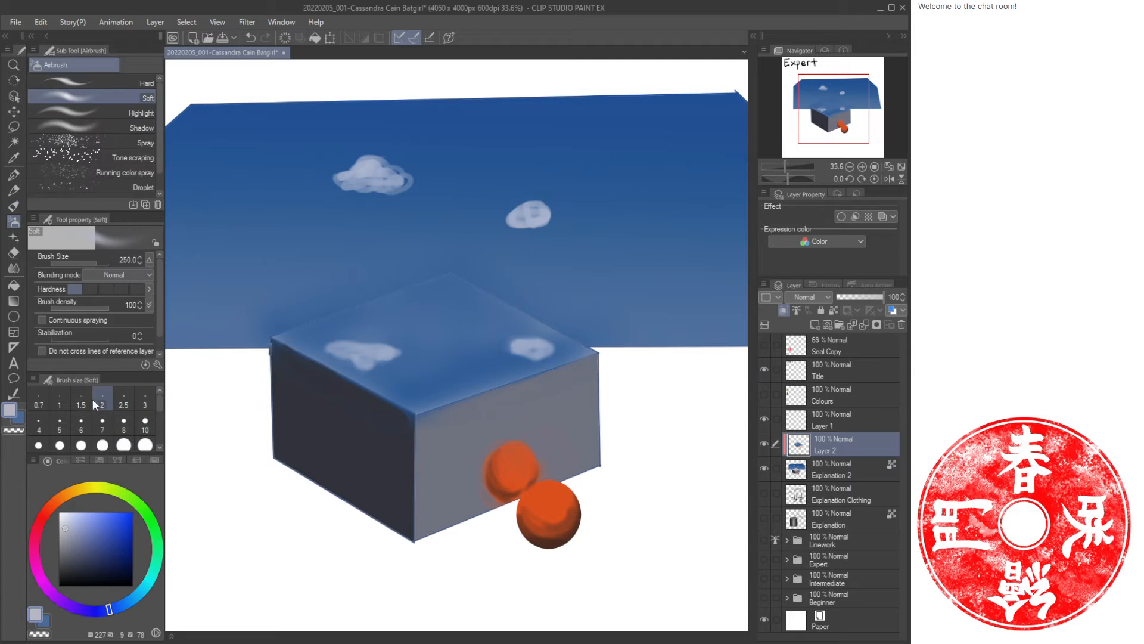
{"action": "left_click", "coordinate": [111, 289]}
{"action": "left_click", "coordinate": [122, 289]}
{"action": "key", "text": "b"}
{"action": "key", "text": "bracketleft"}
{"action": "key", "text": "bracketleft"}
{"action": "key", "text": "bracketleft"}
{"action": "key", "text": "bracketleft"}
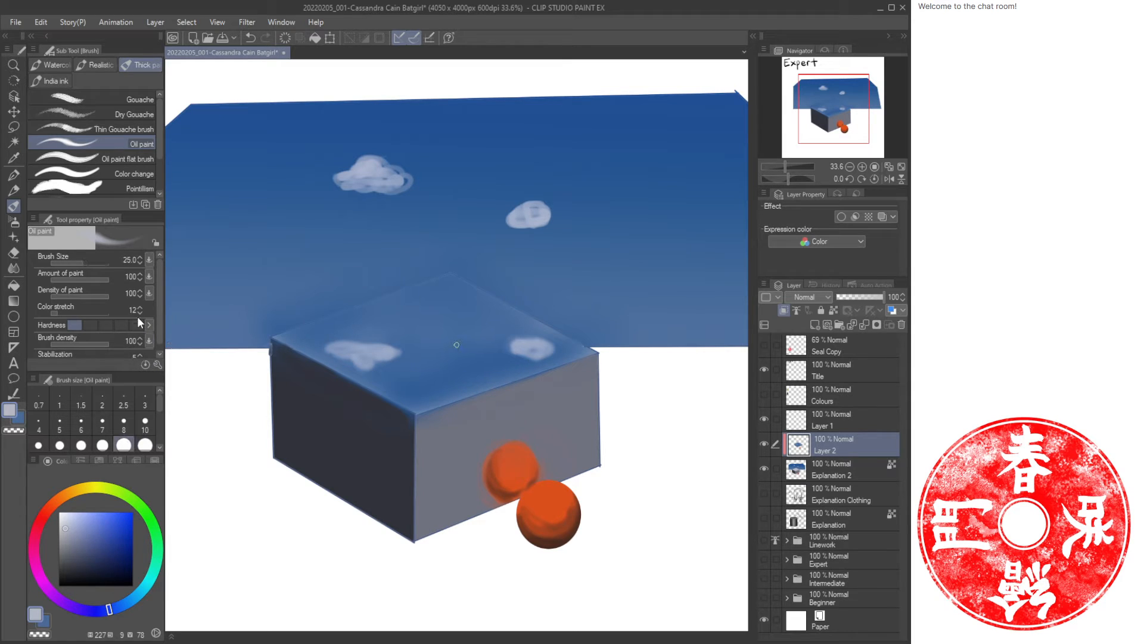
{"action": "left_click", "coordinate": [106, 325]}
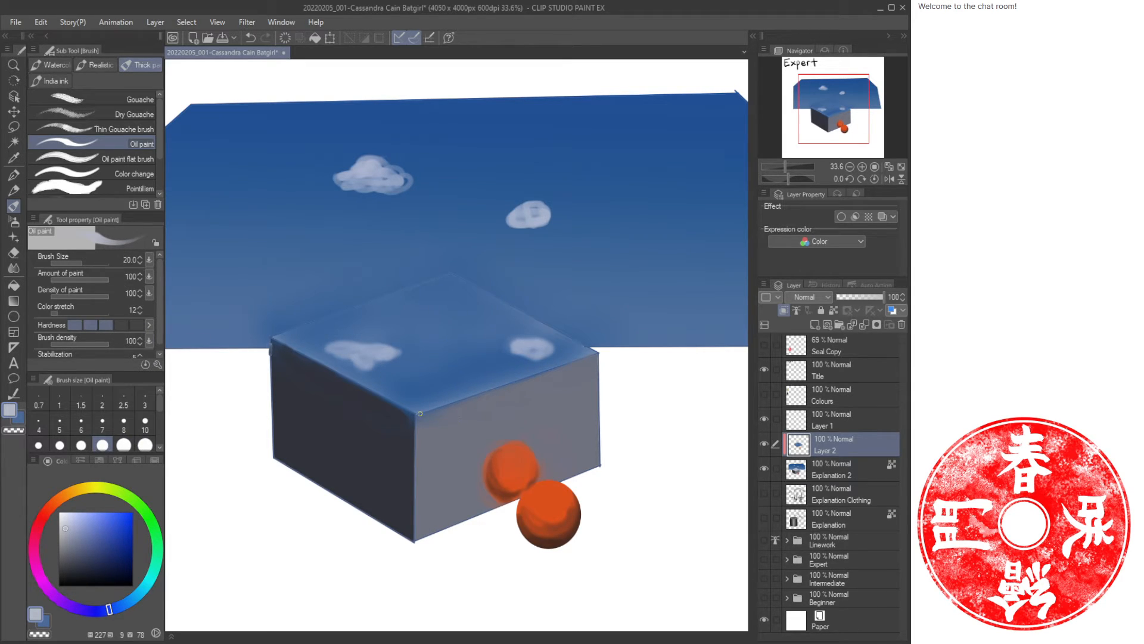
{"action": "left_click_drag", "start_coordinate": [420, 413], "coordinate": [595, 353]}
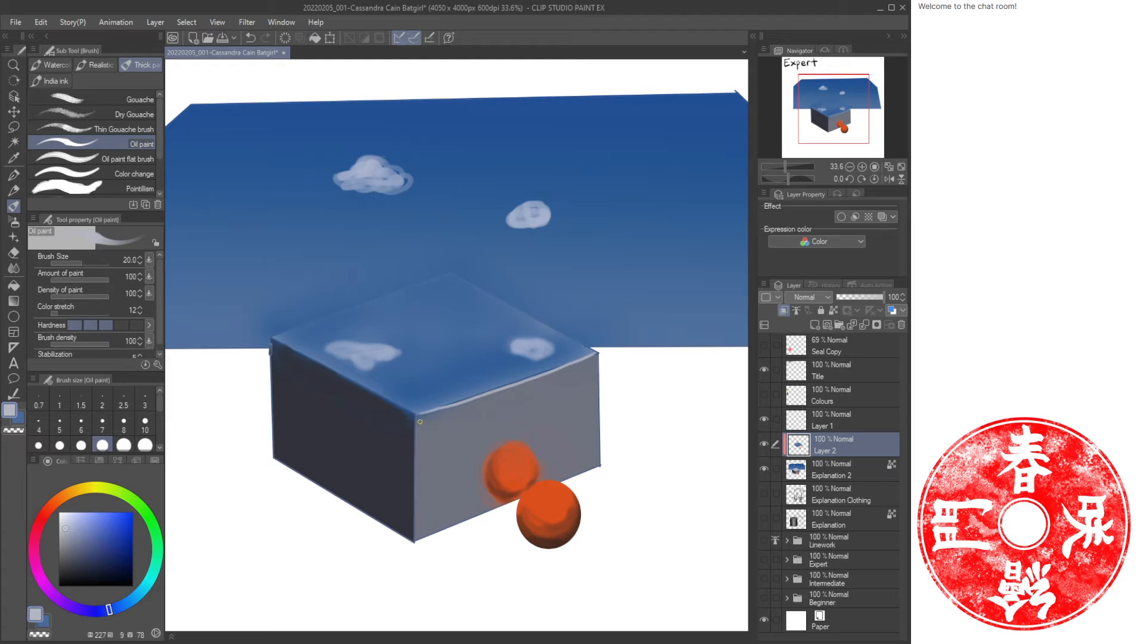
{"action": "left_click_drag", "start_coordinate": [418, 427], "coordinate": [408, 538]}
{"action": "left_click_drag", "start_coordinate": [271, 340], "coordinate": [404, 406]}
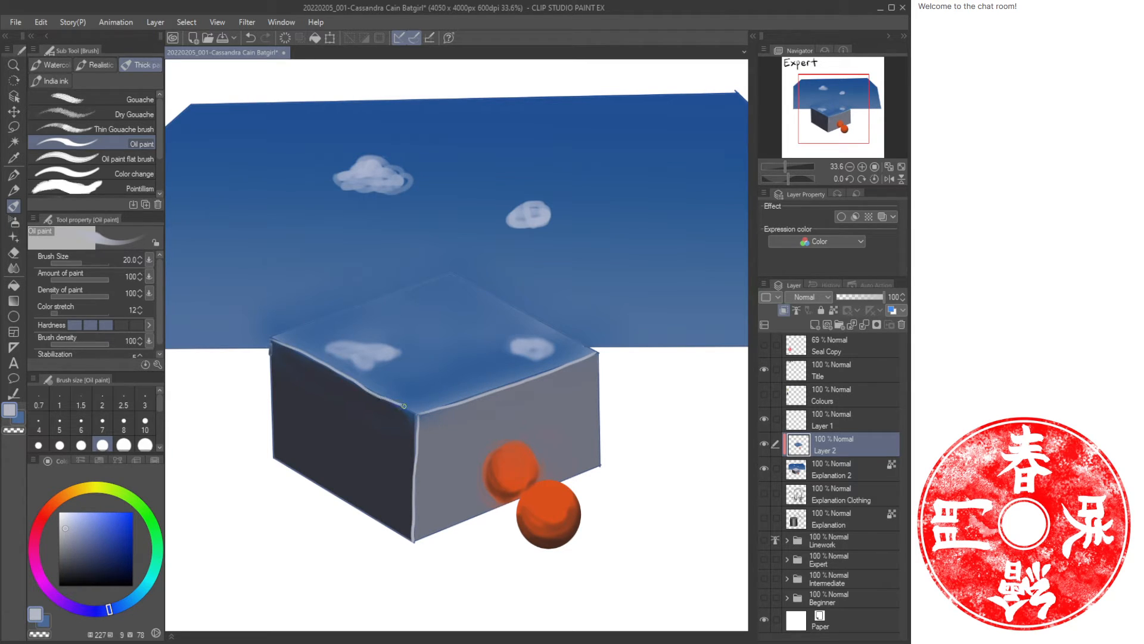
Add a new layer below Explanation 2 and airbrush a brown ground shadow under the box and ball.
{"action": "key", "text": "ctrl+space"}
{"action": "left_click_drag", "start_coordinate": [480, 408], "coordinate": [459, 400]}
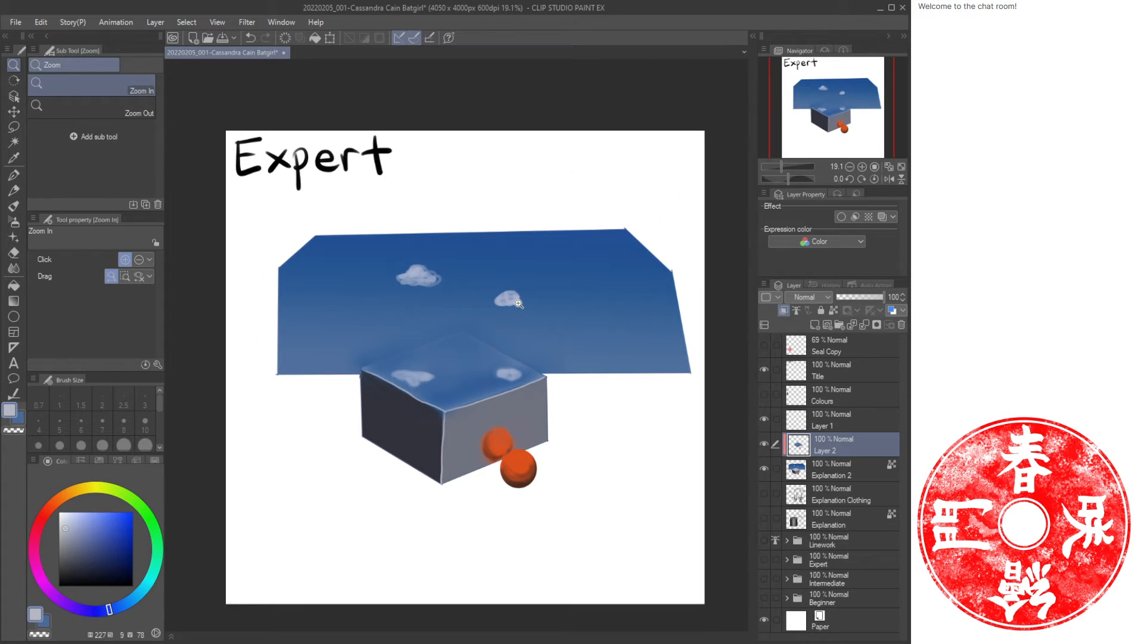
{"action": "left_click", "coordinate": [888, 167]}
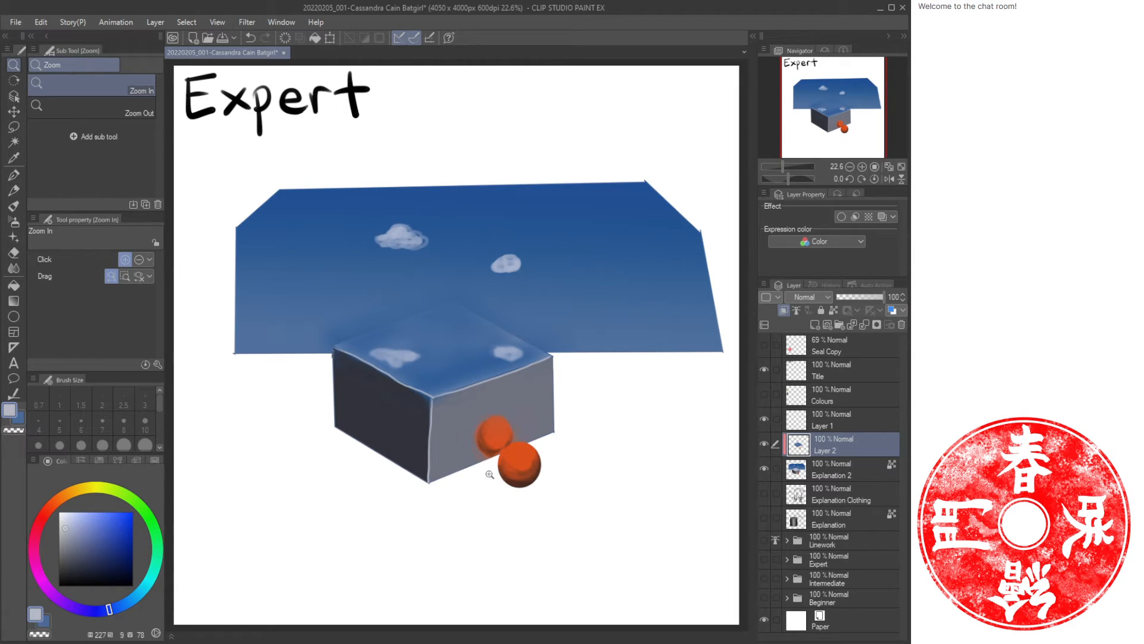
{"action": "key", "text": "b"}
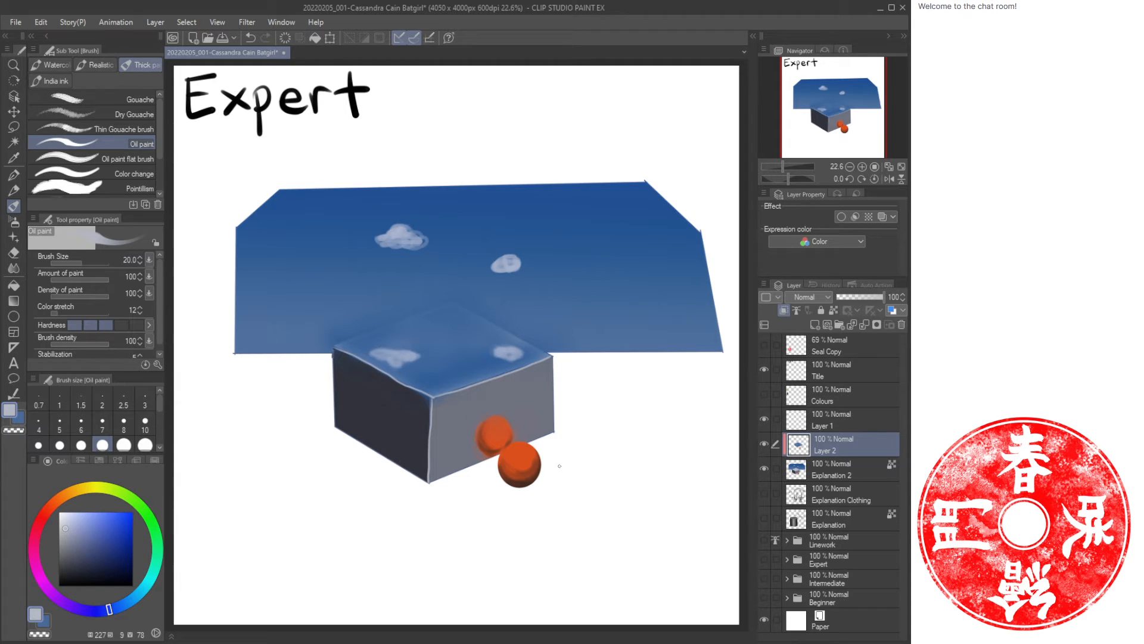
{"action": "left_click", "coordinate": [819, 475]}
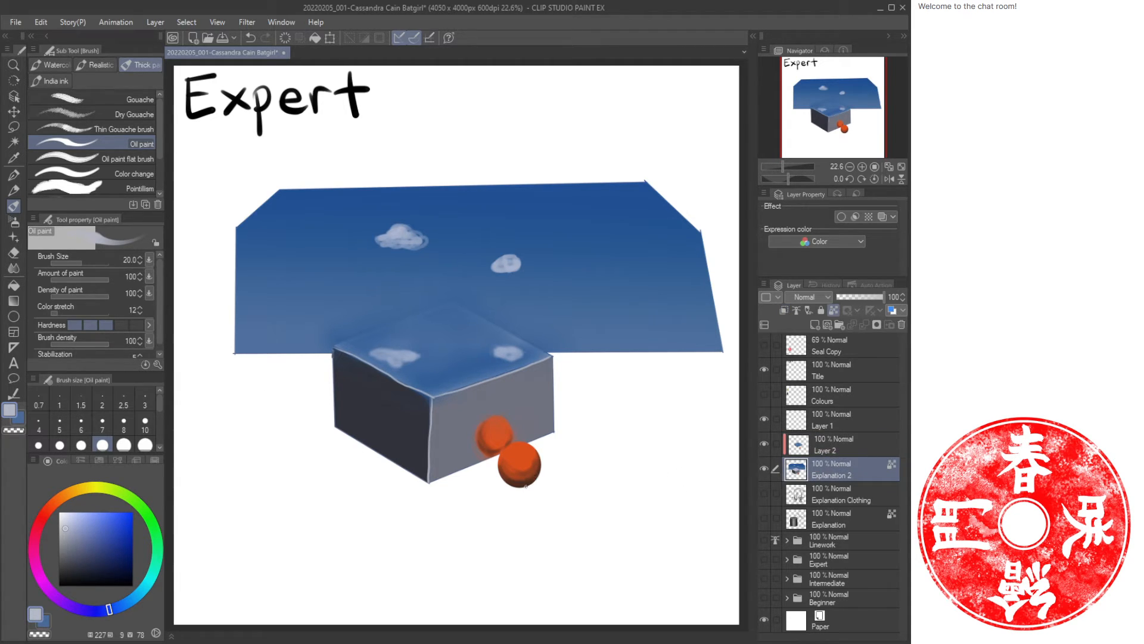
{"action": "key", "text": "b"}
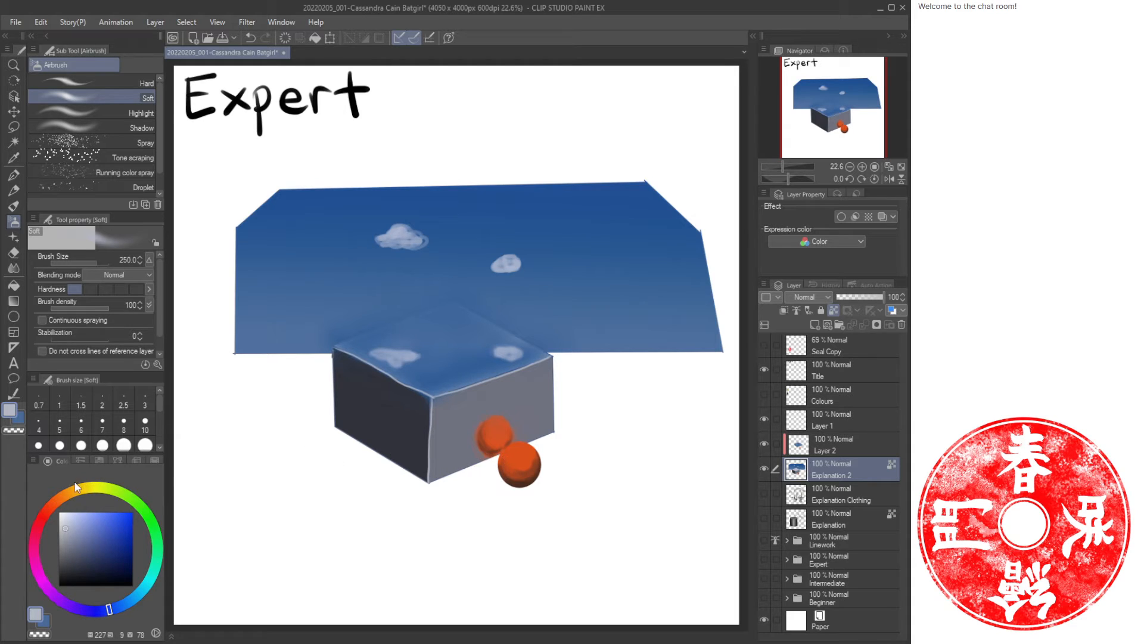
{"action": "left_click_drag", "start_coordinate": [74, 482], "coordinate": [55, 501]}
{"action": "left_click", "coordinate": [98, 554]}
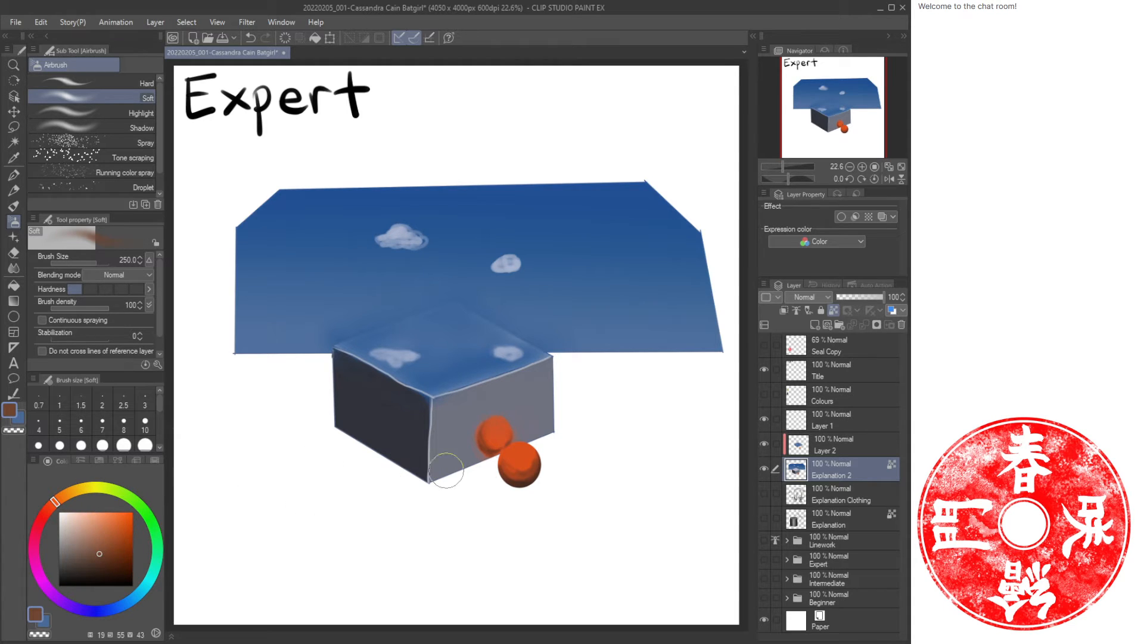
{"action": "left_click", "coordinate": [804, 500]}
{"action": "key", "text": "ctrl+shift+n"}
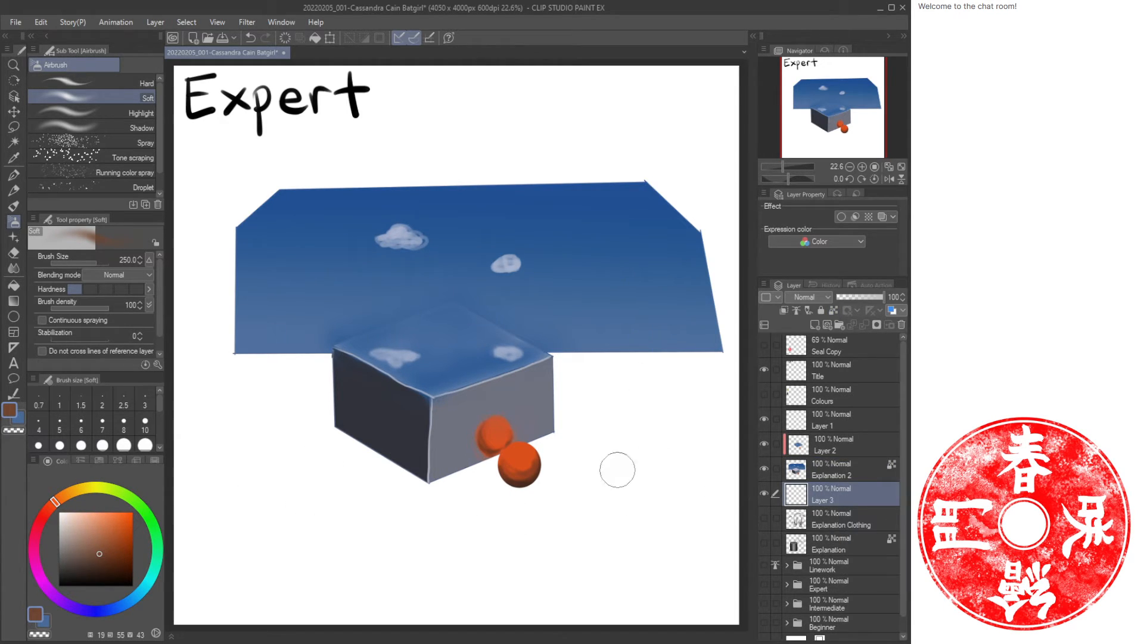
{"action": "mouse_move", "coordinate": [564, 447]}
{"action": "left_mouse_down"}
{"action": "mouse_move", "coordinate": [456, 455]}
{"action": "mouse_move", "coordinate": [382, 479]}
{"action": "mouse_move", "coordinate": [467, 474]}
{"action": "mouse_move", "coordinate": [501, 533]}
{"action": "mouse_move", "coordinate": [509, 494]}
{"action": "mouse_move", "coordinate": [436, 480]}
{"action": "mouse_move", "coordinate": [544, 529]}
{"action": "mouse_move", "coordinate": [578, 444]}
{"action": "left_mouse_up"}
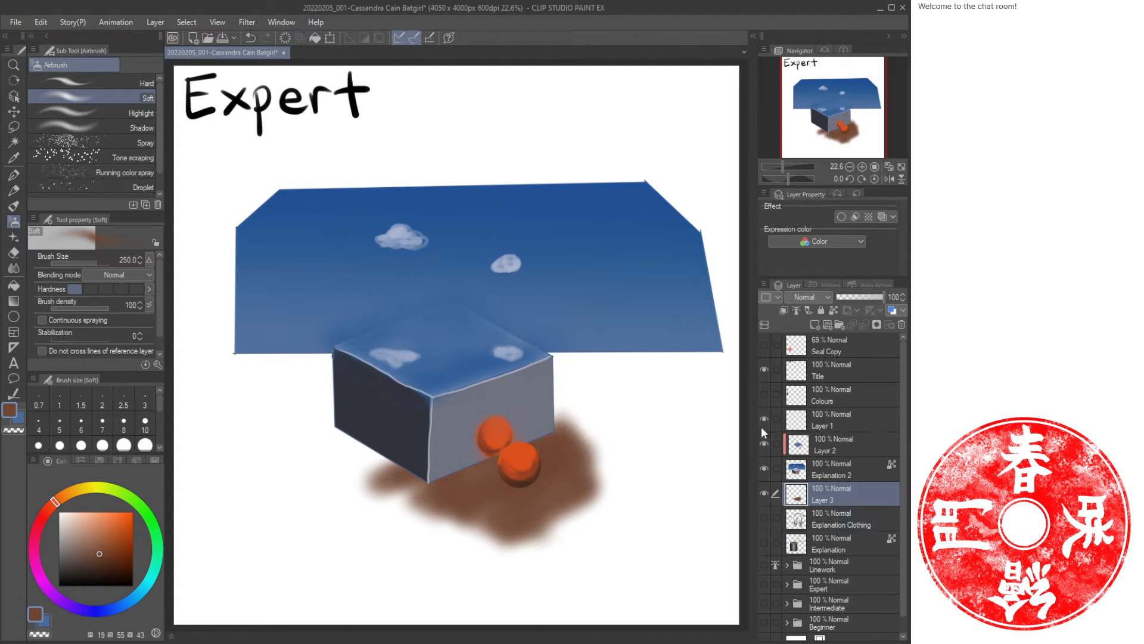
Sample the box's dark blue, switch to a 70 px oil paint brush, and save the file.
{"action": "left_click", "coordinate": [835, 442]}
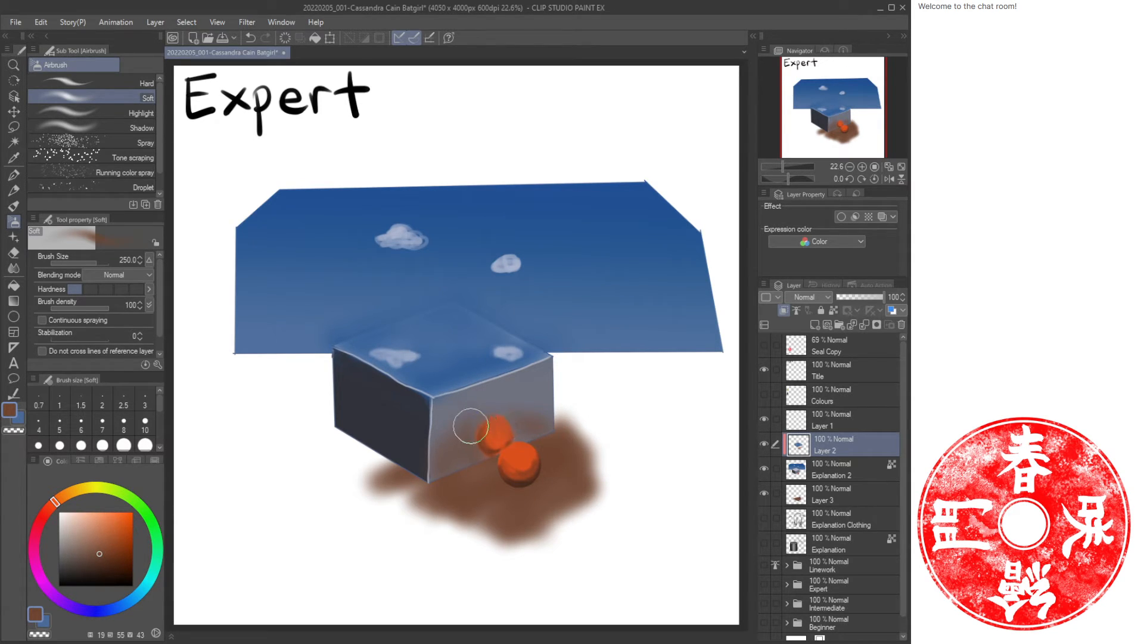
{"action": "key", "text": "bracketleft"}
{"action": "key", "text": "bracketleft"}
{"action": "key", "text": "bracketleft"}
{"action": "key", "text": "bracketleft"}
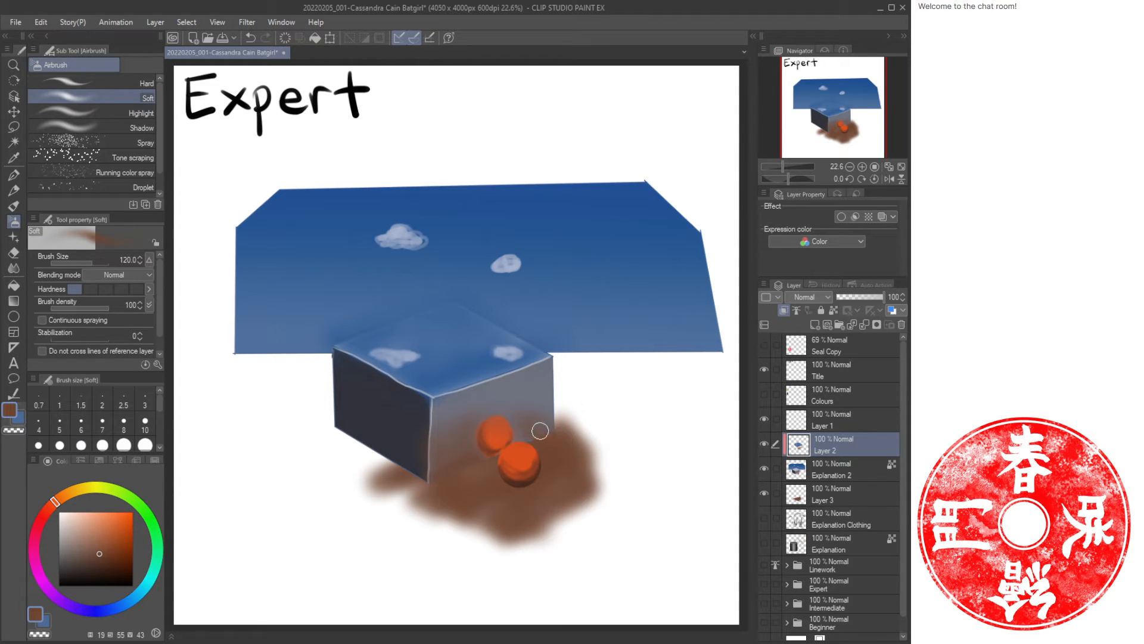
{"action": "left_click", "coordinate": [410, 433], "text": "alt"}
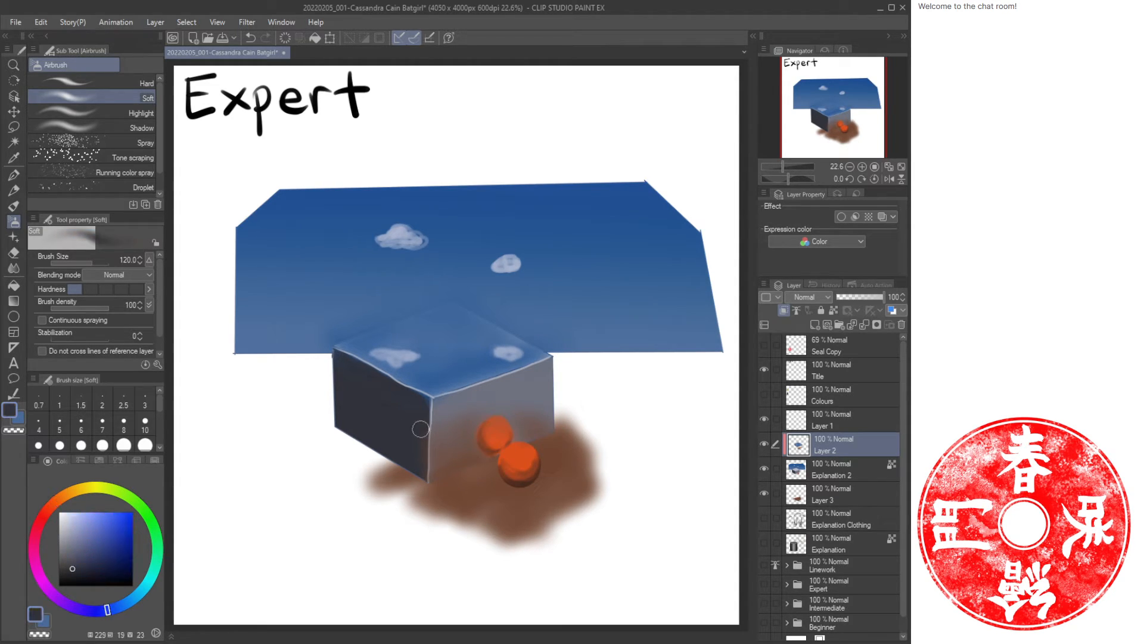
{"action": "key", "text": "b"}
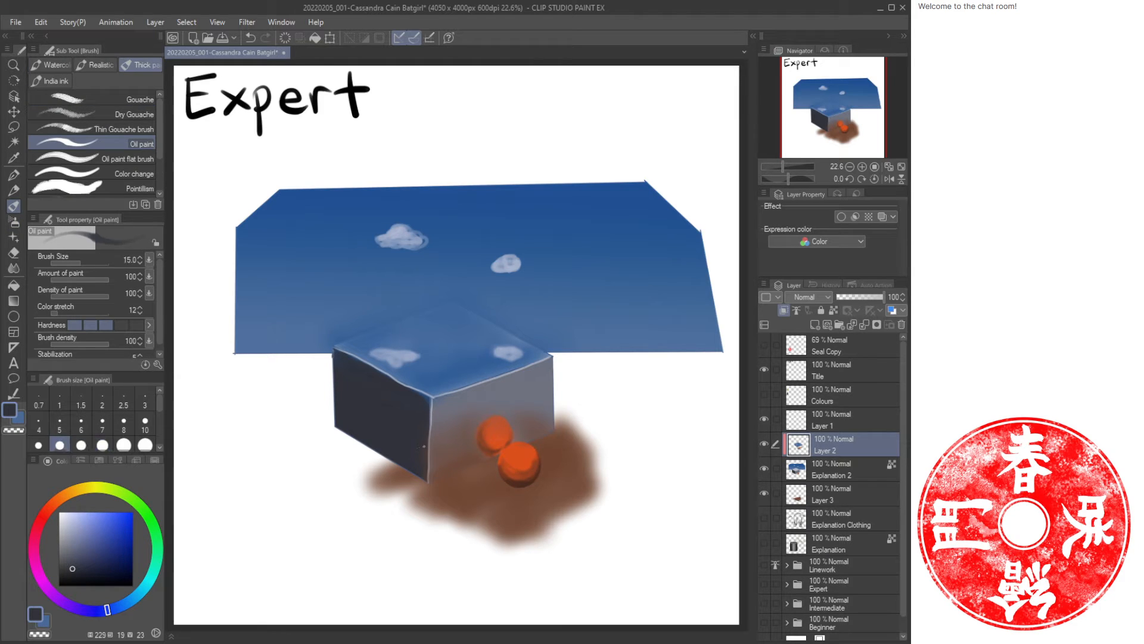
{"action": "key", "text": "bracketright"}
{"action": "key", "text": "bracketright"}
{"action": "key", "text": "bracketright"}
{"action": "key", "text": "bracketright"}
{"action": "key", "text": "ctrl+s"}
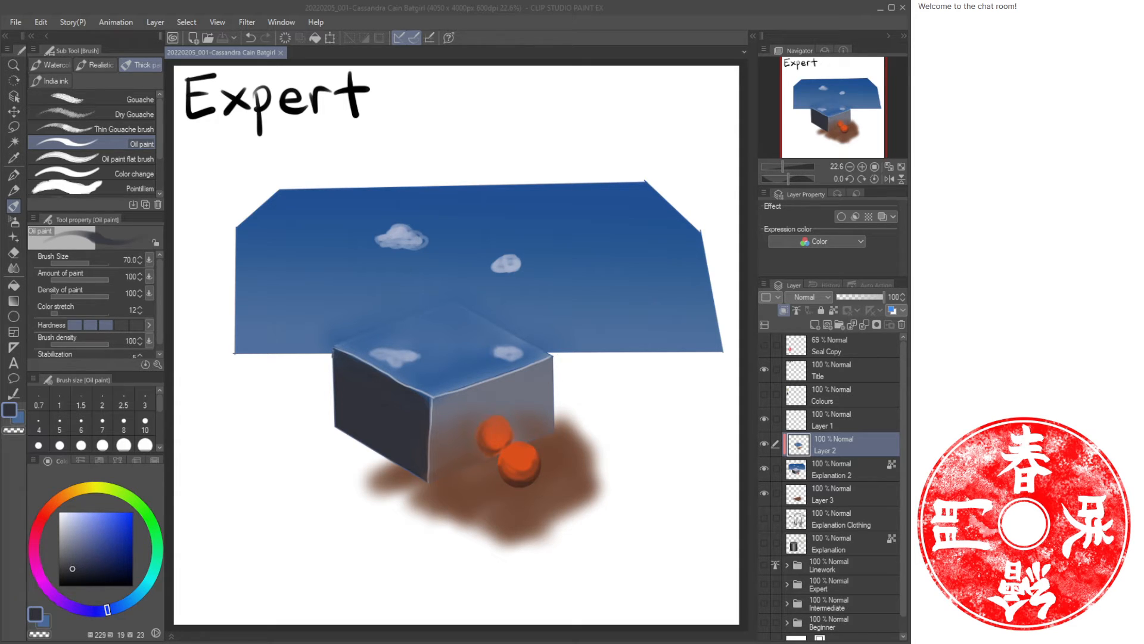
Group all the explanation layers into a new folder named Explanation and collapse it.
{"action": "left_click", "coordinate": [852, 421]}
{"action": "left_click", "coordinate": [841, 325]}
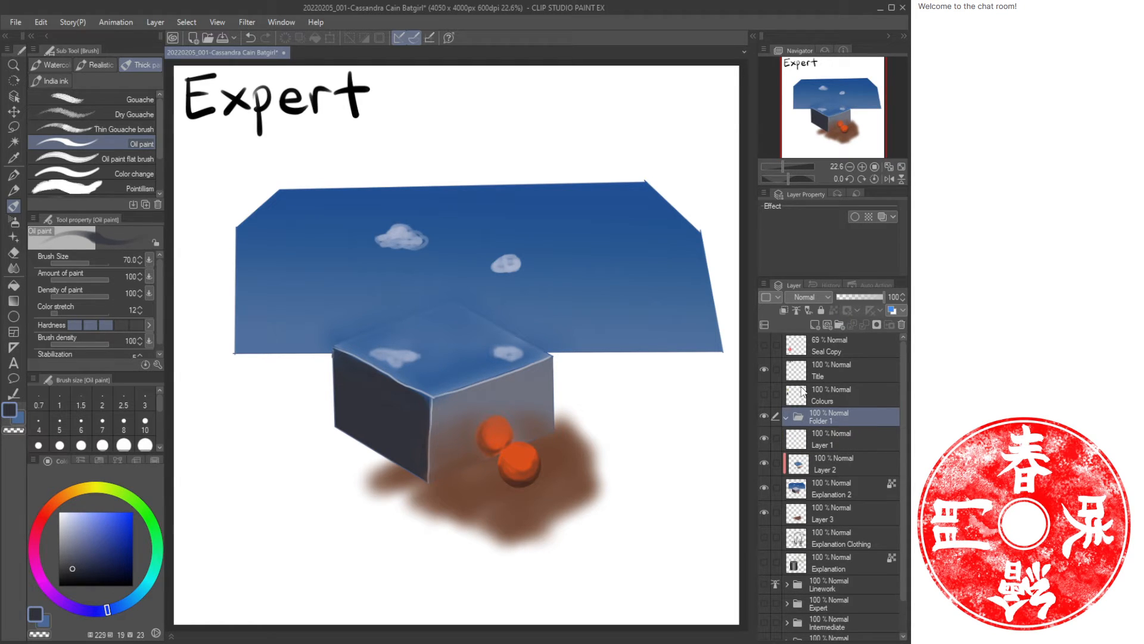
{"action": "type", "text": "Explanation"}
{"action": "key", "text": "Return"}
{"action": "left_click", "coordinate": [824, 439]}
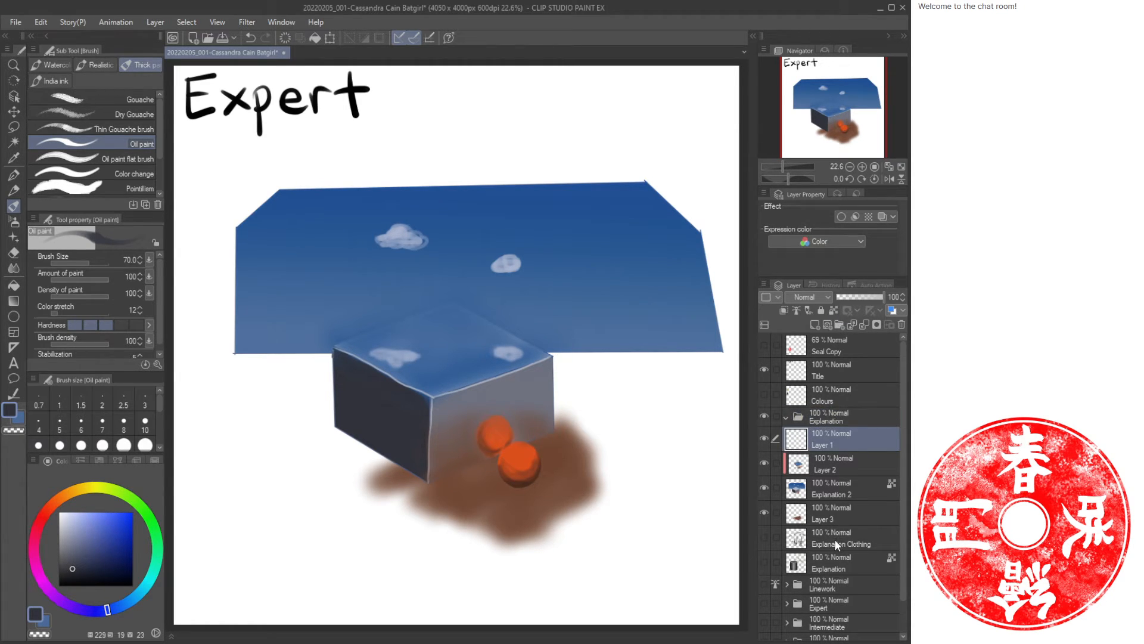
{"action": "left_click", "coordinate": [834, 564], "text": "shift"}
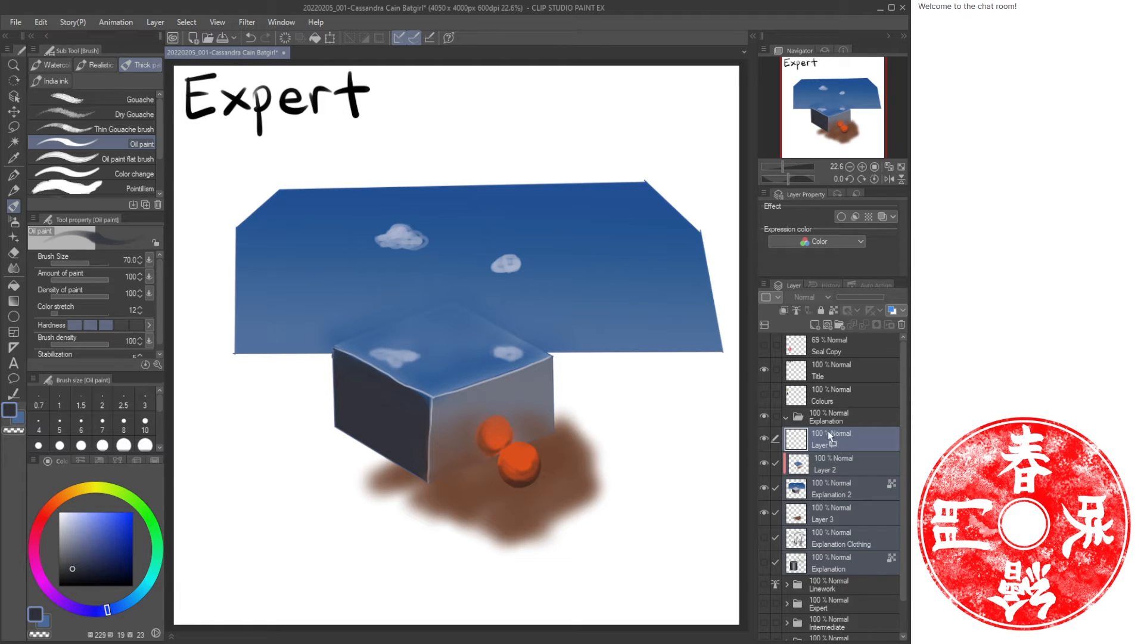
{"action": "left_click_drag", "start_coordinate": [827, 431], "coordinate": [789, 416]}
{"action": "left_click", "coordinate": [787, 415]}
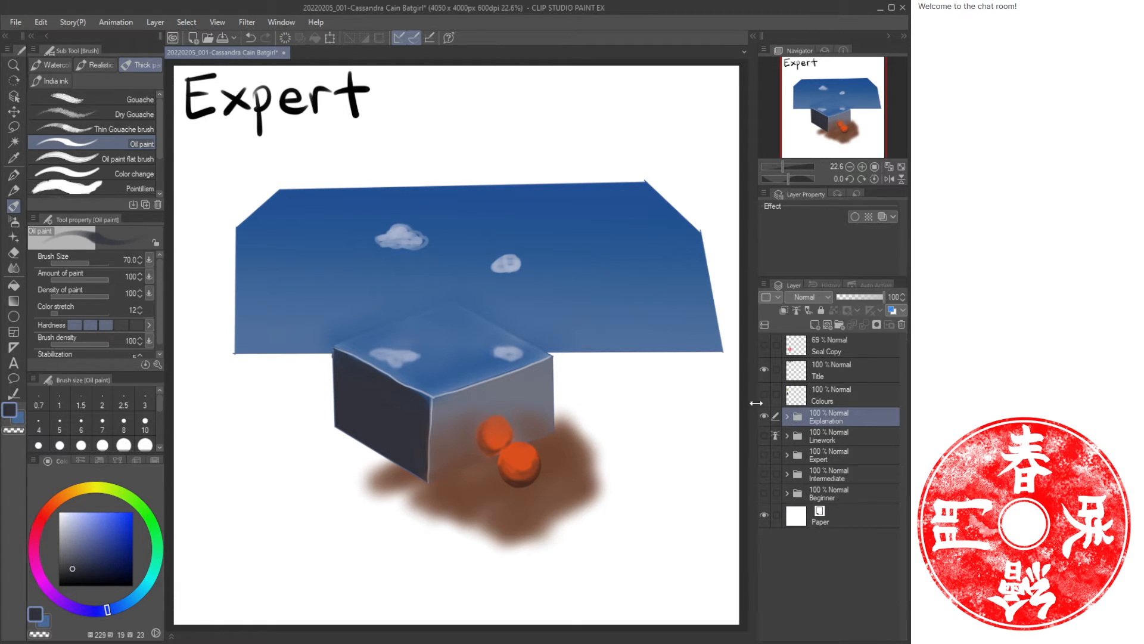
Hide the Explanation folder, show the Linework and Expert folders, and expand Expert.
{"action": "left_click", "coordinate": [849, 439]}
{"action": "left_click", "coordinate": [764, 435]}
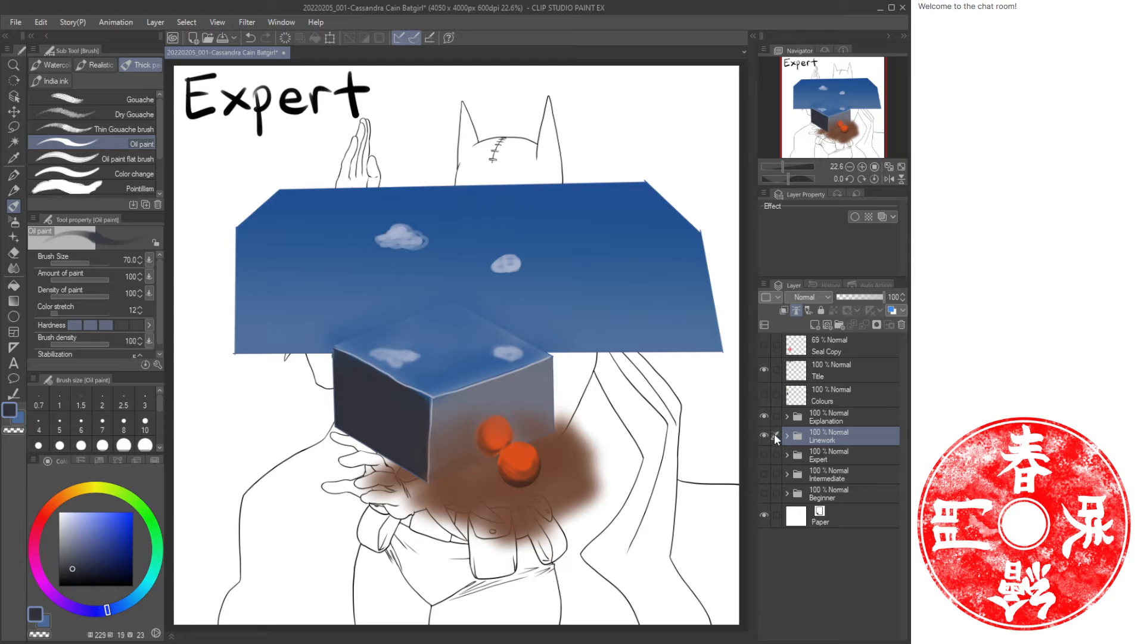
{"action": "left_click", "coordinate": [764, 416]}
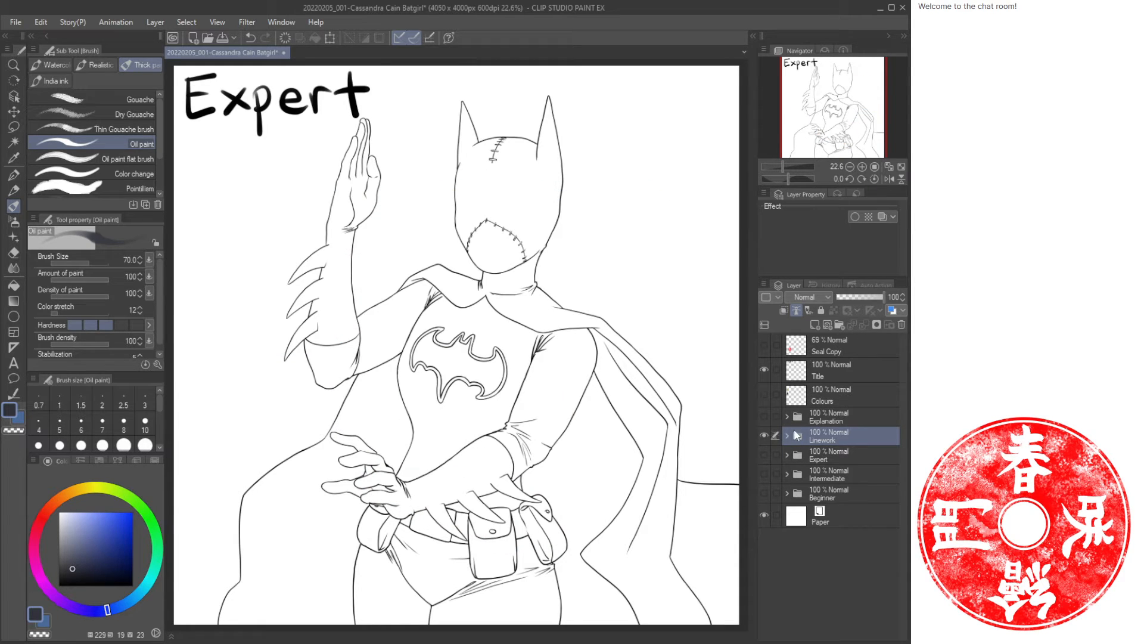
{"action": "left_click", "coordinate": [764, 454]}
{"action": "left_click", "coordinate": [786, 456]}
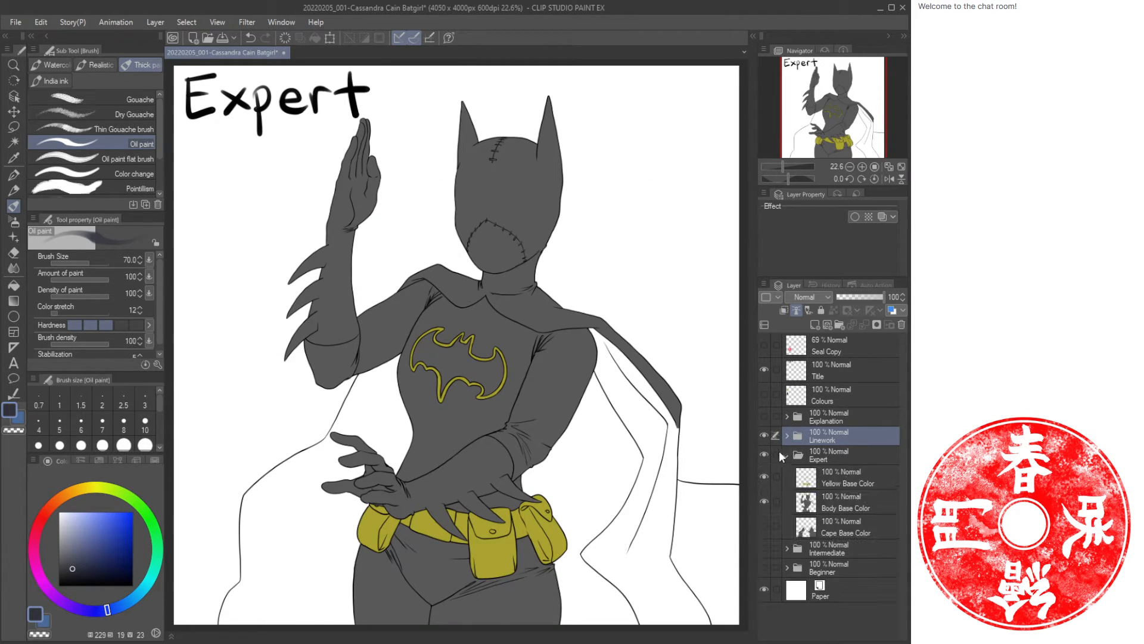
Add a layer named Body Shade above Body Base Color and clip it to the layer below.
{"action": "left_click", "coordinate": [860, 506]}
{"action": "key", "text": "ctrl+shift+n"}
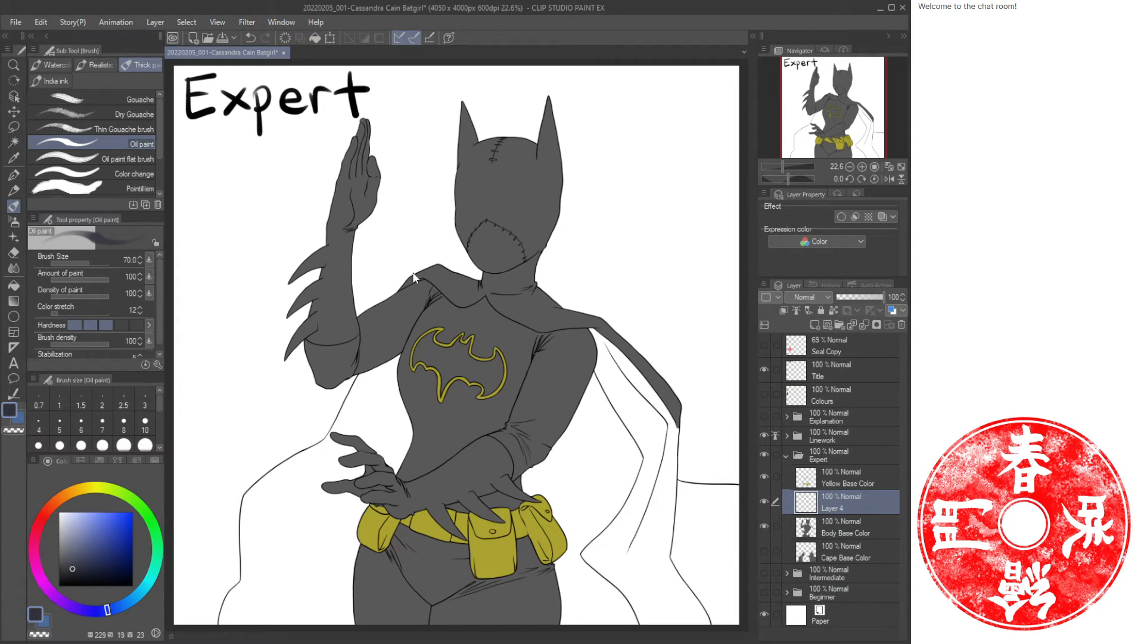
{"action": "type", "text": "Body Shade"}
{"action": "key", "text": "Return"}
{"action": "left_click", "coordinate": [784, 311]}
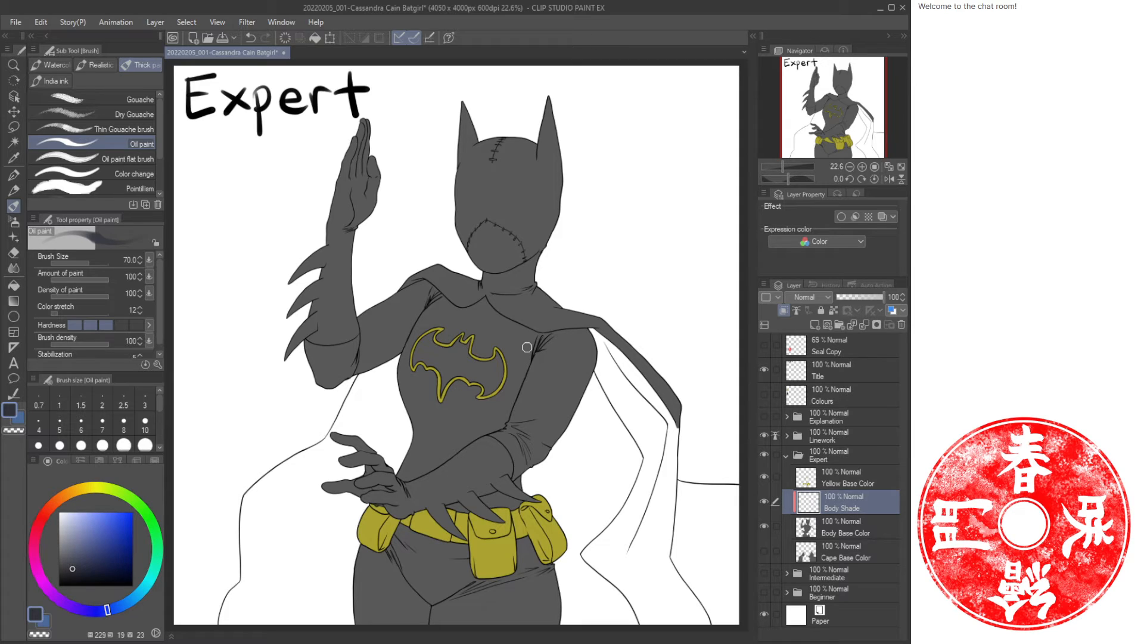
Show the Colours swatch layer and add a Back Light layer beneath Cape Base Color.
{"action": "left_click", "coordinate": [855, 373]}
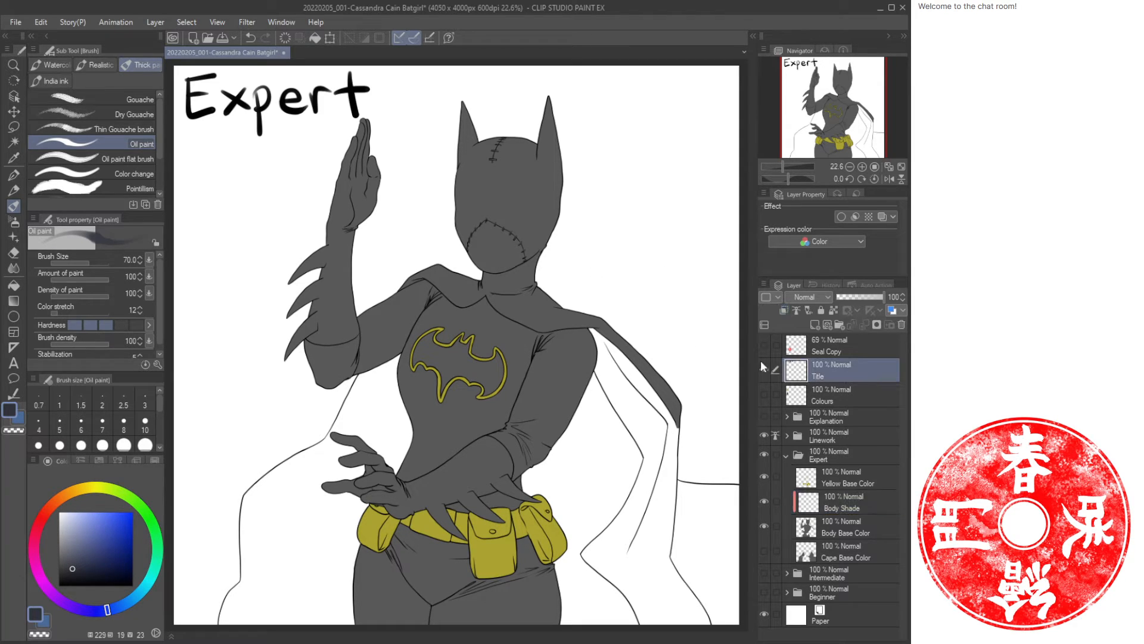
{"action": "left_click", "coordinate": [764, 394]}
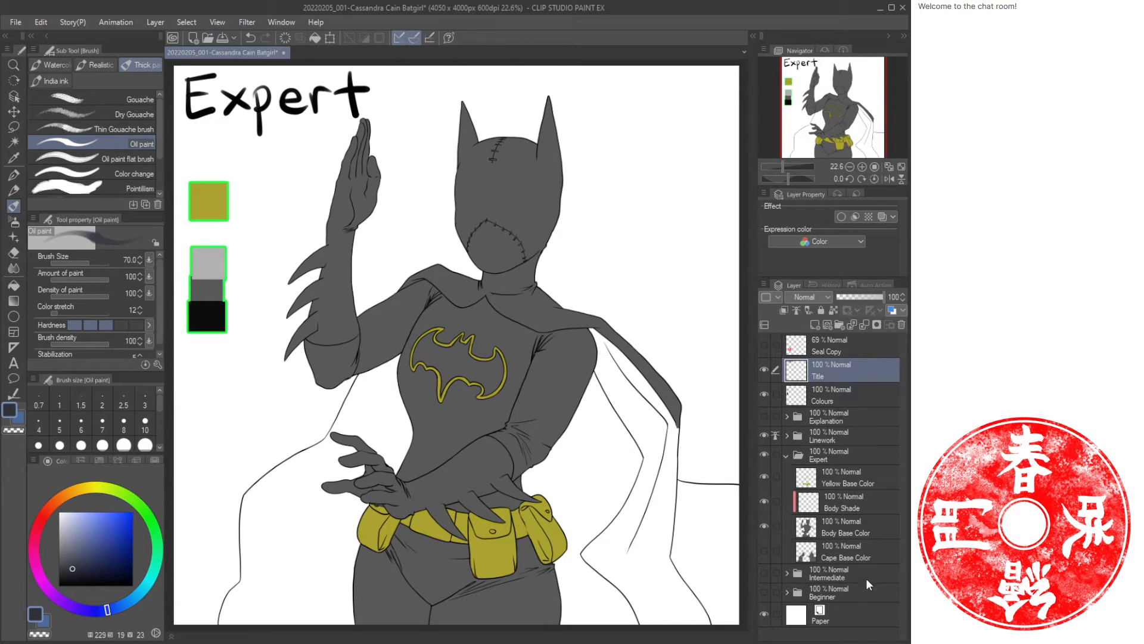
{"action": "left_click", "coordinate": [847, 556]}
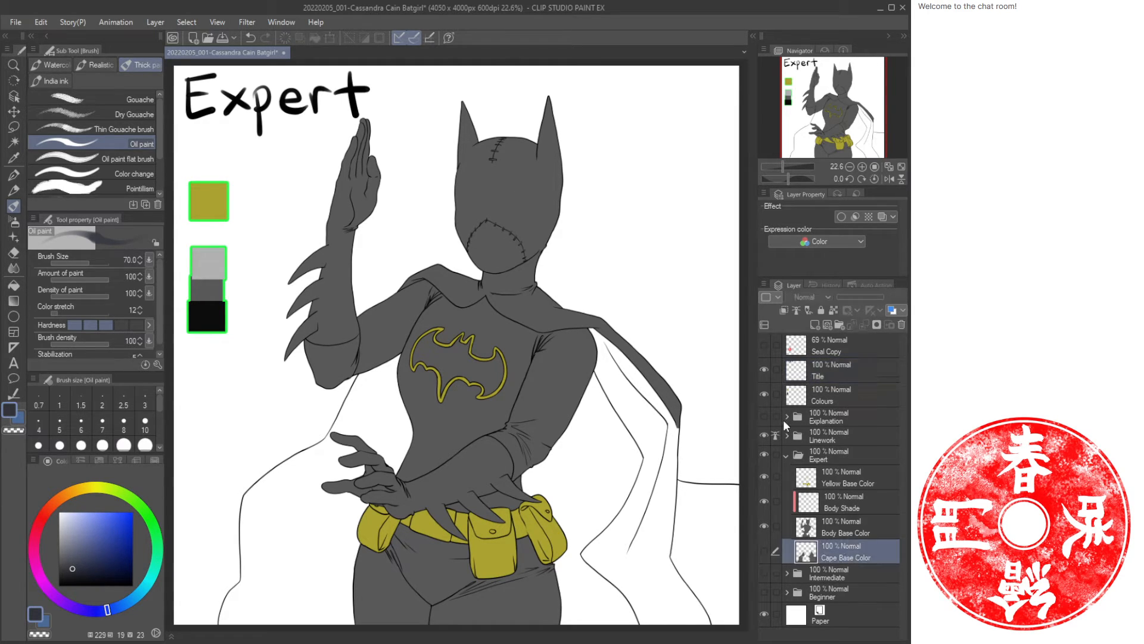
{"action": "key", "text": "ctrl+shift+n"}
{"action": "left_click_drag", "start_coordinate": [863, 546], "coordinate": [840, 585]}
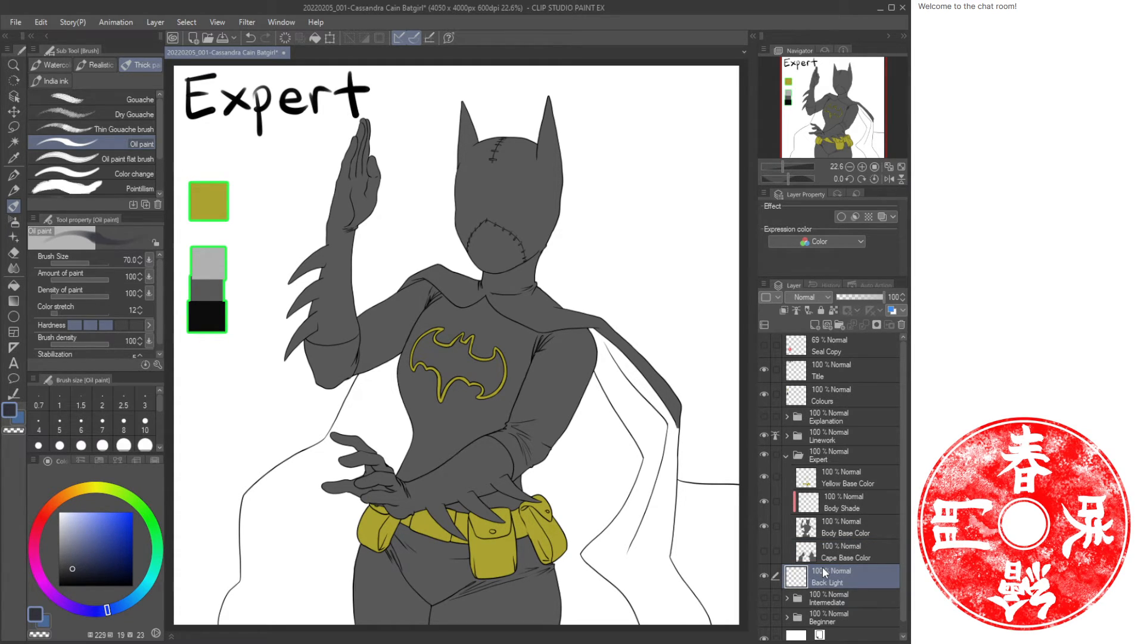
Add a layer named Front Light above Yellow Base Color.
{"action": "left_click", "coordinate": [853, 478]}
{"action": "key", "text": "t"}
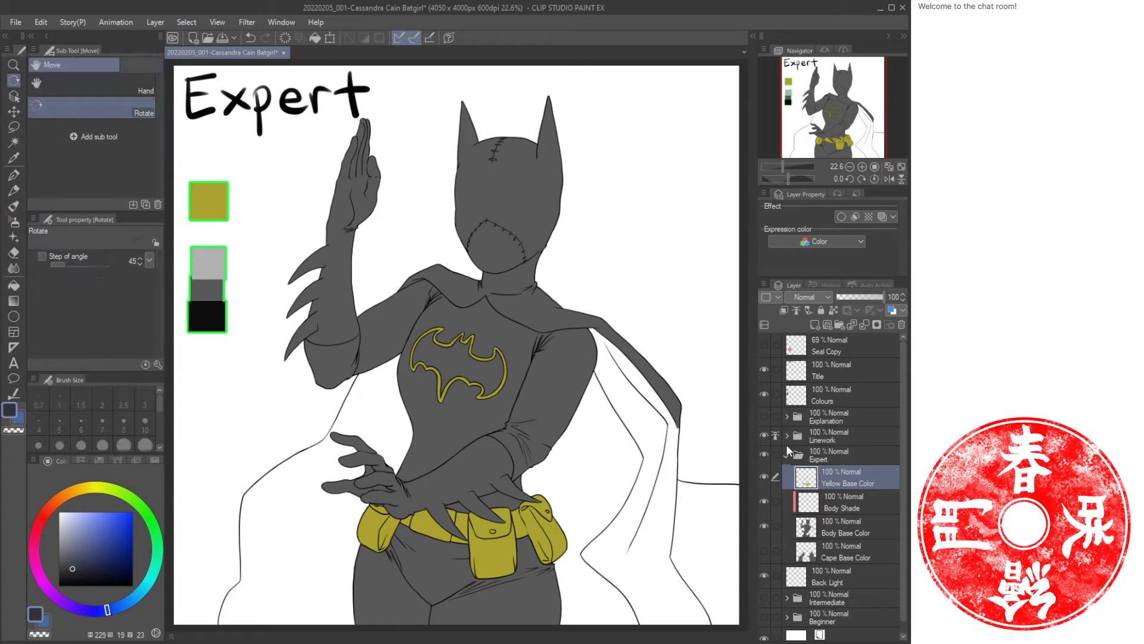
{"action": "key", "text": "ctrl+shift+n"}
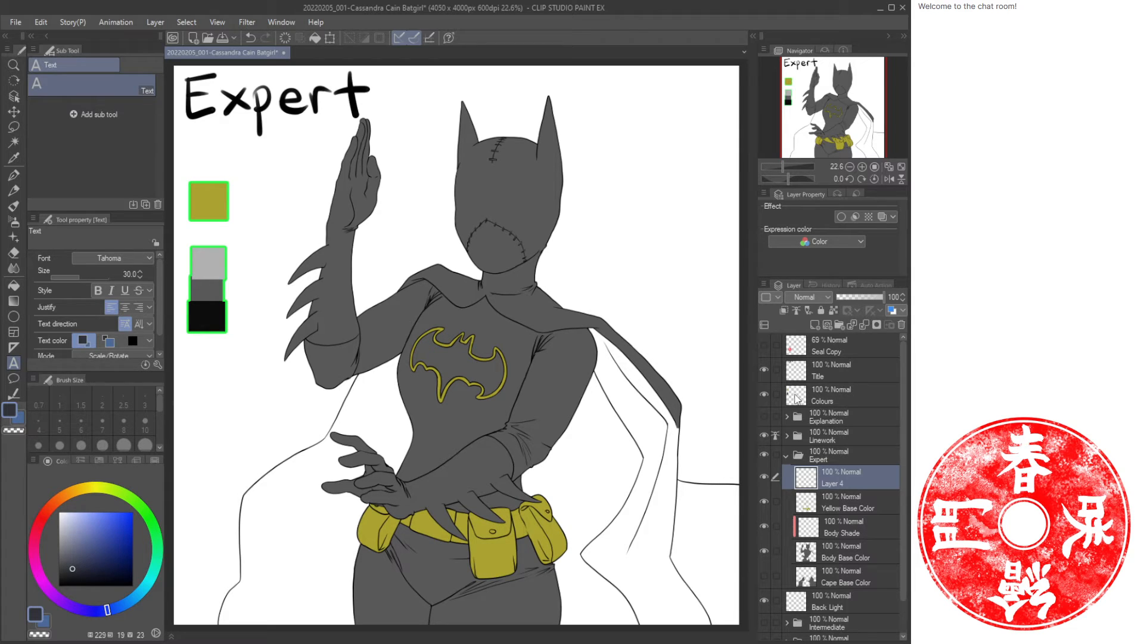
{"action": "type", "text": "Front Light"}
{"action": "key", "text": "Return"}
On the Back Light layer, build a pink radial gradient glow behind the figure's shoulder and raised arm.
{"action": "left_click", "coordinate": [843, 600]}
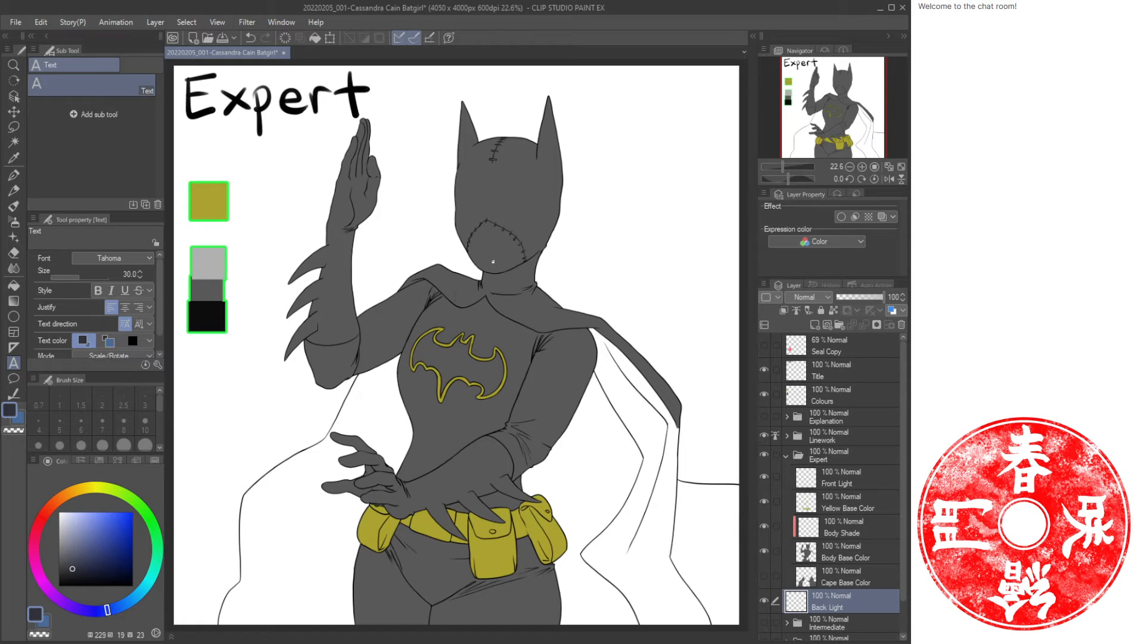
{"action": "left_click", "coordinate": [33, 546]}
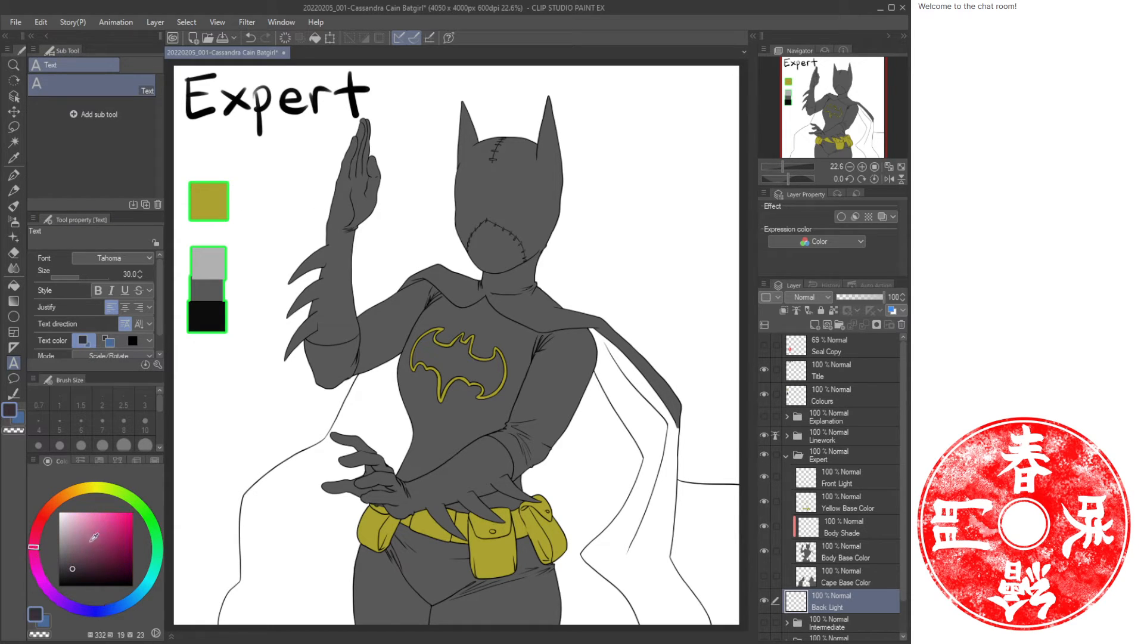
{"action": "left_click", "coordinate": [103, 535]}
{"action": "left_click_drag", "start_coordinate": [103, 536], "coordinate": [108, 515]}
{"action": "key", "text": "g"}
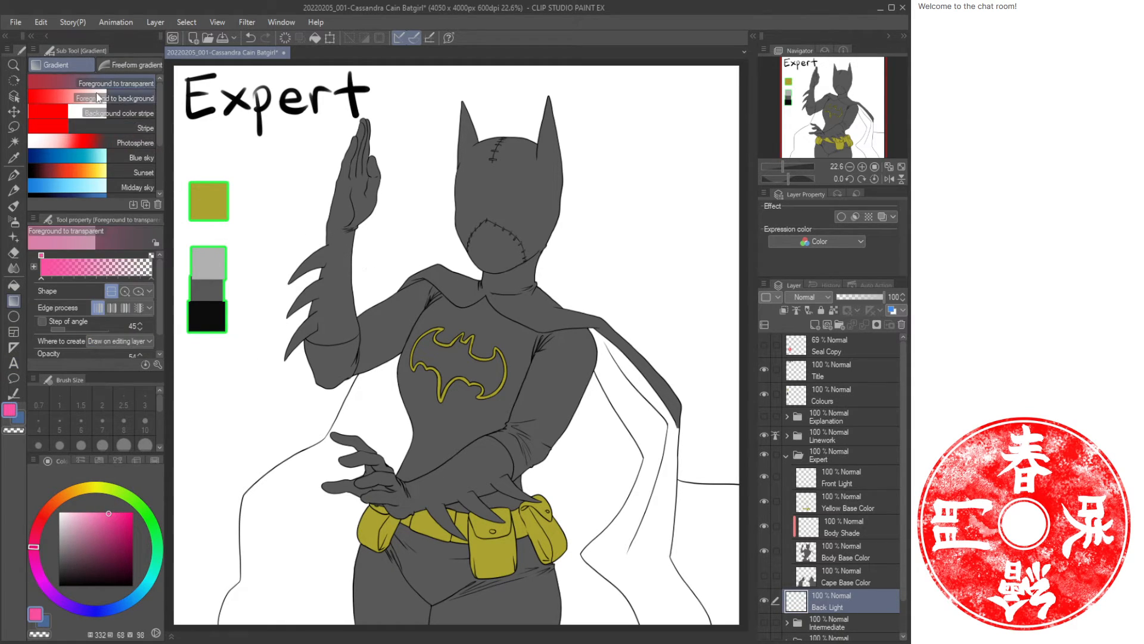
{"action": "key", "text": "g"}
{"action": "key", "text": "g"}
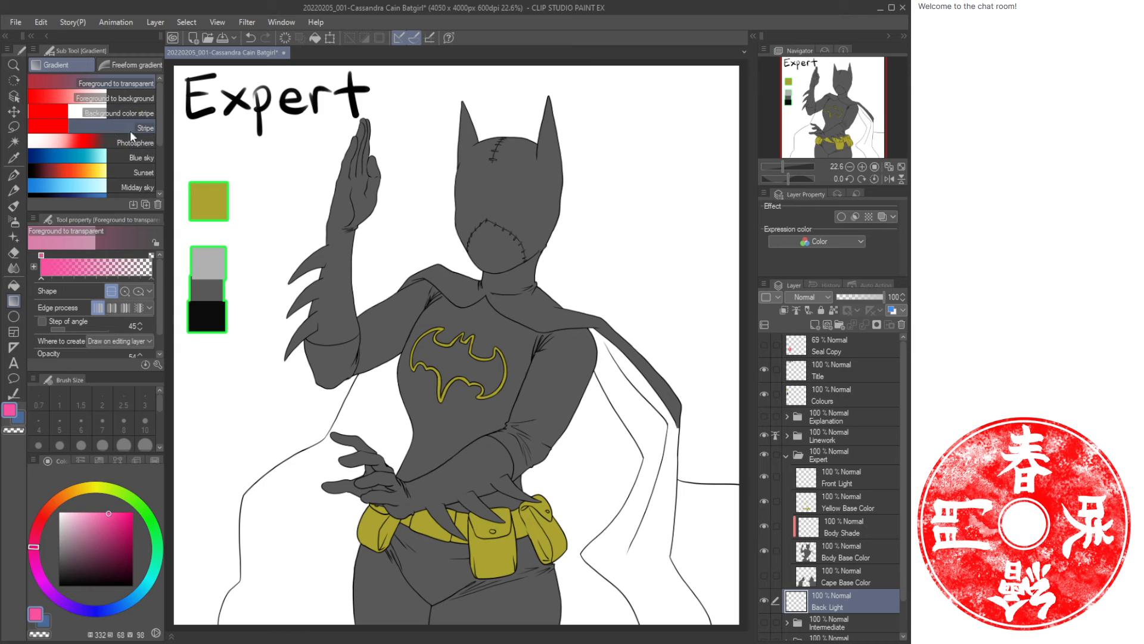
{"action": "left_click", "coordinate": [125, 291]}
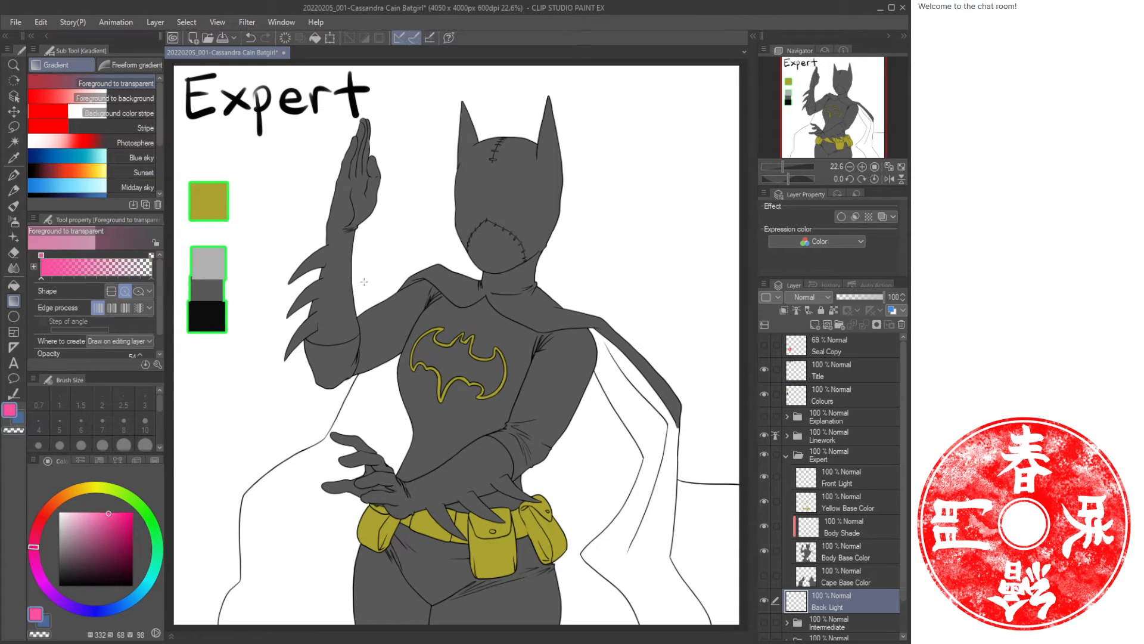
{"action": "left_click_drag", "start_coordinate": [364, 281], "coordinate": [491, 417]}
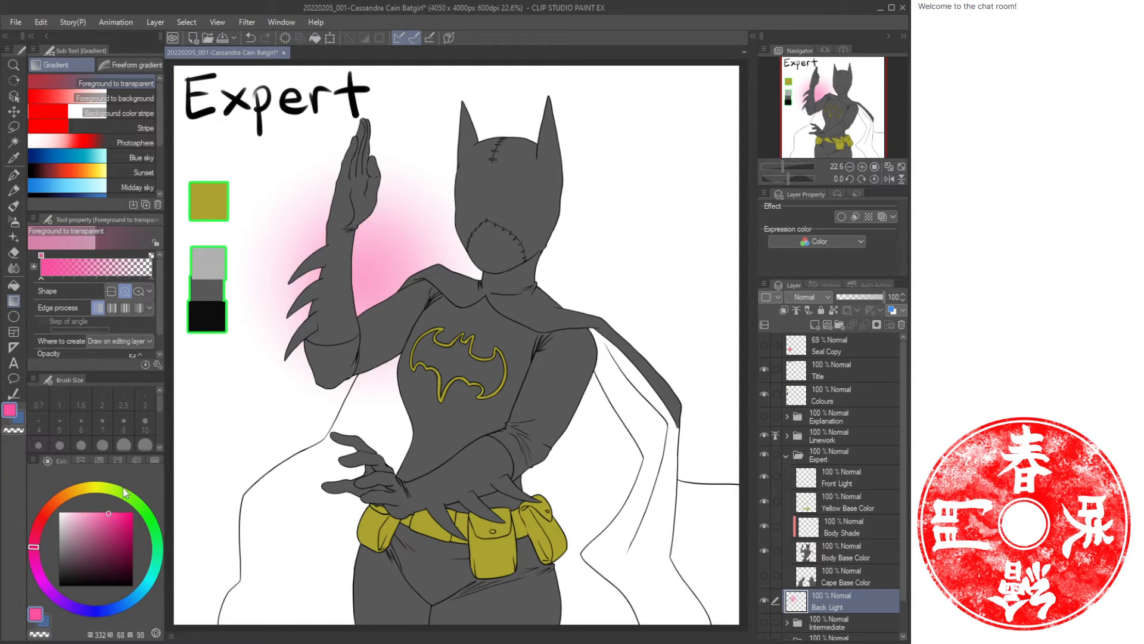
{"action": "key", "text": "ctrl+z"}
{"action": "left_click", "coordinate": [132, 511]}
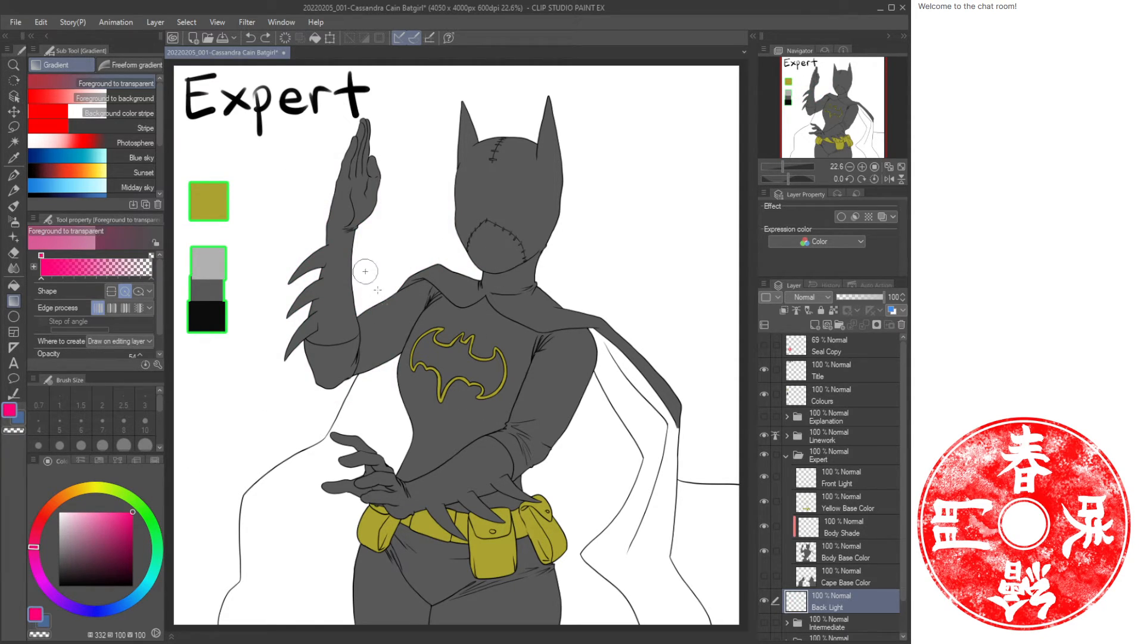
{"action": "left_click_drag", "start_coordinate": [366, 272], "coordinate": [505, 488]}
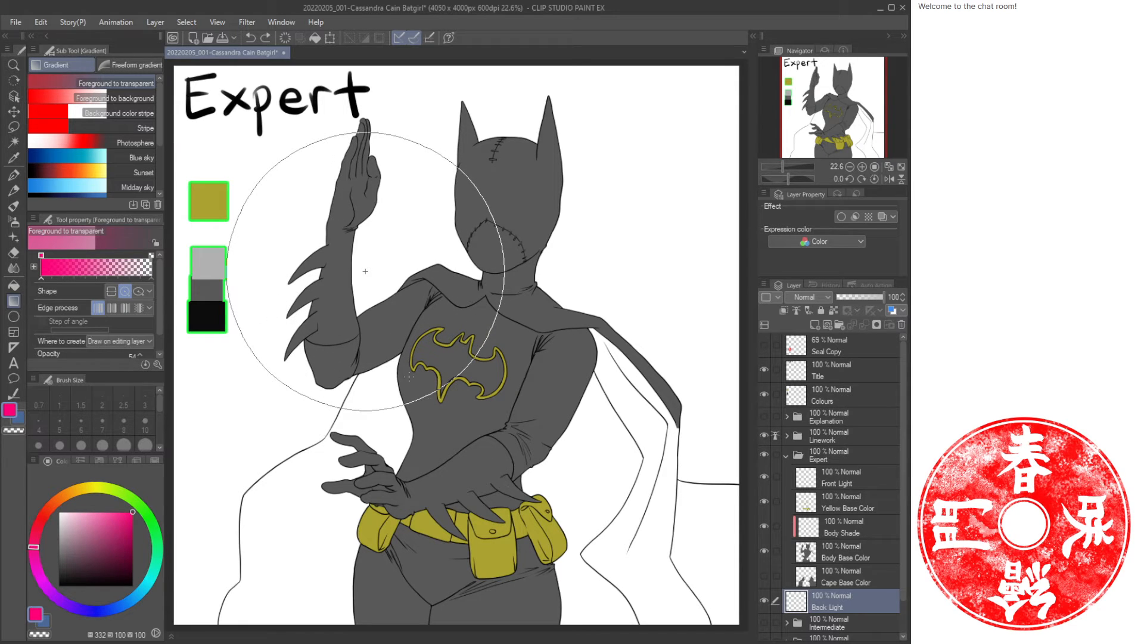
{"action": "left_click_drag", "start_coordinate": [409, 376], "coordinate": [409, 376]}
{"action": "left_click", "coordinate": [104, 511]}
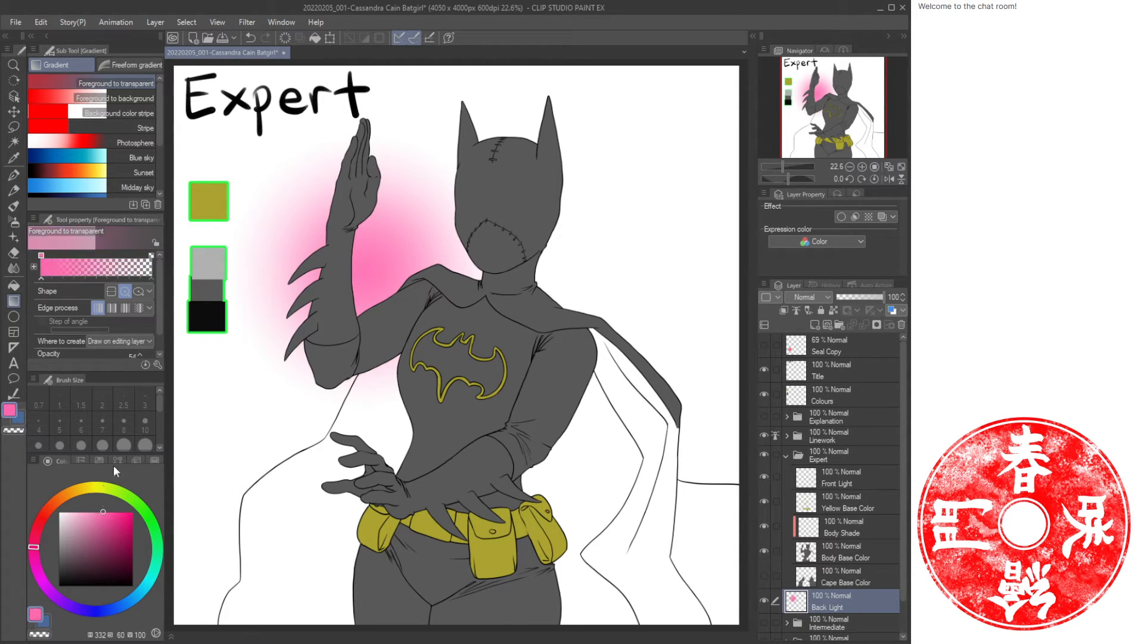
{"action": "left_click_drag", "start_coordinate": [361, 269], "coordinate": [410, 319]}
{"action": "left_click_drag", "start_coordinate": [406, 267], "coordinate": [407, 266]}
{"action": "left_click", "coordinate": [85, 511]}
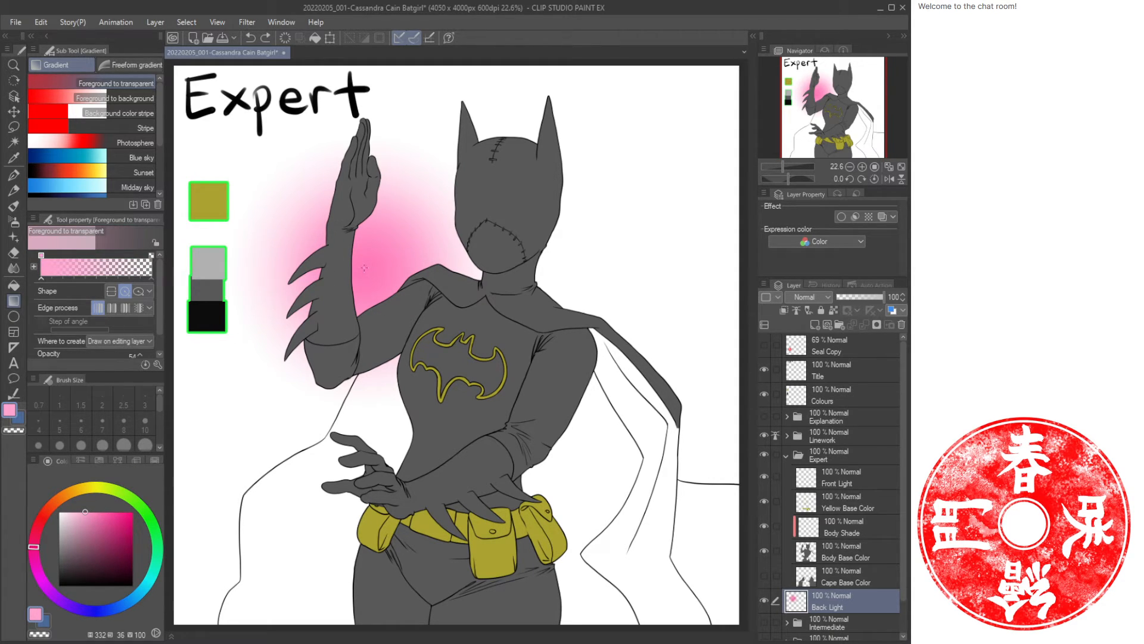
{"action": "left_click_drag", "start_coordinate": [365, 269], "coordinate": [410, 317]}
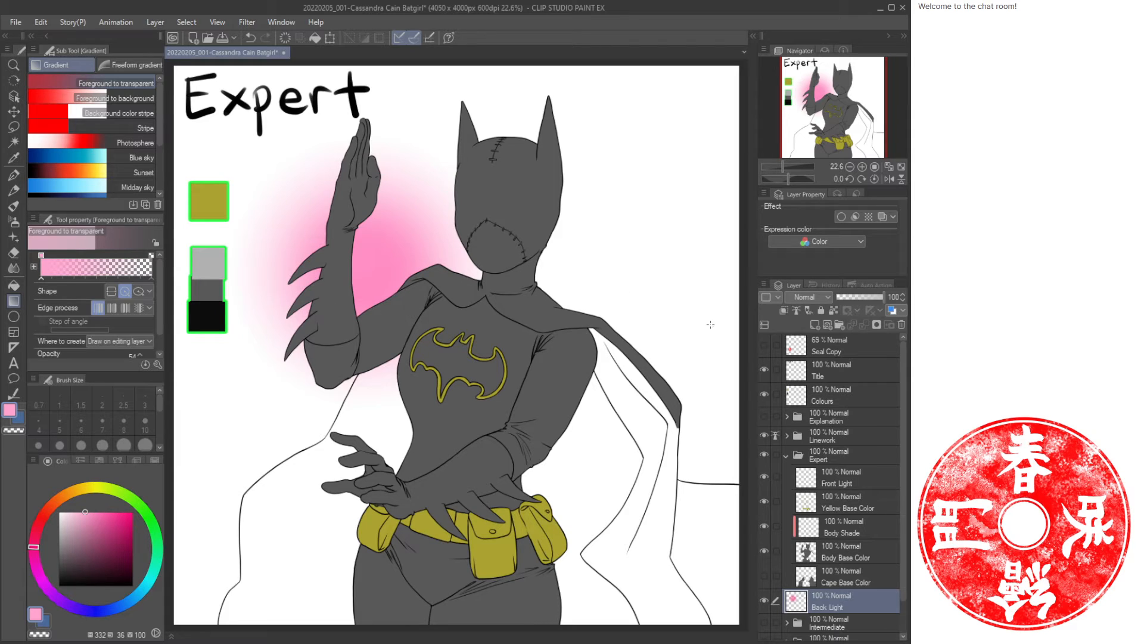
Tint the Paper layer a dusty grey-mauve.
{"action": "scroll", "coordinate": [904, 608], "scroll_direction": "down", "scroll_amount": 2}
{"action": "left_click", "coordinate": [841, 625]}
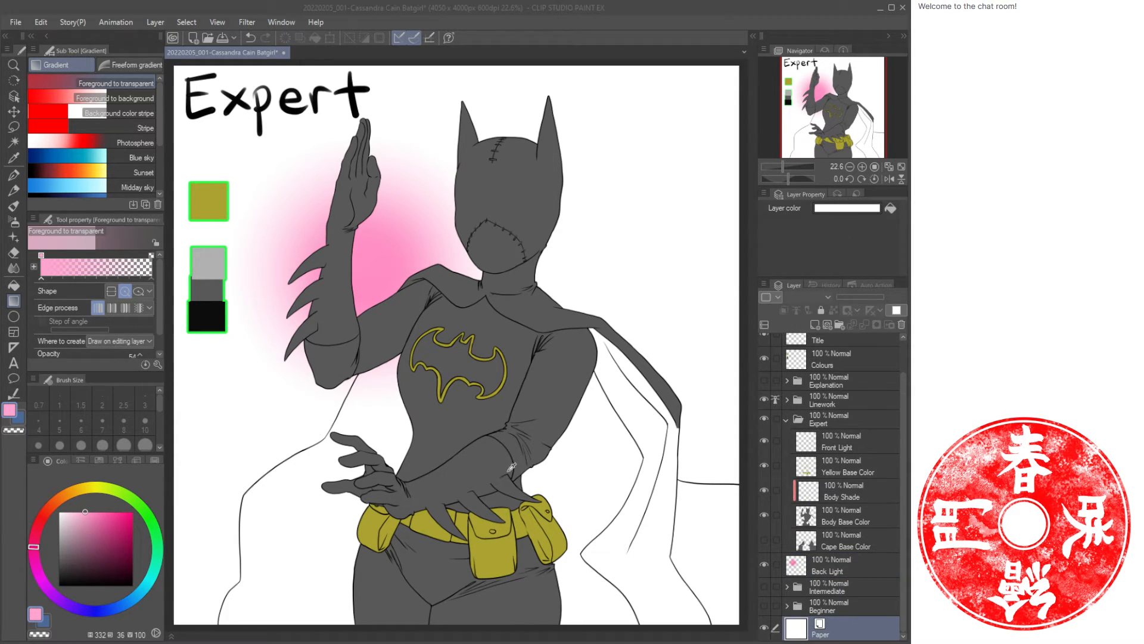
{"action": "left_click", "coordinate": [753, 370]}
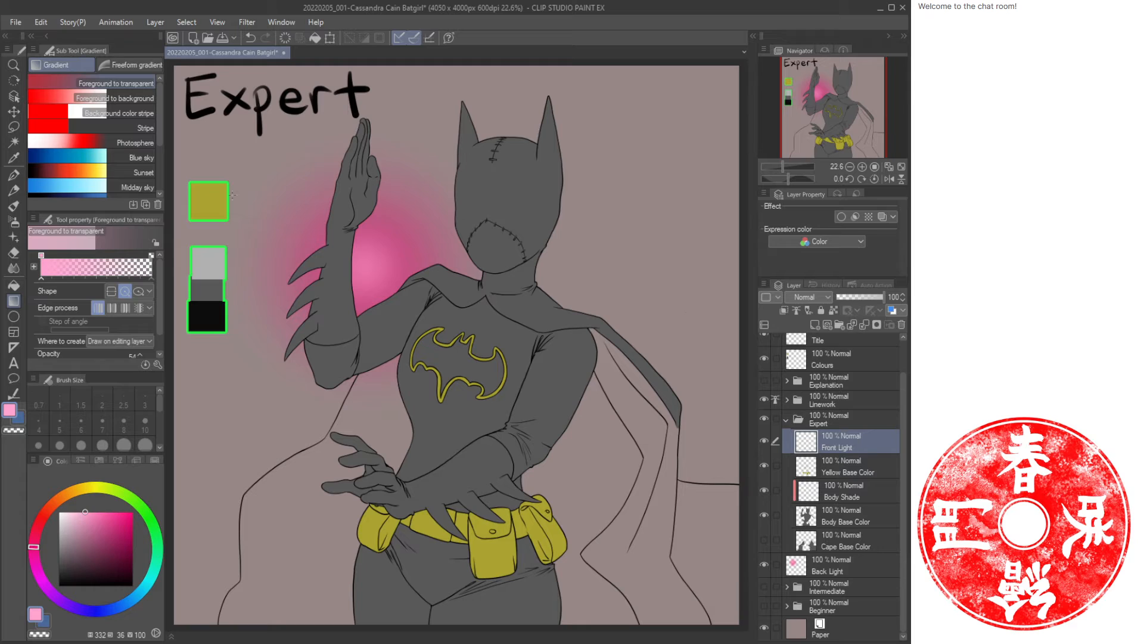
On the Front Light layer, build a yellow-green radial gradient glow in the canvas's upper right corner.
{"action": "left_click", "coordinate": [113, 490]}
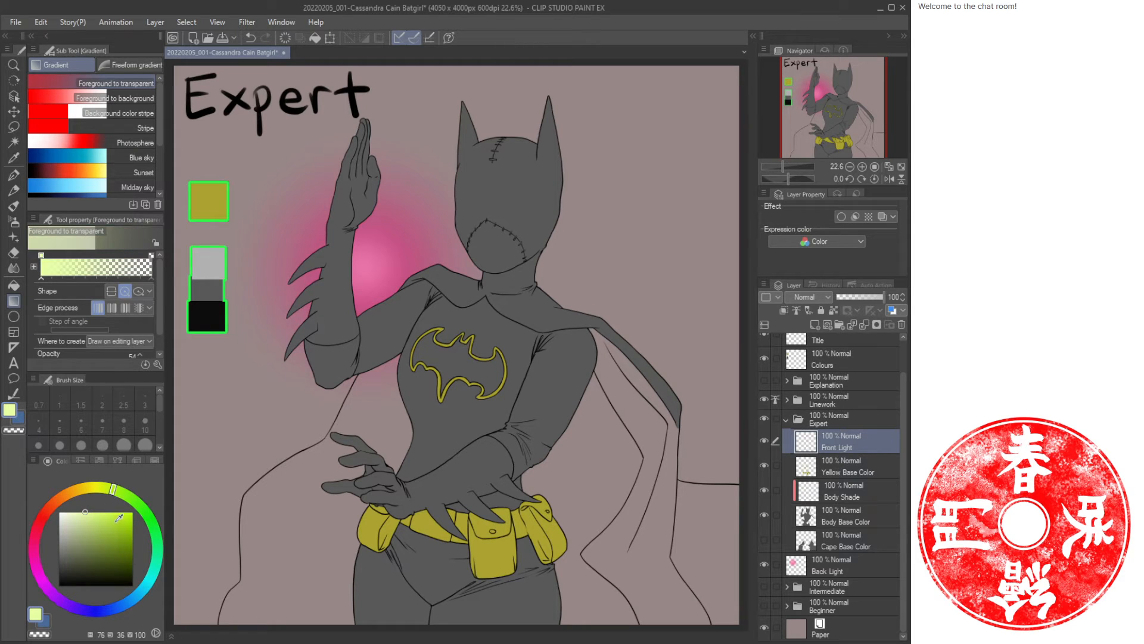
{"action": "left_click", "coordinate": [119, 513]}
{"action": "key", "text": "g"}
{"action": "key", "text": "g"}
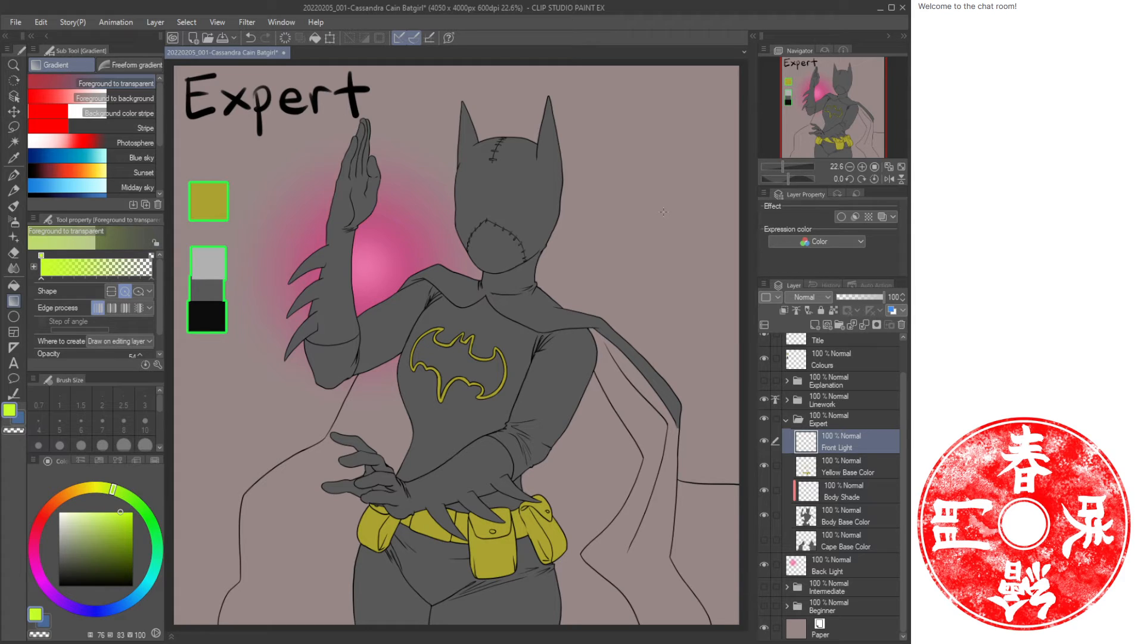
{"action": "left_click_drag", "start_coordinate": [679, 176], "coordinate": [592, 344]}
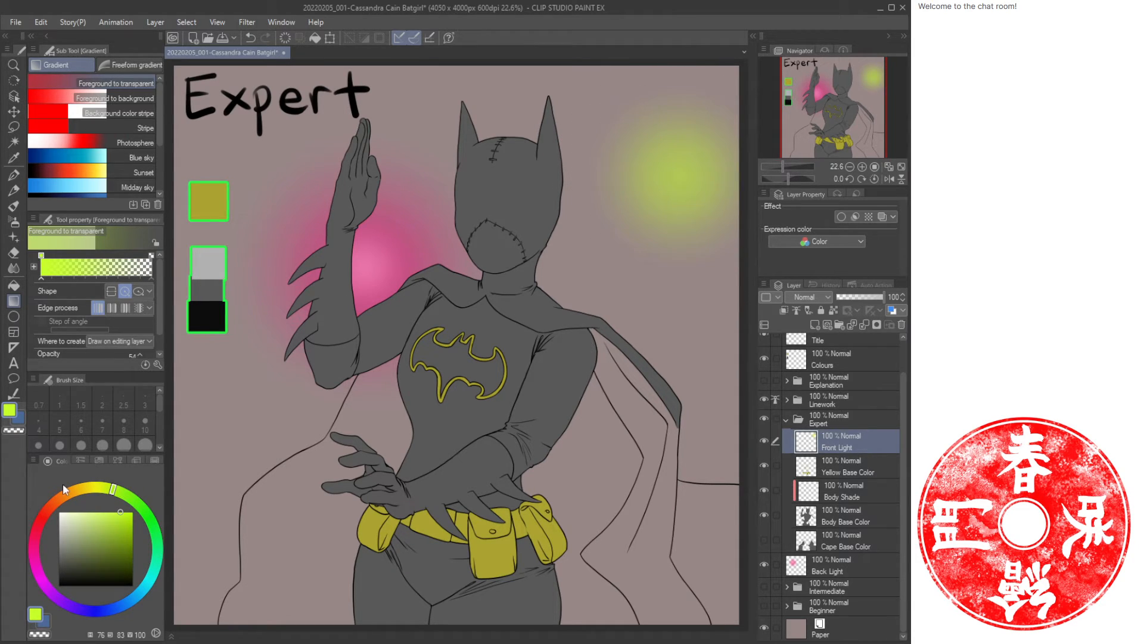
{"action": "left_click", "coordinate": [91, 511]}
{"action": "left_click_drag", "start_coordinate": [683, 177], "coordinate": [651, 242]}
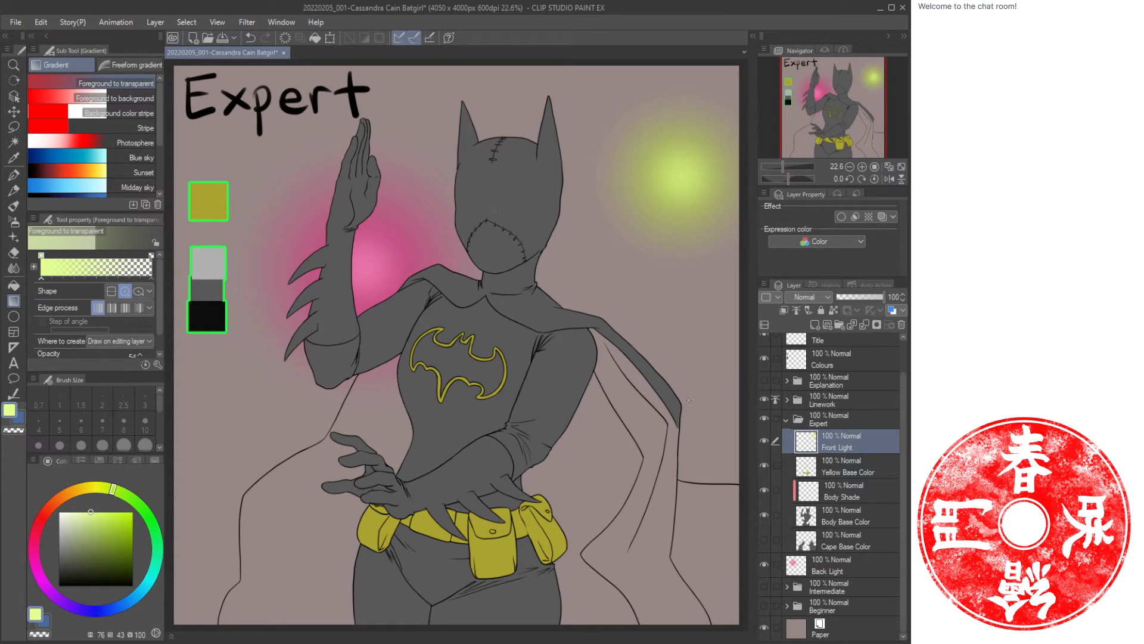
Select the Body Shade layer and sample the black swatch colour for shading.
{"action": "left_click", "coordinate": [846, 475]}
{"action": "left_click", "coordinate": [854, 494]}
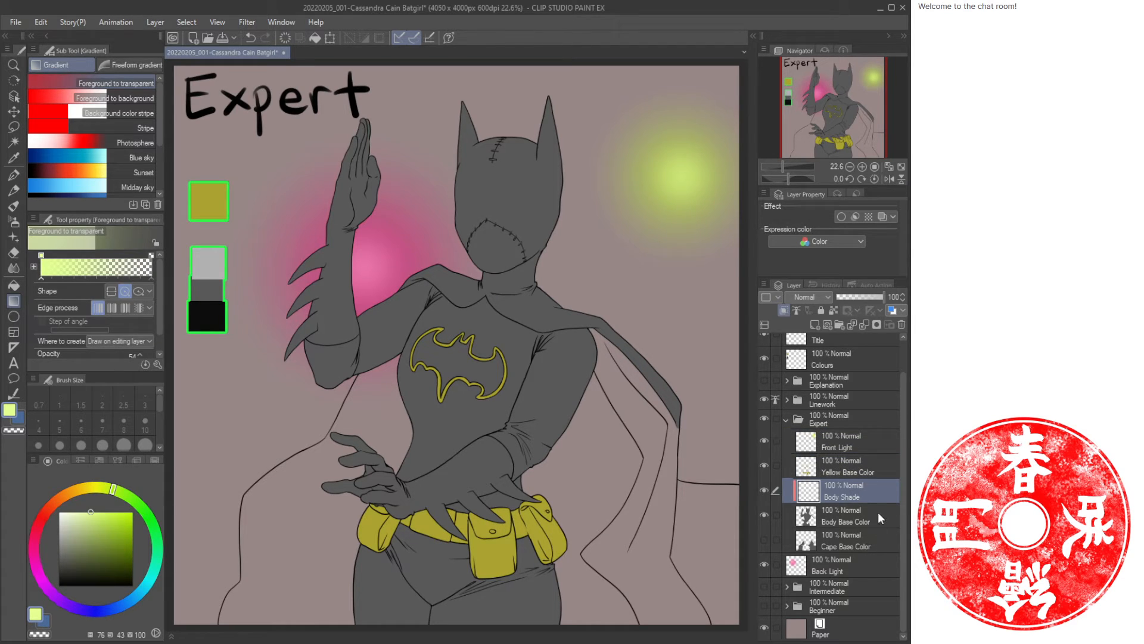
{"action": "key", "text": "i"}
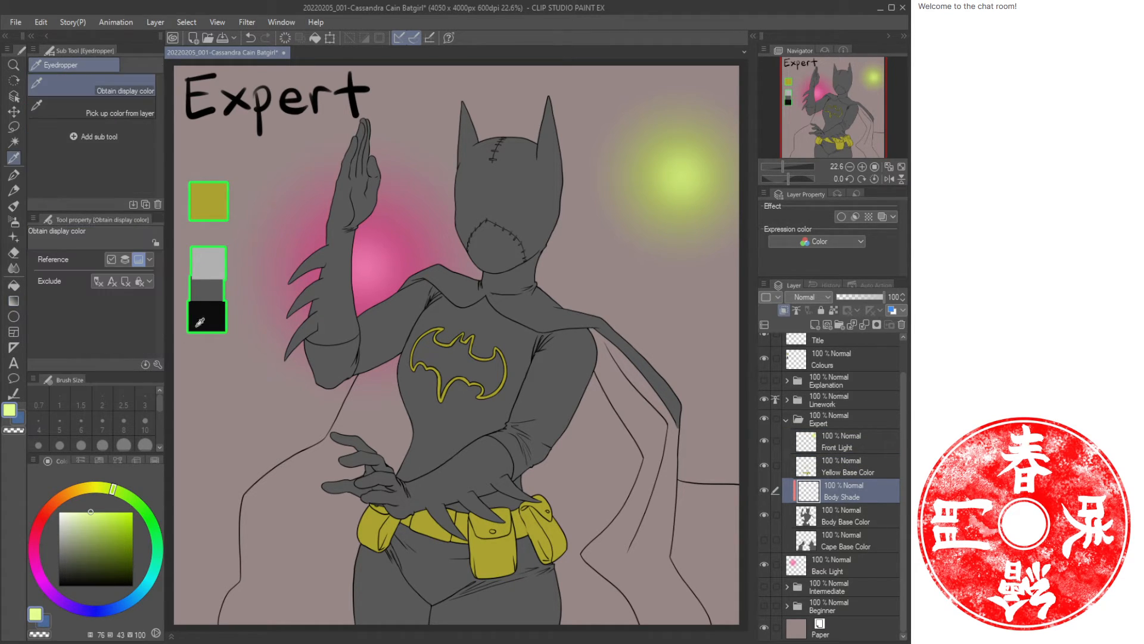
{"action": "left_click", "coordinate": [265, 311]}
{"action": "key", "text": "ctrl+space"}
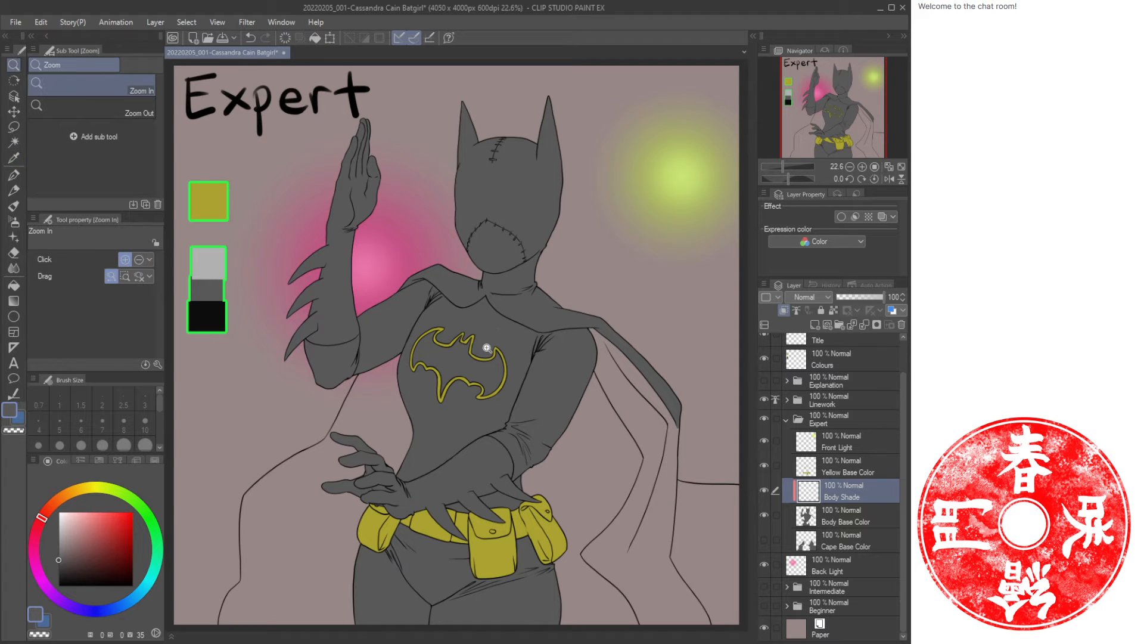
{"action": "left_click_drag", "start_coordinate": [395, 312], "coordinate": [413, 332]}
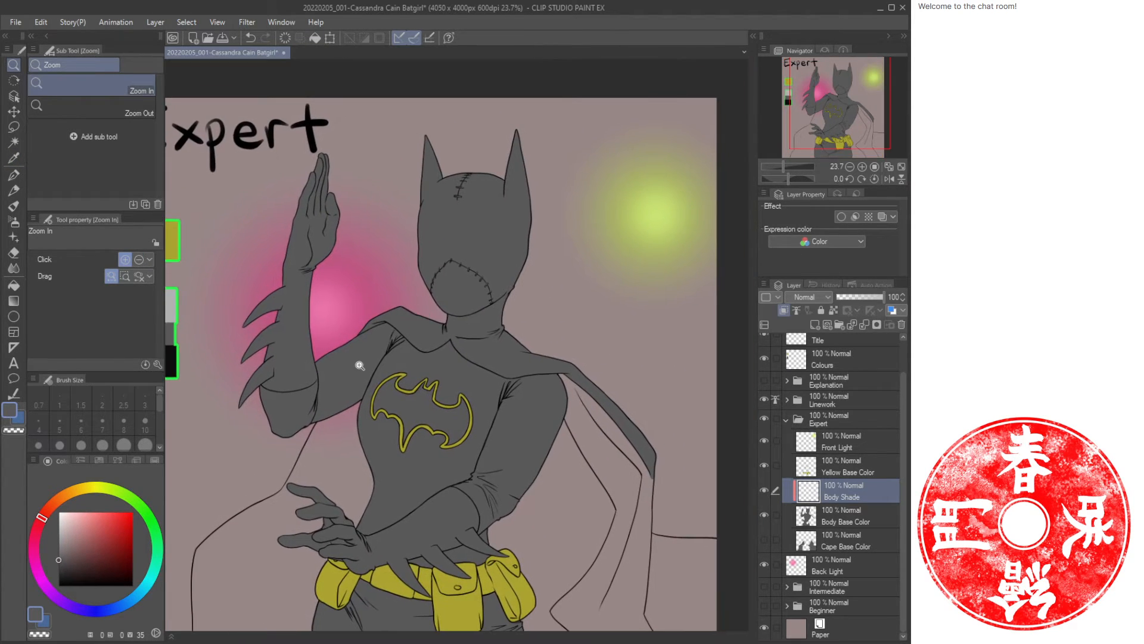
{"action": "left_click_drag", "start_coordinate": [360, 364], "coordinate": [451, 394]}
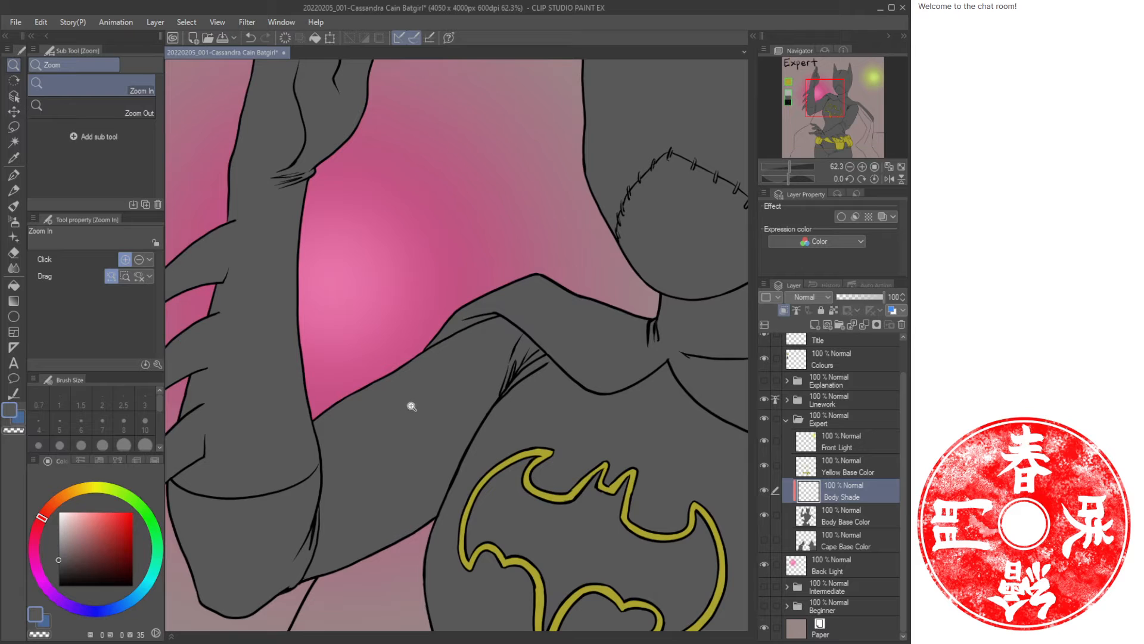
{"action": "key", "text": "b"}
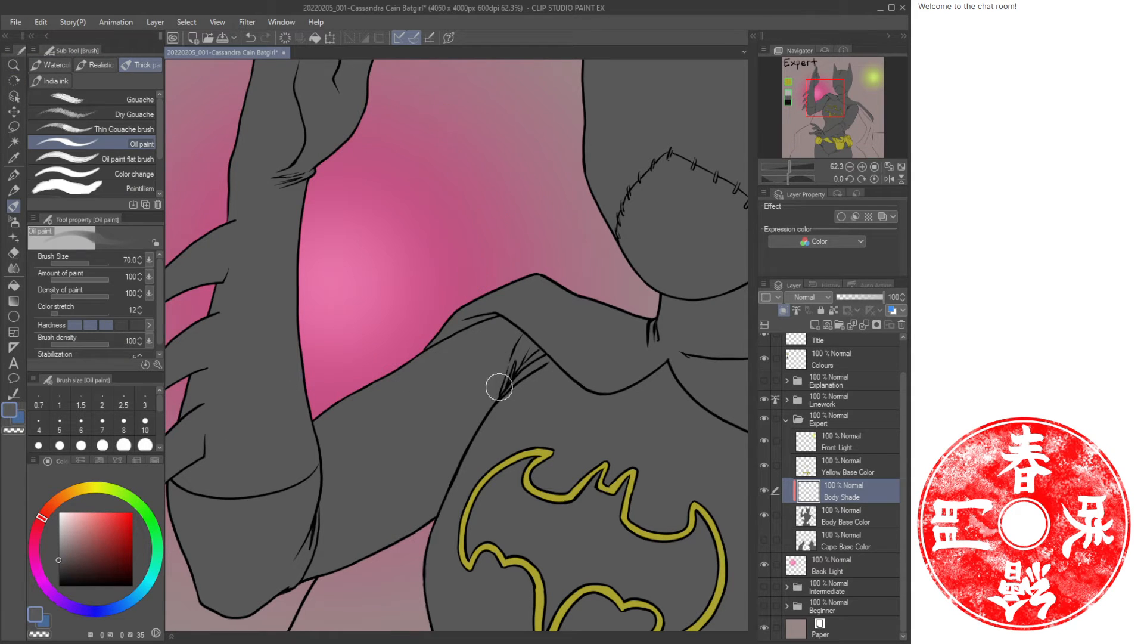
{"action": "key", "text": "ctrl+space"}
{"action": "left_click_drag", "start_coordinate": [543, 368], "coordinate": [515, 364]}
{"action": "left_click_drag", "start_coordinate": [578, 347], "coordinate": [451, 367]}
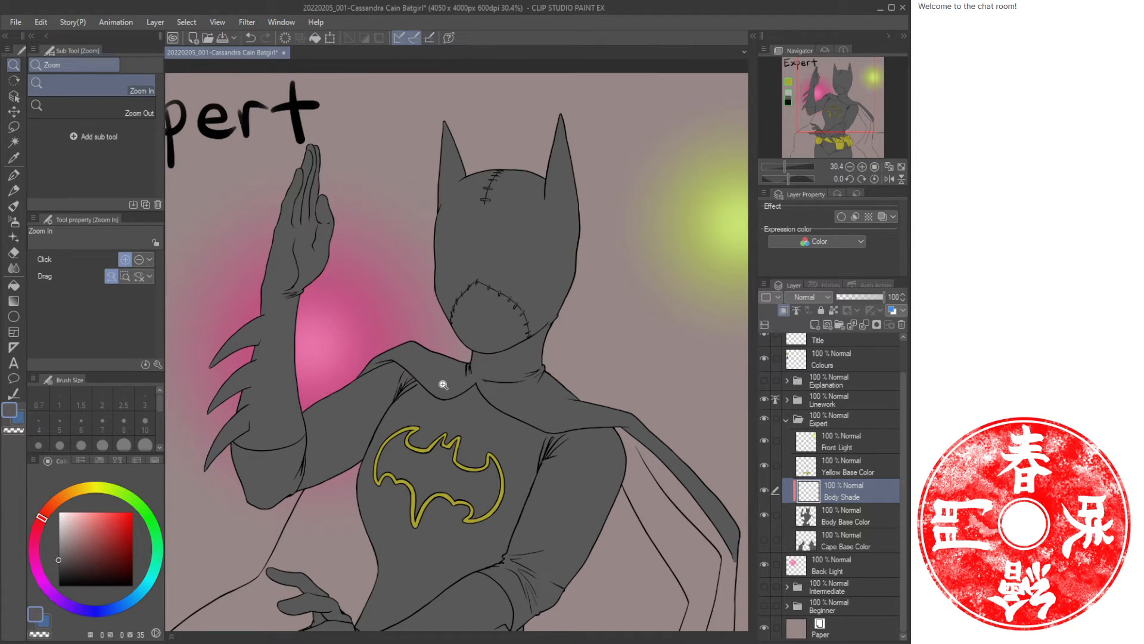
{"action": "left_click", "coordinate": [838, 563]}
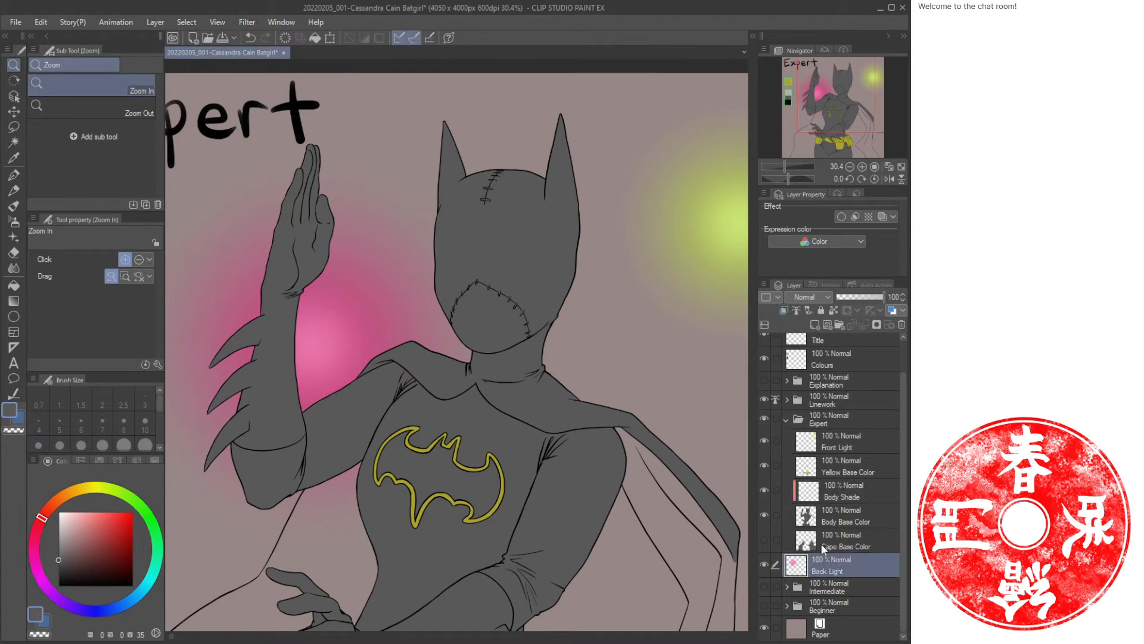
{"action": "mouse_move", "coordinate": [454, 448]}
{"action": "left_mouse_down"}
{"action": "mouse_move", "coordinate": [427, 451]}
{"action": "mouse_move", "coordinate": [437, 448]}
{"action": "left_mouse_up"}
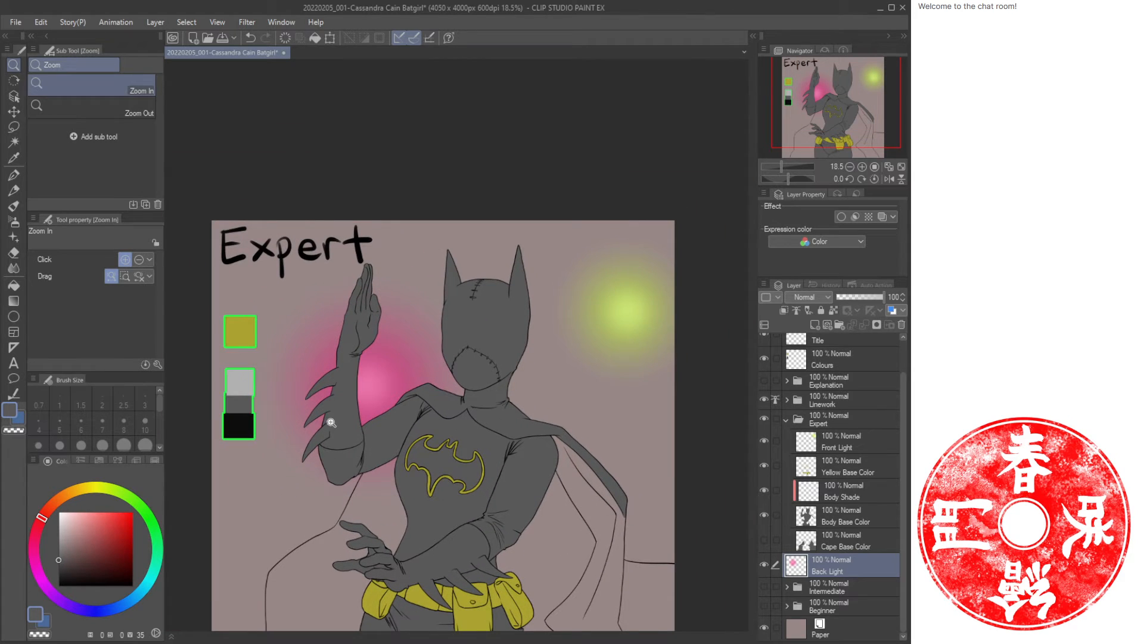
{"action": "key", "text": "m"}
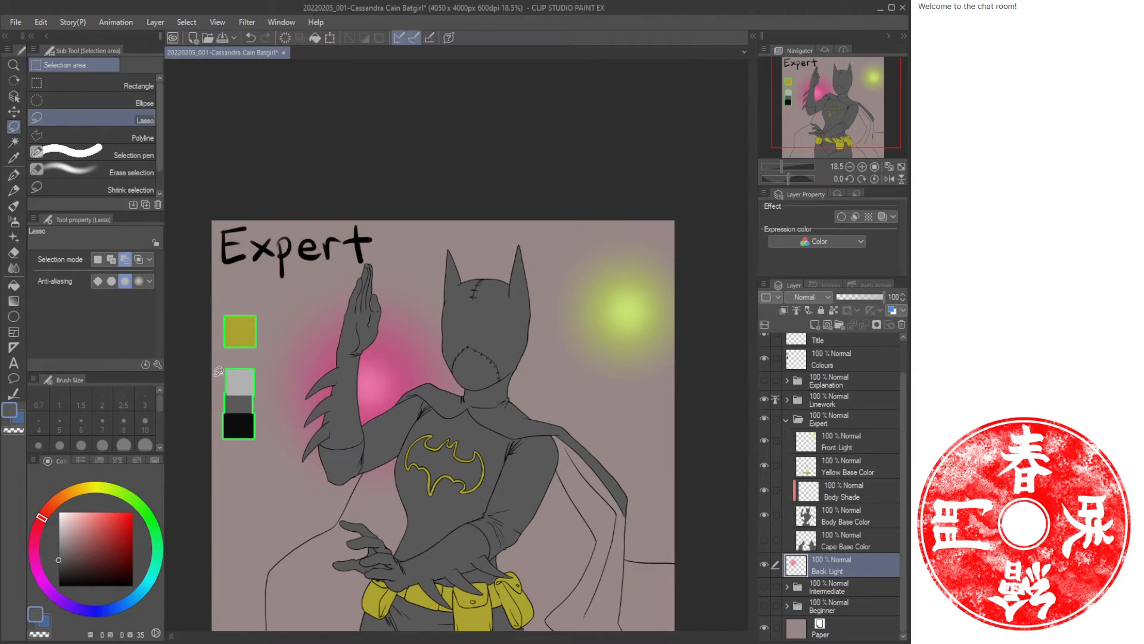
{"action": "key", "text": "e"}
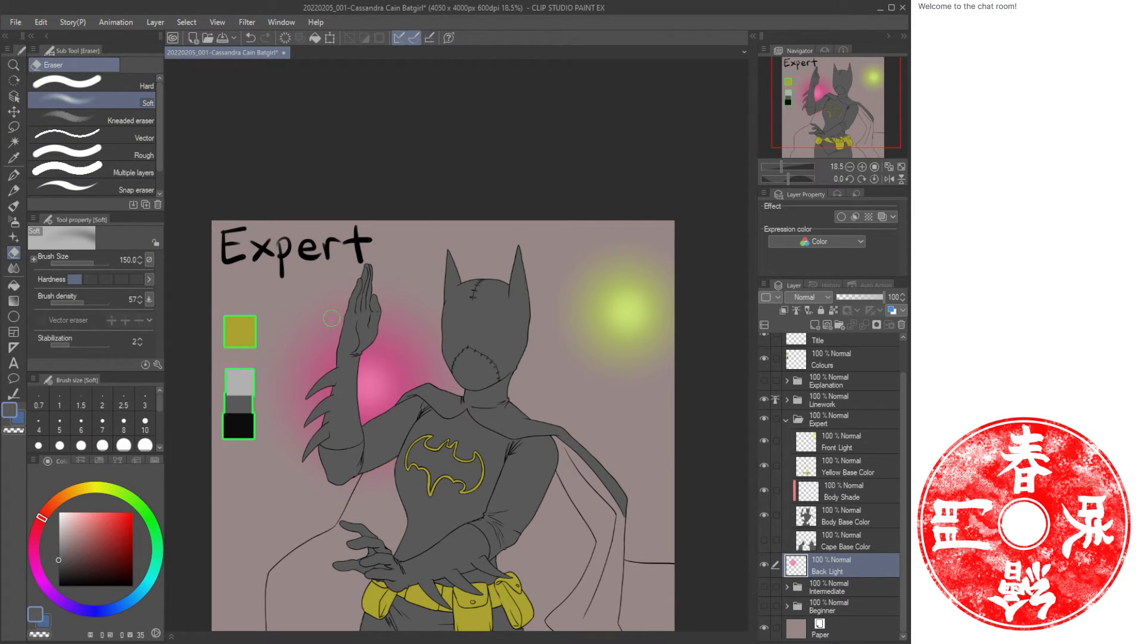
{"action": "key", "text": "bracketright"}
{"action": "key", "text": "bracketright"}
{"action": "key", "text": "bracketright"}
{"action": "key", "text": "bracketright"}
{"action": "key", "text": "bracketright"}
{"action": "key", "text": "bracketright"}
{"action": "key", "text": "bracketright"}
{"action": "key", "text": "bracketright"}
{"action": "key", "text": "bracketright"}
{"action": "key", "text": "bracketright"}
{"action": "mouse_move", "coordinate": [345, 260]}
{"action": "left_mouse_down"}
{"action": "mouse_move", "coordinate": [307, 431]}
{"action": "mouse_move", "coordinate": [336, 423]}
{"action": "mouse_move", "coordinate": [385, 365]}
{"action": "mouse_move", "coordinate": [491, 349]}
{"action": "mouse_move", "coordinate": [383, 272]}
{"action": "mouse_move", "coordinate": [363, 286]}
{"action": "mouse_move", "coordinate": [296, 433]}
{"action": "mouse_move", "coordinate": [408, 367]}
{"action": "mouse_move", "coordinate": [407, 449]}
{"action": "mouse_move", "coordinate": [401, 325]}
{"action": "mouse_move", "coordinate": [305, 351]}
{"action": "mouse_move", "coordinate": [438, 363]}
{"action": "left_mouse_up"}
{"action": "key", "text": "ctrl+z"}
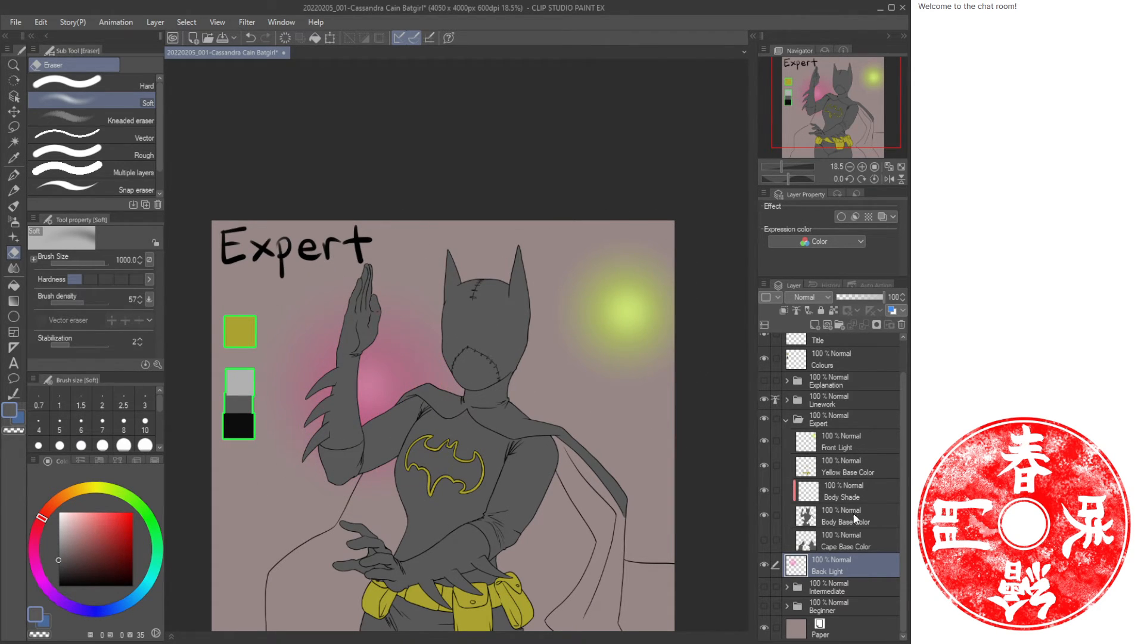
{"action": "key", "text": "bracketleft"}
{"action": "key", "text": "bracketleft"}
{"action": "key", "text": "bracketleft"}
{"action": "key", "text": "bracketleft"}
{"action": "key", "text": "bracketleft"}
{"action": "key", "text": "bracketleft"}
{"action": "key", "text": "bracketleft"}
{"action": "key", "text": "bracketleft"}
{"action": "left_click", "coordinate": [860, 497]}
On the Body Shade layer, paint a dark shadow with the Oil paint brush under the mask's chin across the neck.
{"action": "key", "text": "slash"}
{"action": "left_click_drag", "start_coordinate": [325, 389], "coordinate": [358, 401]}
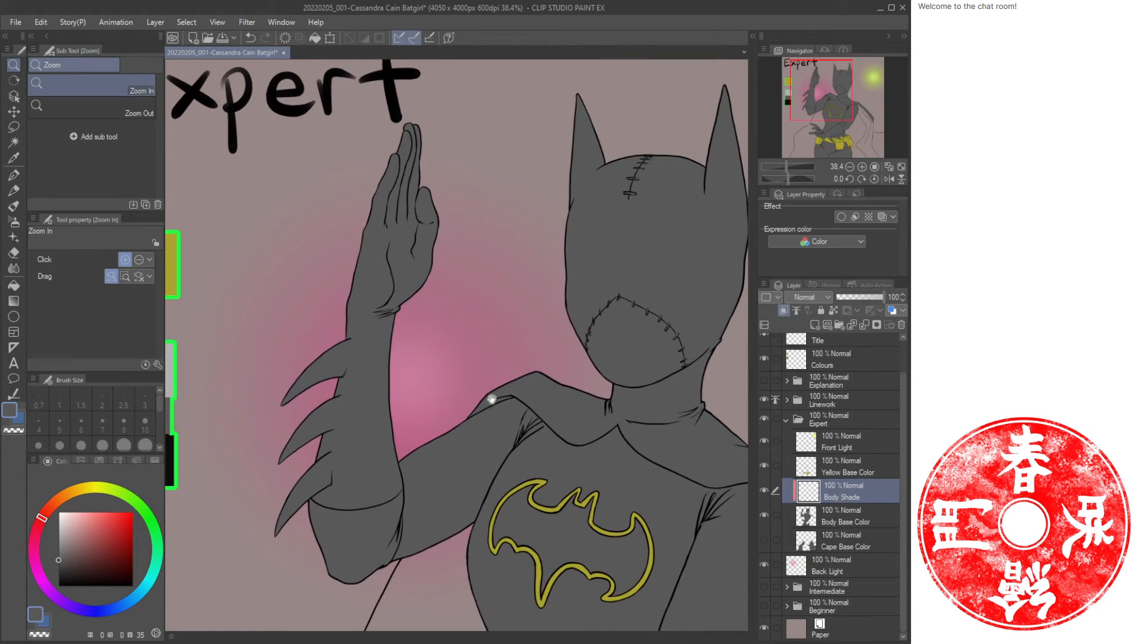
{"action": "left_click_drag", "start_coordinate": [493, 399], "coordinate": [414, 332]}
{"action": "key", "text": "b"}
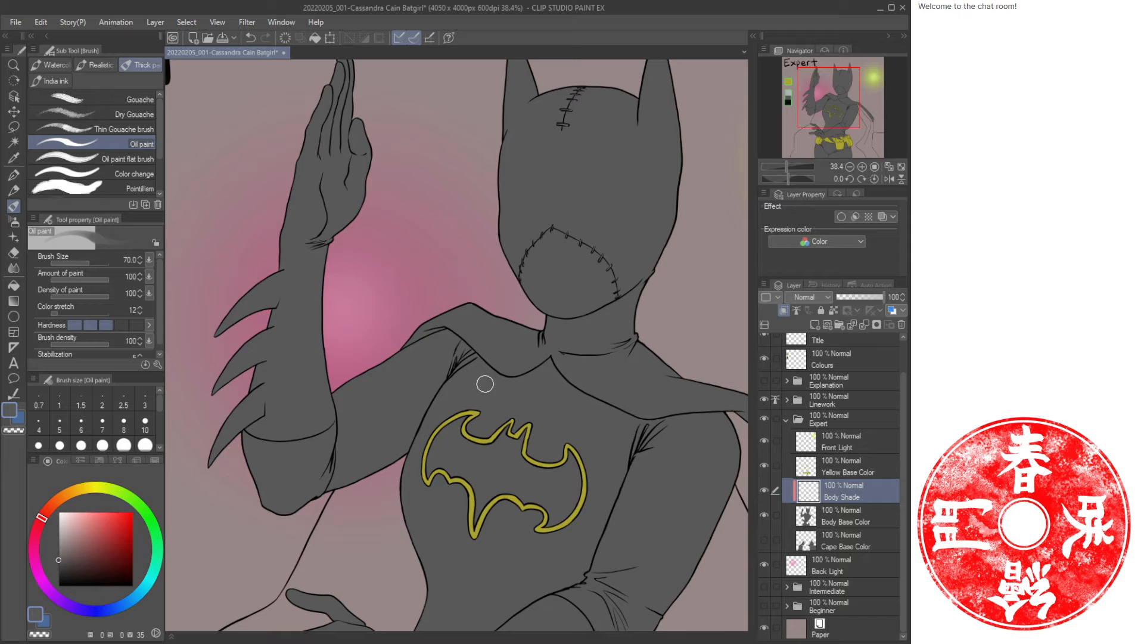
{"action": "left_click_drag", "start_coordinate": [260, 329], "coordinate": [511, 364]}
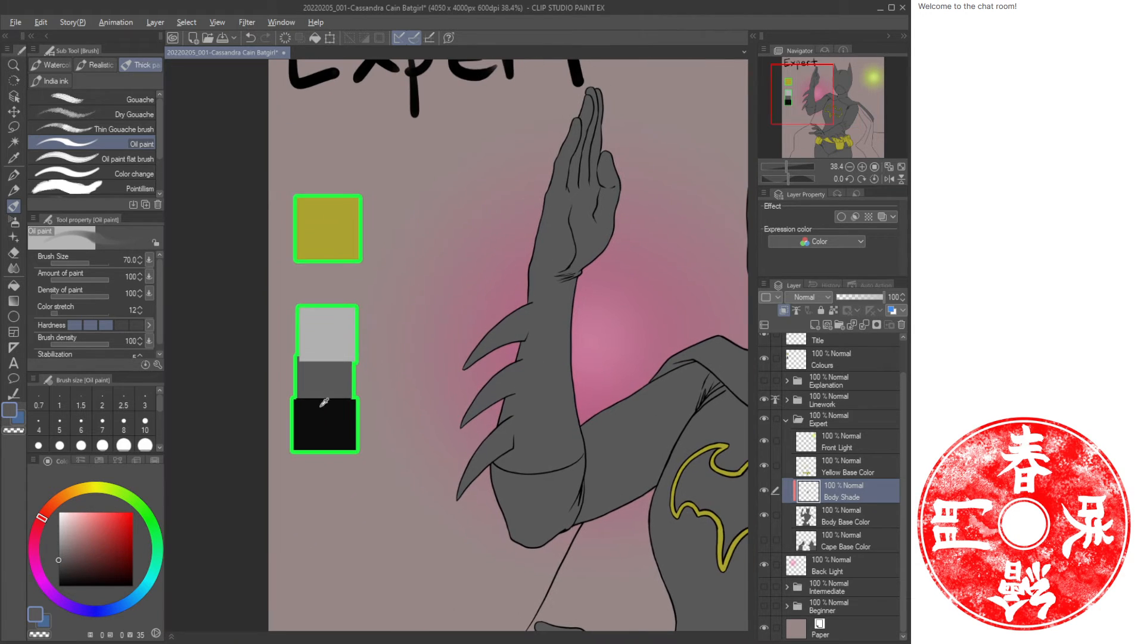
{"action": "left_click", "coordinate": [325, 420], "text": "alt"}
{"action": "left_click_drag", "start_coordinate": [699, 395], "coordinate": [375, 317]}
{"action": "left_click_drag", "start_coordinate": [524, 292], "coordinate": [518, 366]}
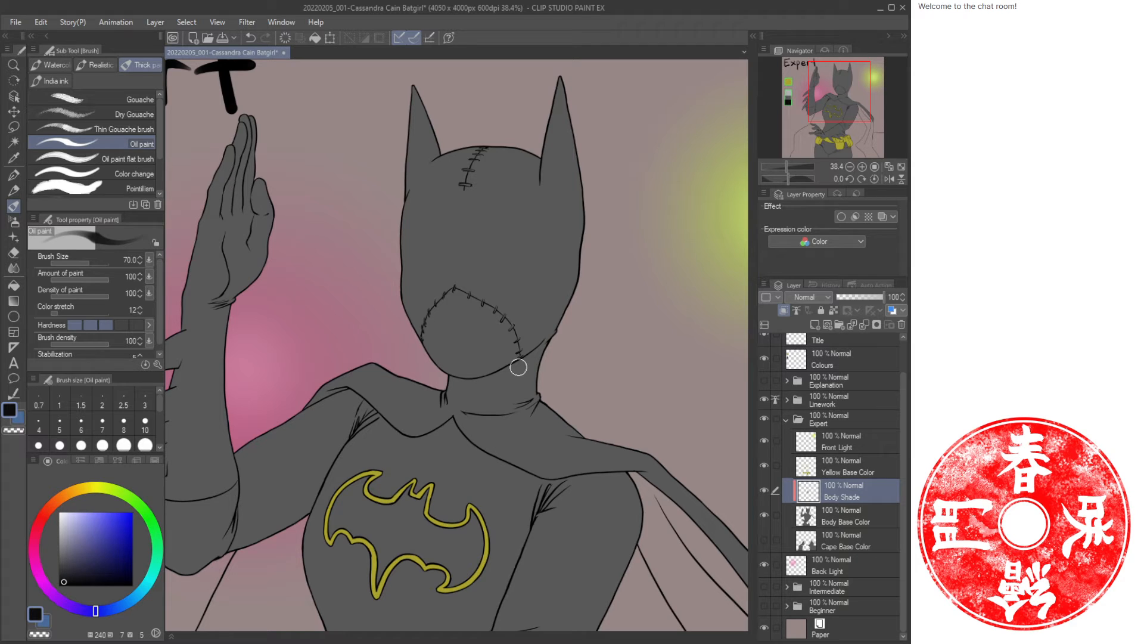
{"action": "key", "text": "slash"}
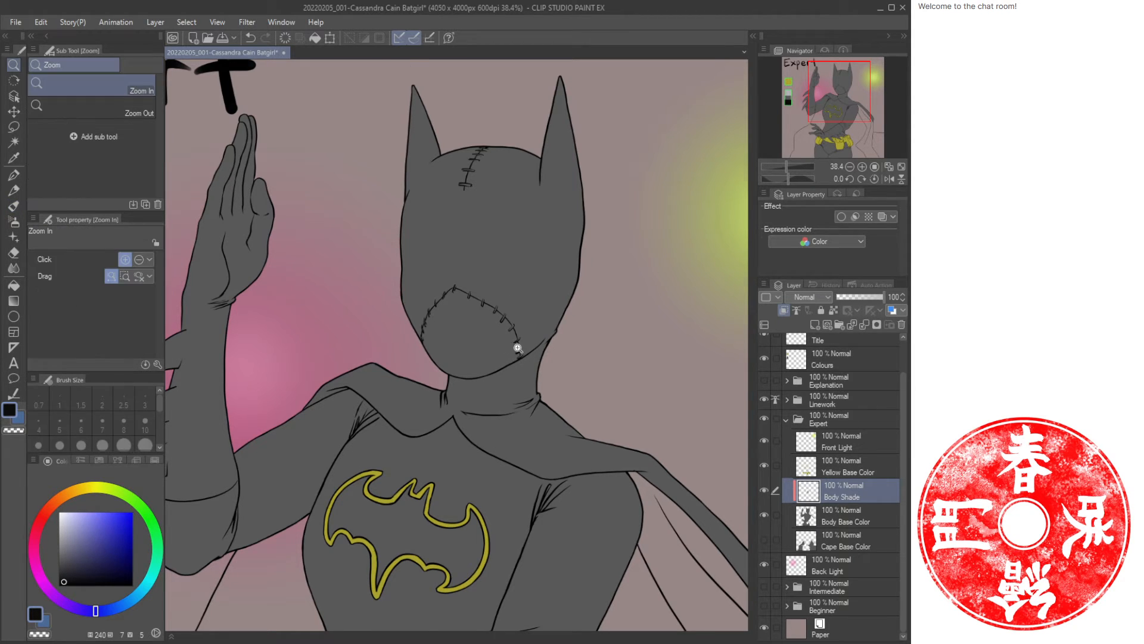
{"action": "left_click", "coordinate": [510, 345]}
{"action": "key", "text": "b"}
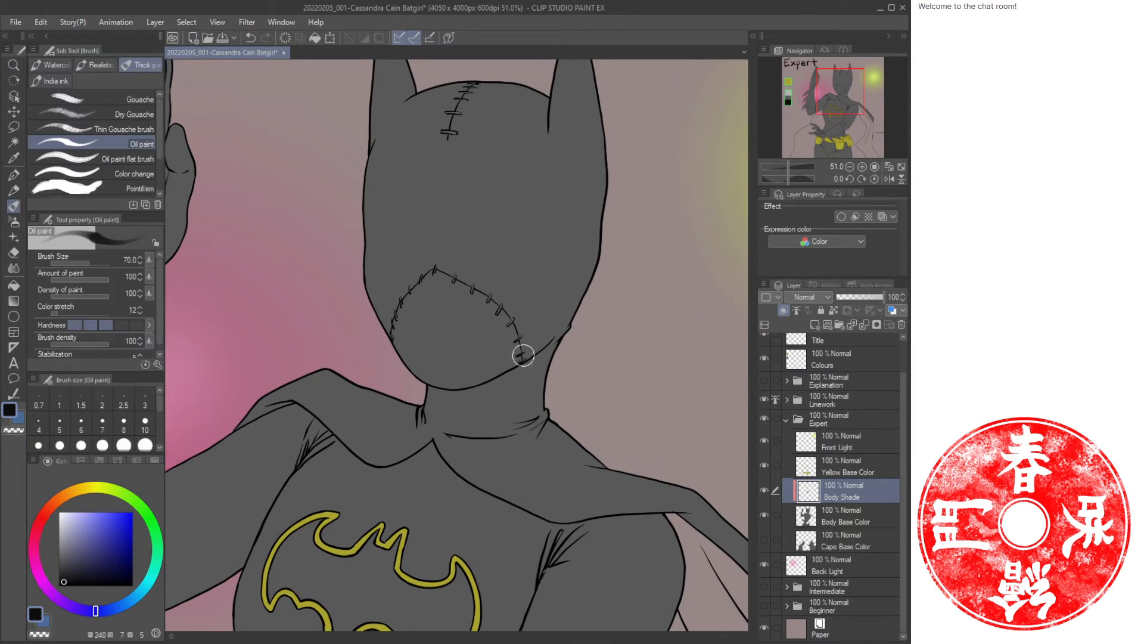
{"action": "left_click_drag", "start_coordinate": [549, 335], "coordinate": [447, 417]}
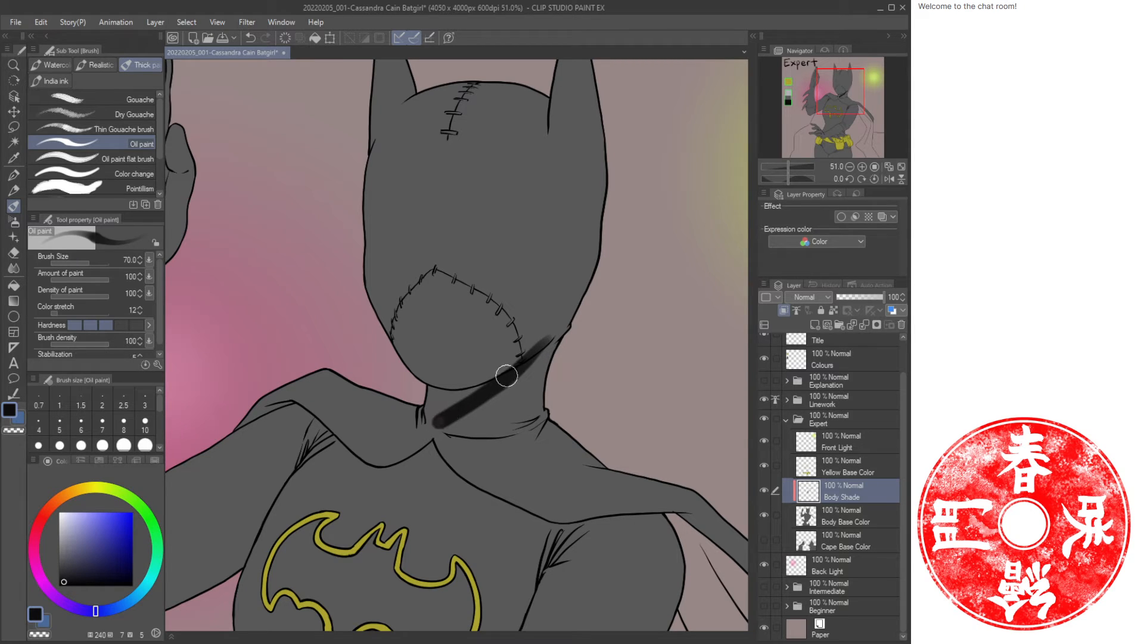
{"action": "mouse_move", "coordinate": [501, 365]}
{"action": "left_mouse_down"}
{"action": "mouse_move", "coordinate": [438, 415]}
{"action": "mouse_move", "coordinate": [450, 410]}
{"action": "left_mouse_up"}
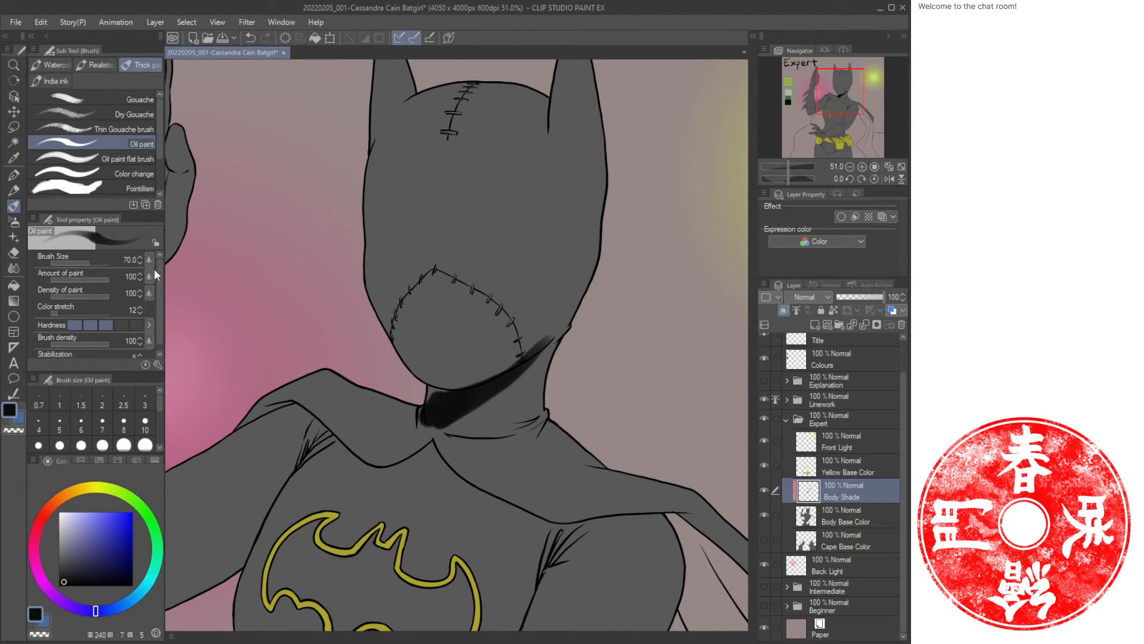
Lower the oil brush's paint amount and brush density, add a softer neck shadow stroke, and reset paint amount and density to 100.
{"action": "left_click_drag", "start_coordinate": [105, 281], "coordinate": [94, 278]}
{"action": "left_click", "coordinate": [95, 344]}
{"action": "left_click_drag", "start_coordinate": [594, 318], "coordinate": [528, 347]}
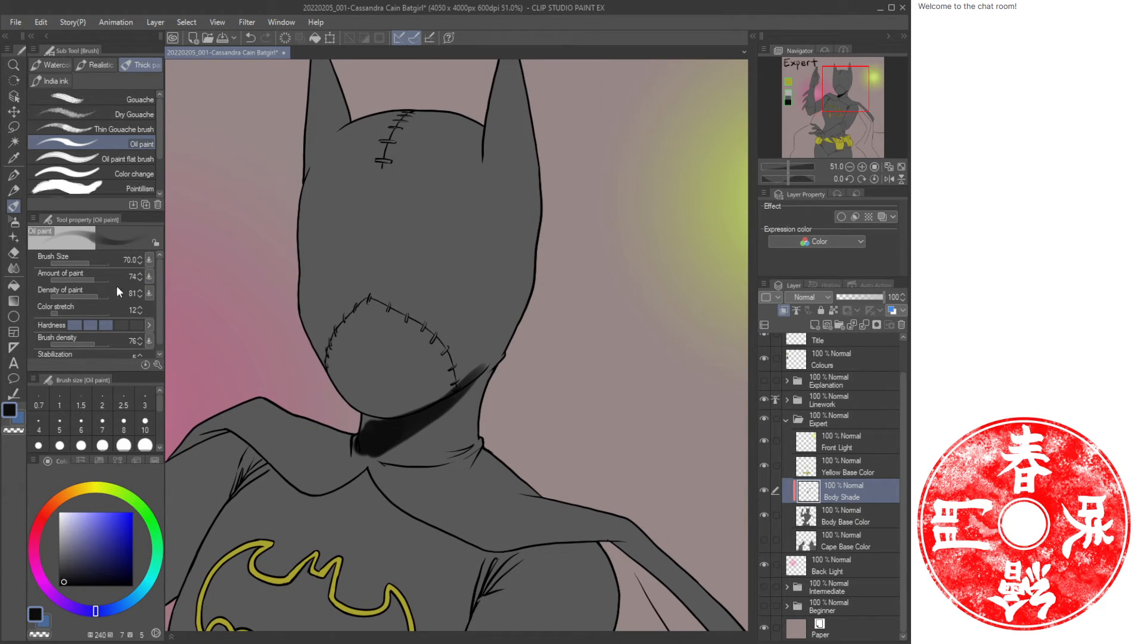
{"action": "left_click", "coordinate": [108, 280]}
{"action": "left_click", "coordinate": [109, 296]}
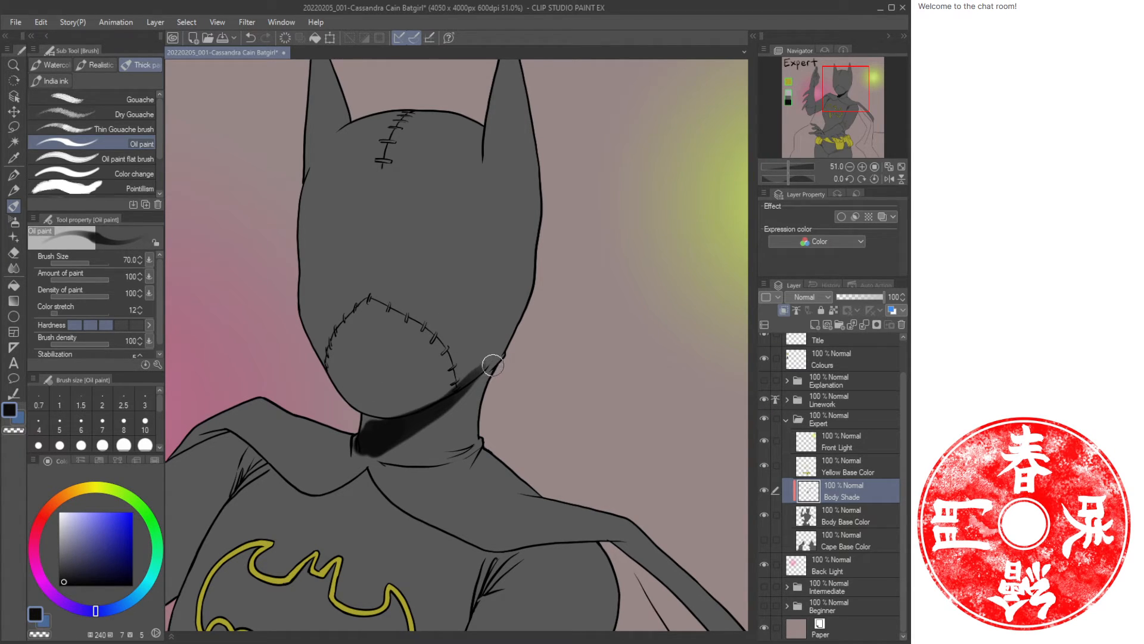
Add more neck shadow and paint dark shading along the cowl's top edge and left ear with the Oil paint brush.
{"action": "mouse_move", "coordinate": [493, 365]}
{"action": "left_mouse_down"}
{"action": "mouse_move", "coordinate": [377, 444]}
{"action": "mouse_move", "coordinate": [359, 412]}
{"action": "mouse_move", "coordinate": [389, 423]}
{"action": "mouse_move", "coordinate": [360, 422]}
{"action": "left_mouse_up"}
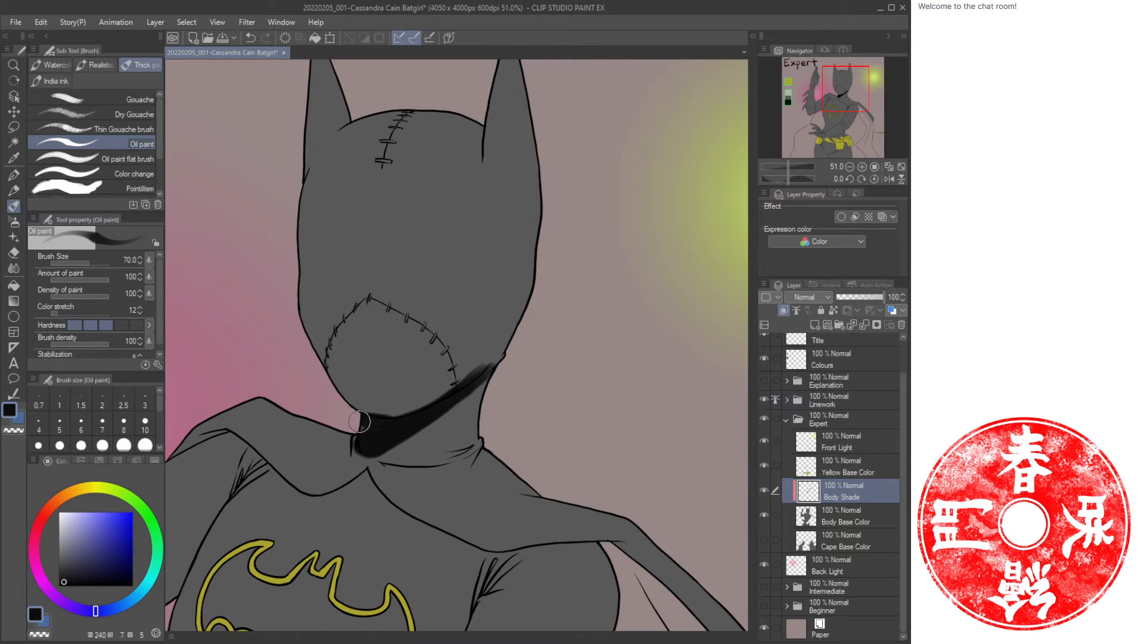
{"action": "left_click_drag", "start_coordinate": [489, 374], "coordinate": [377, 431]}
{"action": "left_click_drag", "start_coordinate": [430, 177], "coordinate": [414, 308]}
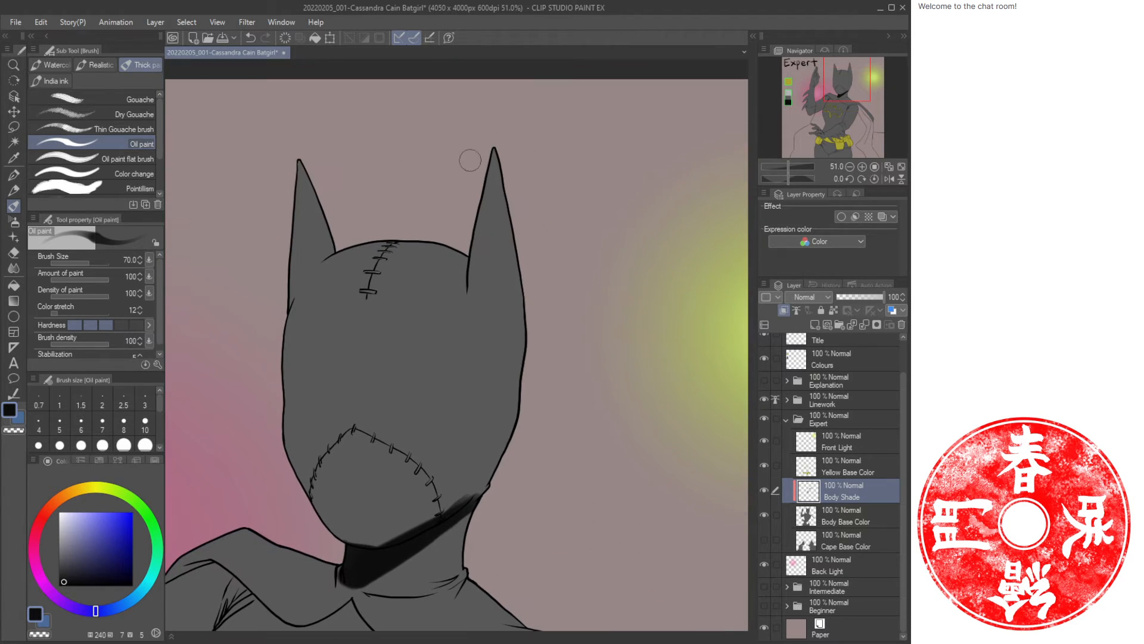
{"action": "mouse_move", "coordinate": [495, 140]}
{"action": "left_mouse_down"}
{"action": "mouse_move", "coordinate": [467, 285]}
{"action": "mouse_move", "coordinate": [408, 238]}
{"action": "mouse_move", "coordinate": [441, 246]}
{"action": "mouse_move", "coordinate": [468, 292]}
{"action": "mouse_move", "coordinate": [466, 241]}
{"action": "mouse_move", "coordinate": [465, 285]}
{"action": "left_mouse_up"}
{"action": "left_click_drag", "start_coordinate": [419, 252], "coordinate": [328, 254]}
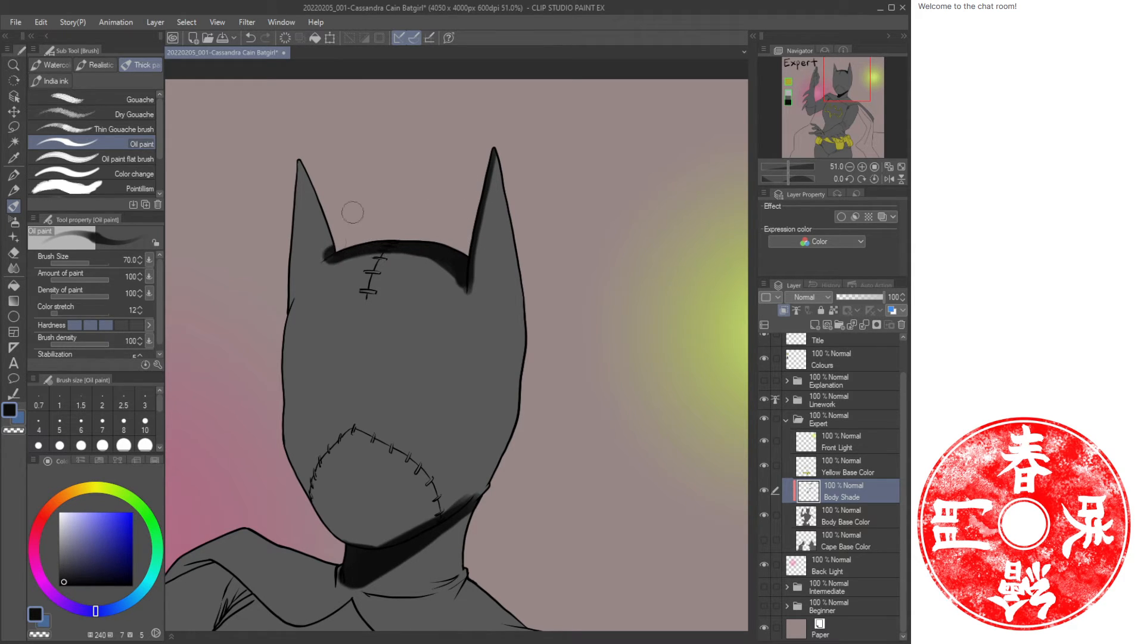
{"action": "left_click_drag", "start_coordinate": [304, 164], "coordinate": [296, 289]}
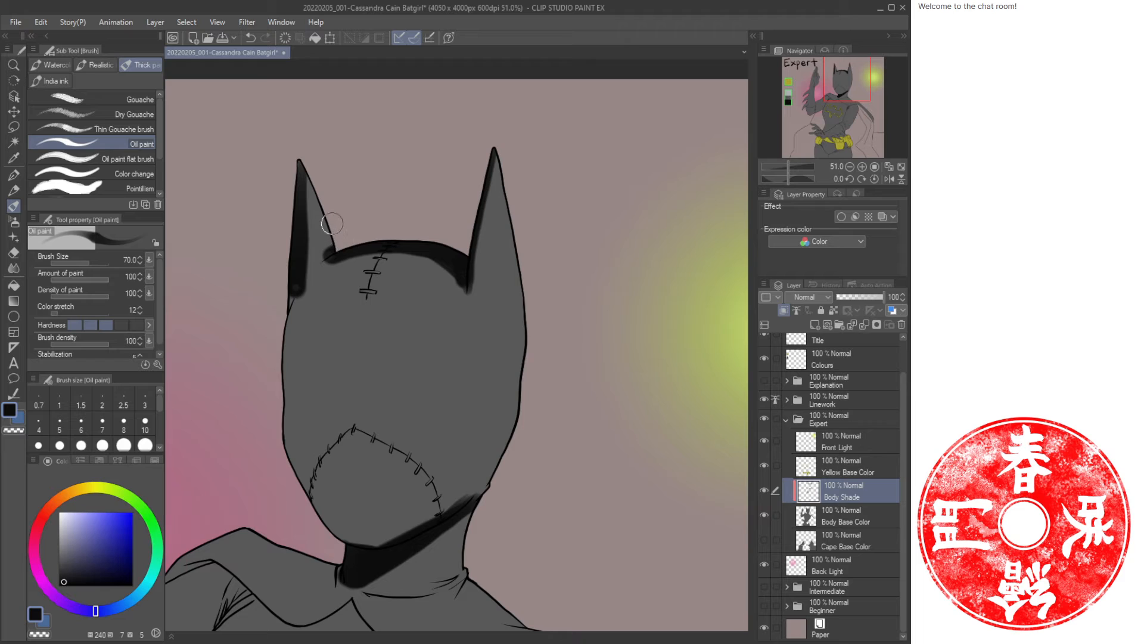
Shade the cowl's left side and paint dark shadows into both eye holes and across the left cheek.
{"action": "key", "text": "c"}
{"action": "mouse_move", "coordinate": [342, 238]}
{"action": "left_mouse_down"}
{"action": "mouse_move", "coordinate": [301, 293]}
{"action": "mouse_move", "coordinate": [296, 265]}
{"action": "mouse_move", "coordinate": [281, 396]}
{"action": "left_mouse_up"}
{"action": "key", "text": "c"}
{"action": "left_click_drag", "start_coordinate": [408, 396], "coordinate": [446, 313]}
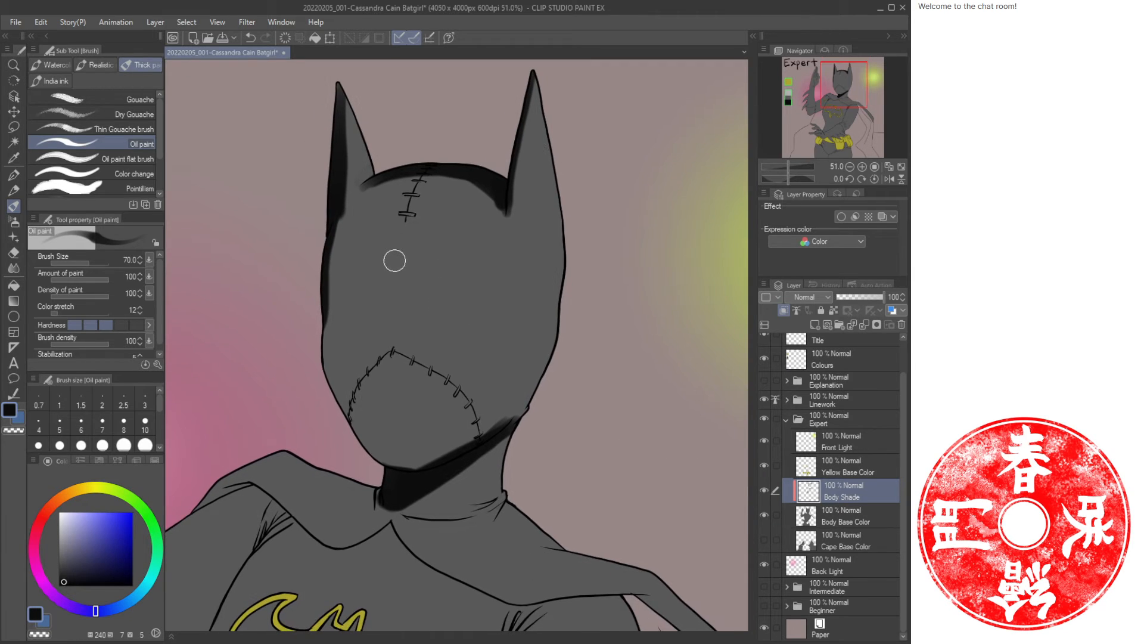
{"action": "mouse_move", "coordinate": [330, 291]}
{"action": "left_mouse_down"}
{"action": "mouse_move", "coordinate": [382, 307]}
{"action": "mouse_move", "coordinate": [379, 344]}
{"action": "mouse_move", "coordinate": [391, 312]}
{"action": "mouse_move", "coordinate": [389, 378]}
{"action": "mouse_move", "coordinate": [382, 360]}
{"action": "mouse_move", "coordinate": [394, 384]}
{"action": "mouse_move", "coordinate": [379, 375]}
{"action": "mouse_move", "coordinate": [399, 383]}
{"action": "mouse_move", "coordinate": [371, 384]}
{"action": "left_mouse_up"}
{"action": "mouse_move", "coordinate": [382, 327]}
{"action": "left_mouse_down"}
{"action": "mouse_move", "coordinate": [364, 368]}
{"action": "mouse_move", "coordinate": [374, 348]}
{"action": "mouse_move", "coordinate": [378, 389]}
{"action": "mouse_move", "coordinate": [383, 332]}
{"action": "mouse_move", "coordinate": [335, 359]}
{"action": "mouse_move", "coordinate": [277, 291]}
{"action": "mouse_move", "coordinate": [297, 313]}
{"action": "mouse_move", "coordinate": [270, 298]}
{"action": "mouse_move", "coordinate": [271, 322]}
{"action": "left_mouse_up"}
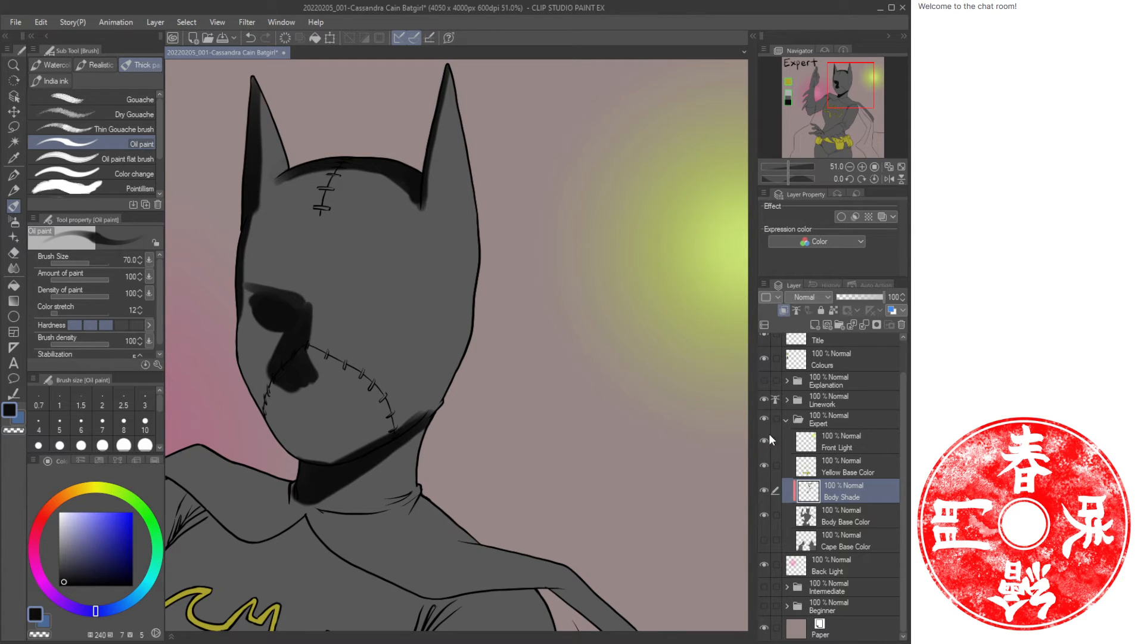
{"action": "mouse_move", "coordinate": [359, 316]}
{"action": "left_mouse_down"}
{"action": "mouse_move", "coordinate": [382, 313]}
{"action": "mouse_move", "coordinate": [354, 329]}
{"action": "mouse_move", "coordinate": [383, 309]}
{"action": "left_mouse_up"}
{"action": "mouse_move", "coordinate": [271, 304]}
{"action": "left_mouse_down"}
{"action": "mouse_move", "coordinate": [371, 325]}
{"action": "mouse_move", "coordinate": [384, 304]}
{"action": "mouse_move", "coordinate": [272, 375]}
{"action": "mouse_move", "coordinate": [279, 397]}
{"action": "mouse_move", "coordinate": [236, 324]}
{"action": "mouse_move", "coordinate": [254, 400]}
{"action": "mouse_move", "coordinate": [292, 456]}
{"action": "mouse_move", "coordinate": [245, 362]}
{"action": "mouse_move", "coordinate": [300, 453]}
{"action": "mouse_move", "coordinate": [283, 392]}
{"action": "mouse_move", "coordinate": [297, 439]}
{"action": "mouse_move", "coordinate": [325, 462]}
{"action": "mouse_move", "coordinate": [296, 439]}
{"action": "mouse_move", "coordinate": [346, 463]}
{"action": "mouse_move", "coordinate": [374, 454]}
{"action": "mouse_move", "coordinate": [327, 463]}
{"action": "mouse_move", "coordinate": [401, 434]}
{"action": "left_mouse_up"}
Shade the cowl's right edge from the ear down to the jaw with oil strokes.
{"action": "left_click_drag", "start_coordinate": [508, 124], "coordinate": [495, 178]}
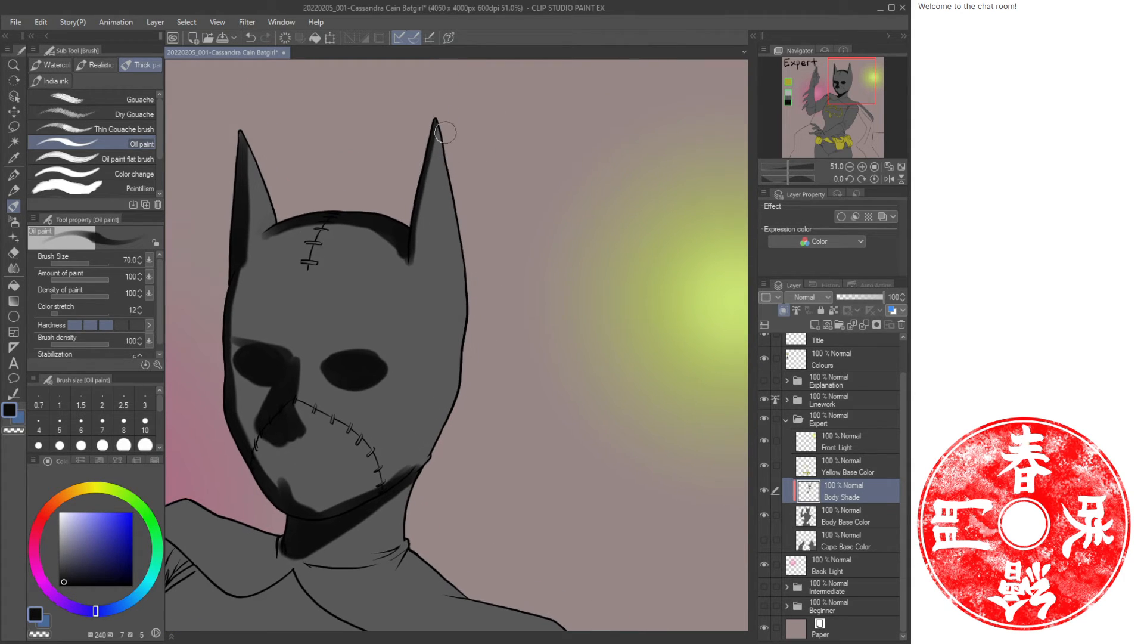
{"action": "mouse_move", "coordinate": [441, 120]}
{"action": "left_mouse_down"}
{"action": "mouse_move", "coordinate": [470, 312]}
{"action": "mouse_move", "coordinate": [465, 362]}
{"action": "mouse_move", "coordinate": [473, 320]}
{"action": "mouse_move", "coordinate": [471, 294]}
{"action": "mouse_move", "coordinate": [463, 384]}
{"action": "mouse_move", "coordinate": [467, 285]}
{"action": "mouse_move", "coordinate": [462, 377]}
{"action": "mouse_move", "coordinate": [463, 342]}
{"action": "mouse_move", "coordinate": [443, 421]}
{"action": "mouse_move", "coordinate": [409, 475]}
{"action": "left_mouse_up"}
{"action": "left_click_drag", "start_coordinate": [420, 419], "coordinate": [509, 378]}
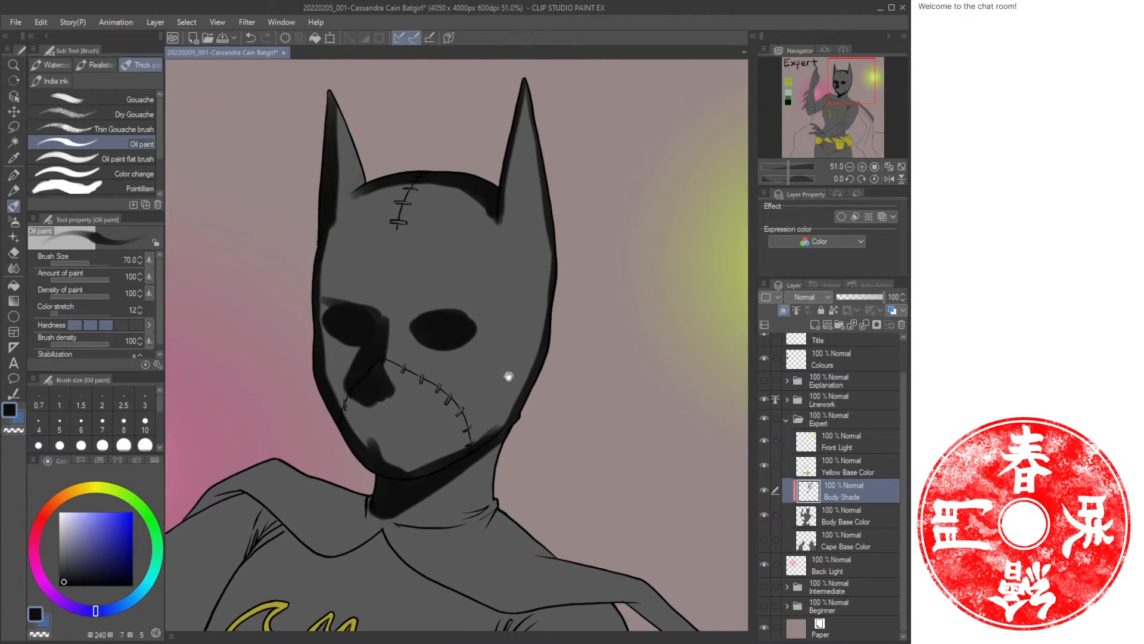
Blend the left cheek shadow with the Soft airbrush and reduce the airbrush size to 70.
{"action": "key", "text": "b"}
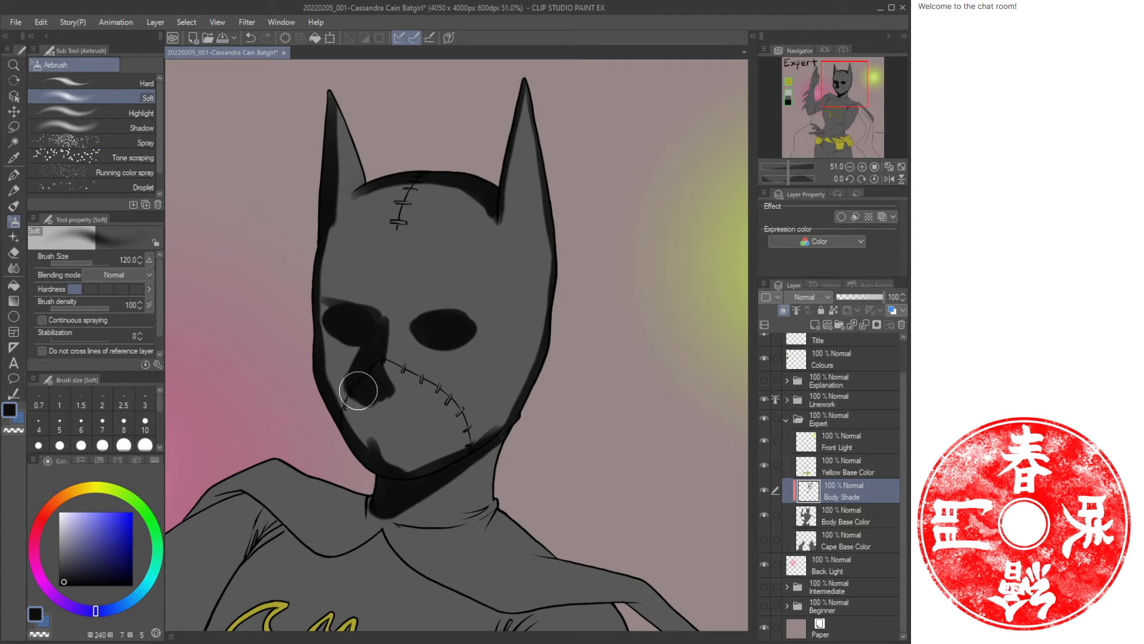
{"action": "mouse_move", "coordinate": [359, 391]}
{"action": "left_mouse_down"}
{"action": "mouse_move", "coordinate": [345, 406]}
{"action": "mouse_move", "coordinate": [357, 395]}
{"action": "mouse_move", "coordinate": [363, 436]}
{"action": "mouse_move", "coordinate": [326, 377]}
{"action": "mouse_move", "coordinate": [342, 403]}
{"action": "mouse_move", "coordinate": [354, 401]}
{"action": "mouse_move", "coordinate": [326, 382]}
{"action": "mouse_move", "coordinate": [346, 395]}
{"action": "mouse_move", "coordinate": [319, 356]}
{"action": "mouse_move", "coordinate": [332, 309]}
{"action": "left_mouse_up"}
{"action": "key", "text": "bracketleft"}
{"action": "key", "text": "bracketleft"}
{"action": "key", "text": "bracketleft"}
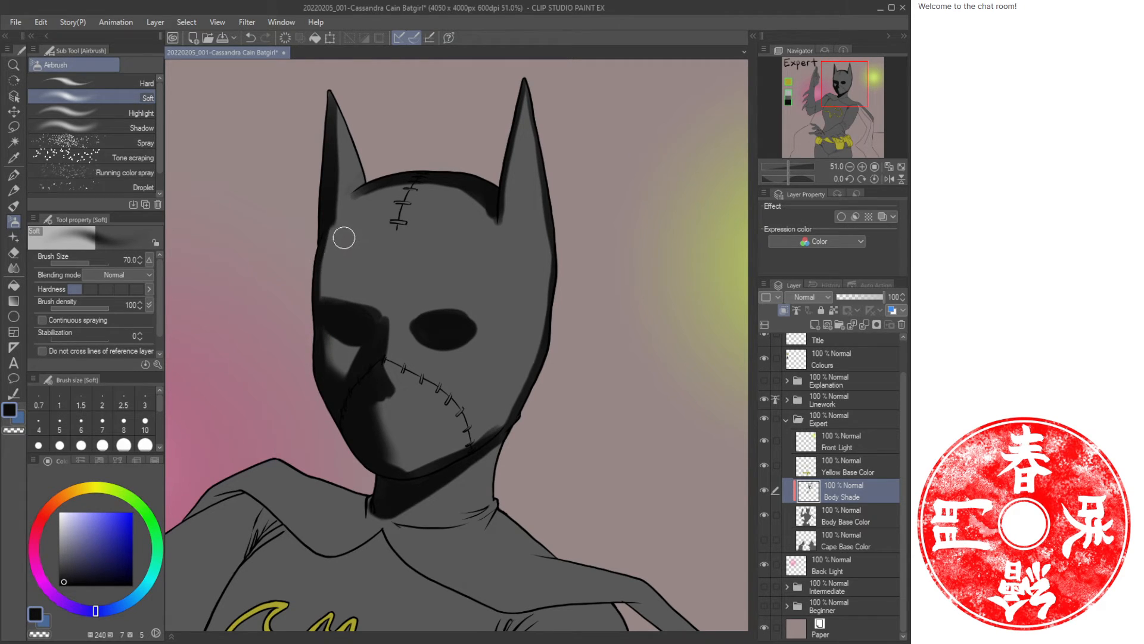
Add oil strokes along the cowl's left edge and upper forehead.
{"action": "key", "text": "b"}
{"action": "left_click_drag", "start_coordinate": [333, 223], "coordinate": [323, 287]}
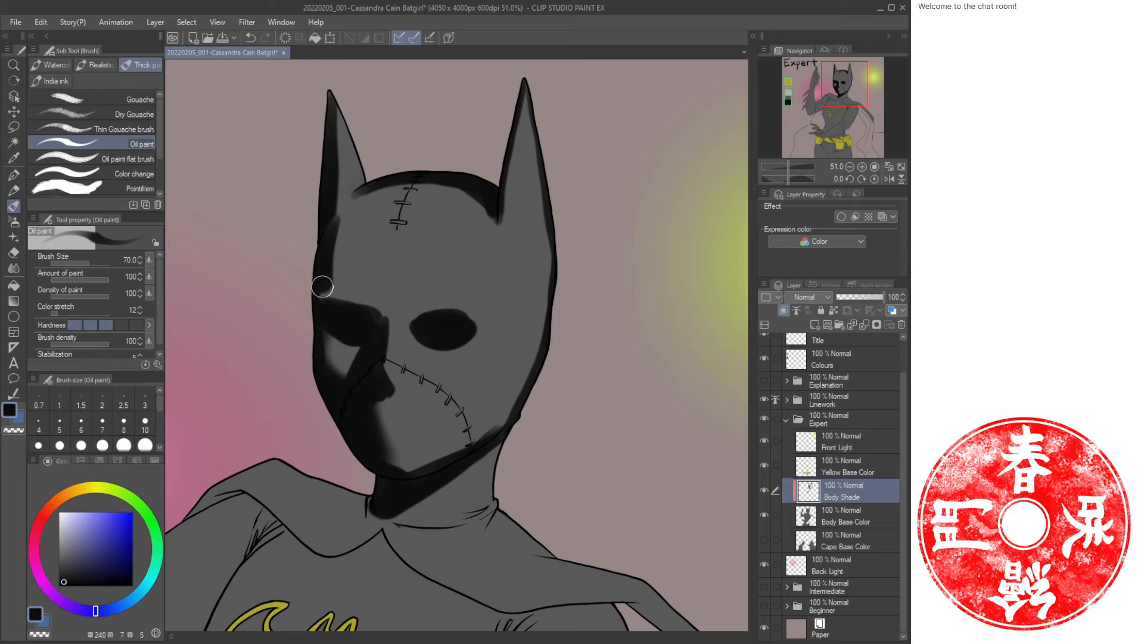
{"action": "mouse_move", "coordinate": [329, 208]}
{"action": "left_mouse_down"}
{"action": "mouse_move", "coordinate": [328, 295]}
{"action": "mouse_move", "coordinate": [331, 94]}
{"action": "mouse_move", "coordinate": [331, 202]}
{"action": "mouse_move", "coordinate": [345, 124]}
{"action": "mouse_move", "coordinate": [340, 99]}
{"action": "mouse_move", "coordinate": [343, 171]}
{"action": "mouse_move", "coordinate": [332, 95]}
{"action": "mouse_move", "coordinate": [342, 145]}
{"action": "mouse_move", "coordinate": [340, 102]}
{"action": "mouse_move", "coordinate": [354, 145]}
{"action": "mouse_move", "coordinate": [330, 88]}
{"action": "mouse_move", "coordinate": [330, 207]}
{"action": "mouse_move", "coordinate": [337, 103]}
{"action": "mouse_move", "coordinate": [353, 179]}
{"action": "mouse_move", "coordinate": [375, 141]}
{"action": "mouse_move", "coordinate": [369, 207]}
{"action": "mouse_move", "coordinate": [354, 206]}
{"action": "mouse_move", "coordinate": [333, 236]}
{"action": "mouse_move", "coordinate": [376, 183]}
{"action": "mouse_move", "coordinate": [341, 212]}
{"action": "mouse_move", "coordinate": [363, 200]}
{"action": "left_mouse_up"}
Airbrush soft shadow down the face and over the forehead with the airbrush enlarged to 120.
{"action": "key", "text": "b"}
{"action": "mouse_move", "coordinate": [444, 195]}
{"action": "left_mouse_down"}
{"action": "mouse_move", "coordinate": [467, 192]}
{"action": "mouse_move", "coordinate": [342, 212]}
{"action": "mouse_move", "coordinate": [465, 189]}
{"action": "mouse_move", "coordinate": [391, 185]}
{"action": "mouse_move", "coordinate": [362, 201]}
{"action": "mouse_move", "coordinate": [360, 221]}
{"action": "mouse_move", "coordinate": [474, 201]}
{"action": "mouse_move", "coordinate": [429, 188]}
{"action": "mouse_move", "coordinate": [383, 209]}
{"action": "mouse_move", "coordinate": [345, 309]}
{"action": "mouse_move", "coordinate": [391, 194]}
{"action": "mouse_move", "coordinate": [345, 309]}
{"action": "mouse_move", "coordinate": [330, 273]}
{"action": "mouse_move", "coordinate": [327, 328]}
{"action": "mouse_move", "coordinate": [363, 345]}
{"action": "mouse_move", "coordinate": [365, 360]}
{"action": "left_mouse_up"}
{"action": "key", "text": "bracketright"}
{"action": "key", "text": "bracketright"}
{"action": "key", "text": "bracketright"}
{"action": "key", "text": "bracketright"}
{"action": "key", "text": "bracketleft"}
{"action": "mouse_move", "coordinate": [337, 373]}
{"action": "left_mouse_down"}
{"action": "mouse_move", "coordinate": [345, 330]}
{"action": "mouse_move", "coordinate": [328, 344]}
{"action": "mouse_move", "coordinate": [383, 307]}
{"action": "left_mouse_up"}
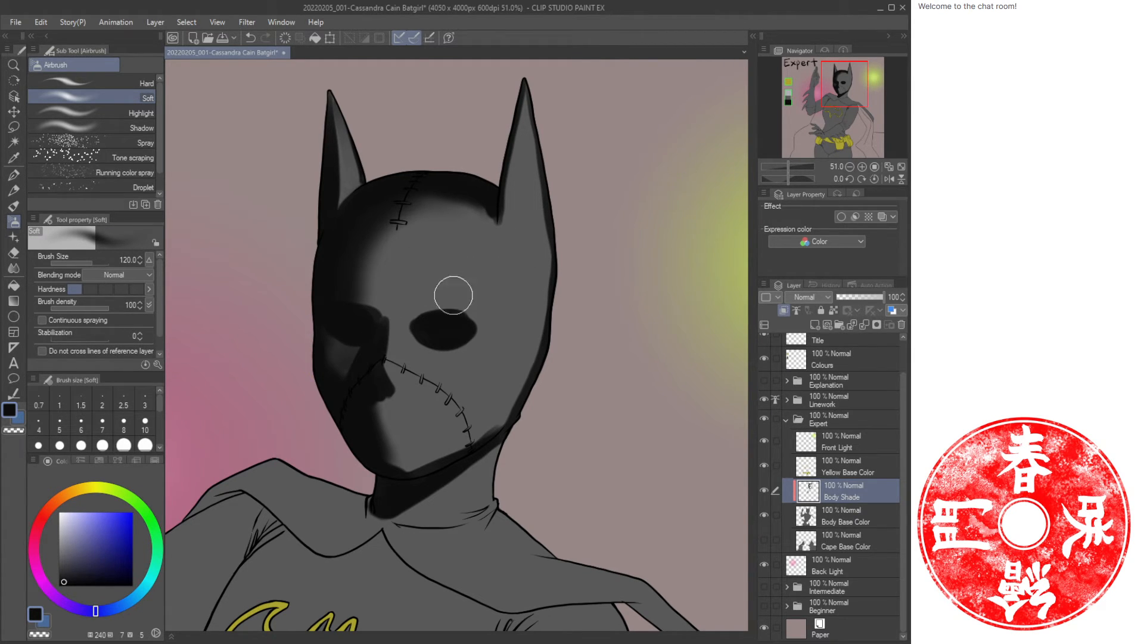
Reshape the left eye hole with the oil brush reduced to 40.
{"action": "key", "text": "b"}
{"action": "left_click_drag", "start_coordinate": [405, 312], "coordinate": [414, 324]}
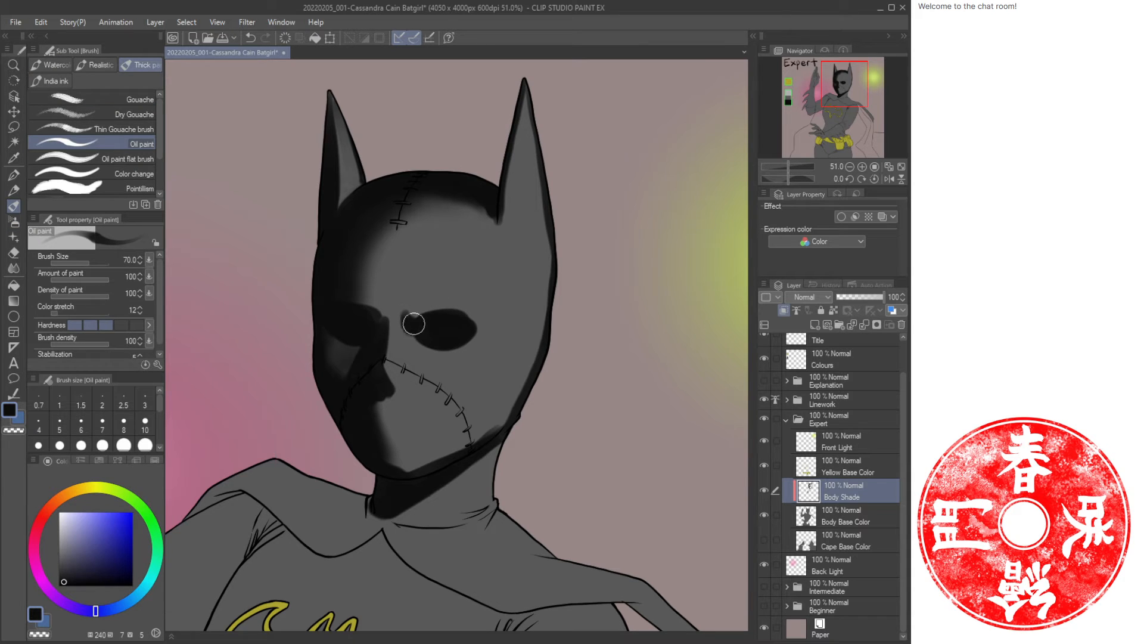
{"action": "key", "text": "bracketleft"}
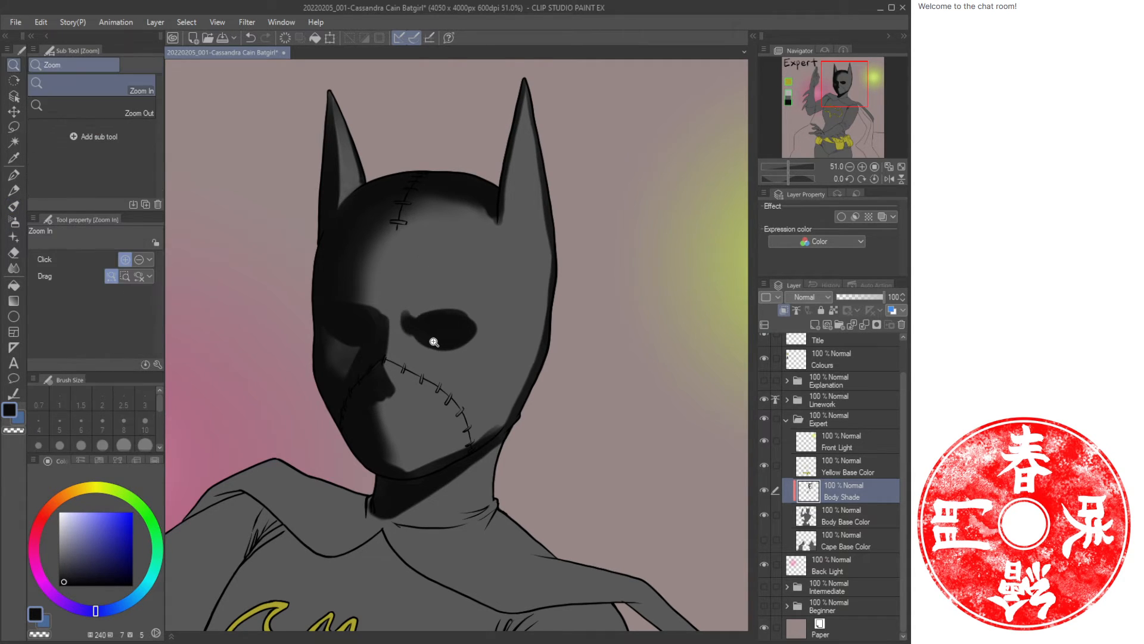
{"action": "scroll", "coordinate": [425, 268], "scroll_direction": "up", "scroll_amount": 1}
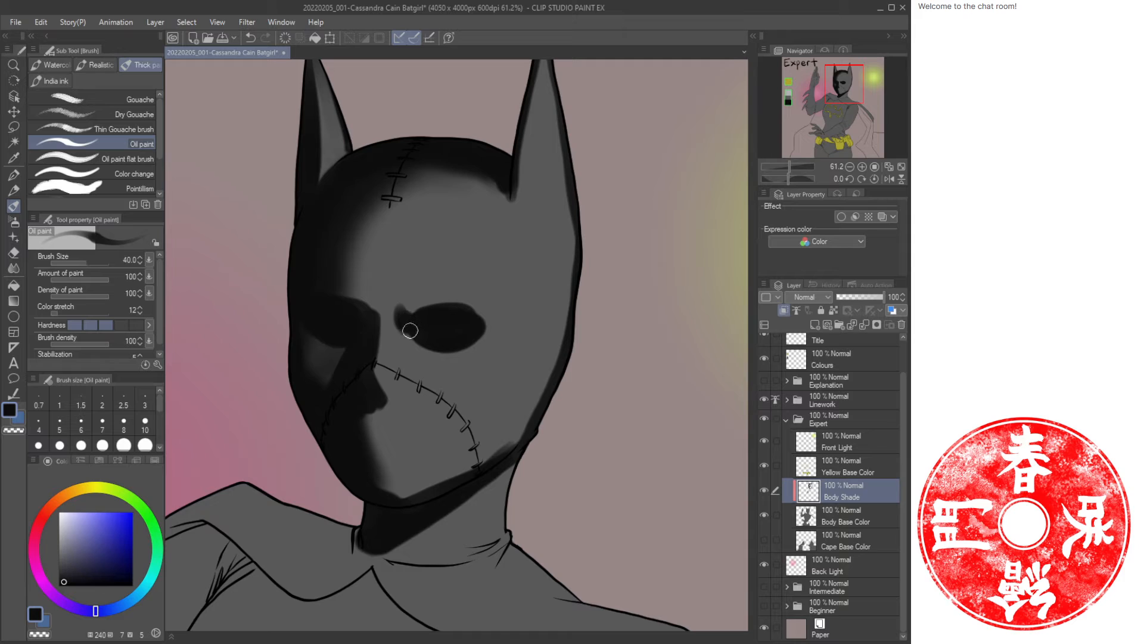
{"action": "key", "text": "c"}
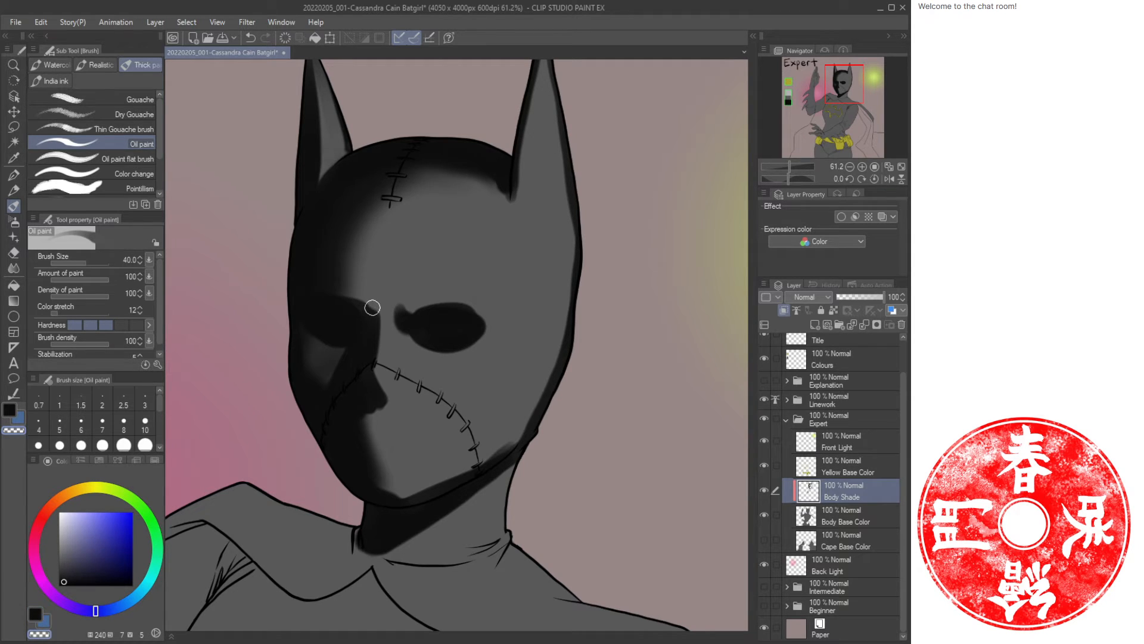
{"action": "key", "text": "c"}
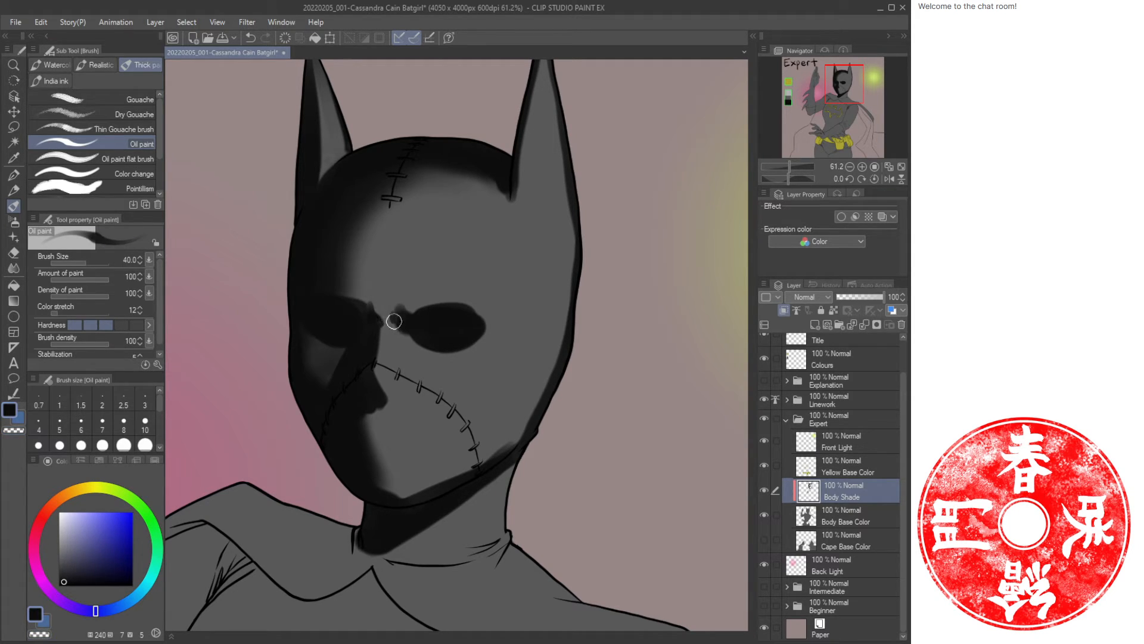
{"action": "mouse_move", "coordinate": [394, 321]}
{"action": "left_mouse_down"}
{"action": "mouse_move", "coordinate": [427, 352]}
{"action": "mouse_move", "coordinate": [429, 372]}
{"action": "mouse_move", "coordinate": [410, 346]}
{"action": "mouse_move", "coordinate": [428, 344]}
{"action": "mouse_move", "coordinate": [412, 338]}
{"action": "mouse_move", "coordinate": [462, 349]}
{"action": "mouse_move", "coordinate": [415, 335]}
{"action": "mouse_move", "coordinate": [429, 350]}
{"action": "mouse_move", "coordinate": [400, 346]}
{"action": "mouse_move", "coordinate": [432, 370]}
{"action": "left_mouse_up"}
Refine the right eye hole's shape and dab shading at the left cheek edge.
{"action": "key", "text": "c"}
{"action": "key", "text": "c"}
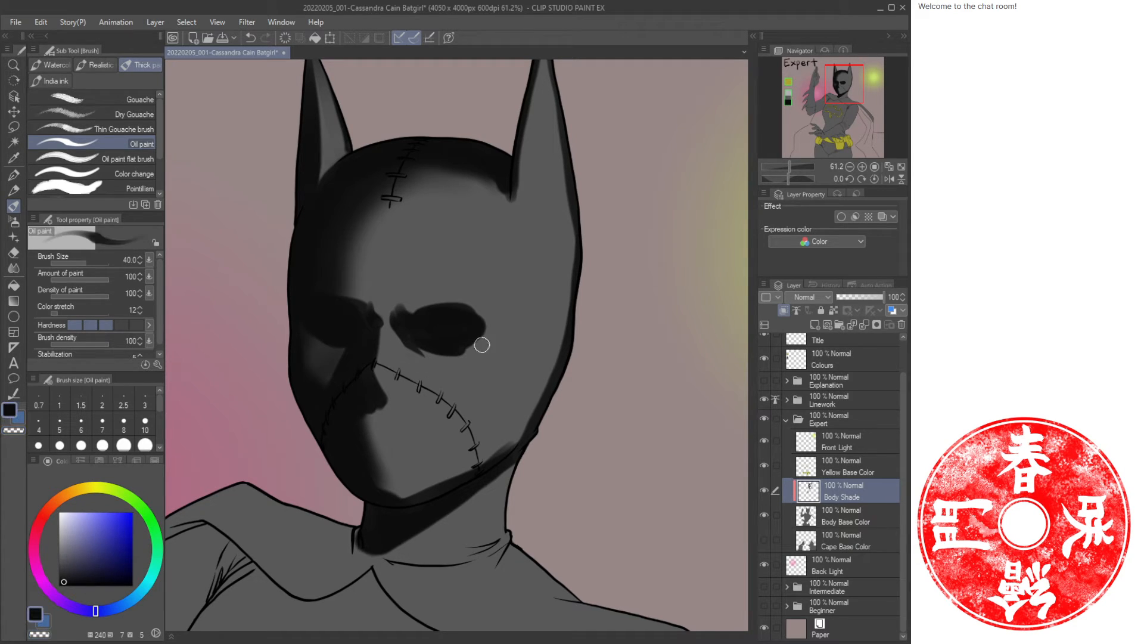
{"action": "left_click_drag", "start_coordinate": [486, 342], "coordinate": [447, 352]}
{"action": "key", "text": "c"}
{"action": "mouse_move", "coordinate": [343, 341]}
{"action": "left_mouse_down"}
{"action": "mouse_move", "coordinate": [309, 339]}
{"action": "mouse_move", "coordinate": [351, 340]}
{"action": "left_mouse_up"}
{"action": "key", "text": "c"}
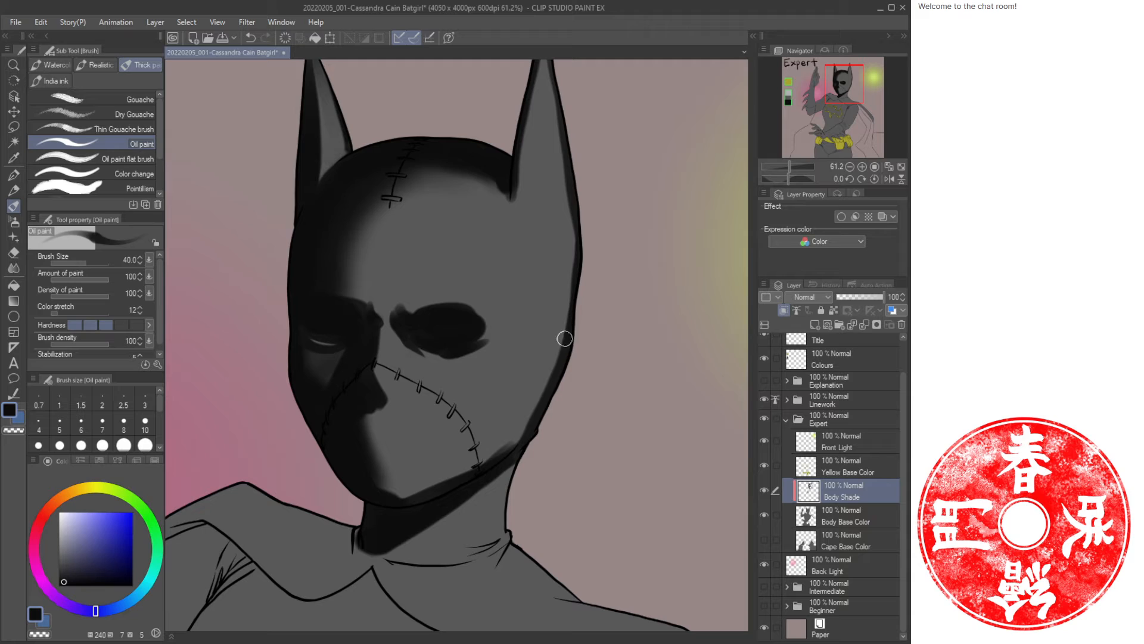
Shade the cowl's right jaw edge and chin with long oil strokes.
{"action": "mouse_move", "coordinate": [565, 339]}
{"action": "left_mouse_down"}
{"action": "mouse_move", "coordinate": [455, 470]}
{"action": "mouse_move", "coordinate": [562, 364]}
{"action": "mouse_move", "coordinate": [491, 449]}
{"action": "mouse_move", "coordinate": [538, 410]}
{"action": "mouse_move", "coordinate": [523, 442]}
{"action": "left_mouse_up"}
{"action": "mouse_move", "coordinate": [573, 232]}
{"action": "left_mouse_down"}
{"action": "mouse_move", "coordinate": [565, 332]}
{"action": "mouse_move", "coordinate": [544, 345]}
{"action": "left_mouse_up"}
{"action": "mouse_move", "coordinate": [474, 466]}
{"action": "left_mouse_down"}
{"action": "mouse_move", "coordinate": [431, 492]}
{"action": "mouse_move", "coordinate": [397, 490]}
{"action": "left_mouse_up"}
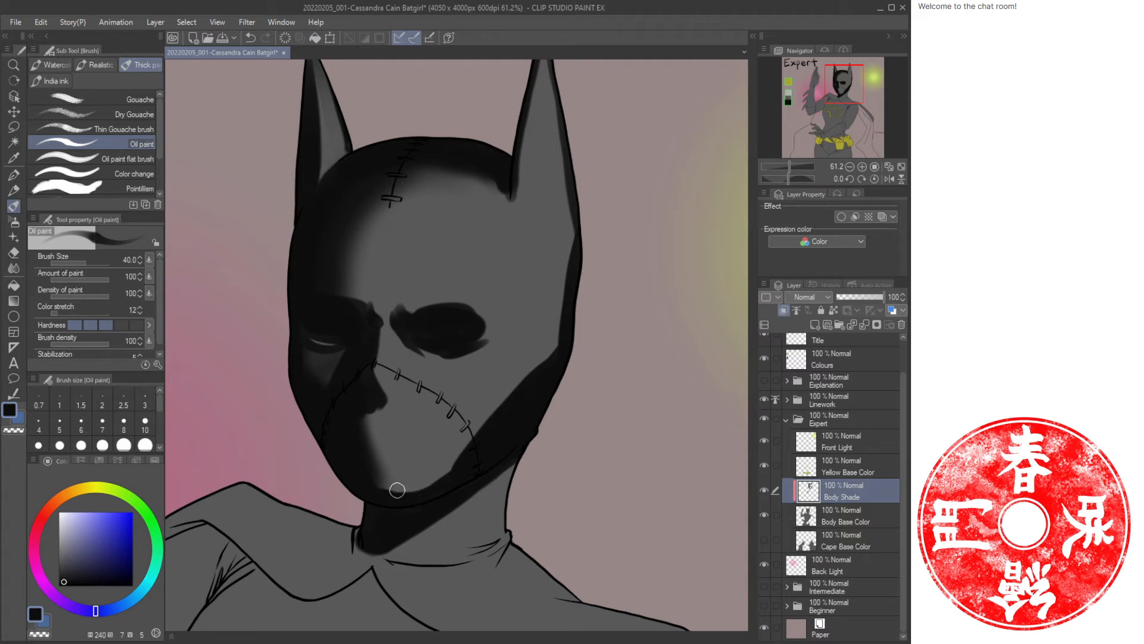
{"action": "left_click_drag", "start_coordinate": [552, 350], "coordinate": [506, 398]}
Add a diagonal jaw shadow stroke and undo a stray dab near the stitched seam.
{"action": "key", "text": "c"}
{"action": "left_click_drag", "start_coordinate": [543, 365], "coordinate": [447, 462]}
{"action": "key", "text": "c"}
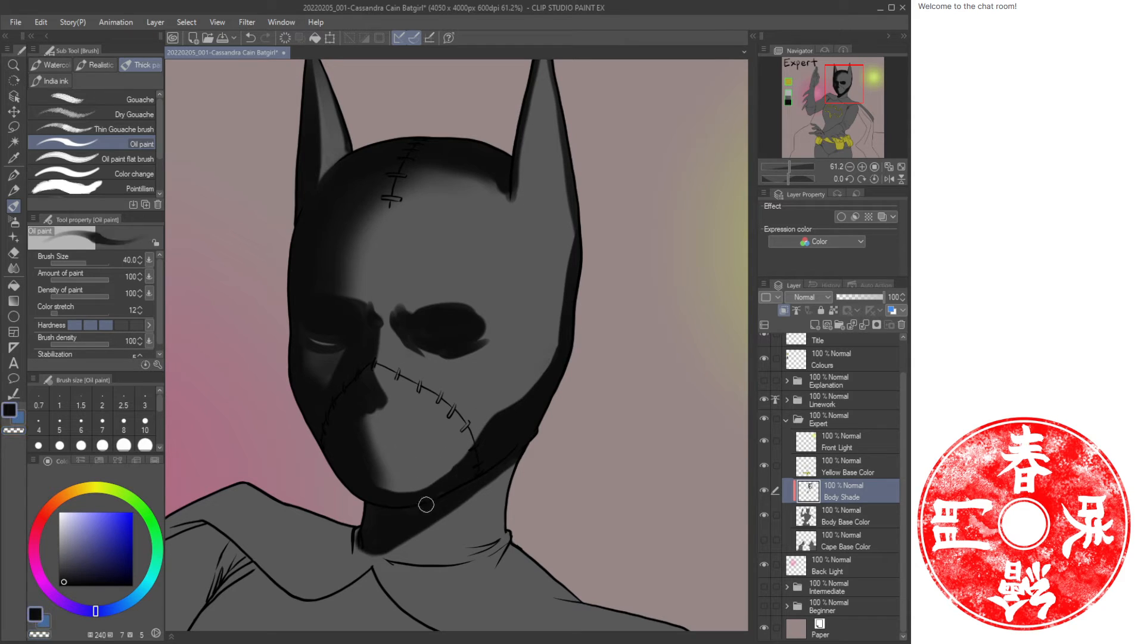
{"action": "key", "text": "c"}
{"action": "mouse_move", "coordinate": [368, 365]}
{"action": "left_mouse_down"}
{"action": "mouse_move", "coordinate": [370, 394]}
{"action": "mouse_move", "coordinate": [369, 373]}
{"action": "left_mouse_up"}
{"action": "key", "text": "ctrl+z"}
{"action": "key", "text": "c"}
Airbrush a soft shadow beside the nose on the left cheek.
{"action": "key", "text": "b"}
{"action": "left_click_drag", "start_coordinate": [380, 420], "coordinate": [362, 405]}
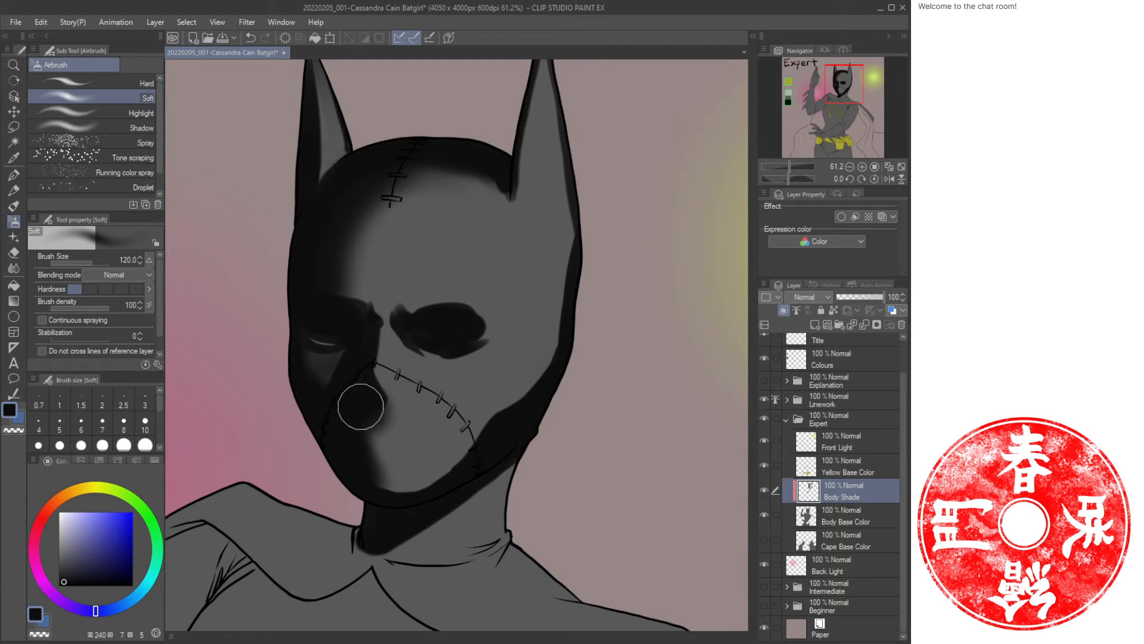
{"action": "key", "text": "ctrl+space"}
{"action": "mouse_move", "coordinate": [429, 384]}
{"action": "left_mouse_down"}
{"action": "mouse_move", "coordinate": [398, 387]}
{"action": "mouse_move", "coordinate": [428, 390]}
{"action": "left_mouse_up"}
Adjust the brush sizes and soften the area above the right eye hole with a 60 airbrush.
{"action": "key", "text": "b"}
{"action": "key", "text": "bracketleft"}
{"action": "key", "text": "bracketleft"}
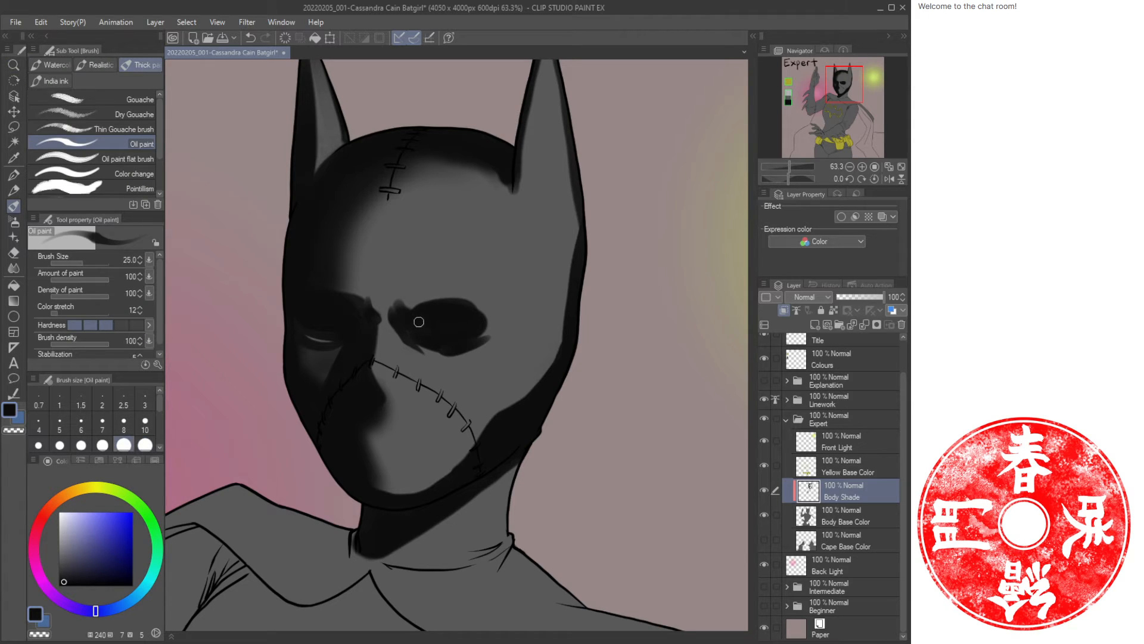
{"action": "key", "text": "bracketleft"}
{"action": "key", "text": "bracketright"}
{"action": "key", "text": "bracketright"}
{"action": "key", "text": "b"}
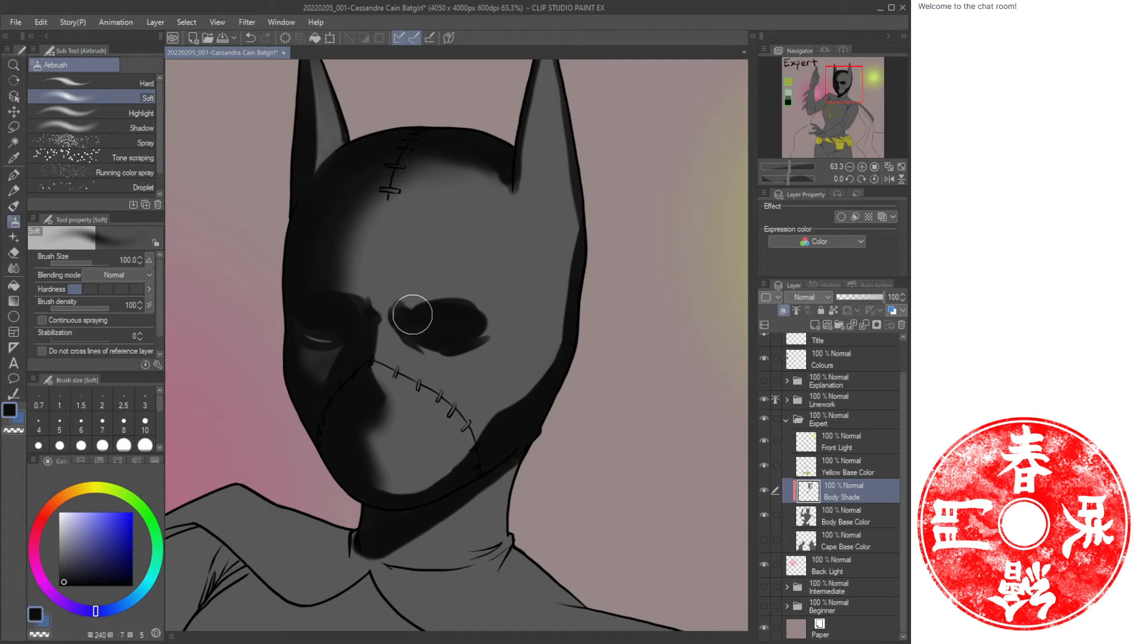
{"action": "mouse_move", "coordinate": [400, 303]}
{"action": "left_mouse_down"}
{"action": "mouse_move", "coordinate": [439, 302]}
{"action": "mouse_move", "coordinate": [475, 316]}
{"action": "mouse_move", "coordinate": [444, 322]}
{"action": "left_mouse_up"}
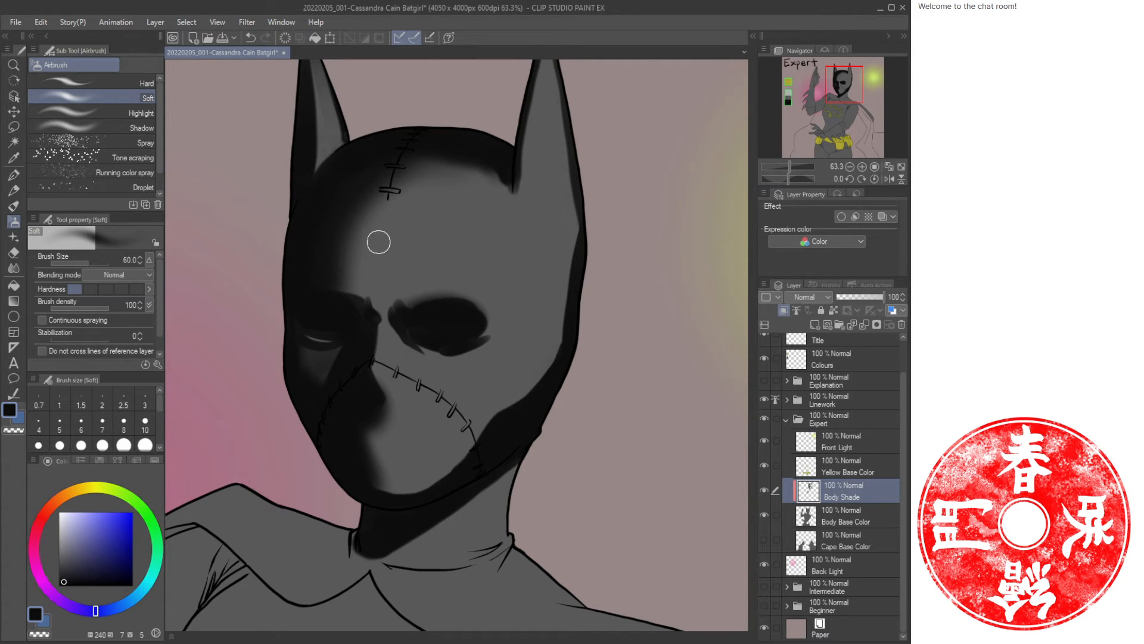
Paint furrowed brow strokes above both eye holes with the 40 oil brush.
{"action": "key", "text": "b"}
{"action": "mouse_move", "coordinate": [392, 293]}
{"action": "left_mouse_down"}
{"action": "mouse_move", "coordinate": [400, 273]}
{"action": "mouse_move", "coordinate": [393, 294]}
{"action": "left_mouse_up"}
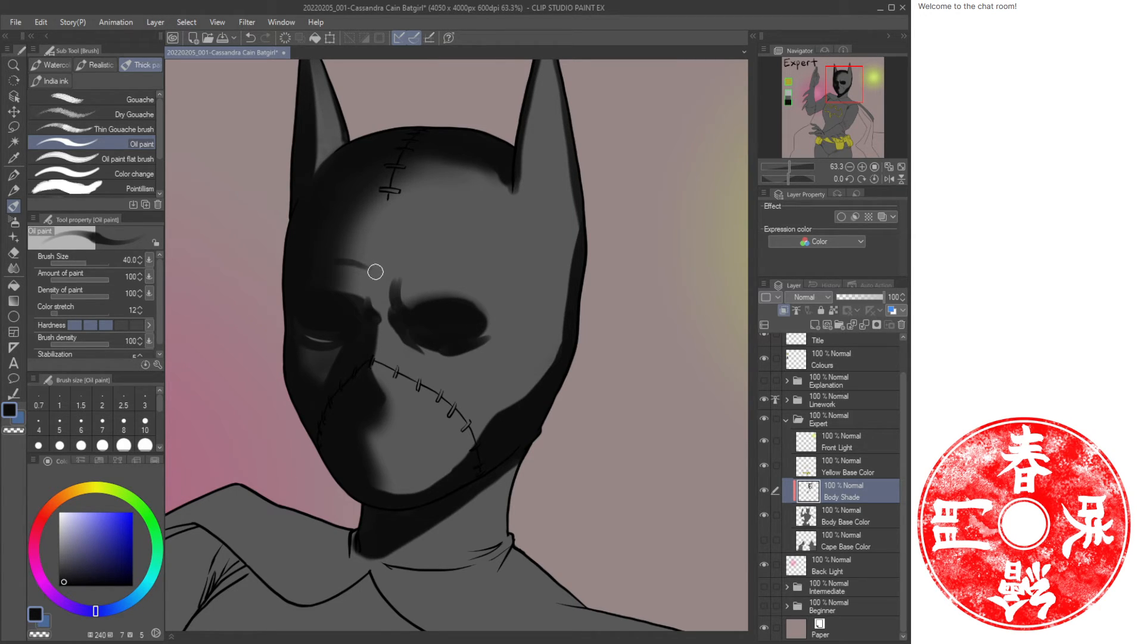
{"action": "left_click_drag", "start_coordinate": [368, 275], "coordinate": [348, 261]}
{"action": "left_click_drag", "start_coordinate": [440, 258], "coordinate": [398, 283]}
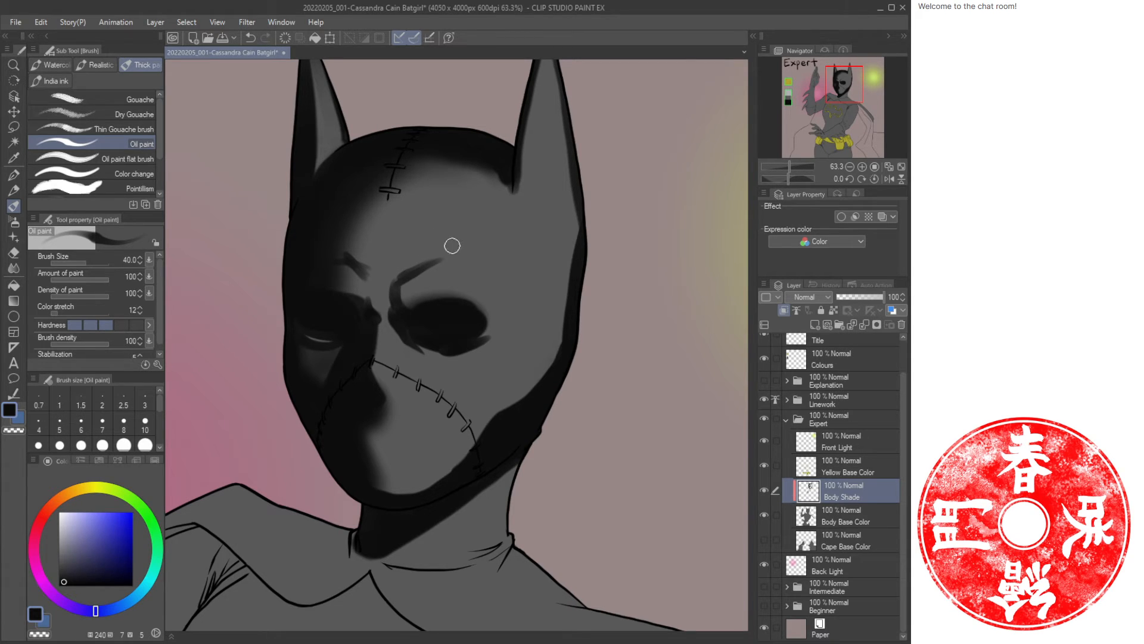
{"action": "left_click_drag", "start_coordinate": [490, 201], "coordinate": [404, 215]}
Shade the left cheek edge and blend the left brow area with the soft airbrush.
{"action": "key", "text": "c"}
{"action": "mouse_move", "coordinate": [273, 285]}
{"action": "left_mouse_down"}
{"action": "mouse_move", "coordinate": [283, 291]}
{"action": "mouse_move", "coordinate": [288, 322]}
{"action": "left_mouse_up"}
{"action": "key", "text": "c"}
{"action": "key", "text": "c"}
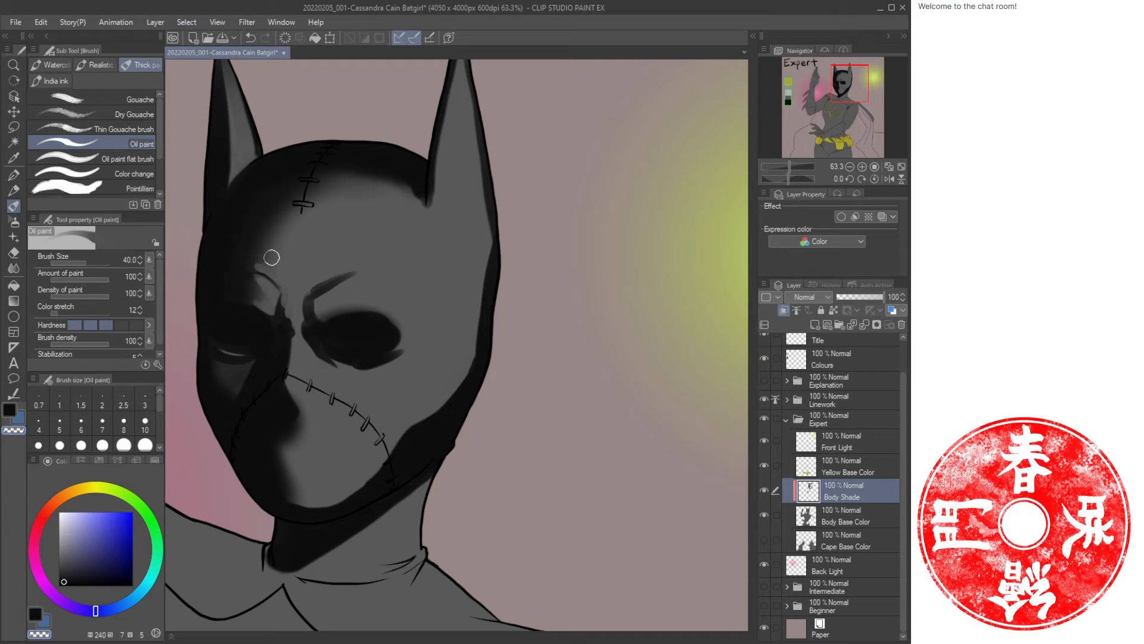
{"action": "key", "text": "b"}
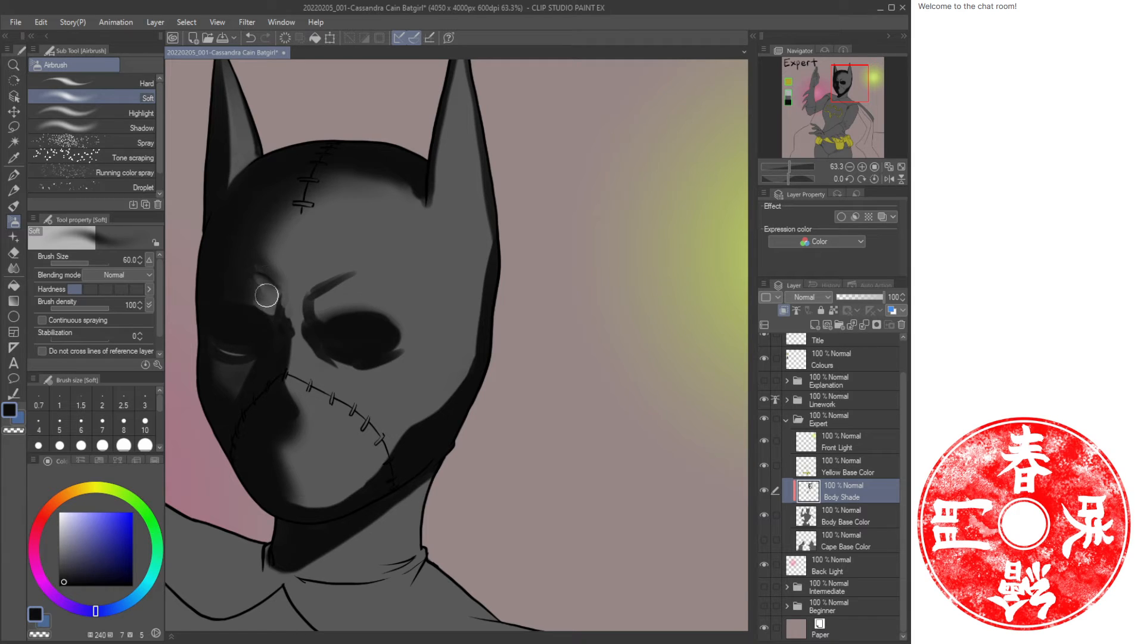
{"action": "key", "text": "c"}
{"action": "mouse_move", "coordinate": [268, 299]}
{"action": "left_mouse_down"}
{"action": "mouse_move", "coordinate": [257, 279]}
{"action": "mouse_move", "coordinate": [258, 305]}
{"action": "mouse_move", "coordinate": [256, 255]}
{"action": "mouse_move", "coordinate": [252, 298]}
{"action": "mouse_move", "coordinate": [266, 287]}
{"action": "mouse_move", "coordinate": [253, 278]}
{"action": "mouse_move", "coordinate": [295, 261]}
{"action": "mouse_move", "coordinate": [345, 268]}
{"action": "mouse_move", "coordinate": [302, 317]}
{"action": "mouse_move", "coordinate": [307, 298]}
{"action": "mouse_move", "coordinate": [333, 290]}
{"action": "mouse_move", "coordinate": [319, 308]}
{"action": "mouse_move", "coordinate": [365, 274]}
{"action": "left_mouse_up"}
{"action": "key", "text": "c"}
{"action": "key", "text": "c"}
{"action": "key", "text": "c"}
{"action": "key", "text": "c"}
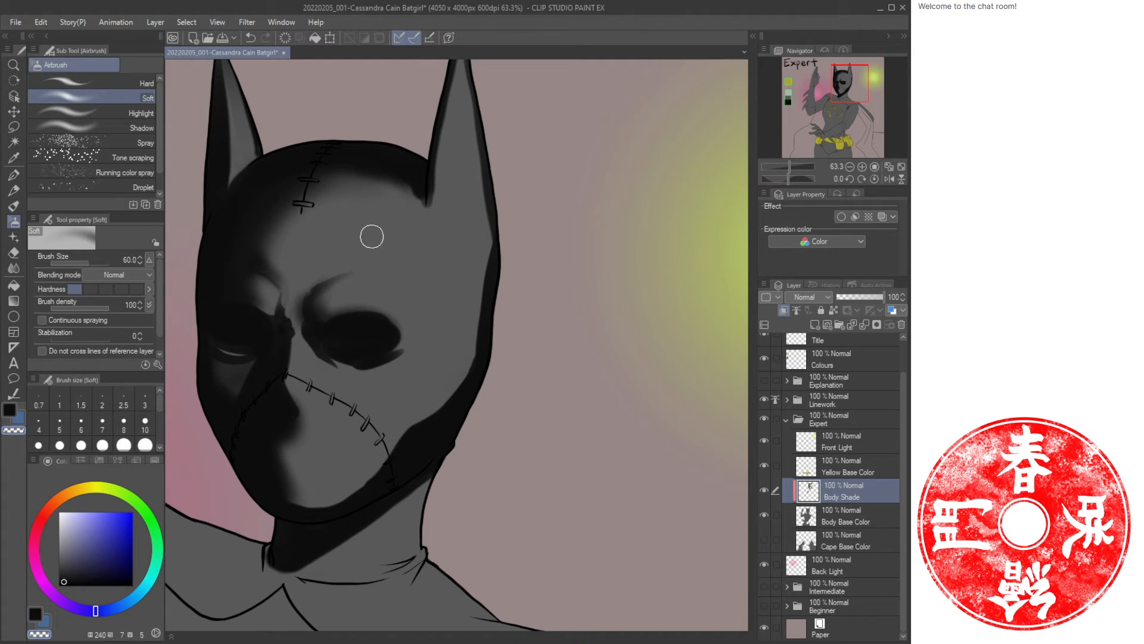
Dab a small oil stroke between the brows at the bridge of the nose.
{"action": "key", "text": "b"}
{"action": "key", "text": "c"}
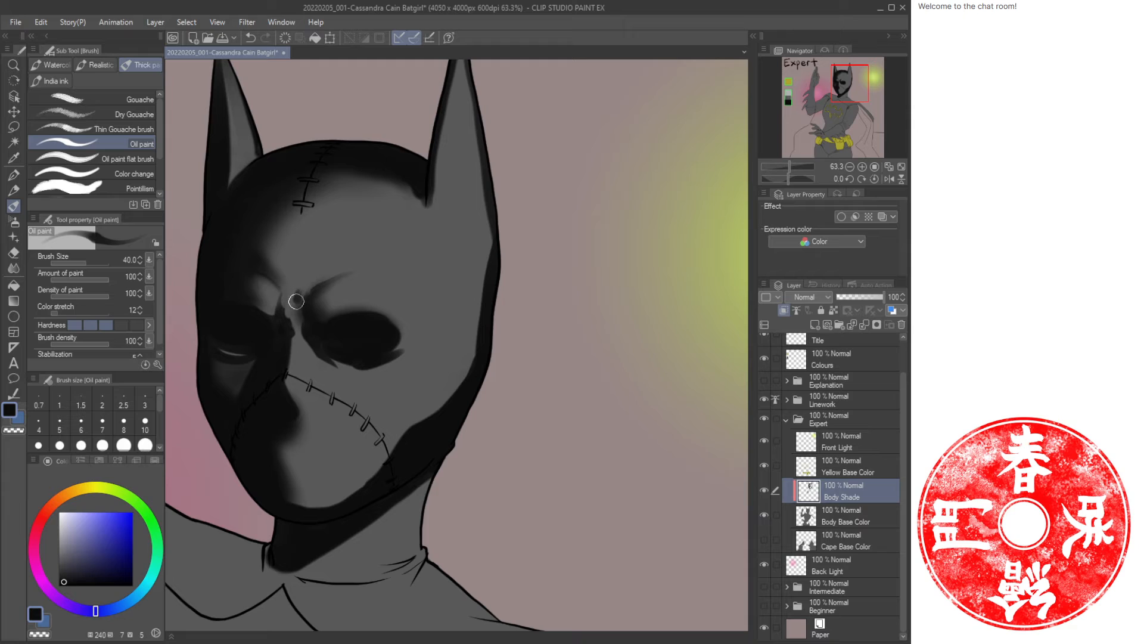
{"action": "key", "text": "c"}
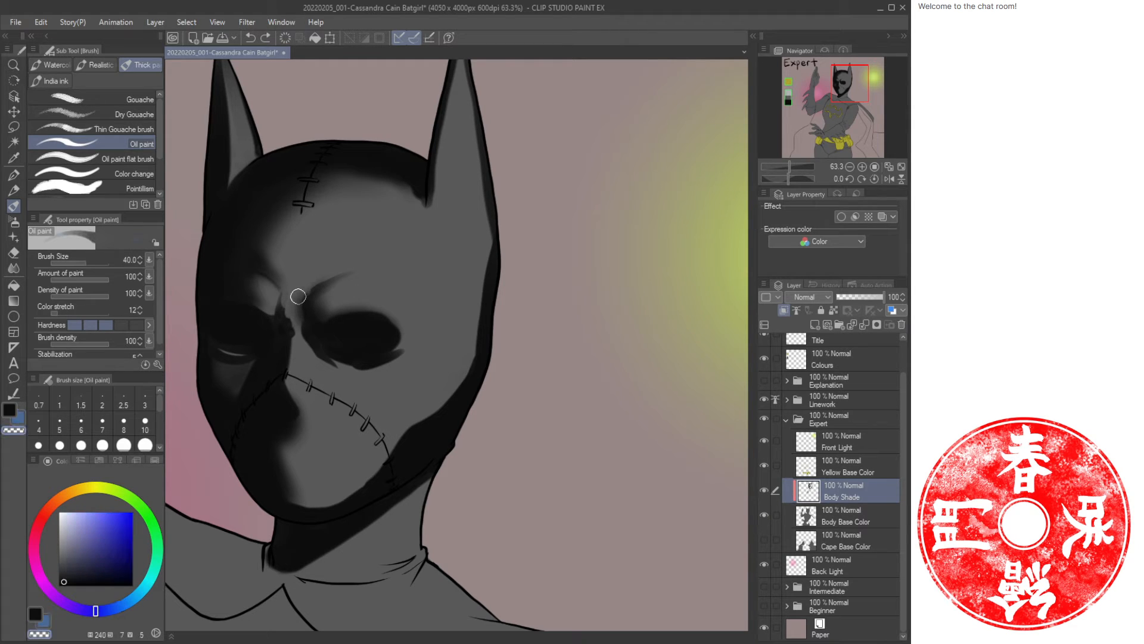
{"action": "left_click_drag", "start_coordinate": [298, 297], "coordinate": [297, 309]}
{"action": "key", "text": "c"}
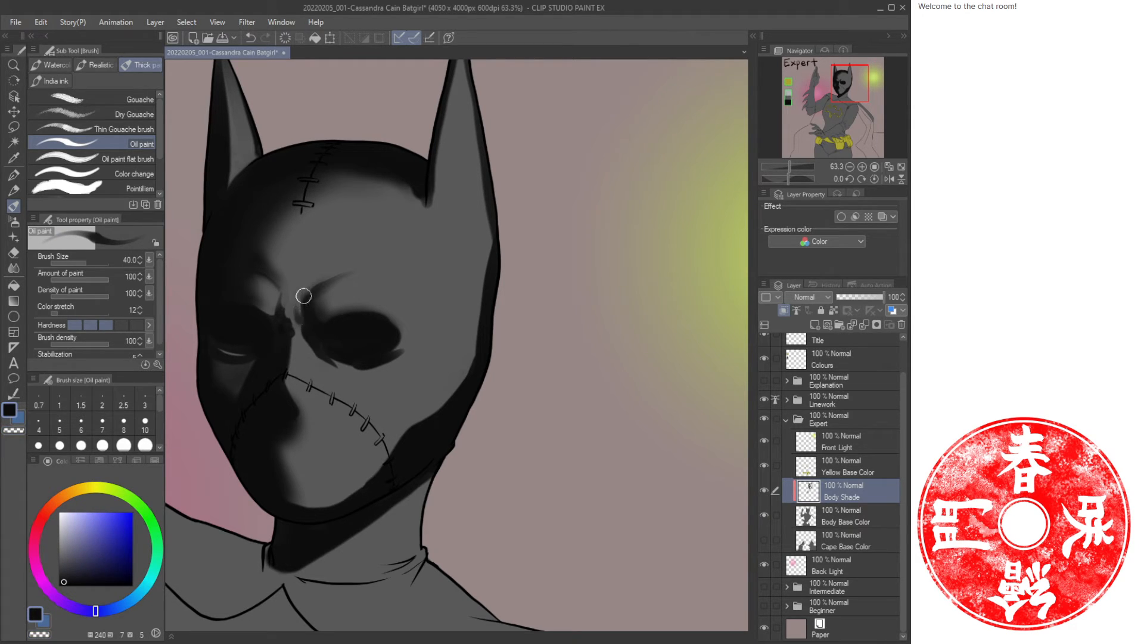
{"action": "key", "text": "c"}
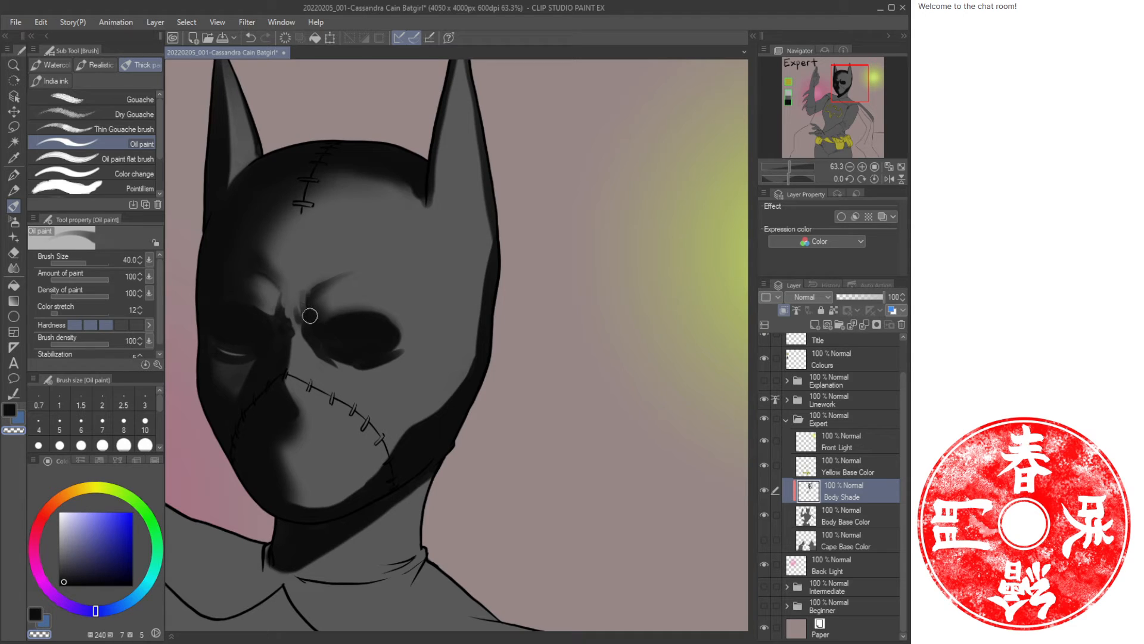
{"action": "key", "text": "c"}
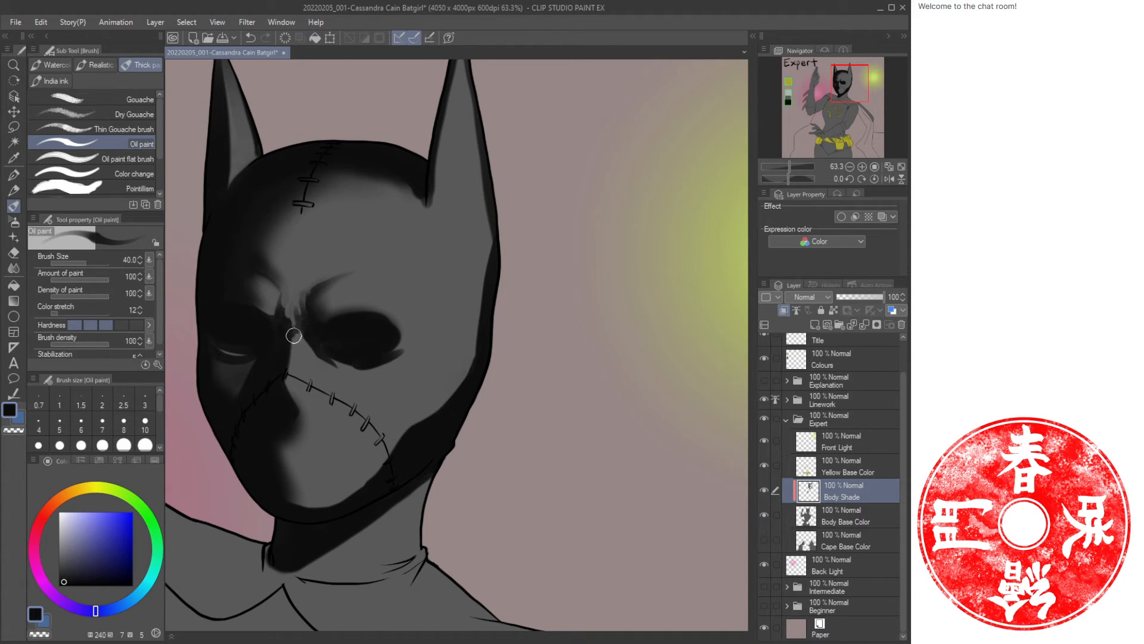
Airbrush soft dark shading along the cowl's right edge from the jaw up toward the ear at size 100.
{"action": "key", "text": "c"}
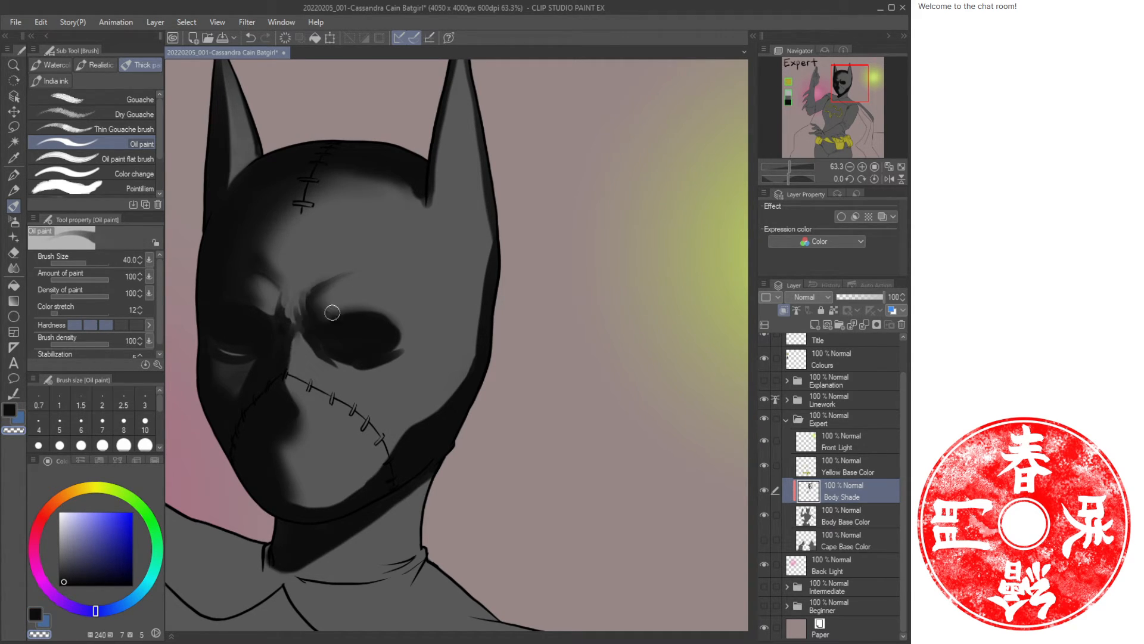
{"action": "key", "text": "space"}
{"action": "left_click_drag", "start_coordinate": [343, 333], "coordinate": [404, 261]}
{"action": "key", "text": "ctrl+space"}
{"action": "left_click_drag", "start_coordinate": [416, 322], "coordinate": [389, 318]}
{"action": "left_click_drag", "start_coordinate": [416, 350], "coordinate": [420, 310]}
{"action": "mouse_move", "coordinate": [418, 260]}
{"action": "left_mouse_down"}
{"action": "mouse_move", "coordinate": [438, 286]}
{"action": "mouse_move", "coordinate": [475, 281]}
{"action": "mouse_move", "coordinate": [454, 312]}
{"action": "mouse_move", "coordinate": [467, 314]}
{"action": "left_mouse_up"}
{"action": "key", "text": "ctrl+space"}
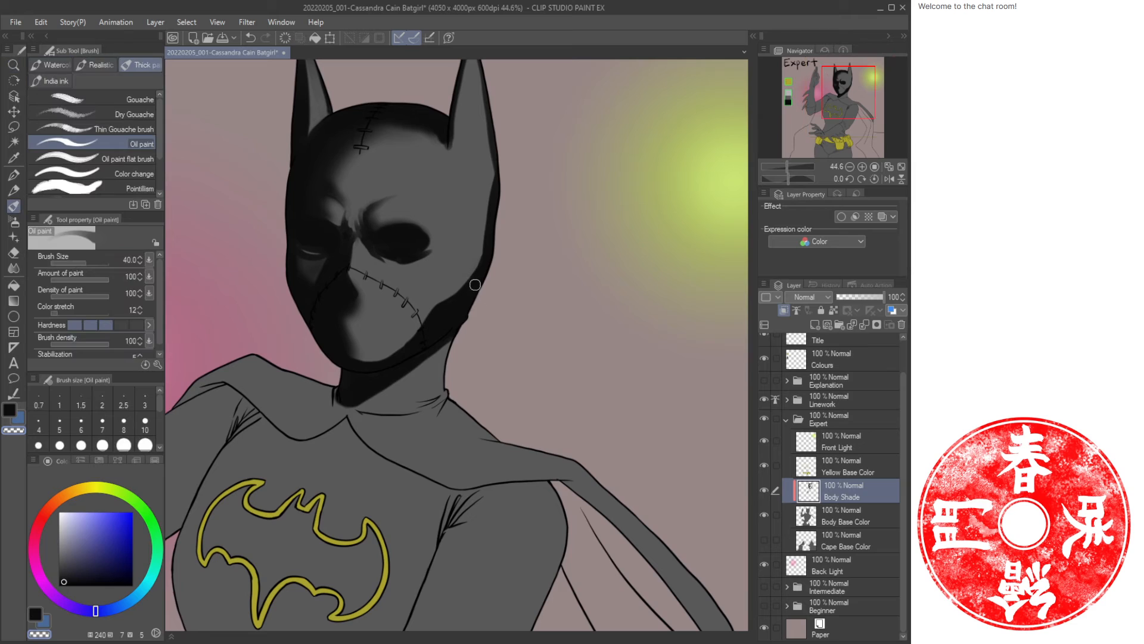
{"action": "key", "text": "b"}
{"action": "key", "text": "bracketright"}
{"action": "key", "text": "bracketright"}
{"action": "key", "text": "bracketright"}
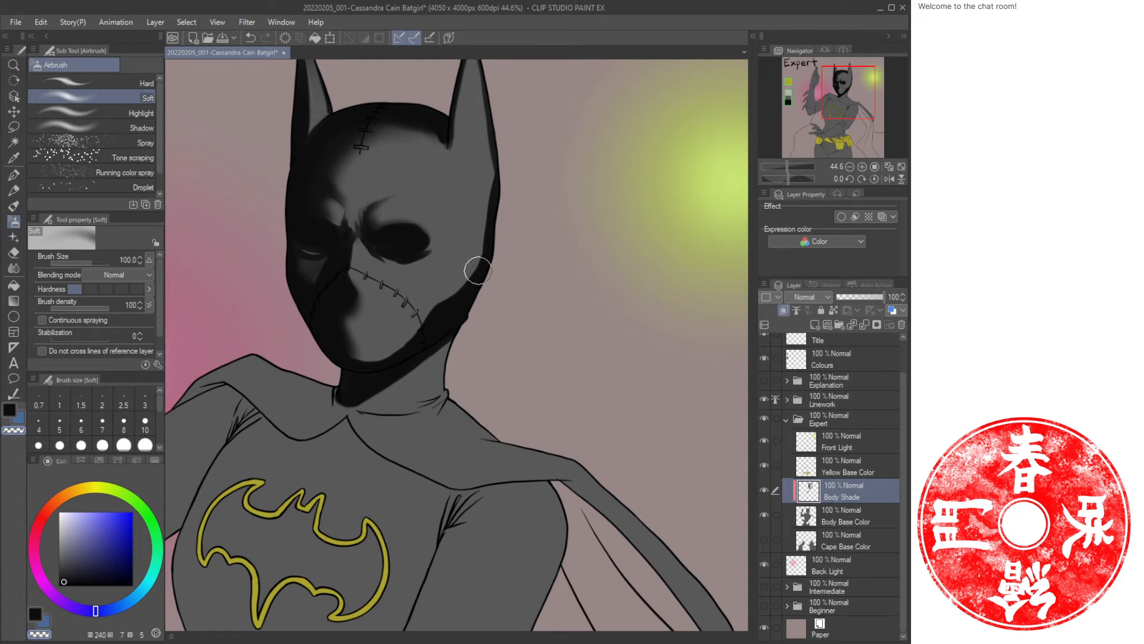
{"action": "left_click_drag", "start_coordinate": [478, 267], "coordinate": [439, 308]}
{"action": "key", "text": "ctrl+z"}
{"action": "key", "text": "c"}
{"action": "left_click_drag", "start_coordinate": [478, 265], "coordinate": [421, 327]}
{"action": "mouse_move", "coordinate": [466, 279]}
{"action": "left_mouse_down"}
{"action": "mouse_move", "coordinate": [469, 242]}
{"action": "mouse_move", "coordinate": [402, 357]}
{"action": "mouse_move", "coordinate": [420, 318]}
{"action": "mouse_move", "coordinate": [396, 340]}
{"action": "left_mouse_up"}
{"action": "key", "text": "c"}
{"action": "key", "text": "c"}
{"action": "left_click_drag", "start_coordinate": [485, 255], "coordinate": [499, 203]}
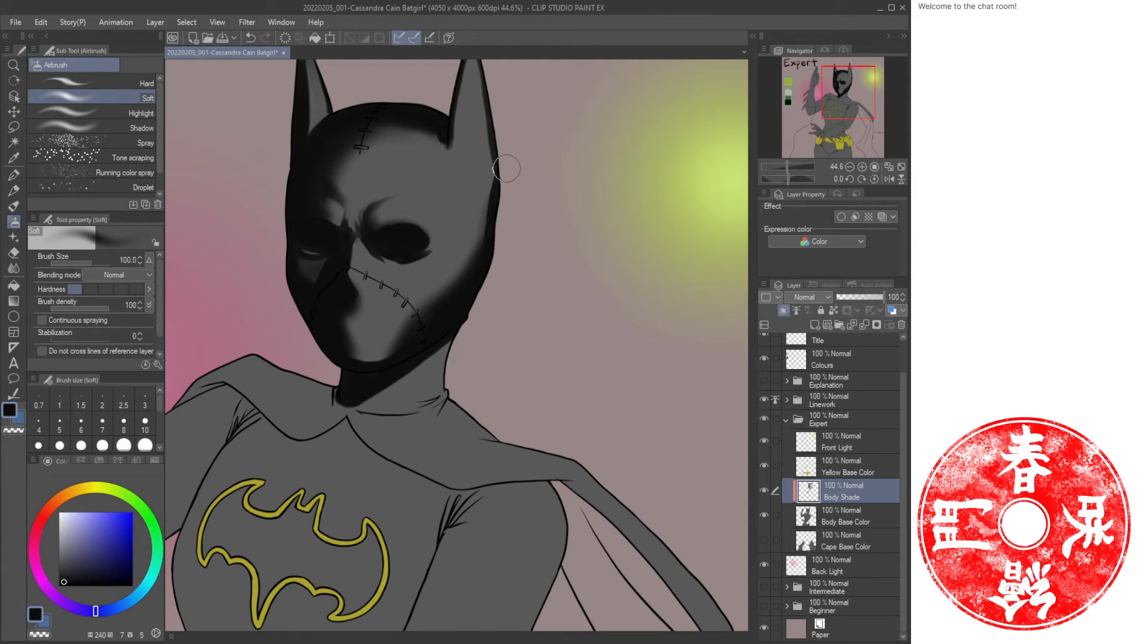
Save the illustration file.
{"action": "key", "text": "ctrl+space"}
{"action": "mouse_move", "coordinate": [520, 266]}
{"action": "left_mouse_down"}
{"action": "mouse_move", "coordinate": [475, 321]}
{"action": "mouse_move", "coordinate": [506, 312]}
{"action": "left_mouse_up"}
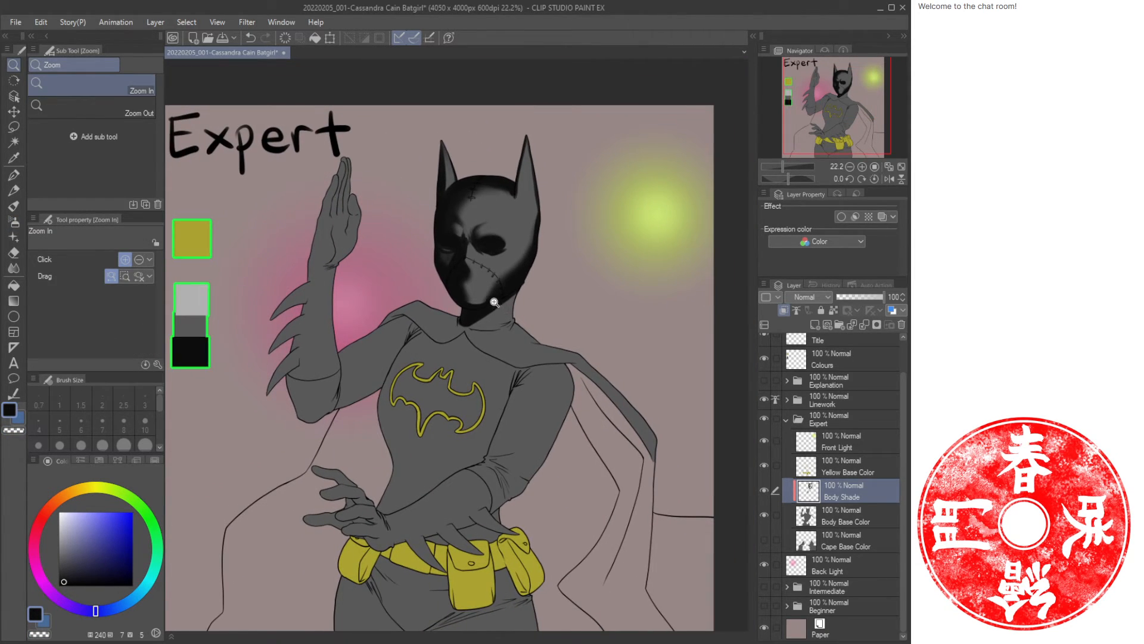
{"action": "key", "text": "ctrl+s"}
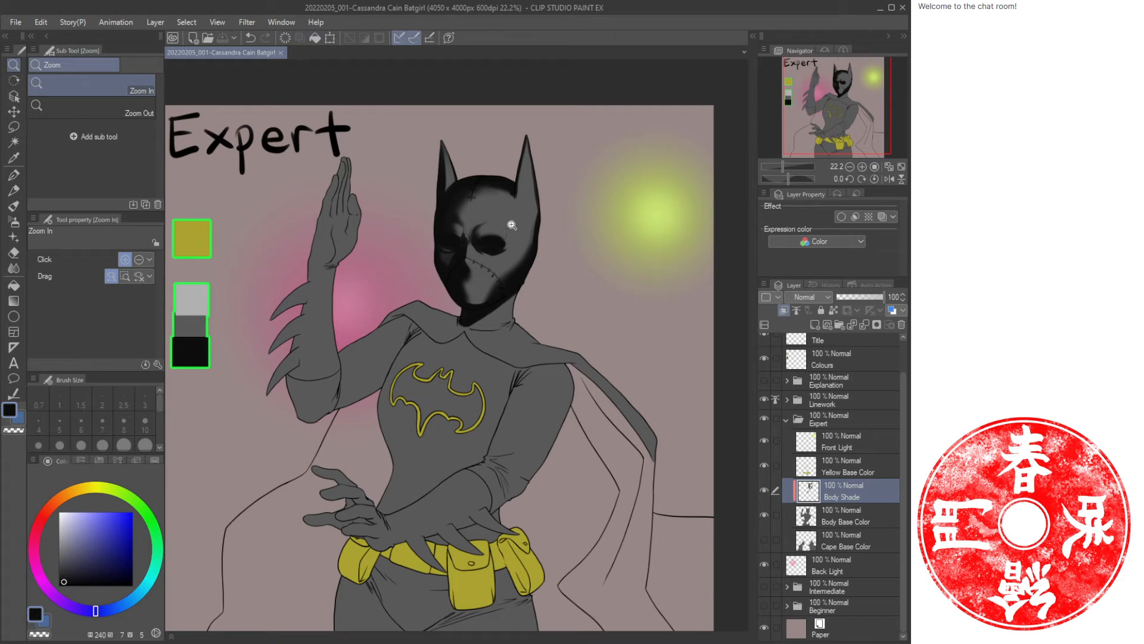
{"action": "left_click", "coordinate": [443, 329]}
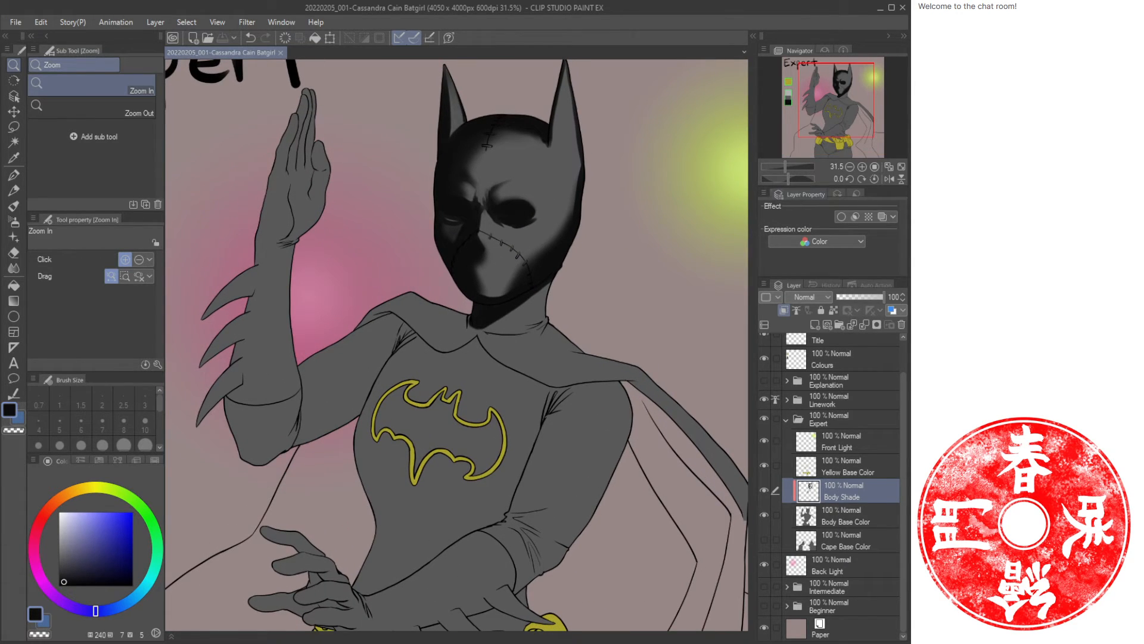
{"action": "left_click", "coordinate": [643, 34]}
{"action": "left_click_drag", "start_coordinate": [421, 351], "coordinate": [393, 328]}
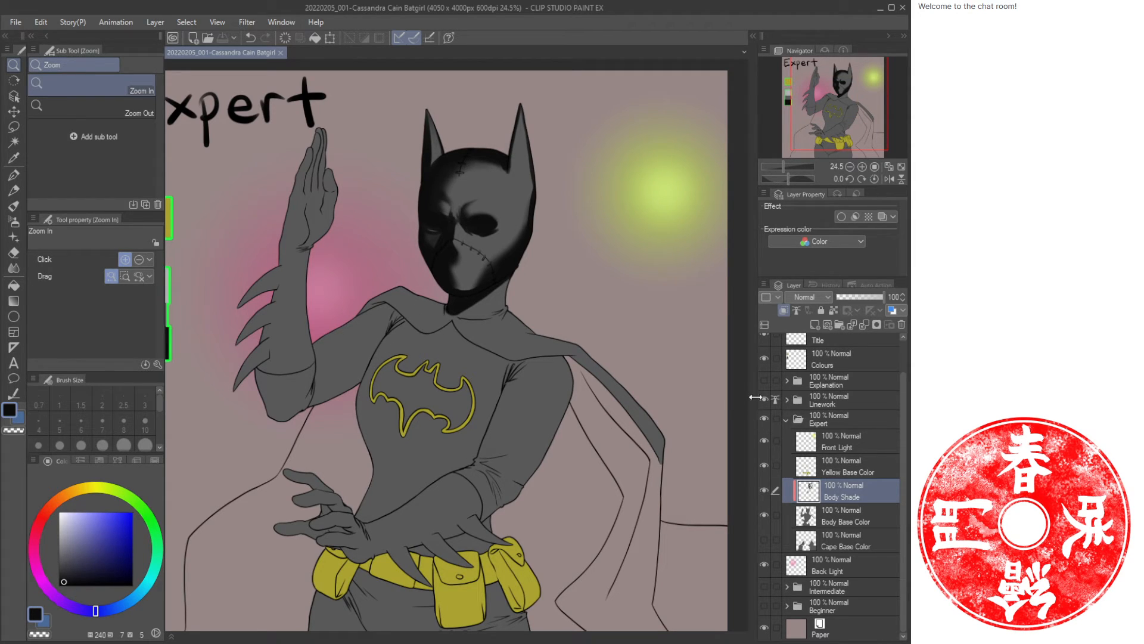
Move the Back Light layer into the Expert folder.
{"action": "left_click", "coordinate": [788, 420]}
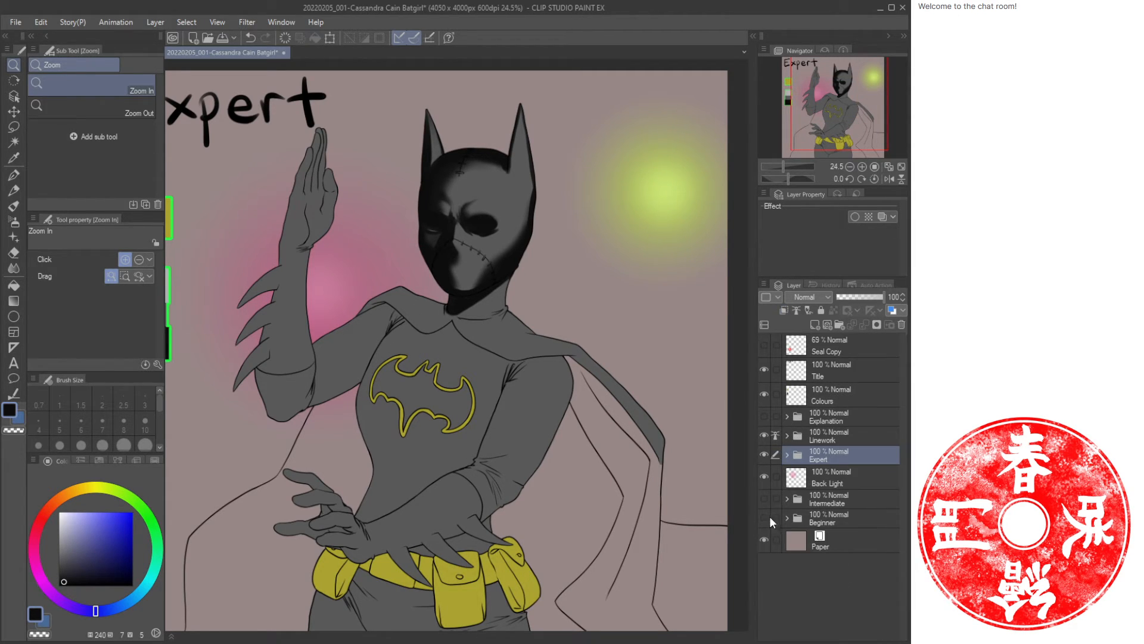
{"action": "left_click_drag", "start_coordinate": [765, 515], "coordinate": [766, 491]}
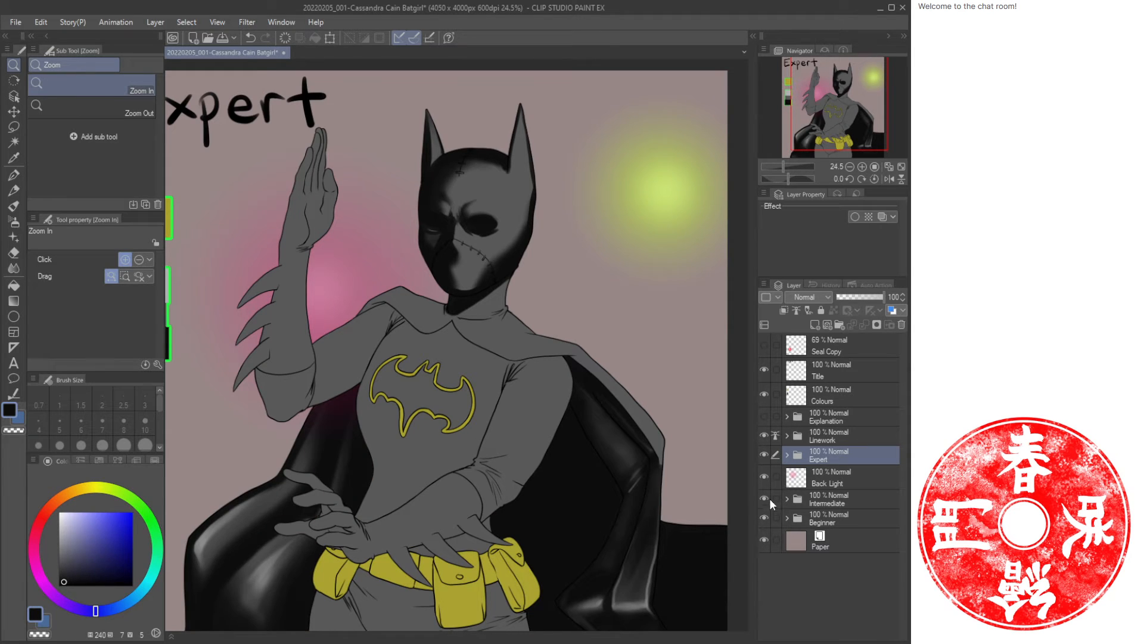
{"action": "left_click", "coordinate": [823, 479]}
{"action": "left_click_drag", "start_coordinate": [826, 463], "coordinate": [827, 464]}
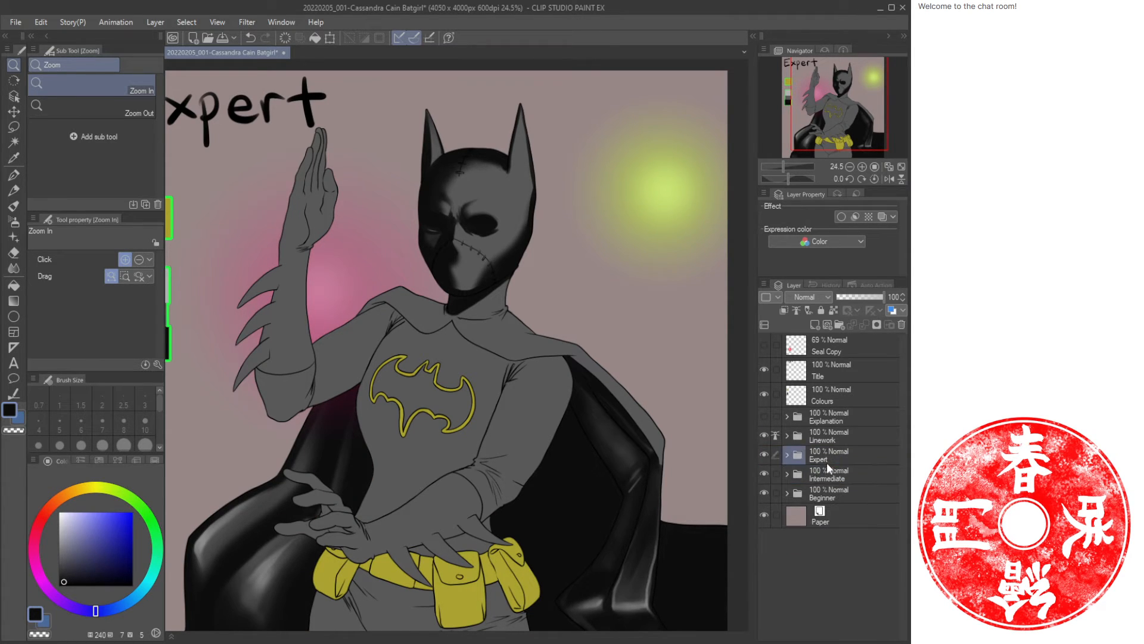
{"action": "left_click", "coordinate": [786, 457]}
{"action": "left_click", "coordinate": [786, 457]}
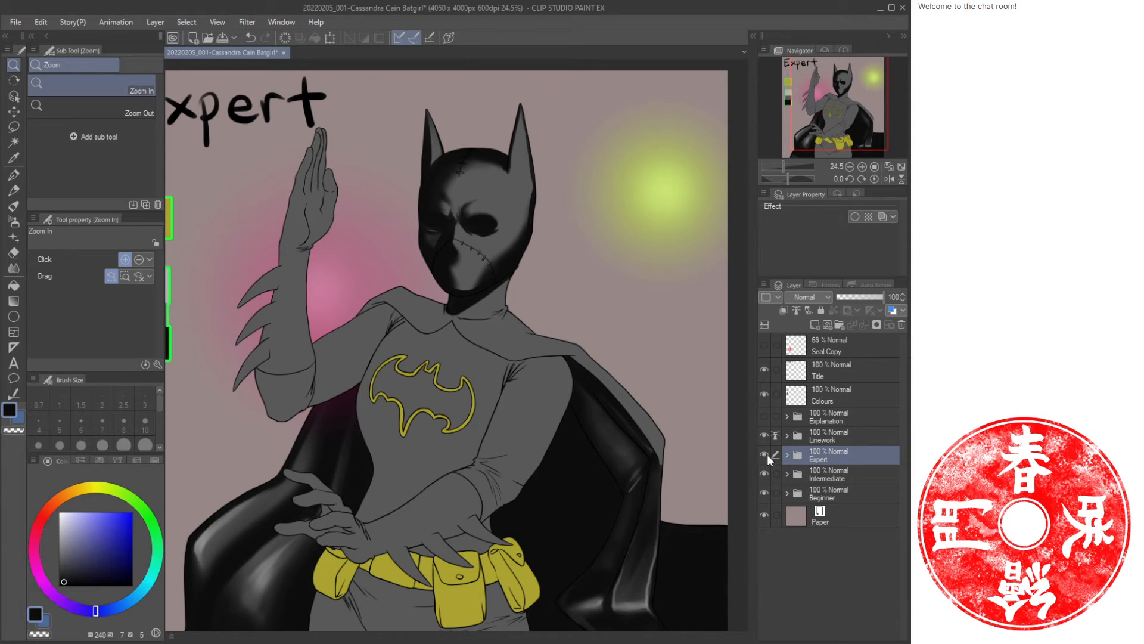
Toggle the Expert and Intermediate folders' visibility to compare the two versions.
{"action": "left_click", "coordinate": [764, 455]}
{"action": "left_click", "coordinate": [765, 474]}
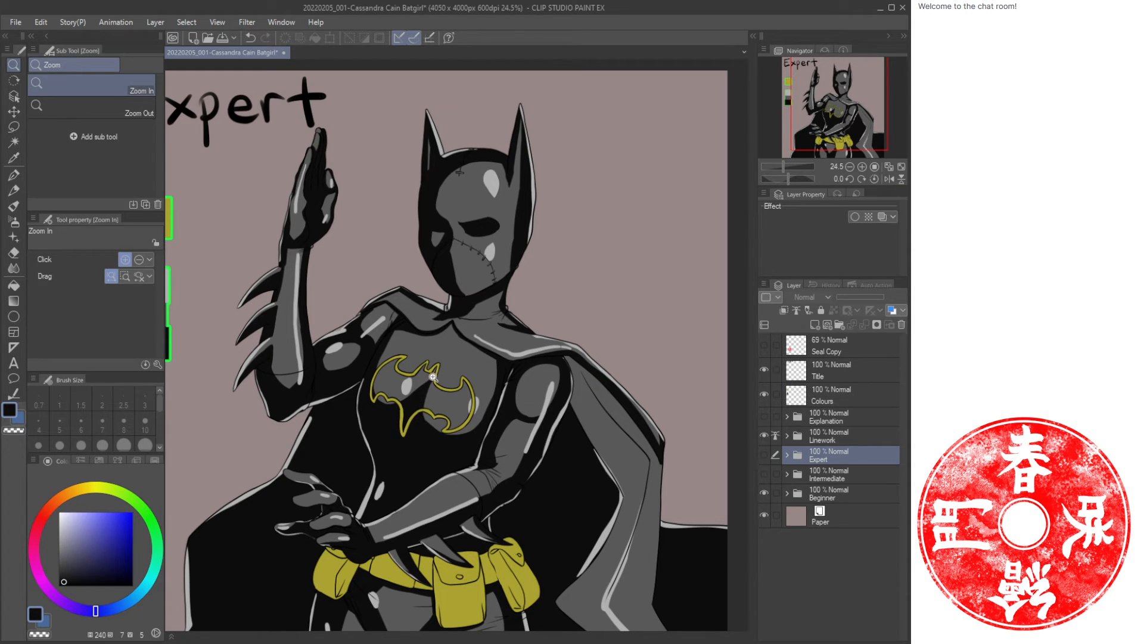
{"action": "left_click", "coordinate": [764, 455]}
{"action": "left_click", "coordinate": [764, 493]}
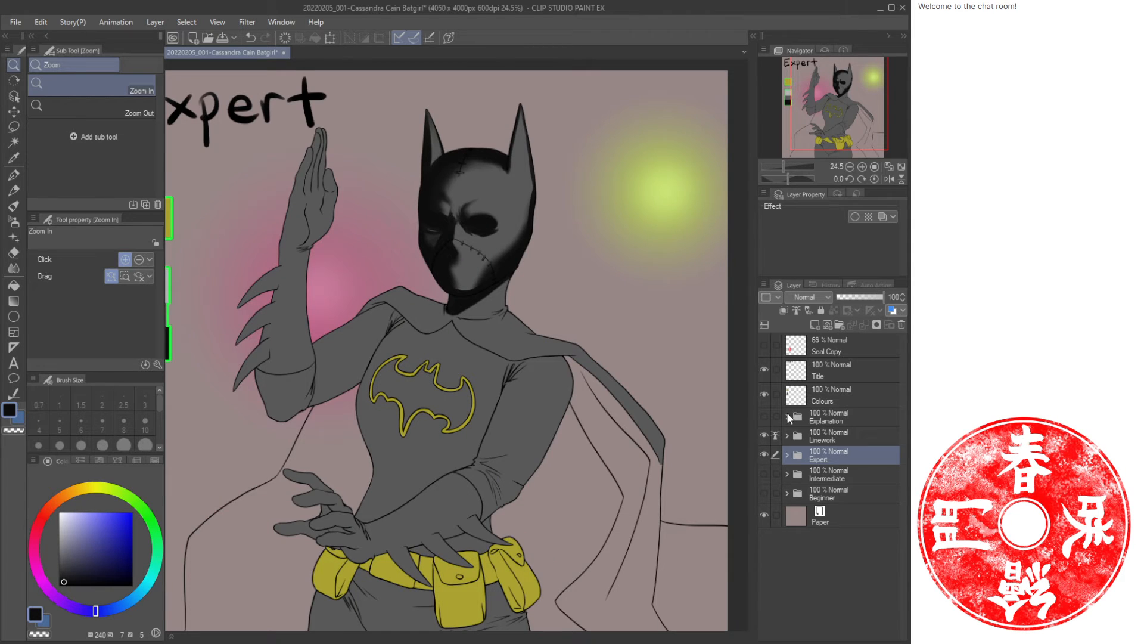
Try an oil brush stroke beneath the chest emblem on the Body Shade layer.
{"action": "left_click_drag", "start_coordinate": [407, 391], "coordinate": [419, 429]}
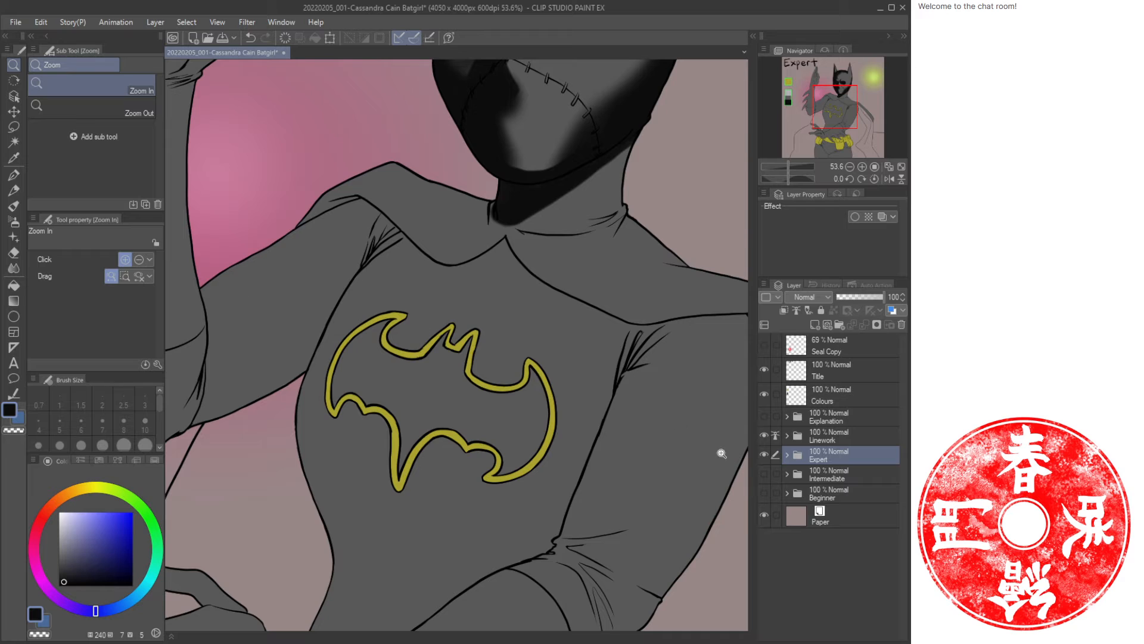
{"action": "left_click_drag", "start_coordinate": [697, 497], "coordinate": [623, 480]}
{"action": "left_click_drag", "start_coordinate": [566, 377], "coordinate": [659, 412]}
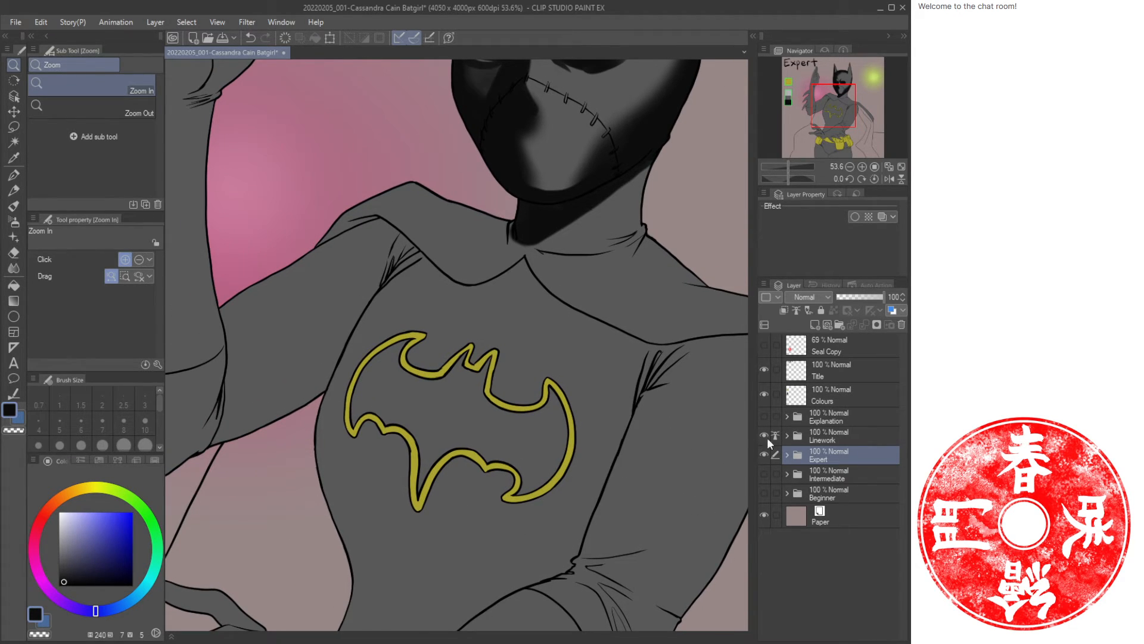
{"action": "left_click", "coordinate": [787, 456]}
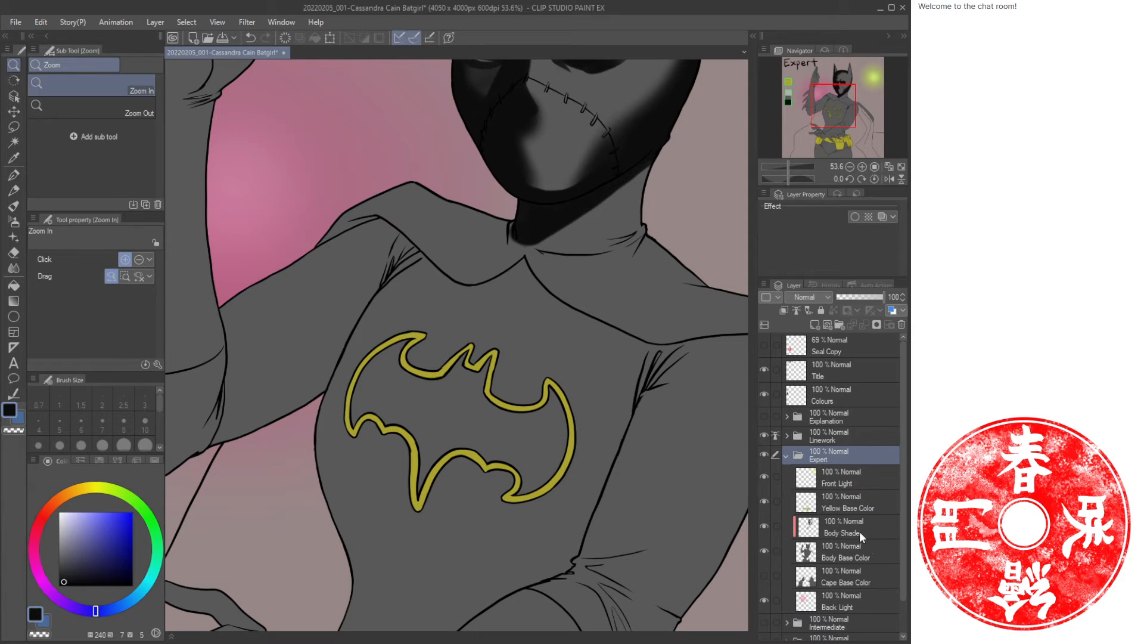
{"action": "scroll", "coordinate": [826, 499], "scroll_direction": "down", "scroll_amount": 2}
{"action": "left_click", "coordinate": [845, 507]}
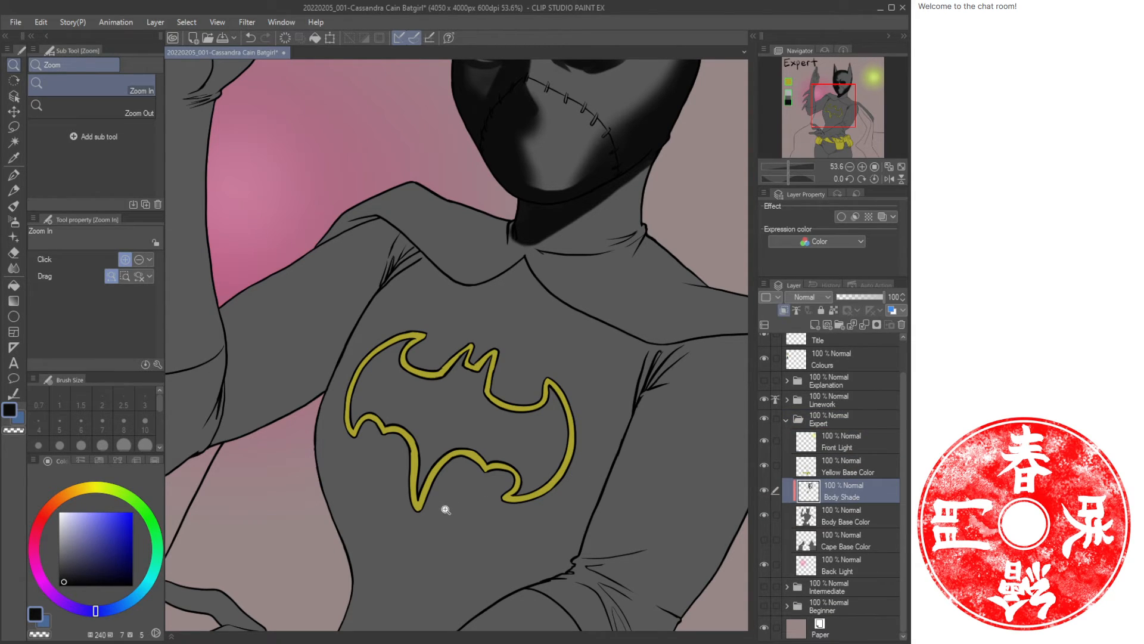
{"action": "key", "text": "b"}
{"action": "left_click_drag", "start_coordinate": [333, 464], "coordinate": [509, 556]}
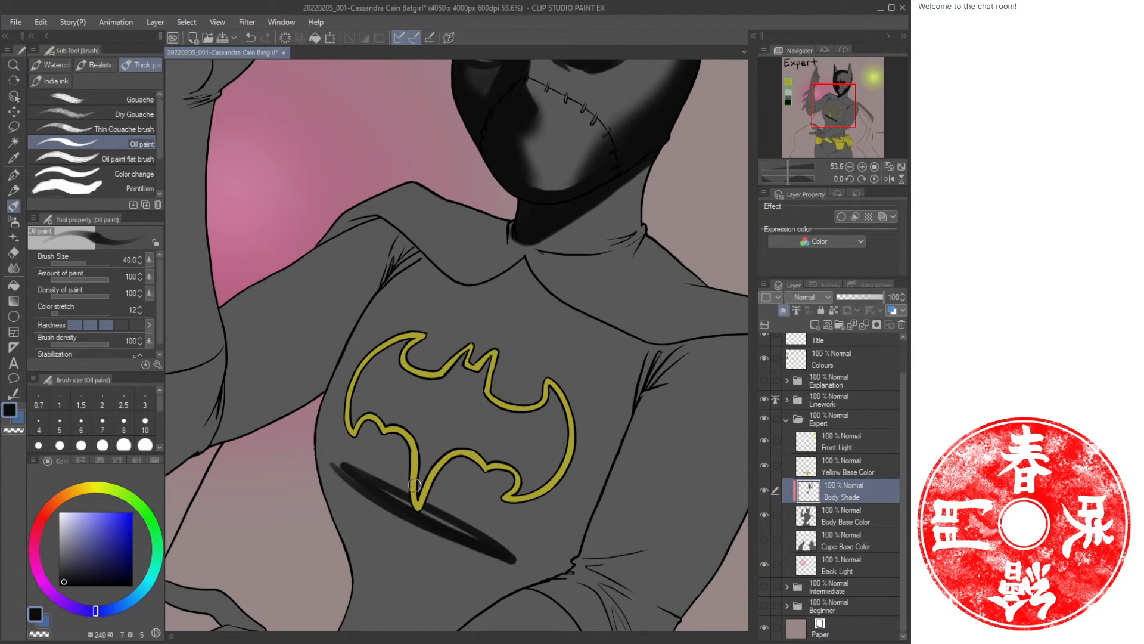
{"action": "left_click_drag", "start_coordinate": [451, 490], "coordinate": [424, 397]}
{"action": "key", "text": "ctrl+z"}
Airbrush dark shading beneath the bat emblem and across the lower chest and left side of the torso.
{"action": "key", "text": "b"}
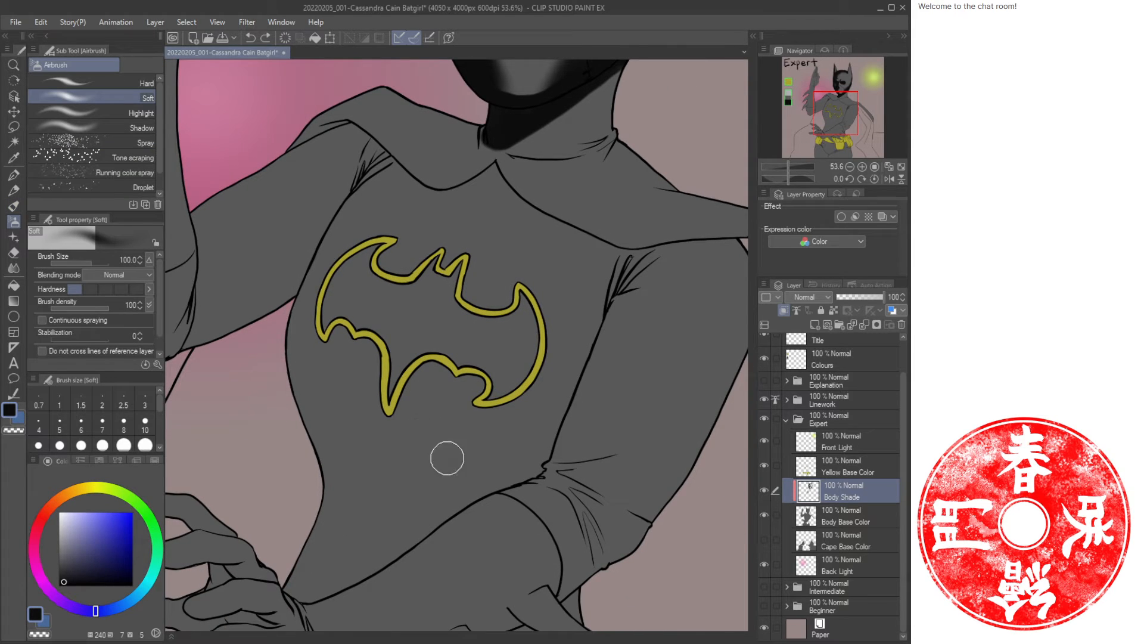
{"action": "mouse_move", "coordinate": [311, 379]}
{"action": "left_mouse_down"}
{"action": "mouse_move", "coordinate": [500, 460]}
{"action": "mouse_move", "coordinate": [324, 393]}
{"action": "mouse_move", "coordinate": [470, 459]}
{"action": "mouse_move", "coordinate": [325, 385]}
{"action": "mouse_move", "coordinate": [297, 355]}
{"action": "mouse_move", "coordinate": [301, 262]}
{"action": "left_mouse_up"}
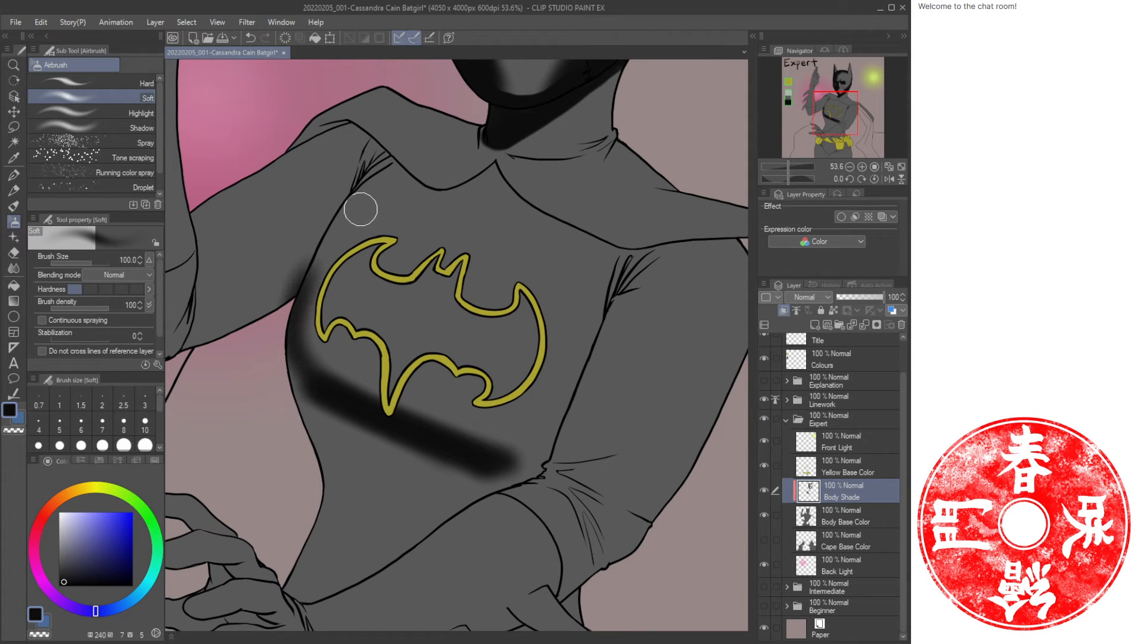
{"action": "mouse_move", "coordinate": [360, 210]}
{"action": "left_mouse_down"}
{"action": "mouse_move", "coordinate": [378, 416]}
{"action": "mouse_move", "coordinate": [485, 447]}
{"action": "mouse_move", "coordinate": [280, 366]}
{"action": "mouse_move", "coordinate": [318, 389]}
{"action": "mouse_move", "coordinate": [332, 455]}
{"action": "mouse_move", "coordinate": [363, 493]}
{"action": "mouse_move", "coordinate": [477, 458]}
{"action": "mouse_move", "coordinate": [522, 467]}
{"action": "mouse_move", "coordinate": [600, 276]}
{"action": "mouse_move", "coordinate": [496, 441]}
{"action": "mouse_move", "coordinate": [549, 421]}
{"action": "mouse_move", "coordinate": [535, 444]}
{"action": "mouse_move", "coordinate": [403, 401]}
{"action": "mouse_move", "coordinate": [373, 441]}
{"action": "mouse_move", "coordinate": [401, 511]}
{"action": "mouse_move", "coordinate": [442, 511]}
{"action": "mouse_move", "coordinate": [485, 462]}
{"action": "mouse_move", "coordinate": [332, 360]}
{"action": "left_mouse_up"}
{"action": "left_click_drag", "start_coordinate": [428, 270], "coordinate": [375, 361]}
{"action": "mouse_move", "coordinate": [318, 279]}
{"action": "left_mouse_down"}
{"action": "mouse_move", "coordinate": [275, 458]}
{"action": "mouse_move", "coordinate": [391, 503]}
{"action": "mouse_move", "coordinate": [281, 458]}
{"action": "mouse_move", "coordinate": [503, 509]}
{"action": "left_mouse_up"}
Darken the base of the neck and the left collar area with oil brush strokes.
{"action": "key", "text": "bracketright"}
{"action": "key", "text": "bracketright"}
{"action": "key", "text": "ctrl+space"}
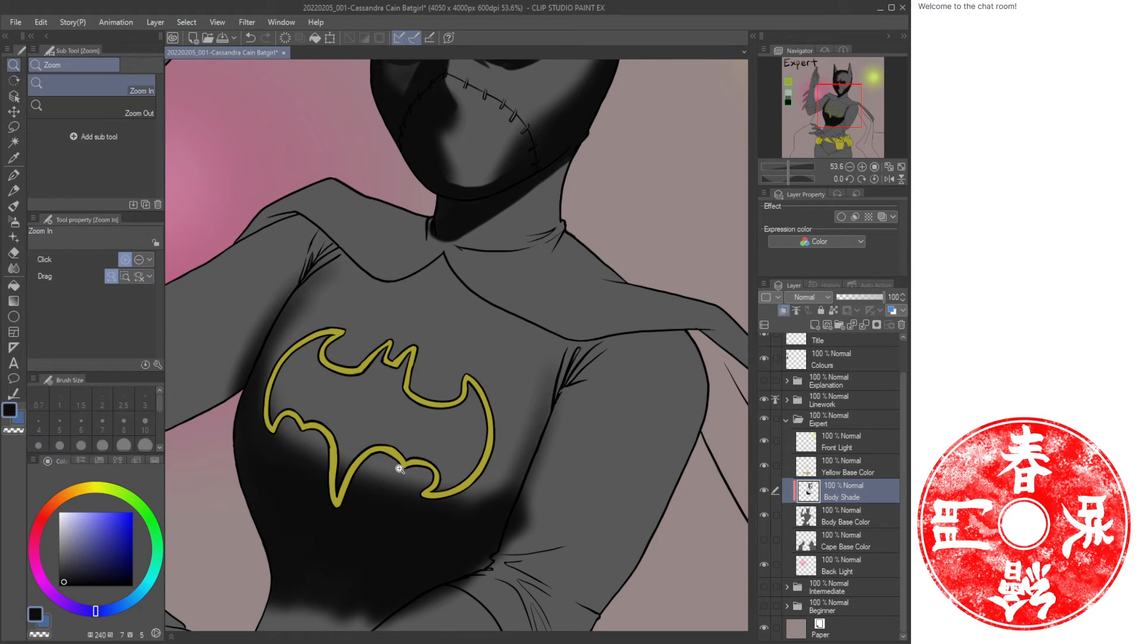
{"action": "left_click_drag", "start_coordinate": [400, 469], "coordinate": [412, 435]}
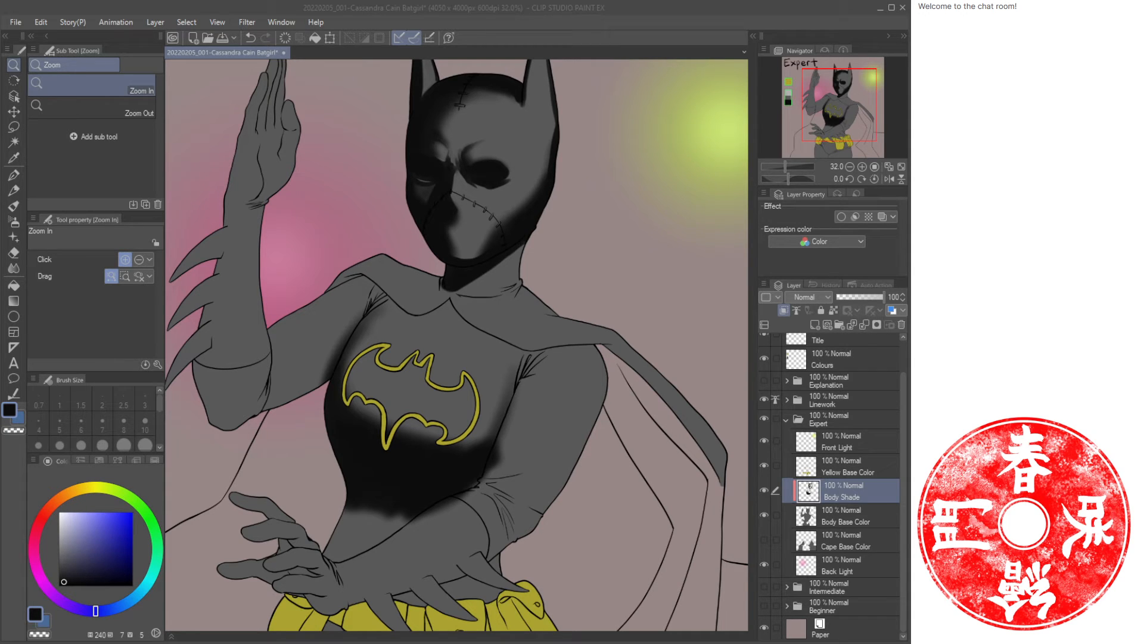
{"action": "left_click_drag", "start_coordinate": [524, 352], "coordinate": [413, 337]}
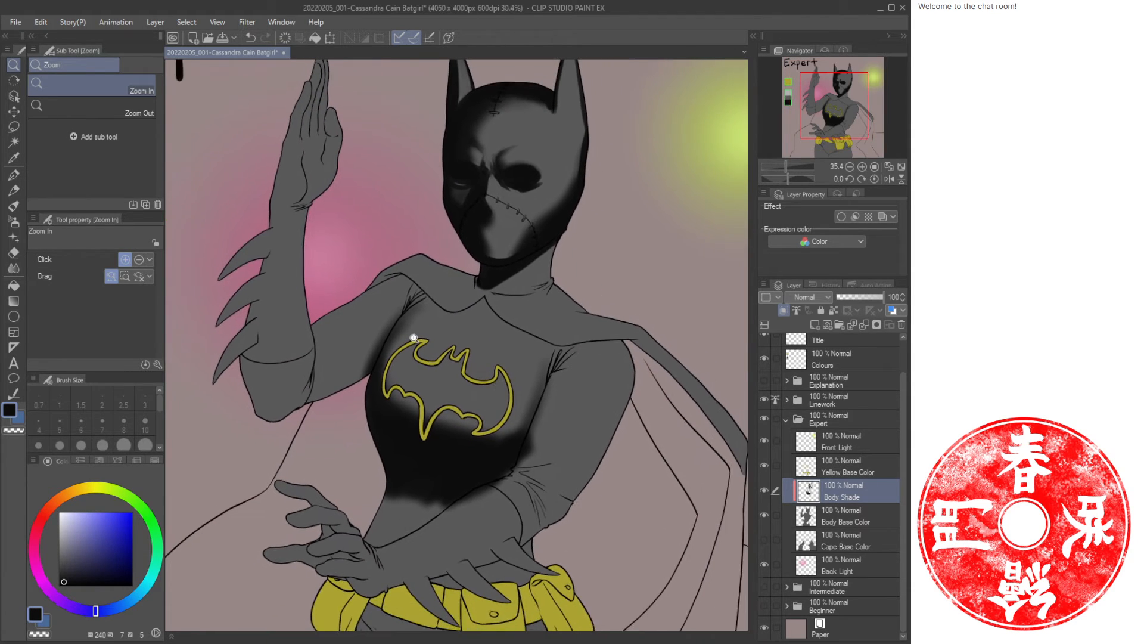
{"action": "left_click_drag", "start_coordinate": [511, 320], "coordinate": [474, 309]}
{"action": "key", "text": "b"}
{"action": "mouse_move", "coordinate": [337, 258]}
{"action": "left_mouse_down"}
{"action": "mouse_move", "coordinate": [393, 313]}
{"action": "mouse_move", "coordinate": [417, 310]}
{"action": "left_mouse_up"}
{"action": "left_click_drag", "start_coordinate": [422, 330], "coordinate": [387, 321]}
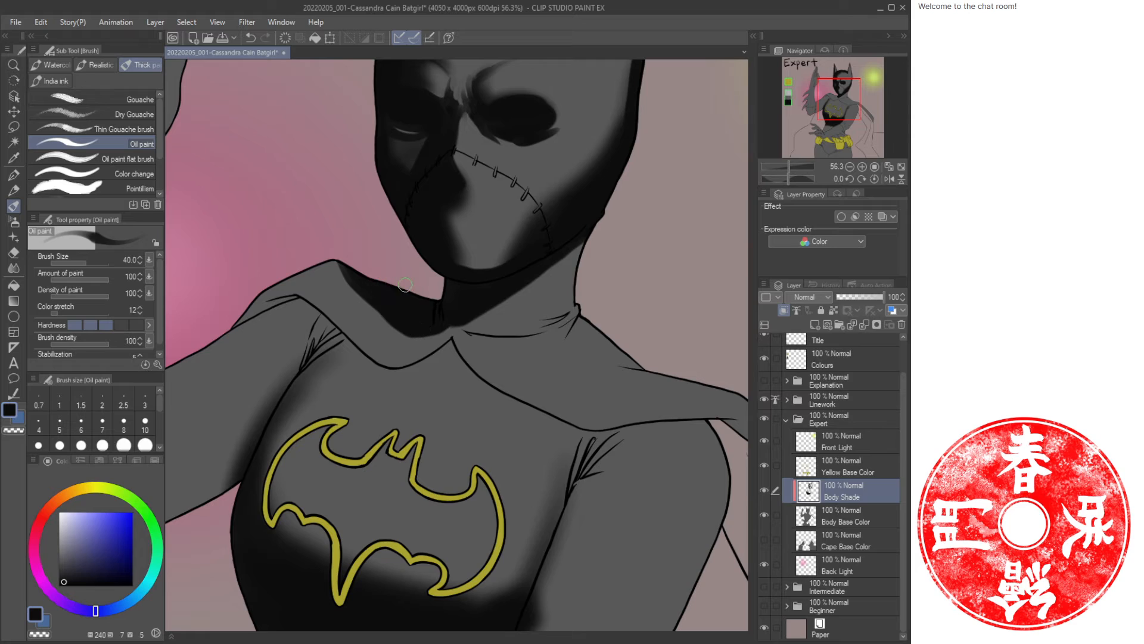
{"action": "mouse_move", "coordinate": [278, 302]}
{"action": "left_mouse_down"}
{"action": "mouse_move", "coordinate": [295, 297]}
{"action": "mouse_move", "coordinate": [233, 327]}
{"action": "left_mouse_up"}
{"action": "mouse_move", "coordinate": [306, 307]}
{"action": "left_mouse_down"}
{"action": "mouse_move", "coordinate": [360, 356]}
{"action": "mouse_move", "coordinate": [396, 370]}
{"action": "left_mouse_up"}
Paint a dark edge down the outer side of the raised forearm with the oil brush.
{"action": "key", "text": "ctrl+space"}
{"action": "left_click_drag", "start_coordinate": [529, 280], "coordinate": [495, 316]}
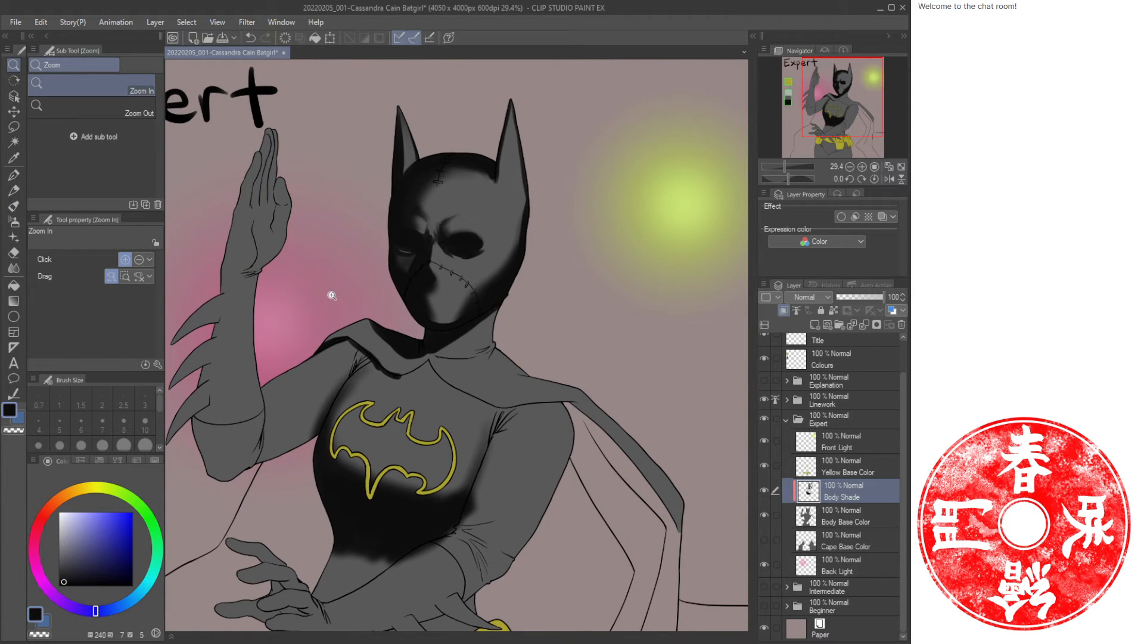
{"action": "key", "text": "b"}
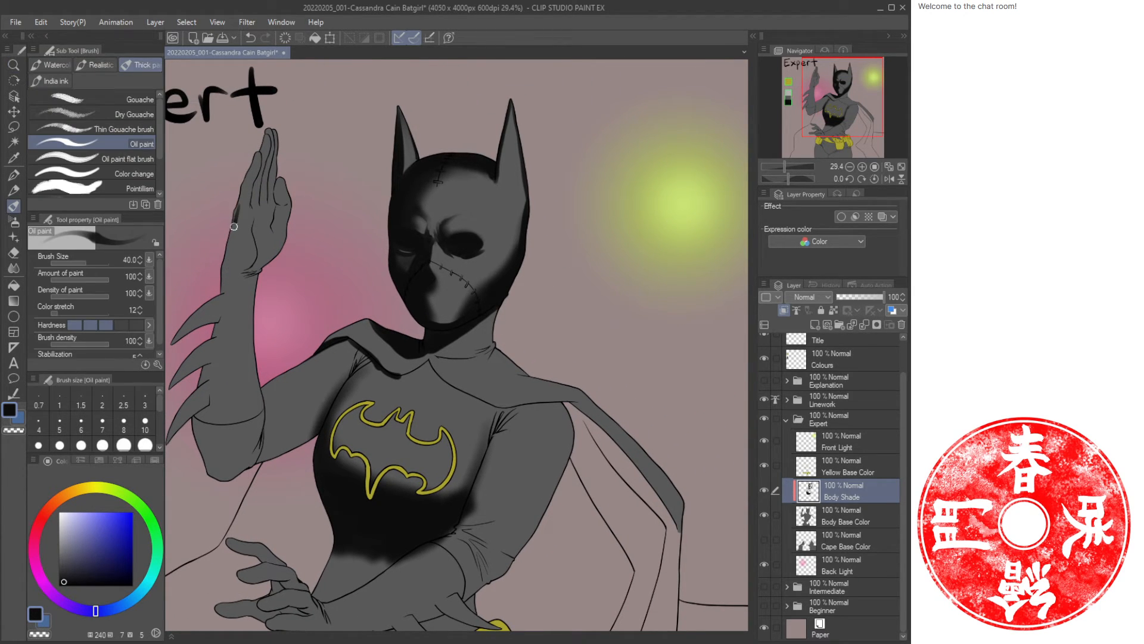
{"action": "left_click_drag", "start_coordinate": [234, 227], "coordinate": [219, 290]}
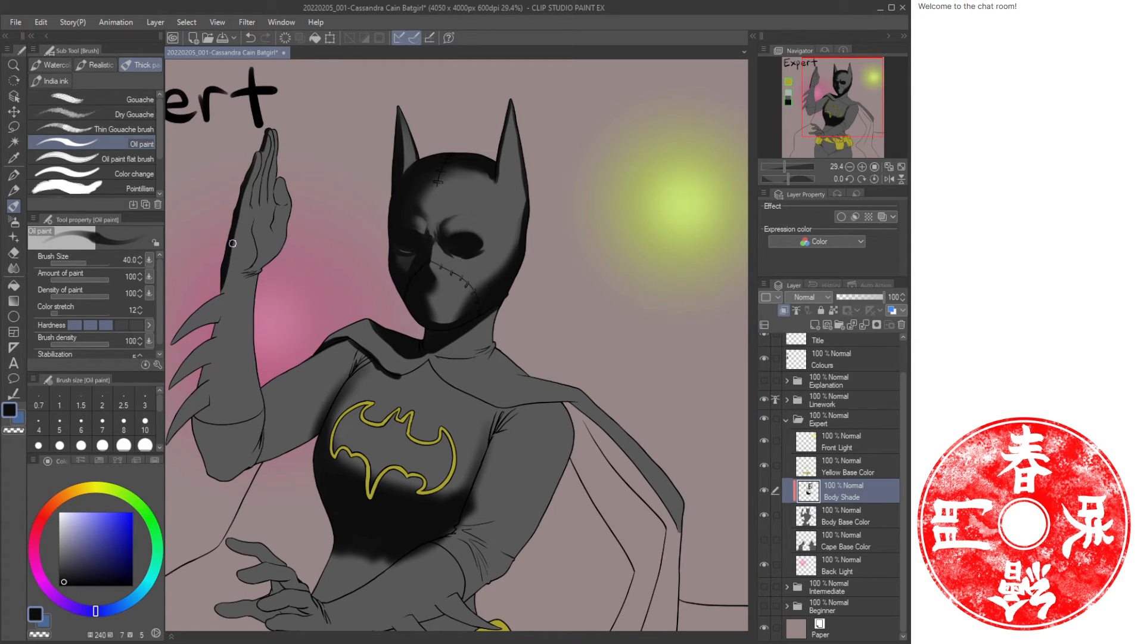
{"action": "mouse_move", "coordinate": [230, 276]}
{"action": "left_mouse_down"}
{"action": "mouse_move", "coordinate": [210, 376]}
{"action": "mouse_move", "coordinate": [219, 467]}
{"action": "mouse_move", "coordinate": [198, 403]}
{"action": "left_mouse_up"}
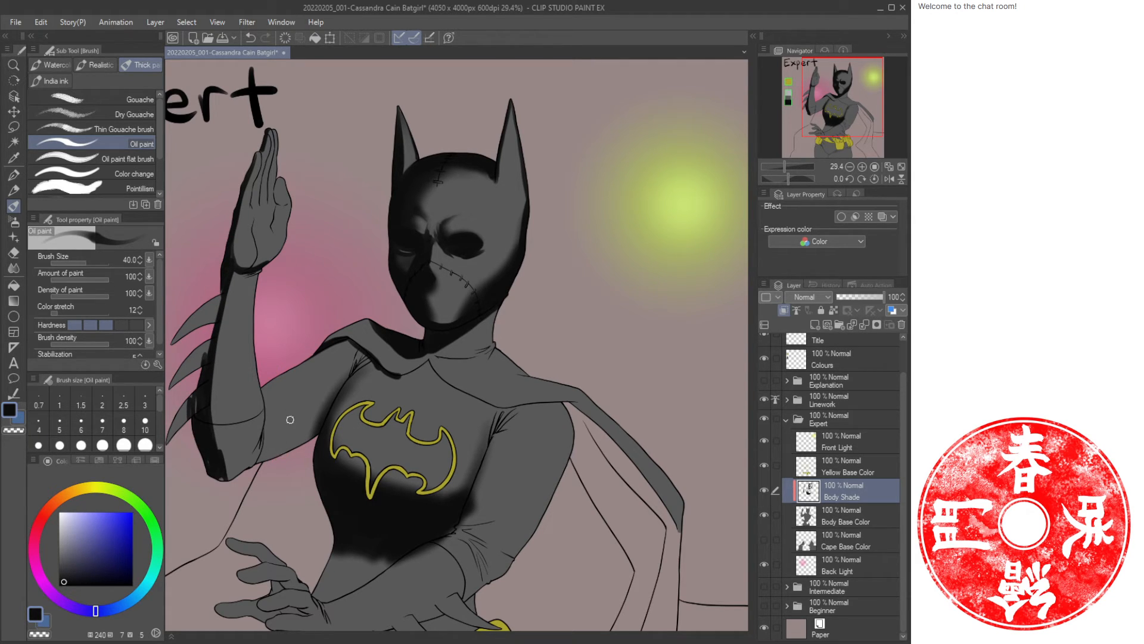
Airbrush soft shade over the upper arm near the armpit at size 150.
{"action": "key", "text": "b"}
{"action": "mouse_move", "coordinate": [315, 429]}
{"action": "left_mouse_down"}
{"action": "mouse_move", "coordinate": [239, 462]}
{"action": "mouse_move", "coordinate": [287, 454]}
{"action": "left_mouse_up"}
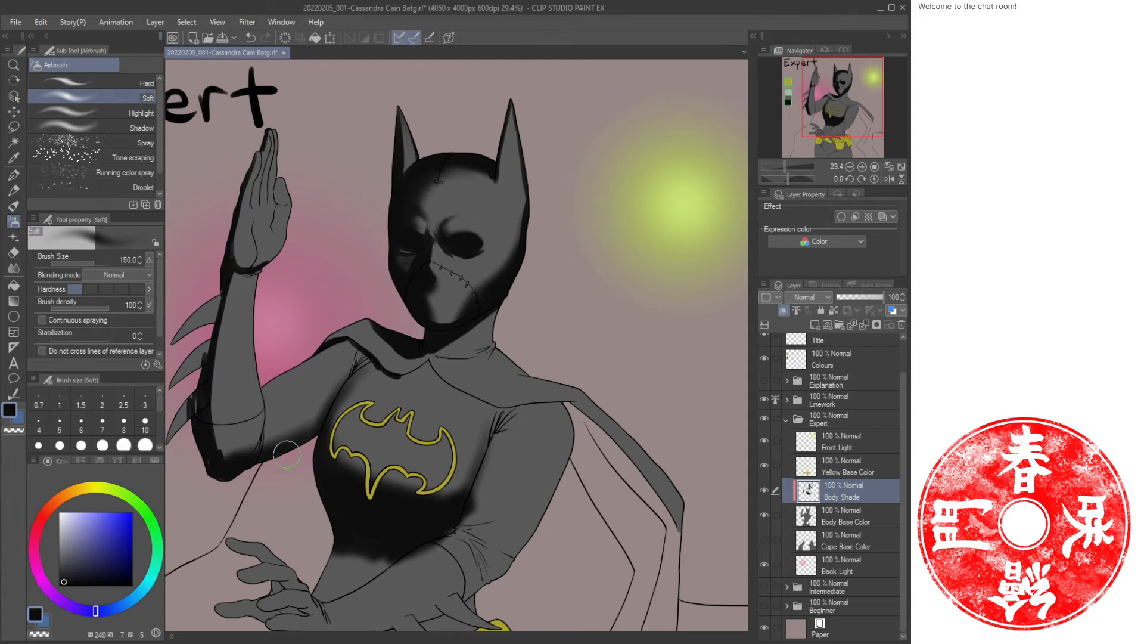
{"action": "mouse_move", "coordinate": [209, 450]}
{"action": "left_mouse_down"}
{"action": "mouse_move", "coordinate": [199, 404]}
{"action": "mouse_move", "coordinate": [316, 375]}
{"action": "left_mouse_up"}
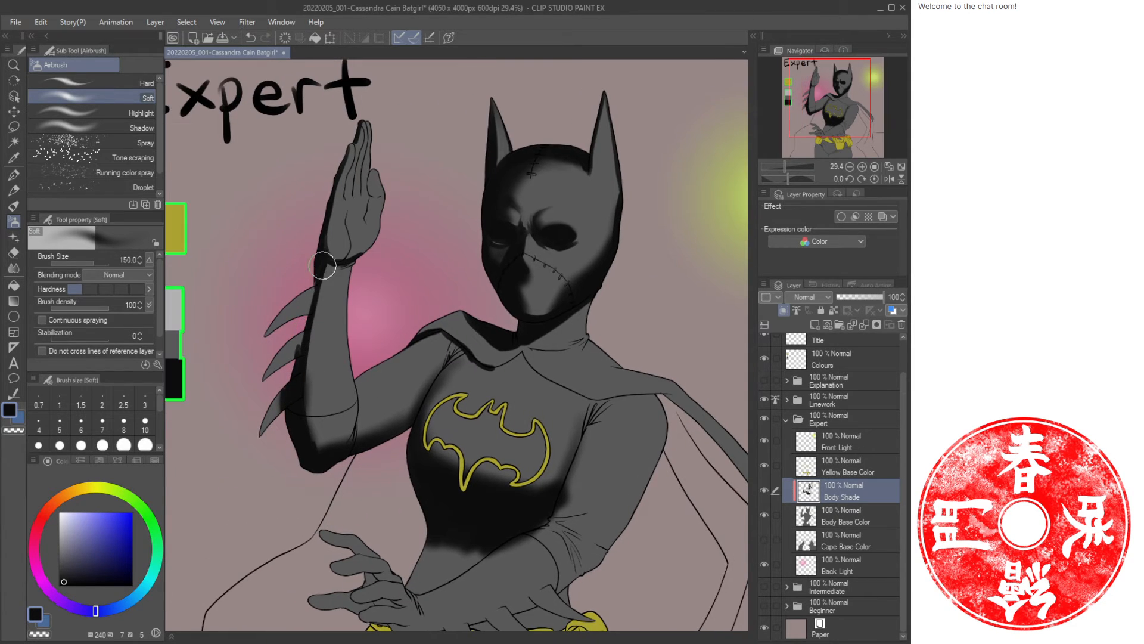
Shade the upper fins along the raised forearm with oil brush strokes, alternating colours.
{"action": "left_click_drag", "start_coordinate": [294, 335], "coordinate": [438, 339]}
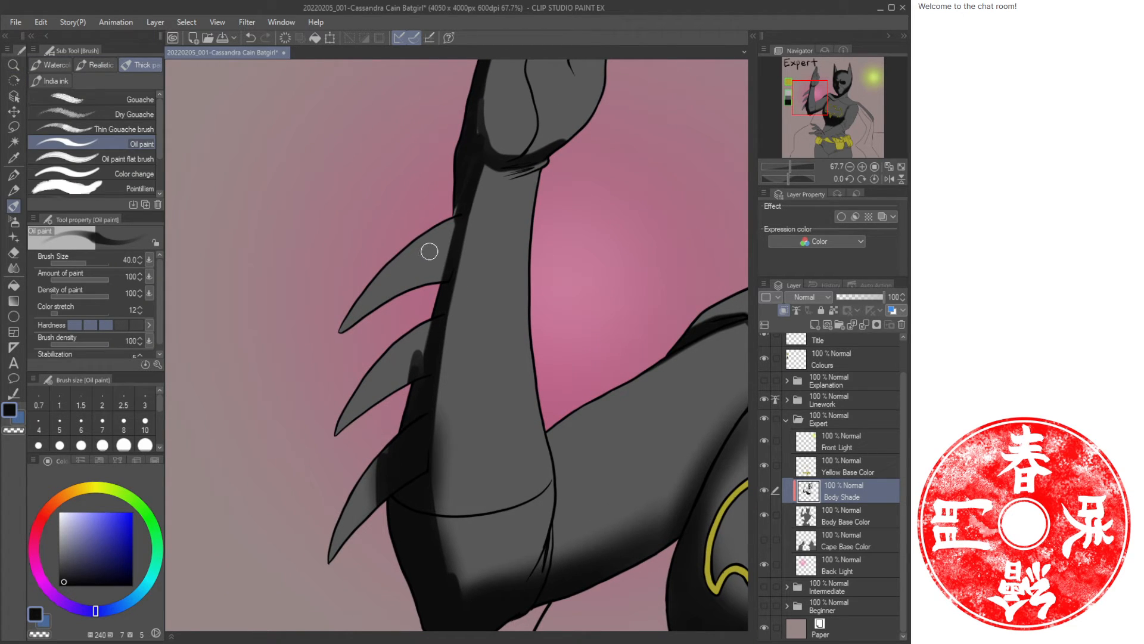
{"action": "key", "text": "c"}
{"action": "left_click_drag", "start_coordinate": [456, 226], "coordinate": [439, 274]}
{"action": "key", "text": "c"}
{"action": "left_click_drag", "start_coordinate": [435, 224], "coordinate": [334, 336]}
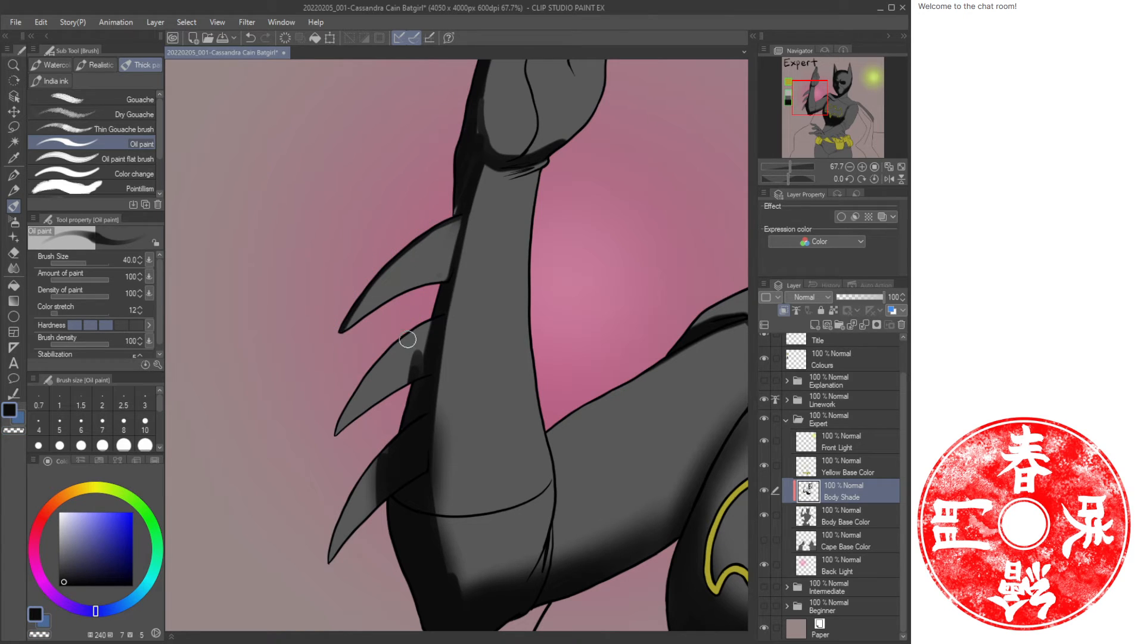
{"action": "key", "text": "c"}
{"action": "left_click_drag", "start_coordinate": [431, 329], "coordinate": [409, 378]}
Shade the lower fins along the forearm's edge with oil brush strokes.
{"action": "key", "text": "c"}
{"action": "mouse_move", "coordinate": [442, 310]}
{"action": "left_mouse_down"}
{"action": "mouse_move", "coordinate": [389, 347]}
{"action": "mouse_move", "coordinate": [344, 404]}
{"action": "left_mouse_up"}
{"action": "key", "text": "c"}
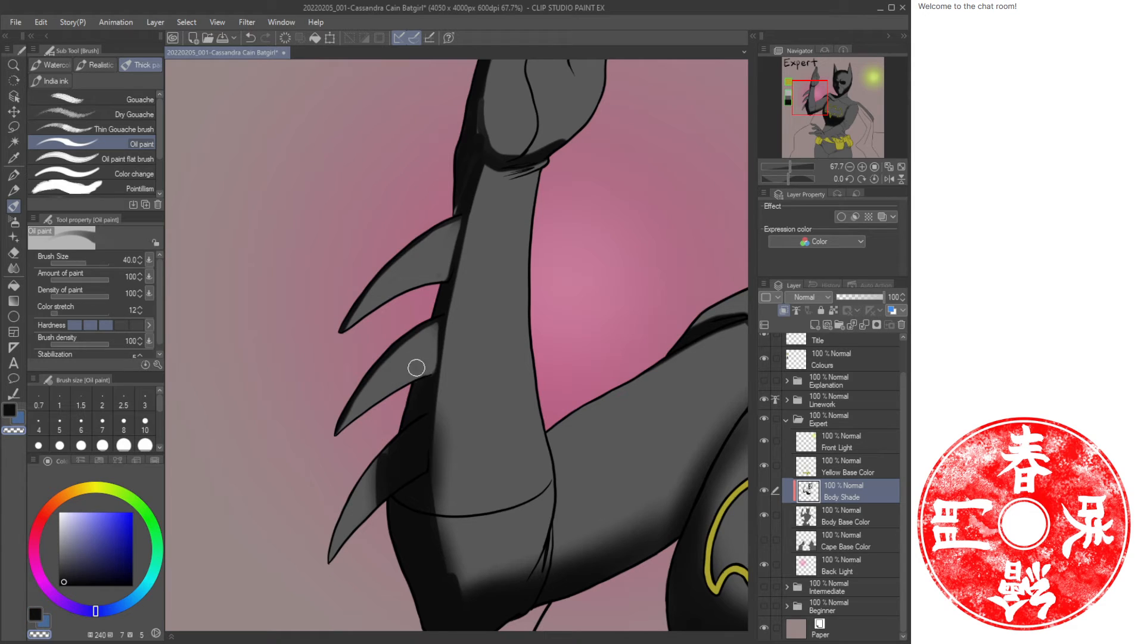
{"action": "key", "text": "c"}
{"action": "mouse_move", "coordinate": [416, 421]}
{"action": "left_mouse_down"}
{"action": "mouse_move", "coordinate": [372, 464]}
{"action": "mouse_move", "coordinate": [331, 543]}
{"action": "left_mouse_up"}
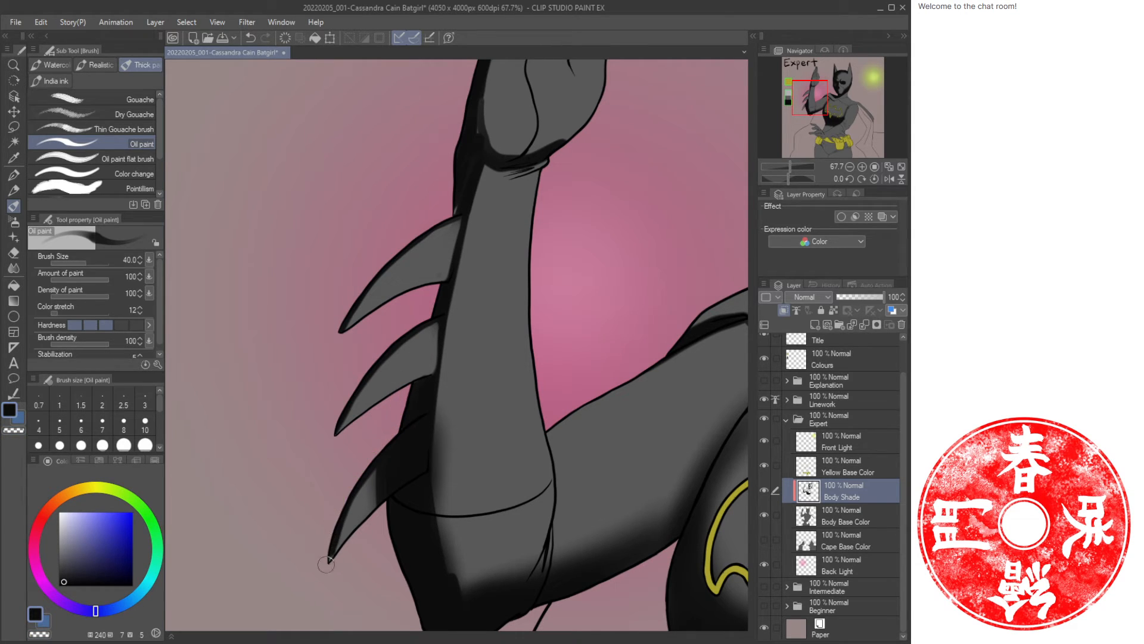
Shade the lowest fin near the elbow with oil brush strokes, alternating colours.
{"action": "key", "text": "c"}
{"action": "mouse_move", "coordinate": [401, 442]}
{"action": "left_mouse_down"}
{"action": "mouse_move", "coordinate": [384, 472]}
{"action": "mouse_move", "coordinate": [401, 467]}
{"action": "mouse_move", "coordinate": [385, 492]}
{"action": "mouse_move", "coordinate": [414, 459]}
{"action": "mouse_move", "coordinate": [394, 466]}
{"action": "mouse_move", "coordinate": [408, 452]}
{"action": "mouse_move", "coordinate": [418, 466]}
{"action": "mouse_move", "coordinate": [425, 425]}
{"action": "mouse_move", "coordinate": [359, 481]}
{"action": "mouse_move", "coordinate": [412, 465]}
{"action": "left_mouse_up"}
{"action": "key", "text": "c"}
{"action": "key", "text": "c"}
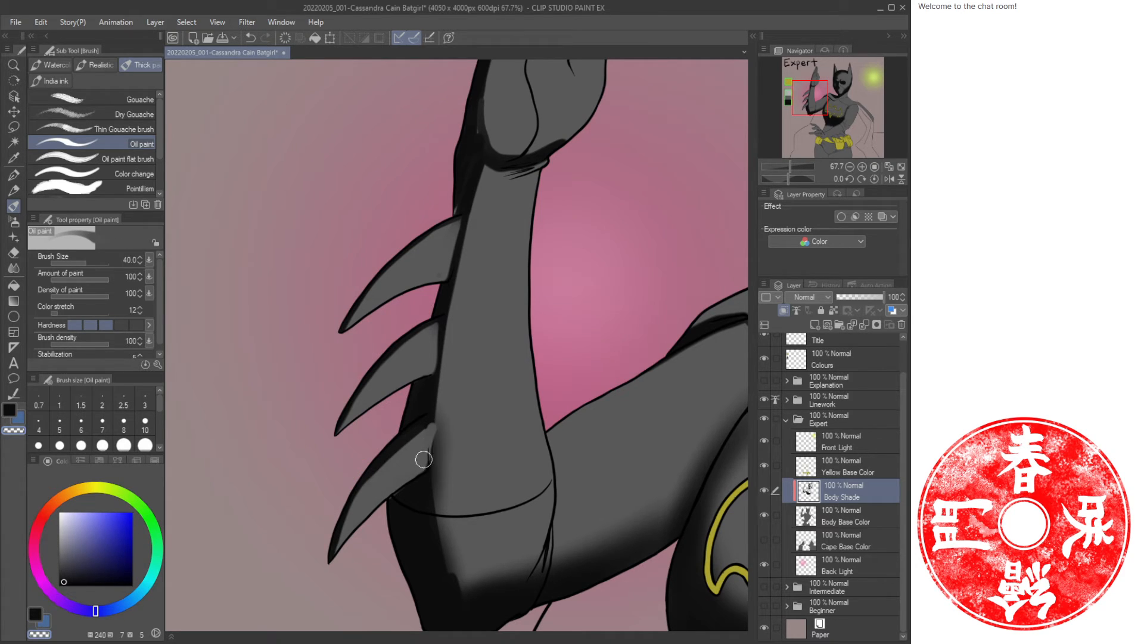
{"action": "key", "text": "c"}
{"action": "left_click_drag", "start_coordinate": [435, 416], "coordinate": [432, 412]}
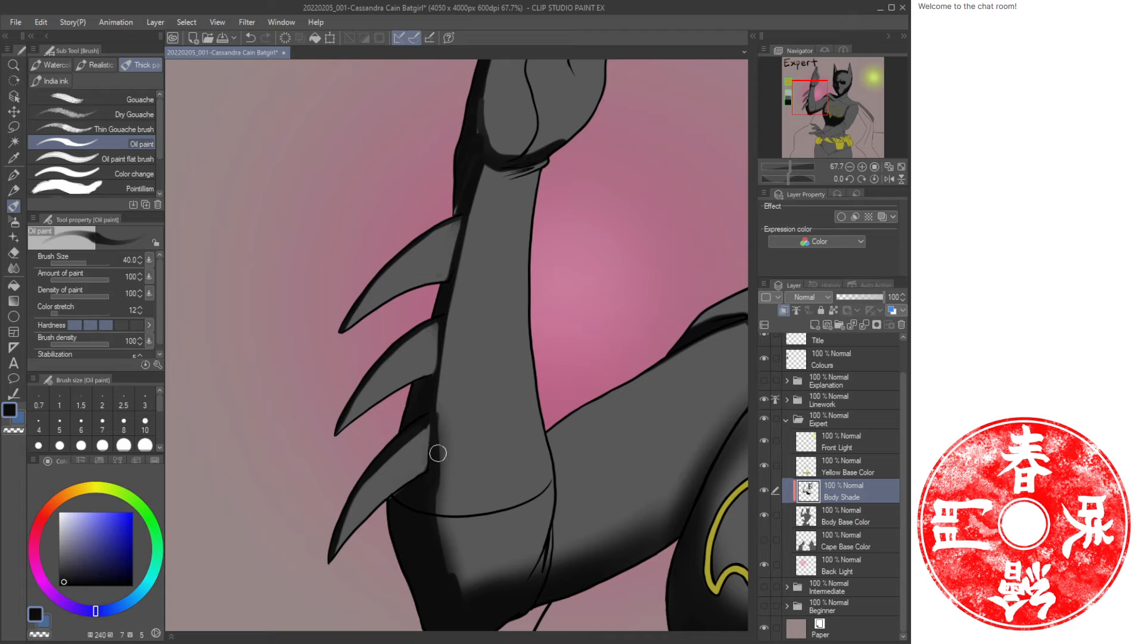
Save the illustration.
{"action": "key", "text": "/"}
{"action": "mouse_move", "coordinate": [498, 370]}
{"action": "left_mouse_down"}
{"action": "mouse_move", "coordinate": [475, 378]}
{"action": "mouse_move", "coordinate": [414, 350]}
{"action": "mouse_move", "coordinate": [351, 277]}
{"action": "left_mouse_up"}
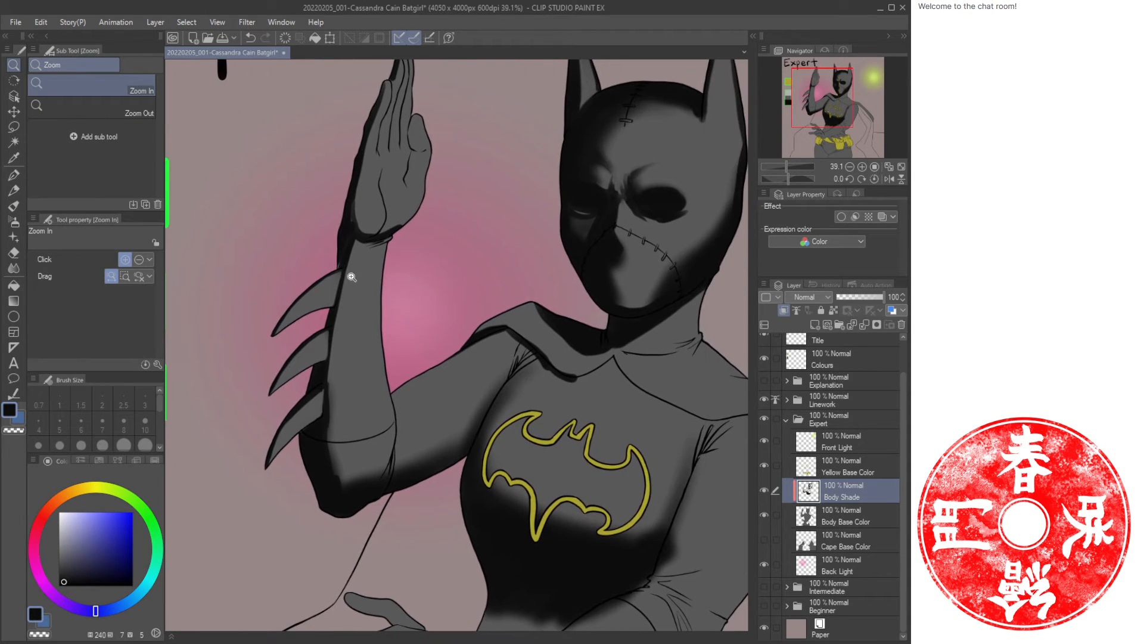
{"action": "key", "text": "b"}
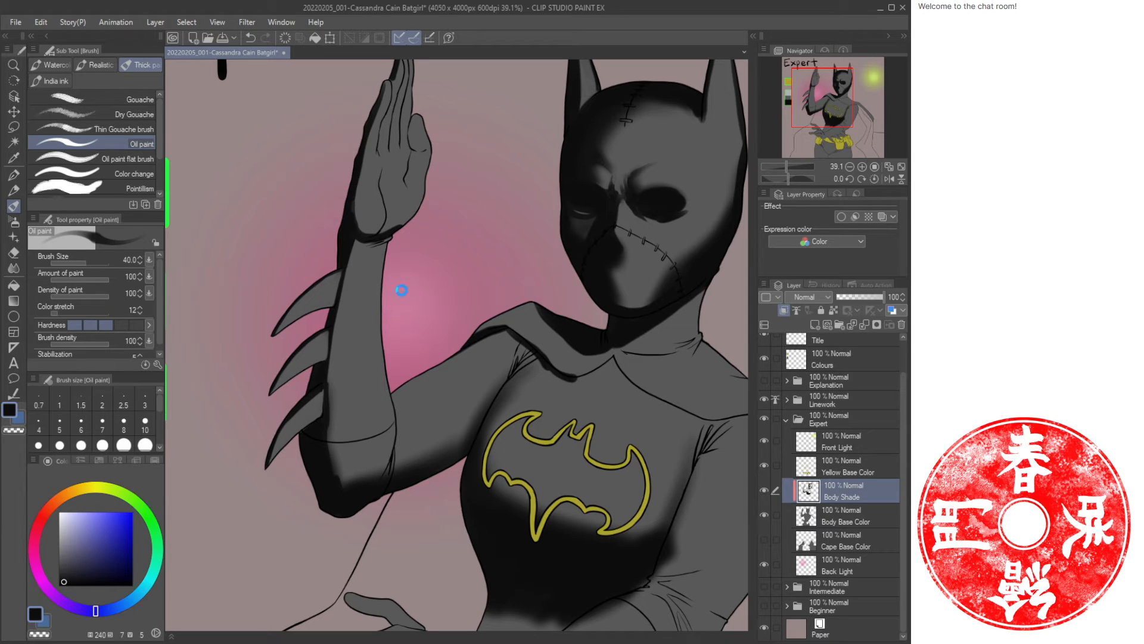
{"action": "key", "text": "ctrl+s"}
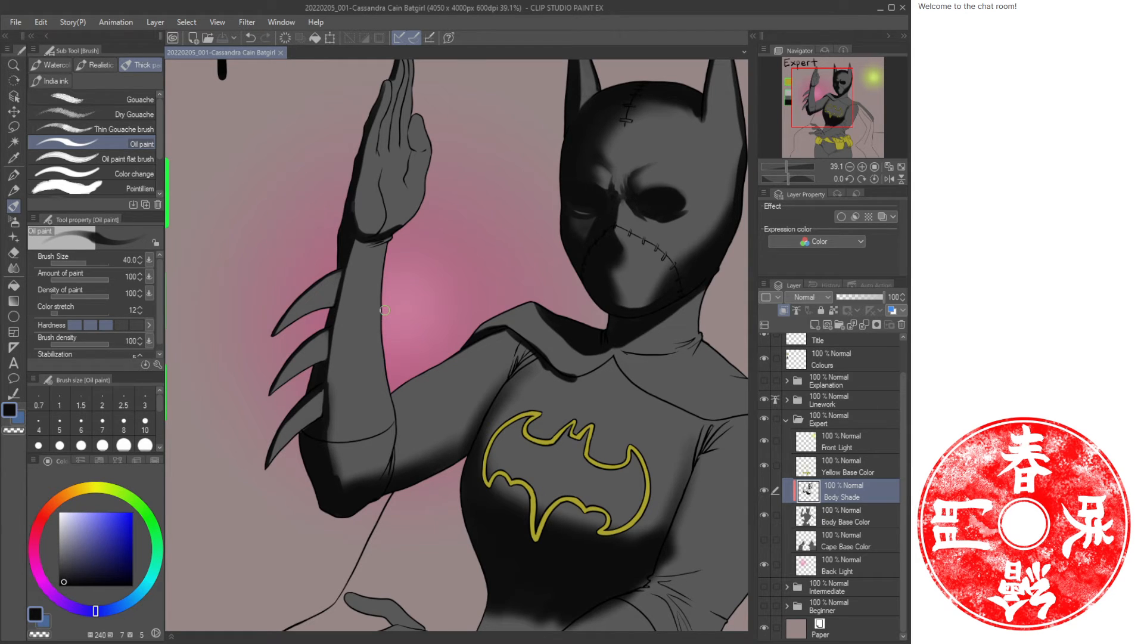
Airbrush soft shade down the length of the raised forearm at size 80.
{"action": "mouse_move", "coordinate": [482, 300]}
{"action": "left_mouse_down"}
{"action": "mouse_move", "coordinate": [325, 324]}
{"action": "mouse_move", "coordinate": [449, 322]}
{"action": "mouse_move", "coordinate": [395, 279]}
{"action": "mouse_move", "coordinate": [409, 275]}
{"action": "left_mouse_up"}
{"action": "key", "text": "/"}
{"action": "key", "text": "b"}
{"action": "mouse_move", "coordinate": [397, 196]}
{"action": "left_mouse_down"}
{"action": "mouse_move", "coordinate": [417, 172]}
{"action": "mouse_move", "coordinate": [396, 286]}
{"action": "mouse_move", "coordinate": [398, 229]}
{"action": "mouse_move", "coordinate": [381, 264]}
{"action": "left_mouse_up"}
{"action": "key", "text": "ctrl+z"}
{"action": "key", "text": "["}
{"action": "key", "text": "["}
{"action": "key", "text": "["}
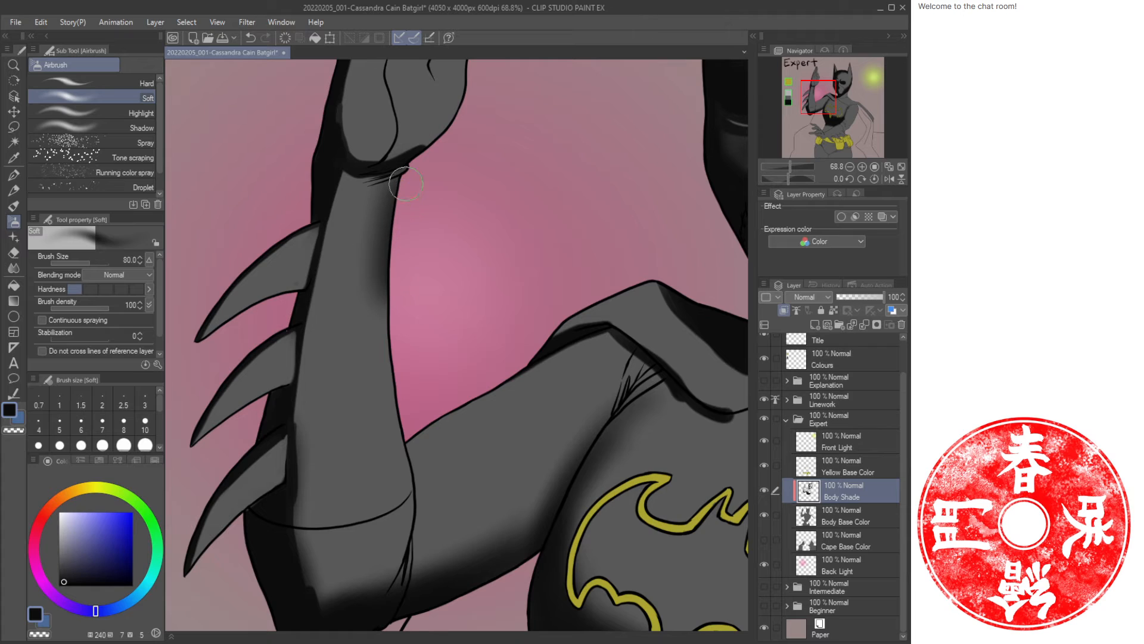
{"action": "mouse_move", "coordinate": [401, 175]}
{"action": "left_mouse_down"}
{"action": "mouse_move", "coordinate": [385, 328]}
{"action": "mouse_move", "coordinate": [385, 283]}
{"action": "mouse_move", "coordinate": [410, 514]}
{"action": "left_mouse_up"}
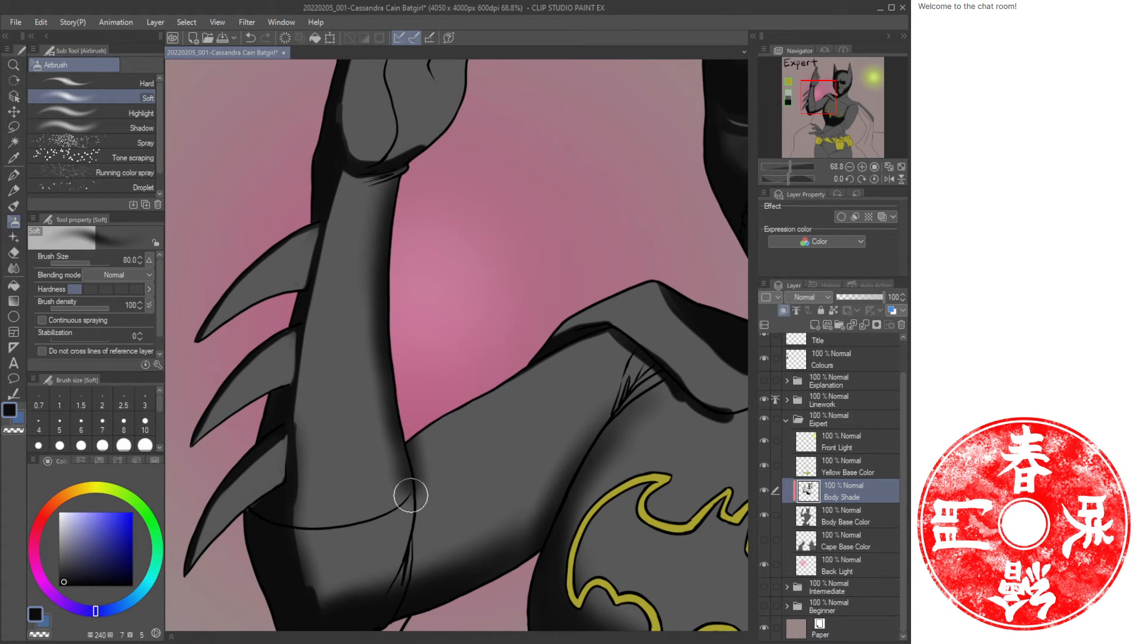
{"action": "mouse_move", "coordinate": [384, 204]}
{"action": "left_mouse_down"}
{"action": "mouse_move", "coordinate": [362, 348]}
{"action": "mouse_move", "coordinate": [366, 299]}
{"action": "mouse_move", "coordinate": [382, 481]}
{"action": "left_mouse_up"}
{"action": "left_click_drag", "start_coordinate": [378, 409], "coordinate": [391, 513]}
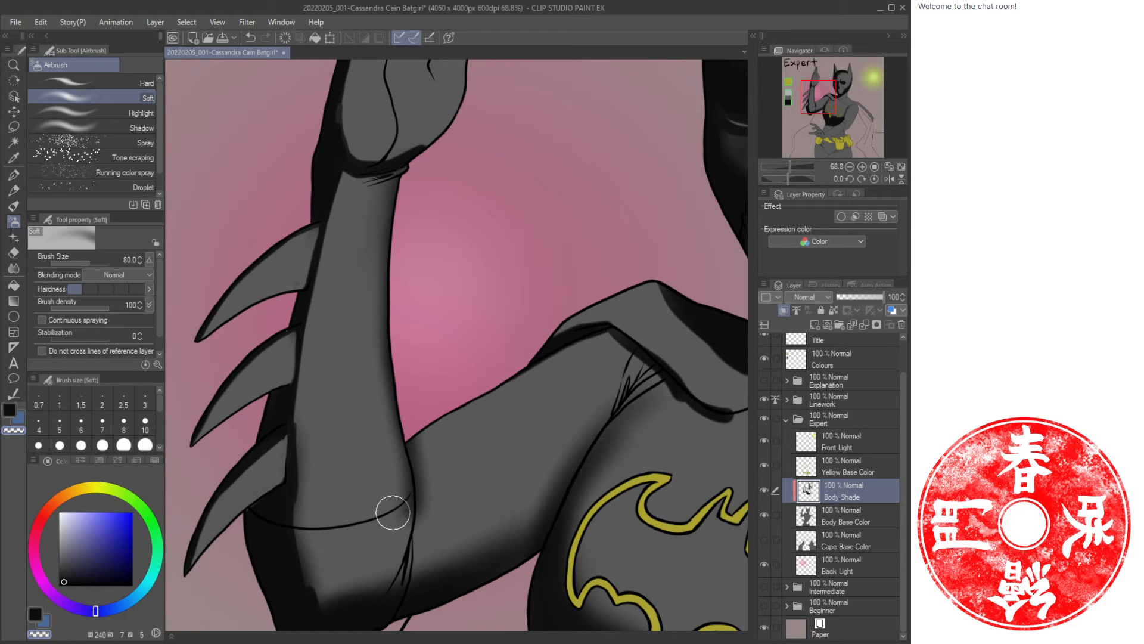
Airbrush soft shade along the forearm's outer side toward the elbow, alternating colours.
{"action": "key", "text": "ctrl+space"}
{"action": "mouse_move", "coordinate": [441, 308]}
{"action": "left_mouse_down"}
{"action": "mouse_move", "coordinate": [424, 251]}
{"action": "mouse_move", "coordinate": [353, 280]}
{"action": "mouse_move", "coordinate": [340, 319]}
{"action": "left_mouse_up"}
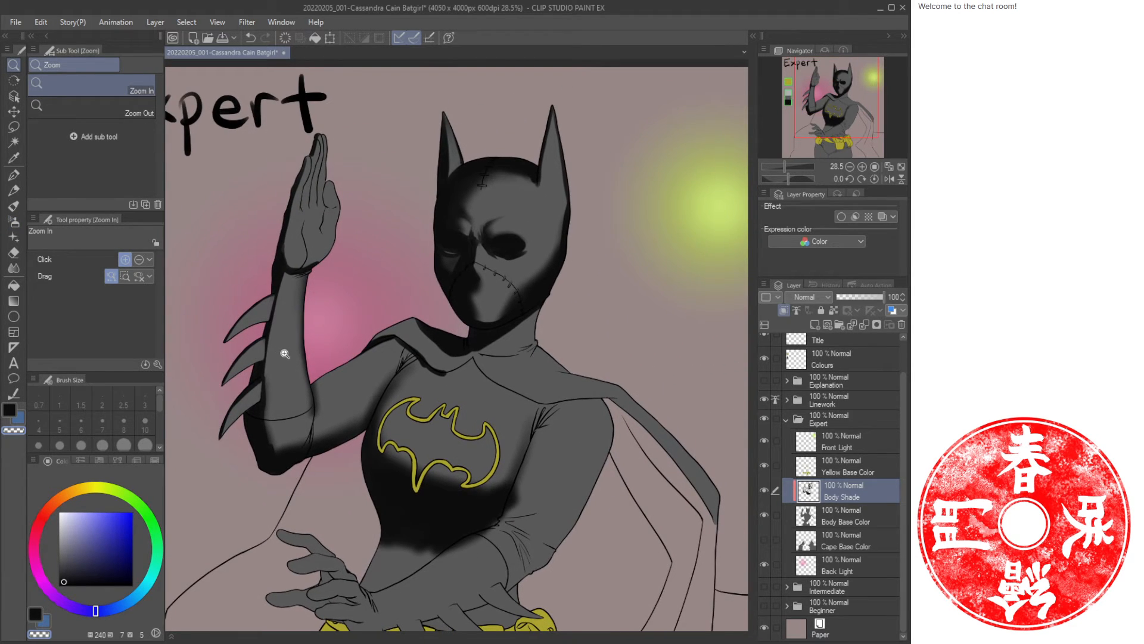
{"action": "left_click_drag", "start_coordinate": [284, 353], "coordinate": [308, 348]}
{"action": "key", "text": "b"}
{"action": "key", "text": "b"}
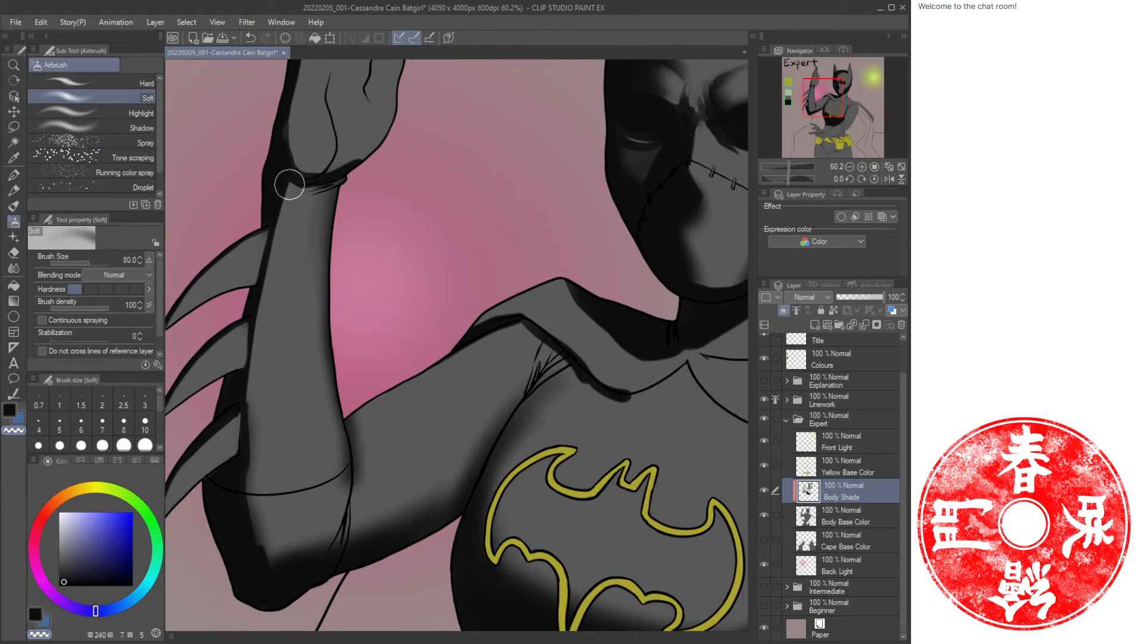
{"action": "left_click_drag", "start_coordinate": [296, 178], "coordinate": [255, 328]}
{"action": "key", "text": "ctrl+z"}
{"action": "key", "text": "c"}
{"action": "mouse_move", "coordinate": [286, 184]}
{"action": "left_mouse_down"}
{"action": "mouse_move", "coordinate": [259, 305]}
{"action": "mouse_move", "coordinate": [292, 174]}
{"action": "mouse_move", "coordinate": [257, 310]}
{"action": "left_mouse_up"}
{"action": "left_click_drag", "start_coordinate": [268, 271], "coordinate": [238, 472]}
{"action": "left_click_drag", "start_coordinate": [254, 338], "coordinate": [256, 539]}
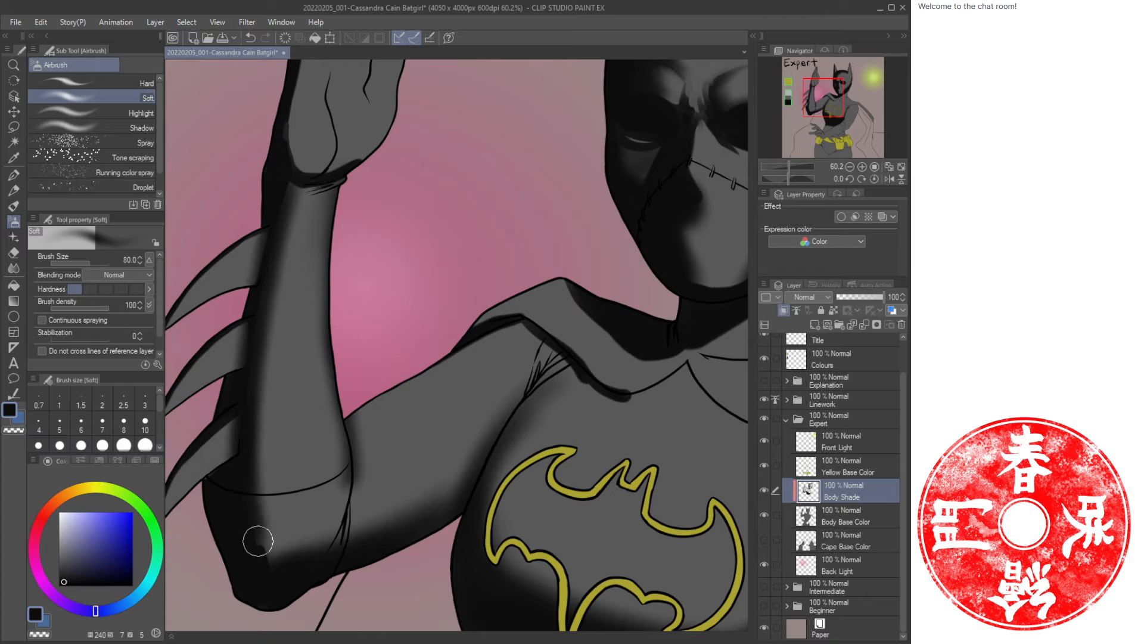
{"action": "left_click_drag", "start_coordinate": [243, 447], "coordinate": [263, 557]}
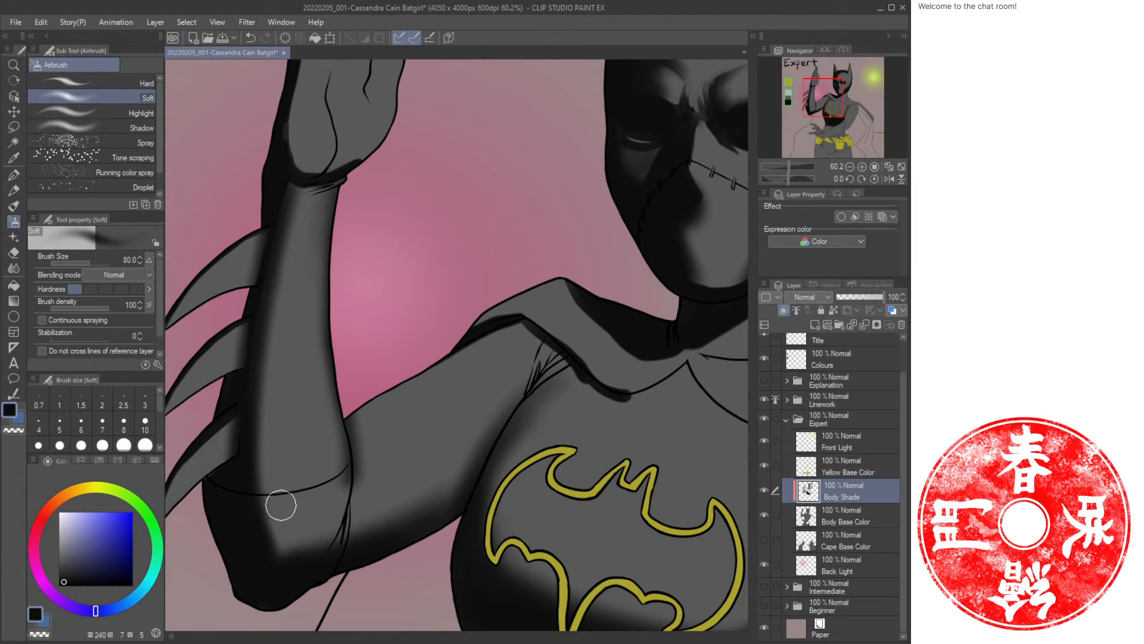
Airbrush soft shading around the elbow, varying the brush size between 150 and 100.
{"action": "key", "text": "]"}
{"action": "key", "text": "]"}
{"action": "key", "text": "]"}
{"action": "mouse_move", "coordinate": [250, 486]}
{"action": "left_mouse_down"}
{"action": "mouse_move", "coordinate": [282, 535]}
{"action": "mouse_move", "coordinate": [332, 524]}
{"action": "left_mouse_up"}
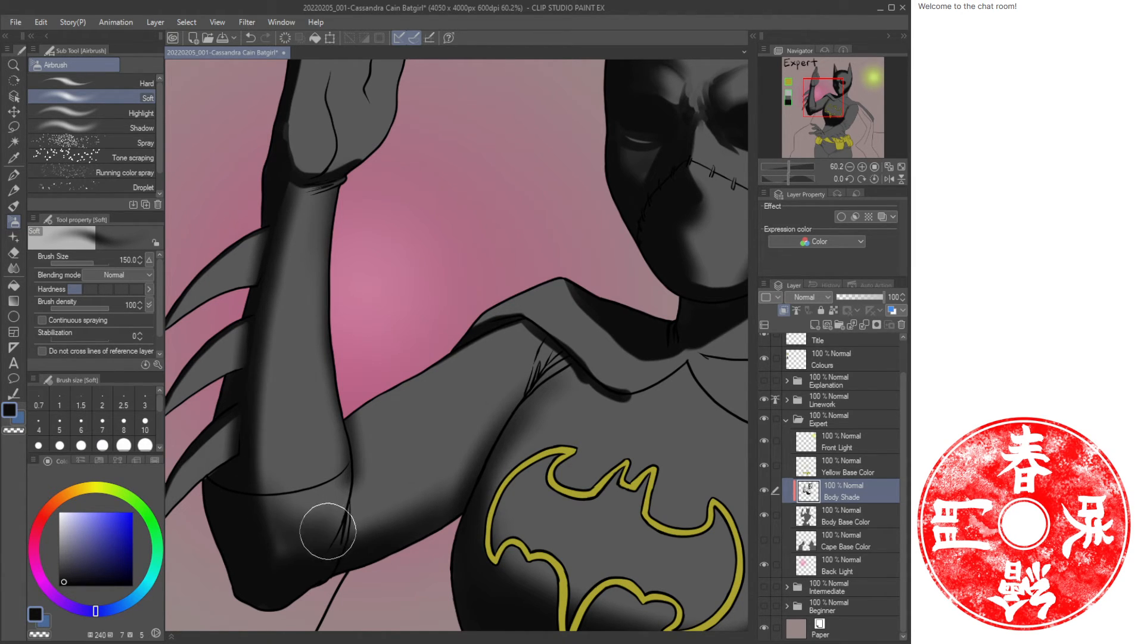
{"action": "key", "text": "["}
{"action": "mouse_move", "coordinate": [289, 554]}
{"action": "left_mouse_down"}
{"action": "mouse_move", "coordinate": [289, 541]}
{"action": "mouse_move", "coordinate": [328, 528]}
{"action": "left_mouse_up"}
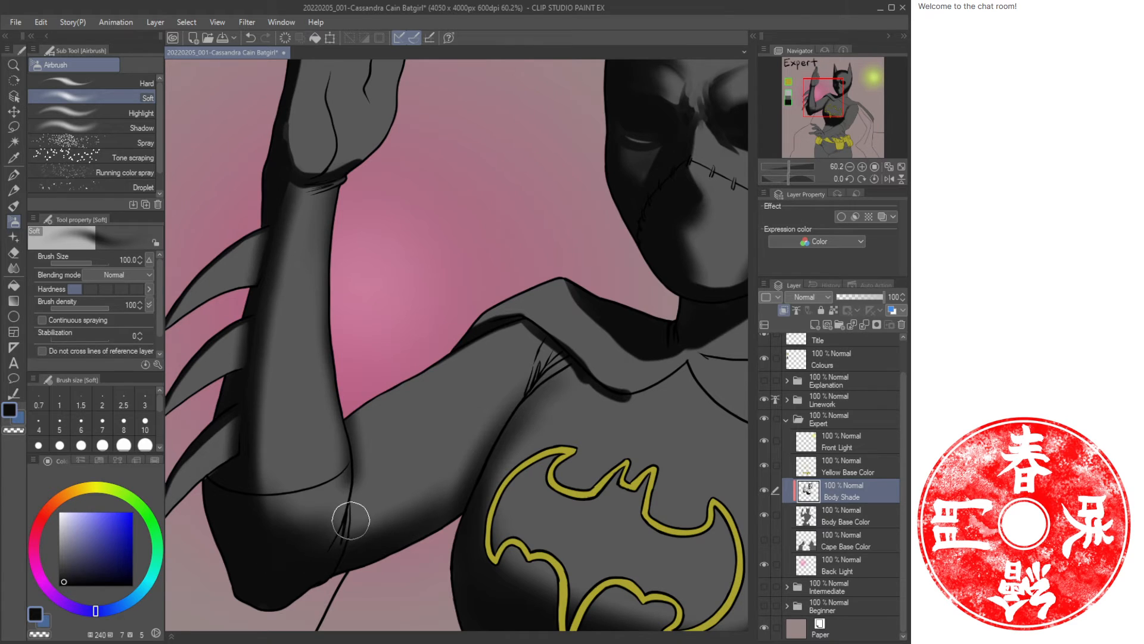
{"action": "key", "text": "["}
{"action": "key", "text": "["}
{"action": "key", "text": "["}
{"action": "key", "text": "["}
{"action": "mouse_move", "coordinate": [347, 464]}
{"action": "left_mouse_down"}
{"action": "mouse_move", "coordinate": [317, 551]}
{"action": "mouse_move", "coordinate": [355, 459]}
{"action": "mouse_move", "coordinate": [332, 522]}
{"action": "mouse_move", "coordinate": [350, 431]}
{"action": "mouse_move", "coordinate": [321, 526]}
{"action": "mouse_move", "coordinate": [305, 536]}
{"action": "mouse_move", "coordinate": [339, 514]}
{"action": "mouse_move", "coordinate": [260, 519]}
{"action": "left_mouse_up"}
{"action": "key", "text": "]"}
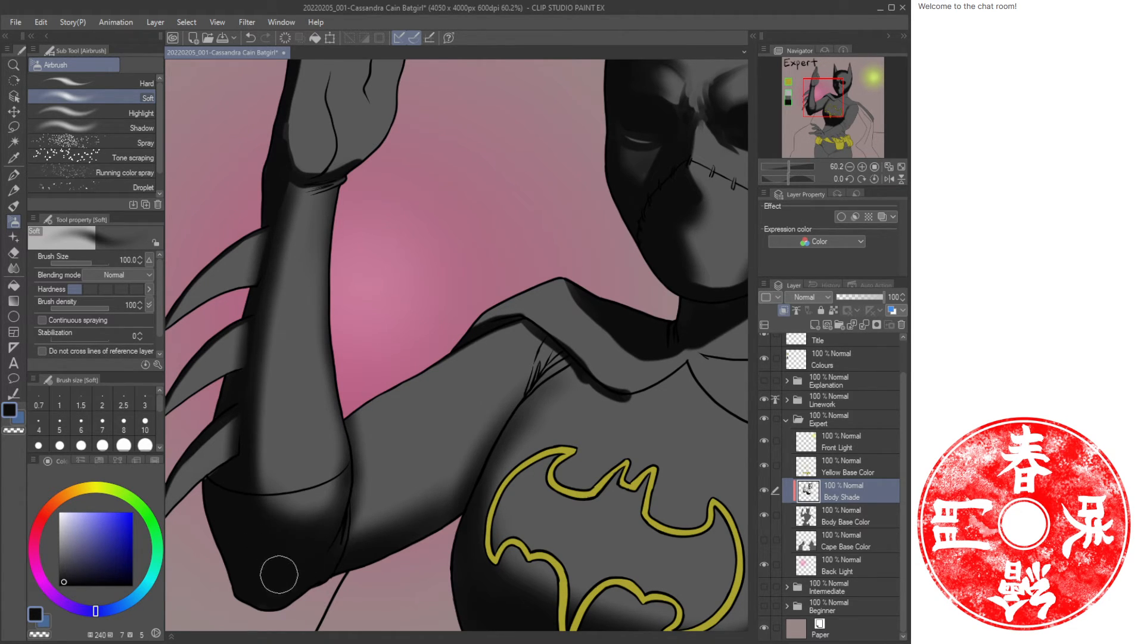
{"action": "key", "text": "]"}
{"action": "left_click_drag", "start_coordinate": [255, 396], "coordinate": [261, 499]}
{"action": "left_click_drag", "start_coordinate": [250, 441], "coordinate": [289, 521]}
Touch up the fin bases along the forearm with oil brush strokes.
{"action": "key", "text": "ctrl+space"}
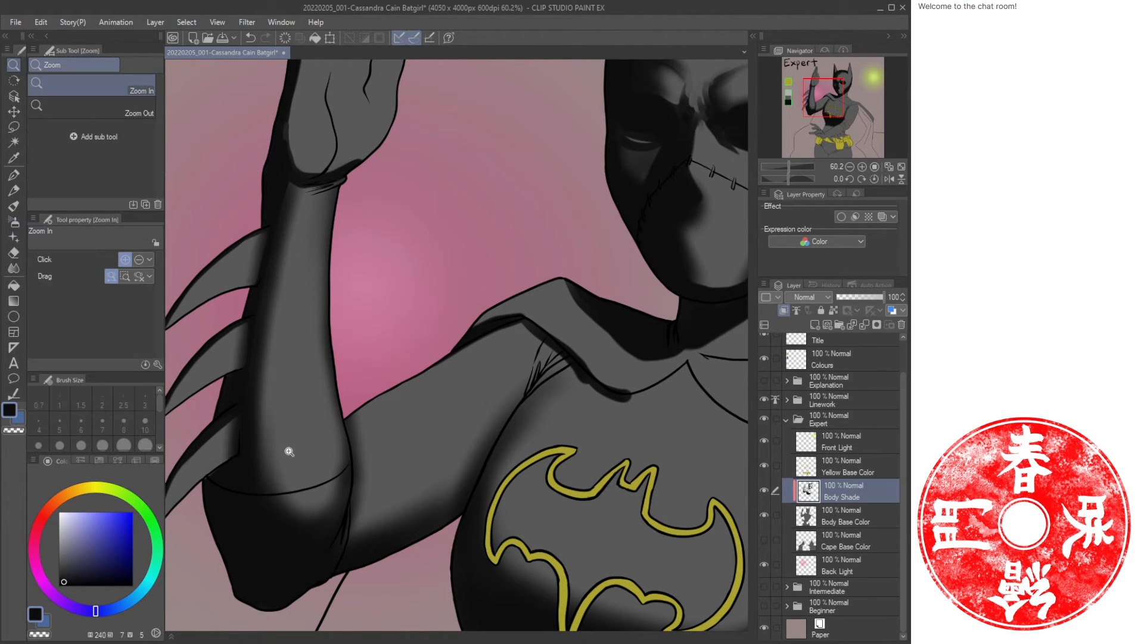
{"action": "left_click_drag", "start_coordinate": [288, 451], "coordinate": [272, 450]}
{"action": "left_click_drag", "start_coordinate": [275, 447], "coordinate": [357, 434]}
{"action": "left_click_drag", "start_coordinate": [350, 389], "coordinate": [357, 386]}
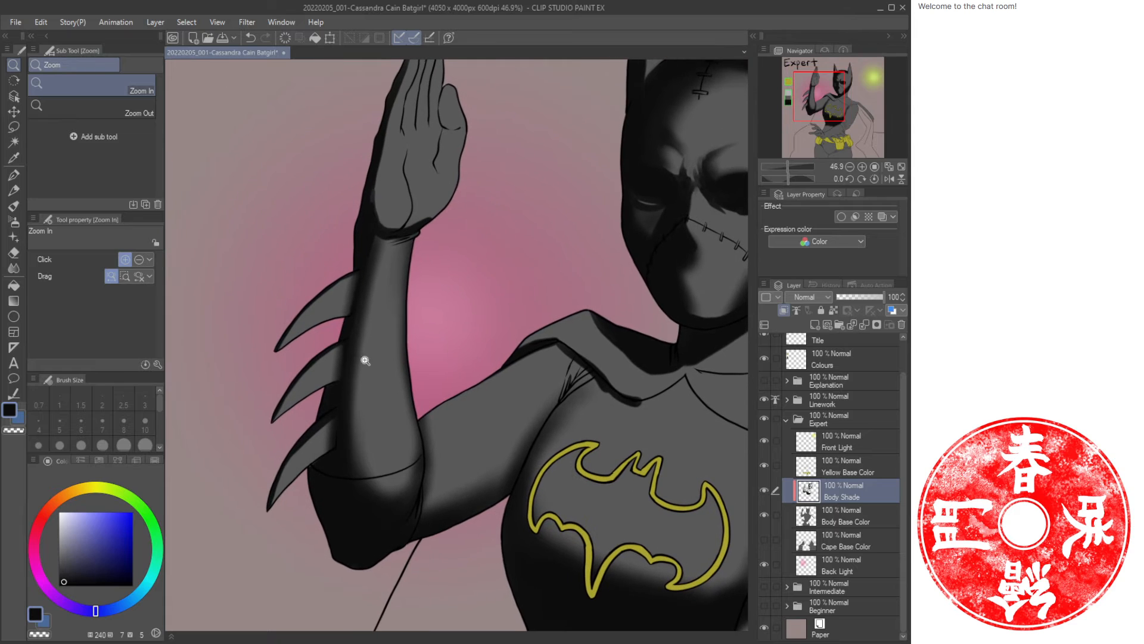
{"action": "key", "text": "b"}
{"action": "key", "text": "b"}
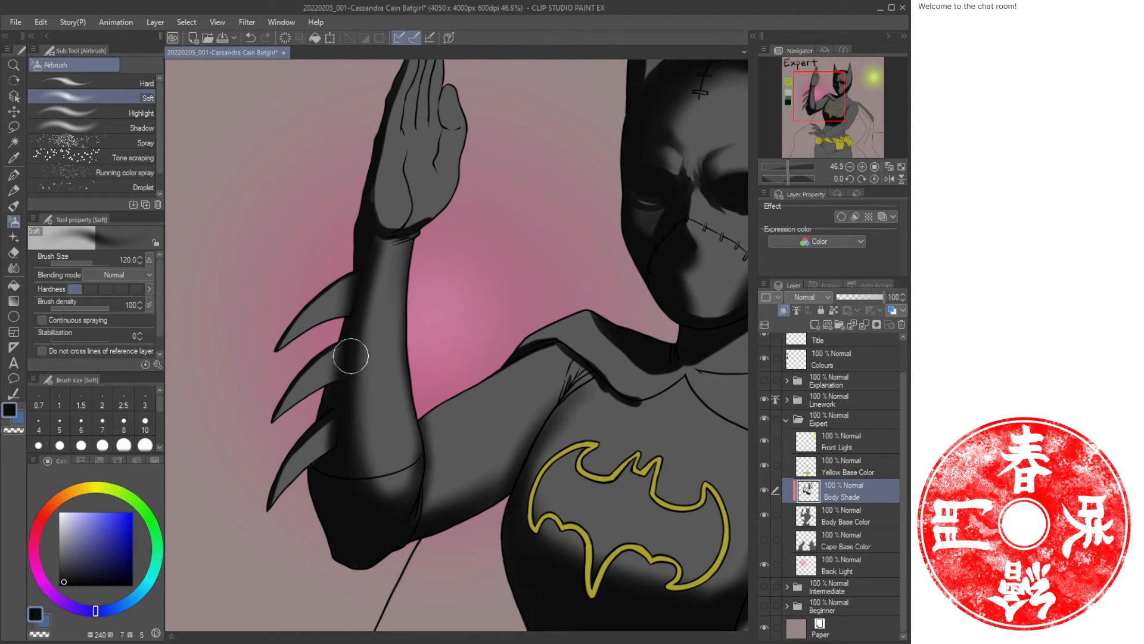
{"action": "key", "text": "slash"}
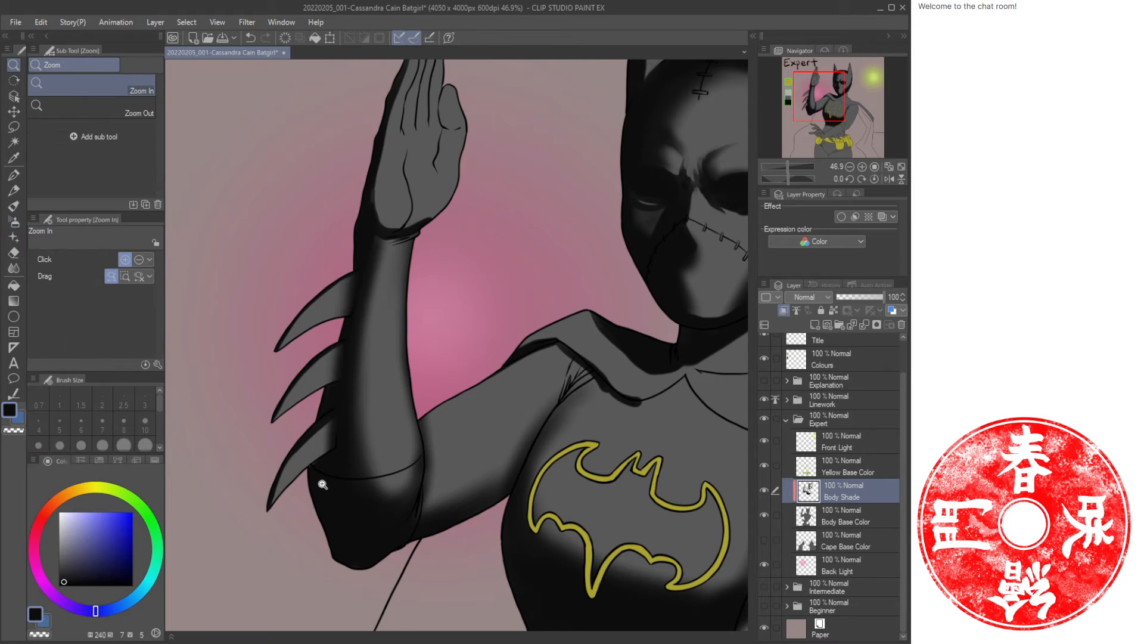
{"action": "left_click_drag", "start_coordinate": [324, 482], "coordinate": [352, 474]}
{"action": "key", "text": "b"}
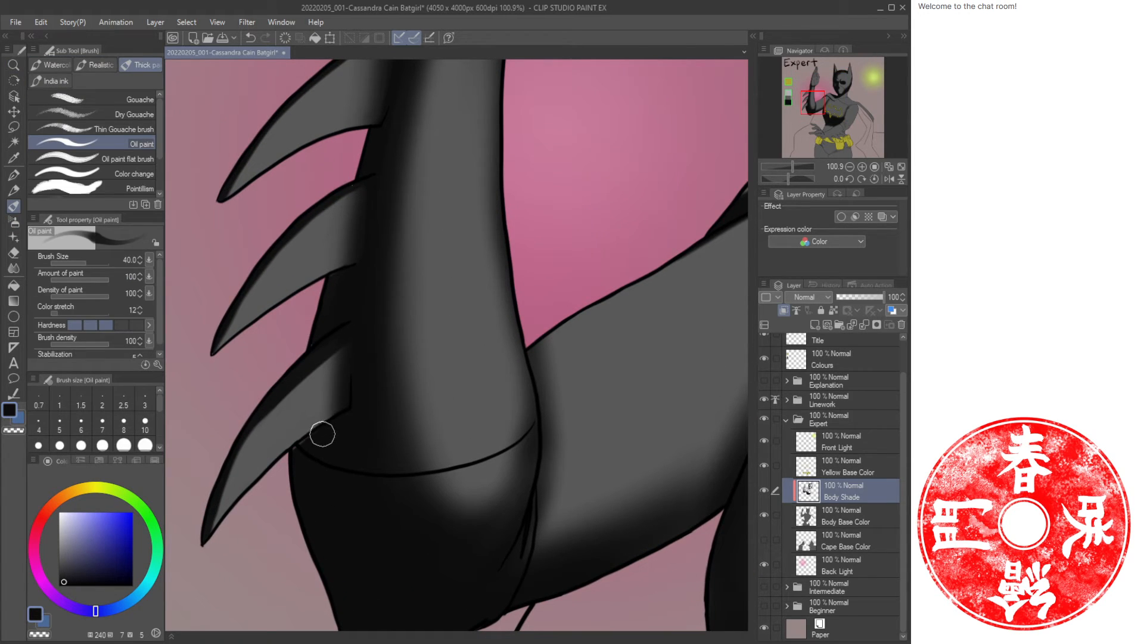
{"action": "key", "text": "c"}
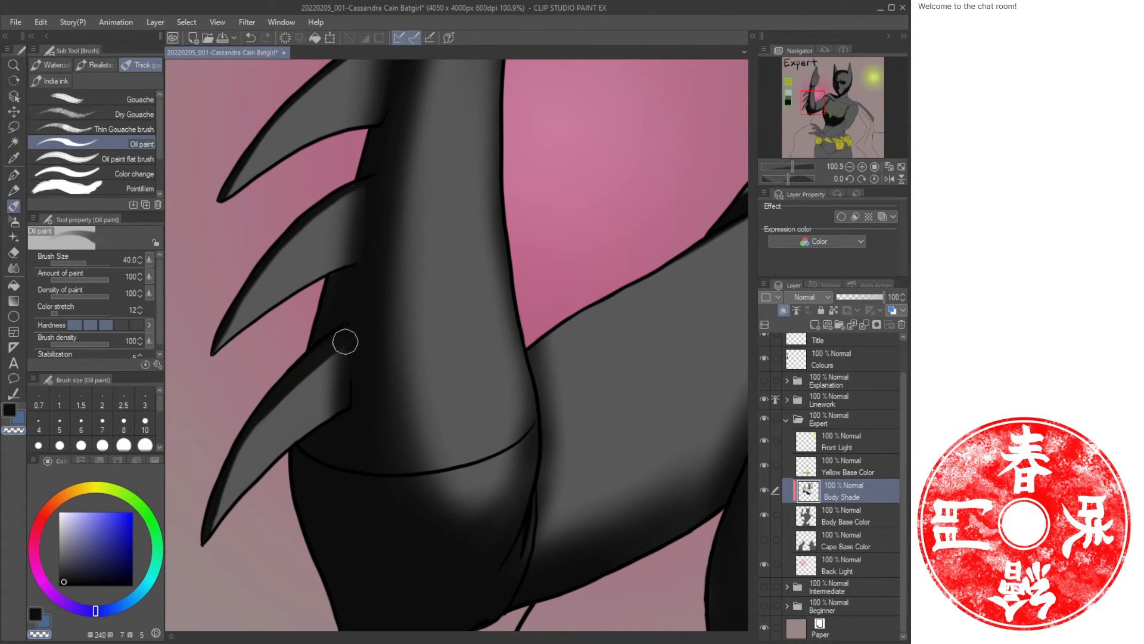
{"action": "left_click_drag", "start_coordinate": [345, 343], "coordinate": [339, 398]}
{"action": "key", "text": "ctrl+z"}
{"action": "left_click_drag", "start_coordinate": [345, 350], "coordinate": [340, 396]}
{"action": "mouse_move", "coordinate": [343, 353]}
{"action": "left_mouse_down"}
{"action": "mouse_move", "coordinate": [327, 360]}
{"action": "mouse_move", "coordinate": [330, 373]}
{"action": "left_mouse_up"}
{"action": "left_click_drag", "start_coordinate": [349, 226], "coordinate": [340, 371]}
{"action": "mouse_move", "coordinate": [354, 310]}
{"action": "left_mouse_down"}
{"action": "mouse_move", "coordinate": [329, 381]}
{"action": "mouse_move", "coordinate": [348, 322]}
{"action": "mouse_move", "coordinate": [334, 343]}
{"action": "left_mouse_up"}
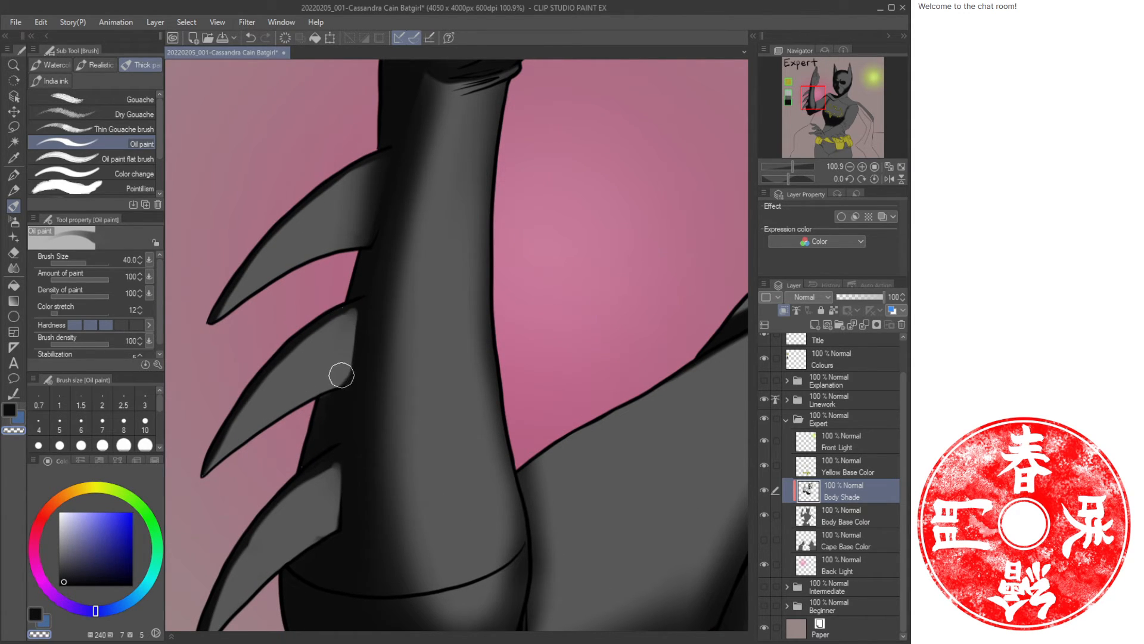
{"action": "mouse_move", "coordinate": [381, 164]}
{"action": "left_mouse_down"}
{"action": "mouse_move", "coordinate": [355, 233]}
{"action": "mouse_move", "coordinate": [349, 204]}
{"action": "mouse_move", "coordinate": [380, 164]}
{"action": "mouse_move", "coordinate": [358, 190]}
{"action": "left_mouse_up"}
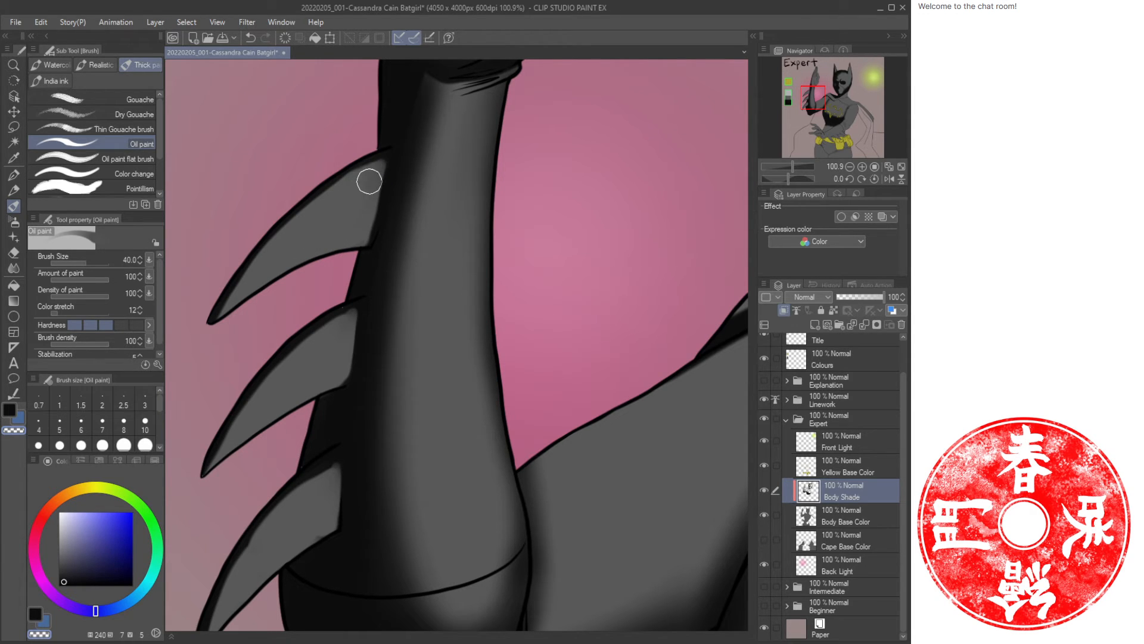
Paint folds at the wrist cuff with oil brush strokes at size 17, alternating colours.
{"action": "key", "text": "ctrl+space"}
{"action": "left_click_drag", "start_coordinate": [477, 301], "coordinate": [283, 262]}
{"action": "left_click_drag", "start_coordinate": [325, 332], "coordinate": [373, 342]}
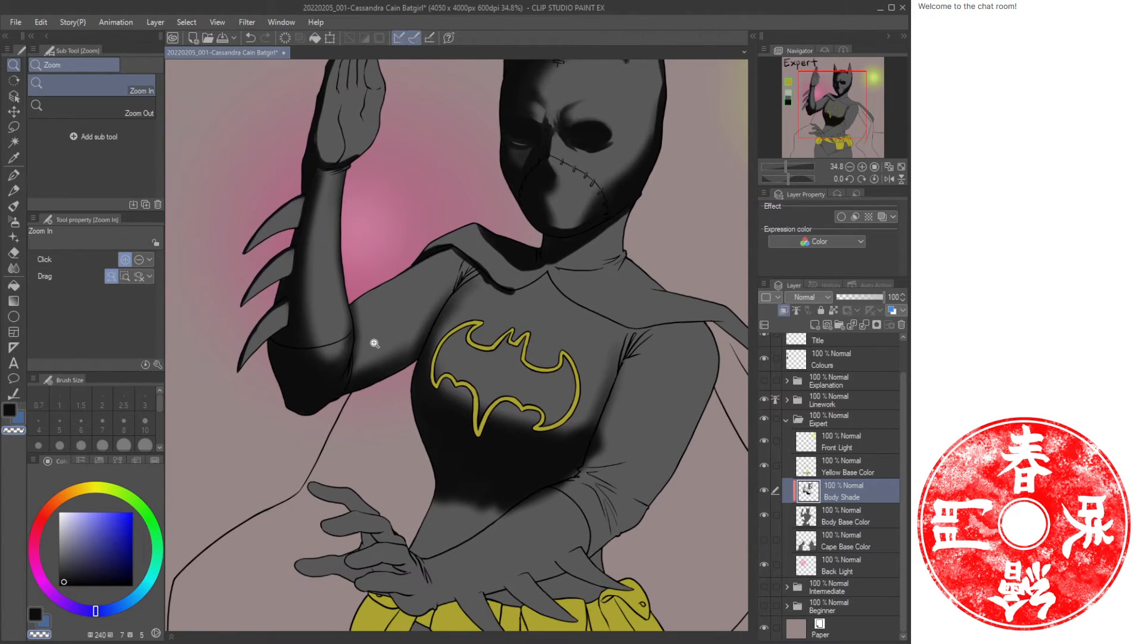
{"action": "left_click_drag", "start_coordinate": [318, 204], "coordinate": [360, 204]}
{"action": "left_click_drag", "start_coordinate": [392, 143], "coordinate": [424, 327]}
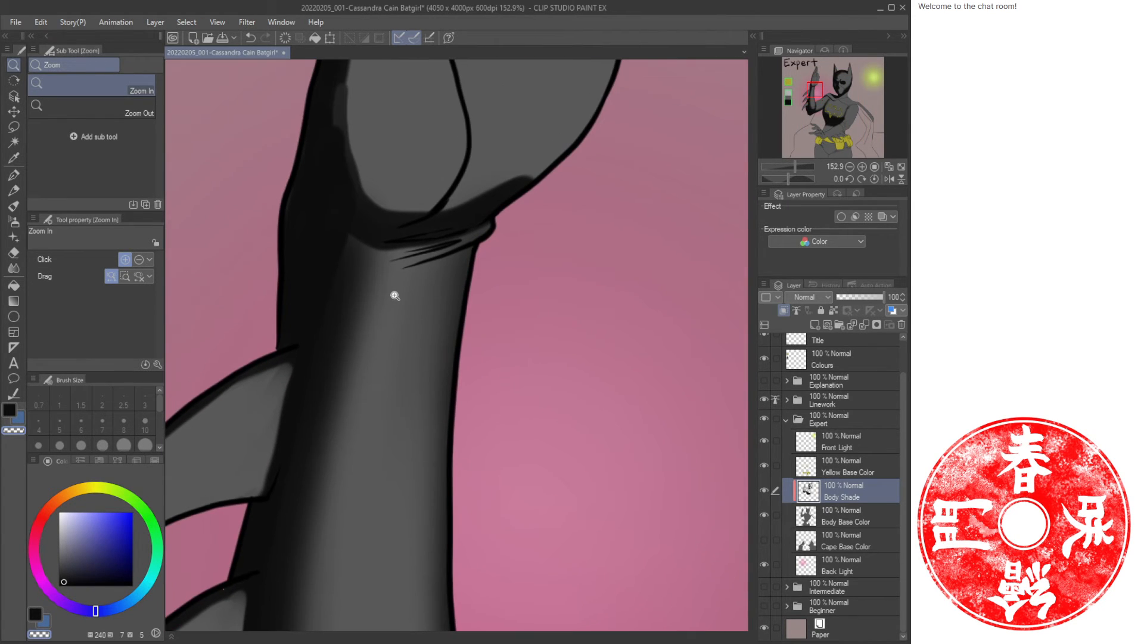
{"action": "key", "text": "bracketleft"}
{"action": "key", "text": "bracketleft"}
{"action": "key", "text": "bracketleft"}
{"action": "key", "text": "bracketleft"}
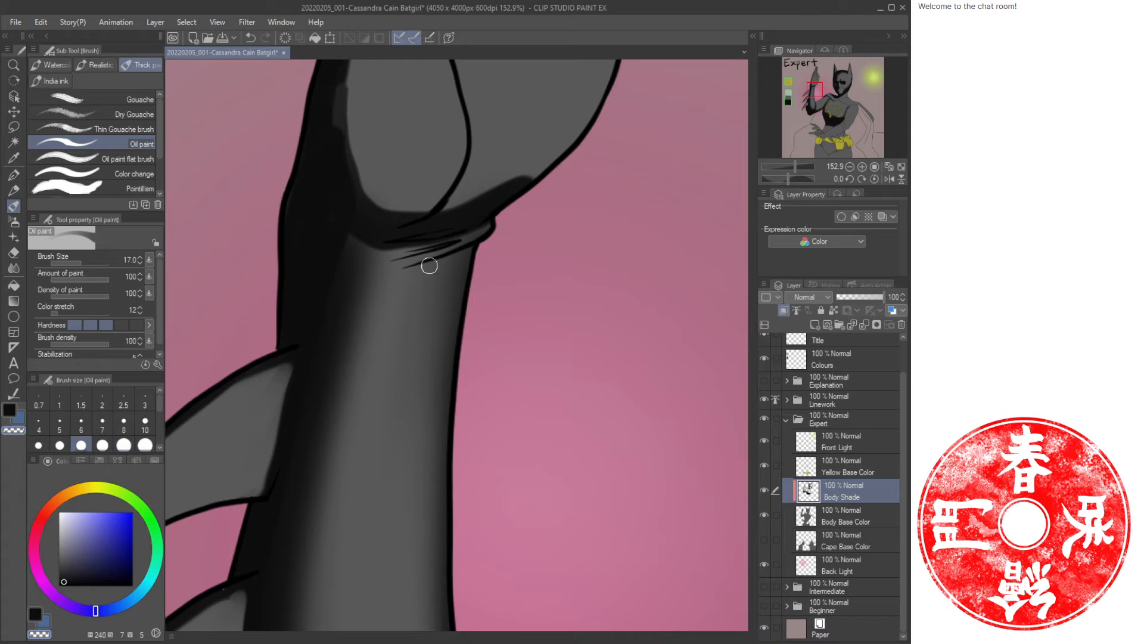
{"action": "key", "text": "c"}
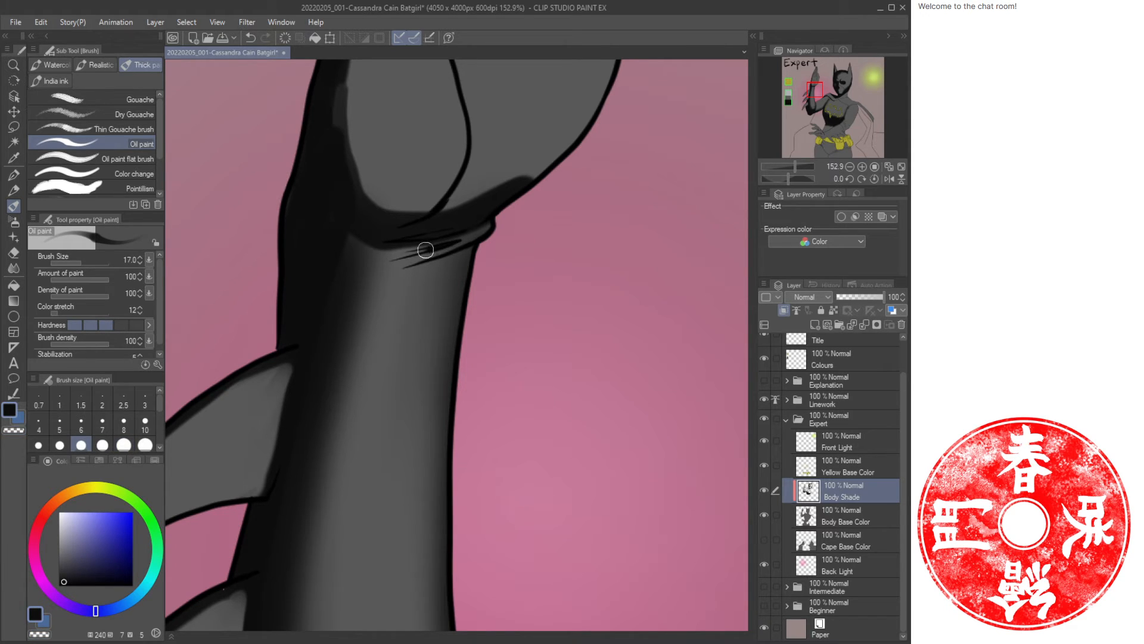
{"action": "mouse_move", "coordinate": [426, 250]}
{"action": "left_mouse_down"}
{"action": "mouse_move", "coordinate": [345, 264]}
{"action": "mouse_move", "coordinate": [461, 260]}
{"action": "mouse_move", "coordinate": [422, 276]}
{"action": "mouse_move", "coordinate": [346, 252]}
{"action": "left_mouse_up"}
{"action": "key", "text": "c"}
{"action": "key", "text": "c"}
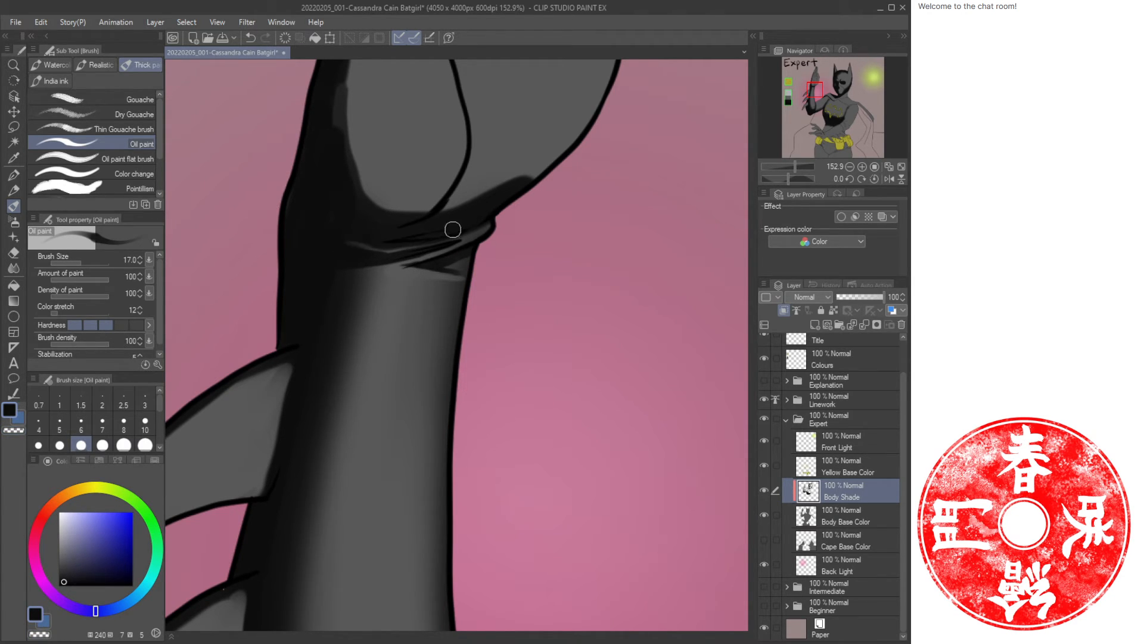
{"action": "key", "text": "c"}
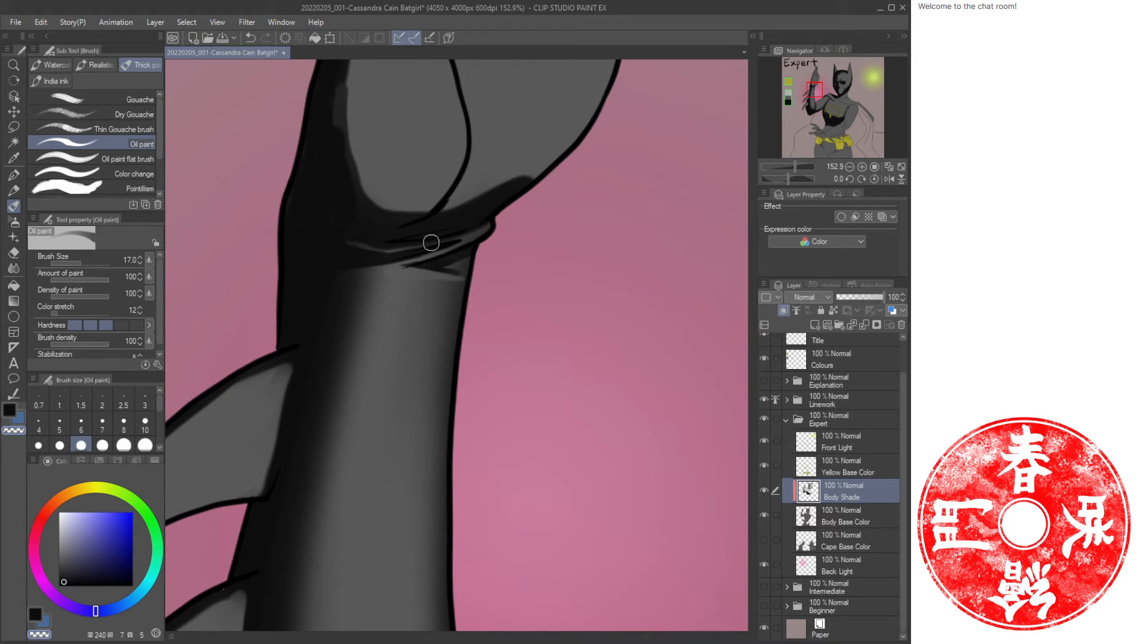
{"action": "left_click_drag", "start_coordinate": [429, 243], "coordinate": [391, 246]}
{"action": "key", "text": "c"}
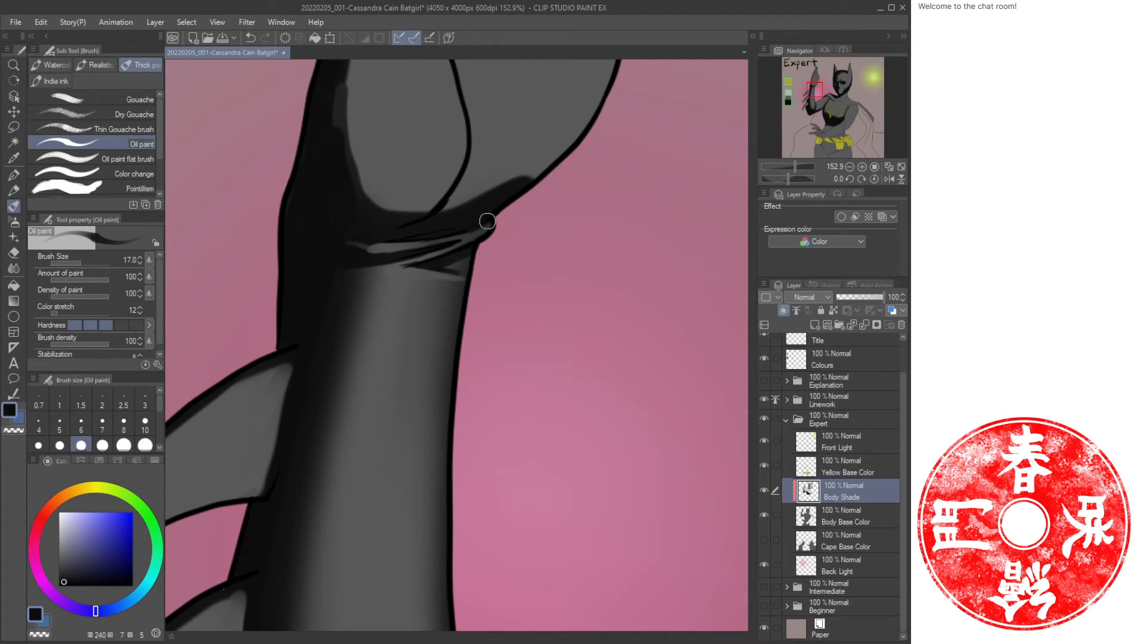
{"action": "key", "text": "c"}
{"action": "left_click_drag", "start_coordinate": [439, 224], "coordinate": [384, 235]}
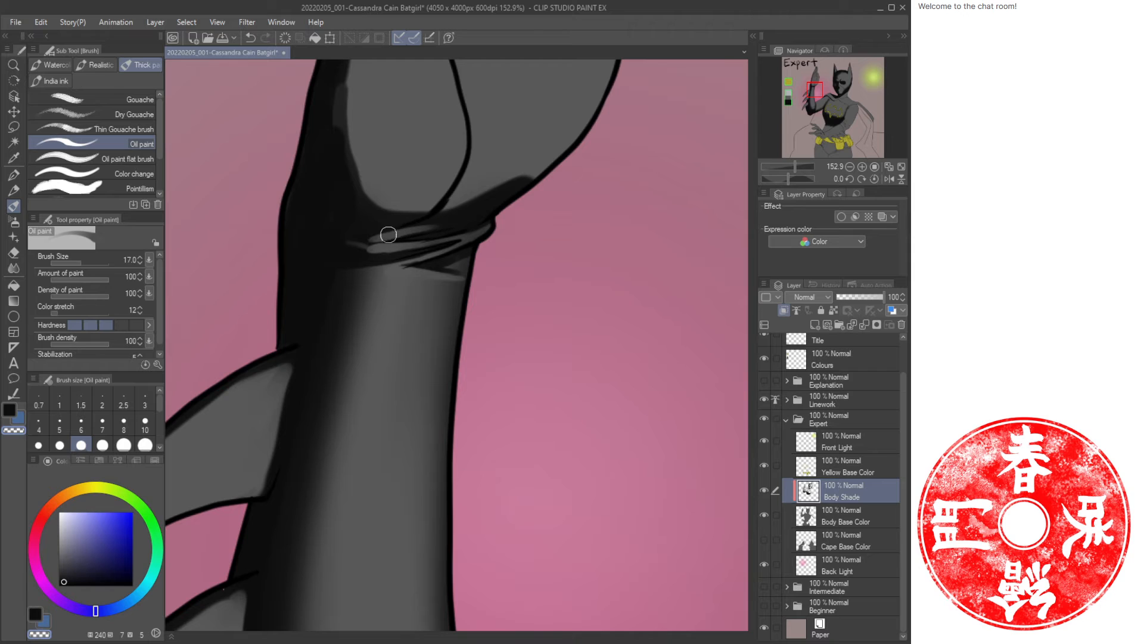
{"action": "key", "text": "c"}
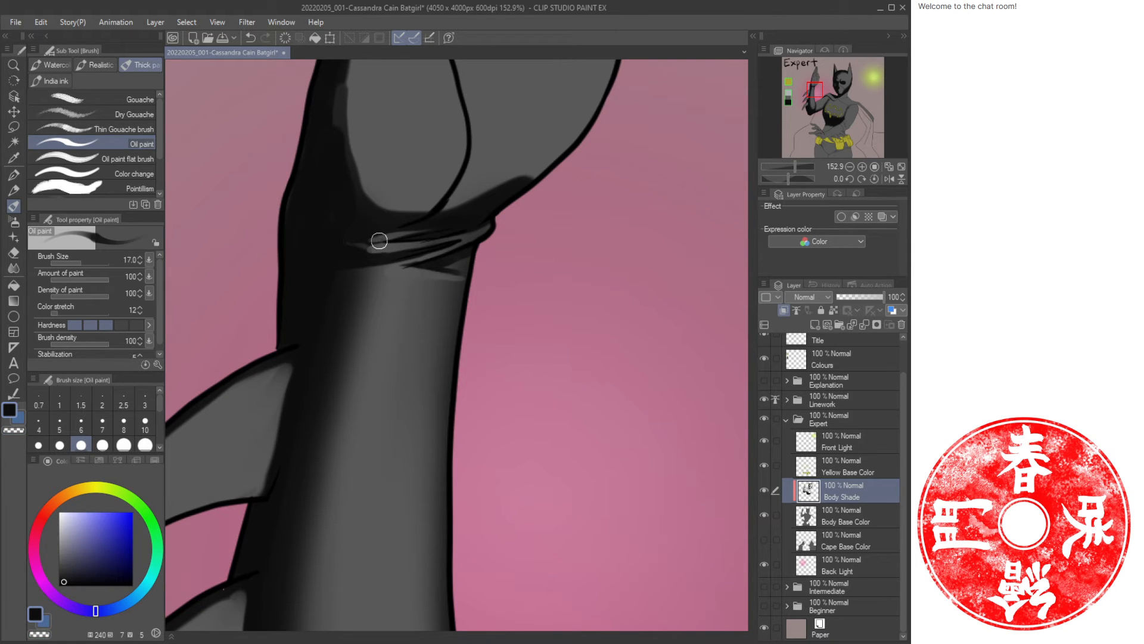
Airbrush soft shade down the length of the raised forearm at brush size 170, alternating foreground and background colours.
{"action": "key", "text": "ctrl+space"}
{"action": "mouse_move", "coordinate": [475, 250]}
{"action": "left_mouse_down"}
{"action": "mouse_move", "coordinate": [488, 237]}
{"action": "mouse_move", "coordinate": [357, 297]}
{"action": "mouse_move", "coordinate": [358, 316]}
{"action": "mouse_move", "coordinate": [376, 317]}
{"action": "left_mouse_up"}
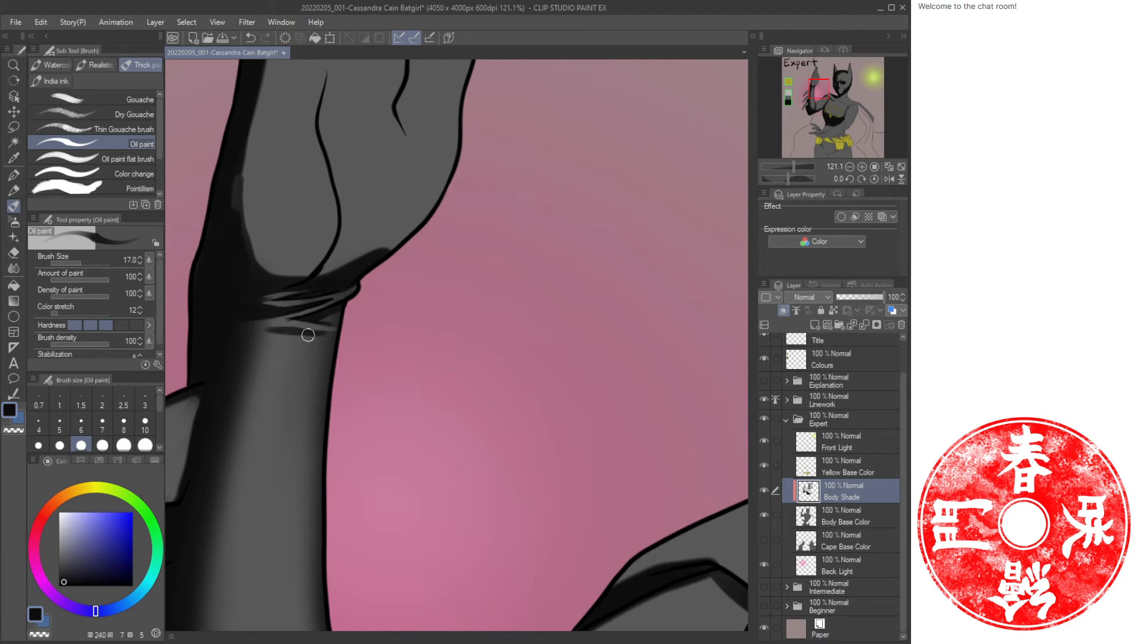
{"action": "key", "text": "b"}
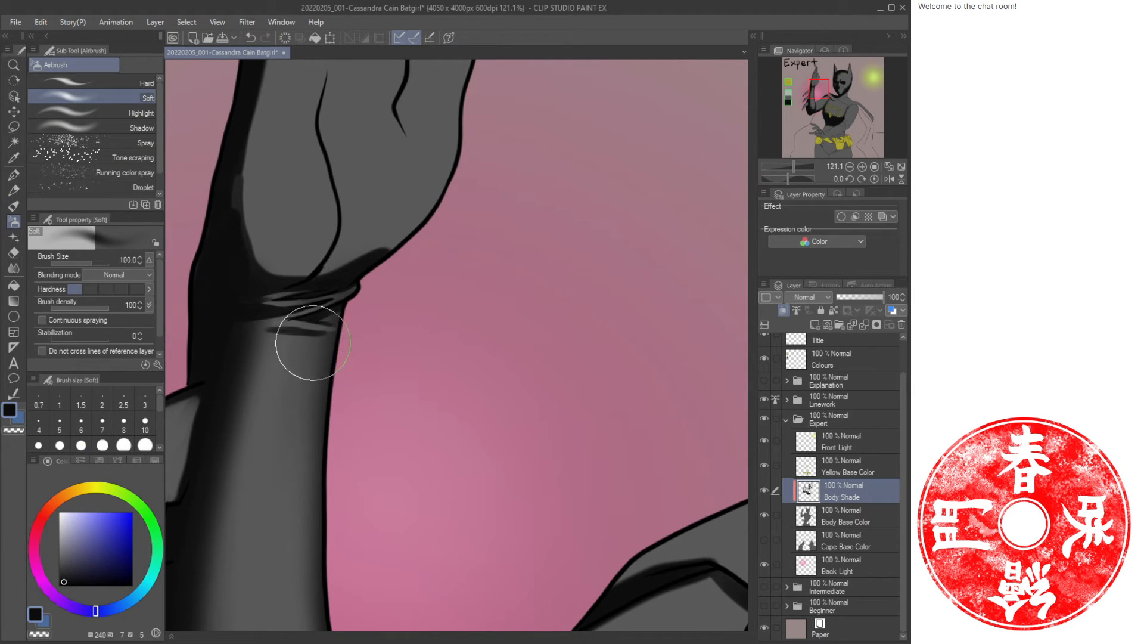
{"action": "key", "text": "bracketright"}
{"action": "key", "text": "bracketright"}
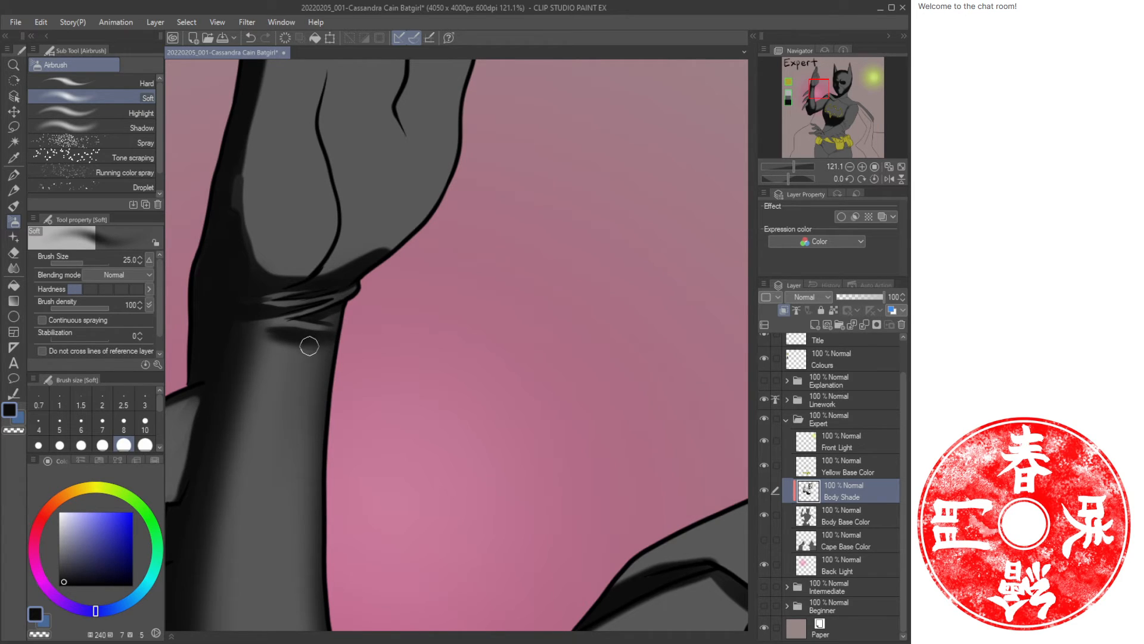
{"action": "key", "text": "c"}
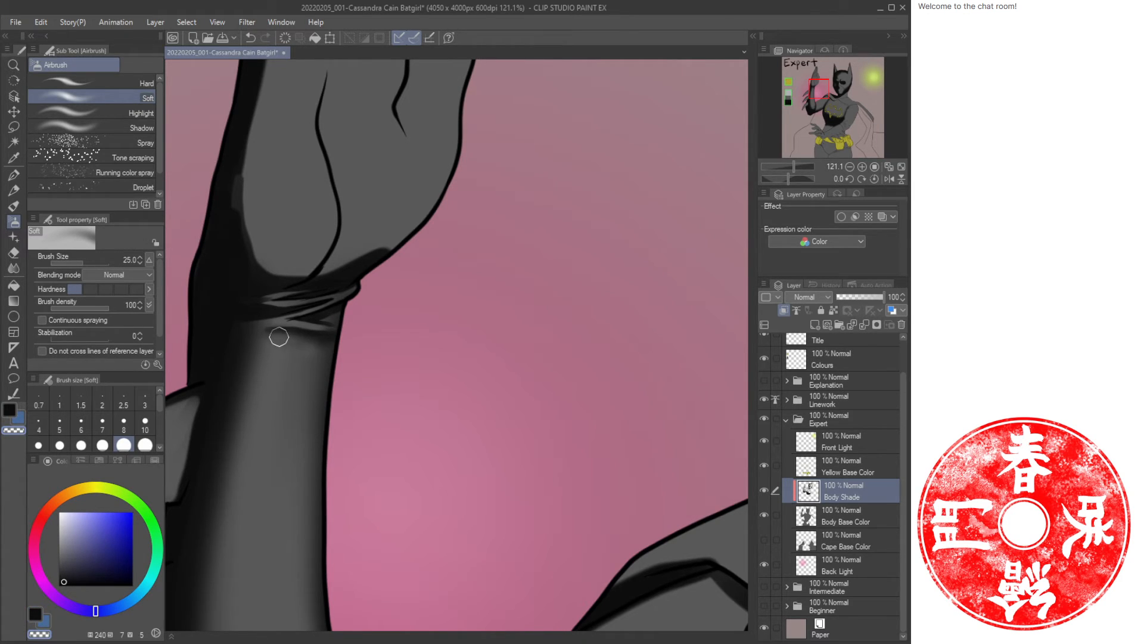
{"action": "key", "text": "ctrl+space"}
{"action": "mouse_move", "coordinate": [345, 360]}
{"action": "left_mouse_down"}
{"action": "mouse_move", "coordinate": [313, 353]}
{"action": "mouse_move", "coordinate": [338, 378]}
{"action": "mouse_move", "coordinate": [345, 311]}
{"action": "left_mouse_up"}
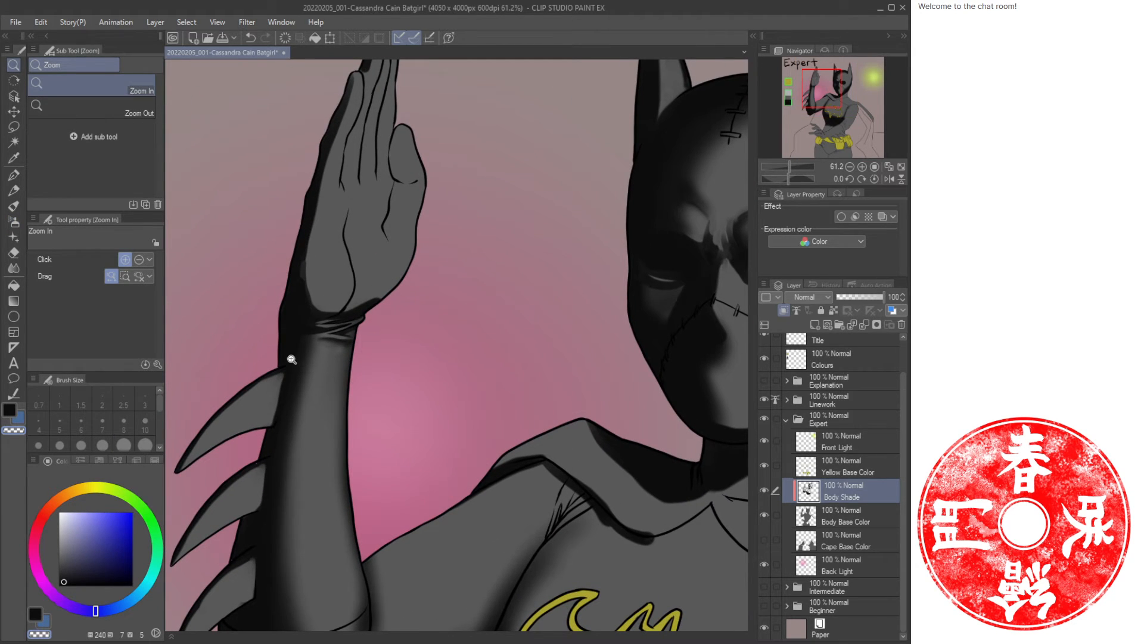
{"action": "key", "text": "b"}
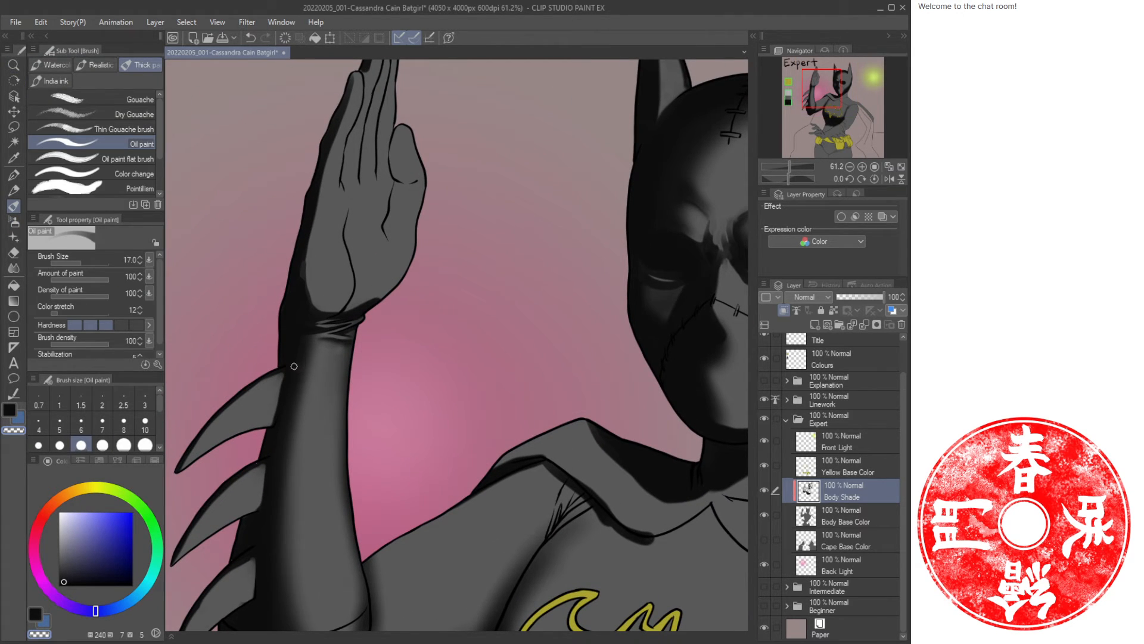
{"action": "key", "text": "b"}
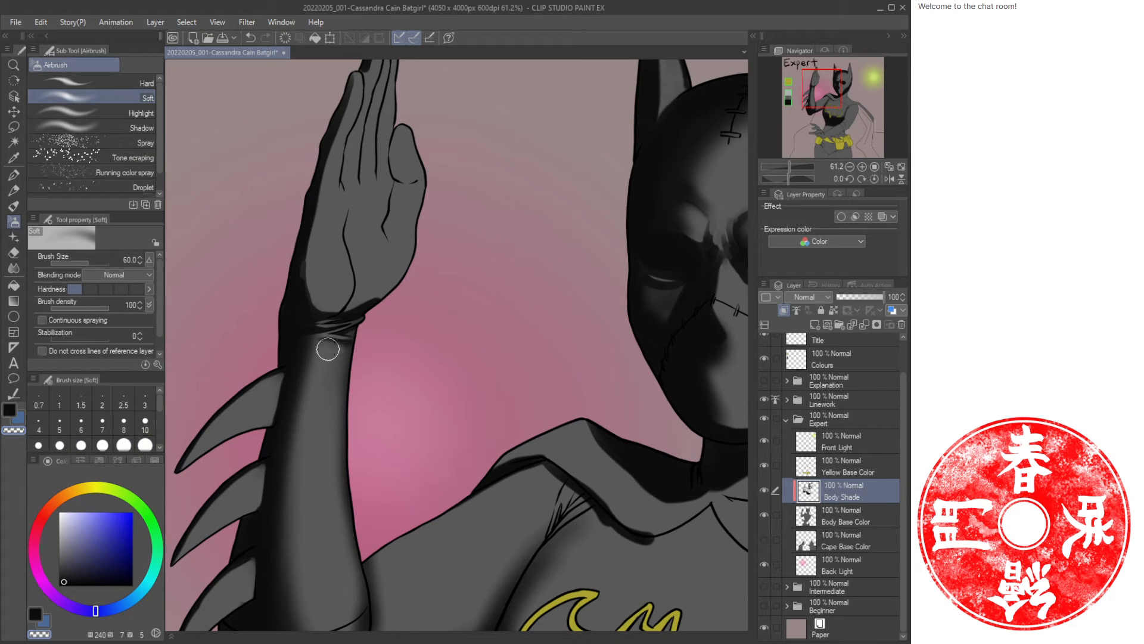
{"action": "key", "text": "slash"}
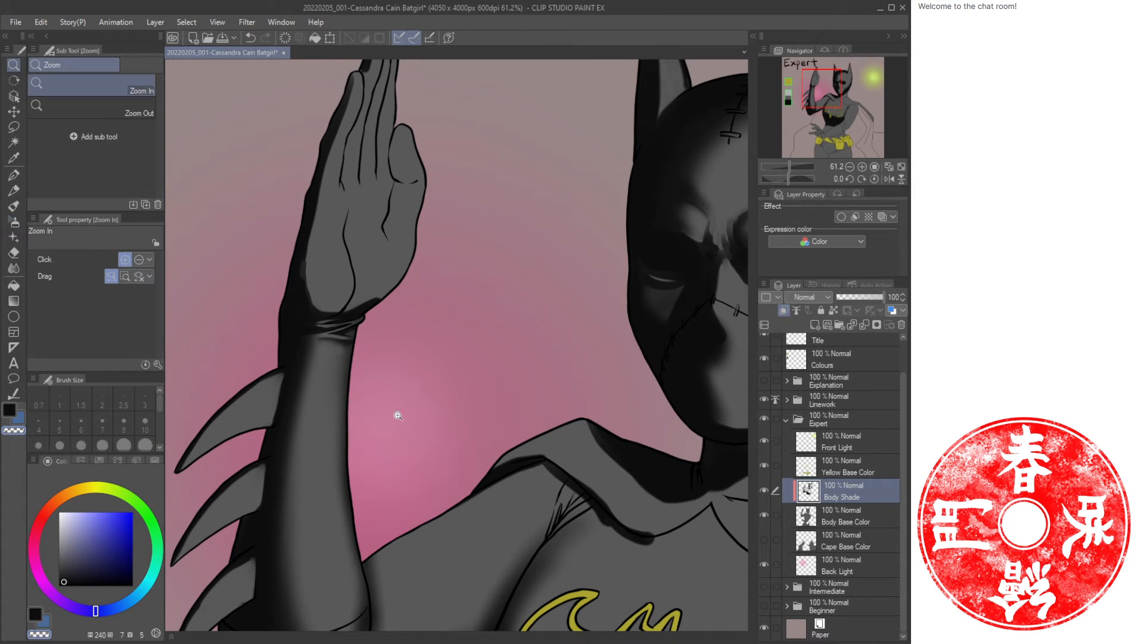
{"action": "mouse_move", "coordinate": [398, 414]}
{"action": "left_mouse_down"}
{"action": "mouse_move", "coordinate": [398, 388]}
{"action": "mouse_move", "coordinate": [358, 348]}
{"action": "mouse_move", "coordinate": [362, 331]}
{"action": "left_mouse_up"}
{"action": "key", "text": "b"}
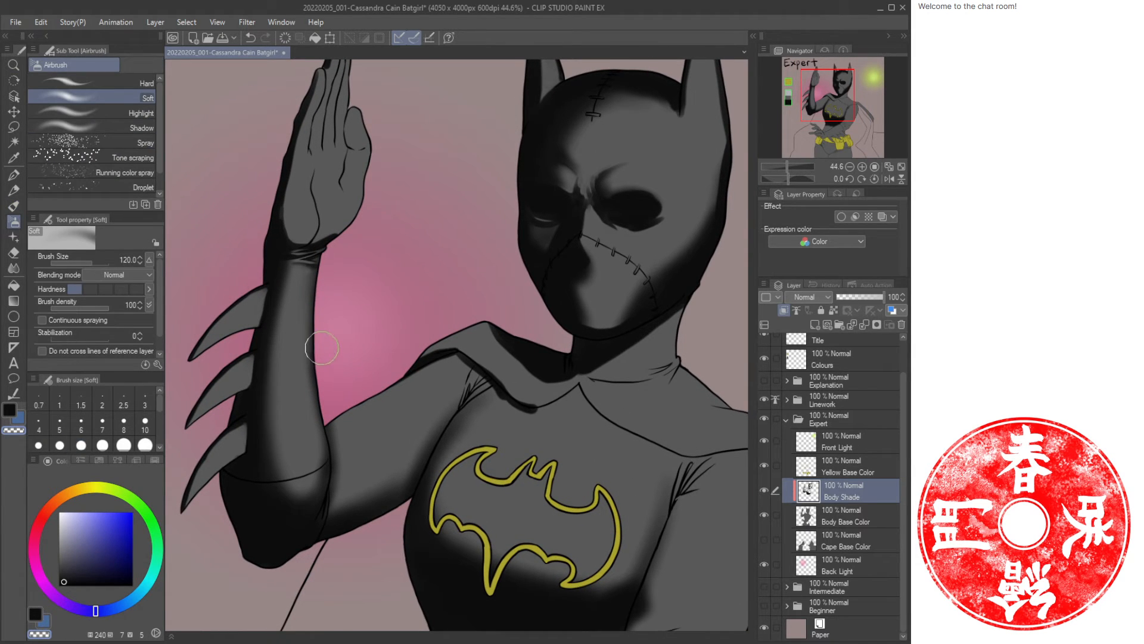
{"action": "key", "text": "bracketright"}
{"action": "key", "text": "bracketright"}
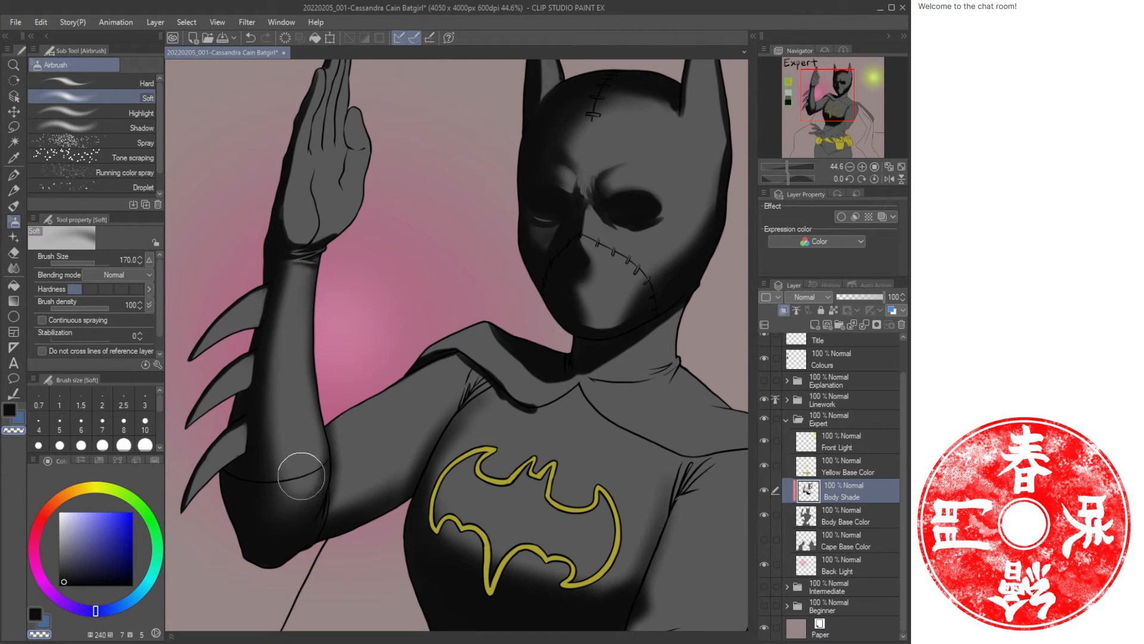
{"action": "key", "text": "c"}
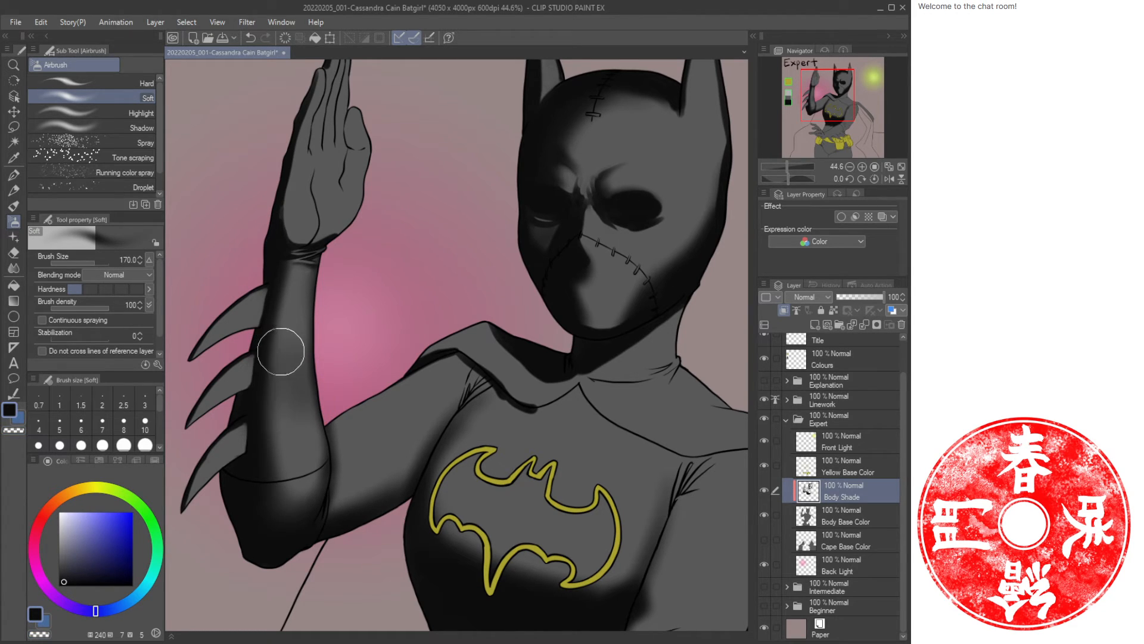
{"action": "key", "text": "c"}
{"action": "key", "text": "c"}
{"action": "key", "text": "c"}
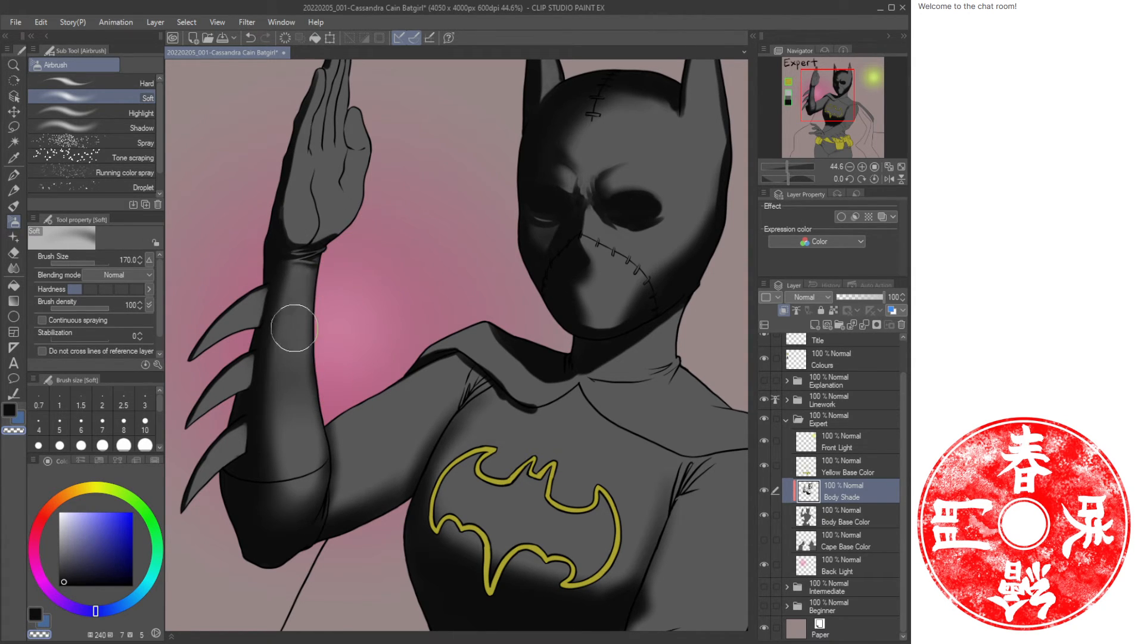
{"action": "key", "text": "c"}
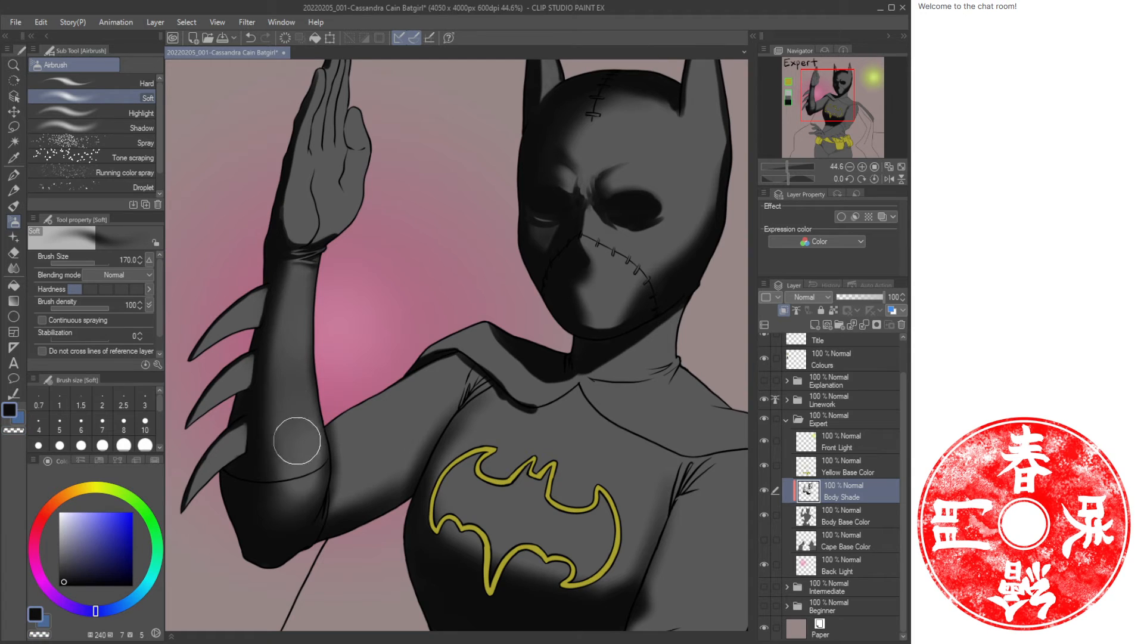
{"action": "key", "text": "c"}
{"action": "key", "text": "c"}
{"action": "mouse_move", "coordinate": [279, 260]}
{"action": "left_mouse_down"}
{"action": "mouse_move", "coordinate": [259, 471]}
{"action": "mouse_move", "coordinate": [269, 315]}
{"action": "mouse_move", "coordinate": [288, 451]}
{"action": "mouse_move", "coordinate": [276, 458]}
{"action": "mouse_move", "coordinate": [273, 446]}
{"action": "mouse_move", "coordinate": [276, 498]}
{"action": "left_mouse_up"}
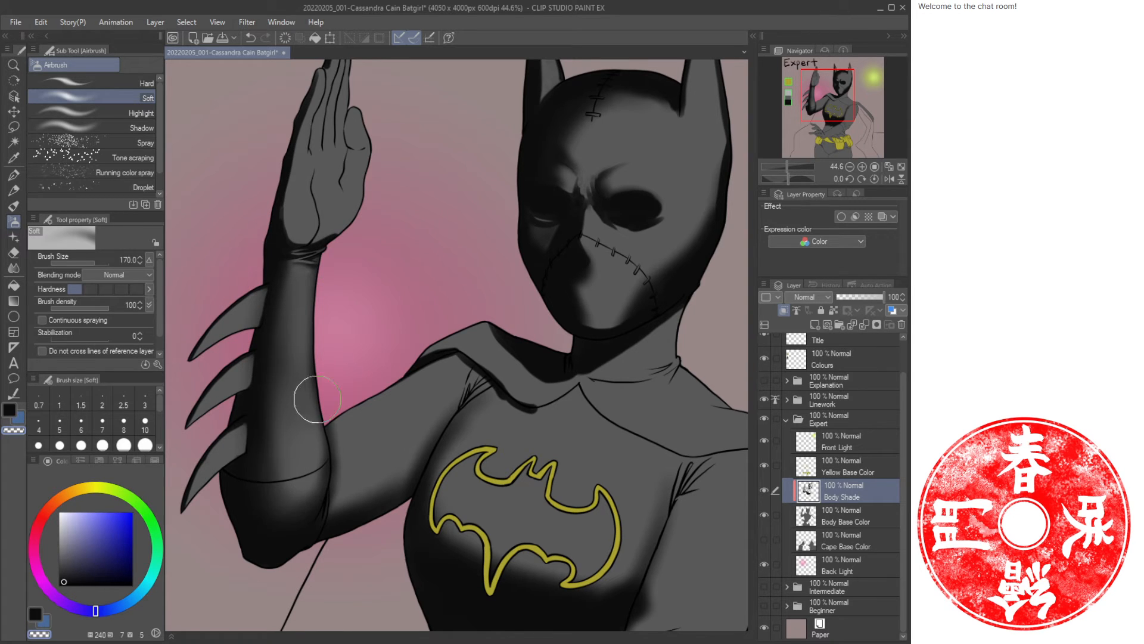
Paint an oil brush stroke at size 30 along the forearm beside the upper fin base.
{"action": "key", "text": "ctrl+space"}
{"action": "mouse_move", "coordinate": [255, 333]}
{"action": "left_mouse_down"}
{"action": "mouse_move", "coordinate": [255, 344]}
{"action": "mouse_move", "coordinate": [339, 255]}
{"action": "left_mouse_up"}
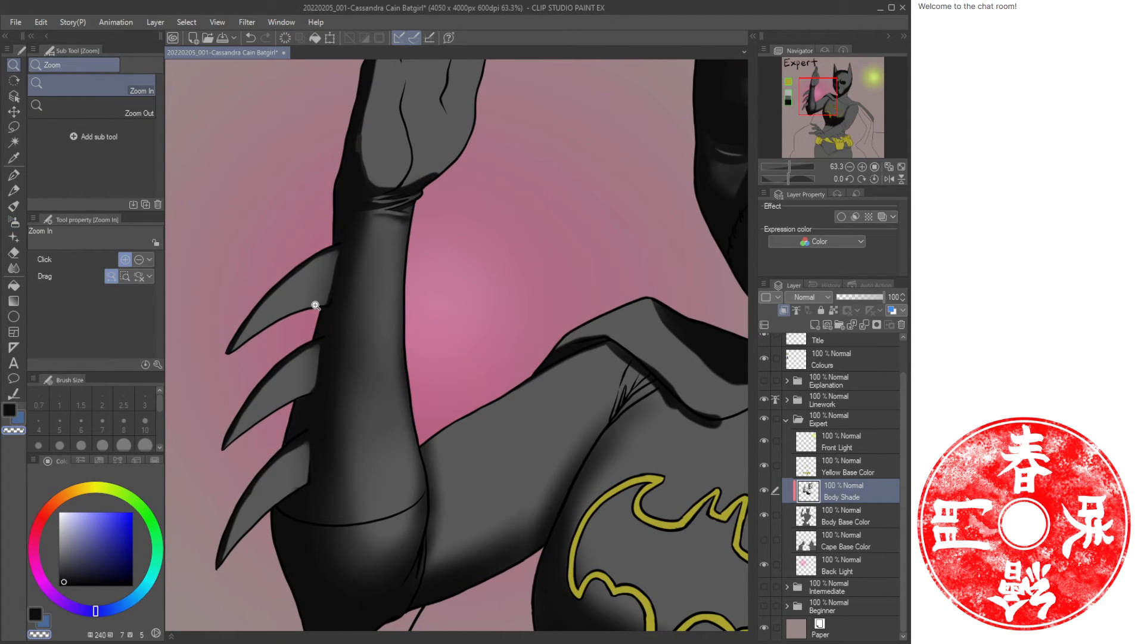
{"action": "key", "text": "b"}
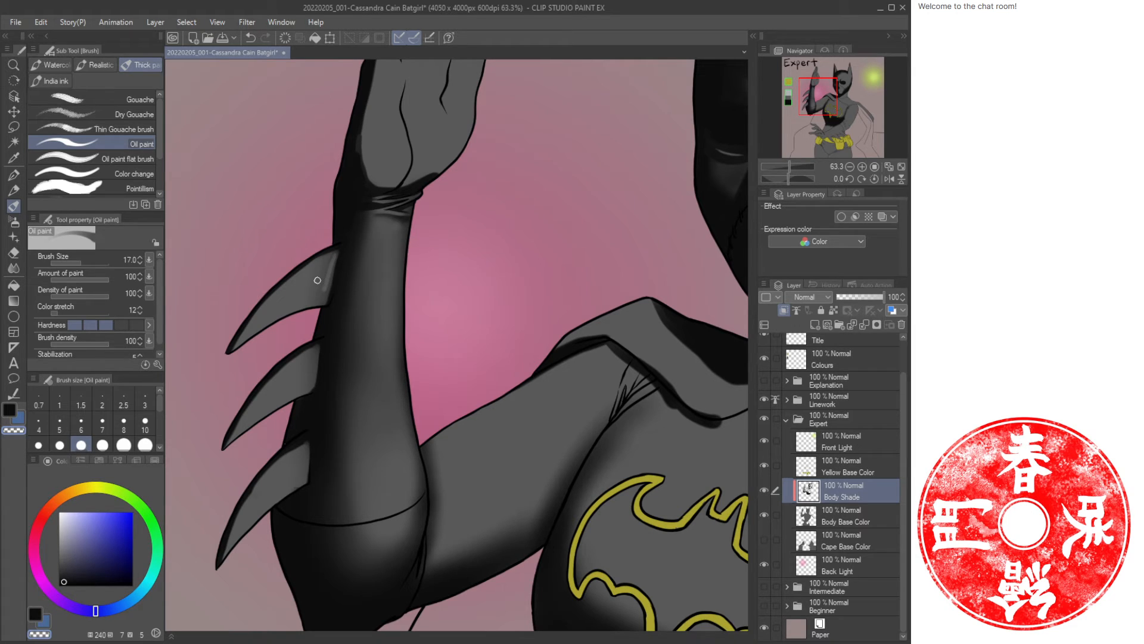
{"action": "key", "text": "bracketright"}
{"action": "key", "text": "bracketright"}
{"action": "key", "text": "bracketright"}
{"action": "left_click_drag", "start_coordinate": [329, 260], "coordinate": [320, 295]}
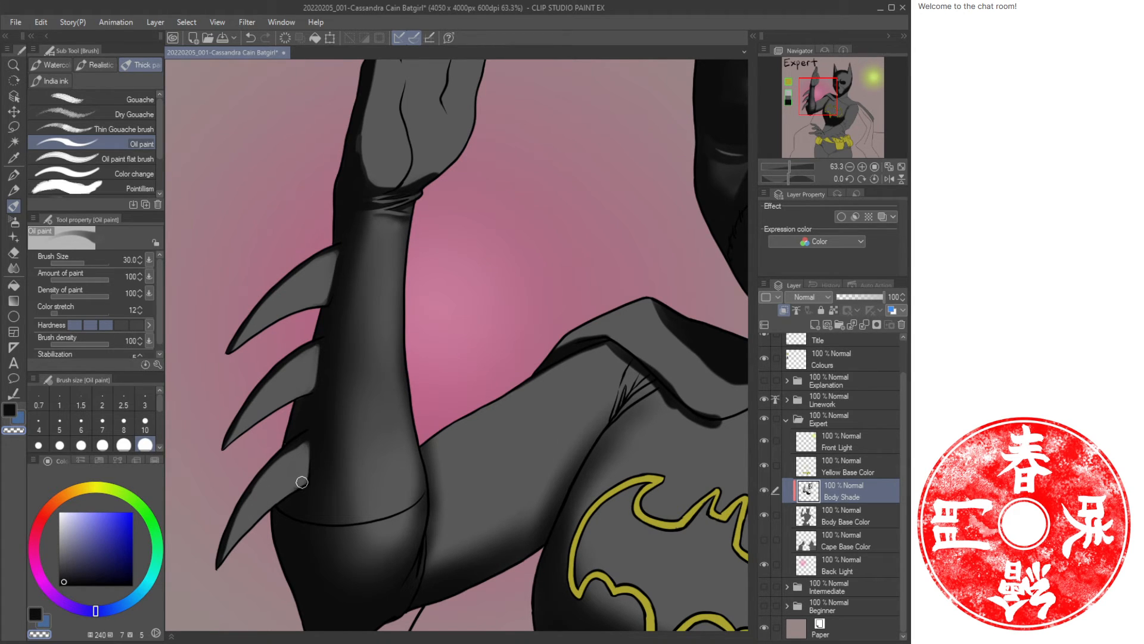
Save the illustration.
{"action": "key", "text": "ctrl+space"}
{"action": "left_click_drag", "start_coordinate": [347, 401], "coordinate": [314, 337]}
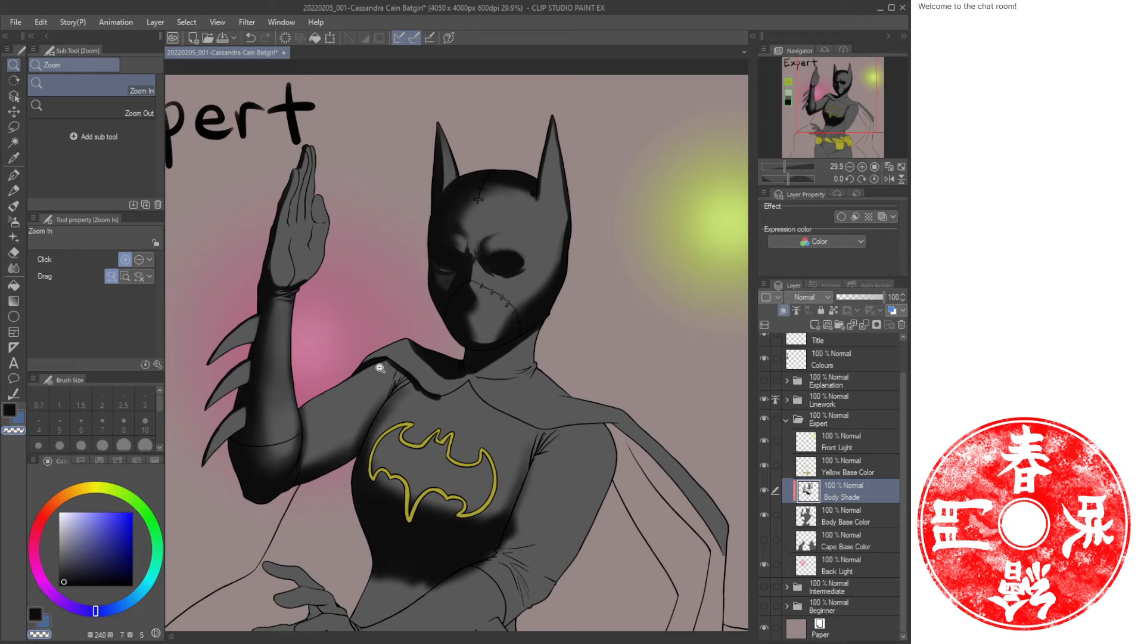
{"action": "key", "text": "ctrl+s"}
Undo the last stroke, then airbrush soft shade on the mask's chin with the brush reduced to size 80.
{"action": "left_click_drag", "start_coordinate": [374, 436], "coordinate": [433, 401]}
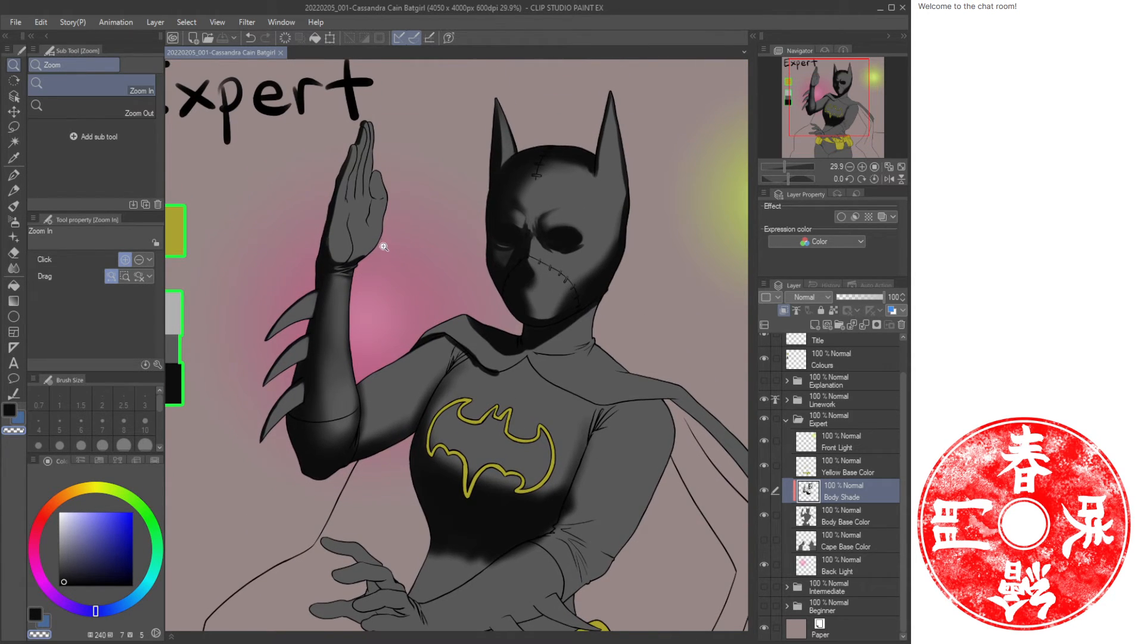
{"action": "left_click_drag", "start_coordinate": [384, 247], "coordinate": [285, 290]}
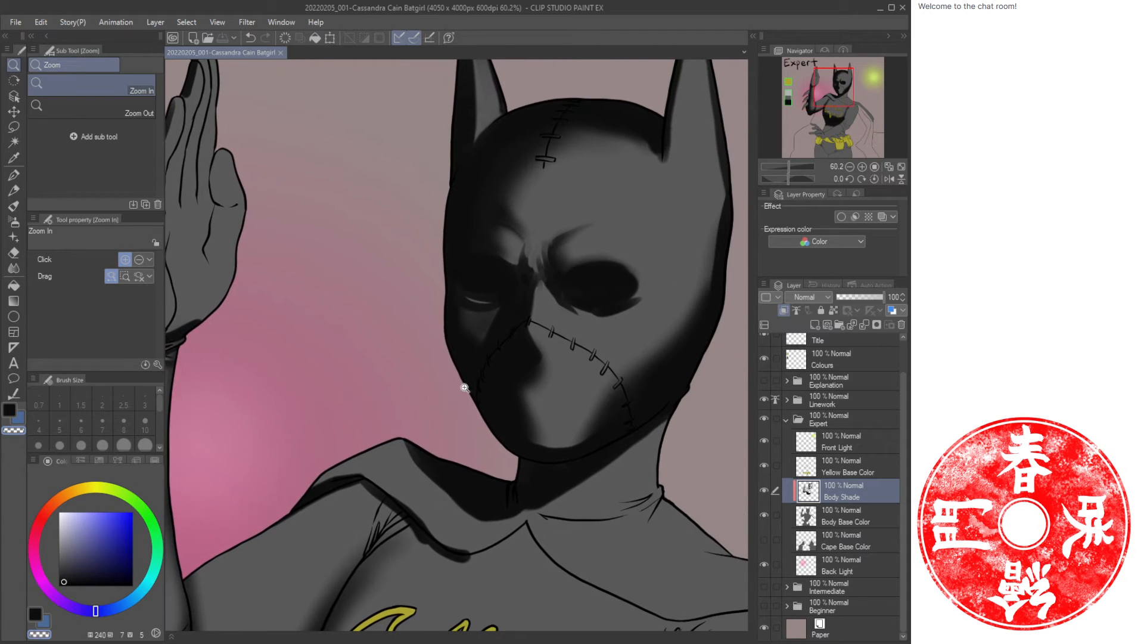
{"action": "key", "text": "b"}
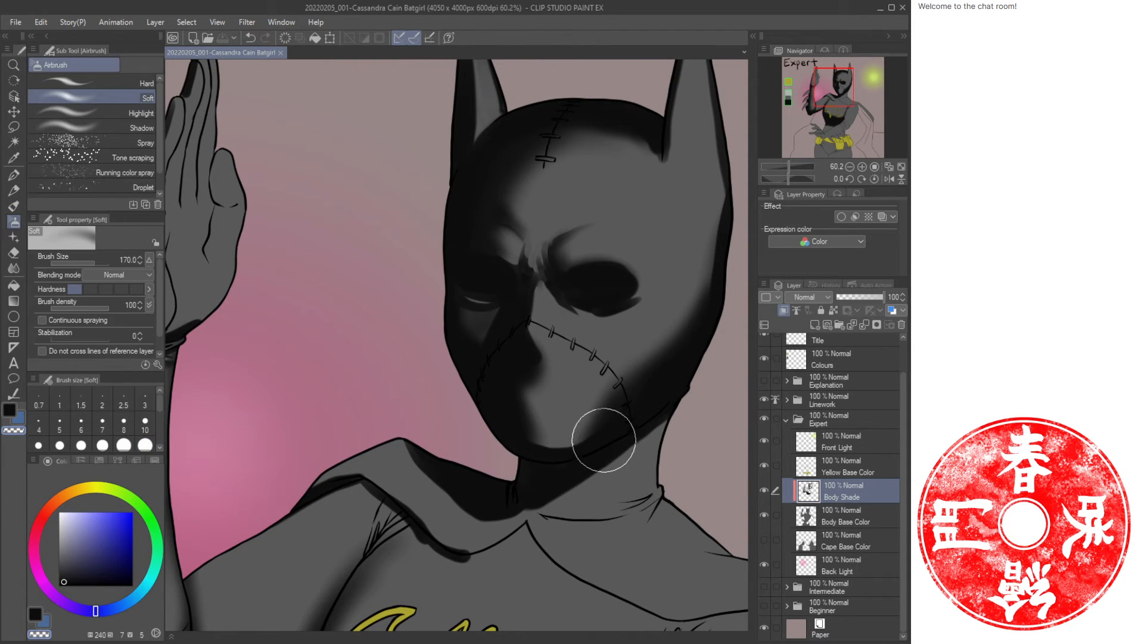
{"action": "key", "text": "ctrl+z"}
{"action": "mouse_move", "coordinate": [526, 401]}
{"action": "left_mouse_down"}
{"action": "mouse_move", "coordinate": [575, 422]}
{"action": "mouse_move", "coordinate": [607, 422]}
{"action": "mouse_move", "coordinate": [521, 379]}
{"action": "mouse_move", "coordinate": [594, 424]}
{"action": "mouse_move", "coordinate": [564, 430]}
{"action": "mouse_move", "coordinate": [507, 383]}
{"action": "mouse_move", "coordinate": [569, 438]}
{"action": "mouse_move", "coordinate": [532, 437]}
{"action": "mouse_move", "coordinate": [531, 393]}
{"action": "mouse_move", "coordinate": [640, 372]}
{"action": "mouse_move", "coordinate": [586, 418]}
{"action": "mouse_move", "coordinate": [560, 414]}
{"action": "left_mouse_up"}
{"action": "key", "text": "c"}
{"action": "key", "text": "bracketleft"}
{"action": "key", "text": "bracketleft"}
{"action": "key", "text": "bracketleft"}
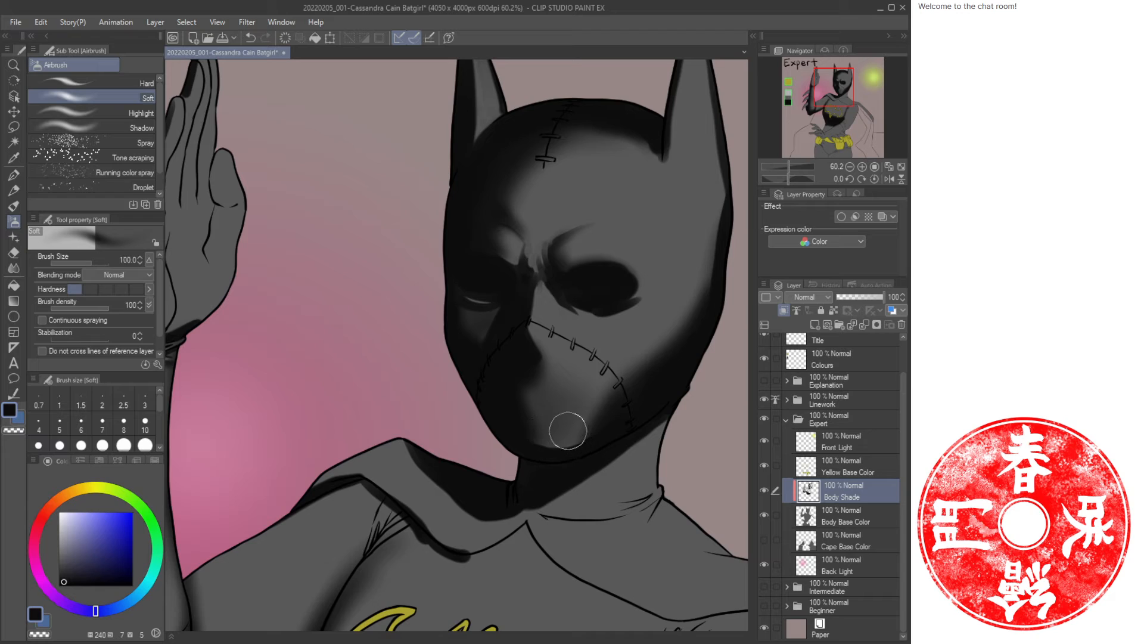
{"action": "key", "text": "c"}
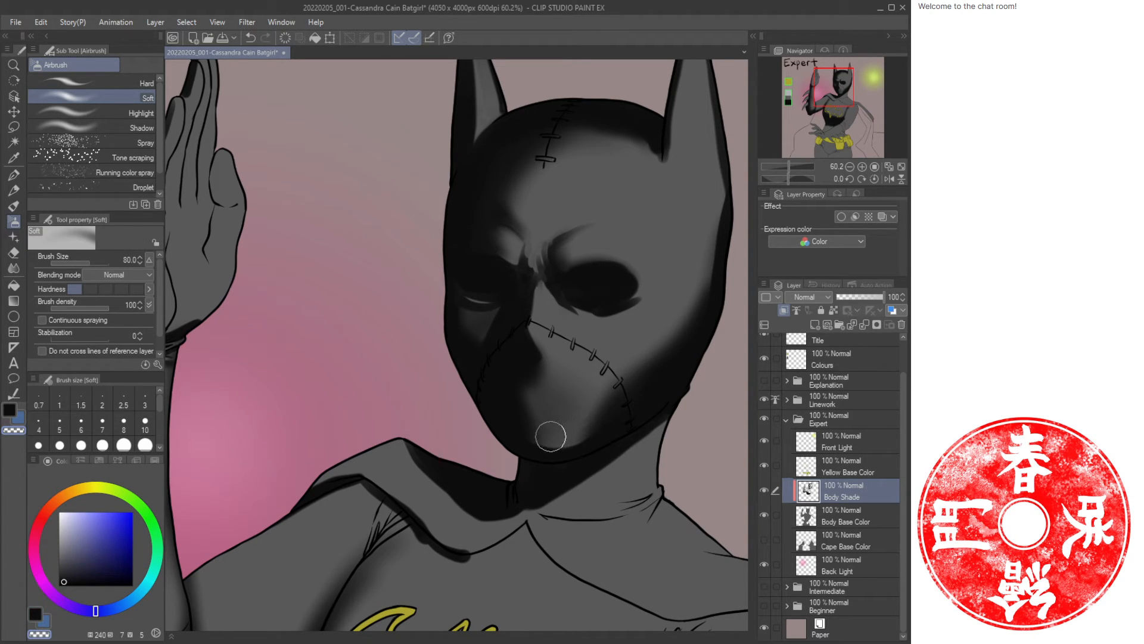
{"action": "mouse_move", "coordinate": [551, 437]}
{"action": "left_mouse_down"}
{"action": "mouse_move", "coordinate": [569, 427]}
{"action": "mouse_move", "coordinate": [535, 436]}
{"action": "left_mouse_up"}
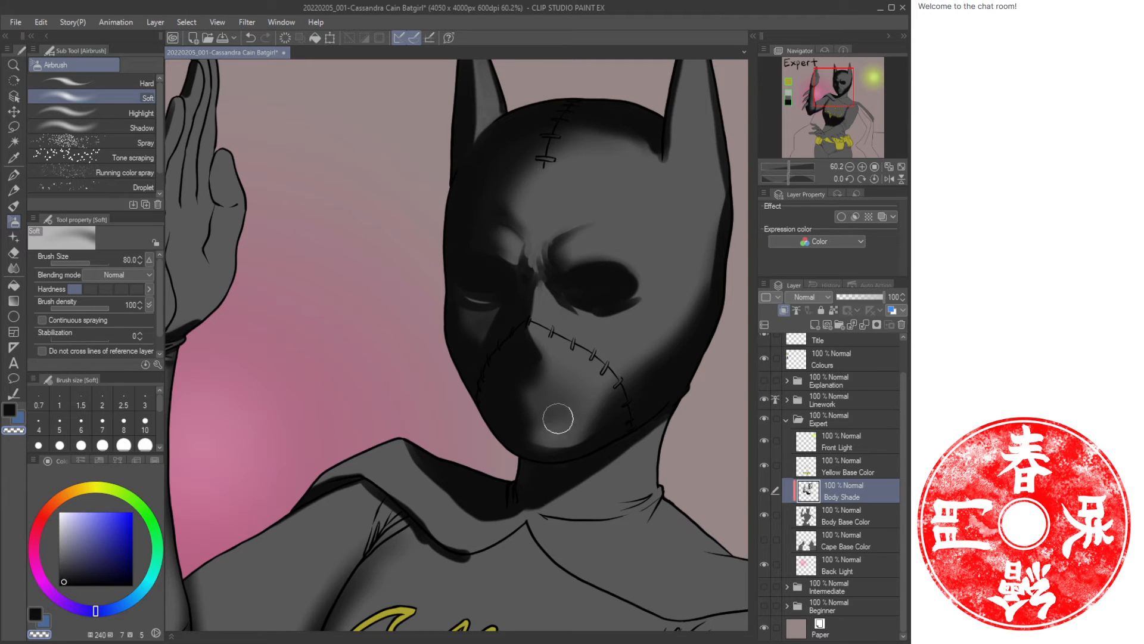
Airbrush soft shading over the mask's mouth area and chin, alternating colours between strokes.
{"action": "key", "text": "c"}
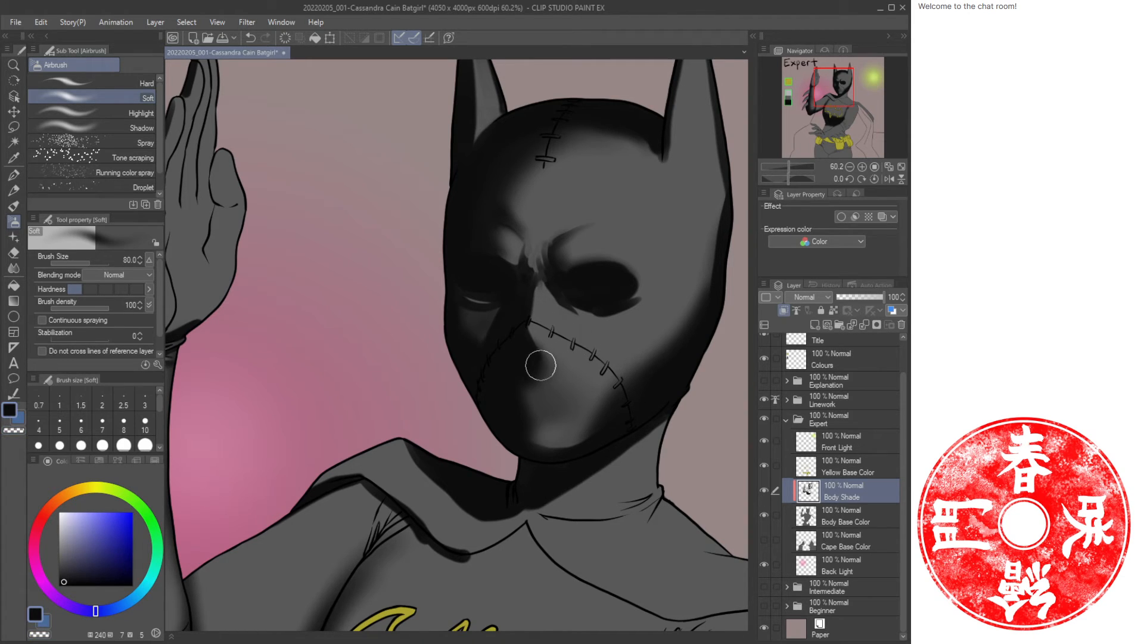
{"action": "left_click_drag", "start_coordinate": [541, 365], "coordinate": [572, 399]}
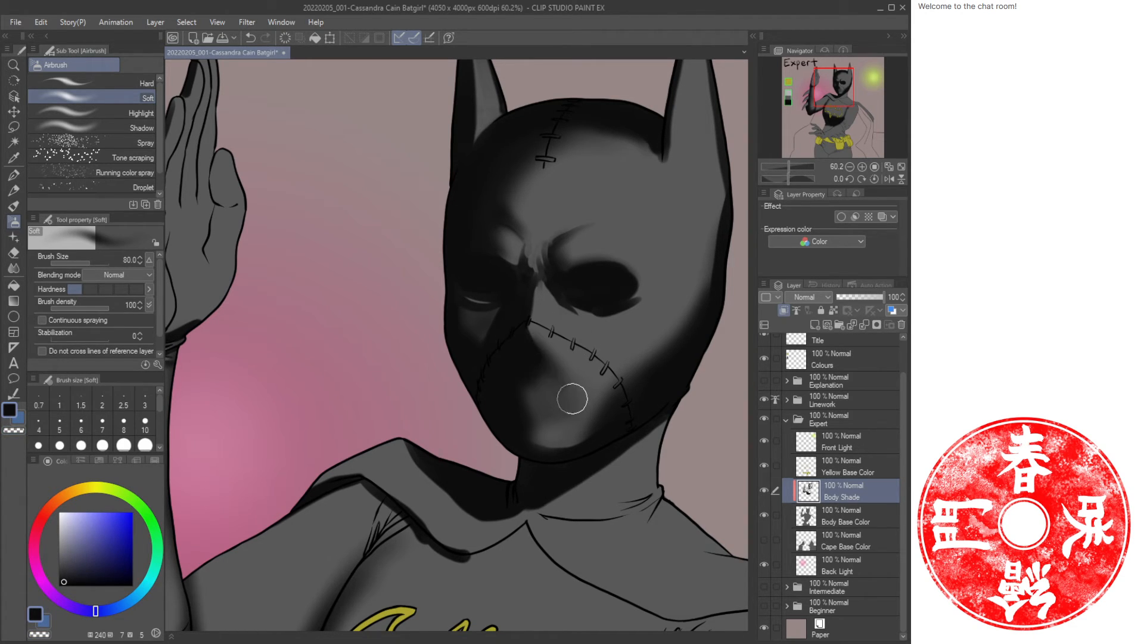
{"action": "key", "text": "c"}
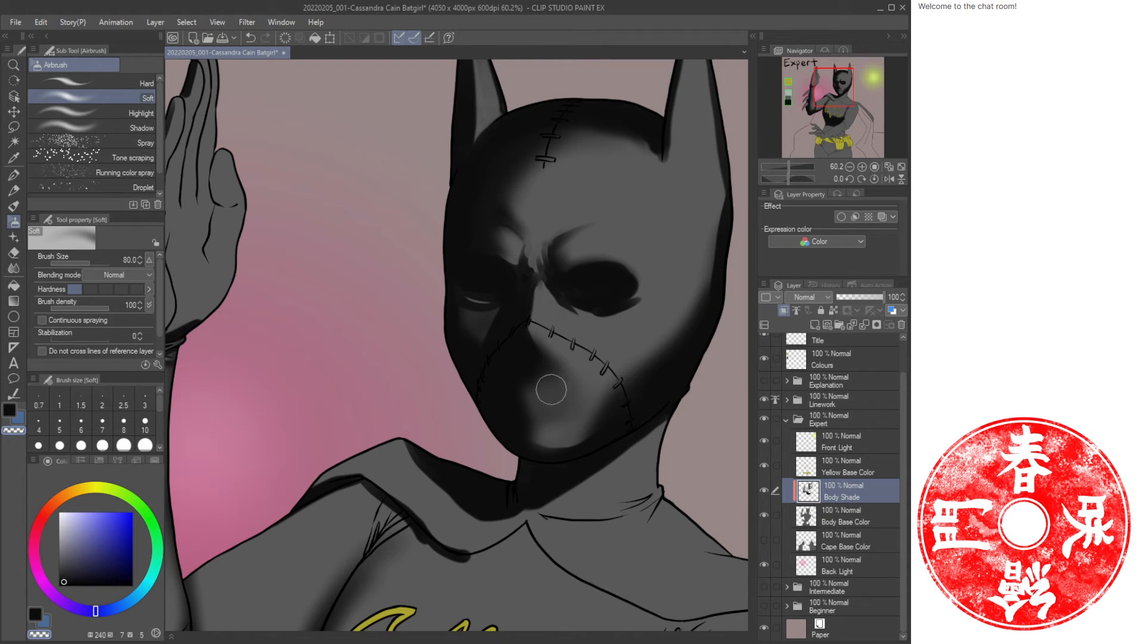
{"action": "key", "text": "c"}
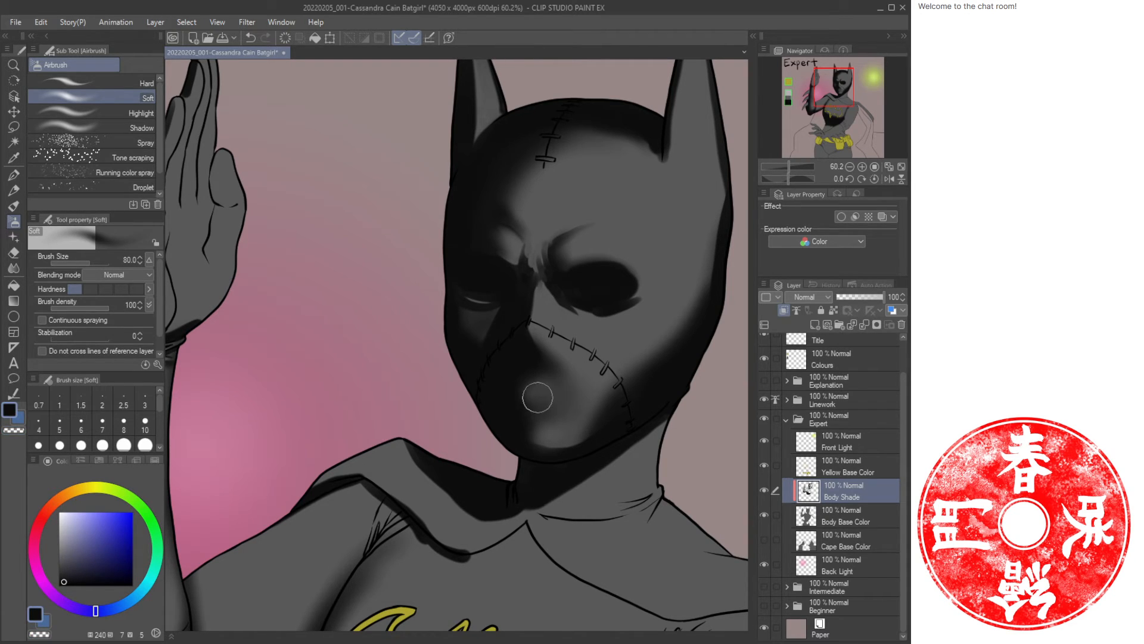
{"action": "mouse_move", "coordinate": [636, 347]}
{"action": "left_mouse_down"}
{"action": "mouse_move", "coordinate": [623, 328]}
{"action": "mouse_move", "coordinate": [433, 445]}
{"action": "mouse_move", "coordinate": [486, 468]}
{"action": "mouse_move", "coordinate": [431, 480]}
{"action": "left_mouse_up"}
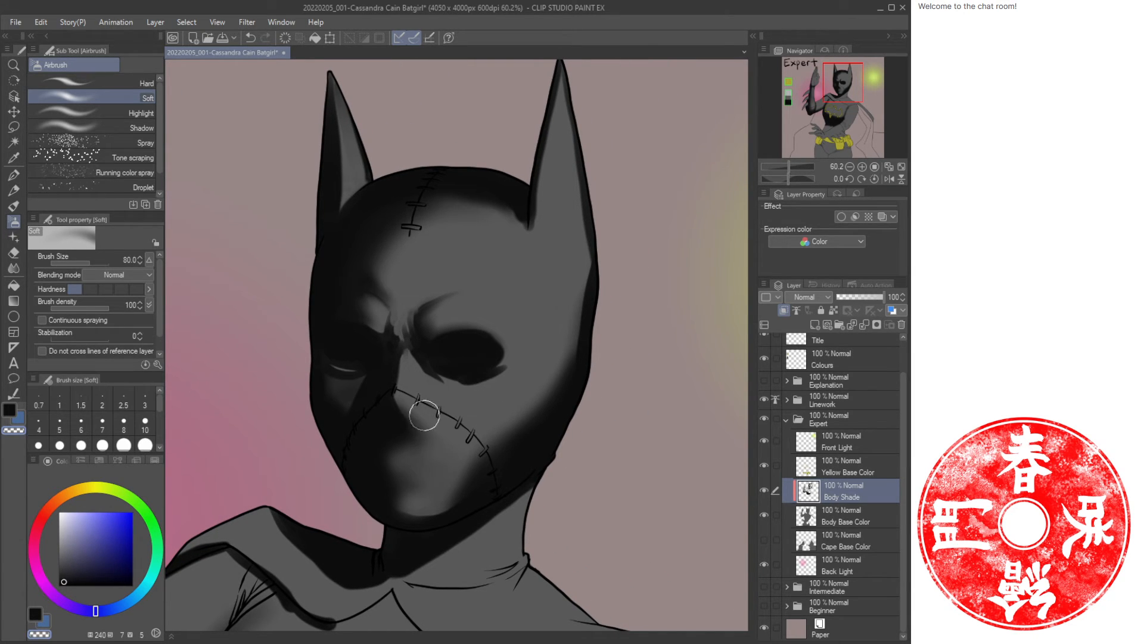
{"action": "mouse_move", "coordinate": [424, 416]}
{"action": "left_mouse_down"}
{"action": "mouse_move", "coordinate": [422, 450]}
{"action": "mouse_move", "coordinate": [435, 440]}
{"action": "mouse_move", "coordinate": [390, 431]}
{"action": "mouse_move", "coordinate": [386, 471]}
{"action": "mouse_move", "coordinate": [383, 449]}
{"action": "mouse_move", "coordinate": [398, 519]}
{"action": "mouse_move", "coordinate": [382, 480]}
{"action": "mouse_move", "coordinate": [413, 491]}
{"action": "left_mouse_up"}
Airbrush soft shade along the jaw line under the chin, adjusting the brush size between strokes.
{"action": "key", "text": "bracketright"}
{"action": "key", "text": "bracketright"}
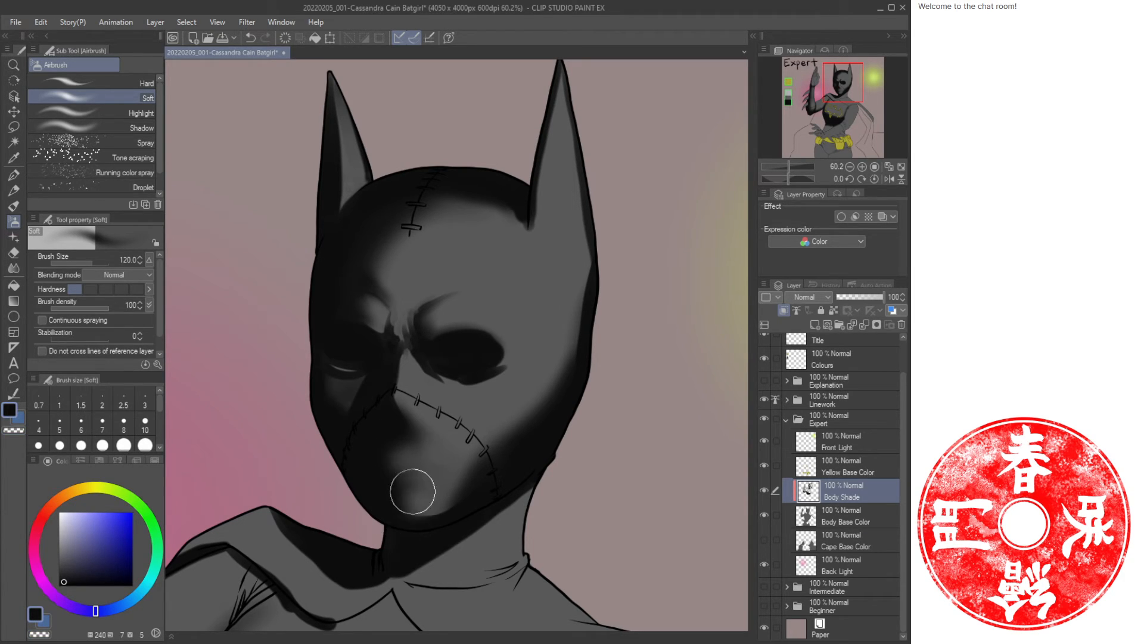
{"action": "key", "text": "slash"}
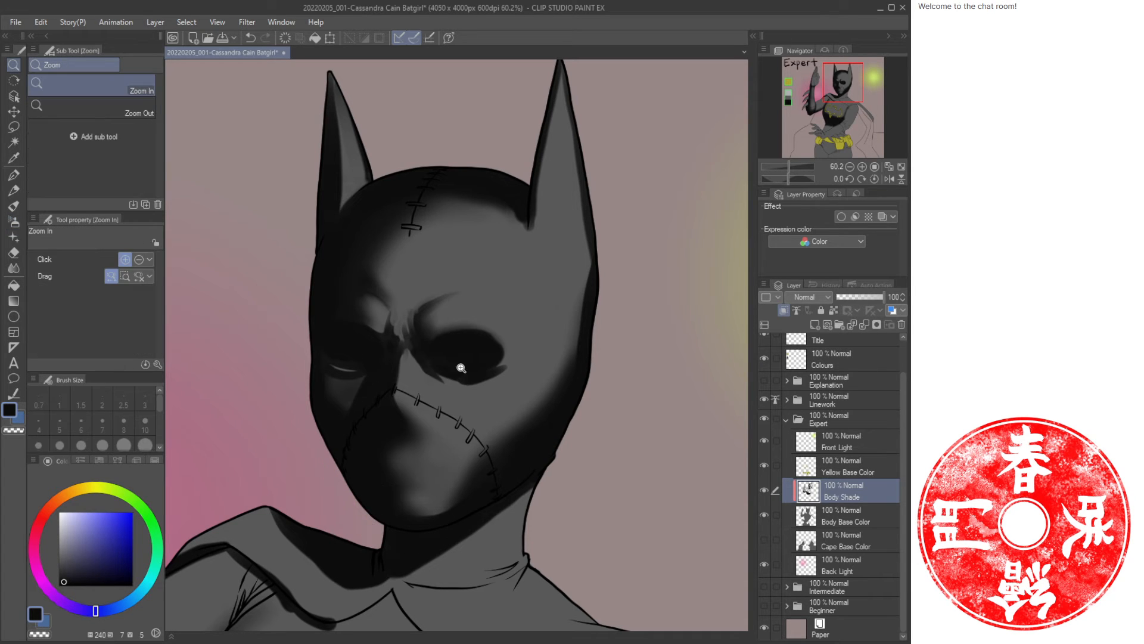
{"action": "left_click_drag", "start_coordinate": [463, 401], "coordinate": [423, 389]}
{"action": "mouse_move", "coordinate": [449, 443]}
{"action": "left_mouse_down"}
{"action": "mouse_move", "coordinate": [477, 441]}
{"action": "mouse_move", "coordinate": [485, 409]}
{"action": "left_mouse_up"}
{"action": "key", "text": "b"}
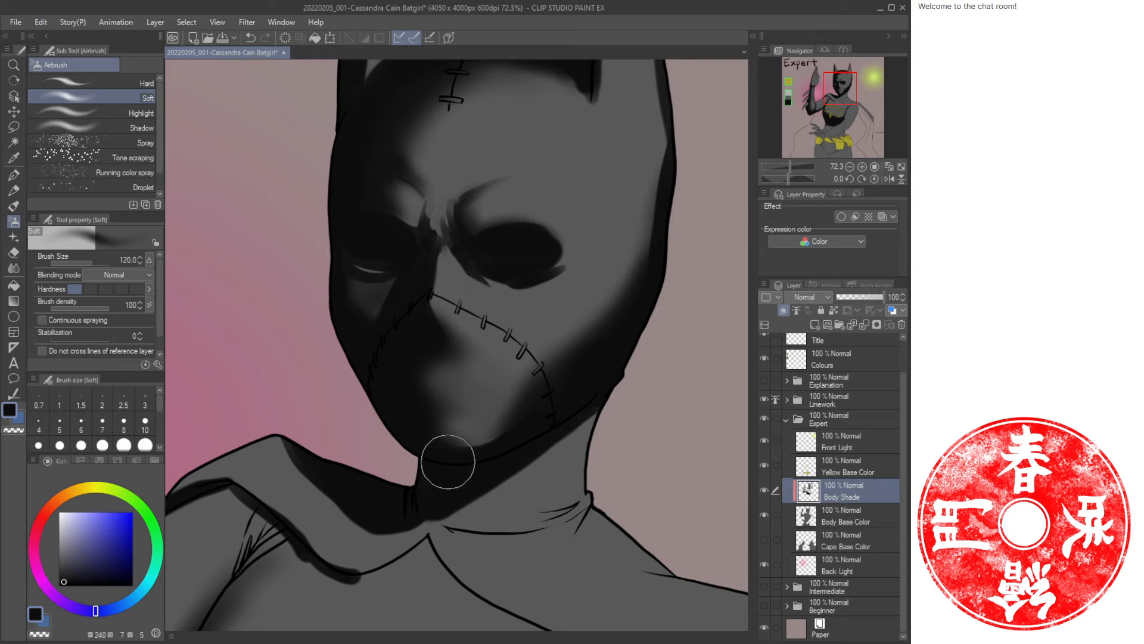
{"action": "key", "text": "bracketleft"}
{"action": "key", "text": "bracketleft"}
{"action": "key", "text": "bracketleft"}
{"action": "key", "text": "bracketleft"}
{"action": "mouse_move", "coordinate": [429, 439]}
{"action": "left_mouse_down"}
{"action": "mouse_move", "coordinate": [470, 457]}
{"action": "mouse_move", "coordinate": [517, 435]}
{"action": "left_mouse_up"}
{"action": "mouse_move", "coordinate": [423, 467]}
{"action": "left_mouse_down"}
{"action": "mouse_move", "coordinate": [457, 474]}
{"action": "mouse_move", "coordinate": [391, 452]}
{"action": "mouse_move", "coordinate": [467, 339]}
{"action": "mouse_move", "coordinate": [415, 357]}
{"action": "mouse_move", "coordinate": [385, 324]}
{"action": "mouse_move", "coordinate": [463, 424]}
{"action": "left_mouse_up"}
Zoom in on the raised hand and paint a dark oil-paint shade stroke along the index finger.
{"action": "key", "text": "ctrl+space"}
{"action": "left_click_drag", "start_coordinate": [392, 305], "coordinate": [442, 329]}
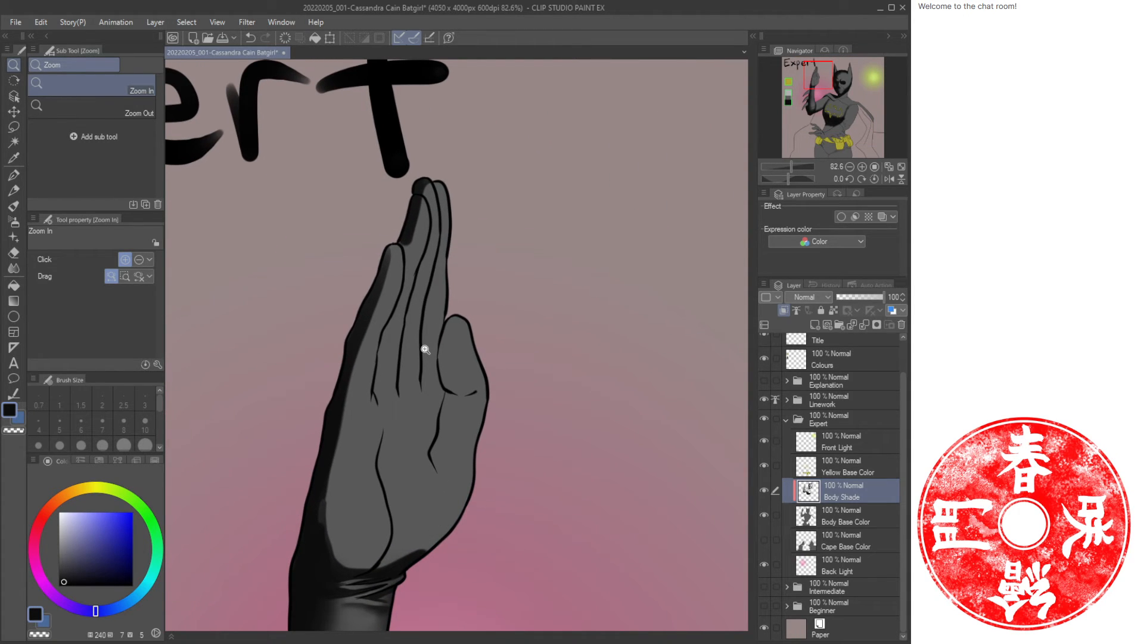
{"action": "key", "text": "b"}
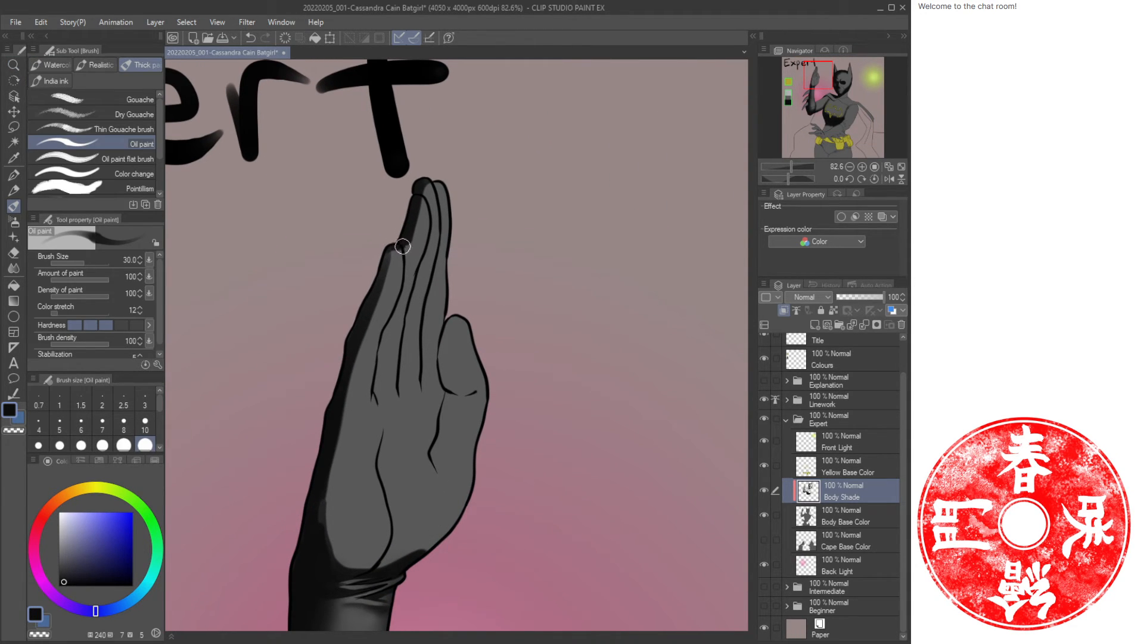
{"action": "mouse_move", "coordinate": [401, 249]}
{"action": "left_mouse_down"}
{"action": "mouse_move", "coordinate": [385, 330]}
{"action": "mouse_move", "coordinate": [384, 316]}
{"action": "left_mouse_up"}
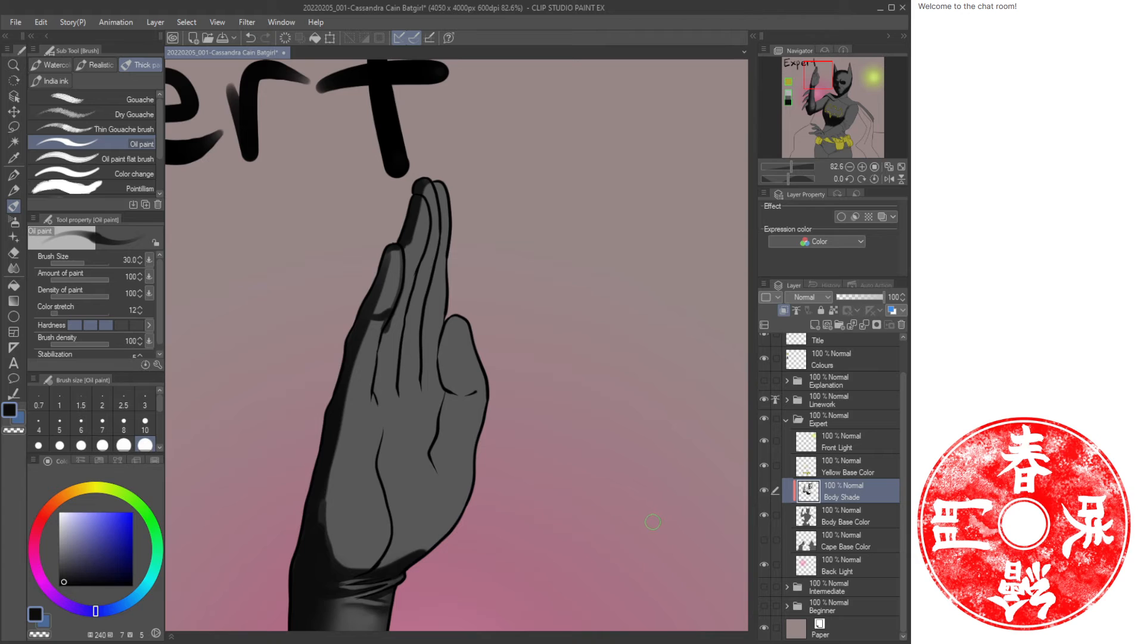
Paint oil-paint shade strokes along the raised hand's fingers and knuckle joints.
{"action": "key", "text": "/"}
{"action": "left_click_drag", "start_coordinate": [455, 454], "coordinate": [412, 473]}
{"action": "left_click_drag", "start_coordinate": [419, 488], "coordinate": [415, 310]}
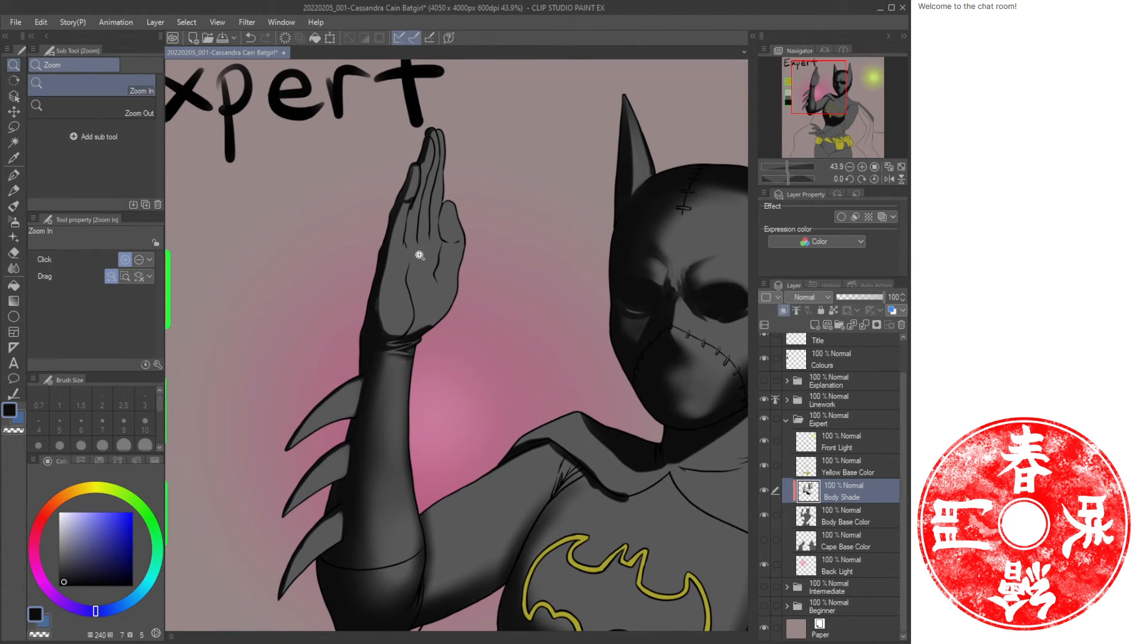
{"action": "left_click_drag", "start_coordinate": [413, 219], "coordinate": [415, 313]}
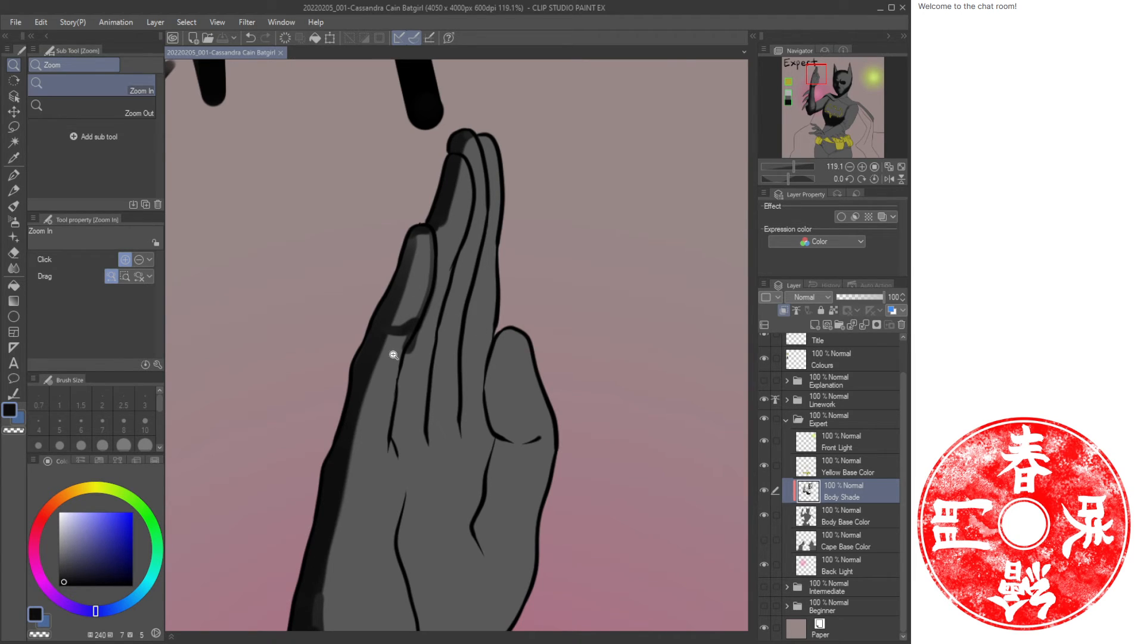
{"action": "key", "text": "b"}
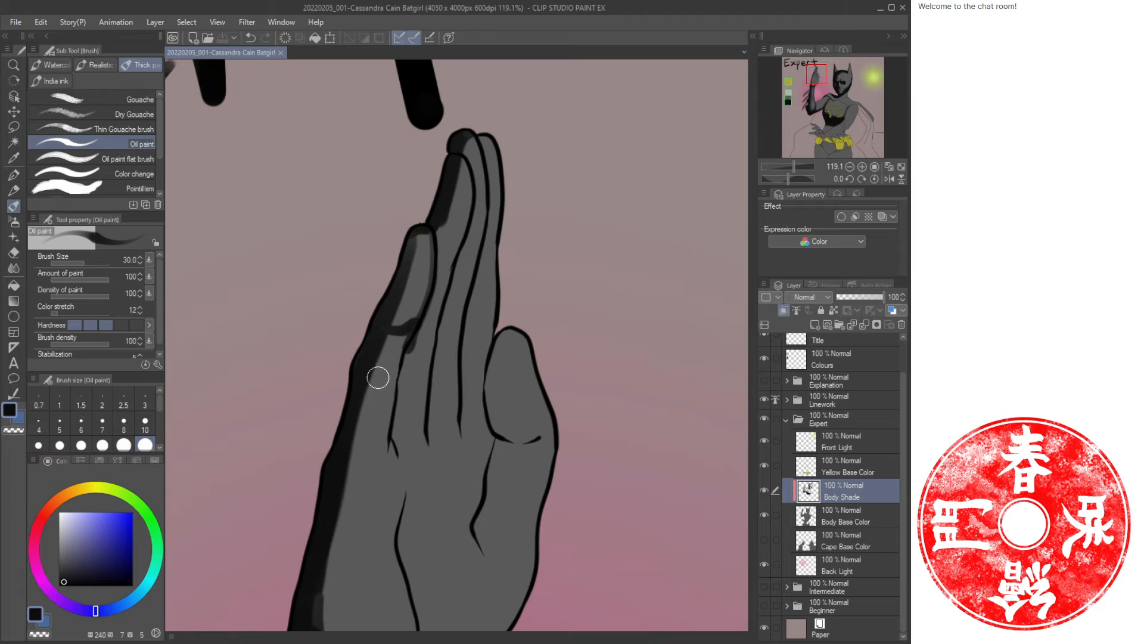
{"action": "mouse_move", "coordinate": [371, 392]}
{"action": "left_mouse_down"}
{"action": "mouse_move", "coordinate": [410, 342]}
{"action": "mouse_move", "coordinate": [397, 392]}
{"action": "mouse_move", "coordinate": [383, 355]}
{"action": "mouse_move", "coordinate": [371, 385]}
{"action": "mouse_move", "coordinate": [364, 376]}
{"action": "mouse_move", "coordinate": [391, 400]}
{"action": "left_mouse_up"}
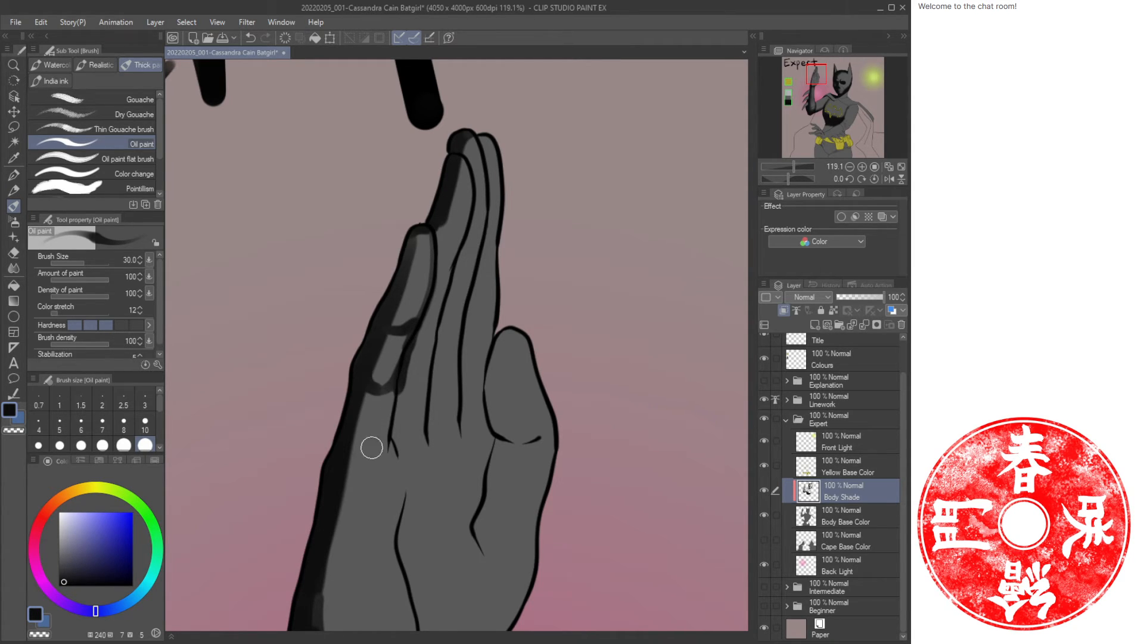
{"action": "mouse_move", "coordinate": [372, 447]}
{"action": "left_mouse_down"}
{"action": "mouse_move", "coordinate": [400, 382]}
{"action": "mouse_move", "coordinate": [393, 438]}
{"action": "mouse_move", "coordinate": [418, 442]}
{"action": "mouse_move", "coordinate": [415, 460]}
{"action": "mouse_move", "coordinate": [439, 371]}
{"action": "mouse_move", "coordinate": [416, 387]}
{"action": "mouse_move", "coordinate": [433, 427]}
{"action": "mouse_move", "coordinate": [436, 388]}
{"action": "mouse_move", "coordinate": [446, 425]}
{"action": "left_mouse_up"}
Reduce the brush to size 25 and paint shade strokes across the knuckles, palm and thumb.
{"action": "key", "text": "bracketleft"}
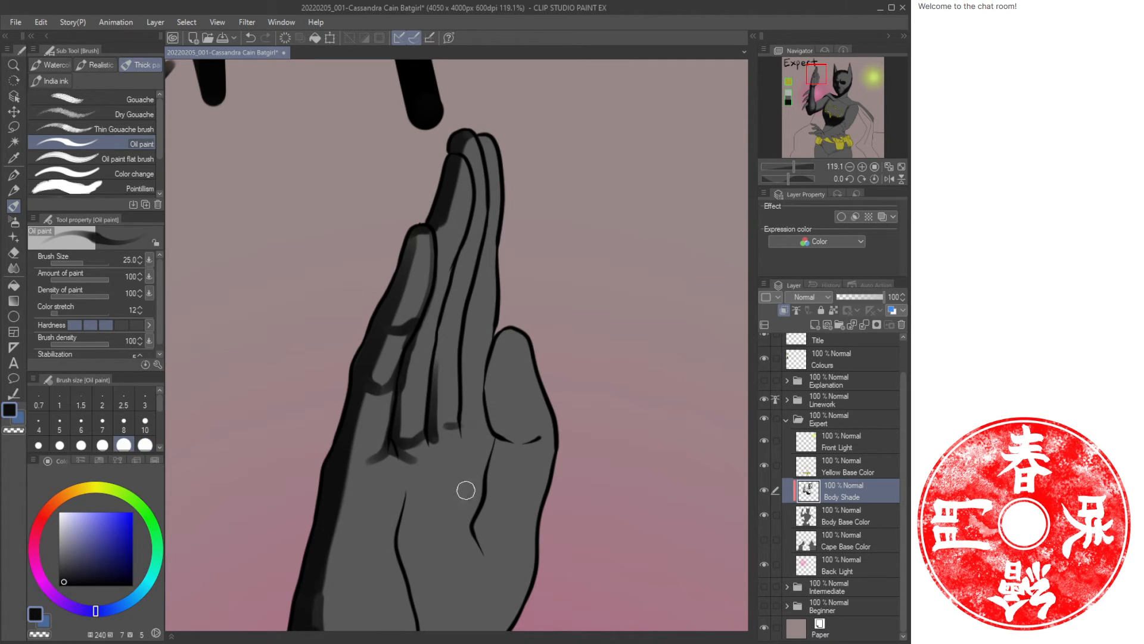
{"action": "left_click_drag", "start_coordinate": [449, 544], "coordinate": [480, 499]}
{"action": "left_click_drag", "start_coordinate": [471, 550], "coordinate": [487, 495]}
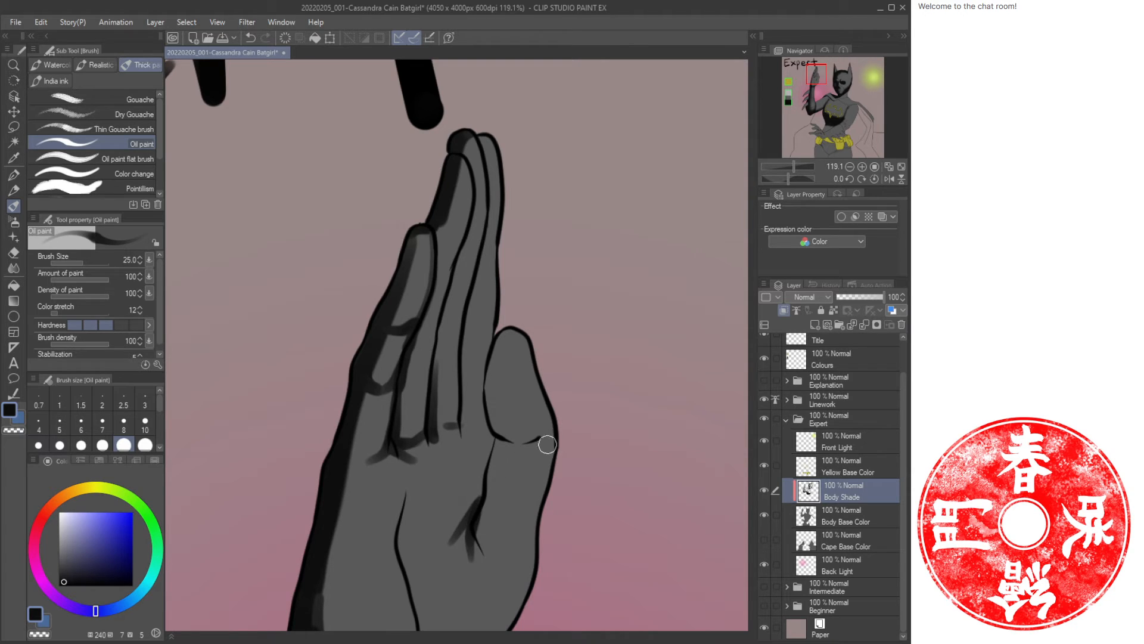
{"action": "mouse_move", "coordinate": [549, 427]}
{"action": "left_mouse_down"}
{"action": "mouse_move", "coordinate": [528, 437]}
{"action": "mouse_move", "coordinate": [488, 420]}
{"action": "left_mouse_up"}
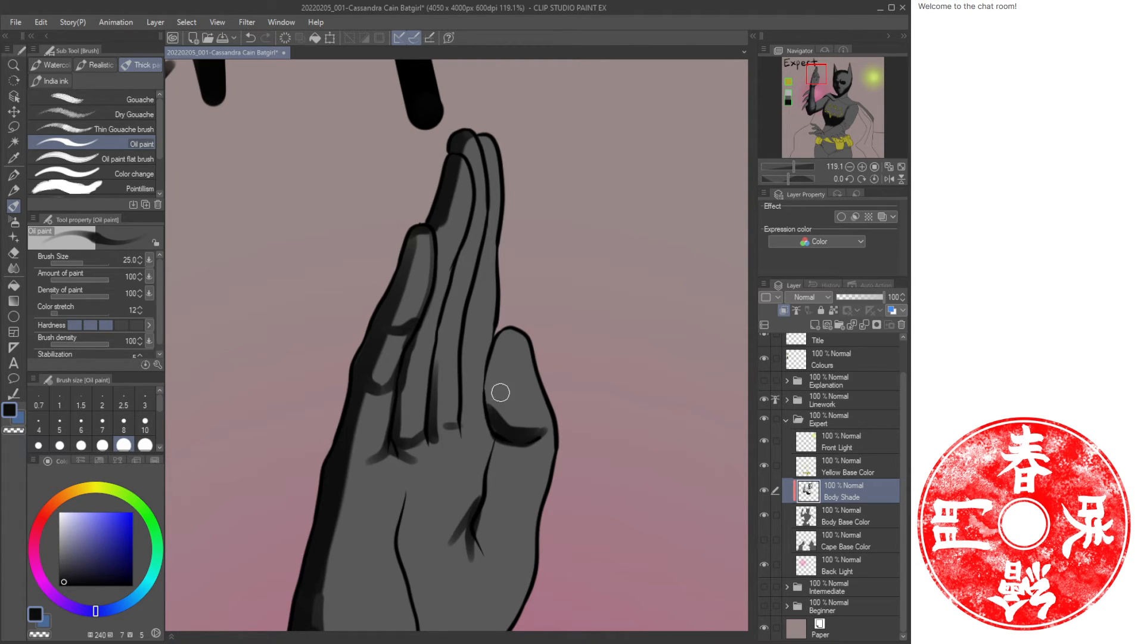
{"action": "mouse_move", "coordinate": [504, 338]}
{"action": "left_mouse_down"}
{"action": "mouse_move", "coordinate": [495, 427]}
{"action": "mouse_move", "coordinate": [509, 340]}
{"action": "mouse_move", "coordinate": [515, 432]}
{"action": "mouse_move", "coordinate": [504, 367]}
{"action": "mouse_move", "coordinate": [522, 420]}
{"action": "mouse_move", "coordinate": [543, 404]}
{"action": "mouse_move", "coordinate": [546, 415]}
{"action": "mouse_move", "coordinate": [550, 373]}
{"action": "left_mouse_up"}
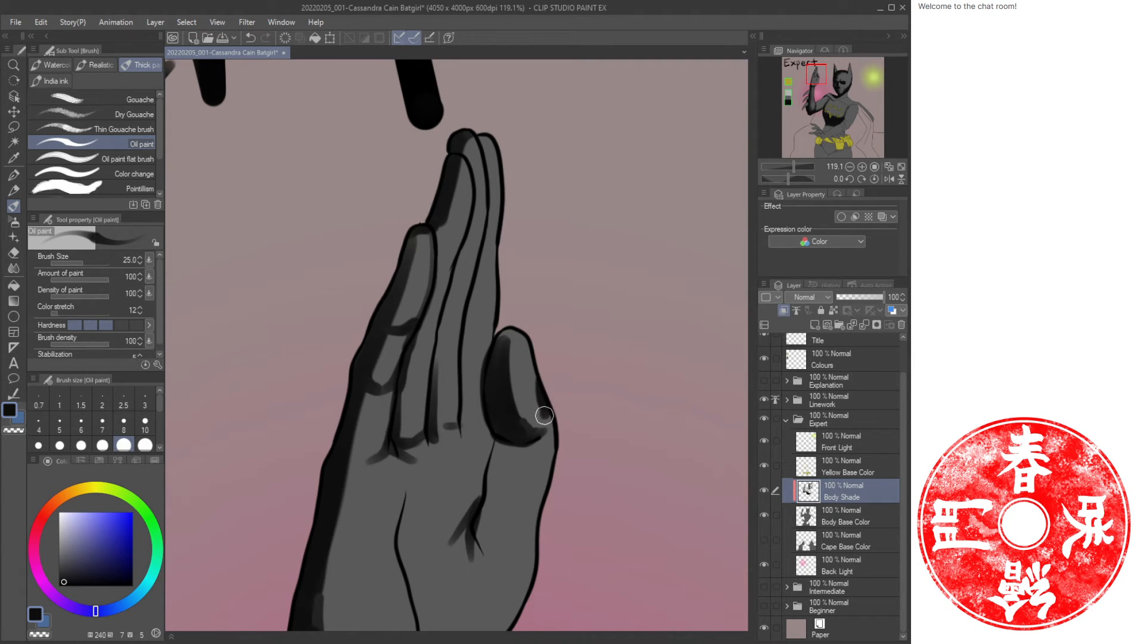
{"action": "mouse_move", "coordinate": [557, 440]}
{"action": "left_mouse_down"}
{"action": "mouse_move", "coordinate": [529, 461]}
{"action": "mouse_move", "coordinate": [491, 448]}
{"action": "mouse_move", "coordinate": [526, 473]}
{"action": "mouse_move", "coordinate": [553, 473]}
{"action": "left_mouse_up"}
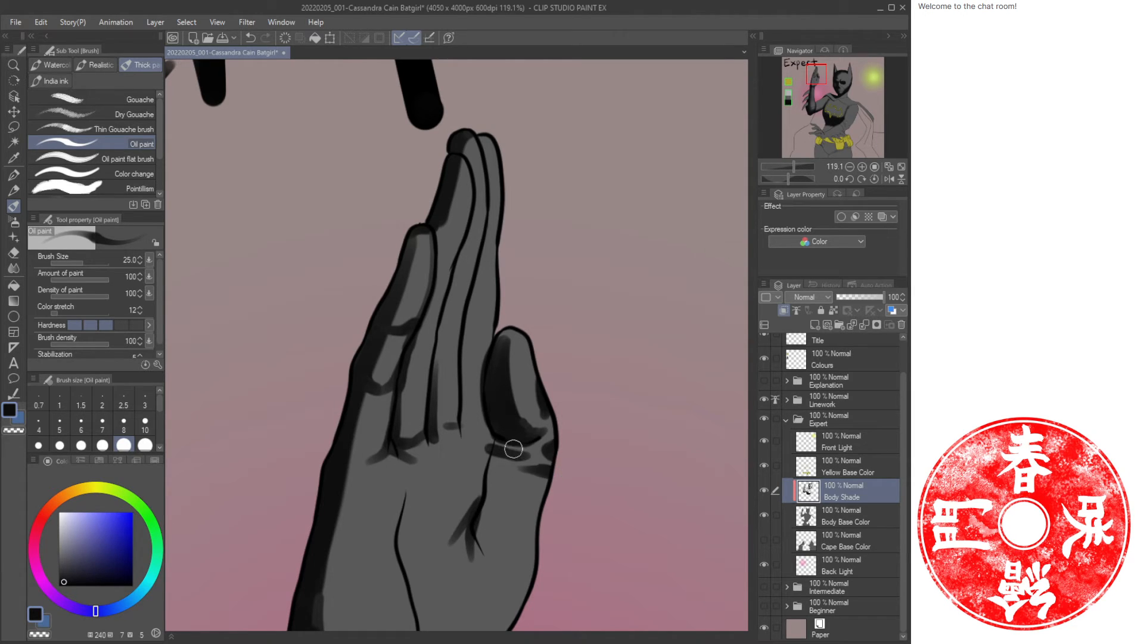
{"action": "mouse_move", "coordinate": [500, 444]}
{"action": "left_mouse_down"}
{"action": "mouse_move", "coordinate": [482, 524]}
{"action": "mouse_move", "coordinate": [439, 296]}
{"action": "left_mouse_up"}
{"action": "left_click_drag", "start_coordinate": [476, 262], "coordinate": [503, 270]}
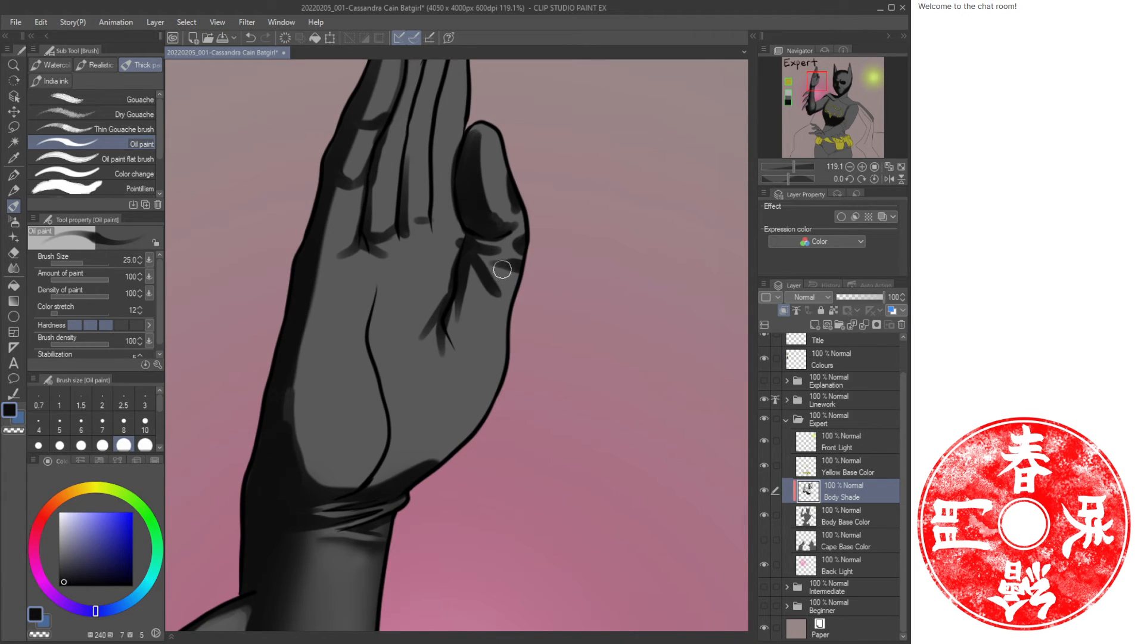
Reduce the brush to size 17 and paint a palm crease stroke, switching between the two colours.
{"action": "key", "text": "bracketleft"}
{"action": "key", "text": "bracketleft"}
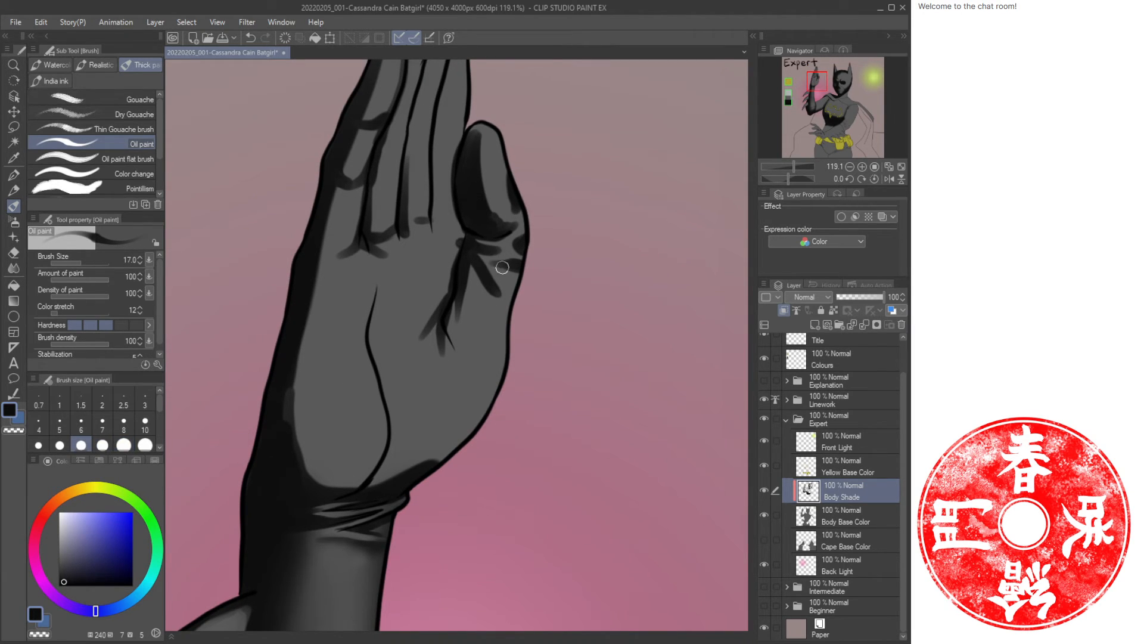
{"action": "key", "text": "c"}
{"action": "mouse_move", "coordinate": [489, 259]}
{"action": "left_mouse_down"}
{"action": "mouse_move", "coordinate": [527, 260]}
{"action": "mouse_move", "coordinate": [507, 270]}
{"action": "mouse_move", "coordinate": [479, 255]}
{"action": "mouse_move", "coordinate": [512, 279]}
{"action": "left_mouse_up"}
{"action": "key", "text": "c"}
{"action": "key", "text": "c"}
{"action": "key", "text": "c"}
{"action": "key", "text": "c"}
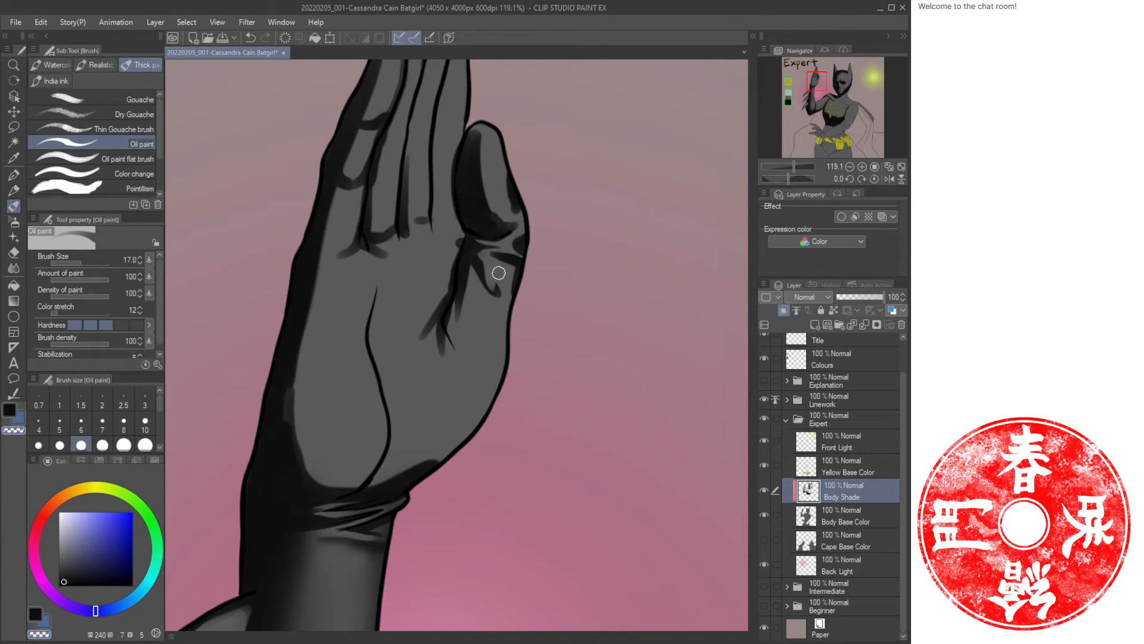
Airbrush soft shading over the heel of the palm, undoing one stroke and adjusting the brush size.
{"action": "key", "text": "b"}
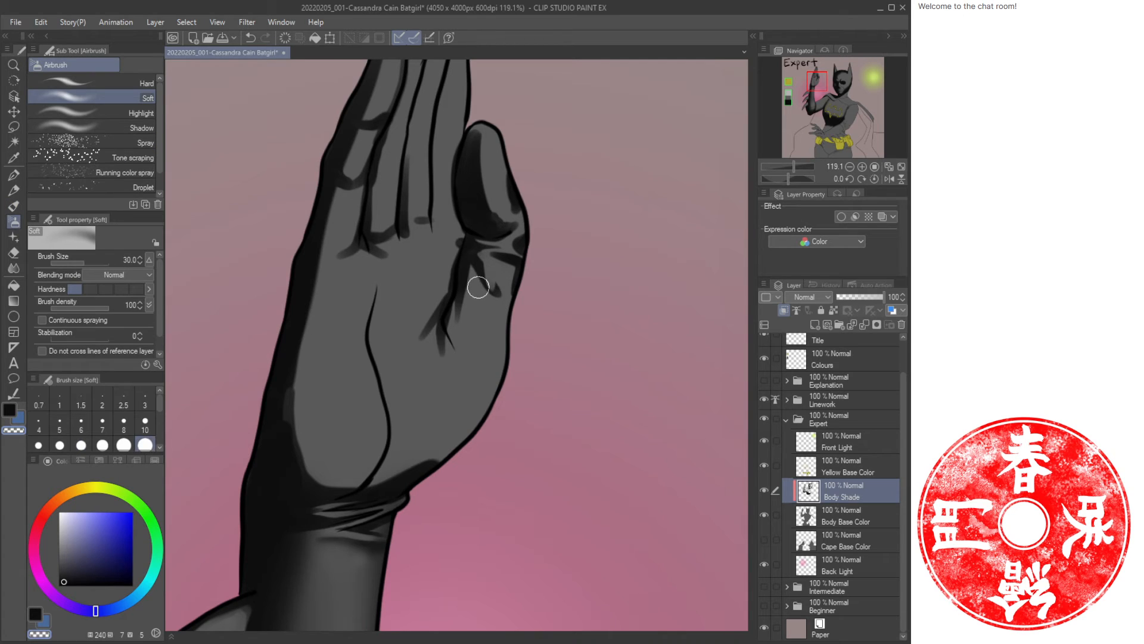
{"action": "mouse_move", "coordinate": [467, 295]}
{"action": "left_mouse_down"}
{"action": "mouse_move", "coordinate": [471, 277]}
{"action": "mouse_move", "coordinate": [460, 324]}
{"action": "mouse_move", "coordinate": [466, 278]}
{"action": "mouse_move", "coordinate": [517, 285]}
{"action": "mouse_move", "coordinate": [502, 363]}
{"action": "mouse_move", "coordinate": [457, 438]}
{"action": "mouse_move", "coordinate": [411, 473]}
{"action": "left_mouse_up"}
{"action": "key", "text": "ctrl+z"}
{"action": "key", "text": "c"}
{"action": "mouse_move", "coordinate": [374, 307]}
{"action": "left_mouse_down"}
{"action": "mouse_move", "coordinate": [373, 477]}
{"action": "mouse_move", "coordinate": [403, 422]}
{"action": "mouse_move", "coordinate": [399, 447]}
{"action": "mouse_move", "coordinate": [427, 460]}
{"action": "mouse_move", "coordinate": [391, 447]}
{"action": "mouse_move", "coordinate": [392, 475]}
{"action": "mouse_move", "coordinate": [400, 452]}
{"action": "mouse_move", "coordinate": [380, 442]}
{"action": "mouse_move", "coordinate": [337, 478]}
{"action": "mouse_move", "coordinate": [305, 480]}
{"action": "mouse_move", "coordinate": [399, 472]}
{"action": "mouse_move", "coordinate": [350, 437]}
{"action": "mouse_move", "coordinate": [302, 459]}
{"action": "mouse_move", "coordinate": [288, 435]}
{"action": "mouse_move", "coordinate": [292, 381]}
{"action": "mouse_move", "coordinate": [336, 477]}
{"action": "mouse_move", "coordinate": [295, 430]}
{"action": "mouse_move", "coordinate": [313, 302]}
{"action": "mouse_move", "coordinate": [296, 378]}
{"action": "left_mouse_up"}
{"action": "key", "text": "bracketright"}
{"action": "key", "text": "bracketright"}
{"action": "key", "text": "bracketright"}
{"action": "key", "text": "bracketleft"}
{"action": "key", "text": "bracketleft"}
{"action": "key", "text": "bracketright"}
Paint oil-paint shade strokes along the thumb's inner edge, alternating colours between strokes.
{"action": "key", "text": "ctrl+space"}
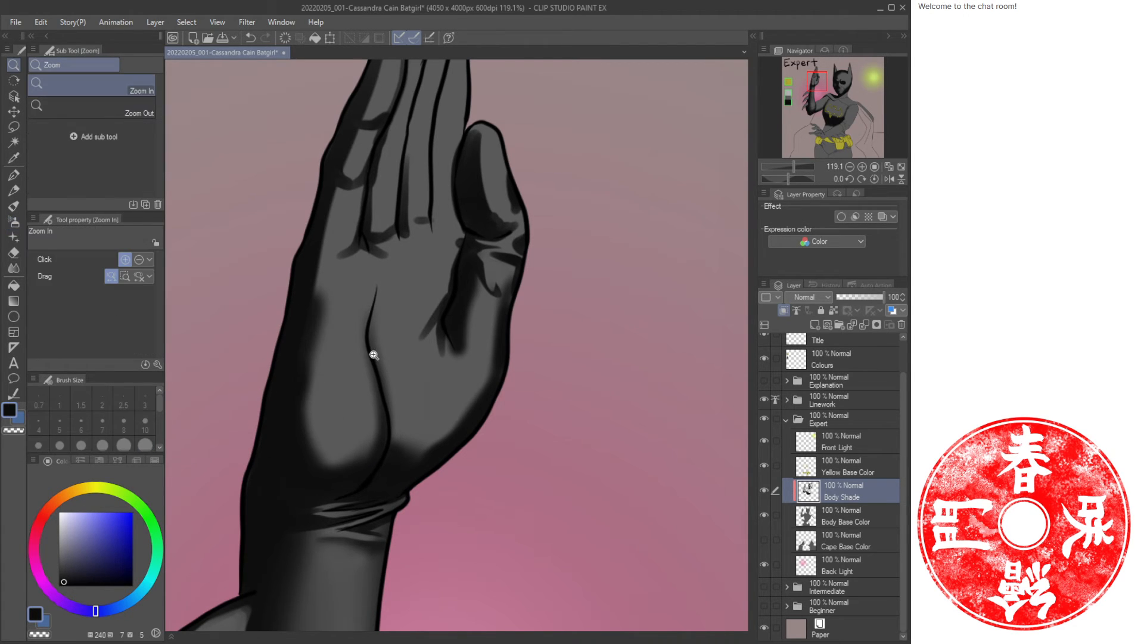
{"action": "left_click_drag", "start_coordinate": [371, 355], "coordinate": [329, 355]}
{"action": "left_click_drag", "start_coordinate": [434, 382], "coordinate": [411, 280]}
{"action": "key", "text": "b"}
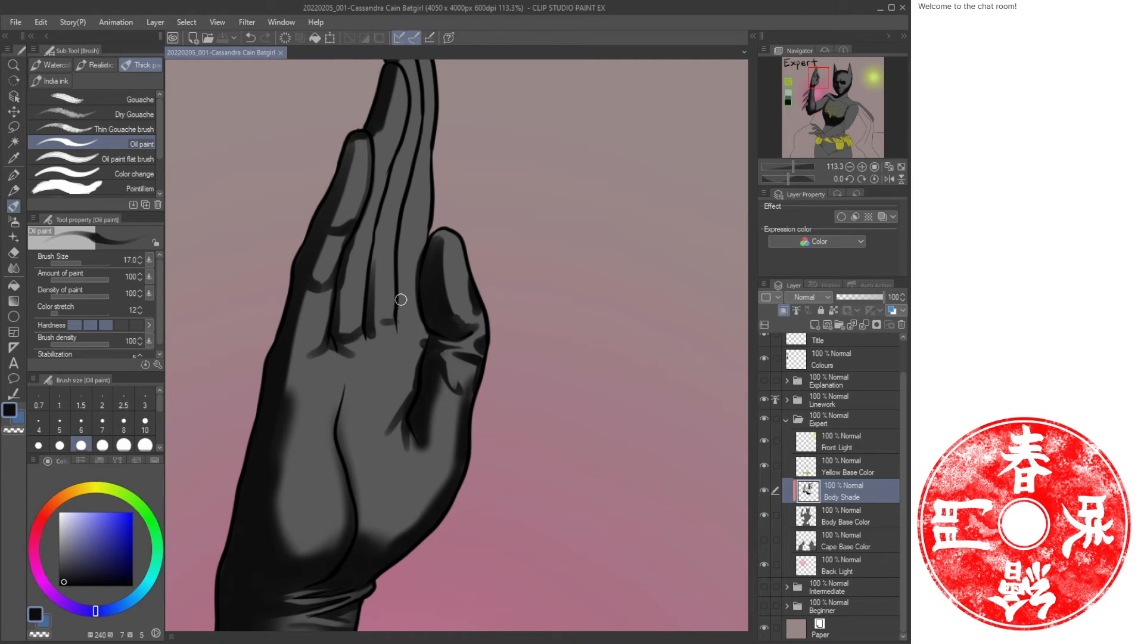
{"action": "mouse_move", "coordinate": [421, 250]}
{"action": "left_mouse_down"}
{"action": "mouse_move", "coordinate": [401, 318]}
{"action": "mouse_move", "coordinate": [424, 343]}
{"action": "mouse_move", "coordinate": [419, 308]}
{"action": "mouse_move", "coordinate": [424, 338]}
{"action": "left_mouse_up"}
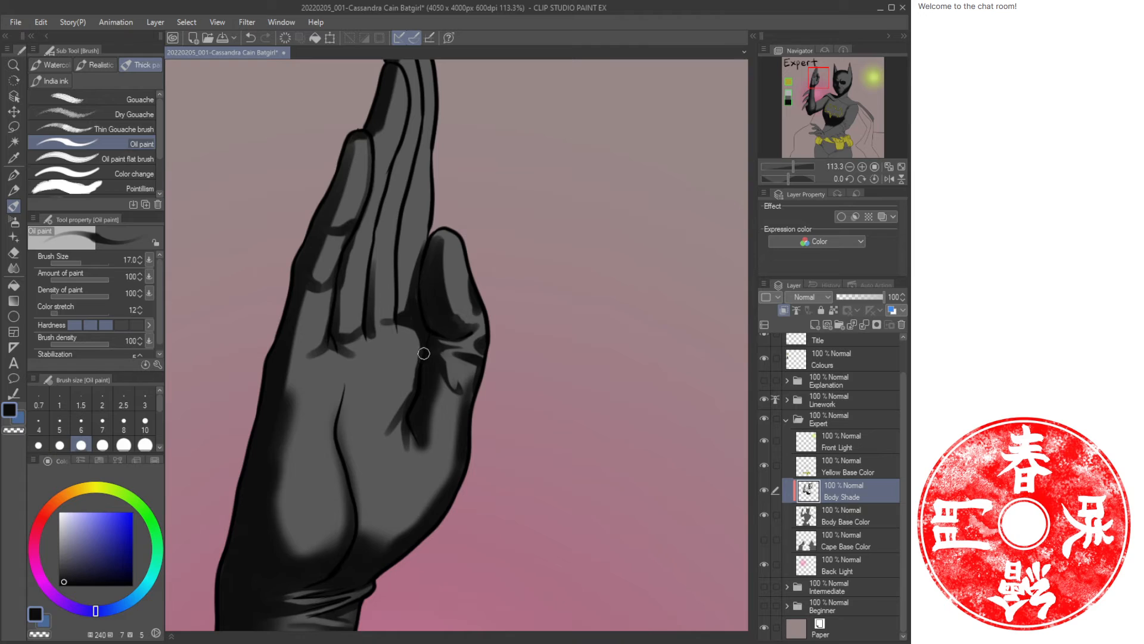
{"action": "key", "text": "c"}
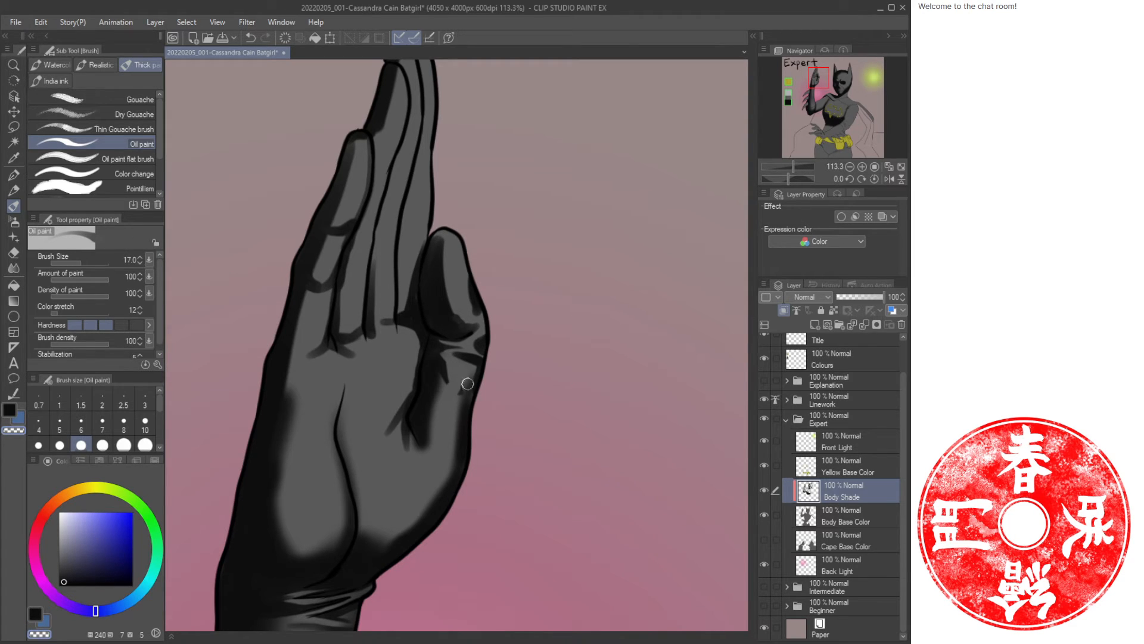
{"action": "key", "text": "c"}
{"action": "key", "text": "c"}
{"action": "key", "text": "c"}
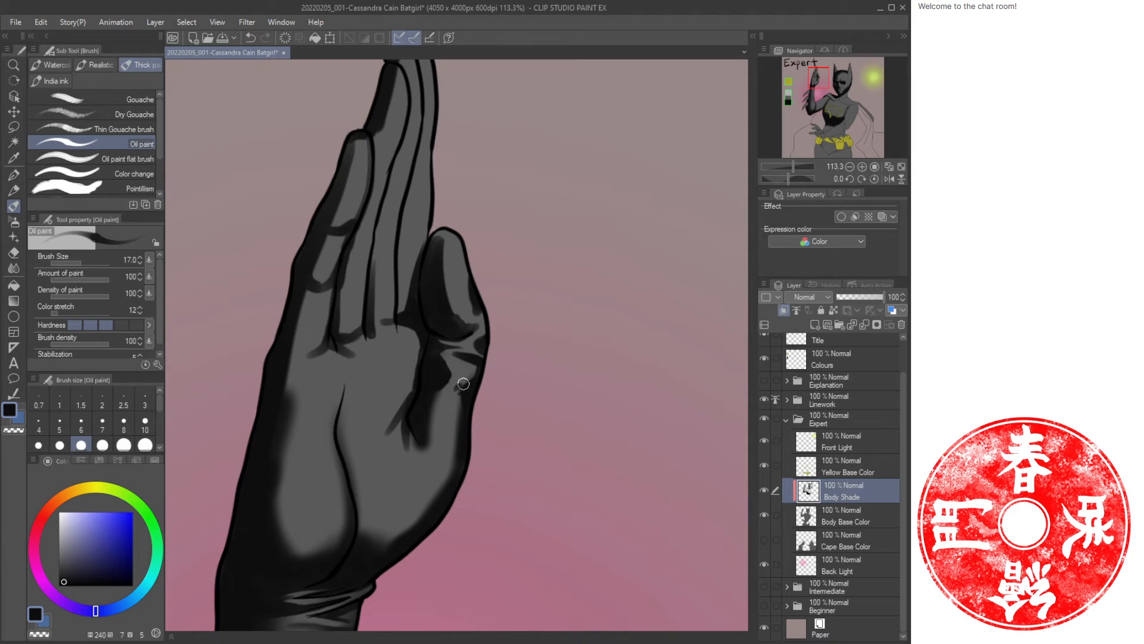
{"action": "key", "text": "c"}
Paint shade and highlight strokes along the raised fingers and fingertips, alternating colours.
{"action": "key", "text": "c"}
{"action": "mouse_move", "coordinate": [440, 351]}
{"action": "left_mouse_down"}
{"action": "mouse_move", "coordinate": [444, 388]}
{"action": "mouse_move", "coordinate": [457, 383]}
{"action": "mouse_move", "coordinate": [430, 416]}
{"action": "left_mouse_up"}
{"action": "key", "text": "c"}
{"action": "key", "text": "c"}
{"action": "left_click_drag", "start_coordinate": [422, 274], "coordinate": [457, 415]}
{"action": "key", "text": "c"}
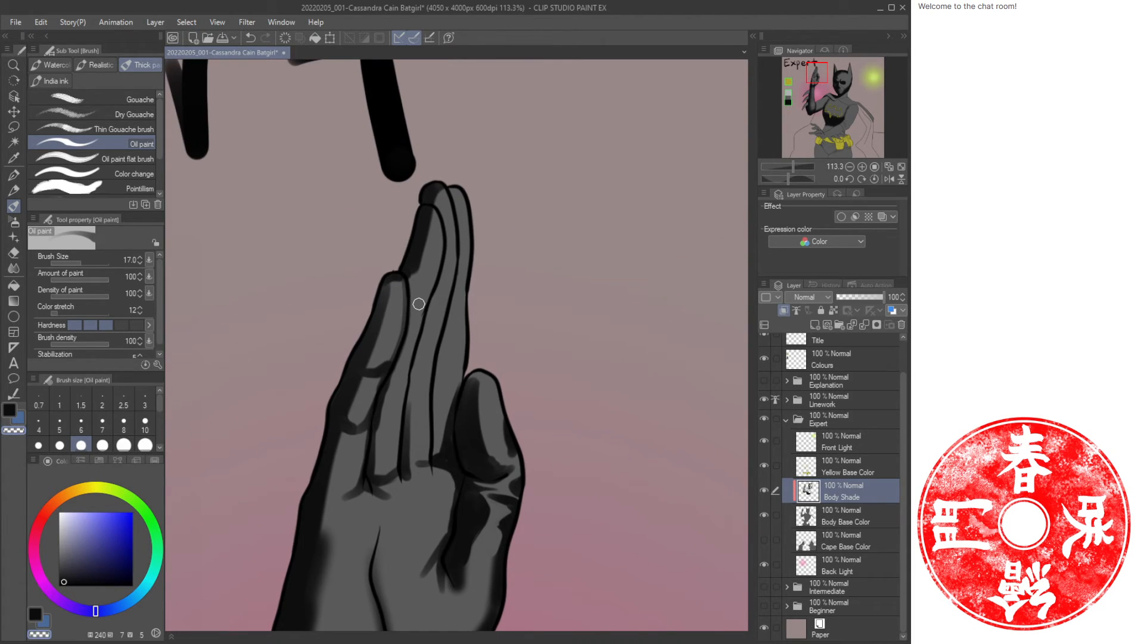
{"action": "key", "text": "c"}
{"action": "mouse_move", "coordinate": [412, 309]}
{"action": "left_mouse_down"}
{"action": "mouse_move", "coordinate": [430, 299]}
{"action": "mouse_move", "coordinate": [392, 389]}
{"action": "left_mouse_up"}
{"action": "key", "text": "c"}
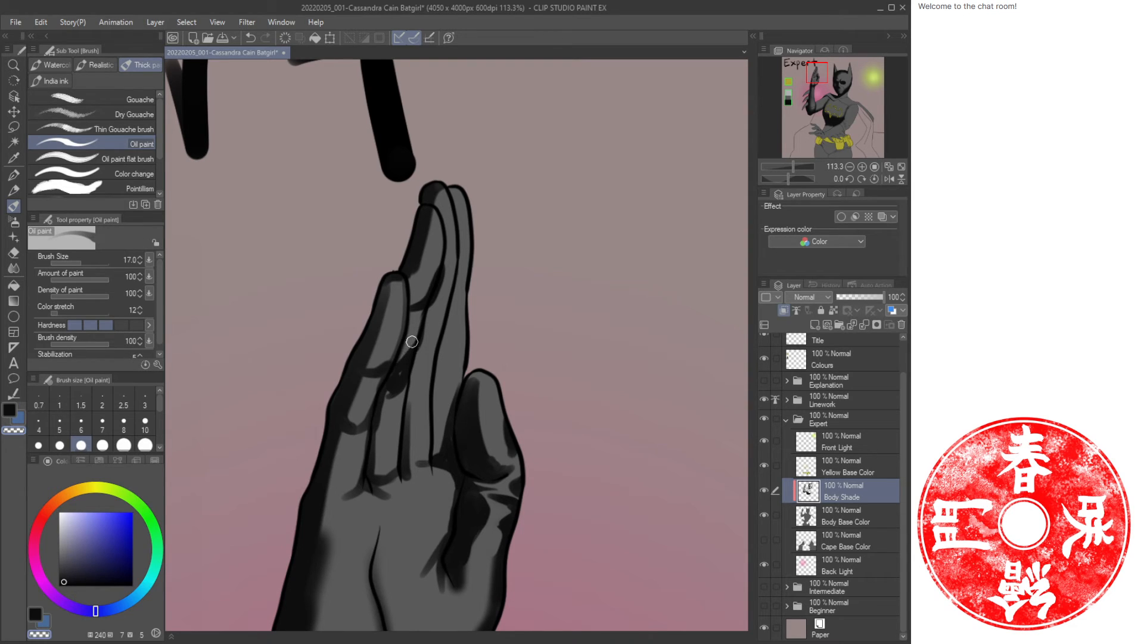
{"action": "left_click_drag", "start_coordinate": [412, 339], "coordinate": [403, 363]}
{"action": "key", "text": "c"}
{"action": "left_click_drag", "start_coordinate": [383, 400], "coordinate": [373, 459]}
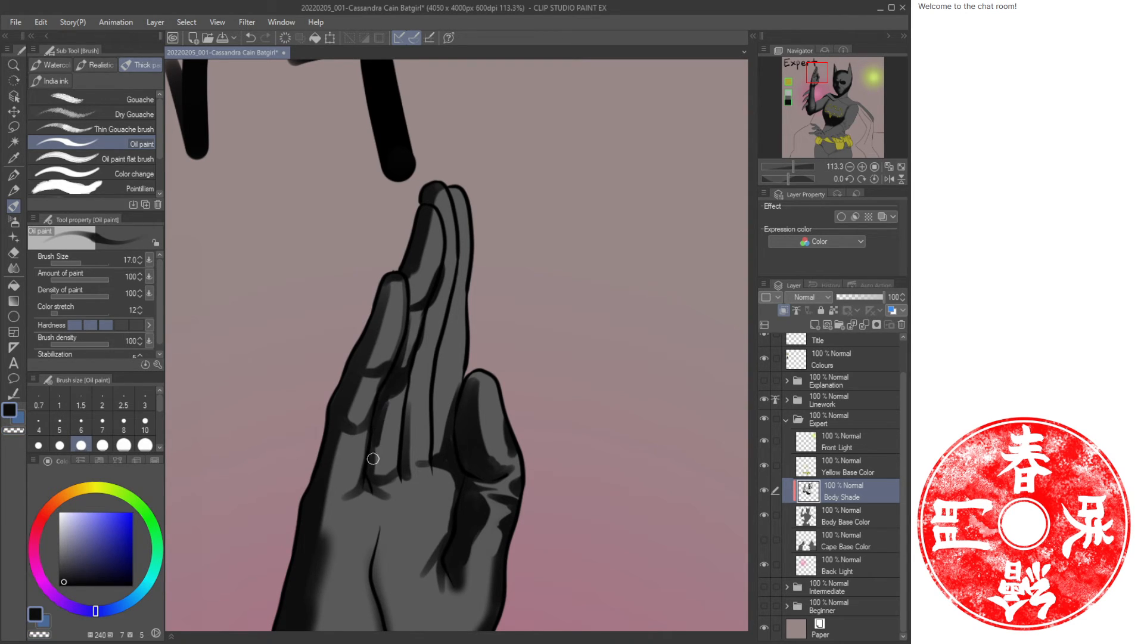
{"action": "left_click_drag", "start_coordinate": [406, 381], "coordinate": [404, 427]}
{"action": "left_click_drag", "start_coordinate": [429, 310], "coordinate": [448, 261]}
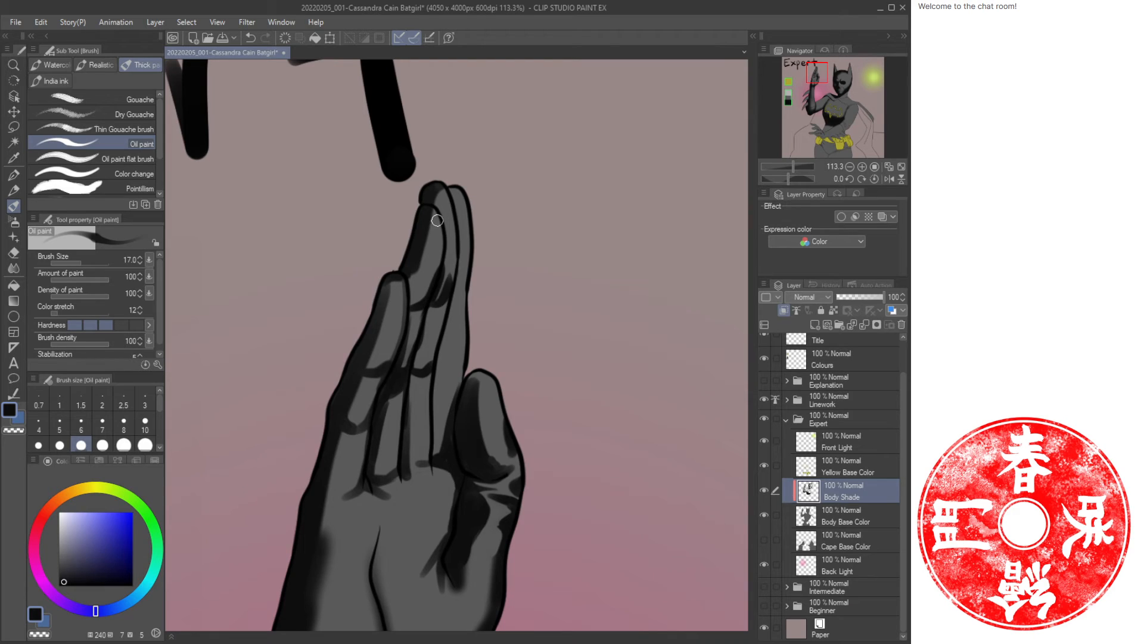
{"action": "mouse_move", "coordinate": [434, 200]}
{"action": "left_mouse_down"}
{"action": "mouse_move", "coordinate": [446, 265]}
{"action": "mouse_move", "coordinate": [428, 219]}
{"action": "left_mouse_up"}
Paint long shade strokes down the fingers and between the finger joints, alternating colours.
{"action": "key", "text": "c"}
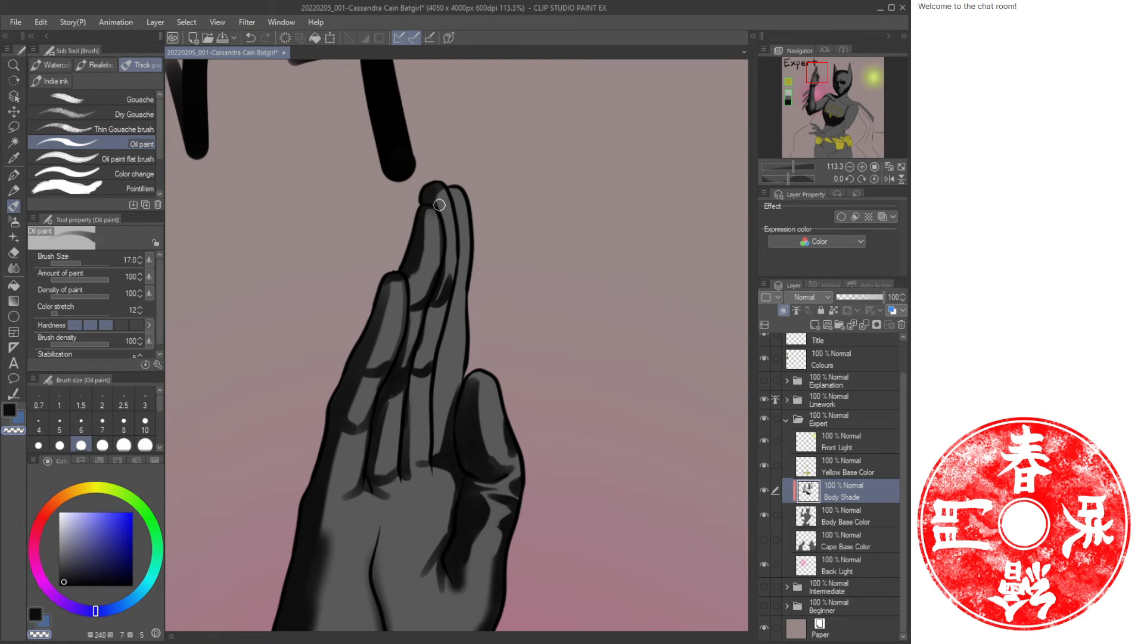
{"action": "key", "text": "c"}
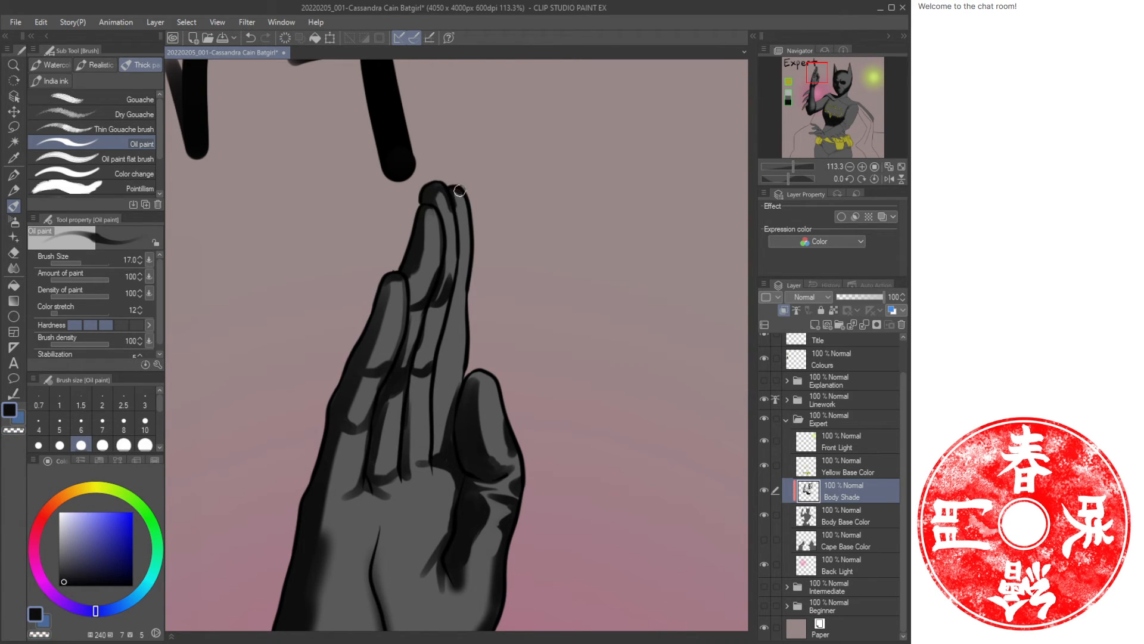
{"action": "key", "text": "c"}
{"action": "mouse_move", "coordinate": [459, 190]}
{"action": "left_mouse_down"}
{"action": "mouse_move", "coordinate": [467, 270]}
{"action": "mouse_move", "coordinate": [456, 295]}
{"action": "left_mouse_up"}
{"action": "key", "text": "c"}
{"action": "left_click_drag", "start_coordinate": [459, 252], "coordinate": [435, 372]}
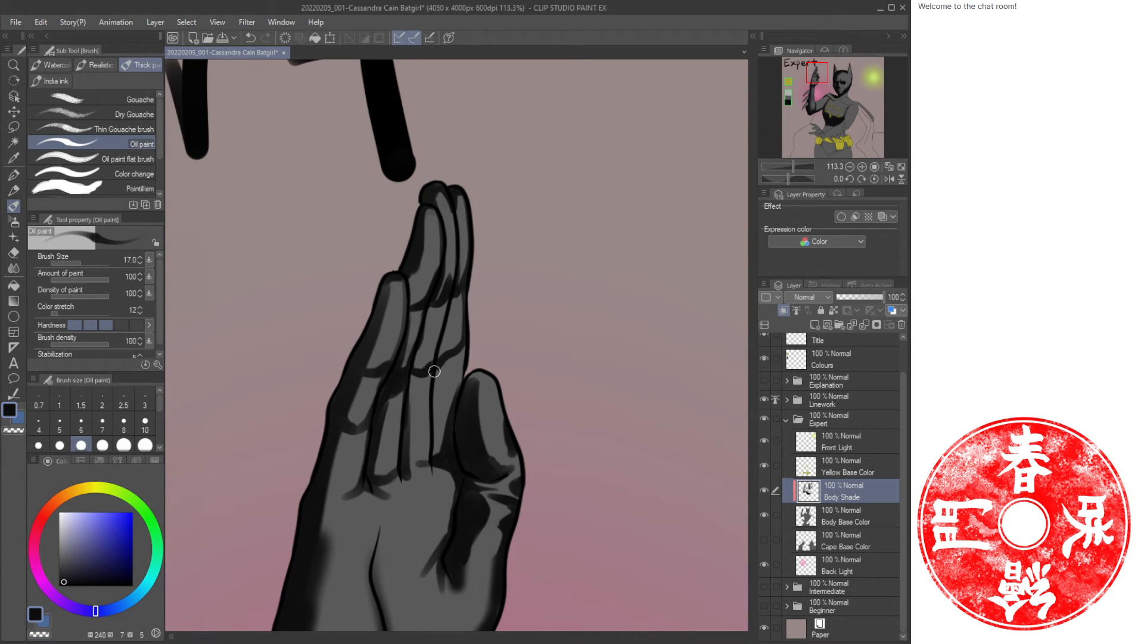
{"action": "left_click_drag", "start_coordinate": [449, 309], "coordinate": [439, 358]}
{"action": "mouse_move", "coordinate": [463, 347]}
{"action": "left_mouse_down"}
{"action": "mouse_move", "coordinate": [456, 394]}
{"action": "mouse_move", "coordinate": [434, 406]}
{"action": "mouse_move", "coordinate": [431, 451]}
{"action": "left_mouse_up"}
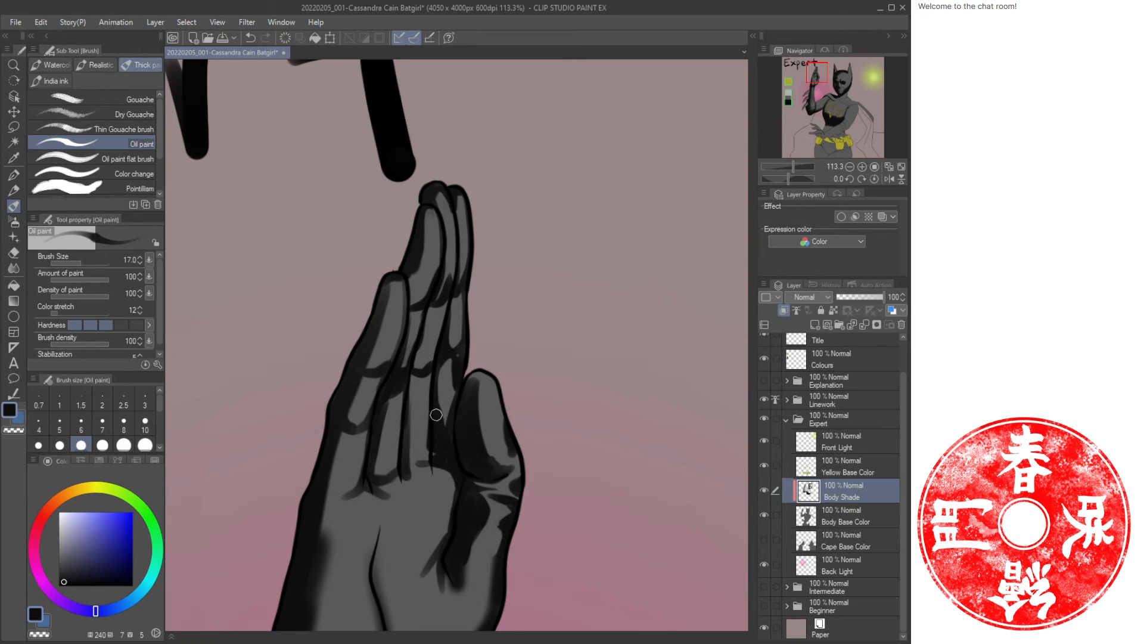
{"action": "left_click_drag", "start_coordinate": [458, 360], "coordinate": [429, 471]}
{"action": "left_click_drag", "start_coordinate": [414, 377], "coordinate": [407, 468]}
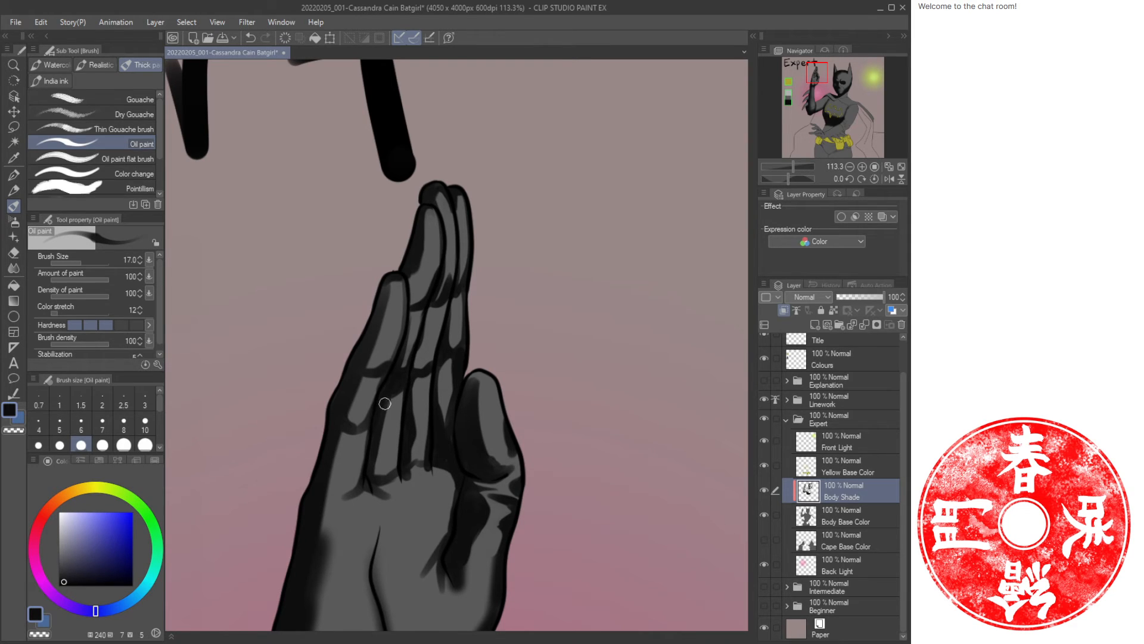
{"action": "left_click_drag", "start_coordinate": [385, 404], "coordinate": [372, 475]}
{"action": "left_click_drag", "start_coordinate": [369, 539], "coordinate": [409, 322]}
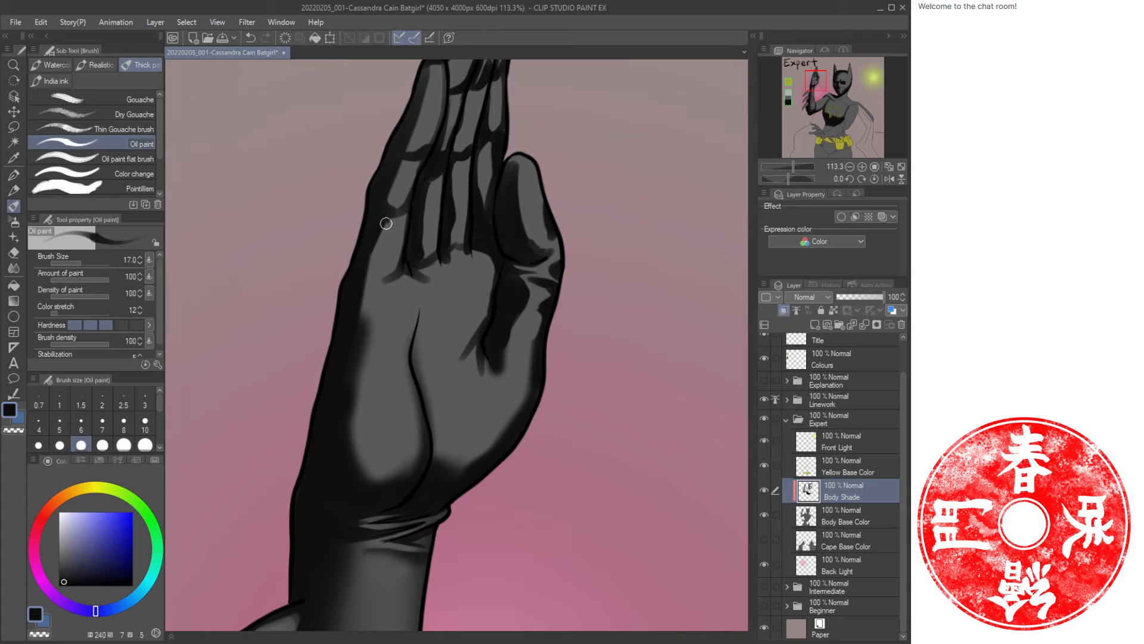
Paint shade strokes along the palm's outer edge, alternating colours, and switch back to the airbrush.
{"action": "left_click_drag", "start_coordinate": [386, 224], "coordinate": [358, 302]}
{"action": "key", "text": "c"}
{"action": "left_click_drag", "start_coordinate": [374, 259], "coordinate": [373, 289]}
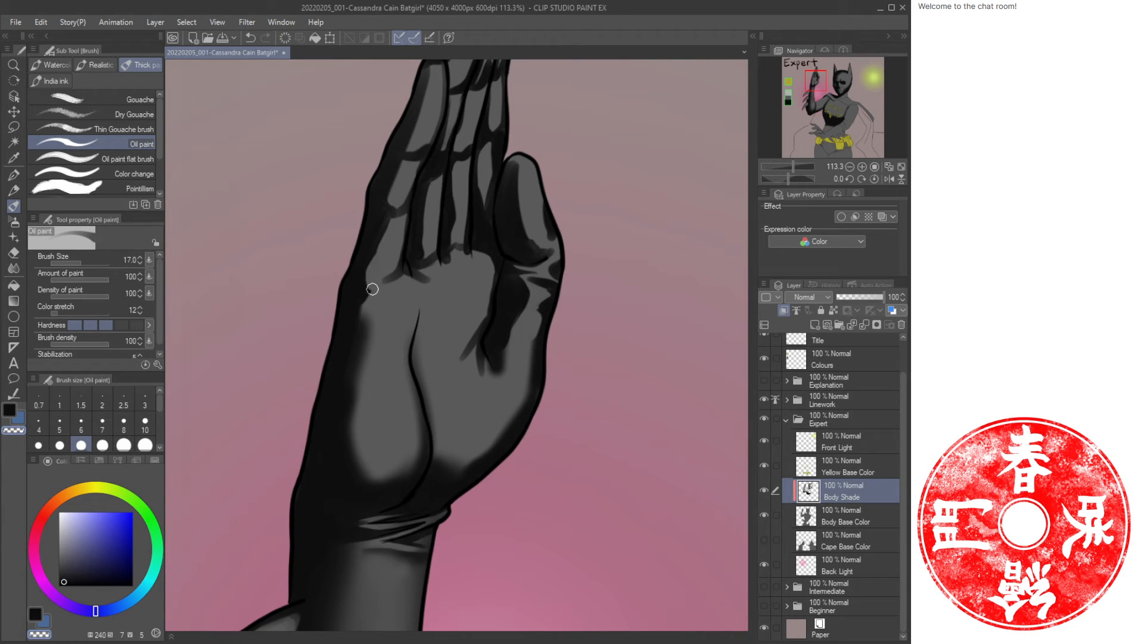
{"action": "key", "text": "c"}
{"action": "left_click_drag", "start_coordinate": [356, 342], "coordinate": [357, 383]}
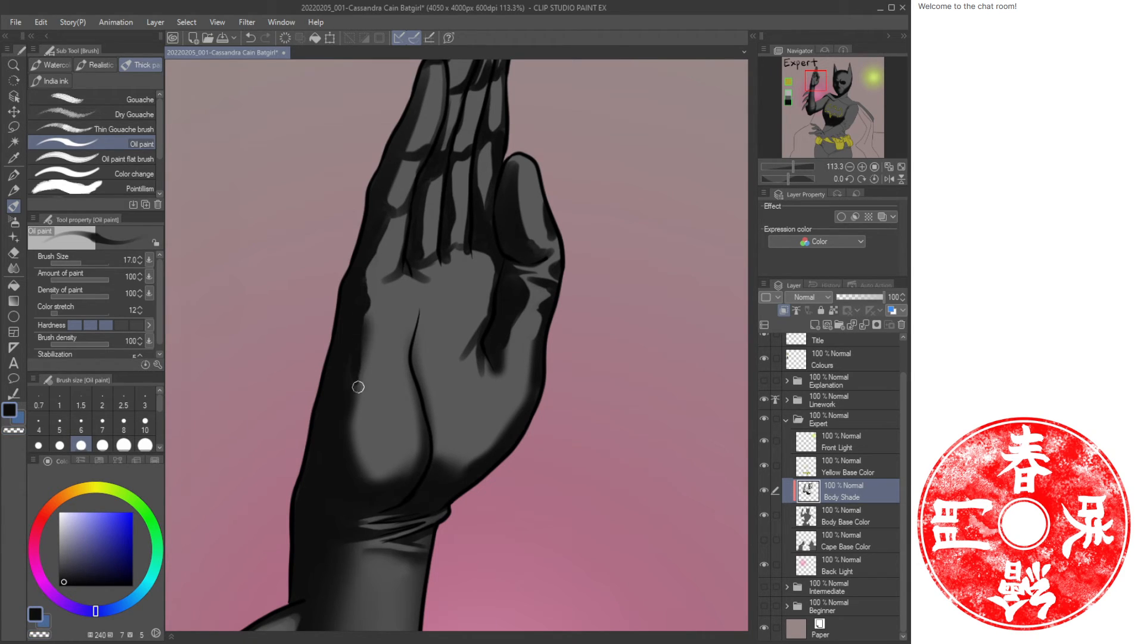
{"action": "key", "text": "c"}
{"action": "left_click_drag", "start_coordinate": [374, 325], "coordinate": [365, 366]}
{"action": "key", "text": "c"}
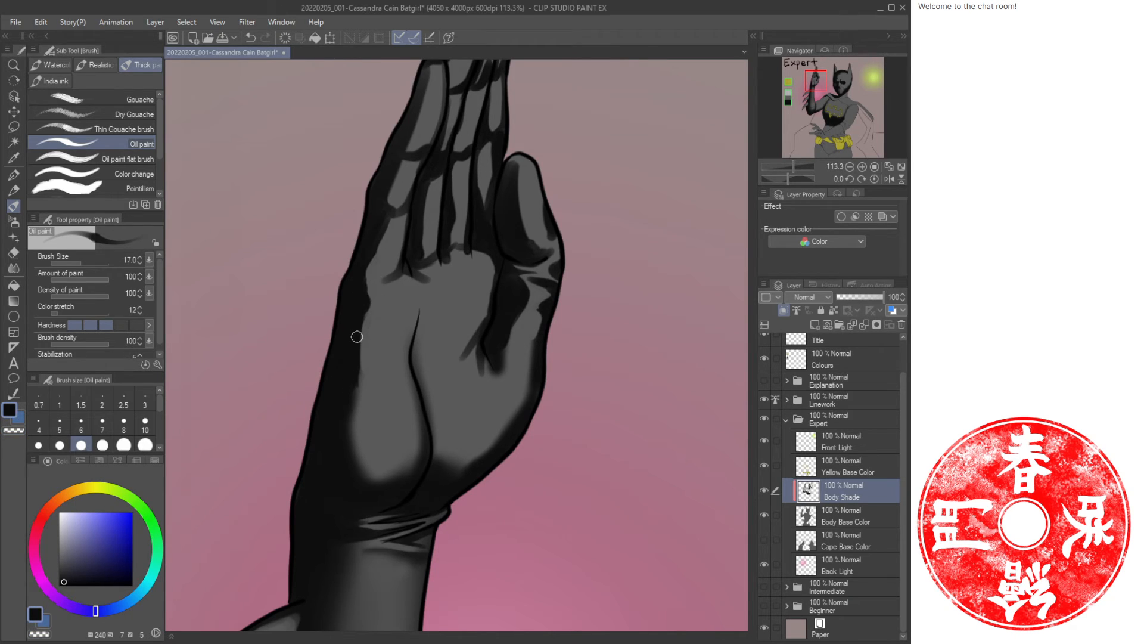
{"action": "key", "text": "b"}
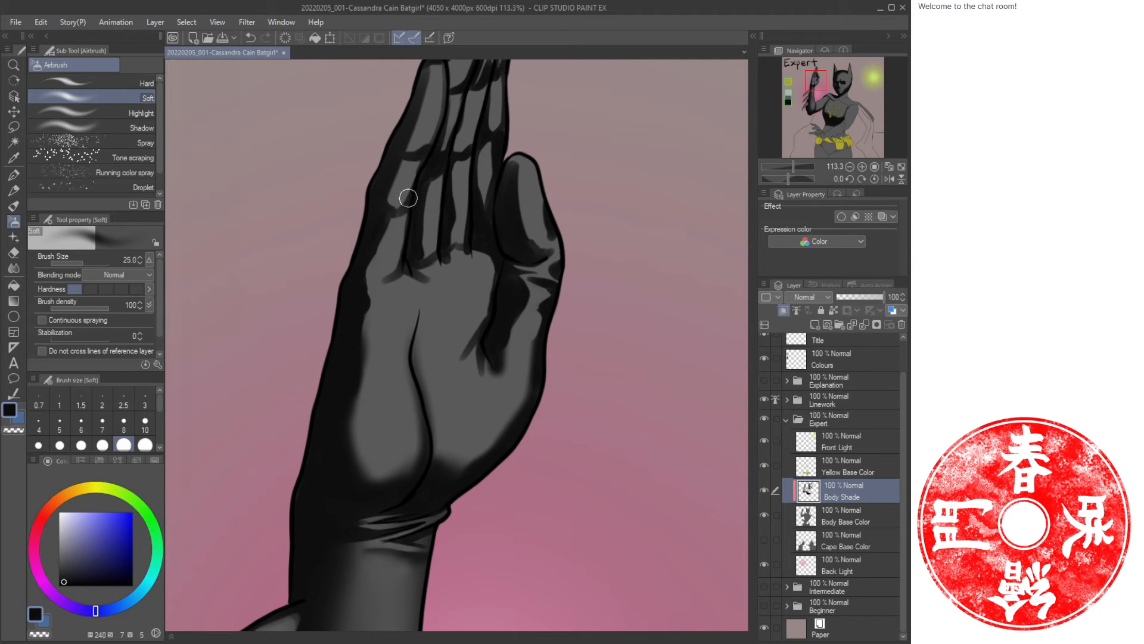
Soften the shading along the fingers and palm crease with the airbrush, adding one oil-paint stroke at the palm's base.
{"action": "left_click_drag", "start_coordinate": [408, 198], "coordinate": [383, 207]}
{"action": "mouse_move", "coordinate": [427, 164]}
{"action": "left_mouse_down"}
{"action": "mouse_move", "coordinate": [370, 307]}
{"action": "mouse_move", "coordinate": [348, 296]}
{"action": "left_mouse_up"}
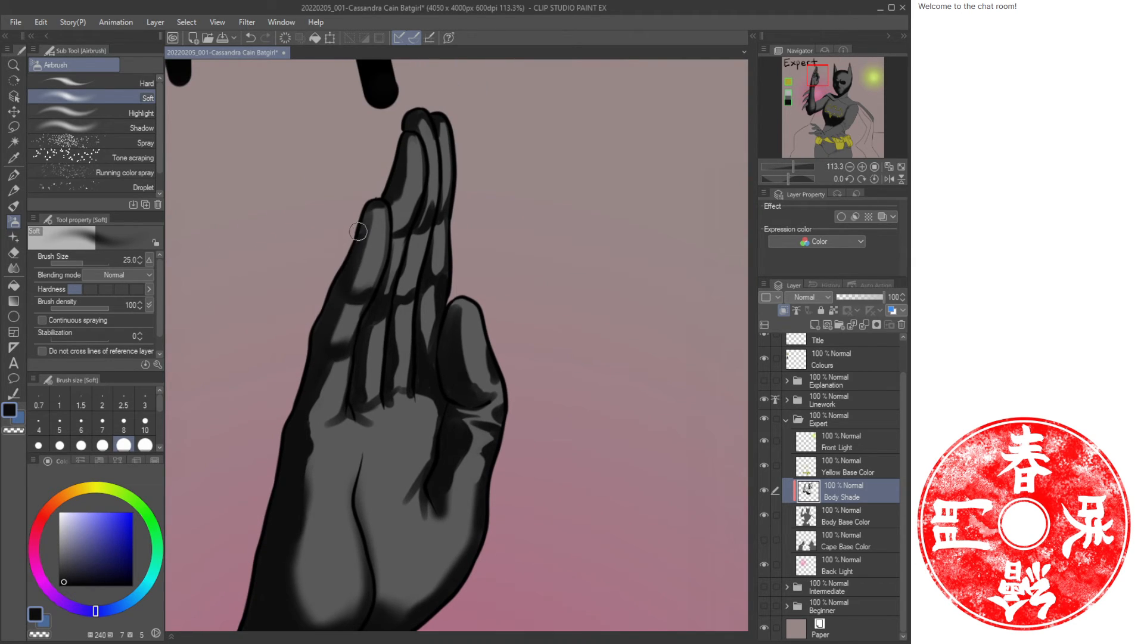
{"action": "mouse_move", "coordinate": [394, 194]}
{"action": "left_mouse_down"}
{"action": "mouse_move", "coordinate": [402, 226]}
{"action": "mouse_move", "coordinate": [392, 196]}
{"action": "mouse_move", "coordinate": [395, 232]}
{"action": "mouse_move", "coordinate": [435, 195]}
{"action": "mouse_move", "coordinate": [418, 228]}
{"action": "mouse_move", "coordinate": [443, 186]}
{"action": "mouse_move", "coordinate": [442, 266]}
{"action": "mouse_move", "coordinate": [400, 292]}
{"action": "mouse_move", "coordinate": [427, 270]}
{"action": "mouse_move", "coordinate": [373, 396]}
{"action": "mouse_move", "coordinate": [410, 359]}
{"action": "mouse_move", "coordinate": [419, 381]}
{"action": "mouse_move", "coordinate": [436, 300]}
{"action": "mouse_move", "coordinate": [427, 364]}
{"action": "left_mouse_up"}
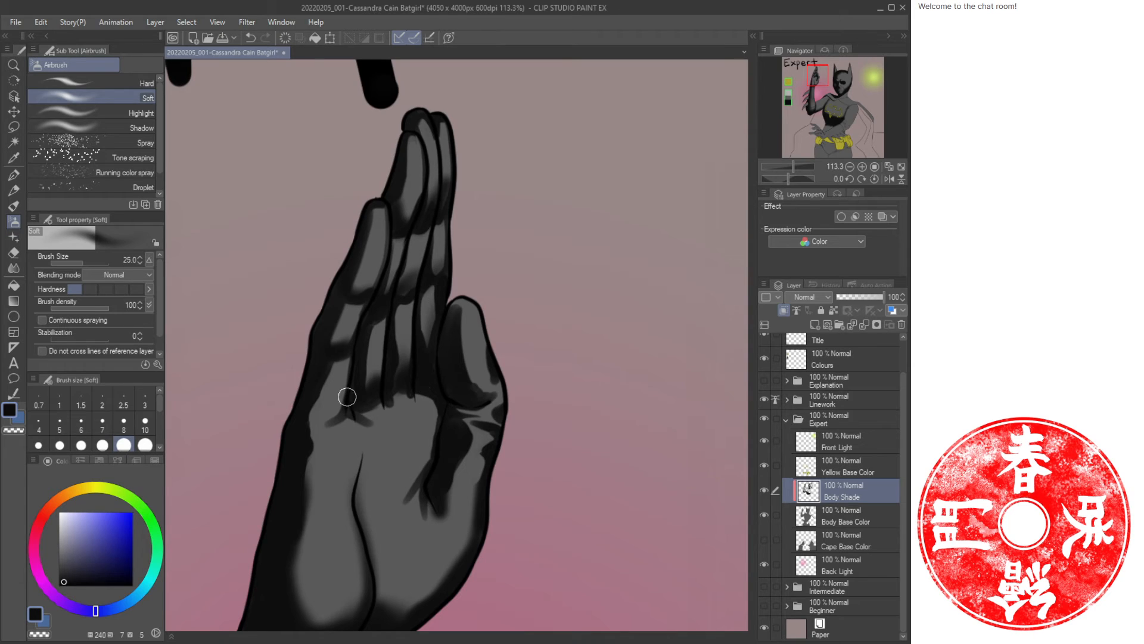
{"action": "mouse_move", "coordinate": [346, 396]}
{"action": "left_mouse_down"}
{"action": "mouse_move", "coordinate": [326, 413]}
{"action": "mouse_move", "coordinate": [349, 388]}
{"action": "mouse_move", "coordinate": [350, 353]}
{"action": "mouse_move", "coordinate": [343, 407]}
{"action": "mouse_move", "coordinate": [326, 421]}
{"action": "mouse_move", "coordinate": [305, 408]}
{"action": "mouse_move", "coordinate": [330, 410]}
{"action": "mouse_move", "coordinate": [321, 350]}
{"action": "mouse_move", "coordinate": [331, 415]}
{"action": "mouse_move", "coordinate": [307, 416]}
{"action": "mouse_move", "coordinate": [331, 422]}
{"action": "left_mouse_up"}
{"action": "key", "text": "b"}
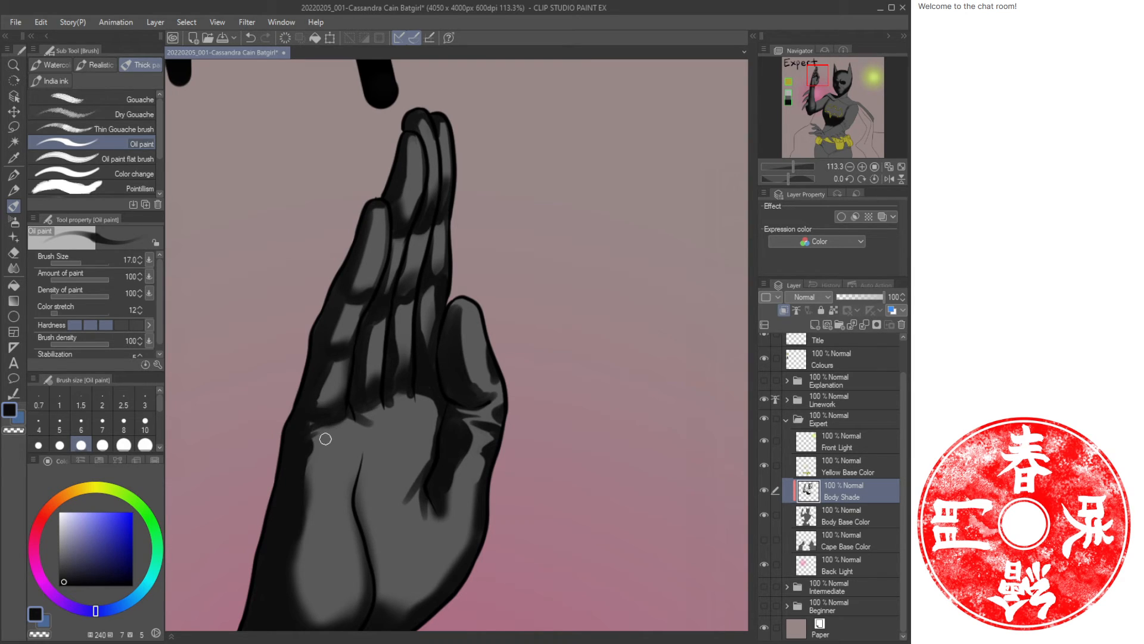
{"action": "left_click_drag", "start_coordinate": [325, 438], "coordinate": [307, 444]}
Airbrush soft shade across the centre of the palm, enlarging the brush to 40.
{"action": "key", "text": "/"}
{"action": "left_click_drag", "start_coordinate": [376, 398], "coordinate": [338, 406]}
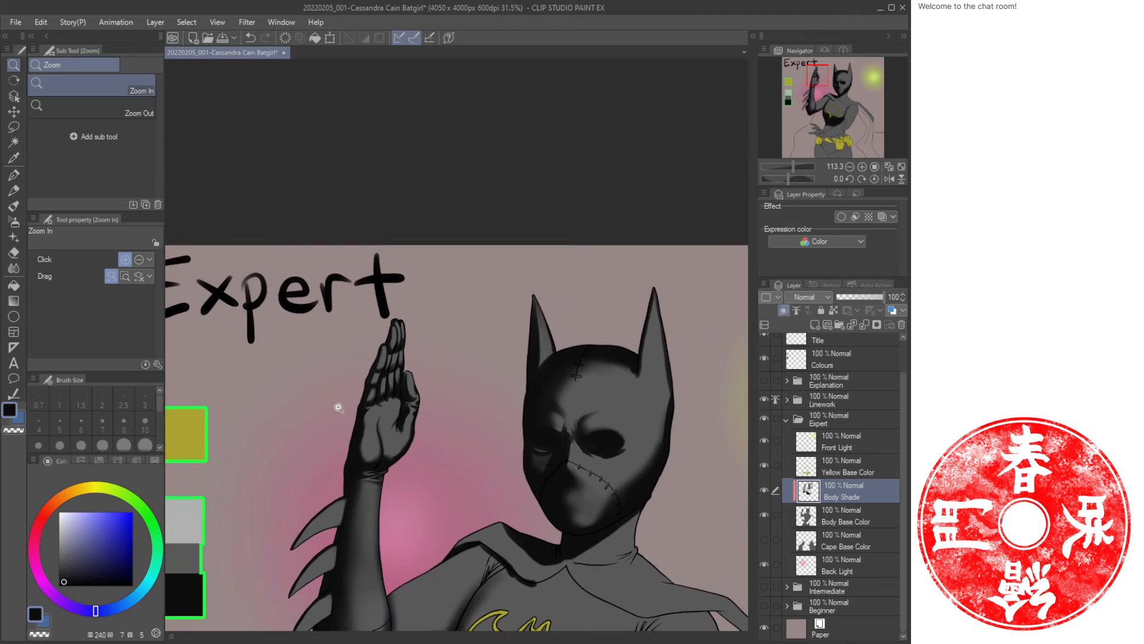
{"action": "left_click_drag", "start_coordinate": [391, 441], "coordinate": [316, 291]}
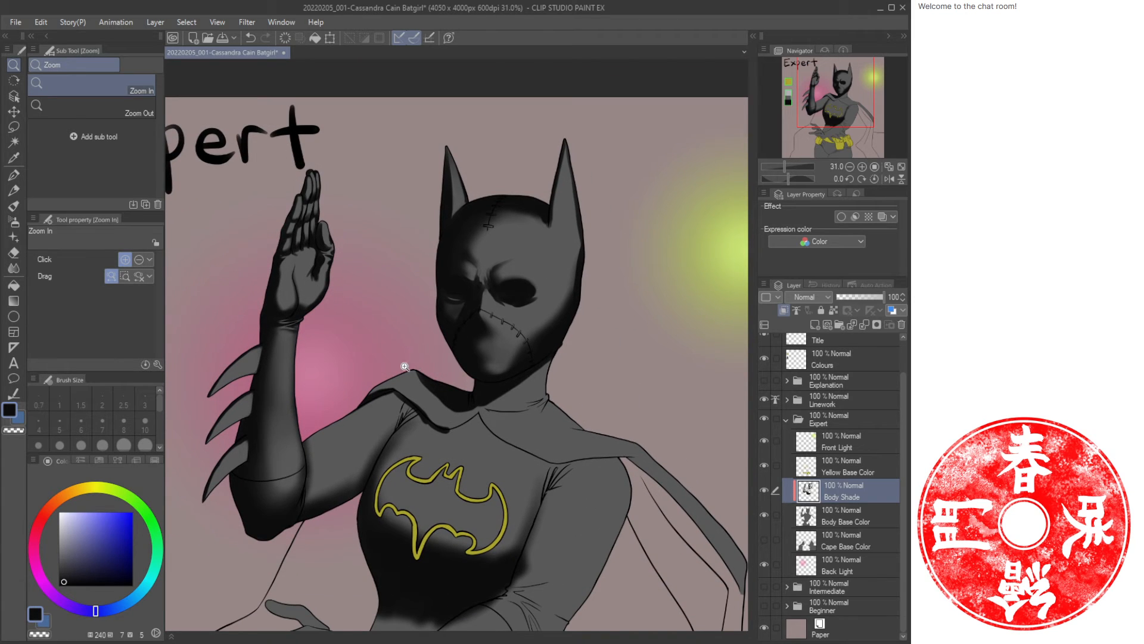
{"action": "left_click_drag", "start_coordinate": [407, 437], "coordinate": [428, 417]}
{"action": "left_click_drag", "start_coordinate": [332, 273], "coordinate": [408, 363]}
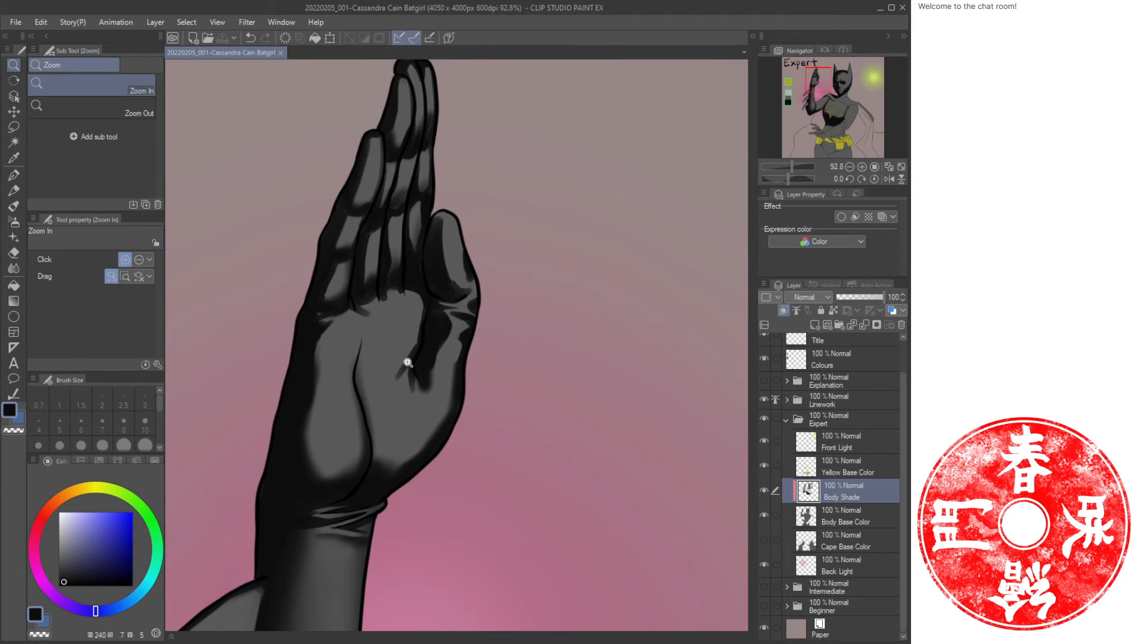
{"action": "key", "text": "b"}
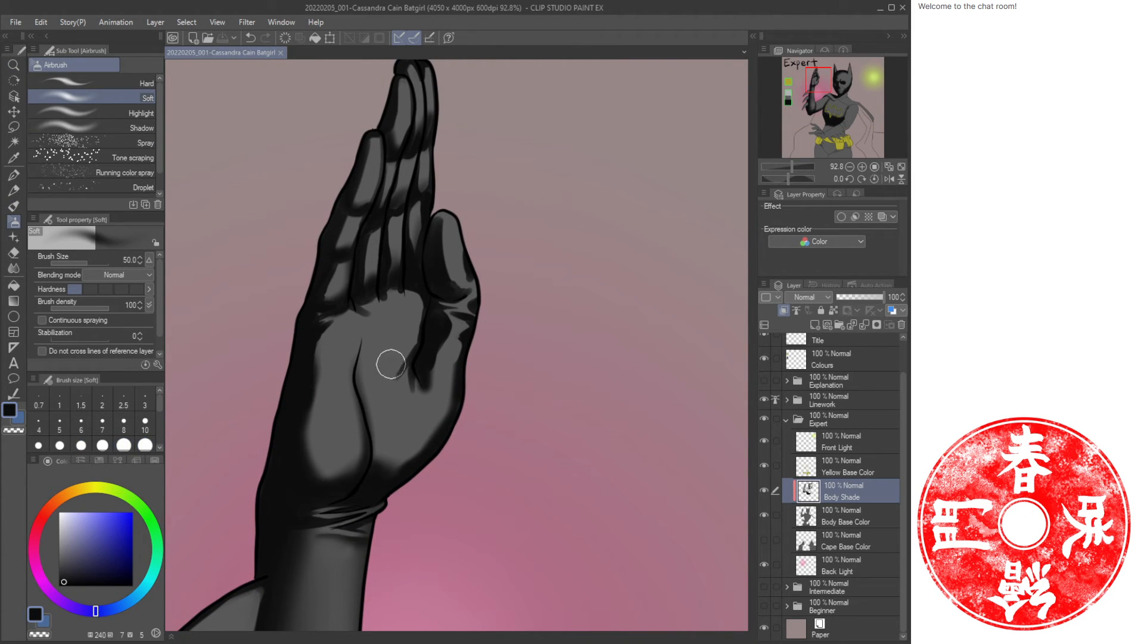
{"action": "mouse_move", "coordinate": [388, 362]}
{"action": "left_mouse_down"}
{"action": "mouse_move", "coordinate": [375, 388]}
{"action": "mouse_move", "coordinate": [397, 365]}
{"action": "mouse_move", "coordinate": [370, 434]}
{"action": "mouse_move", "coordinate": [371, 418]}
{"action": "left_mouse_up"}
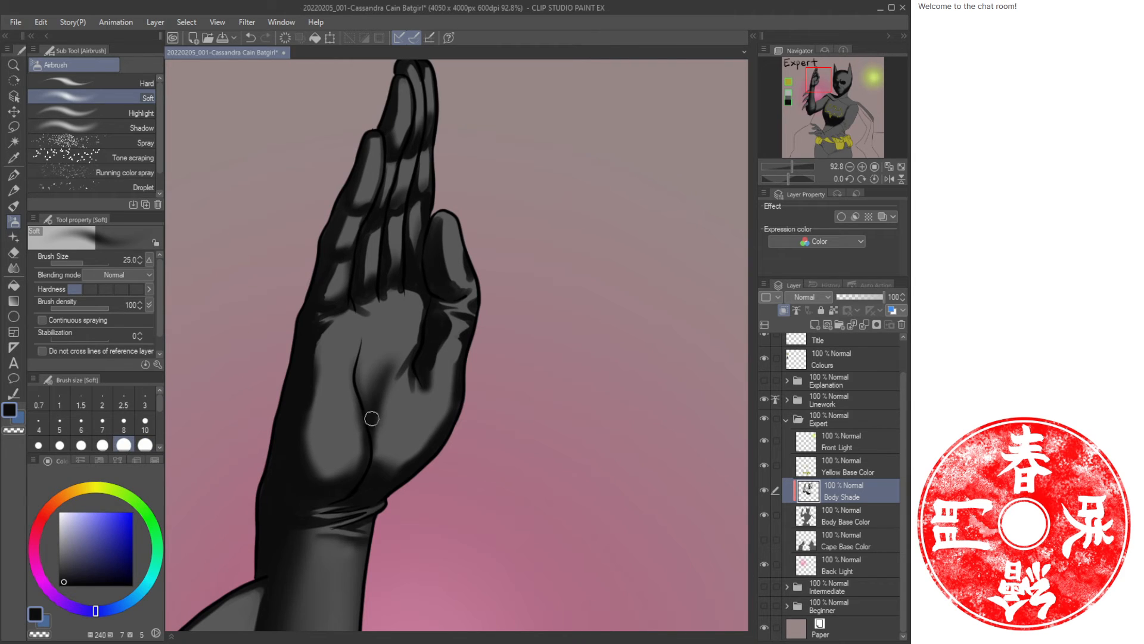
{"action": "key", "text": "bracketright"}
{"action": "key", "text": "bracketright"}
{"action": "mouse_move", "coordinate": [410, 323]}
{"action": "left_mouse_down"}
{"action": "mouse_move", "coordinate": [369, 386]}
{"action": "mouse_move", "coordinate": [365, 354]}
{"action": "left_mouse_up"}
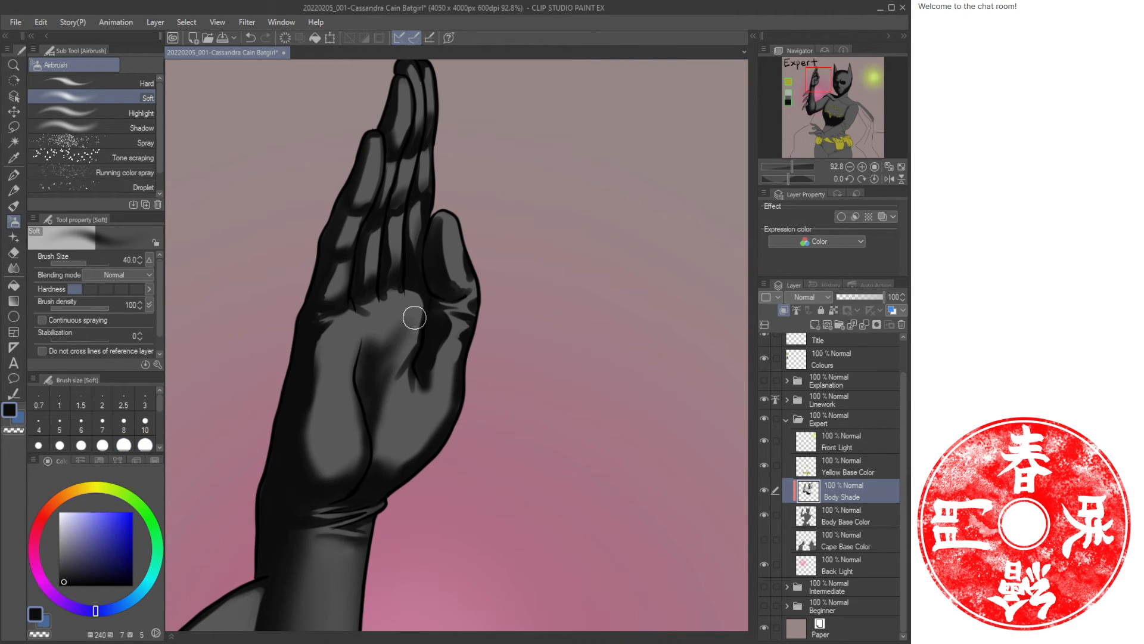
Paint oil-paint crease strokes across the palm and lower fingers, alternating colours between strokes.
{"action": "key", "text": "bracketleft"}
{"action": "key", "text": "bracketleft"}
{"action": "key", "text": "bracketleft"}
{"action": "key", "text": "b"}
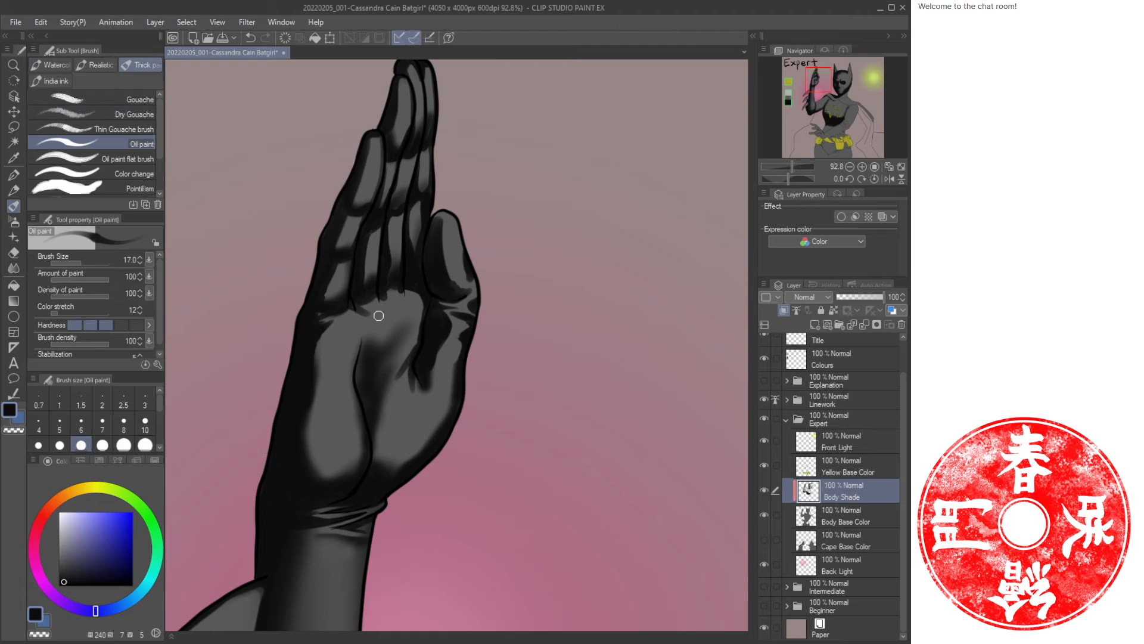
{"action": "mouse_move", "coordinate": [360, 312]}
{"action": "left_mouse_down"}
{"action": "mouse_move", "coordinate": [369, 345]}
{"action": "mouse_move", "coordinate": [395, 312]}
{"action": "mouse_move", "coordinate": [387, 357]}
{"action": "mouse_move", "coordinate": [419, 321]}
{"action": "mouse_move", "coordinate": [394, 377]}
{"action": "left_mouse_up"}
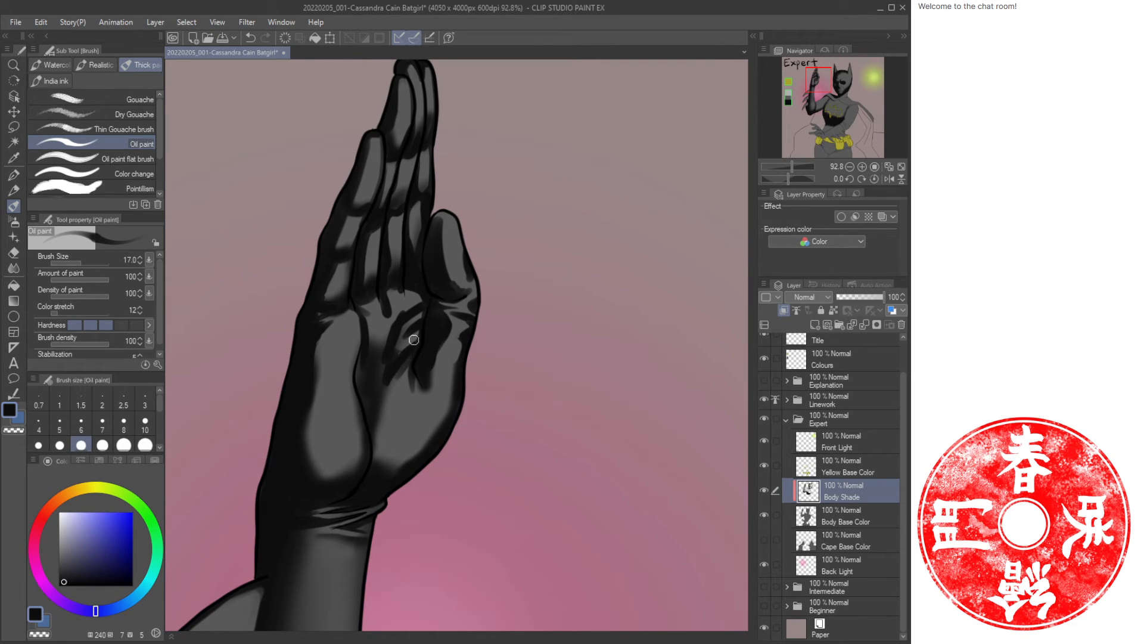
{"action": "left_click_drag", "start_coordinate": [420, 327], "coordinate": [389, 379]}
{"action": "left_click", "coordinate": [384, 314], "text": "alt"}
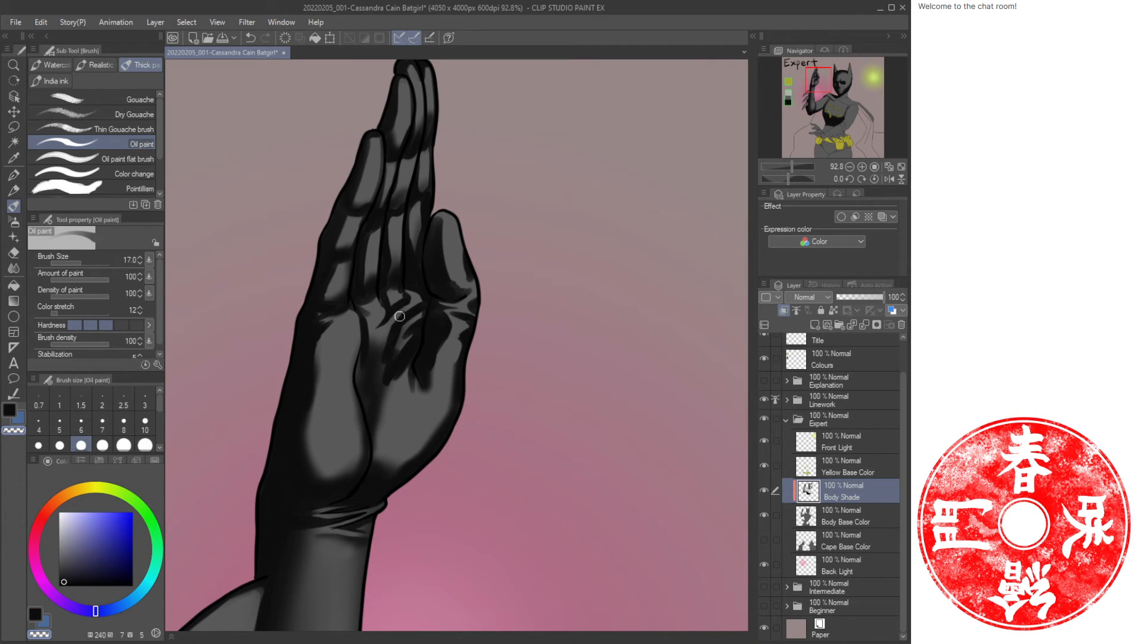
{"action": "left_click", "coordinate": [399, 316], "text": "alt"}
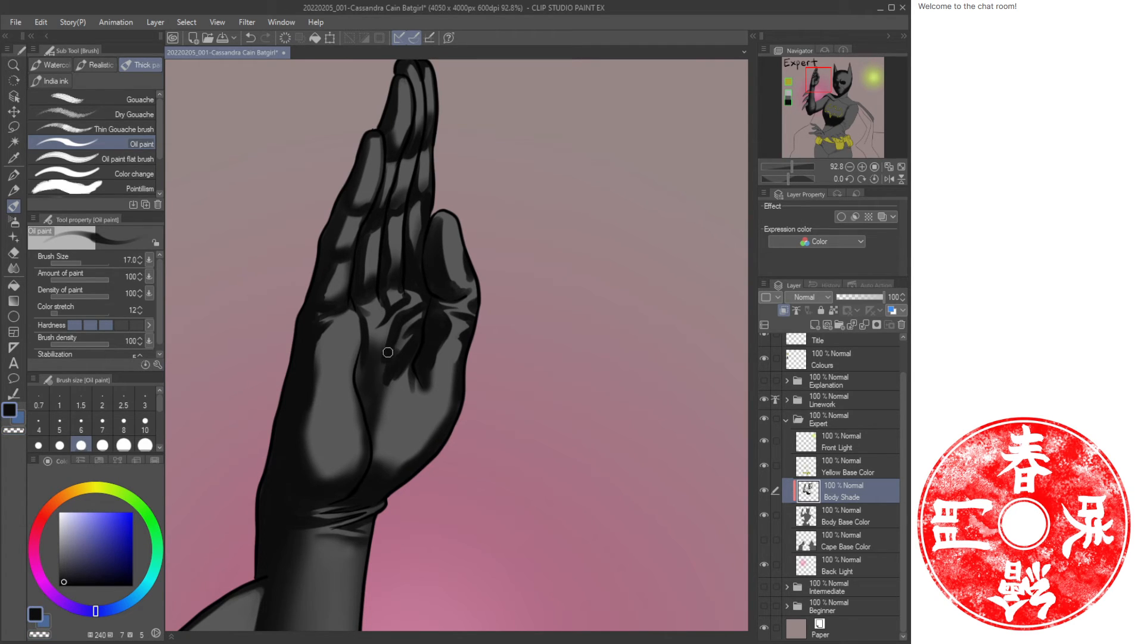
{"action": "left_click_drag", "start_coordinate": [381, 365], "coordinate": [381, 392]}
{"action": "mouse_move", "coordinate": [349, 348]}
{"action": "left_mouse_down"}
{"action": "mouse_move", "coordinate": [360, 371]}
{"action": "mouse_move", "coordinate": [360, 356]}
{"action": "mouse_move", "coordinate": [360, 387]}
{"action": "mouse_move", "coordinate": [348, 347]}
{"action": "mouse_move", "coordinate": [348, 391]}
{"action": "left_mouse_up"}
{"action": "key", "text": "c"}
{"action": "key", "text": "c"}
{"action": "key", "text": "c"}
{"action": "left_click_drag", "start_coordinate": [416, 350], "coordinate": [386, 420]}
{"action": "key", "text": "c"}
Blend the lower palm with airbrush strokes at size 40, alternating colours.
{"action": "key", "text": "b"}
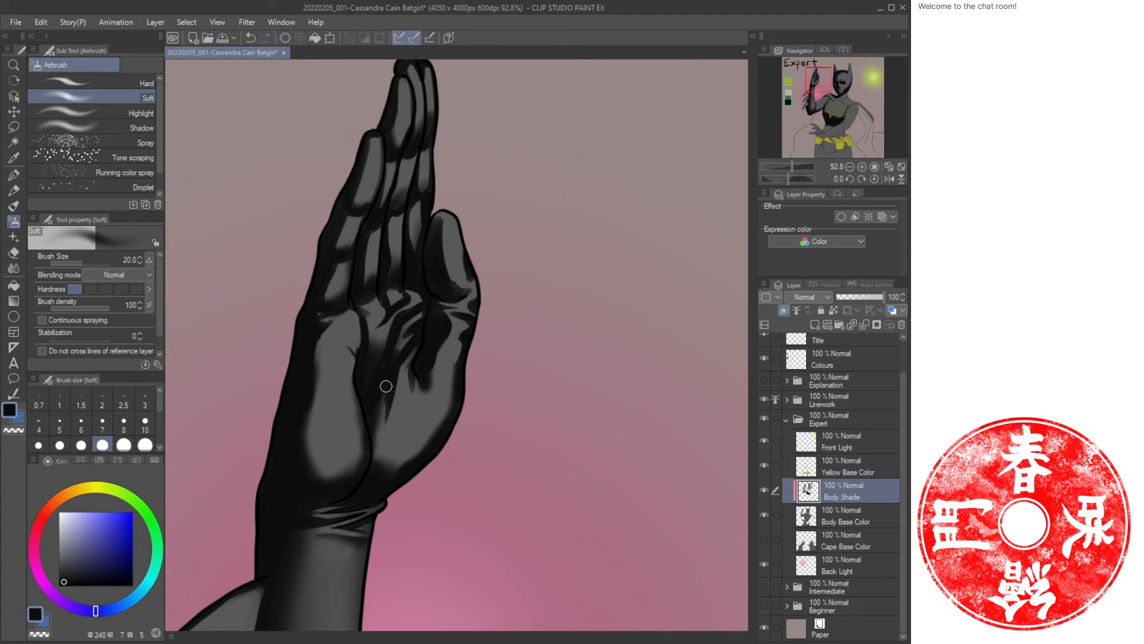
{"action": "key", "text": "bracketright"}
{"action": "key", "text": "bracketright"}
{"action": "key", "text": "bracketright"}
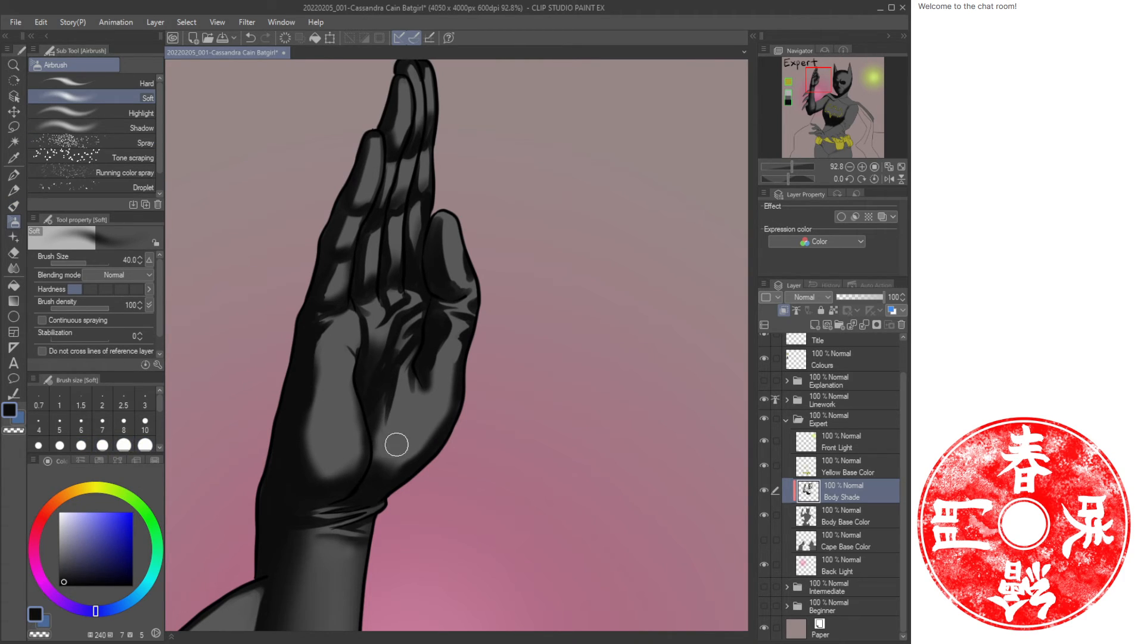
{"action": "mouse_move", "coordinate": [387, 392]}
{"action": "left_mouse_down"}
{"action": "mouse_move", "coordinate": [385, 465]}
{"action": "mouse_move", "coordinate": [381, 447]}
{"action": "mouse_move", "coordinate": [399, 455]}
{"action": "left_mouse_up"}
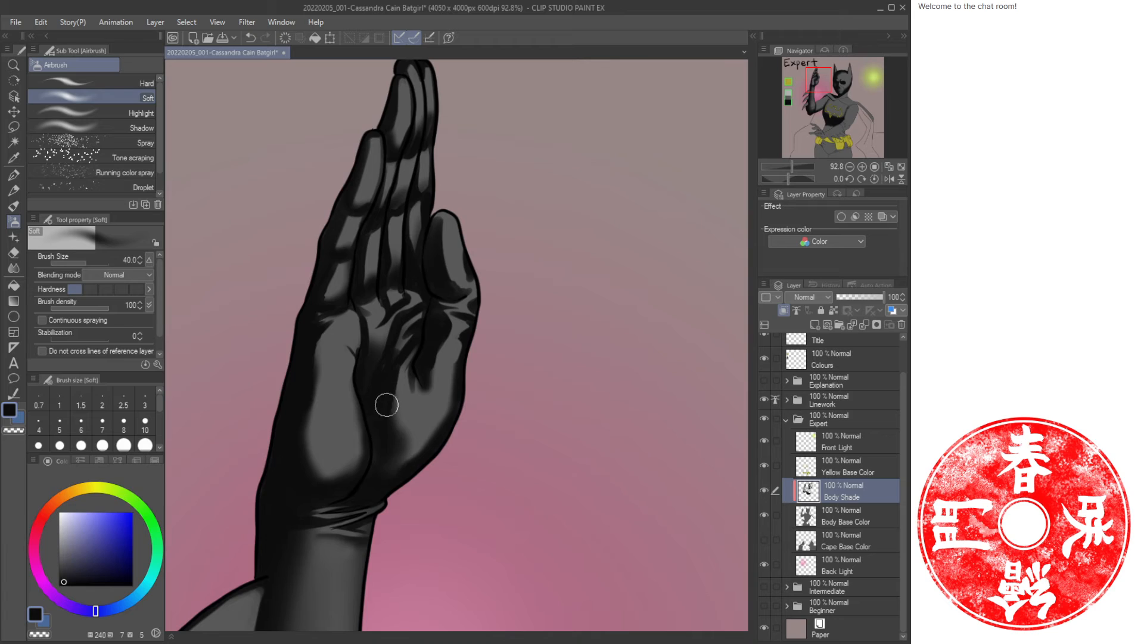
{"action": "key", "text": "c"}
{"action": "mouse_move", "coordinate": [387, 414]}
{"action": "left_mouse_down"}
{"action": "mouse_move", "coordinate": [394, 457]}
{"action": "mouse_move", "coordinate": [406, 402]}
{"action": "mouse_move", "coordinate": [400, 432]}
{"action": "mouse_move", "coordinate": [390, 397]}
{"action": "mouse_move", "coordinate": [383, 475]}
{"action": "mouse_move", "coordinate": [384, 440]}
{"action": "mouse_move", "coordinate": [405, 461]}
{"action": "mouse_move", "coordinate": [415, 442]}
{"action": "mouse_move", "coordinate": [387, 434]}
{"action": "mouse_move", "coordinate": [414, 457]}
{"action": "mouse_move", "coordinate": [405, 435]}
{"action": "mouse_move", "coordinate": [341, 469]}
{"action": "mouse_move", "coordinate": [314, 454]}
{"action": "mouse_move", "coordinate": [324, 473]}
{"action": "mouse_move", "coordinate": [338, 474]}
{"action": "mouse_move", "coordinate": [312, 421]}
{"action": "mouse_move", "coordinate": [346, 479]}
{"action": "left_mouse_up"}
{"action": "key", "text": "c"}
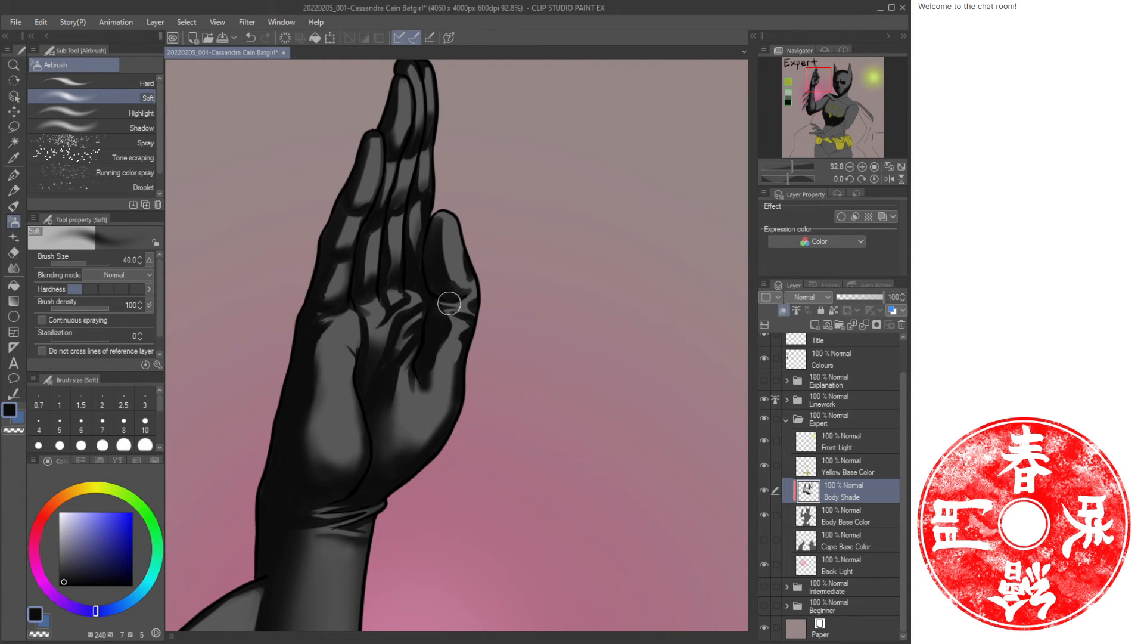
Save the illustration.
{"action": "key", "text": "ctrl+space"}
{"action": "left_click_drag", "start_coordinate": [477, 348], "coordinate": [363, 310]}
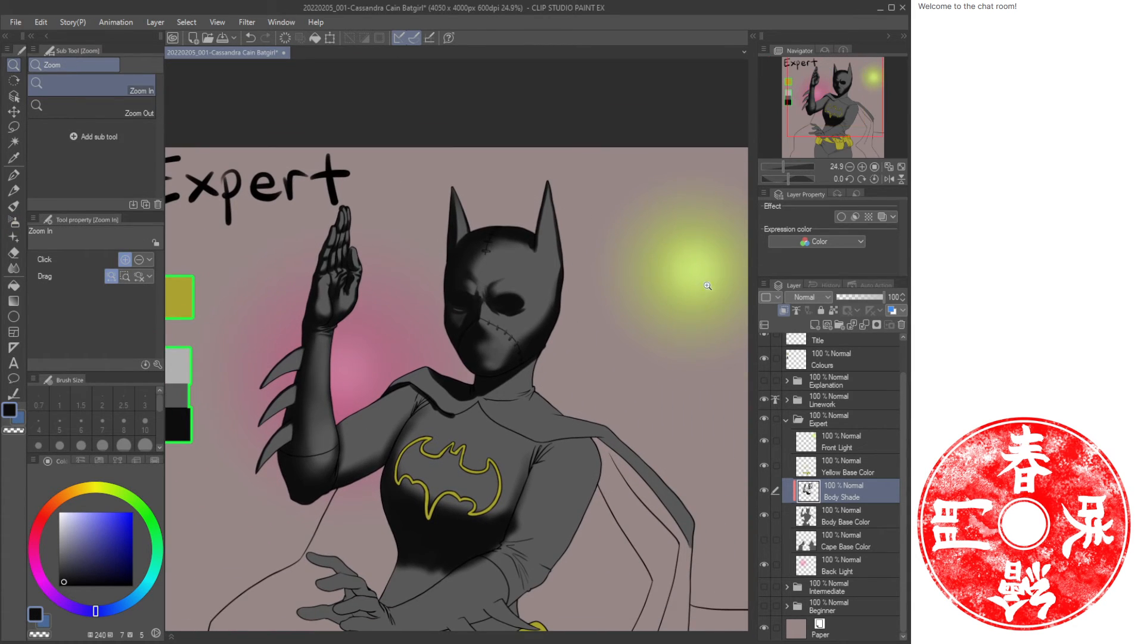
{"action": "left_click", "coordinate": [902, 168]}
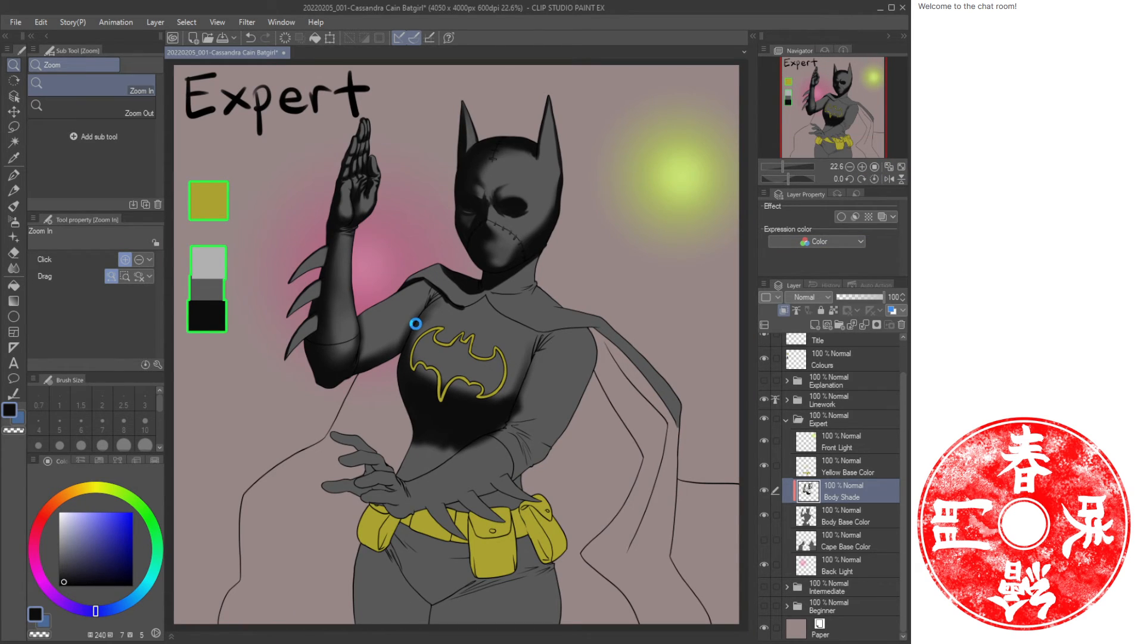
{"action": "key", "text": "ctrl+s"}
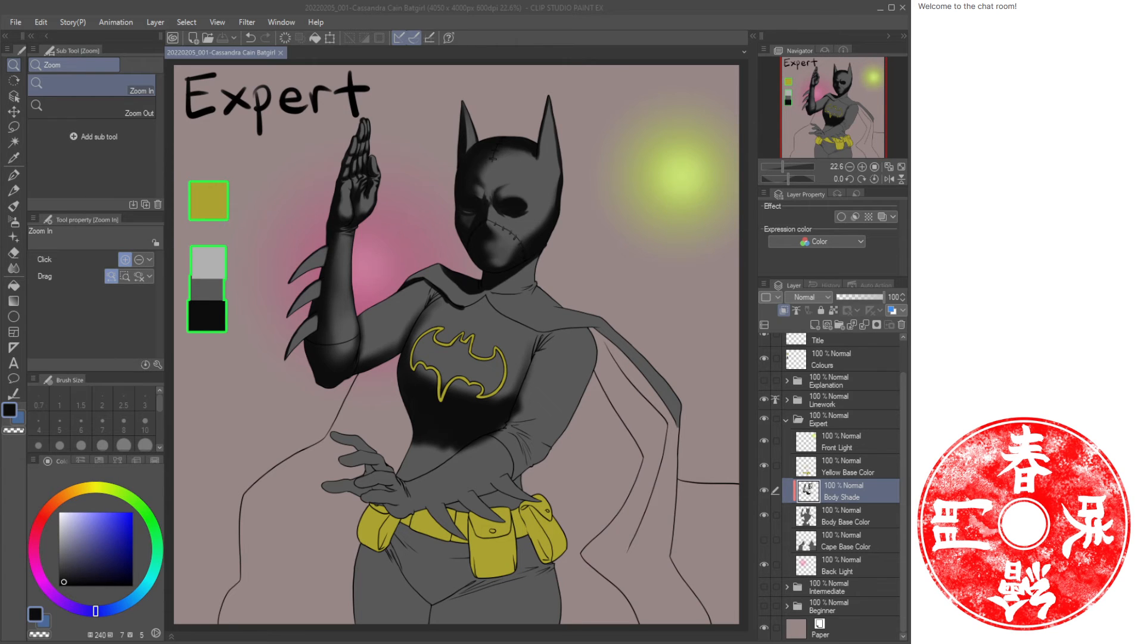
Paint oil-paint fold strokes in the armpit where the raised arm meets the torso, alternating colours.
{"action": "left_click_drag", "start_coordinate": [387, 319], "coordinate": [434, 321]}
{"action": "left_click_drag", "start_coordinate": [344, 396], "coordinate": [418, 366]}
{"action": "left_click_drag", "start_coordinate": [370, 414], "coordinate": [377, 412]}
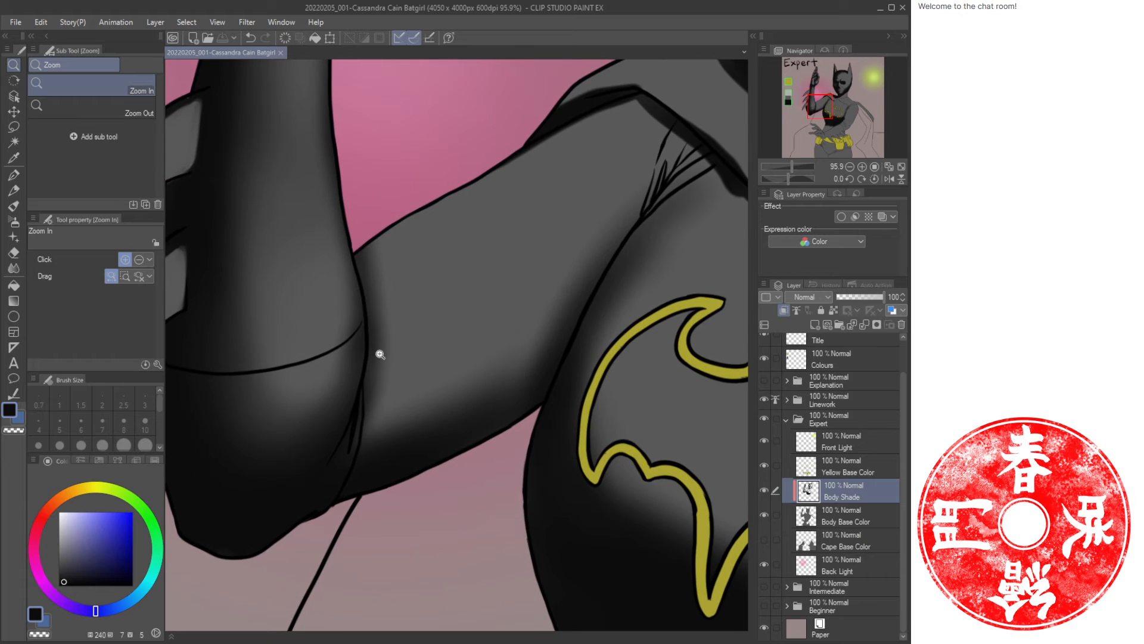
{"action": "key", "text": "b"}
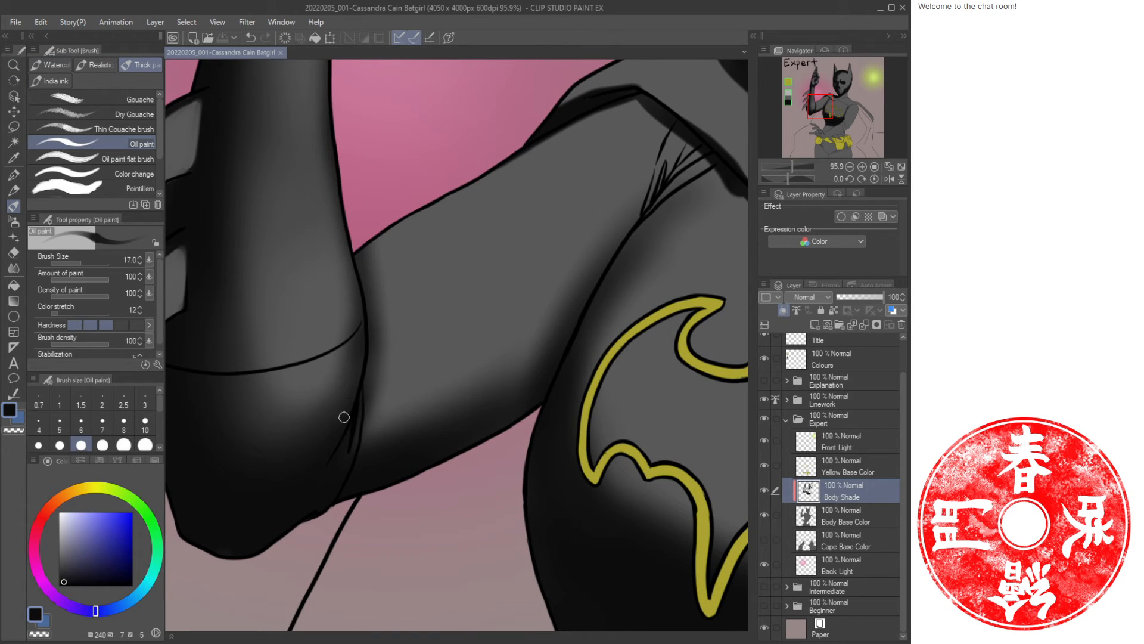
{"action": "key", "text": "c"}
{"action": "left_click_drag", "start_coordinate": [364, 390], "coordinate": [351, 460]}
{"action": "key", "text": "c"}
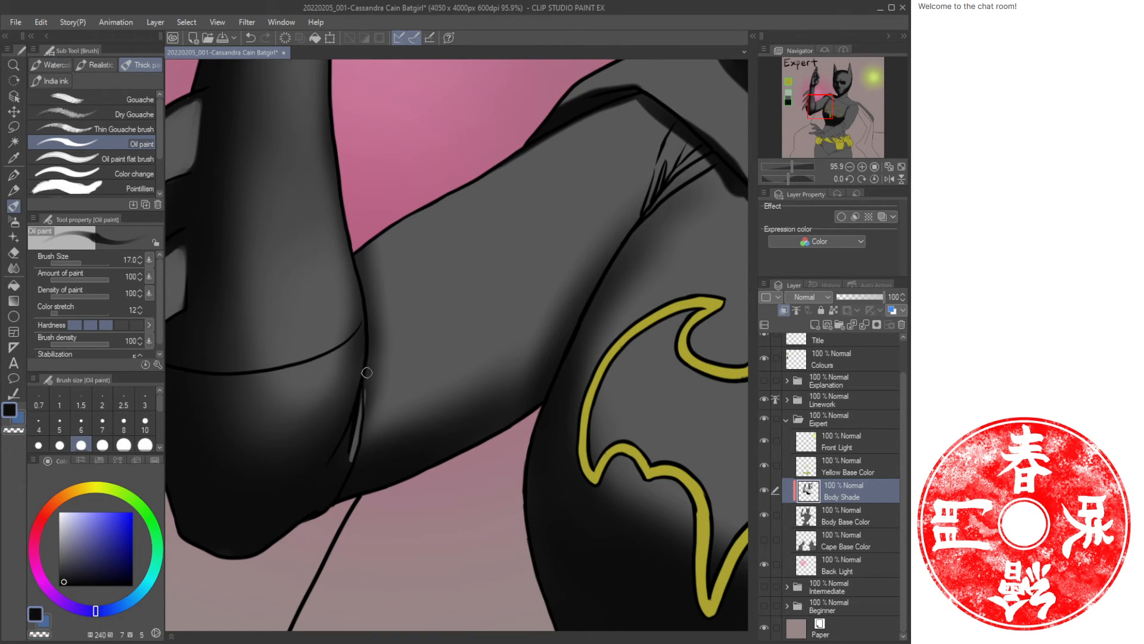
{"action": "left_click_drag", "start_coordinate": [366, 365], "coordinate": [372, 419]}
{"action": "key", "text": "ctrl+z"}
{"action": "left_click_drag", "start_coordinate": [364, 383], "coordinate": [359, 440]}
{"action": "key", "text": "c"}
{"action": "mouse_move", "coordinate": [367, 374]}
{"action": "left_mouse_down"}
{"action": "mouse_move", "coordinate": [373, 405]}
{"action": "mouse_move", "coordinate": [366, 366]}
{"action": "mouse_move", "coordinate": [381, 392]}
{"action": "mouse_move", "coordinate": [366, 349]}
{"action": "mouse_move", "coordinate": [376, 411]}
{"action": "left_mouse_up"}
{"action": "key", "text": "c"}
{"action": "key", "text": "c"}
{"action": "key", "text": "c"}
{"action": "key", "text": "c"}
{"action": "key", "text": "c"}
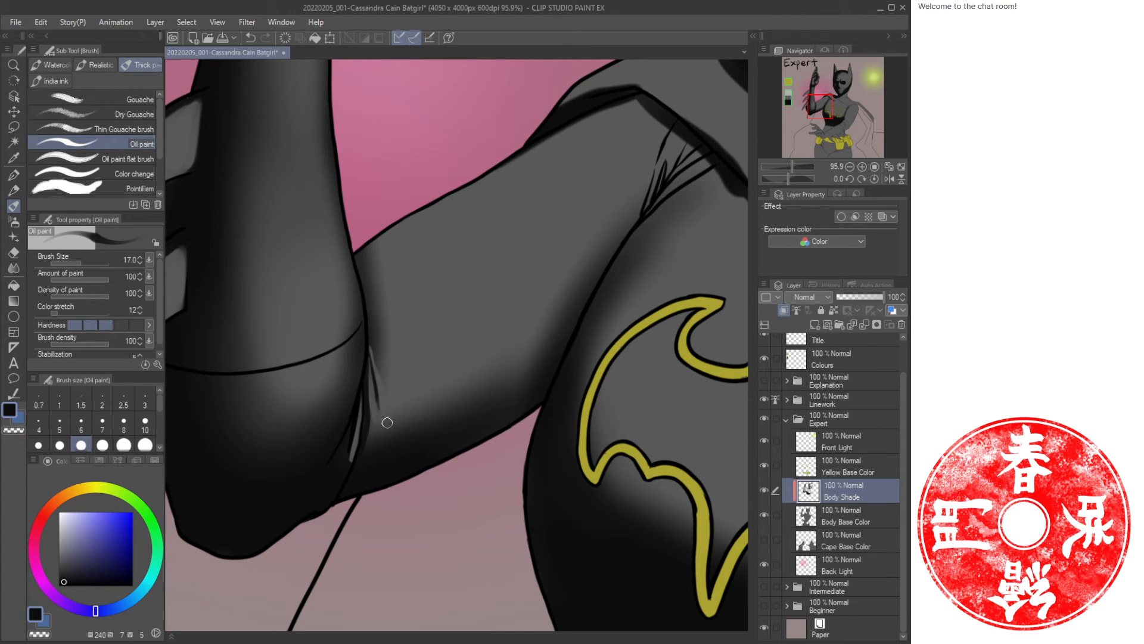
{"action": "key", "text": "c"}
{"action": "left_click_drag", "start_coordinate": [374, 332], "coordinate": [391, 432]}
{"action": "key", "text": "c"}
{"action": "left_click_drag", "start_coordinate": [376, 357], "coordinate": [388, 455]}
{"action": "key", "text": "c"}
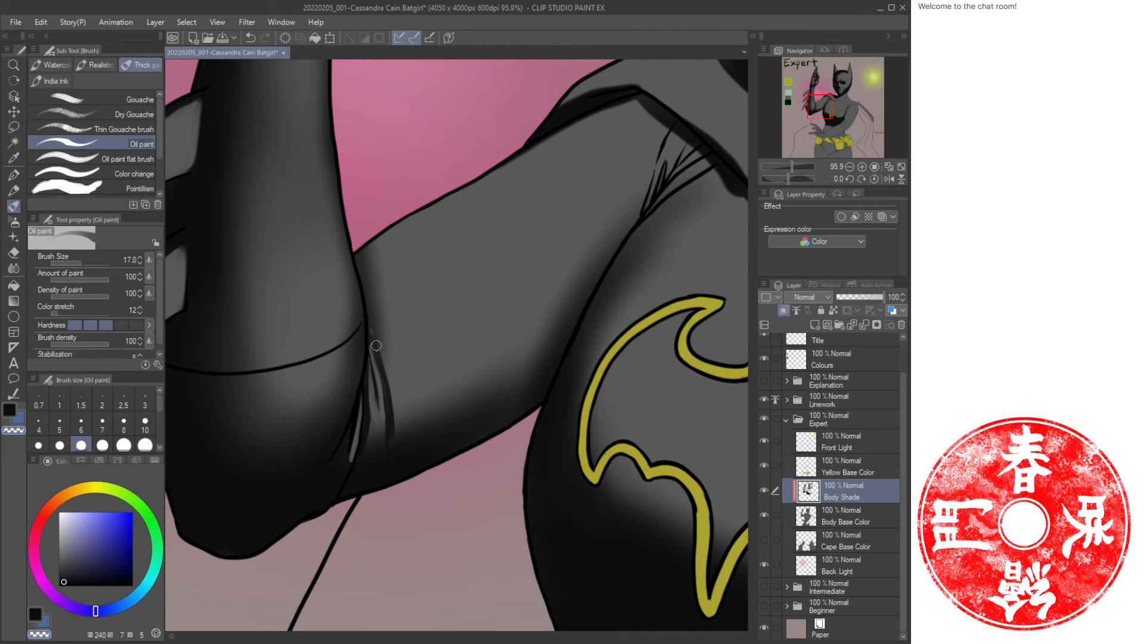
{"action": "left_click_drag", "start_coordinate": [371, 343], "coordinate": [385, 371]}
{"action": "key", "text": "c"}
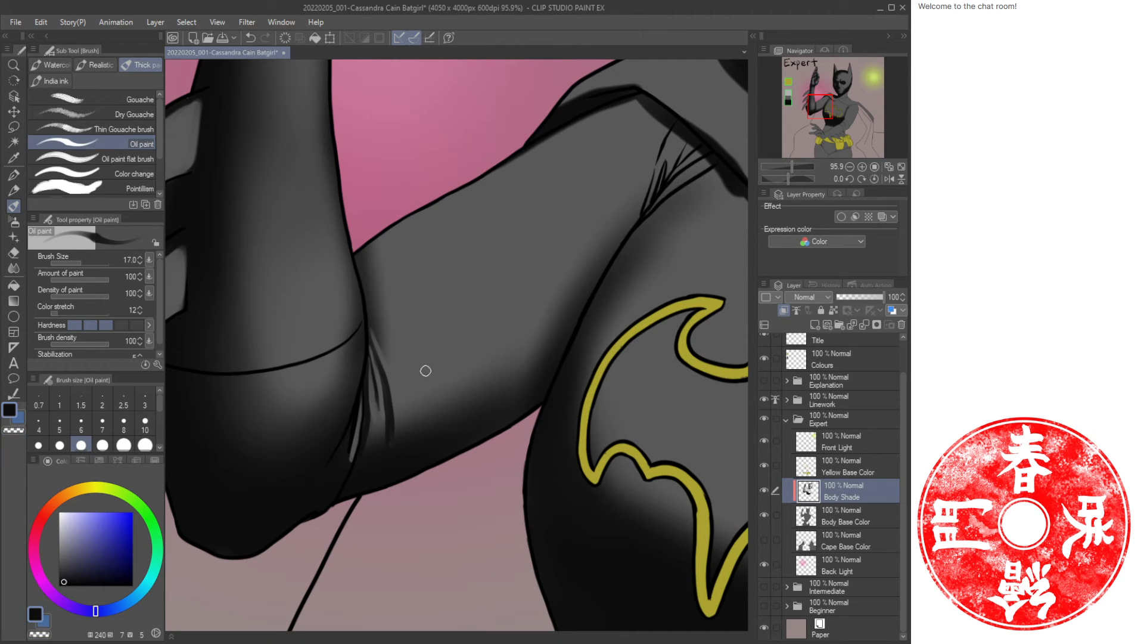
Add another oil-paint fold stroke in the armpit crease.
{"action": "key", "text": "ctrl+space"}
{"action": "mouse_move", "coordinate": [461, 373]}
{"action": "left_mouse_down"}
{"action": "mouse_move", "coordinate": [428, 374]}
{"action": "mouse_move", "coordinate": [473, 380]}
{"action": "left_mouse_up"}
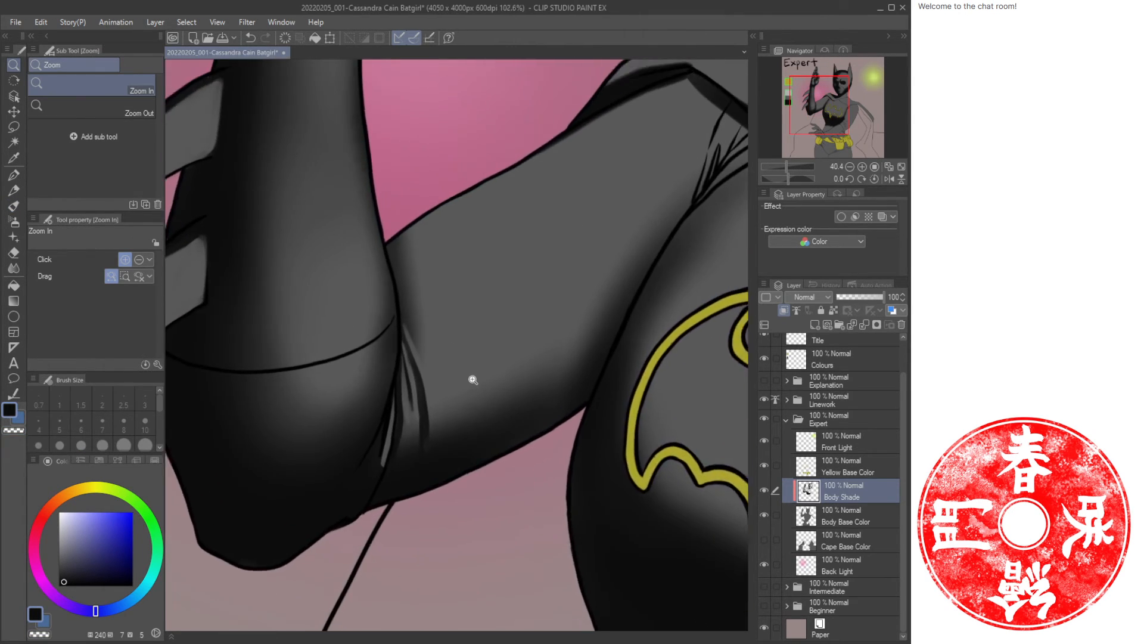
{"action": "left_click", "coordinate": [472, 379]}
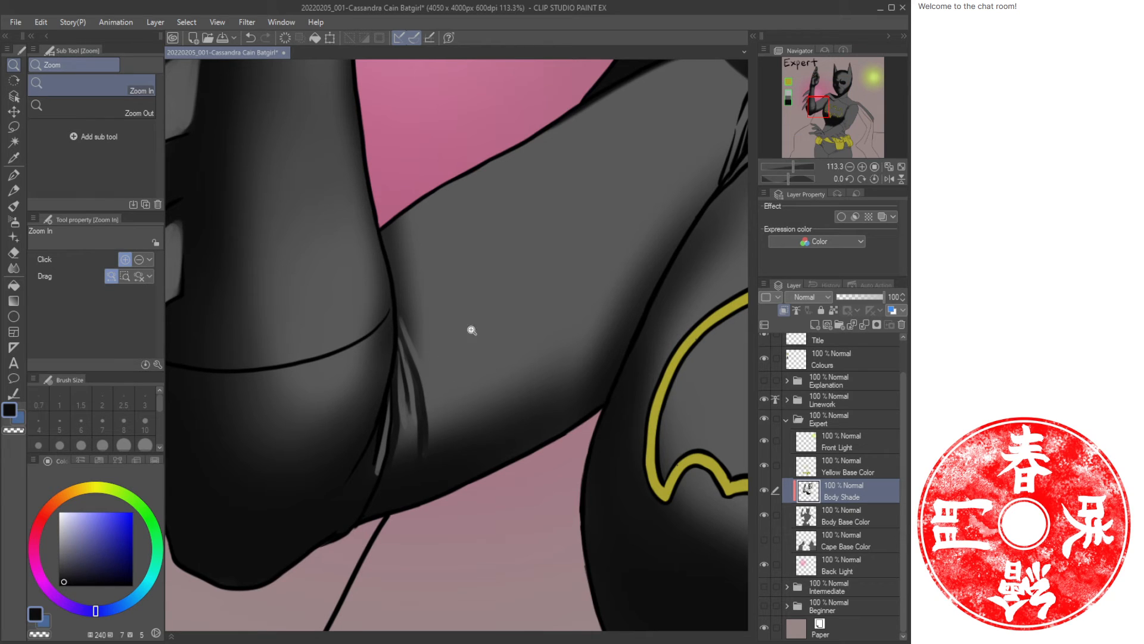
{"action": "left_click_drag", "start_coordinate": [508, 353], "coordinate": [411, 344]}
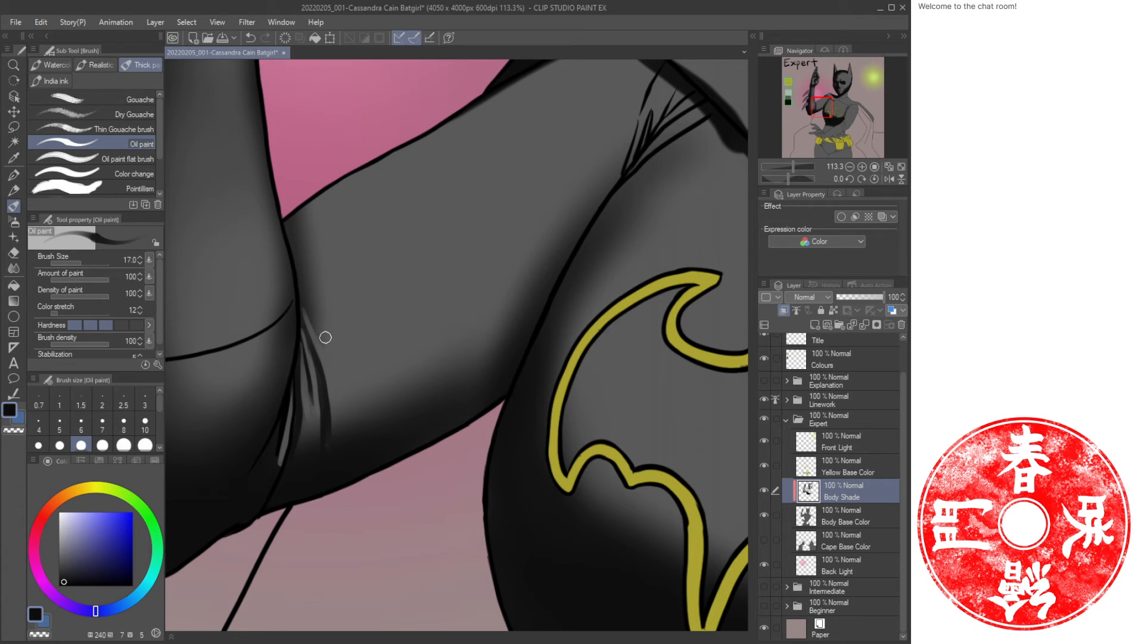
{"action": "left_click_drag", "start_coordinate": [311, 315], "coordinate": [346, 384]}
Soften the armpit shading with airbrush strokes, enlarging the brush up to 80.
{"action": "key", "text": "b"}
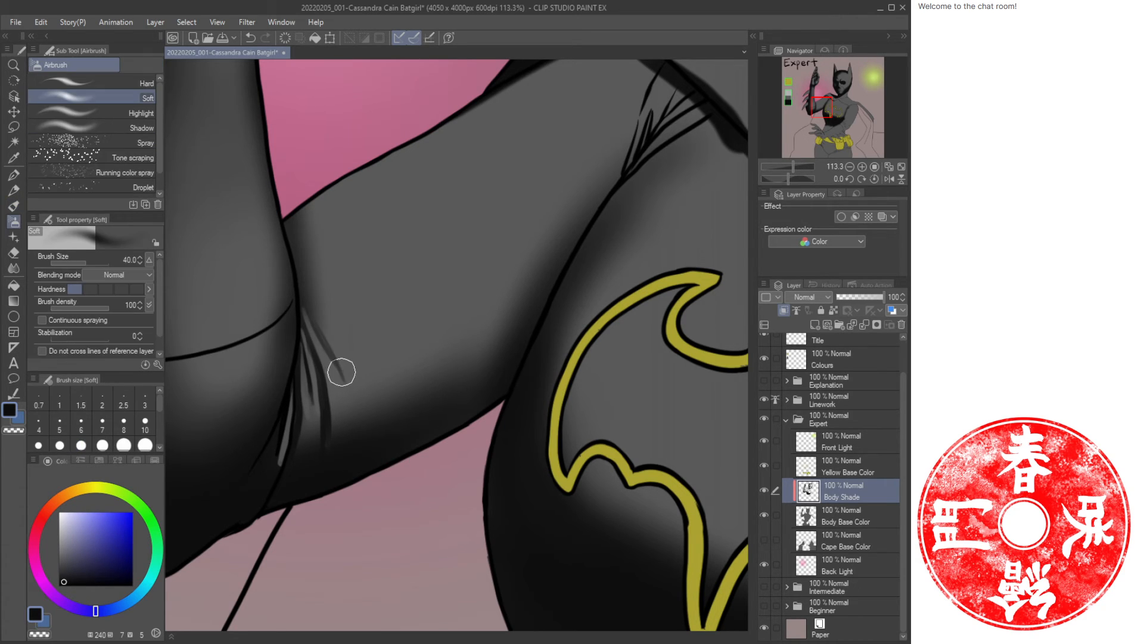
{"action": "left_click_drag", "start_coordinate": [313, 322], "coordinate": [343, 372]}
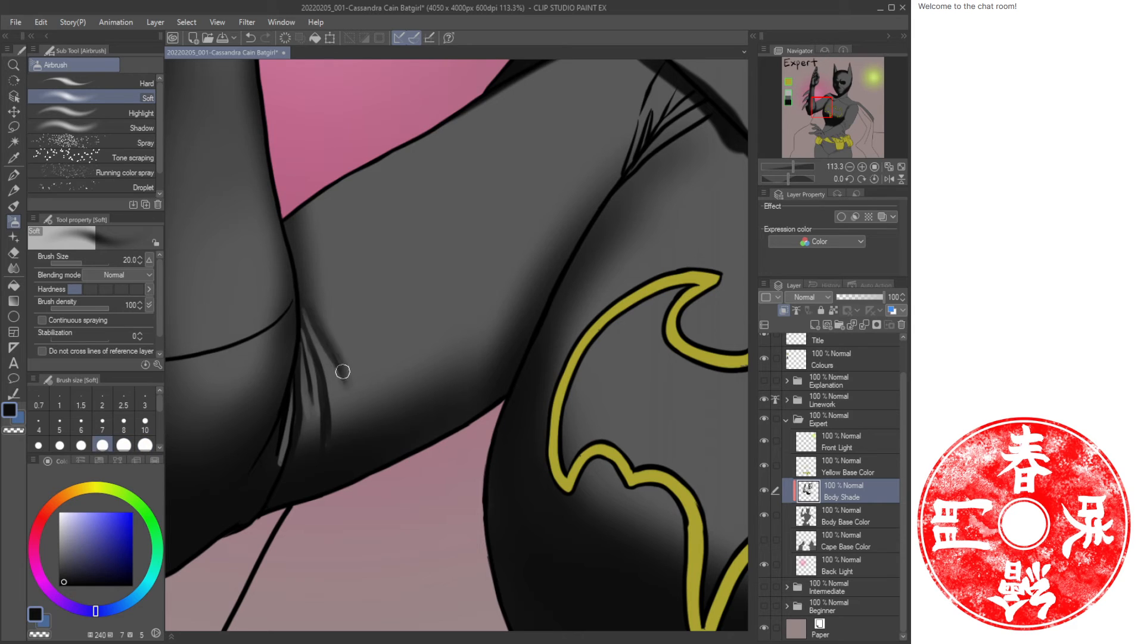
{"action": "key", "text": "bracketright"}
{"action": "key", "text": "bracketright"}
{"action": "key", "text": "bracketright"}
{"action": "key", "text": "bracketright"}
{"action": "left_click_drag", "start_coordinate": [327, 327], "coordinate": [353, 378]}
{"action": "left_click_drag", "start_coordinate": [353, 422], "coordinate": [338, 450]}
{"action": "key", "text": "bracketright"}
{"action": "key", "text": "bracketright"}
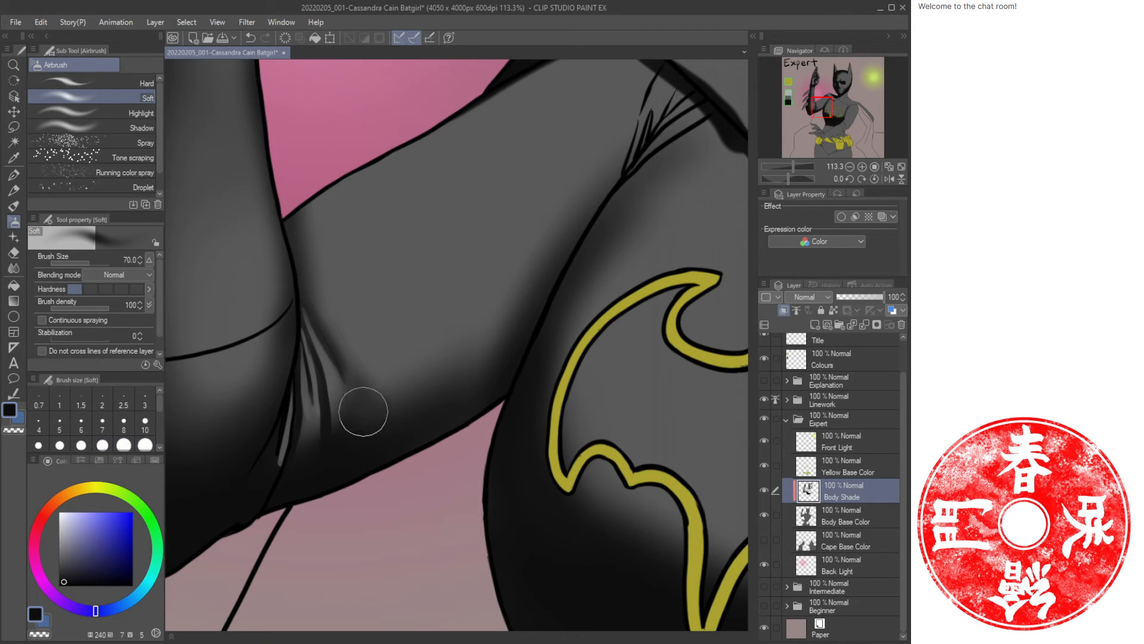
{"action": "key", "text": "bracketright"}
{"action": "mouse_move", "coordinate": [493, 334]}
{"action": "left_mouse_down"}
{"action": "mouse_move", "coordinate": [409, 421]}
{"action": "mouse_move", "coordinate": [276, 460]}
{"action": "mouse_move", "coordinate": [274, 476]}
{"action": "left_mouse_up"}
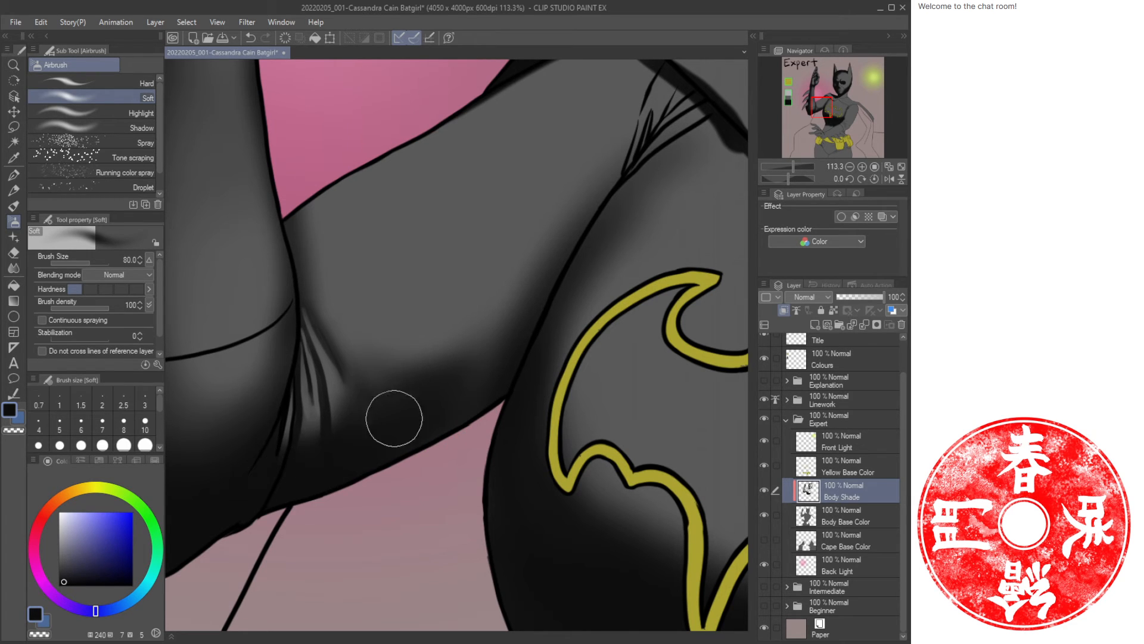
Airbrush a broad shade along the torso's side below the armpit with a 120 brush.
{"action": "key", "text": "ctrl+space"}
{"action": "left_click_drag", "start_coordinate": [433, 438], "coordinate": [375, 440]}
{"action": "key", "text": "space"}
{"action": "mouse_move", "coordinate": [424, 465]}
{"action": "left_mouse_down"}
{"action": "mouse_move", "coordinate": [330, 440]}
{"action": "mouse_move", "coordinate": [371, 406]}
{"action": "mouse_move", "coordinate": [370, 390]}
{"action": "left_mouse_up"}
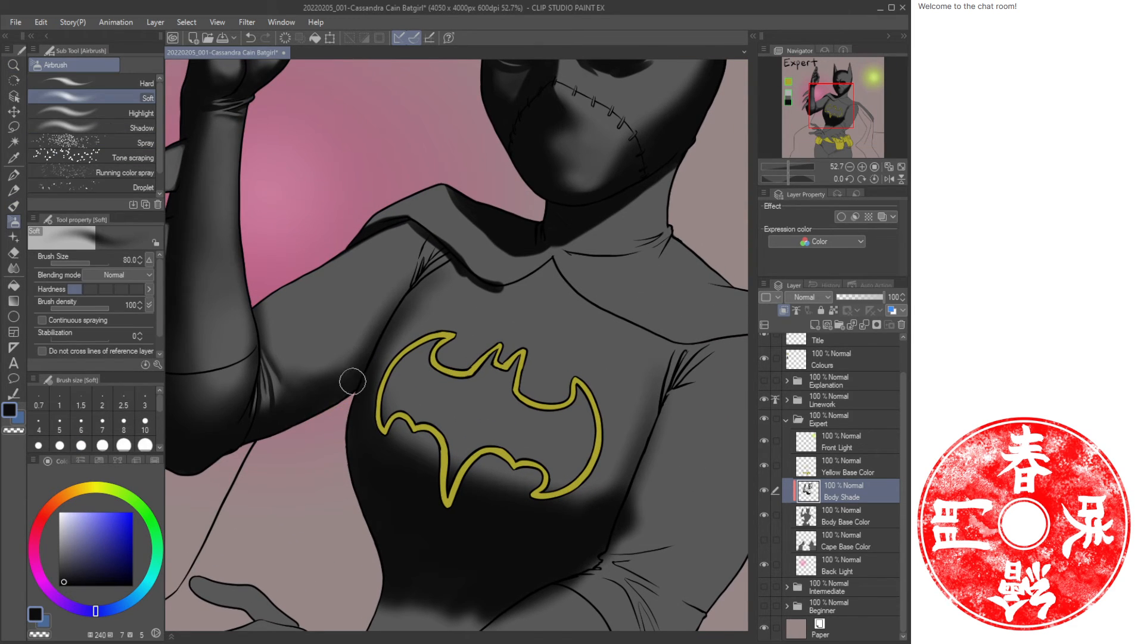
{"action": "key", "text": "bracketright"}
{"action": "key", "text": "bracketright"}
{"action": "left_click_drag", "start_coordinate": [350, 363], "coordinate": [345, 388]}
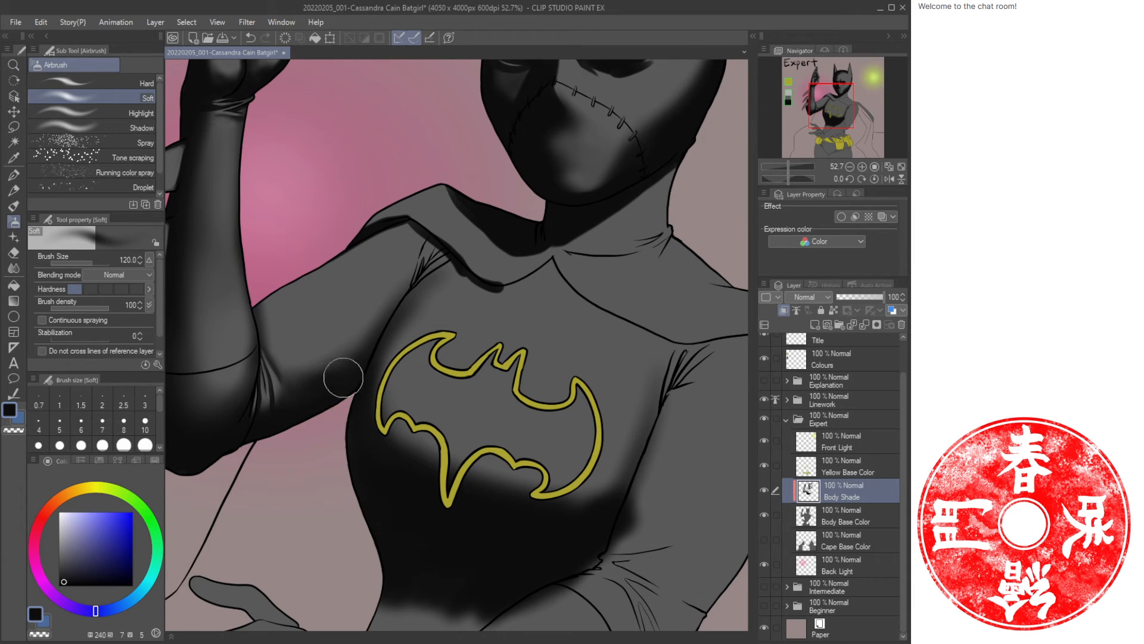
Airbrush a soft shade stroke with a 120 brush across the upper chest below the raised arm's shoulder.
{"action": "key", "text": "c"}
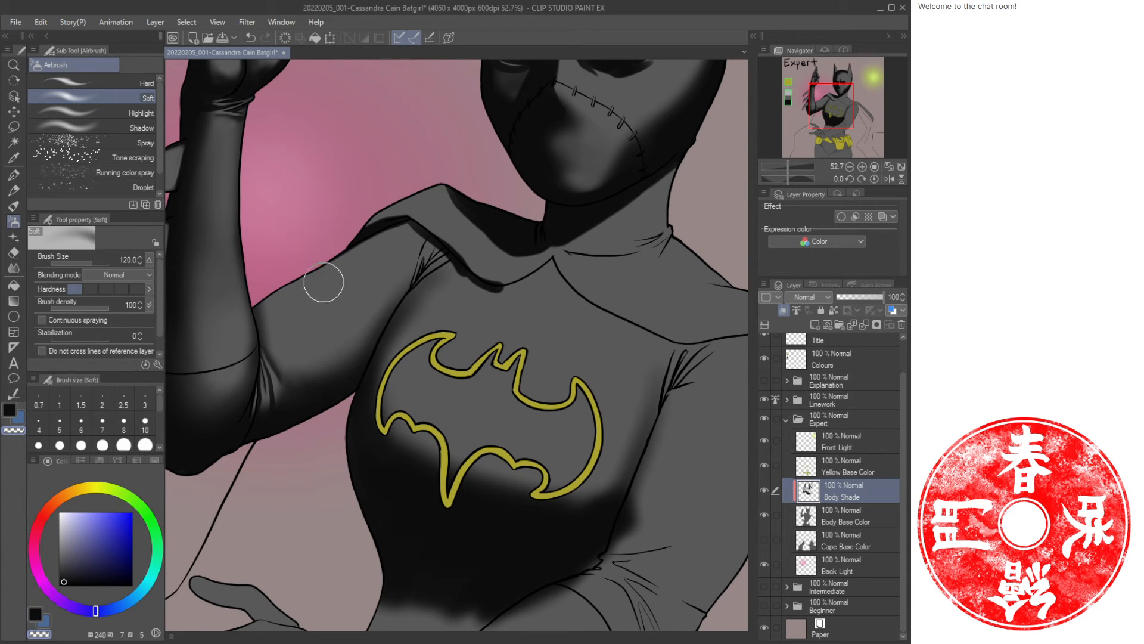
{"action": "key", "text": "c"}
{"action": "key", "text": "bracketleft"}
{"action": "key", "text": "bracketleft"}
{"action": "key", "text": "bracketleft"}
{"action": "key", "text": "bracketleft"}
{"action": "key", "text": "bracketleft"}
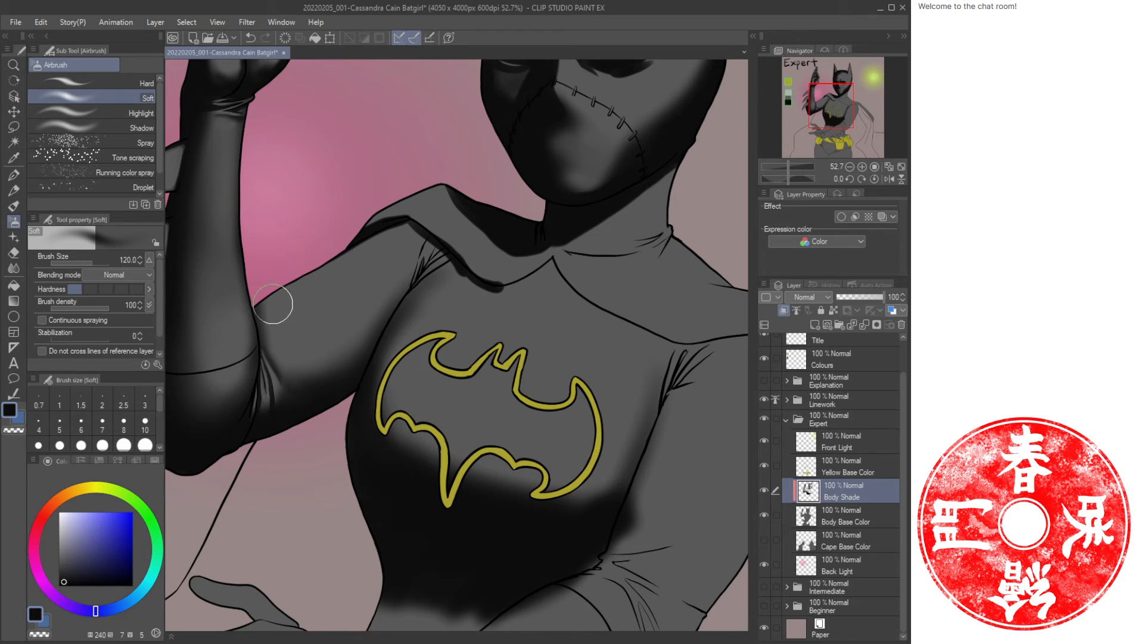
{"action": "key", "text": "bracketleft"}
{"action": "key", "text": "bracketright"}
{"action": "key", "text": "bracketright"}
{"action": "key", "text": "bracketright"}
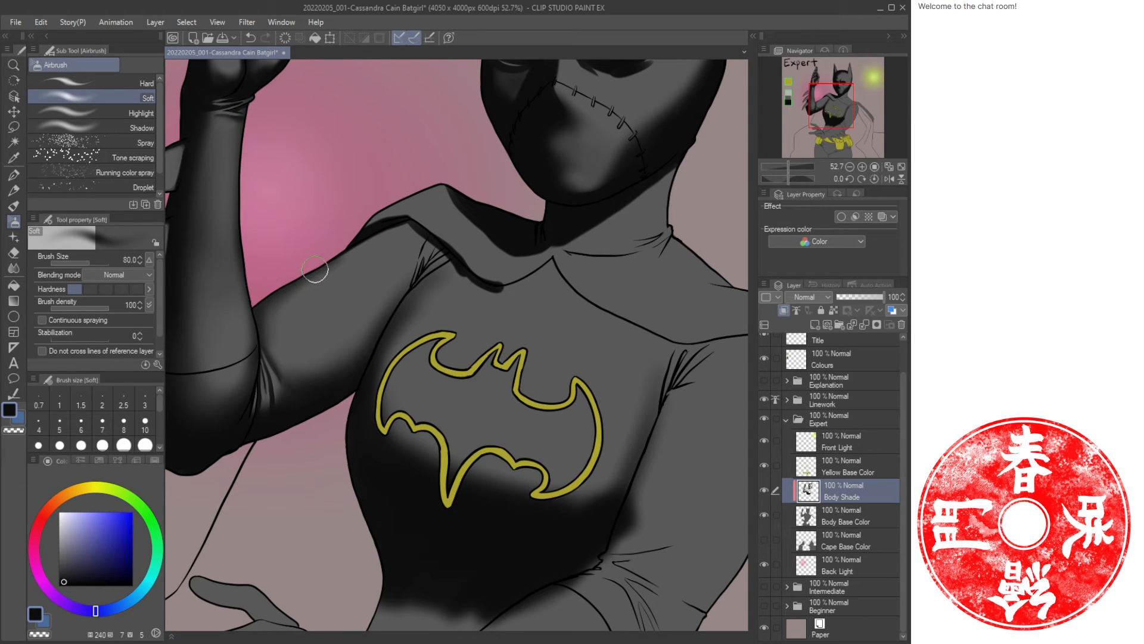
{"action": "key", "text": "bracketright"}
{"action": "key", "text": "bracketright"}
{"action": "key", "text": "bracketright"}
{"action": "key", "text": "bracketright"}
{"action": "key", "text": "bracketleft"}
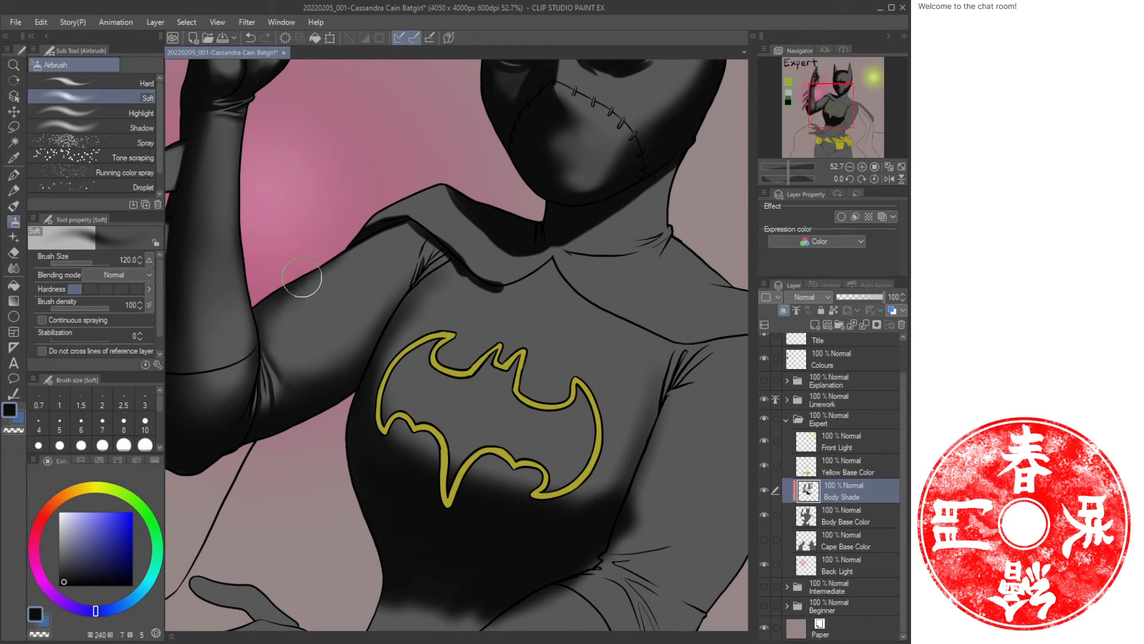
{"action": "left_click_drag", "start_coordinate": [311, 271], "coordinate": [413, 214]}
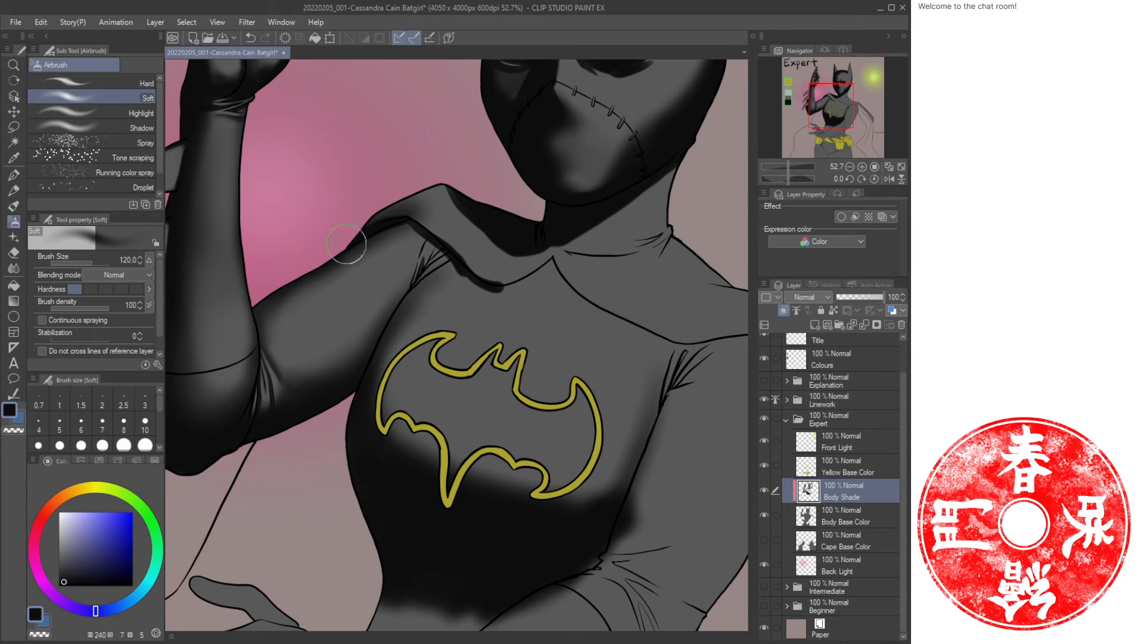
Paint an oil-paint fold stroke with a 17 brush down the armpit crease beside the chest.
{"action": "key", "text": "ctrl+space"}
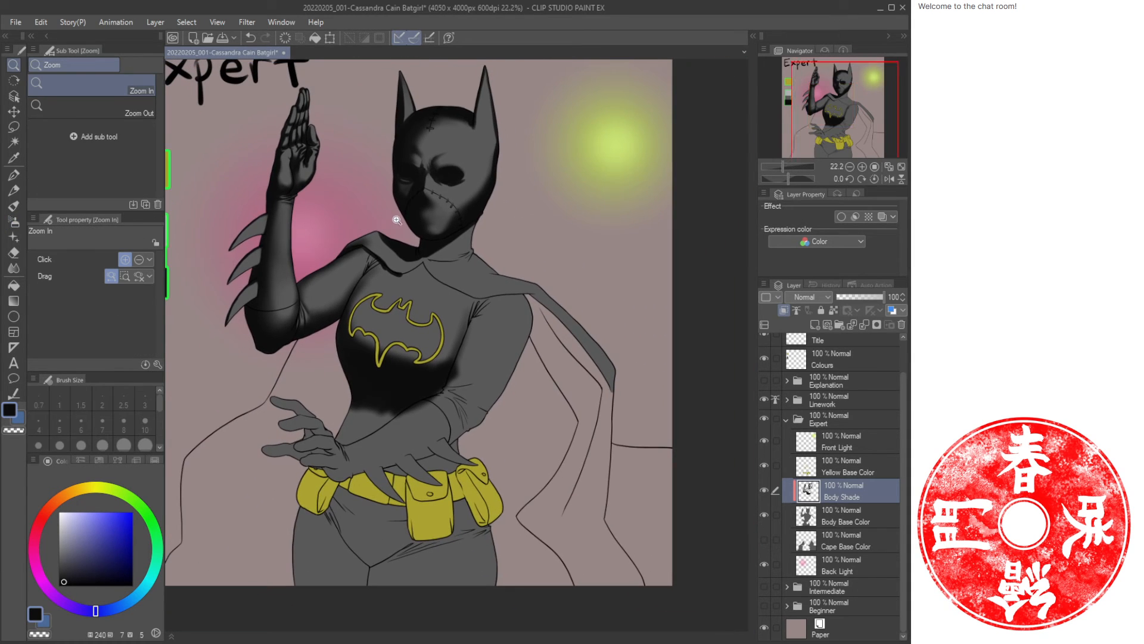
{"action": "left_click_drag", "start_coordinate": [344, 266], "coordinate": [376, 262]}
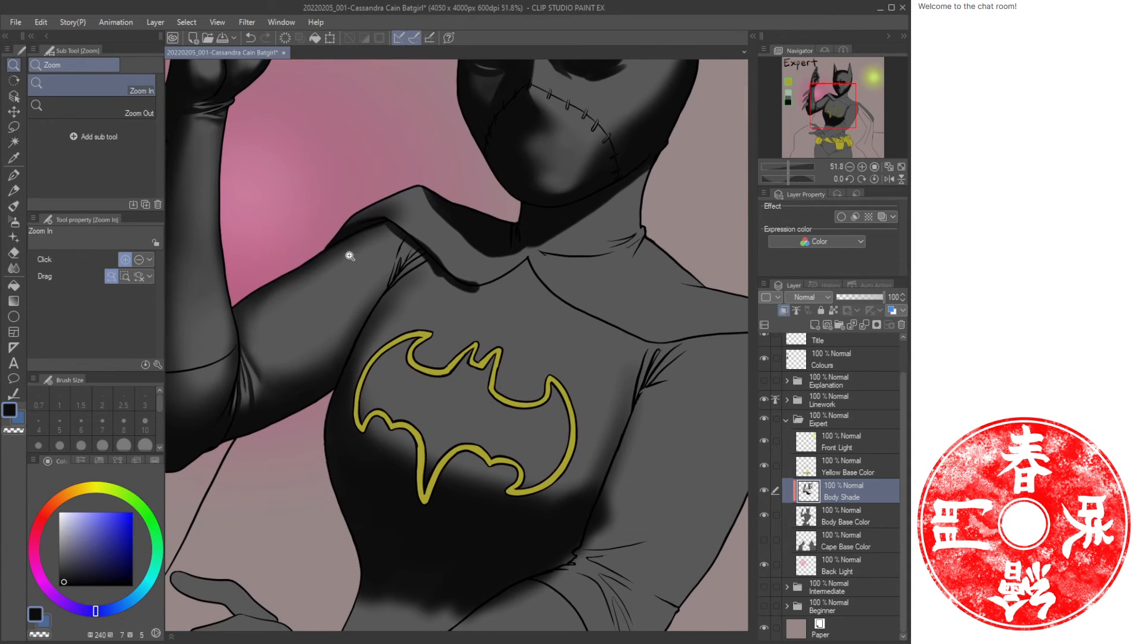
{"action": "mouse_move", "coordinate": [341, 328]}
{"action": "left_mouse_down"}
{"action": "mouse_move", "coordinate": [358, 322]}
{"action": "mouse_move", "coordinate": [345, 263]}
{"action": "left_mouse_up"}
{"action": "key", "text": "b"}
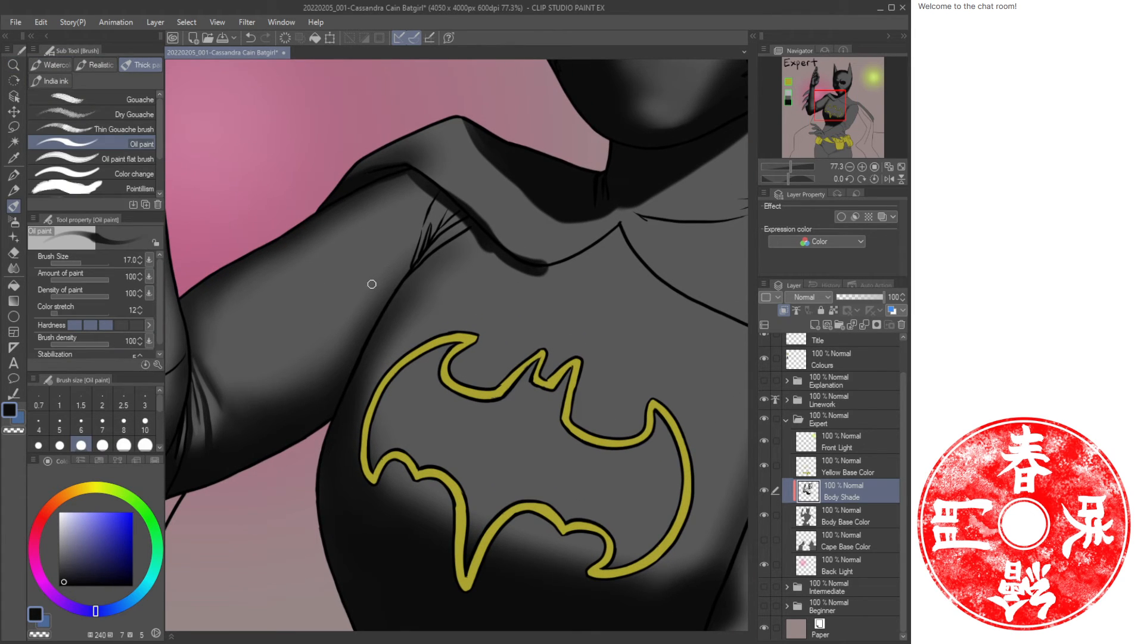
{"action": "key", "text": "bracketright"}
{"action": "key", "text": "bracketright"}
{"action": "key", "text": "bracketright"}
{"action": "key", "text": "bracketright"}
{"action": "key", "text": "ctrl+space"}
{"action": "left_click_drag", "start_coordinate": [411, 266], "coordinate": [372, 336]}
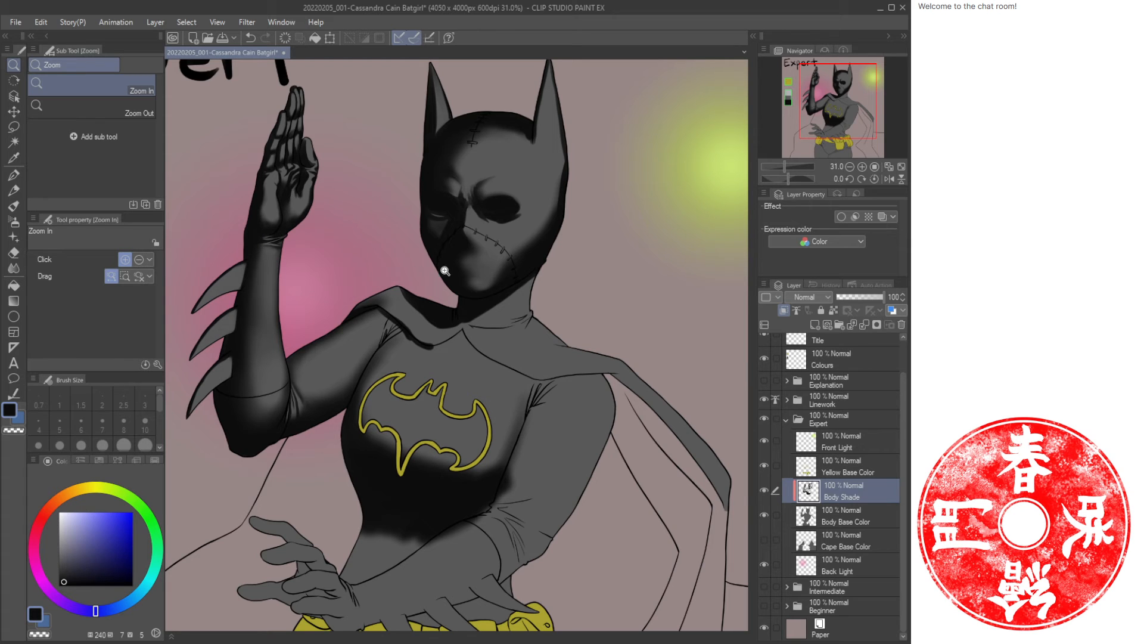
{"action": "left_click_drag", "start_coordinate": [420, 293], "coordinate": [438, 302]}
{"action": "left_click_drag", "start_coordinate": [631, 229], "coordinate": [465, 367]}
{"action": "left_click_drag", "start_coordinate": [448, 376], "coordinate": [522, 340]}
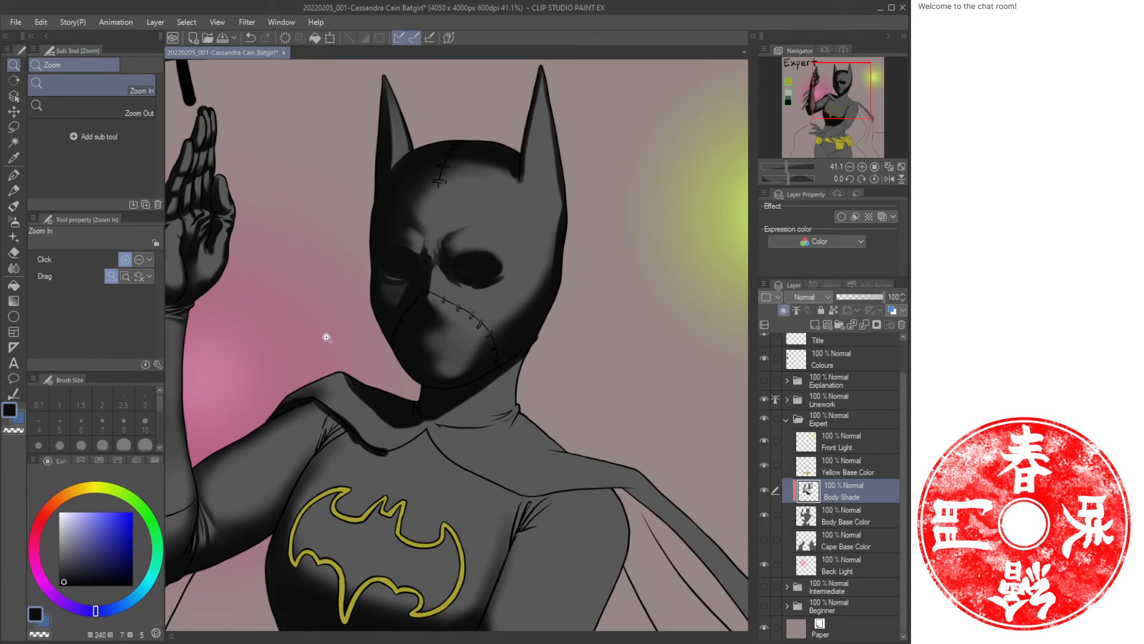
{"action": "key", "text": "b"}
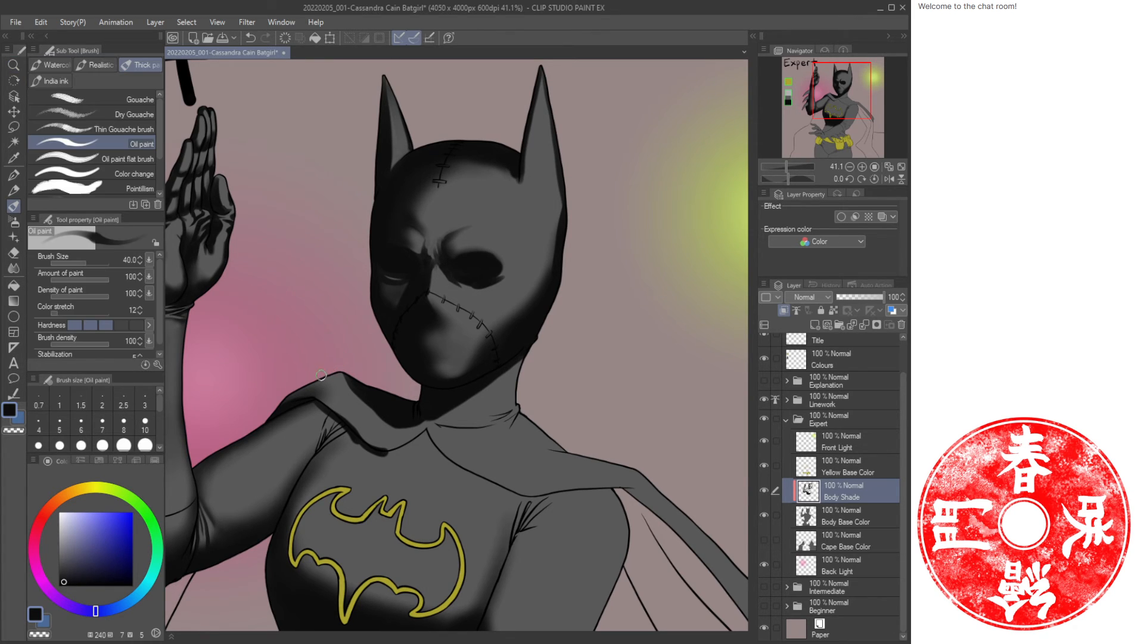
{"action": "mouse_move", "coordinate": [352, 376]}
{"action": "left_mouse_down"}
{"action": "mouse_move", "coordinate": [364, 403]}
{"action": "mouse_move", "coordinate": [342, 378]}
{"action": "mouse_move", "coordinate": [384, 419]}
{"action": "mouse_move", "coordinate": [333, 377]}
{"action": "mouse_move", "coordinate": [355, 404]}
{"action": "left_mouse_up"}
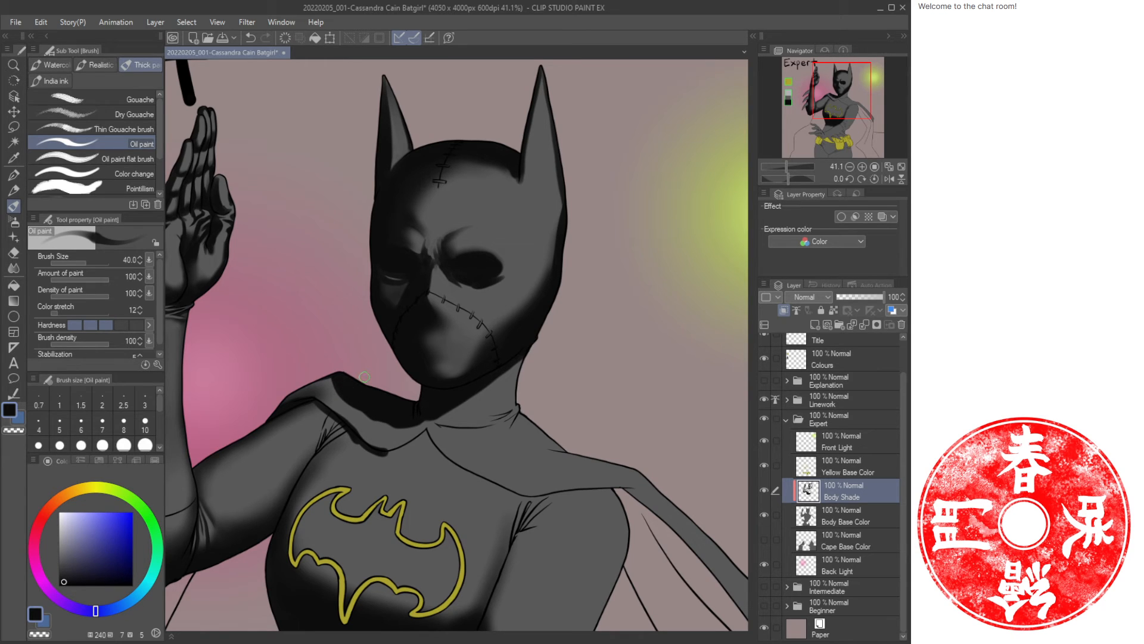
{"action": "left_click_drag", "start_coordinate": [292, 462], "coordinate": [349, 374]}
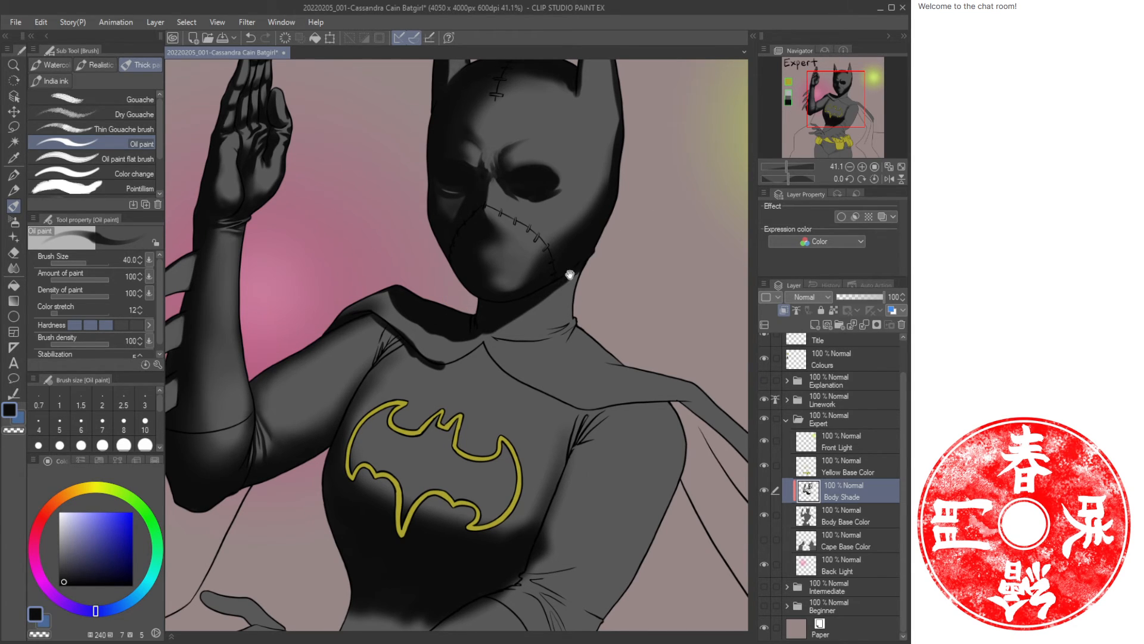
{"action": "mouse_move", "coordinate": [571, 274]}
{"action": "left_mouse_down"}
{"action": "mouse_move", "coordinate": [503, 279]}
{"action": "mouse_move", "coordinate": [572, 267]}
{"action": "left_mouse_up"}
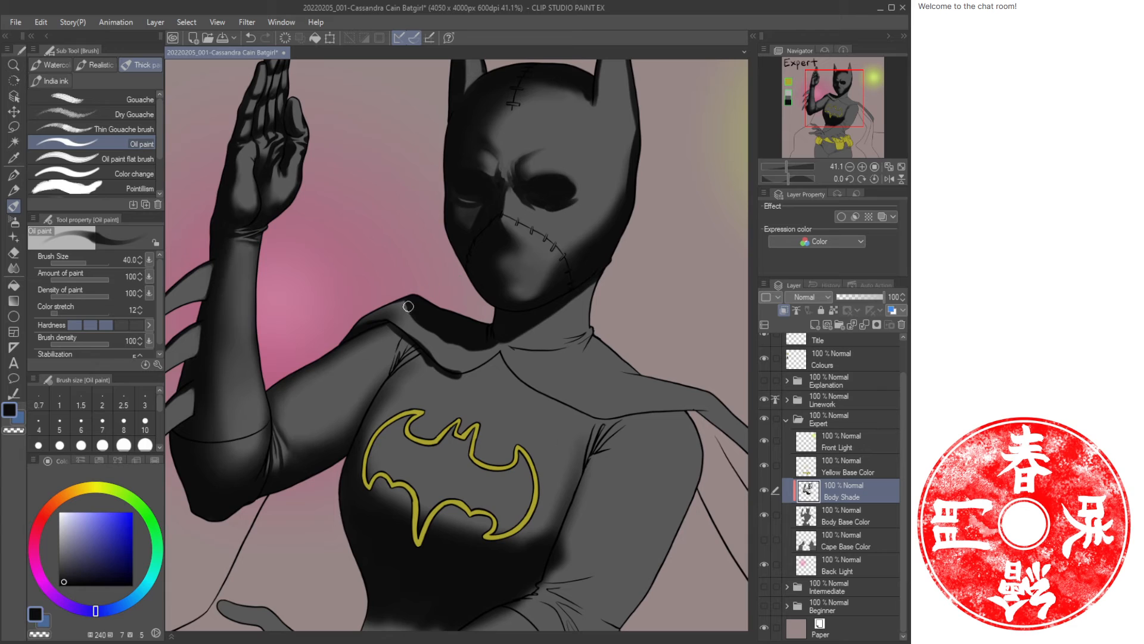
{"action": "left_click_drag", "start_coordinate": [337, 343], "coordinate": [370, 312]}
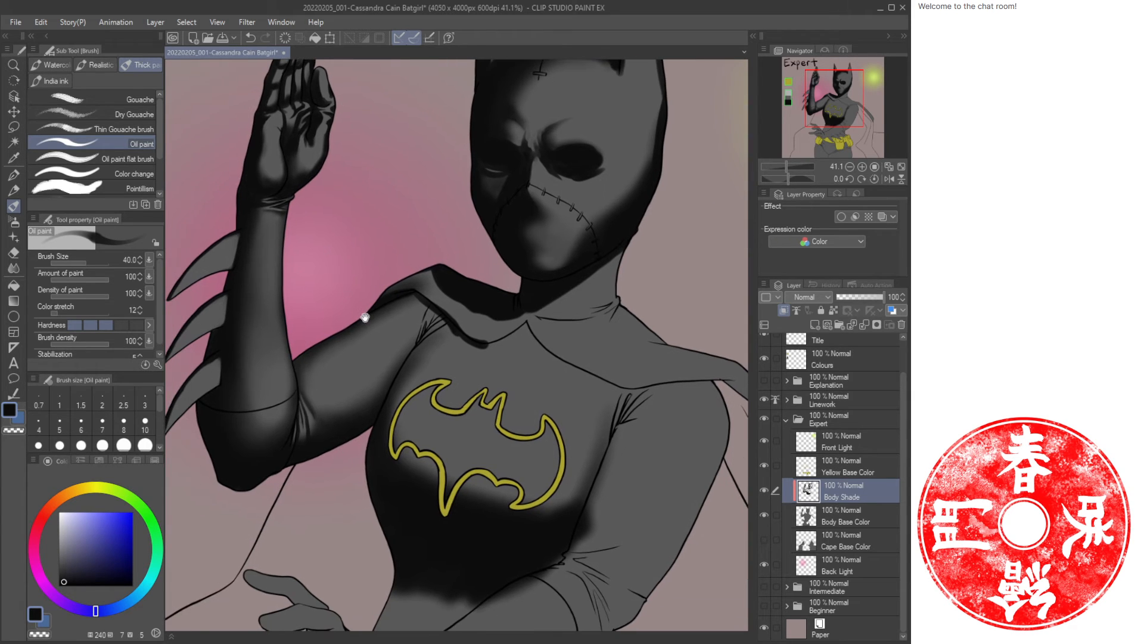
{"action": "left_click_drag", "start_coordinate": [406, 365], "coordinate": [416, 370]}
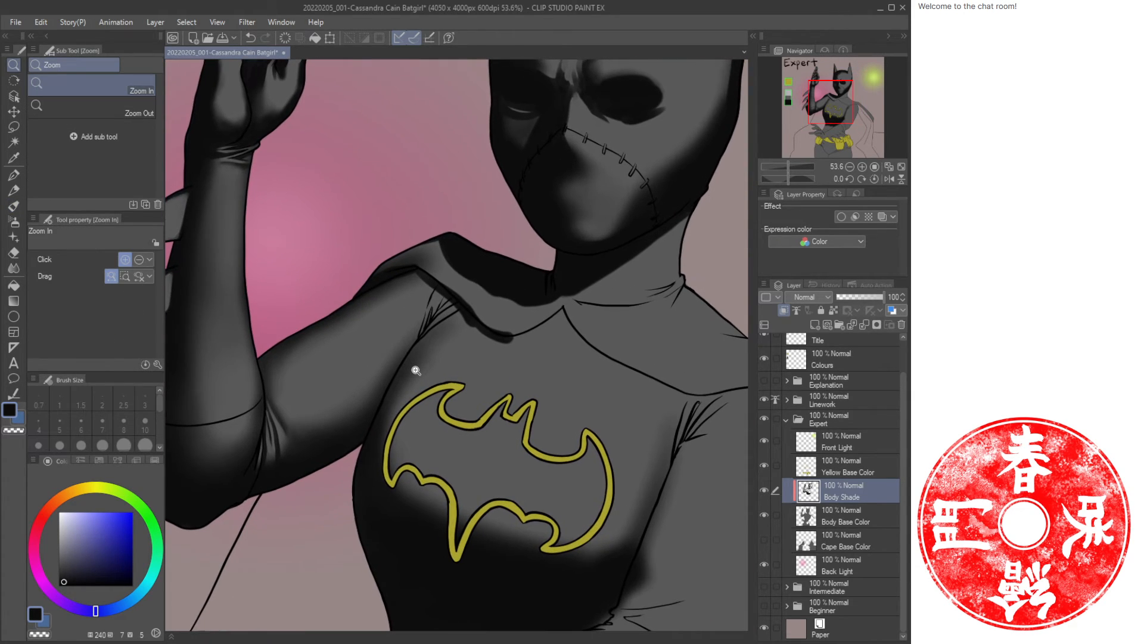
{"action": "left_click_drag", "start_coordinate": [347, 359], "coordinate": [356, 360]}
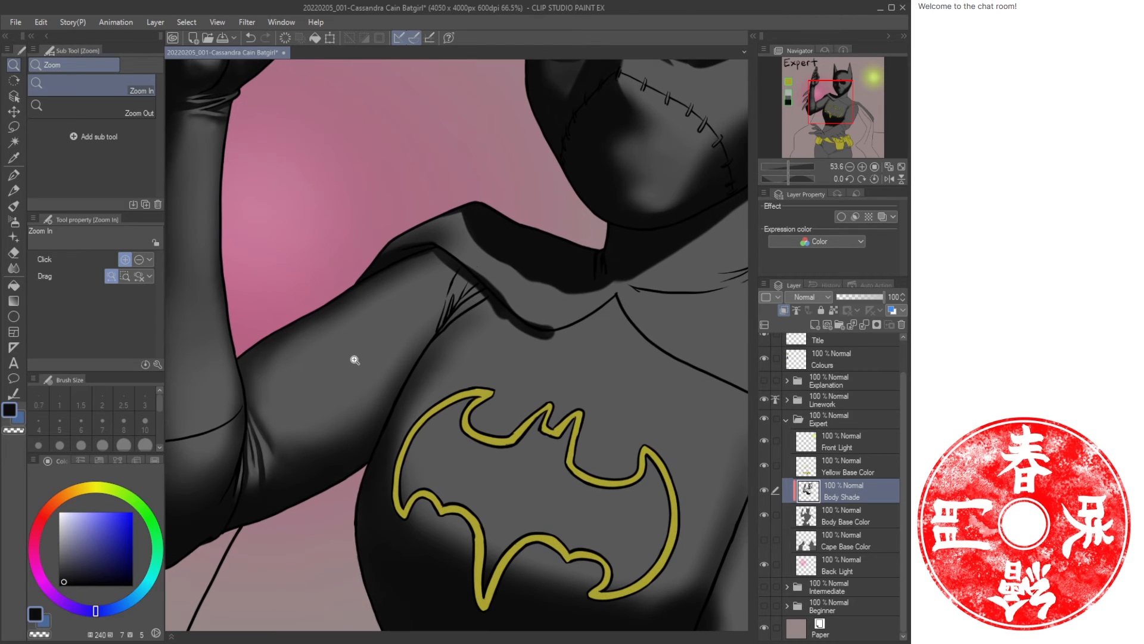
{"action": "mouse_move", "coordinate": [434, 335]}
{"action": "left_mouse_down"}
{"action": "mouse_move", "coordinate": [511, 315]}
{"action": "mouse_move", "coordinate": [440, 351]}
{"action": "mouse_move", "coordinate": [467, 345]}
{"action": "mouse_move", "coordinate": [476, 324]}
{"action": "mouse_move", "coordinate": [427, 345]}
{"action": "mouse_move", "coordinate": [415, 338]}
{"action": "mouse_move", "coordinate": [423, 346]}
{"action": "mouse_move", "coordinate": [445, 328]}
{"action": "mouse_move", "coordinate": [412, 386]}
{"action": "left_mouse_up"}
{"action": "key", "text": "bracketleft"}
{"action": "key", "text": "bracketleft"}
{"action": "key", "text": "bracketleft"}
{"action": "key", "text": "bracketleft"}
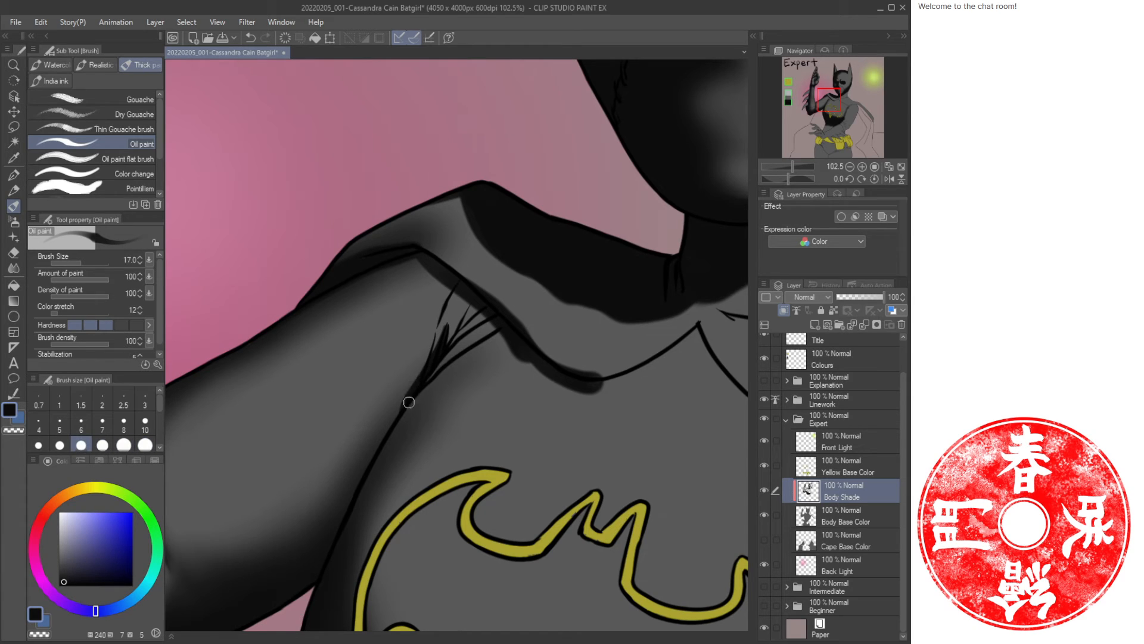
{"action": "mouse_move", "coordinate": [449, 281]}
{"action": "left_mouse_down"}
{"action": "mouse_move", "coordinate": [407, 403]}
{"action": "mouse_move", "coordinate": [441, 311]}
{"action": "mouse_move", "coordinate": [418, 355]}
{"action": "left_mouse_up"}
Add several more oil-paint fold strokes in the armpit crease, alternating the two colours.
{"action": "key", "text": "c"}
{"action": "left_click_drag", "start_coordinate": [433, 299], "coordinate": [418, 358]}
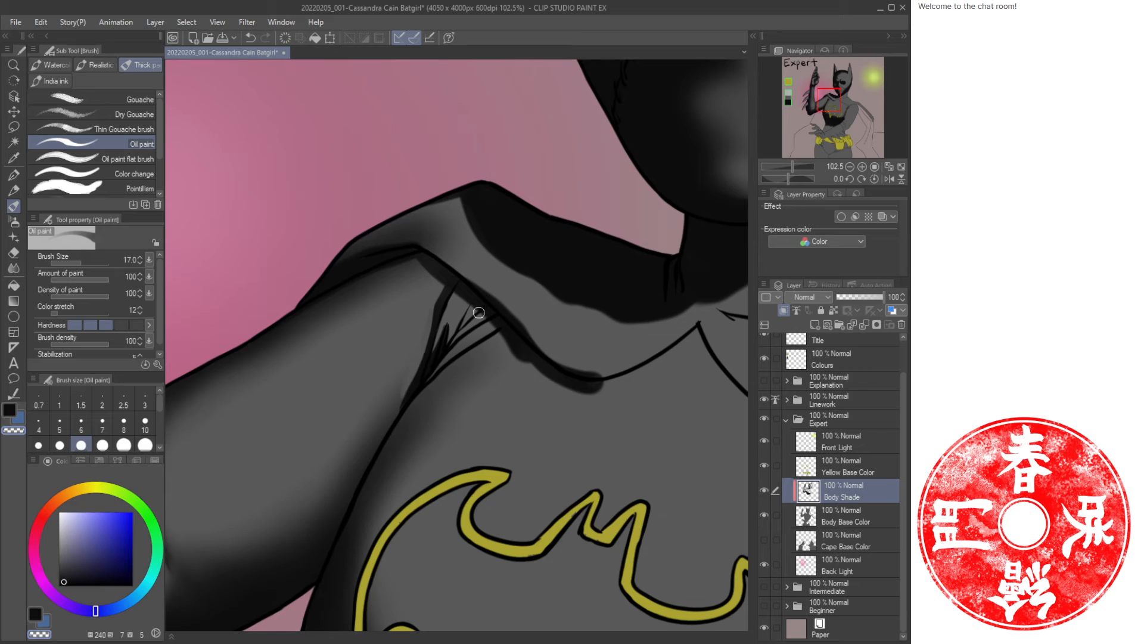
{"action": "key", "text": "c"}
{"action": "mouse_move", "coordinate": [475, 303]}
{"action": "left_mouse_down"}
{"action": "mouse_move", "coordinate": [449, 342]}
{"action": "mouse_move", "coordinate": [472, 337]}
{"action": "mouse_move", "coordinate": [448, 353]}
{"action": "mouse_move", "coordinate": [486, 326]}
{"action": "mouse_move", "coordinate": [481, 343]}
{"action": "mouse_move", "coordinate": [496, 336]}
{"action": "mouse_move", "coordinate": [444, 368]}
{"action": "left_mouse_up"}
{"action": "left_click_drag", "start_coordinate": [453, 359], "coordinate": [430, 373]}
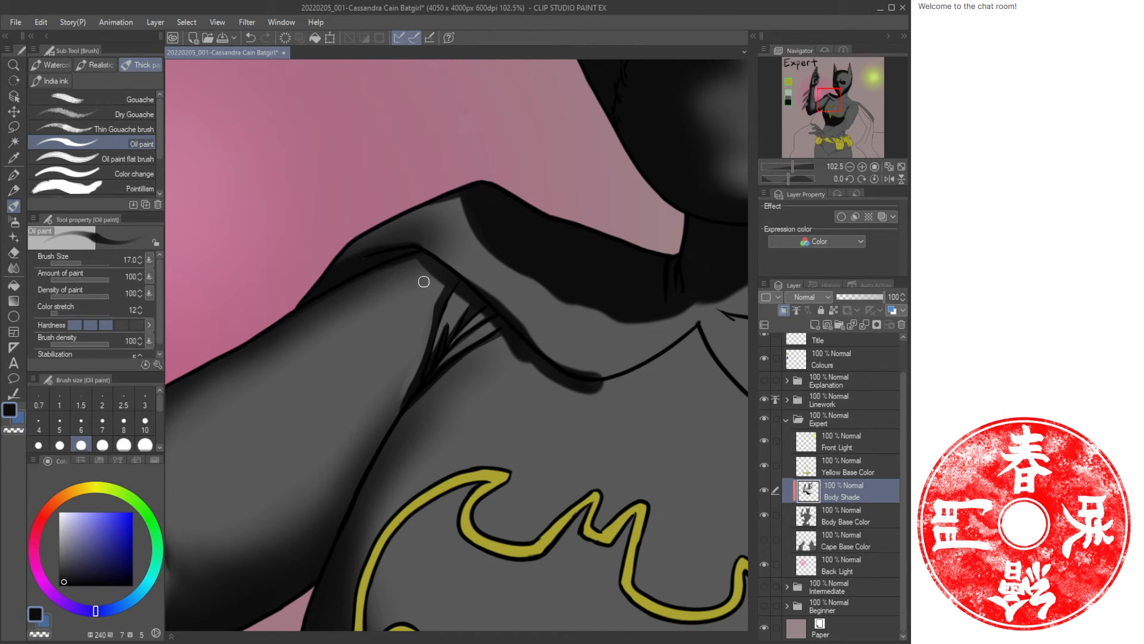
{"action": "left_click_drag", "start_coordinate": [424, 282], "coordinate": [391, 422]}
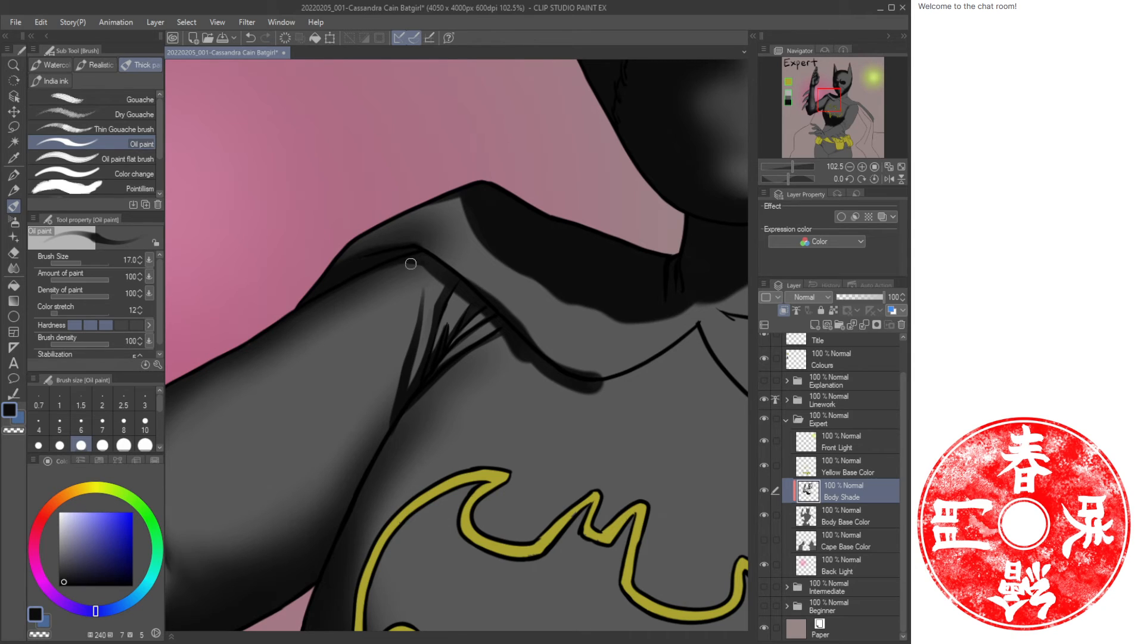
Soften the armpit folds with airbrush strokes using a 50 brush along the crease.
{"action": "key", "text": "b"}
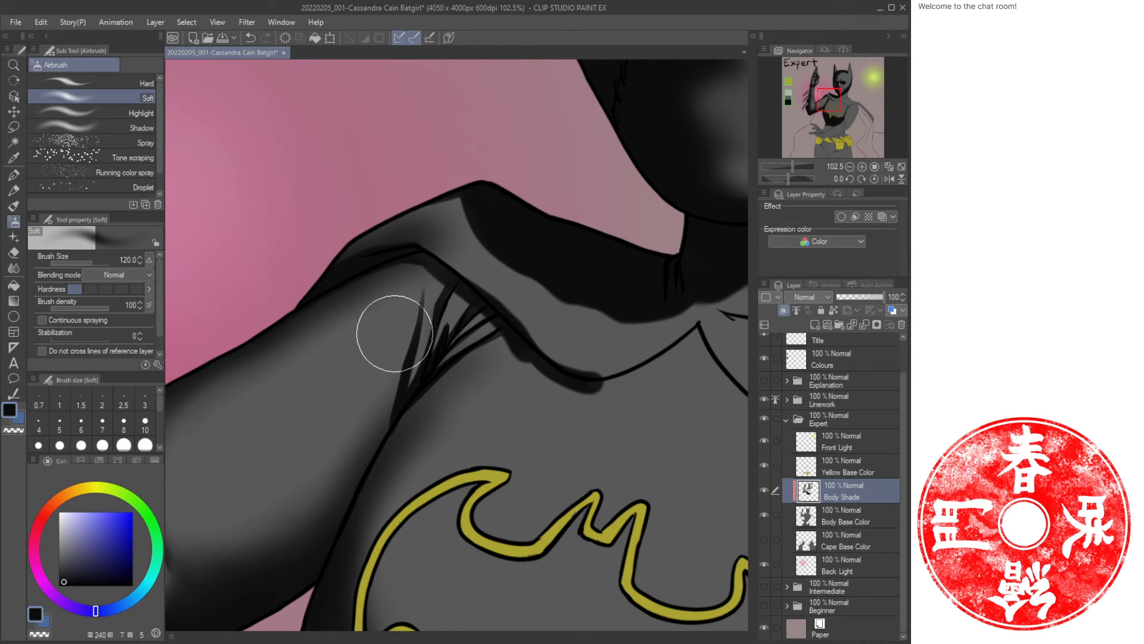
{"action": "key", "text": "bracketleft"}
{"action": "key", "text": "bracketleft"}
{"action": "key", "text": "bracketleft"}
{"action": "key", "text": "bracketleft"}
{"action": "key", "text": "bracketleft"}
{"action": "left_click_drag", "start_coordinate": [412, 309], "coordinate": [377, 435]}
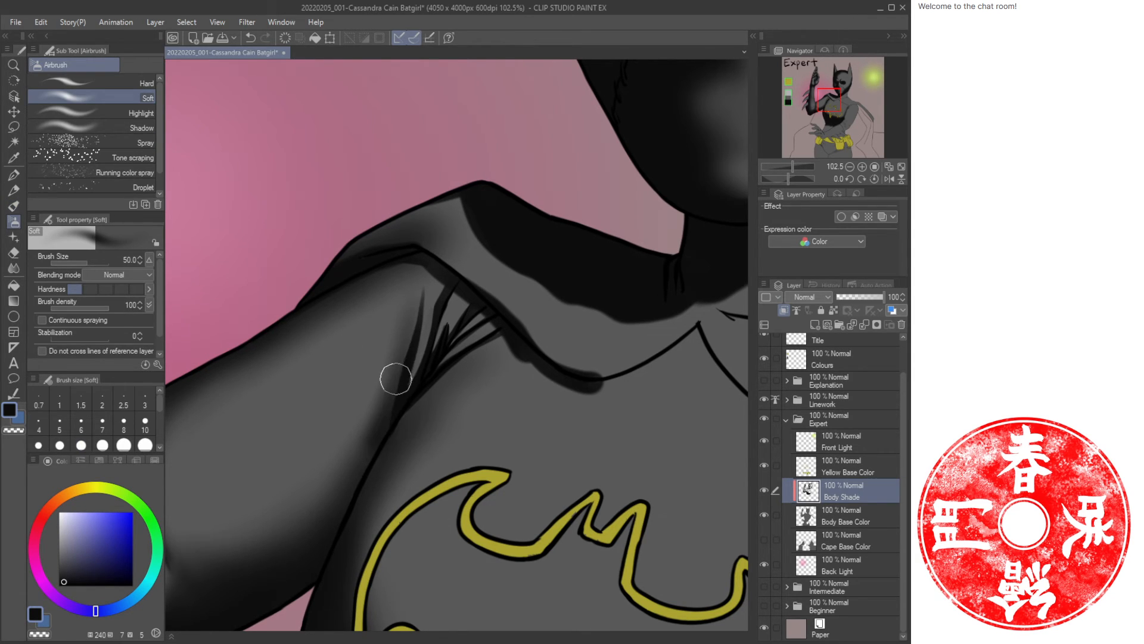
{"action": "left_click_drag", "start_coordinate": [395, 378], "coordinate": [342, 500]}
Add another oil-paint fold stroke with a 20 brush at the lower end of the armpit crease.
{"action": "key", "text": "ctrl+space"}
{"action": "mouse_move", "coordinate": [383, 410]}
{"action": "left_mouse_down"}
{"action": "mouse_move", "coordinate": [331, 440]}
{"action": "mouse_move", "coordinate": [379, 422]}
{"action": "left_mouse_up"}
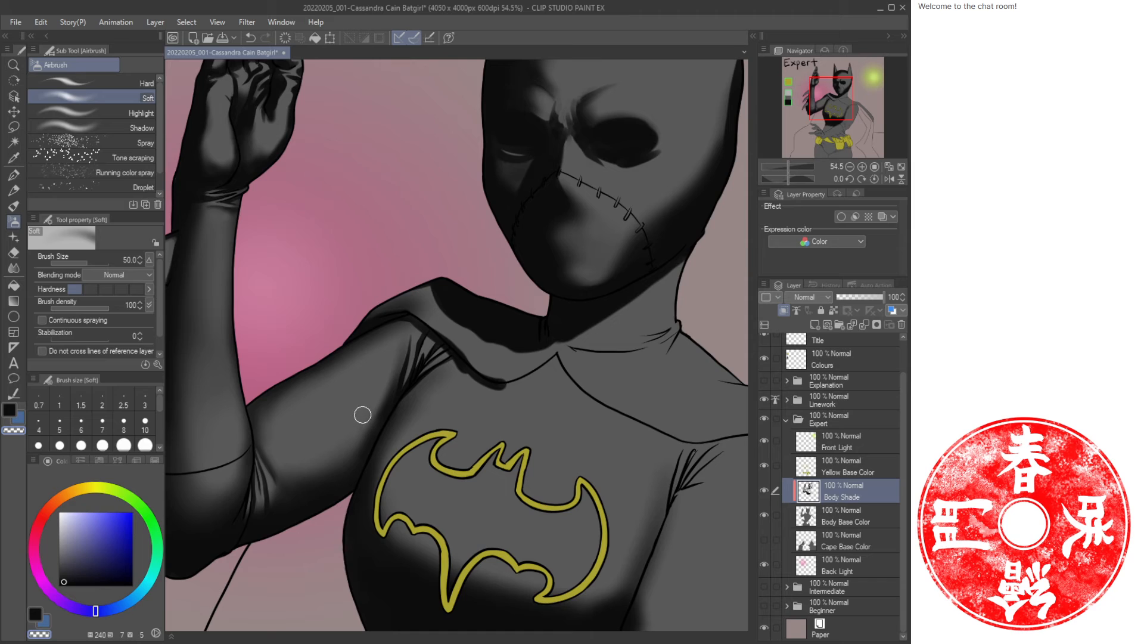
{"action": "key", "text": "bracketright"}
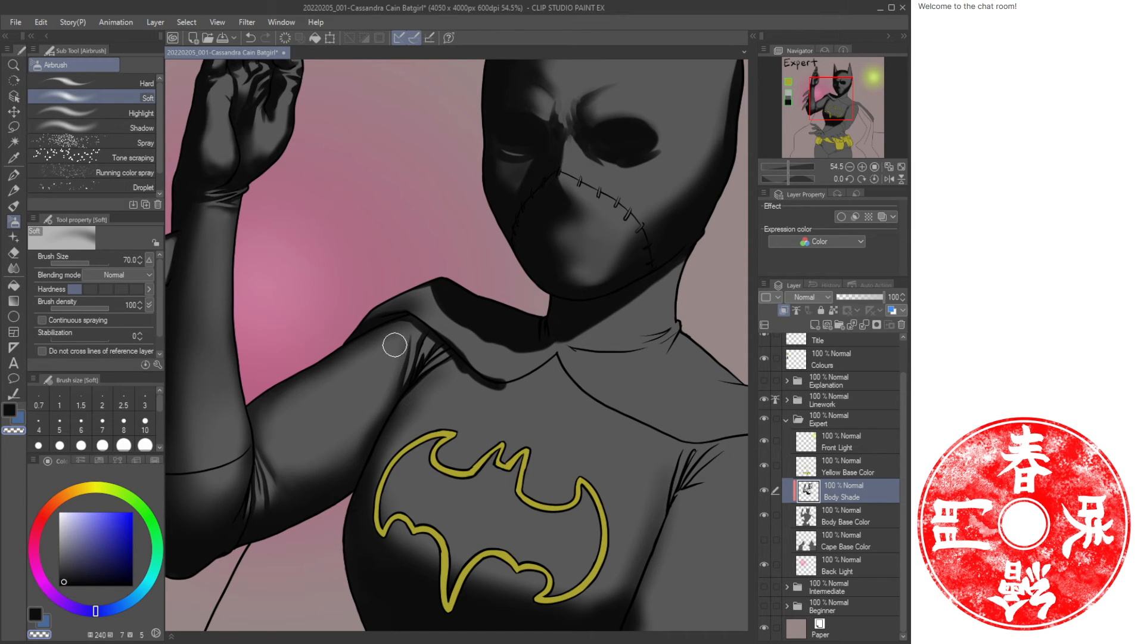
{"action": "key", "text": "bracketright"}
{"action": "key", "text": "bracketright"}
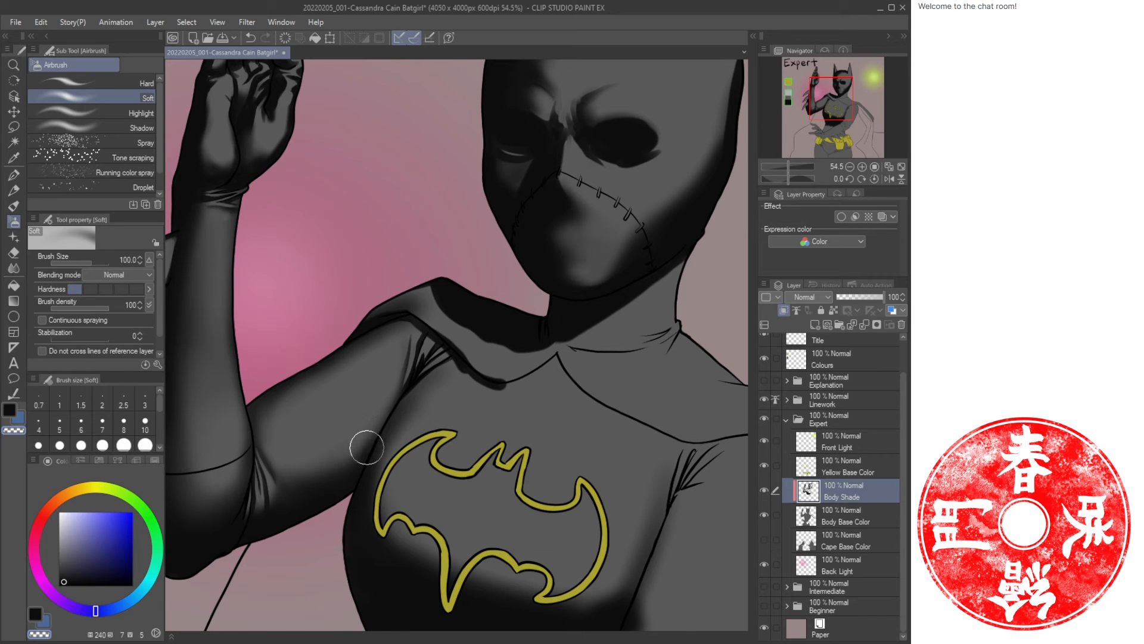
{"action": "key", "text": "bracketright"}
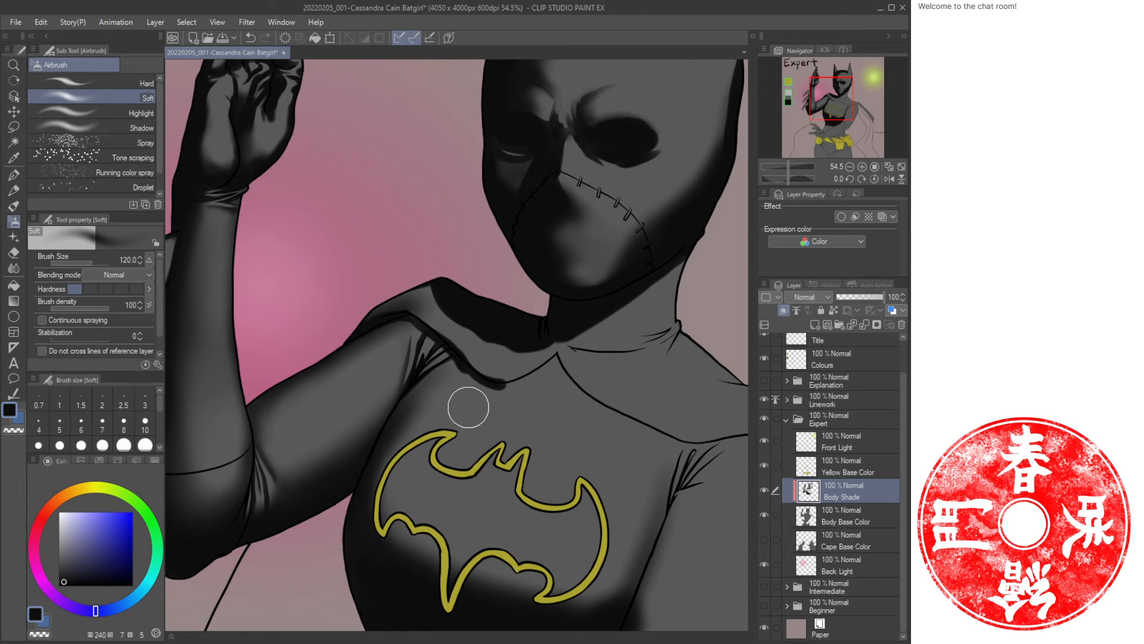
{"action": "key", "text": "slash"}
{"action": "left_click_drag", "start_coordinate": [410, 399], "coordinate": [435, 388]}
{"action": "key", "text": "b"}
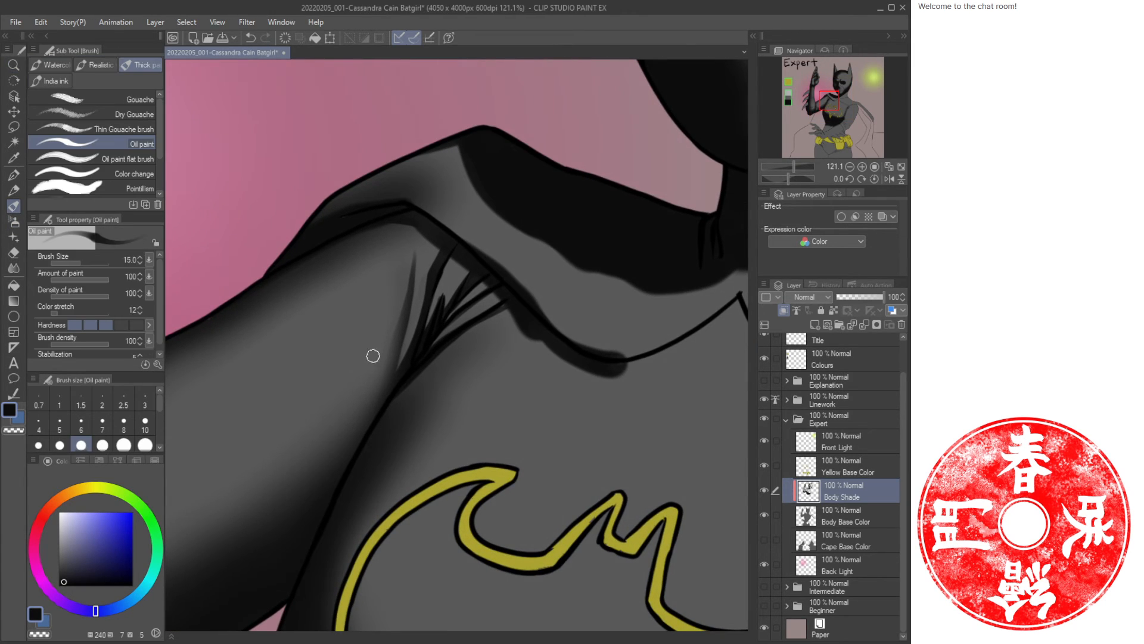
{"action": "key", "text": "bracketleft"}
{"action": "key", "text": "bracketleft"}
{"action": "key", "text": "bracketright"}
{"action": "key", "text": "bracketright"}
{"action": "key", "text": "bracketright"}
{"action": "key", "text": "bracketright"}
{"action": "key", "text": "bracketright"}
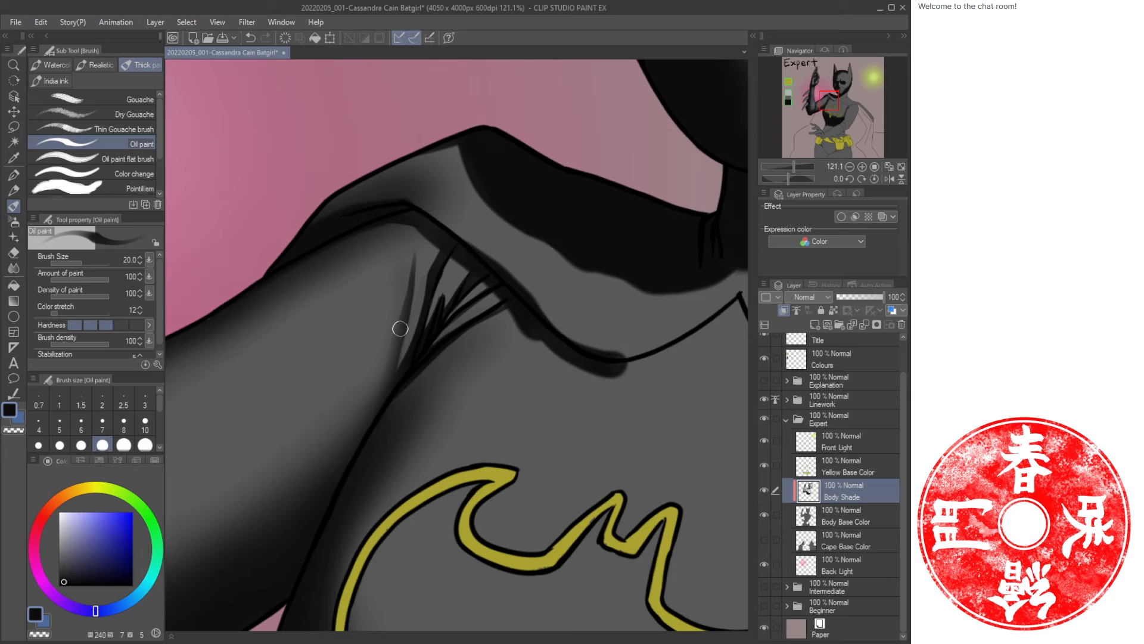
{"action": "mouse_move", "coordinate": [401, 329]}
{"action": "left_mouse_down"}
{"action": "mouse_move", "coordinate": [382, 404]}
{"action": "mouse_move", "coordinate": [393, 376]}
{"action": "left_mouse_up"}
Lasso-select the chest area around the bat emblem.
{"action": "key", "text": "slash"}
{"action": "mouse_move", "coordinate": [465, 411]}
{"action": "left_mouse_down"}
{"action": "mouse_move", "coordinate": [411, 361]}
{"action": "mouse_move", "coordinate": [373, 375]}
{"action": "mouse_move", "coordinate": [391, 353]}
{"action": "mouse_move", "coordinate": [357, 357]}
{"action": "mouse_move", "coordinate": [386, 363]}
{"action": "mouse_move", "coordinate": [392, 313]}
{"action": "left_mouse_up"}
{"action": "key", "text": "b"}
{"action": "key", "text": "slash"}
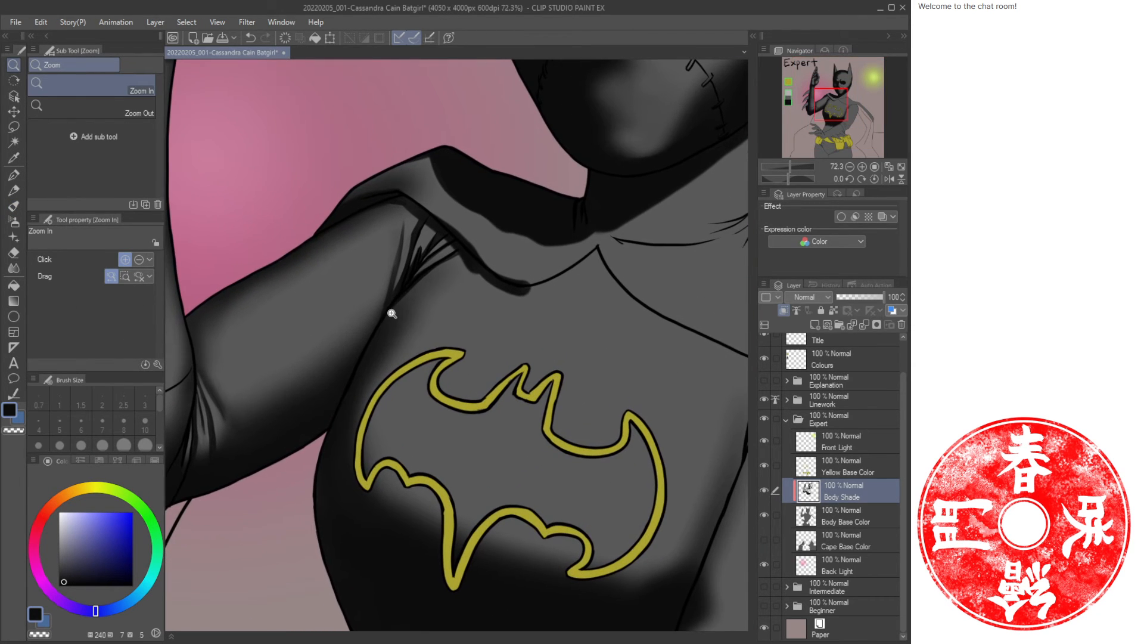
{"action": "key", "text": "m"}
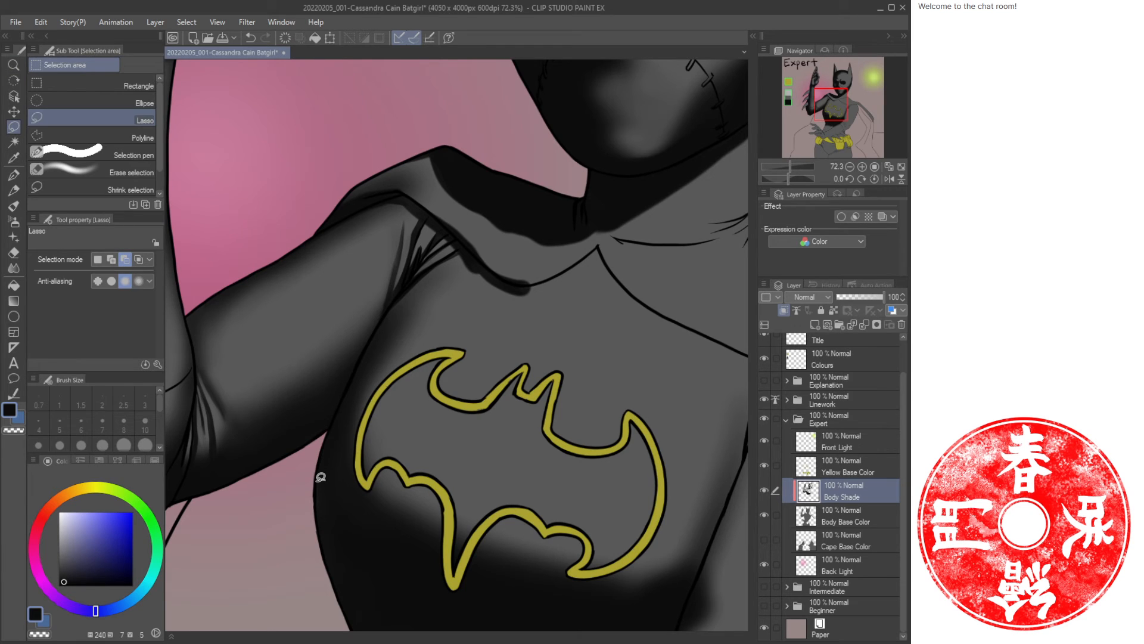
{"action": "mouse_move", "coordinate": [320, 477]}
{"action": "left_mouse_down"}
{"action": "mouse_move", "coordinate": [378, 326]}
{"action": "mouse_move", "coordinate": [402, 291]}
{"action": "mouse_move", "coordinate": [463, 248]}
{"action": "mouse_move", "coordinate": [529, 235]}
{"action": "mouse_move", "coordinate": [662, 261]}
{"action": "mouse_move", "coordinate": [685, 419]}
{"action": "mouse_move", "coordinate": [605, 564]}
{"action": "mouse_move", "coordinate": [492, 600]}
{"action": "mouse_move", "coordinate": [281, 551]}
{"action": "left_mouse_up"}
{"action": "left_click_drag", "start_coordinate": [406, 554], "coordinate": [318, 440]}
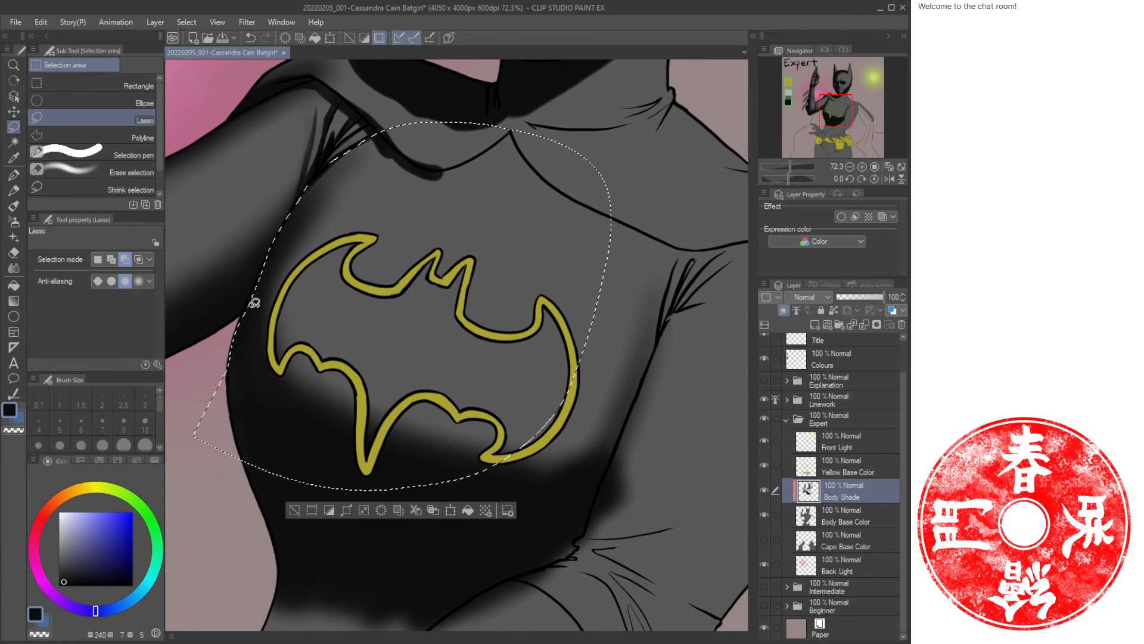
{"action": "mouse_move", "coordinate": [254, 303]}
{"action": "left_mouse_down"}
{"action": "mouse_move", "coordinate": [224, 351]}
{"action": "mouse_move", "coordinate": [230, 508]}
{"action": "mouse_move", "coordinate": [477, 565]}
{"action": "mouse_move", "coordinate": [639, 477]}
{"action": "mouse_move", "coordinate": [687, 210]}
{"action": "mouse_move", "coordinate": [500, 113]}
{"action": "left_mouse_up"}
Airbrush soft shading over the selected chest area with a 200 soft airbrush, switching between the two colours.
{"action": "key", "text": "ctrl+space"}
{"action": "mouse_move", "coordinate": [549, 345]}
{"action": "left_mouse_down"}
{"action": "mouse_move", "coordinate": [519, 343]}
{"action": "mouse_move", "coordinate": [554, 334]}
{"action": "left_mouse_up"}
{"action": "left_click_drag", "start_coordinate": [554, 333], "coordinate": [506, 382]}
{"action": "key", "text": "b"}
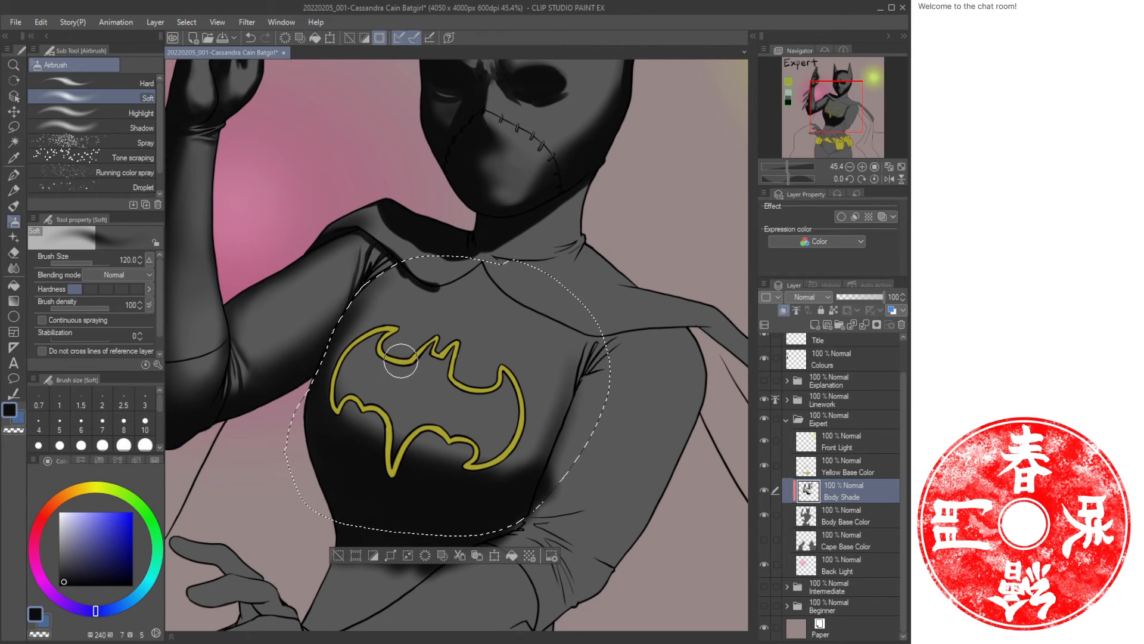
{"action": "key", "text": "]"}
{"action": "key", "text": "]"}
{"action": "key", "text": "]"}
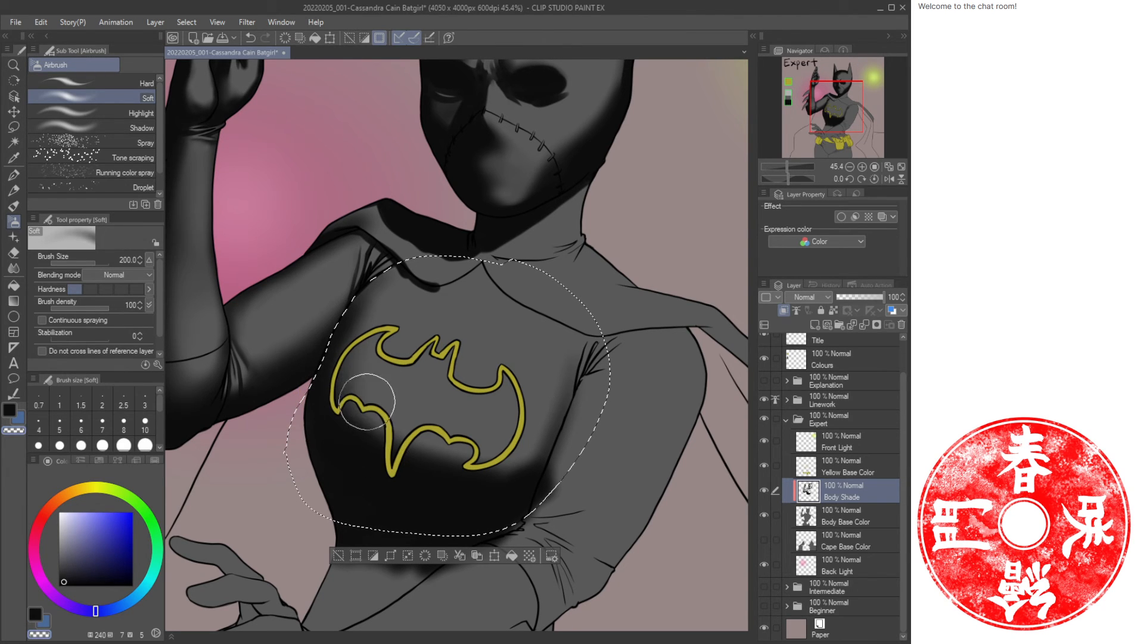
{"action": "left_click_drag", "start_coordinate": [367, 402], "coordinate": [380, 431]}
{"action": "key", "text": "c"}
{"action": "left_click_drag", "start_coordinate": [391, 269], "coordinate": [327, 391]}
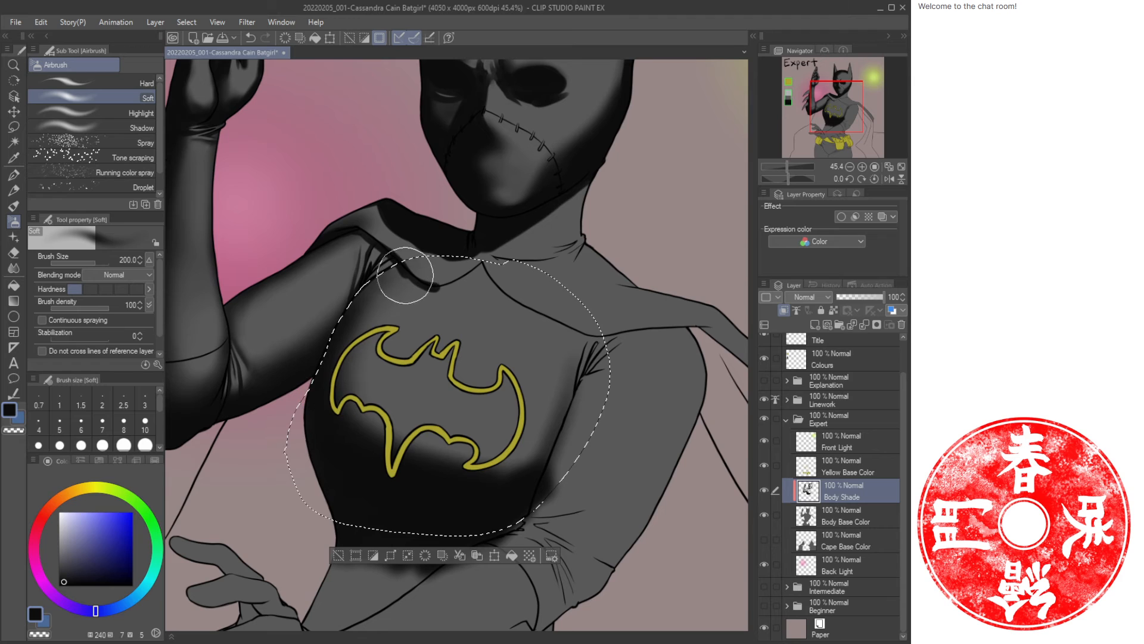
{"action": "key", "text": "c"}
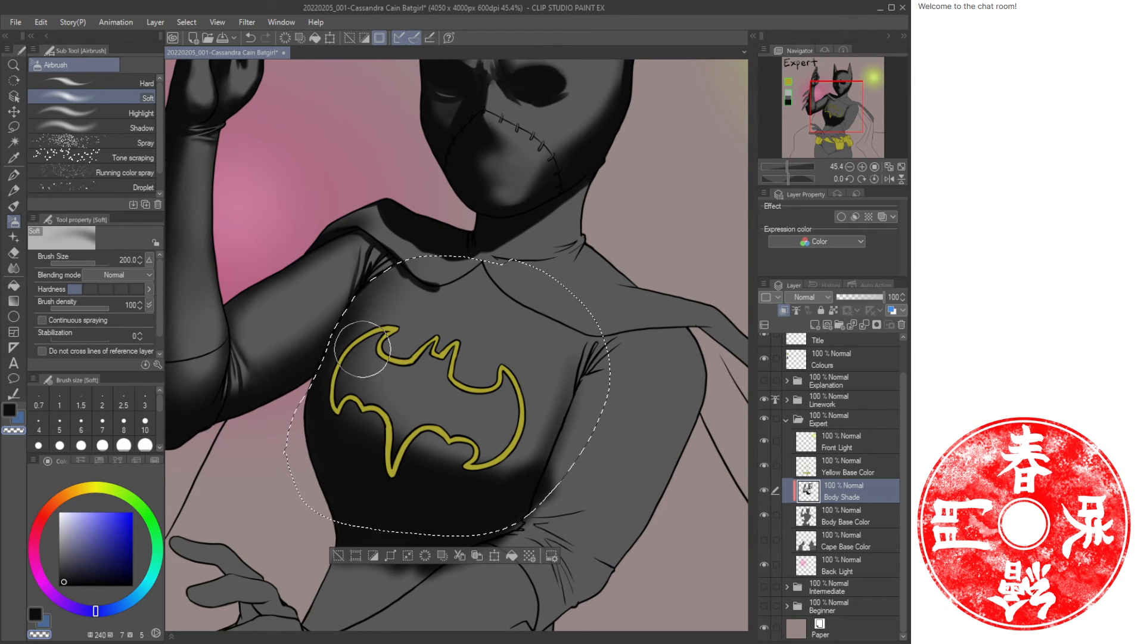
Continue airbrushing shadows and highlights across the chest and shoulder inside the selection, alternating the two colours.
{"action": "left_click_drag", "start_coordinate": [370, 356], "coordinate": [454, 447]}
{"action": "left_click_drag", "start_coordinate": [356, 395], "coordinate": [488, 444]}
{"action": "left_click_drag", "start_coordinate": [509, 359], "coordinate": [408, 394]}
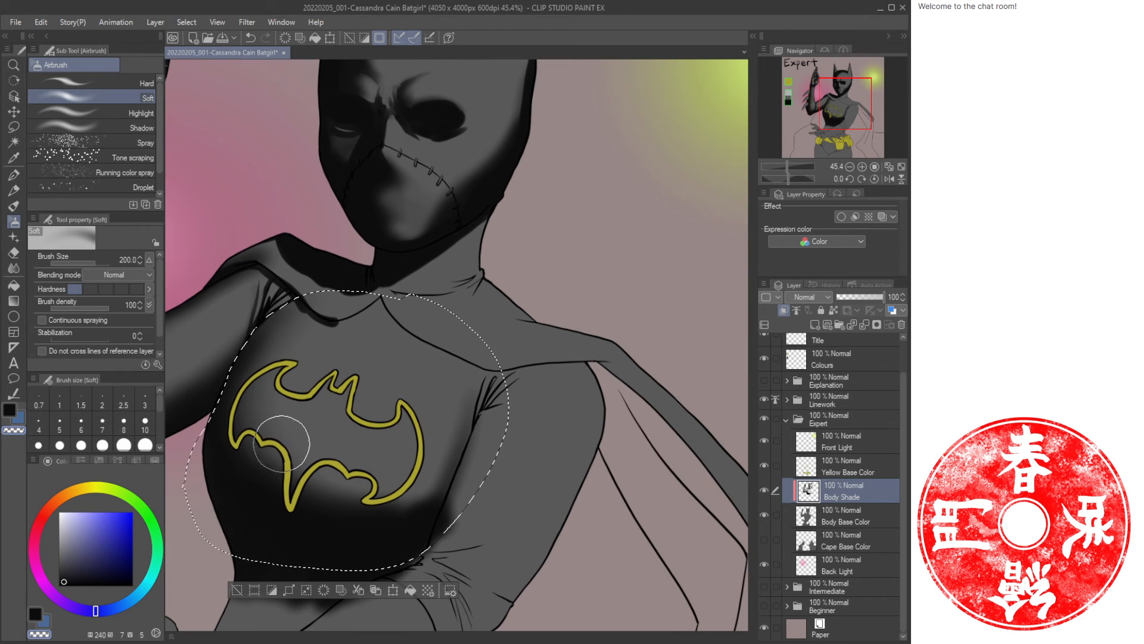
{"action": "mouse_move", "coordinate": [281, 444]}
{"action": "left_mouse_down"}
{"action": "mouse_move", "coordinate": [383, 472]}
{"action": "mouse_move", "coordinate": [440, 456]}
{"action": "mouse_move", "coordinate": [335, 470]}
{"action": "mouse_move", "coordinate": [265, 431]}
{"action": "mouse_move", "coordinate": [308, 457]}
{"action": "mouse_move", "coordinate": [286, 445]}
{"action": "mouse_move", "coordinate": [278, 471]}
{"action": "mouse_move", "coordinate": [258, 481]}
{"action": "mouse_move", "coordinate": [236, 460]}
{"action": "mouse_move", "coordinate": [367, 516]}
{"action": "mouse_move", "coordinate": [327, 492]}
{"action": "mouse_move", "coordinate": [222, 467]}
{"action": "mouse_move", "coordinate": [399, 518]}
{"action": "mouse_move", "coordinate": [305, 486]}
{"action": "mouse_move", "coordinate": [328, 502]}
{"action": "mouse_move", "coordinate": [408, 505]}
{"action": "mouse_move", "coordinate": [457, 480]}
{"action": "mouse_move", "coordinate": [432, 505]}
{"action": "mouse_move", "coordinate": [481, 448]}
{"action": "mouse_move", "coordinate": [485, 417]}
{"action": "left_mouse_up"}
{"action": "key", "text": "c"}
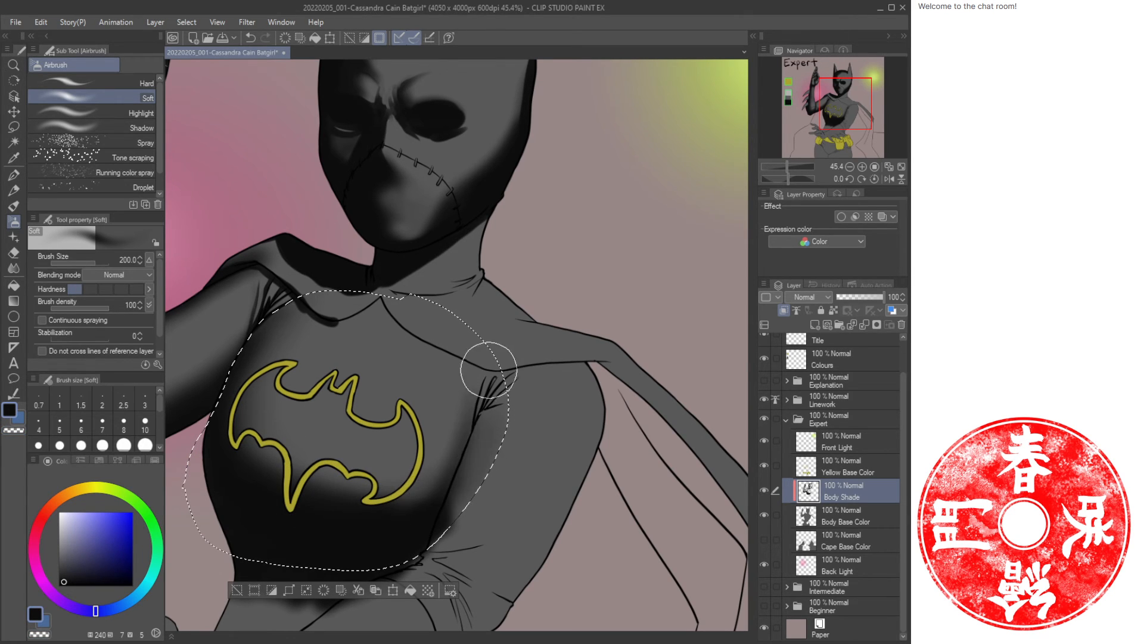
{"action": "mouse_move", "coordinate": [489, 369]}
{"action": "left_mouse_down"}
{"action": "mouse_move", "coordinate": [477, 425]}
{"action": "mouse_move", "coordinate": [469, 360]}
{"action": "mouse_move", "coordinate": [478, 444]}
{"action": "mouse_move", "coordinate": [475, 412]}
{"action": "mouse_move", "coordinate": [462, 403]}
{"action": "mouse_move", "coordinate": [406, 506]}
{"action": "mouse_move", "coordinate": [444, 485]}
{"action": "mouse_move", "coordinate": [372, 514]}
{"action": "mouse_move", "coordinate": [455, 497]}
{"action": "left_mouse_up"}
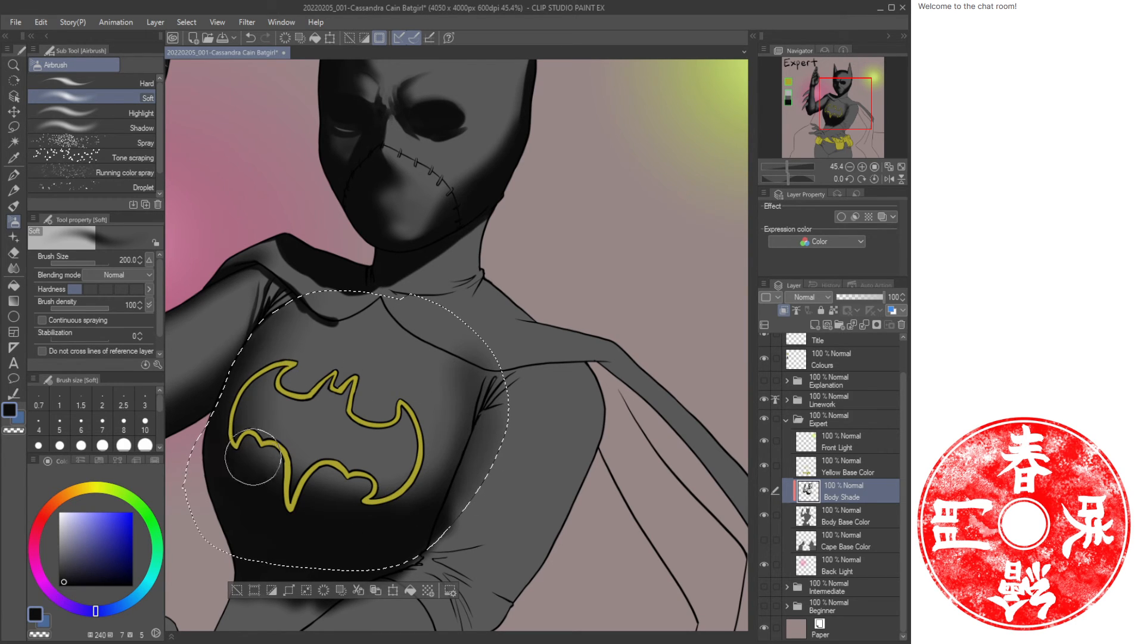
{"action": "key", "text": "c"}
{"action": "left_click_drag", "start_coordinate": [482, 385], "coordinate": [440, 363]}
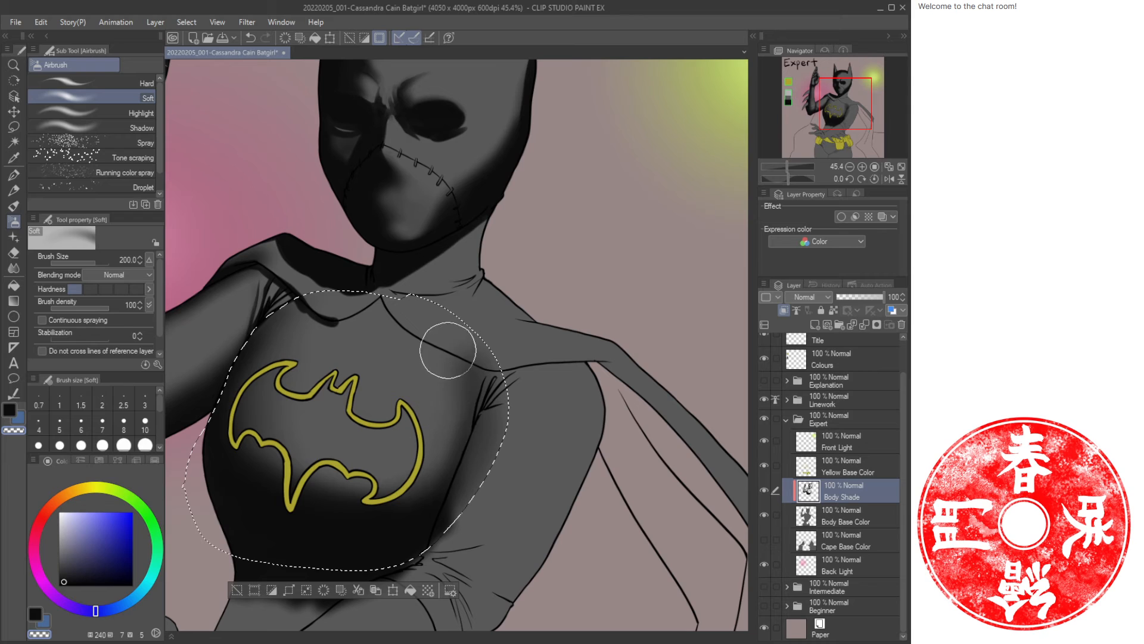
Deselect the chest area.
{"action": "key", "text": "/"}
{"action": "left_click_drag", "start_coordinate": [422, 429], "coordinate": [403, 367]}
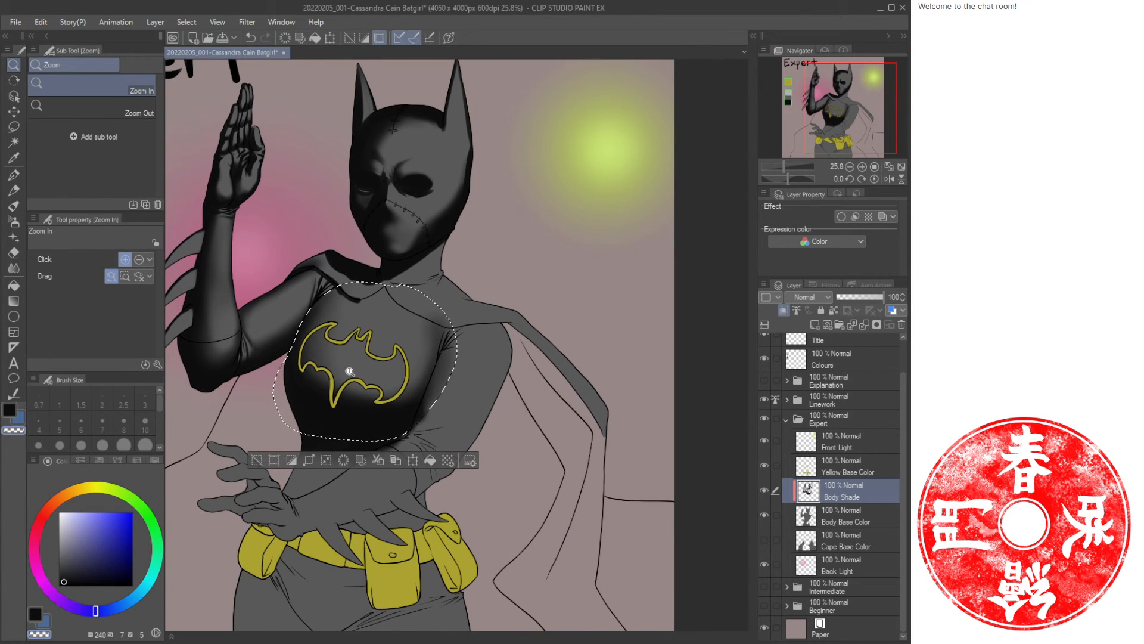
{"action": "left_click_drag", "start_coordinate": [349, 371], "coordinate": [386, 406]}
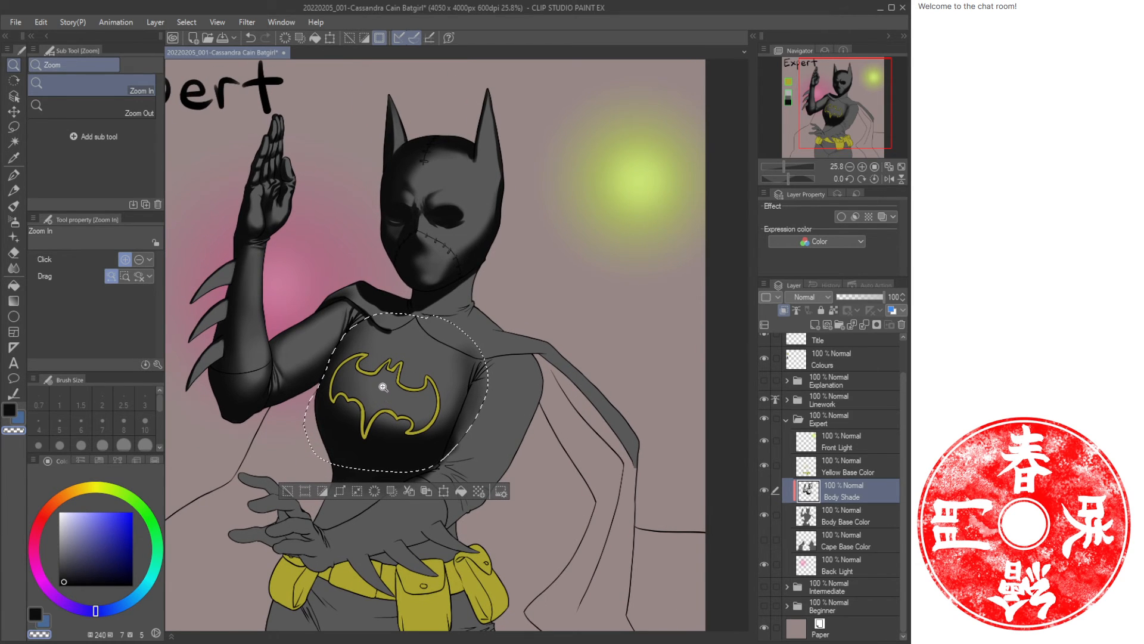
{"action": "key", "text": "ctrl+d"}
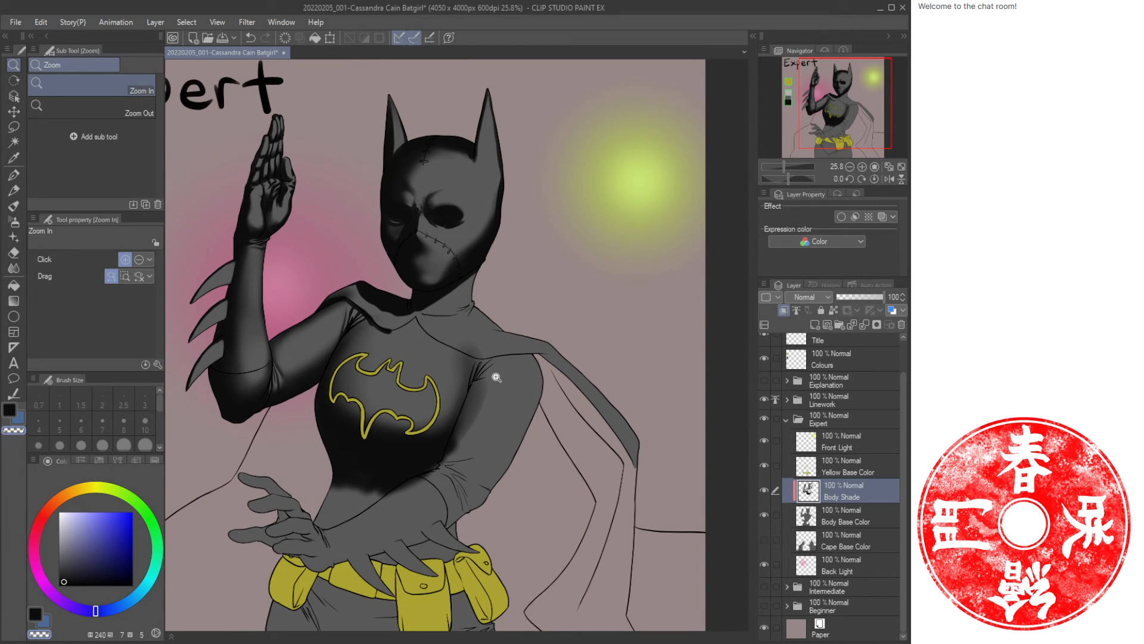
{"action": "left_click_drag", "start_coordinate": [495, 378], "coordinate": [504, 374]}
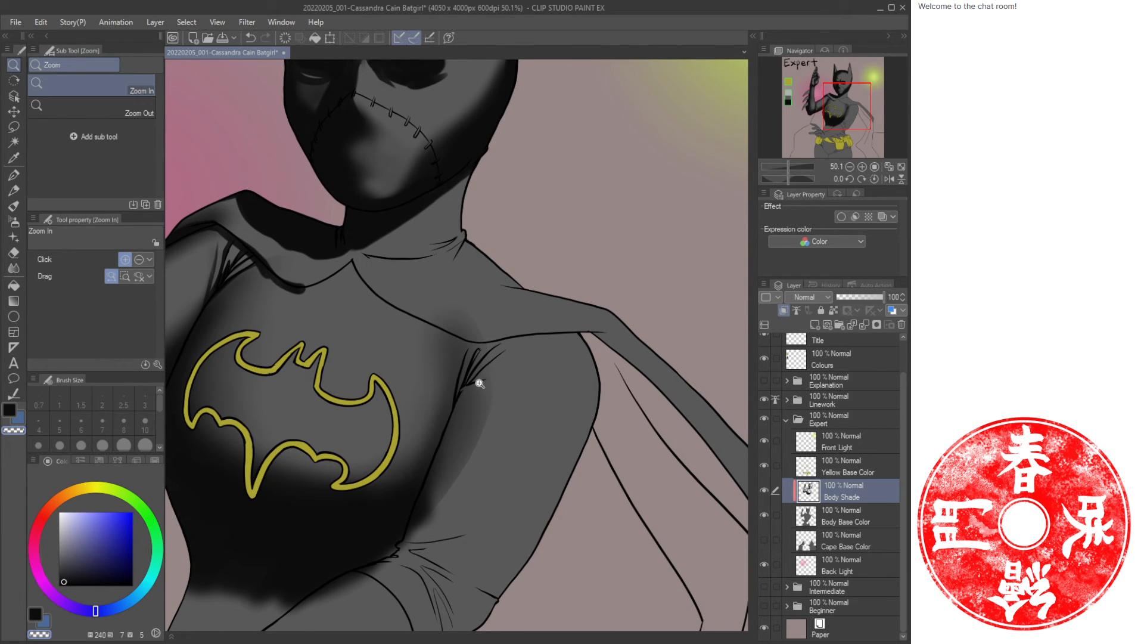
Add an oil-paint stroke with a 20 brush below the collar and save the document.
{"action": "key", "text": "b"}
{"action": "left_click_drag", "start_coordinate": [301, 306], "coordinate": [409, 332]}
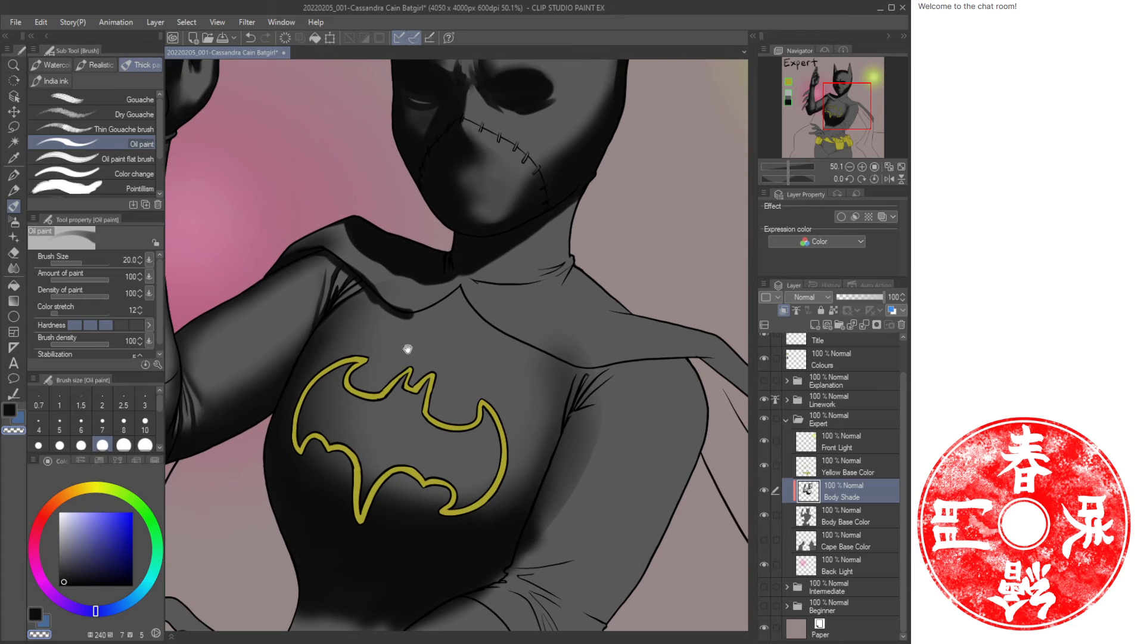
{"action": "left_click", "coordinate": [902, 166]}
{"action": "key", "text": "ctrl+s"}
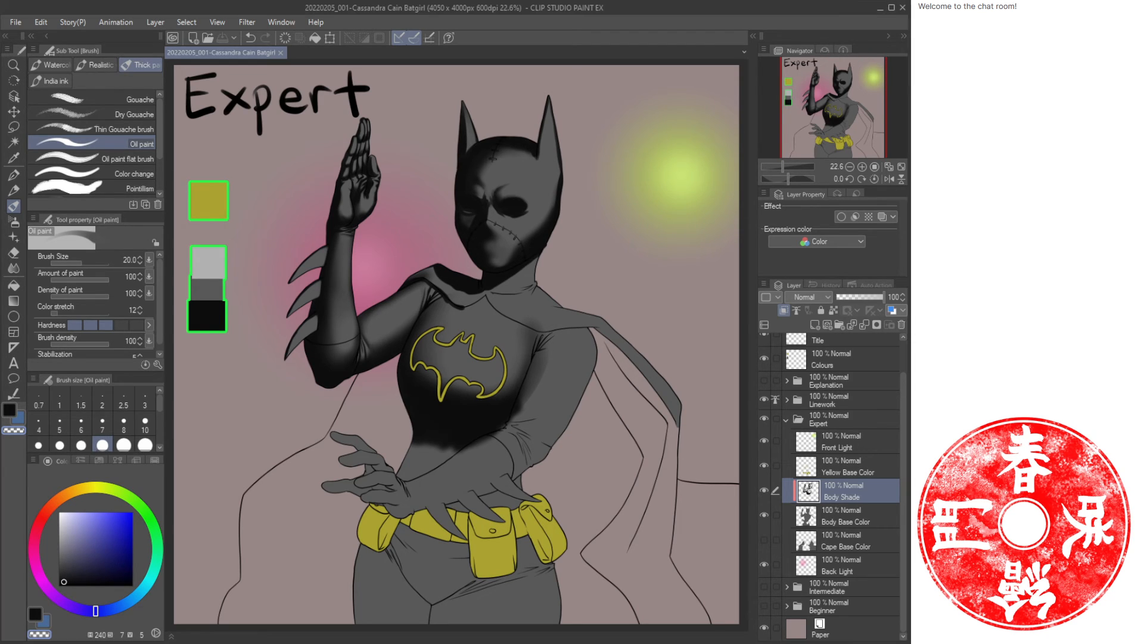
Paint dark shading under the collar at the base of the neck with the Oil paint brush at size 25.
{"action": "key", "text": "slash"}
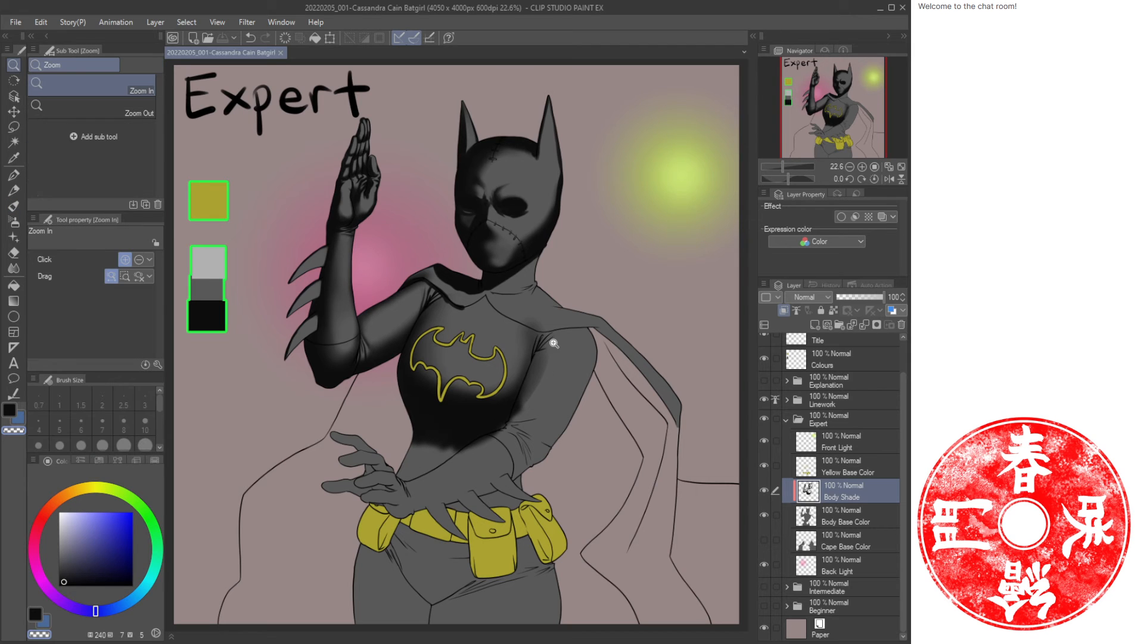
{"action": "mouse_move", "coordinate": [509, 271]}
{"action": "left_mouse_down"}
{"action": "mouse_move", "coordinate": [531, 280]}
{"action": "mouse_move", "coordinate": [510, 276]}
{"action": "left_mouse_up"}
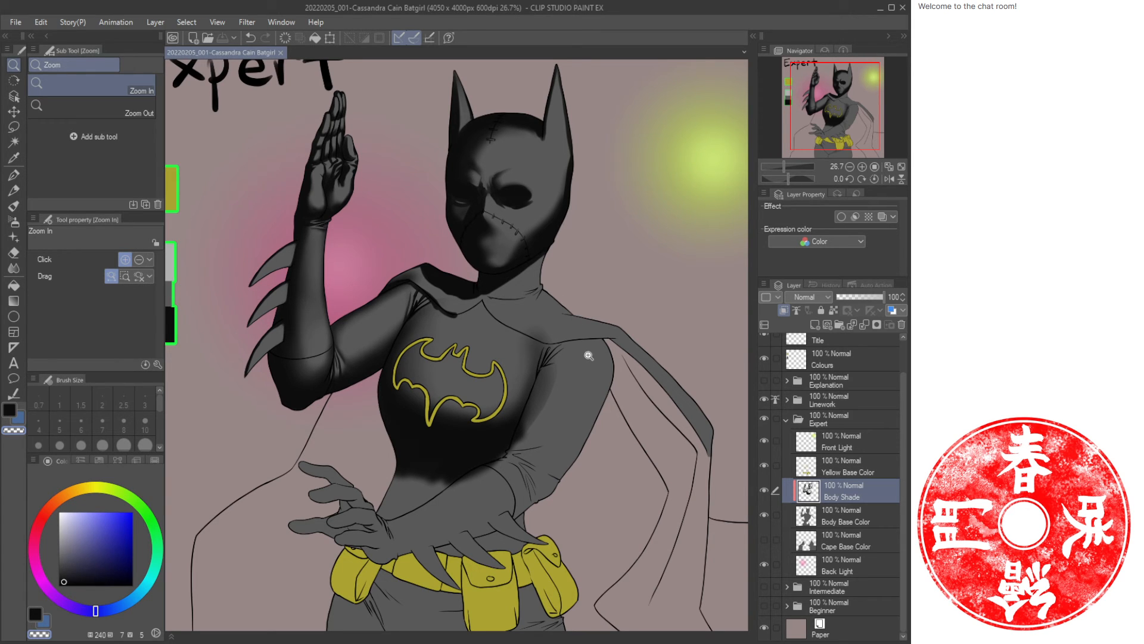
{"action": "left_click_drag", "start_coordinate": [530, 306], "coordinate": [549, 384]}
{"action": "left_click_drag", "start_coordinate": [311, 426], "coordinate": [428, 378]}
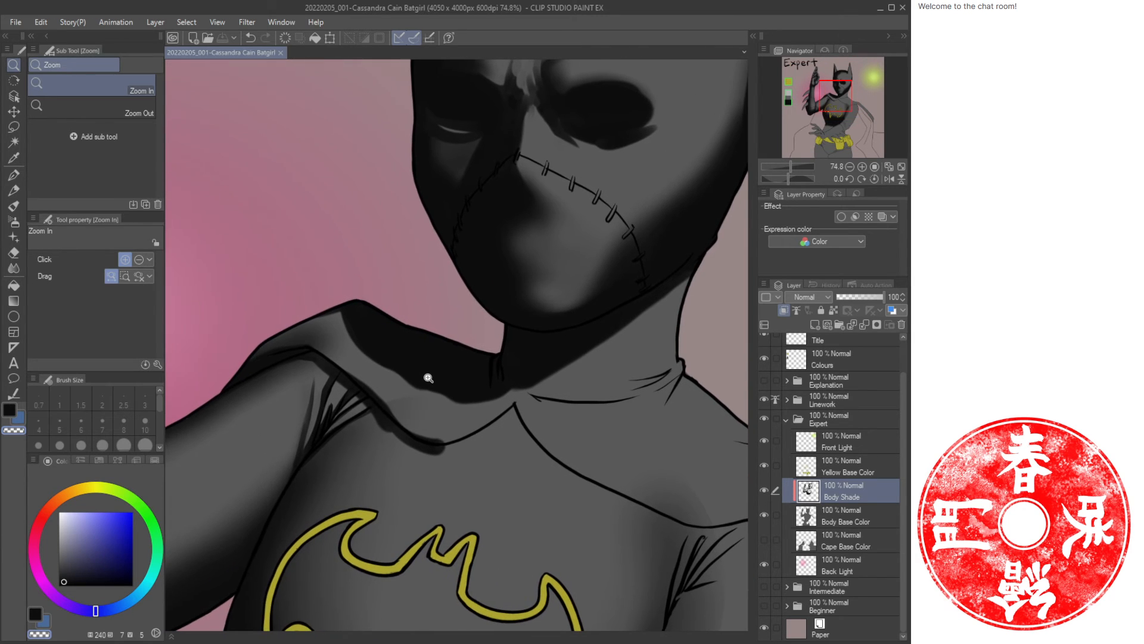
{"action": "key", "text": "b"}
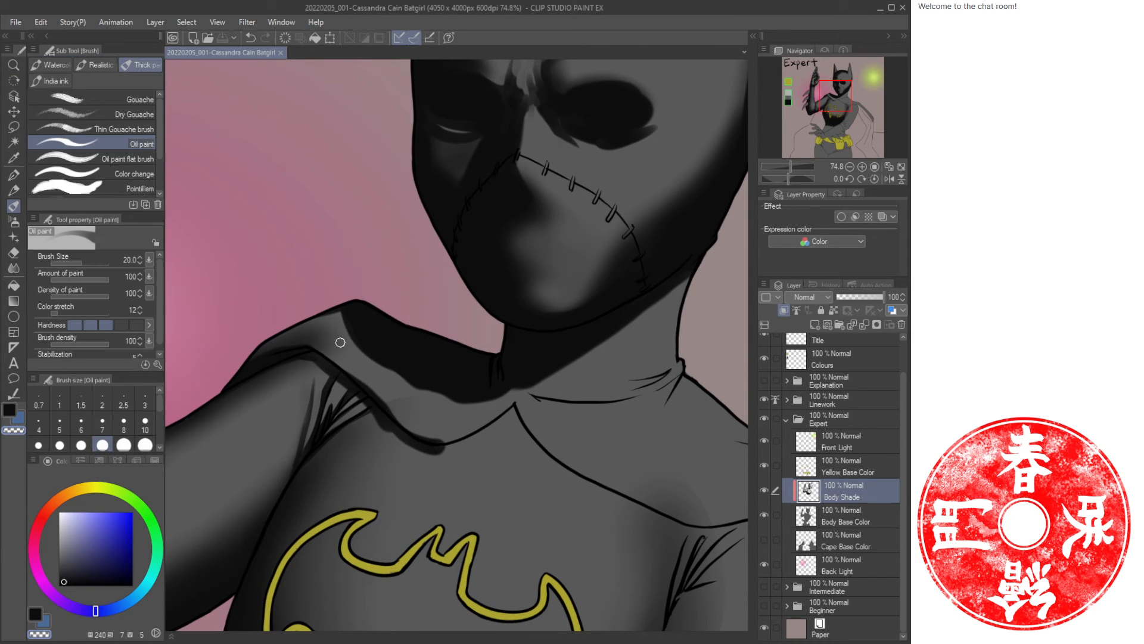
{"action": "key", "text": "bracketright"}
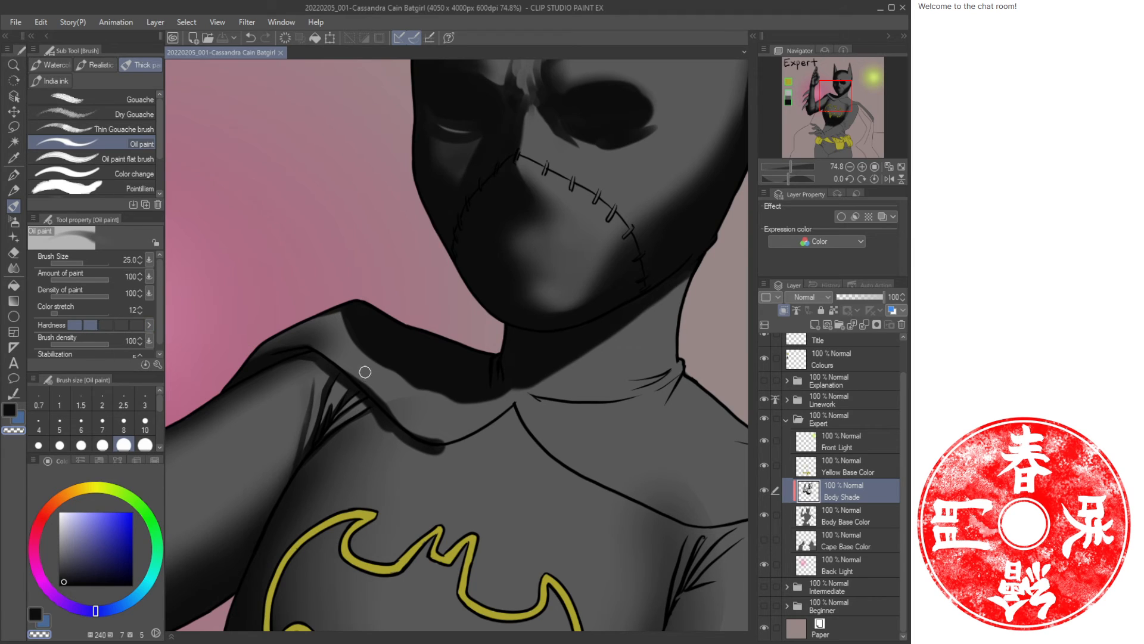
{"action": "mouse_move", "coordinate": [332, 320]}
{"action": "left_mouse_down"}
{"action": "mouse_move", "coordinate": [256, 353]}
{"action": "mouse_move", "coordinate": [371, 342]}
{"action": "mouse_move", "coordinate": [407, 378]}
{"action": "left_mouse_up"}
{"action": "key", "text": "ctrl+z"}
{"action": "key", "text": "c"}
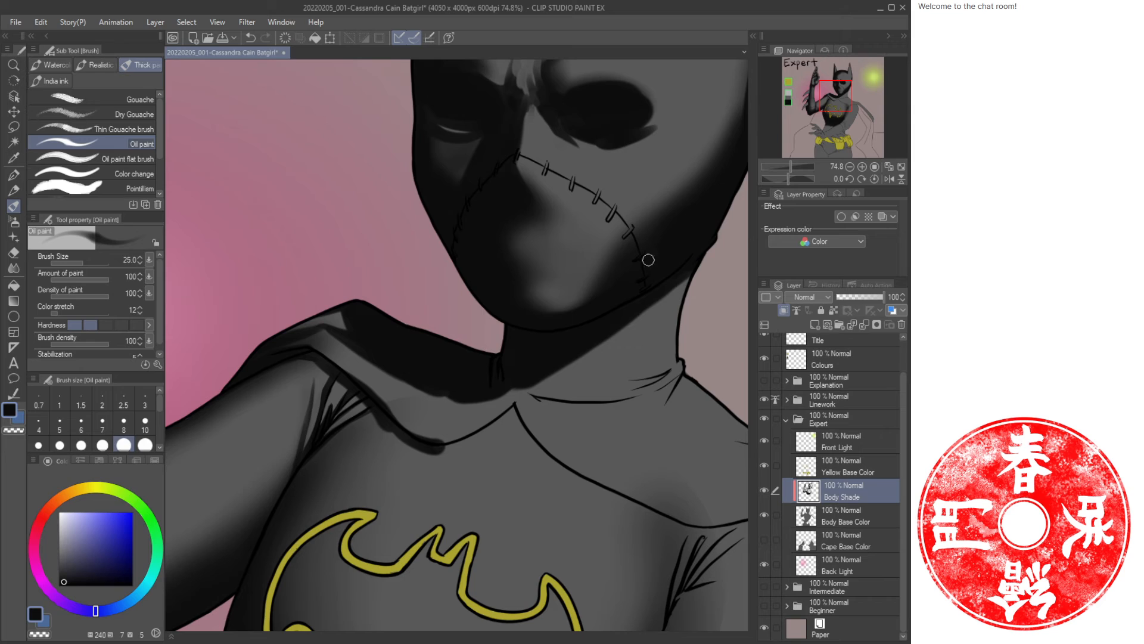
{"action": "left_click_drag", "start_coordinate": [481, 335], "coordinate": [408, 370]}
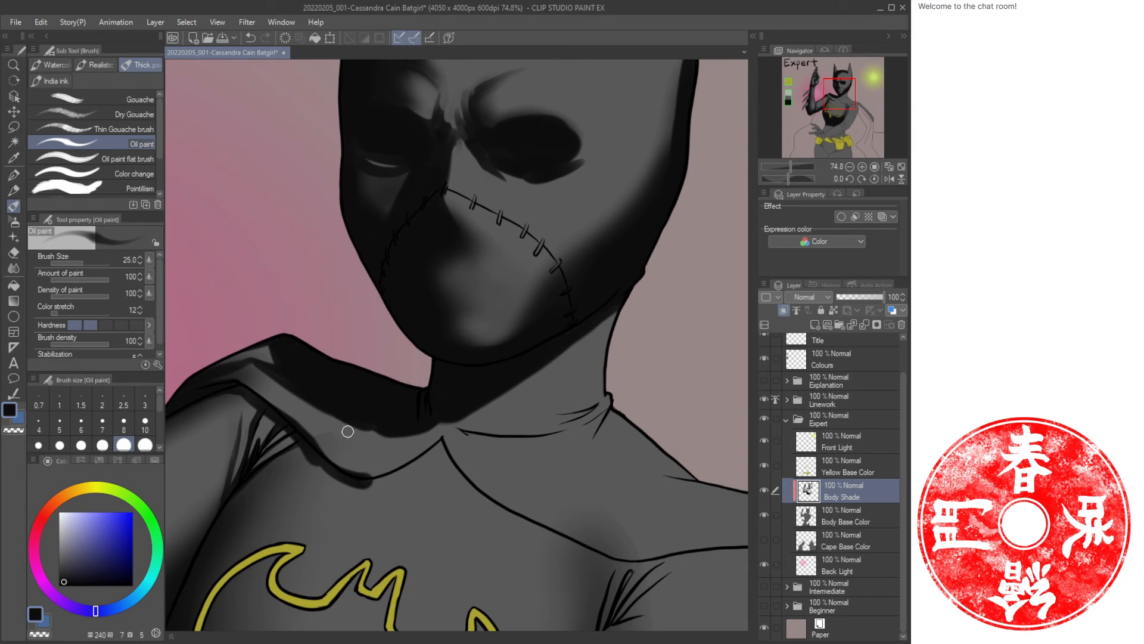
{"action": "left_click_drag", "start_coordinate": [314, 419], "coordinate": [350, 433]}
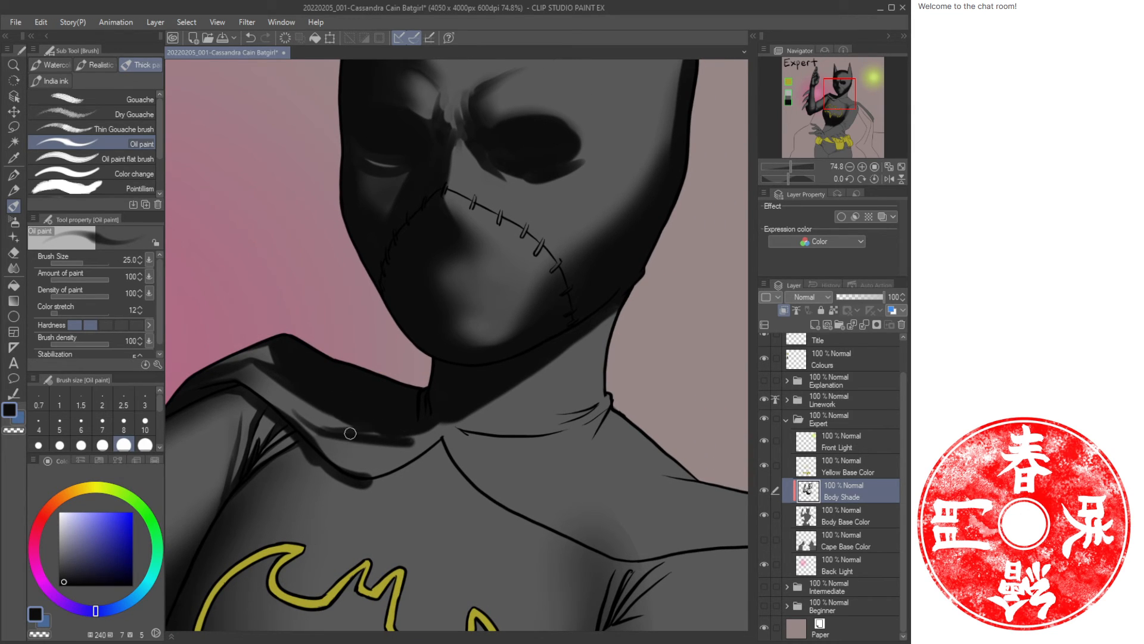
Alternate between the dark and light colours to paint strokes along the collar fold over the shoulder.
{"action": "key", "text": "c"}
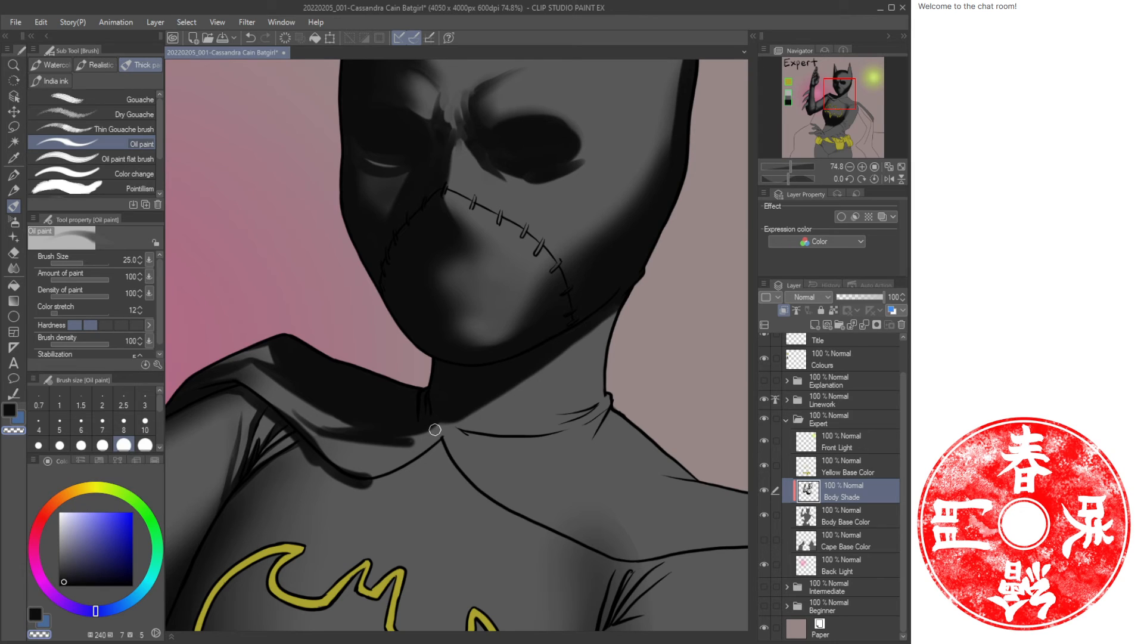
{"action": "key", "text": "c"}
{"action": "left_click_drag", "start_coordinate": [441, 440], "coordinate": [373, 477]}
{"action": "key", "text": "c"}
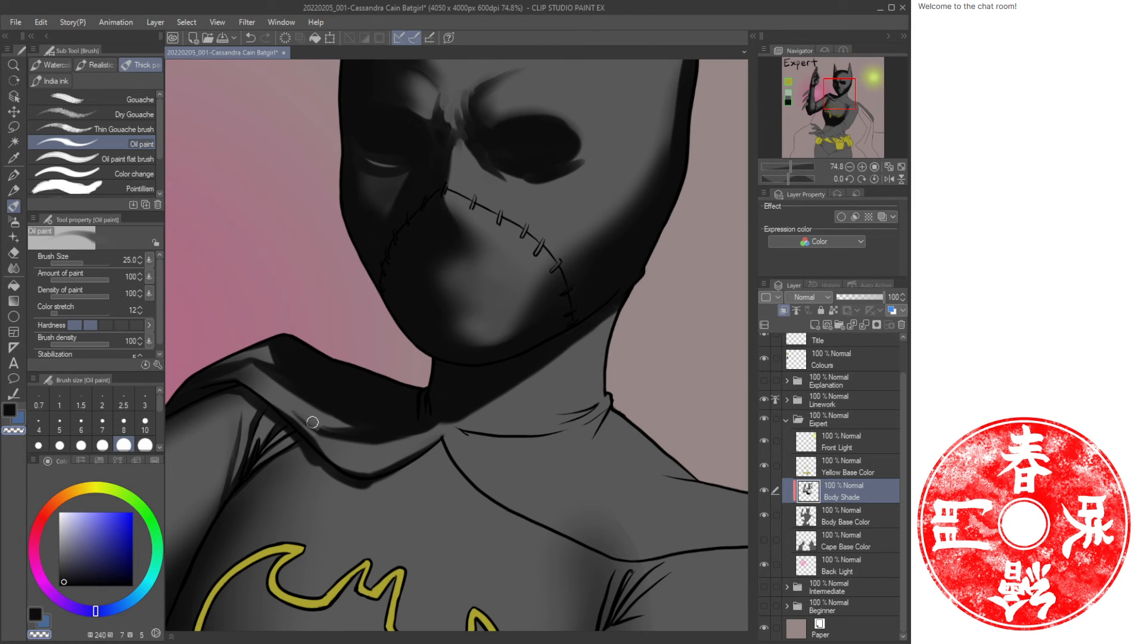
{"action": "key", "text": "c"}
{"action": "left_click_drag", "start_coordinate": [269, 391], "coordinate": [322, 429]}
{"action": "key", "text": "c"}
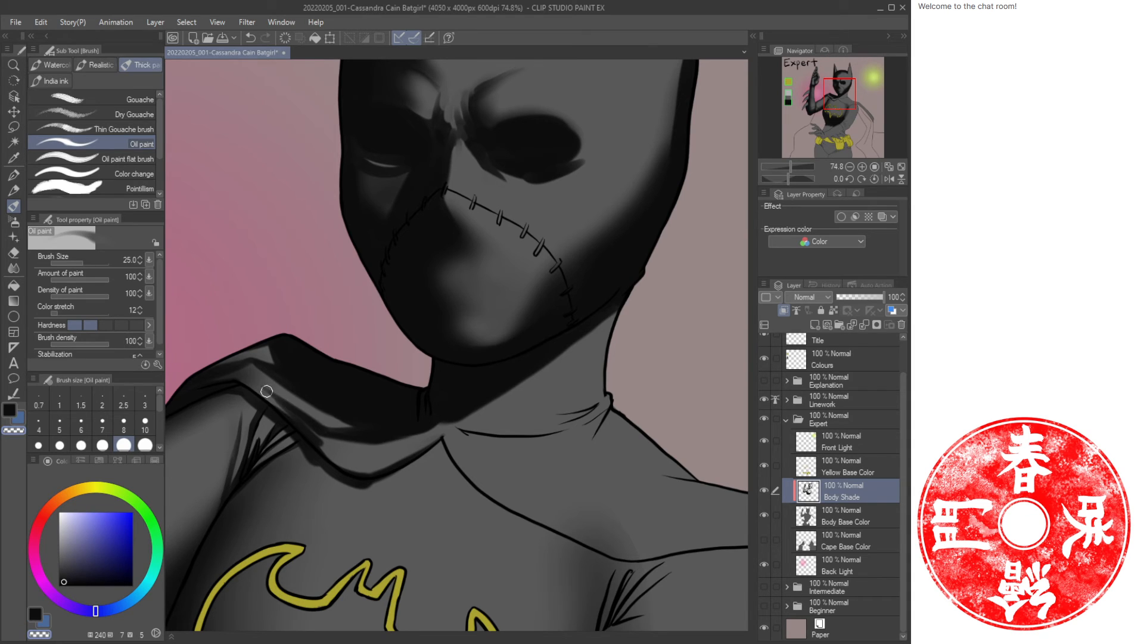
{"action": "left_click_drag", "start_coordinate": [266, 391], "coordinate": [290, 411]}
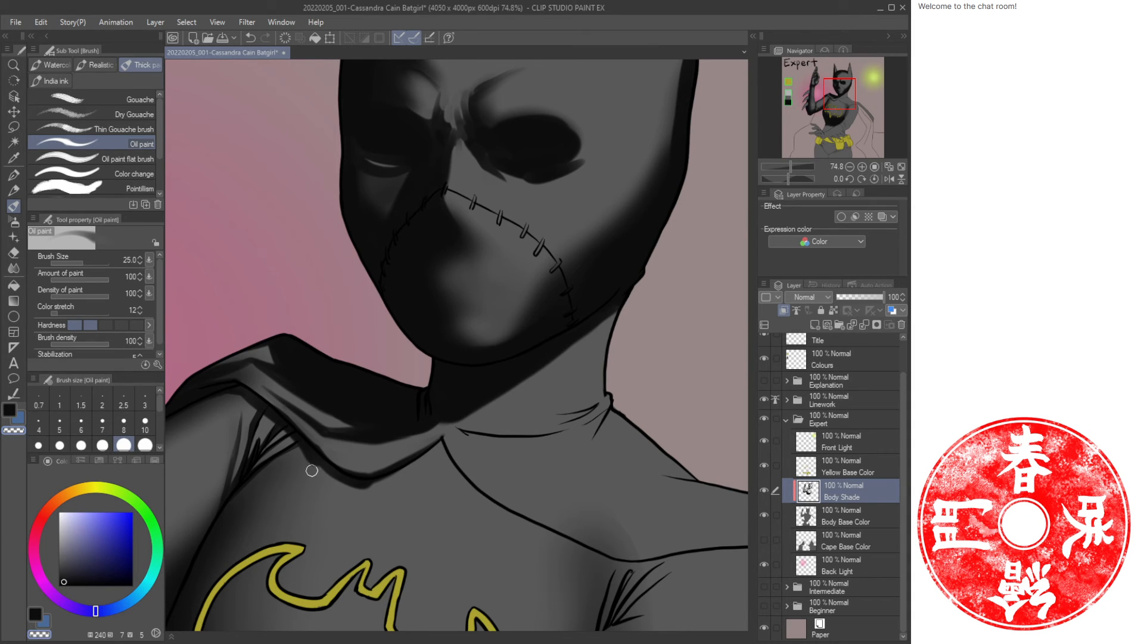
{"action": "key", "text": "c"}
{"action": "key", "text": "c"}
{"action": "left_click_drag", "start_coordinate": [322, 466], "coordinate": [360, 485]}
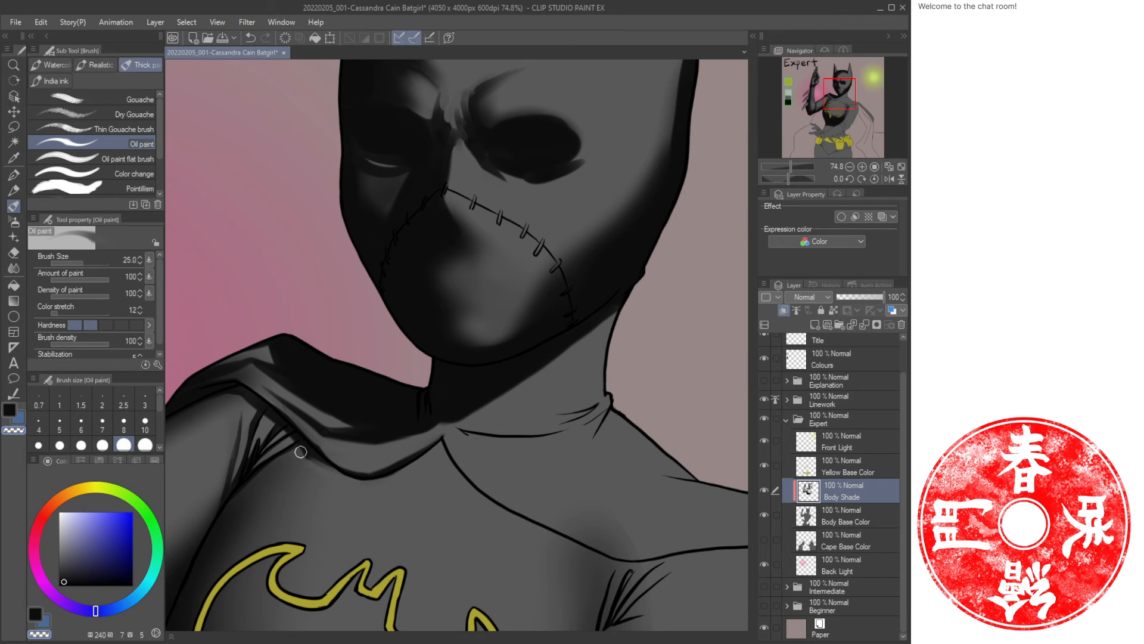
Soften the shadow just beneath the collar with a smaller soft Airbrush in the dark colour.
{"action": "key", "text": "ctrl+space"}
{"action": "left_click_drag", "start_coordinate": [391, 491], "coordinate": [358, 499]}
{"action": "mouse_move", "coordinate": [371, 505]}
{"action": "left_mouse_down"}
{"action": "mouse_move", "coordinate": [371, 434]}
{"action": "mouse_move", "coordinate": [404, 452]}
{"action": "left_mouse_up"}
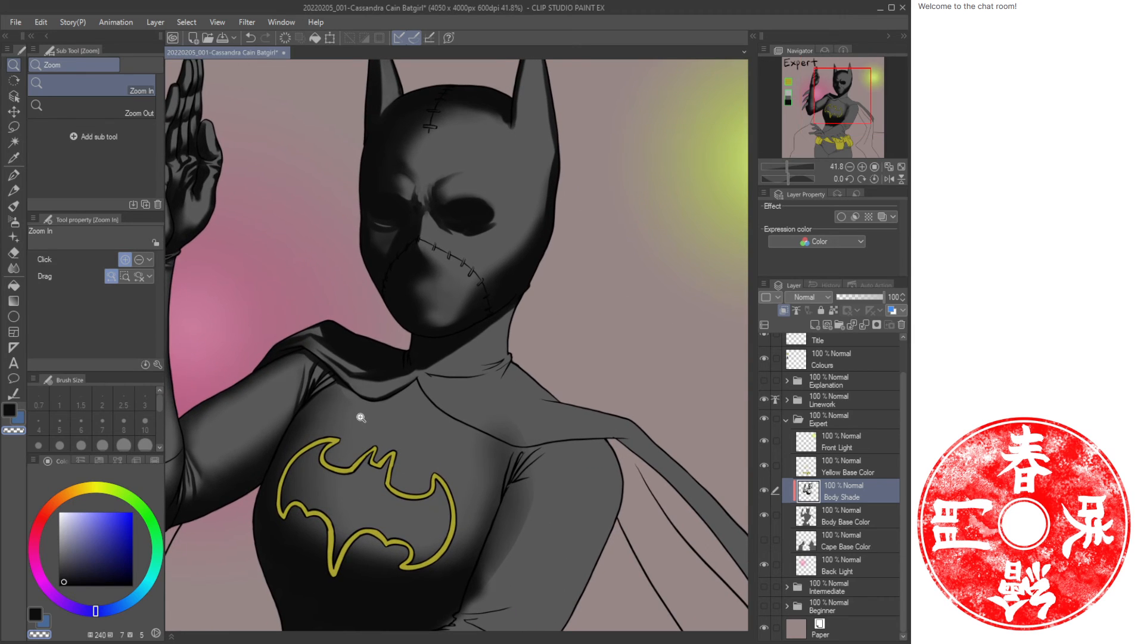
{"action": "key", "text": "j"}
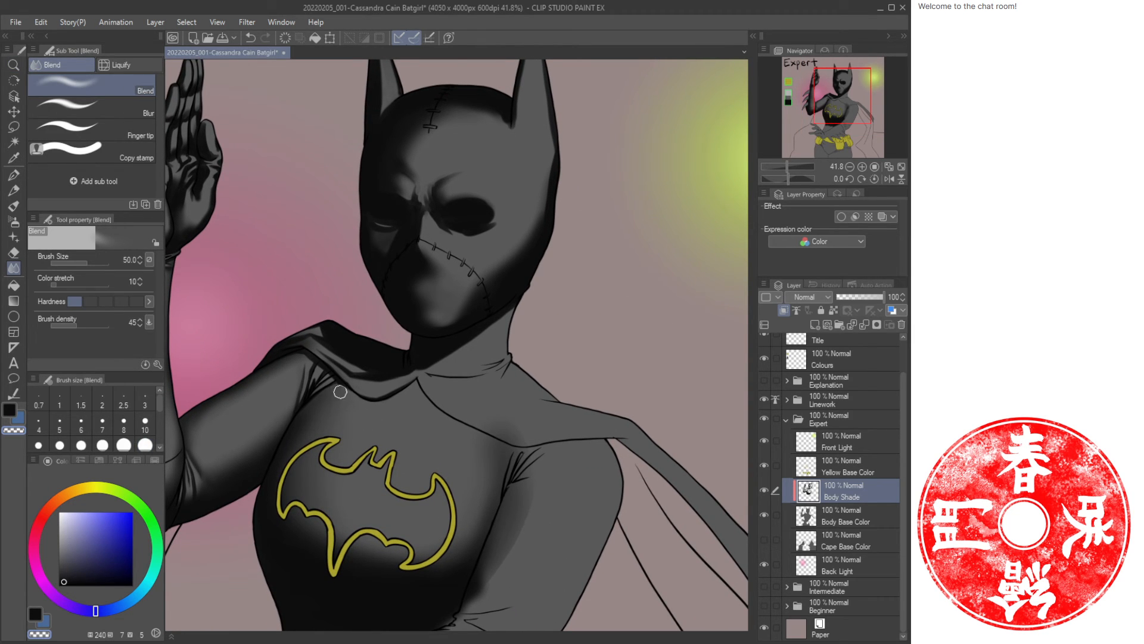
{"action": "key", "text": "ctrl+space"}
{"action": "left_click_drag", "start_coordinate": [413, 423], "coordinate": [429, 426]}
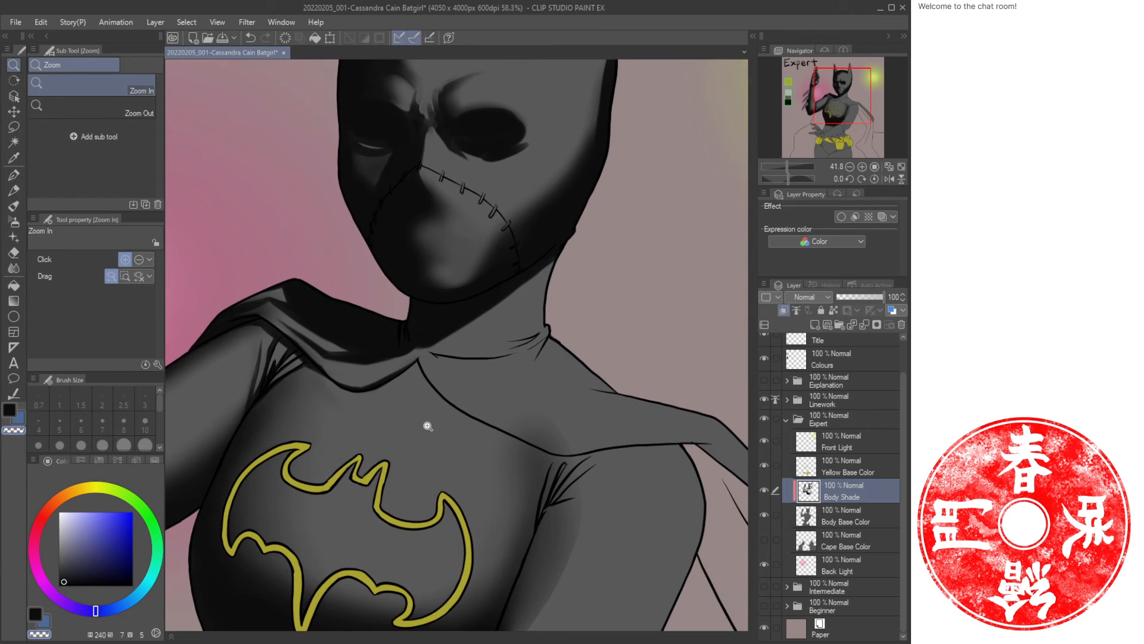
{"action": "key", "text": "b"}
{"action": "key", "text": "b"}
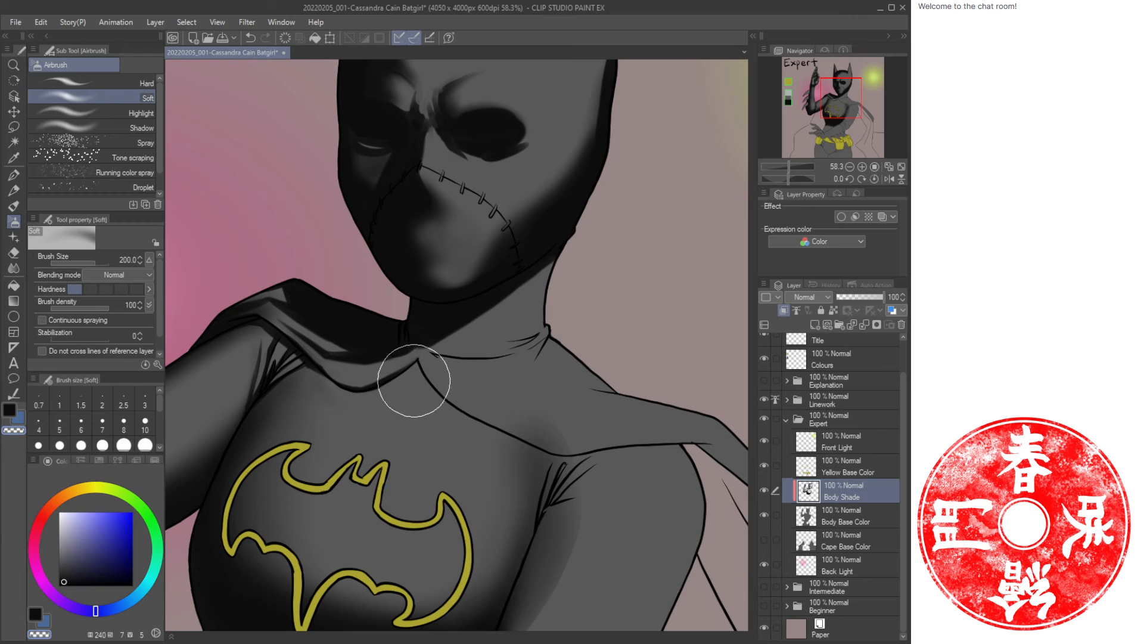
{"action": "key", "text": "c"}
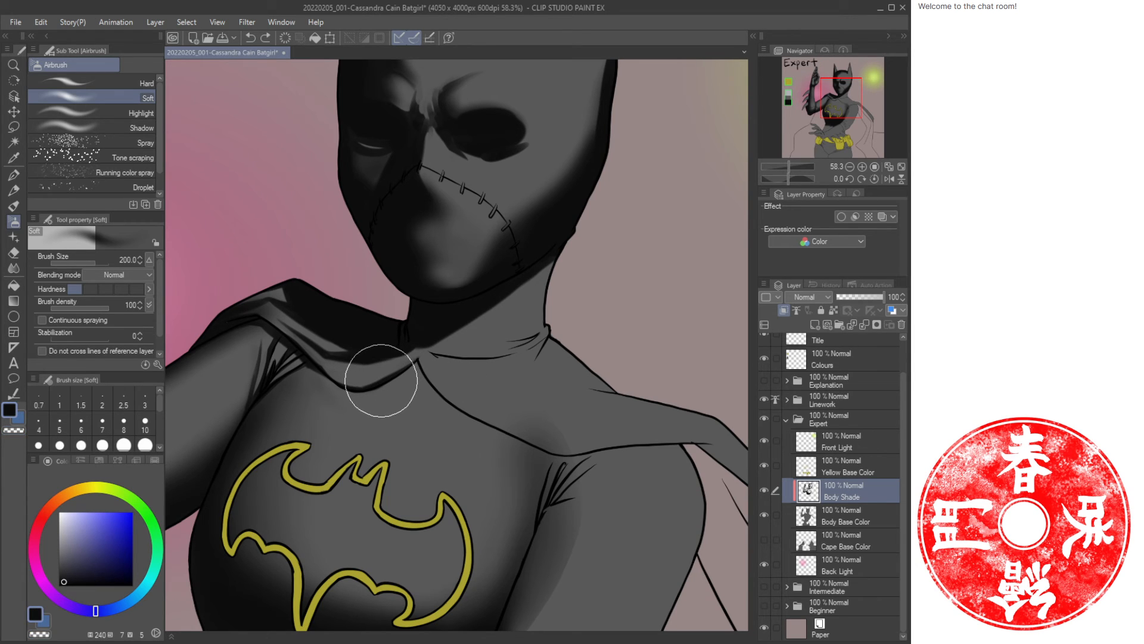
{"action": "key", "text": "bracketleft"}
{"action": "mouse_move", "coordinate": [338, 375]}
{"action": "left_mouse_down"}
{"action": "mouse_move", "coordinate": [485, 412]}
{"action": "mouse_move", "coordinate": [496, 402]}
{"action": "mouse_move", "coordinate": [405, 368]}
{"action": "left_mouse_up"}
Airbrush a soft dark band across the upper chest below the neckline at size 170.
{"action": "key", "text": "slash"}
{"action": "mouse_move", "coordinate": [469, 401]}
{"action": "left_mouse_down"}
{"action": "mouse_move", "coordinate": [427, 385]}
{"action": "mouse_move", "coordinate": [467, 396]}
{"action": "left_mouse_up"}
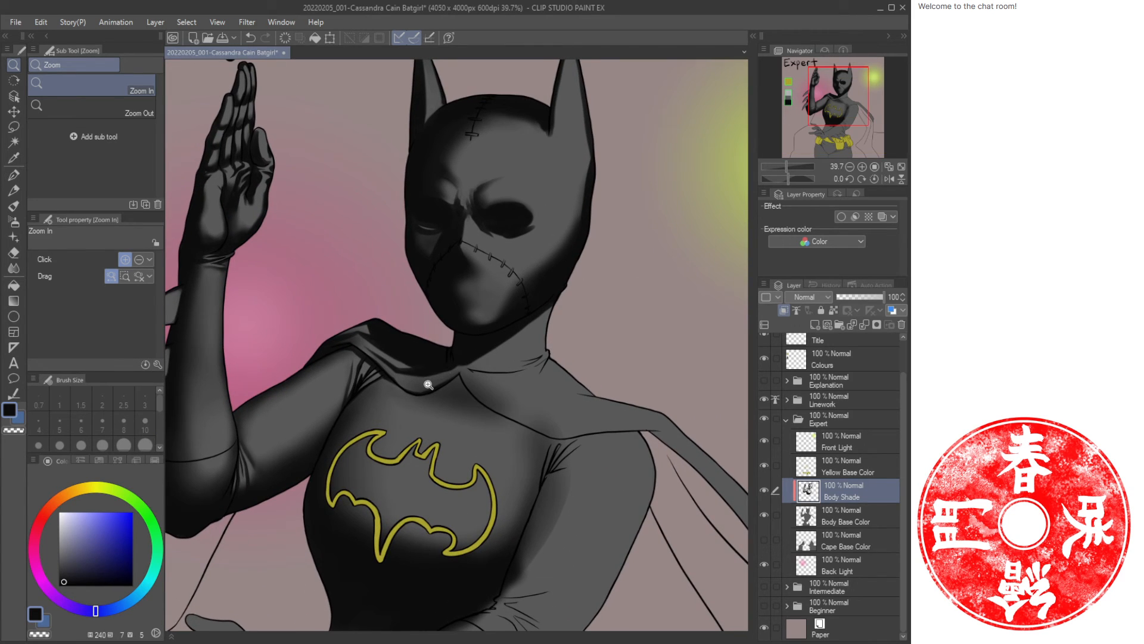
{"action": "key", "text": "b"}
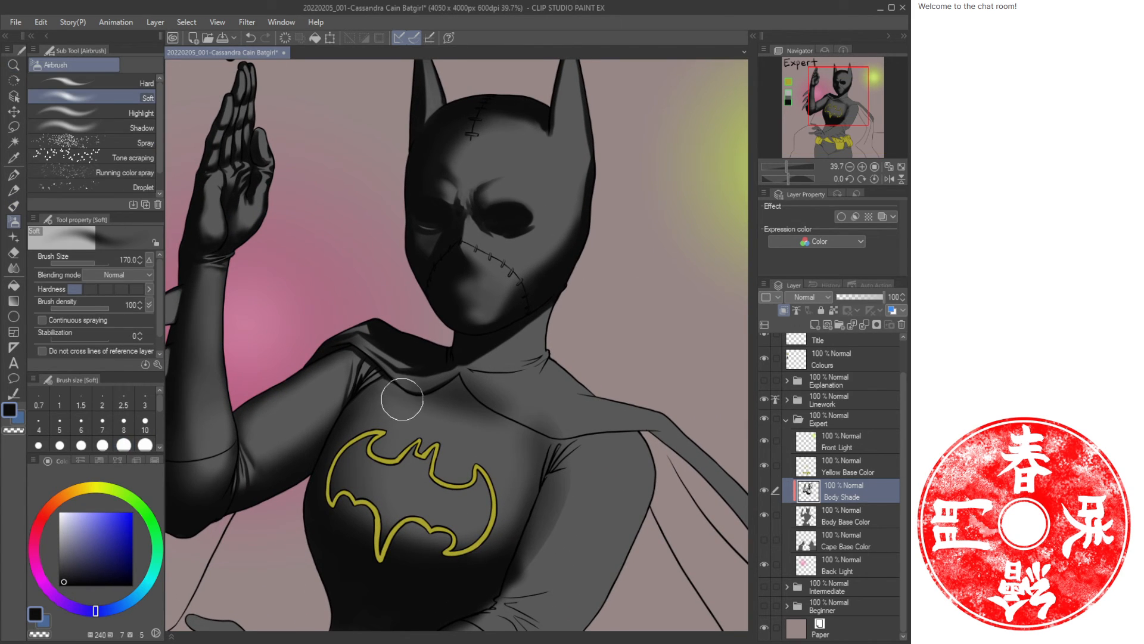
{"action": "mouse_move", "coordinate": [408, 409]}
{"action": "left_mouse_down"}
{"action": "mouse_move", "coordinate": [437, 422]}
{"action": "mouse_move", "coordinate": [512, 416]}
{"action": "left_mouse_up"}
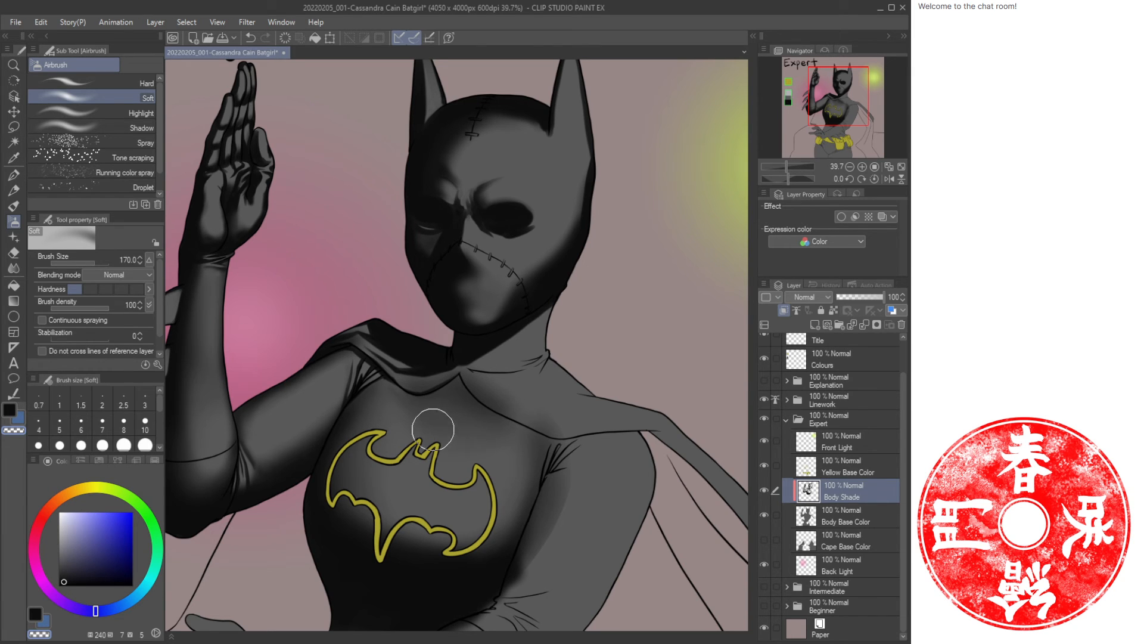
Airbrush soft shading along the chest seam below the neckline at size 100, swapping to the other colour.
{"action": "key", "text": "ctrl+space"}
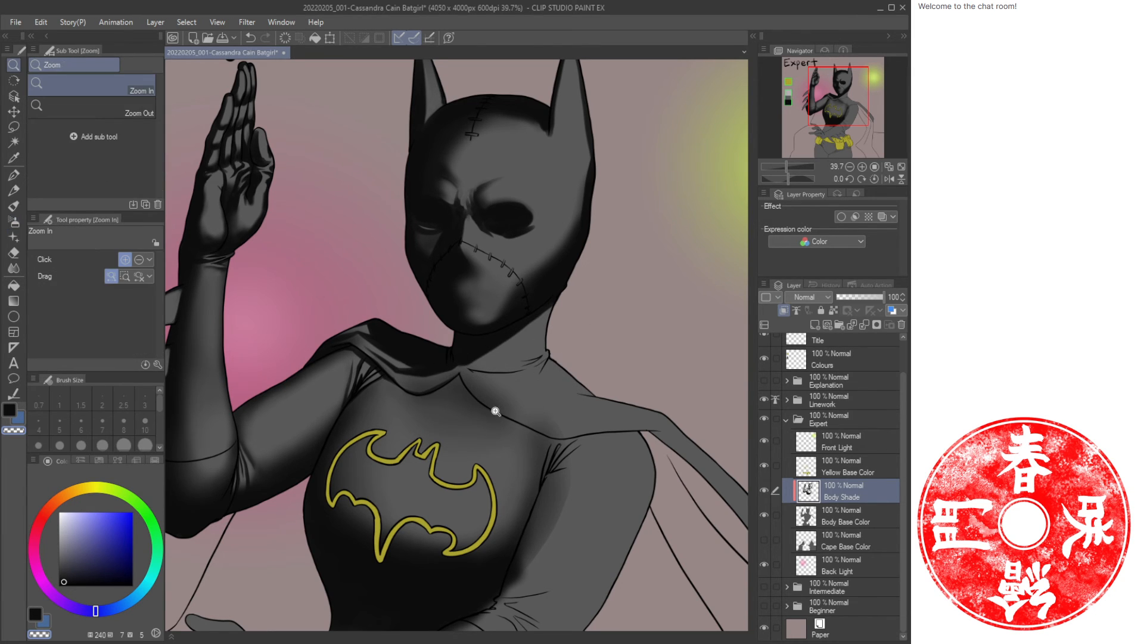
{"action": "mouse_move", "coordinate": [499, 413]}
{"action": "left_mouse_down"}
{"action": "mouse_move", "coordinate": [532, 416]}
{"action": "mouse_move", "coordinate": [499, 430]}
{"action": "left_mouse_up"}
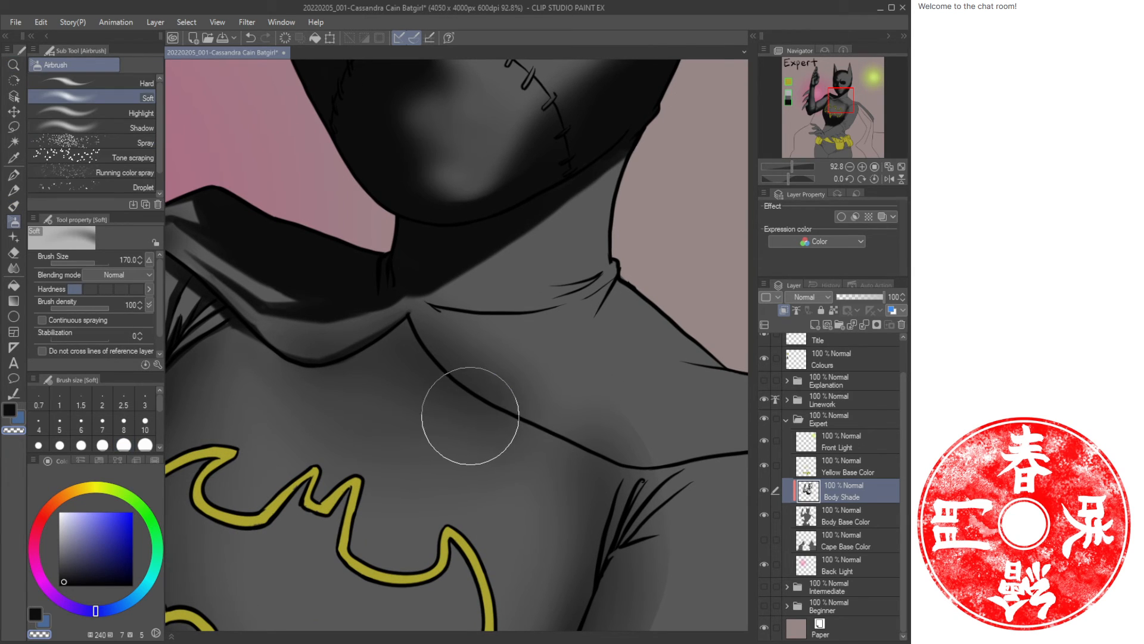
{"action": "left_click_drag", "start_coordinate": [460, 423], "coordinate": [563, 431]}
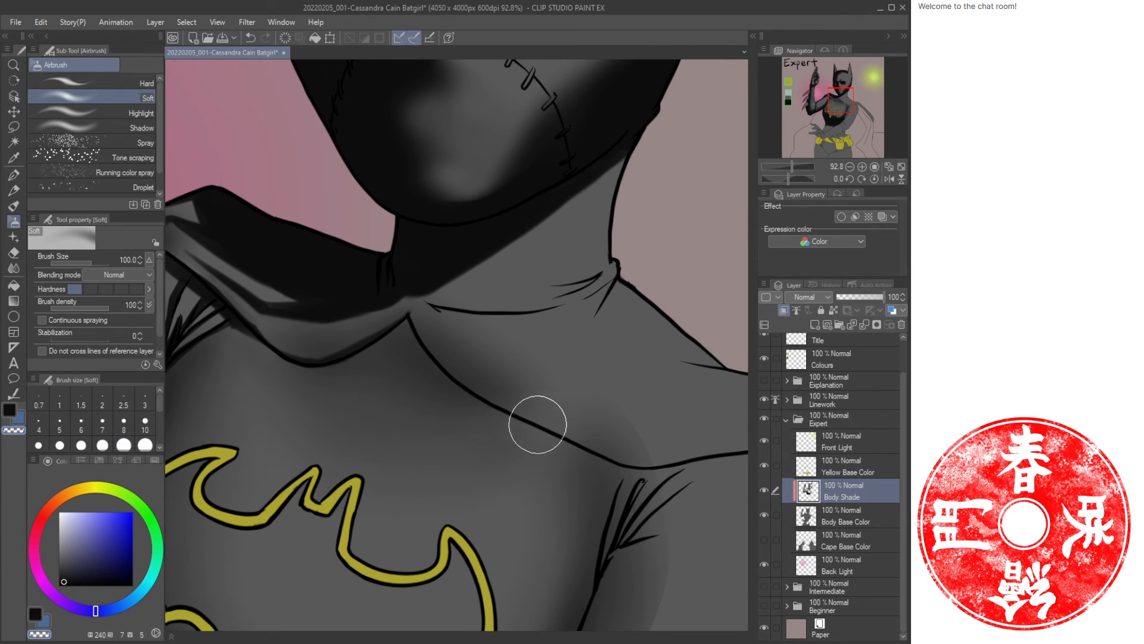
{"action": "key", "text": "ctrl+z"}
{"action": "key", "text": "c"}
{"action": "left_click_drag", "start_coordinate": [466, 425], "coordinate": [591, 444]}
{"action": "left_click_drag", "start_coordinate": [494, 401], "coordinate": [560, 415]}
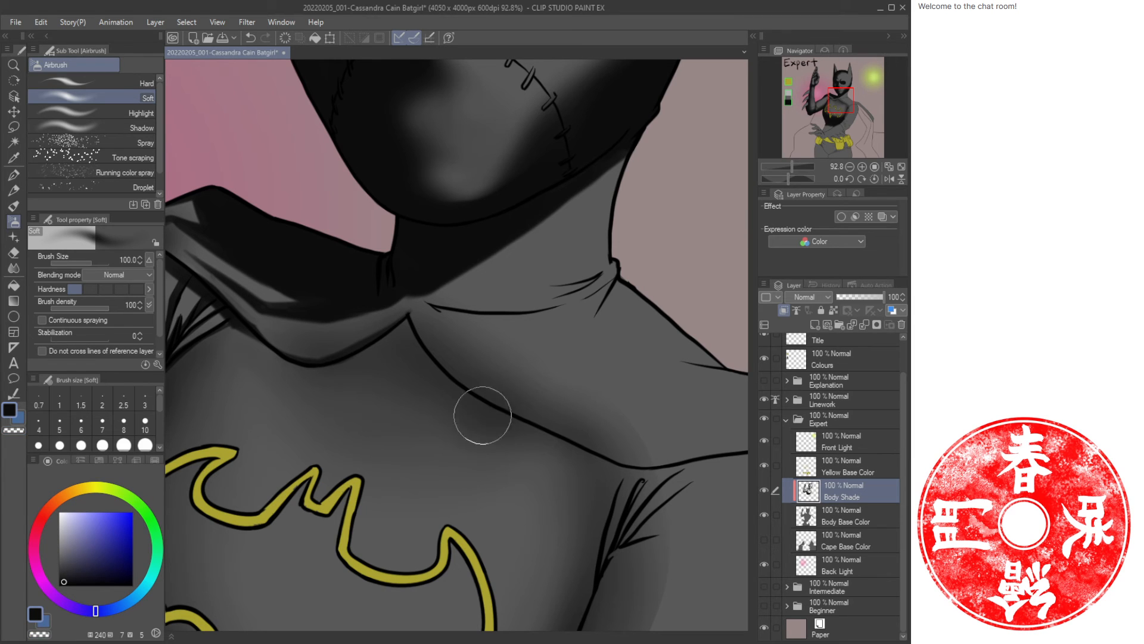
Set the Airbrush size to 170.
{"action": "key", "text": "]"}
{"action": "key", "text": "]"}
{"action": "key", "text": "]"}
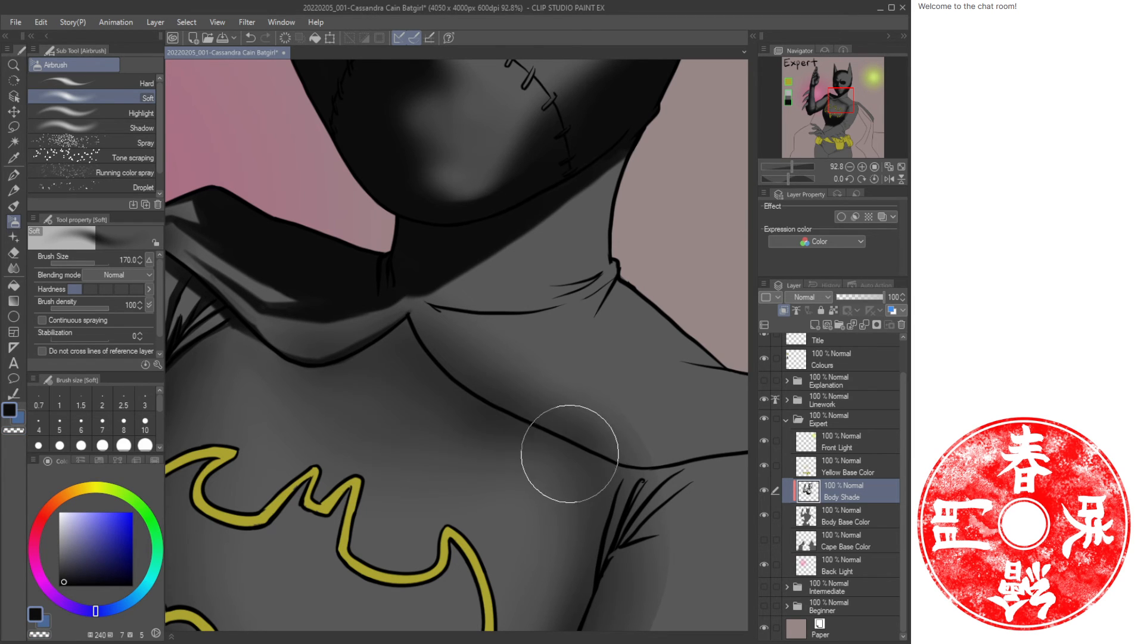
{"action": "key", "text": "ctrl+space"}
{"action": "left_click_drag", "start_coordinate": [527, 459], "coordinate": [545, 461]}
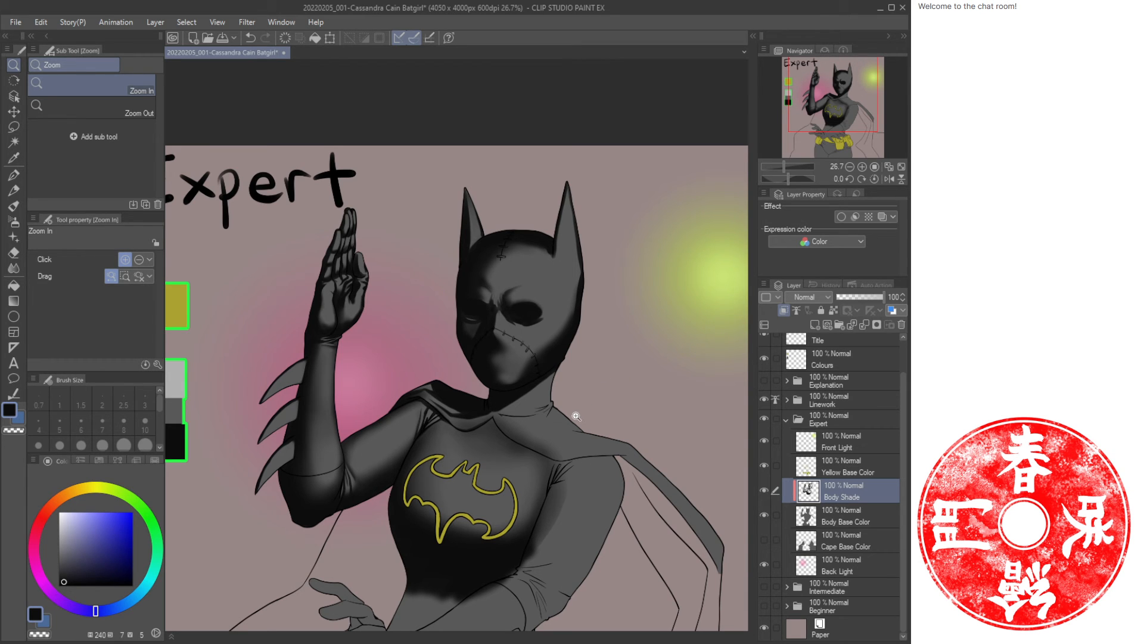
{"action": "left_click_drag", "start_coordinate": [473, 426], "coordinate": [524, 434]}
Paint light and dark strokes on the collar folds and the side of the neck with the Oil paint brush.
{"action": "key", "text": "b"}
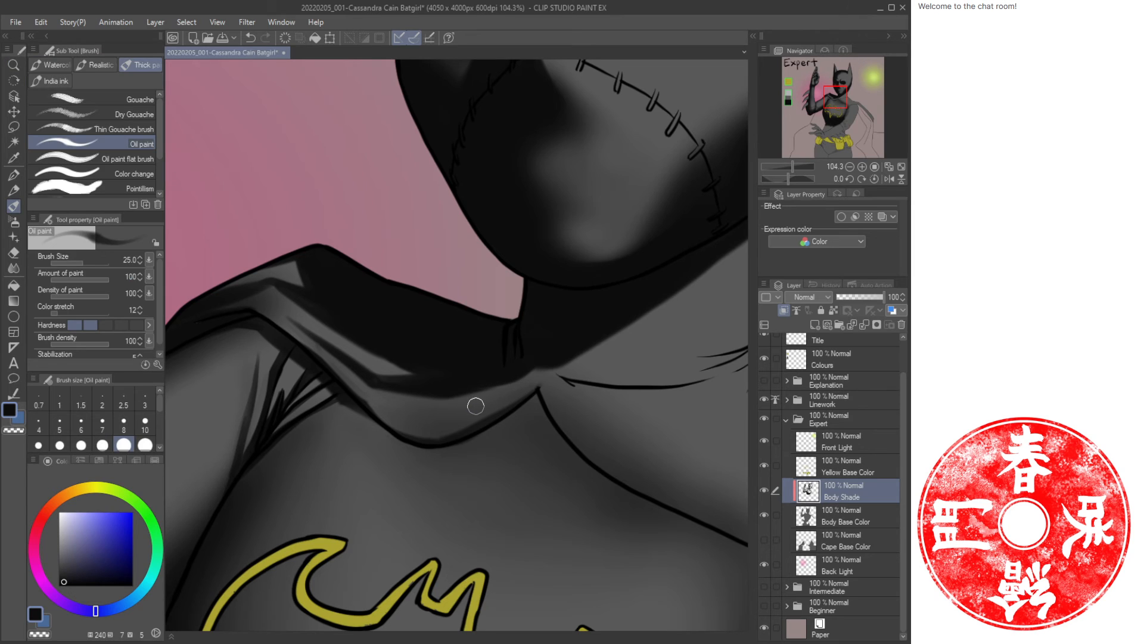
{"action": "key", "text": "c"}
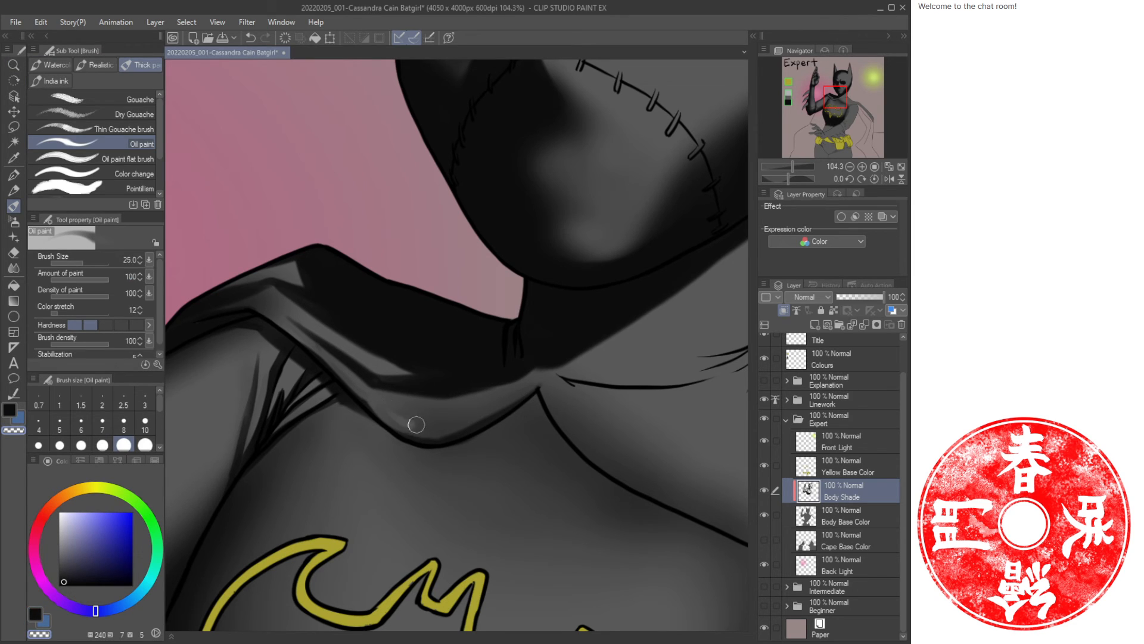
{"action": "mouse_move", "coordinate": [416, 424]}
{"action": "left_mouse_down"}
{"action": "mouse_move", "coordinate": [547, 378]}
{"action": "mouse_move", "coordinate": [462, 418]}
{"action": "mouse_move", "coordinate": [462, 401]}
{"action": "mouse_move", "coordinate": [532, 373]}
{"action": "mouse_move", "coordinate": [463, 398]}
{"action": "mouse_move", "coordinate": [436, 394]}
{"action": "mouse_move", "coordinate": [499, 396]}
{"action": "mouse_move", "coordinate": [441, 416]}
{"action": "mouse_move", "coordinate": [408, 417]}
{"action": "mouse_move", "coordinate": [473, 404]}
{"action": "mouse_move", "coordinate": [387, 409]}
{"action": "mouse_move", "coordinate": [425, 418]}
{"action": "mouse_move", "coordinate": [380, 402]}
{"action": "mouse_move", "coordinate": [419, 425]}
{"action": "mouse_move", "coordinate": [374, 398]}
{"action": "mouse_move", "coordinate": [425, 426]}
{"action": "left_mouse_up"}
{"action": "key", "text": "c"}
{"action": "key", "text": "c"}
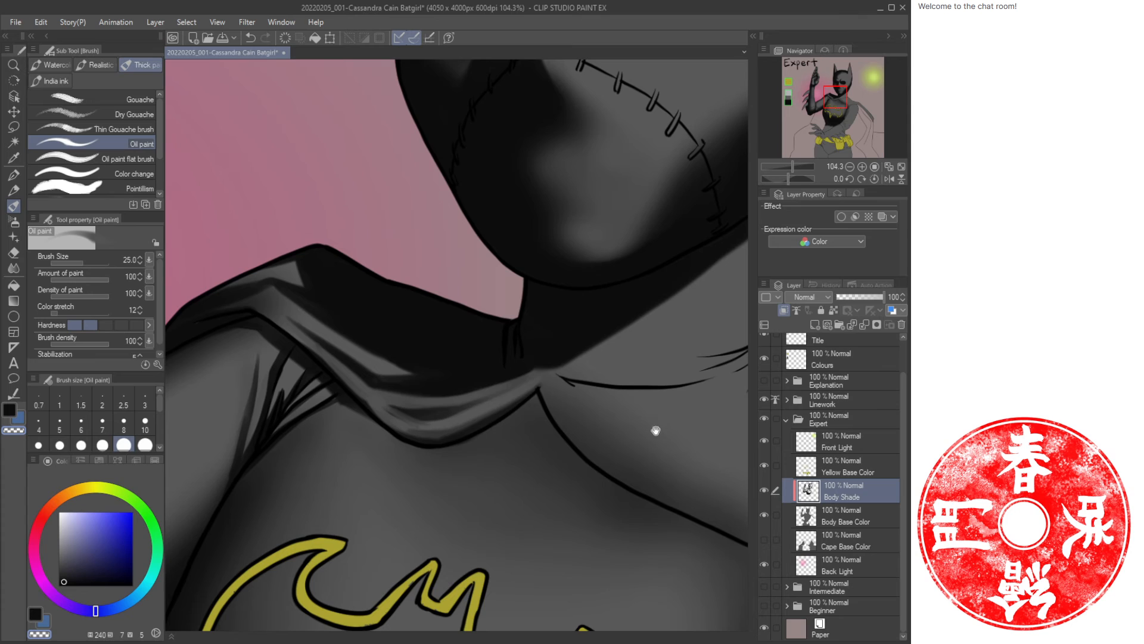
{"action": "left_click_drag", "start_coordinate": [655, 431], "coordinate": [483, 371]}
{"action": "mouse_move", "coordinate": [372, 329]}
{"action": "left_mouse_down"}
{"action": "mouse_move", "coordinate": [515, 338]}
{"action": "mouse_move", "coordinate": [477, 341]}
{"action": "mouse_move", "coordinate": [534, 308]}
{"action": "mouse_move", "coordinate": [472, 312]}
{"action": "left_mouse_up"}
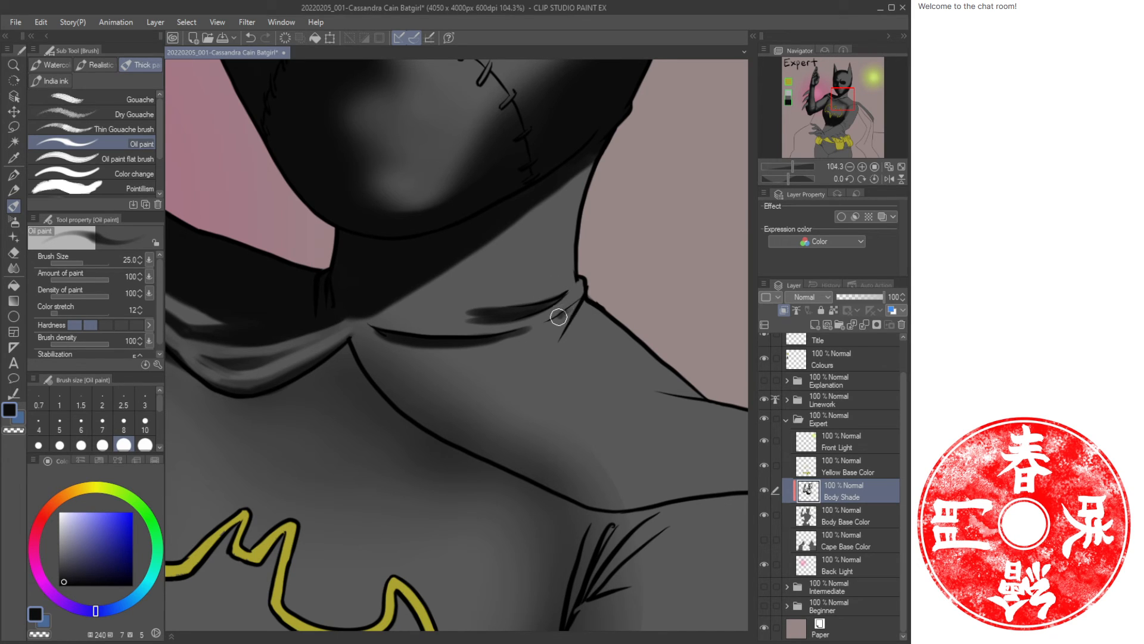
{"action": "mouse_move", "coordinate": [567, 311]}
{"action": "left_mouse_down"}
{"action": "mouse_move", "coordinate": [520, 352]}
{"action": "mouse_move", "coordinate": [561, 318]}
{"action": "mouse_move", "coordinate": [558, 346]}
{"action": "left_mouse_up"}
{"action": "left_click_drag", "start_coordinate": [593, 224], "coordinate": [564, 361]}
Airbrush soft shading along the side of the neck and the collar edge.
{"action": "key", "text": "b"}
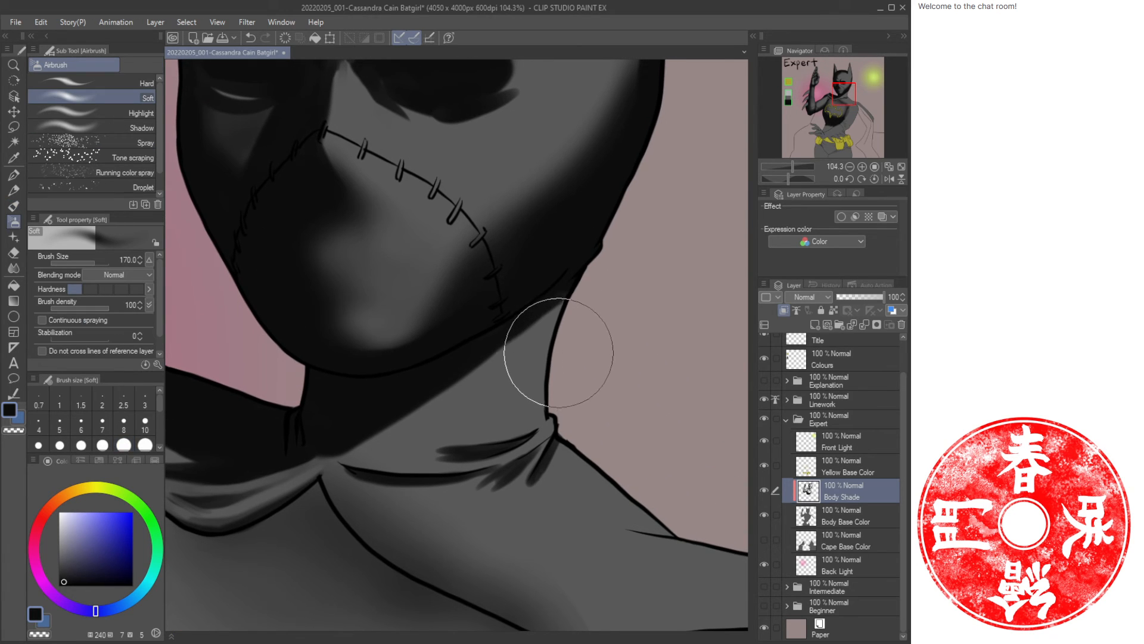
{"action": "mouse_move", "coordinate": [555, 377]}
{"action": "left_mouse_down"}
{"action": "mouse_move", "coordinate": [557, 401]}
{"action": "mouse_move", "coordinate": [582, 274]}
{"action": "mouse_move", "coordinate": [561, 399]}
{"action": "left_mouse_up"}
{"action": "key", "text": "ctrl+space"}
{"action": "left_click_drag", "start_coordinate": [533, 444], "coordinate": [573, 436]}
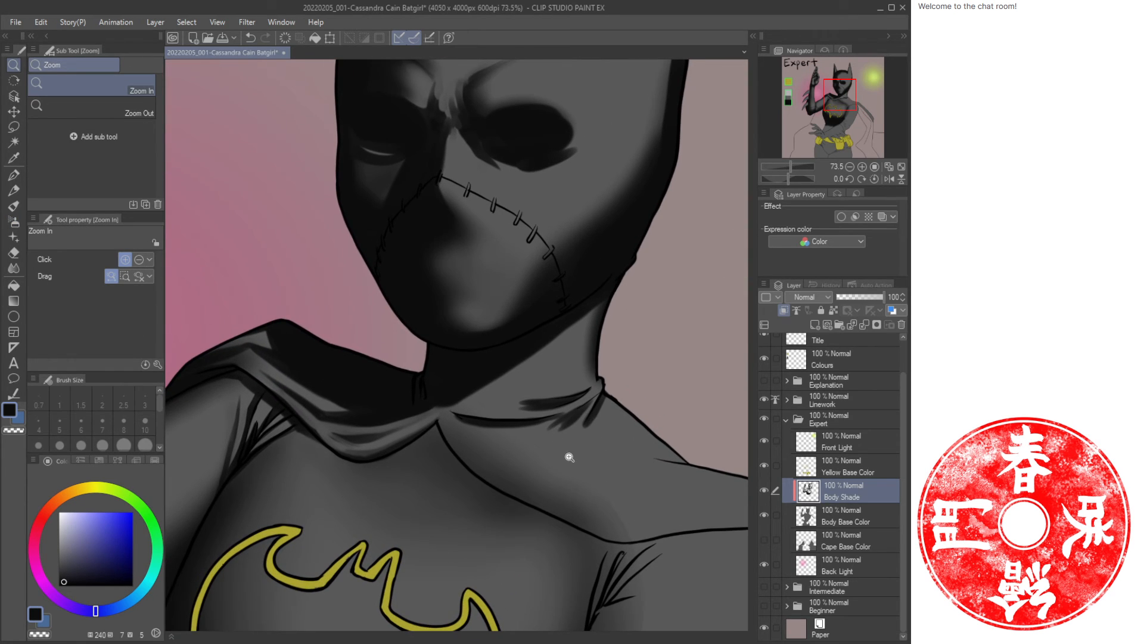
{"action": "left_click_drag", "start_coordinate": [639, 456], "coordinate": [513, 411]}
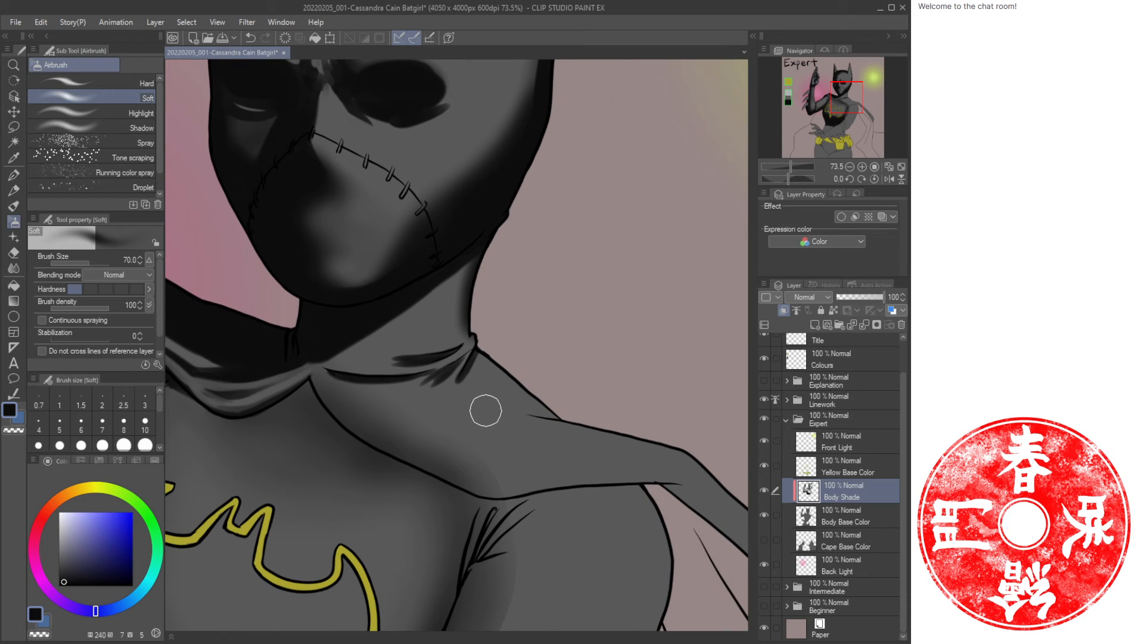
Enlarge the Airbrush and shade the shoulder below the collar with a long vertical stroke.
{"action": "key", "text": "bracketright"}
{"action": "key", "text": "bracketright"}
{"action": "key", "text": "bracketright"}
{"action": "key", "text": "bracketright"}
{"action": "mouse_move", "coordinate": [517, 353]}
{"action": "left_mouse_down"}
{"action": "mouse_move", "coordinate": [437, 390]}
{"action": "mouse_move", "coordinate": [326, 394]}
{"action": "mouse_move", "coordinate": [439, 430]}
{"action": "mouse_move", "coordinate": [595, 421]}
{"action": "mouse_move", "coordinate": [477, 468]}
{"action": "mouse_move", "coordinate": [597, 449]}
{"action": "mouse_move", "coordinate": [696, 463]}
{"action": "mouse_move", "coordinate": [461, 463]}
{"action": "mouse_move", "coordinate": [535, 412]}
{"action": "mouse_move", "coordinate": [422, 410]}
{"action": "mouse_move", "coordinate": [516, 367]}
{"action": "mouse_move", "coordinate": [424, 401]}
{"action": "mouse_move", "coordinate": [362, 403]}
{"action": "mouse_move", "coordinate": [552, 441]}
{"action": "mouse_move", "coordinate": [505, 469]}
{"action": "left_mouse_up"}
{"action": "key", "text": "ctrl+space"}
{"action": "left_click_drag", "start_coordinate": [591, 392], "coordinate": [560, 381]}
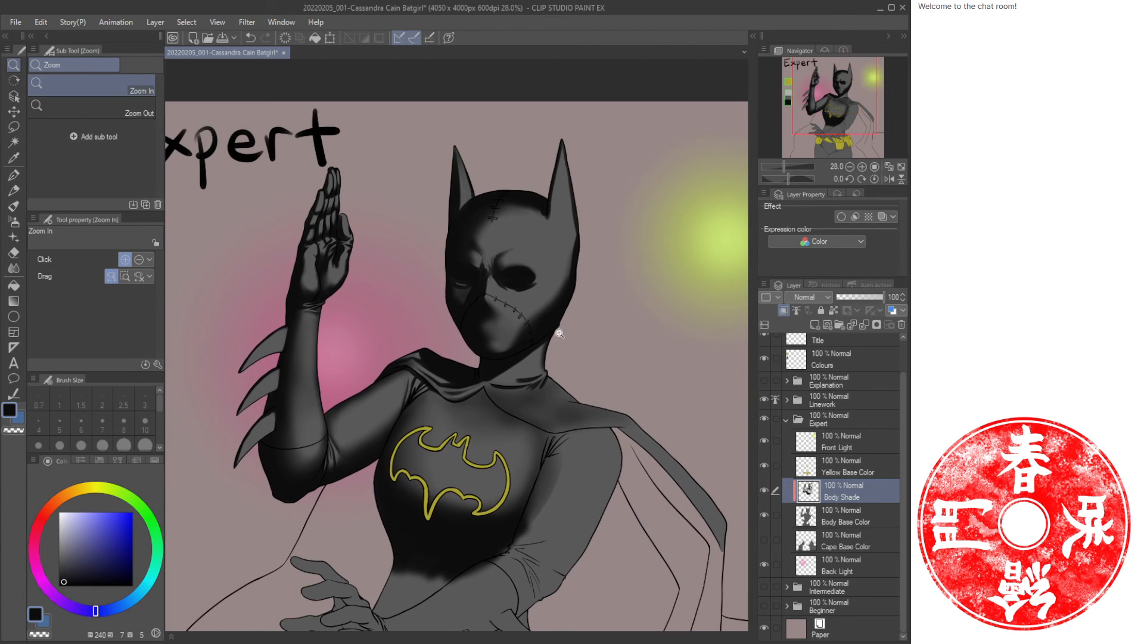
Set the Airbrush size to 250 and shade down the side of the torso below the shoulder.
{"action": "left_click", "coordinate": [498, 394]}
{"action": "left_click", "coordinate": [518, 396]}
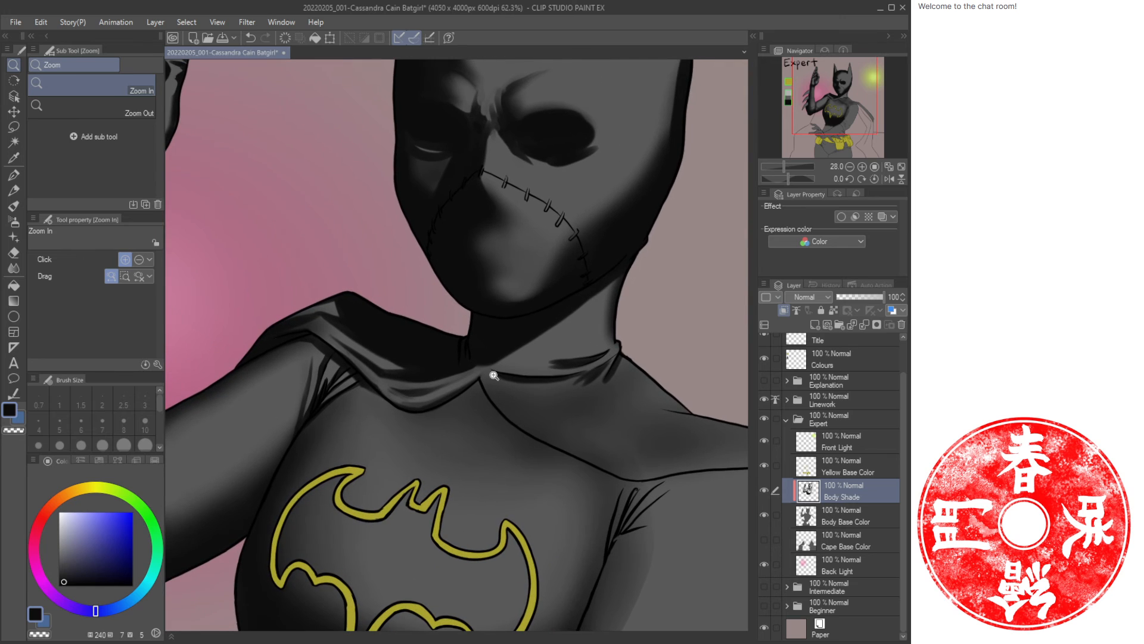
{"action": "key", "text": "b"}
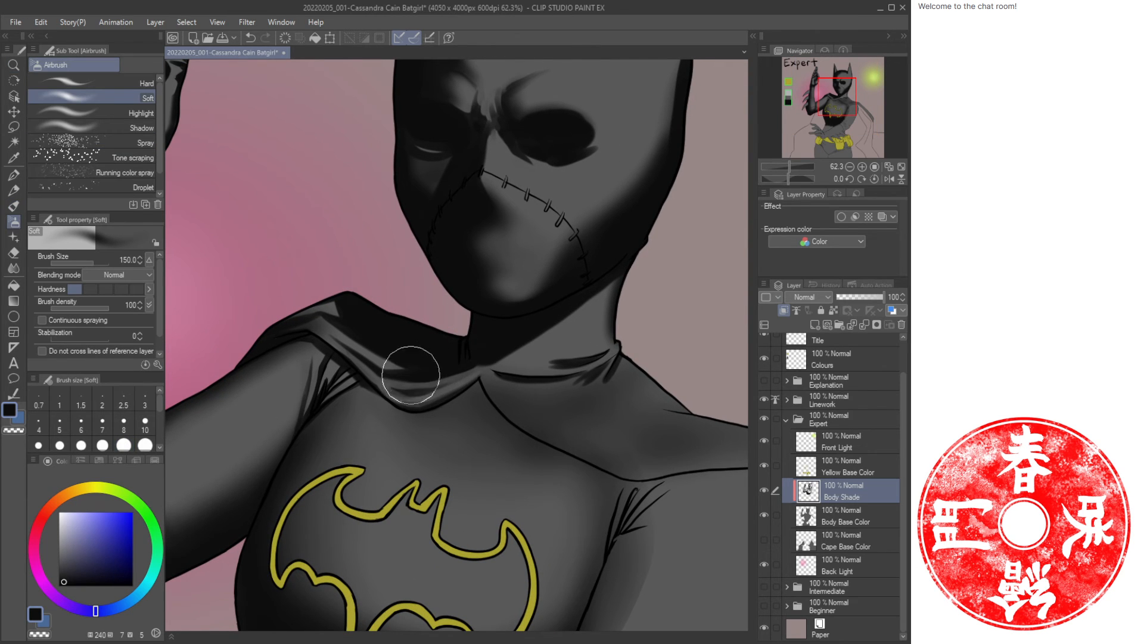
{"action": "key", "text": "ctrl+space"}
{"action": "mouse_move", "coordinate": [495, 377]}
{"action": "left_mouse_down"}
{"action": "mouse_move", "coordinate": [465, 387]}
{"action": "mouse_move", "coordinate": [457, 363]}
{"action": "left_mouse_up"}
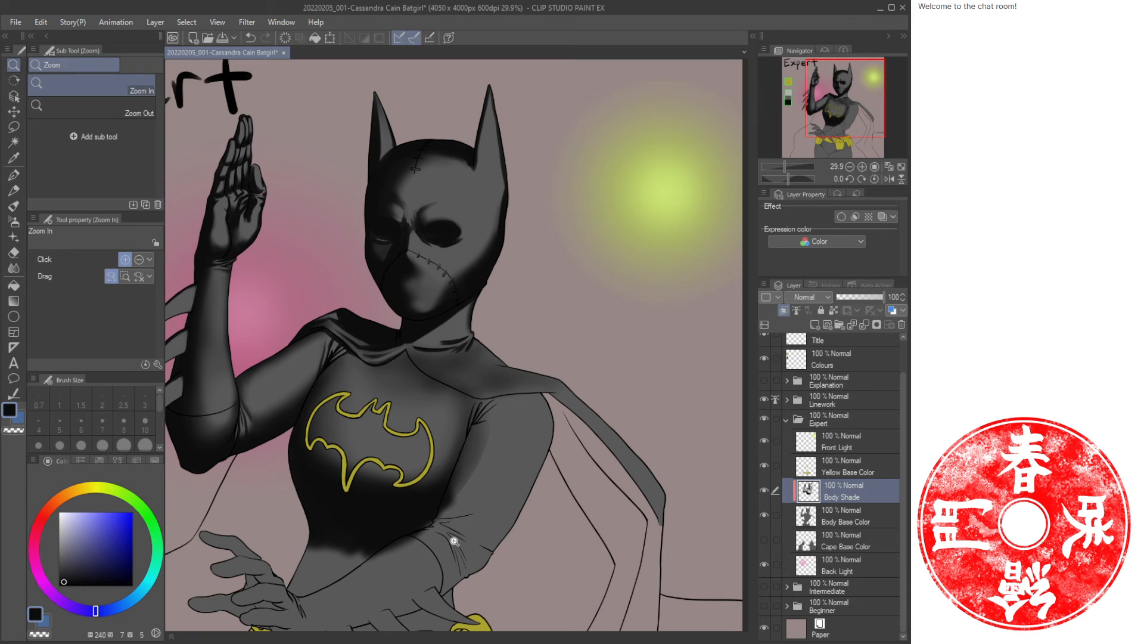
{"action": "key", "text": "b"}
{"action": "key", "text": "b"}
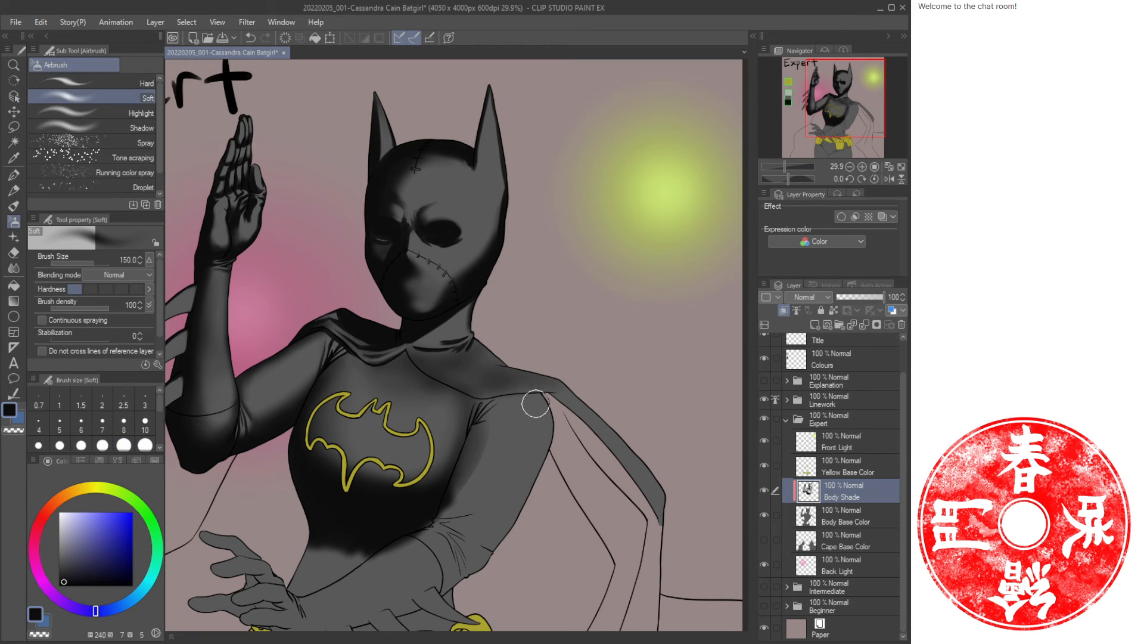
{"action": "key", "text": "]"}
{"action": "key", "text": "]"}
{"action": "key", "text": "]"}
{"action": "mouse_move", "coordinate": [539, 407]}
{"action": "left_mouse_down"}
{"action": "mouse_move", "coordinate": [544, 464]}
{"action": "mouse_move", "coordinate": [506, 536]}
{"action": "mouse_move", "coordinate": [551, 410]}
{"action": "mouse_move", "coordinate": [533, 495]}
{"action": "left_mouse_up"}
{"action": "mouse_move", "coordinate": [550, 428]}
{"action": "left_mouse_down"}
{"action": "mouse_move", "coordinate": [504, 549]}
{"action": "mouse_move", "coordinate": [475, 584]}
{"action": "mouse_move", "coordinate": [575, 437]}
{"action": "mouse_move", "coordinate": [535, 468]}
{"action": "mouse_move", "coordinate": [591, 471]}
{"action": "left_mouse_up"}
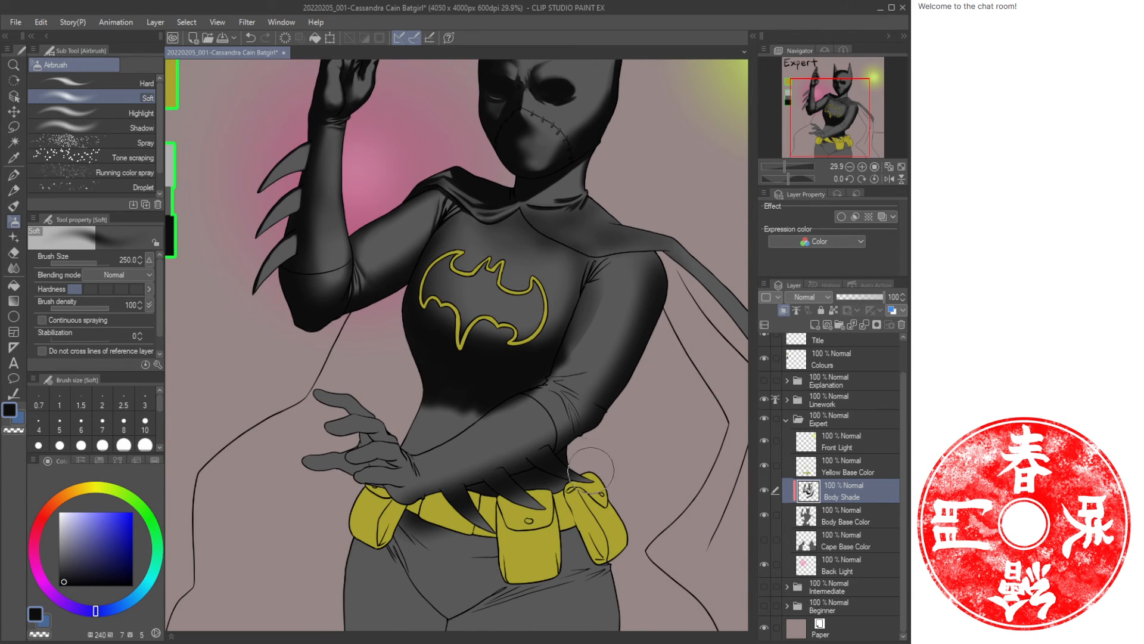
Airbrush soft shadows on the waist, hip and torso edge.
{"action": "mouse_move", "coordinate": [592, 535]}
{"action": "left_mouse_down"}
{"action": "mouse_move", "coordinate": [624, 608]}
{"action": "mouse_move", "coordinate": [592, 540]}
{"action": "left_mouse_up"}
{"action": "mouse_move", "coordinate": [375, 563]}
{"action": "left_mouse_down"}
{"action": "mouse_move", "coordinate": [368, 539]}
{"action": "mouse_move", "coordinate": [373, 556]}
{"action": "mouse_move", "coordinate": [393, 546]}
{"action": "mouse_move", "coordinate": [438, 609]}
{"action": "mouse_move", "coordinate": [428, 573]}
{"action": "mouse_move", "coordinate": [446, 594]}
{"action": "left_mouse_up"}
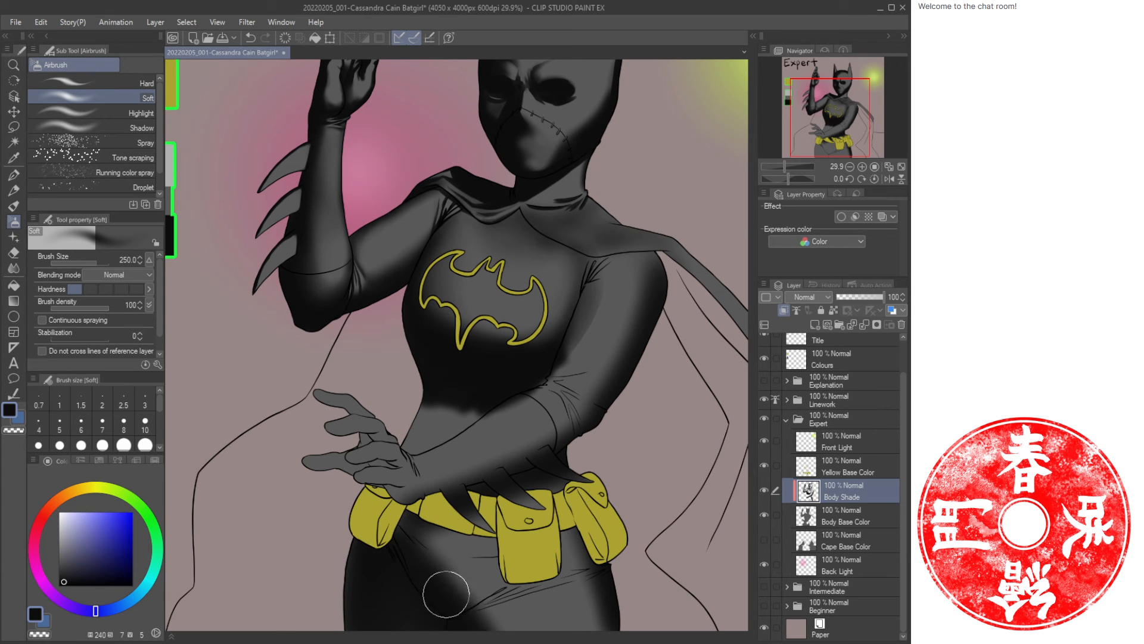
{"action": "left_click_drag", "start_coordinate": [635, 426], "coordinate": [563, 456]}
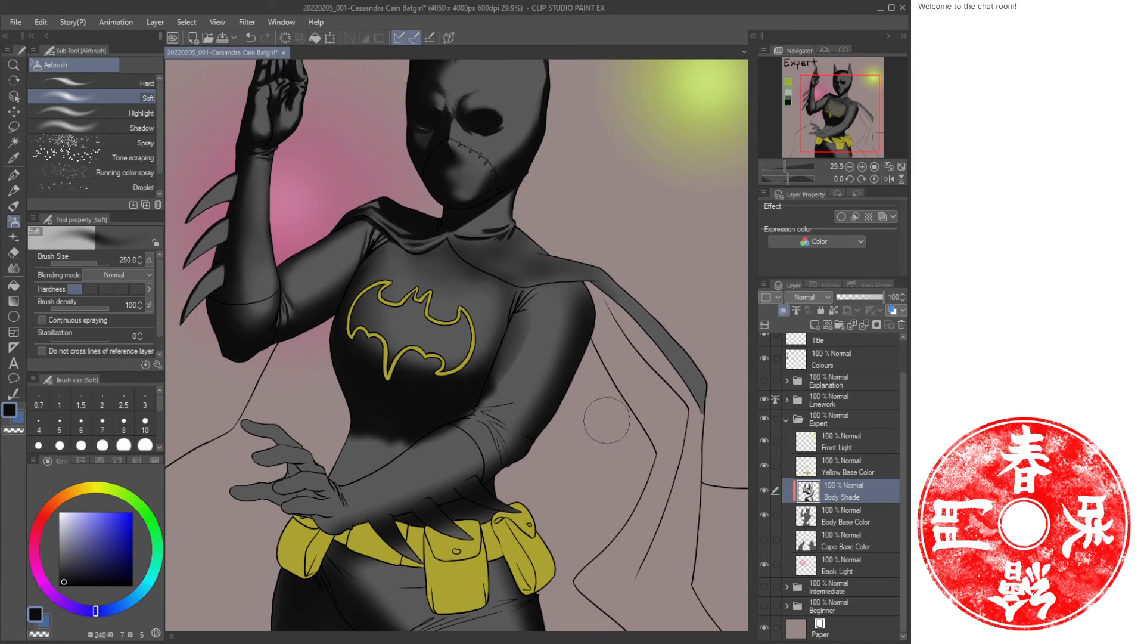
Save the illustration.
{"action": "left_click", "coordinate": [902, 167]}
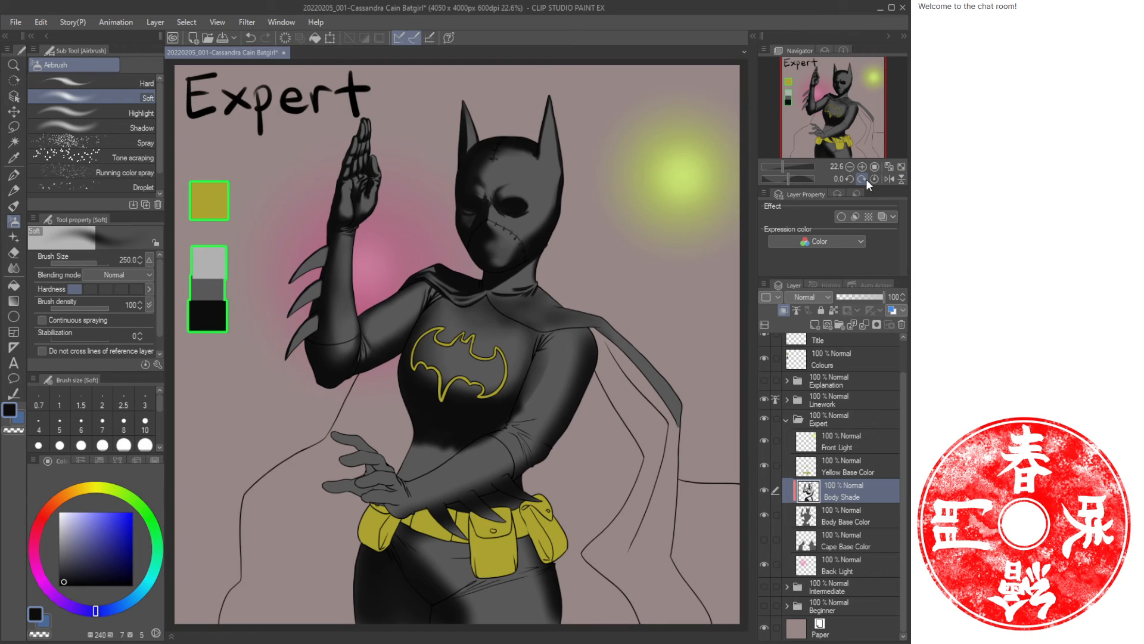
{"action": "key", "text": "ctrl+s"}
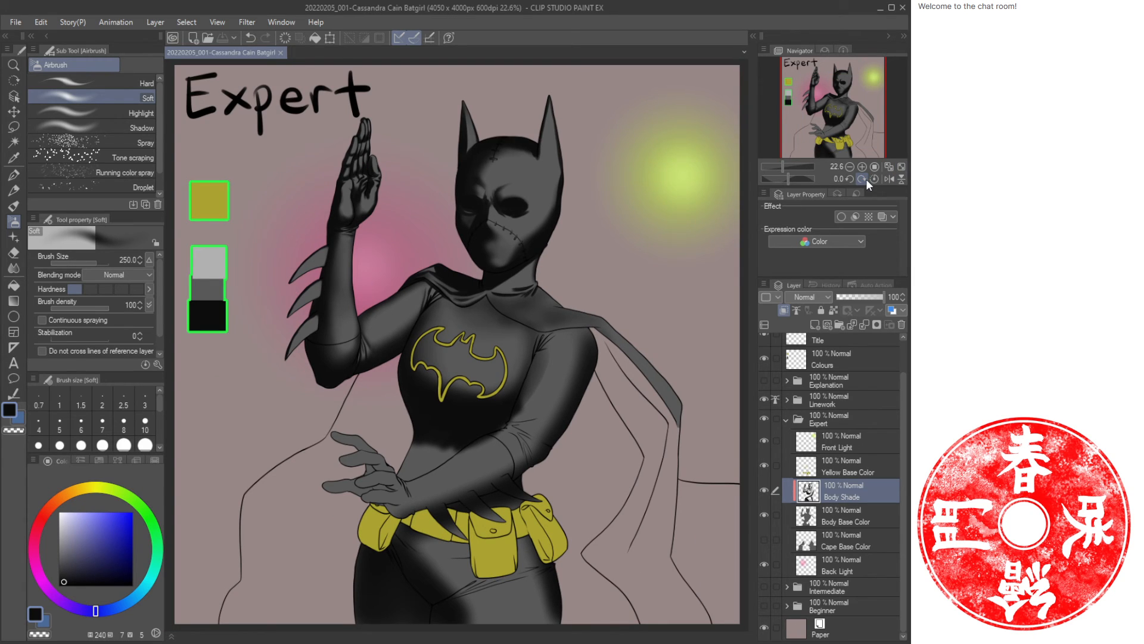
Airbrush a small dark accent in the collar fold beside the neck and blend it in.
{"action": "key", "text": "ctrl+space"}
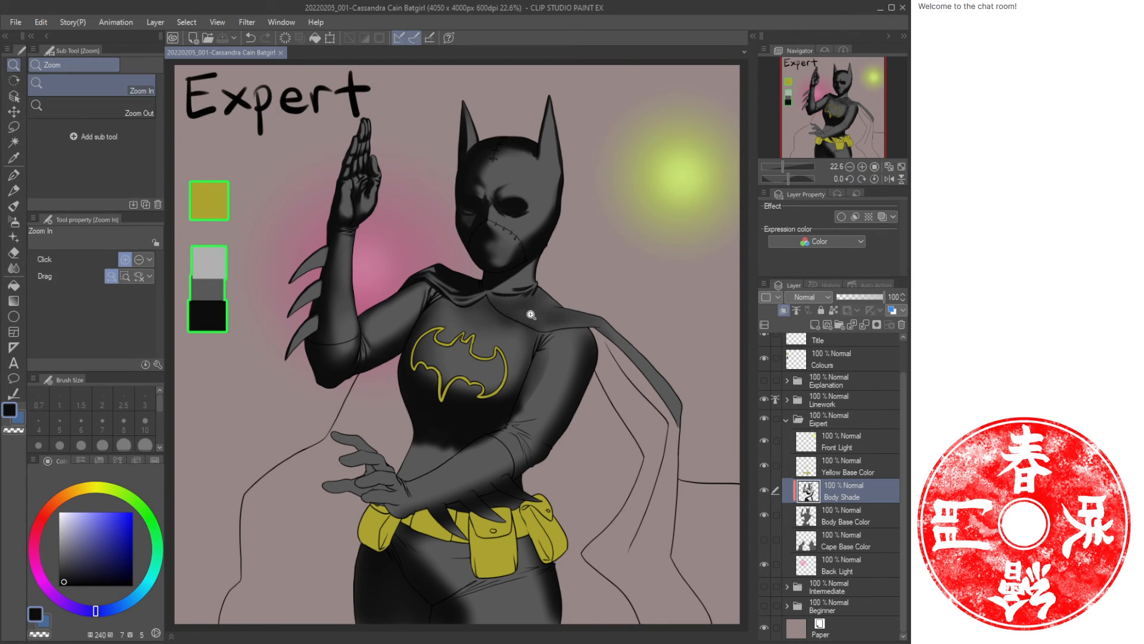
{"action": "left_click_drag", "start_coordinate": [529, 314], "coordinate": [565, 321]}
{"action": "mouse_move", "coordinate": [545, 286]}
{"action": "left_mouse_down"}
{"action": "mouse_move", "coordinate": [579, 398]}
{"action": "mouse_move", "coordinate": [549, 378]}
{"action": "mouse_move", "coordinate": [559, 343]}
{"action": "left_mouse_up"}
{"action": "key", "text": "b"}
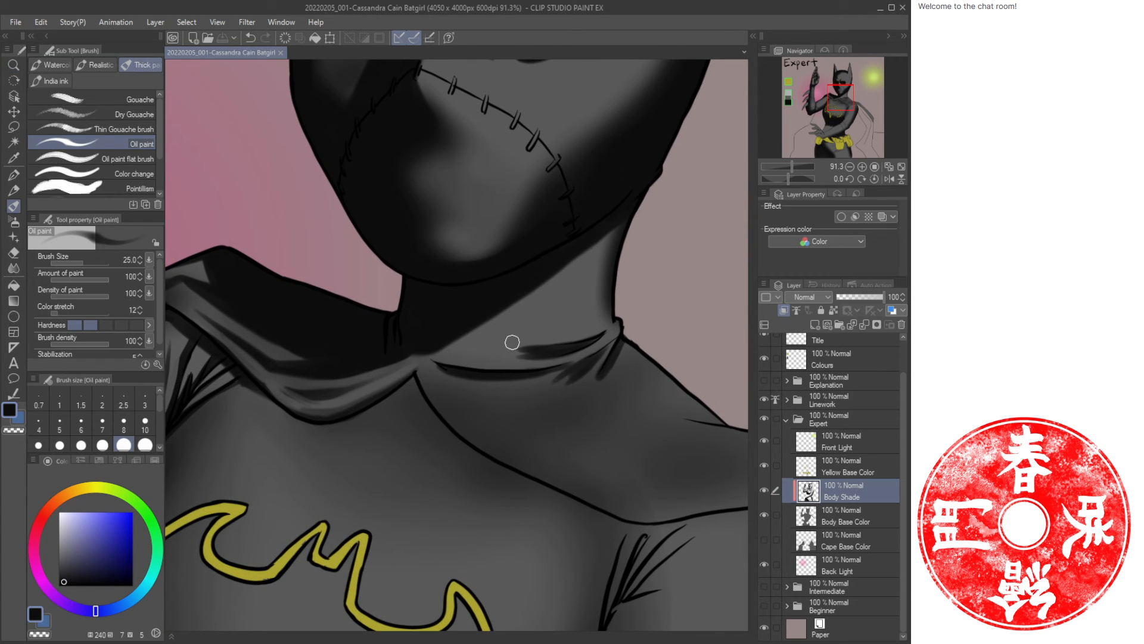
{"action": "key", "text": "b"}
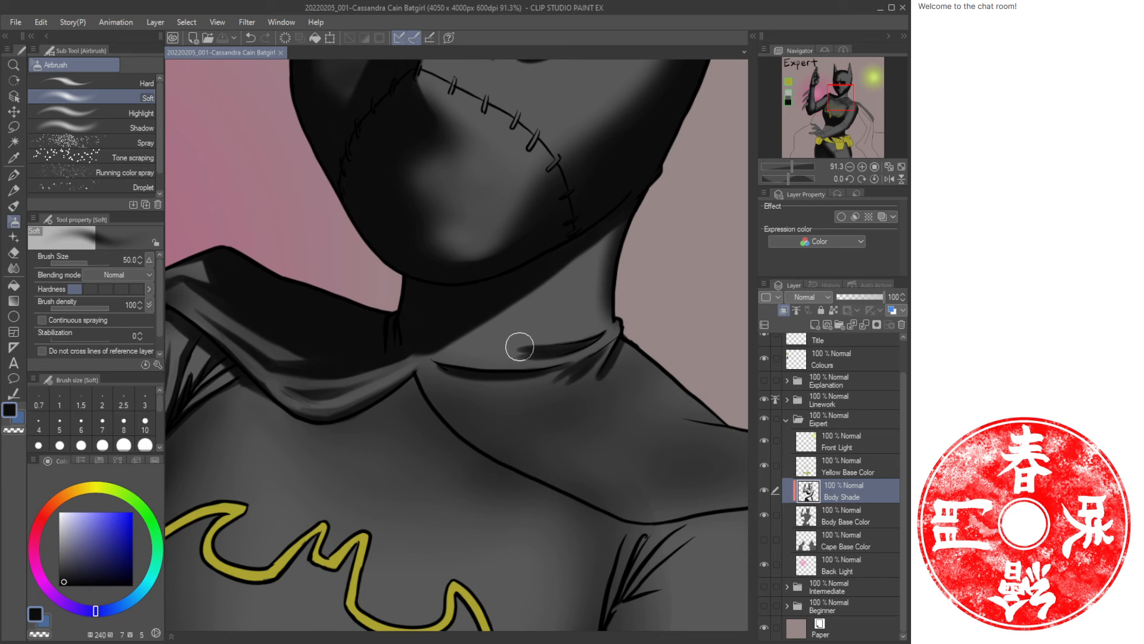
{"action": "mouse_move", "coordinate": [545, 350]}
{"action": "left_mouse_down"}
{"action": "mouse_move", "coordinate": [486, 353]}
{"action": "mouse_move", "coordinate": [541, 354]}
{"action": "left_mouse_up"}
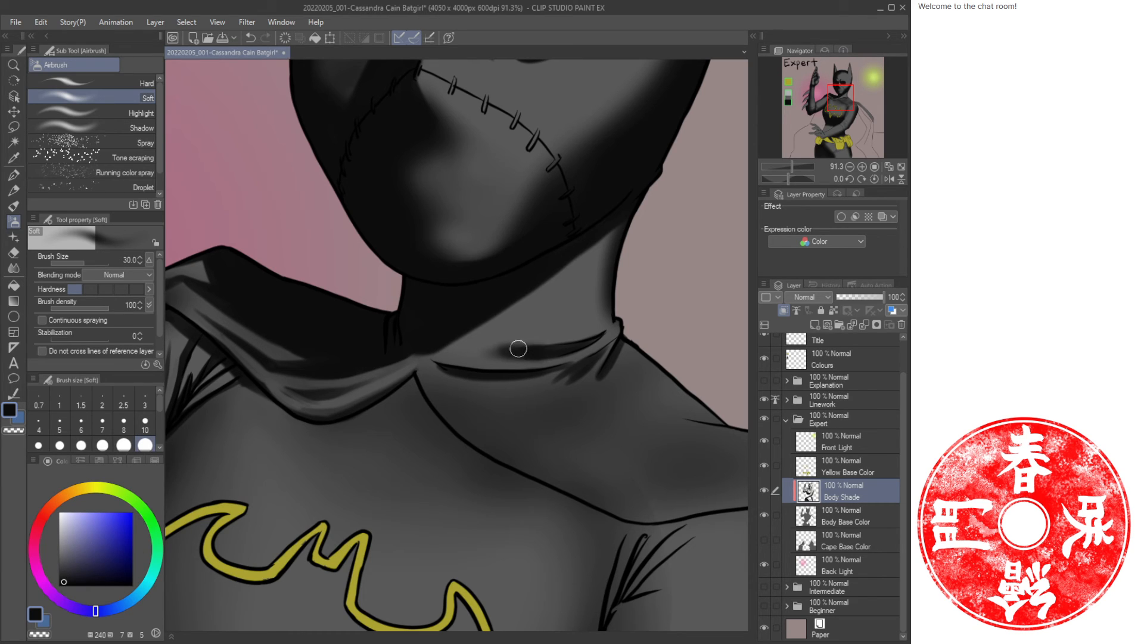
{"action": "key", "text": "j"}
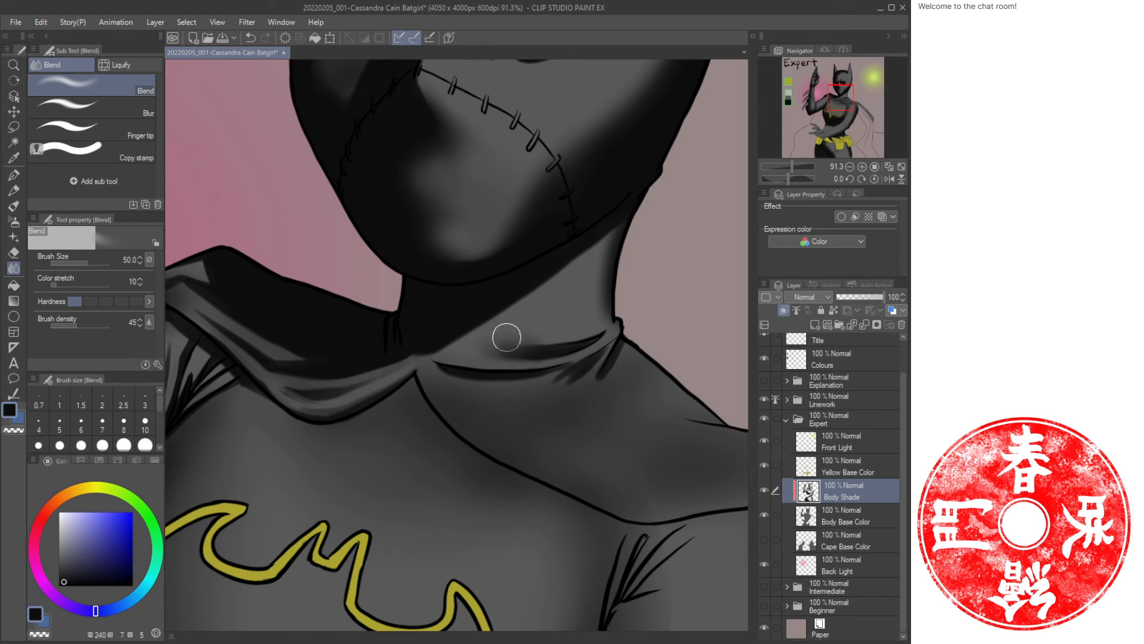
{"action": "left_click_drag", "start_coordinate": [507, 337], "coordinate": [540, 331]}
Airbrush light and dark strokes along the collar folds with a size 30 Airbrush.
{"action": "key", "text": "b"}
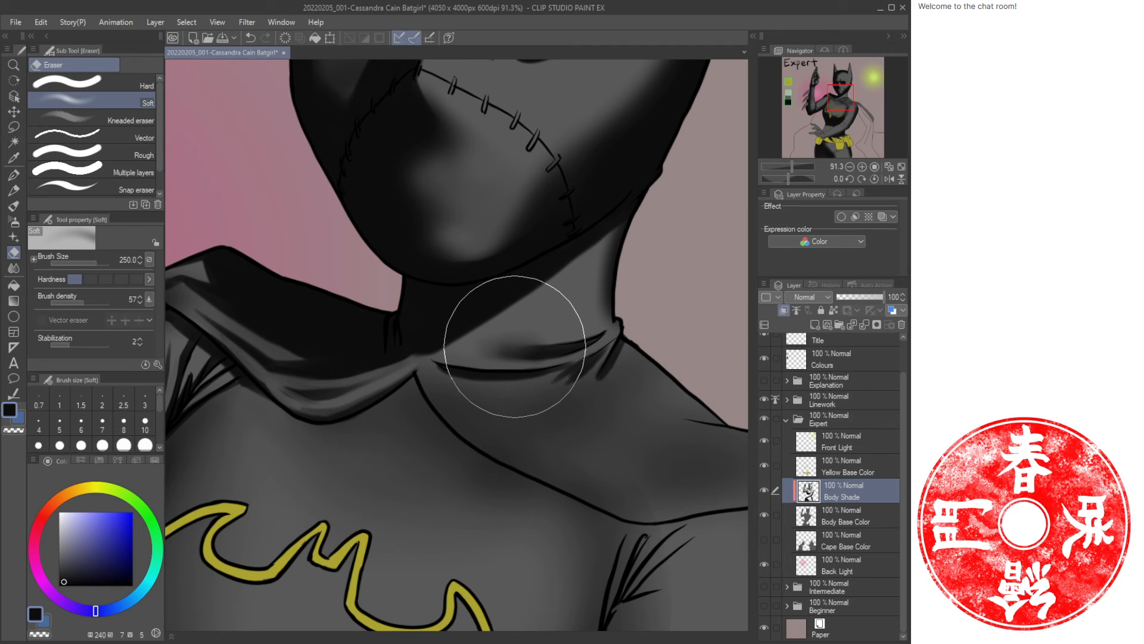
{"action": "key", "text": "bracketleft"}
{"action": "key", "text": "bracketleft"}
{"action": "key", "text": "bracketleft"}
{"action": "key", "text": "bracketright"}
{"action": "key", "text": "bracketright"}
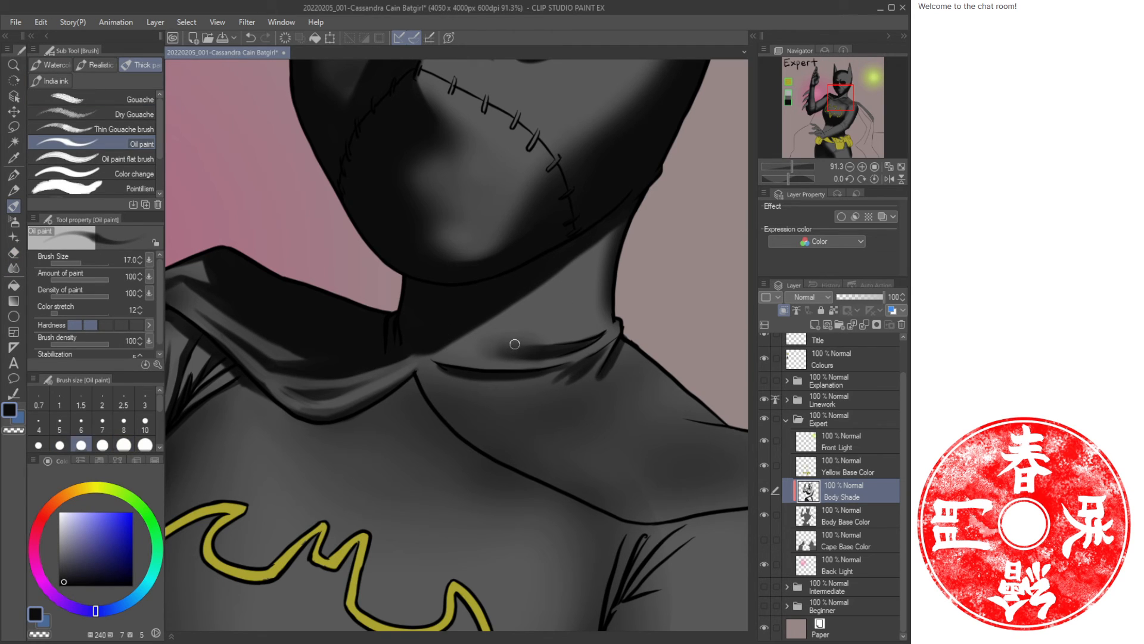
{"action": "key", "text": "b"}
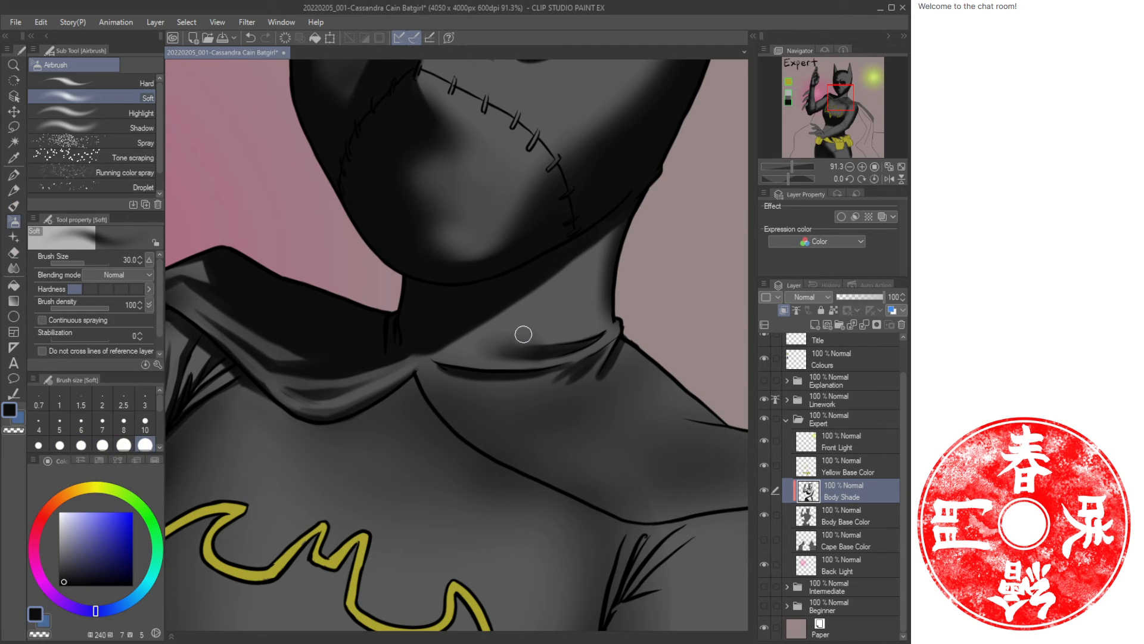
{"action": "key", "text": "c"}
{"action": "mouse_move", "coordinate": [543, 336]}
{"action": "left_mouse_down"}
{"action": "mouse_move", "coordinate": [480, 344]}
{"action": "mouse_move", "coordinate": [614, 313]}
{"action": "left_mouse_up"}
{"action": "key", "text": "c"}
{"action": "key", "text": "c"}
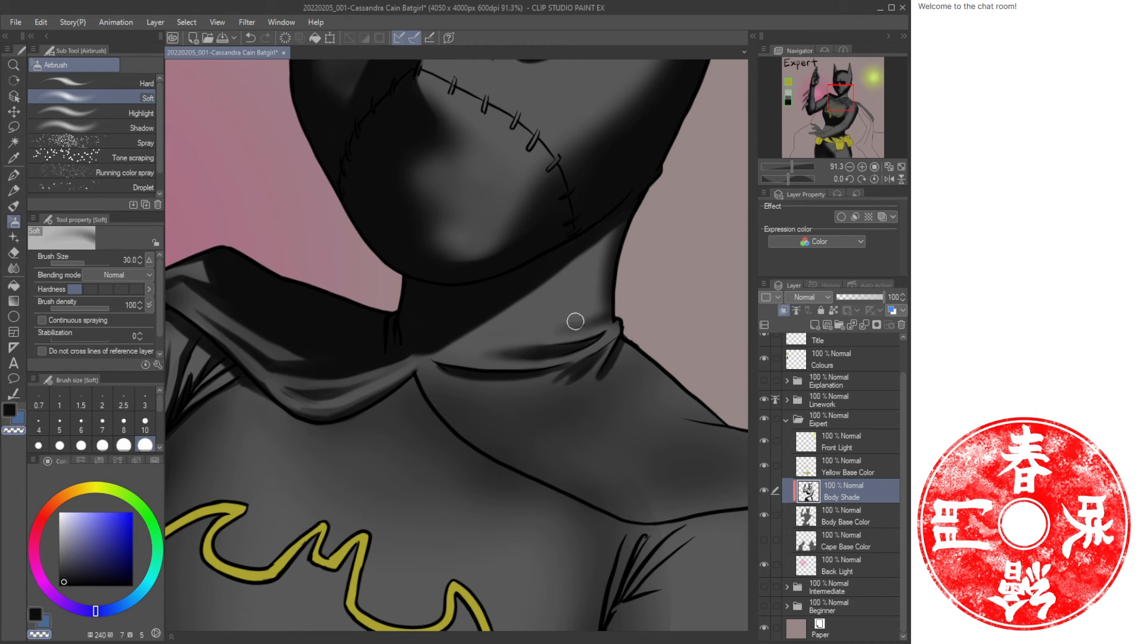
{"action": "key", "text": "c"}
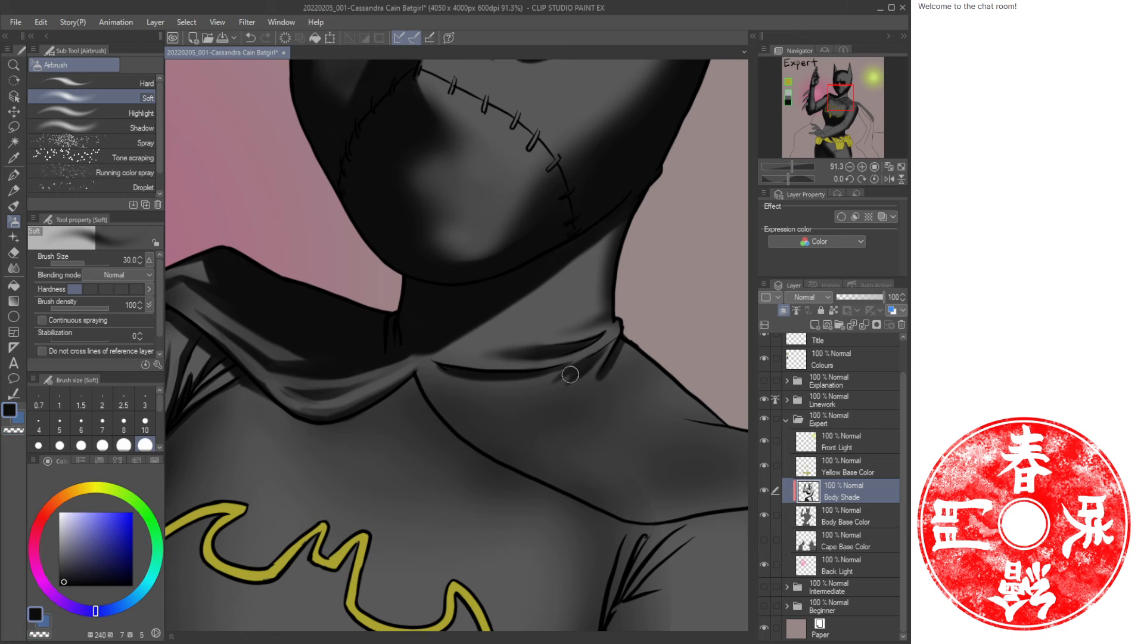
{"action": "mouse_move", "coordinate": [567, 373]}
{"action": "left_mouse_down"}
{"action": "mouse_move", "coordinate": [519, 383]}
{"action": "mouse_move", "coordinate": [578, 361]}
{"action": "mouse_move", "coordinate": [538, 392]}
{"action": "mouse_move", "coordinate": [583, 367]}
{"action": "mouse_move", "coordinate": [515, 391]}
{"action": "left_mouse_up"}
{"action": "key", "text": "c"}
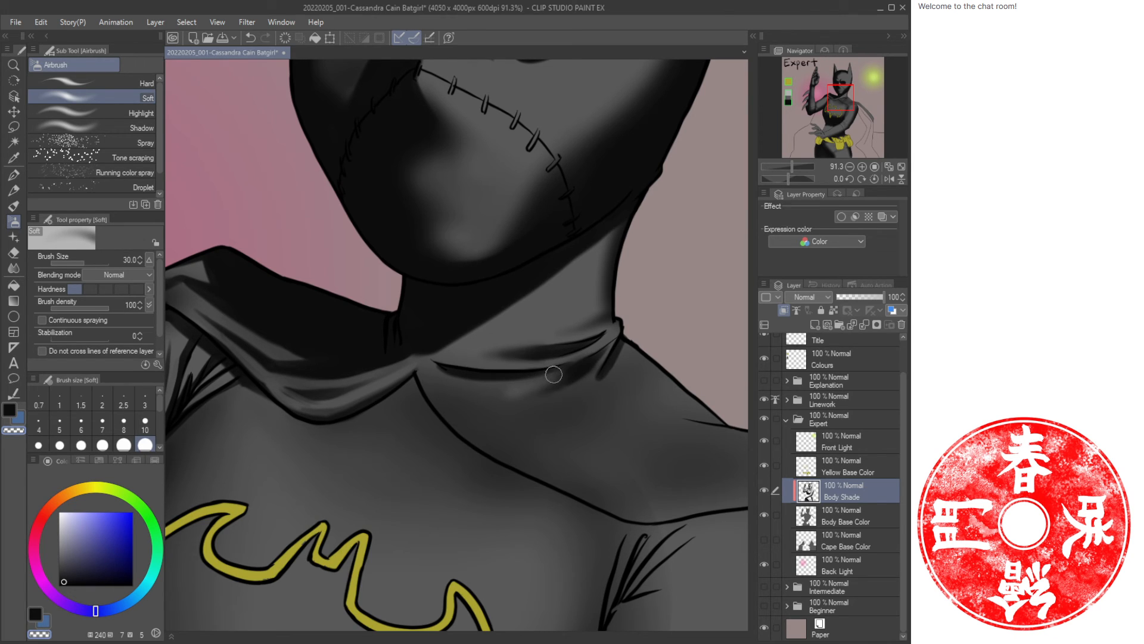
Blend the shading along the collar fold and the shoulder line.
{"action": "key", "text": "j"}
{"action": "mouse_move", "coordinate": [571, 376]}
{"action": "left_mouse_down"}
{"action": "mouse_move", "coordinate": [491, 398]}
{"action": "mouse_move", "coordinate": [544, 394]}
{"action": "mouse_move", "coordinate": [585, 369]}
{"action": "mouse_move", "coordinate": [506, 411]}
{"action": "mouse_move", "coordinate": [599, 376]}
{"action": "mouse_move", "coordinate": [641, 382]}
{"action": "mouse_move", "coordinate": [635, 337]}
{"action": "mouse_move", "coordinate": [619, 383]}
{"action": "left_mouse_up"}
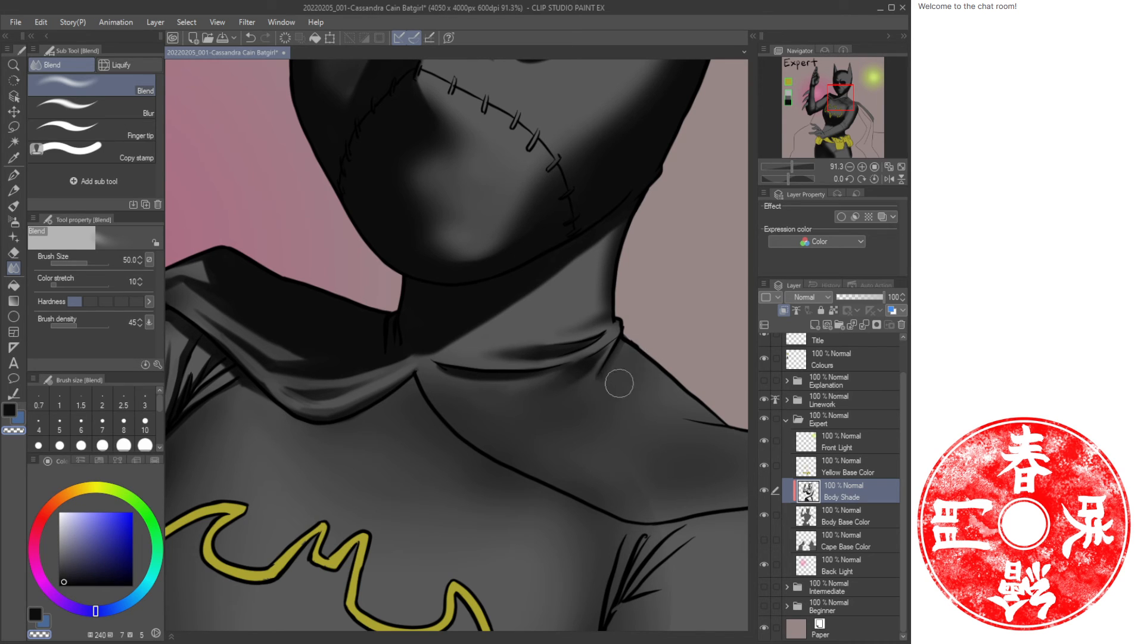
{"action": "left_click_drag", "start_coordinate": [707, 322], "coordinate": [602, 316]}
Set the Airbrush size to 60 and softly shade the top of the shoulder beside the collar.
{"action": "key", "text": "b"}
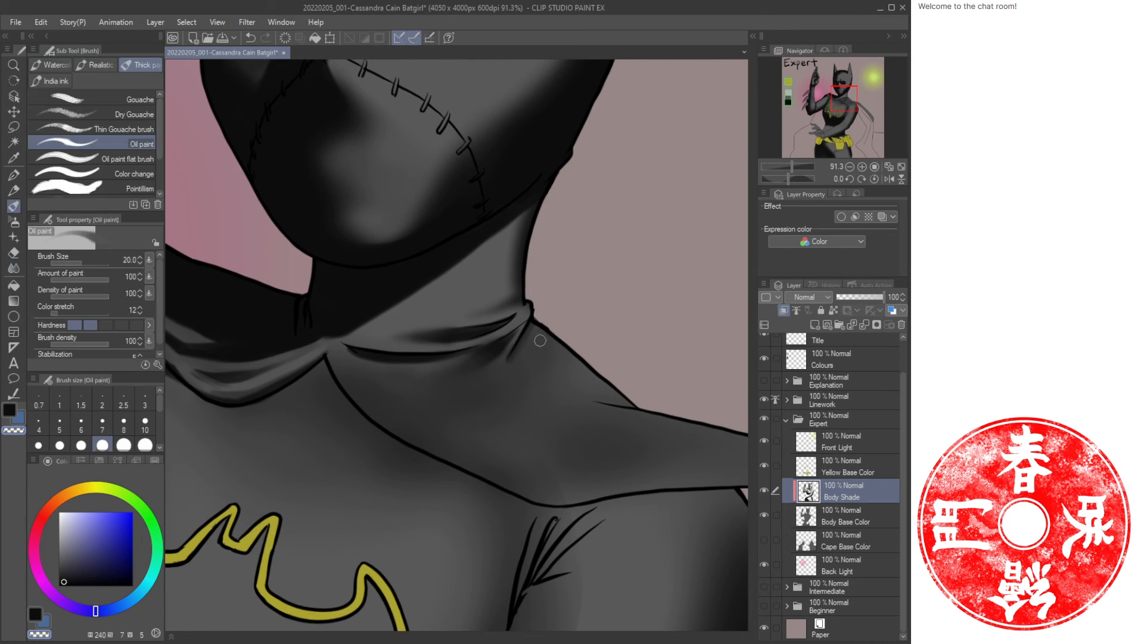
{"action": "key", "text": "b"}
{"action": "key", "text": "bracketright"}
{"action": "key", "text": "bracketright"}
{"action": "key", "text": "bracketright"}
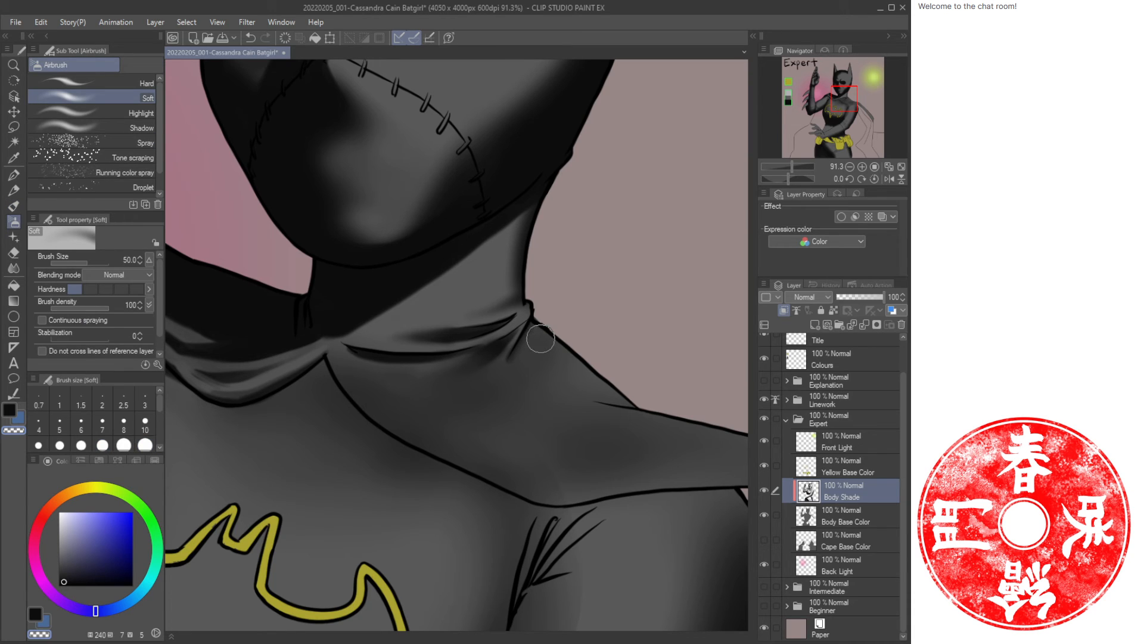
{"action": "key", "text": "c"}
{"action": "left_click_drag", "start_coordinate": [534, 329], "coordinate": [607, 382]}
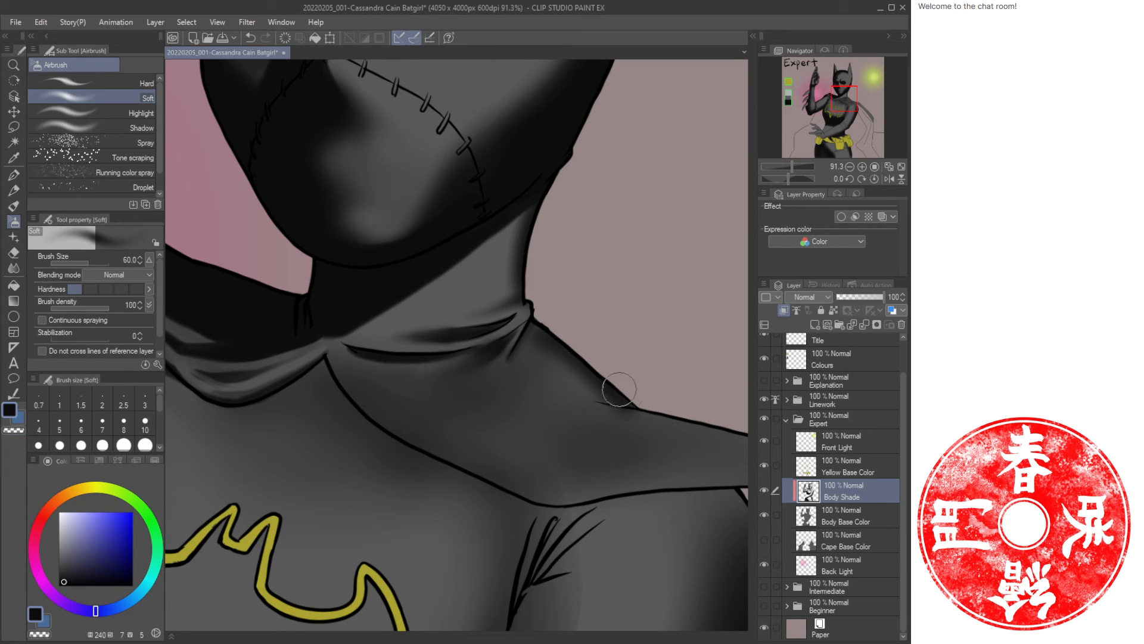
{"action": "left_click_drag", "start_coordinate": [677, 361], "coordinate": [595, 323]}
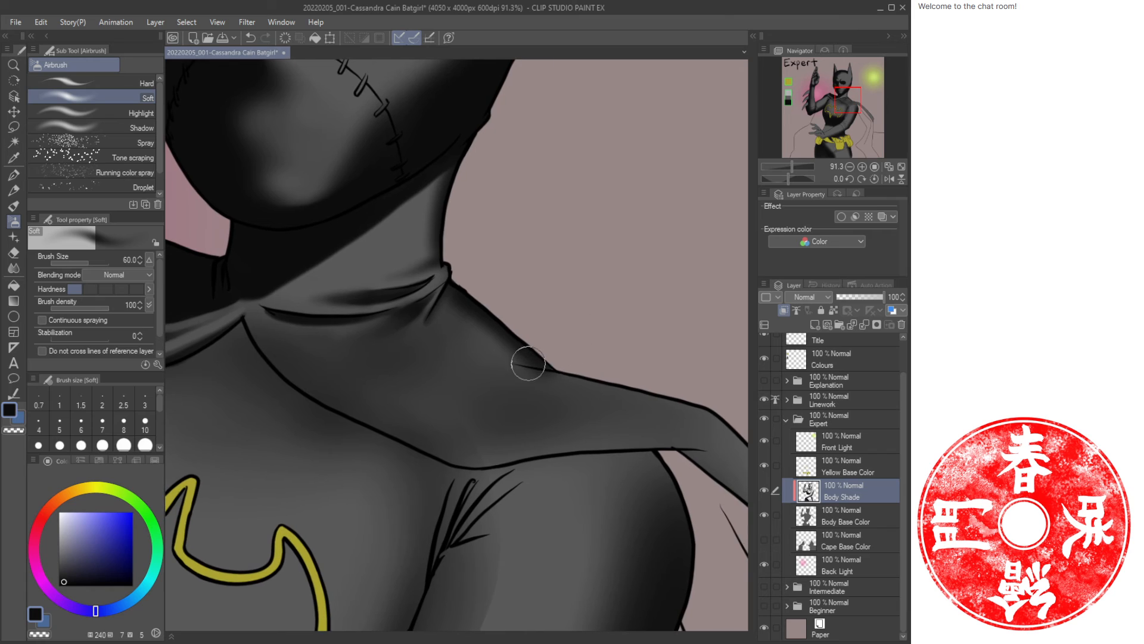
Paint dark lines along the shoulder seam and collar edge with the Oil paint brush at size 30.
{"action": "key", "text": "b"}
{"action": "key", "text": "bracketright"}
{"action": "key", "text": "bracketright"}
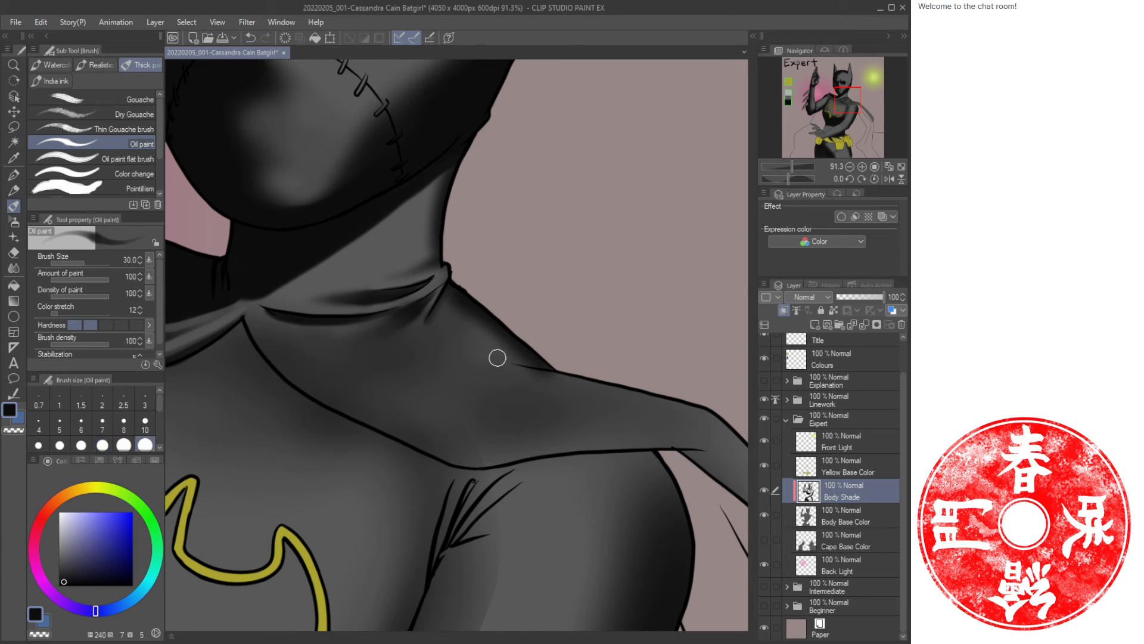
{"action": "left_click_drag", "start_coordinate": [484, 351], "coordinate": [538, 366]}
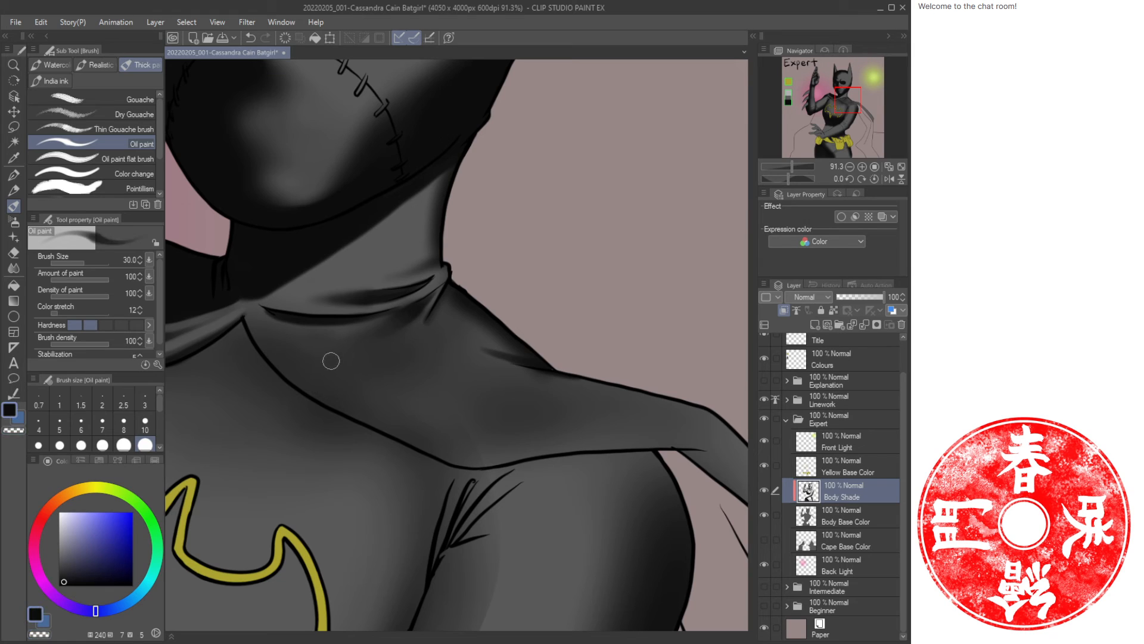
{"action": "mouse_move", "coordinate": [318, 361]}
{"action": "left_mouse_down"}
{"action": "mouse_move", "coordinate": [404, 413]}
{"action": "mouse_move", "coordinate": [577, 432]}
{"action": "left_mouse_up"}
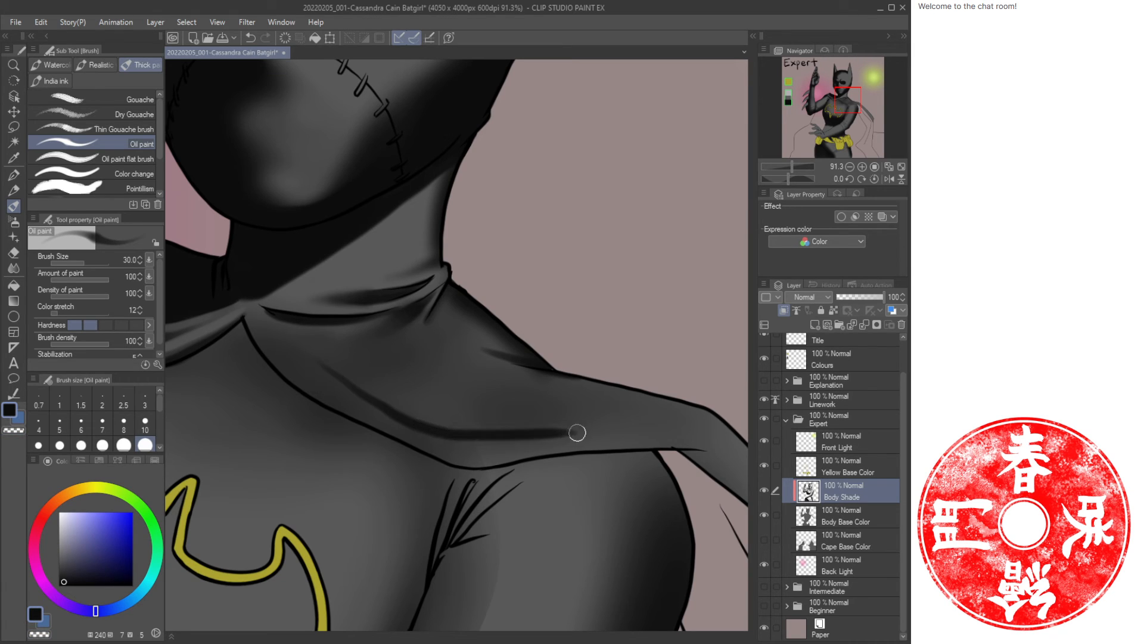
{"action": "mouse_move", "coordinate": [313, 399]}
{"action": "left_mouse_down"}
{"action": "mouse_move", "coordinate": [485, 470]}
{"action": "mouse_move", "coordinate": [557, 456]}
{"action": "left_mouse_up"}
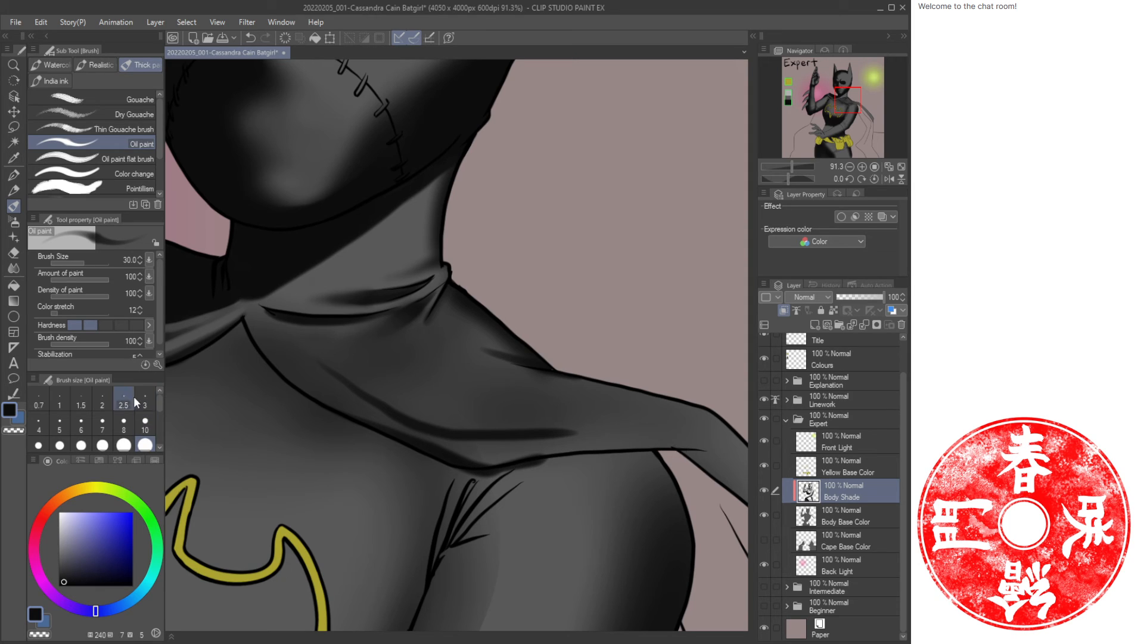
{"action": "left_click", "coordinate": [106, 325]}
{"action": "mouse_move", "coordinate": [671, 454]}
{"action": "left_mouse_down"}
{"action": "mouse_move", "coordinate": [511, 467]}
{"action": "mouse_move", "coordinate": [641, 447]}
{"action": "mouse_move", "coordinate": [695, 467]}
{"action": "left_mouse_up"}
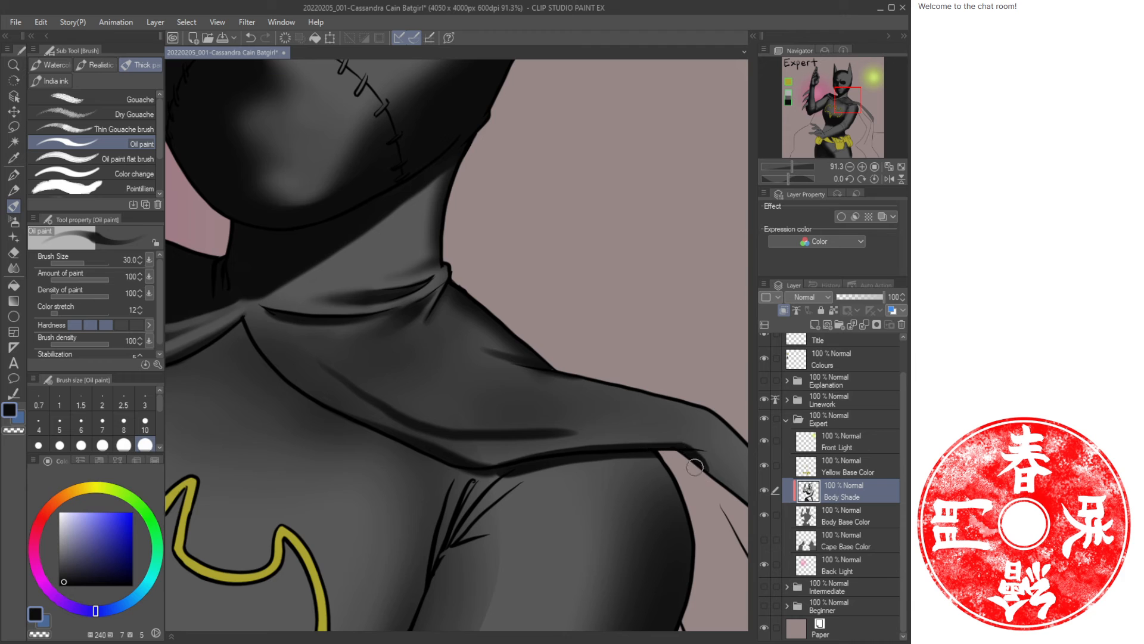
Paint dark Oil paint strokes into the chest fold lines below the shoulder.
{"action": "key", "text": "slash"}
{"action": "mouse_move", "coordinate": [580, 375]}
{"action": "left_mouse_down"}
{"action": "mouse_move", "coordinate": [546, 370]}
{"action": "mouse_move", "coordinate": [490, 330]}
{"action": "left_mouse_up"}
{"action": "left_click", "coordinate": [902, 168]}
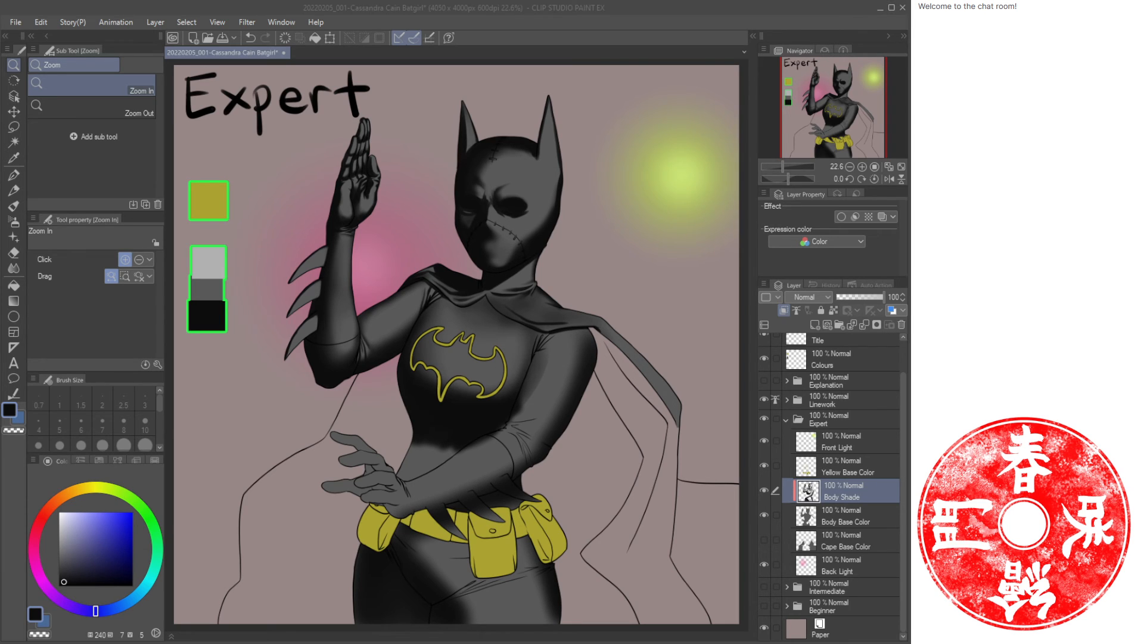
{"action": "mouse_move", "coordinate": [549, 360]}
{"action": "left_mouse_down"}
{"action": "mouse_move", "coordinate": [590, 376]}
{"action": "mouse_move", "coordinate": [567, 396]}
{"action": "mouse_move", "coordinate": [516, 382]}
{"action": "mouse_move", "coordinate": [509, 408]}
{"action": "left_mouse_up"}
{"action": "mouse_move", "coordinate": [526, 349]}
{"action": "left_mouse_down"}
{"action": "mouse_move", "coordinate": [516, 379]}
{"action": "mouse_move", "coordinate": [529, 351]}
{"action": "mouse_move", "coordinate": [534, 380]}
{"action": "mouse_move", "coordinate": [544, 364]}
{"action": "mouse_move", "coordinate": [533, 397]}
{"action": "mouse_move", "coordinate": [582, 348]}
{"action": "mouse_move", "coordinate": [580, 378]}
{"action": "mouse_move", "coordinate": [595, 364]}
{"action": "mouse_move", "coordinate": [536, 413]}
{"action": "mouse_move", "coordinate": [563, 410]}
{"action": "mouse_move", "coordinate": [528, 419]}
{"action": "mouse_move", "coordinate": [563, 421]}
{"action": "mouse_move", "coordinate": [519, 434]}
{"action": "mouse_move", "coordinate": [501, 458]}
{"action": "left_mouse_up"}
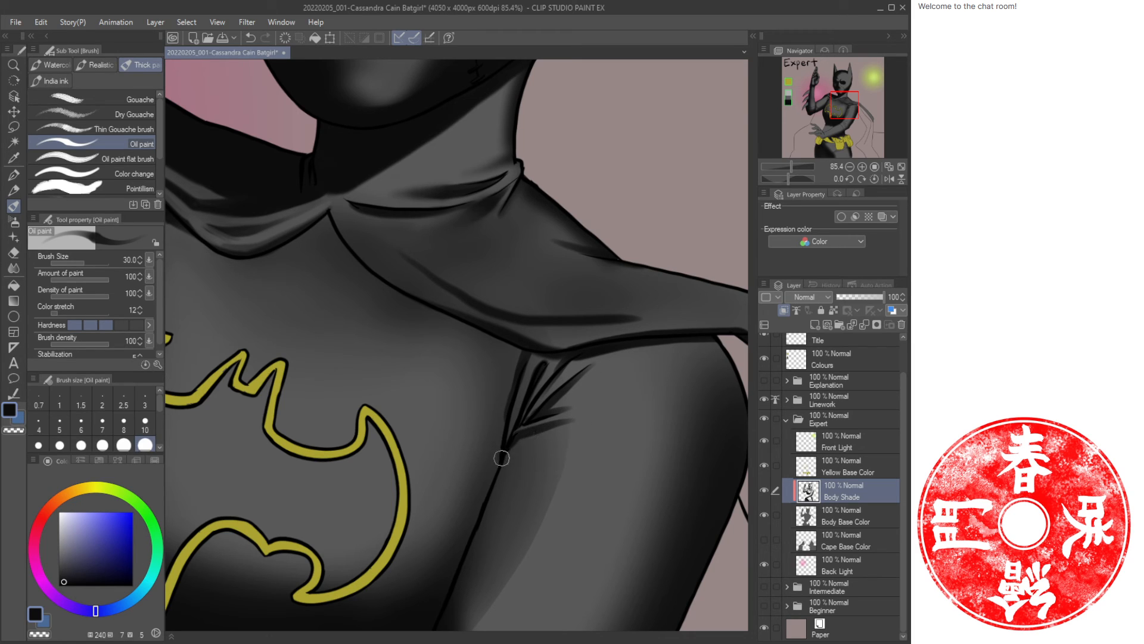
{"action": "left_click_drag", "start_coordinate": [492, 358], "coordinate": [501, 473]}
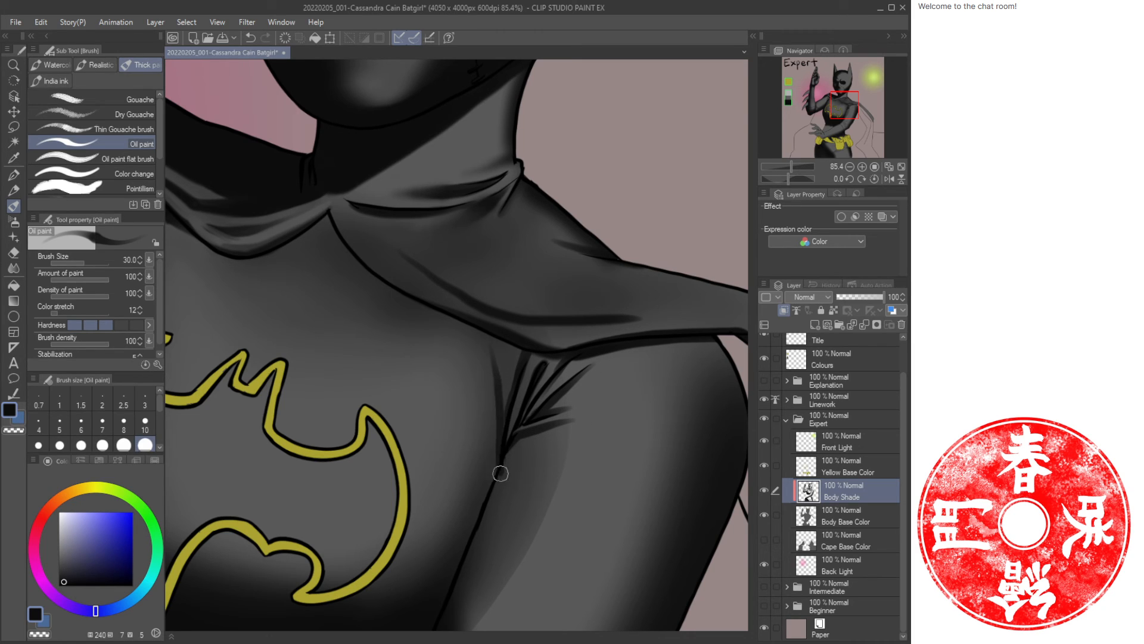
{"action": "mouse_move", "coordinate": [507, 358]}
{"action": "left_mouse_down"}
{"action": "mouse_move", "coordinate": [503, 340]}
{"action": "mouse_move", "coordinate": [506, 383]}
{"action": "left_mouse_up"}
{"action": "mouse_move", "coordinate": [503, 436]}
{"action": "left_mouse_down"}
{"action": "mouse_move", "coordinate": [488, 494]}
{"action": "mouse_move", "coordinate": [503, 403]}
{"action": "left_mouse_up"}
{"action": "left_click_drag", "start_coordinate": [527, 360], "coordinate": [505, 442]}
{"action": "key", "text": "ctrl+space"}
{"action": "mouse_move", "coordinate": [579, 407]}
{"action": "left_mouse_down"}
{"action": "mouse_move", "coordinate": [549, 414]}
{"action": "mouse_move", "coordinate": [549, 391]}
{"action": "mouse_move", "coordinate": [578, 374]}
{"action": "mouse_move", "coordinate": [539, 355]}
{"action": "left_mouse_up"}
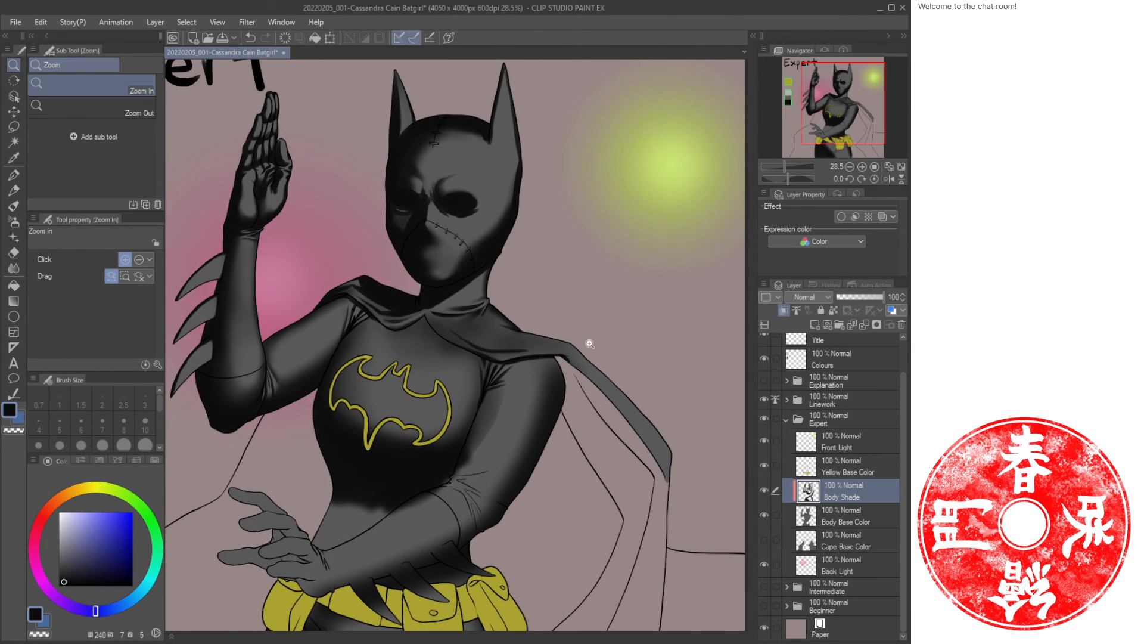
{"action": "left_click", "coordinate": [369, 327]}
{"action": "left_click", "coordinate": [394, 312]}
{"action": "left_click", "coordinate": [393, 311]}
{"action": "left_click", "coordinate": [383, 302]}
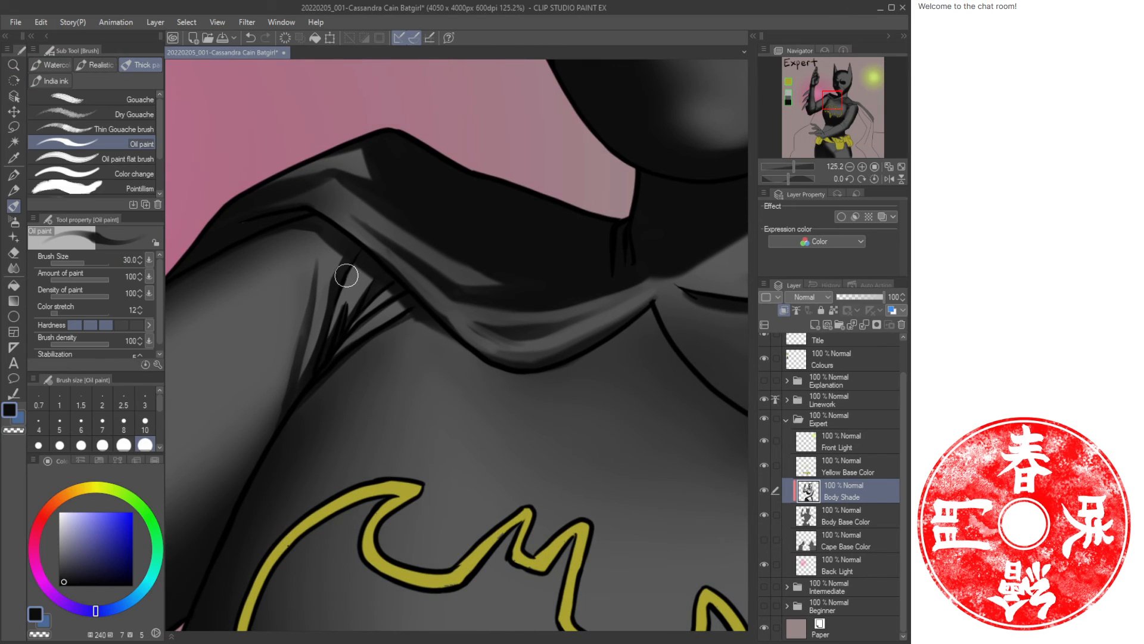
Softly airbrush the collar fold at size 20 and save the illustration.
{"action": "key", "text": "b"}
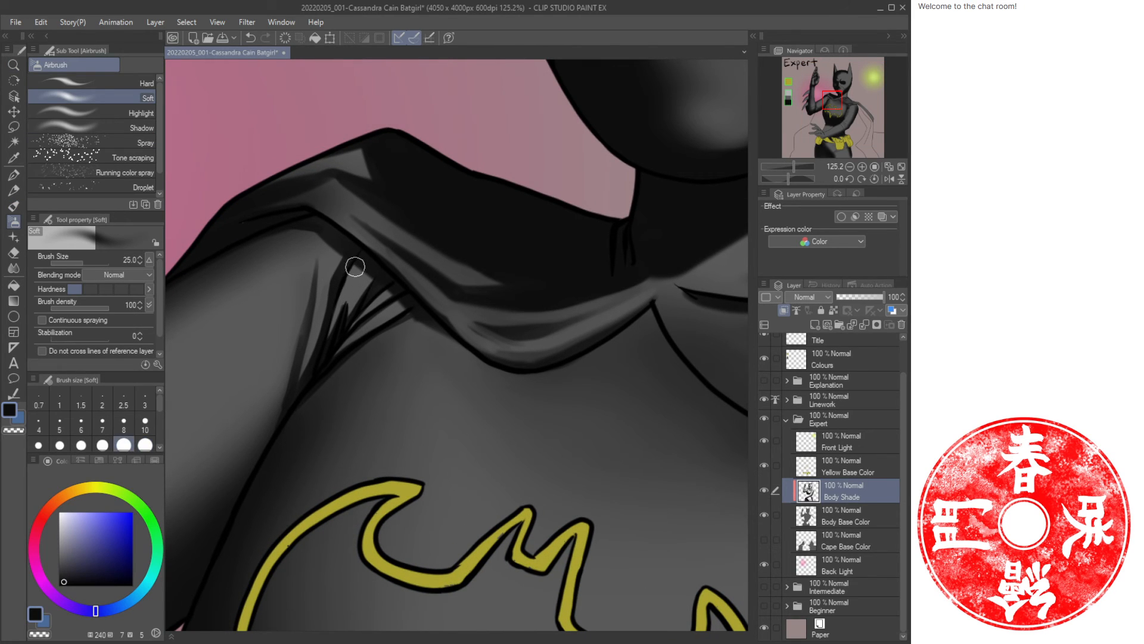
{"action": "key", "text": "bracketleft"}
{"action": "mouse_move", "coordinate": [352, 260]}
{"action": "left_mouse_down"}
{"action": "mouse_move", "coordinate": [324, 341]}
{"action": "mouse_move", "coordinate": [348, 282]}
{"action": "left_mouse_up"}
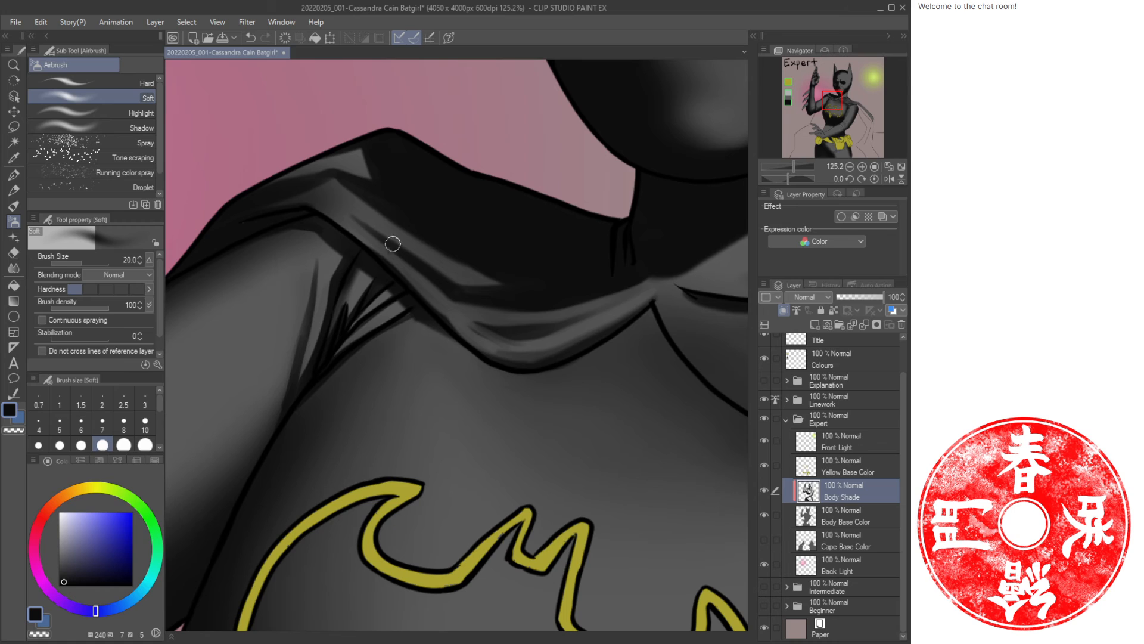
{"action": "left_click", "coordinate": [901, 166]}
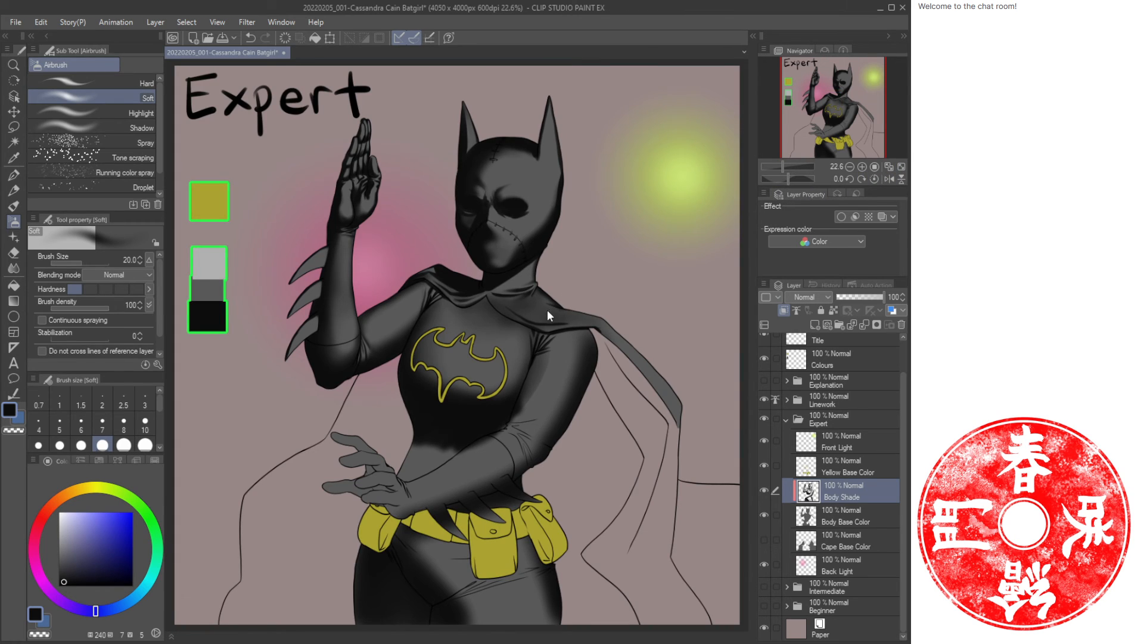
{"action": "key", "text": "ctrl+s"}
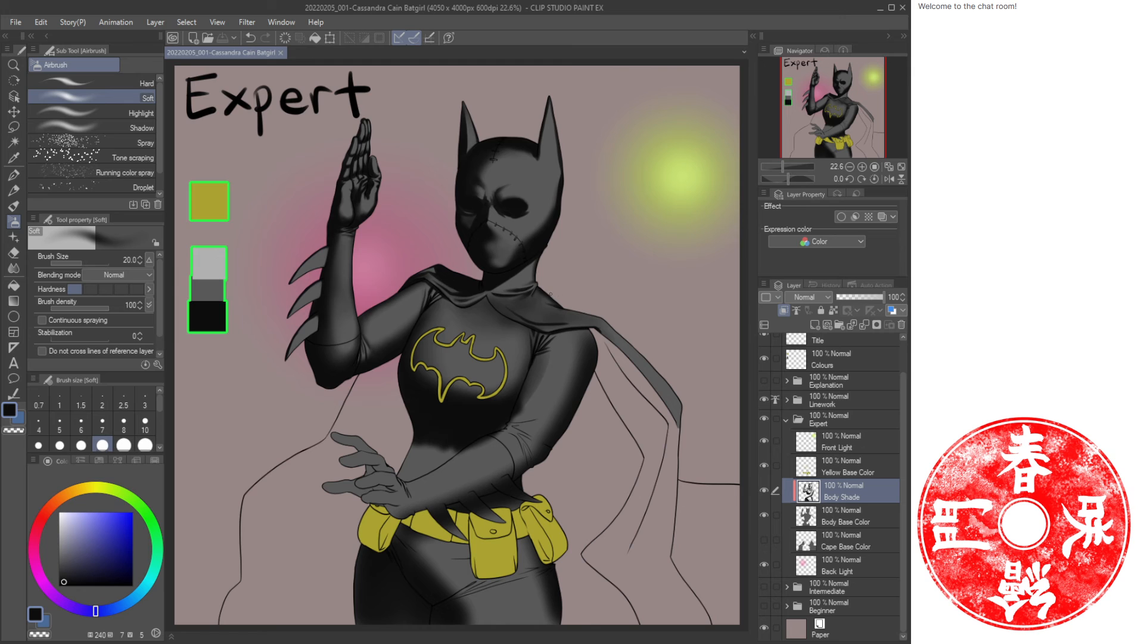
Paint a dark Oil paint stroke along the shoulder seam where the cape meets the shoulder.
{"action": "key", "text": "slash"}
{"action": "left_click_drag", "start_coordinate": [587, 332], "coordinate": [620, 337]}
{"action": "key", "text": "b"}
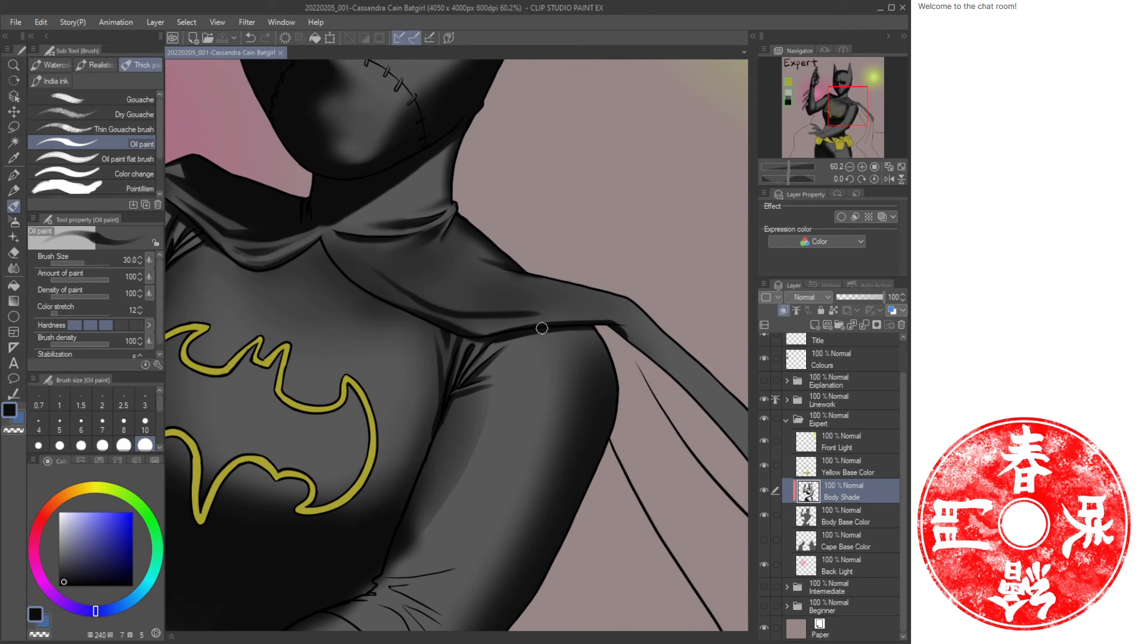
{"action": "left_click_drag", "start_coordinate": [549, 330], "coordinate": [615, 368]}
{"action": "key", "text": "ctrl+z"}
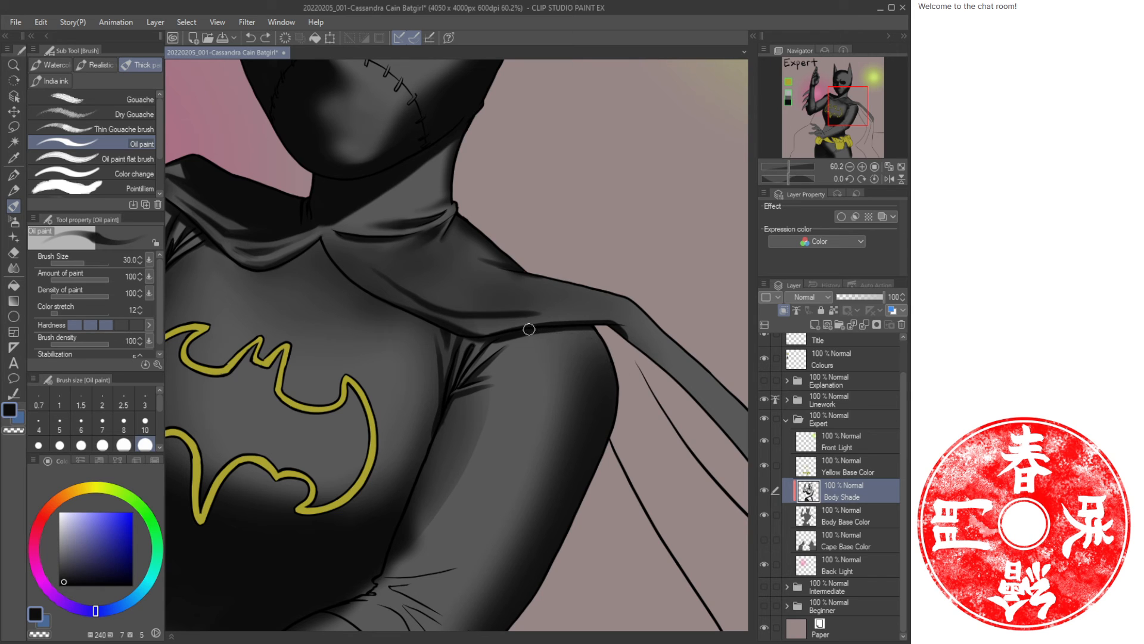
{"action": "mouse_move", "coordinate": [562, 329]}
{"action": "left_mouse_down"}
{"action": "mouse_move", "coordinate": [621, 369]}
{"action": "mouse_move", "coordinate": [592, 330]}
{"action": "mouse_move", "coordinate": [625, 361]}
{"action": "mouse_move", "coordinate": [594, 348]}
{"action": "left_mouse_up"}
Add several more dark Oil paint strokes across the shoulder just under the cape edge.
{"action": "key", "text": "ctrl+space"}
{"action": "left_click_drag", "start_coordinate": [620, 361], "coordinate": [563, 322]}
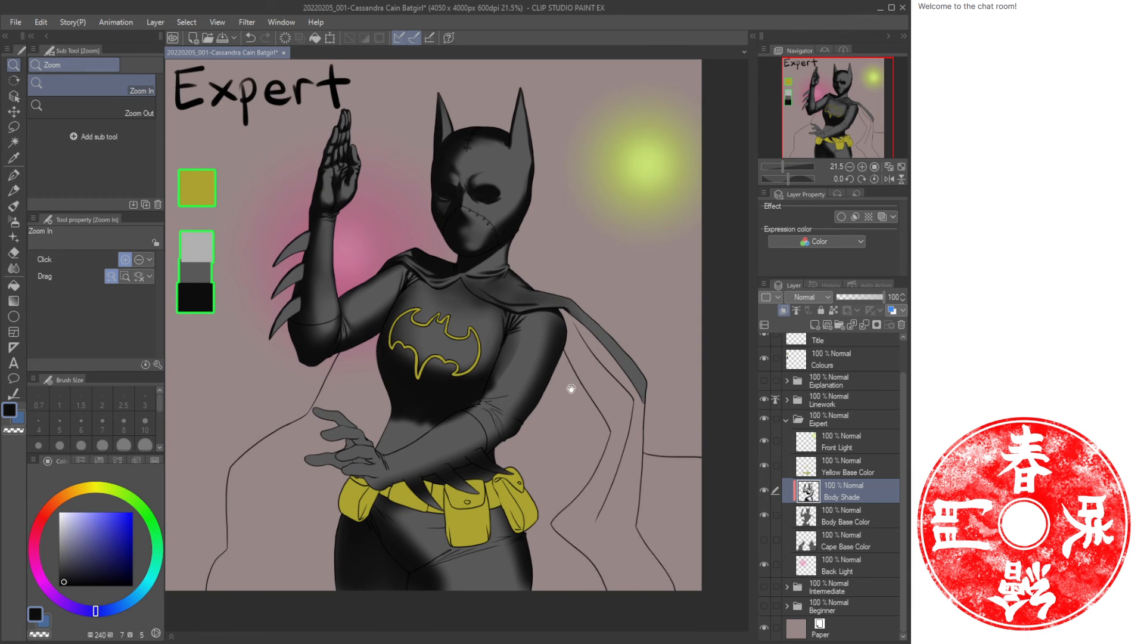
{"action": "left_click_drag", "start_coordinate": [571, 389], "coordinate": [498, 357]}
{"action": "left_click_drag", "start_coordinate": [491, 288], "coordinate": [581, 326]}
{"action": "key", "text": "b"}
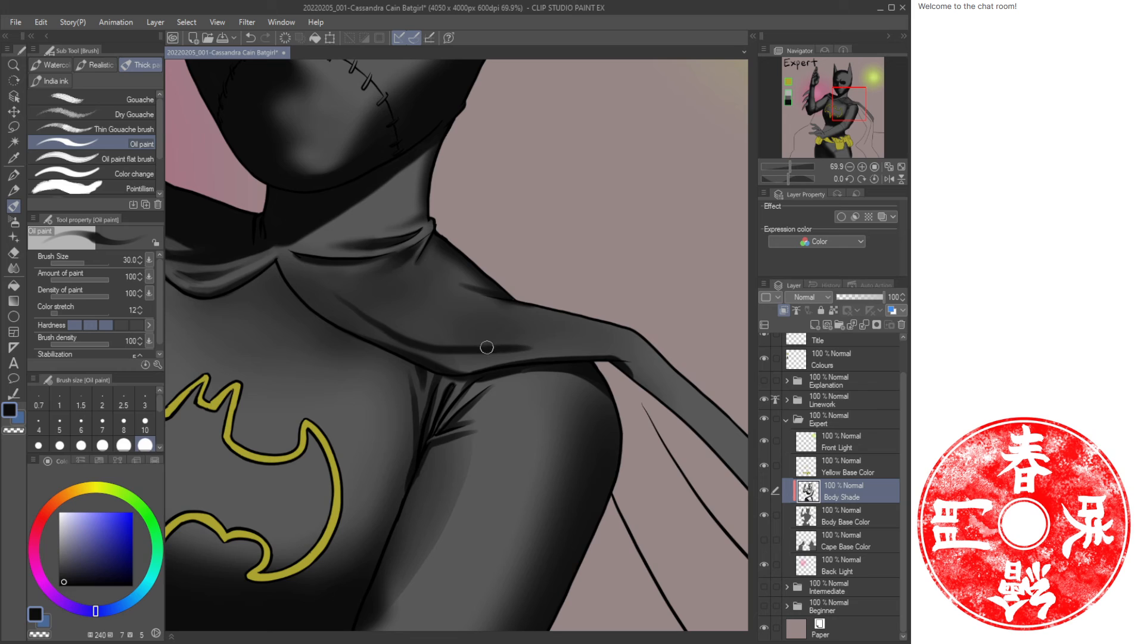
{"action": "left_click_drag", "start_coordinate": [487, 347], "coordinate": [583, 338]}
{"action": "left_click_drag", "start_coordinate": [490, 320], "coordinate": [541, 329]}
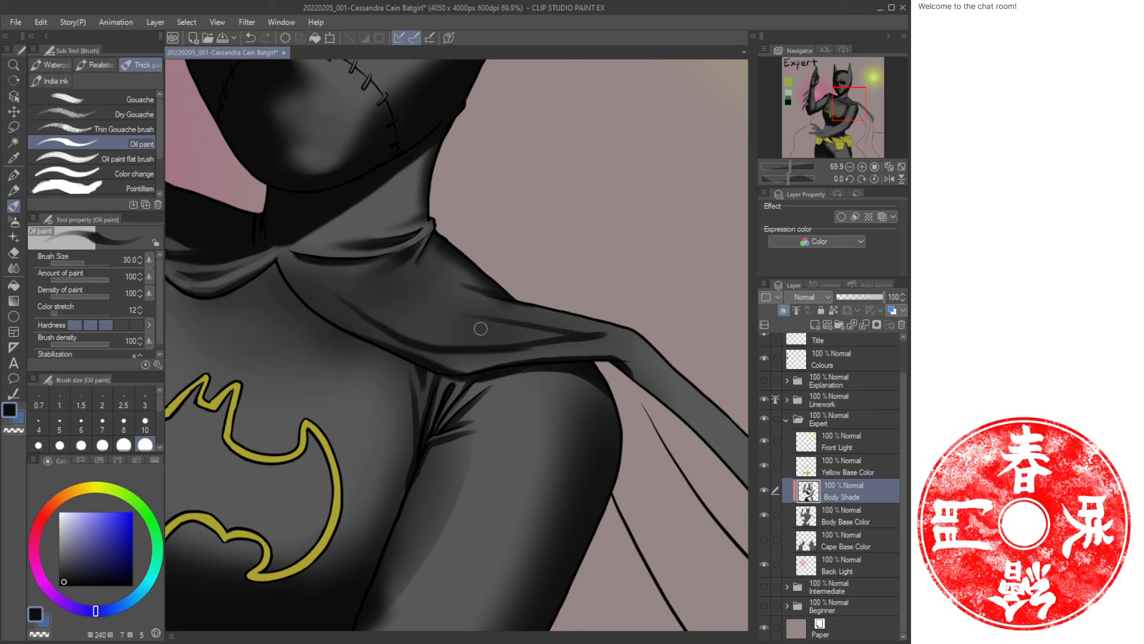
{"action": "left_click_drag", "start_coordinate": [459, 346], "coordinate": [577, 334]}
Alternate between the dark and light colours to paint fold strokes across the shoulder beneath the cape.
{"action": "key", "text": "c"}
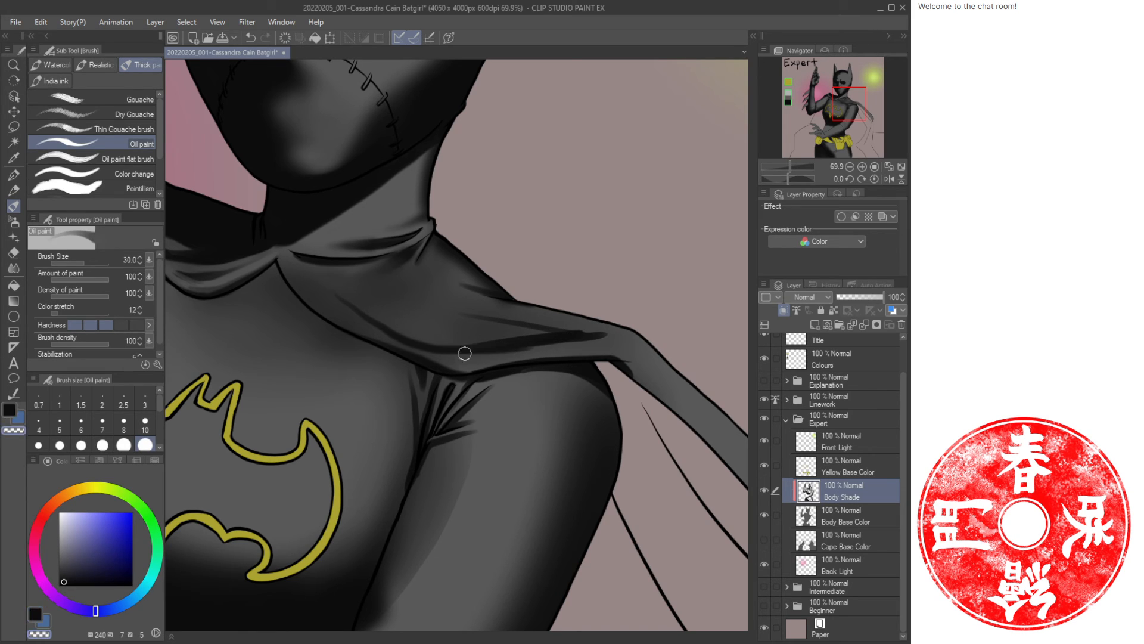
{"action": "left_click_drag", "start_coordinate": [433, 354], "coordinate": [575, 329]}
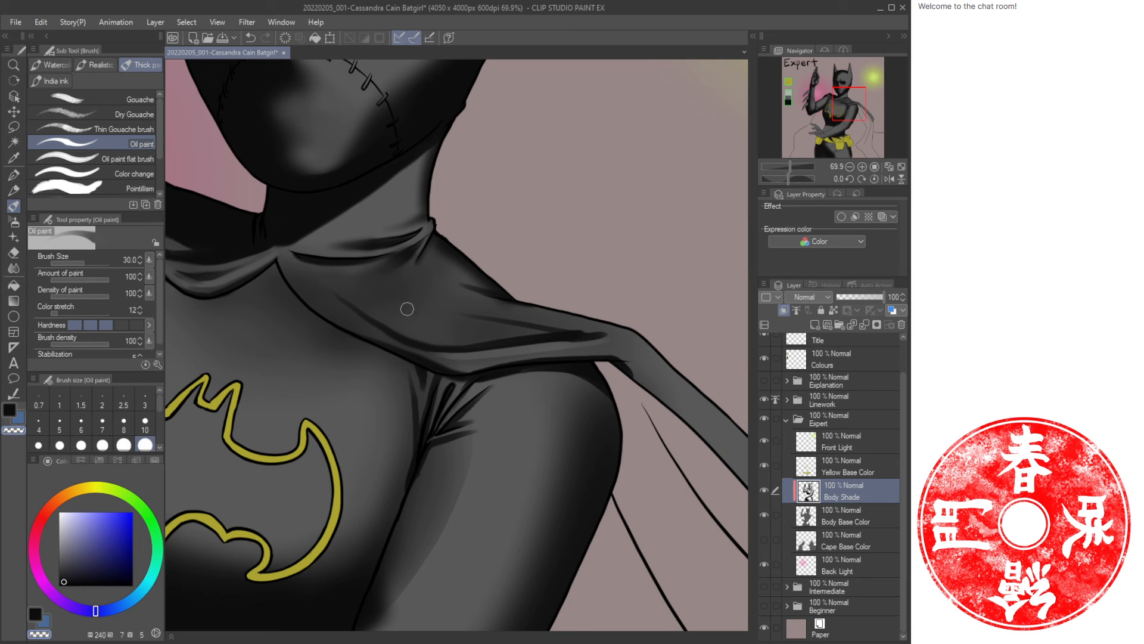
{"action": "key", "text": "ctrl+space"}
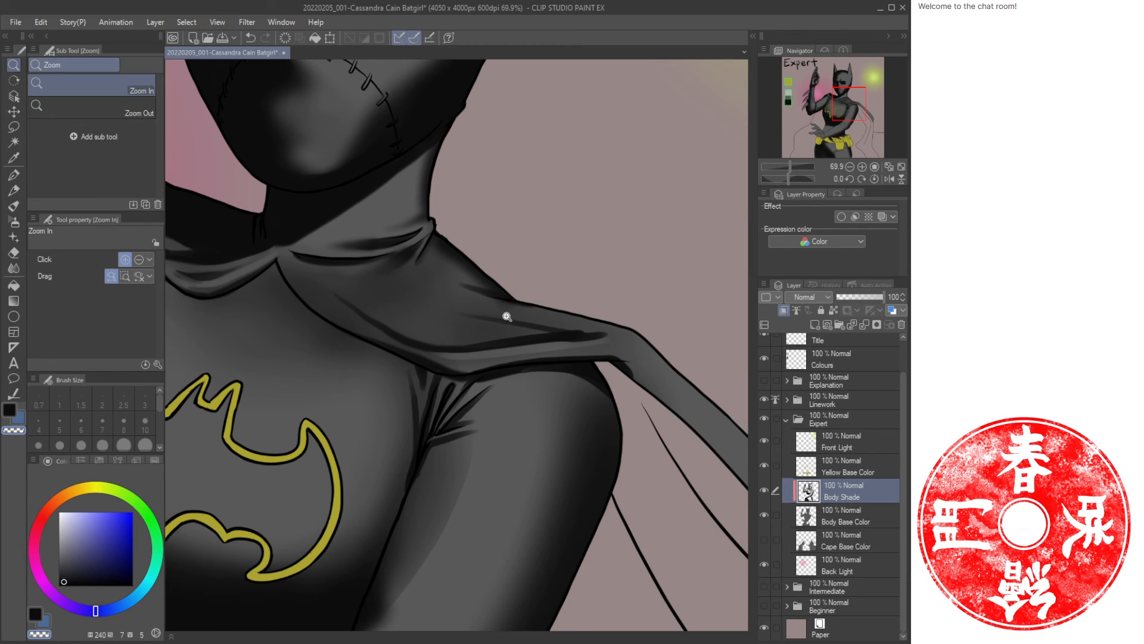
{"action": "mouse_move", "coordinate": [505, 315]}
{"action": "left_mouse_down"}
{"action": "mouse_move", "coordinate": [470, 311]}
{"action": "mouse_move", "coordinate": [502, 315]}
{"action": "left_mouse_up"}
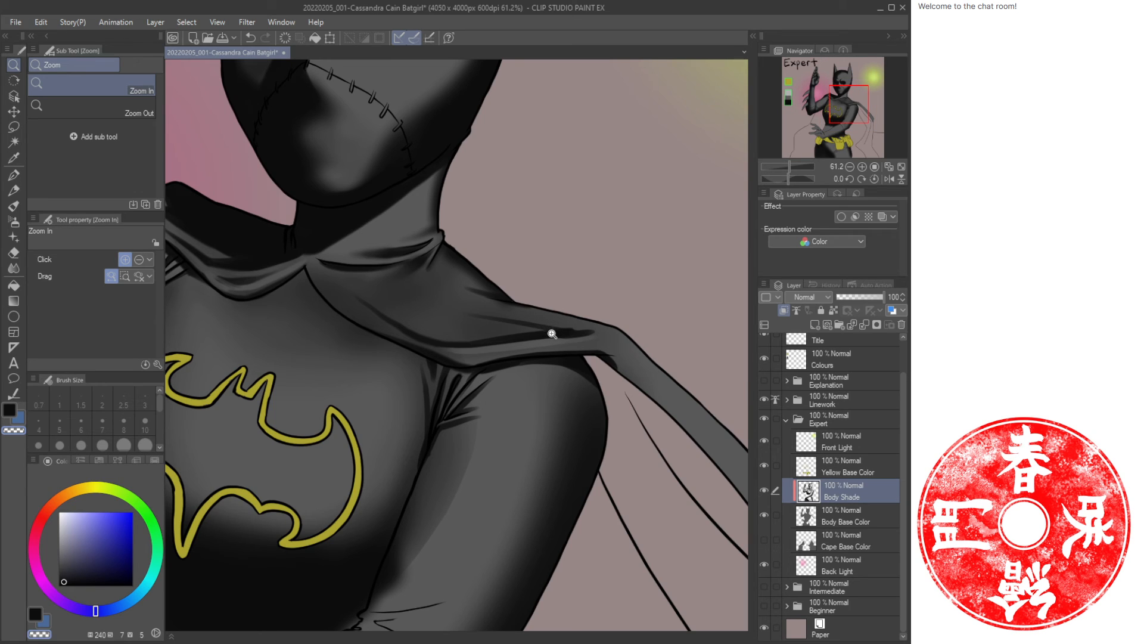
{"action": "key", "text": "c"}
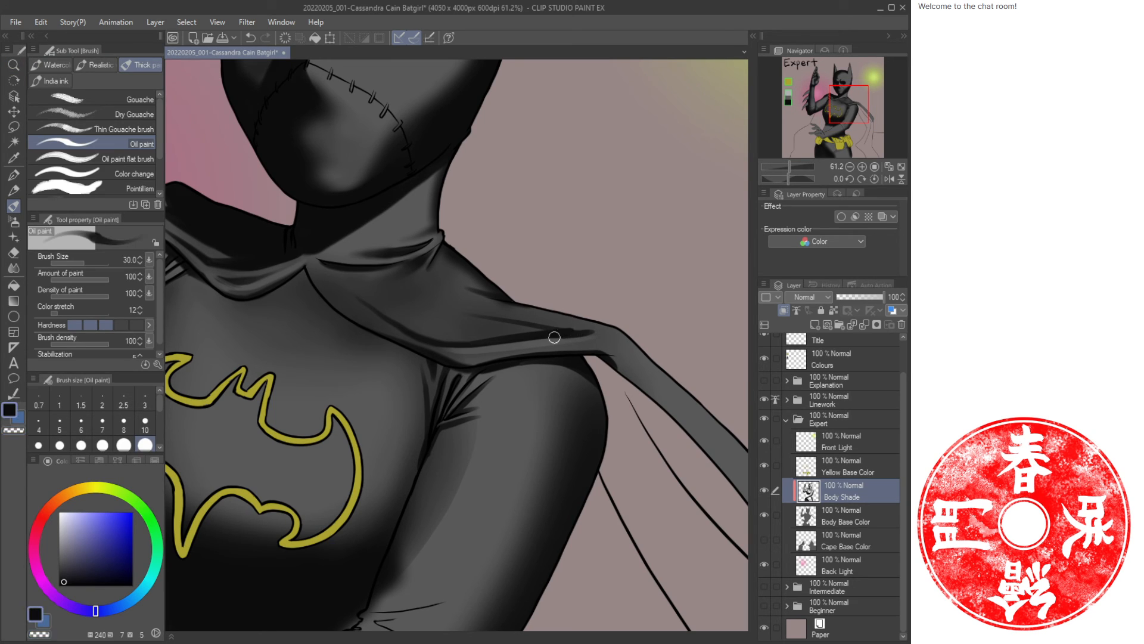
{"action": "key", "text": "c"}
{"action": "left_click_drag", "start_coordinate": [529, 341], "coordinate": [620, 329]}
{"action": "key", "text": "c"}
{"action": "mouse_move", "coordinate": [531, 333]}
{"action": "left_mouse_down"}
{"action": "mouse_move", "coordinate": [624, 323]}
{"action": "mouse_move", "coordinate": [518, 335]}
{"action": "mouse_move", "coordinate": [587, 322]}
{"action": "left_mouse_up"}
{"action": "key", "text": "c"}
{"action": "left_click_drag", "start_coordinate": [487, 323], "coordinate": [586, 315]}
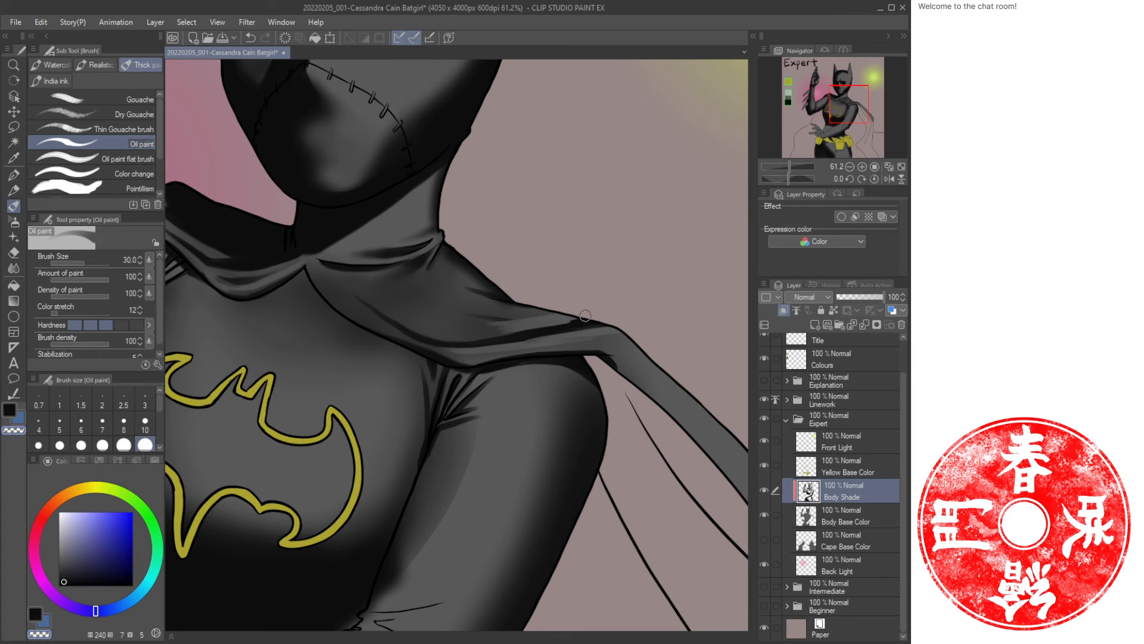
{"action": "key", "text": "c"}
{"action": "mouse_move", "coordinate": [438, 317]}
{"action": "left_mouse_down"}
{"action": "mouse_move", "coordinate": [558, 310]}
{"action": "mouse_move", "coordinate": [449, 309]}
{"action": "mouse_move", "coordinate": [509, 316]}
{"action": "mouse_move", "coordinate": [464, 318]}
{"action": "mouse_move", "coordinate": [533, 306]}
{"action": "mouse_move", "coordinate": [437, 296]}
{"action": "mouse_move", "coordinate": [524, 305]}
{"action": "left_mouse_up"}
{"action": "key", "text": "c"}
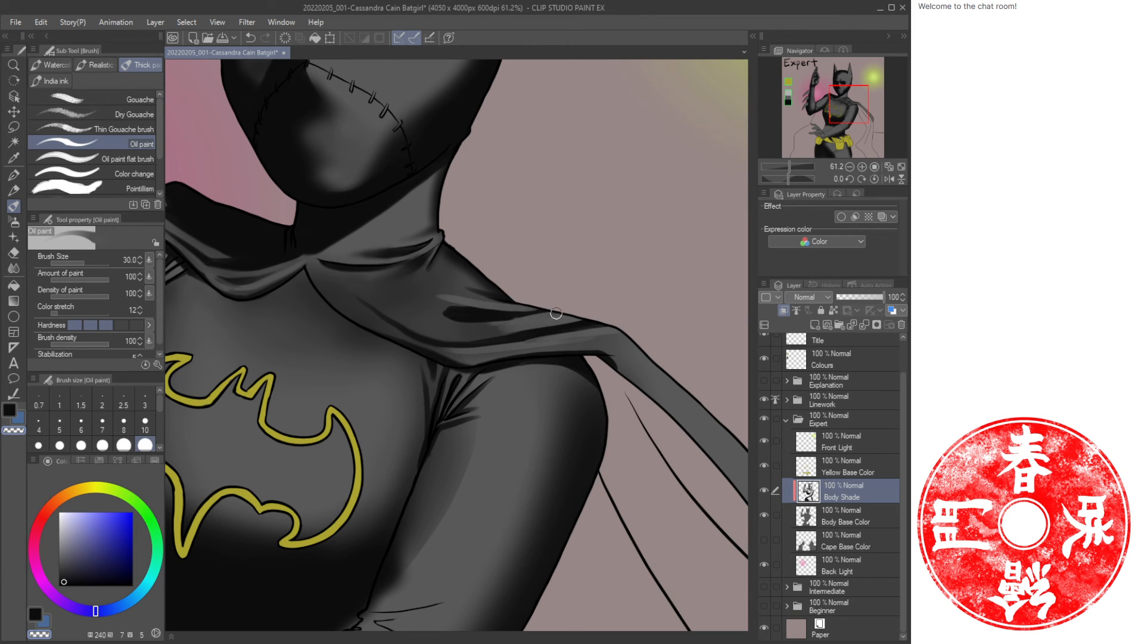
{"action": "mouse_move", "coordinate": [459, 302]}
{"action": "left_mouse_down"}
{"action": "mouse_move", "coordinate": [457, 327]}
{"action": "mouse_move", "coordinate": [446, 317]}
{"action": "mouse_move", "coordinate": [488, 329]}
{"action": "left_mouse_up"}
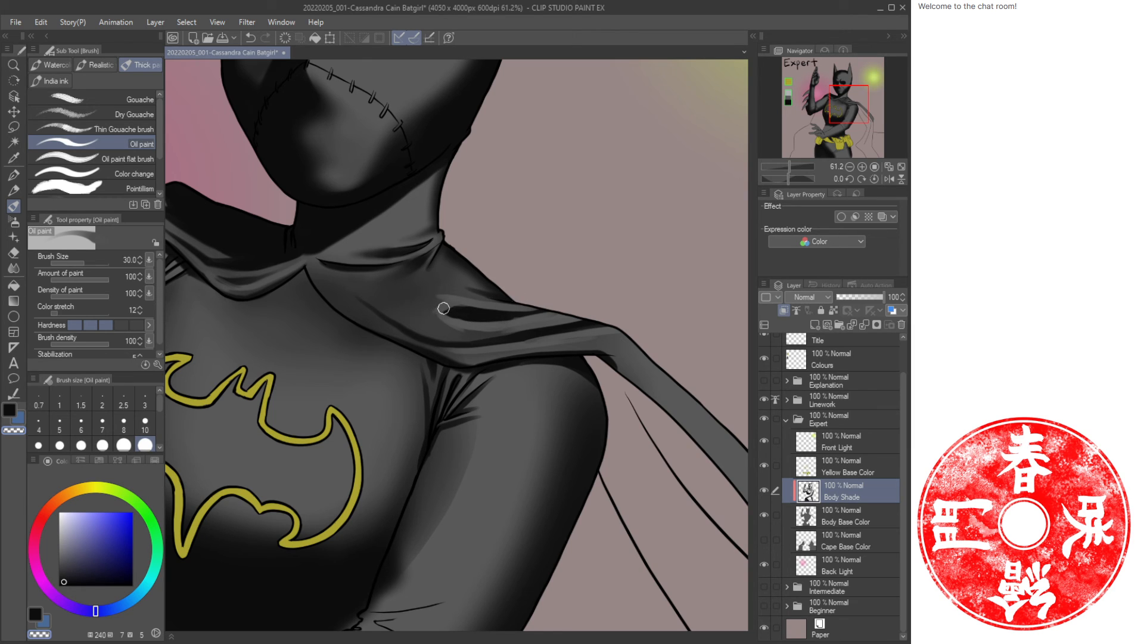
{"action": "key", "text": "c"}
{"action": "mouse_move", "coordinate": [399, 303]}
{"action": "left_mouse_down"}
{"action": "mouse_move", "coordinate": [453, 298]}
{"action": "mouse_move", "coordinate": [410, 302]}
{"action": "mouse_move", "coordinate": [441, 296]}
{"action": "mouse_move", "coordinate": [417, 299]}
{"action": "mouse_move", "coordinate": [429, 273]}
{"action": "mouse_move", "coordinate": [475, 285]}
{"action": "mouse_move", "coordinate": [521, 267]}
{"action": "mouse_move", "coordinate": [465, 240]}
{"action": "left_mouse_up"}
Save the illustration and dab a small Oil paint stroke at the left collar edge.
{"action": "key", "text": "ctrl+space"}
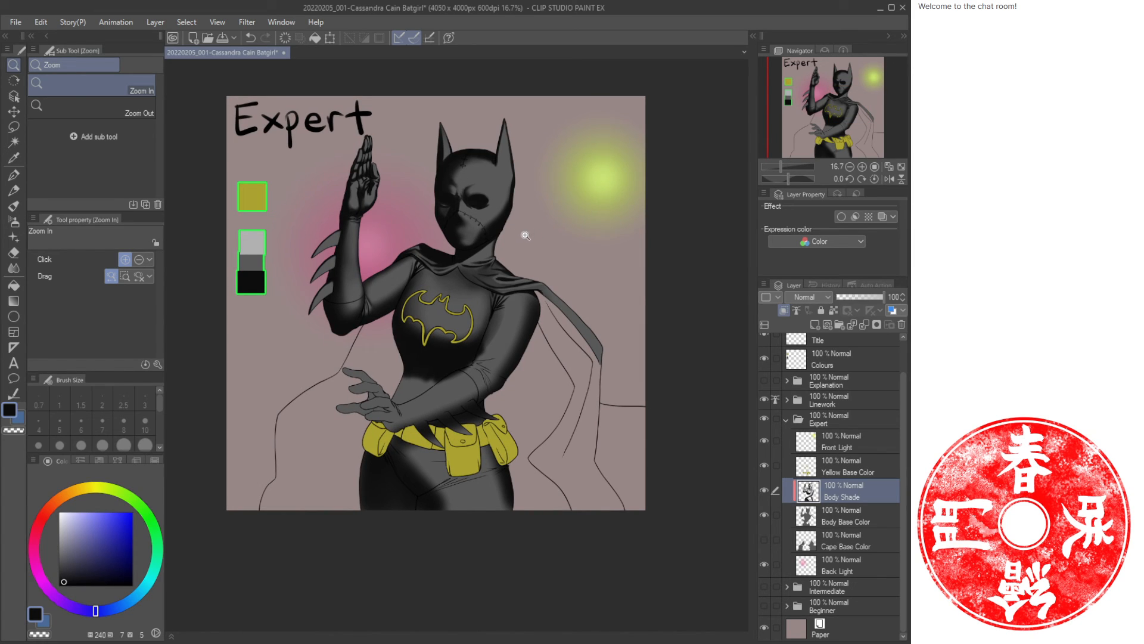
{"action": "key", "text": "ctrl+s"}
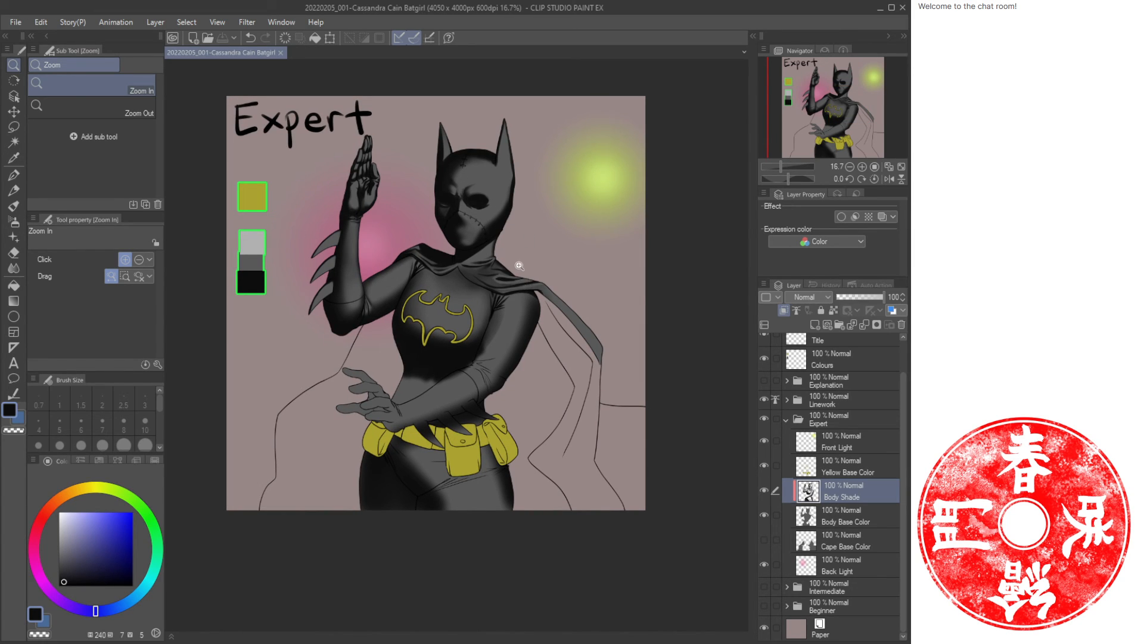
{"action": "left_click_drag", "start_coordinate": [505, 253], "coordinate": [527, 267]}
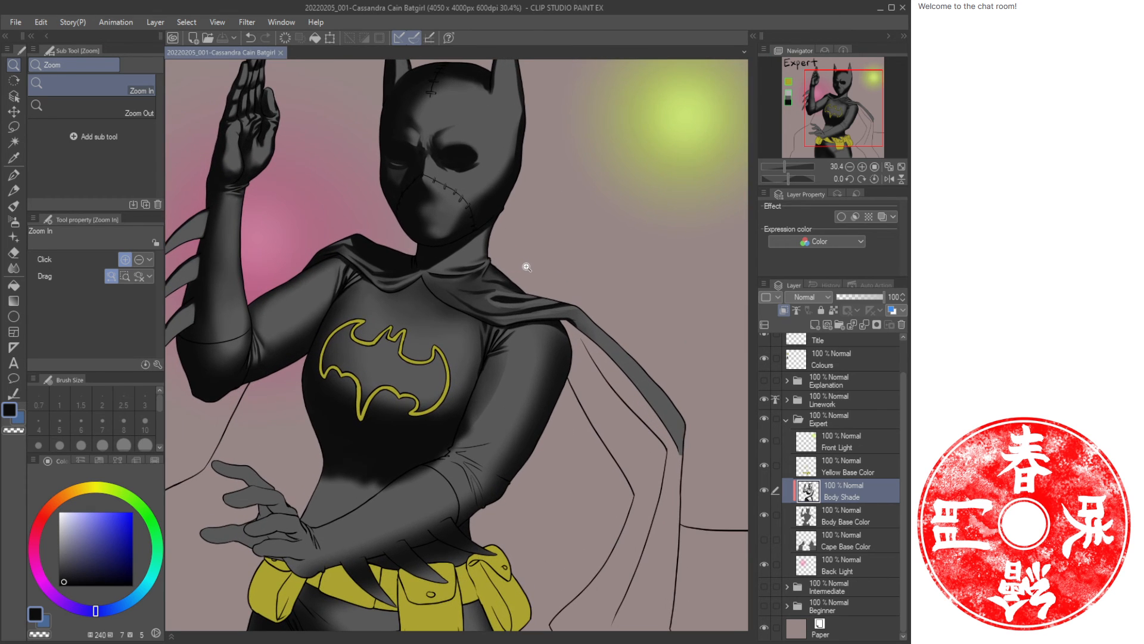
{"action": "mouse_move", "coordinate": [366, 255]}
{"action": "left_mouse_down"}
{"action": "mouse_move", "coordinate": [401, 263]}
{"action": "mouse_move", "coordinate": [378, 255]}
{"action": "left_mouse_up"}
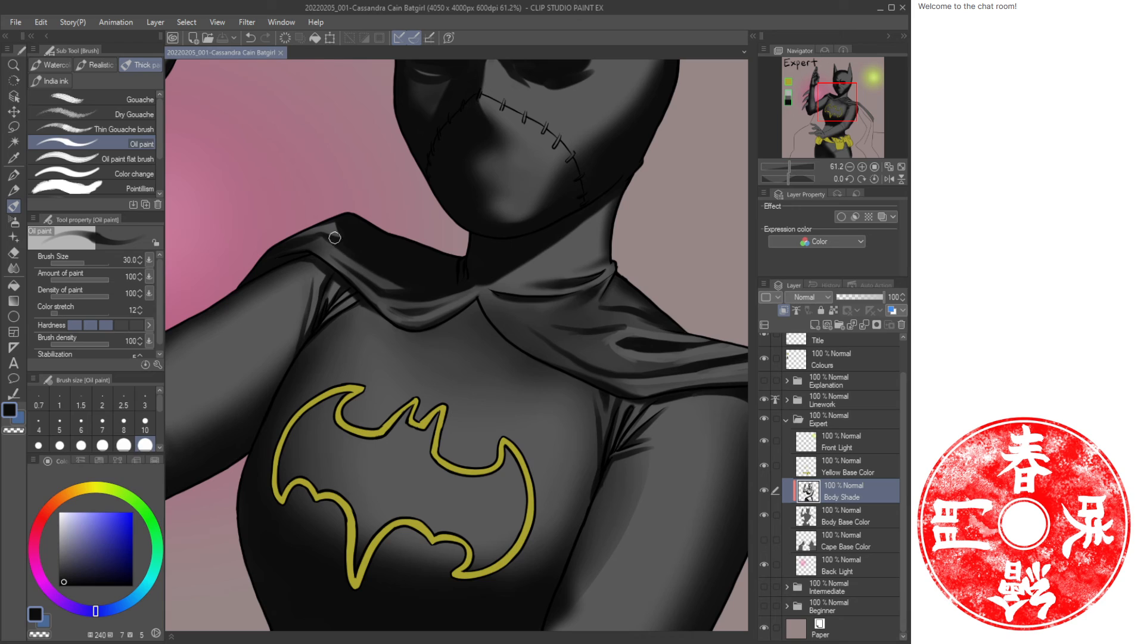
{"action": "key", "text": "c"}
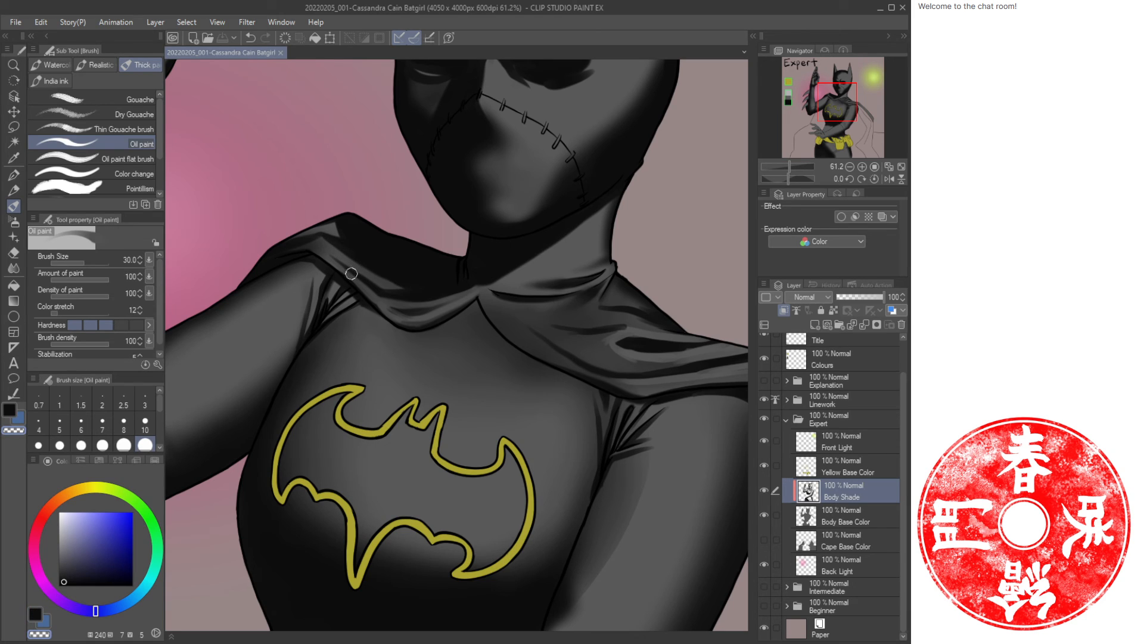
{"action": "left_click_drag", "start_coordinate": [346, 270], "coordinate": [352, 273]}
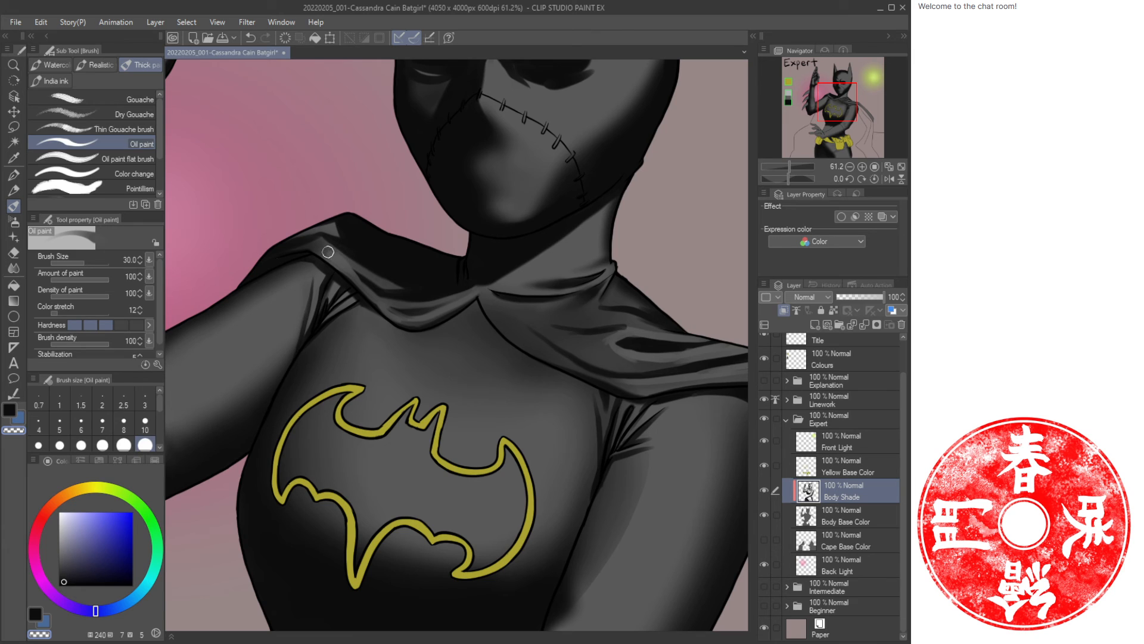
{"action": "key", "text": "j"}
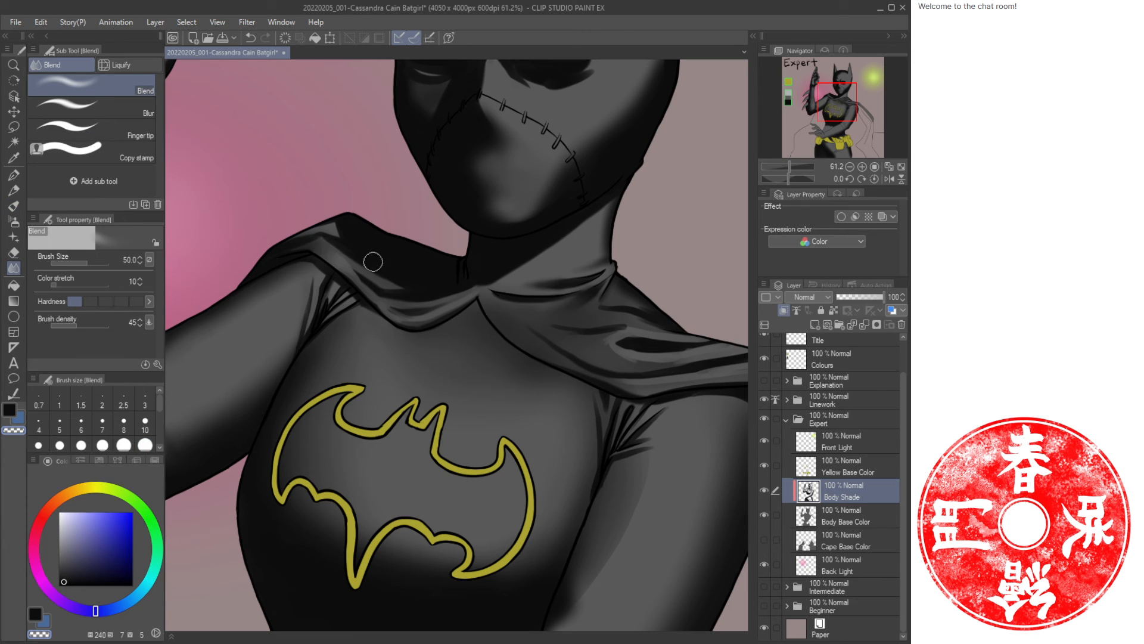
{"action": "key", "text": "bracketleft"}
{"action": "key", "text": "bracketleft"}
{"action": "key", "text": "bracketleft"}
Paint a light Oil paint fold stroke on the shoulder beside the collar and undo the following stroke.
{"action": "key", "text": "ctrl+space"}
{"action": "mouse_move", "coordinate": [418, 265]}
{"action": "left_mouse_down"}
{"action": "mouse_move", "coordinate": [403, 255]}
{"action": "mouse_move", "coordinate": [403, 279]}
{"action": "left_mouse_up"}
{"action": "mouse_move", "coordinate": [508, 269]}
{"action": "left_mouse_down"}
{"action": "mouse_move", "coordinate": [490, 276]}
{"action": "mouse_move", "coordinate": [503, 286]}
{"action": "left_mouse_up"}
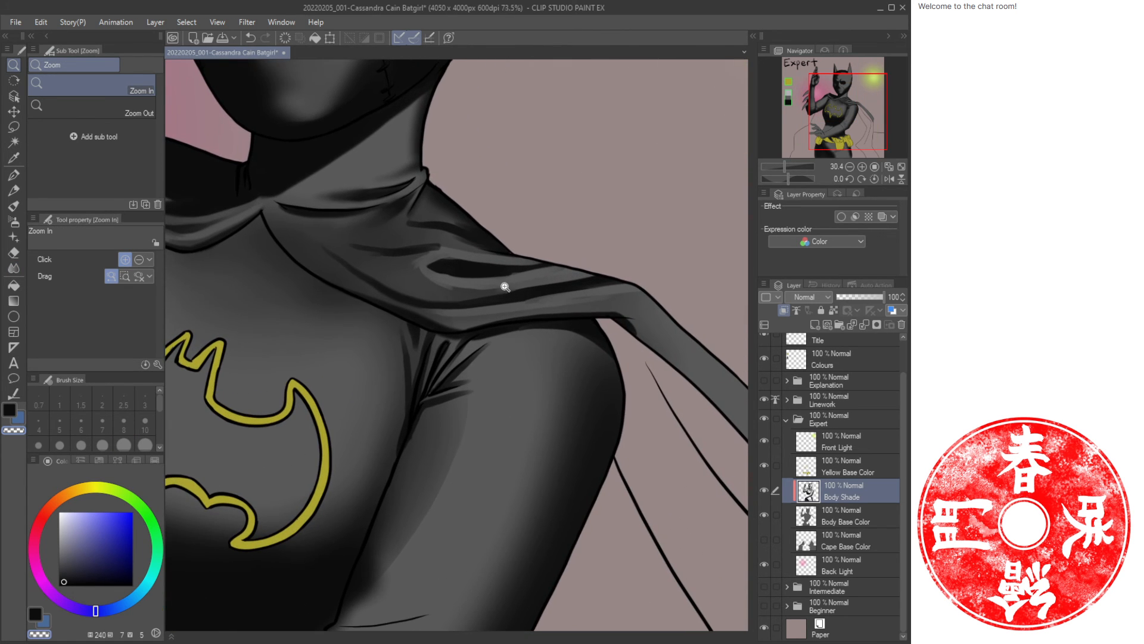
{"action": "key", "text": "b"}
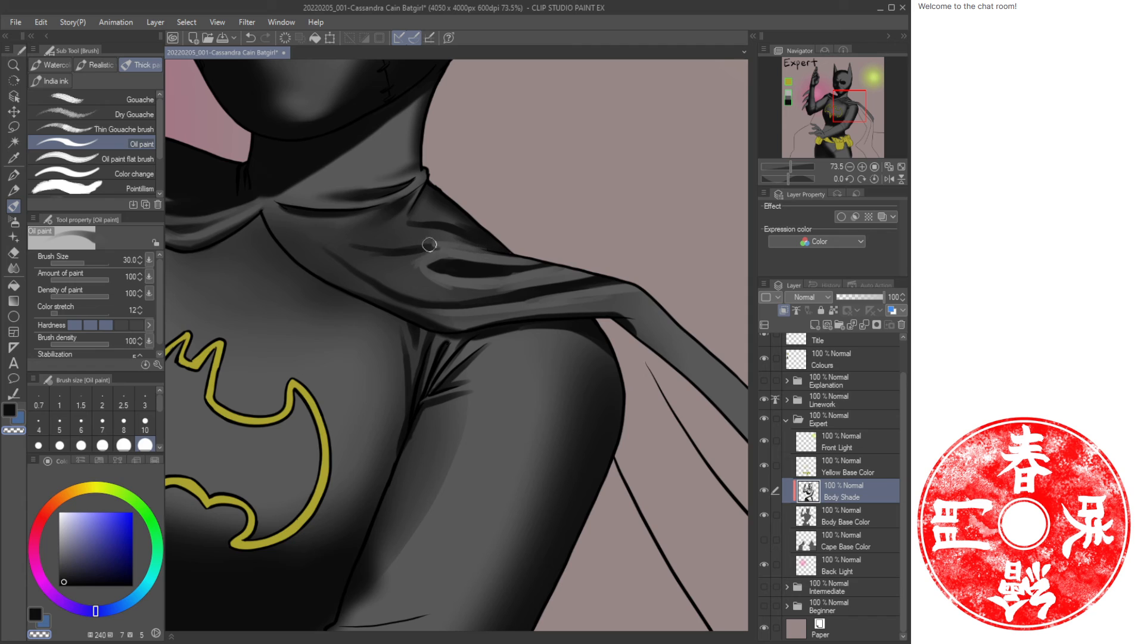
{"action": "key", "text": "c"}
{"action": "mouse_move", "coordinate": [451, 244]}
{"action": "left_mouse_down"}
{"action": "mouse_move", "coordinate": [469, 245]}
{"action": "mouse_move", "coordinate": [406, 240]}
{"action": "left_mouse_up"}
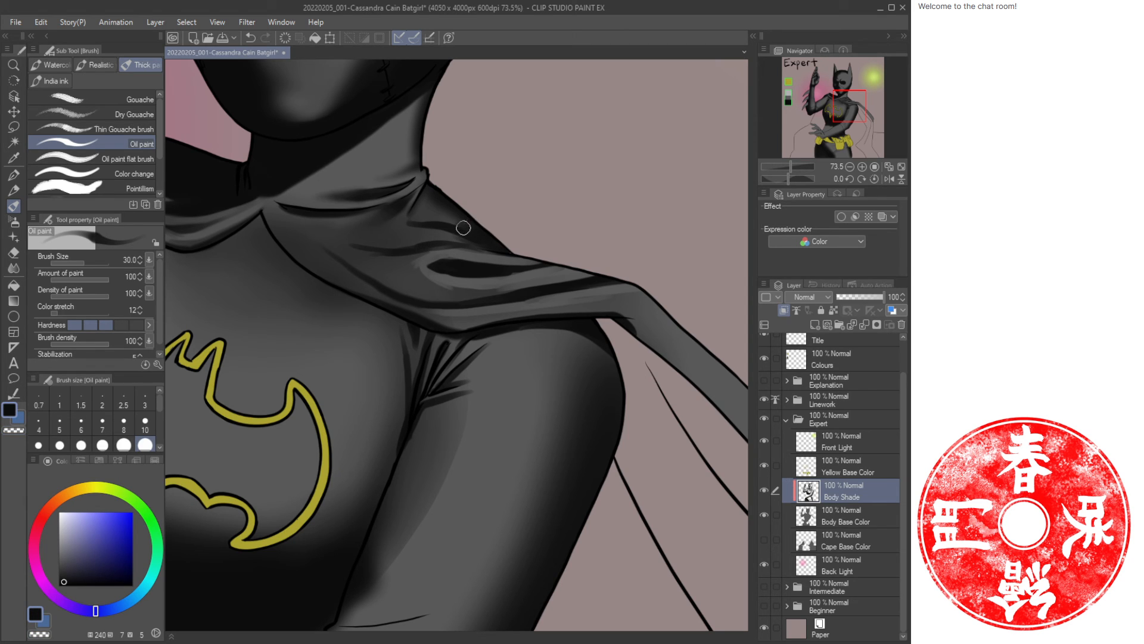
{"action": "scroll", "coordinate": [465, 238], "scroll_direction": "up", "scroll_amount": 3}
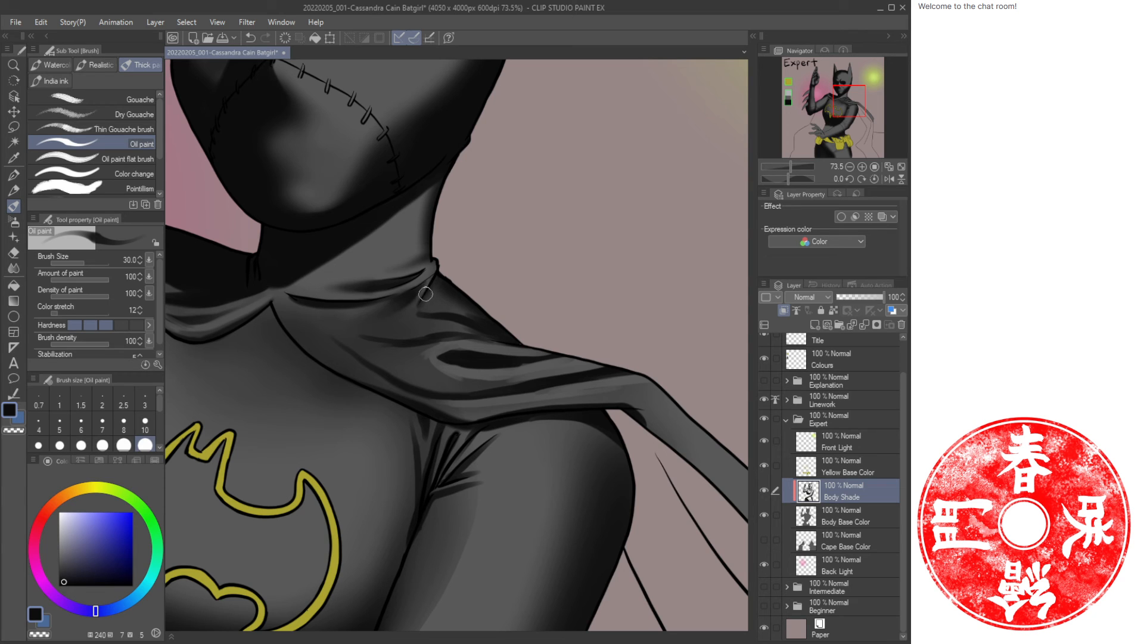
{"action": "mouse_move", "coordinate": [426, 294]}
{"action": "left_mouse_down"}
{"action": "mouse_move", "coordinate": [446, 313]}
{"action": "mouse_move", "coordinate": [452, 287]}
{"action": "mouse_move", "coordinate": [488, 274]}
{"action": "mouse_move", "coordinate": [466, 266]}
{"action": "mouse_move", "coordinate": [537, 293]}
{"action": "left_mouse_up"}
{"action": "key", "text": "ctrl+space"}
{"action": "key", "text": "ctrl+z"}
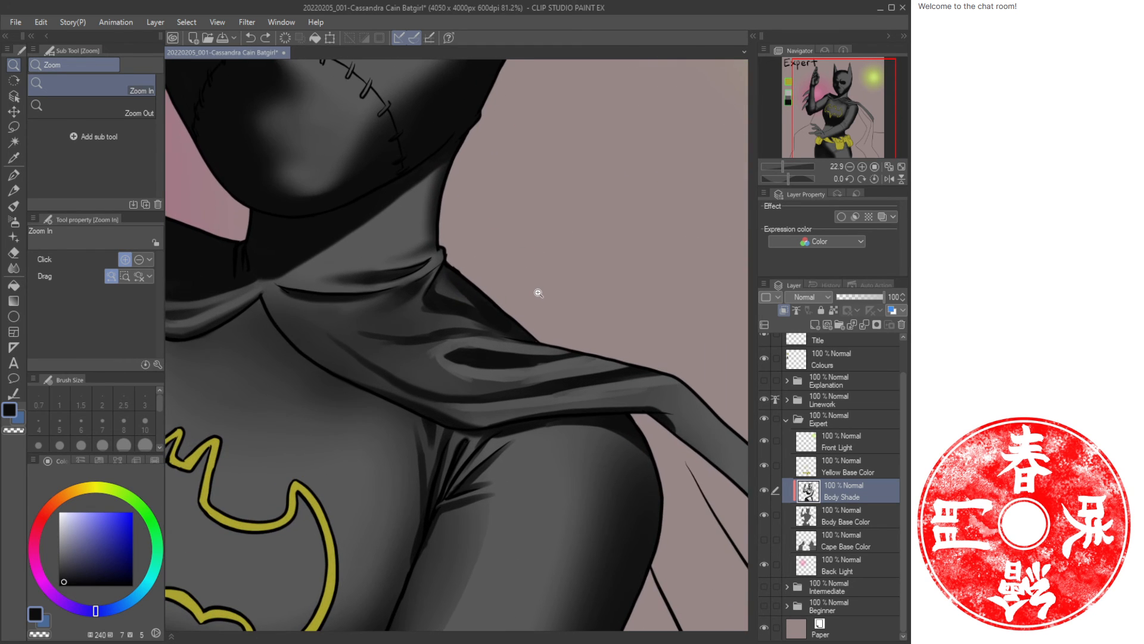
Softly airbrush the shoulder folds below the collar with the Airbrush at sizes 20 and 50.
{"action": "key", "text": "b"}
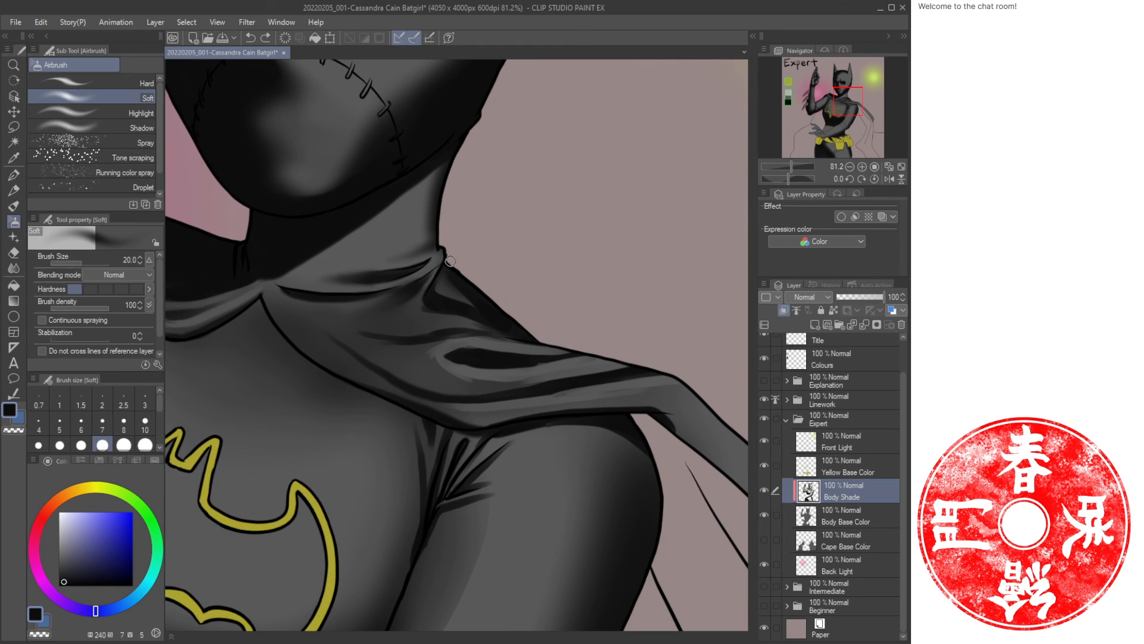
{"action": "left_click_drag", "start_coordinate": [434, 291], "coordinate": [441, 289]}
{"action": "mouse_move", "coordinate": [473, 328]}
{"action": "left_mouse_down"}
{"action": "mouse_move", "coordinate": [443, 347]}
{"action": "mouse_move", "coordinate": [448, 337]}
{"action": "mouse_move", "coordinate": [378, 338]}
{"action": "left_mouse_up"}
{"action": "key", "text": "bracketright"}
{"action": "key", "text": "bracketright"}
{"action": "key", "text": "bracketright"}
{"action": "key", "text": "bracketright"}
{"action": "key", "text": "bracketleft"}
{"action": "key", "text": "bracketleft"}
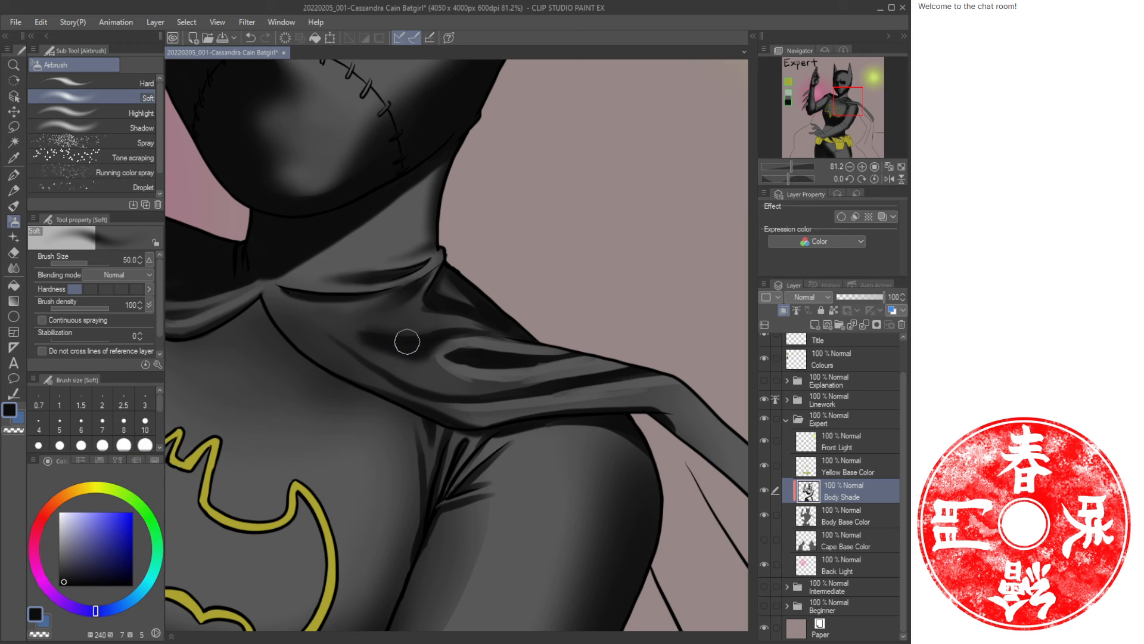
{"action": "key", "text": "bracketright"}
{"action": "key", "text": "bracketright"}
{"action": "mouse_move", "coordinate": [423, 360]}
{"action": "left_mouse_down"}
{"action": "mouse_move", "coordinate": [377, 349]}
{"action": "mouse_move", "coordinate": [365, 333]}
{"action": "mouse_move", "coordinate": [438, 321]}
{"action": "mouse_move", "coordinate": [377, 331]}
{"action": "mouse_move", "coordinate": [436, 377]}
{"action": "left_mouse_up"}
Paint an Oil paint fold stroke in the alternate colour across the shoulder below the collar.
{"action": "key", "text": "bracketleft"}
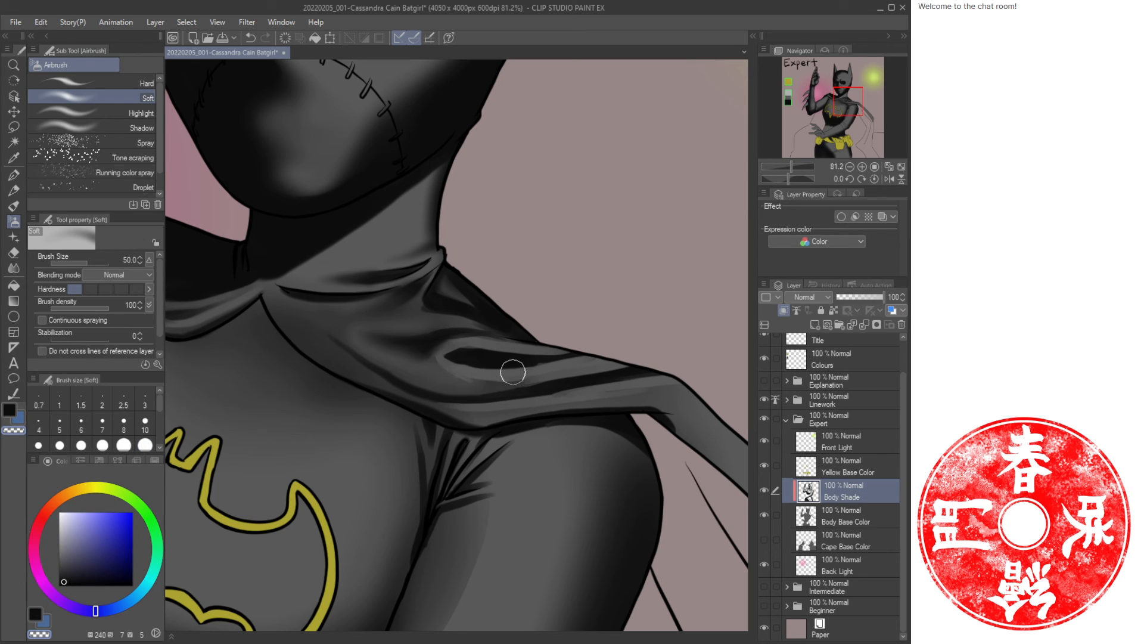
{"action": "key", "text": "bracketleft"}
{"action": "key", "text": "bracketleft"}
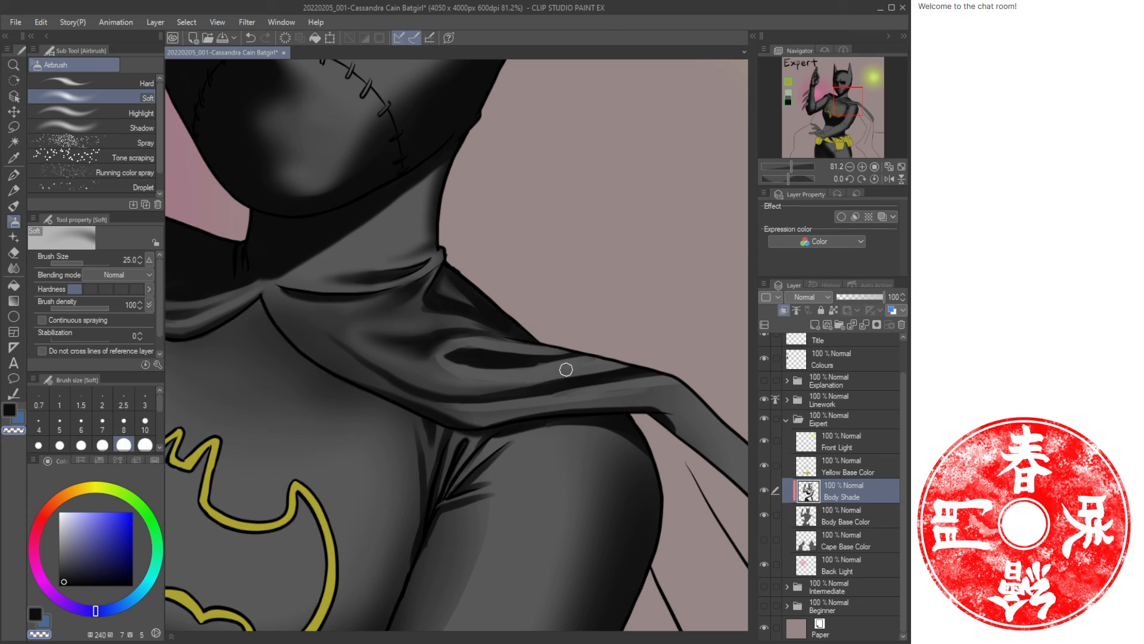
{"action": "key", "text": "b"}
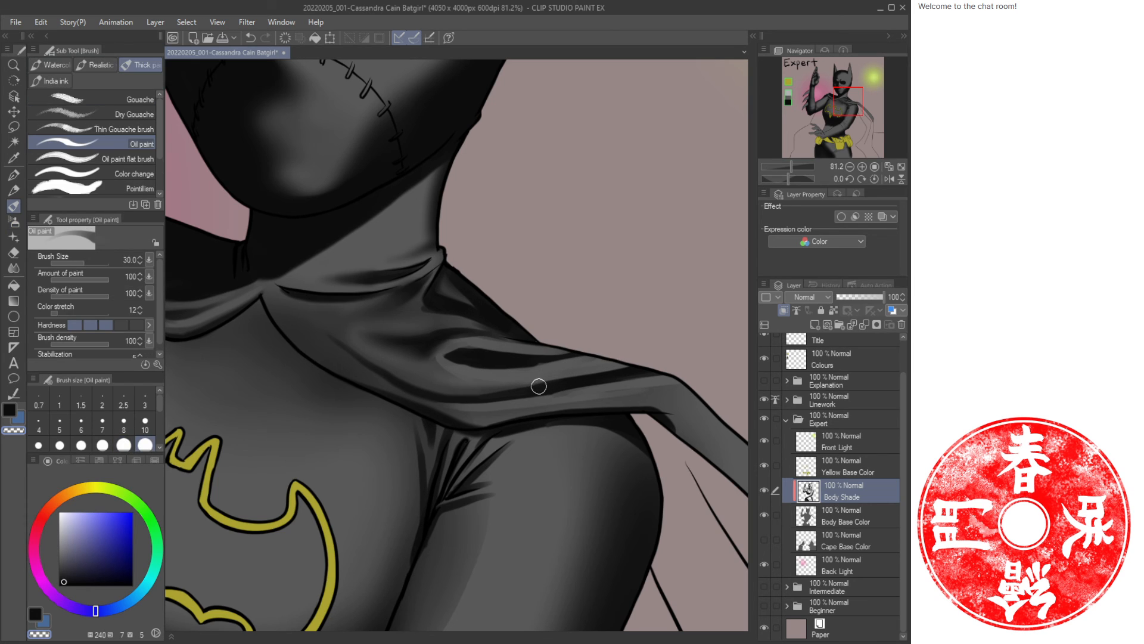
{"action": "key", "text": "c"}
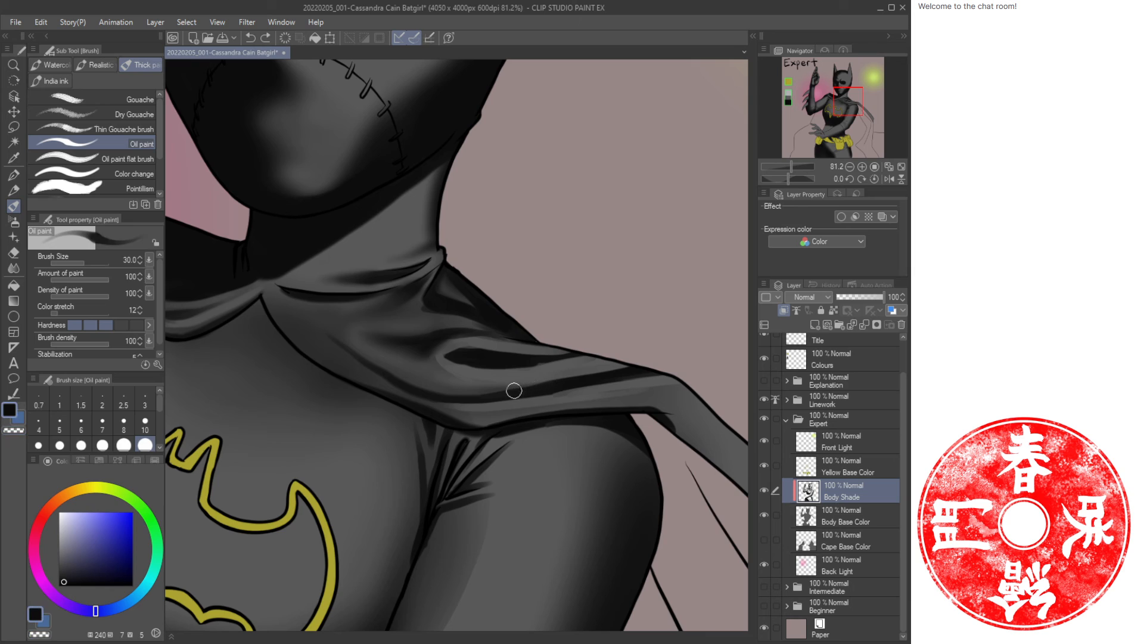
{"action": "left_click_drag", "start_coordinate": [495, 396], "coordinate": [586, 378]}
Softly airbrush along the shoulder fold at size 25, then with a larger brush toward the collar.
{"action": "key", "text": "b"}
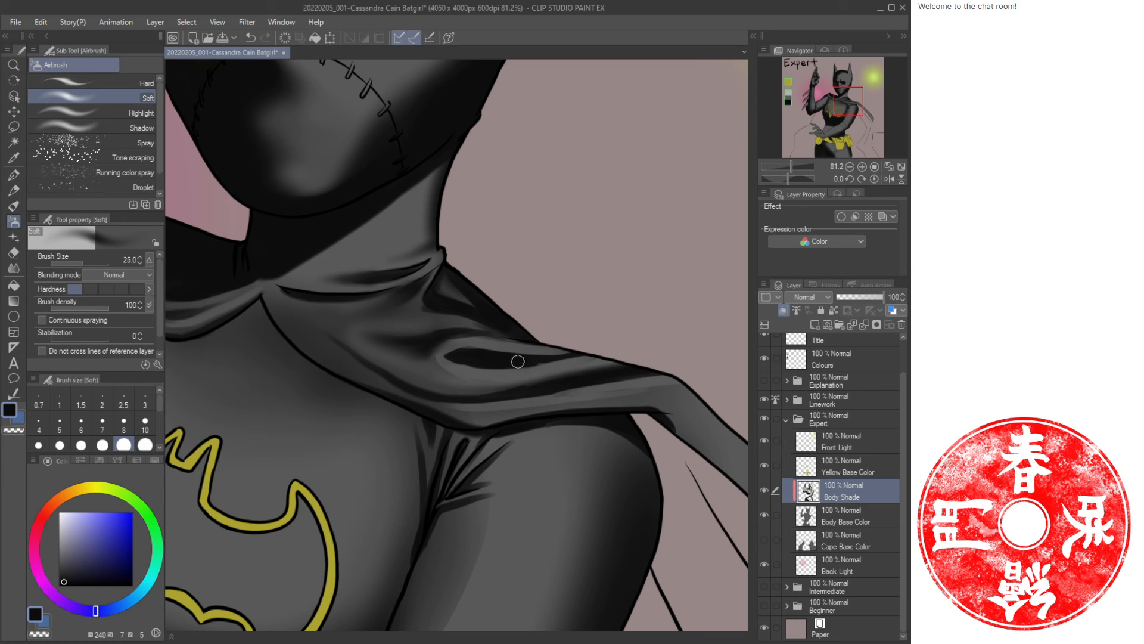
{"action": "left_click_drag", "start_coordinate": [518, 361], "coordinate": [629, 356]}
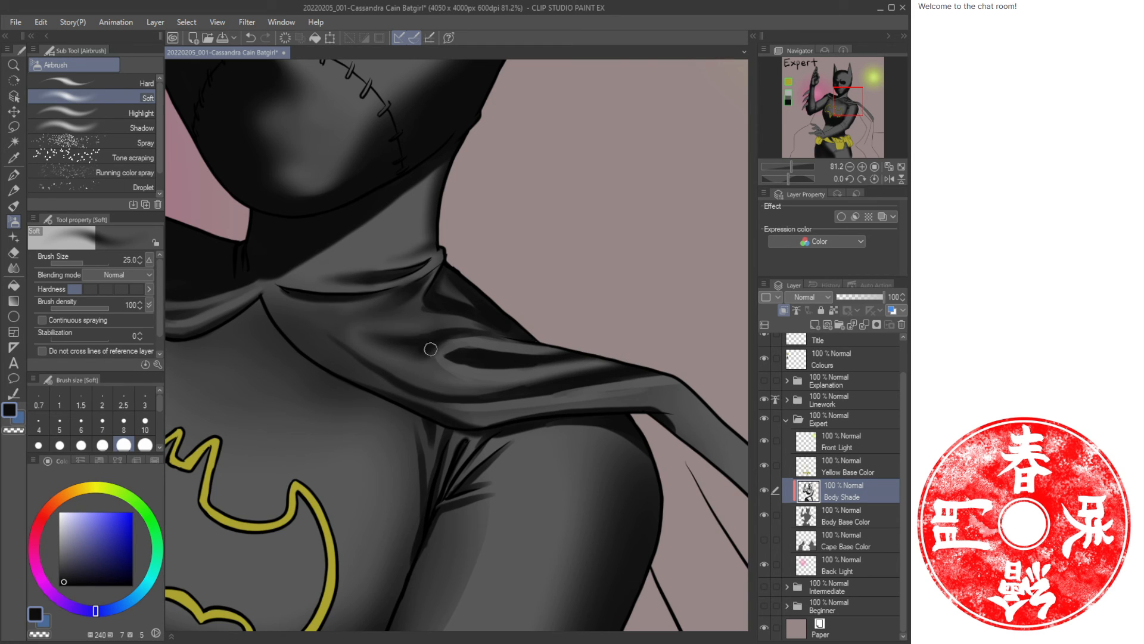
{"action": "key", "text": "bracketright"}
{"action": "key", "text": "bracketright"}
{"action": "key", "text": "bracketright"}
{"action": "mouse_move", "coordinate": [466, 380]}
{"action": "left_mouse_down"}
{"action": "mouse_move", "coordinate": [374, 346]}
{"action": "mouse_move", "coordinate": [454, 347]}
{"action": "mouse_move", "coordinate": [449, 363]}
{"action": "mouse_move", "coordinate": [472, 376]}
{"action": "mouse_move", "coordinate": [396, 355]}
{"action": "mouse_move", "coordinate": [469, 375]}
{"action": "mouse_move", "coordinate": [459, 344]}
{"action": "mouse_move", "coordinate": [409, 350]}
{"action": "mouse_move", "coordinate": [460, 338]}
{"action": "mouse_move", "coordinate": [401, 350]}
{"action": "left_mouse_up"}
Paint an Oil paint stroke under the collar and smooth it with the Blend tool.
{"action": "key", "text": "c"}
{"action": "key", "text": "c"}
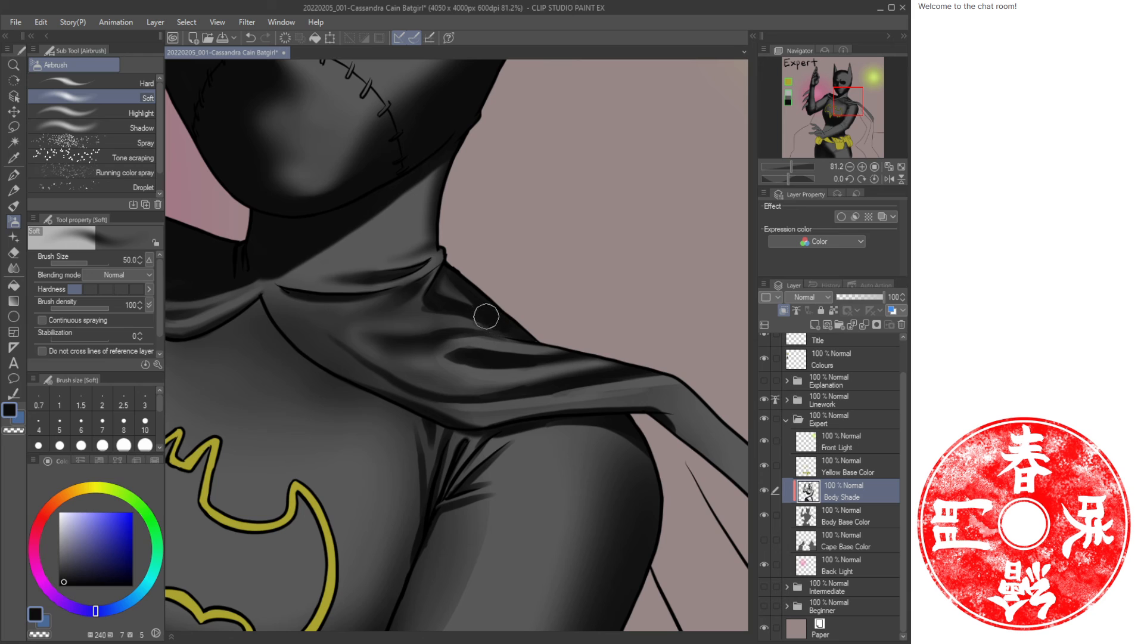
{"action": "key", "text": "b"}
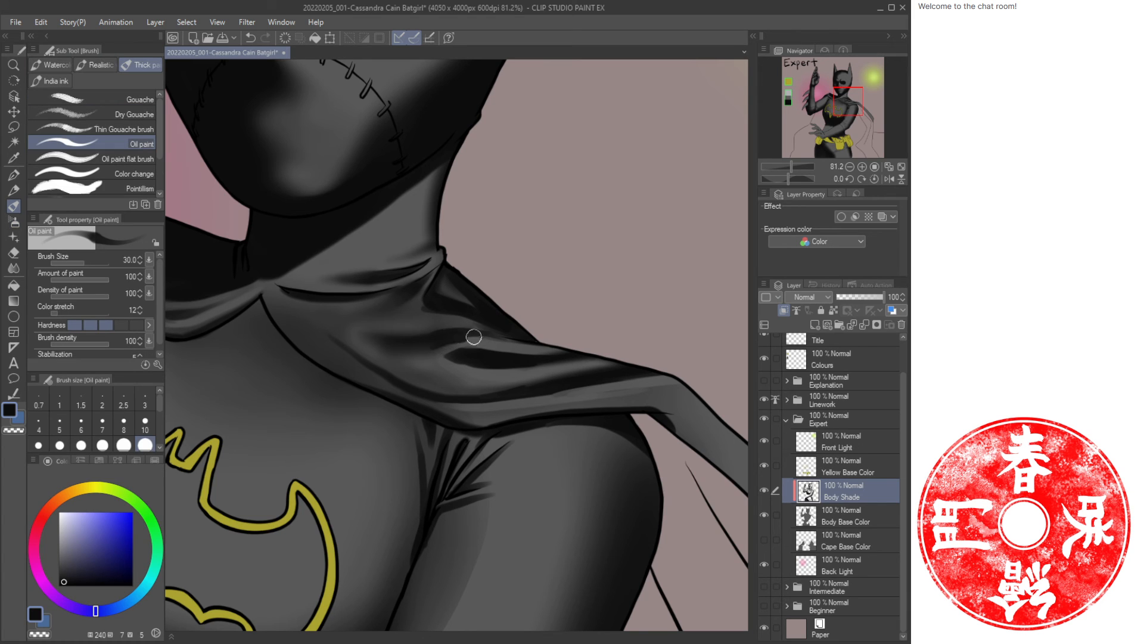
{"action": "left_click_drag", "start_coordinate": [475, 335], "coordinate": [532, 341]}
{"action": "key", "text": "j"}
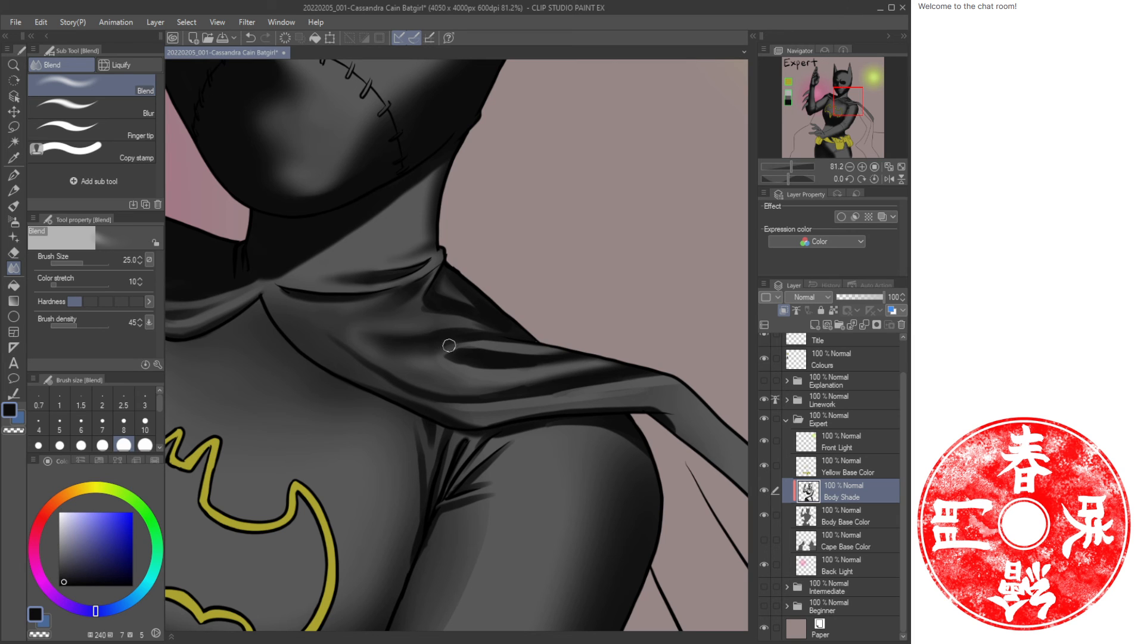
{"action": "mouse_move", "coordinate": [450, 345]}
{"action": "left_mouse_down"}
{"action": "mouse_move", "coordinate": [513, 331]}
{"action": "mouse_move", "coordinate": [456, 332]}
{"action": "mouse_move", "coordinate": [515, 296]}
{"action": "left_mouse_up"}
Undo the last Blend stroke on the collar.
{"action": "key", "text": "ctrl+space"}
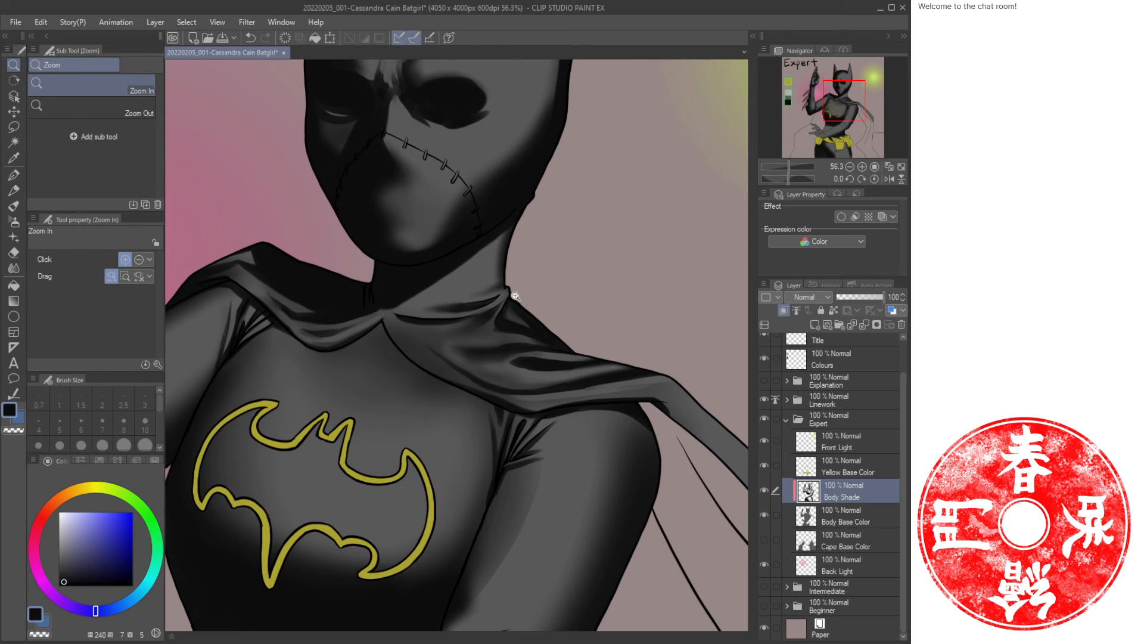
{"action": "key", "text": "b"}
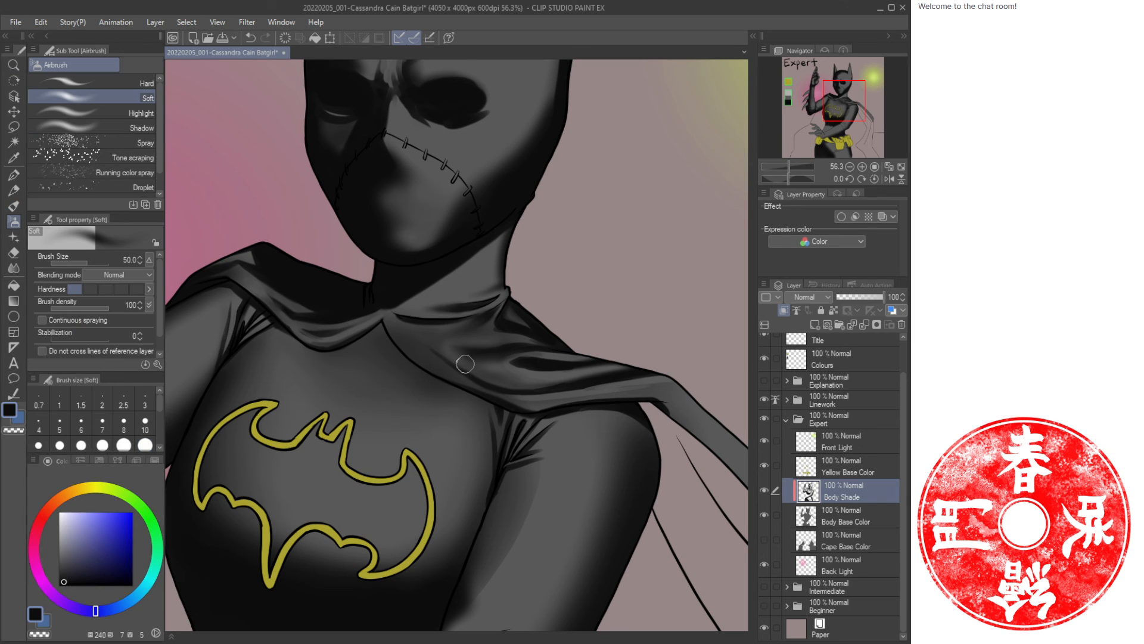
{"action": "key", "text": "bracketleft"}
{"action": "key", "text": "bracketleft"}
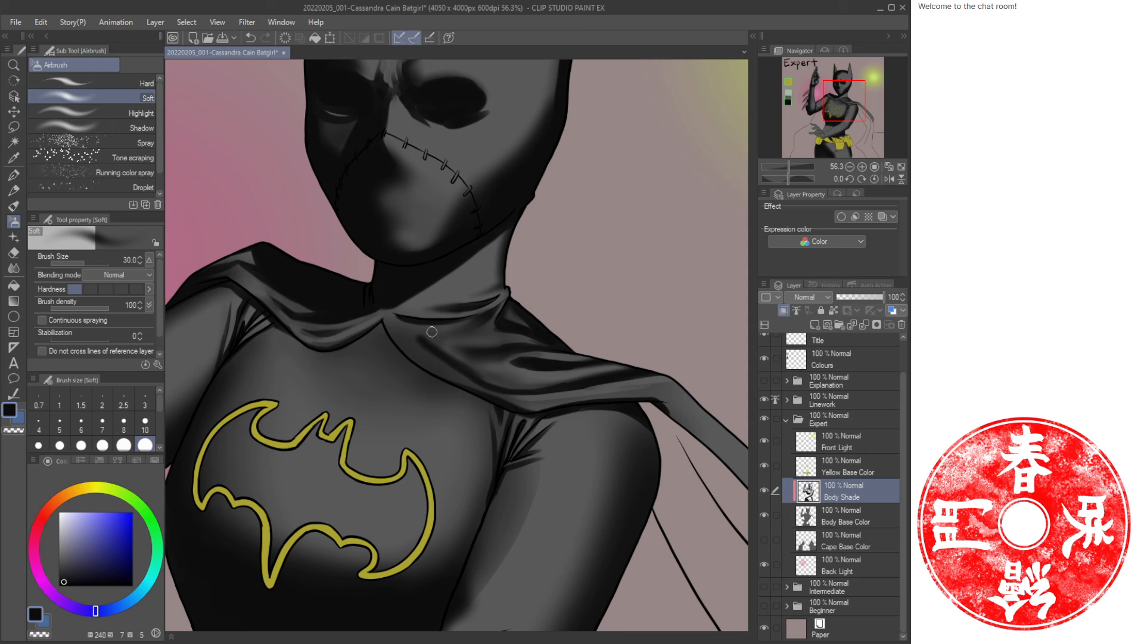
{"action": "key", "text": "c"}
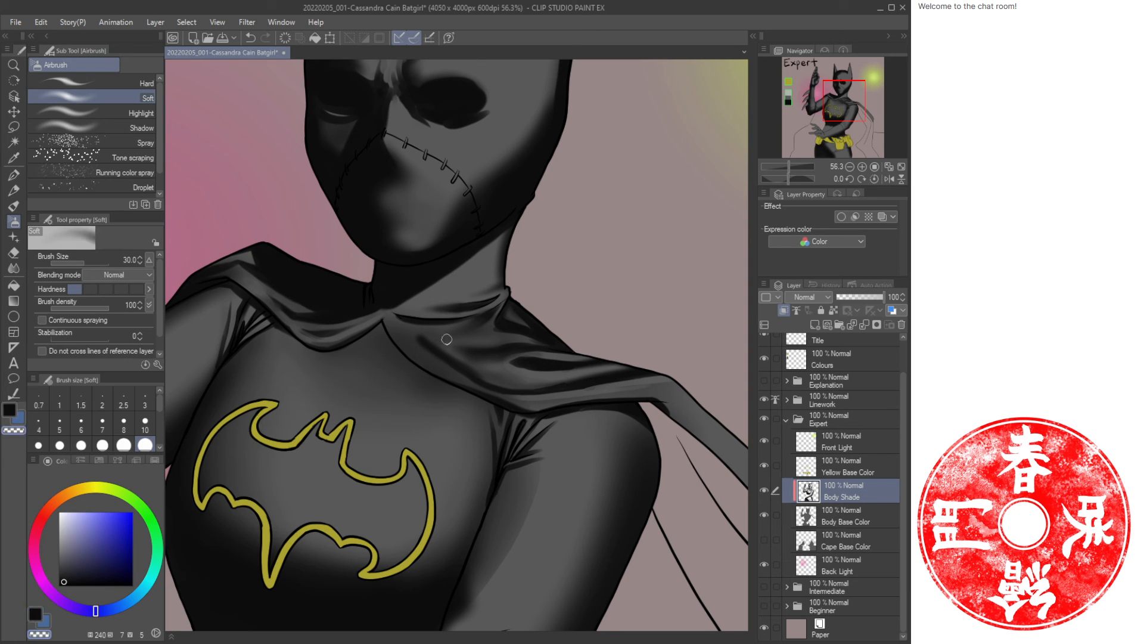
{"action": "key", "text": "c"}
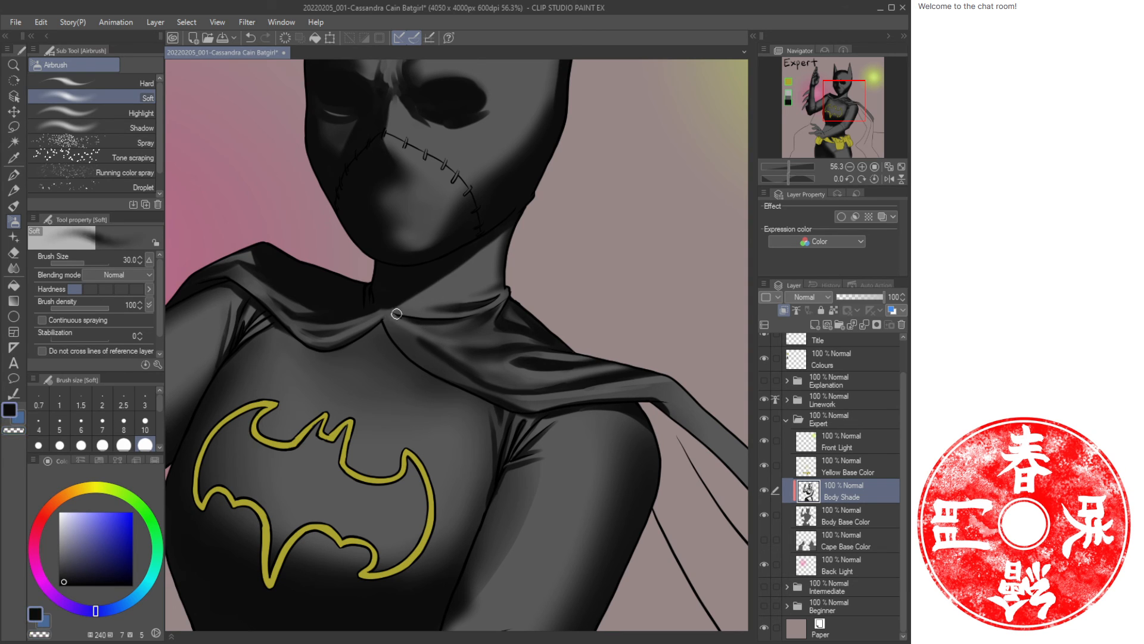
{"action": "key", "text": "c"}
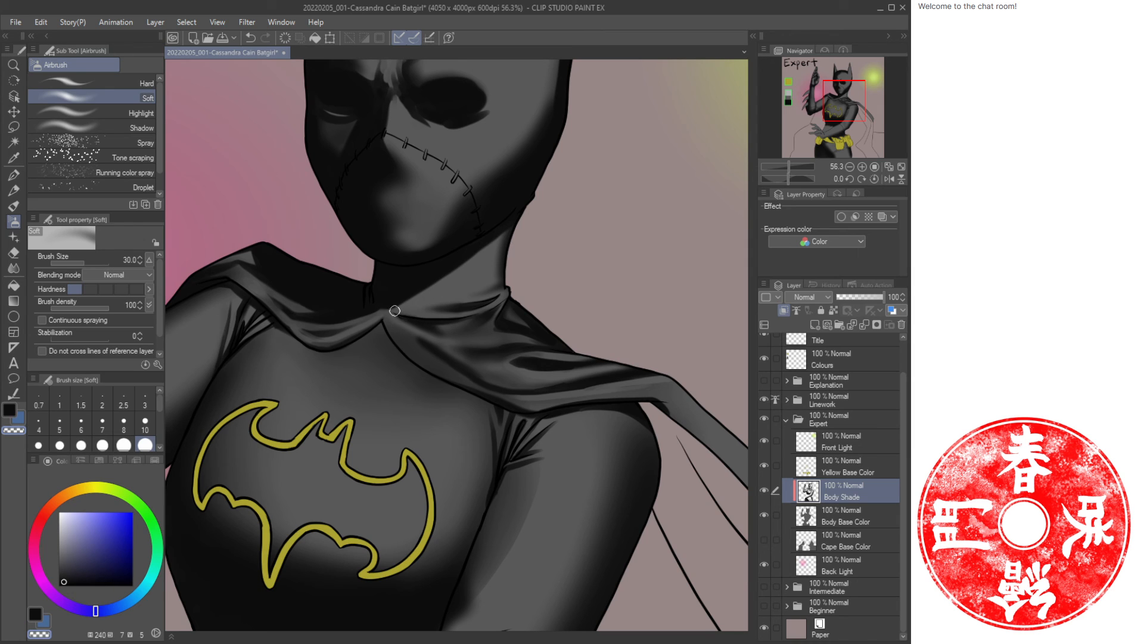
{"action": "key", "text": "b"}
{"action": "scroll", "coordinate": [409, 320], "scroll_direction": "up", "scroll_amount": 3}
{"action": "key", "text": "b"}
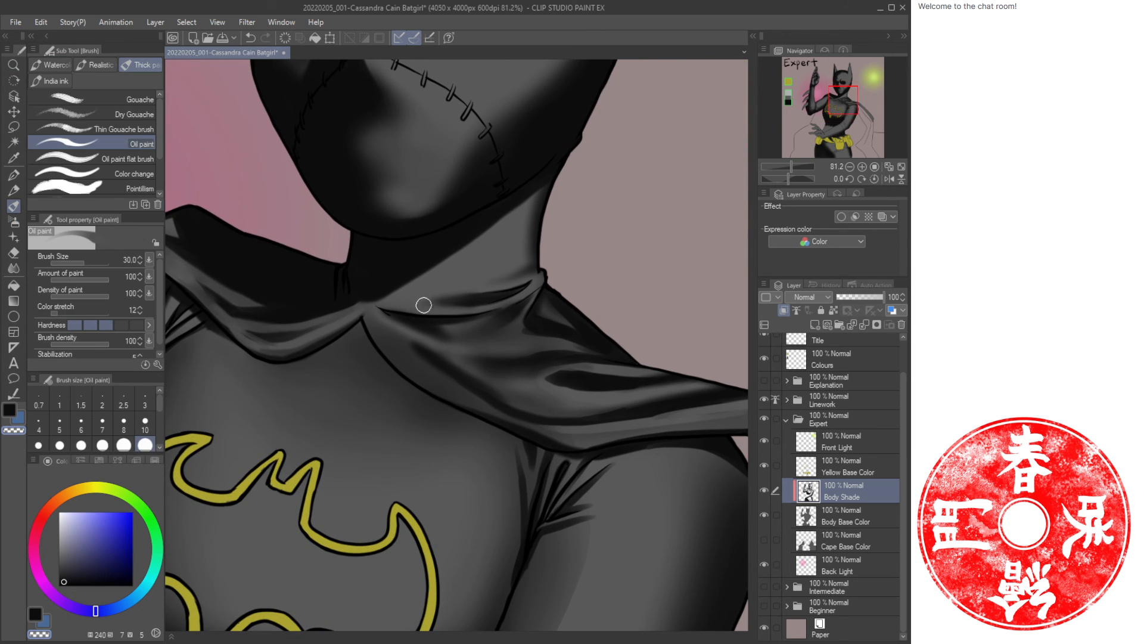
{"action": "key", "text": "bracketleft"}
{"action": "key", "text": "bracketleft"}
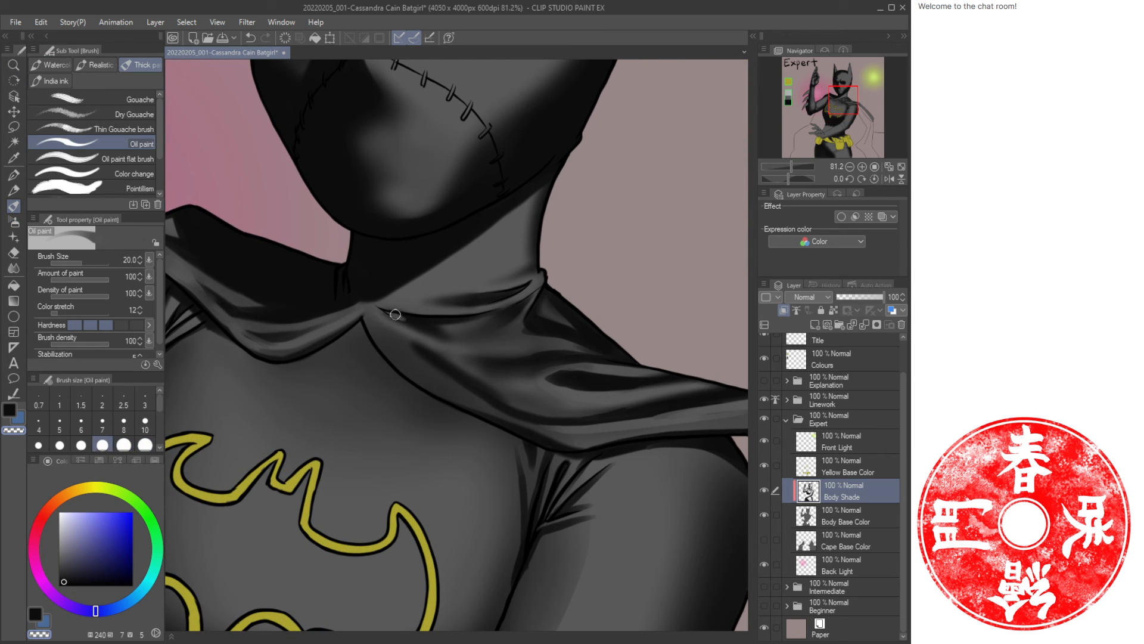
{"action": "key", "text": "ctrl+z"}
Airbrush soft shading beneath the collar fold with the Airbrush at size 15.
{"action": "key", "text": "c"}
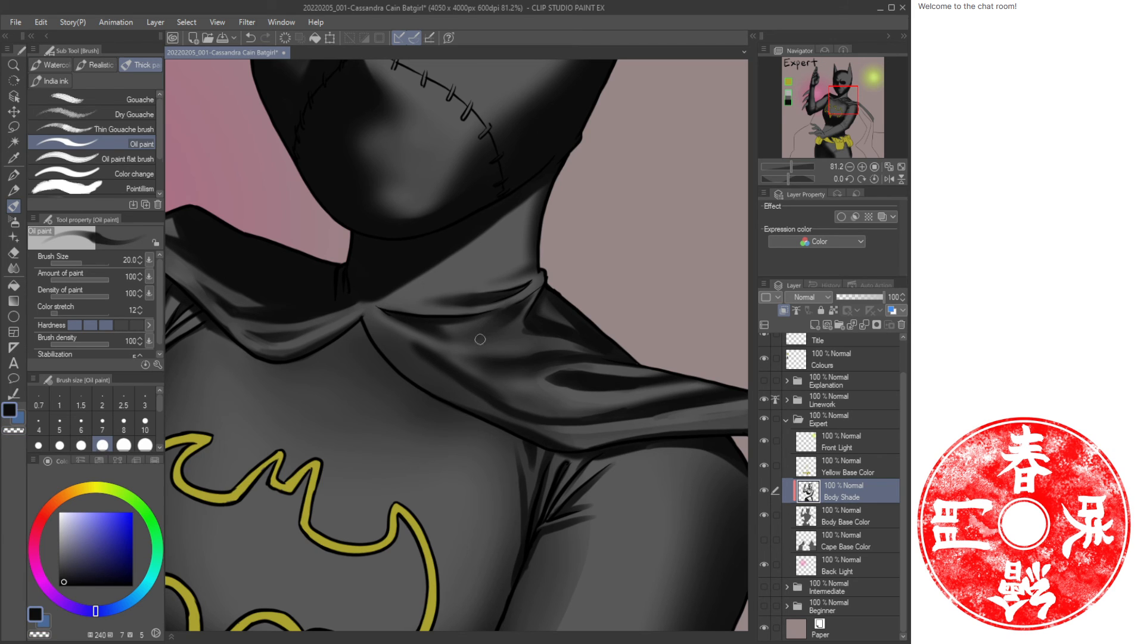
{"action": "key", "text": "b"}
{"action": "key", "text": "bracketleft"}
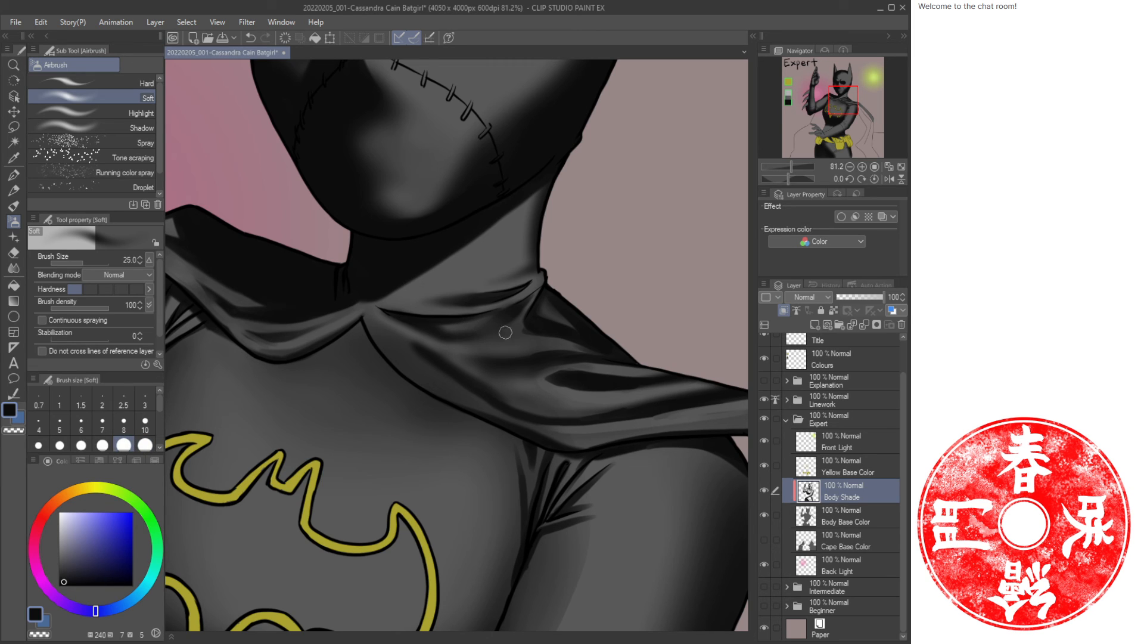
{"action": "key", "text": "bracketleft"}
{"action": "key", "text": "bracketleft"}
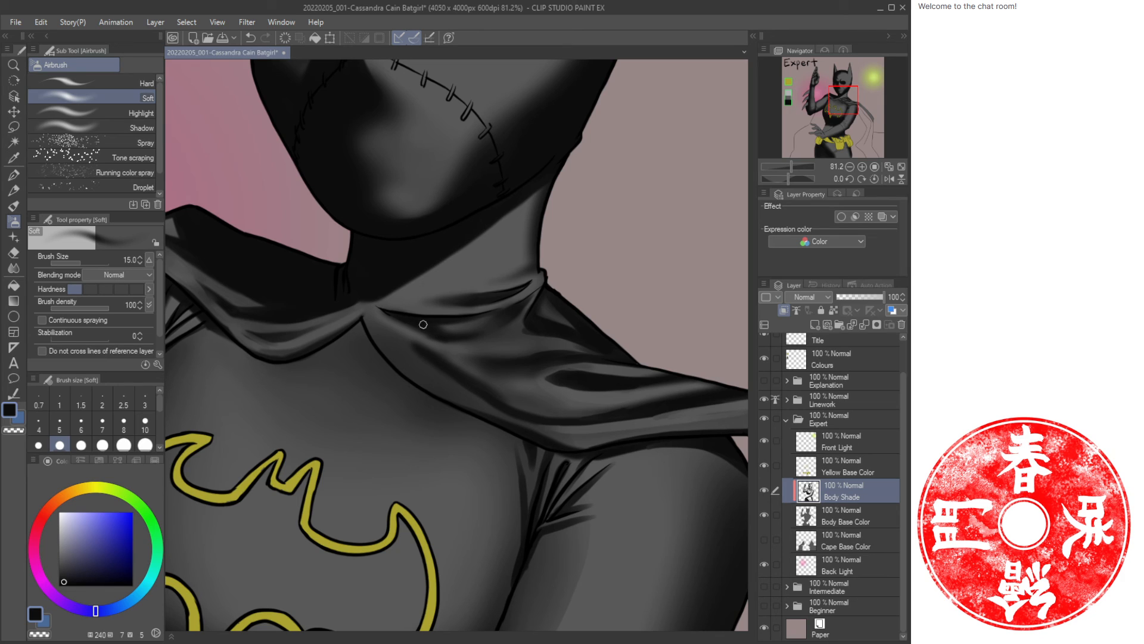
{"action": "key", "text": "c"}
{"action": "left_click_drag", "start_coordinate": [434, 338], "coordinate": [477, 347]}
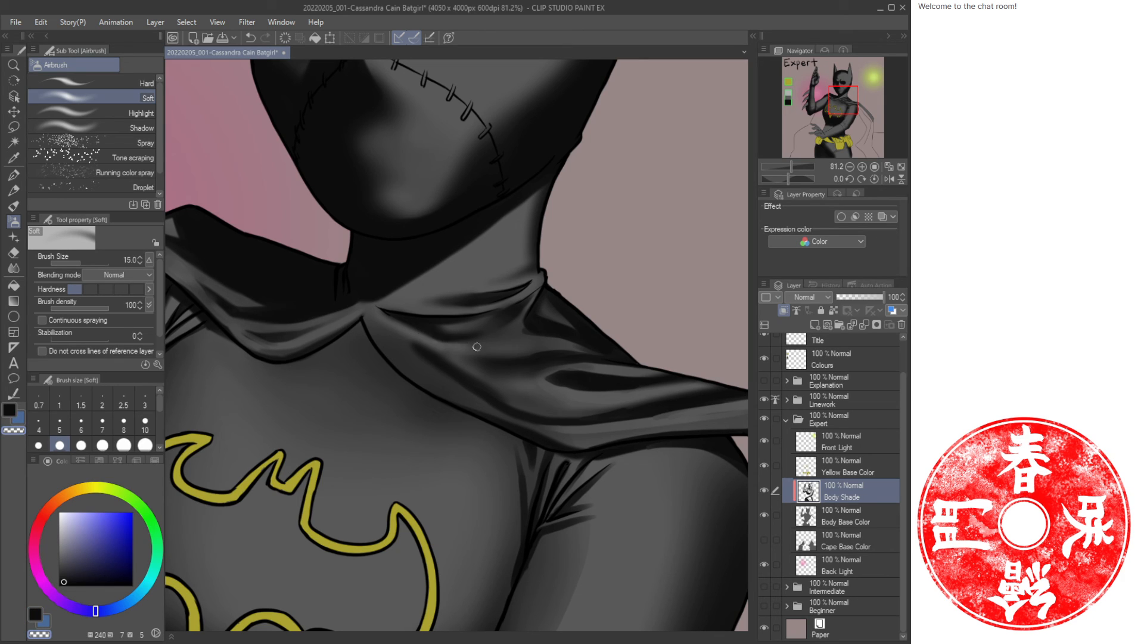
{"action": "left_click_drag", "start_coordinate": [557, 345], "coordinate": [438, 343]}
{"action": "mouse_move", "coordinate": [502, 387]}
{"action": "left_mouse_down"}
{"action": "mouse_move", "coordinate": [439, 354]}
{"action": "mouse_move", "coordinate": [491, 353]}
{"action": "left_mouse_up"}
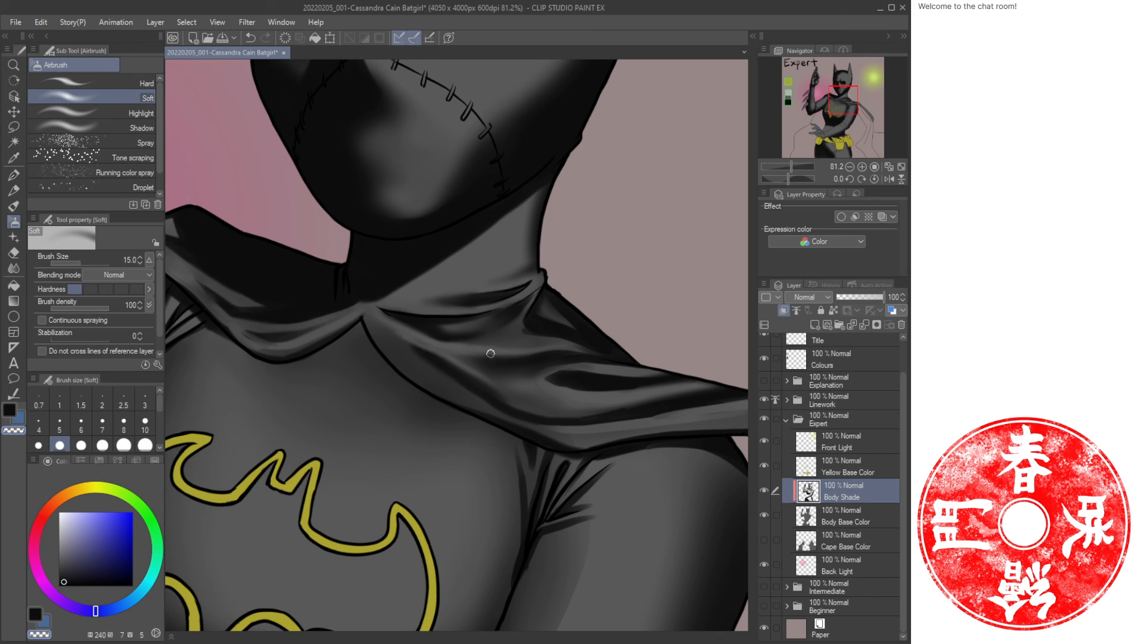
Airbrush a broader soft shadow on the chest below the collar at size 30.
{"action": "key", "text": "bracketright"}
{"action": "key", "text": "bracketright"}
{"action": "key", "text": "bracketright"}
{"action": "key", "text": "bracketright"}
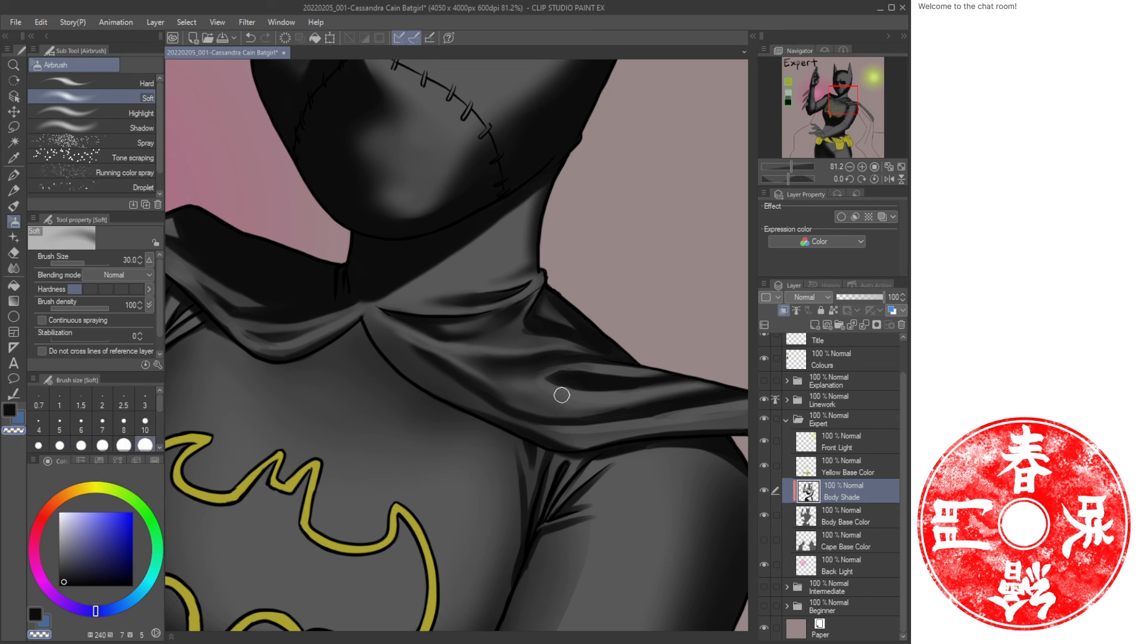
{"action": "left_click_drag", "start_coordinate": [433, 380], "coordinate": [399, 332]}
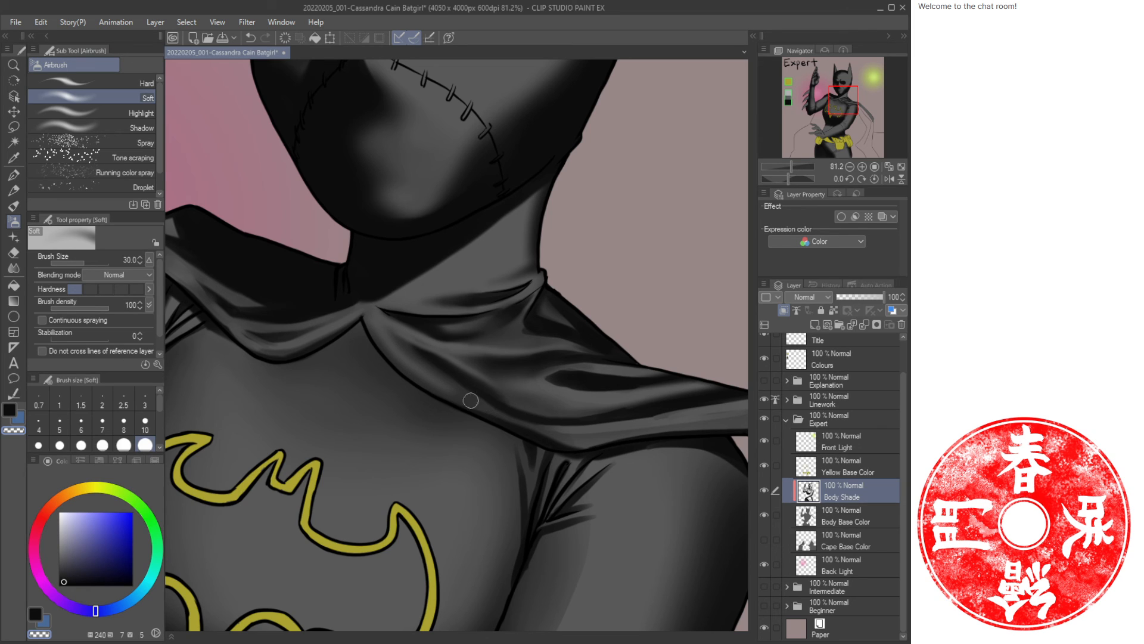
{"action": "key", "text": "bracketleft"}
{"action": "key", "text": "bracketleft"}
{"action": "key", "text": "bracketleft"}
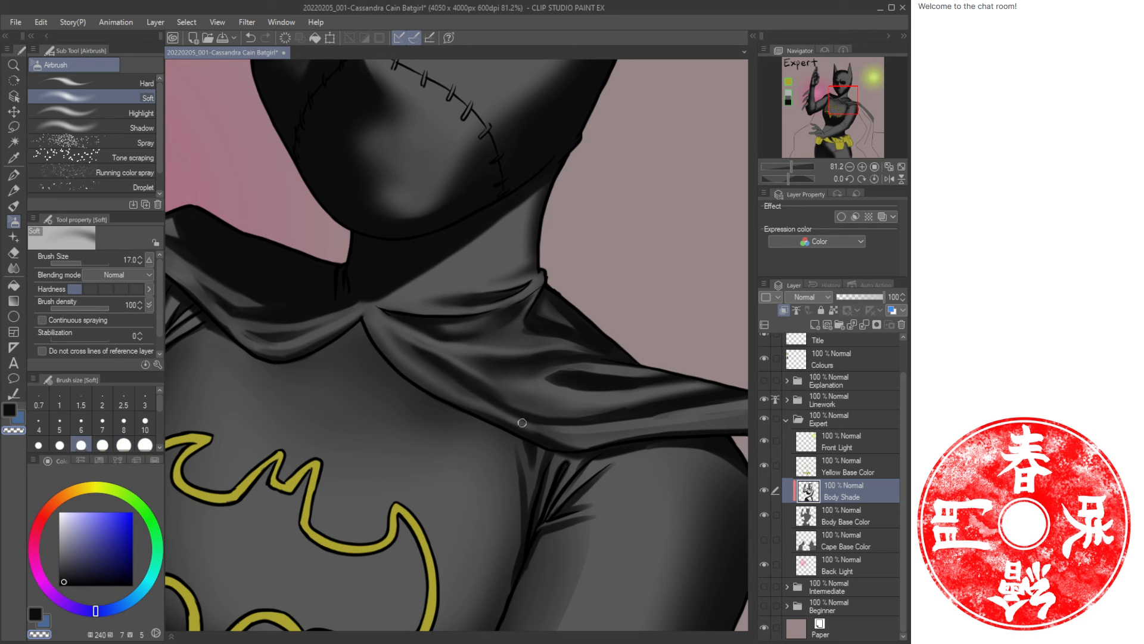
Airbrush soft shading on the neck below the jaw at size 80, alternating the two colours.
{"action": "left_click", "coordinate": [901, 166]}
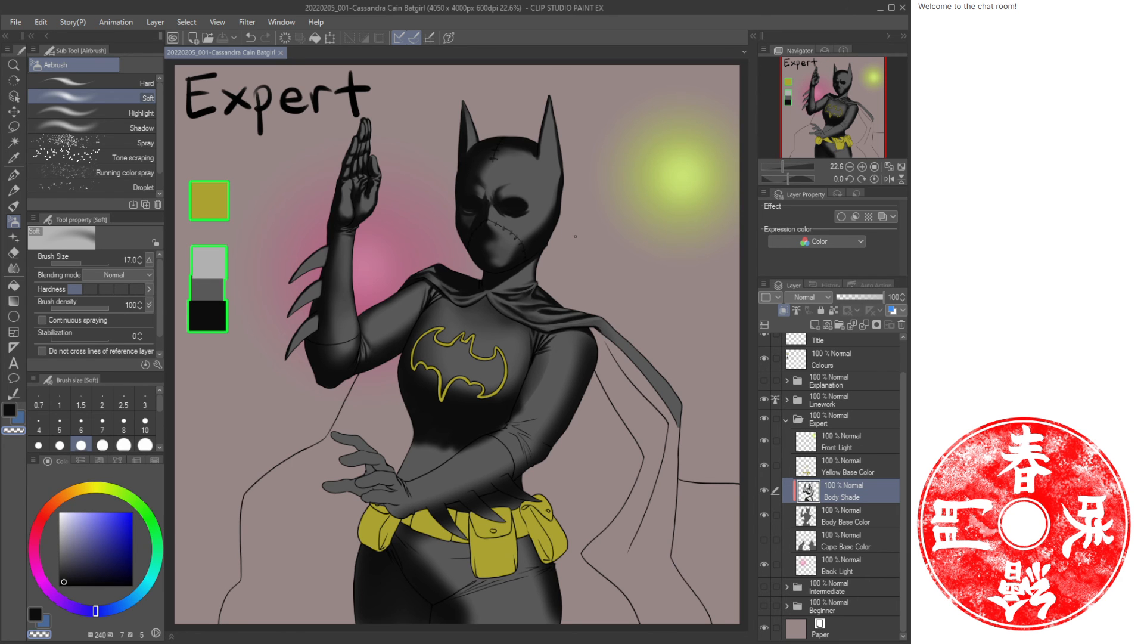
{"action": "key", "text": "ctrl+space"}
{"action": "mouse_move", "coordinate": [539, 255]}
{"action": "left_mouse_down"}
{"action": "mouse_move", "coordinate": [570, 262]}
{"action": "mouse_move", "coordinate": [542, 264]}
{"action": "mouse_move", "coordinate": [555, 268]}
{"action": "left_mouse_up"}
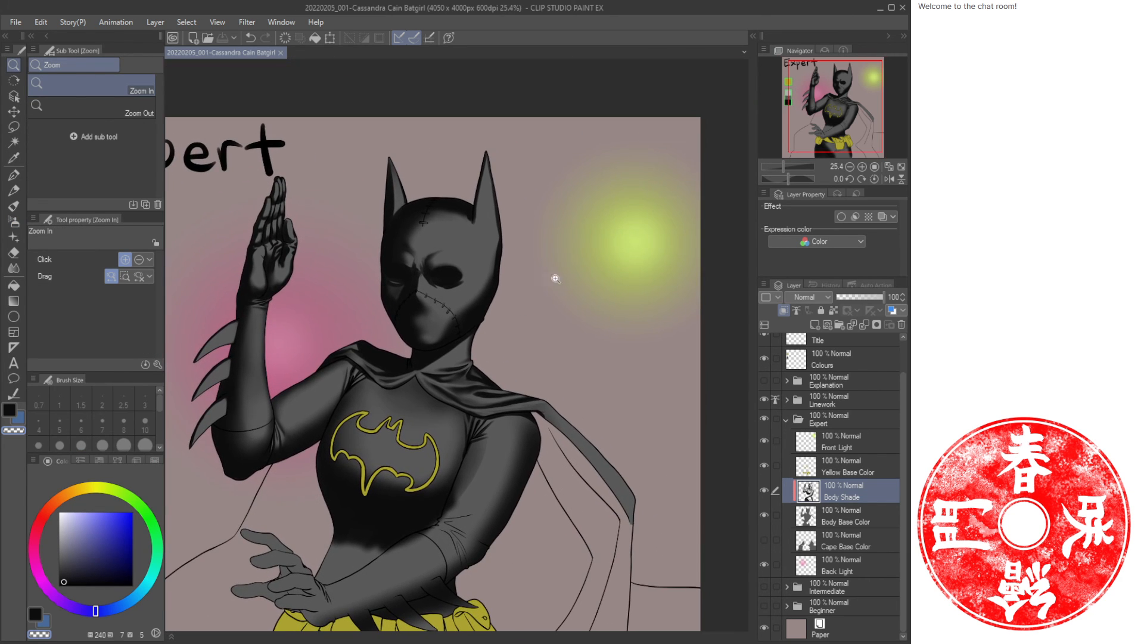
{"action": "mouse_move", "coordinate": [489, 357]}
{"action": "left_mouse_down"}
{"action": "mouse_move", "coordinate": [506, 357]}
{"action": "mouse_move", "coordinate": [511, 290]}
{"action": "left_mouse_up"}
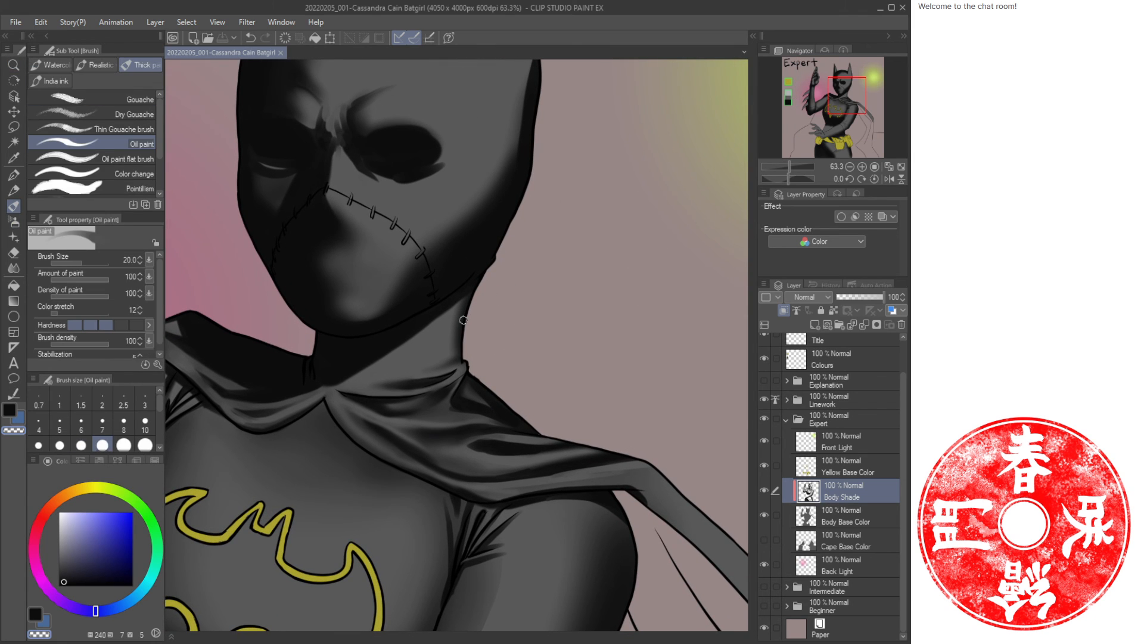
{"action": "key", "text": "bracketright"}
{"action": "key", "text": "bracketright"}
{"action": "key", "text": "bracketright"}
{"action": "key", "text": "bracketright"}
{"action": "key", "text": "bracketright"}
{"action": "key", "text": "bracketright"}
{"action": "key", "text": "bracketright"}
{"action": "key", "text": "bracketright"}
{"action": "key", "text": "bracketright"}
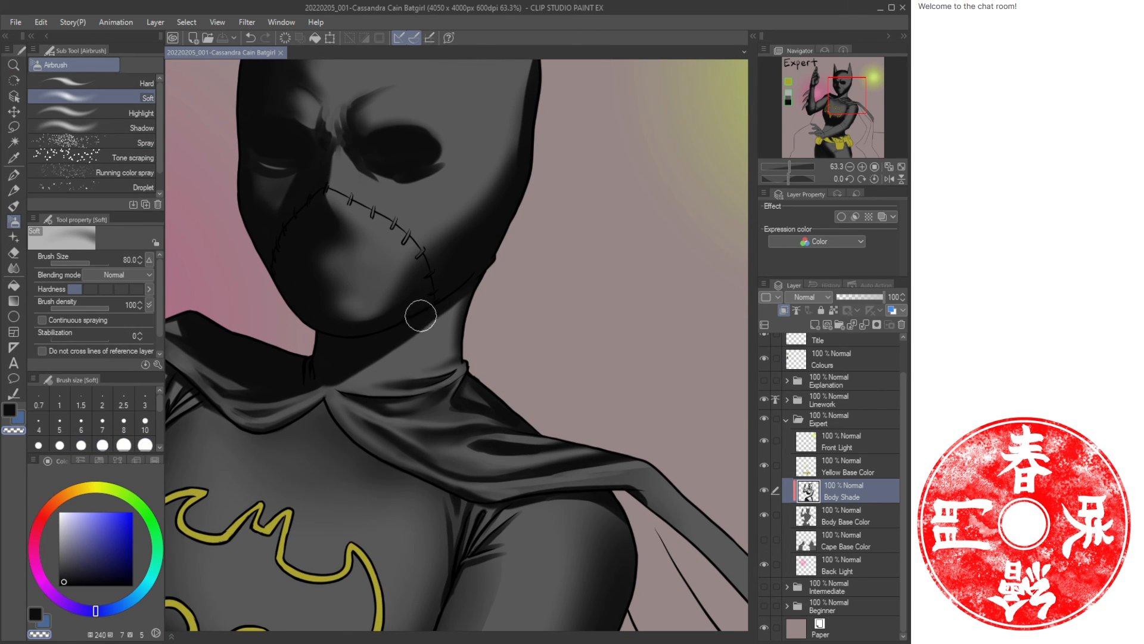
{"action": "mouse_move", "coordinate": [416, 354]}
{"action": "left_mouse_down"}
{"action": "mouse_move", "coordinate": [368, 367]}
{"action": "mouse_move", "coordinate": [436, 360]}
{"action": "mouse_move", "coordinate": [353, 373]}
{"action": "left_mouse_up"}
{"action": "key", "text": "c"}
{"action": "mouse_move", "coordinate": [445, 311]}
{"action": "left_mouse_down"}
{"action": "mouse_move", "coordinate": [380, 357]}
{"action": "mouse_move", "coordinate": [456, 306]}
{"action": "mouse_move", "coordinate": [422, 352]}
{"action": "mouse_move", "coordinate": [456, 347]}
{"action": "mouse_move", "coordinate": [406, 365]}
{"action": "mouse_move", "coordinate": [394, 344]}
{"action": "left_mouse_up"}
{"action": "key", "text": "ctrl+space"}
{"action": "mouse_move", "coordinate": [494, 313]}
{"action": "left_mouse_down"}
{"action": "mouse_move", "coordinate": [454, 314]}
{"action": "mouse_move", "coordinate": [521, 330]}
{"action": "mouse_move", "coordinate": [555, 230]}
{"action": "left_mouse_up"}
{"action": "left_click_drag", "start_coordinate": [744, 129], "coordinate": [677, 201]}
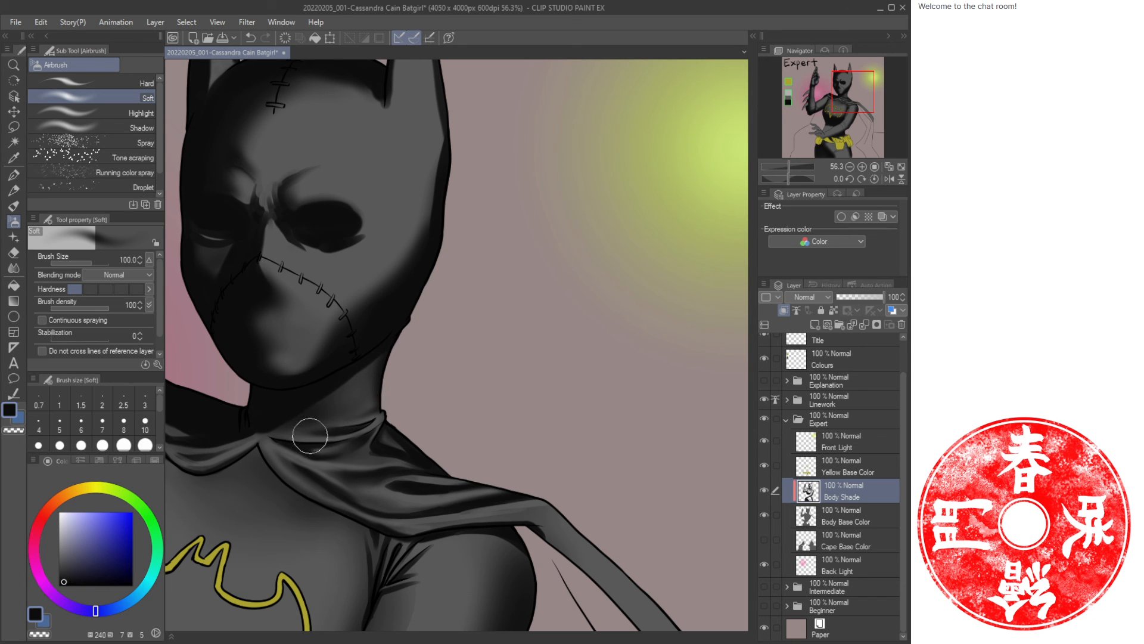
{"action": "key", "text": "b"}
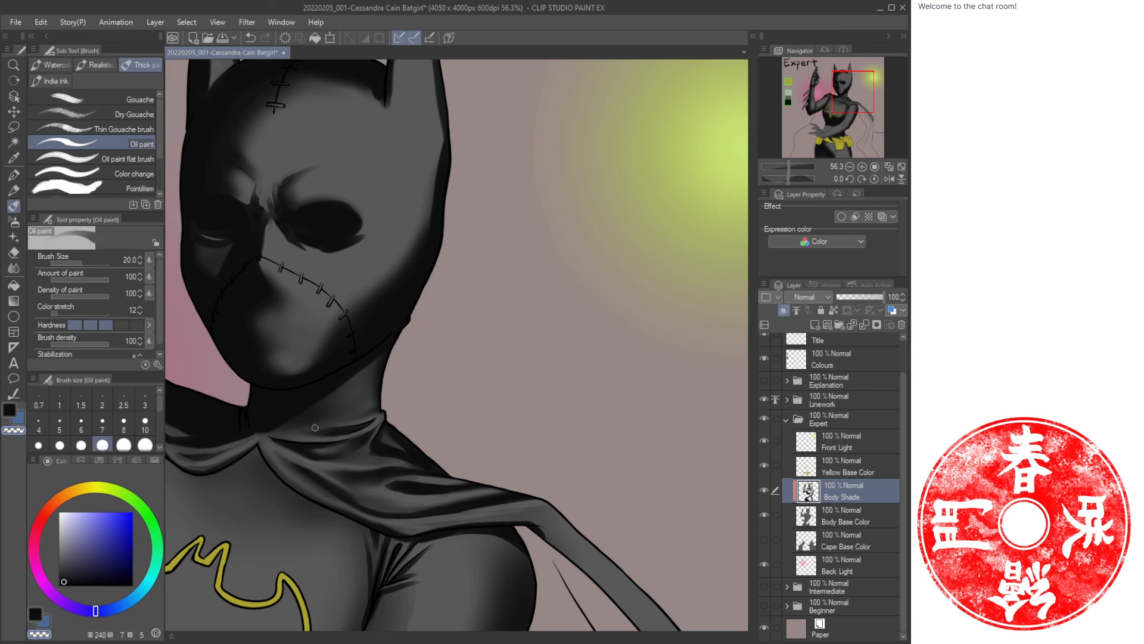
{"action": "key", "text": "bracketright"}
{"action": "key", "text": "bracketright"}
{"action": "left_click_drag", "start_coordinate": [270, 446], "coordinate": [298, 477]}
{"action": "key", "text": "ctrl+z"}
Paint two Oil paint strokes at size 30 on the collar's left fold and across the upper chest.
{"action": "left_click", "coordinate": [76, 326]}
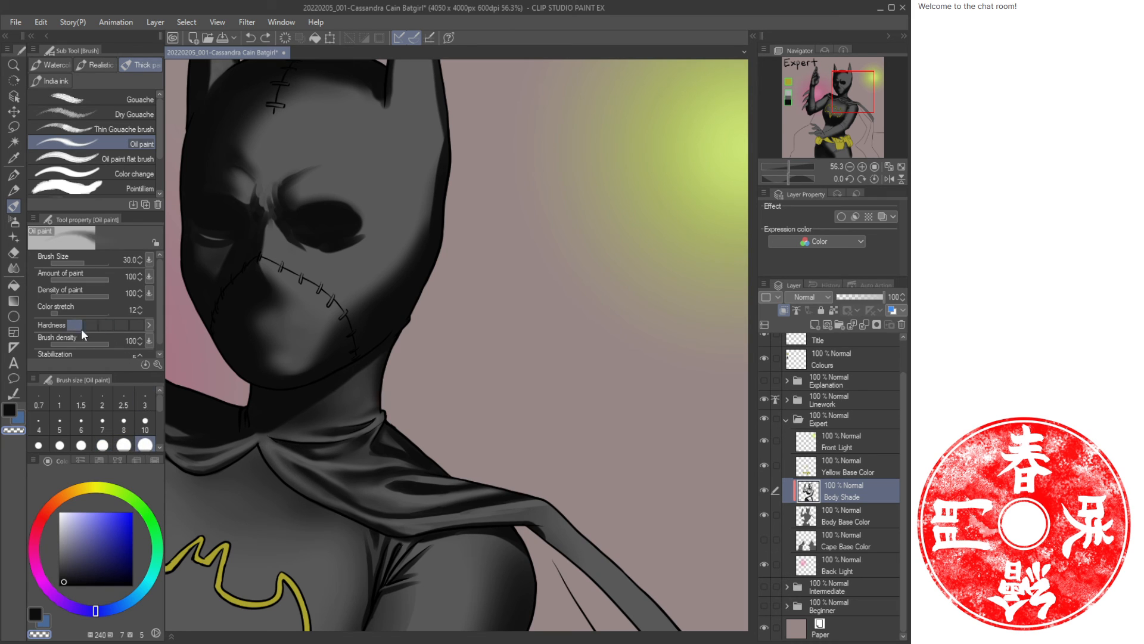
{"action": "left_click_drag", "start_coordinate": [280, 463], "coordinate": [301, 477]}
{"action": "left_click_drag", "start_coordinate": [396, 527], "coordinate": [480, 512]}
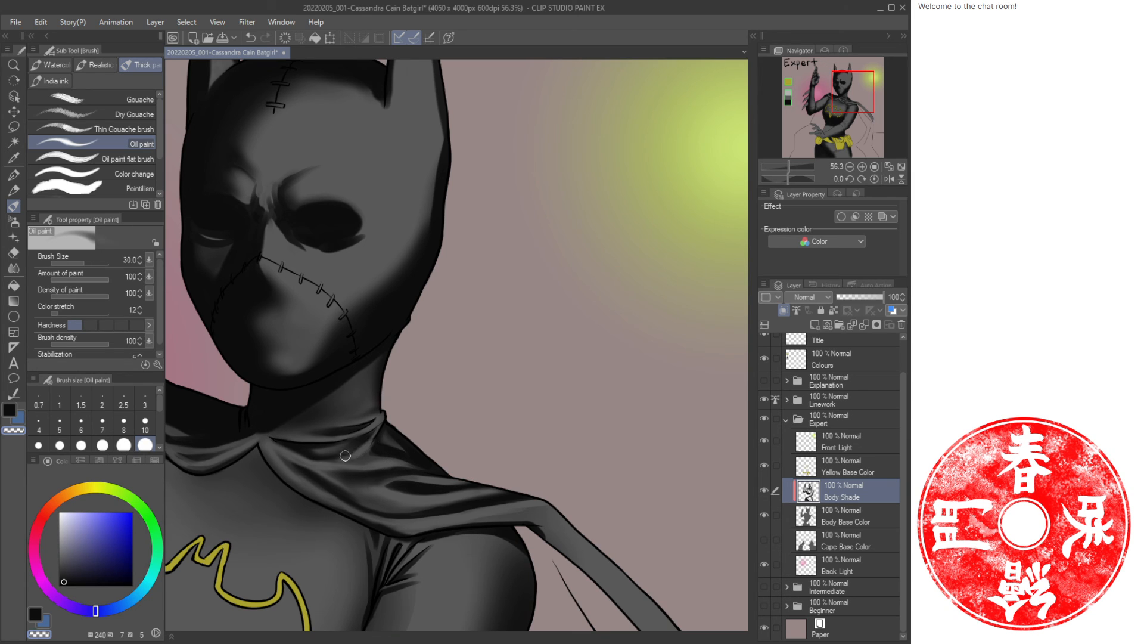
{"action": "key", "text": "ctrl+space"}
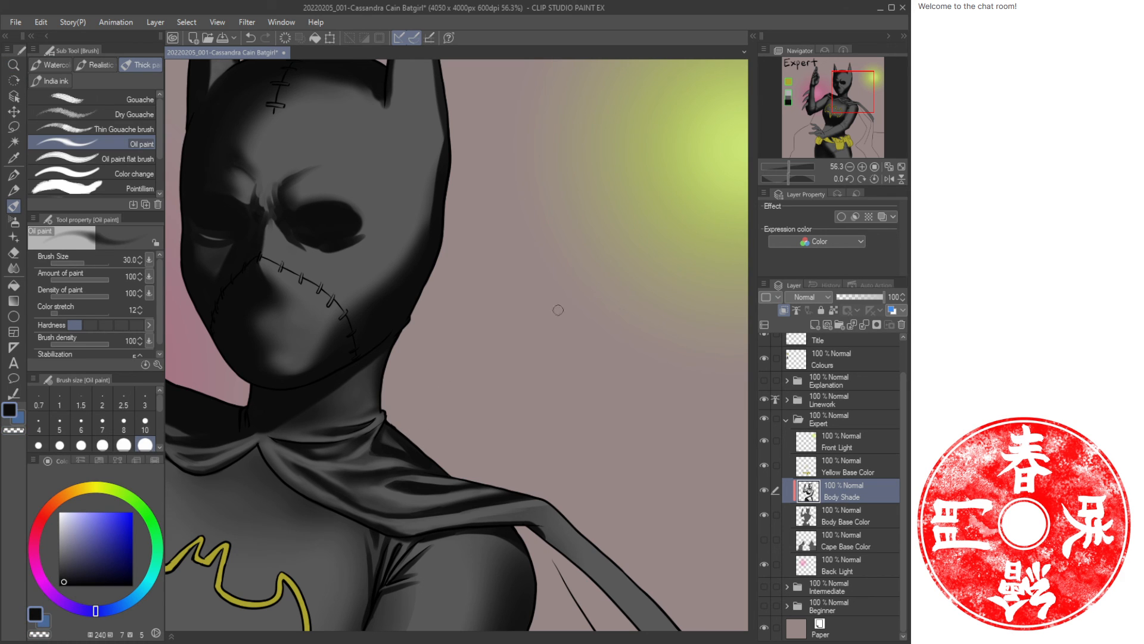
{"action": "left_click", "coordinate": [901, 167]}
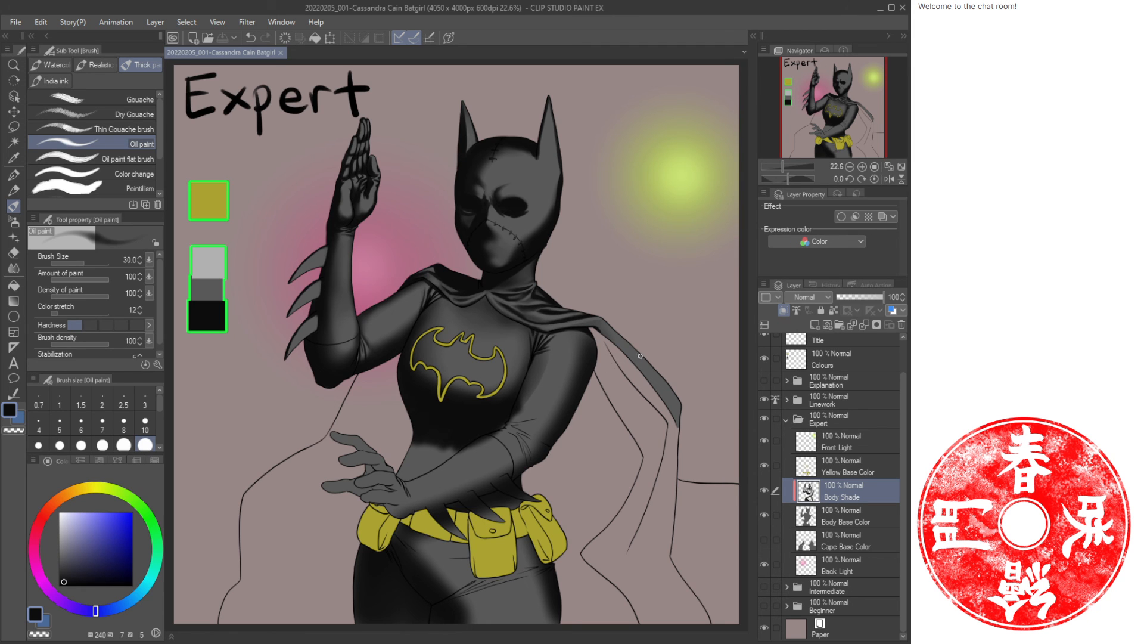
Raise the Oil paint hardness and paint two strokes along the cape strap over the right shoulder.
{"action": "key", "text": "ctrl+space"}
{"action": "left_click_drag", "start_coordinate": [619, 358], "coordinate": [657, 388]}
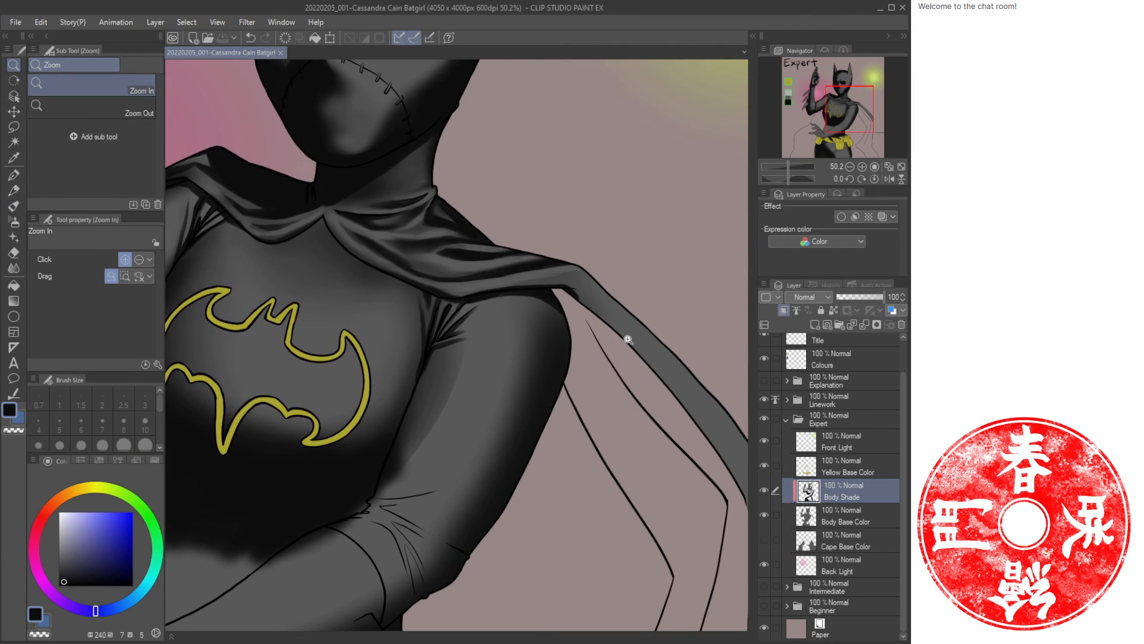
{"action": "key", "text": "shift+space"}
{"action": "mouse_move", "coordinate": [608, 261]}
{"action": "left_mouse_down"}
{"action": "mouse_move", "coordinate": [428, 242]}
{"action": "mouse_move", "coordinate": [450, 243]}
{"action": "left_mouse_up"}
{"action": "key", "text": "ctrl+space"}
{"action": "left_click_drag", "start_coordinate": [409, 346], "coordinate": [427, 314]}
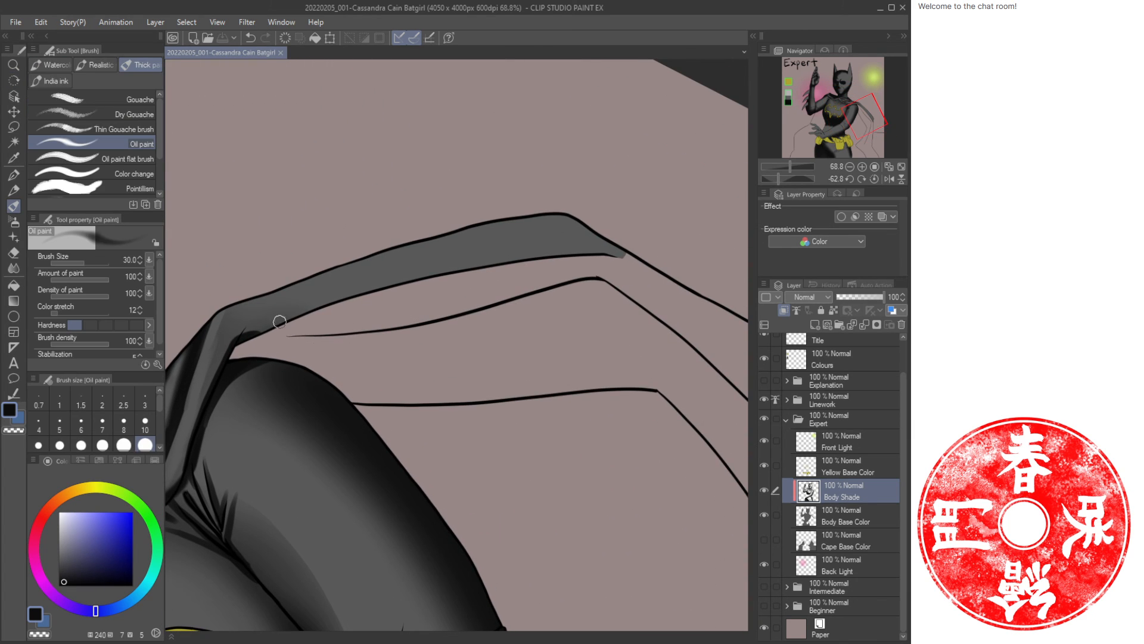
{"action": "left_click", "coordinate": [102, 324]}
{"action": "mouse_move", "coordinate": [625, 256]}
{"action": "left_mouse_down"}
{"action": "mouse_move", "coordinate": [411, 282]}
{"action": "mouse_move", "coordinate": [600, 248]}
{"action": "mouse_move", "coordinate": [358, 296]}
{"action": "left_mouse_up"}
{"action": "left_click_drag", "start_coordinate": [268, 320], "coordinate": [485, 258]}
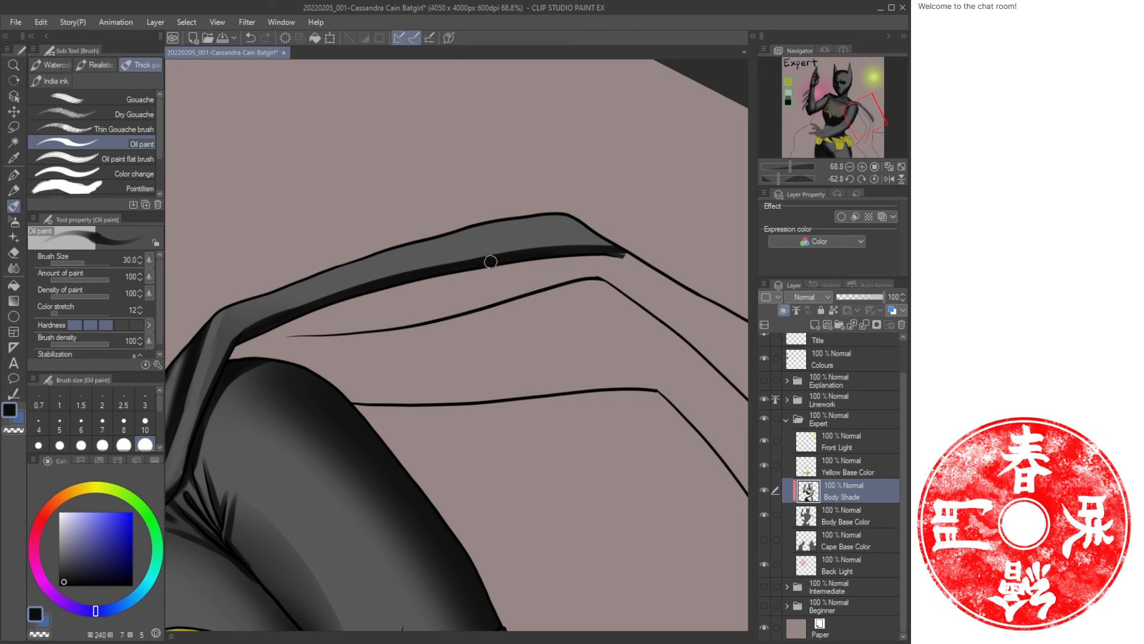
Lower the hardness again and paint four more Oil paint strokes along the cape strap's edge and tip.
{"action": "left_click", "coordinate": [96, 325]}
{"action": "mouse_move", "coordinate": [268, 319]}
{"action": "left_mouse_down"}
{"action": "mouse_move", "coordinate": [524, 253]}
{"action": "mouse_move", "coordinate": [617, 242]}
{"action": "left_mouse_up"}
{"action": "mouse_move", "coordinate": [244, 296]}
{"action": "left_mouse_down"}
{"action": "mouse_move", "coordinate": [516, 225]}
{"action": "mouse_move", "coordinate": [588, 222]}
{"action": "left_mouse_up"}
{"action": "left_click_drag", "start_coordinate": [456, 230], "coordinate": [587, 217]}
{"action": "mouse_move", "coordinate": [625, 250]}
{"action": "left_mouse_down"}
{"action": "mouse_move", "coordinate": [581, 227]}
{"action": "mouse_move", "coordinate": [622, 253]}
{"action": "left_mouse_up"}
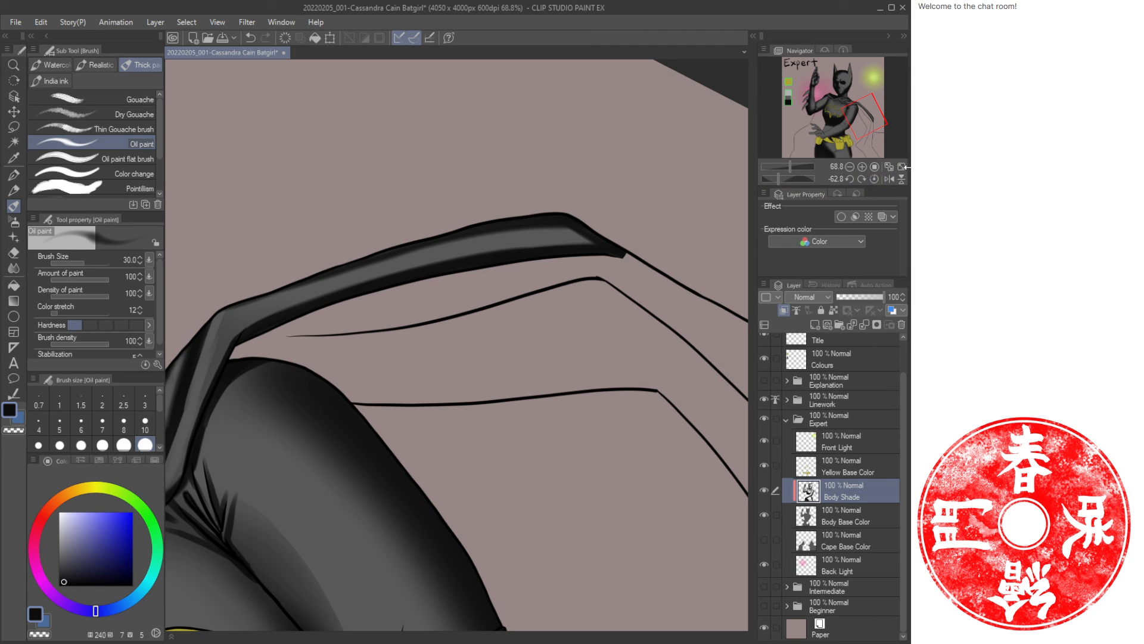
Reset the canvas rotation and airbrush soft shading down the chest at size 100.
{"action": "left_click", "coordinate": [899, 167]}
{"action": "left_click", "coordinate": [900, 167]}
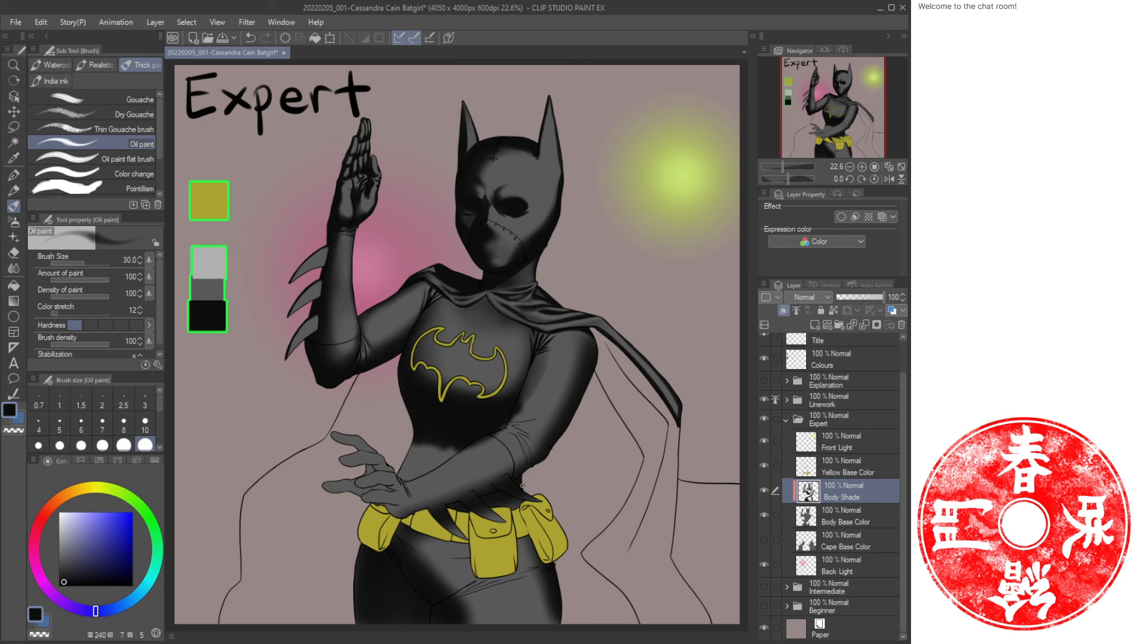
{"action": "key", "text": "slash"}
{"action": "mouse_move", "coordinate": [432, 459]}
{"action": "left_mouse_down"}
{"action": "mouse_move", "coordinate": [462, 468]}
{"action": "mouse_move", "coordinate": [442, 463]}
{"action": "left_mouse_up"}
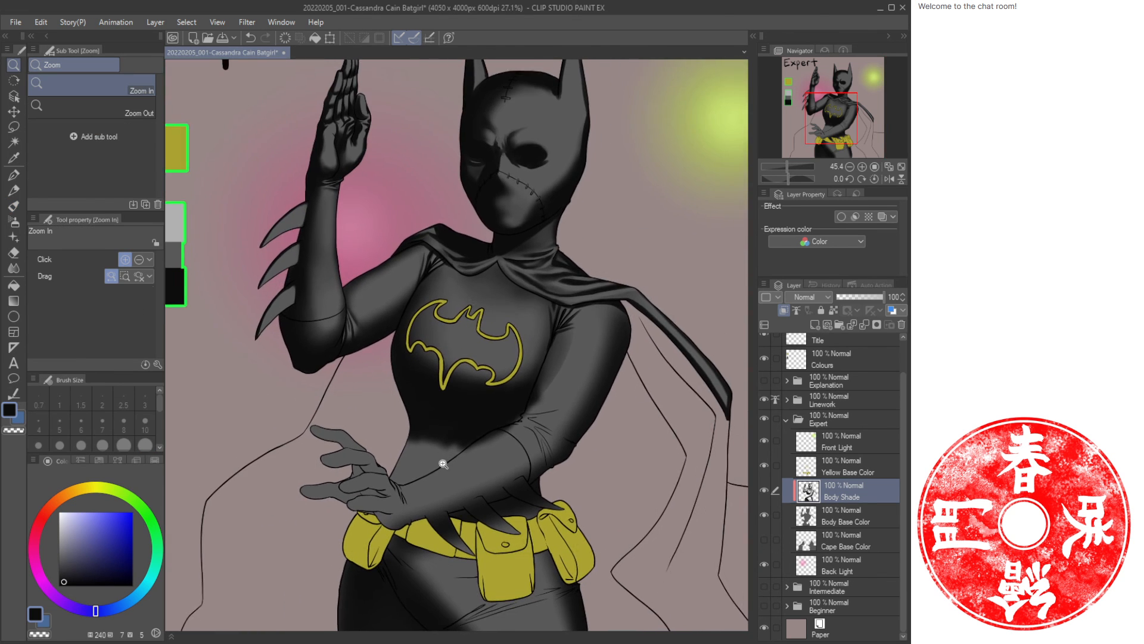
{"action": "left_click_drag", "start_coordinate": [590, 387], "coordinate": [473, 440]}
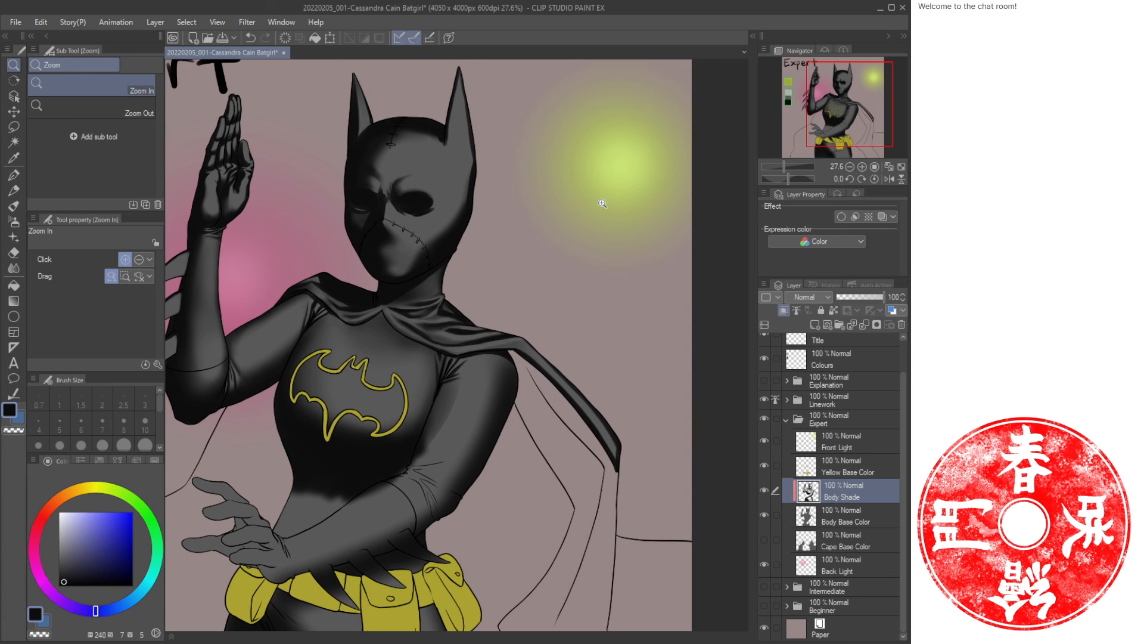
{"action": "left_click_drag", "start_coordinate": [358, 261], "coordinate": [365, 243]}
{"action": "key", "text": "b"}
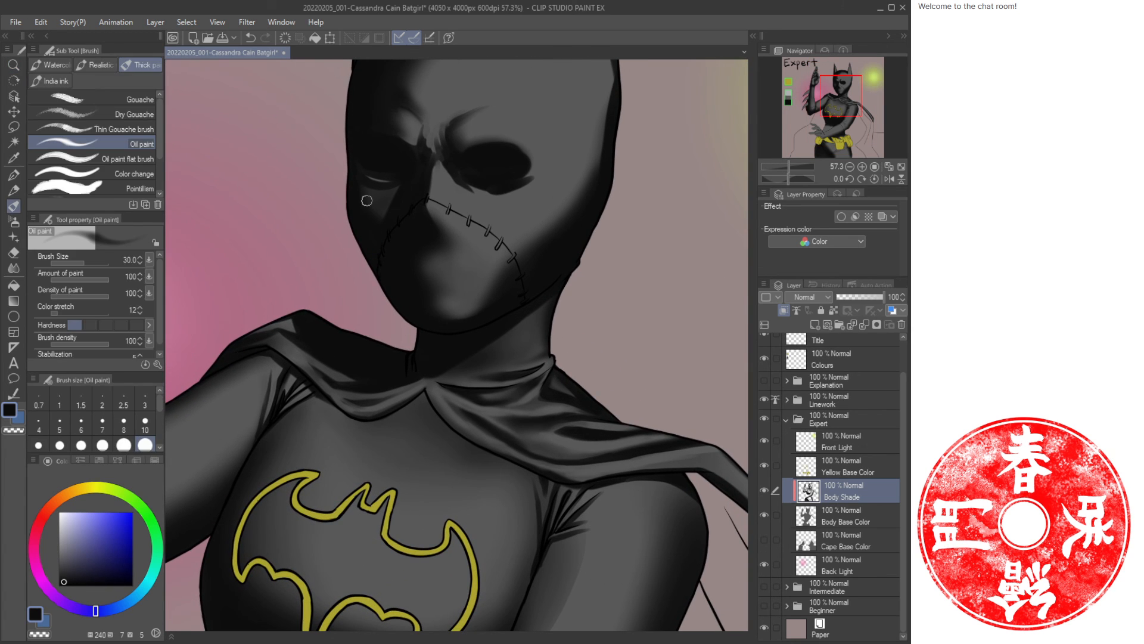
{"action": "mouse_move", "coordinate": [378, 178]}
{"action": "left_mouse_down"}
{"action": "mouse_move", "coordinate": [361, 164]}
{"action": "mouse_move", "coordinate": [371, 169]}
{"action": "left_mouse_up"}
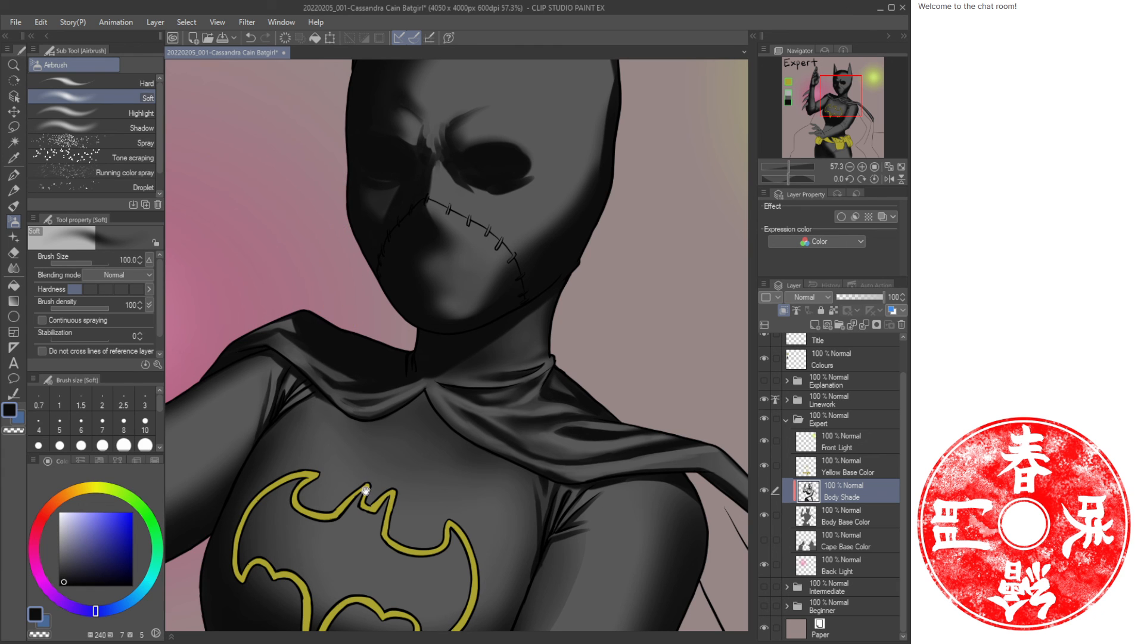
{"action": "left_click_drag", "start_coordinate": [348, 495], "coordinate": [470, 147]}
{"action": "mouse_move", "coordinate": [411, 444]}
{"action": "left_mouse_down"}
{"action": "mouse_move", "coordinate": [435, 421]}
{"action": "mouse_move", "coordinate": [396, 464]}
{"action": "mouse_move", "coordinate": [457, 441]}
{"action": "mouse_move", "coordinate": [363, 439]}
{"action": "mouse_move", "coordinate": [409, 455]}
{"action": "mouse_move", "coordinate": [399, 477]}
{"action": "mouse_move", "coordinate": [455, 373]}
{"action": "mouse_move", "coordinate": [414, 391]}
{"action": "left_mouse_up"}
Airbrush a soft shadow across the hips below the belt at size 100.
{"action": "key", "text": "ctrl+space"}
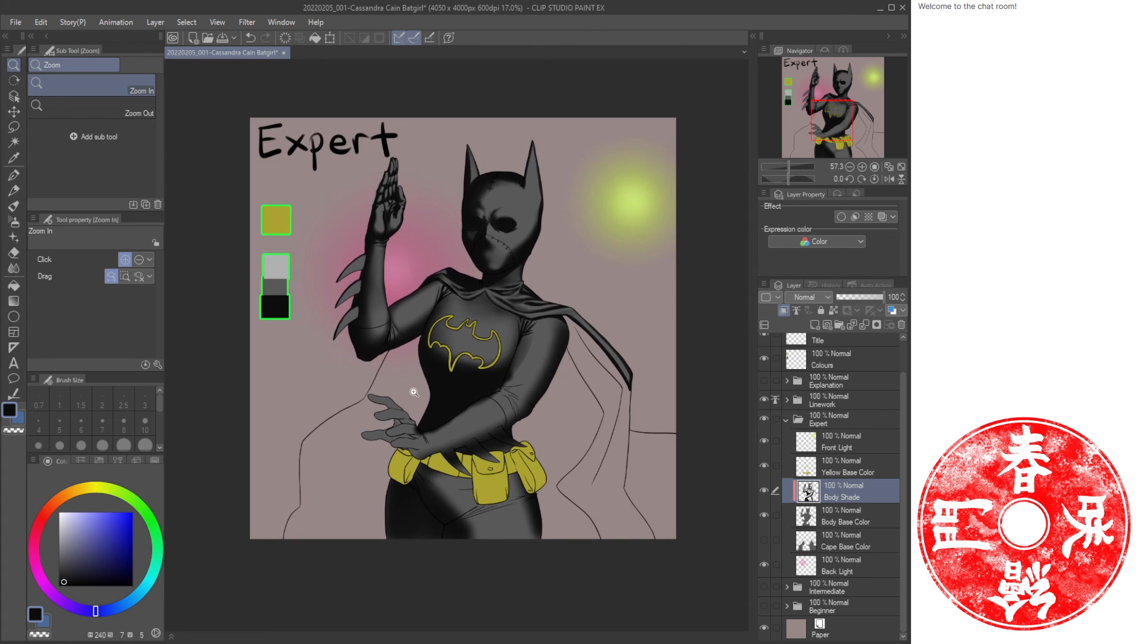
{"action": "left_click_drag", "start_coordinate": [500, 386], "coordinate": [464, 311]}
{"action": "left_click_drag", "start_coordinate": [436, 426], "coordinate": [458, 419]}
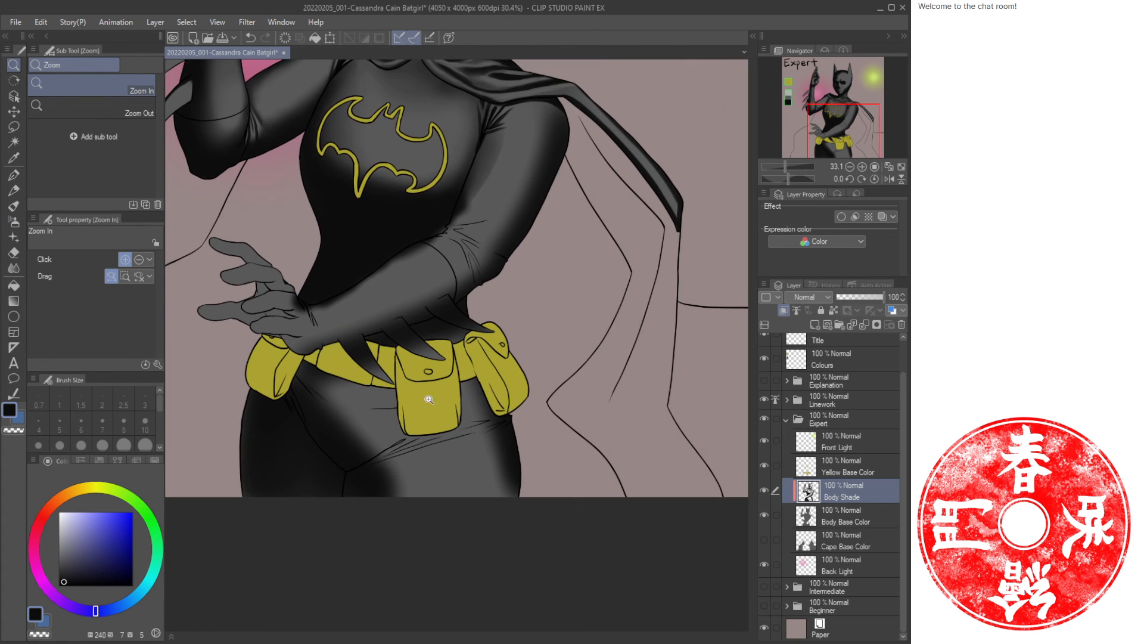
{"action": "left_click_drag", "start_coordinate": [533, 374], "coordinate": [489, 487]}
{"action": "left_click_drag", "start_coordinate": [498, 446], "coordinate": [487, 445]}
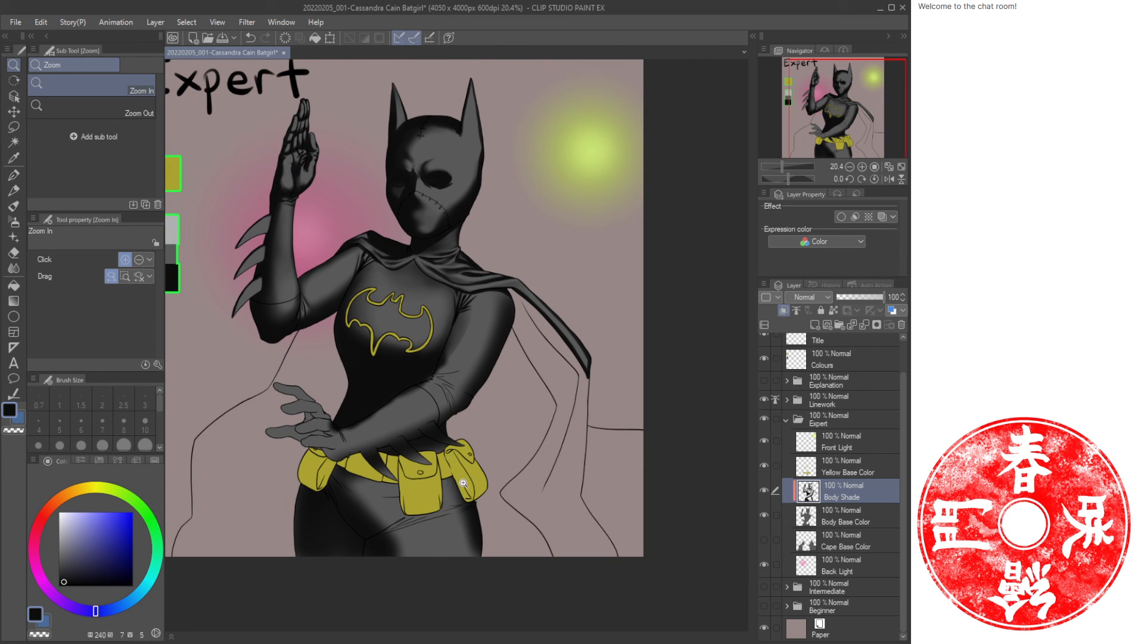
{"action": "key", "text": "b"}
{"action": "key", "text": "b"}
{"action": "mouse_move", "coordinate": [469, 523]}
{"action": "left_mouse_down"}
{"action": "mouse_move", "coordinate": [395, 566]}
{"action": "mouse_move", "coordinate": [467, 524]}
{"action": "mouse_move", "coordinate": [432, 565]}
{"action": "mouse_move", "coordinate": [502, 524]}
{"action": "mouse_move", "coordinate": [490, 551]}
{"action": "mouse_move", "coordinate": [430, 565]}
{"action": "mouse_move", "coordinate": [467, 518]}
{"action": "mouse_move", "coordinate": [409, 548]}
{"action": "mouse_move", "coordinate": [474, 490]}
{"action": "mouse_move", "coordinate": [379, 548]}
{"action": "mouse_move", "coordinate": [452, 496]}
{"action": "mouse_move", "coordinate": [359, 547]}
{"action": "mouse_move", "coordinate": [435, 477]}
{"action": "mouse_move", "coordinate": [369, 514]}
{"action": "mouse_move", "coordinate": [438, 458]}
{"action": "mouse_move", "coordinate": [337, 511]}
{"action": "mouse_move", "coordinate": [414, 454]}
{"action": "mouse_move", "coordinate": [378, 459]}
{"action": "left_mouse_up"}
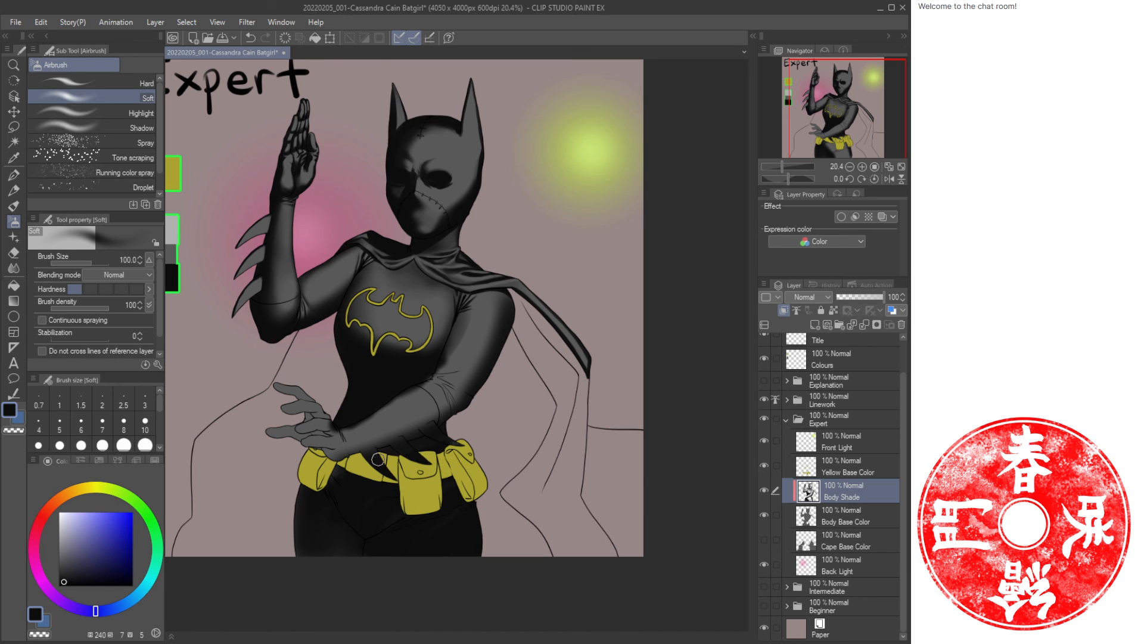
{"action": "mouse_move", "coordinate": [332, 518]}
{"action": "left_mouse_down"}
{"action": "mouse_move", "coordinate": [414, 483]}
{"action": "mouse_move", "coordinate": [476, 505]}
{"action": "left_mouse_up"}
Enlarge the airbrush to 250 and darken the lower hips and the right forearm.
{"action": "key", "text": "bracketright"}
{"action": "key", "text": "bracketright"}
{"action": "key", "text": "bracketright"}
{"action": "key", "text": "bracketright"}
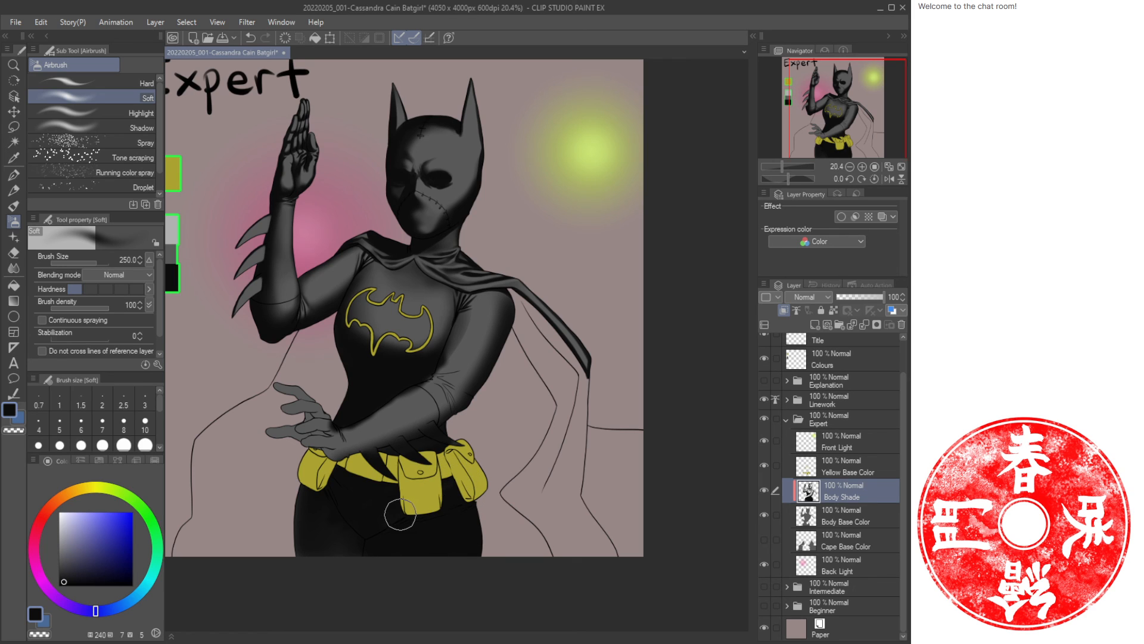
{"action": "mouse_move", "coordinate": [340, 470]}
{"action": "left_mouse_down"}
{"action": "mouse_move", "coordinate": [341, 543]}
{"action": "mouse_move", "coordinate": [314, 524]}
{"action": "mouse_move", "coordinate": [387, 489]}
{"action": "mouse_move", "coordinate": [364, 541]}
{"action": "mouse_move", "coordinate": [323, 548]}
{"action": "mouse_move", "coordinate": [308, 505]}
{"action": "mouse_move", "coordinate": [297, 537]}
{"action": "mouse_move", "coordinate": [325, 495]}
{"action": "mouse_move", "coordinate": [375, 524]}
{"action": "left_mouse_up"}
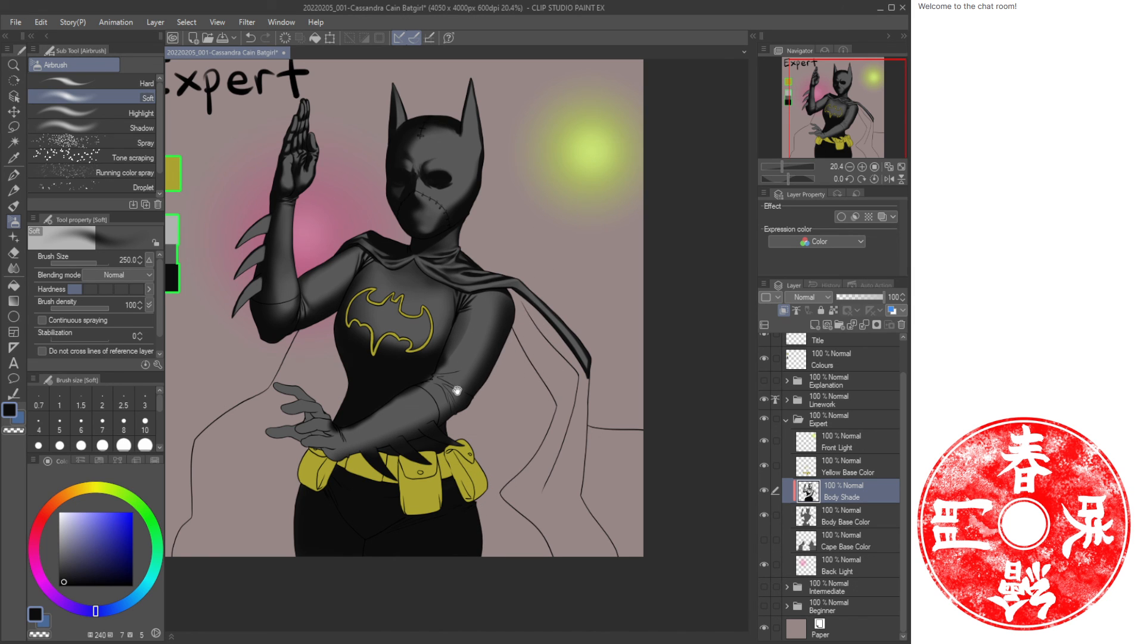
{"action": "left_click_drag", "start_coordinate": [457, 391], "coordinate": [512, 349]}
Lasso-select the right arm from the shoulder down to the waist, adding the torso edge to the selection.
{"action": "key", "text": "ctrl+space"}
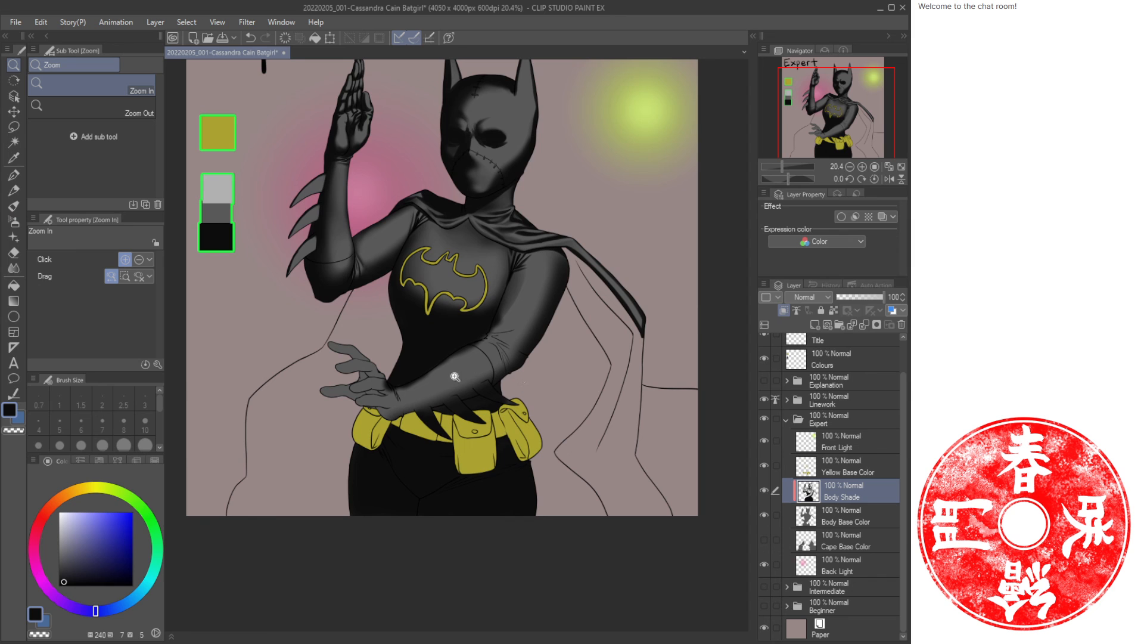
{"action": "left_click_drag", "start_coordinate": [469, 381], "coordinate": [491, 383]}
{"action": "left_click_drag", "start_coordinate": [558, 320], "coordinate": [440, 488]}
{"action": "left_click_drag", "start_coordinate": [479, 406], "coordinate": [489, 406]}
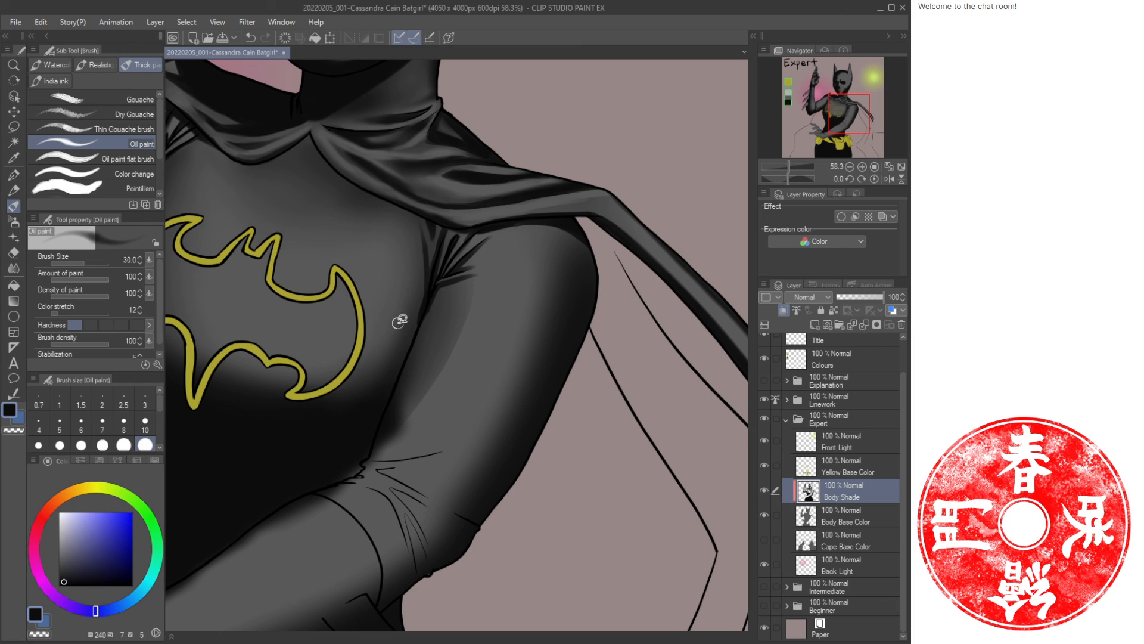
{"action": "key", "text": "m"}
{"action": "mouse_move", "coordinate": [439, 288]}
{"action": "left_mouse_down"}
{"action": "mouse_move", "coordinate": [458, 243]}
{"action": "mouse_move", "coordinate": [493, 222]}
{"action": "mouse_move", "coordinate": [575, 213]}
{"action": "mouse_move", "coordinate": [612, 251]}
{"action": "mouse_move", "coordinate": [554, 466]}
{"action": "mouse_move", "coordinate": [472, 556]}
{"action": "mouse_move", "coordinate": [384, 598]}
{"action": "mouse_move", "coordinate": [365, 546]}
{"action": "mouse_move", "coordinate": [316, 497]}
{"action": "mouse_move", "coordinate": [358, 472]}
{"action": "mouse_move", "coordinate": [428, 309]}
{"action": "left_mouse_up"}
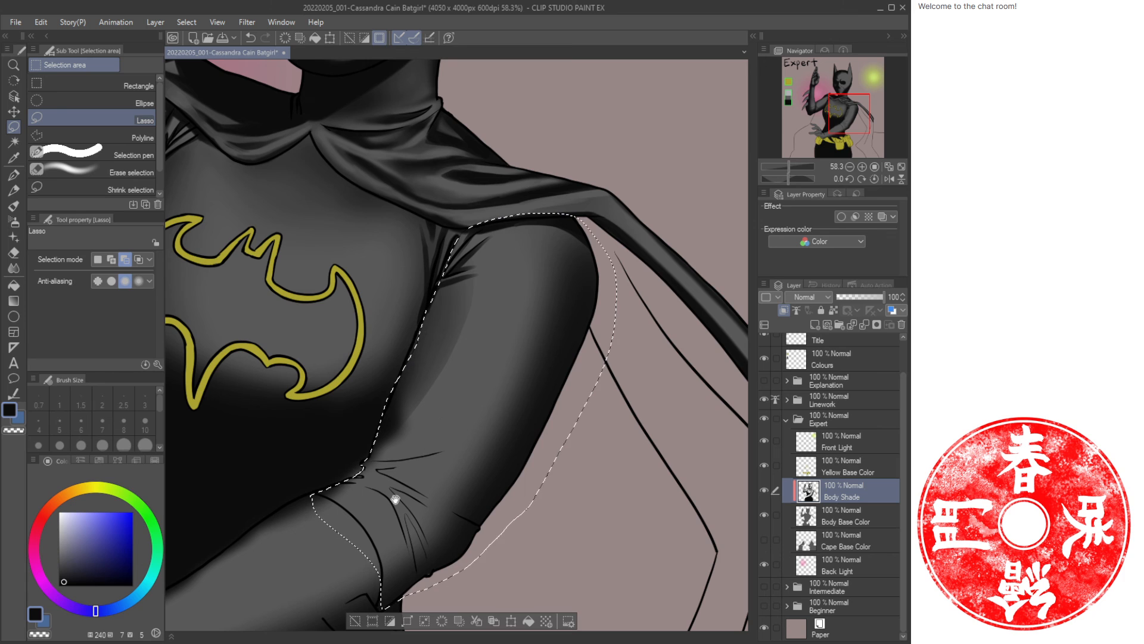
{"action": "mouse_move", "coordinate": [392, 480]}
{"action": "left_mouse_down"}
{"action": "mouse_move", "coordinate": [559, 313]}
{"action": "mouse_move", "coordinate": [546, 312]}
{"action": "left_mouse_up"}
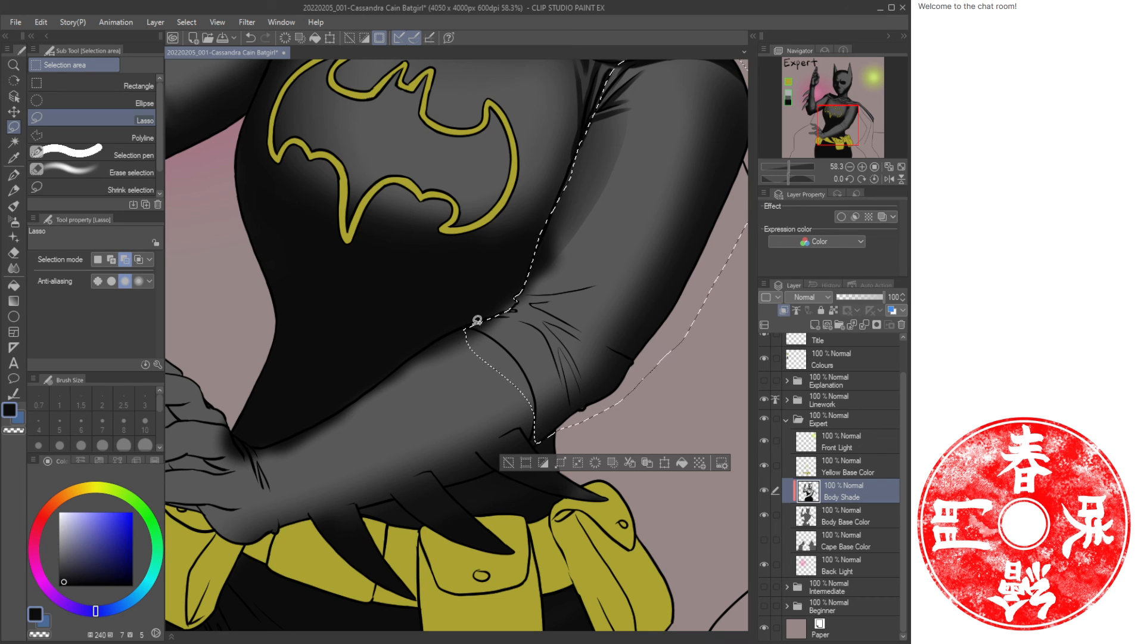
{"action": "mouse_move", "coordinate": [476, 320]}
{"action": "left_mouse_down"}
{"action": "mouse_move", "coordinate": [396, 365]}
{"action": "mouse_move", "coordinate": [393, 458]}
{"action": "mouse_move", "coordinate": [560, 471]}
{"action": "mouse_move", "coordinate": [575, 444]}
{"action": "left_mouse_up"}
{"action": "left_click_drag", "start_coordinate": [569, 255], "coordinate": [483, 413]}
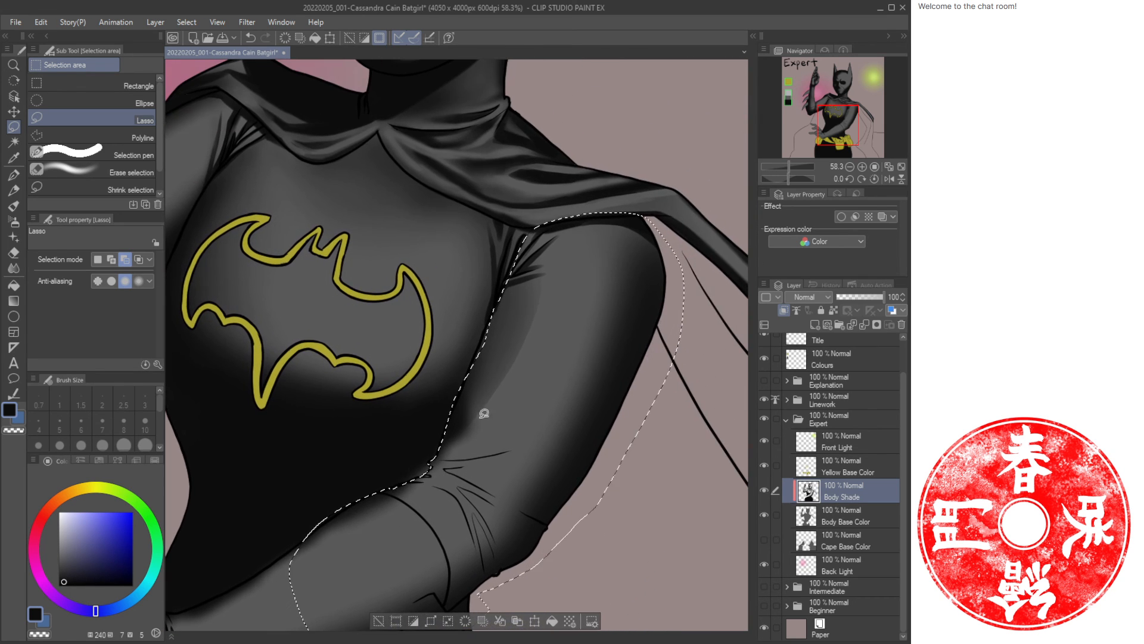
{"action": "key", "text": "ctrl+space"}
{"action": "left_click_drag", "start_coordinate": [442, 445], "coordinate": [457, 448]}
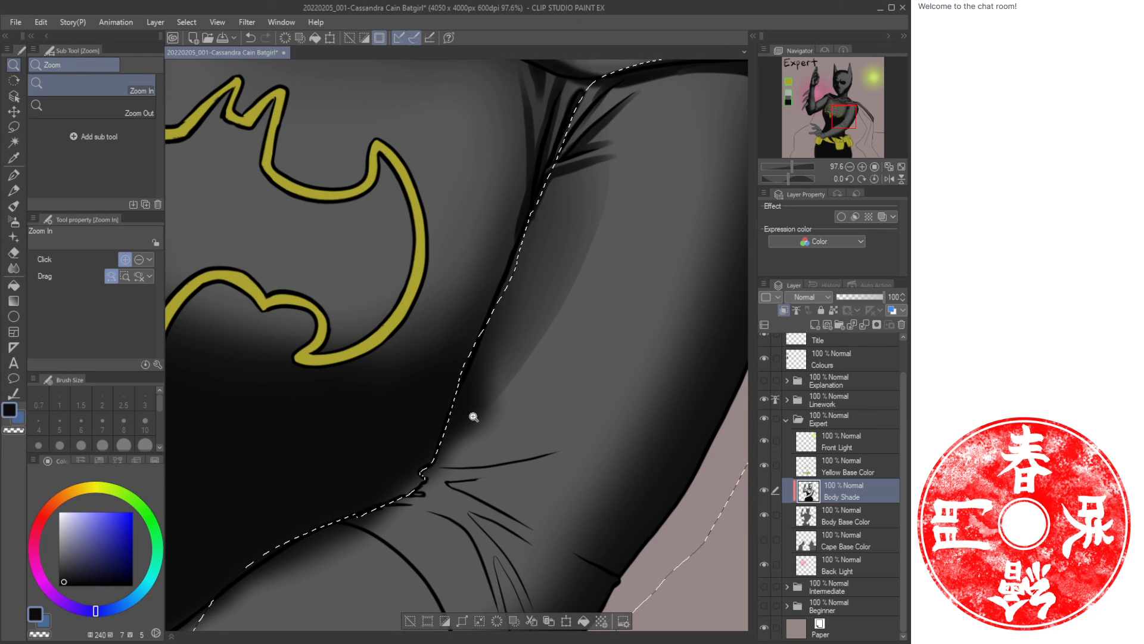
{"action": "left_click_drag", "start_coordinate": [537, 336], "coordinate": [495, 403]}
{"action": "key", "text": "m"}
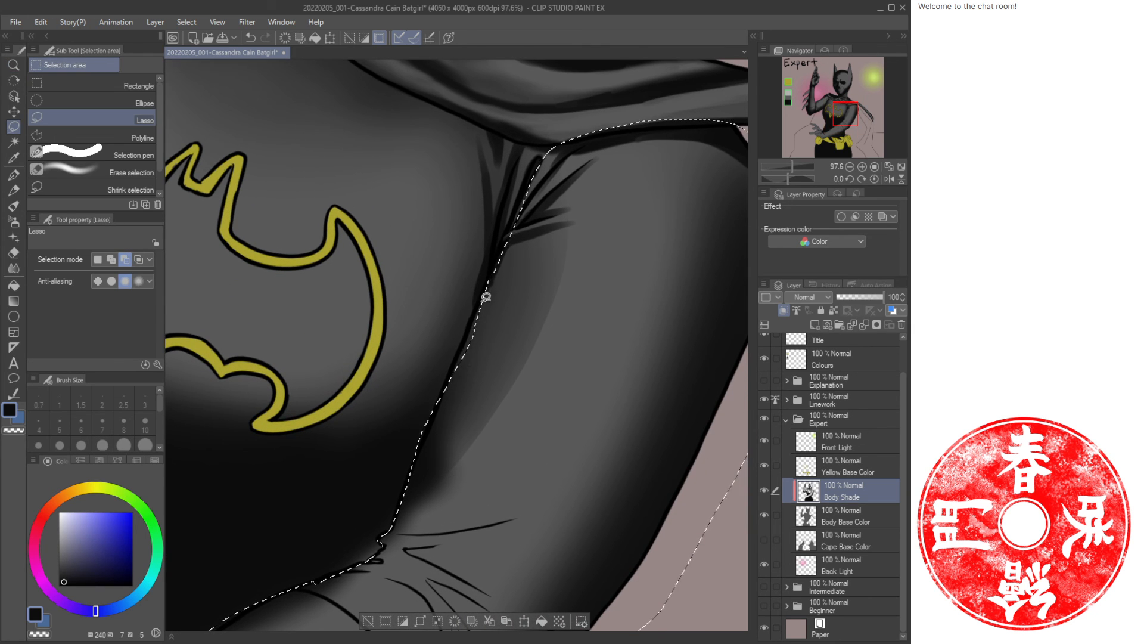
{"action": "mouse_move", "coordinate": [489, 287]}
{"action": "left_mouse_down"}
{"action": "mouse_move", "coordinate": [447, 384]}
{"action": "mouse_move", "coordinate": [526, 322]}
{"action": "left_mouse_up"}
Airbrush inside the arm selection at size 250, alternating the two colours, and deselect.
{"action": "key", "text": "slash"}
{"action": "left_click_drag", "start_coordinate": [544, 399], "coordinate": [513, 401]}
{"action": "mouse_move", "coordinate": [557, 409]}
{"action": "left_mouse_down"}
{"action": "mouse_move", "coordinate": [511, 294]}
{"action": "mouse_move", "coordinate": [542, 332]}
{"action": "mouse_move", "coordinate": [524, 345]}
{"action": "mouse_move", "coordinate": [528, 363]}
{"action": "mouse_move", "coordinate": [474, 402]}
{"action": "left_mouse_up"}
{"action": "key", "text": "b"}
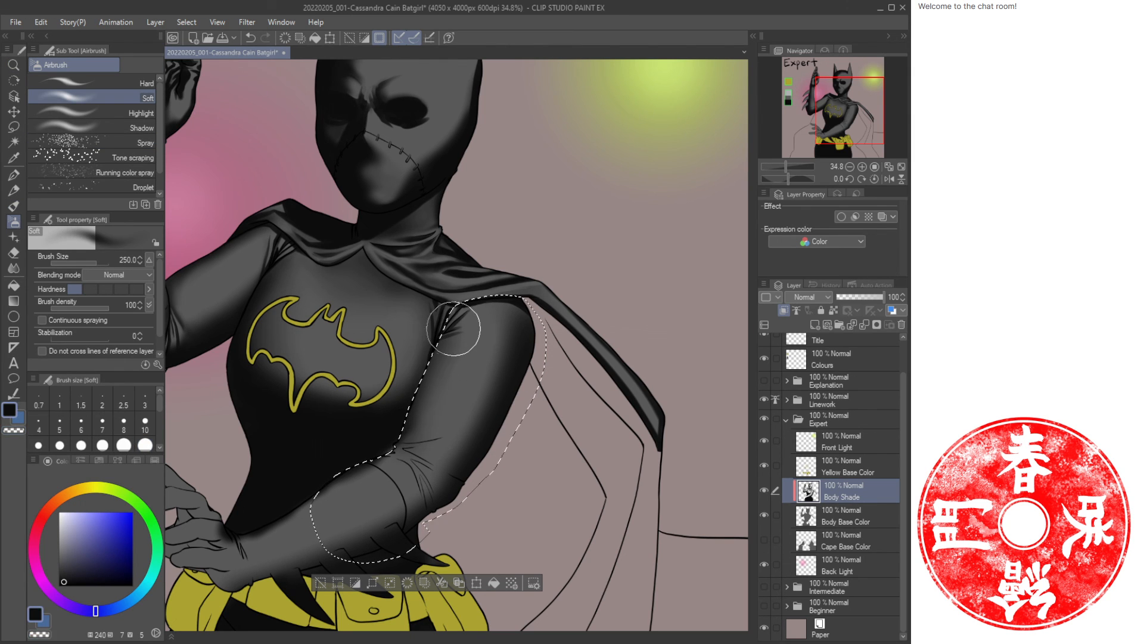
{"action": "key", "text": "c"}
{"action": "key", "text": "c"}
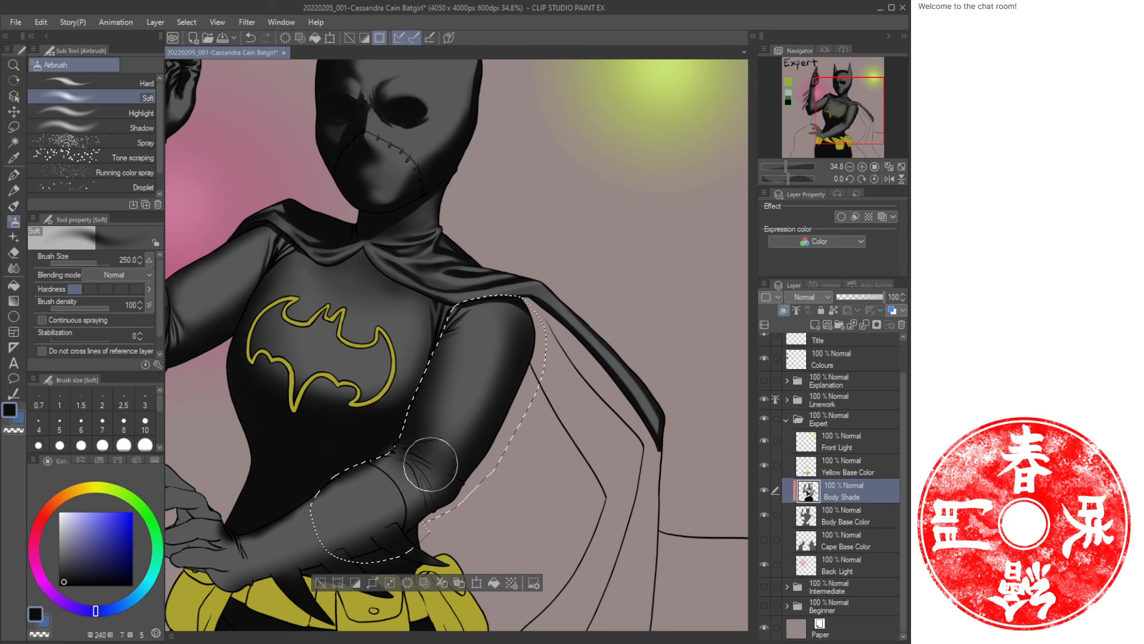
{"action": "key", "text": "c"}
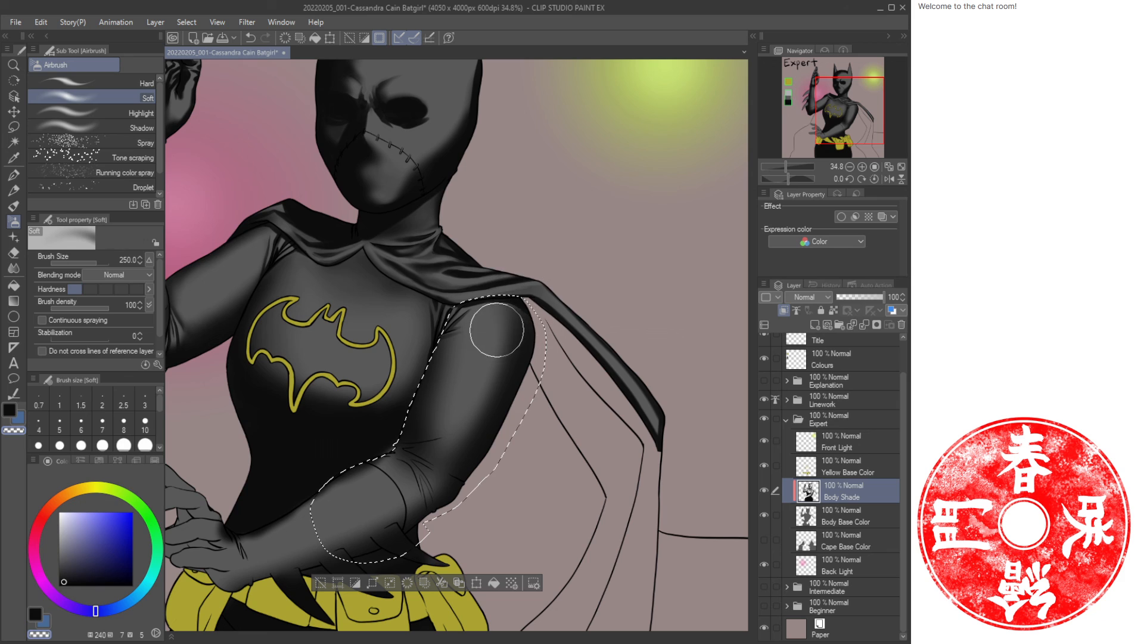
{"action": "key", "text": "c"}
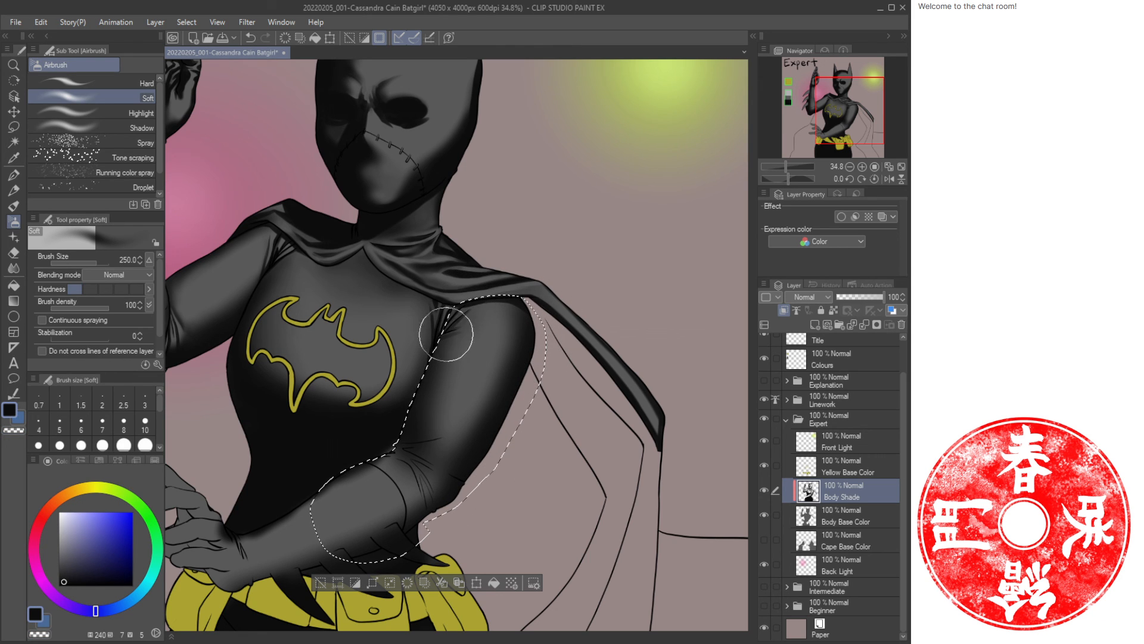
{"action": "left_click_drag", "start_coordinate": [446, 333], "coordinate": [402, 431]}
{"action": "left_click_drag", "start_coordinate": [460, 319], "coordinate": [440, 380]}
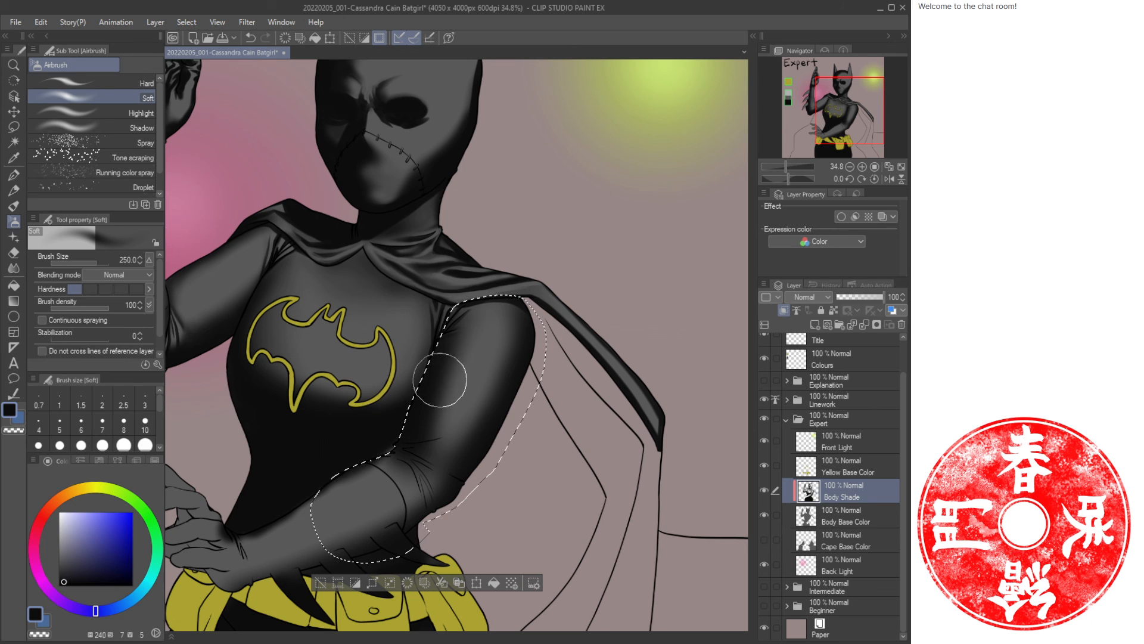
{"action": "key", "text": "c"}
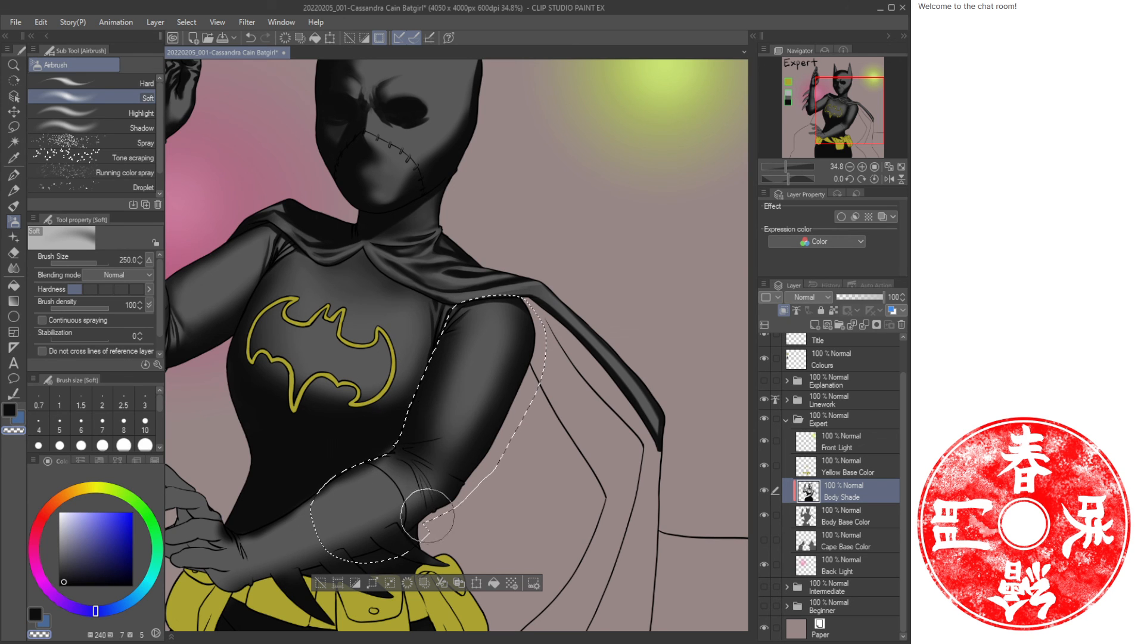
{"action": "key", "text": "c"}
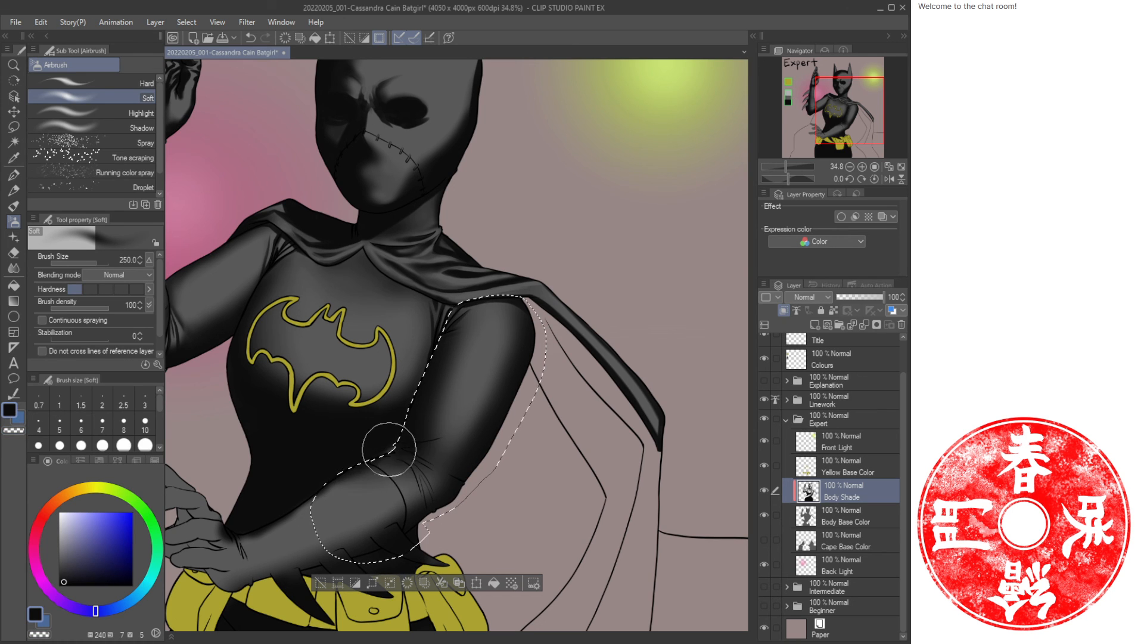
{"action": "key", "text": "c"}
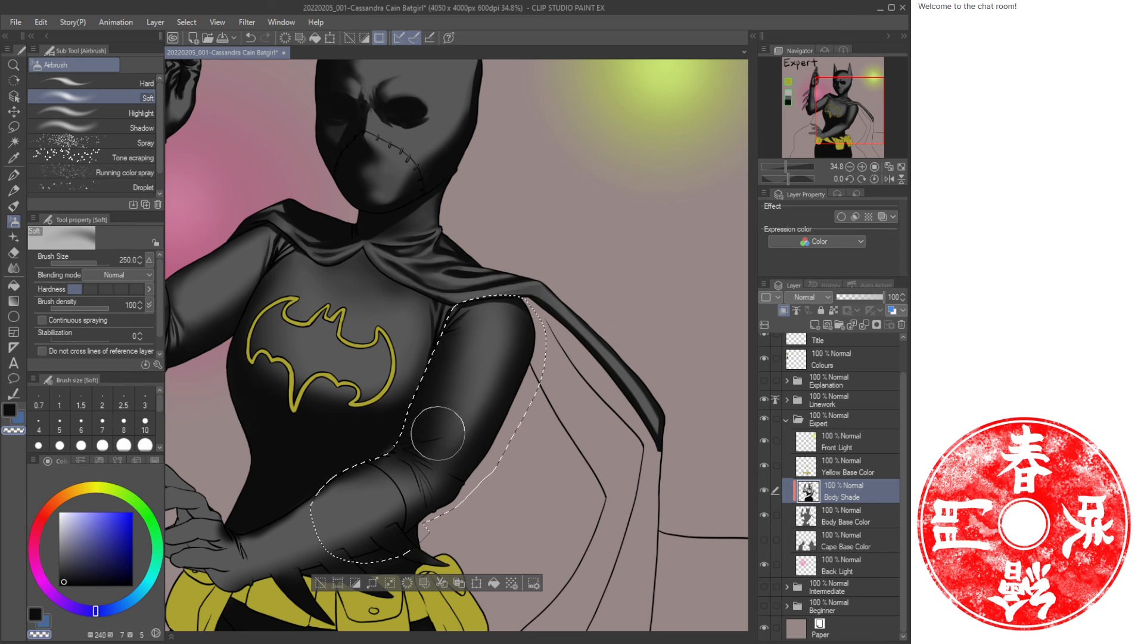
{"action": "key", "text": "c"}
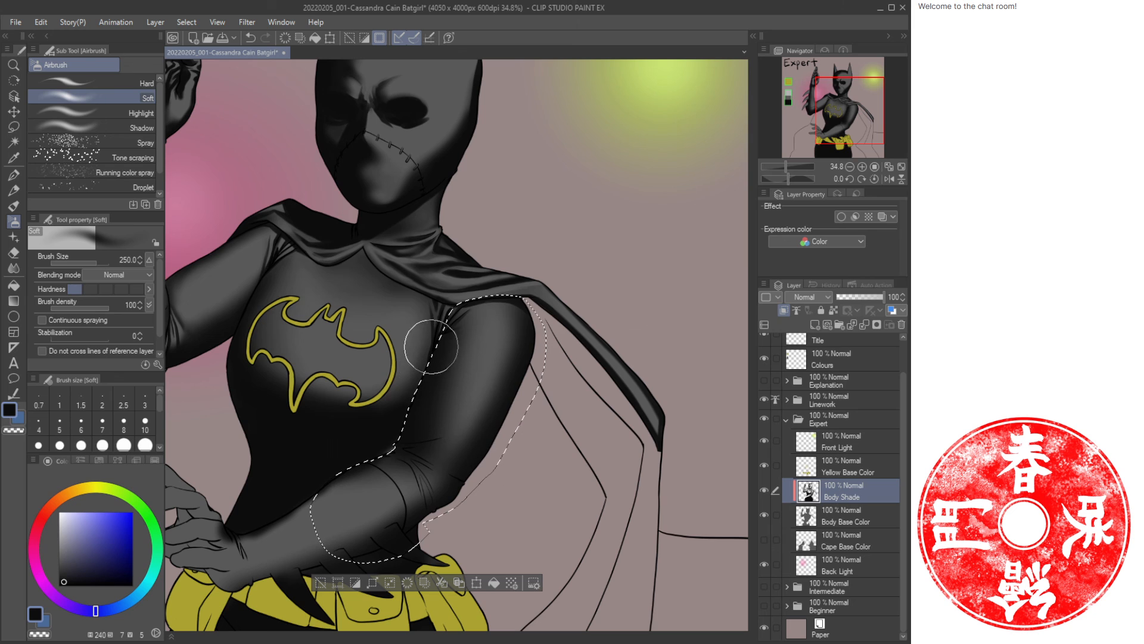
{"action": "key", "text": "ctrl+d"}
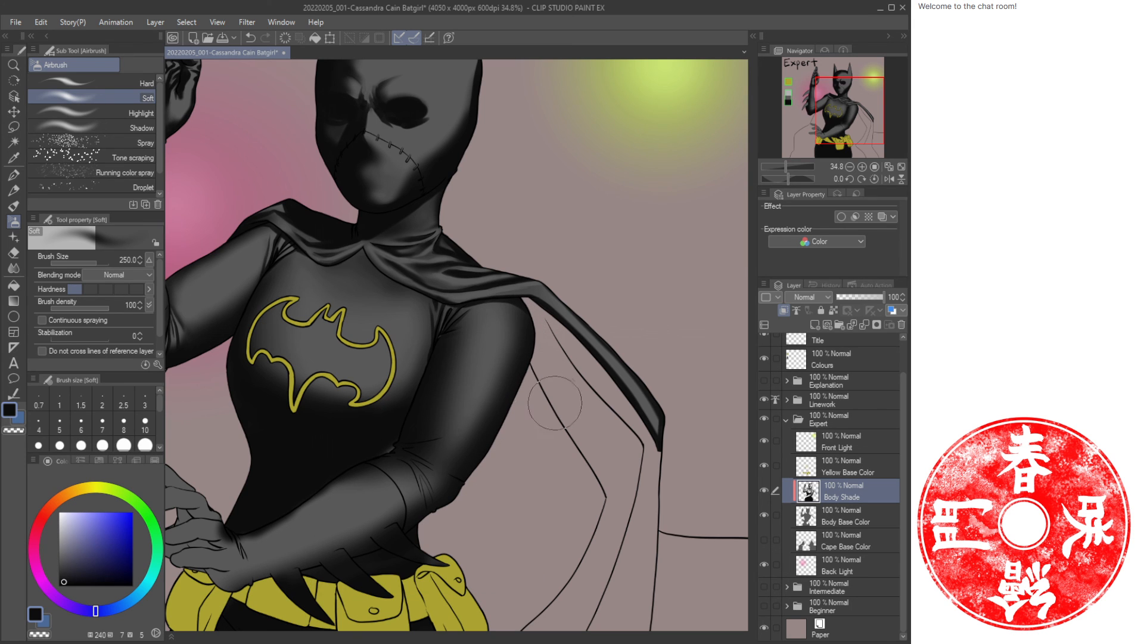
Paint two Oil paint strokes at size 30 along the edge between the right arm and the torso.
{"action": "key", "text": "b"}
{"action": "scroll", "coordinate": [402, 456], "scroll_direction": "up", "scroll_amount": 3}
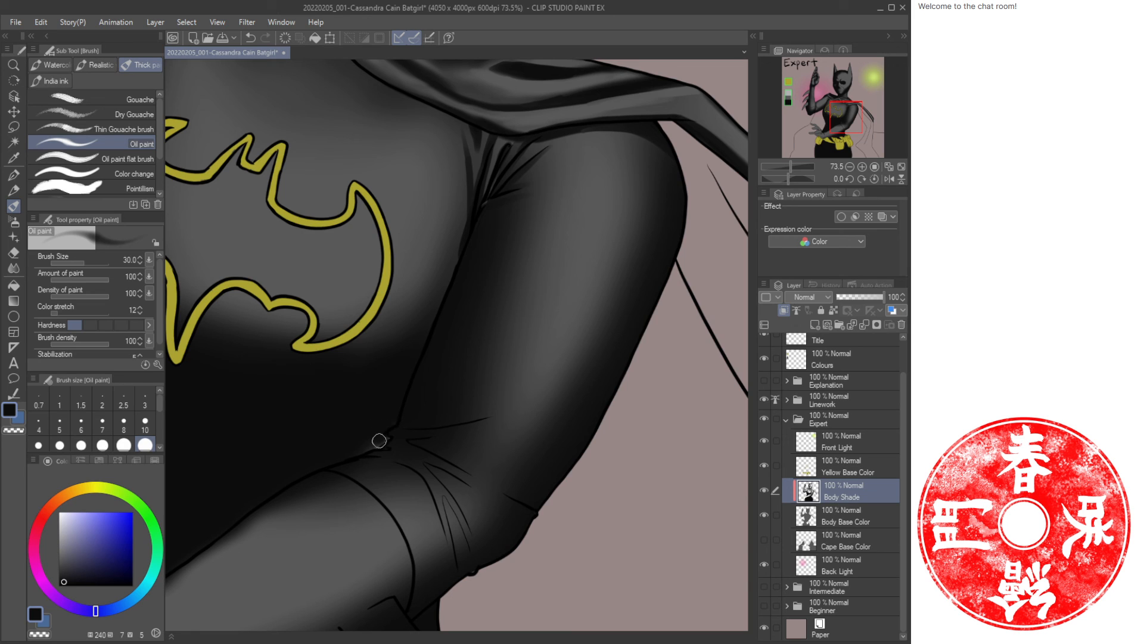
{"action": "left_click_drag", "start_coordinate": [423, 339], "coordinate": [360, 487]}
{"action": "left_click_drag", "start_coordinate": [464, 290], "coordinate": [444, 325]}
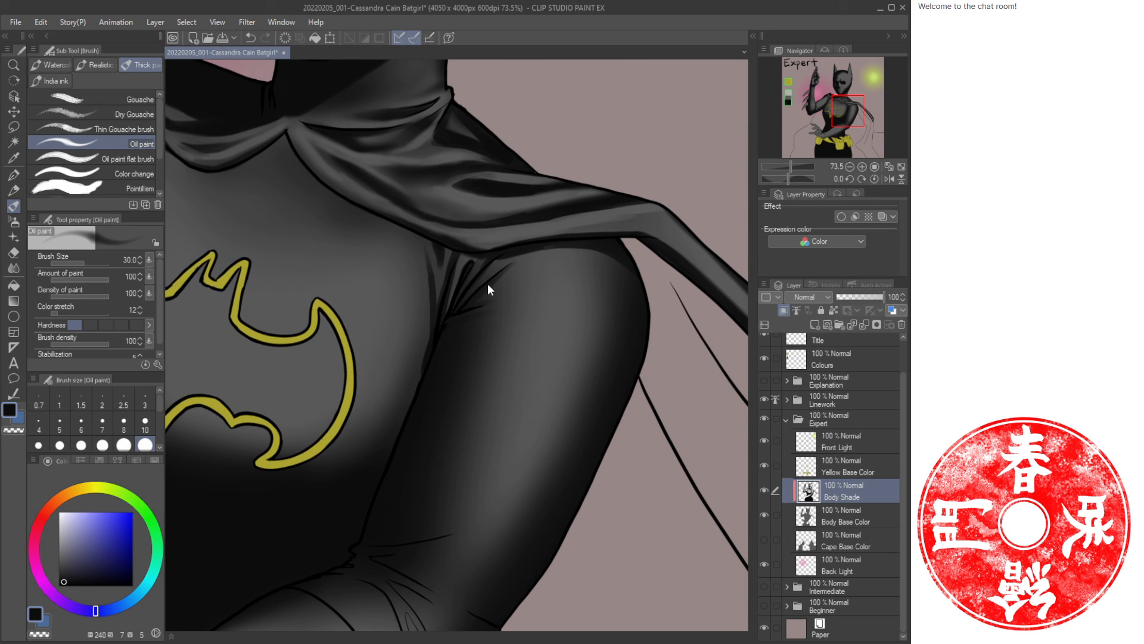
Reduce the Oil paint to size 20, switch colour, and paint a stroke on the armpit fold.
{"action": "key", "text": "bracketleft"}
{"action": "key", "text": "bracketleft"}
{"action": "key", "text": "c"}
{"action": "mouse_move", "coordinate": [478, 261]}
{"action": "left_mouse_down"}
{"action": "mouse_move", "coordinate": [467, 311]}
{"action": "mouse_move", "coordinate": [513, 298]}
{"action": "left_mouse_up"}
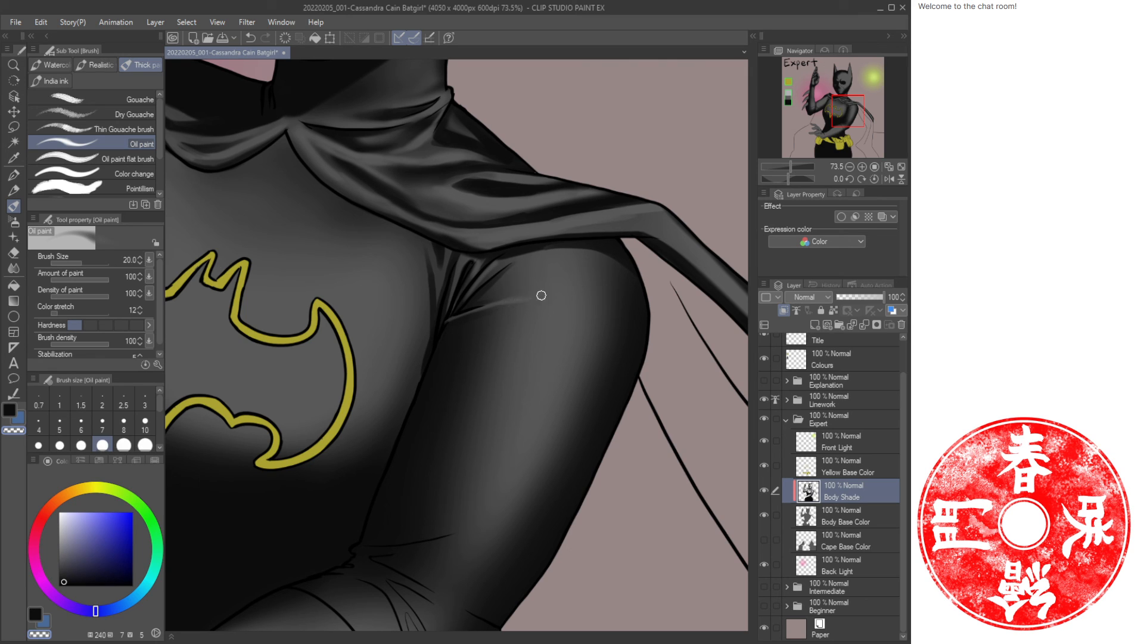
Paint an Oil paint stroke in the swapped colour across the armpit crease under the cape, then soften it with the Blend tool.
{"action": "key", "text": "e"}
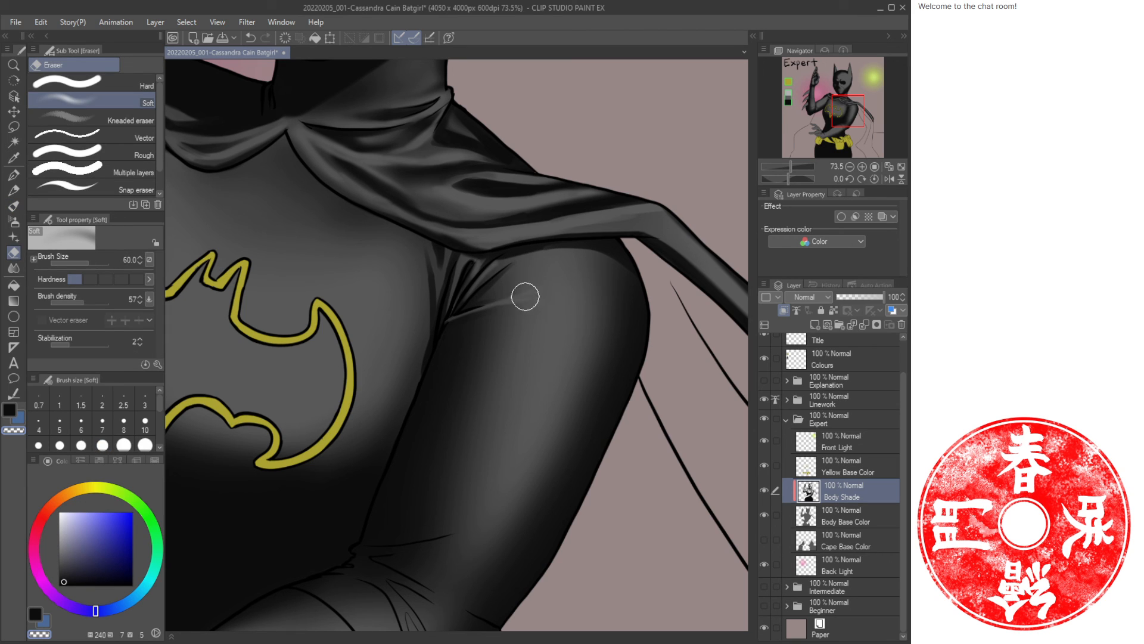
{"action": "key", "text": "bracketleft"}
{"action": "key", "text": "j"}
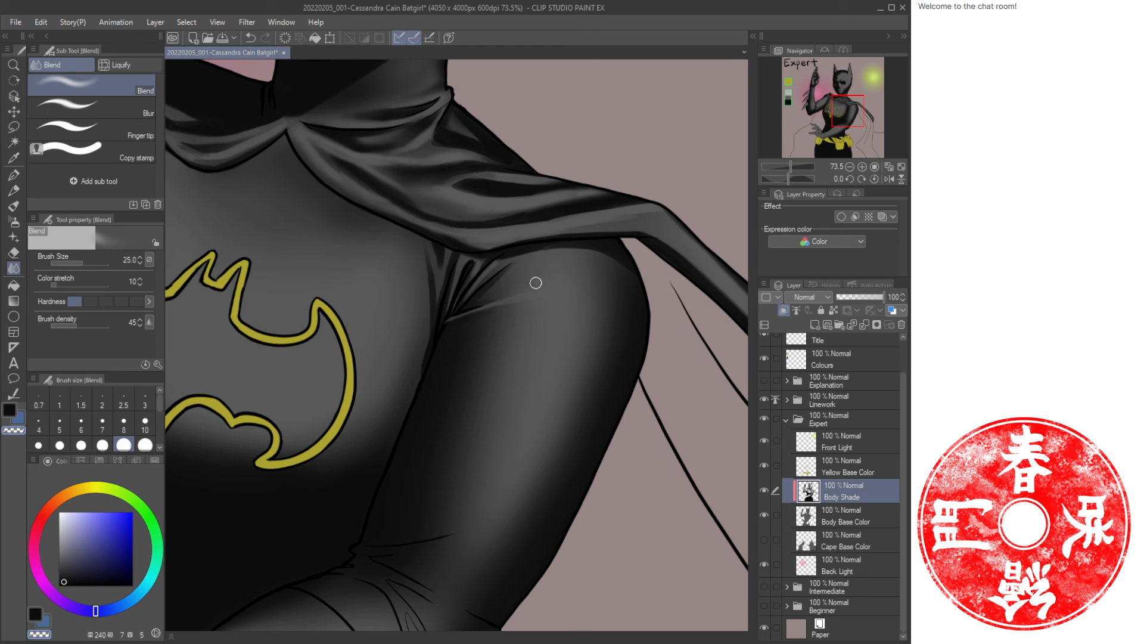
{"action": "key", "text": "ctrl+space"}
{"action": "left_click_drag", "start_coordinate": [579, 314], "coordinate": [527, 325]}
{"action": "key", "text": "space"}
{"action": "left_click_drag", "start_coordinate": [590, 351], "coordinate": [541, 345]}
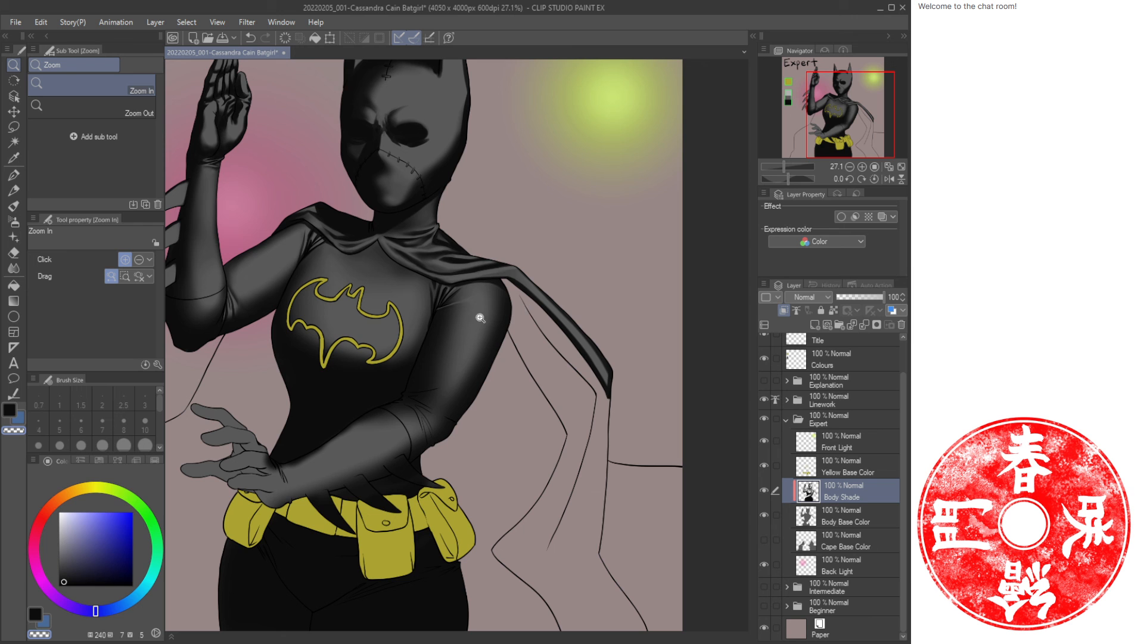
{"action": "left_click_drag", "start_coordinate": [474, 327], "coordinate": [501, 312]}
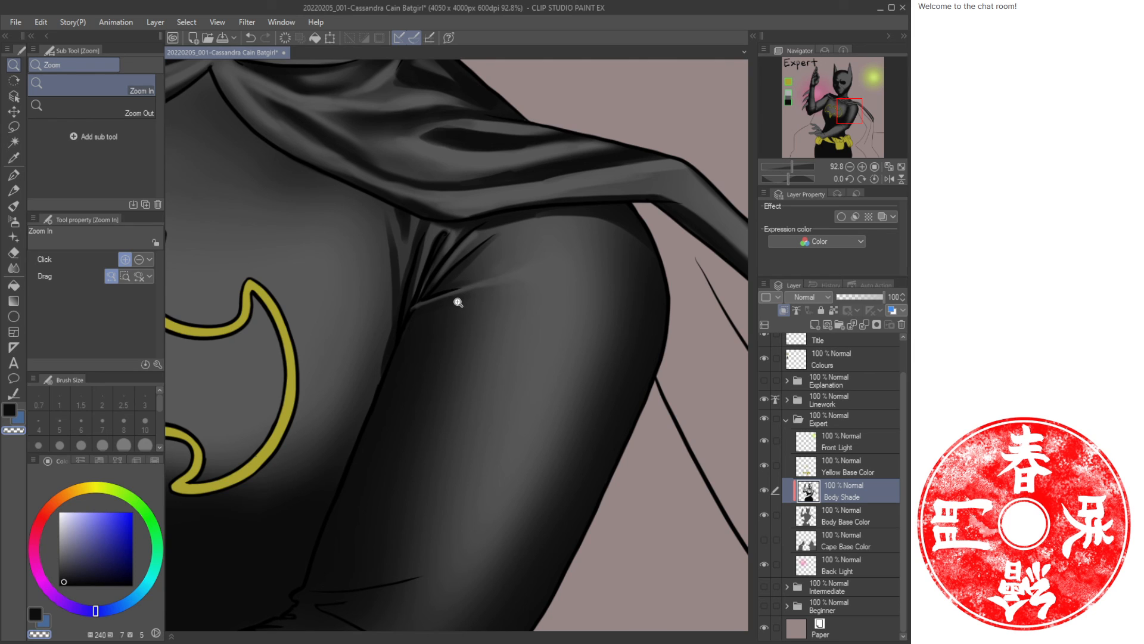
{"action": "key", "text": "b"}
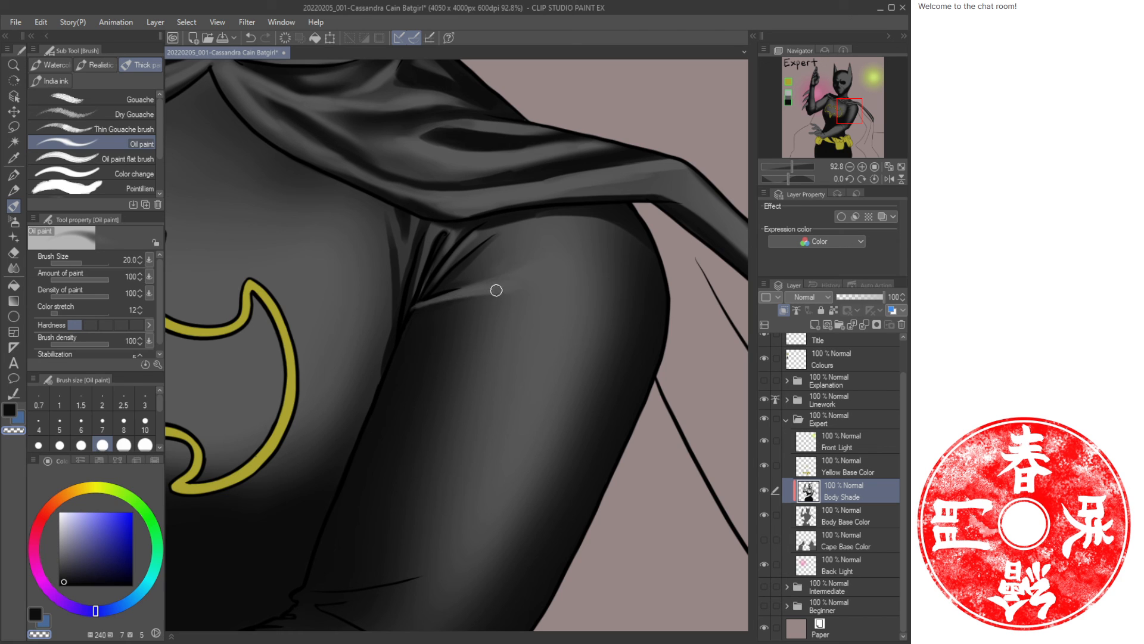
{"action": "key", "text": "c"}
{"action": "left_click_drag", "start_coordinate": [419, 303], "coordinate": [481, 302]}
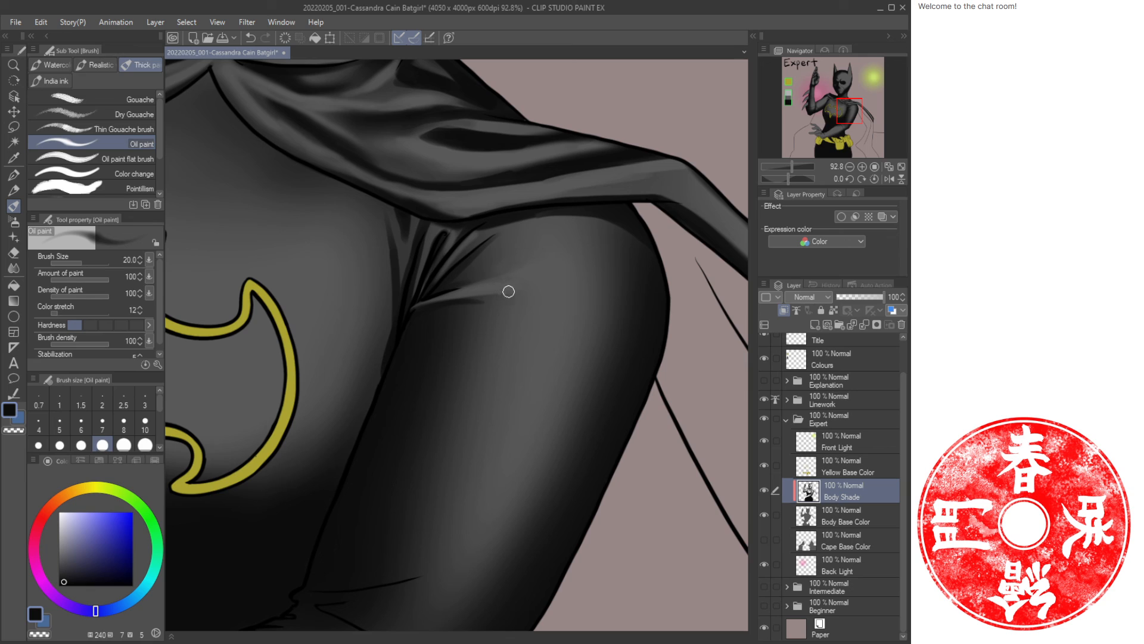
{"action": "key", "text": "j"}
{"action": "mouse_move", "coordinate": [491, 282]}
{"action": "left_mouse_down"}
{"action": "mouse_move", "coordinate": [549, 261]}
{"action": "mouse_move", "coordinate": [514, 290]}
{"action": "mouse_move", "coordinate": [449, 295]}
{"action": "left_mouse_up"}
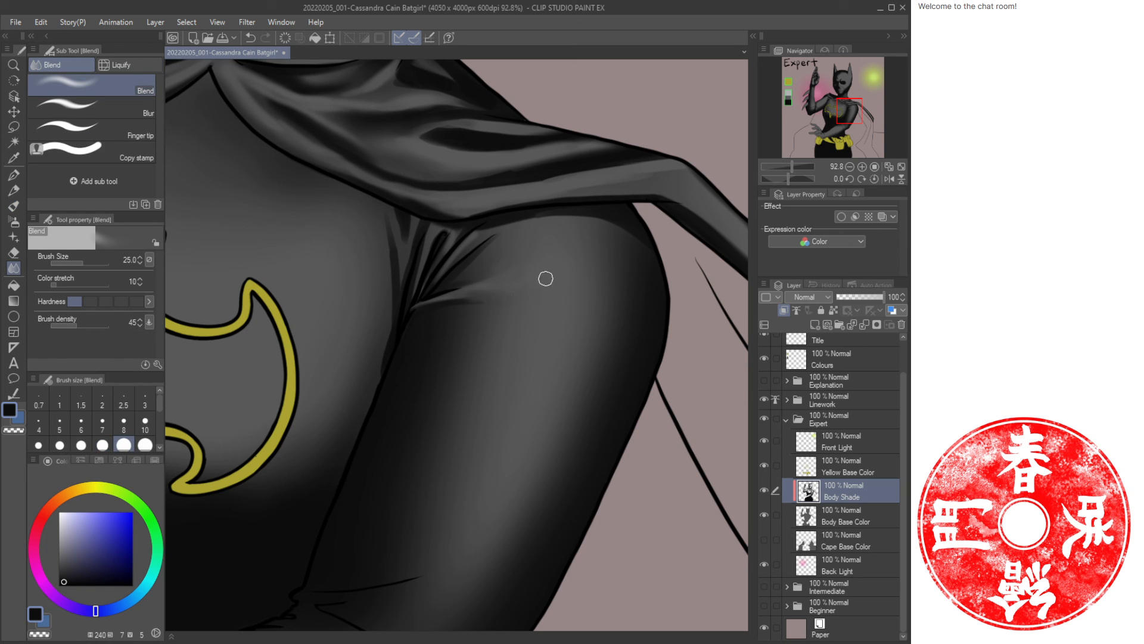
{"action": "key", "text": "e"}
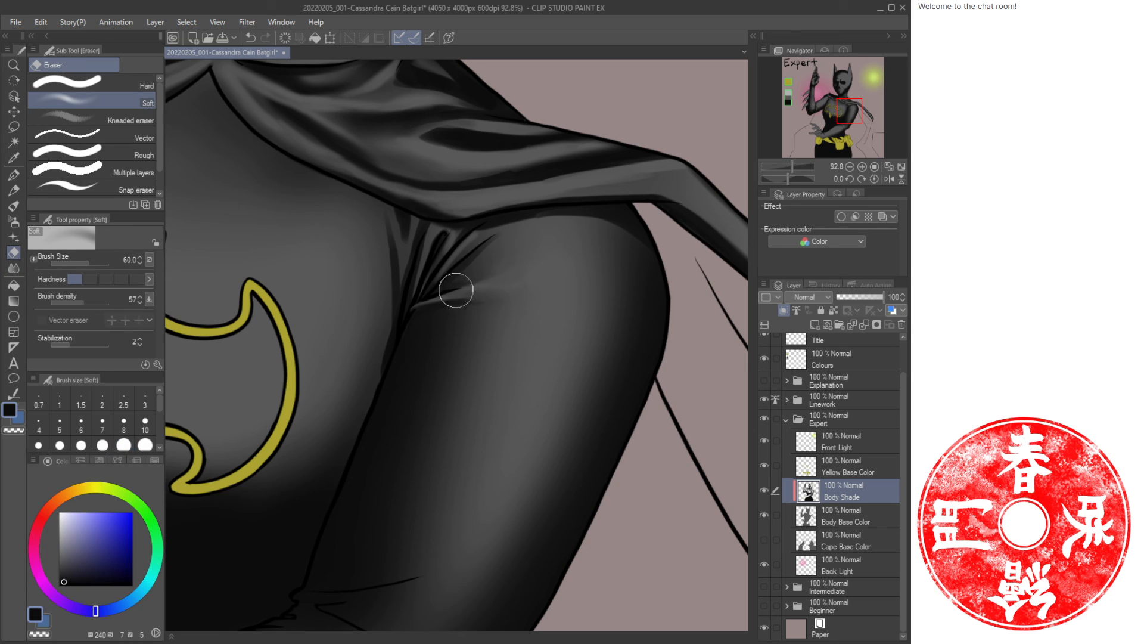
{"action": "key", "text": "bracketleft"}
{"action": "key", "text": "bracketleft"}
{"action": "key", "text": "bracketleft"}
{"action": "key", "text": "bracketleft"}
{"action": "key", "text": "bracketright"}
{"action": "key", "text": "bracketright"}
{"action": "key", "text": "bracketright"}
{"action": "key", "text": "bracketright"}
{"action": "key", "text": "bracketright"}
{"action": "key", "text": "bracketright"}
{"action": "key", "text": "bracketright"}
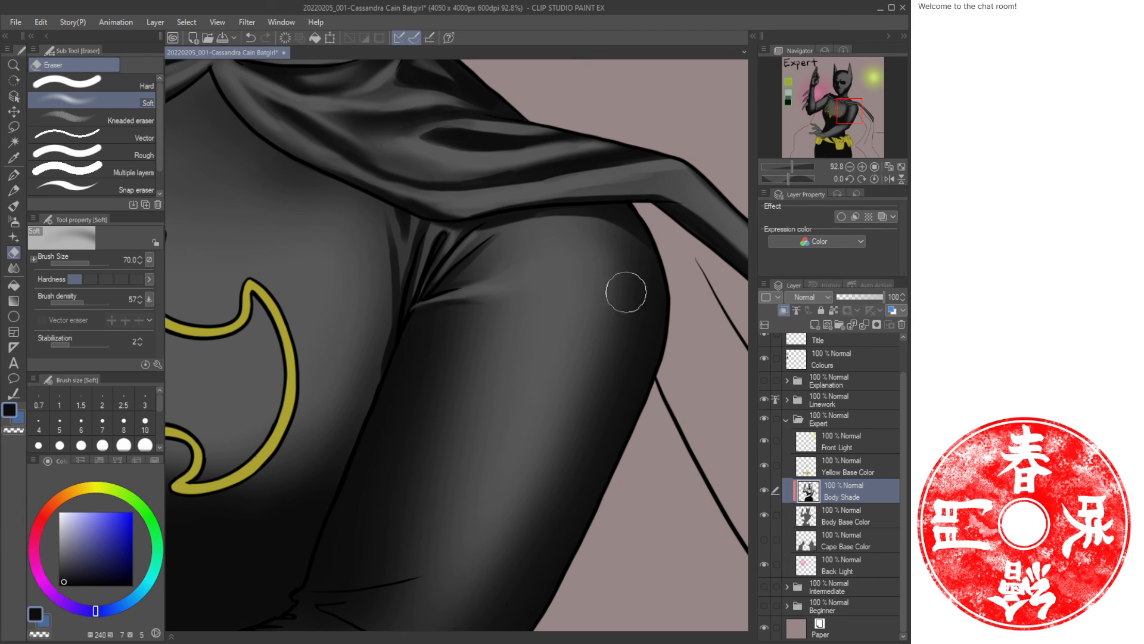
{"action": "key", "text": "bracketright"}
{"action": "key", "text": "bracketright"}
{"action": "key", "text": "bracketright"}
Airbrush soft shading at size 250 over the chest beside the right arm.
{"action": "key", "text": "ctrl+space"}
{"action": "left_click_drag", "start_coordinate": [576, 326], "coordinate": [493, 360]}
{"action": "left_click_drag", "start_coordinate": [623, 310], "coordinate": [521, 312]}
{"action": "left_click_drag", "start_coordinate": [472, 348], "coordinate": [503, 345]}
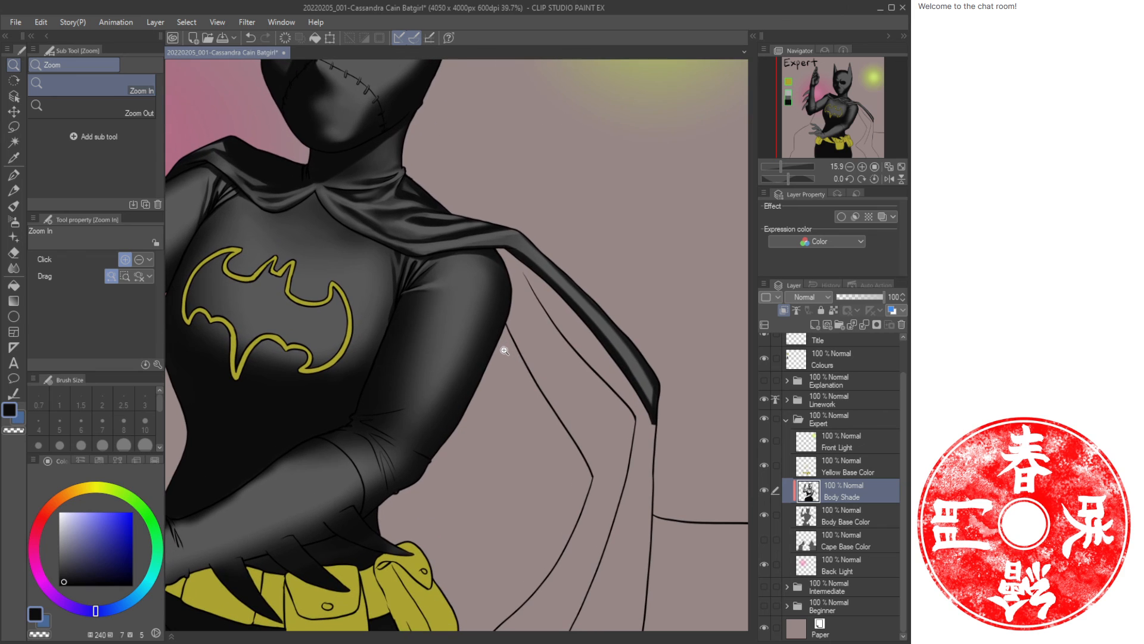
{"action": "key", "text": "b"}
{"action": "key", "text": "bracketleft"}
{"action": "key", "text": "bracketleft"}
{"action": "key", "text": "bracketleft"}
{"action": "key", "text": "bracketleft"}
{"action": "key", "text": "bracketleft"}
{"action": "key", "text": "bracketleft"}
{"action": "key", "text": "bracketleft"}
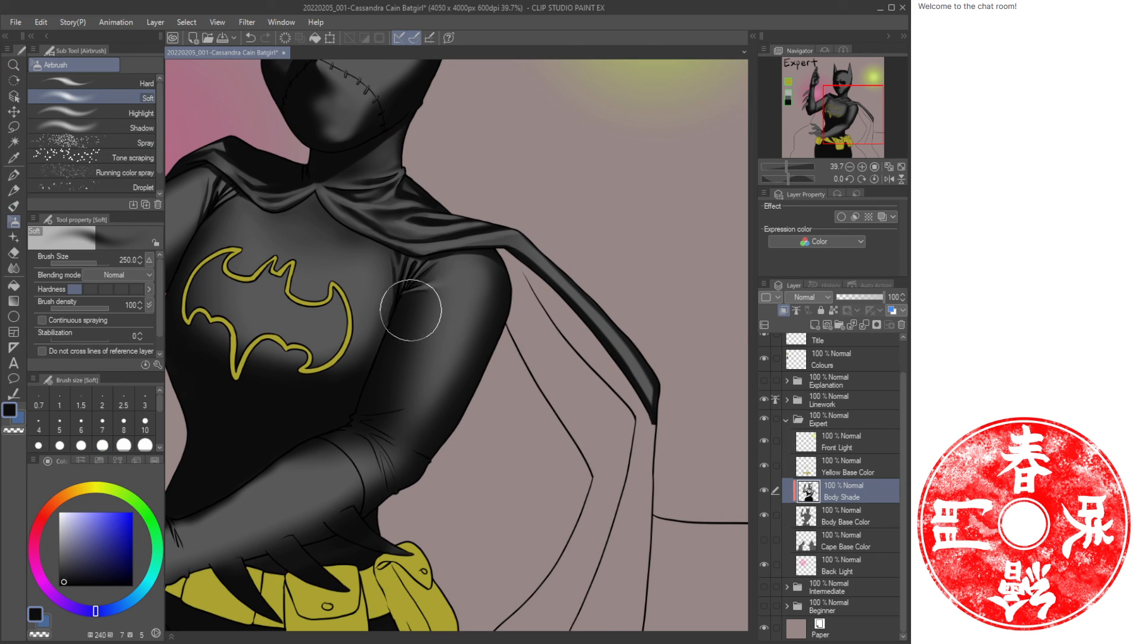
{"action": "left_click_drag", "start_coordinate": [423, 279], "coordinate": [404, 315]}
{"action": "left_click_drag", "start_coordinate": [432, 276], "coordinate": [405, 332]}
{"action": "key", "text": "slash"}
{"action": "mouse_move", "coordinate": [517, 343]}
{"action": "left_mouse_down"}
{"action": "mouse_move", "coordinate": [499, 345]}
{"action": "mouse_move", "coordinate": [509, 371]}
{"action": "left_mouse_up"}
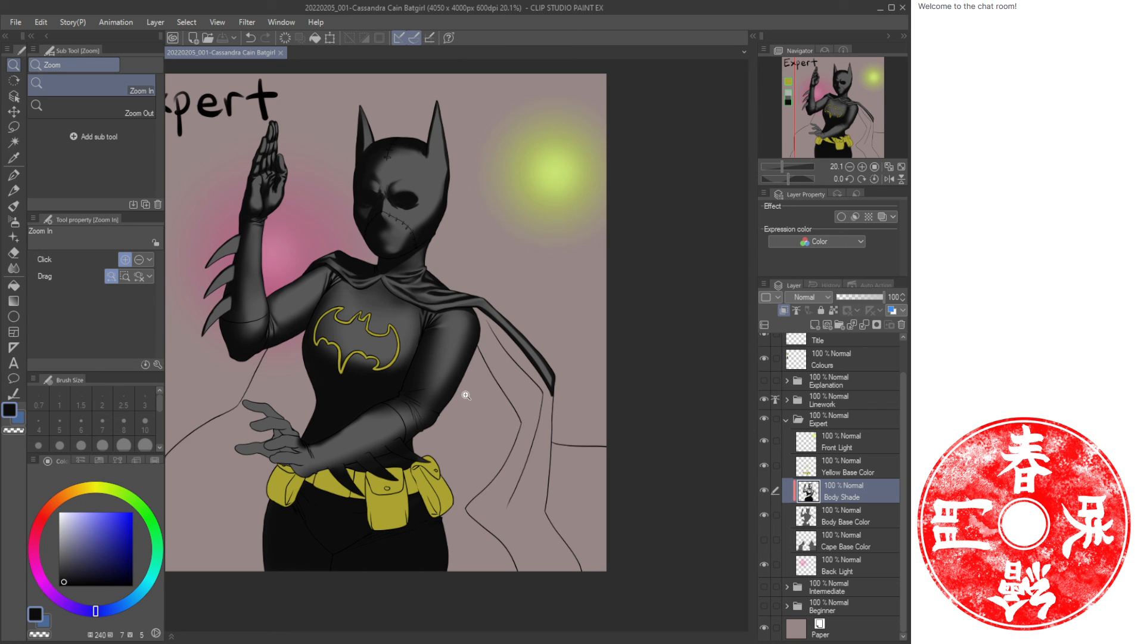
Raise the Oil paint hardness and paint vertical strokes down the left cowl ear, alternating the two colours.
{"action": "left_click", "coordinate": [902, 168]}
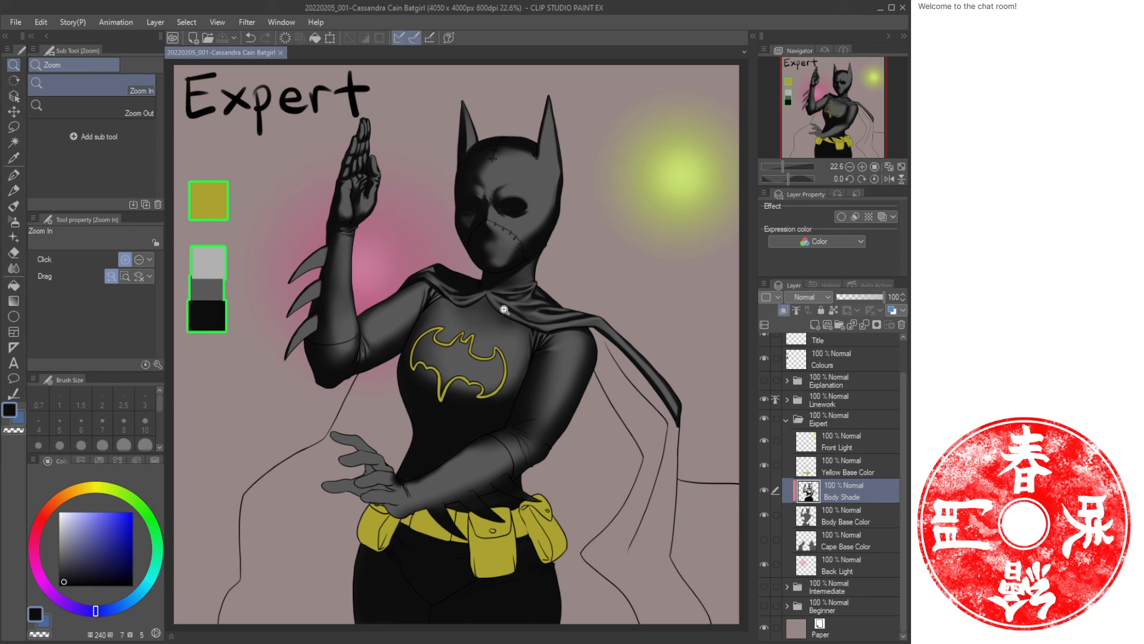
{"action": "left_click_drag", "start_coordinate": [474, 102], "coordinate": [484, 239]}
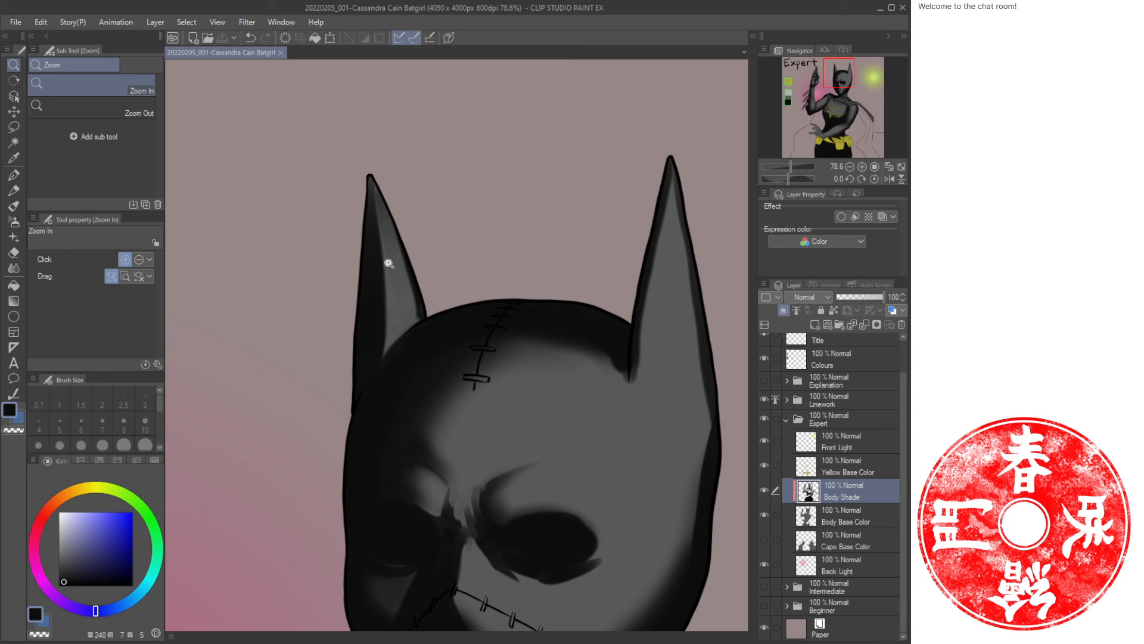
{"action": "key", "text": "b"}
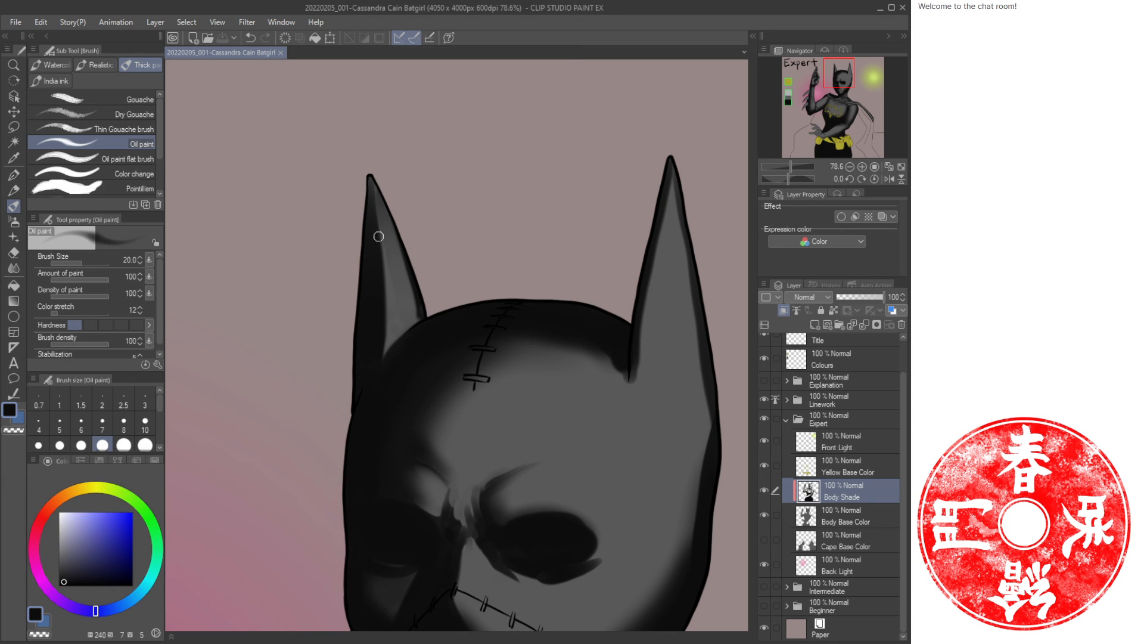
{"action": "left_click", "coordinate": [109, 324]}
{"action": "left_click_drag", "start_coordinate": [381, 183], "coordinate": [385, 345]}
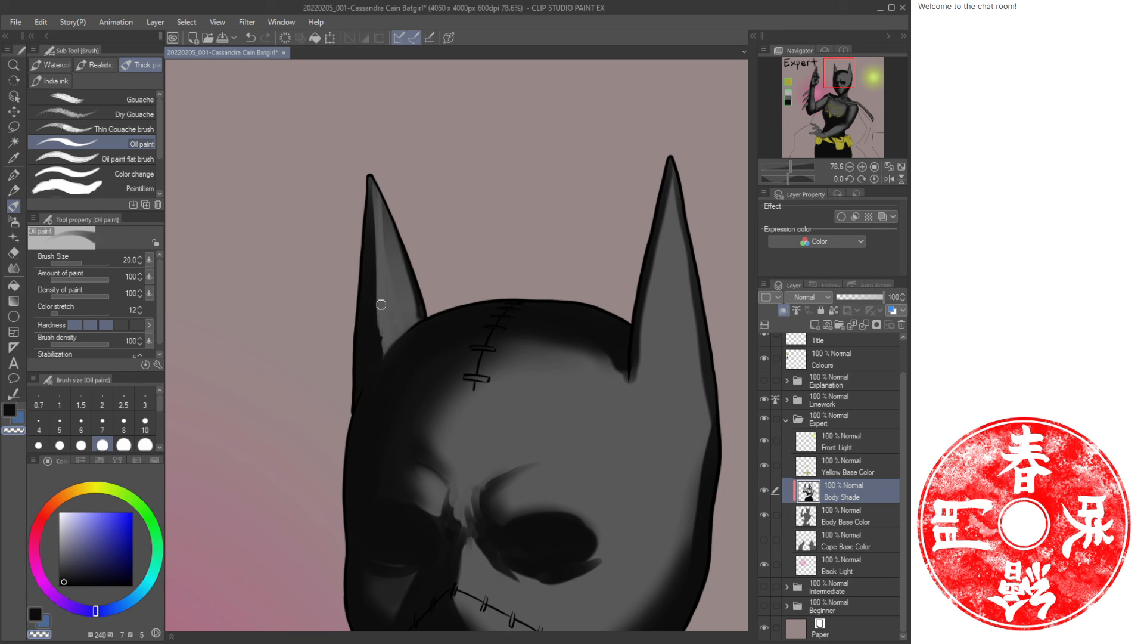
{"action": "key", "text": "c"}
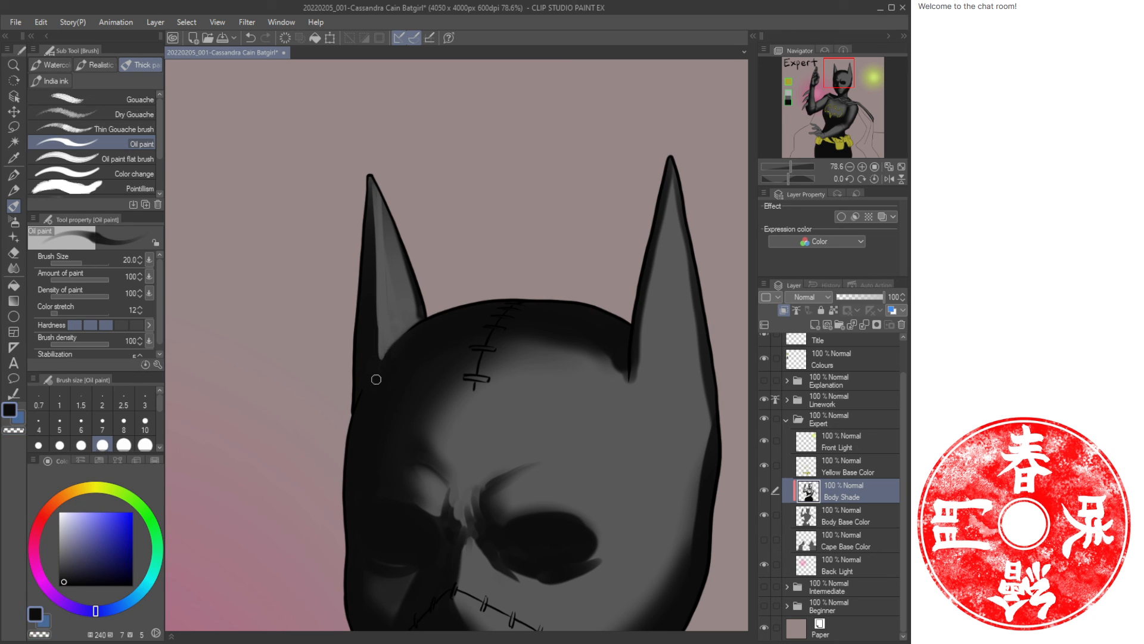
{"action": "key", "text": "c"}
{"action": "left_click_drag", "start_coordinate": [373, 182], "coordinate": [376, 296]}
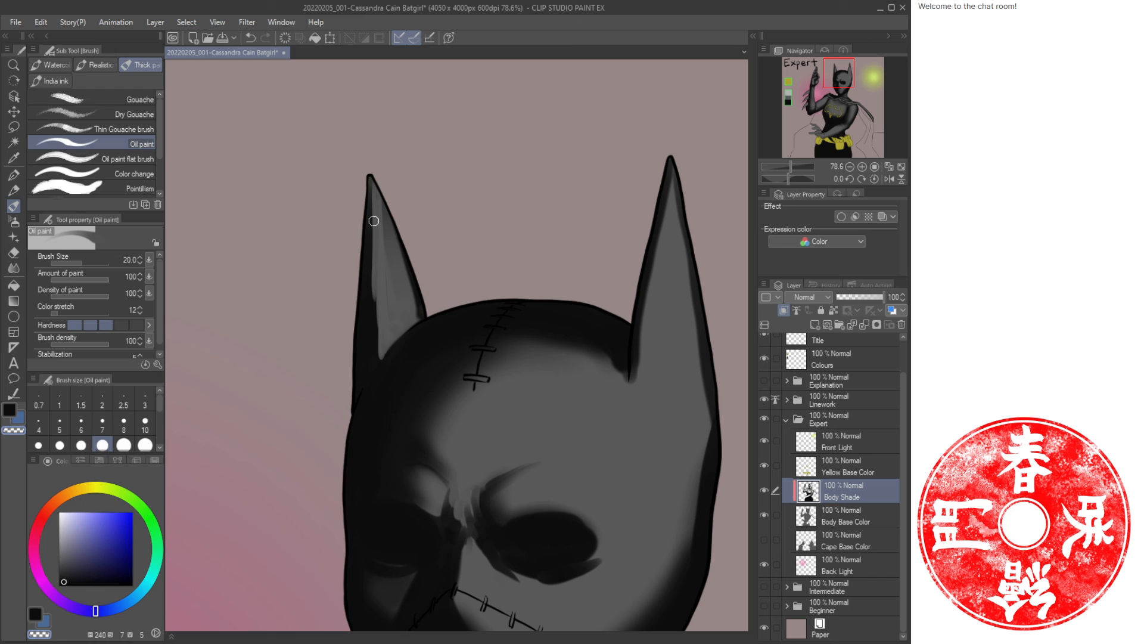
{"action": "left_click_drag", "start_coordinate": [374, 220], "coordinate": [377, 331]}
{"action": "left_click_drag", "start_coordinate": [378, 266], "coordinate": [380, 355]}
Enlarge the Oil paint to size 40 and add more strokes along the left ear, undoing one stroke.
{"action": "key", "text": "c"}
{"action": "left_click_drag", "start_coordinate": [369, 186], "coordinate": [376, 361]}
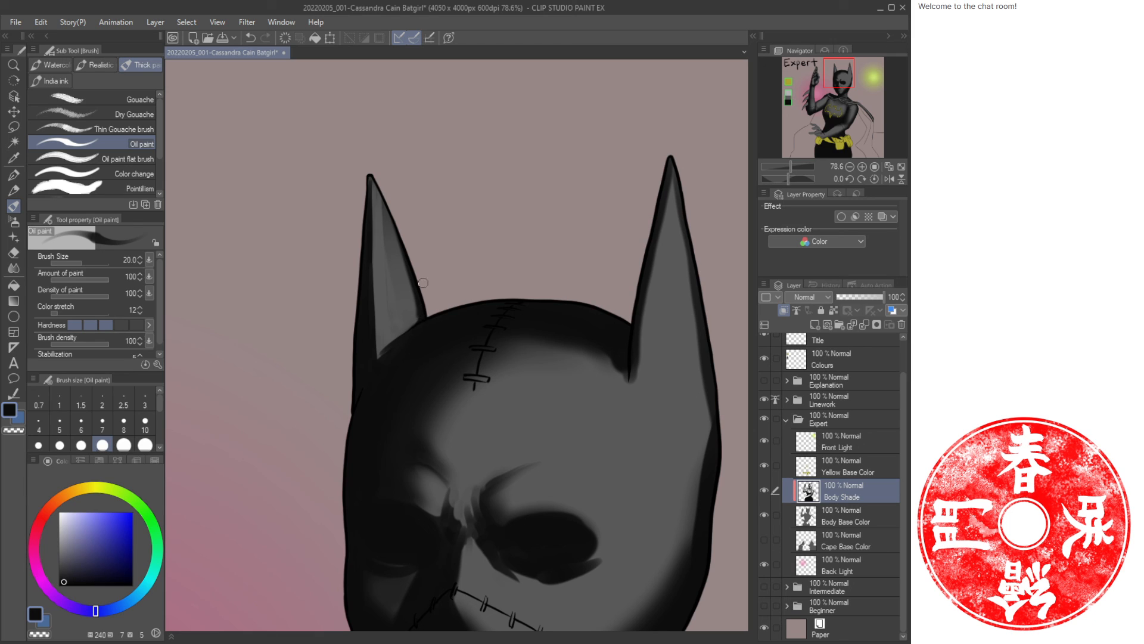
{"action": "left_click_drag", "start_coordinate": [373, 190], "coordinate": [402, 232]}
{"action": "key", "text": "bracketright"}
{"action": "key", "text": "bracketright"}
{"action": "key", "text": "bracketright"}
{"action": "left_click_drag", "start_coordinate": [379, 209], "coordinate": [387, 301]}
{"action": "key", "text": "ctrl+z"}
{"action": "key", "text": "c"}
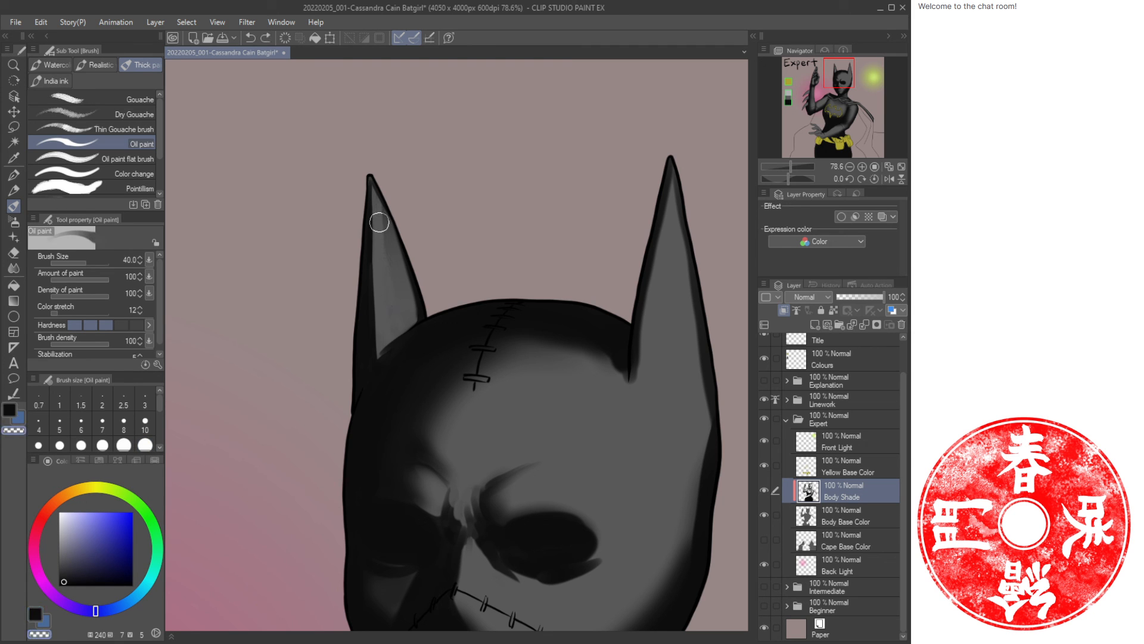
{"action": "left_click_drag", "start_coordinate": [377, 203], "coordinate": [391, 323]}
{"action": "key", "text": "ctrl+space"}
{"action": "mouse_move", "coordinate": [447, 232]}
{"action": "left_mouse_down"}
{"action": "mouse_move", "coordinate": [401, 227]}
{"action": "mouse_move", "coordinate": [391, 197]}
{"action": "left_mouse_up"}
{"action": "left_click", "coordinate": [903, 166]}
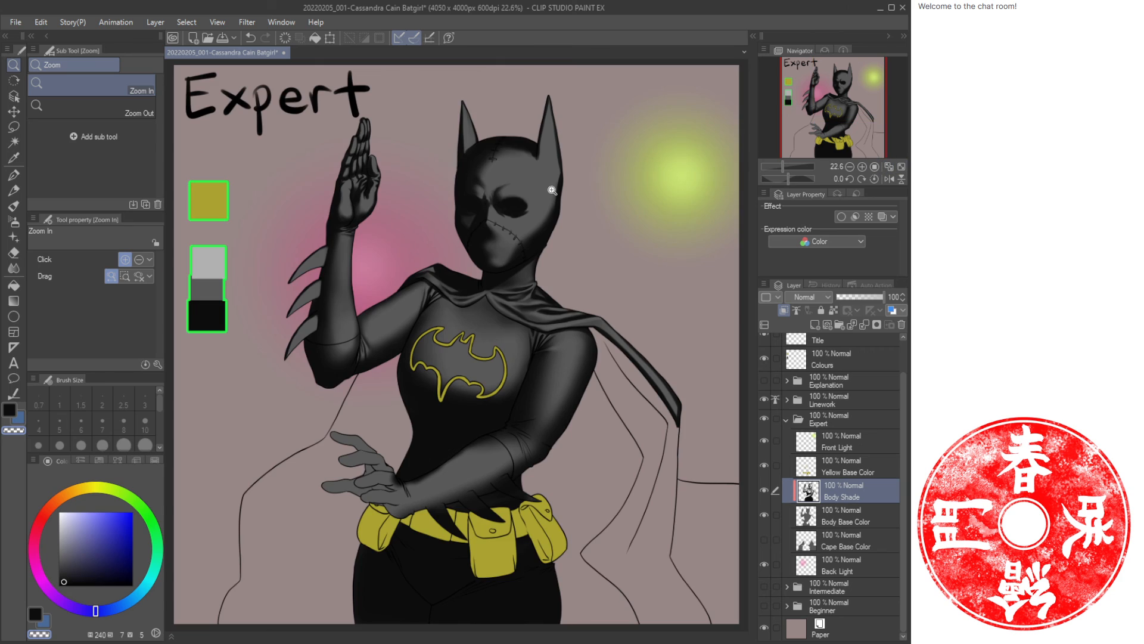